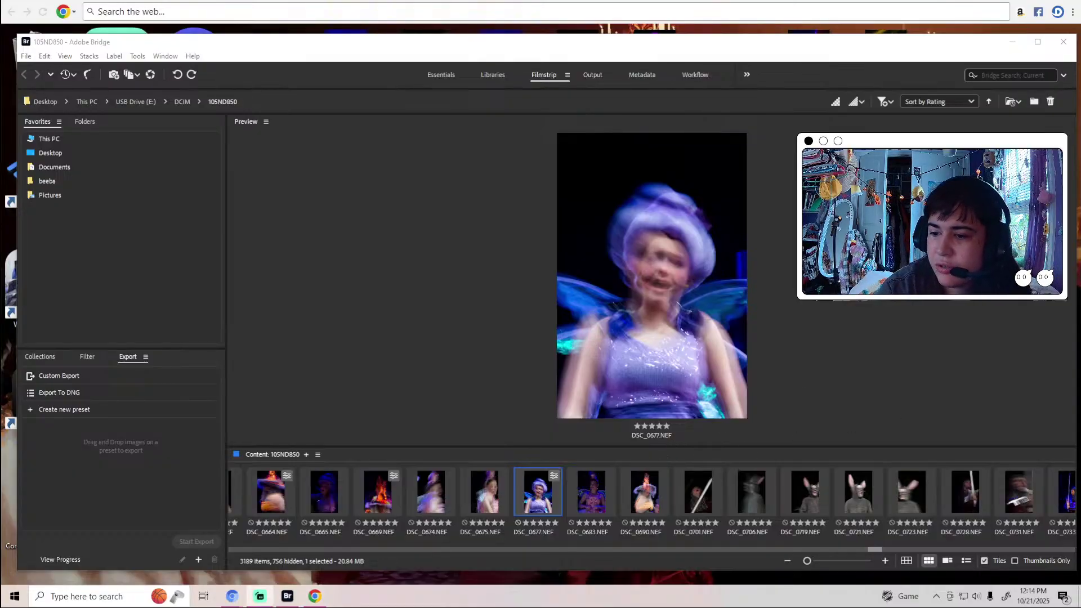
Review the blurred performer photos from DSC_0690.NEF through DSC_0731.NEF in the large preview.
click(572, 508)
click(647, 492)
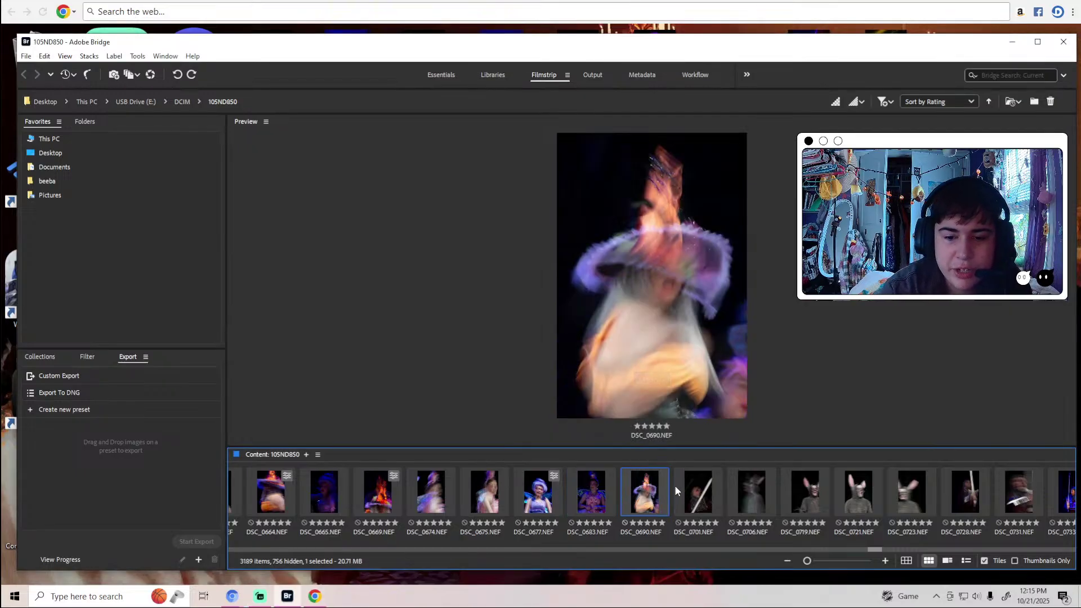
key(Right)
key(Right)
key(Right)
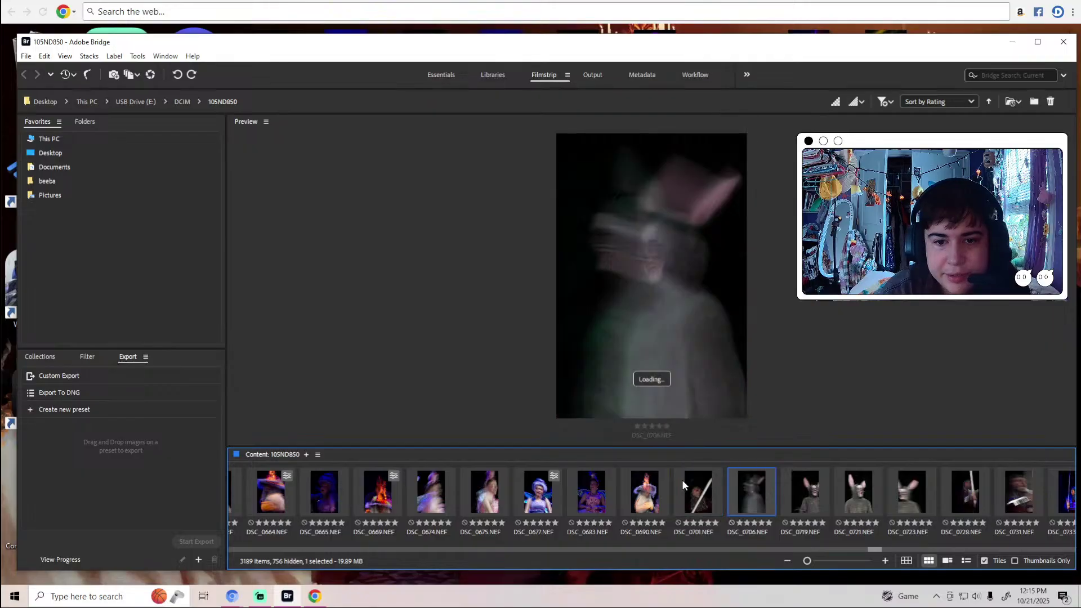
key(Right)
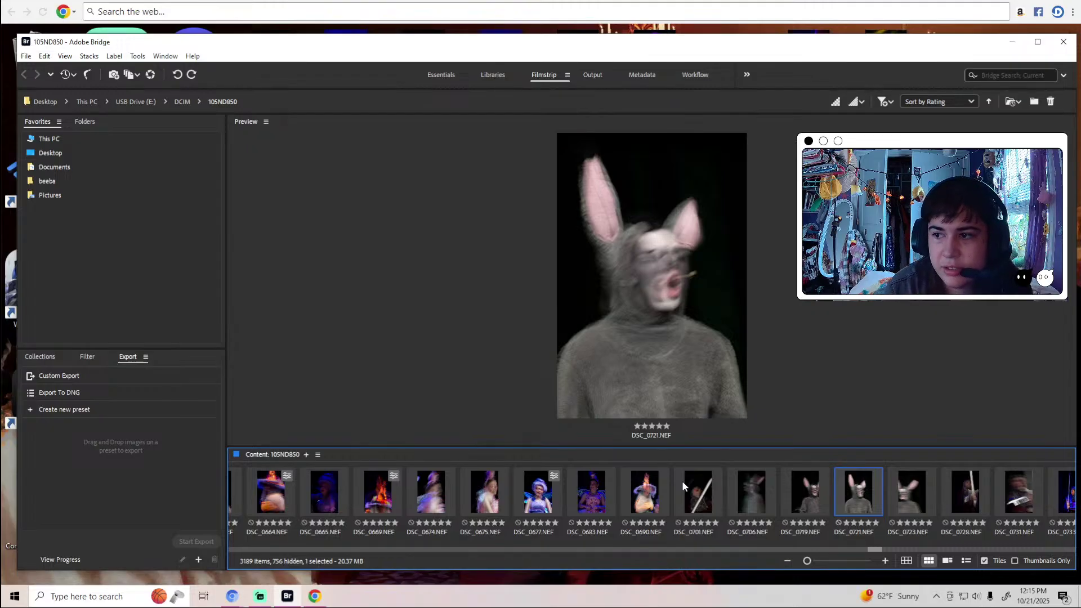
key(Right)
key(Right)
key(Right)
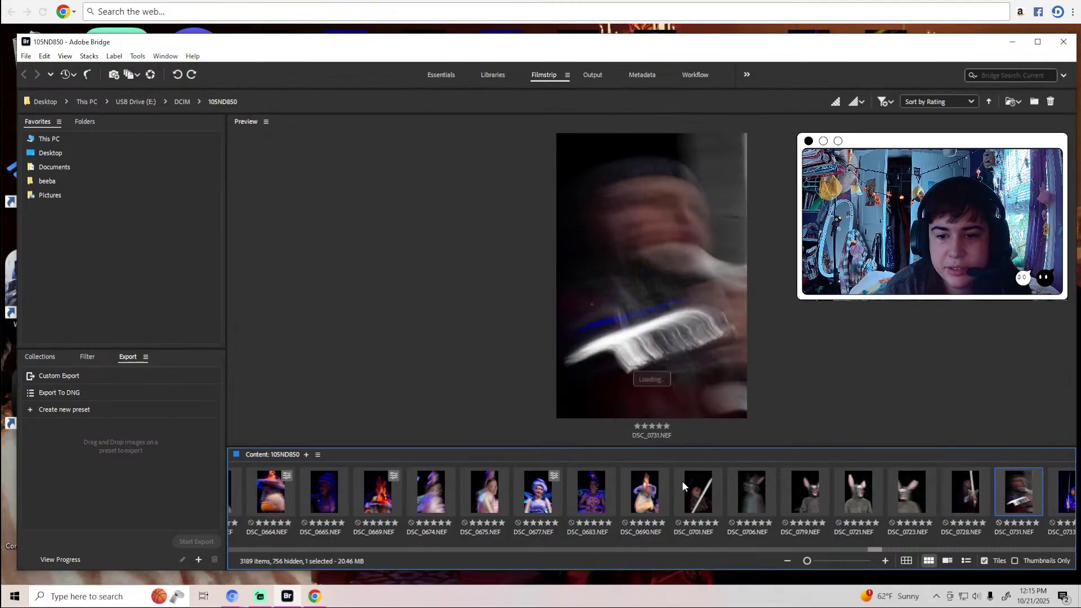
key(Left)
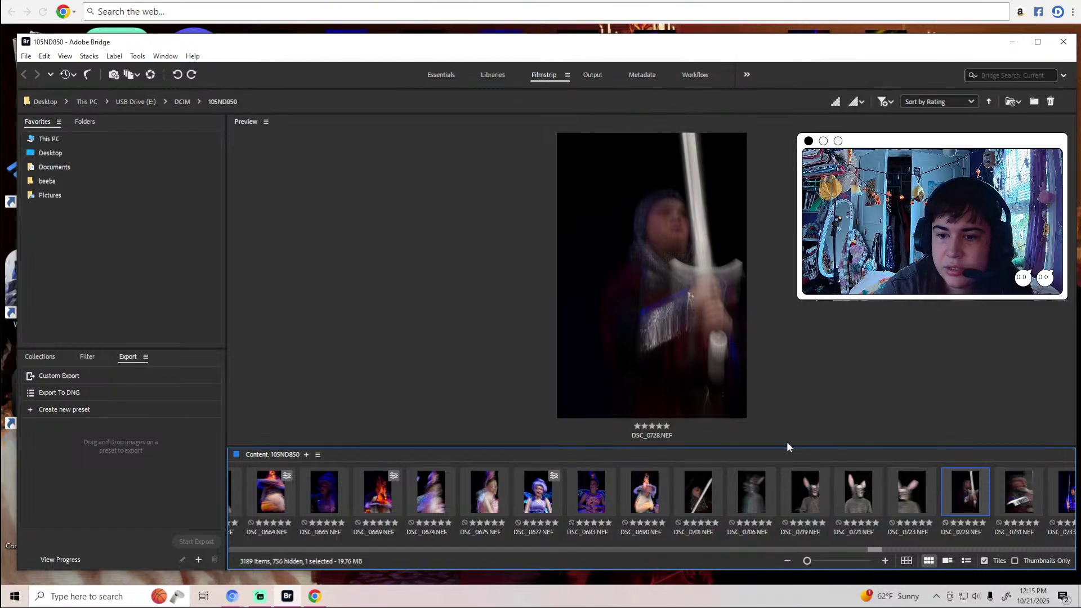
Look through the photos from DSC_0731.NEF to DSC_0749.NEF and open DSC_0748.NEF in Camera Raw.
scroll(873, 548, down, 5)
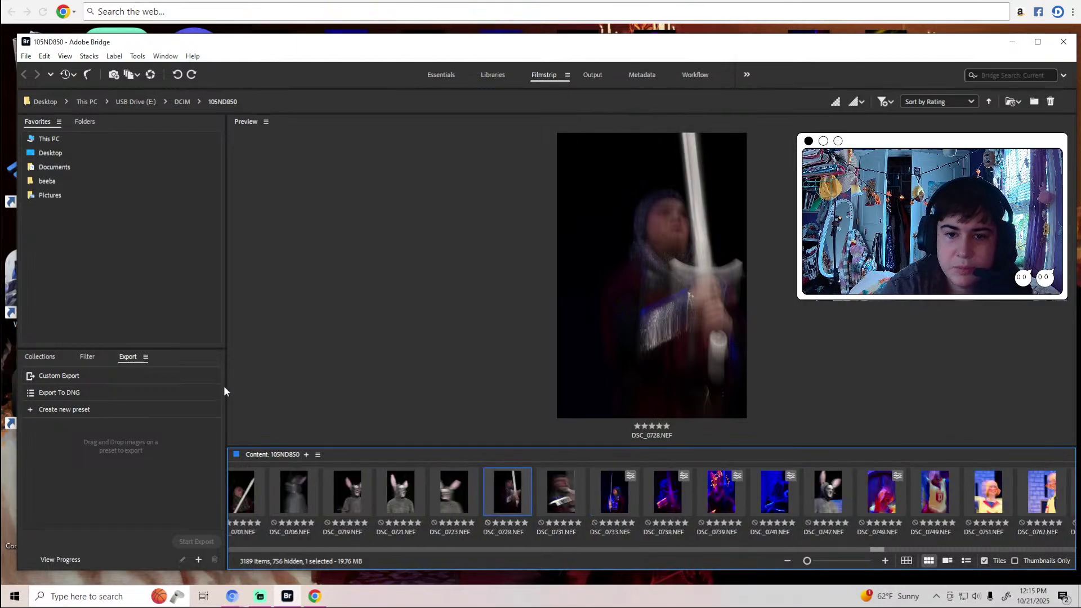
key(Right)
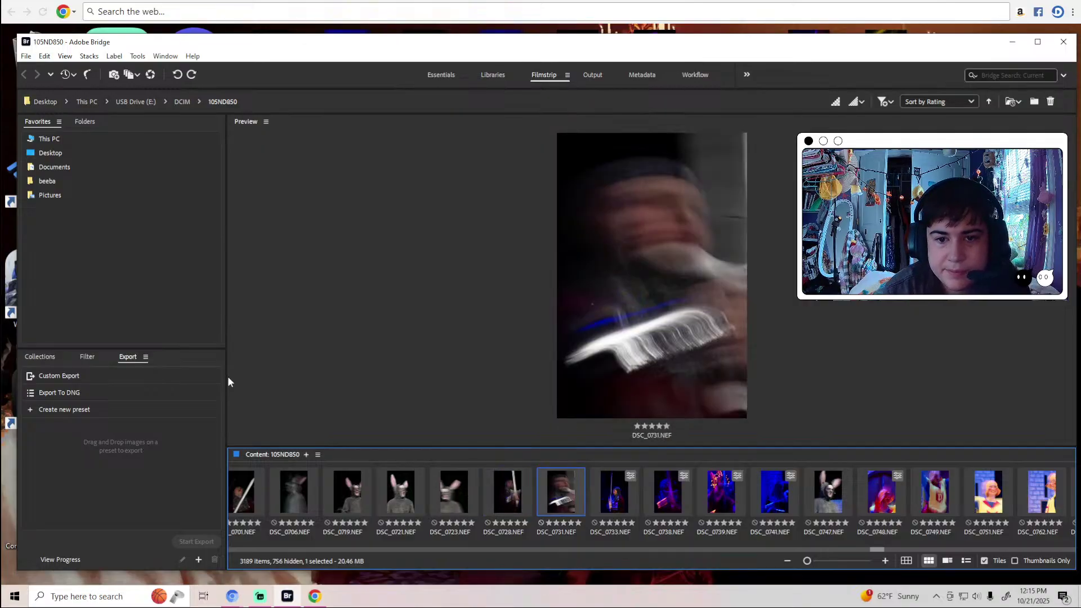
key(Right)
key(Right)
key(Right)
key(Right)
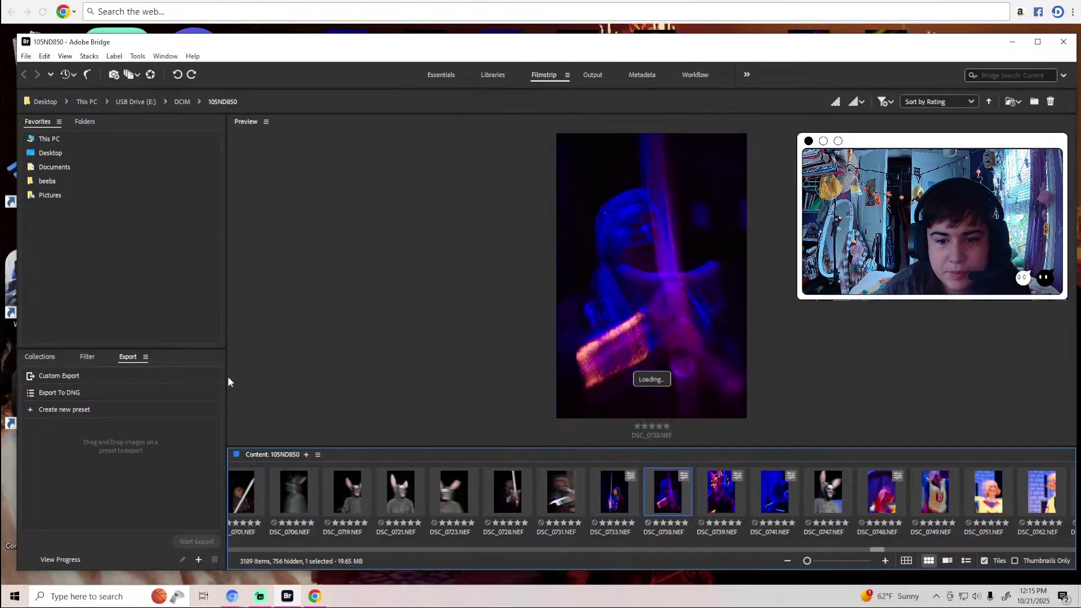
key(Right)
key(Right)
key(Right)
key(Right)
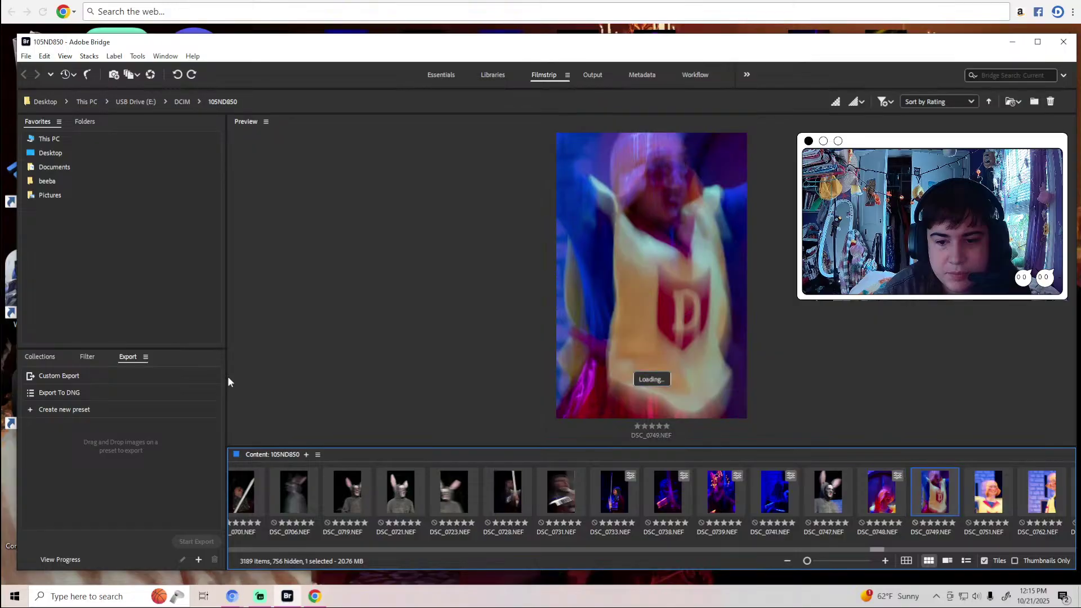
key(Left)
key(Left)
key(Left)
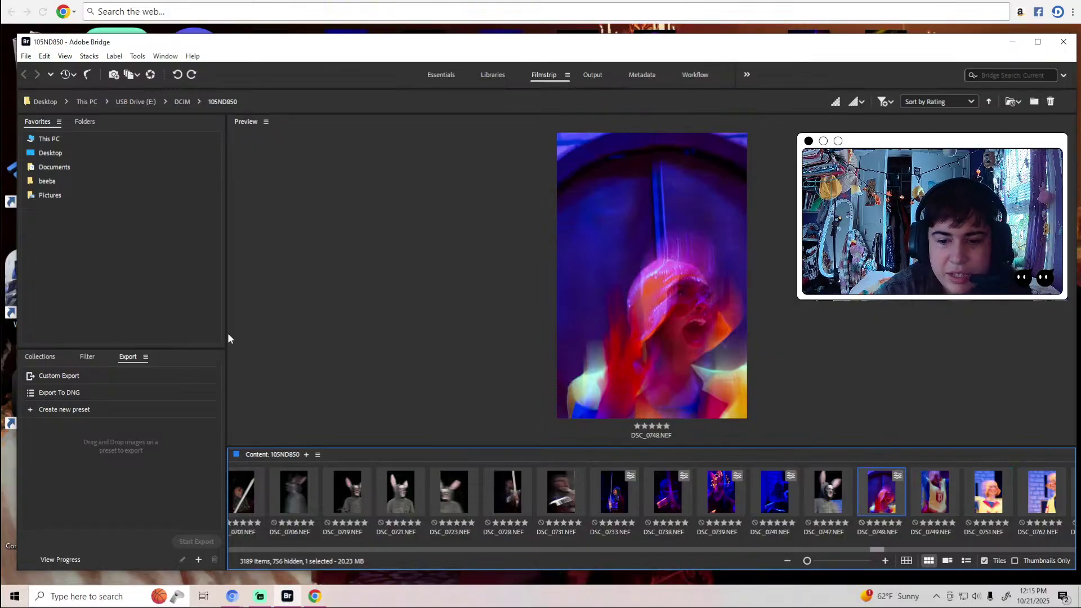
drag(880, 549, 883, 551)
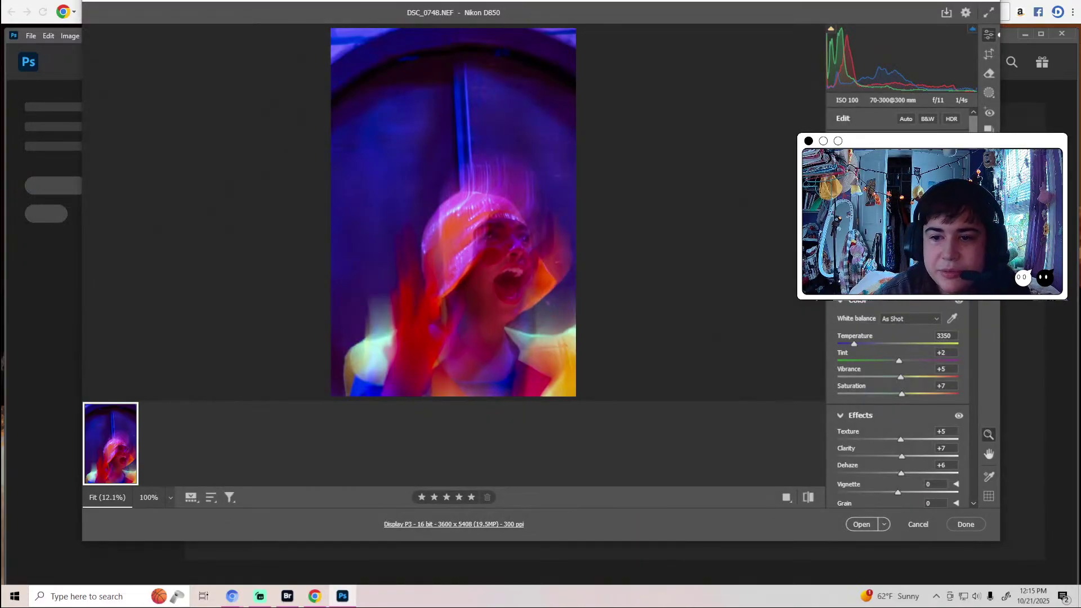
Starting from the default color settings, set the photo's temperature to 3650, tint to -7, vibrance to +5 and saturation to +6.
click(812, 500)
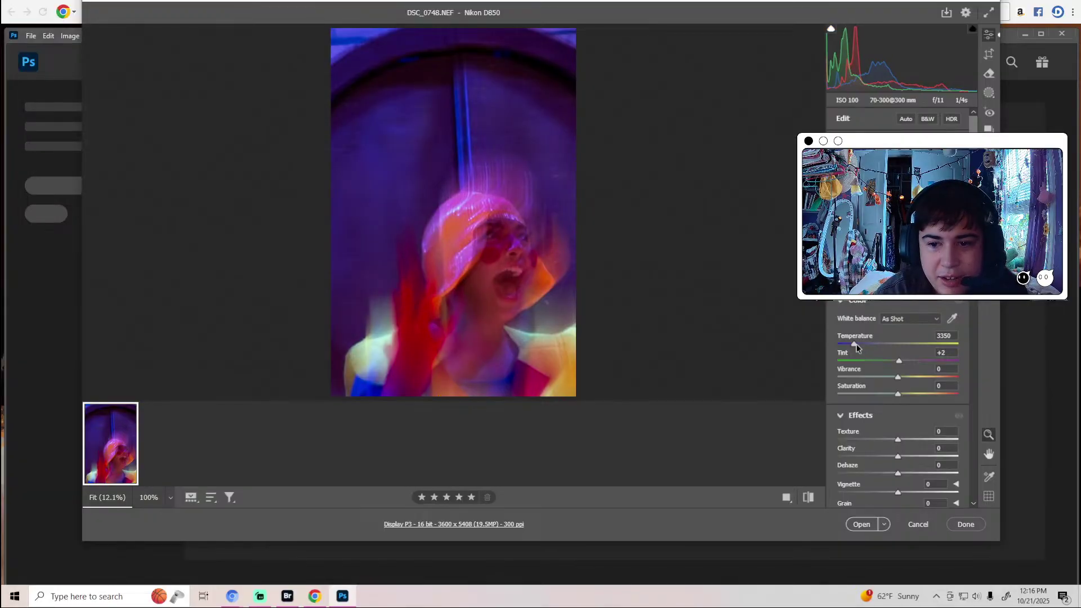
drag(855, 348, 857, 347)
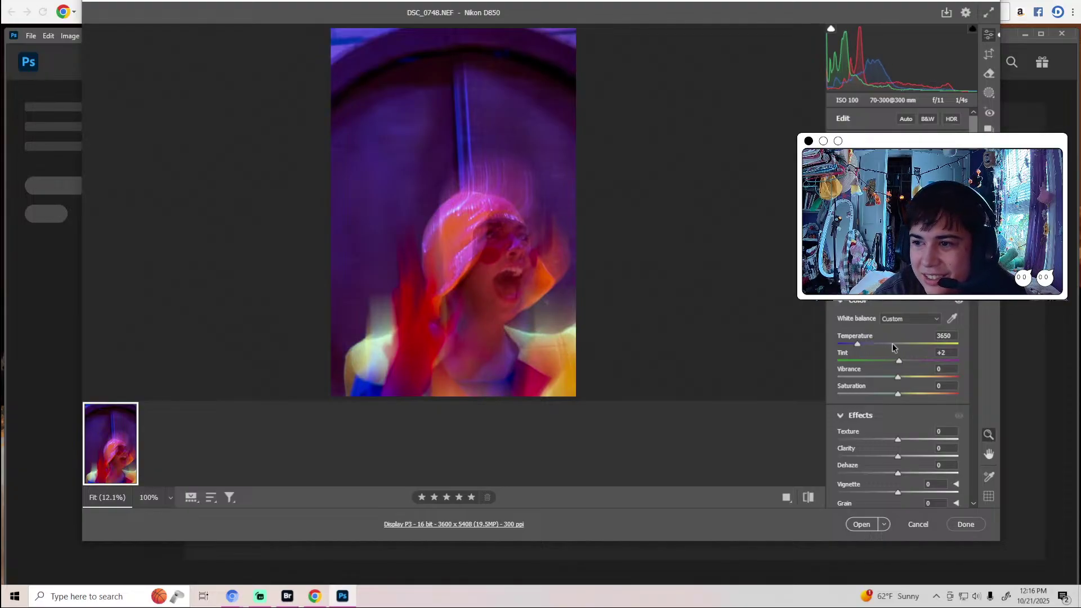
mouse_move(899, 361)
mouse_down()
mouse_move(873, 367)
mouse_move(915, 369)
mouse_move(895, 371)
mouse_up()
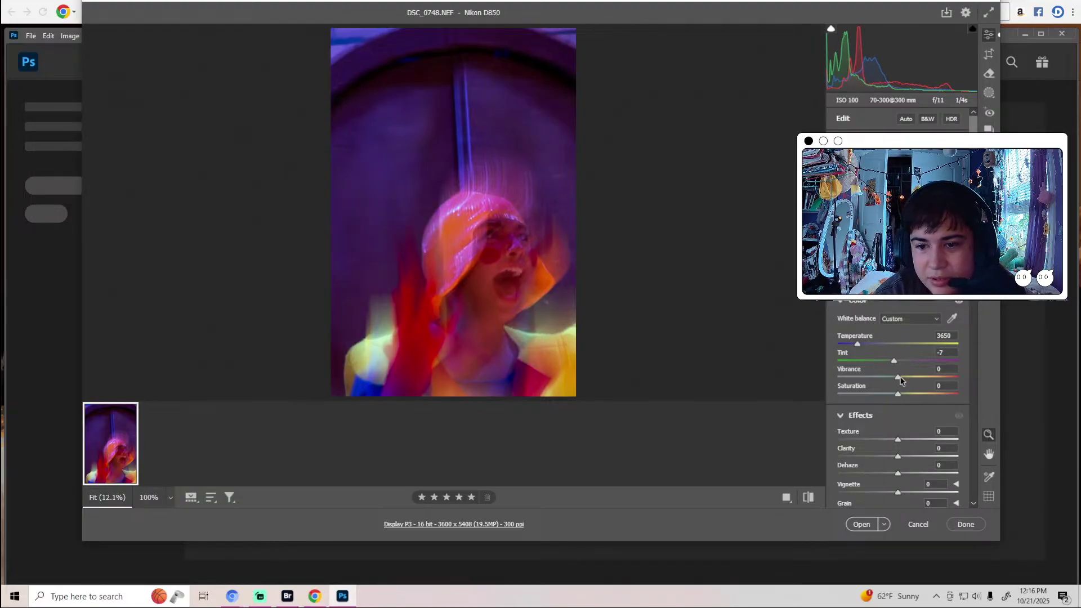
drag(901, 381, 902, 394)
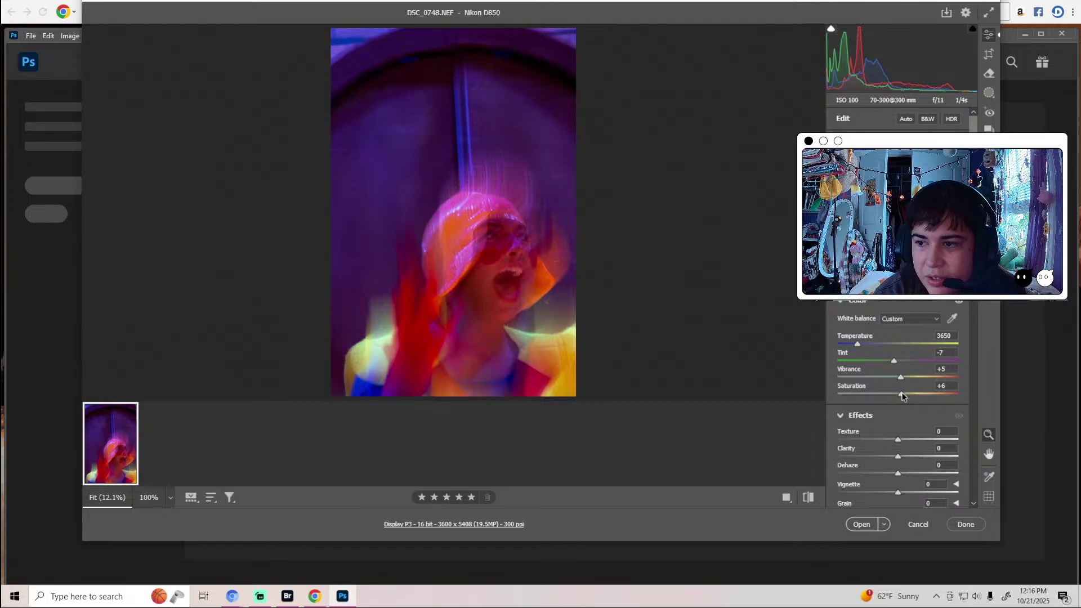
Set the photo's texture, clarity and dehaze effects to +5 each.
scroll(903, 394, down, 2)
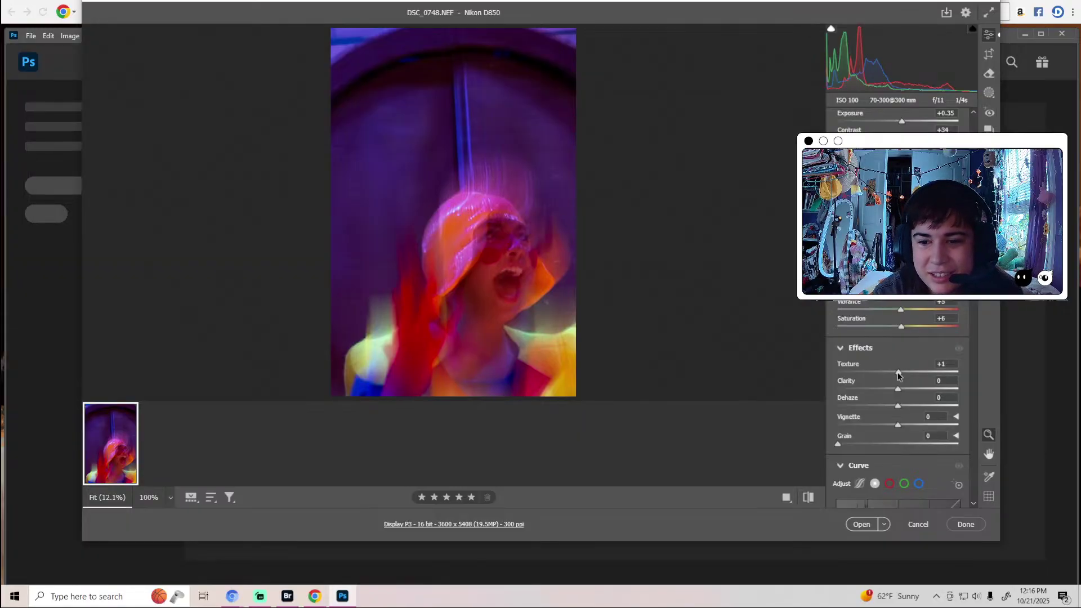
drag(899, 374, 901, 374)
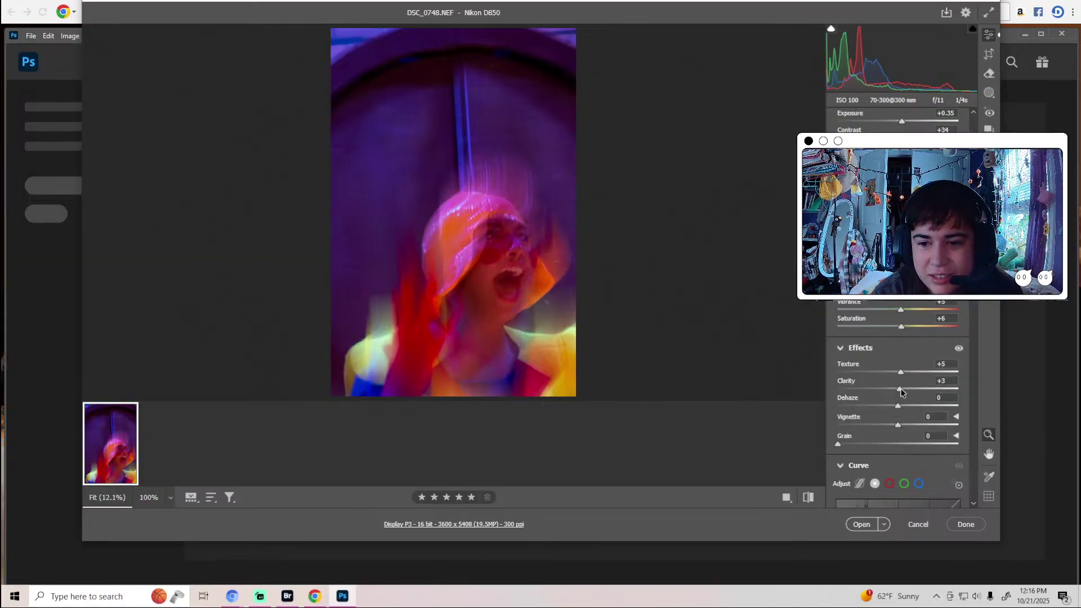
drag(898, 406, 903, 407)
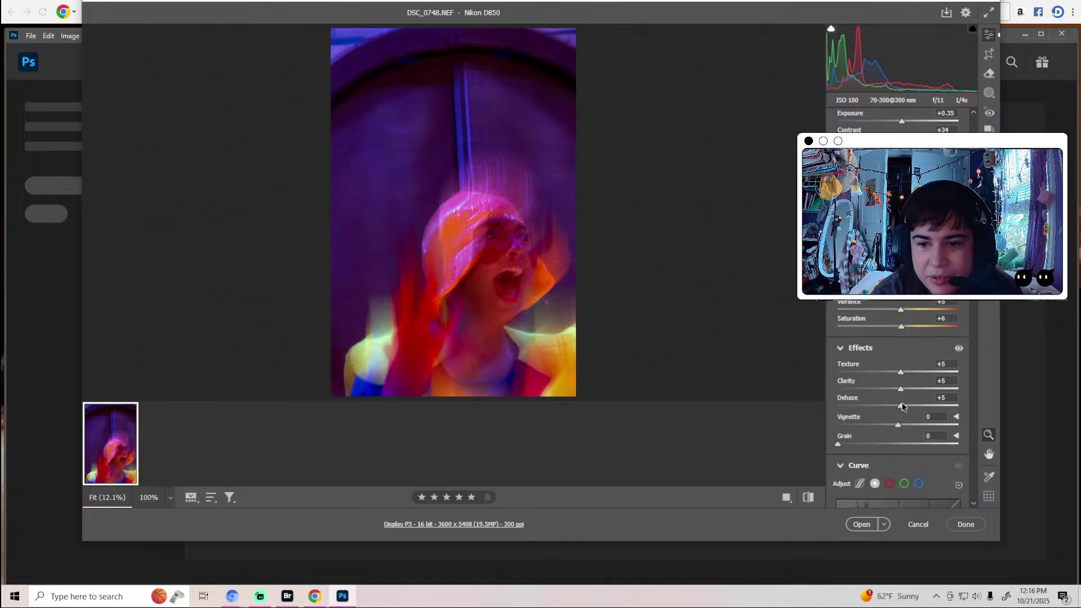
Pull the midtones of the red channel's point curve down slightly.
scroll(876, 409, down, 4)
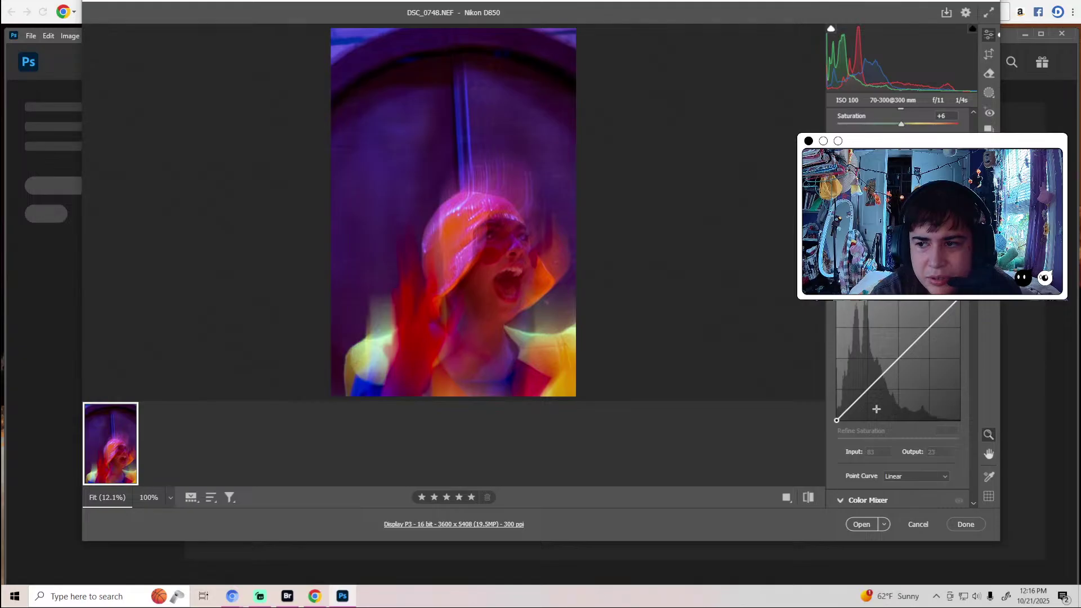
scroll(877, 409, down, 2)
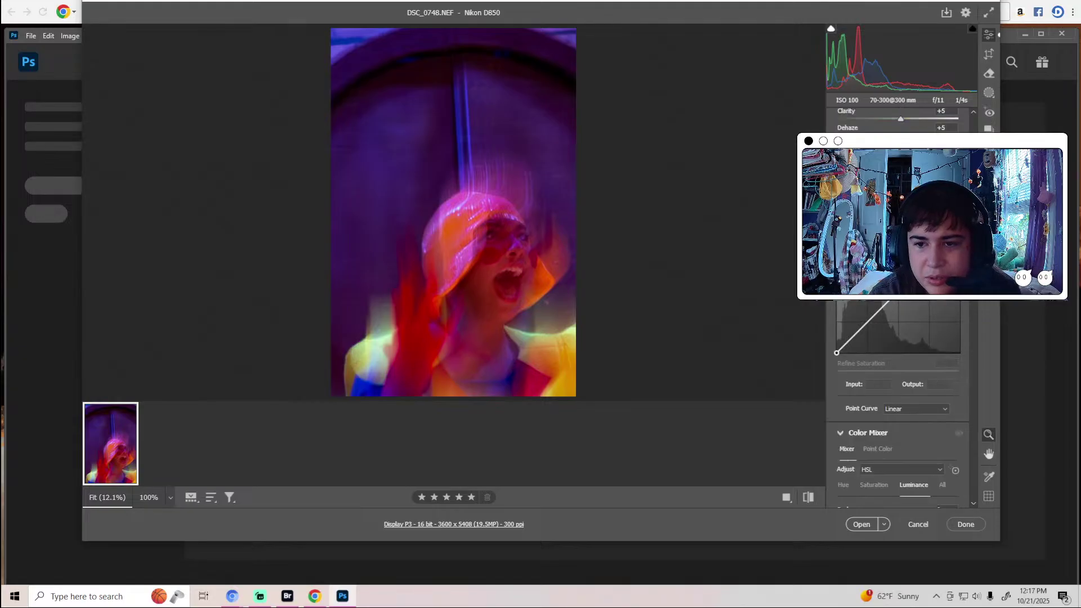
scroll(898, 404, down, 1)
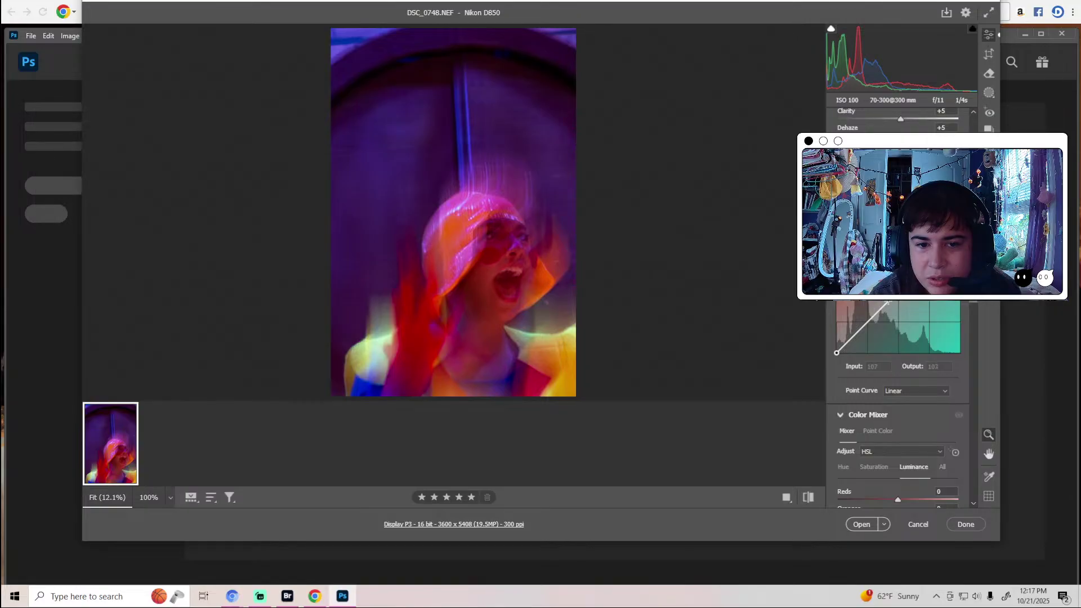
mouse_move(888, 293)
mouse_down()
mouse_move(894, 309)
mouse_move(895, 298)
mouse_up()
scroll(900, 367, down, 6)
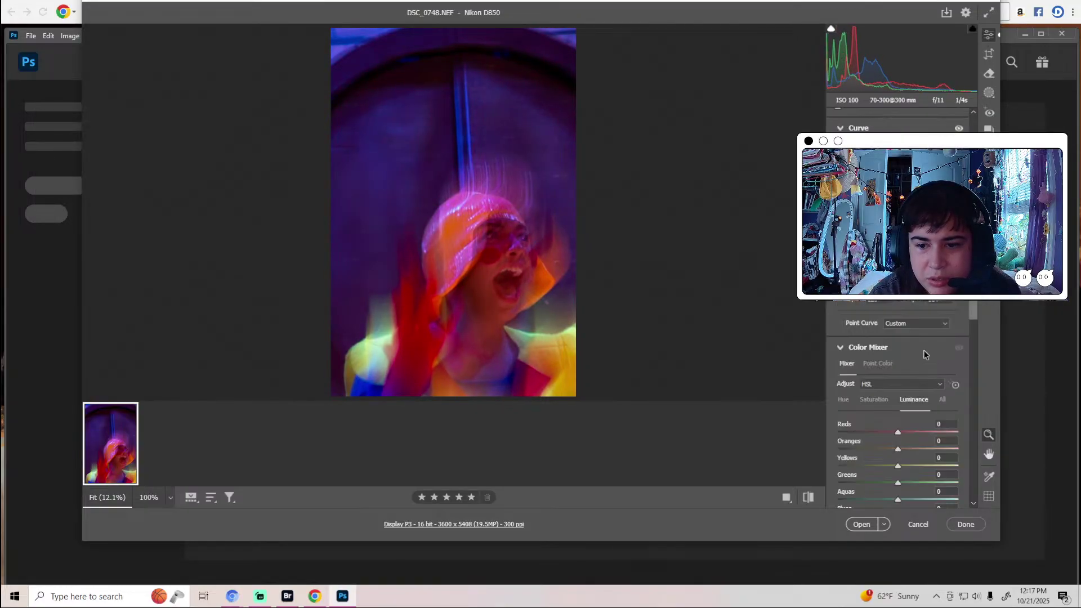
Set the Color Mixer luminance of oranges to +14, yellows to +17, blues to +13, purples to +10 and magentas to +16.
drag(899, 366, 912, 362)
scroll(907, 377, down, 3)
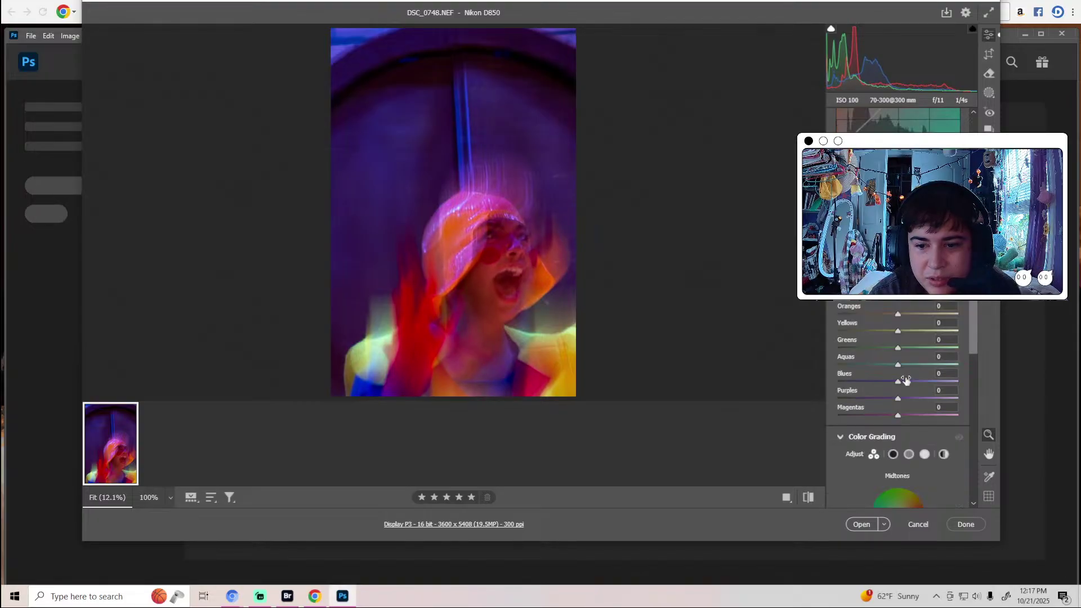
mouse_move(899, 418)
mouse_down()
mouse_move(927, 415)
mouse_move(912, 411)
mouse_up()
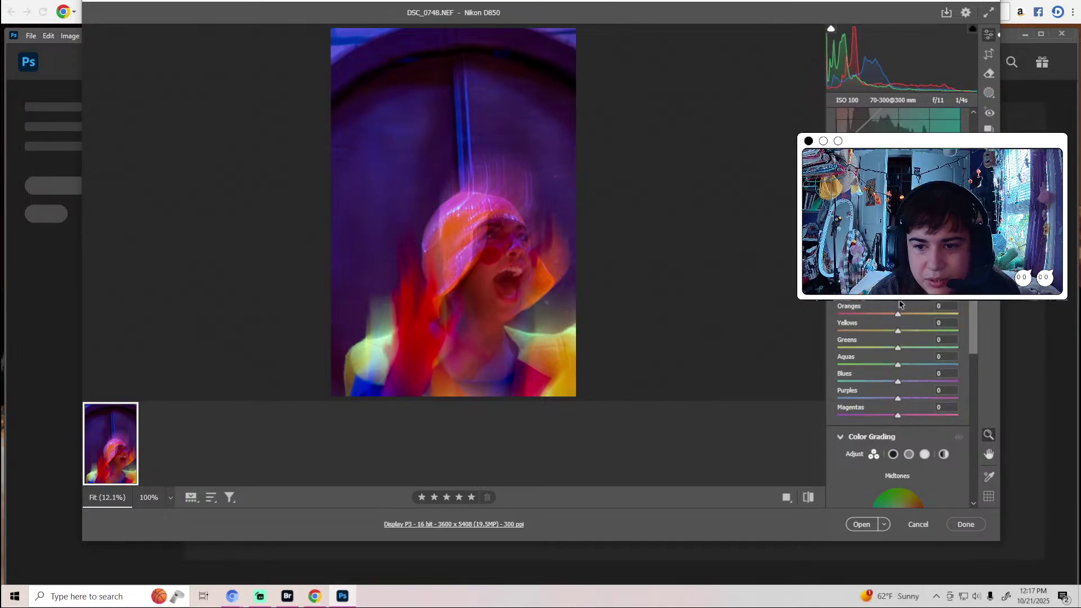
mouse_move(891, 301)
mouse_down()
mouse_move(870, 302)
mouse_move(928, 304)
mouse_move(895, 302)
mouse_up()
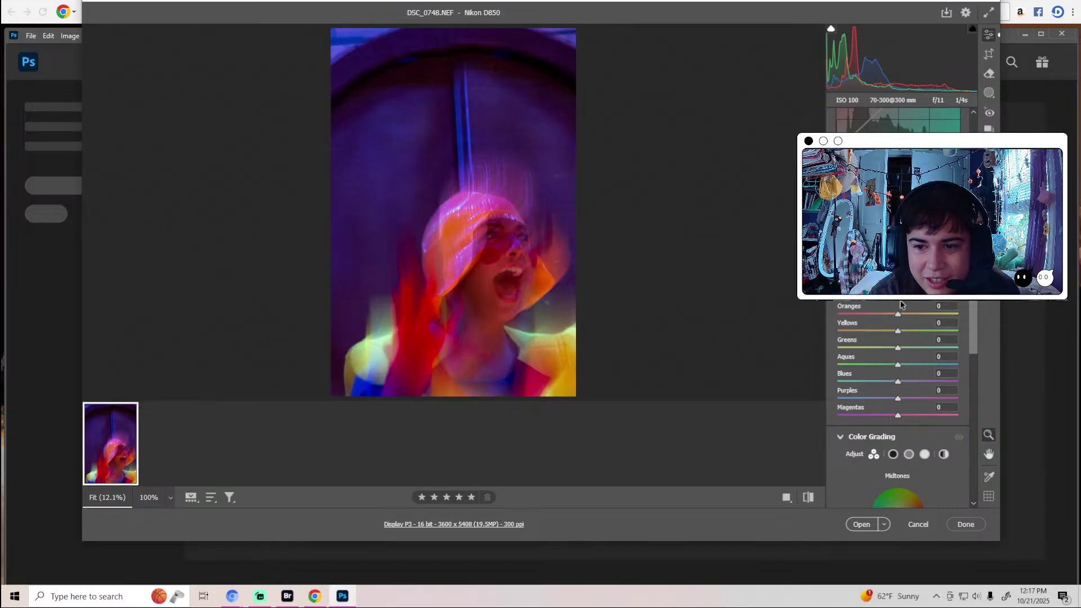
click(906, 274)
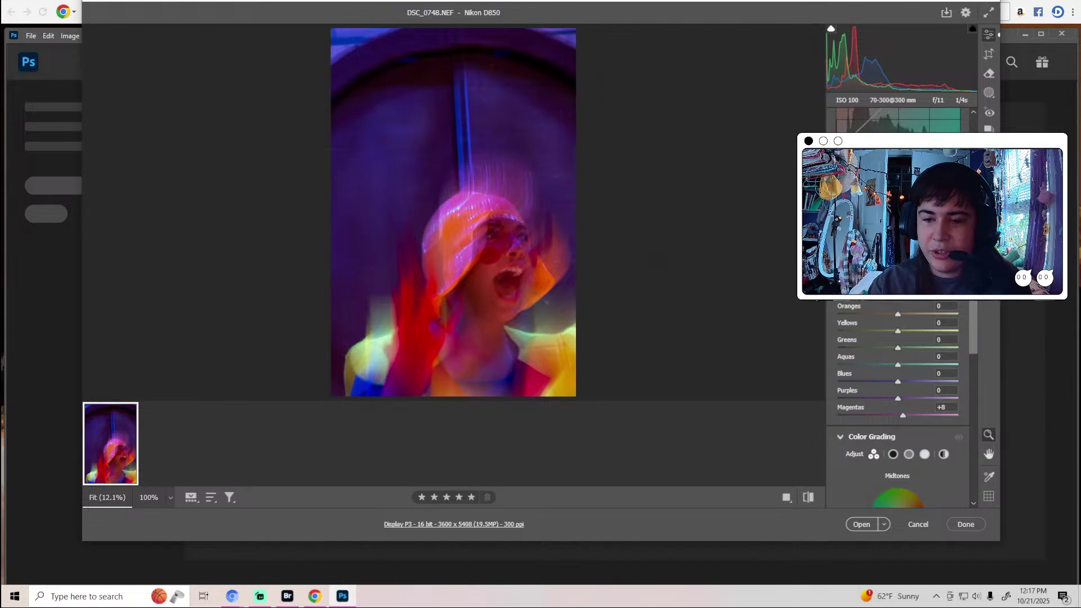
mouse_move(897, 318)
mouse_down()
mouse_move(914, 317)
mouse_move(911, 331)
mouse_up()
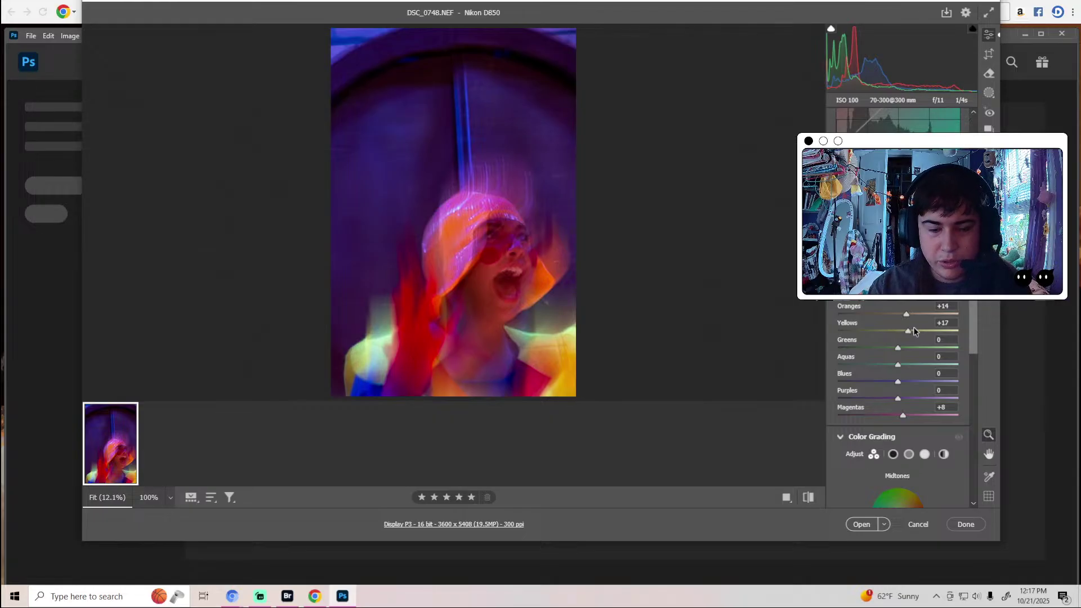
drag(899, 382, 910, 382)
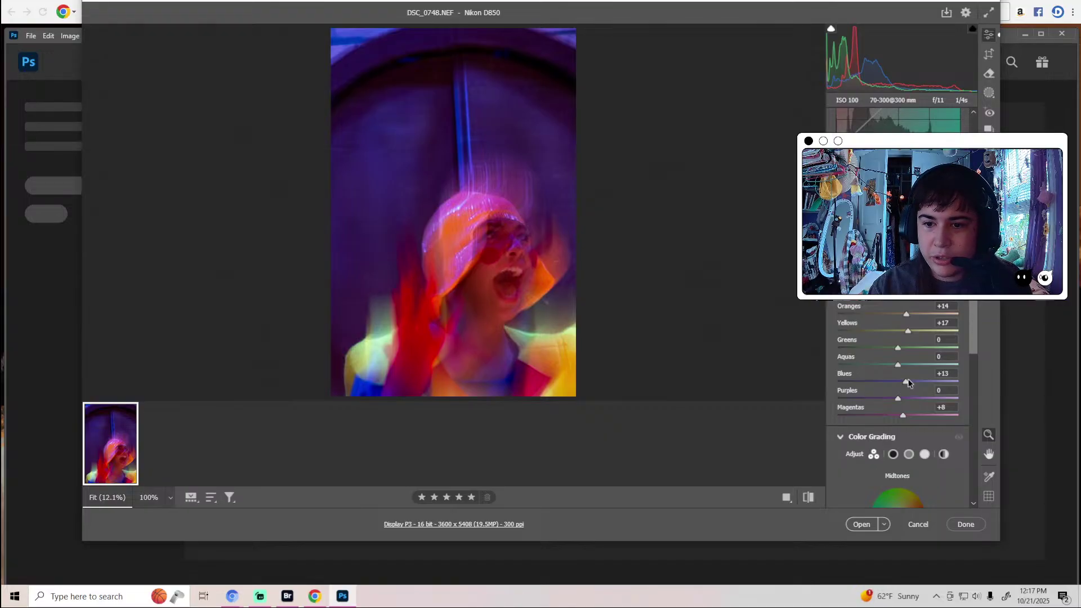
drag(898, 398, 904, 398)
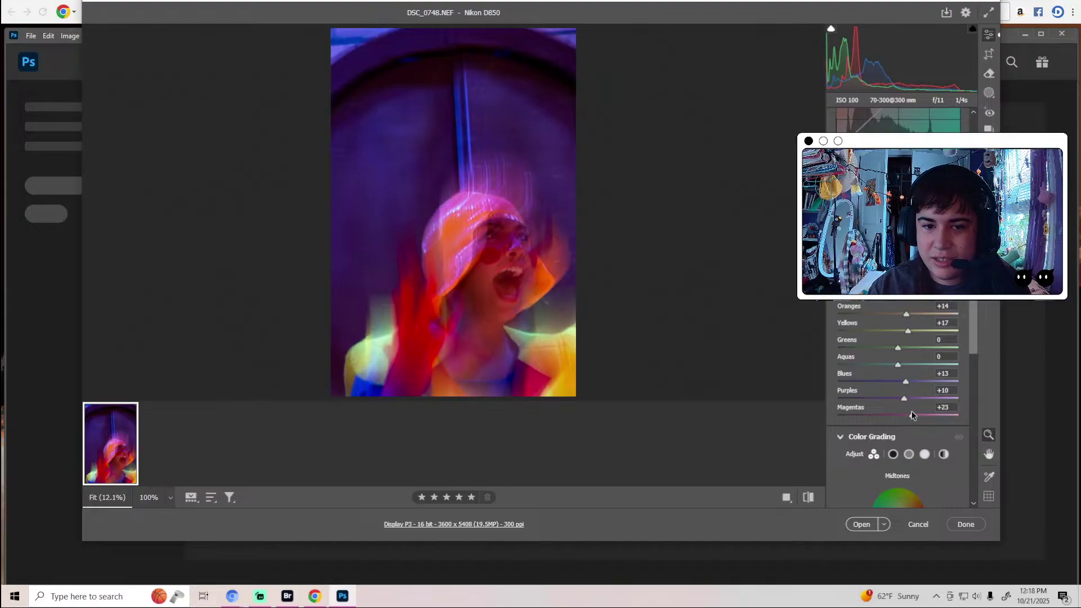
drag(903, 416, 907, 418)
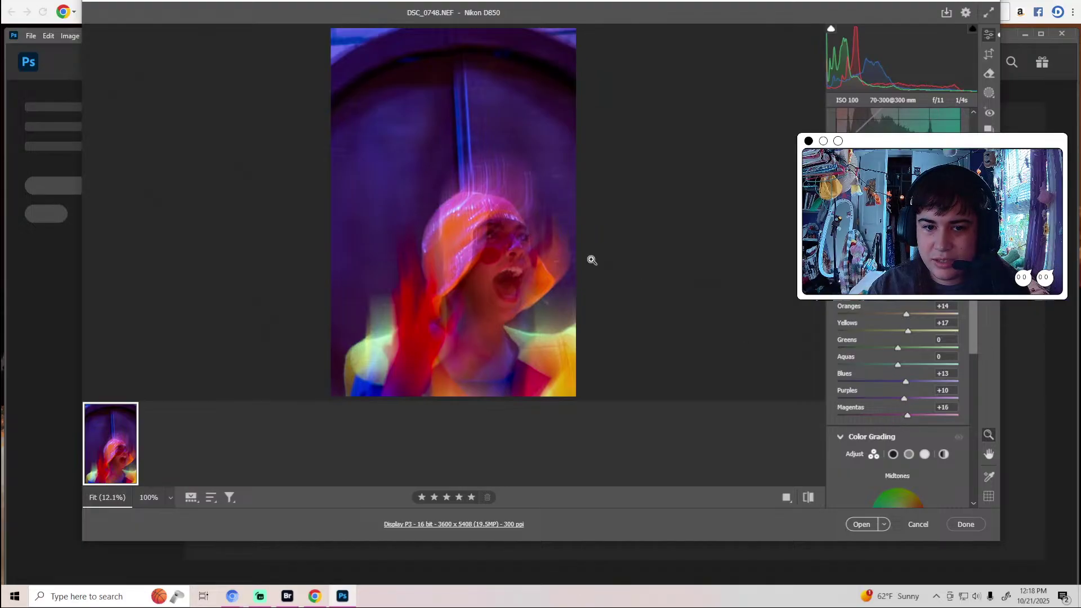
click(480, 221)
click(480, 221)
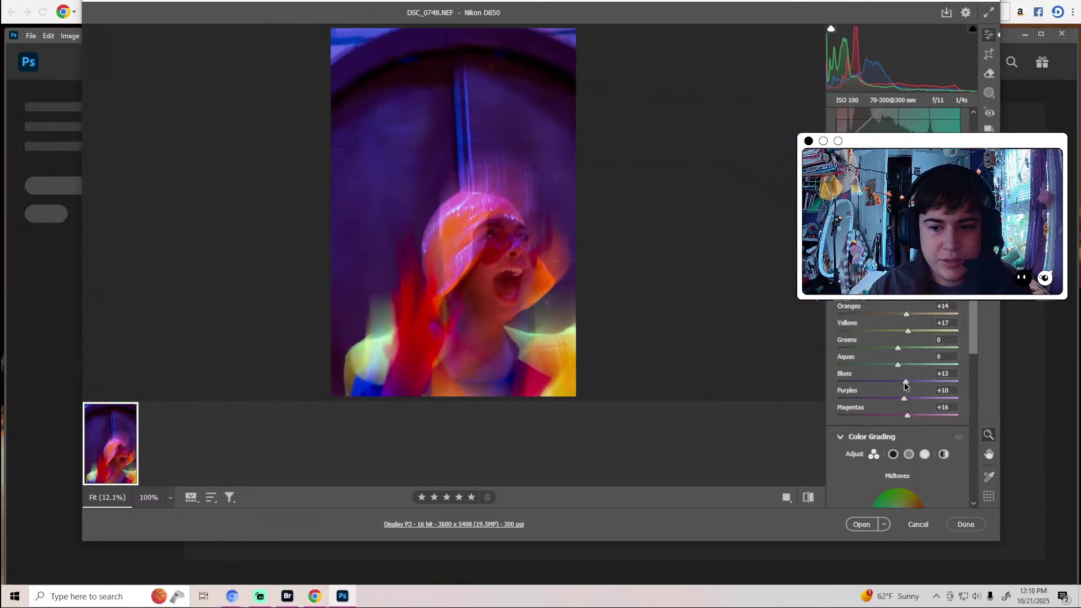
Color grade the midtones to hue 59, saturation 49, luminance 16 and the highlights to hue 229, saturation 23, luminance 26.
scroll(901, 371, down, 3)
mouse_move(897, 380)
mouse_down()
mouse_move(904, 372)
mouse_move(883, 376)
mouse_up()
drag(894, 394, 904, 369)
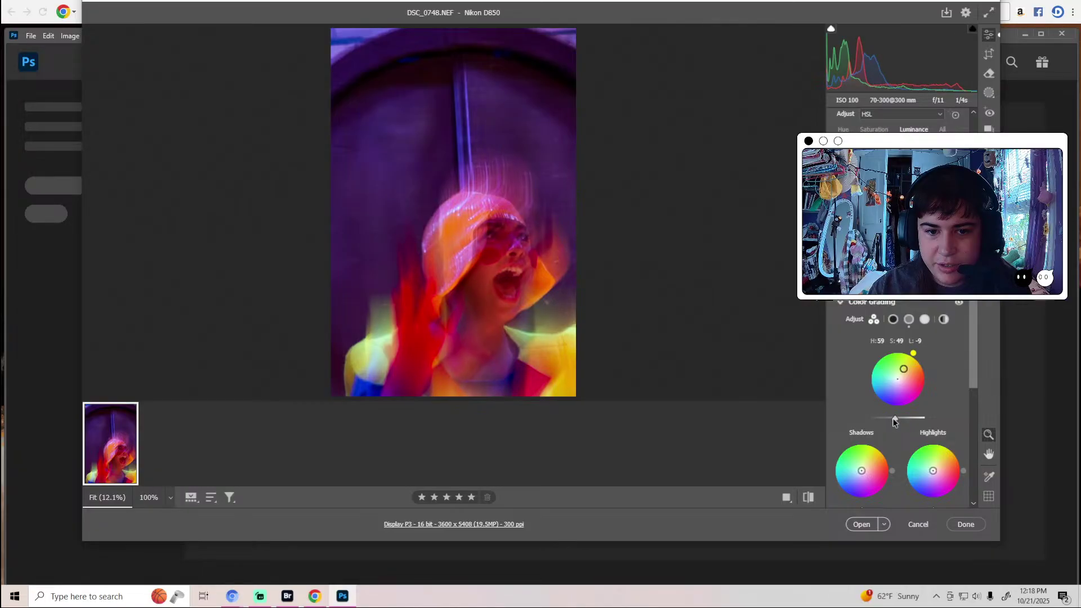
drag(898, 421, 902, 421)
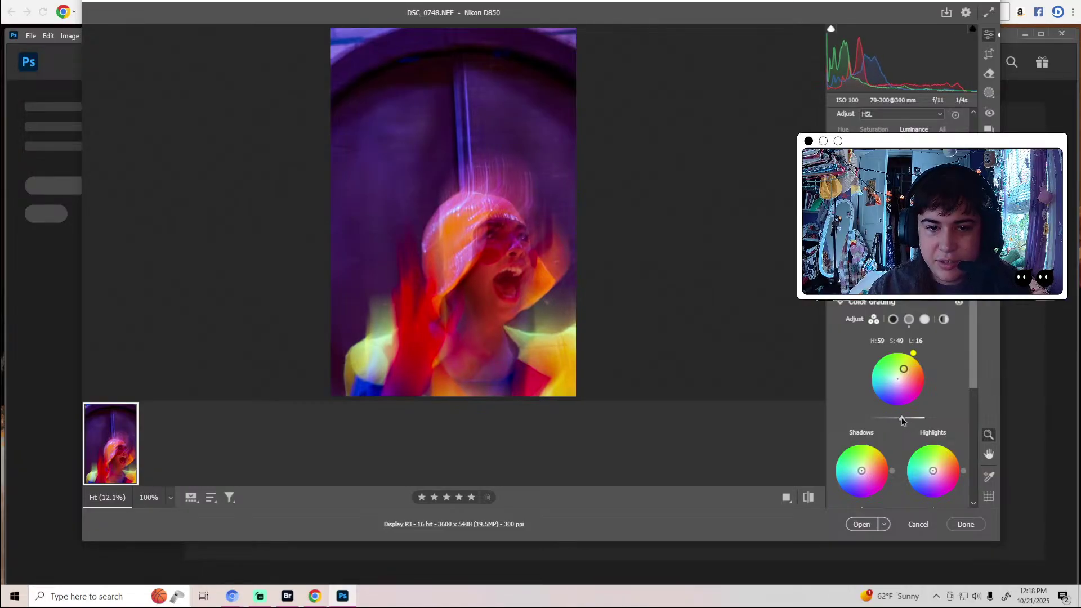
scroll(904, 416, down, 1)
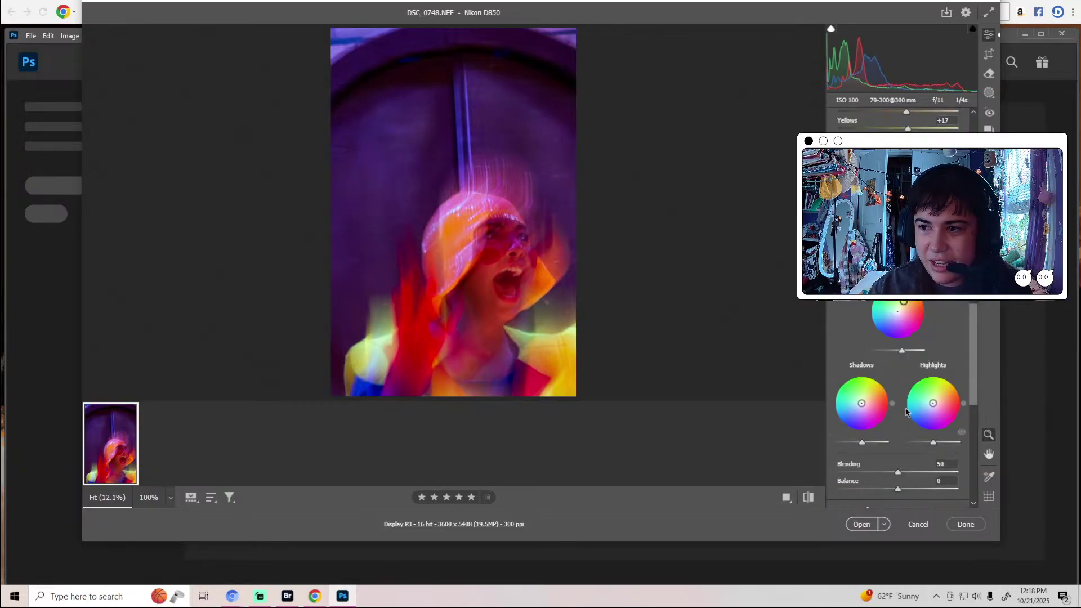
drag(934, 404, 944, 440)
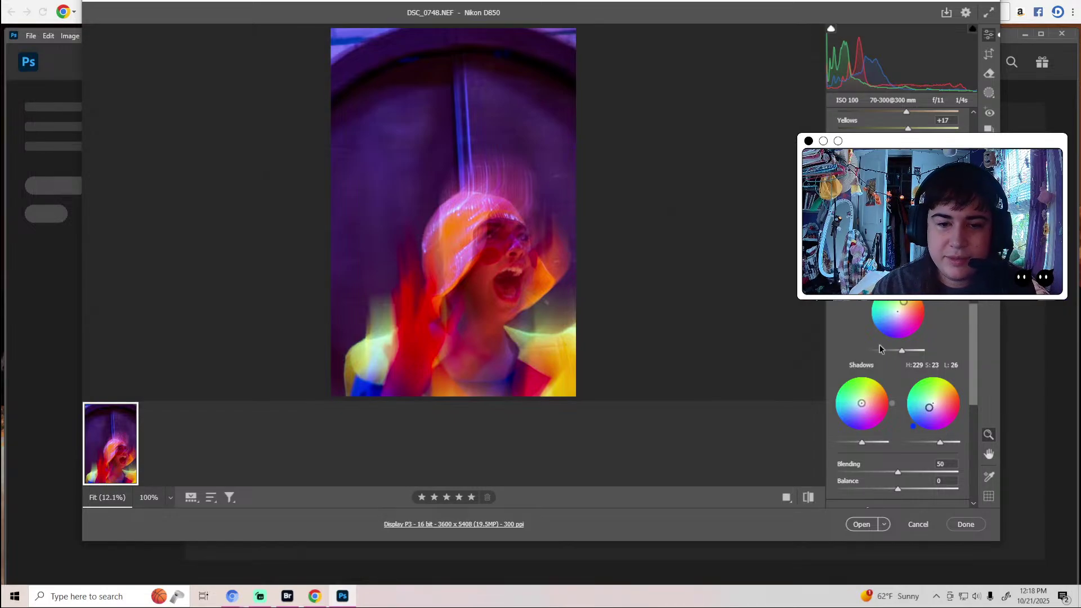
Tint the shadows slightly blue in color grading with blending 54 and balance -7, and enable lens profile corrections.
scroll(872, 348, down, 3)
mouse_move(864, 341)
mouse_down()
mouse_move(854, 349)
mouse_move(858, 340)
mouse_up()
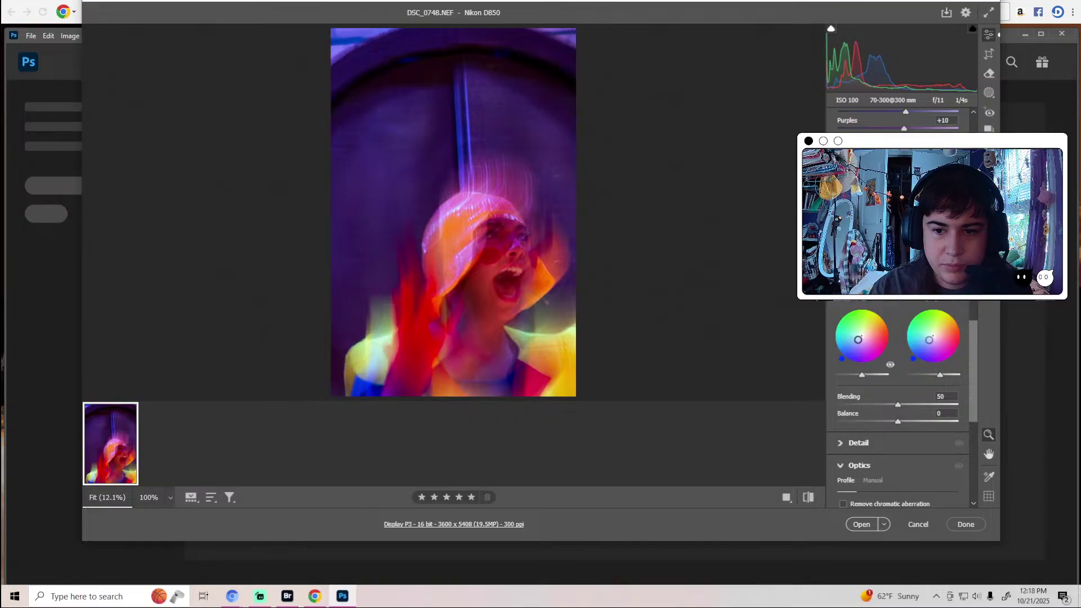
mouse_move(864, 377)
mouse_down()
mouse_move(877, 377)
mouse_move(863, 377)
mouse_up()
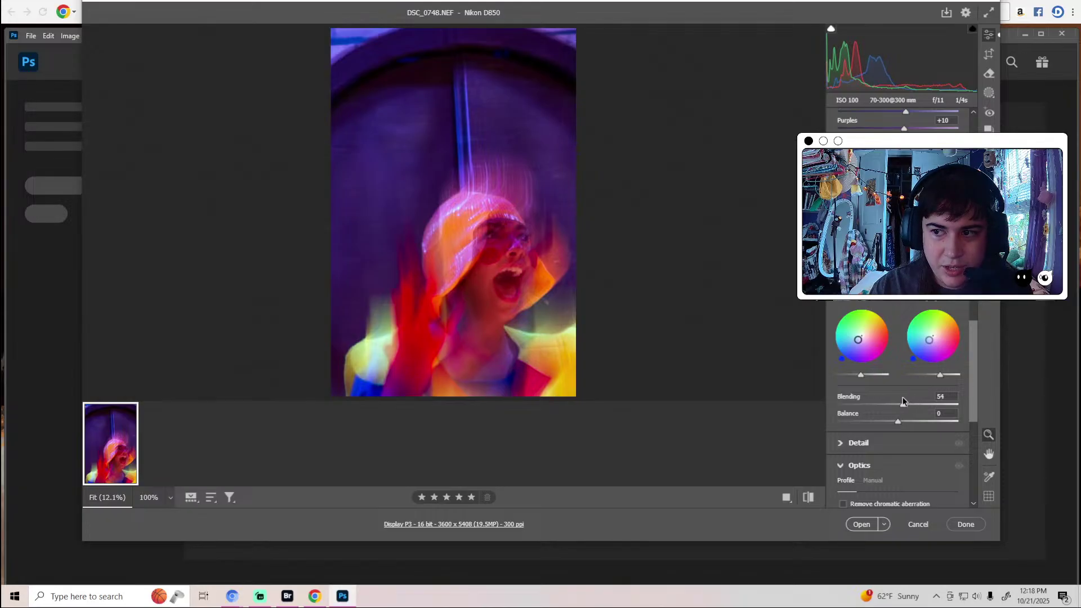
mouse_move(898, 425)
mouse_down()
mouse_move(885, 423)
mouse_move(906, 423)
mouse_move(894, 421)
mouse_up()
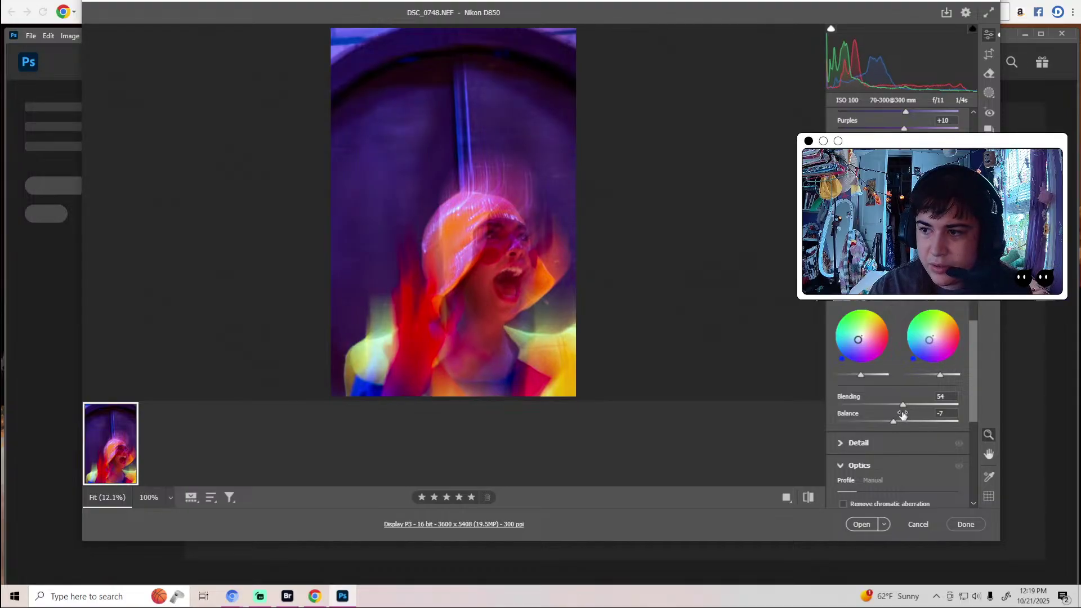
scroll(903, 414, down, 4)
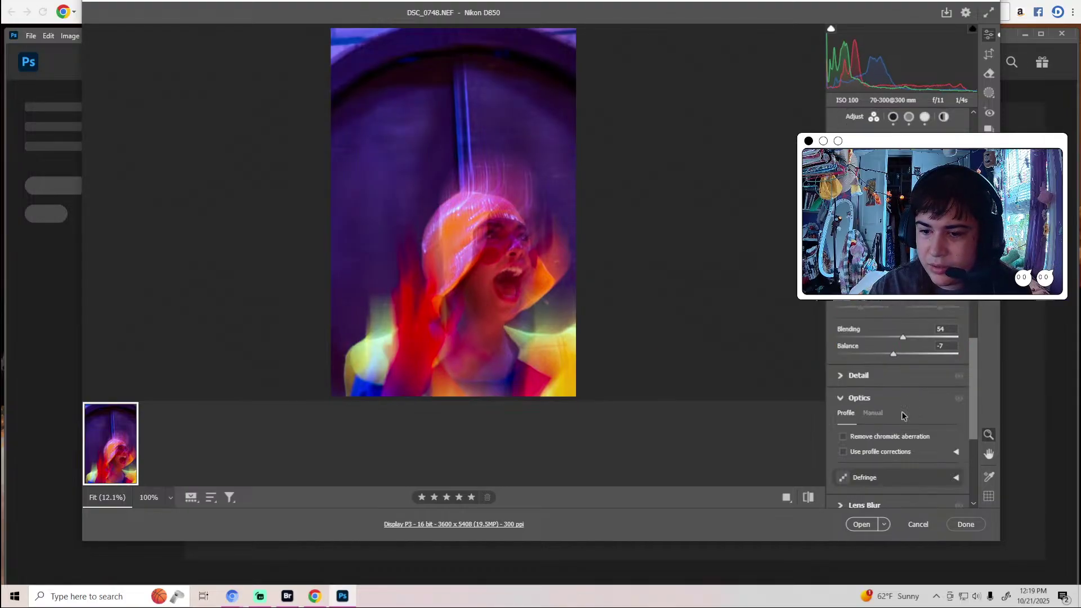
click(843, 385)
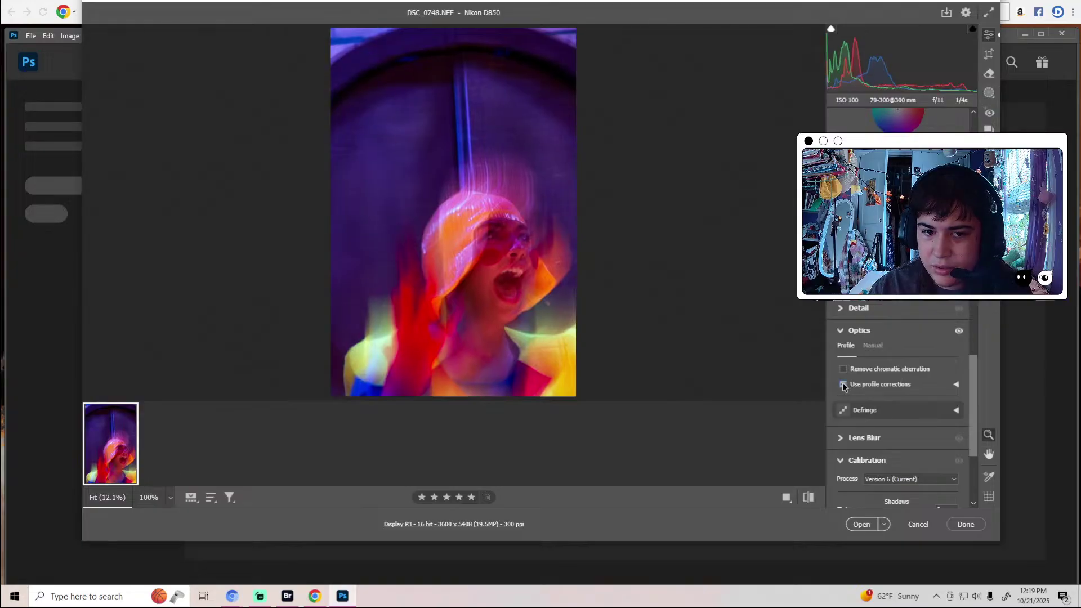
In Calibration, set the shadows tint to -24 and the primary saturations to +6 for red, +7 for green and +5 for blue.
scroll(882, 395, down, 5)
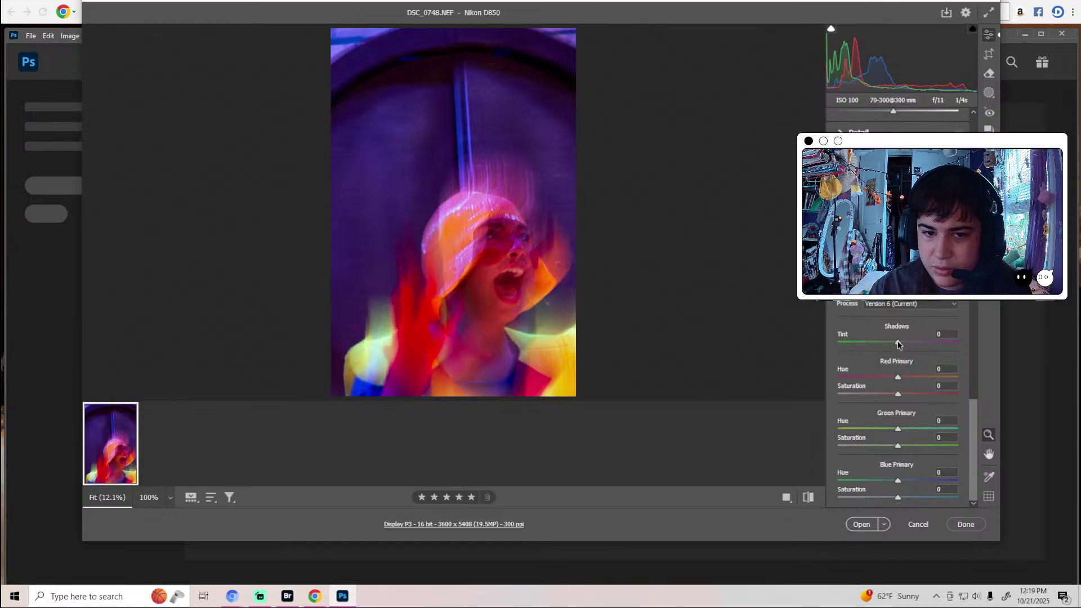
mouse_move(898, 342)
mouse_down()
mouse_move(915, 341)
mouse_move(813, 348)
mouse_move(967, 350)
mouse_move(896, 344)
mouse_move(846, 359)
mouse_move(906, 350)
mouse_move(863, 359)
mouse_move(883, 357)
mouse_up()
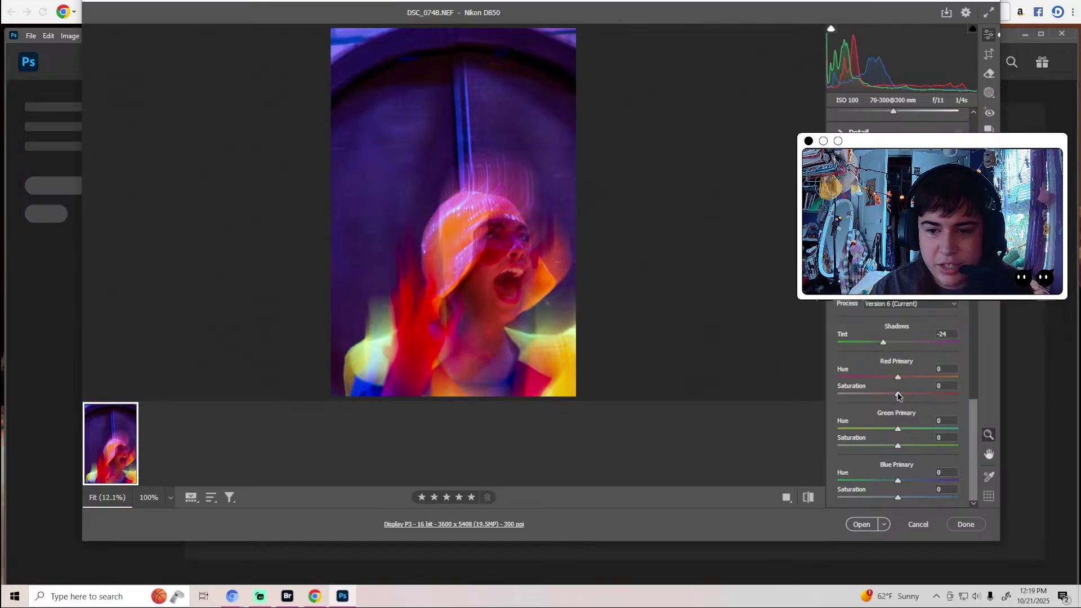
drag(898, 394, 902, 397)
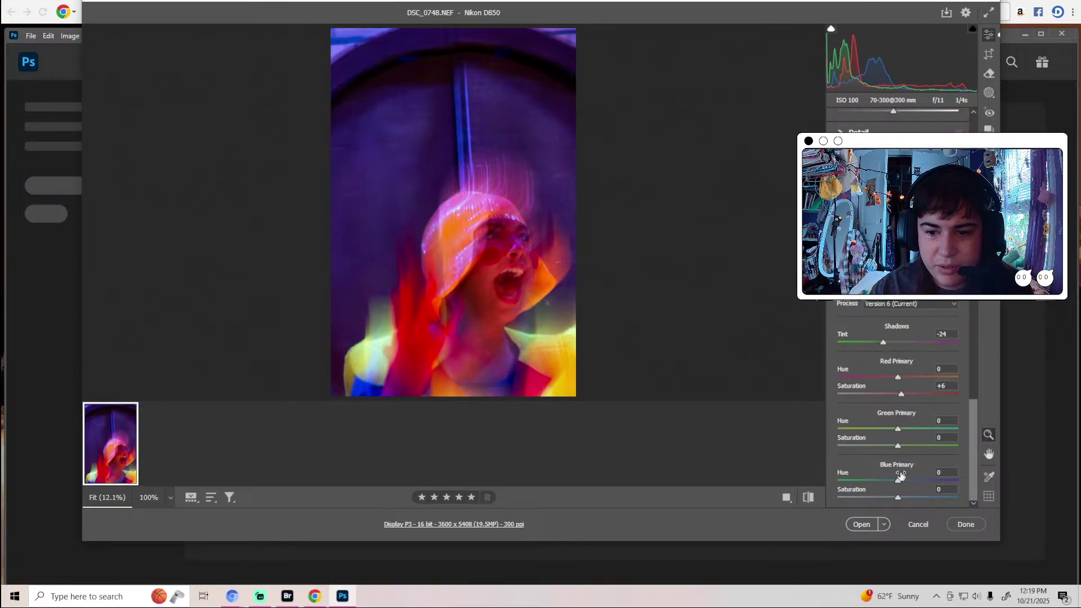
drag(897, 448, 902, 447)
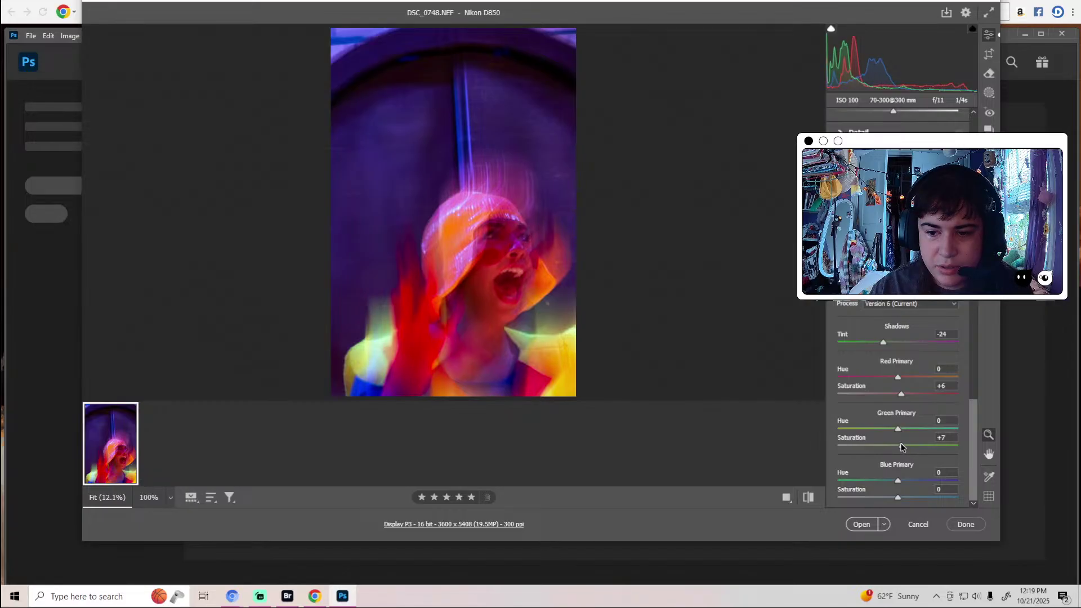
drag(899, 499, 902, 499)
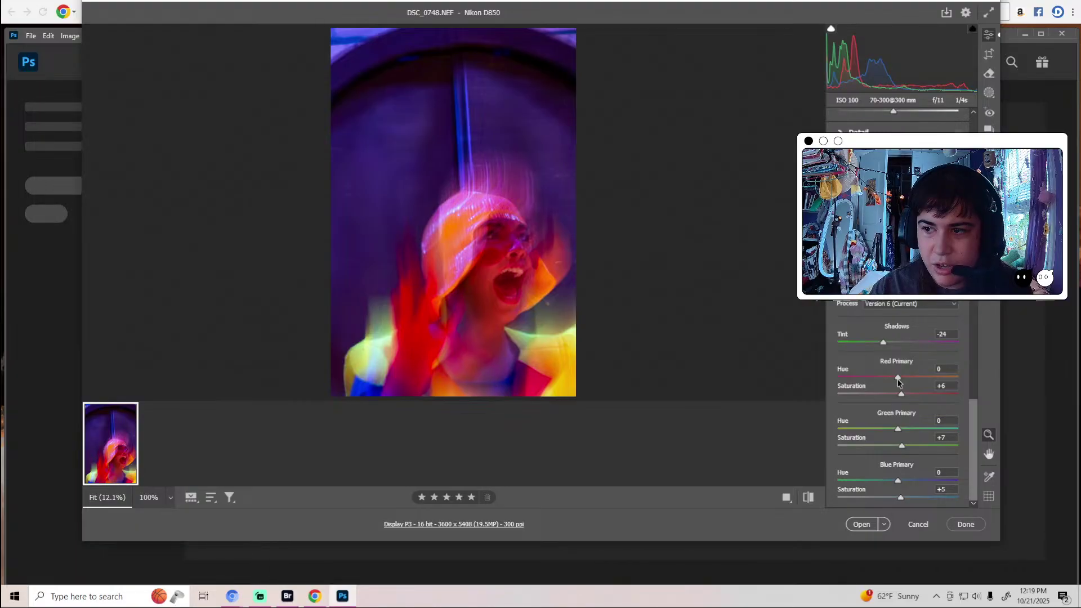
Set the calibration hue of the red primary to +14 and the green primary to -21, leaving the blue primary at 0.
mouse_move(899, 381)
mouse_down()
mouse_move(867, 381)
mouse_move(919, 381)
mouse_move(907, 381)
mouse_up()
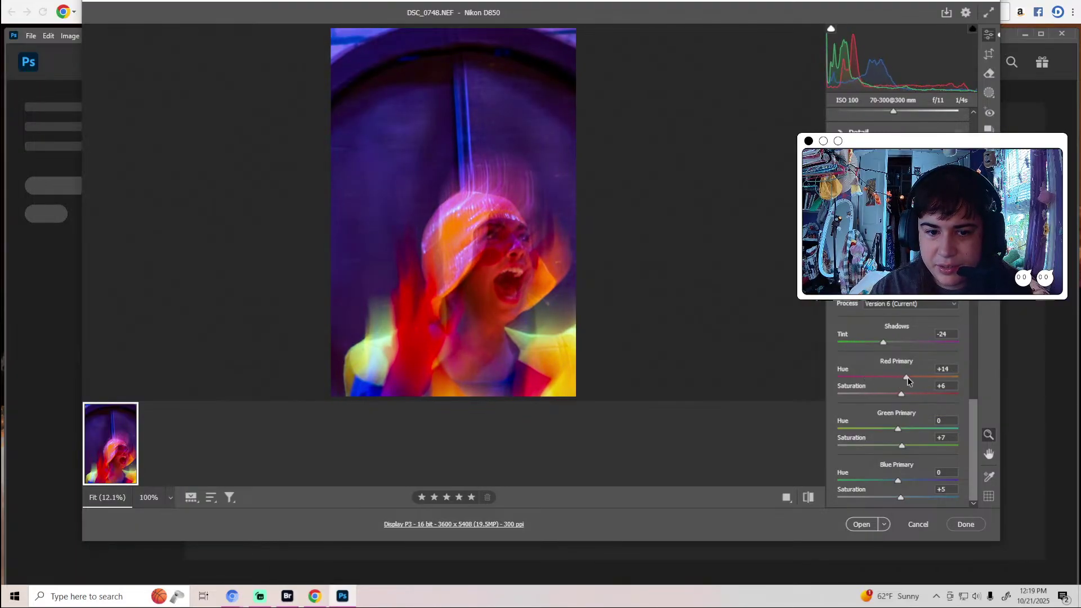
drag(899, 431, 886, 430)
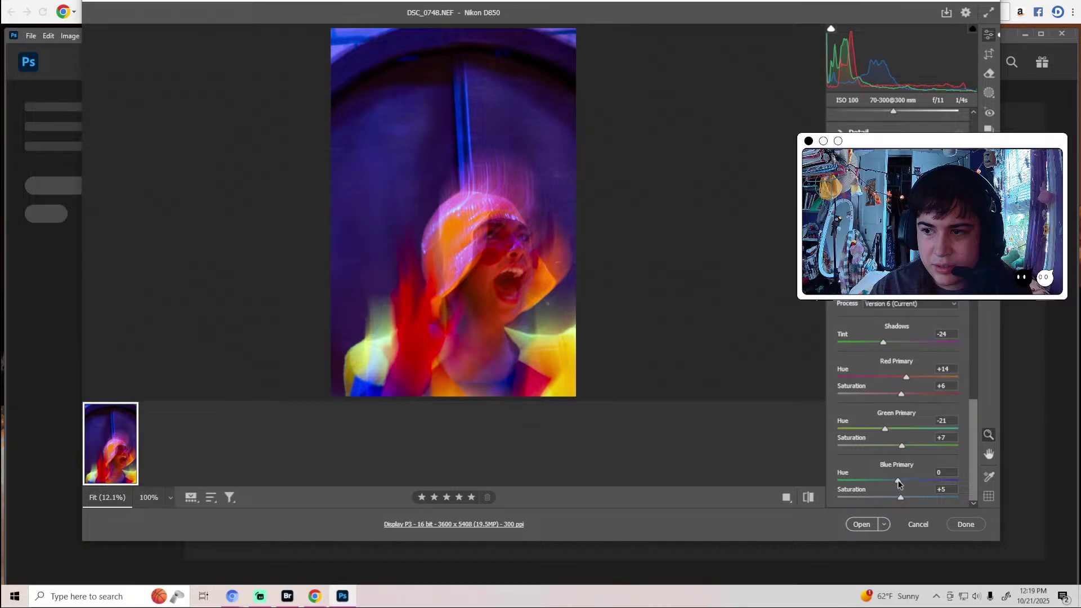
drag(893, 481, 898, 485)
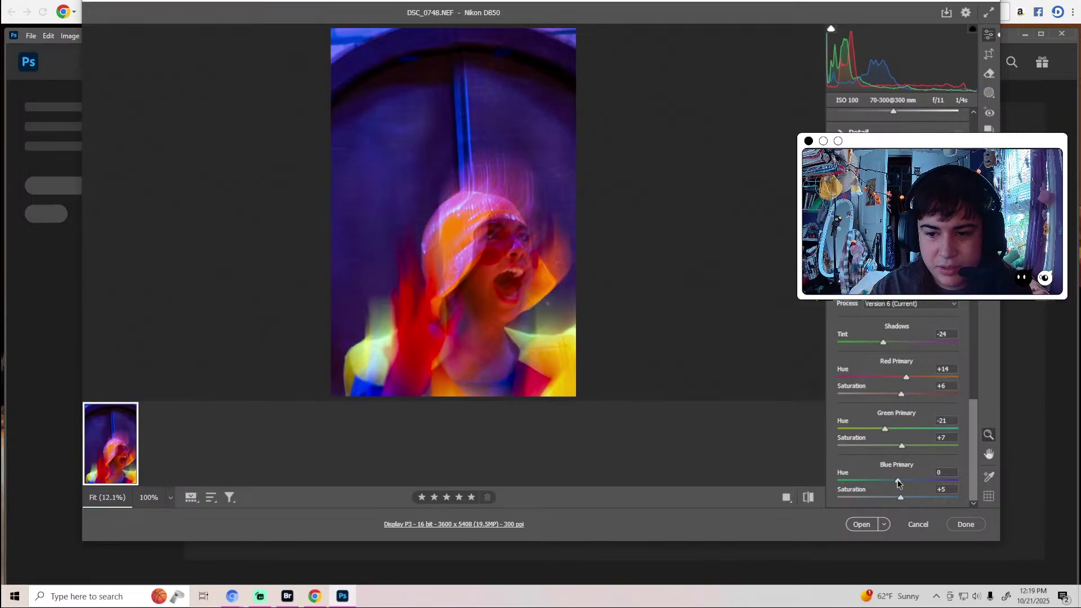
Open the developed photo in Photoshop and add a Levels adjustment layer with the white input level at 248.
click(858, 523)
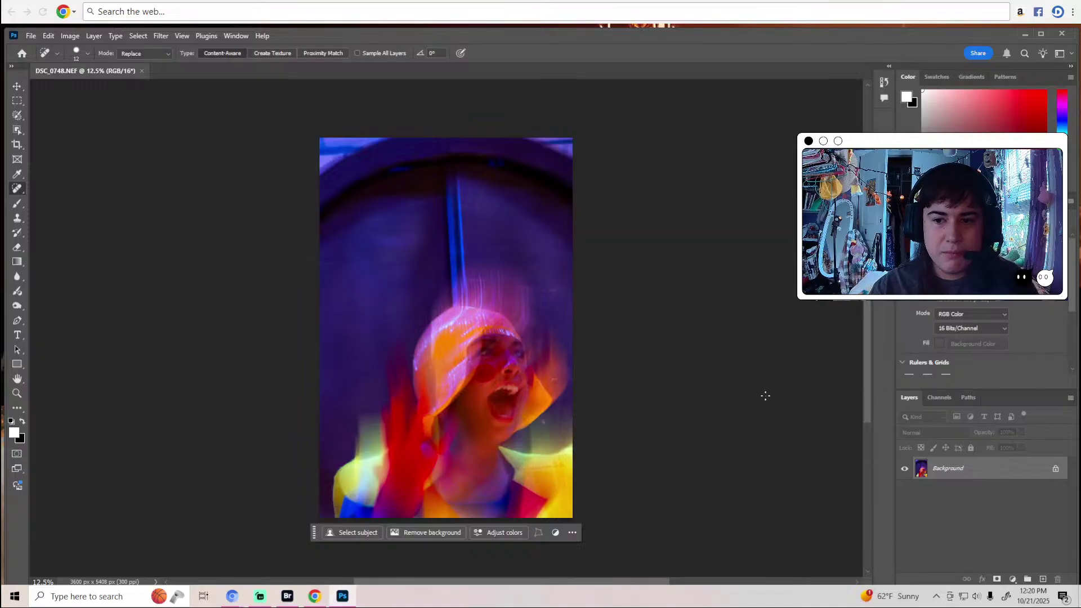
click(957, 163)
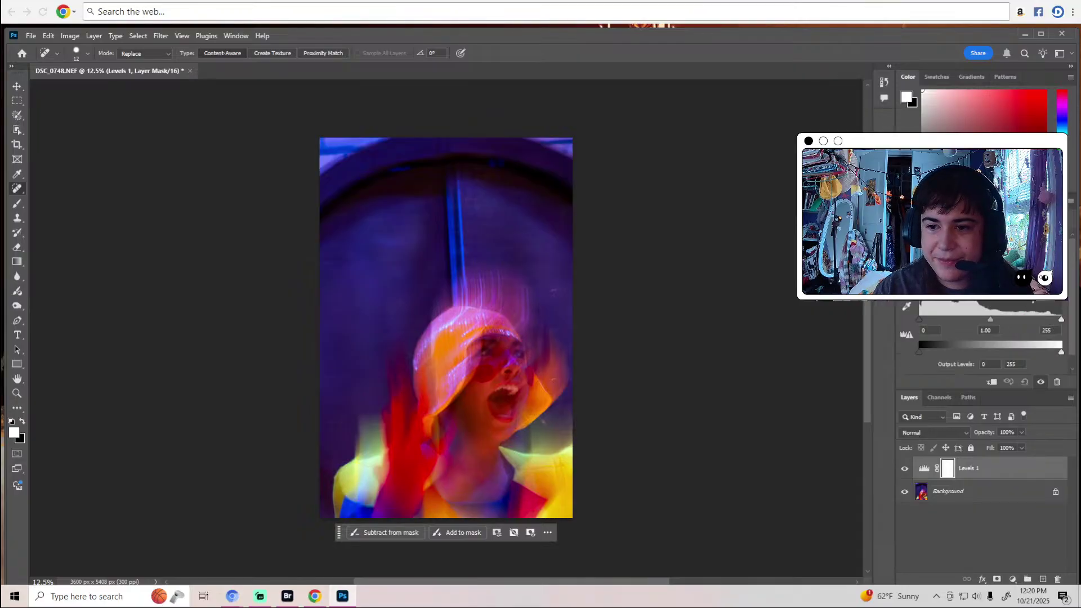
drag(1063, 320, 1059, 320)
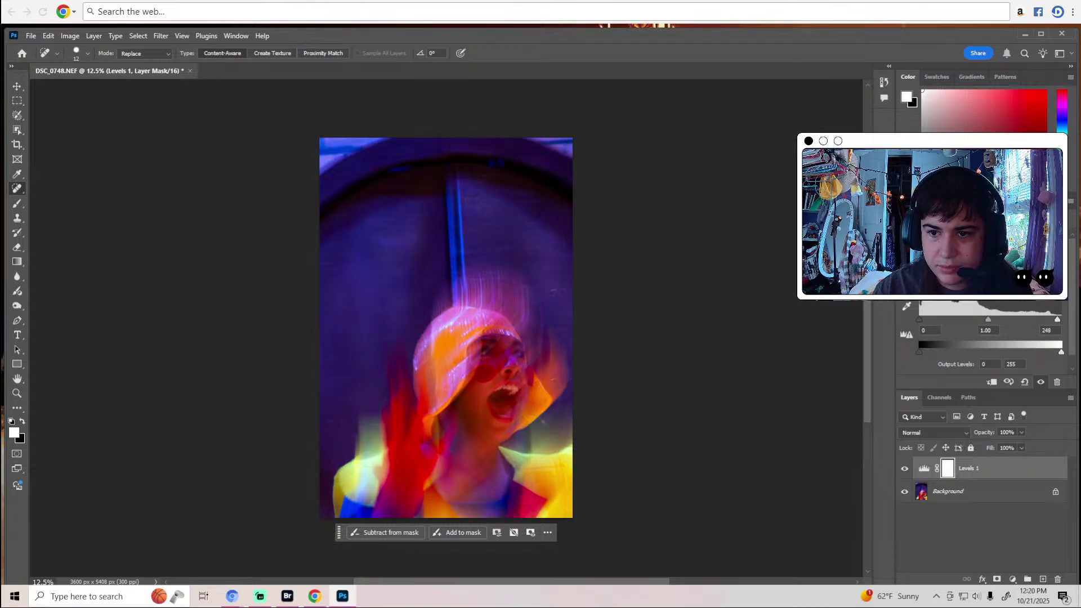
Add a Selective Color adjustment layer and set the black amount of the neutrals to +1%.
click(924, 142)
click(991, 365)
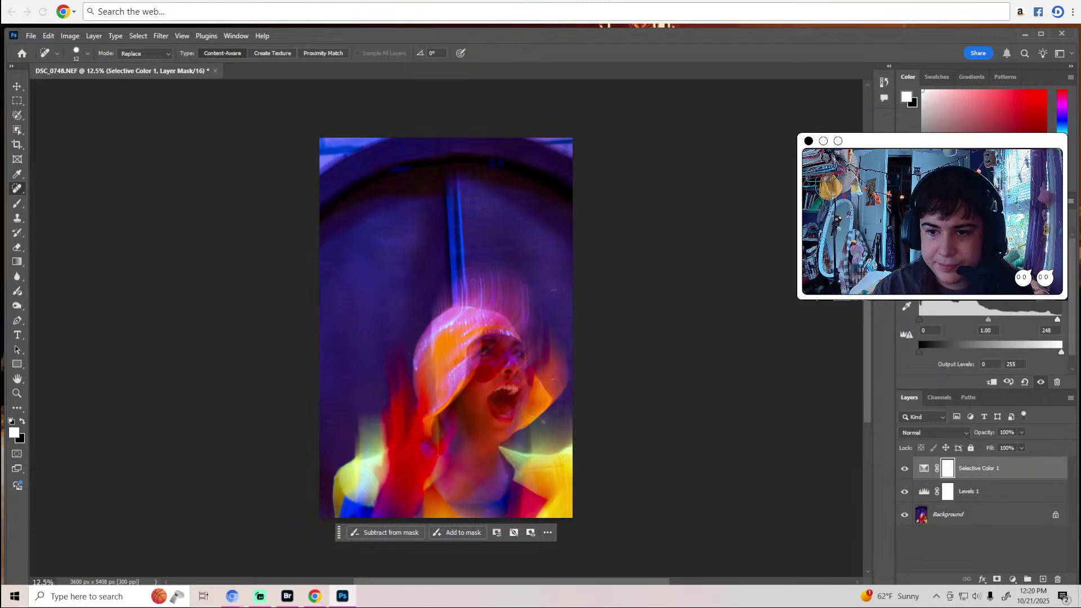
click(968, 244)
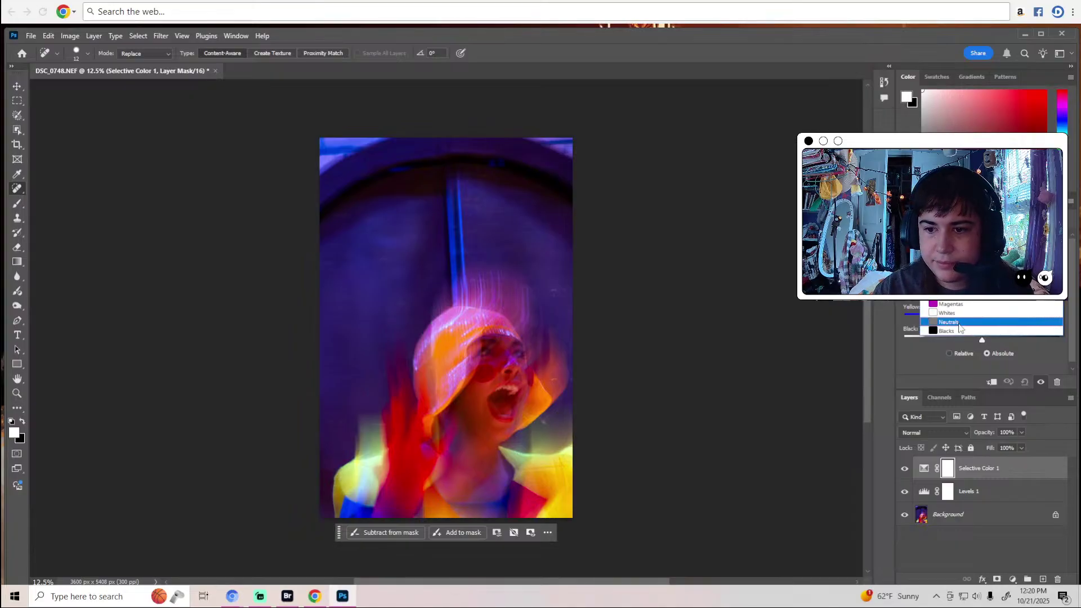
click(959, 323)
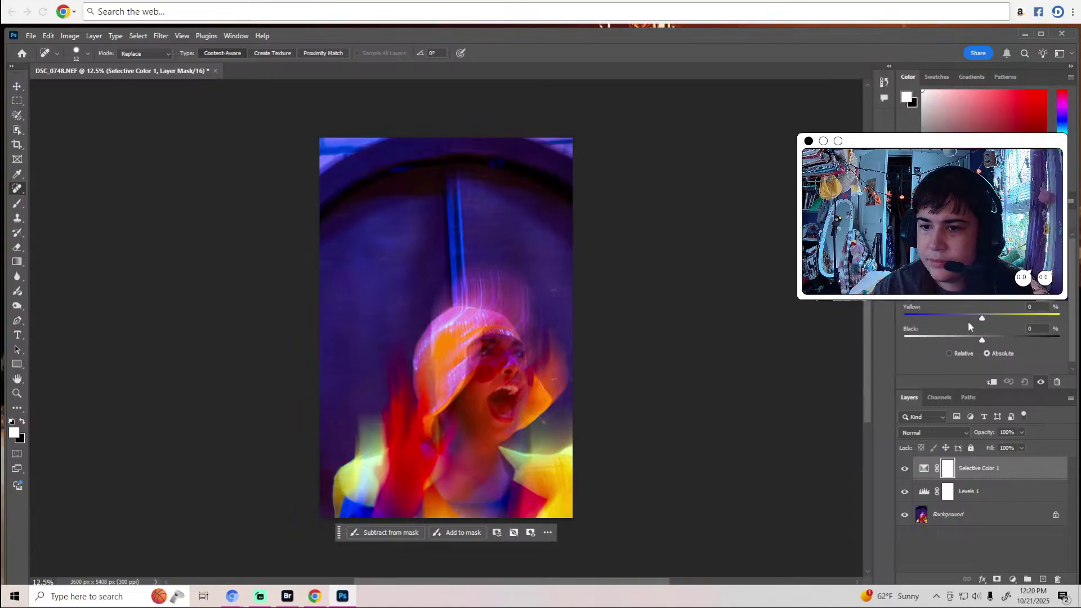
drag(982, 340, 983, 341)
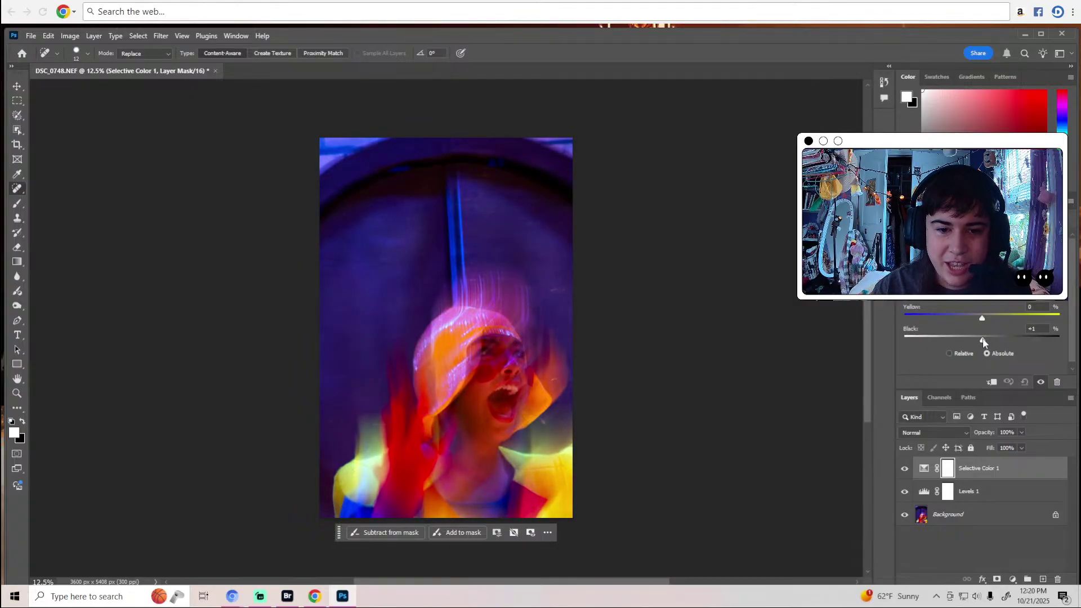
Set the black amount of the blacks to +6% in the Selective Color adjustment.
click(957, 251)
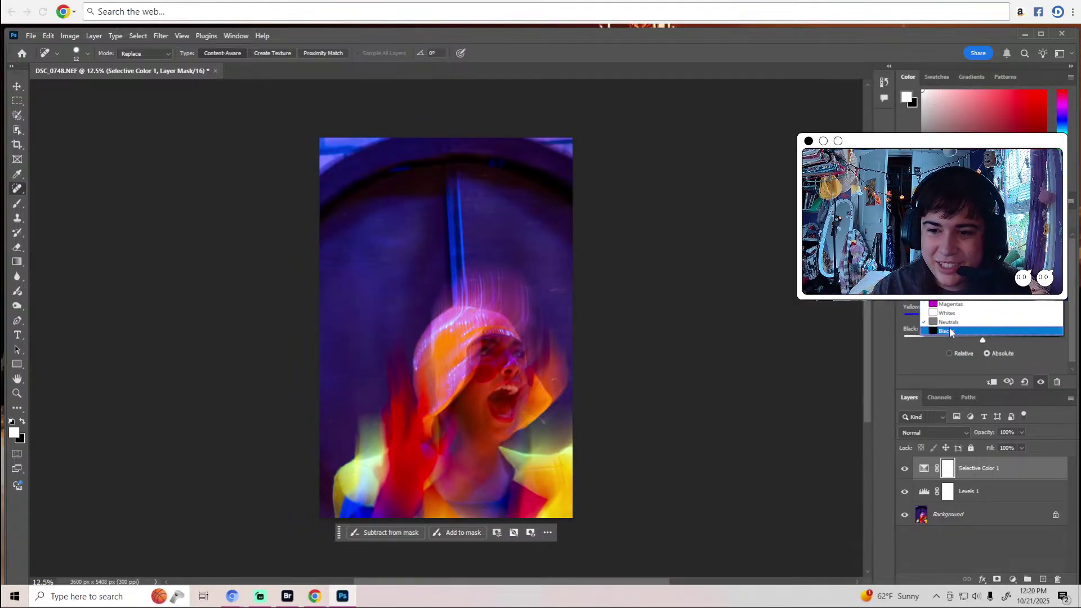
click(951, 333)
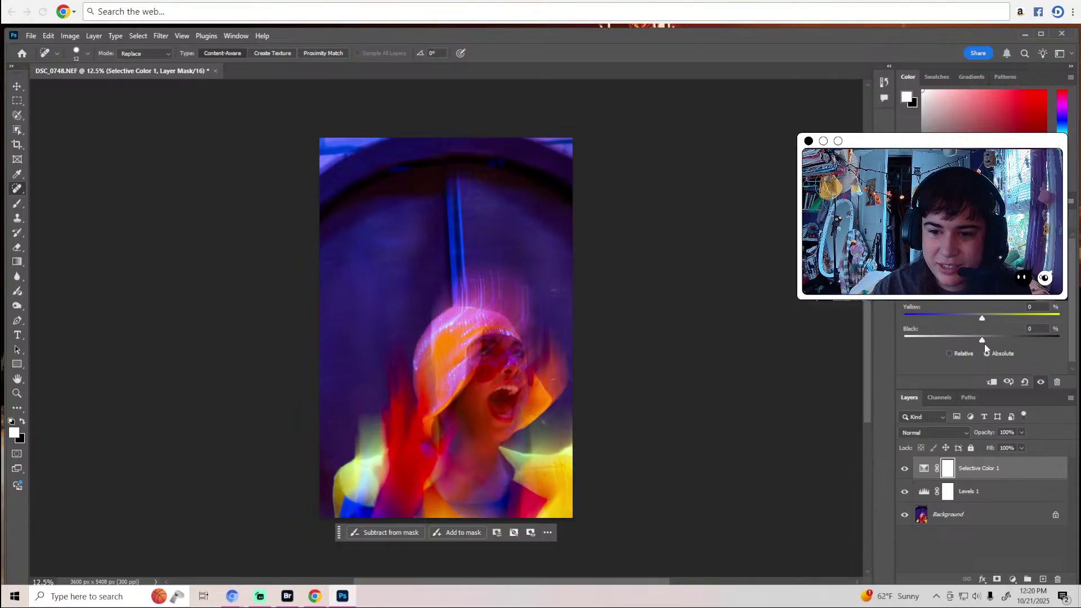
drag(983, 340, 985, 342)
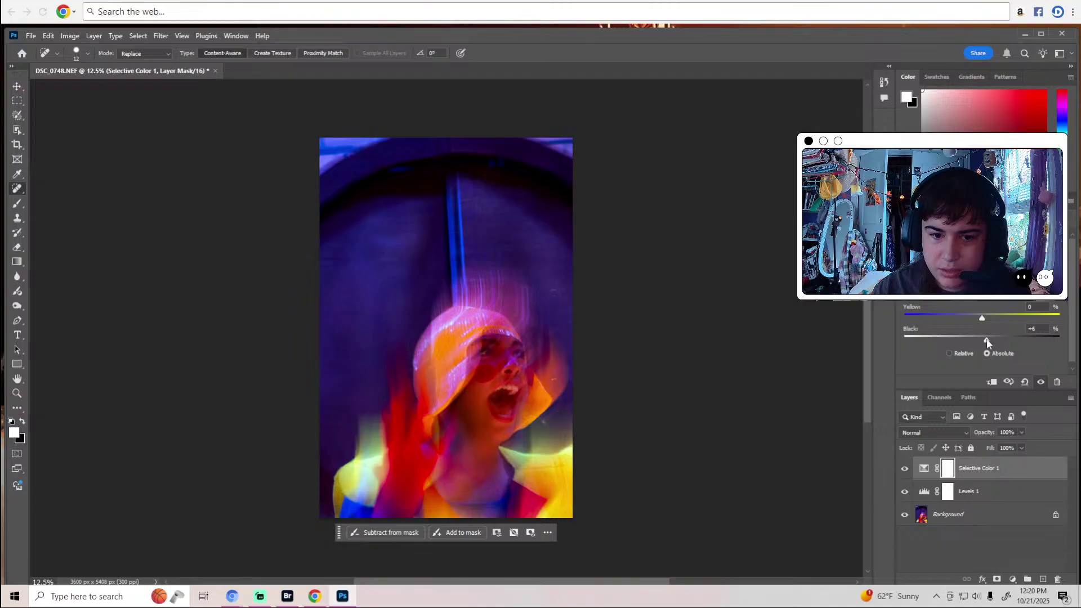
Set the black amount of the whites to -4% in the Selective Color adjustment.
click(957, 248)
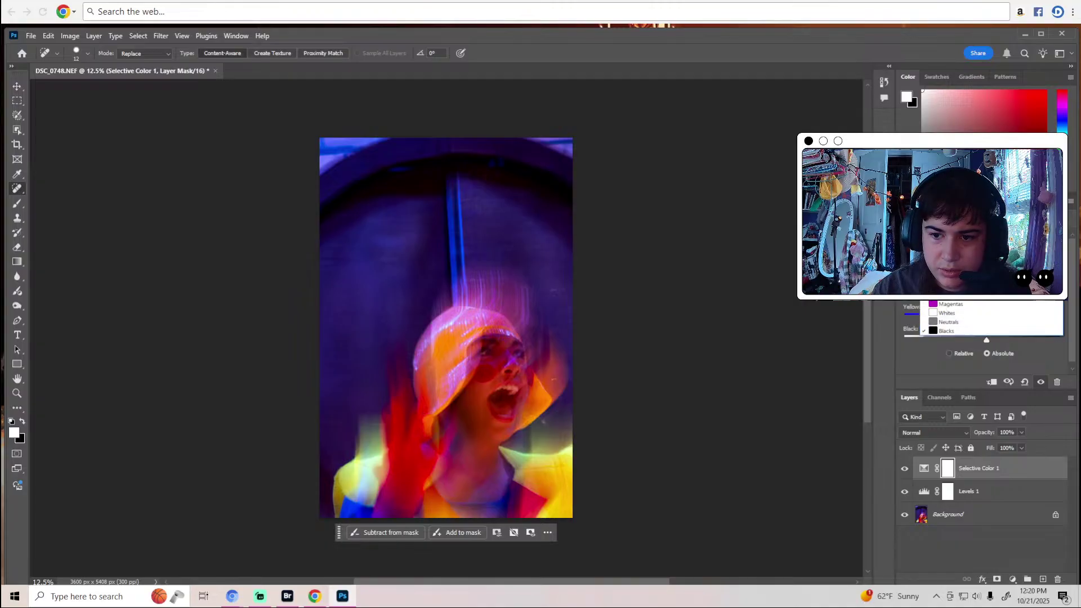
click(960, 316)
drag(981, 335, 977, 337)
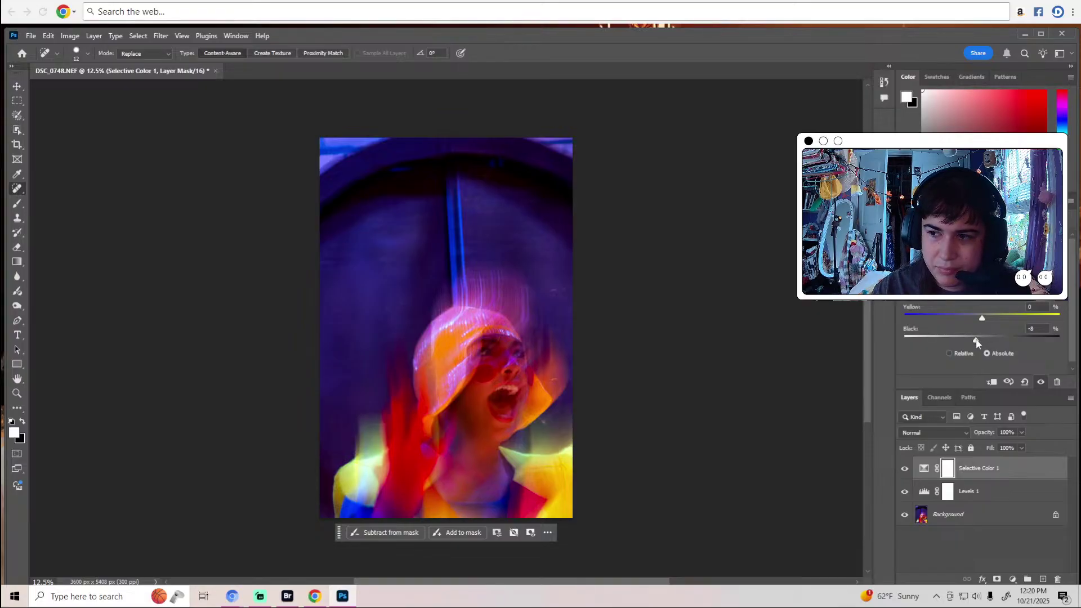
drag(977, 337, 983, 335)
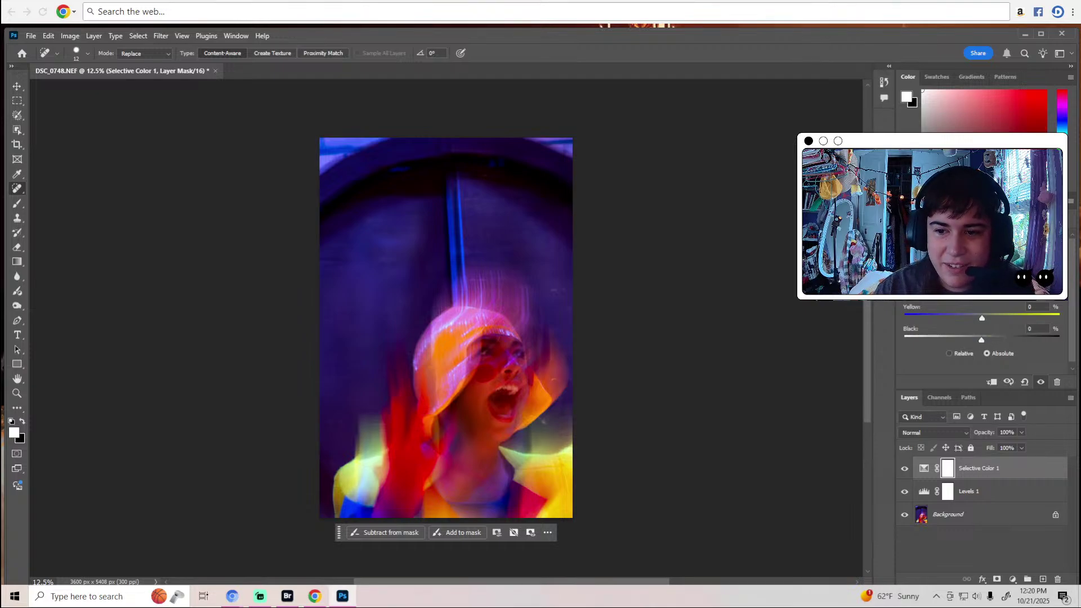
drag(982, 339, 983, 341)
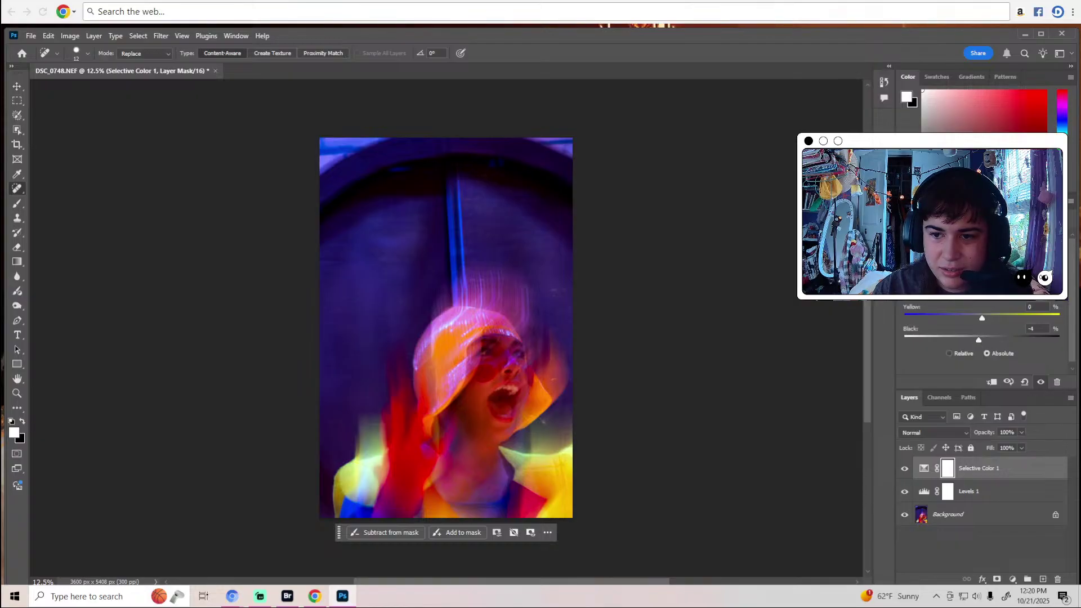
For one of the chromatic color ranges in the Selective Color adjustment, set yellow to +6% and black to -4%.
click(980, 241)
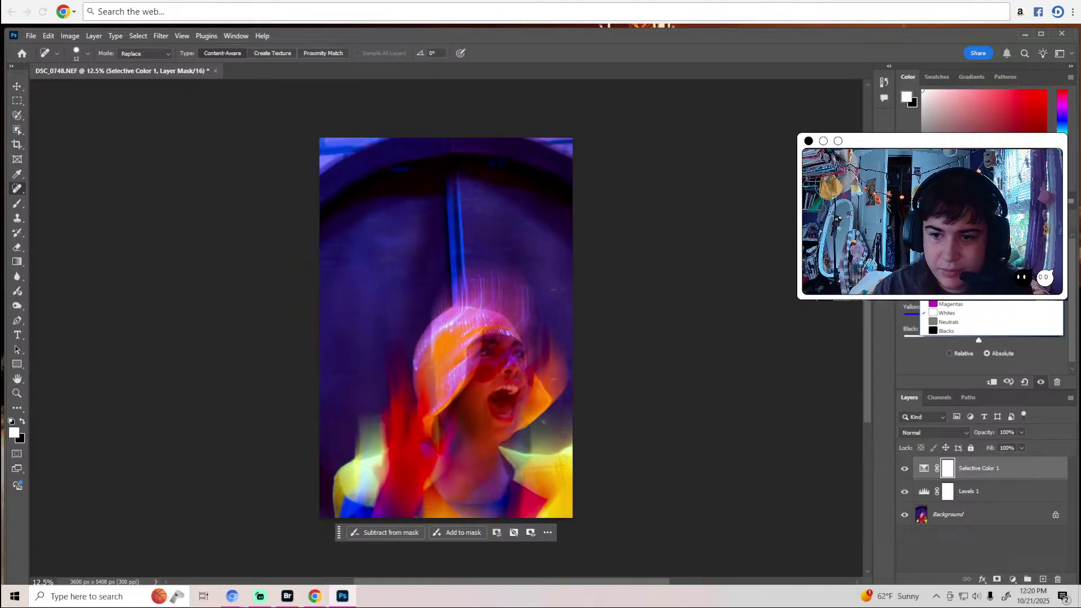
click(969, 277)
drag(985, 337, 981, 338)
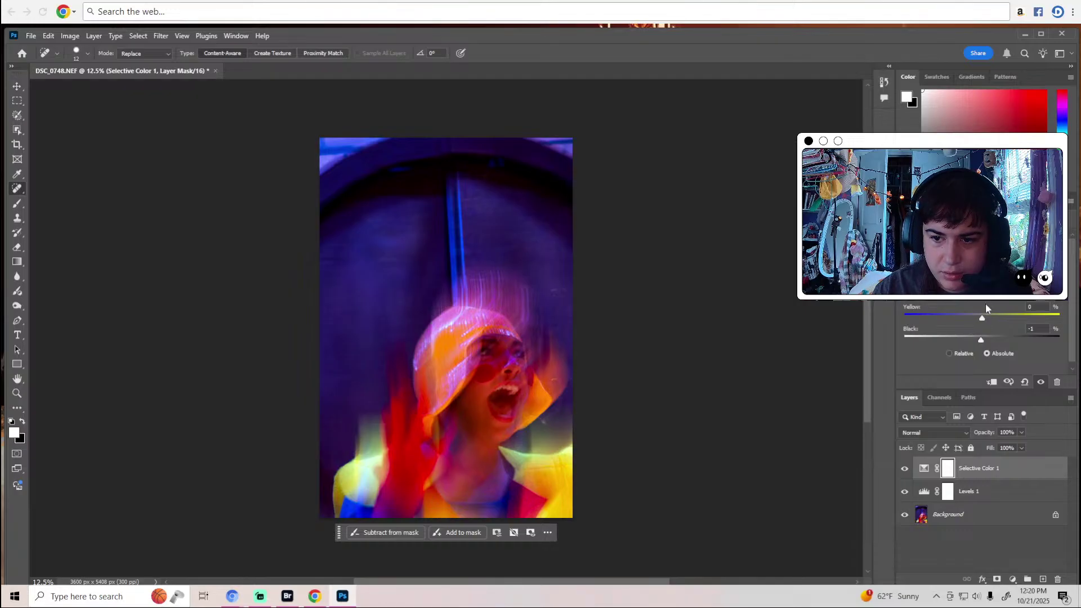
drag(982, 318, 977, 319)
click(986, 317)
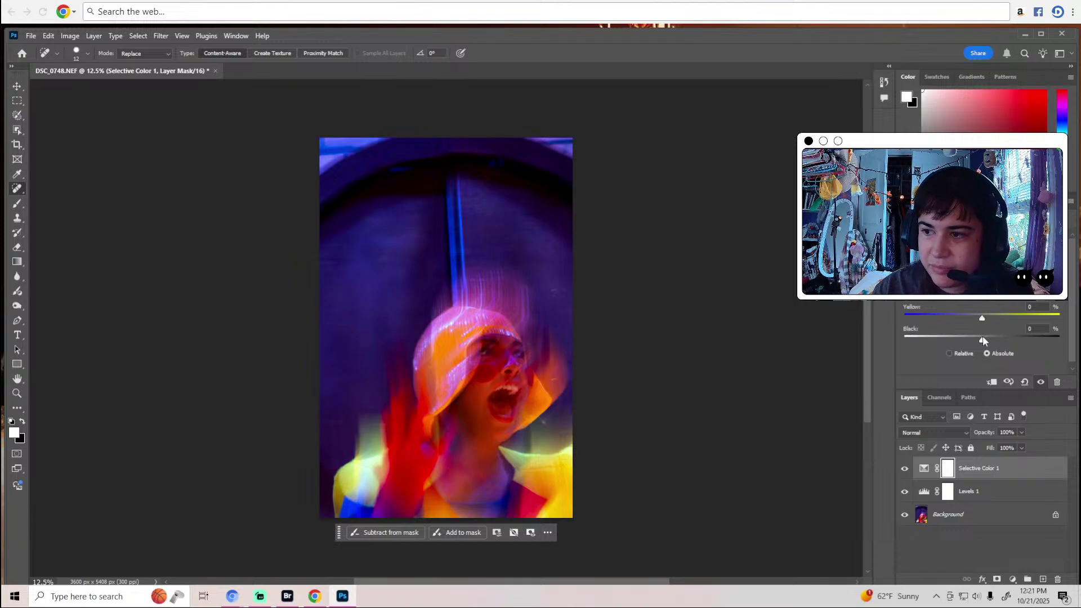
drag(982, 336, 987, 315)
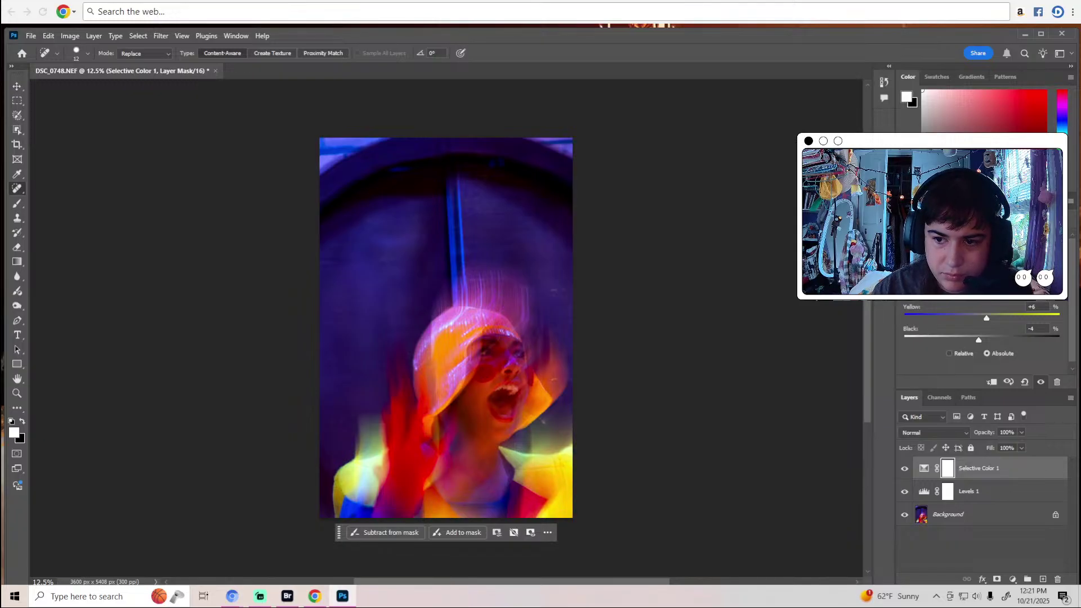
Switch the Selective Color adjustment to a different color range and set its black amount to +3%.
click(991, 249)
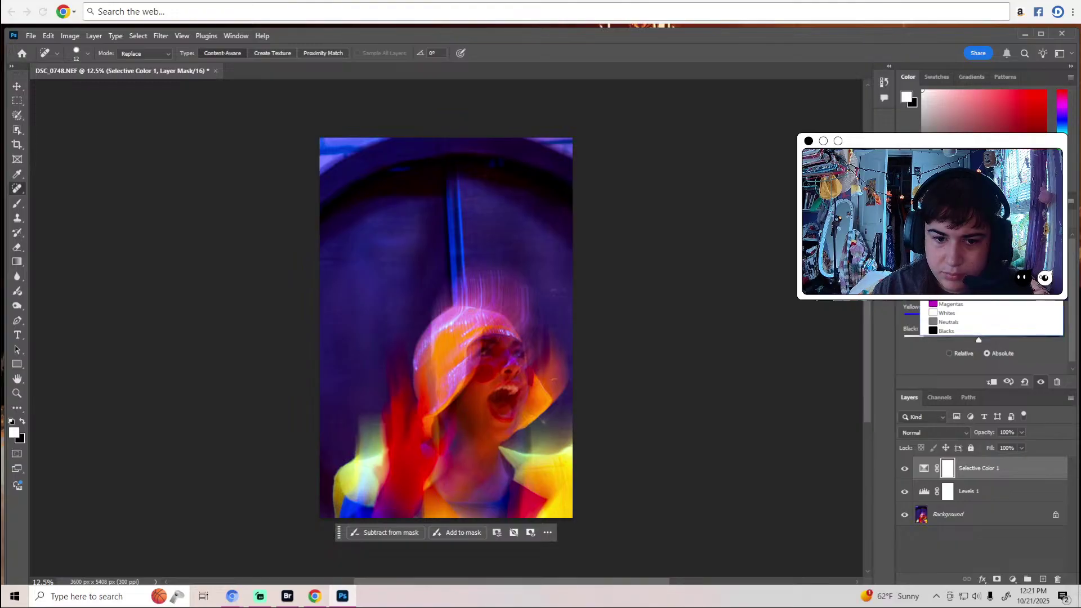
click(982, 331)
drag(982, 337, 978, 336)
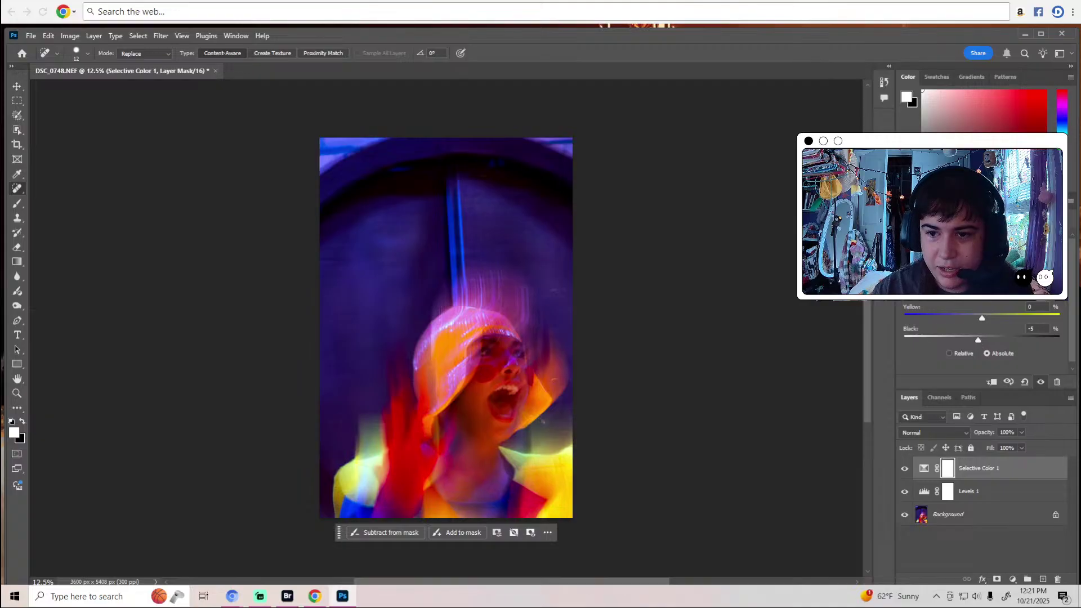
drag(978, 336, 980, 337)
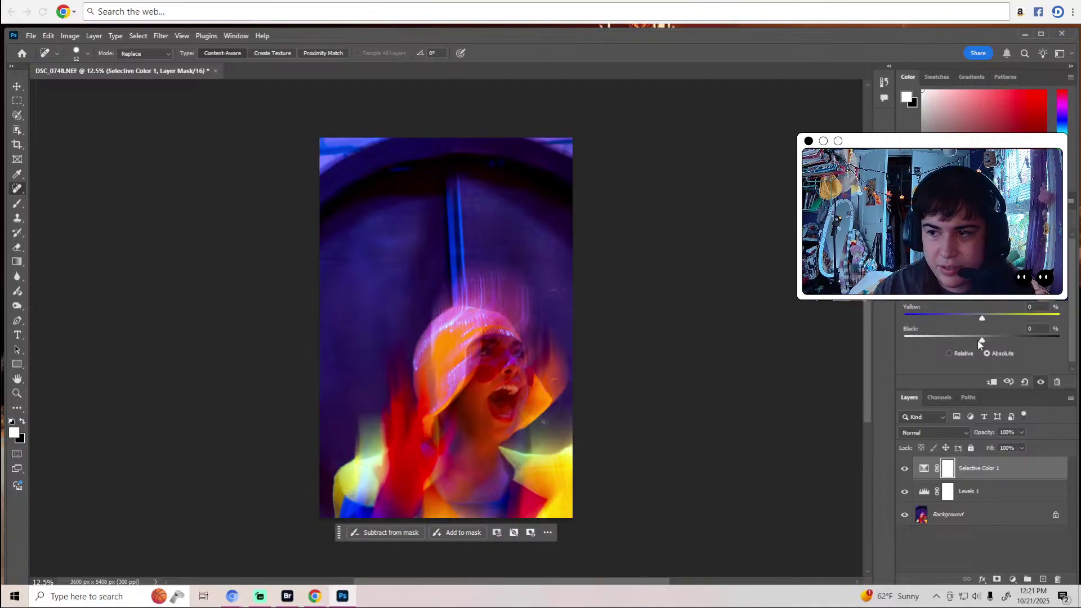
drag(978, 340, 984, 338)
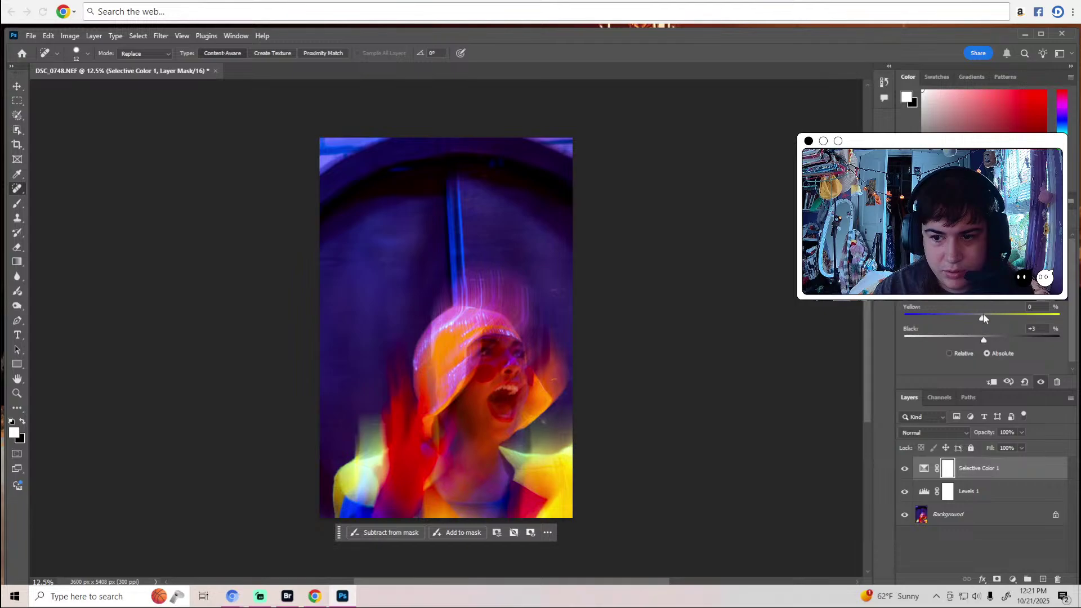
In the Selective Color adjustment, set yellow to +9% for the magentas and black to -5% for another color range.
drag(983, 317, 989, 315)
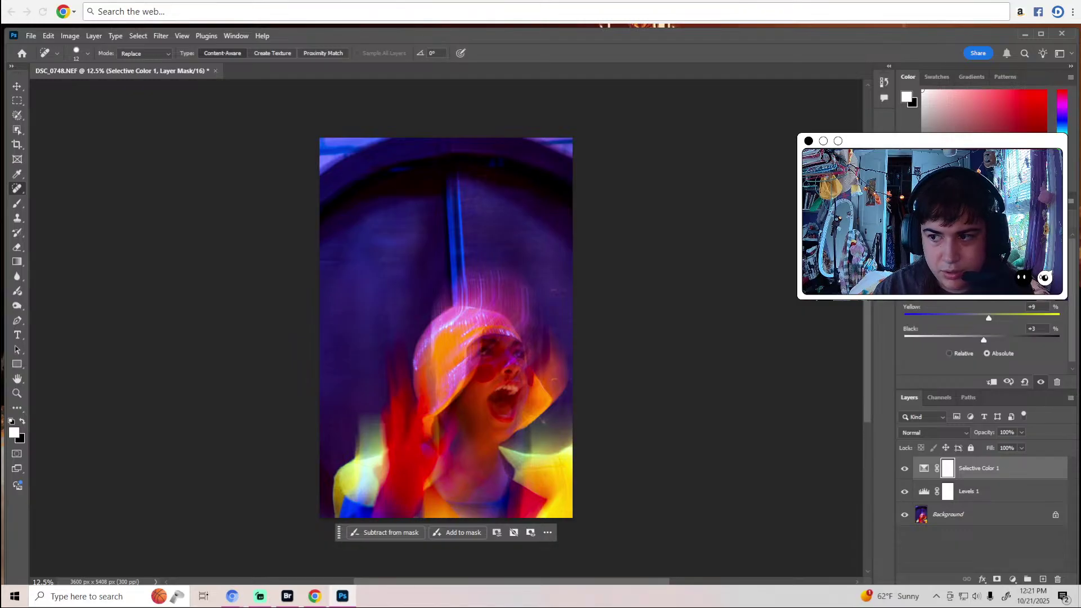
click(964, 248)
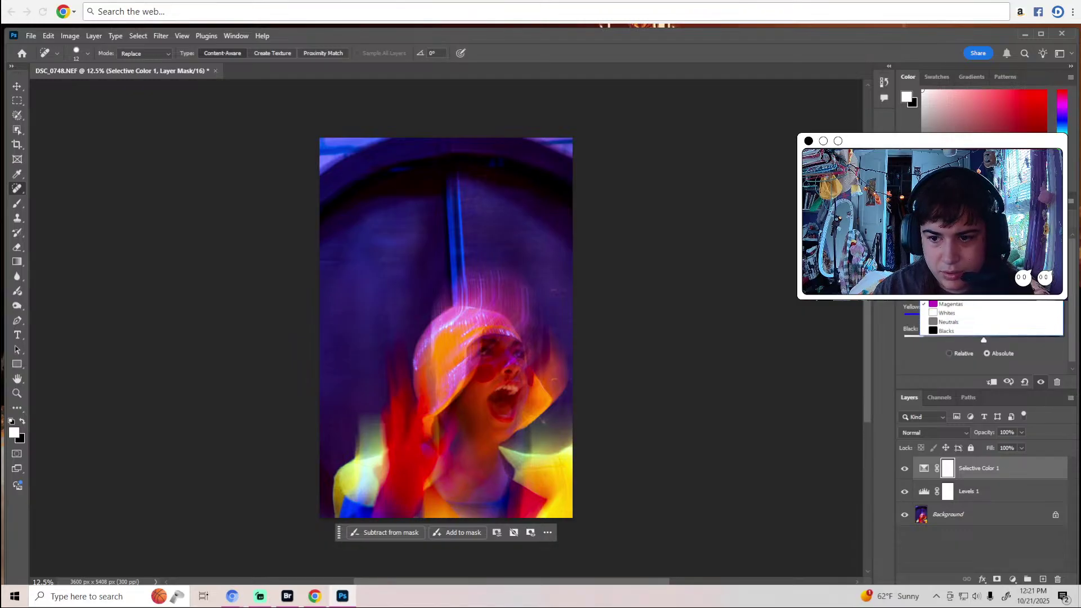
click(907, 363)
click(964, 248)
click(958, 293)
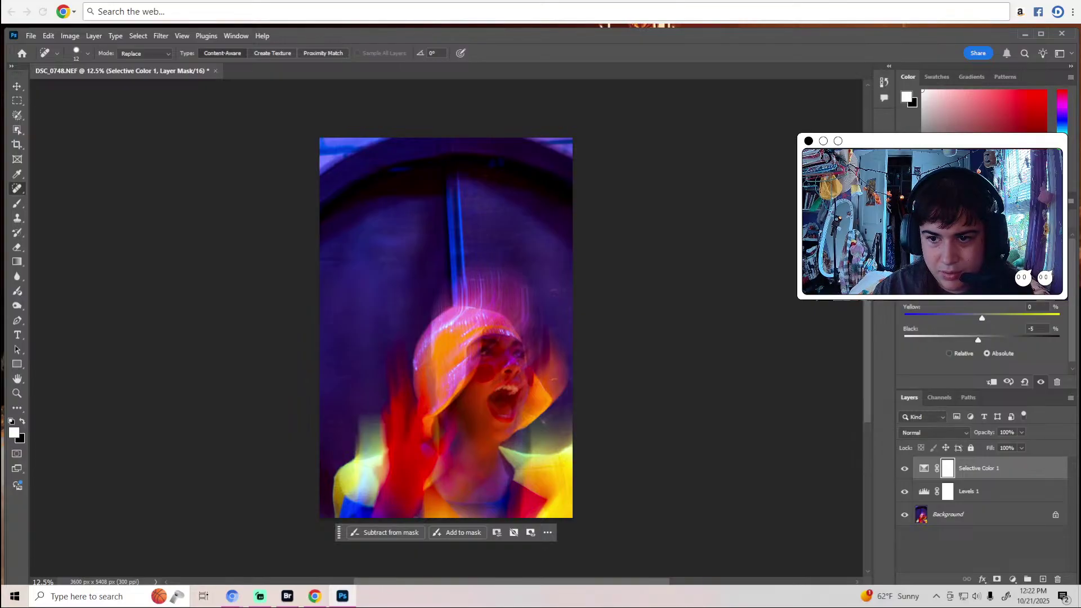
Add a Color Lookup adjustment layer above Selective Color 1 and load the Kodak 5218 Kodak 2383 (by Adobe) 3D LUT.
click(950, 201)
click(991, 331)
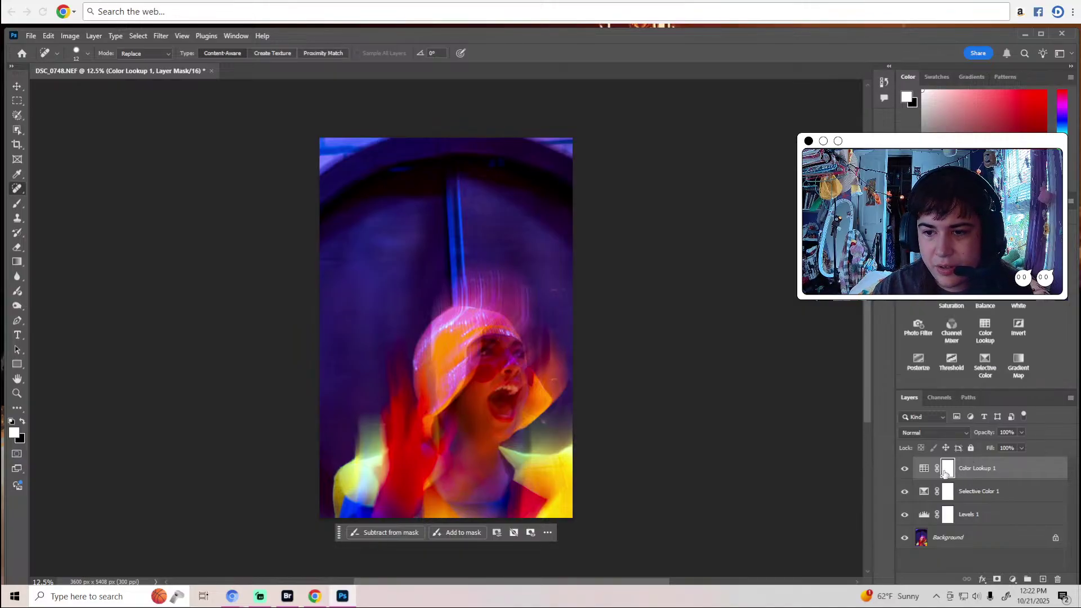
click(923, 472)
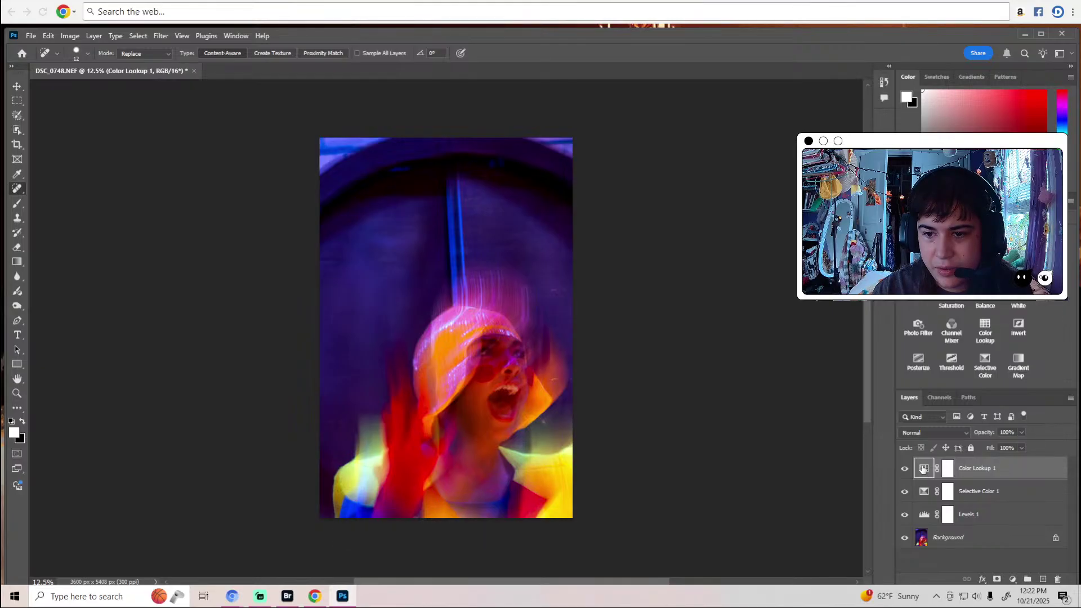
click(923, 468)
click(1000, 242)
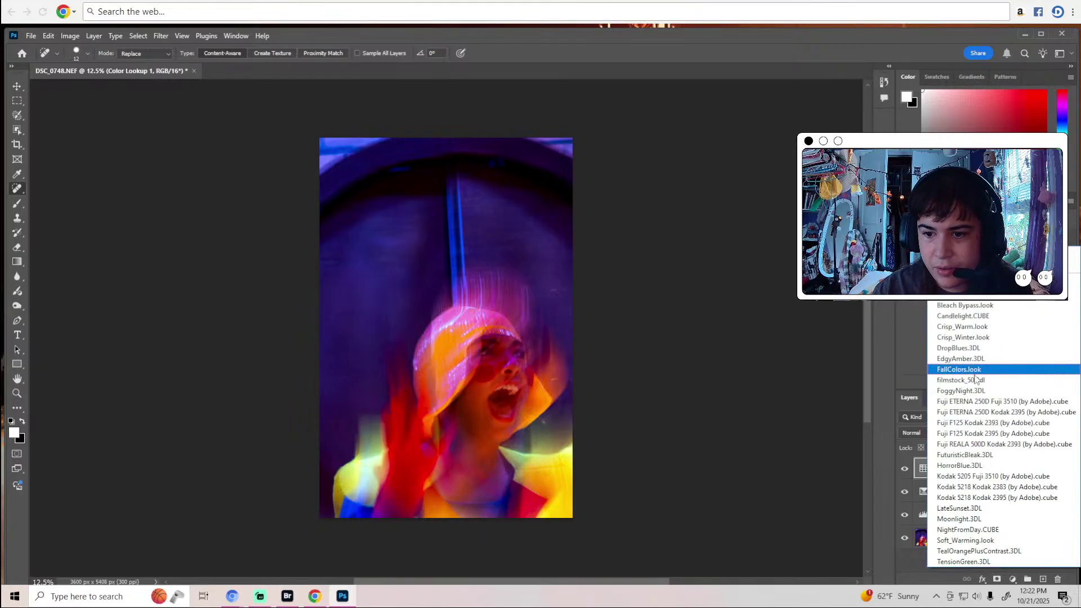
click(992, 487)
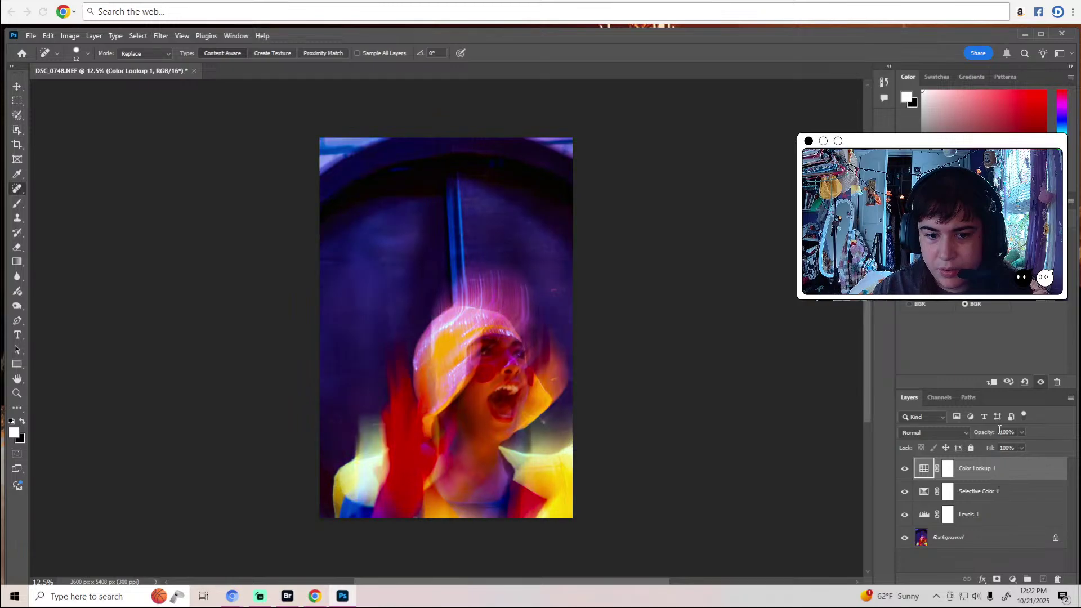
Try the Kodak 5205 Fuji 3510, Kodak 5218 Kodak 2395 and a Fuji ETERNA 250D lookup on the Color Lookup layer.
click(1000, 238)
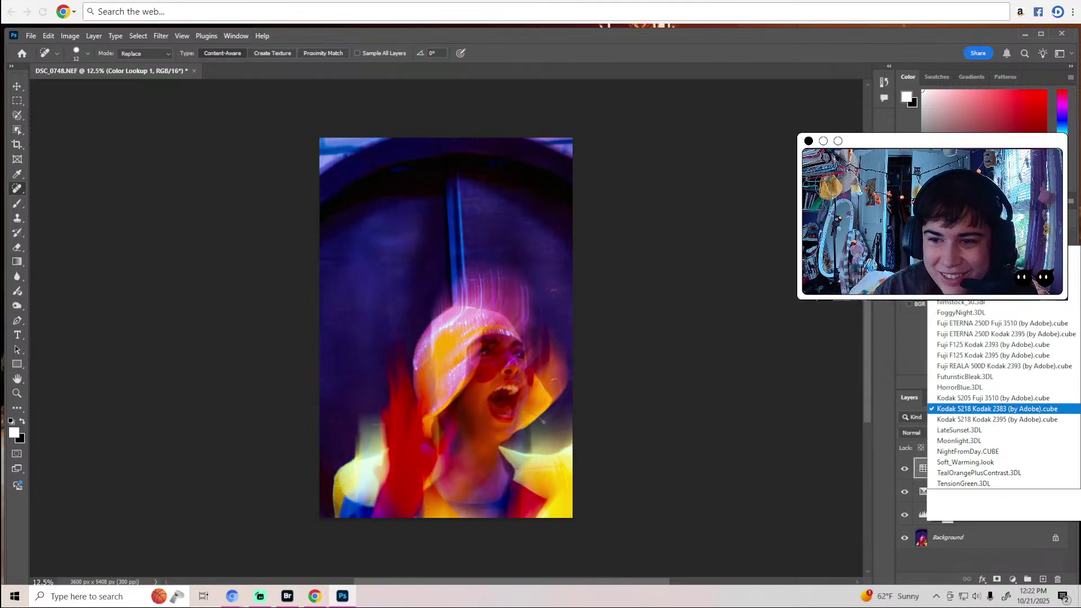
click(1008, 475)
click(999, 237)
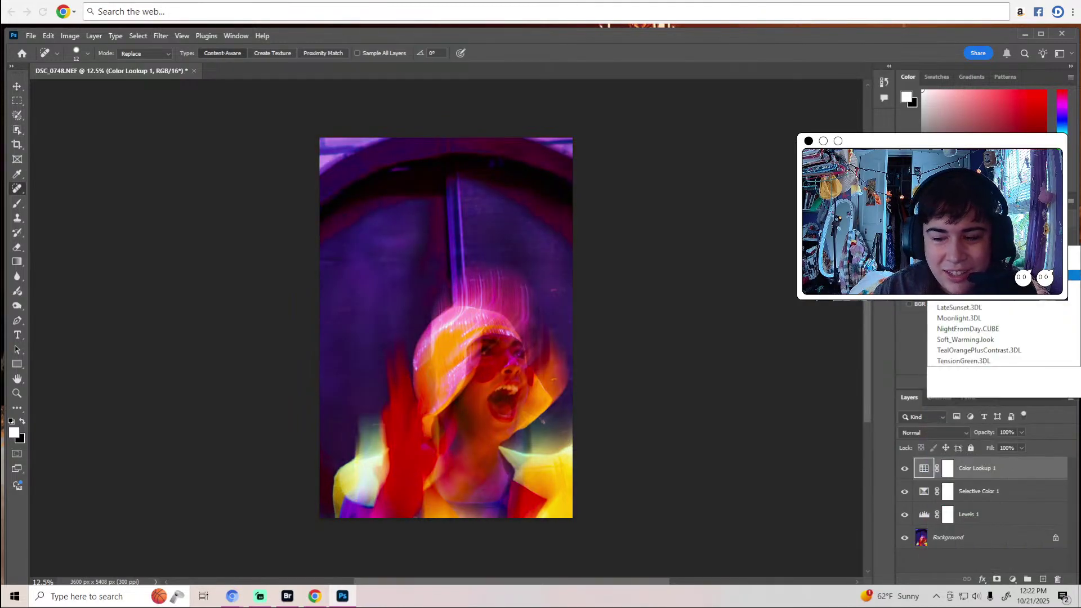
click(994, 491)
click(999, 238)
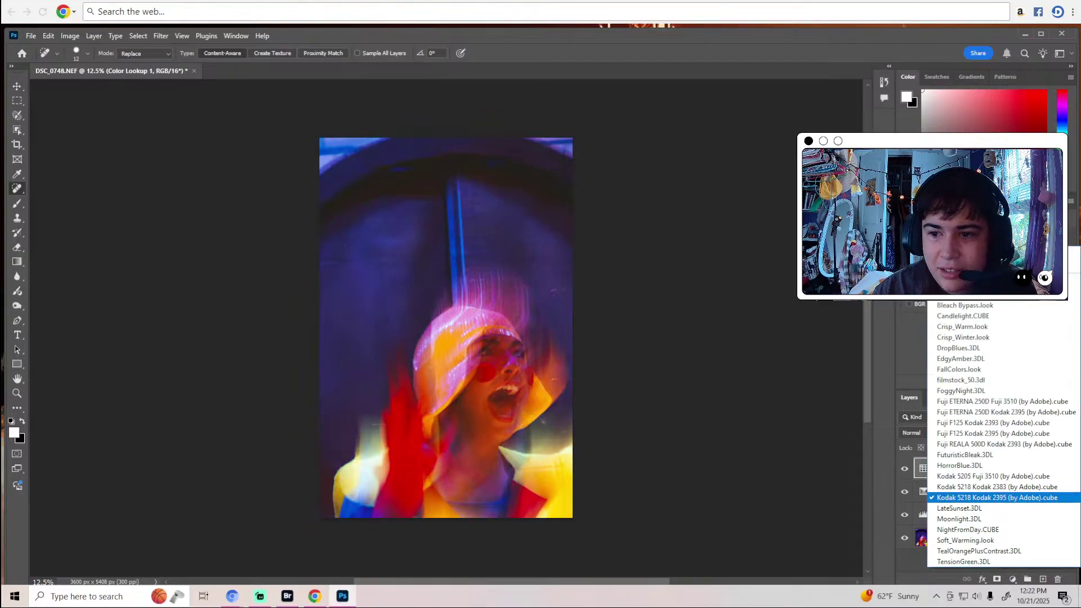
click(992, 412)
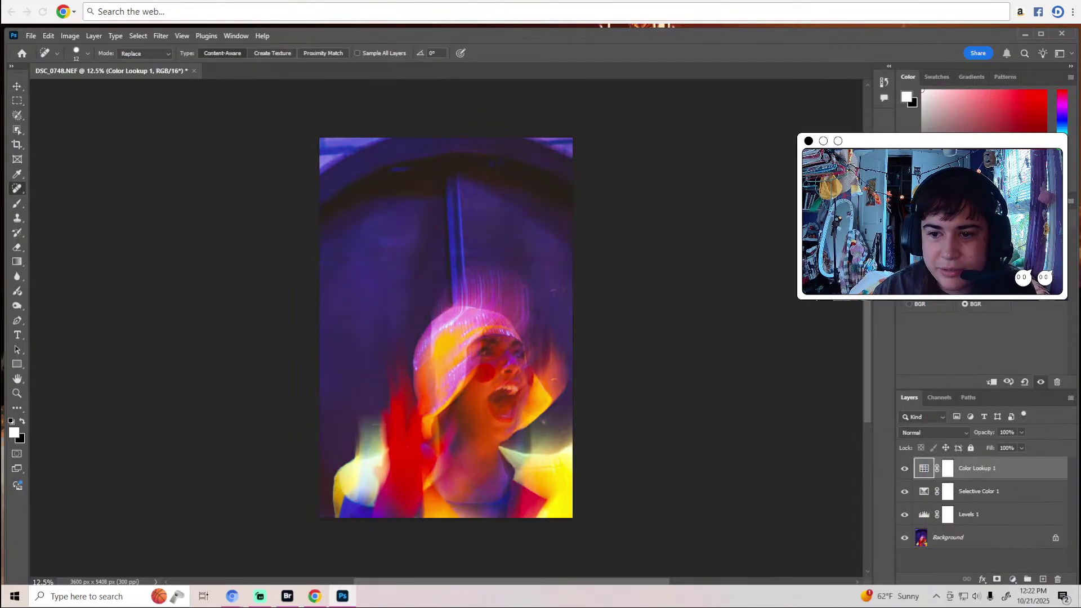
Try several more Fuji and Kodak film lookups on the Color Lookup layer and return to Kodak 5218 Kodak 2383.
click(1000, 238)
click(978, 405)
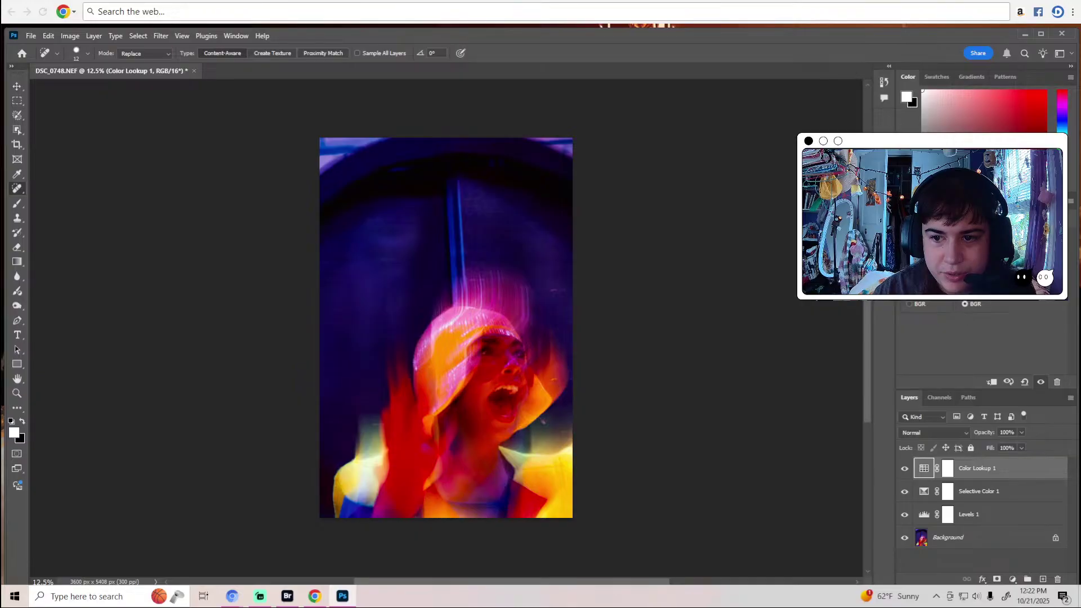
click(999, 238)
click(974, 424)
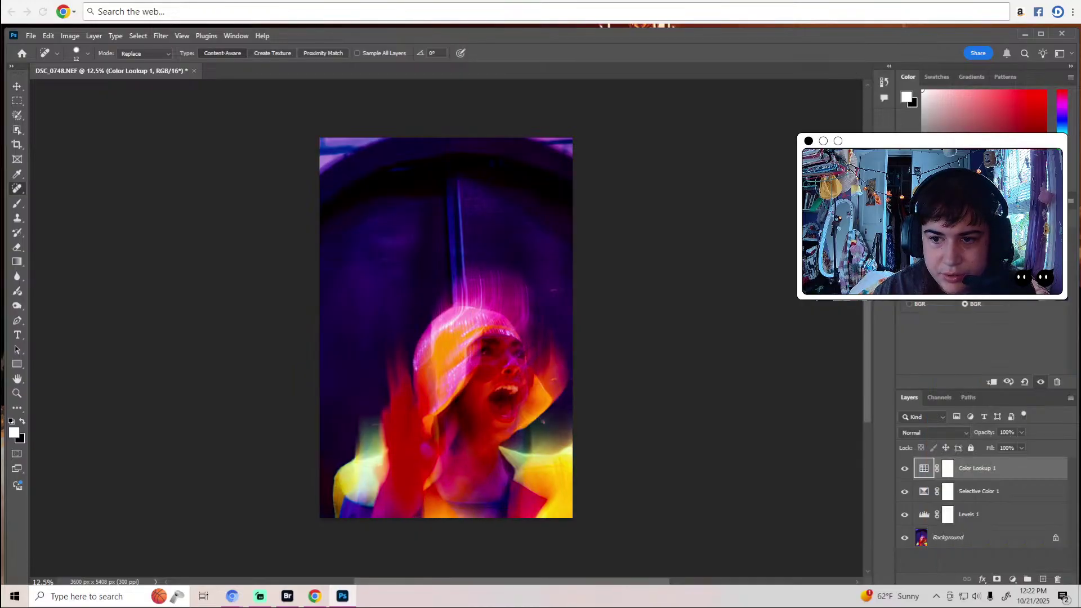
click(1000, 238)
click(983, 444)
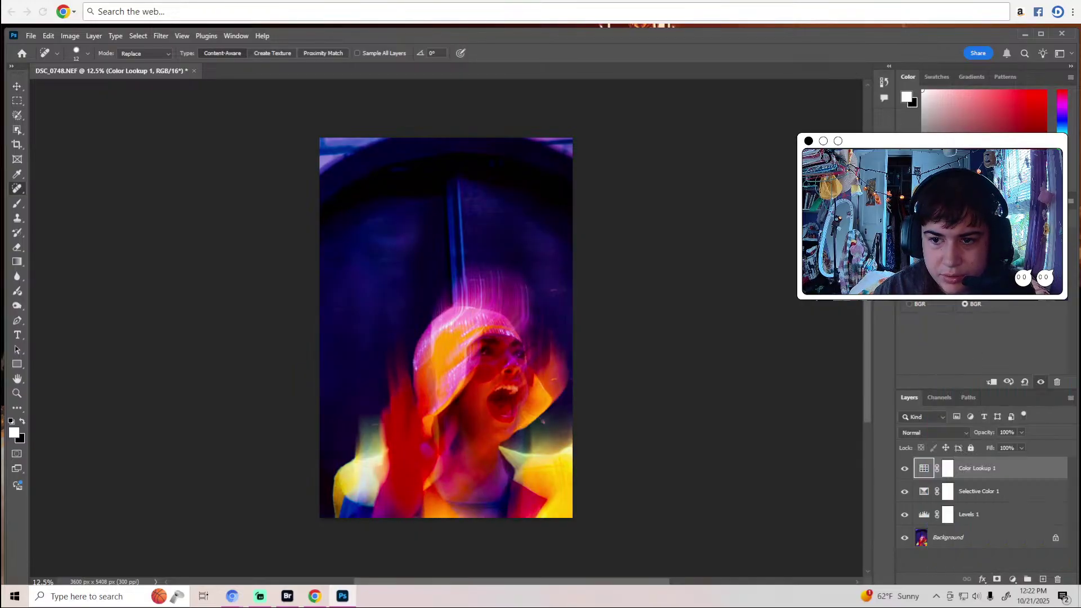
click(999, 237)
click(998, 495)
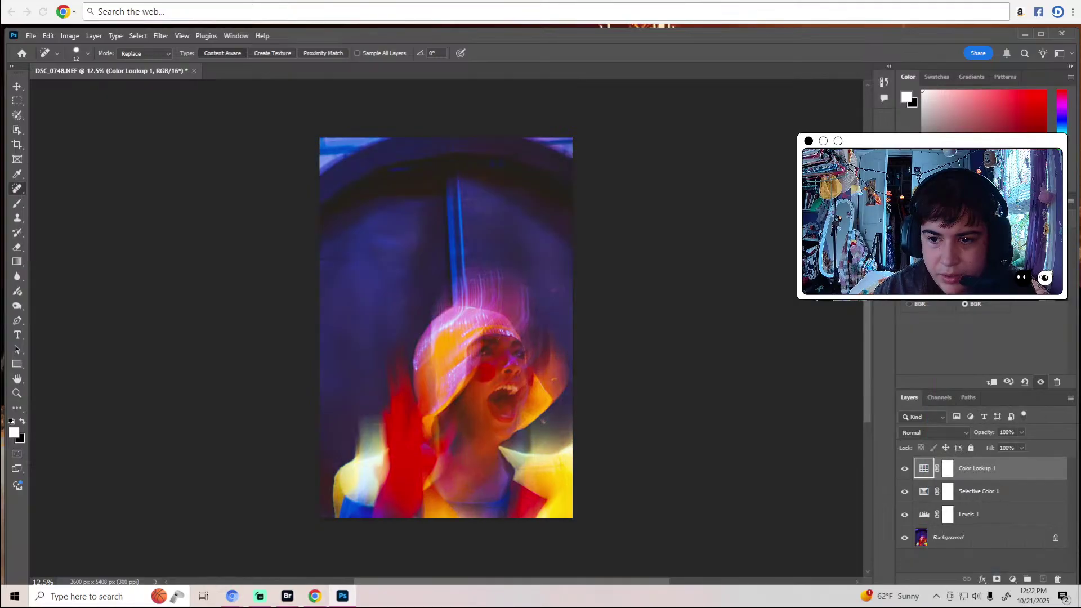
click(1000, 237)
click(1001, 487)
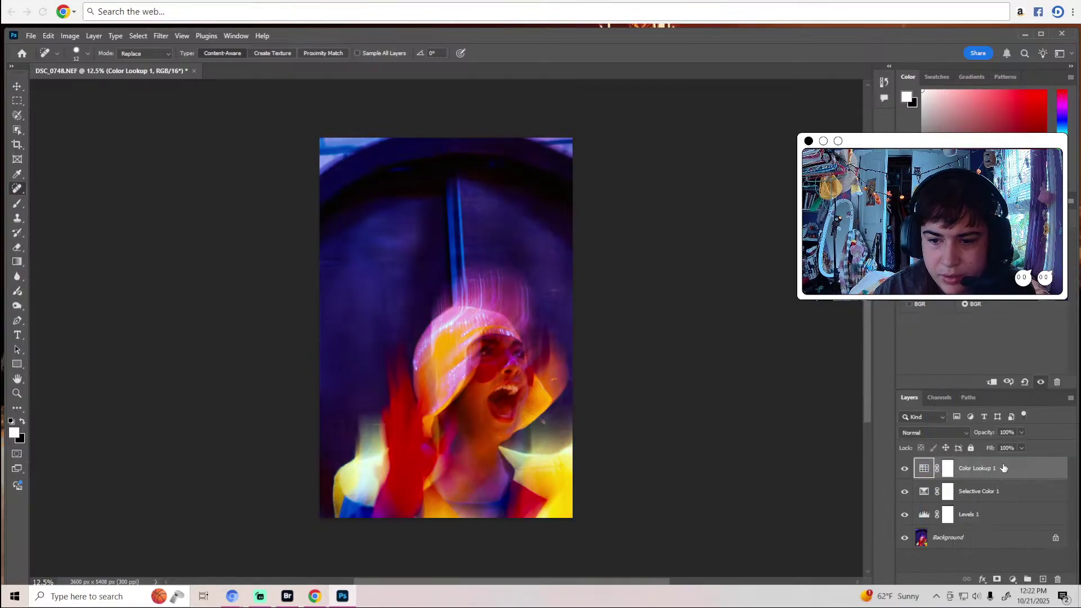
Reduce both the opacity and the fill of the Color Lookup 1 layer to 49%.
click(1019, 432)
mouse_move(1000, 444)
mouse_down()
mouse_move(1013, 461)
mouse_move(1001, 463)
mouse_up()
click(1021, 449)
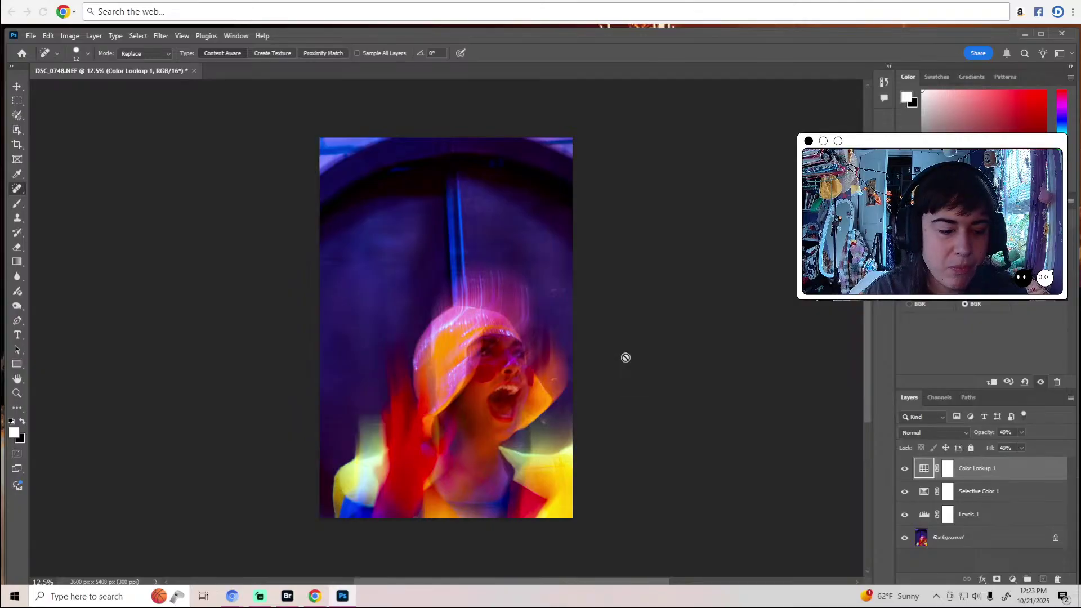
Remove the small bright speck inside the open mouth with the Healing Brush on the Background layer.
key(z)
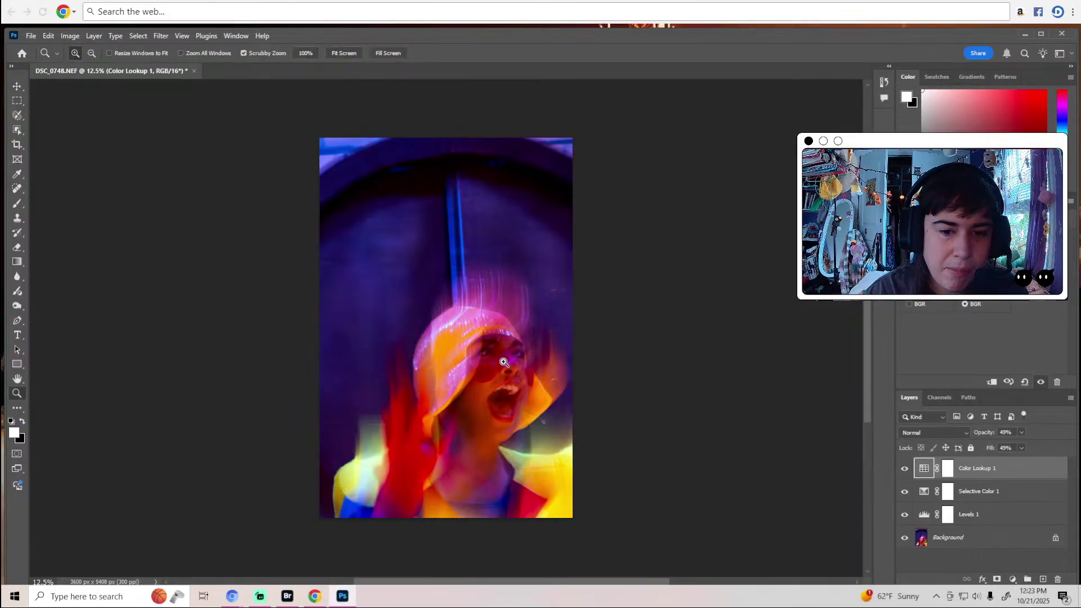
drag(504, 362, 504, 362)
key(j)
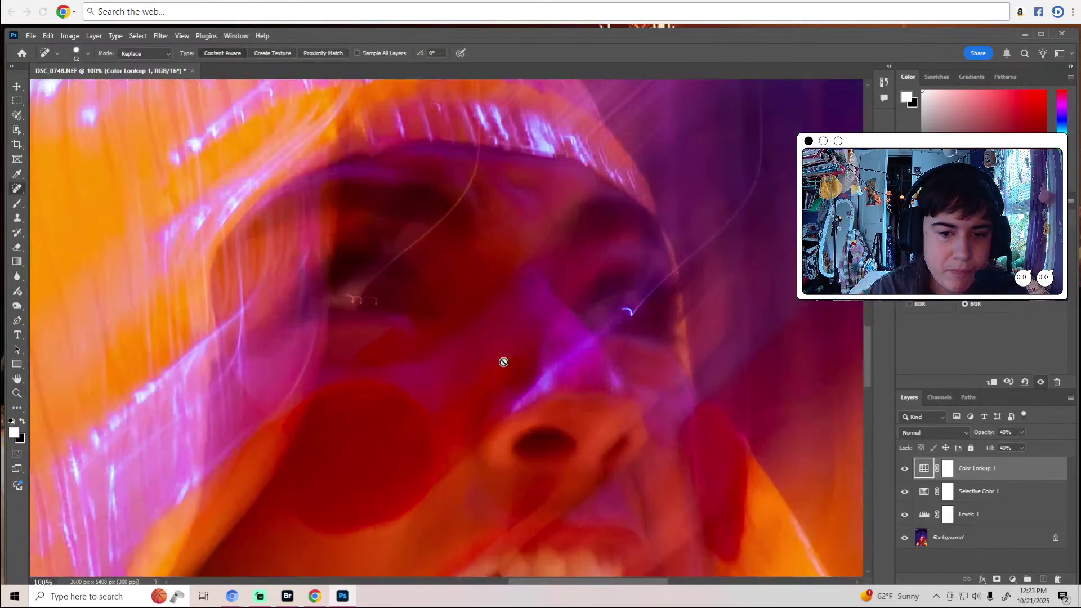
scroll(503, 362, down, 5)
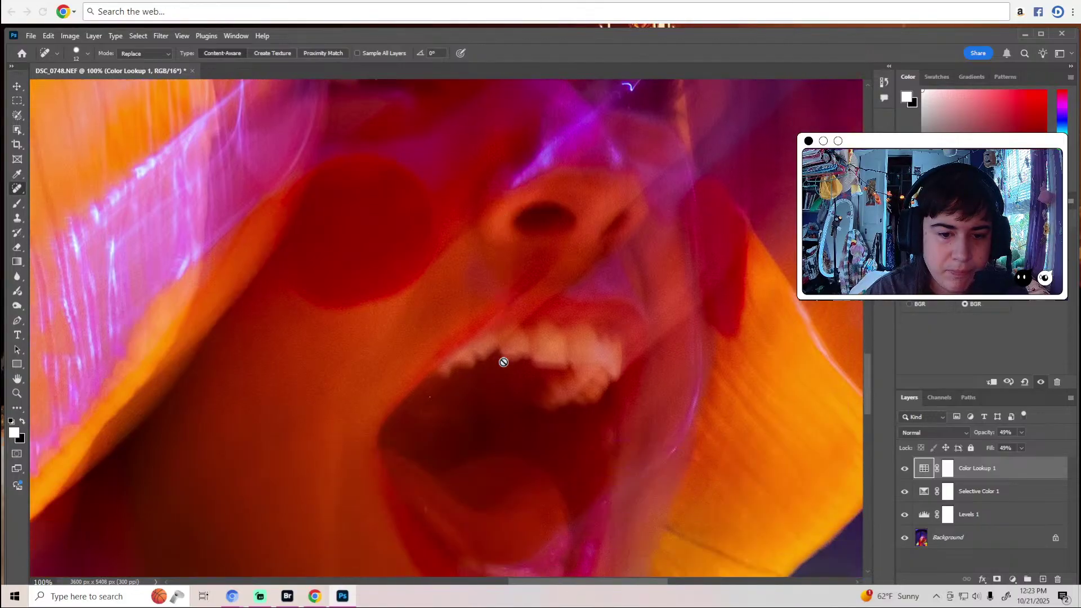
scroll(504, 362, down, 1)
key(z)
click(449, 362)
key(j)
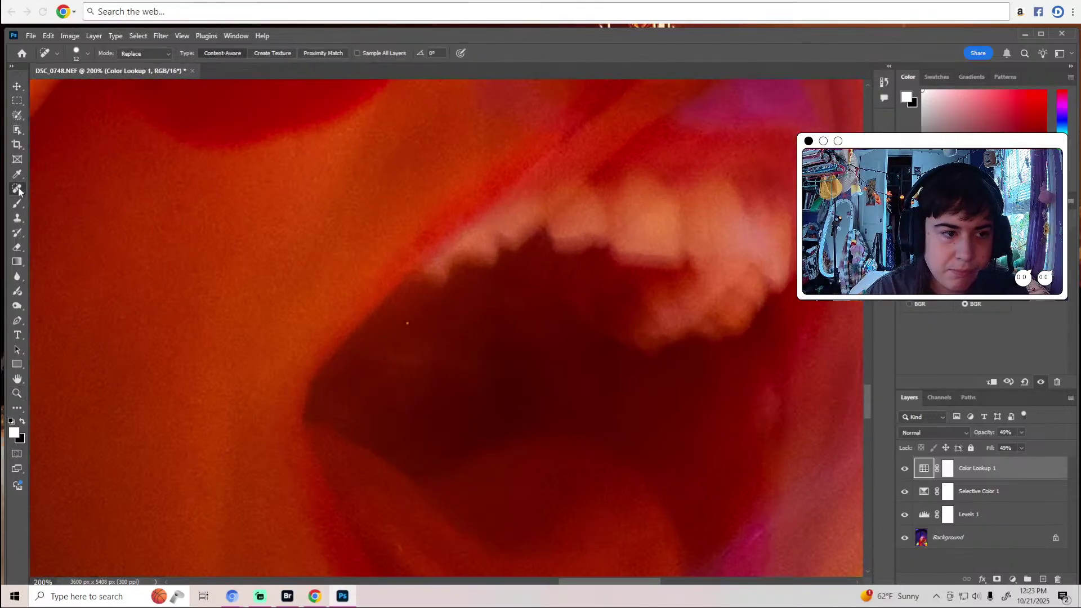
right_click(18, 192)
click(69, 211)
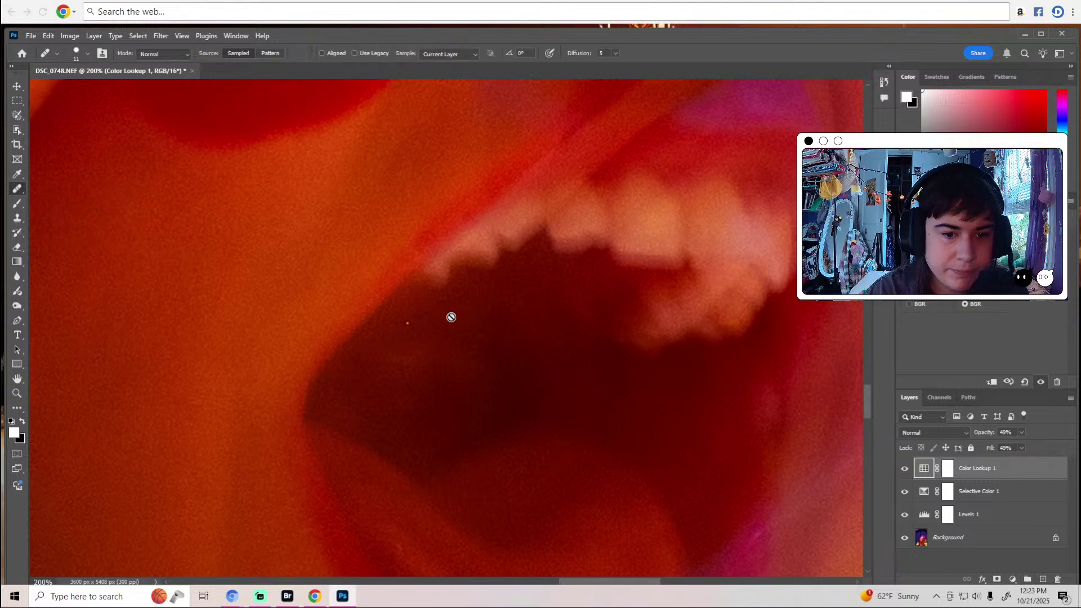
click(930, 539)
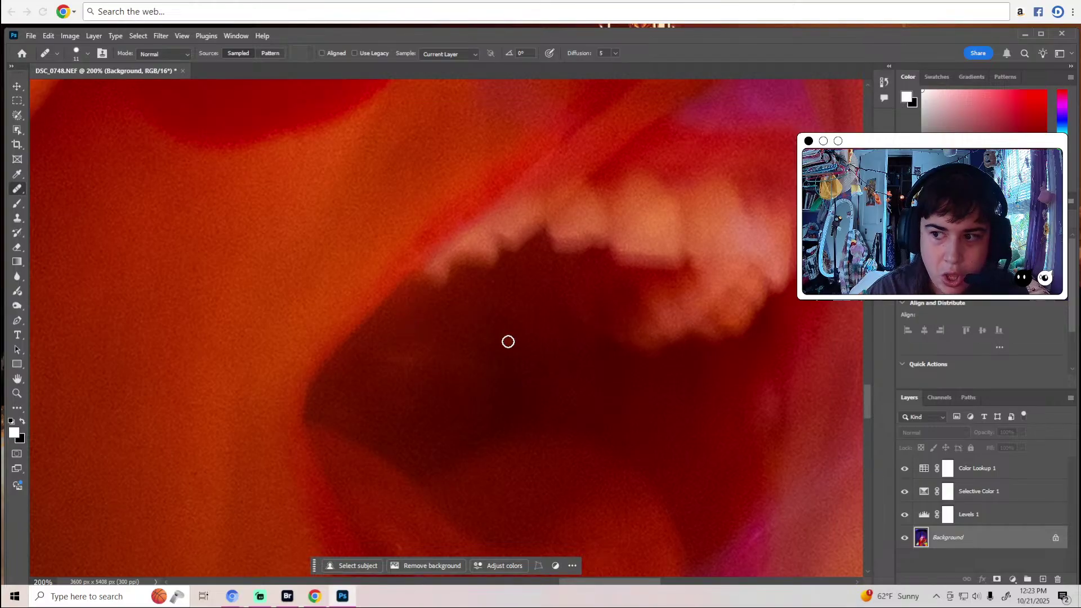
Switch to the Dodge tool and set its brush size to 18 px for working around the eye.
scroll(508, 341, down, 4)
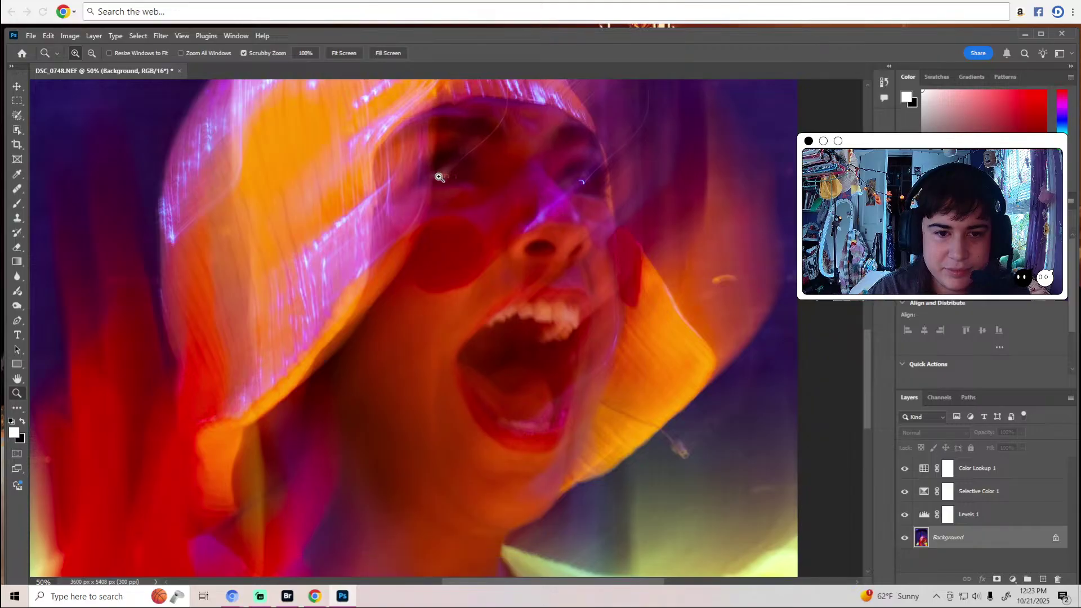
scroll(447, 176, up, 4)
scroll(451, 233, up, 2)
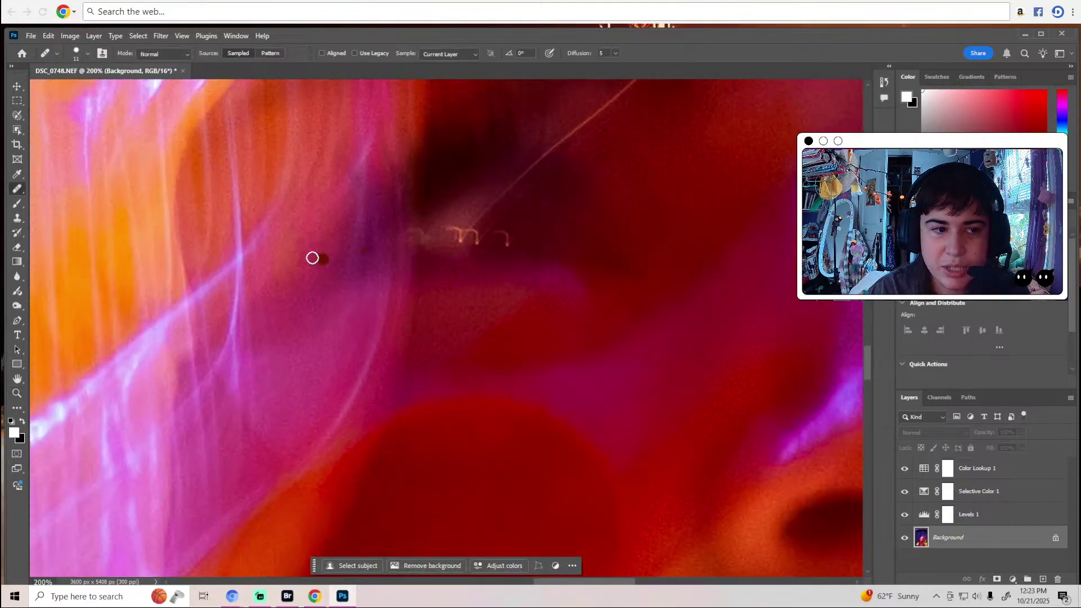
click(17, 305)
right_click(17, 305)
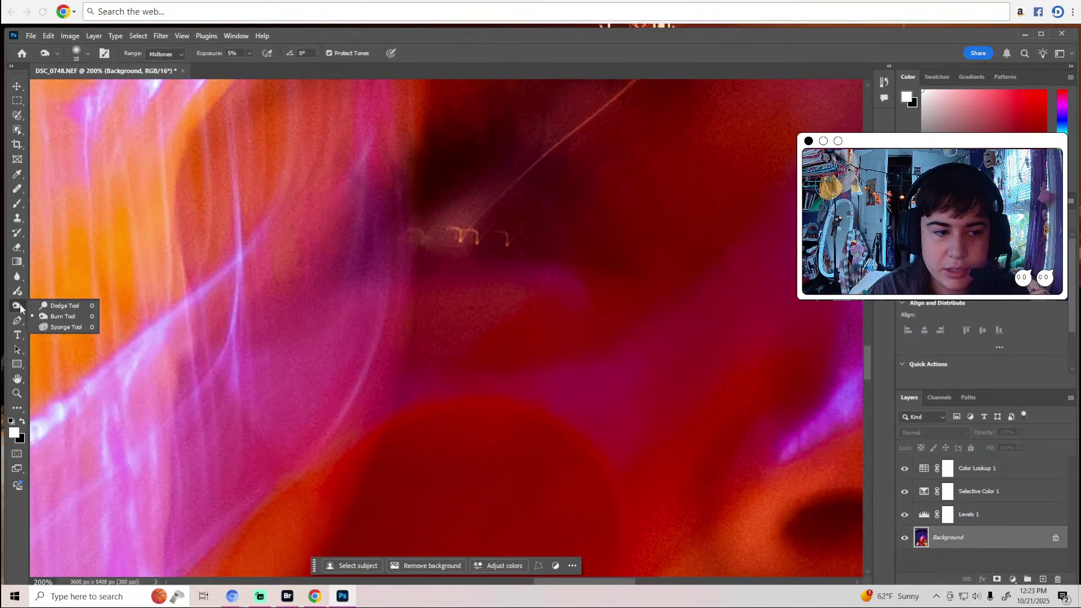
click(62, 306)
click(82, 53)
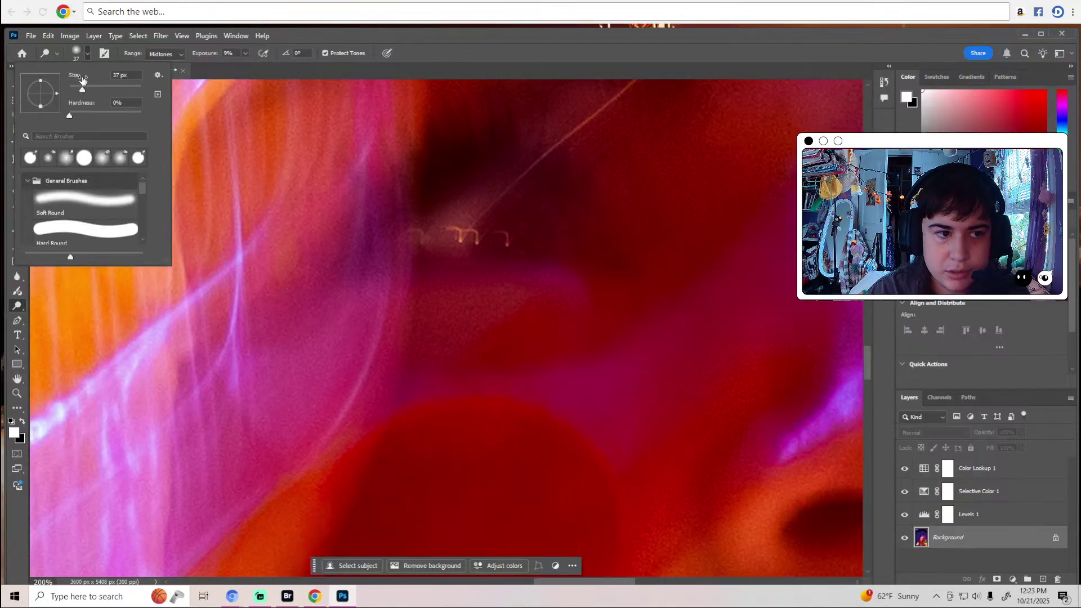
drag(82, 89, 80, 91)
key(Return)
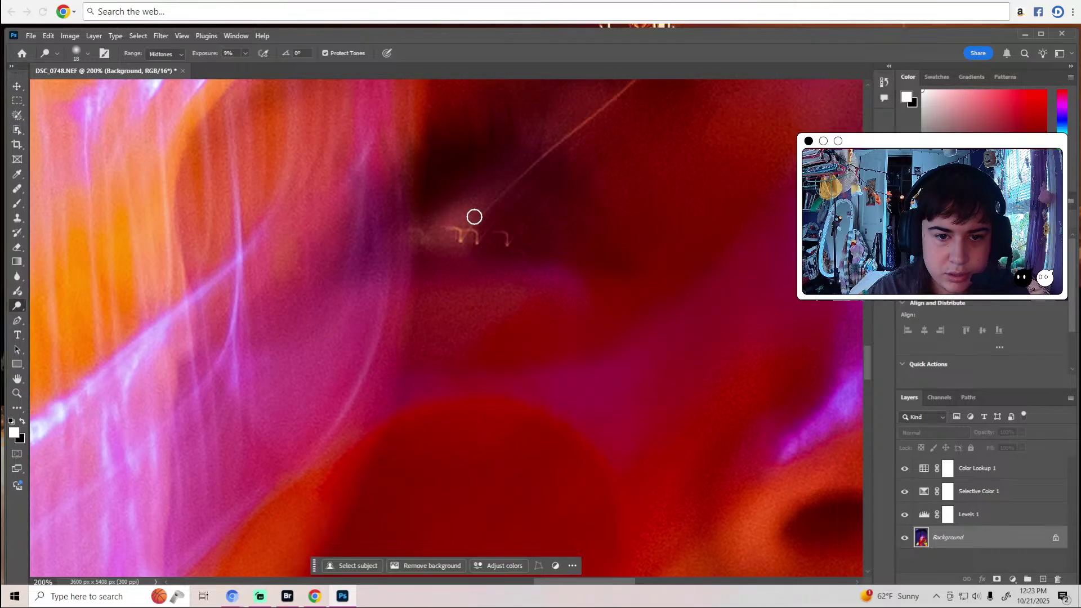
Examine the face at 200% zoom from the eye past the nose and teeth to the lower lip and chin.
scroll(591, 213, up, 2)
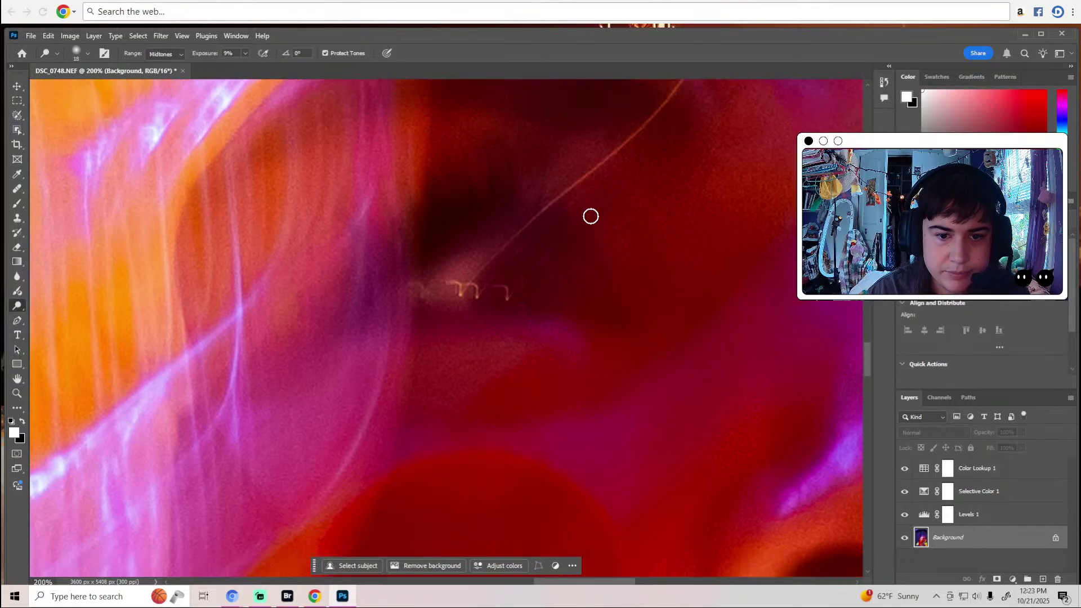
scroll(584, 250, down, 2)
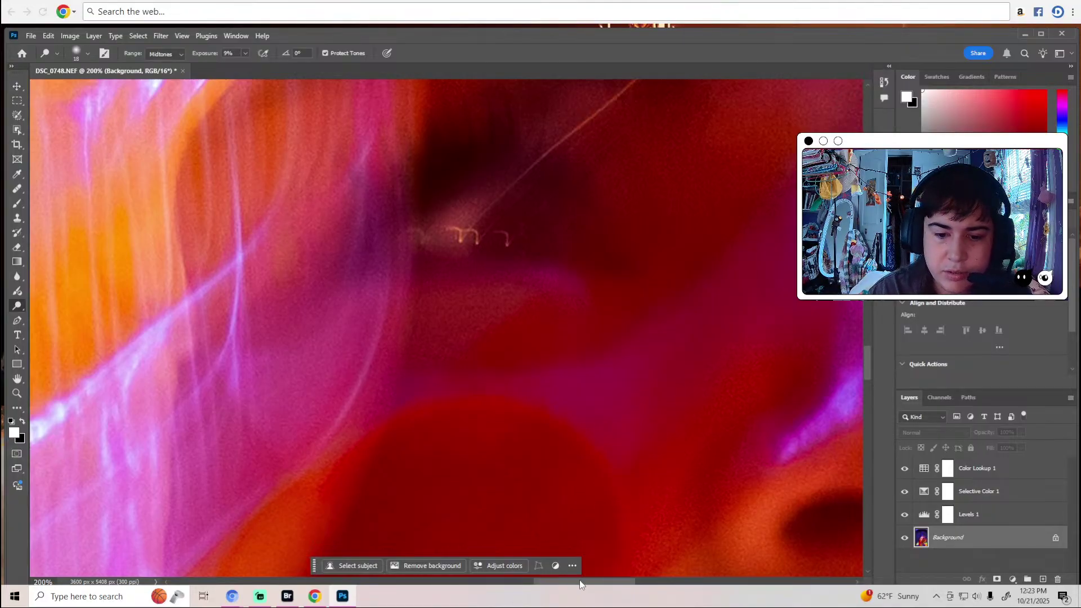
drag(579, 580, 619, 580)
scroll(620, 391, down, 6)
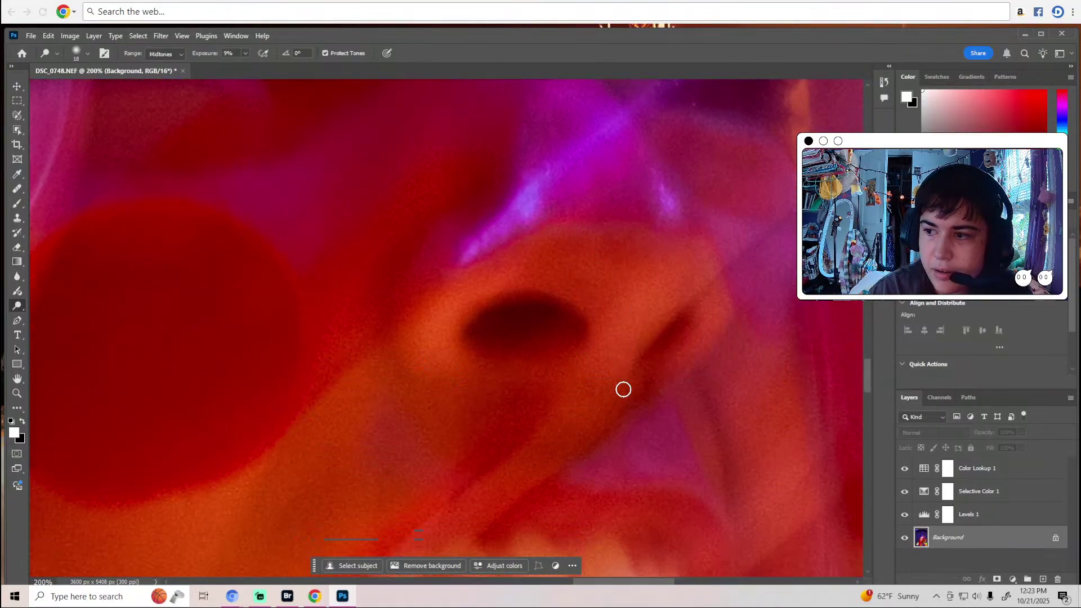
scroll(623, 390, down, 6)
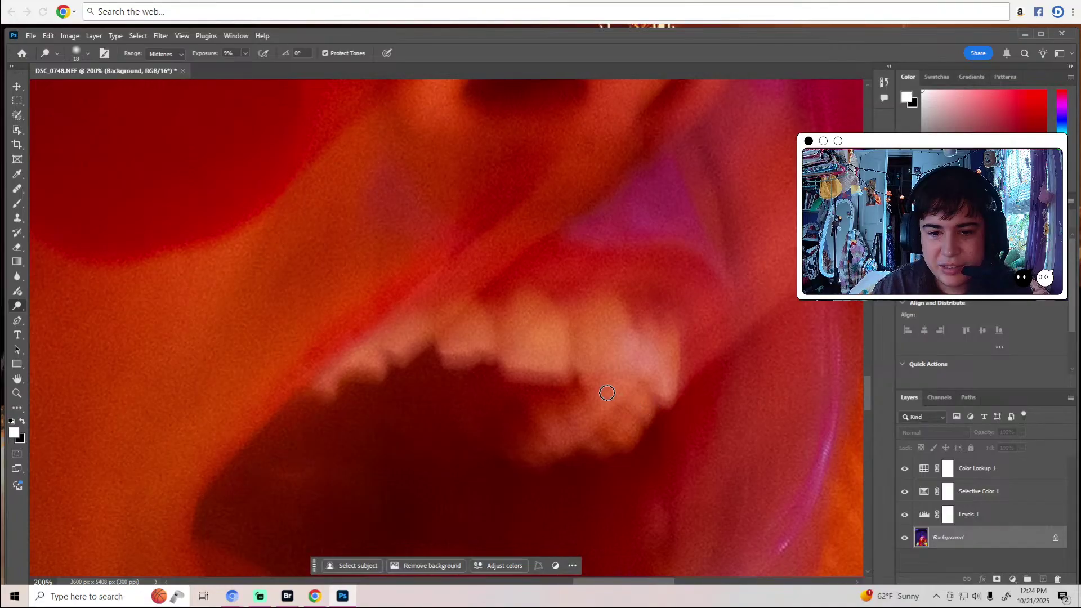
scroll(574, 429, down, 5)
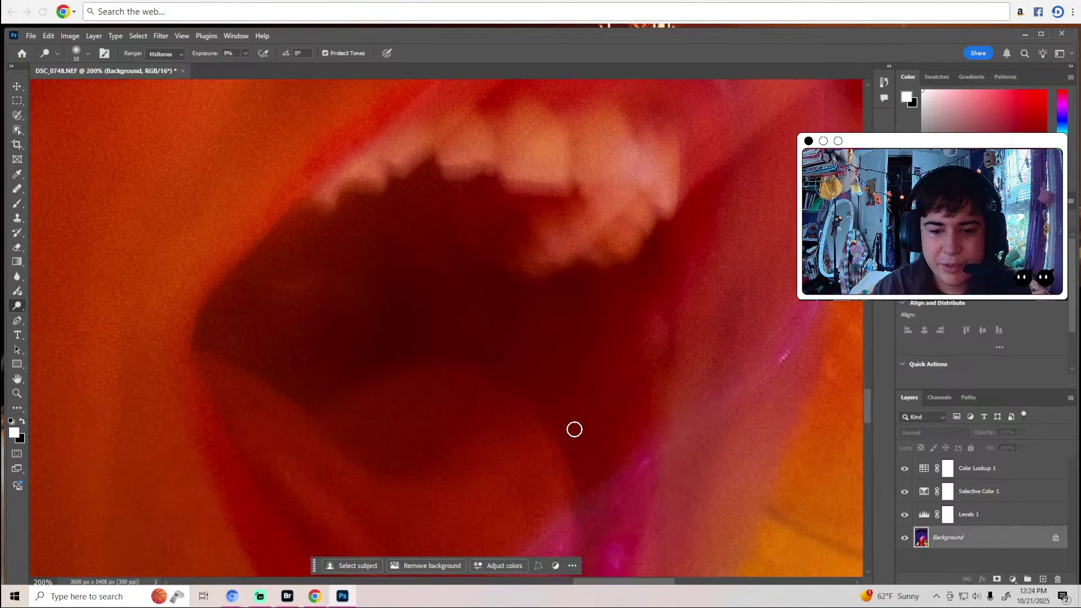
scroll(574, 430, down, 5)
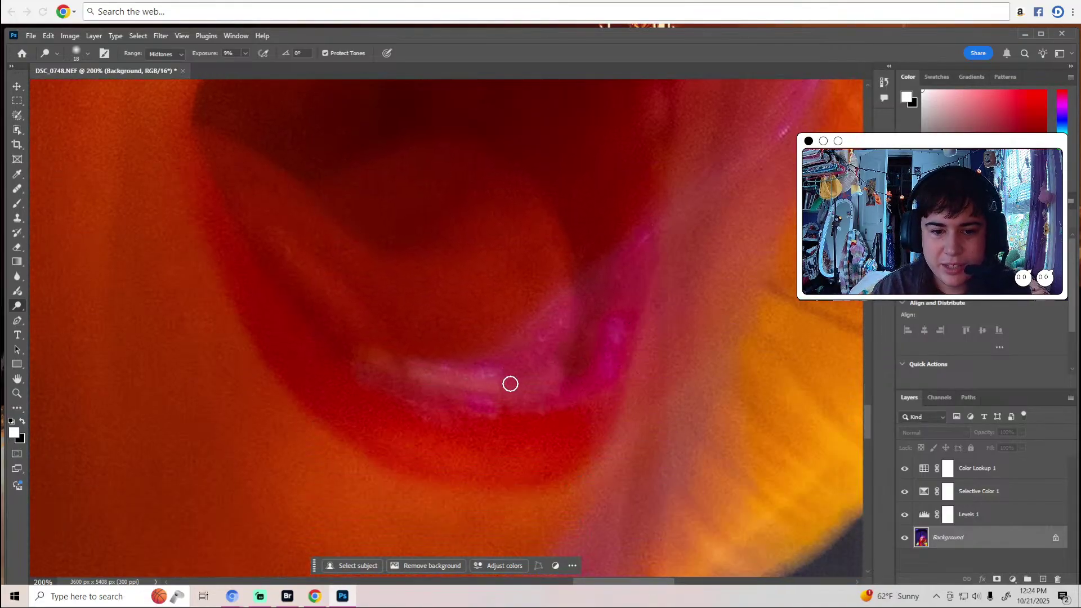
scroll(656, 305, down, 3)
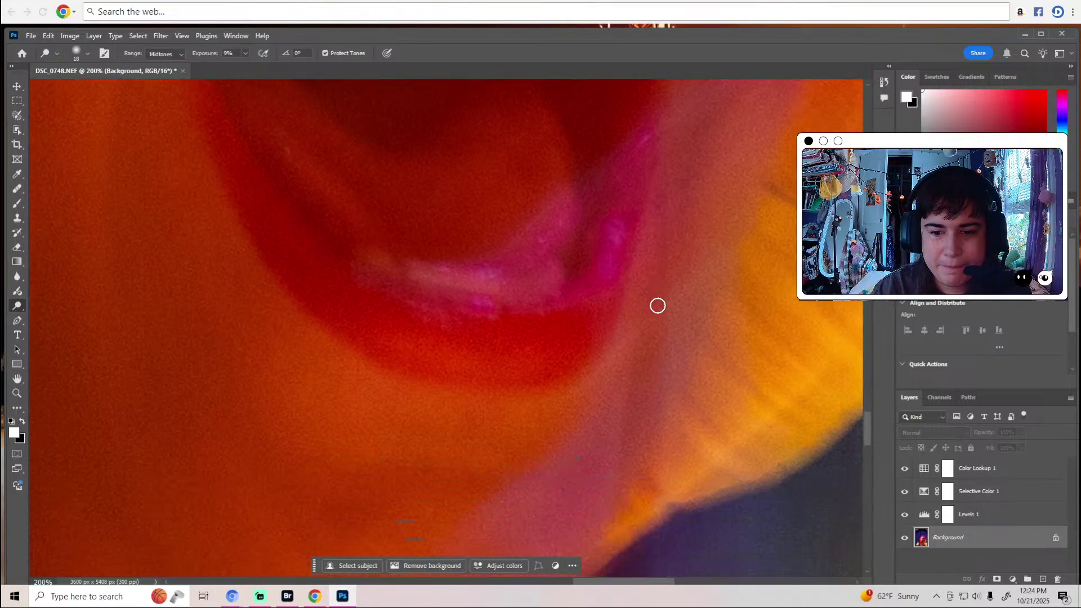
Try to erase the dangling cord and its knot below the hat brim with the Remove tool.
scroll(658, 305, down, 1)
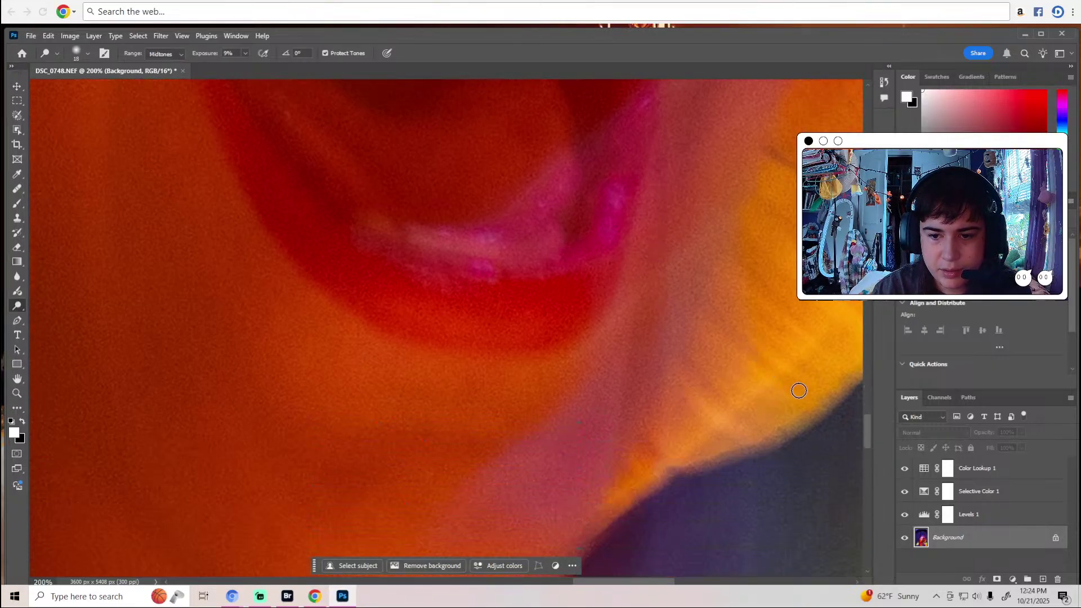
scroll(687, 470, down, 2)
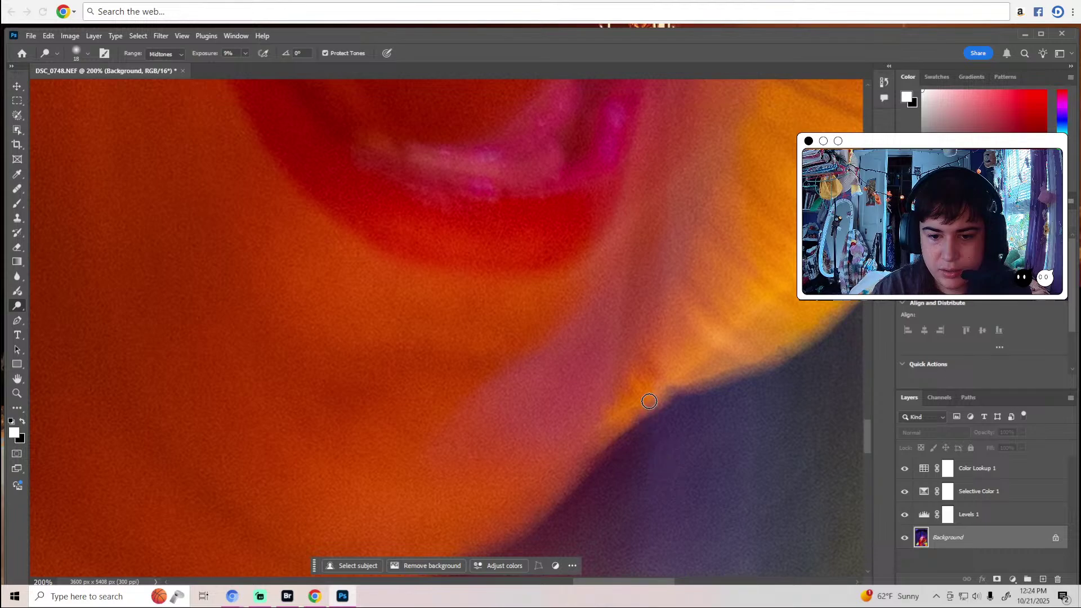
drag(620, 584, 667, 564)
scroll(632, 322, up, 2)
scroll(633, 322, up, 1)
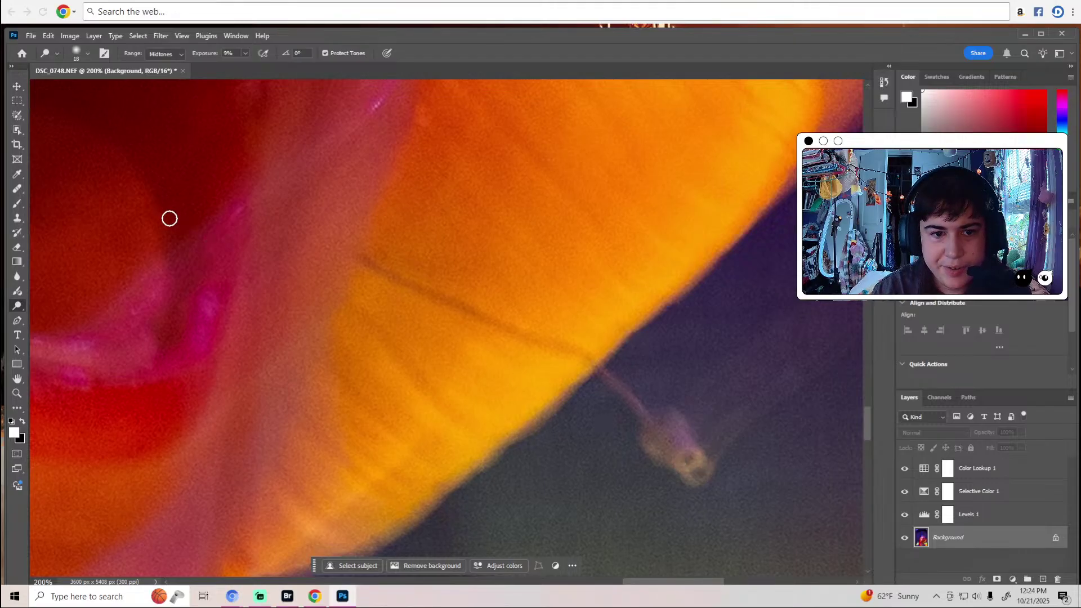
drag(663, 584, 693, 586)
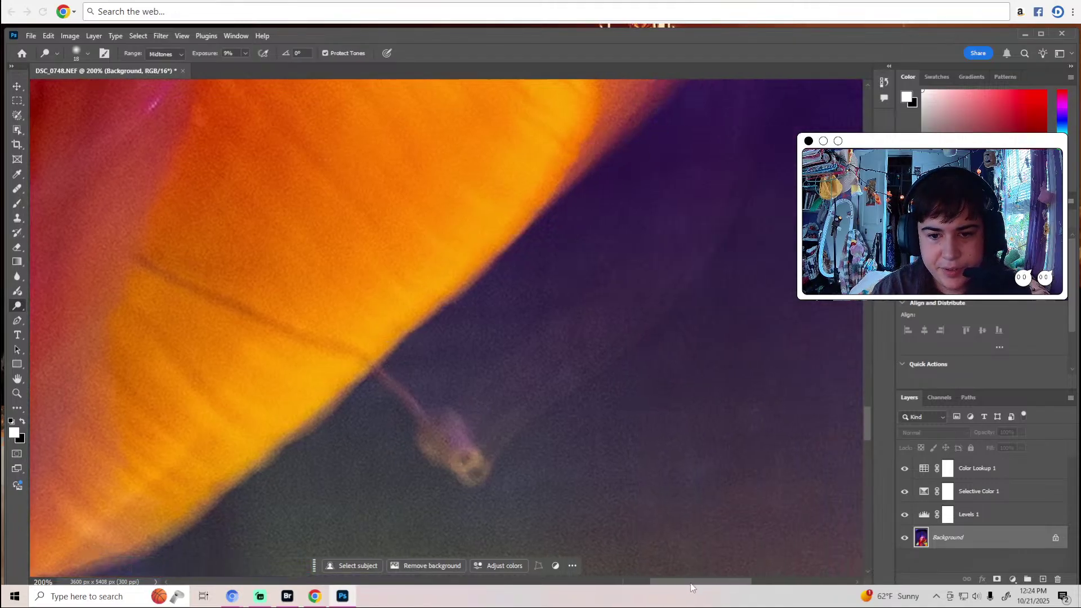
click(16, 188)
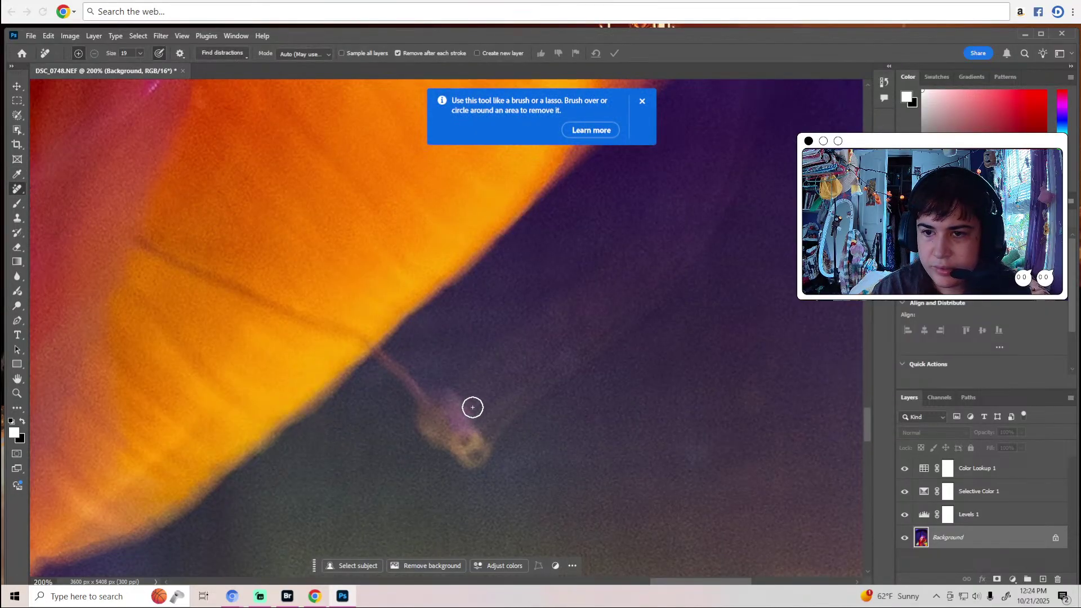
mouse_move(492, 420)
mouse_down()
mouse_move(385, 358)
mouse_move(422, 401)
mouse_move(438, 446)
mouse_move(484, 471)
mouse_move(493, 443)
mouse_move(481, 422)
mouse_move(437, 409)
mouse_move(449, 437)
mouse_move(470, 437)
mouse_up()
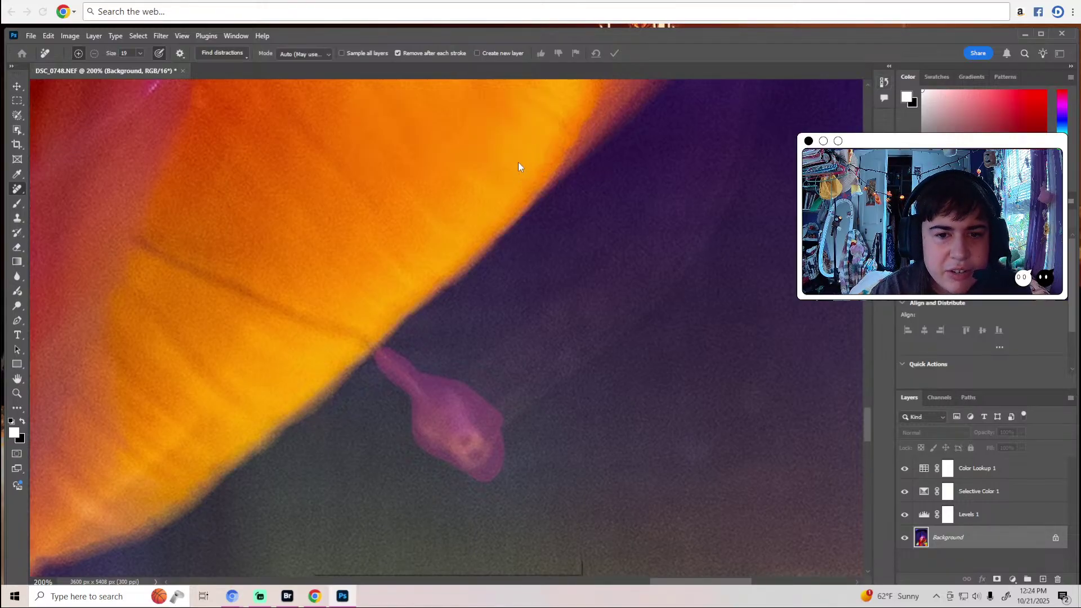
Try to heal the knot and cord below the hat brim with a 41 px Healing Brush sampled from the dark background nearby.
right_click(17, 189)
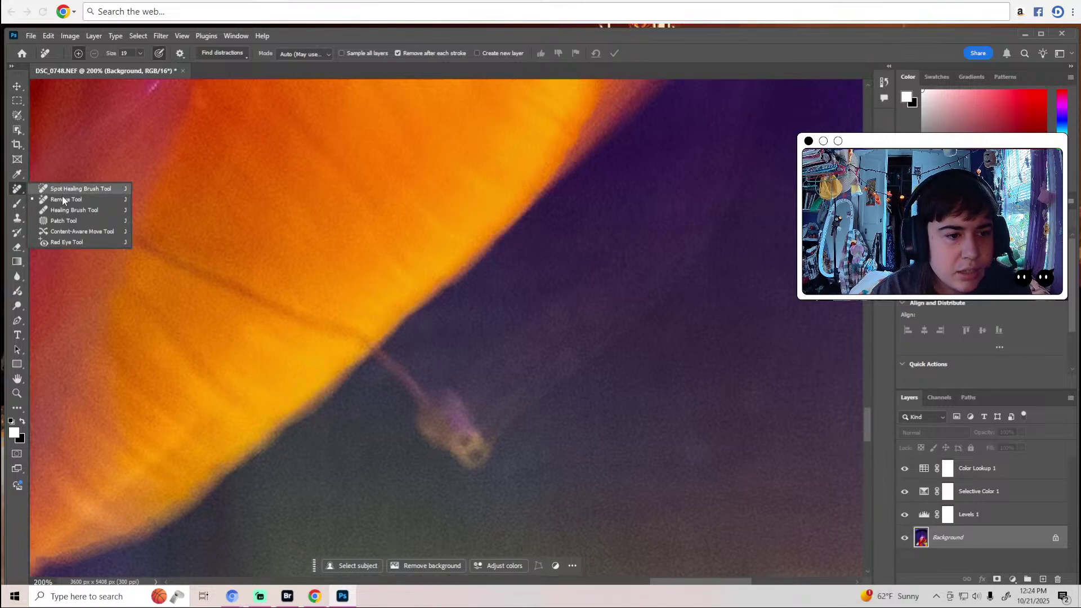
click(62, 210)
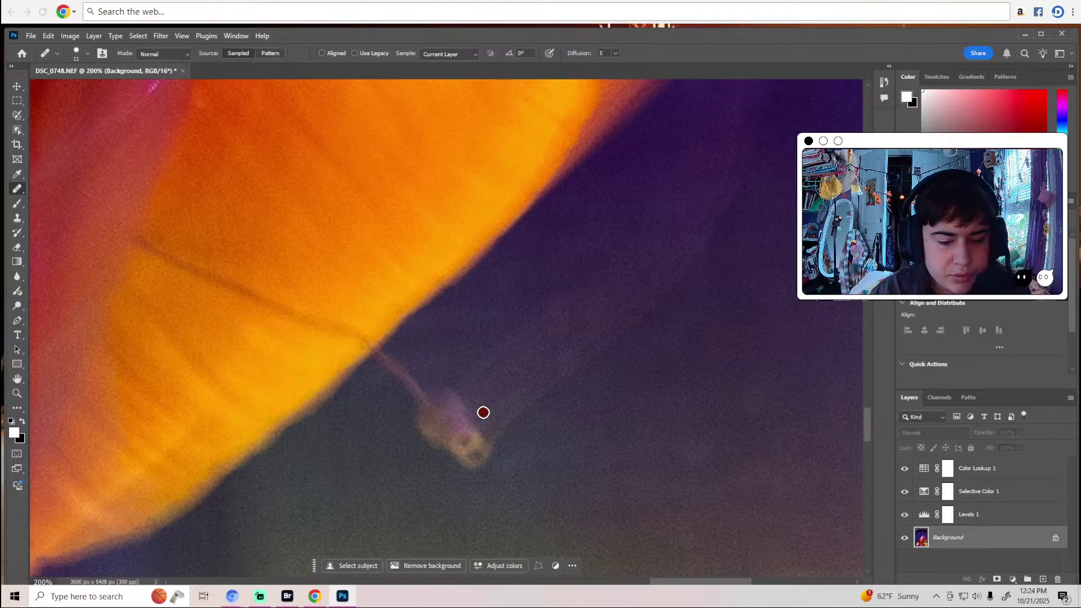
click(88, 54)
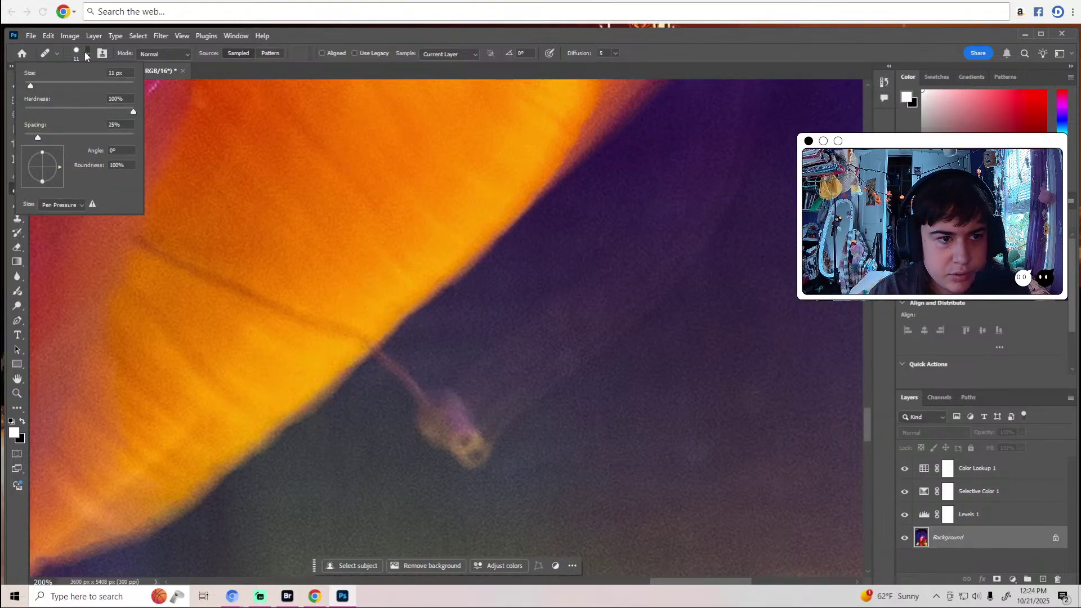
drag(60, 85, 47, 85)
key(Return)
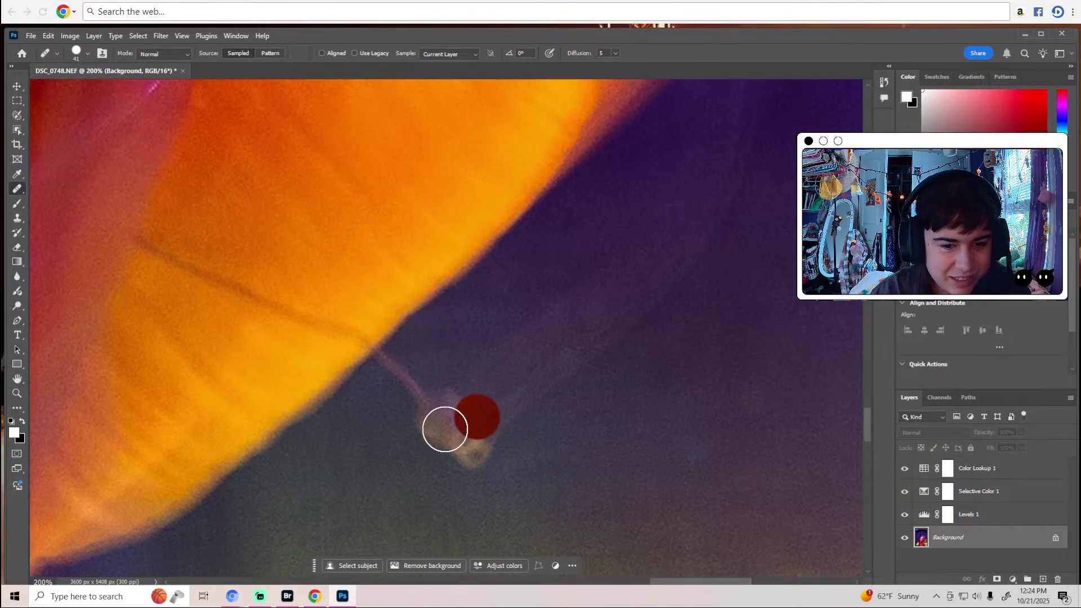
scroll(427, 431, down, 2)
drag(394, 427, 396, 427)
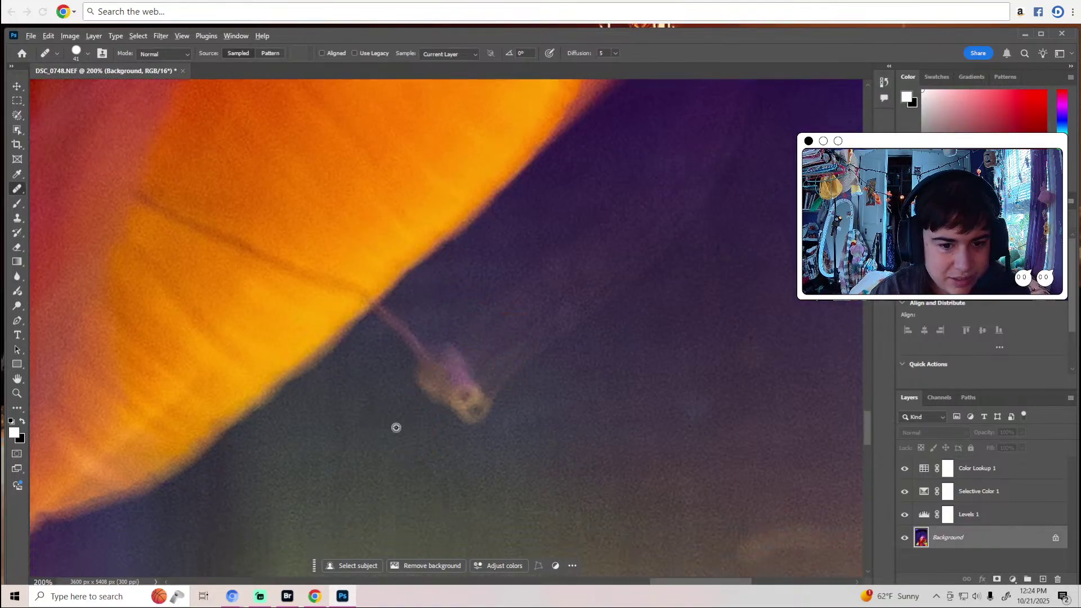
click(476, 410)
mouse_move(445, 371)
mouse_down()
mouse_move(467, 387)
mouse_move(390, 319)
mouse_up()
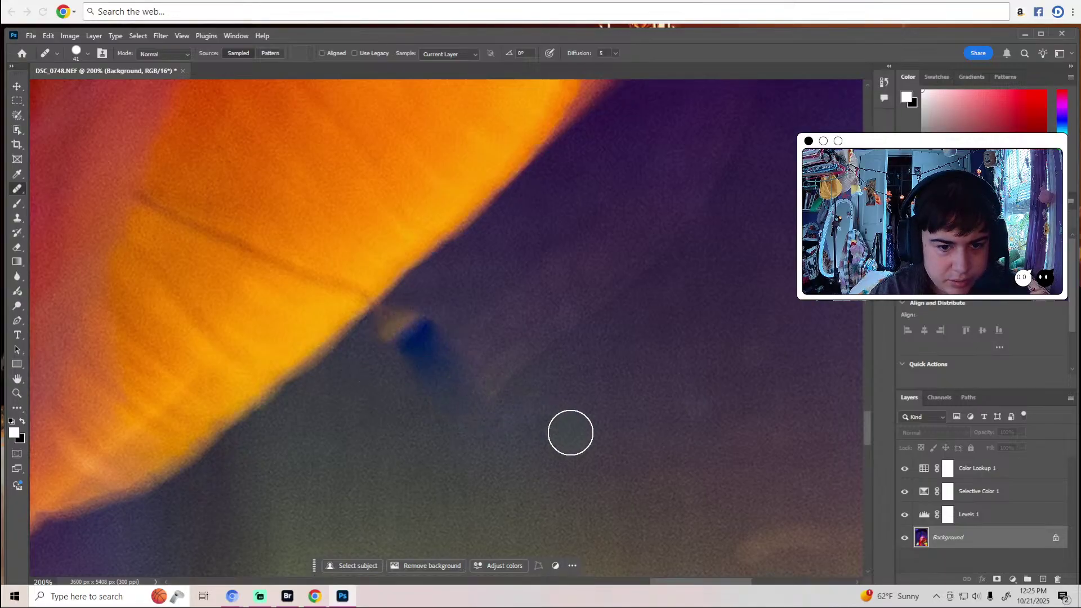
Revert the Healing Brush stroke over the knot by going back to the last Dodge Tool state in the history.
click(883, 82)
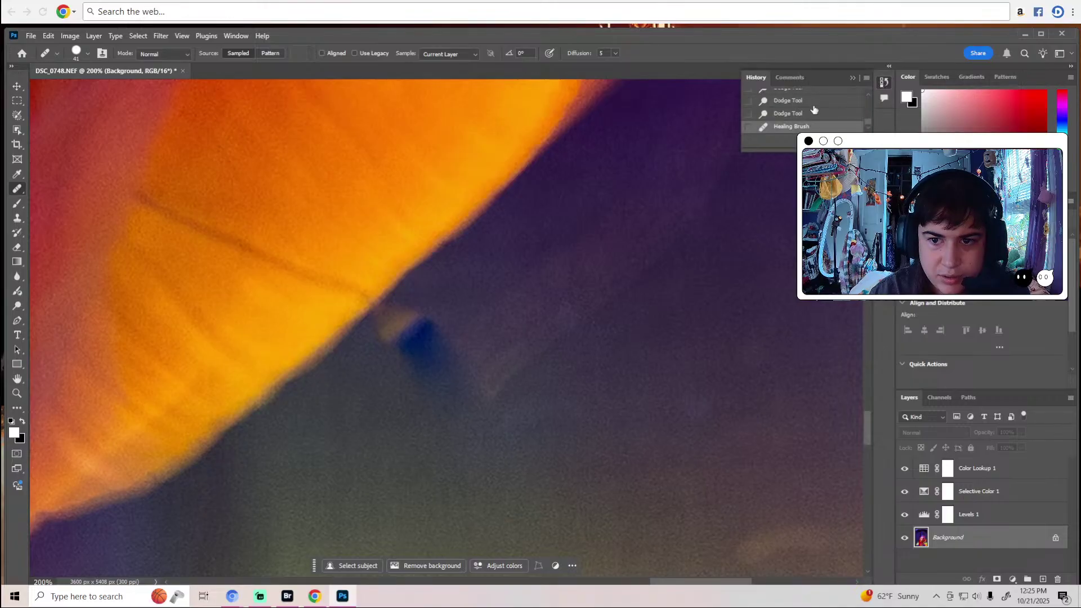
click(806, 115)
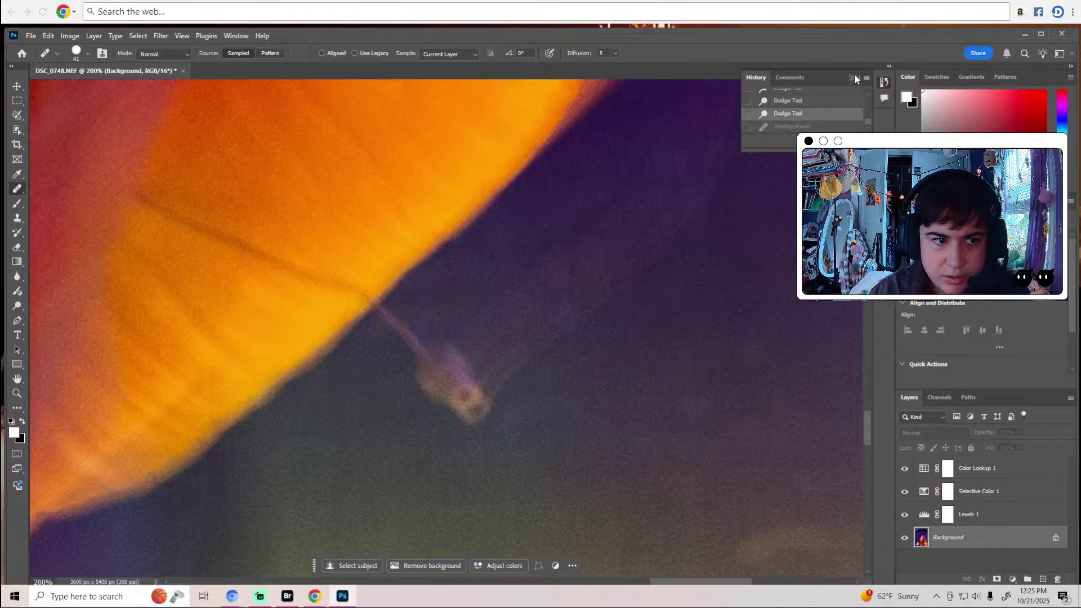
click(853, 78)
Paint over the knot and cord beside the hat brim with a 53 px Content-Aware Spot Healing Brush.
click(18, 189)
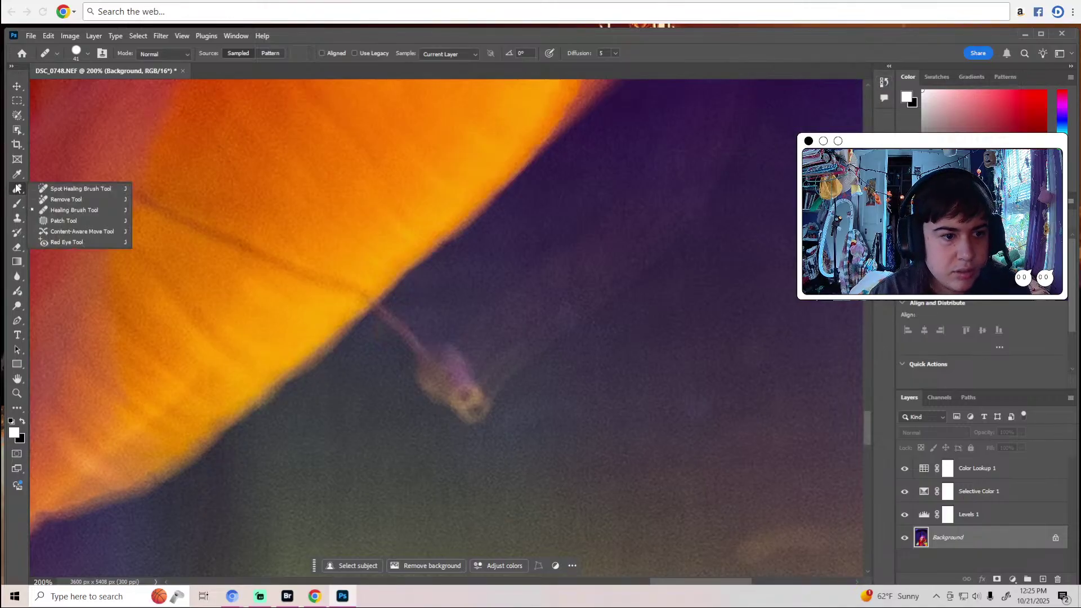
click(68, 189)
click(87, 54)
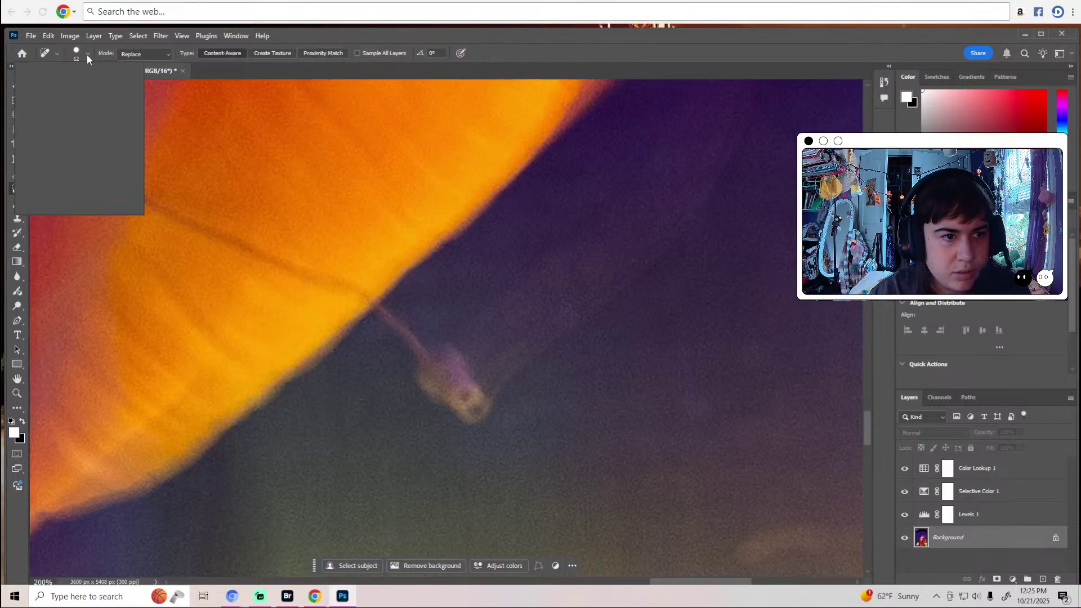
drag(47, 85, 53, 85)
click(317, 35)
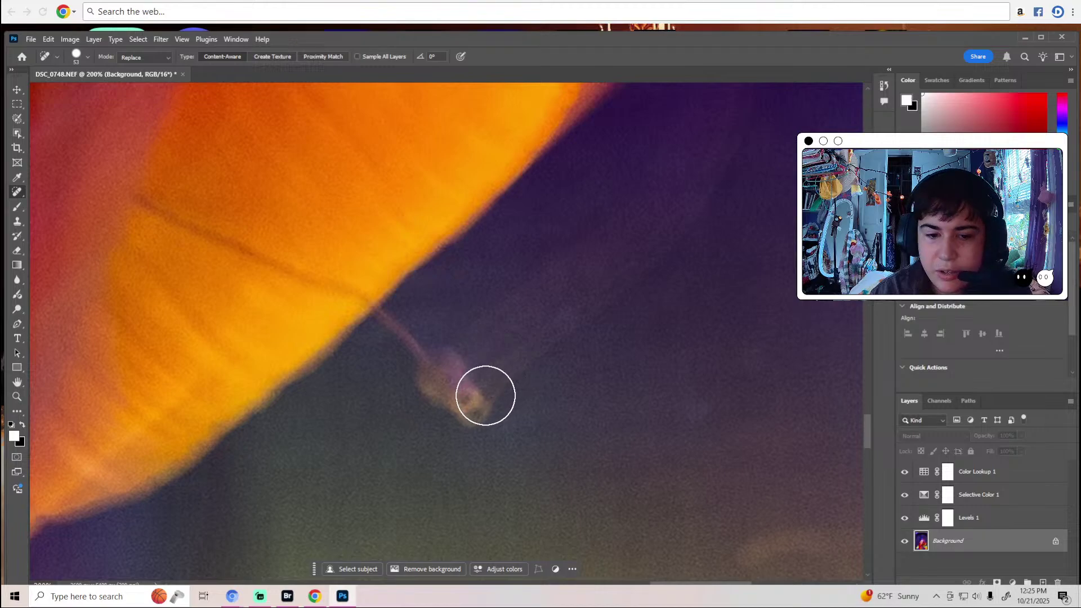
mouse_move(479, 399)
mouse_down()
mouse_move(461, 367)
mouse_move(380, 332)
mouse_move(456, 414)
mouse_move(493, 420)
mouse_up()
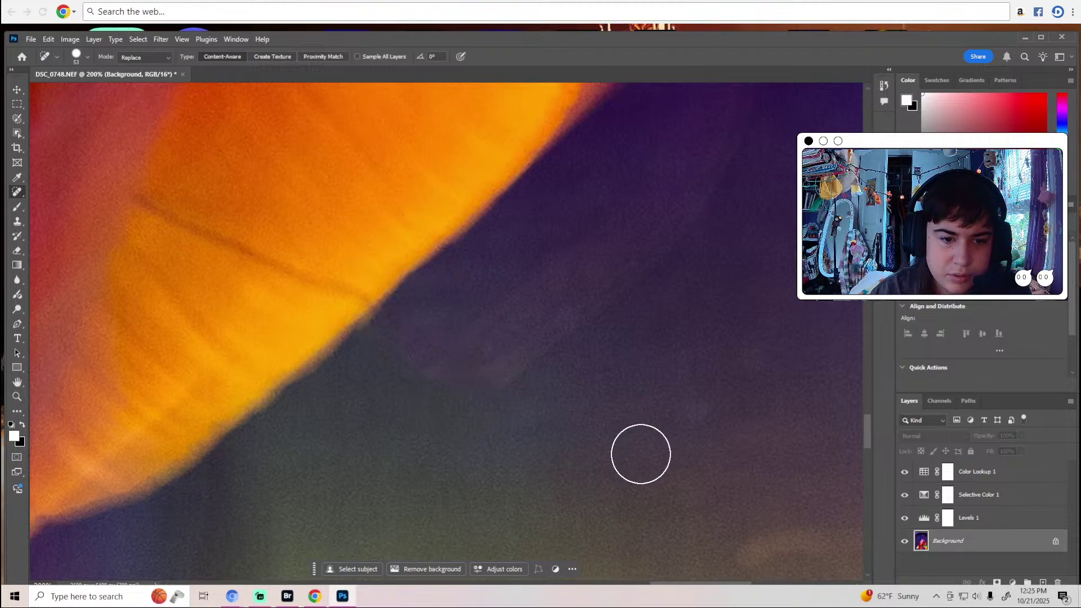
Blend the healed background patch beside the hat brim with further Spot Healing Brush strokes.
click(384, 350)
click(437, 355)
drag(437, 355, 567, 437)
click(414, 360)
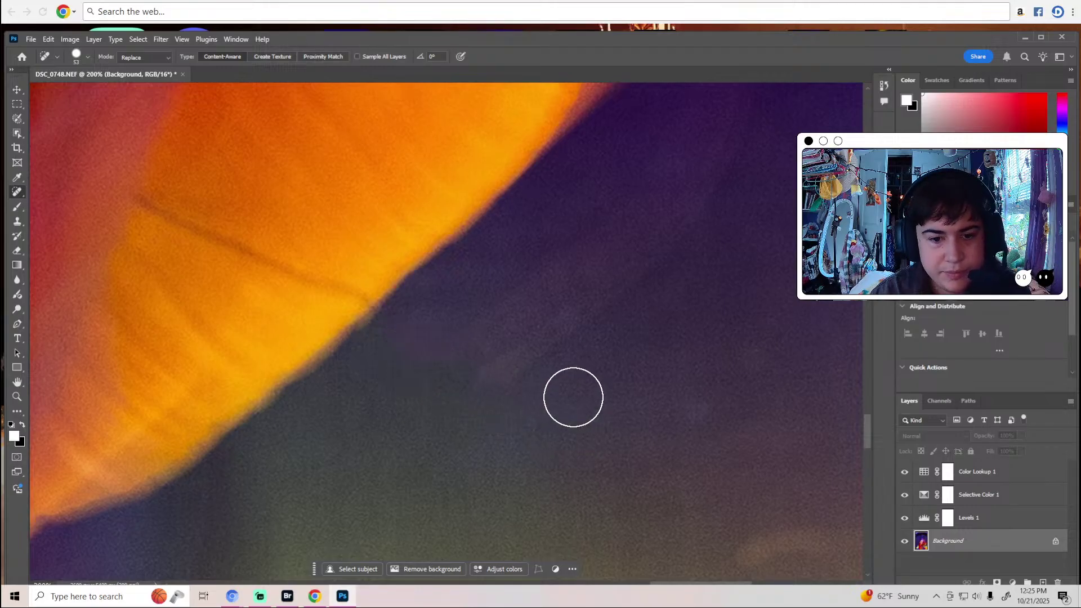
Check the healed background beside the hat brim against the wider picture at 33.3% zoom.
scroll(572, 393, down, 2)
key(z)
alt+click(573, 397)
key(ctrl+minus)
key(ctrl+minus)
key(ctrl+minus)
key(ctrl+minus)
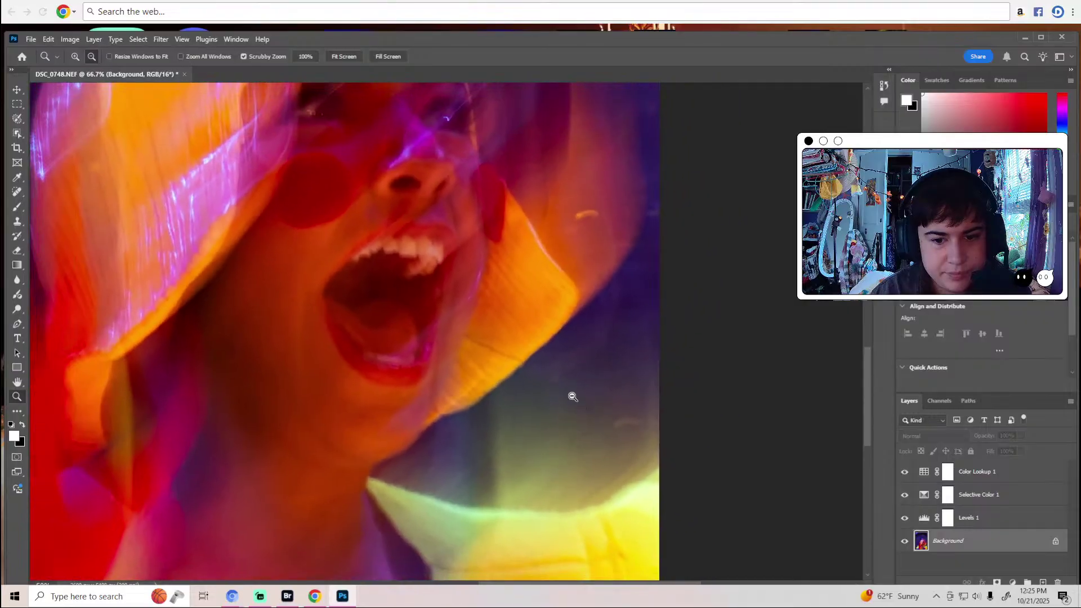
key(j)
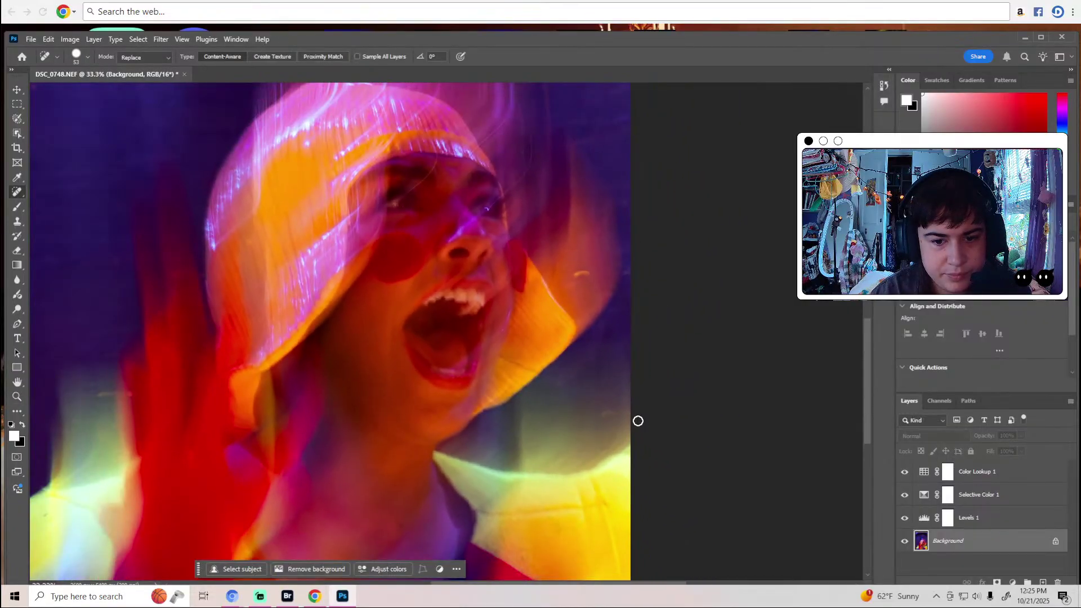
scroll(638, 420, down, 1)
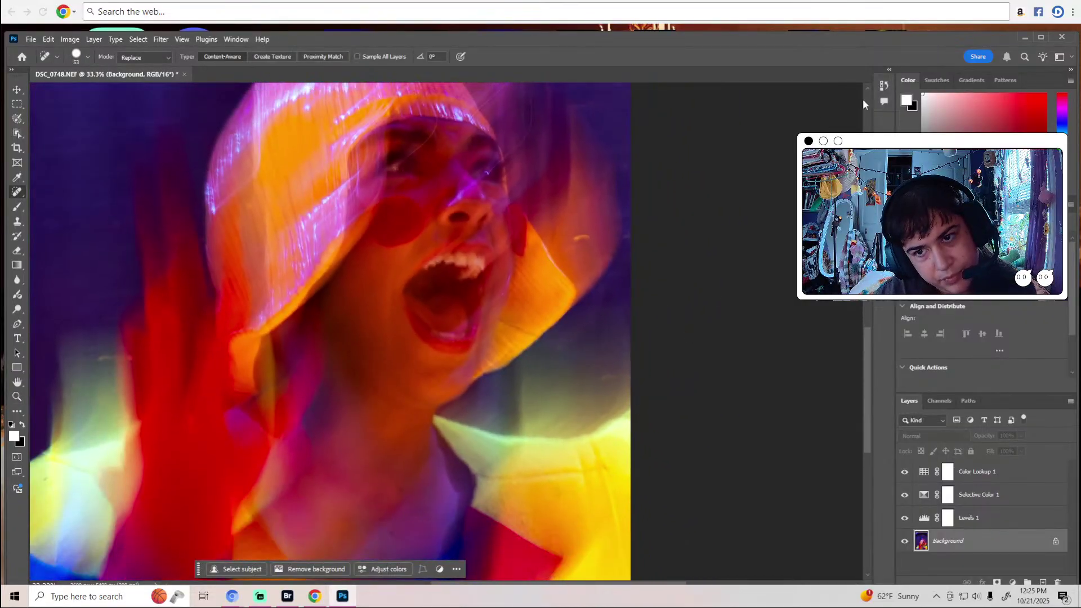
Compare the earlier history states and revert the Spot Healing Brush strokes on the knot beside the hat brim.
click(882, 88)
click(817, 115)
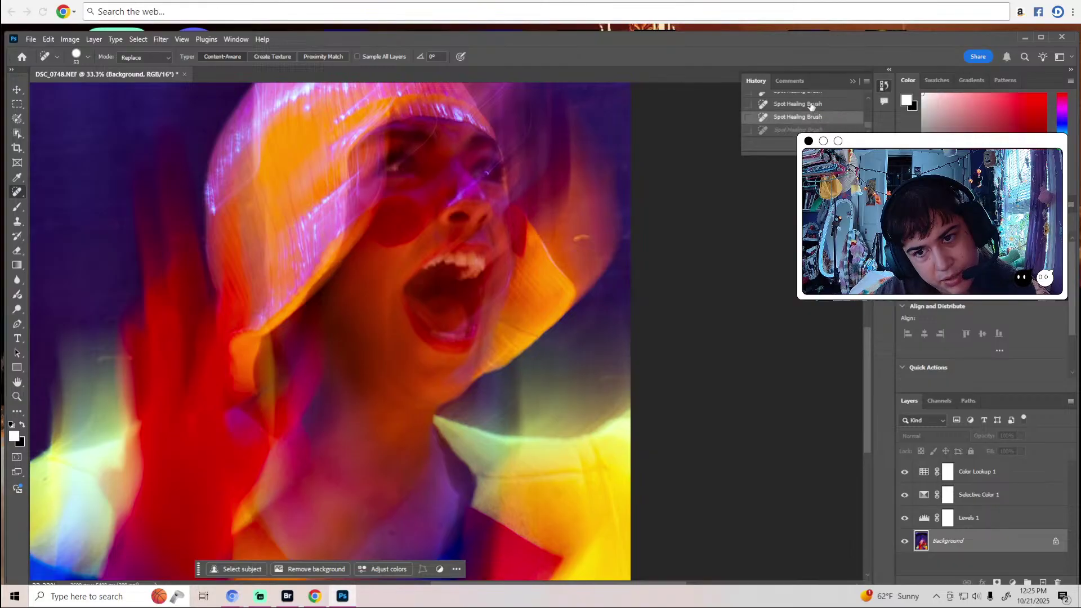
click(811, 106)
scroll(811, 107, up, 1)
scroll(809, 109, up, 1)
click(804, 116)
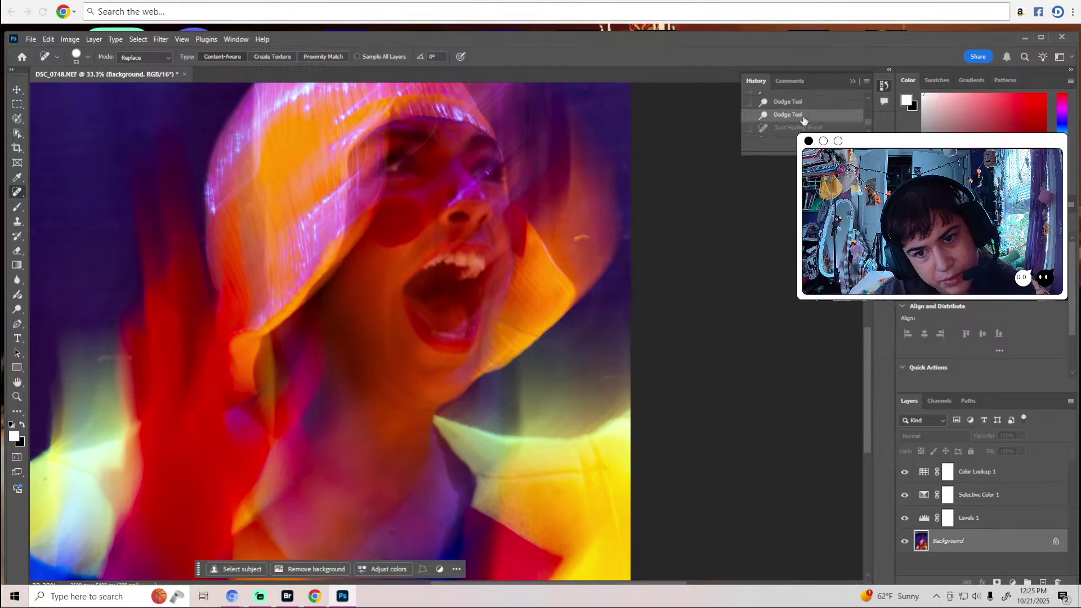
click(802, 130)
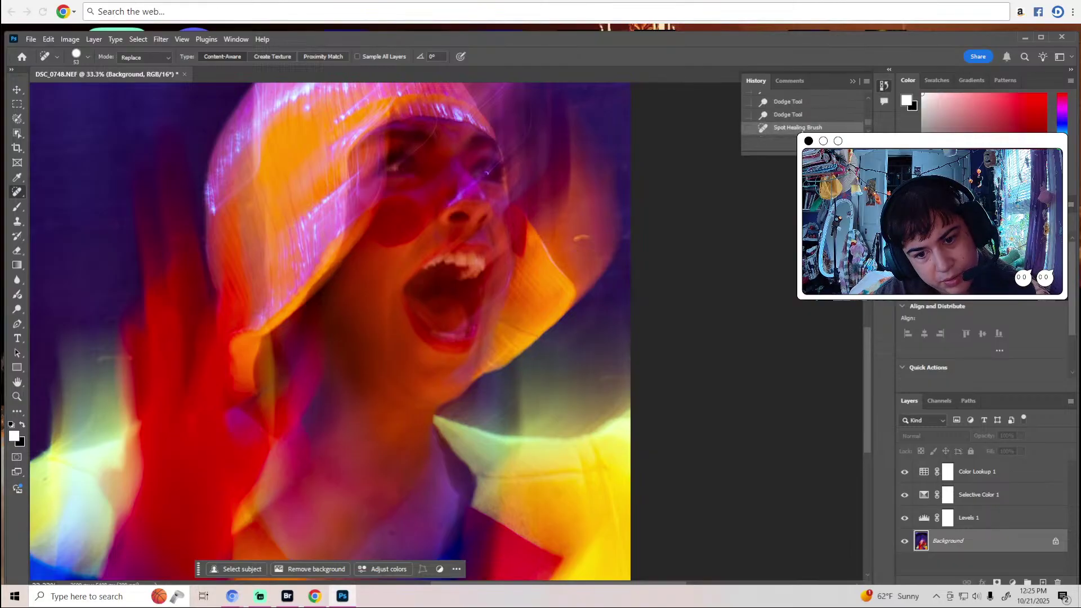
click(852, 80)
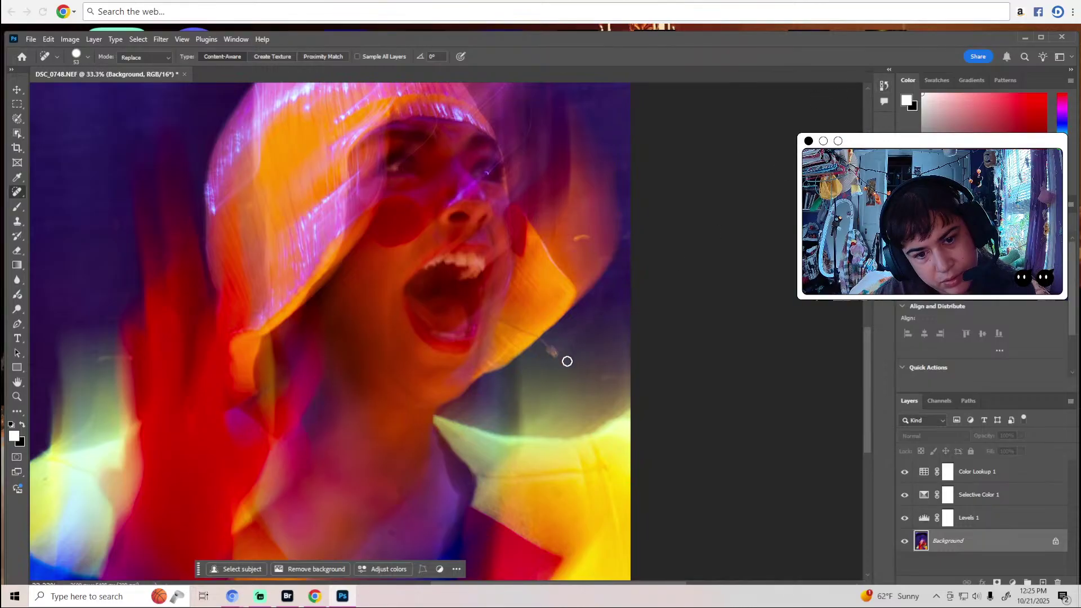
Examine the eye, nose bridge and thin light trails around the hat's edge at 200% zoom.
scroll(478, 321, up, 3)
key(z)
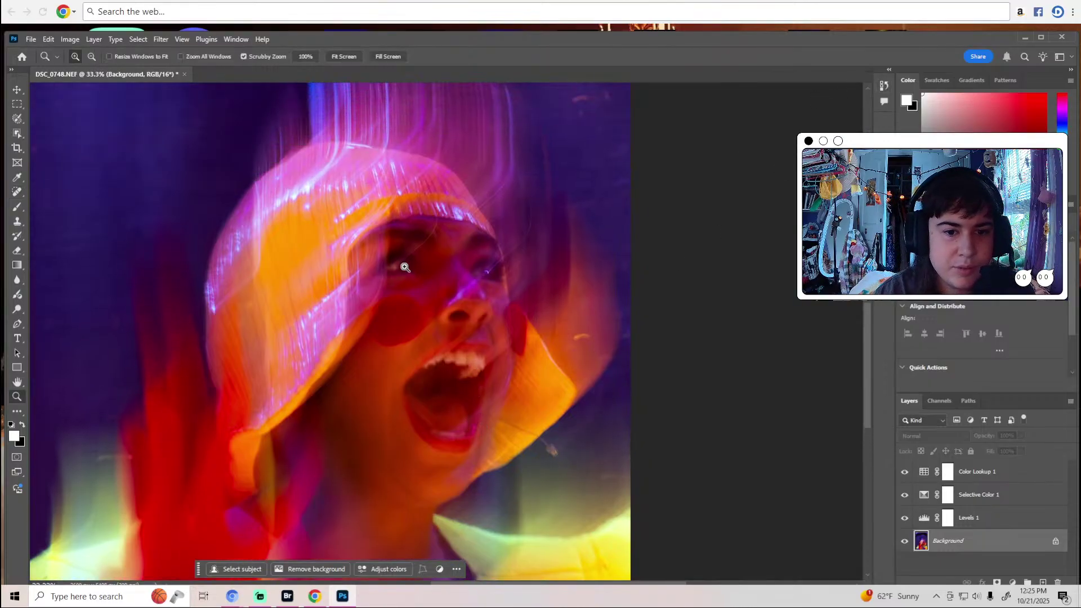
click(478, 270)
click(480, 271)
click(483, 273)
click(485, 272)
key(j)
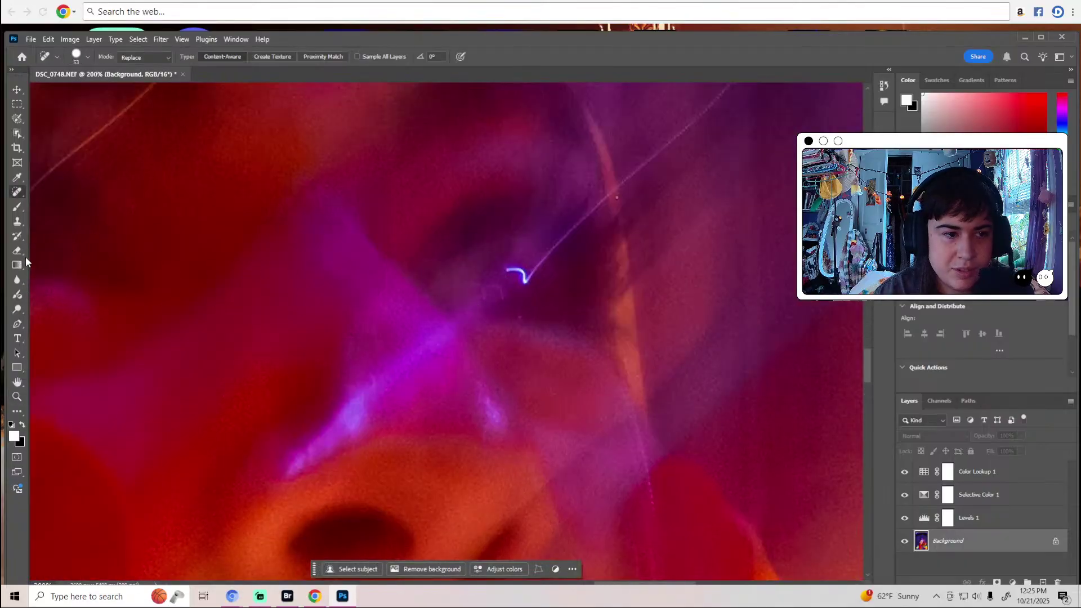
click(17, 309)
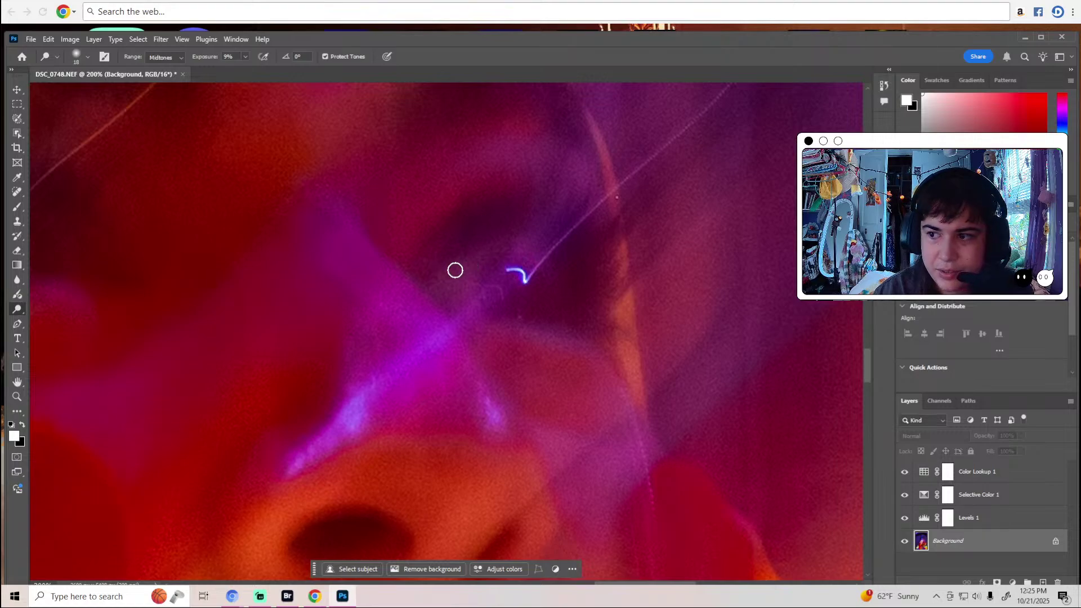
scroll(483, 298, up, 5)
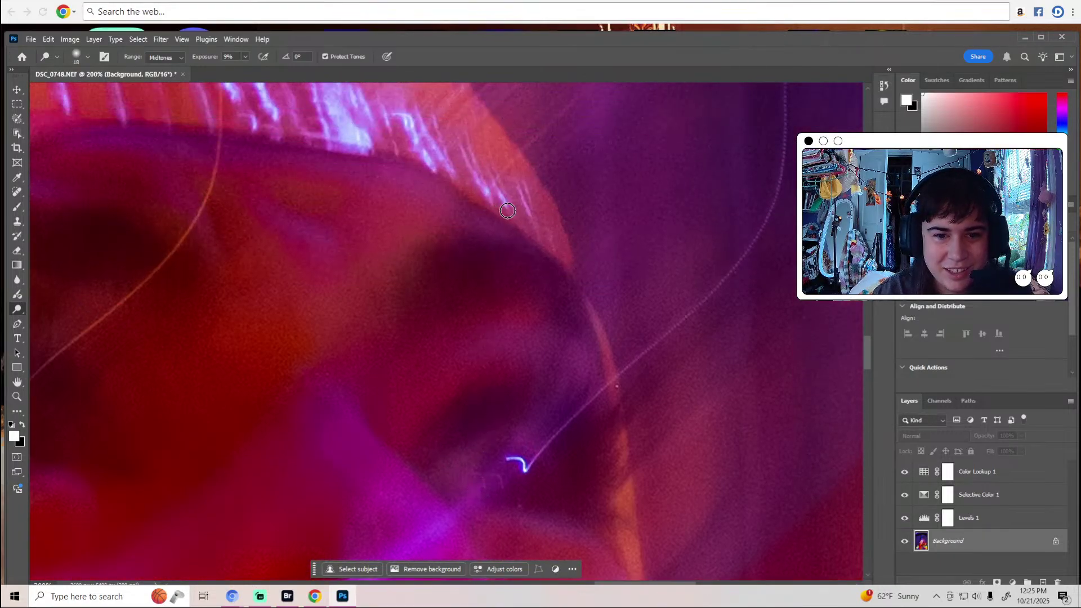
scroll(526, 268, down, 3)
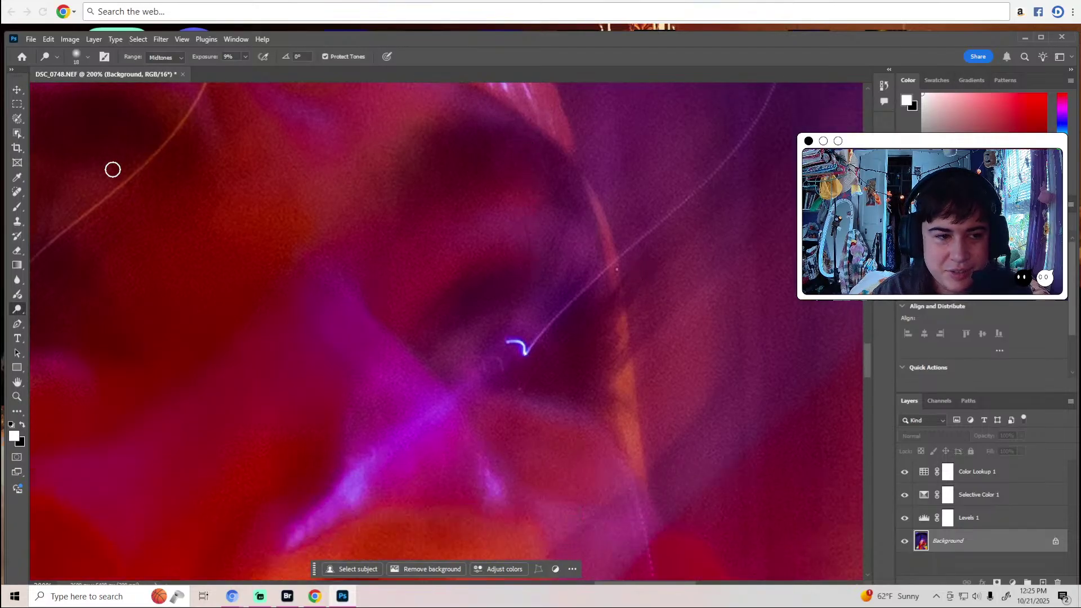
Heal the tiny bright speck on the hat's thin edge beside the eye with an 8 px Healing Brush.
click(16, 192)
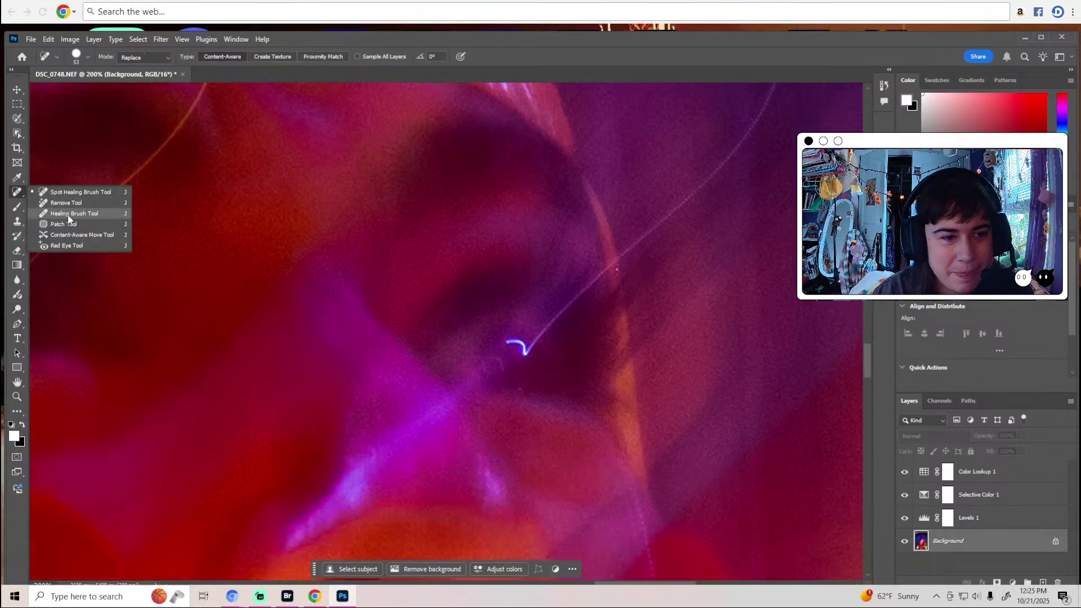
click(68, 214)
click(79, 58)
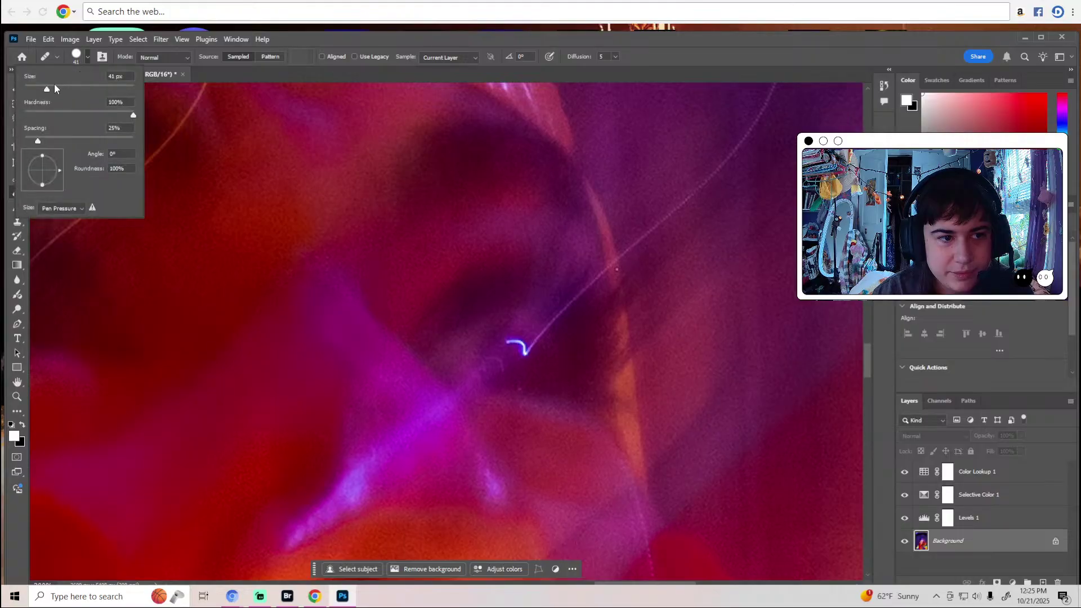
click(288, 39)
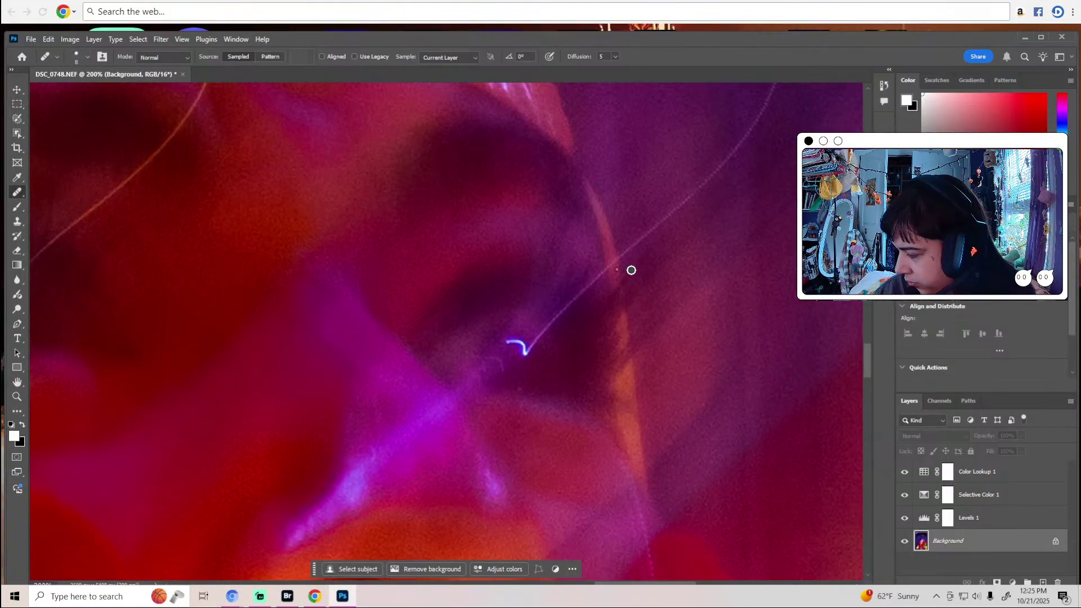
scroll(631, 271, up, 2)
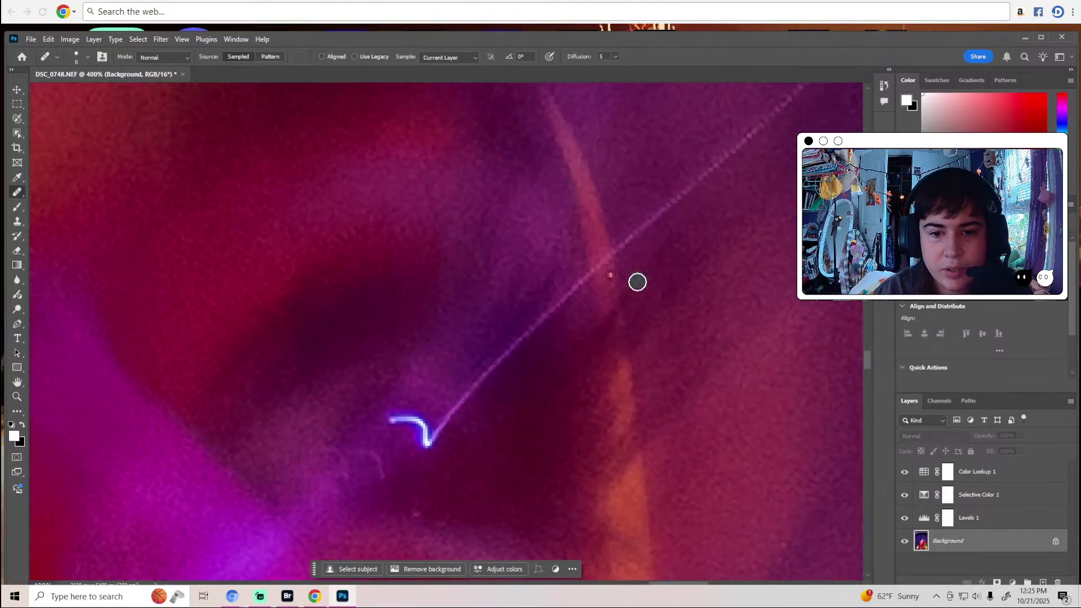
click(610, 274)
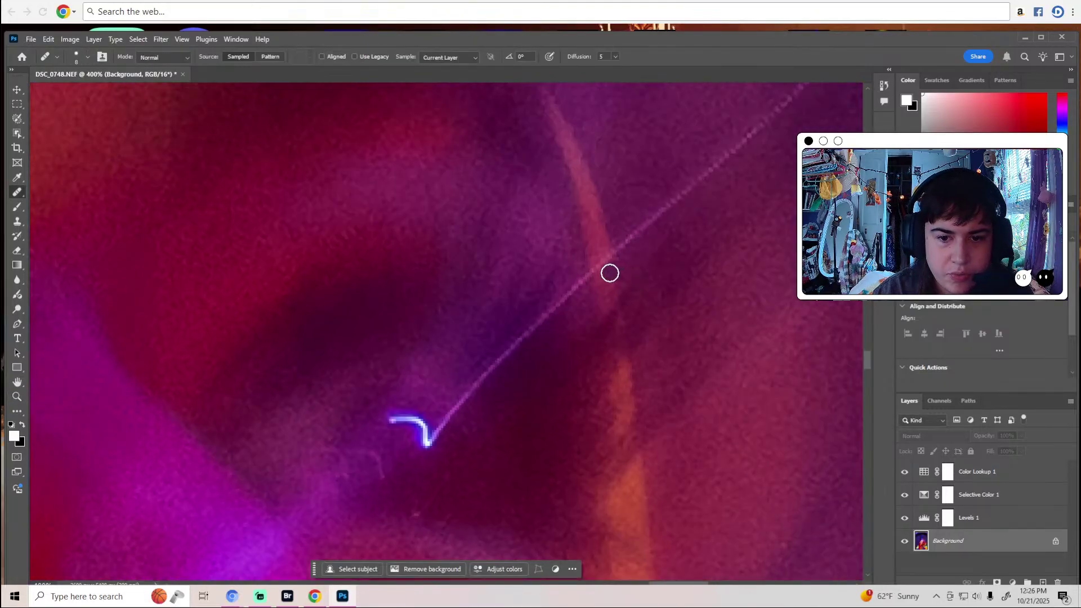
key(z)
scroll(495, 278, down, 2)
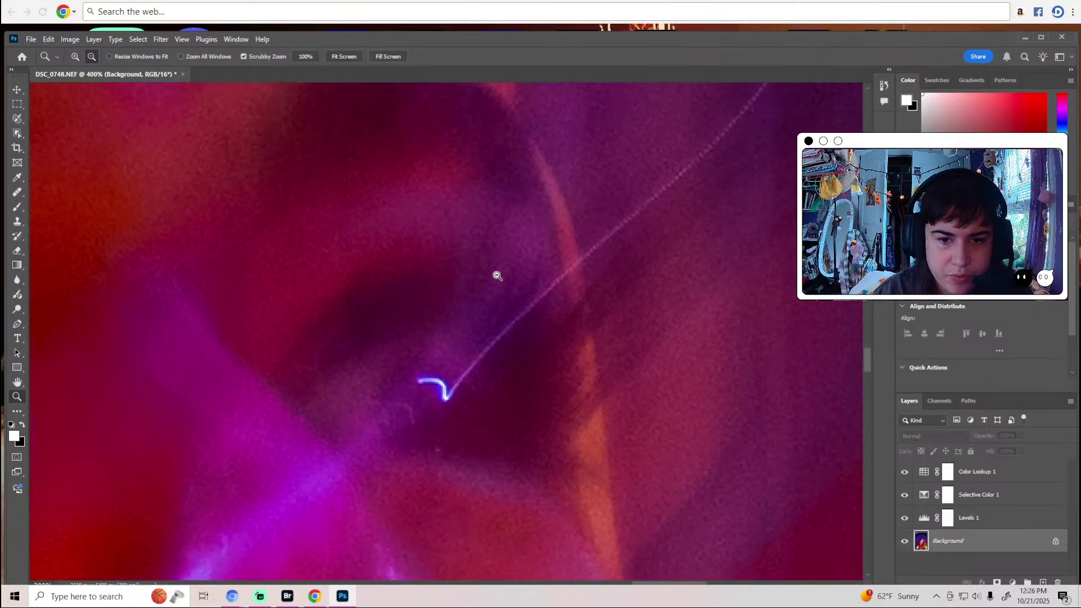
key(j)
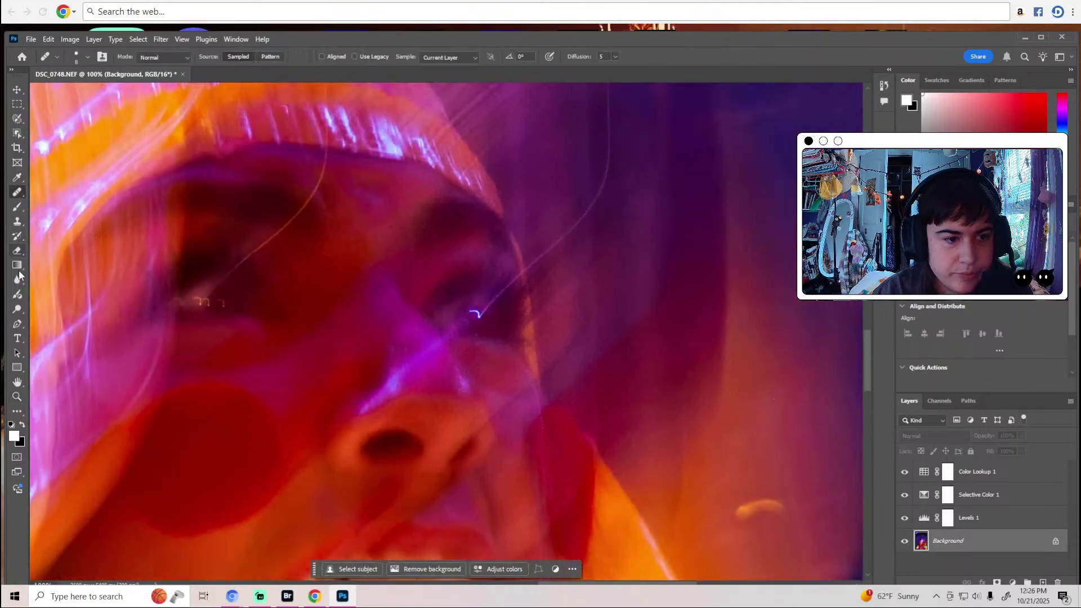
Examine the light trail, orange edge and purple streaks beside the eye, nose and mouth at 200% zoom.
key(z)
click(542, 233)
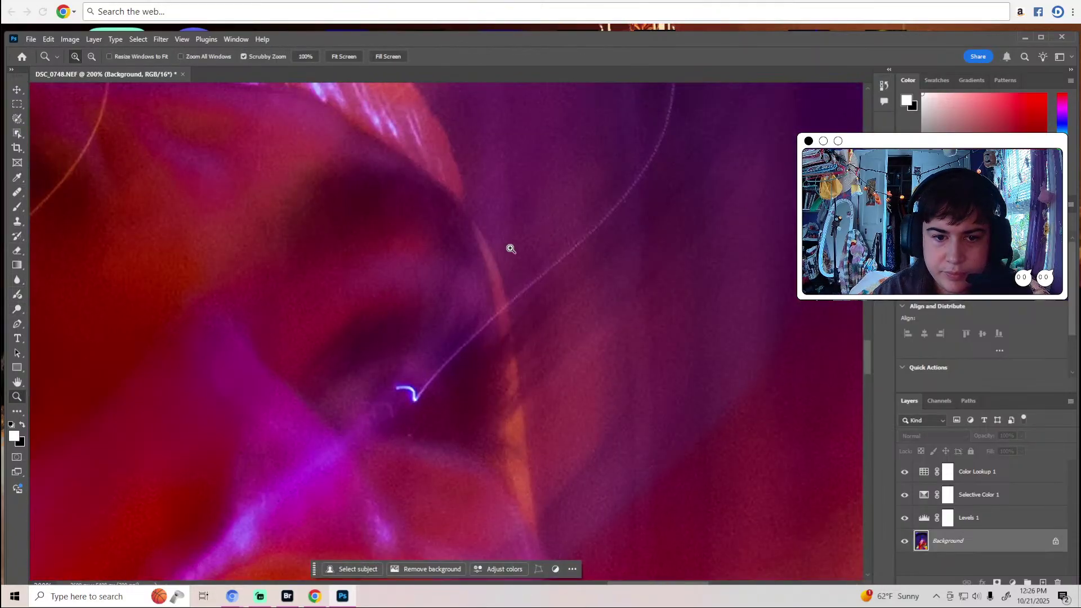
key(o)
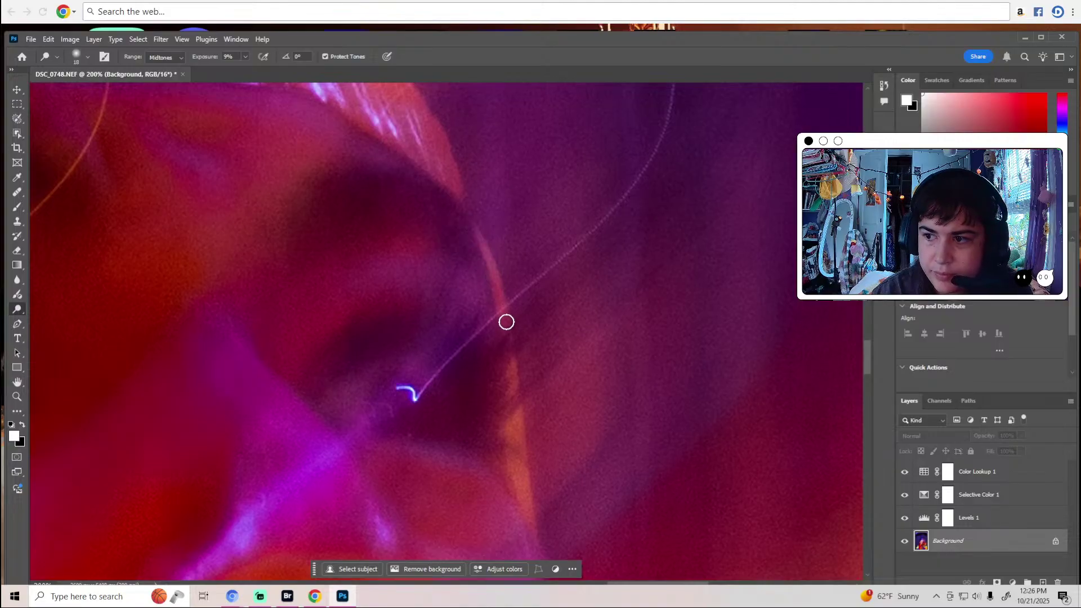
scroll(522, 384, down, 3)
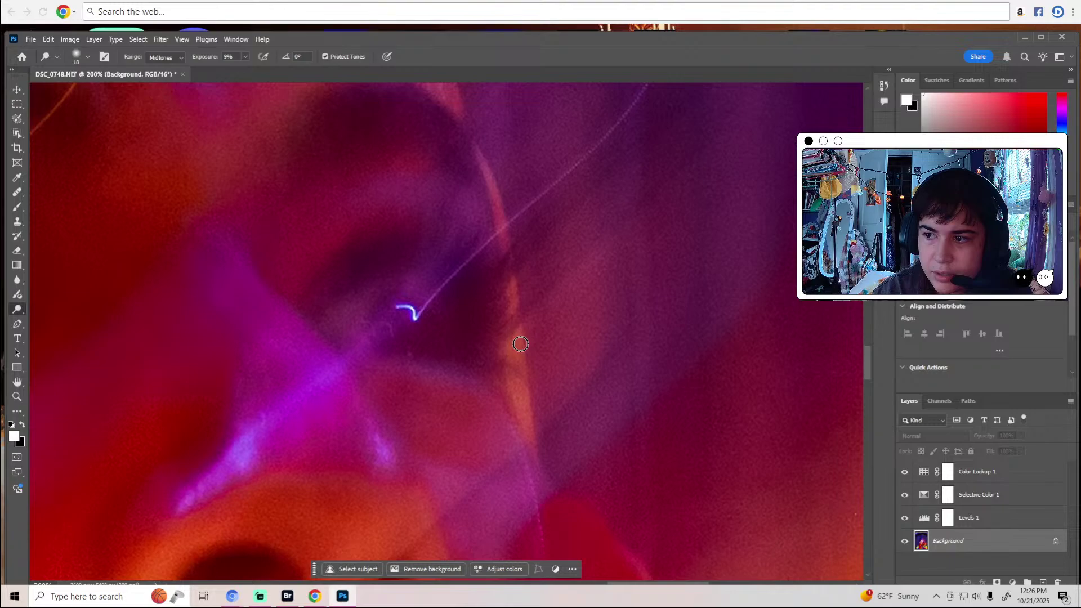
drag(520, 344, 531, 423)
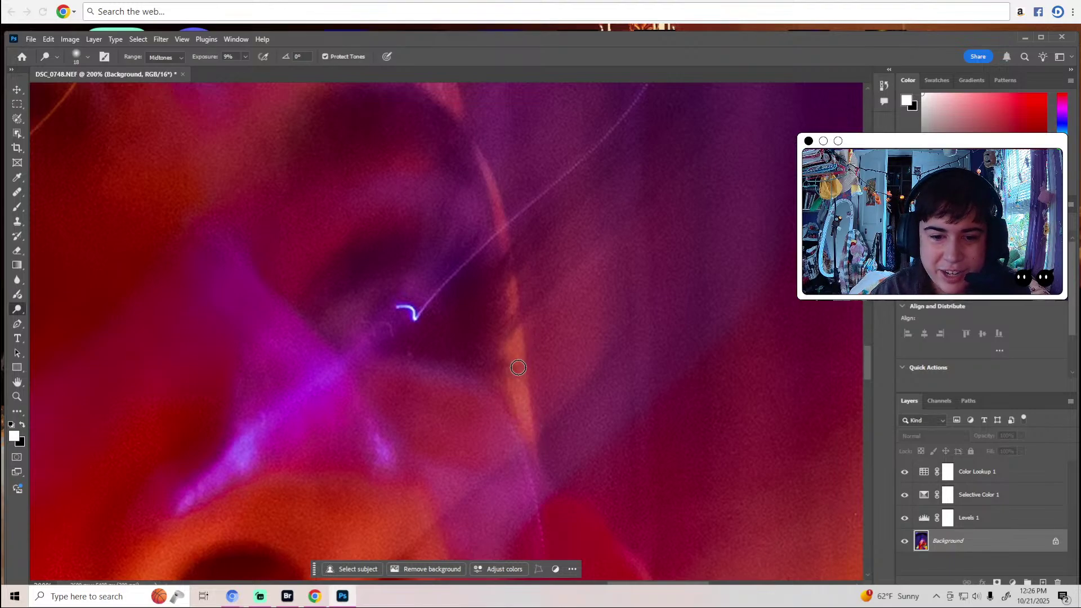
scroll(518, 367, down, 6)
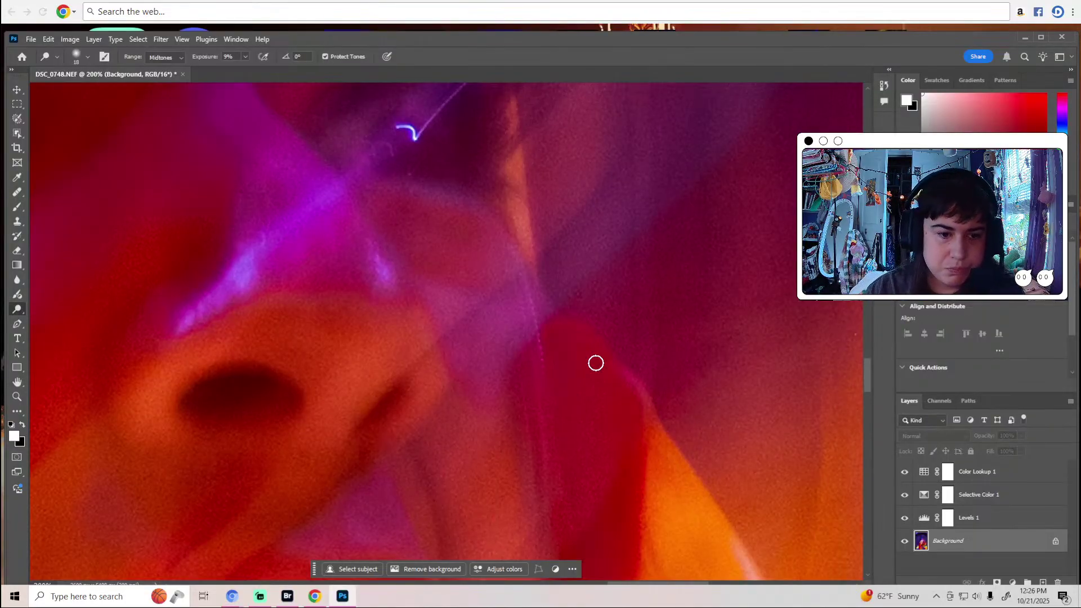
scroll(596, 362, down, 5)
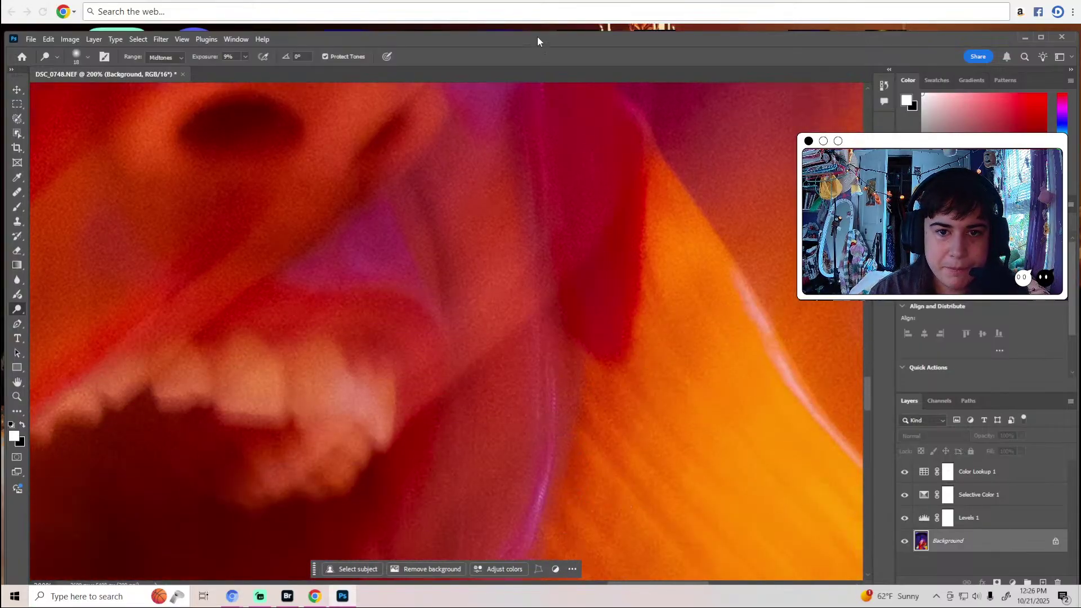
Examine the orange fabric's edge, the small light arc beside it and the dangling thread below at 200% zoom.
drag(537, 36, 537, 3)
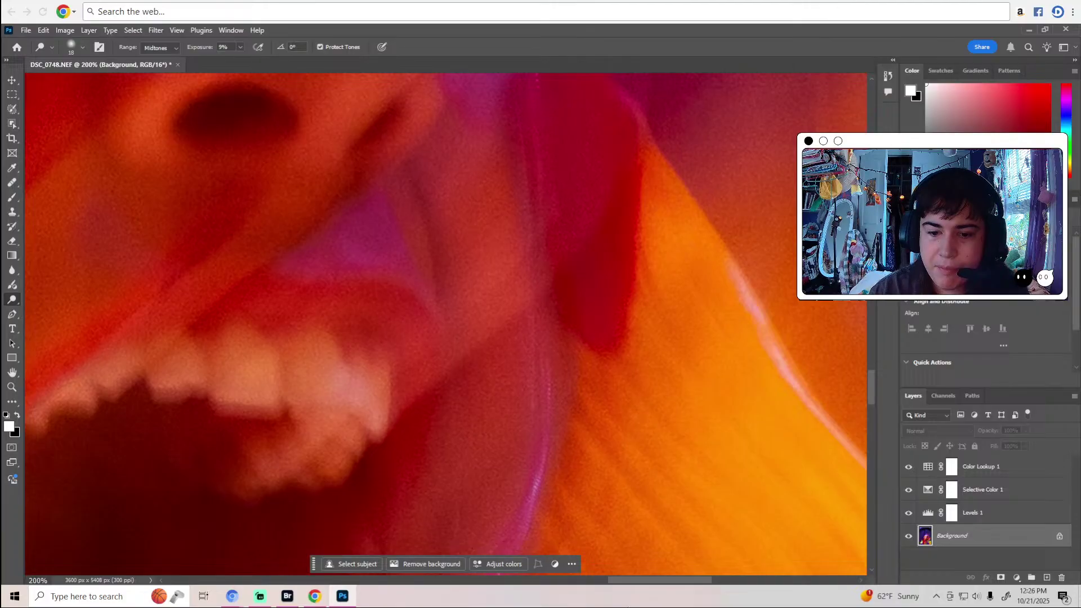
drag(660, 584, 695, 584)
scroll(613, 401, down, 1)
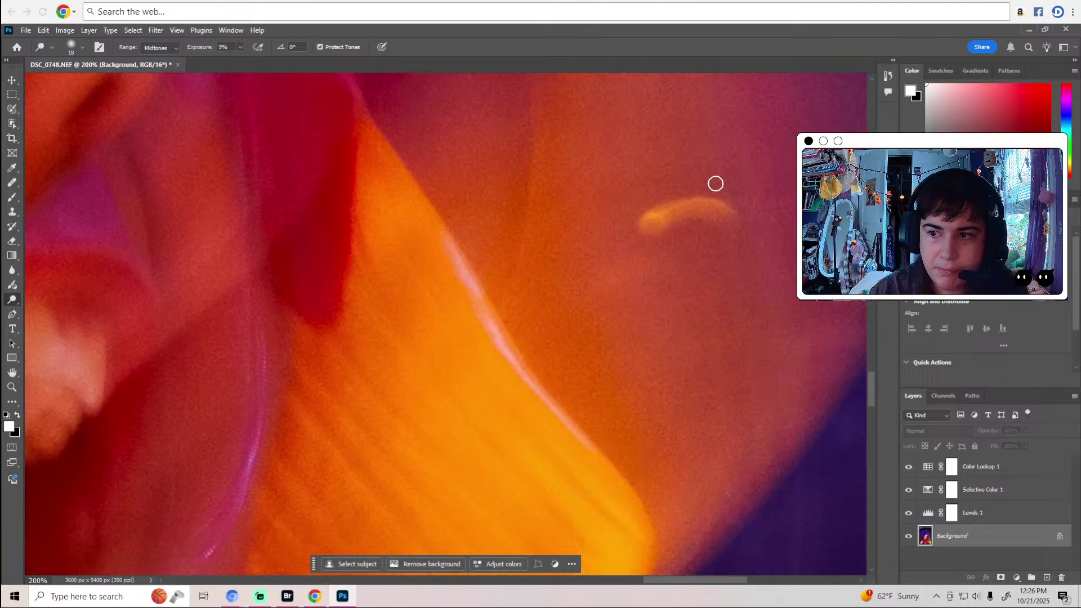
mouse_move(653, 220)
mouse_down()
mouse_move(675, 209)
mouse_move(726, 215)
mouse_up()
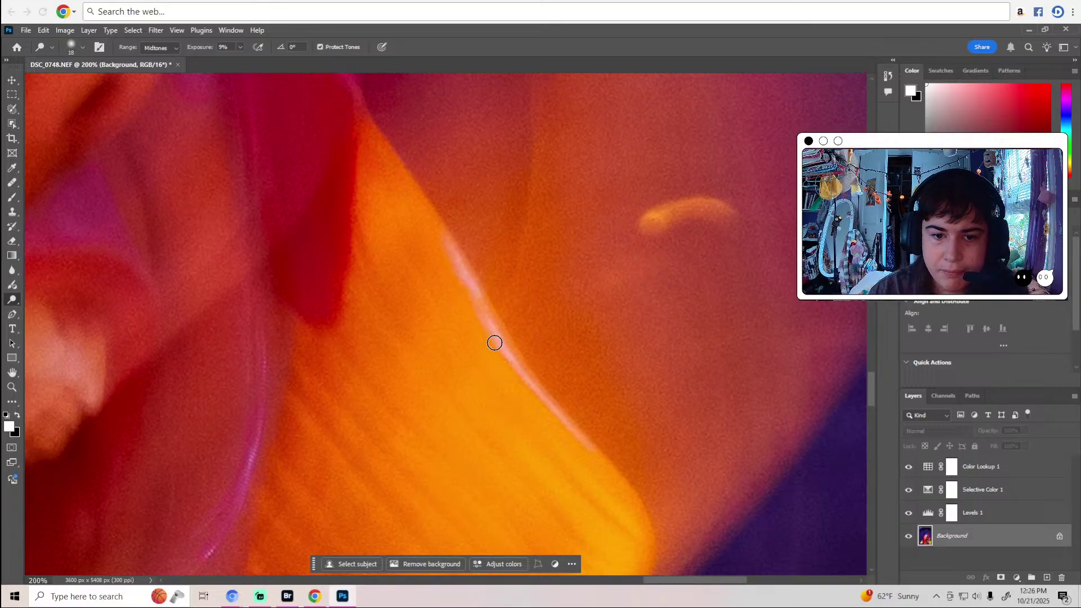
scroll(594, 434, down, 12)
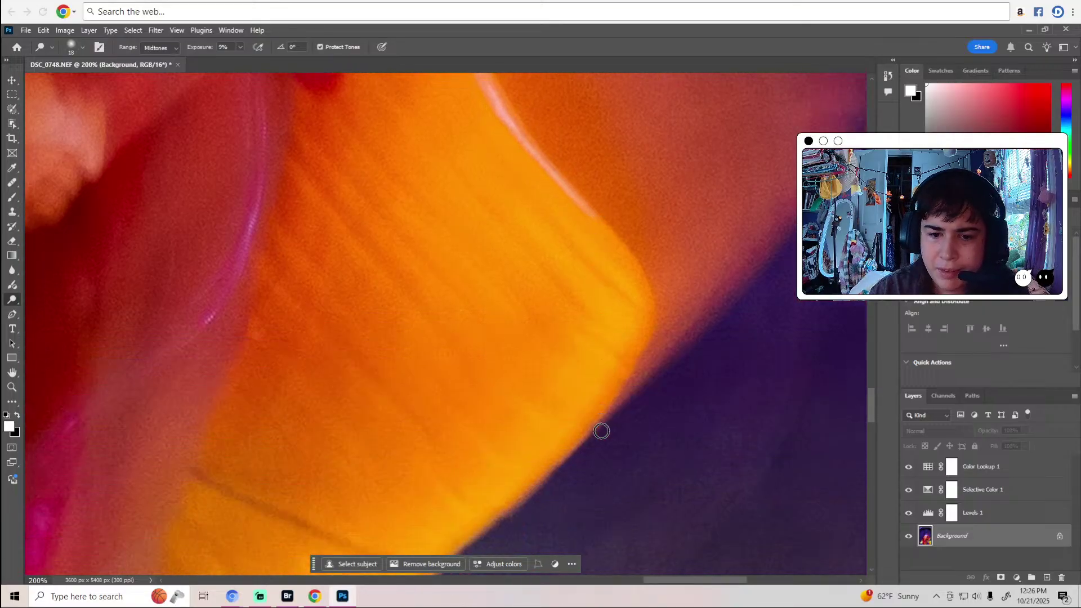
scroll(602, 430, down, 3)
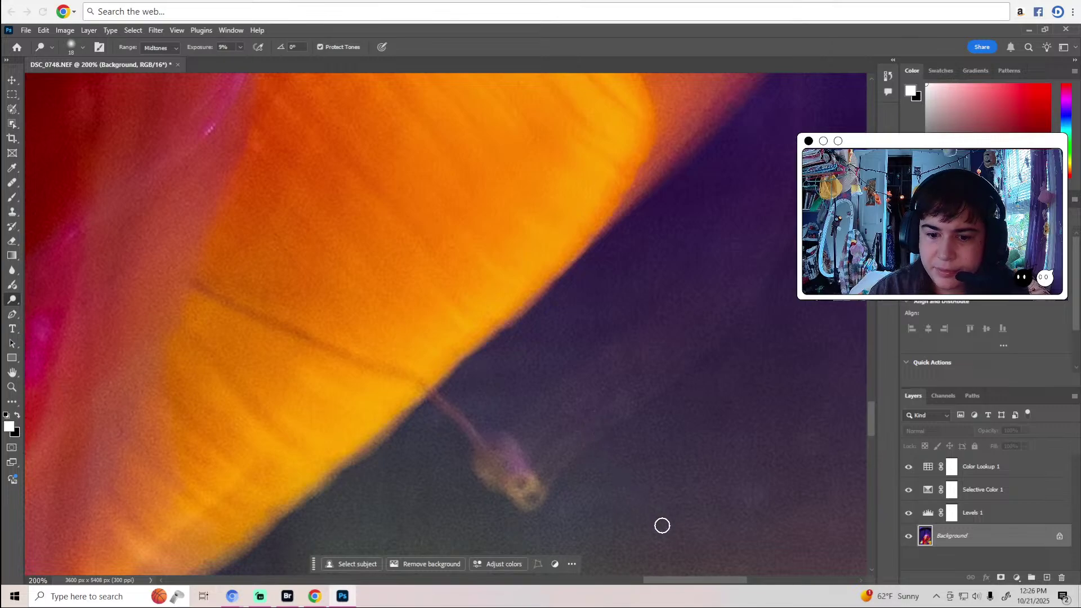
mouse_move(681, 581)
mouse_down()
mouse_move(655, 581)
mouse_move(675, 581)
mouse_up()
scroll(681, 480, down, 2)
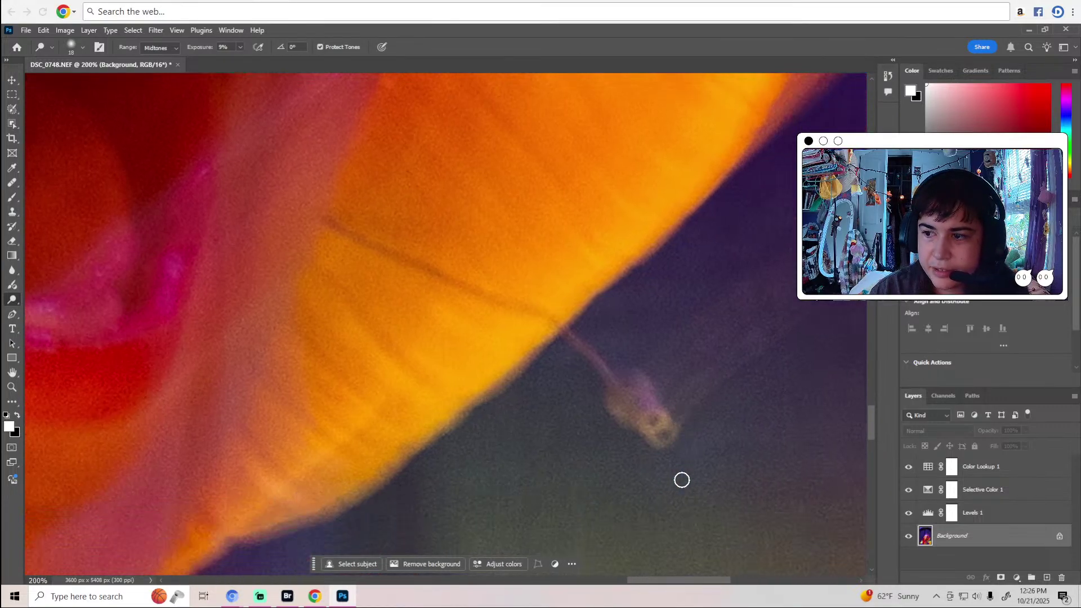
drag(676, 584, 681, 584)
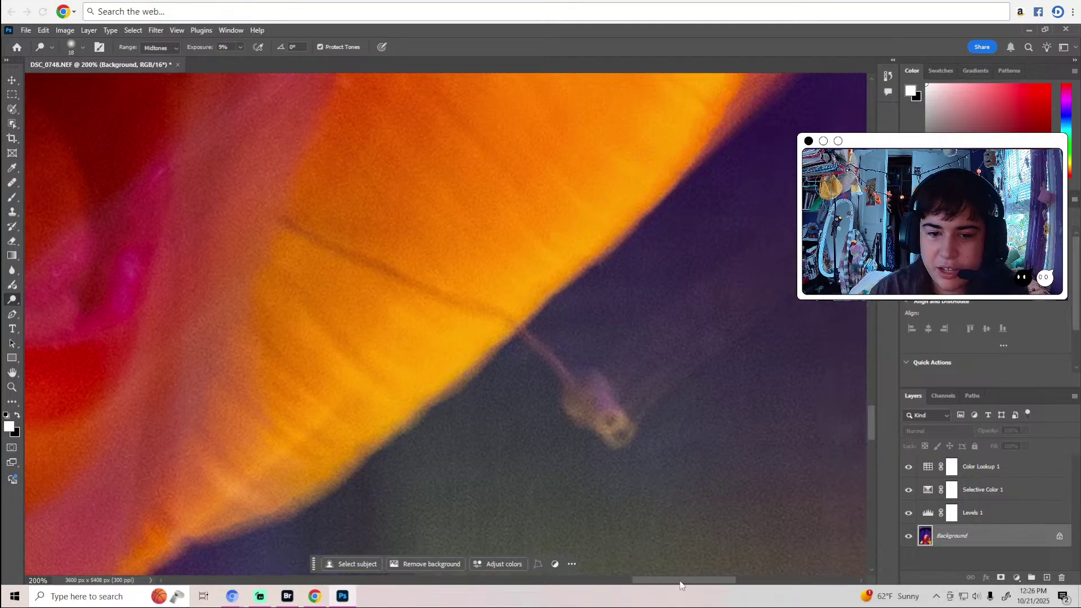
Remove the dangling thread and its knotted tip below the orange fabric with a 55 px Healing Brush sampled from the dark background.
click(10, 183)
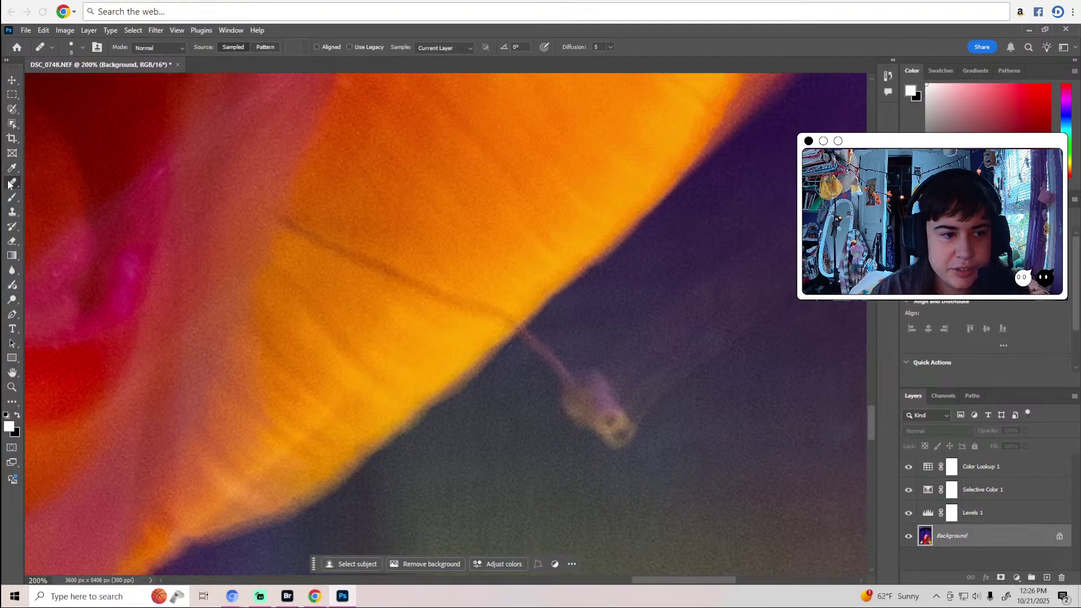
click(81, 48)
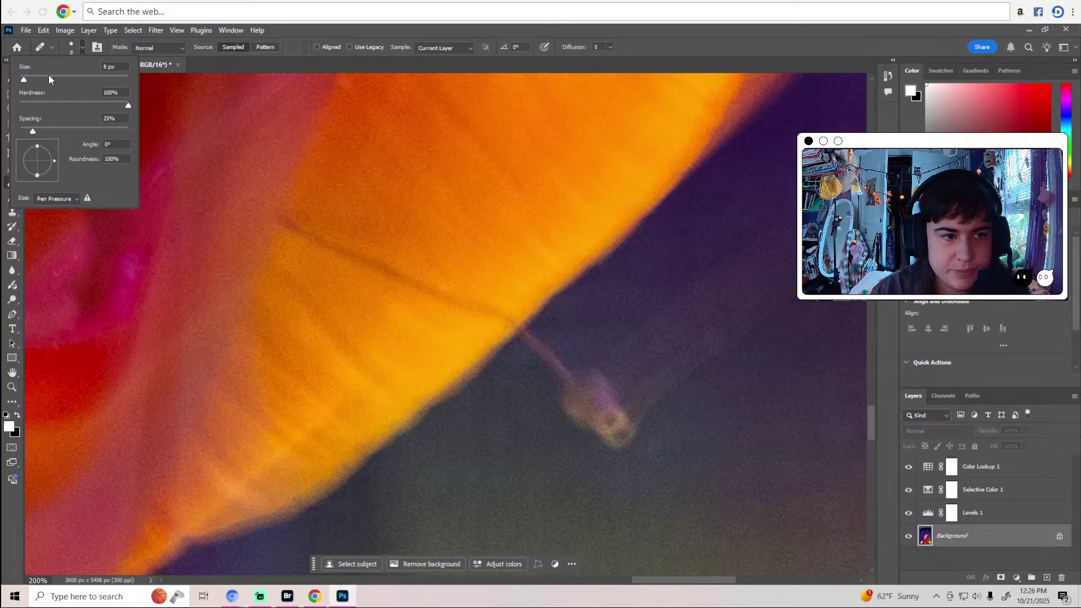
drag(49, 76, 95, 77)
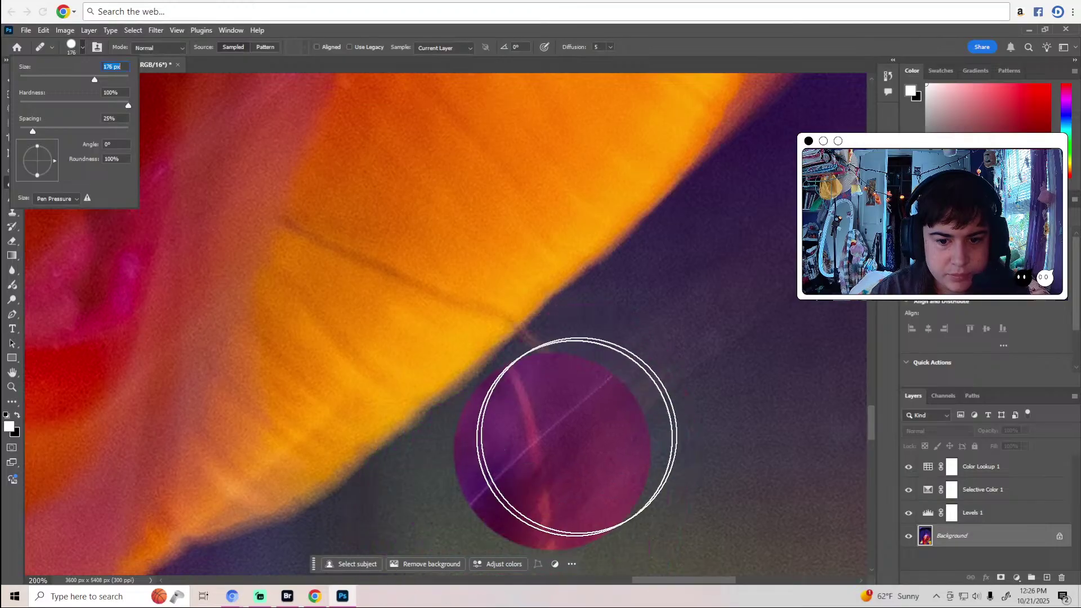
alt+click(534, 429)
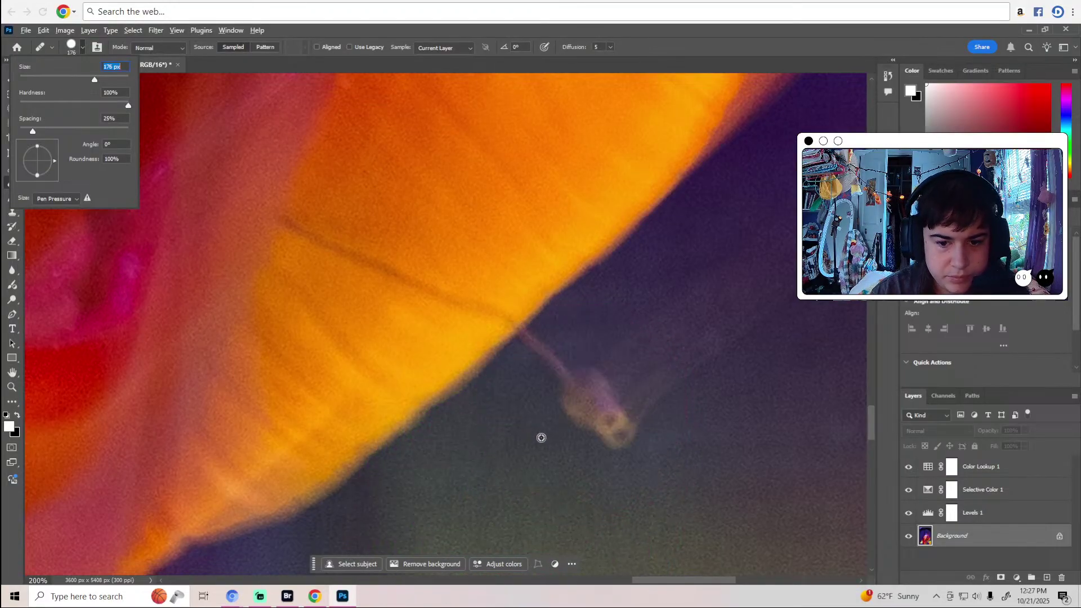
alt+click(541, 438)
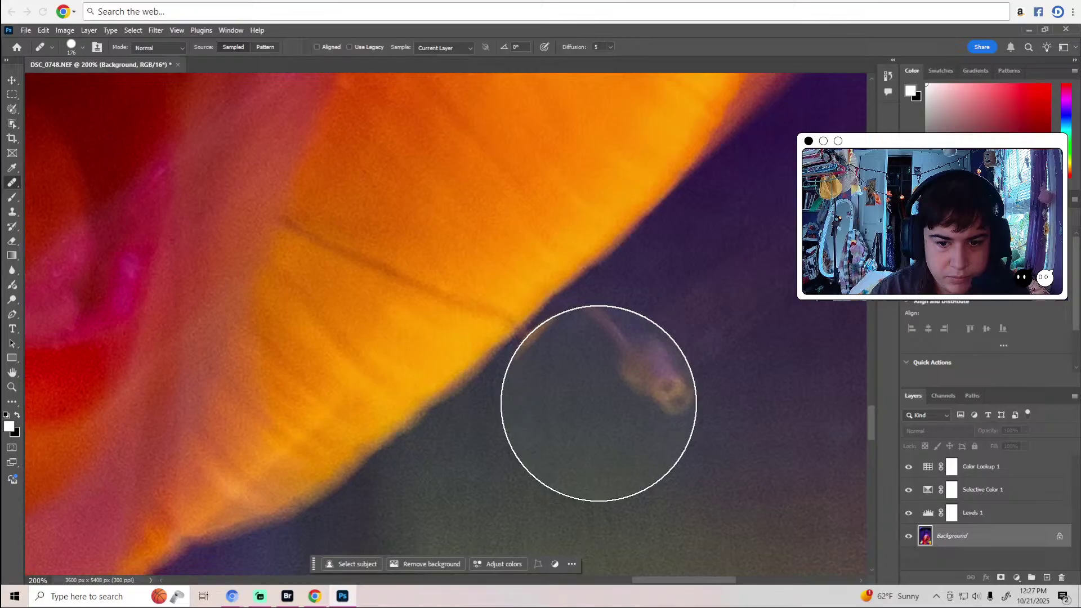
click(82, 47)
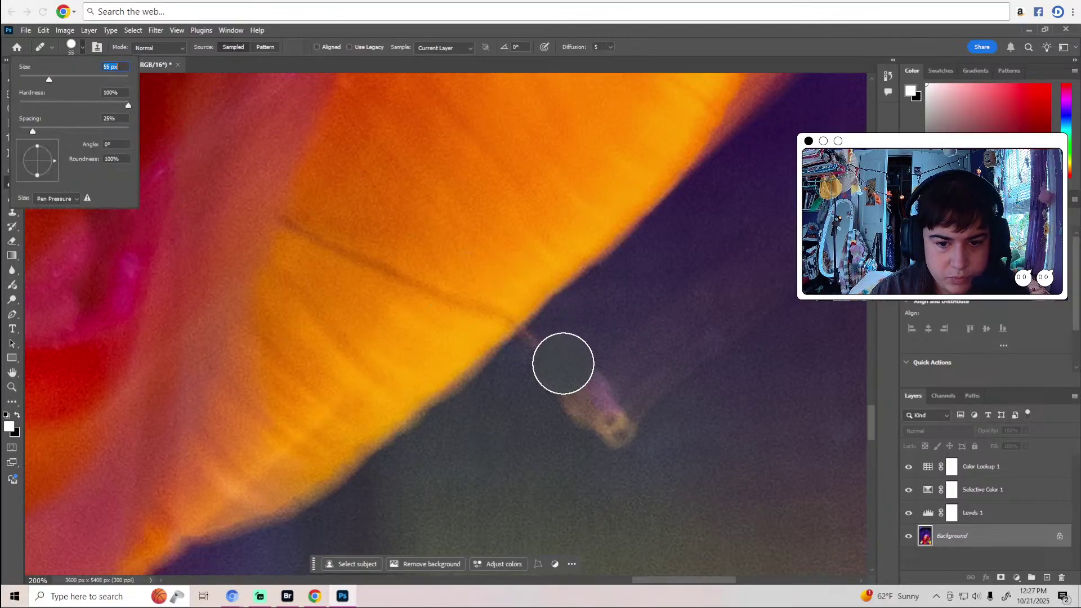
click(576, 381)
drag(575, 381, 623, 442)
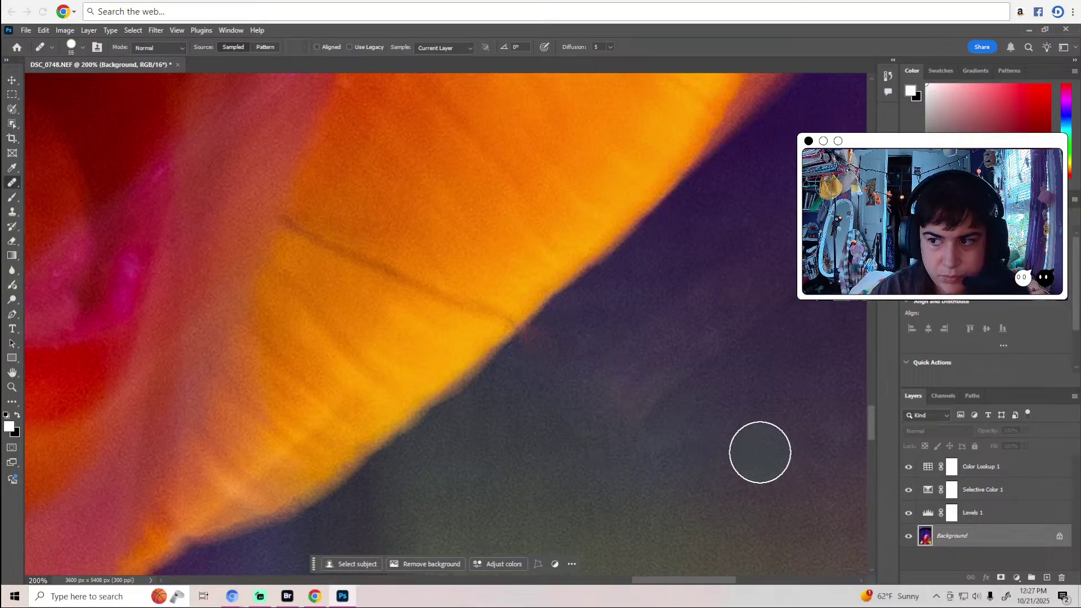
Clean up the thread's faint remnant at the orange fabric's edge with a 22 px Spot Healing Brush.
right_click(9, 186)
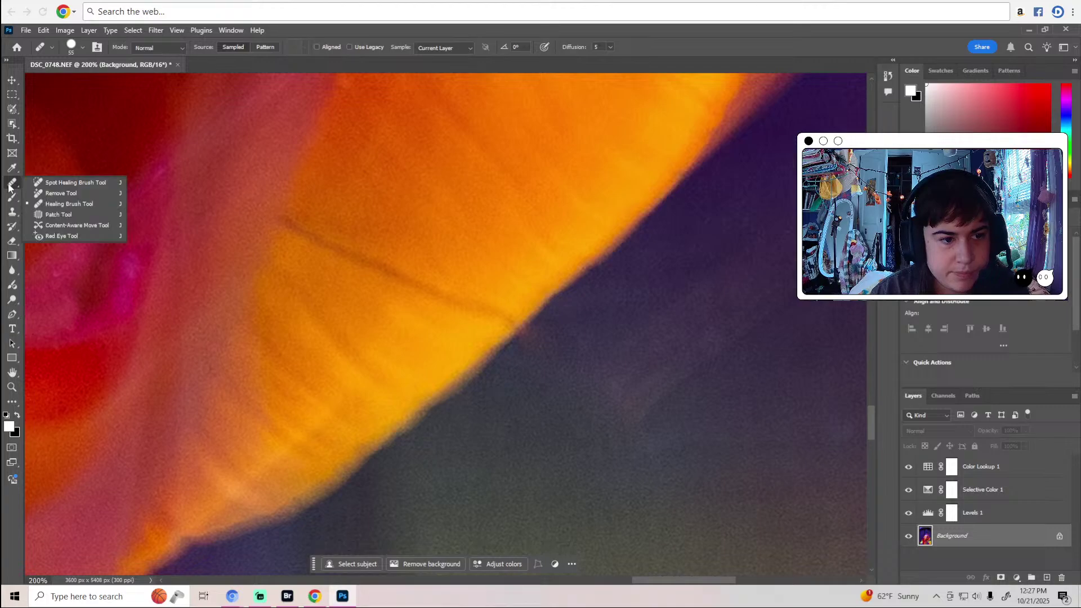
click(75, 182)
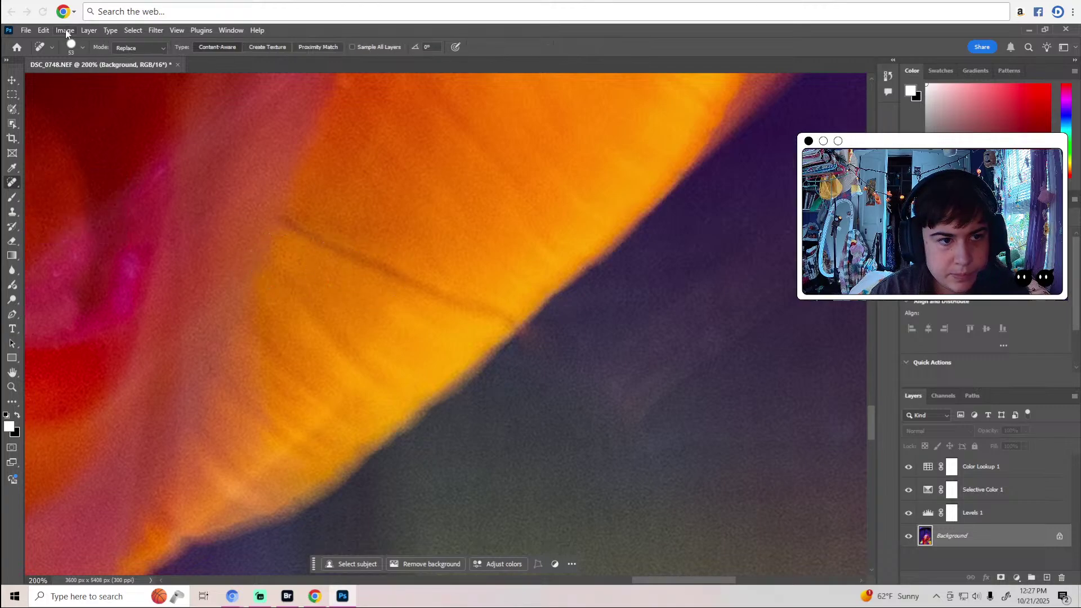
click(78, 48)
drag(48, 80, 31, 80)
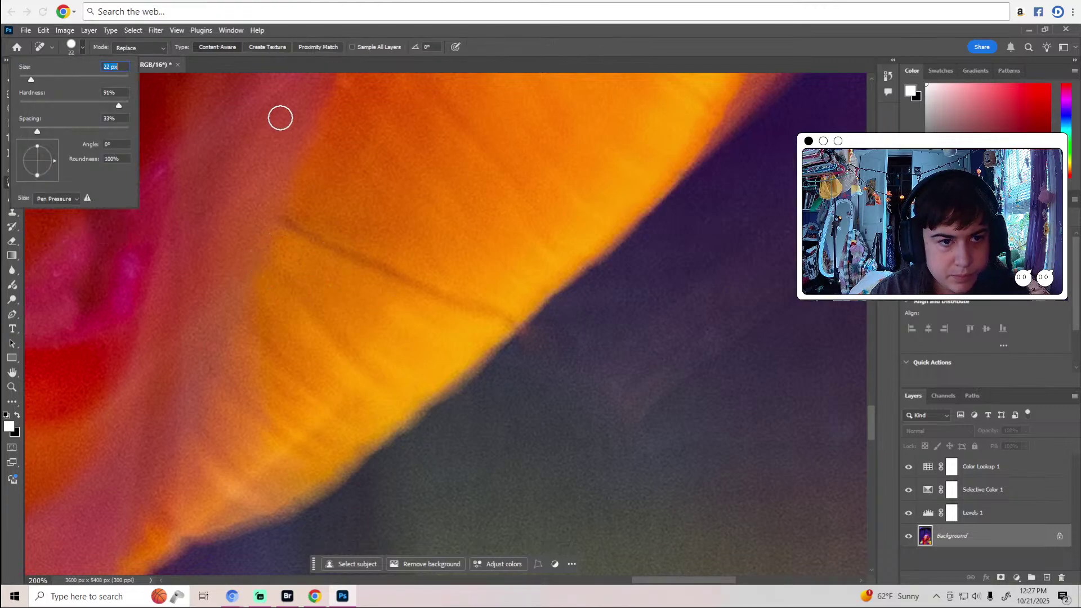
key(Return)
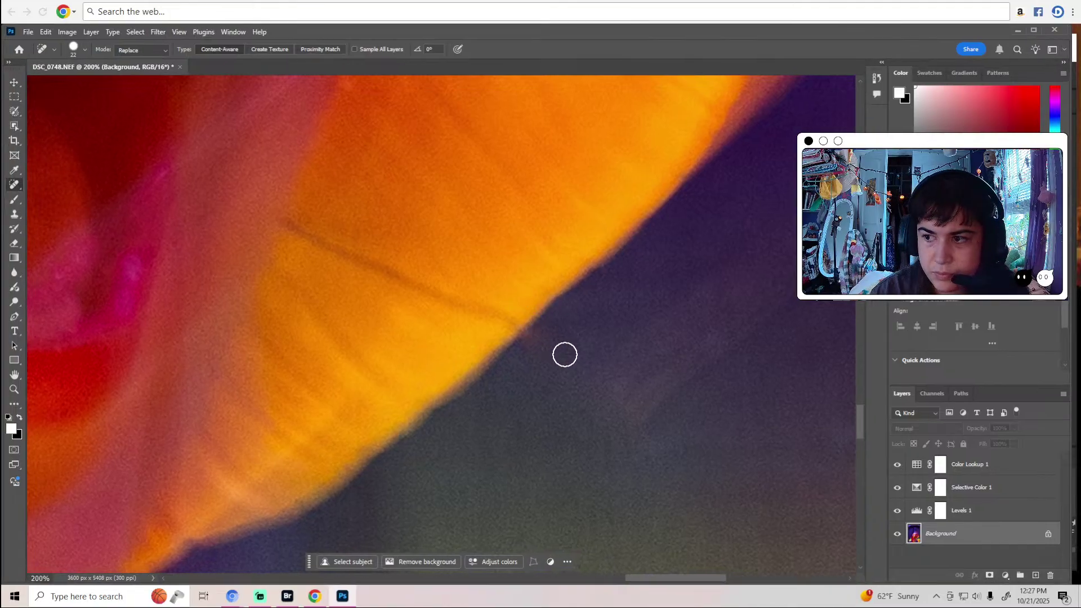
alt+click(553, 349)
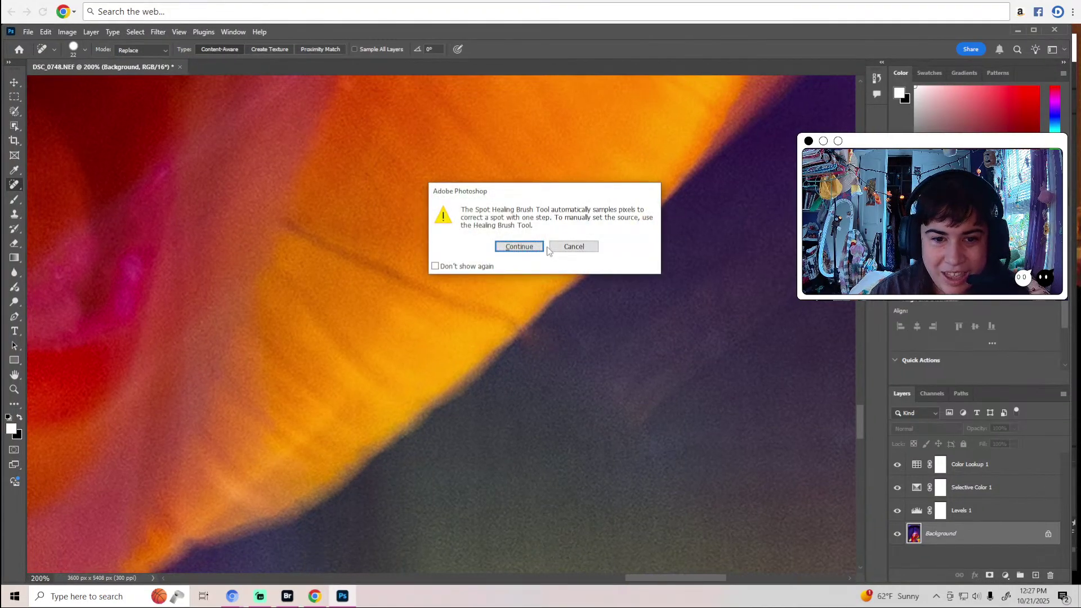
click(561, 250)
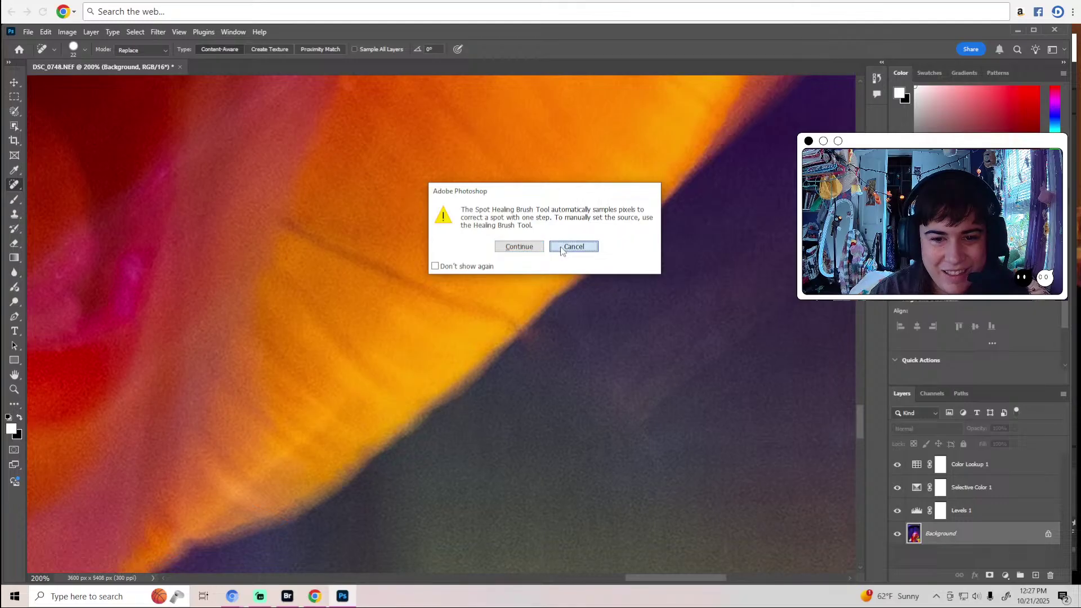
drag(557, 338, 522, 349)
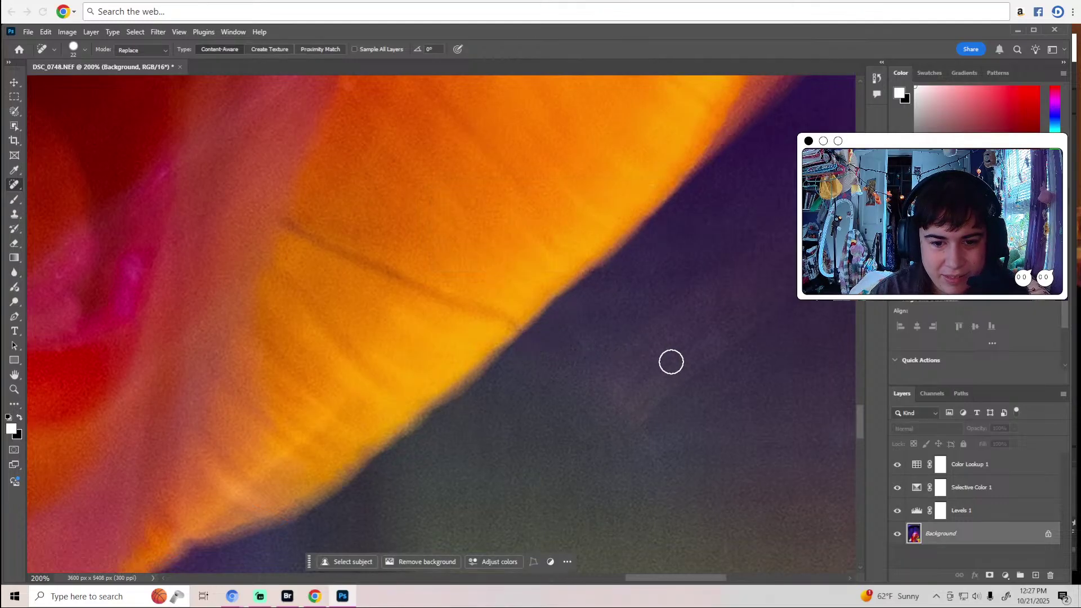
scroll(671, 362, down, 1)
key(super)
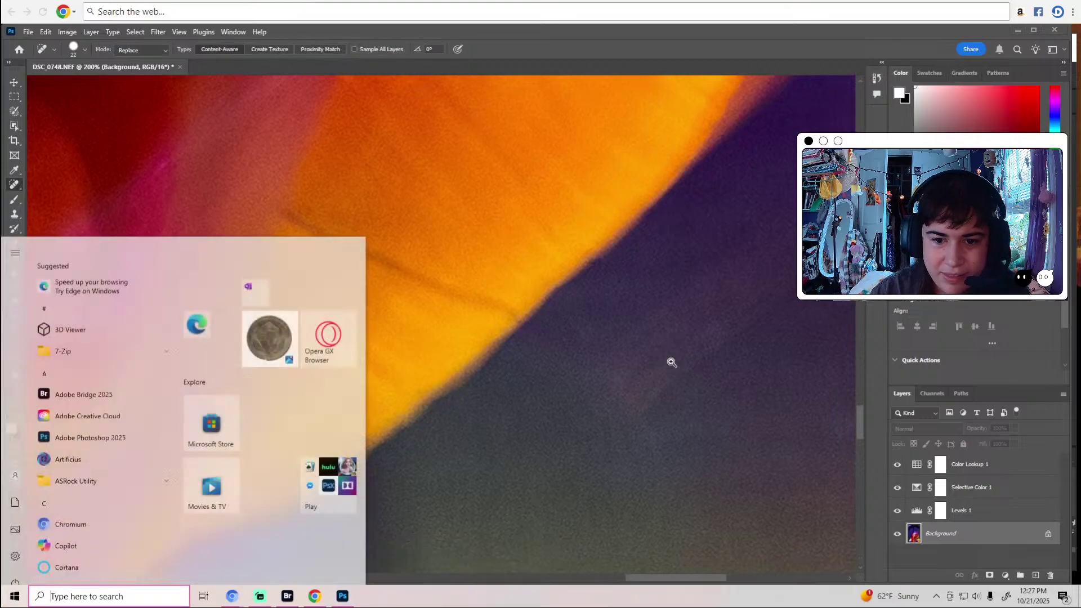
Review the whole photo at 25% zoom, from the backdrop above the hat down to the shoulders.
click(441, 25)
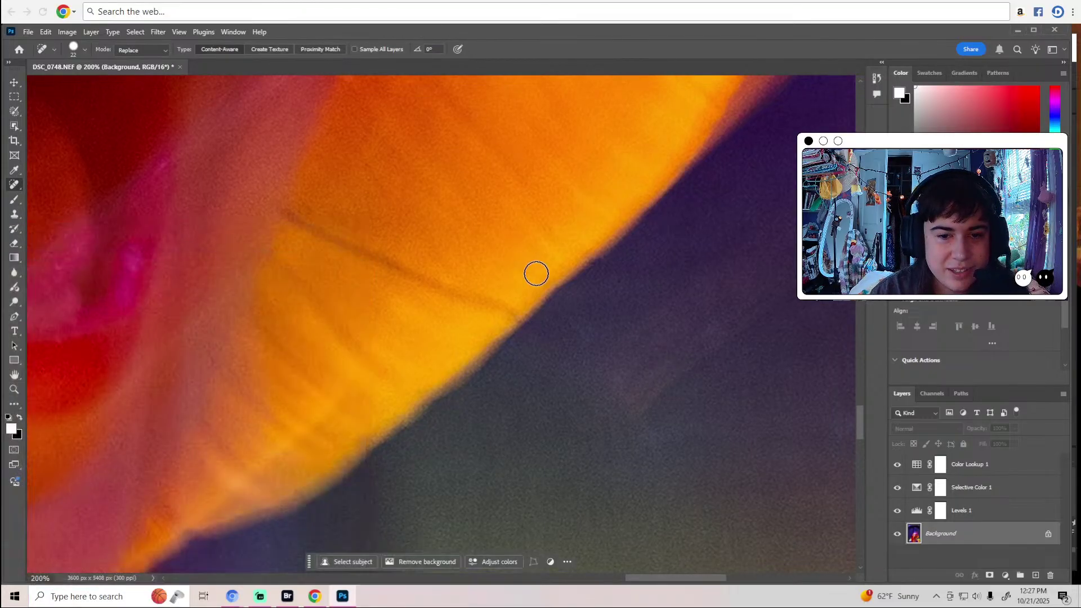
key(z)
scroll(635, 287, down, 6)
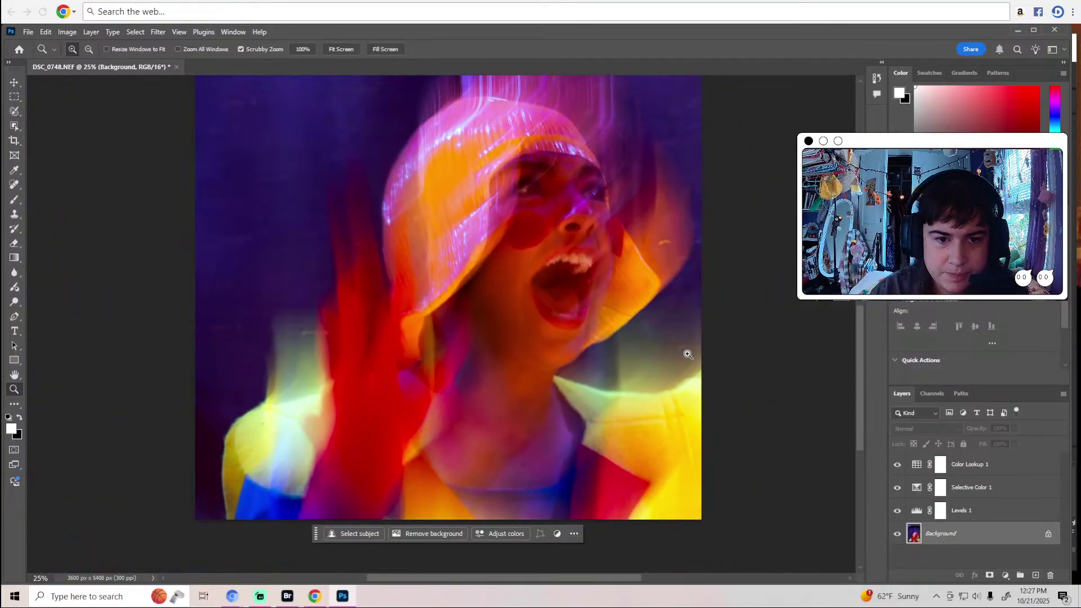
scroll(689, 354, up, 5)
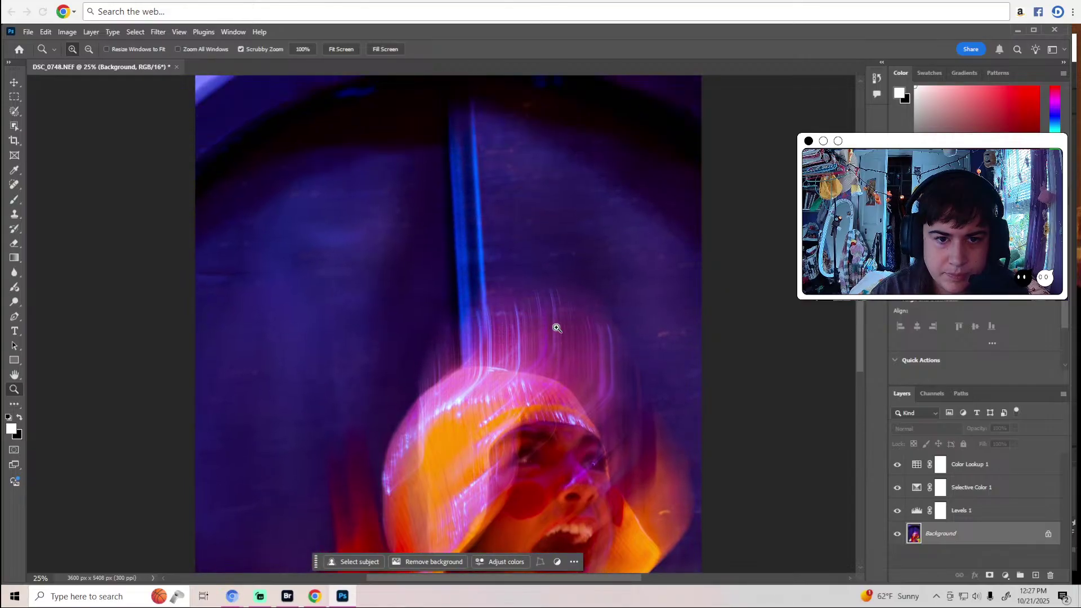
scroll(557, 328, down, 2)
scroll(557, 328, down, 7)
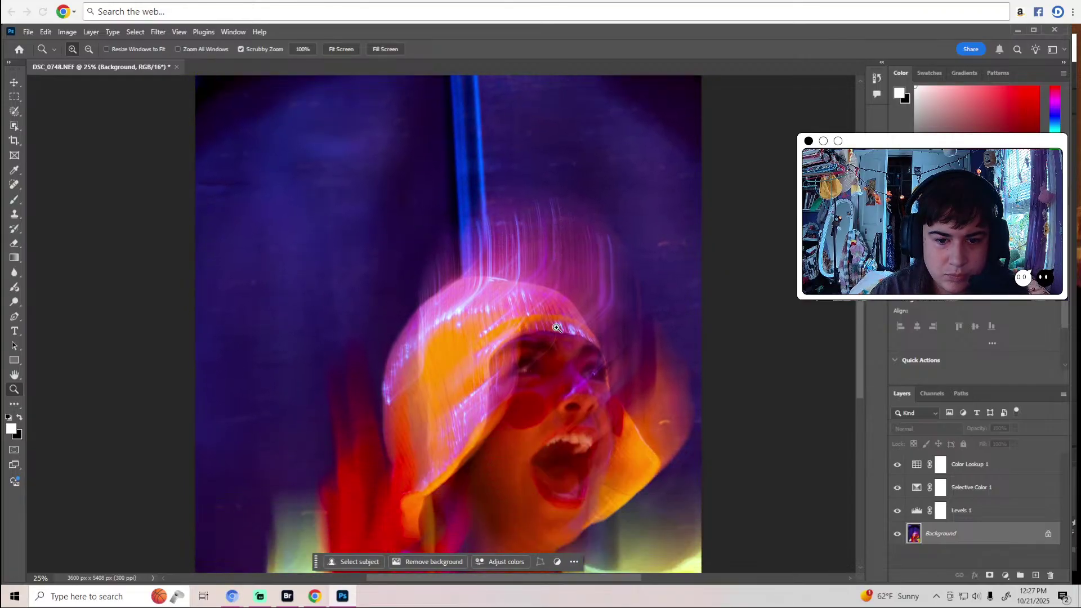
scroll(557, 328, down, 1)
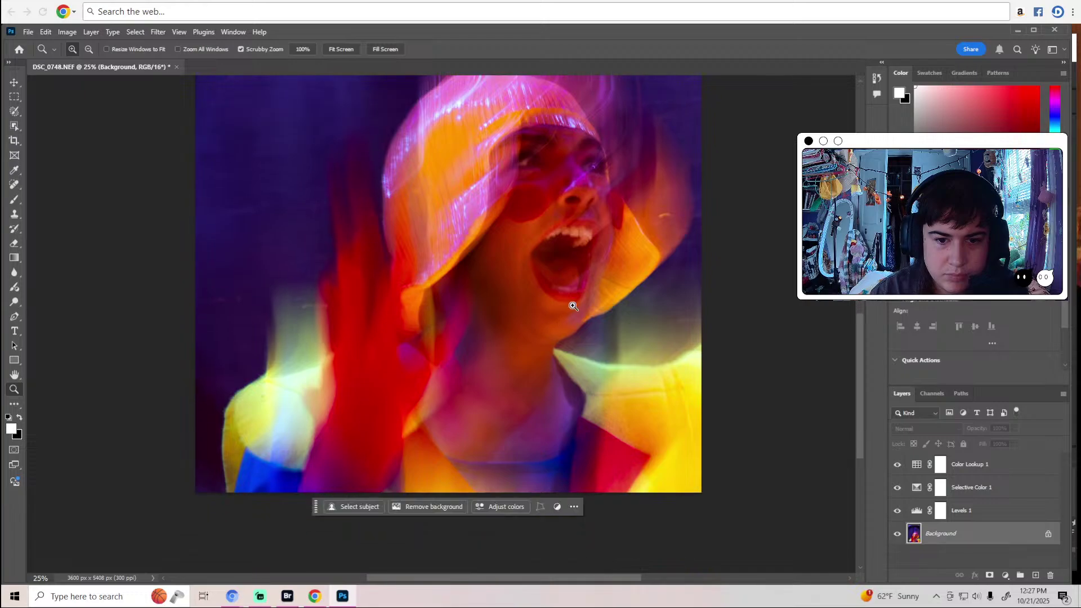
Dodge the lower teeth and inner lip highlights with an 18 px Midtones brush at 9% exposure.
click(561, 321)
click(565, 307)
click(569, 299)
click(572, 292)
key(j)
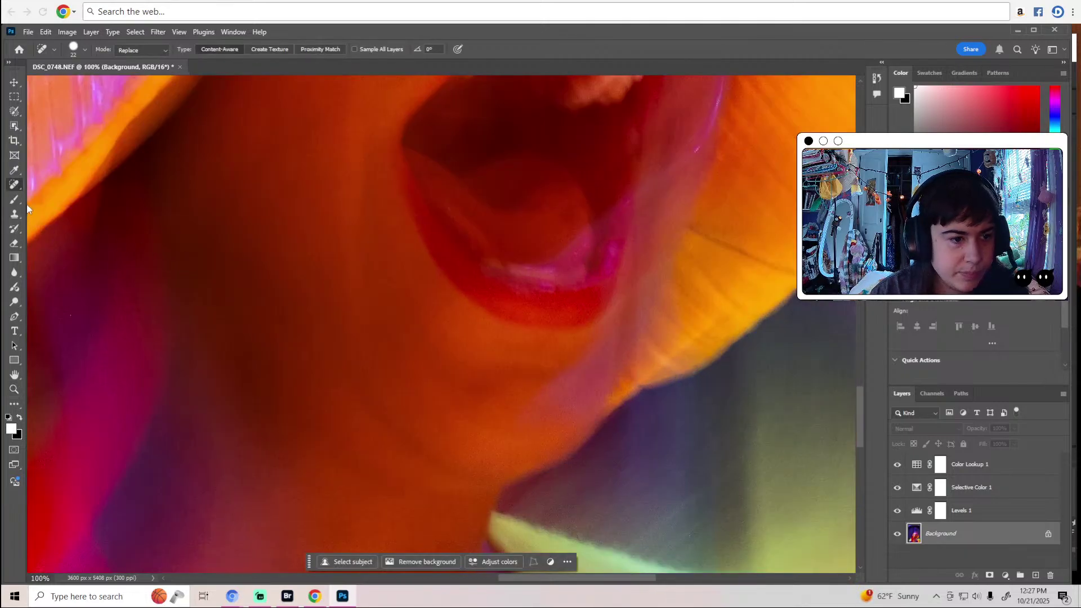
key(z)
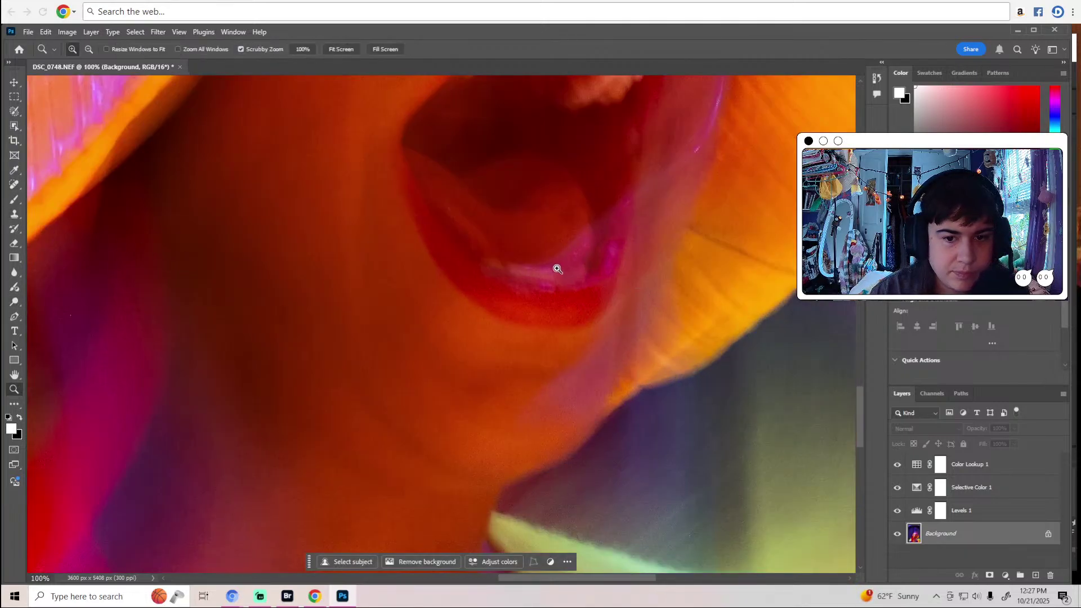
click(558, 269)
key(o)
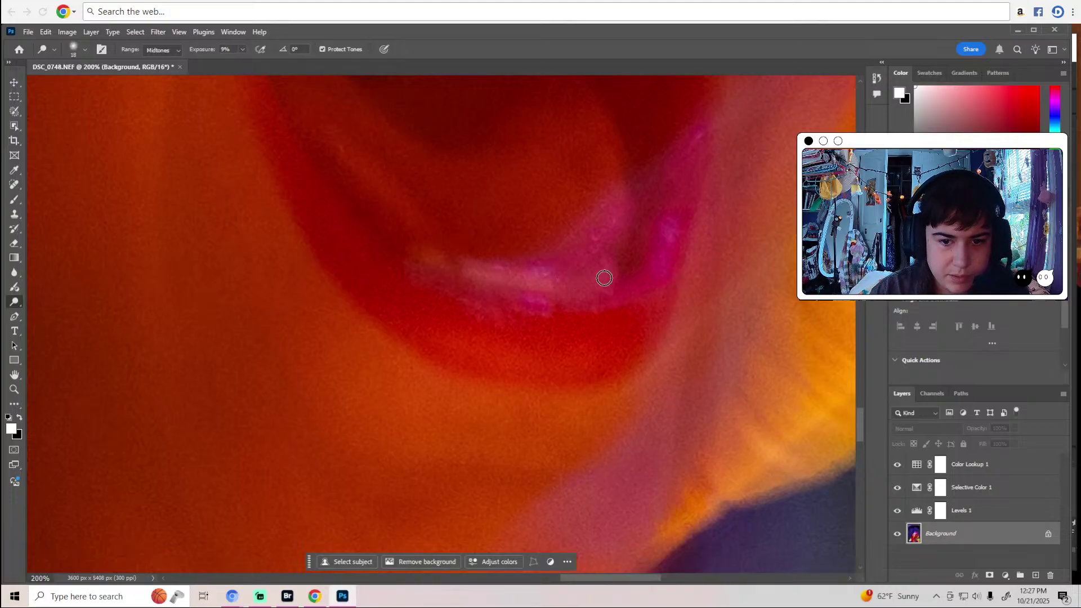
key(z)
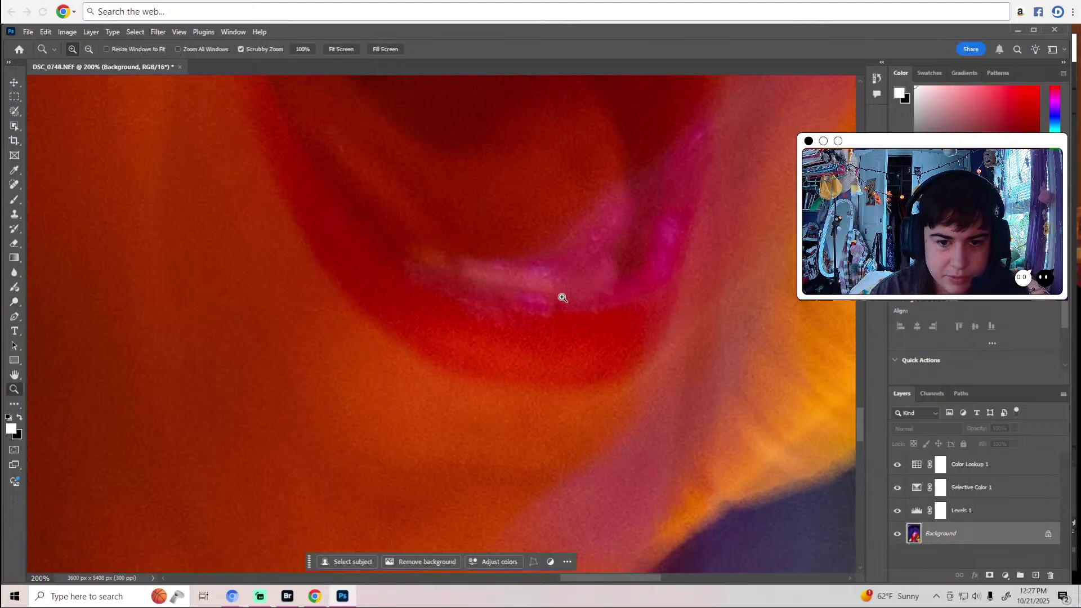
scroll(563, 297, down, 5)
key(o)
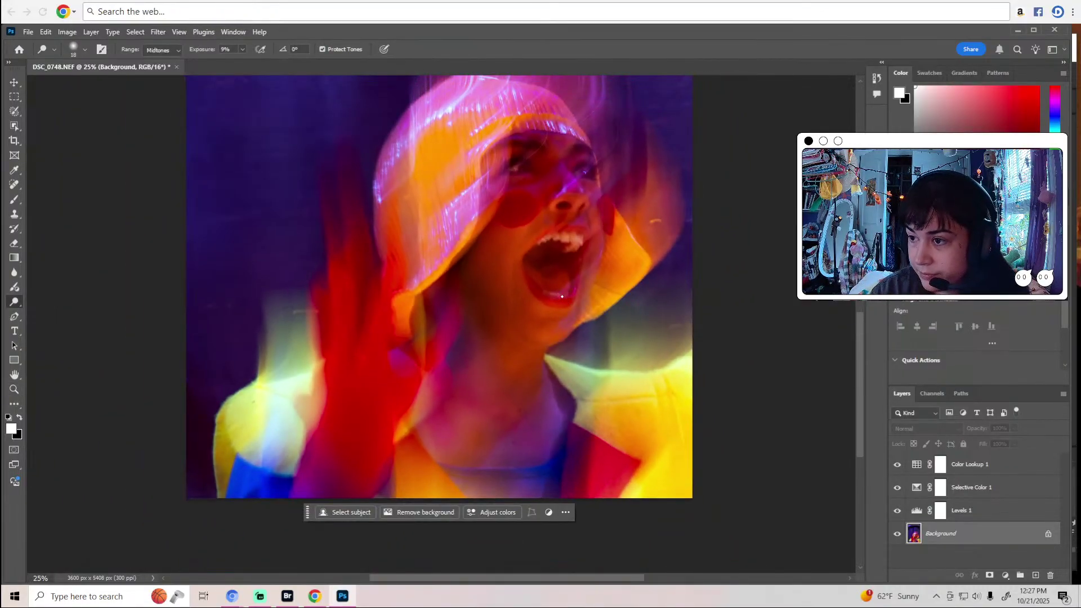
Dodge the highlights on the cheek, neck, chest and costume collar with a soft 50 px Midtones brush at 9% exposure.
key(z)
scroll(515, 293, up, 2)
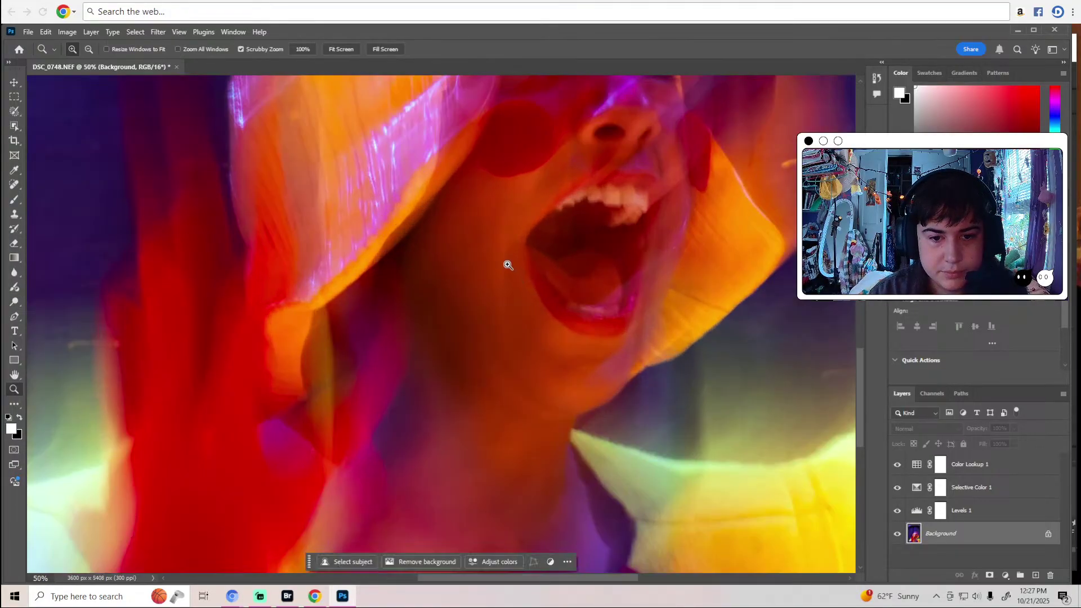
scroll(518, 248, up, 1)
key(o)
click(84, 49)
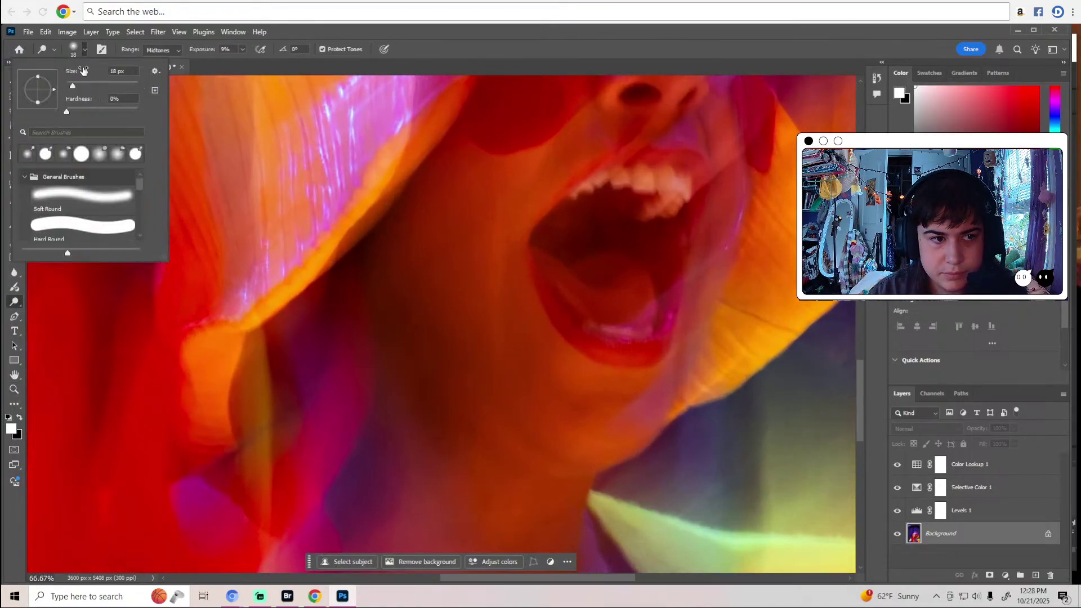
key(Return)
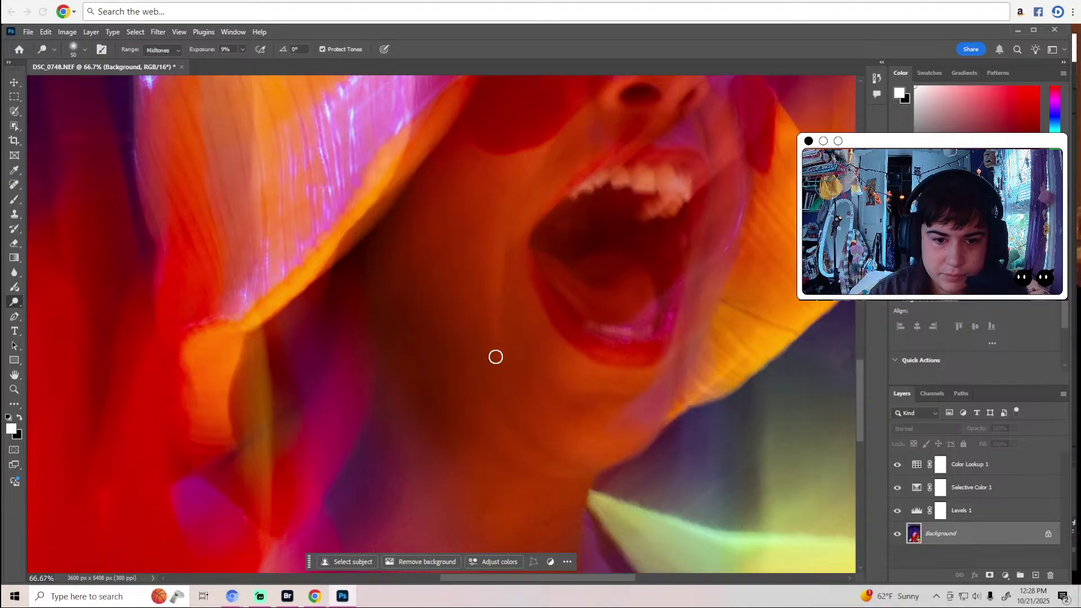
scroll(642, 468, down, 6)
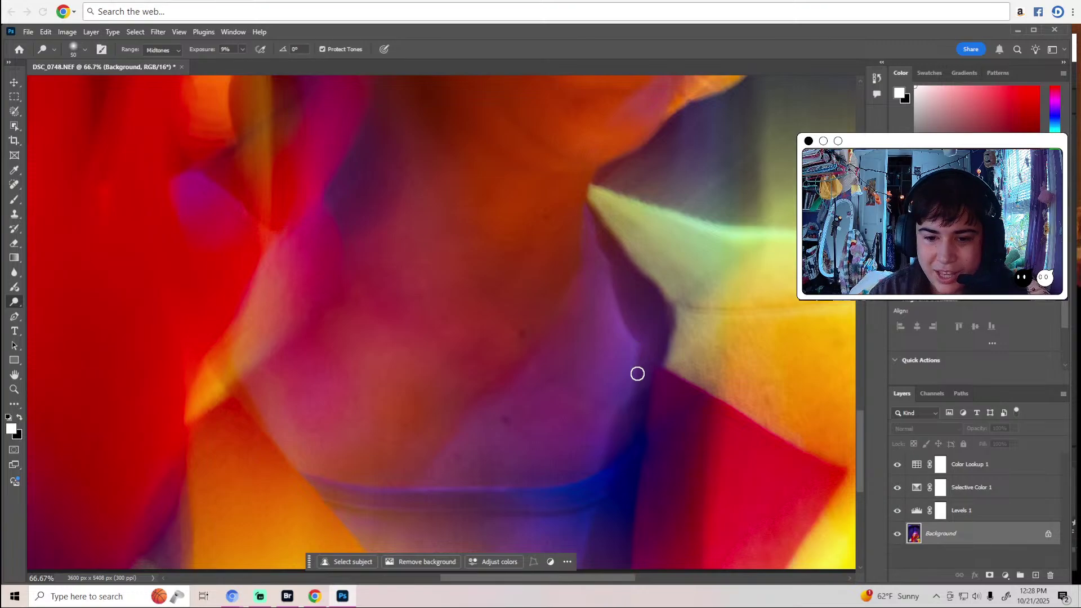
scroll(600, 432, down, 5)
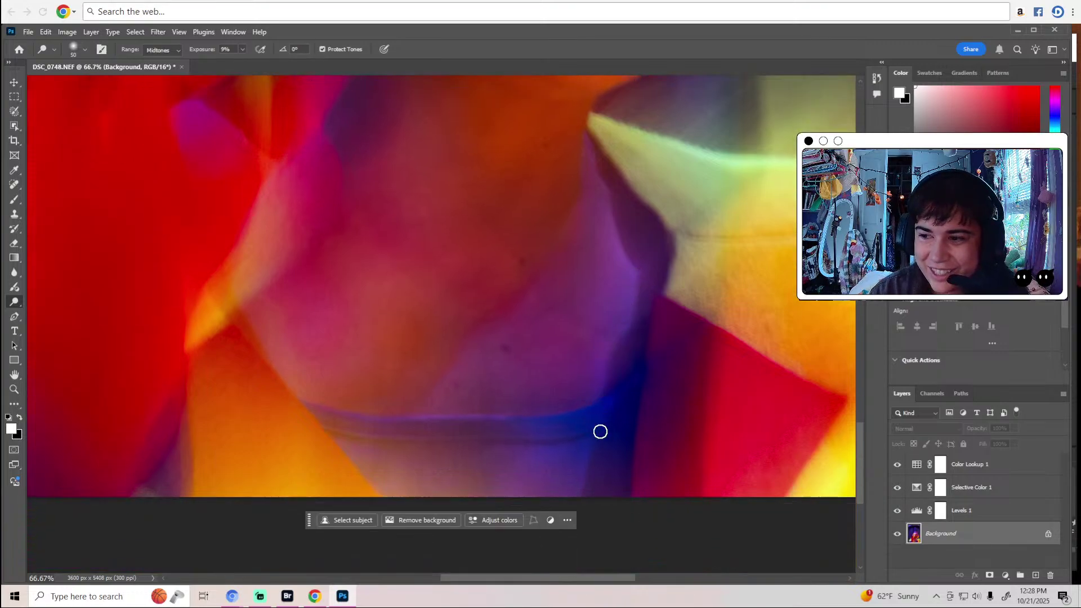
scroll(379, 355, up, 5)
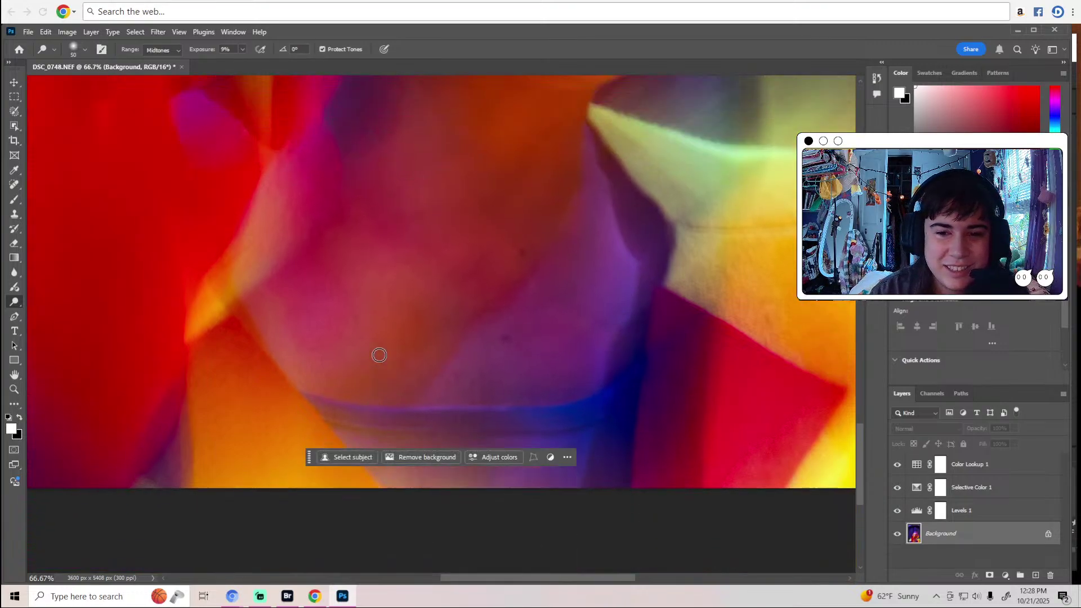
drag(591, 578, 485, 578)
scroll(360, 468, up, 2)
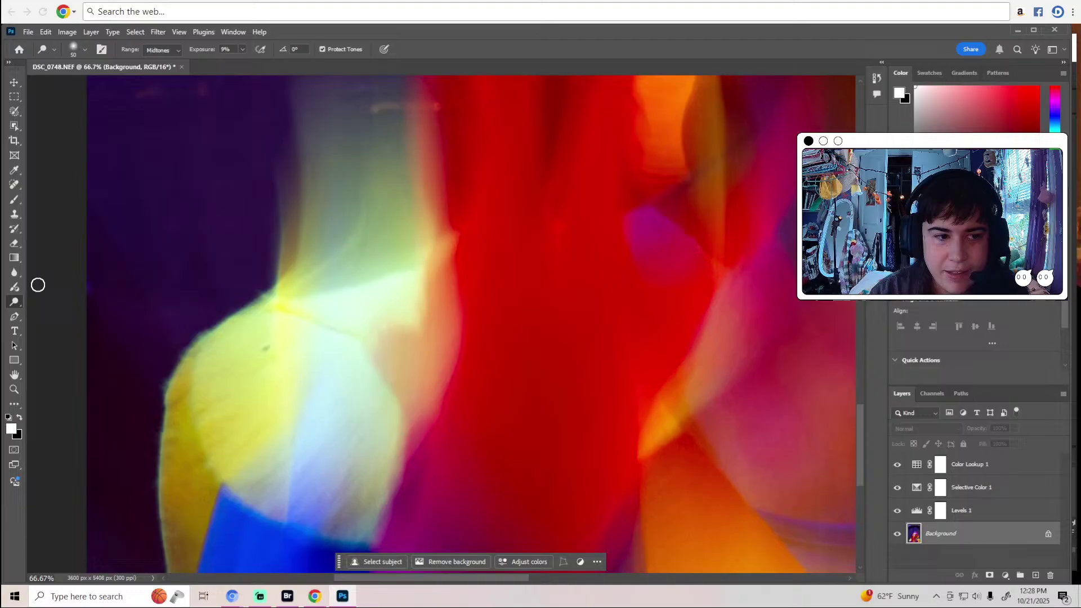
Burn the shadows around the pale shoulder and blurred red hand with a soft 69 px Midtones brush at 5% exposure.
right_click(14, 302)
click(45, 320)
right_click(10, 305)
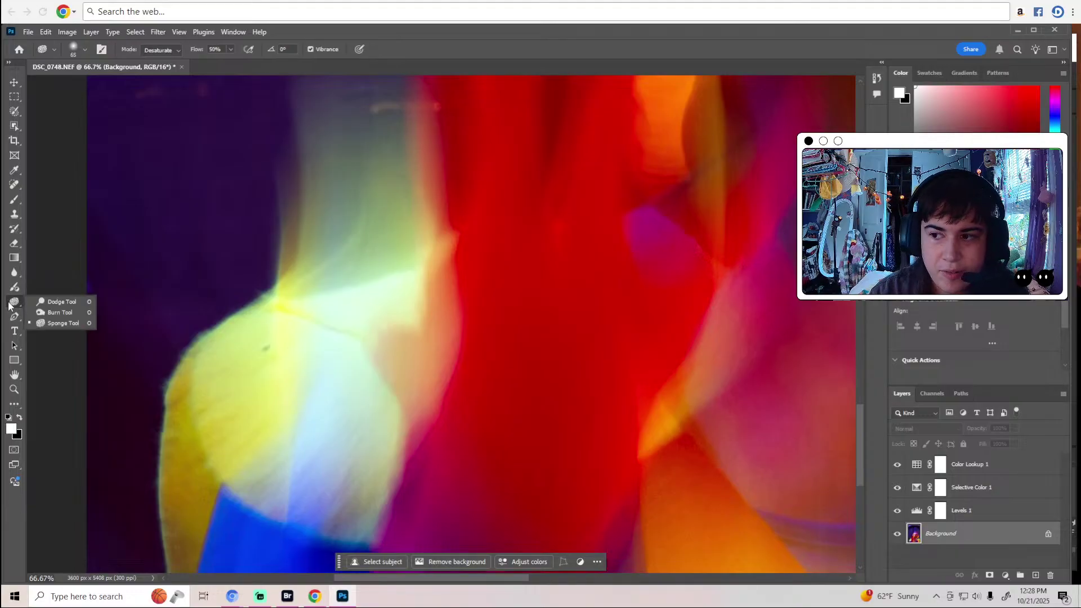
click(60, 312)
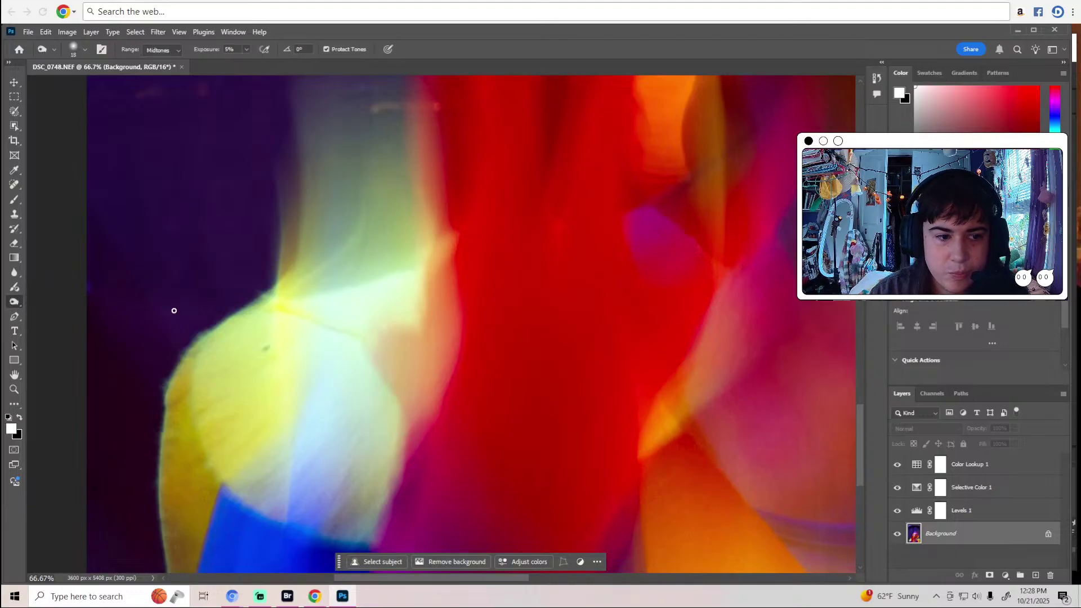
click(85, 49)
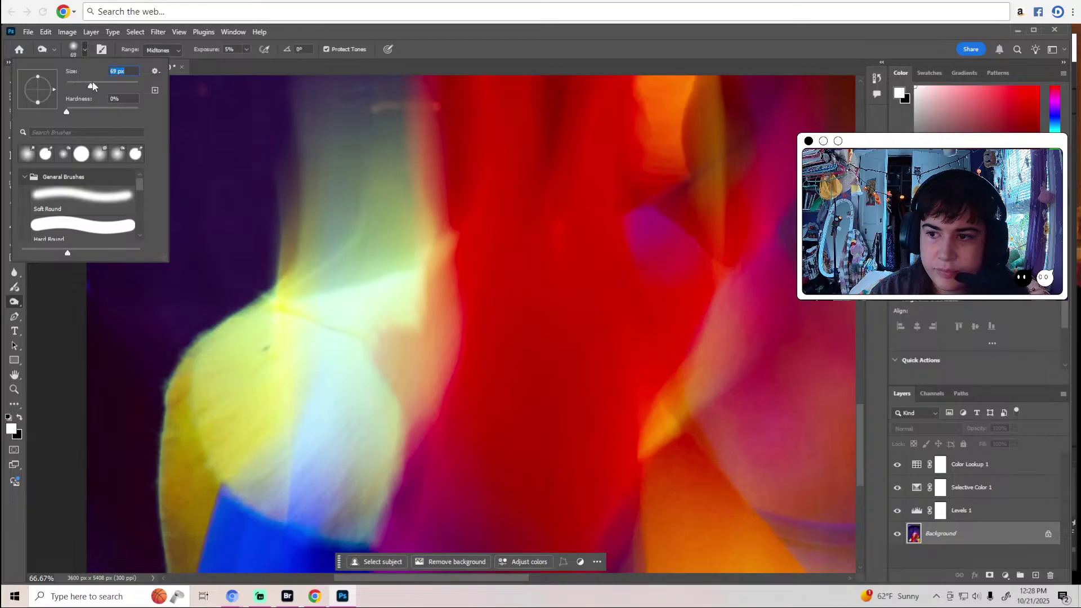
click(333, 39)
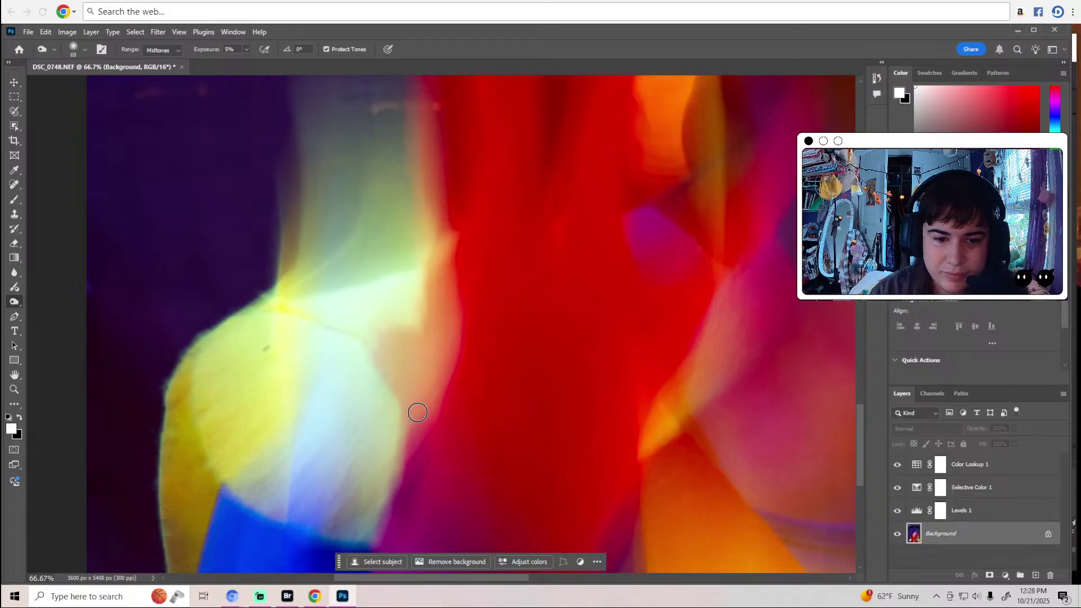
scroll(433, 362, up, 2)
scroll(433, 362, up, 3)
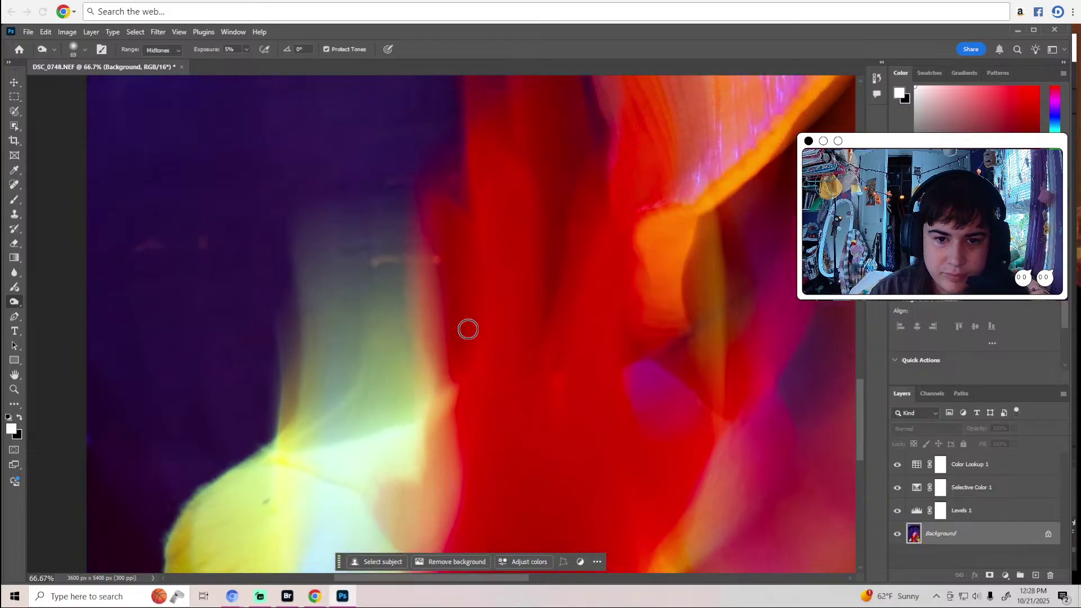
scroll(557, 197, up, 3)
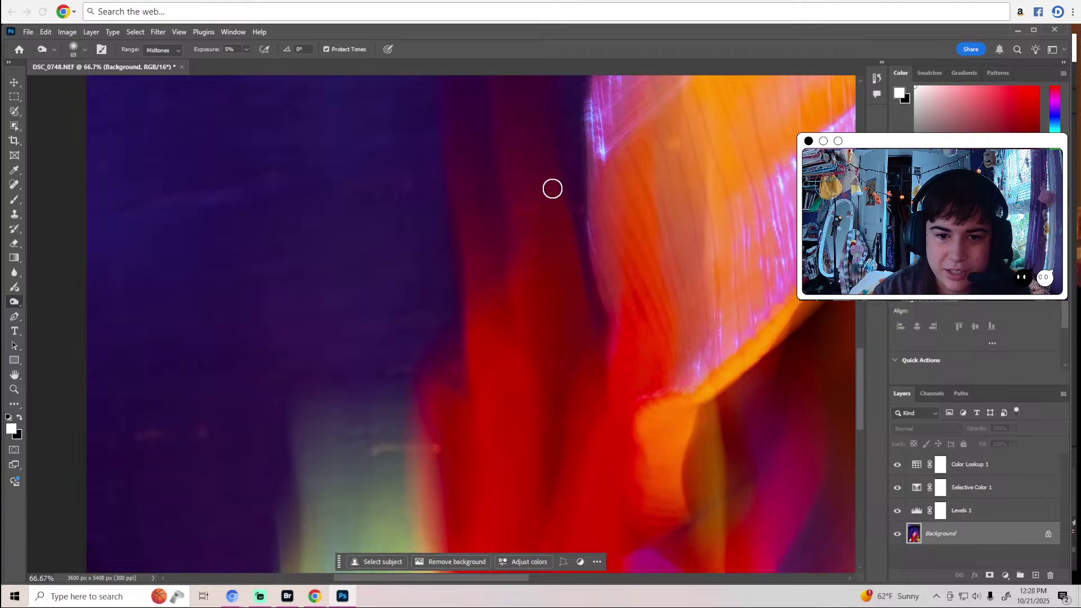
scroll(561, 369, up, 2)
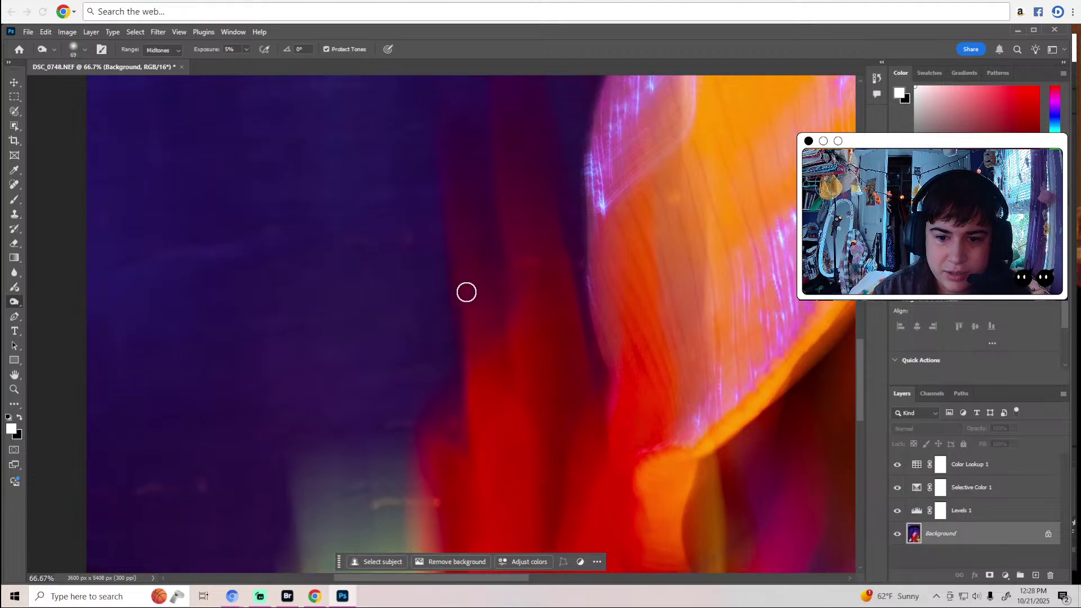
Burn the shadows around the hat and beneath its orange brim with a soft 34 px brush.
drag(503, 580, 553, 580)
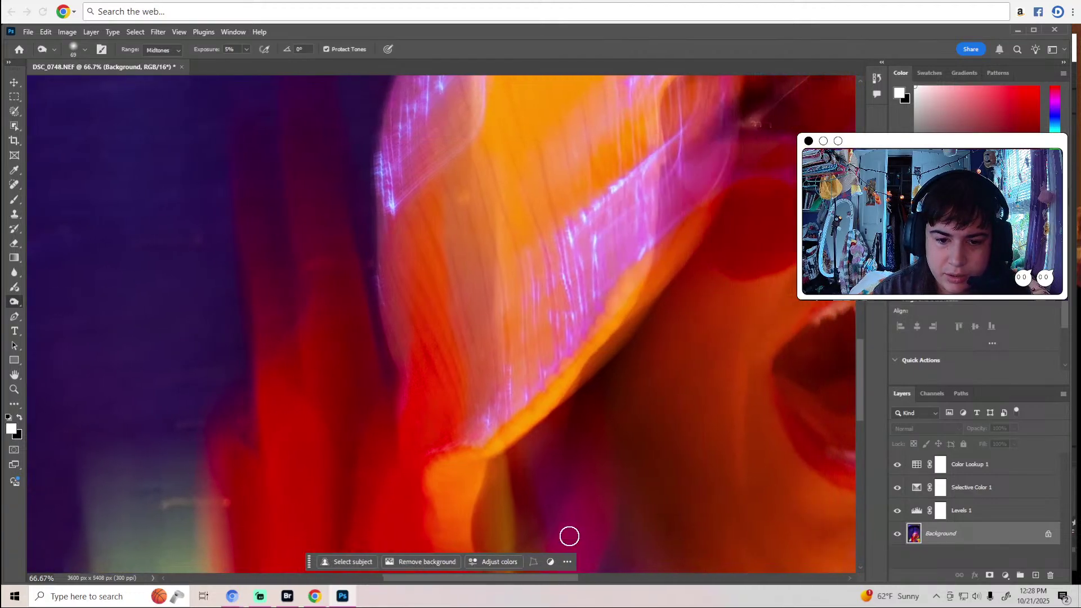
click(85, 50)
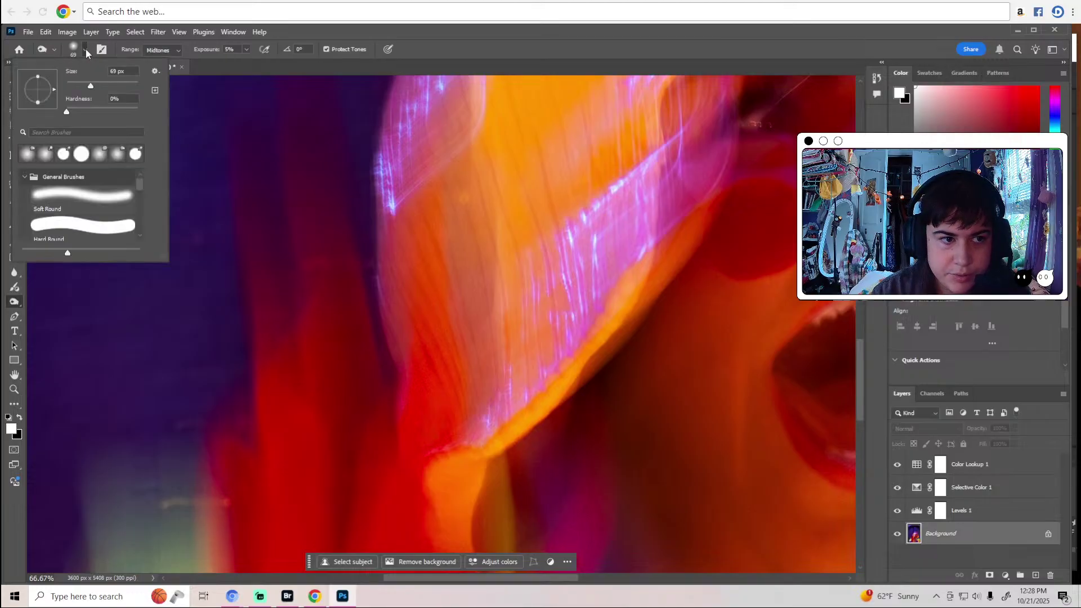
drag(81, 86, 79, 87)
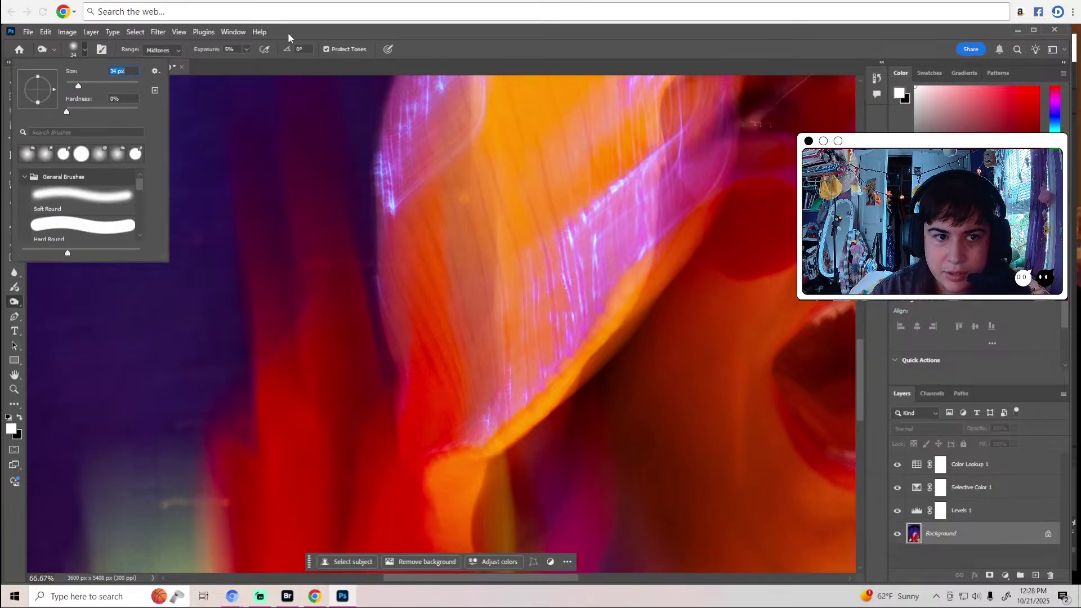
key(Return)
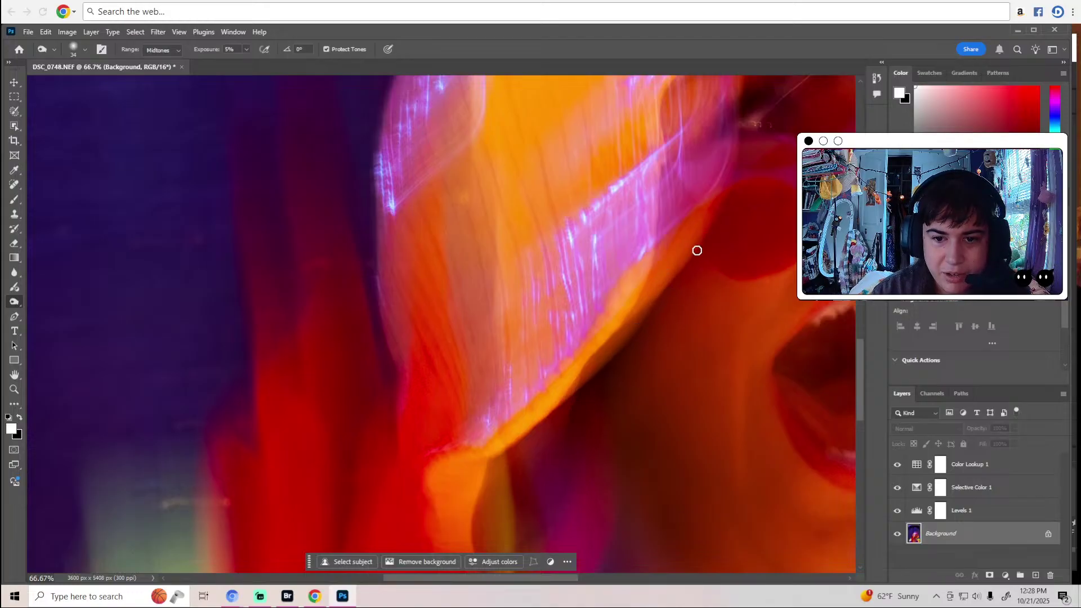
scroll(675, 251, up, 3)
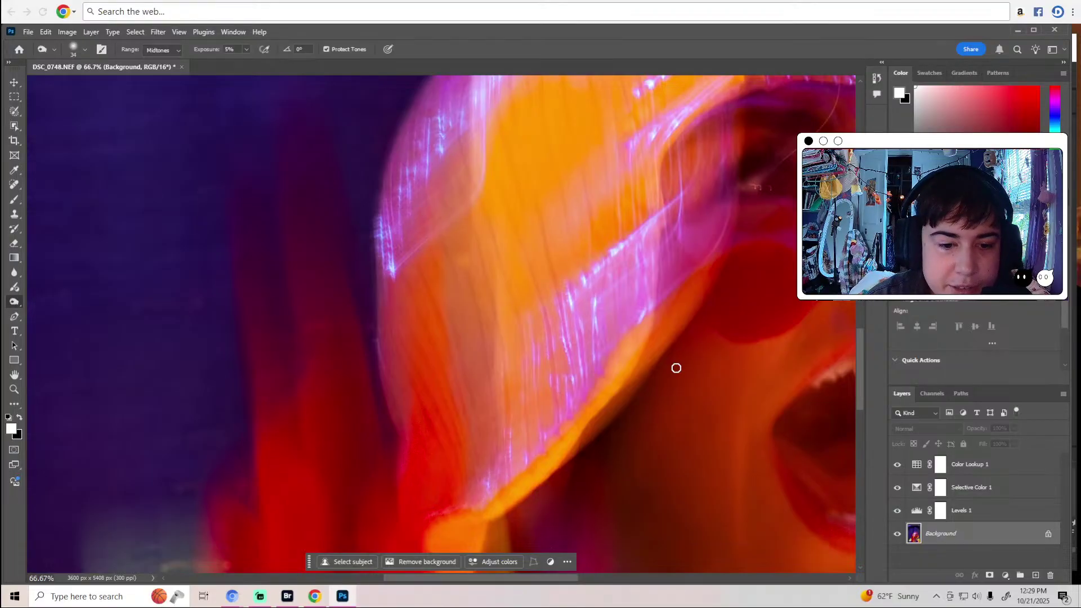
Burn the dark folds in the hat's red-orange side at 200% zoom with a soft 15 px brush.
ctrl+click(413, 333)
ctrl+click(413, 334)
scroll(434, 400, down, 1)
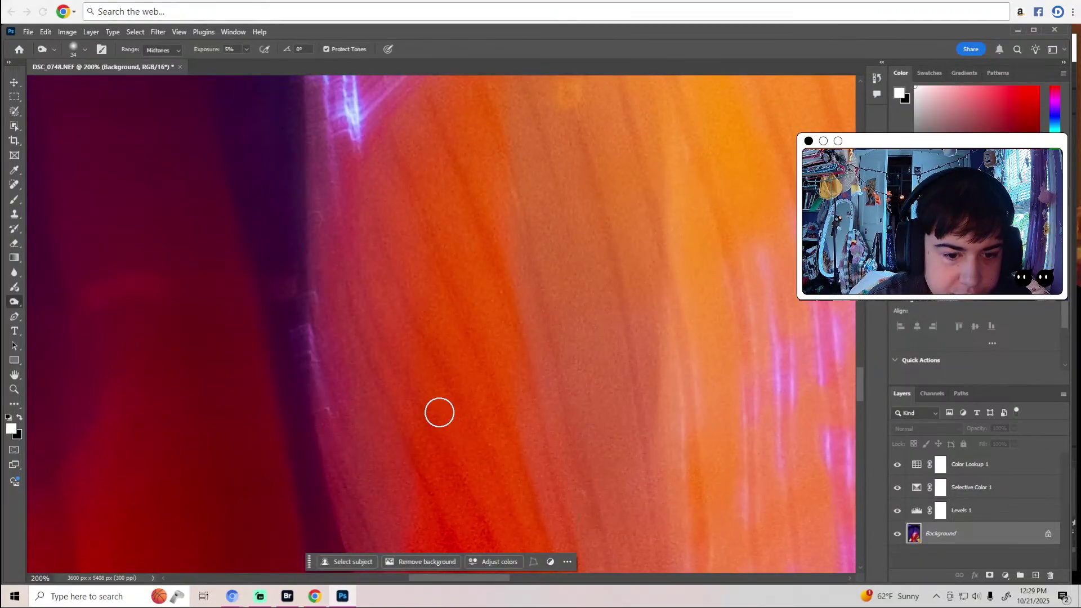
click(85, 50)
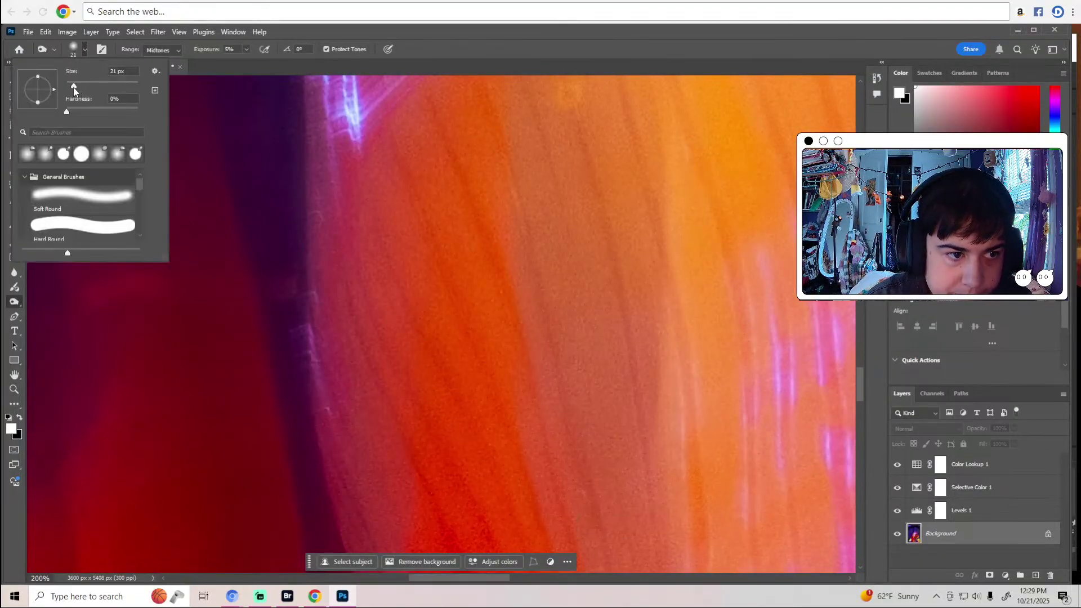
key(Return)
scroll(442, 369, down, 2)
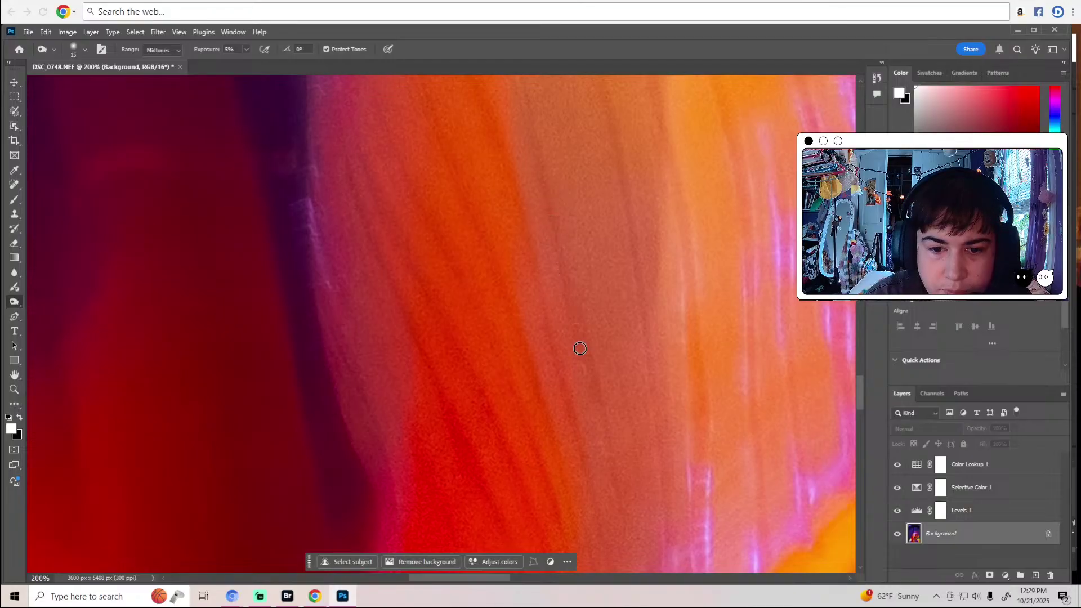
Burn the fine folds among the hat's purple light streaks and along its orange brim with the 15 px brush.
drag(496, 578, 531, 579)
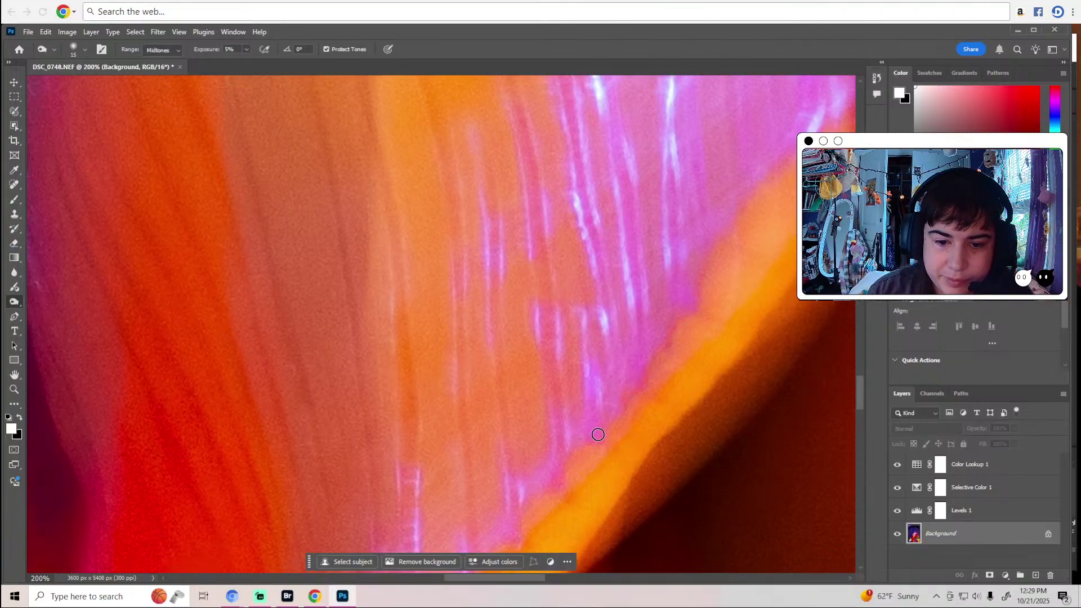
scroll(565, 481, down, 3)
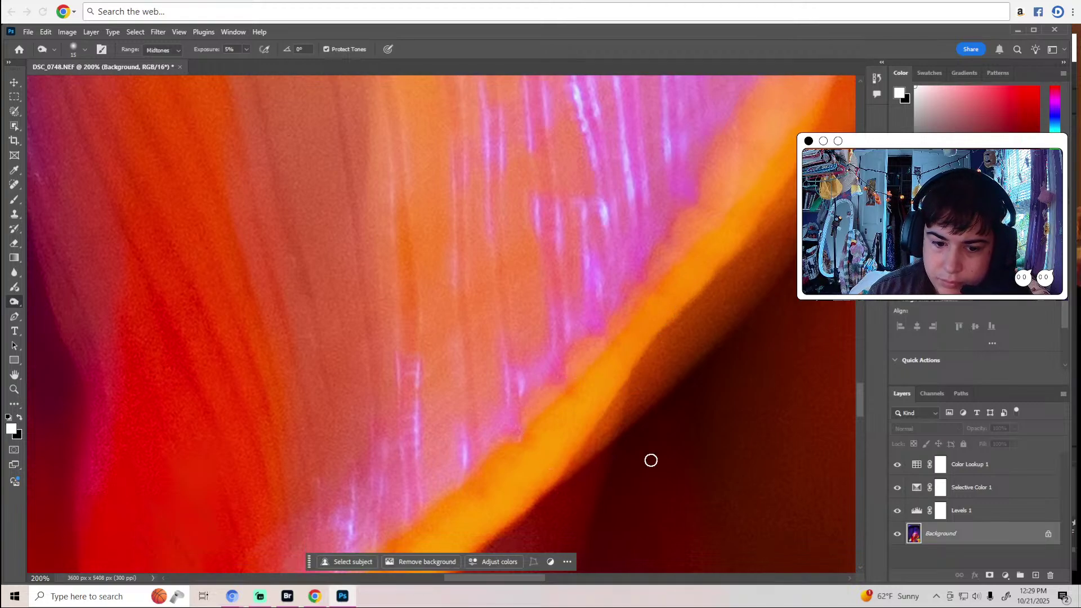
scroll(509, 456, right, 5)
scroll(502, 434, up, 3)
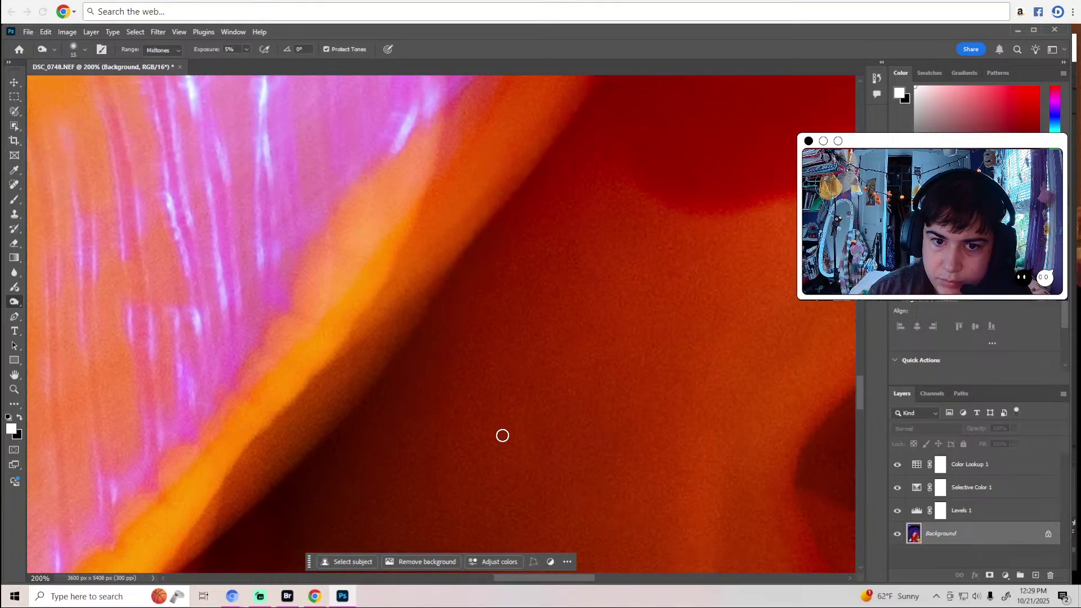
Burn the fine folds among the light streaks across the hat's orange side and pink crown with the 15 px brush.
scroll(502, 434, up, 5)
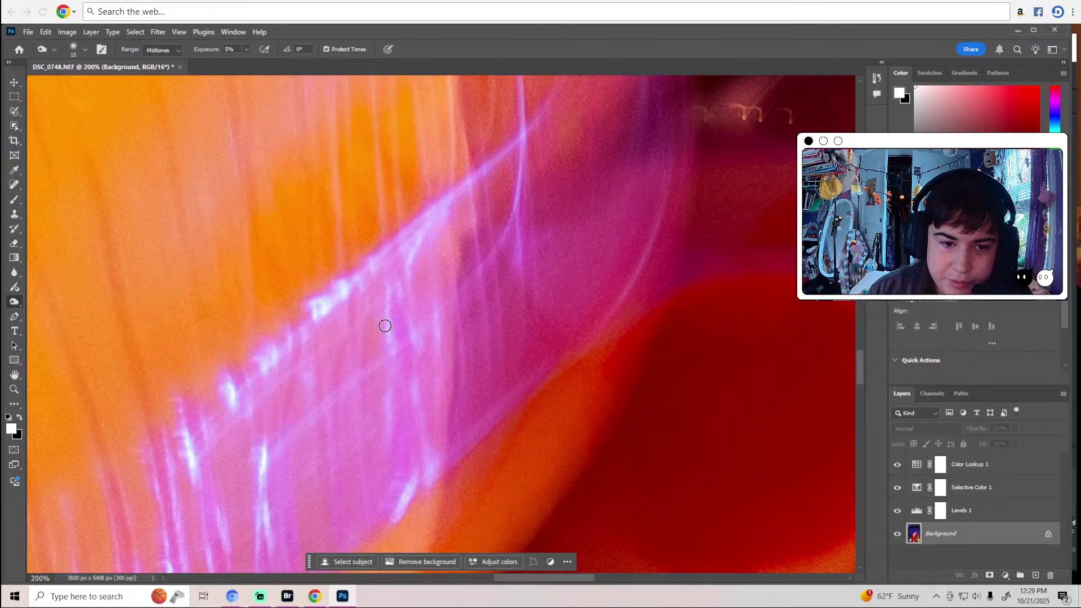
scroll(388, 301, up, 2)
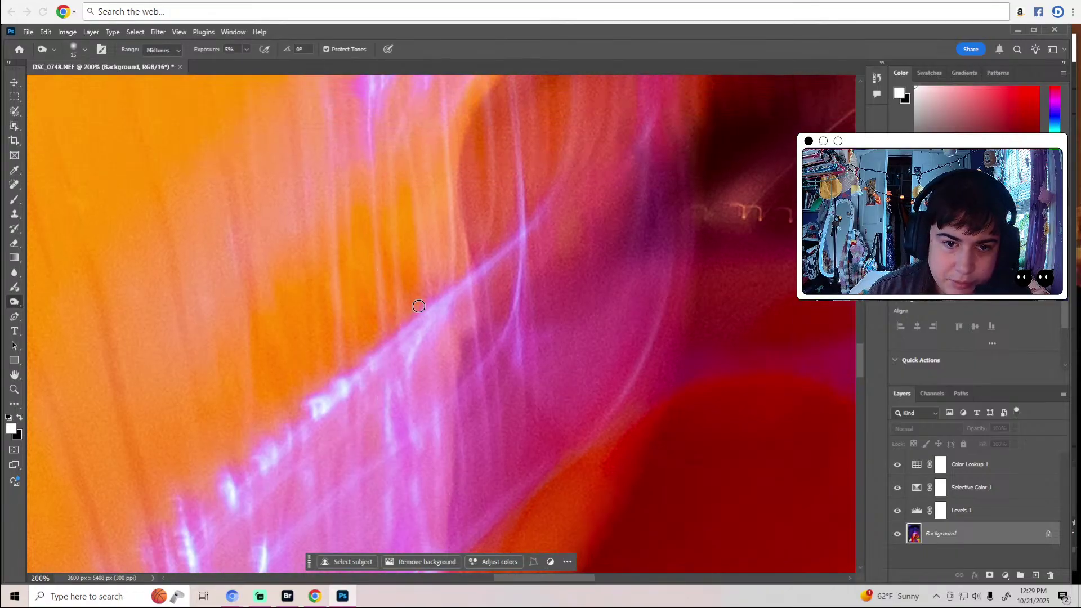
scroll(418, 306, up, 6)
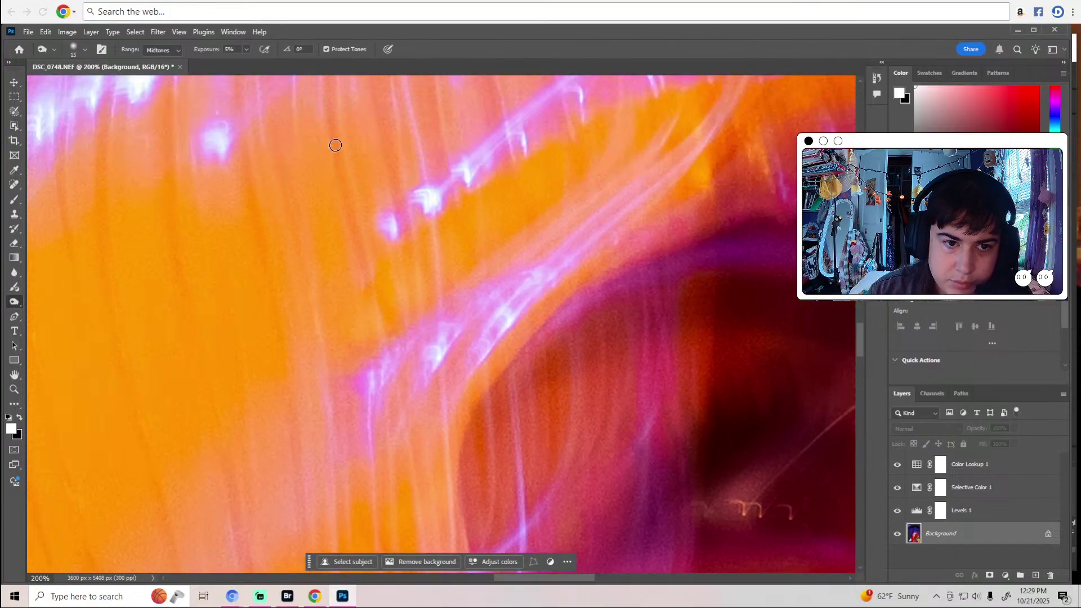
scroll(377, 284, up, 2)
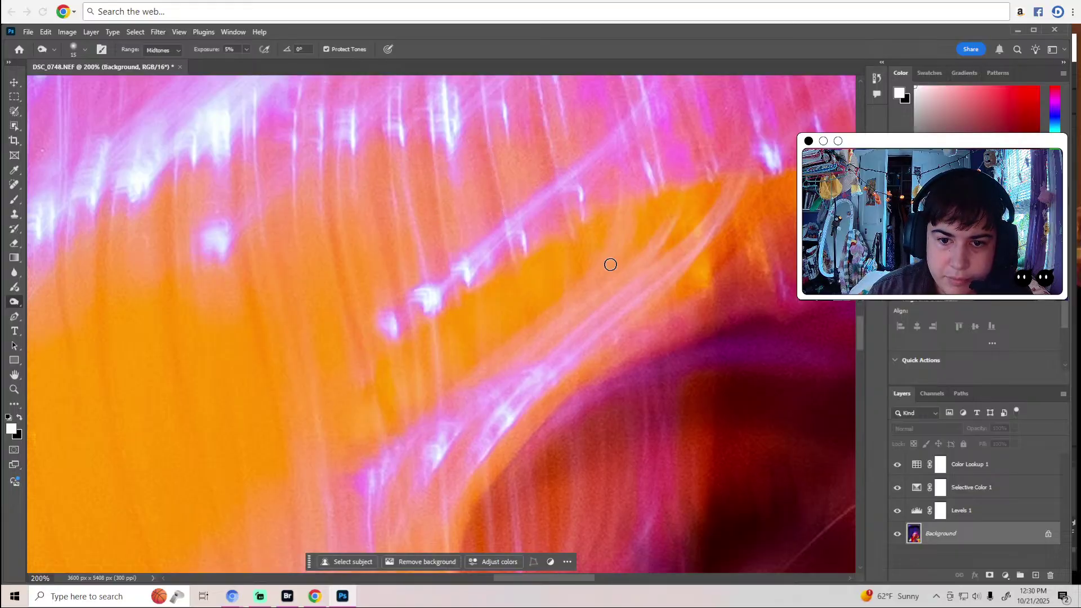
scroll(611, 265, up, 2)
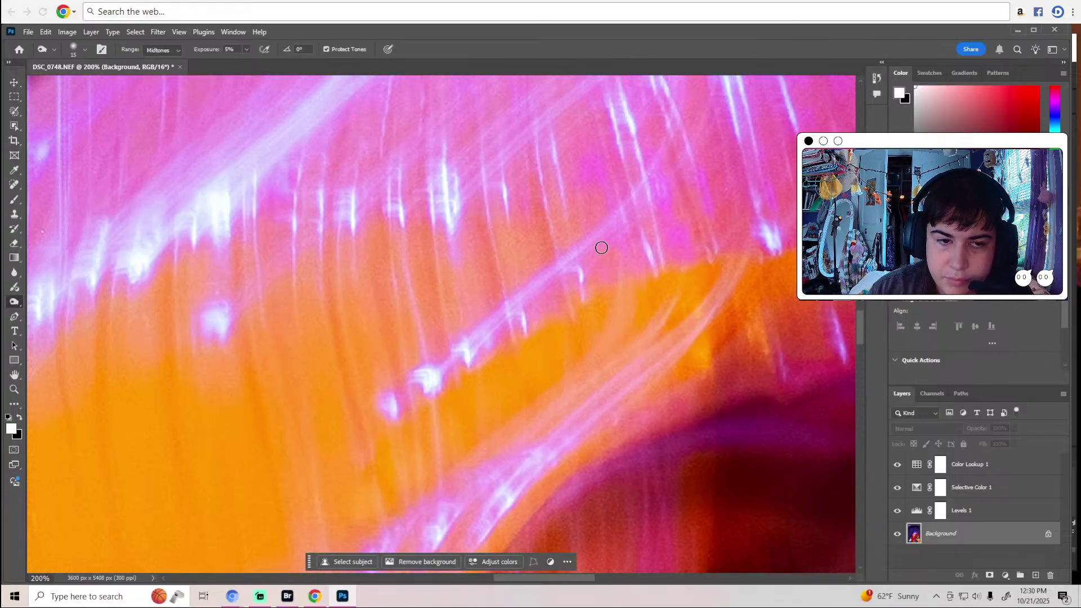
scroll(601, 246, up, 4)
scroll(570, 245, up, 4)
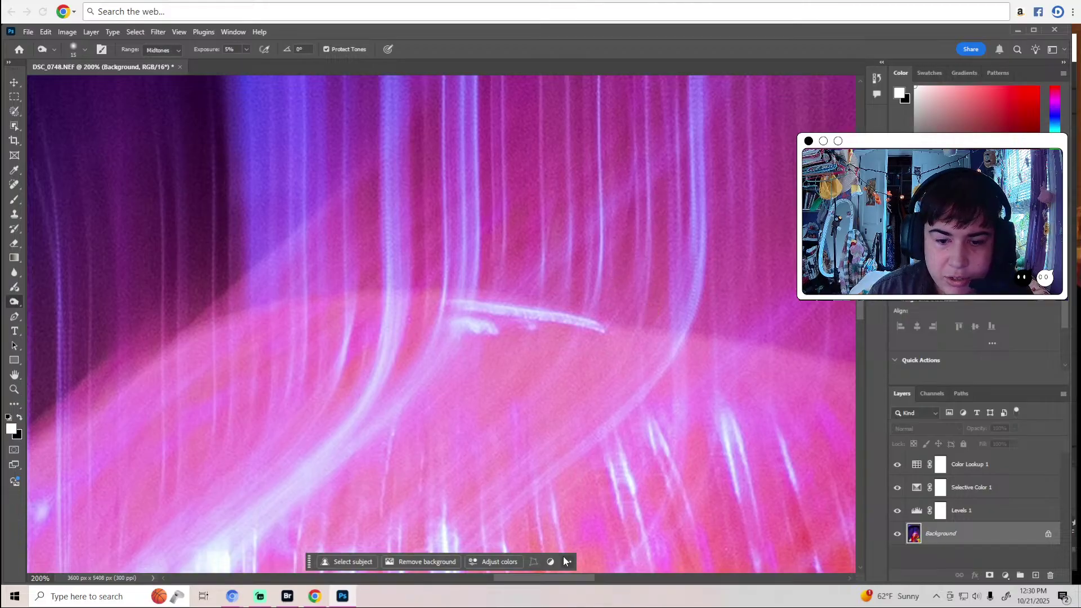
Burn the dark folds between the light streaks on the hat's front and around its orange band with the 15 px brush.
drag(560, 579, 604, 580)
scroll(528, 380, down, 3)
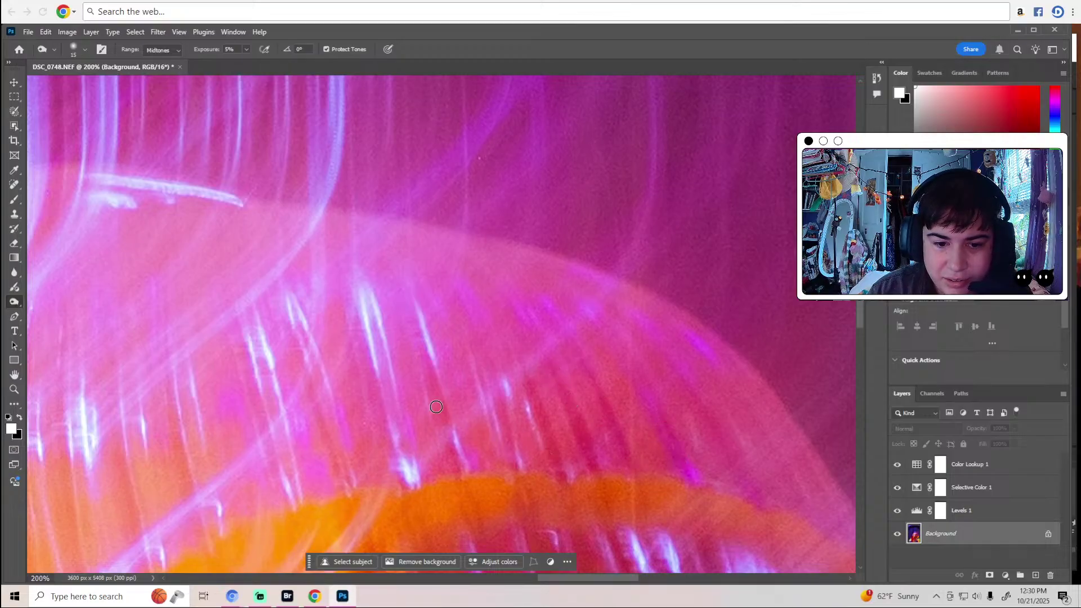
scroll(450, 473, down, 5)
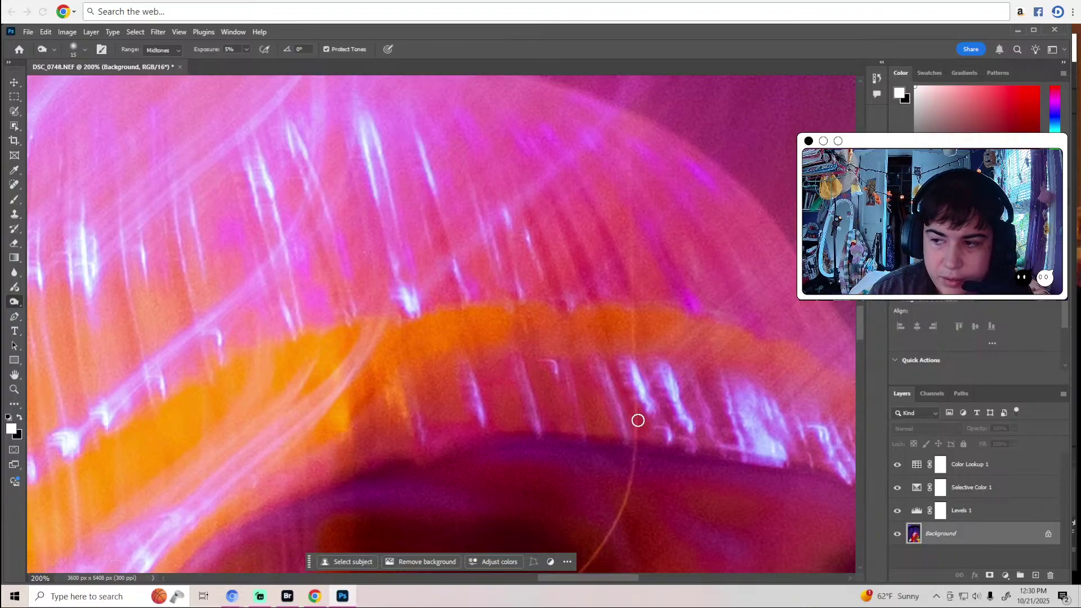
scroll(642, 420, down, 2)
scroll(620, 428, down, 3)
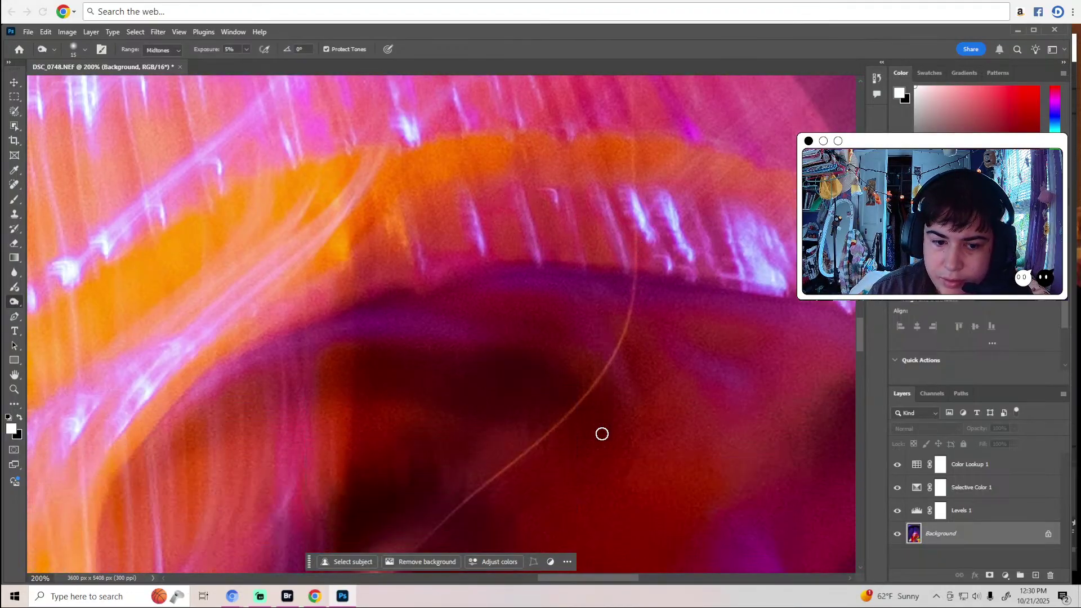
scroll(598, 428, down, 4)
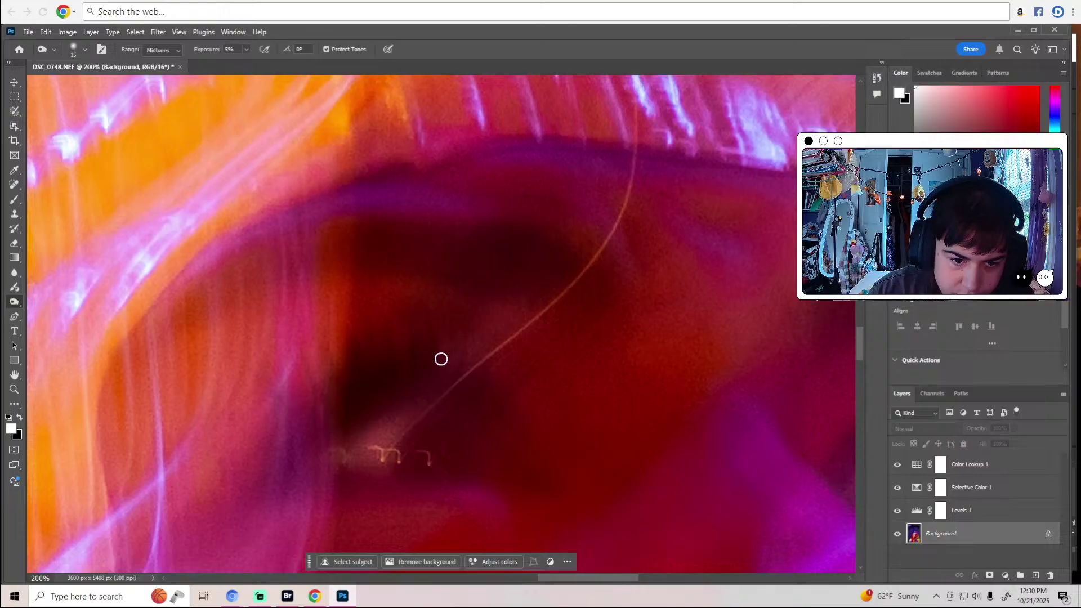
Set the burn brush to 18 px and burn the shadows around the dark eye socket beneath the hat brim.
click(85, 52)
click(76, 85)
drag(286, 35, 288, 37)
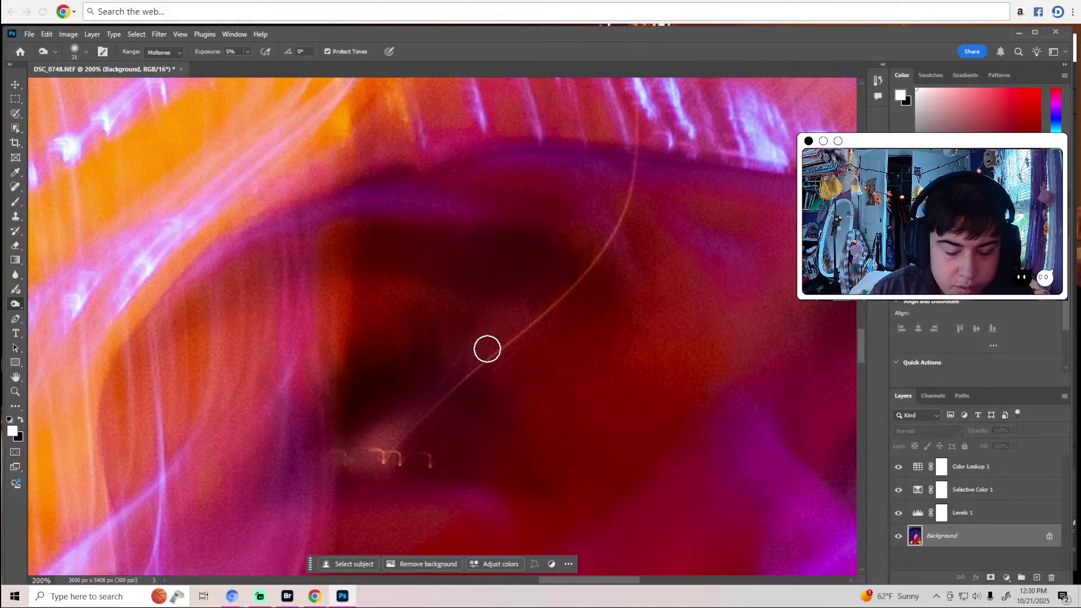
scroll(487, 349, down, 3)
click(85, 52)
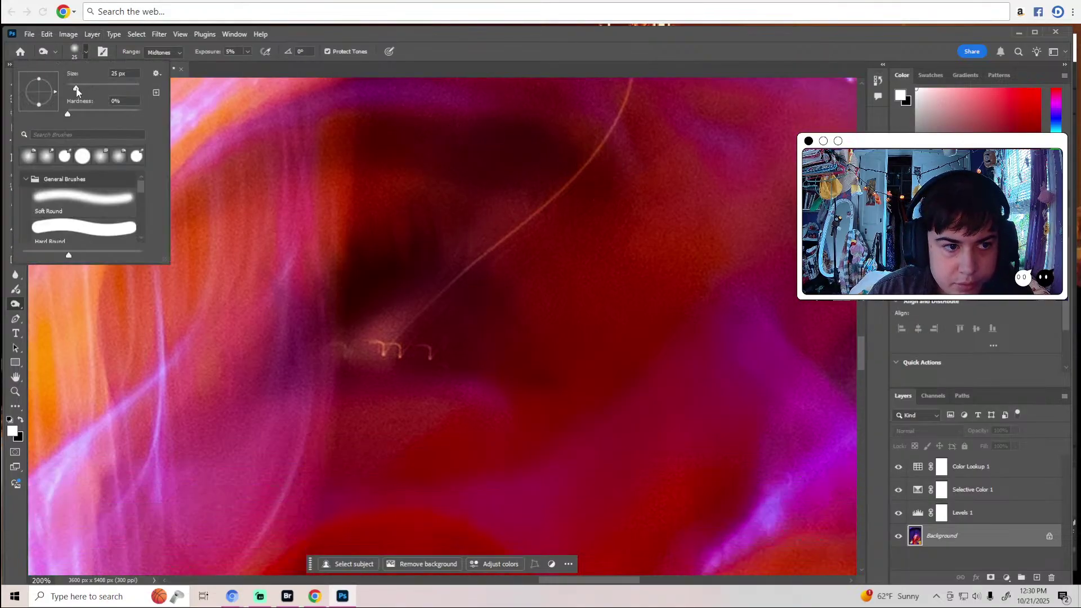
drag(288, 35, 289, 41)
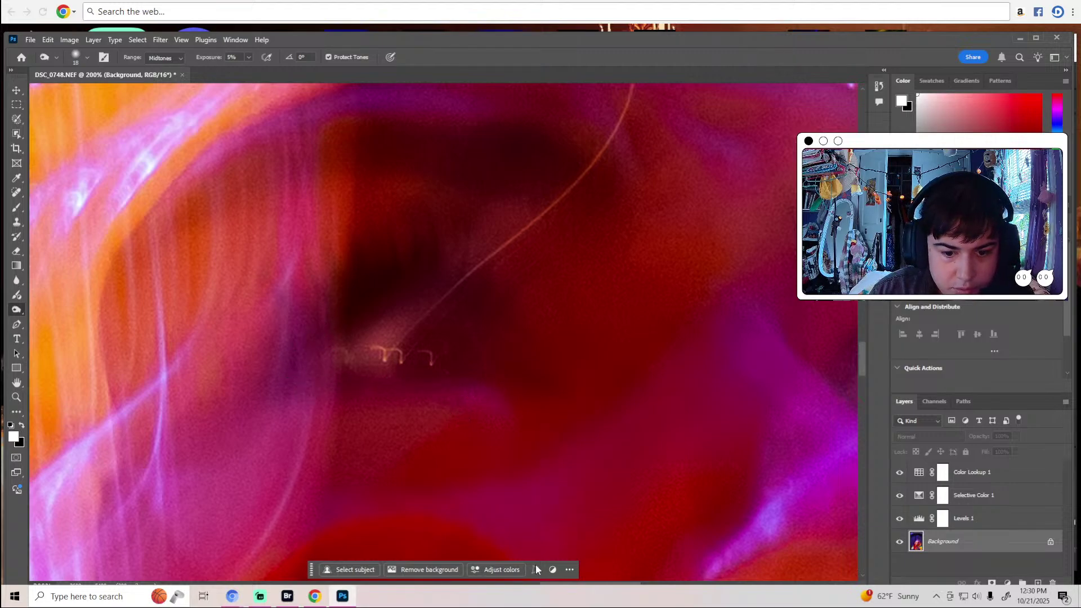
drag(666, 42, 661, 5)
scroll(610, 324, down, 2)
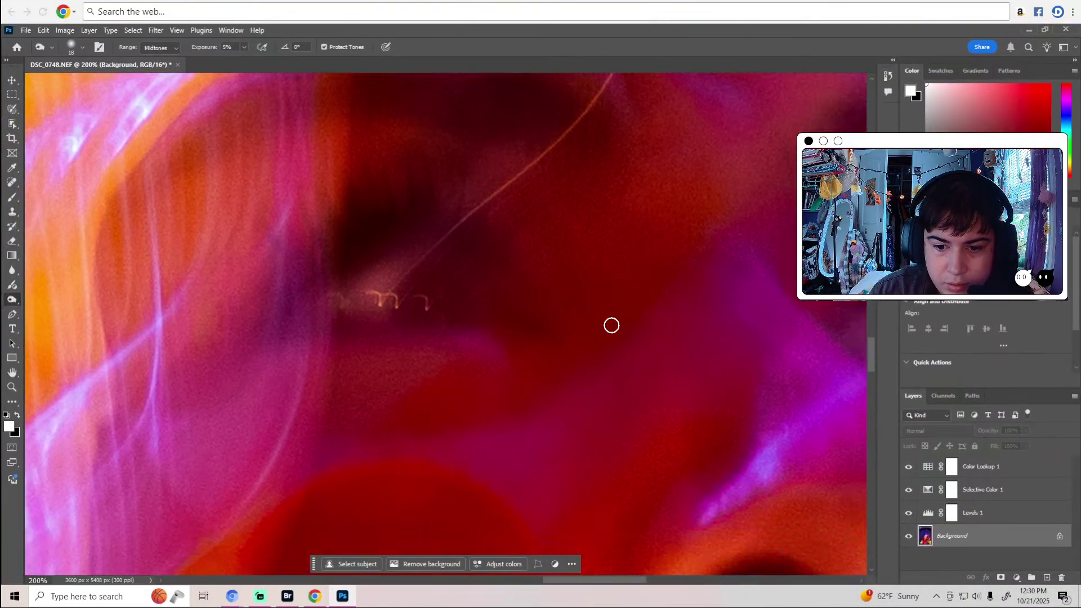
Burn the shadows around the eye with the blue light mark and around the nostrils with the 18 px brush.
drag(606, 583, 648, 580)
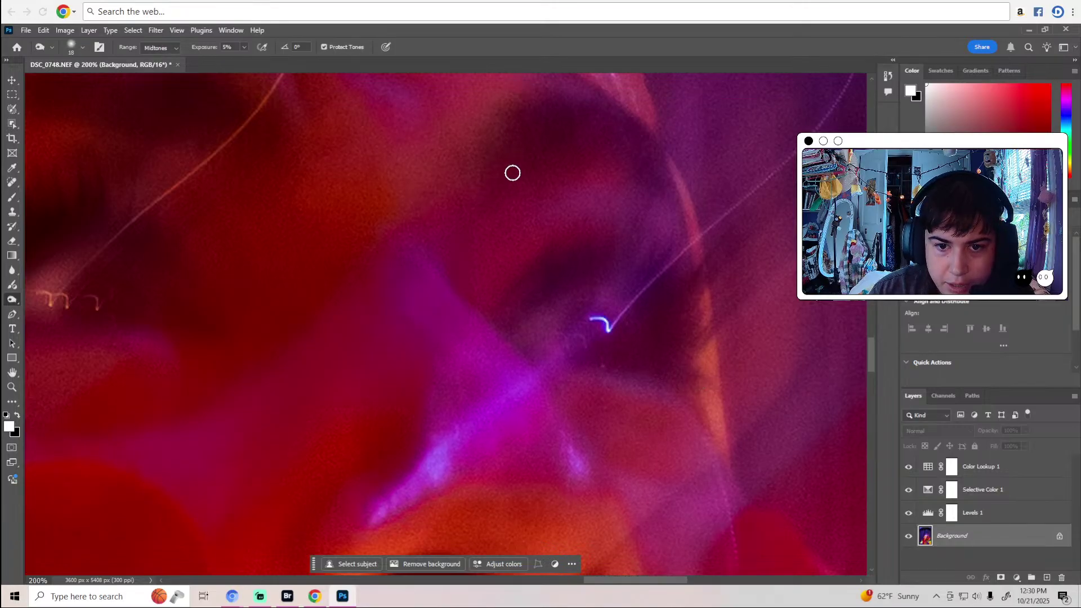
scroll(608, 331, up, 1)
scroll(608, 331, down, 5)
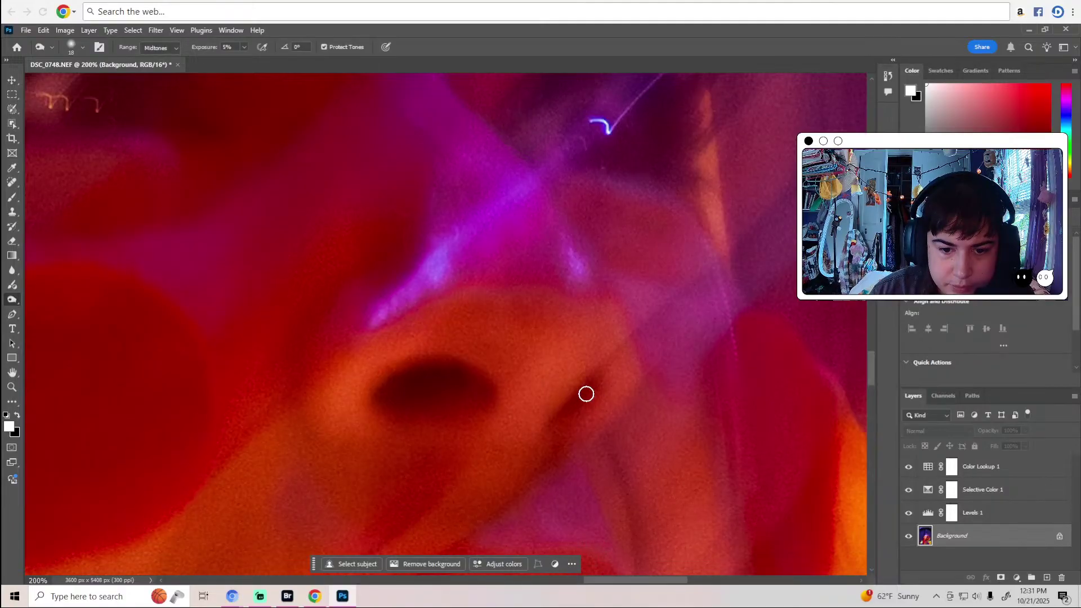
scroll(557, 408, down, 1)
scroll(551, 415, down, 5)
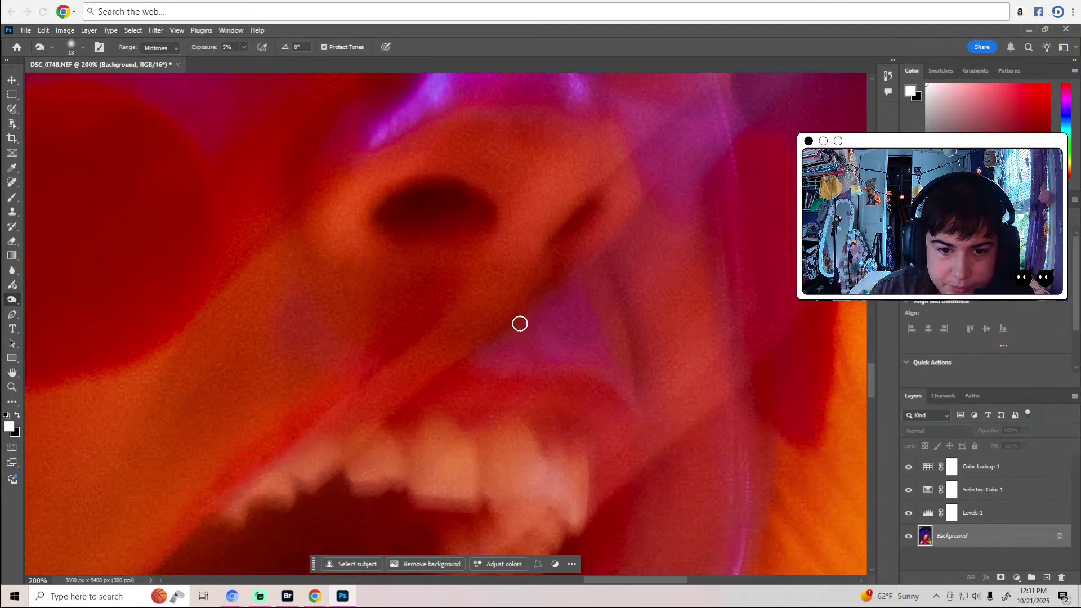
Burn the dark interior of the open mouth and the shadows along the teeth, tongue and lower lip.
scroll(386, 463, down, 8)
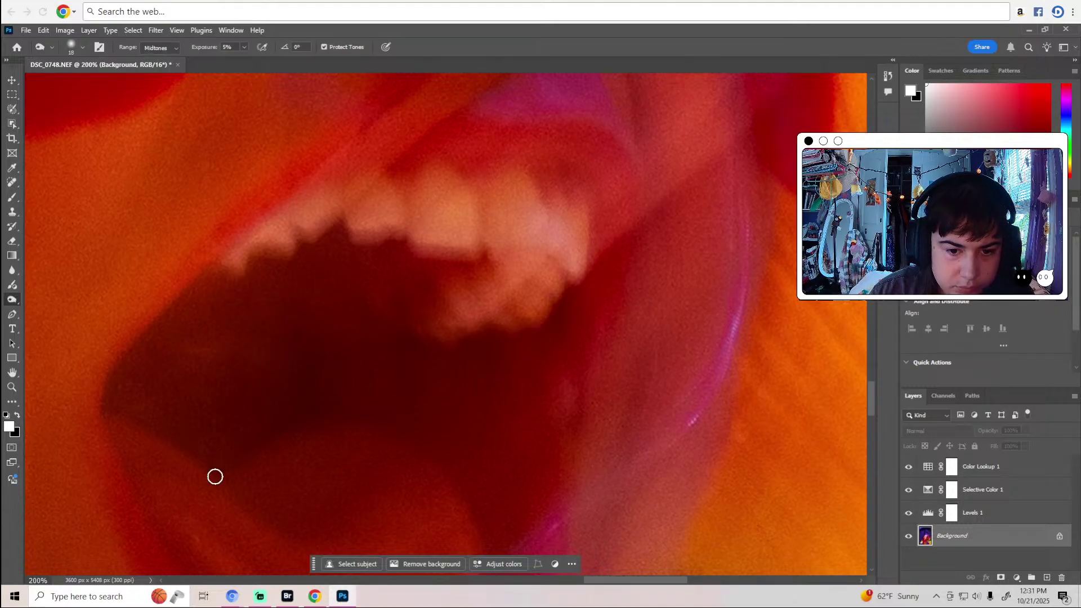
scroll(540, 365, down, 4)
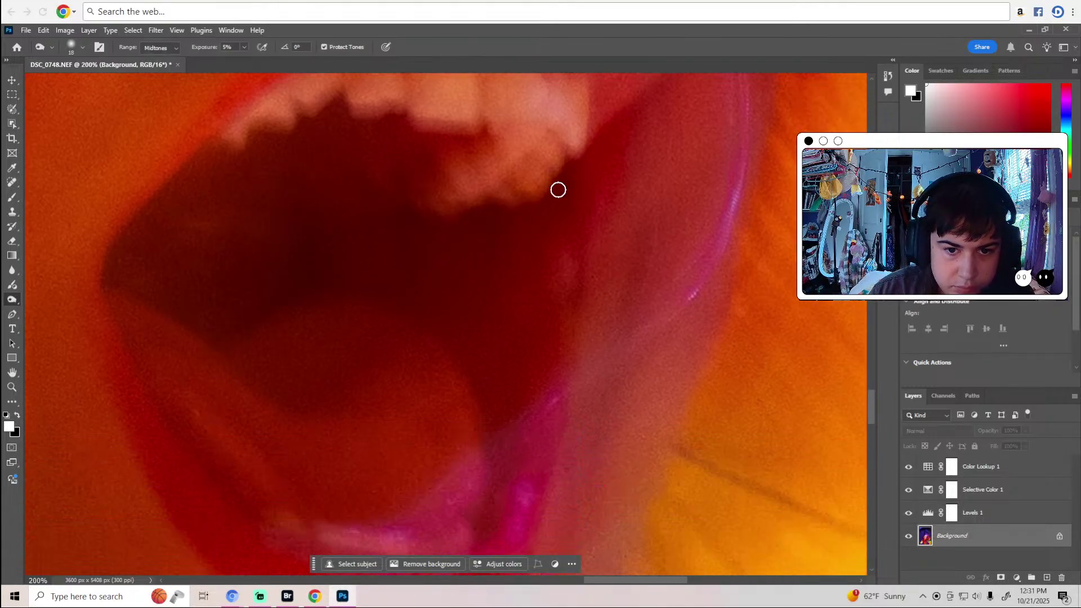
scroll(558, 440, down, 4)
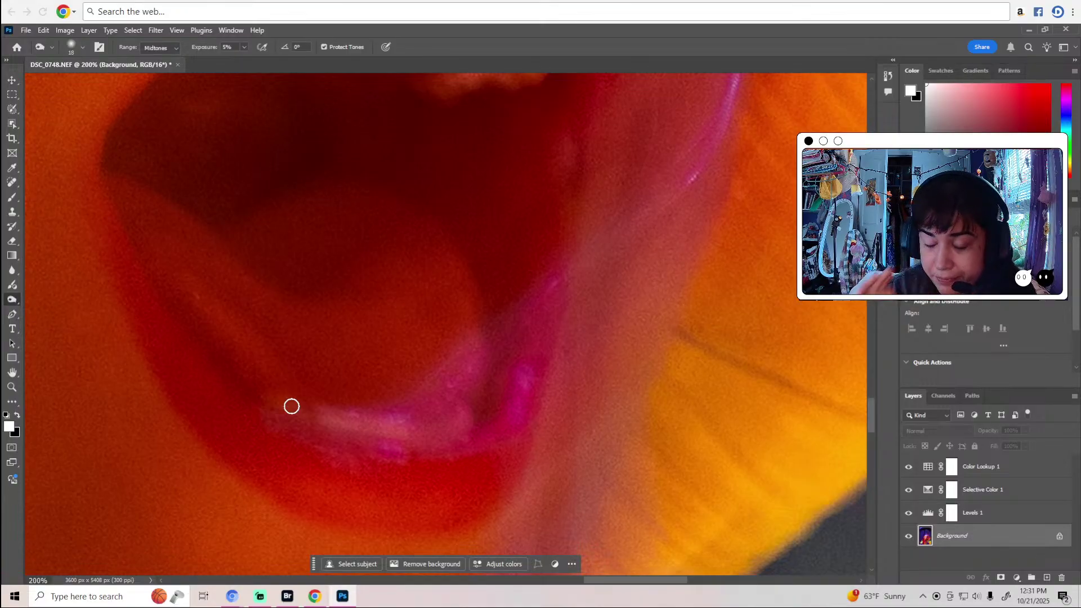
scroll(291, 406, down, 3)
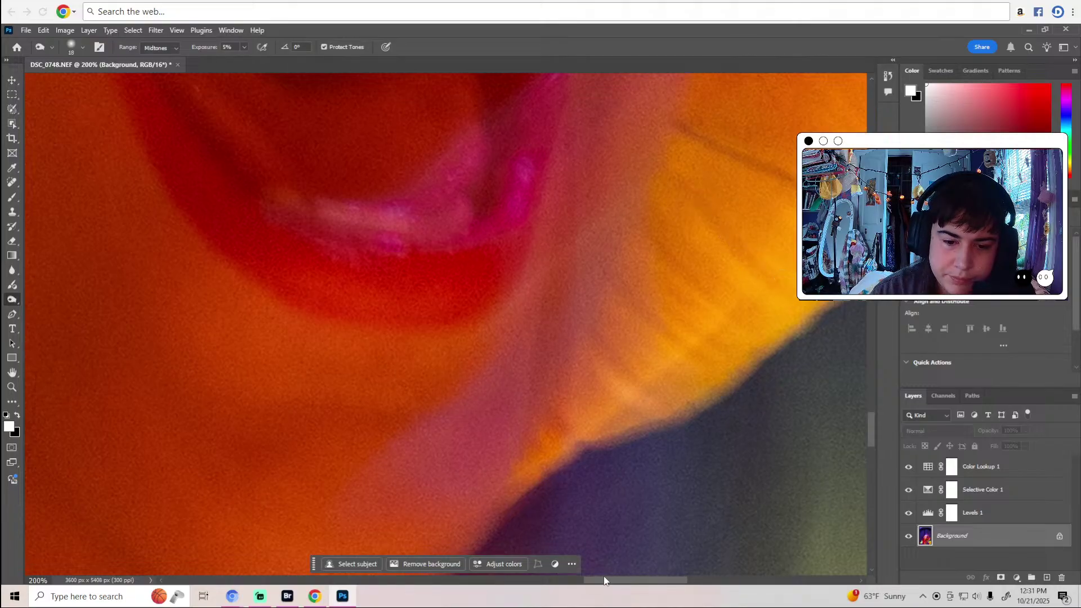
Burn the fine diagonal folds in the hat's yellow-orange flap beside the mouth with the 18 px brush.
scroll(575, 381, right, 5)
scroll(569, 311, up, 4)
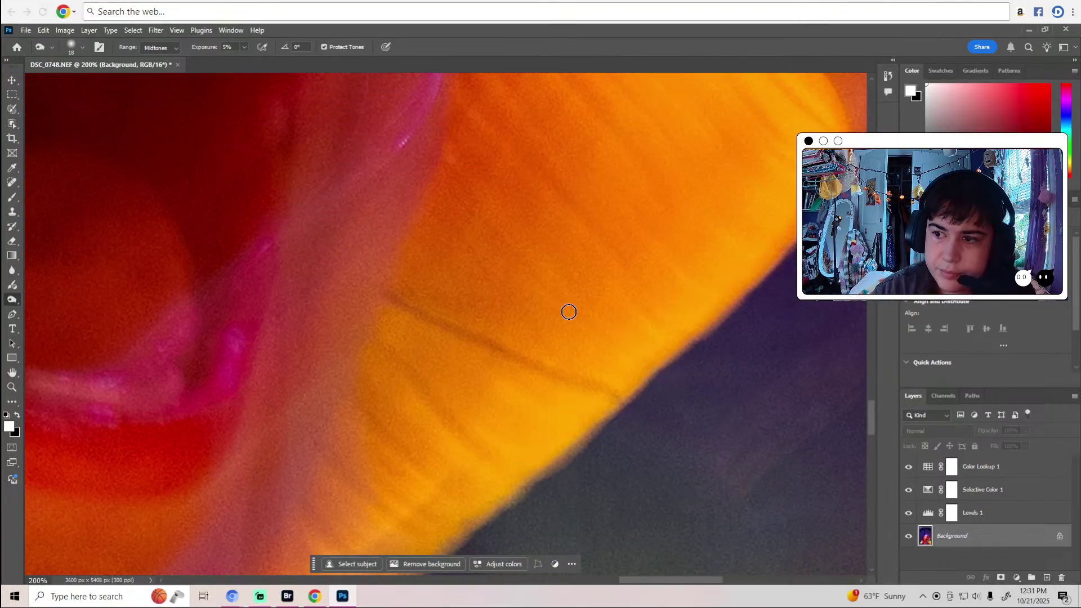
scroll(569, 312, up, 2)
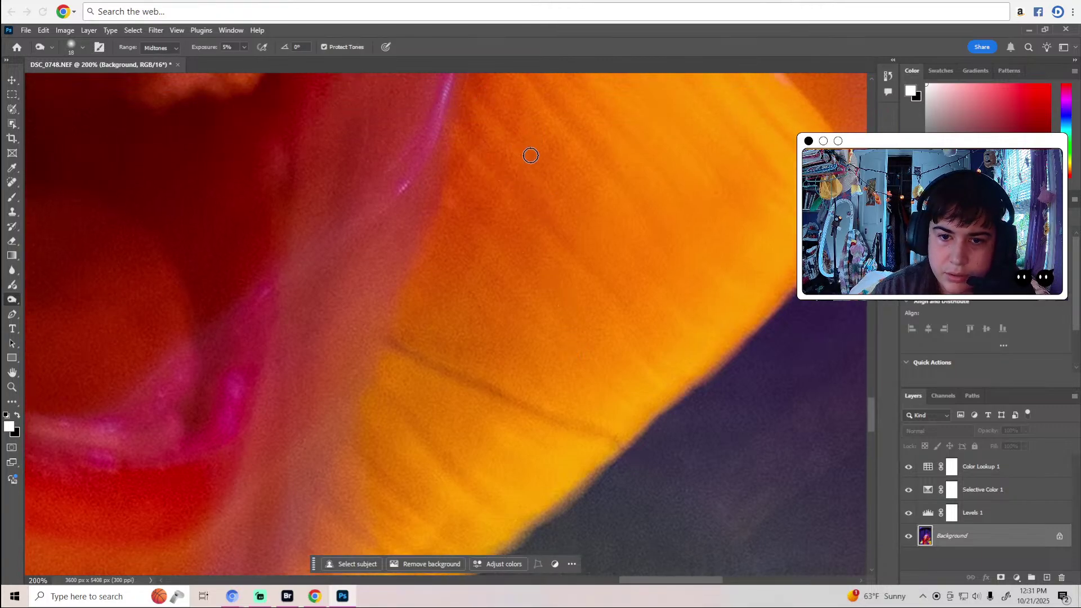
scroll(594, 196, up, 5)
scroll(594, 196, up, 3)
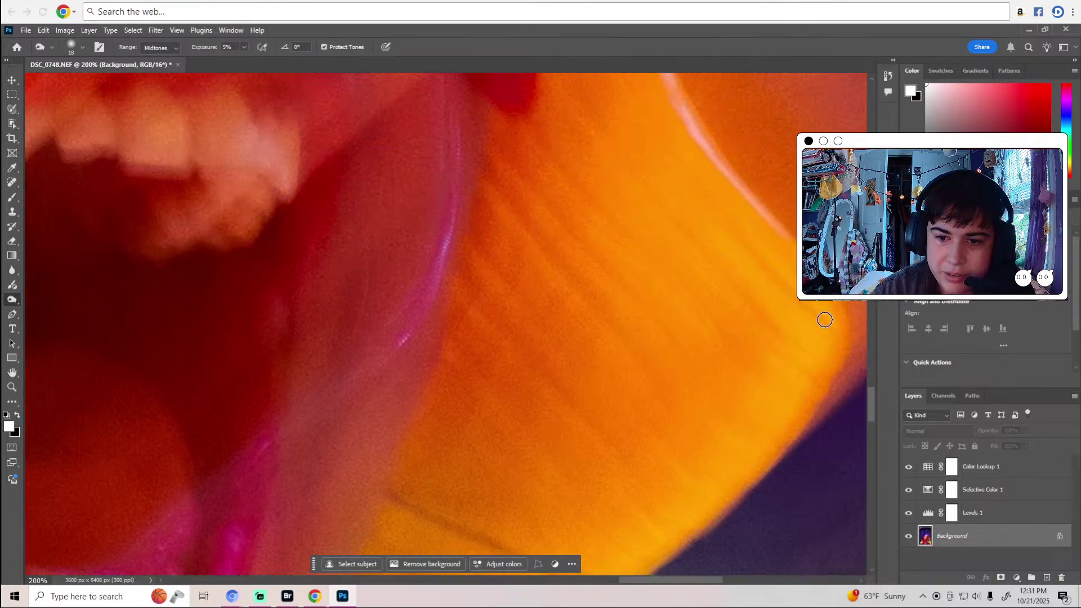
scroll(586, 287, up, 2)
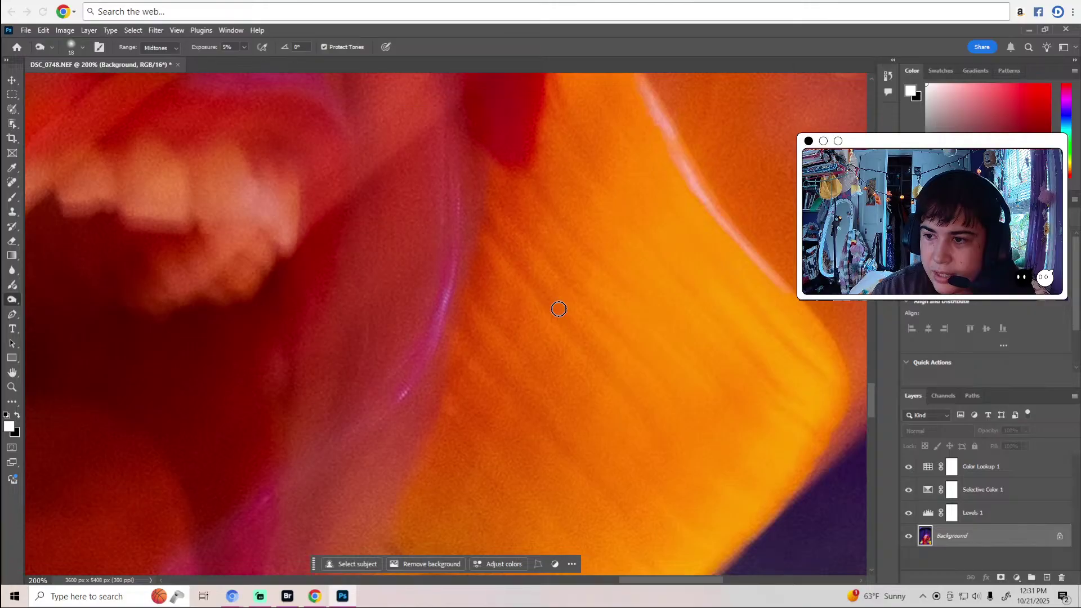
scroll(558, 309, up, 2)
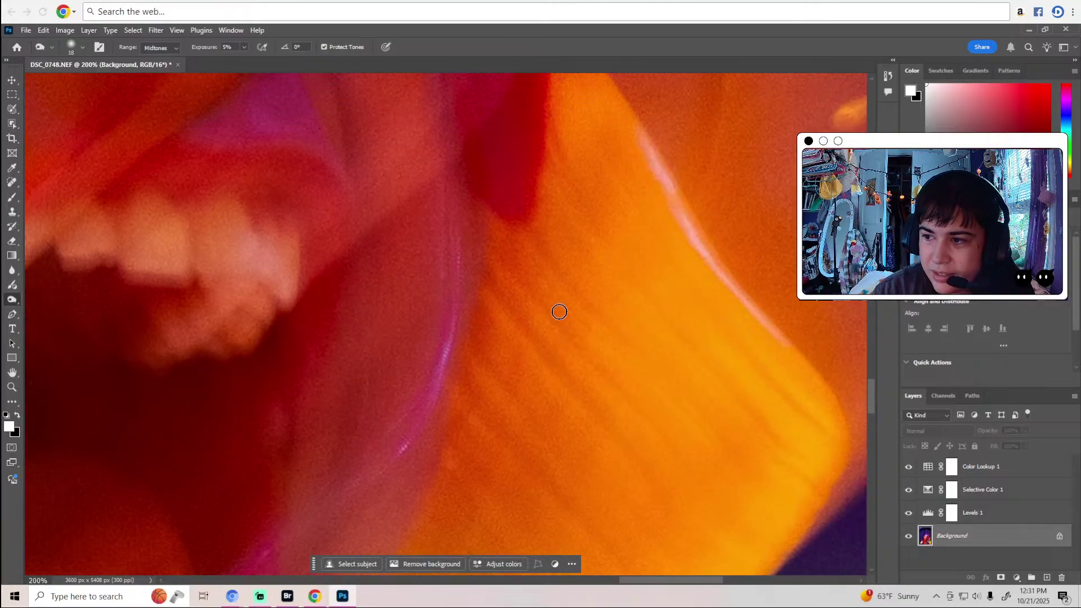
scroll(559, 314, up, 4)
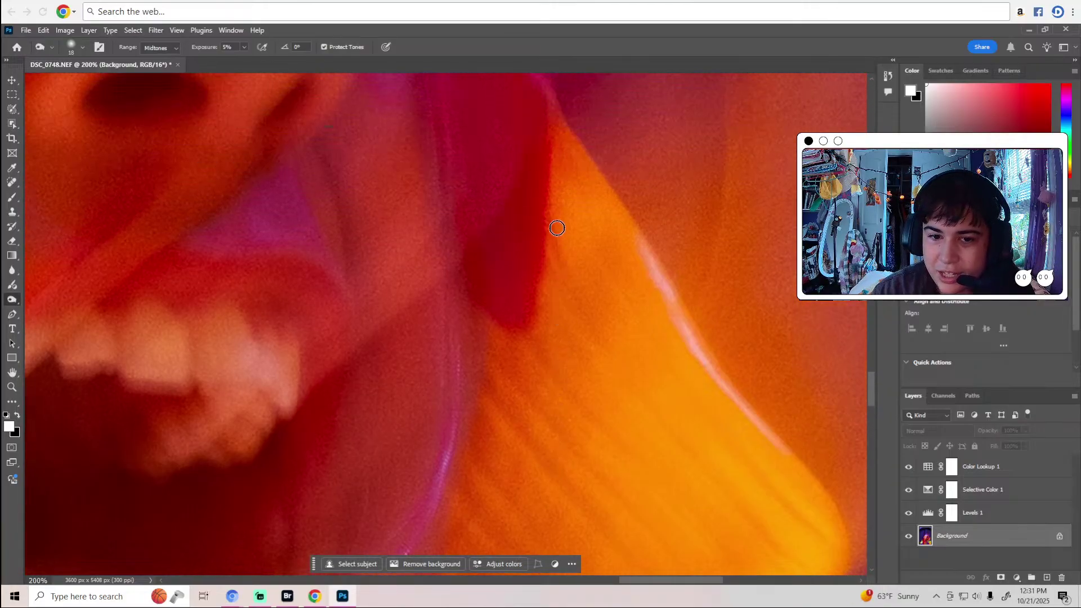
Examine the purple background beside the hat and the overall dodging and burning across the whole photo.
scroll(576, 291, up, 13)
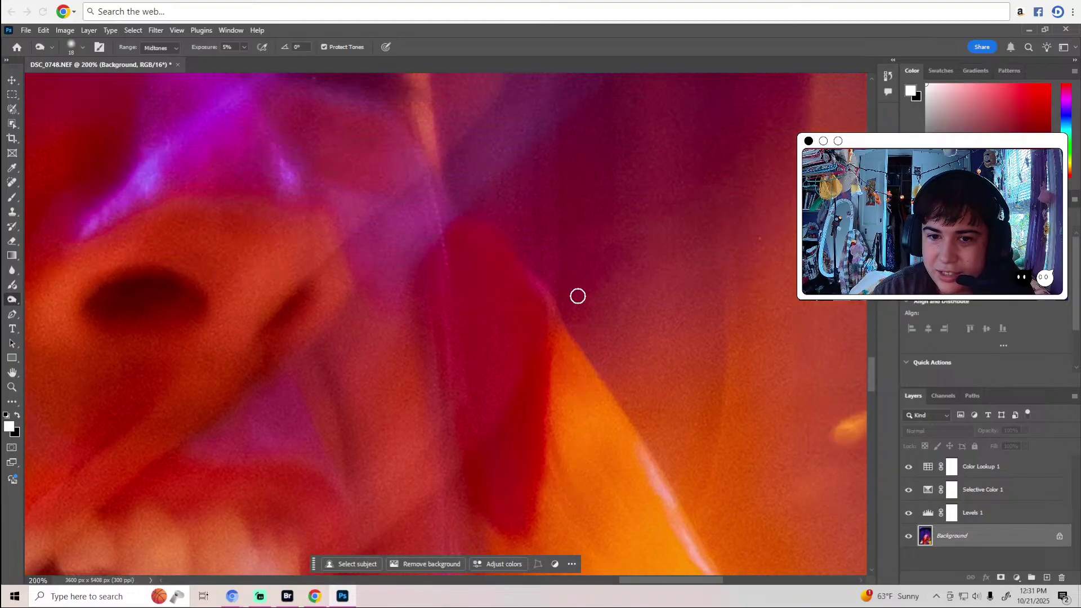
scroll(578, 296, up, 13)
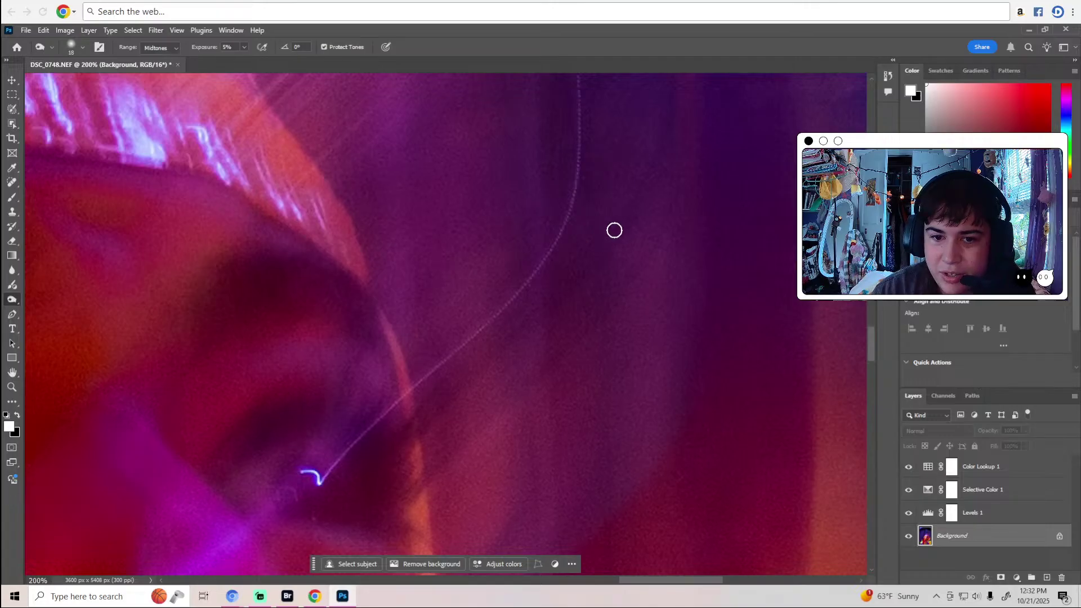
scroll(670, 214, up, 7)
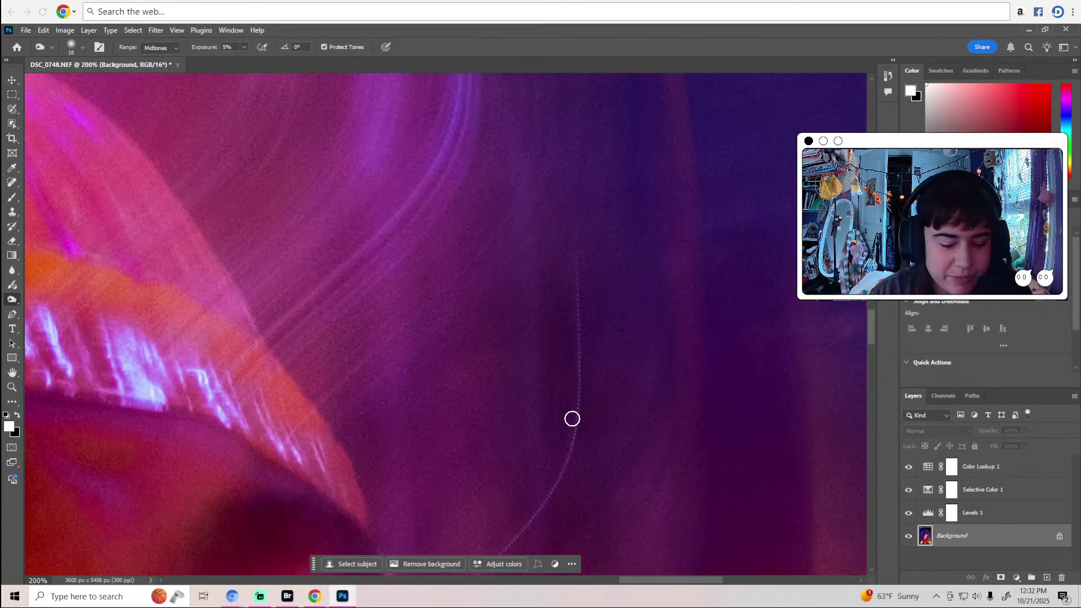
key(z)
alt+click(572, 419)
alt+click(572, 419)
alt+click(572, 419)
alt+click(572, 419)
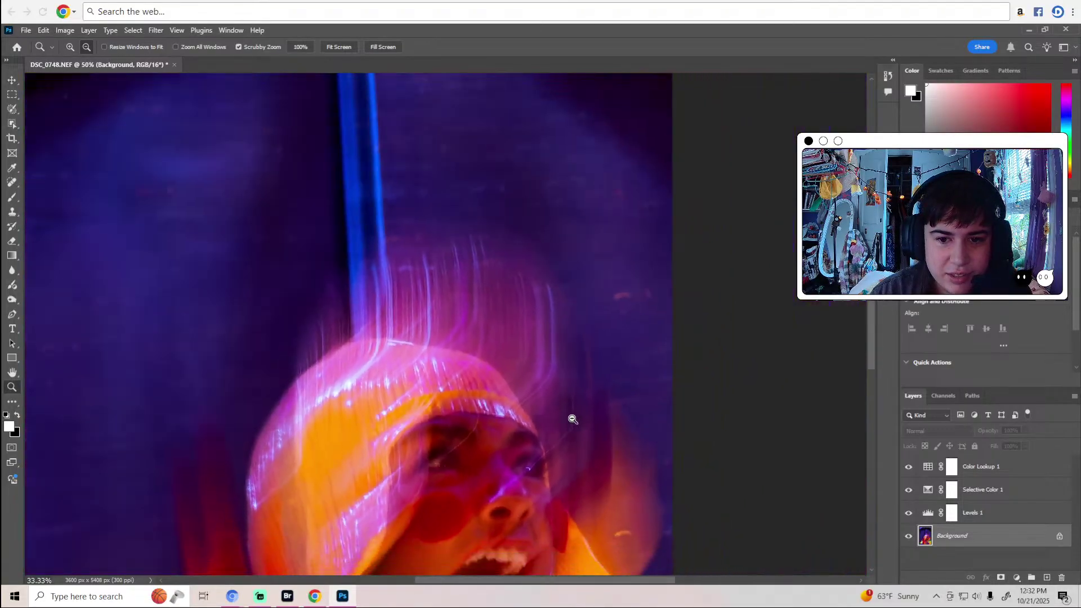
alt+click(573, 419)
alt+click(572, 419)
scroll(575, 411, down, 3)
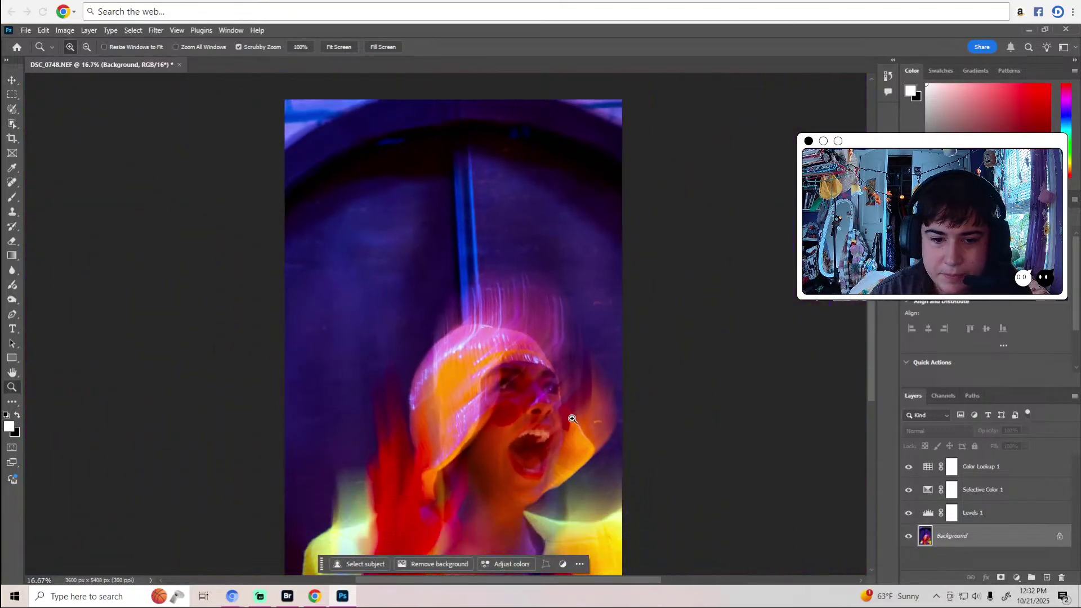
Burn the seam and folds of the yellow collar at 100% zoom with the 18 px Midtones brush at 5% exposure.
click(591, 387)
click(595, 392)
click(595, 392)
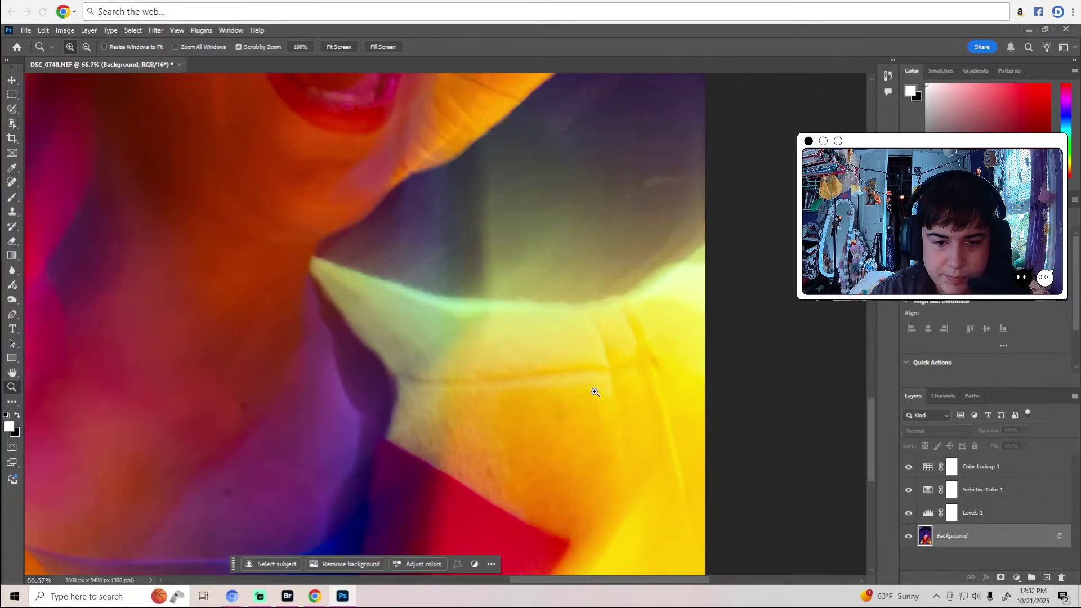
key(o)
key(z)
click(537, 372)
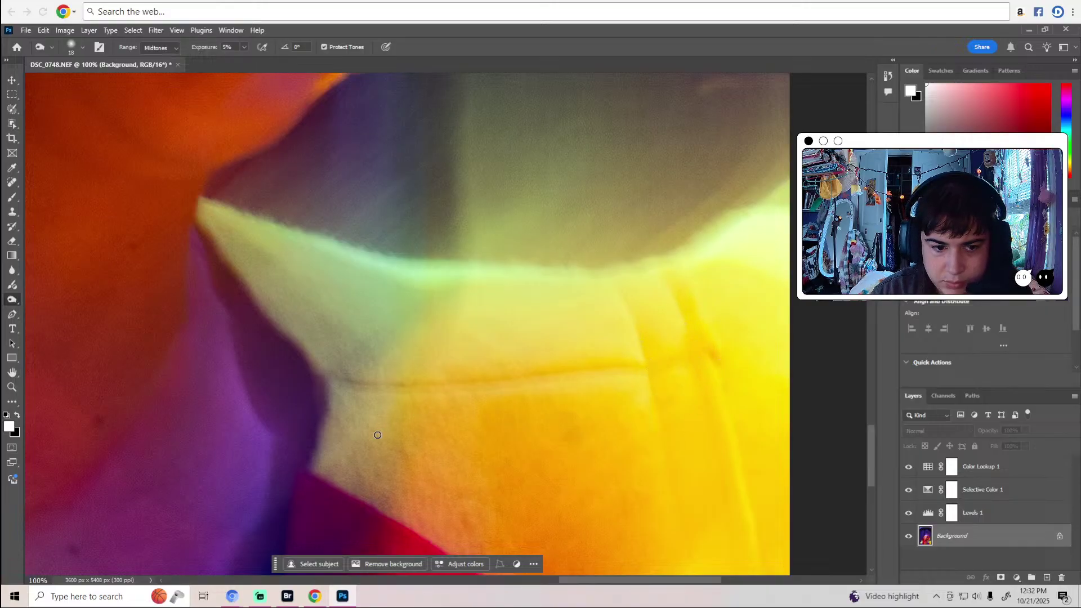
Examine the red hand and the hat flap, then zoom to 300% on the tiny light speck in the purple area.
drag(580, 585, 393, 581)
scroll(299, 385, up, 2)
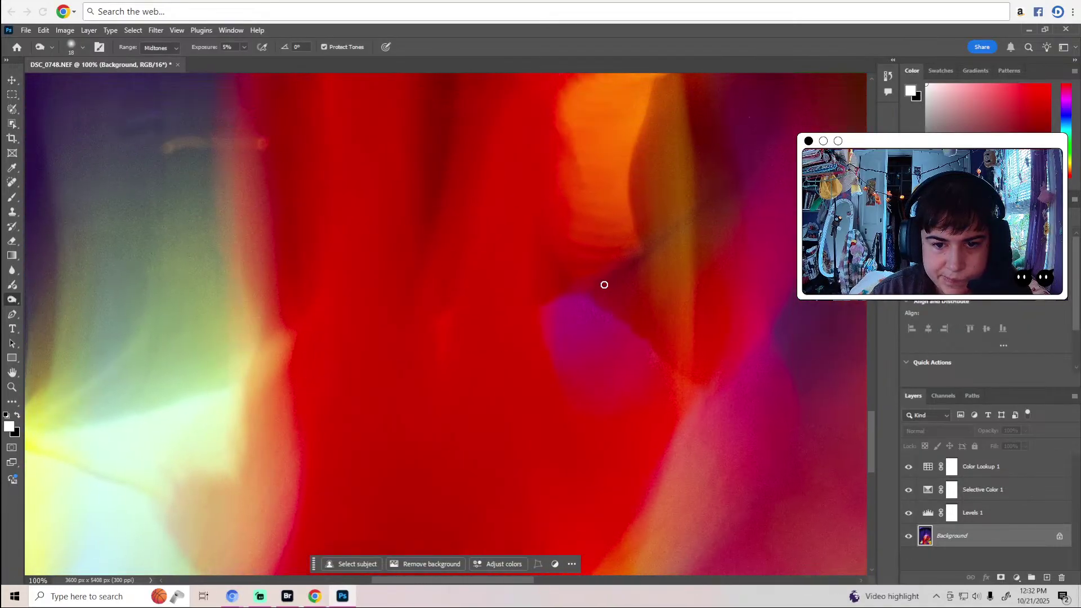
scroll(658, 273, up, 4)
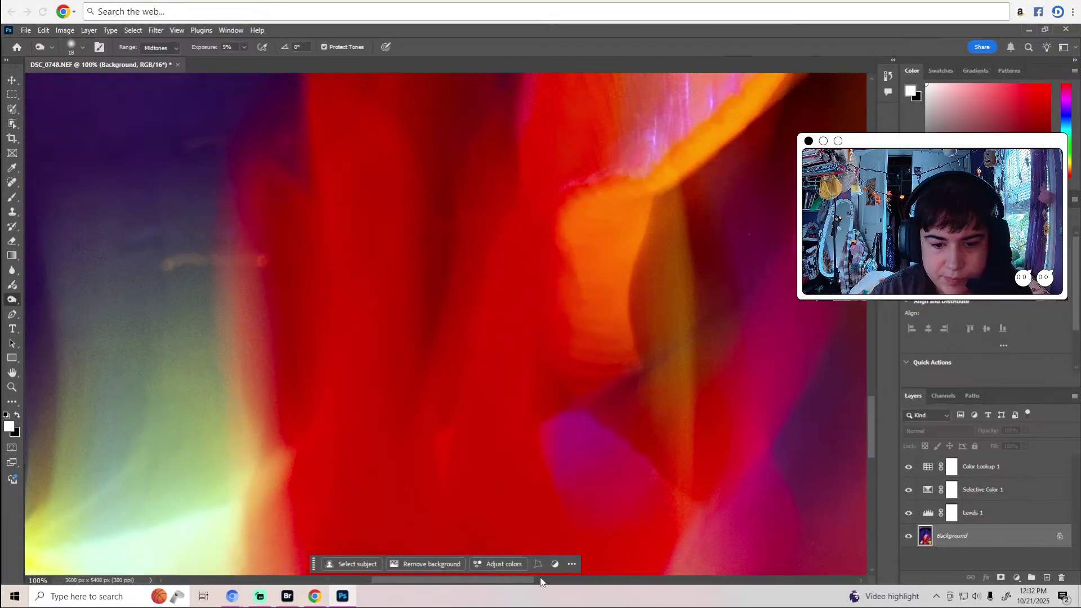
drag(526, 583, 579, 568)
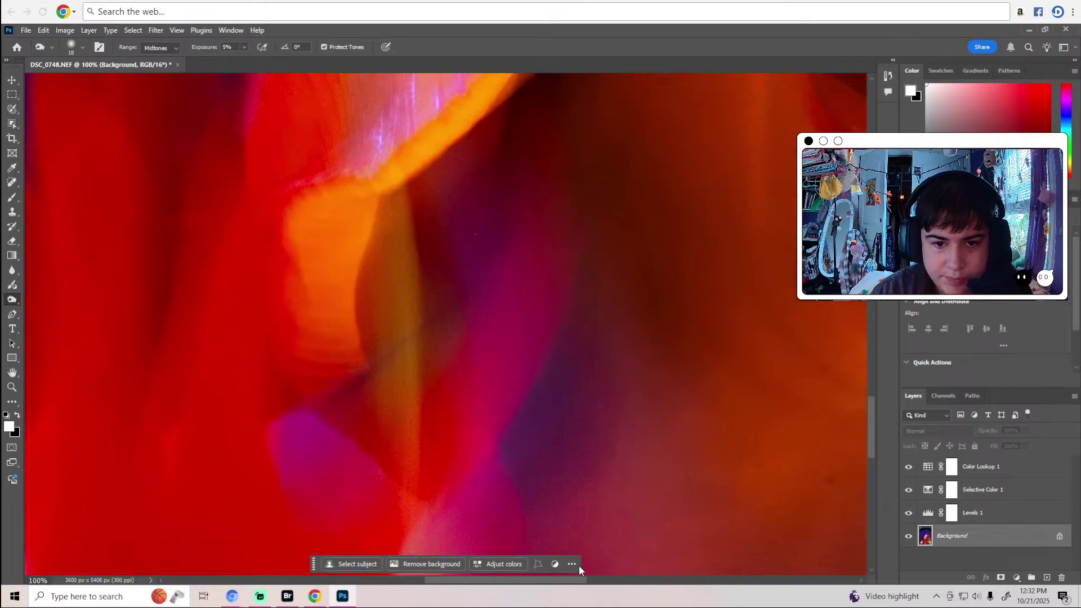
ctrl+double_click(472, 212)
click(892, 76)
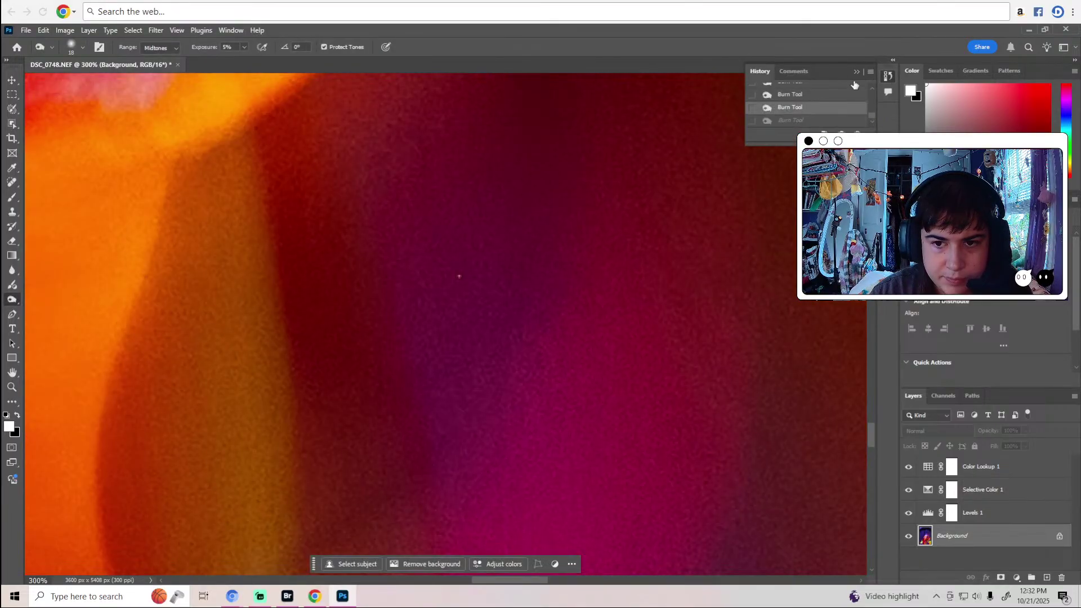
click(892, 75)
Try to remove the speck with the Healing Brush, then revert to the last Burn Tool history state.
click(12, 183)
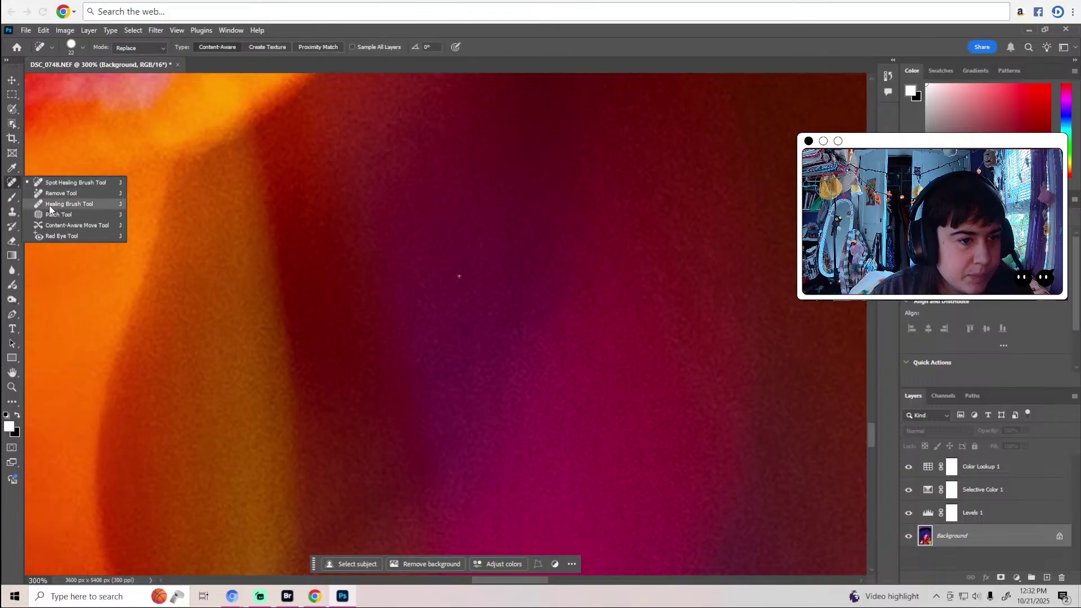
click(59, 212)
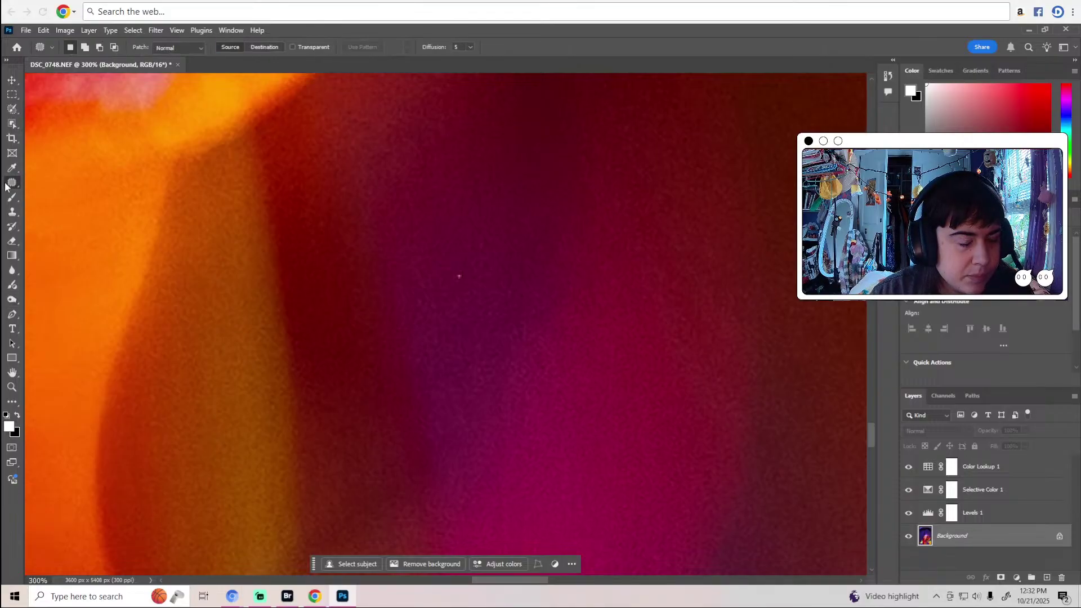
click(9, 184)
click(72, 205)
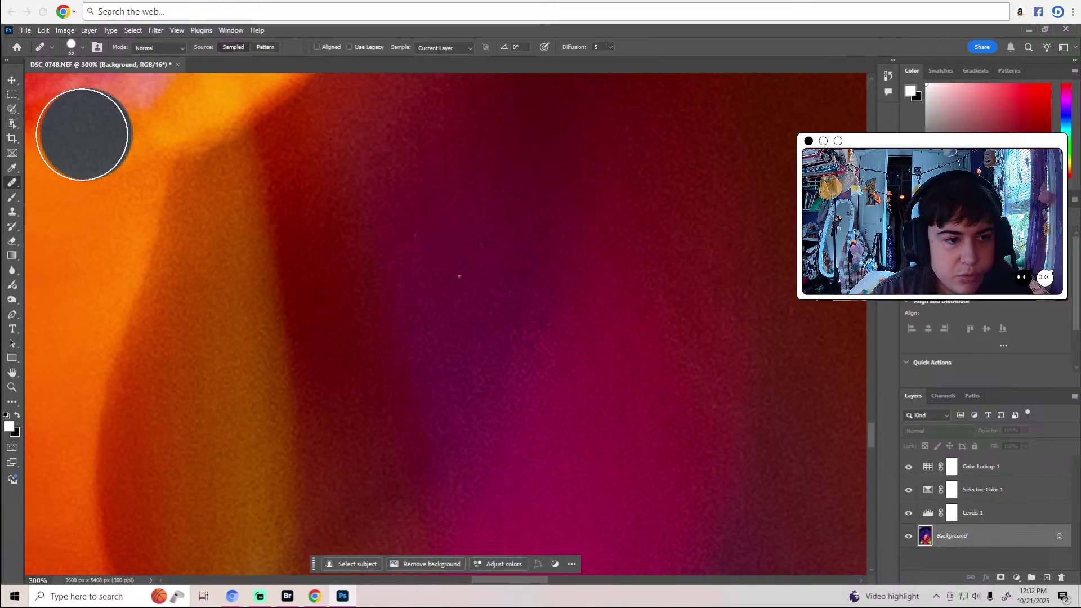
click(12, 183)
click(73, 204)
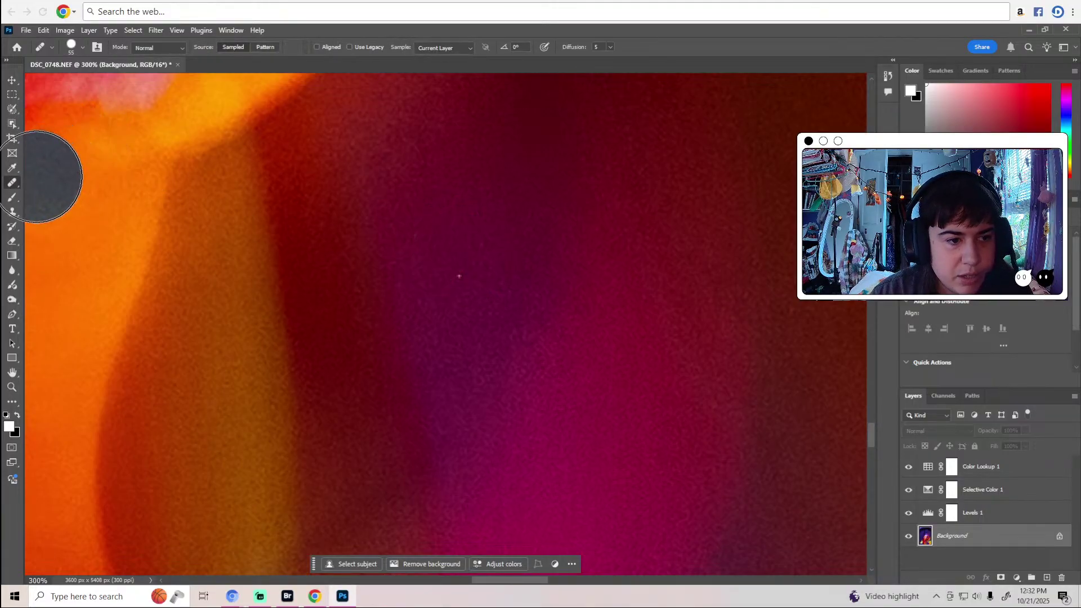
click(888, 75)
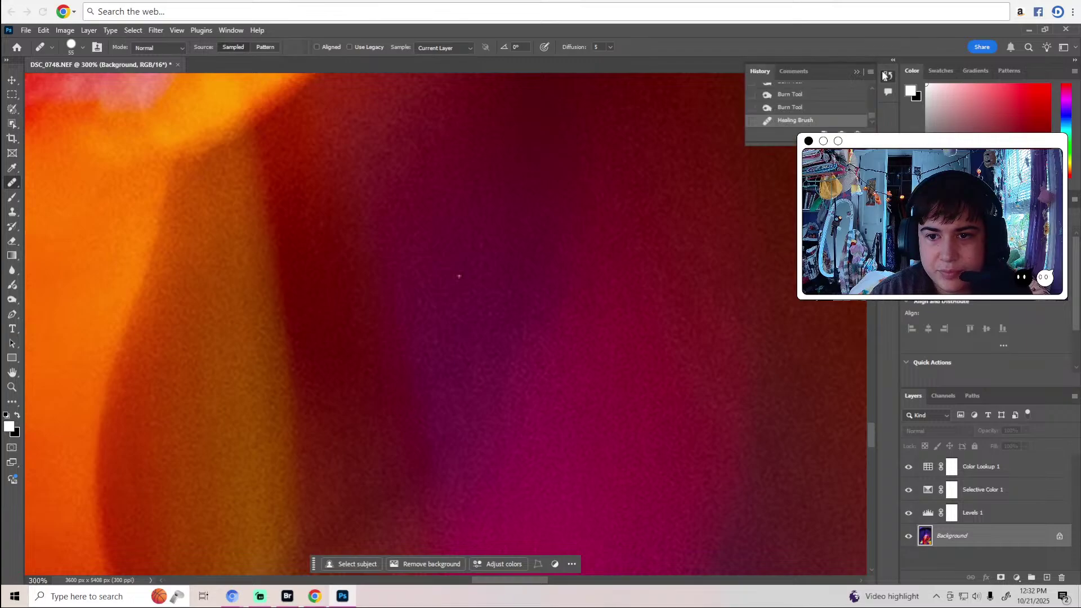
click(807, 111)
click(857, 72)
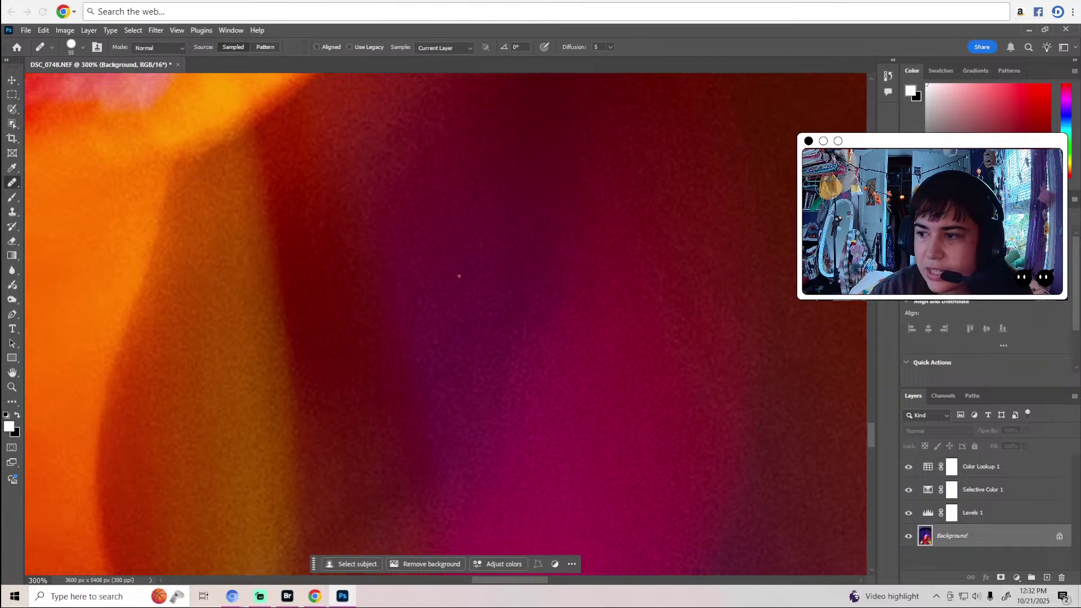
Remove the light speck in the purple area with the 22 px Content-Aware Spot Healing Brush and view the whole photo.
right_click(14, 183)
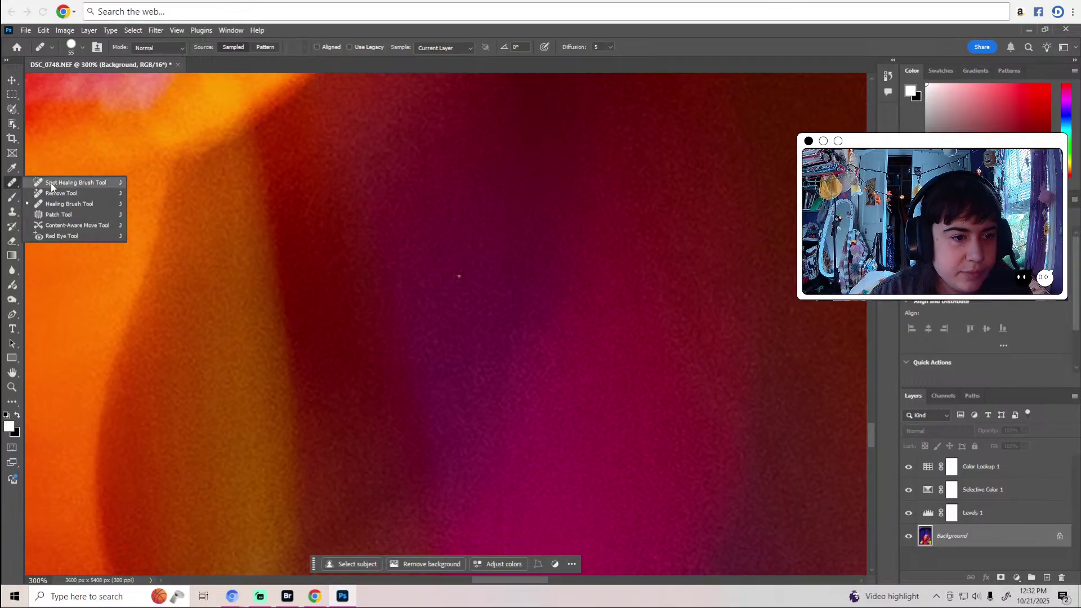
click(34, 181)
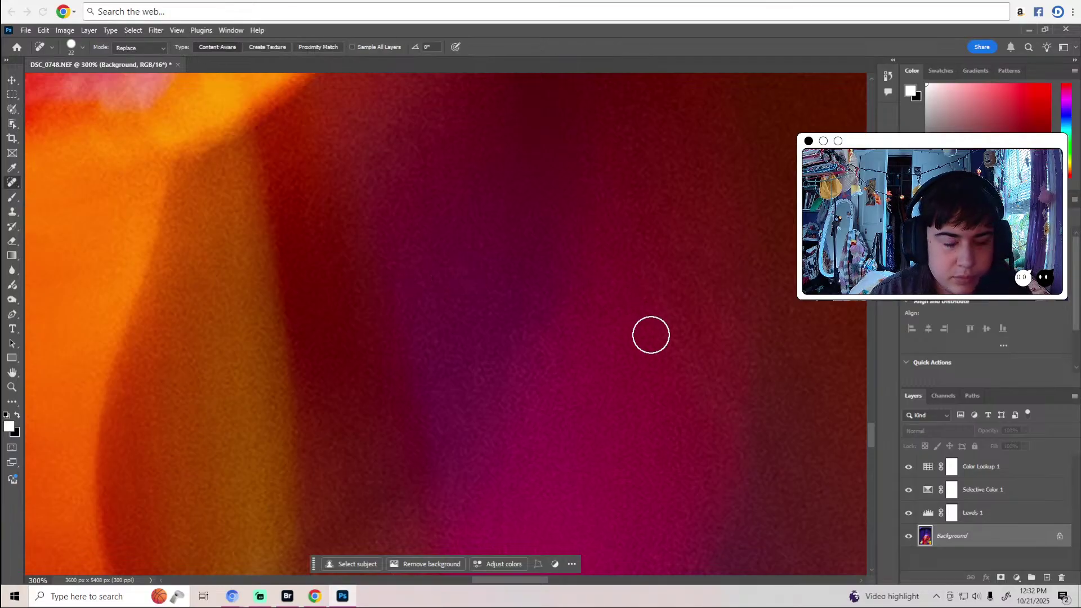
key(z)
alt+click(605, 327)
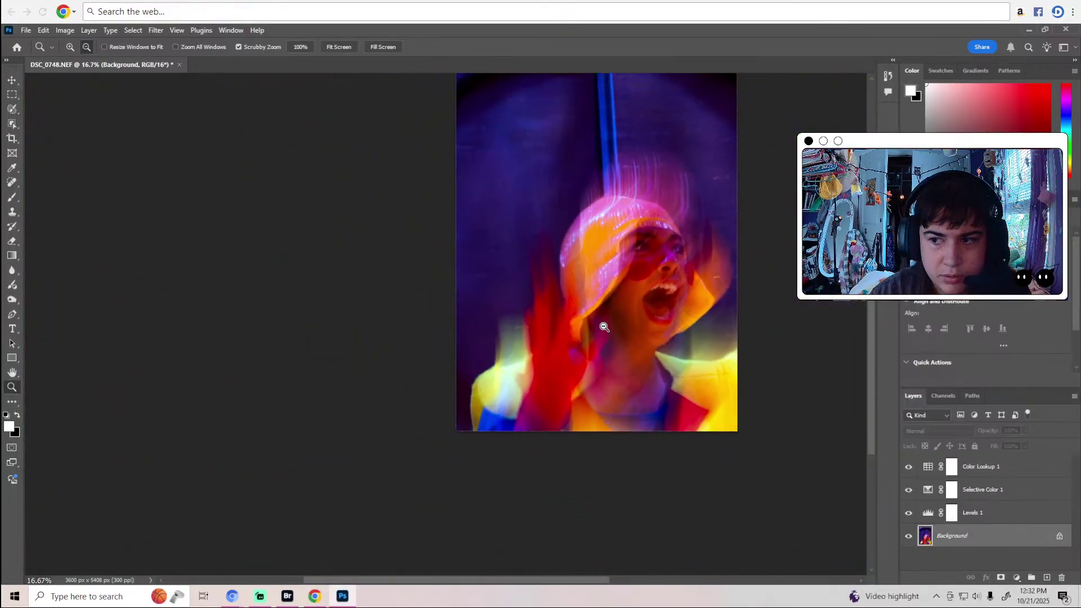
alt+click(605, 327)
key(j)
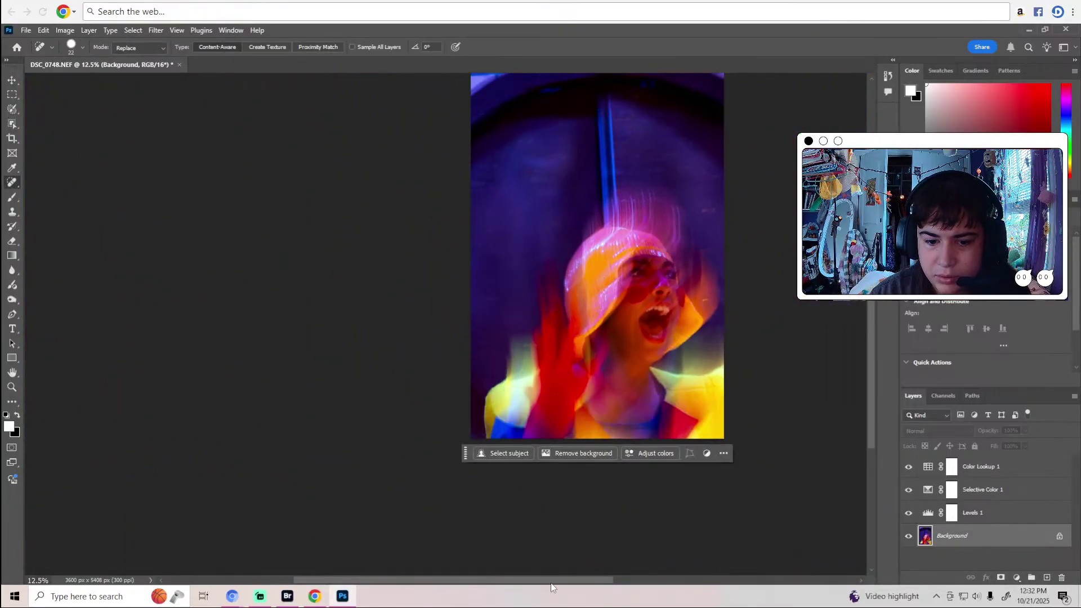
drag(551, 584, 600, 584)
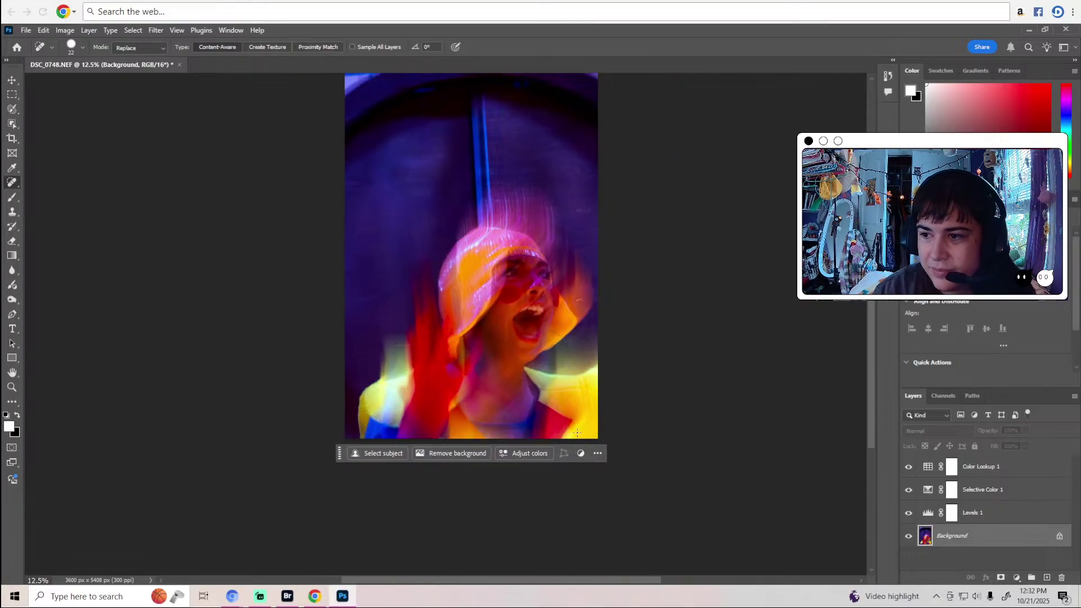
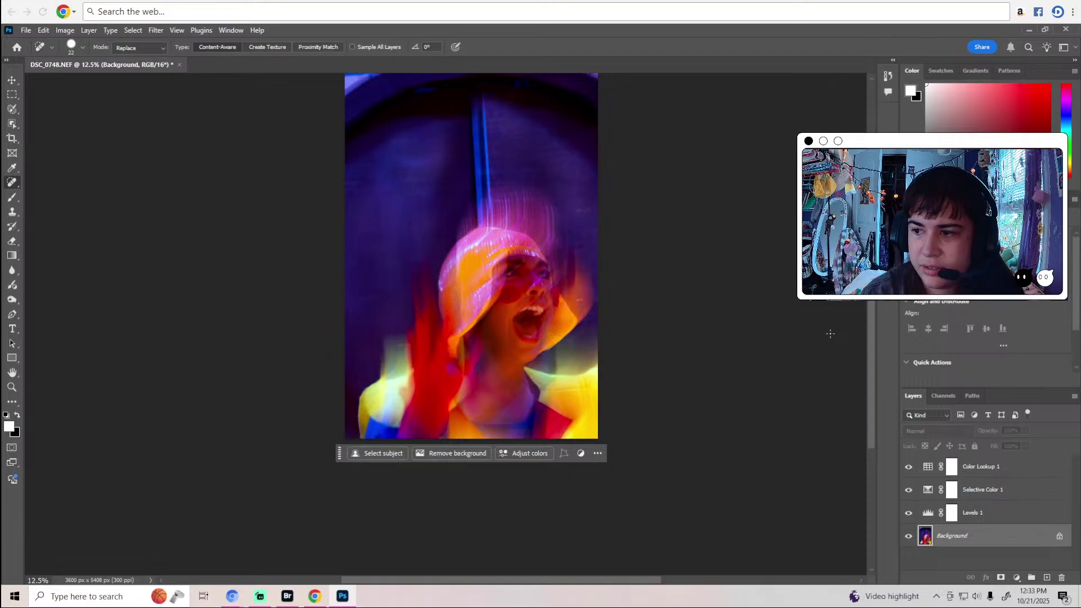
Add a Gradient Map adjustment layer above the Background and open its gradient for editing.
scroll(519, 322, up, 2)
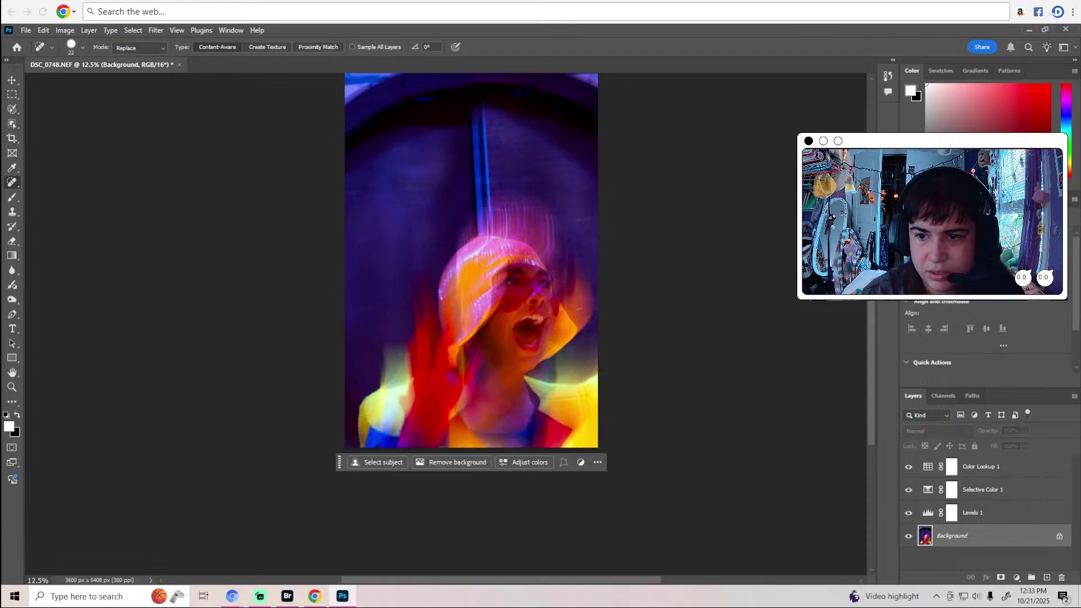
scroll(987, 360, down, 3)
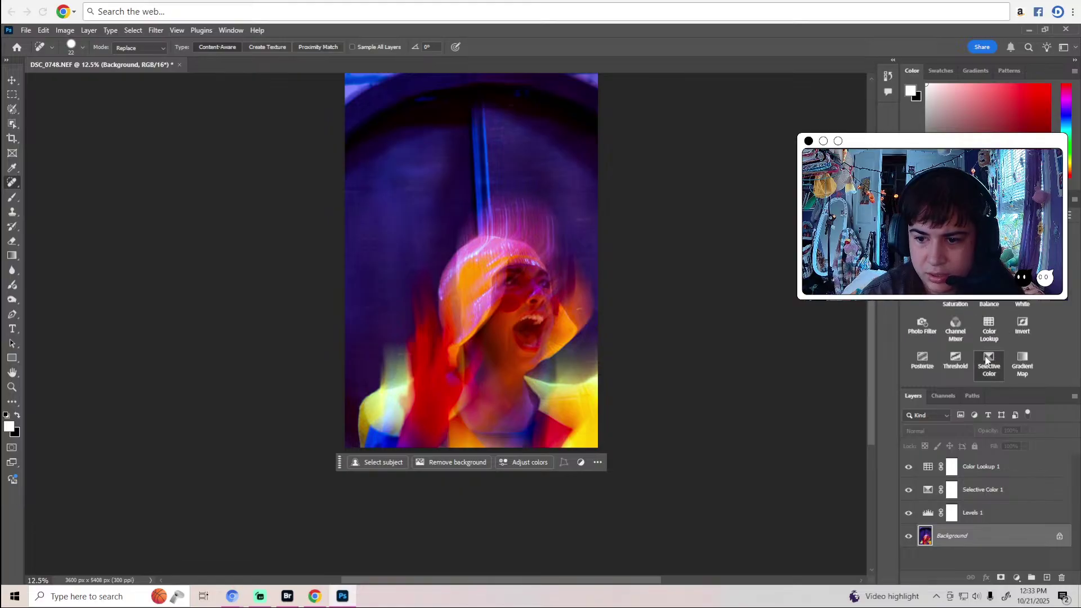
click(1022, 359)
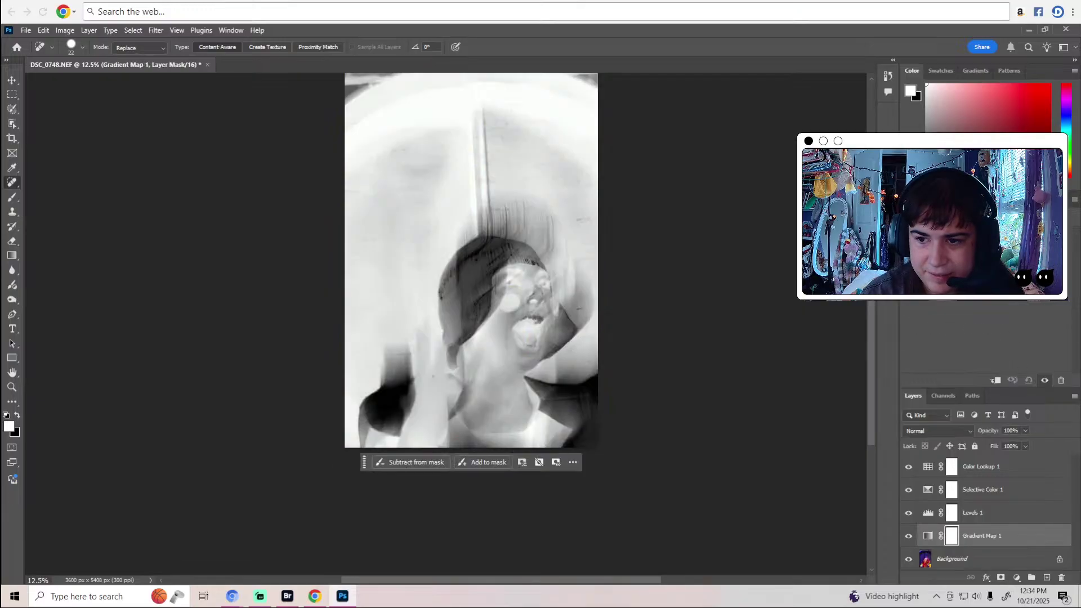
click(980, 231)
click(501, 137)
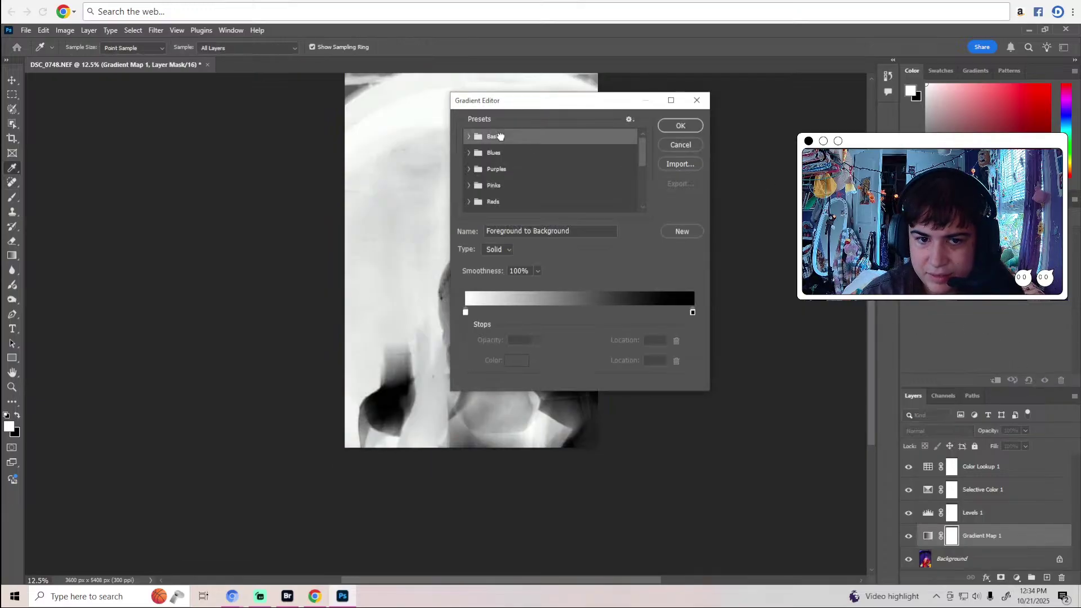
Browse the Basics, Blues and Pinks gradient presets and try Pink_17 on the gradient map.
click(469, 136)
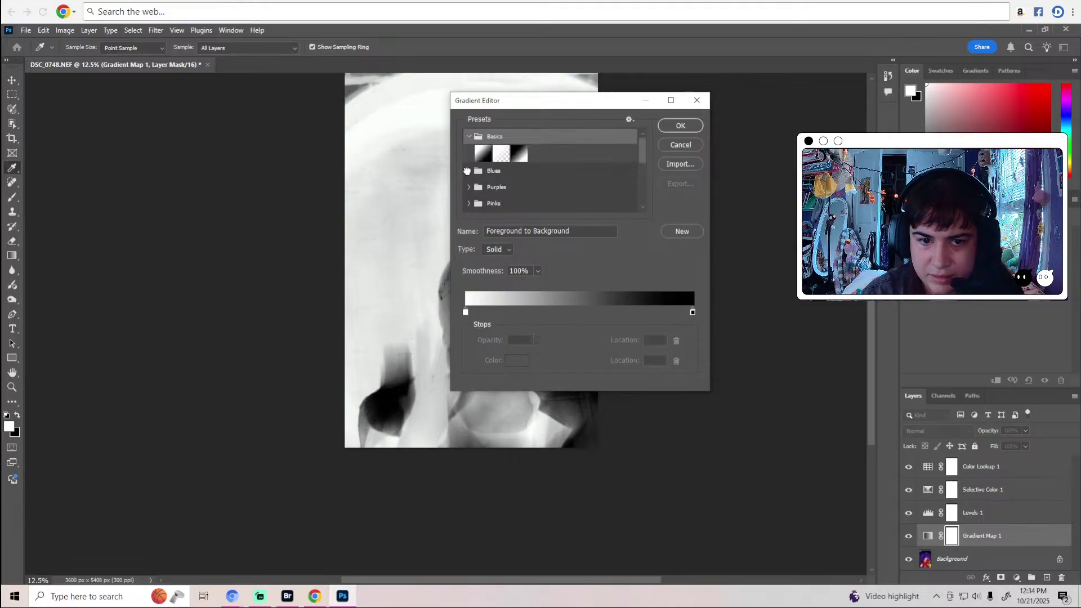
click(467, 170)
scroll(501, 181, down, 4)
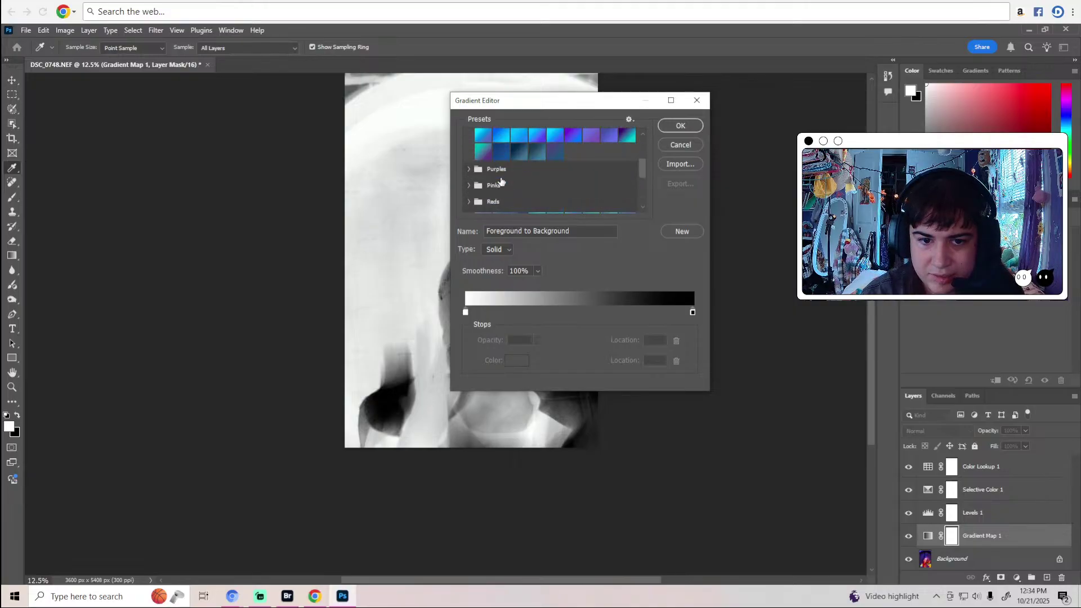
scroll(501, 181, down, 1)
click(469, 166)
scroll(507, 180, down, 1)
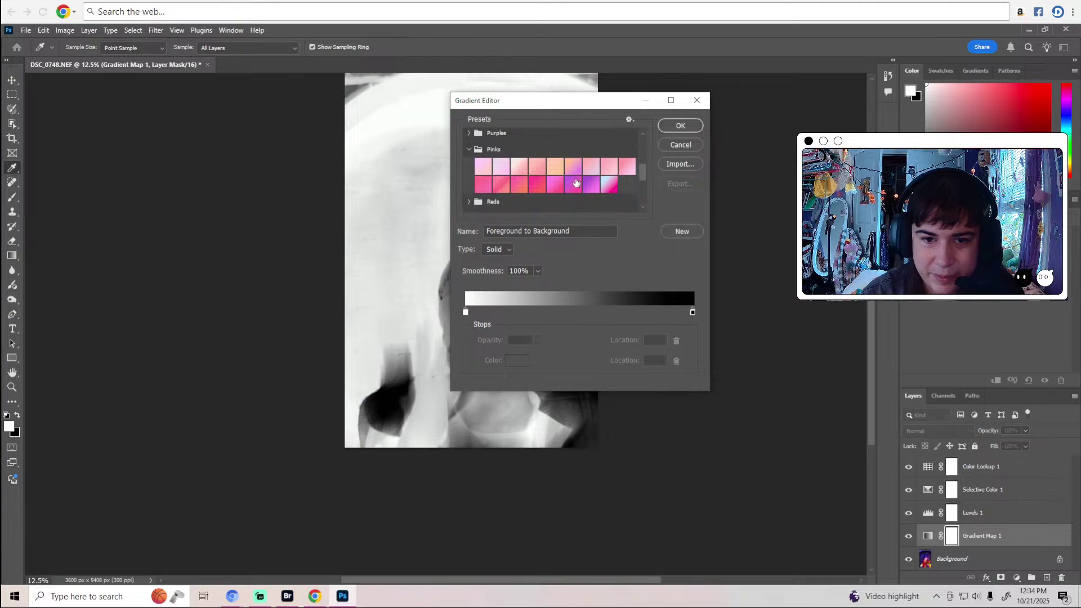
click(591, 184)
click(610, 185)
scroll(611, 191, down, 3)
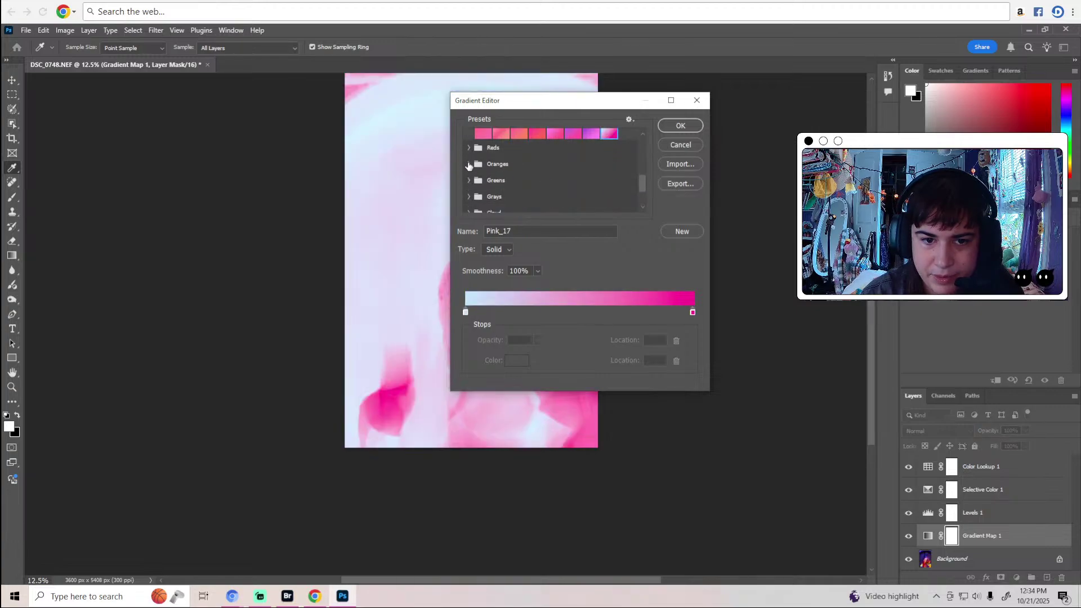
Apply the Orange_05 preset from the Oranges group to the gradient map.
click(469, 165)
click(538, 181)
click(555, 181)
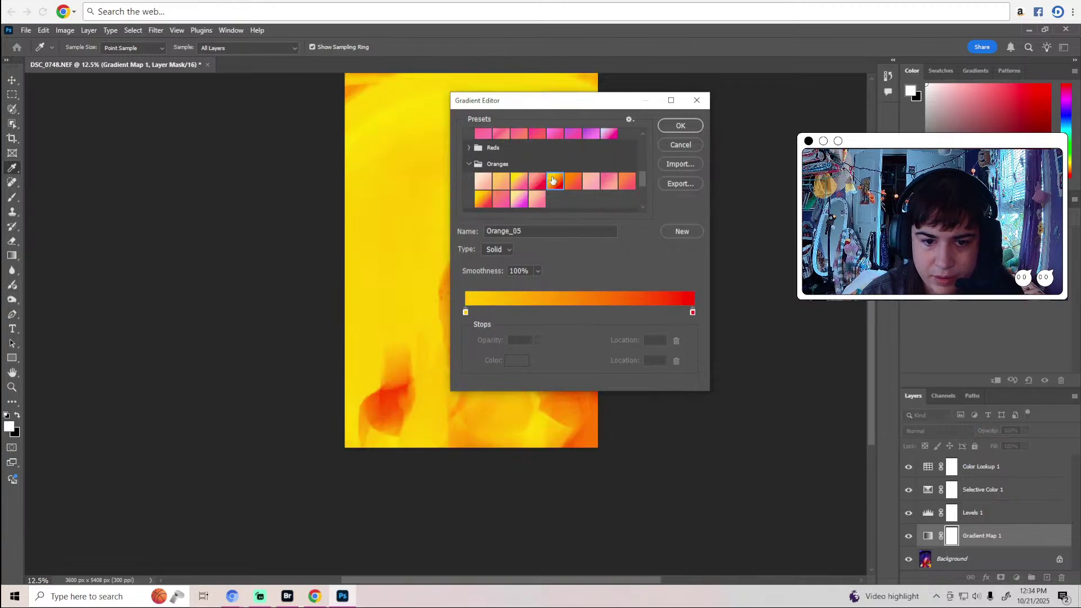
key(Return)
key(j)
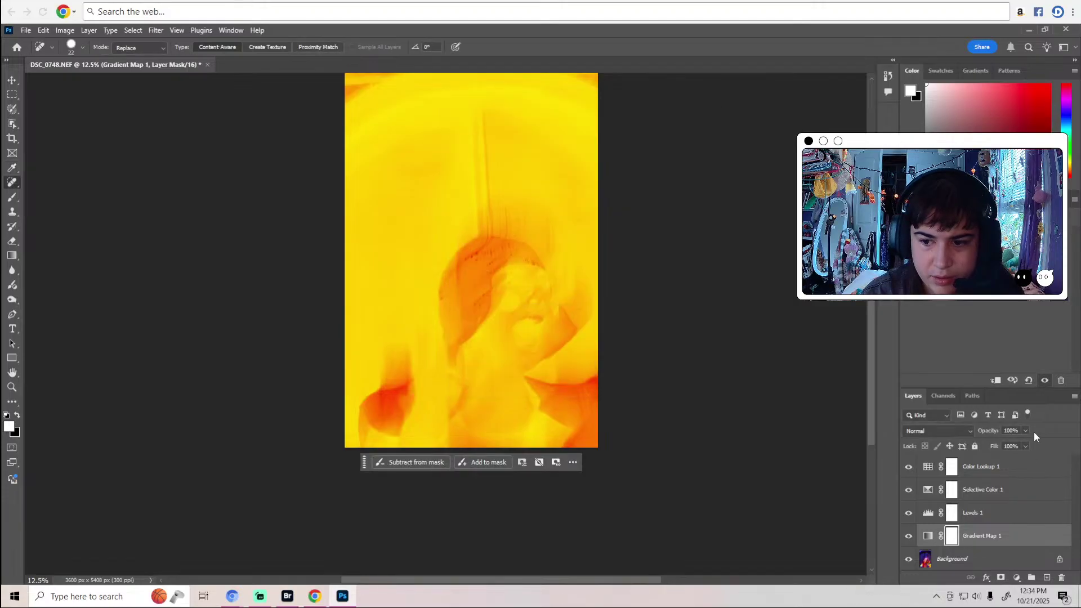
Lower the Gradient Map layer to 37% opacity and 32% fill.
drag(1009, 446, 991, 462)
click(1025, 446)
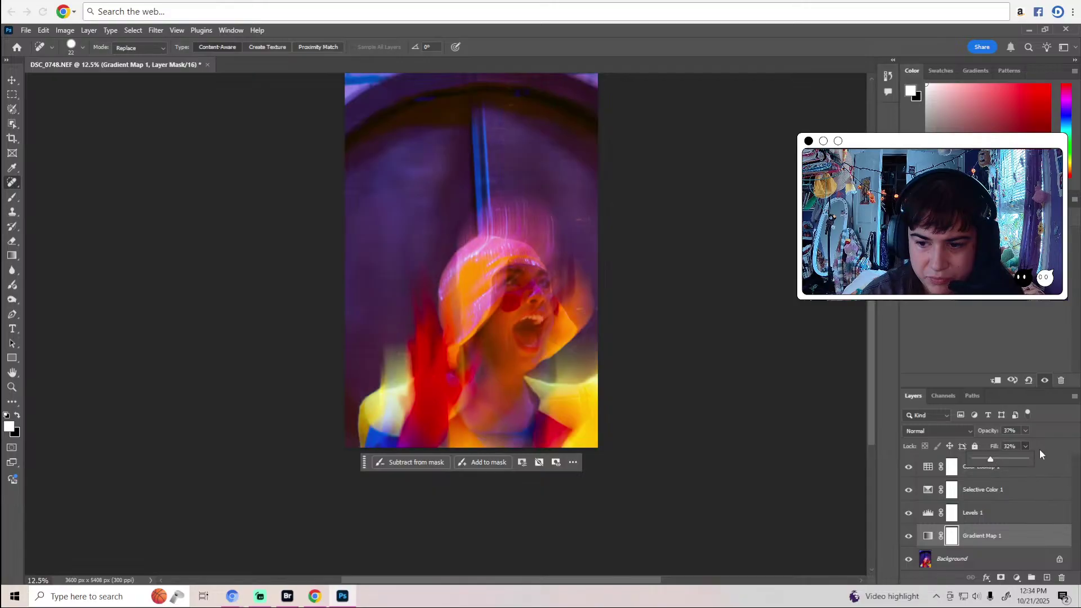
click(1039, 448)
Compare the photo with and without the Gradient Map layer, leave that layer hidden and select the Background layer.
click(908, 538)
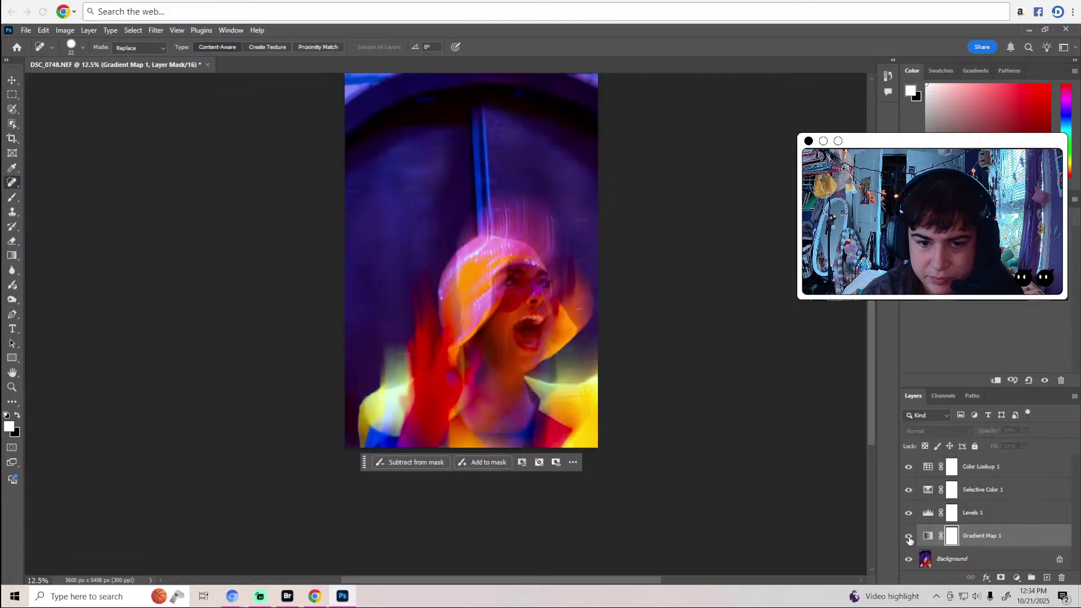
click(909, 538)
click(909, 537)
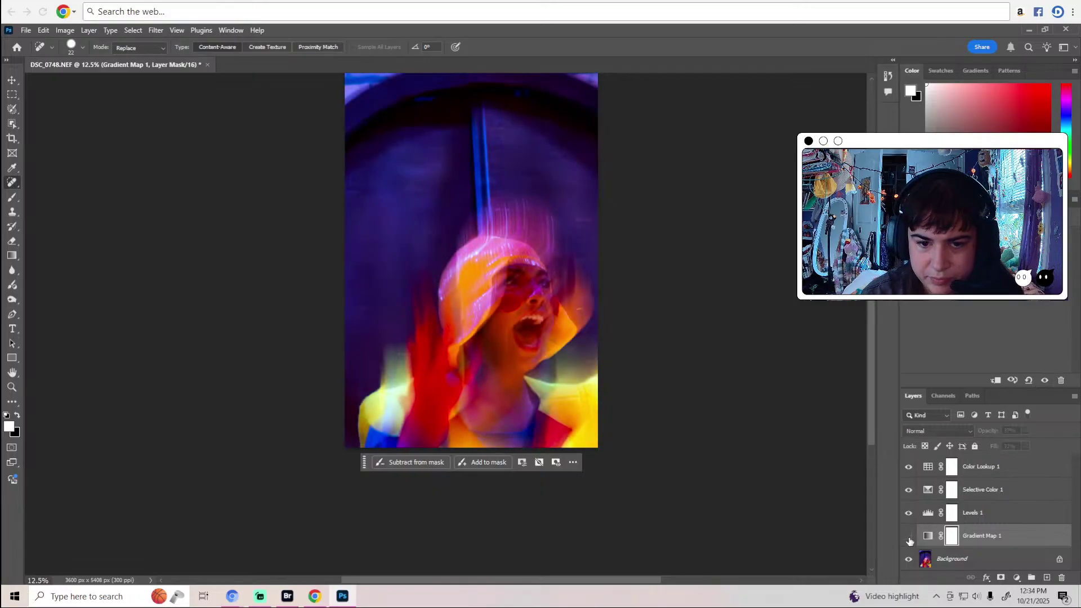
click(943, 560)
scroll(625, 324, up, 1)
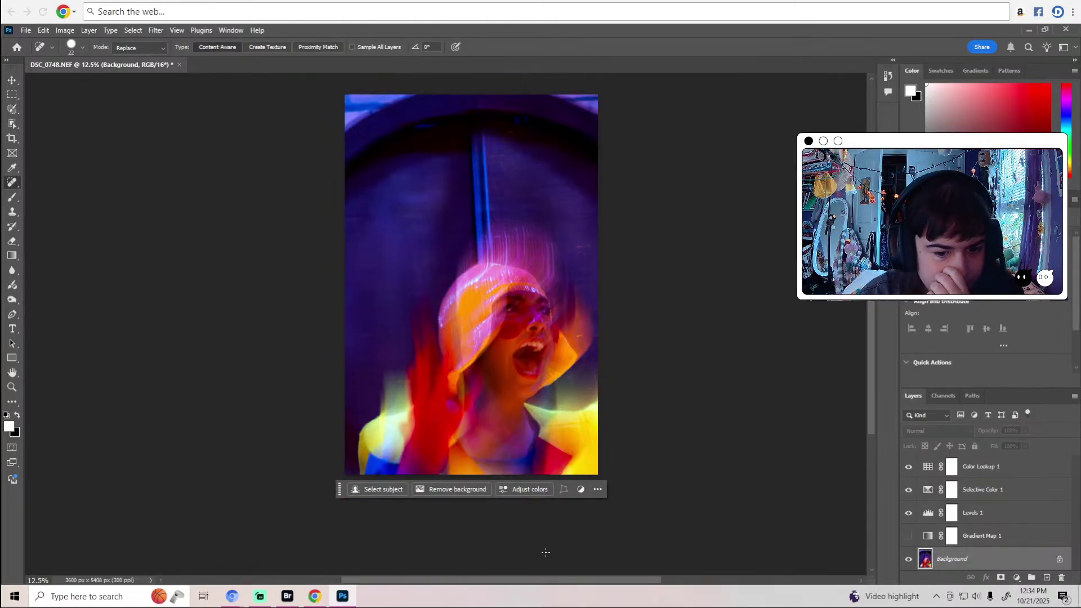
drag(485, 580, 510, 583)
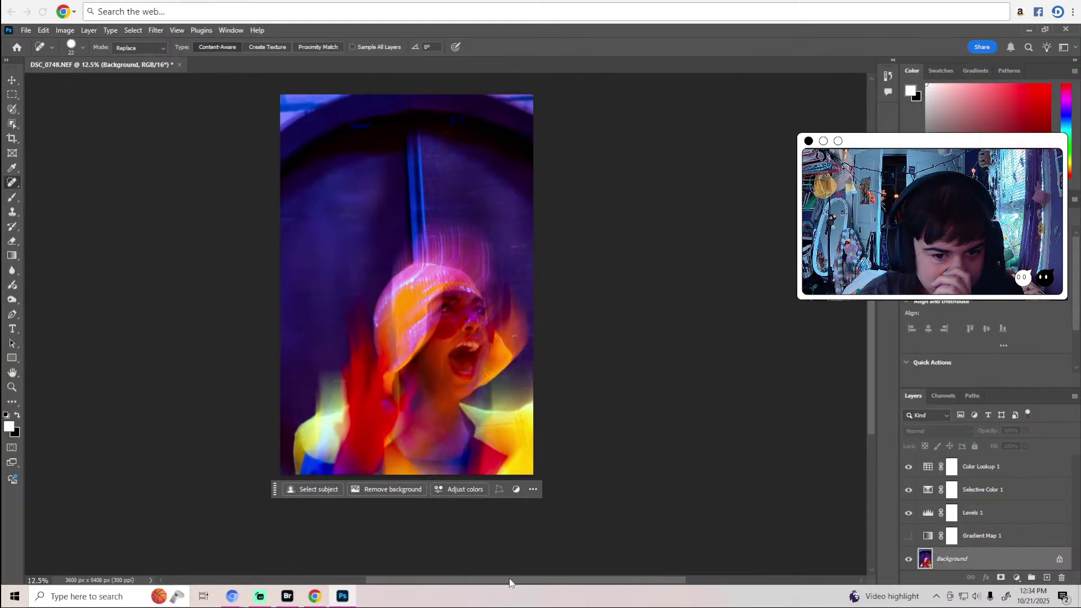
scroll(563, 382, up, 1)
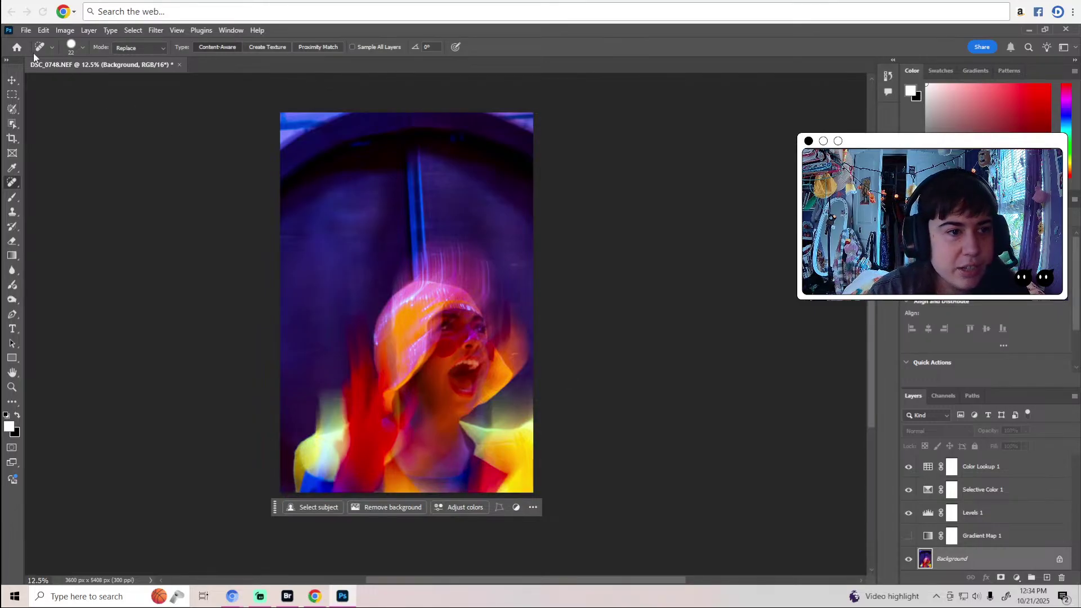
Save a JPEG copy of the photo to the Desktop as screamingoj with Maximum quality 12 and Progressive format.
click(25, 31)
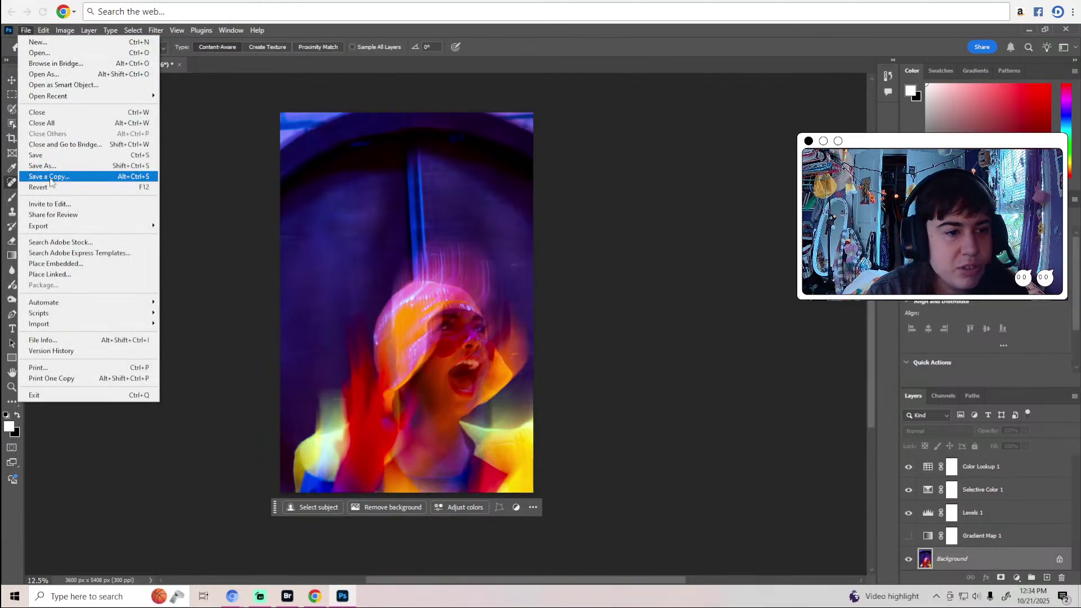
click(45, 177)
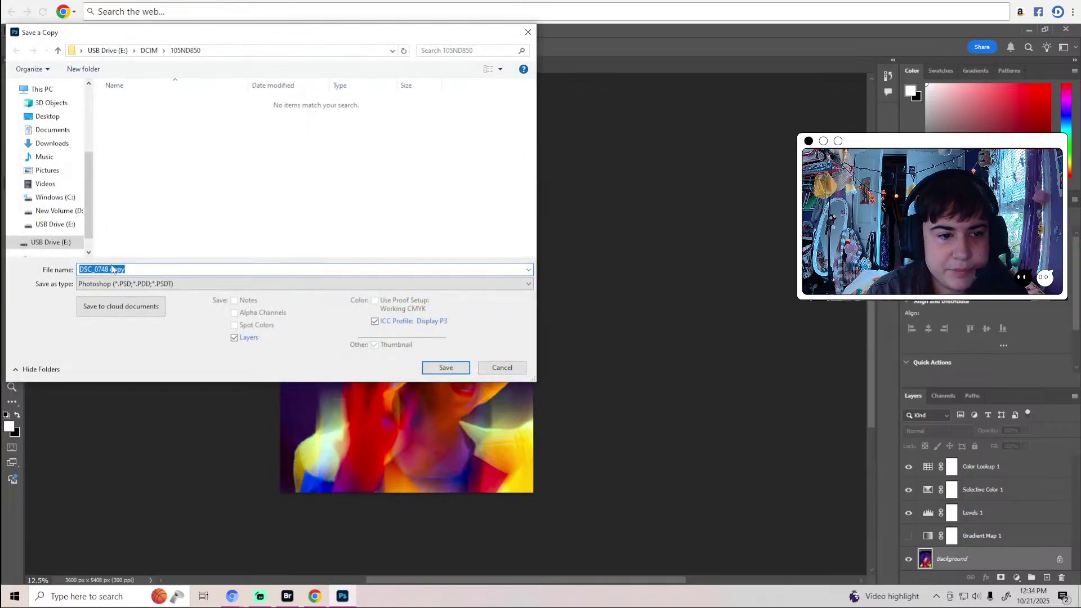
click(134, 284)
click(133, 294)
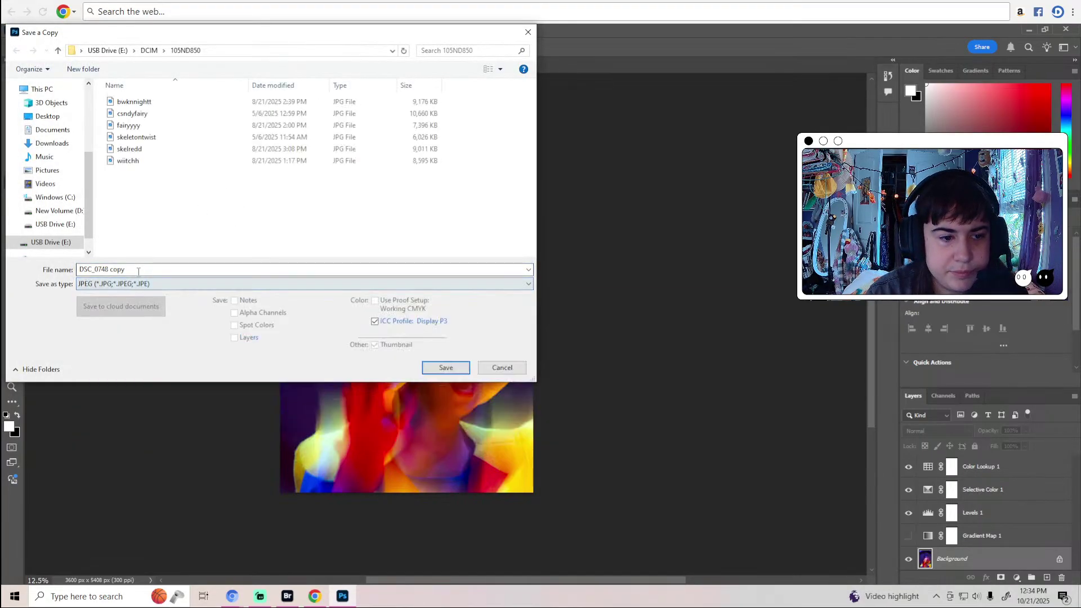
text(screamingoj)
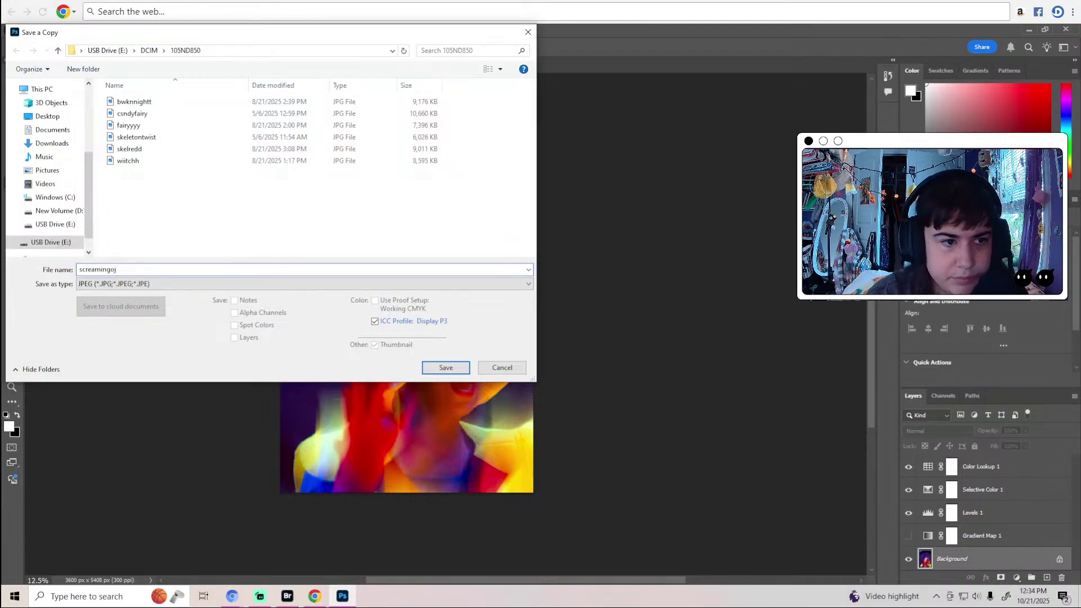
click(28, 115)
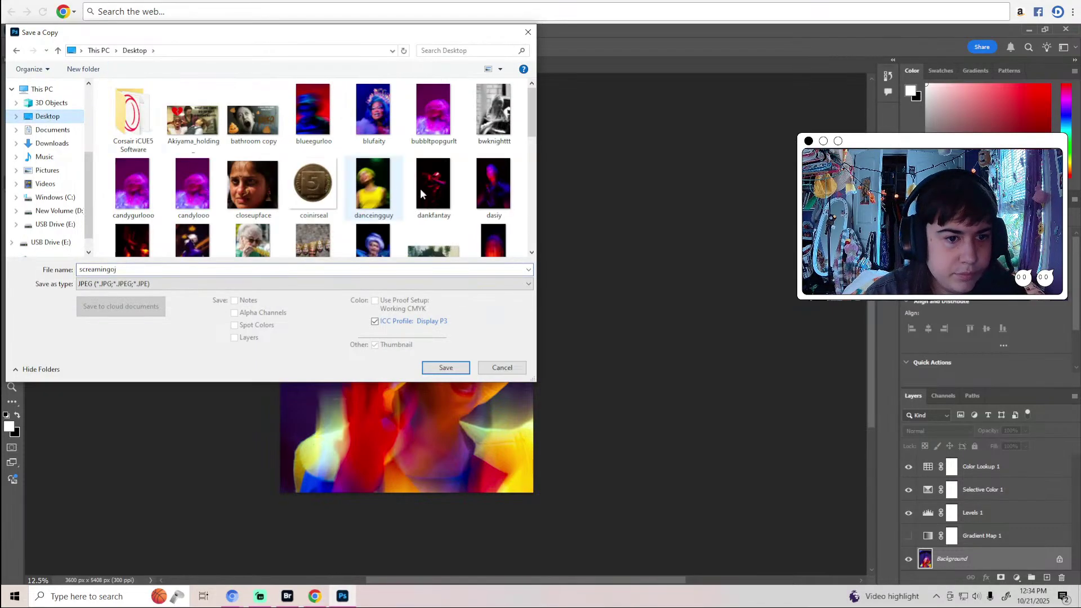
click(446, 368)
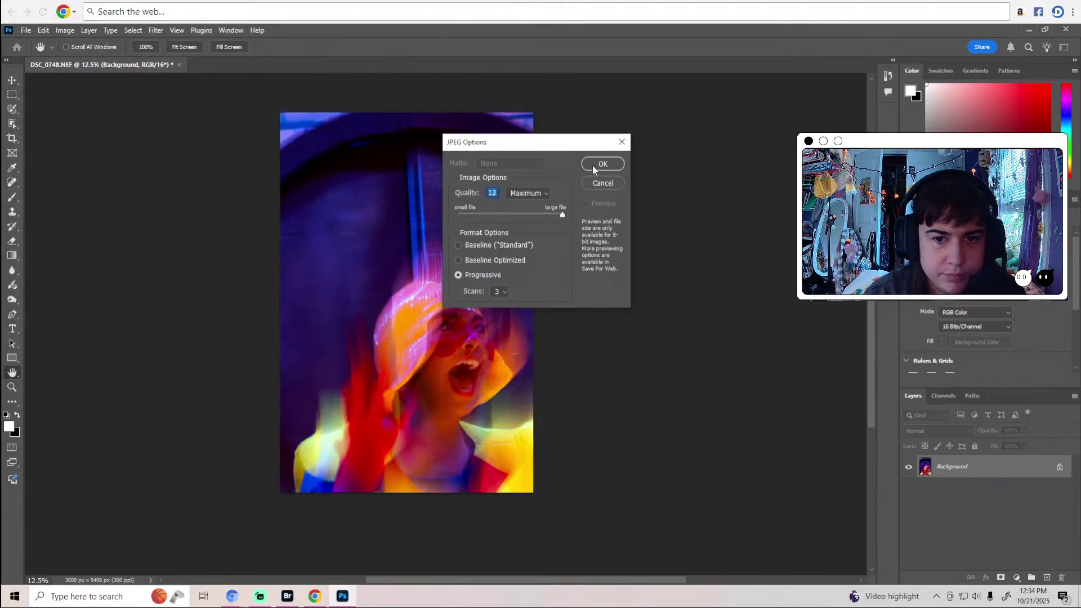
click(592, 165)
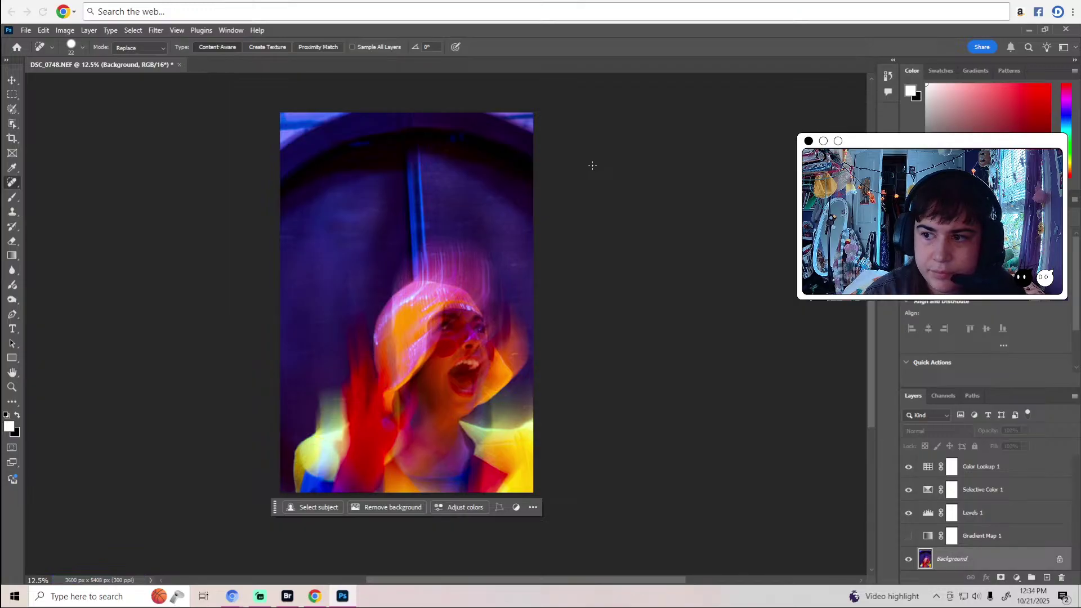
Check the desktop for the saved JPEG copy and return to the open Photoshop document.
click(1028, 29)
click(1018, 41)
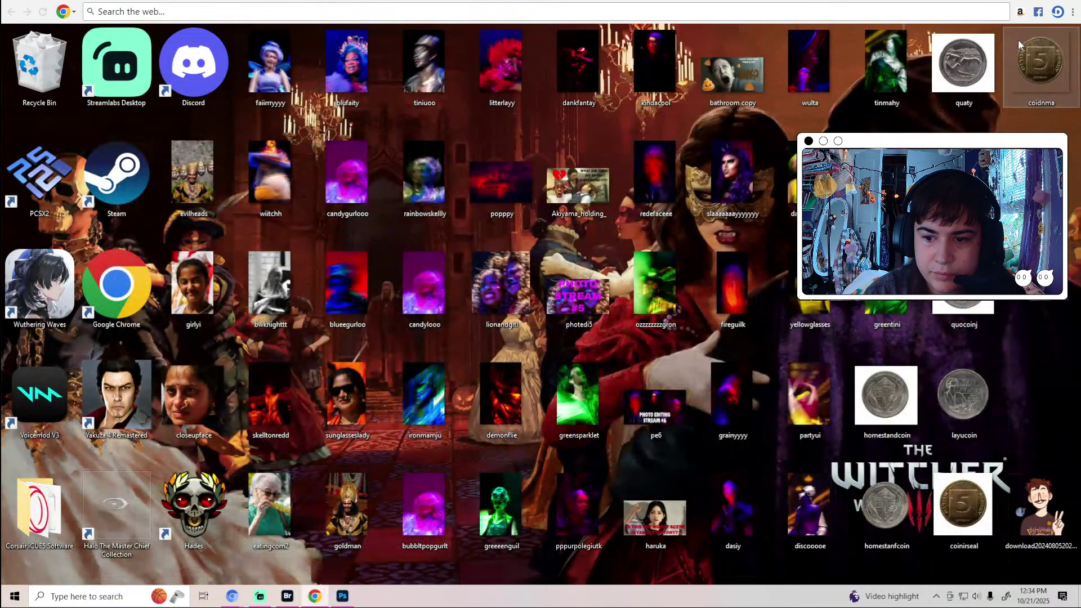
mouse_move(342, 599)
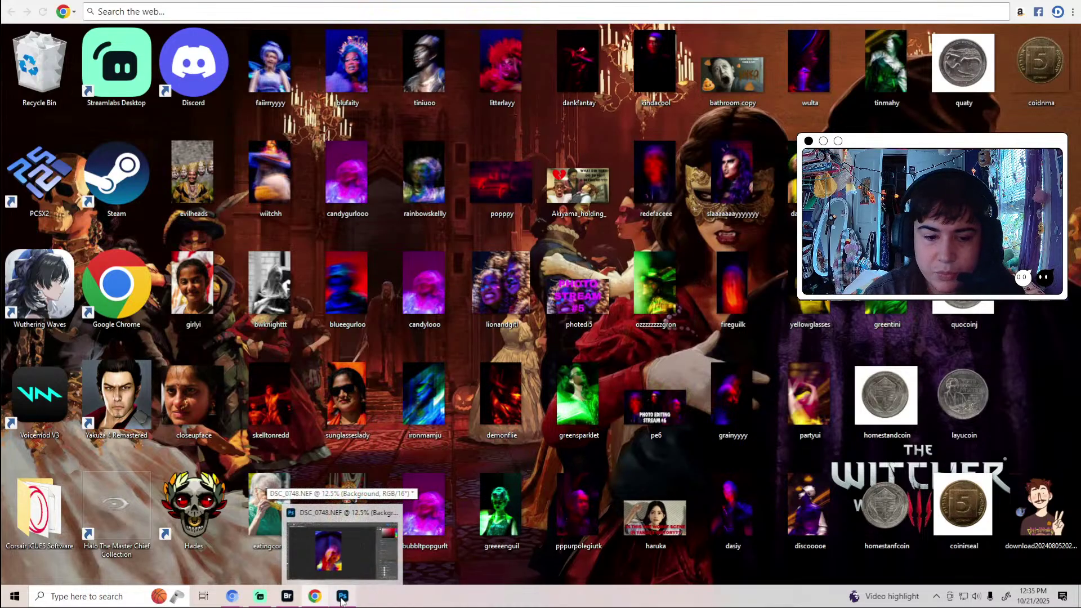
click(342, 598)
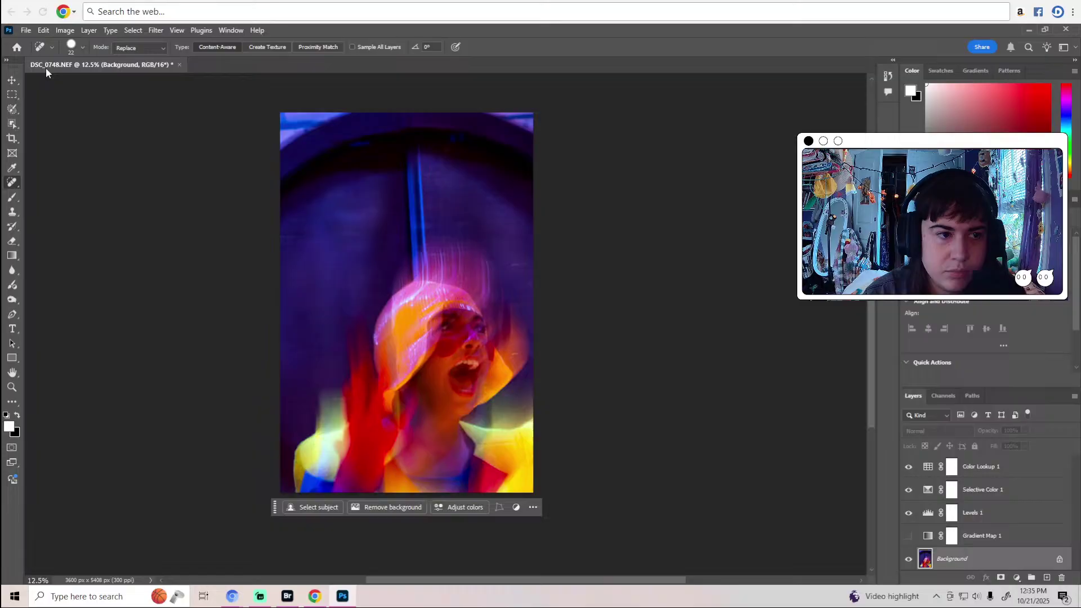
Close DSC_0748.NEF without saving its changes and switch to Adobe Bridge.
click(180, 65)
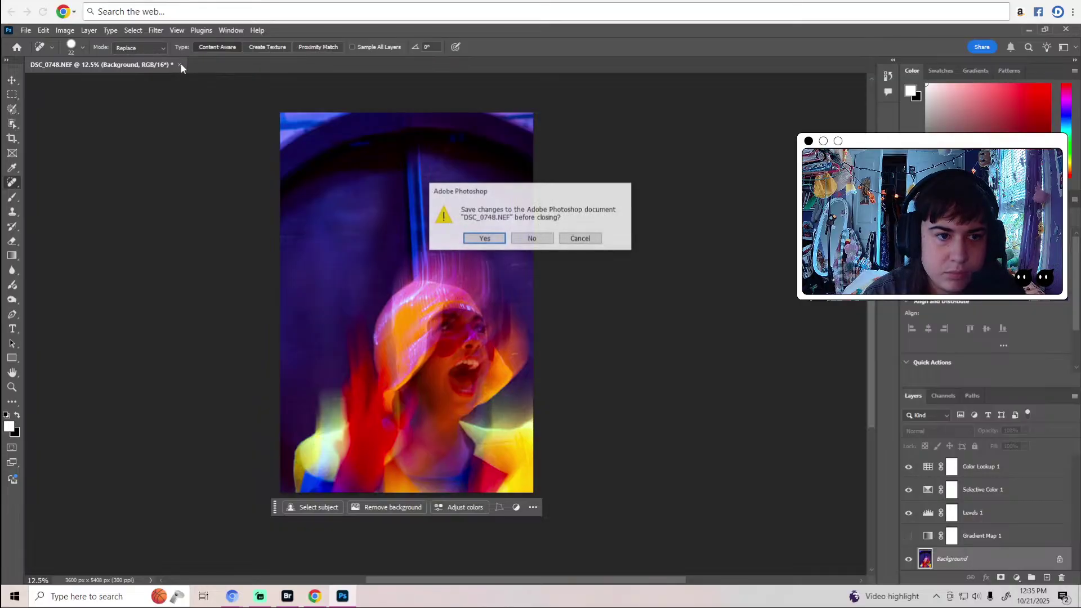
click(532, 238)
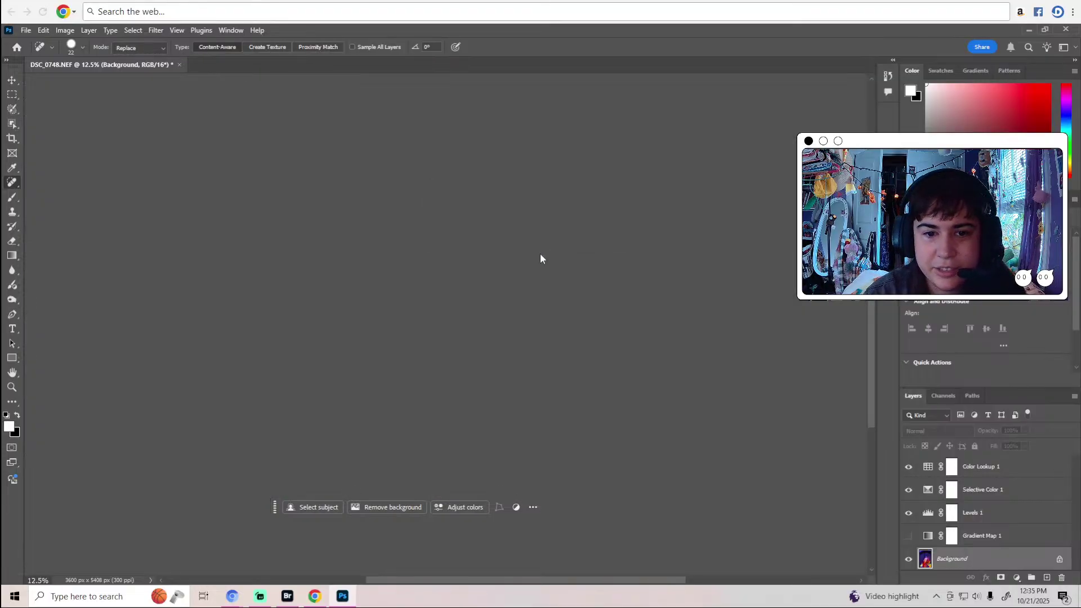
click(287, 596)
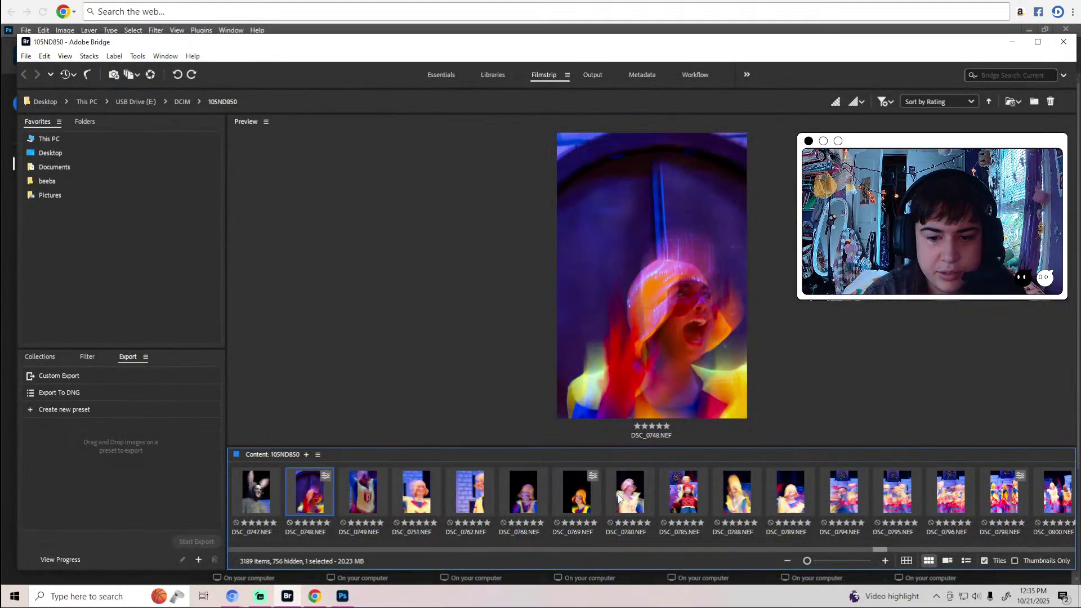
Preview the stage photos from DSC_0749.NEF through DSC_0788.NEF and go back to DSC_0751.NEF, looking for the next one to edit.
click(373, 491)
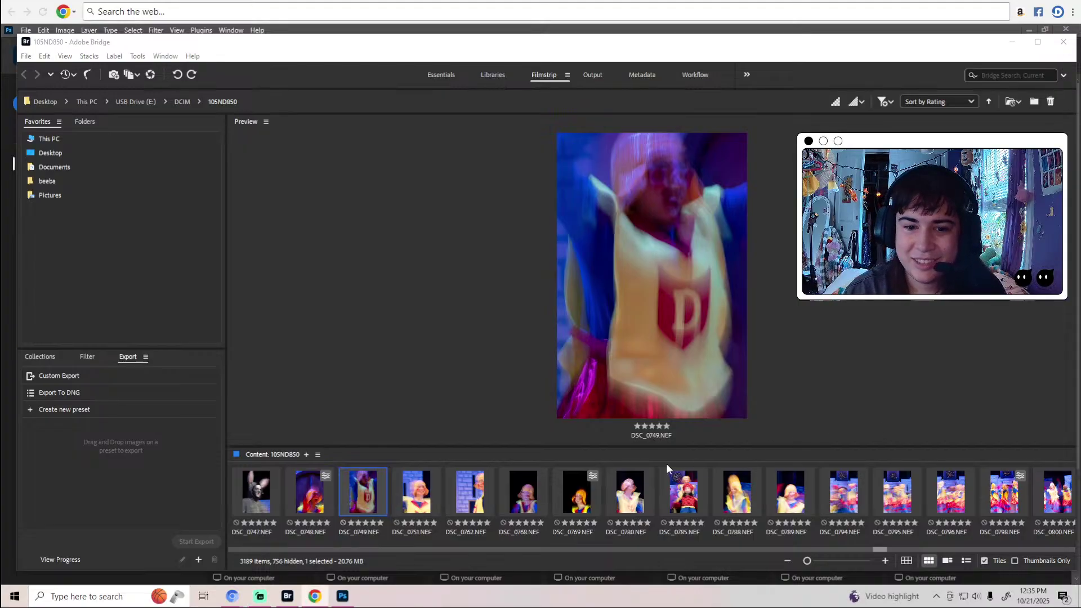
click(417, 503)
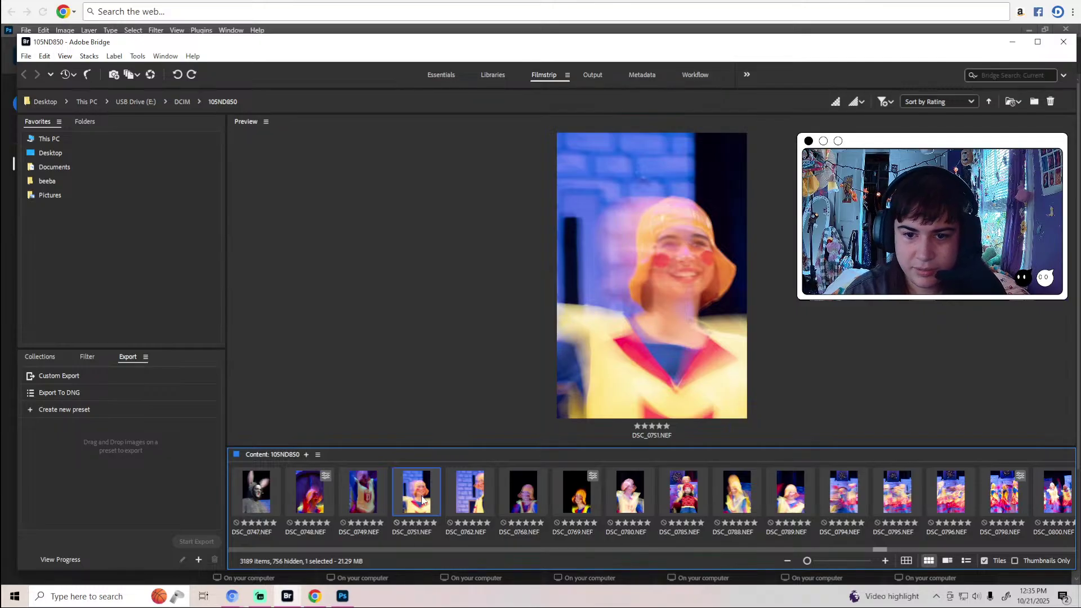
key(Right)
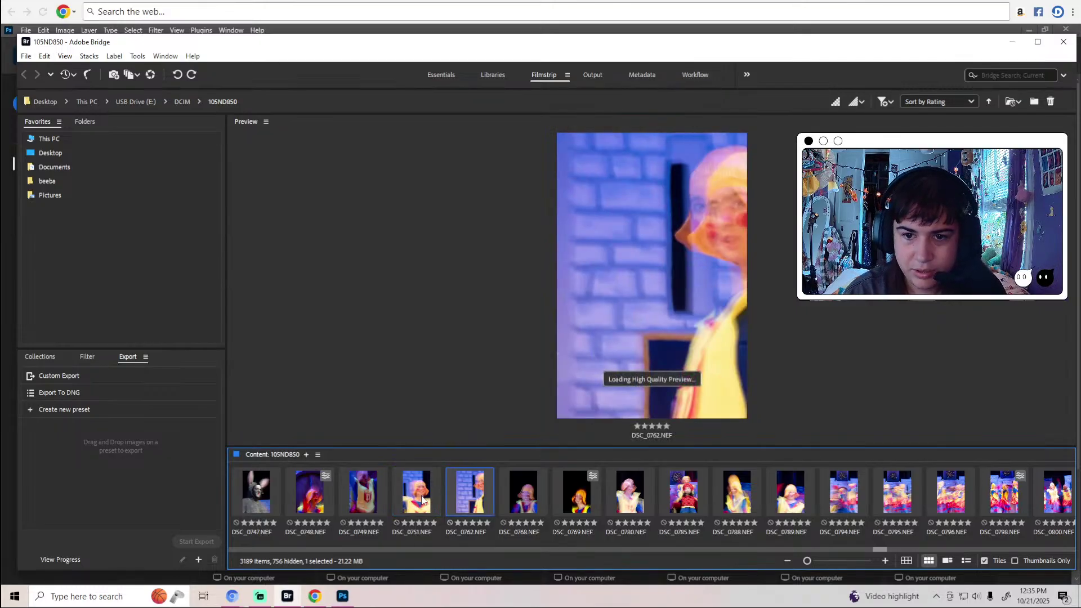
key(Right)
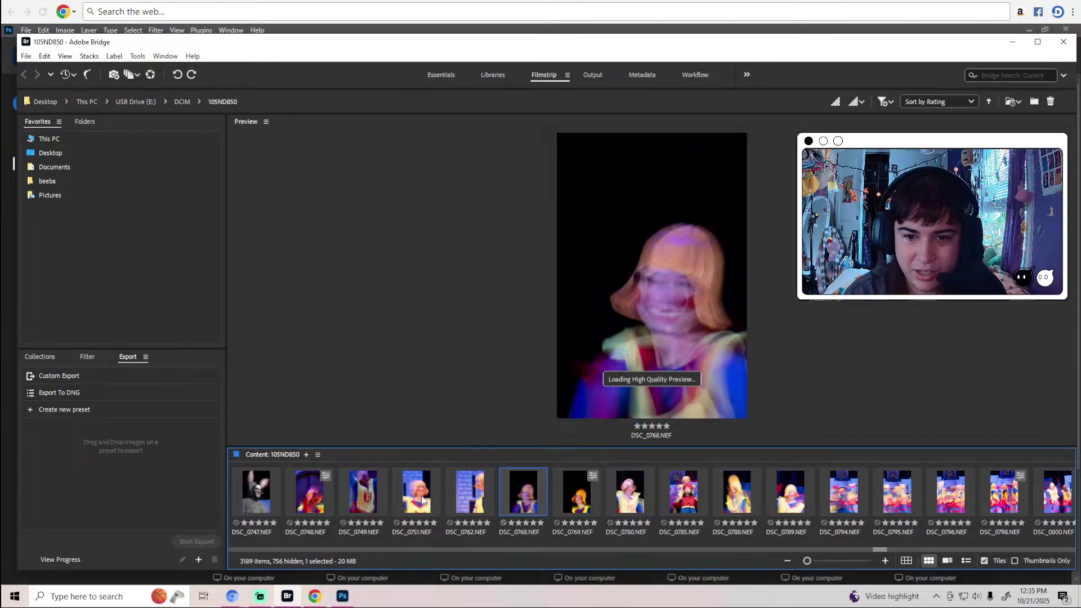
key(Right)
key(Right)
key(Right)
key(Right)
key(Left)
key(Left)
key(Left)
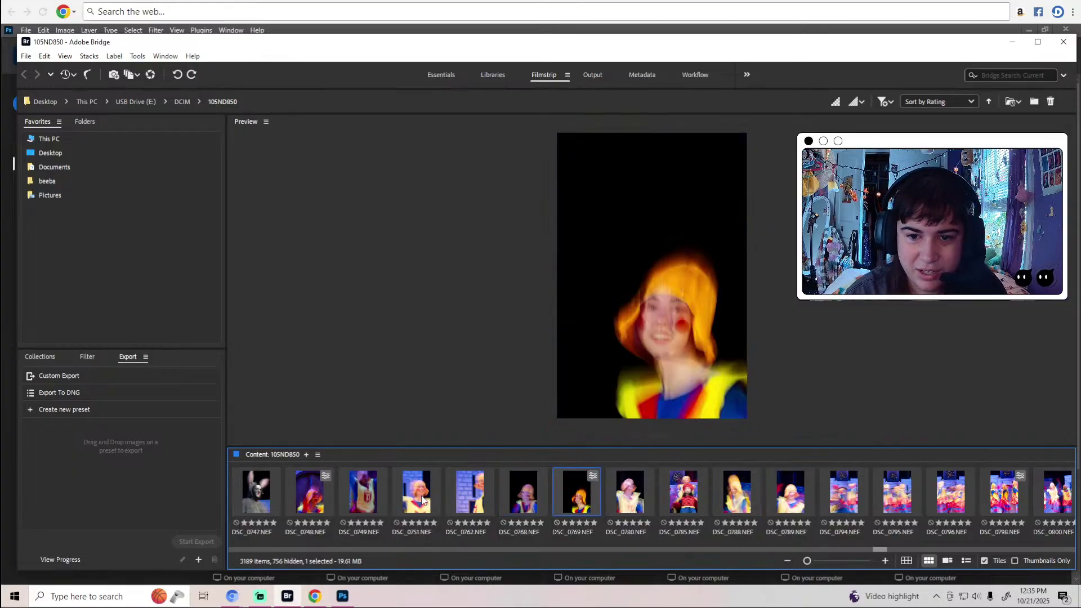
key(Left)
key(Left)
key(Left)
key(Left)
key(Right)
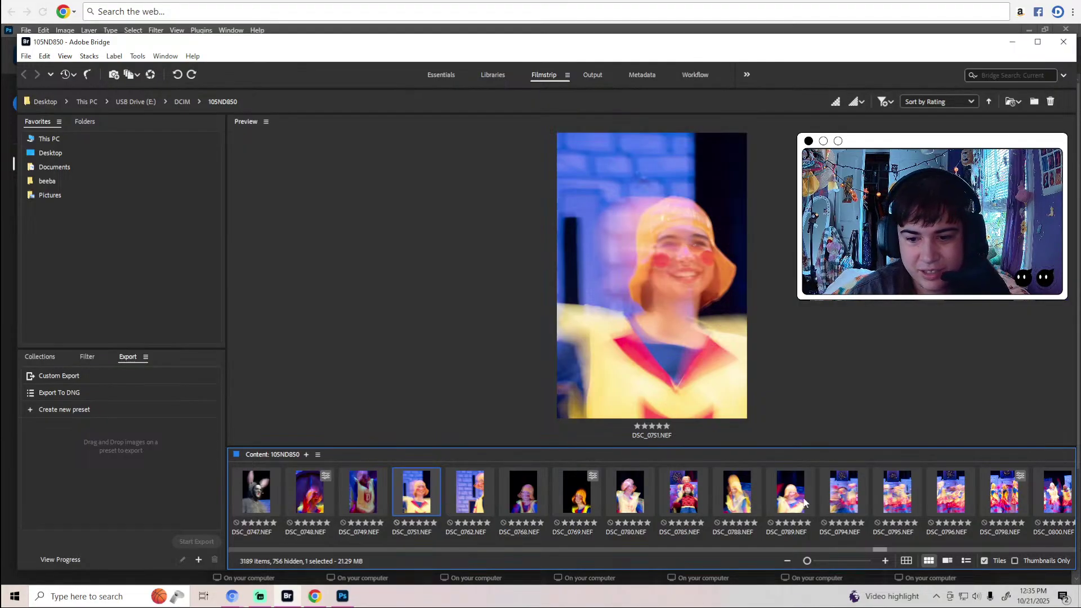
Preview DSC_0795.NEF and the yellow-costume portraits between DSC_0820.NEF and DSC_0839.NEF as editing candidates.
click(876, 546)
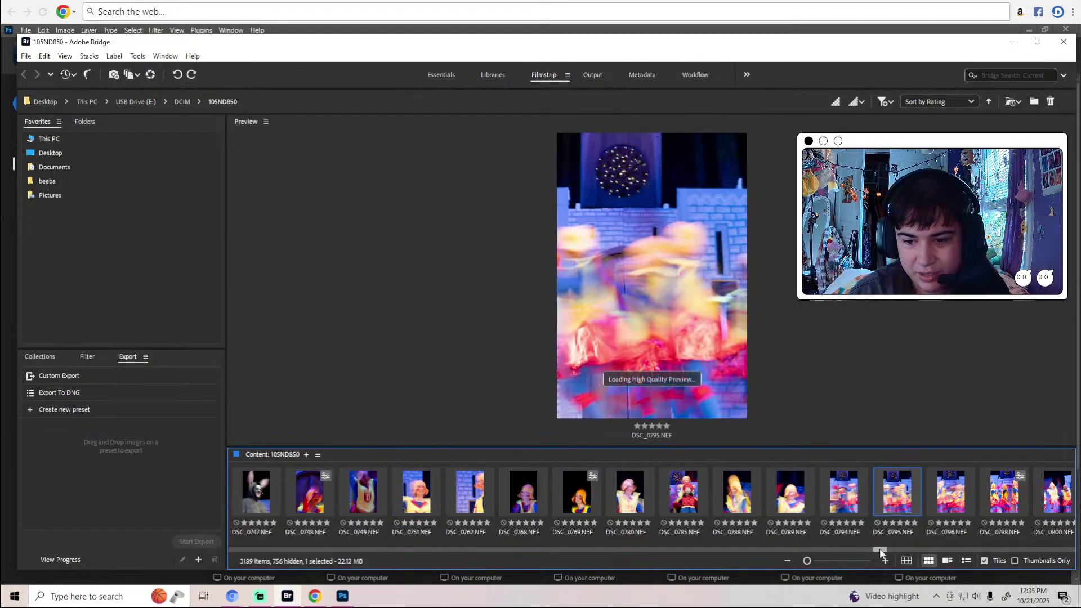
drag(880, 546, 885, 548)
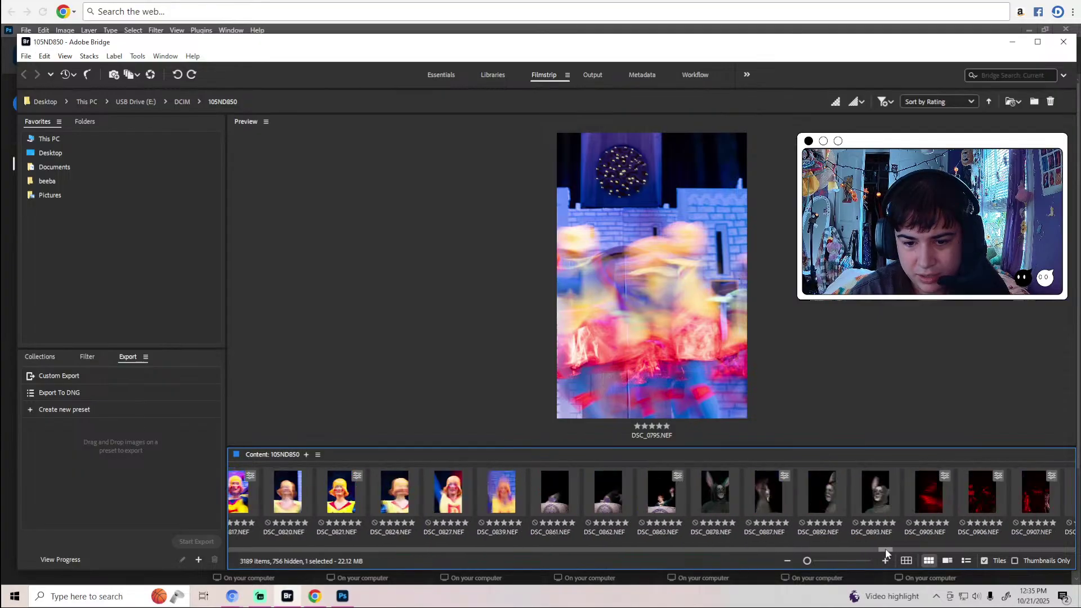
click(453, 491)
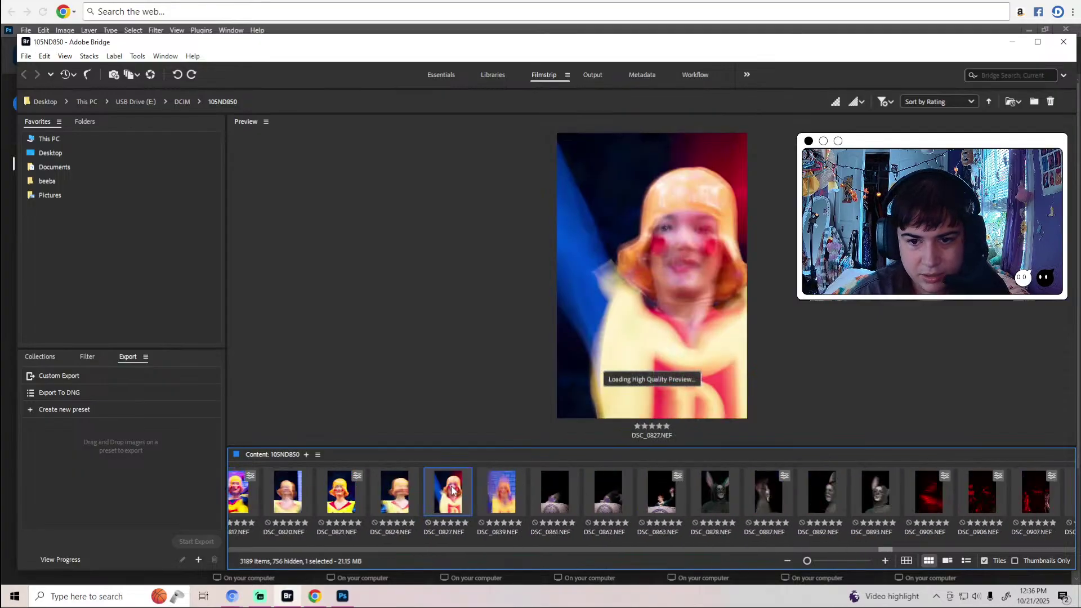
key(Left)
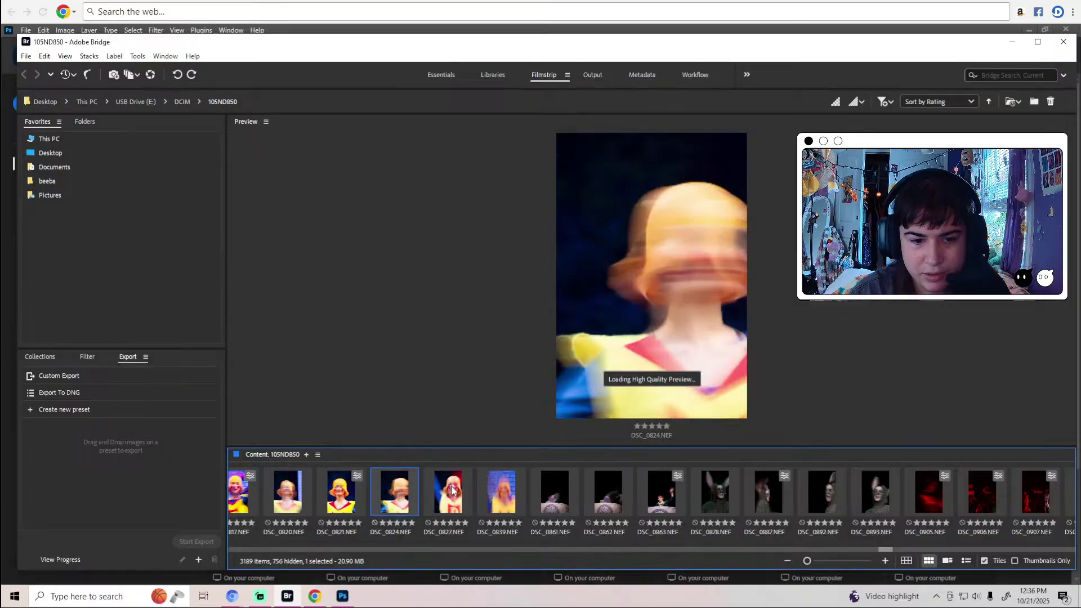
key(Left)
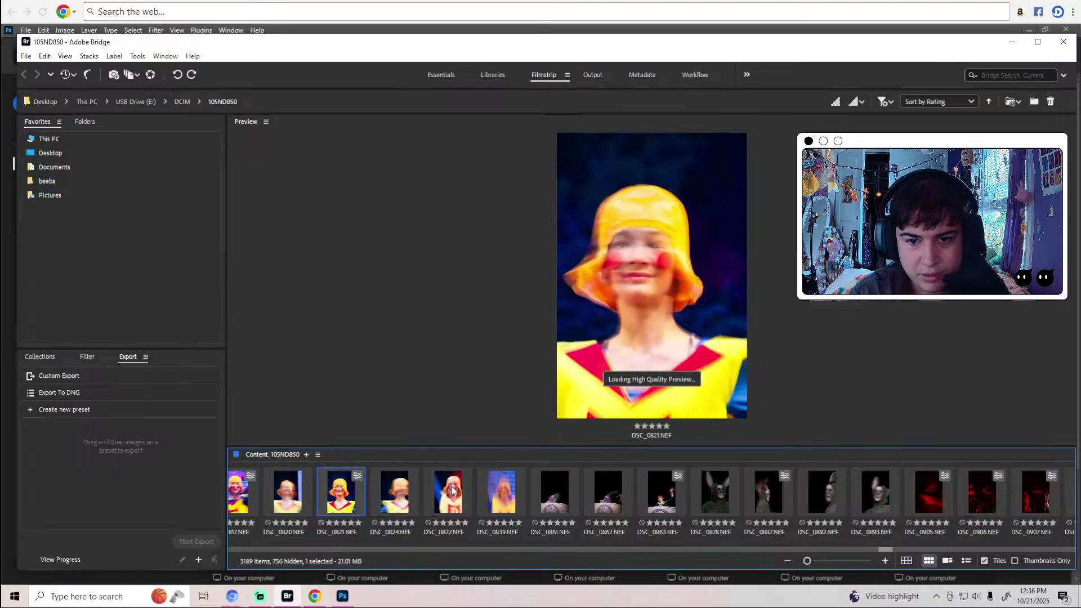
click(517, 488)
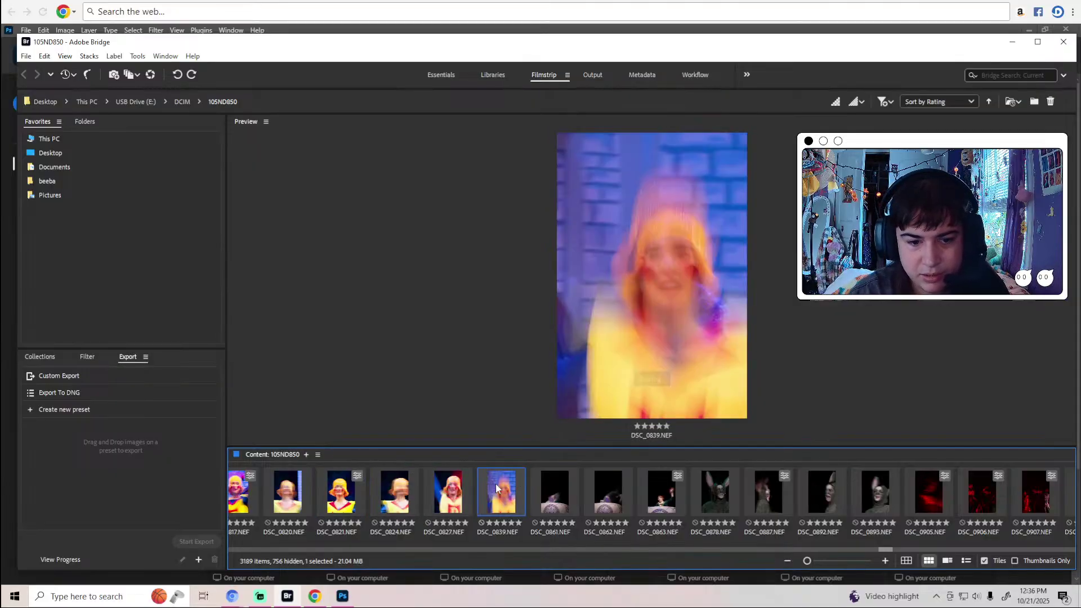
click(284, 505)
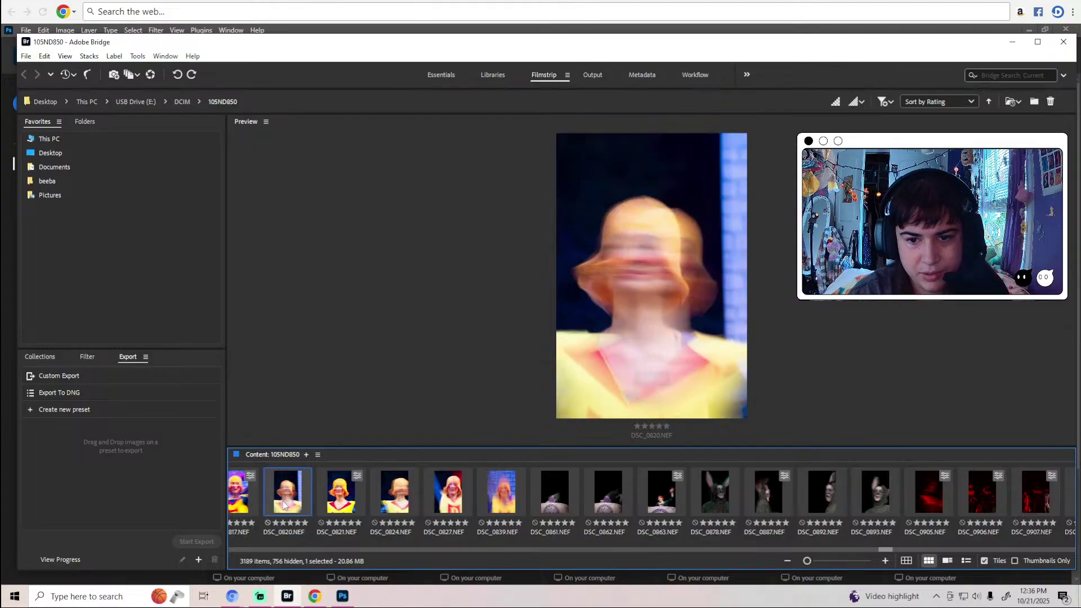
Review the photos backward from DSC_0817.NEF to DSC_0785.NEF, then go forward to DSC_0794.NEF.
key(Left)
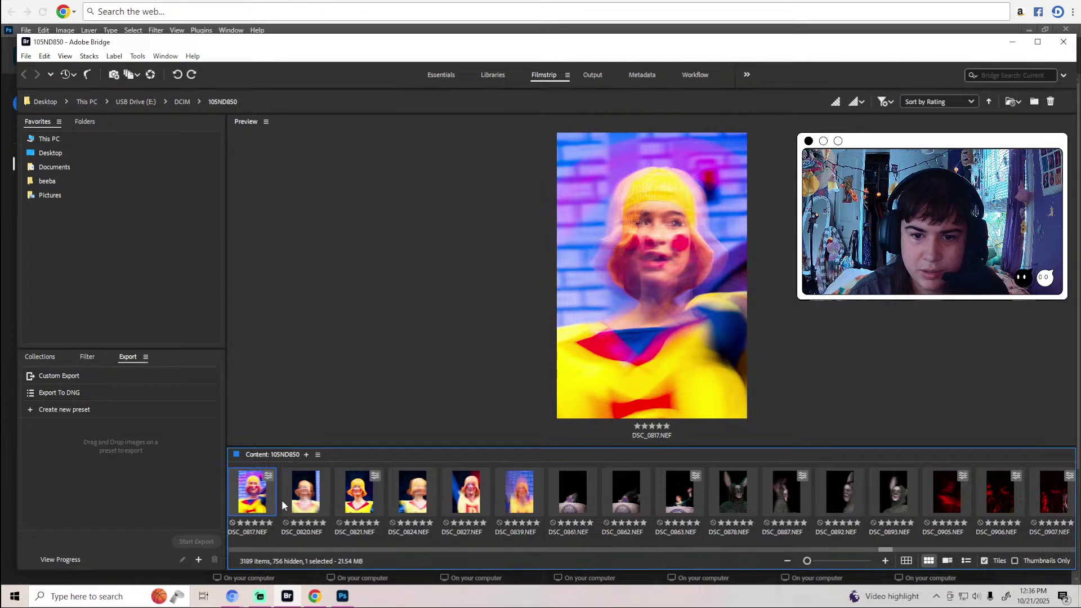
key(Left)
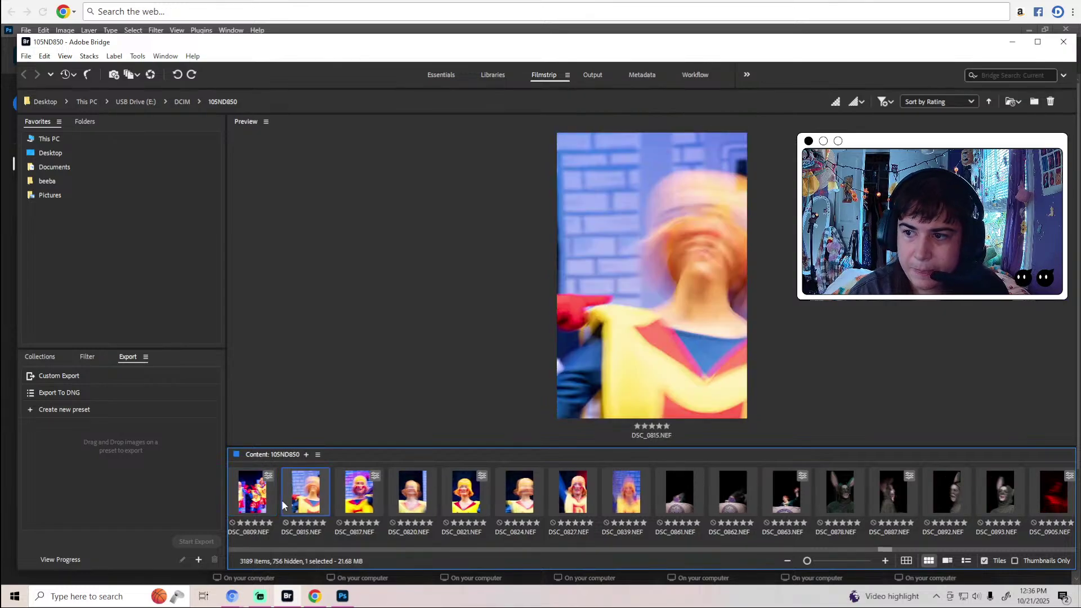
key(Left)
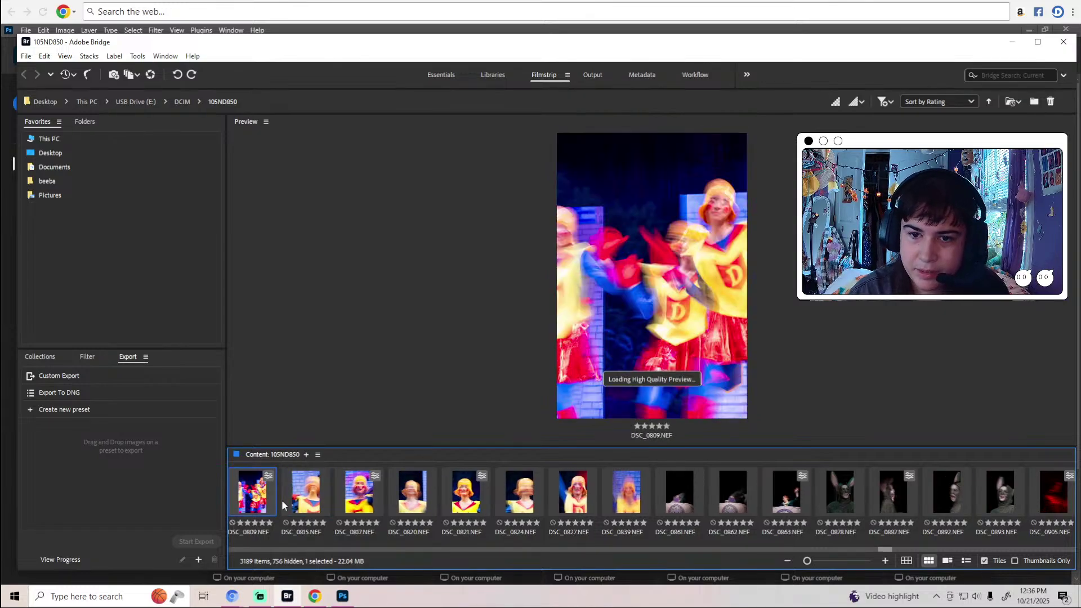
key(Left)
key(Left)
key(Left)
key(Left)
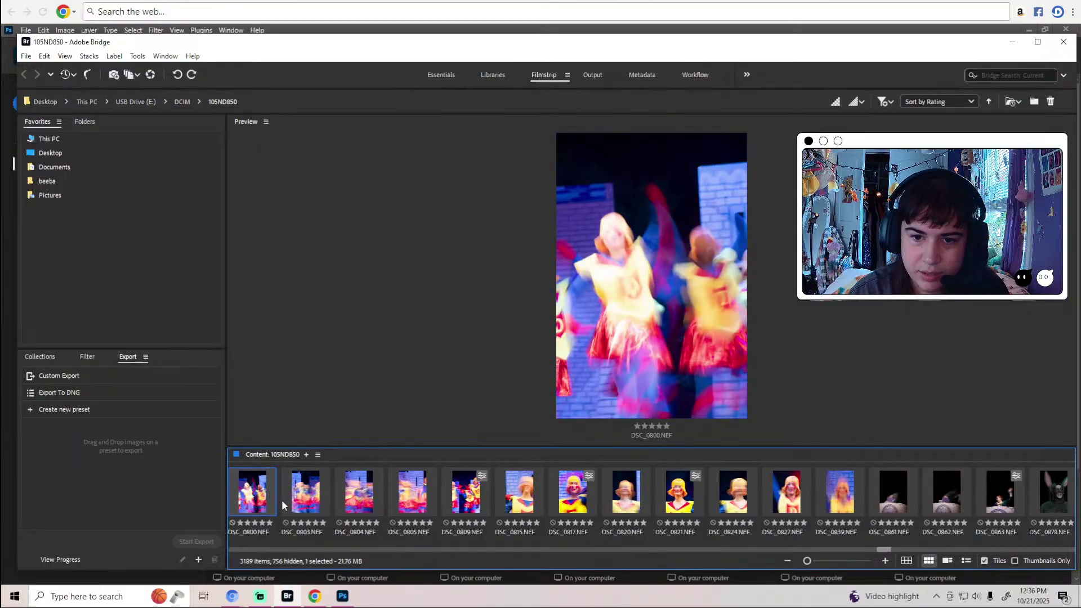
key(Left)
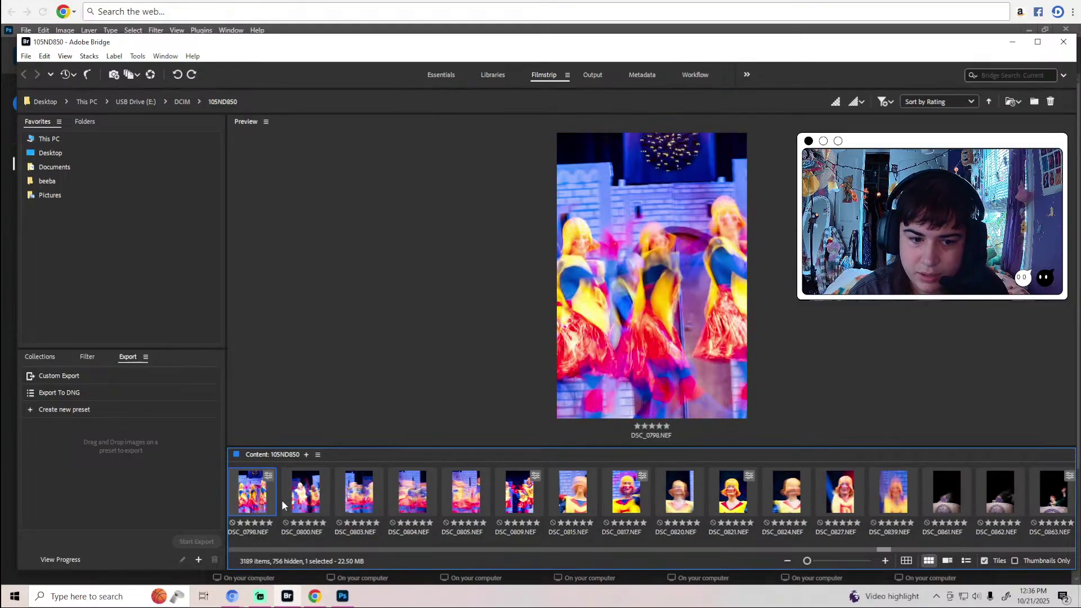
key(Left)
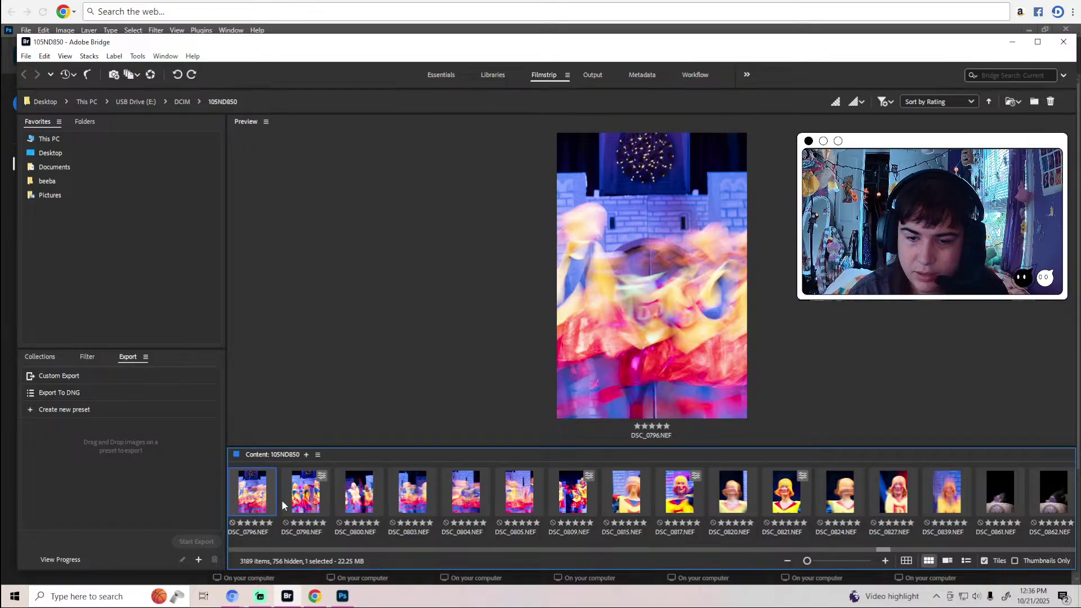
key(Left)
key(Left)
key(Left)
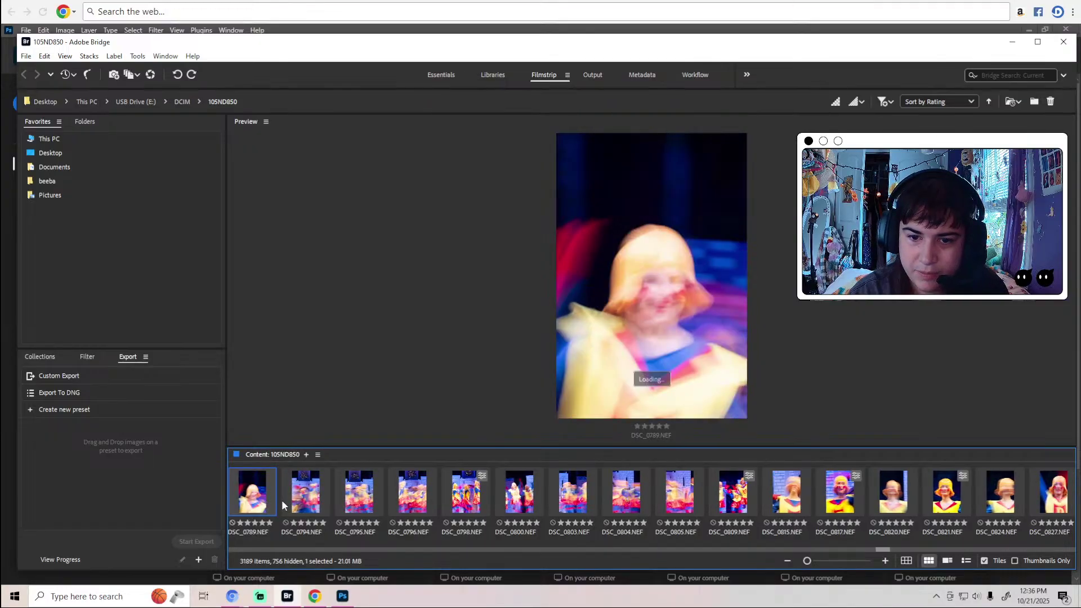
key(Left)
key(Left)
key(Right)
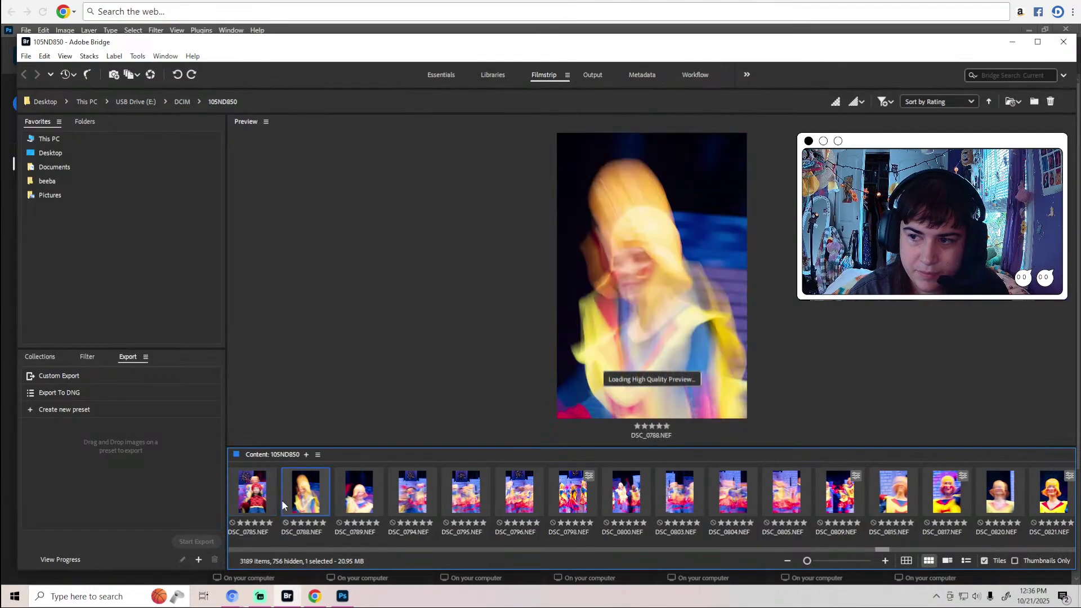
key(Right)
key(Right)
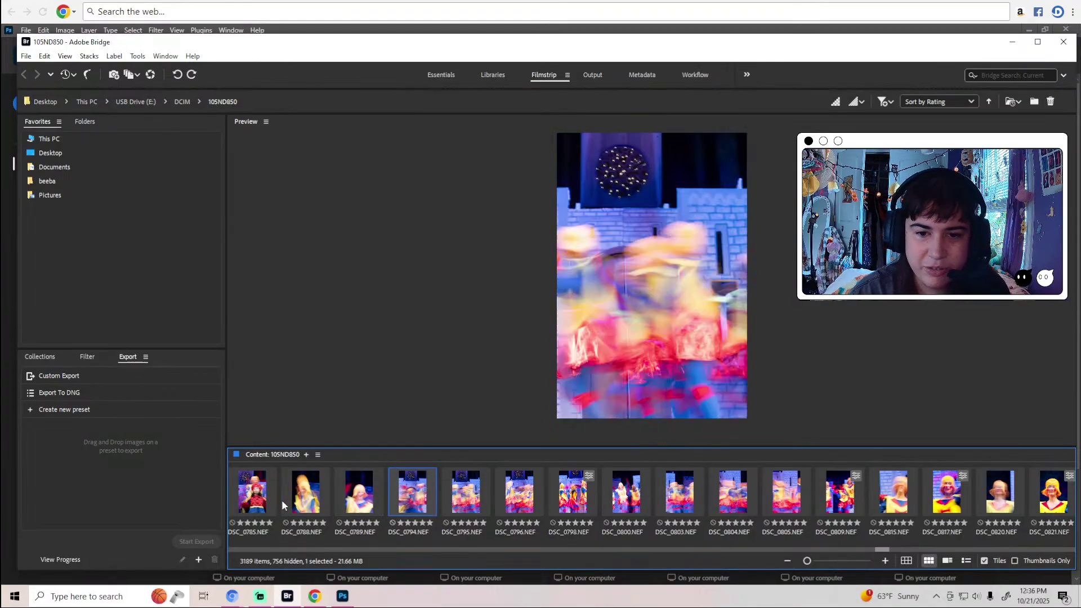
Go back through the stage photo previews to DSC_0751.NEF and open it in Camera Raw.
key(Right)
key(Right)
key(Left)
key(Left)
key(Left)
key(Left)
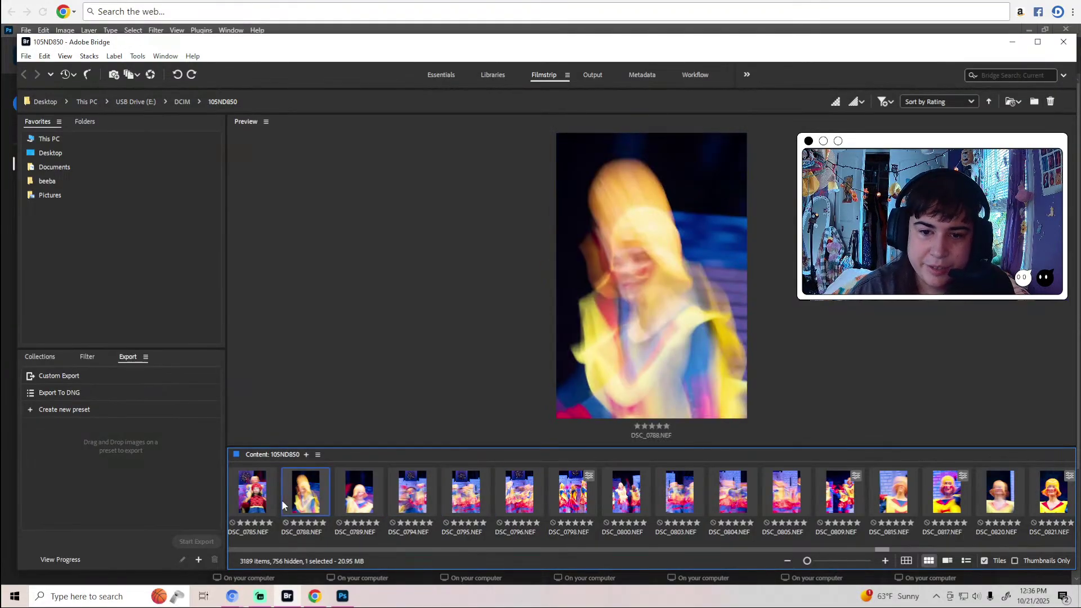
key(Left)
key(Left)
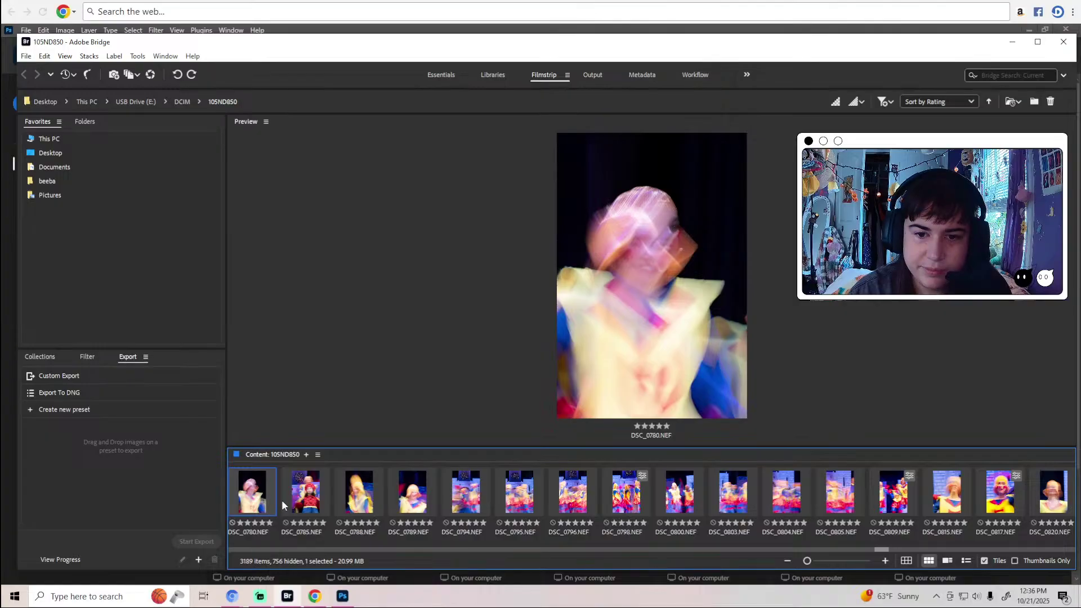
key(Left)
key(Left)
key(Left)
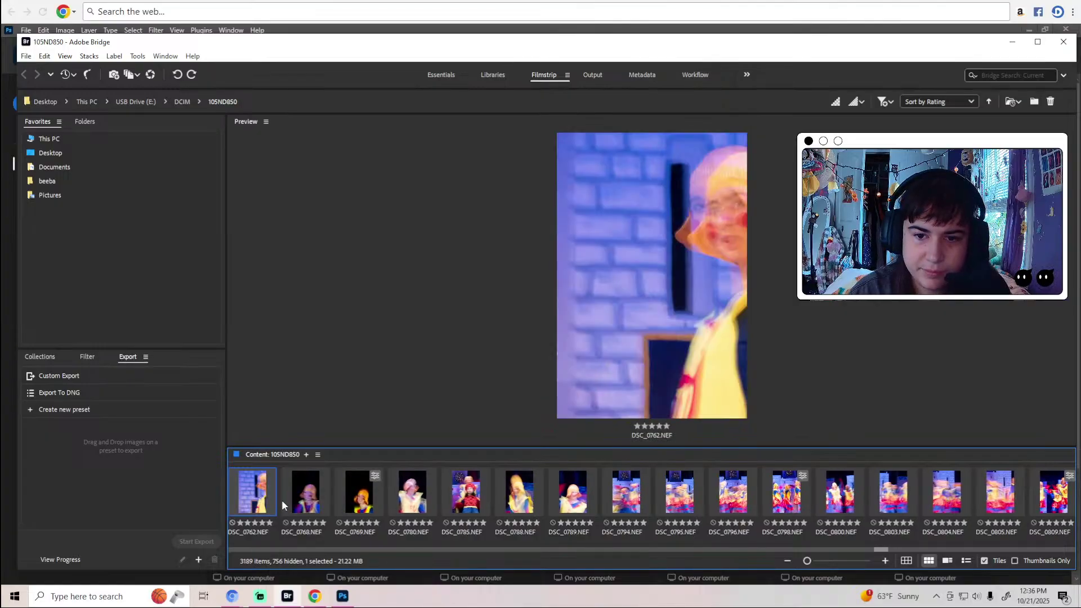
key(Left)
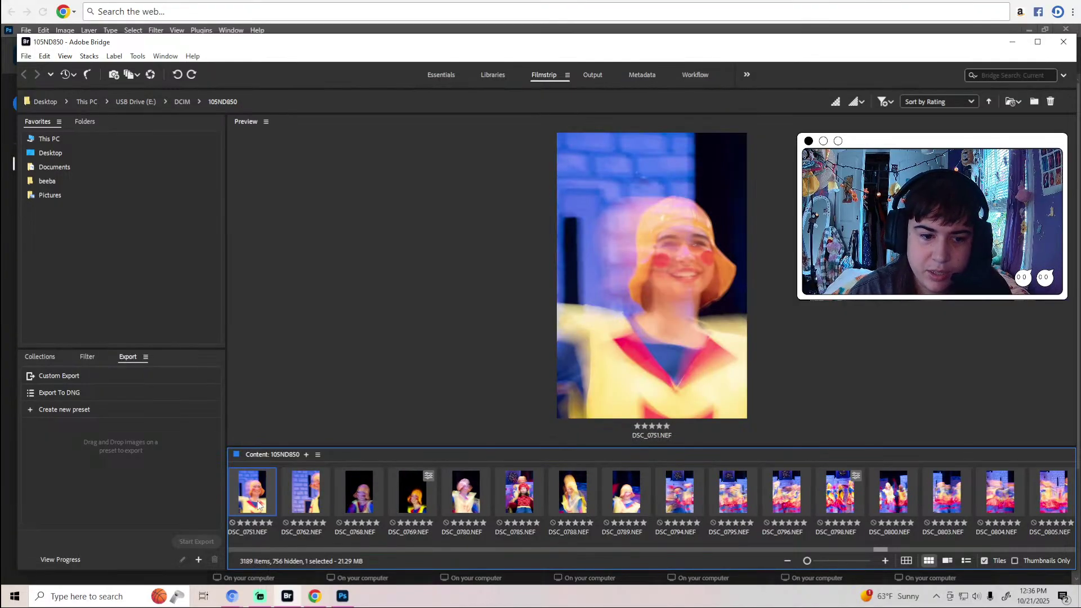
double_click(260, 502)
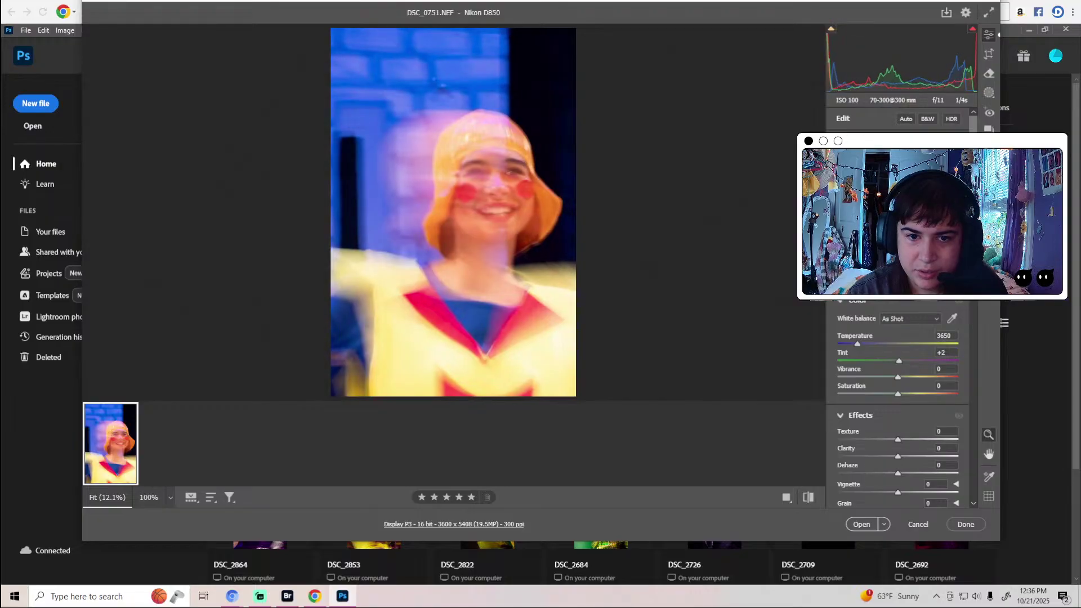
Set exposure to -0.45, contrast to +21, tint to +1, vibrance and saturation to +6, texture and clarity to +5, and dehaze to +6.
drag(505, 181, 504, 186)
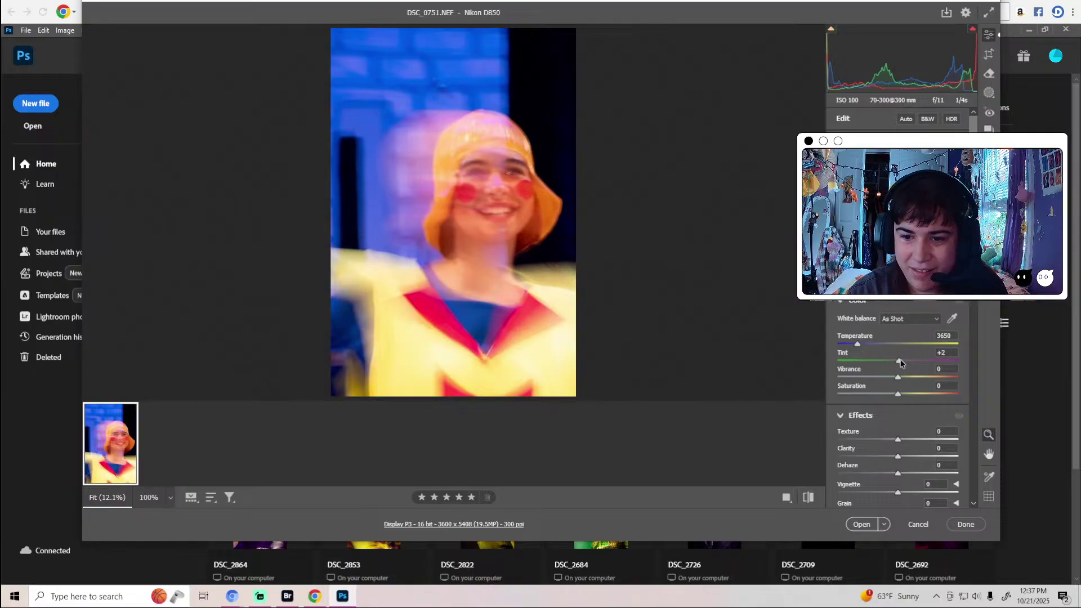
drag(900, 363, 900, 365)
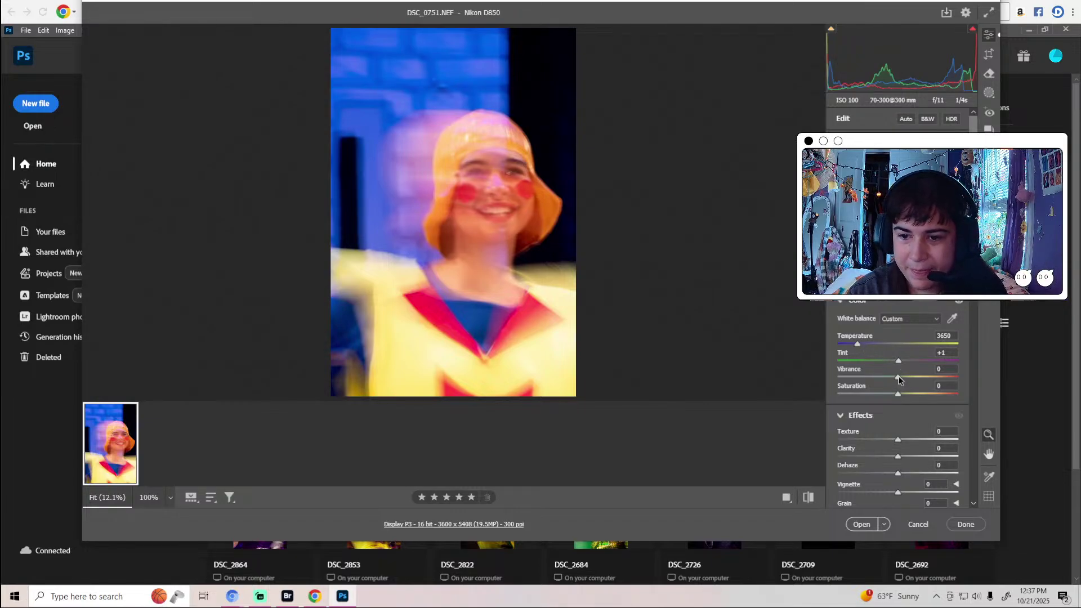
drag(899, 380, 901, 405)
scroll(901, 396, down, 2)
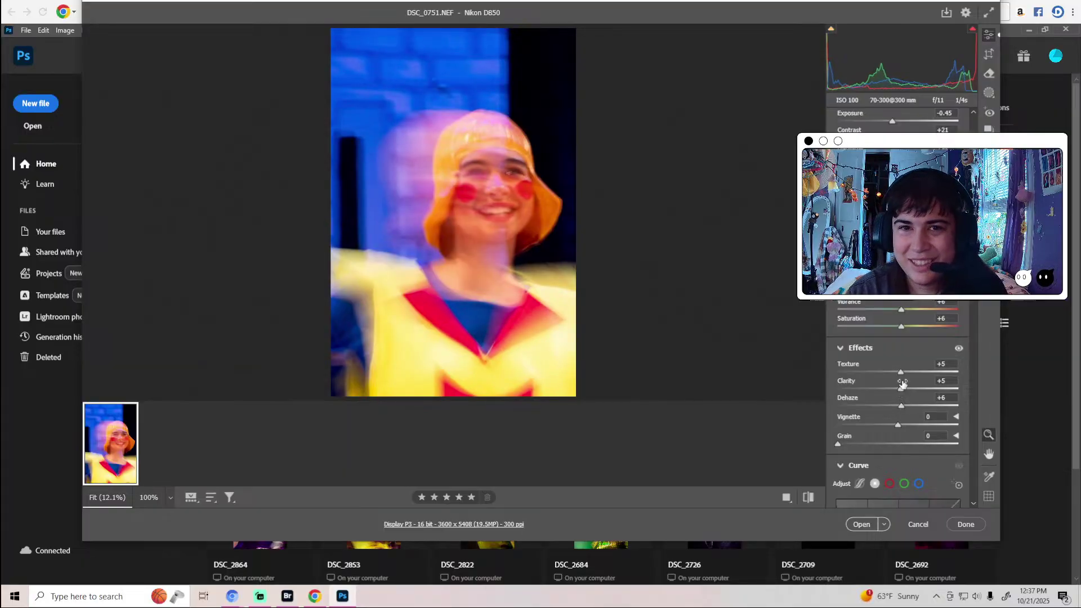
Set the Color Mixer luminance of Reds to +14 and Magentas to +21, and check the performer's face up close.
scroll(902, 389, down, 2)
scroll(901, 384, down, 5)
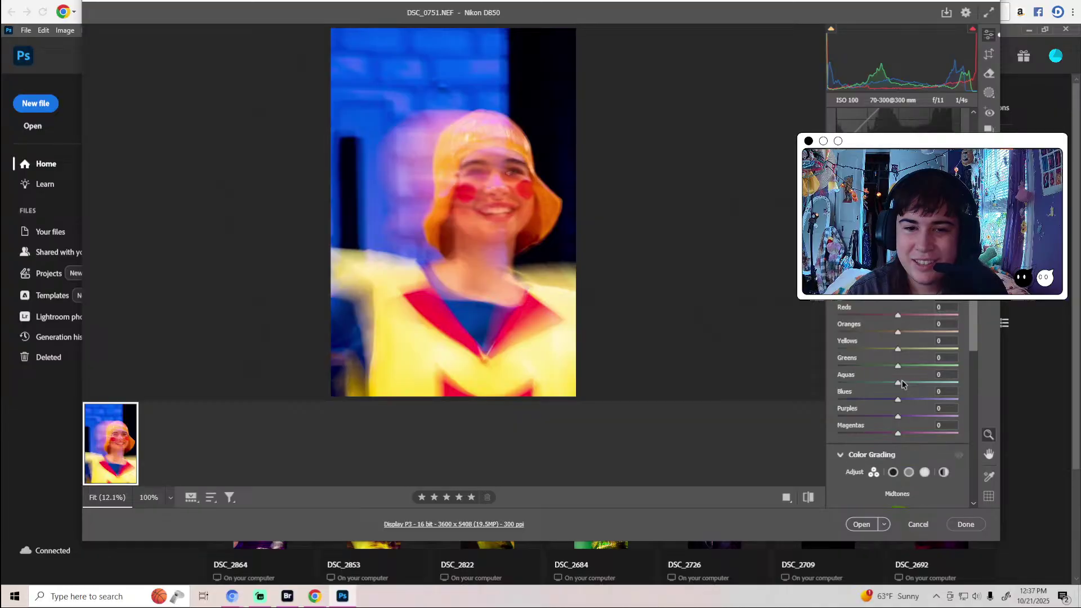
drag(897, 315, 906, 317)
drag(898, 433, 911, 433)
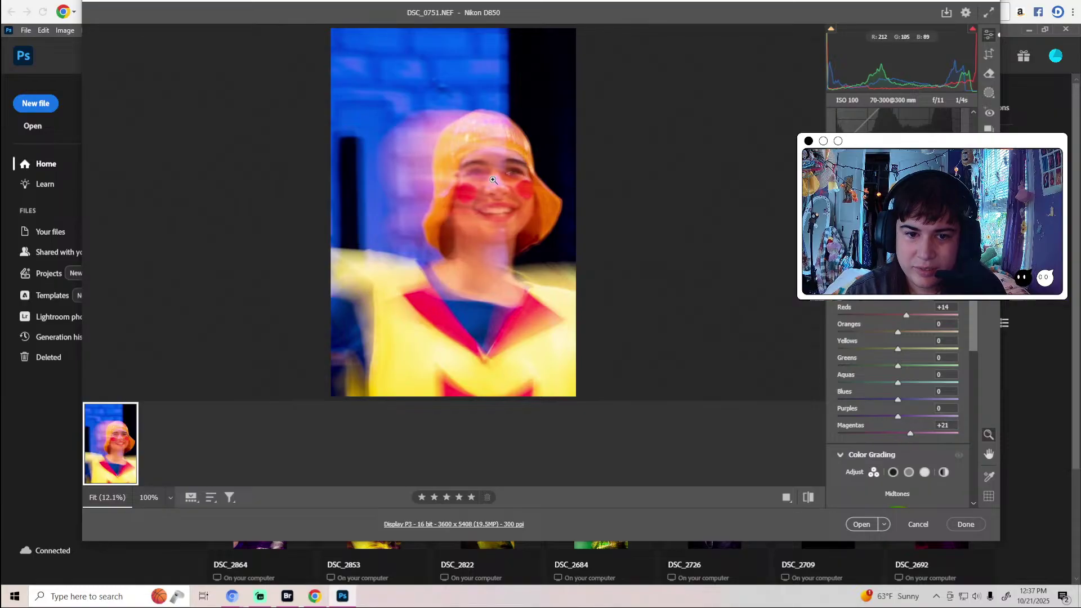
click(509, 247)
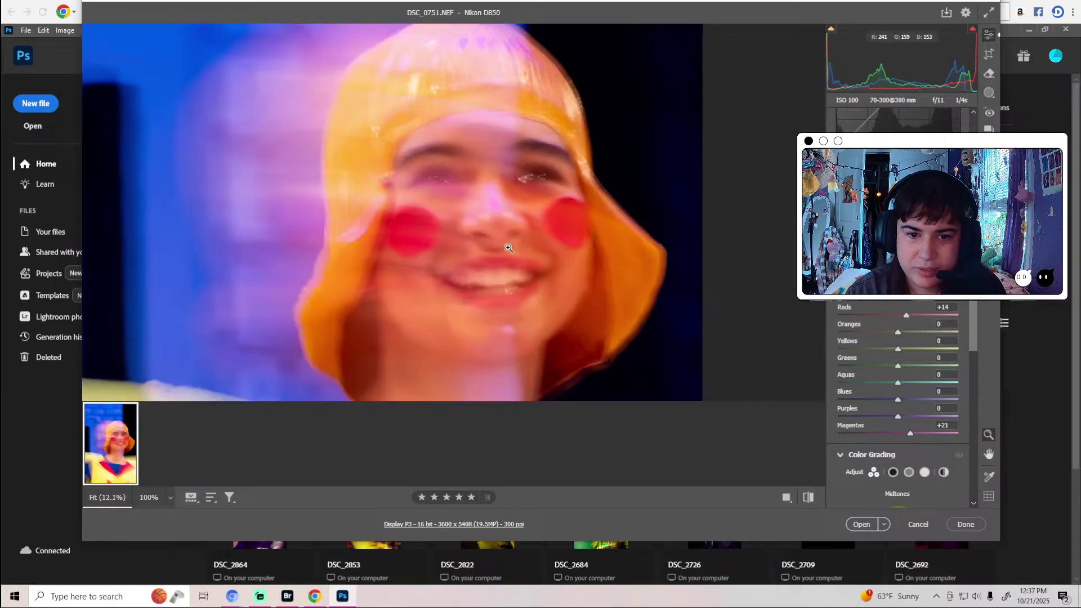
click(509, 248)
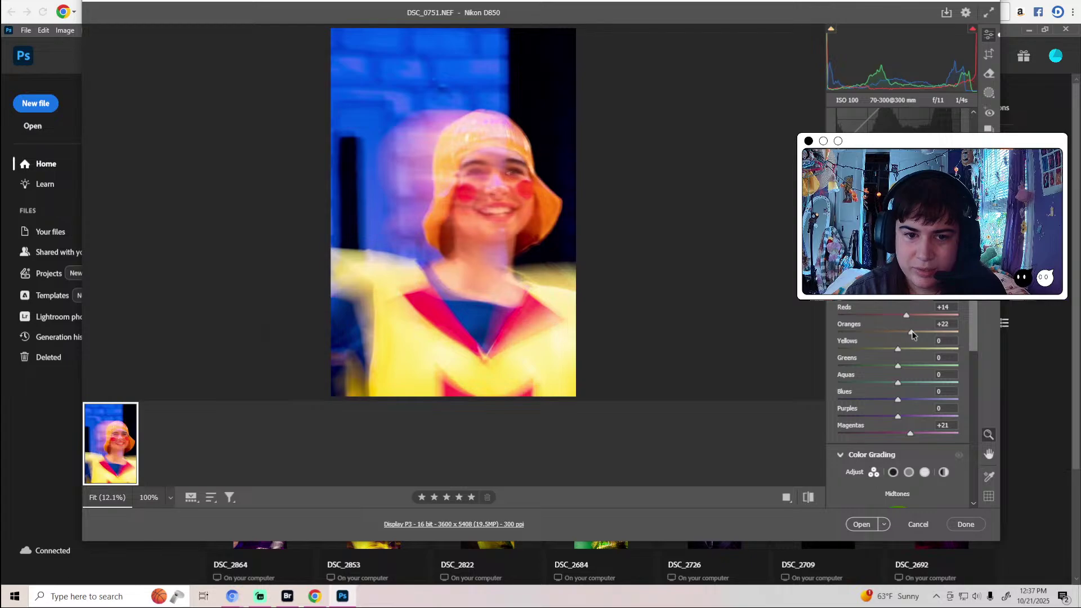
Set the Color Mixer luminance of Oranges to +8 and Yellows to -2.
drag(898, 333, 890, 355)
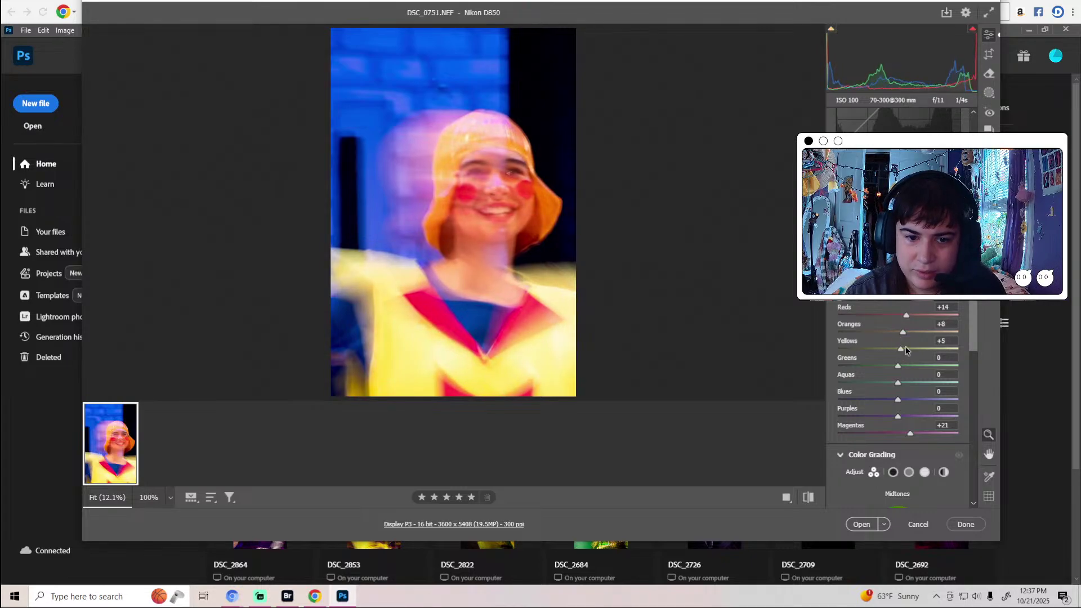
key(ctrl+z)
key(ctrl+z)
key(ctrl+z)
key(ctrl+z)
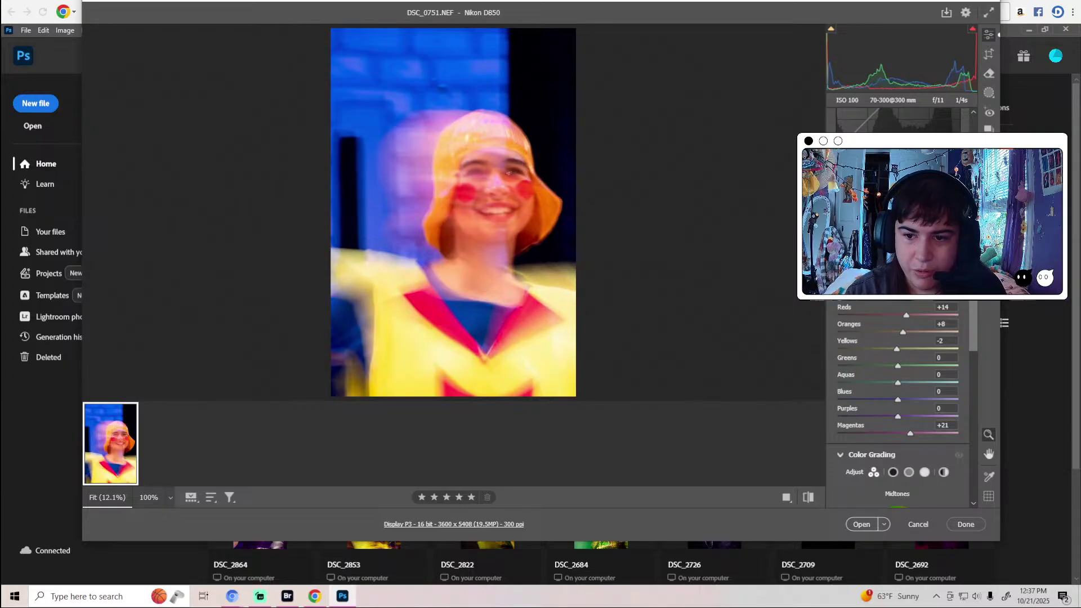
Set the Color Mixer saturation of Yellows to +9, Reds to +7 and Oranges to +3.
drag(899, 349, 904, 349)
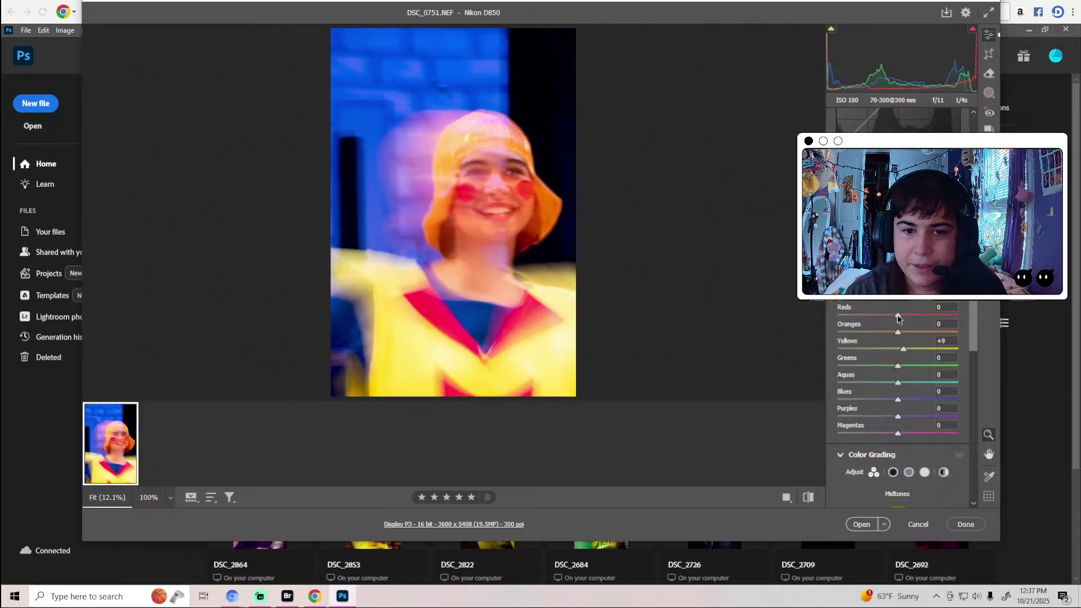
drag(900, 316, 900, 335)
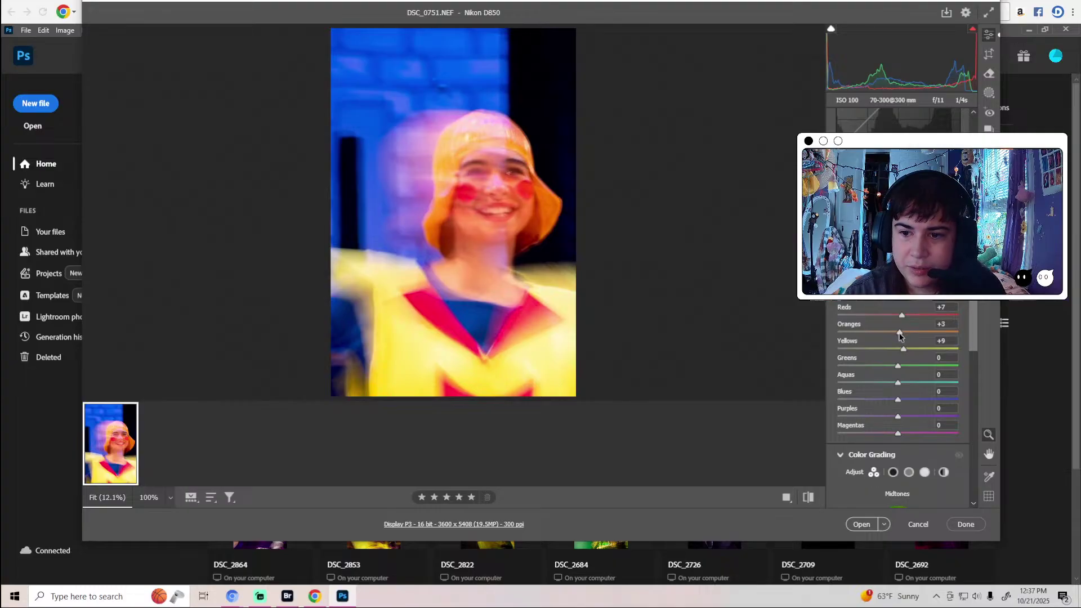
Return to Color Mixer luminance and set Greens to +6, Aquas to +3, Blues to +1, Purples to +19 and Magentas to +20.
click(913, 290)
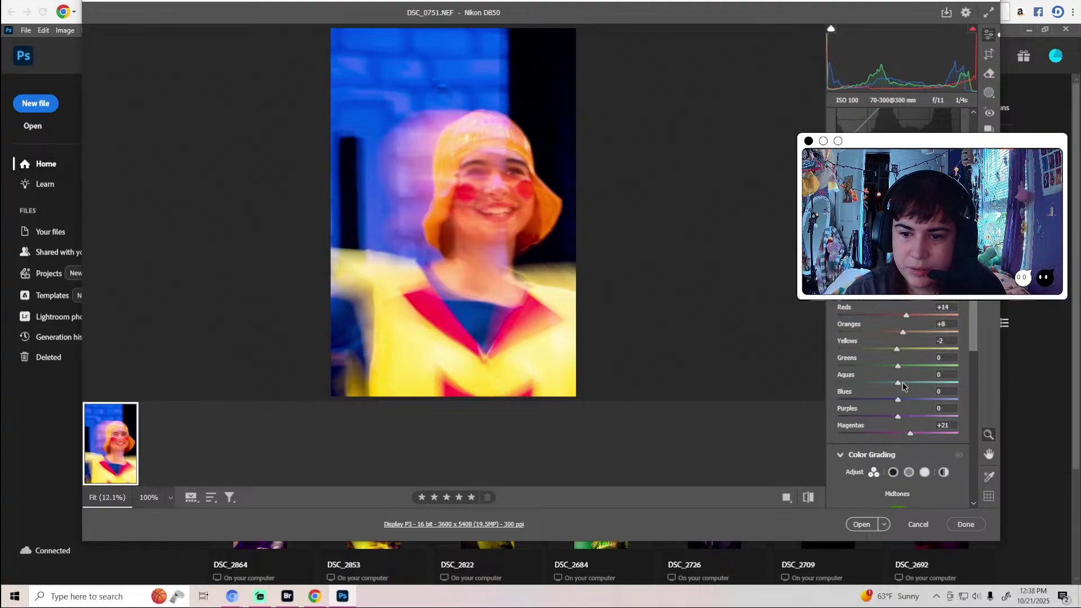
drag(898, 366, 910, 418)
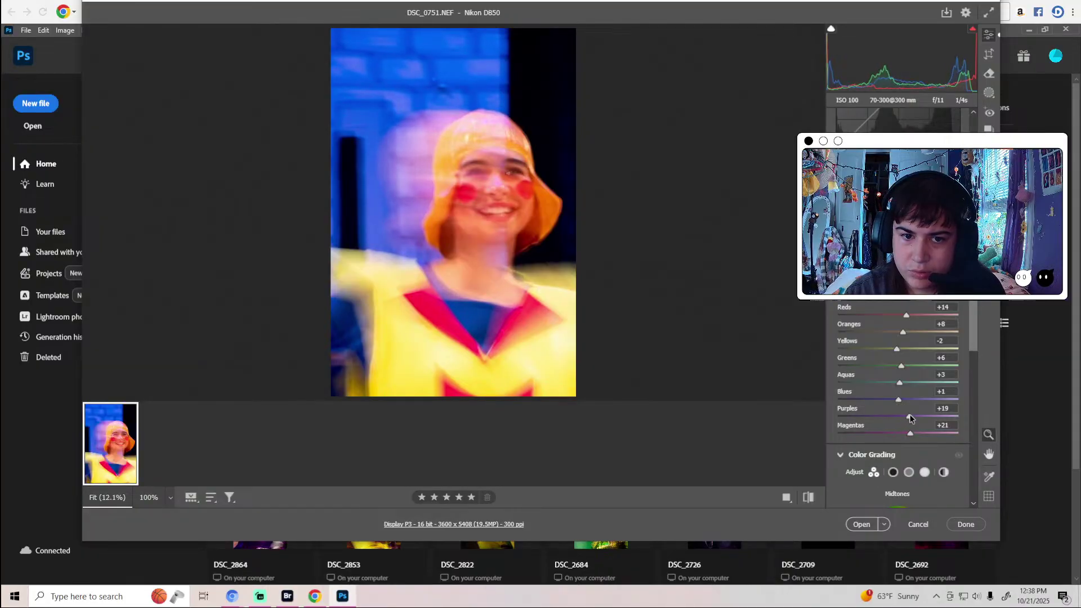
click(504, 185)
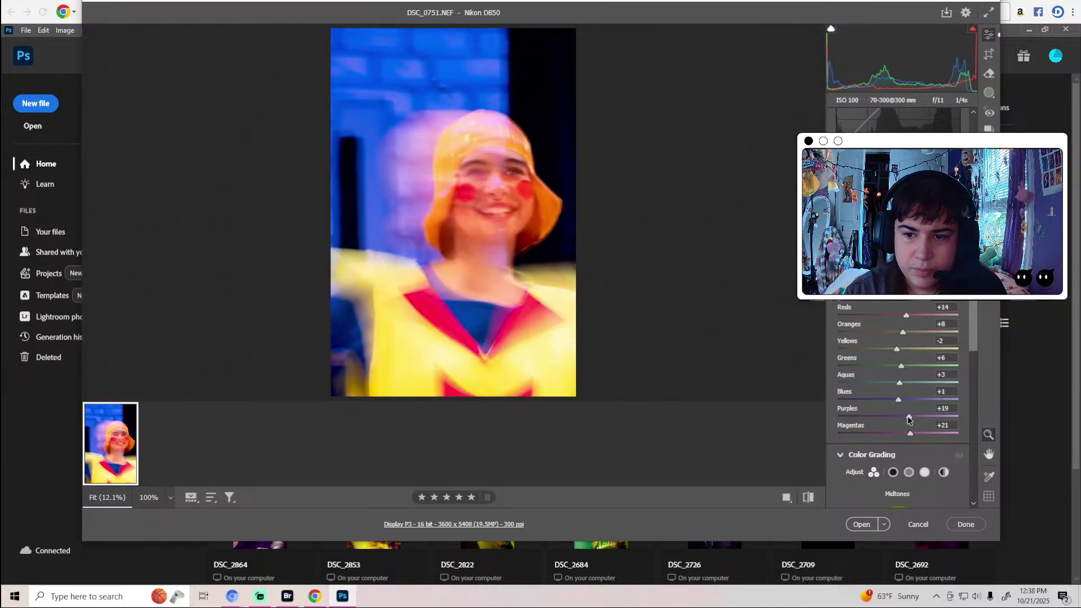
mouse_move(910, 433)
mouse_down()
mouse_move(953, 436)
mouse_move(783, 429)
mouse_move(907, 435)
mouse_move(904, 447)
mouse_up()
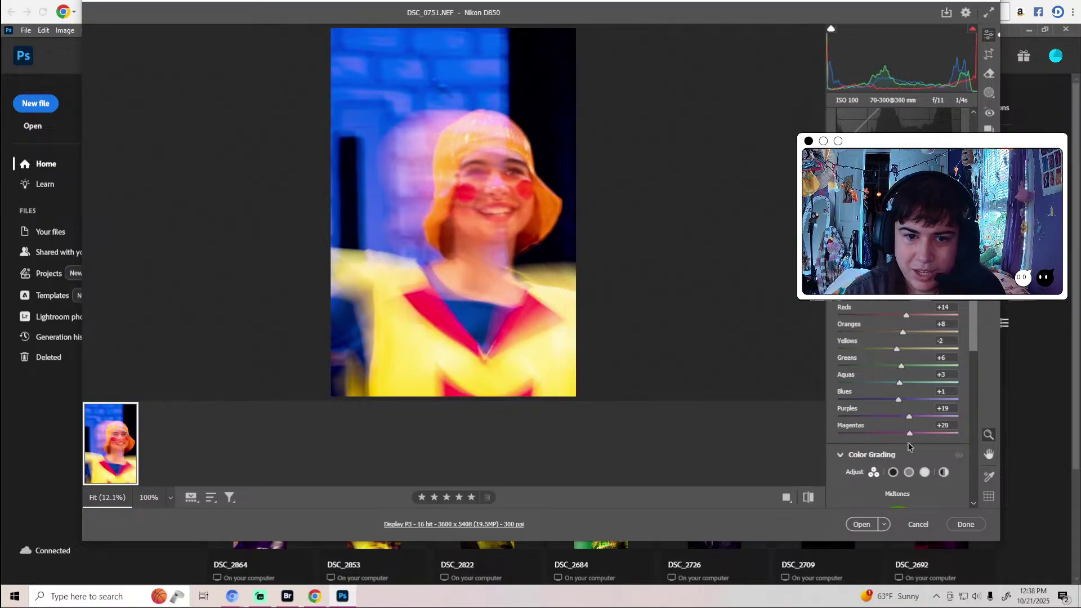
scroll(492, 181, up, 1)
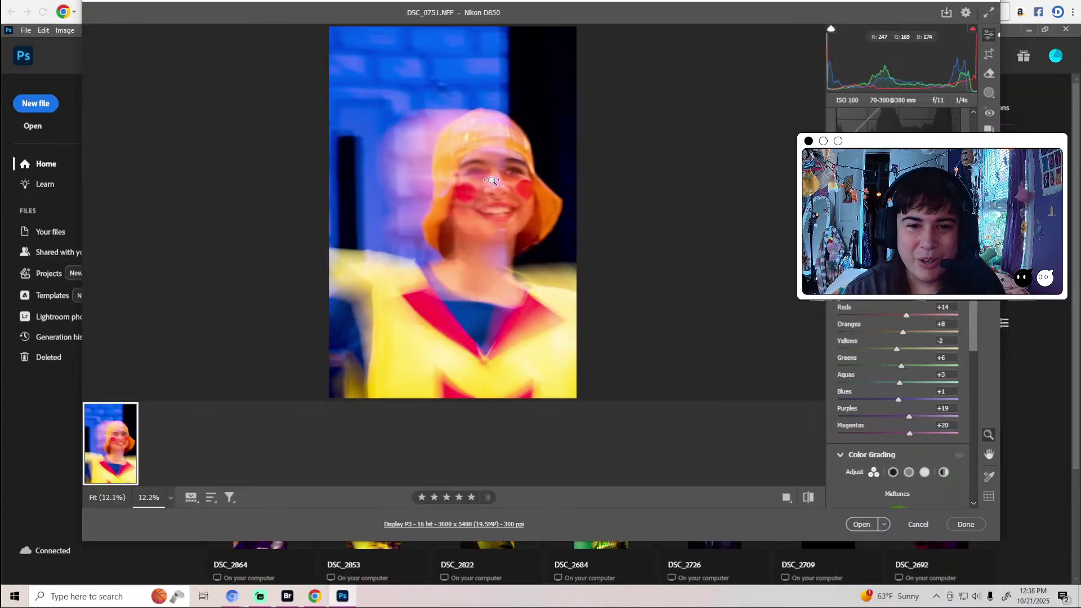
alt+click(498, 182)
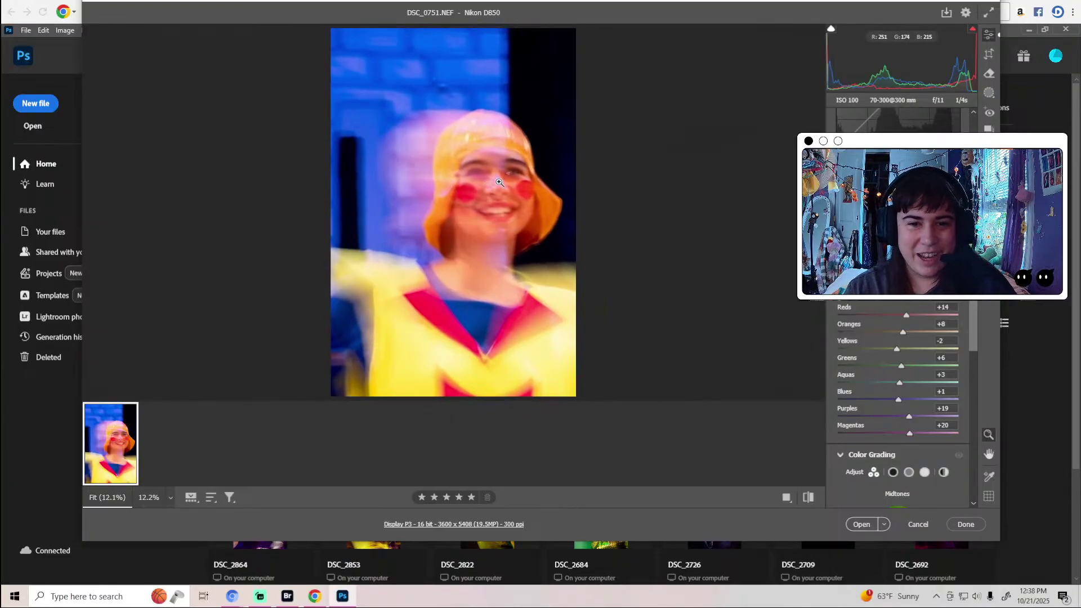
mouse_move(499, 182)
mouse_down()
mouse_move(607, 161)
mouse_move(500, 195)
mouse_up()
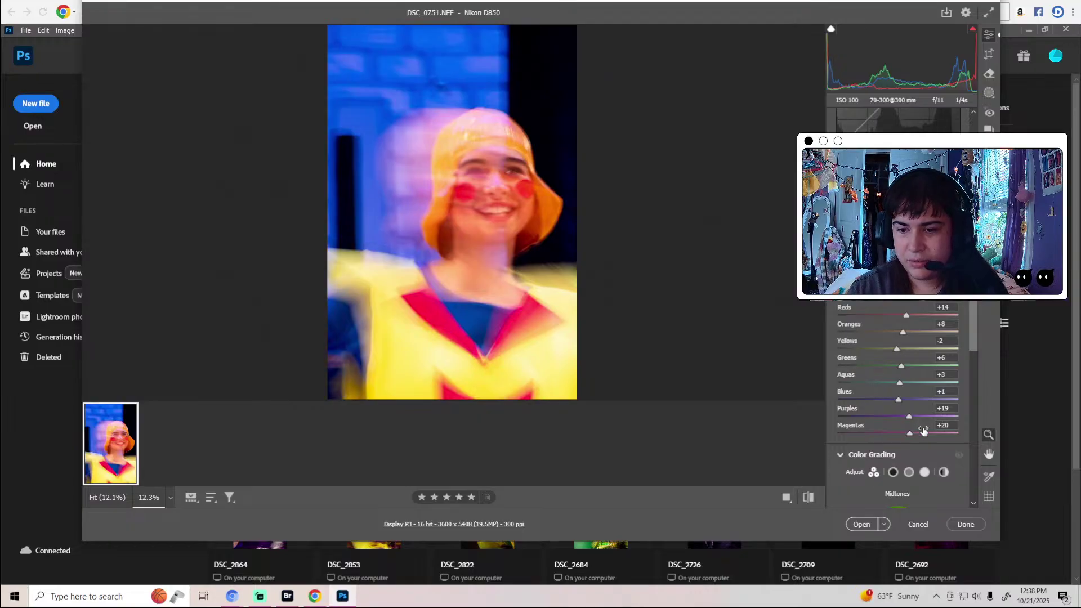
Color-grade the midtones toward orange with slightly raised luminance, and the shadows to hue 90, saturation 11 and luminance -1.
scroll(910, 438, down, 8)
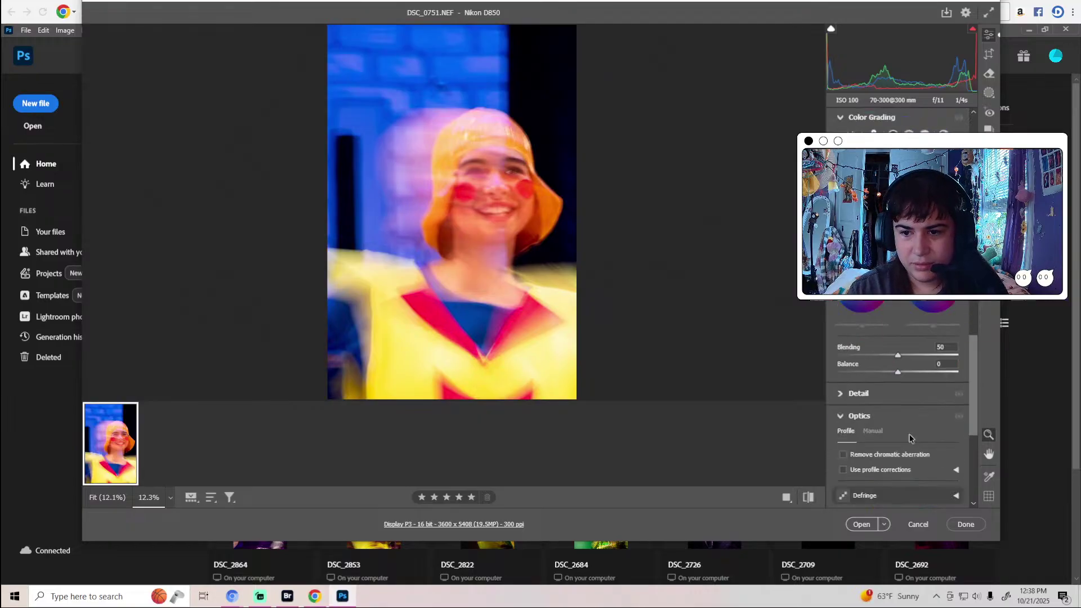
scroll(910, 438, up, 4)
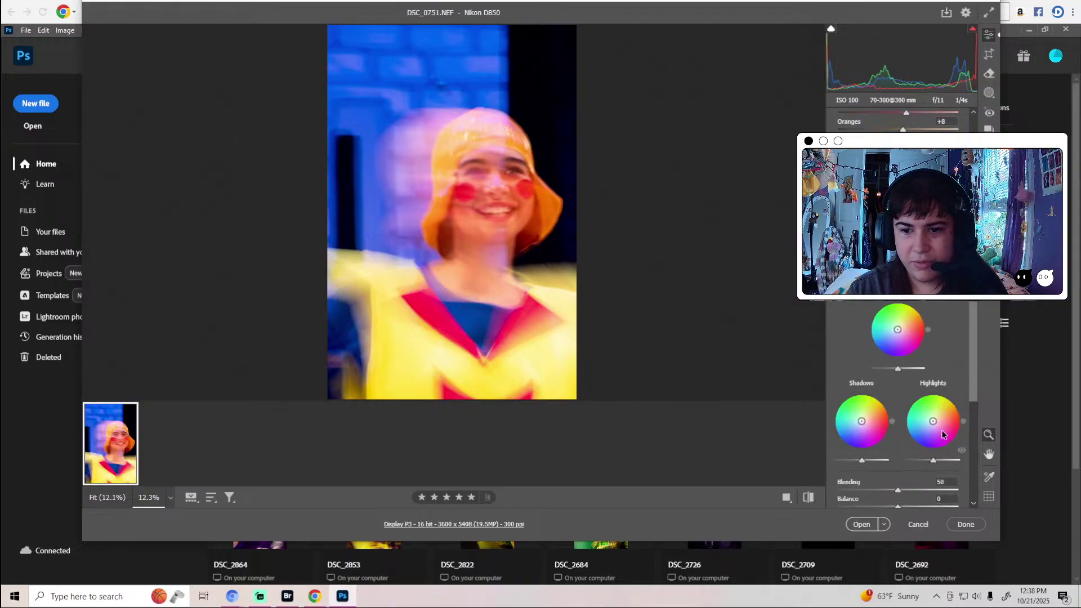
drag(898, 331, 904, 323)
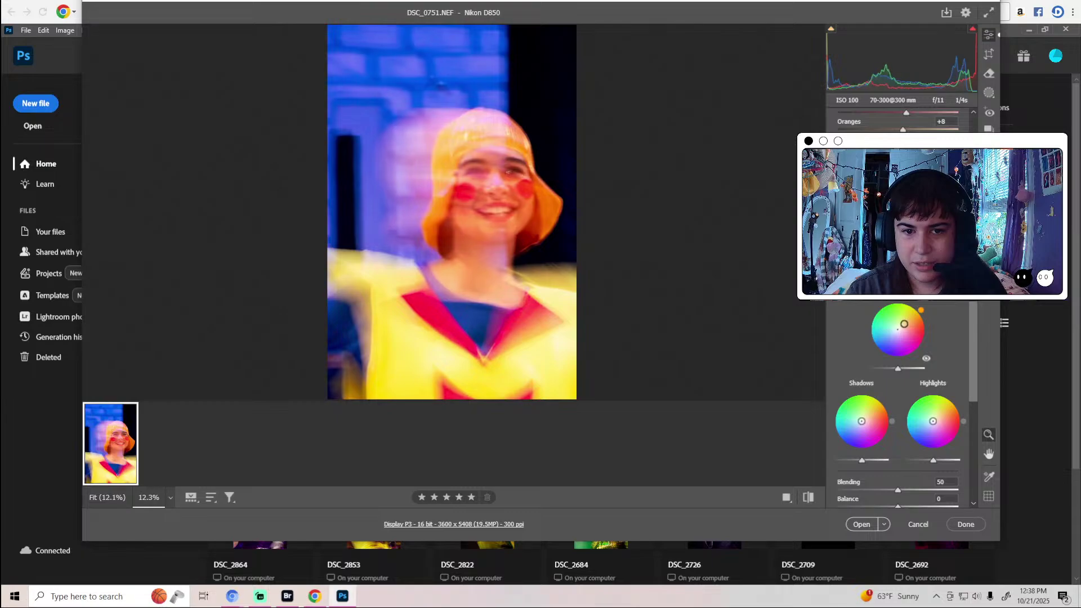
drag(899, 369, 901, 370)
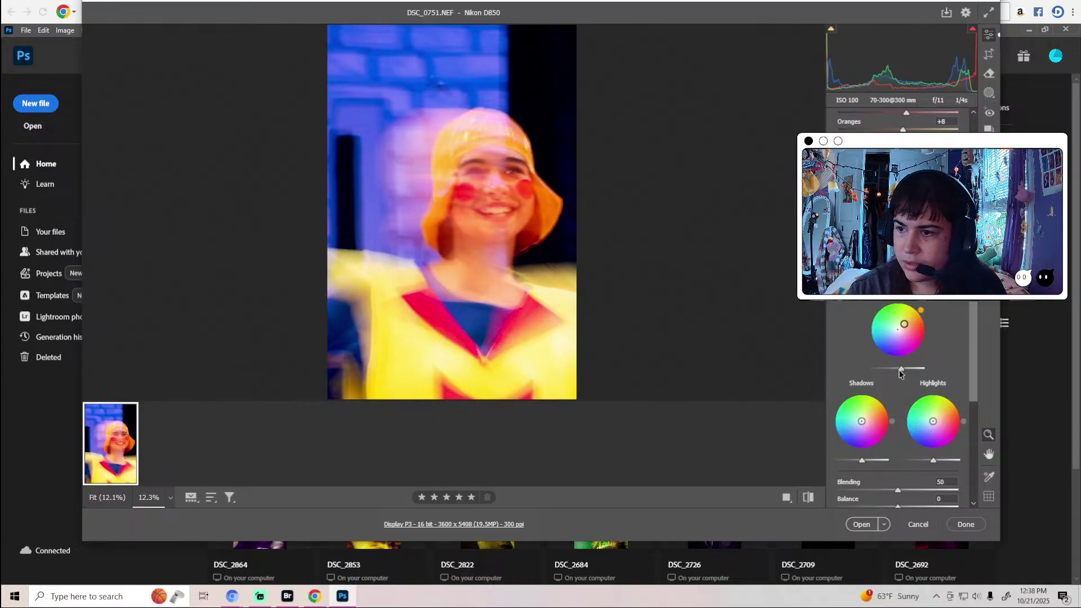
mouse_move(861, 422)
mouse_down()
mouse_move(878, 415)
mouse_move(861, 417)
mouse_up()
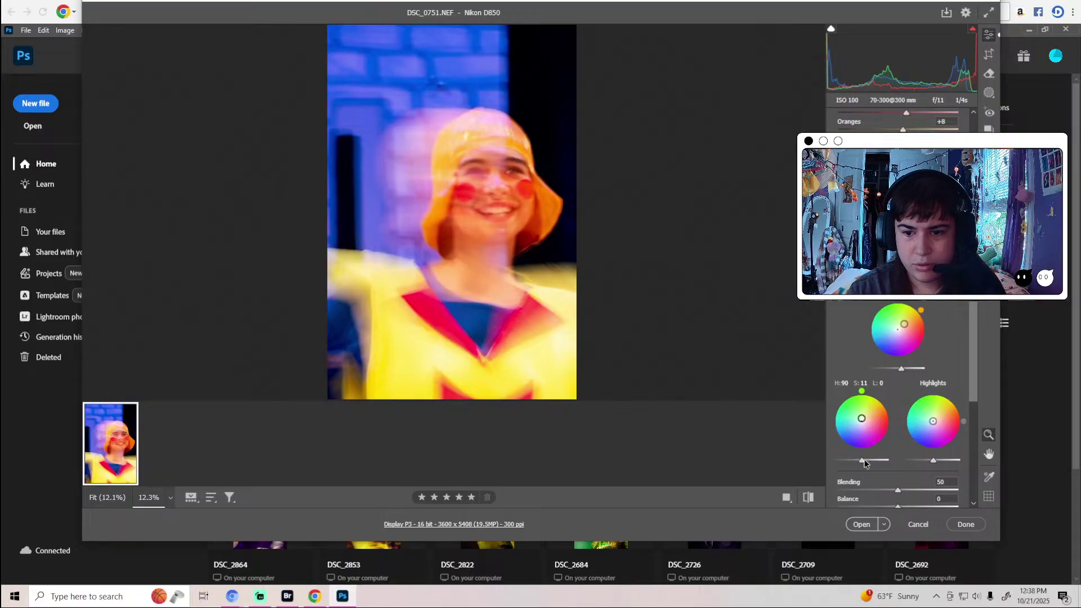
drag(866, 463, 864, 464)
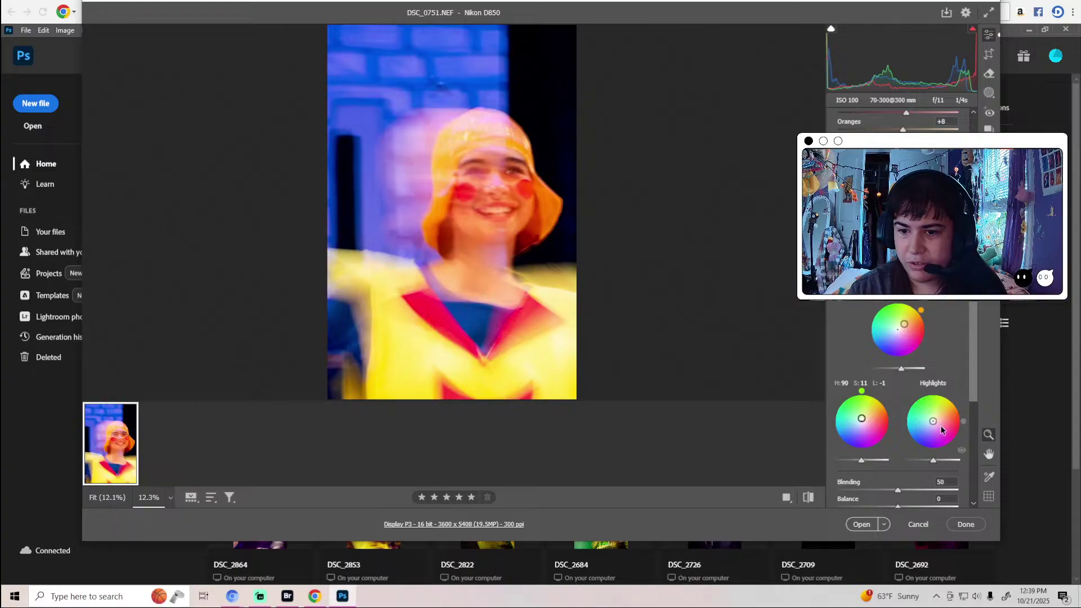
Grade the highlights to hue 228, saturation 30 and luminance 43, with blending at 58 and balance at +18.
drag(933, 421, 928, 427)
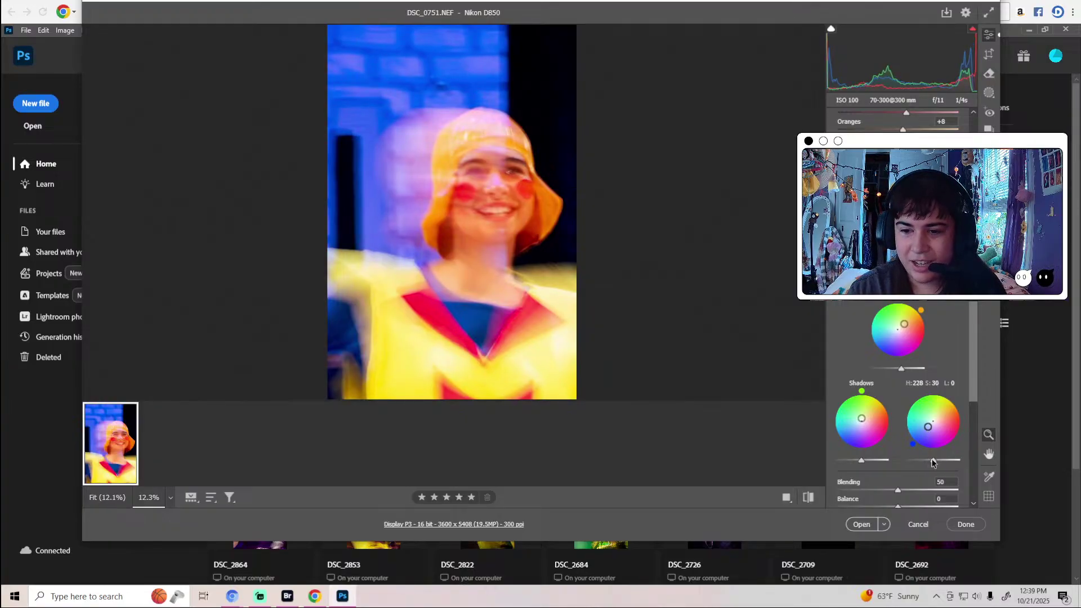
drag(934, 463, 946, 462)
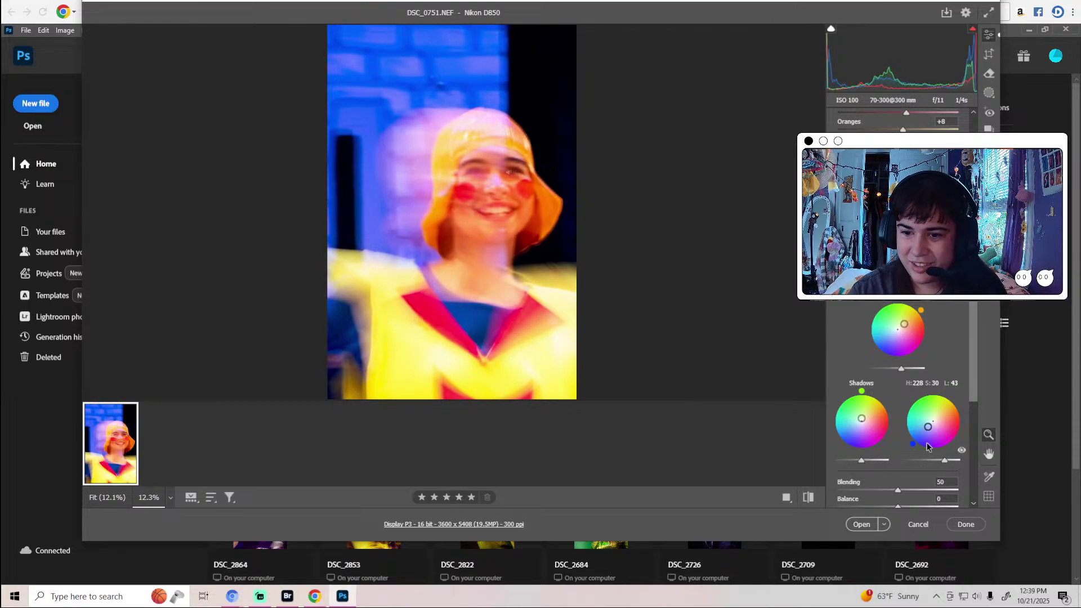
scroll(913, 445, down, 2)
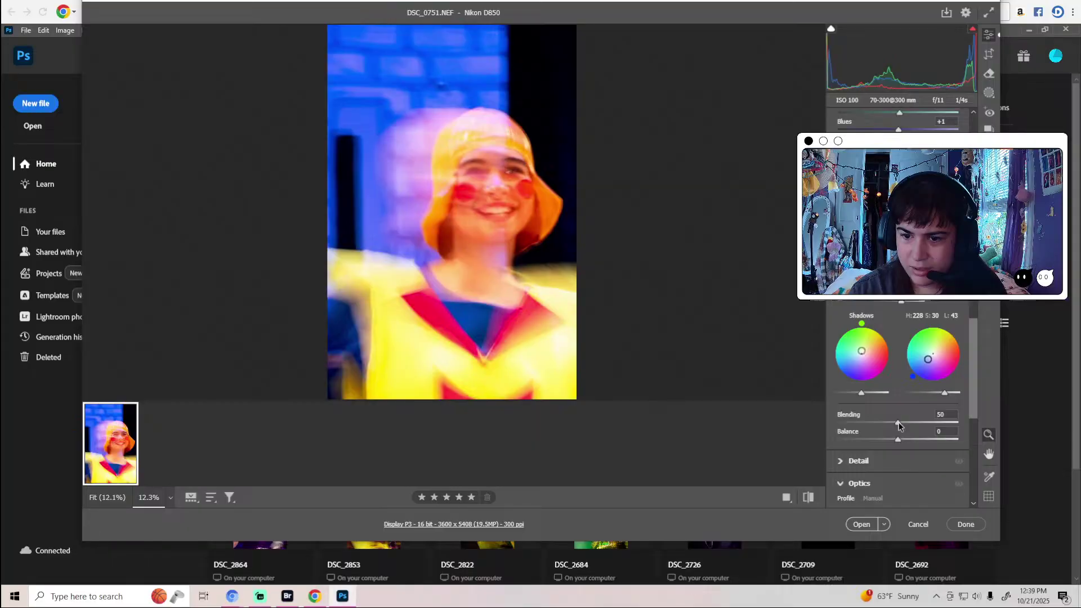
mouse_move(900, 426)
mouse_down()
mouse_move(908, 441)
mouse_move(916, 432)
mouse_up()
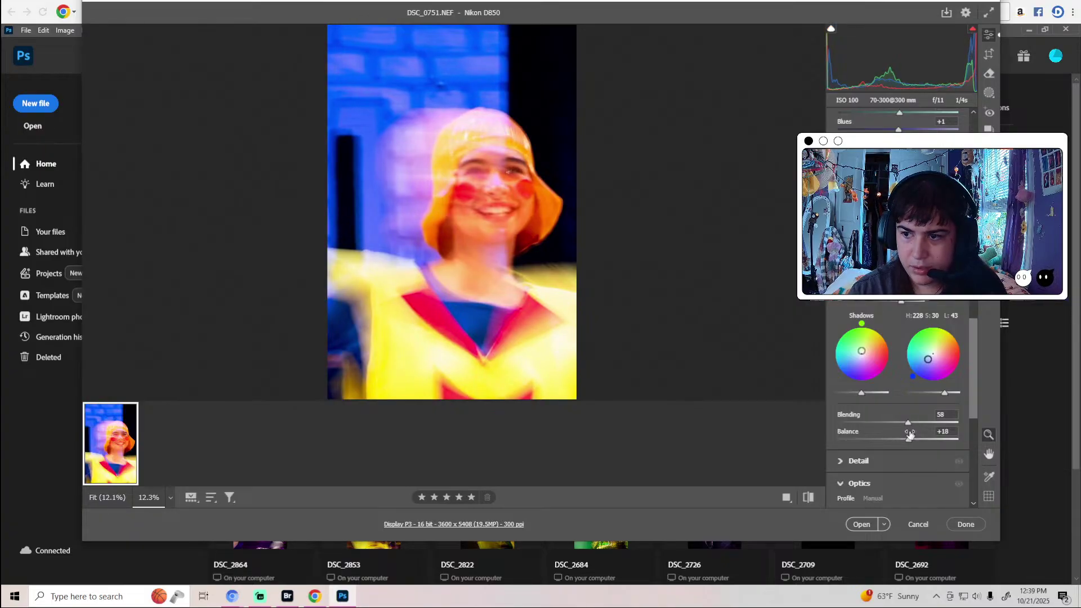
Enable the lens profile corrections and check the performer's face slightly enlarged.
scroll(904, 437, down, 2)
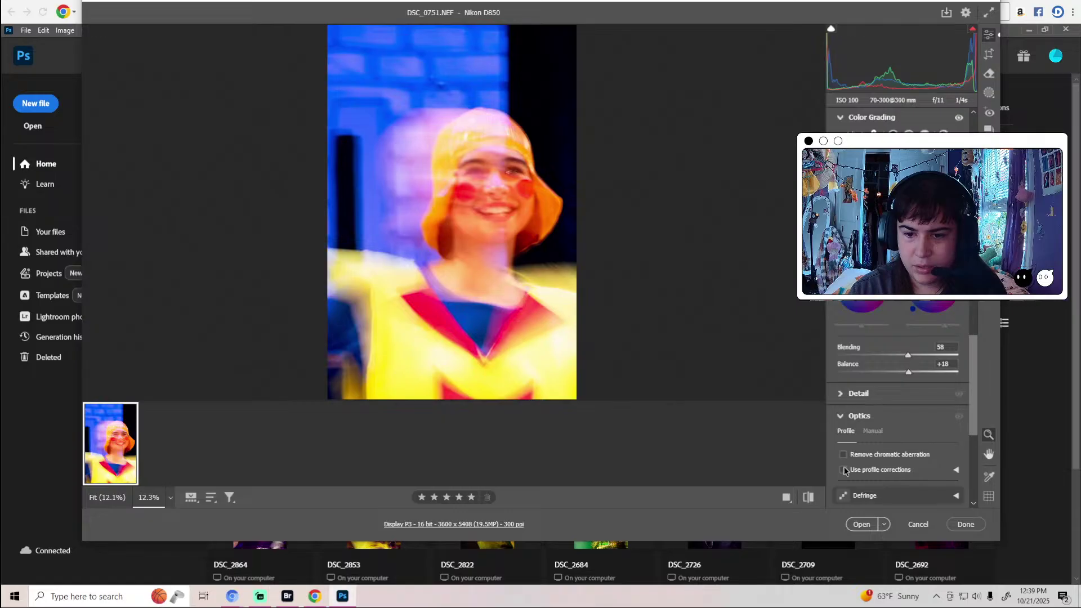
click(886, 459)
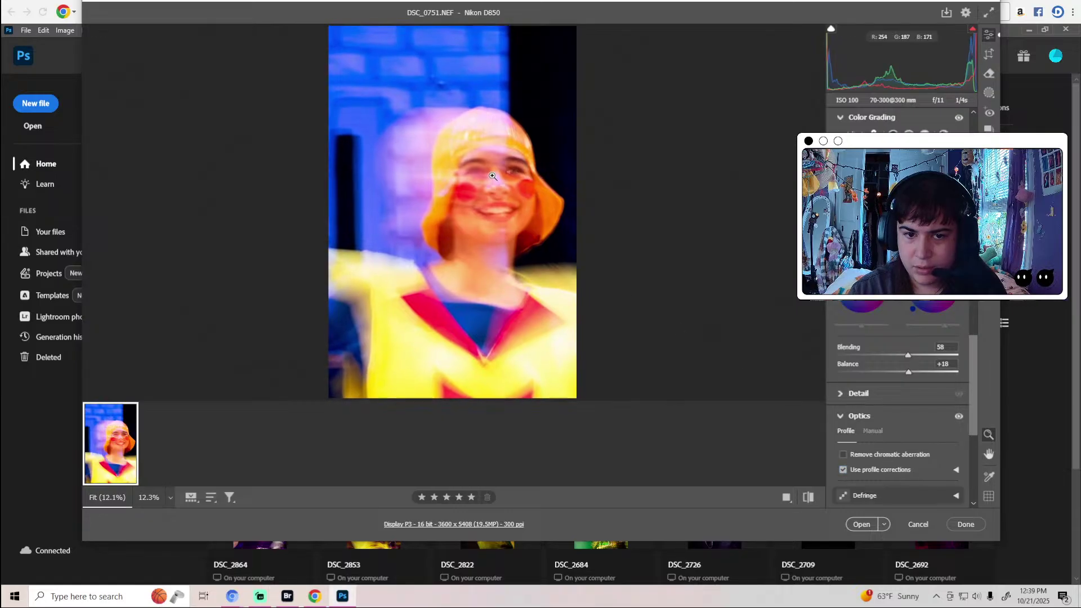
drag(499, 187, 490, 209)
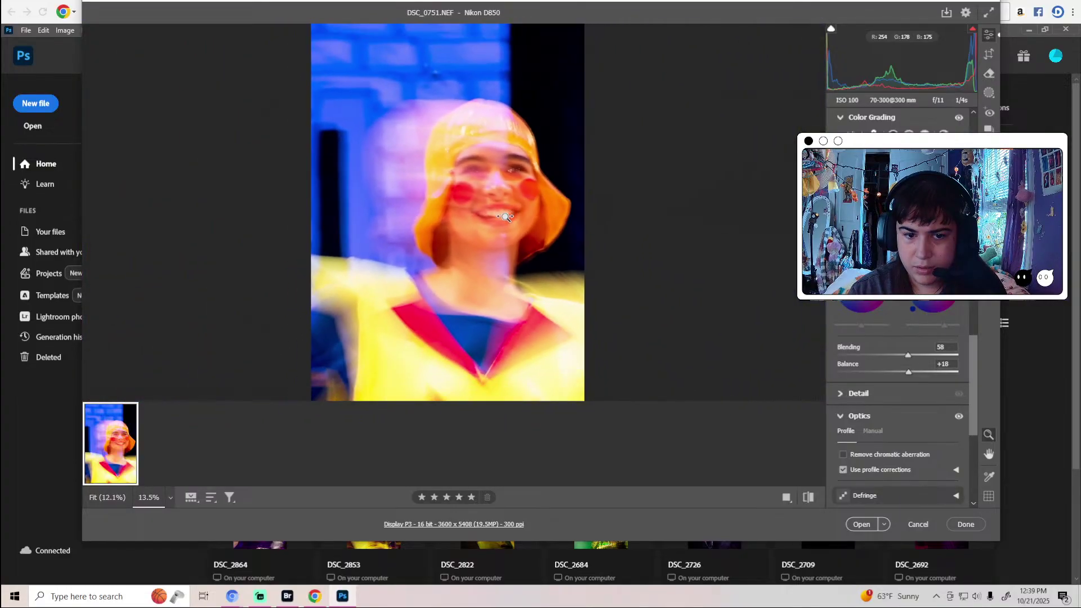
In the calibration settings, set red primary saturation to +5 and hue to -2, green primary saturation to +6, and blue primary saturation to +5.
scroll(901, 444, down, 5)
scroll(899, 456, down, 2)
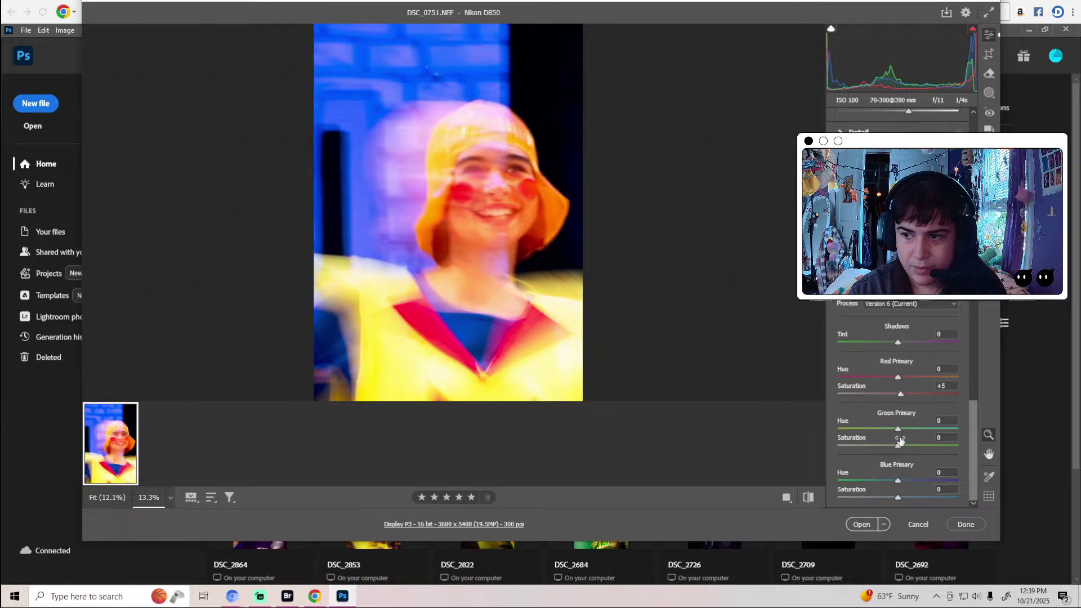
drag(898, 446, 902, 447)
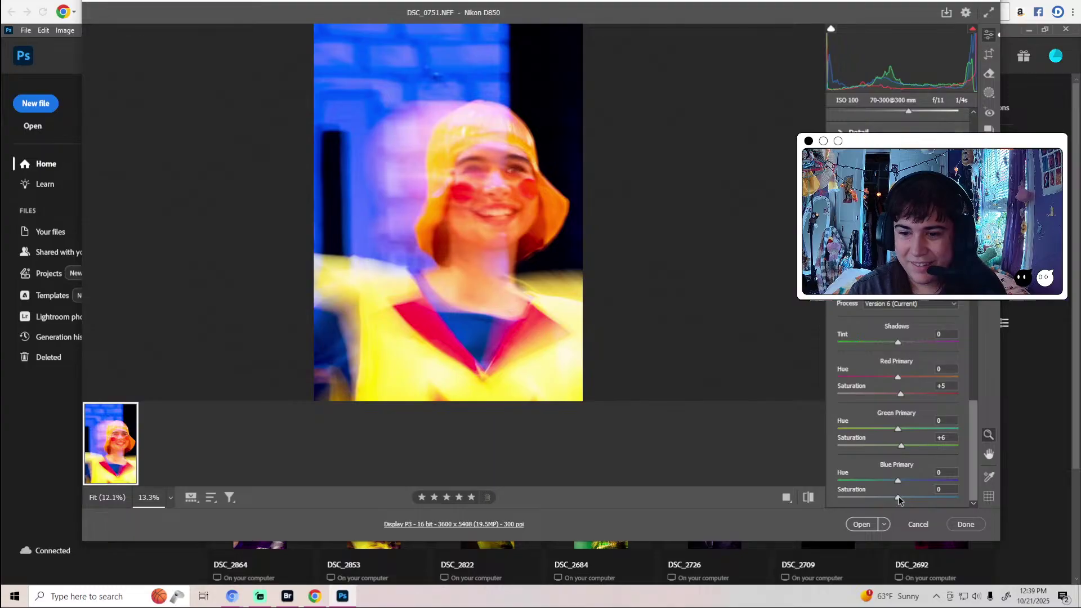
drag(899, 500, 901, 500)
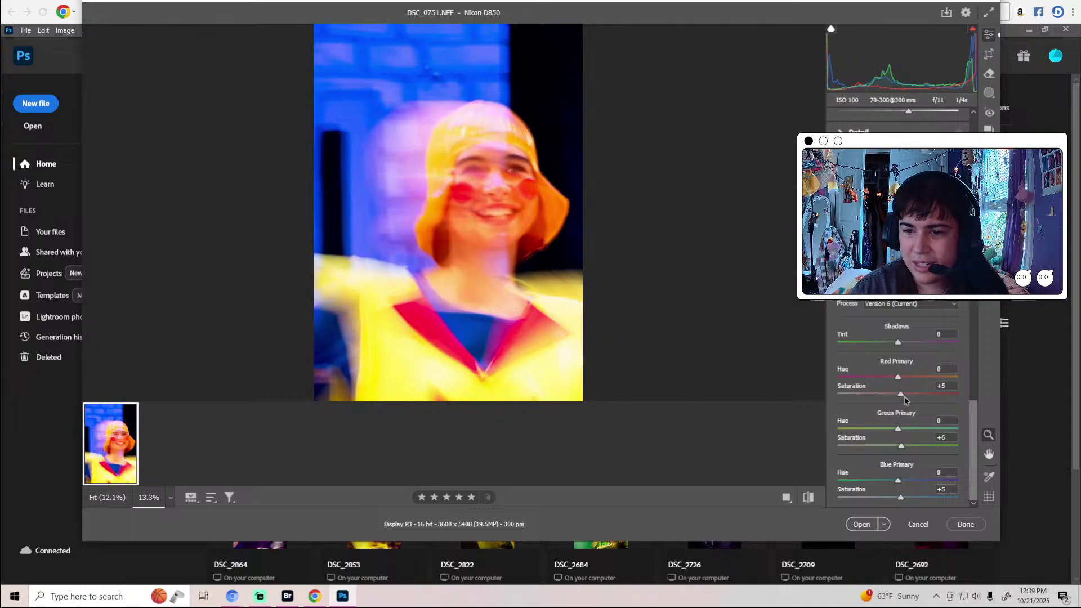
mouse_move(895, 378)
mouse_down()
mouse_move(916, 378)
mouse_move(897, 381)
mouse_up()
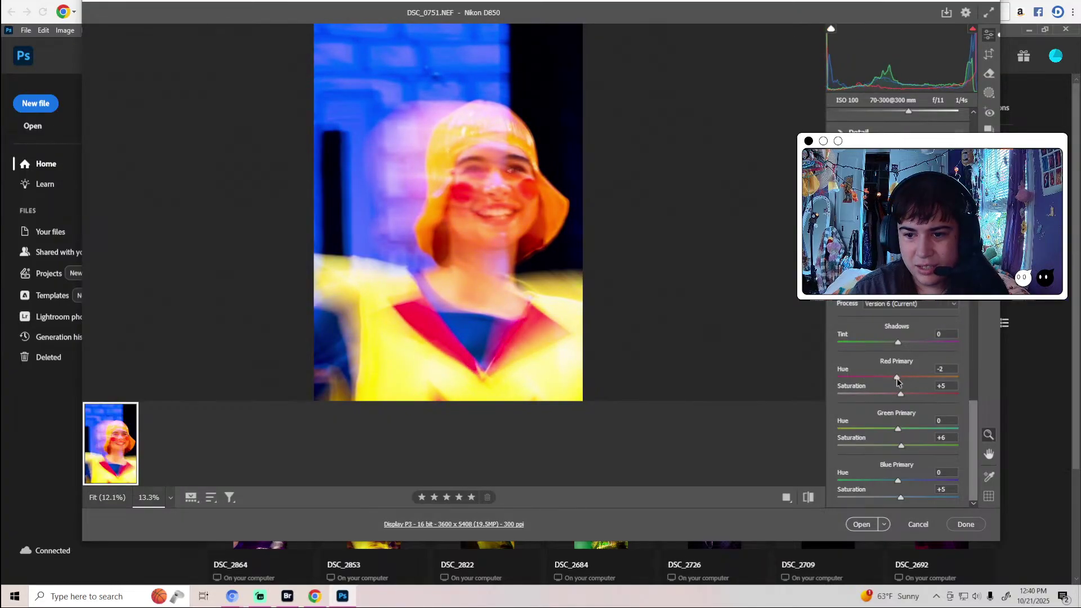
Fine-tune the Green Primary and Blue Primary hues of the raw photo, and open it in the main editor.
mouse_move(898, 431)
mouse_down()
mouse_move(883, 431)
mouse_move(897, 431)
mouse_up()
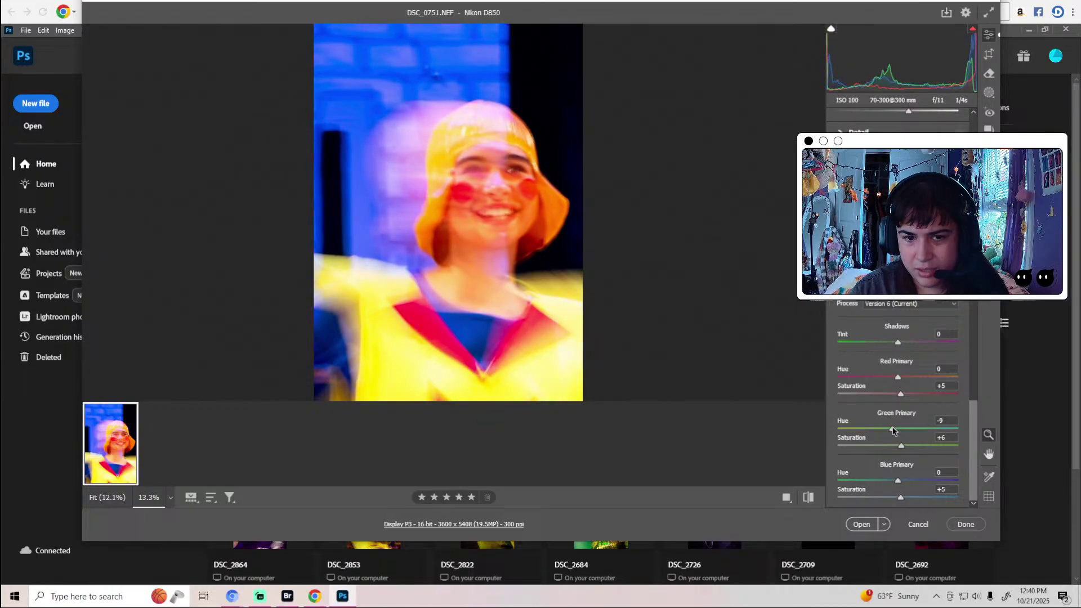
mouse_move(899, 483)
mouse_down()
mouse_move(888, 482)
mouse_move(897, 479)
mouse_up()
click(861, 523)
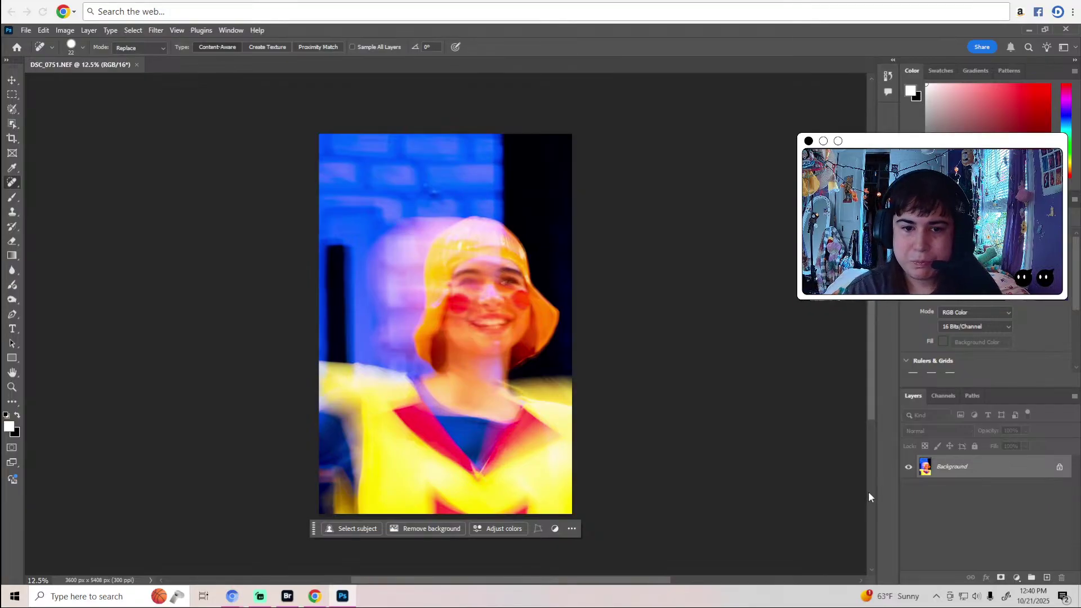
Add a Levels and a Selective Color adjustment layer, and set black to +5% for the Neutrals.
click(952, 180)
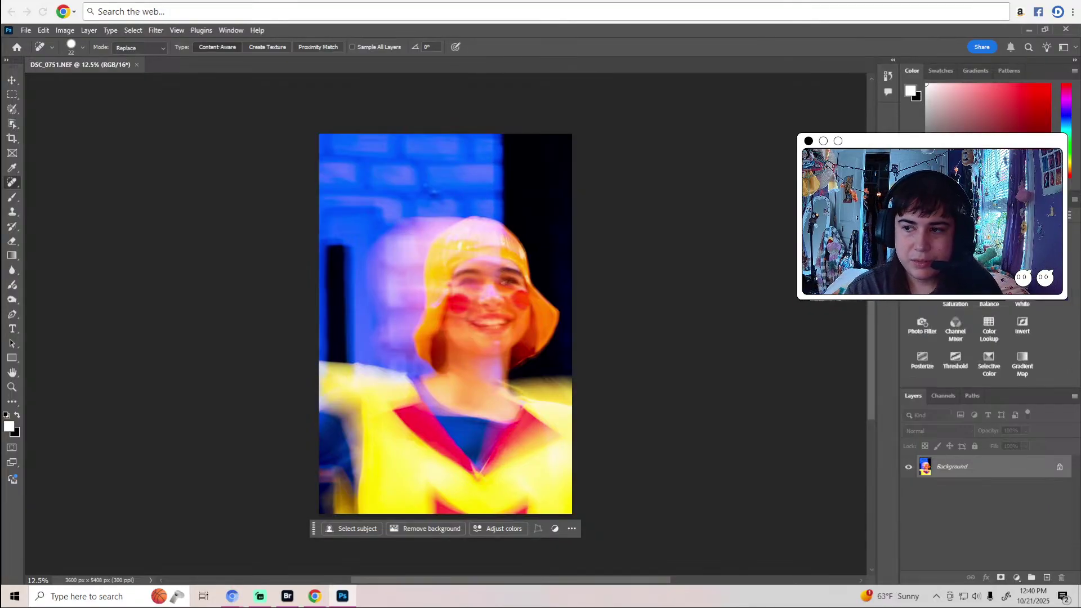
click(956, 253)
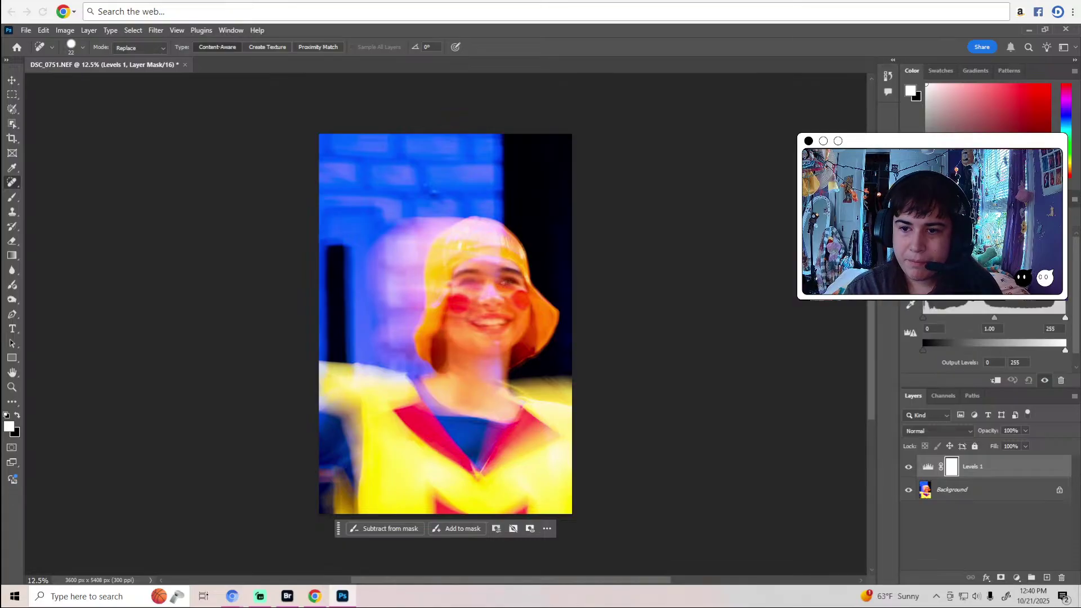
click(972, 287)
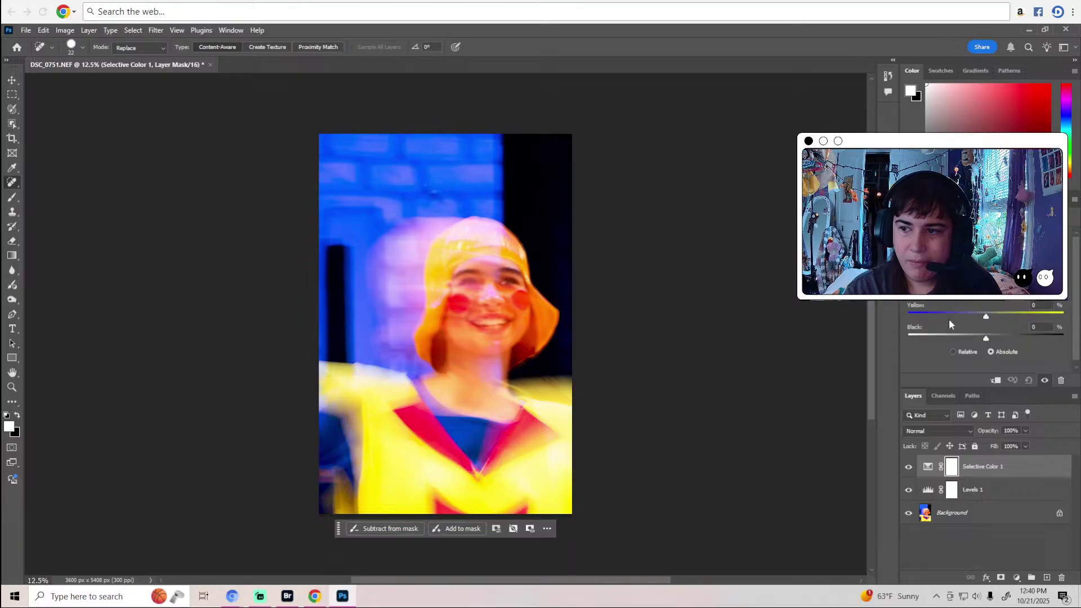
drag(989, 333, 995, 335)
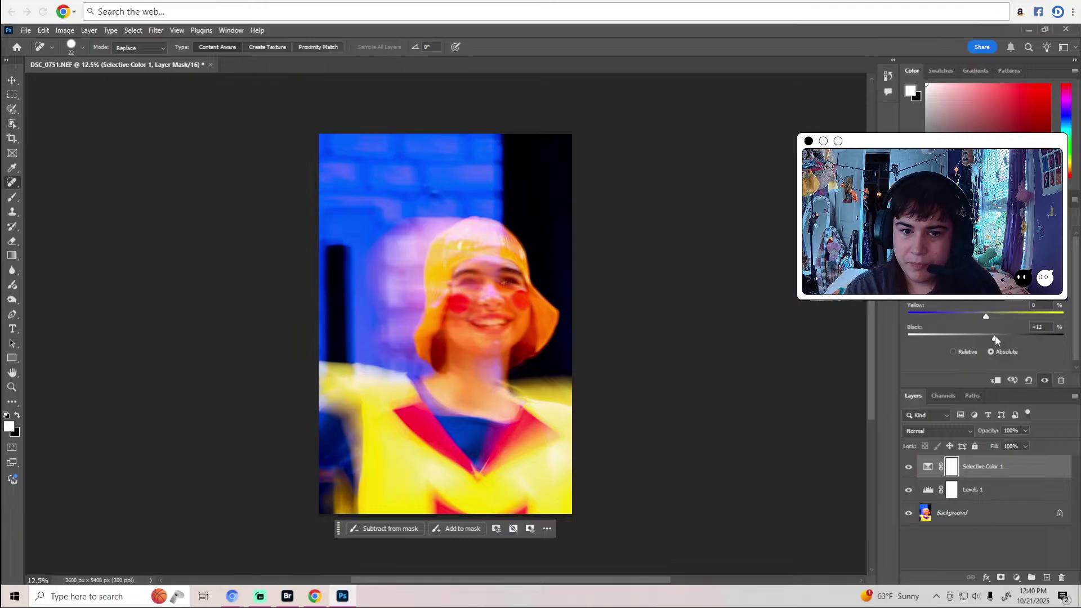
drag(995, 336, 990, 340)
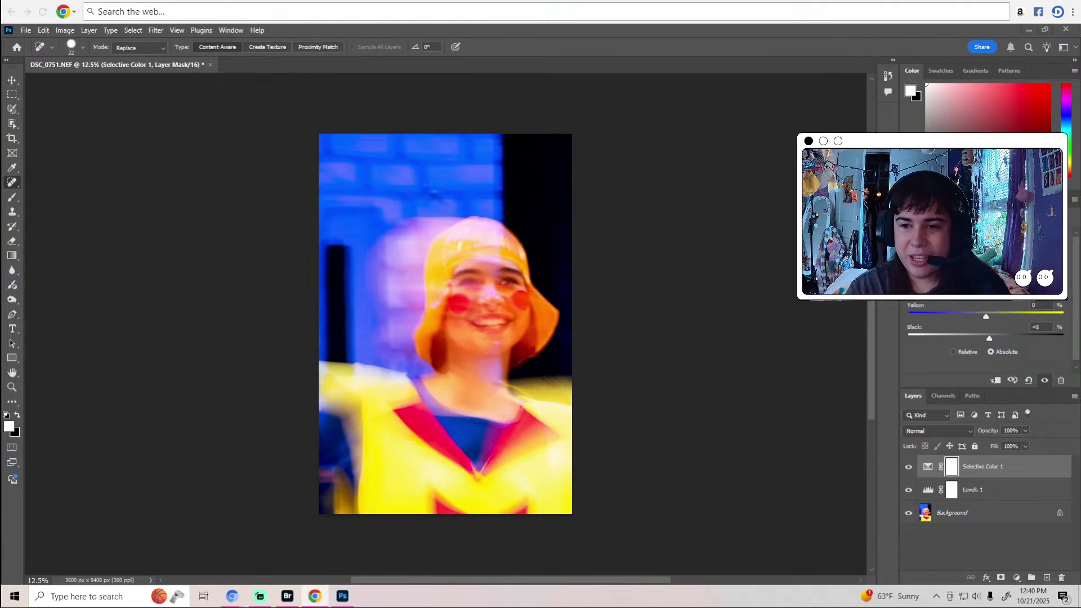
Add a second Selective Color layer, and set black to +2% for the Blacks range of the first one.
click(954, 200)
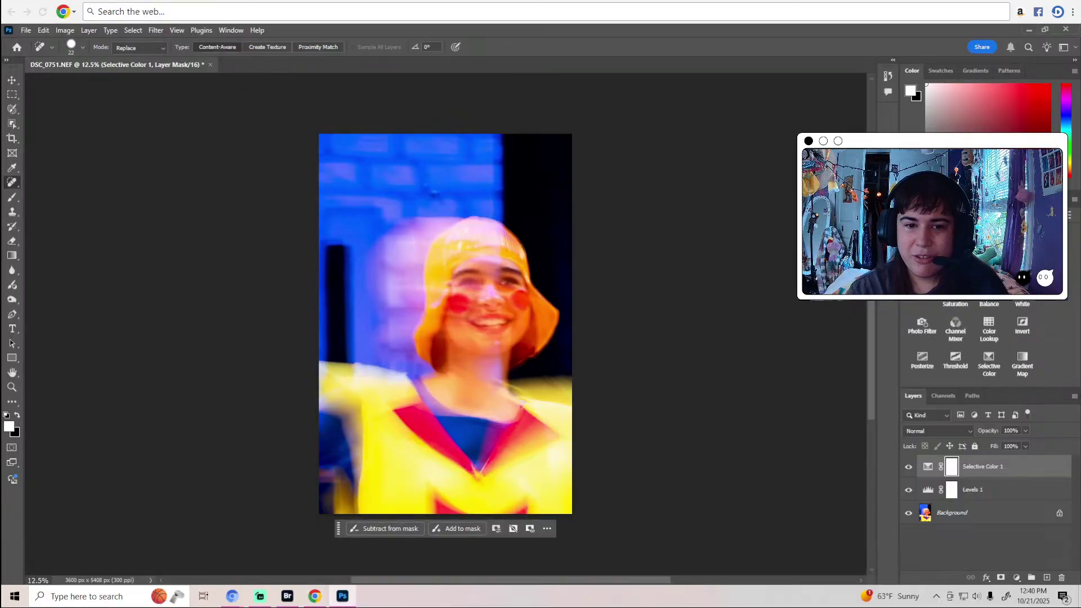
click(989, 360)
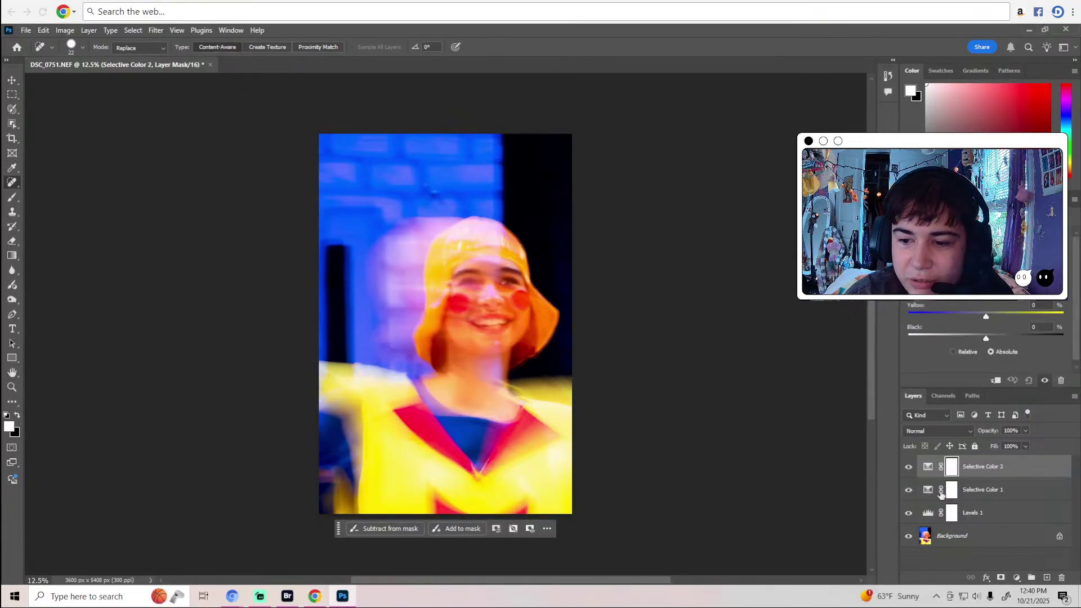
key(alt+bracketleft)
click(980, 239)
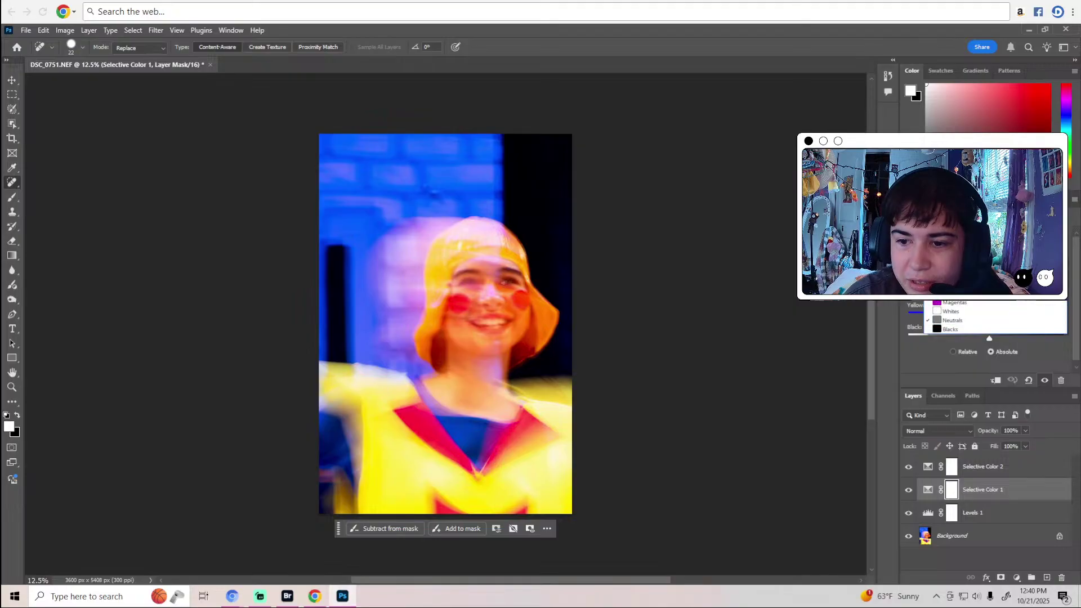
click(963, 327)
drag(986, 338, 988, 338)
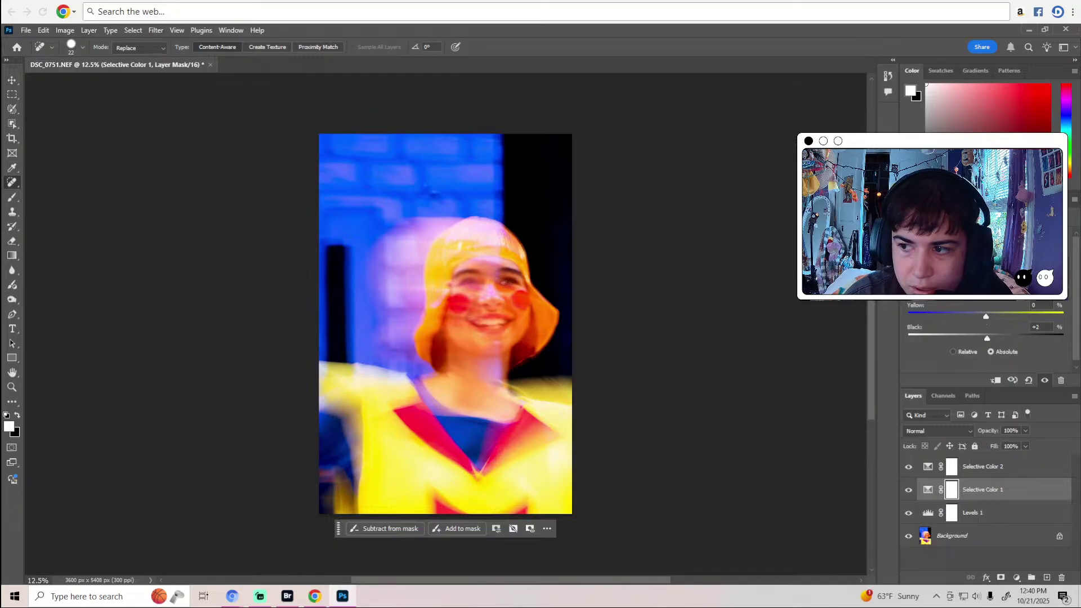
In the first Selective Color layer, tune the Whites and a further colour range, setting the latter's yellow to -4% and black to +2%.
click(980, 239)
click(961, 312)
mouse_move(986, 338)
mouse_down()
mouse_move(974, 340)
mouse_move(986, 341)
mouse_up()
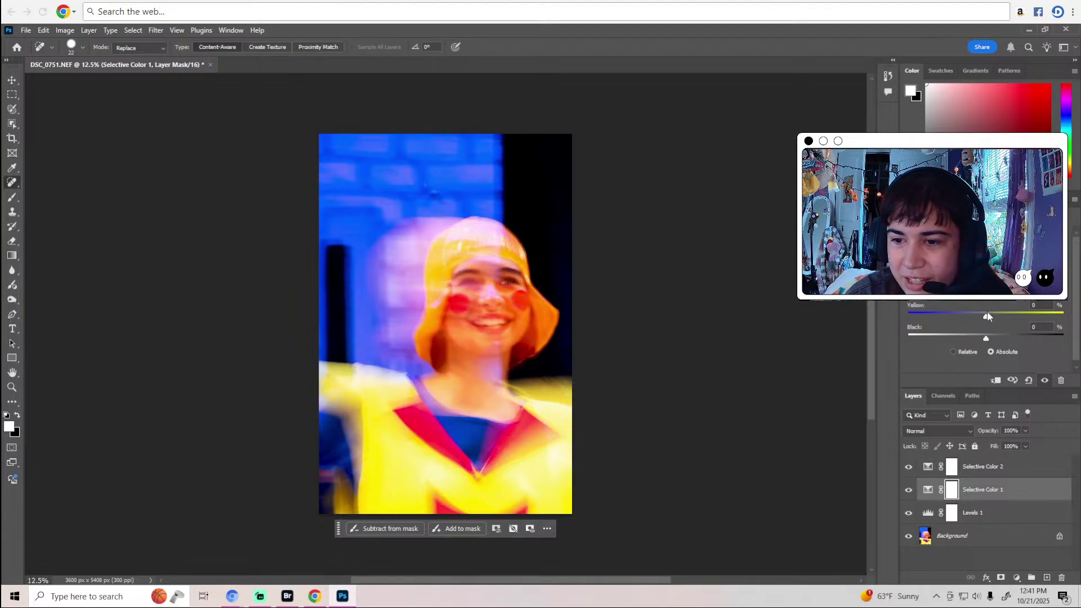
drag(986, 319, 988, 339)
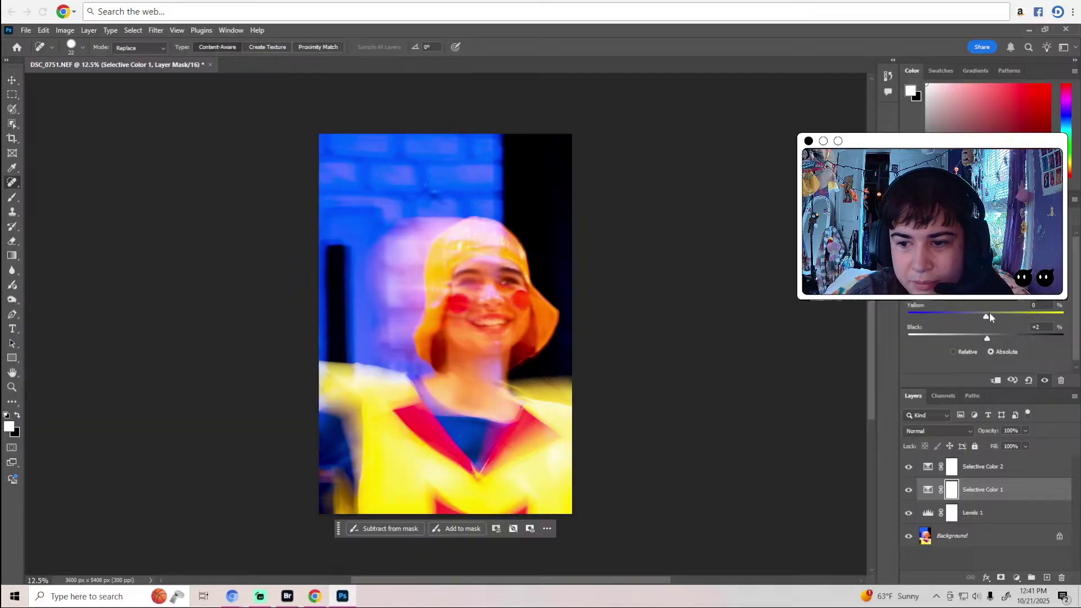
drag(989, 314, 982, 319)
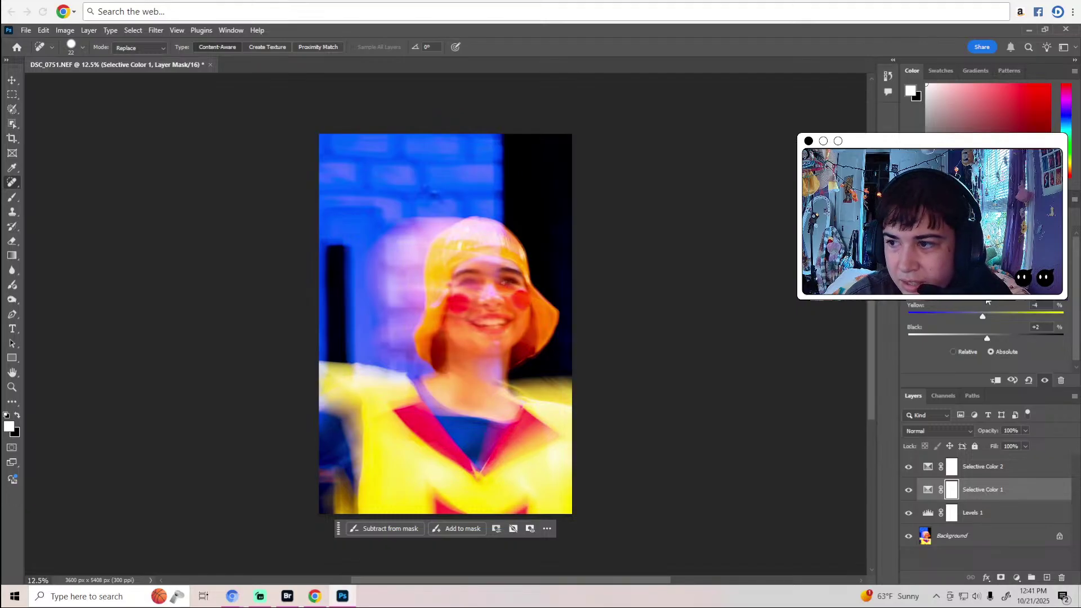
Switch the first Selective Color layer to another colour range and set its black to -10%.
click(988, 246)
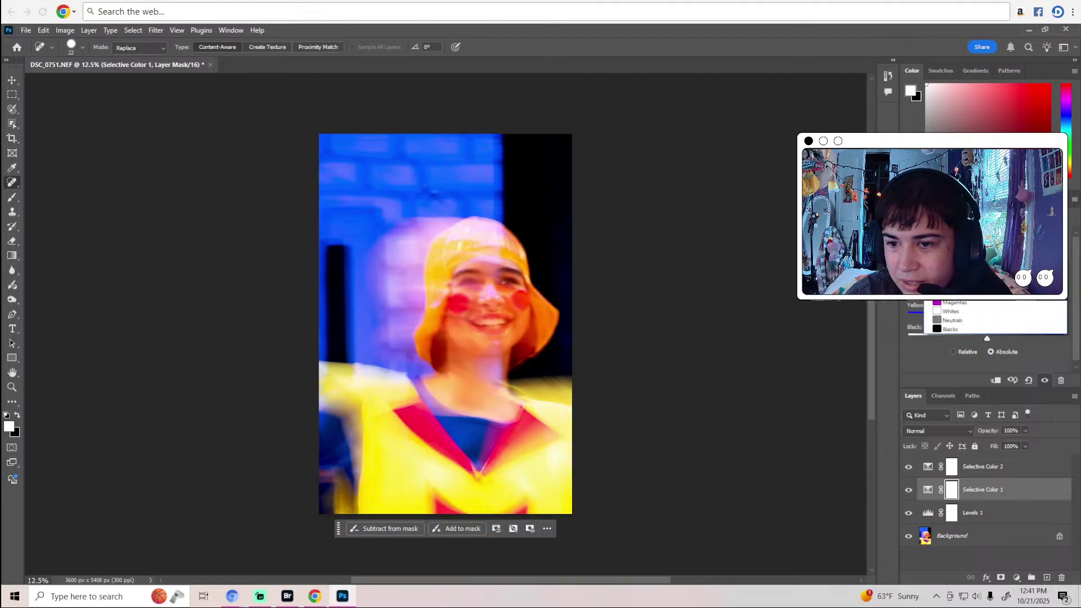
click(986, 270)
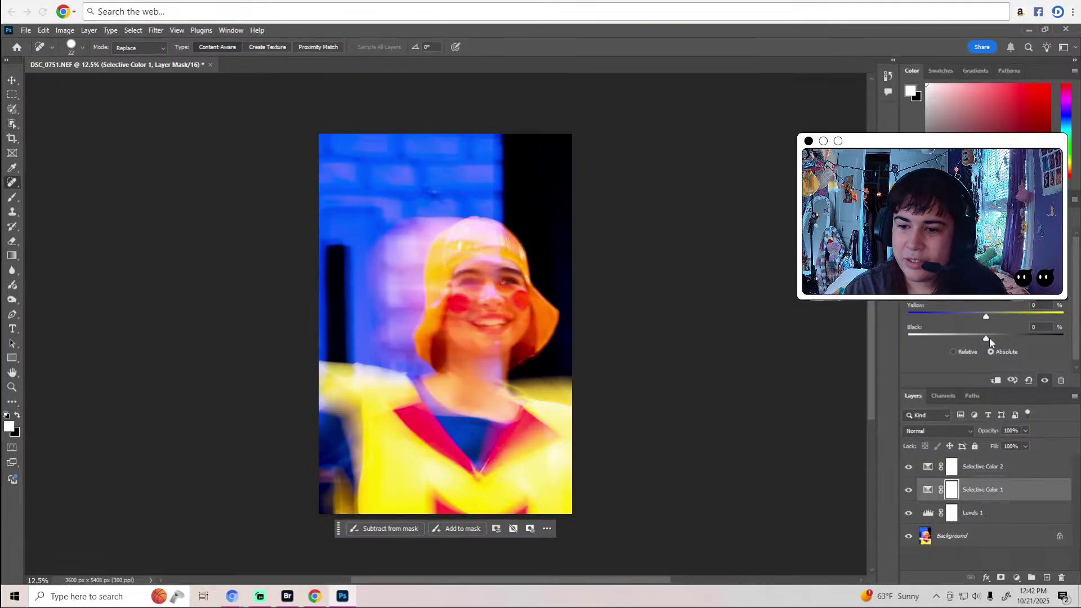
drag(985, 336, 977, 342)
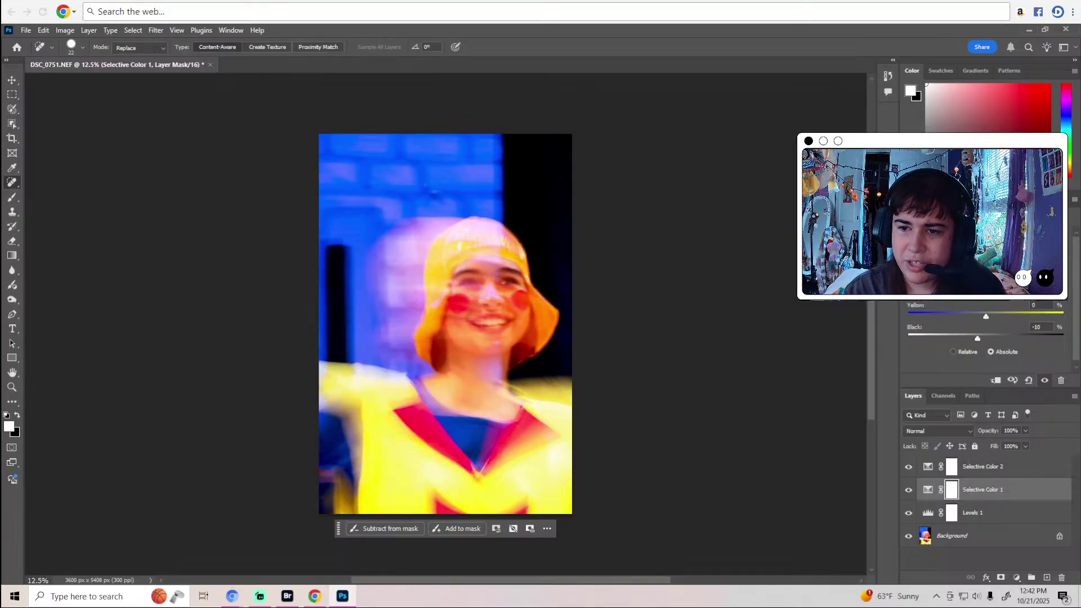
Add a Color Lookup adjustment layer above the first Selective Color layer and apply the Kodak 5218 Kodak 2383 look.
click(954, 199)
click(993, 332)
click(1008, 237)
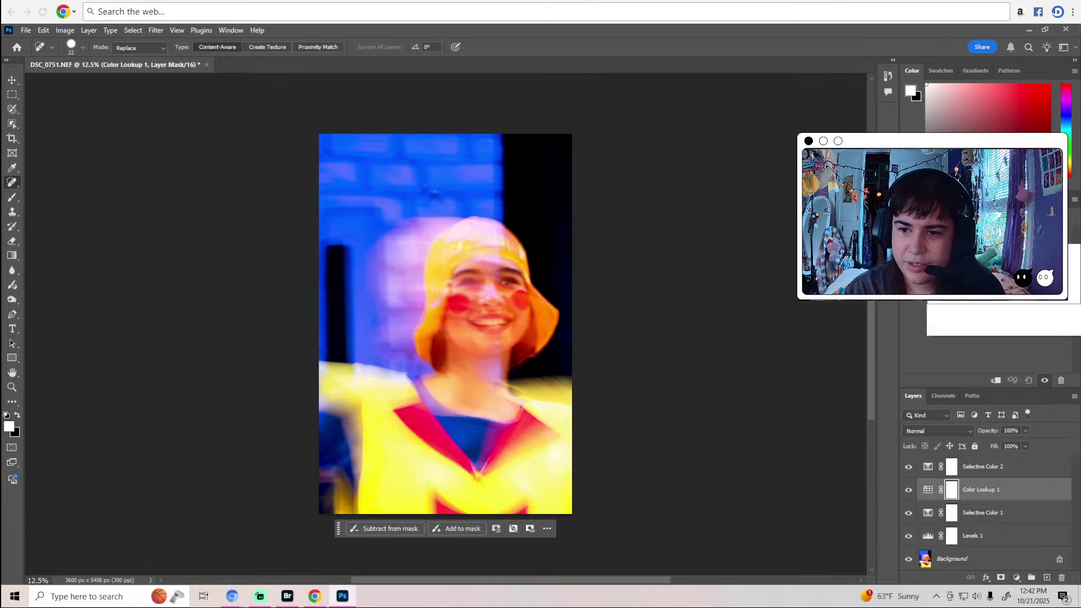
click(1008, 485)
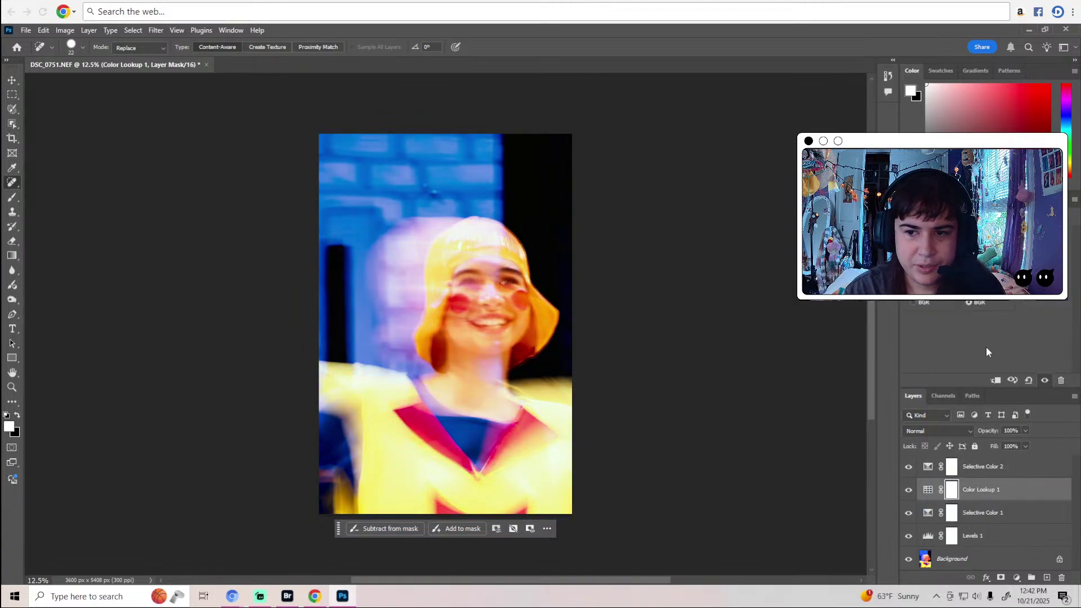
Try the Fuji ETERNA 250D, F125 and REALA 500D looks on the Color Lookup layer, and reapply Kodak 5218 Kodak 2383.
click(1008, 237)
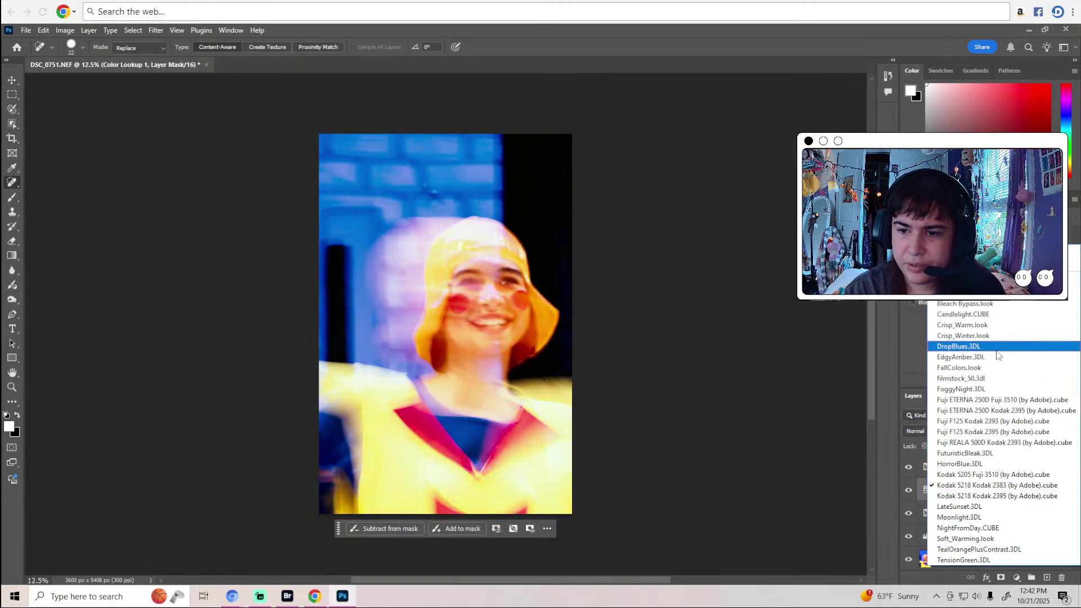
click(1006, 401)
click(1008, 237)
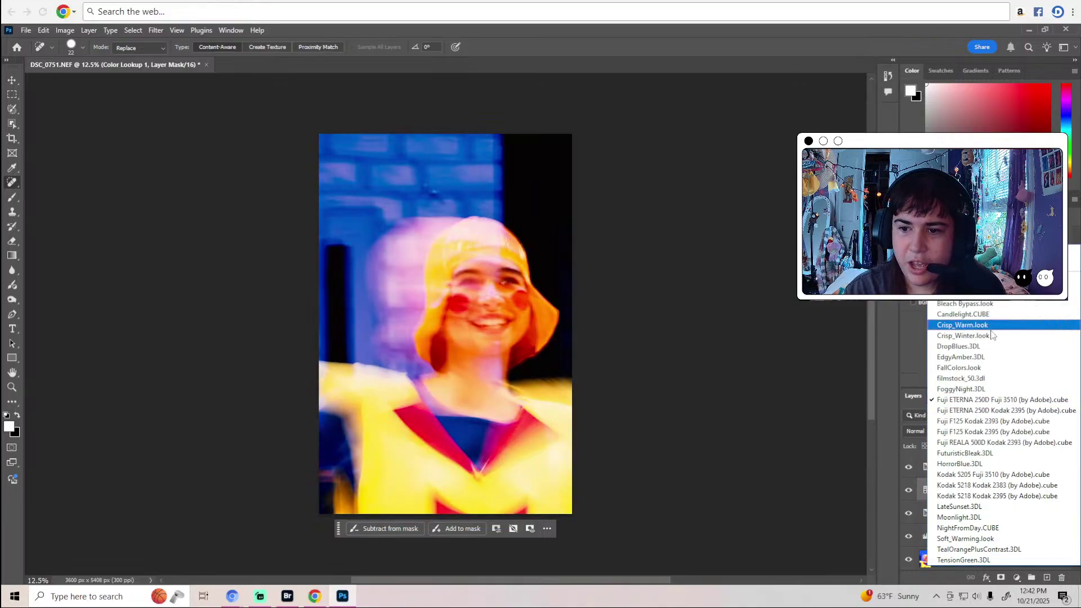
click(1001, 411)
click(1008, 237)
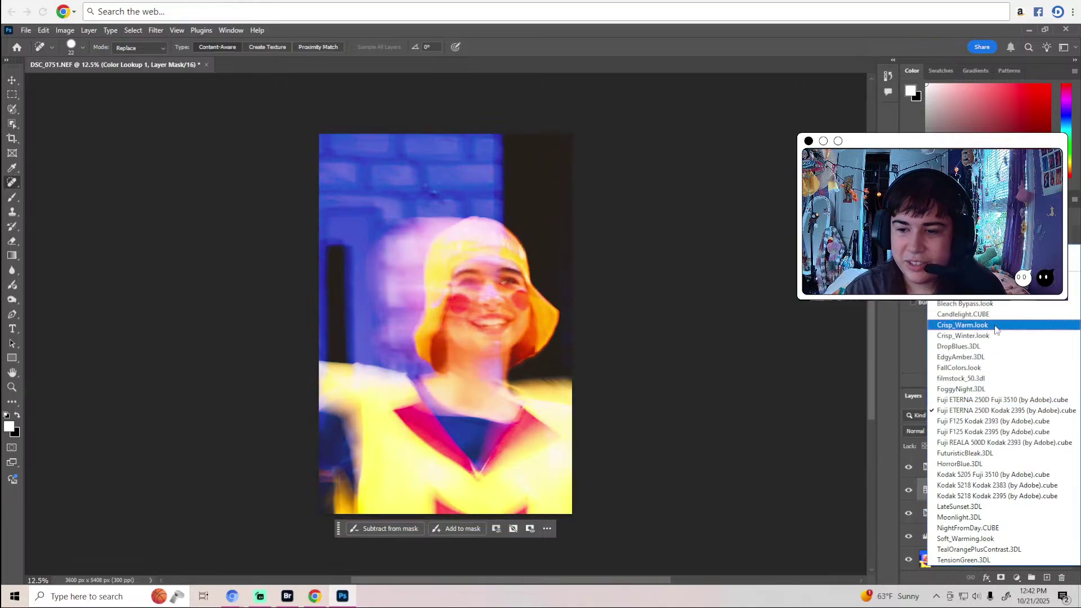
click(1010, 422)
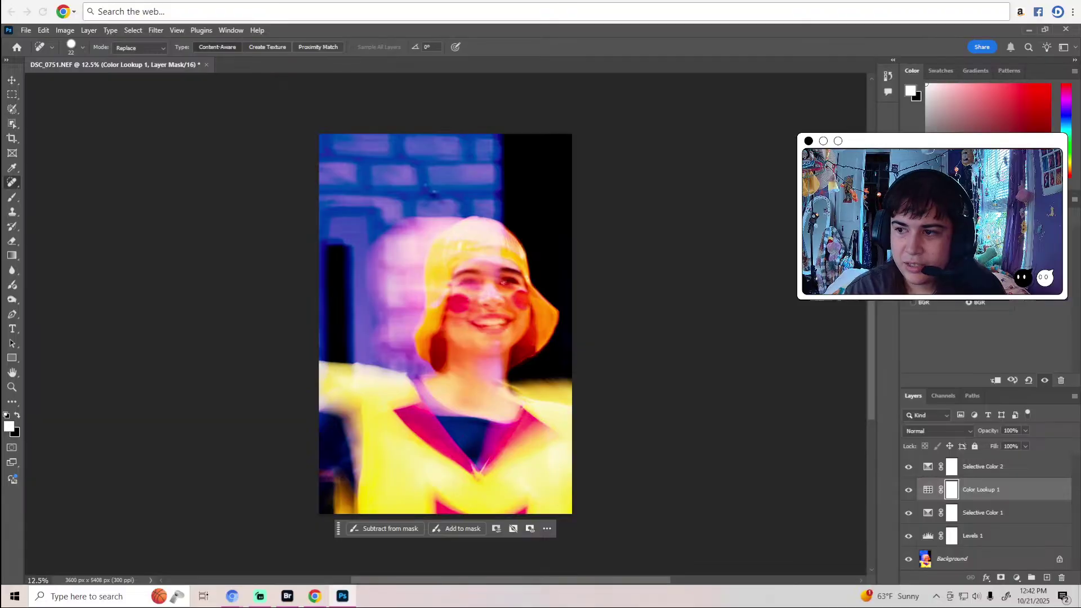
click(1008, 237)
click(1013, 433)
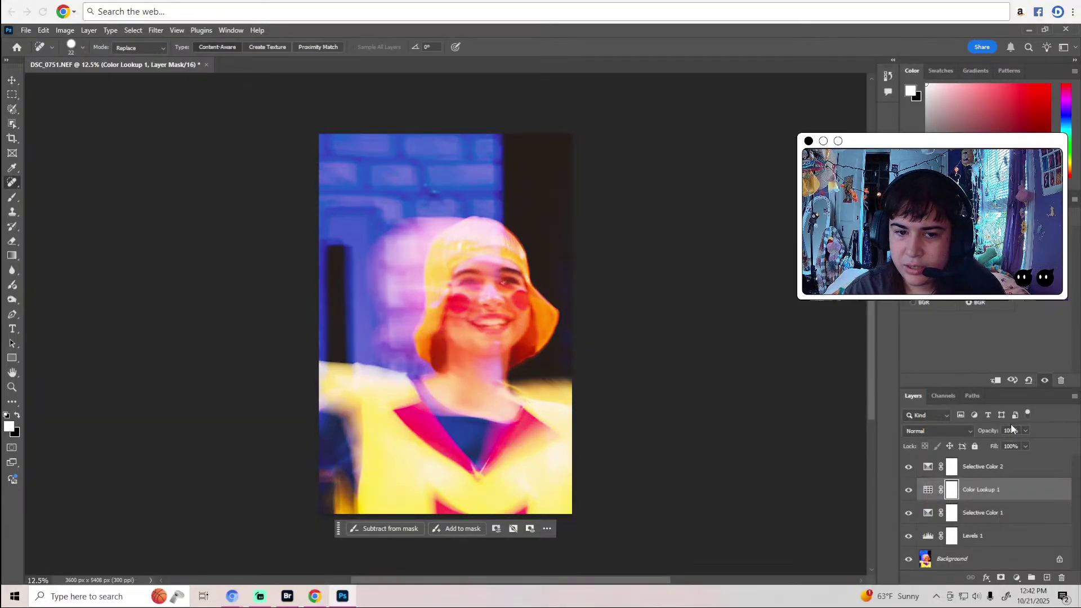
click(1008, 237)
click(1004, 441)
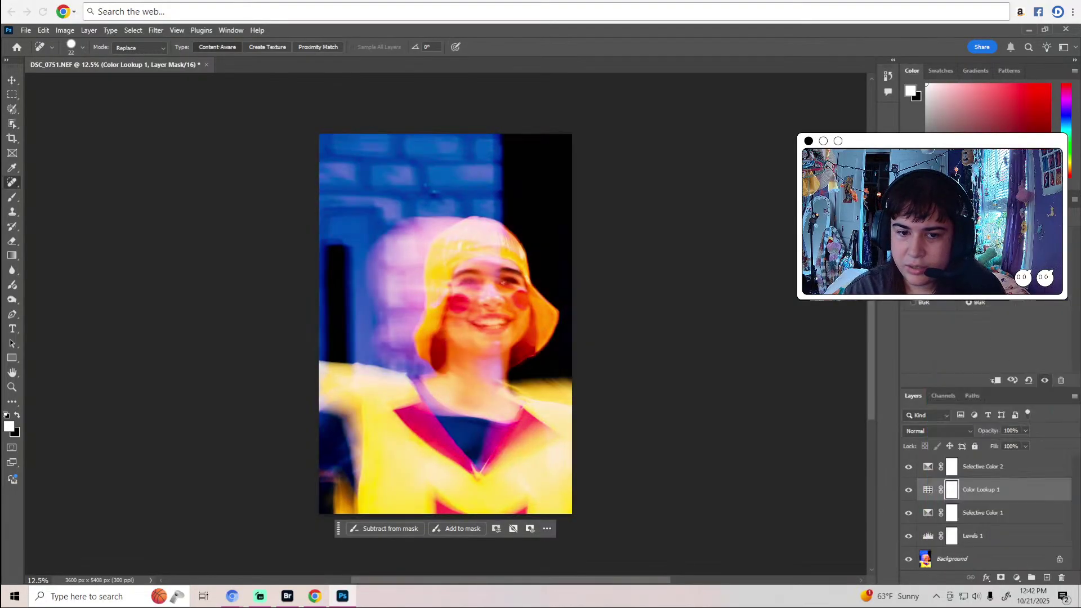
click(1008, 237)
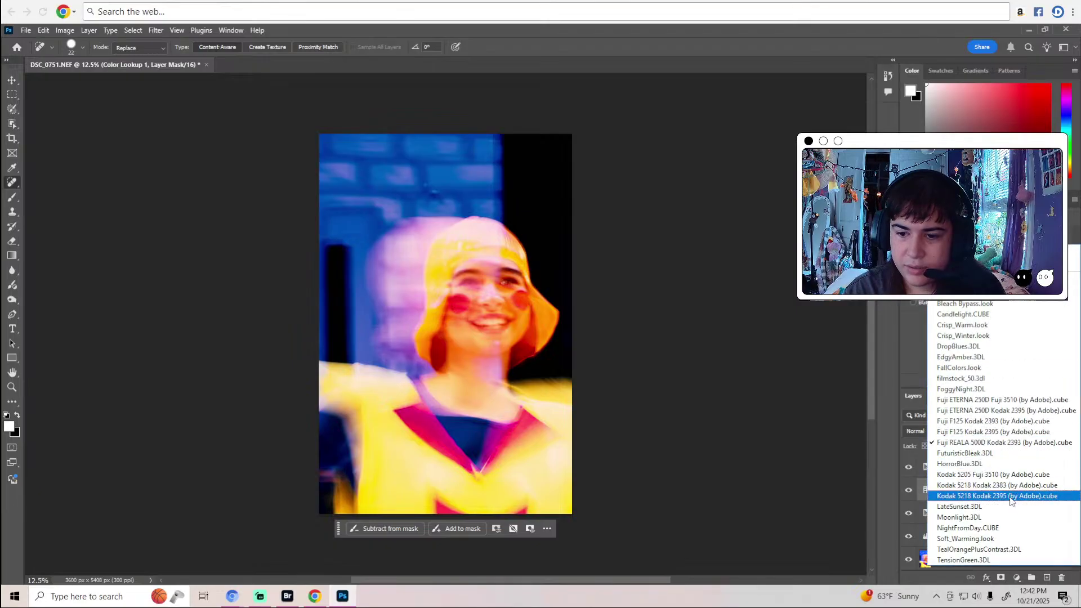
click(1027, 488)
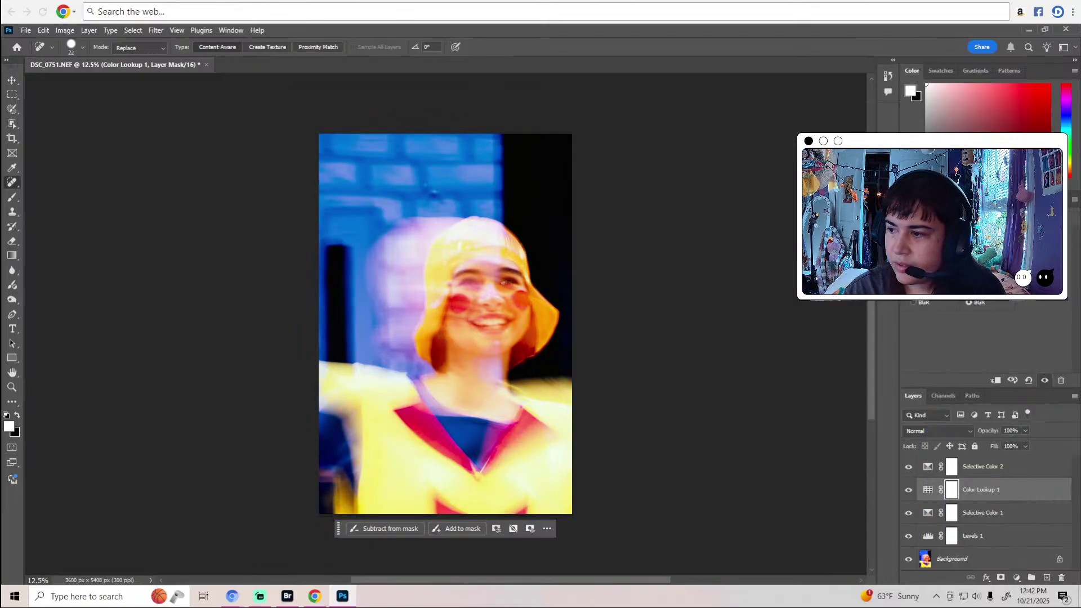
Lower the Color Lookup layer's opacity to 47% and fill to 49%, and compare the photo with and without it.
key(alt+Tab)
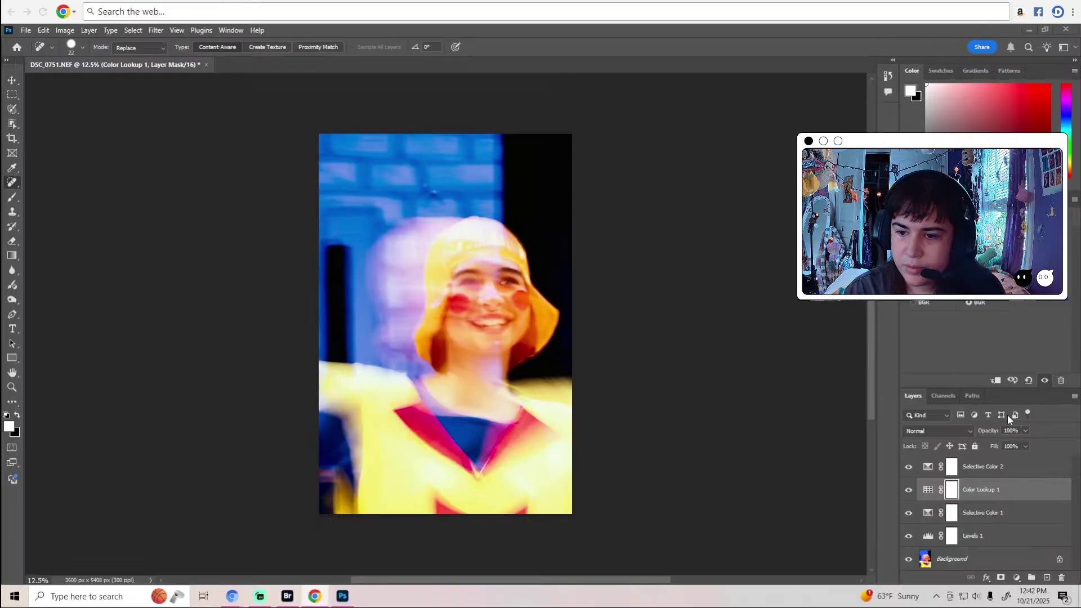
click(1025, 439)
click(1025, 431)
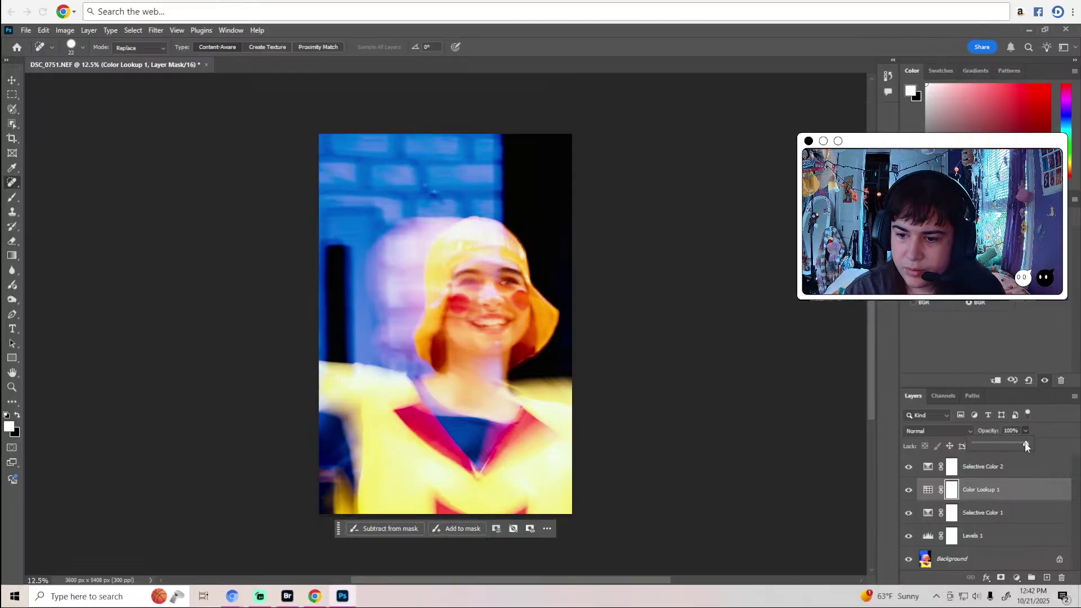
drag(1001, 447, 999, 461)
click(1033, 441)
click(1025, 445)
click(1048, 443)
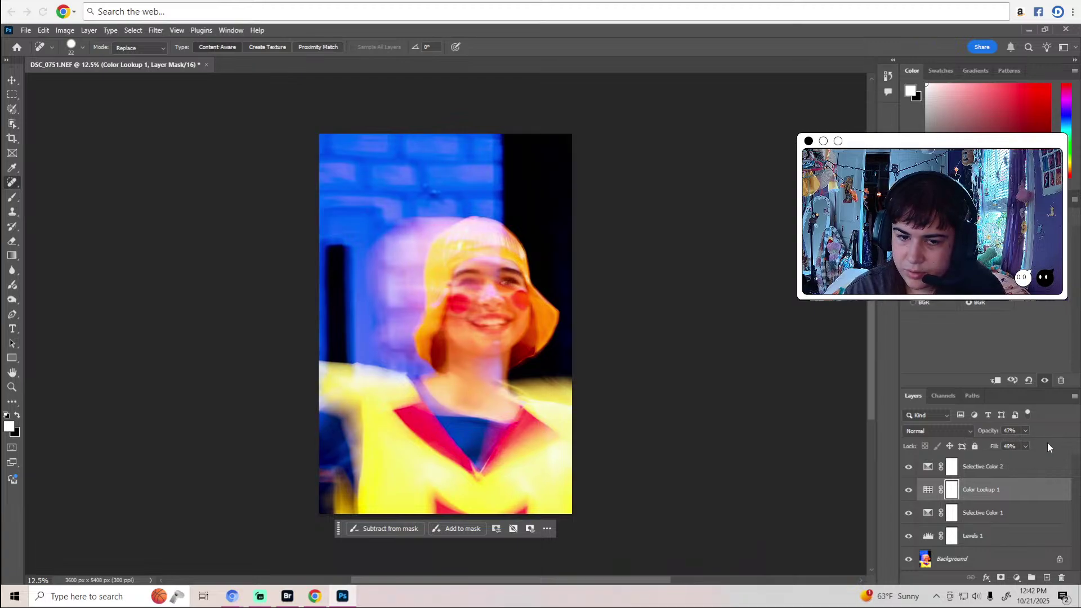
click(908, 489)
click(907, 489)
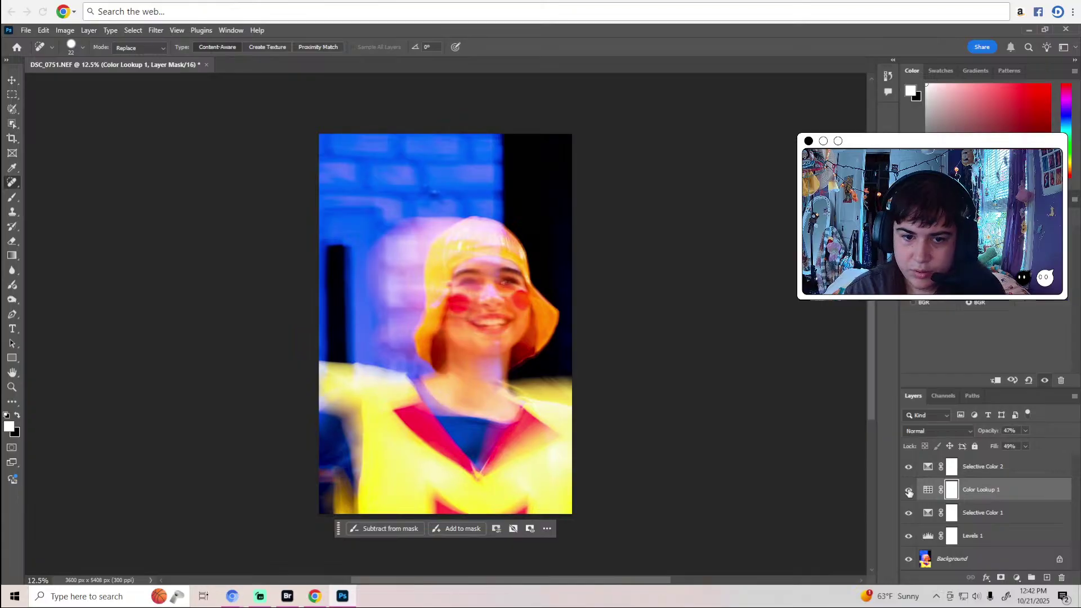
Duplicate the Background layer as Background copy to retouch the face on it.
click(926, 563)
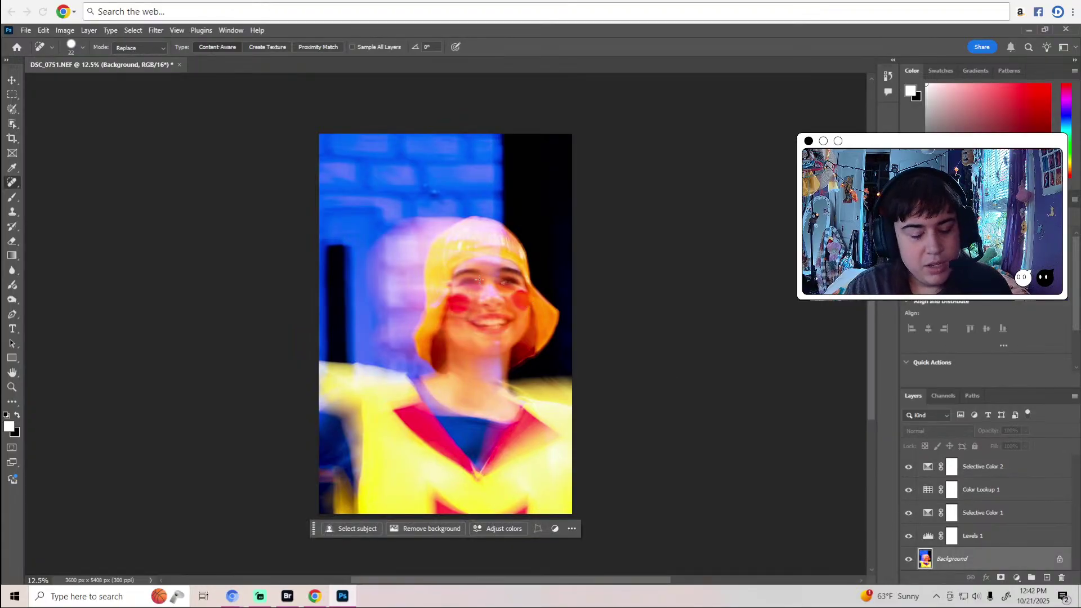
scroll(479, 279, up, 6)
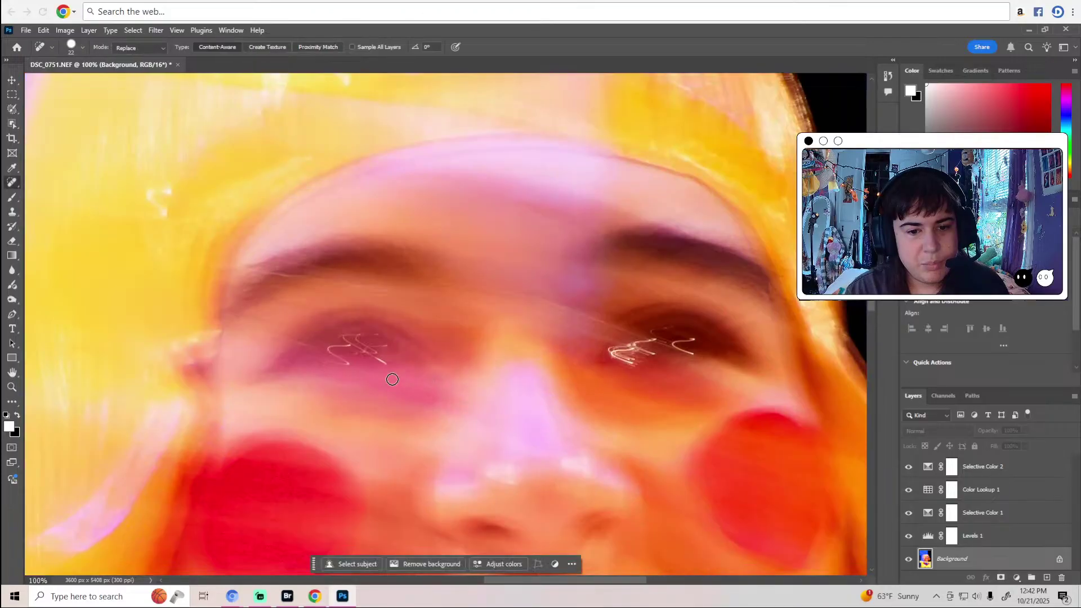
scroll(555, 253, down, 5)
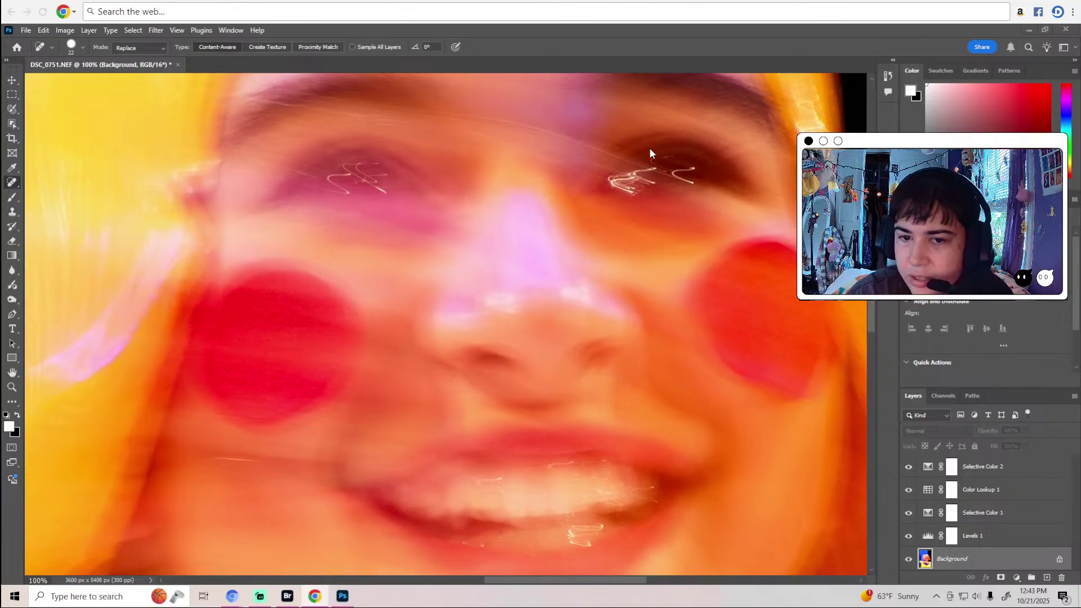
right_click(965, 559)
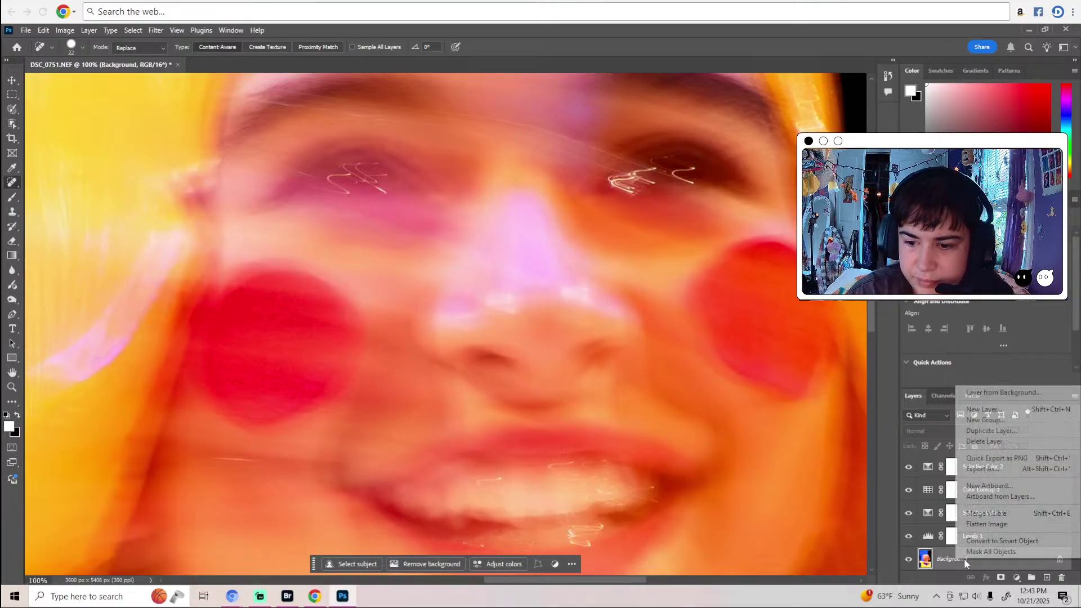
click(992, 430)
click(631, 182)
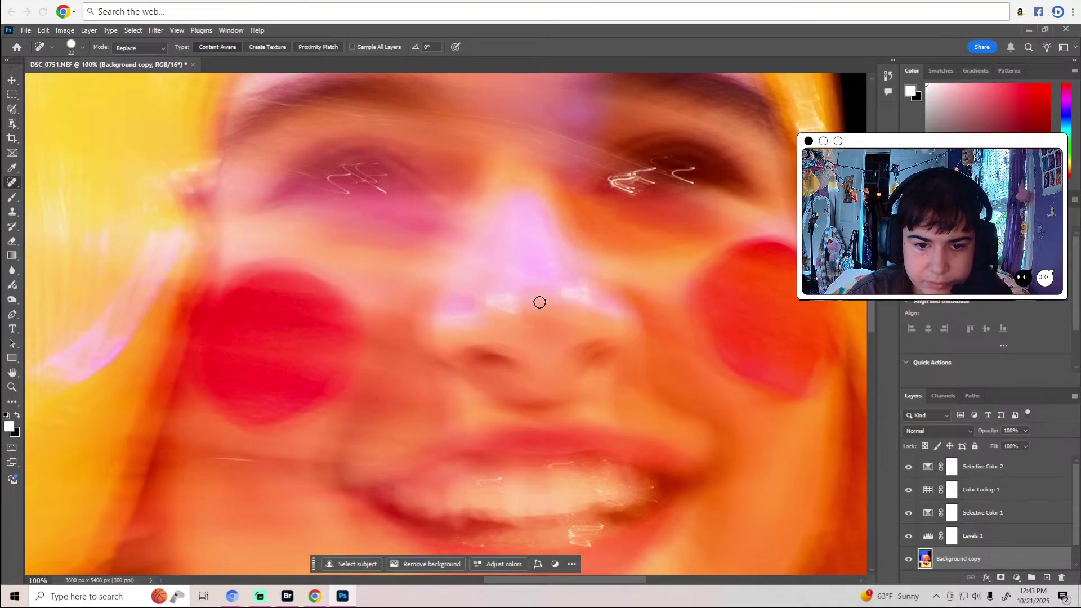
Spot-heal the edges of the purple highlight along the bridge and tip of the nose on the Background copy layer.
mouse_move(499, 227)
mouse_down()
mouse_move(530, 196)
mouse_move(575, 280)
mouse_up()
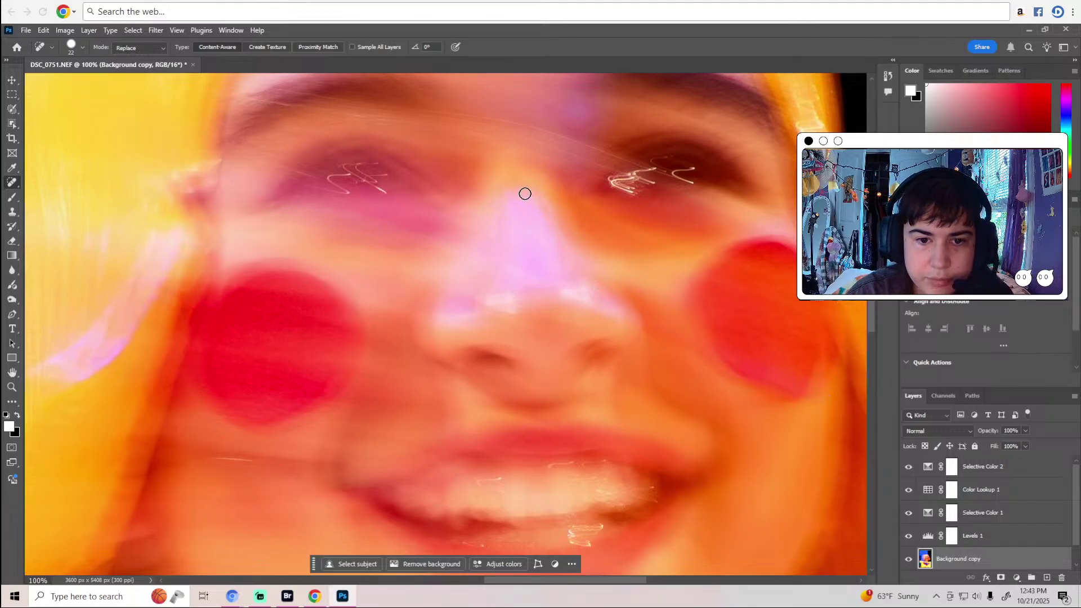
mouse_move(524, 191)
mouse_down()
mouse_move(504, 206)
mouse_move(507, 234)
mouse_up()
mouse_move(529, 197)
mouse_down()
mouse_move(547, 217)
mouse_move(501, 242)
mouse_up()
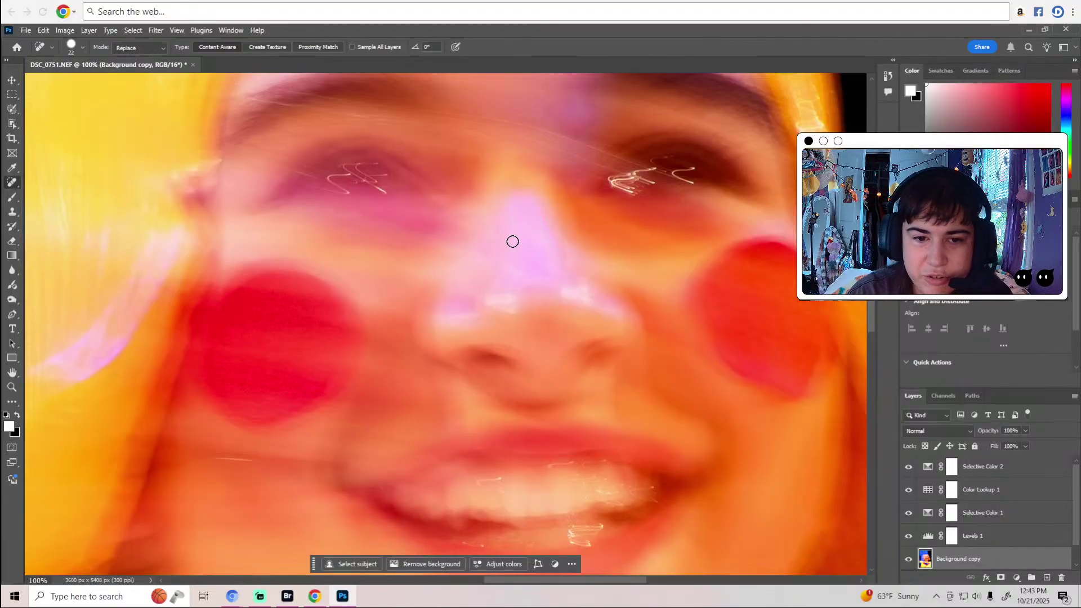
mouse_move(471, 302)
mouse_down()
mouse_move(446, 311)
mouse_move(472, 308)
mouse_up()
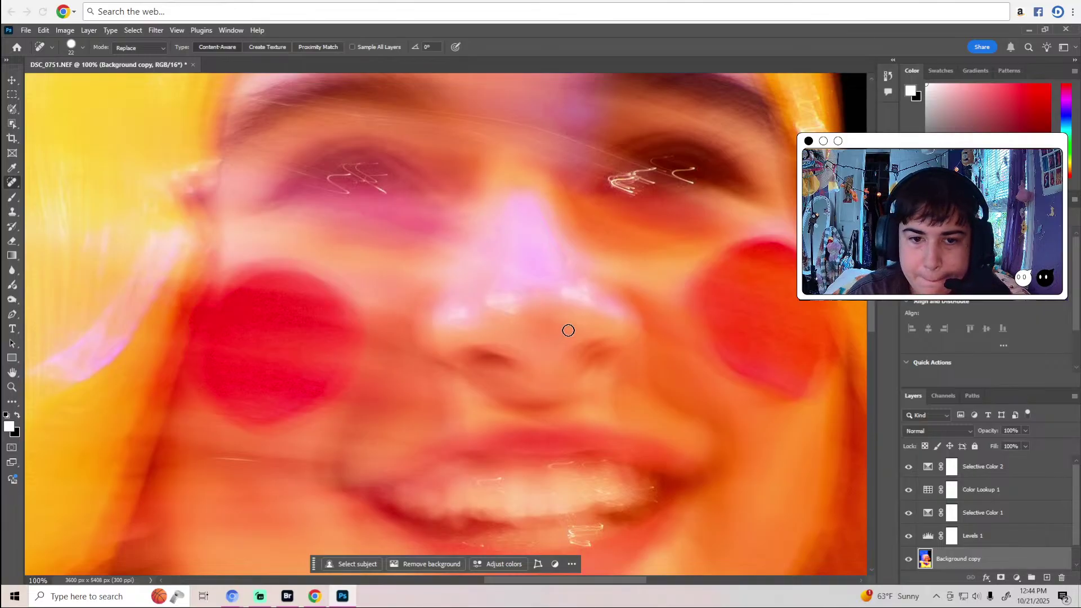
Darken the mouth line from its left corner along the lower teeth with a 42 px Burn tool, Midtones range, 5% exposure.
scroll(645, 270, down, 5)
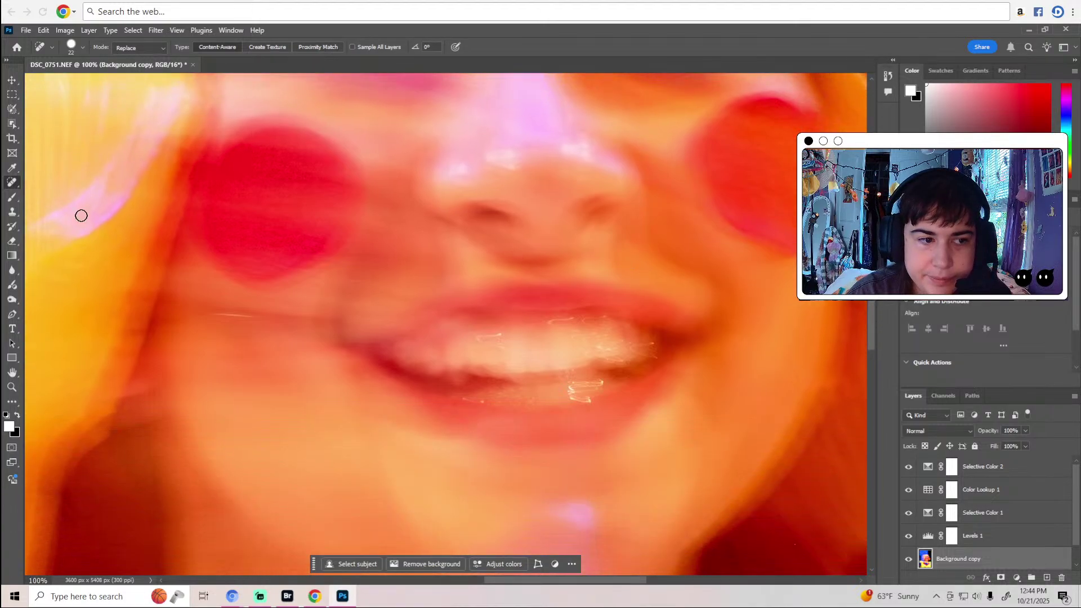
drag(12, 299, 41, 304)
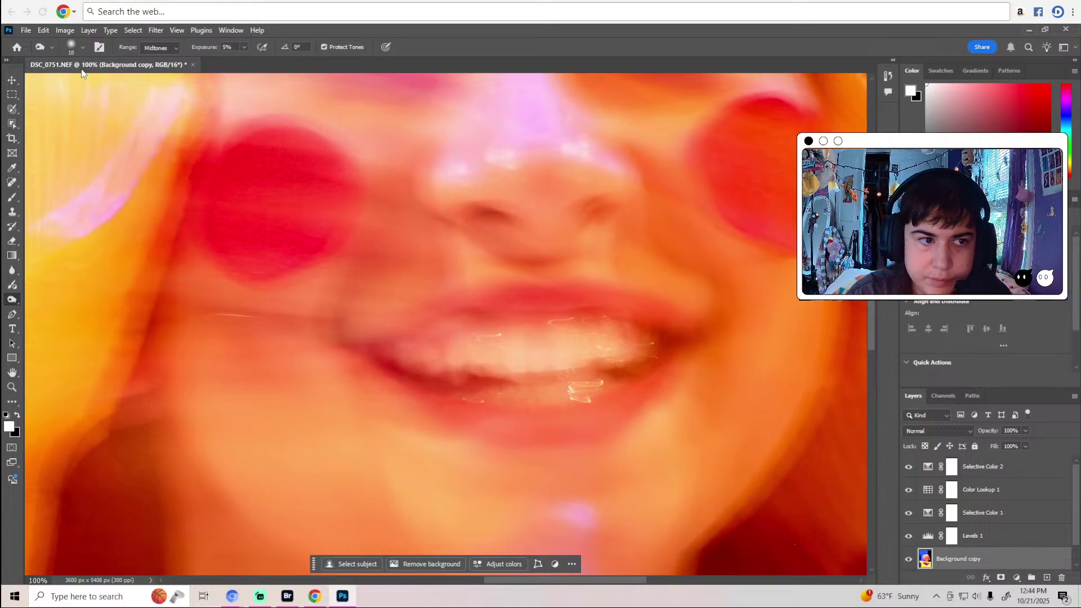
click(83, 50)
drag(80, 84, 93, 82)
click(290, 38)
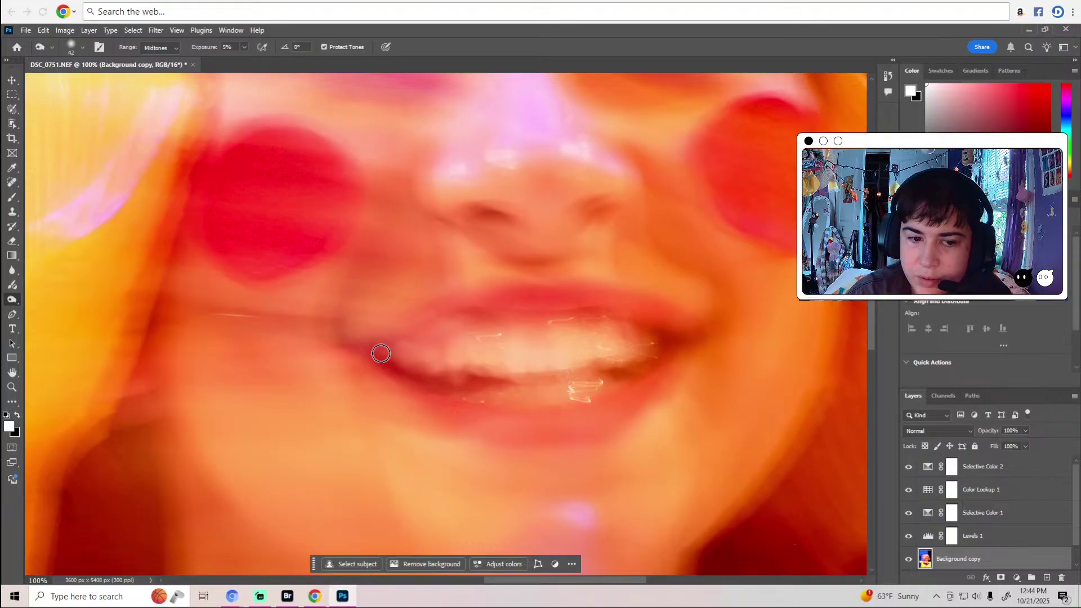
mouse_move(379, 355)
mouse_down()
mouse_move(352, 349)
mouse_move(383, 349)
mouse_move(420, 380)
mouse_move(506, 387)
mouse_up()
Reduce the Burn brush to 23 px and darken the fine shadows around the mouth and nose.
click(83, 53)
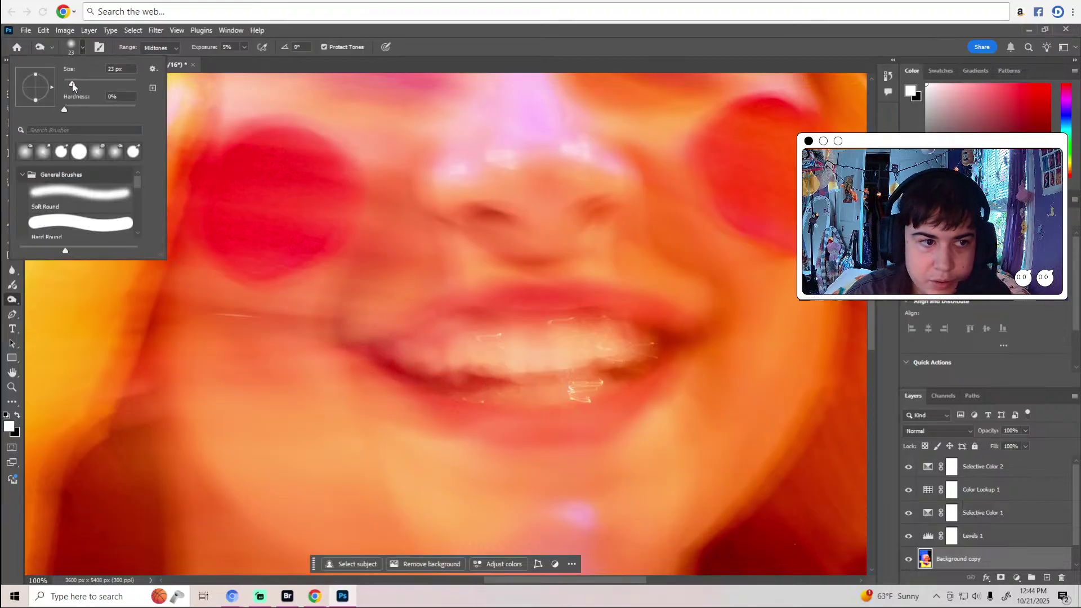
drag(82, 84, 76, 85)
click(284, 35)
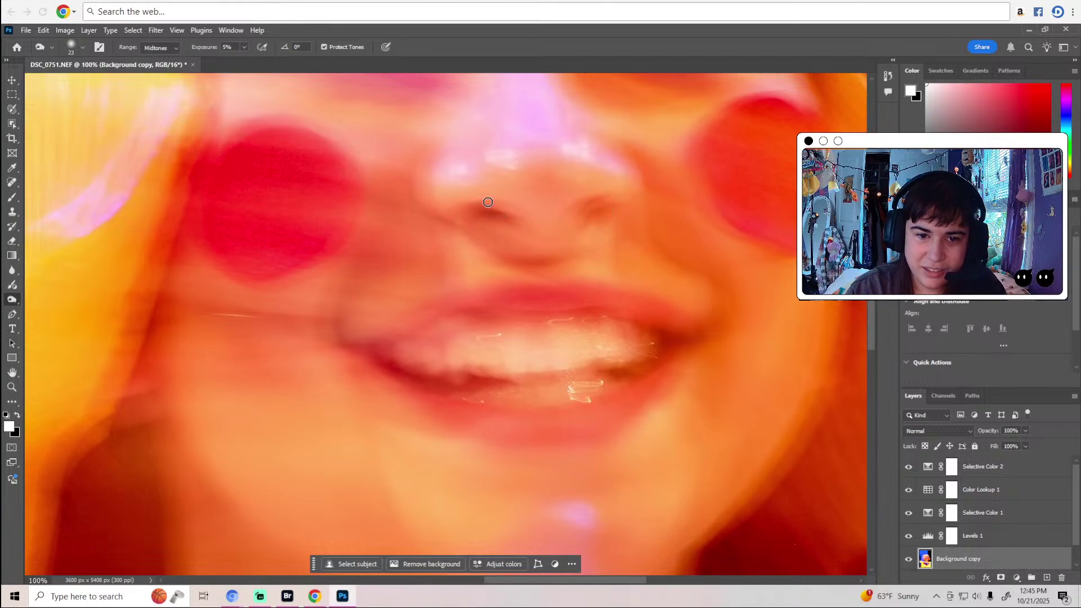
scroll(507, 228, up, 2)
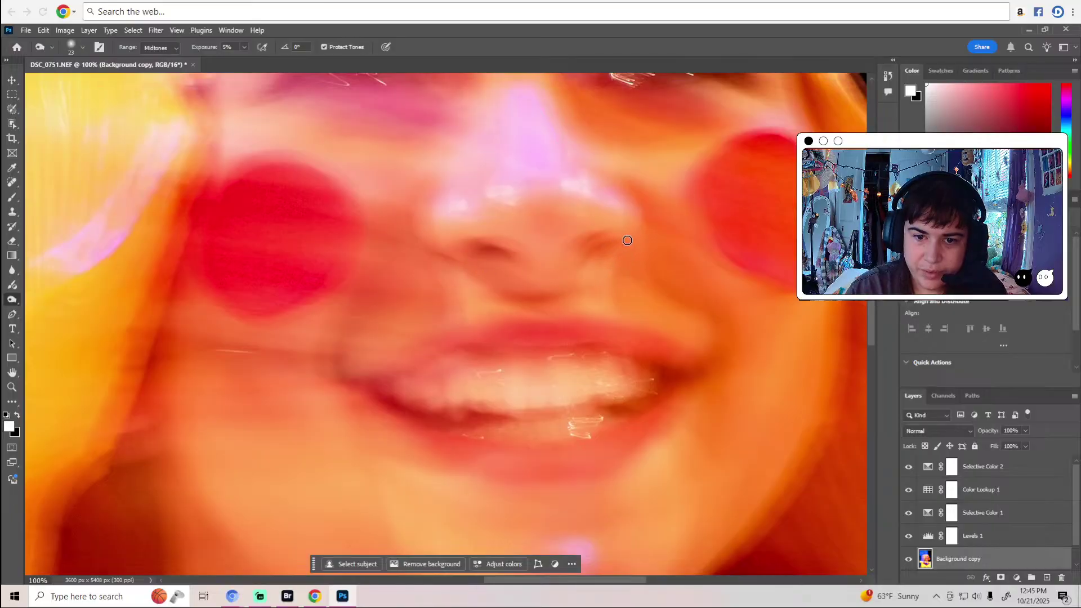
scroll(648, 242, up, 4)
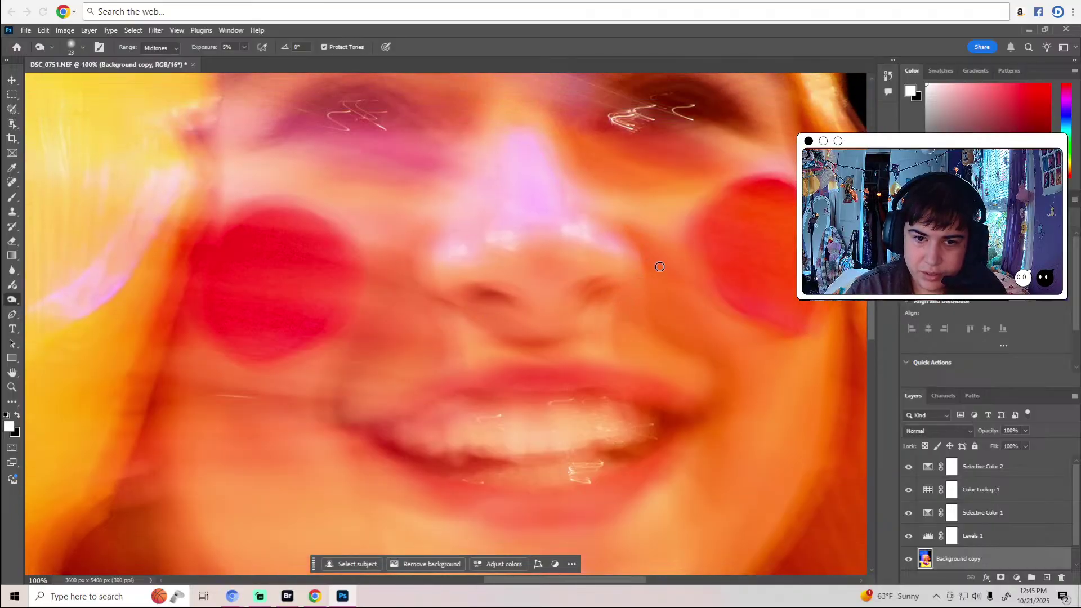
scroll(647, 266, up, 3)
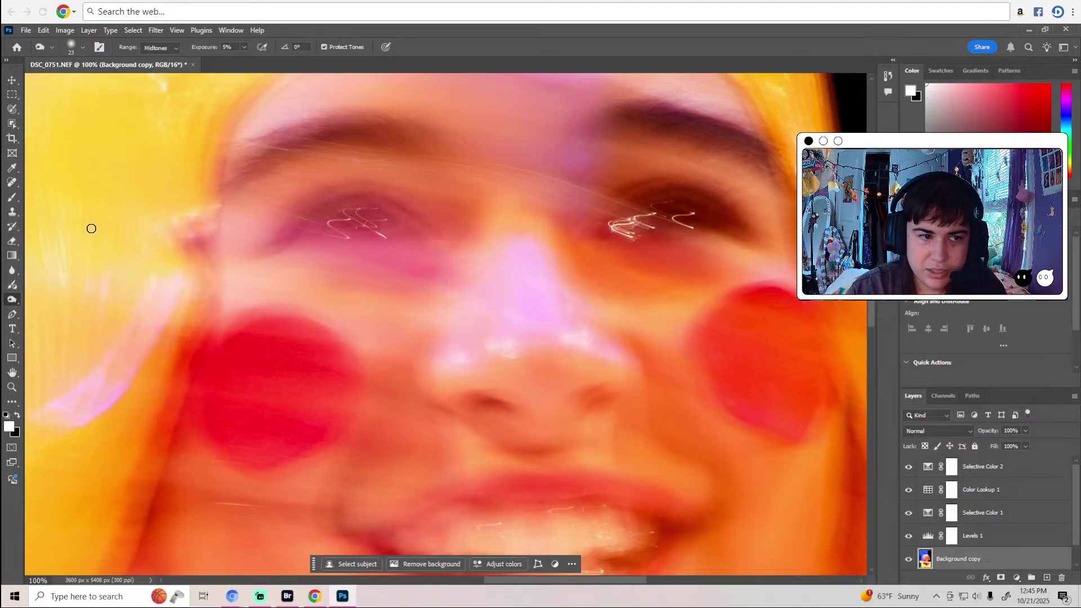
Spot-heal the purple area under the eye on the left of the photo with a 14 px brush.
click(12, 182)
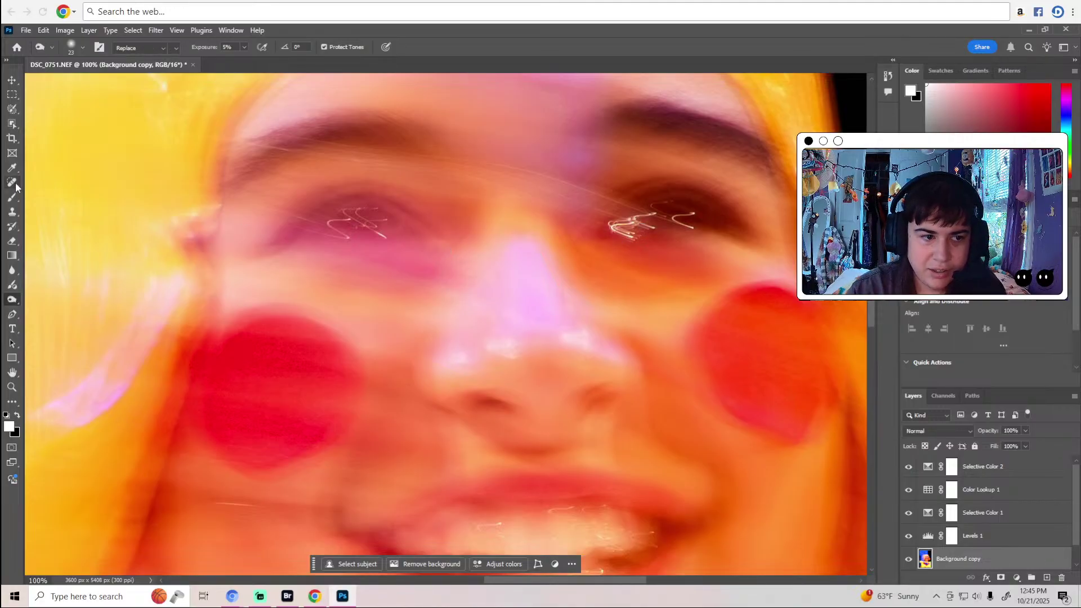
click(82, 47)
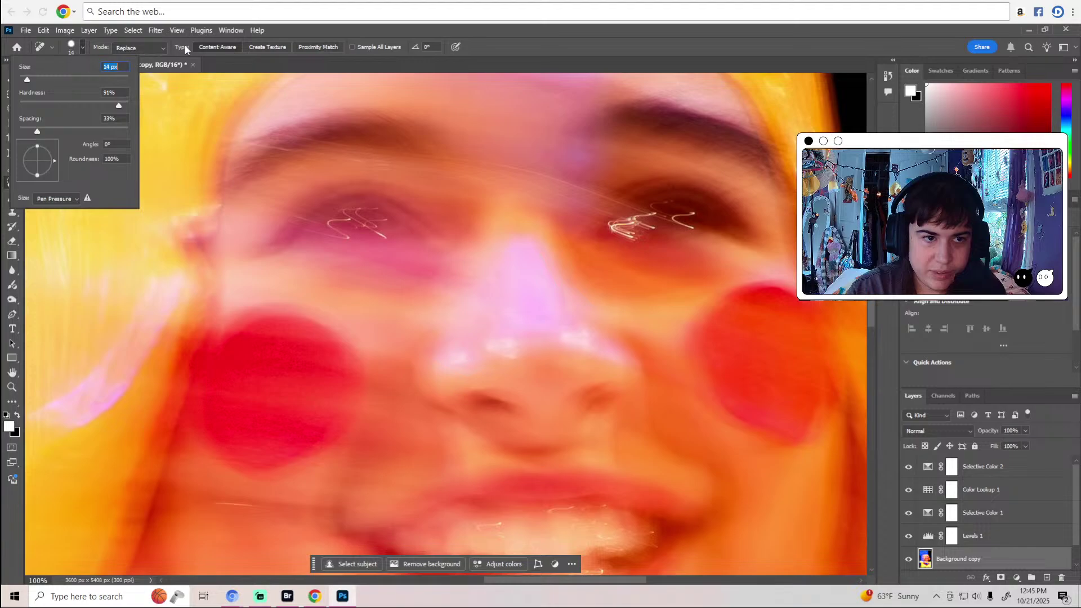
click(276, 34)
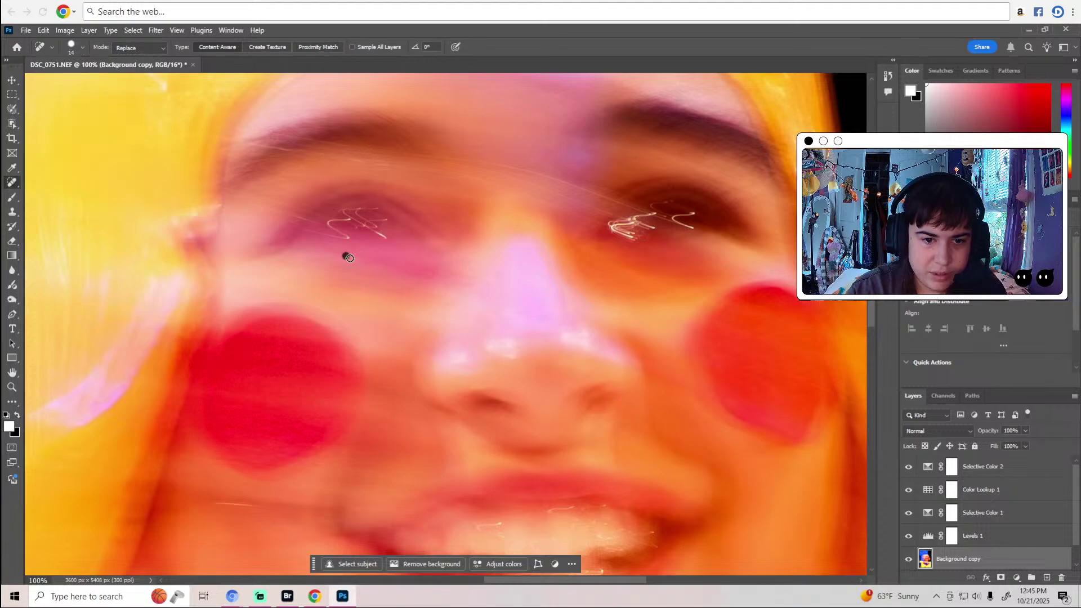
drag(349, 258, 441, 270)
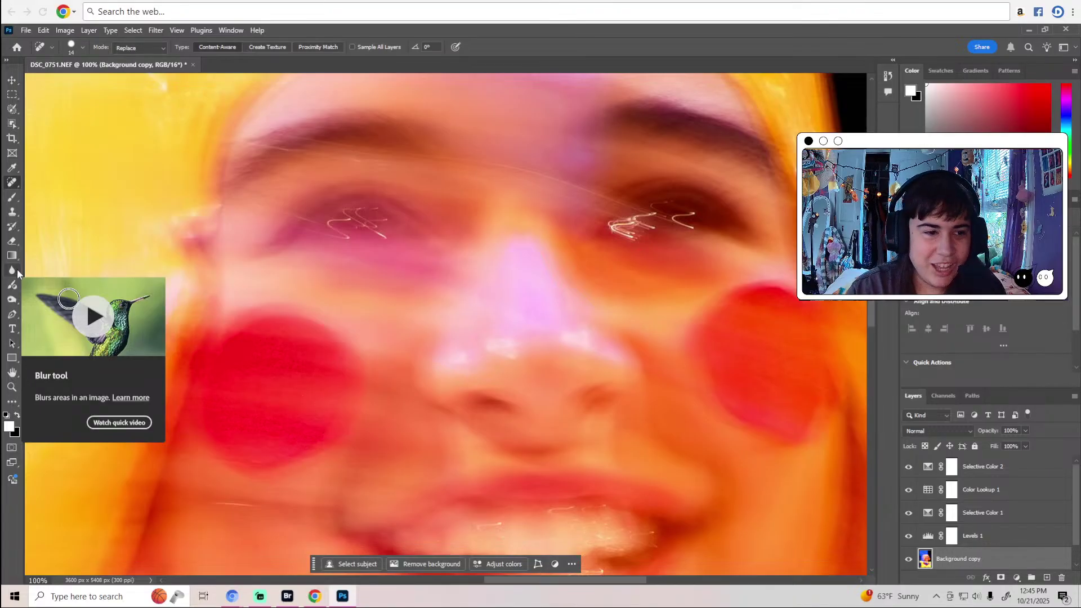
Burn the shadows around the eyes with the 23 px Burn tool at Midtones and 5% exposure.
click(13, 300)
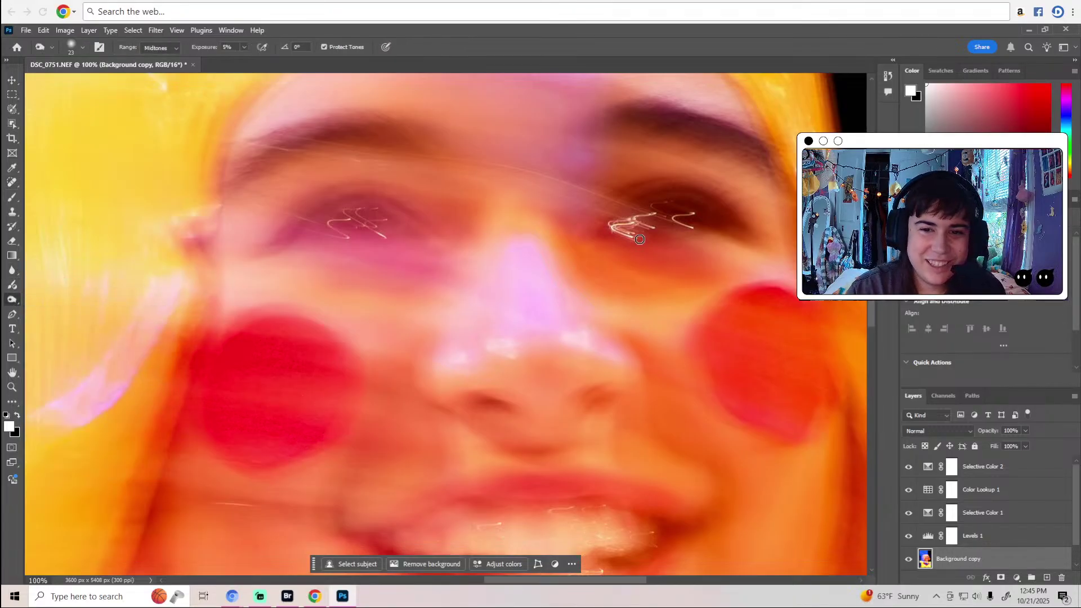
scroll(640, 239, up, 1)
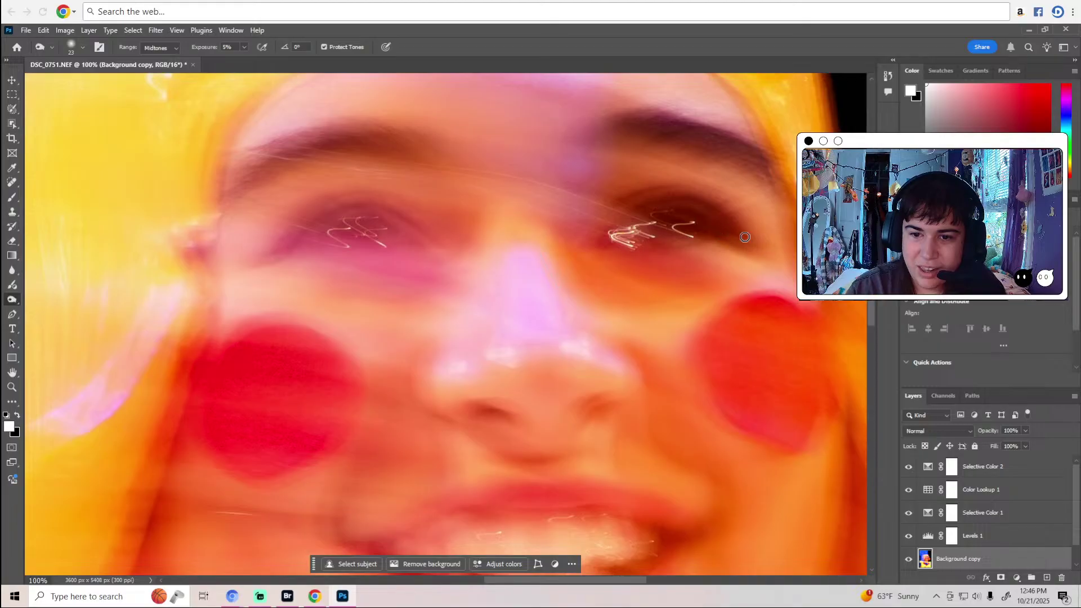
scroll(742, 213, up, 1)
scroll(742, 213, up, 1)
scroll(742, 215, down, 4)
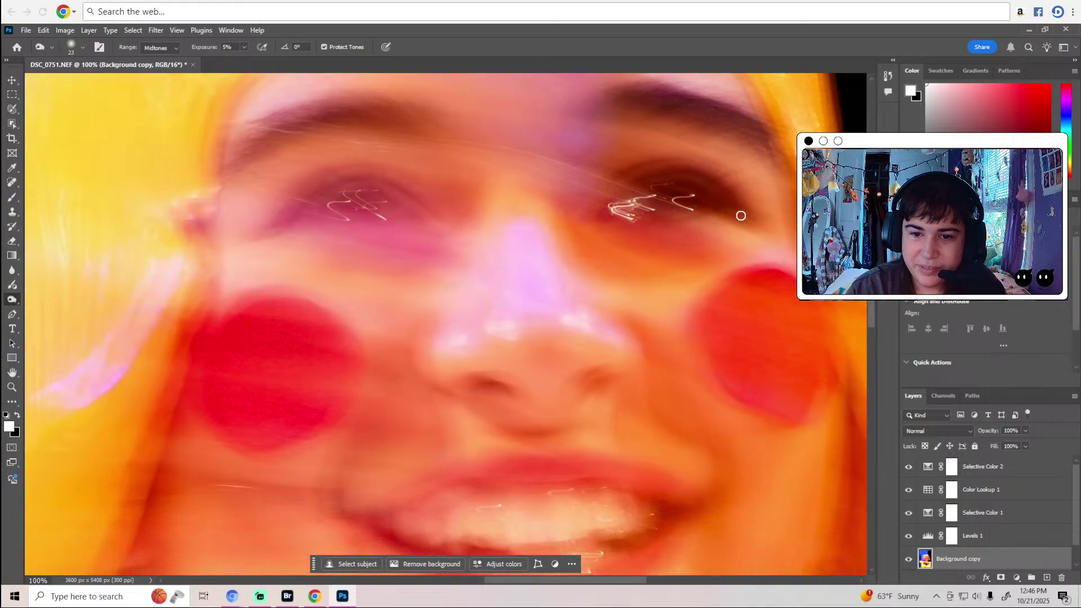
scroll(741, 215, up, 3)
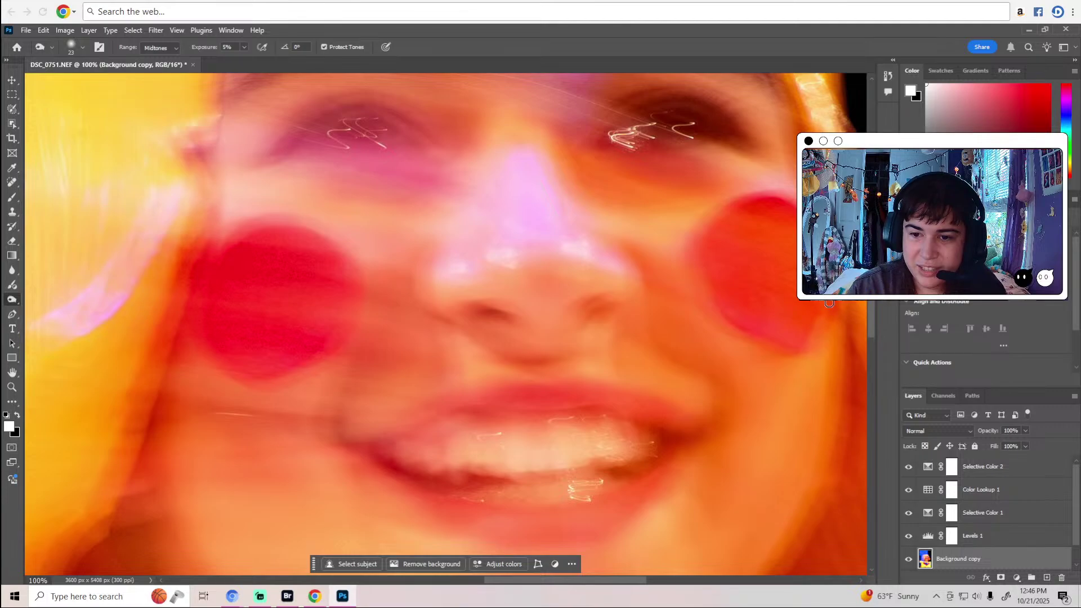
scroll(839, 325, up, 8)
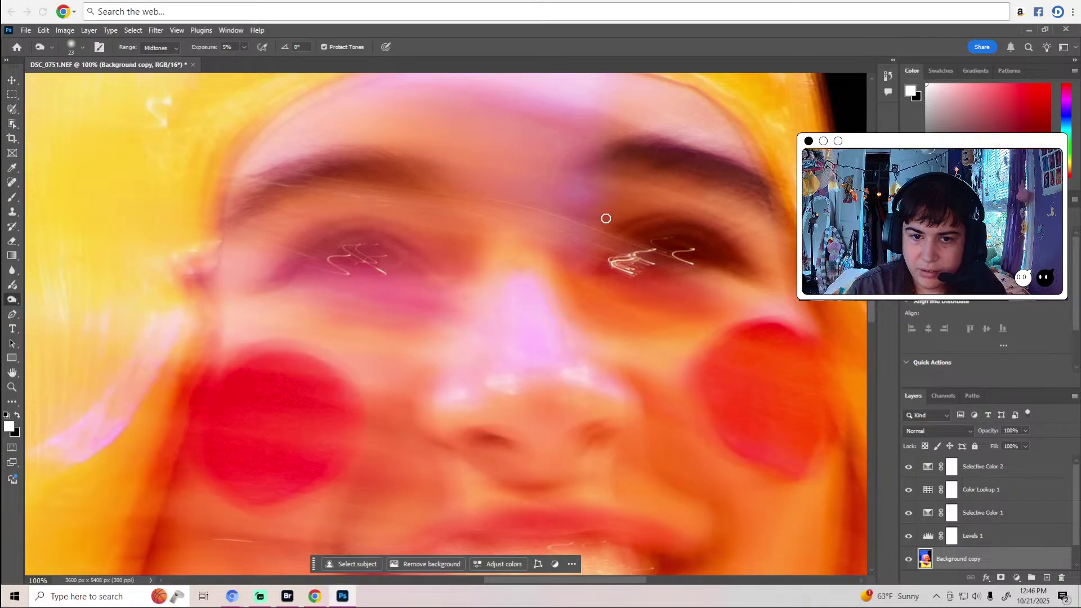
Try spot-healing the purple patch between the eyebrows with a 24 px brush, and revert that stroke.
click(12, 183)
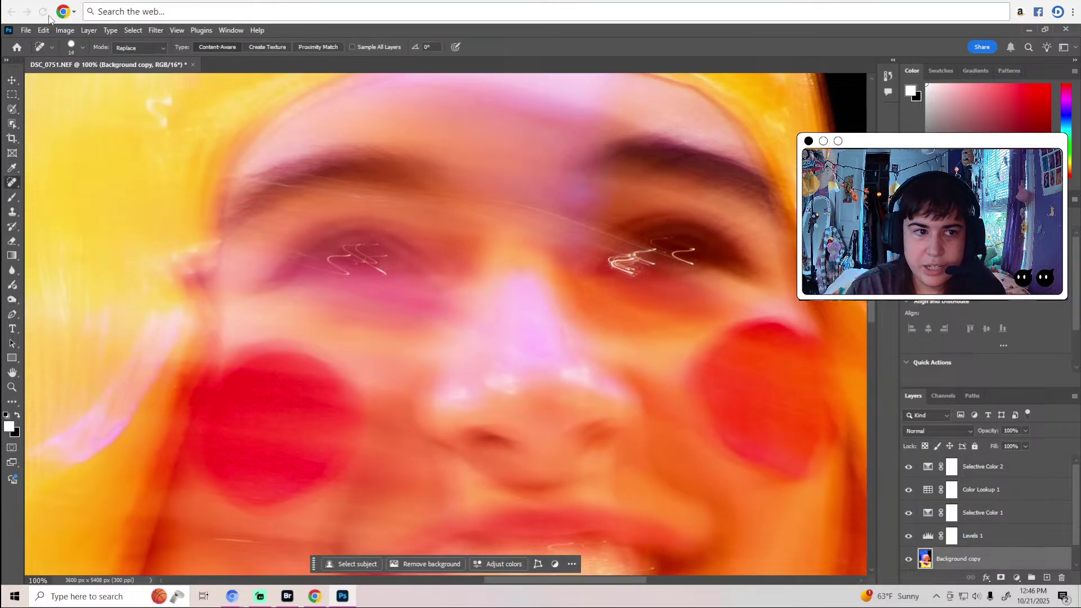
click(82, 47)
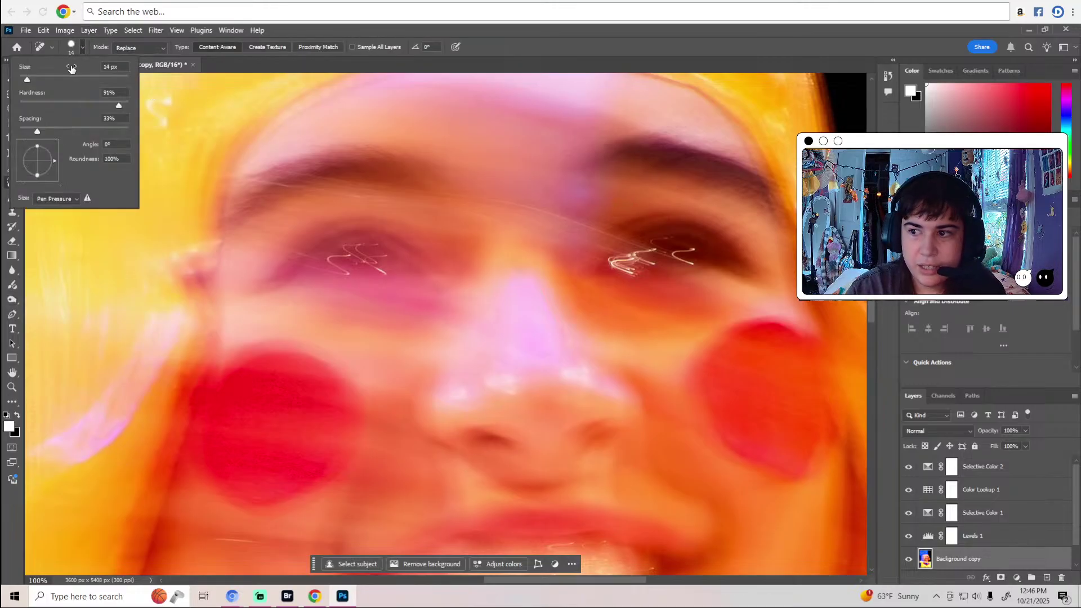
click(32, 76)
click(298, 29)
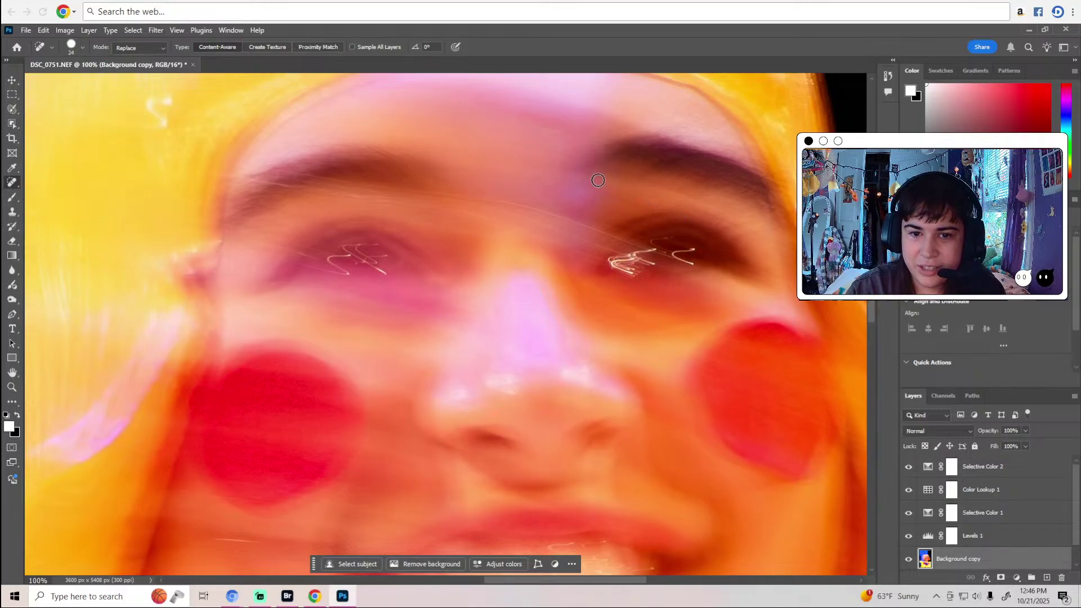
drag(591, 182, 586, 218)
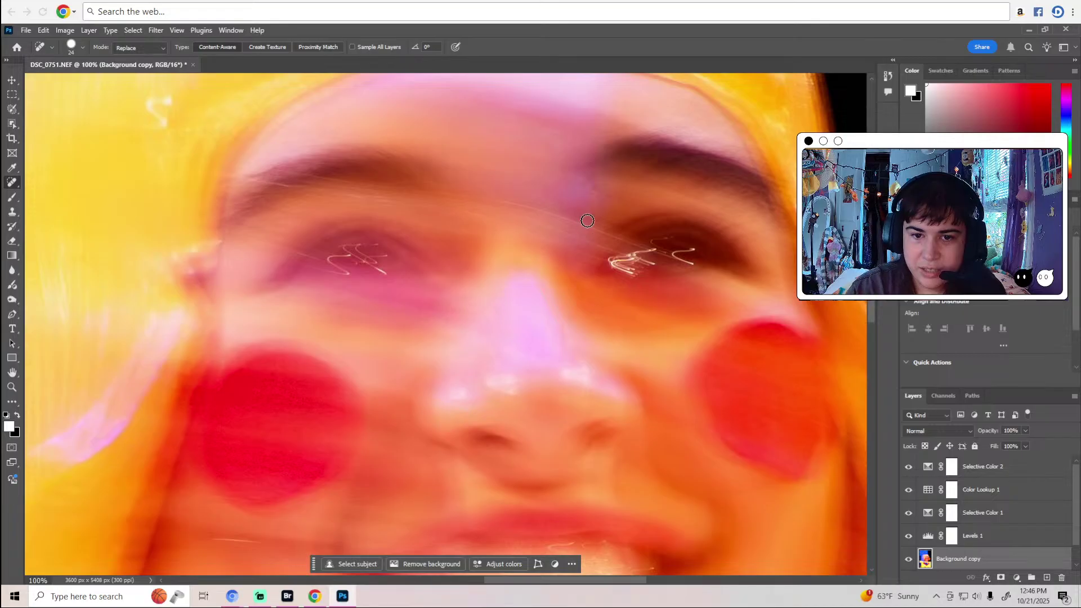
click(888, 76)
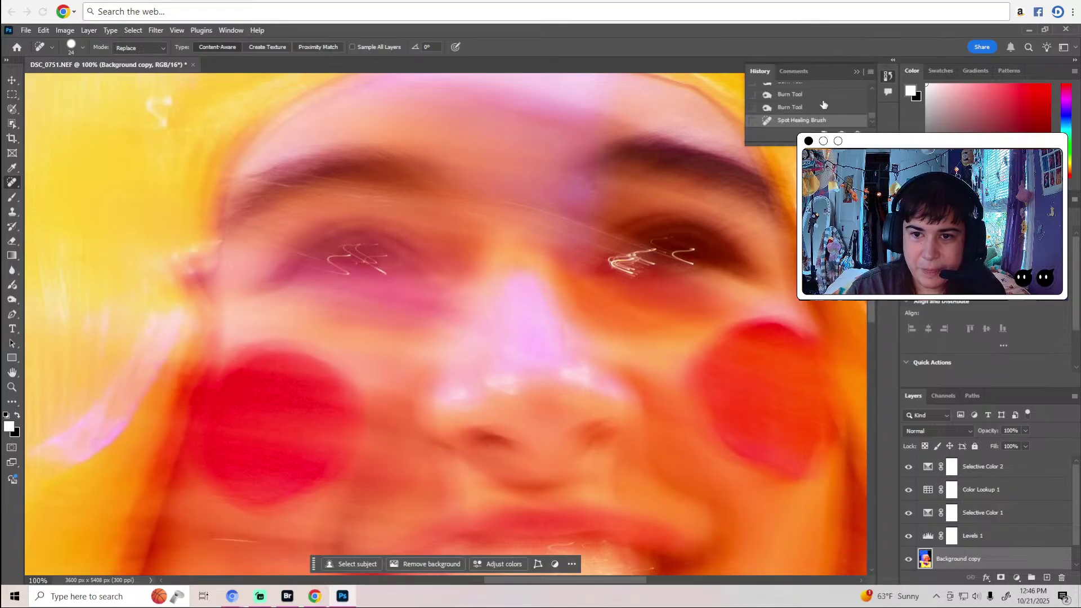
click(812, 109)
click(856, 71)
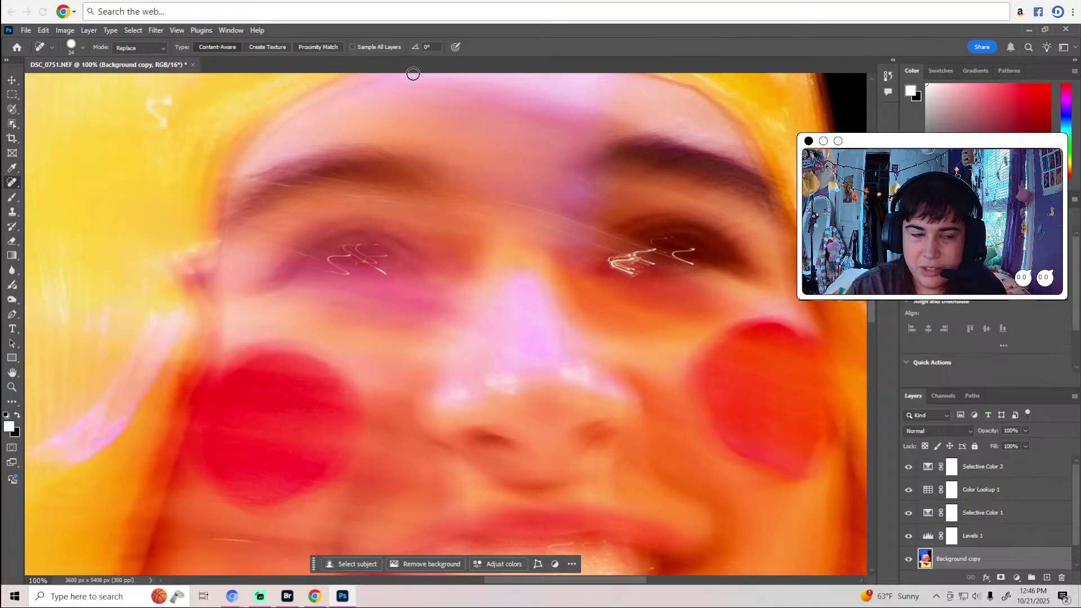
Paint over the purple patch between the eyebrows with a 21 px Healing Brush using sampled skin.
right_click(13, 189)
click(75, 194)
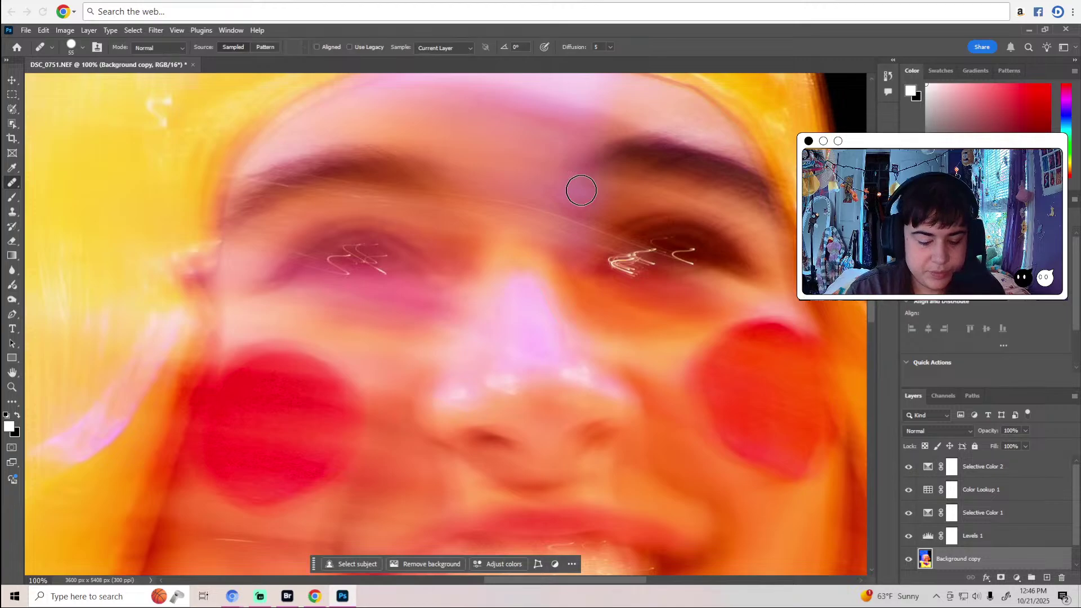
click(77, 48)
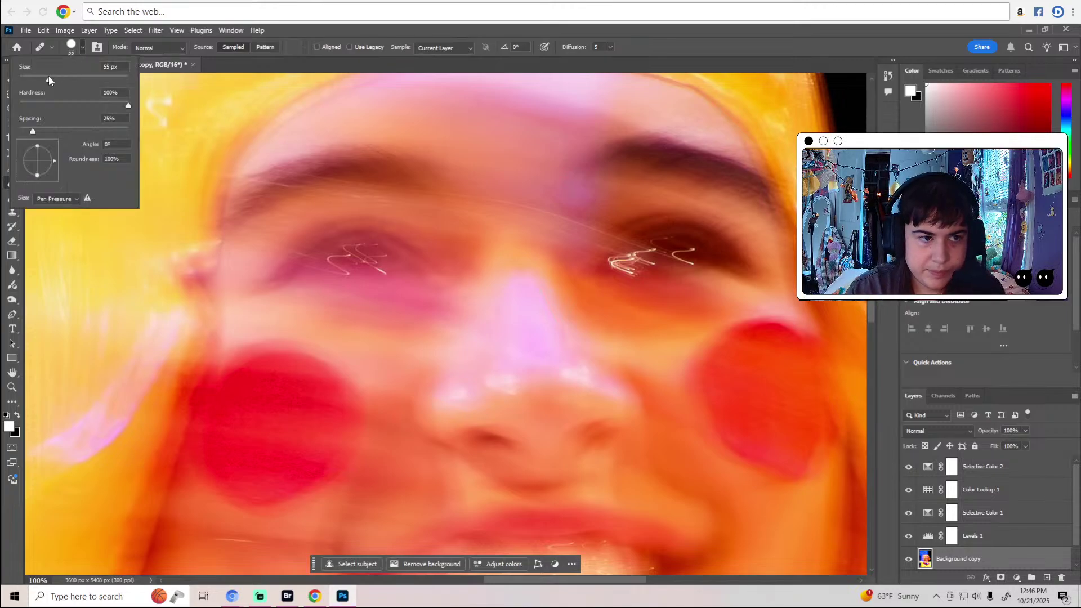
key(Return)
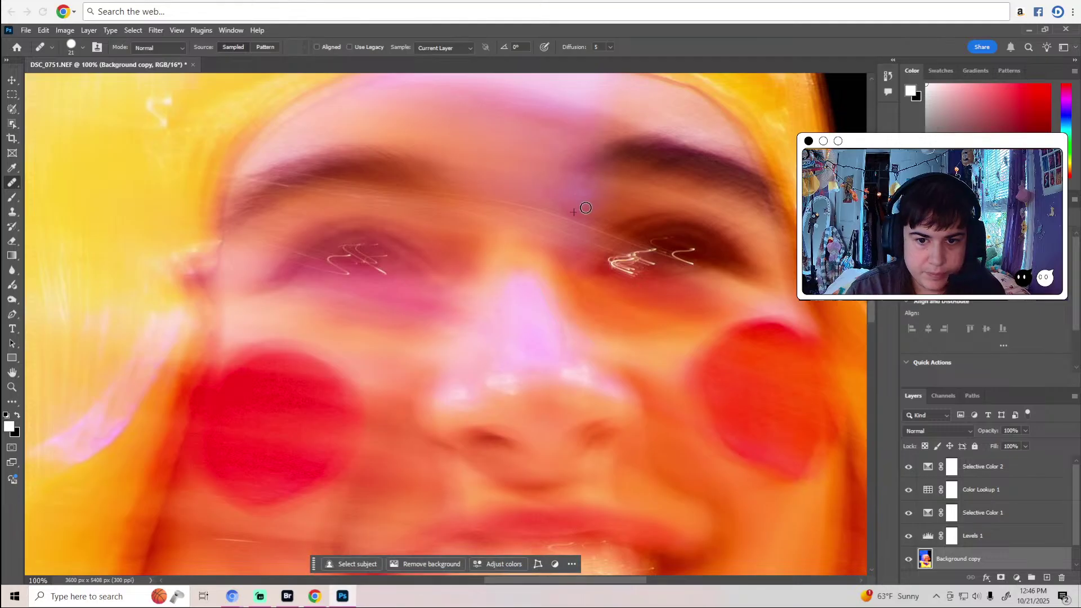
mouse_move(589, 189)
mouse_down()
mouse_move(578, 203)
mouse_move(562, 194)
mouse_move(563, 179)
mouse_move(570, 208)
mouse_move(568, 185)
mouse_move(612, 195)
mouse_move(589, 194)
mouse_up()
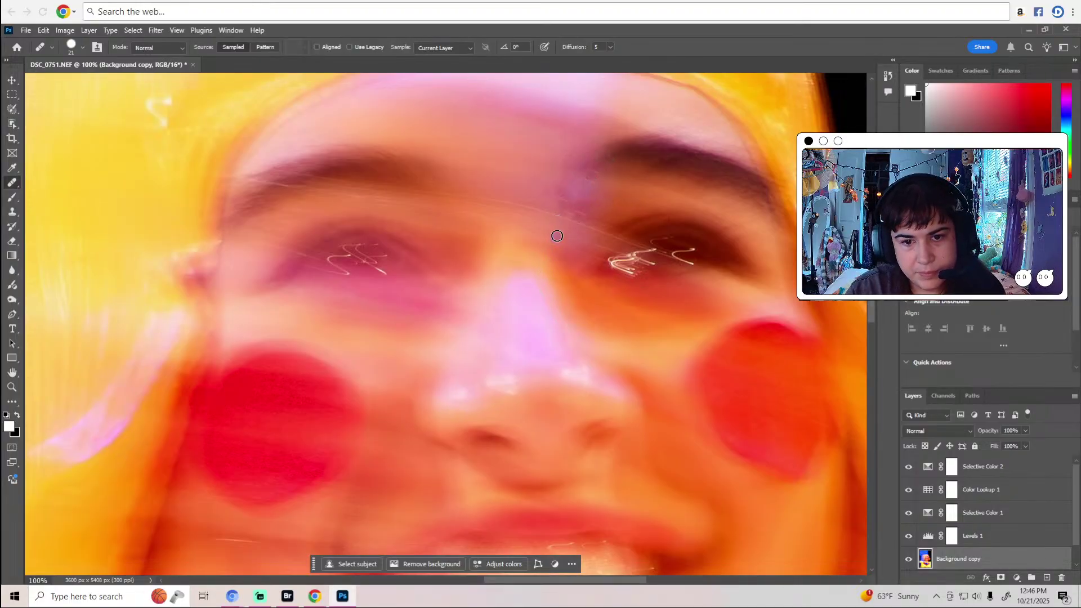
Revert the Healing Brush strokes between the eyebrows to the last Burn Tool state in the history.
click(665, 280)
key(z)
alt+click(663, 276)
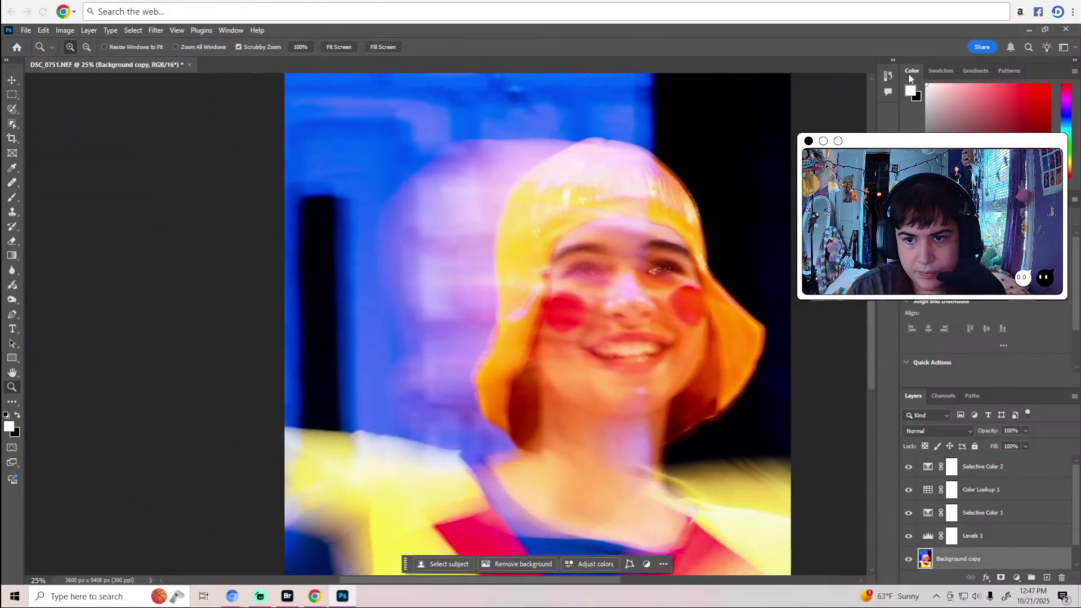
click(889, 76)
click(814, 107)
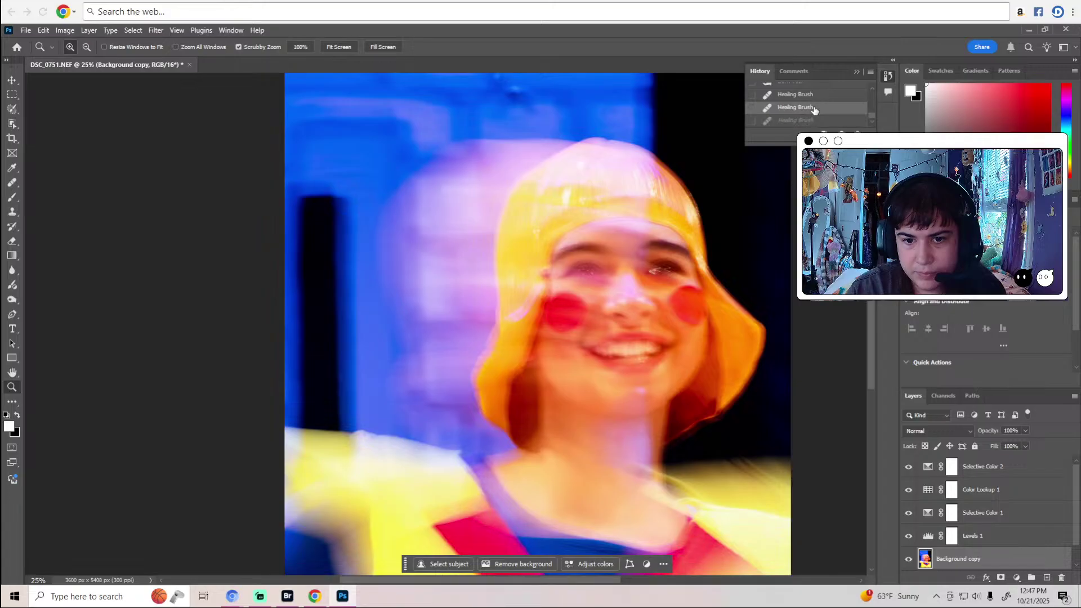
click(839, 88)
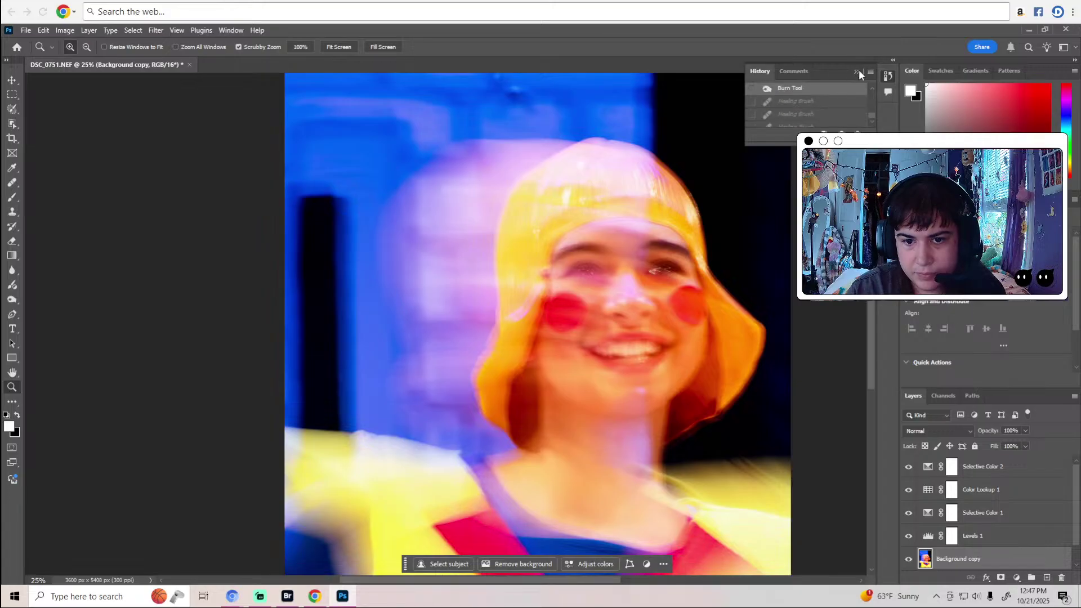
click(856, 72)
Try healing the purple patch between the eyebrows with a 64 px Healing Brush, and revert that stroke.
scroll(655, 257, up, 4)
key(j)
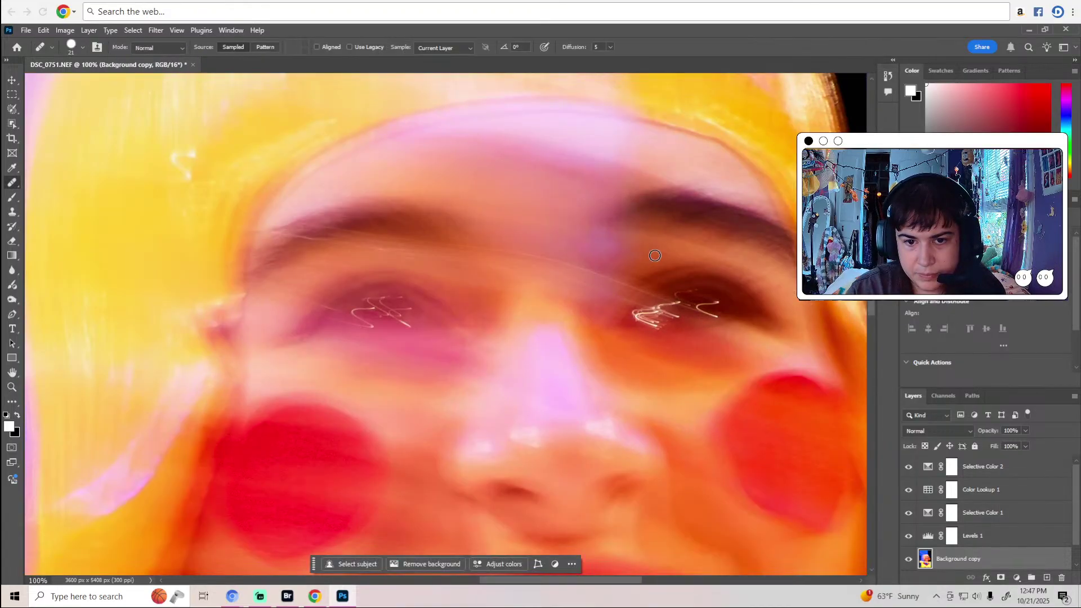
click(695, 271)
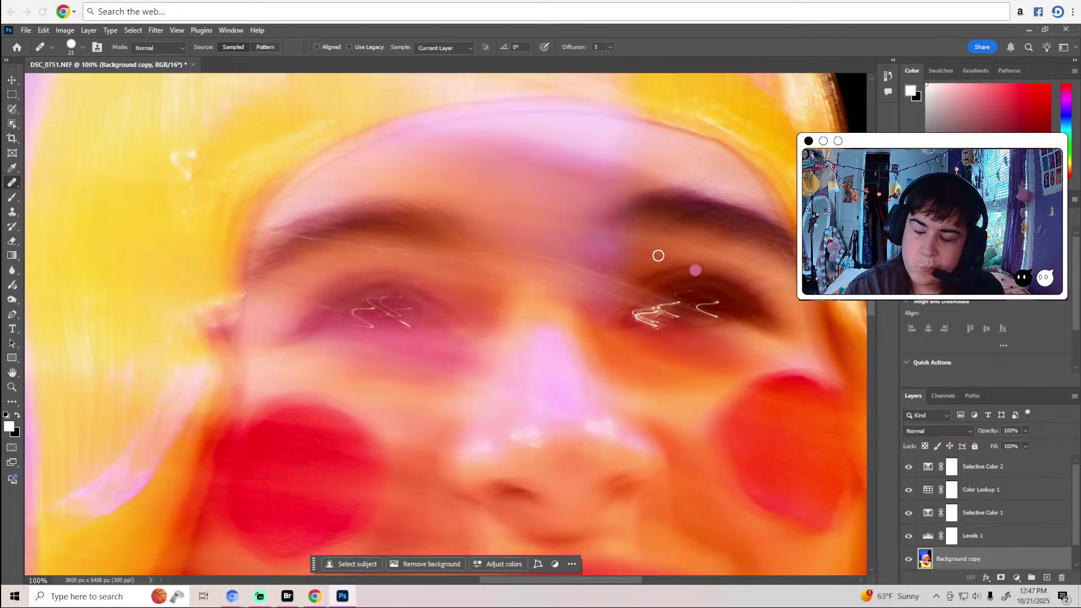
click(83, 47)
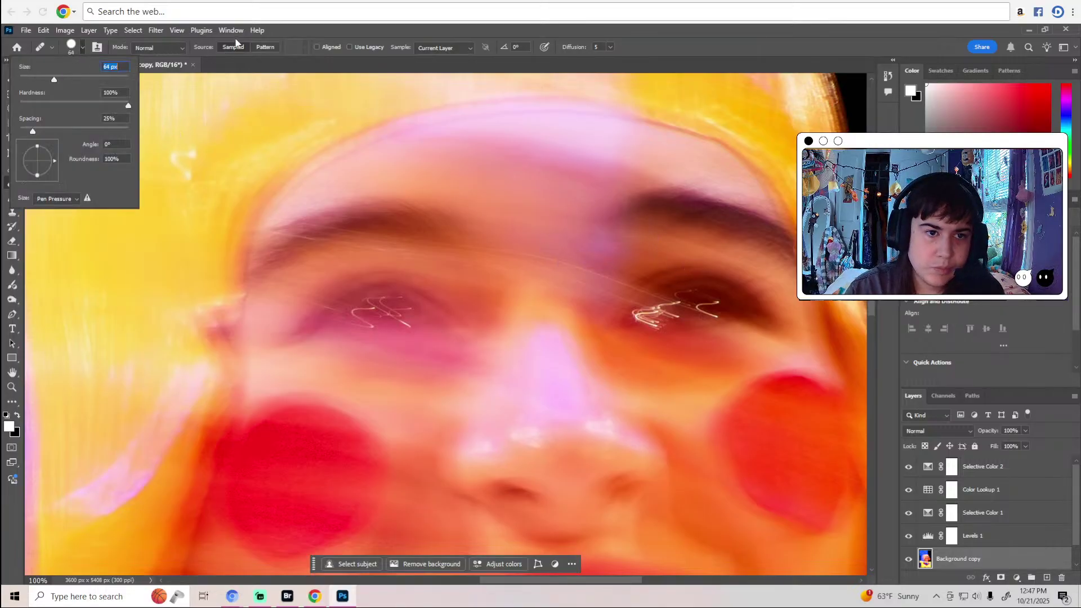
click(289, 32)
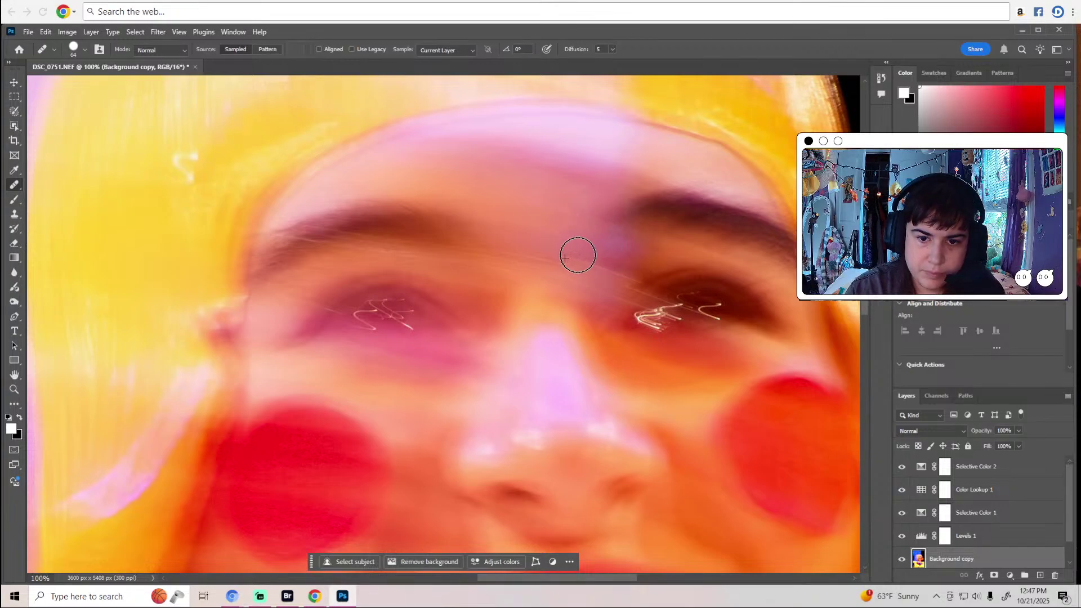
click(675, 246)
click(880, 77)
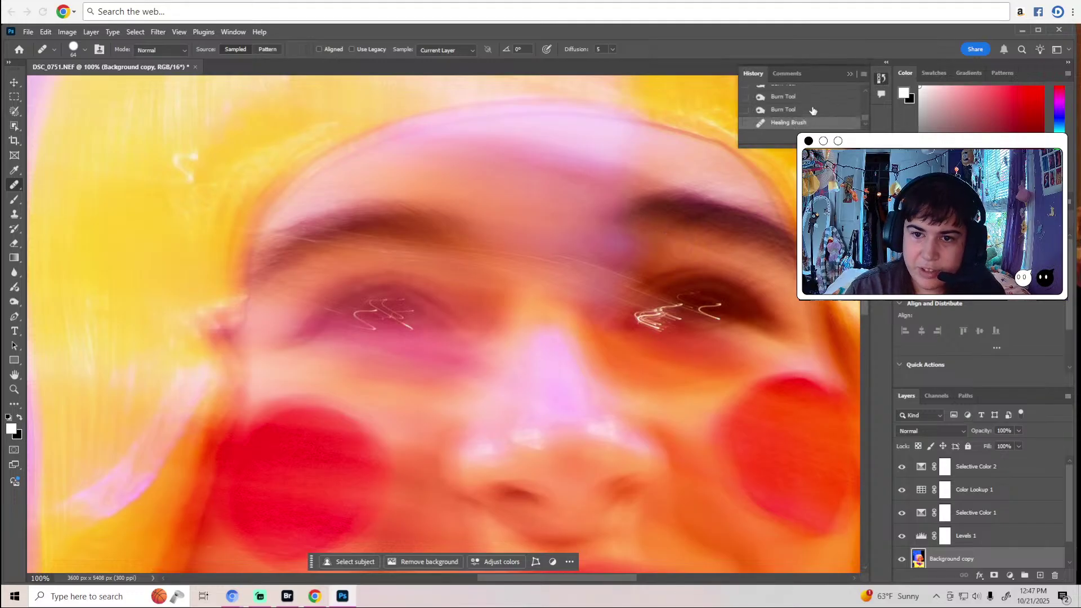
click(850, 72)
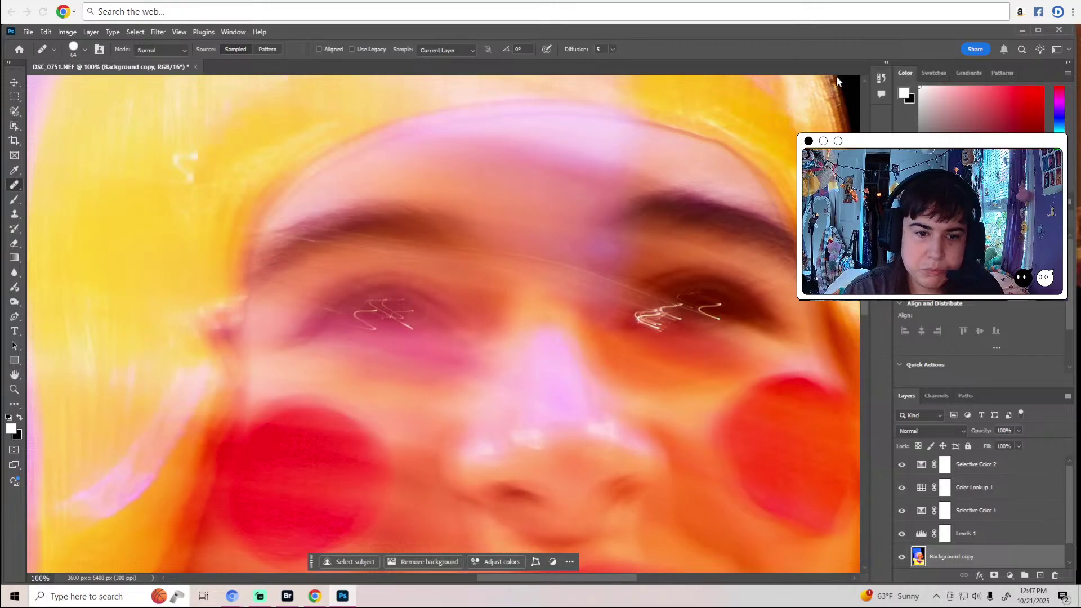
Burn the shadows along the chin and jawline with an enlarged soft Burn brush at Midtones and 5% exposure.
scroll(549, 295, down, 1)
scroll(549, 295, down, 15)
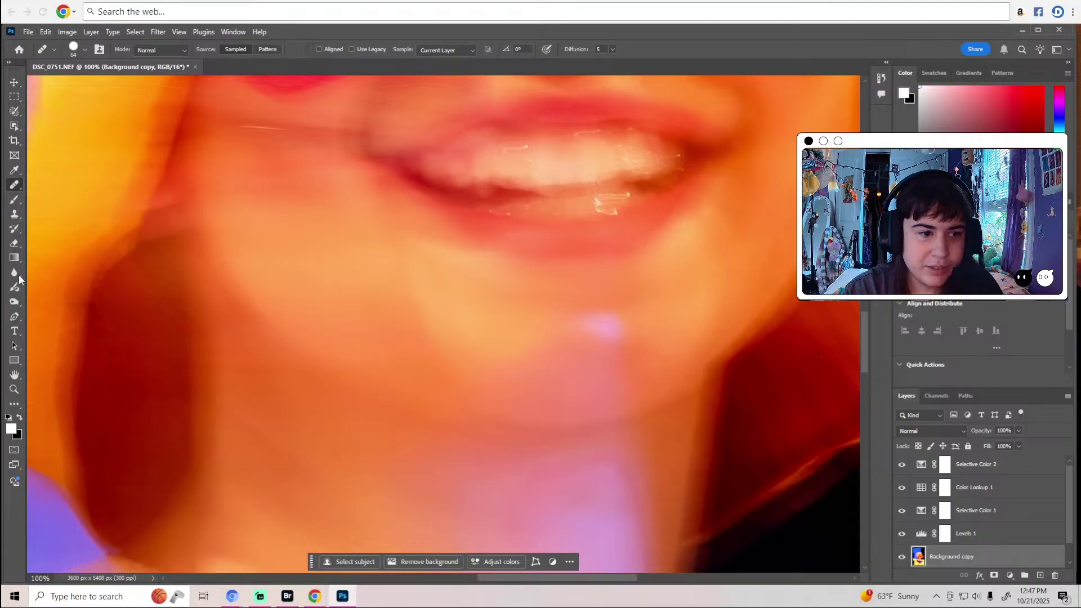
right_click(15, 306)
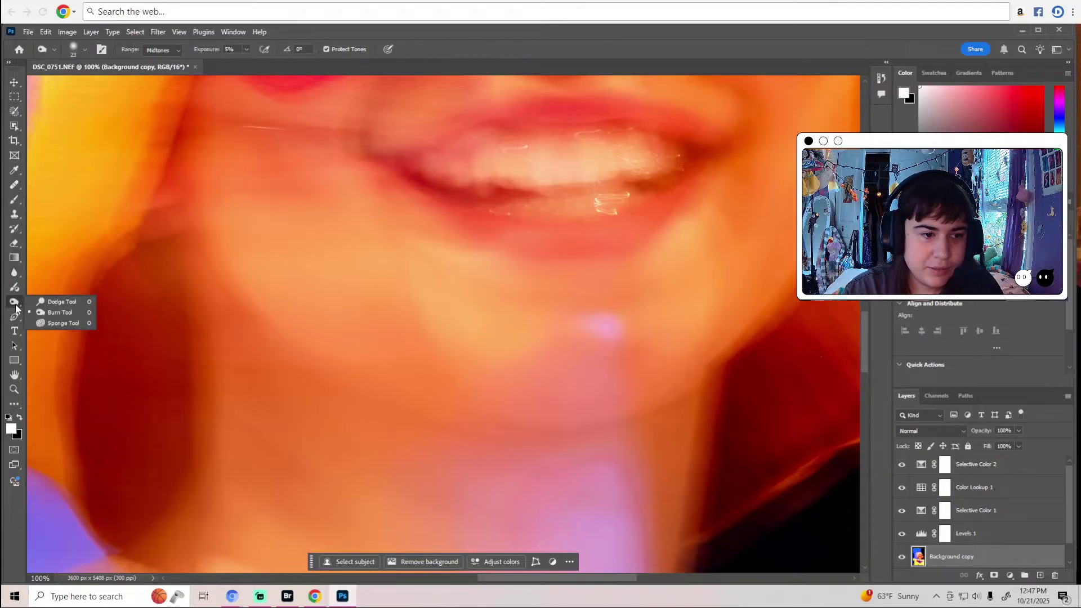
click(48, 300)
scroll(169, 284, up, 1)
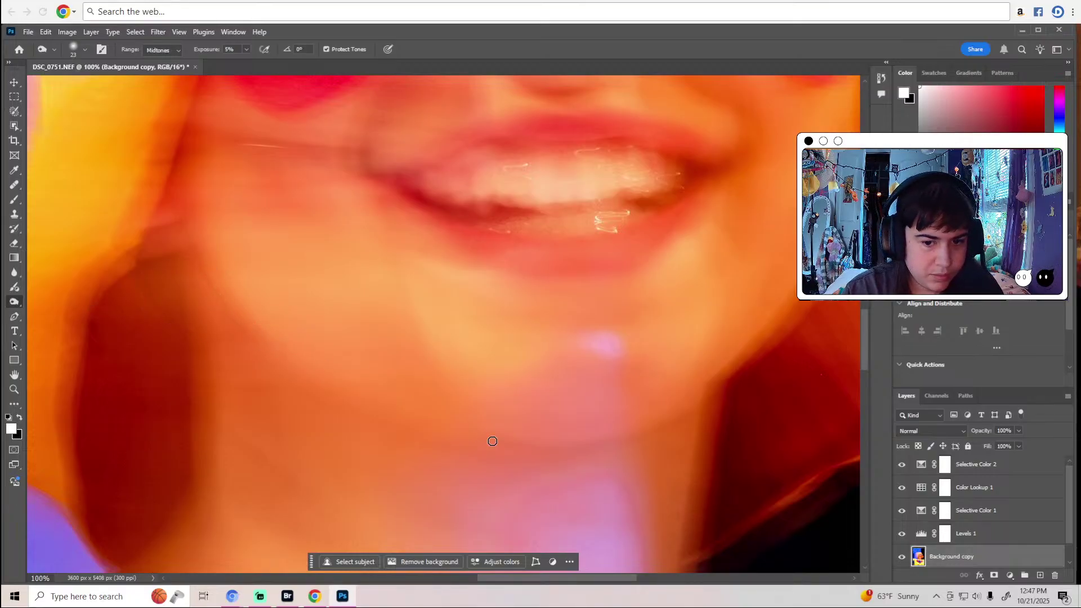
click(85, 50)
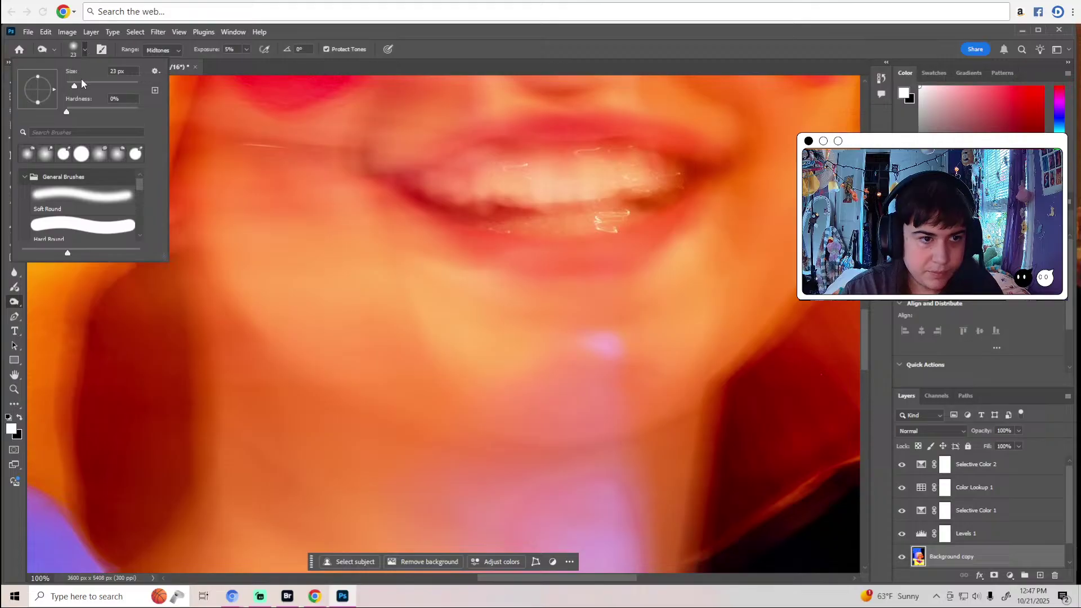
drag(74, 87, 82, 86)
click(297, 37)
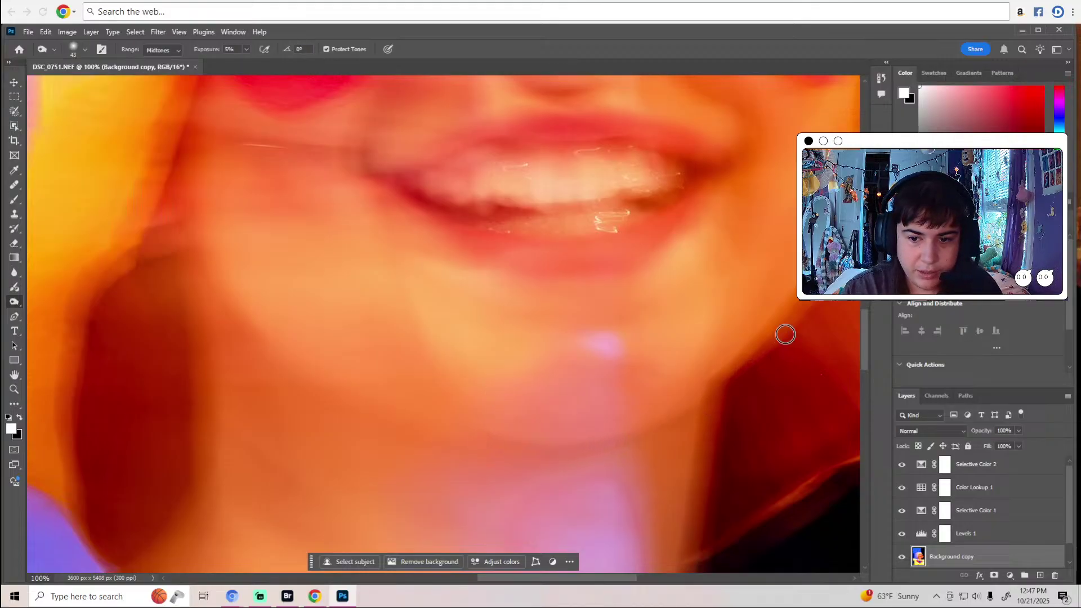
scroll(780, 349, down, 1)
scroll(711, 473, down, 3)
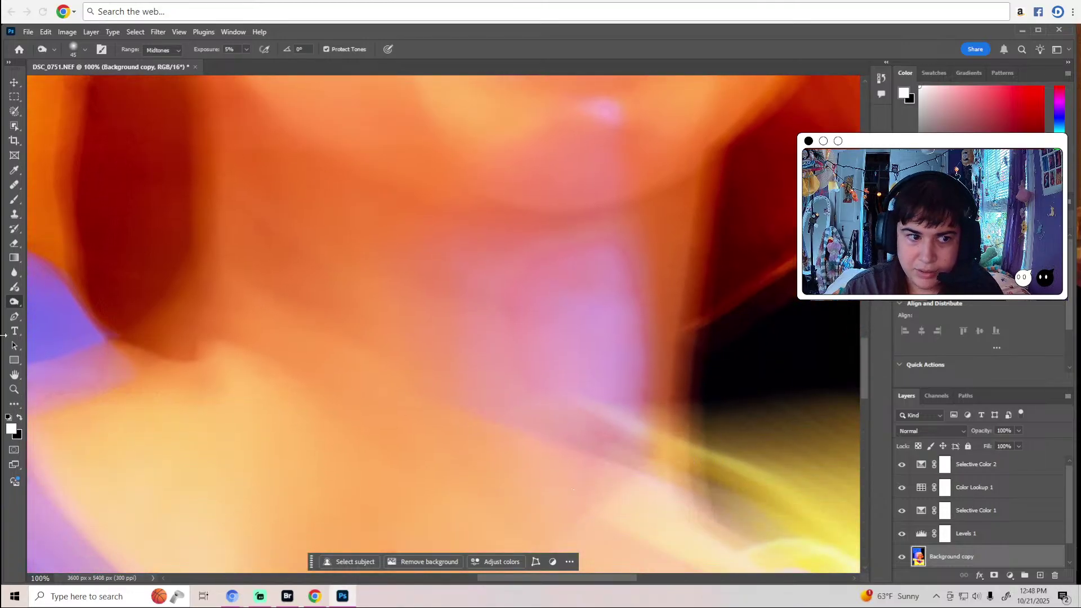
Try spot-healing the edge of the purple highlight on the neck with a 24 px content-aware brush, and revert that stroke.
click(15, 185)
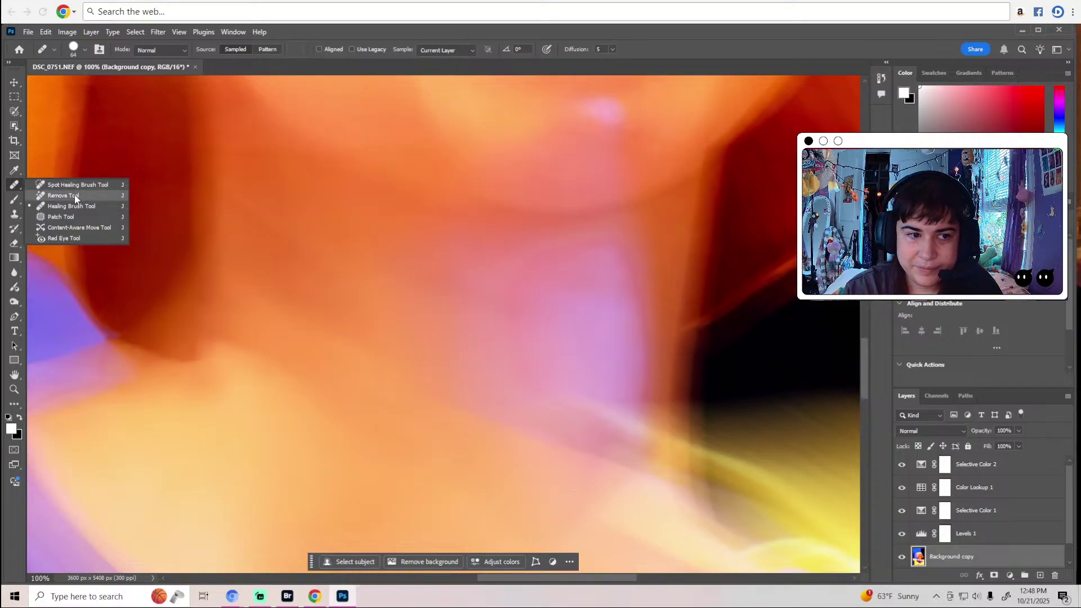
click(80, 184)
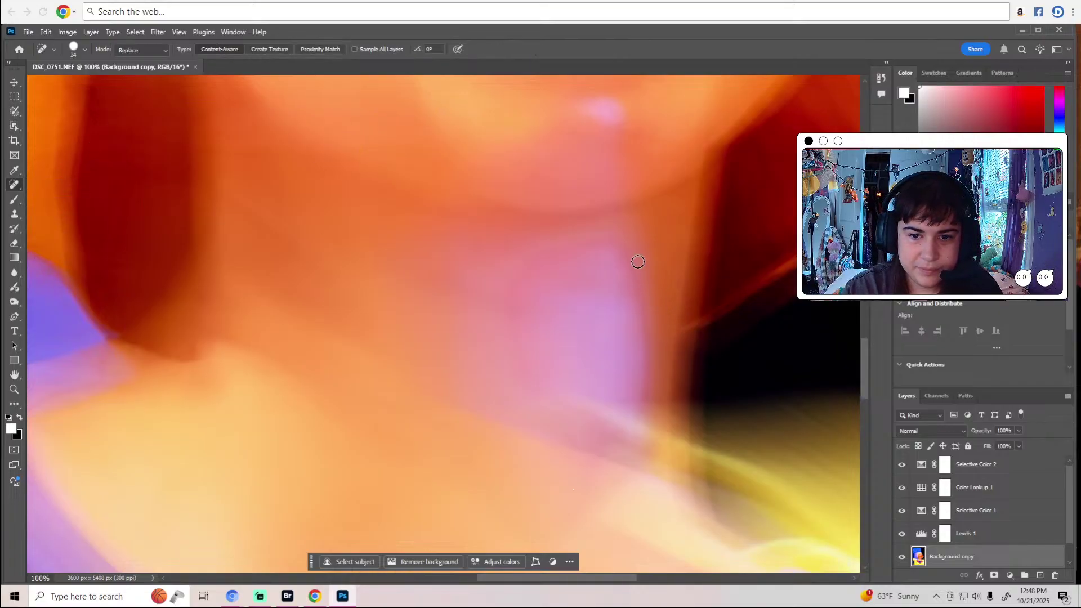
mouse_move(617, 243)
mouse_down()
mouse_move(650, 338)
mouse_move(644, 405)
mouse_move(655, 300)
mouse_move(616, 242)
mouse_up()
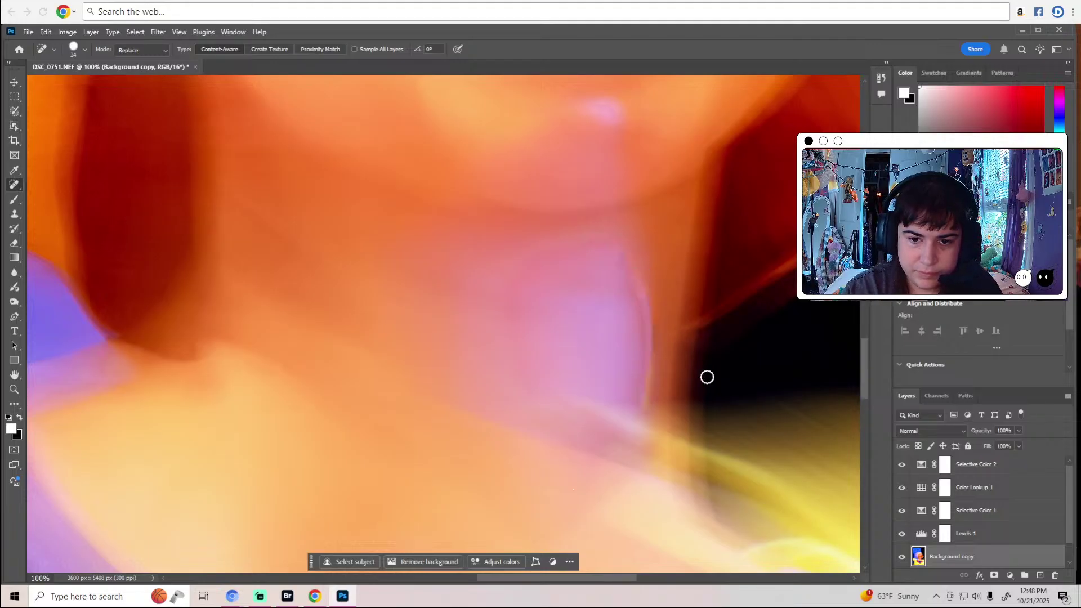
click(881, 78)
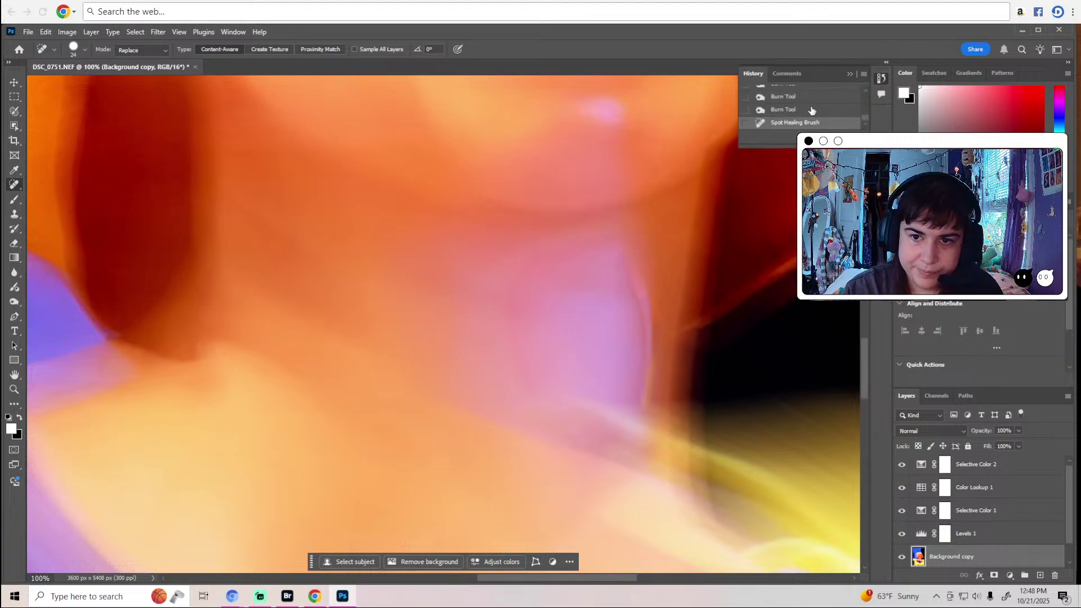
Crop the photo to about 3036 x 4701 px, trimming its left side and bottom edge.
key(z)
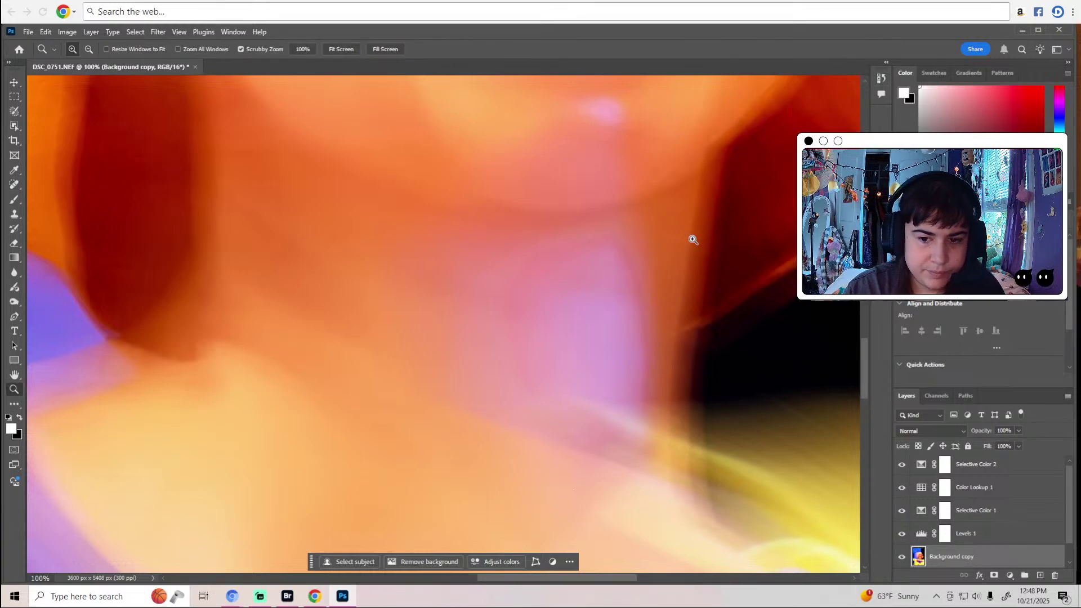
alt+click(693, 240)
key(j)
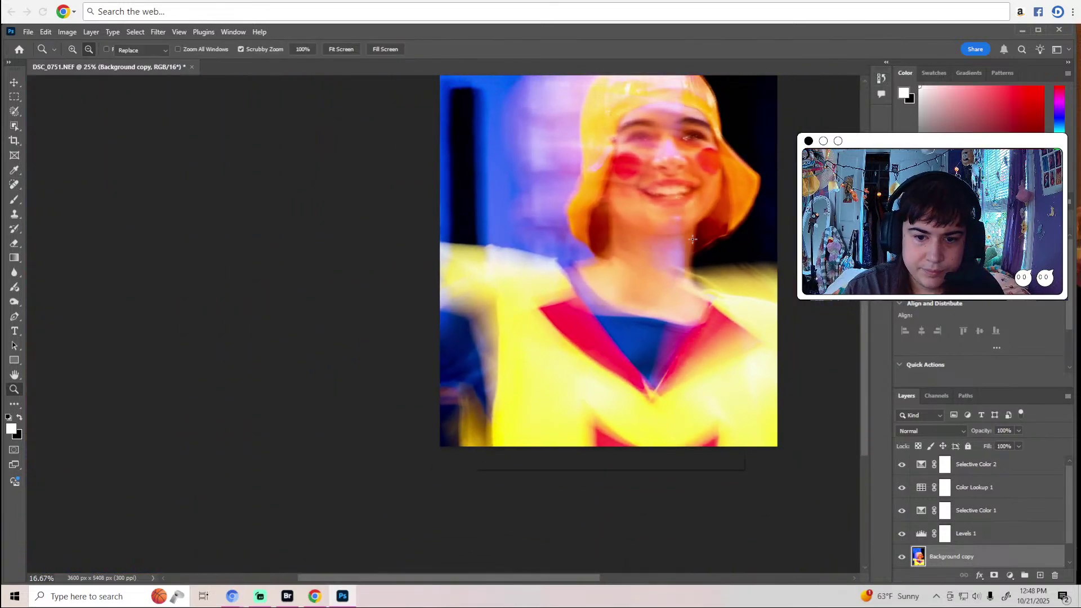
scroll(693, 240, up, 5)
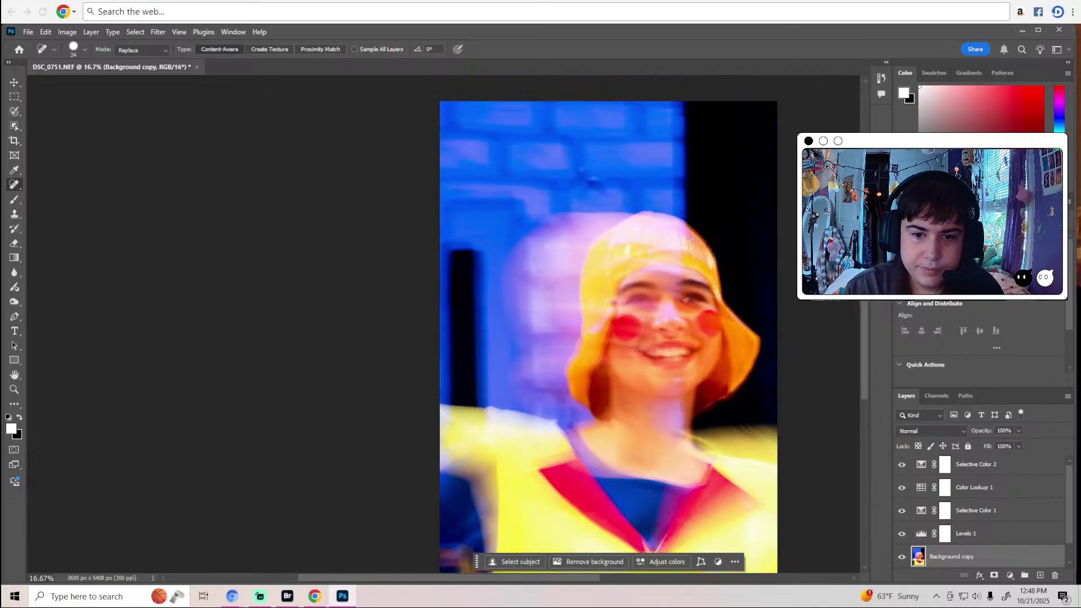
scroll(693, 240, down, 3)
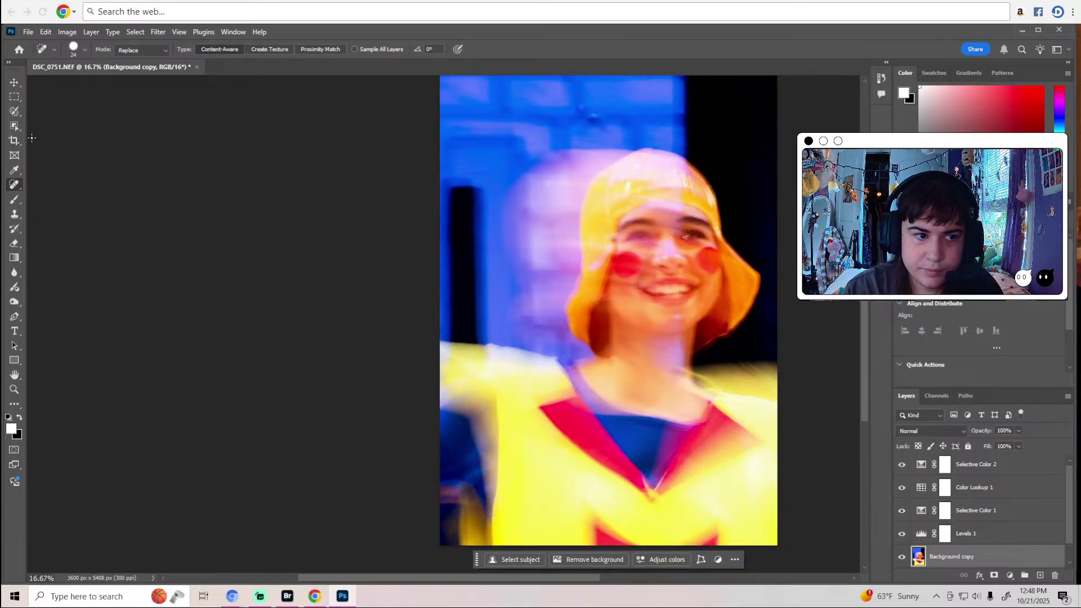
click(14, 140)
drag(441, 289, 464, 299)
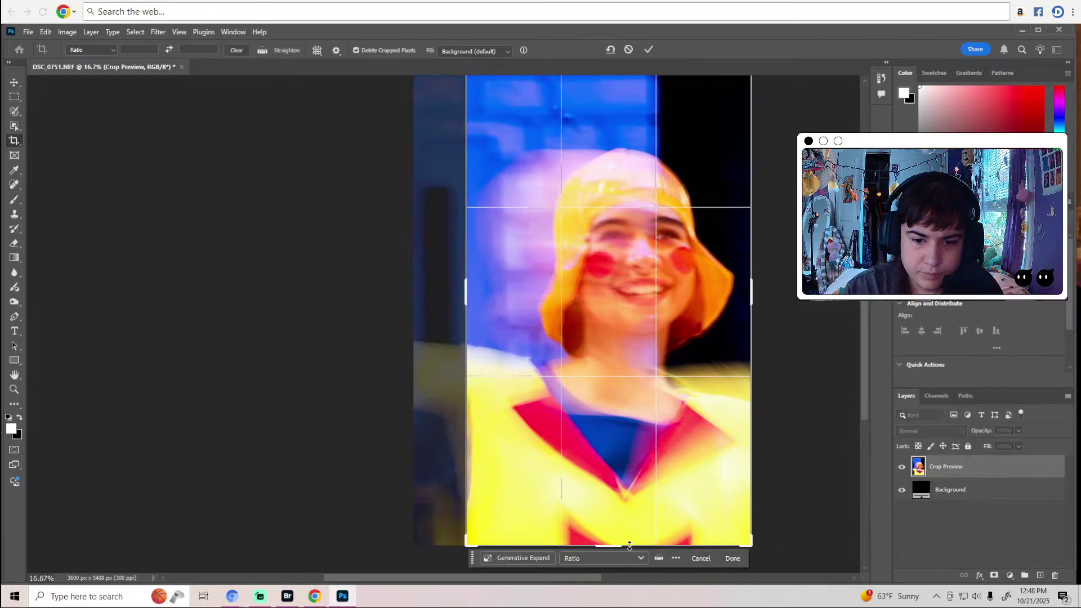
drag(630, 545, 633, 500)
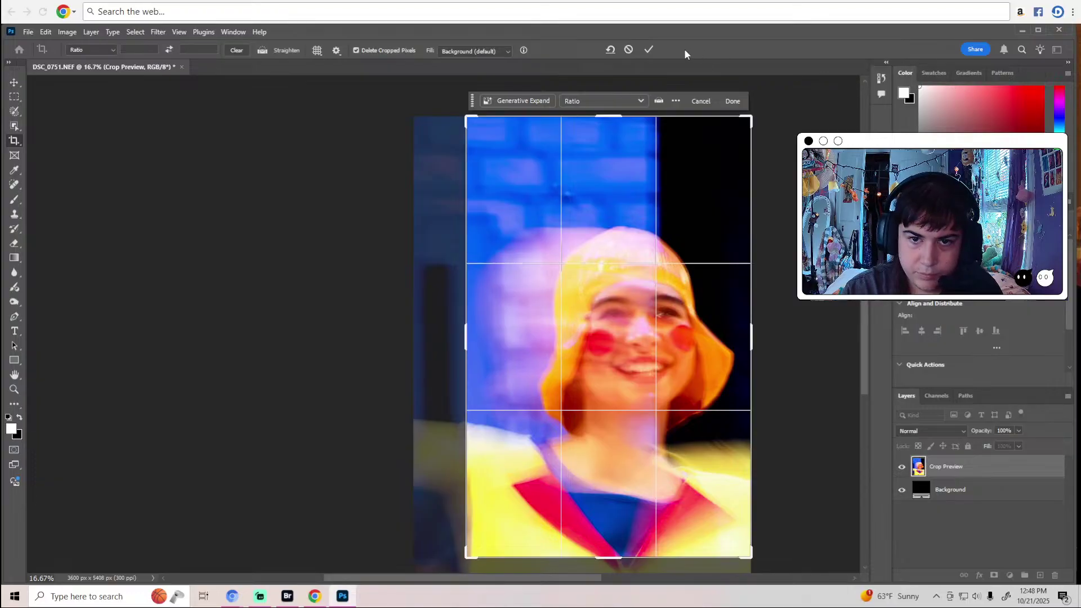
click(649, 49)
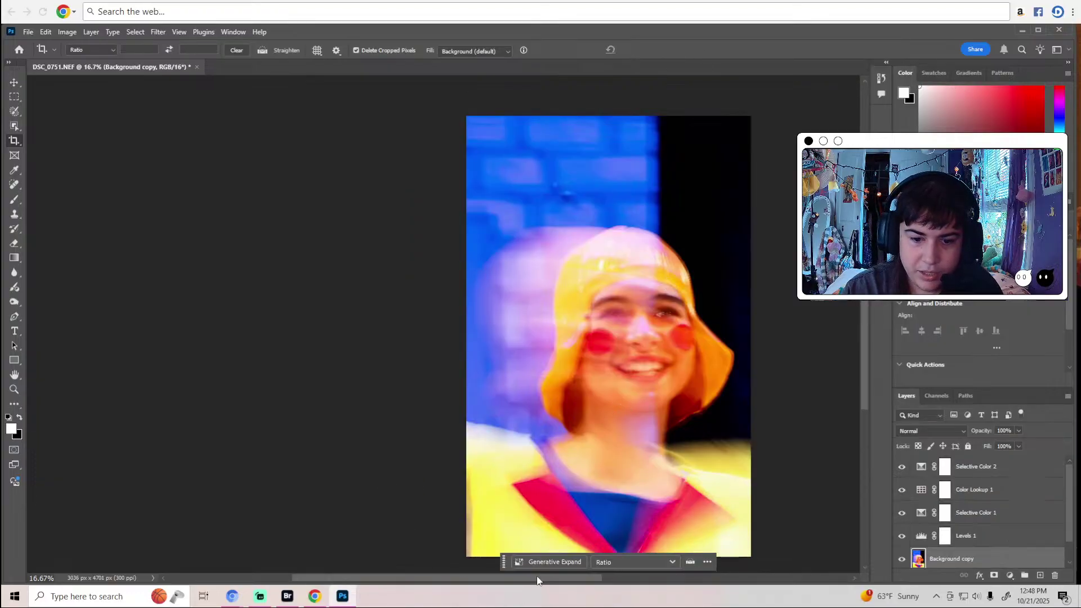
drag(538, 581, 594, 580)
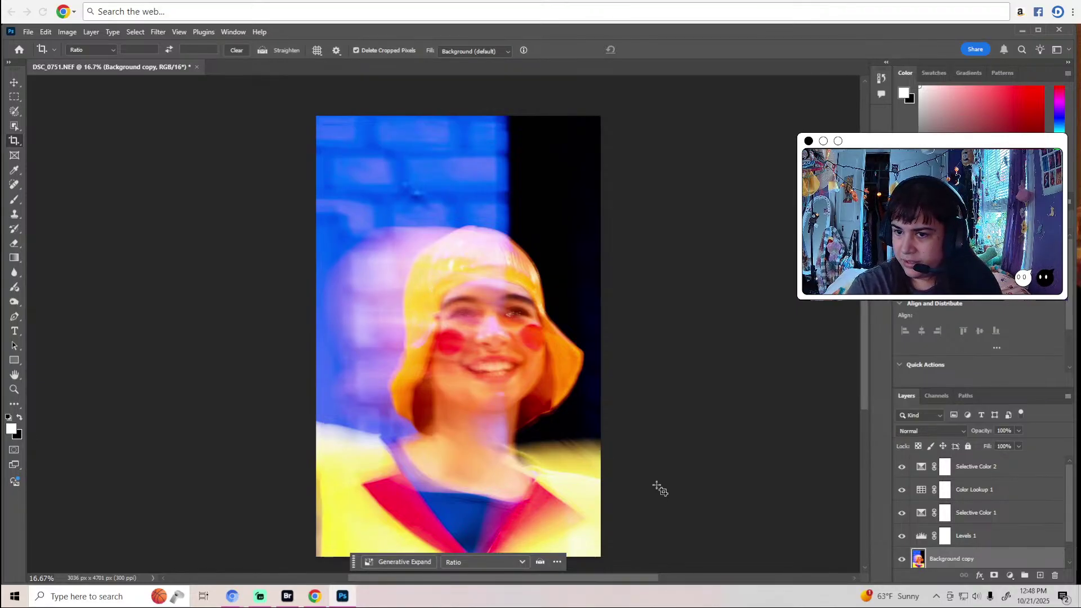
Add a Brightness/Contrast adjustment layer directly above the Background copy layer and slightly adjust its brightness.
click(945, 202)
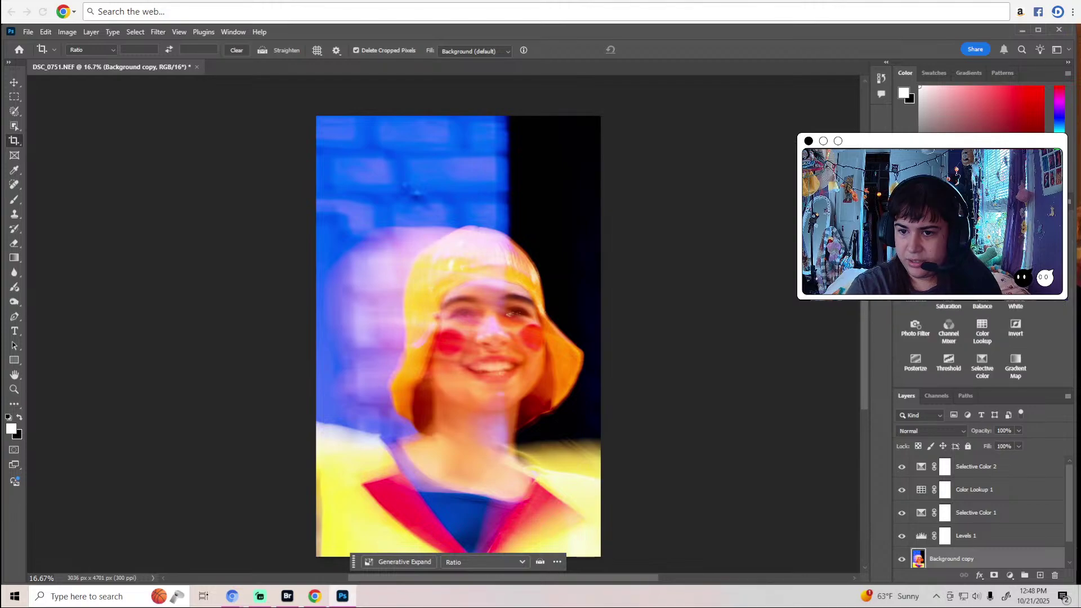
click(916, 259)
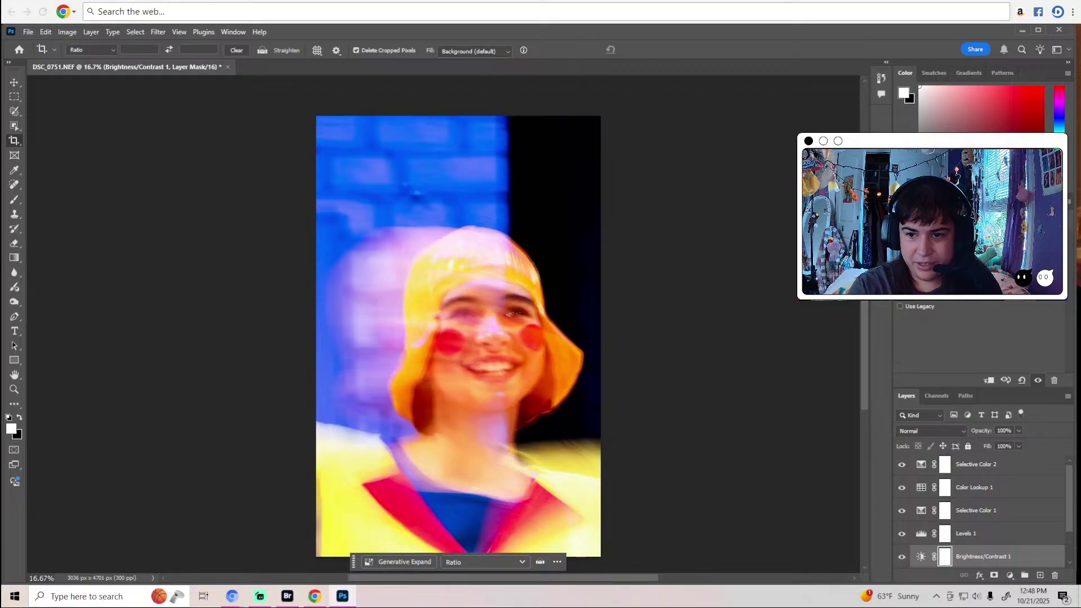
drag(994, 269, 986, 269)
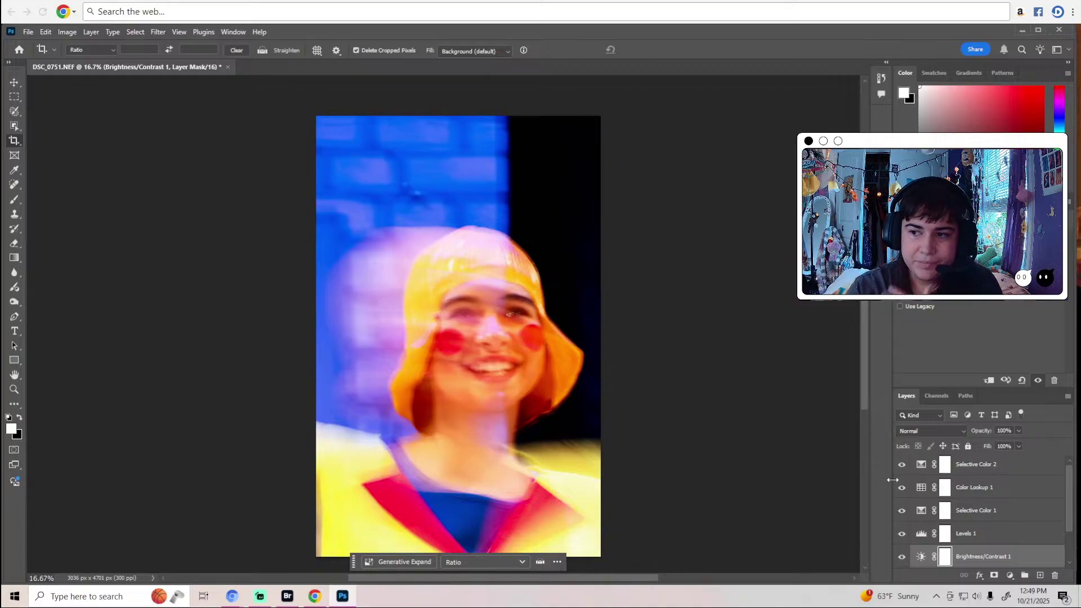
Check the adjusted face up close and in the whole picture, and select the Background copy layer.
scroll(468, 406, up, 5)
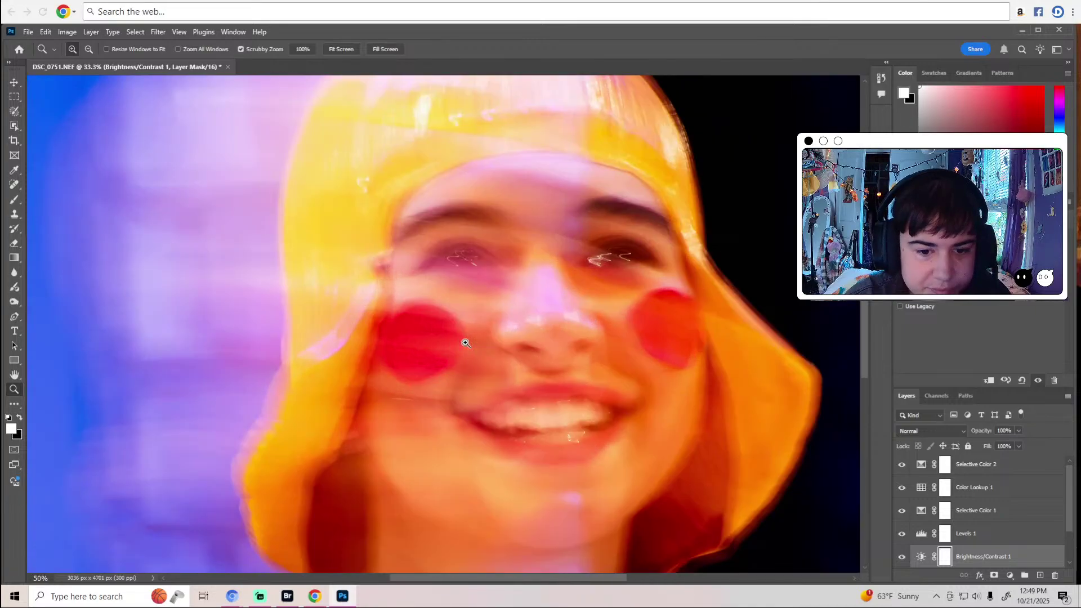
key(z)
scroll(480, 375, down, 5)
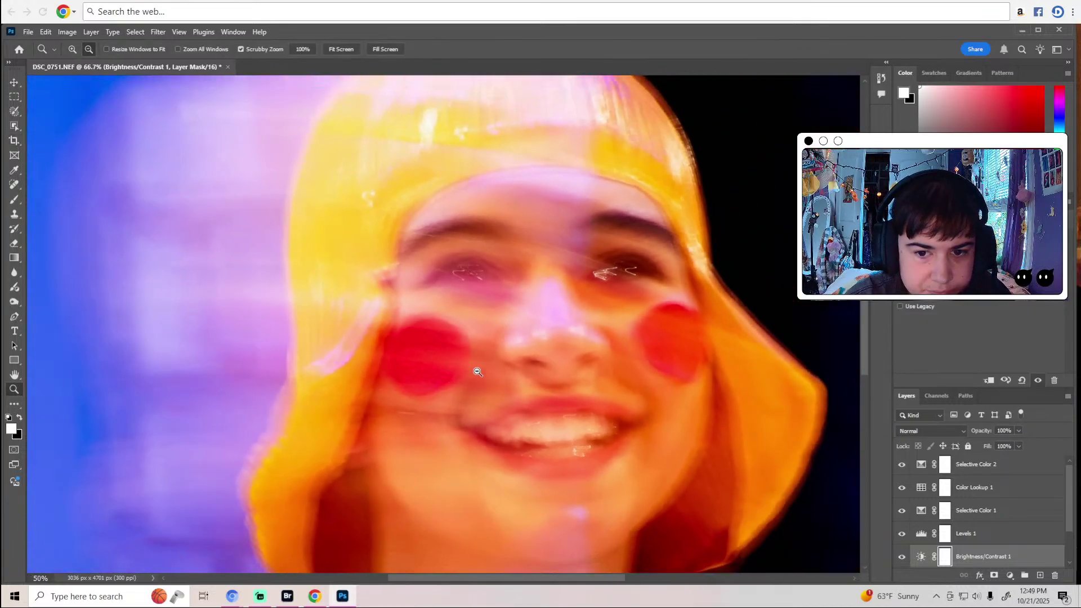
scroll(479, 376, down, 1)
key(c)
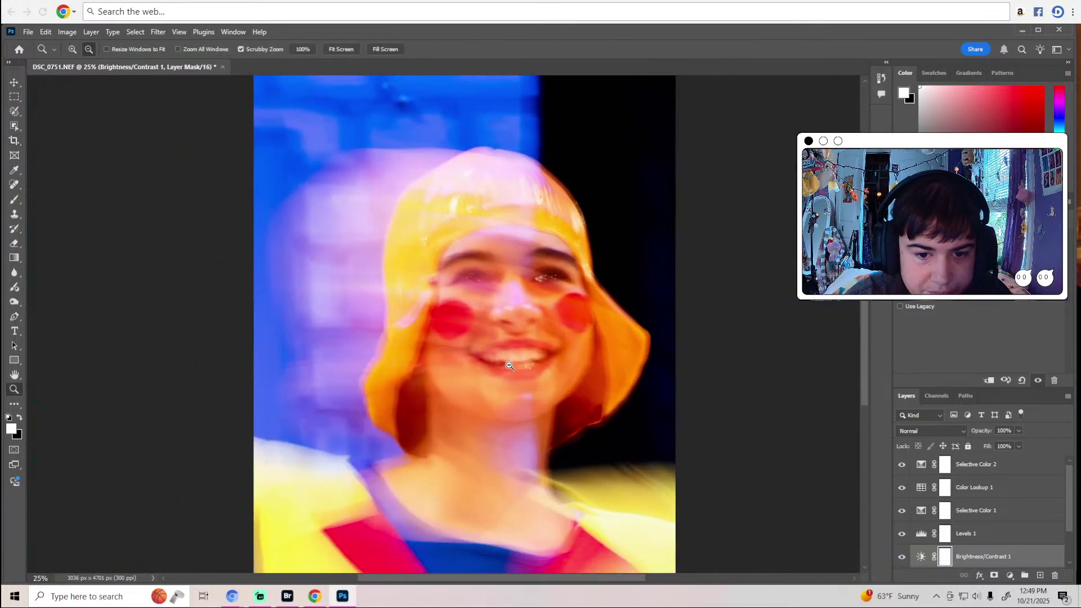
scroll(954, 528, down, 2)
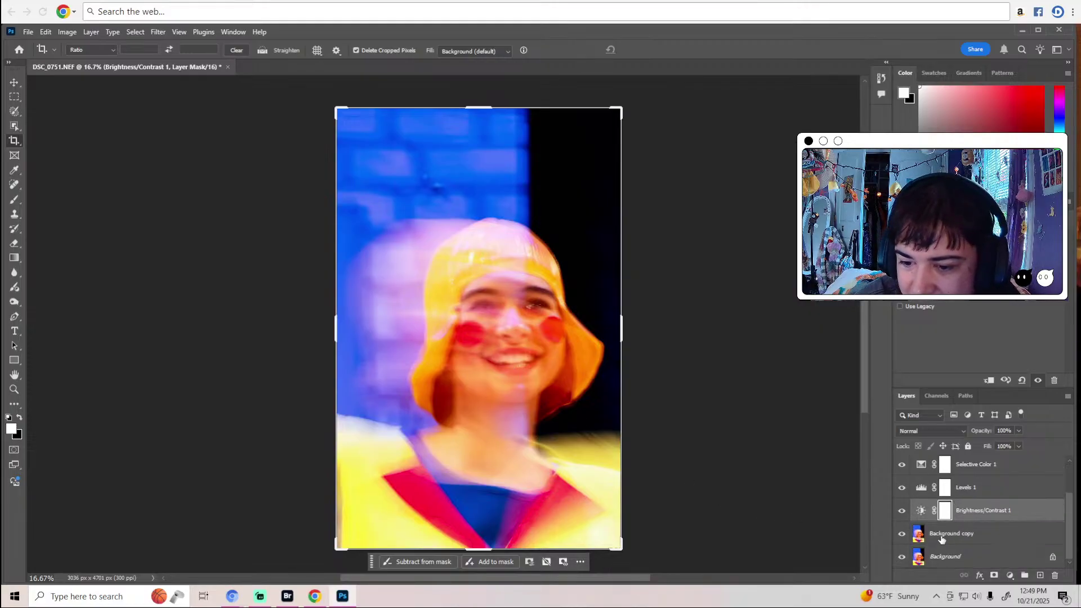
click(941, 533)
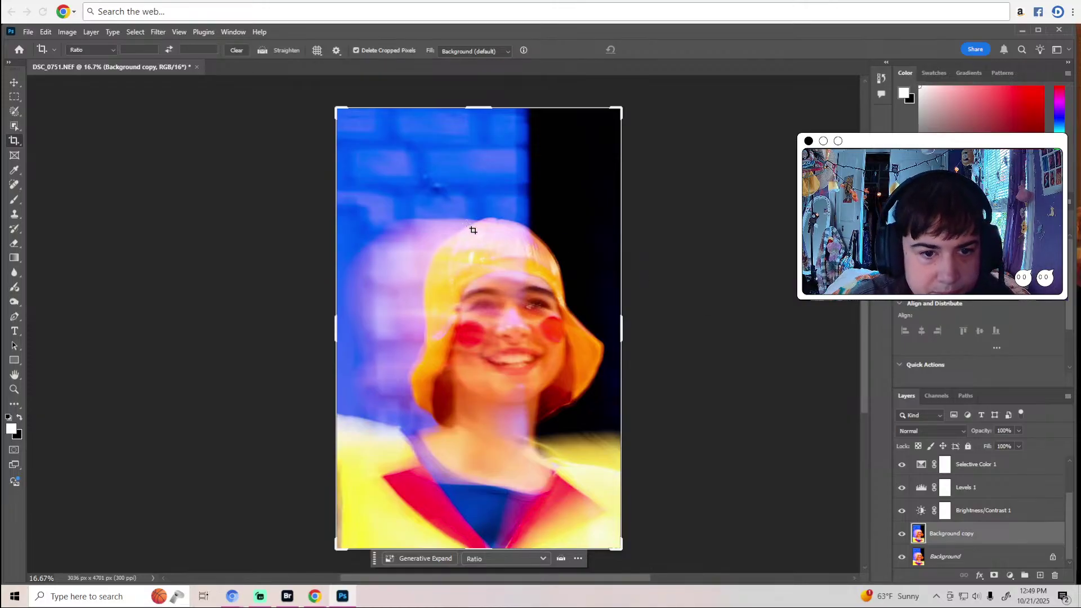
Burn the dark mortar lines between the blue bricks behind the head with an 89 px brush.
scroll(399, 172, up, 2)
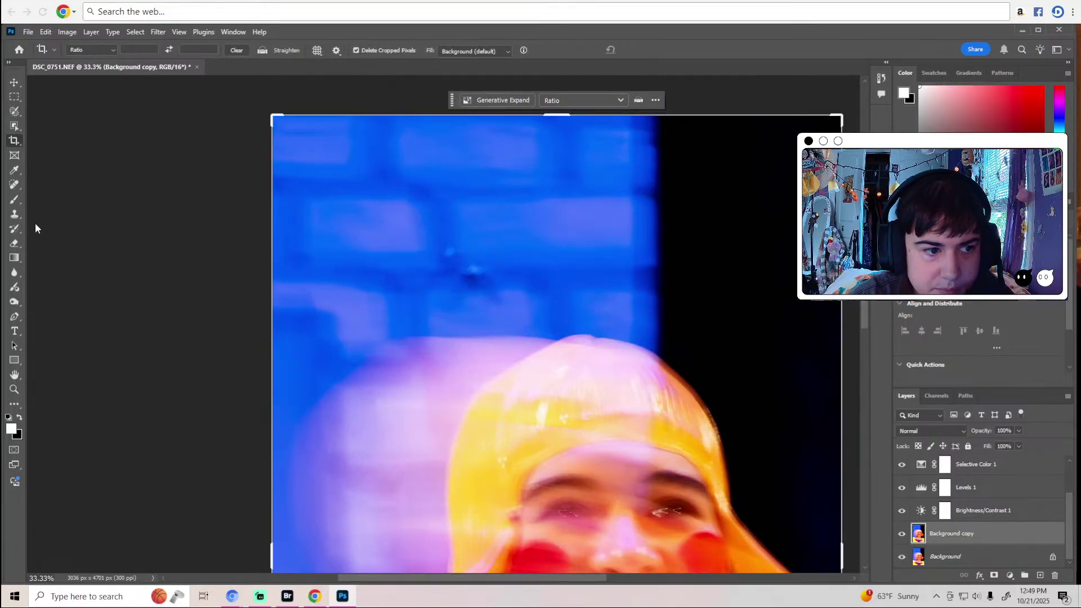
click(15, 302)
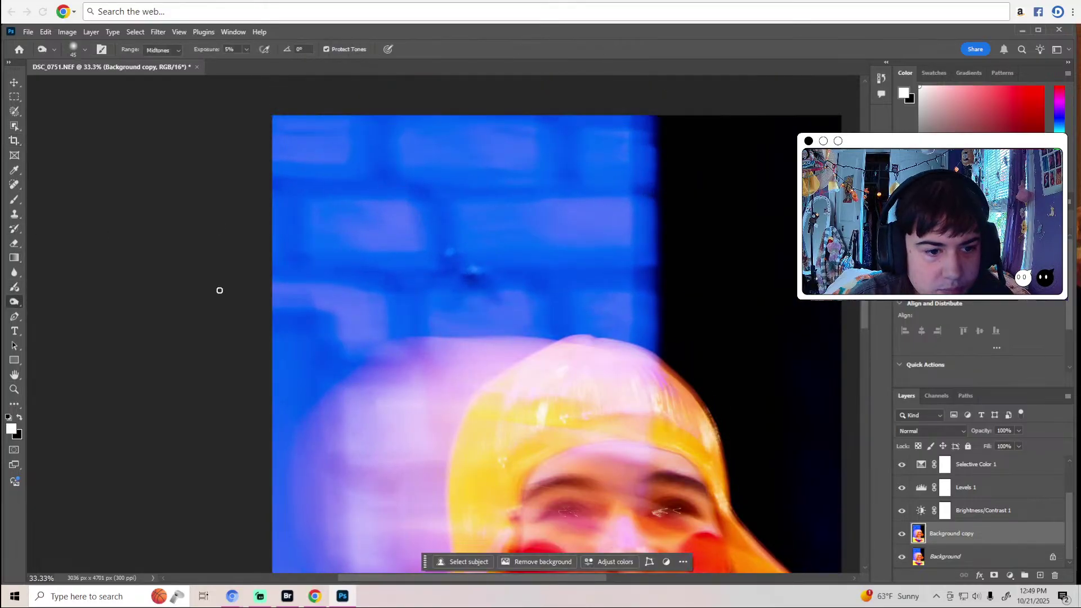
click(84, 50)
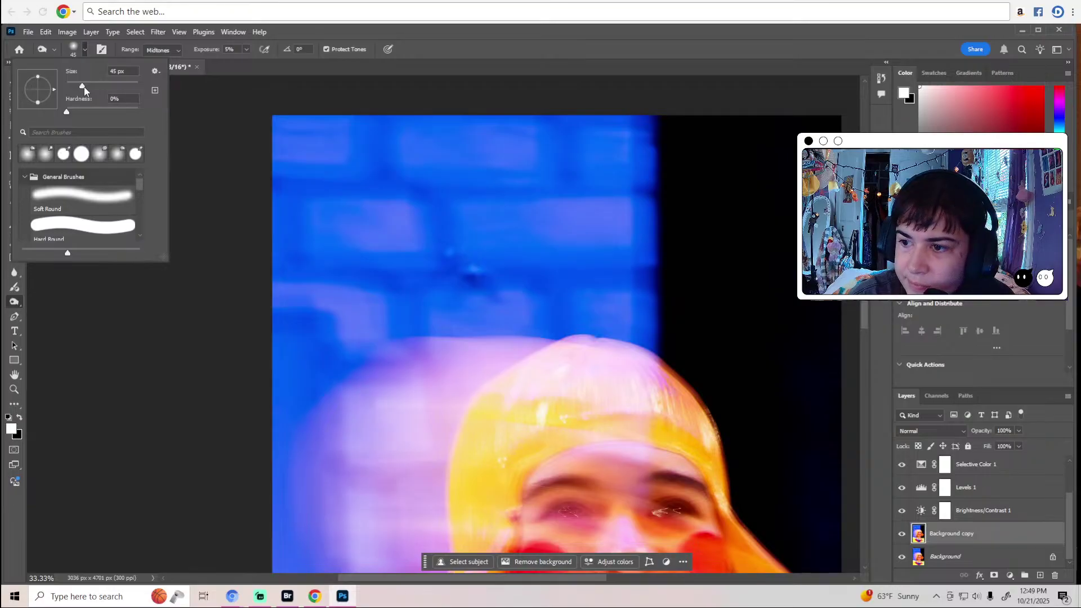
drag(85, 87, 98, 86)
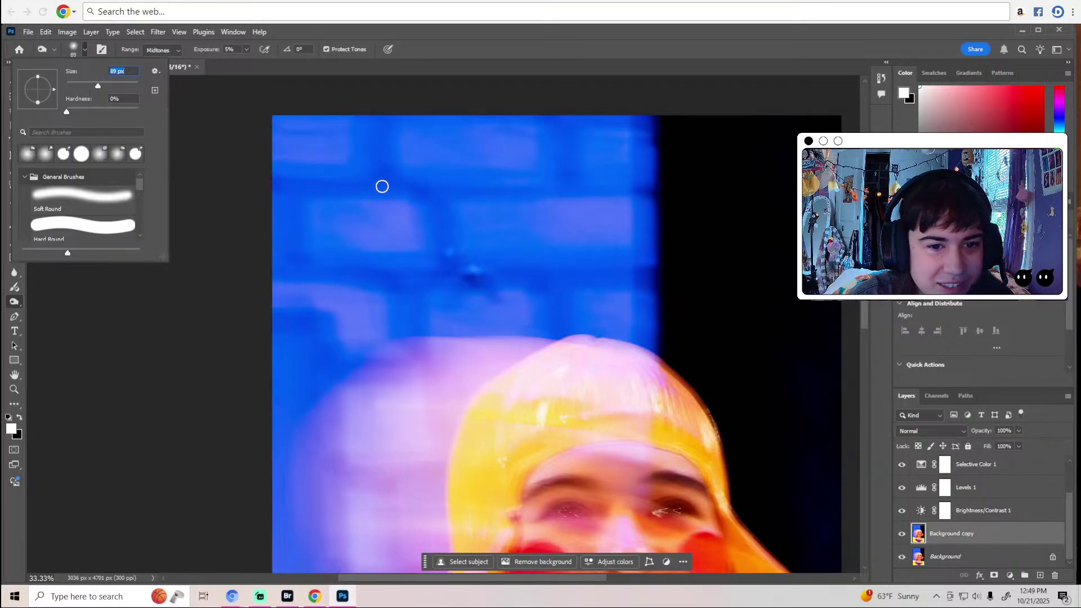
mouse_move(381, 131)
mouse_down()
mouse_move(382, 181)
mouse_move(291, 181)
mouse_move(434, 201)
mouse_move(434, 269)
mouse_move(333, 277)
mouse_up()
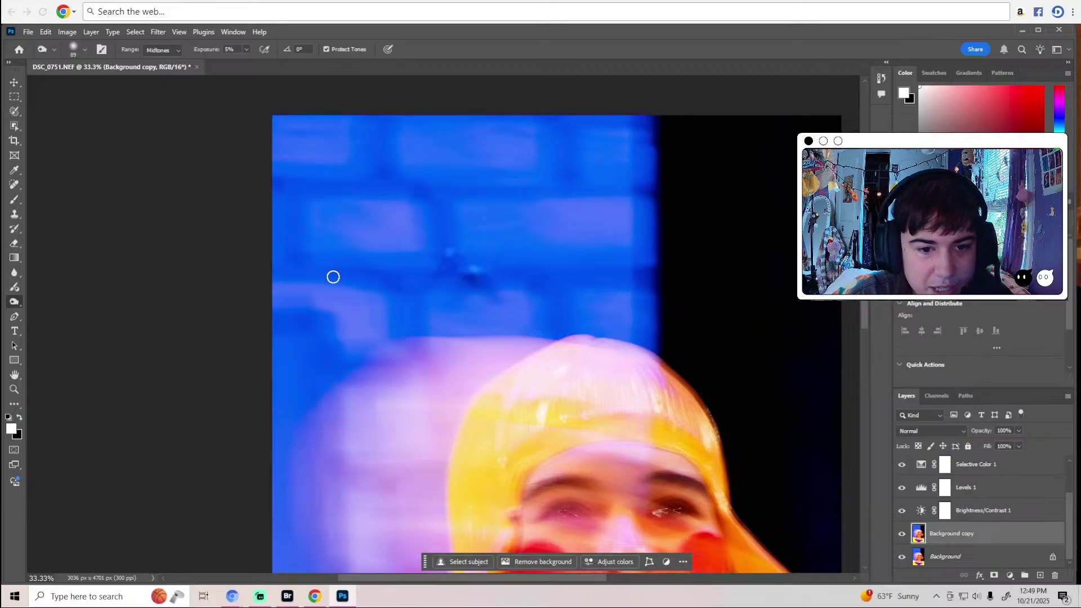
drag(409, 277, 291, 277)
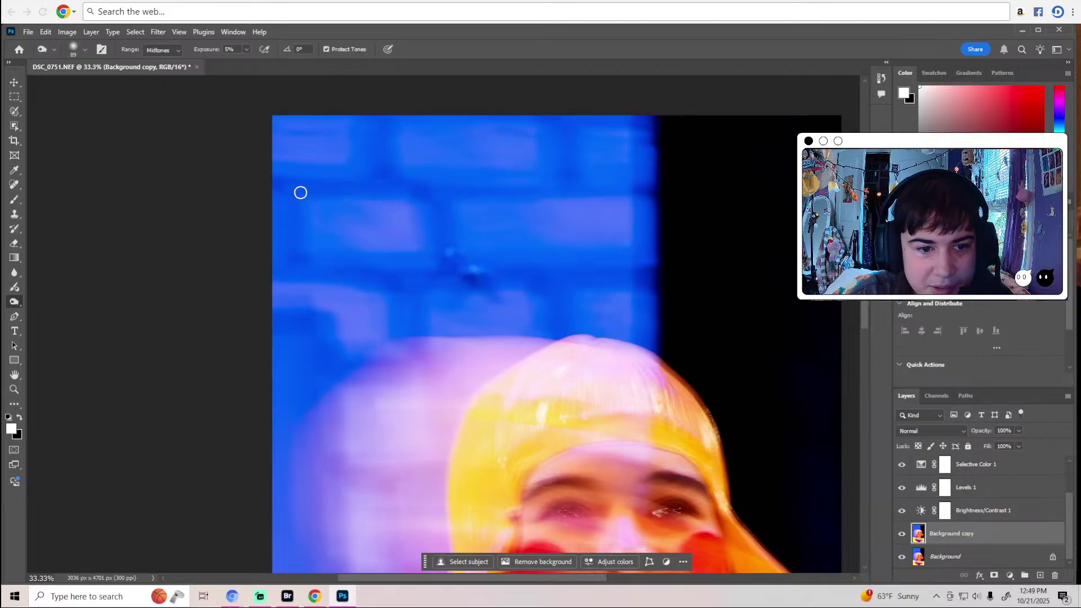
mouse_move(300, 182)
mouse_down()
mouse_move(306, 259)
mouse_move(355, 281)
mouse_move(403, 285)
mouse_move(404, 321)
mouse_up()
drag(420, 280, 649, 283)
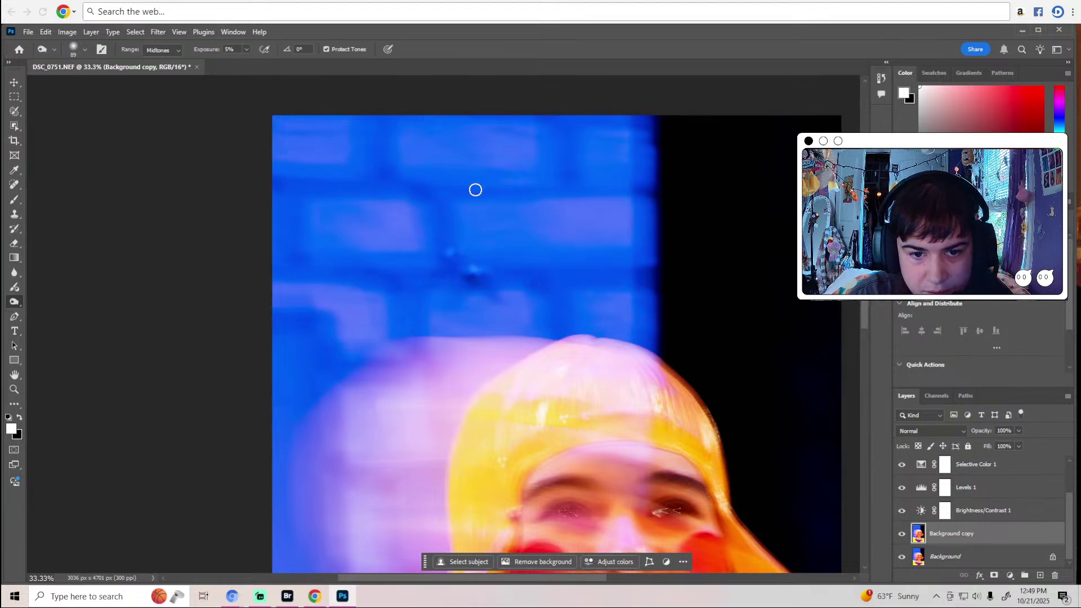
mouse_move(475, 188)
mouse_down()
mouse_move(582, 191)
mouse_move(606, 180)
mouse_up()
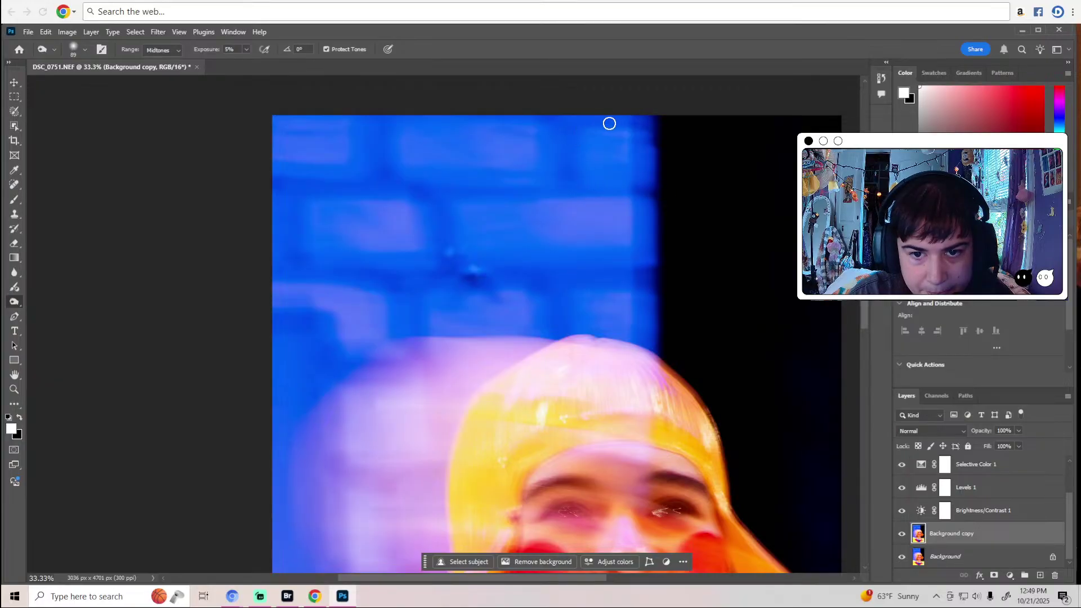
Burn the shadow along the purple-blue neckline of the shirt below the neck.
scroll(693, 277, down, 5)
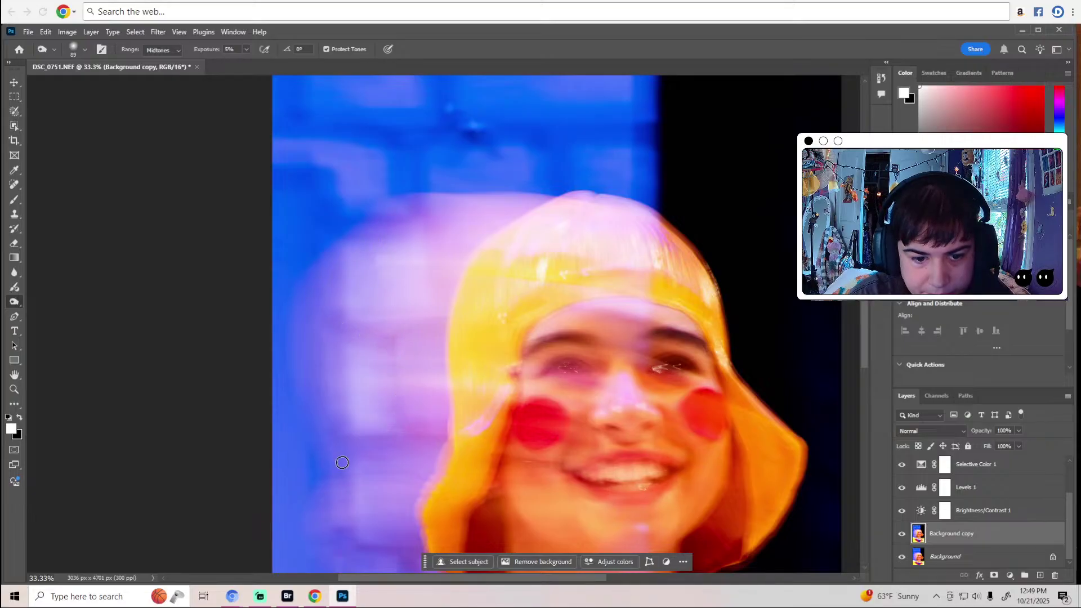
scroll(434, 438, down, 5)
scroll(434, 438, down, 1)
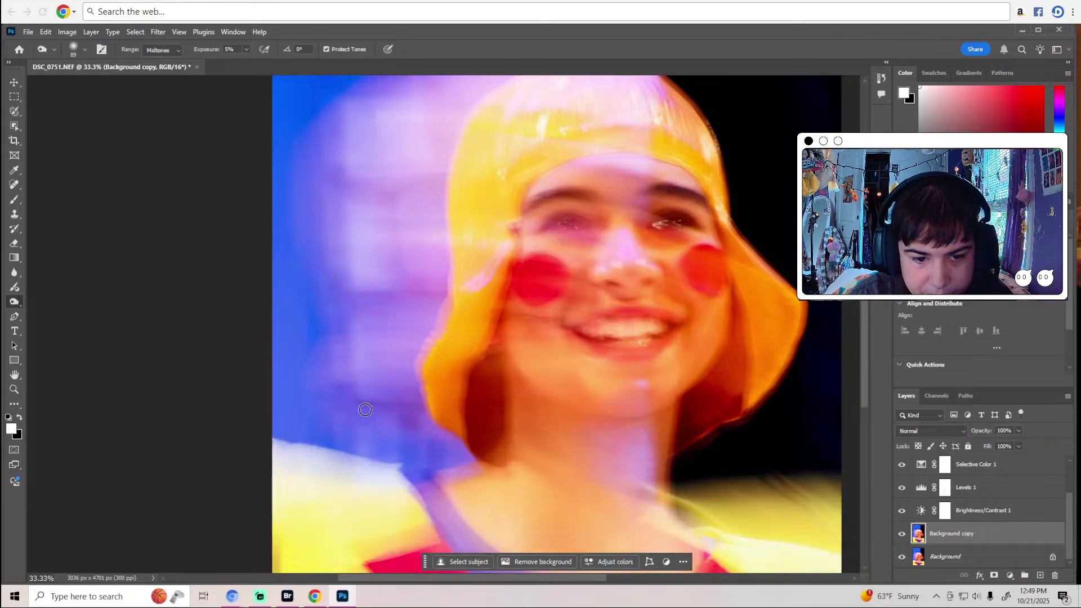
scroll(454, 442, down, 7)
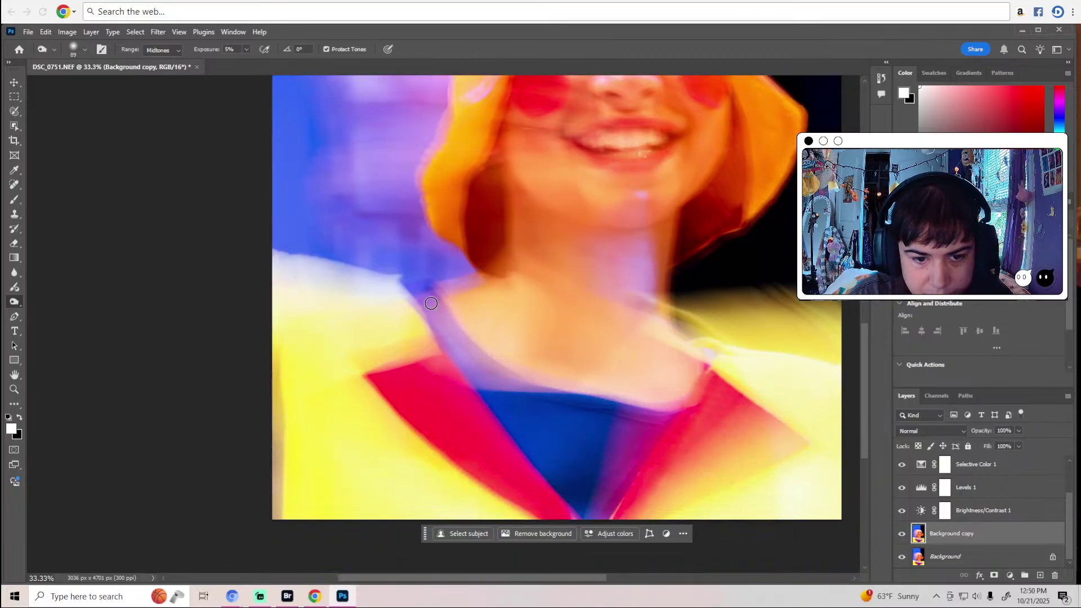
mouse_move(459, 352)
mouse_down()
mouse_move(503, 389)
mouse_move(658, 418)
mouse_up()
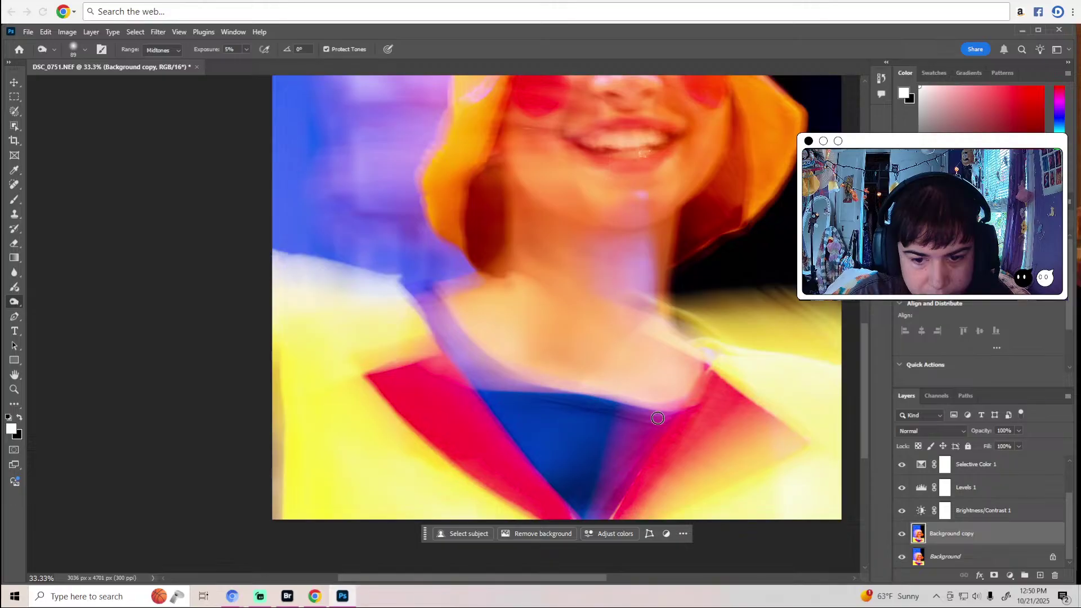
scroll(677, 422, down, 3)
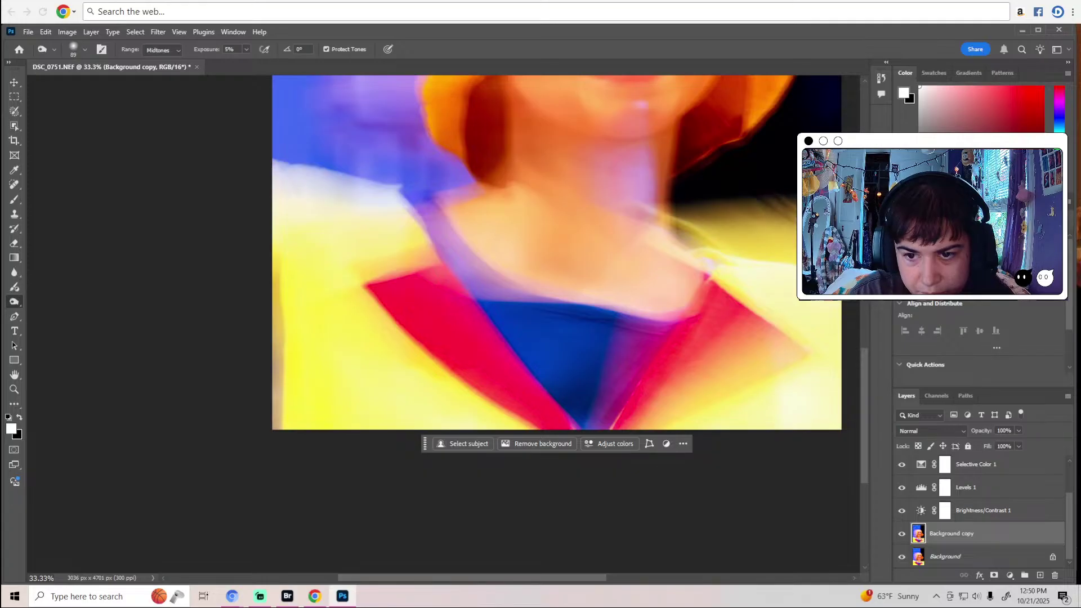
Ready the Dodge tool with an 18 px brush for the lower rim of the yellow wig beside the neck.
scroll(743, 214, up, 5)
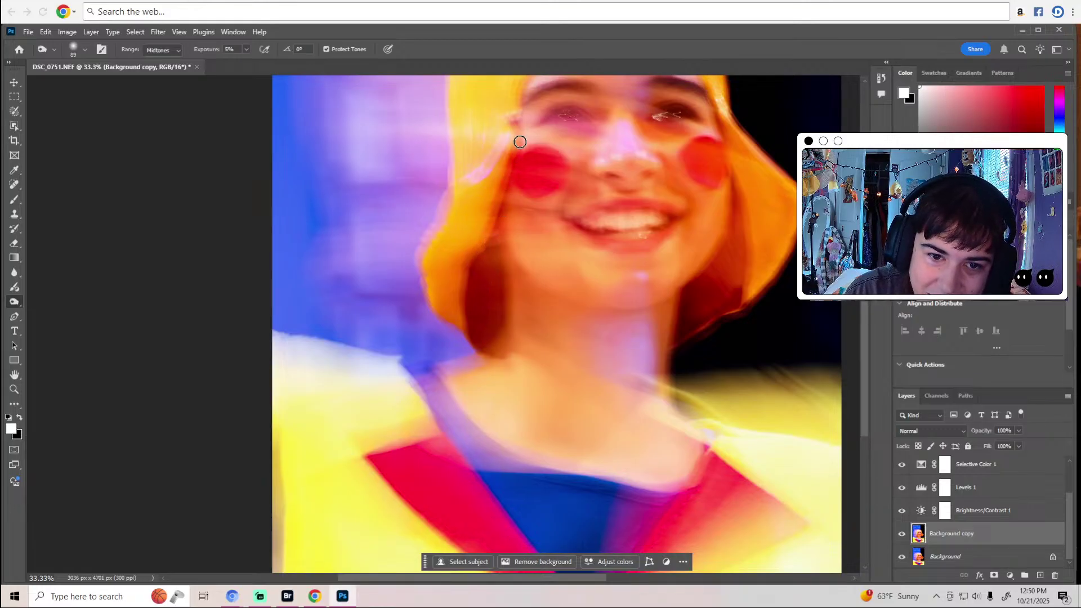
scroll(518, 150, up, 3)
scroll(518, 150, up, 3)
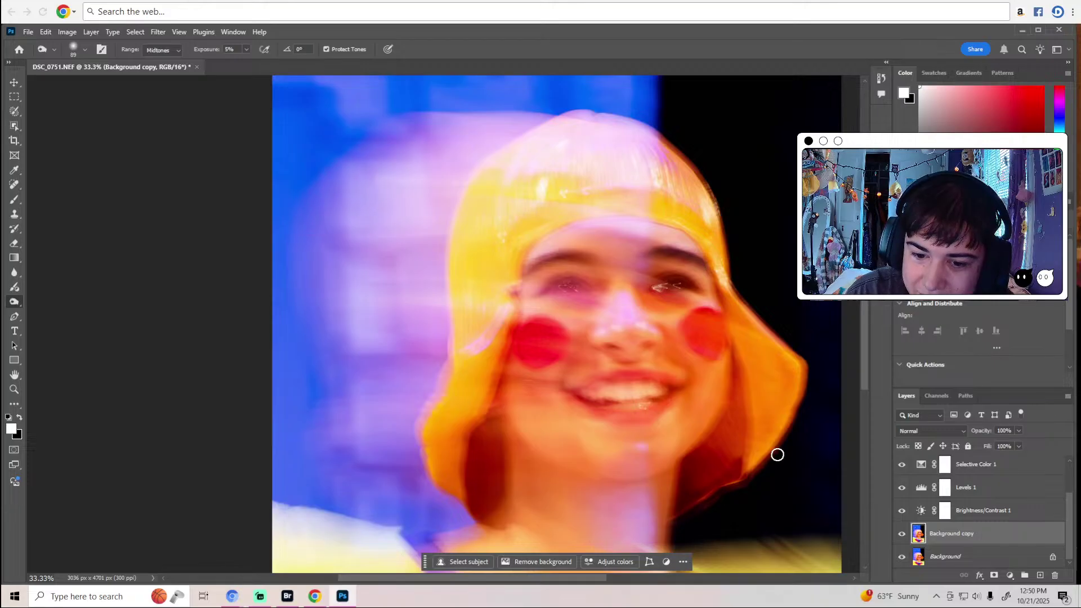
scroll(777, 453, down, 4)
key(z)
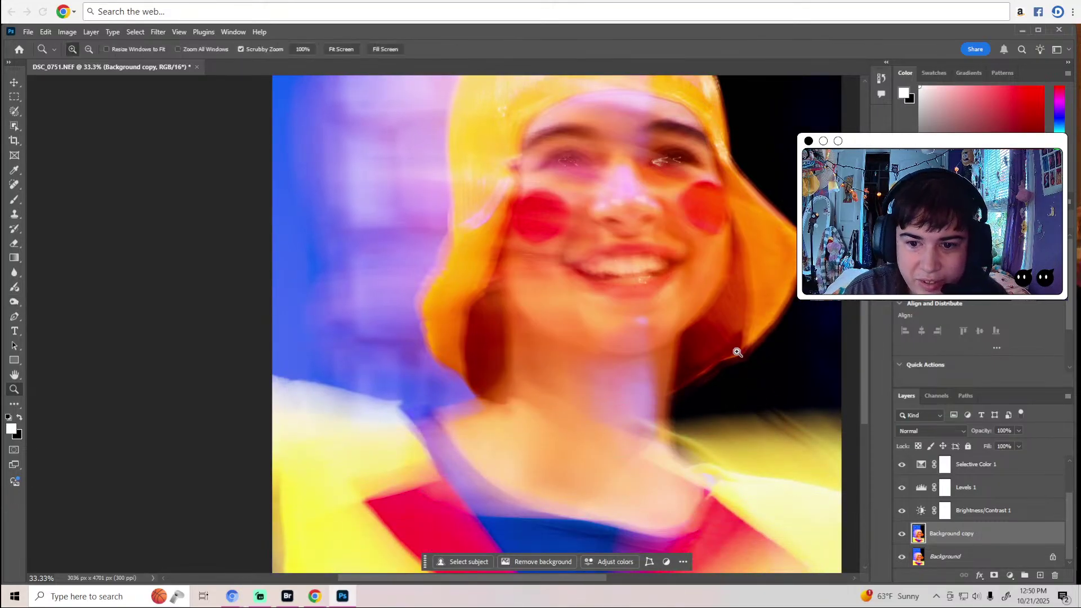
click(737, 352)
click(737, 352)
key(o)
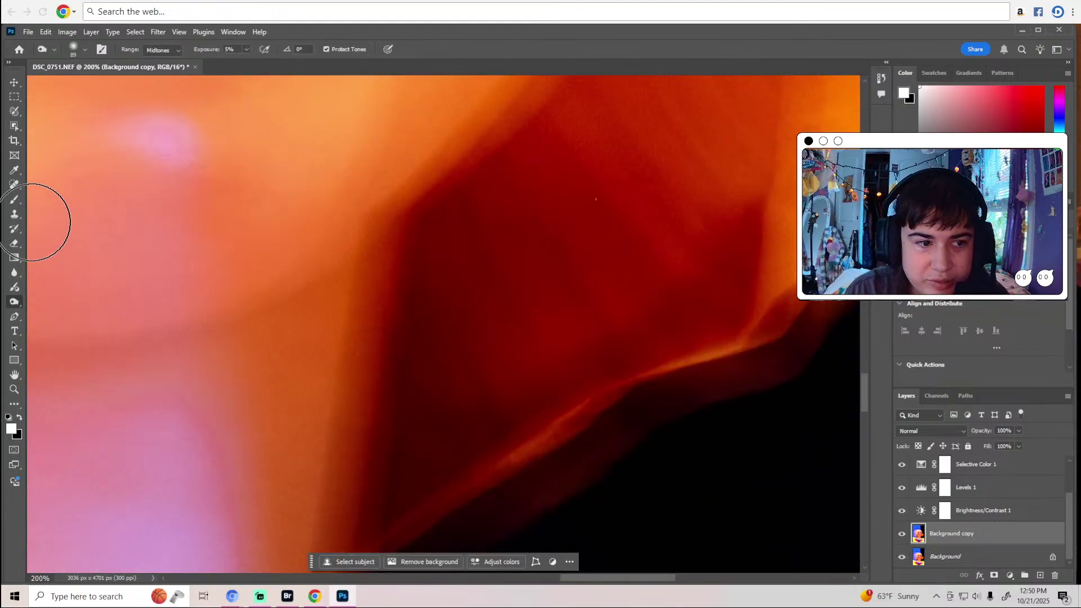
right_click(17, 305)
click(56, 302)
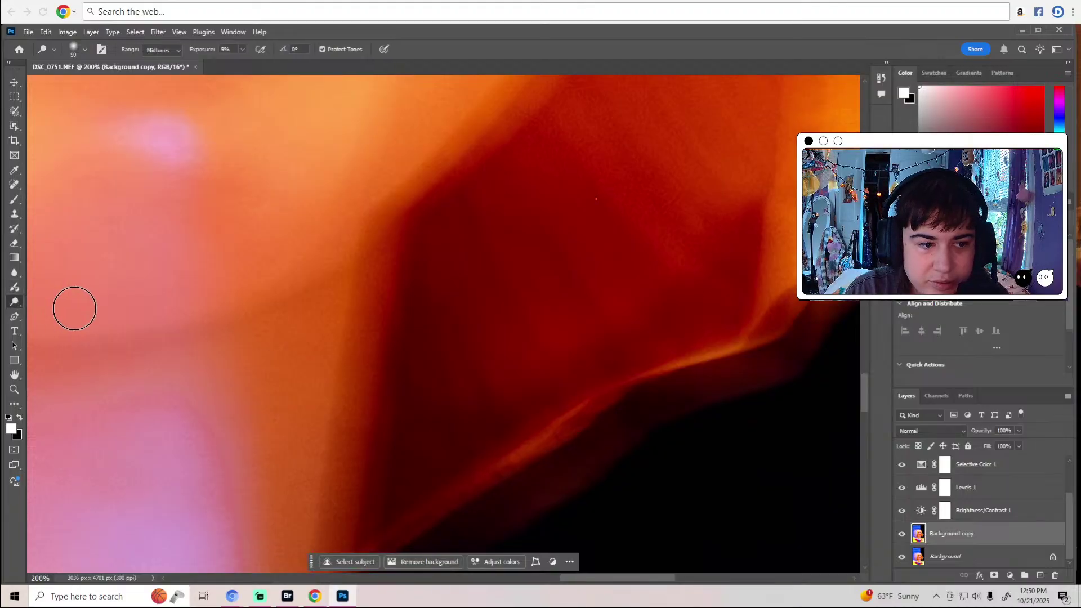
click(85, 50)
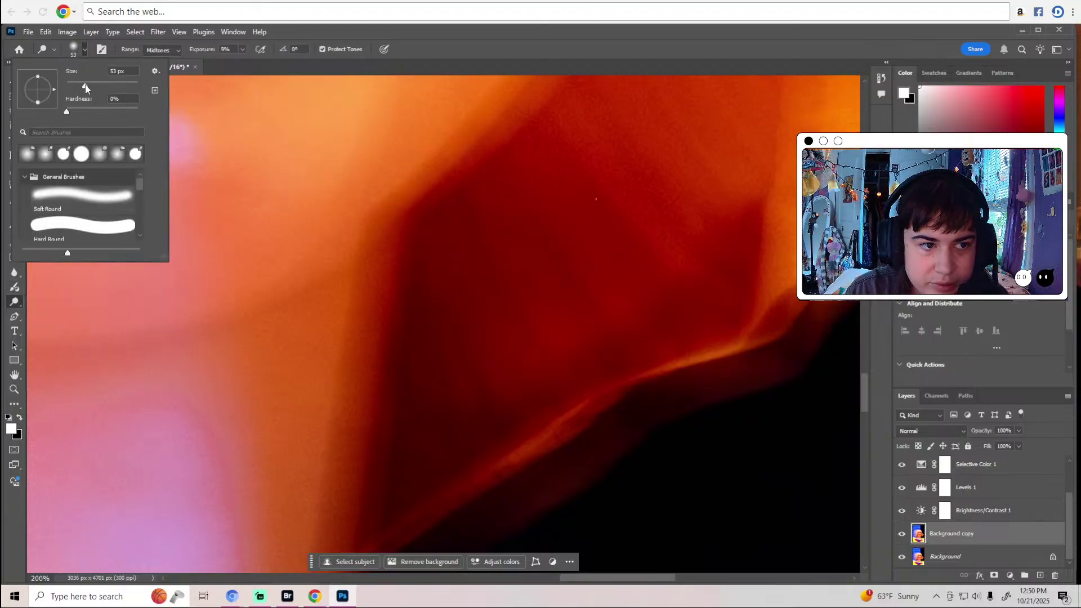
key(Return)
Dodge the wig's thin lower rim highlight and spot-heal the tiny bright speck in the dark red shadow above it.
scroll(553, 393, down, 2)
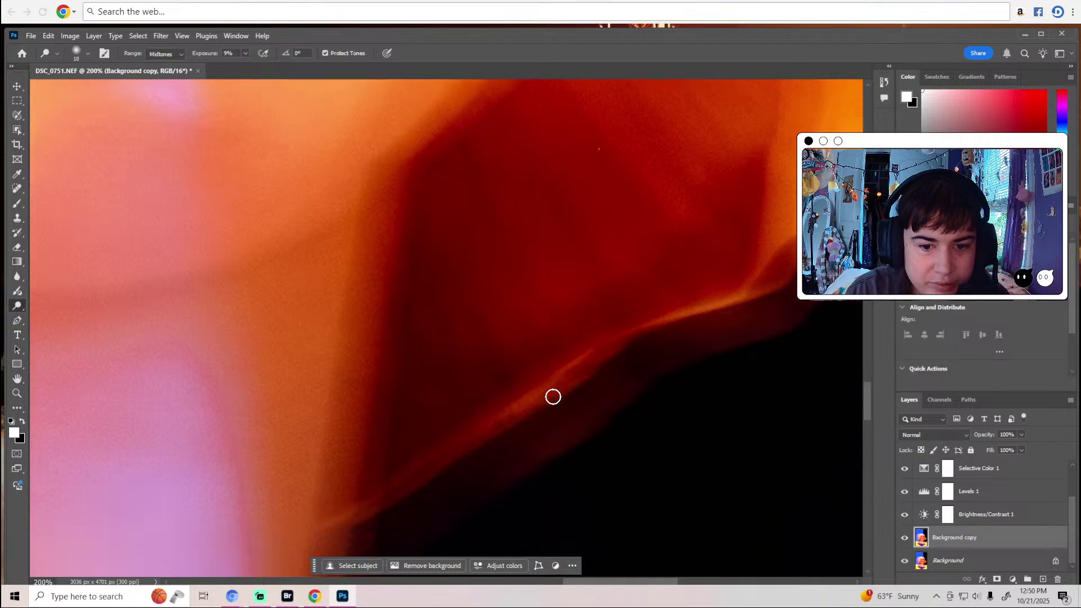
scroll(598, 359, down, 2)
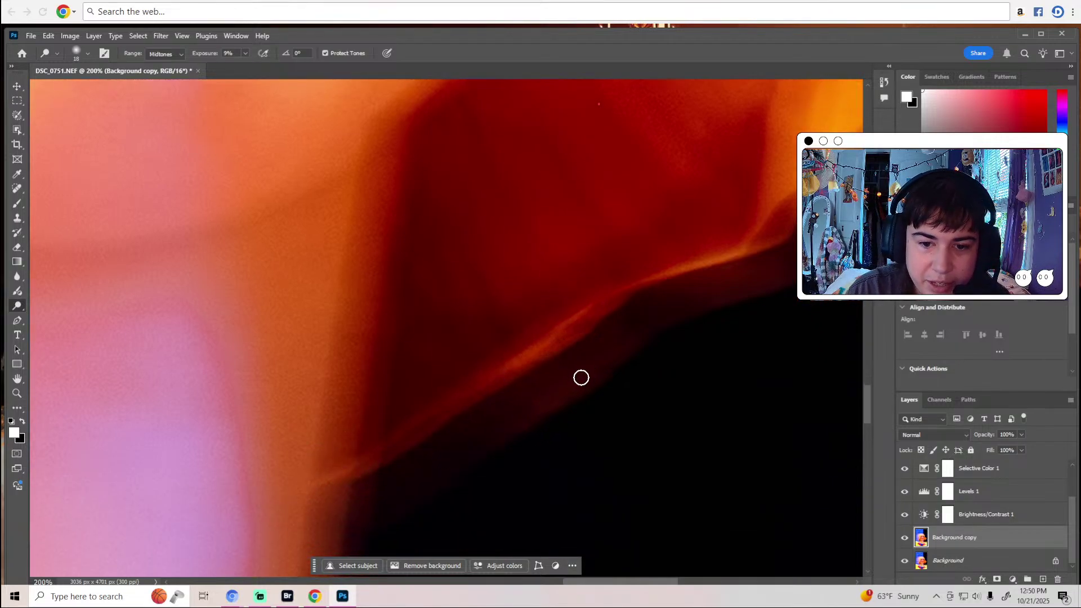
drag(560, 580, 587, 580)
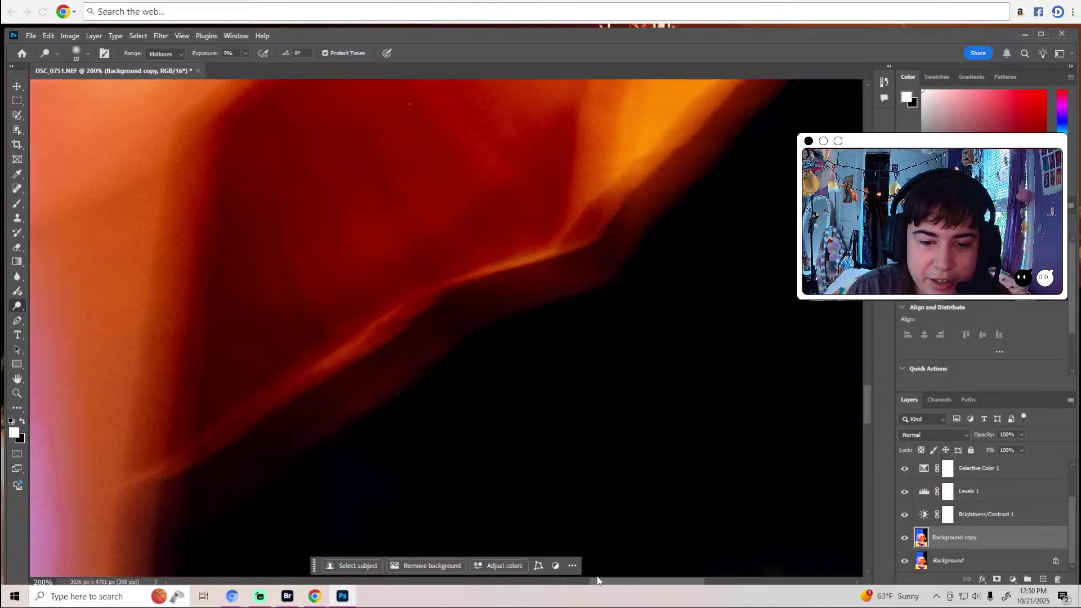
scroll(503, 372, up, 2)
click(17, 189)
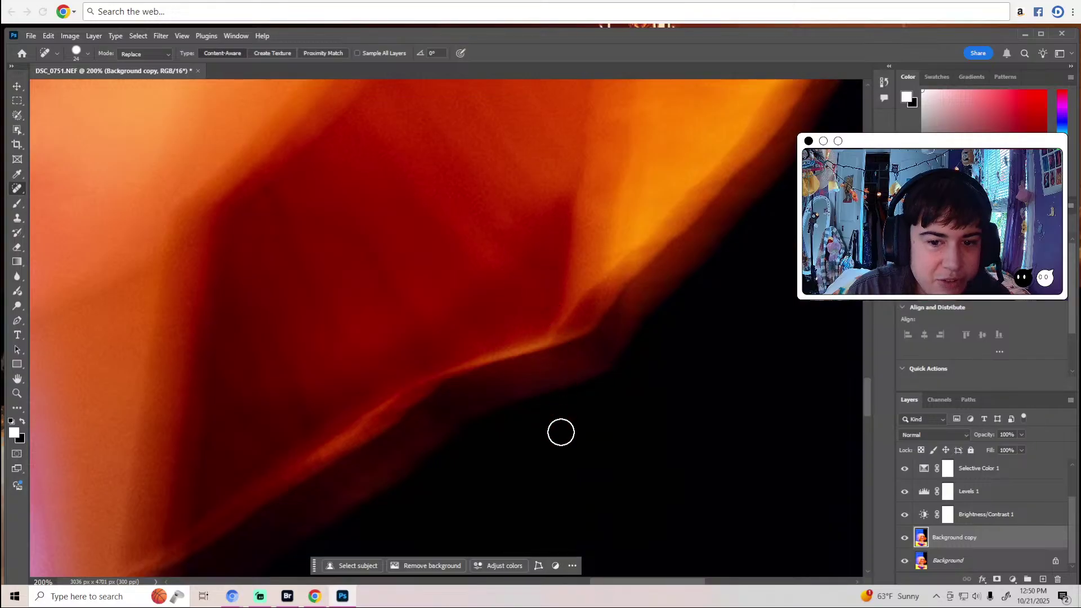
click(18, 305)
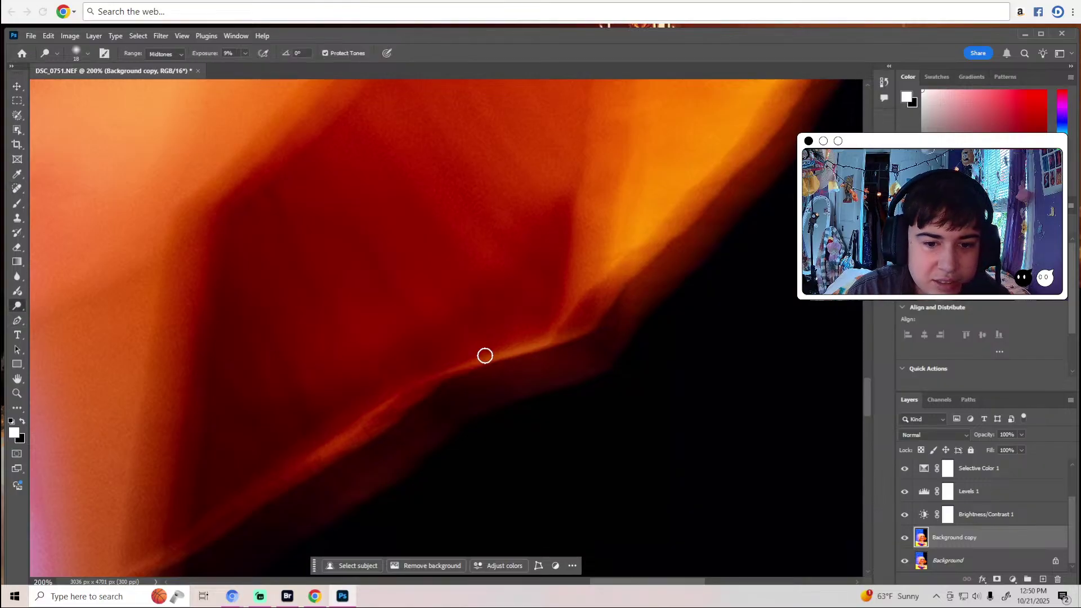
Dodge the bright outer edge of the wig's flared side against the black background.
scroll(648, 254, up, 2)
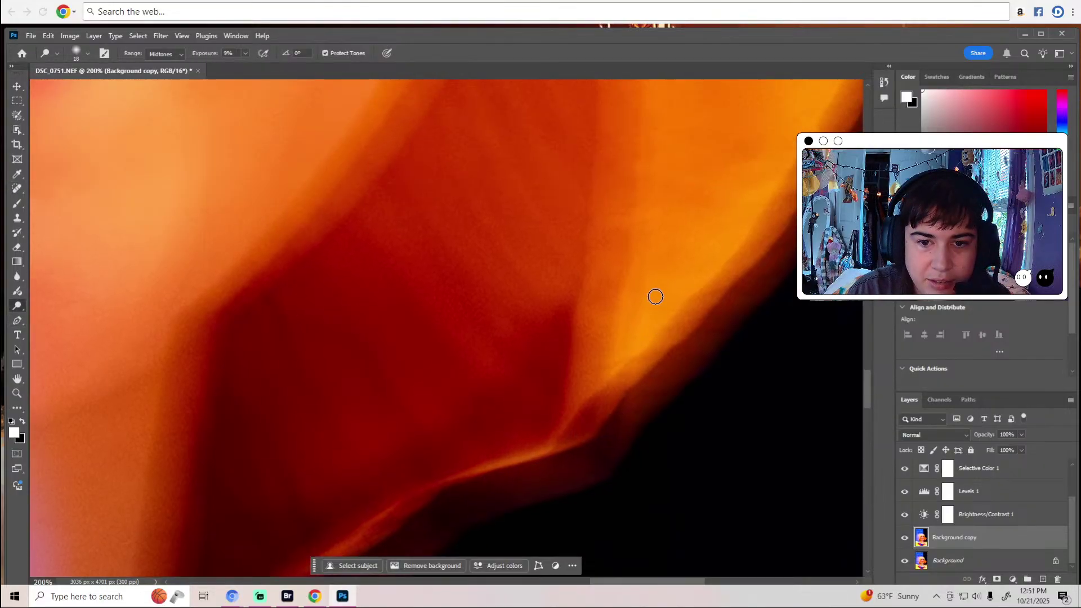
scroll(610, 583, right, 3)
scroll(623, 490, up, 2)
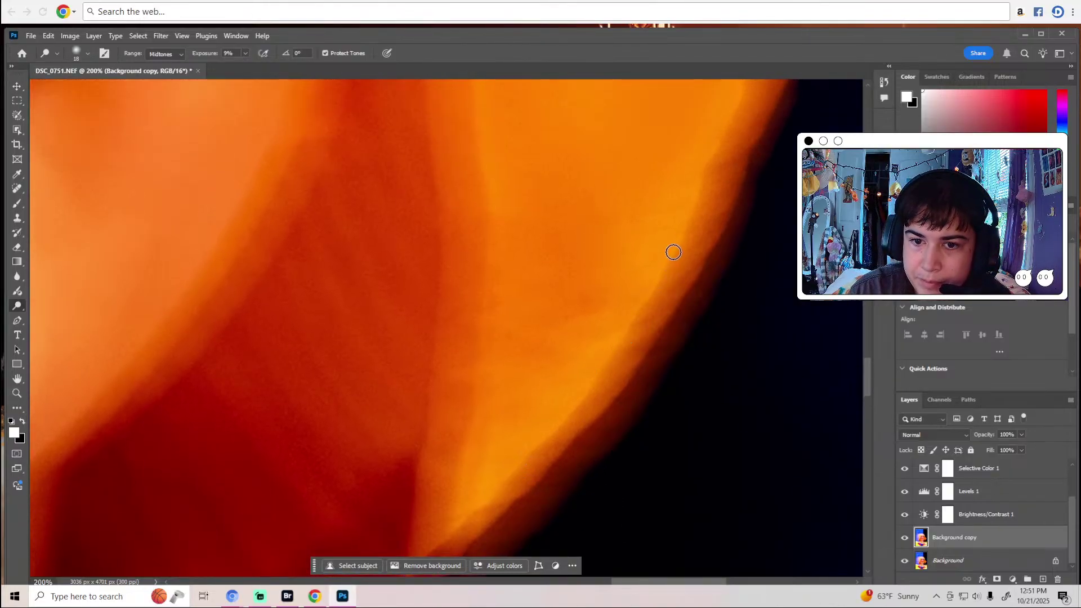
scroll(789, 293, up, 2)
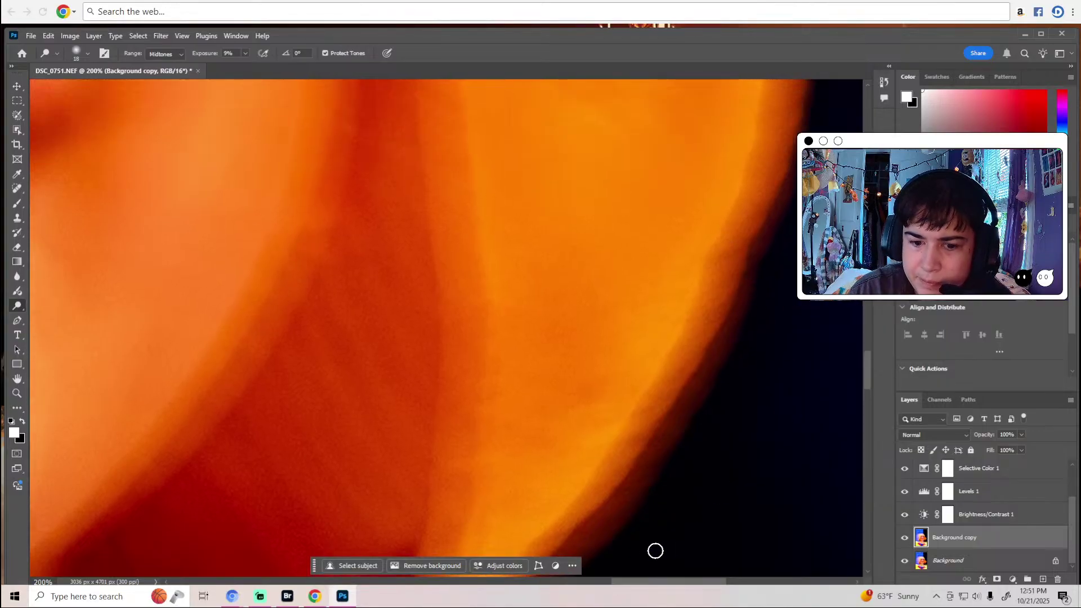
drag(637, 581, 669, 572)
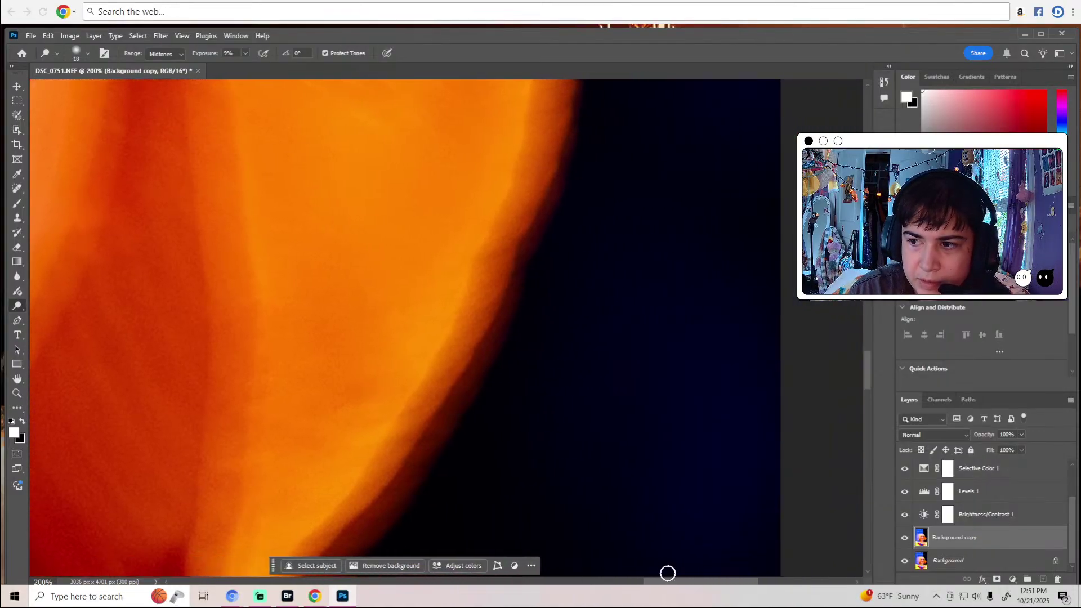
scroll(648, 505, up, 2)
mouse_move(529, 119)
mouse_down()
mouse_move(521, 273)
mouse_move(470, 397)
mouse_up()
scroll(469, 397, up, 3)
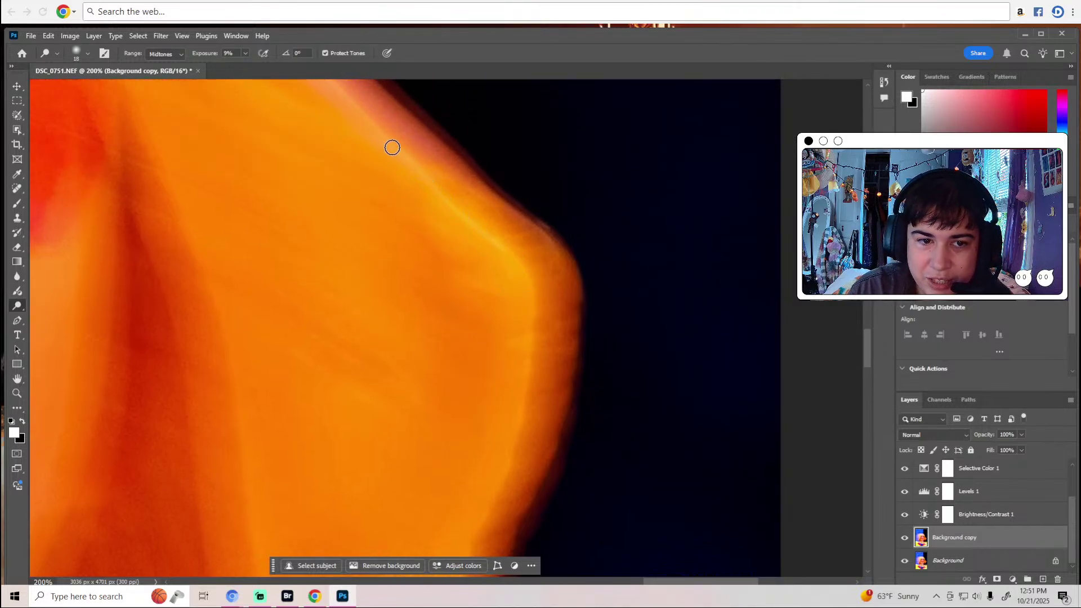
Dodge the highlight along the wig's slanted edge from the flared corner up past the cheek to the temple.
scroll(379, 277, up, 2)
drag(715, 584, 687, 580)
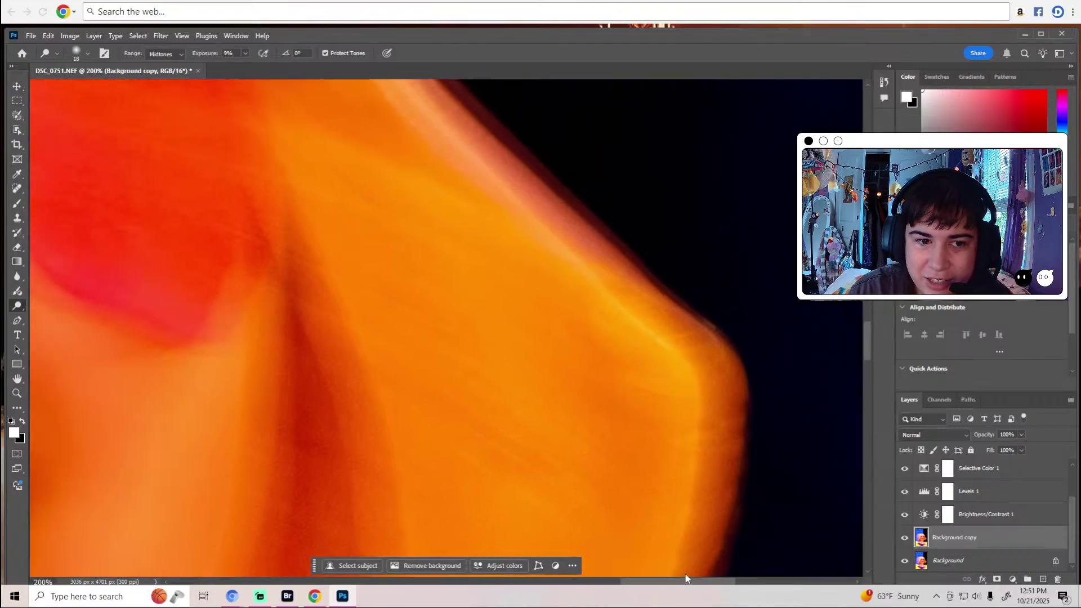
scroll(664, 545, up, 2)
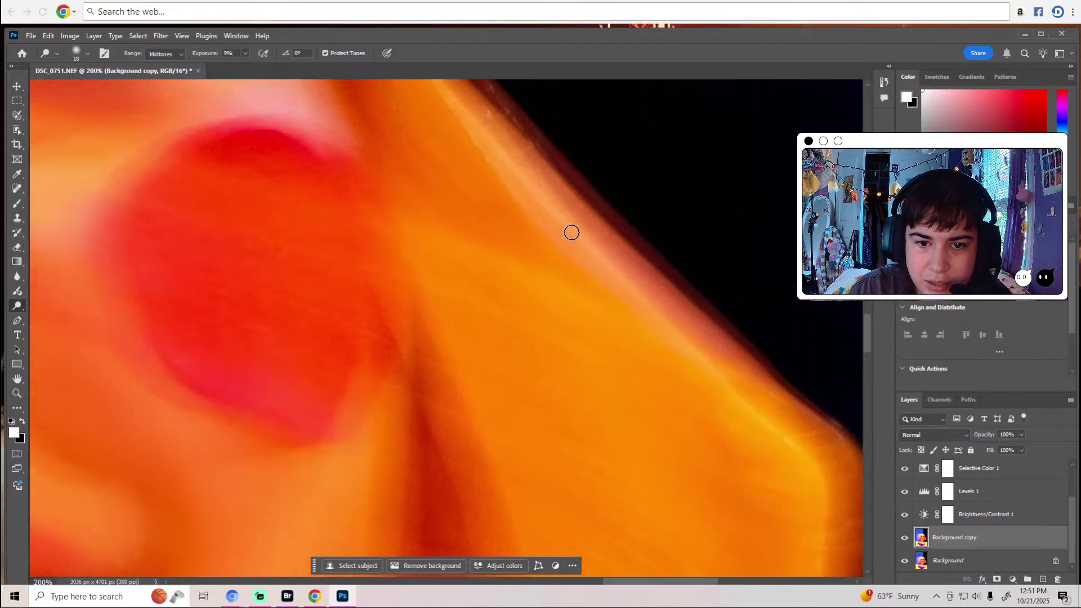
scroll(684, 370, up, 3)
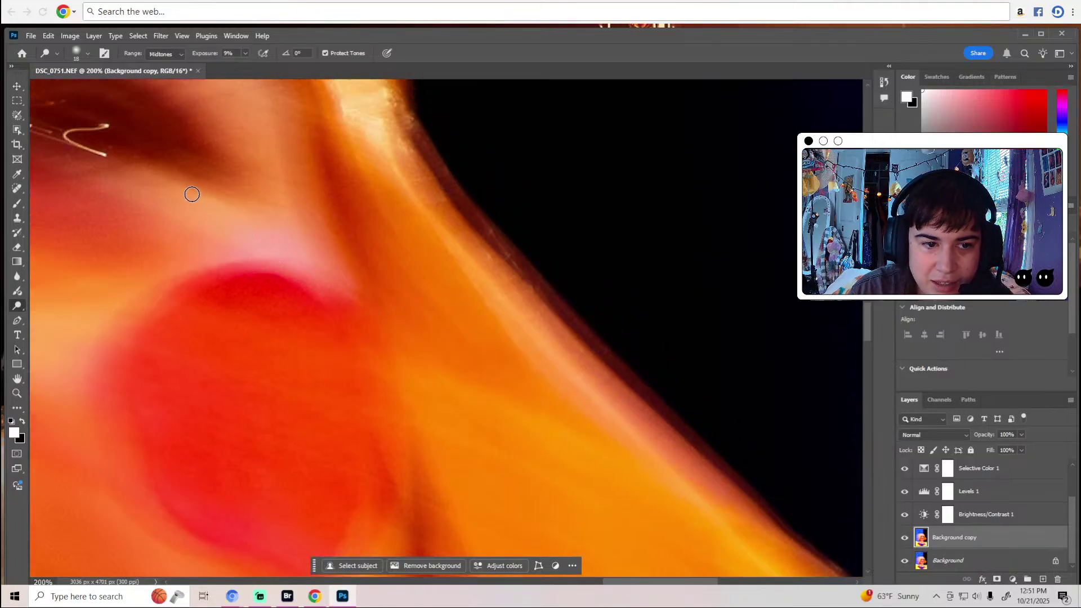
scroll(360, 220, up, 2)
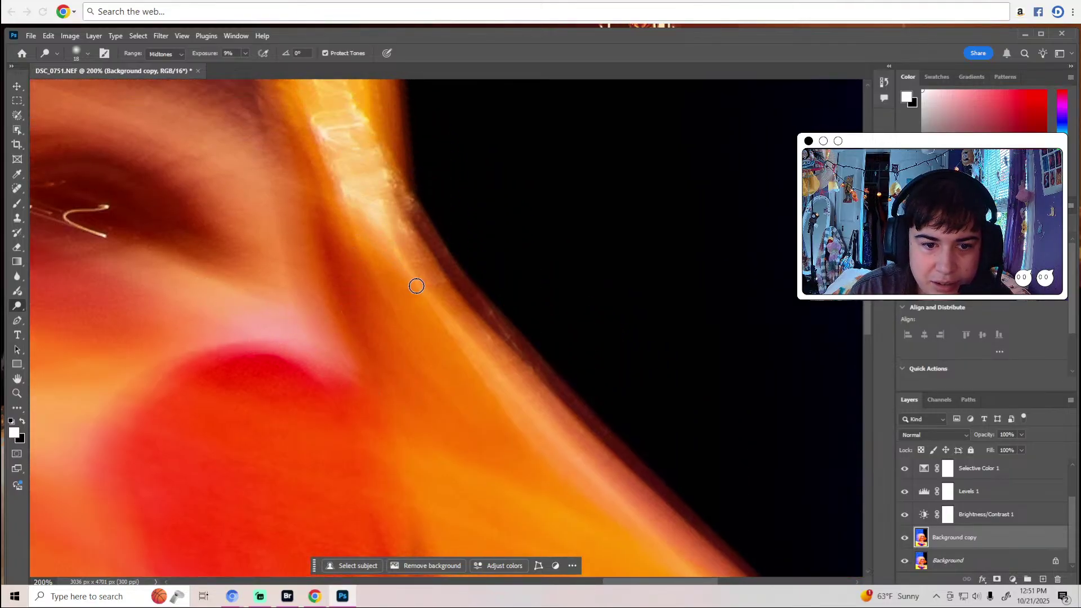
scroll(375, 180, up, 6)
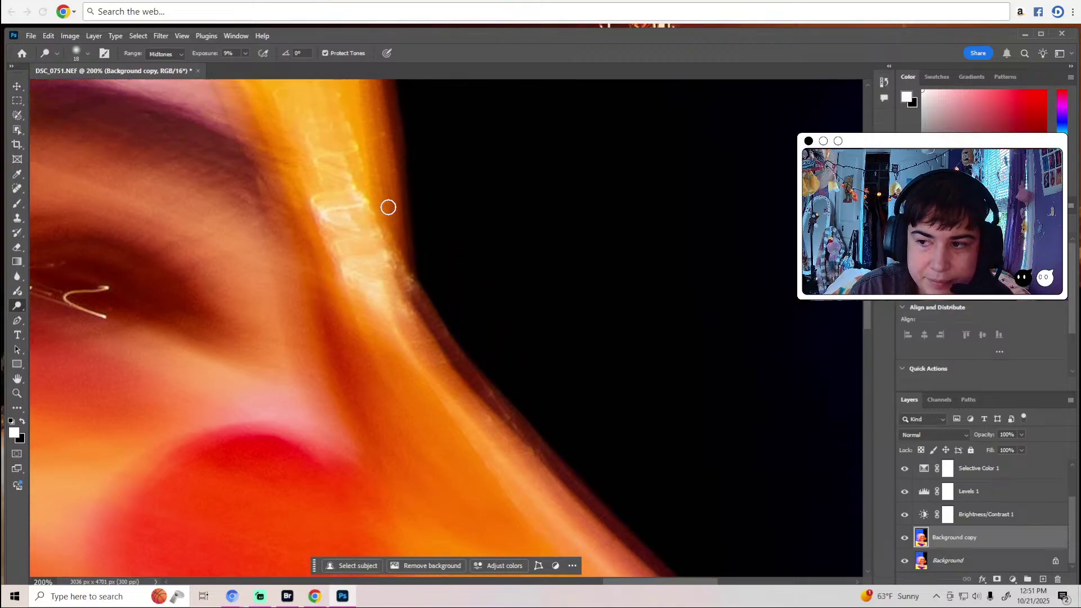
scroll(380, 222, up, 1)
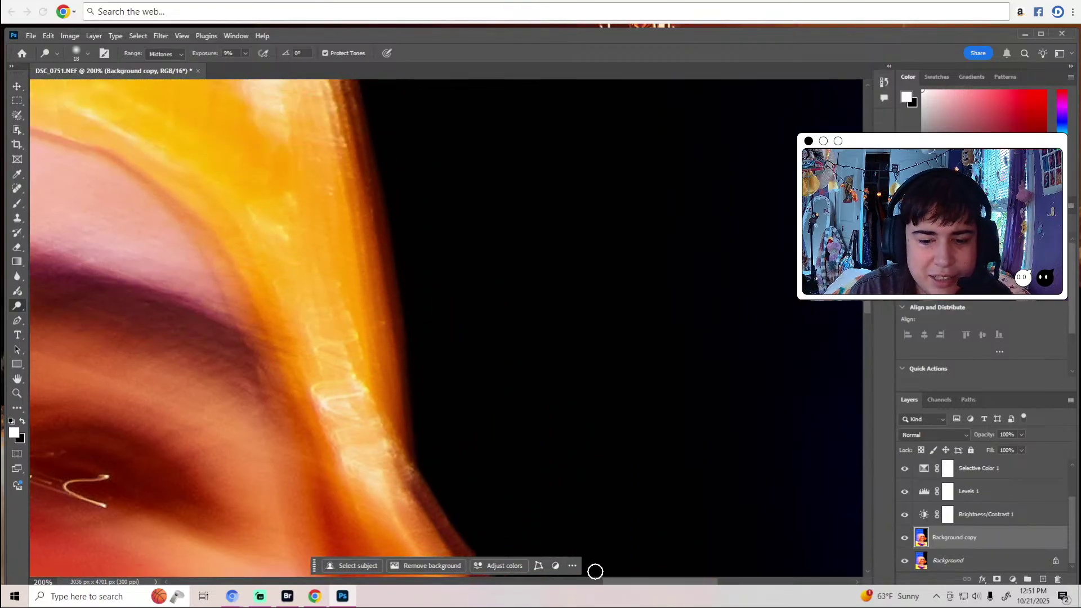
Examine the wig's outer edge, crown and fringe up close for remaining highlights or retouching marks.
drag(617, 583, 583, 585)
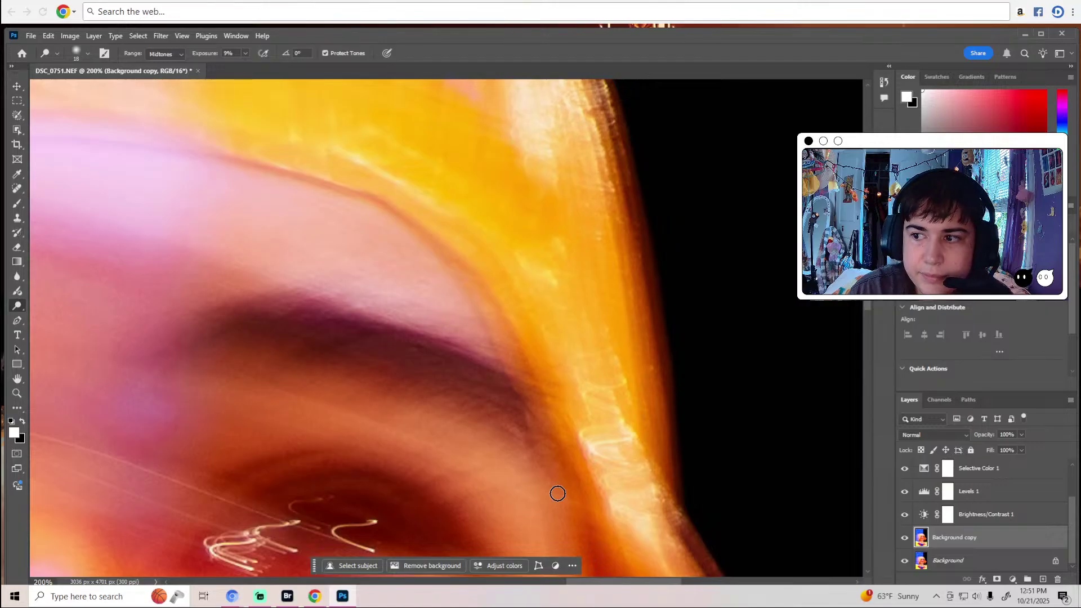
scroll(528, 301, up, 10)
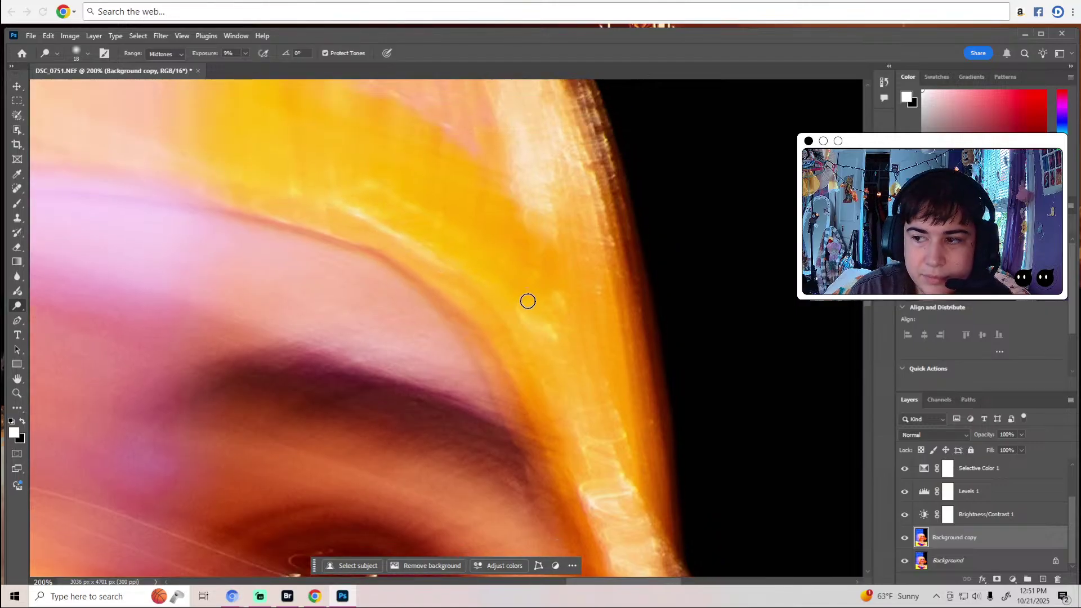
scroll(521, 299, up, 3)
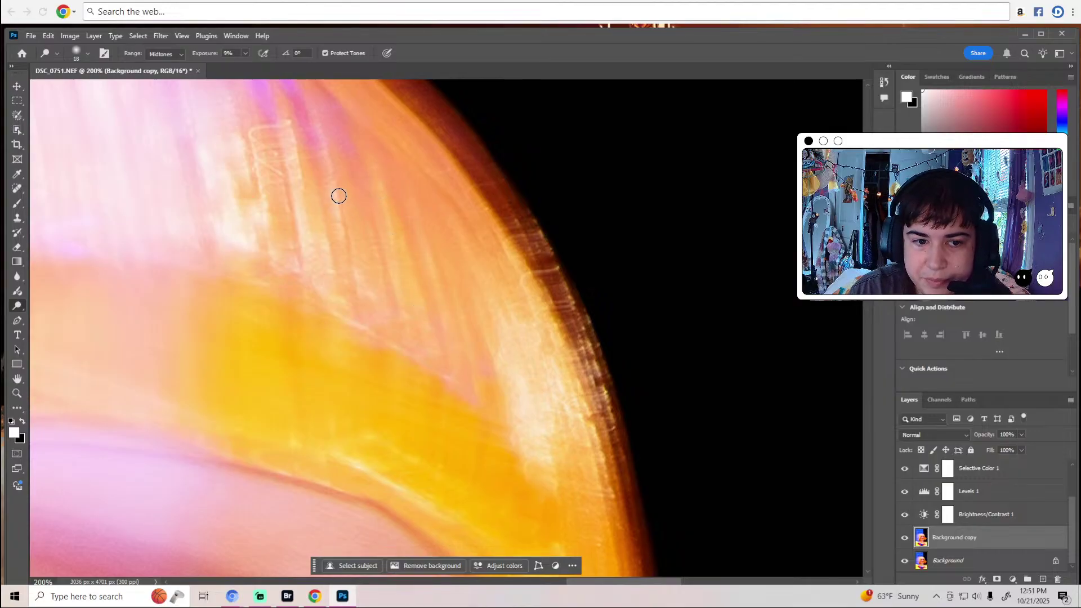
scroll(338, 327, up, 3)
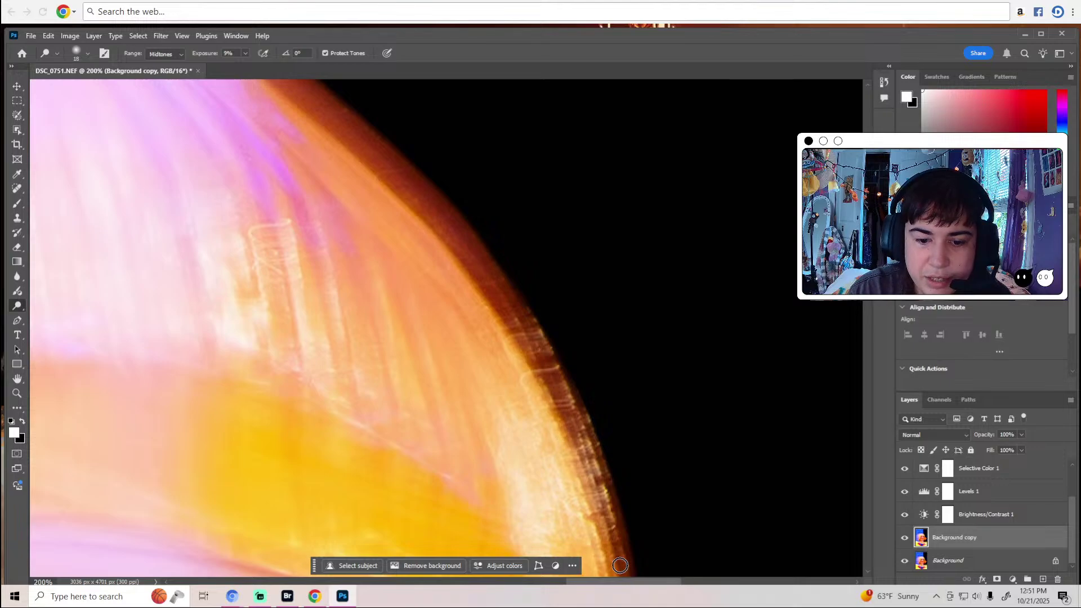
scroll(549, 471, left, 5)
scroll(549, 470, up, 6)
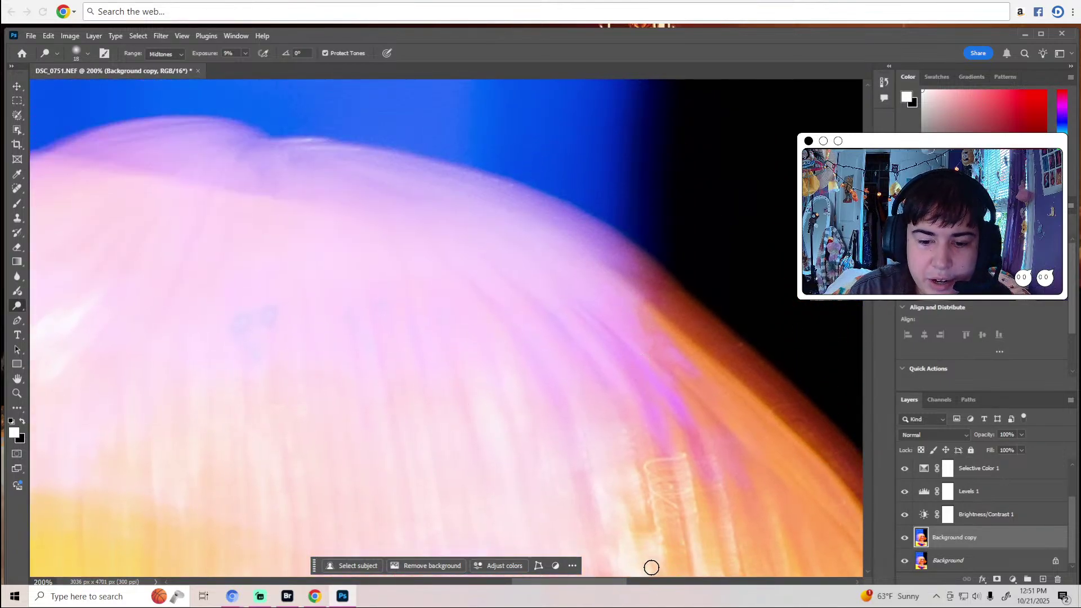
scroll(628, 580, left, 3)
scroll(545, 403, down, 4)
scroll(545, 402, down, 4)
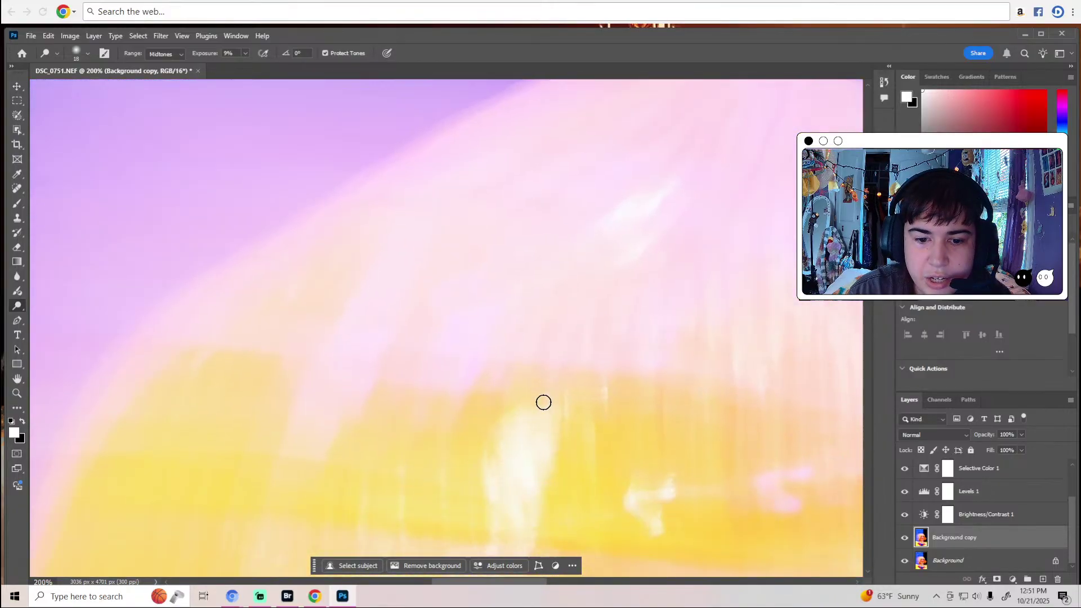
Review the whole portrait at 16.67% to judge the wig retouching against the rest of the image.
key(z)
alt+click(543, 375)
alt+click(543, 375)
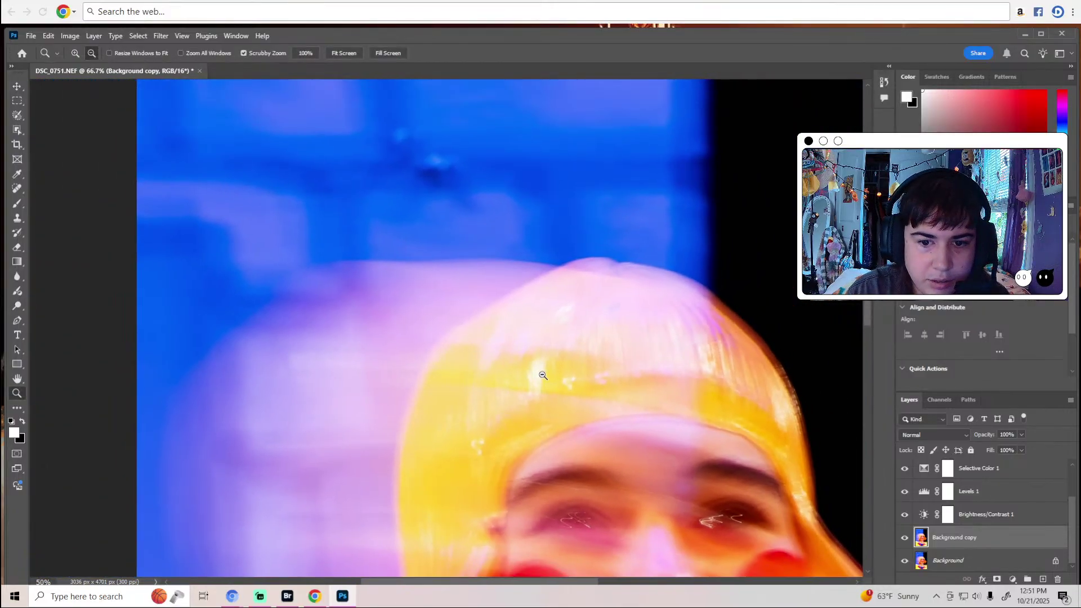
alt+click(543, 376)
key(o)
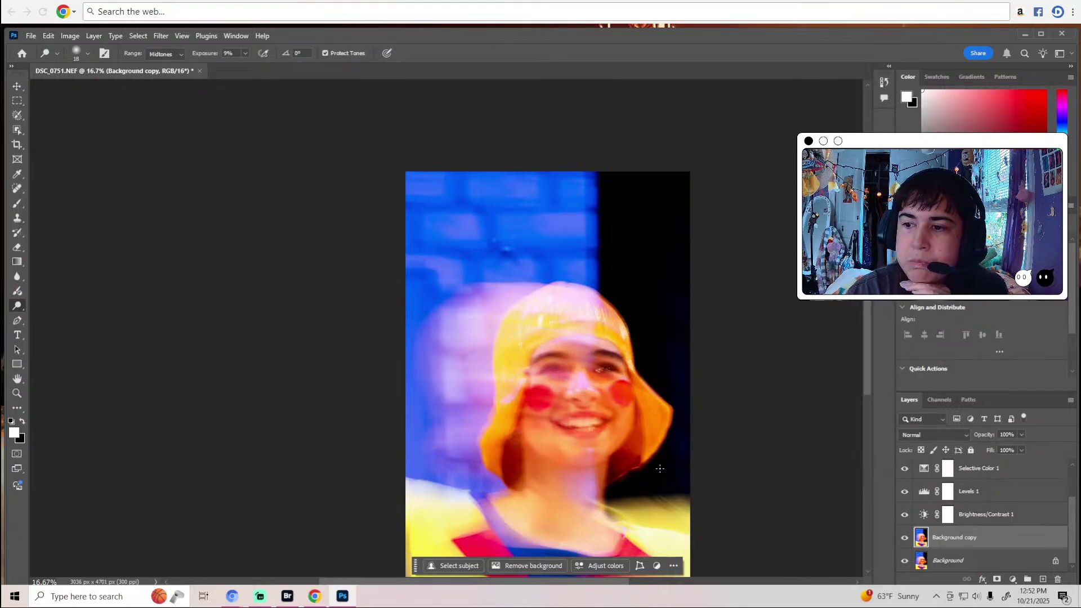
scroll(683, 410, down, 5)
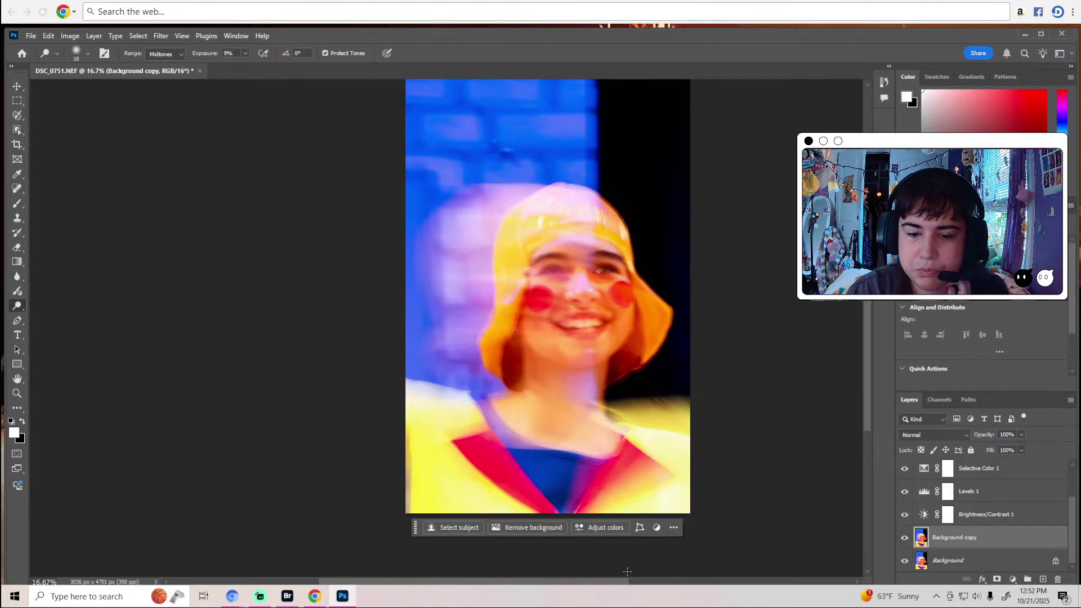
drag(619, 582, 646, 585)
scroll(647, 464, up, 2)
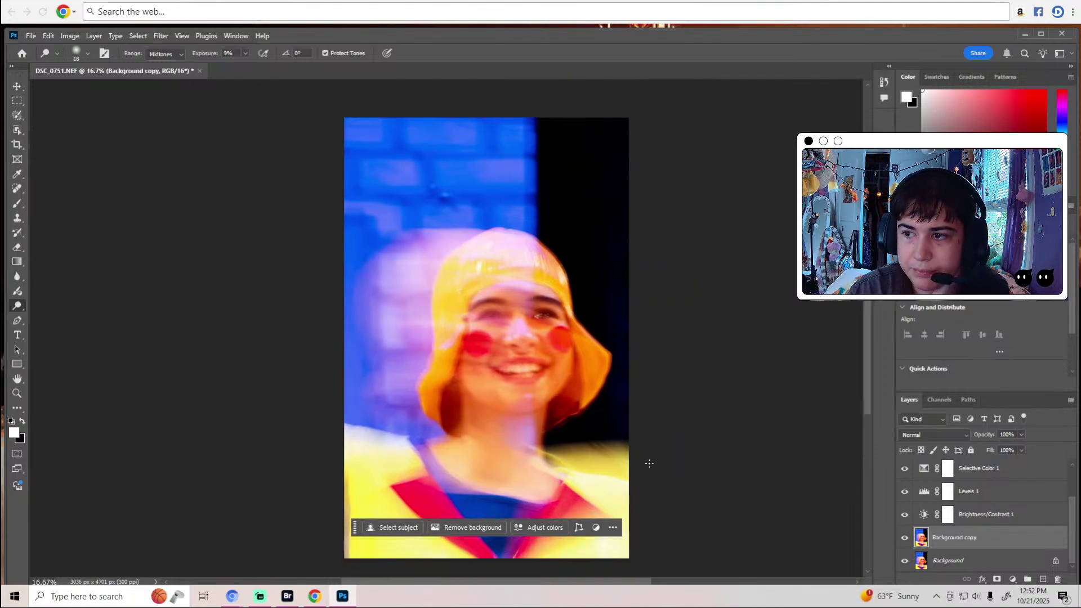
scroll(649, 463, down, 1)
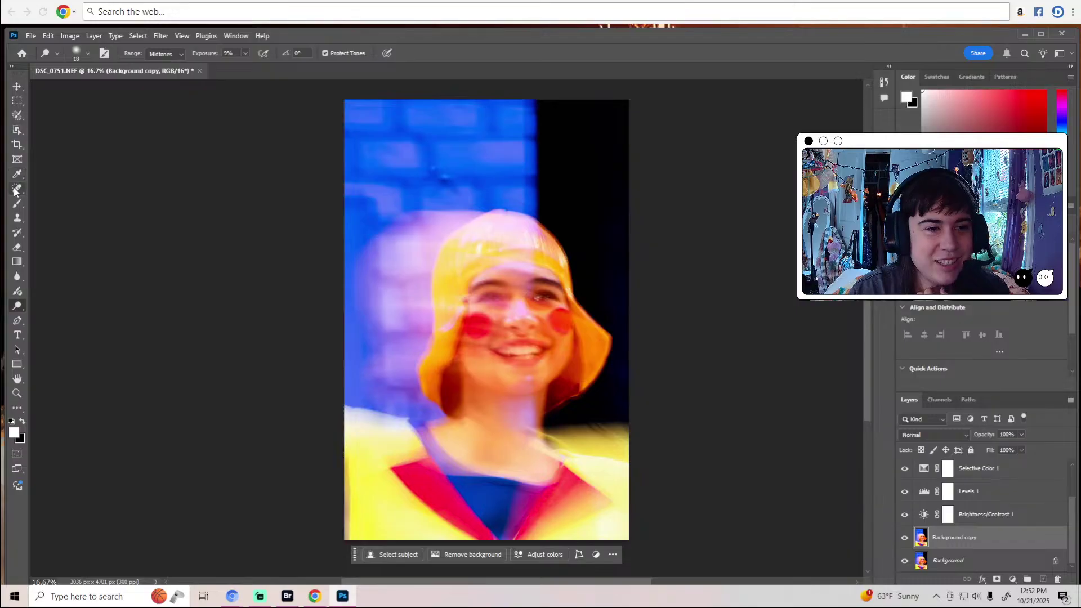
Brush a selection over the pale pink crown of the wig and add a Brightness/Contrast adjustment layer masked to it.
click(17, 116)
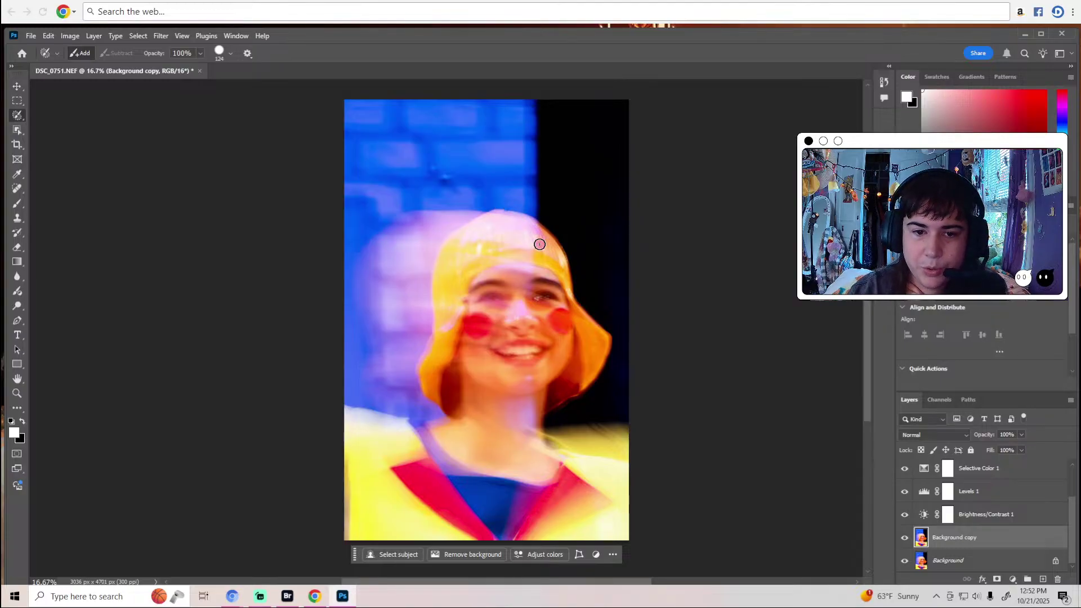
mouse_move(540, 244)
mouse_down()
mouse_move(461, 239)
mouse_move(512, 218)
mouse_move(539, 239)
mouse_move(480, 230)
mouse_move(527, 235)
mouse_move(501, 242)
mouse_move(528, 227)
mouse_up()
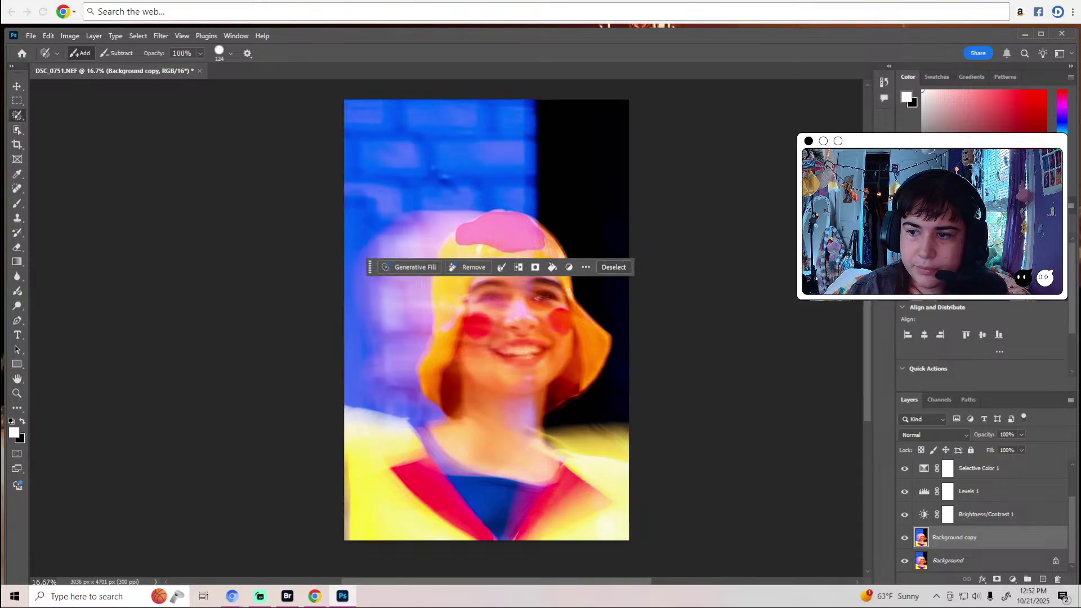
click(912, 145)
click(919, 260)
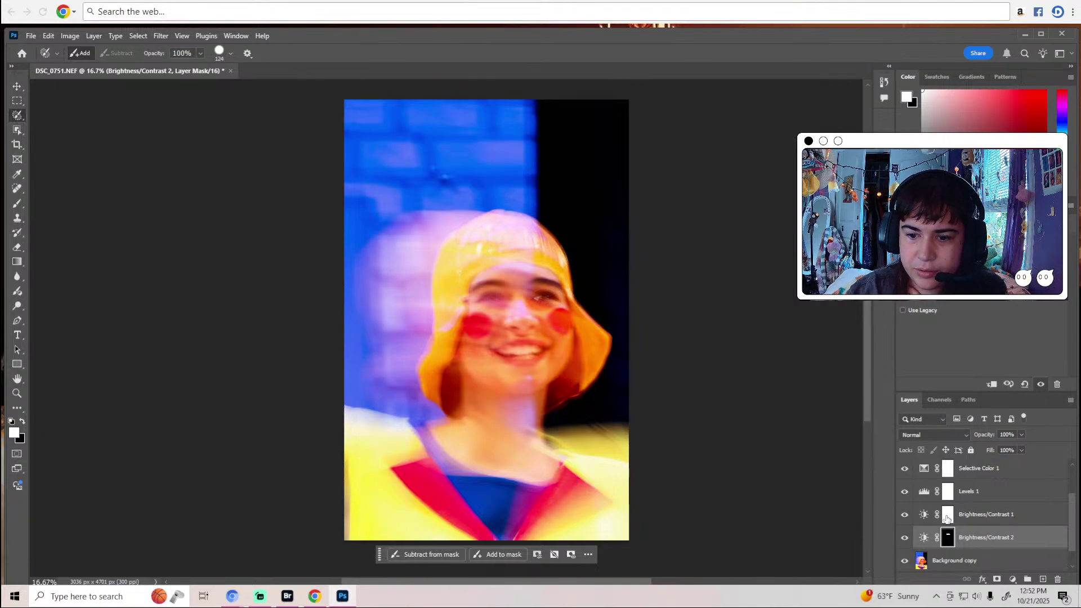
Hide the Brightness/Contrast 2 layer masked to the wig's crown and make the Background copy layer active.
click(907, 539)
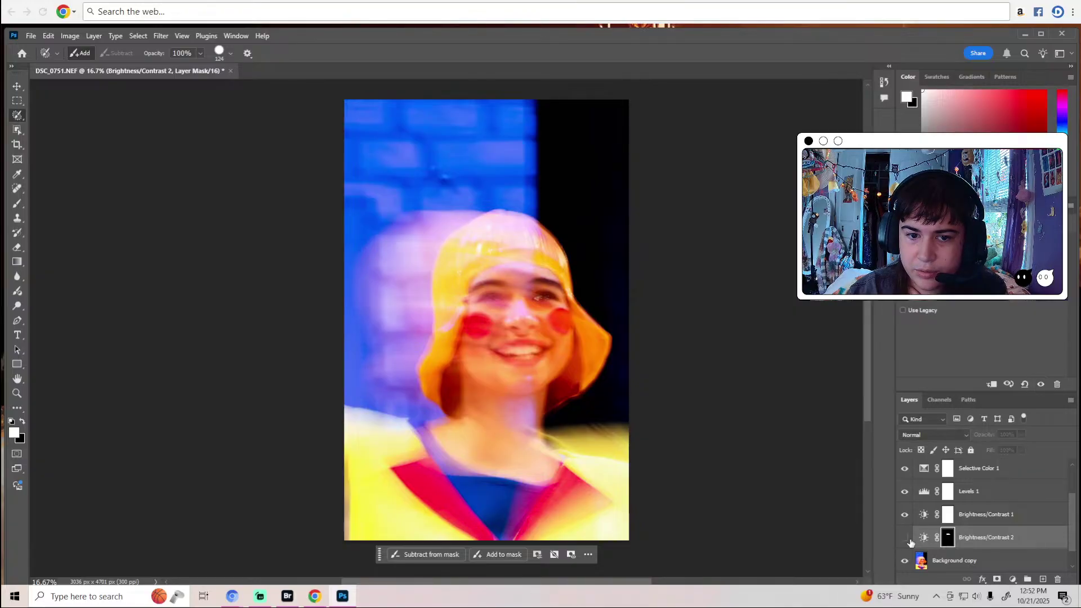
click(904, 539)
scroll(930, 540, down, 1)
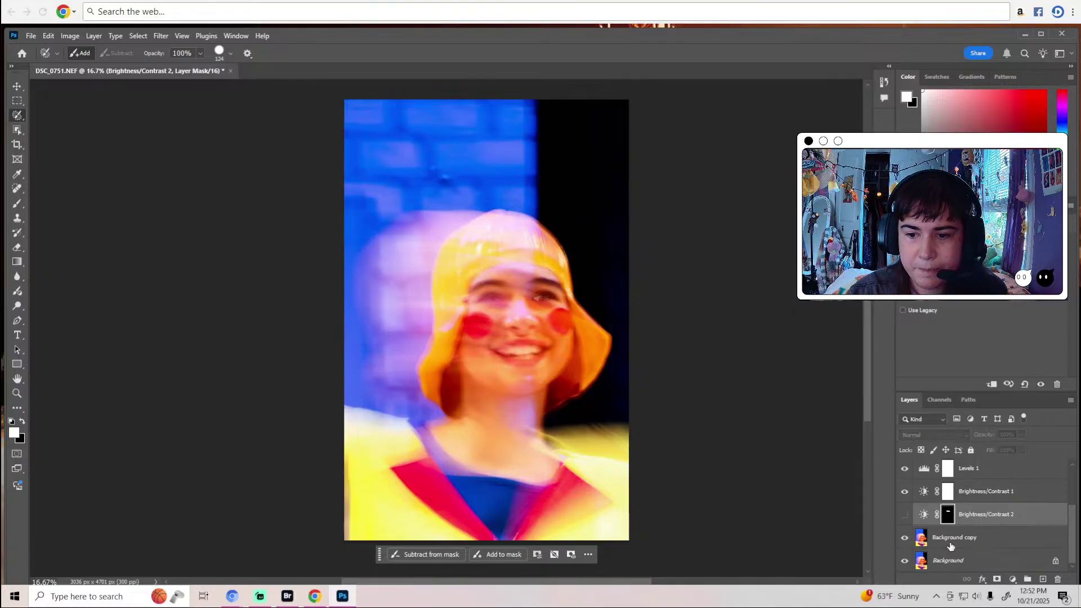
click(947, 542)
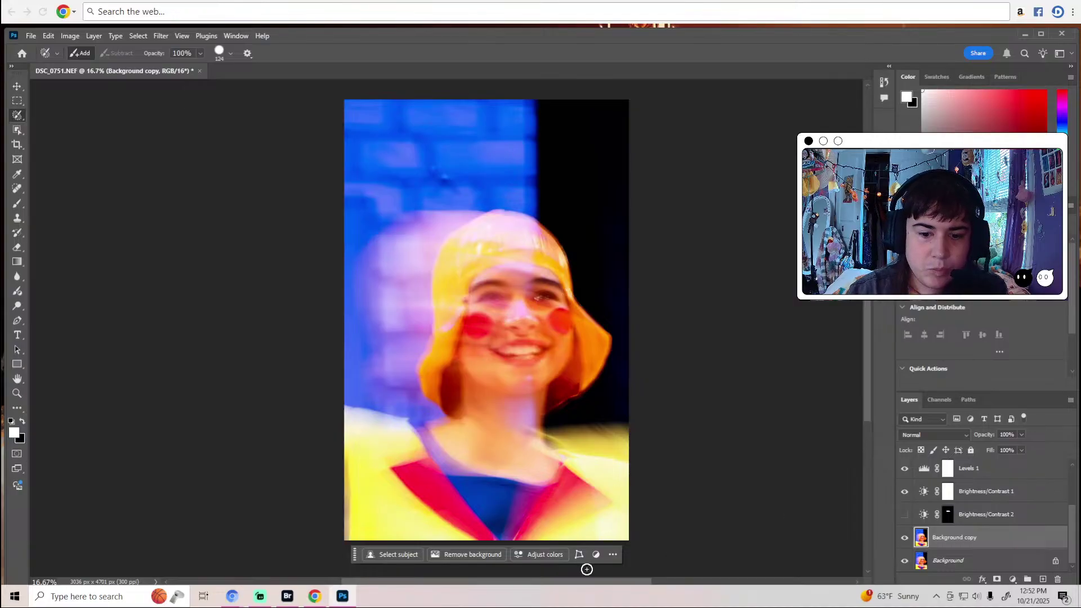
drag(631, 581, 655, 583)
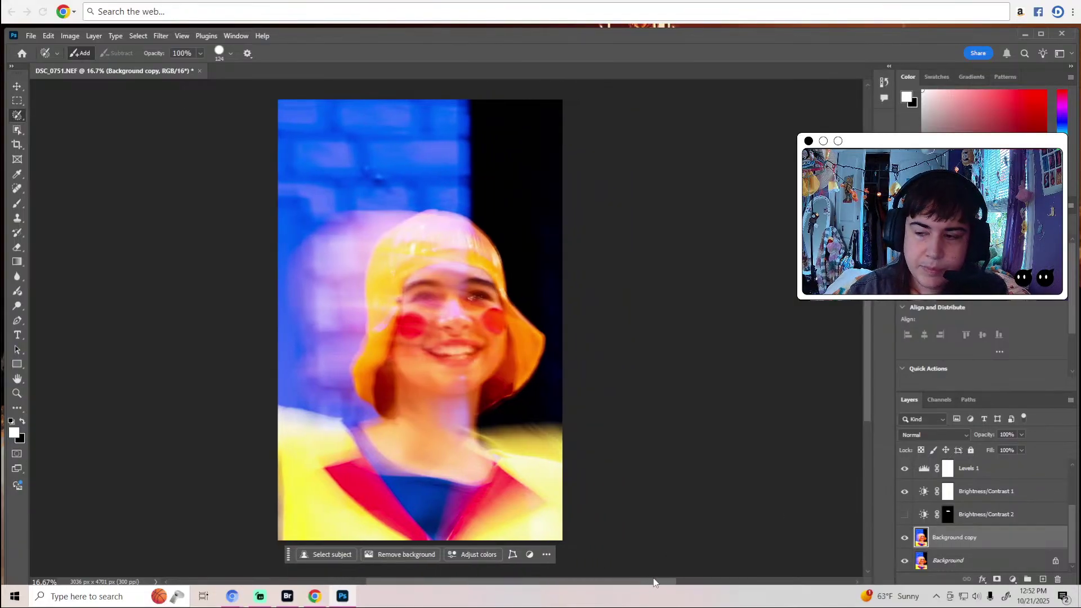
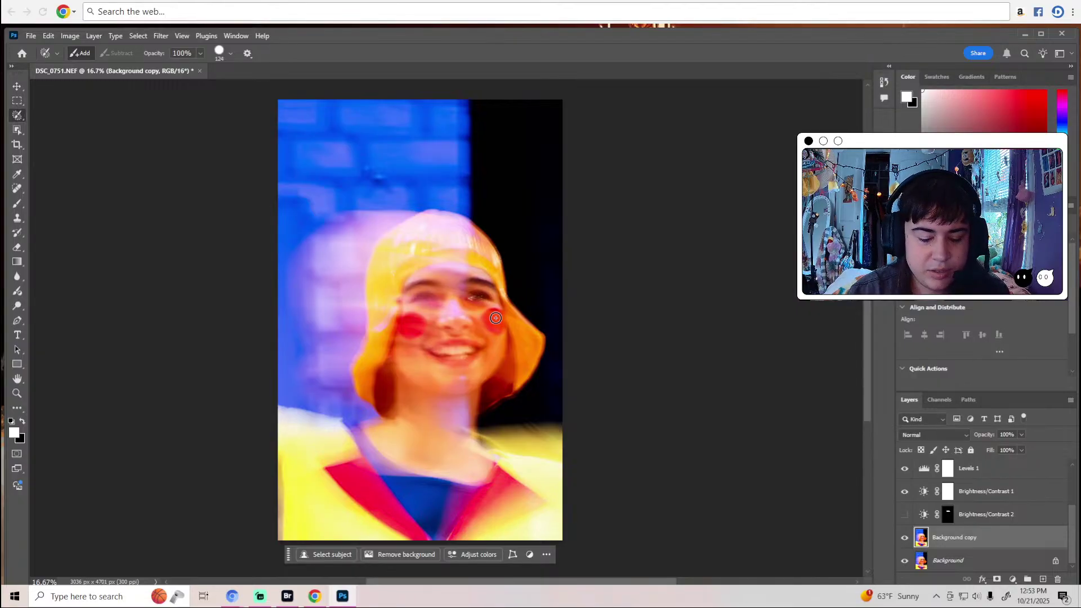
Inspect the eye nearest the black background, its brow and light trails at 200% with the Dodge tool selected.
key(z)
click(488, 294)
click(484, 295)
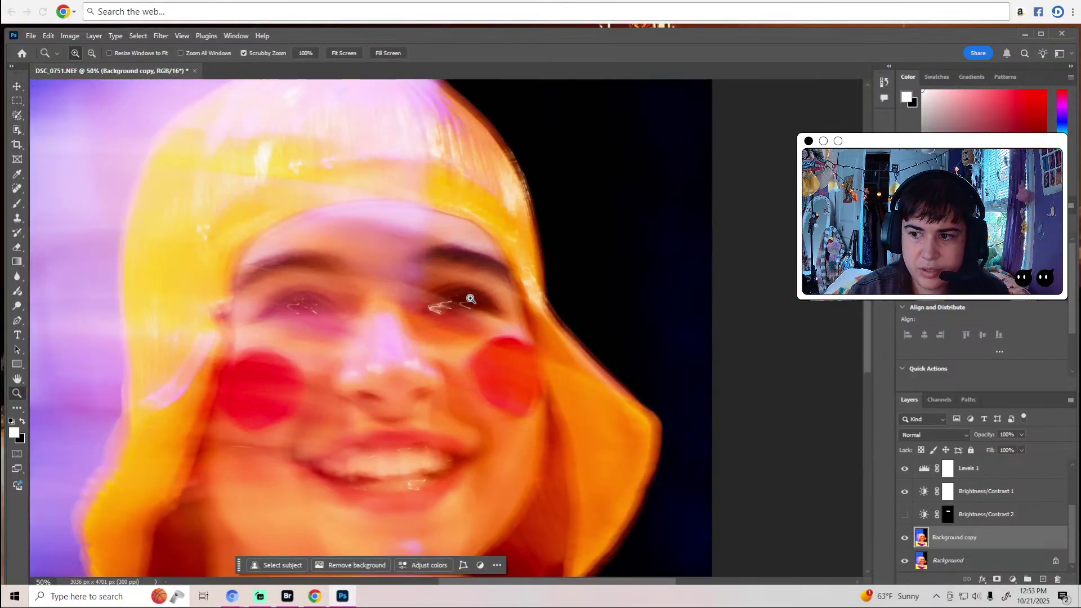
click(479, 296)
click(473, 298)
click(470, 299)
key(w)
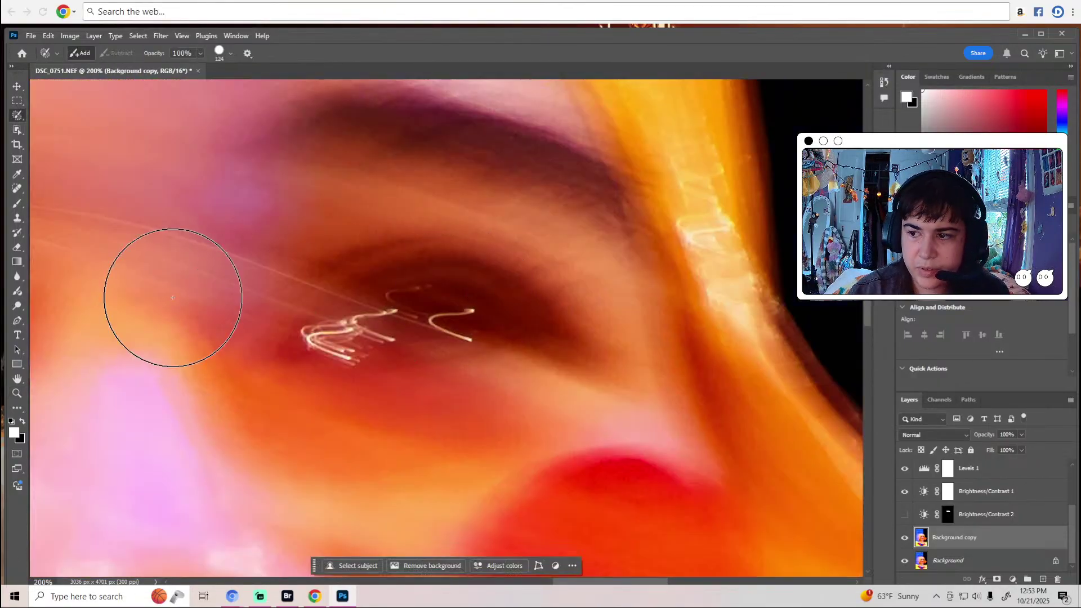
click(17, 307)
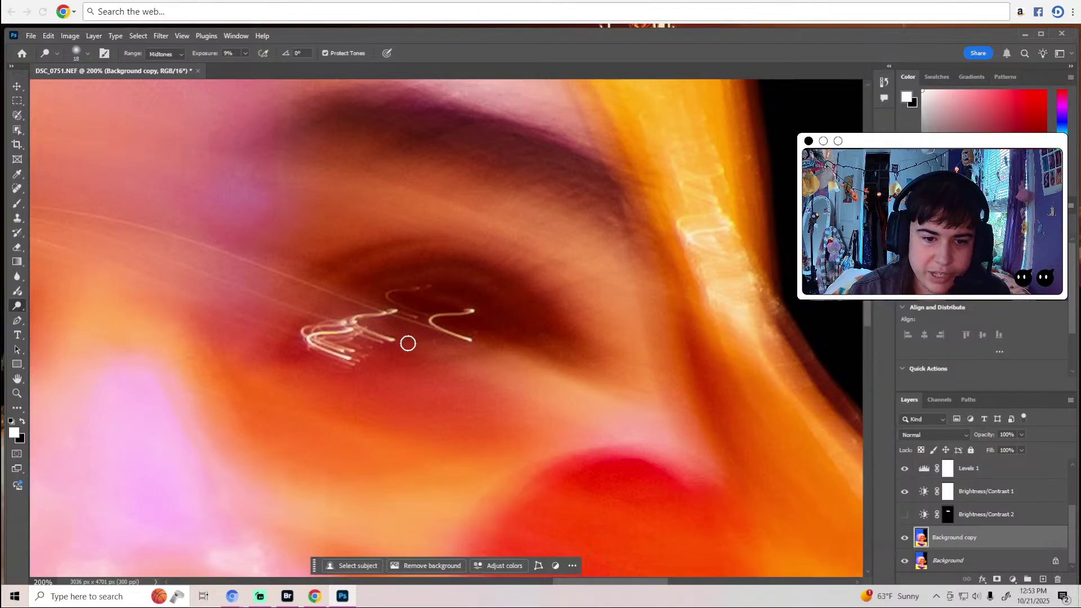
scroll(442, 322, up, 2)
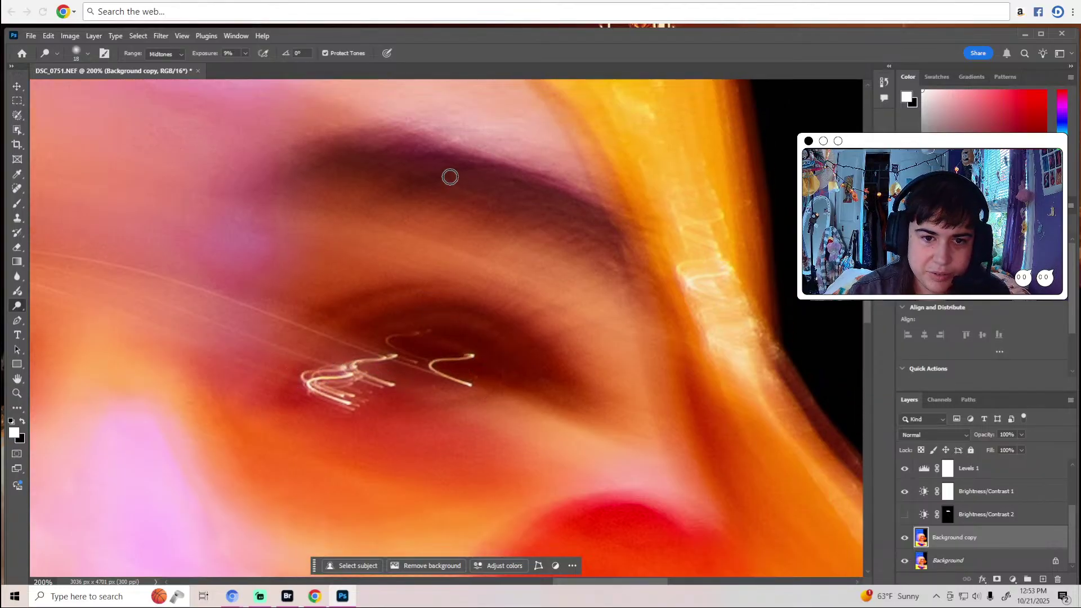
scroll(618, 259, down, 2)
scroll(618, 258, down, 2)
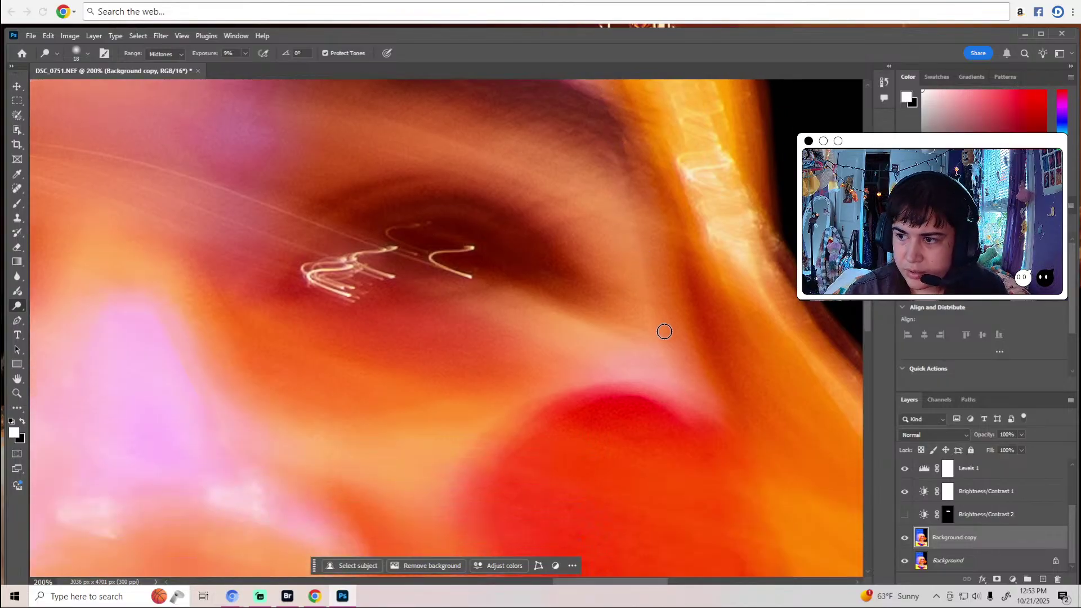
Maximize the window and examine the nose highlights, the red cheek spots and the eye and brow nearest the blue wall.
click(614, 588)
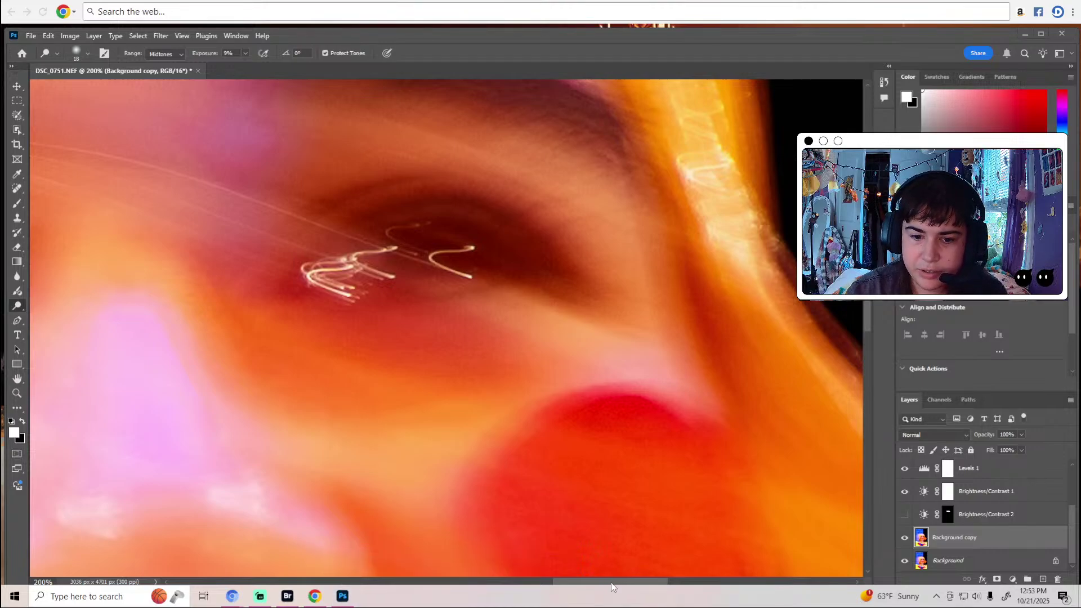
click(601, 581)
drag(597, 579, 560, 581)
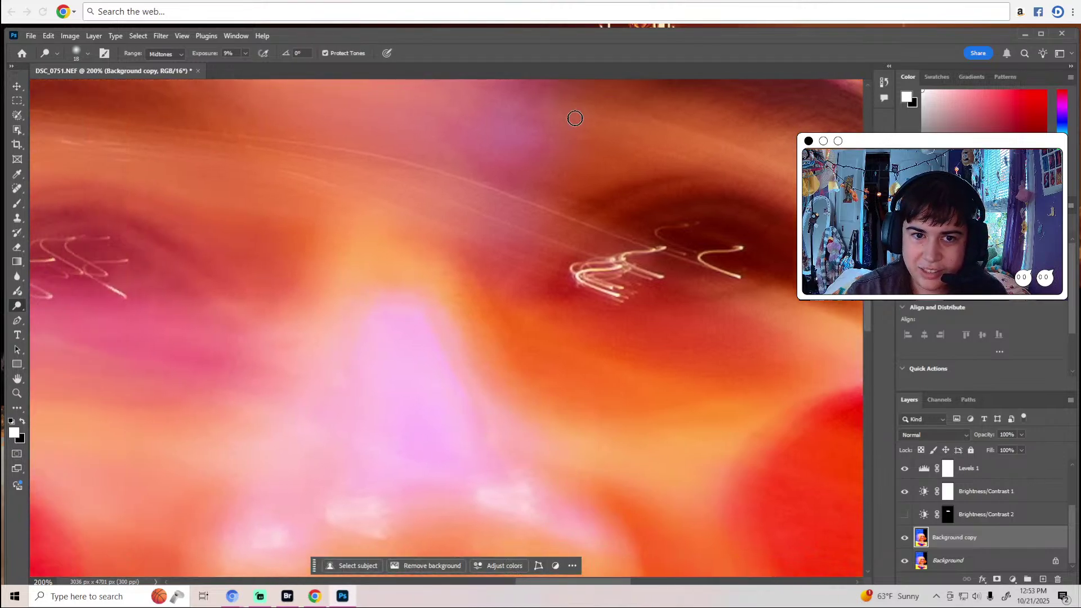
double_click(612, 37)
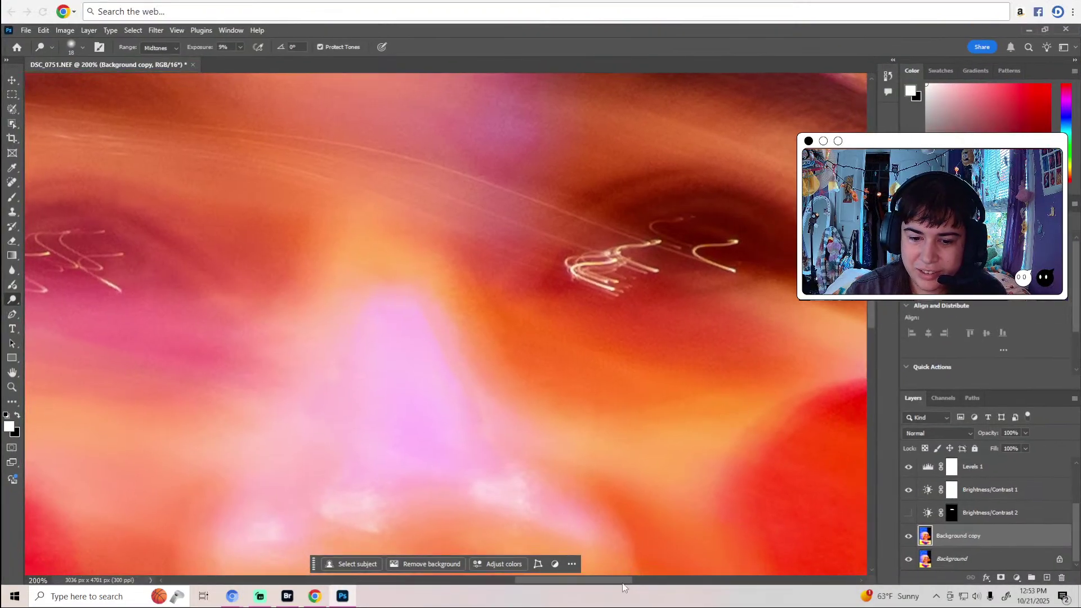
drag(623, 580, 636, 580)
scroll(645, 488, down, 3)
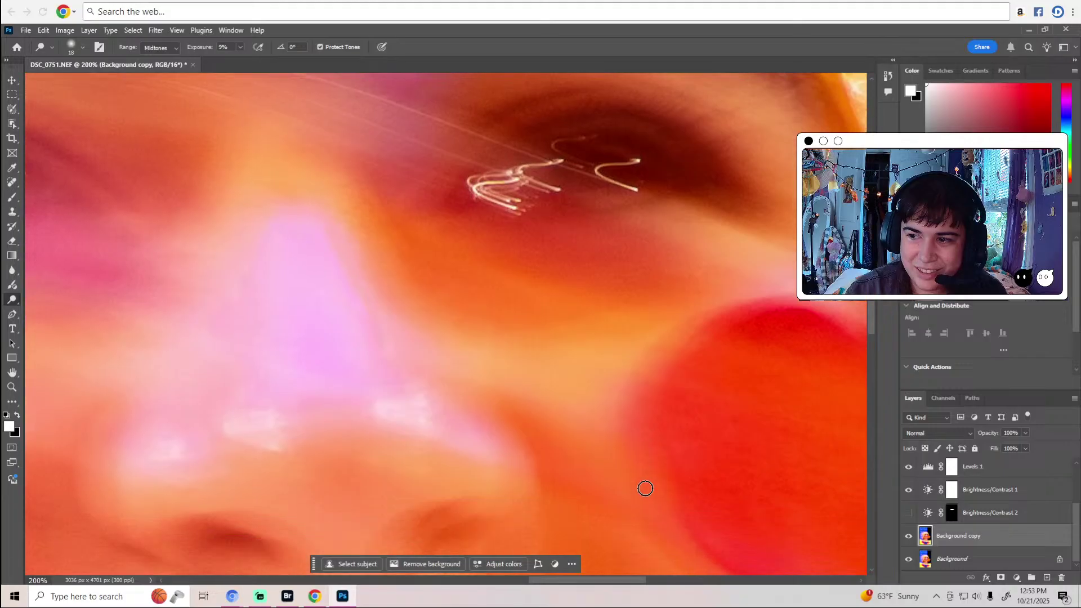
scroll(645, 488, down, 2)
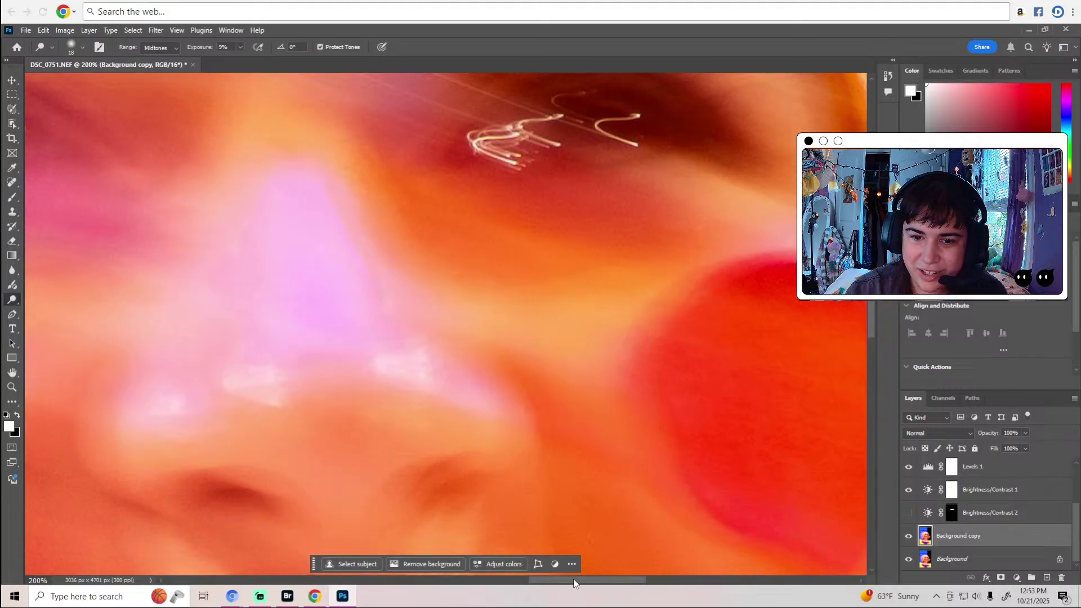
drag(568, 580, 536, 581)
scroll(539, 278, up, 3)
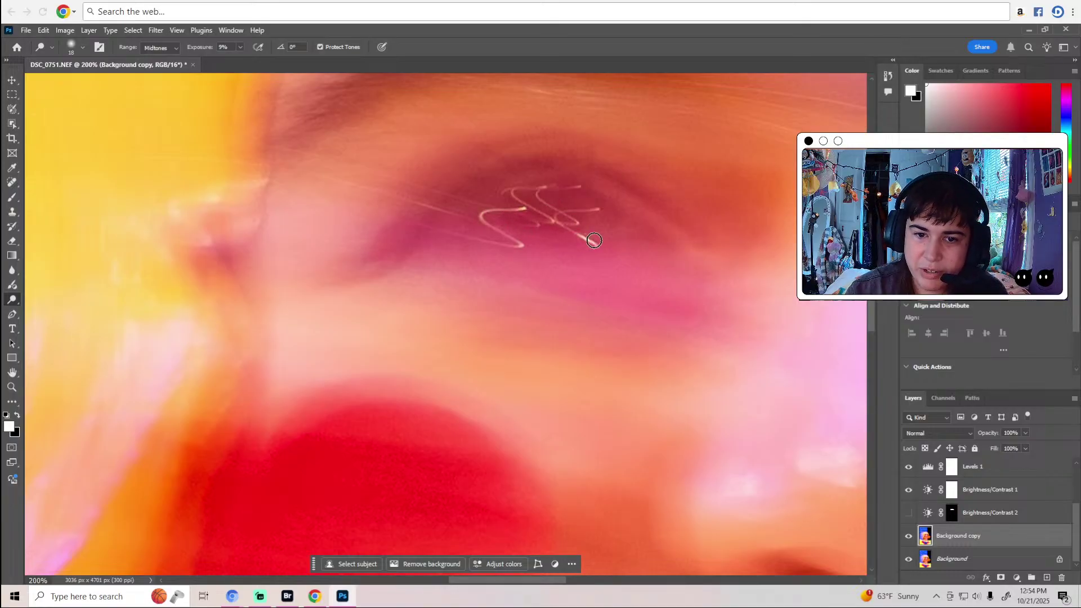
scroll(386, 265, up, 3)
scroll(387, 264, up, 1)
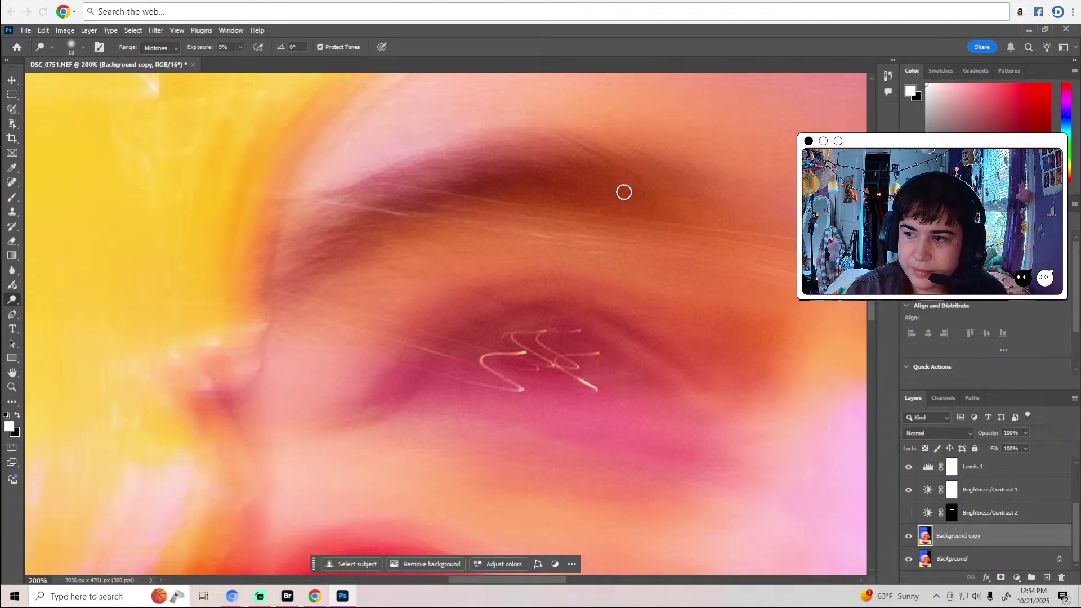
scroll(623, 192, down, 3)
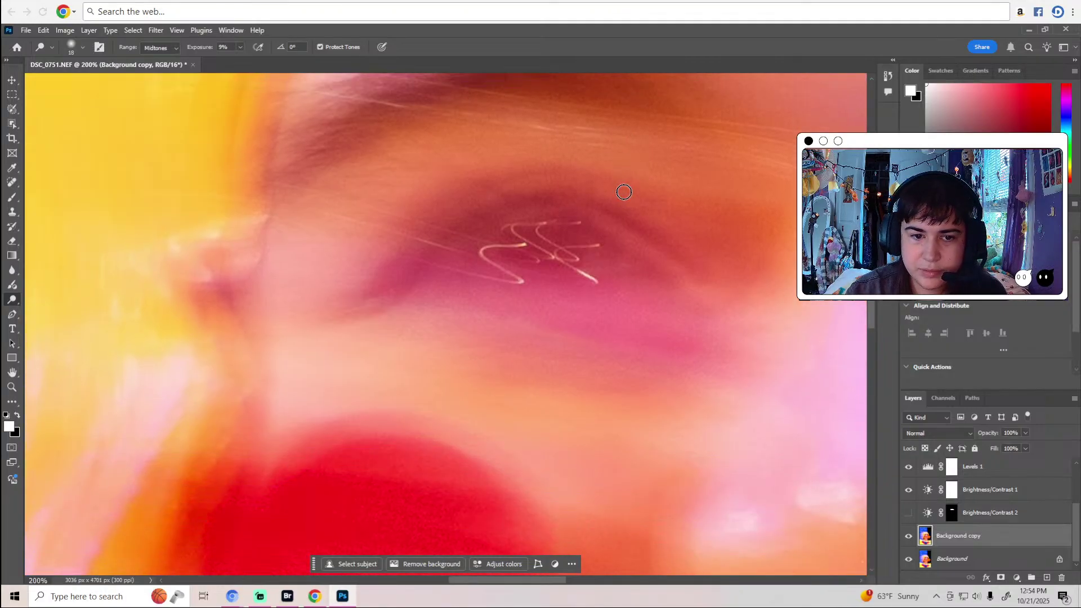
Ready the Burn tool with a 20 px brush for the eye area nearest the blue wall.
right_click(12, 299)
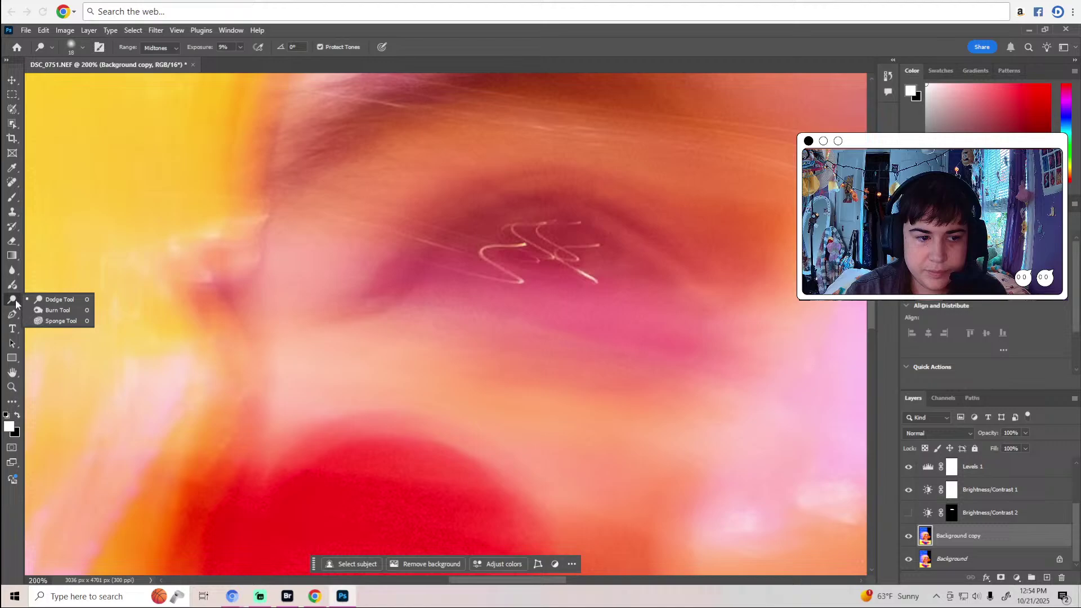
click(54, 310)
click(82, 48)
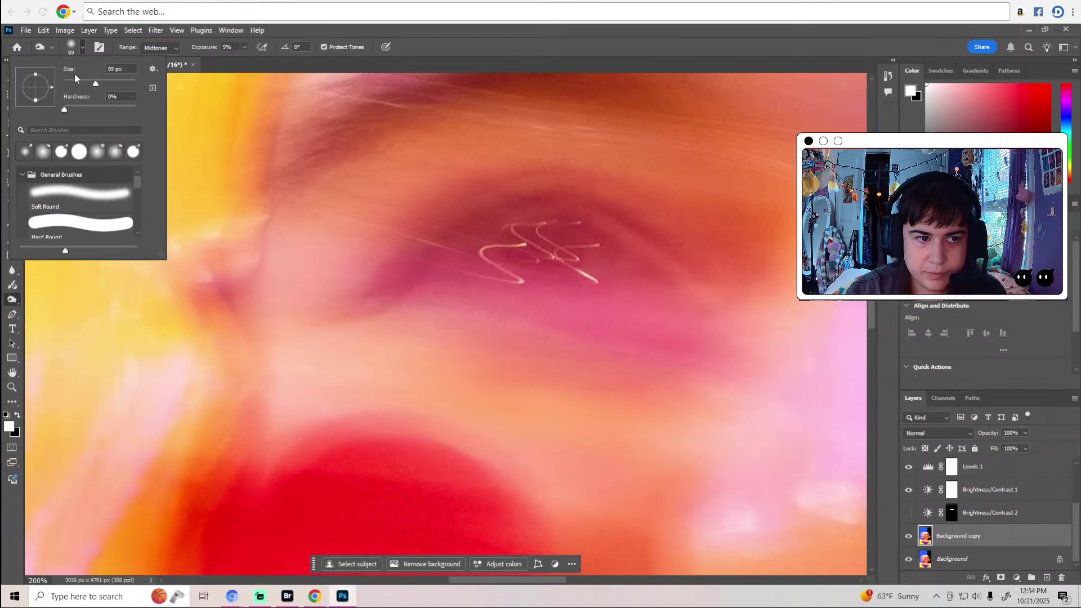
click(335, 32)
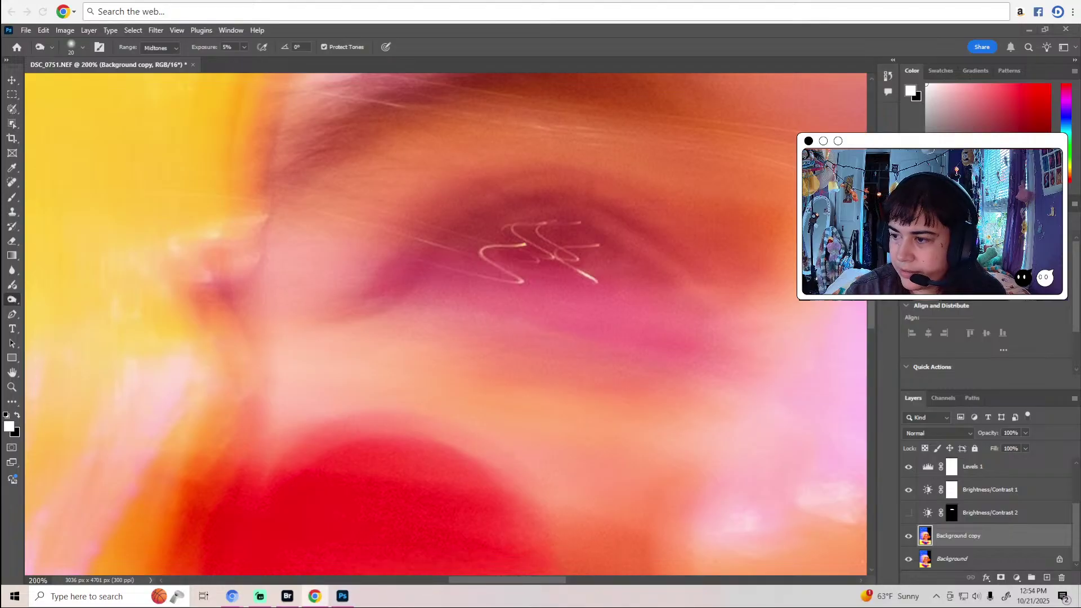
Burn the small red shadow at the wig's inner edge beside the eye nearest the blue wall.
scroll(569, 248, up, 1)
scroll(394, 270, down, 1)
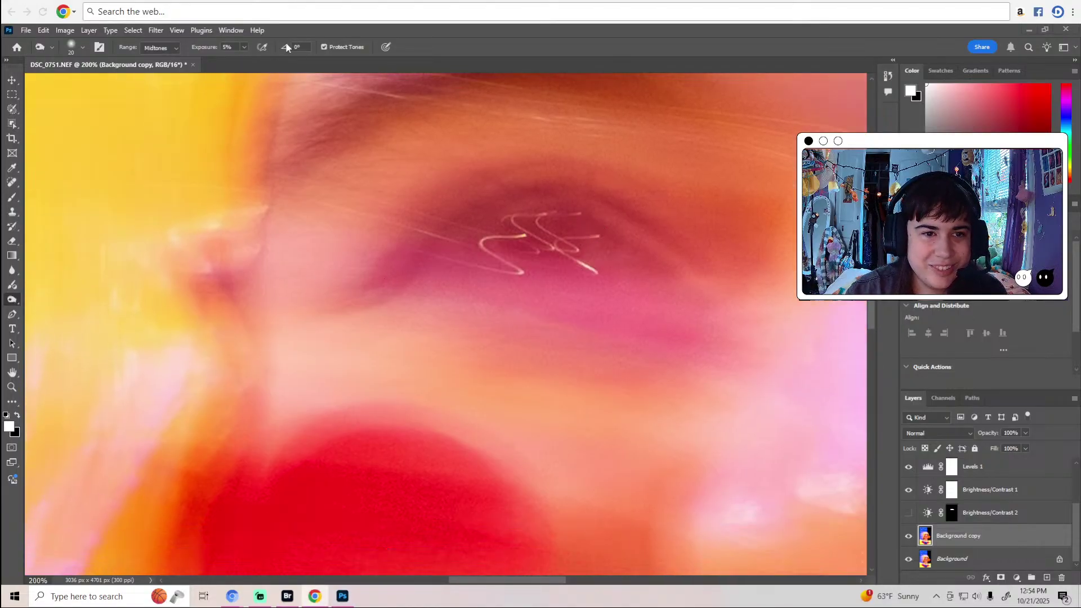
drag(285, 42, 283, 51)
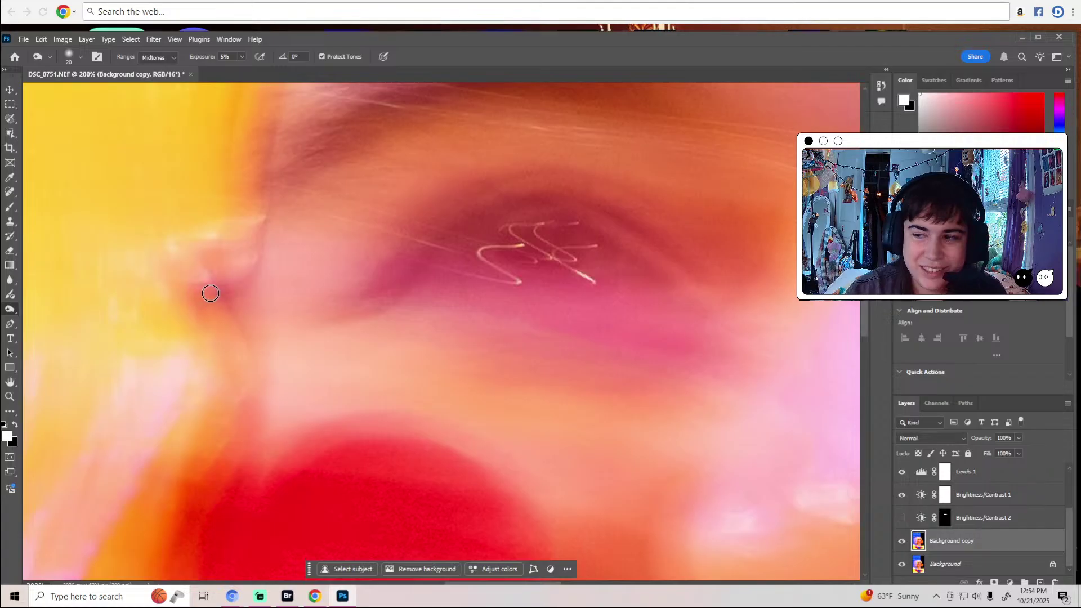
mouse_move(210, 293)
mouse_down()
mouse_move(212, 260)
mouse_move(207, 275)
mouse_move(245, 340)
mouse_move(216, 345)
mouse_up()
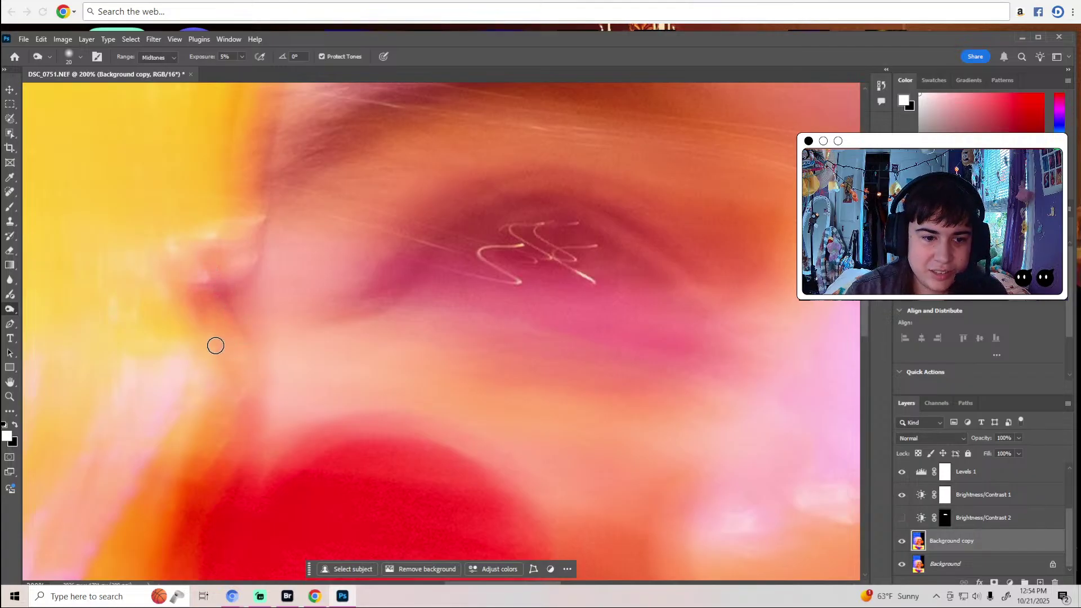
Remove the small speck inside the red cheek spot with a 12 px Spot Healing Brush.
scroll(235, 383, down, 5)
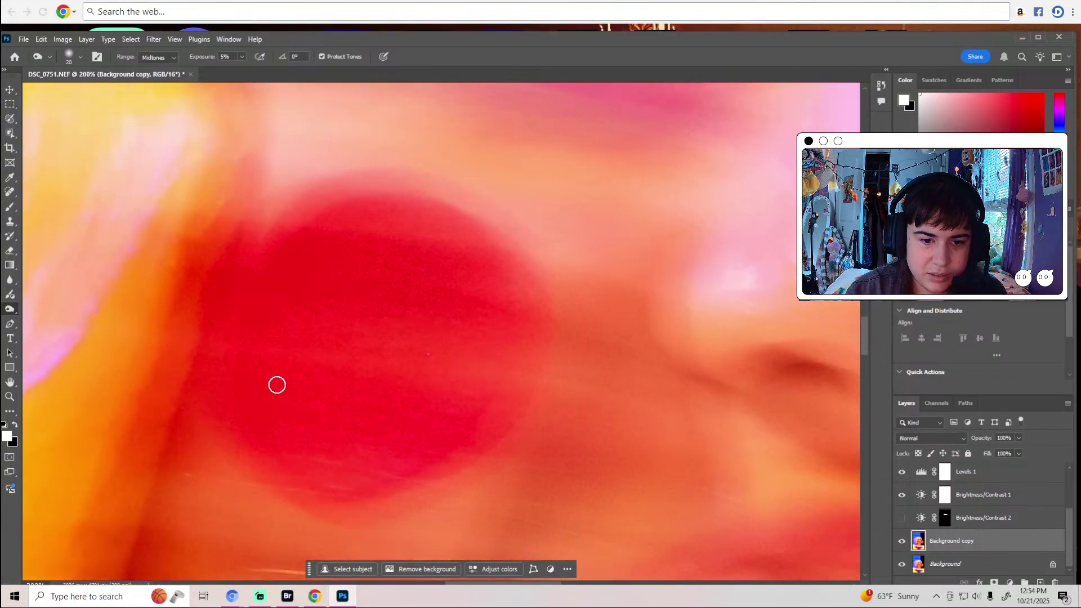
click(10, 192)
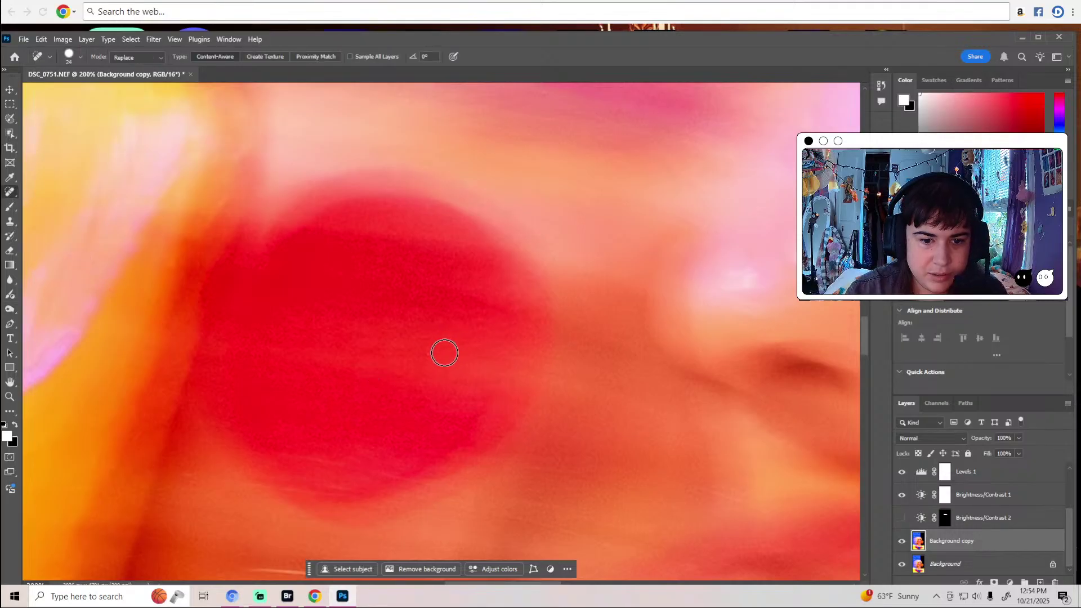
click(75, 57)
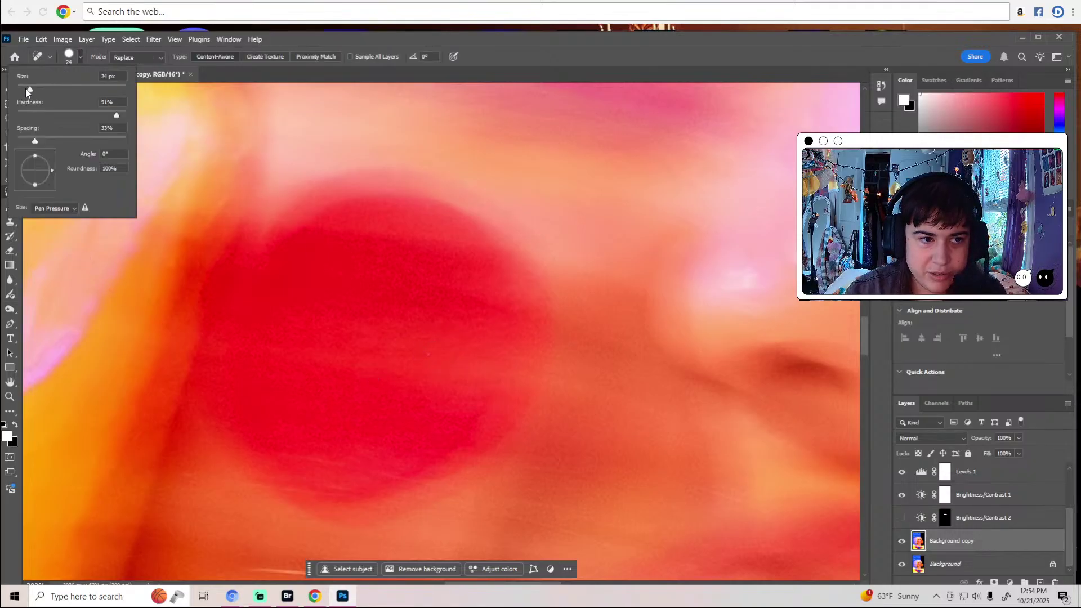
drag(26, 89, 23, 89)
drag(278, 38, 278, 42)
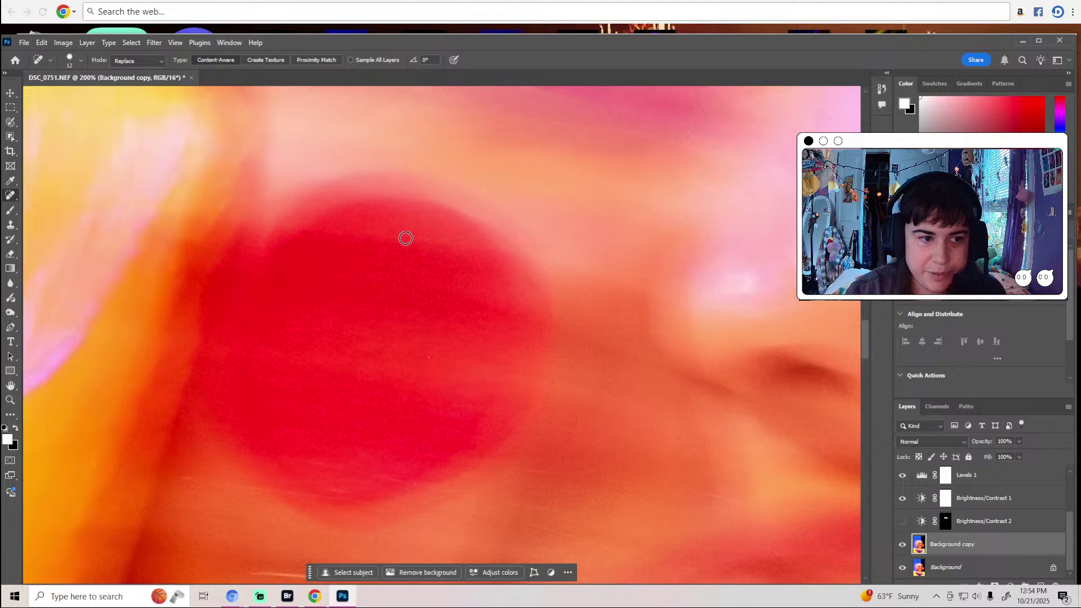
click(430, 357)
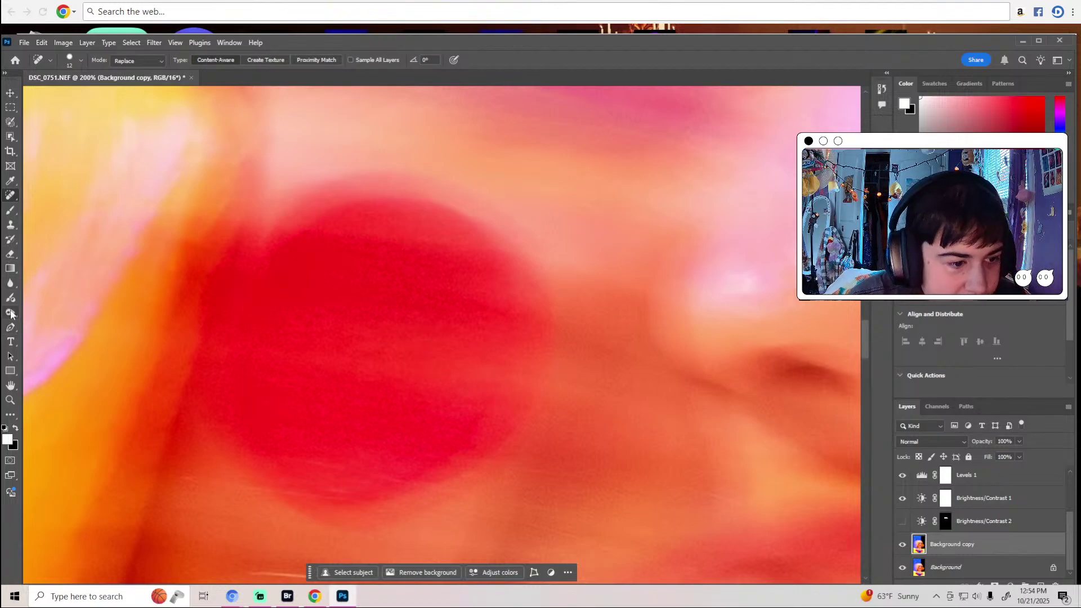
Remove the tiny speck on the yellow wig beside the jaw with the Spot Healing Brush.
click(11, 312)
click(43, 309)
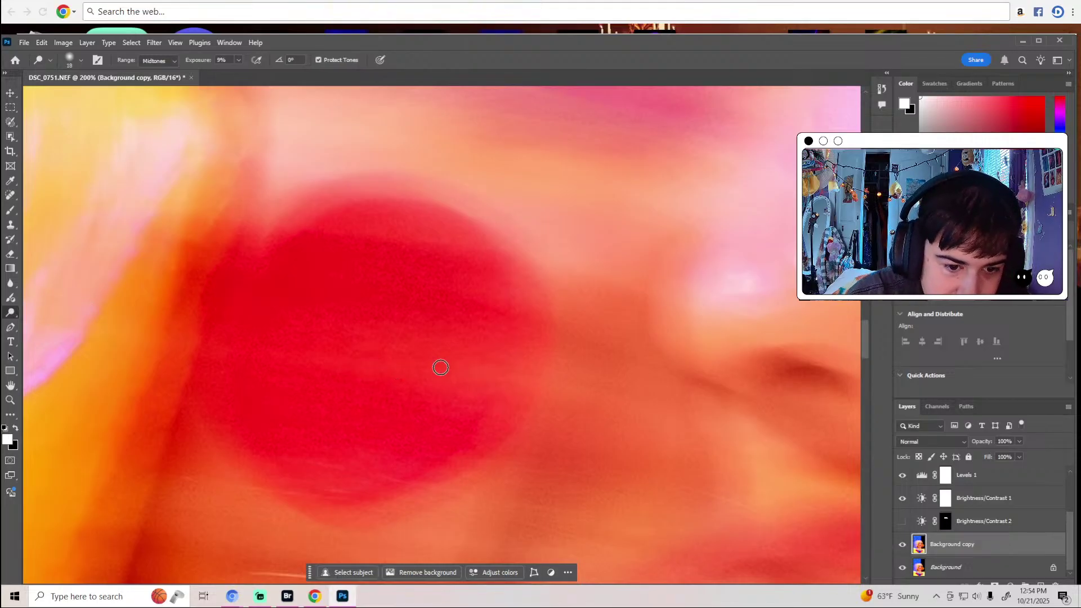
scroll(497, 366, down, 5)
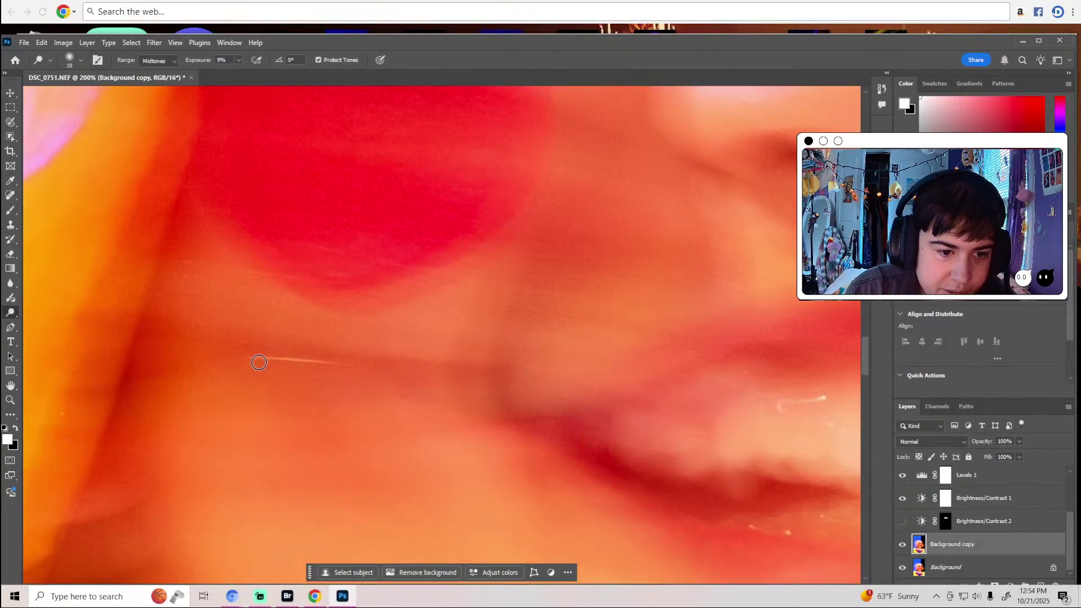
scroll(422, 359, down, 2)
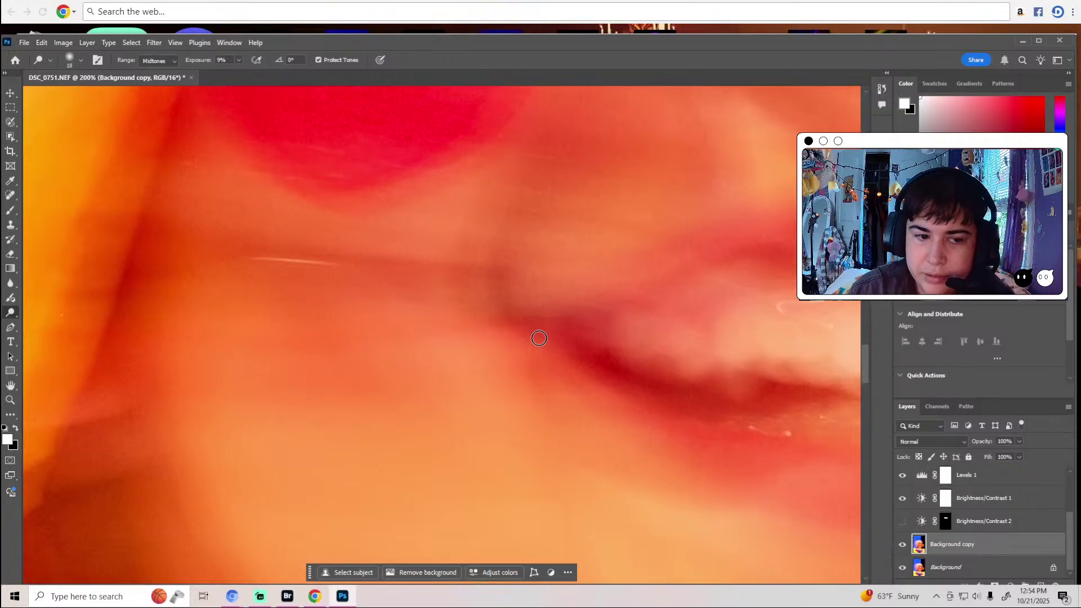
scroll(535, 332, down, 3)
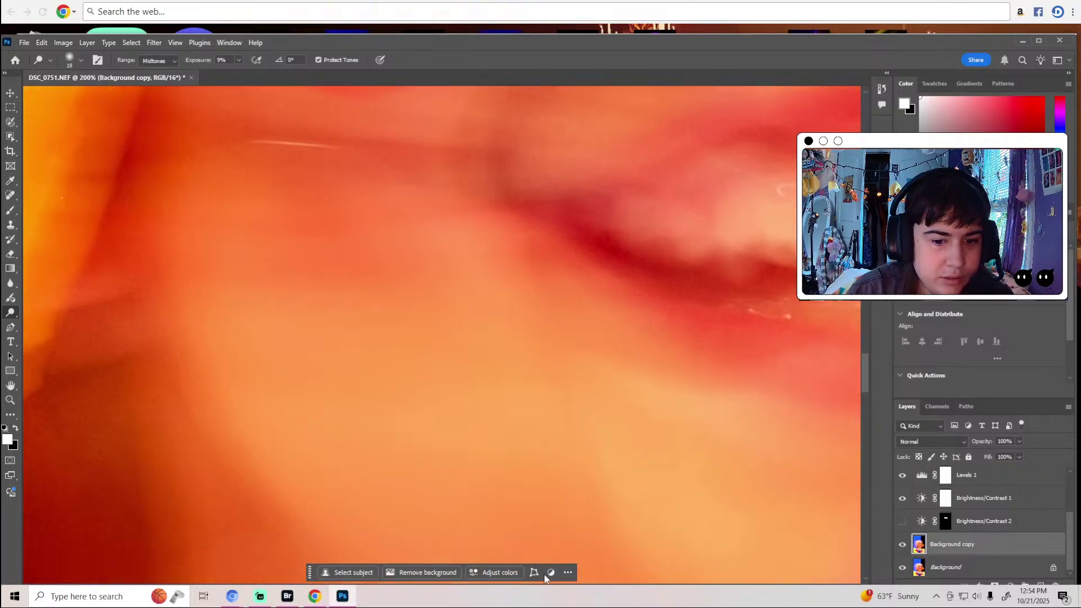
mouse_move(550, 40)
mouse_down()
mouse_move(552, 22)
mouse_move(553, 44)
mouse_up()
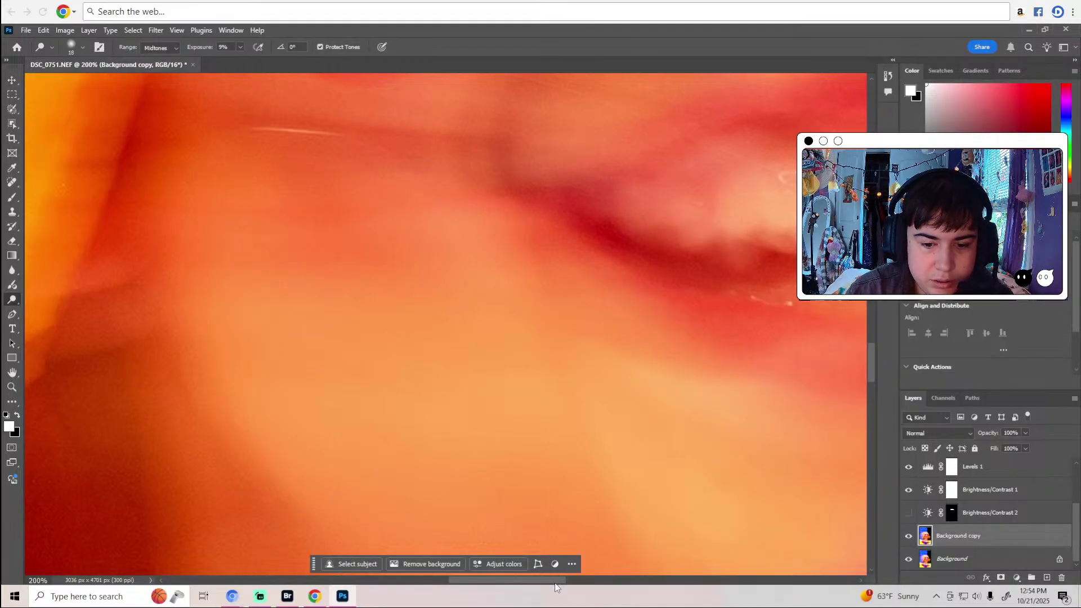
drag(555, 582, 495, 580)
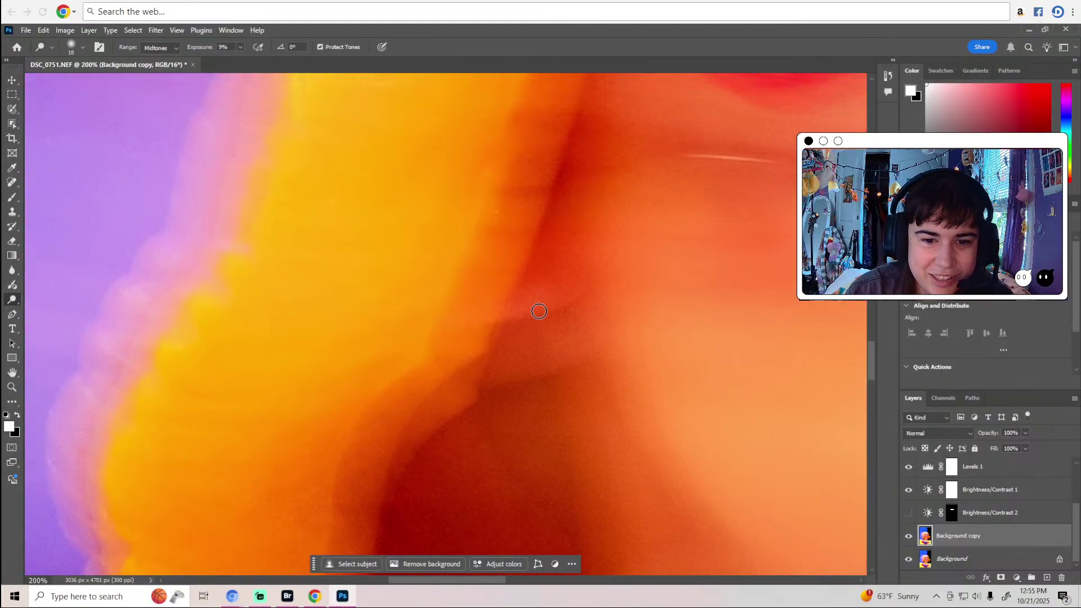
scroll(576, 293, up, 2)
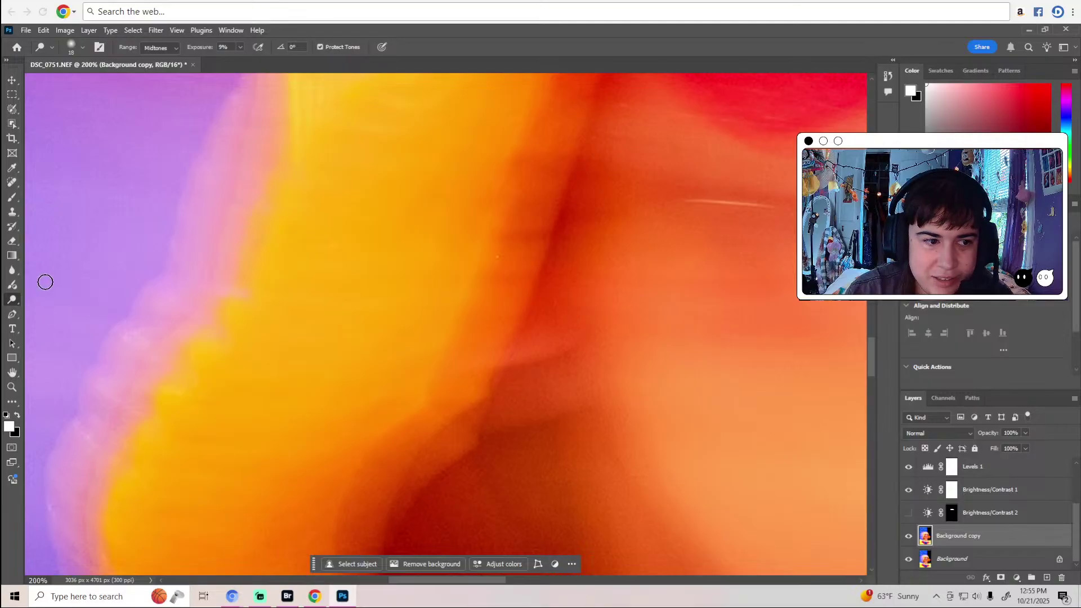
click(16, 182)
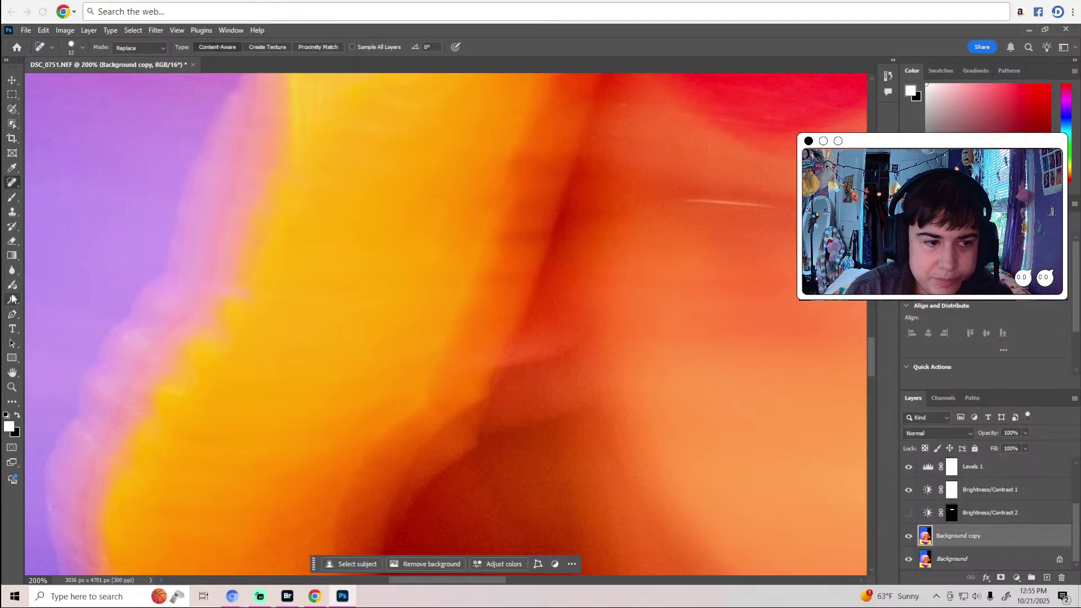
Ready the Burn tool and examine the wig's edges against the purple wall, the neck shadow and the cheek.
click(13, 299)
right_click(12, 299)
click(54, 309)
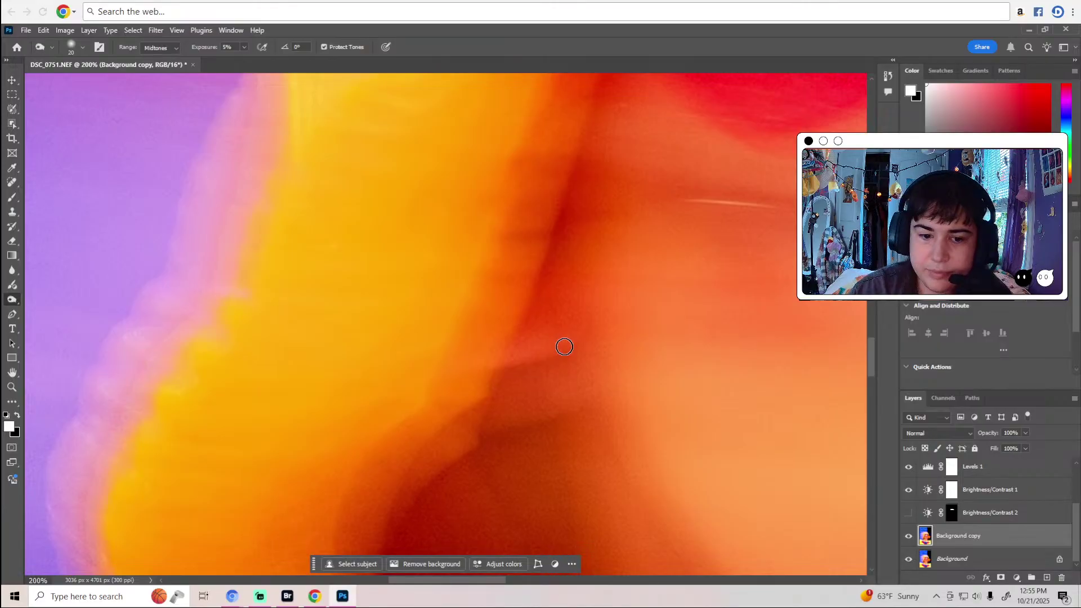
scroll(564, 346, down, 3)
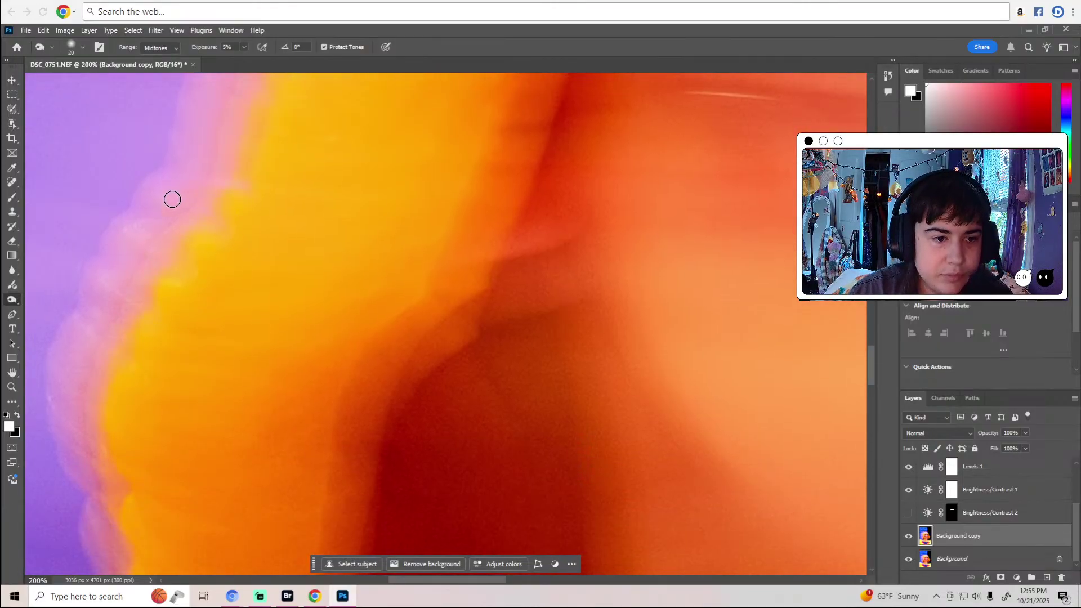
scroll(116, 301, down, 4)
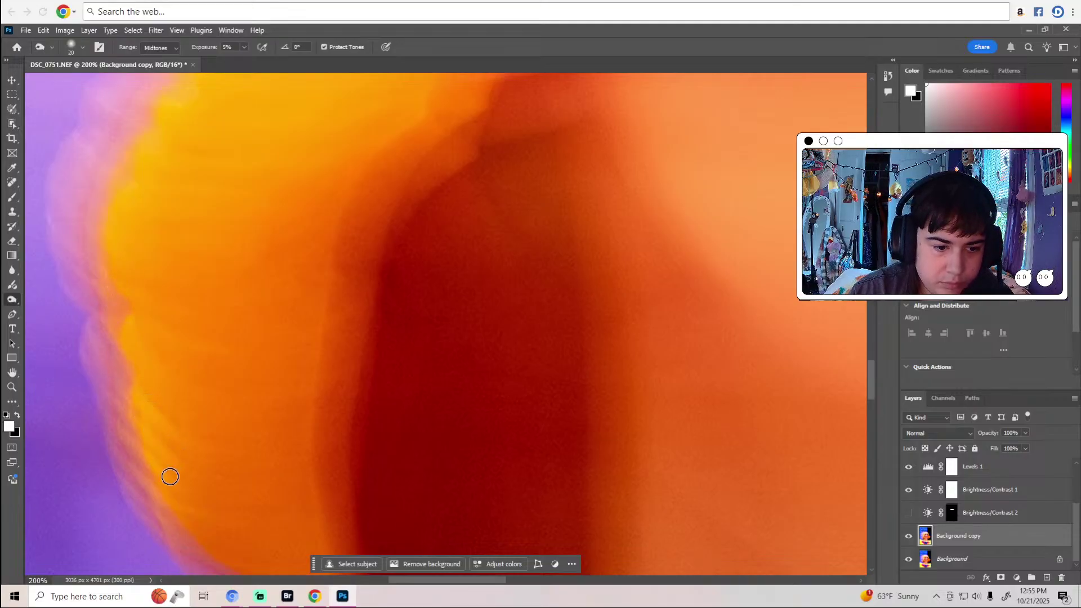
scroll(135, 451, up, 3)
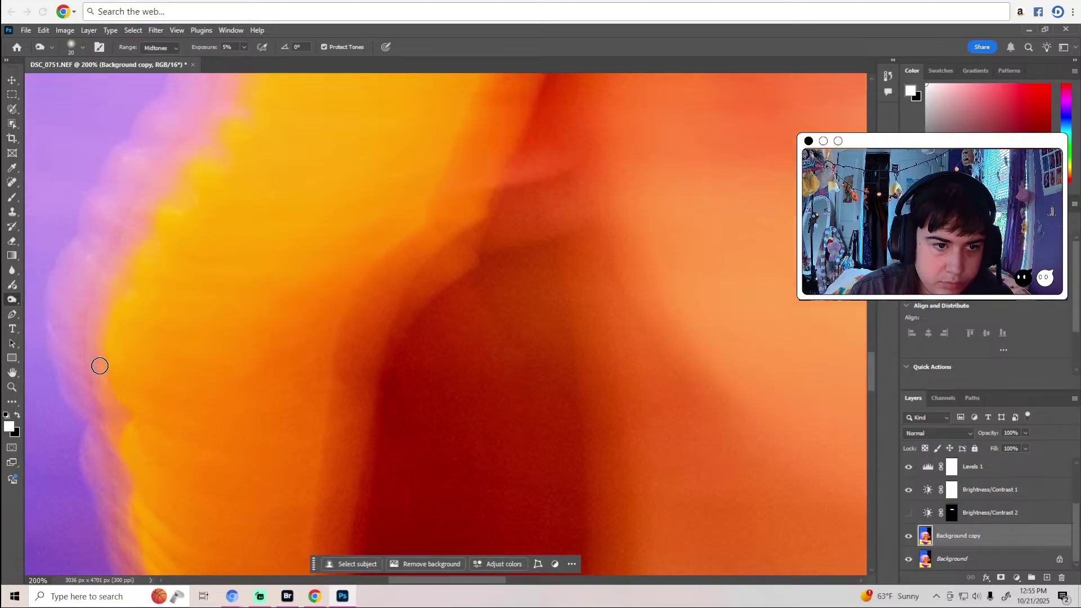
scroll(100, 366, up, 10)
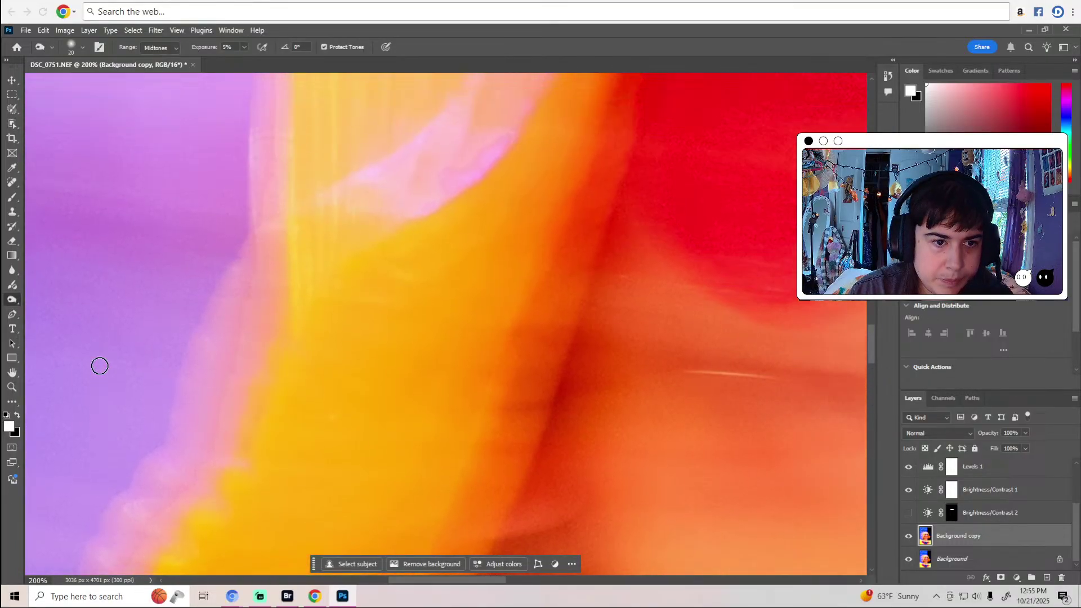
scroll(99, 366, up, 3)
scroll(542, 249, up, 2)
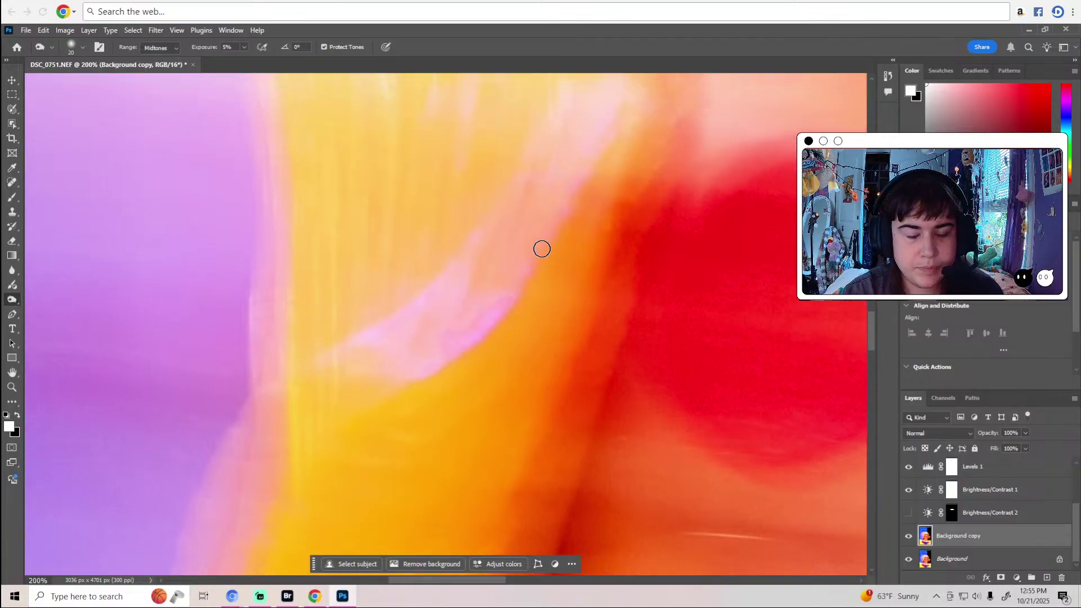
Zoom out to 16.67% and centre the canvas to review the whole portrait.
key(z)
alt+click(541, 249)
alt+click(539, 254)
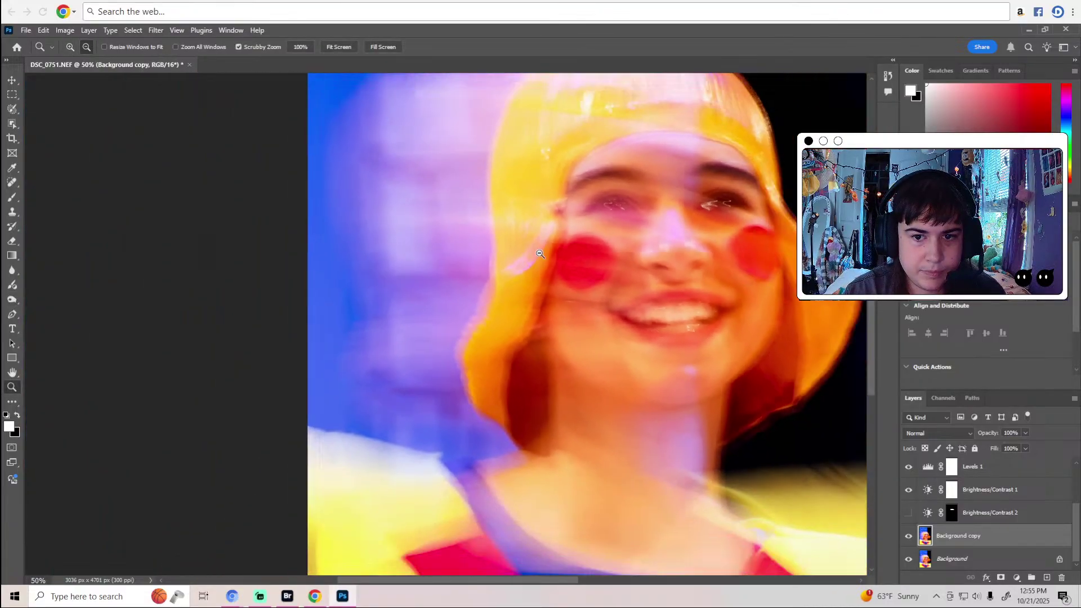
alt+click(540, 253)
alt+click(539, 253)
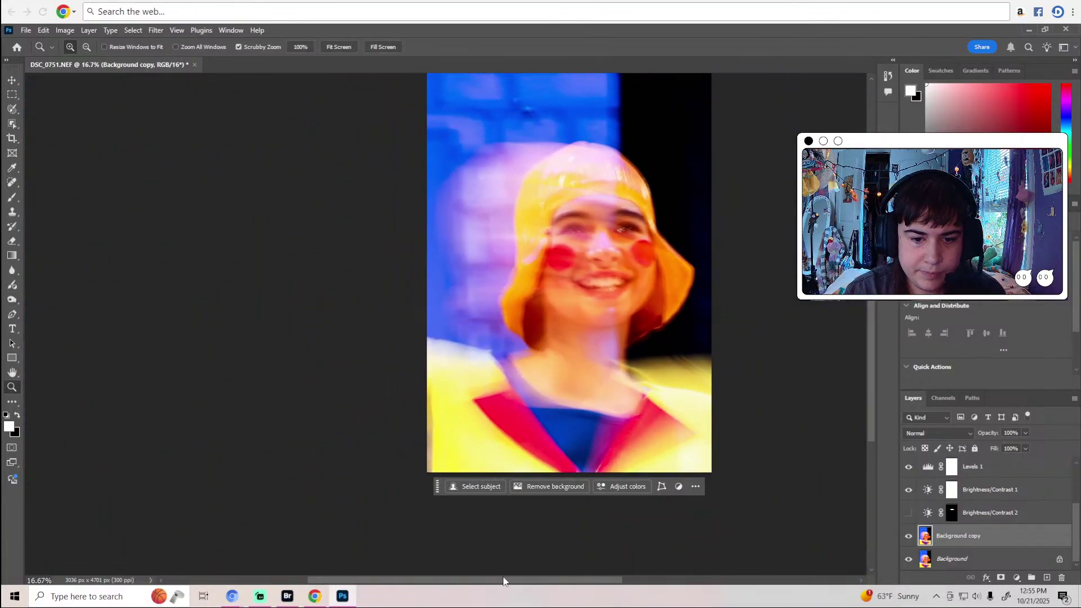
drag(503, 582, 550, 565)
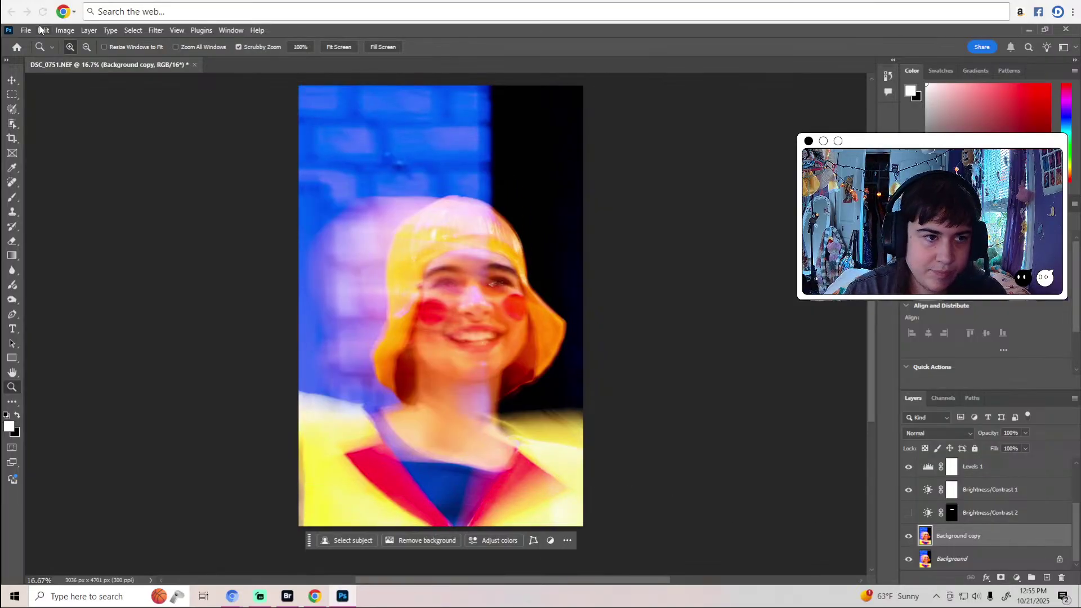
Save a copy of the portrait to the Desktop as a JPEG named minionhy, with quality 12 and Progressive format.
click(26, 30)
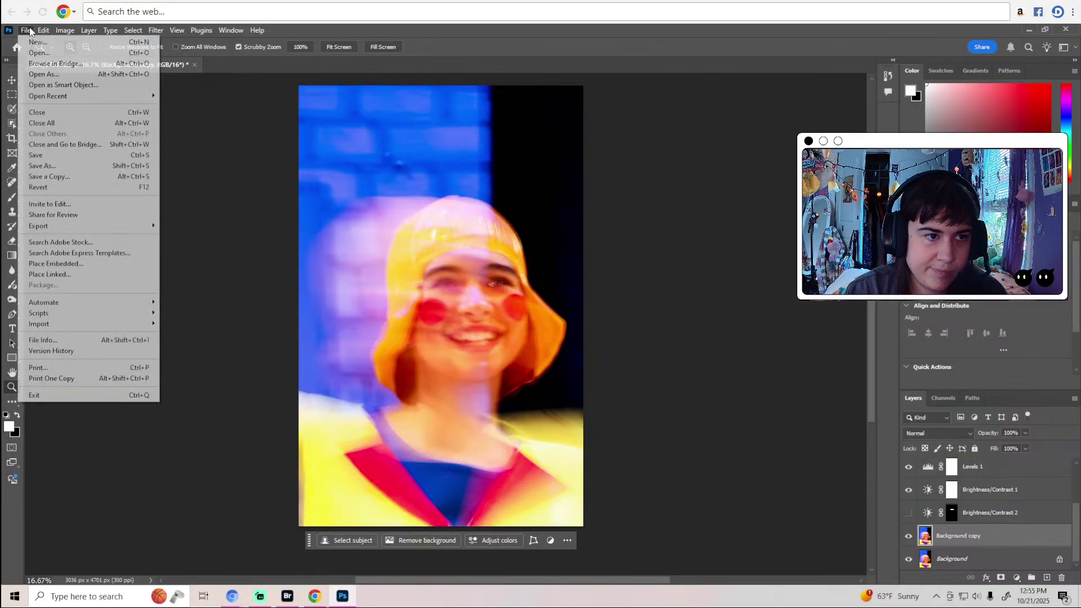
click(66, 177)
click(171, 286)
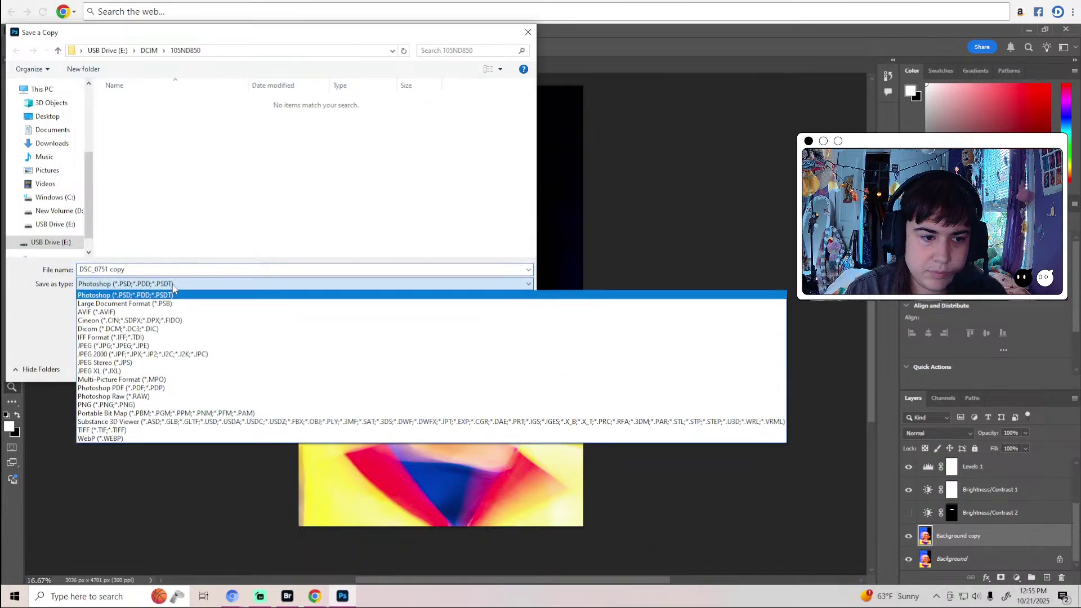
click(165, 345)
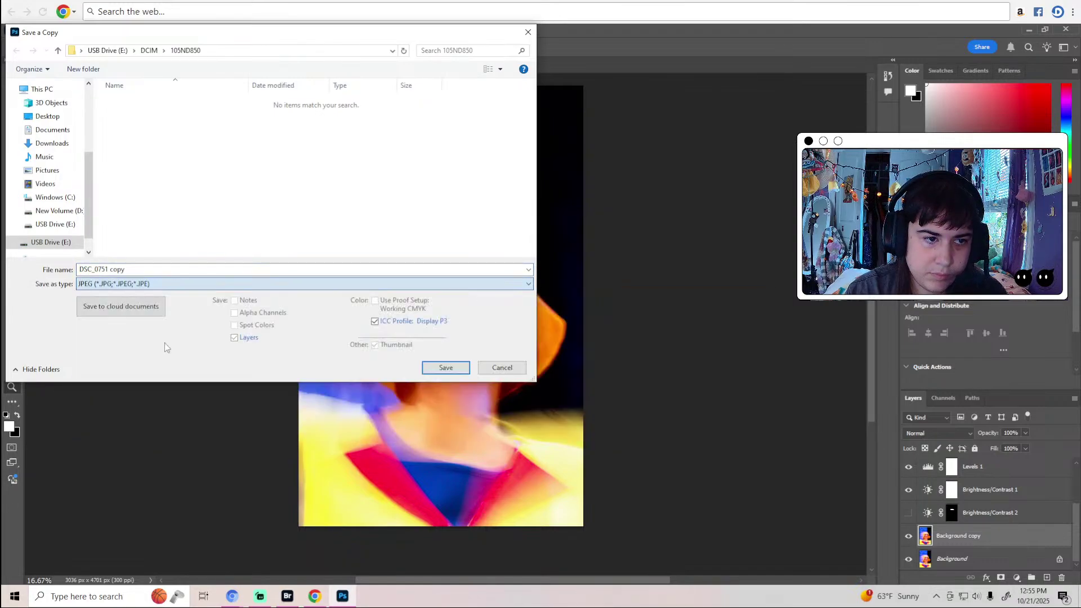
click(48, 116)
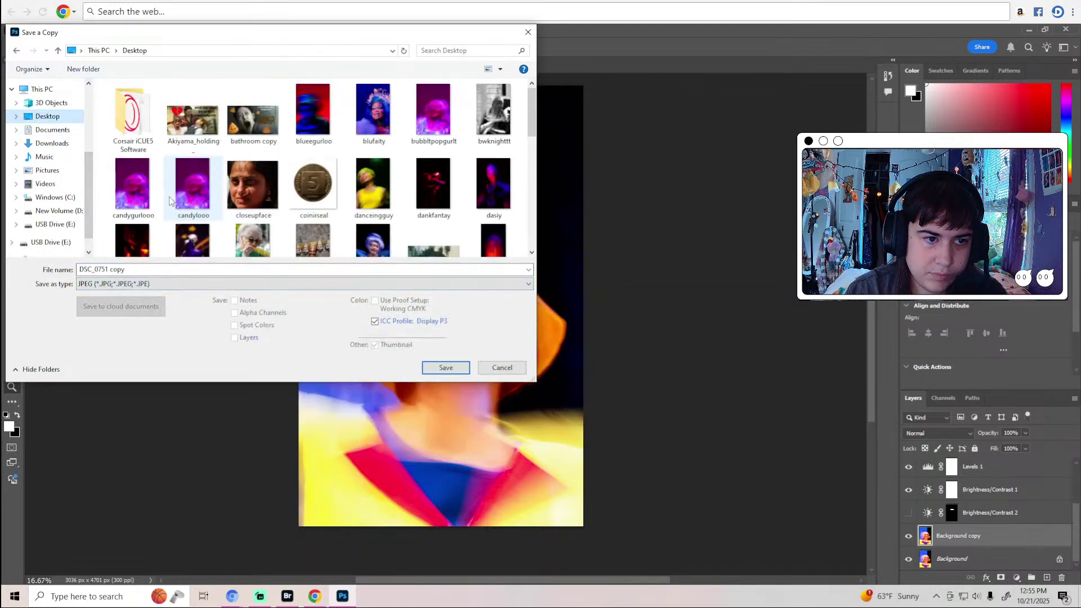
click(156, 269)
key(BackSpace)
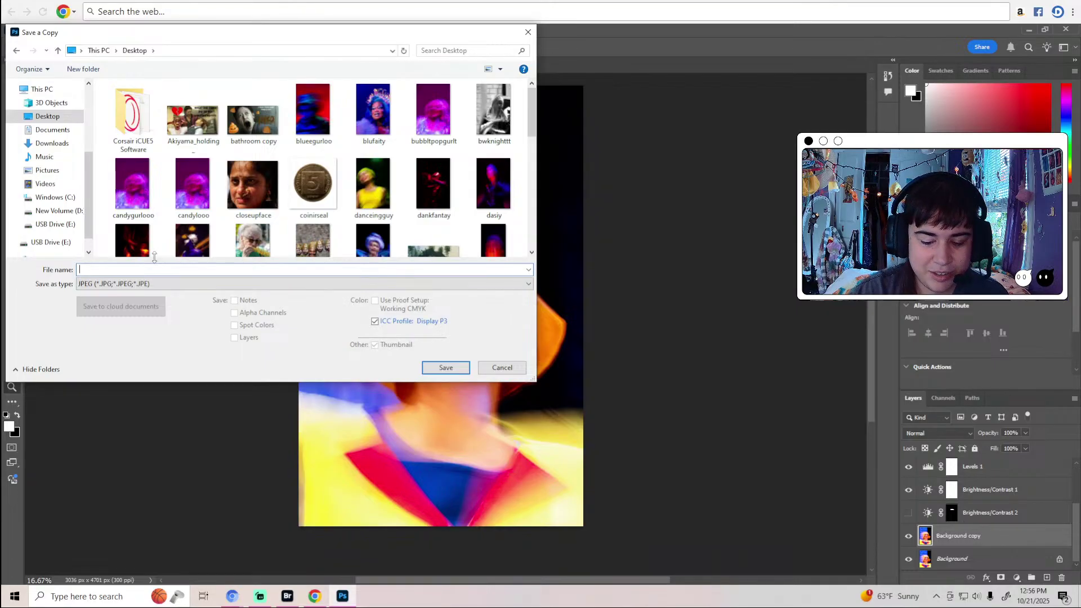
text(onhy)
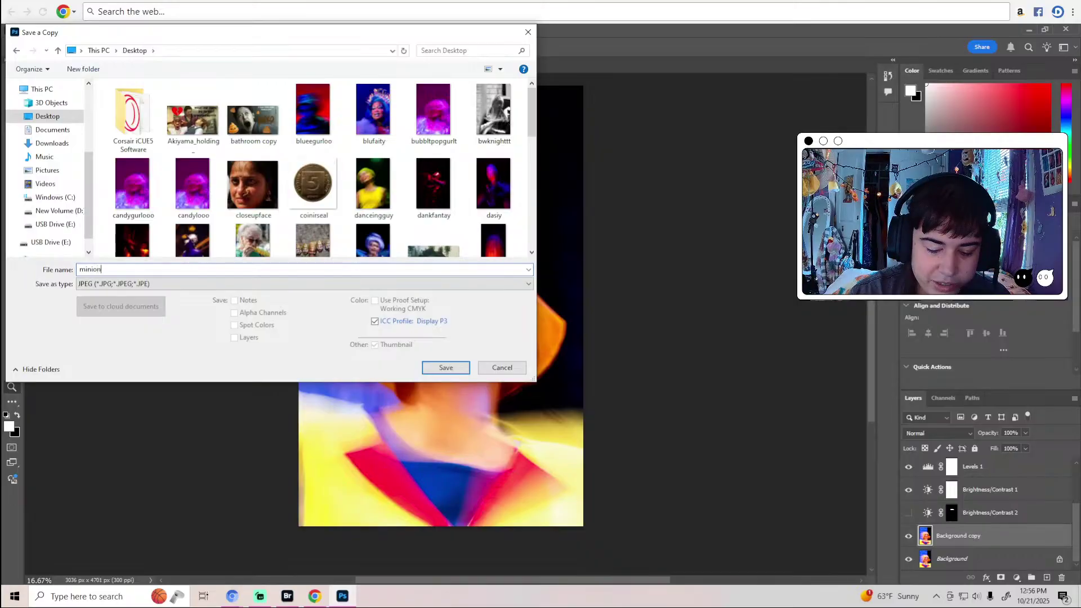
click(459, 369)
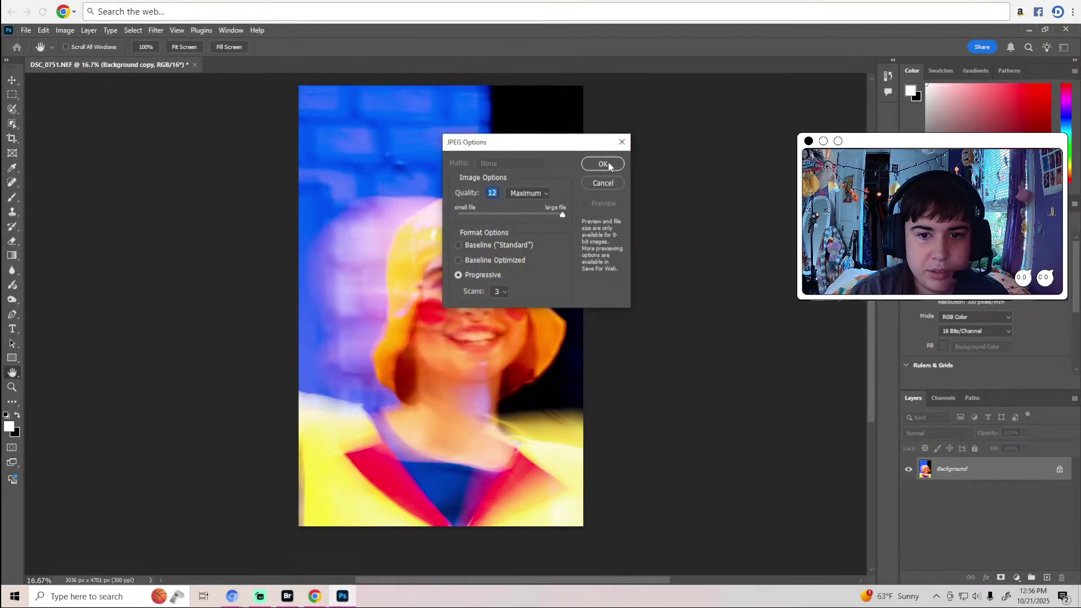
click(603, 164)
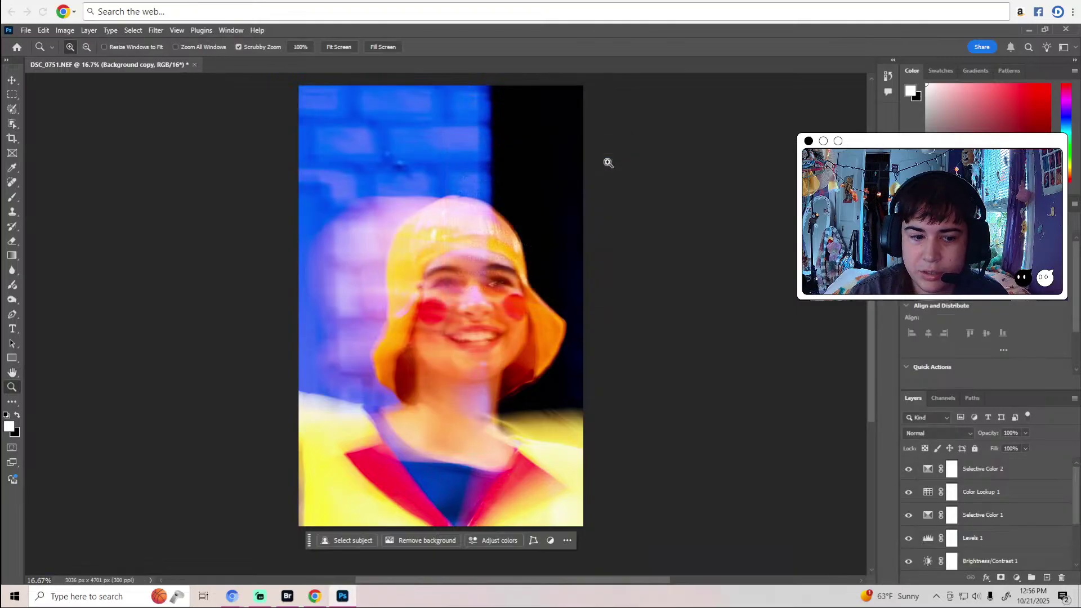
Minimize the Photoshop and Bridge windows to show the desktop.
click(1029, 31)
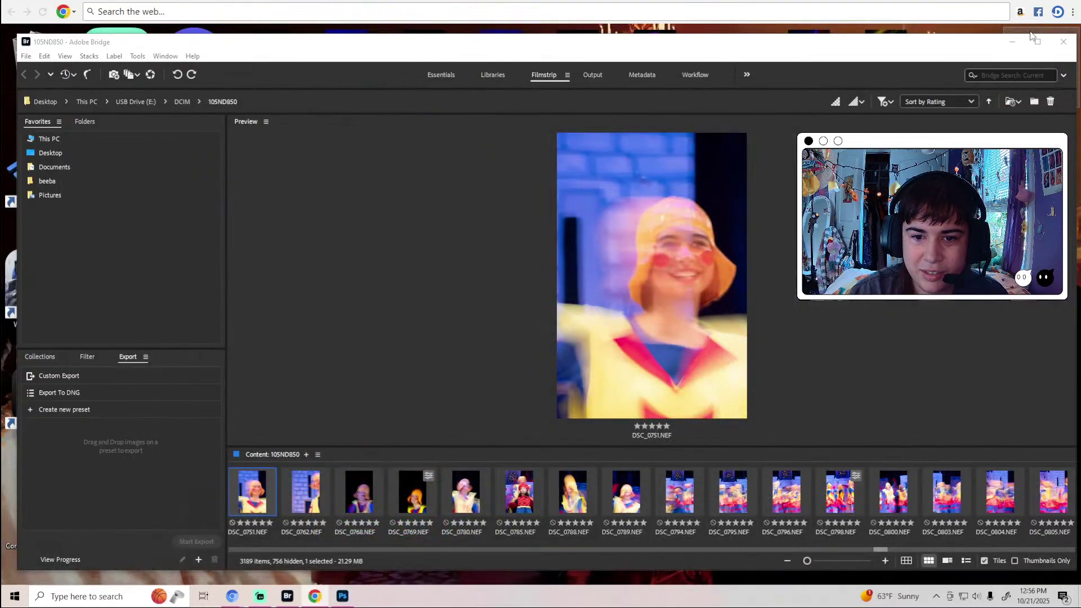
click(1019, 40)
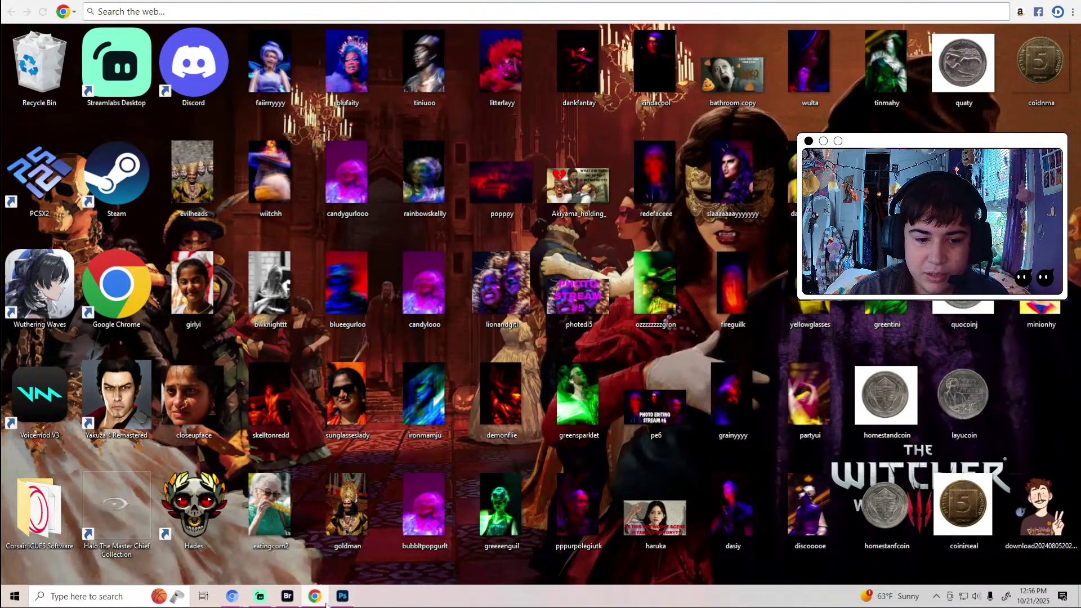
Switch to Bridge and examine the blurred stage photos from DSC_0780.NEF through DSC_0839.NEF for the next one to edit.
click(289, 597)
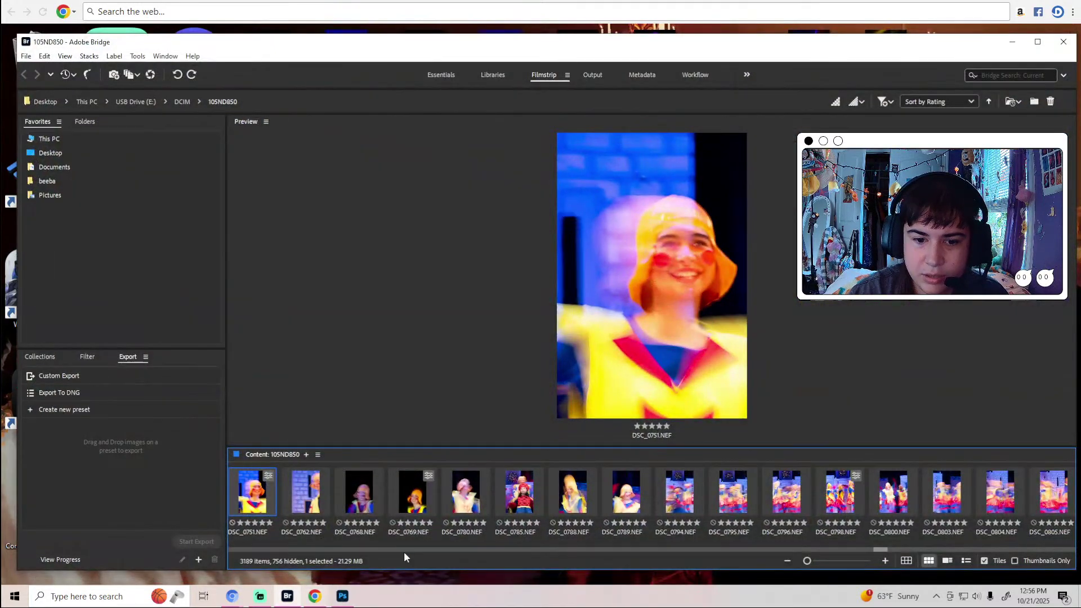
click(479, 502)
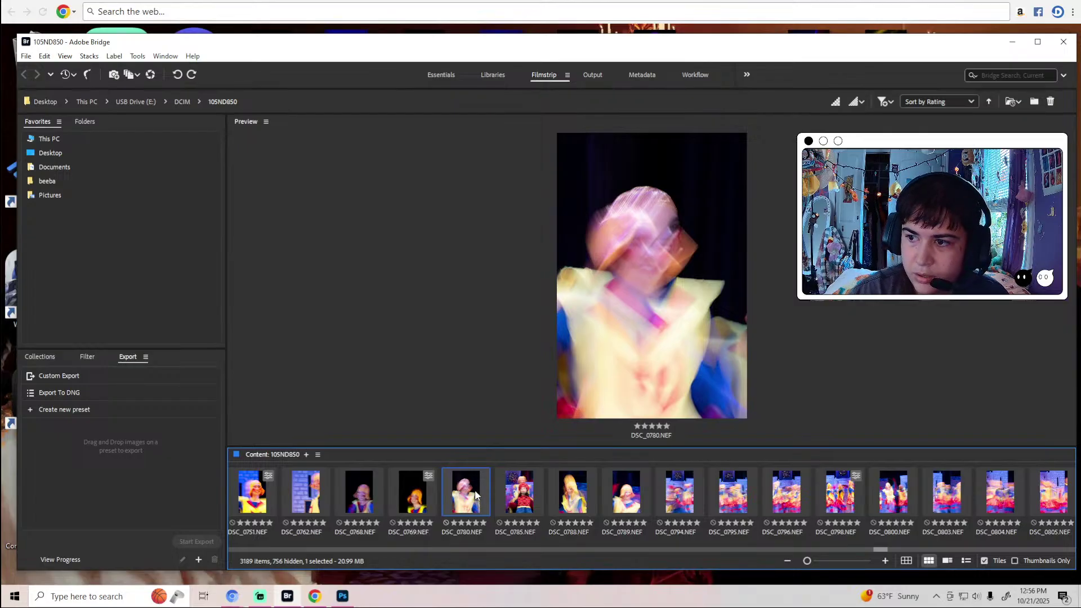
key(Right)
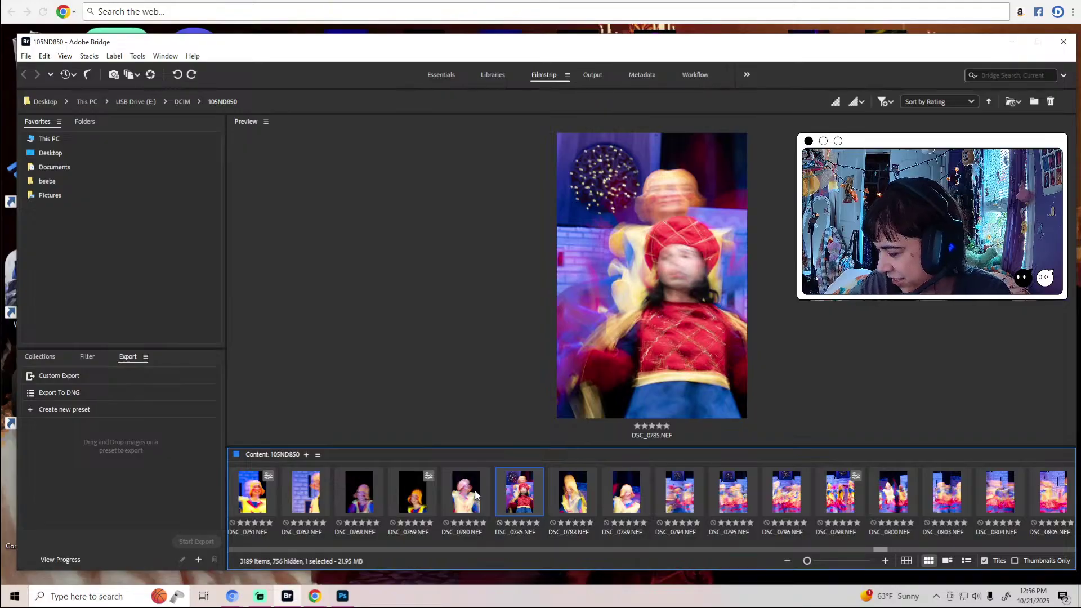
key(Right)
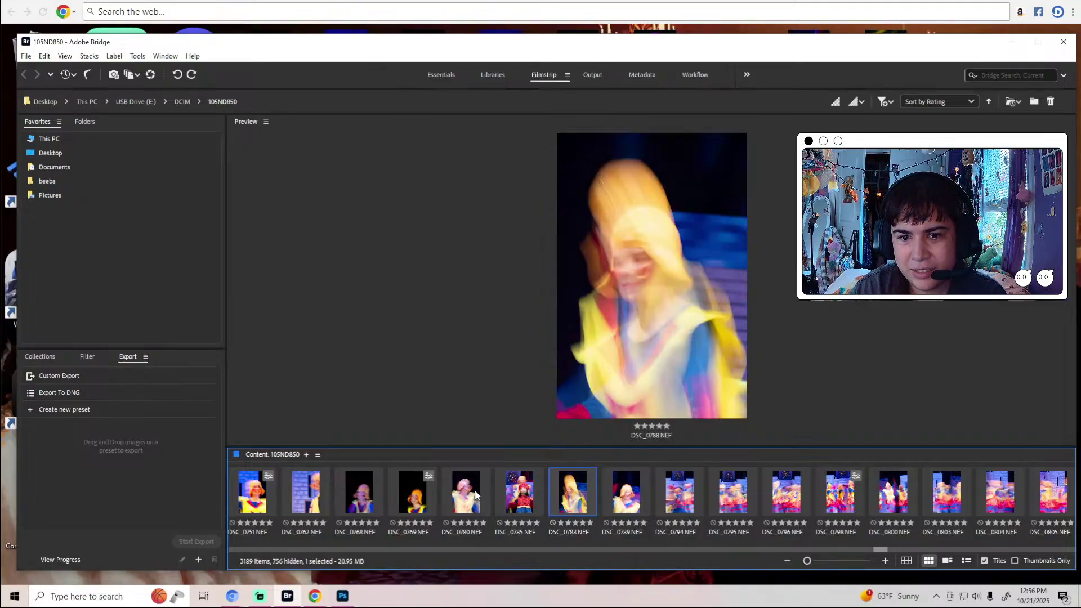
key(Right)
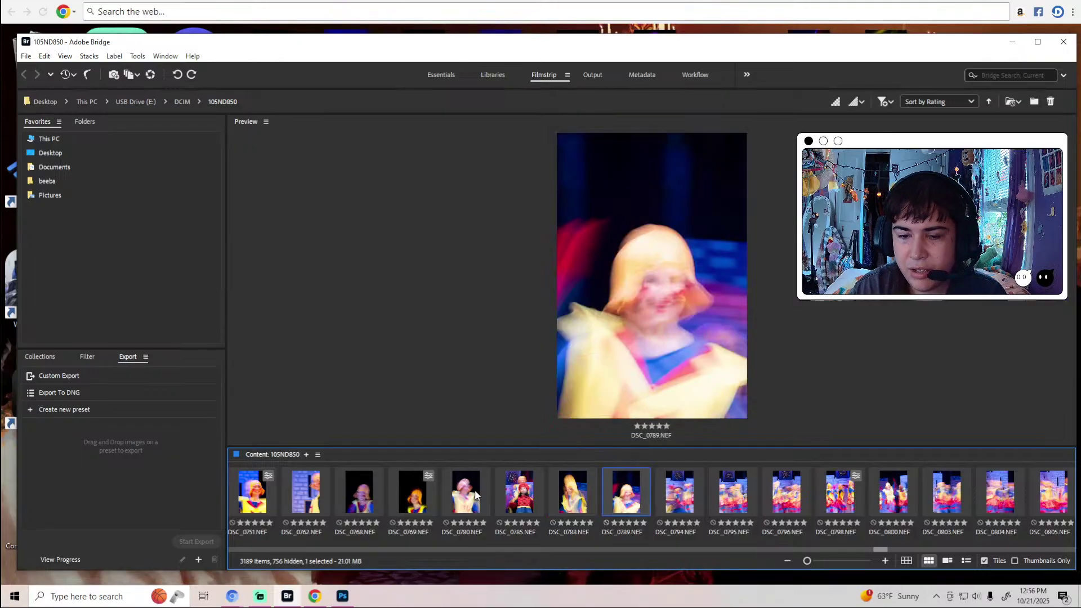
key(Right)
key(Right)
key(Right)
key(Right)
key(Right)
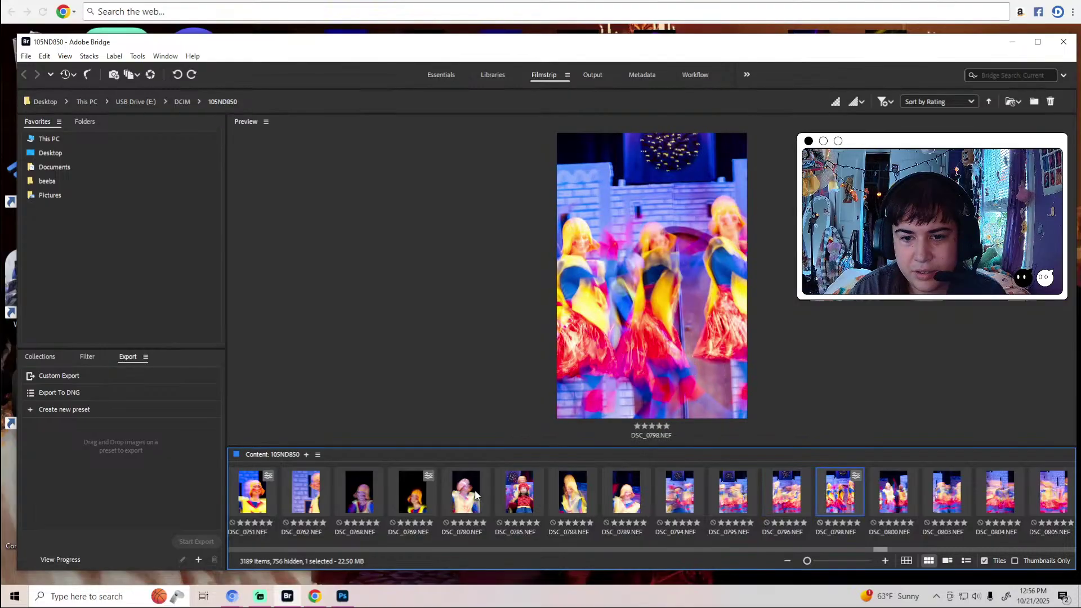
key(Right)
key(Right)
key(Right)
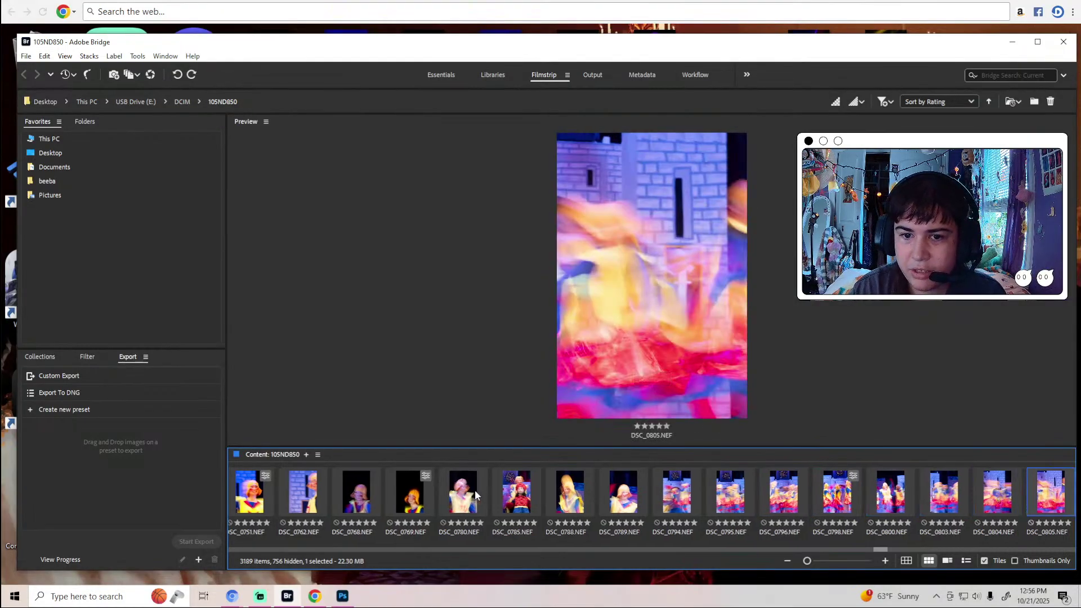
key(Right)
key(Right)
key(Right)
key(Right)
key(Right)
key(Right)
key(Right)
key(Right)
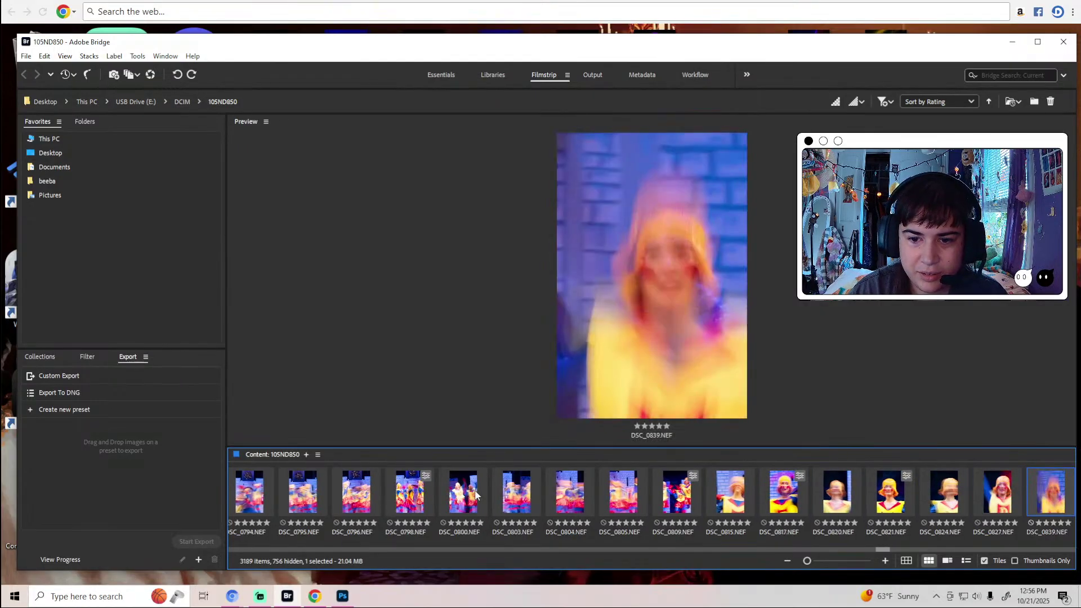
Open DSC_0827.NEF in Camera Raw and enable chromatic aberration removal and lens profile corrections.
key(Left)
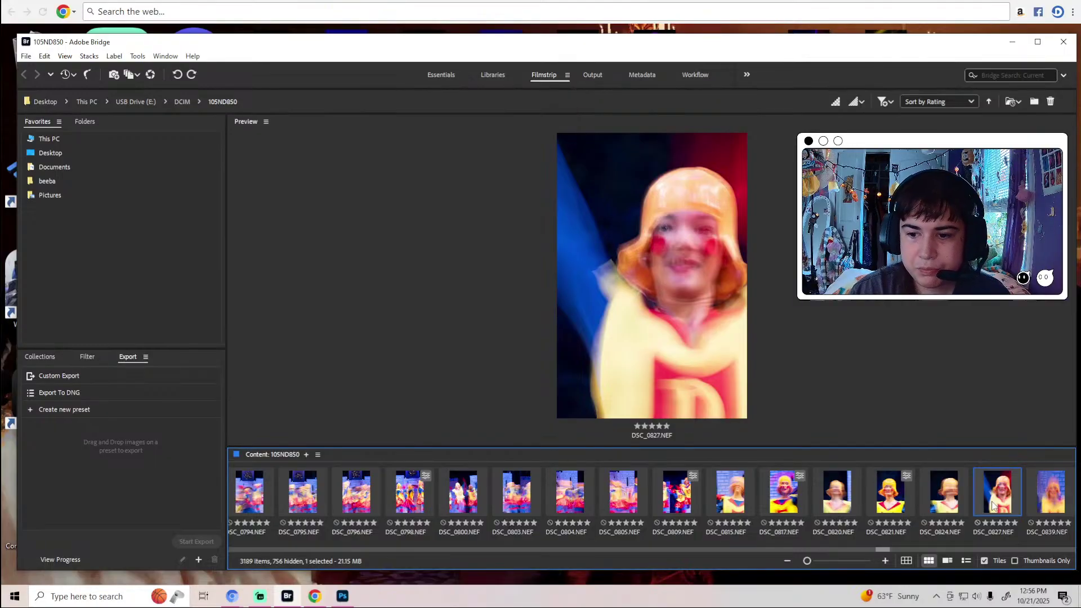
key(alt+Tab)
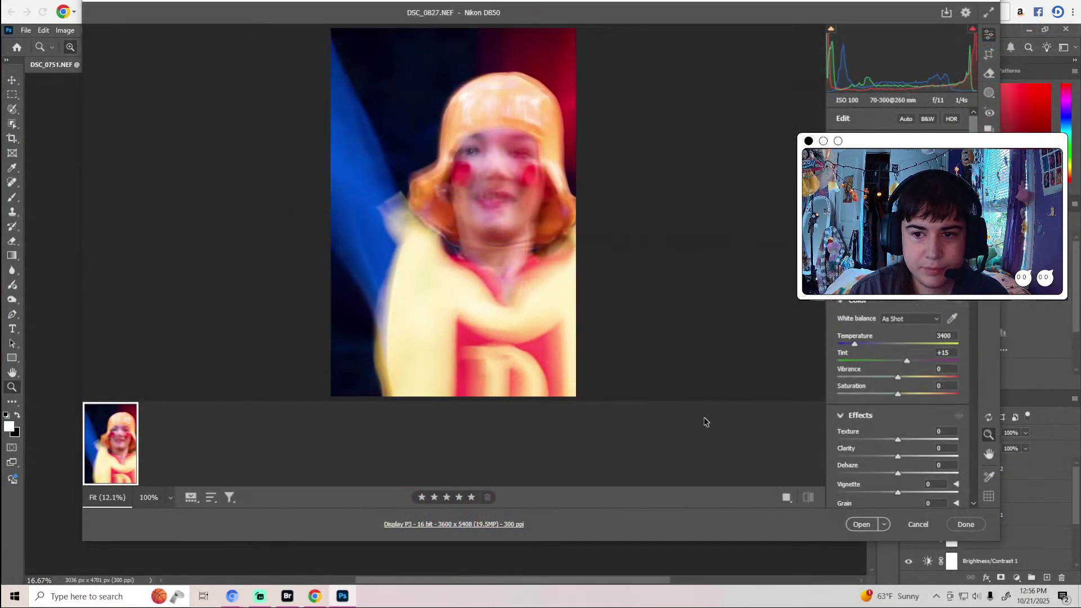
scroll(922, 374, down, 10)
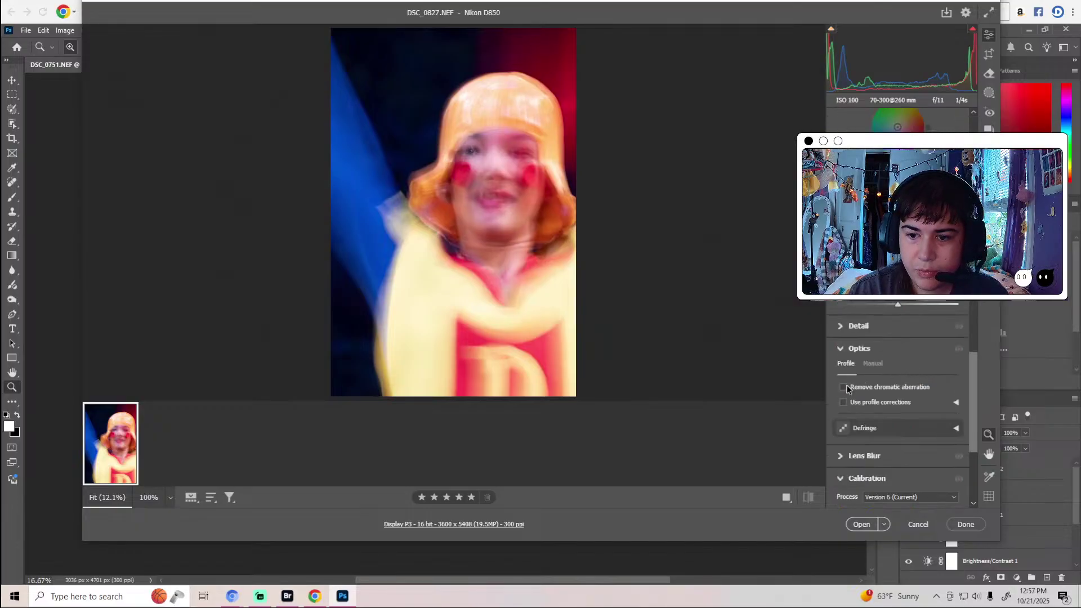
click(844, 403)
scroll(847, 400, up, 5)
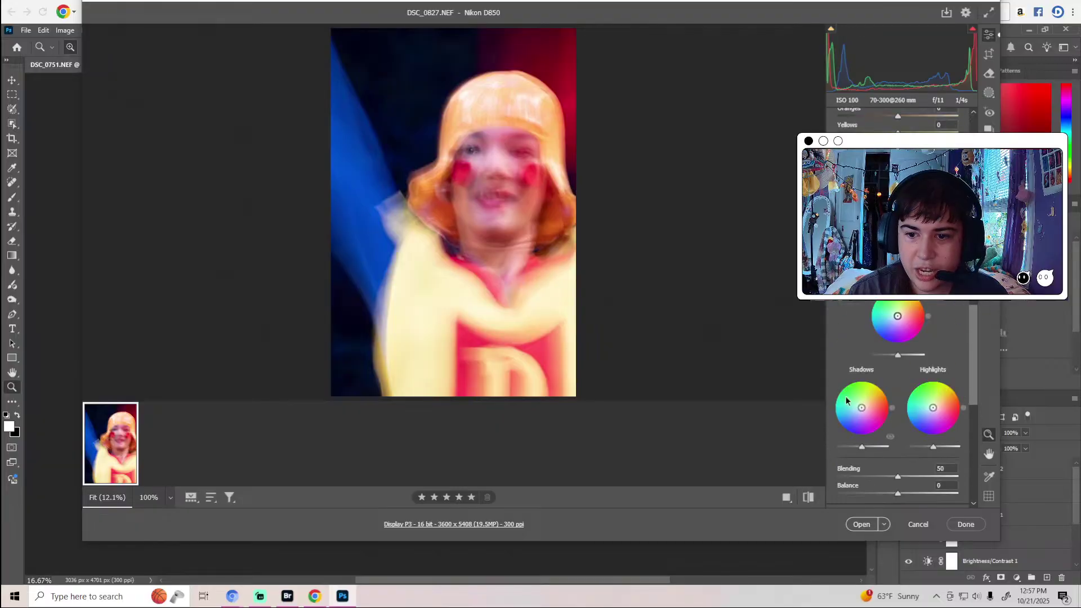
scroll(847, 398, down, 2)
scroll(847, 398, down, 5)
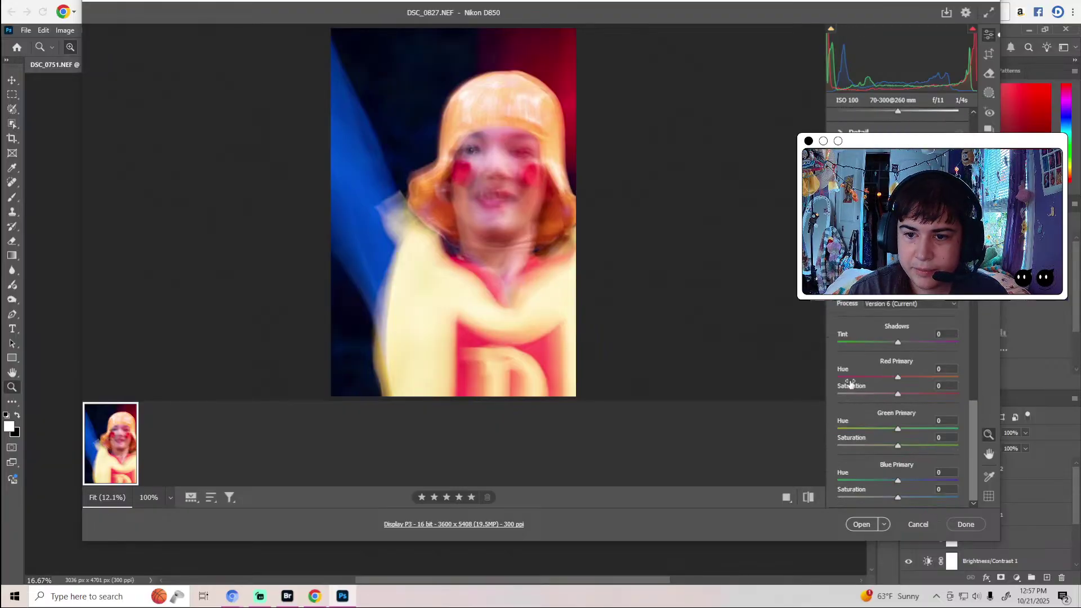
Set Temperature to 3800, Tint +6, Vibrance +6, Saturation +7, Texture +5, Clarity +5 and Dehaze +2 for the photo.
scroll(899, 406, up, 10)
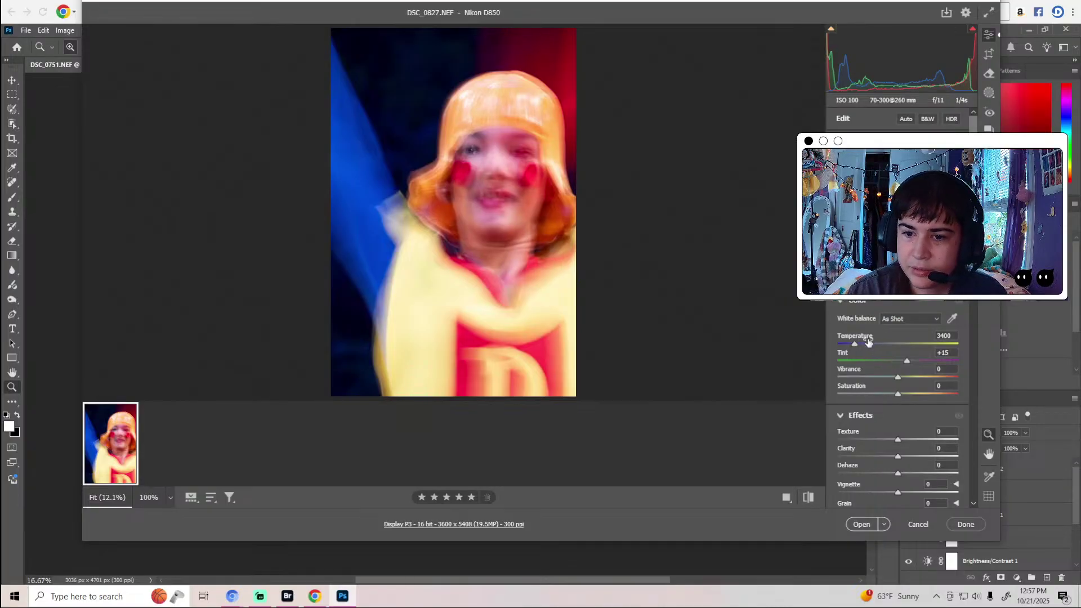
drag(855, 344, 860, 347)
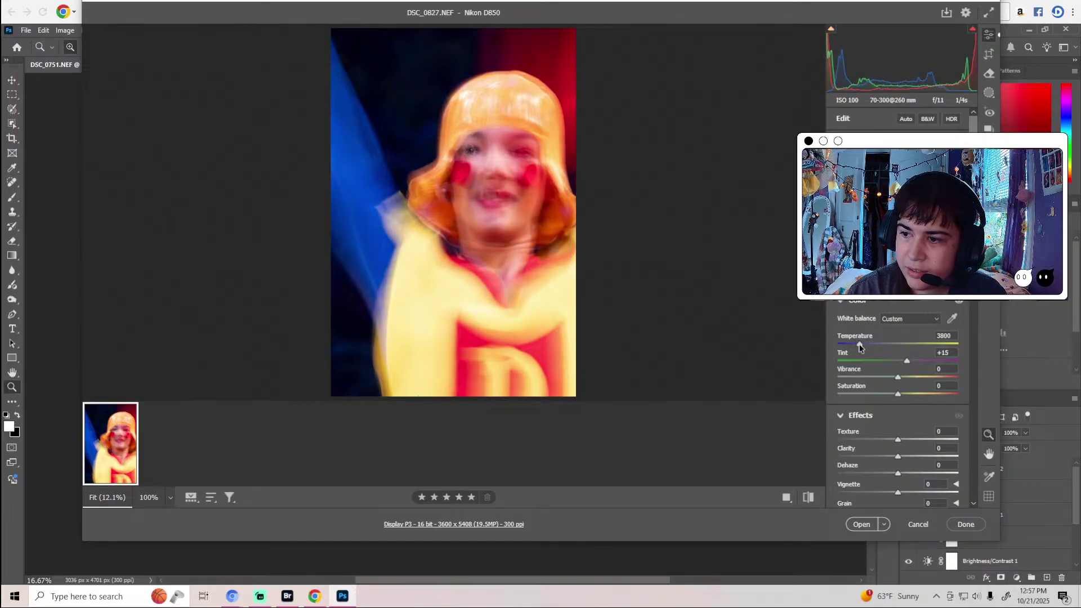
drag(907, 362, 903, 395)
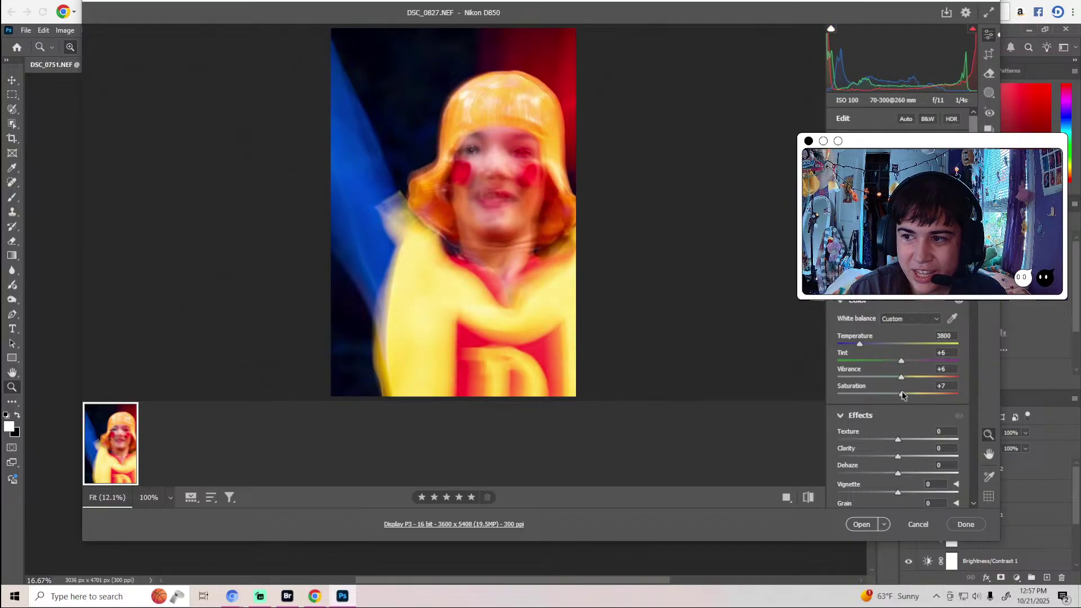
scroll(903, 395, down, 2)
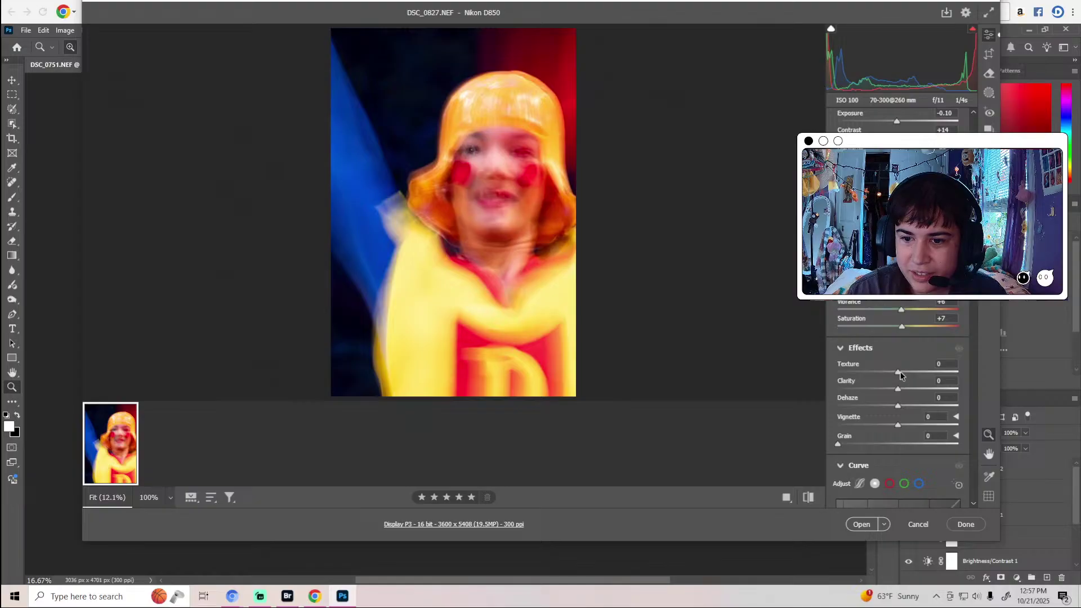
drag(898, 372, 901, 405)
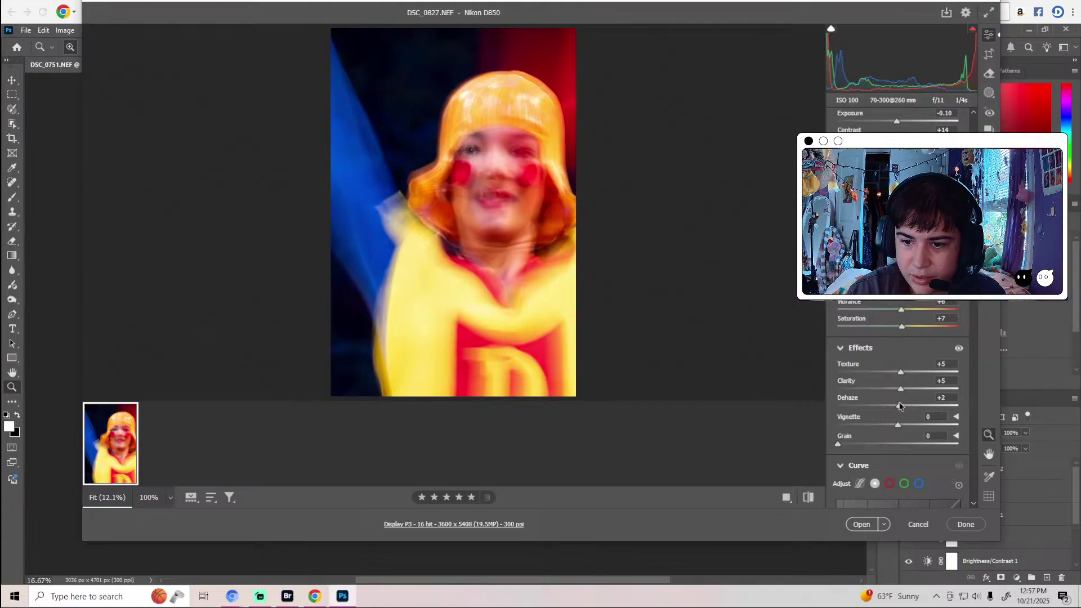
Adjust the color mixer to Reds +8, Oranges +11, Yellows -6, Aquas +5, Blues +18, Purples +7 and Magentas +11.
scroll(882, 387, down, 10)
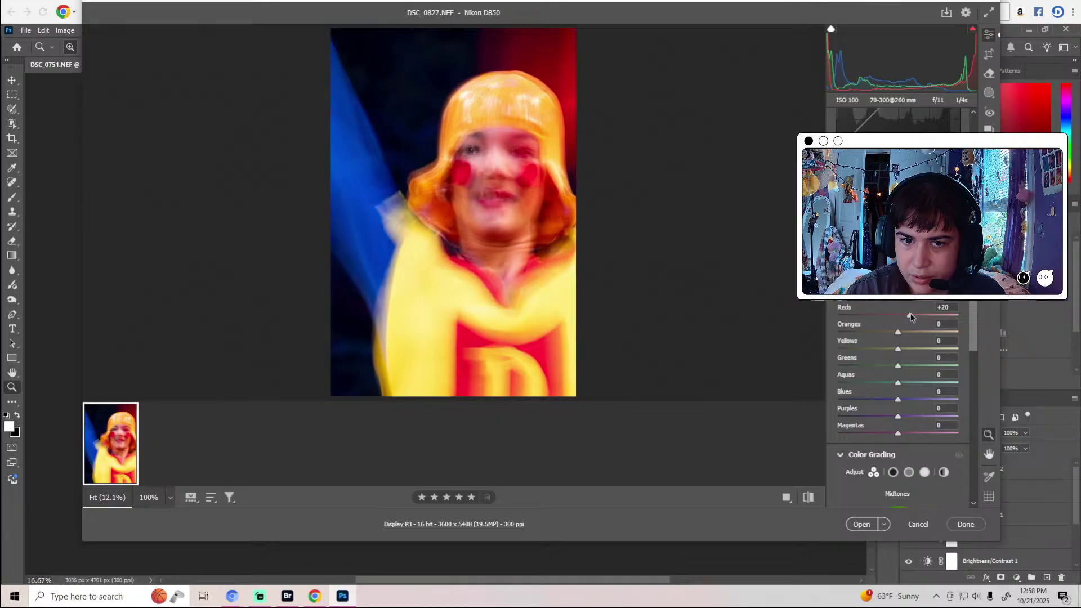
drag(899, 316, 893, 353)
drag(891, 351, 896, 352)
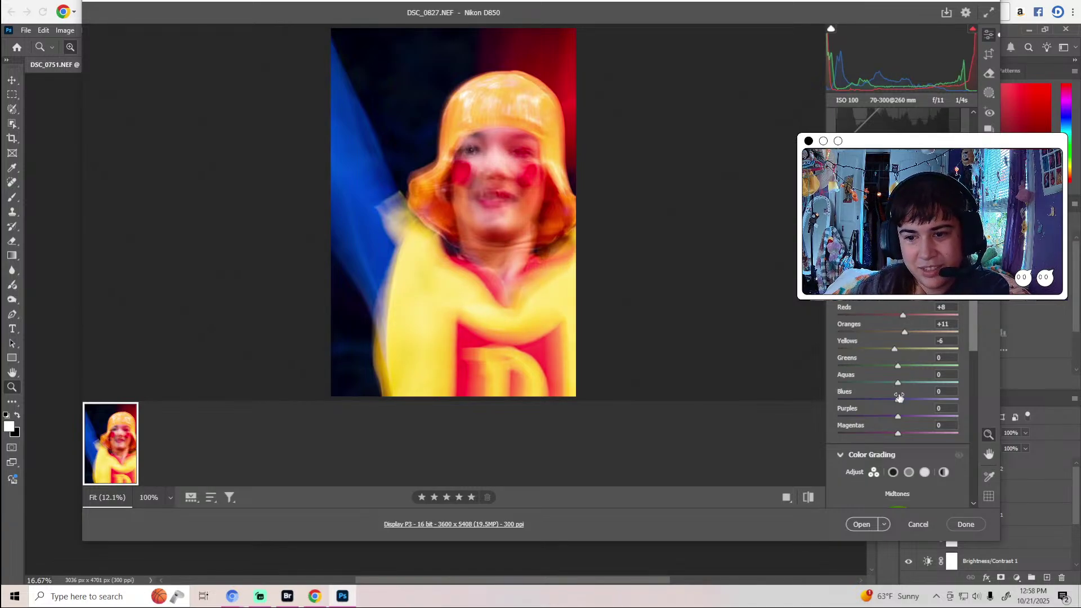
drag(898, 386, 906, 434)
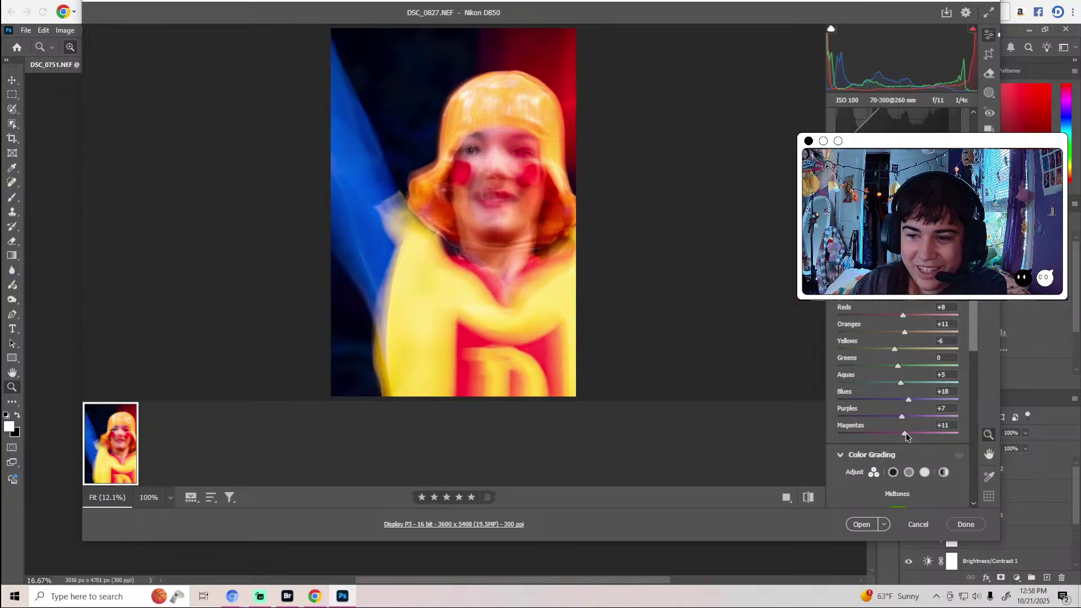
Color grade the shadows to hue 45, saturation 13 with slightly lower luminance, and the highlights to hue 214, saturation 7, luminance 20.
scroll(858, 383, down, 5)
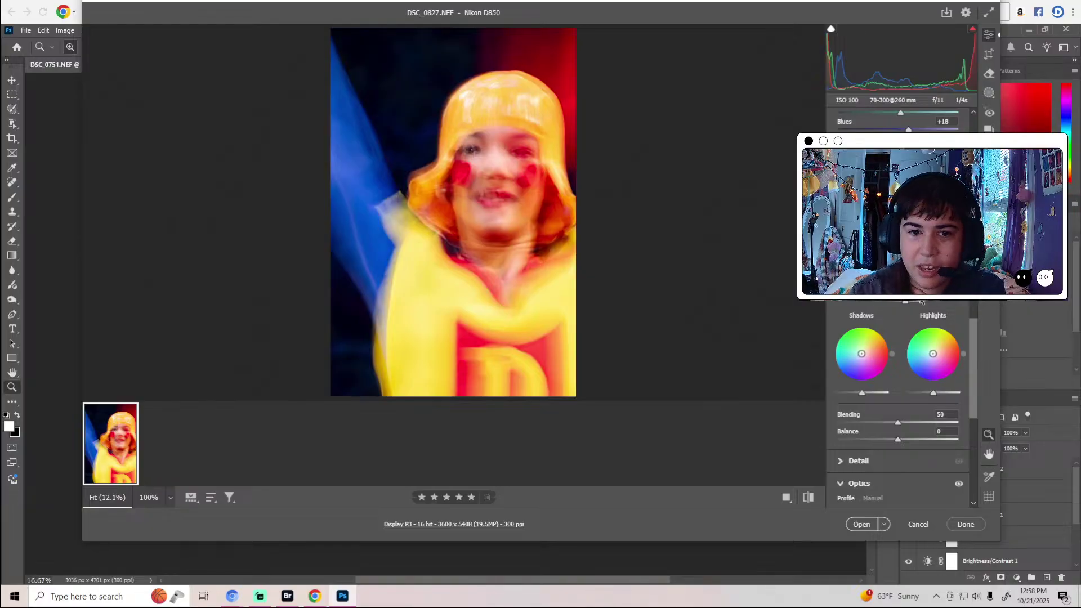
mouse_move(862, 355)
mouse_down()
mouse_move(846, 354)
mouse_move(864, 352)
mouse_up()
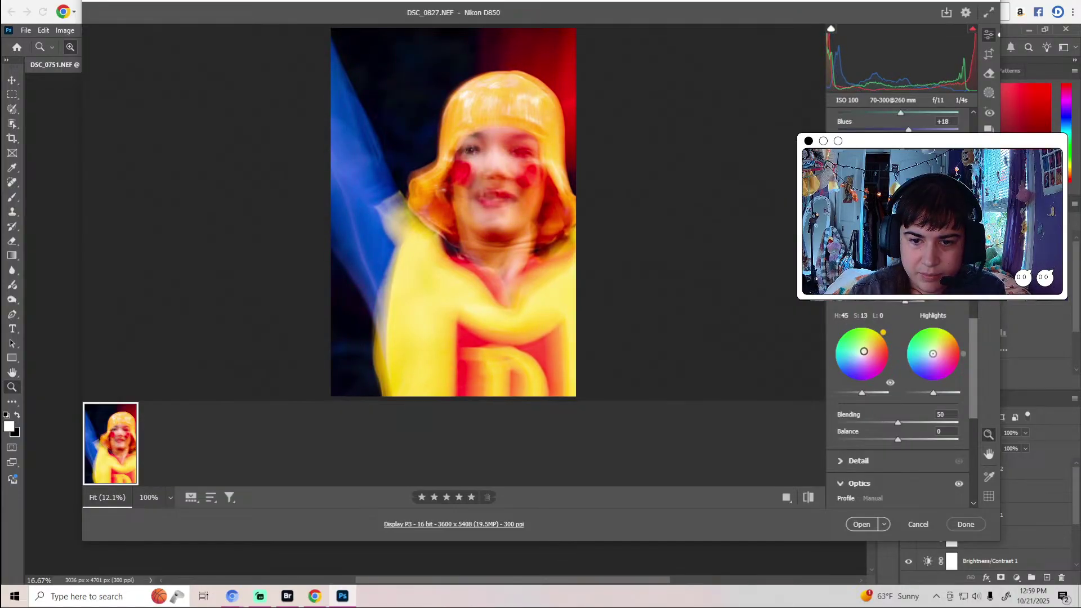
drag(862, 393, 859, 394)
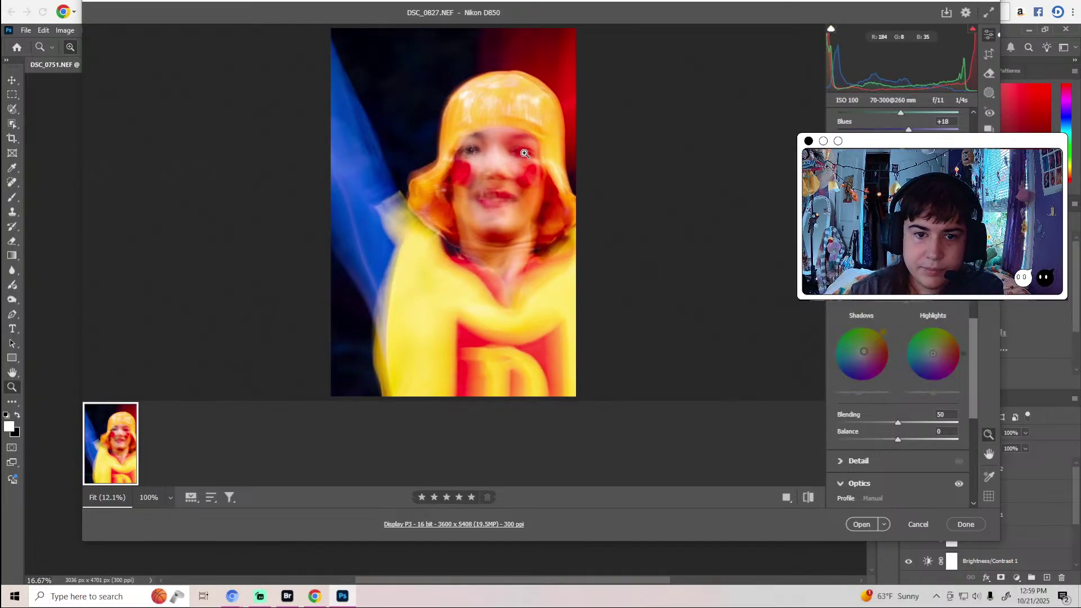
click(525, 154)
click(460, 239)
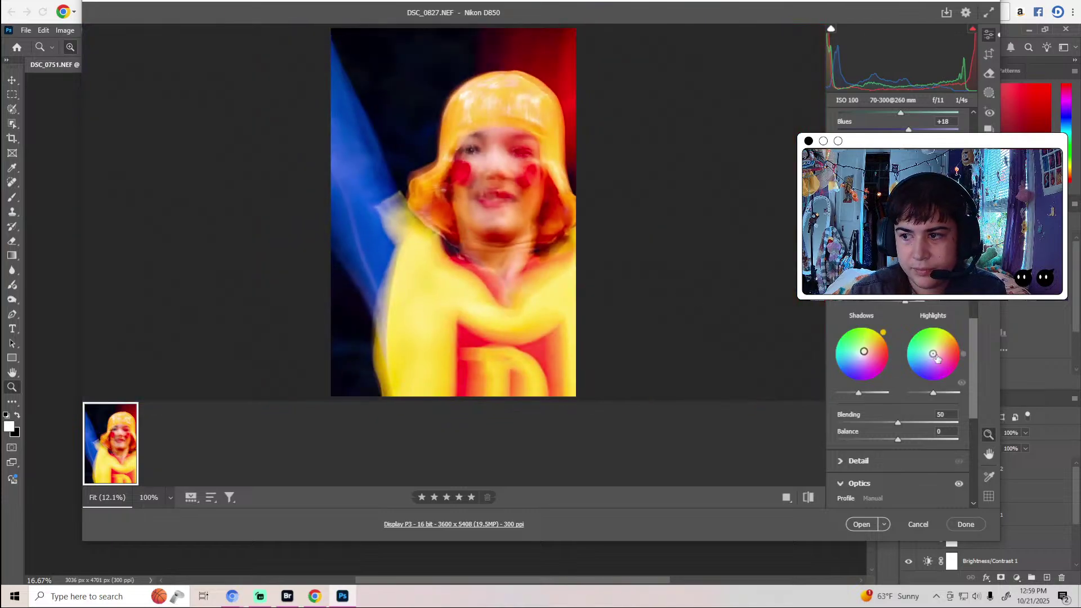
drag(935, 356, 932, 356)
drag(933, 392, 939, 395)
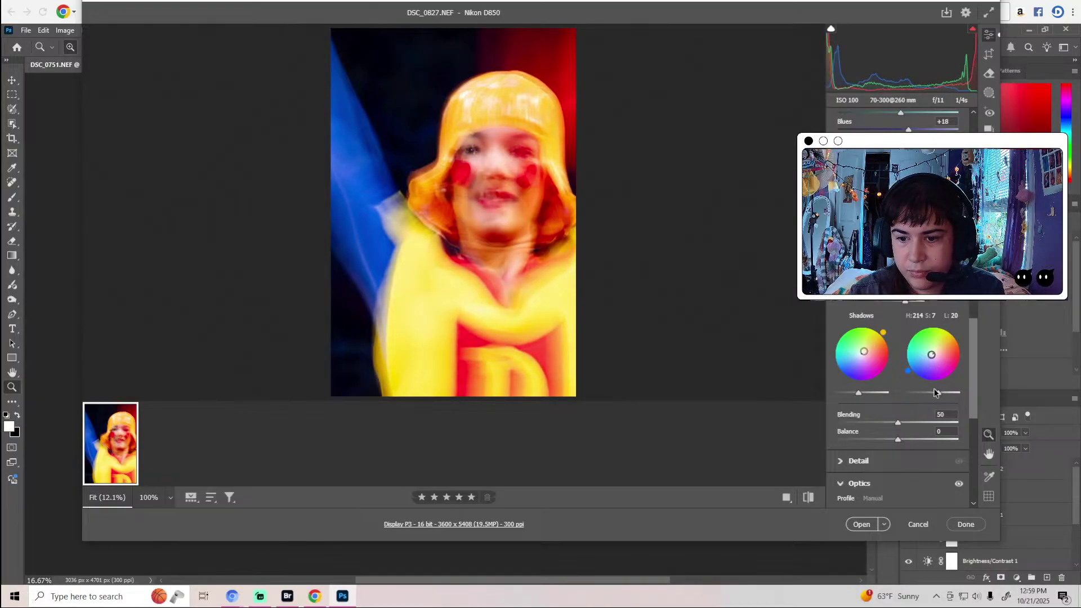
Calibrate red primary hue -1, saturation +7, green hue +5, saturation +6, and blue hue -3, saturation +5, and open the image in Photoshop.
scroll(935, 392, down, 2)
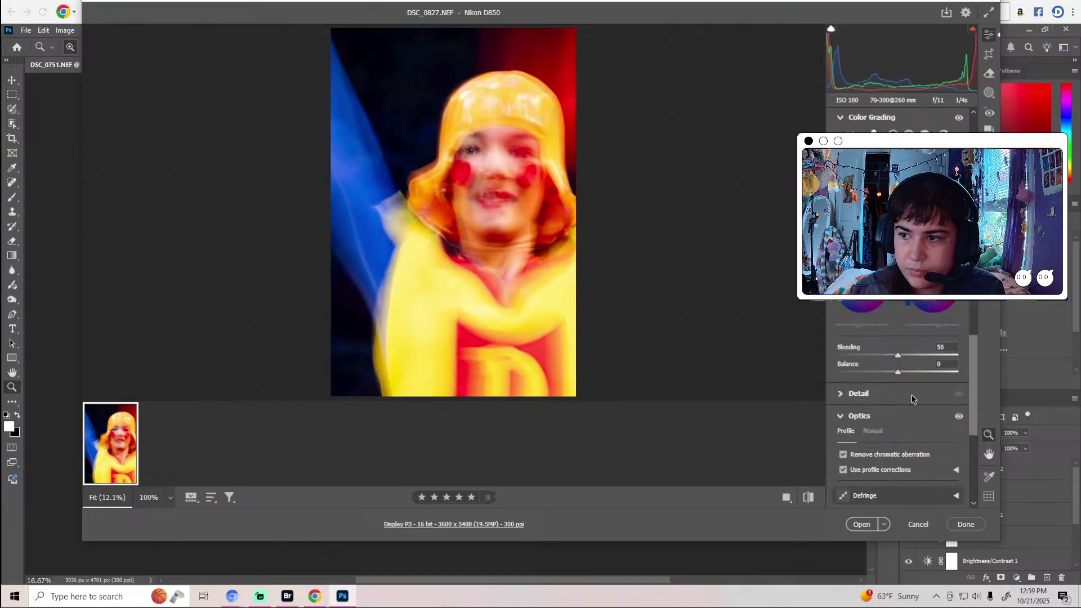
scroll(912, 399, down, 5)
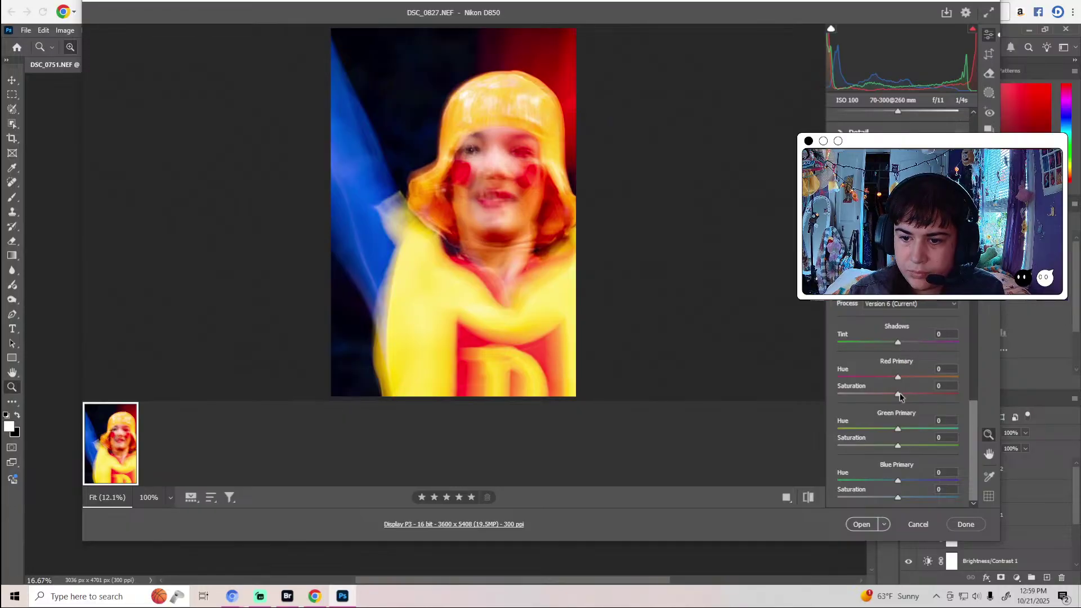
drag(899, 396, 903, 396)
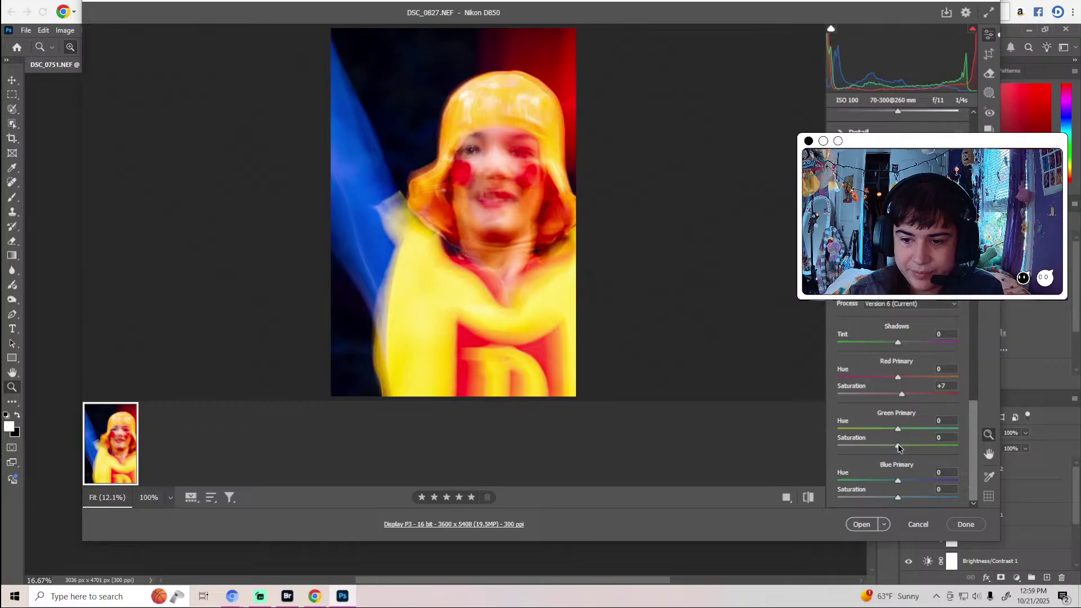
drag(898, 446, 901, 446)
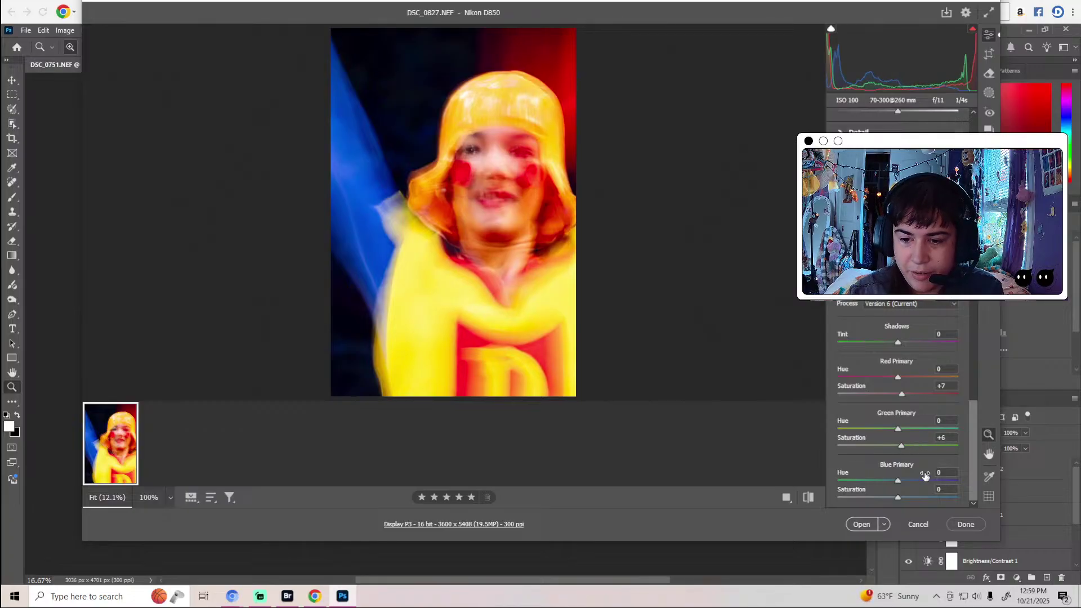
drag(899, 499, 901, 499)
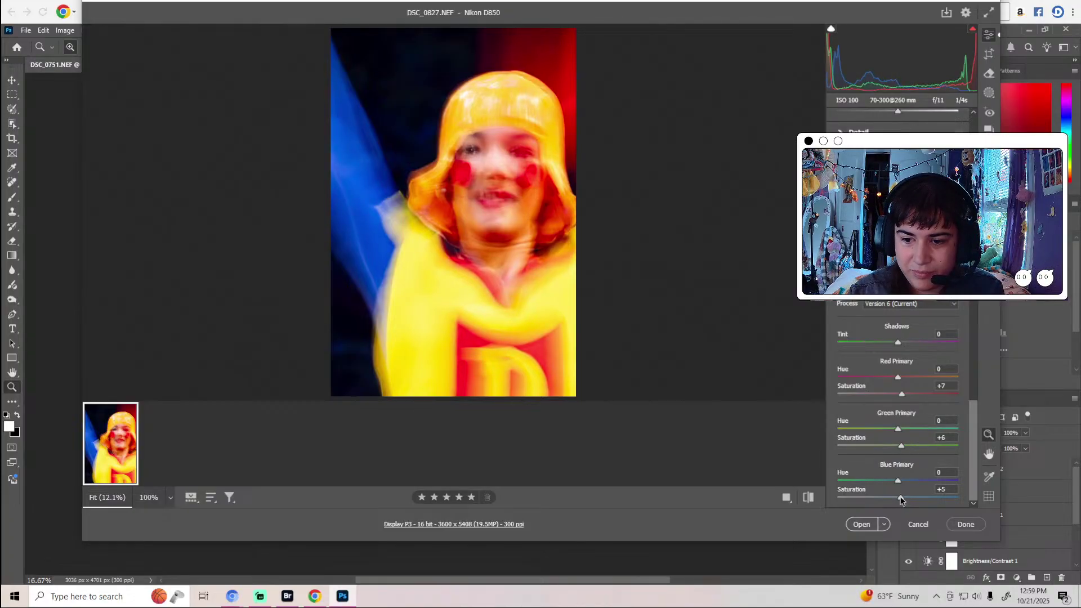
mouse_move(898, 377)
mouse_down()
mouse_move(935, 377)
mouse_move(897, 384)
mouse_up()
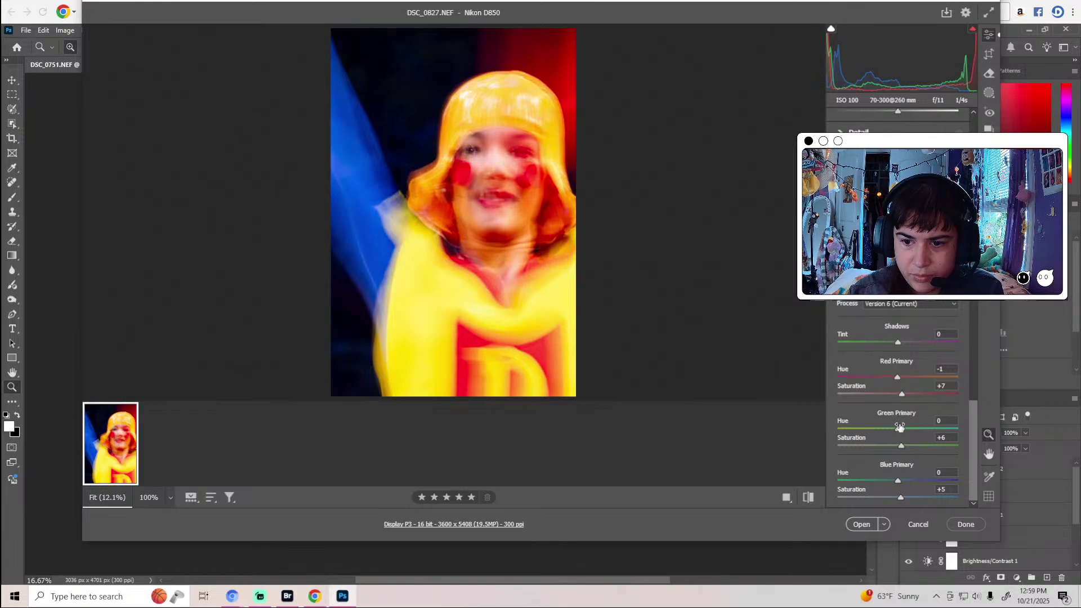
mouse_move(899, 430)
mouse_down()
mouse_move(933, 430)
mouse_move(888, 429)
mouse_move(907, 429)
mouse_move(899, 426)
mouse_up()
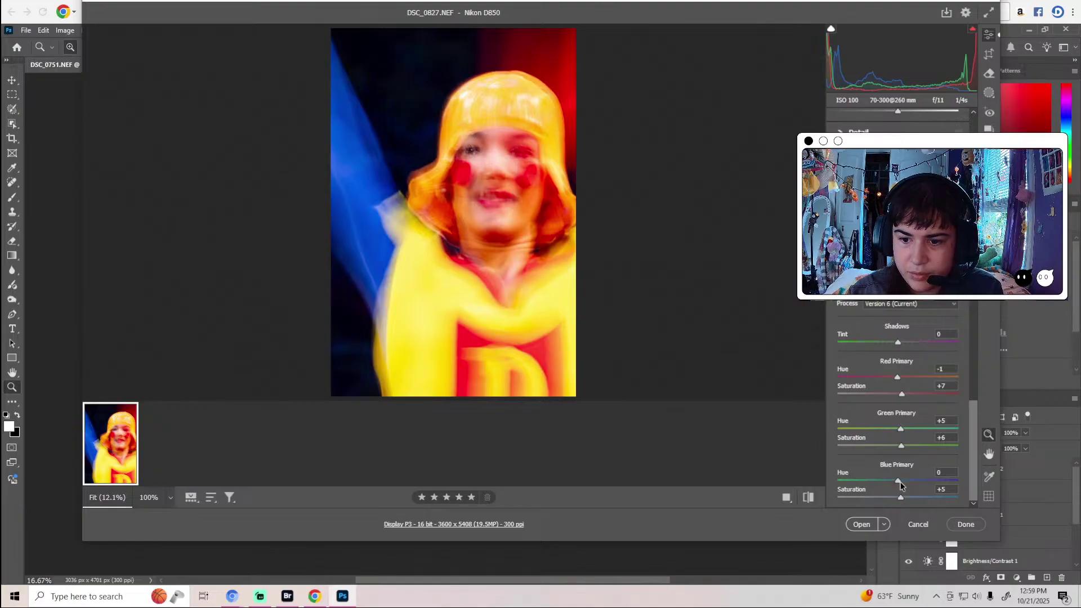
drag(898, 483, 897, 483)
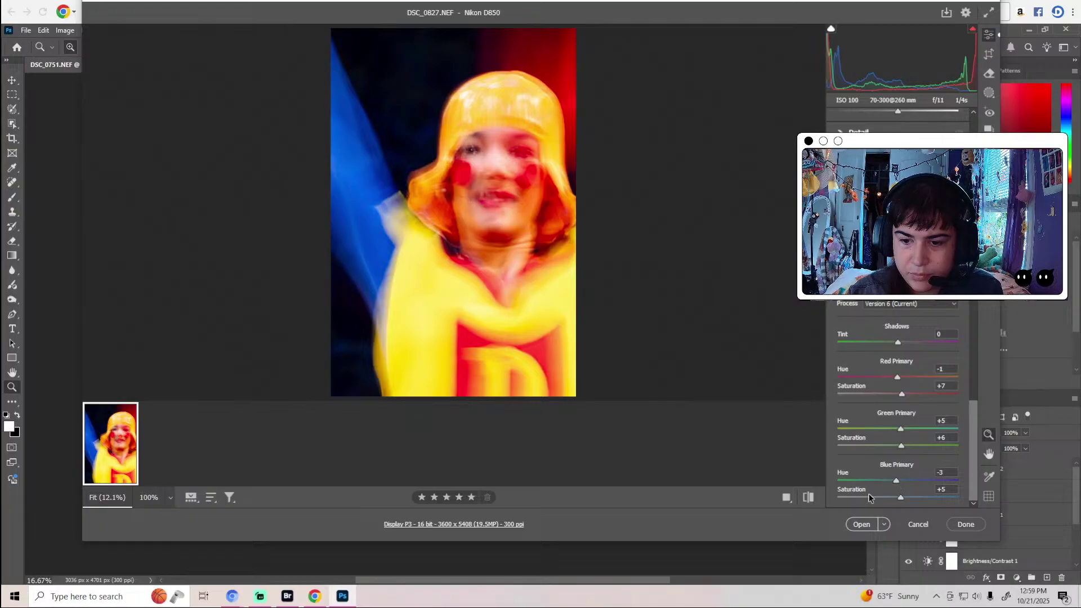
click(862, 524)
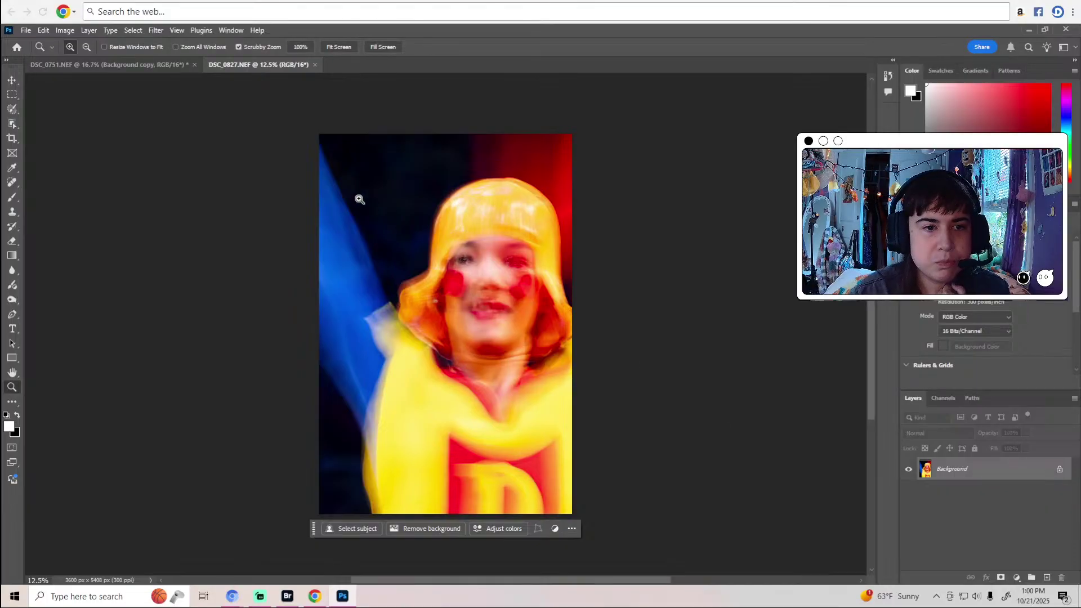
Close DSC_0751.NEF without saving changes and add a Levels adjustment layer to DSC_0827.NEF.
click(194, 65)
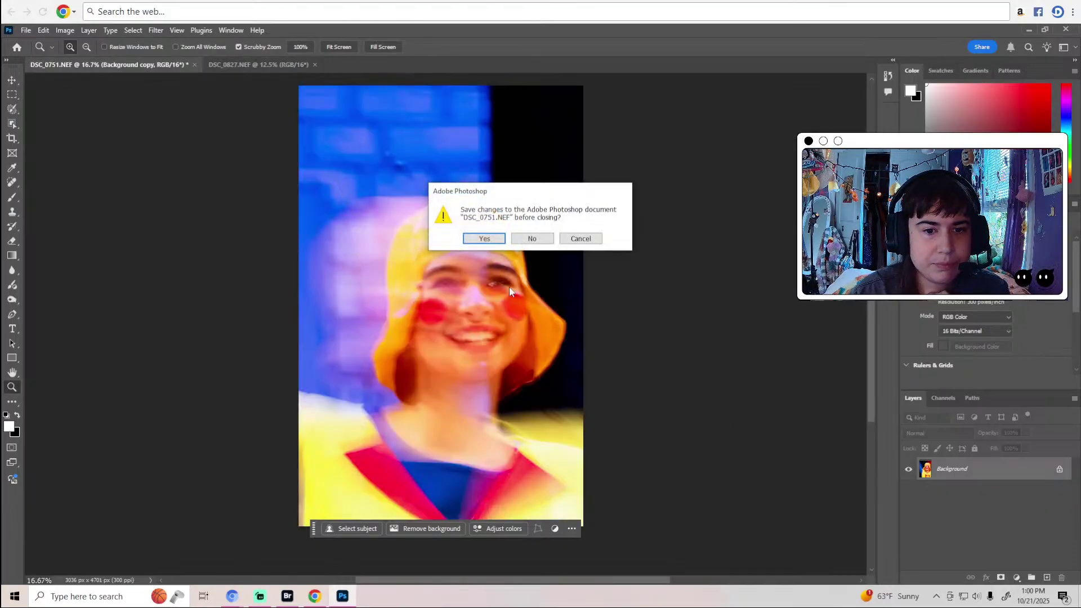
click(530, 241)
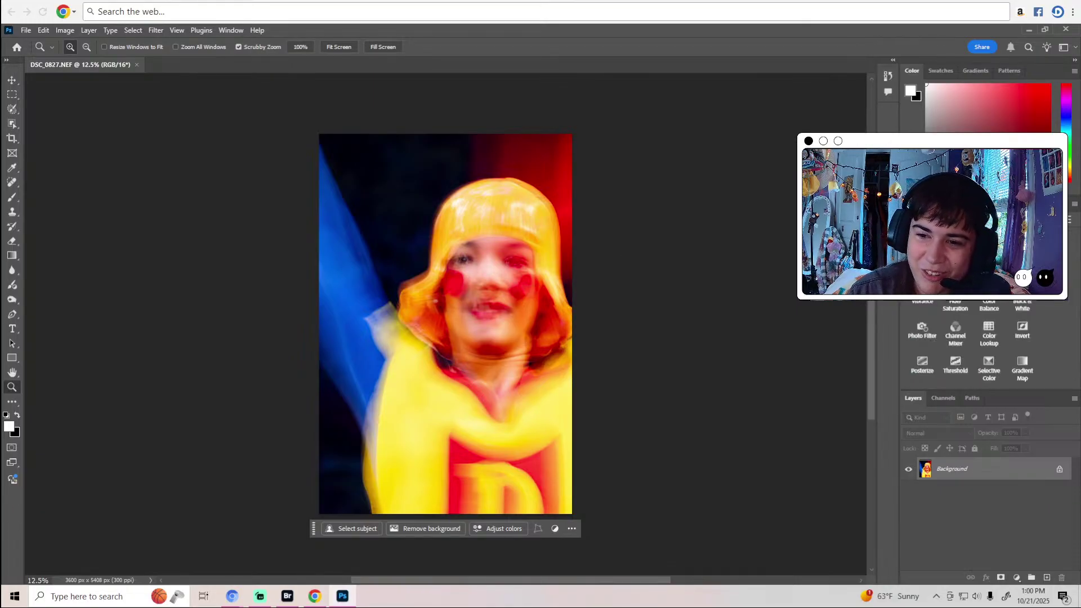
click(955, 263)
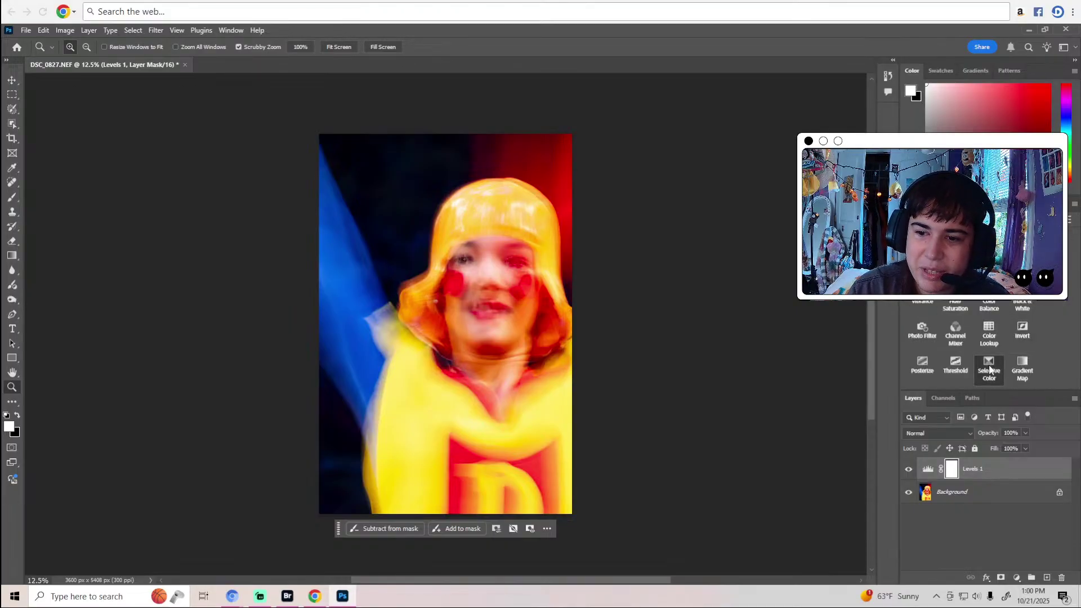
Add a Selective Color adjustment layer and set Black to +8 for the Neutrals.
click(965, 299)
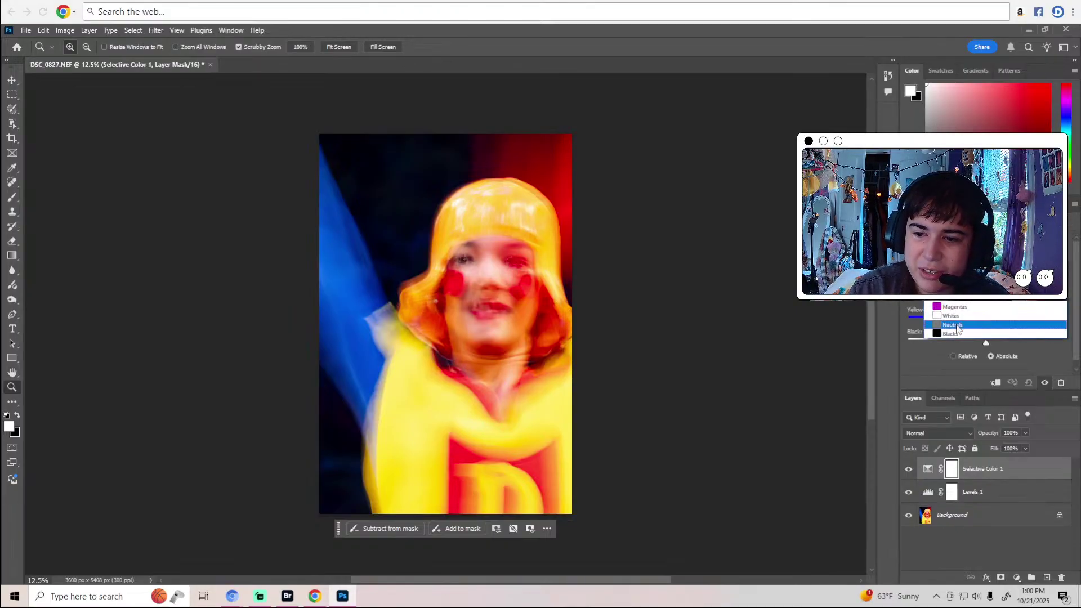
click(956, 323)
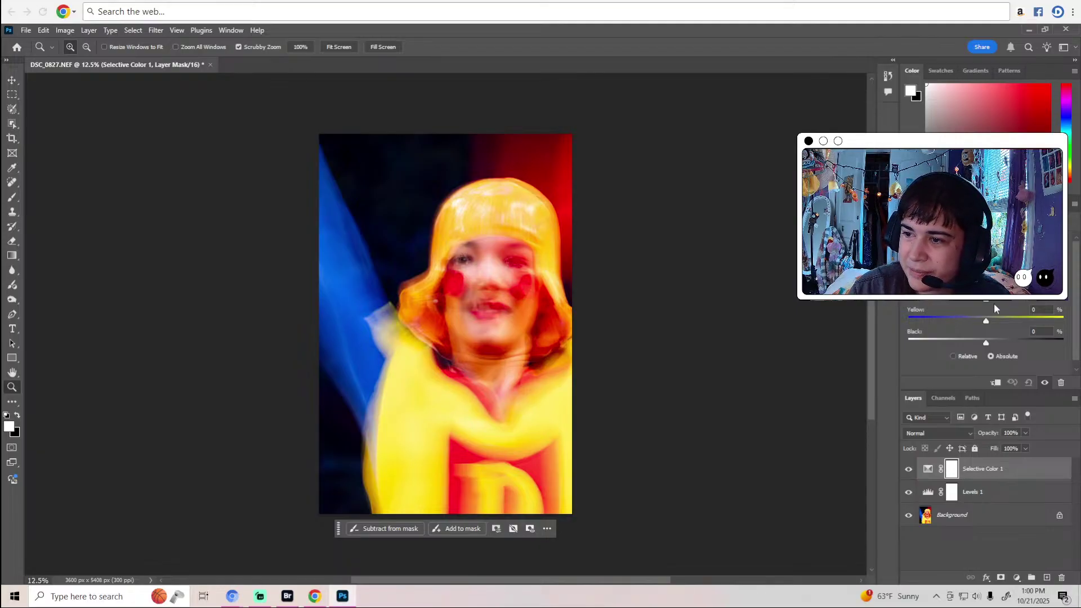
scroll(994, 303, down, 1)
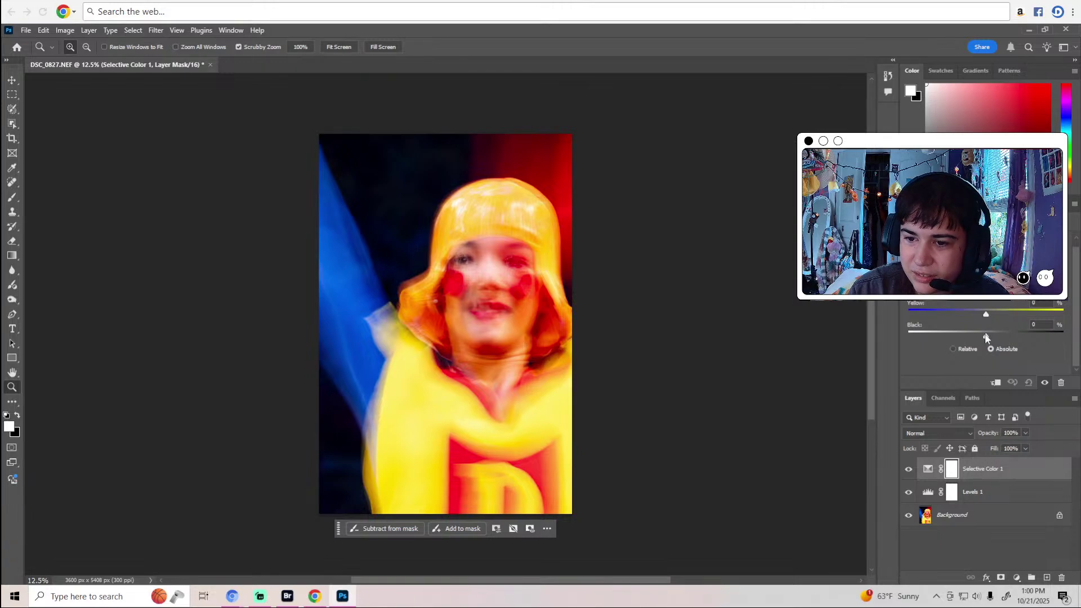
drag(986, 335, 992, 341)
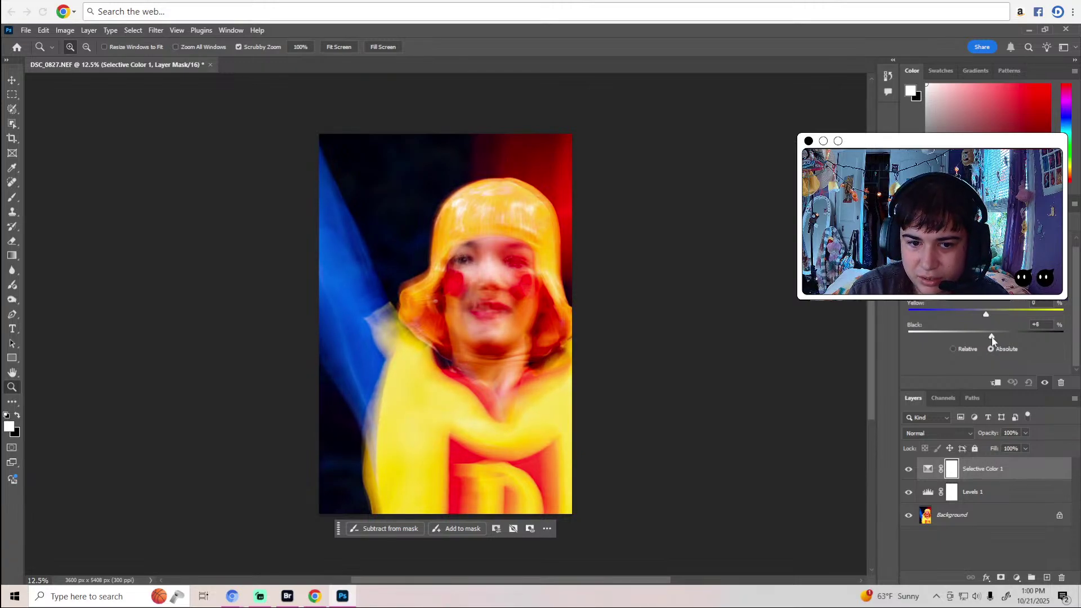
Set Black to -5 for the Whites in the Selective Color layer.
click(981, 243)
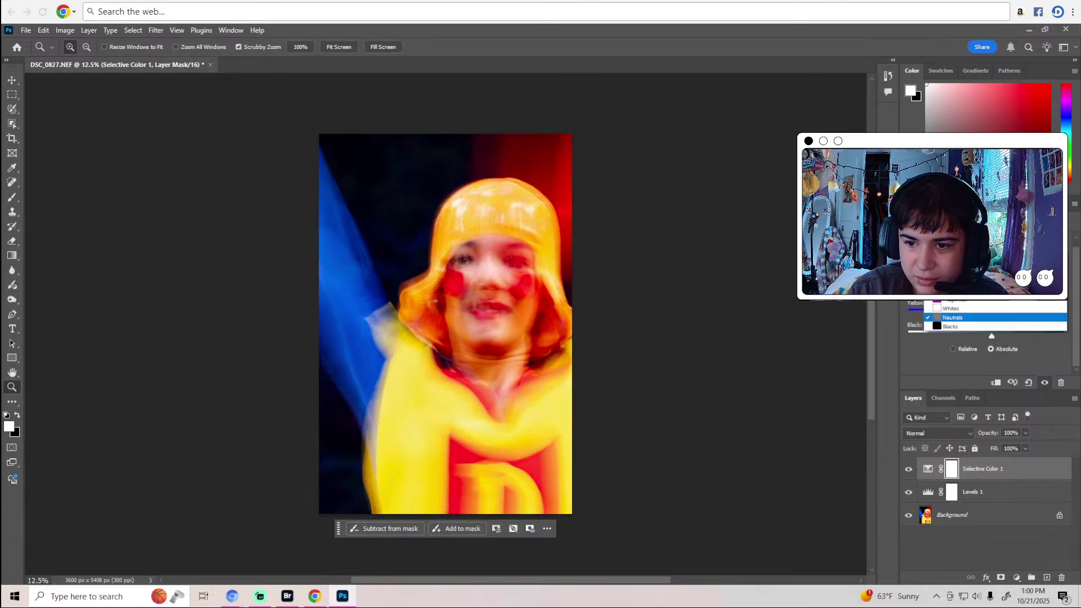
click(960, 309)
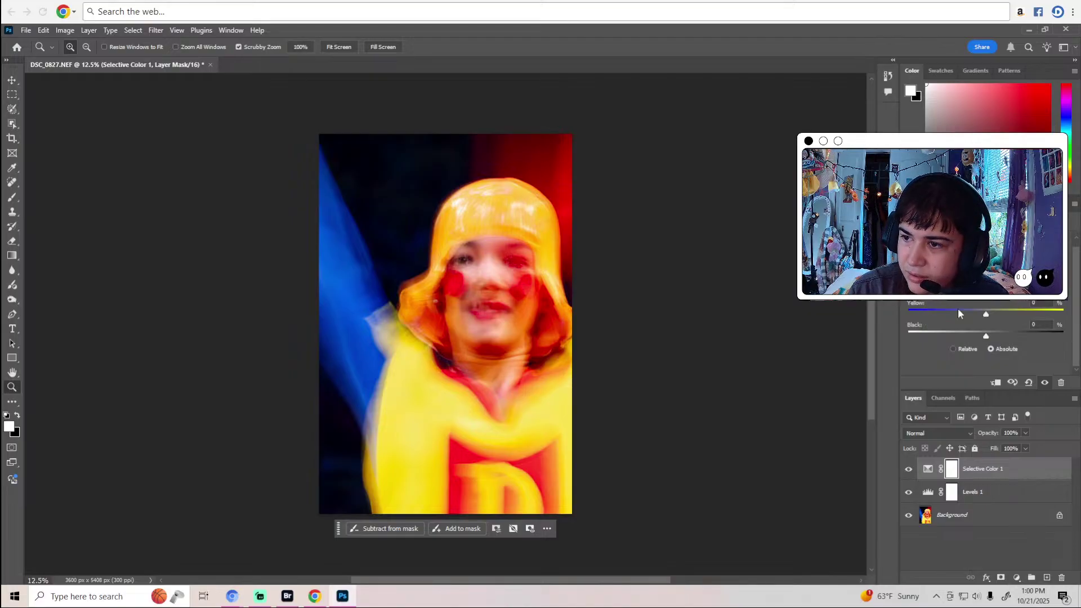
drag(987, 336, 982, 338)
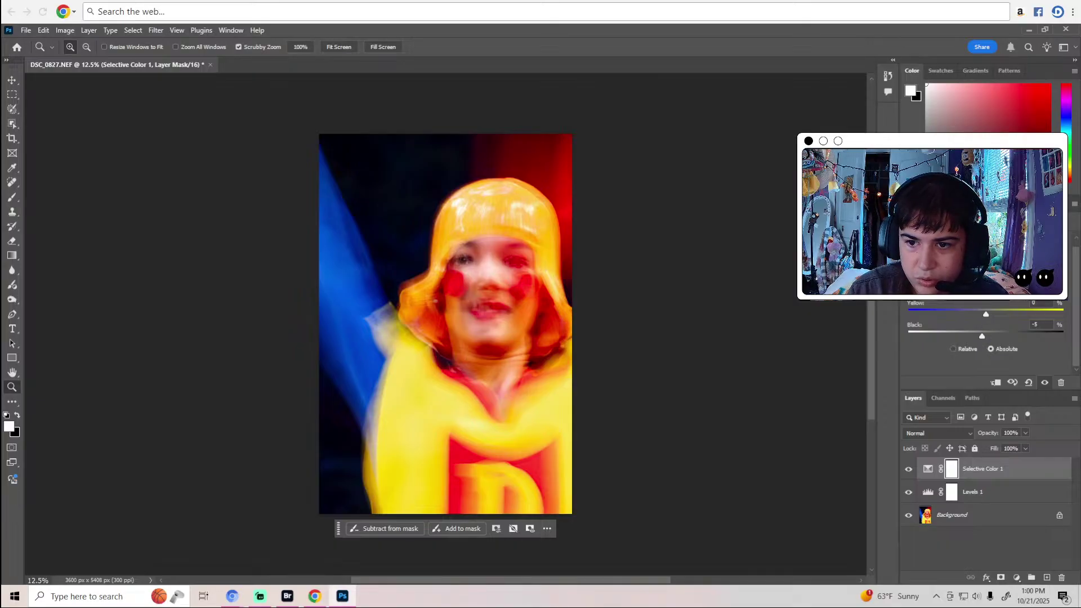
Fine-tune the Selective Color layer from the Blacks range on, adjusting the Black and Yellow amounts slightly, with Black at +2.
click(969, 238)
click(958, 327)
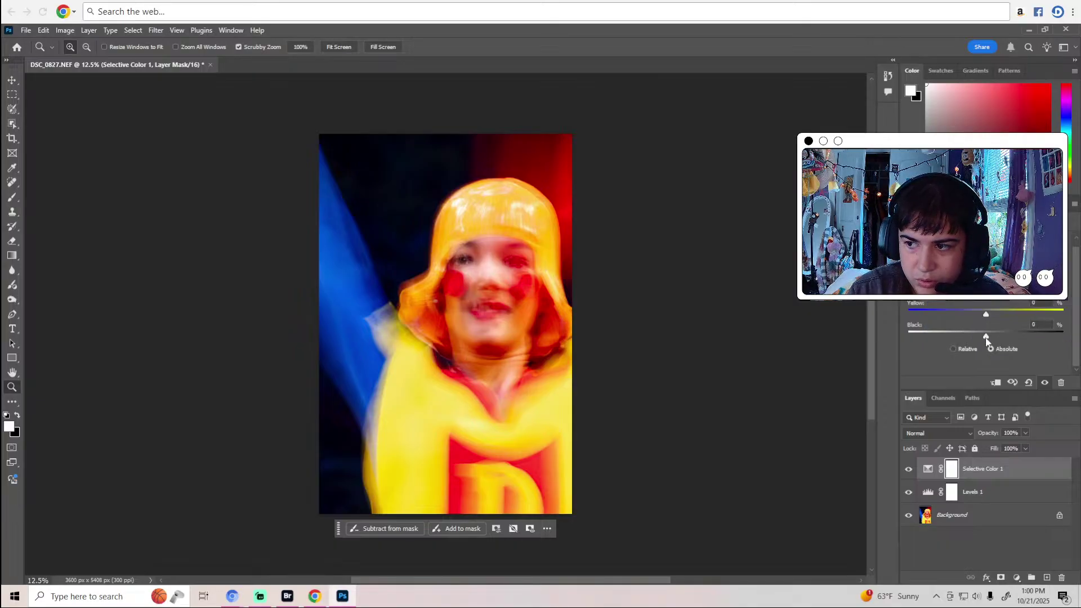
drag(988, 338, 986, 338)
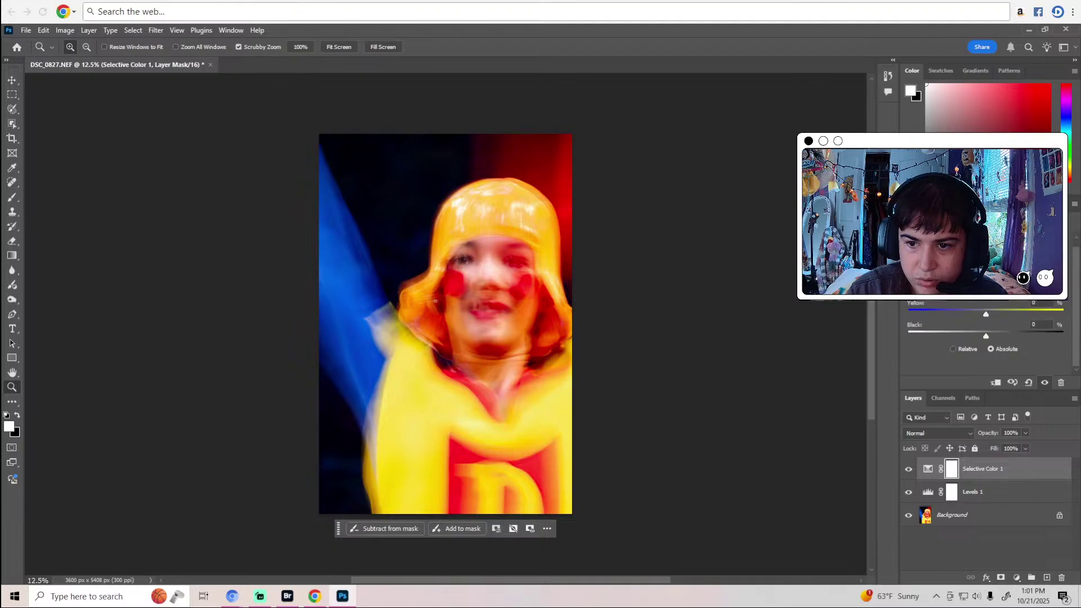
mouse_move(987, 336)
mouse_down()
mouse_move(974, 337)
mouse_move(990, 338)
mouse_up()
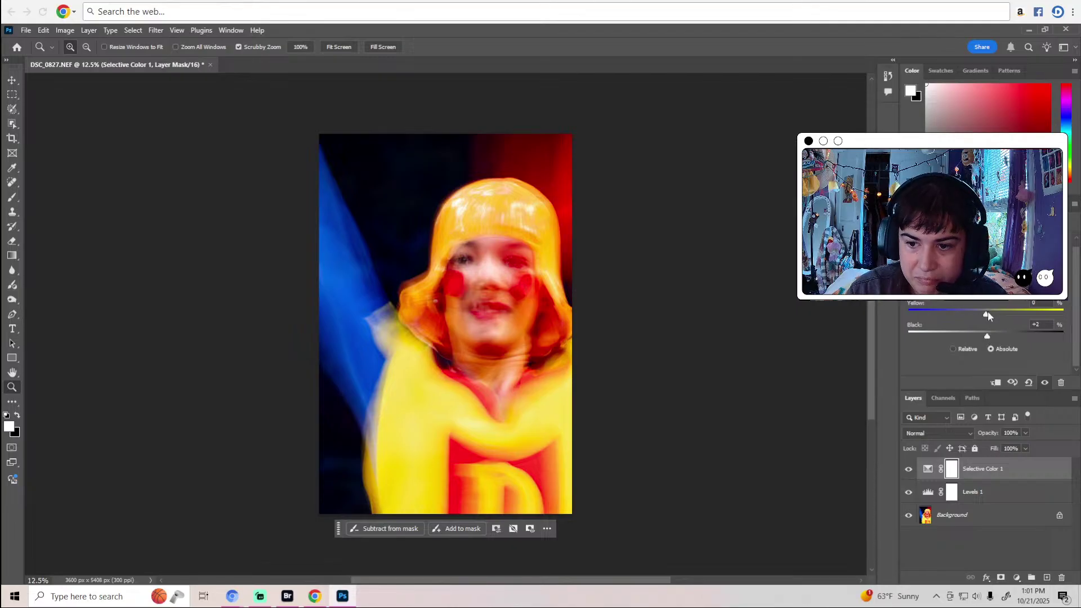
drag(986, 314, 984, 313)
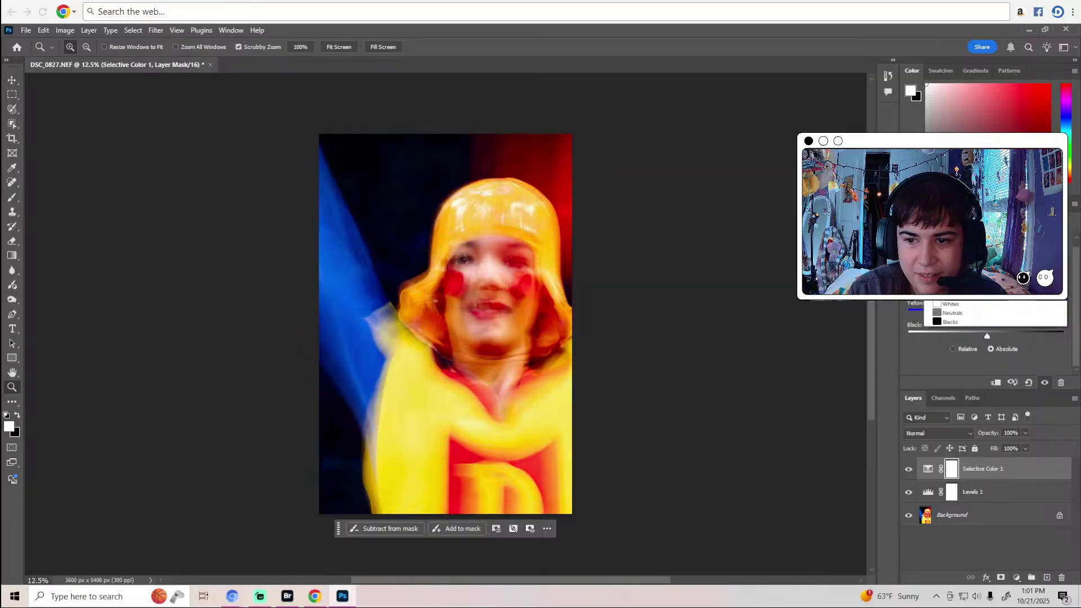
Set Yellow to +8 for one Selective Color range, and Black to -3 and Yellow to -9 for another.
drag(988, 336, 986, 335)
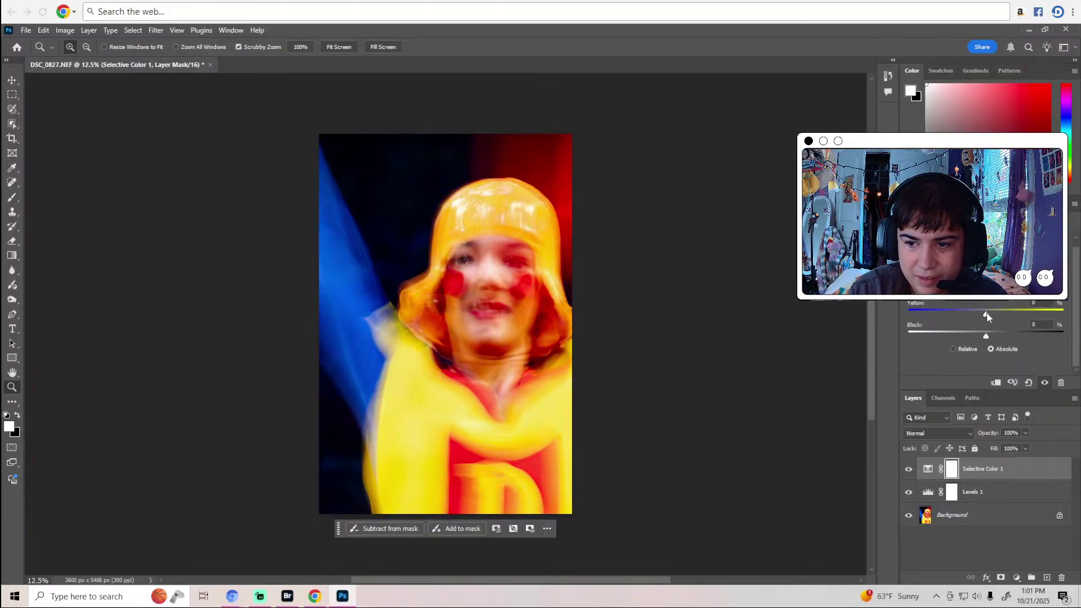
drag(986, 312, 992, 315)
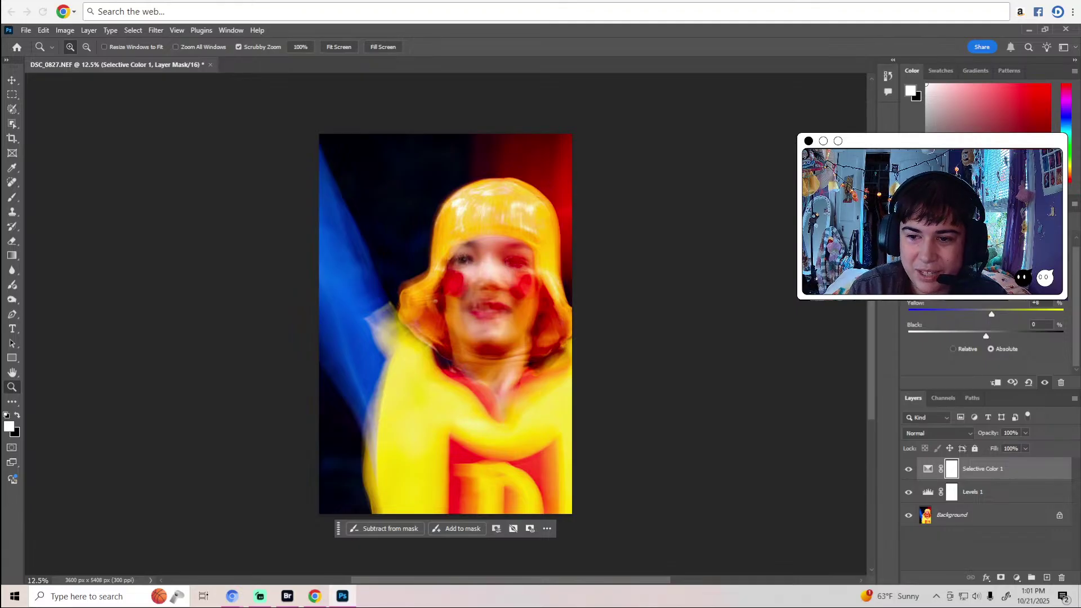
click(989, 244)
click(981, 322)
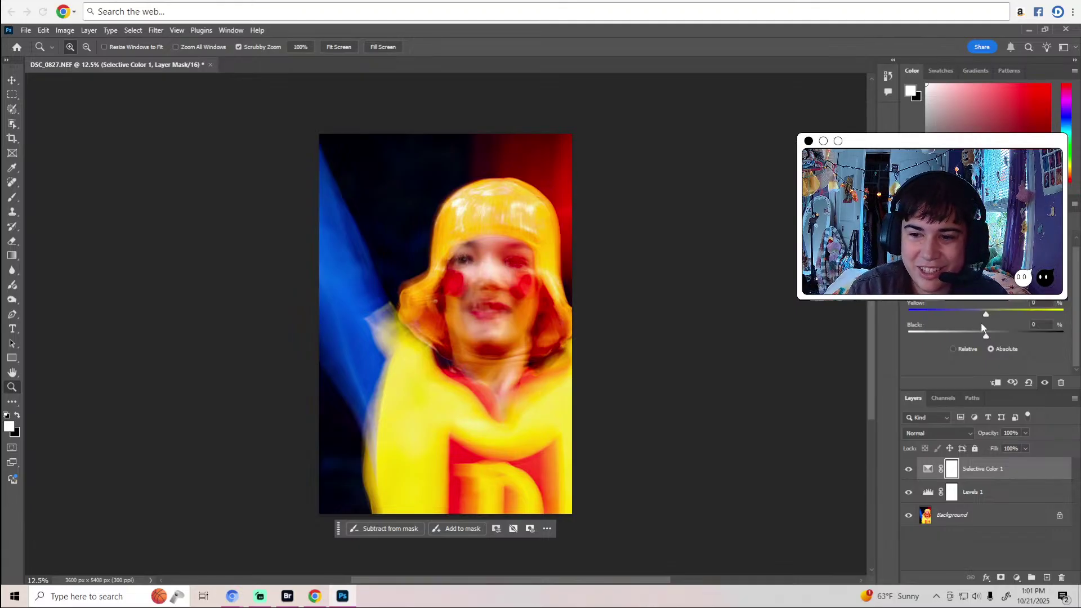
drag(987, 337, 984, 337)
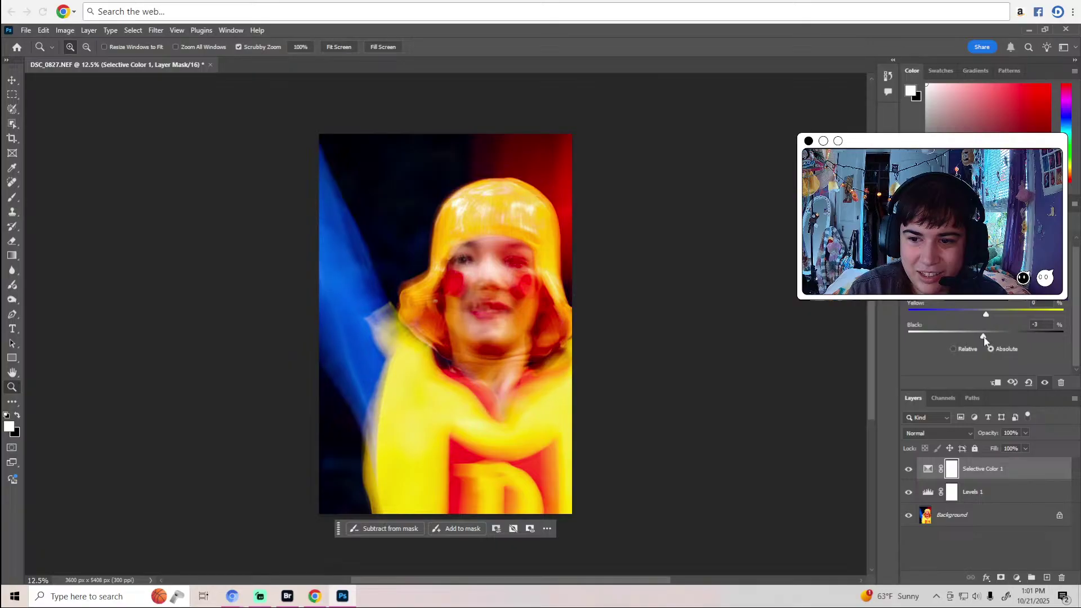
click(987, 314)
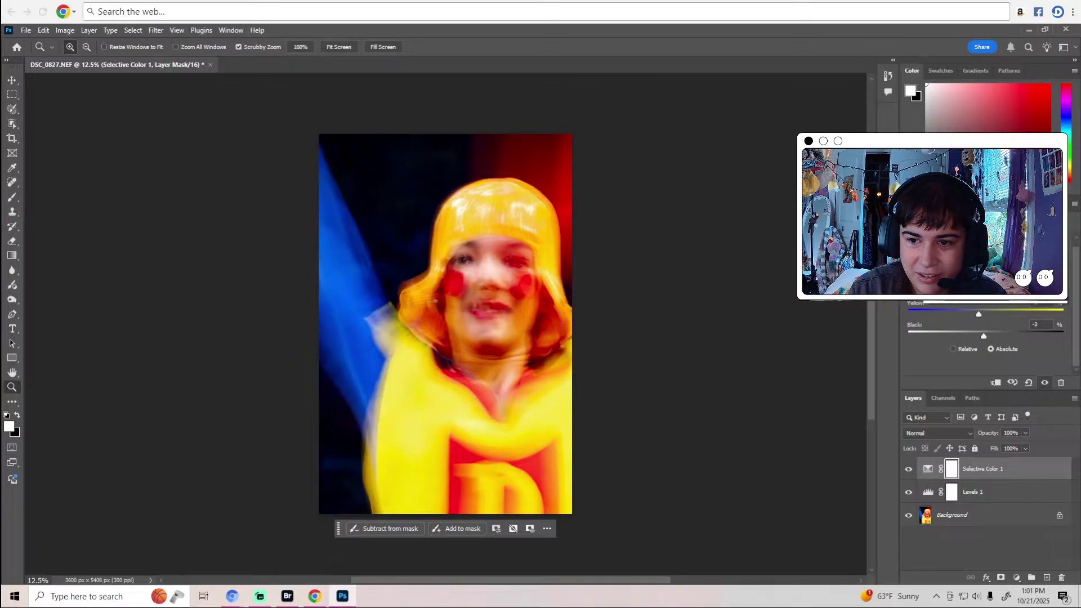
click(952, 360)
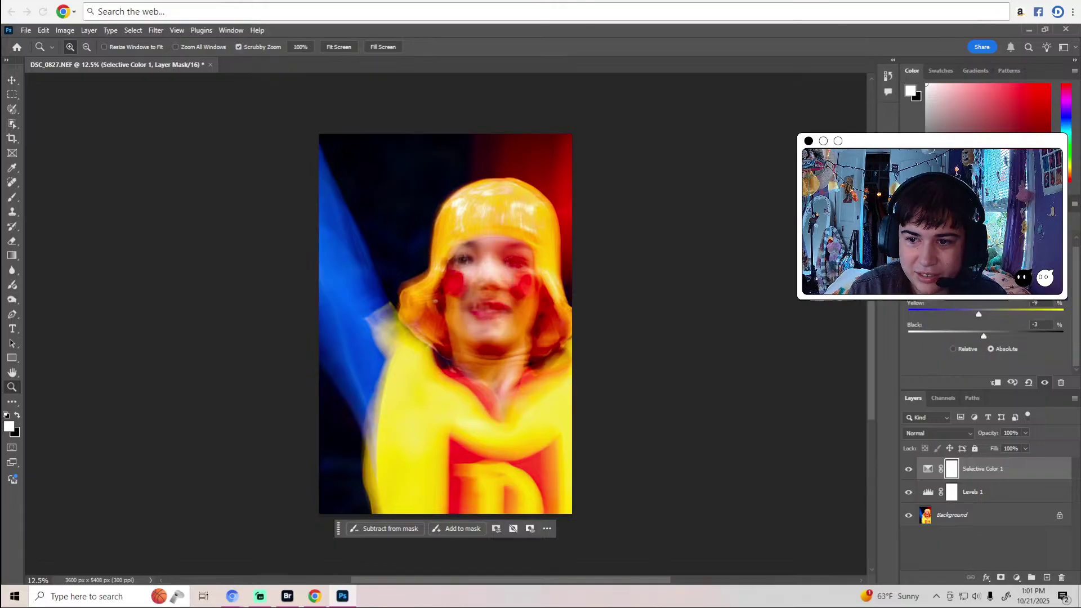
Add a Color Lookup adjustment layer above Selective Color and apply a 3DLUT look to it.
click(951, 204)
click(989, 330)
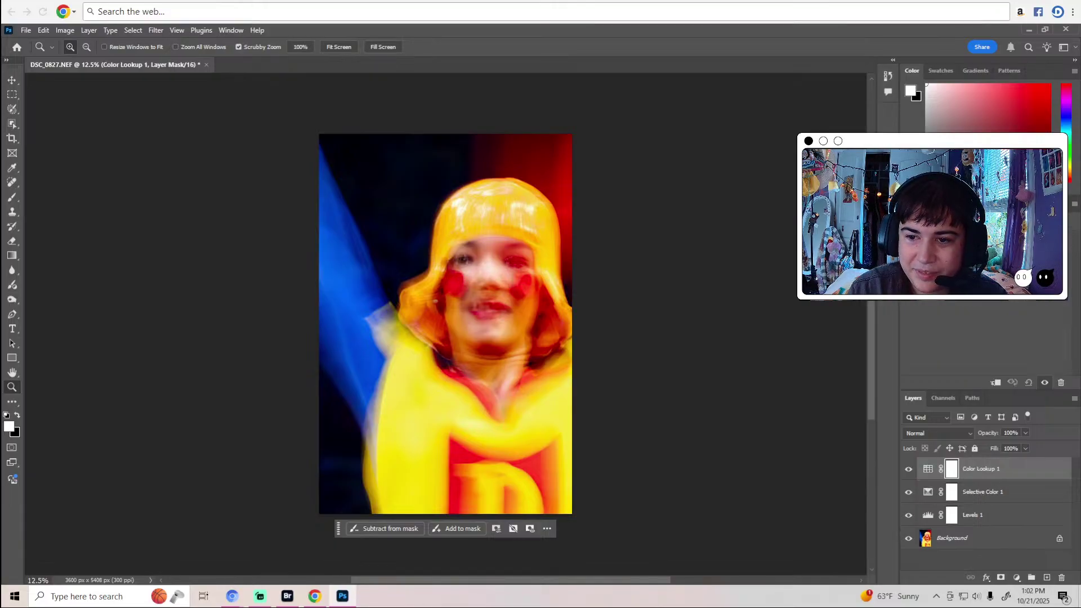
click(991, 290)
click(1030, 492)
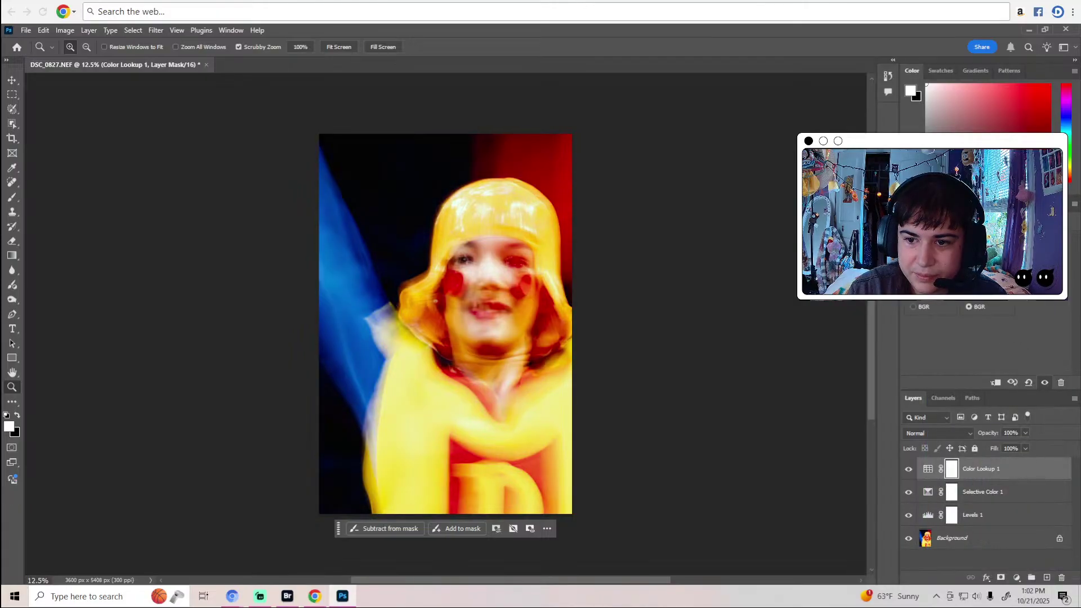
Try out a series of other 3DLUT looks on the Color Lookup layer.
click(992, 290)
click(1029, 480)
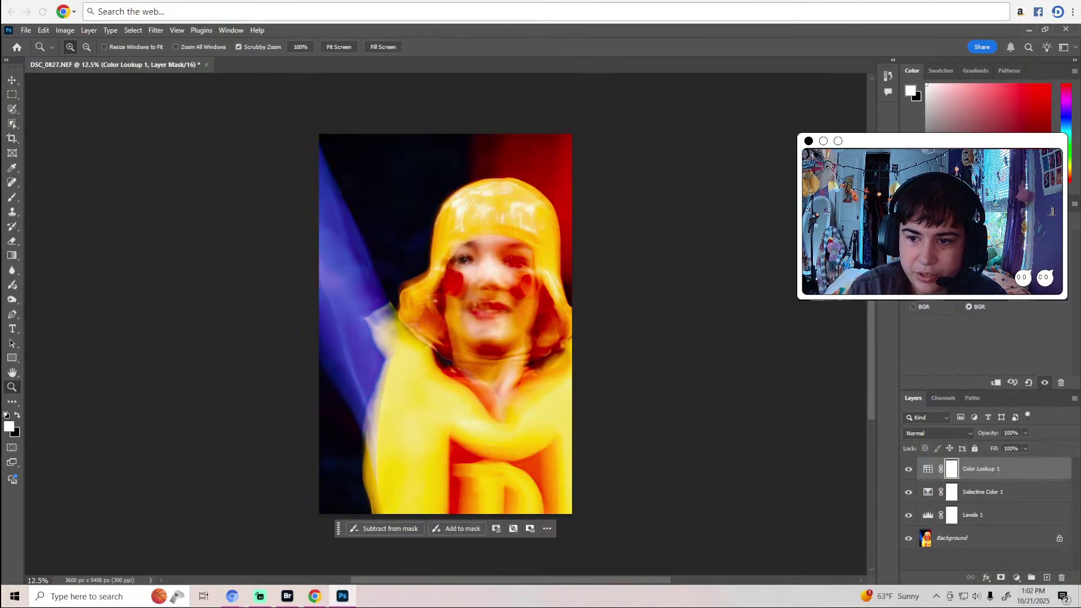
click(991, 290)
click(1049, 504)
click(992, 290)
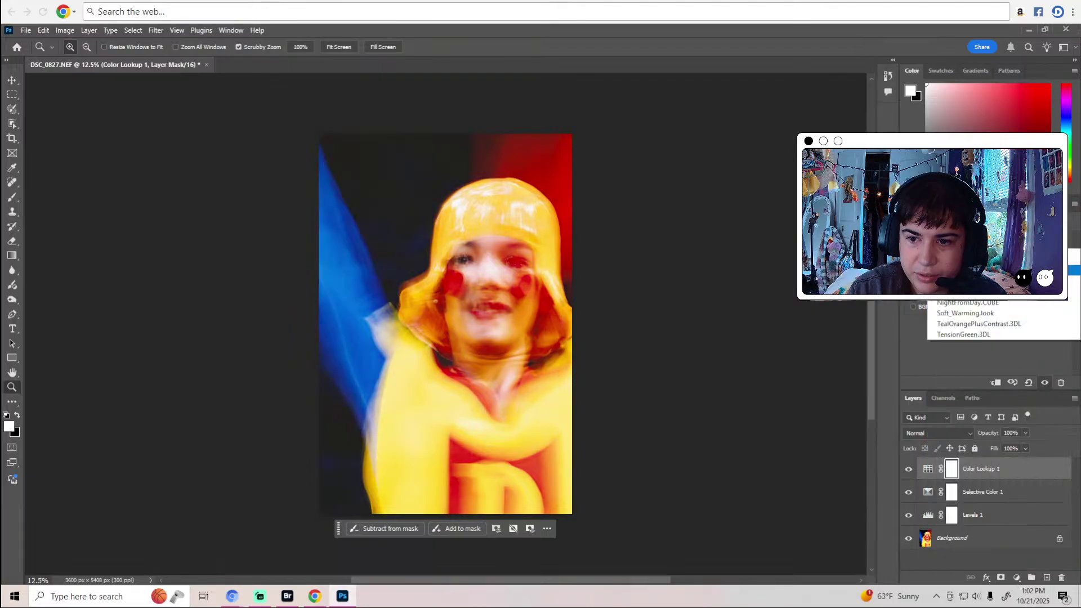
click(1003, 406)
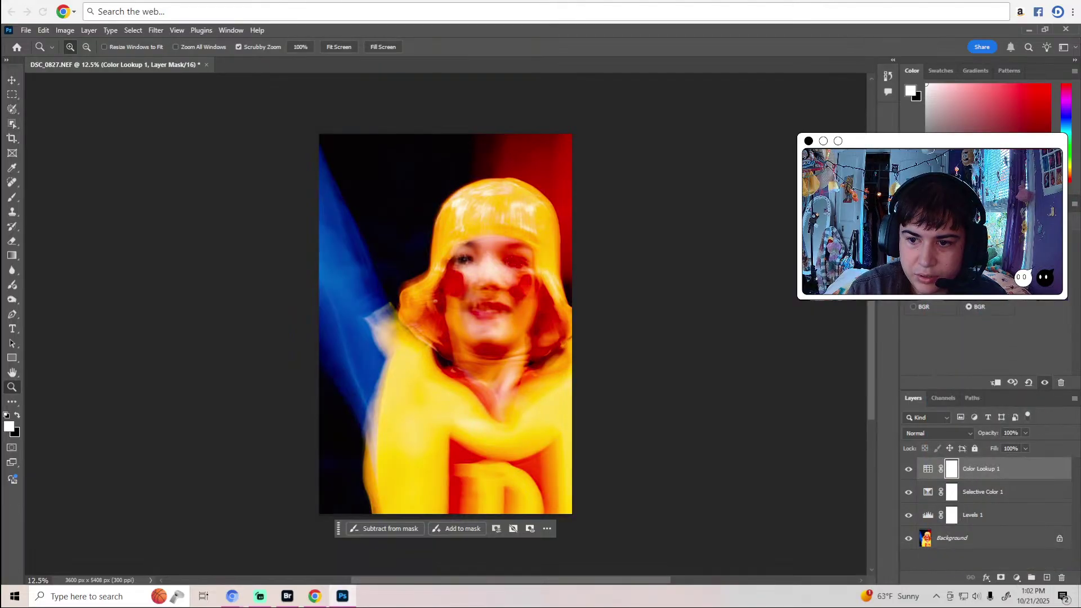
click(991, 290)
click(1030, 417)
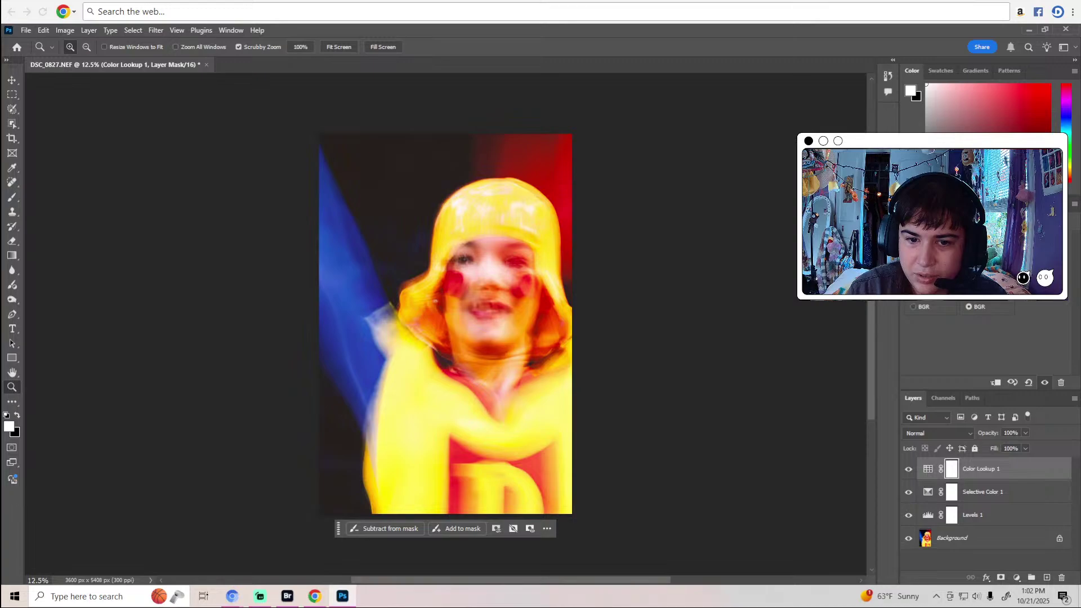
click(991, 290)
click(1026, 420)
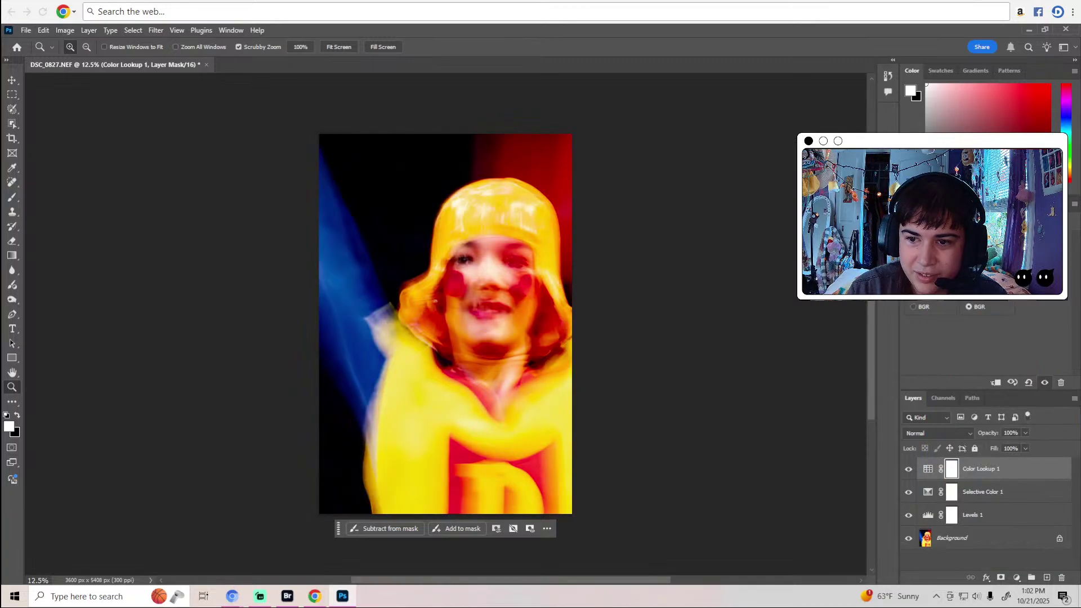
click(991, 290)
click(1019, 438)
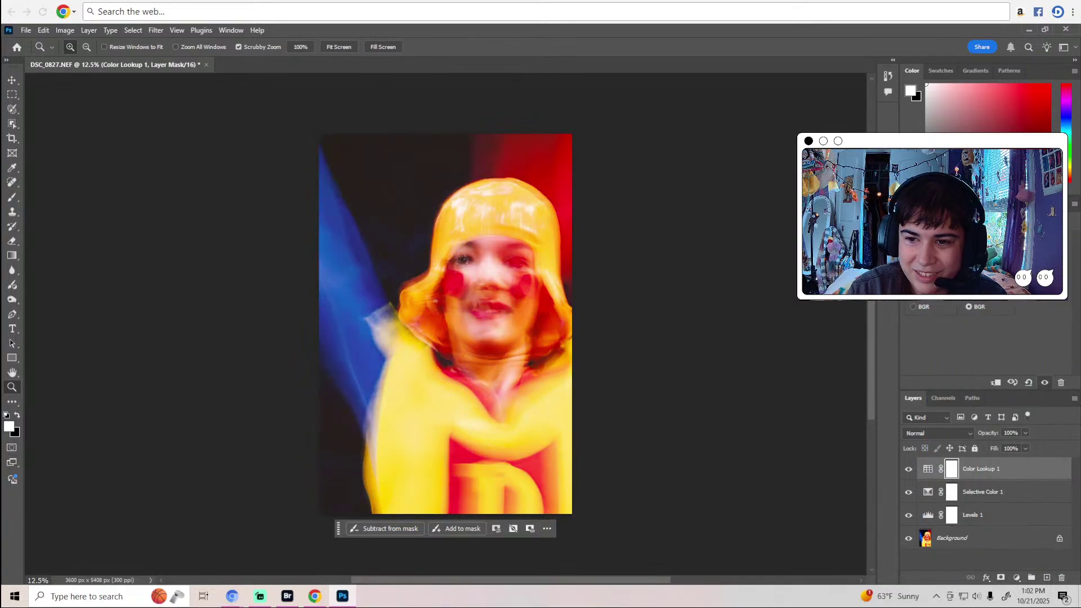
click(991, 290)
click(1019, 446)
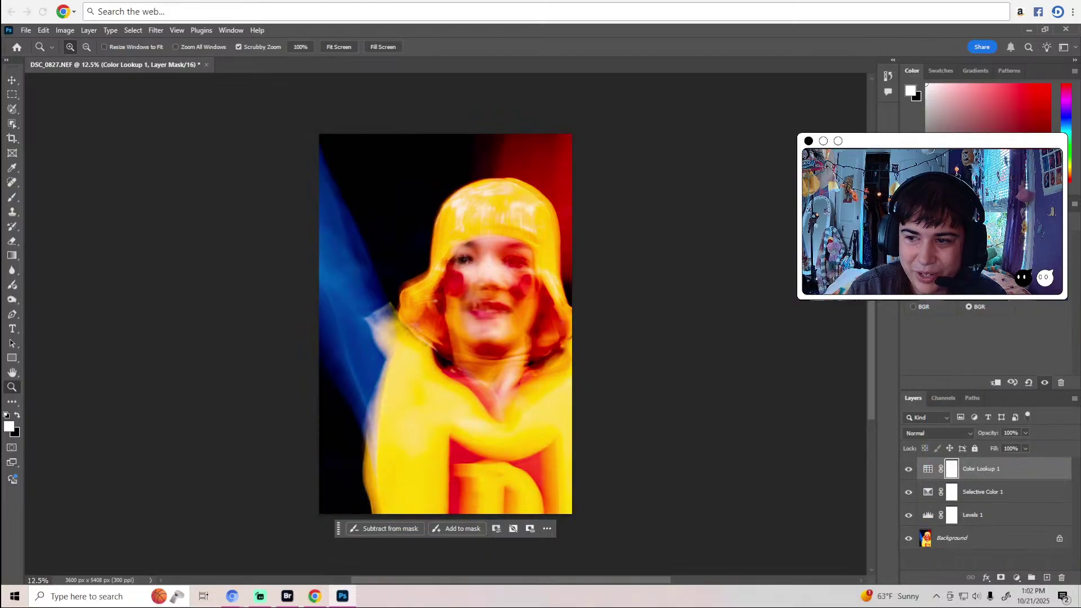
Apply a 3DLUT look with deep blacks and bright yellows, and lower the Color Lookup layer's opacity and fill.
click(991, 290)
click(1019, 484)
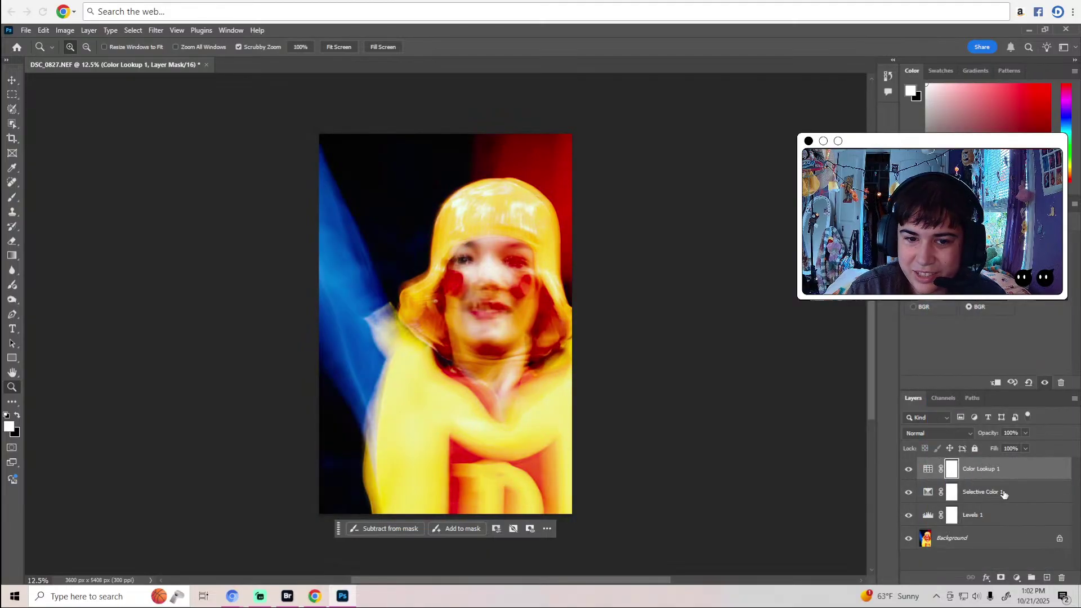
click(1025, 449)
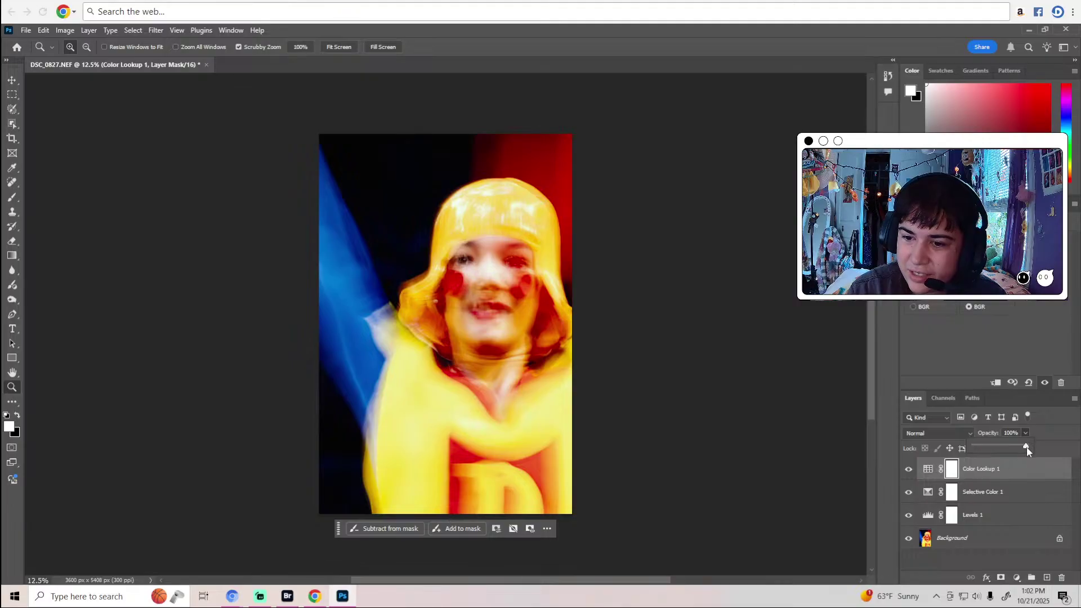
drag(1026, 447, 1002, 463)
click(1034, 444)
click(1026, 448)
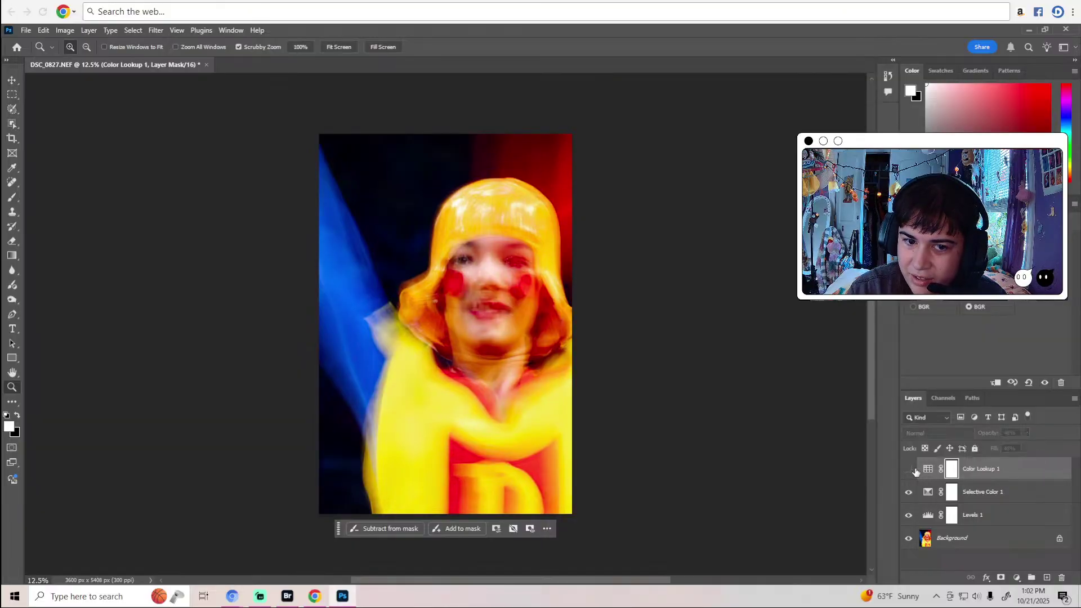
Duplicate the Background layer within DSC_0827.NEF as Background copy.
click(939, 541)
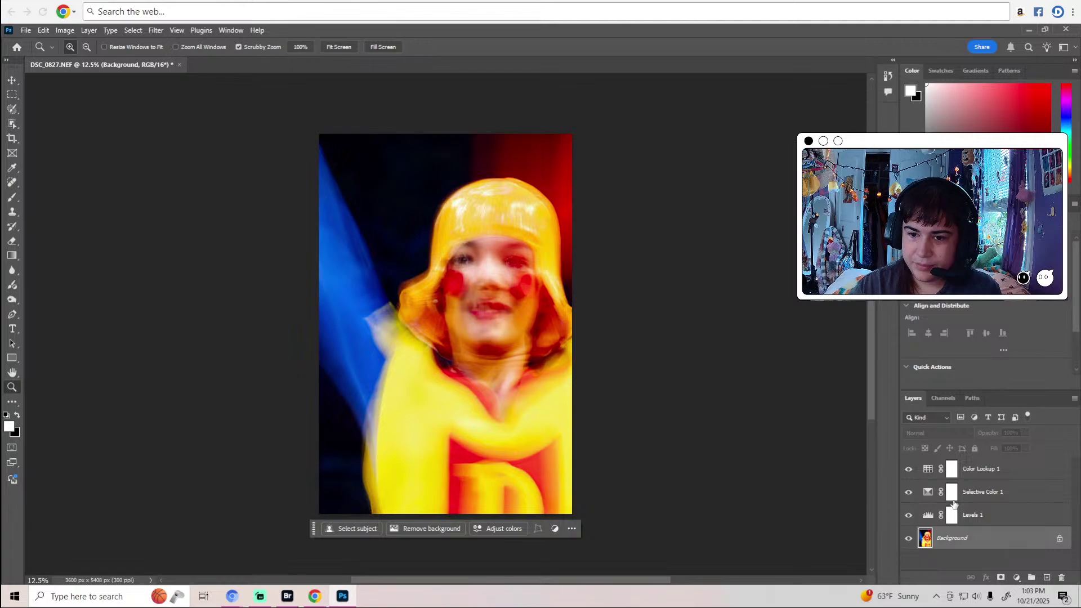
right_click(959, 540)
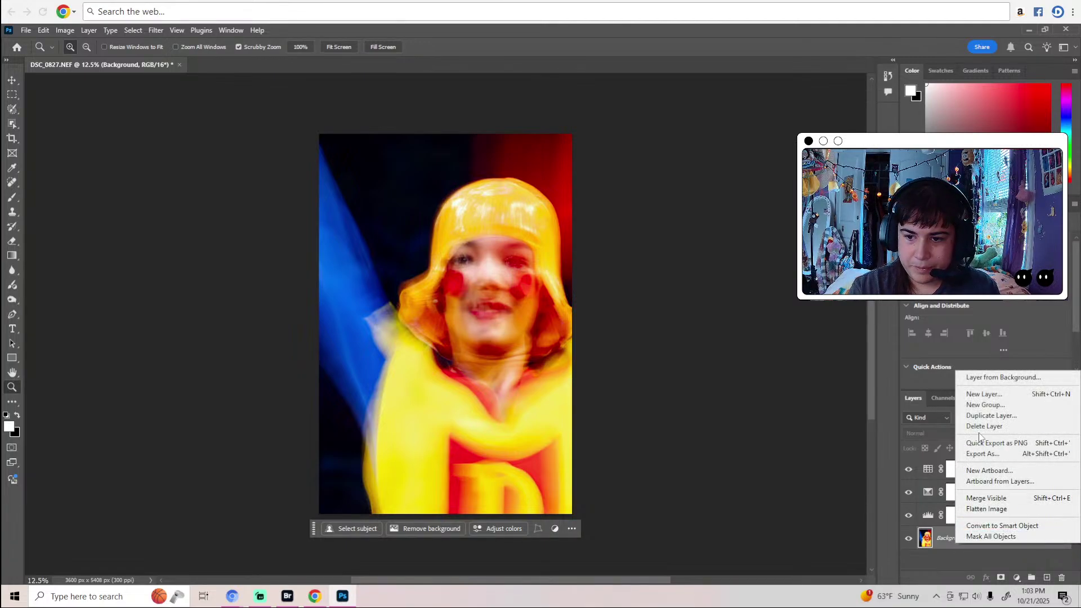
click(980, 419)
click(633, 182)
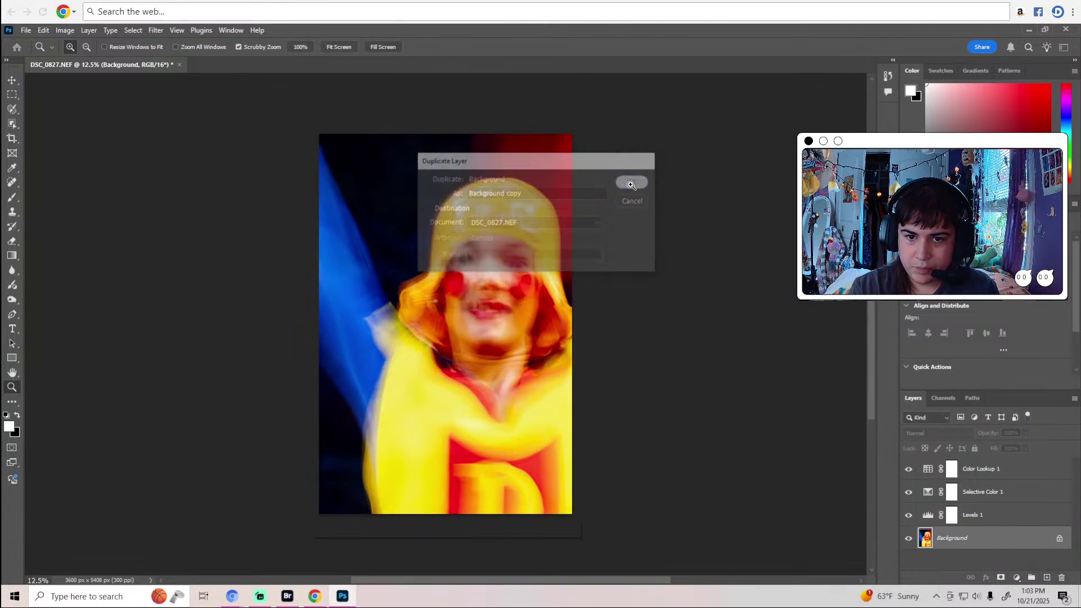
Burn the midtones around the darker eye and brow on Background copy, using a size 20 brush at 5% exposure.
click(476, 255)
drag(477, 255, 476, 258)
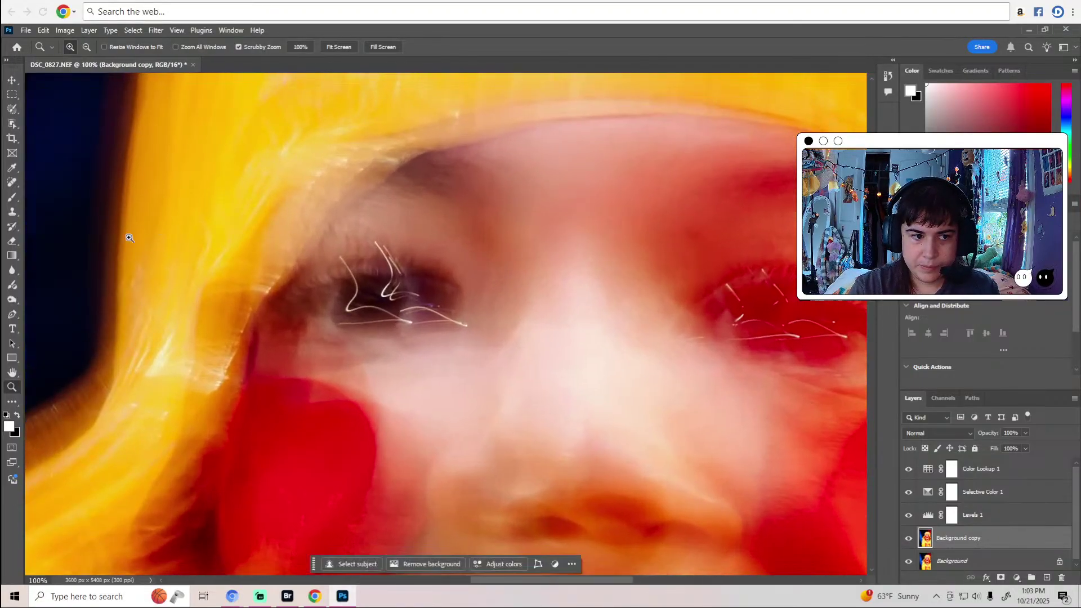
click(12, 300)
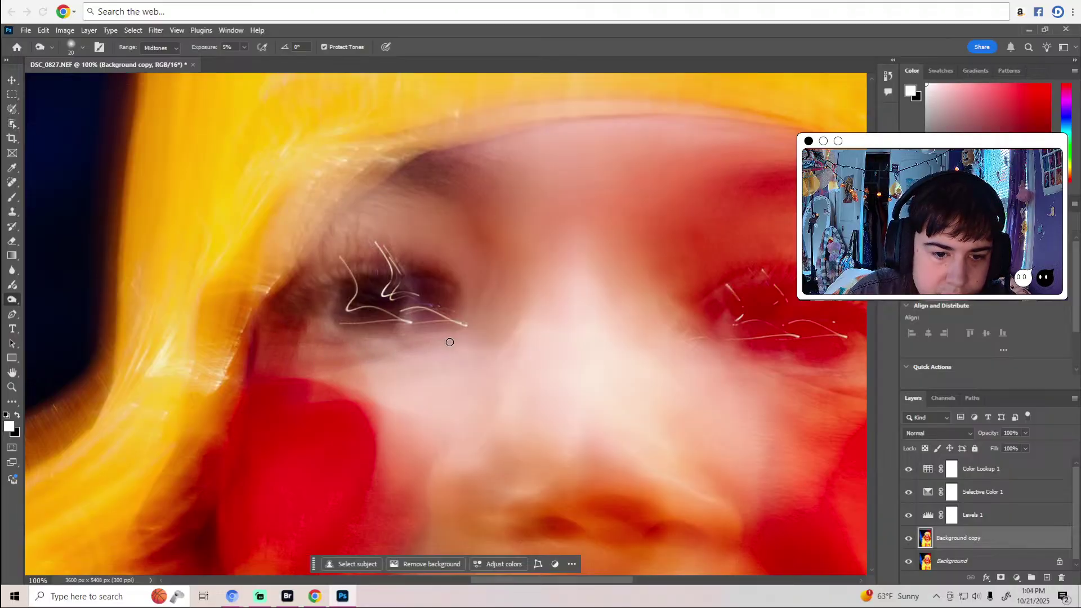
scroll(418, 446, down, 3)
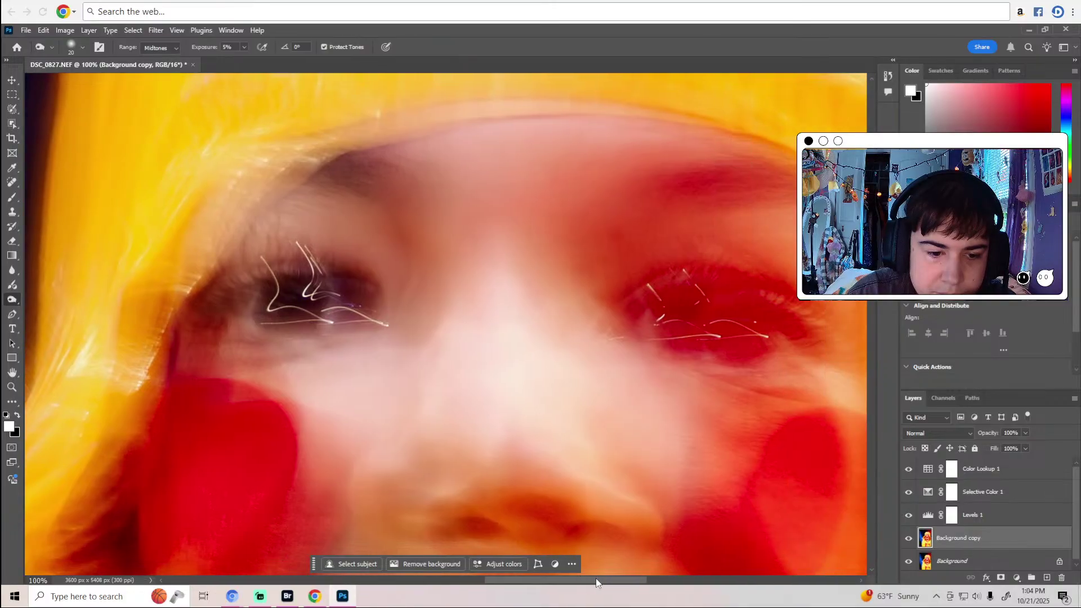
scroll(419, 446, up, 1)
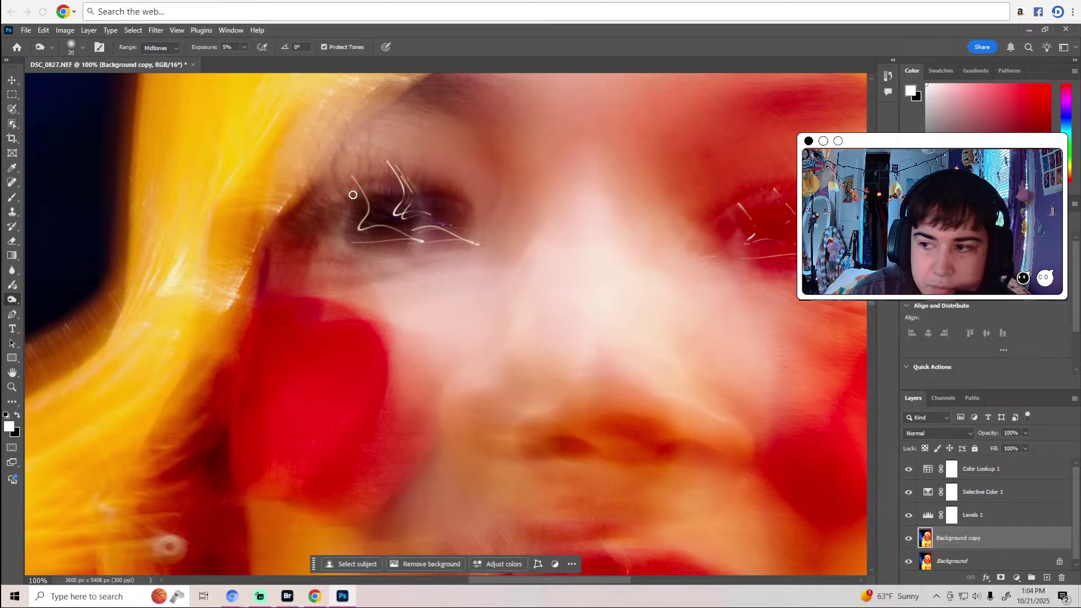
scroll(353, 195, up, 2)
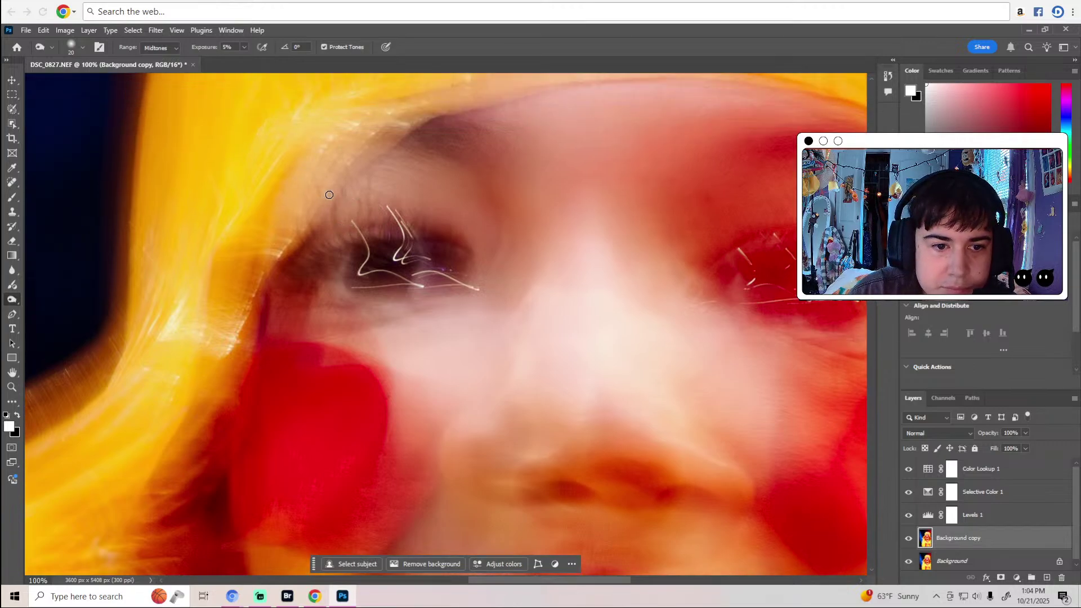
scroll(304, 231, down, 1)
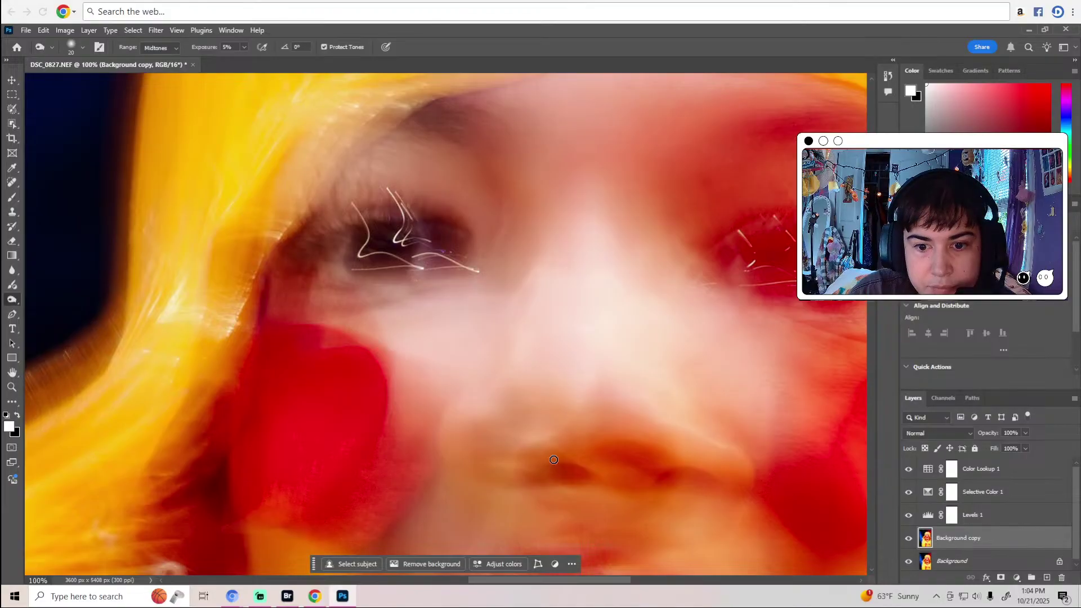
Burn the contours of the red-lit eye, the nose and the lips on Background copy, and review the recorded strokes.
drag(554, 581, 592, 583)
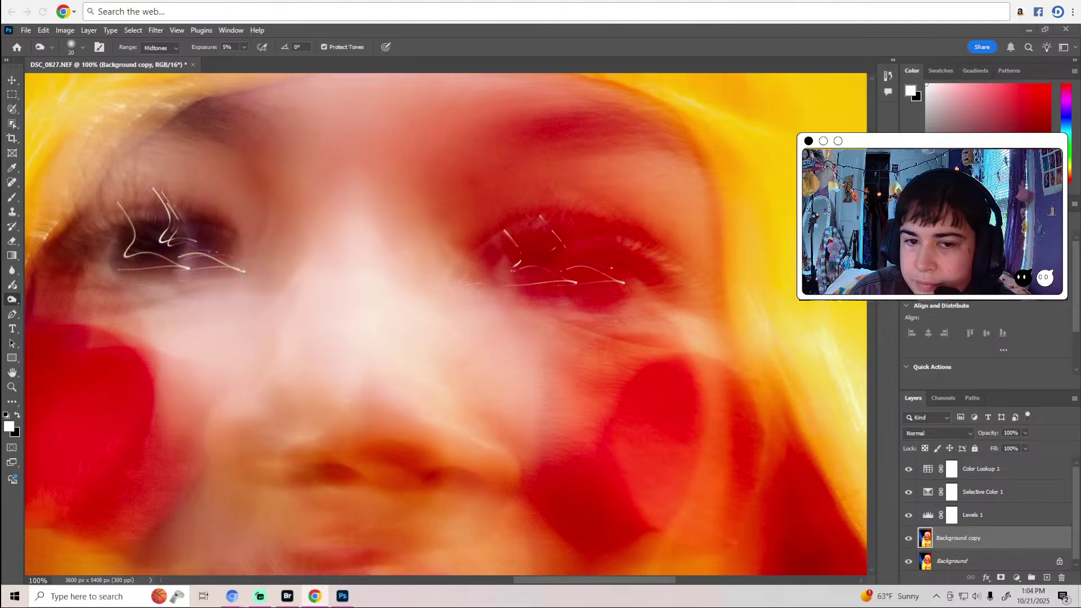
scroll(741, 241, up, 2)
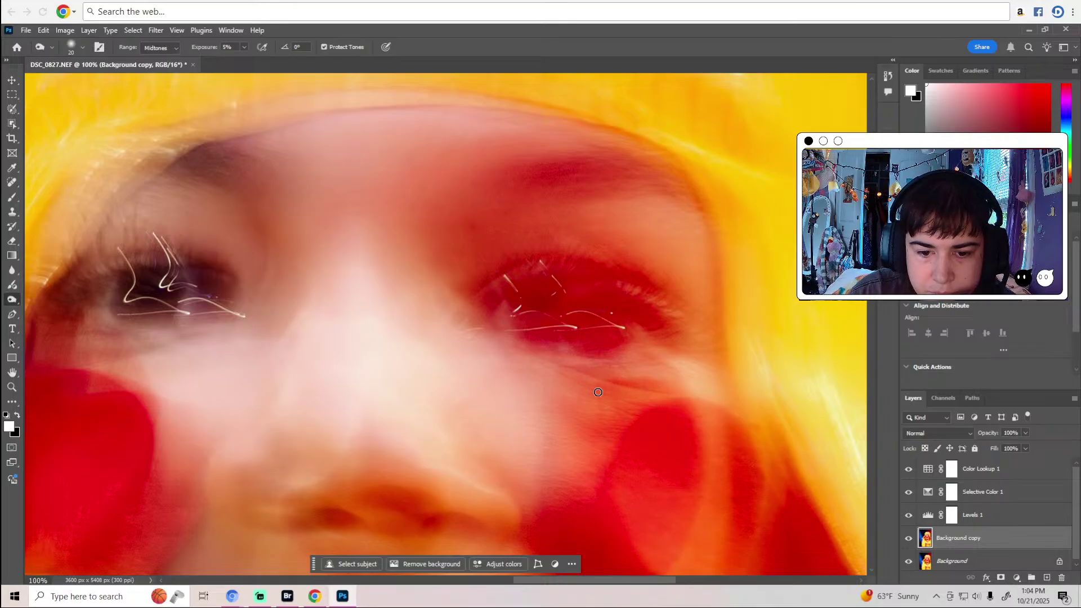
scroll(476, 333, down, 5)
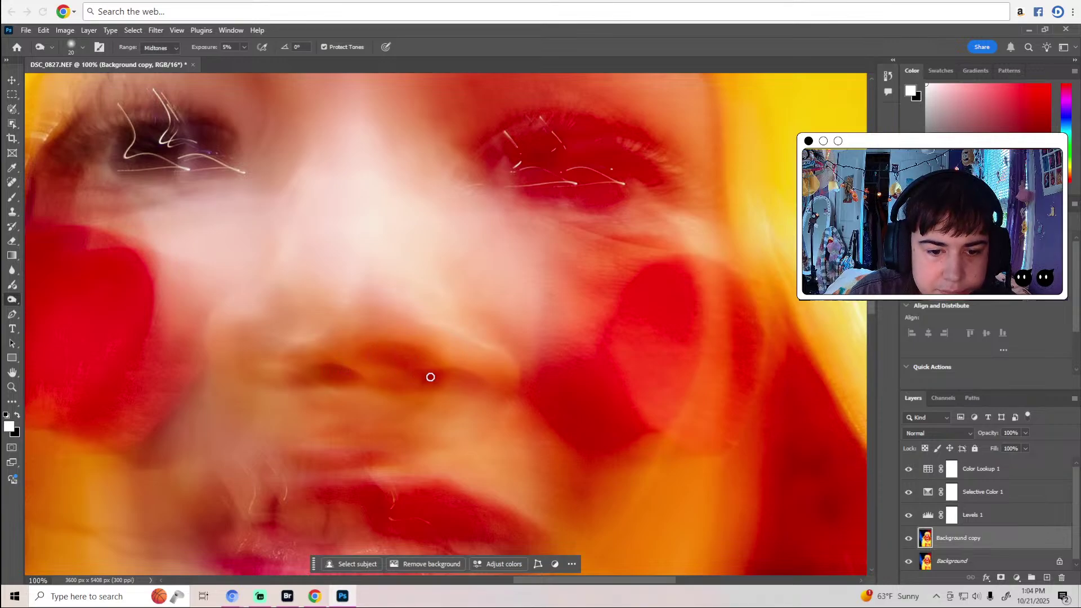
scroll(448, 374, down, 5)
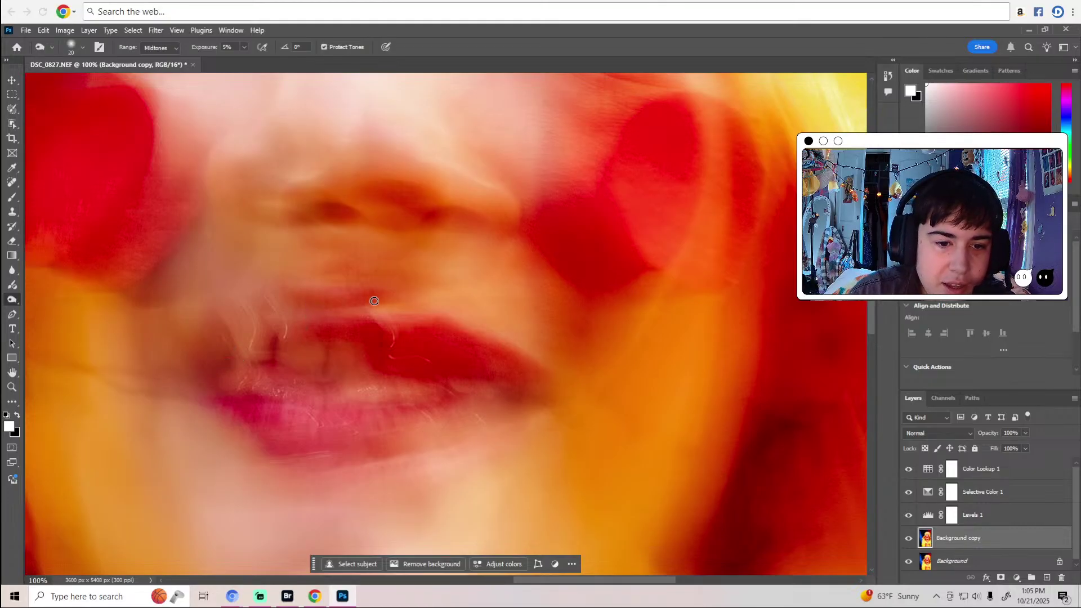
scroll(456, 425, down, 5)
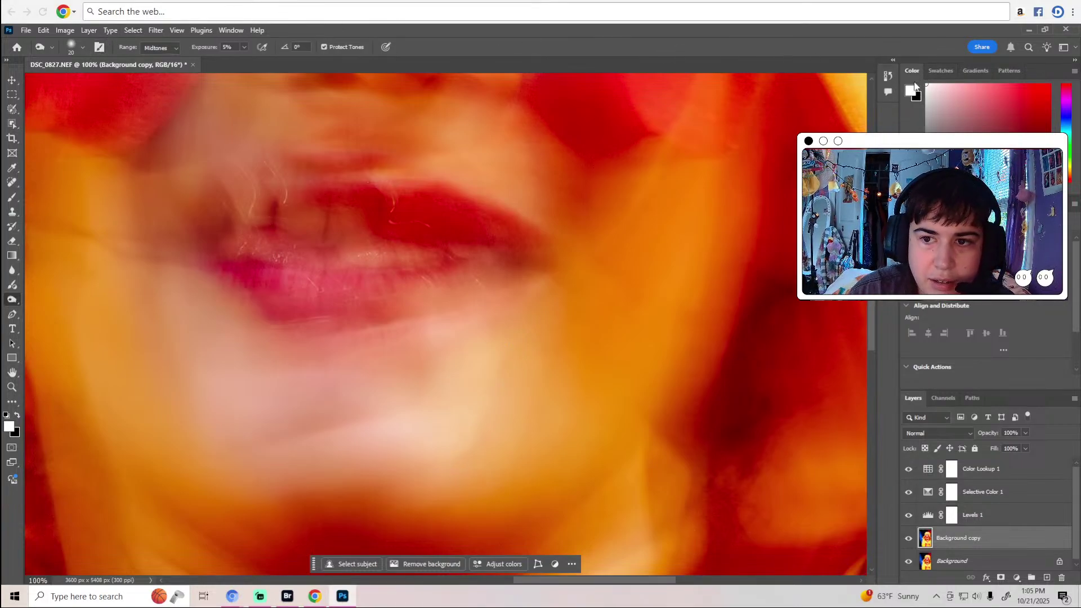
click(889, 76)
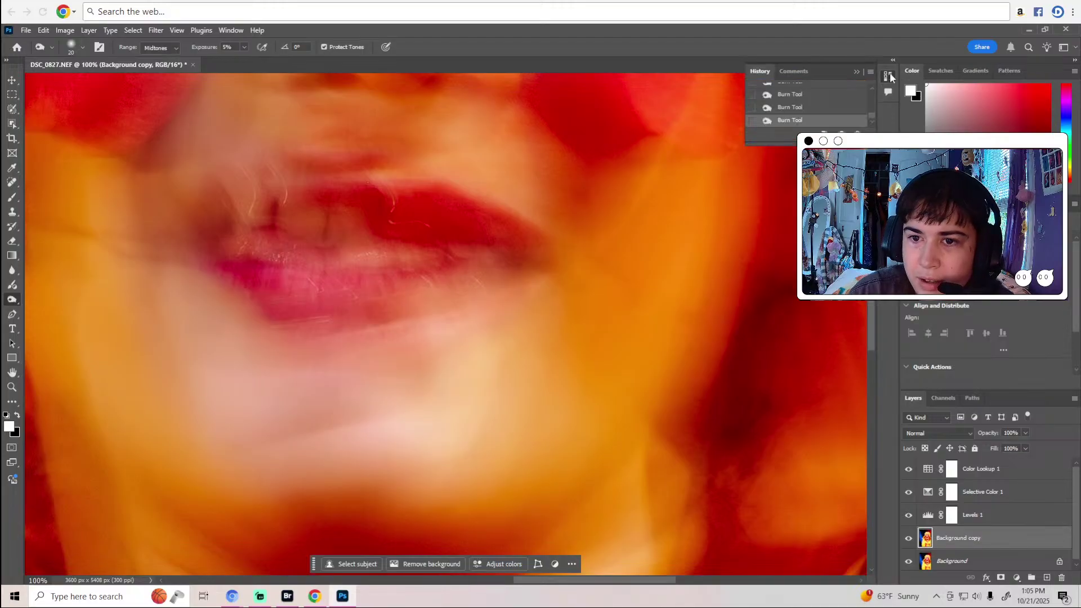
click(857, 72)
Burn the edges around the eyes and along the yellow hood beside the red-lit cheek.
scroll(627, 370, up, 2)
scroll(627, 370, up, 10)
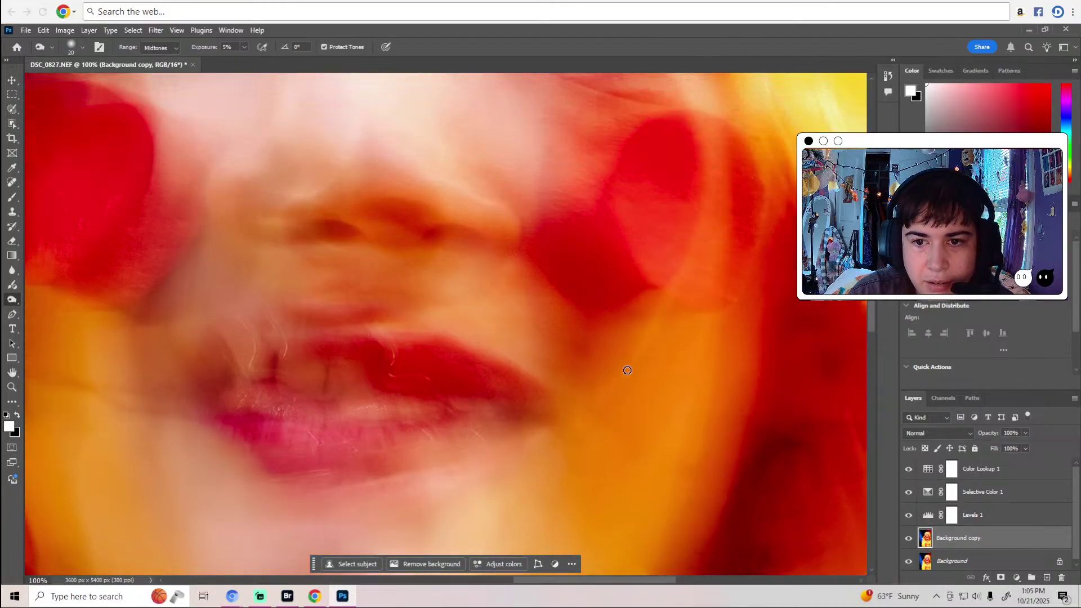
scroll(605, 332, up, 1)
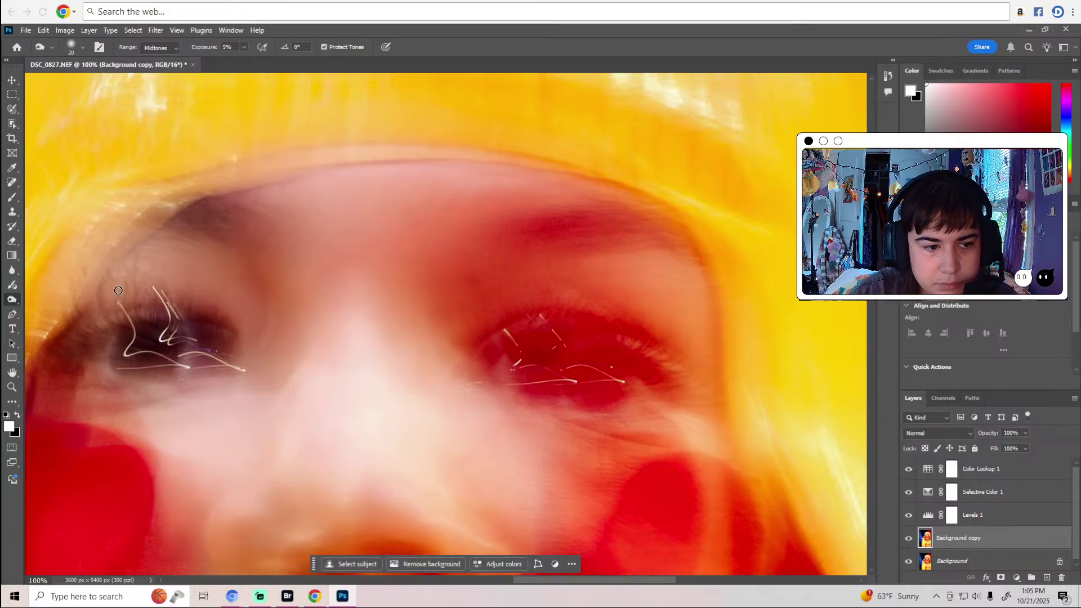
scroll(649, 340, down, 2)
drag(552, 582, 580, 582)
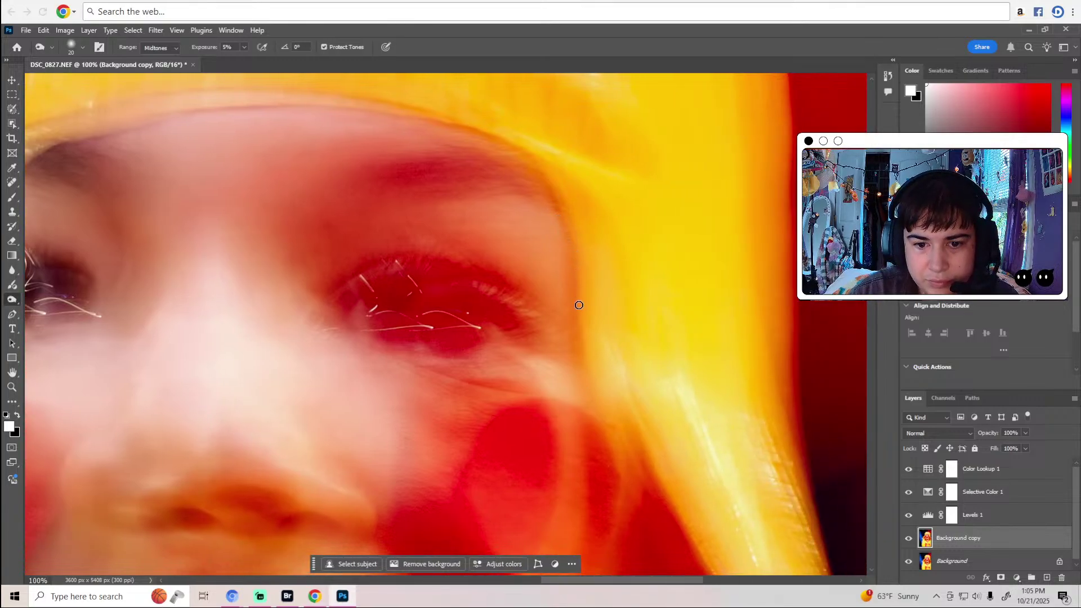
scroll(583, 383, down, 5)
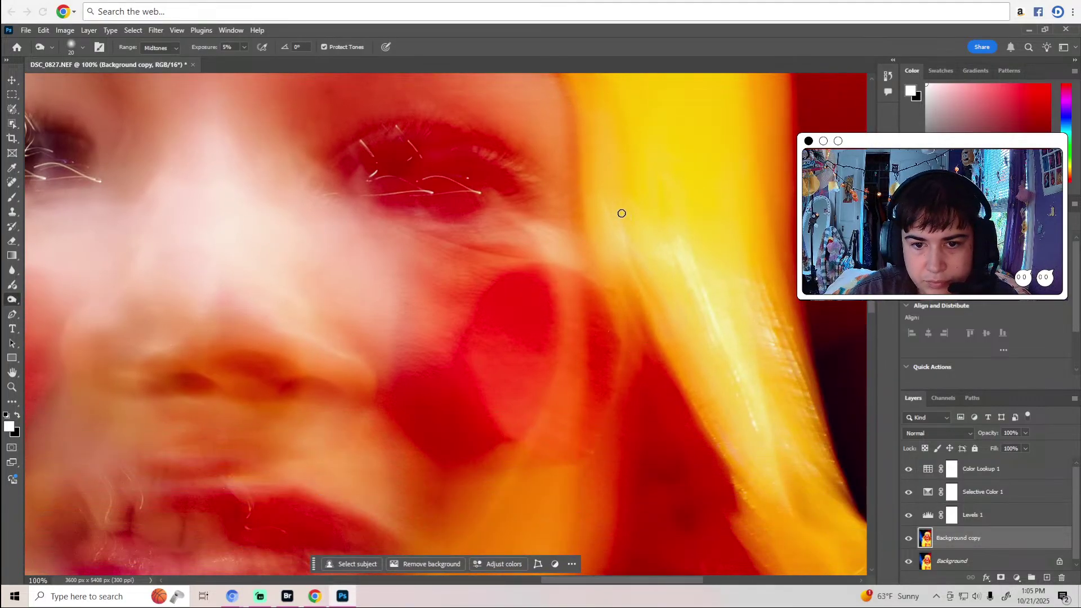
scroll(670, 323, down, 7)
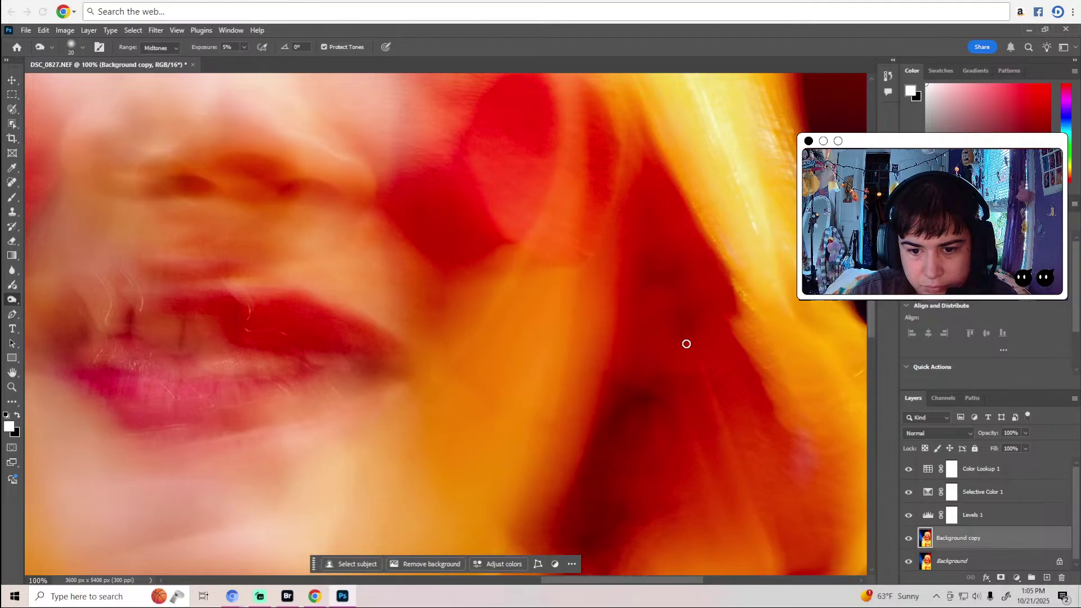
Burn the dark red hood lining beside the jaw and the shadows where it meets the neck and yellow costume.
scroll(686, 344, down, 5)
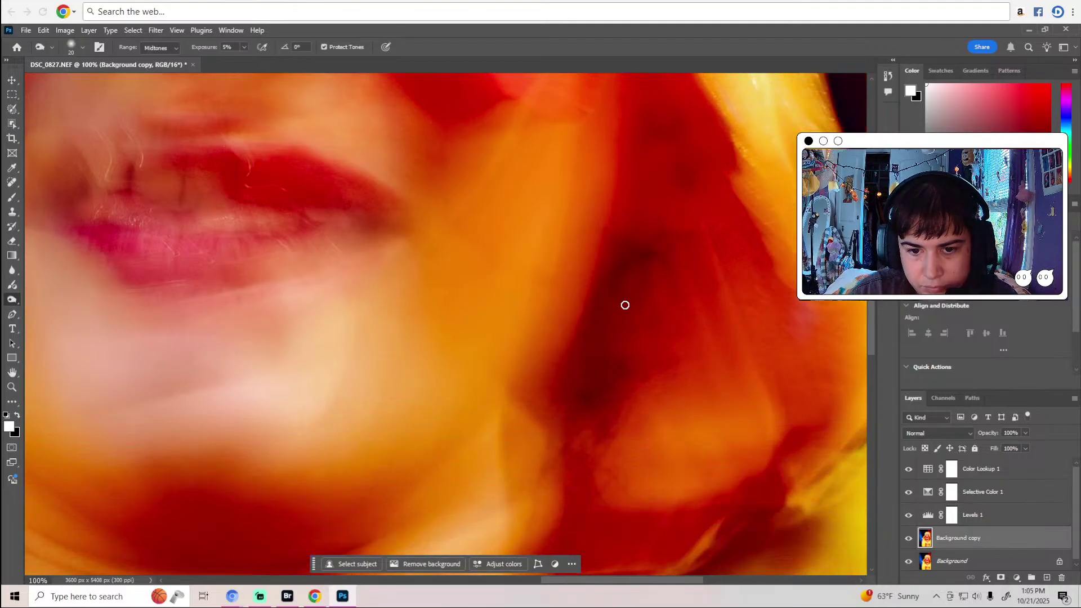
scroll(623, 364, down, 4)
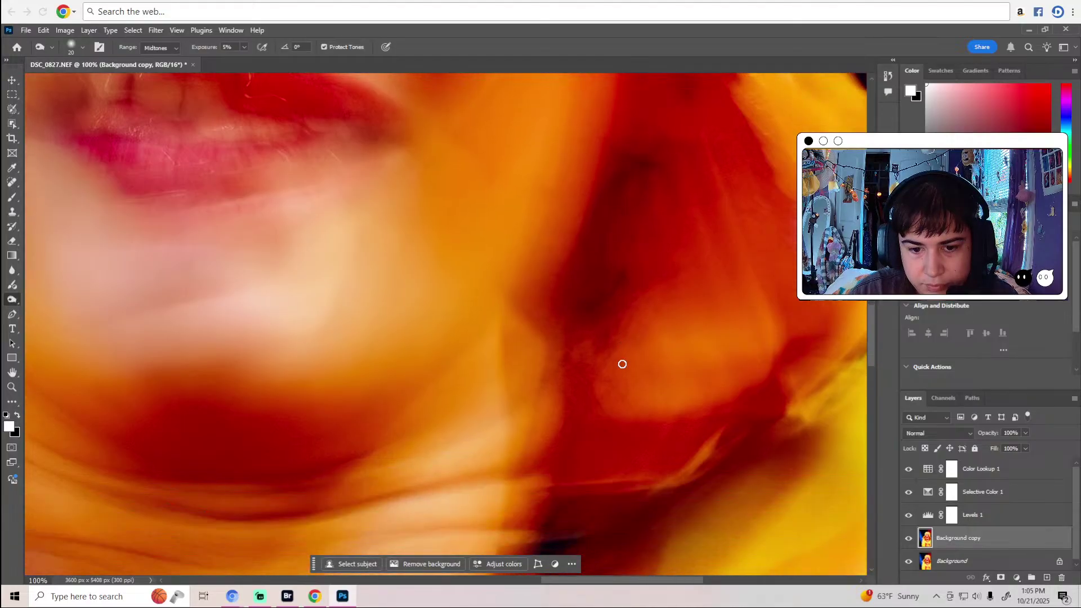
scroll(622, 364, down, 1)
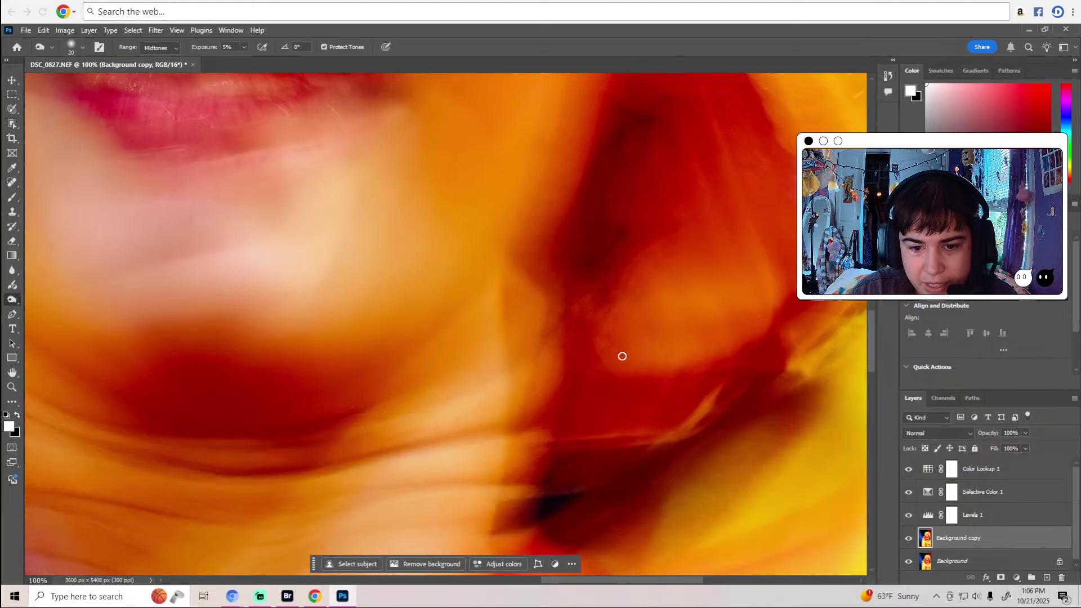
scroll(622, 356, down, 4)
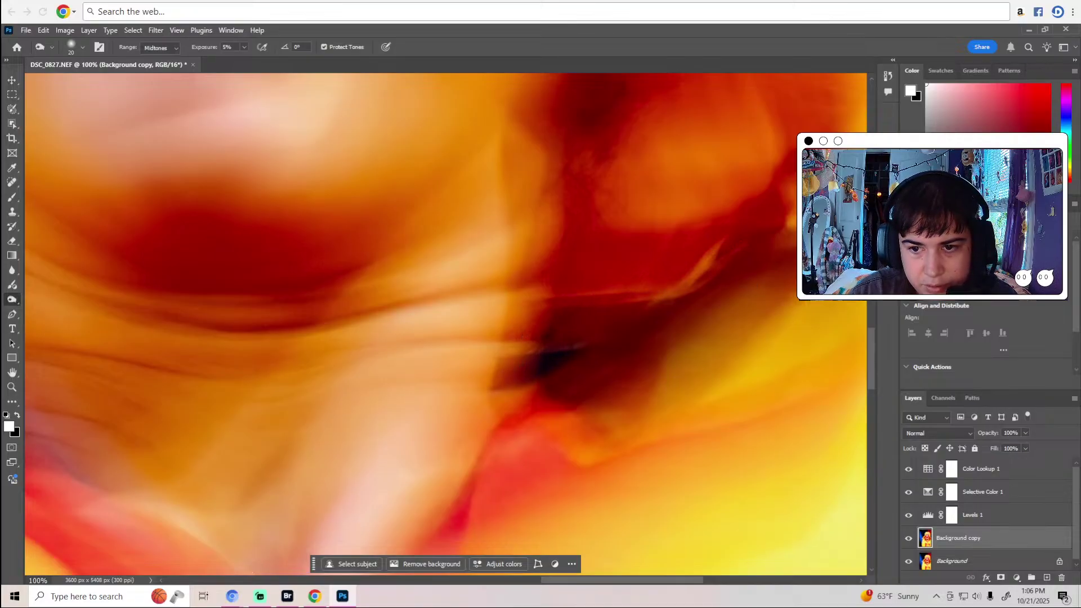
scroll(630, 349, down, 3)
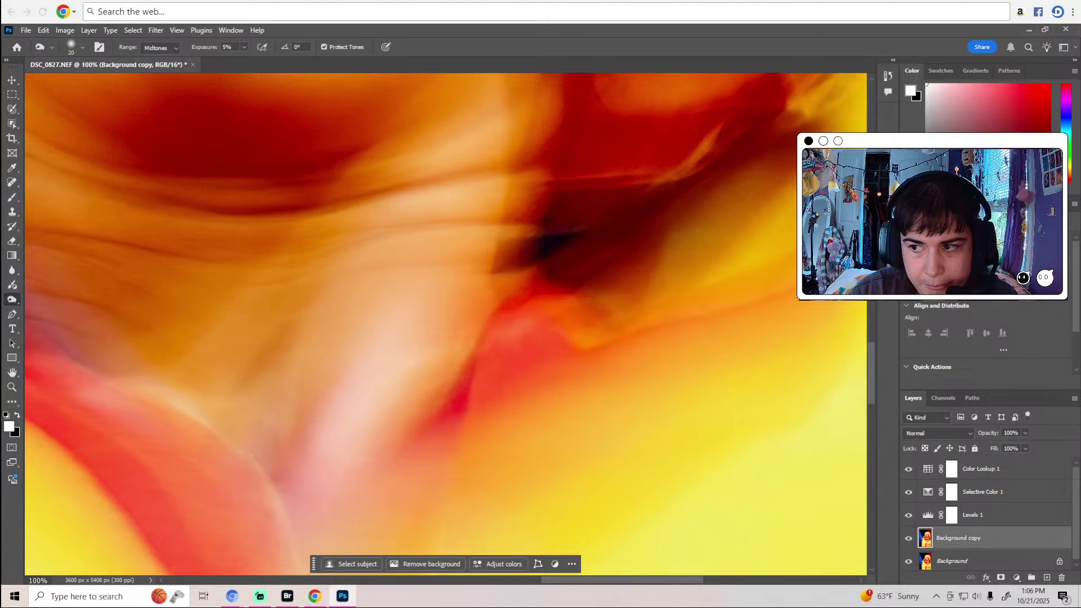
scroll(566, 409, down, 2)
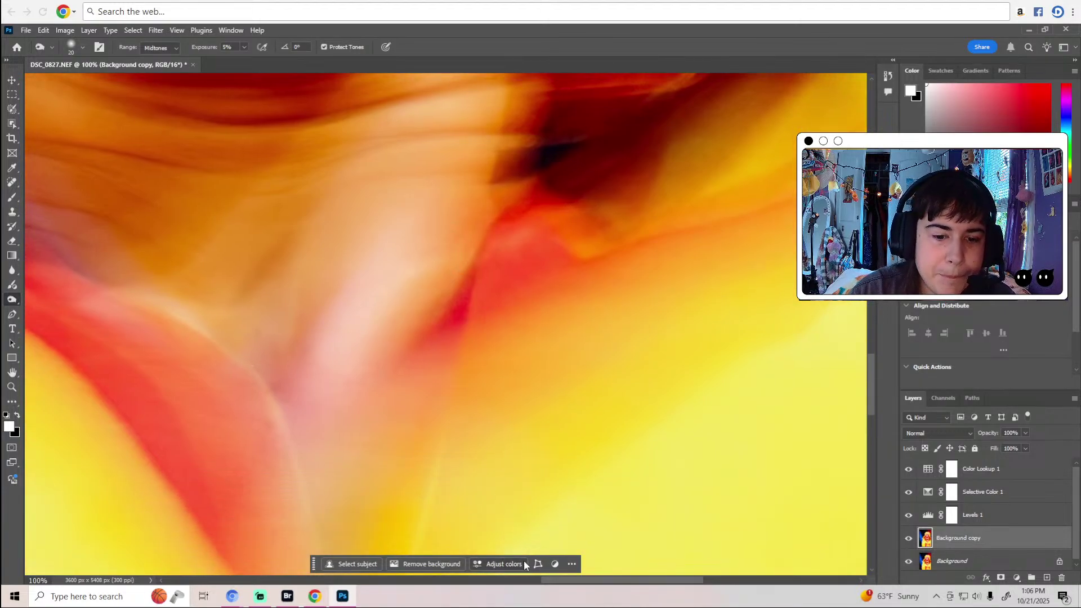
Burn the shadows on the blue-background side, from the collar and neck up along the red hood lining.
drag(557, 580, 487, 580)
scroll(401, 227, up, 2)
scroll(414, 235, up, 1)
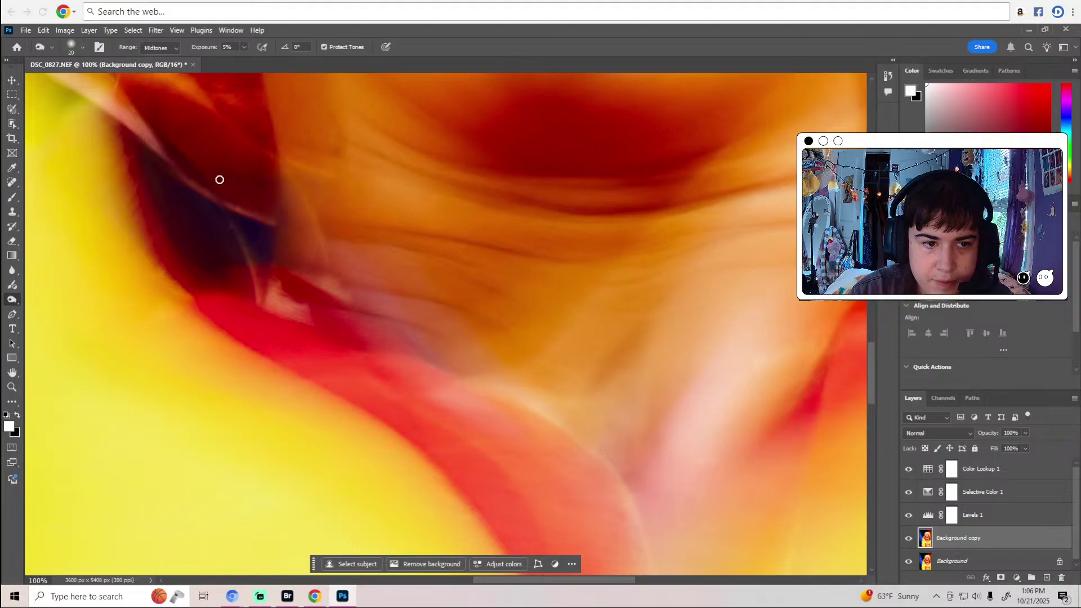
scroll(184, 200, up, 3)
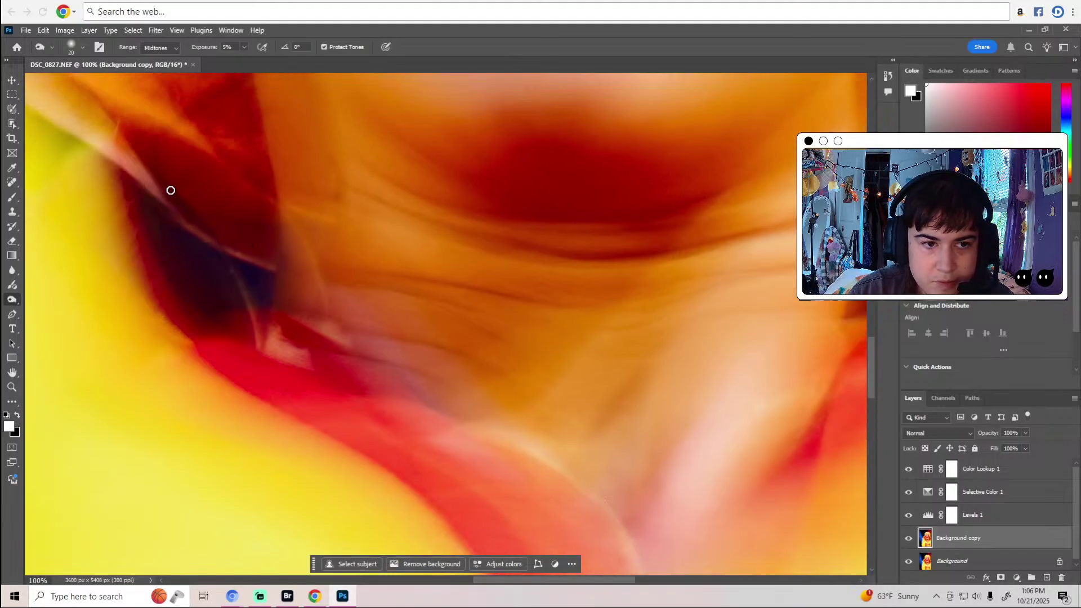
scroll(244, 169, up, 2)
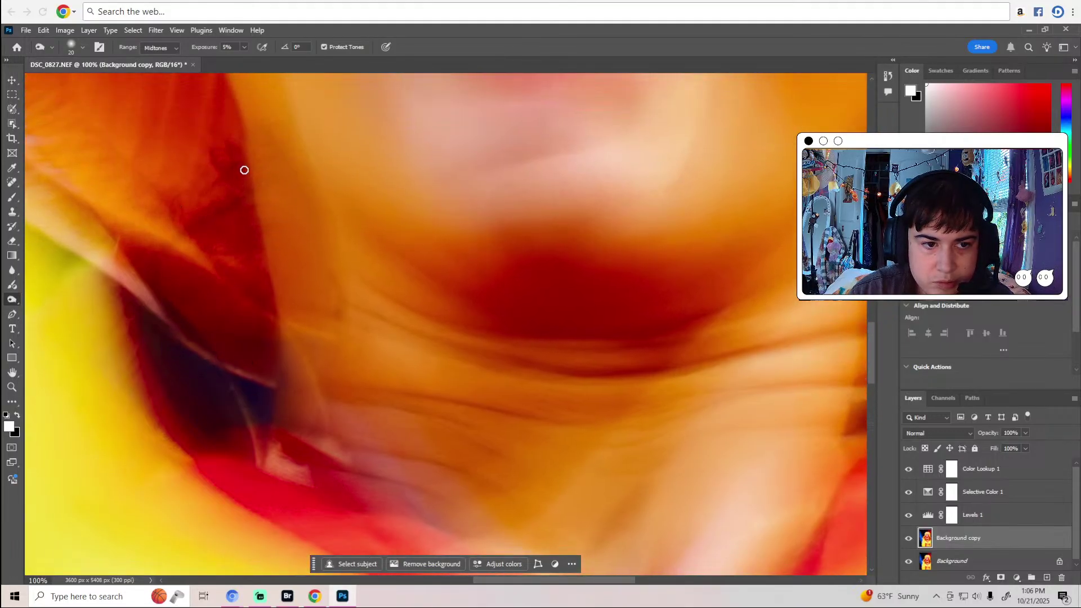
scroll(239, 223, up, 2)
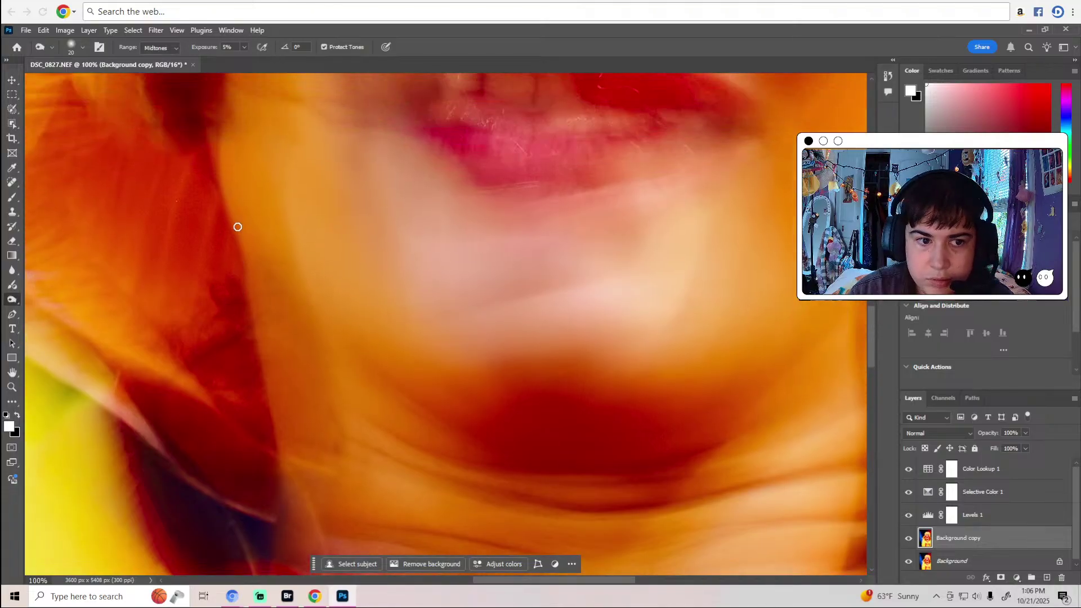
scroll(530, 394, left, 3)
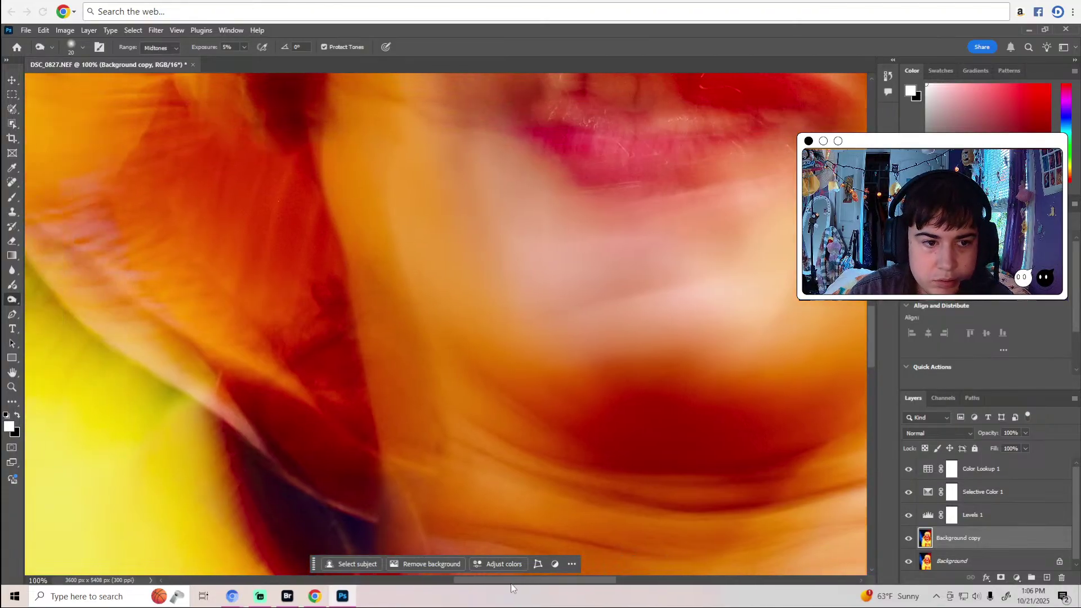
Use the content-aware Spot Healing Brush on a small spot in the orange-red hood lining.
scroll(526, 321, up, 3)
click(12, 182)
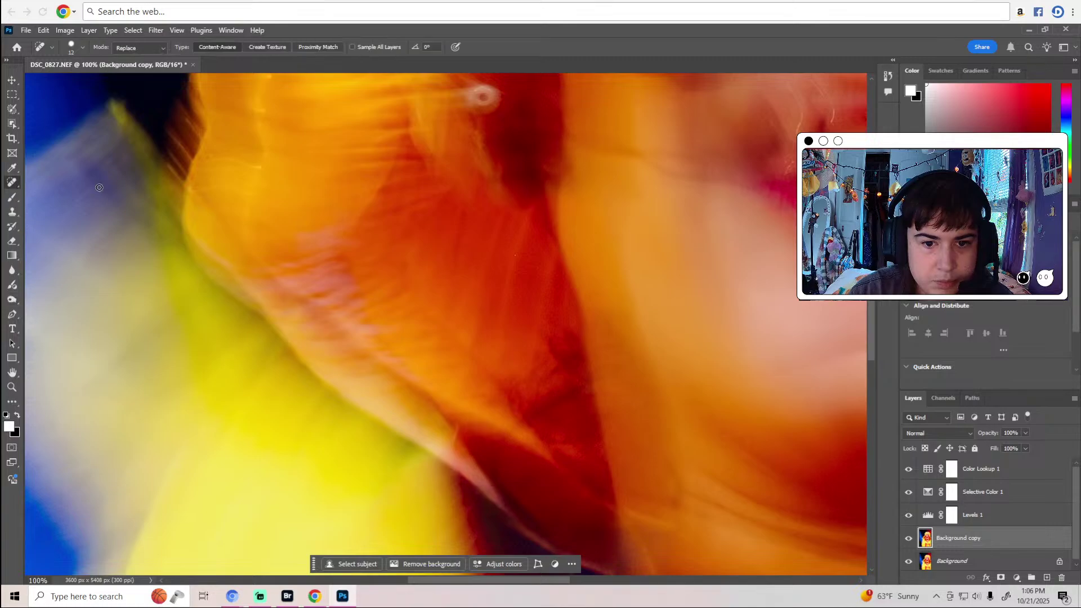
click(515, 257)
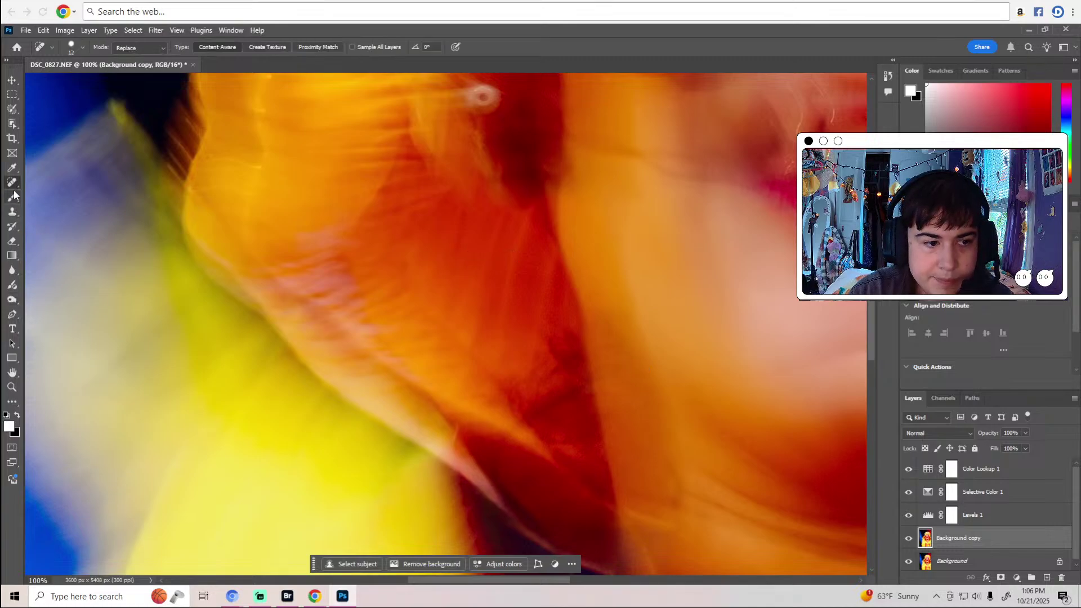
Burn the yellow hood's folds and the dark red gap beside the cheek on the blue-background side.
click(11, 301)
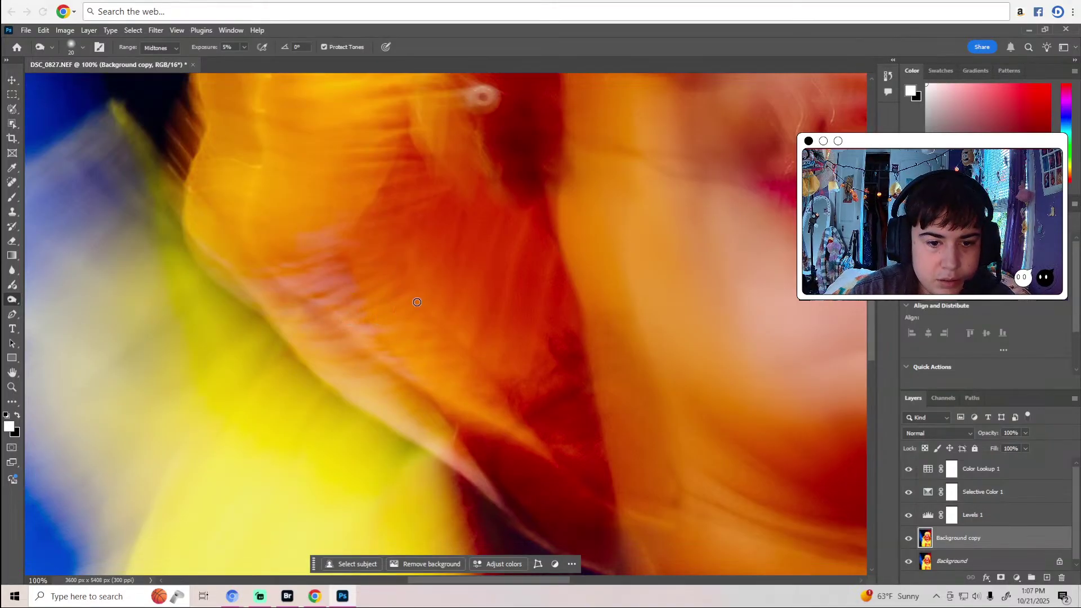
scroll(362, 328, up, 3)
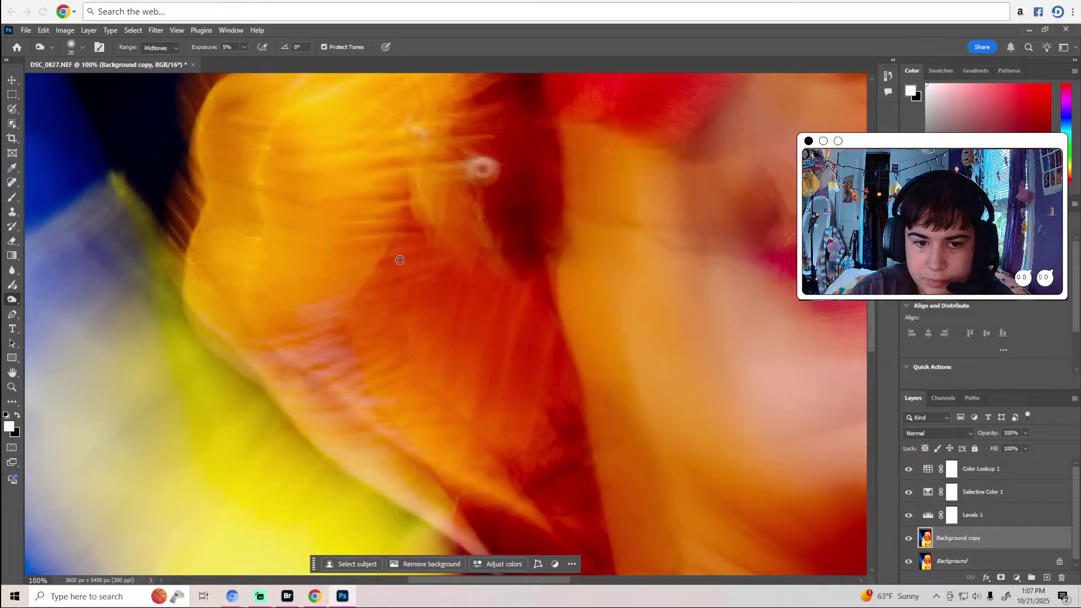
scroll(459, 261, up, 4)
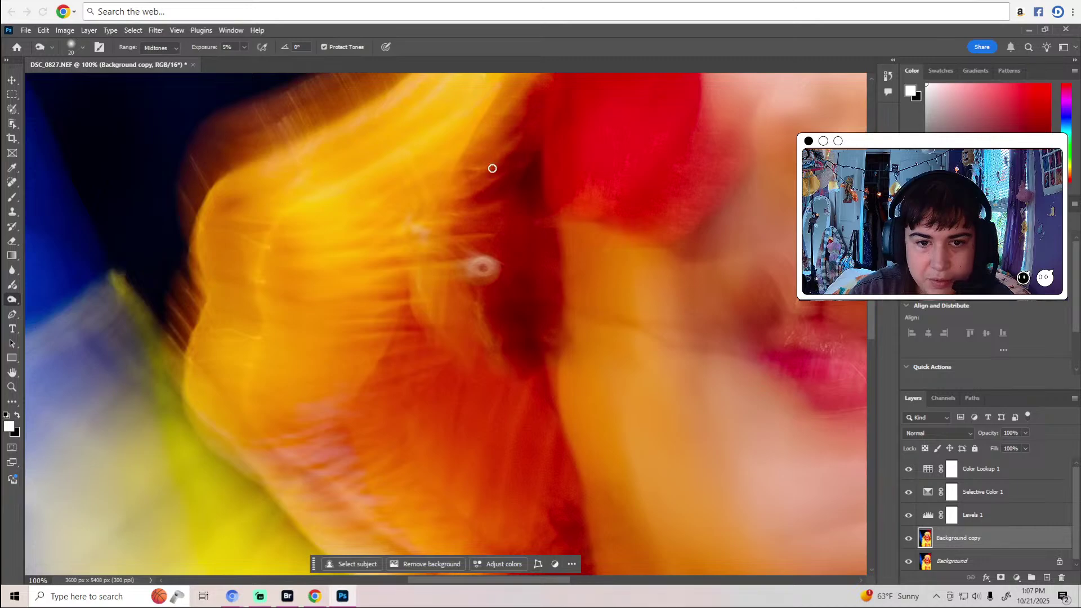
scroll(529, 212, up, 3)
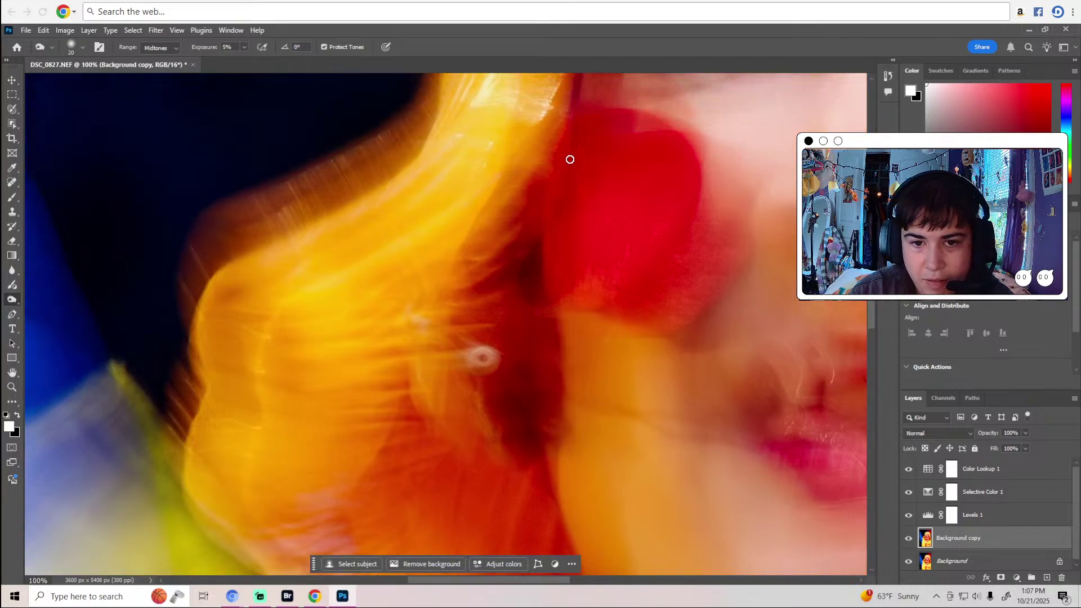
scroll(542, 241, up, 3)
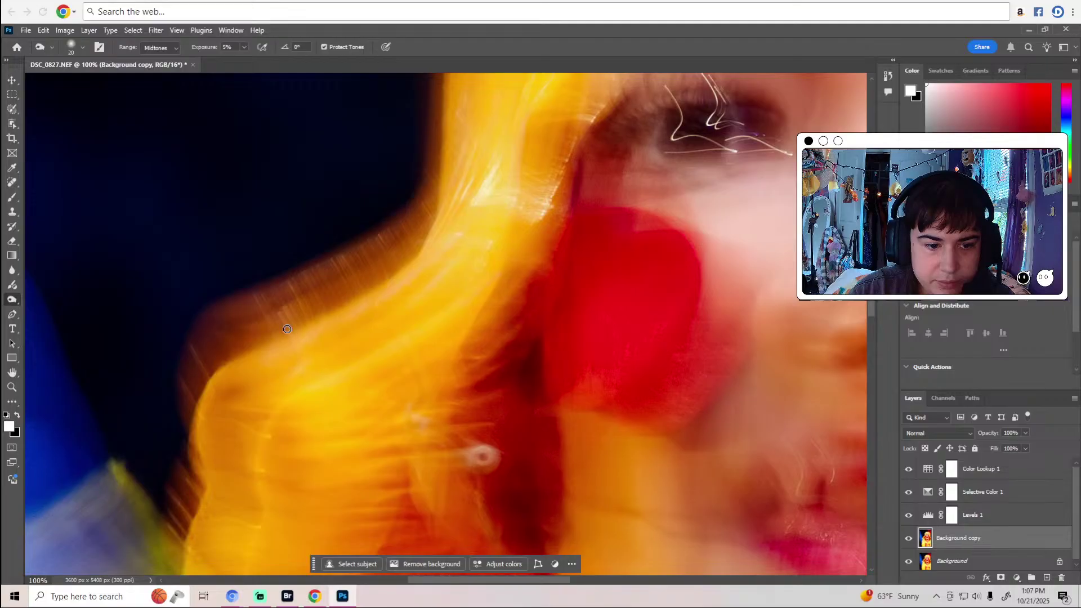
Enlarge the Burn brush to 45 px and burn the yellow hood's edges from beside the cheek and eye up to the crown.
scroll(287, 329, down, 3)
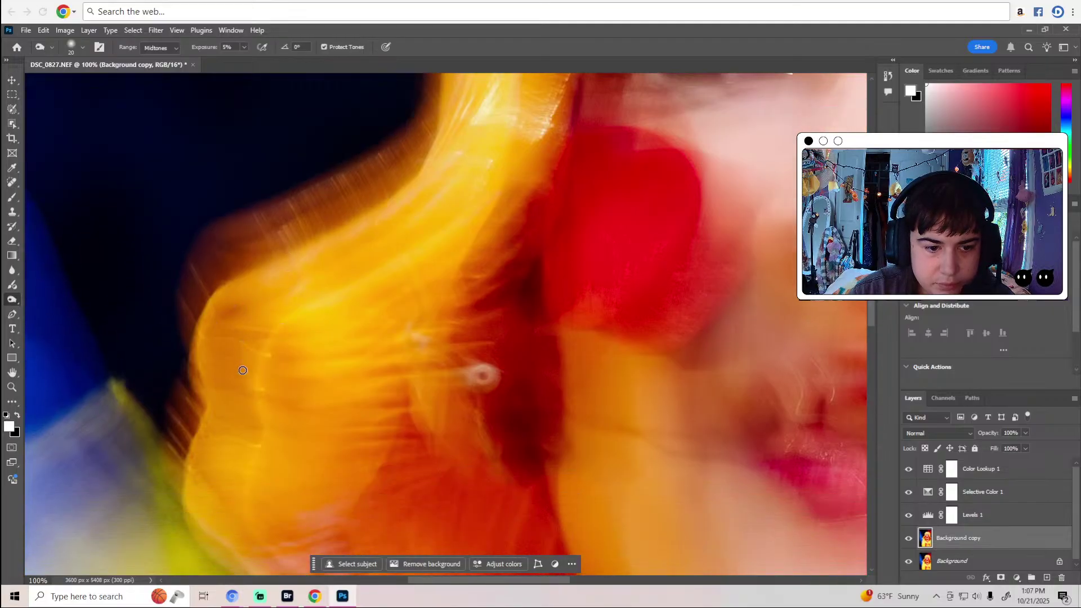
scroll(428, 356, right, 5)
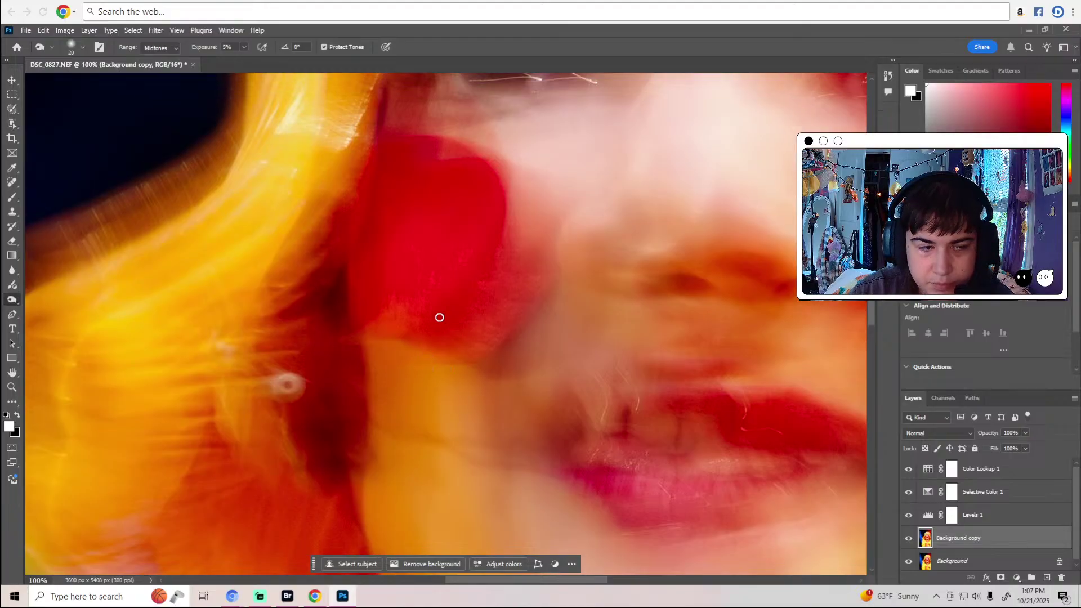
click(74, 48)
click(80, 83)
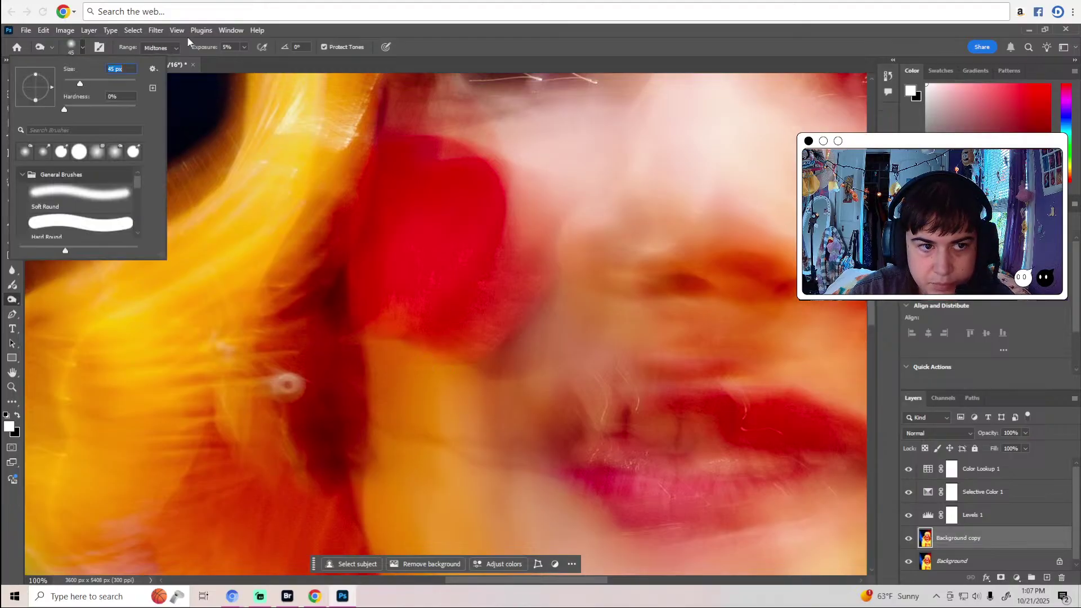
click(284, 37)
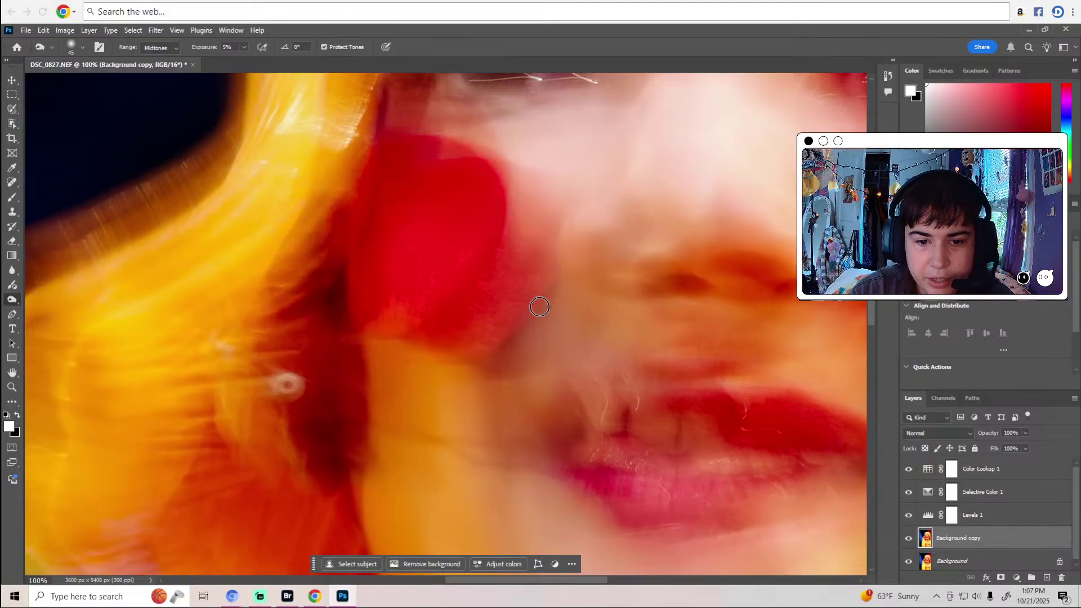
scroll(509, 371, up, 3)
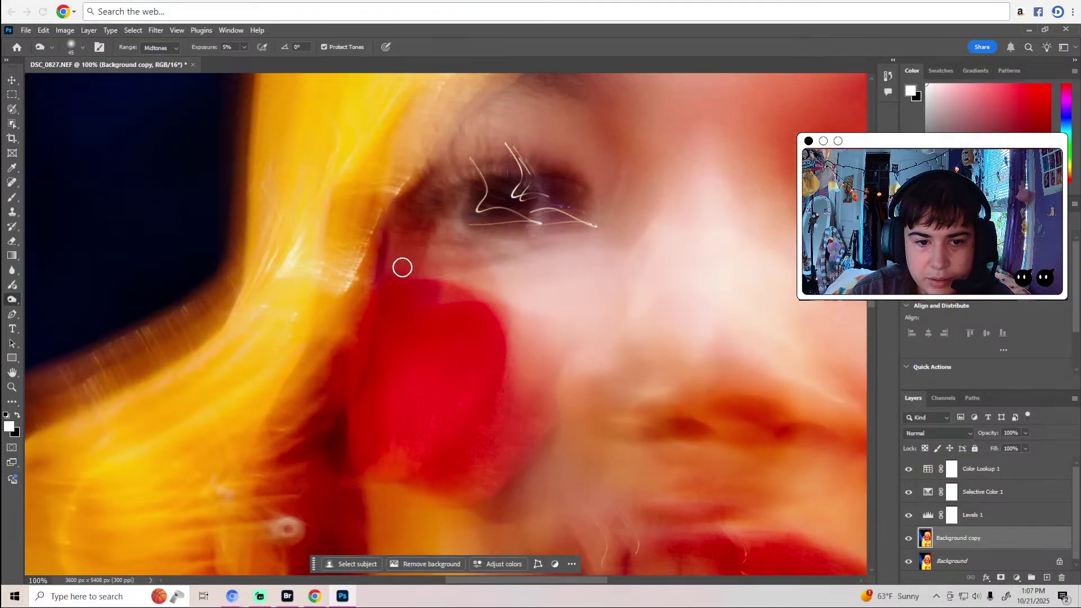
scroll(393, 270, up, 2)
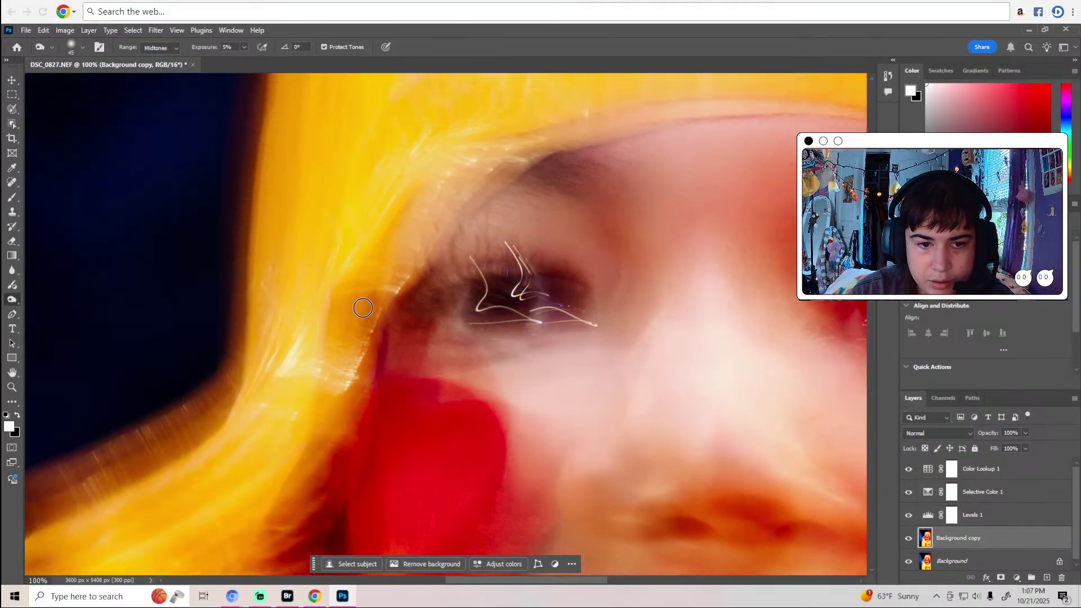
scroll(425, 260, up, 5)
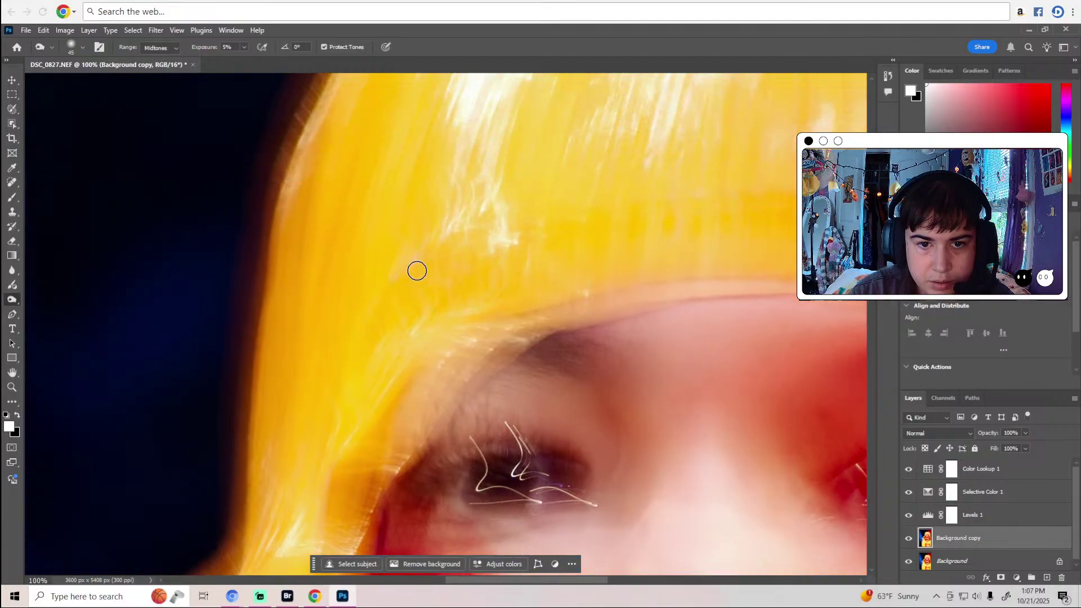
scroll(417, 272, up, 2)
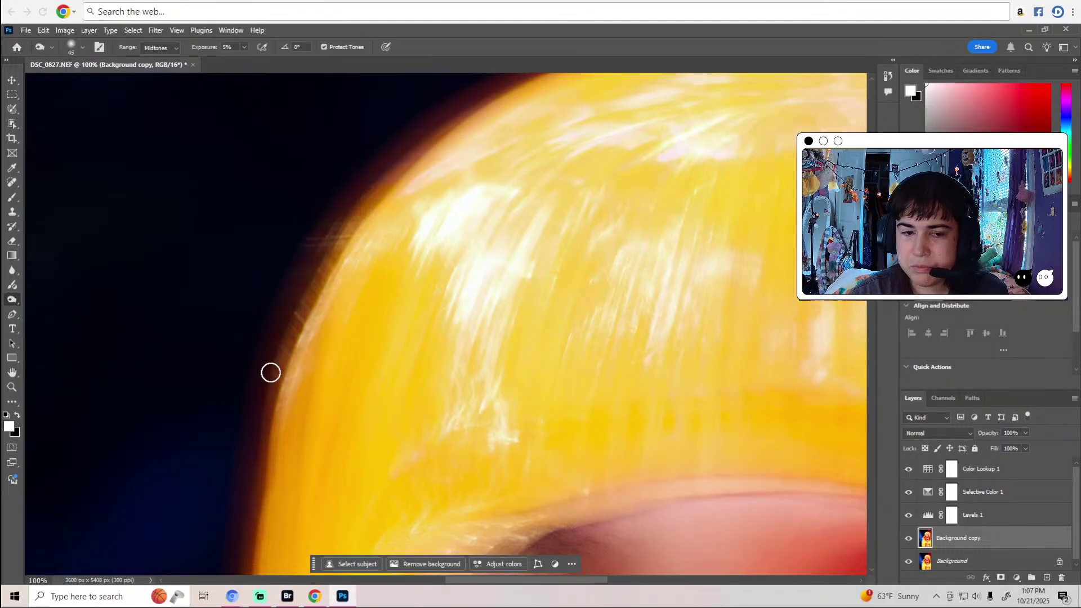
Burn the shadows where the hood's lower edge meets the yellow-green collar and shoulder on the blue-background side.
scroll(271, 372, down, 10)
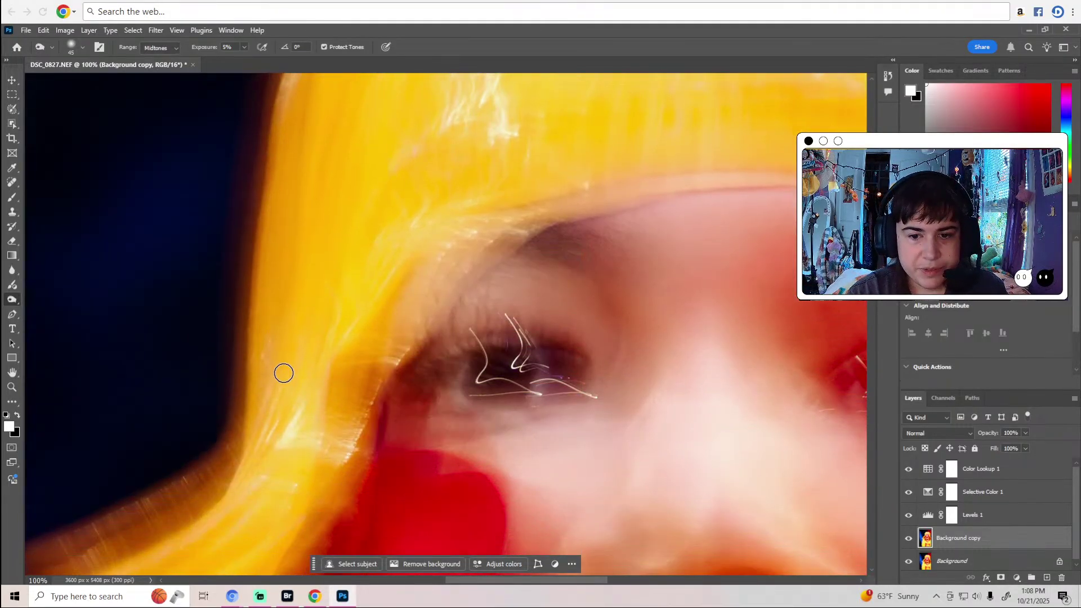
scroll(284, 373, down, 2)
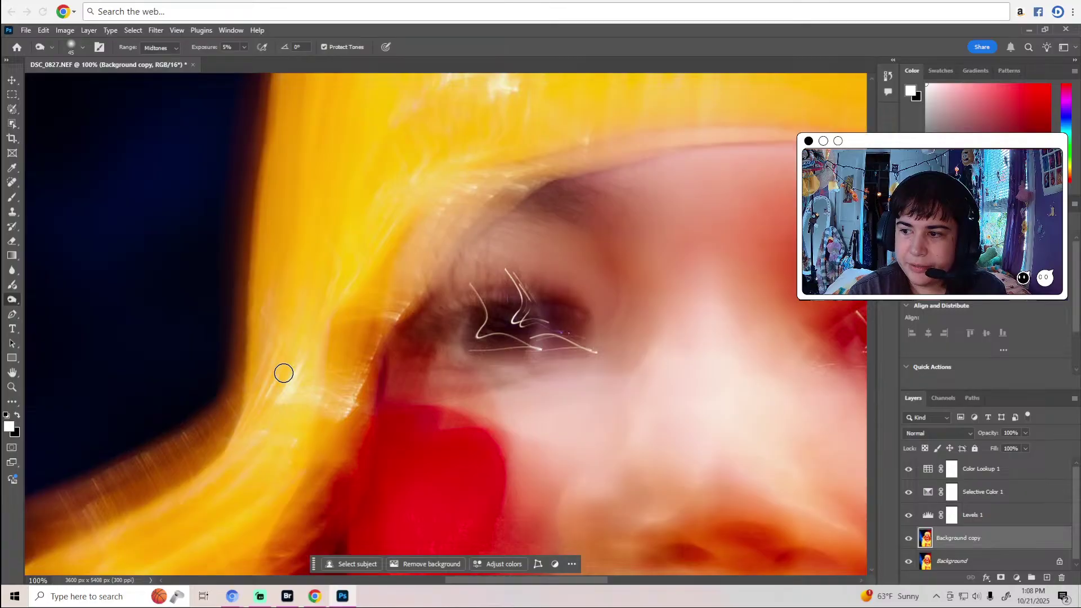
scroll(283, 374, down, 6)
scroll(282, 375, down, 5)
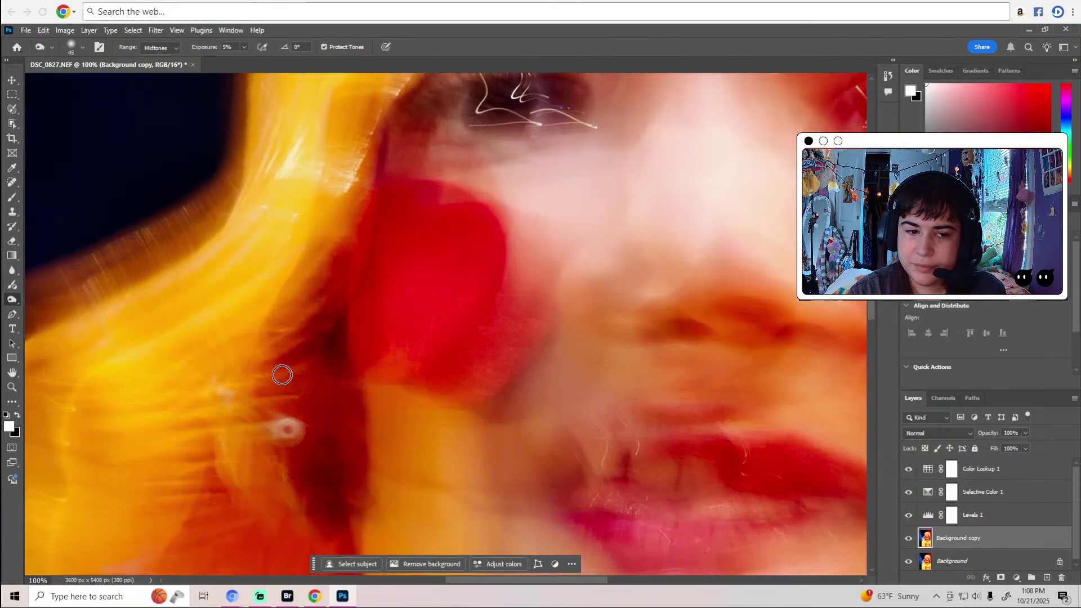
scroll(373, 362, left, 15)
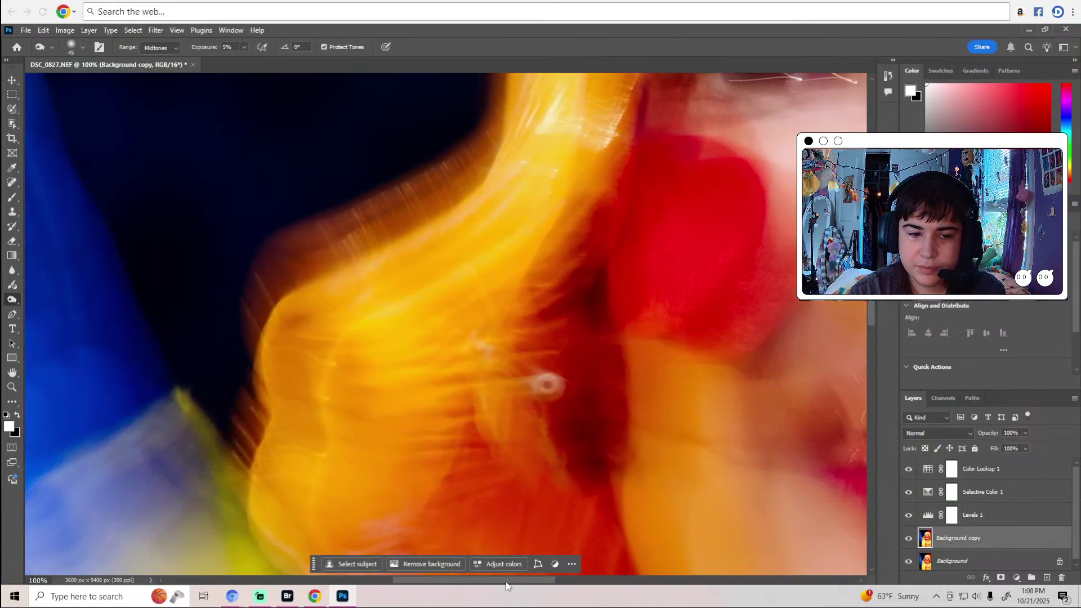
scroll(371, 356, down, 4)
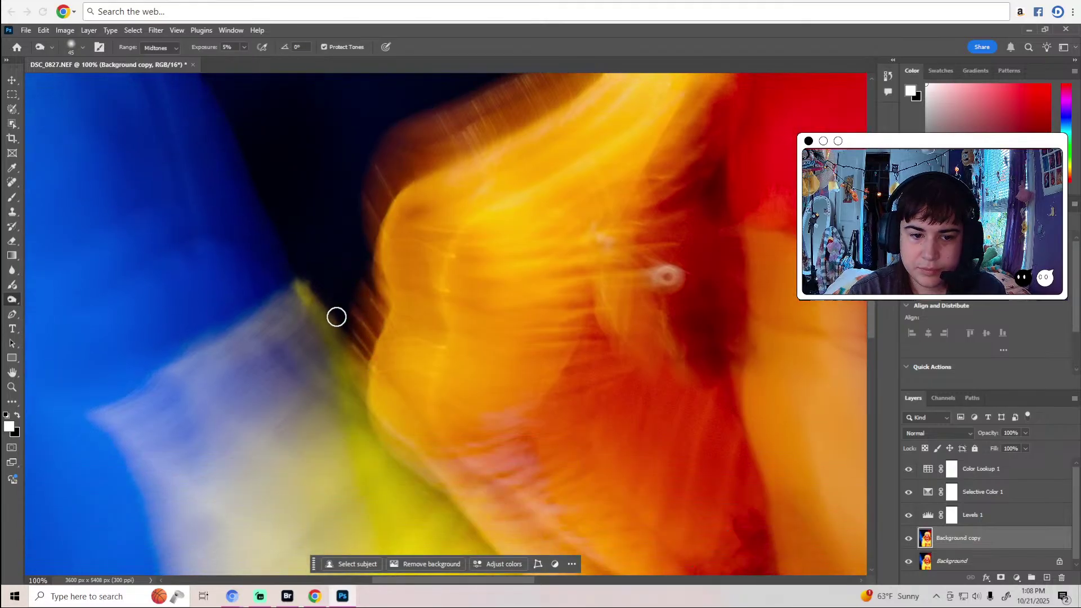
scroll(371, 356, down, 4)
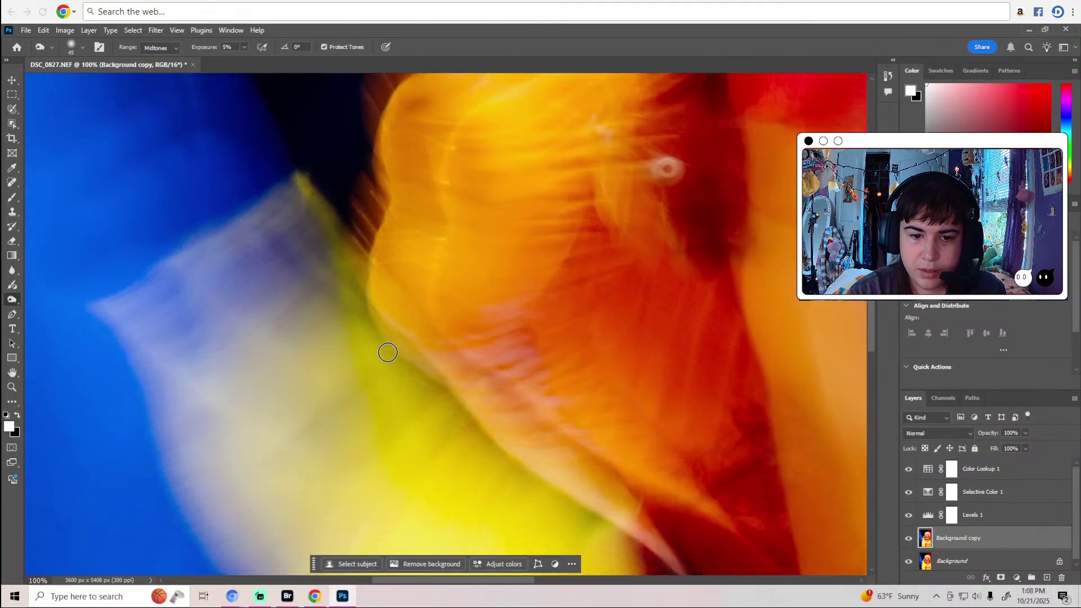
scroll(502, 450, down, 3)
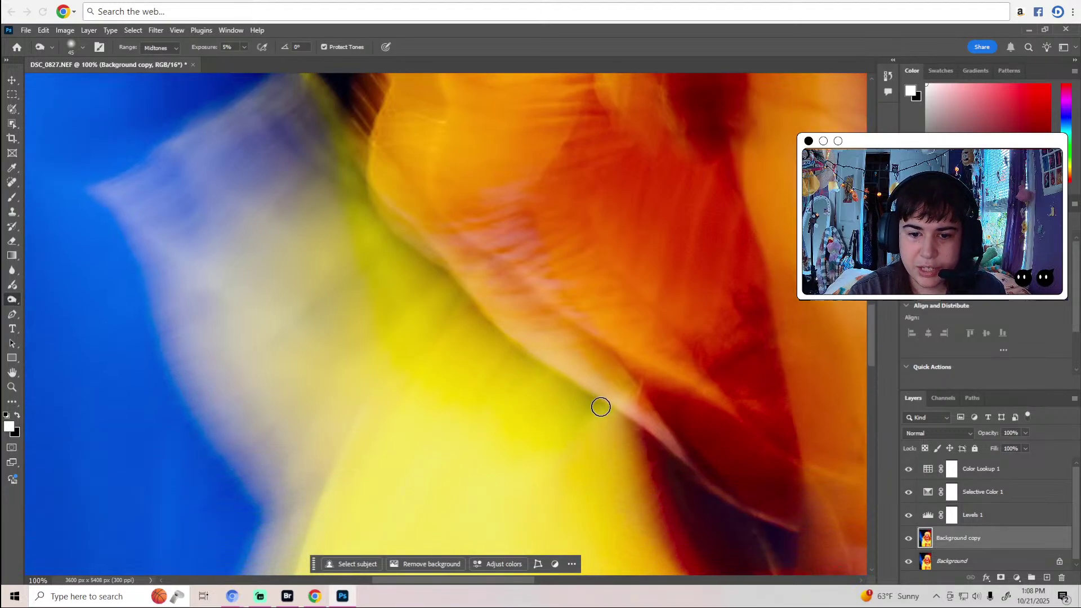
scroll(608, 410, down, 6)
scroll(609, 411, down, 5)
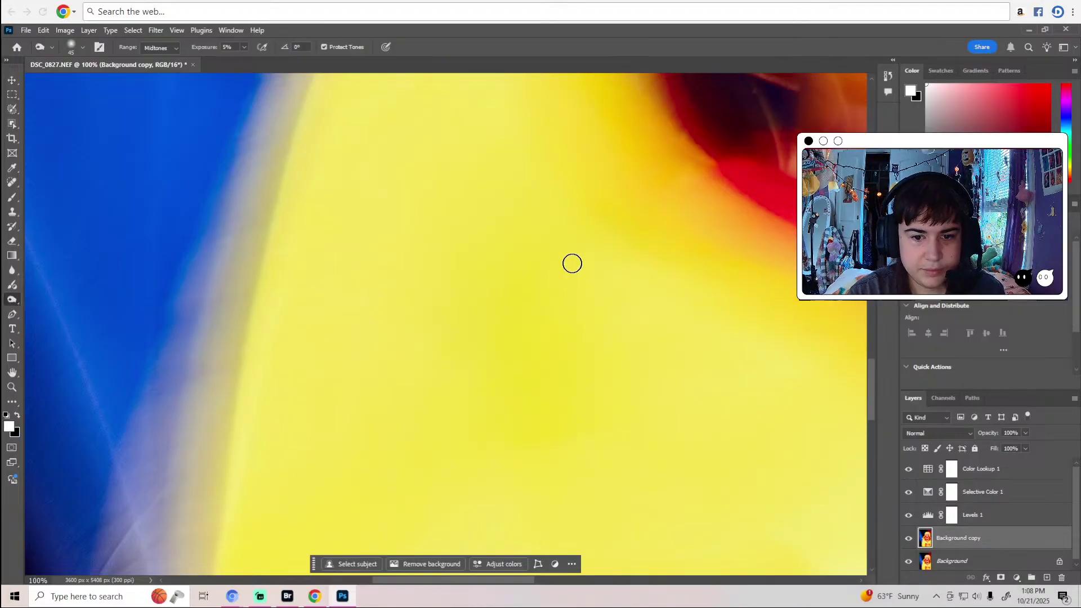
Burn the yellow hood's folds and outer edge beside the cheek on the red-background side.
key(z)
alt+click(578, 165)
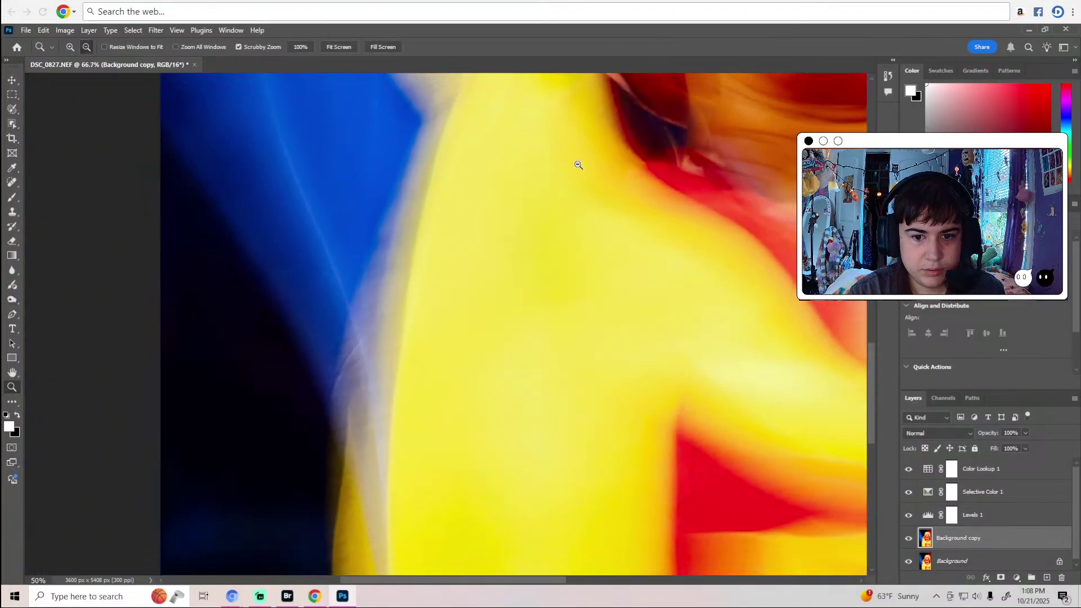
alt+click(577, 164)
key(o)
scroll(507, 225, up, 4)
scroll(479, 236, up, 5)
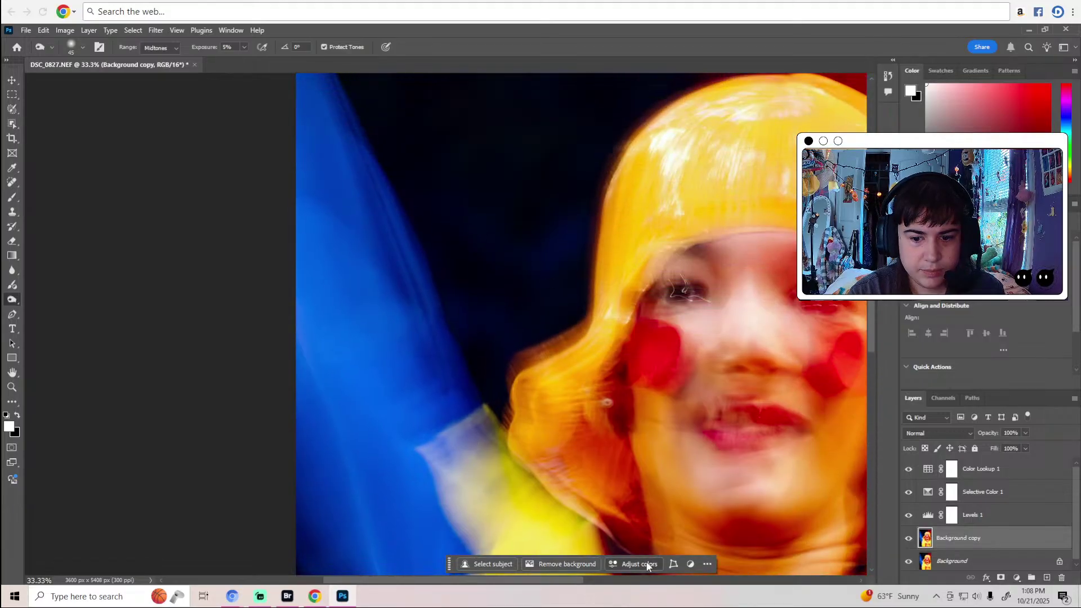
drag(583, 581, 709, 584)
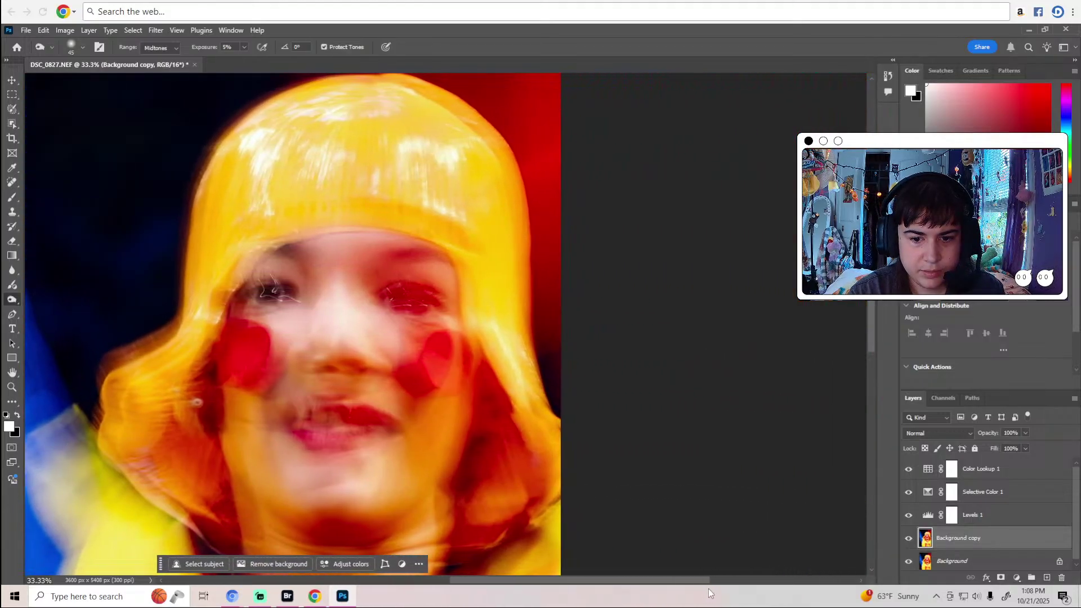
key(z)
click(526, 376)
click(525, 376)
click(524, 376)
key(o)
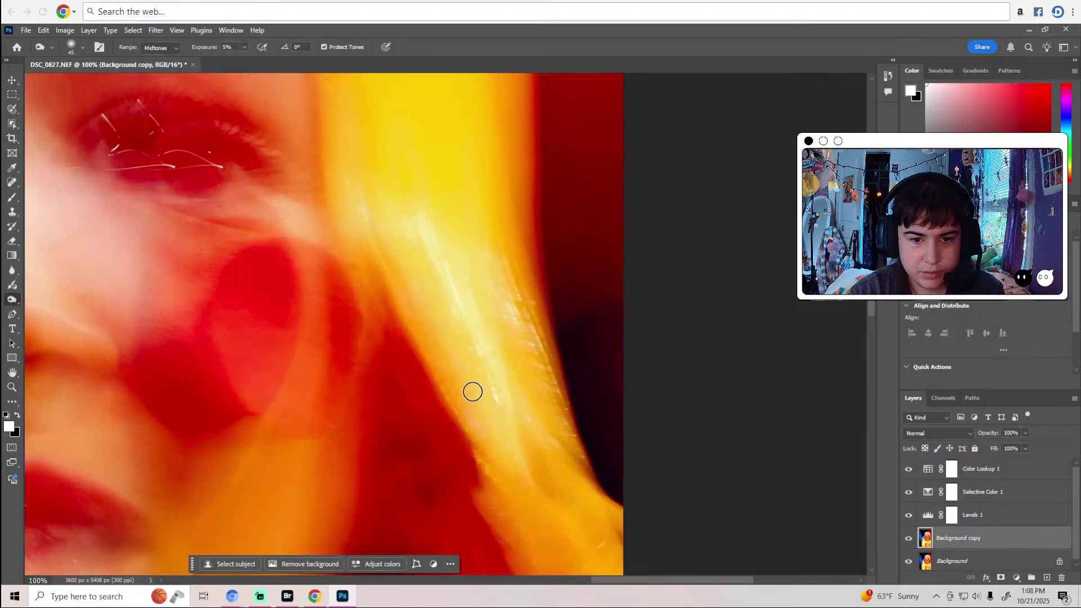
scroll(506, 340, down, 1)
scroll(555, 345, down, 2)
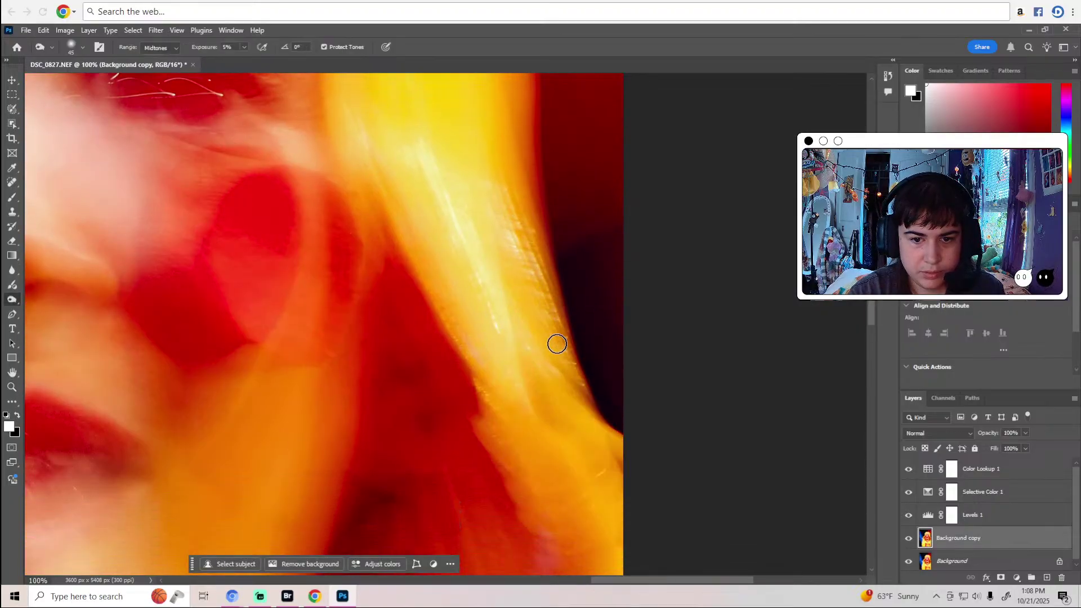
scroll(639, 261, down, 5)
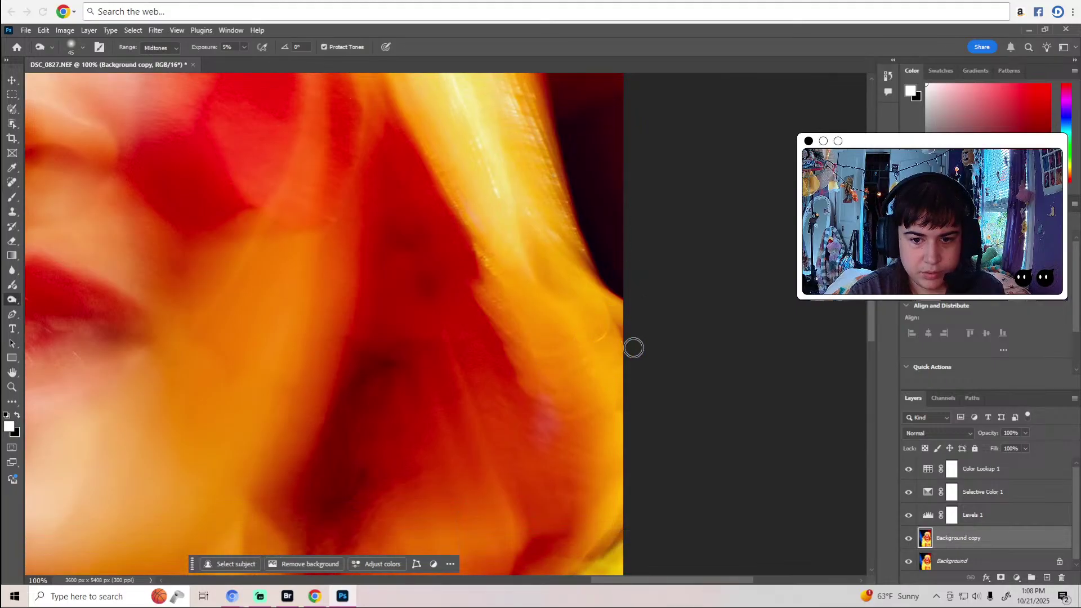
Burn the dark red hood lining and the shadows at its lower edge near the neck on the red-background side.
scroll(633, 345, down, 3)
scroll(636, 400, down, 3)
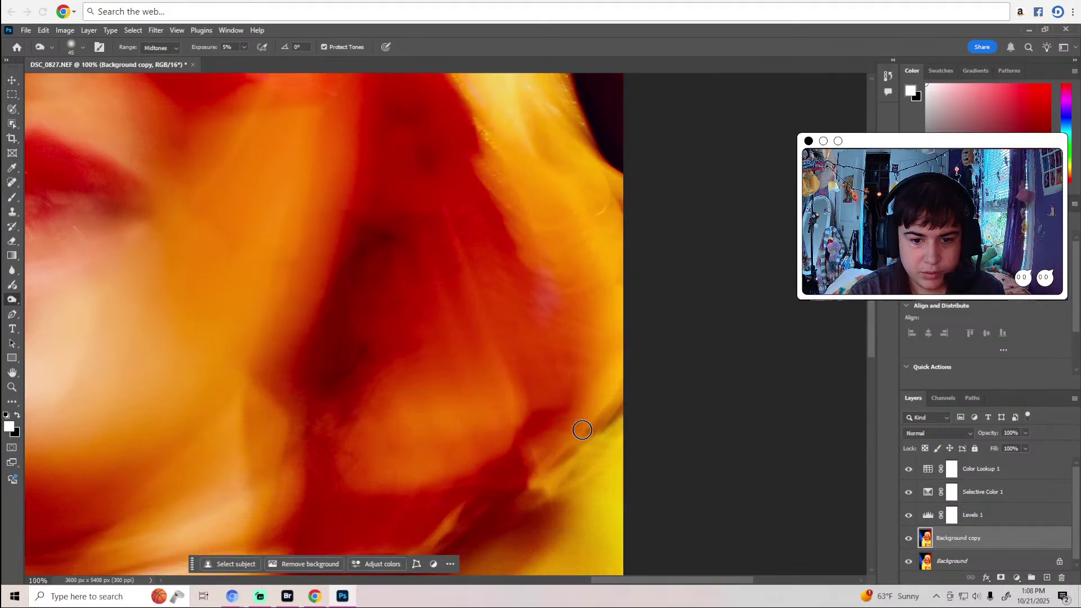
scroll(583, 426, down, 5)
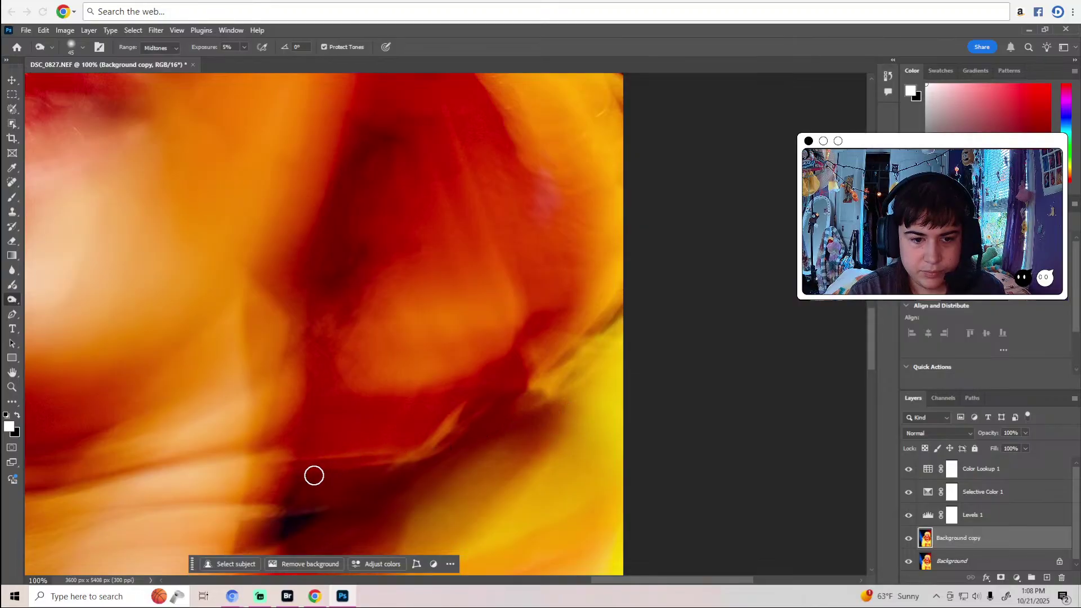
scroll(316, 471, up, 1)
scroll(317, 458, up, 3)
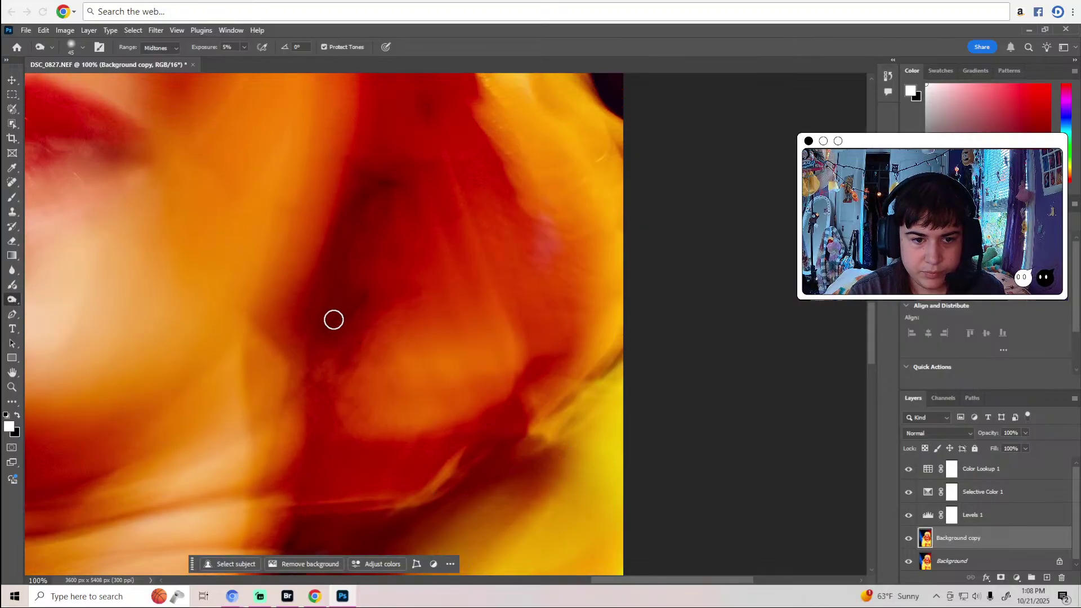
scroll(408, 221, up, 5)
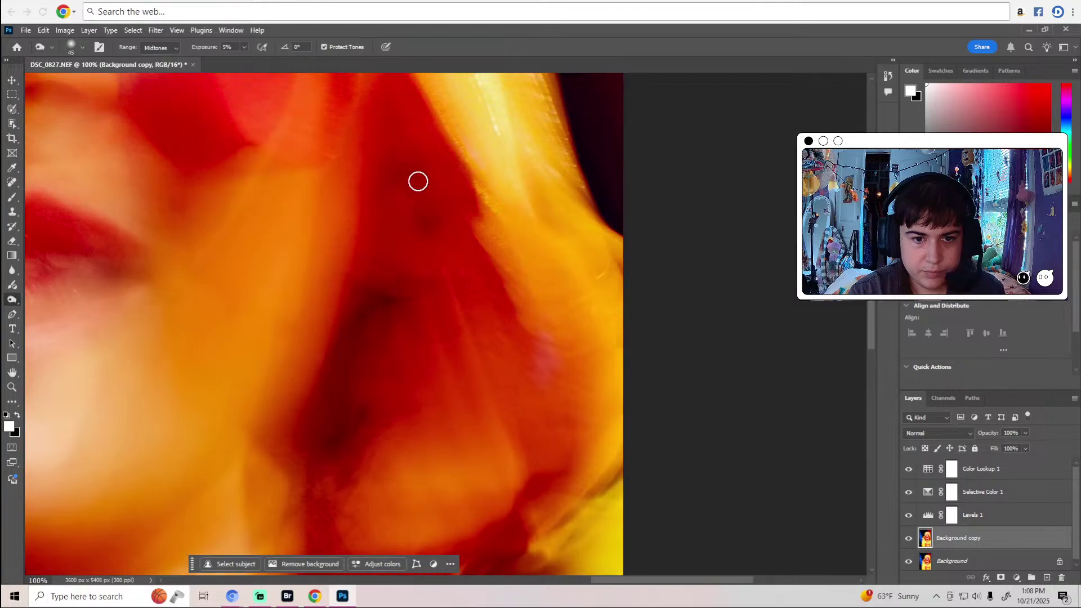
scroll(425, 237, up, 10)
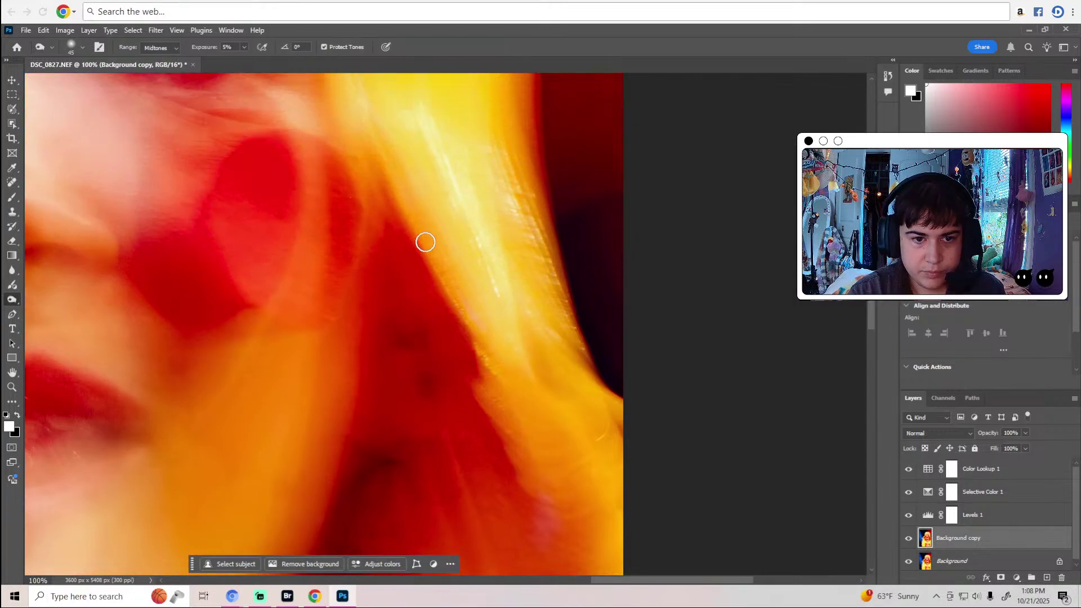
Check the whole portrait, and burn the edges of the pale cuff and yellow shoulder against the blue fabric.
key(z)
scroll(430, 268, down, 6)
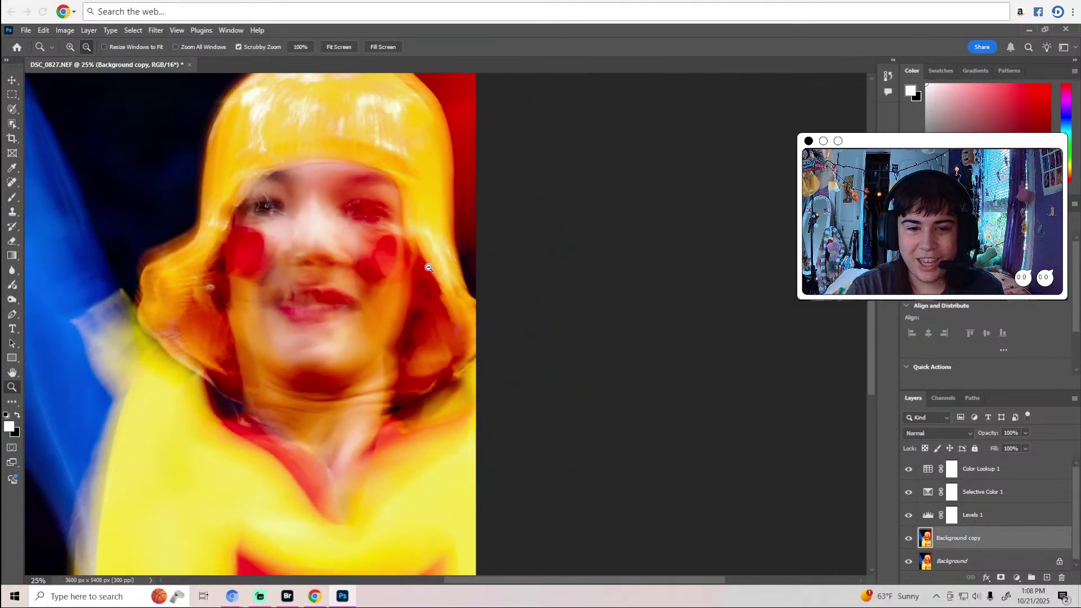
key(o)
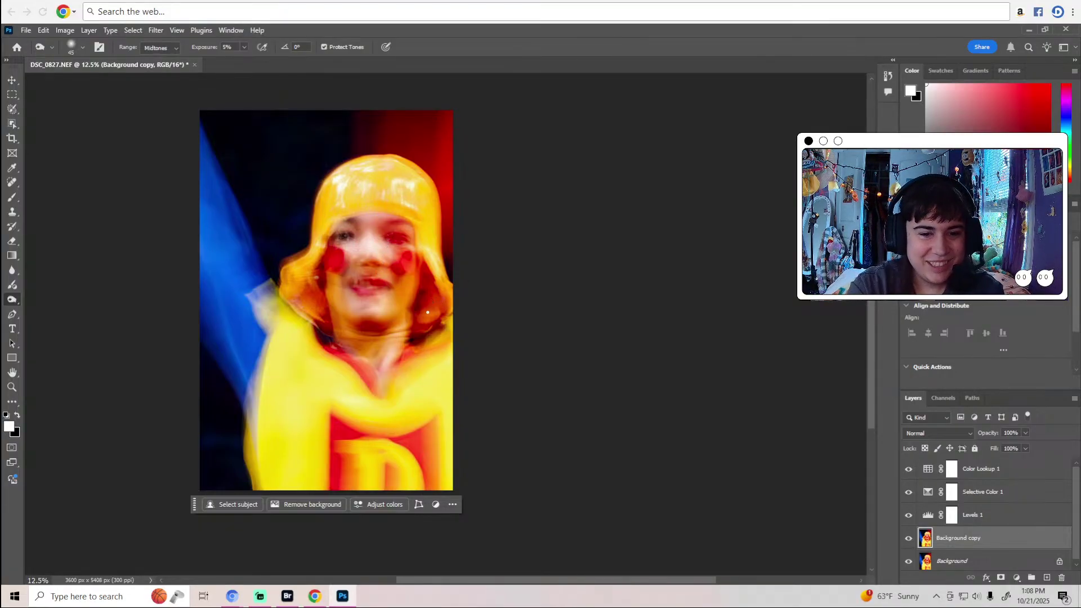
scroll(428, 313, up, 3)
scroll(428, 313, down, 2)
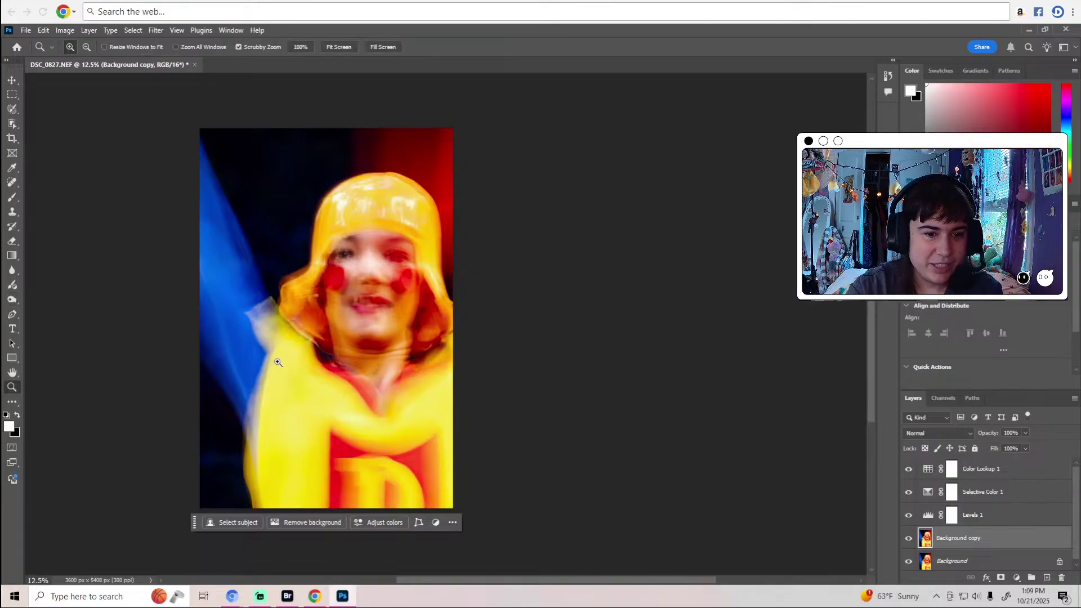
scroll(278, 357, up, 5)
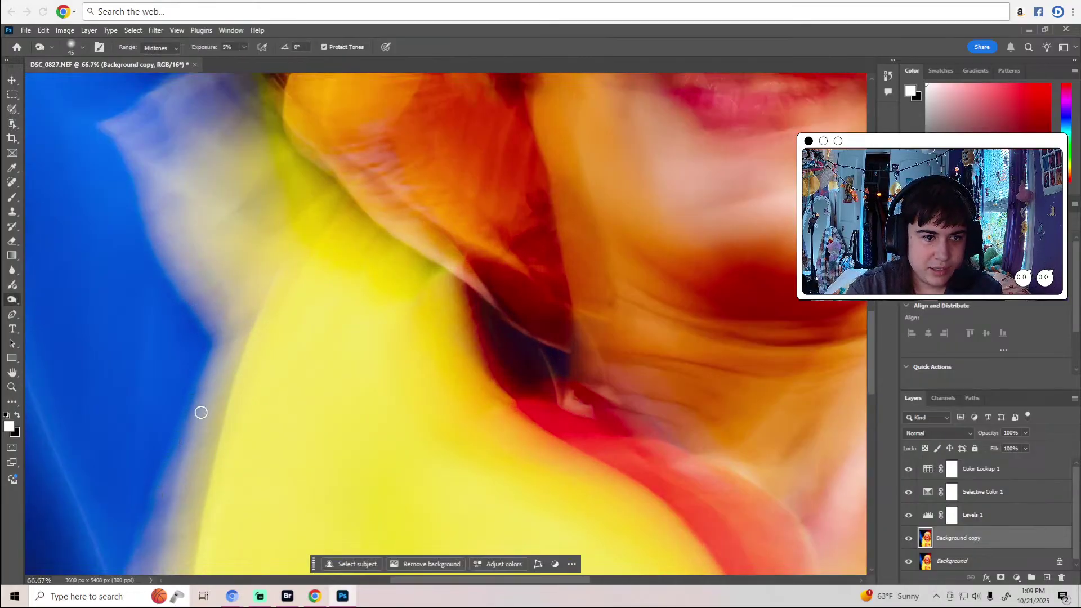
scroll(202, 395, up, 2)
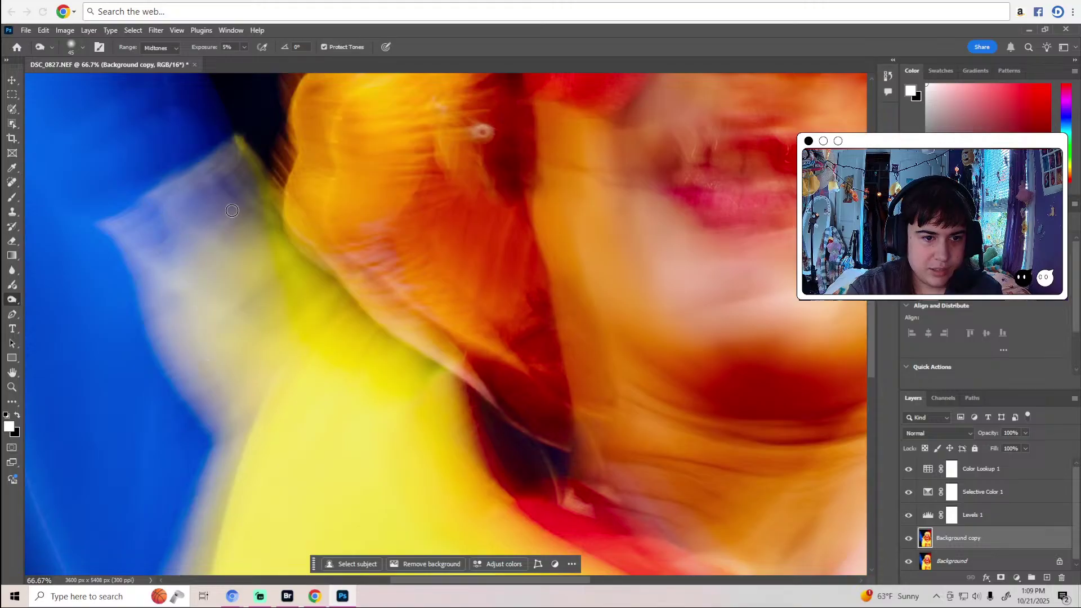
scroll(242, 200, up, 2)
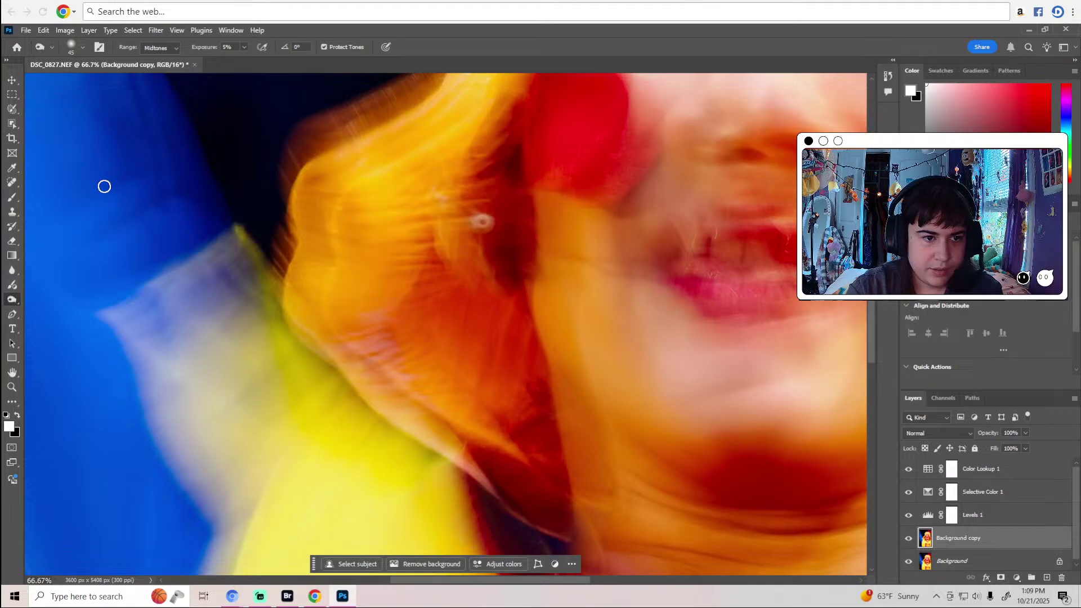
scroll(152, 149, up, 2)
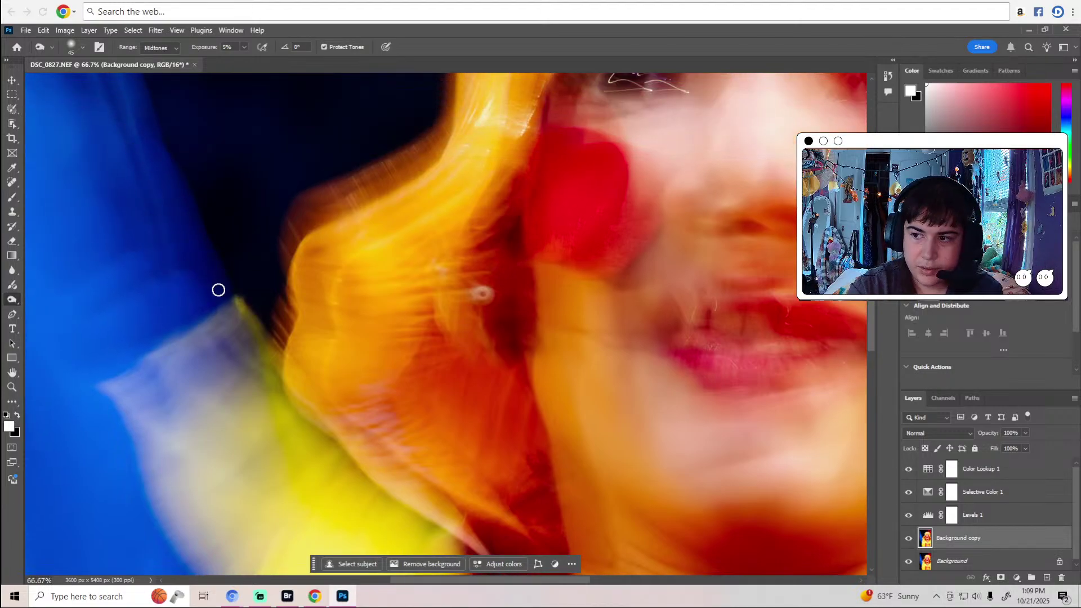
Burn the dark folds running up the blue fabric beside the navy background.
drag(503, 580, 440, 564)
scroll(393, 297, up, 3)
scroll(349, 242, up, 1)
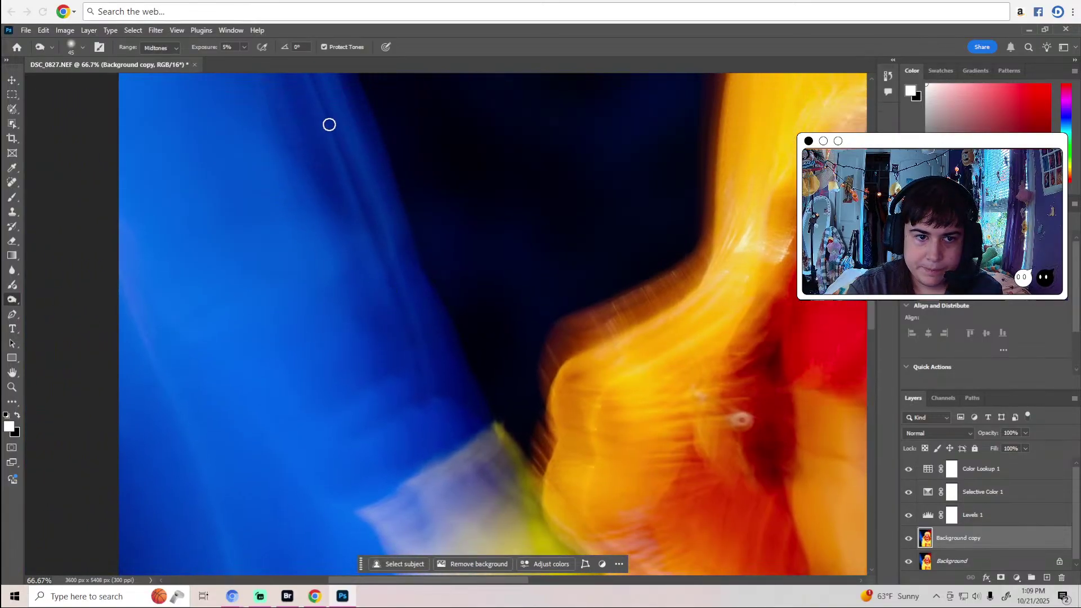
scroll(366, 261, up, 3)
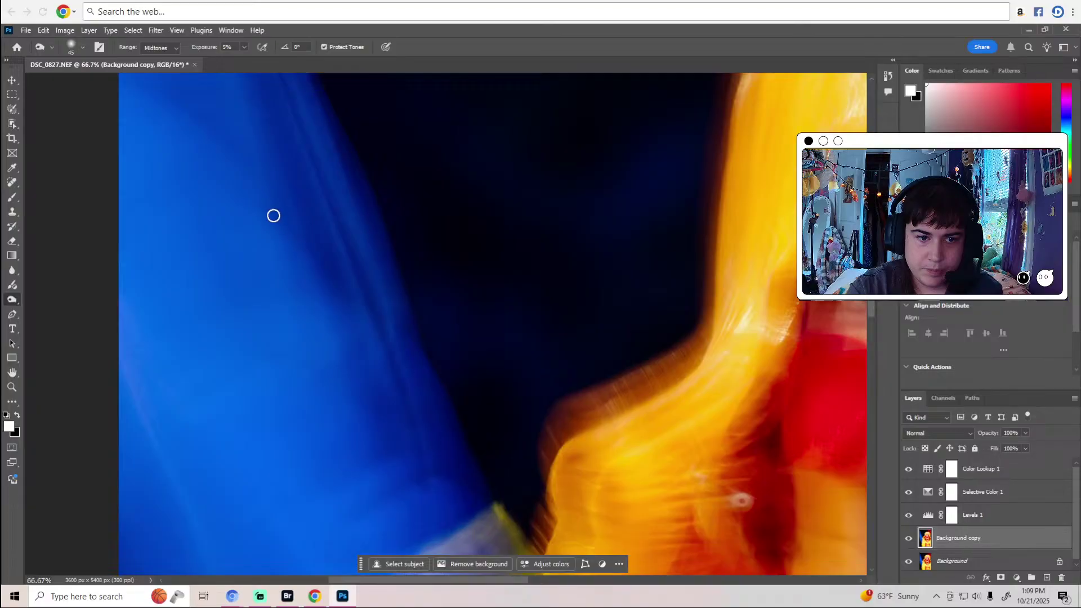
Inspect the blue and dark background along the photo's left side from the upper area down to the bottom edge.
scroll(277, 168, up, 3)
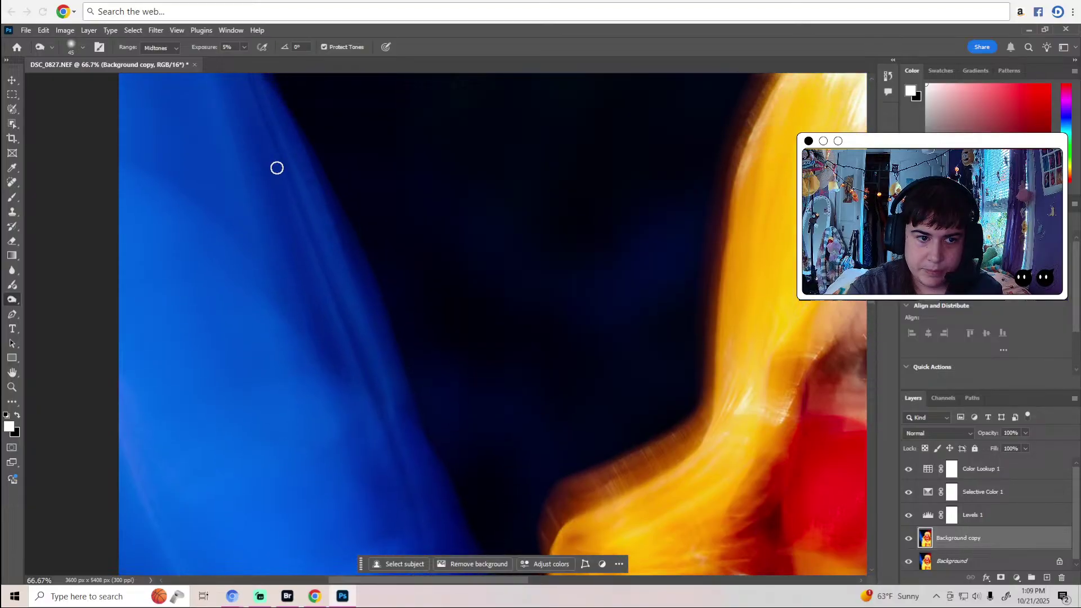
scroll(257, 225, up, 3)
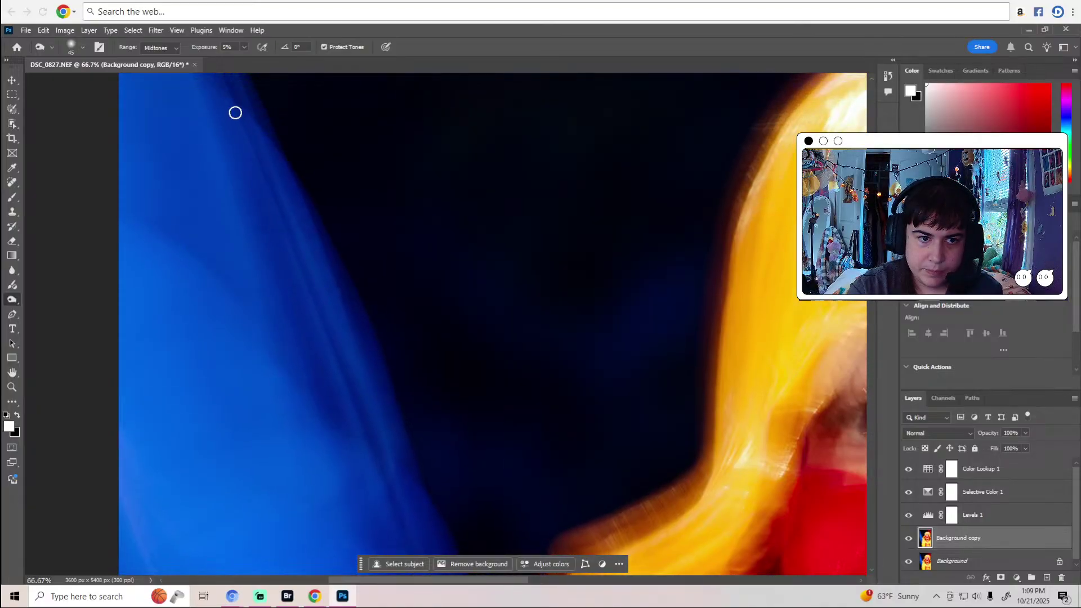
scroll(298, 251, up, 6)
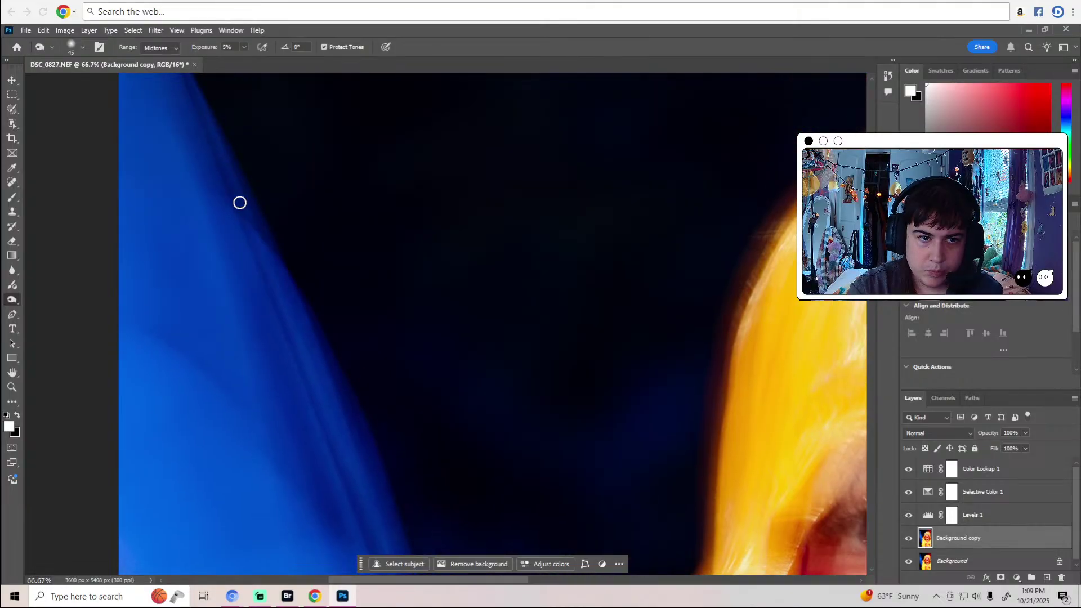
scroll(236, 239, up, 4)
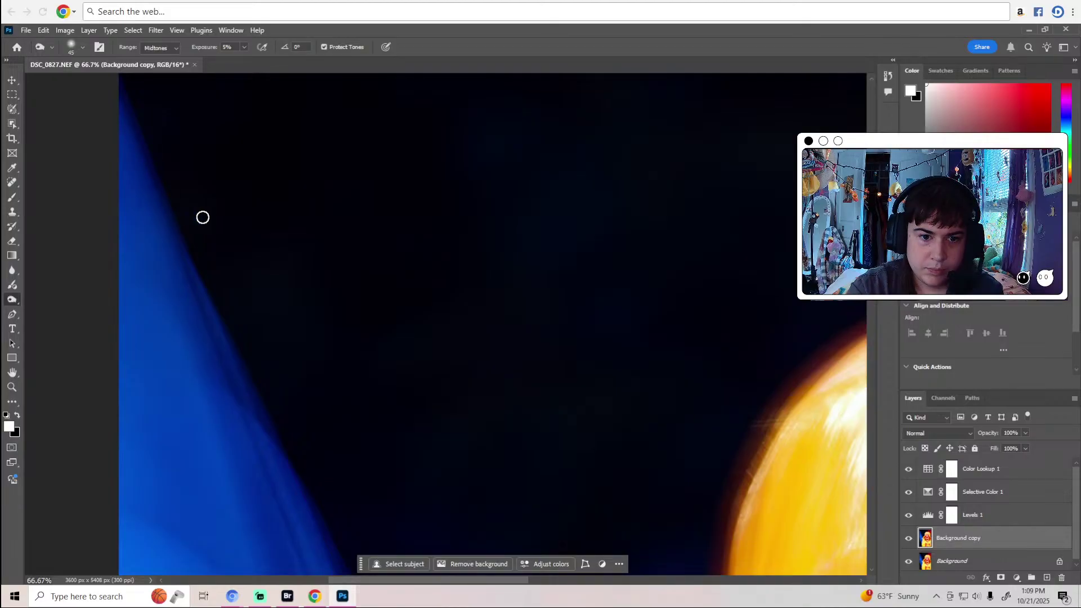
scroll(221, 208, down, 5)
scroll(340, 217, down, 12)
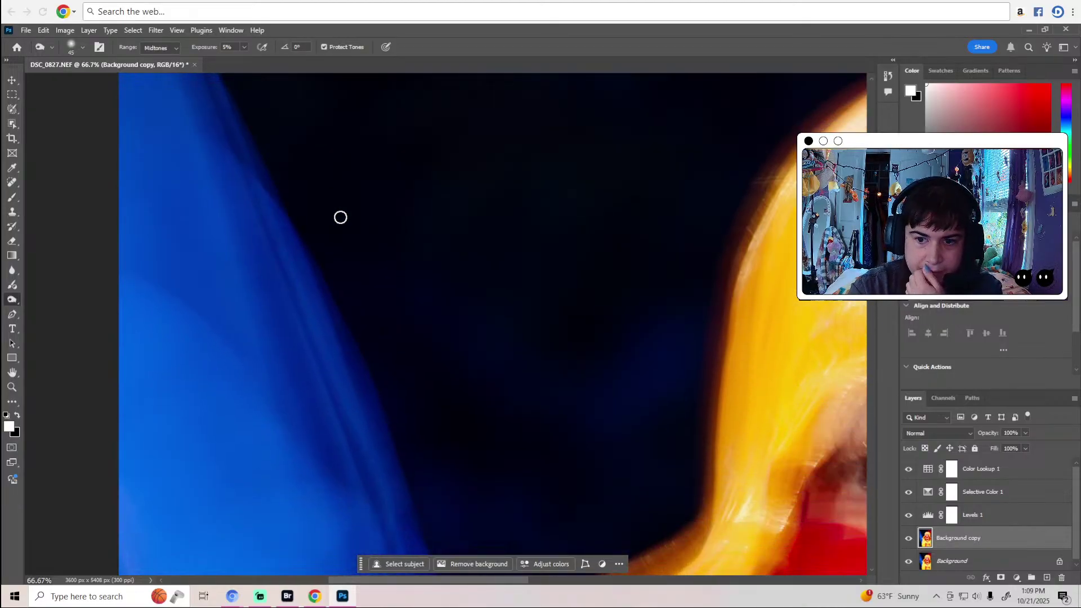
scroll(342, 208, down, 10)
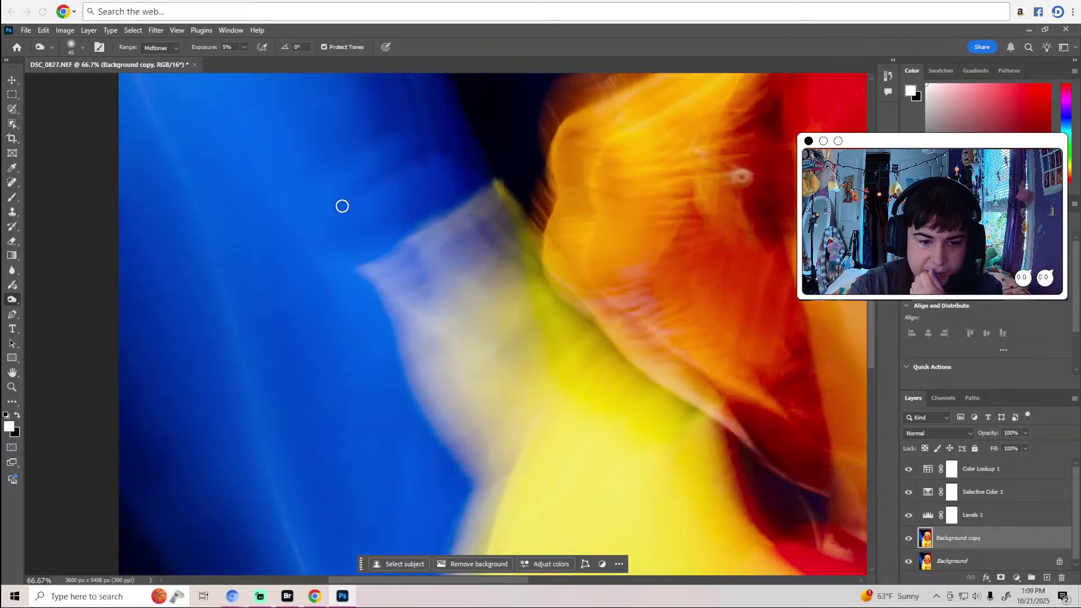
scroll(343, 205, down, 4)
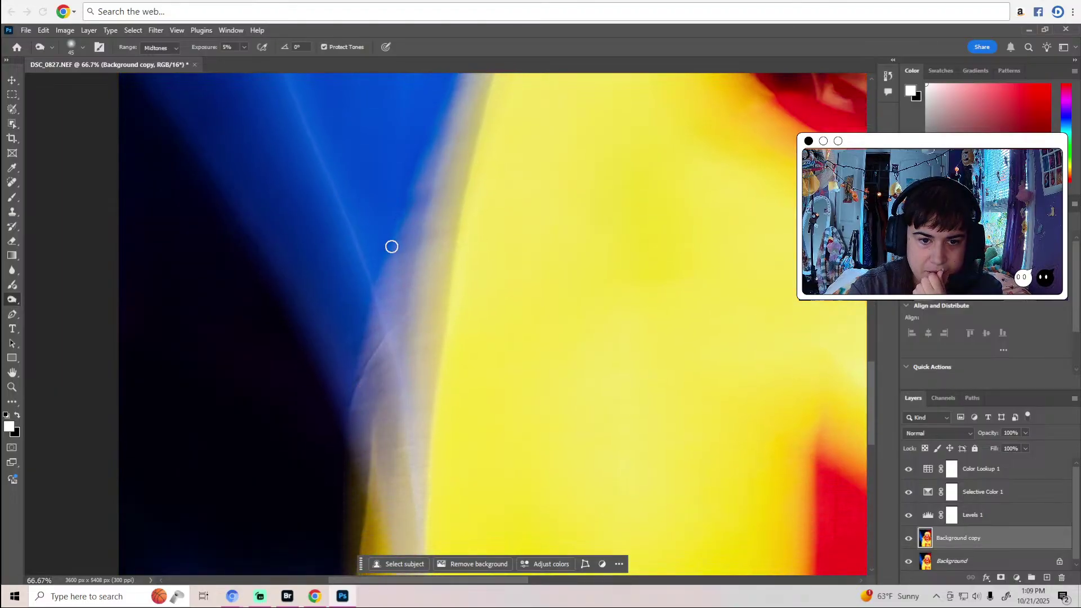
scroll(437, 230, up, 3)
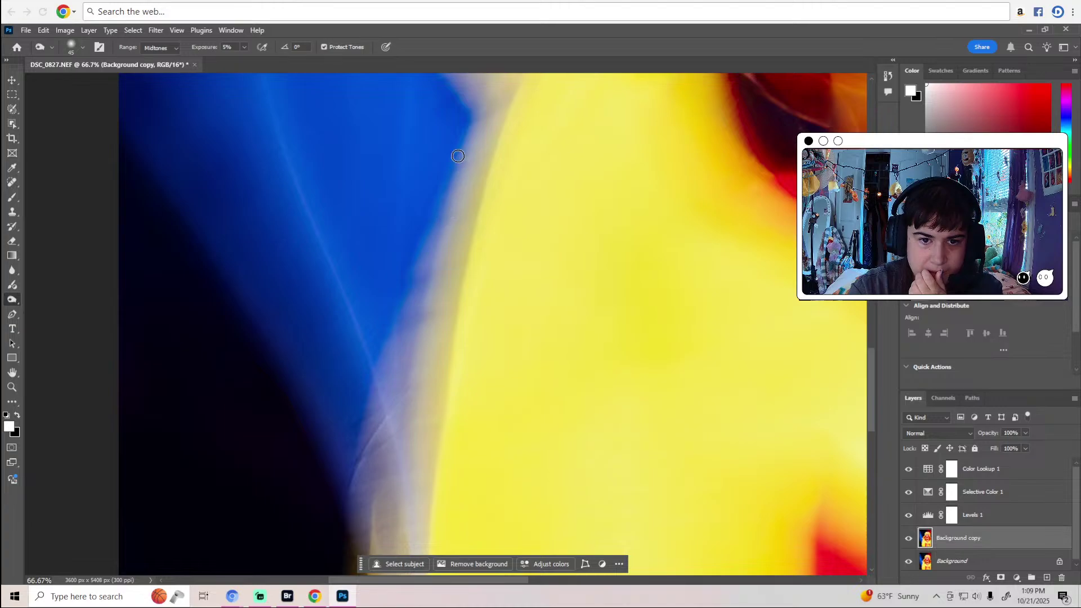
scroll(467, 161, down, 5)
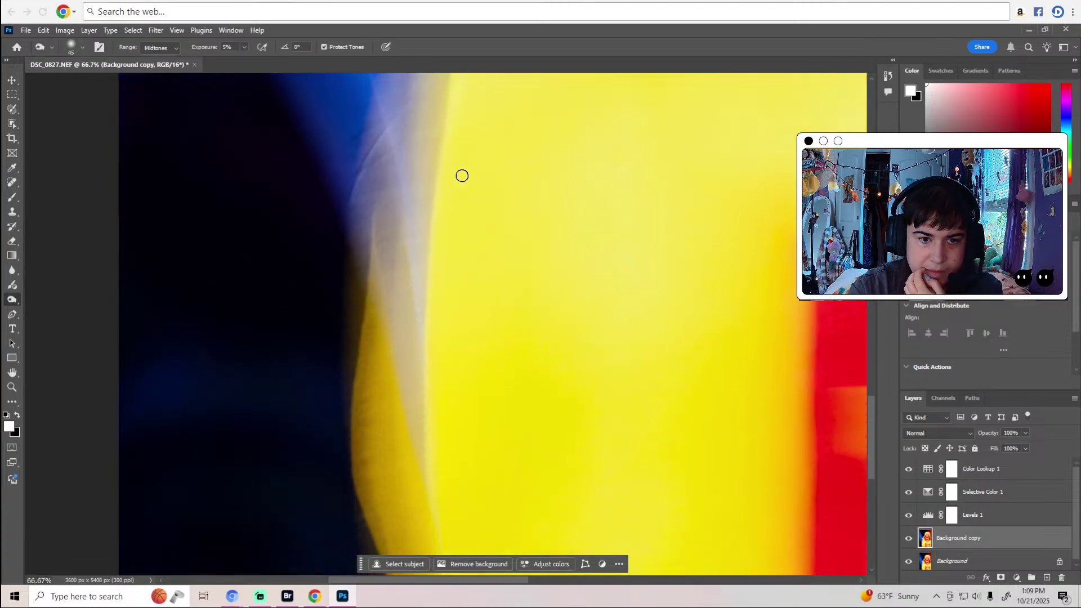
scroll(366, 180, down, 1)
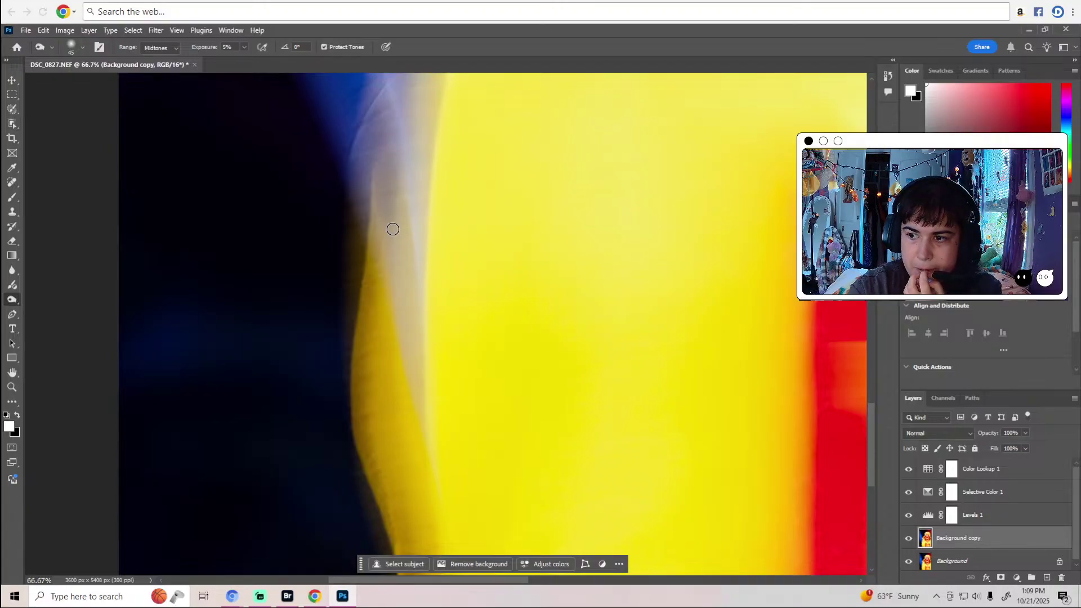
scroll(393, 229, down, 3)
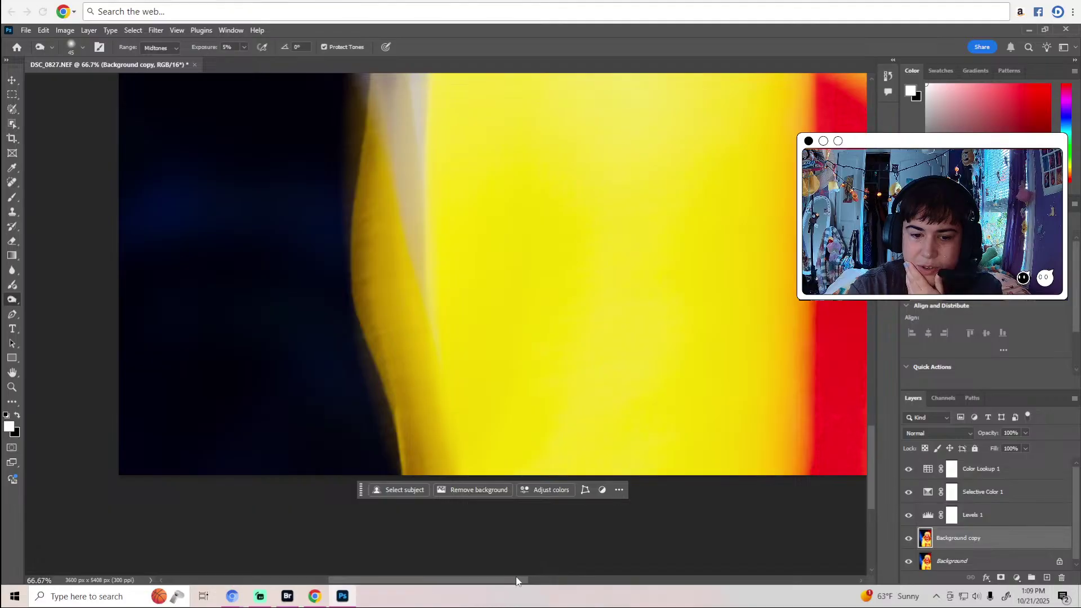
Inspect the yellow and red clothing across to the photo's right edge, then the collar, neck, chin and mouth.
drag(519, 580, 632, 572)
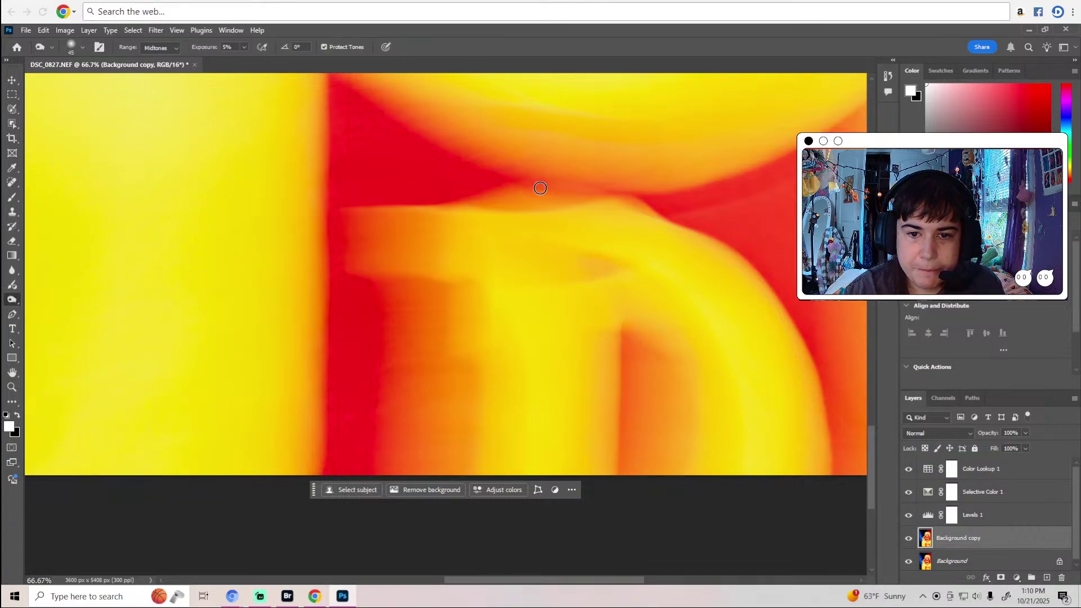
scroll(747, 350, down, 1)
drag(535, 574, 599, 553)
scroll(560, 459, up, 4)
scroll(558, 457, up, 5)
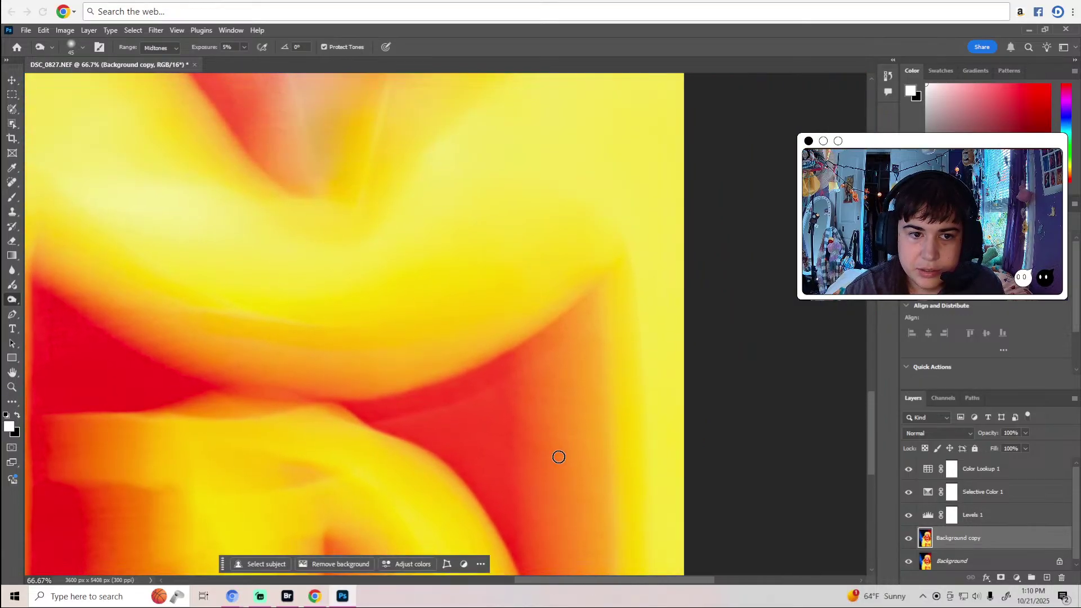
drag(625, 581, 576, 580)
scroll(514, 422, up, 3)
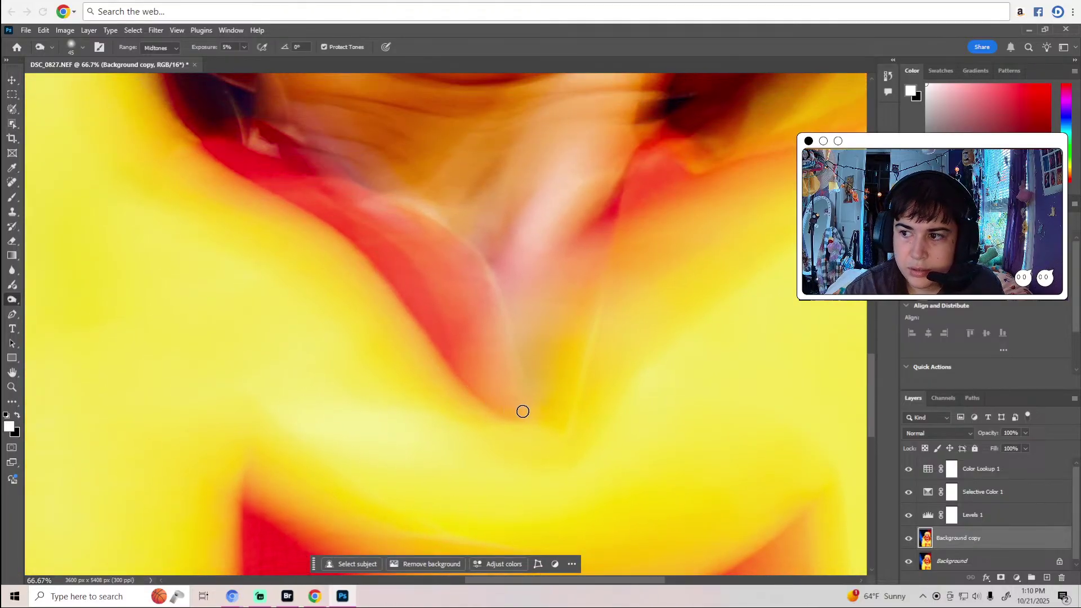
scroll(523, 410, up, 3)
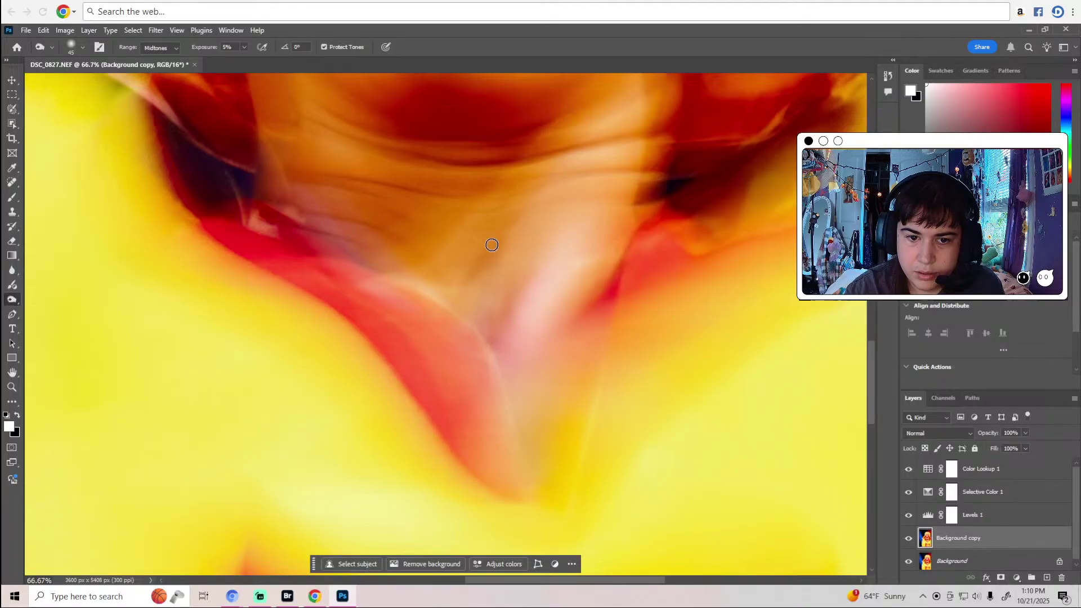
scroll(435, 394, up, 2)
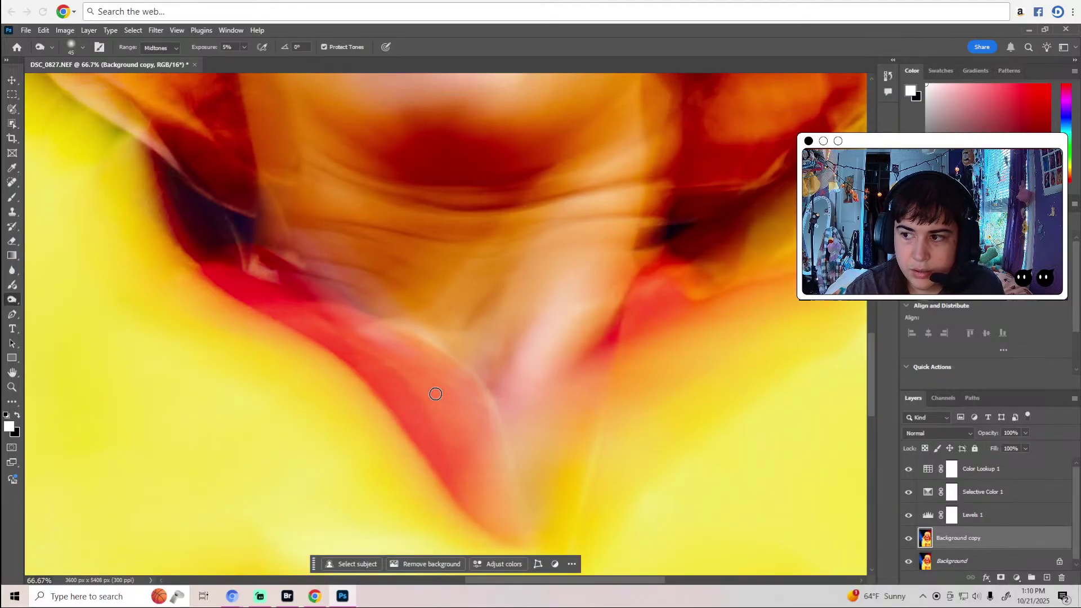
scroll(435, 393, up, 8)
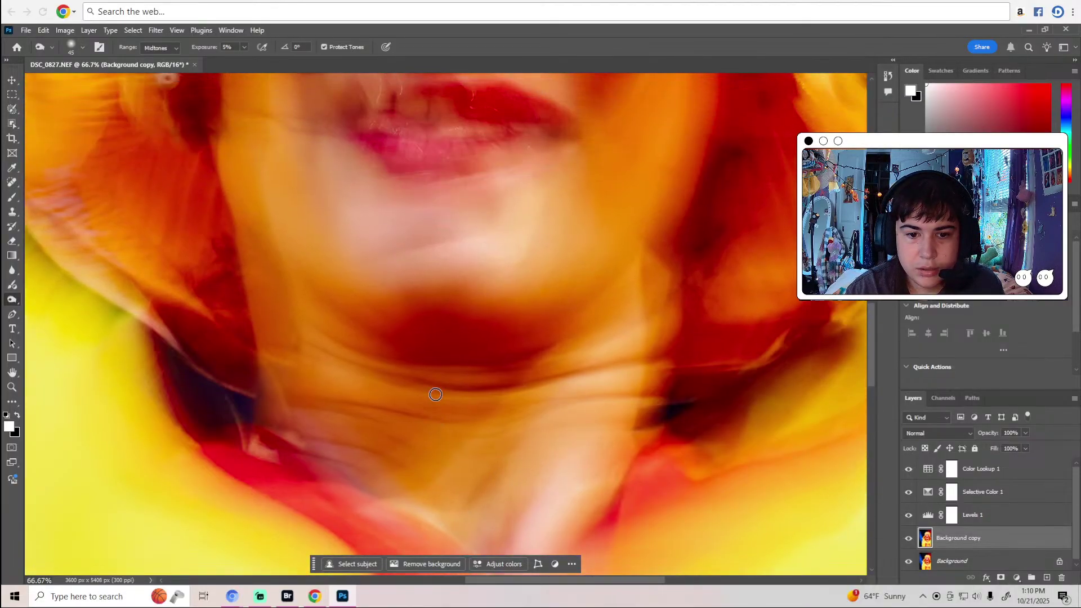
scroll(435, 394, up, 9)
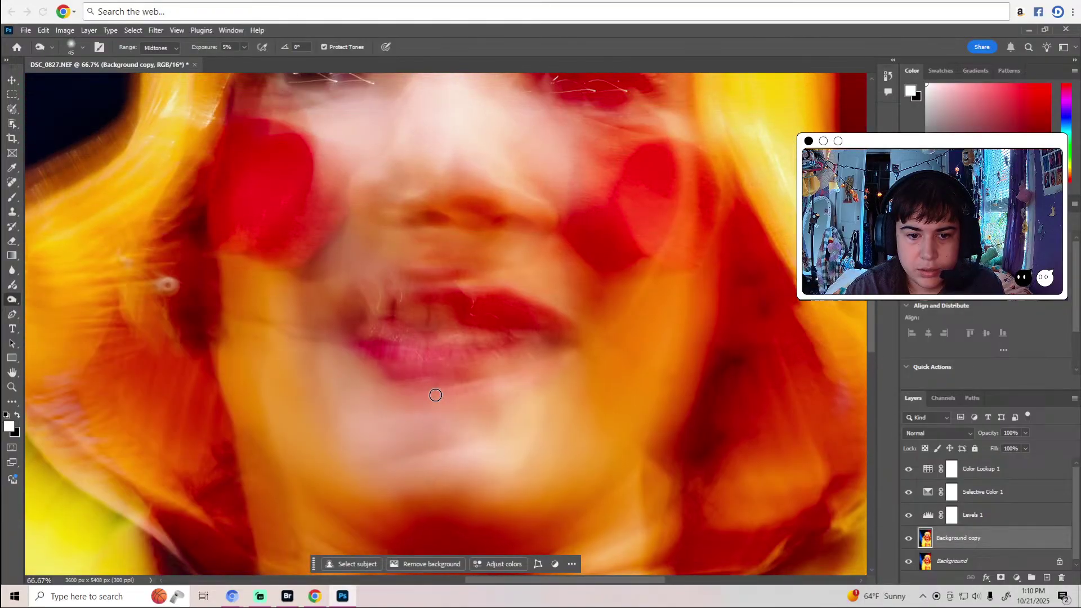
Switch to the Dodge tool and enlarge the light streaks in the photo's left eye to 200%.
right_click(12, 303)
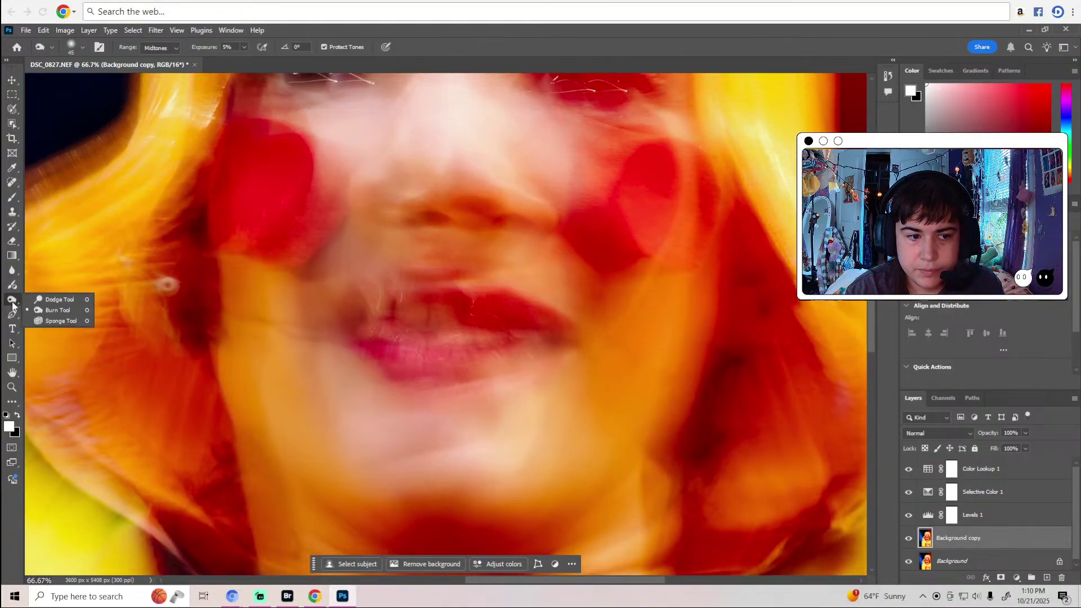
click(63, 300)
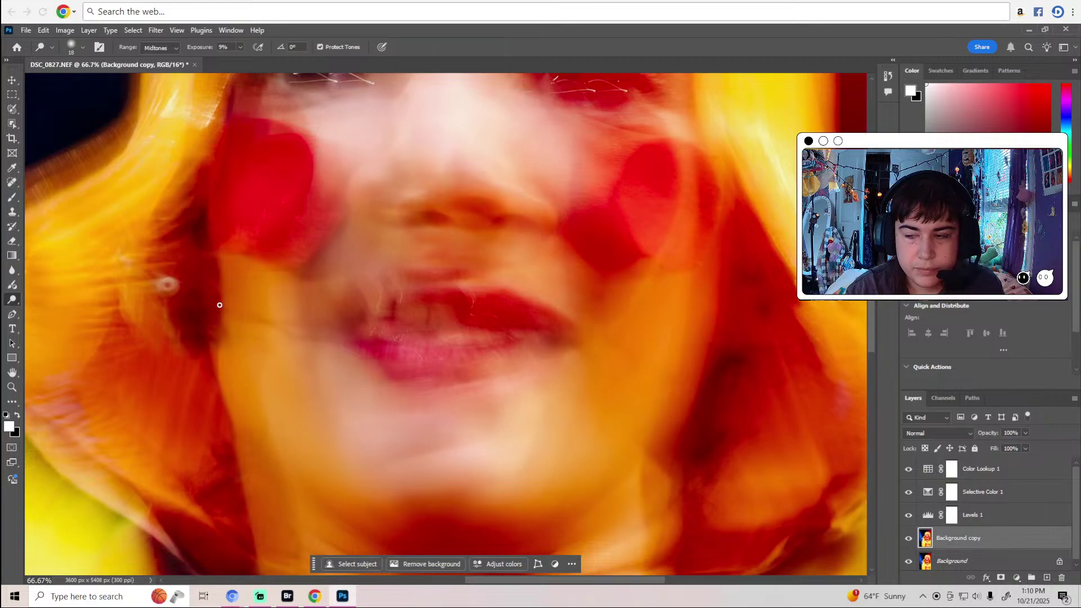
scroll(220, 304, up, 7)
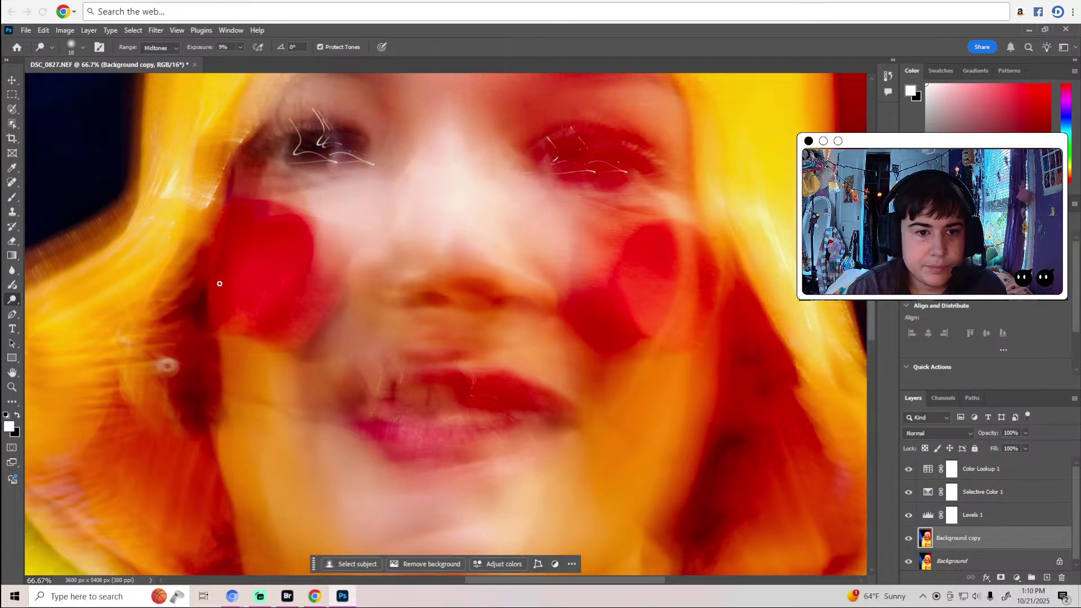
scroll(283, 220, up, 1)
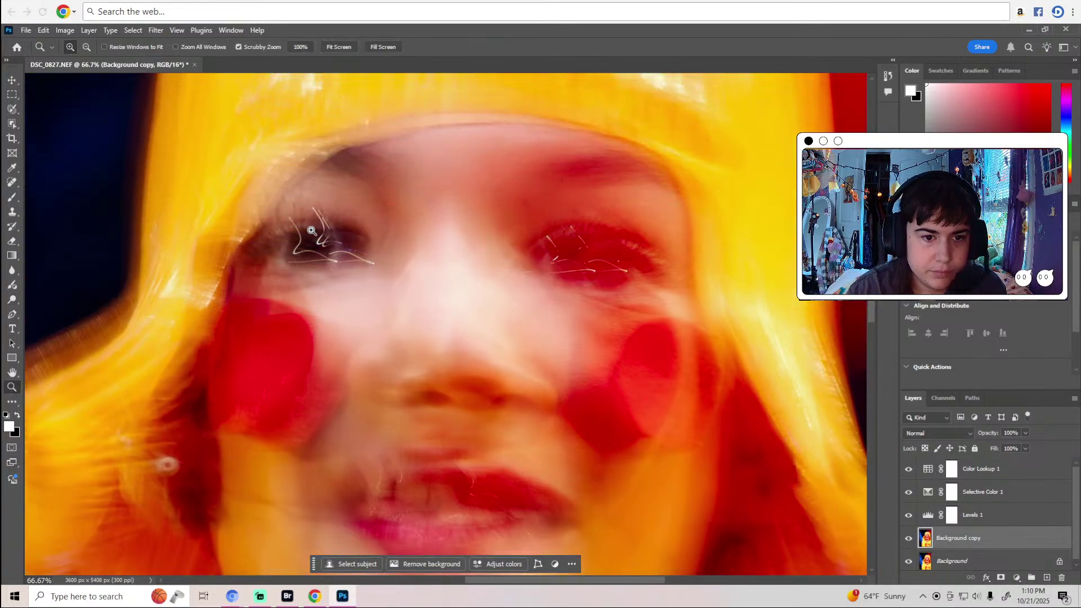
scroll(317, 235, up, 2)
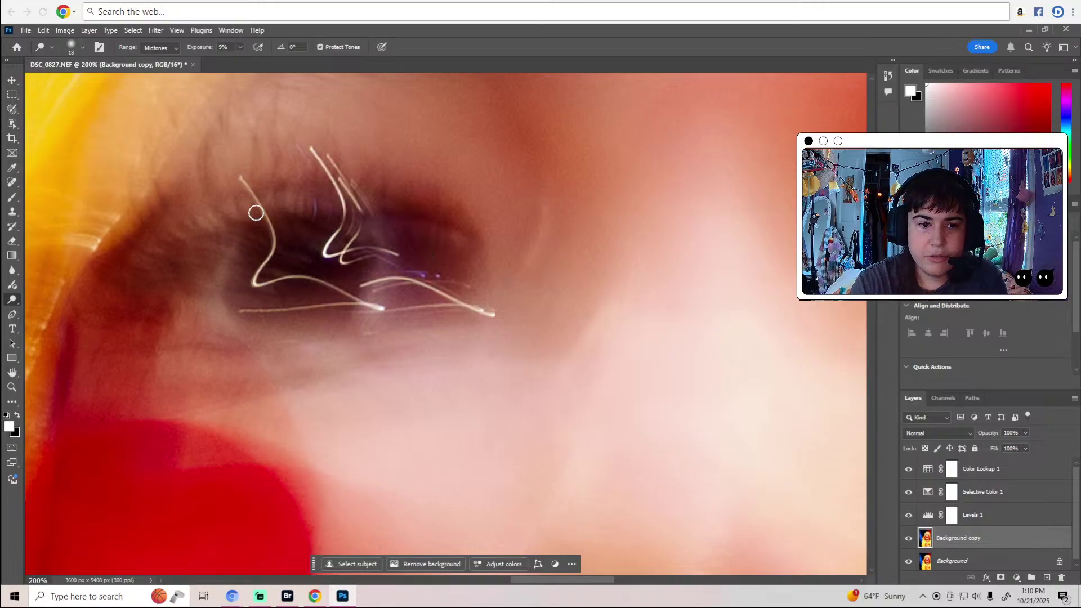
scroll(220, 251, up, 1)
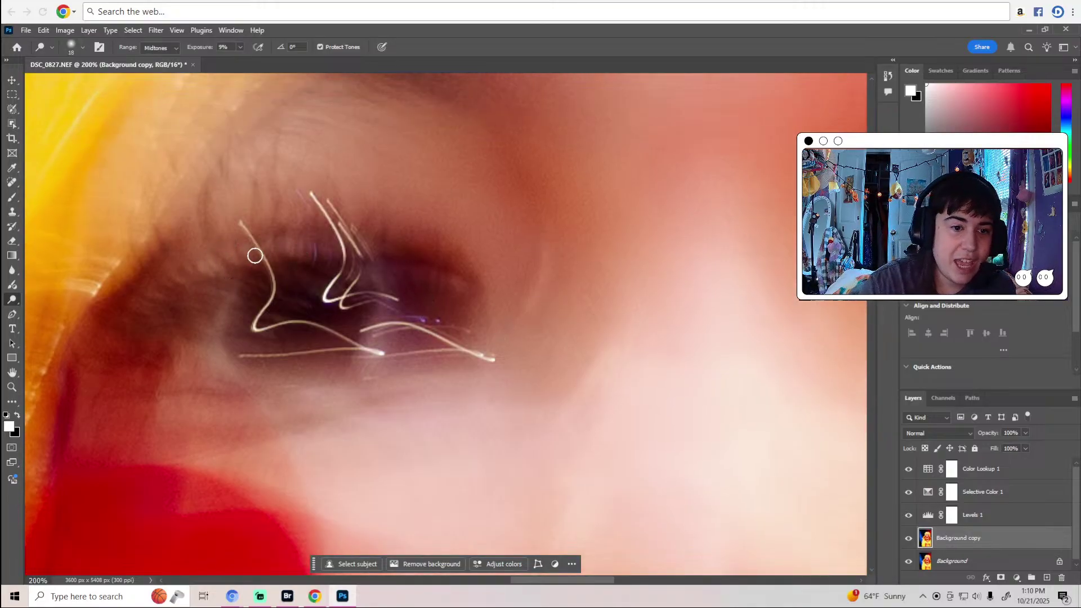
scroll(242, 250, up, 2)
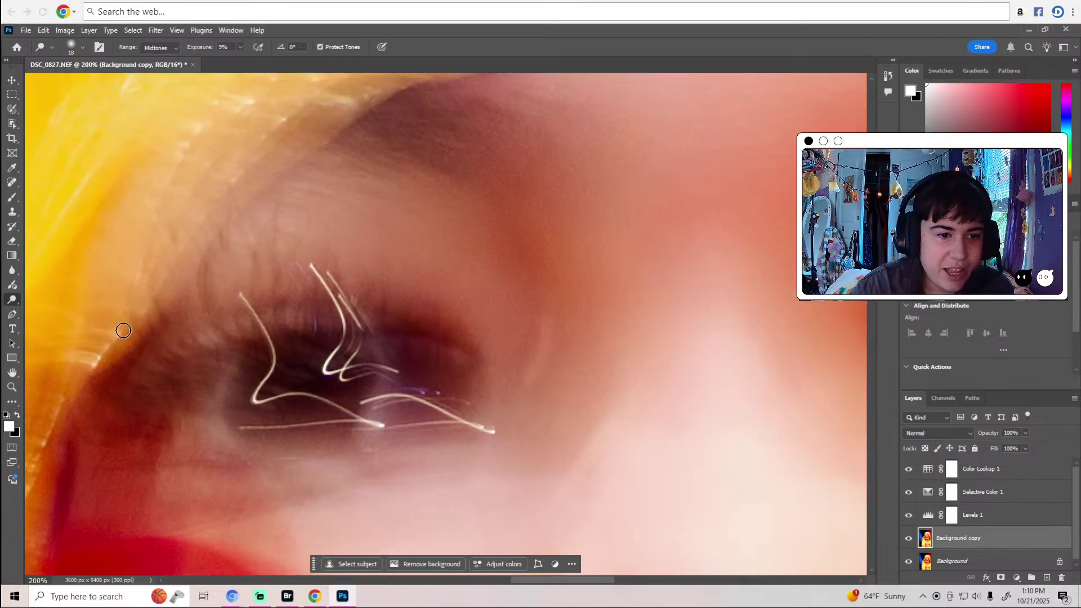
scroll(124, 330, up, 1)
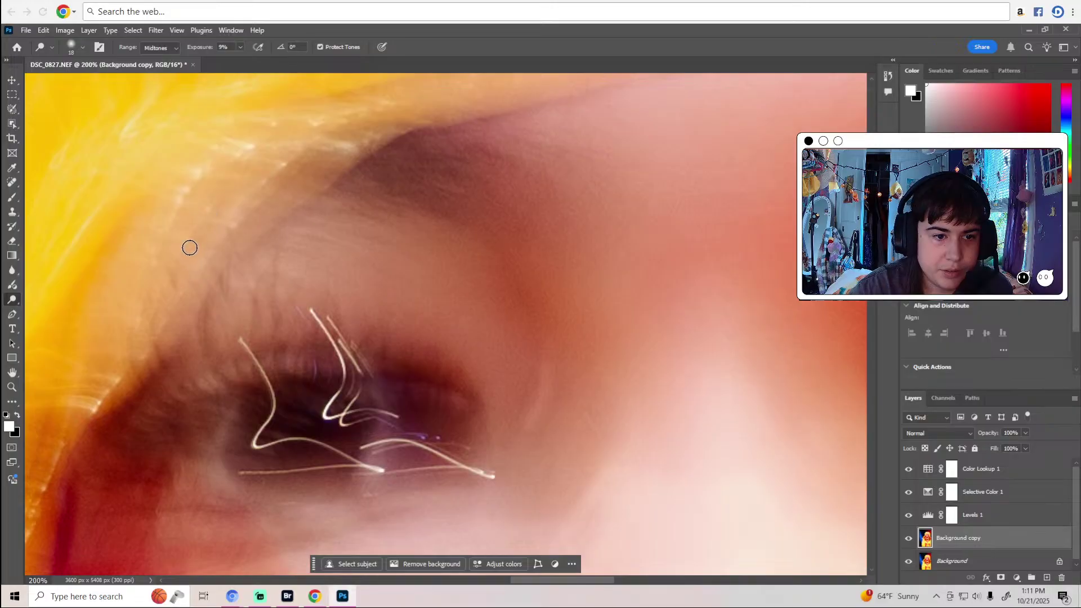
Examine the yellow hat brim and the light streaks in the photo's right eye at 200%.
scroll(227, 251, up, 5)
scroll(232, 248, up, 2)
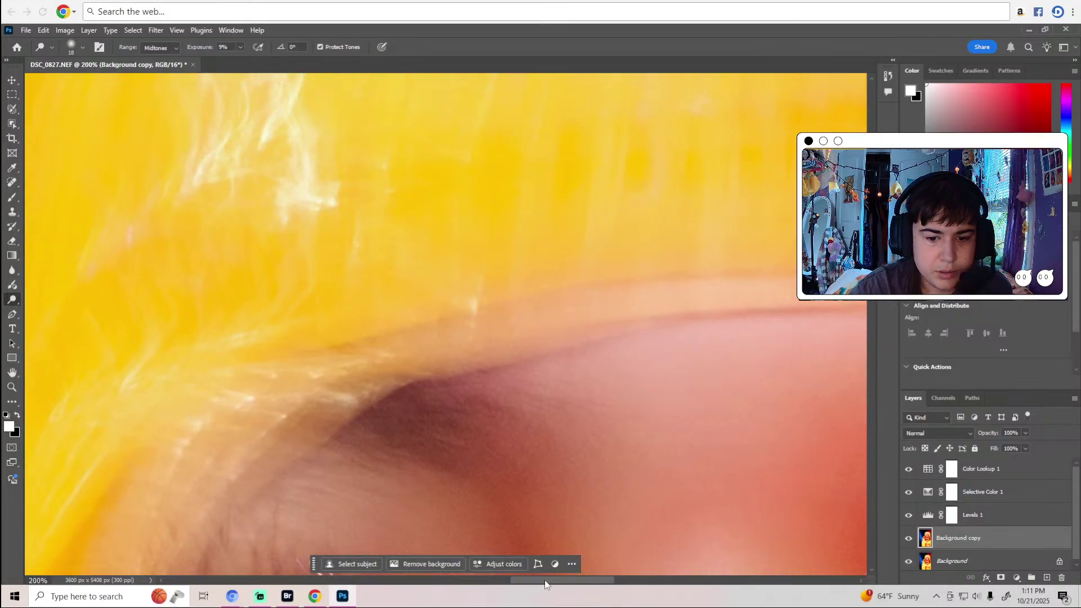
drag(545, 581, 642, 581)
scroll(613, 395, down, 5)
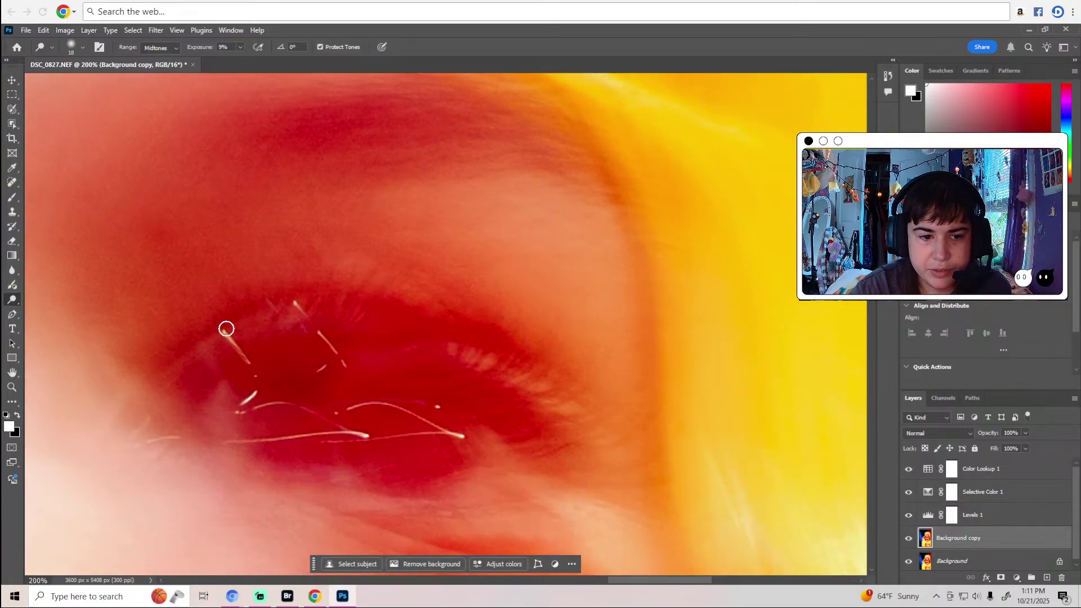
scroll(308, 325, down, 1)
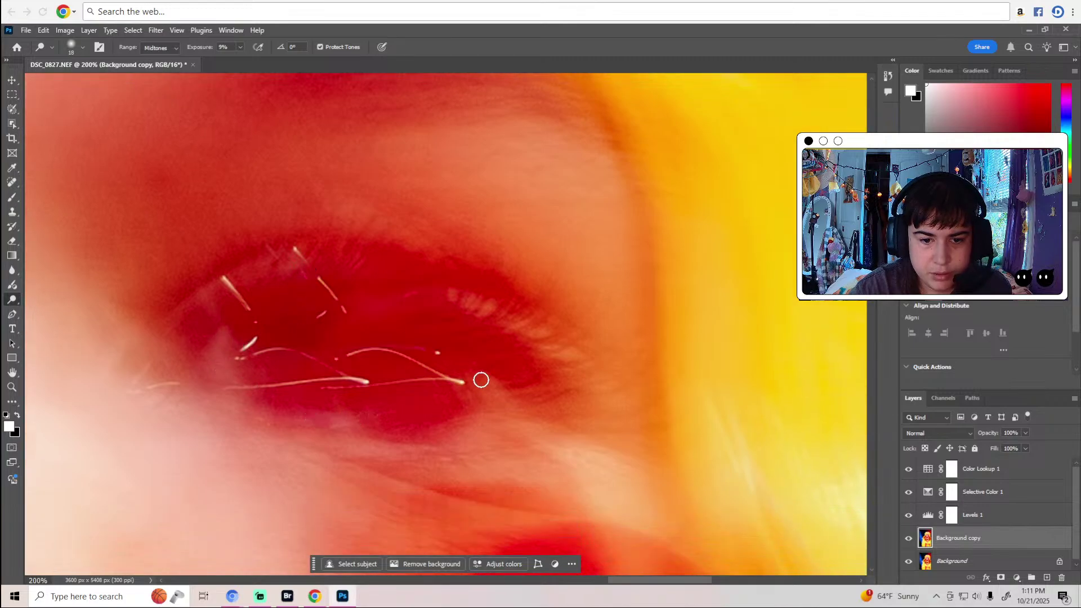
scroll(571, 352, down, 2)
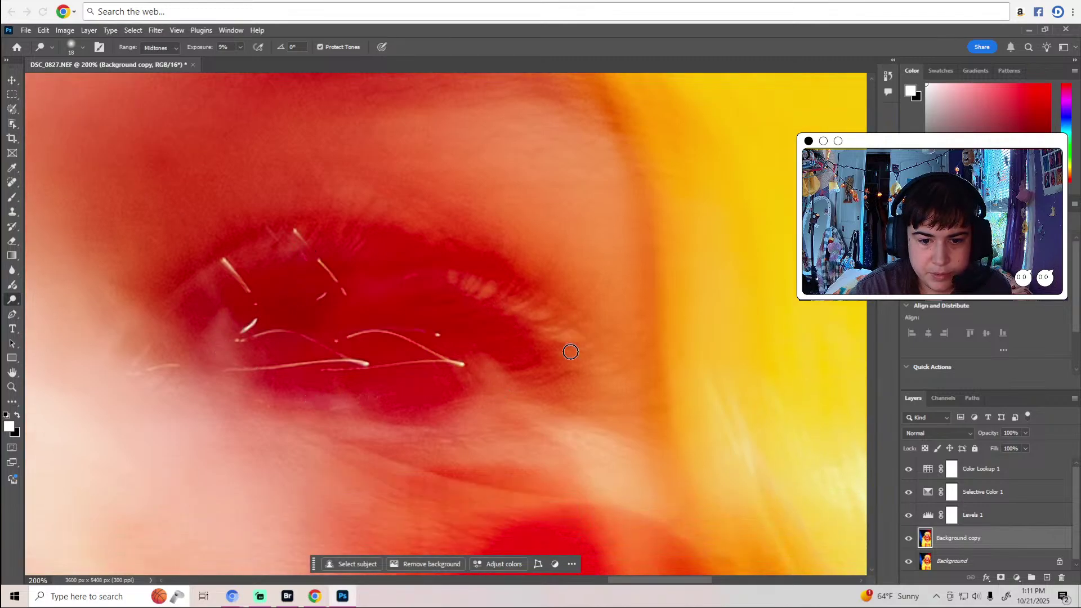
Remove the tiny spot on the outer part of the red right cheek with the Spot Healing Brush in Content-Aware mode.
scroll(570, 352, down, 4)
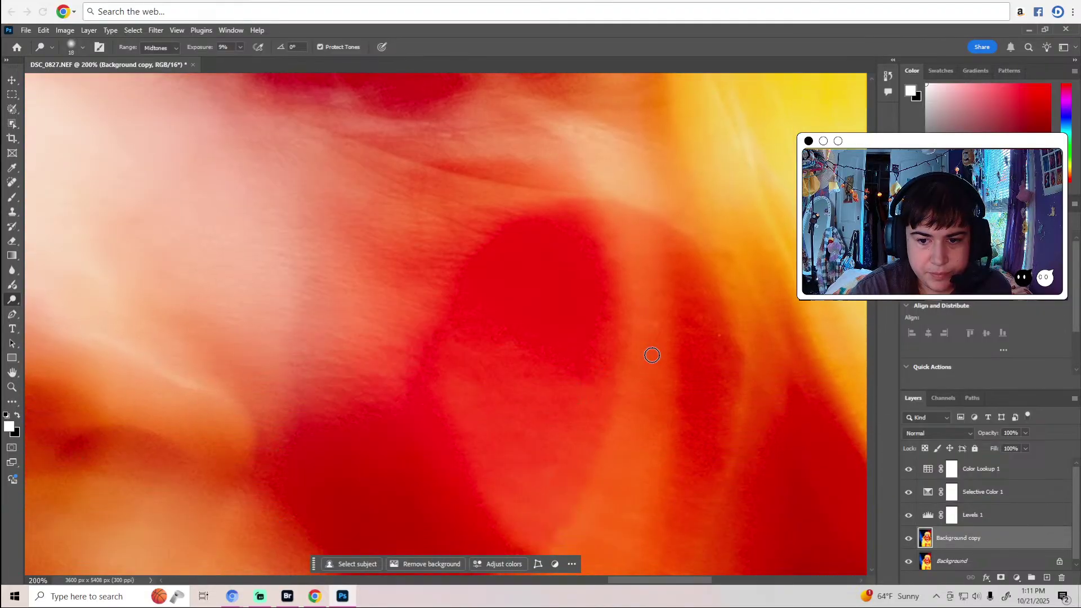
click(12, 184)
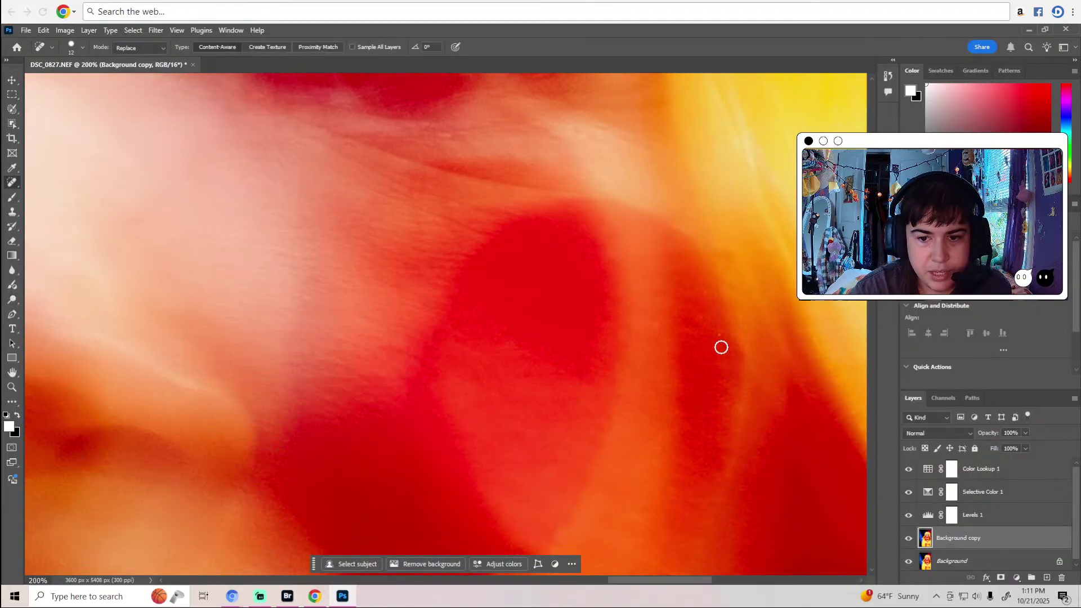
Remove the tiny light spot at the upper edge of the red lips with the Spot Healing Brush.
click(12, 299)
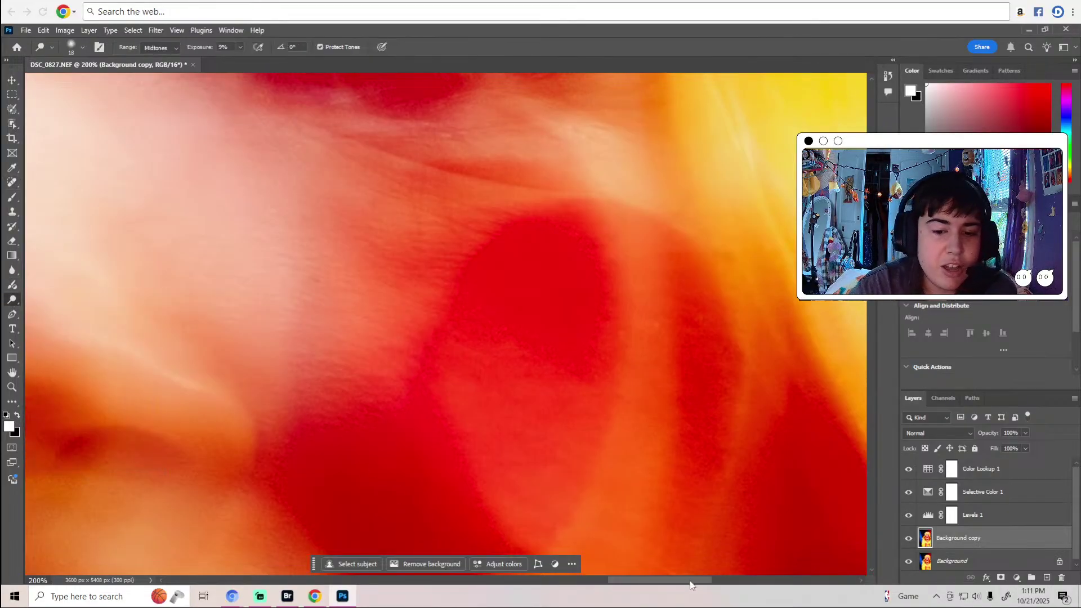
drag(692, 580, 634, 581)
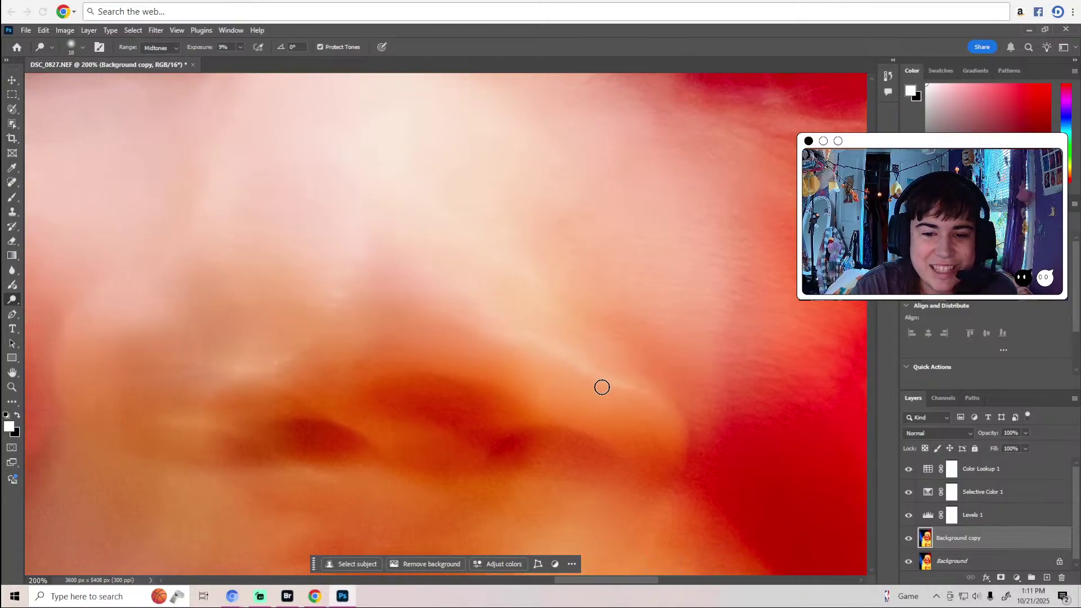
scroll(501, 354, down, 10)
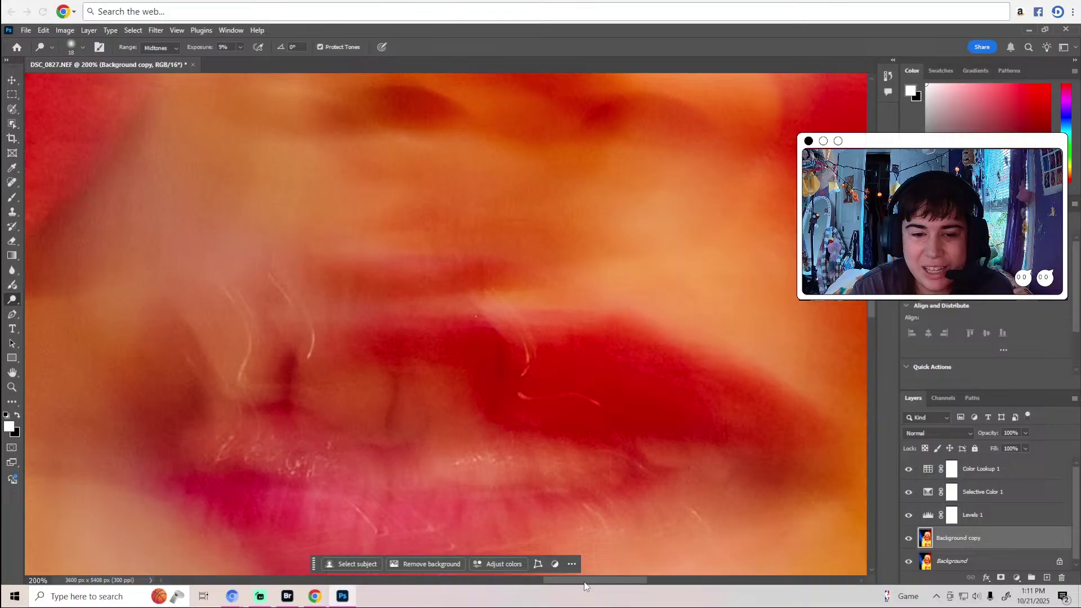
drag(584, 583, 572, 582)
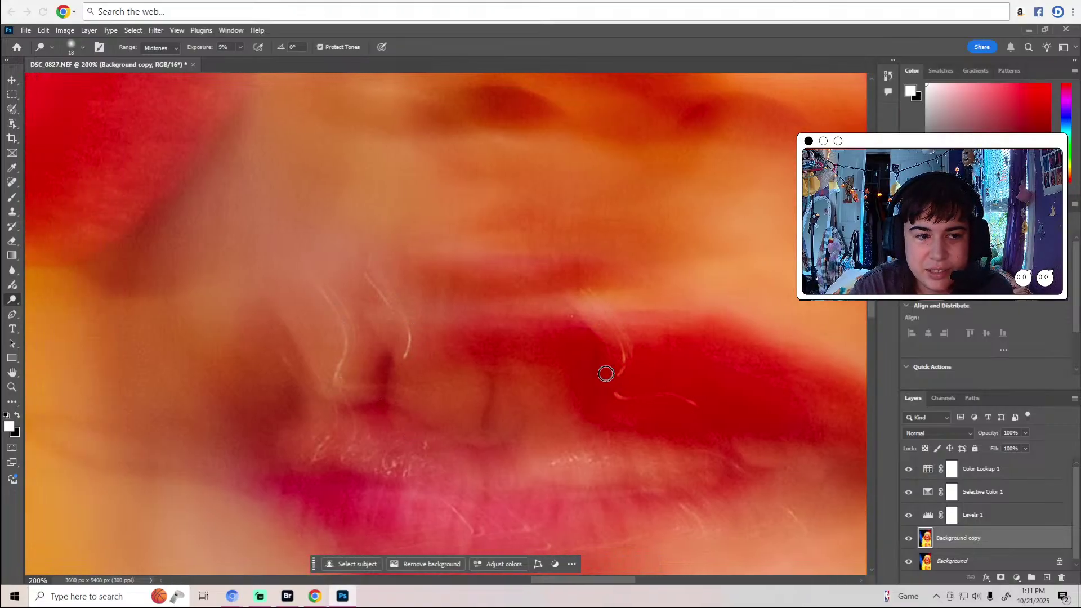
click(11, 181)
click(571, 317)
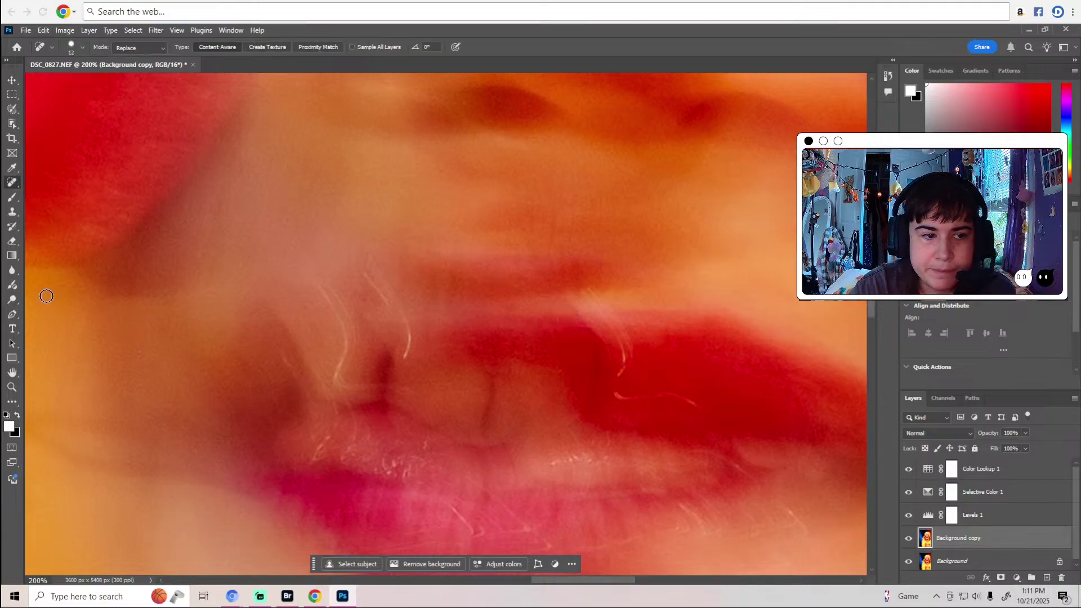
Return to the Dodge tool and examine the light streaks on the lips and the area below the mouth.
click(12, 299)
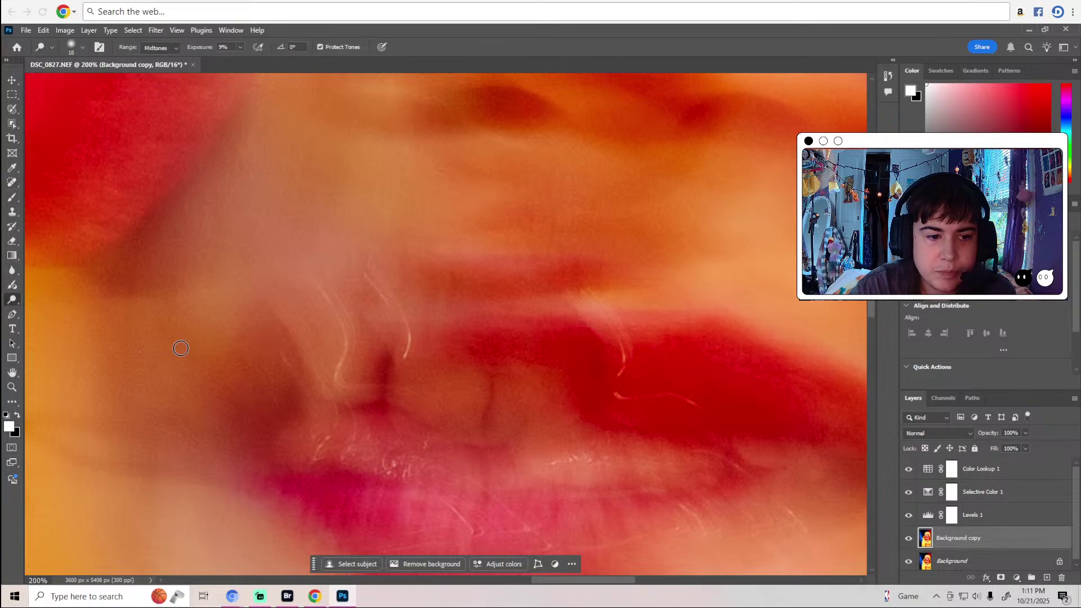
click(12, 182)
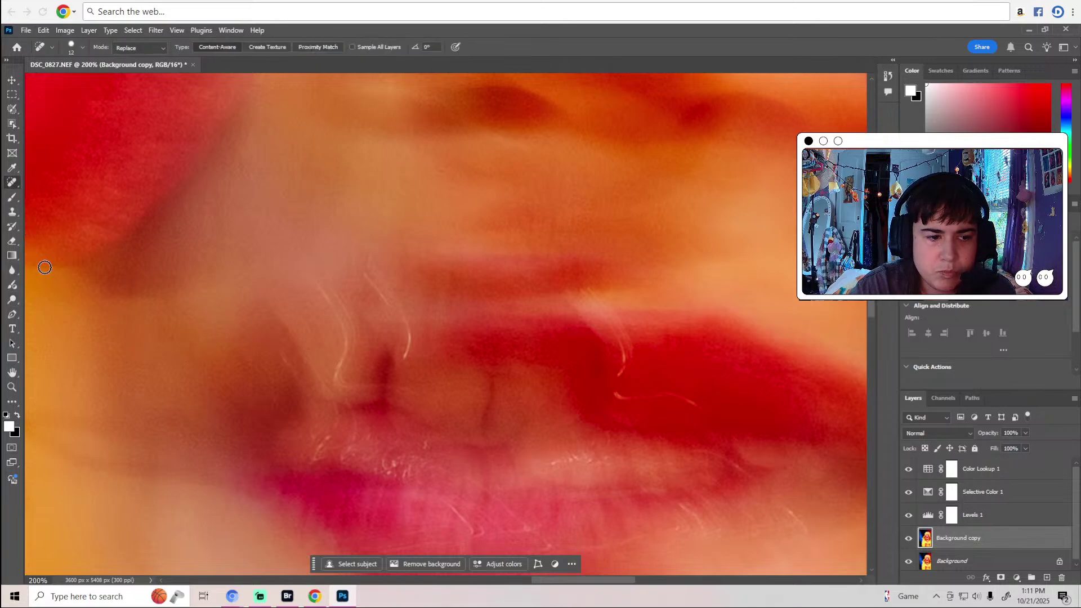
click(12, 299)
scroll(420, 377, down, 3)
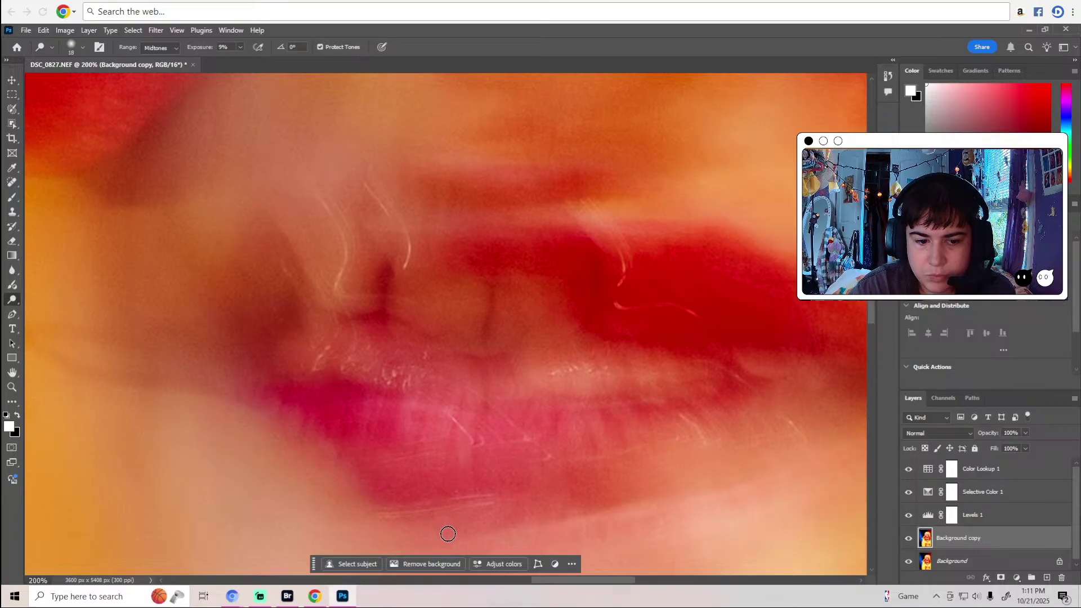
scroll(447, 524, down, 5)
drag(570, 580, 606, 581)
scroll(535, 330, up, 1)
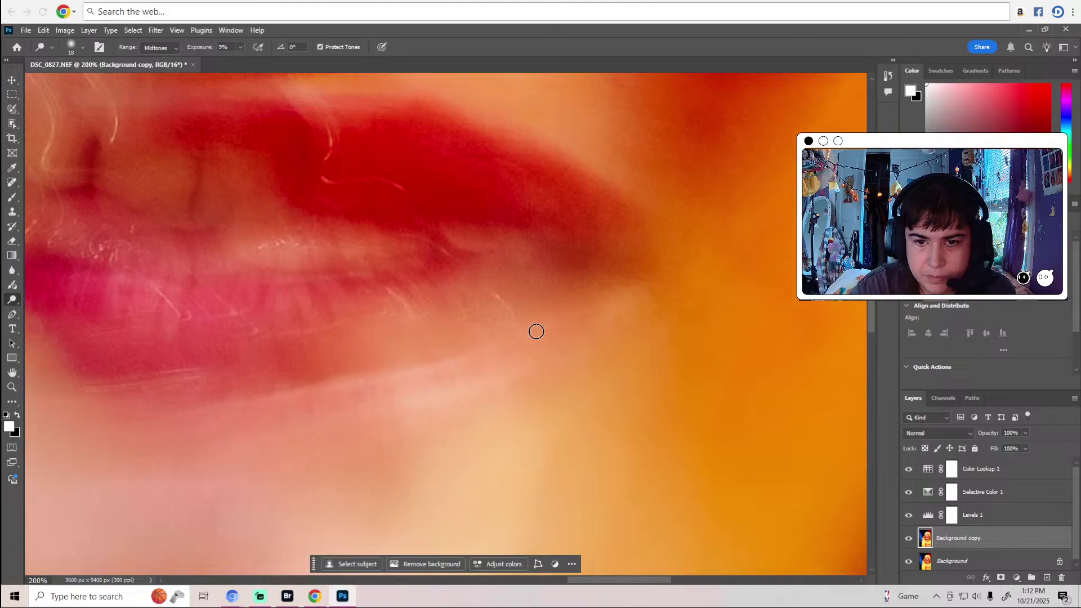
Inspect the orange and red areas beside the mouth, the painted cheek circle and the skin up to the photo's right eye.
drag(653, 586, 708, 585)
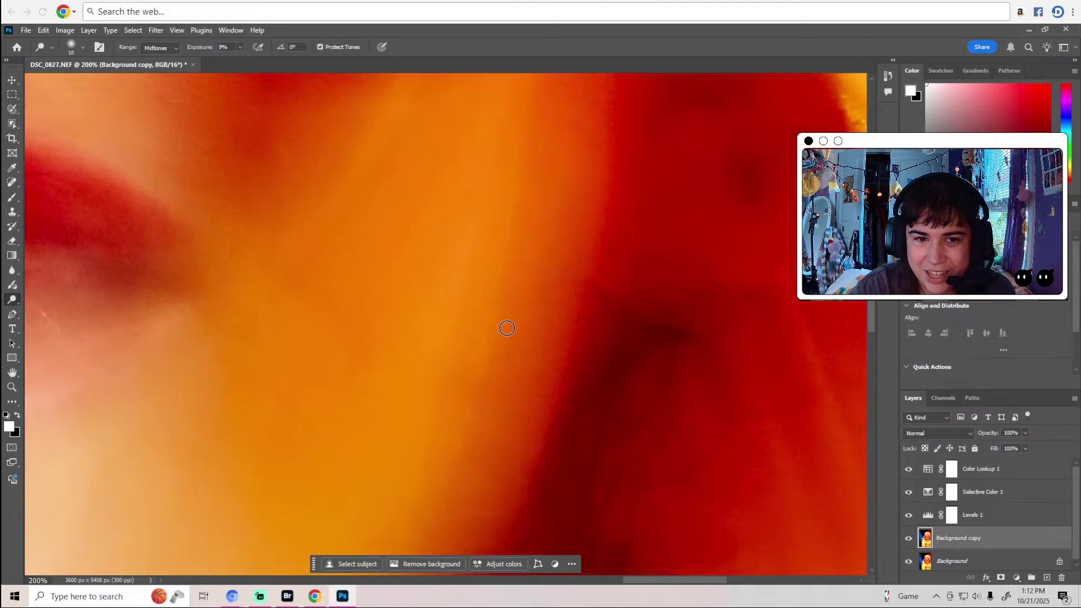
scroll(398, 287, up, 3)
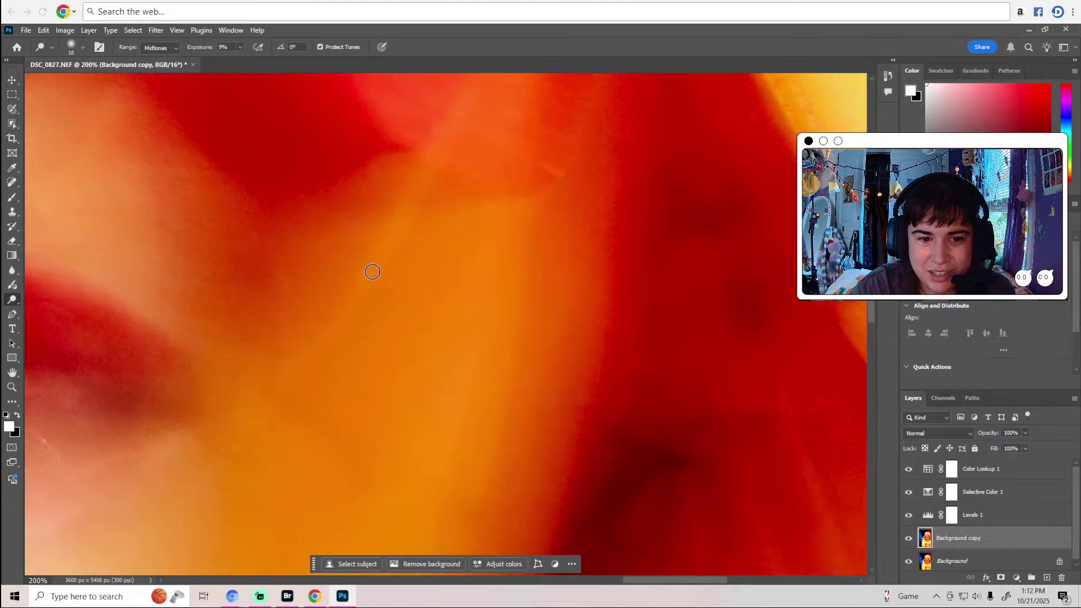
scroll(379, 313, up, 4)
scroll(391, 311, up, 5)
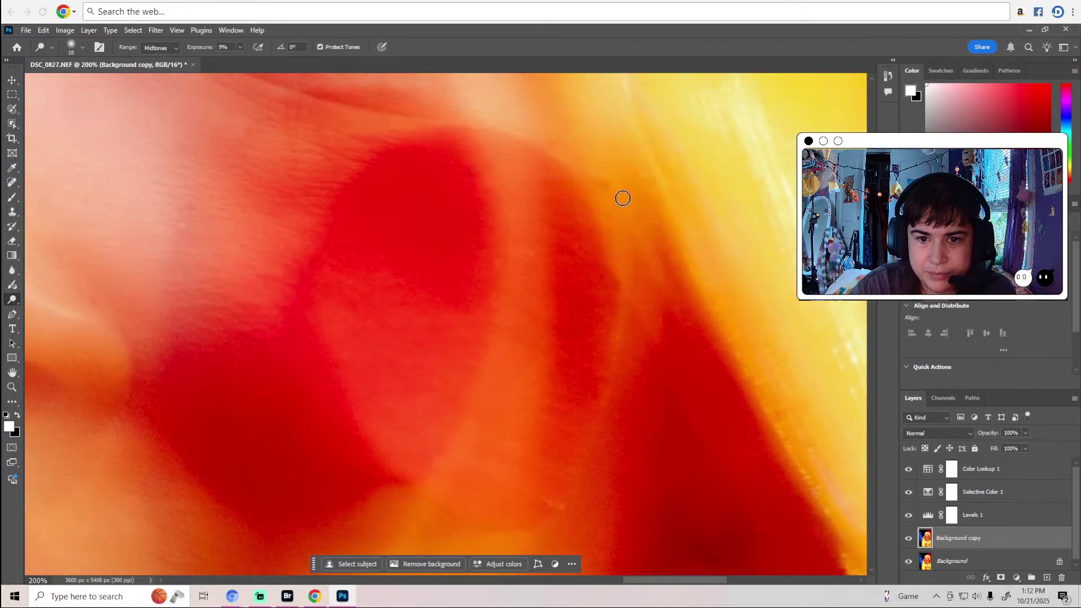
scroll(659, 279, up, 4)
scroll(655, 273, up, 2)
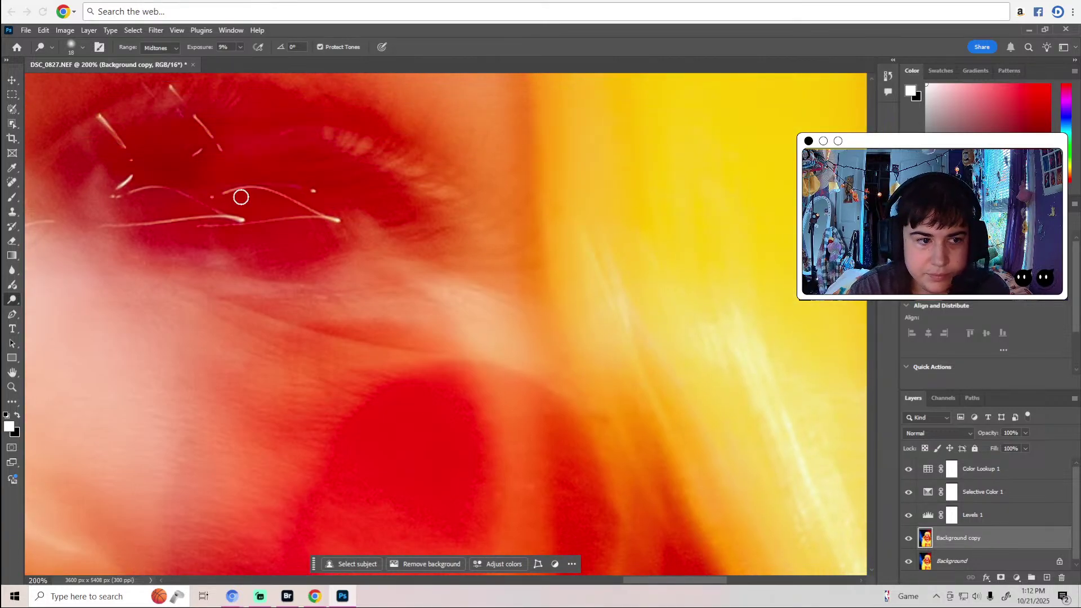
Switch to the Burn tool and set its brush size to 7 px.
right_click(15, 299)
click(48, 310)
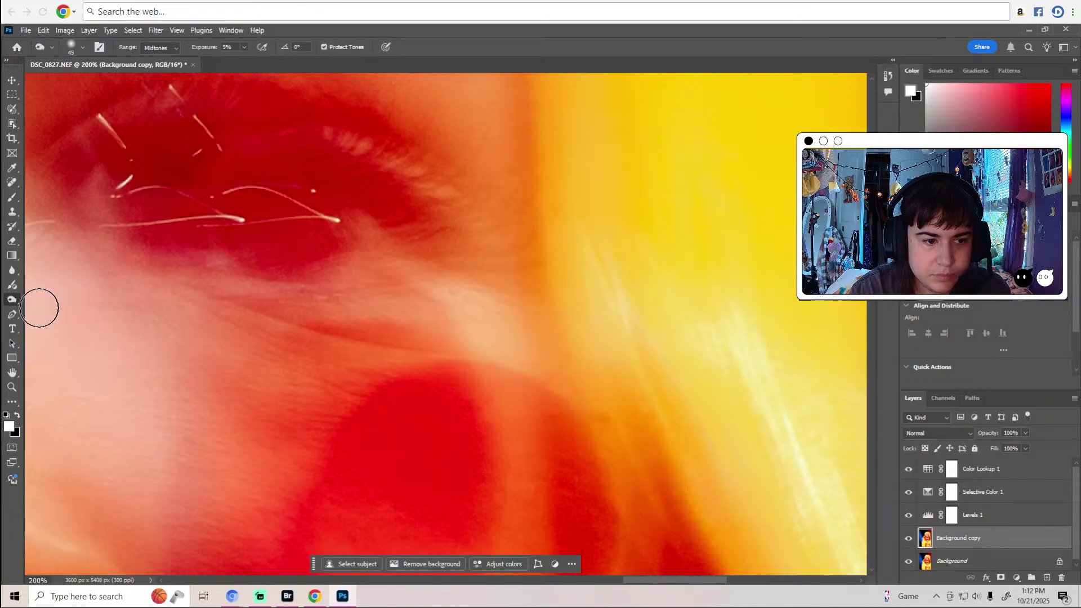
click(79, 48)
click(69, 80)
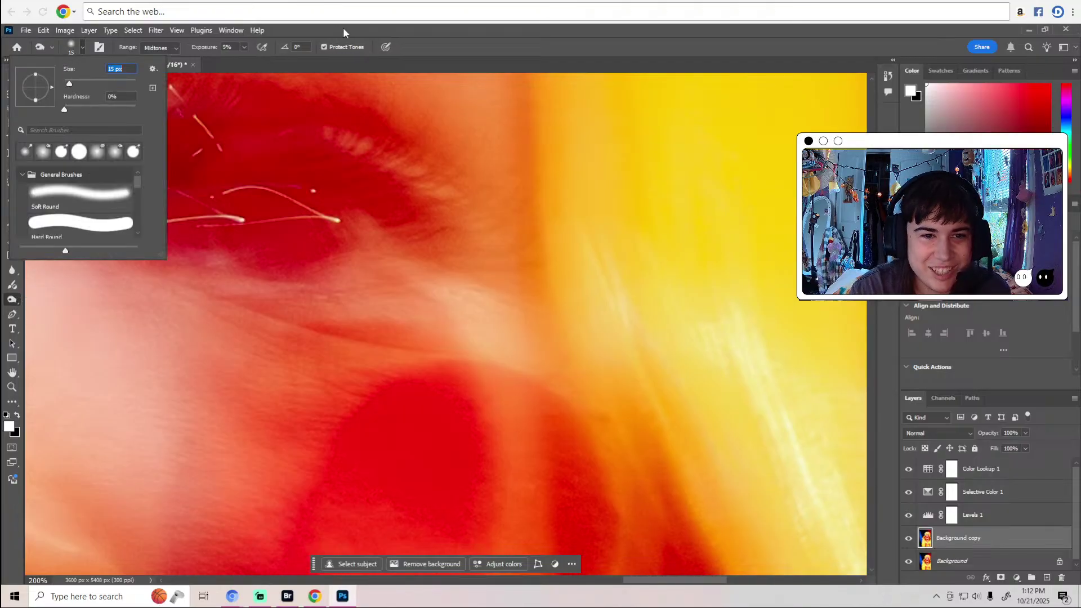
click(467, 183)
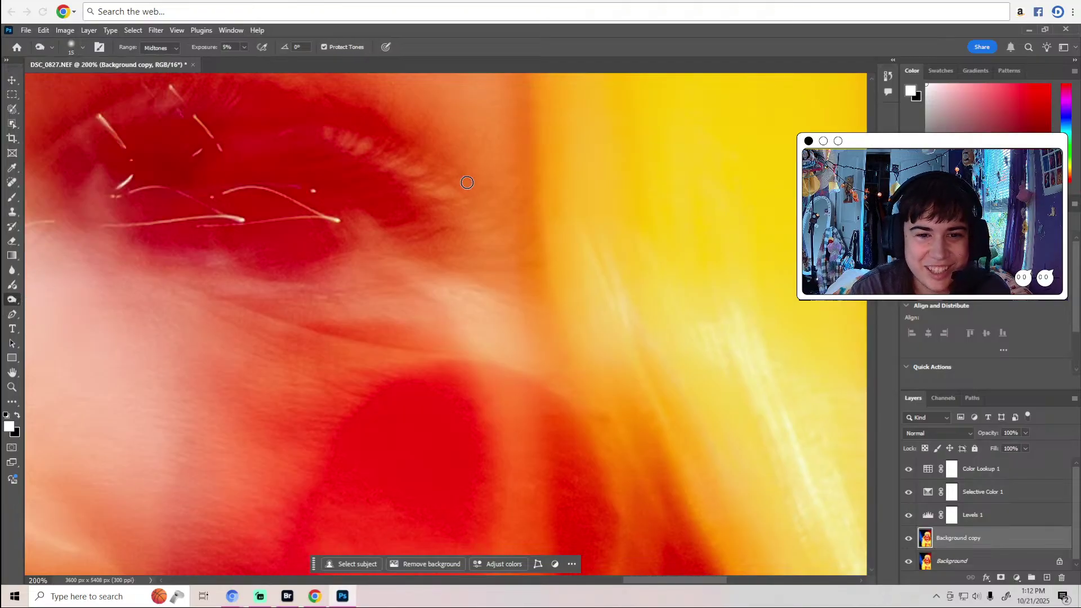
click(79, 48)
drag(71, 84, 66, 84)
double_click(296, 33)
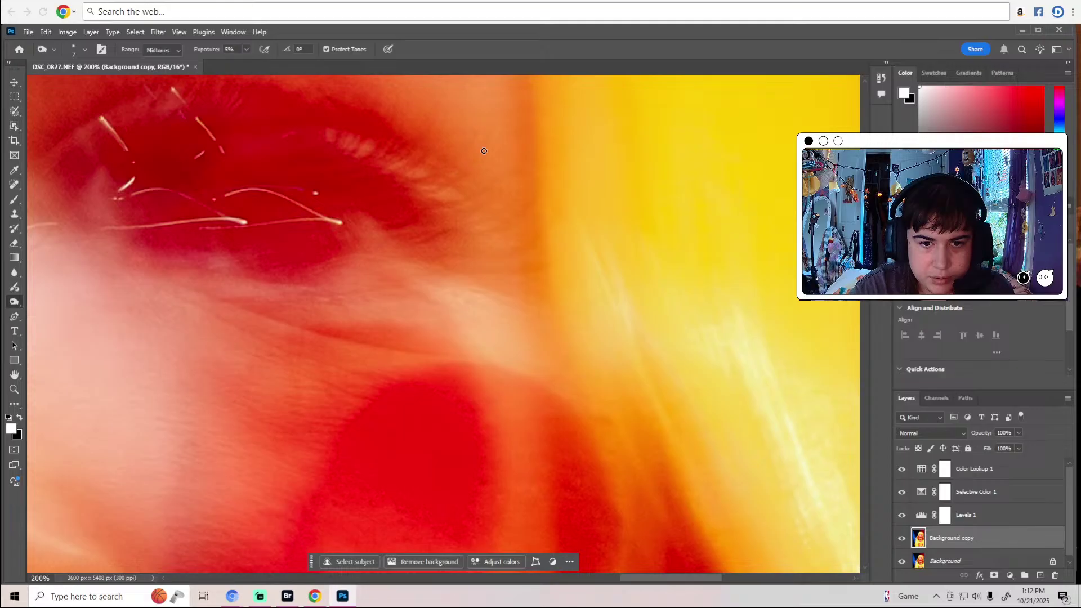
Examine the photo's right eye, its eyebrow and the yellow hat brim across to the other eyebrow at 200%.
scroll(506, 254, up, 3)
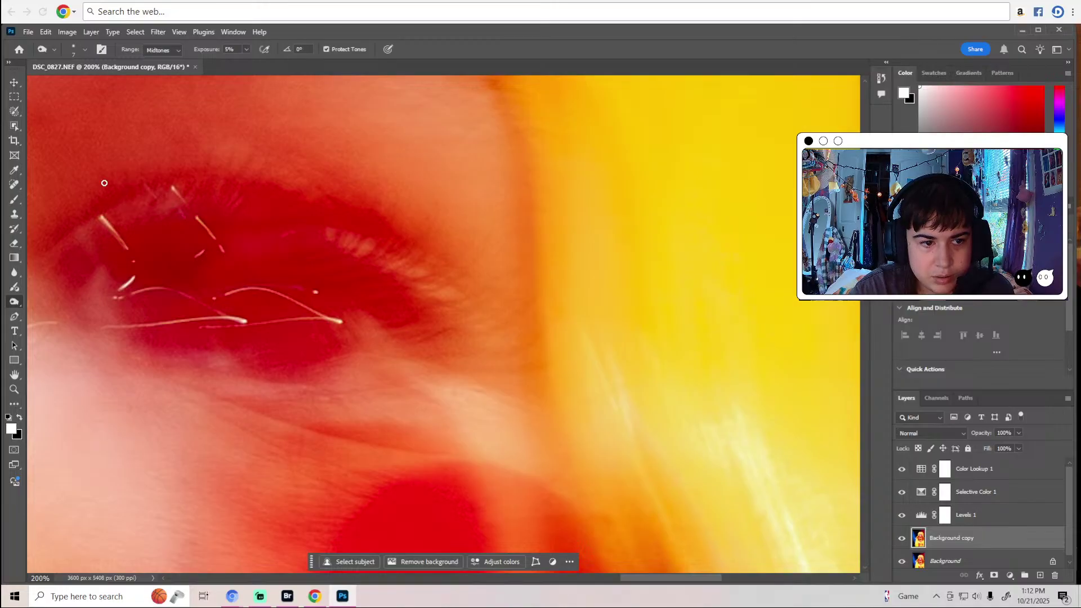
scroll(394, 210, up, 1)
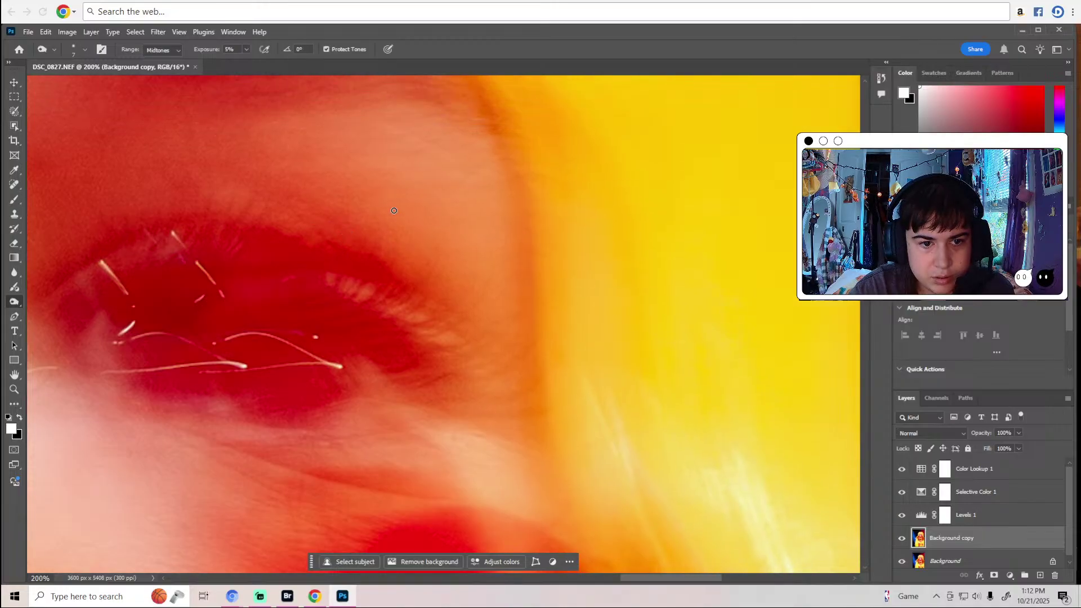
scroll(395, 211, up, 2)
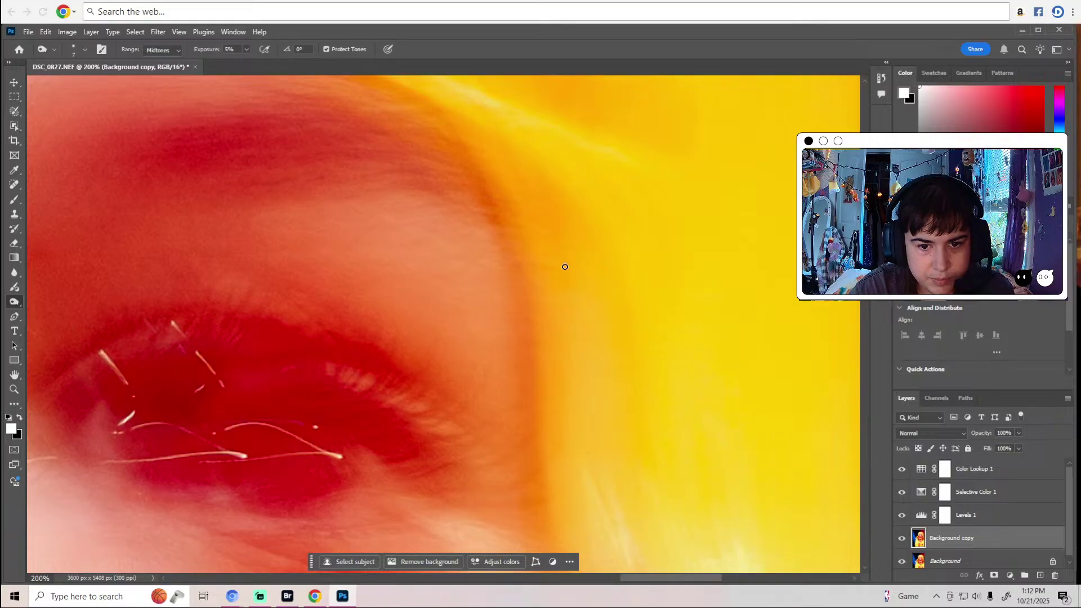
scroll(549, 225, up, 4)
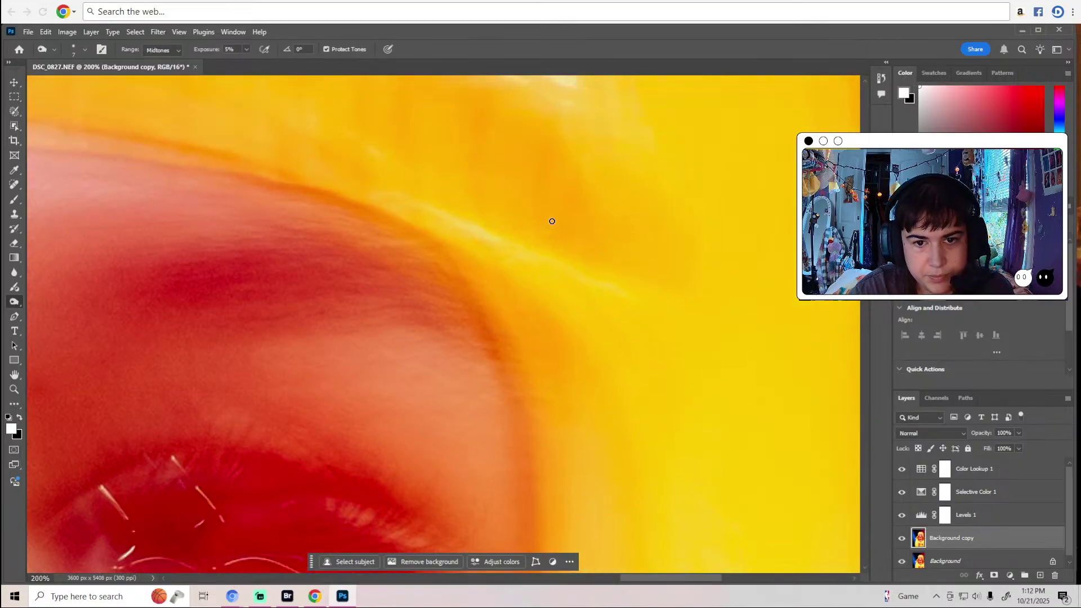
scroll(500, 534, left, 5)
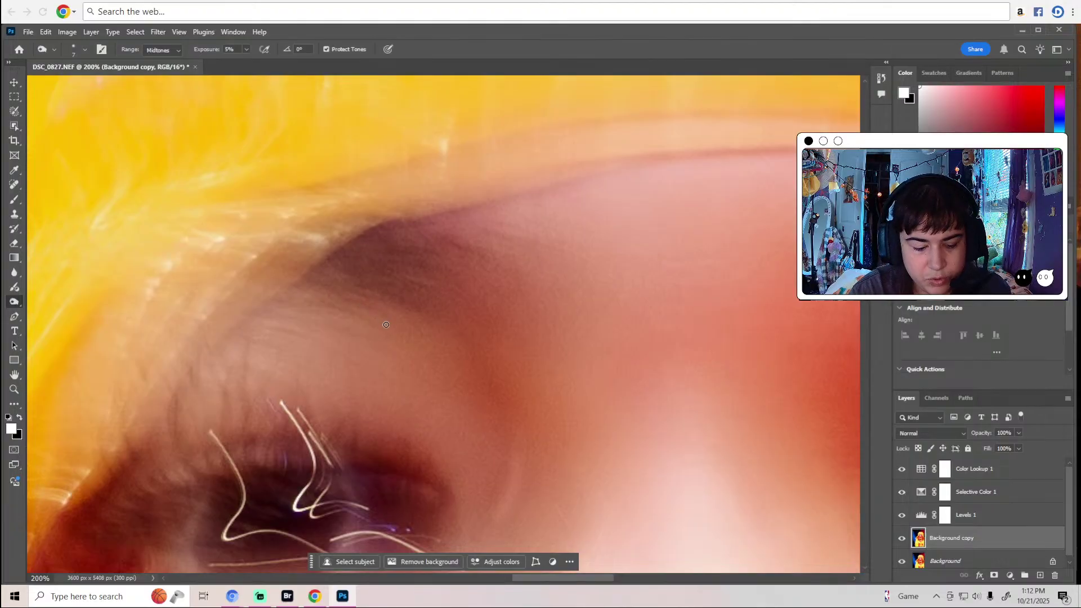
Set the Burn tool's brush size to 15 px for work on the yellow hat at 100% view.
key(z)
scroll(516, 285, down, 4)
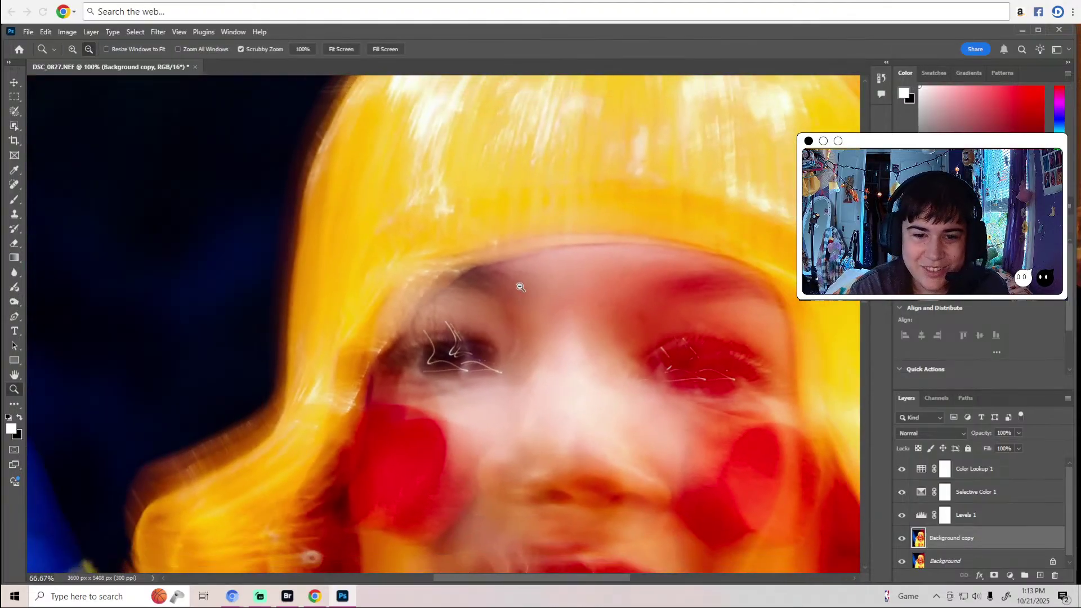
scroll(527, 287, up, 2)
key(o)
scroll(526, 394, up, 1)
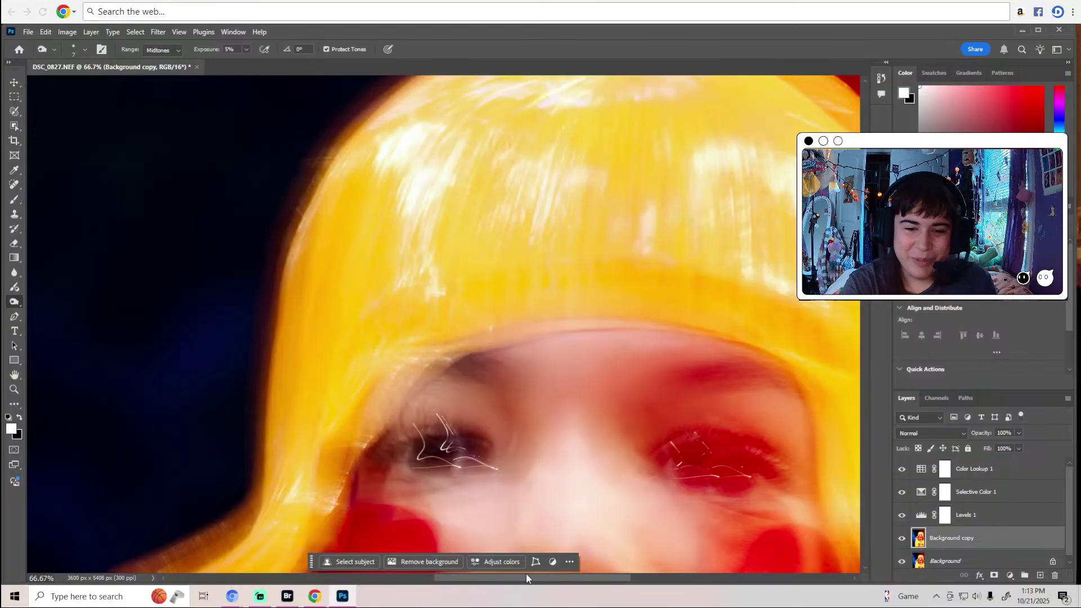
scroll(560, 563, right, 3)
scroll(561, 586, right, 1)
scroll(507, 265, up, 1)
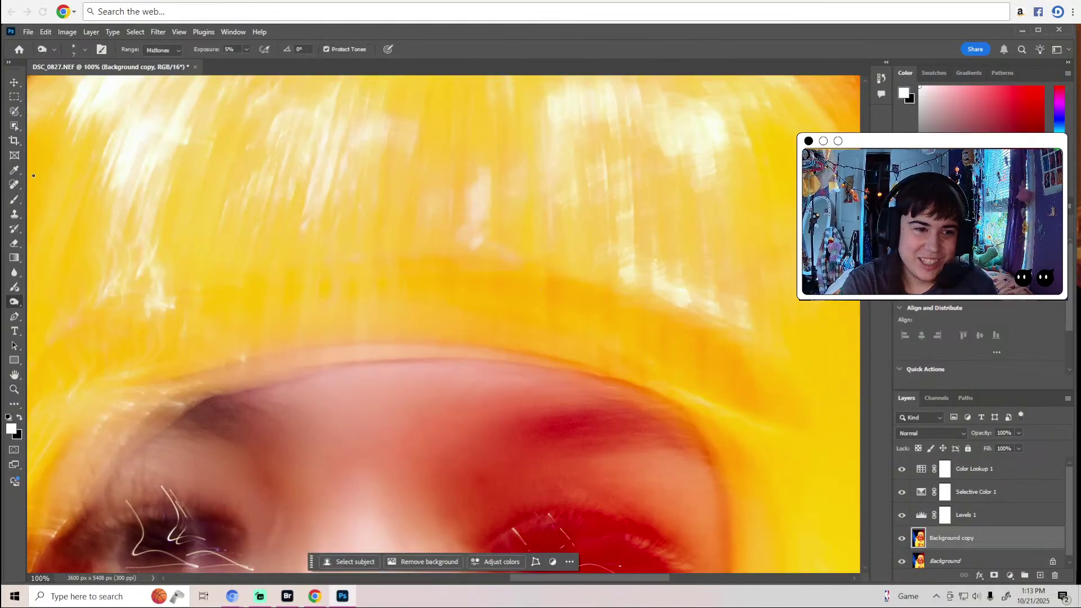
click(84, 49)
click(74, 85)
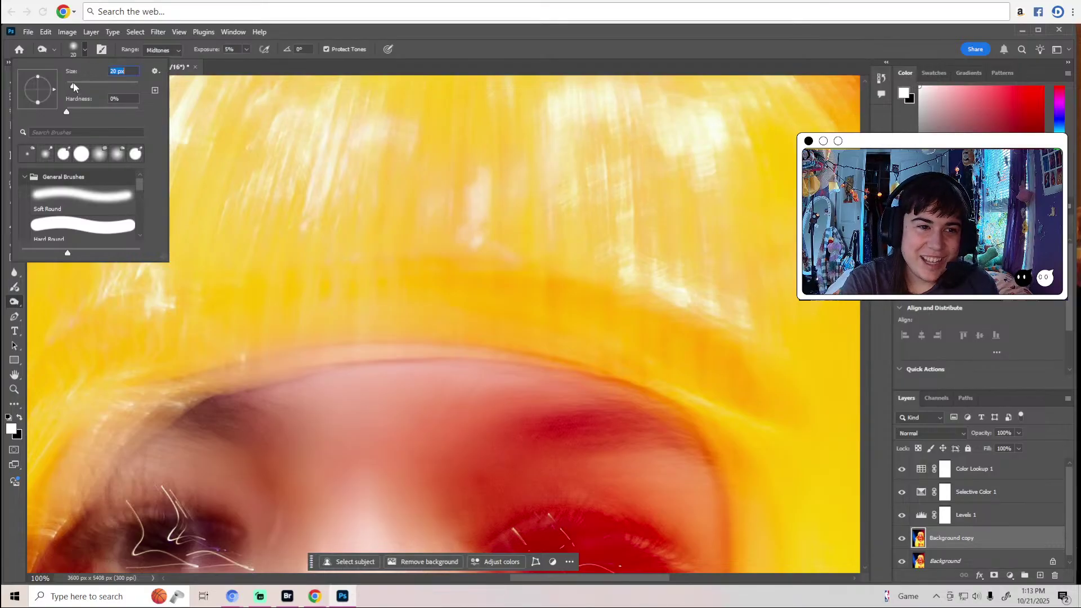
drag(74, 86, 72, 86)
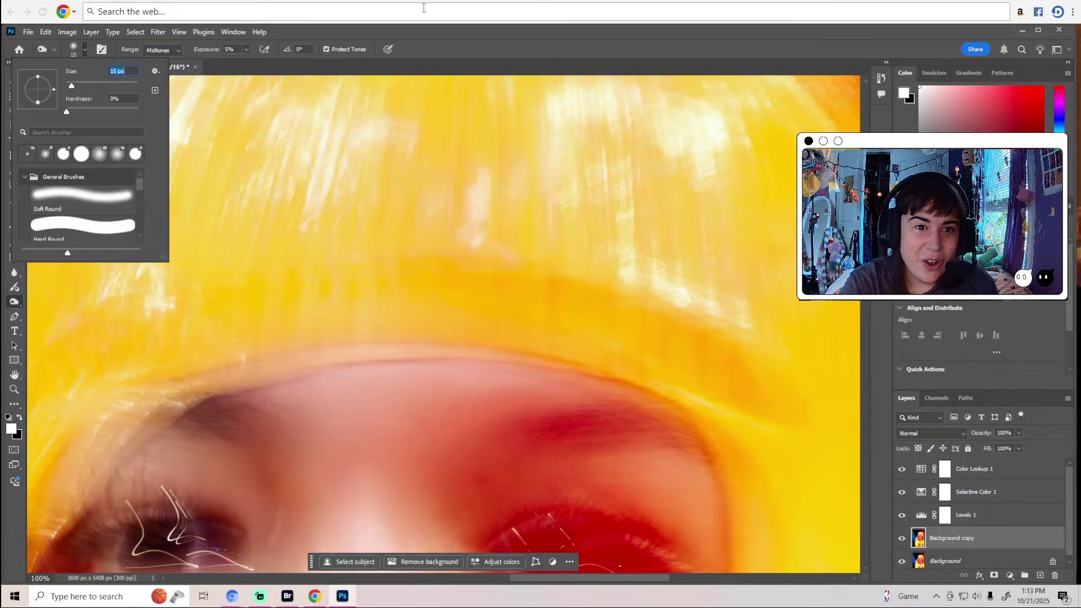
click(424, 29)
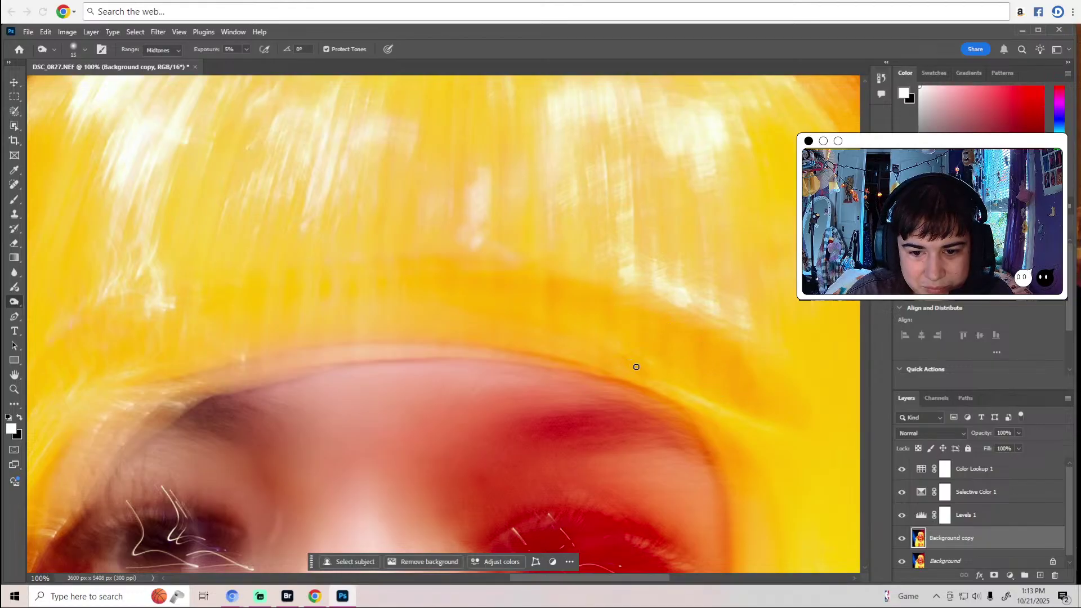
Examine the yellow hat's highlights, its outer edge and the area around the photo's left eye at 100%.
scroll(666, 360, up, 4)
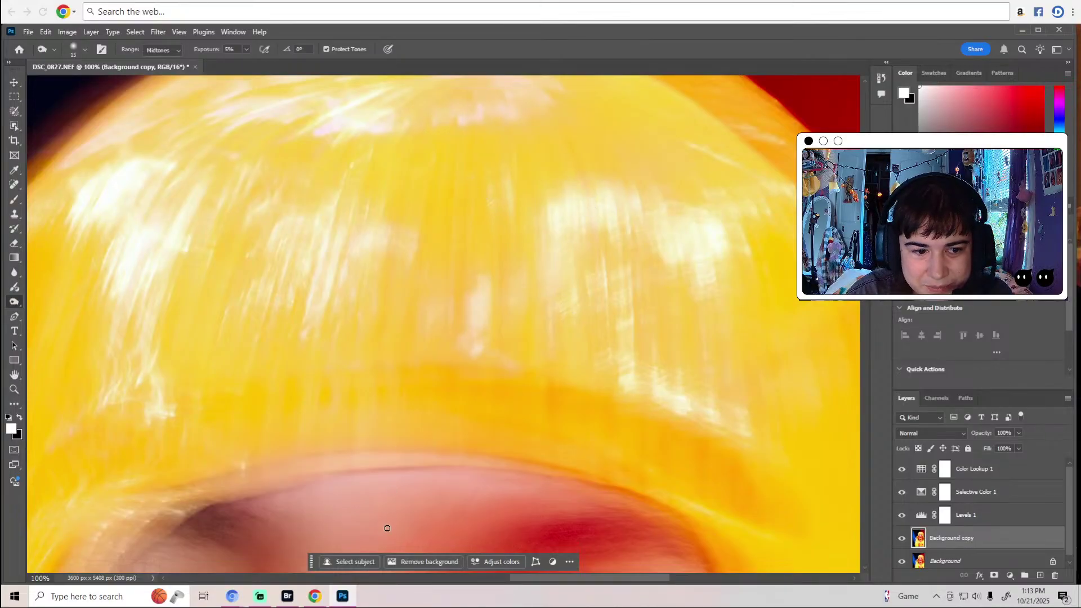
drag(558, 581, 511, 581)
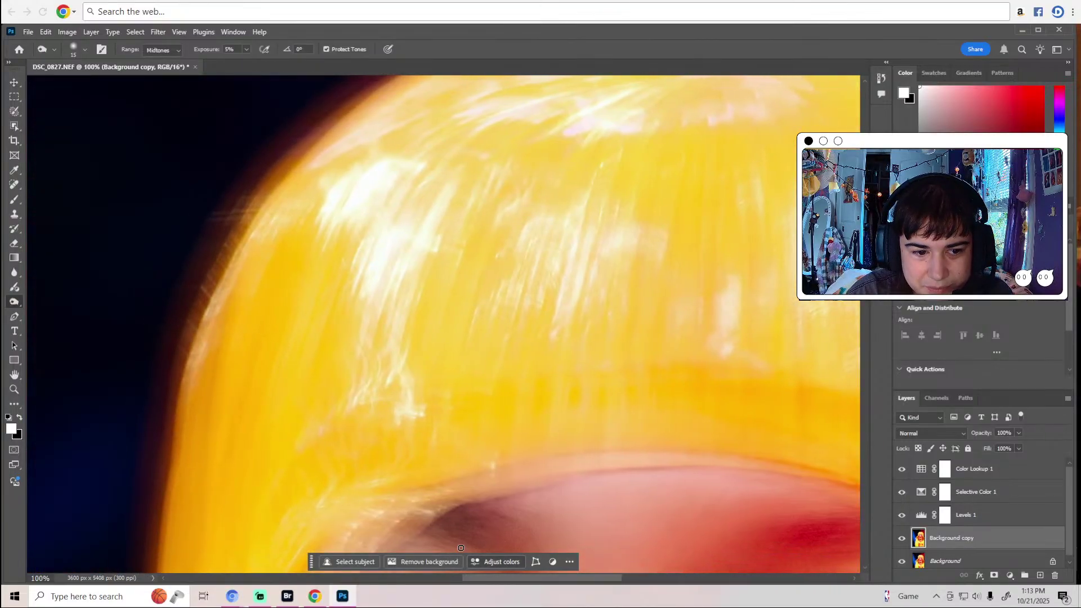
scroll(241, 404, down, 2)
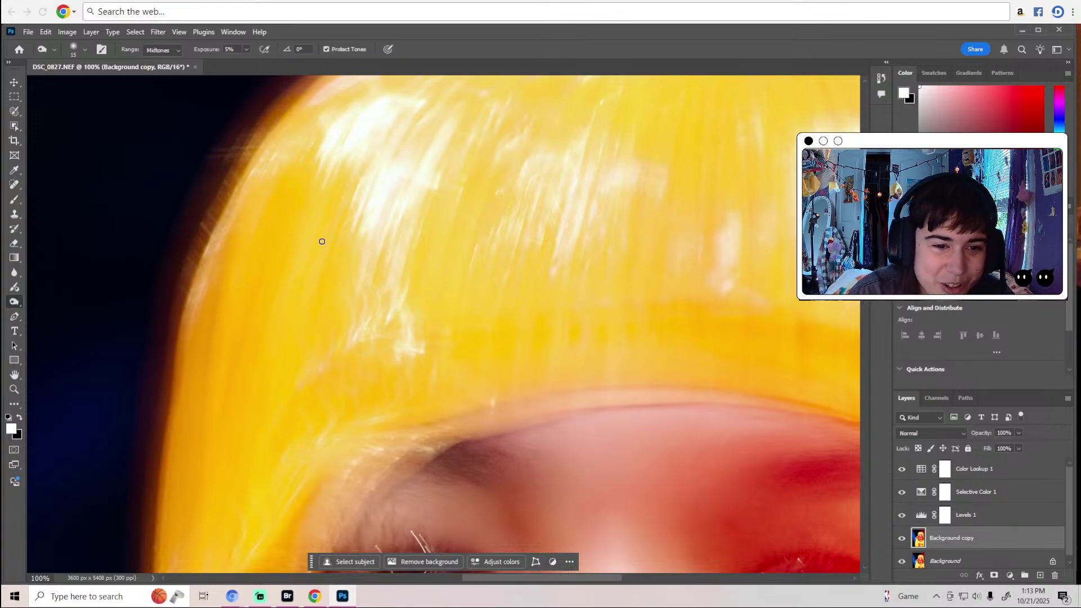
scroll(399, 453, down, 4)
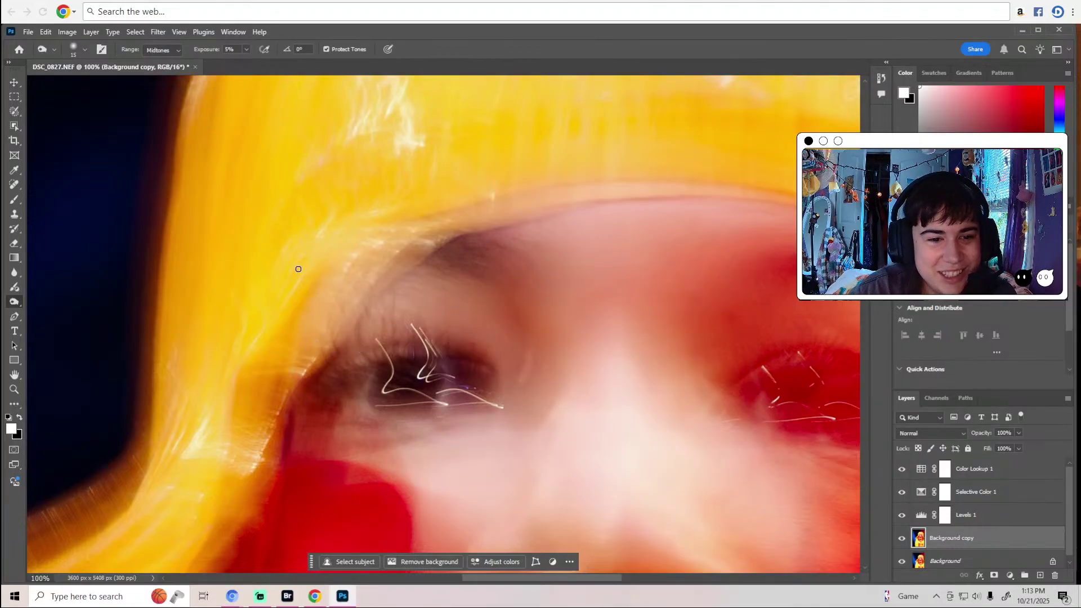
scroll(284, 317, down, 1)
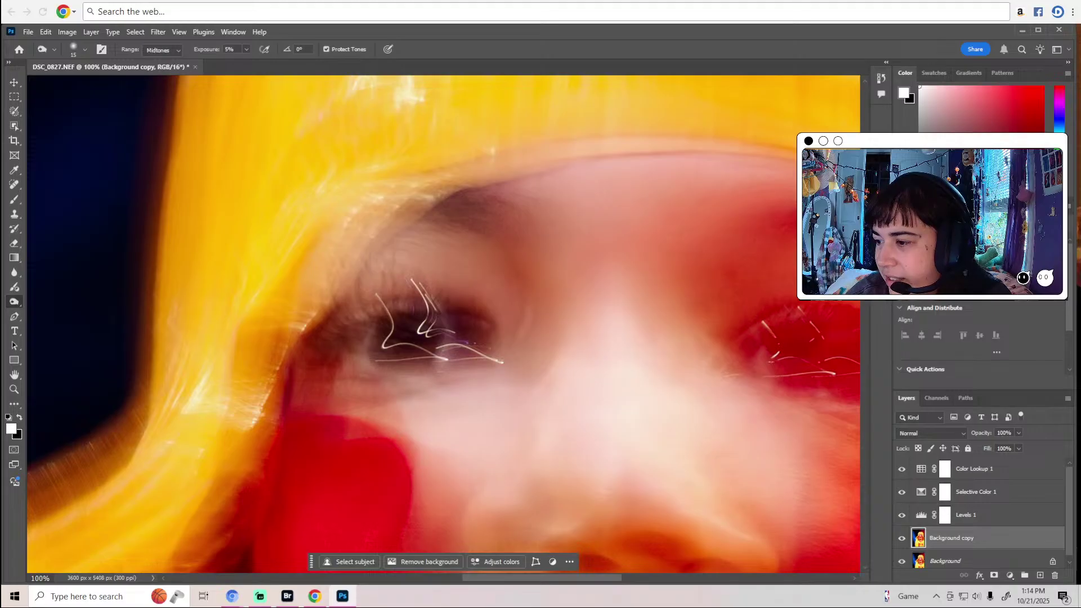
key(alt+Tab)
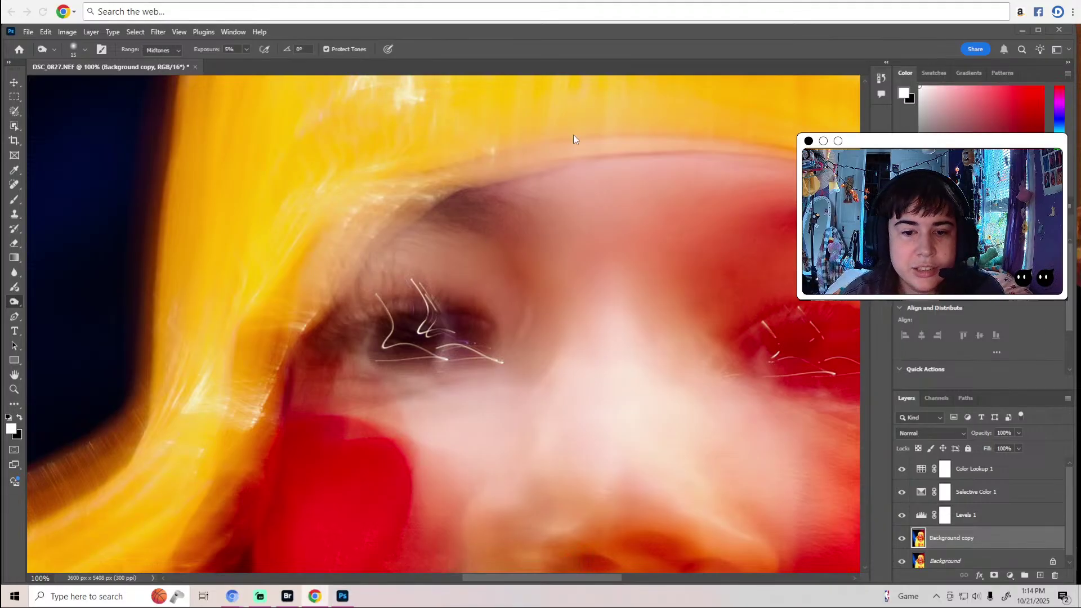
click(575, 40)
scroll(285, 292, down, 2)
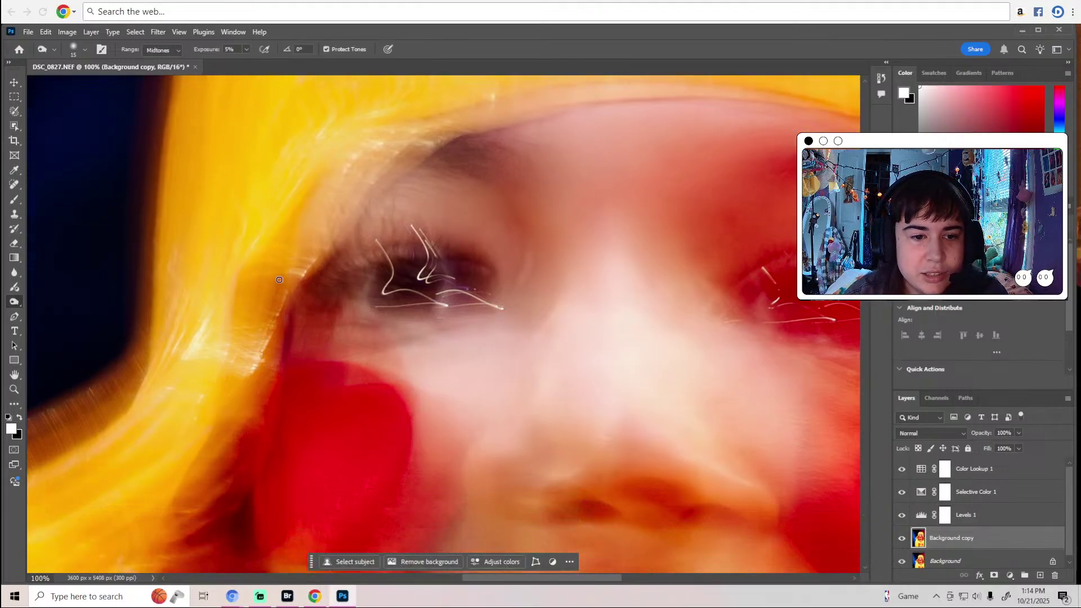
Examine the yellow hat's outer edge, the photo's left ear flap and the neck down to the red collar at 100%.
drag(553, 580, 508, 580)
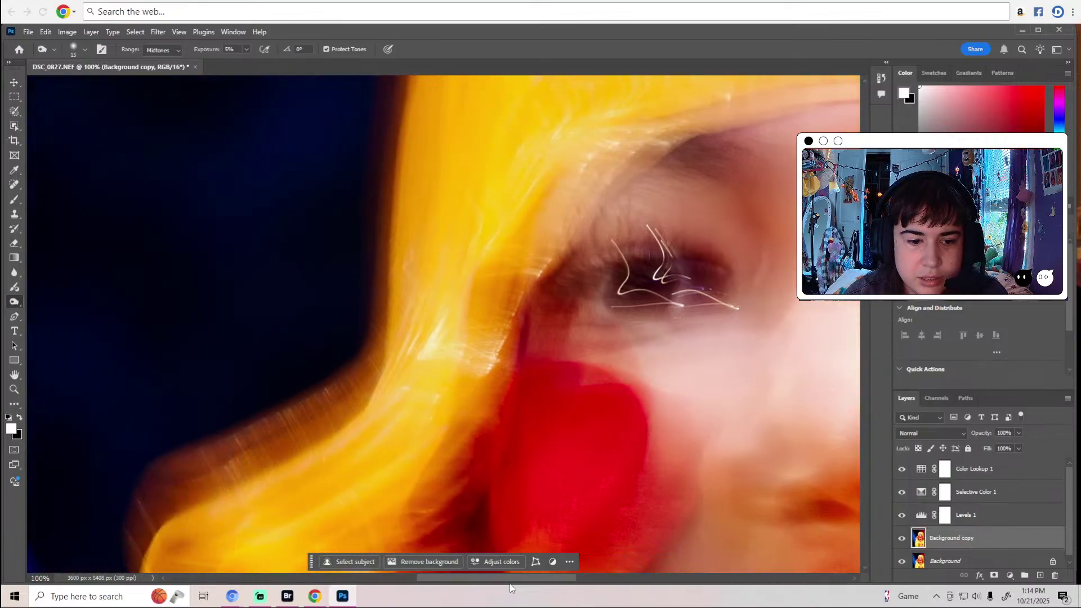
scroll(422, 385, down, 3)
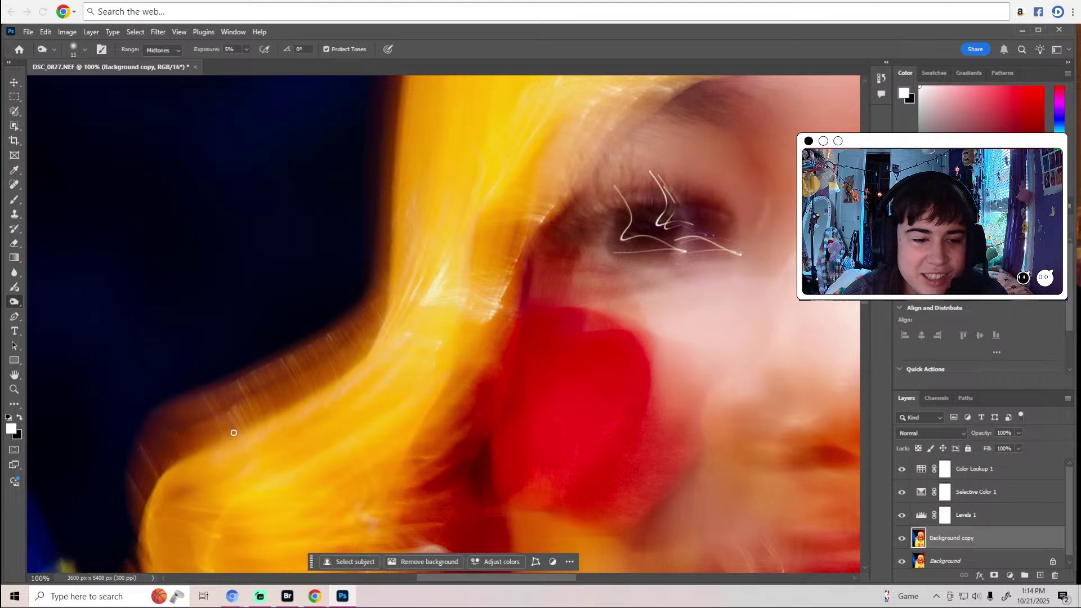
scroll(236, 431, down, 6)
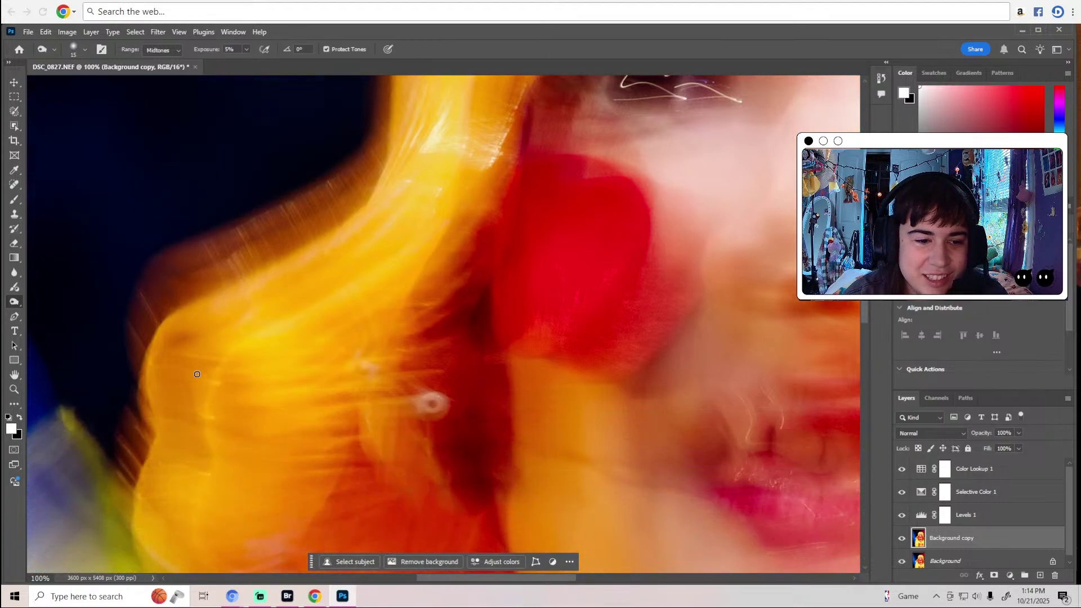
scroll(211, 463, down, 4)
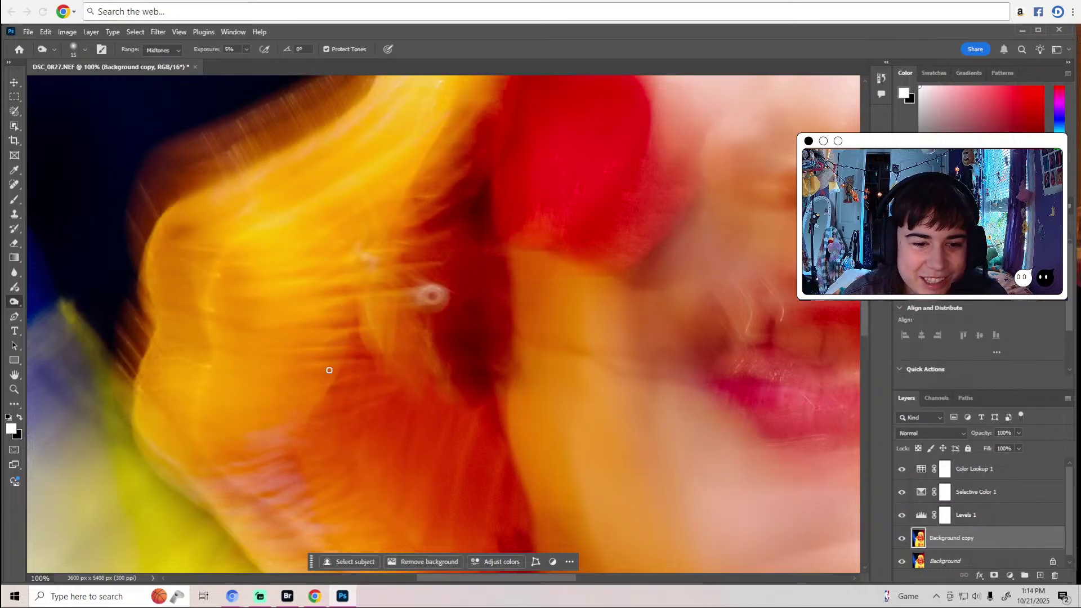
scroll(315, 370, down, 3)
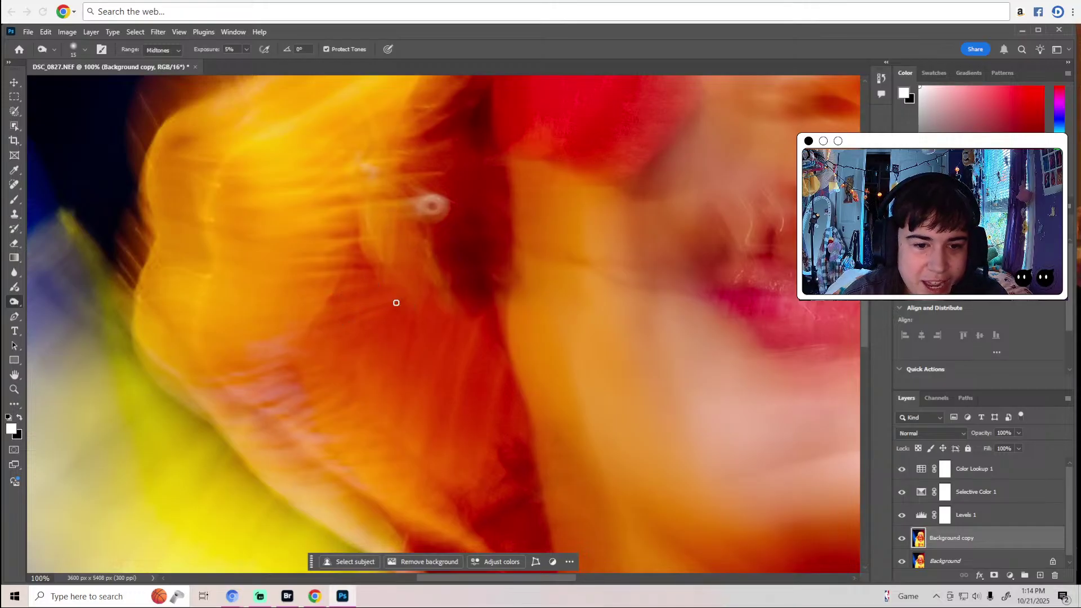
scroll(364, 350, down, 2)
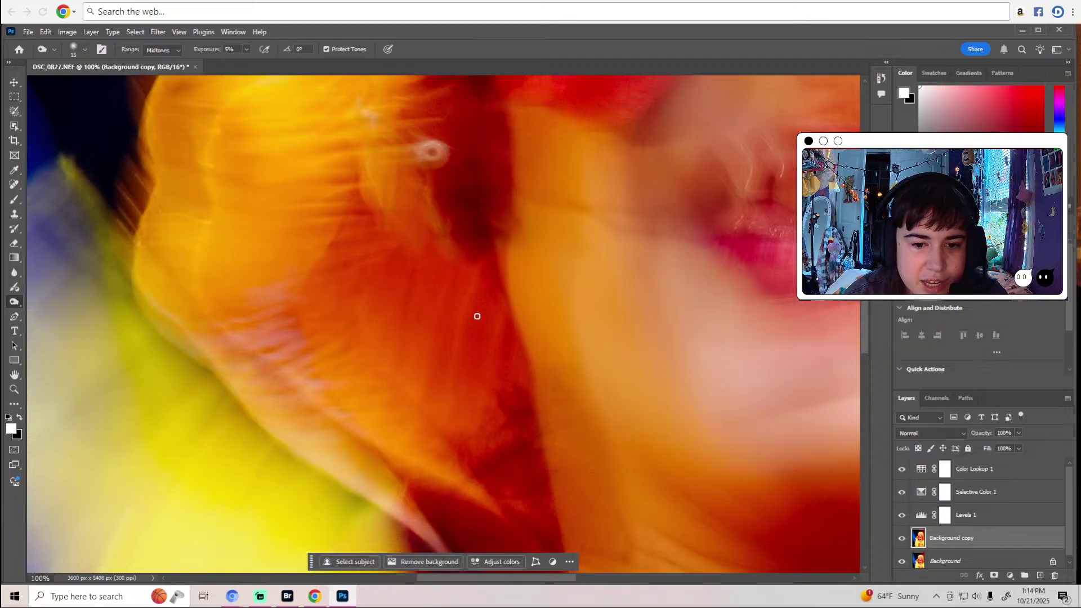
scroll(477, 316, down, 5)
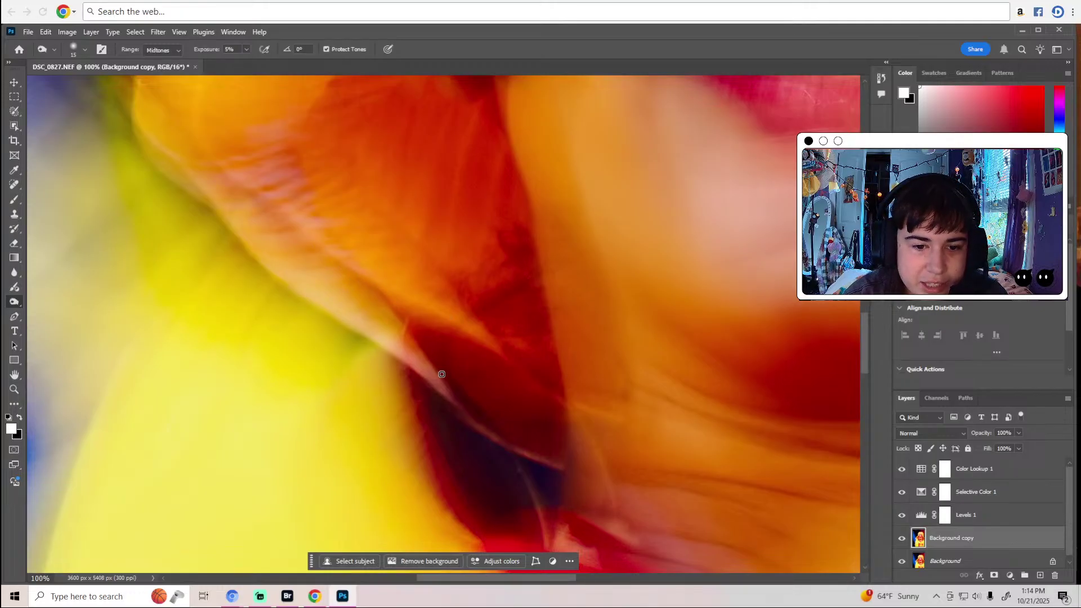
scroll(448, 384, down, 2)
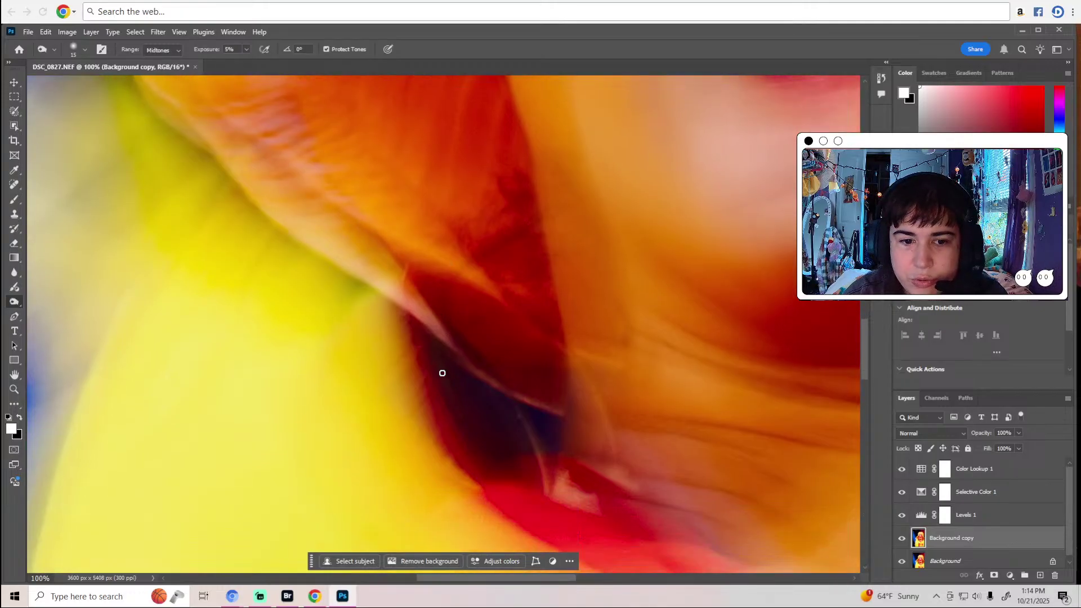
scroll(566, 580, right, 5)
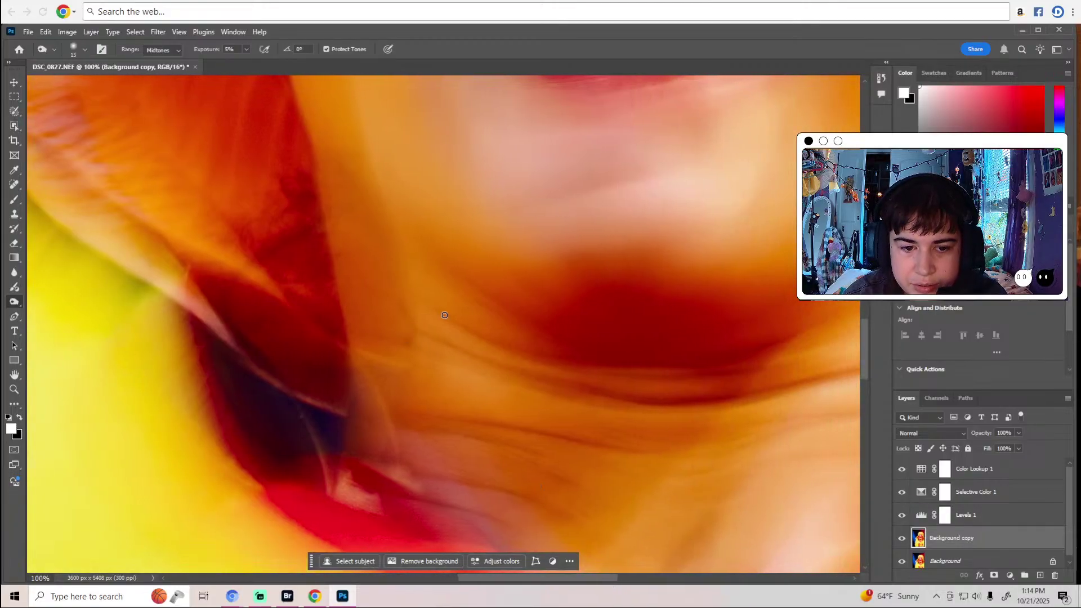
scroll(457, 336, down, 5)
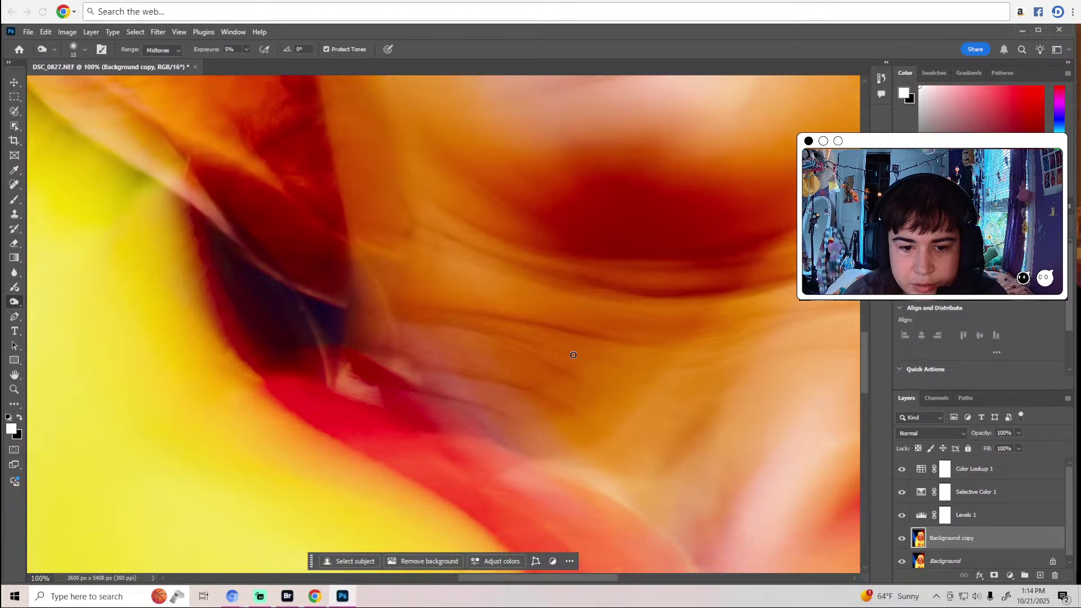
scroll(573, 355, down, 1)
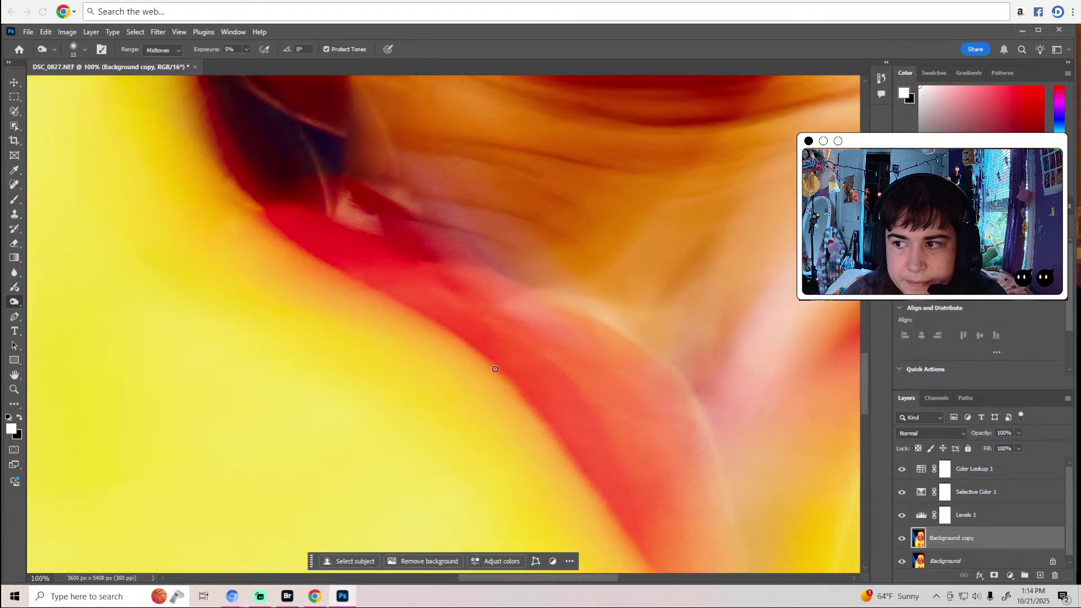
Switch to the Dodge tool and brush along the red collar below the neck.
right_click(15, 302)
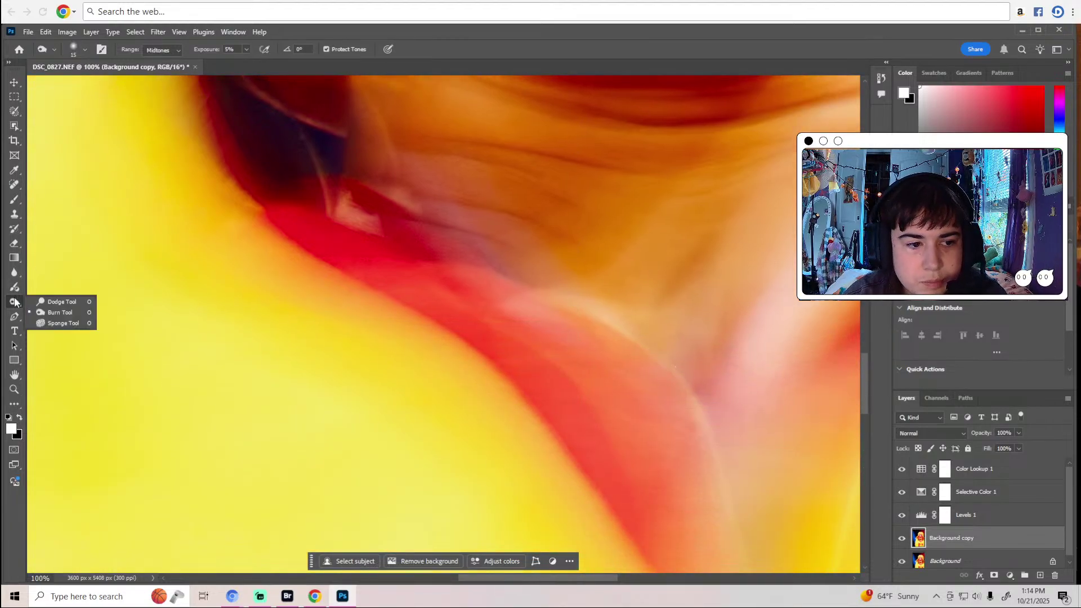
click(54, 313)
mouse_move(459, 303)
mouse_down()
mouse_move(576, 385)
mouse_move(620, 451)
mouse_move(644, 538)
mouse_up()
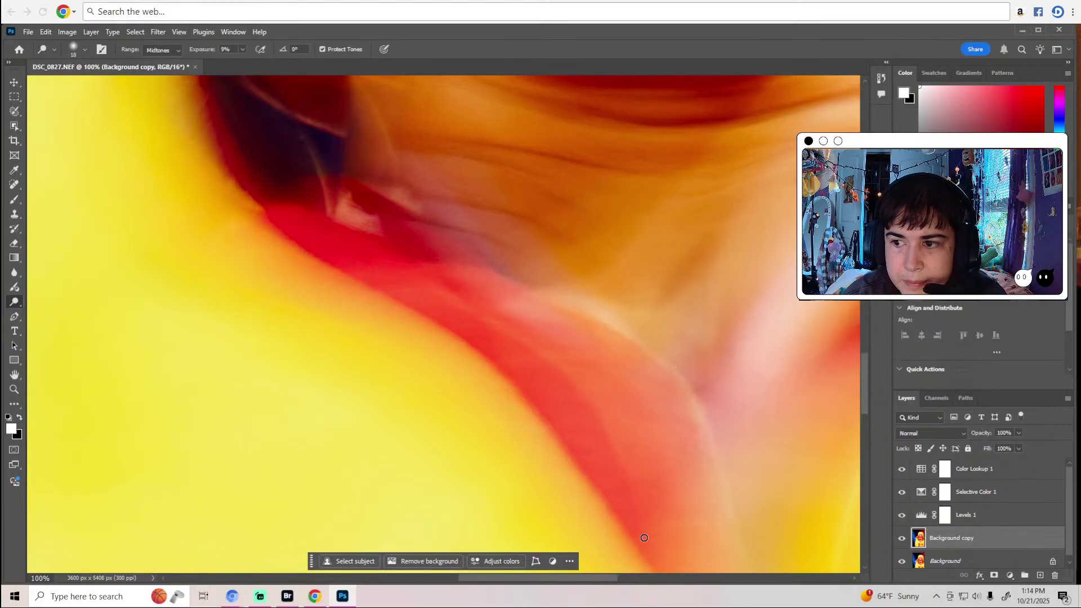
Examine the neck folds, the photo's right side of the collar, its ear flap and the hat's edge up to the eye at 100%.
click(14, 184)
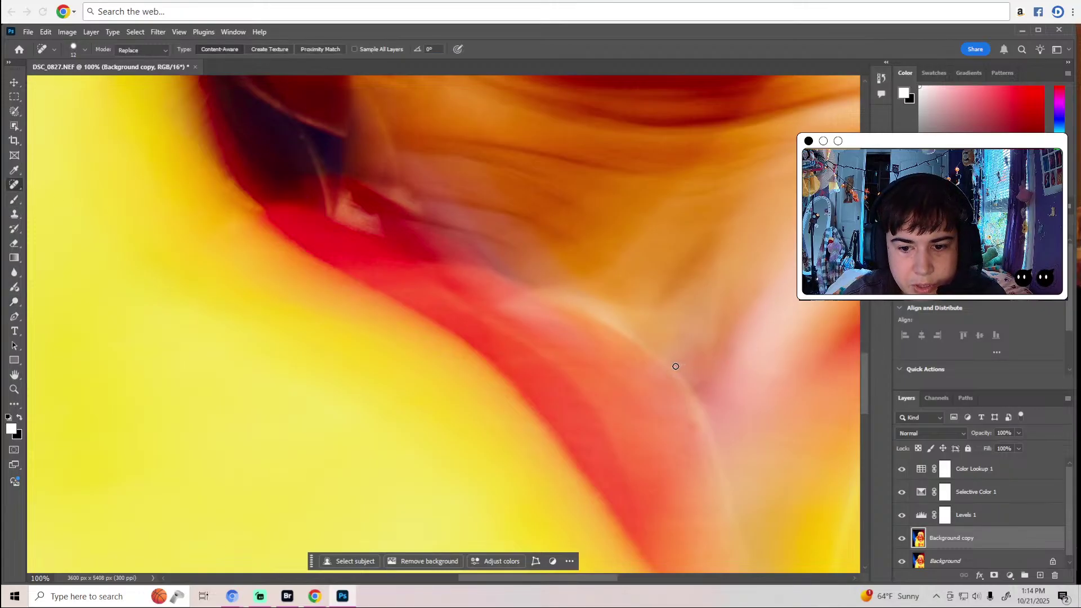
drag(544, 578, 613, 578)
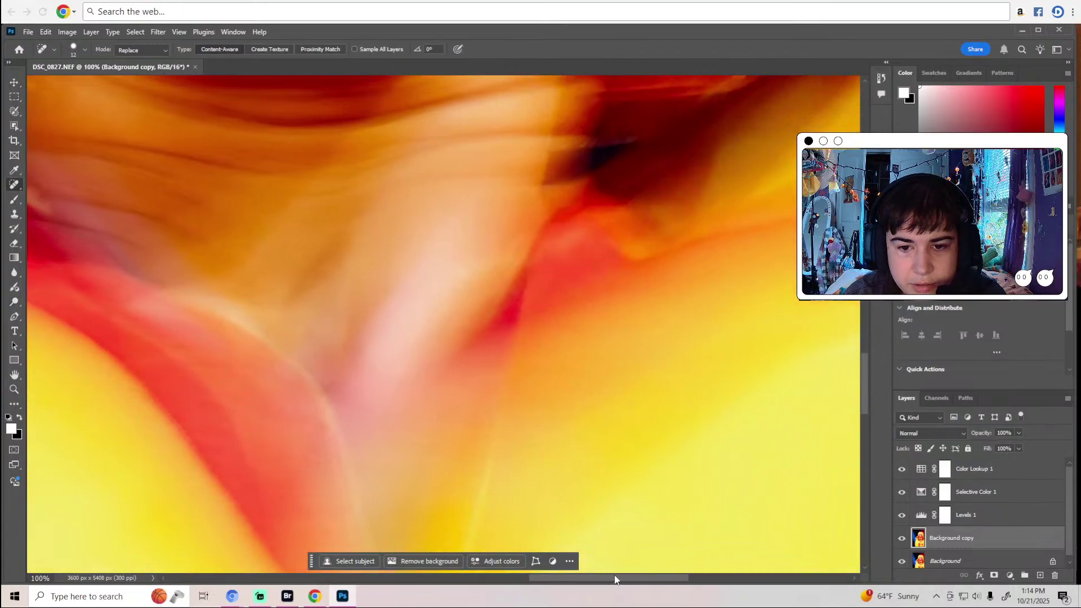
scroll(566, 442, up, 2)
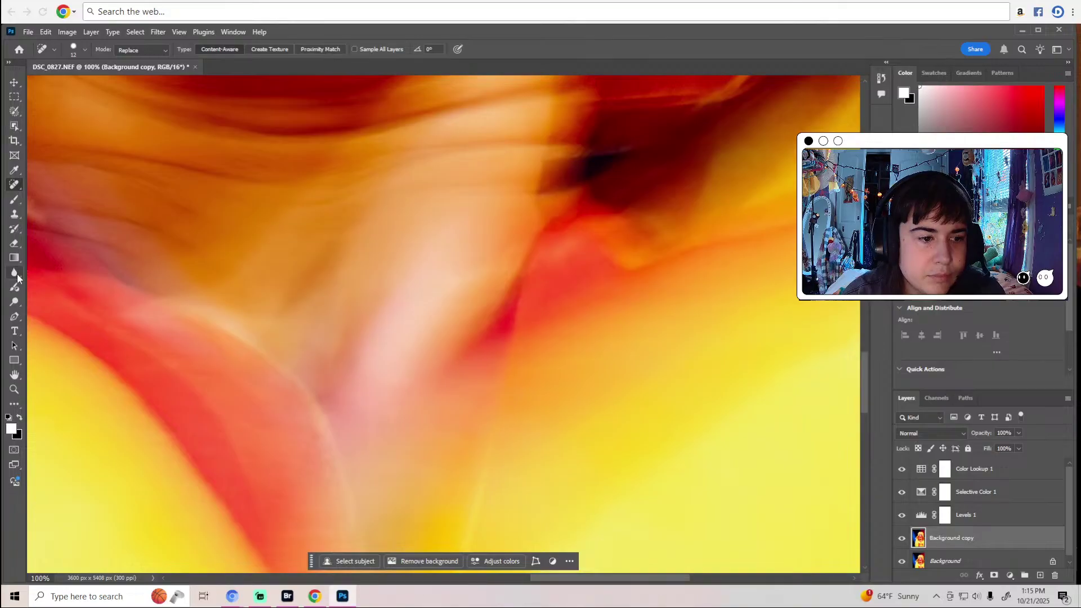
click(14, 301)
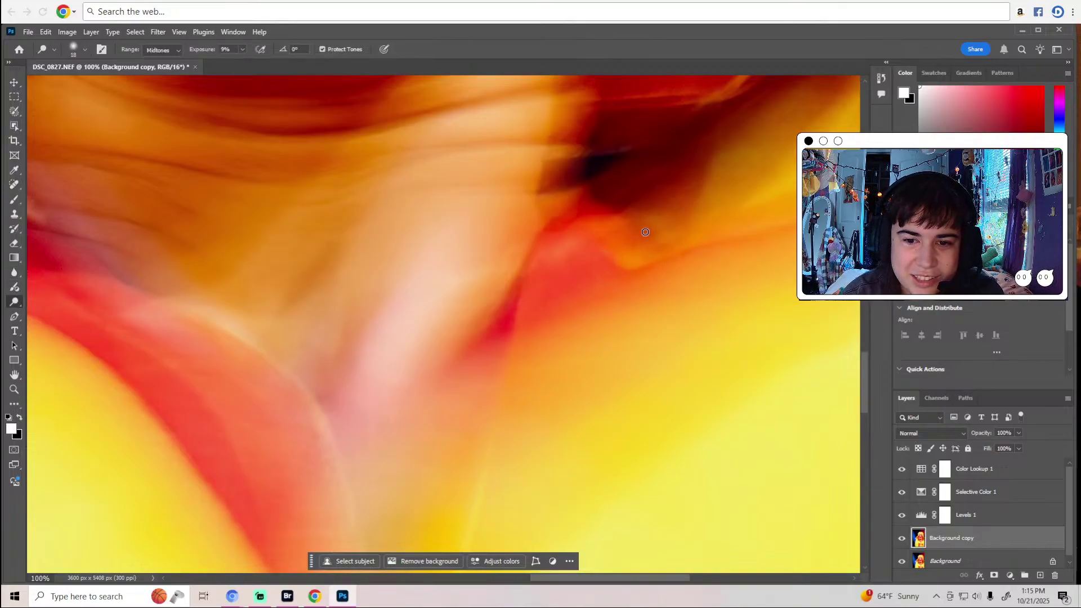
scroll(681, 225, up, 2)
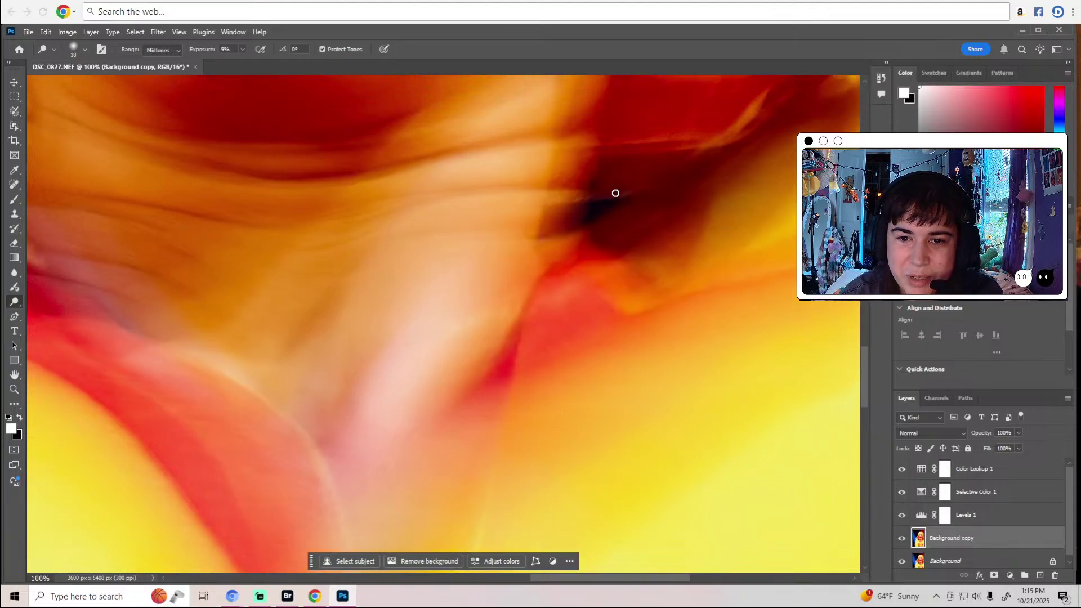
scroll(684, 213, up, 3)
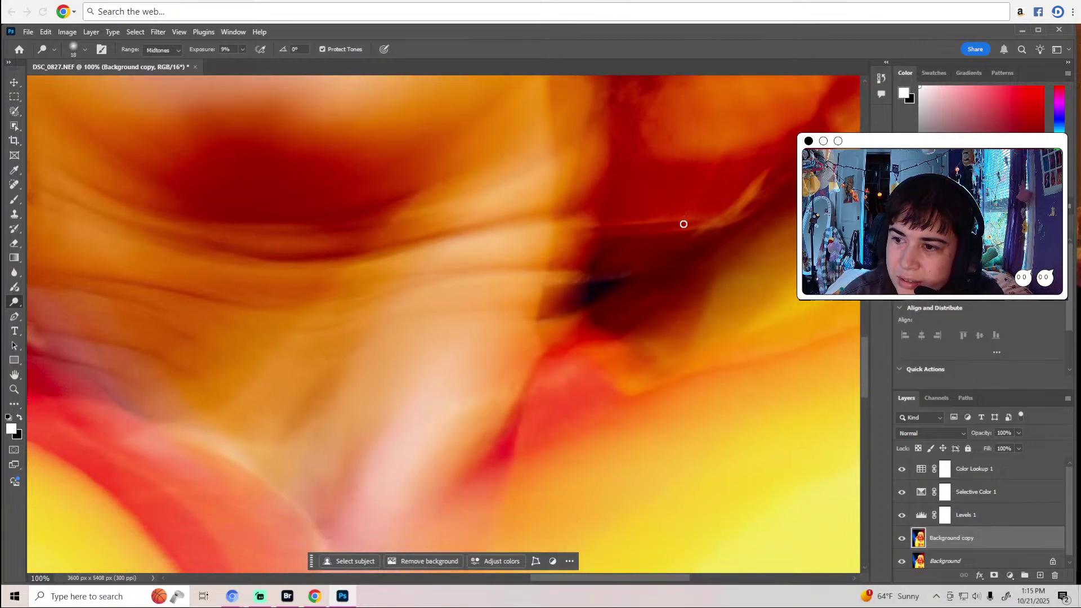
scroll(685, 227, down, 5)
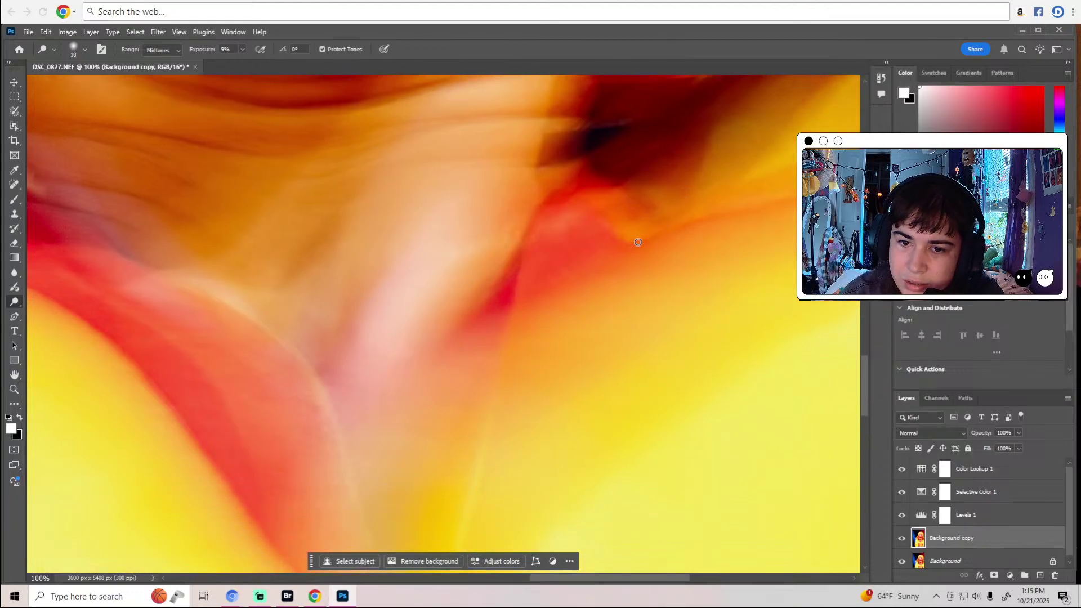
scroll(639, 563, right, 5)
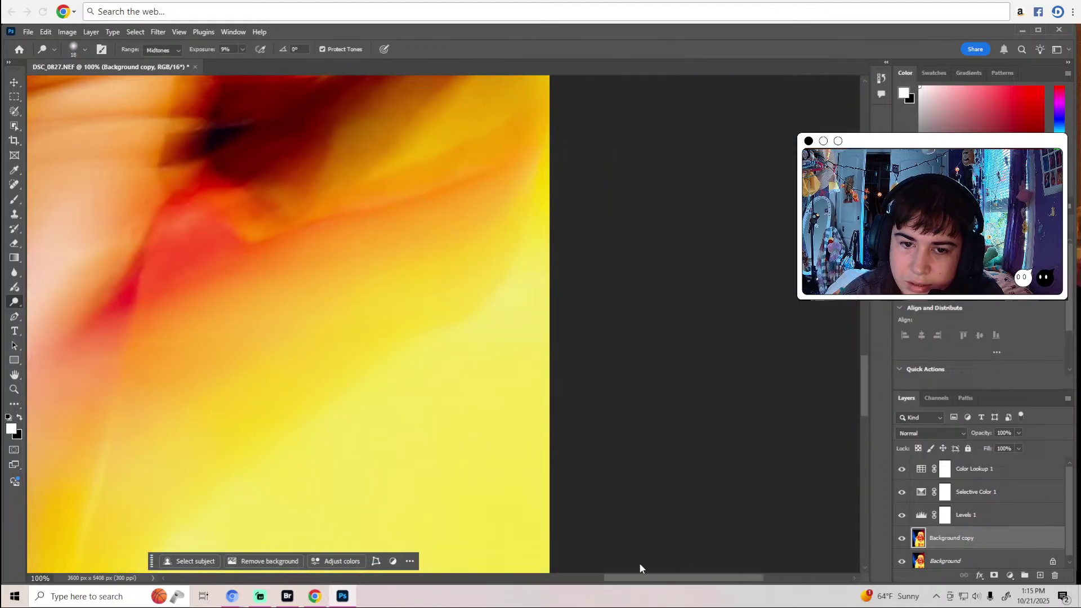
scroll(523, 276, up, 3)
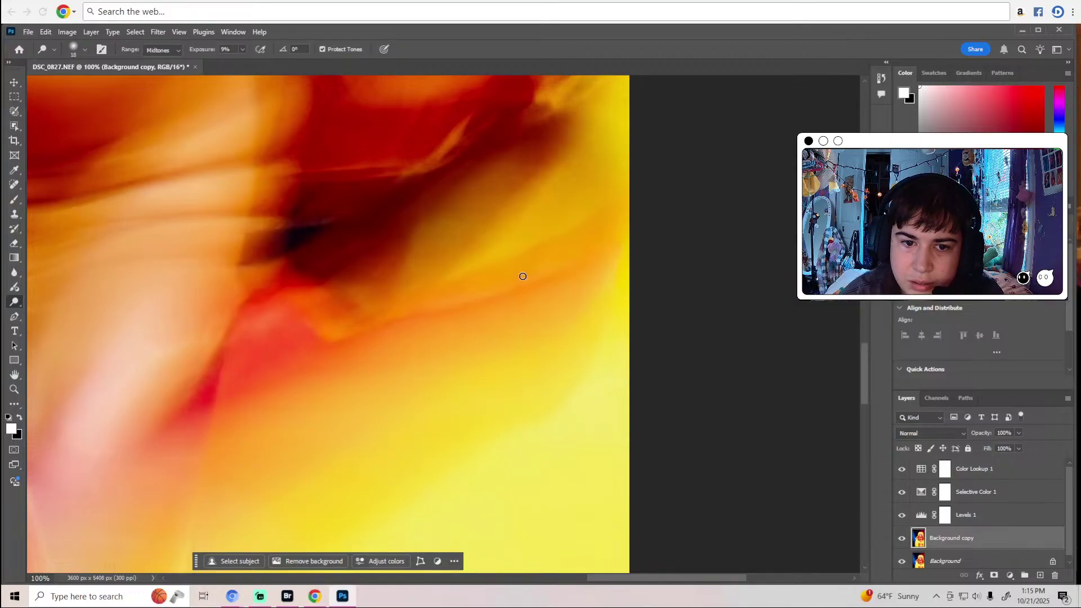
scroll(523, 276, up, 4)
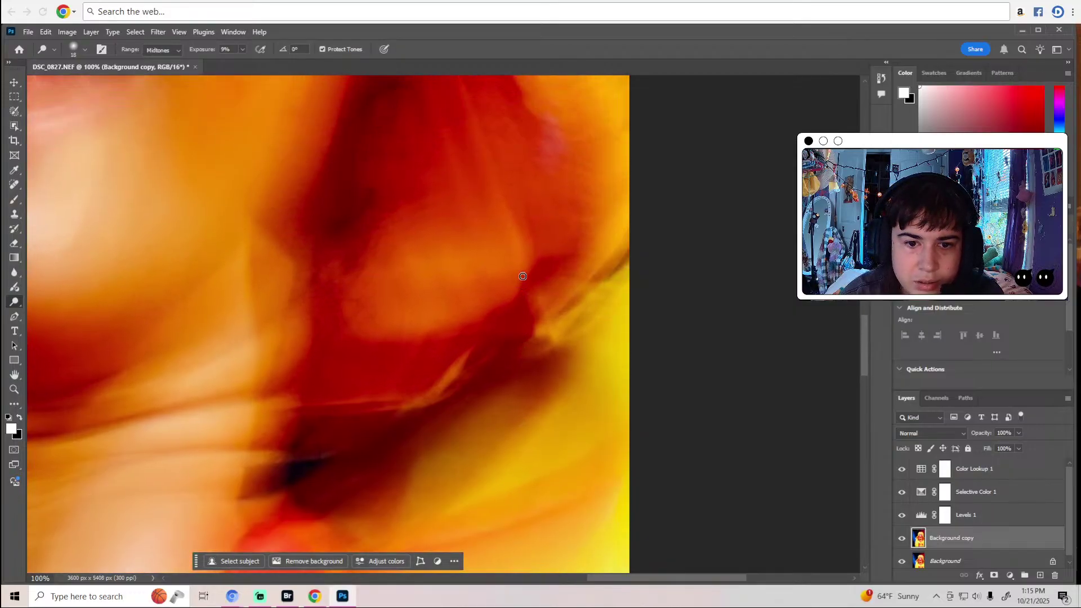
scroll(524, 276, up, 3)
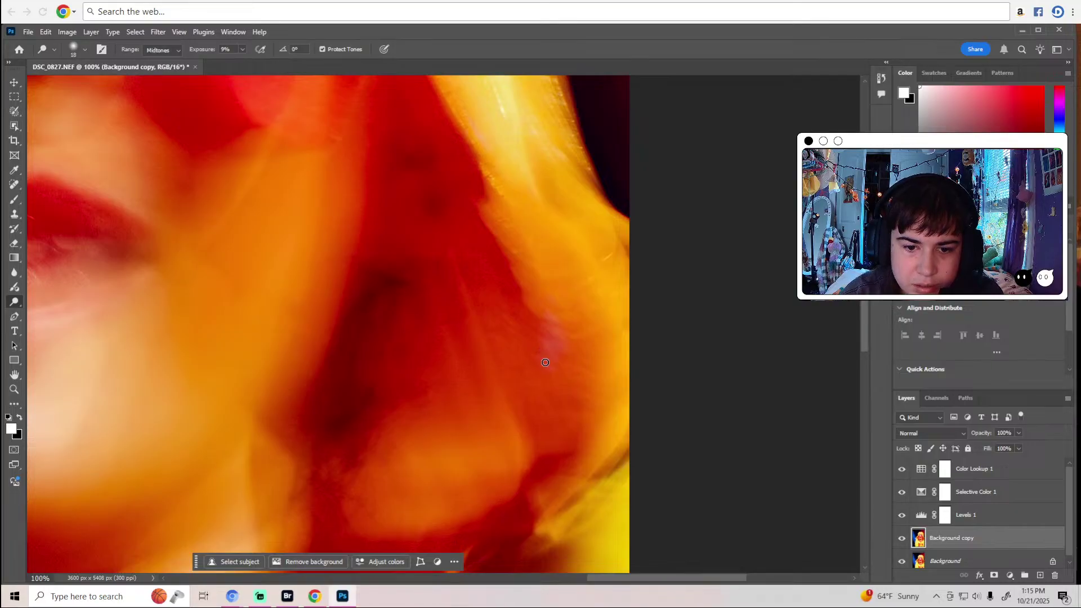
scroll(567, 337, up, 1)
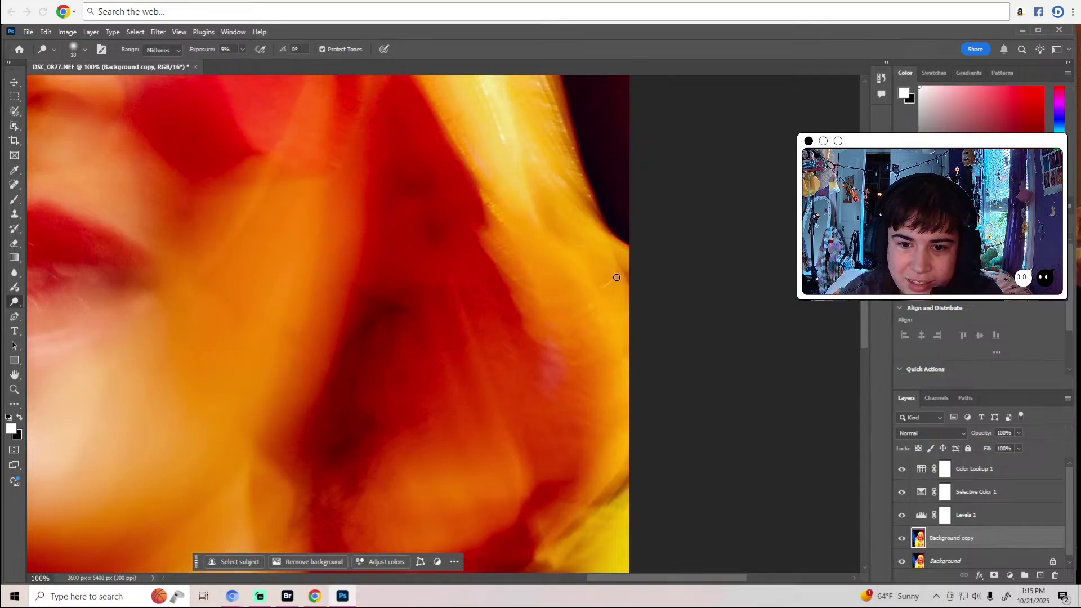
scroll(532, 243, up, 1)
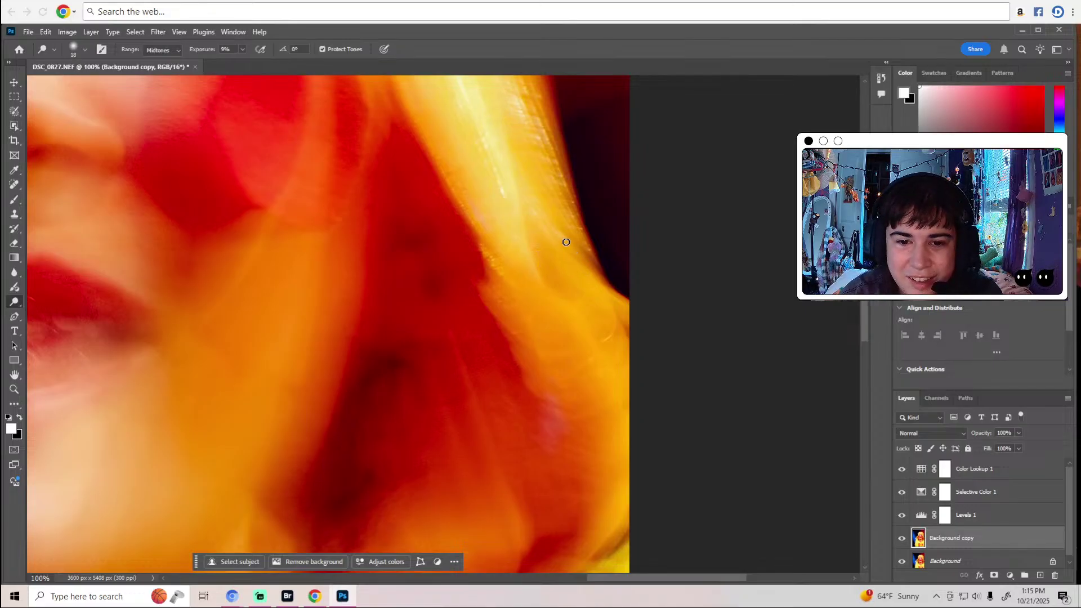
scroll(601, 272, up, 5)
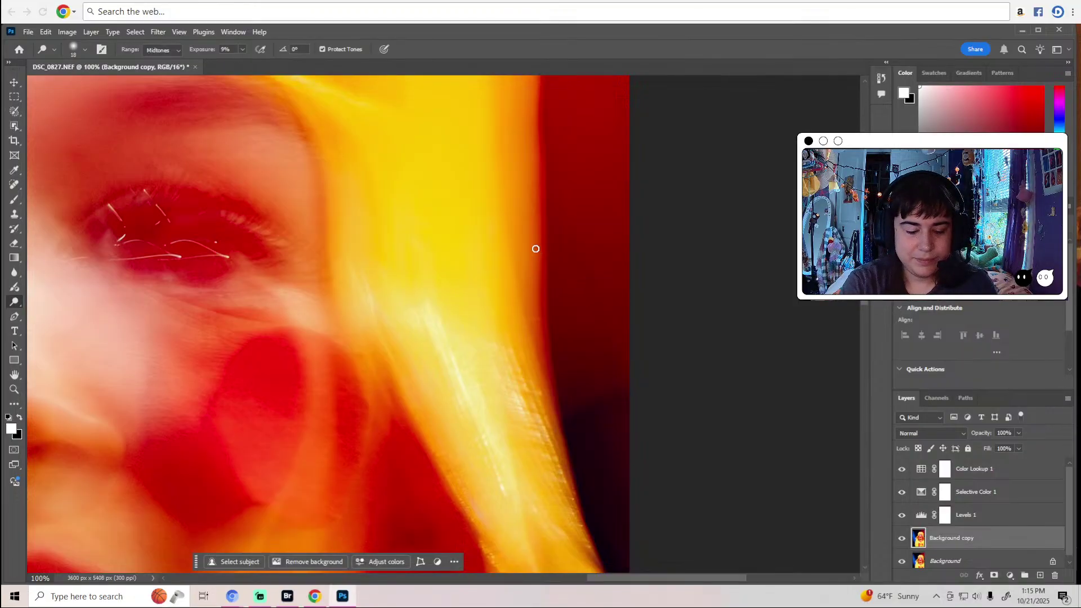
Set the Selection Brush size to 169 px and paint a selection over the whole face at 16.67% view.
key(z)
alt+click(451, 241)
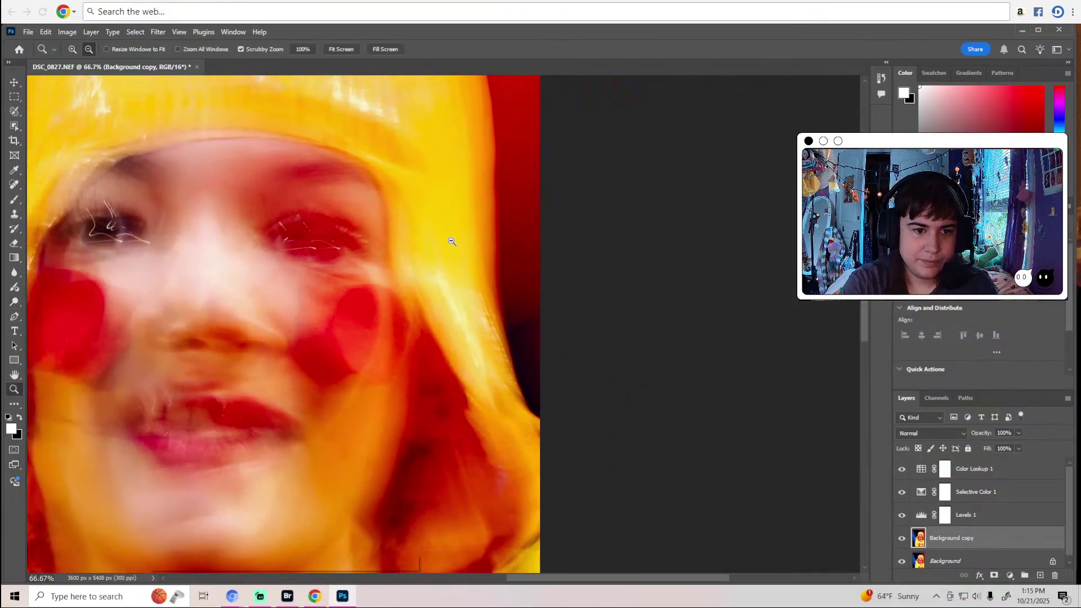
alt+click(452, 242)
alt+click(451, 242)
click(451, 241)
key(o)
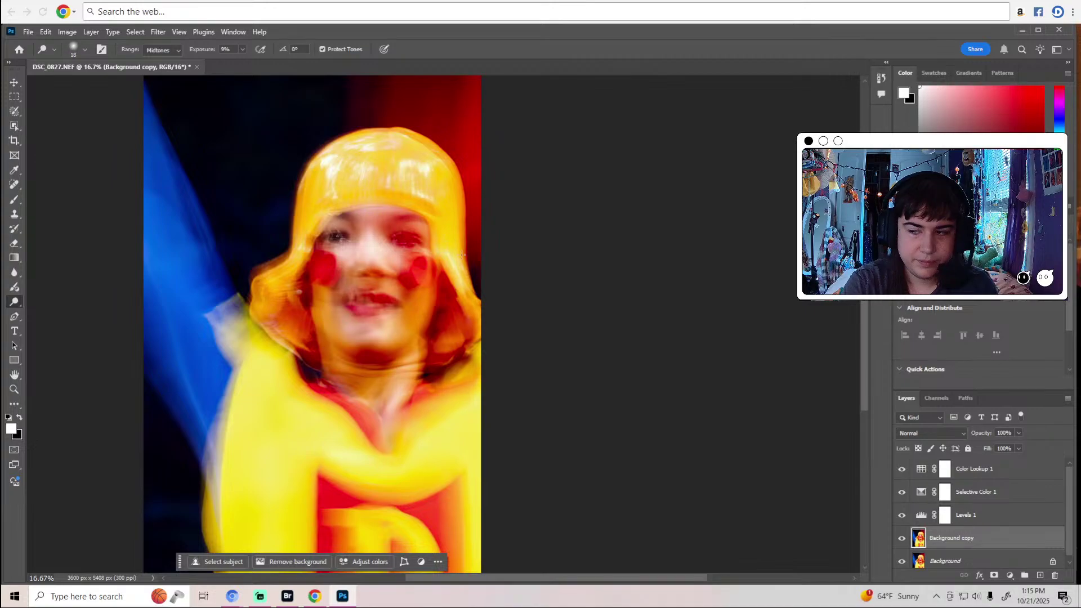
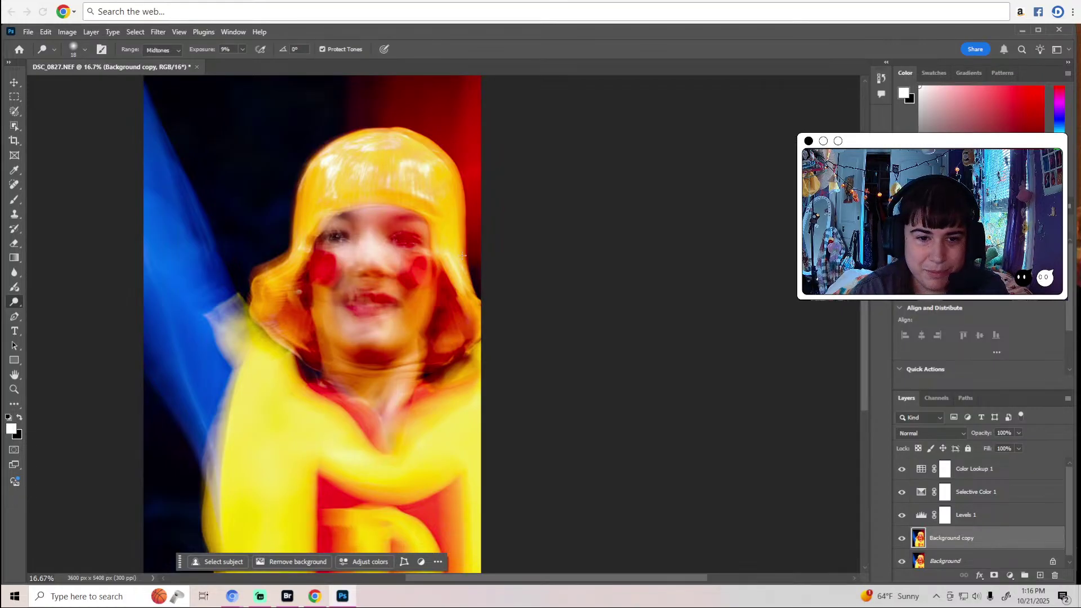
scroll(463, 256, up, 1)
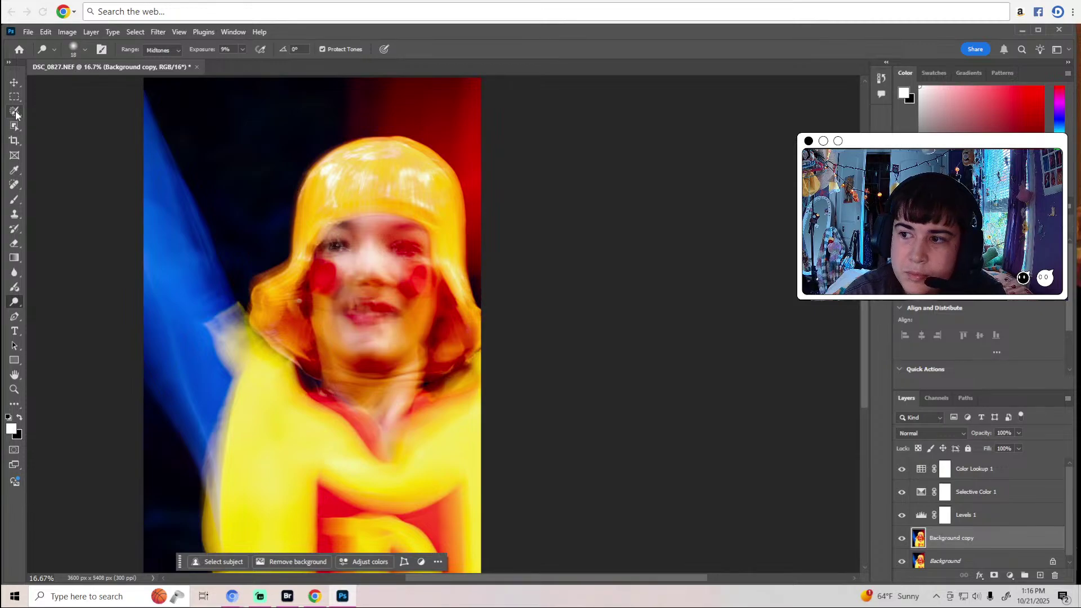
click(15, 113)
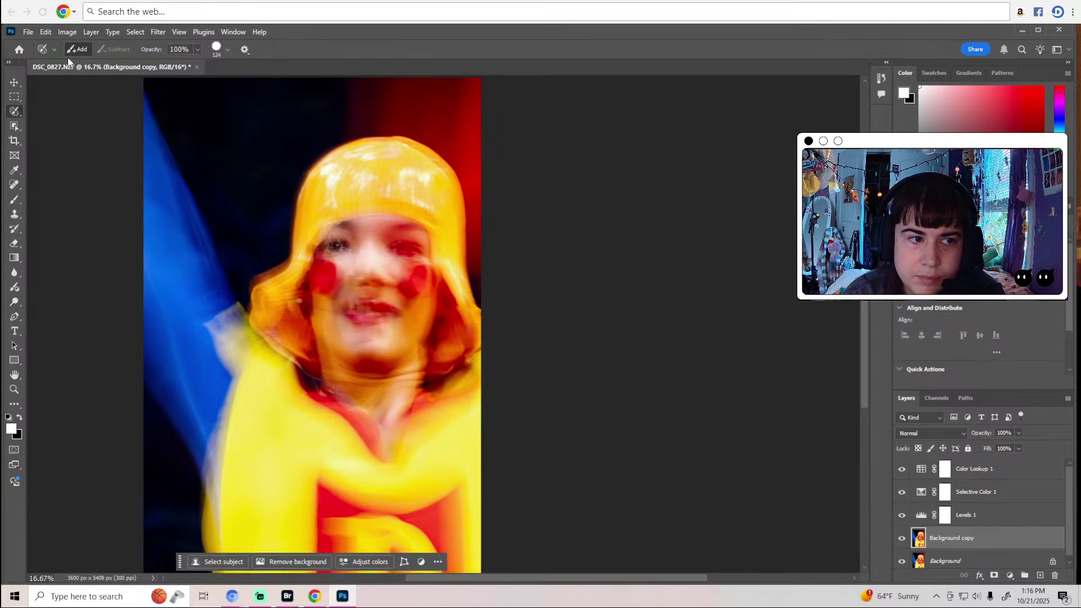
click(215, 50)
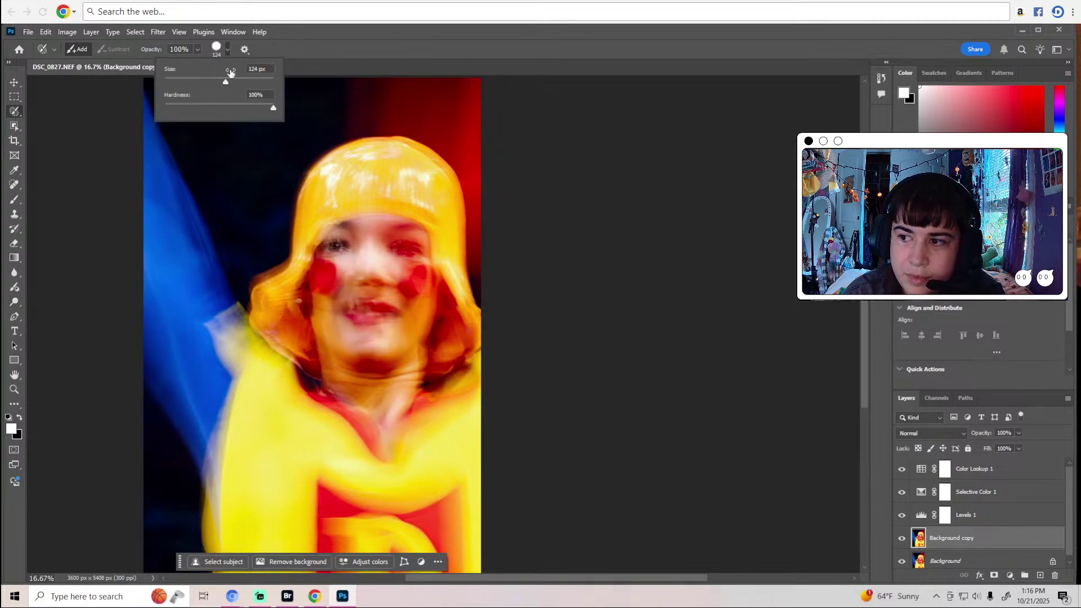
click(237, 79)
click(643, 156)
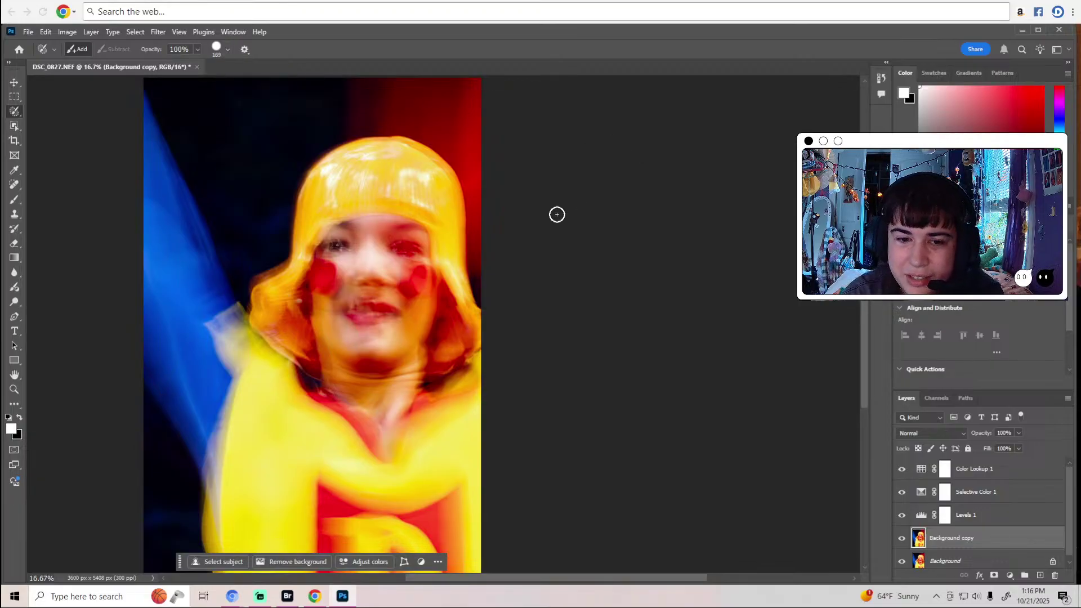
mouse_move(431, 257)
mouse_down()
mouse_move(417, 233)
mouse_move(366, 220)
mouse_move(326, 244)
mouse_move(311, 327)
mouse_move(353, 357)
mouse_move(402, 350)
mouse_move(435, 299)
mouse_move(431, 254)
mouse_up()
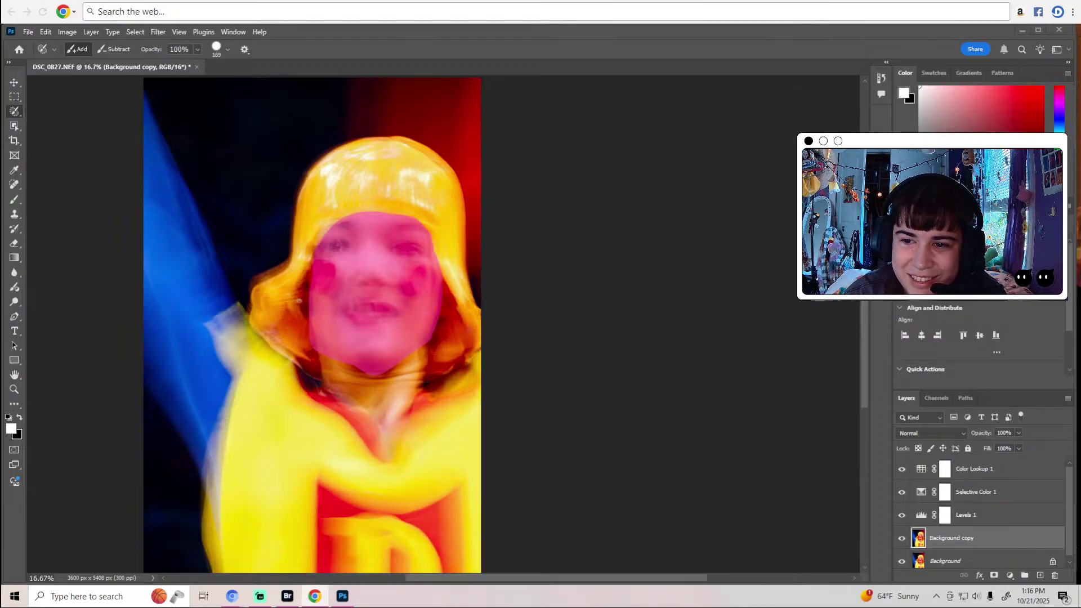
Add a Brightness/Contrast adjustment layer masked to the face selection, feather its mask to 7.5 px and compare with the layer hidden and shown.
click(915, 265)
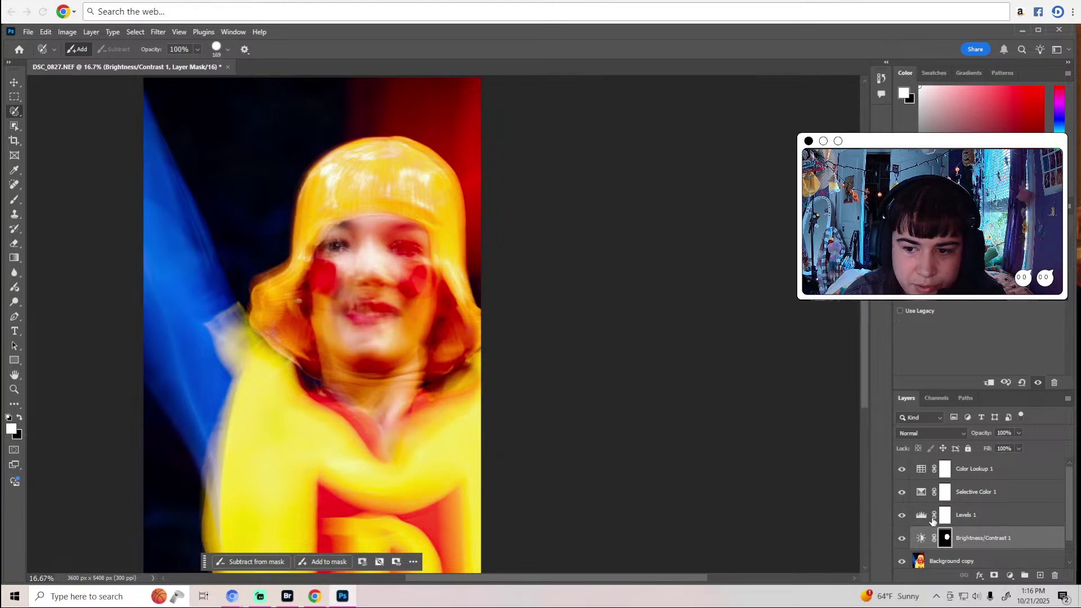
click(901, 538)
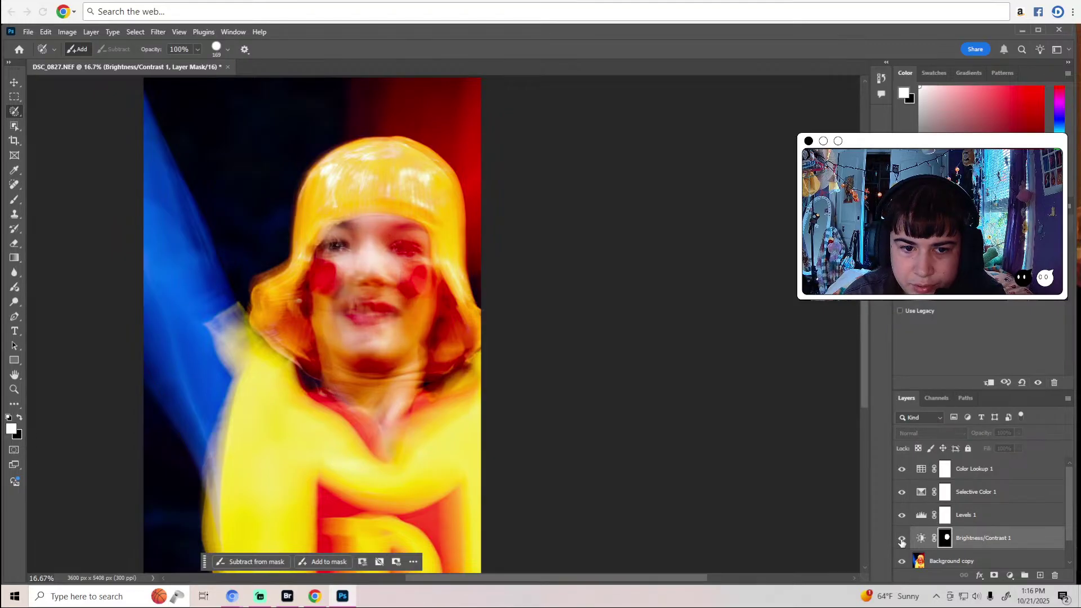
click(901, 538)
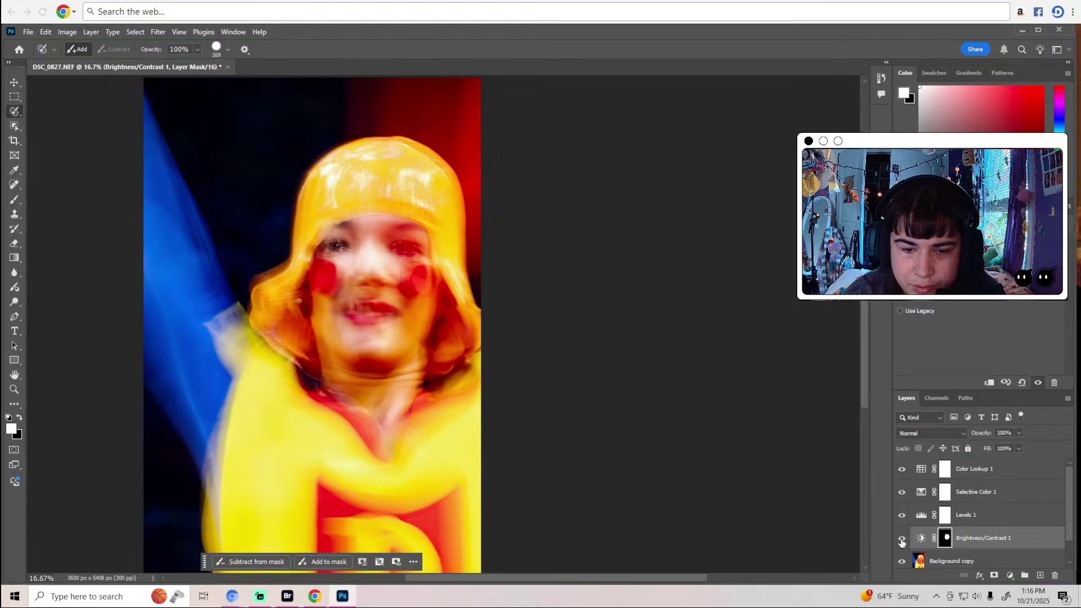
click(943, 540)
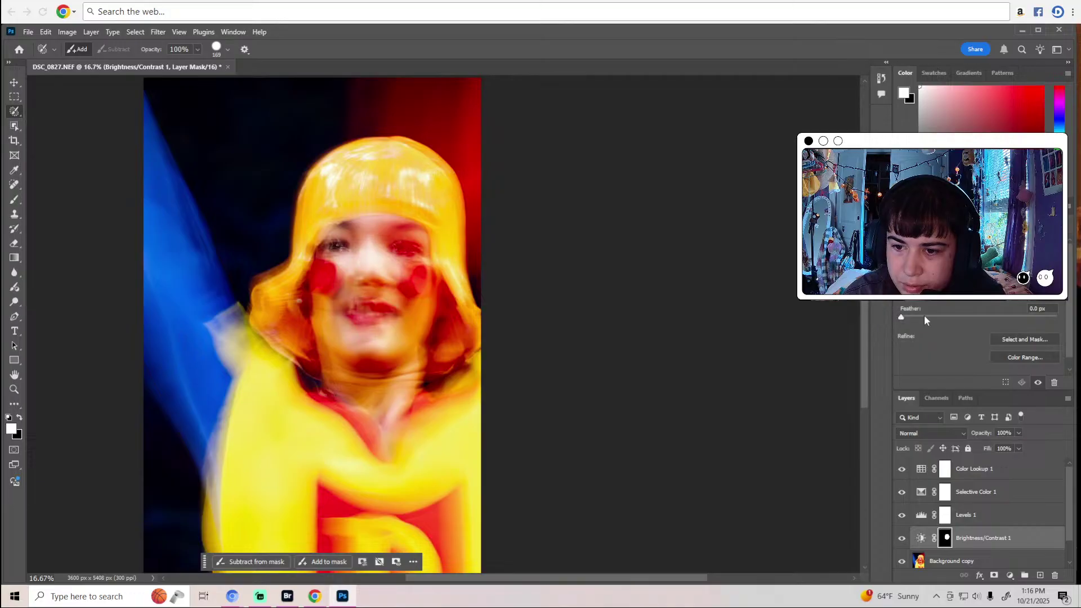
drag(901, 319, 954, 316)
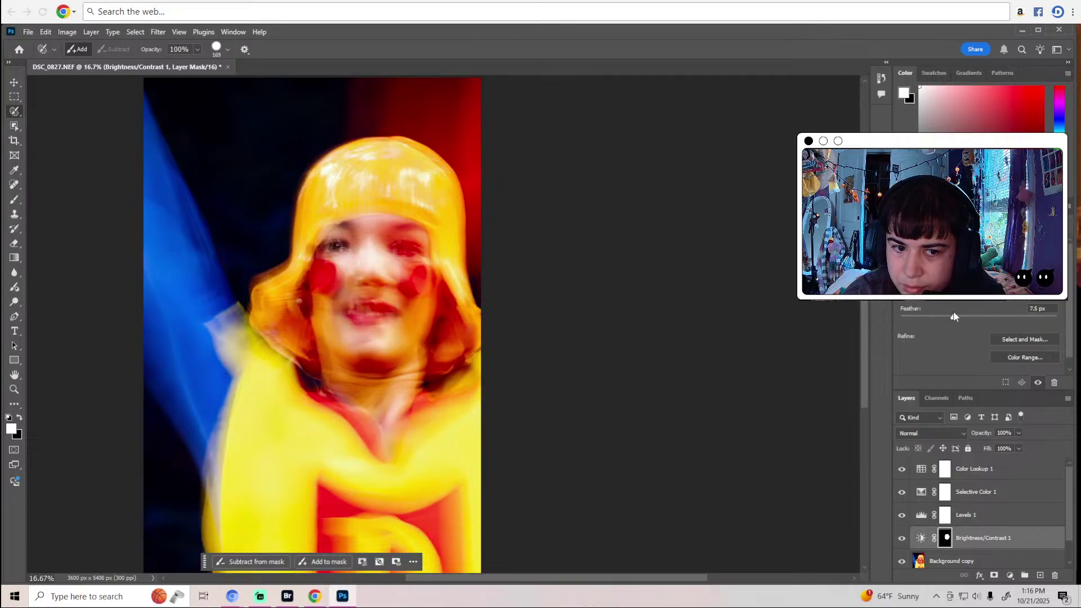
click(902, 539)
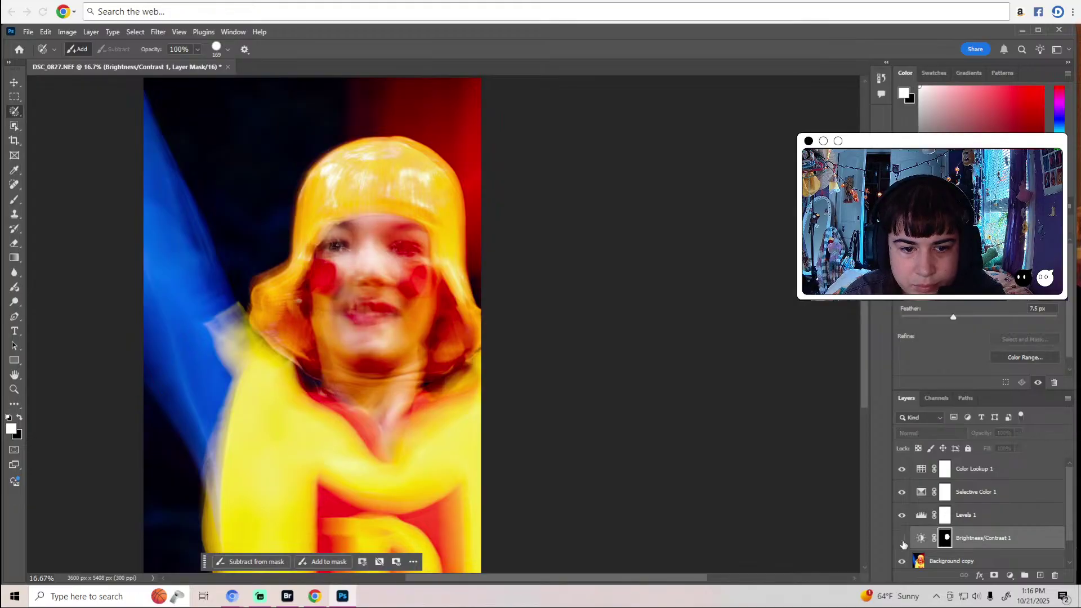
click(902, 539)
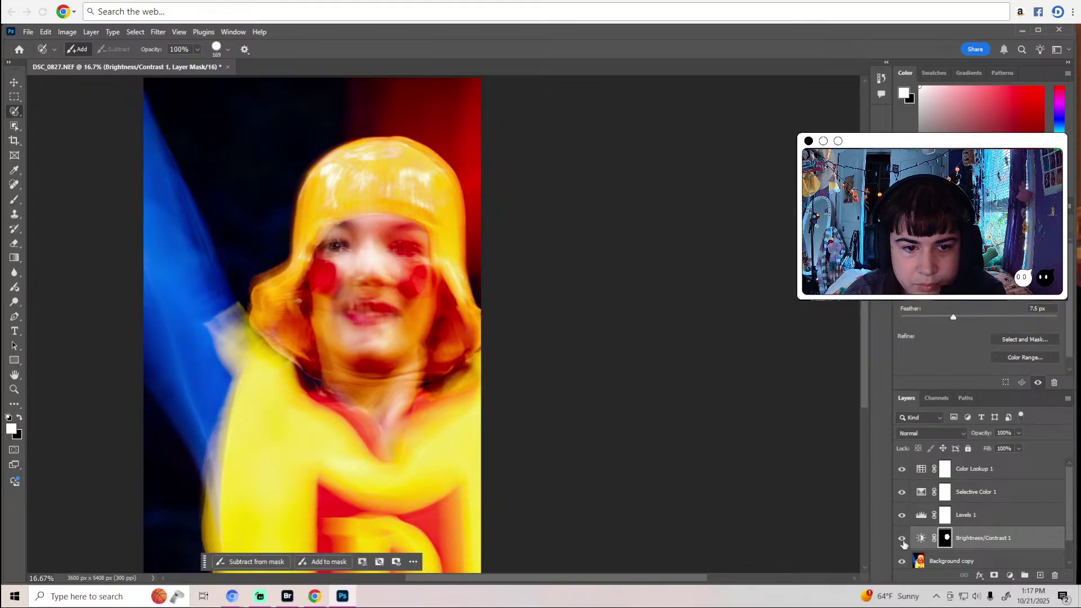
Select the Background copy layer and review the whole portrait and its layer stack.
scroll(922, 537, down, 1)
click(921, 535)
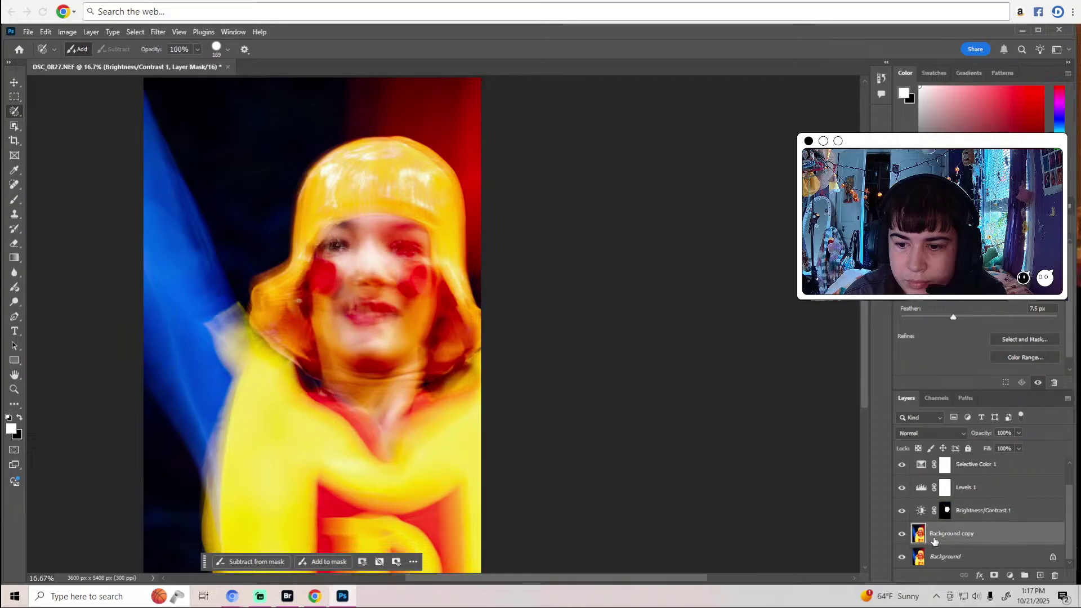
scroll(612, 455, down, 1)
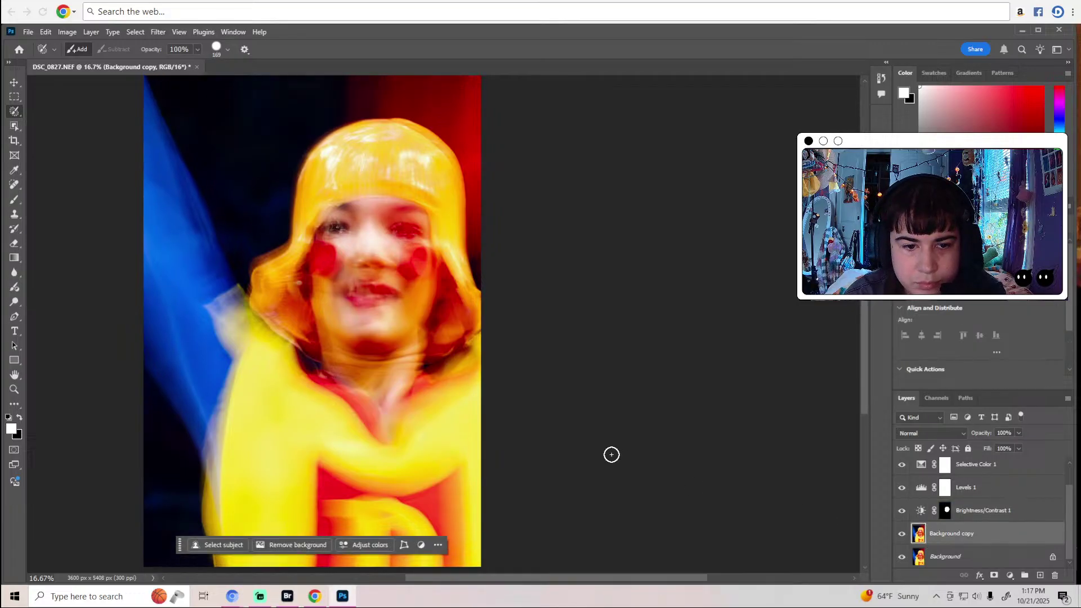
scroll(608, 453, up, 2)
scroll(606, 450, down, 2)
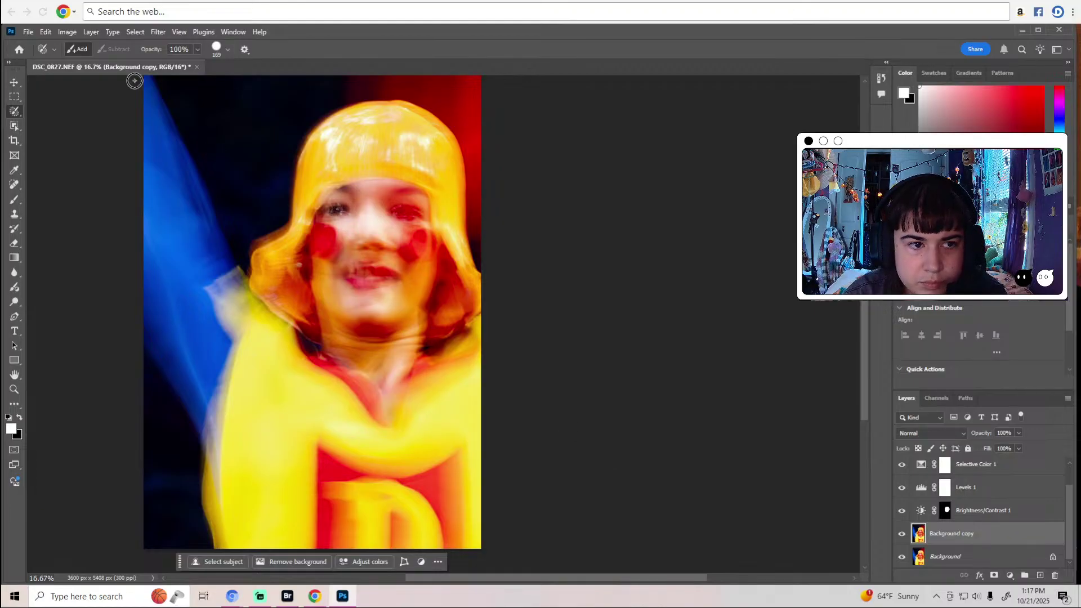
scroll(923, 496, up, 1)
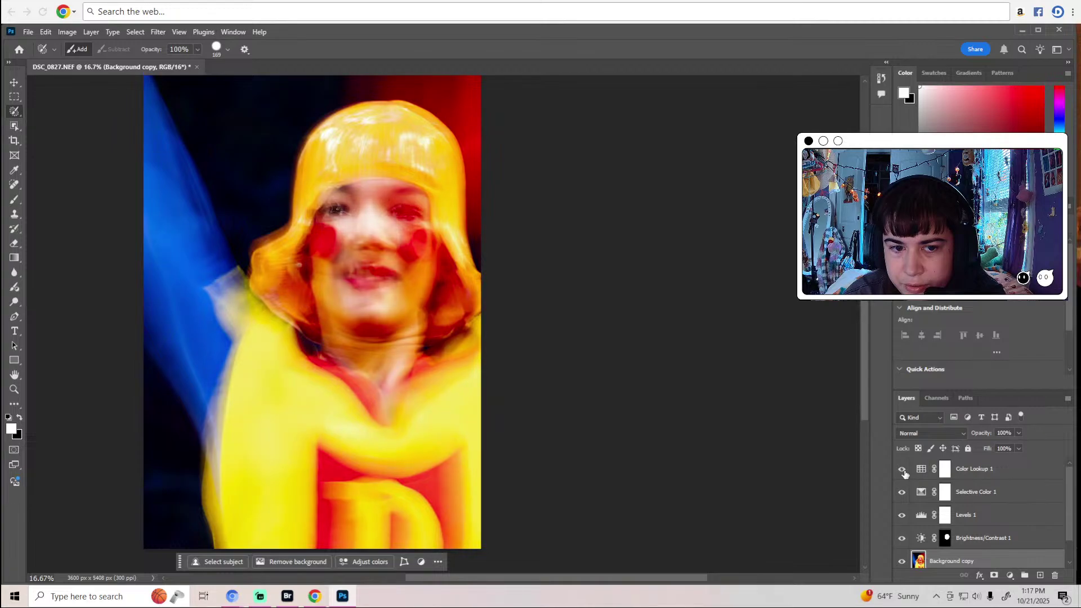
scroll(903, 473, down, 1)
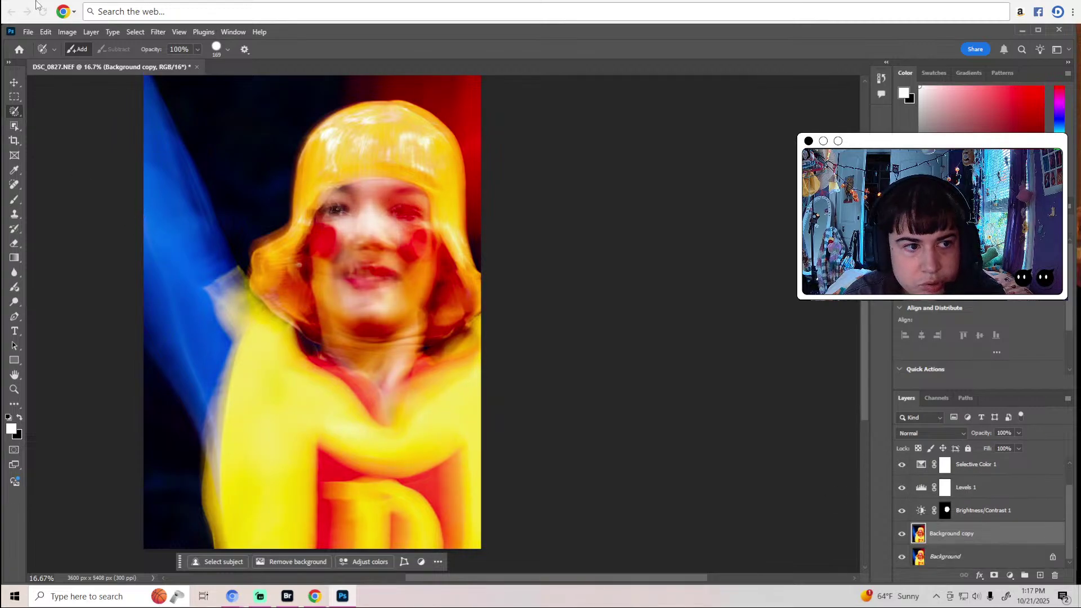
Save a copy of the portrait to the Desktop as a JPEG named ebola.
click(28, 32)
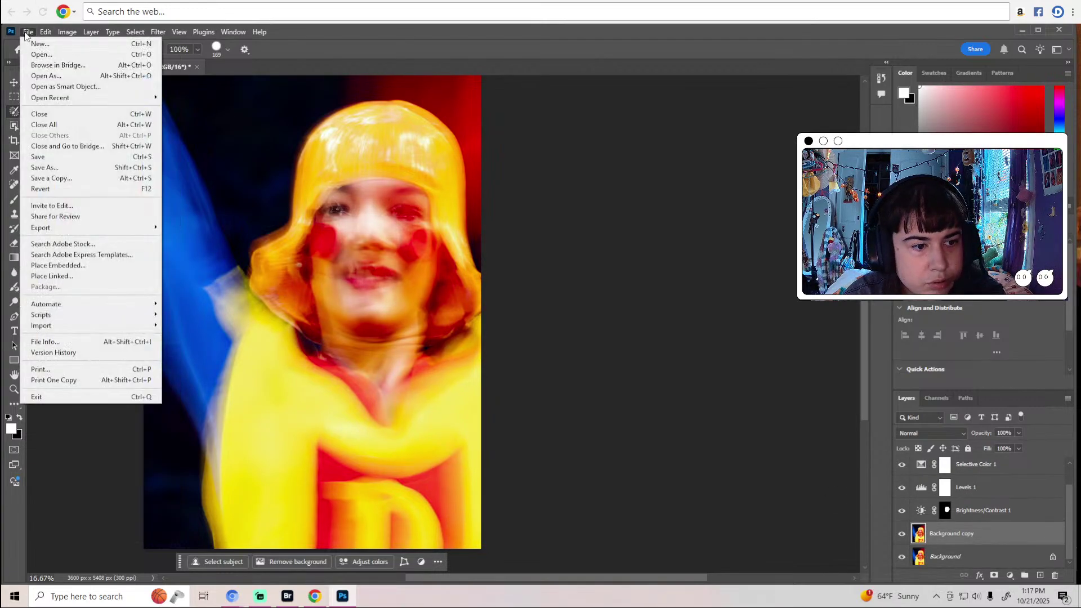
click(51, 178)
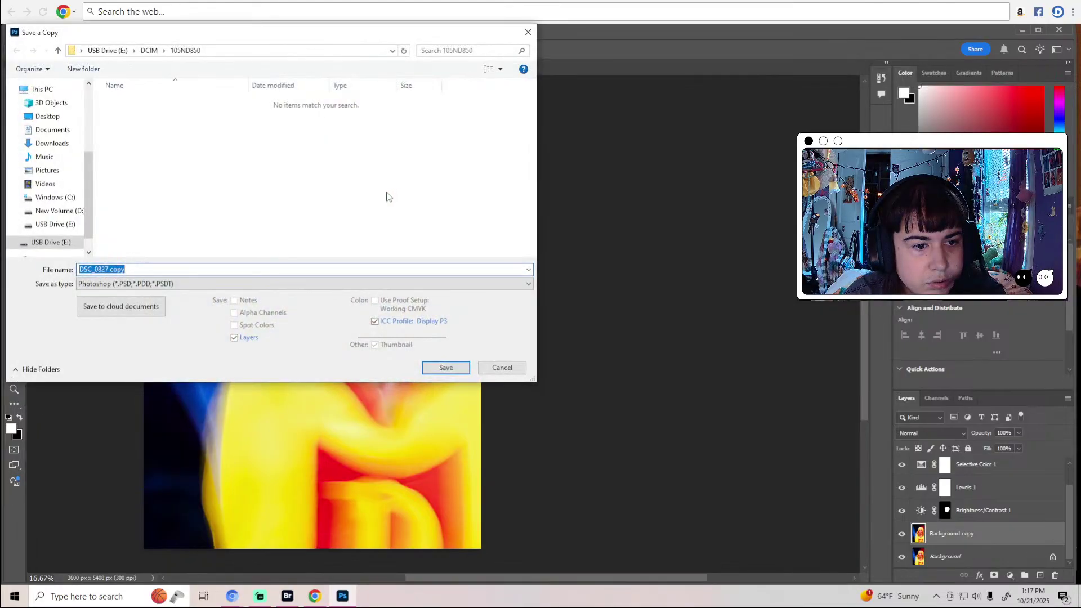
click(206, 285)
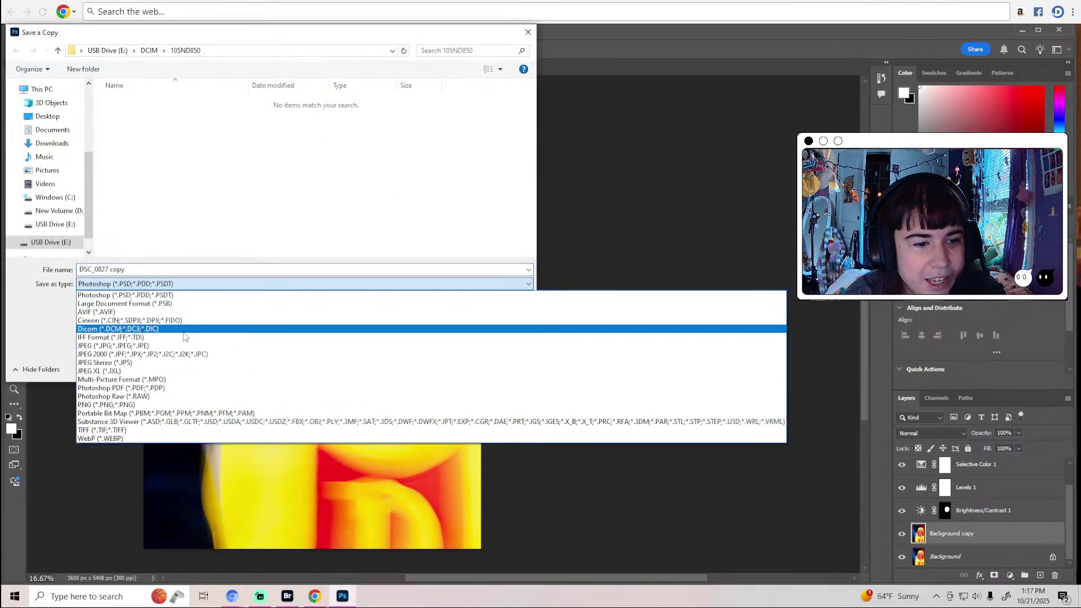
click(182, 346)
click(50, 118)
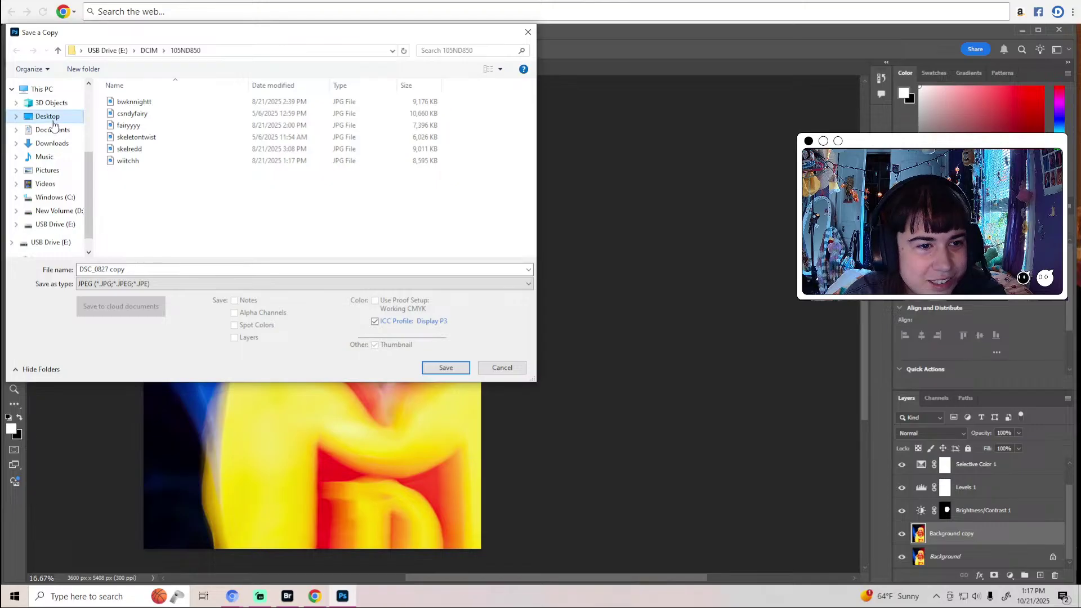
click(150, 272)
key(BackSpace)
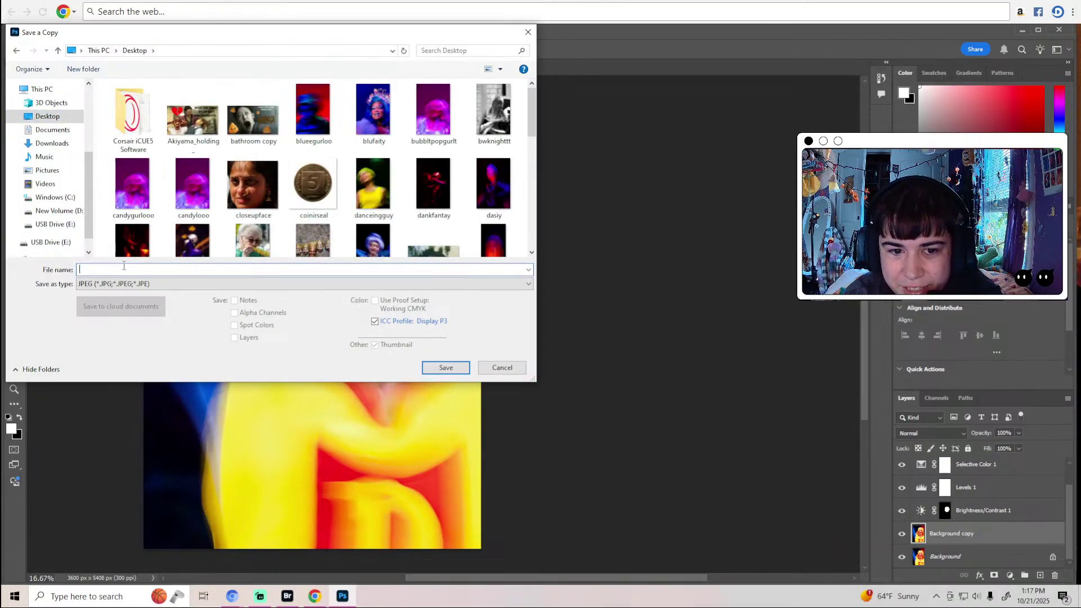
text(ebola)
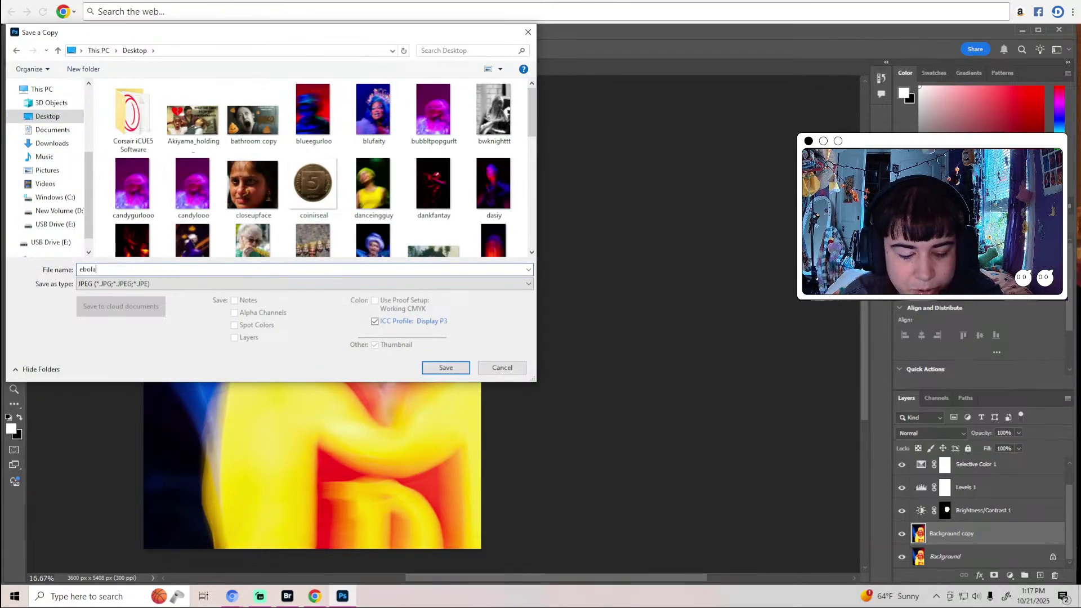
click(446, 368)
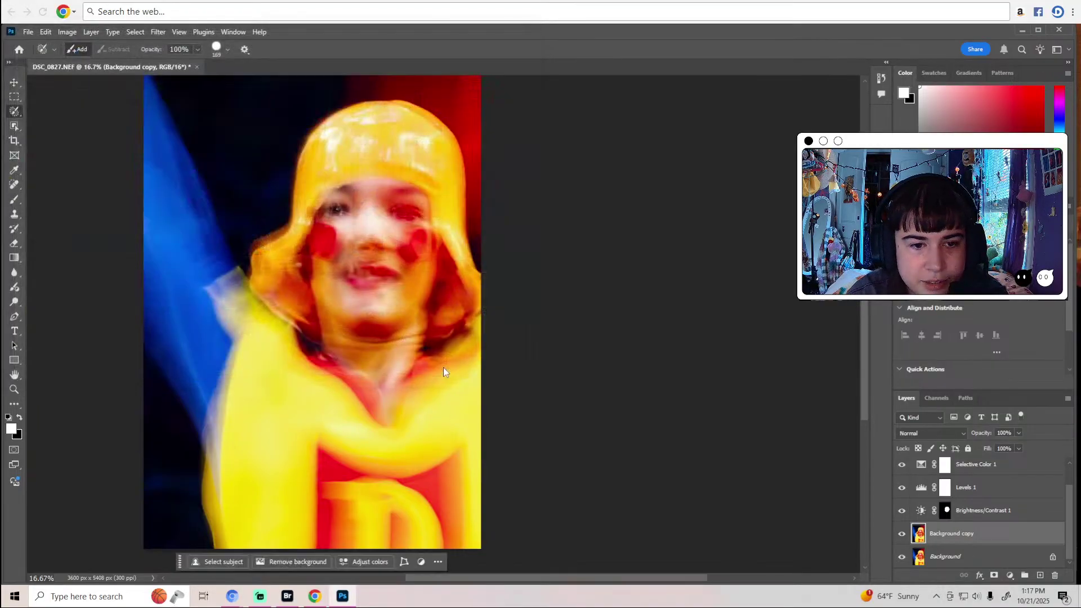
click(600, 162)
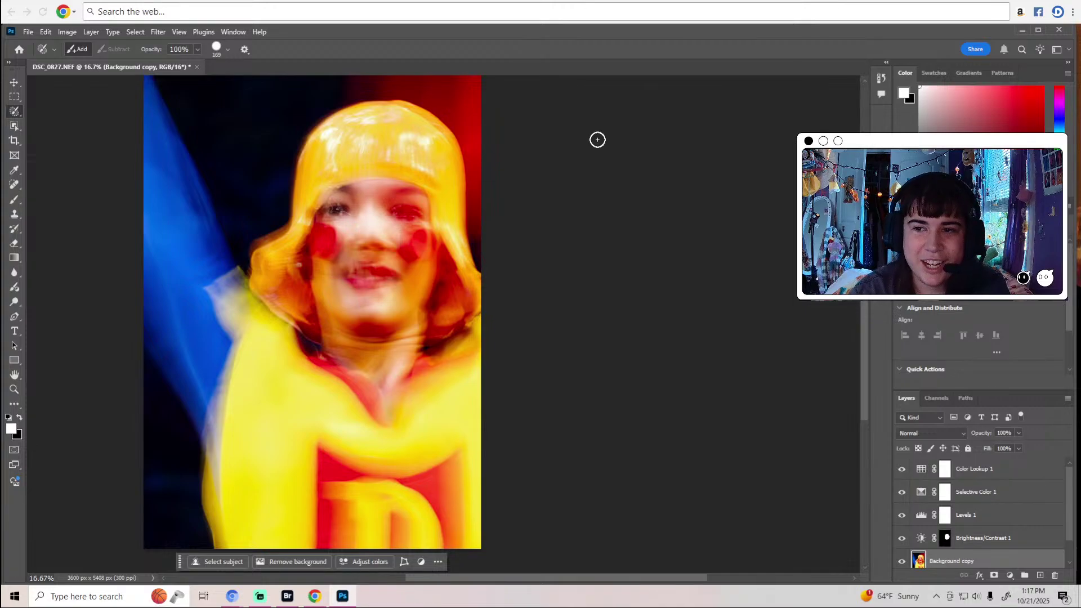
Minimize Photoshop and Bridge to check the saved ebola image on the desktop, and return to Photoshop.
click(1023, 32)
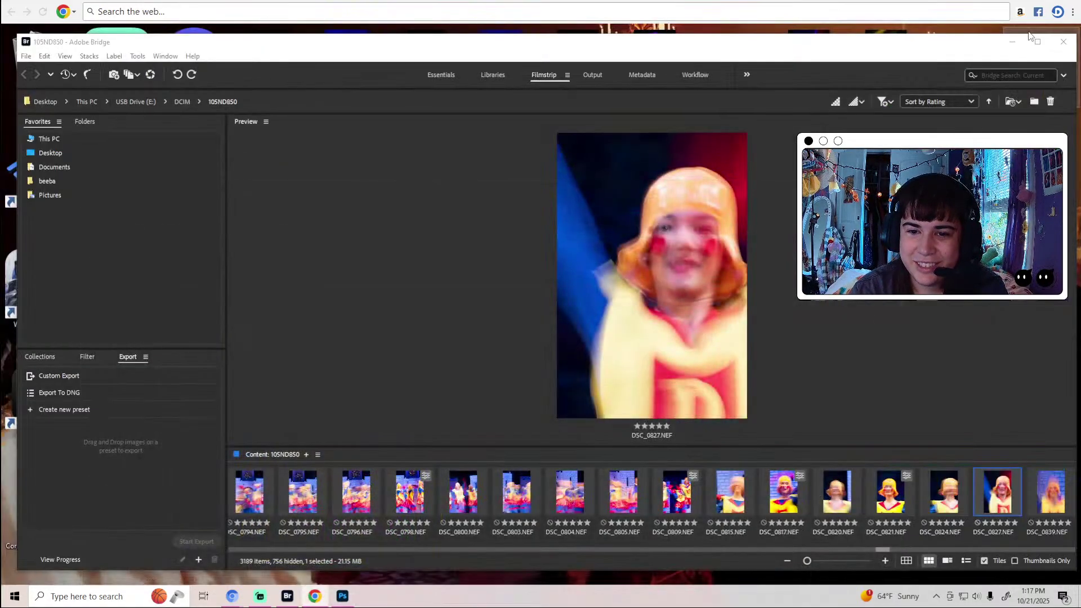
click(1018, 49)
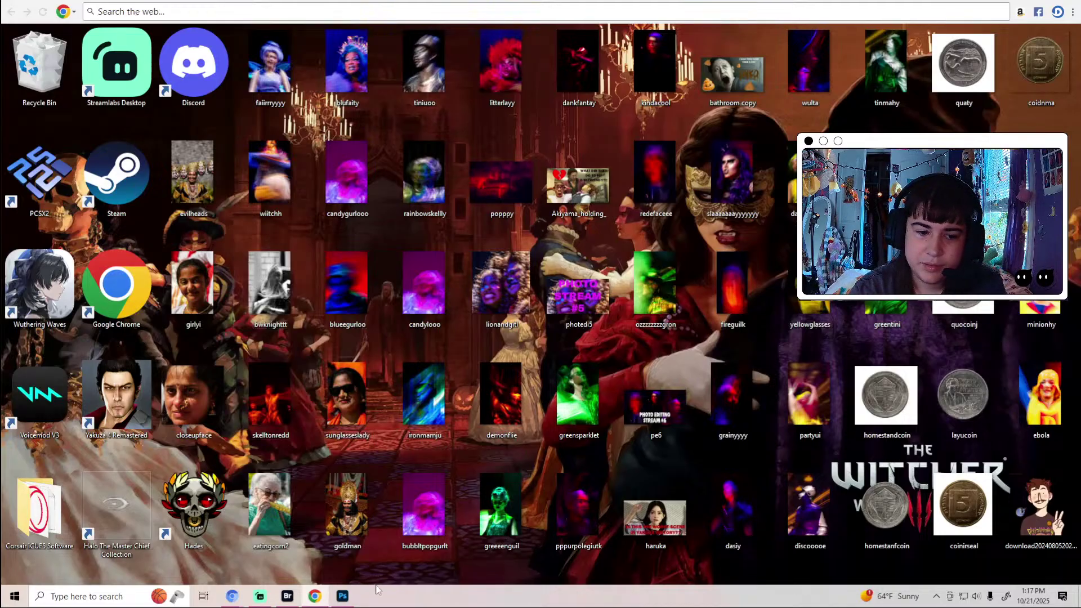
click(342, 596)
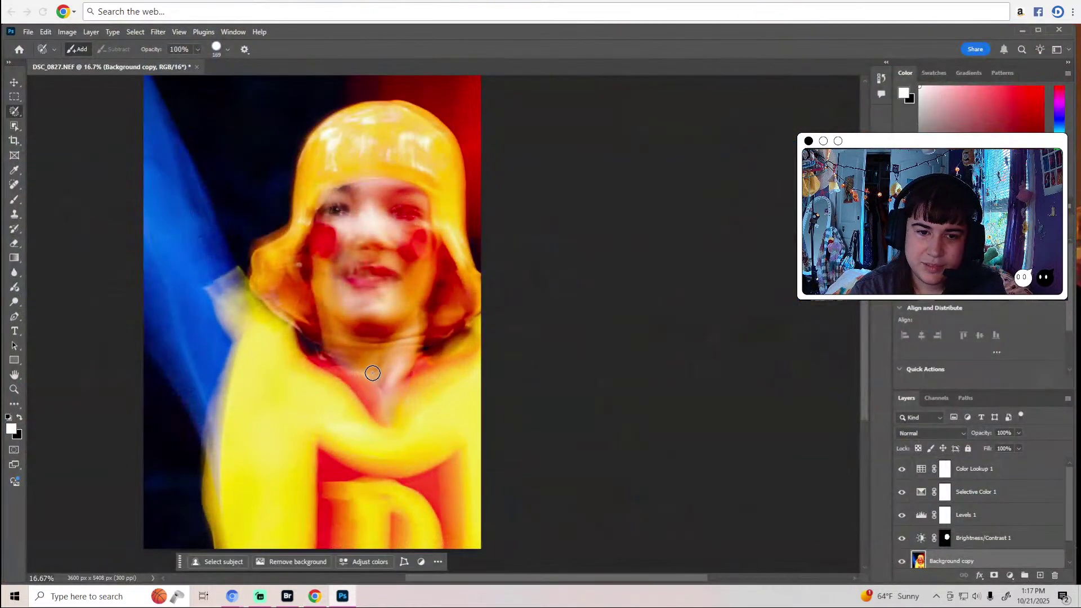
Close DSC_0827.NEF without saving its changes and switch to Adobe Bridge.
click(196, 67)
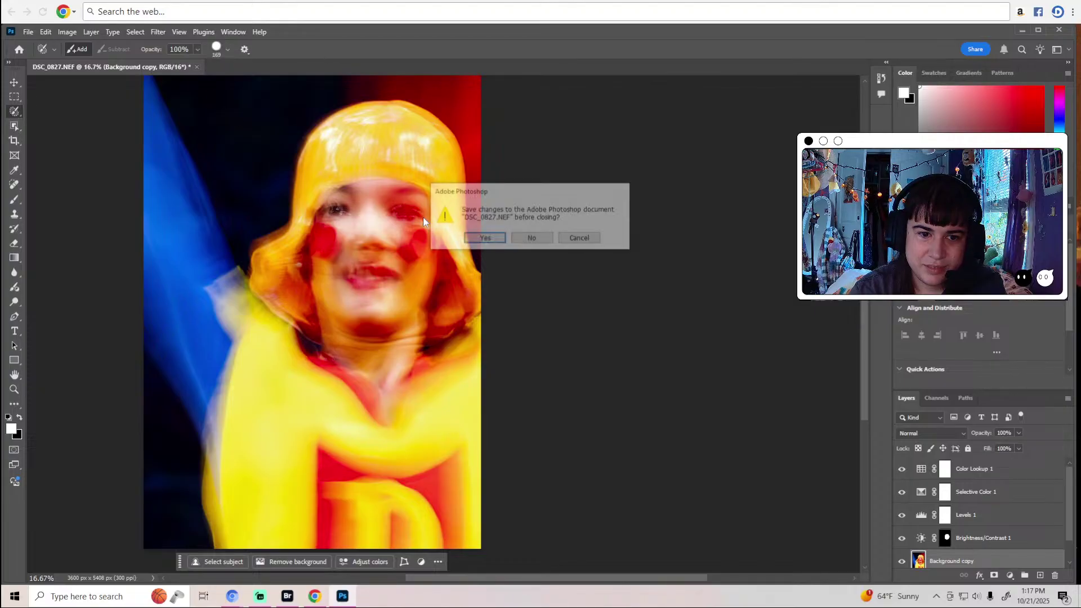
click(531, 240)
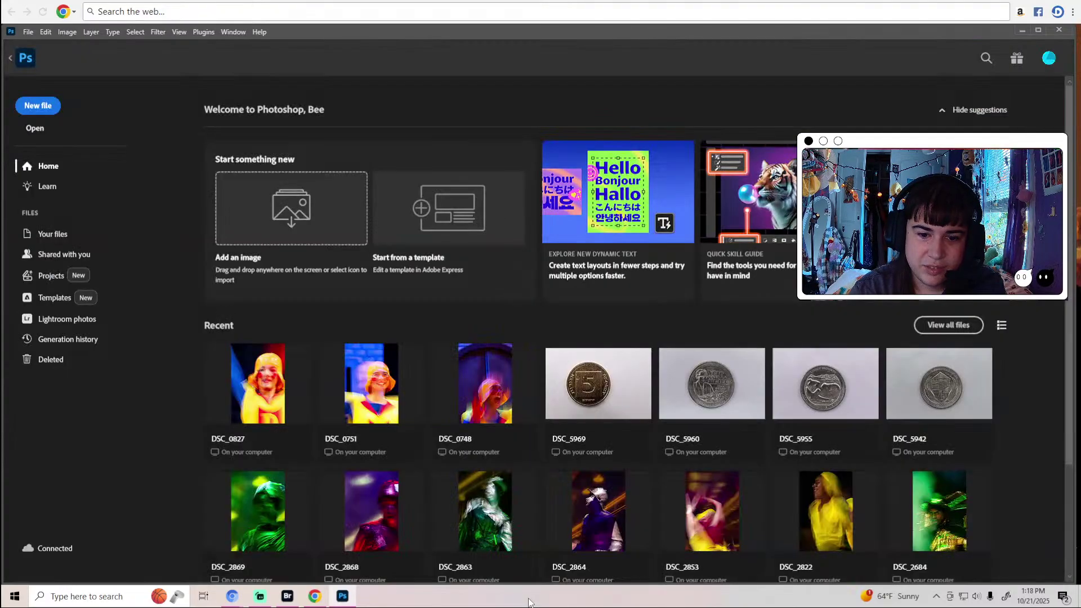
click(287, 595)
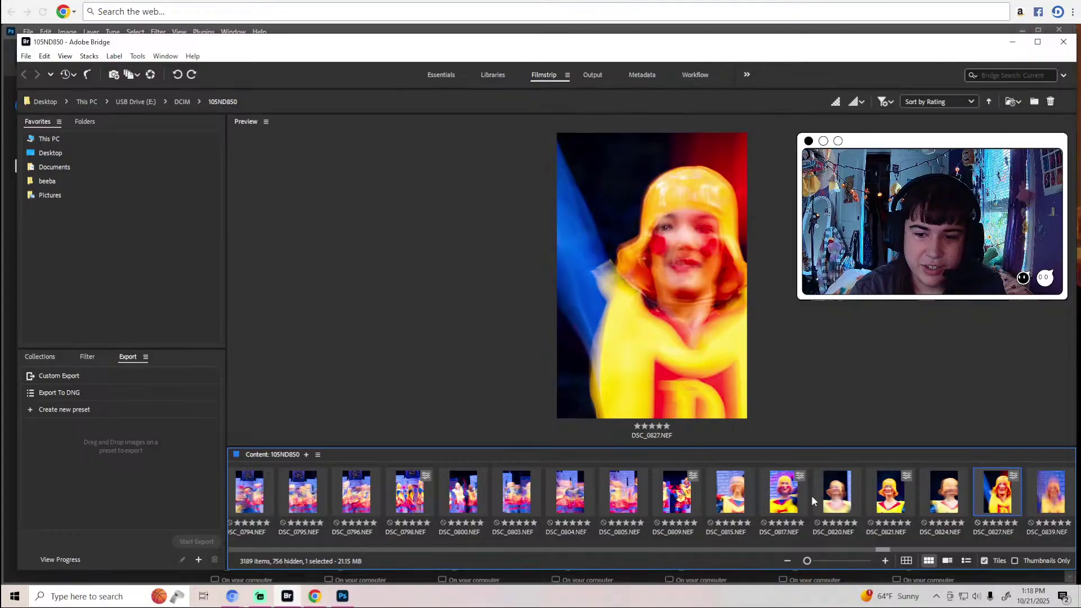
Preview the photos in folder 105ND850 one by one from DSC_0820.NEF through DSC_0905.NEF.
click(844, 500)
key(Right)
key(Right)
key(Right)
key(Right)
key(Right)
key(Right)
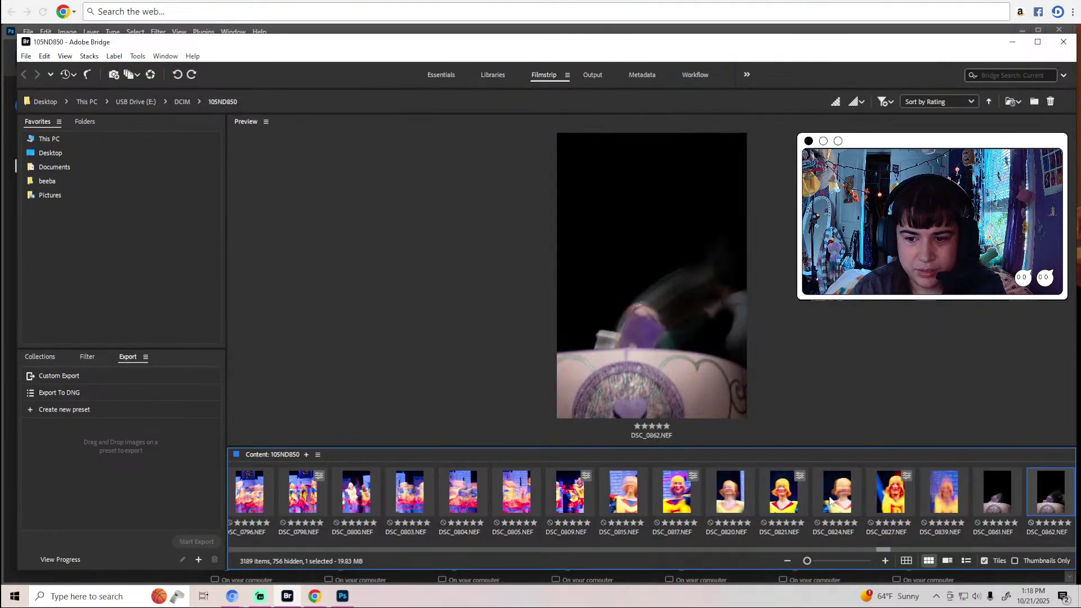
key(Right)
key(Right)
key(Right)
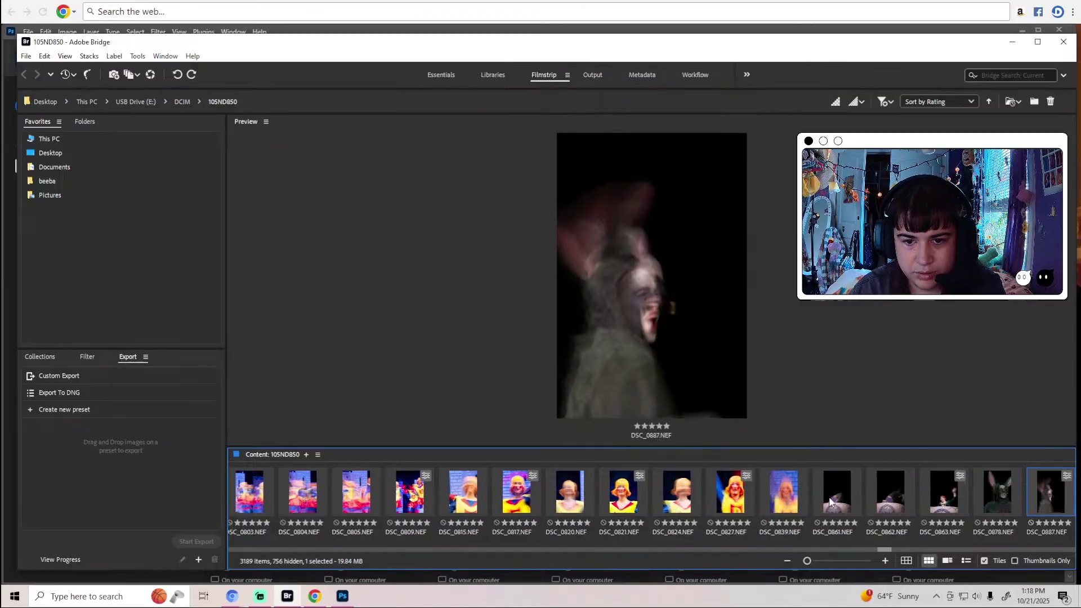
key(Right)
key(Right)
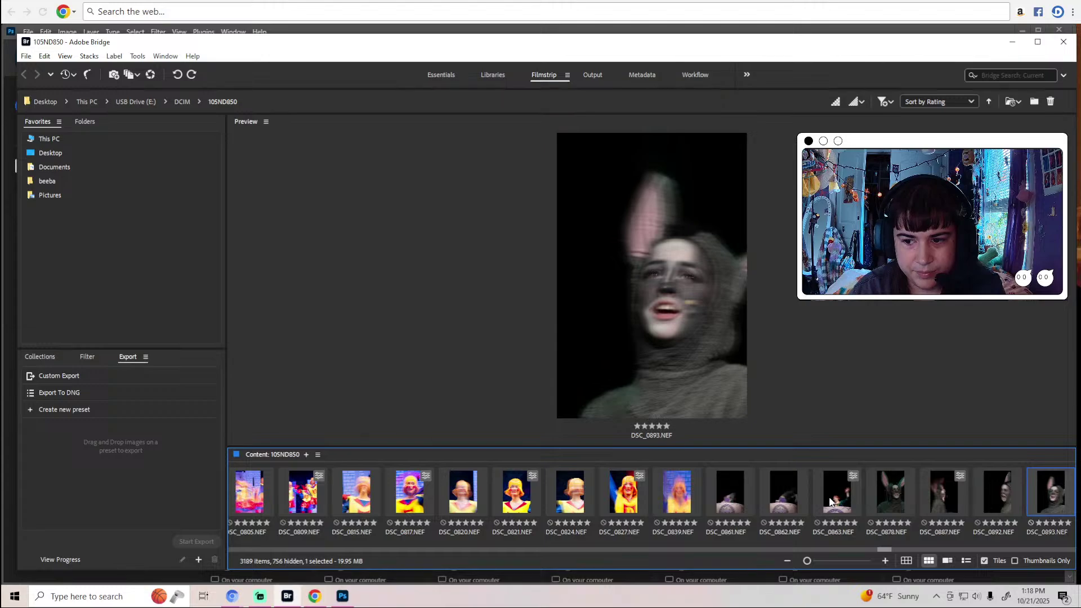
key(Right)
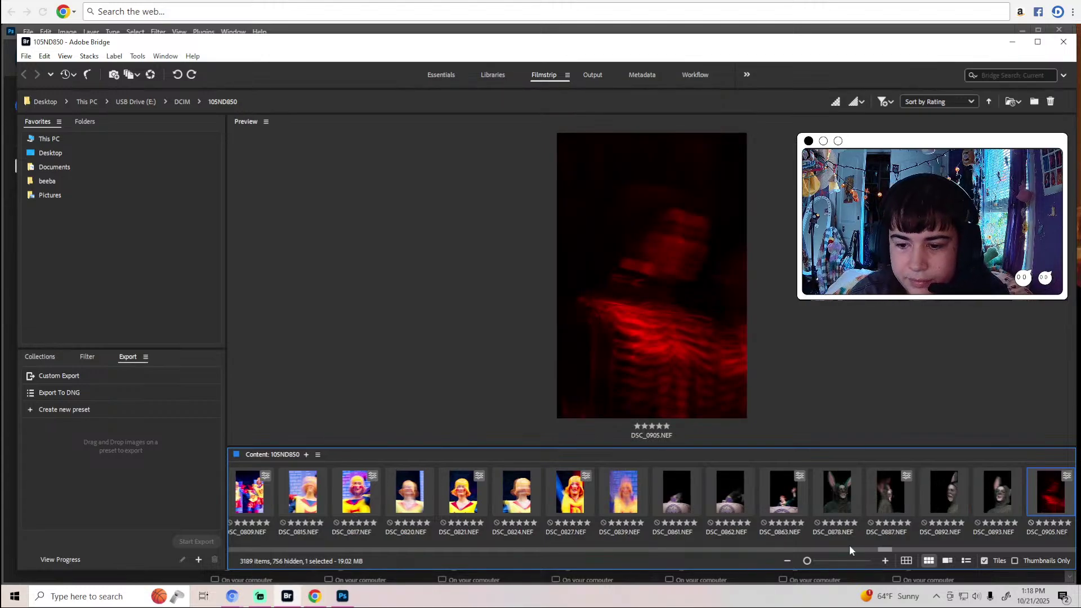
Preview the following photos in folder 105ND850 one by one from DSC_0906.NEF through DSC_0943.NEF.
scroll(883, 551, down, 3)
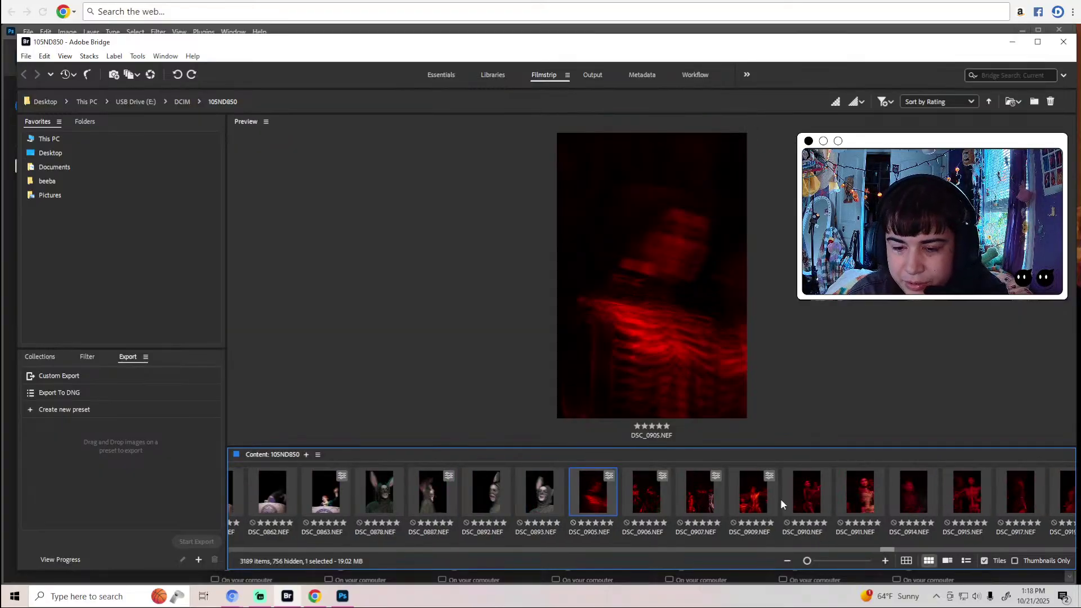
key(Right)
key(Right)
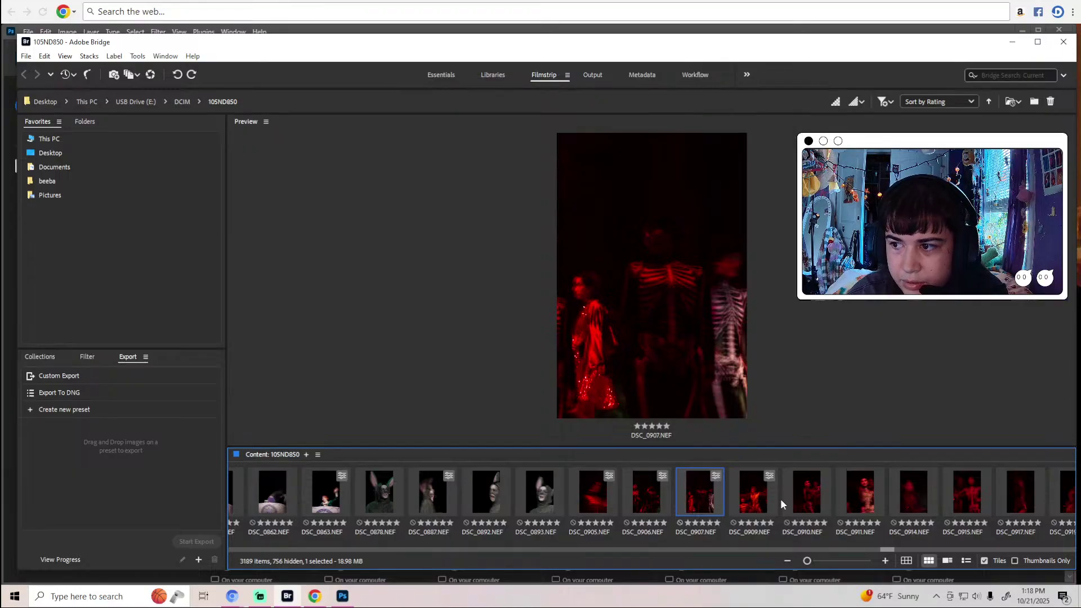
key(Right)
key(Right)
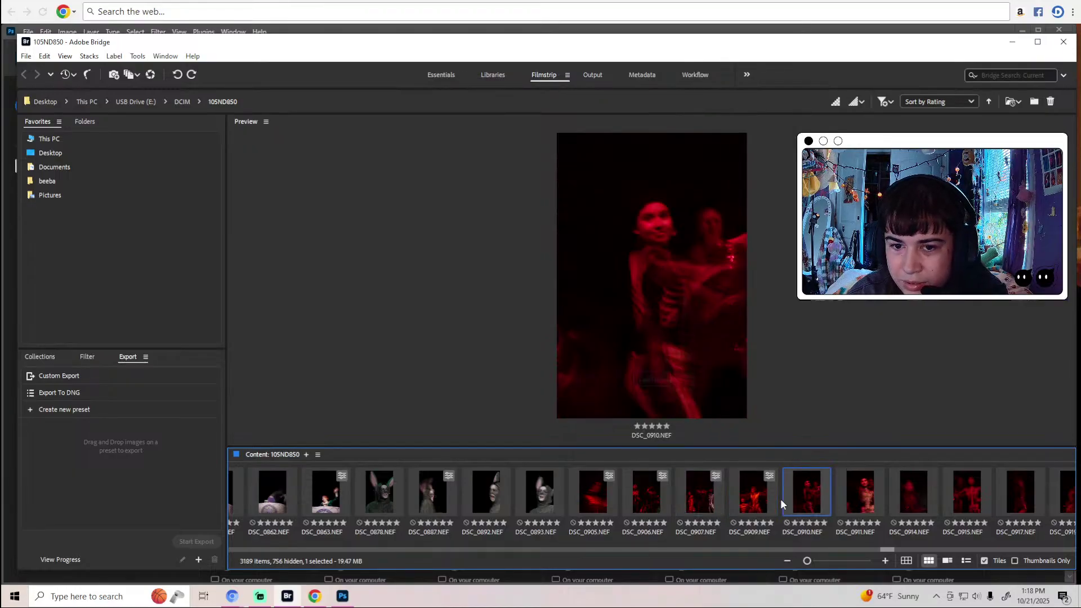
key(Right)
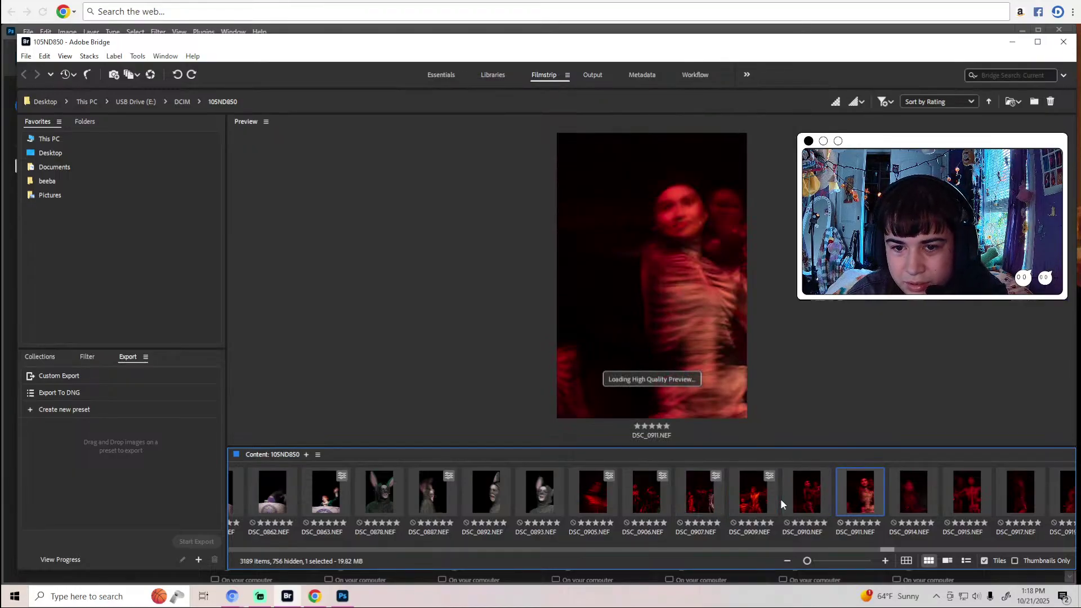
key(Right)
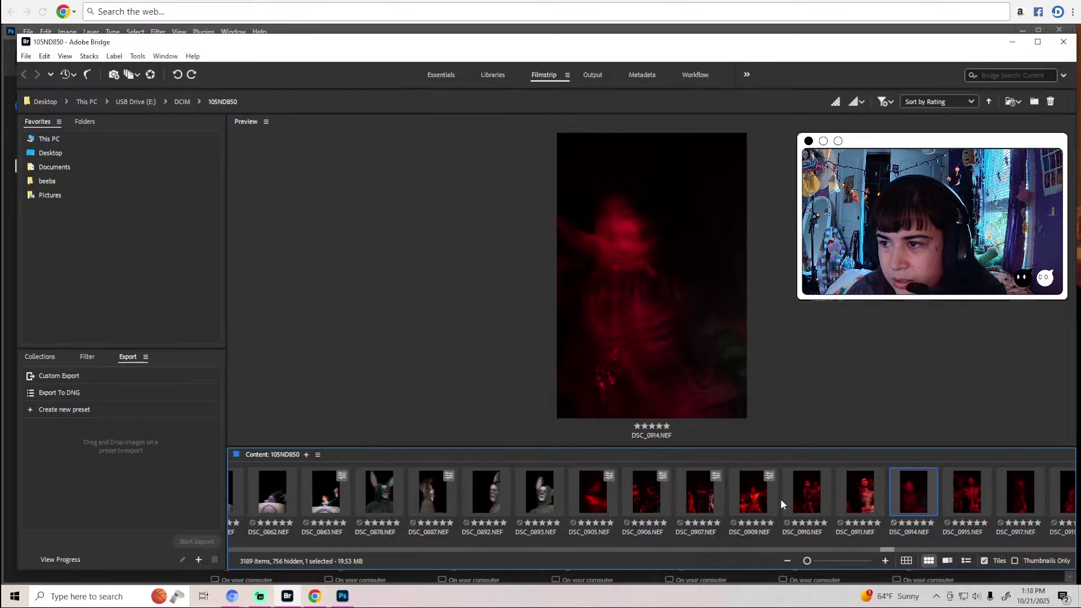
key(Right)
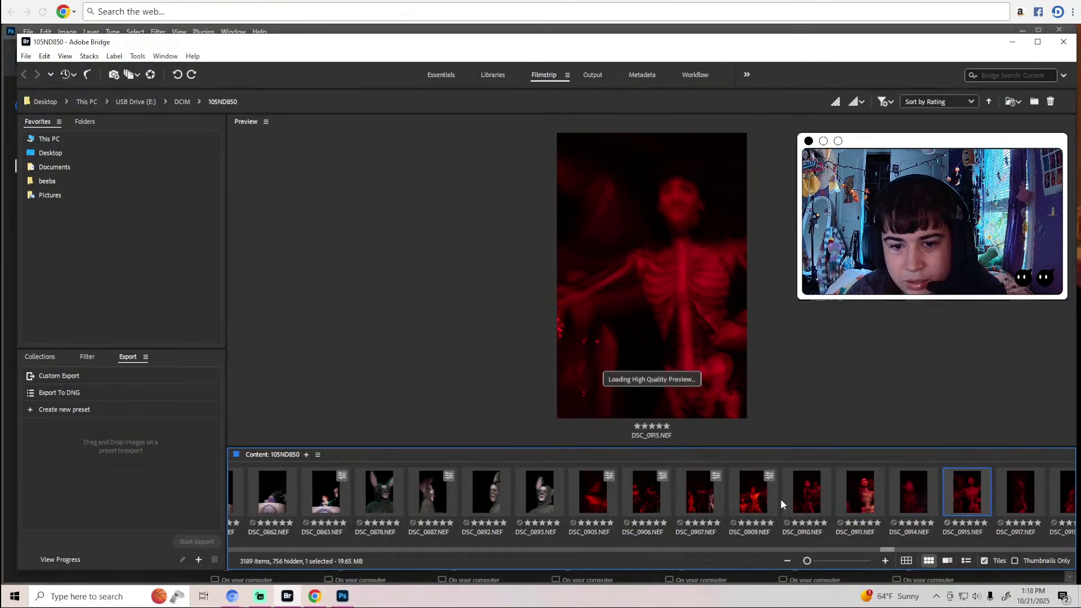
key(Right)
key(Right)
key(Right)
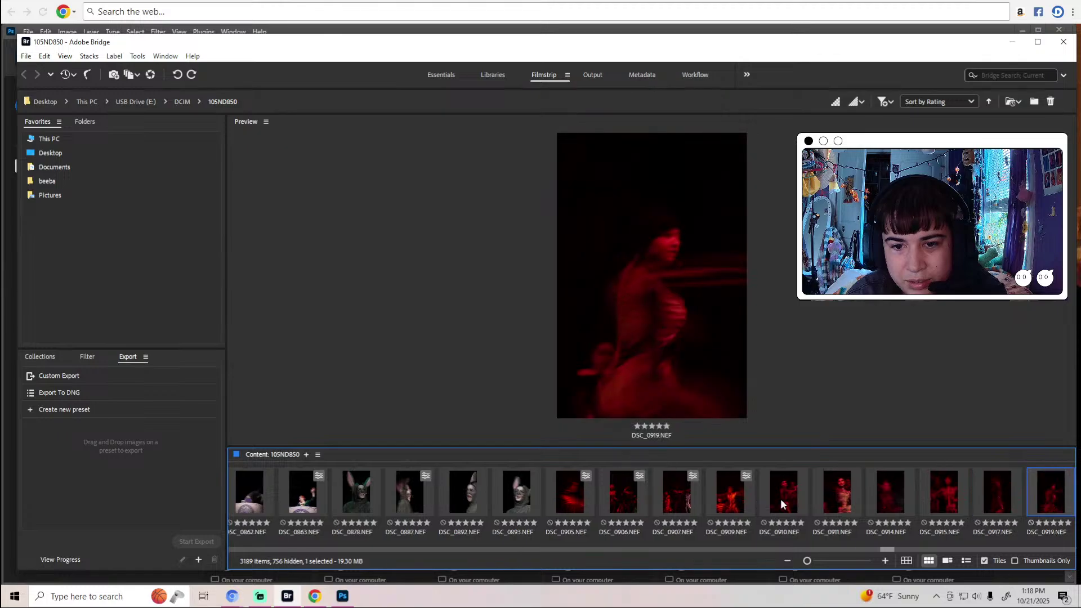
key(Right)
key(Right)
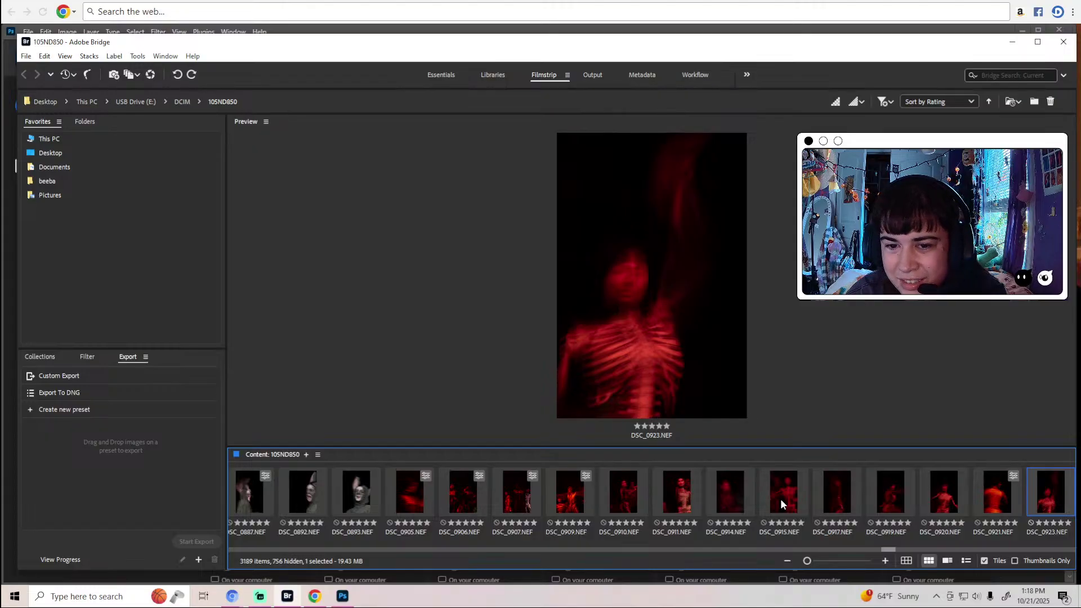
key(Right)
key(Right)
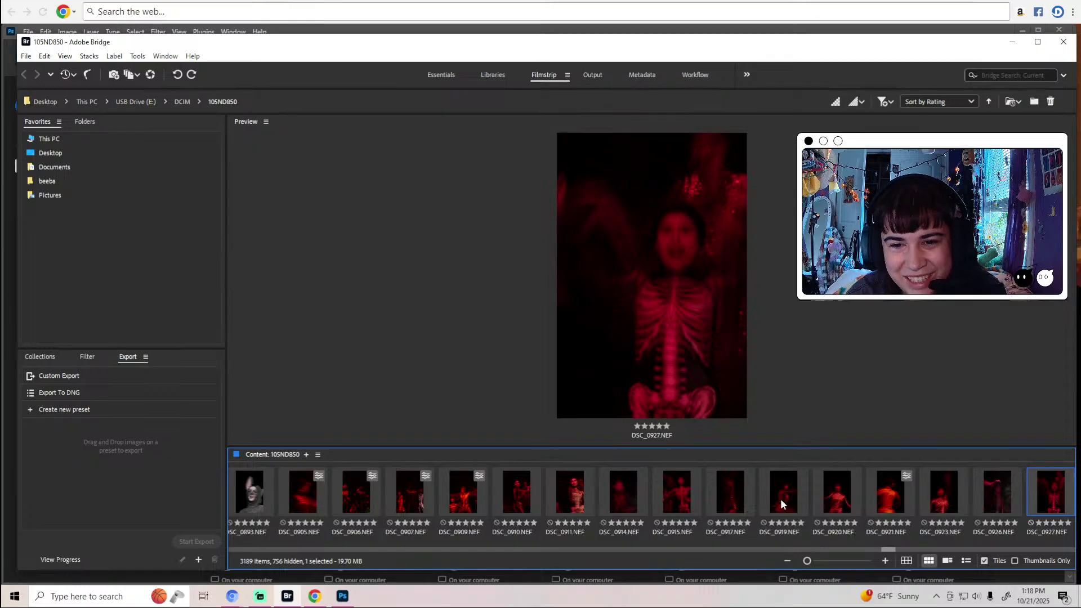
key(Right)
key(Right)
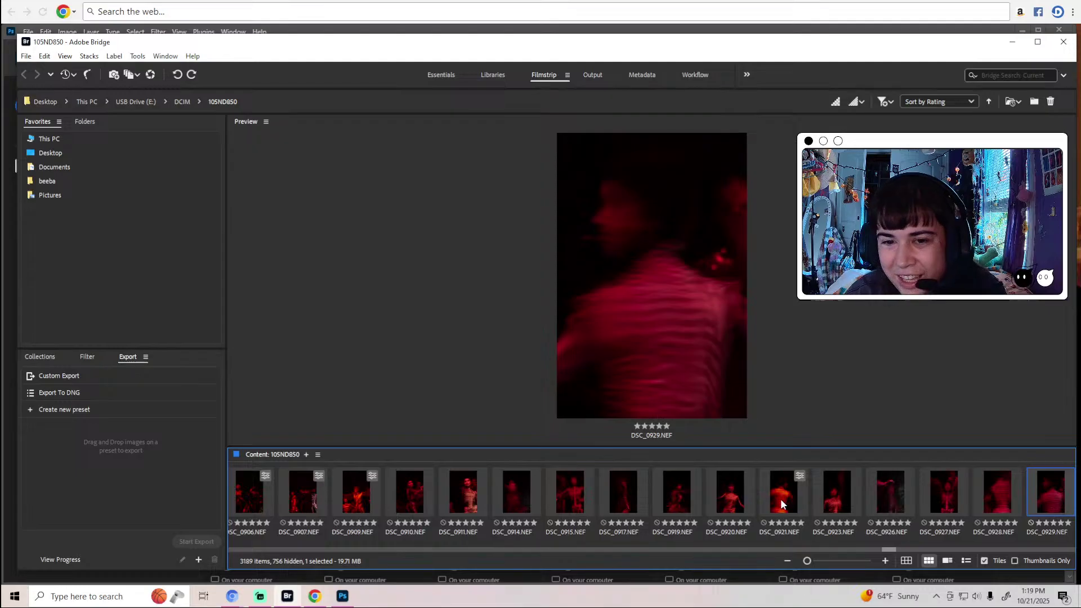
key(Right)
key(Right)
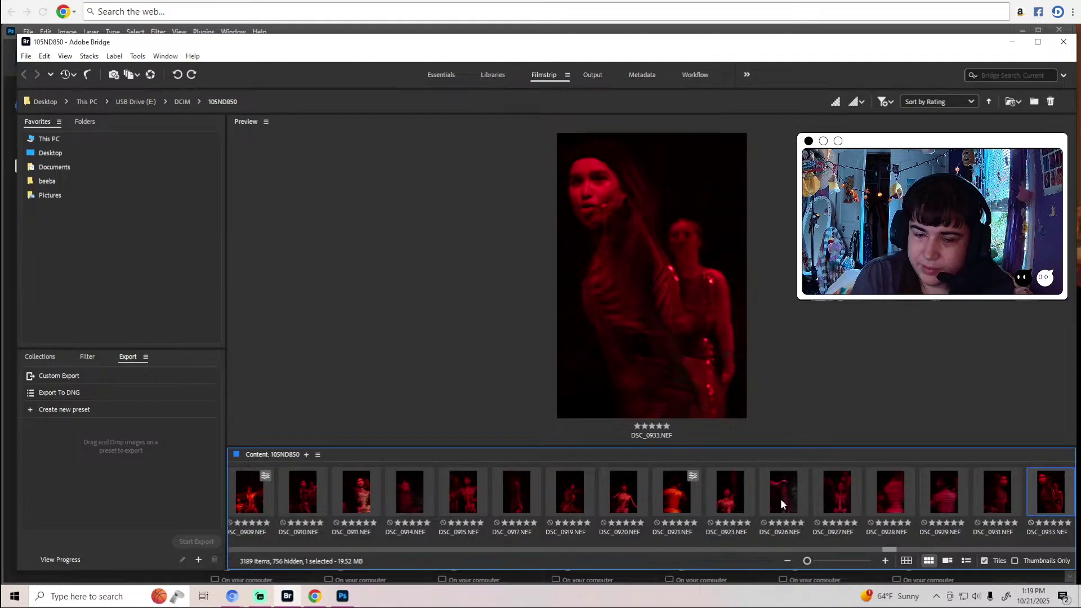
key(Right)
key(Right)
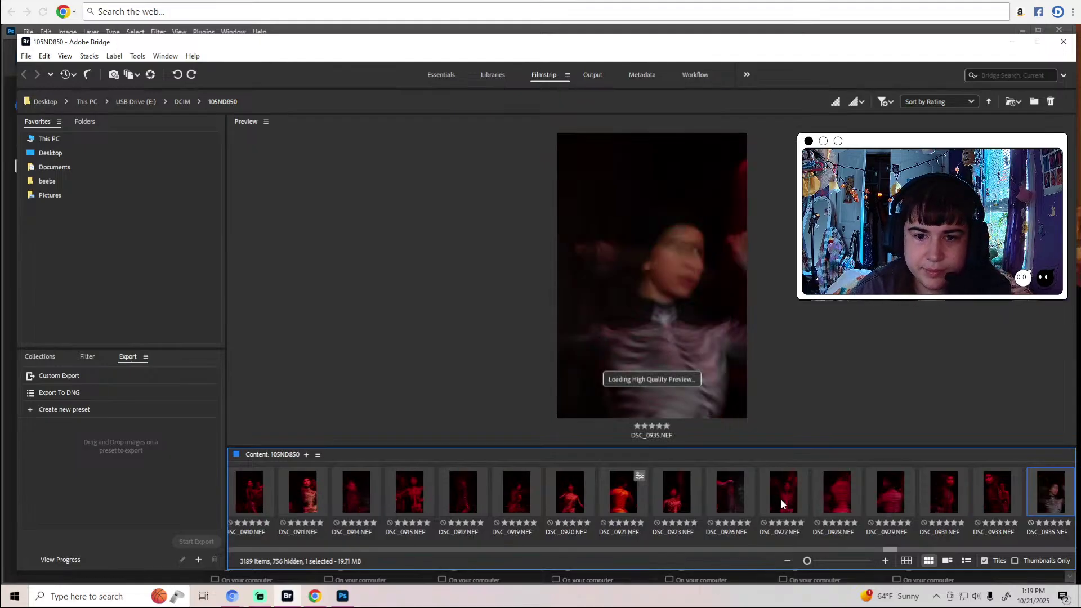
key(Right)
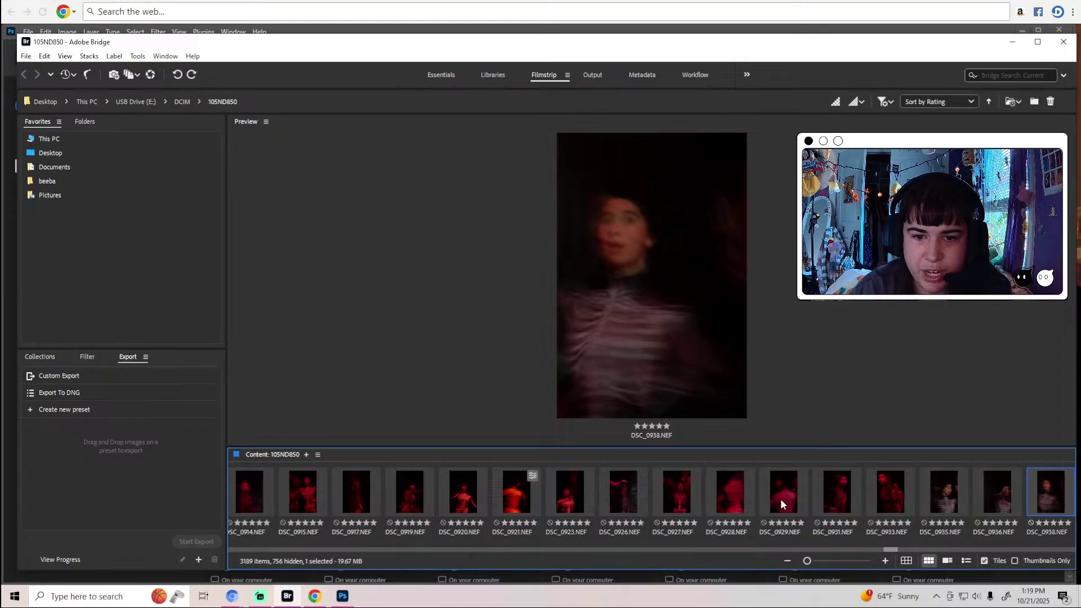
key(Right)
key(Right)
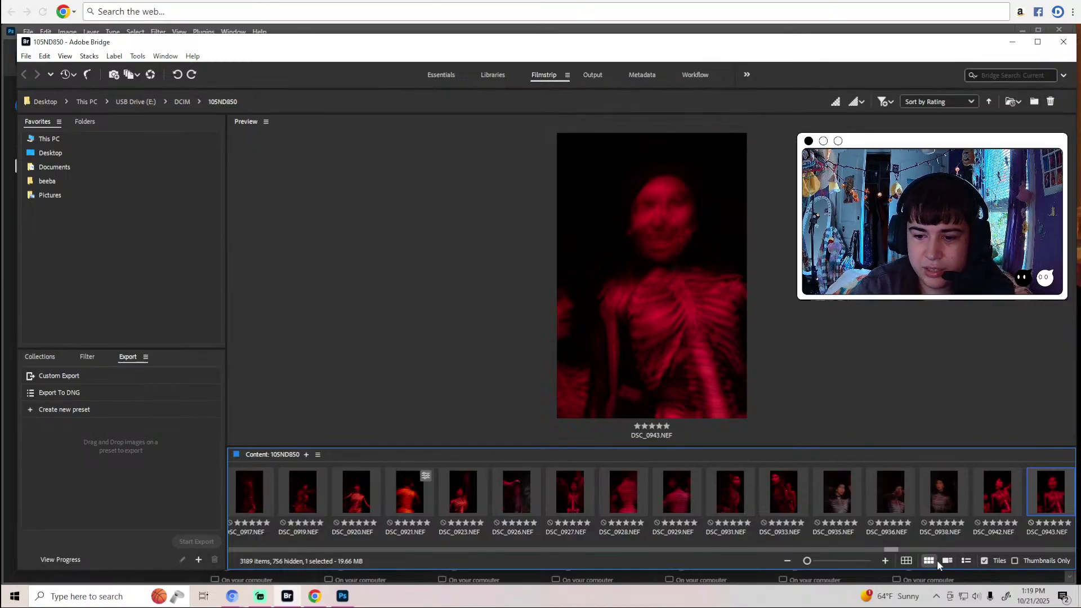
Open DSC_0943.NEF in Camera Raw and enable its lens profile corrections.
drag(895, 548, 898, 548)
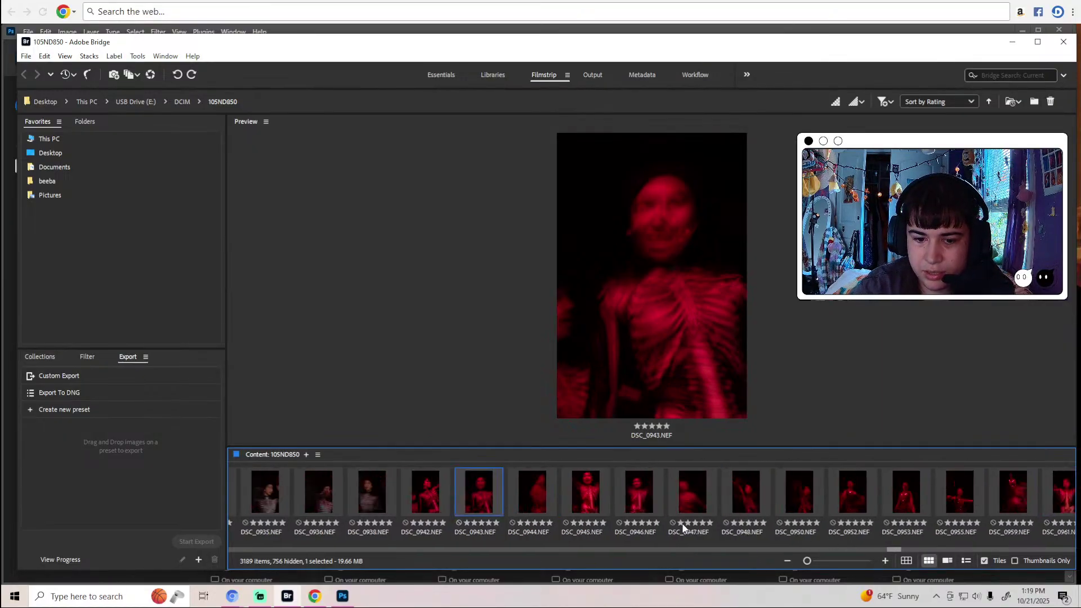
double_click(479, 497)
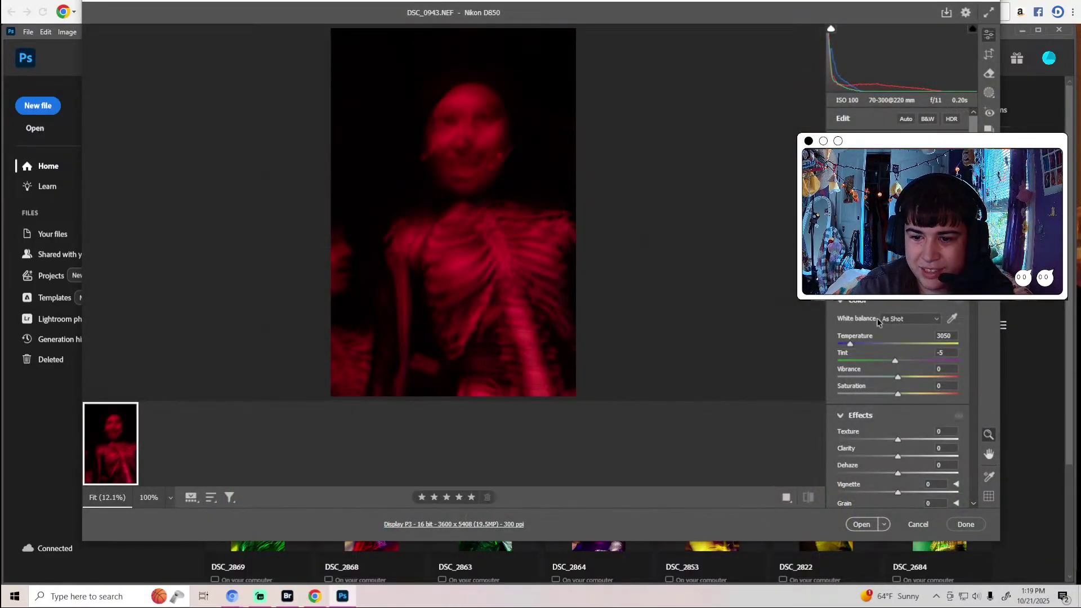
scroll(879, 393, down, 5)
scroll(879, 392, down, 5)
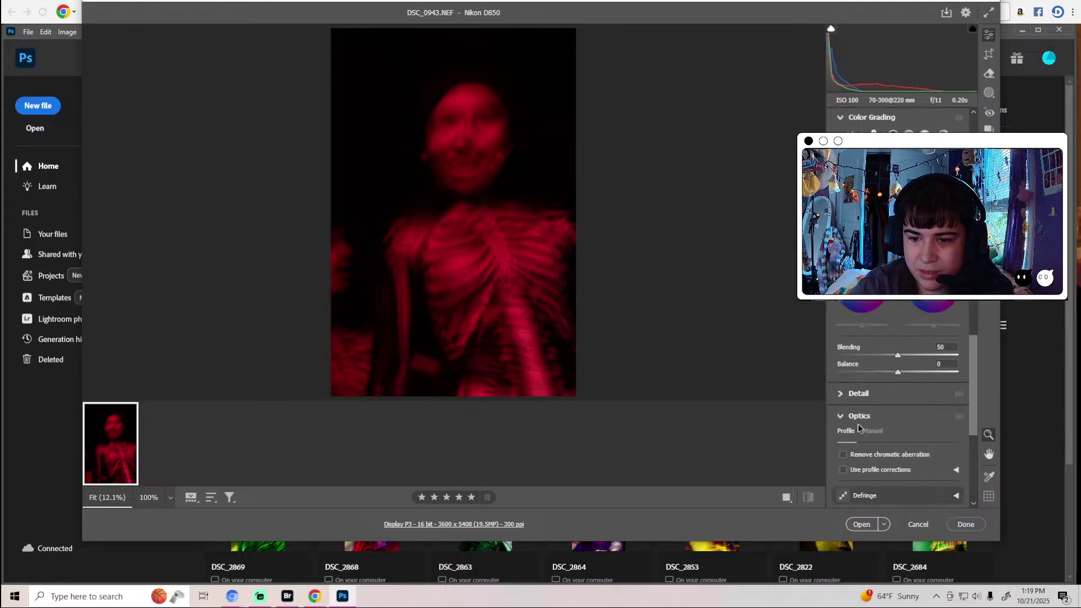
scroll(862, 394, up, 10)
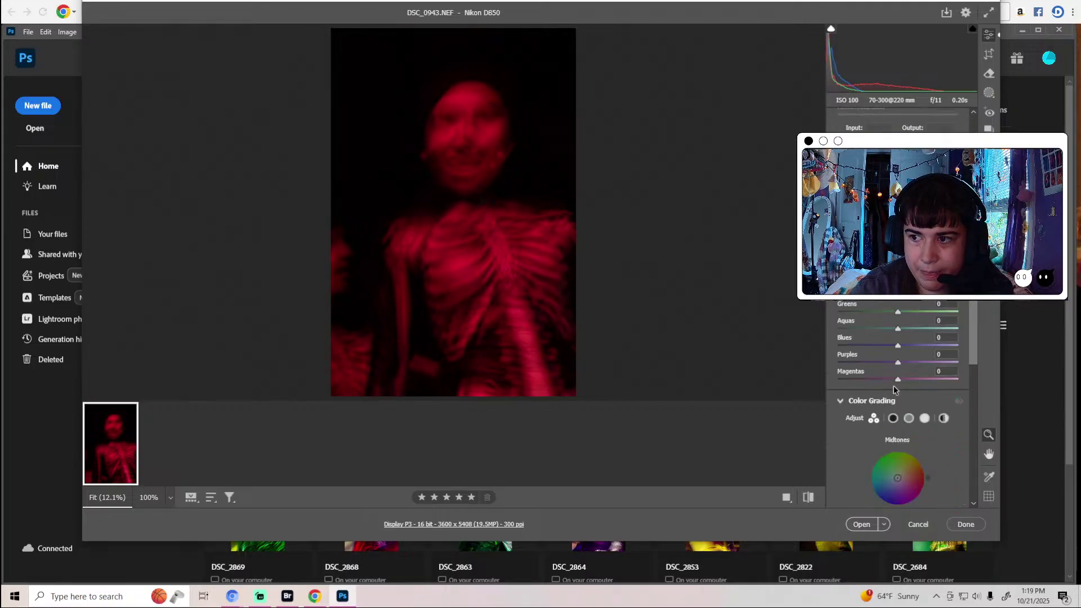
Warm the photo's white balance to a temperature of 4550 with a tint of -16, checking the face at 100% zoom.
scroll(875, 309, up, 1)
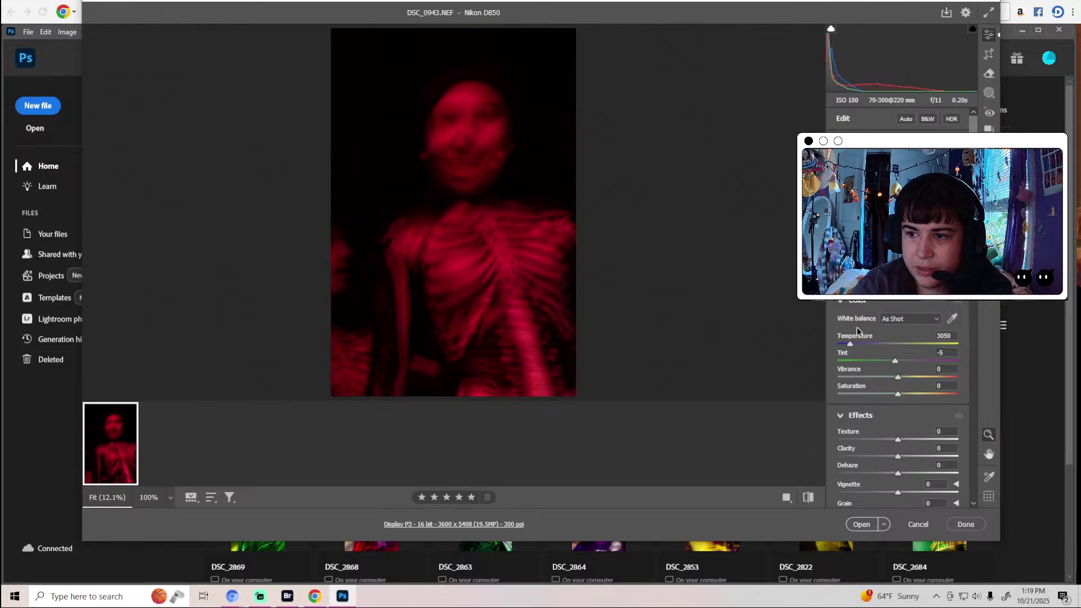
drag(851, 344, 888, 366)
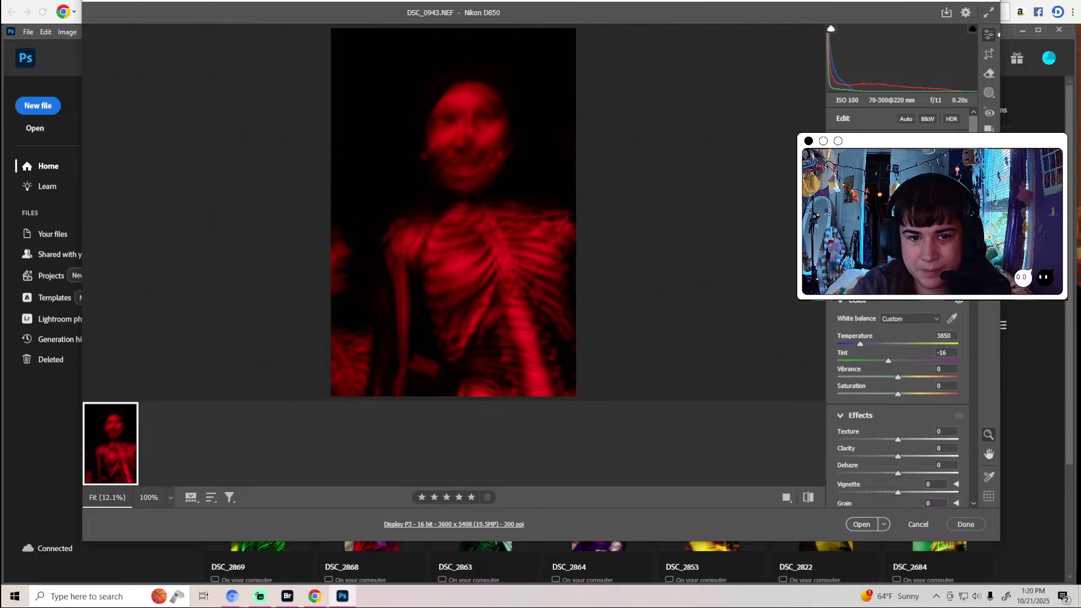
click(462, 154)
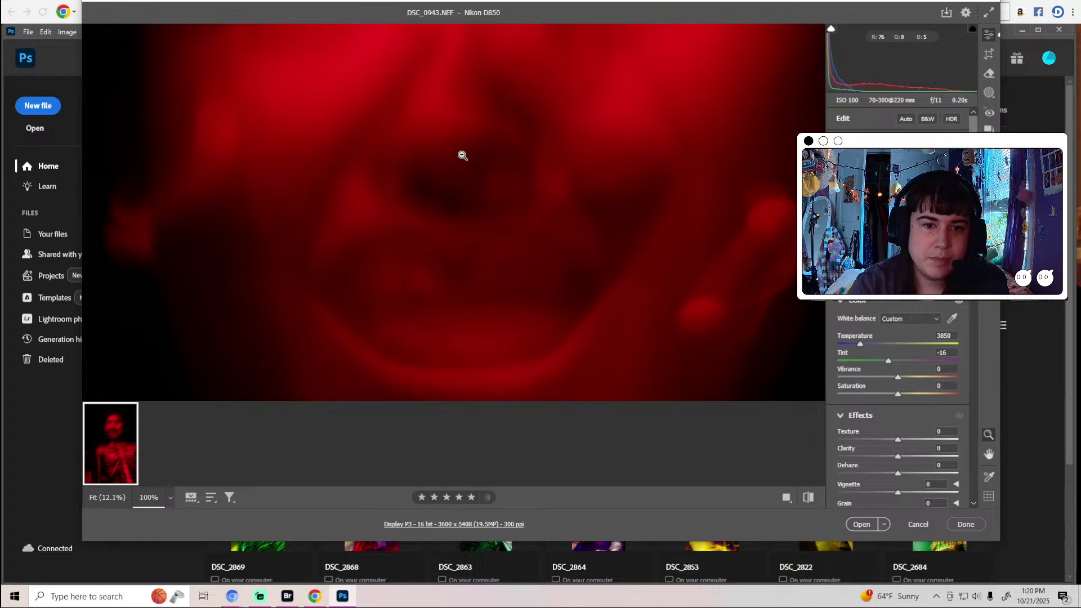
click(461, 154)
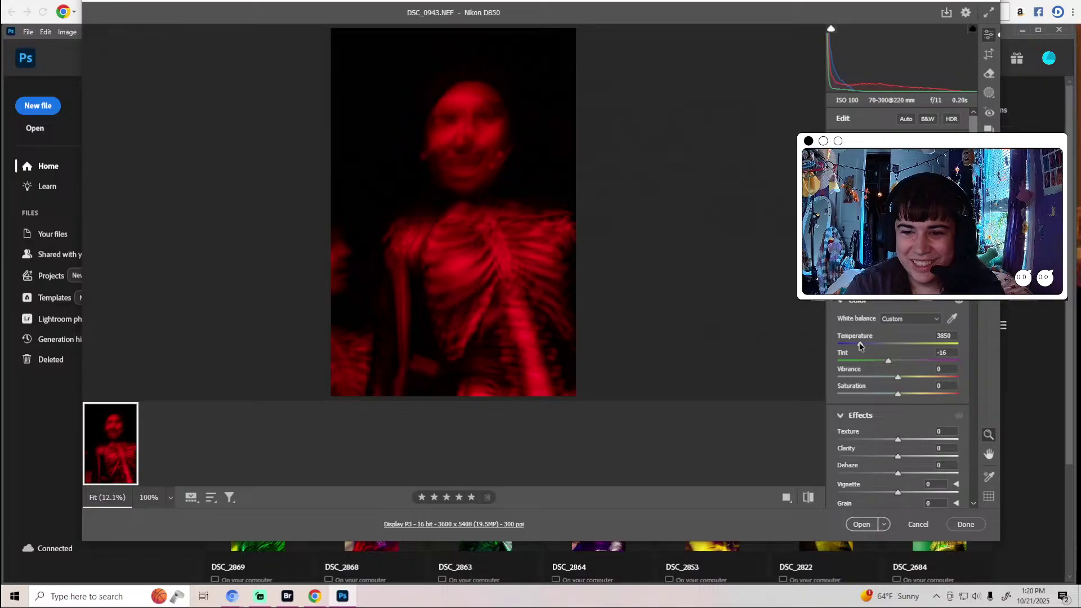
drag(861, 344, 869, 346)
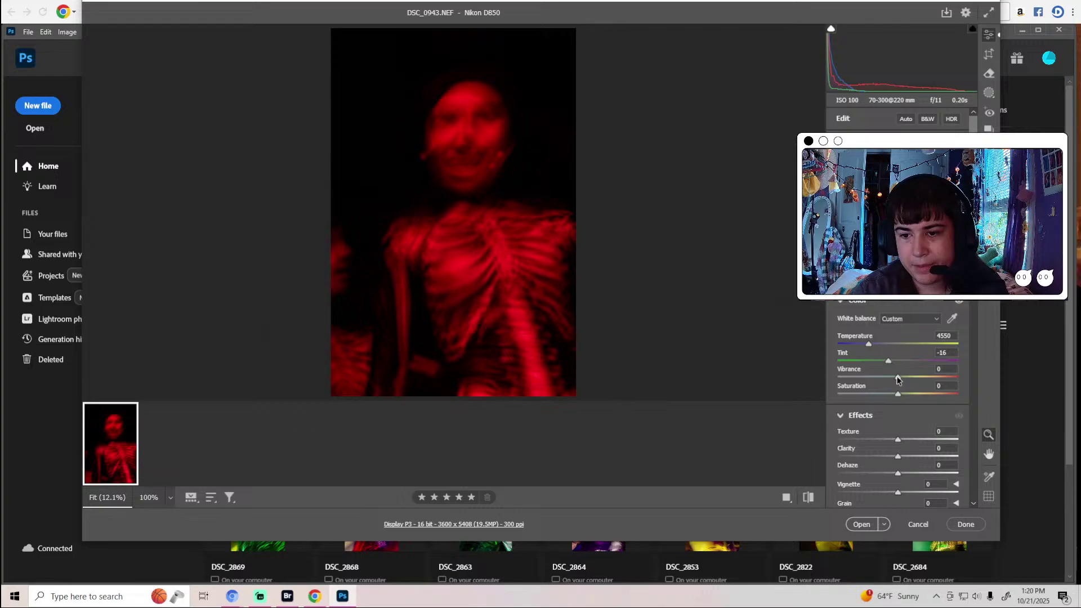
Set vibrance to +6, saturation to +5, texture to +5, clarity to +6 and dehaze to +5.
drag(897, 379, 901, 396)
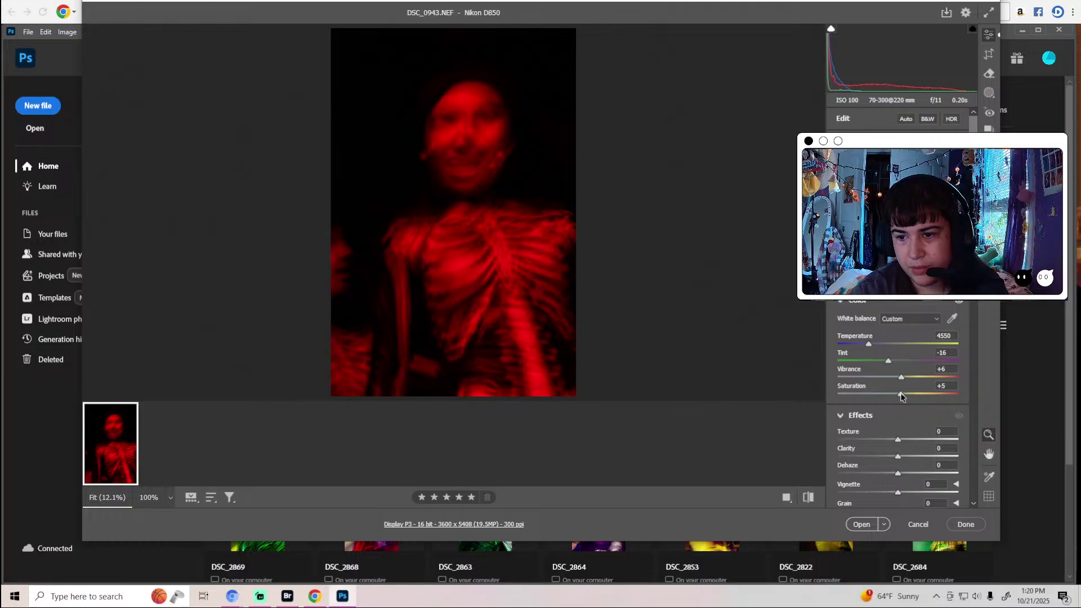
scroll(901, 397, down, 1)
drag(898, 373, 902, 407)
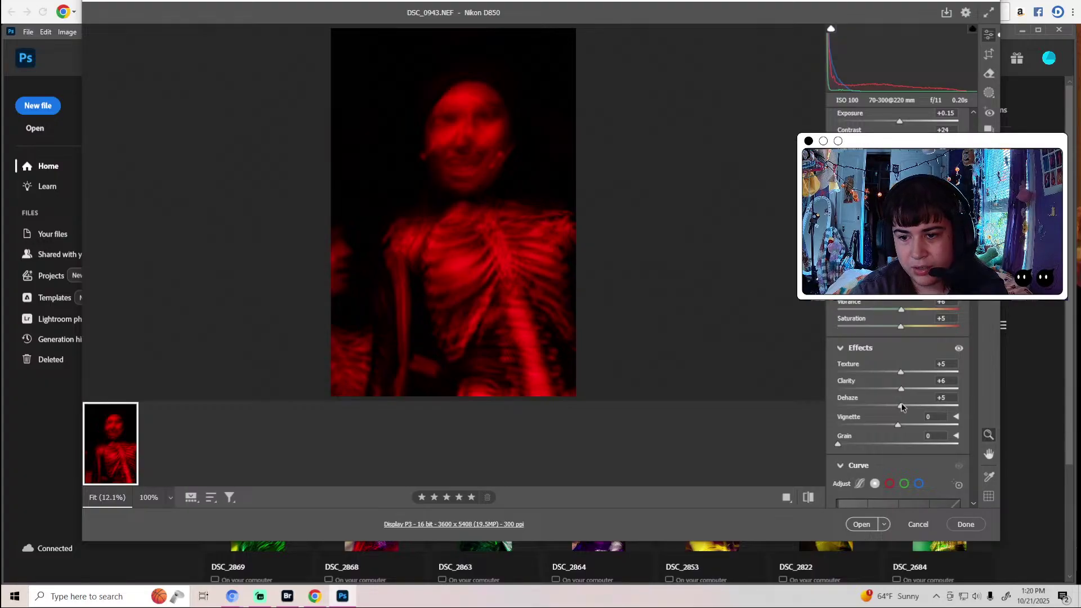
Set the Oranges luminance to +4 in the Color Mixer and try out the Magentas adjustment.
scroll(902, 407, down, 5)
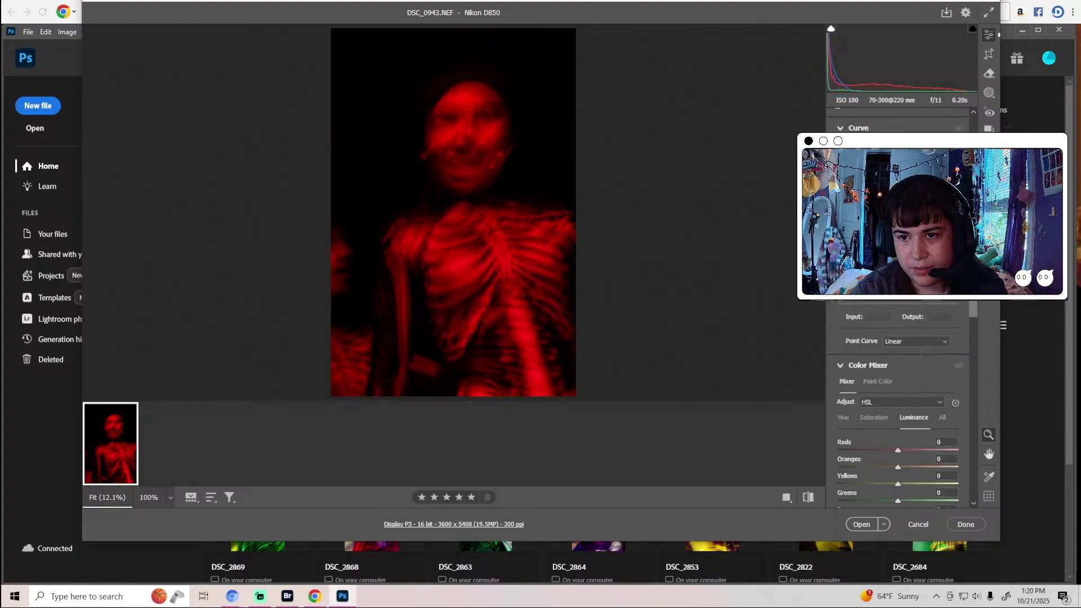
scroll(901, 394, up, 2)
scroll(901, 394, down, 5)
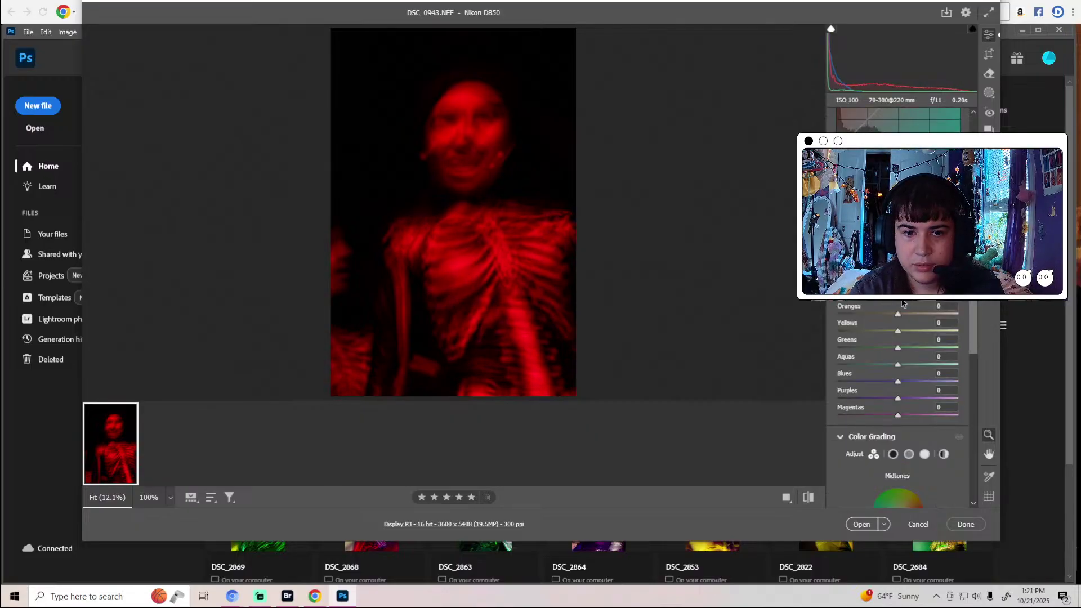
drag(898, 314, 900, 314)
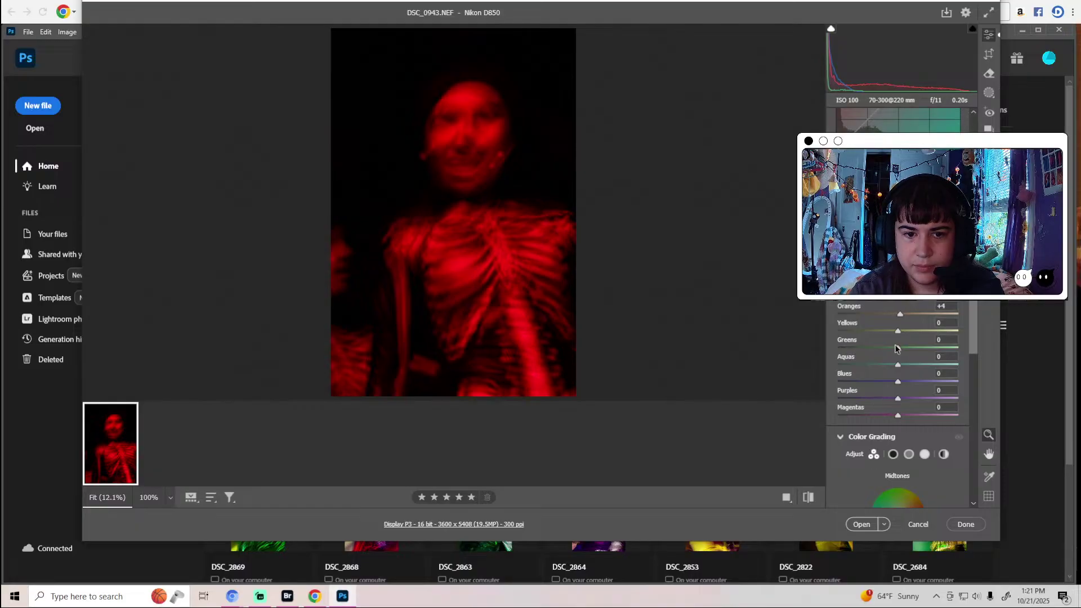
drag(900, 417, 954, 411)
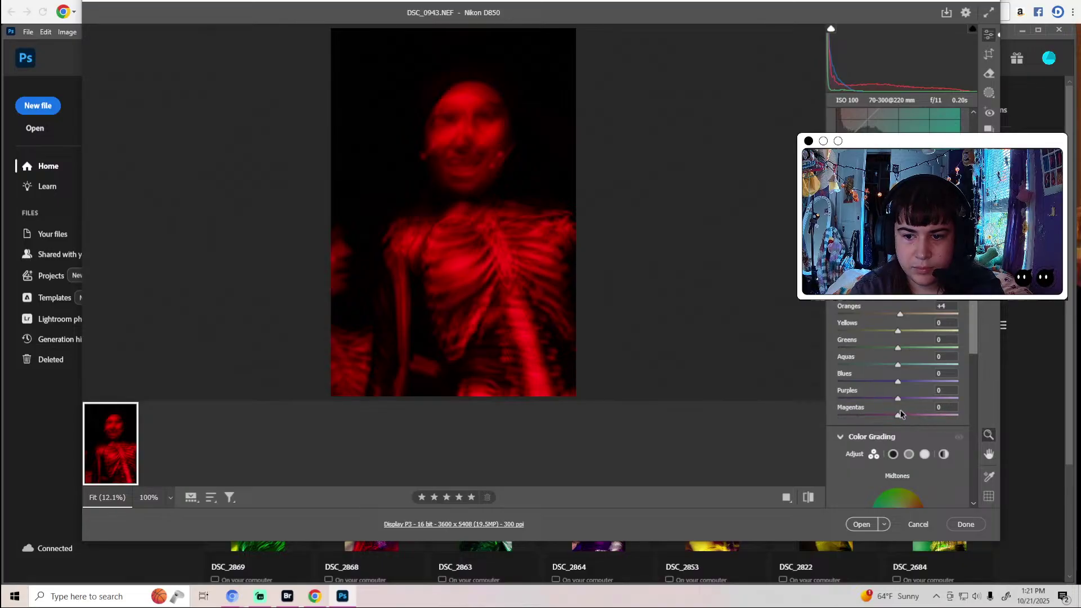
Color grade the midtones slightly toward orange and set the highlights to hue 22 and saturation 65, leaving the shadows at saturation 0.
scroll(903, 412, down, 5)
scroll(903, 413, up, 5)
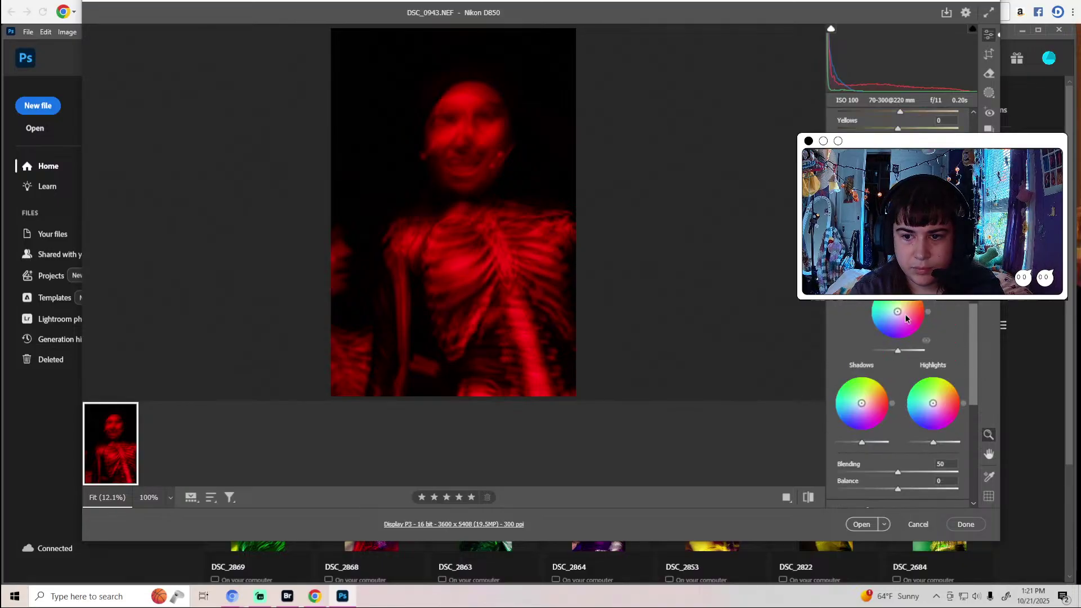
mouse_move(898, 311)
mouse_down()
mouse_move(876, 307)
mouse_move(911, 323)
mouse_move(902, 310)
mouse_up()
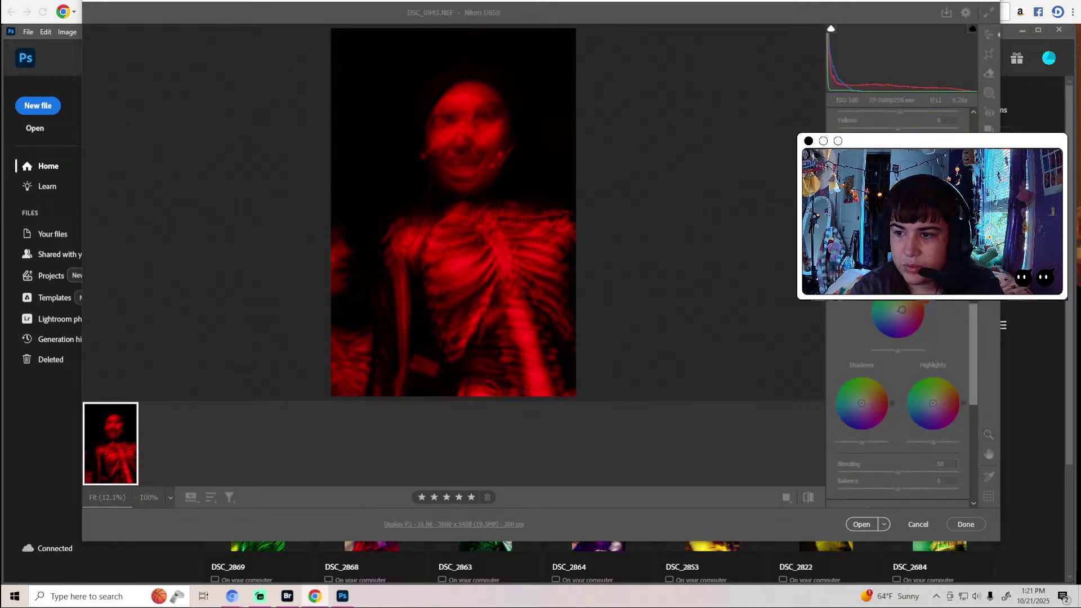
click(935, 332)
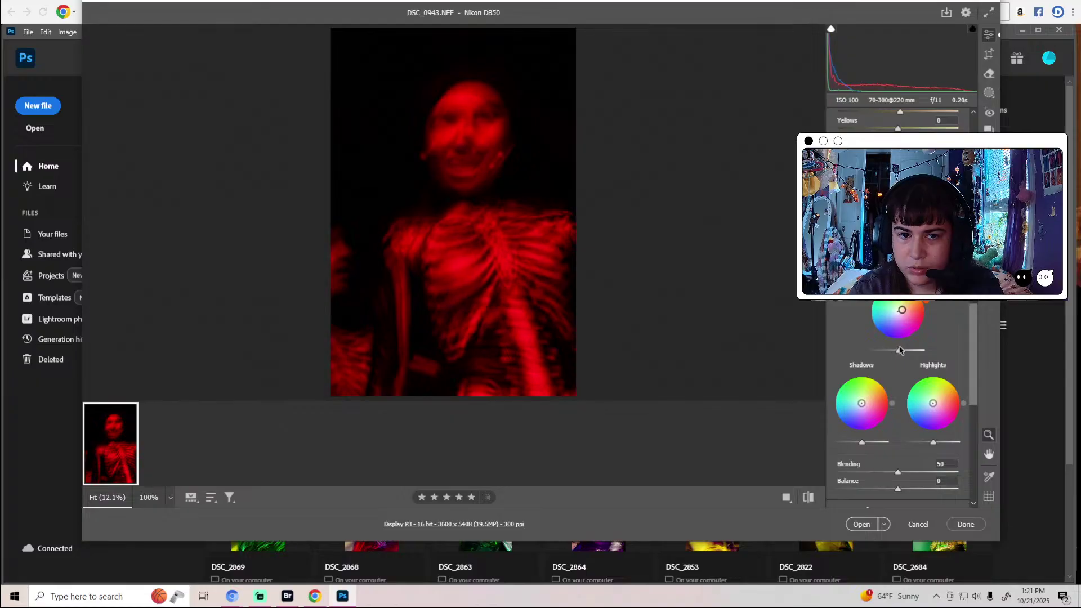
mouse_move(862, 403)
mouse_down()
mouse_move(847, 394)
mouse_move(865, 393)
mouse_move(862, 403)
mouse_up()
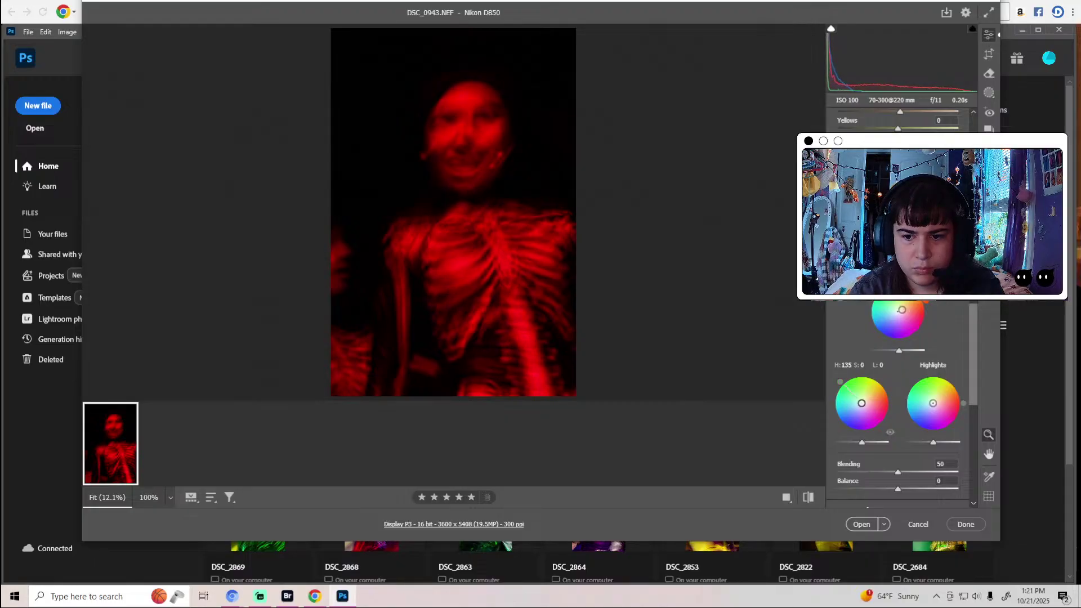
mouse_move(933, 403)
mouse_down()
mouse_move(947, 395)
mouse_move(950, 407)
mouse_up()
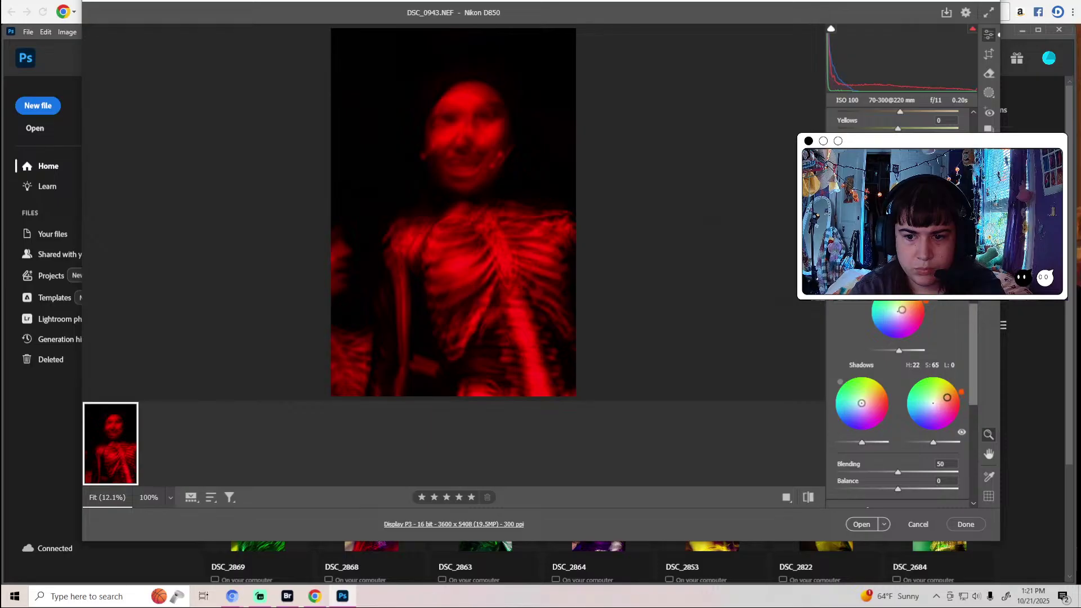
scroll(893, 394, down, 3)
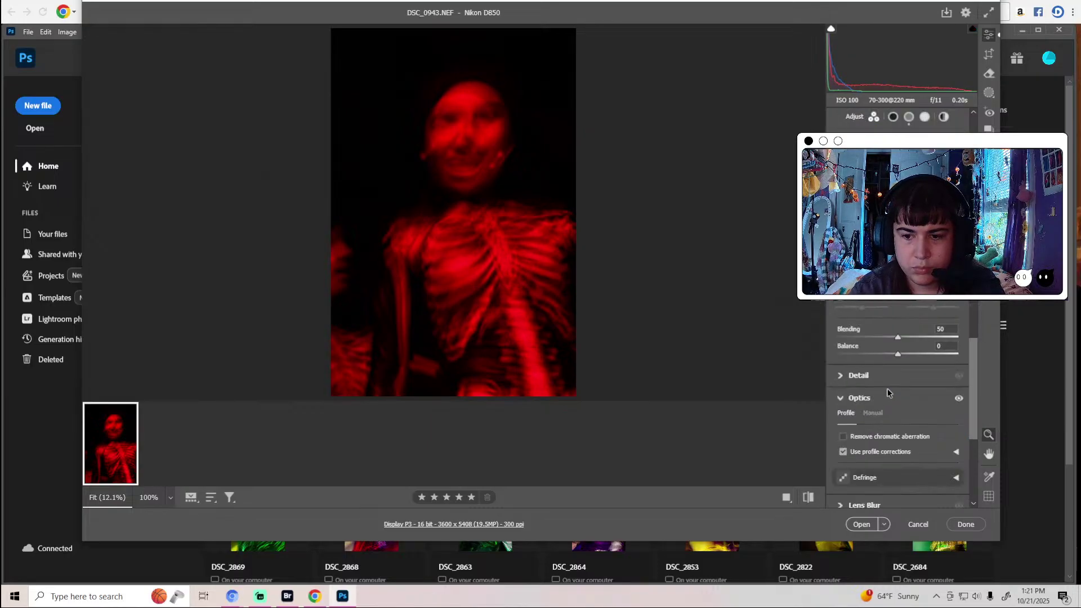
In the camera calibration, set the red primary saturation to +6, the green to +5 and the blue to +6.
scroll(888, 393, down, 1)
scroll(898, 383, down, 3)
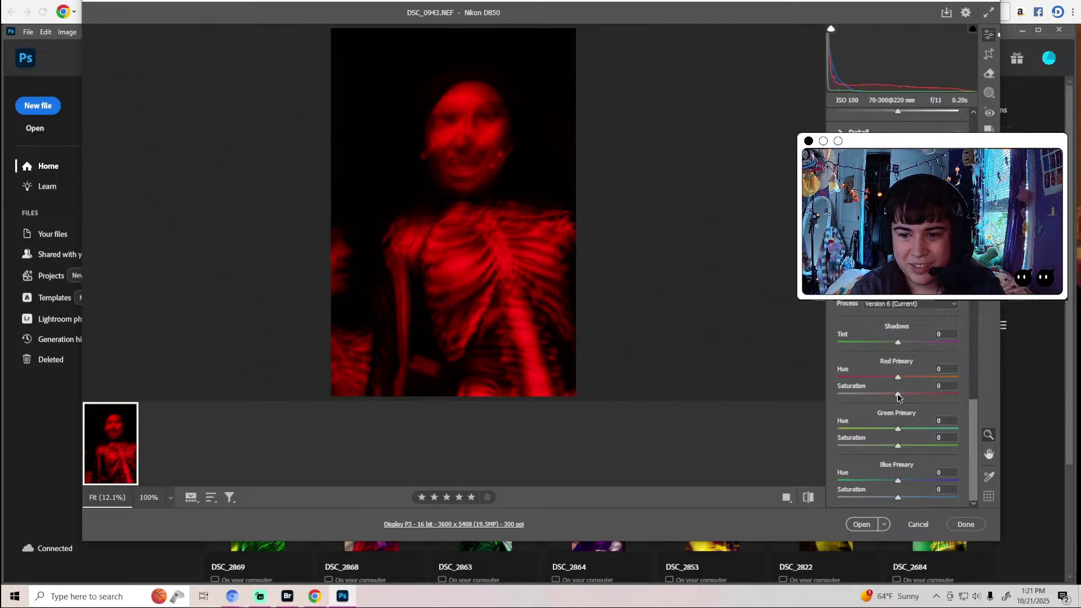
drag(898, 397, 902, 397)
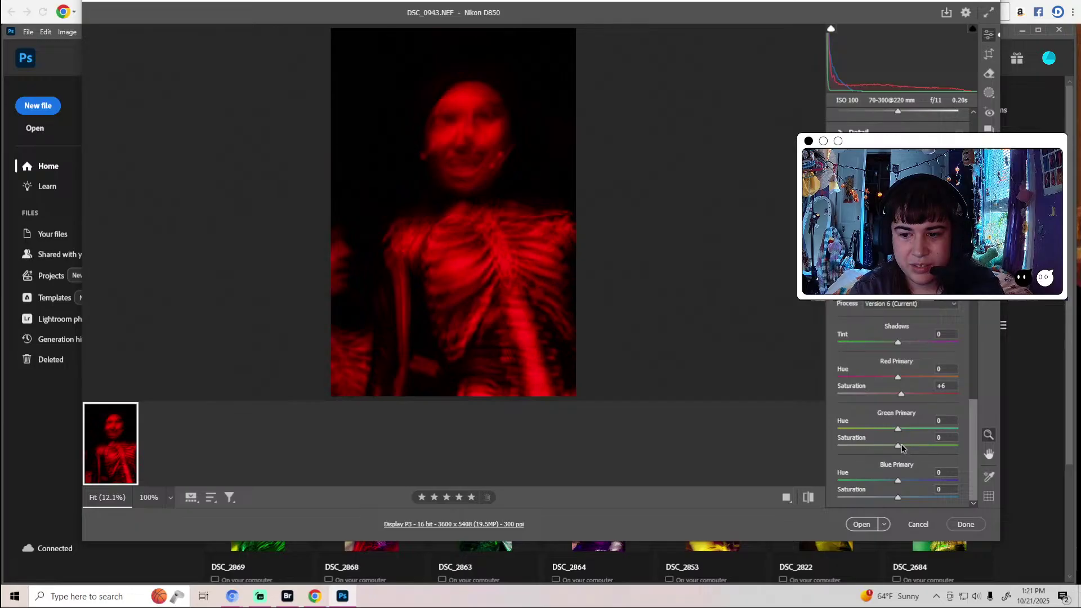
drag(903, 448, 902, 449)
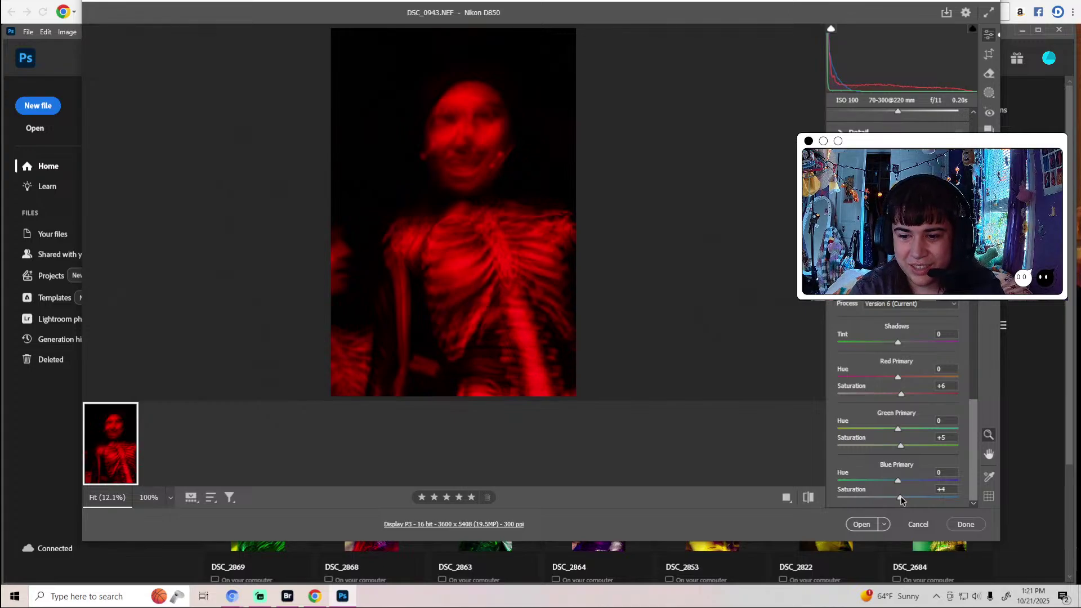
drag(901, 500, 902, 500)
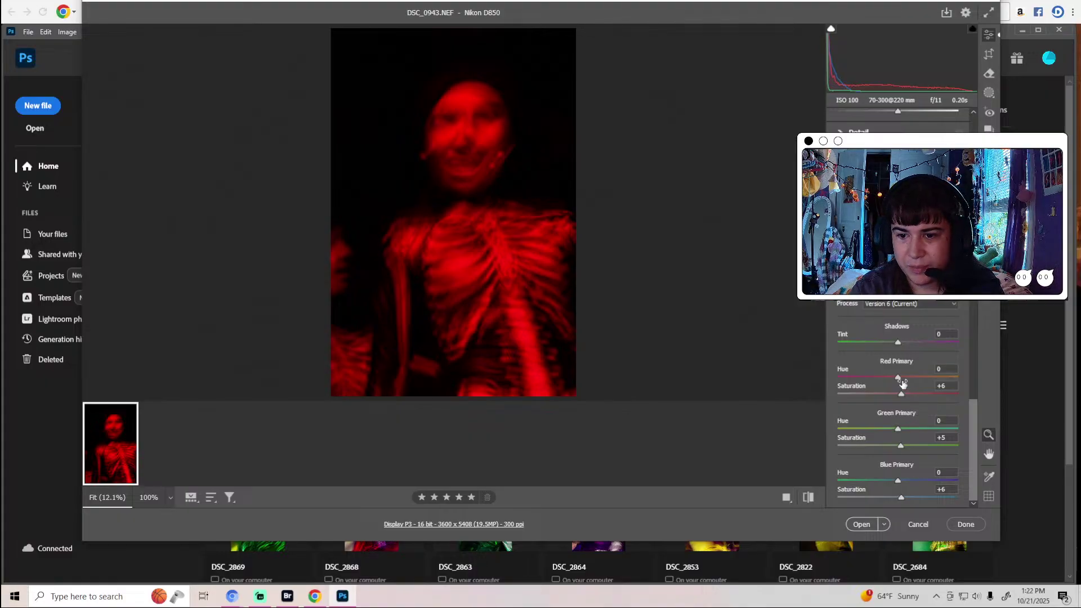
Set the calibration hues to +8 for red, -2 for green and +15 for blue, and open the photo in Photoshop.
mouse_move(900, 381)
mouse_down()
mouse_move(923, 376)
mouse_move(905, 377)
mouse_up()
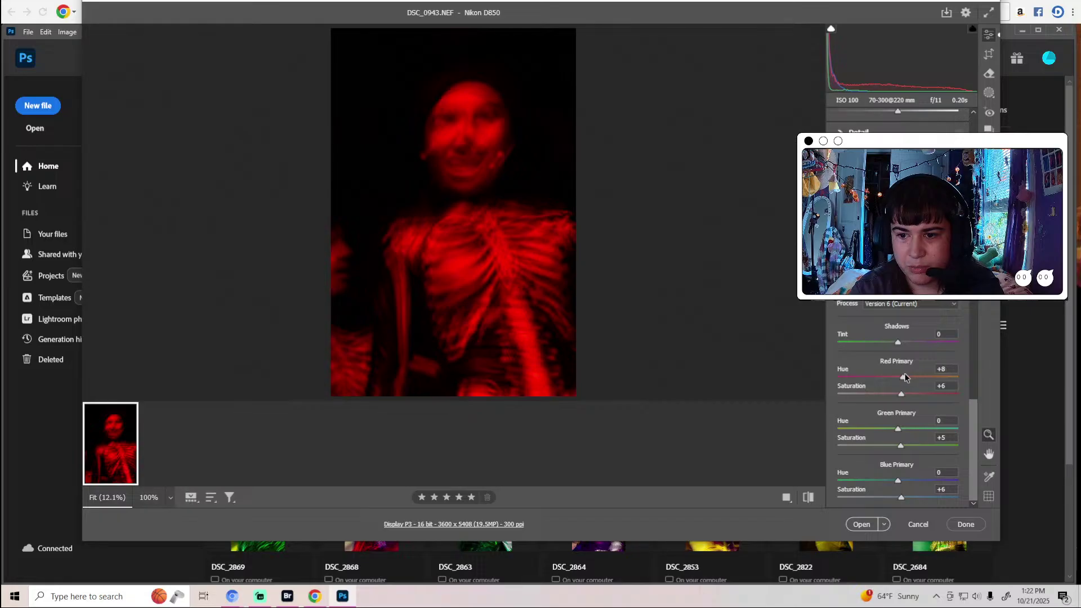
mouse_move(897, 431)
mouse_down()
mouse_move(881, 429)
mouse_move(915, 429)
mouse_move(885, 430)
mouse_move(908, 429)
mouse_move(897, 429)
mouse_up()
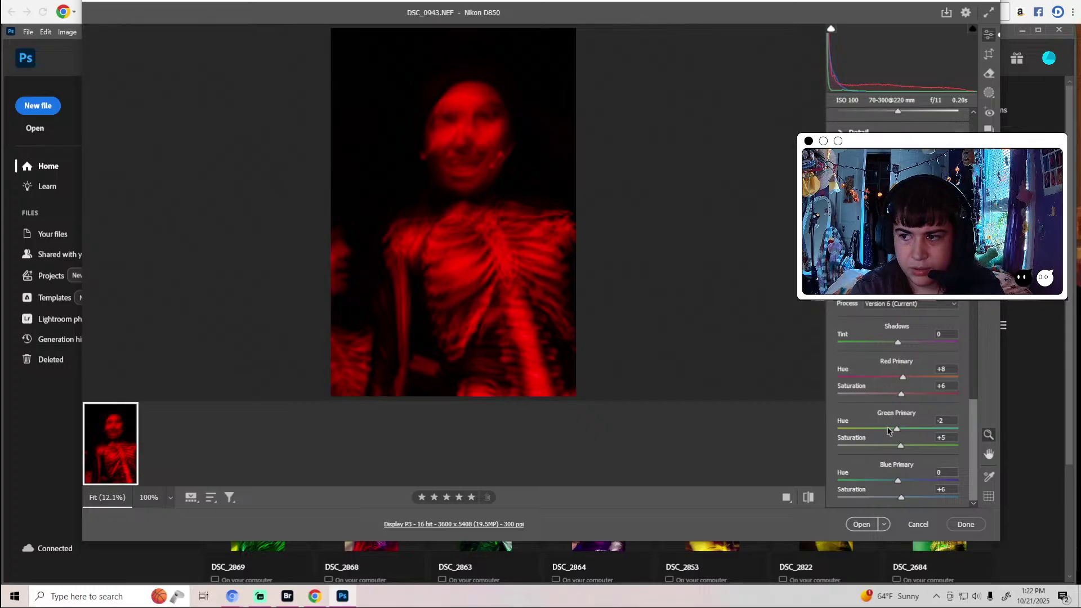
mouse_move(899, 483)
mouse_down()
mouse_move(881, 482)
mouse_move(907, 482)
mouse_up()
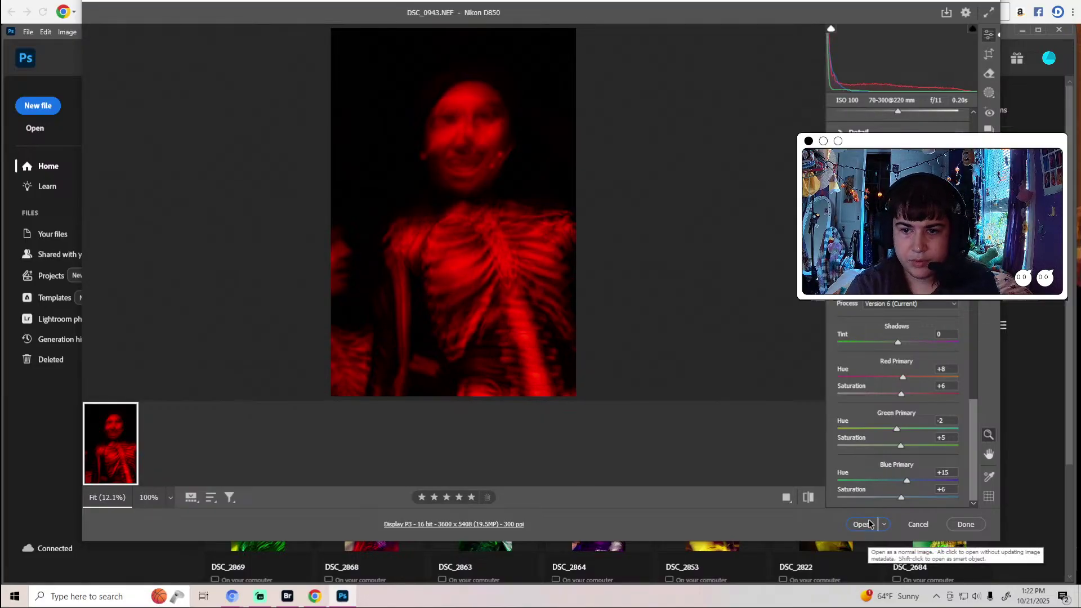
click(861, 525)
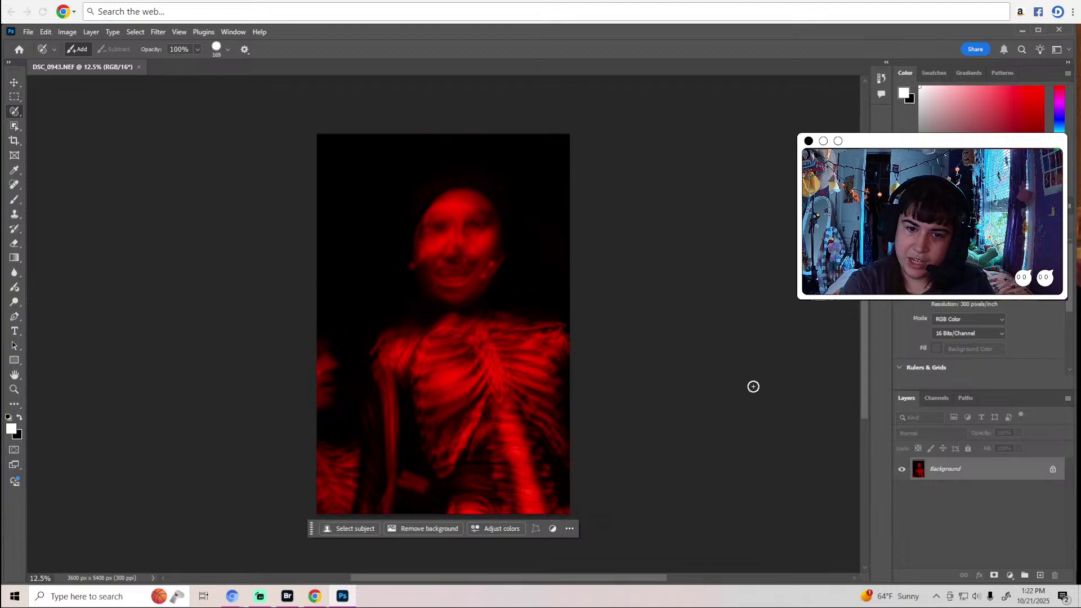
Add a Levels adjustment layer above the photo and set its white input level to 237.
click(947, 220)
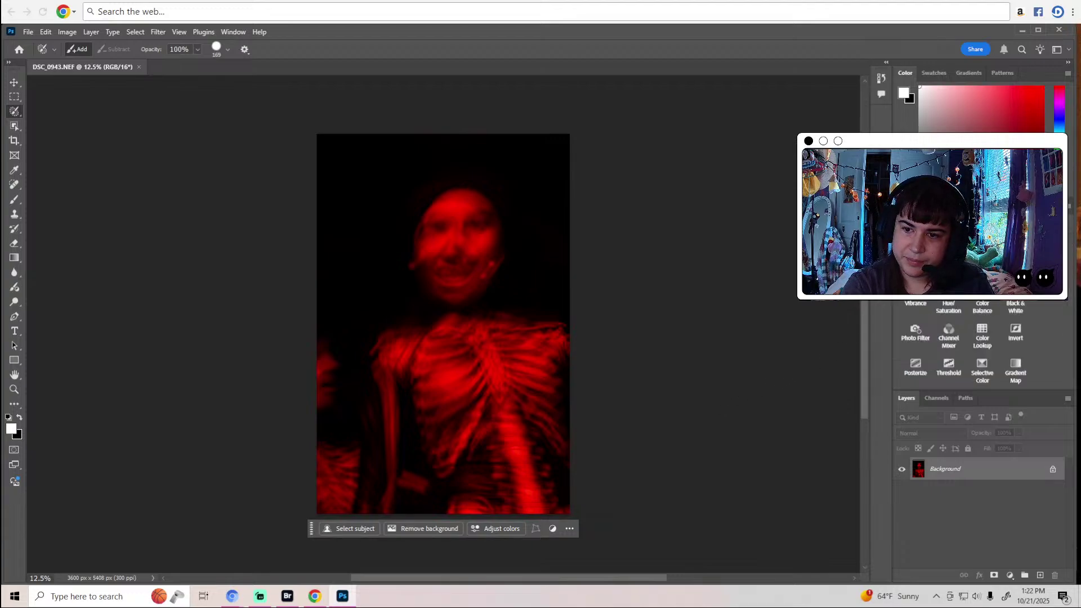
click(949, 260)
drag(1059, 326, 1052, 326)
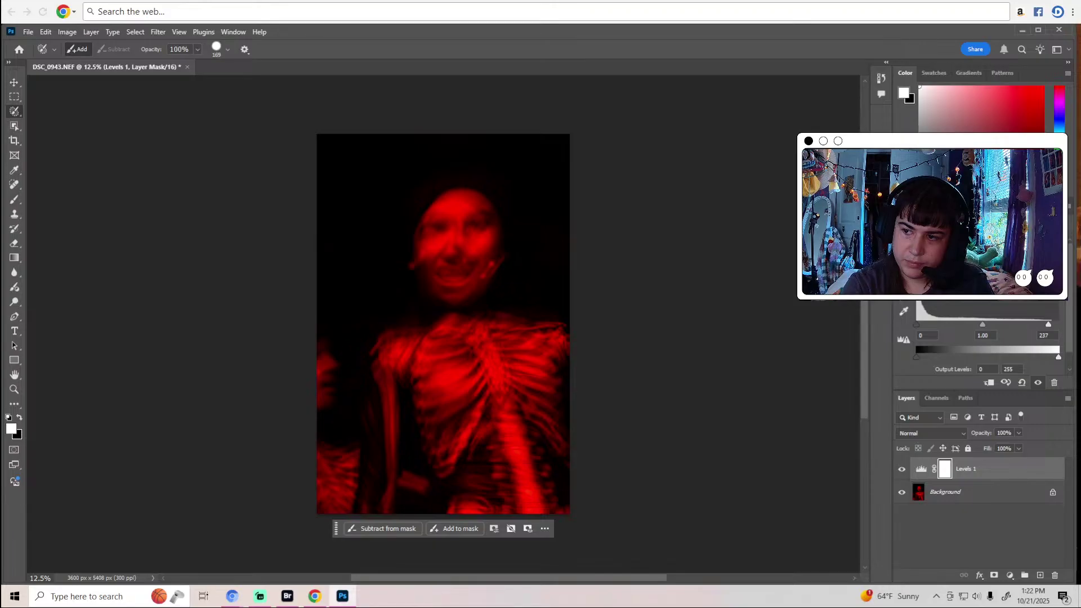
Add a Selective Color adjustment layer and set the yellow amount of its first edited color range to +10%.
click(951, 206)
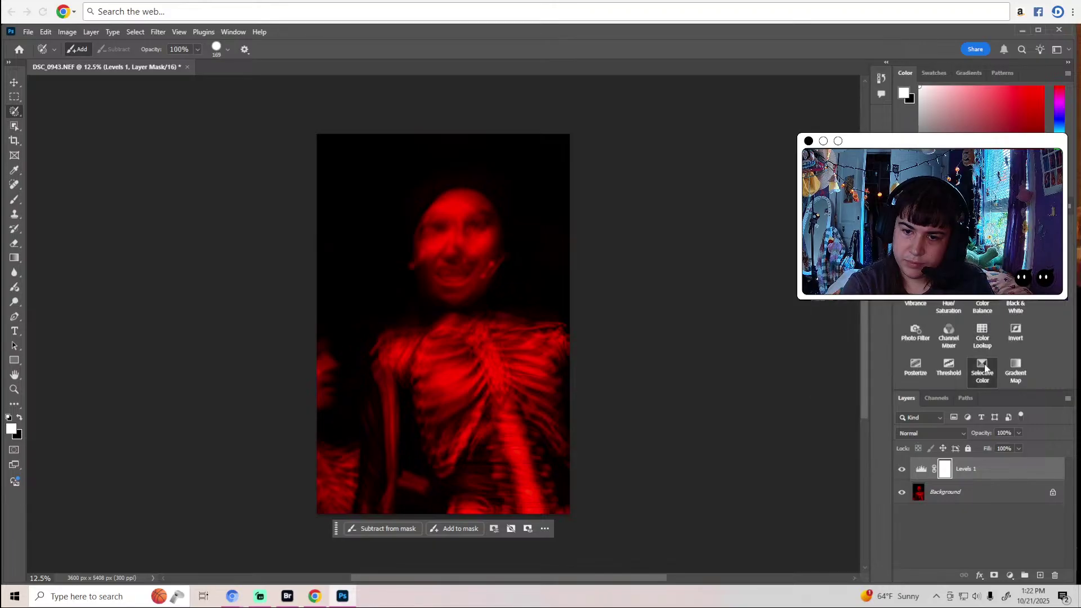
click(984, 370)
click(958, 259)
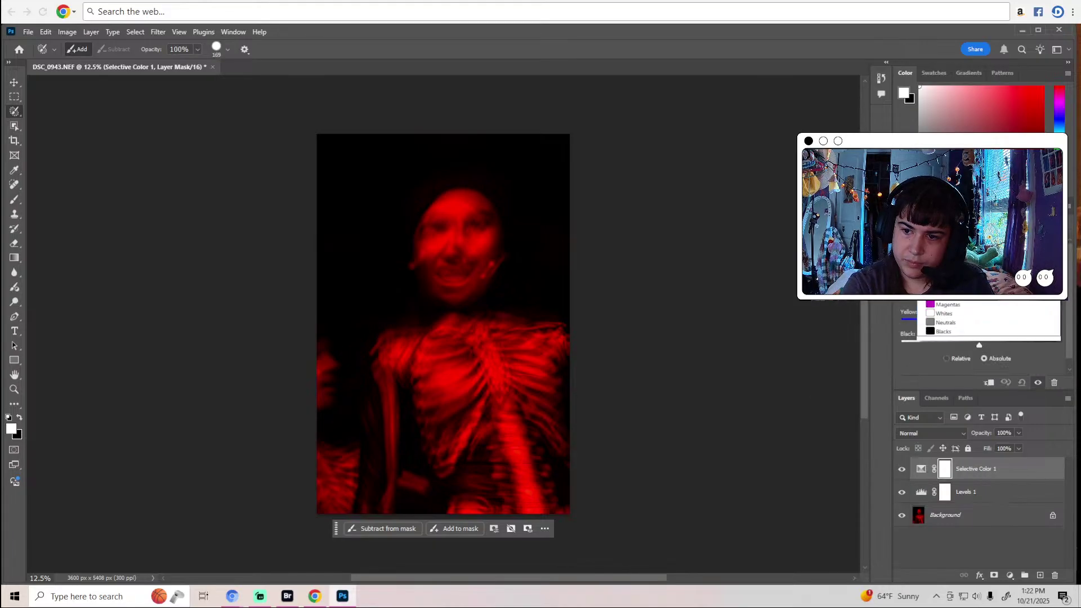
click(1003, 326)
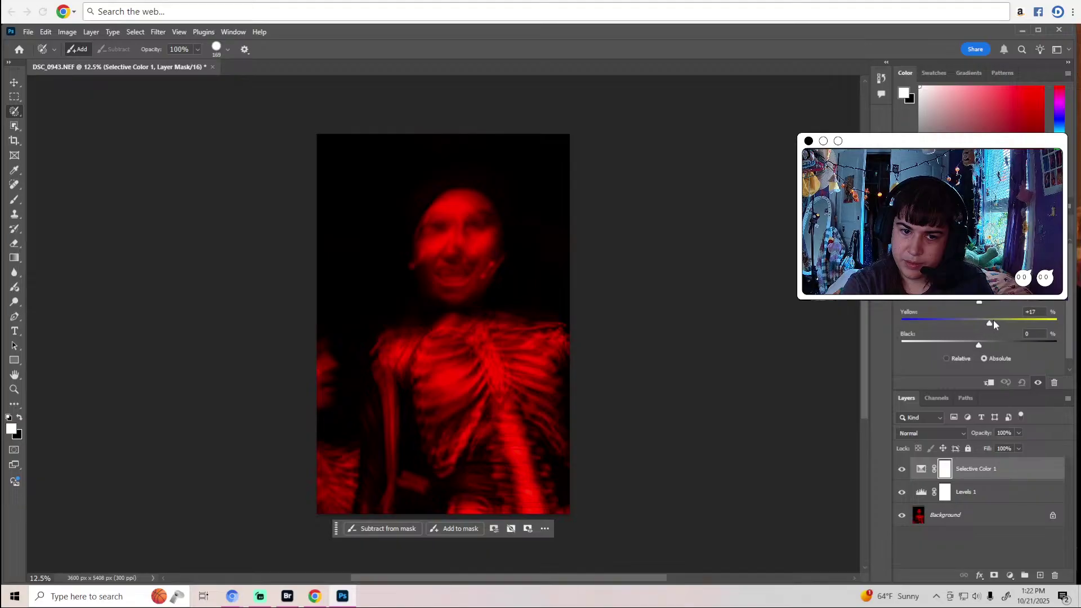
mouse_move(993, 319)
mouse_down()
mouse_move(972, 325)
mouse_move(987, 322)
mouse_up()
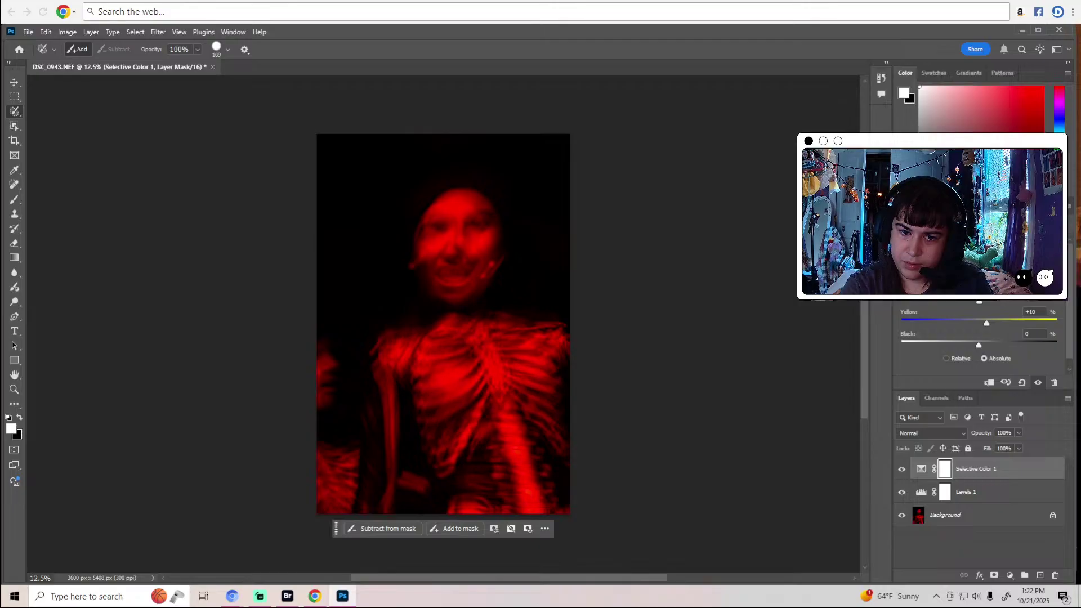
Set yellow to +8% and black to +3% for another Selective Color range, and switch to the Magentas.
click(988, 254)
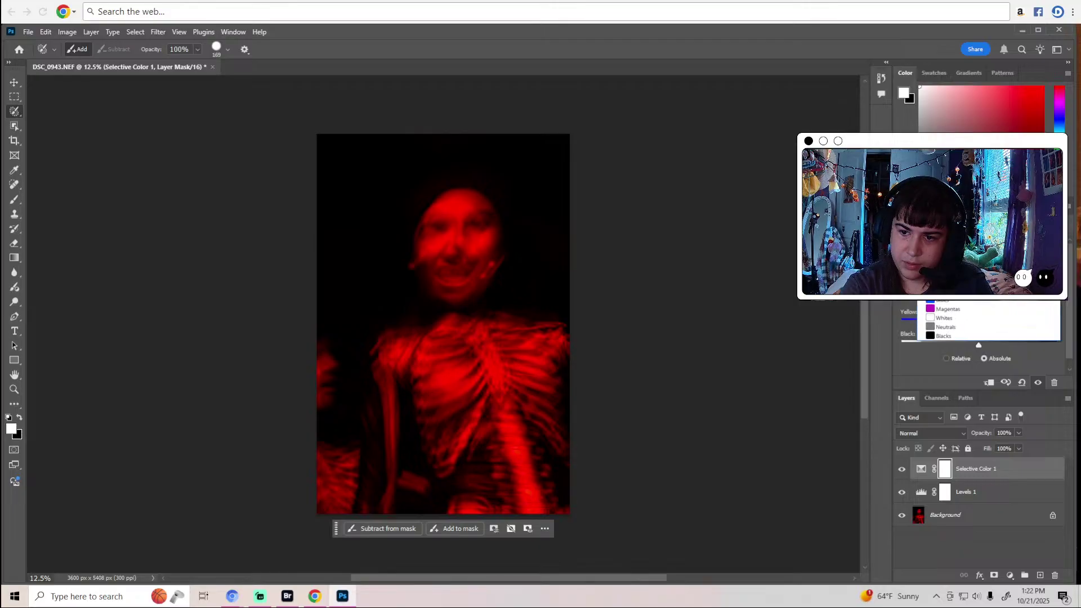
click(958, 264)
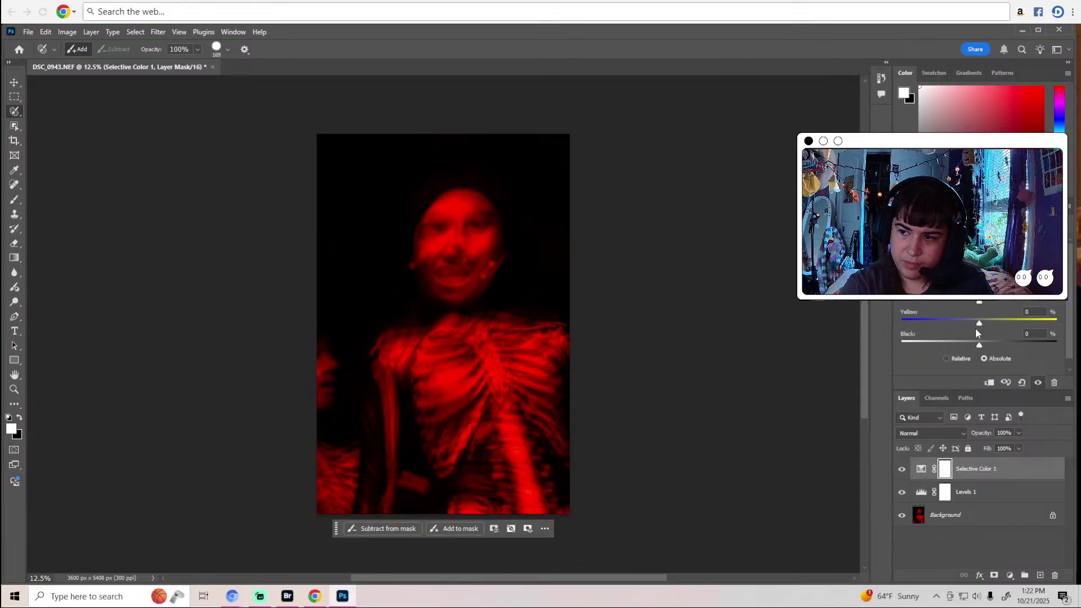
drag(977, 342, 986, 324)
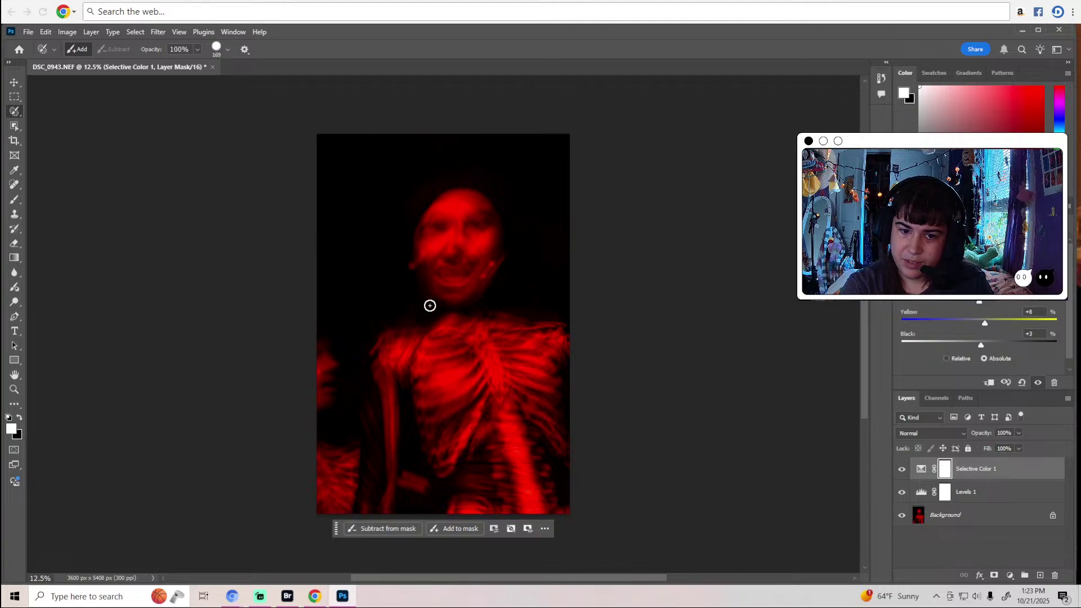
click(988, 254)
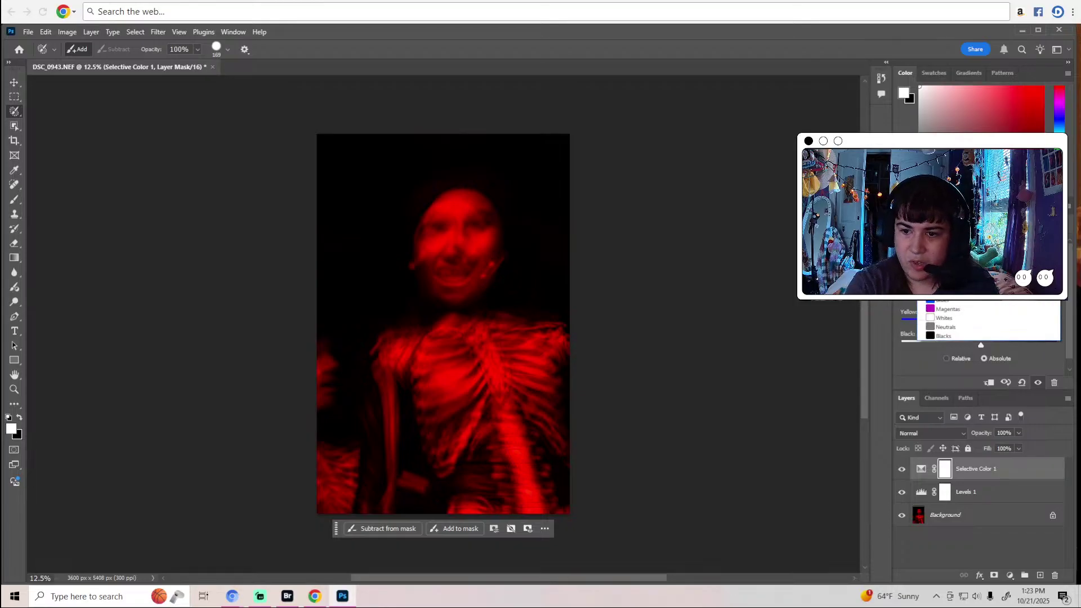
click(954, 317)
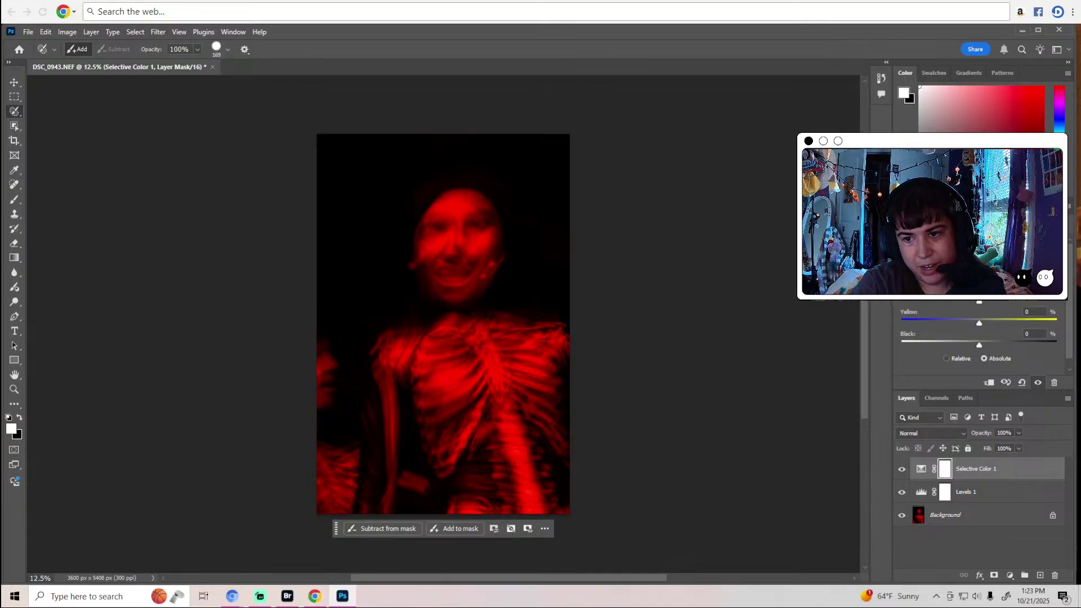
Add a Hue/Saturation layer with saturation +10 and lightness -2, and shift its hue so the brightest reds turn orange.
click(947, 206)
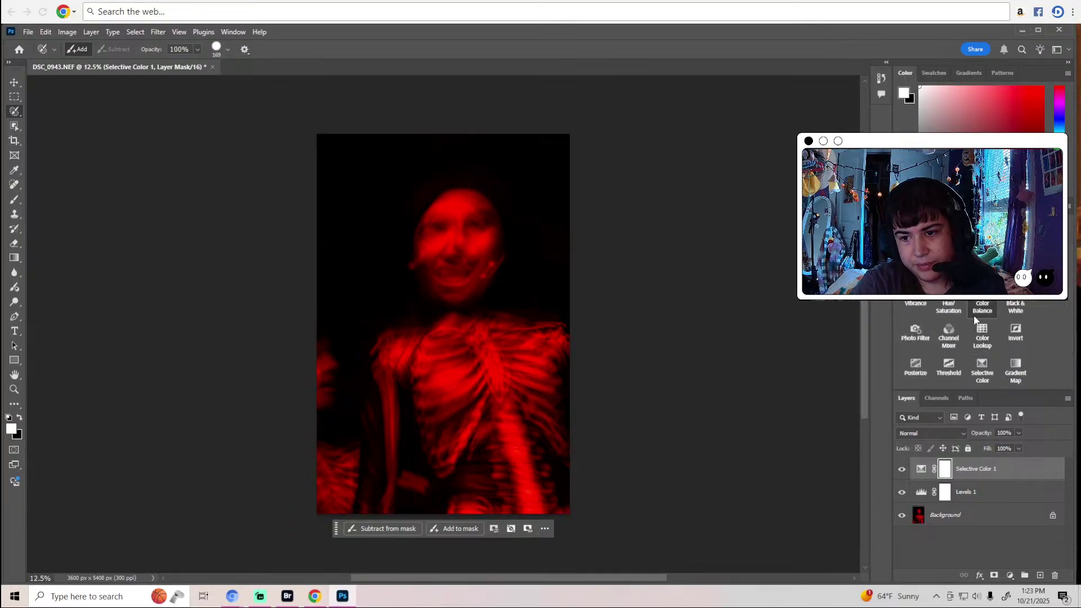
click(951, 305)
key(alt+3)
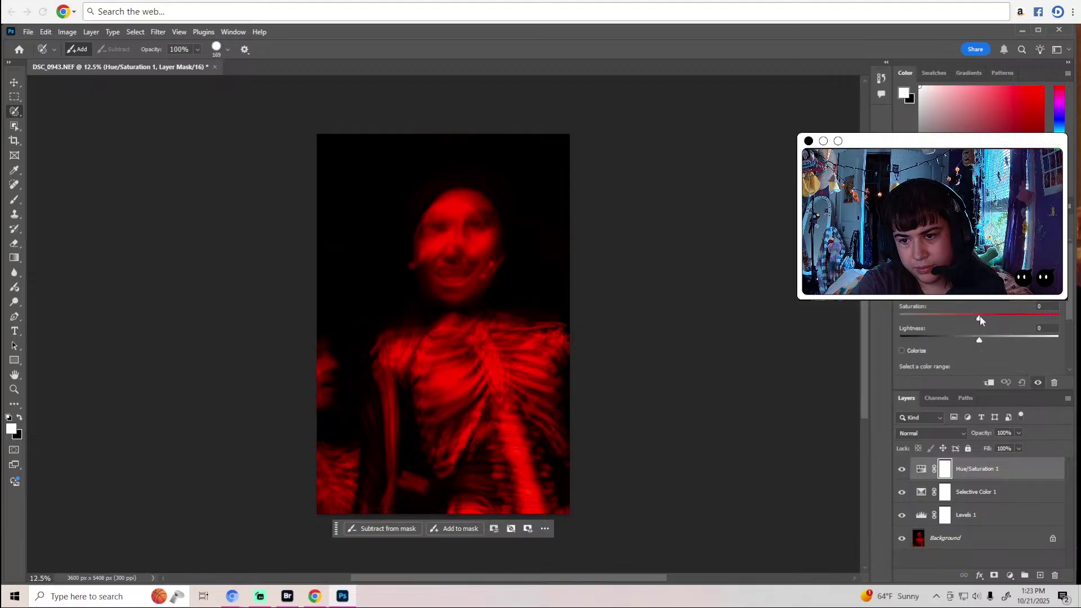
drag(980, 316, 987, 317)
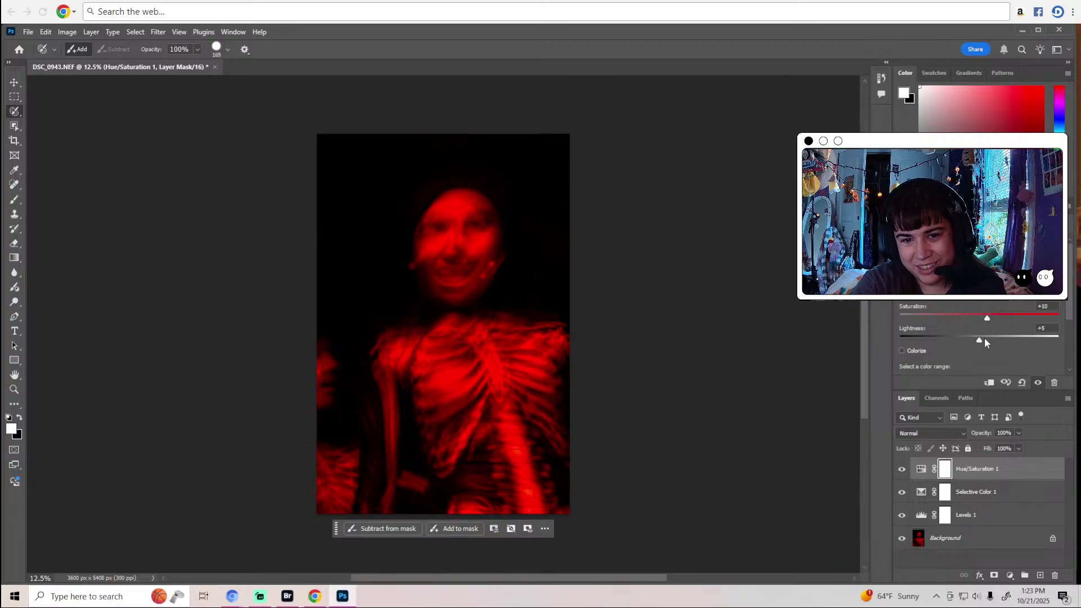
drag(980, 338, 978, 338)
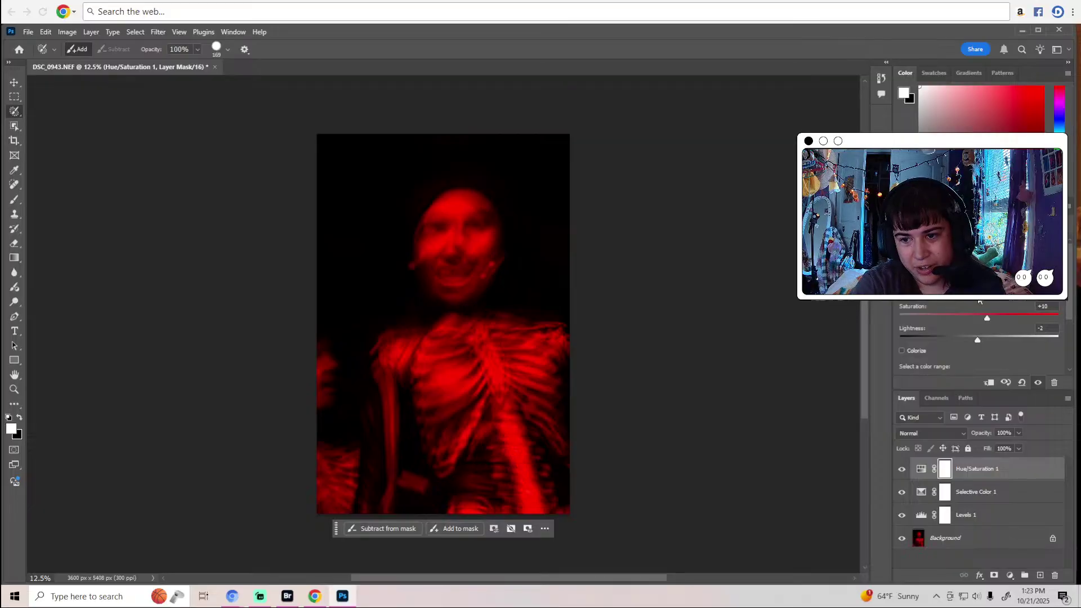
mouse_move(978, 296)
mouse_down()
mouse_move(926, 304)
mouse_move(1003, 301)
mouse_move(993, 303)
mouse_up()
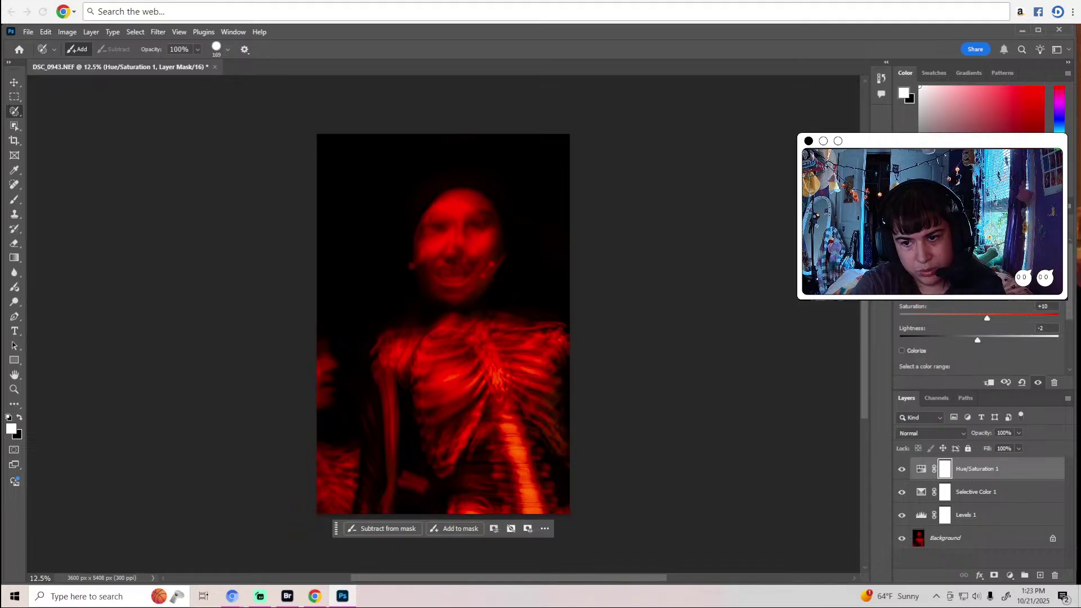
Return to the Selective Color layer, leave the Magentas range and fine-tune the black amount.
click(924, 495)
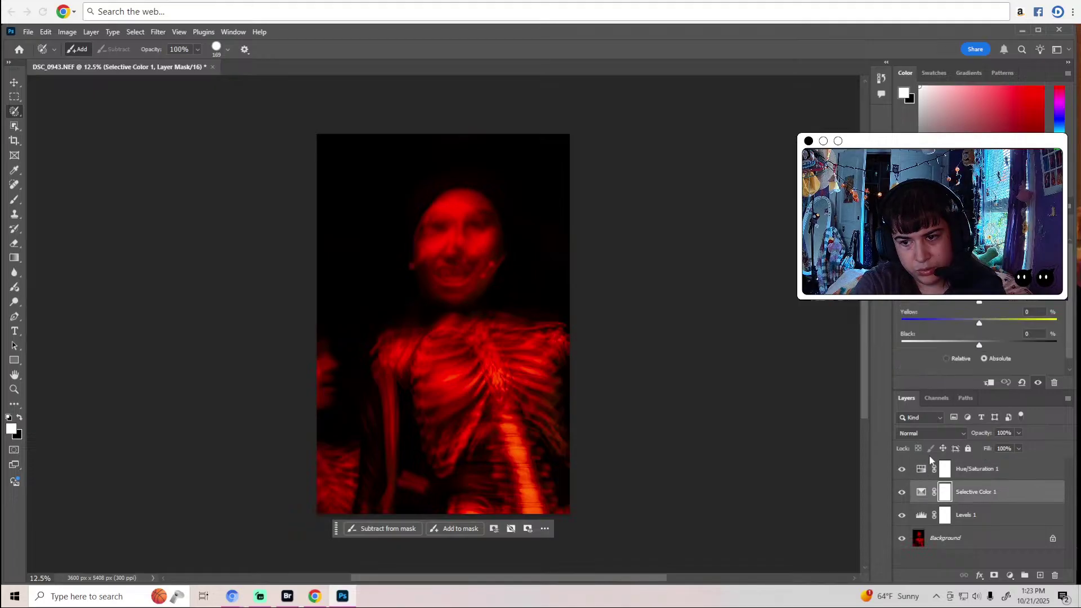
click(986, 251)
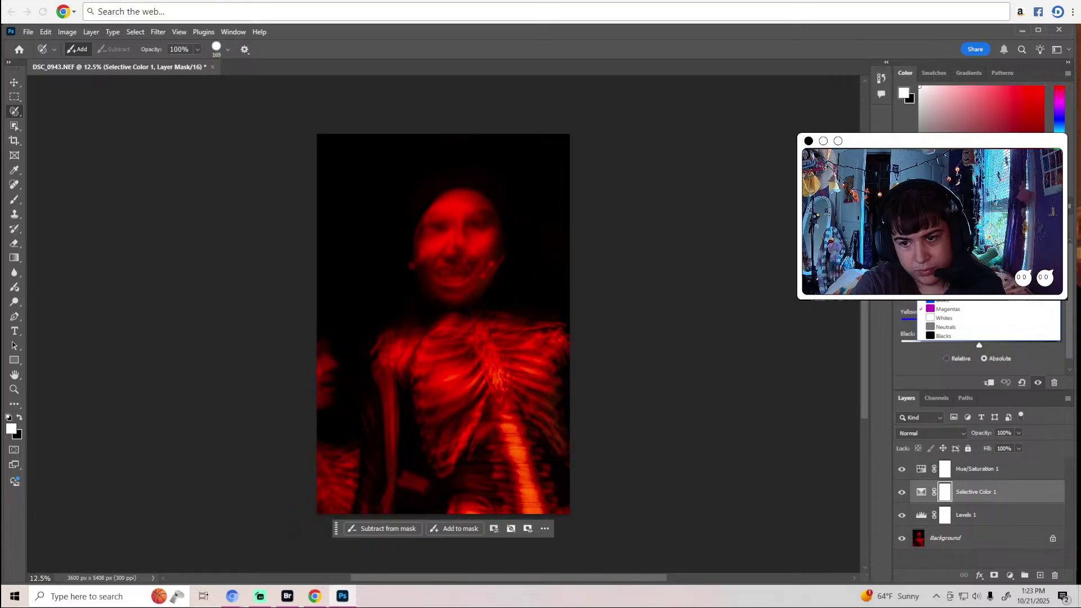
key(Escape)
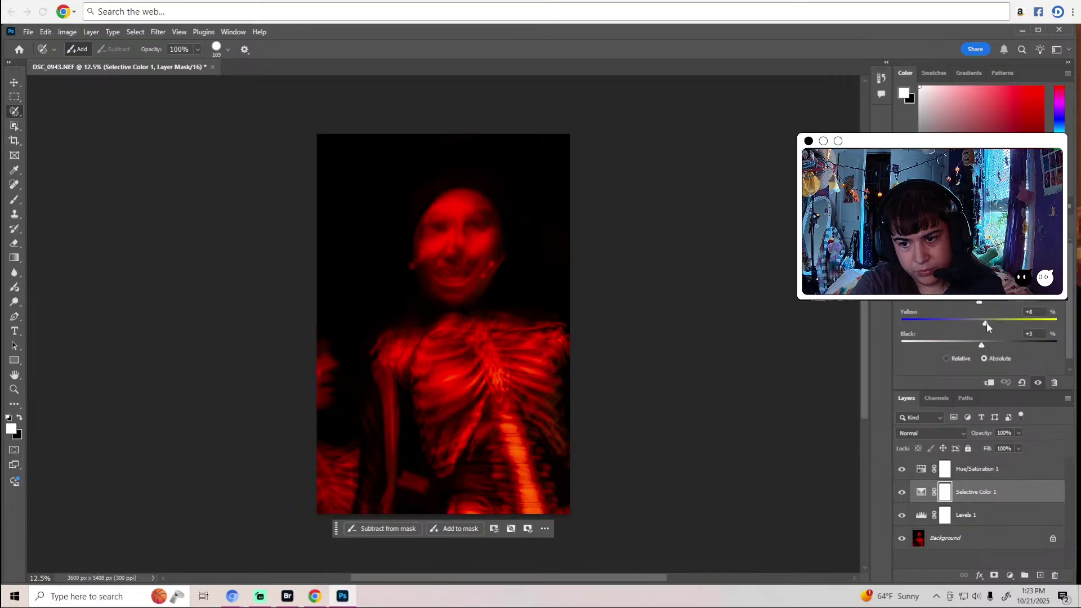
drag(975, 343, 976, 343)
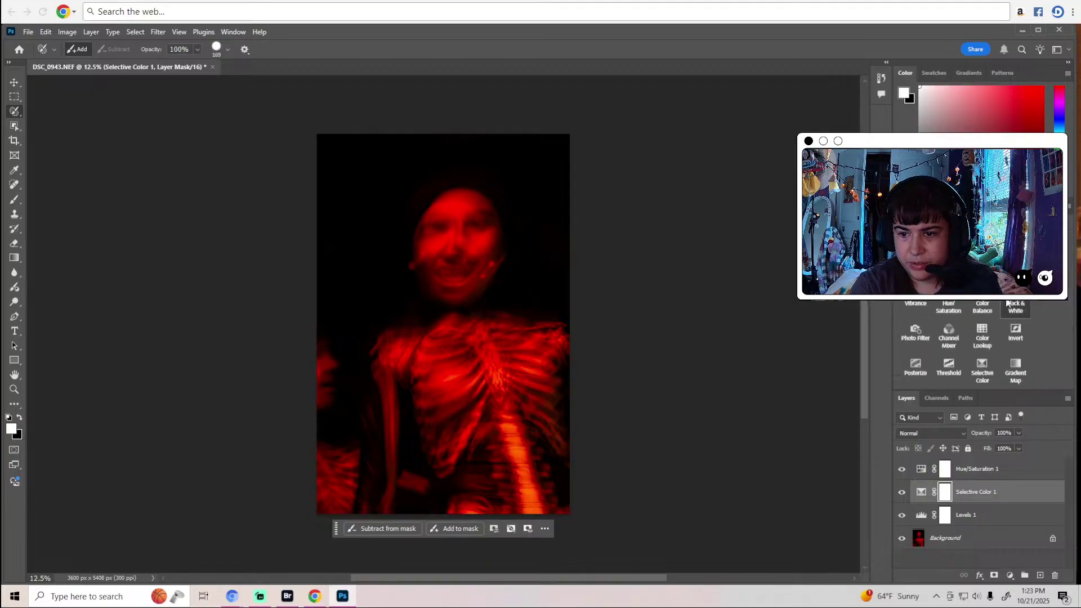
Add a Color Lookup adjustment layer and try the Kodak 5218 Kodak 2383 and Fuji ETERNA 250D Fuji 3510 looks.
click(982, 333)
click(991, 272)
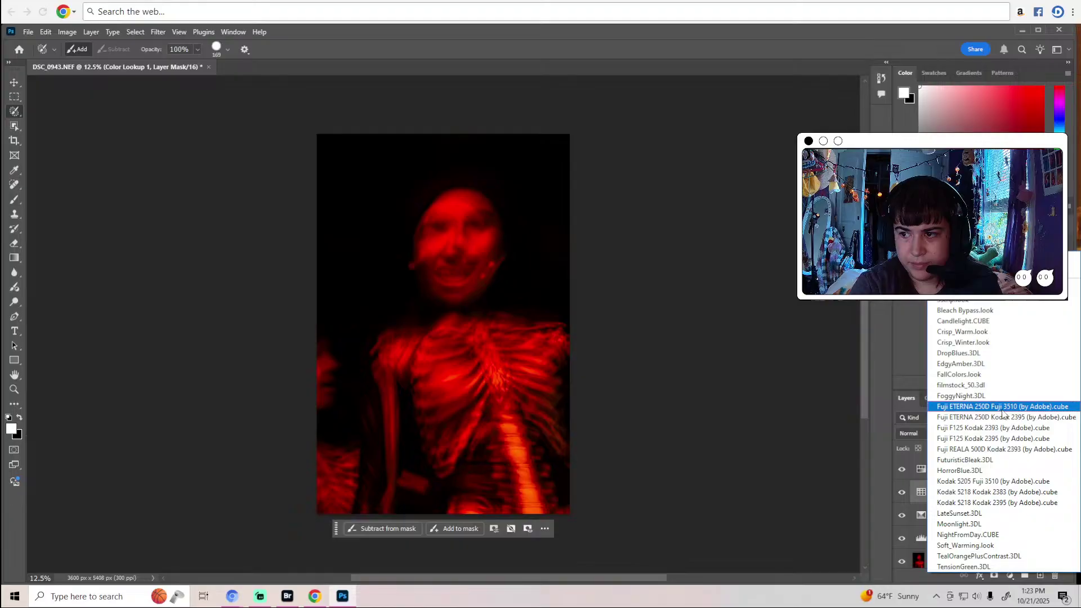
click(1033, 493)
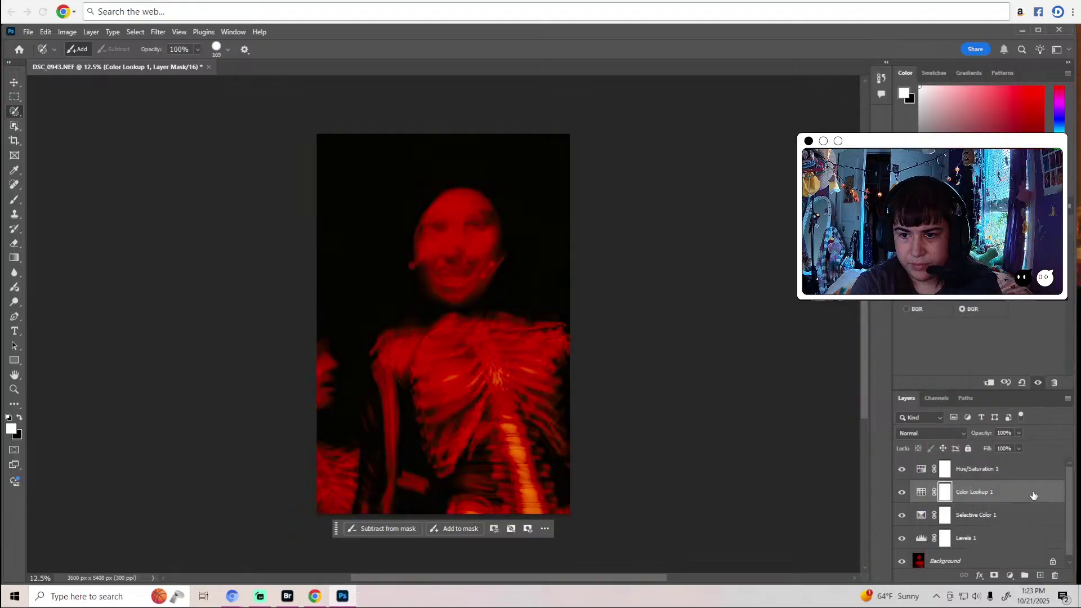
click(991, 271)
scroll(1008, 394, down, 2)
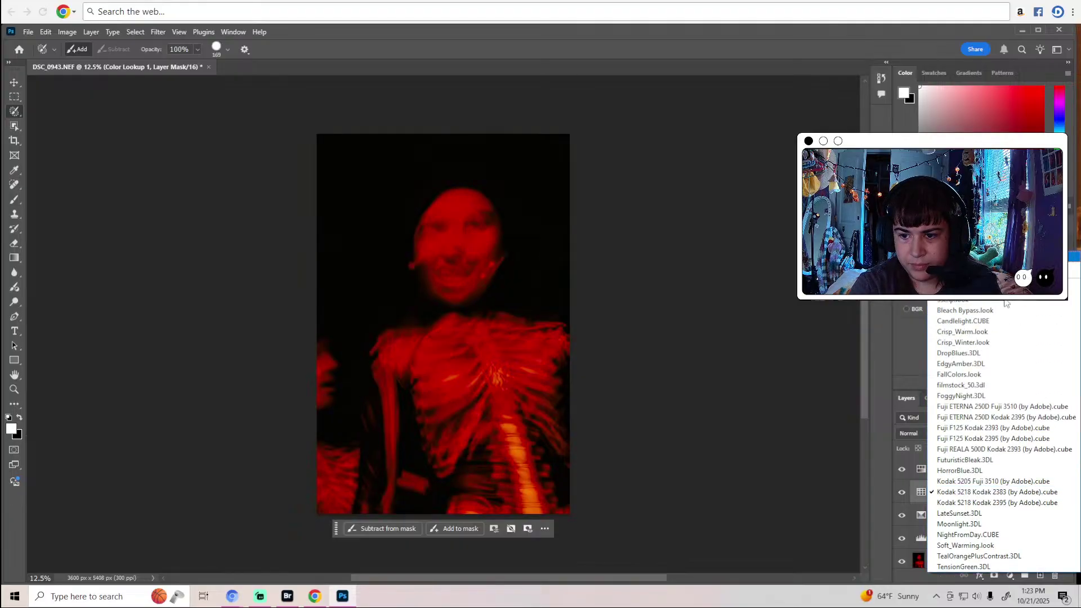
click(1028, 406)
Compare the Fuji ETERNA 250D Kodak 2395 and Fuji F125 Kodak 2393 lookups, and apply Fuji F125 Kodak 2395.
click(991, 272)
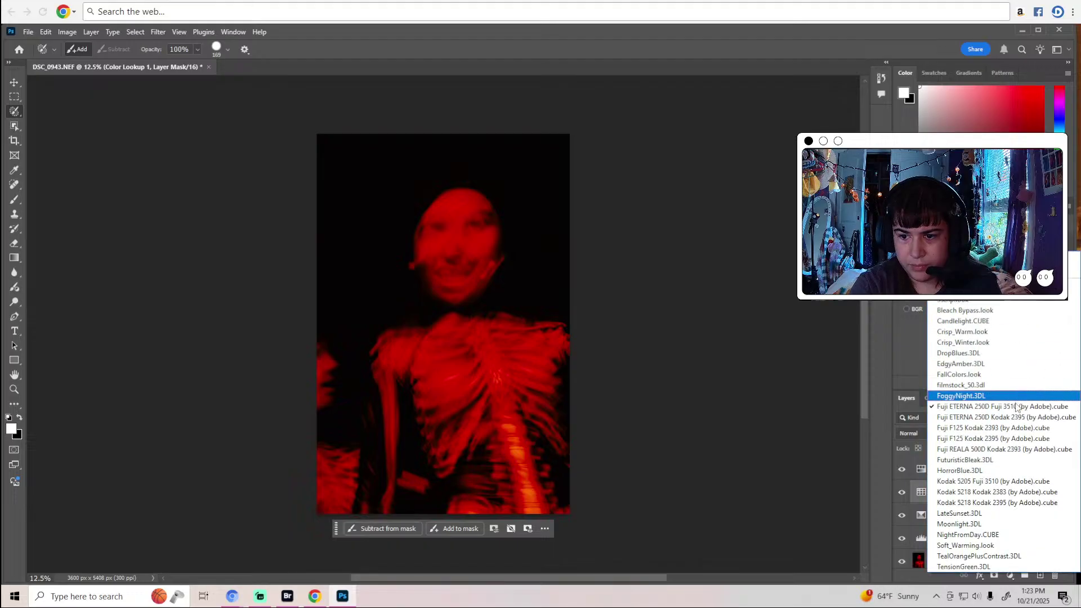
click(1008, 405)
click(991, 271)
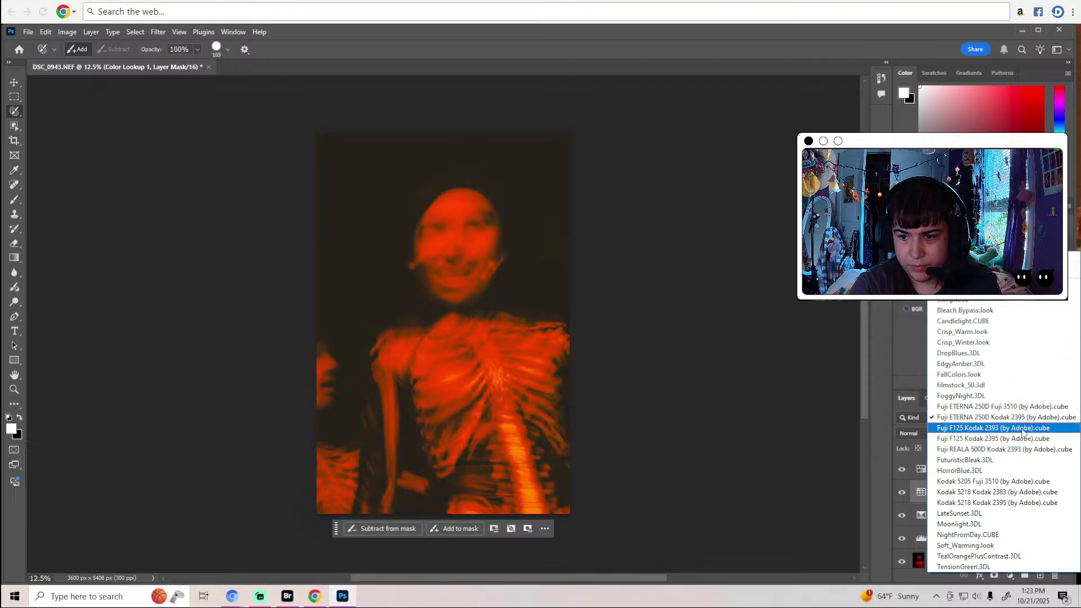
click(1025, 430)
click(1017, 273)
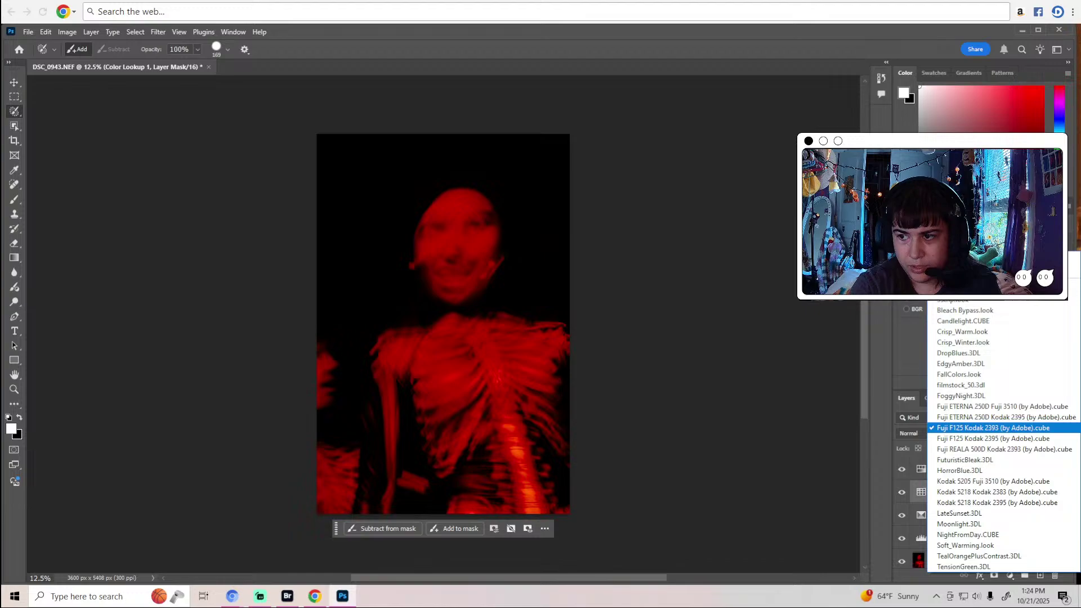
click(1020, 438)
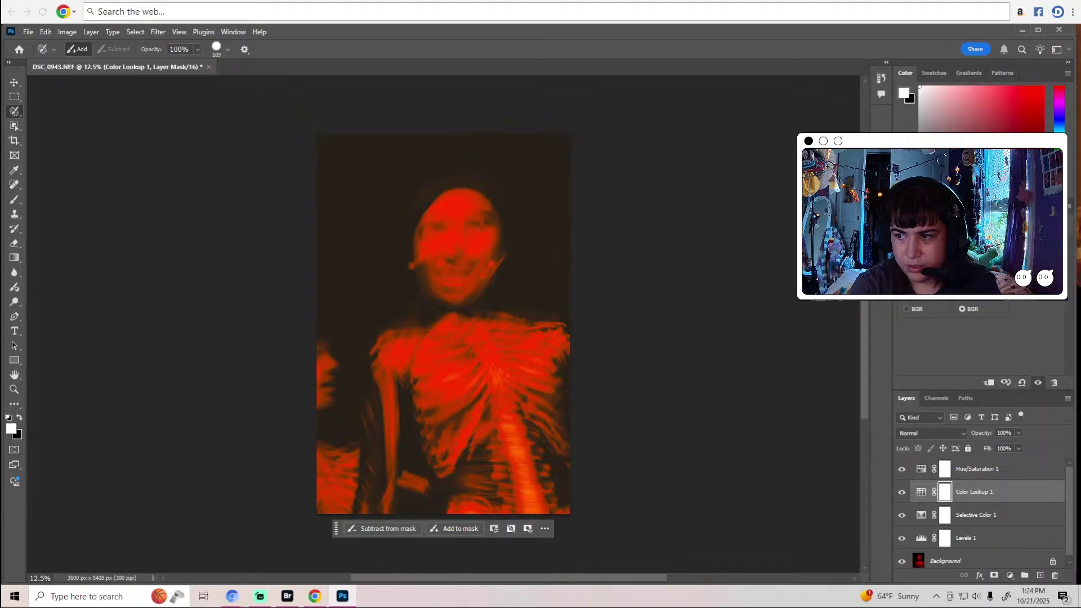
Try the Fuji REALA 500D Kodak 2393 lookup and one other look, comparing the image with the Color Lookup layer shown and hidden.
click(1017, 245)
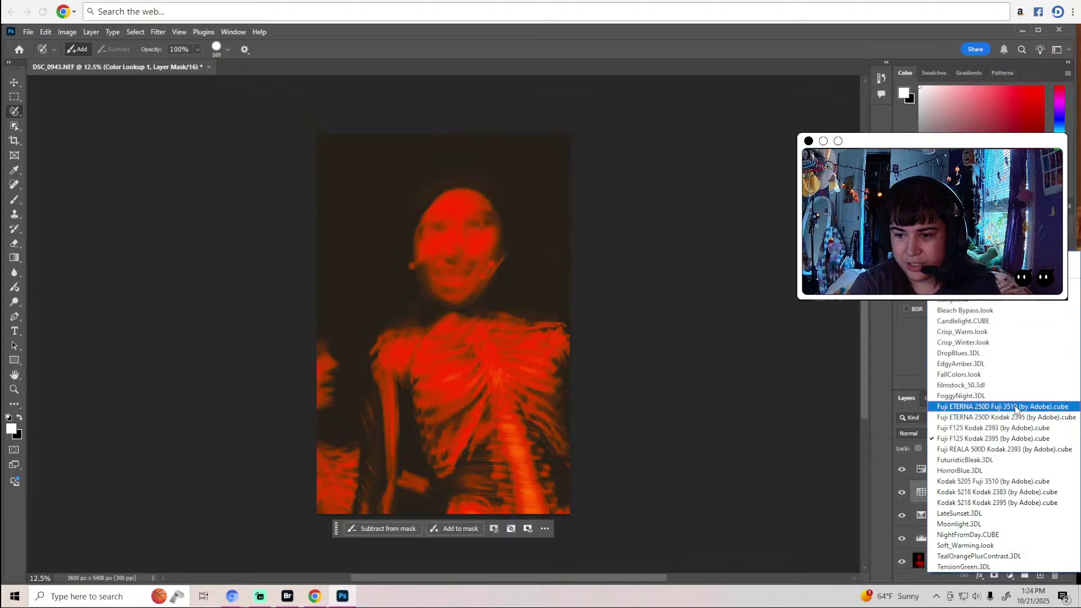
click(1014, 449)
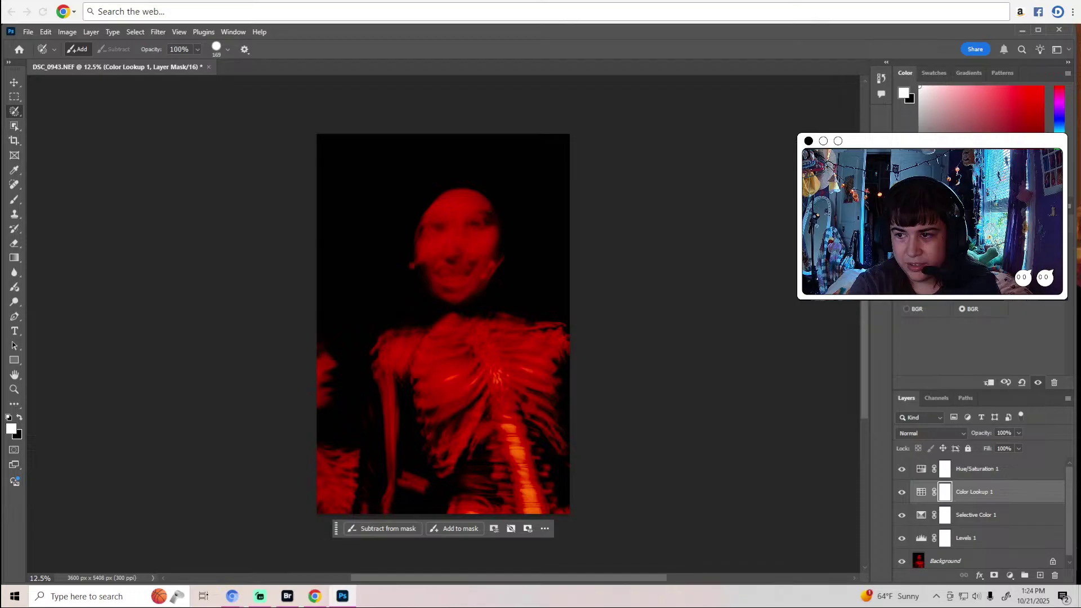
click(1017, 245)
click(1008, 307)
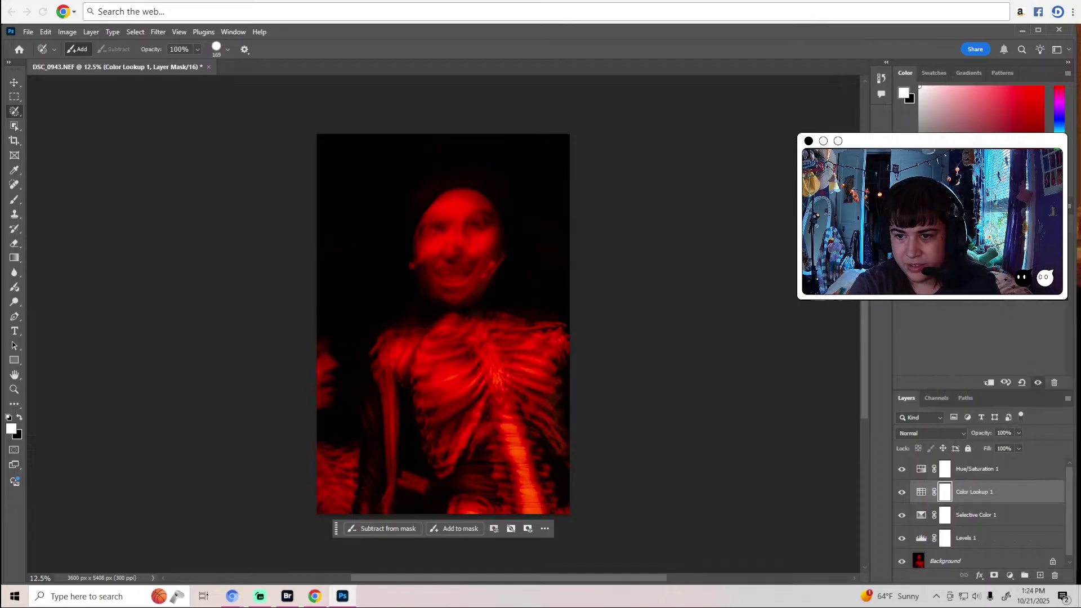
click(902, 493)
click(902, 492)
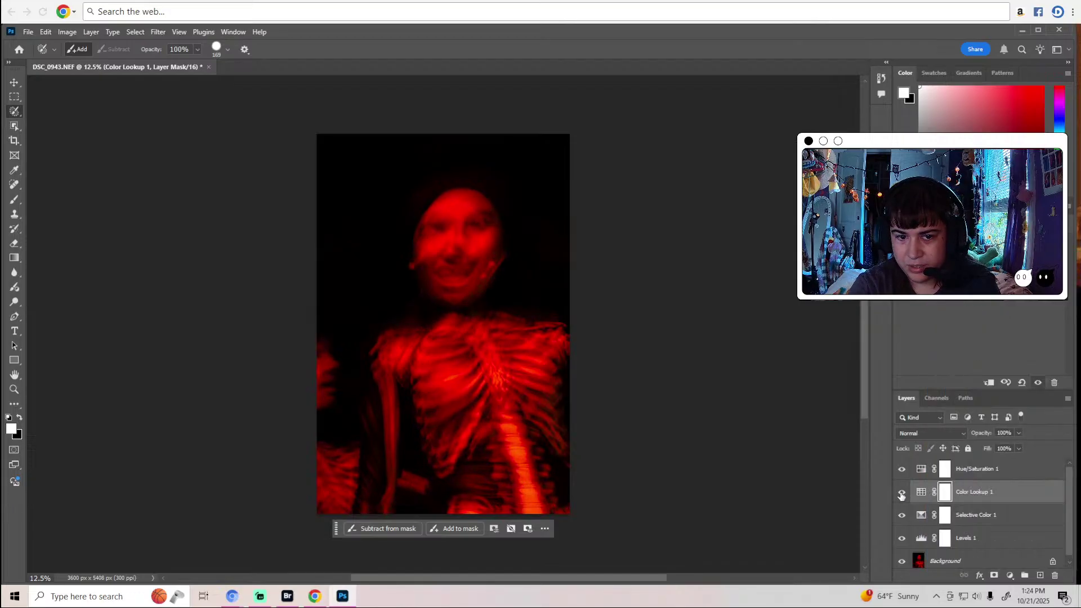
click(902, 492)
Apply the Kodak 5218 Kodak 2383 lookup, show the Color Lookup layer and reduce its opacity to 41% and fill to 40%.
click(1017, 244)
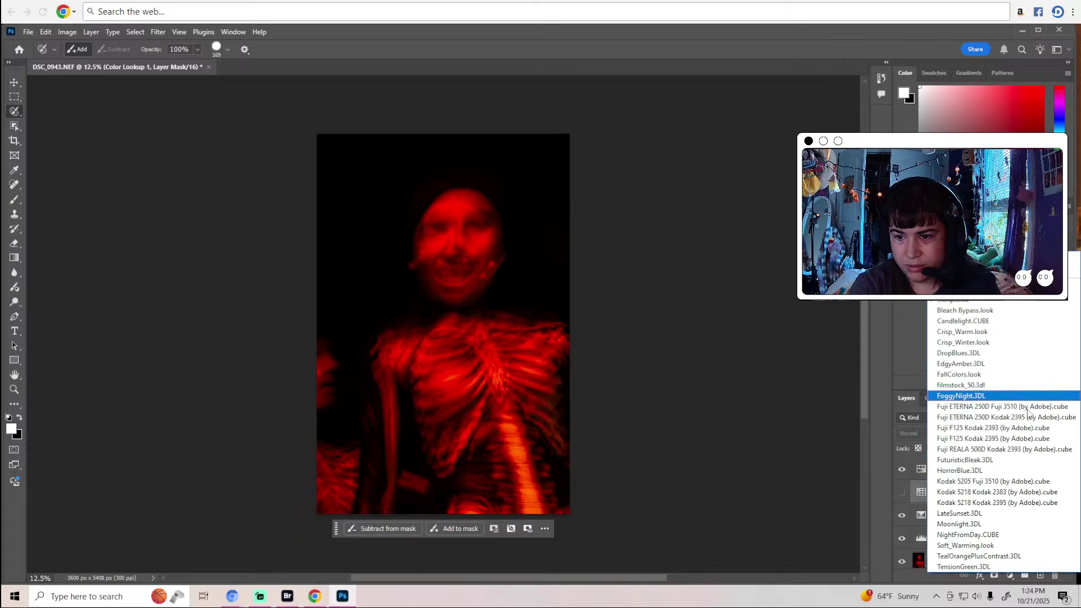
click(1025, 494)
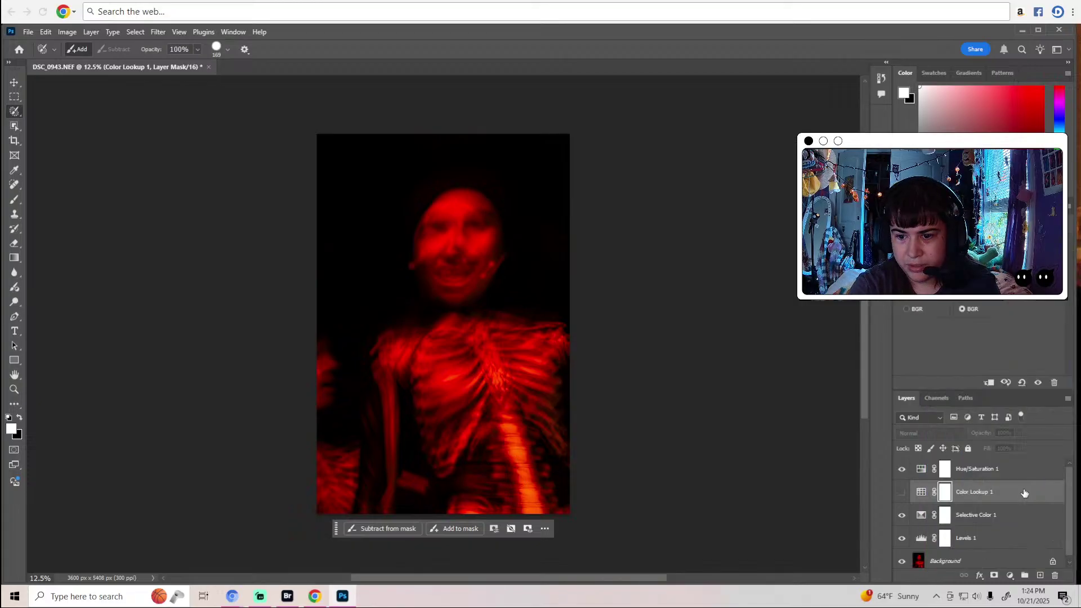
click(900, 493)
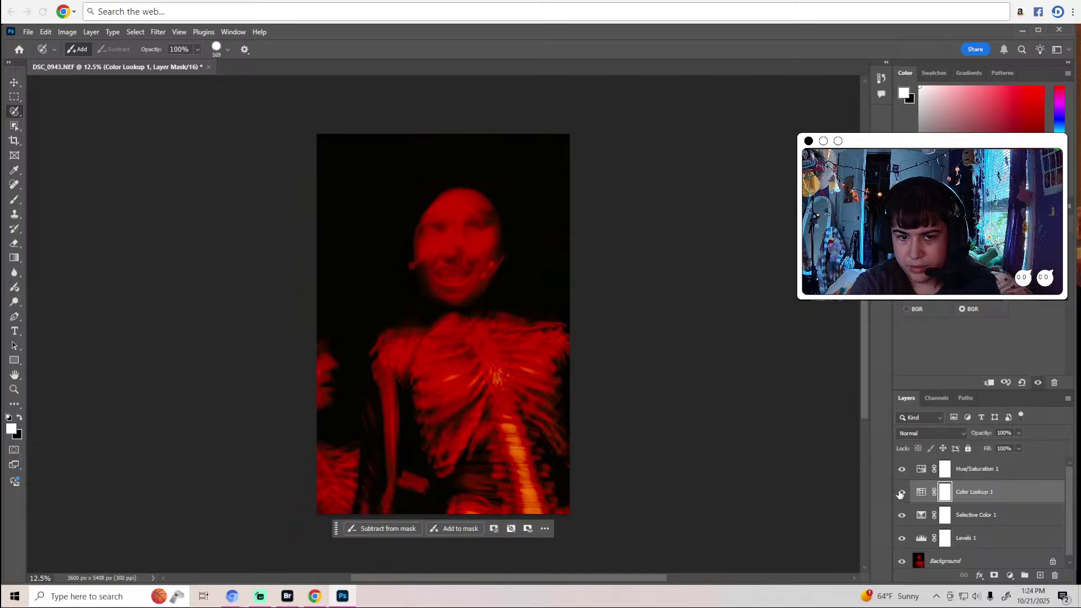
click(1018, 431)
drag(1021, 445, 990, 465)
click(1019, 448)
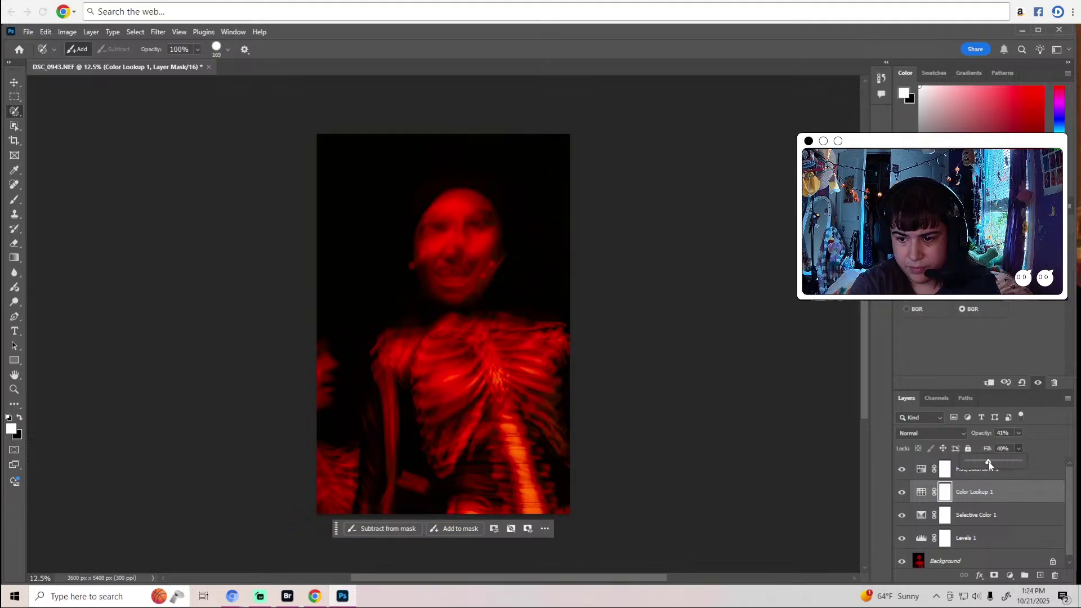
click(1022, 448)
Compare the image with and without the Color Lookup layer and leave the layer hidden.
click(902, 493)
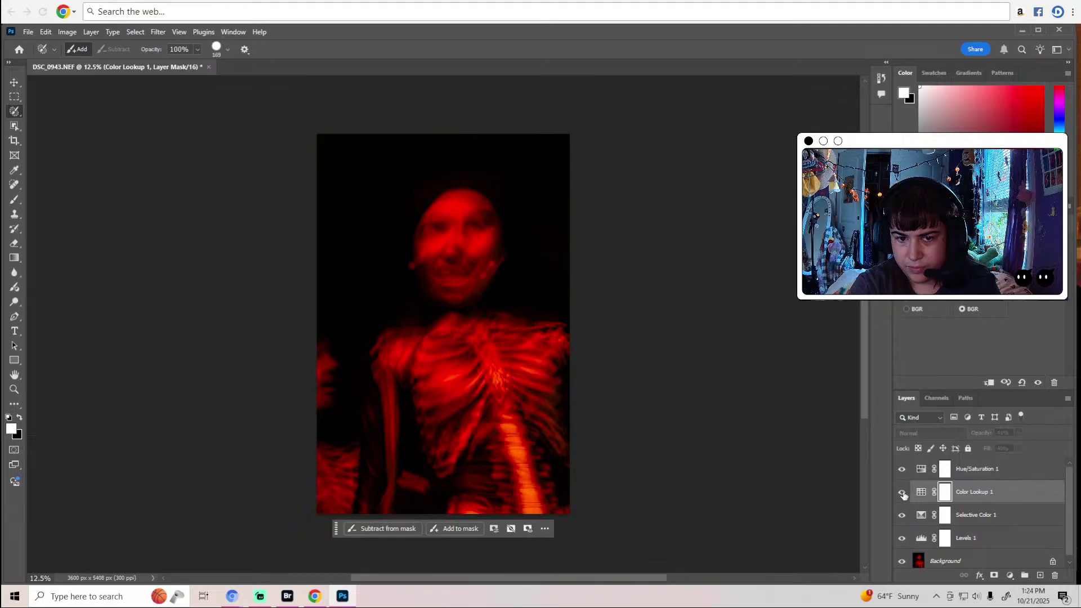
click(902, 493)
click(901, 492)
click(903, 494)
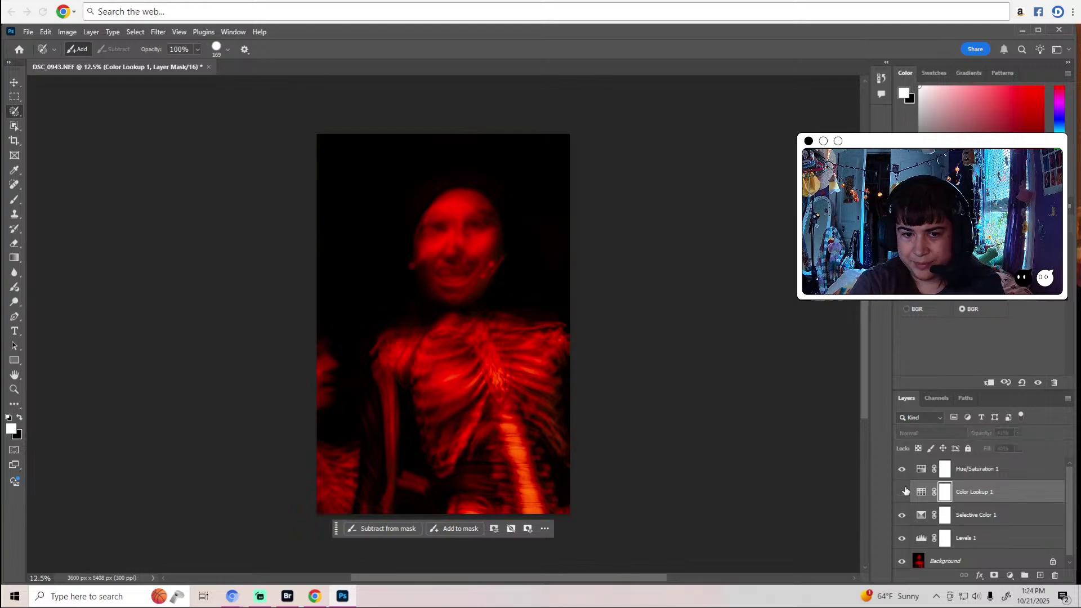
Duplicate the Background layer within the same document.
click(930, 561)
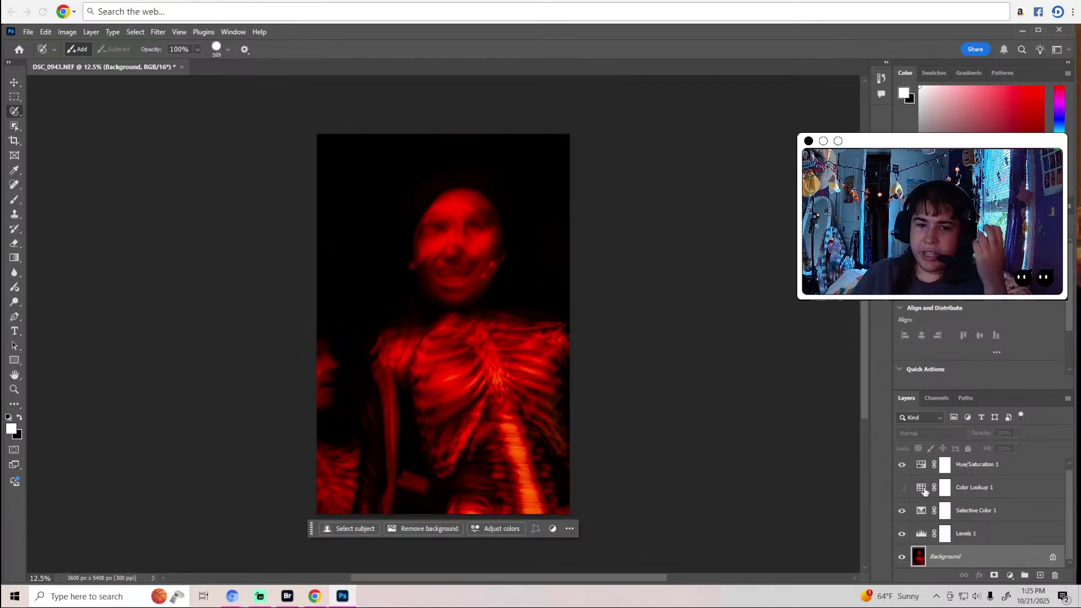
right_click(945, 556)
click(946, 421)
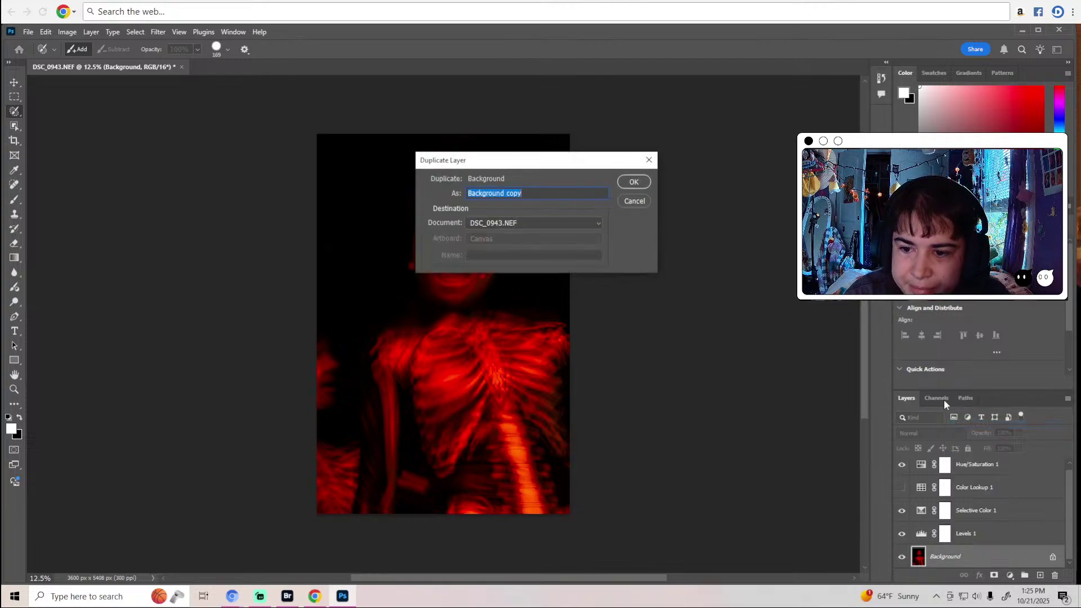
click(636, 181)
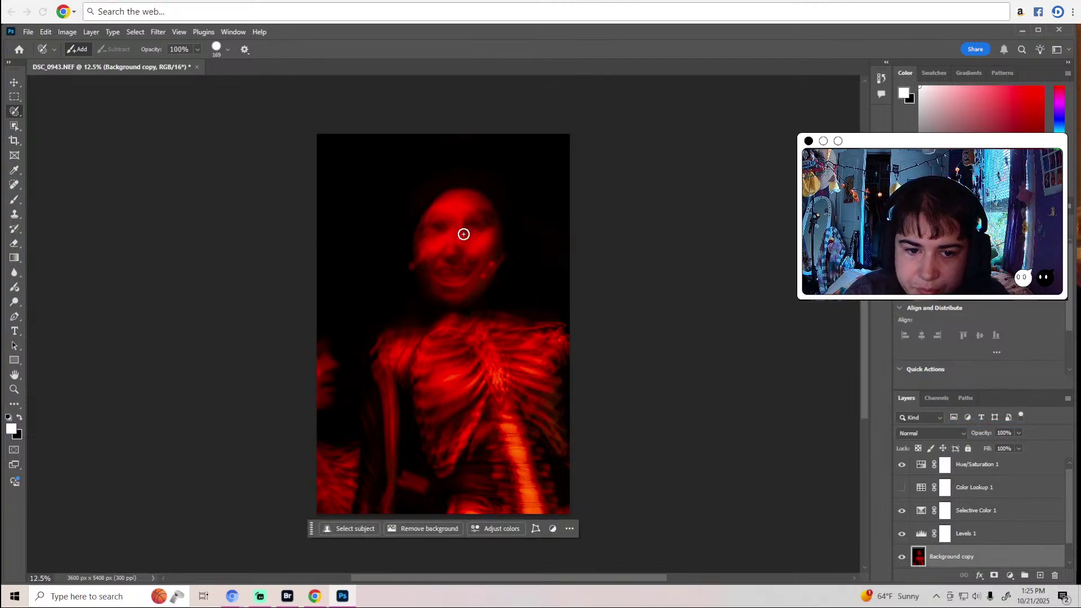
Choose the Burn tool for the face at 66.7% magnification and set its brush size to 42 px.
key(z)
drag(487, 229, 489, 228)
key(w)
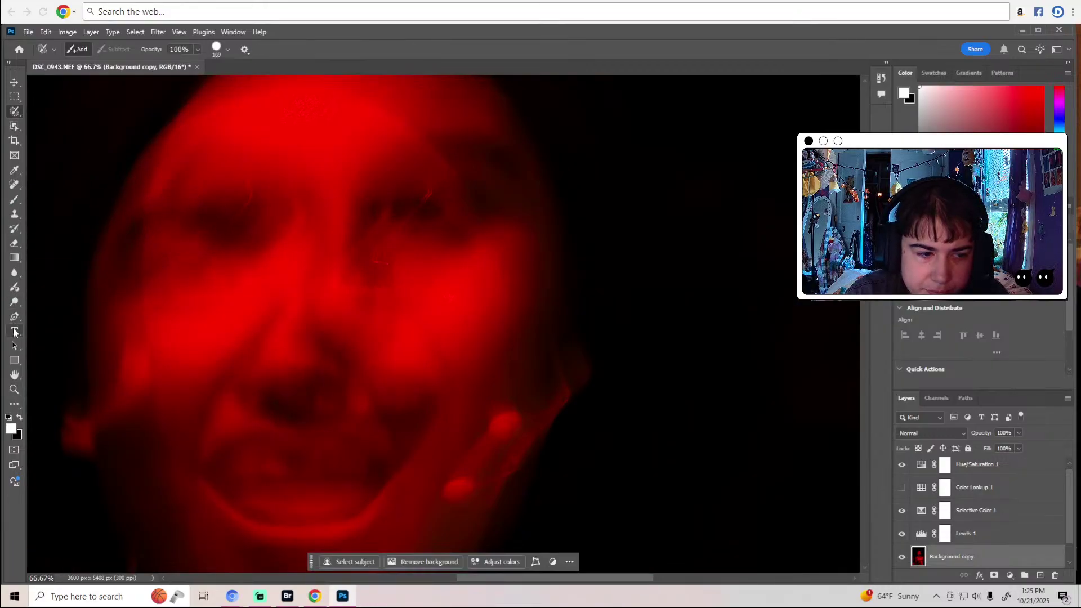
click(15, 306)
click(63, 312)
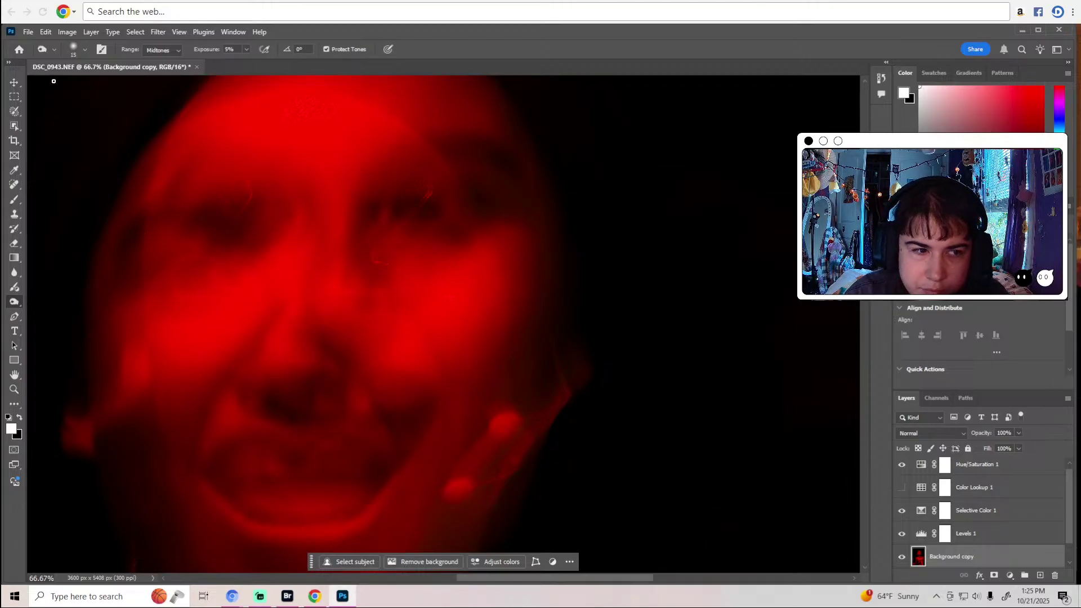
click(82, 51)
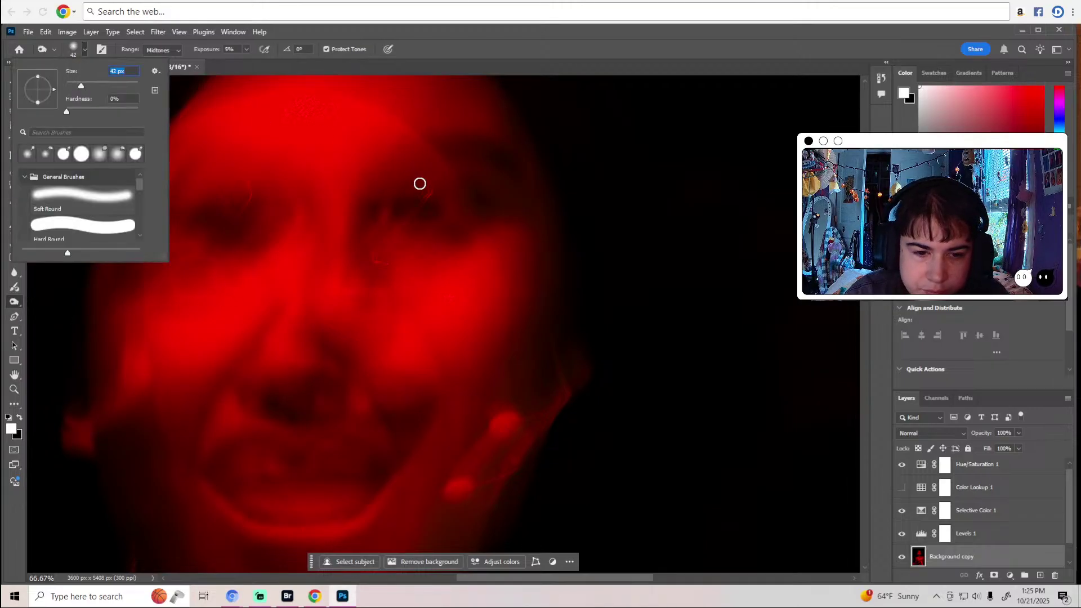
key(Return)
click(532, 245)
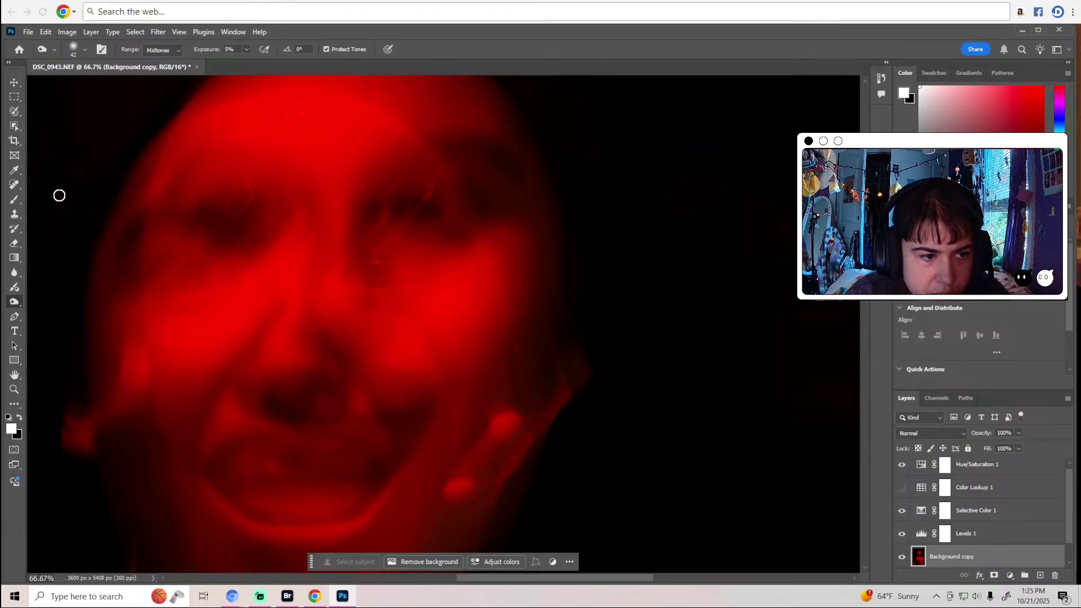
click(715, 143)
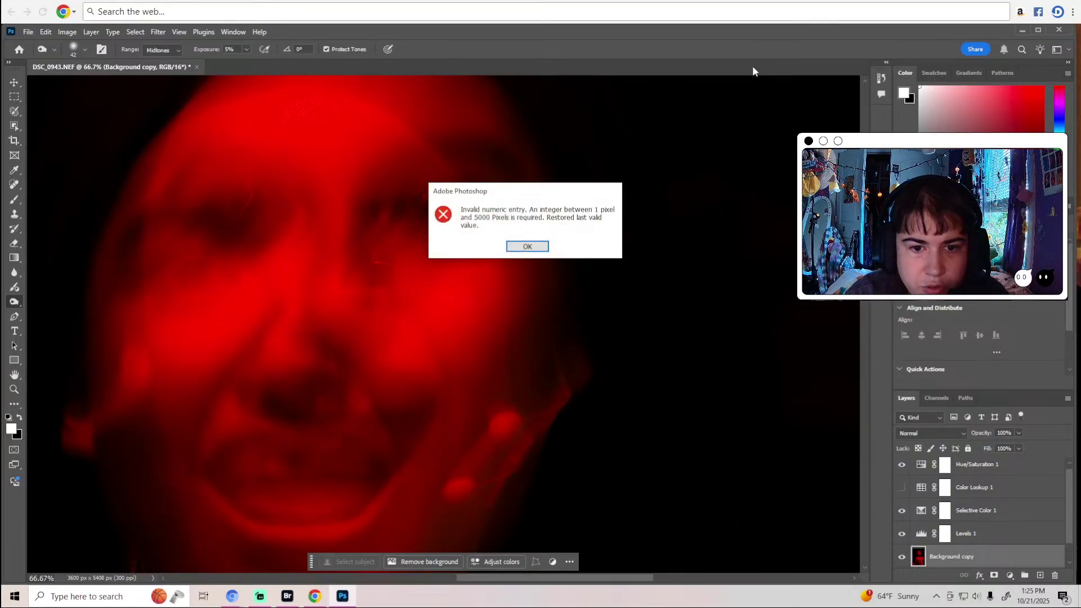
click(513, 245)
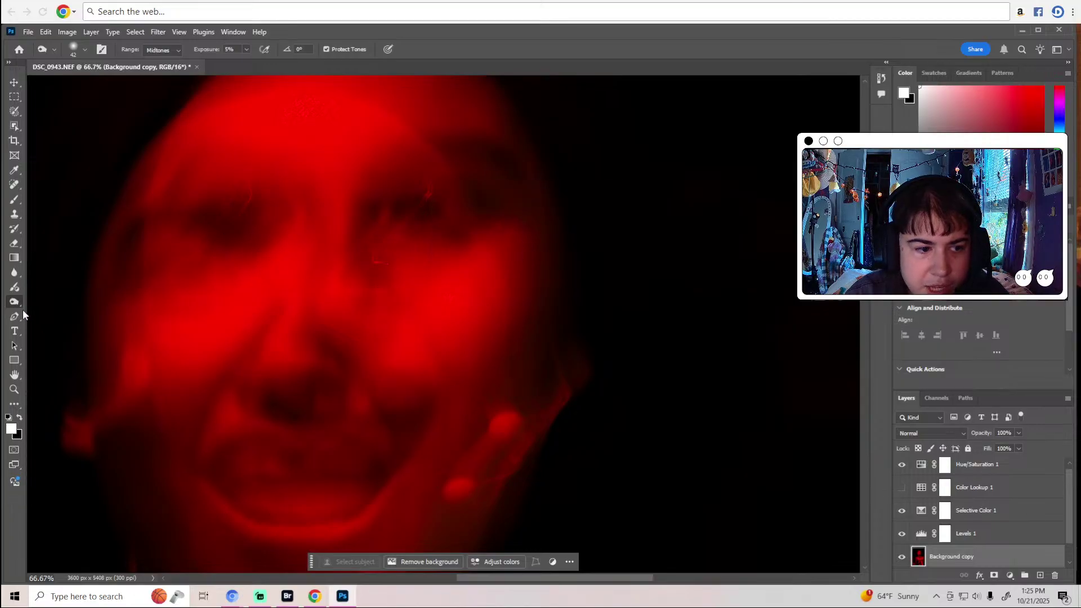
Magnify the light streaks over the eye to 200% and reduce the Burn brush size to 25 px.
click(14, 390)
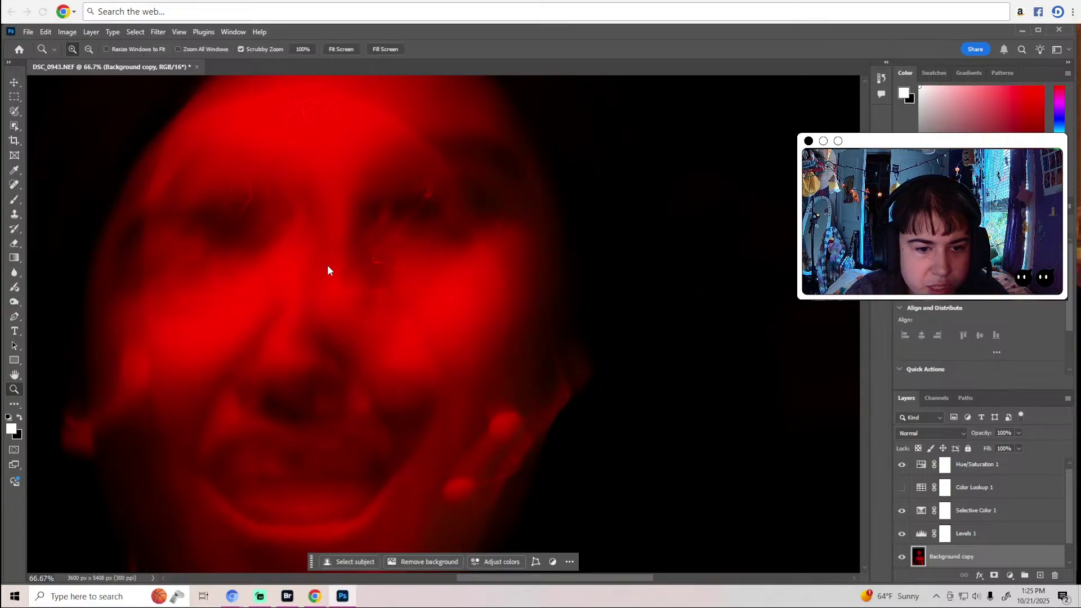
click(382, 220)
click(382, 220)
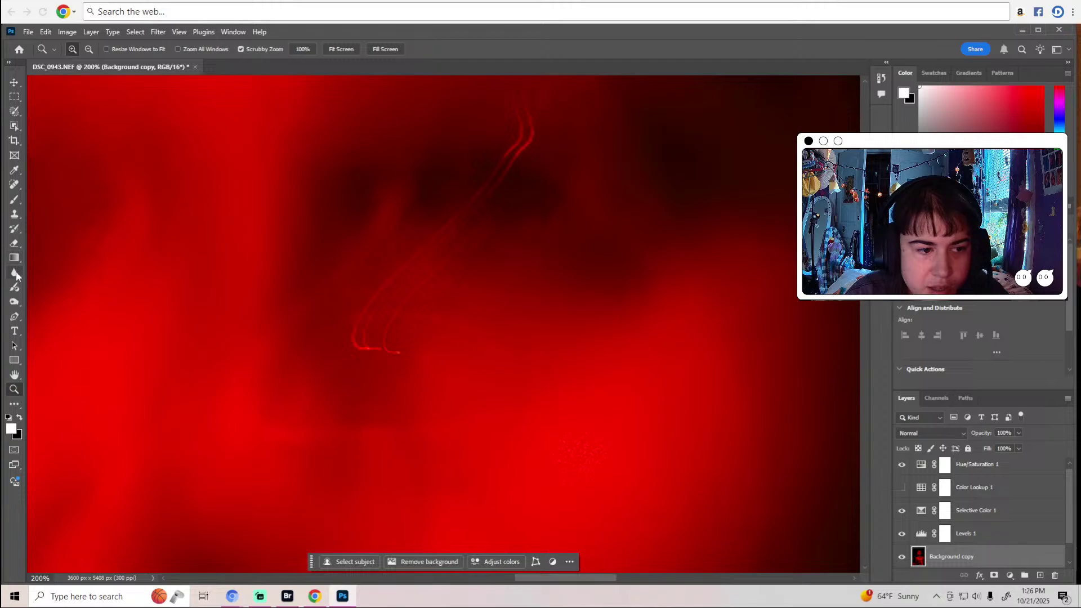
click(15, 301)
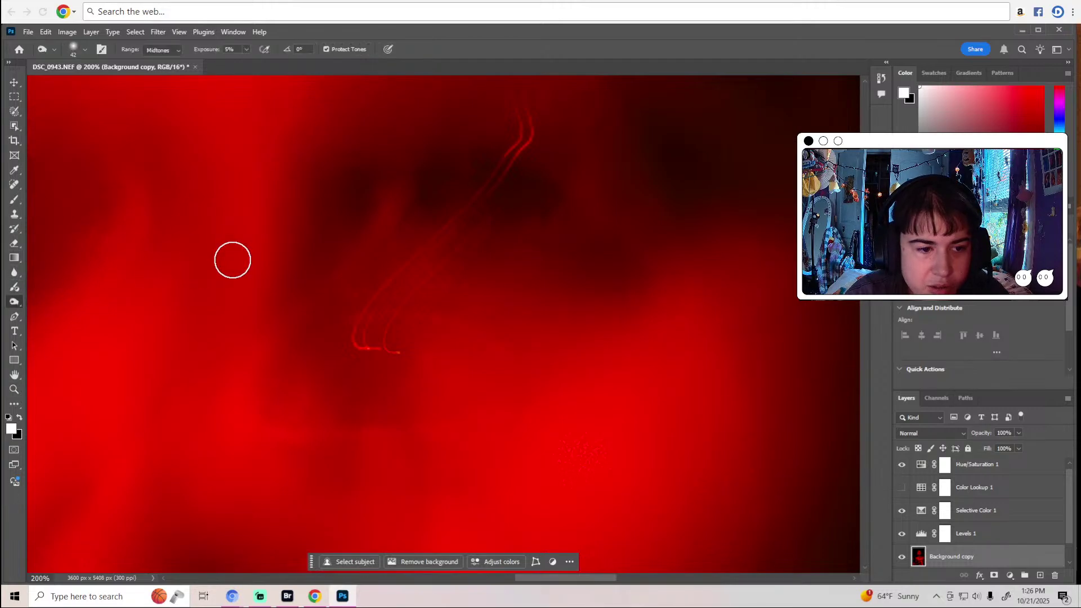
click(72, 49)
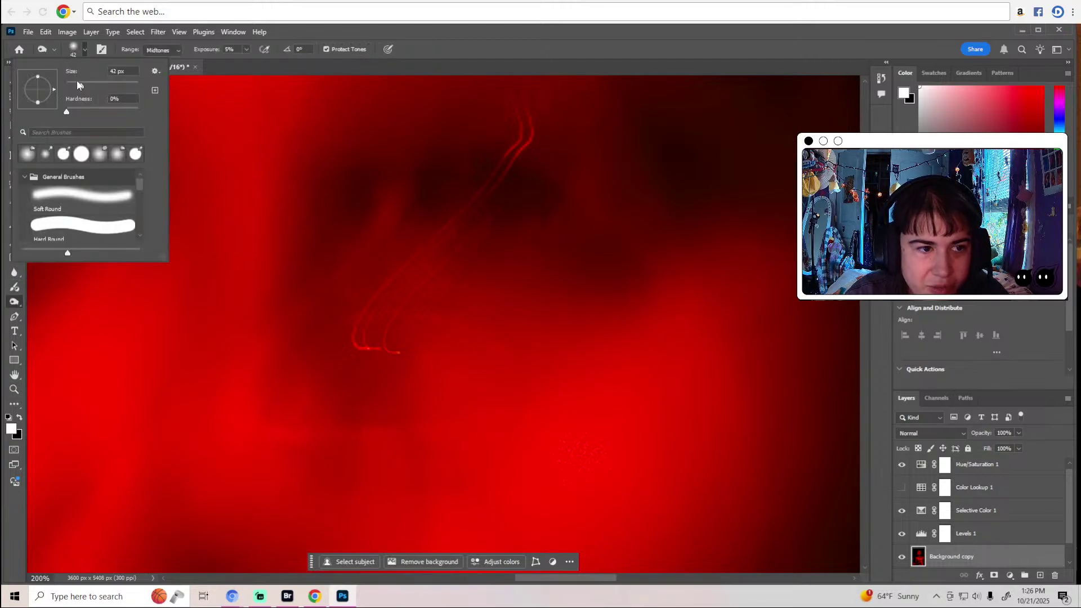
click(286, 32)
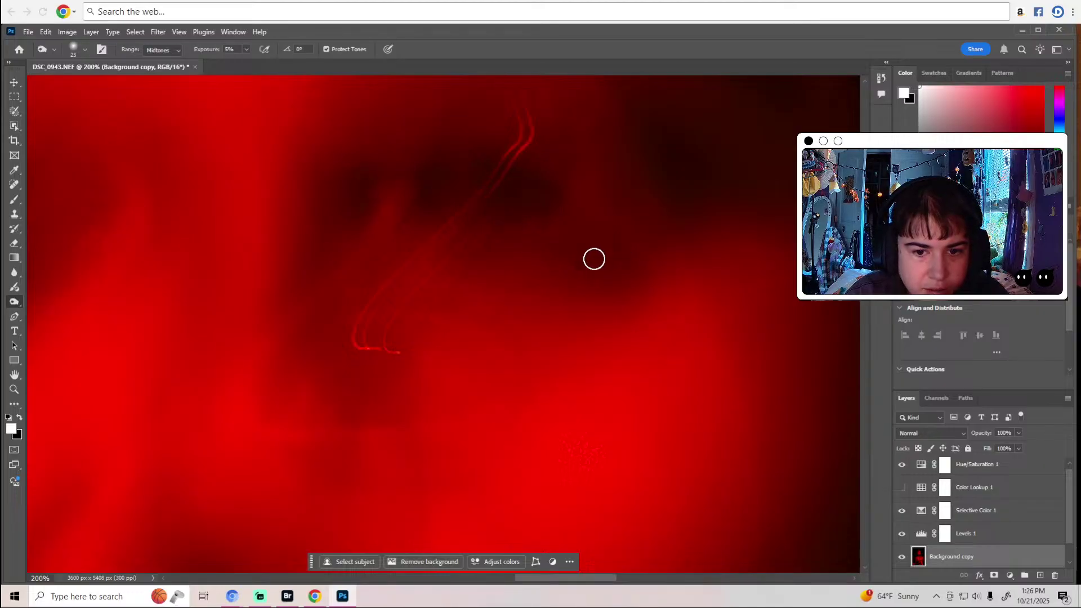
Examine the face at 200% for light streaks and dark areas around the eyes, nose and mouth.
scroll(437, 343, down, 1)
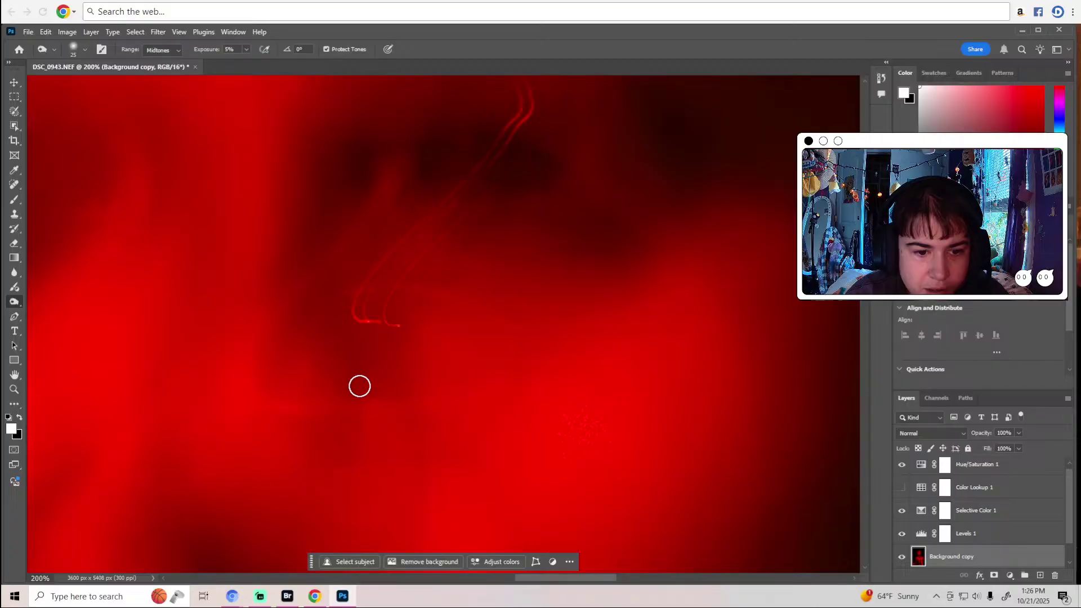
scroll(313, 246, up, 5)
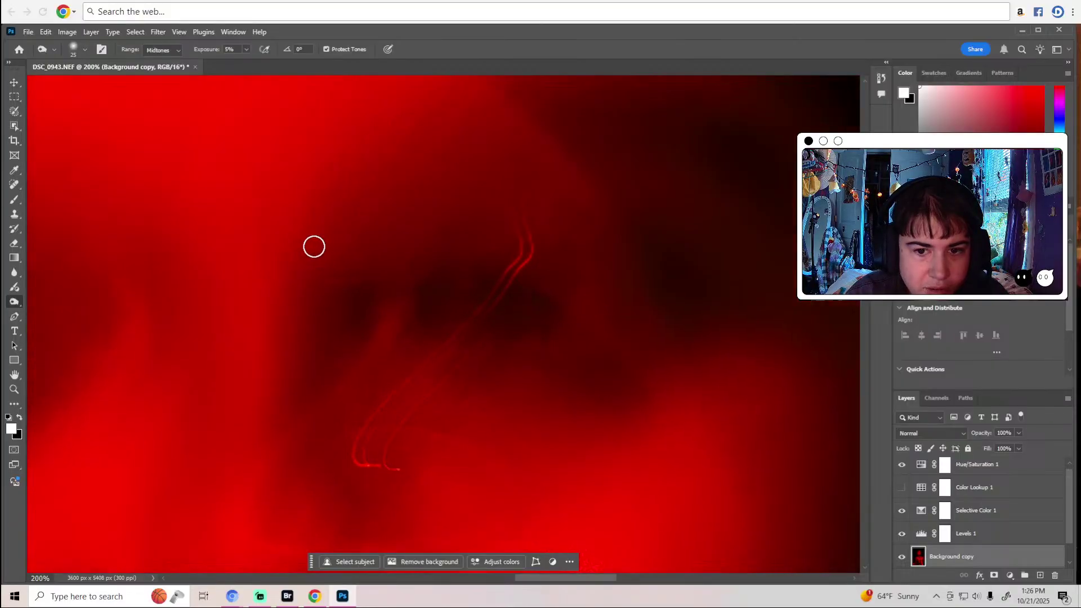
scroll(743, 295, up, 2)
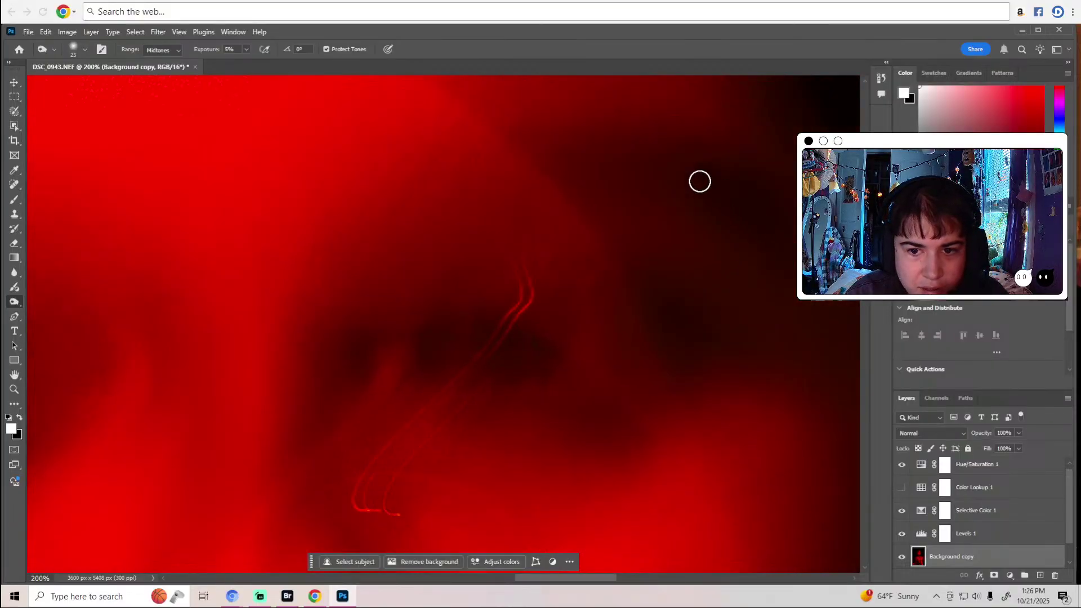
scroll(528, 312, down, 3)
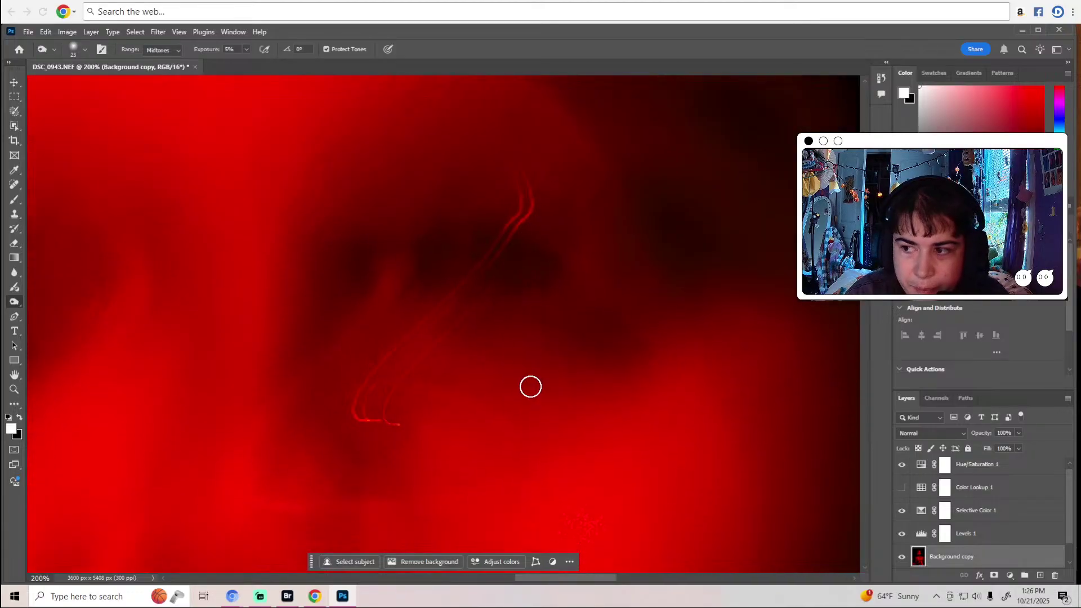
drag(578, 575, 514, 575)
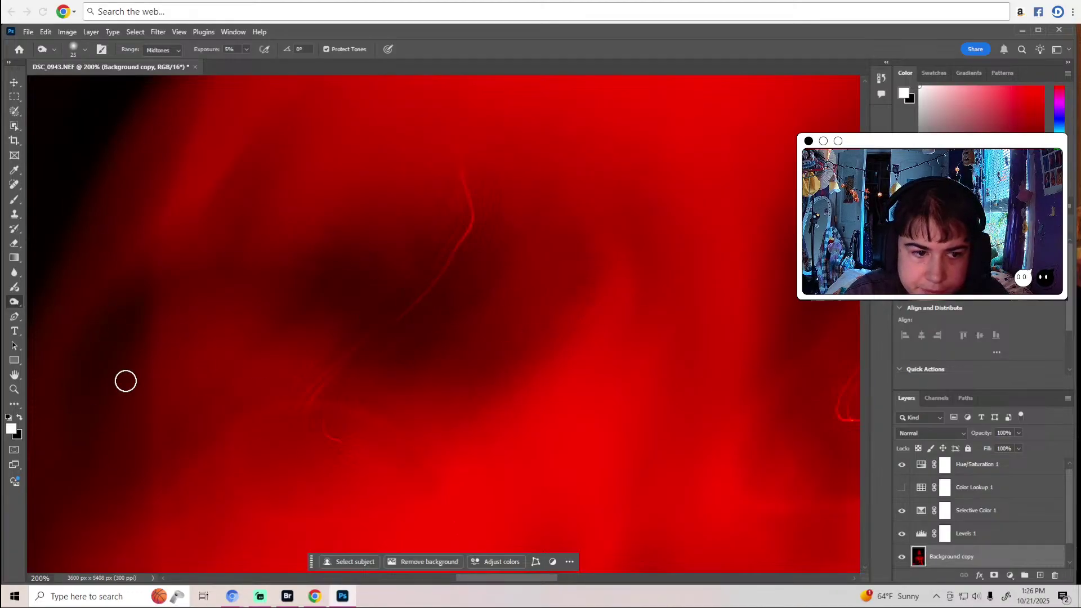
scroll(543, 451, down, 3)
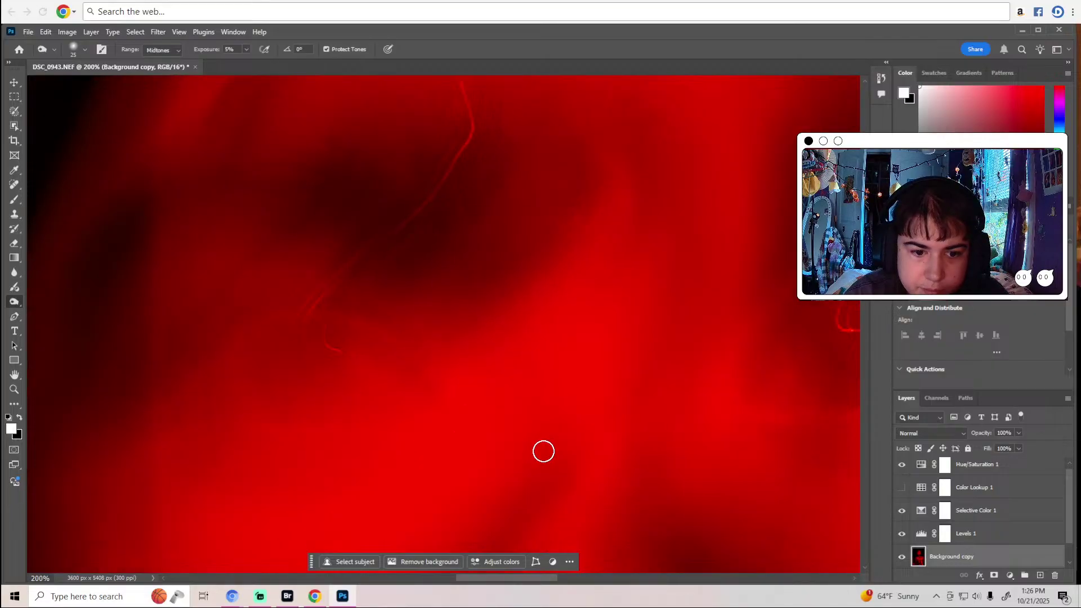
scroll(544, 451, down, 10)
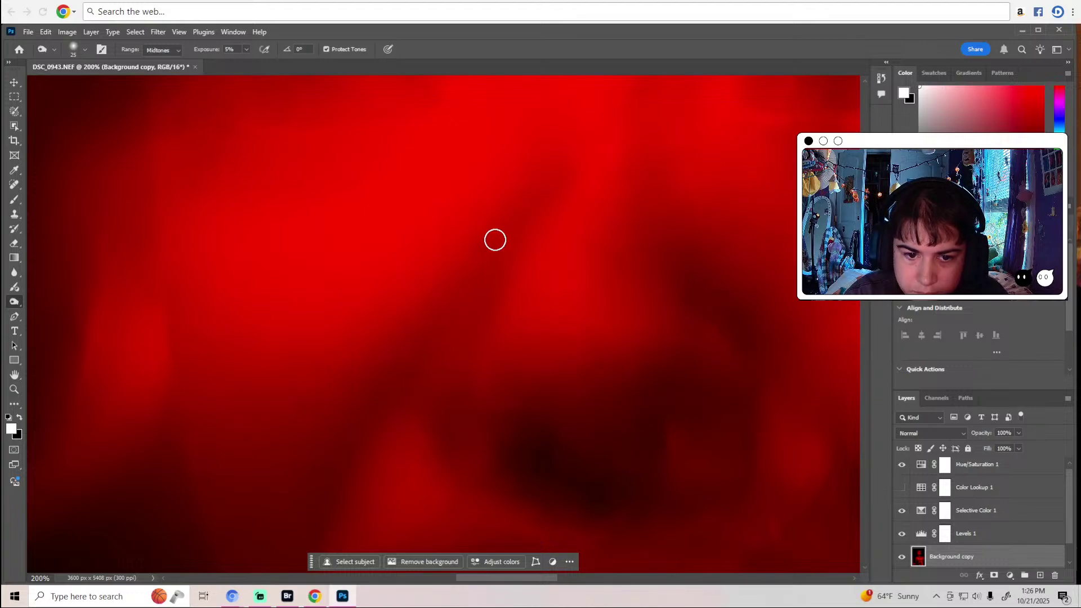
scroll(429, 379, down, 5)
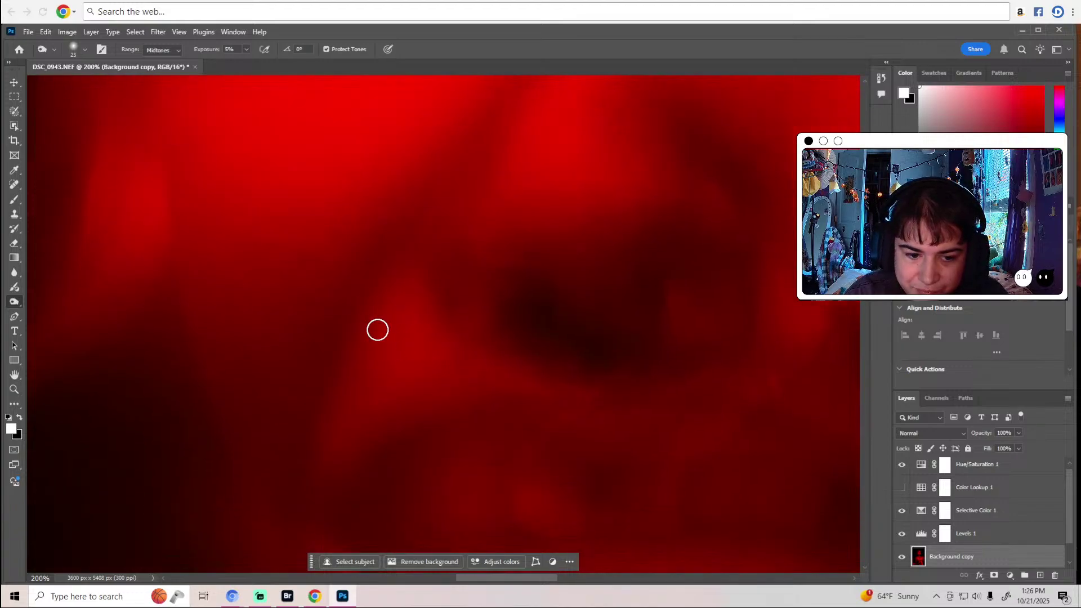
scroll(309, 464, down, 4)
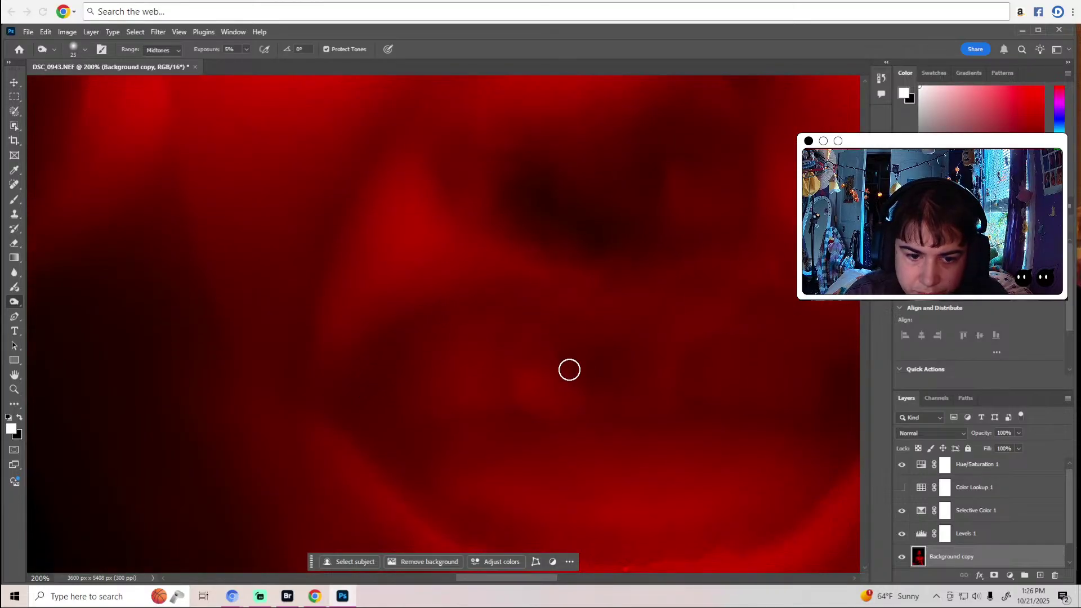
scroll(566, 369, down, 1)
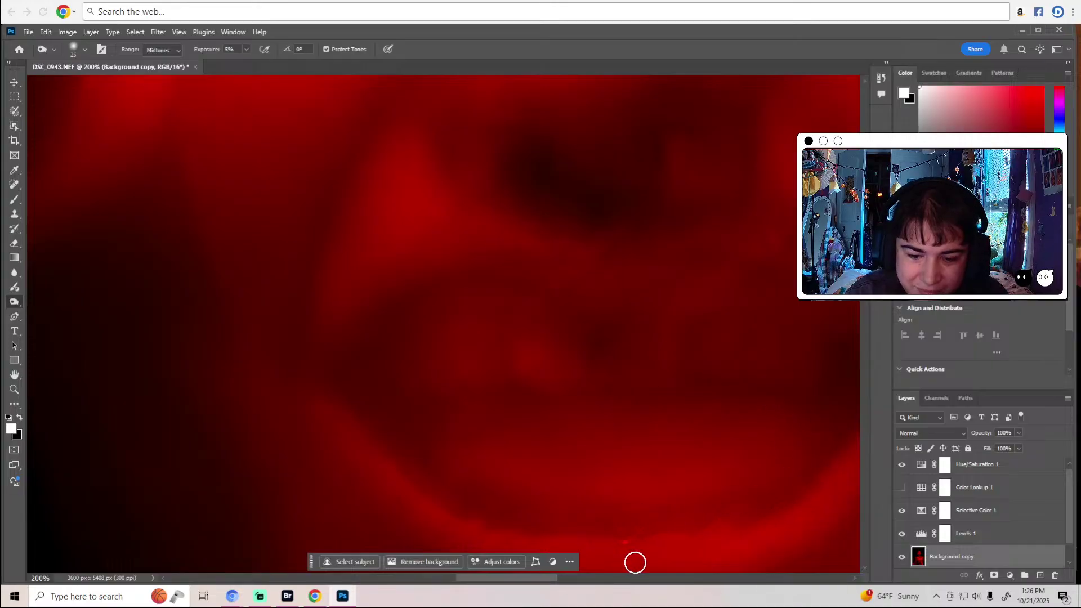
drag(550, 580, 598, 581)
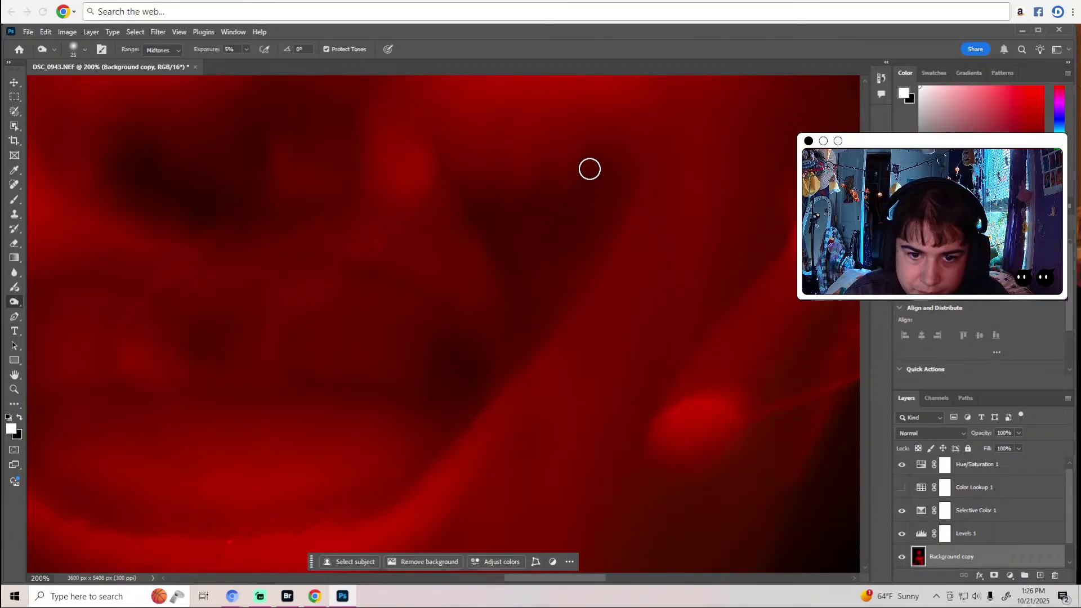
Examine the spots beside the mouth and the cheek at 200%, and the whole face at 33.3%.
scroll(596, 362, up, 1)
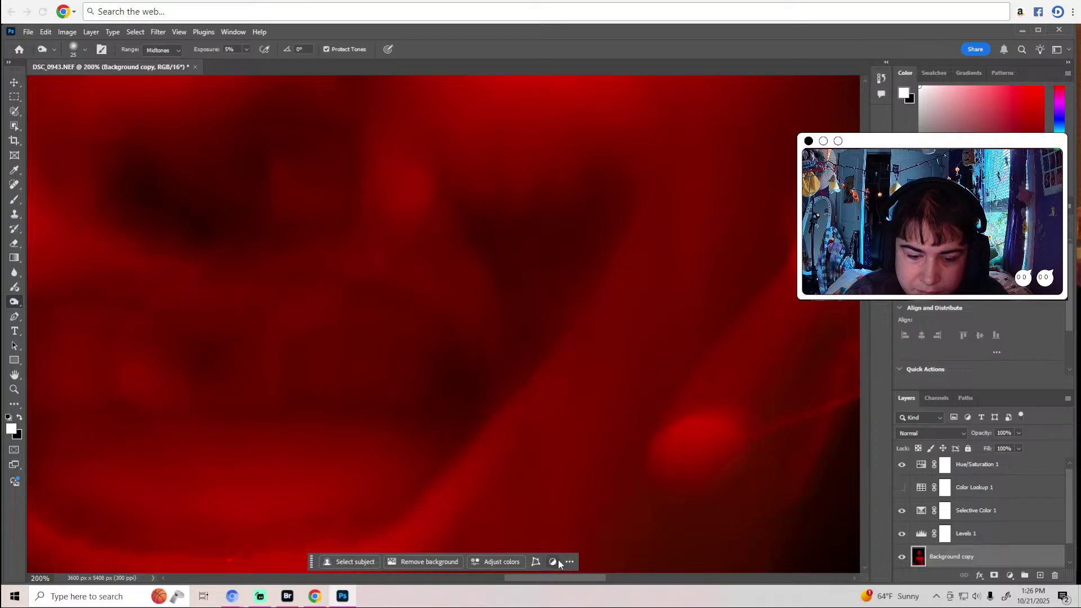
drag(559, 574, 597, 574)
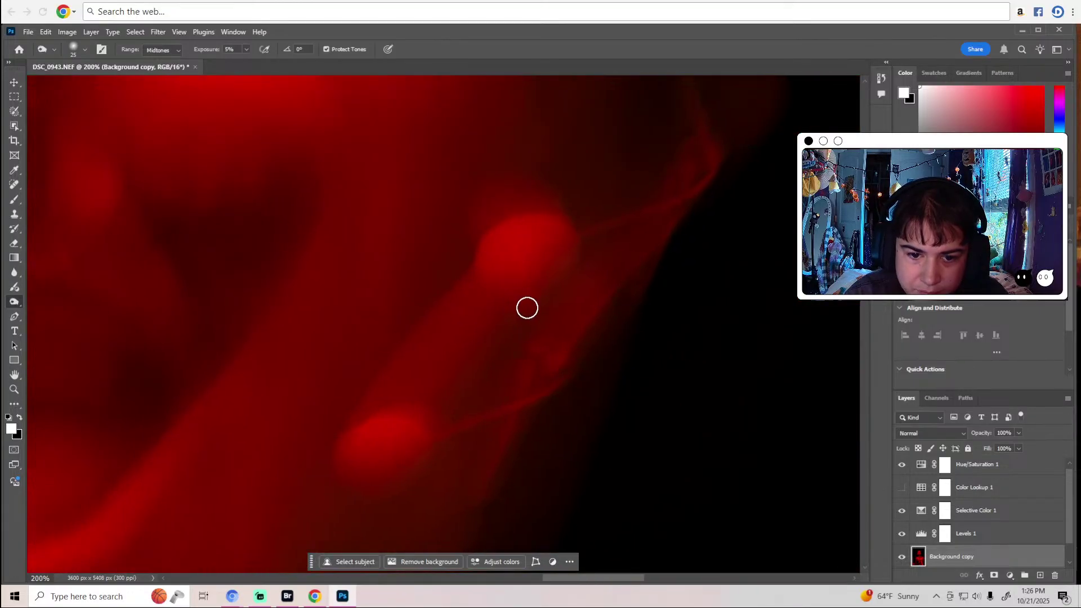
scroll(534, 332, up, 8)
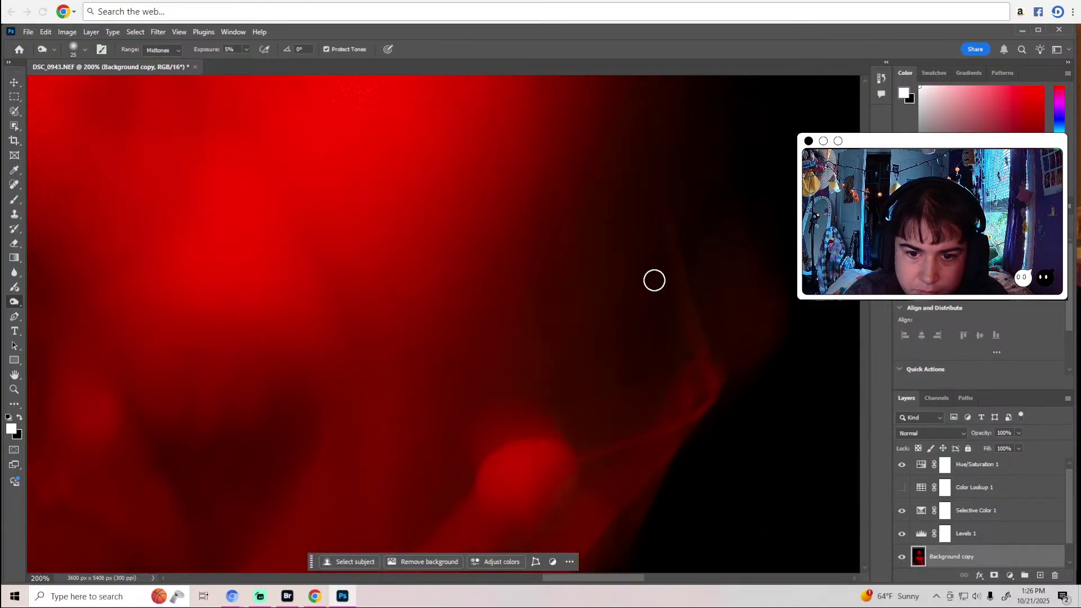
scroll(632, 367, up, 8)
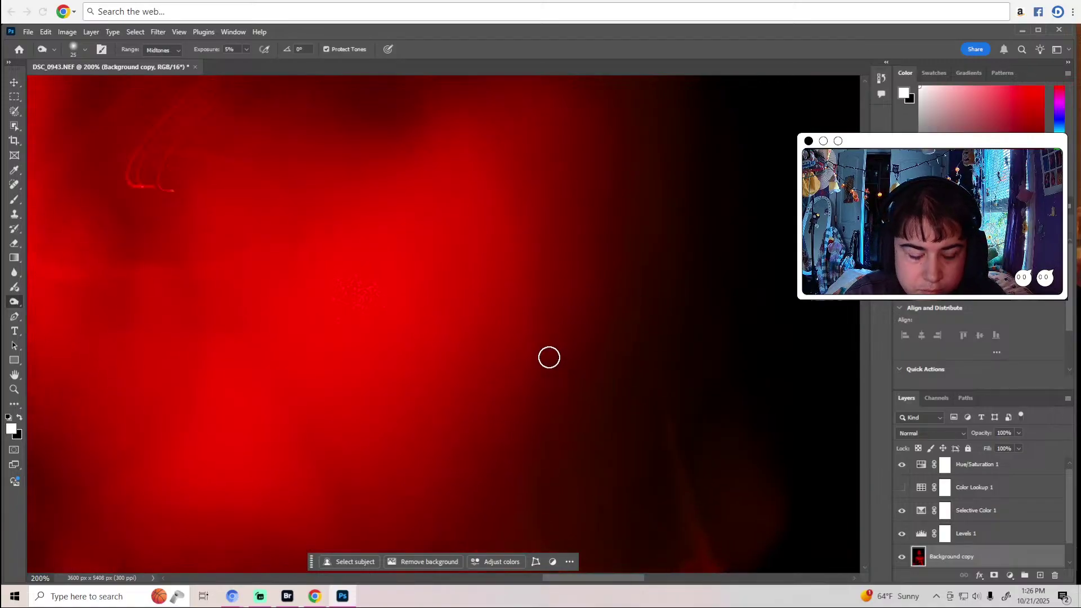
drag(566, 579, 538, 579)
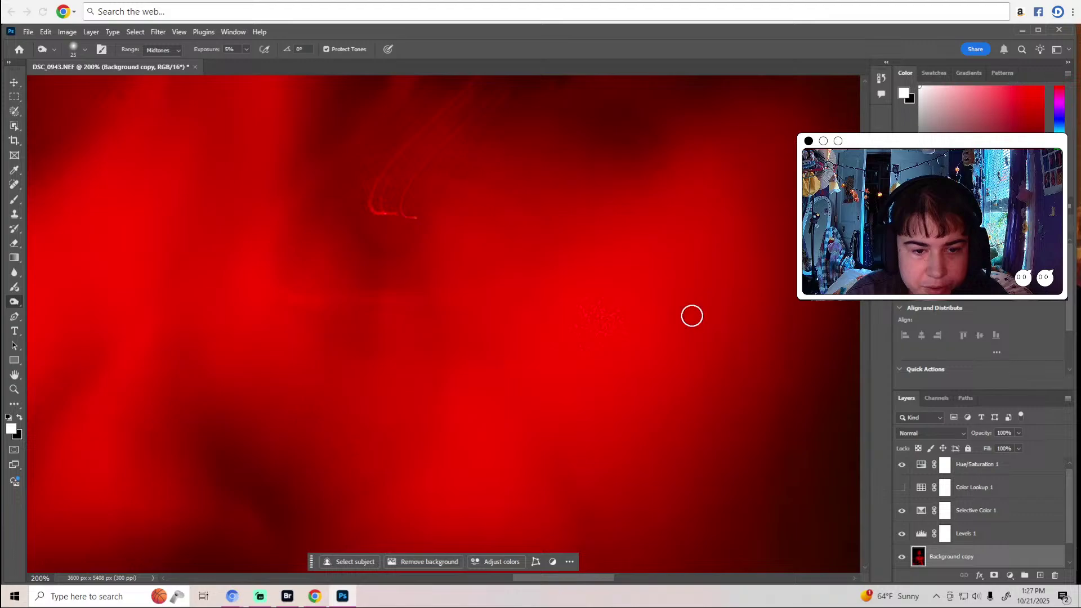
key(z)
alt+click(608, 287)
alt+click(608, 287)
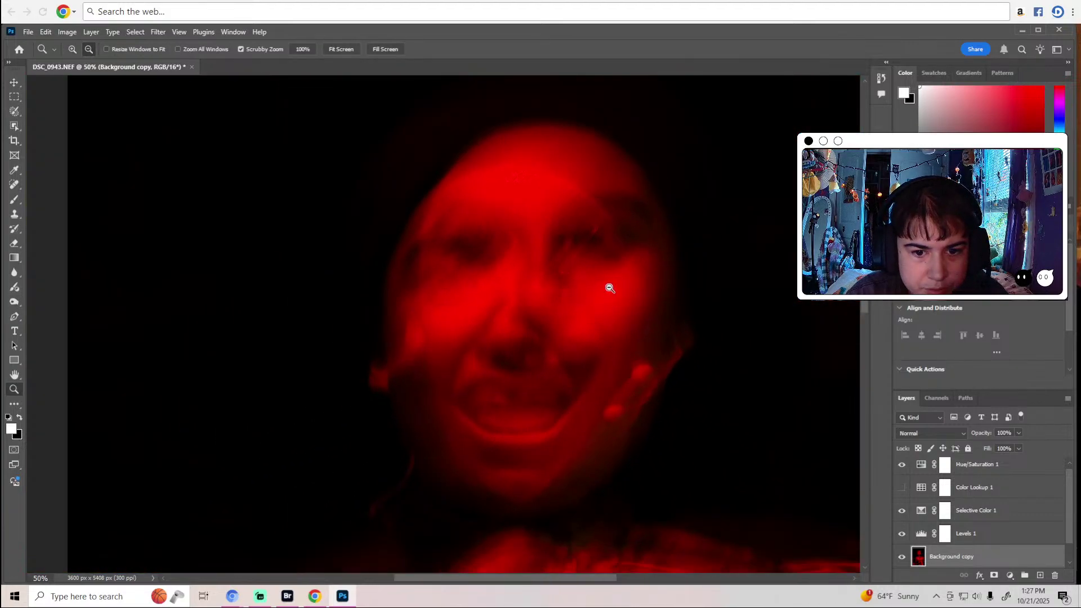
alt+click(610, 289)
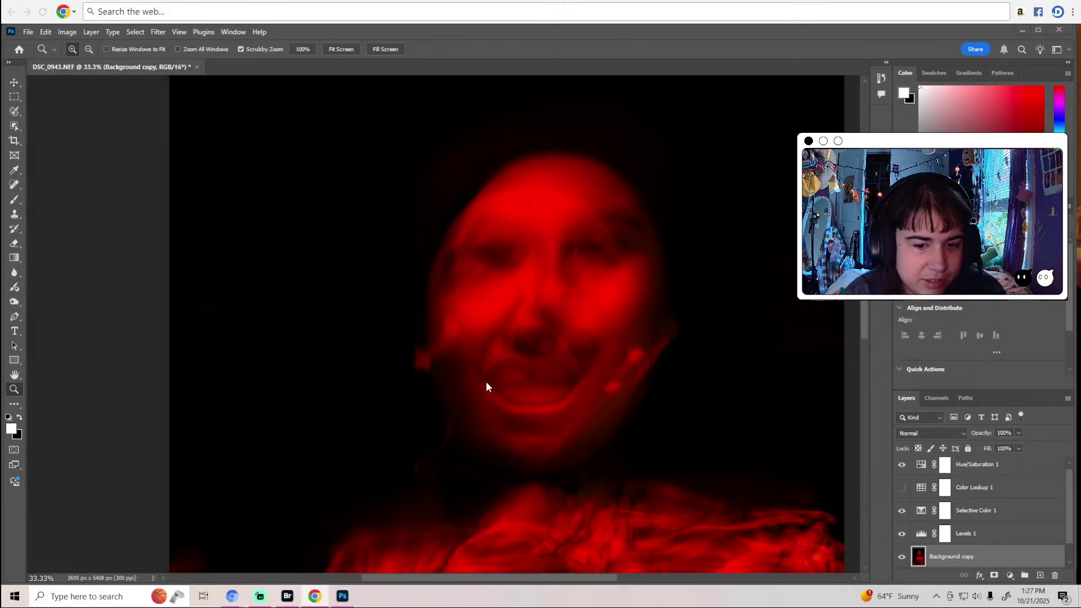
Examine the mouth, chin and shadowed outer edge of the face down to the neck at 200% with the Burn tool active.
click(532, 383)
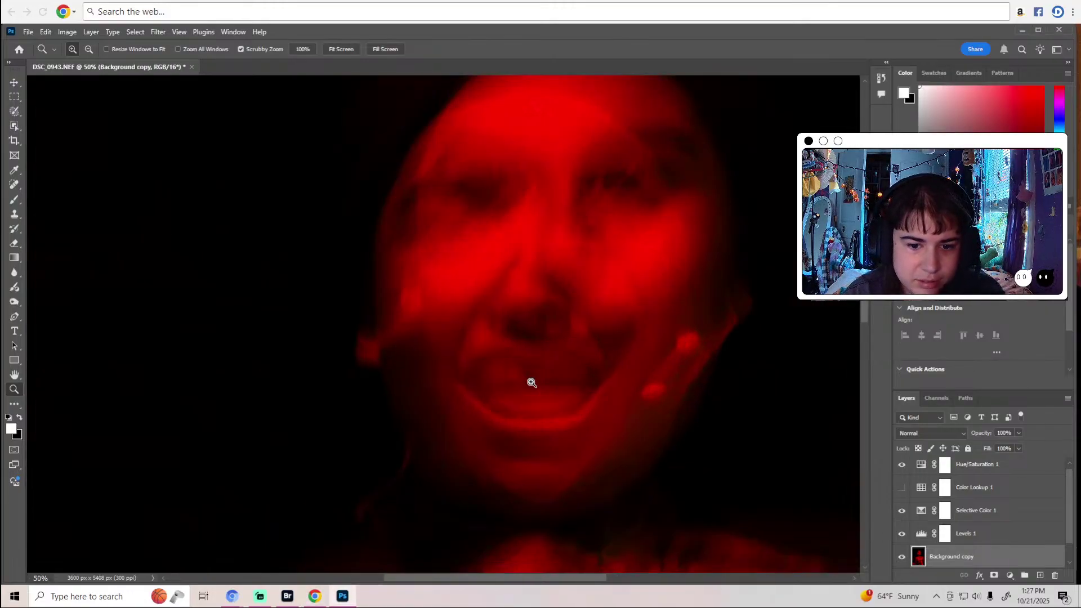
click(531, 383)
click(531, 379)
key(o)
scroll(532, 376, down, 1)
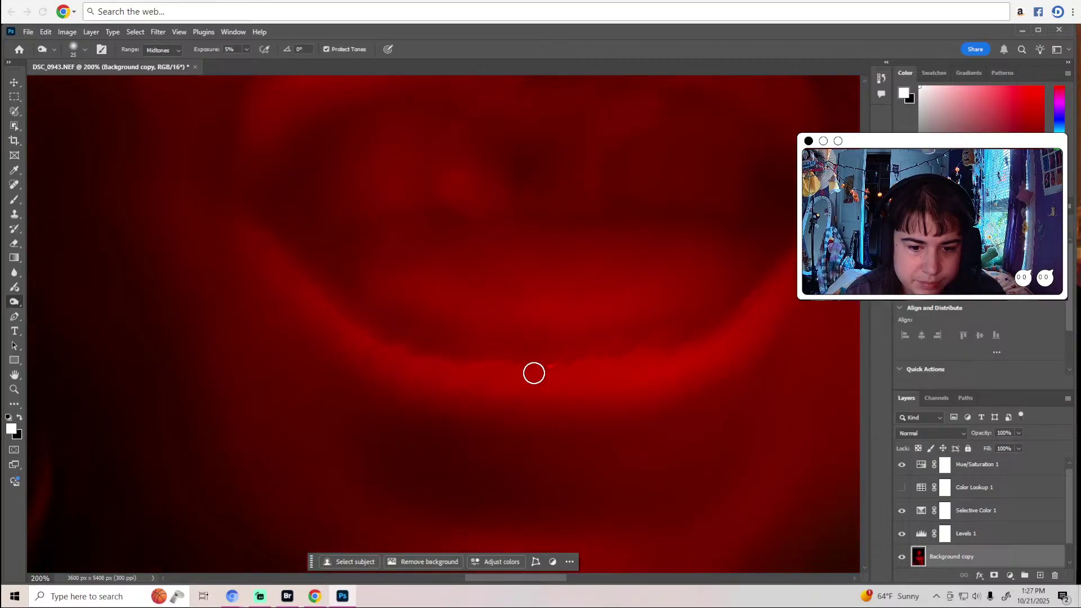
scroll(534, 373, down, 1)
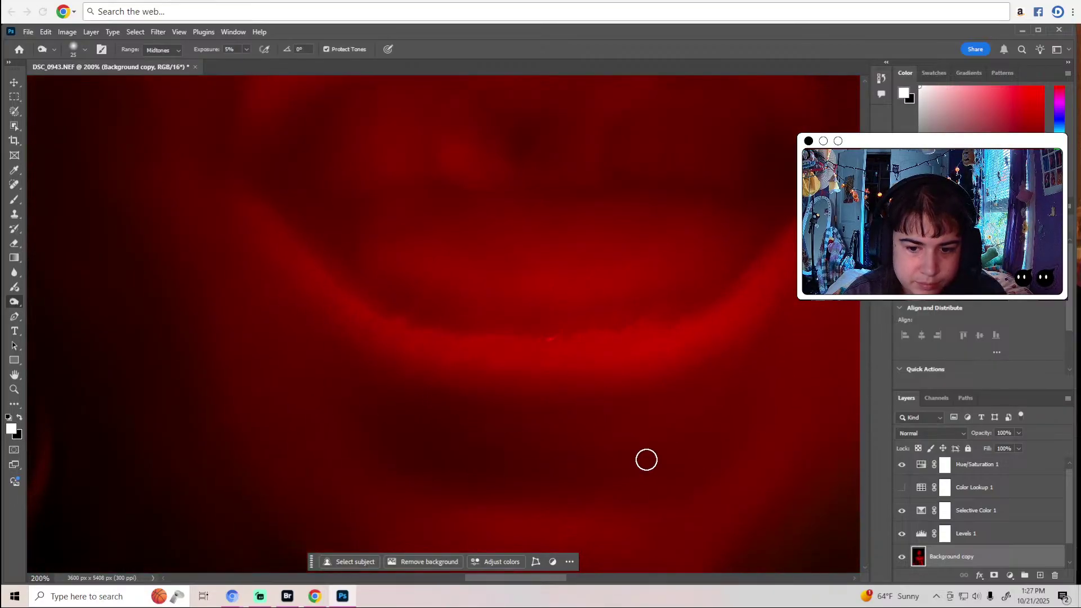
scroll(647, 459, down, 9)
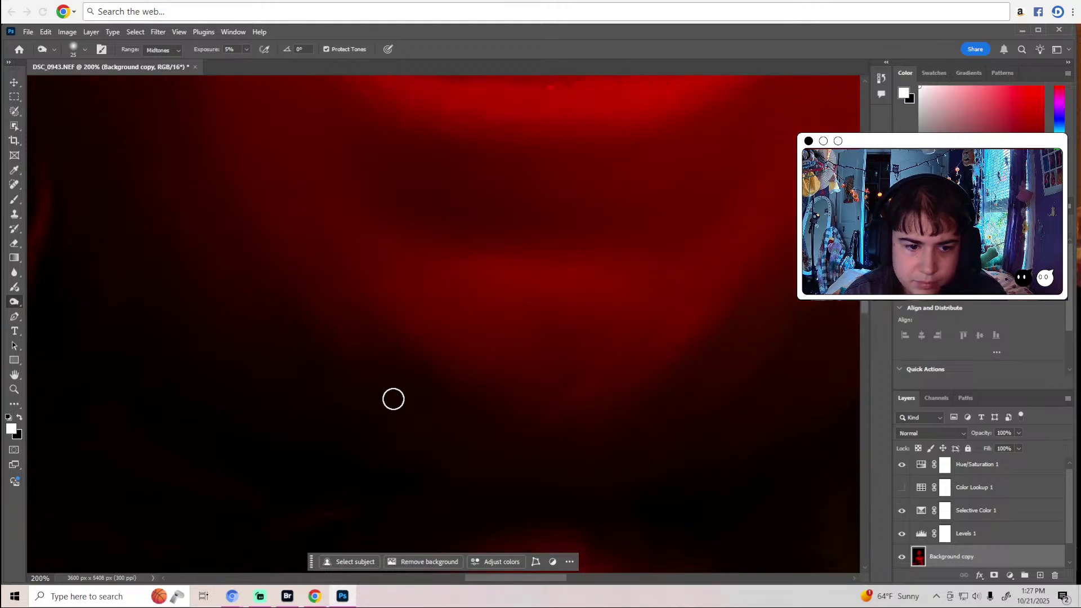
drag(561, 582, 505, 575)
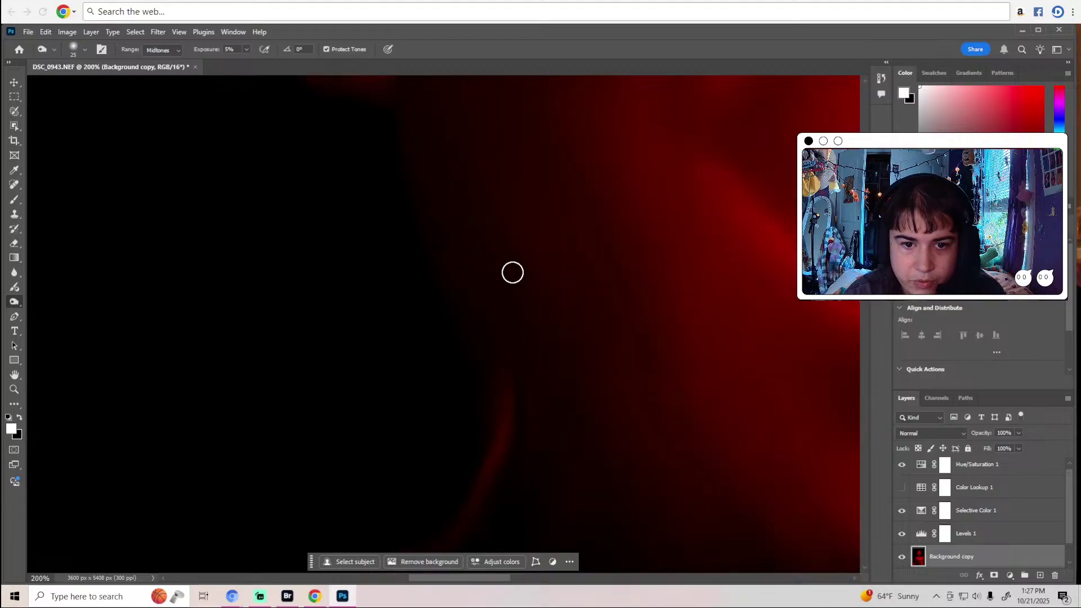
scroll(421, 300, up, 2)
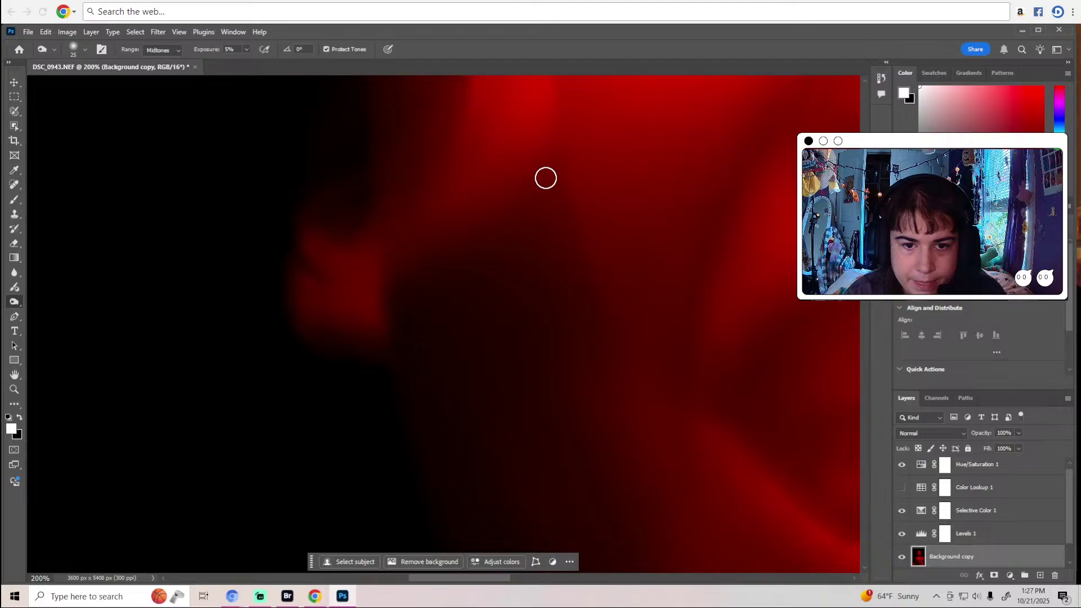
scroll(545, 176, up, 5)
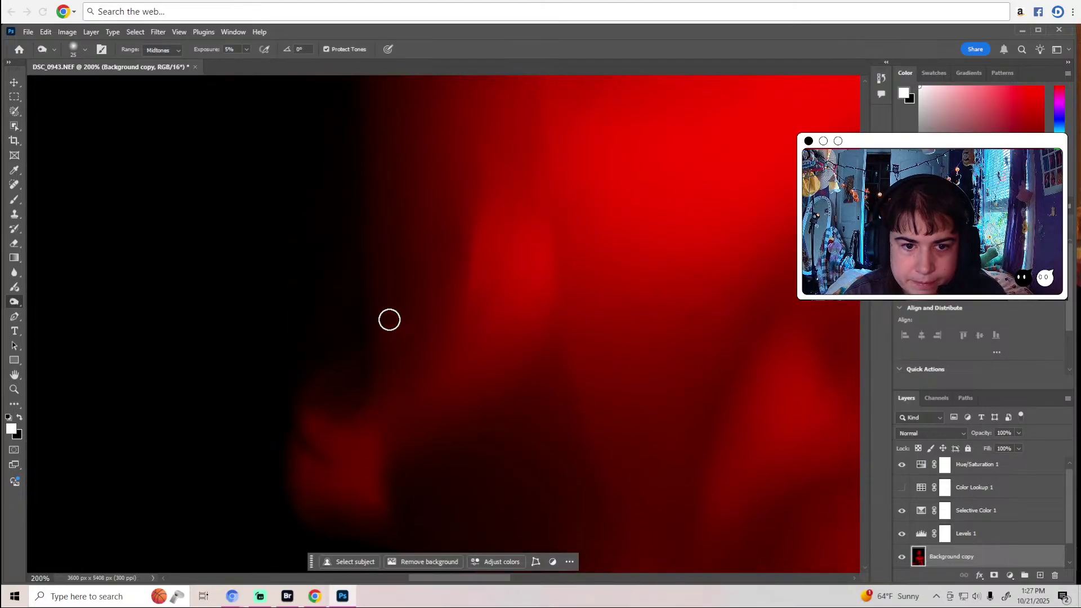
scroll(390, 320, up, 3)
scroll(389, 320, up, 3)
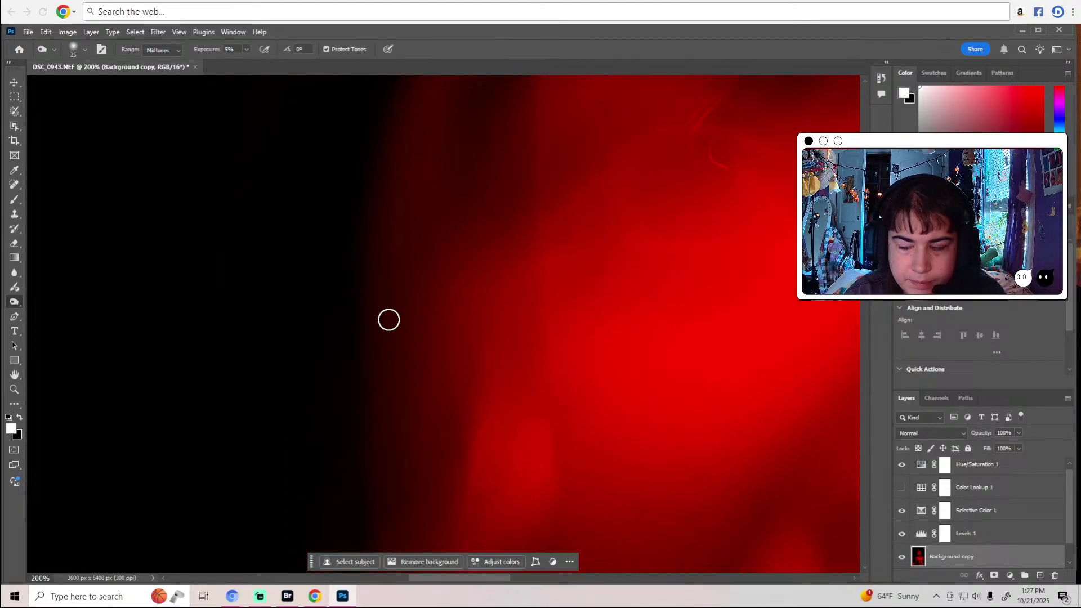
scroll(389, 320, down, 5)
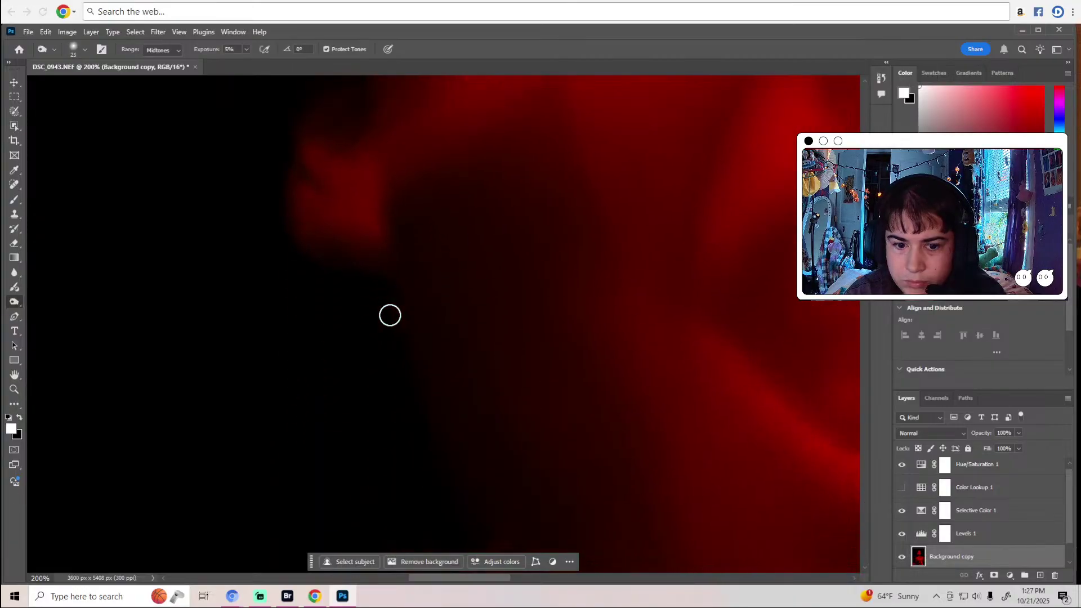
scroll(389, 315, down, 3)
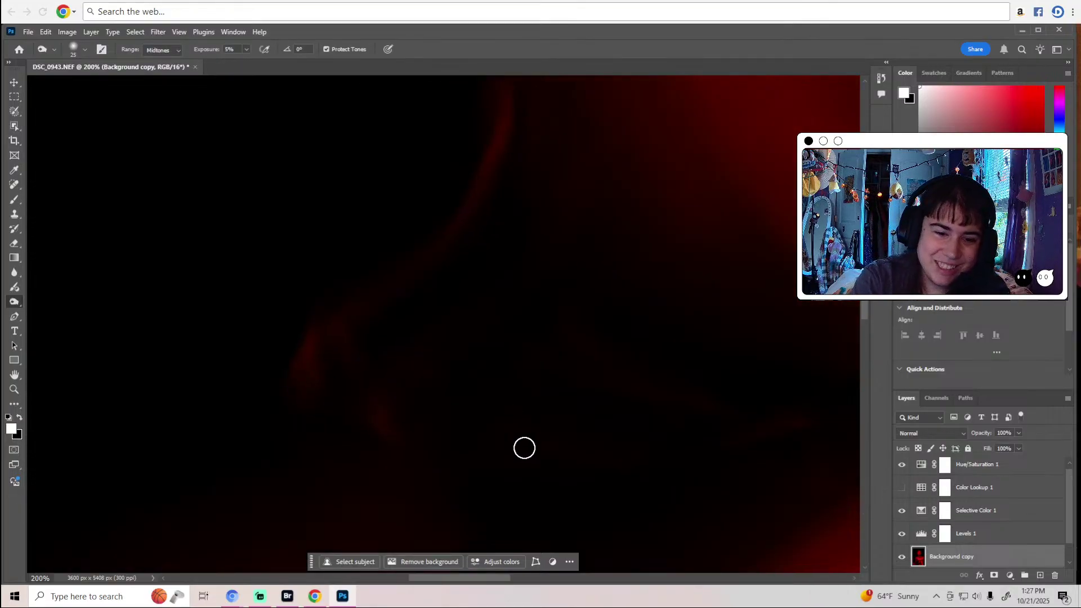
Set the Burn brush size to 20 px for the fabric folds below the neck at 200% magnification.
drag(495, 582, 591, 580)
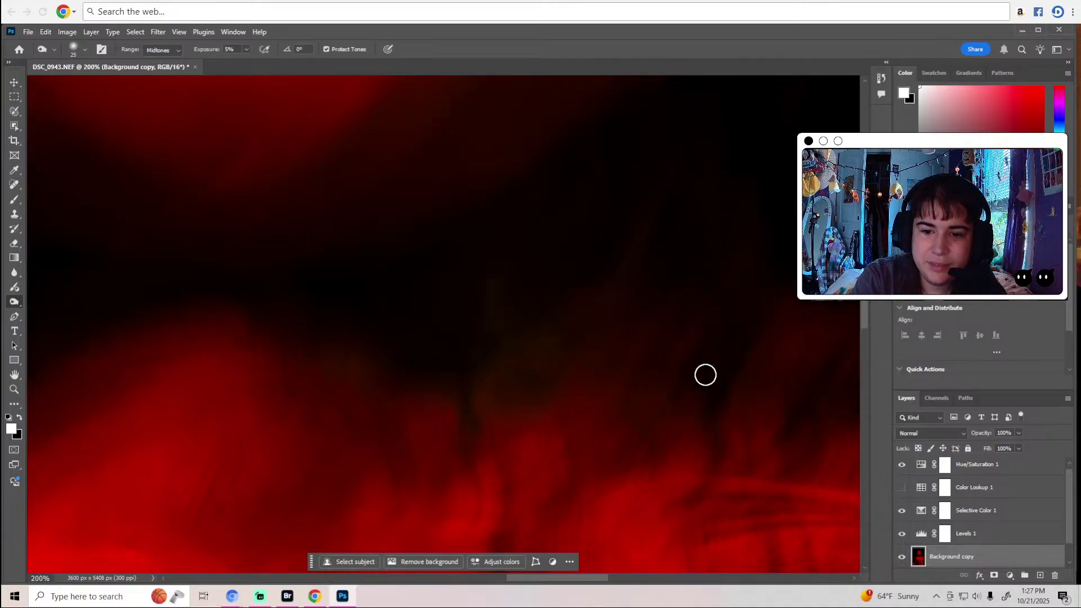
scroll(609, 359, down, 4)
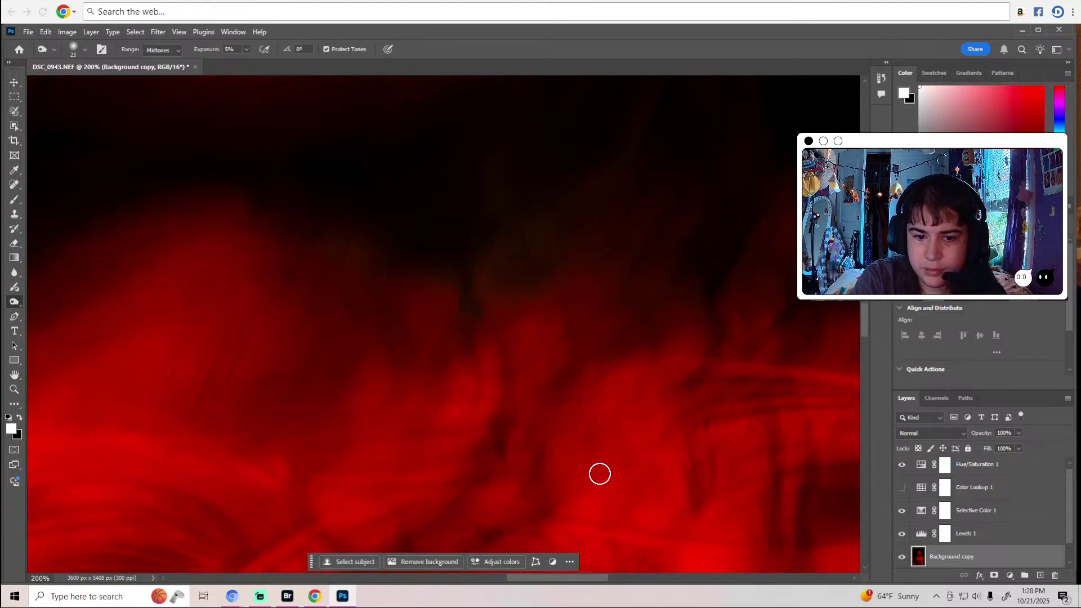
scroll(575, 420, down, 4)
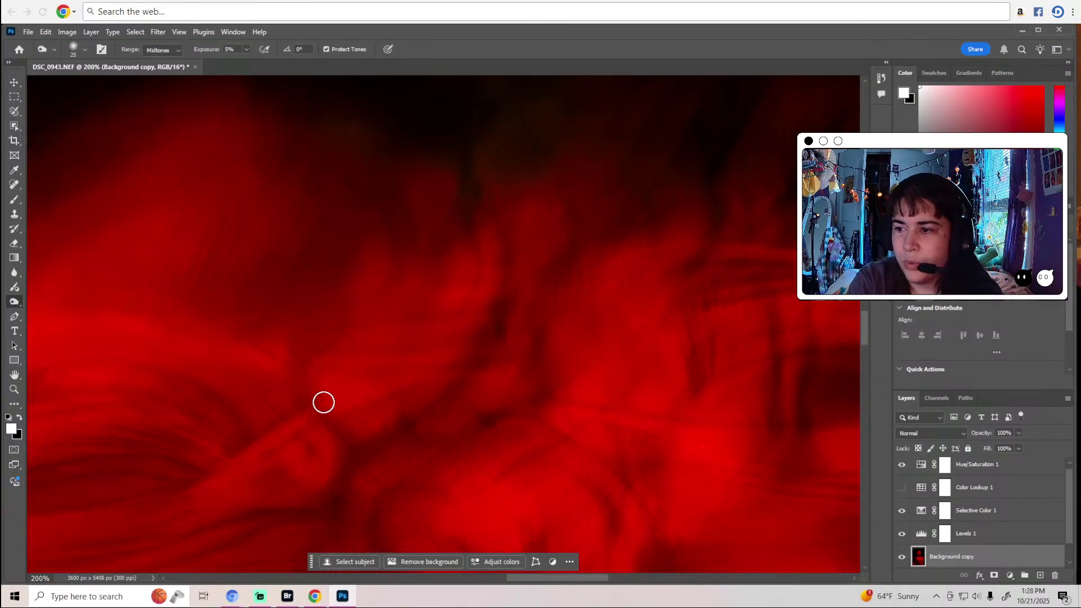
scroll(324, 402, down, 3)
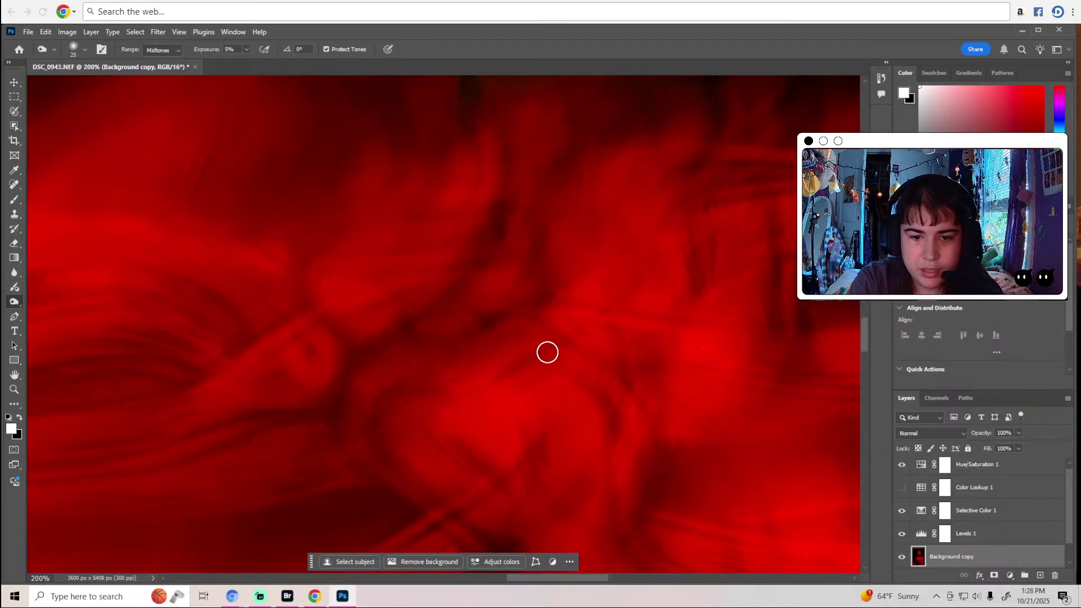
scroll(586, 442, down, 3)
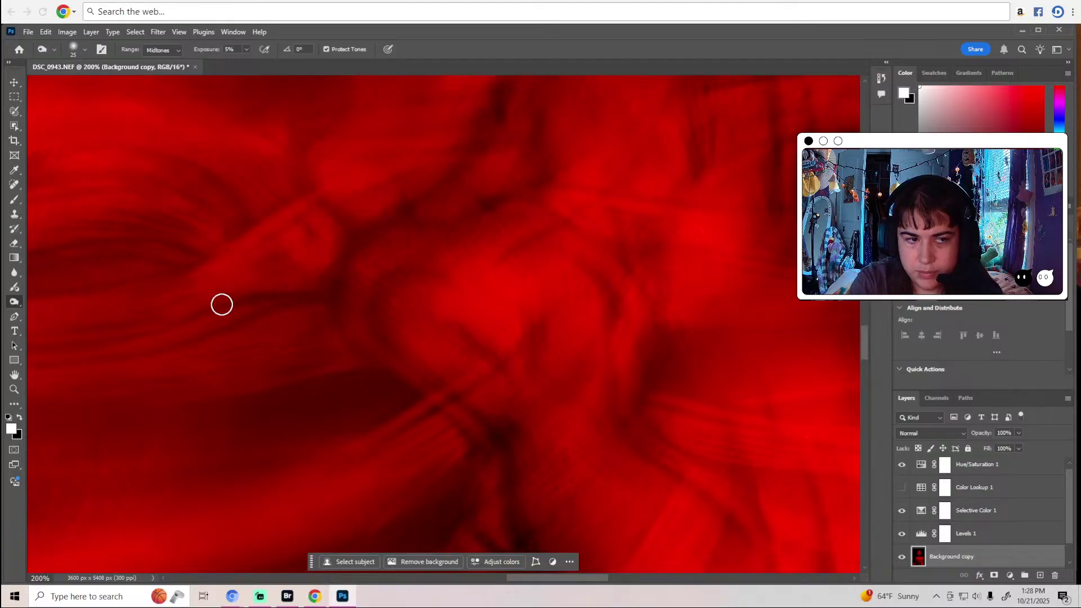
click(85, 49)
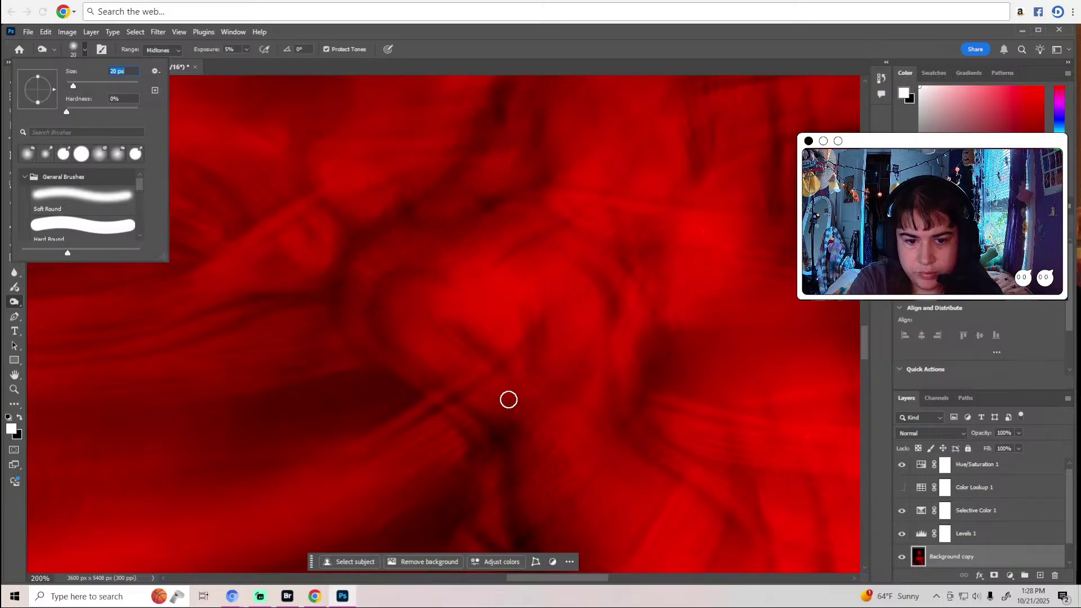
key(Return)
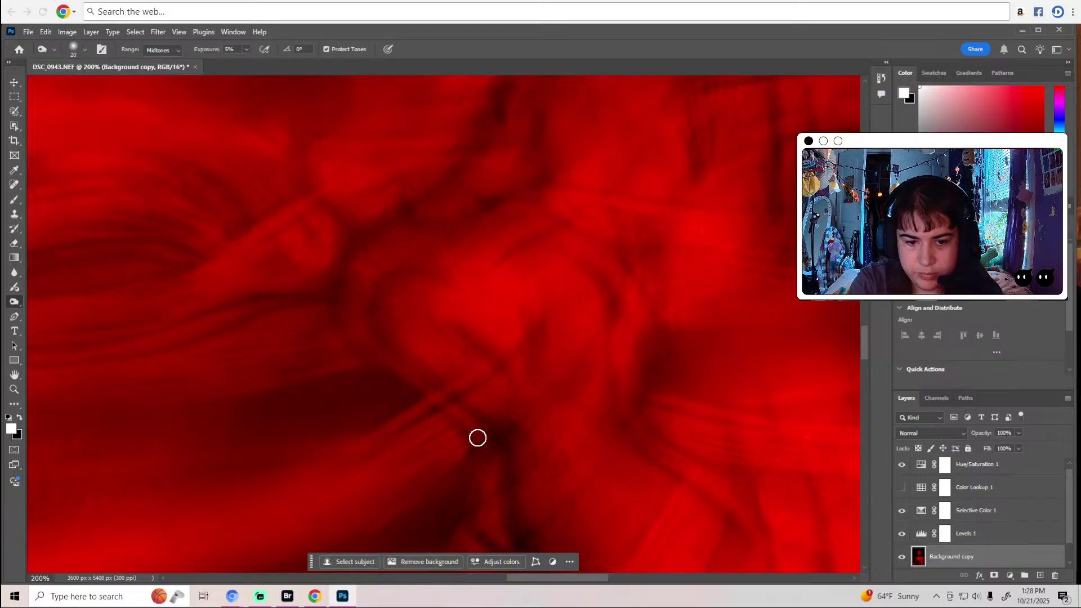
Examine the garment's folds down the chest at 200% for dark creases and bright highlights.
scroll(514, 458, down, 3)
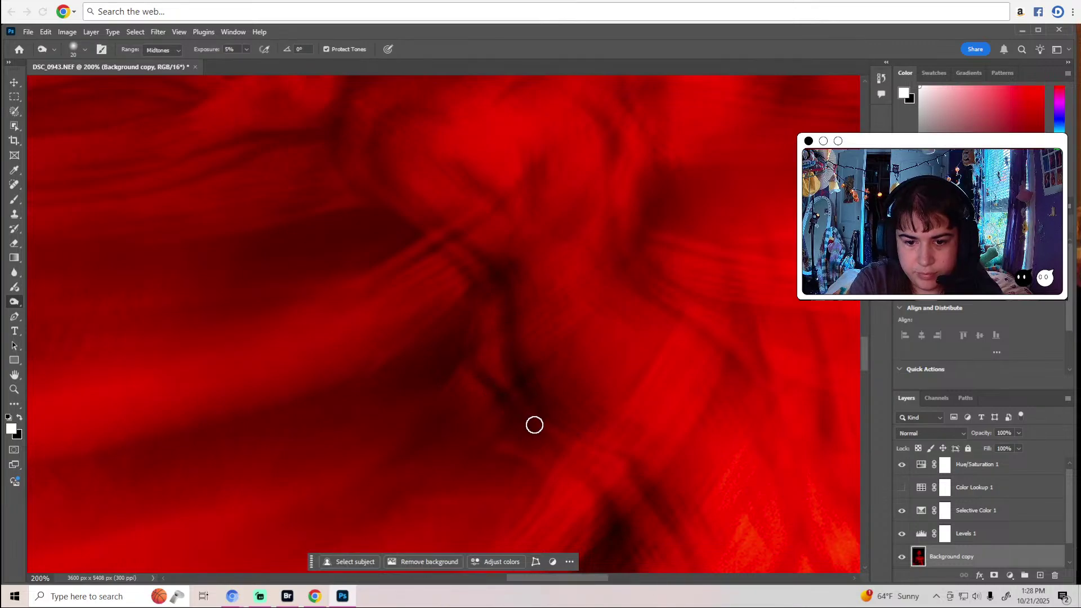
scroll(534, 424, down, 2)
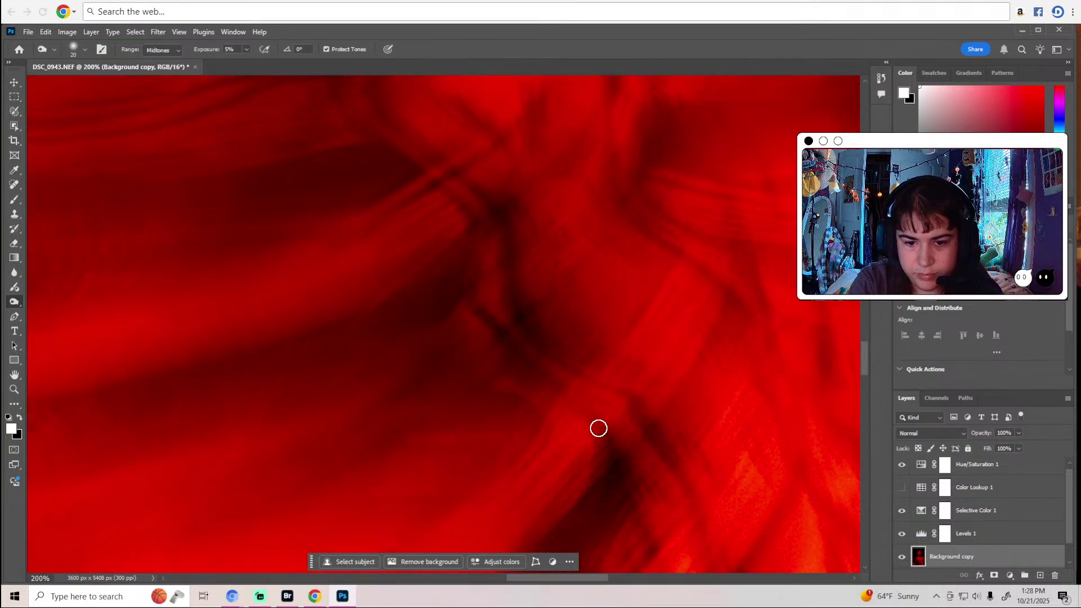
scroll(633, 490, down, 4)
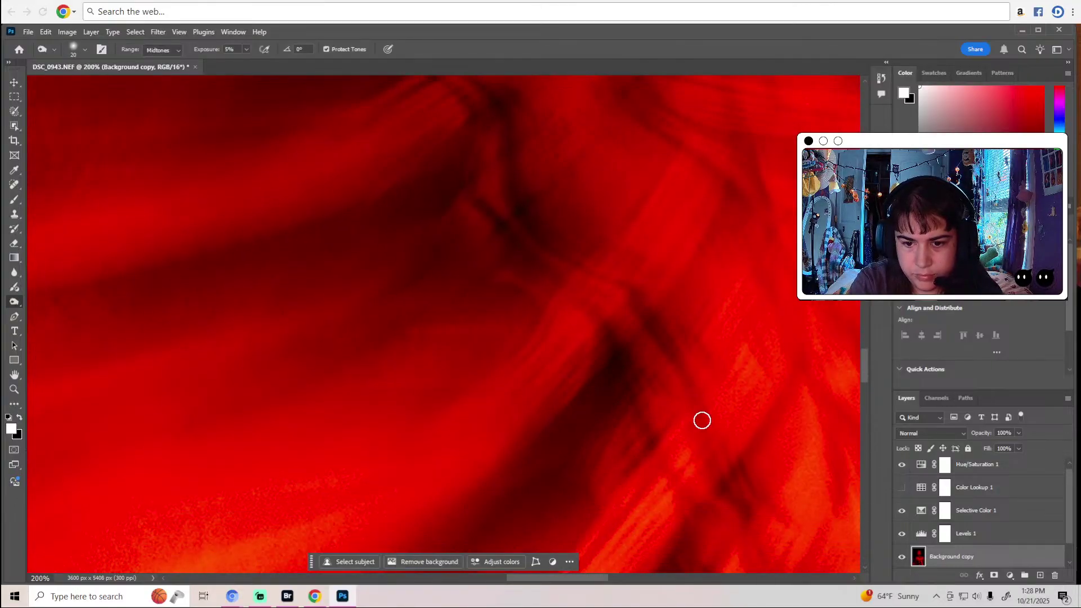
scroll(746, 491, down, 4)
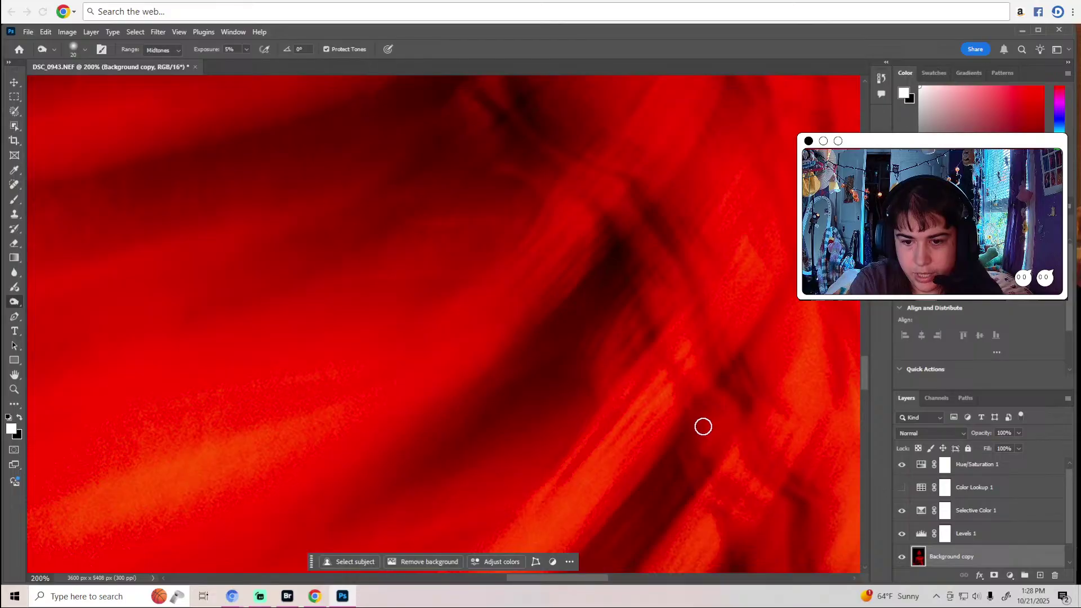
scroll(683, 478, down, 3)
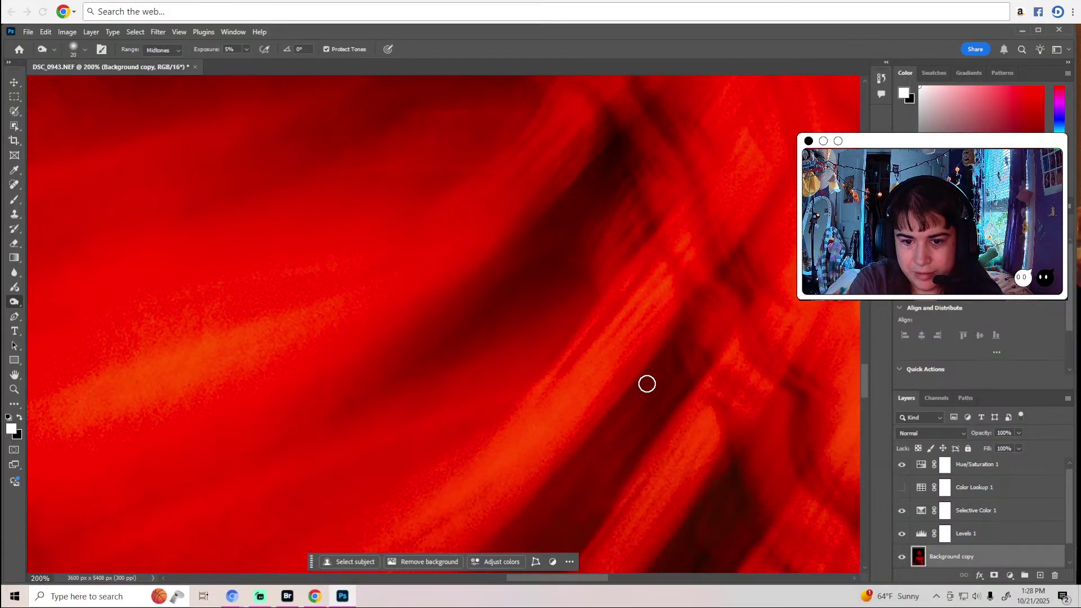
scroll(575, 479, down, 3)
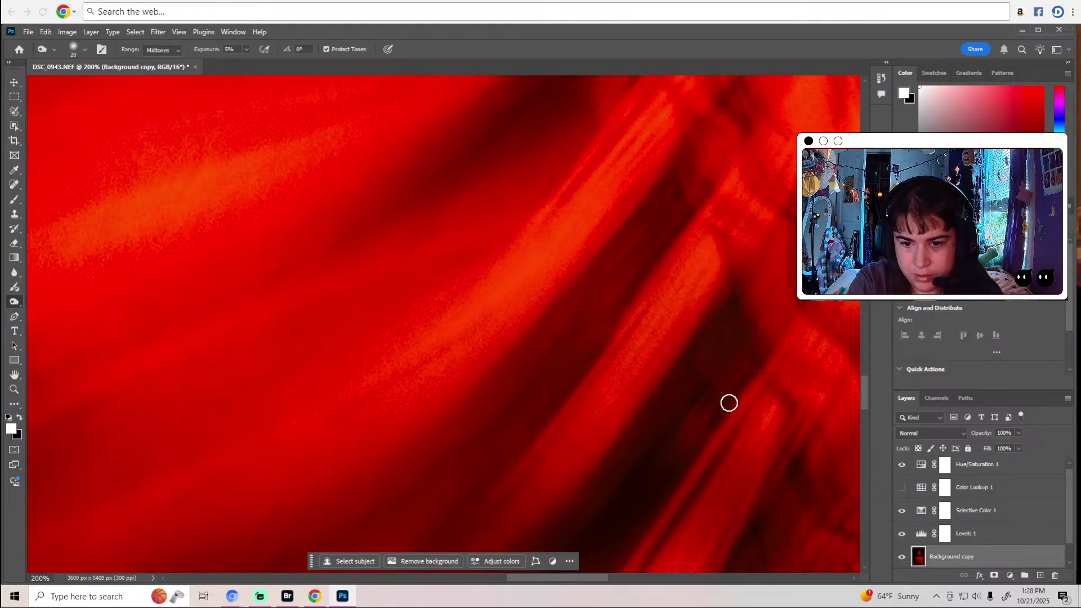
scroll(636, 482, down, 3)
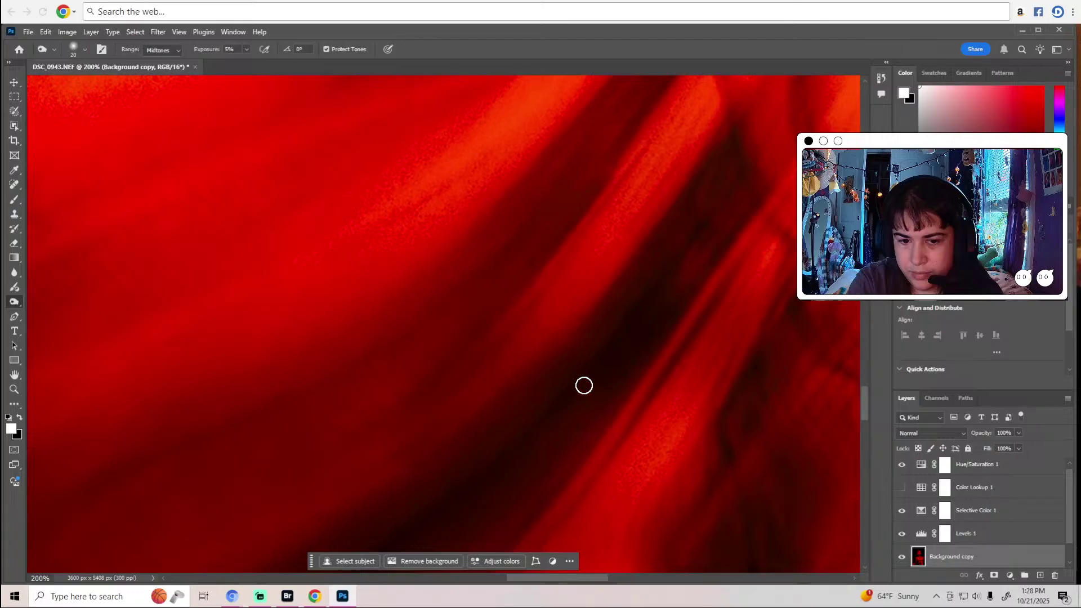
scroll(463, 448, down, 2)
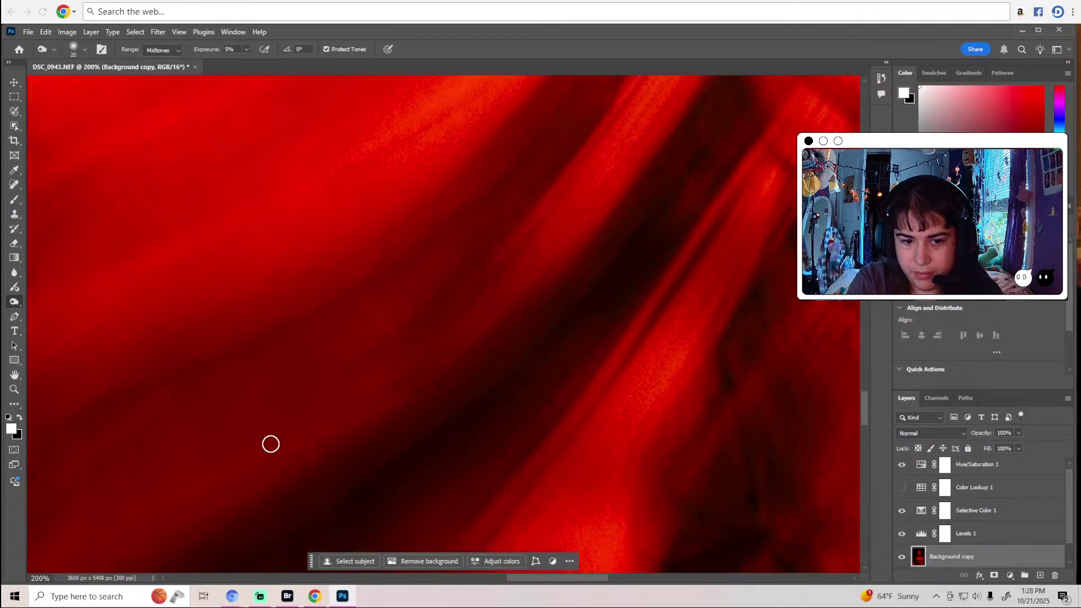
scroll(338, 434, down, 3)
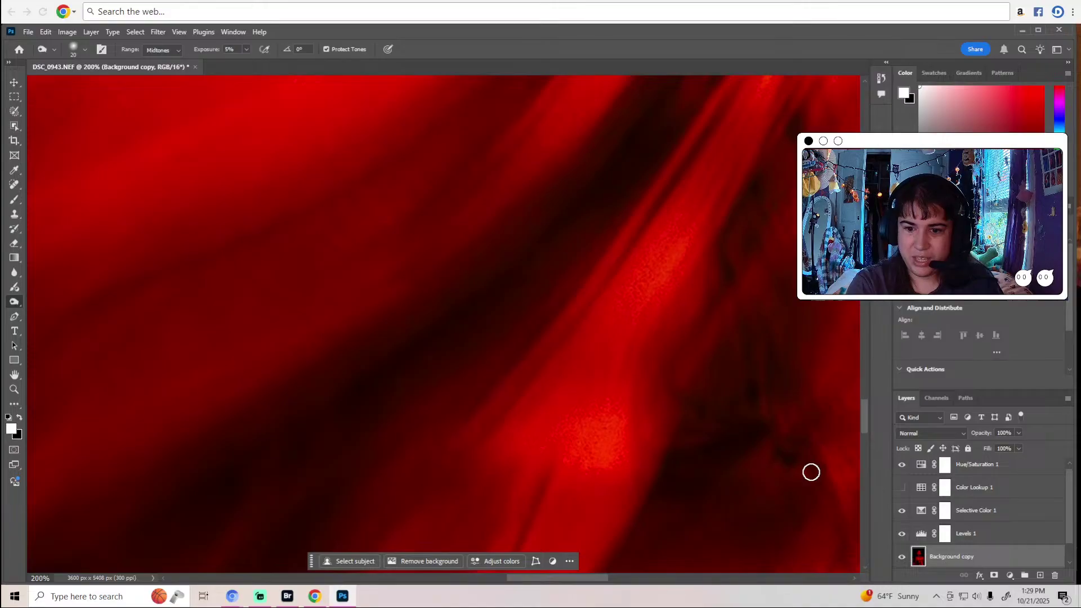
drag(603, 579, 641, 579)
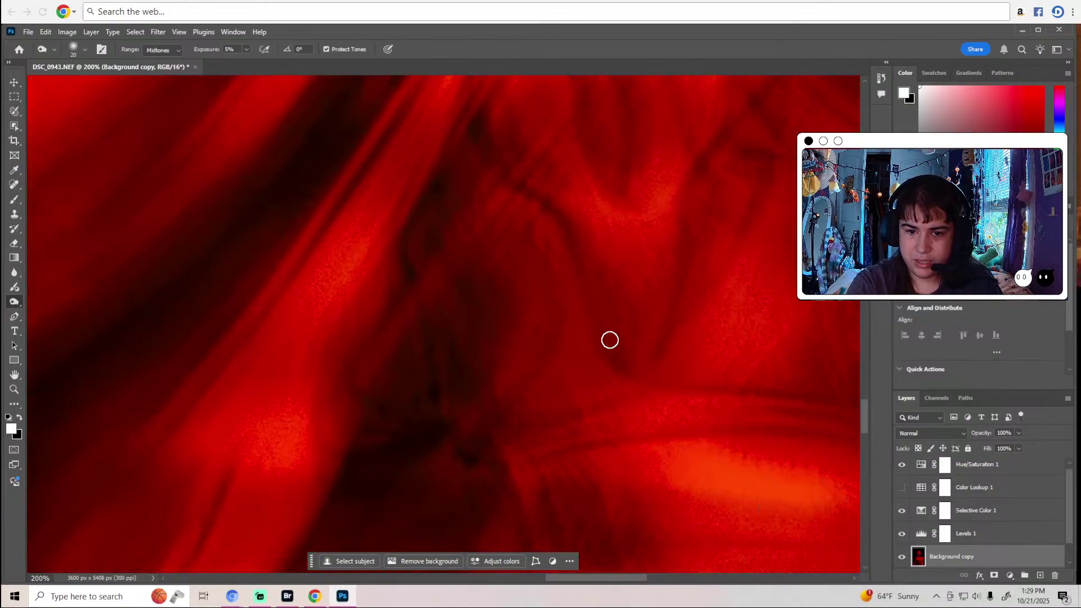
scroll(702, 231, up, 3)
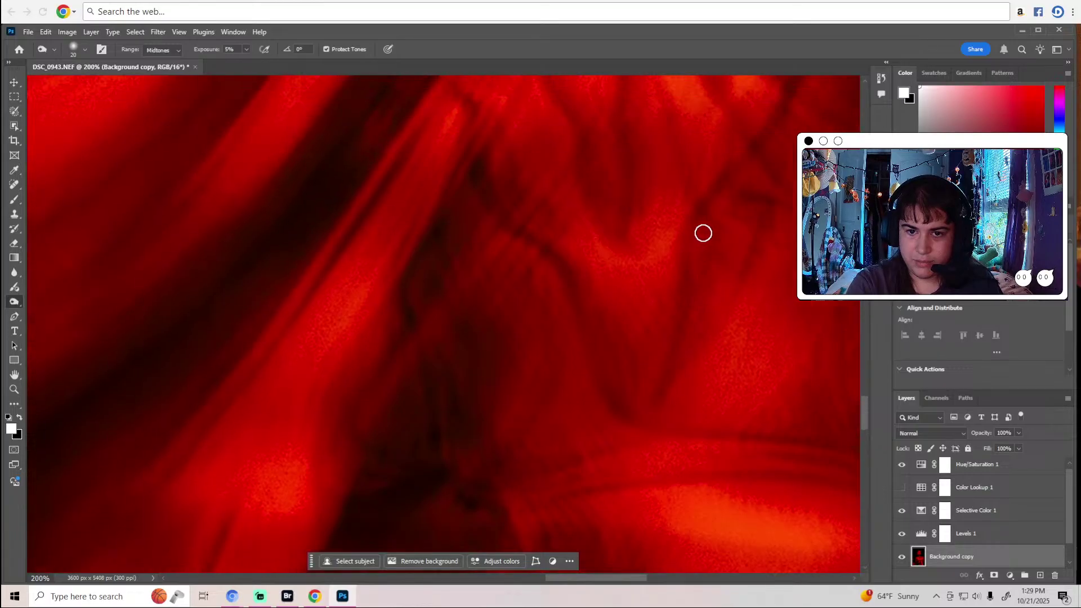
Examine the garment's folds from the chest up to the top of the shoulder at 200% for creases and highlights.
scroll(675, 259, up, 1)
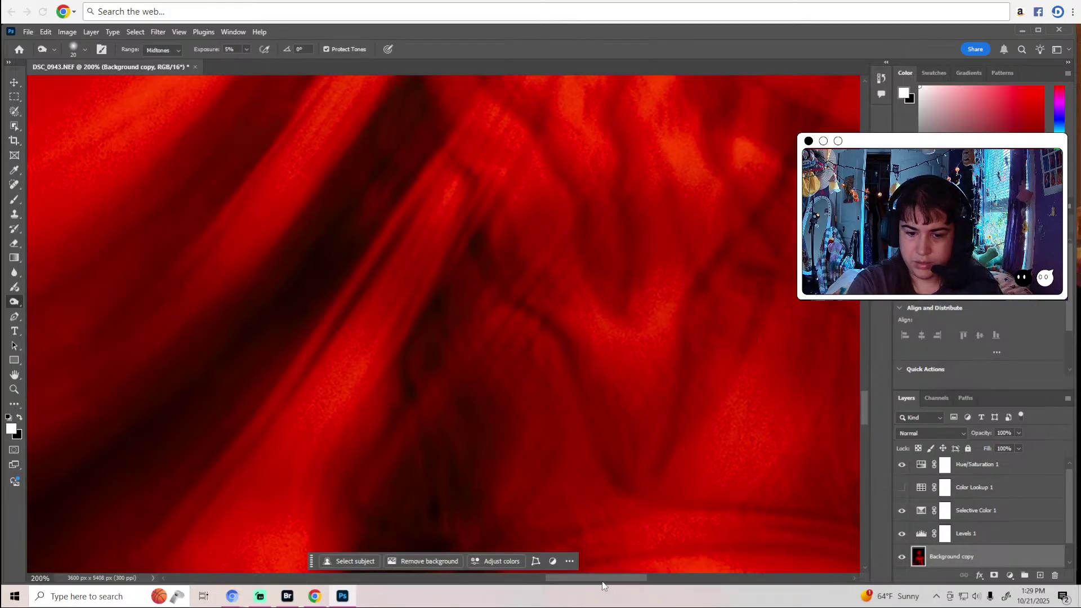
drag(605, 585, 642, 582)
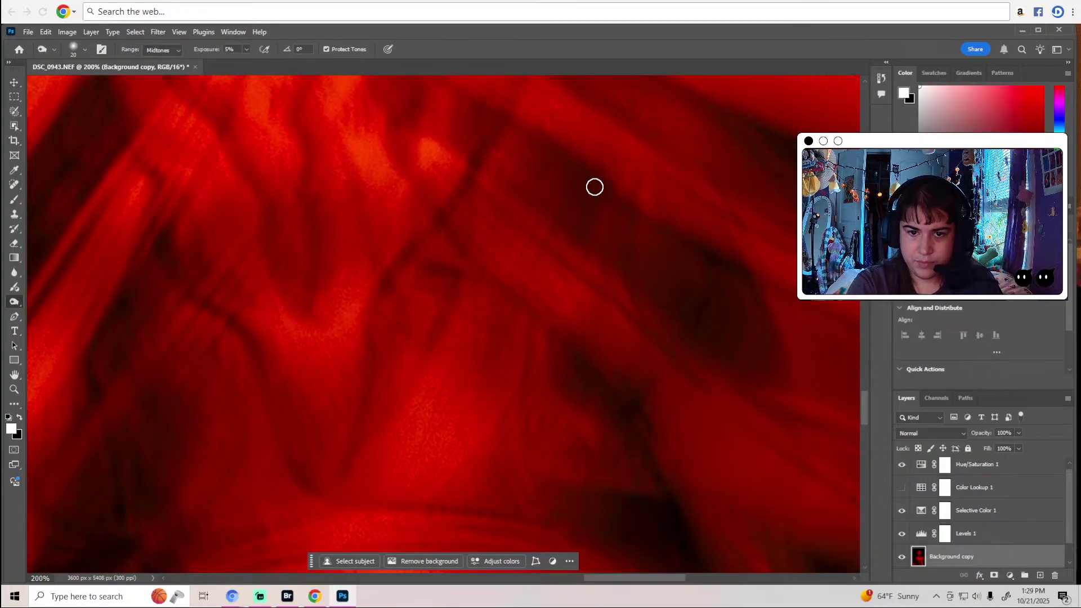
scroll(748, 268, up, 3)
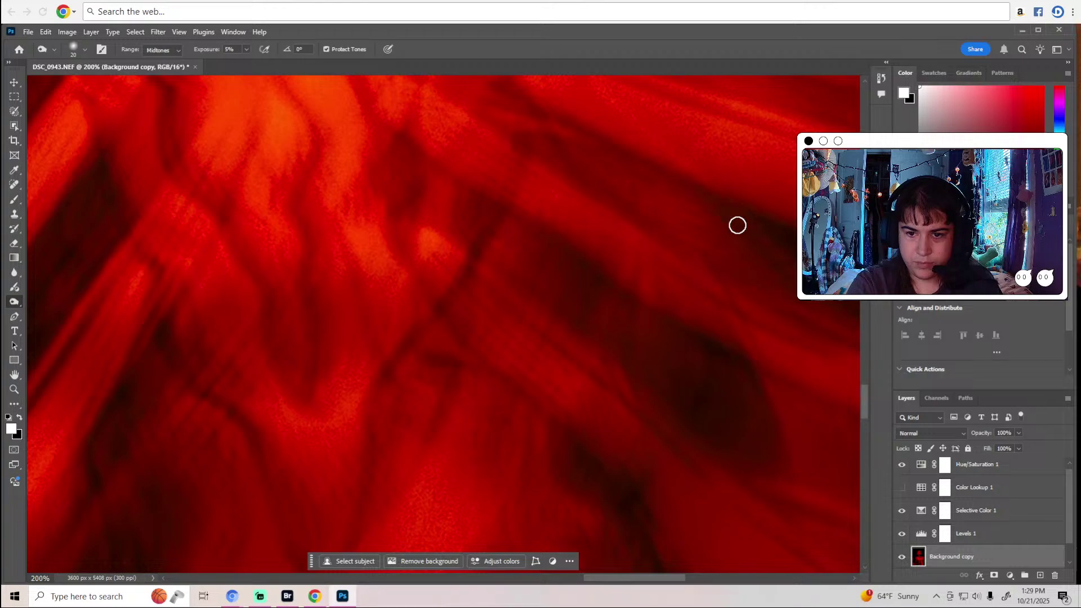
scroll(758, 264, up, 2)
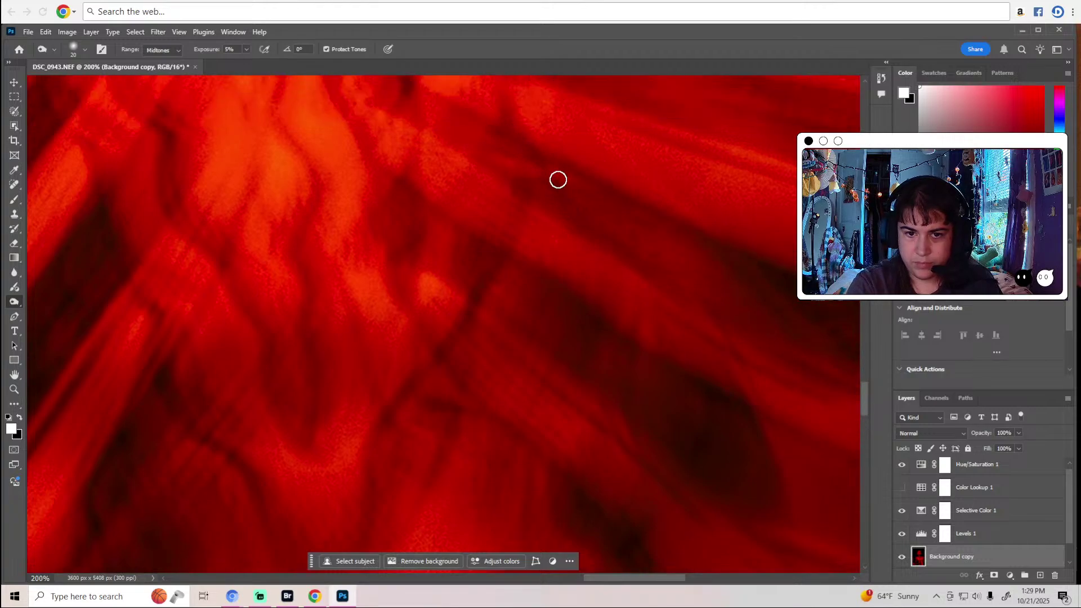
scroll(576, 200, up, 1)
scroll(570, 196, up, 2)
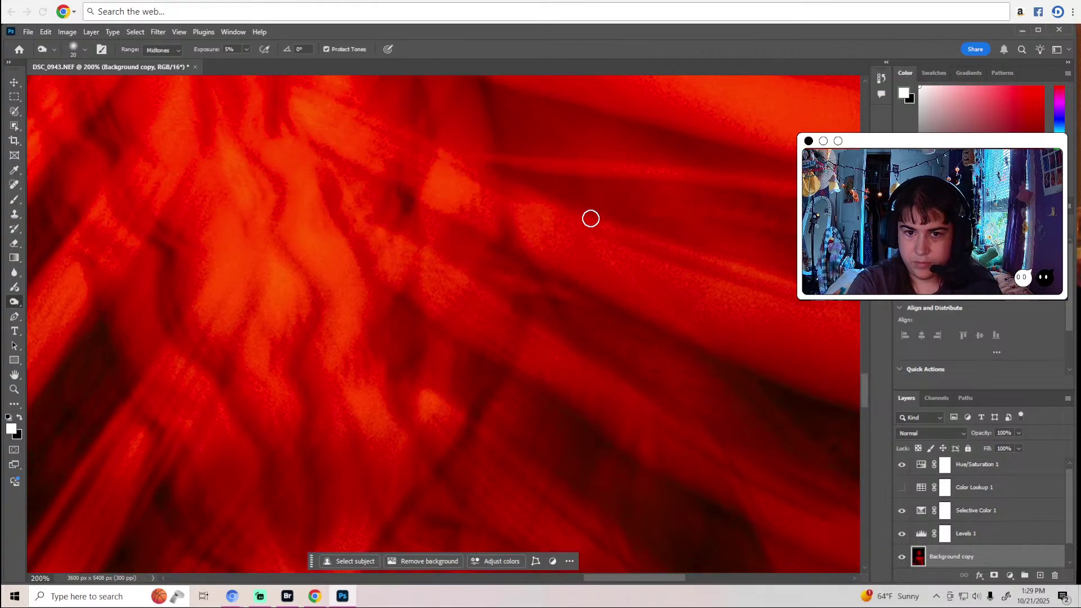
scroll(524, 142, up, 1)
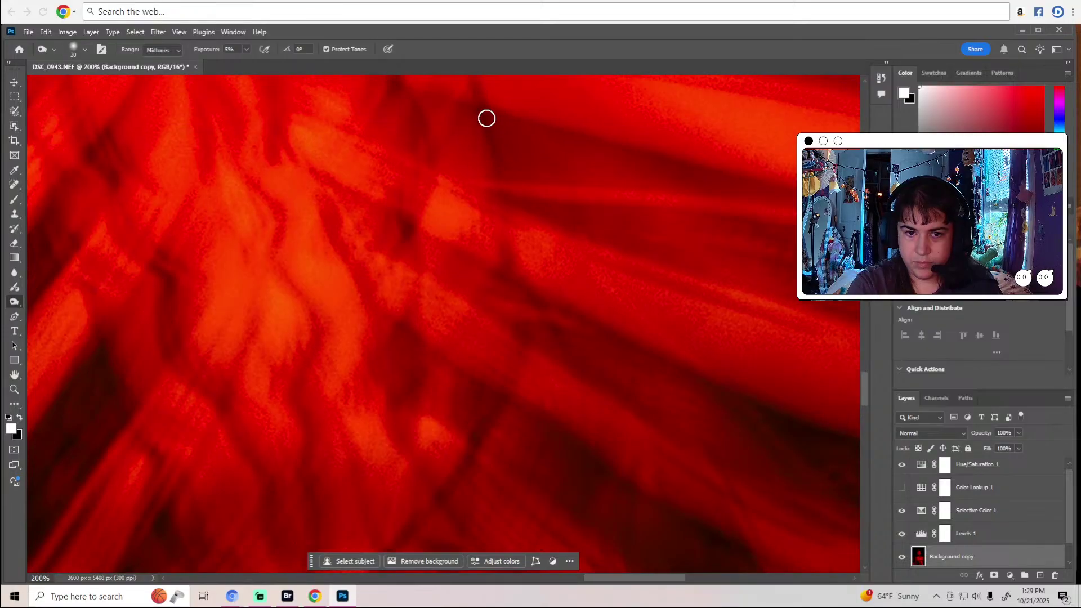
scroll(495, 174, up, 4)
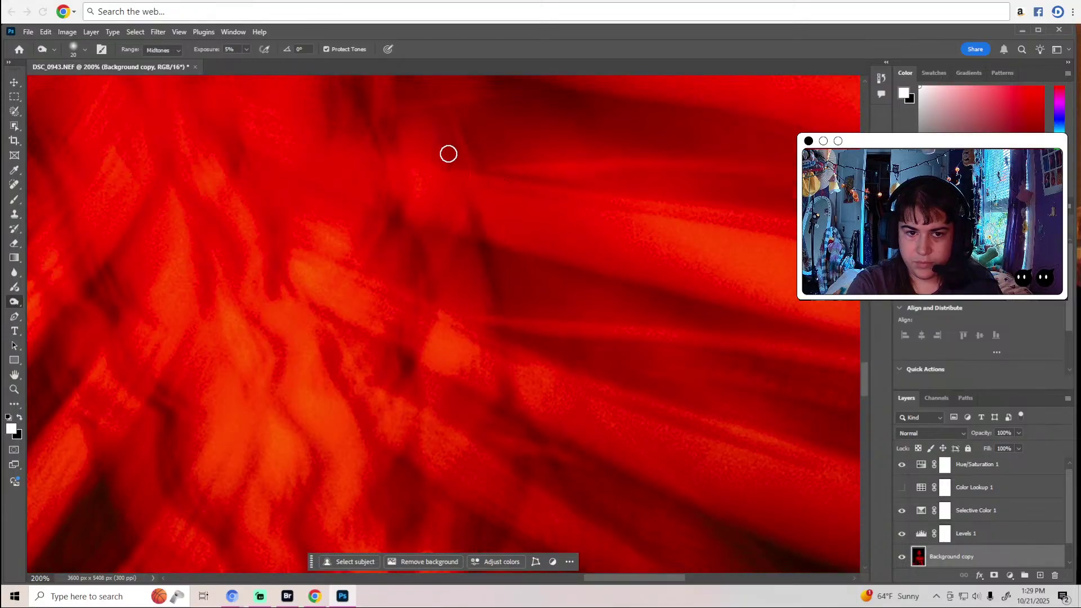
scroll(426, 230, up, 2)
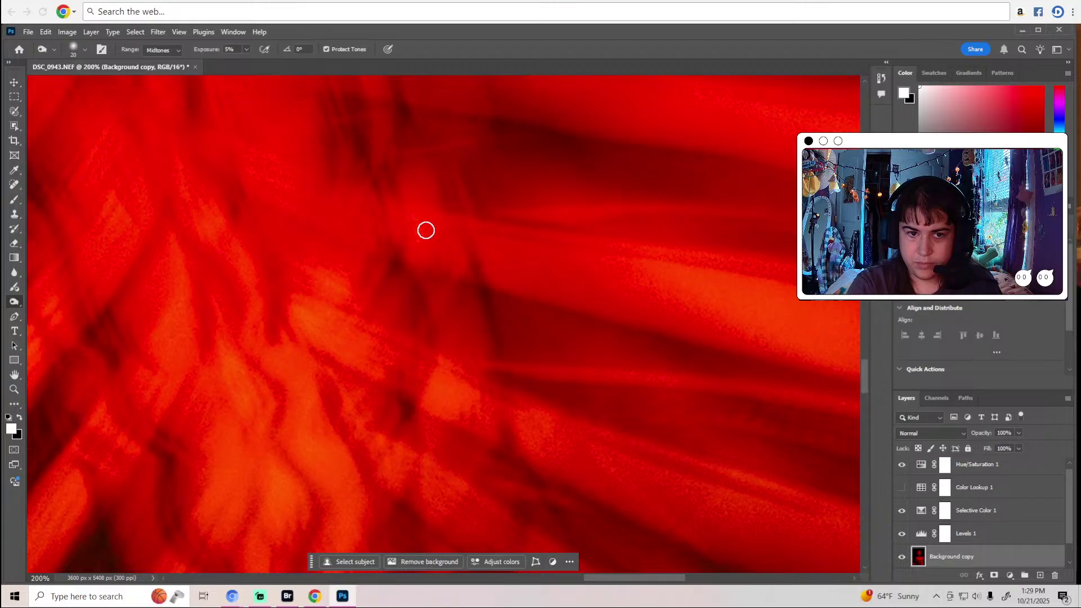
scroll(417, 209, up, 2)
scroll(418, 208, up, 3)
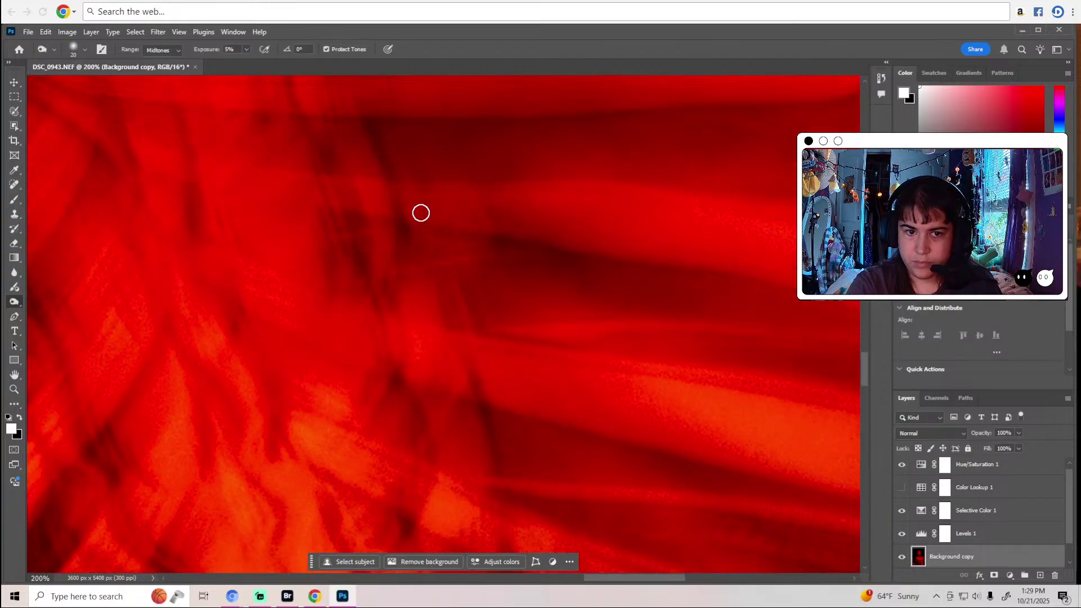
scroll(421, 212, up, 2)
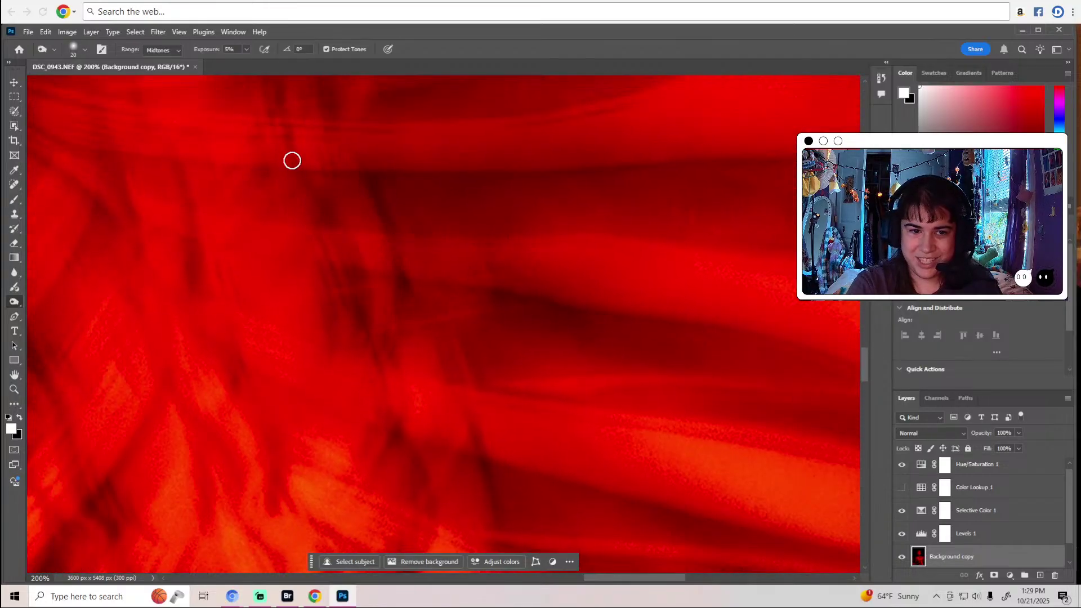
scroll(304, 208, up, 2)
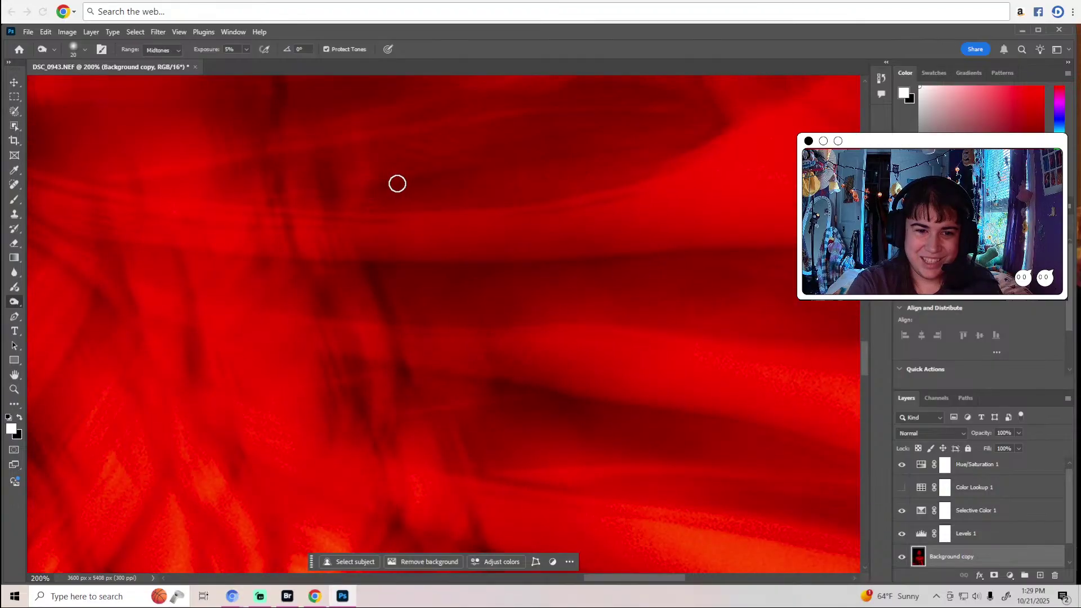
scroll(300, 185, up, 3)
scroll(276, 200, up, 2)
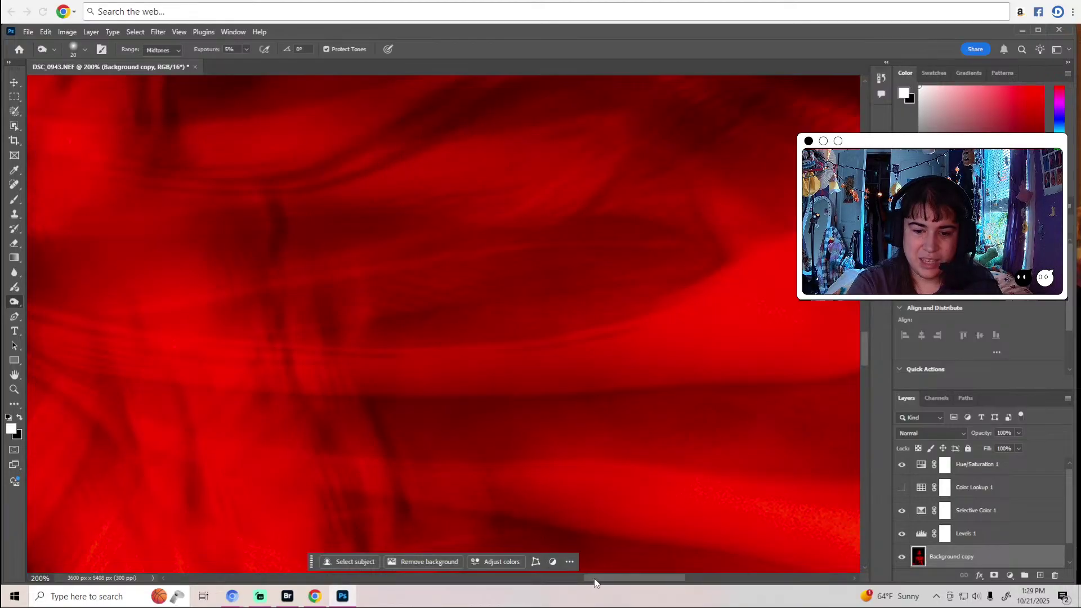
drag(594, 578, 619, 579)
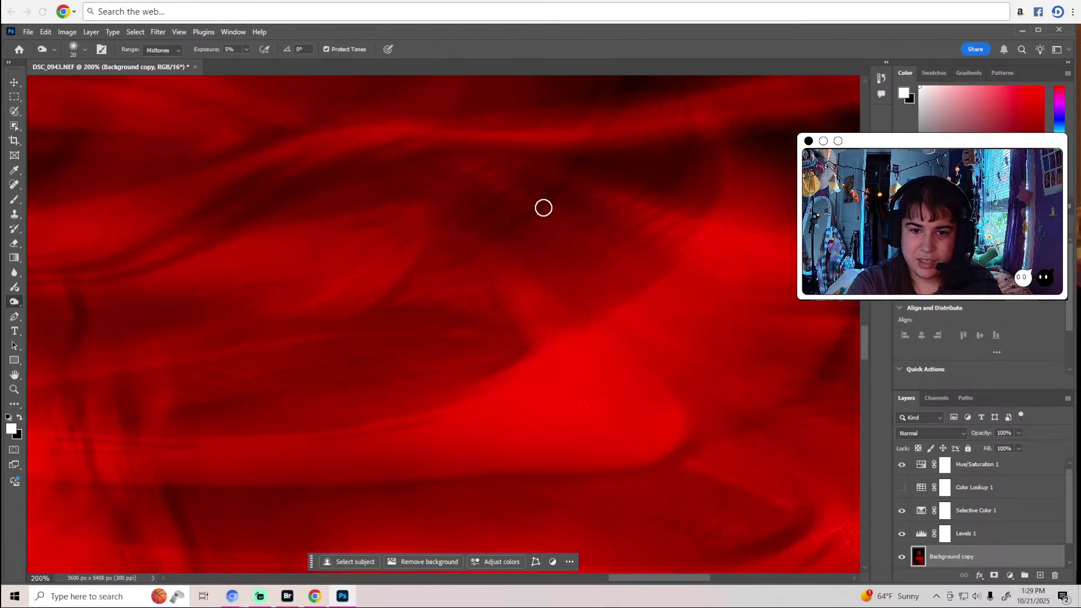
scroll(578, 163, up, 3)
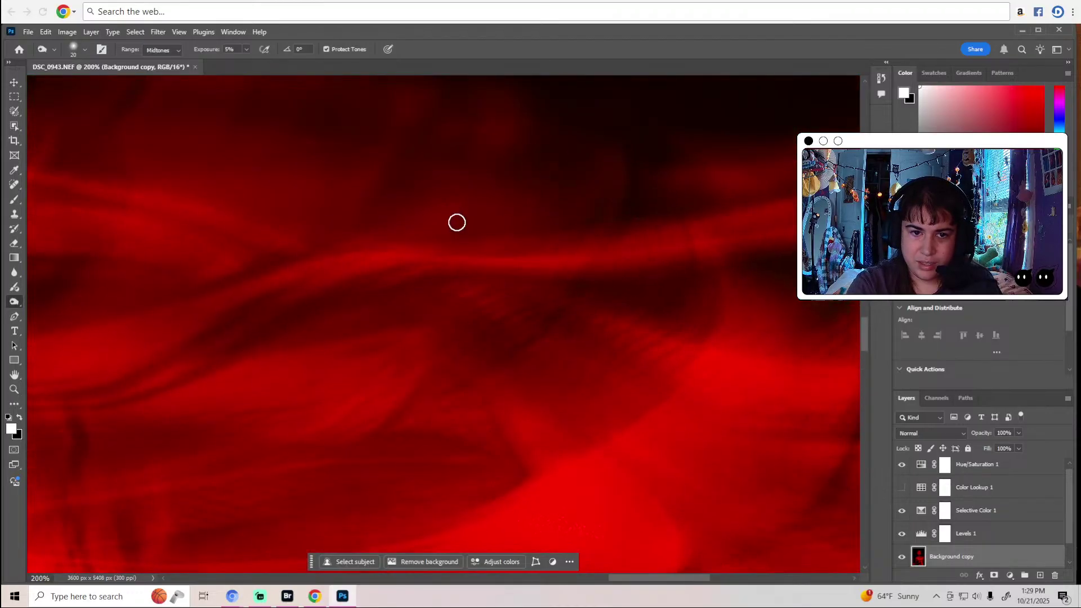
scroll(454, 220, up, 2)
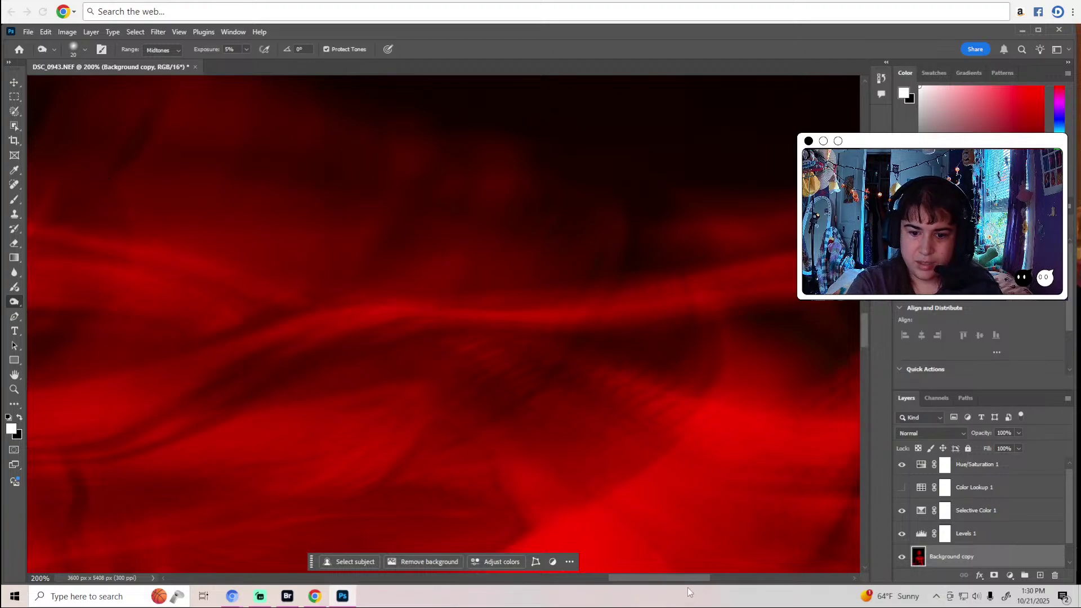
Examine the garment's outer edge from the top of the shoulder down to the dark lower folds at 200%.
drag(680, 583, 739, 583)
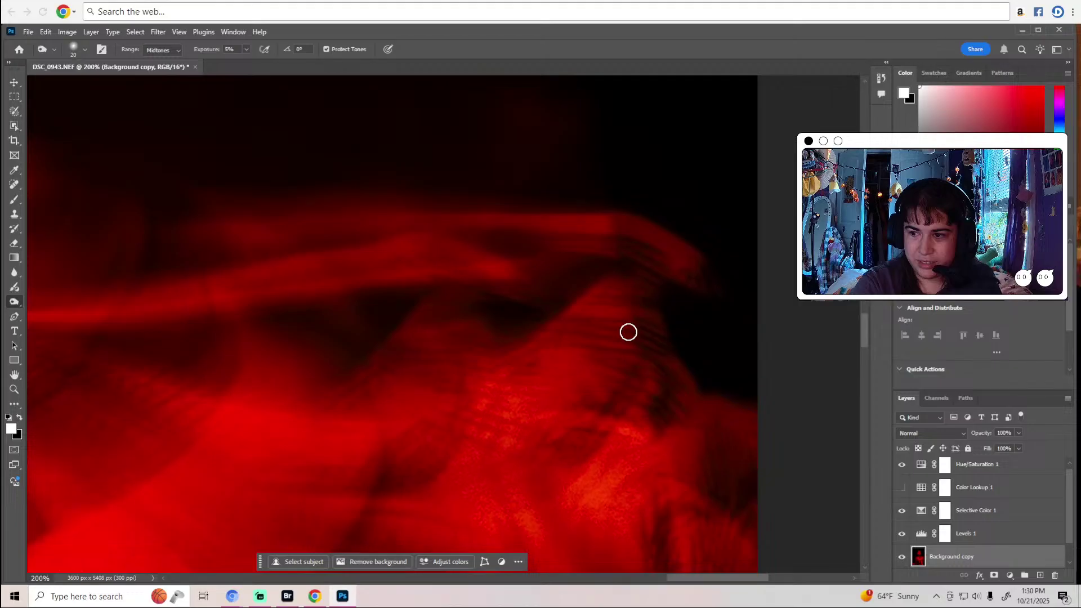
scroll(628, 332, down, 3)
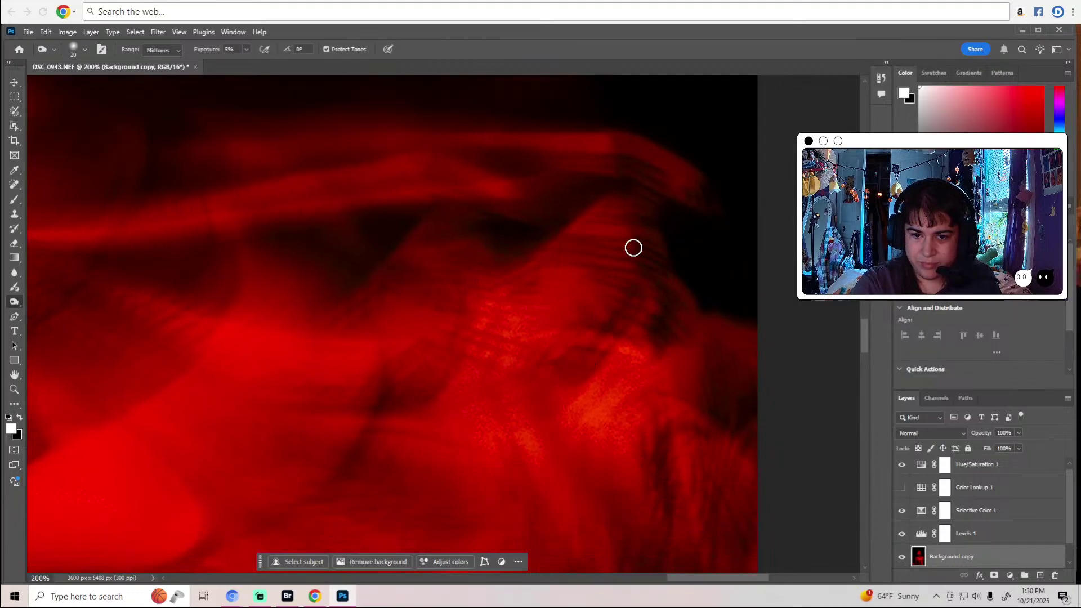
scroll(704, 349, down, 2)
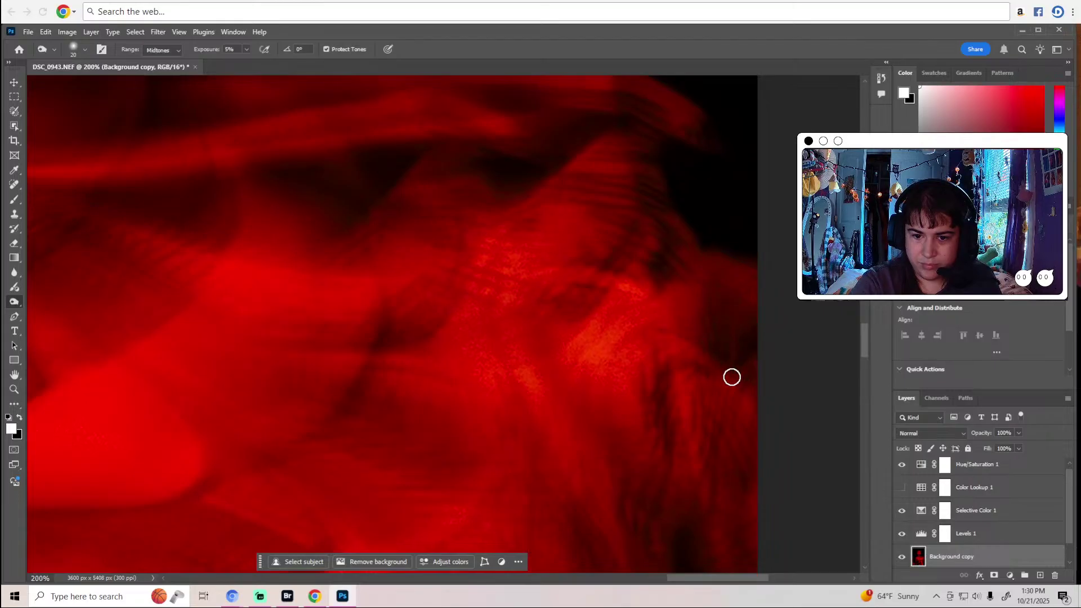
scroll(710, 451, down, 5)
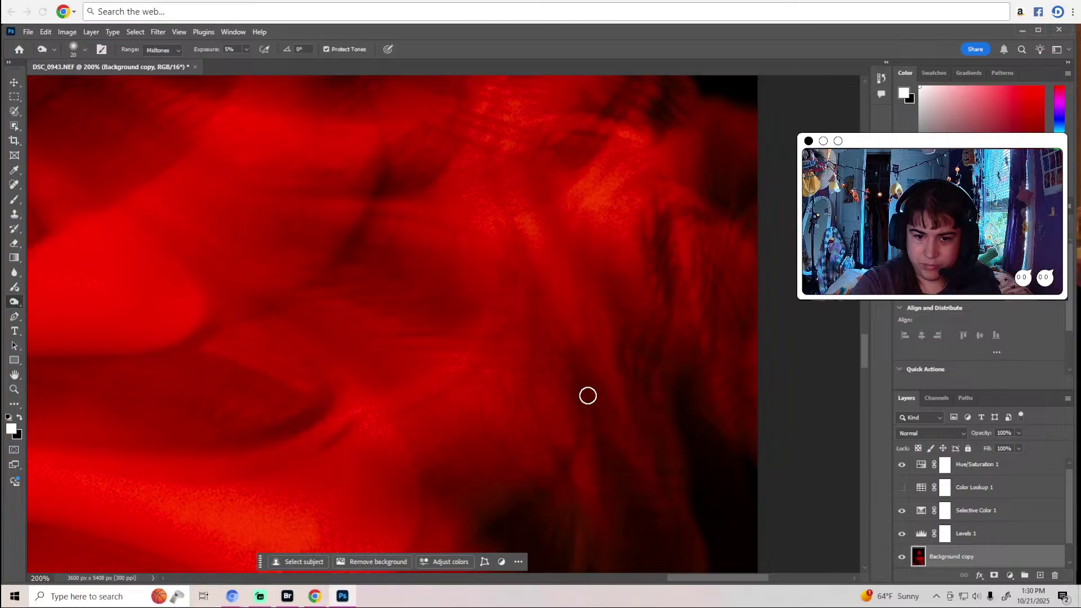
scroll(607, 453, down, 6)
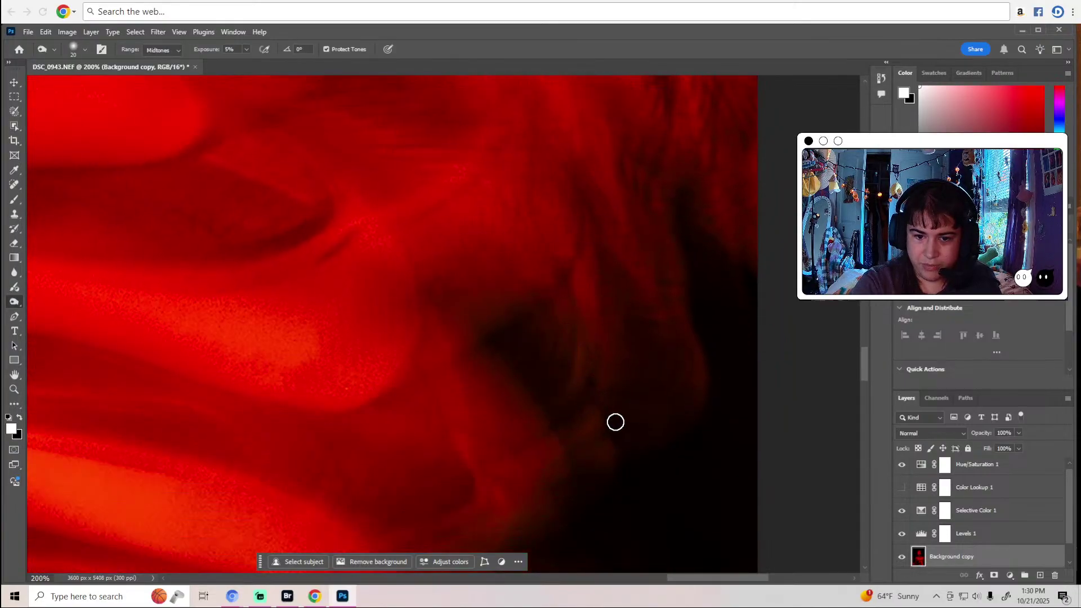
scroll(569, 390, down, 5)
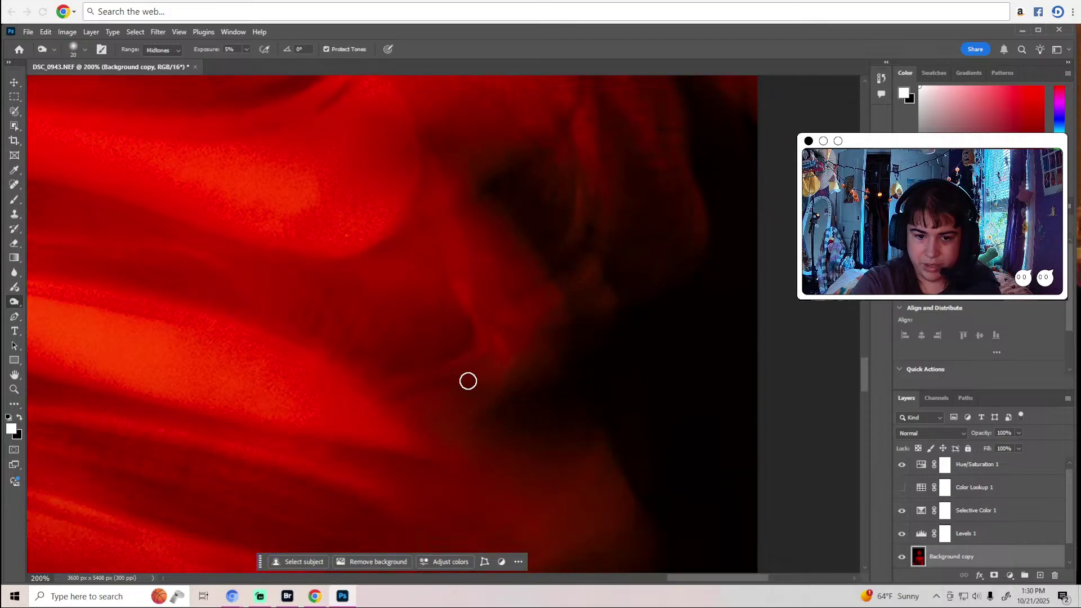
scroll(573, 419, down, 5)
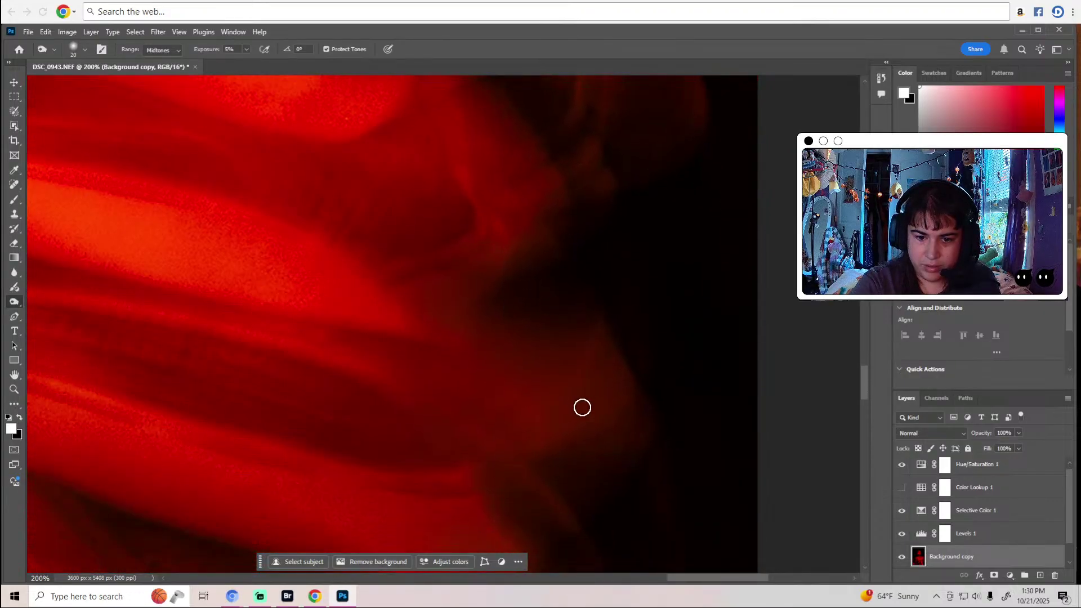
scroll(580, 406, down, 2)
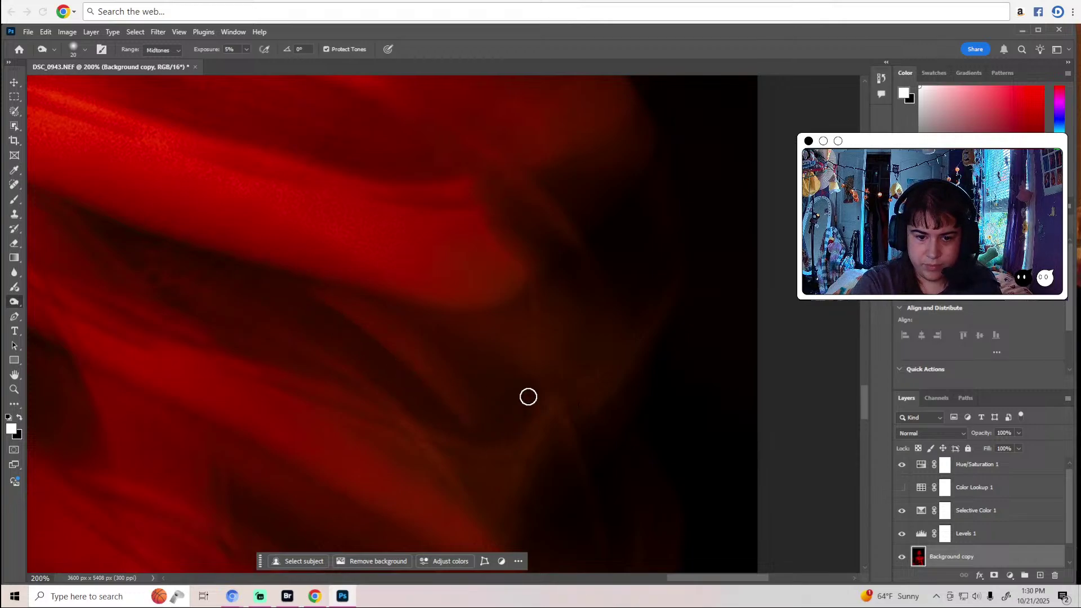
scroll(530, 396, down, 3)
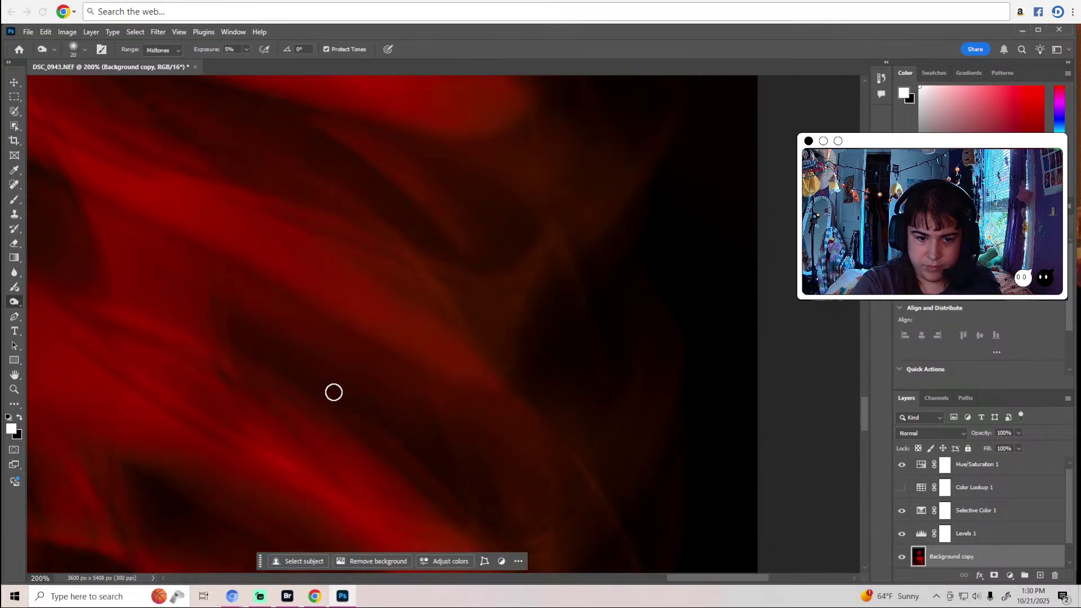
scroll(494, 484, down, 3)
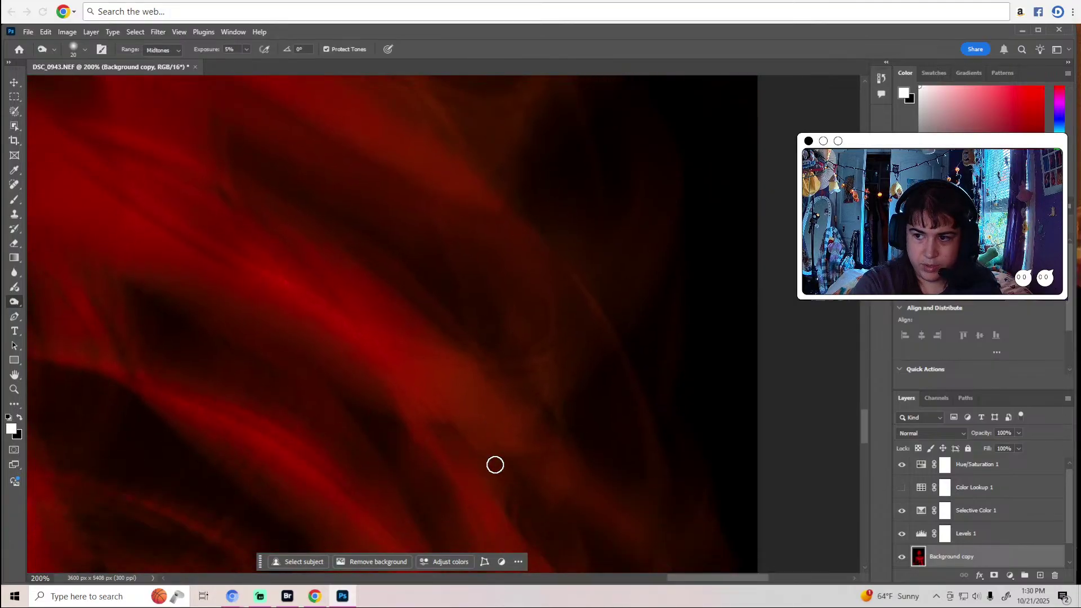
scroll(496, 460, down, 3)
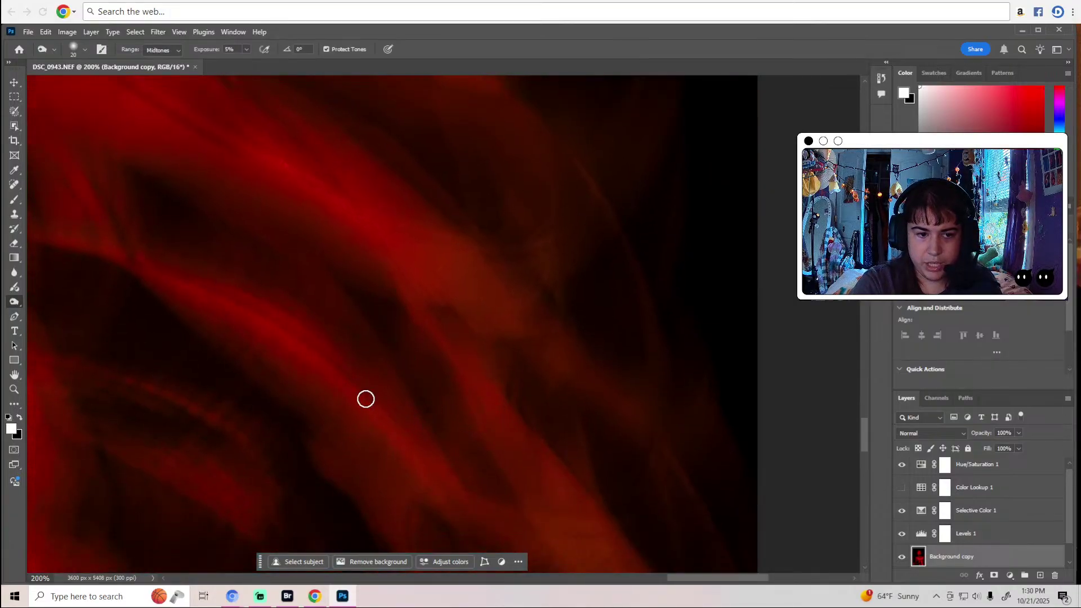
scroll(564, 442, down, 2)
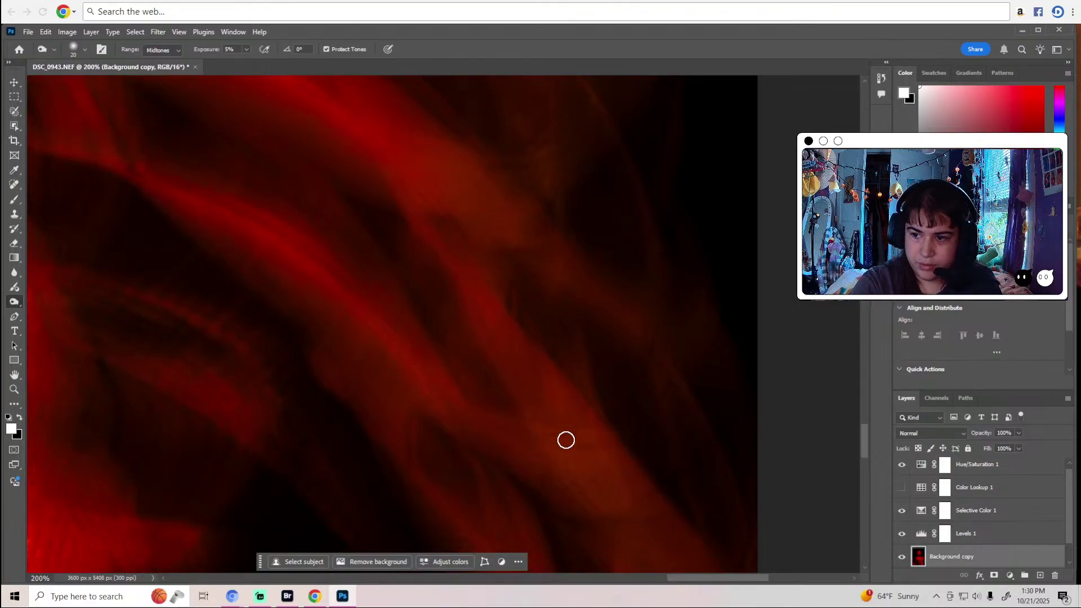
scroll(566, 440, down, 3)
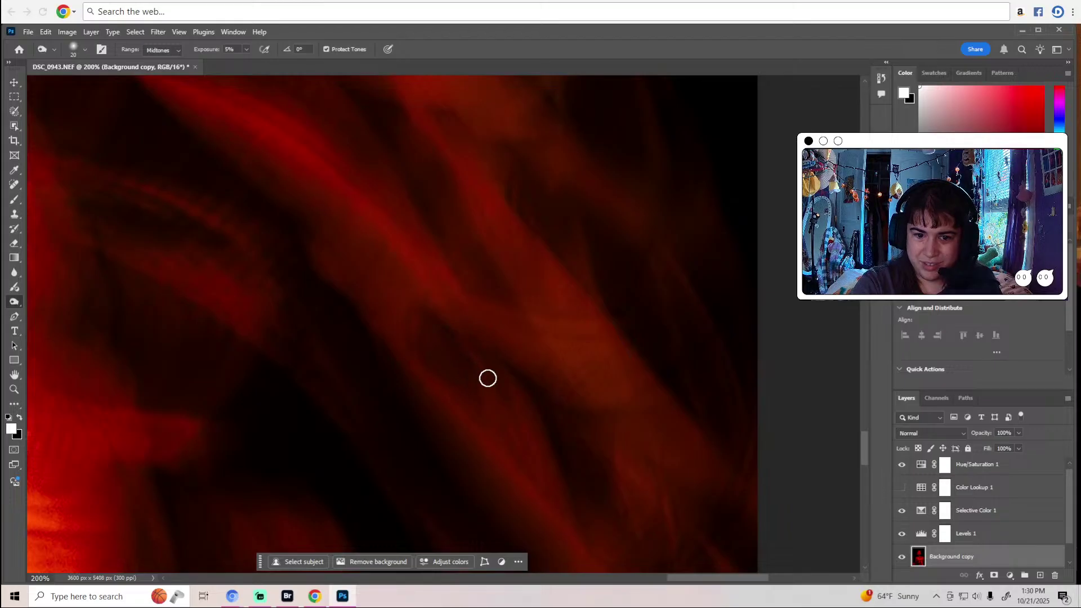
scroll(575, 461, down, 5)
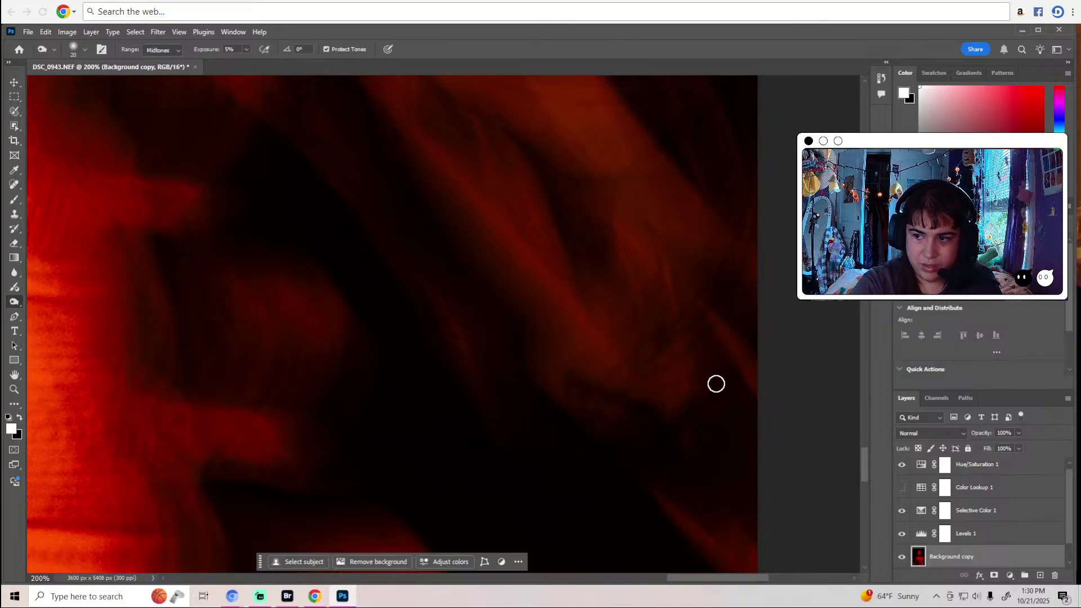
Switch from the Burn tool to the Dodge tool for the dark folds along the garment's outer edge.
drag(684, 580, 664, 580)
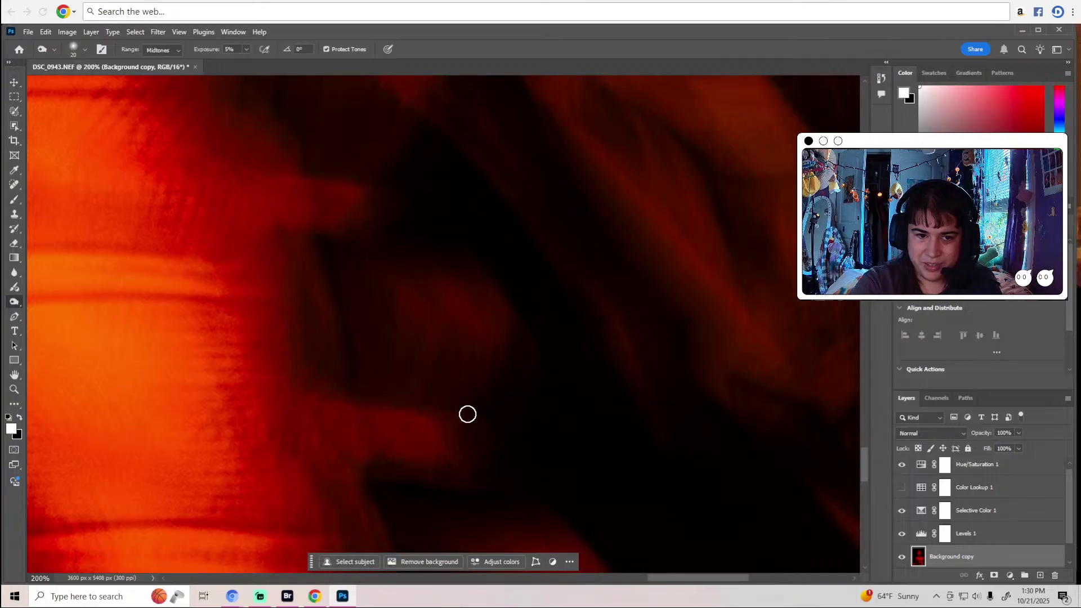
scroll(462, 414, up, 2)
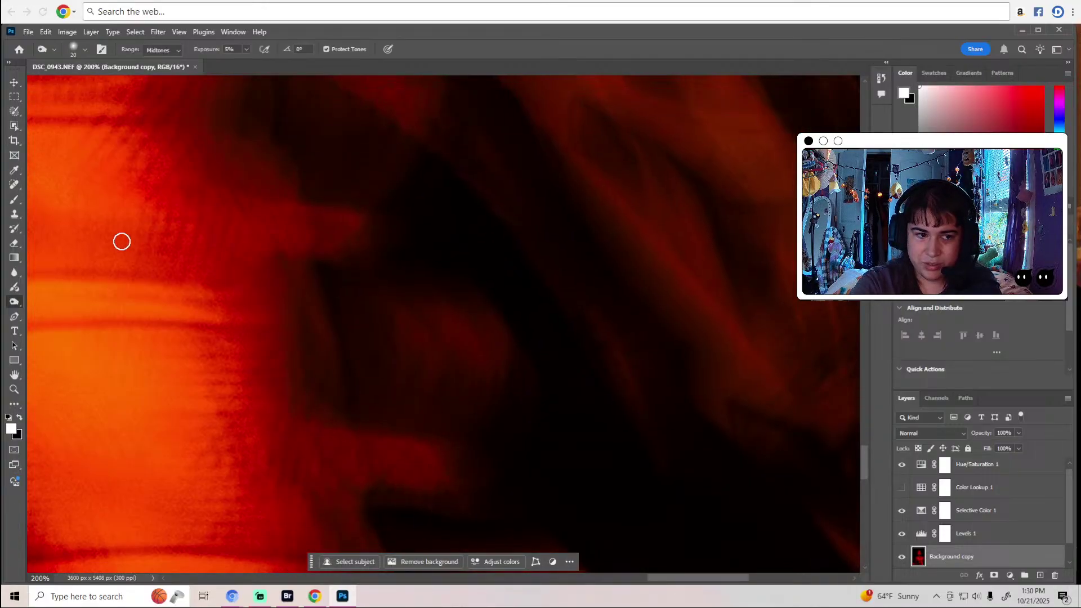
right_click(14, 302)
click(56, 300)
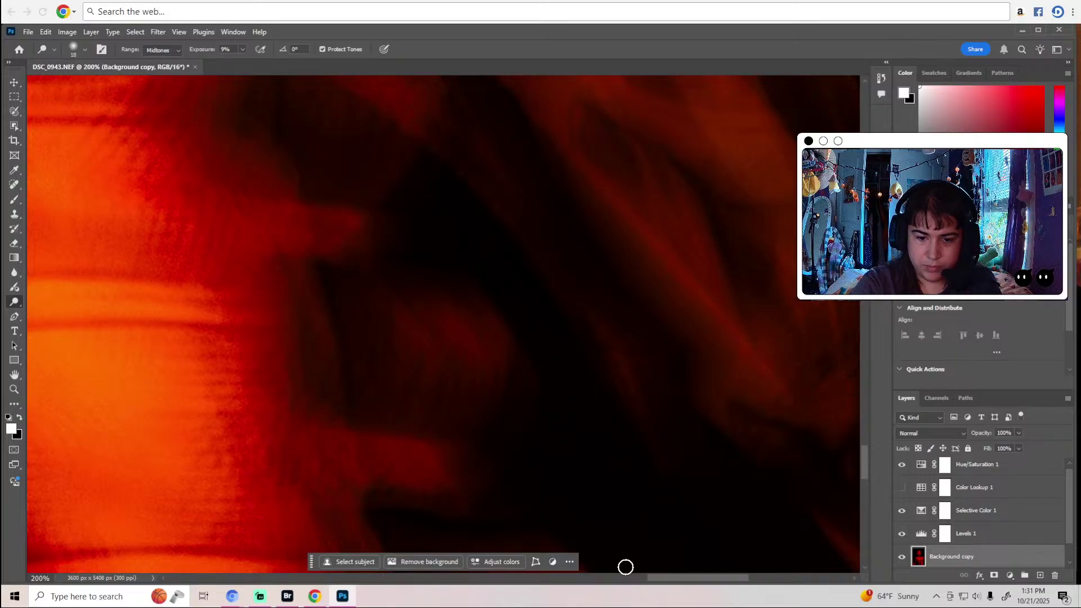
scroll(655, 581, right, 3)
scroll(598, 463, down, 2)
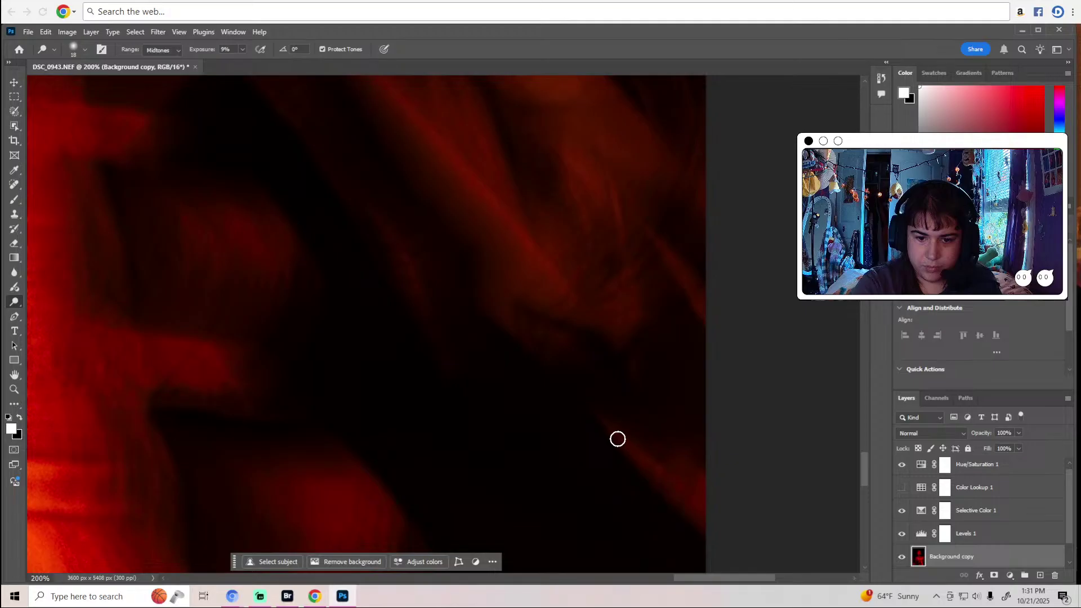
scroll(719, 336, up, 4)
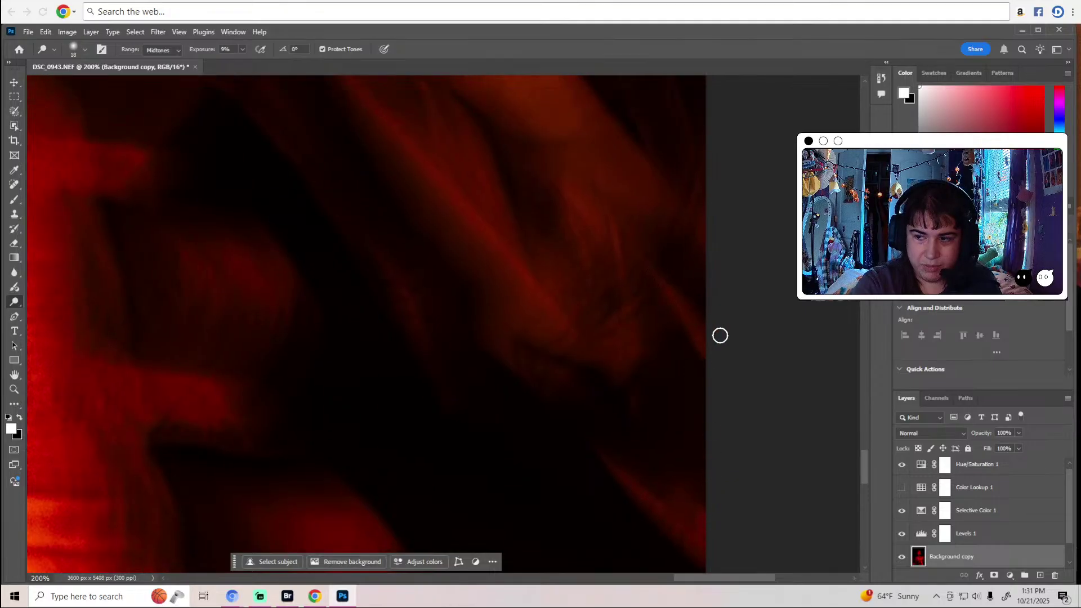
scroll(536, 305, up, 5)
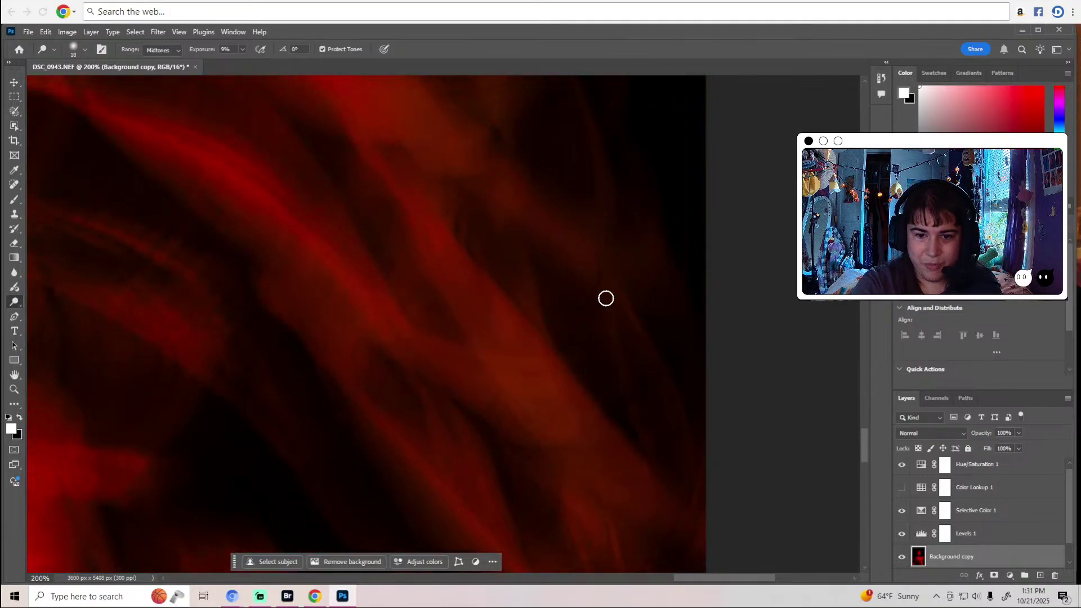
Dodge the dark crease near the garment's outer edge below the shoulder, using the Midtones range at 9% exposure.
scroll(643, 404, up, 4)
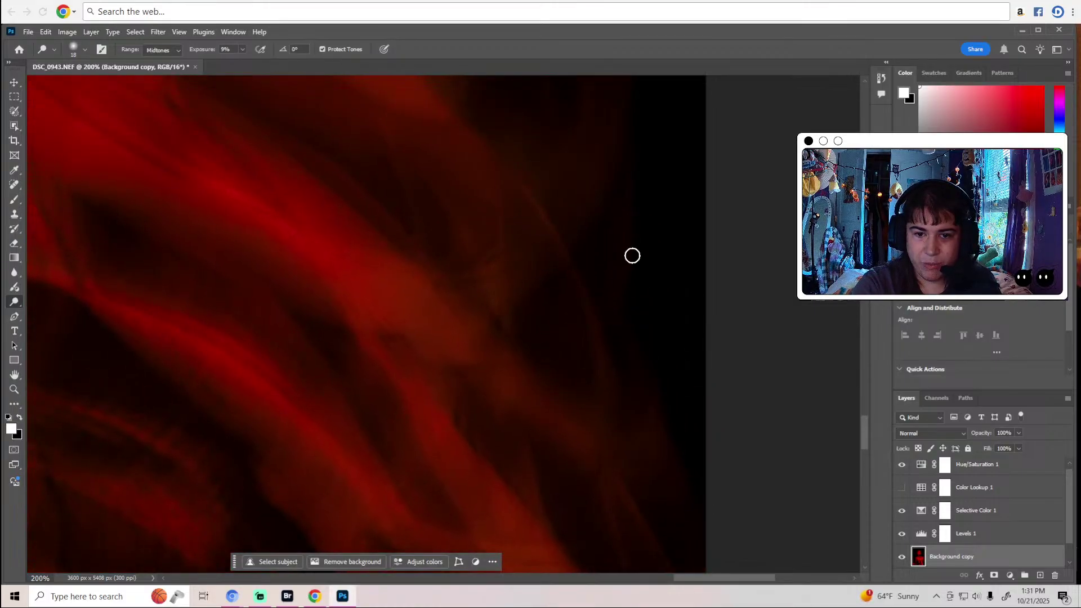
scroll(509, 280, up, 4)
scroll(415, 331, up, 5)
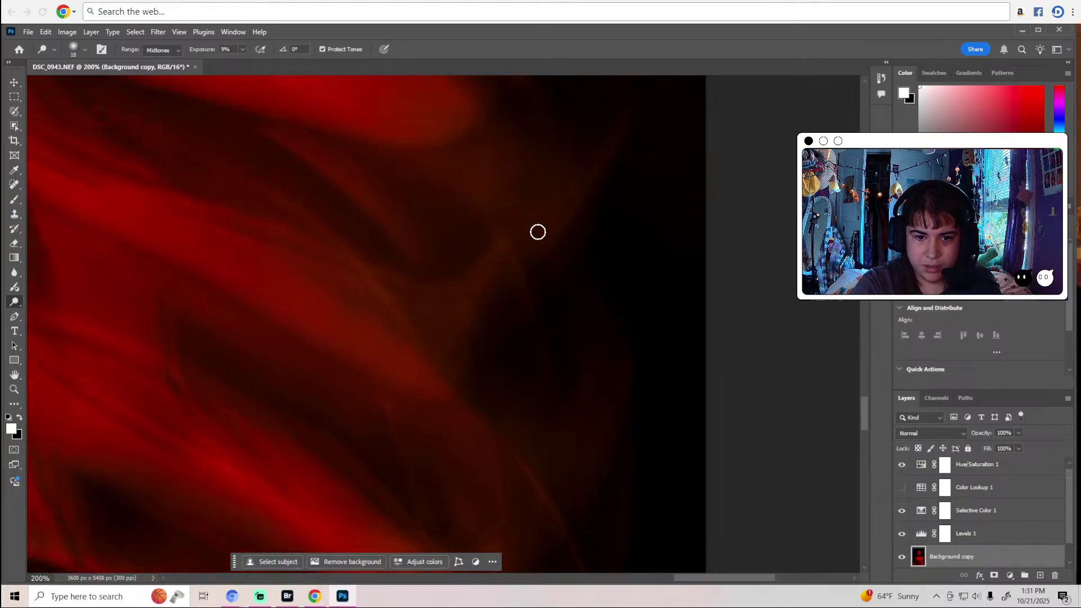
scroll(524, 379, up, 5)
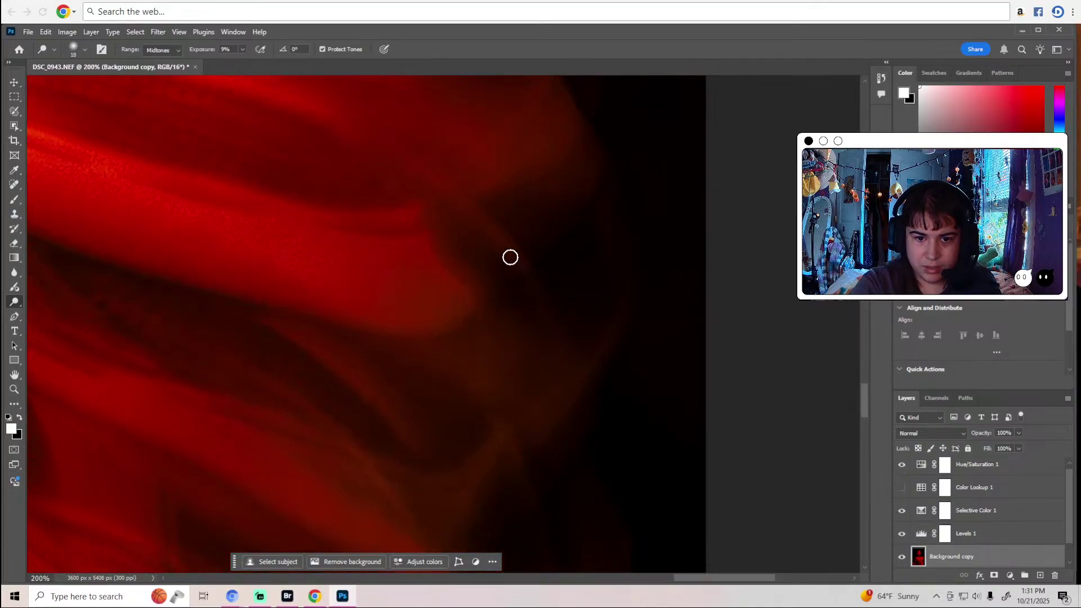
scroll(526, 357, up, 5)
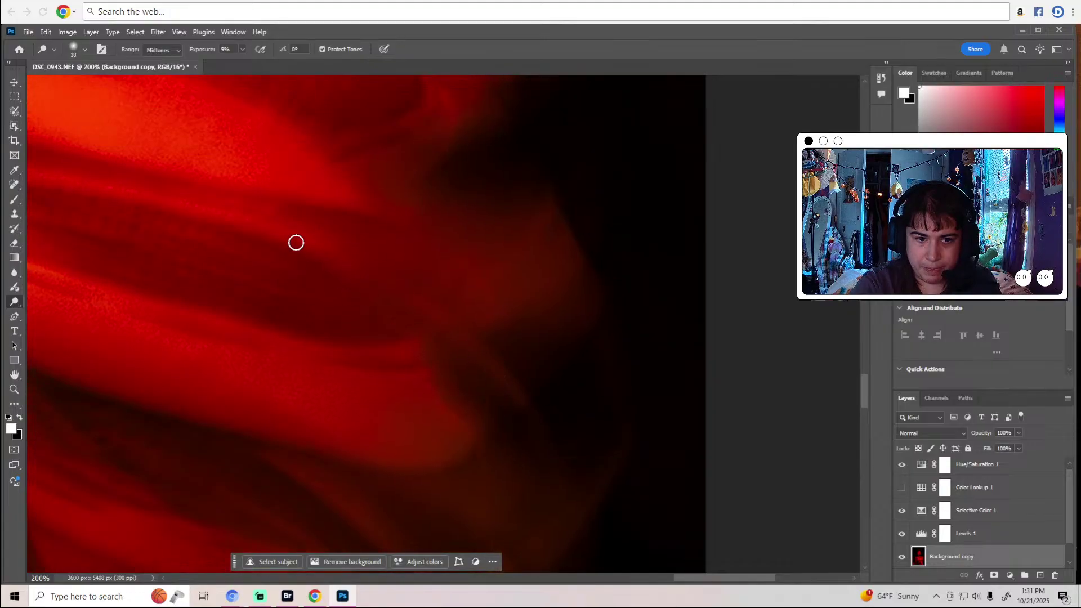
scroll(384, 295, up, 5)
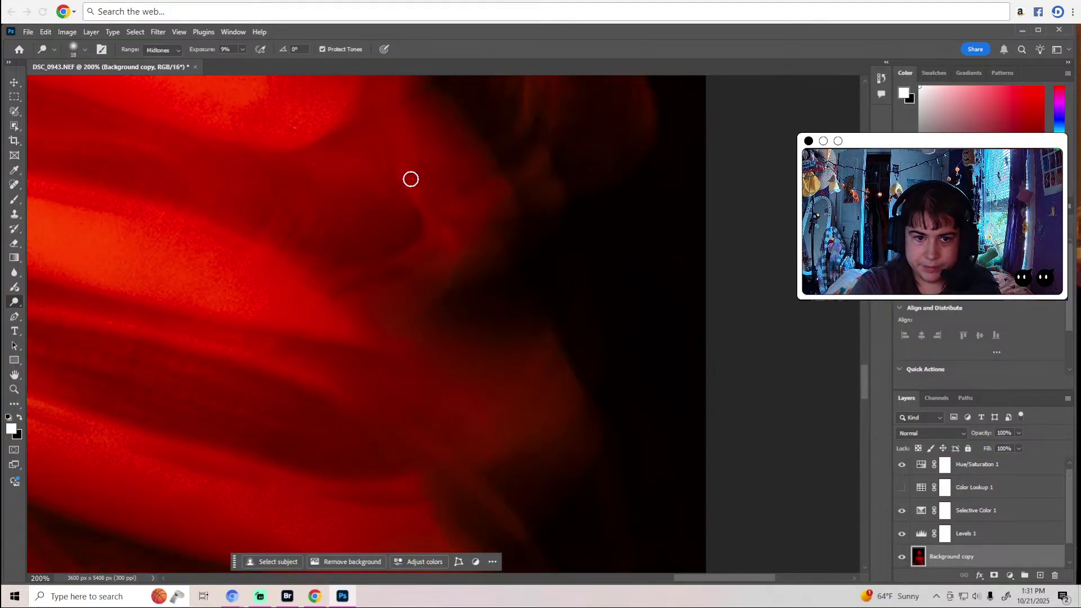
mouse_move(411, 180)
mouse_down()
mouse_move(429, 226)
mouse_move(389, 269)
mouse_up()
Switch from the Dodge tool to the Burn tool for the folds across the upper garment.
scroll(475, 299, up, 5)
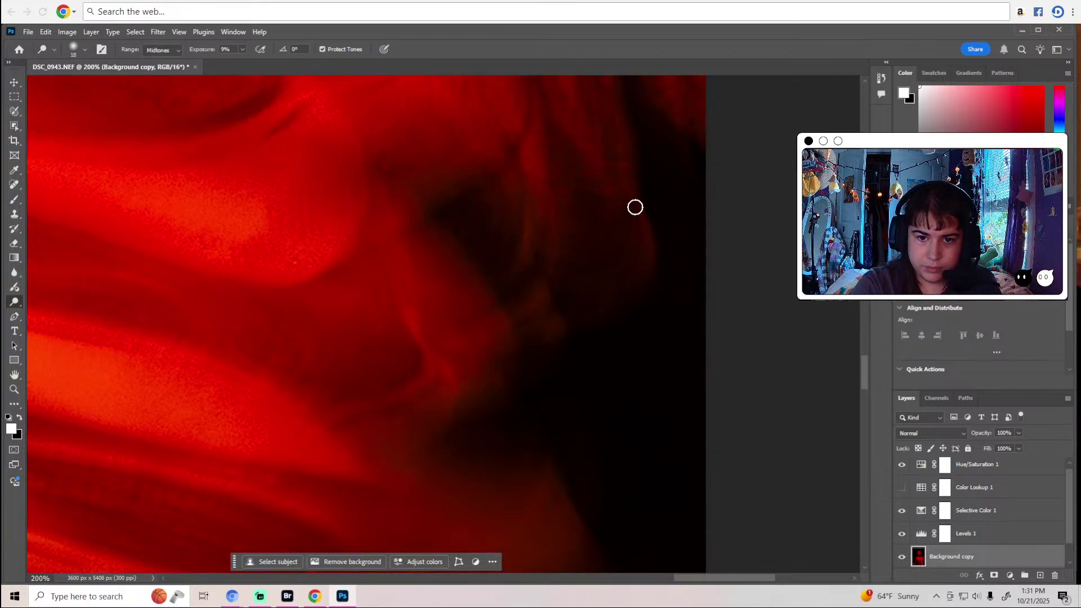
scroll(625, 287, up, 4)
scroll(616, 307, up, 6)
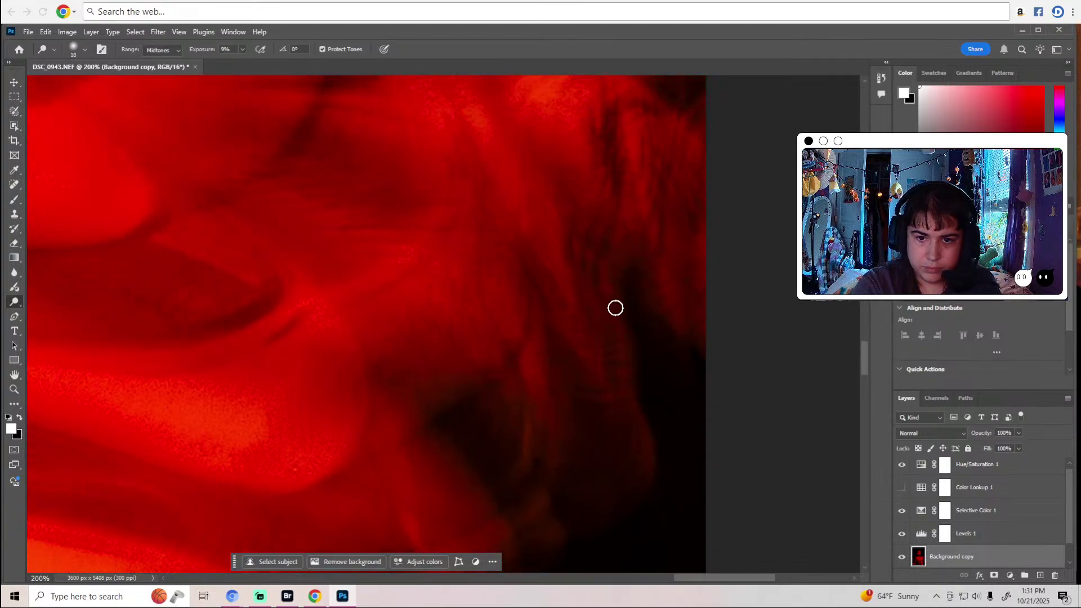
scroll(674, 405, up, 4)
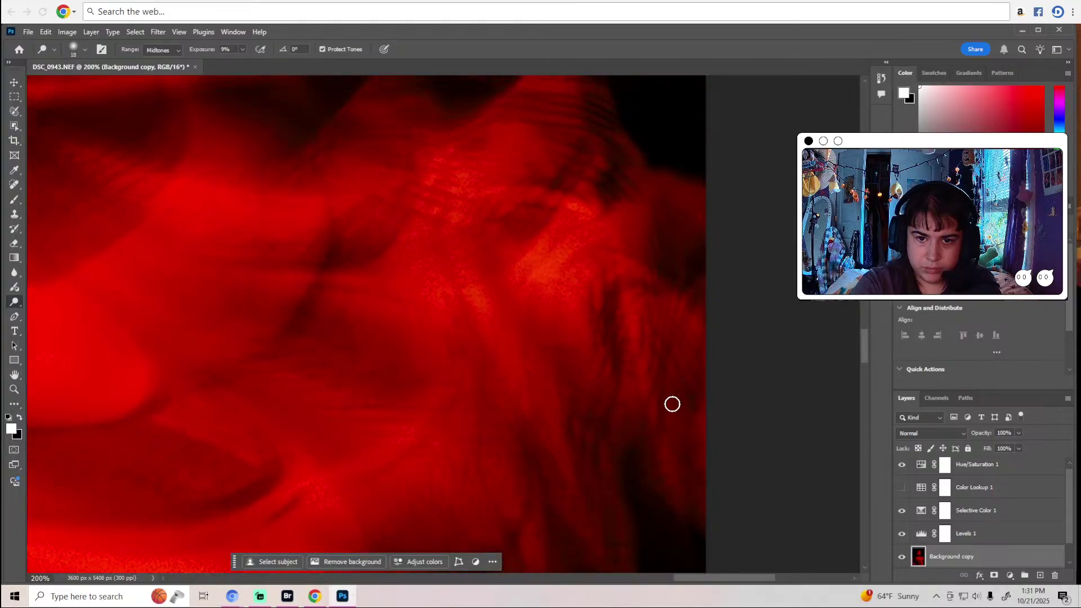
drag(682, 582, 486, 573)
right_click(16, 304)
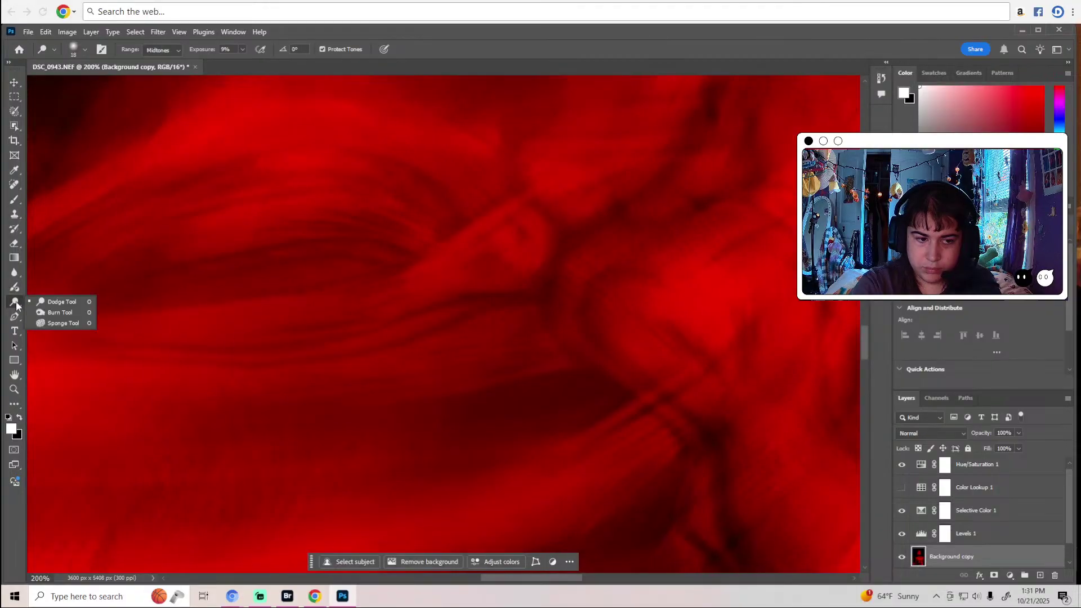
click(57, 312)
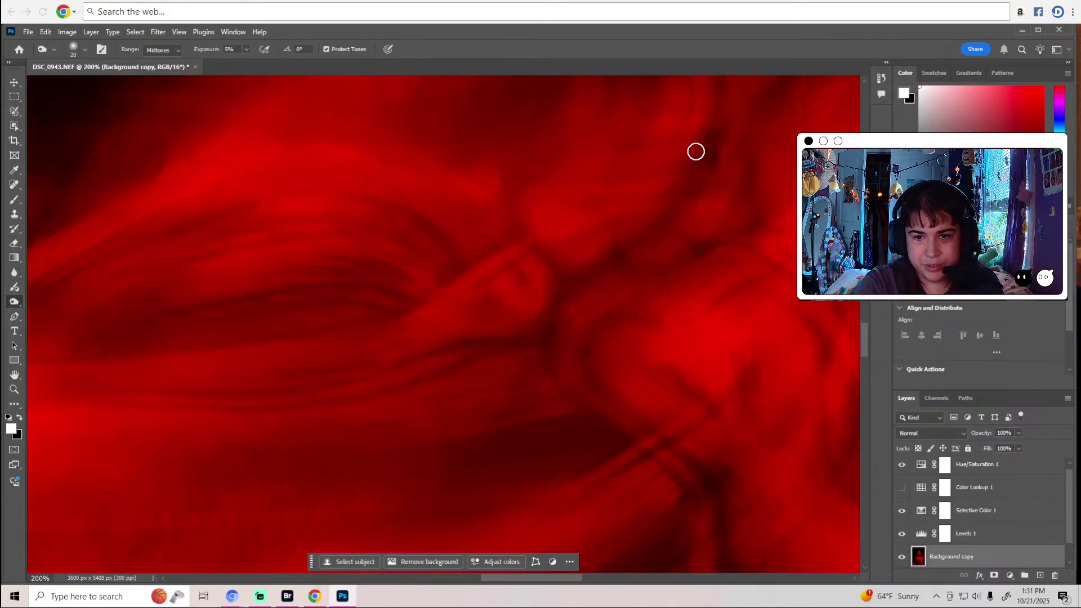
Set the Burn brush size to 12 px for the fine creases at the top of the opposite shoulder.
scroll(682, 236, up, 4)
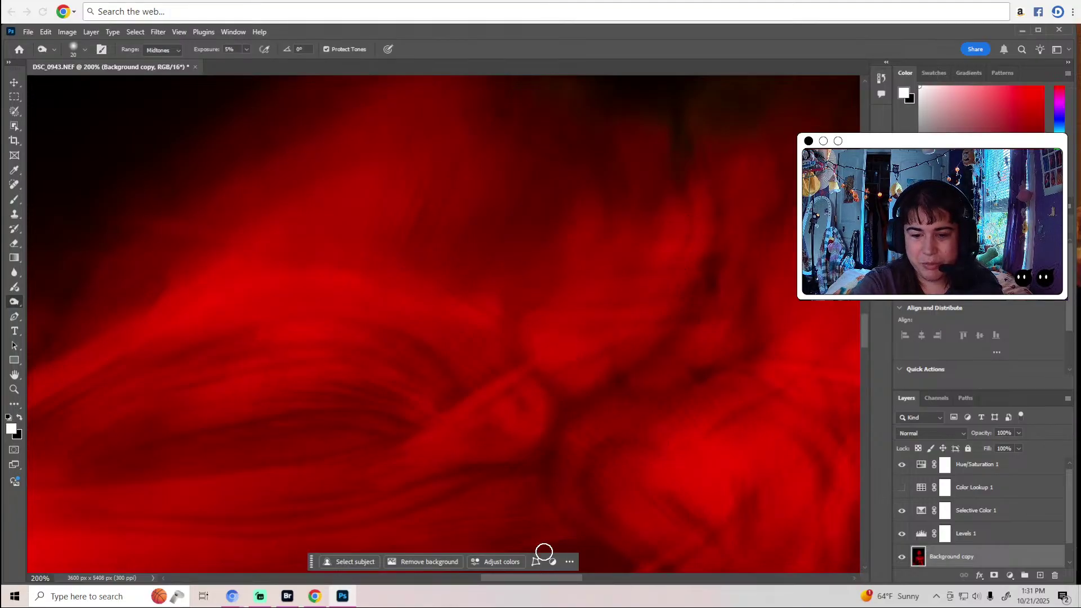
scroll(425, 475, left, 5)
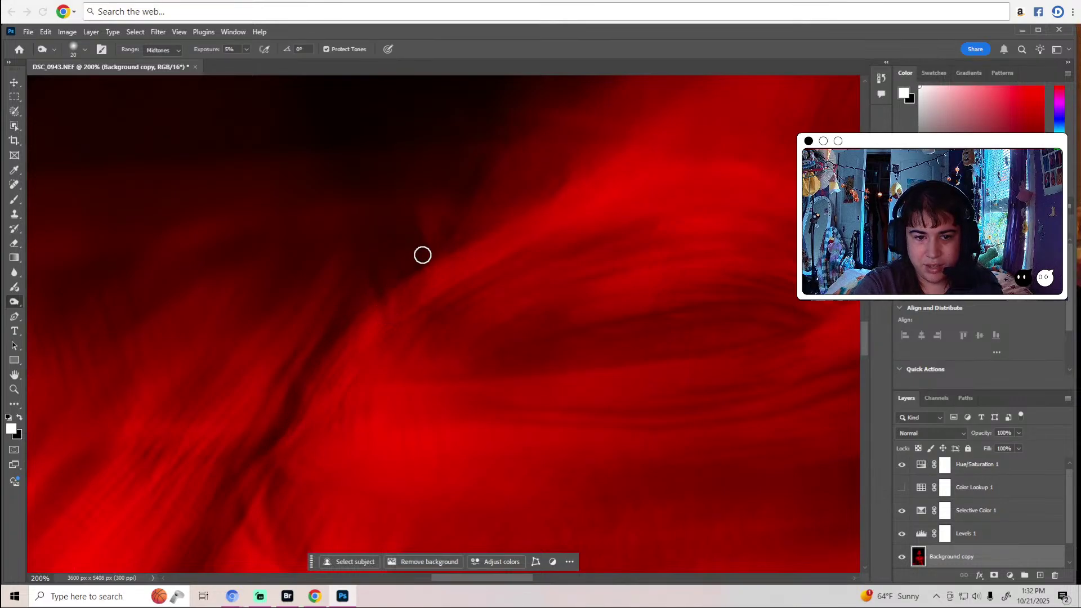
drag(502, 578, 456, 583)
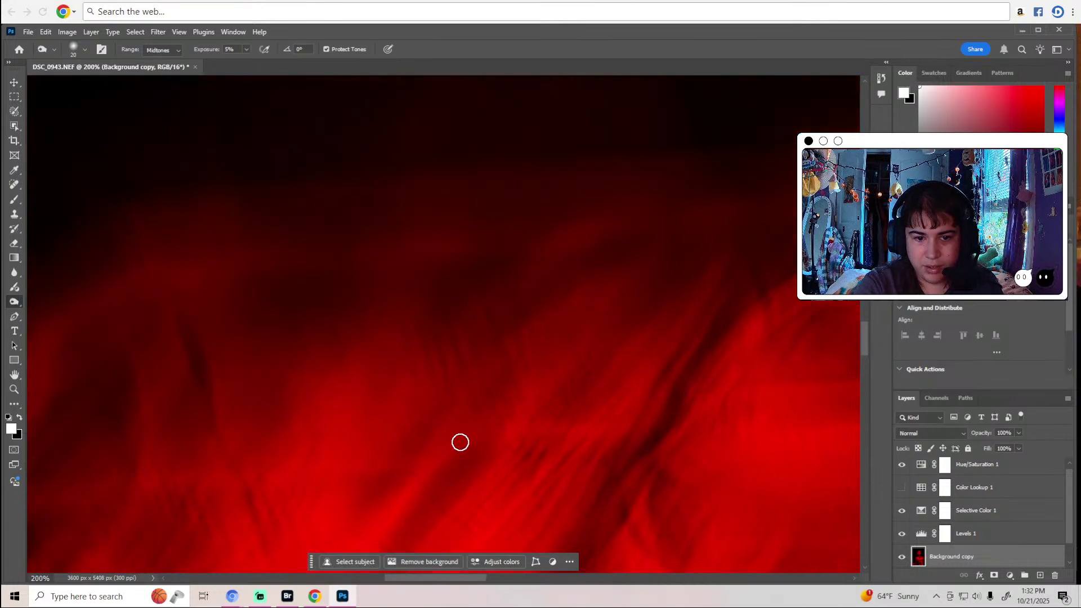
click(76, 50)
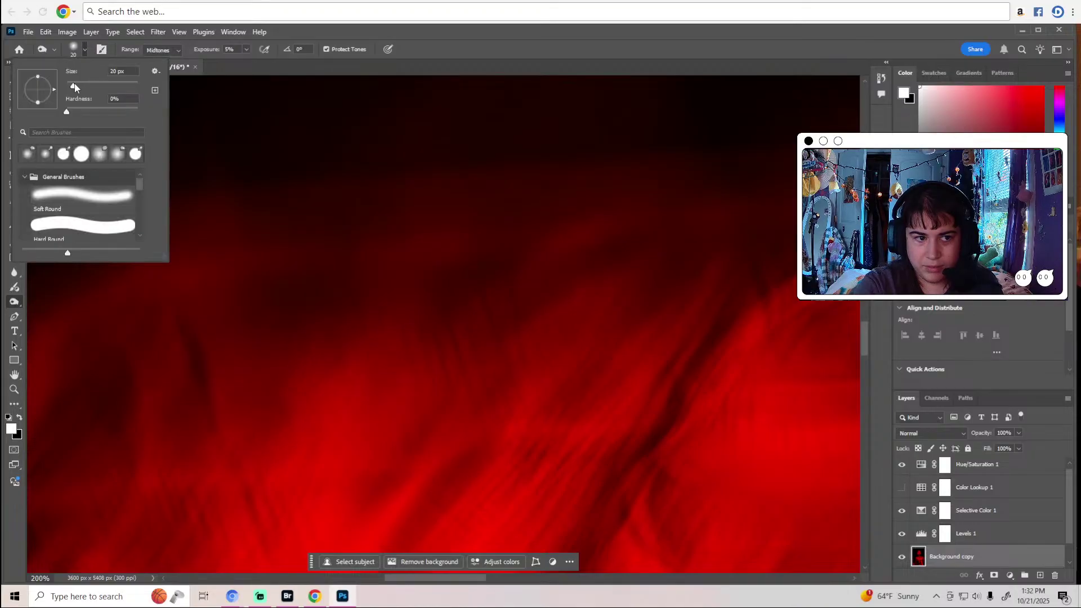
drag(314, 28, 314, 30)
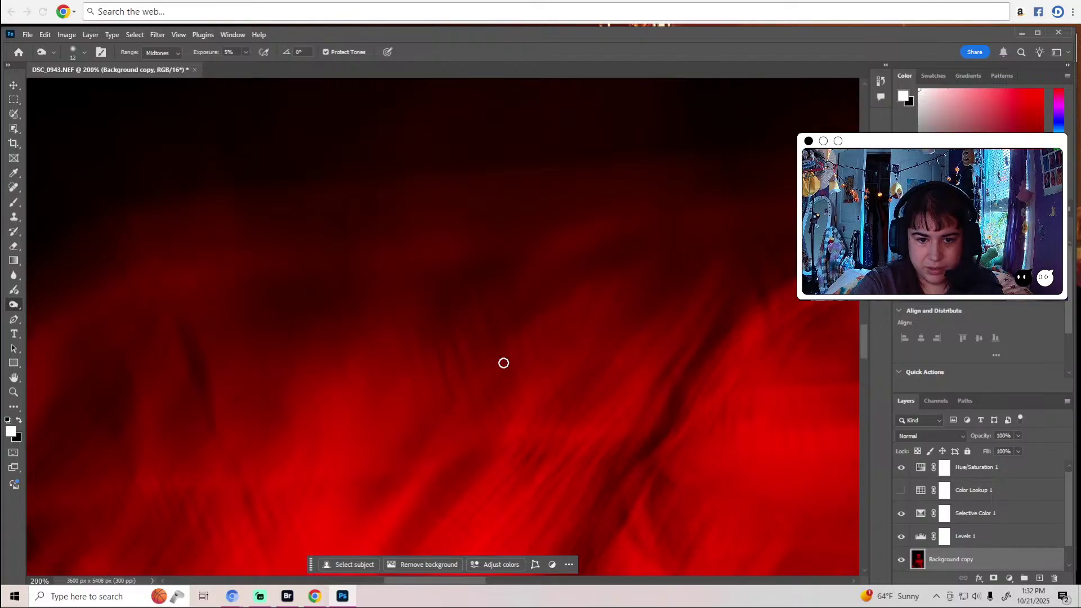
Examine the gathered folds from the shoulder down to the dark hollow and the garment's outer edge at 200%.
scroll(529, 338, down, 3)
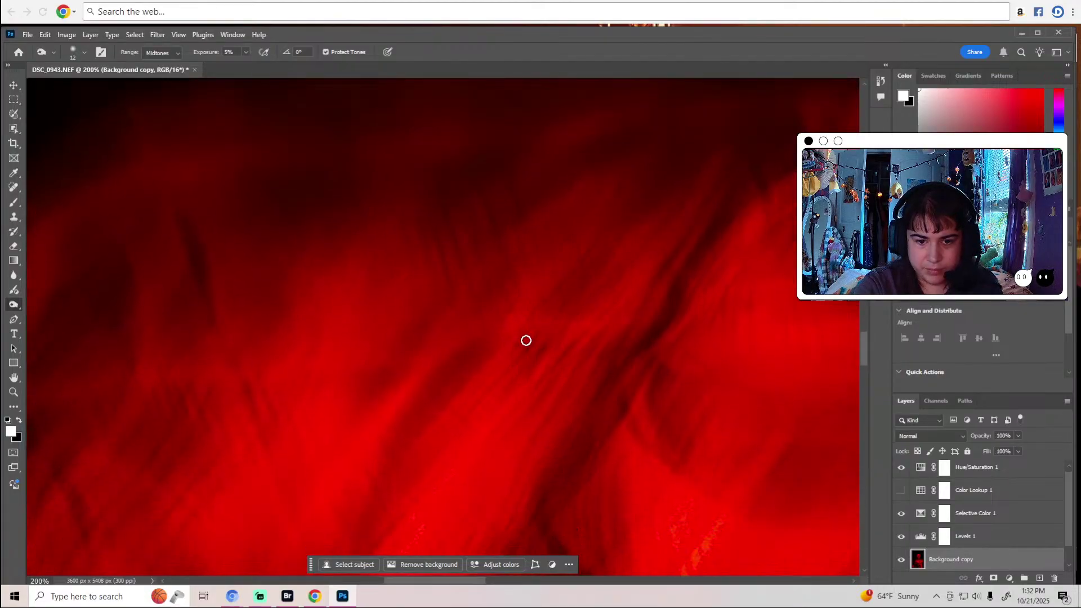
scroll(541, 423, down, 3)
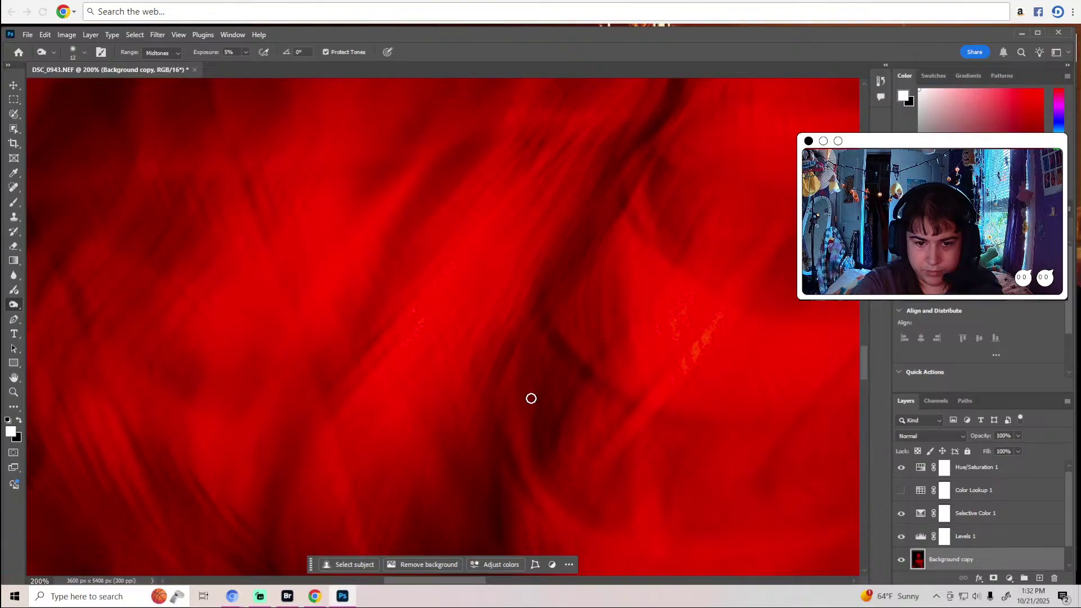
scroll(541, 447, down, 3)
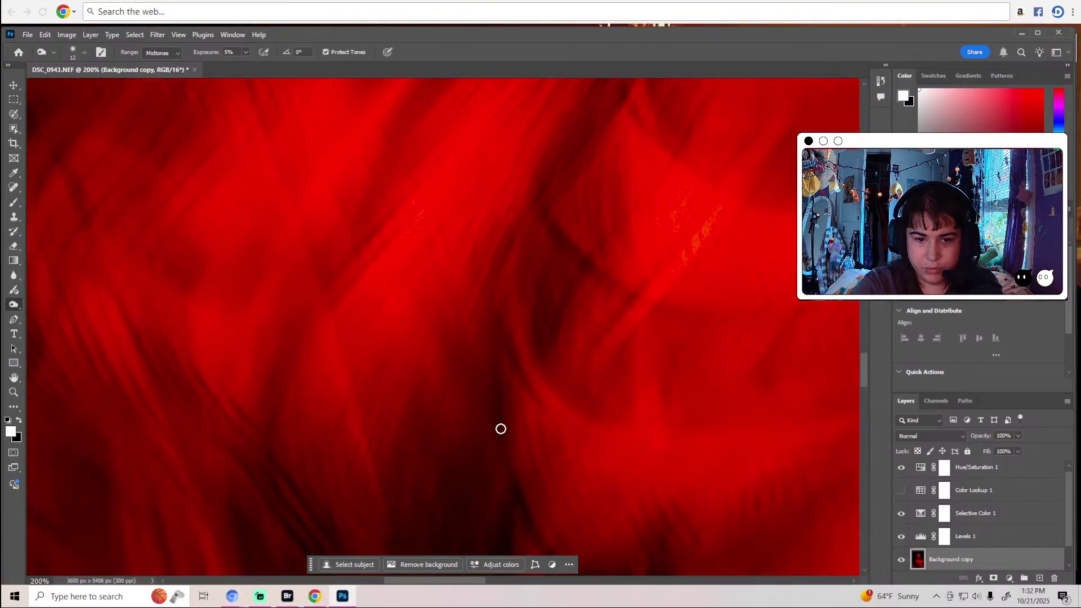
scroll(528, 394, down, 3)
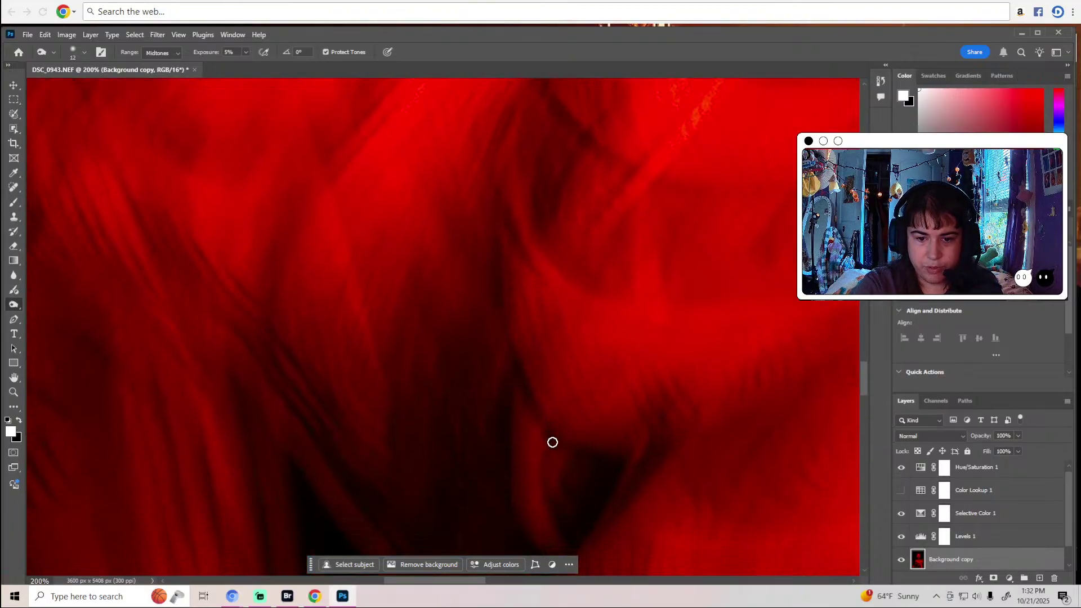
scroll(553, 443, down, 3)
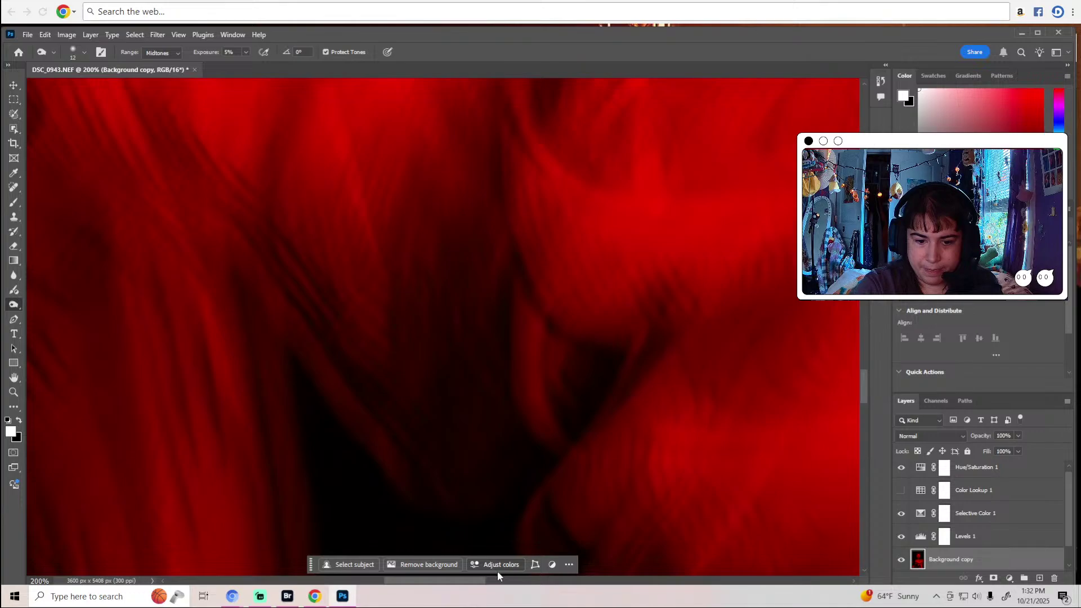
drag(485, 580, 447, 578)
scroll(402, 386, up, 2)
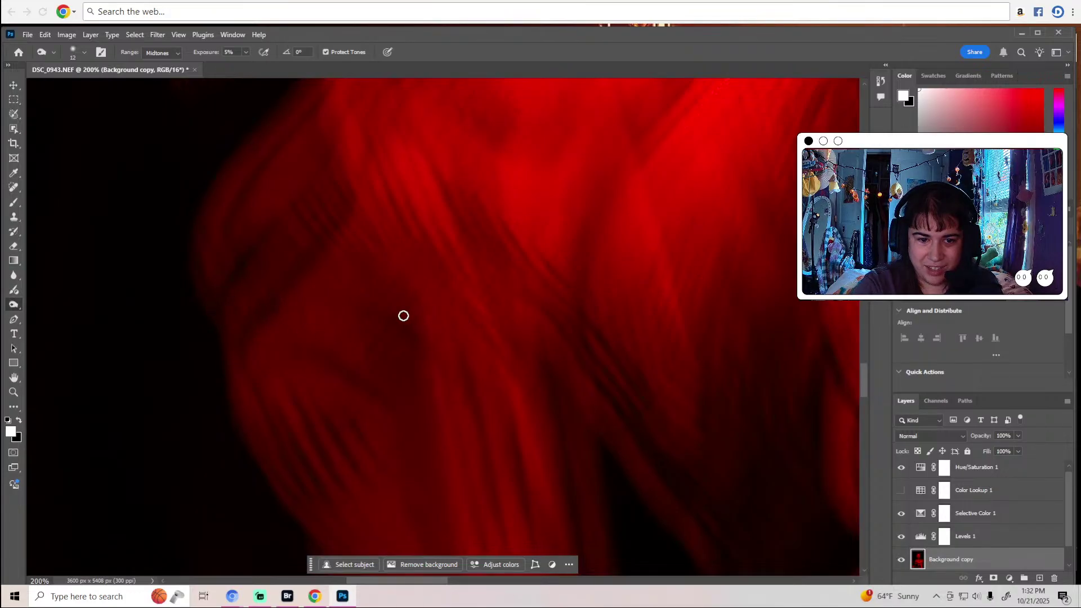
Examine the long hanging fold from its gathered top down to the image's lower edge at 200%.
scroll(377, 369, down, 3)
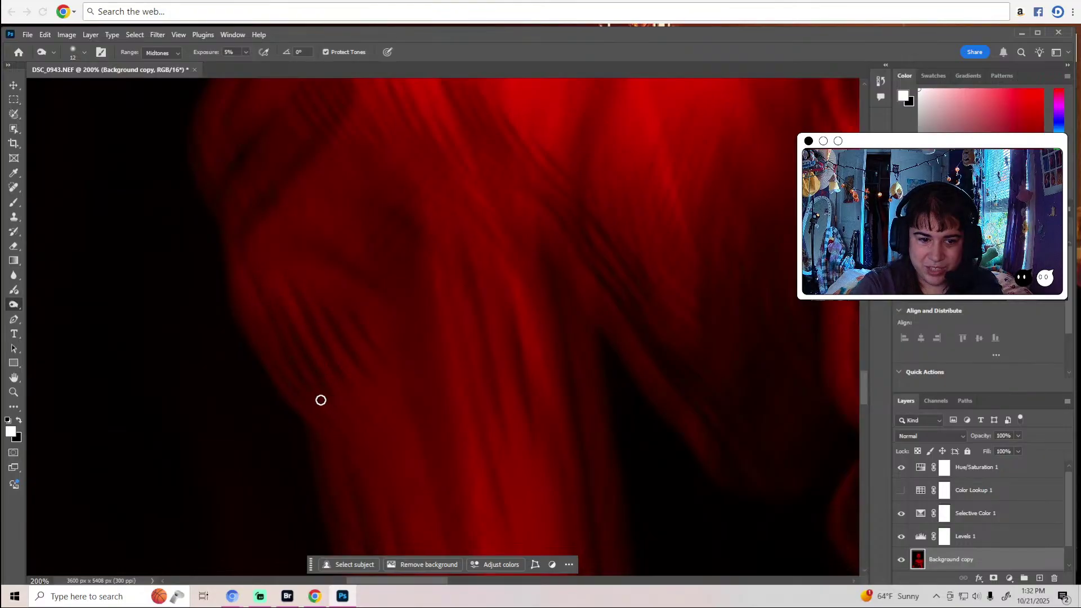
scroll(337, 423, down, 3)
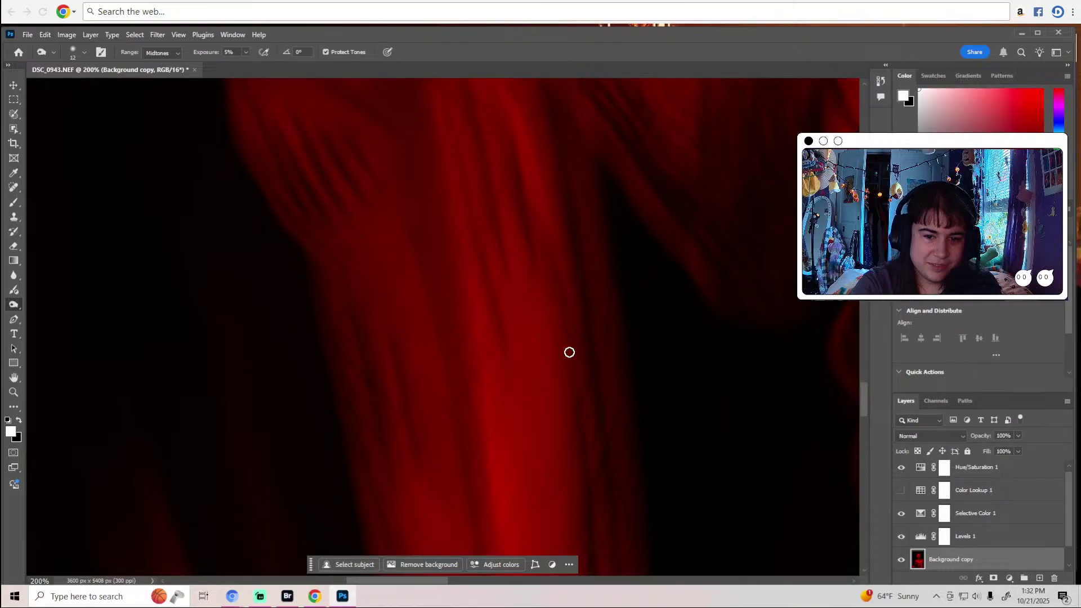
scroll(591, 485, down, 3)
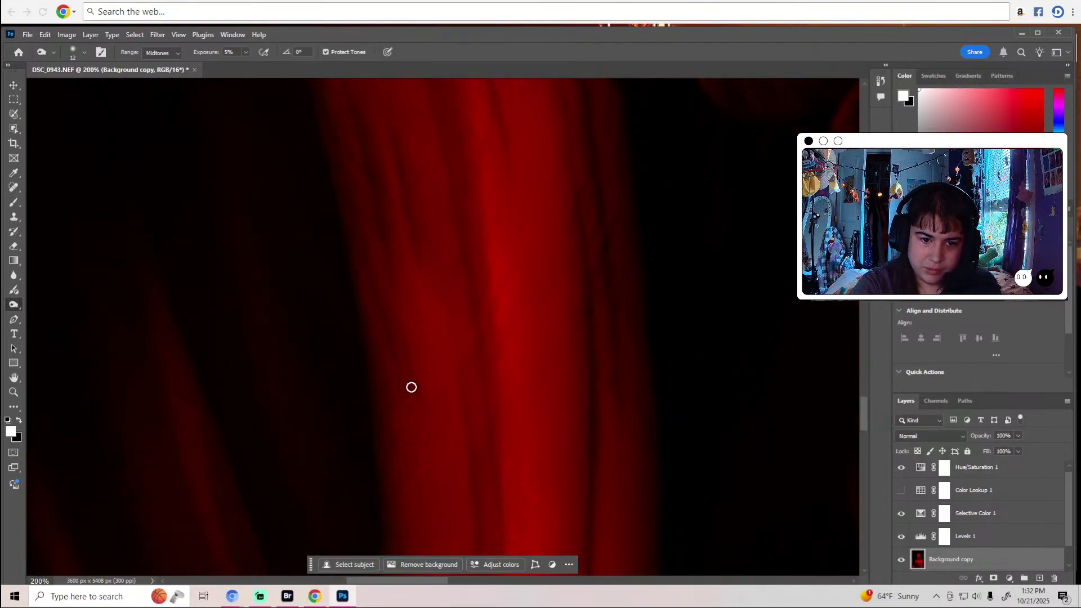
scroll(451, 366, down, 2)
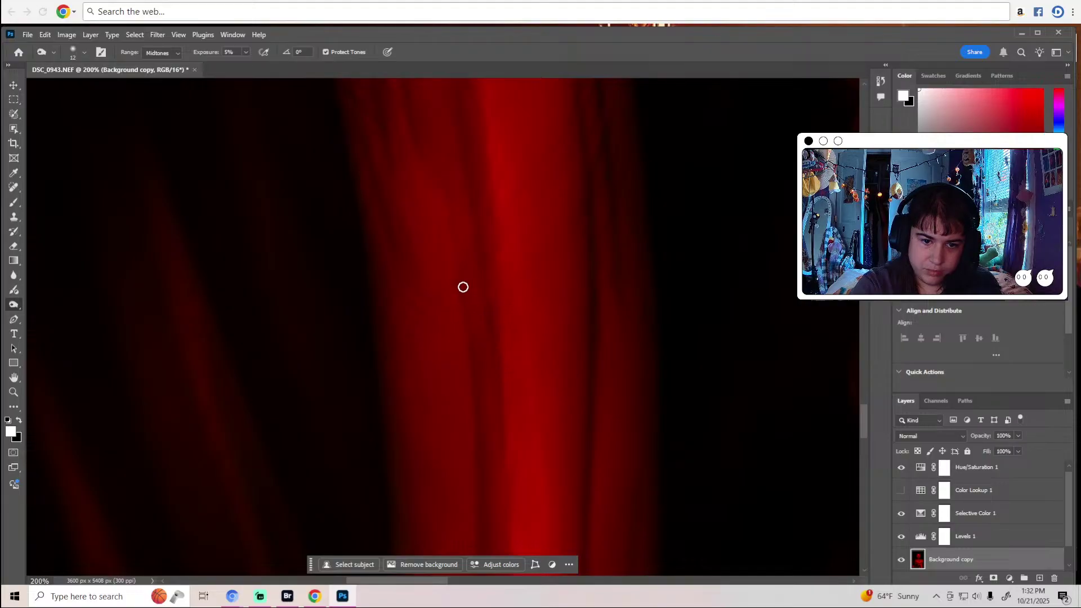
scroll(484, 501, down, 3)
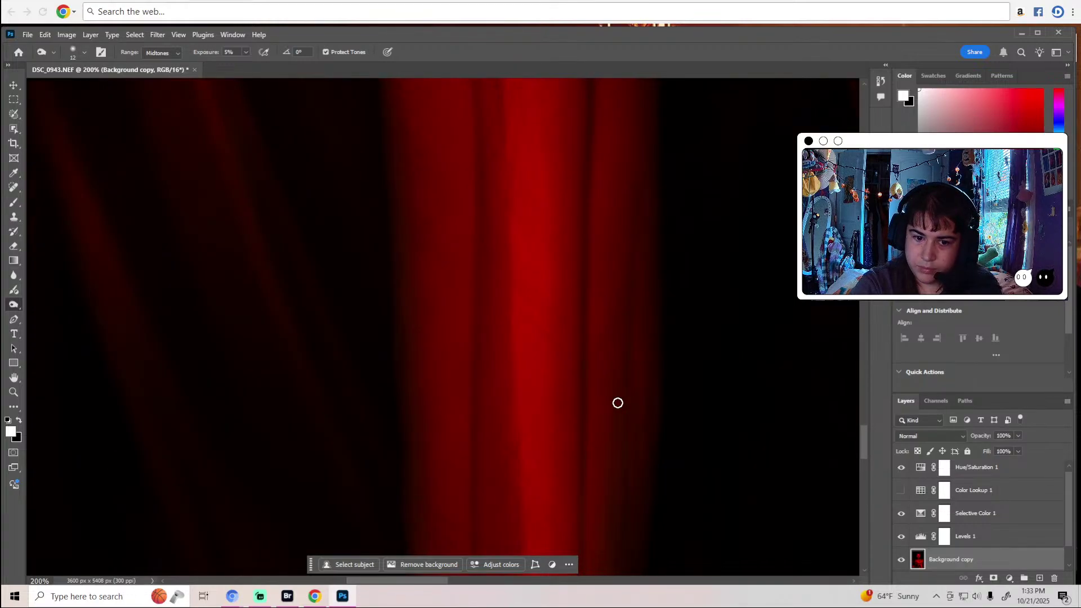
scroll(618, 403, down, 2)
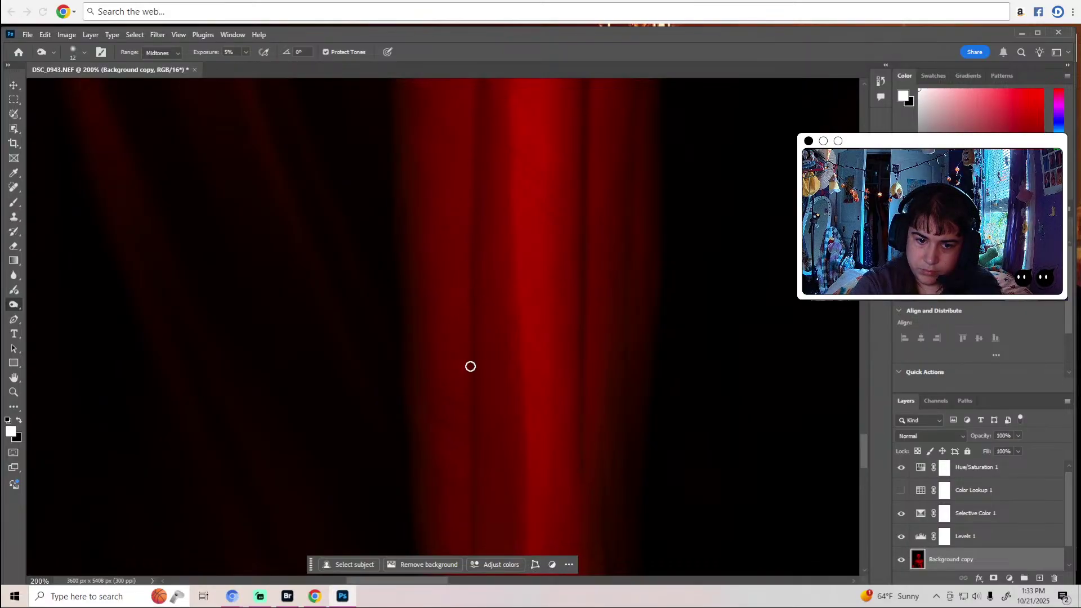
scroll(473, 450, down, 2)
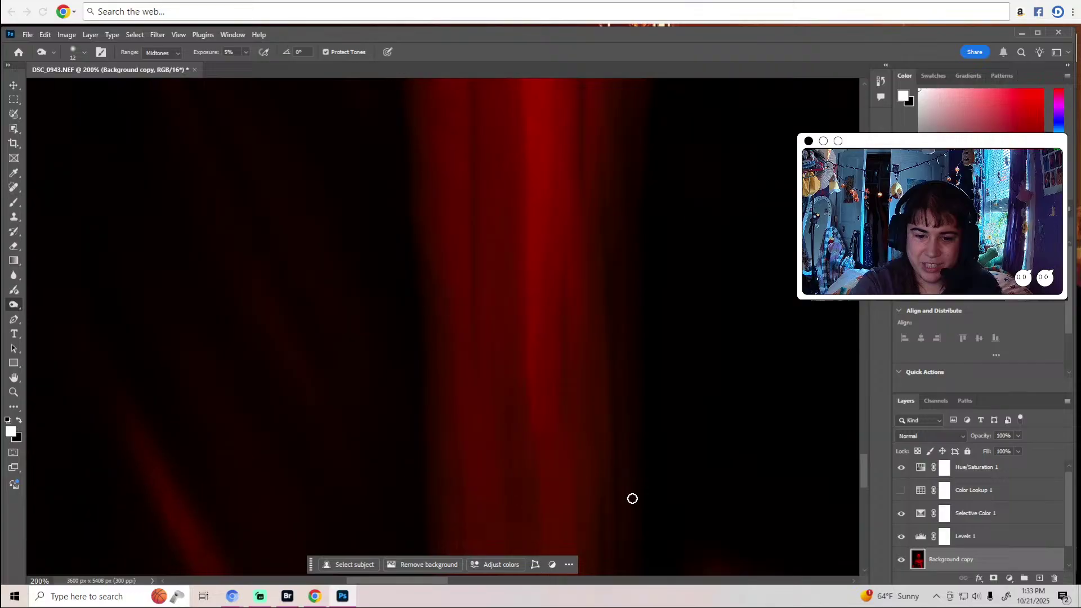
scroll(632, 497, down, 3)
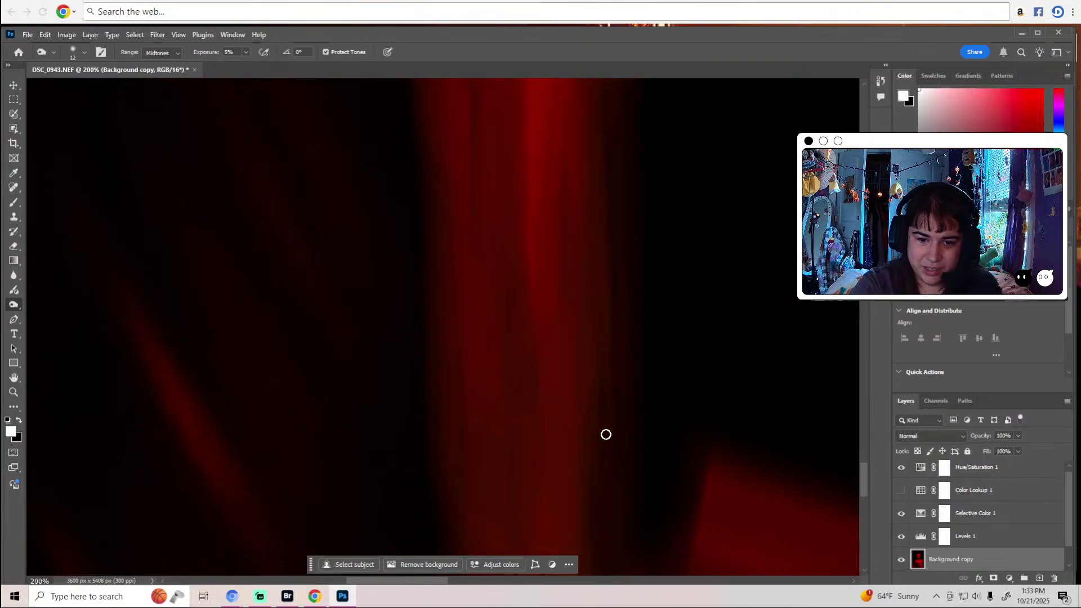
scroll(596, 472, down, 5)
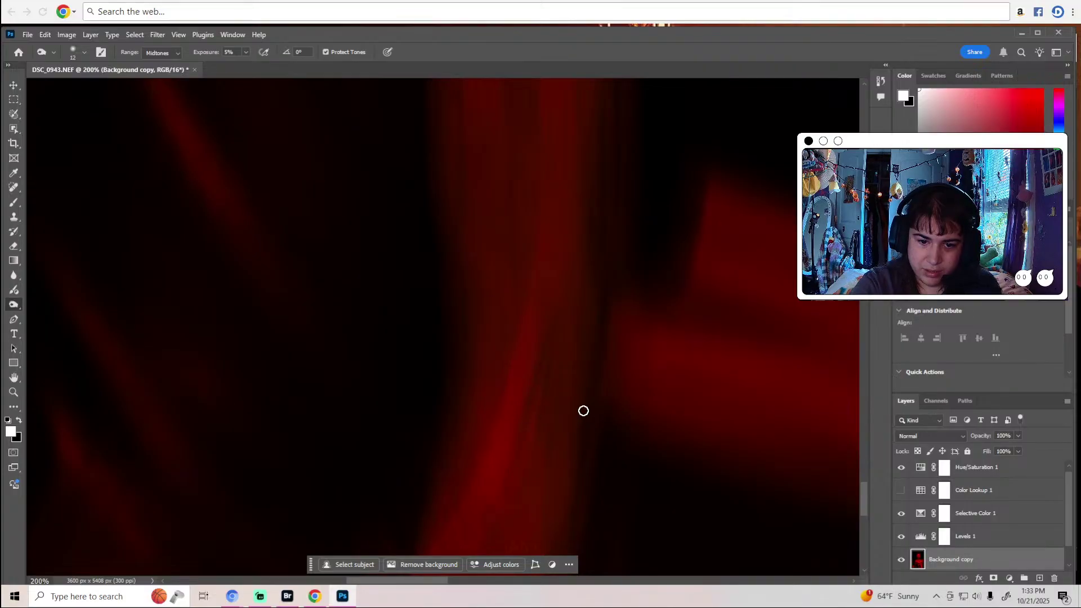
scroll(565, 535, down, 5)
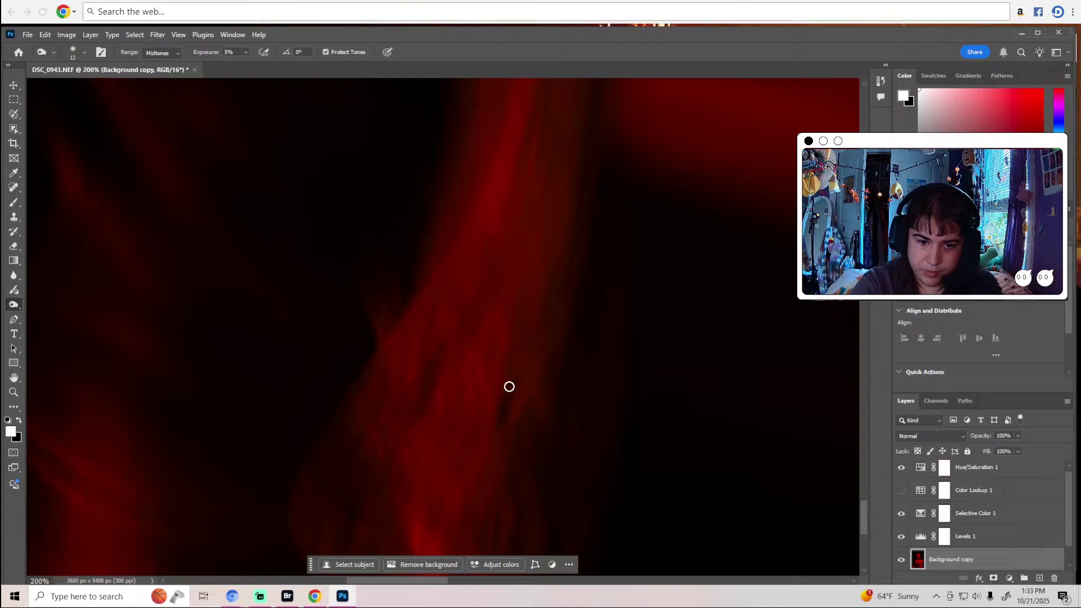
scroll(509, 456, down, 3)
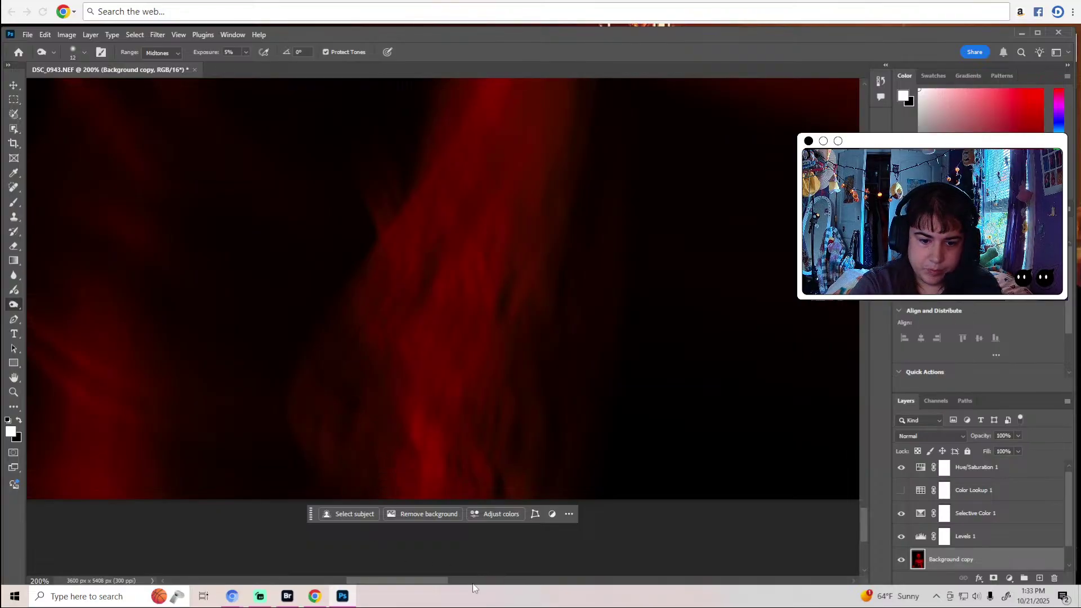
Remove the small speck in the folds near the image's lower edge with the Spot Healing Brush and return to the Burn tool.
drag(434, 581, 601, 579)
scroll(352, 379, up, 3)
scroll(608, 443, down, 3)
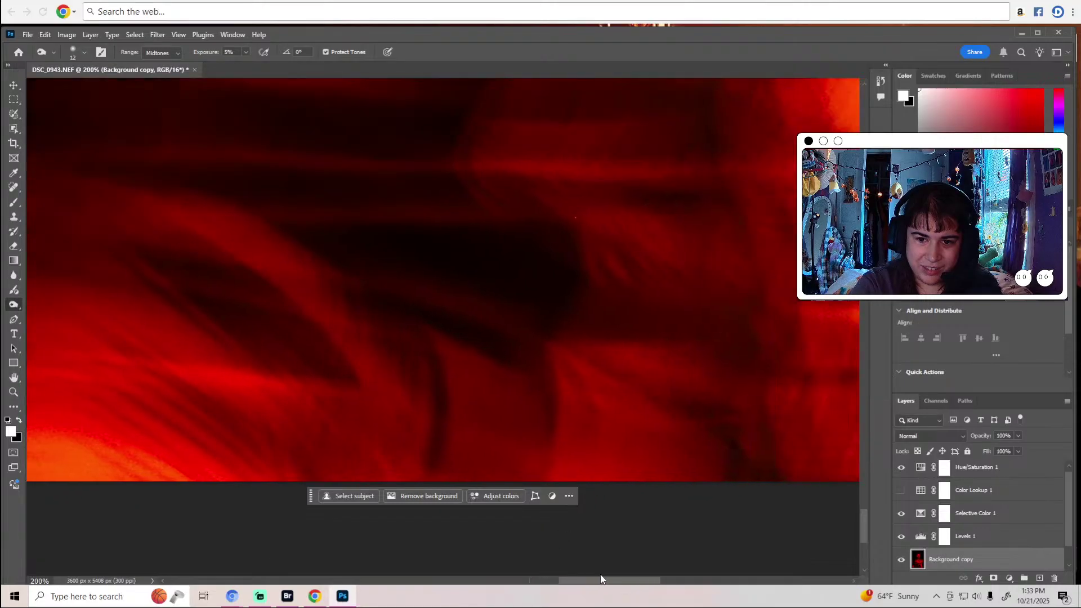
scroll(505, 345, up, 2)
click(14, 187)
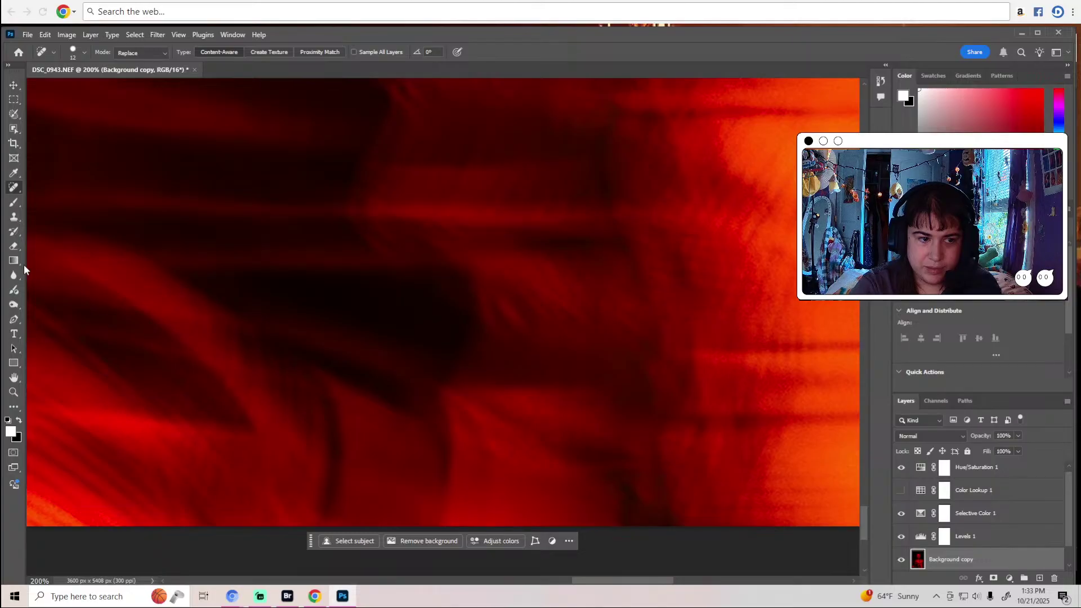
click(14, 305)
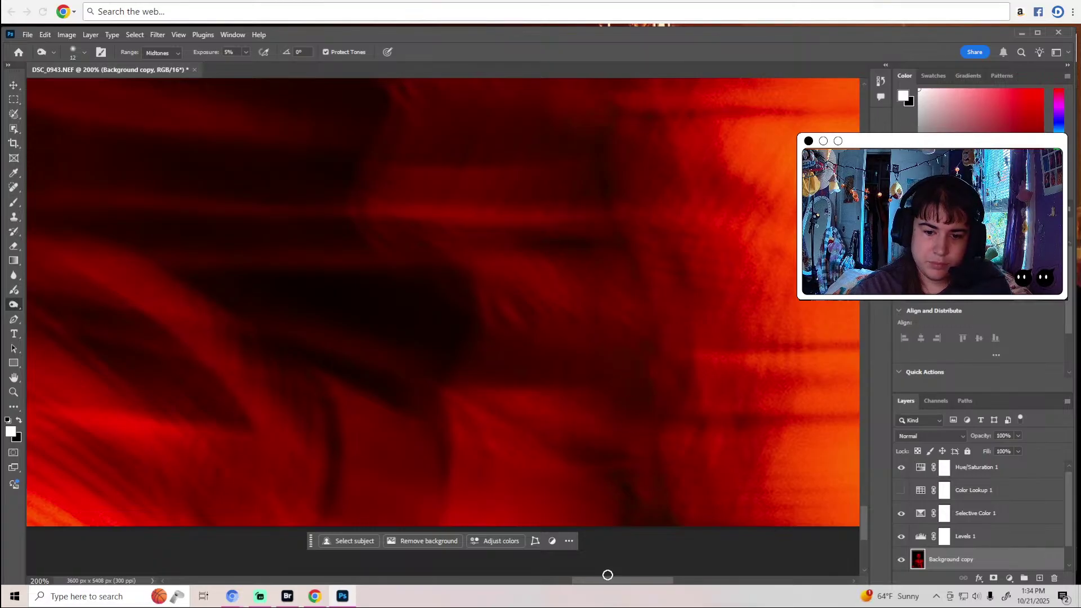
Examine the bright orange fold and its dark horizontal creases from the image's lower edge upward at 200%.
drag(634, 583, 652, 585)
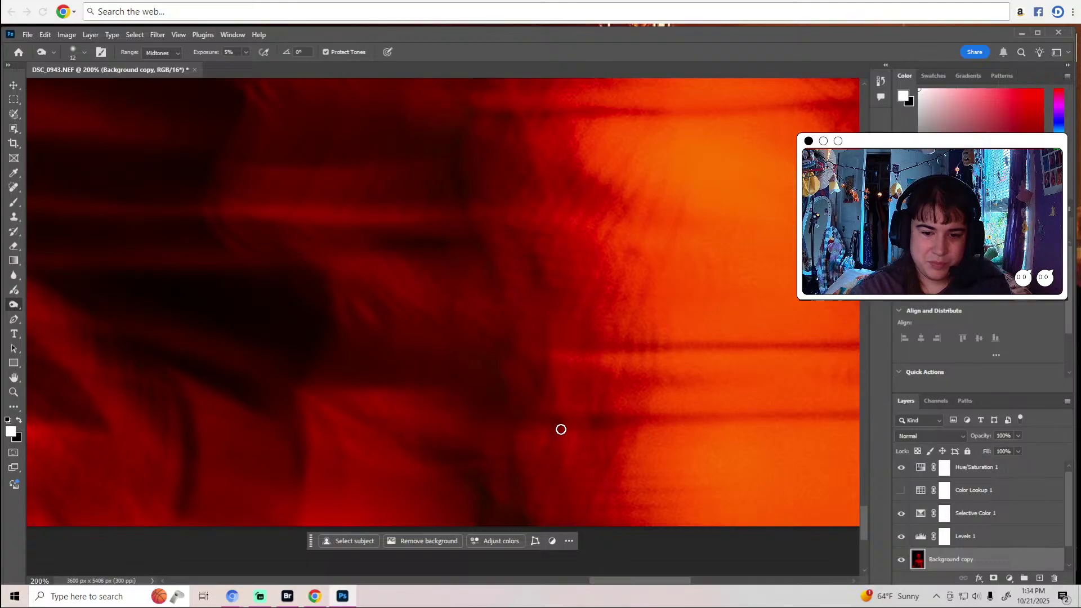
scroll(562, 461, up, 3)
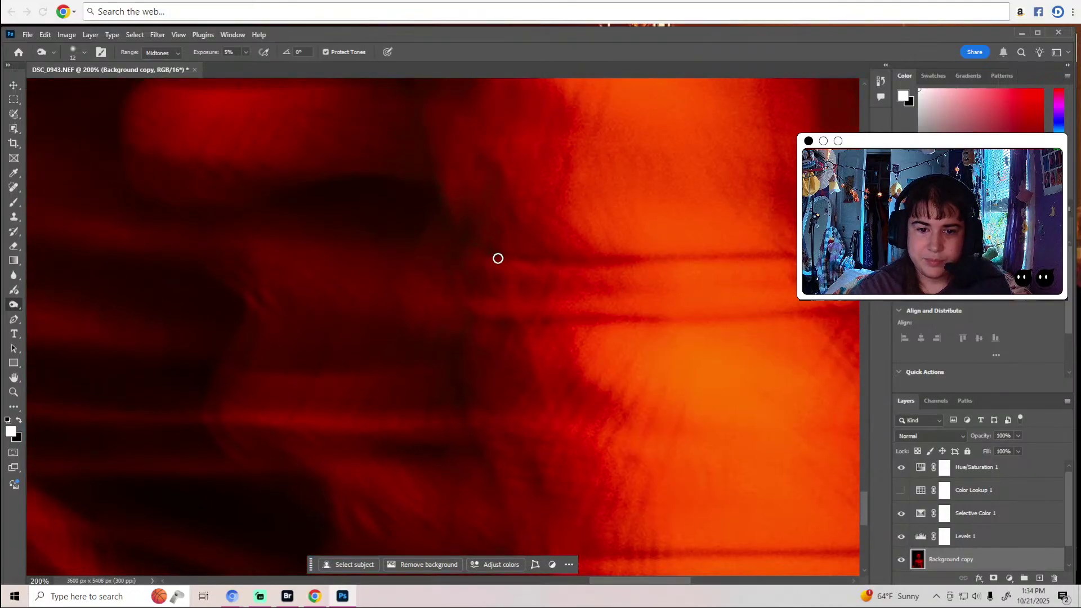
scroll(591, 322, up, 5)
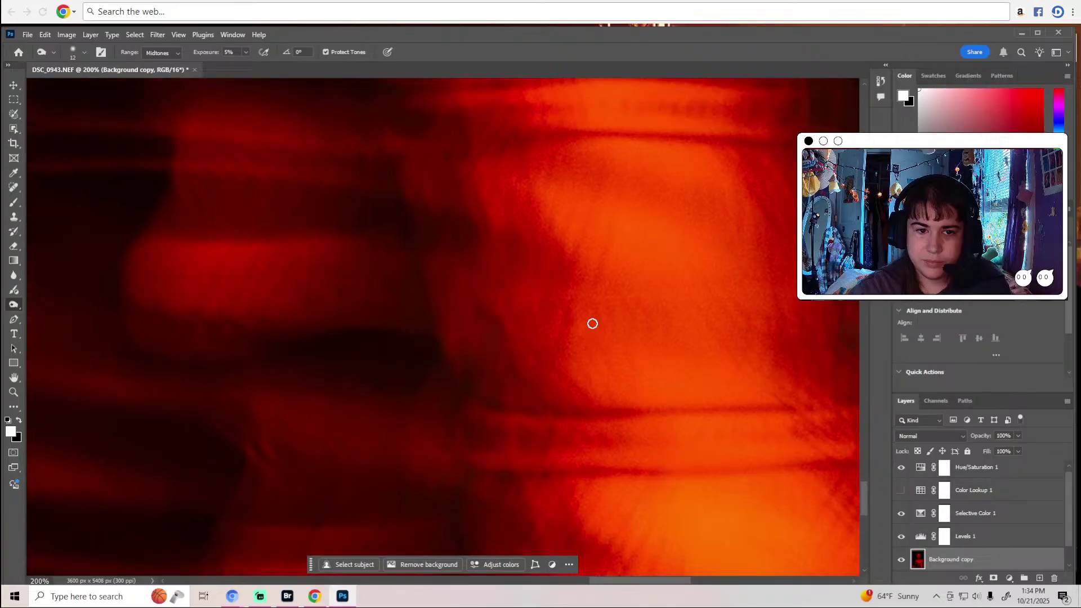
scroll(593, 323, up, 1)
scroll(473, 273, up, 4)
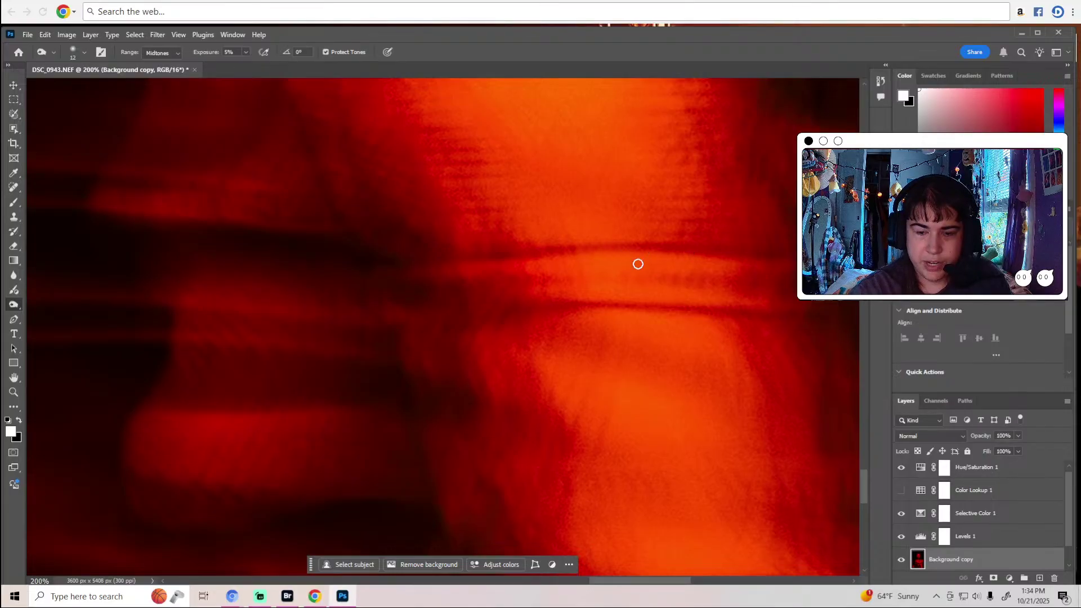
scroll(563, 270, up, 3)
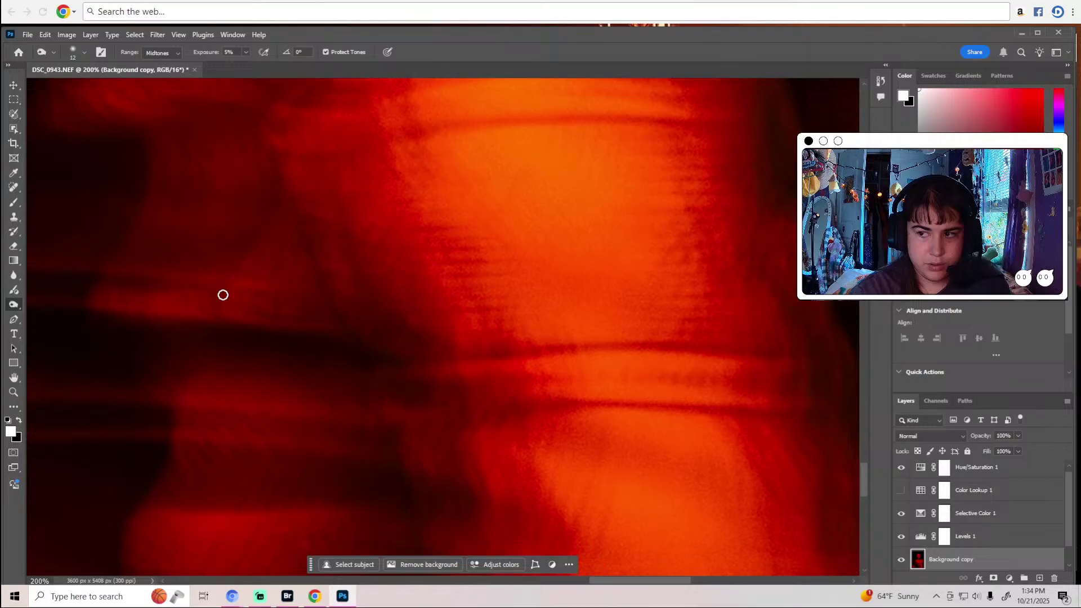
Examine the bright orange spine at 200%, working upwards along its bands to the base of the sternum.
scroll(224, 294, up, 3)
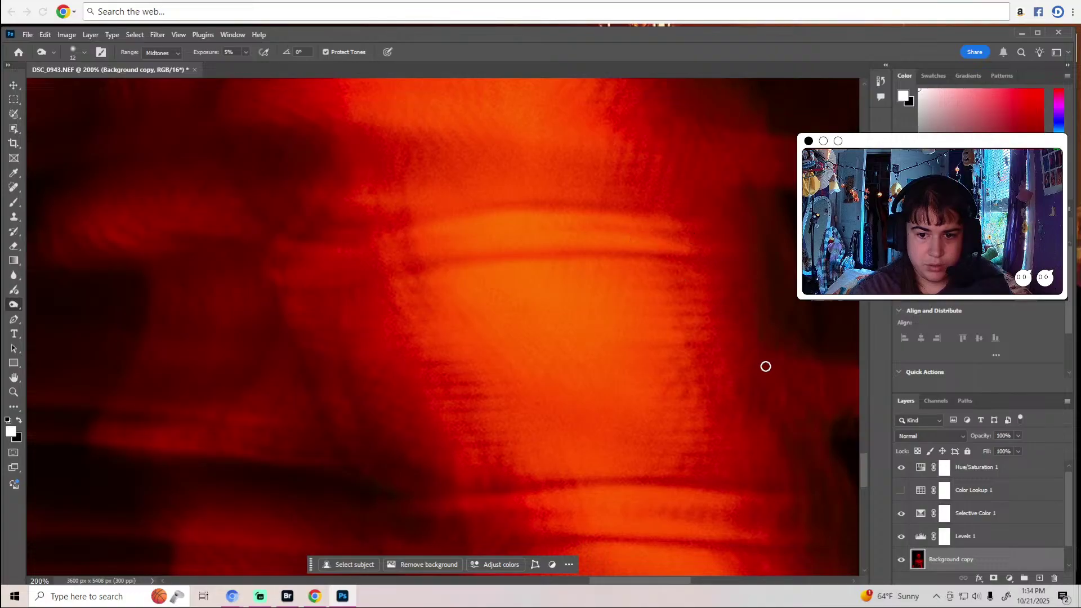
scroll(207, 283, up, 3)
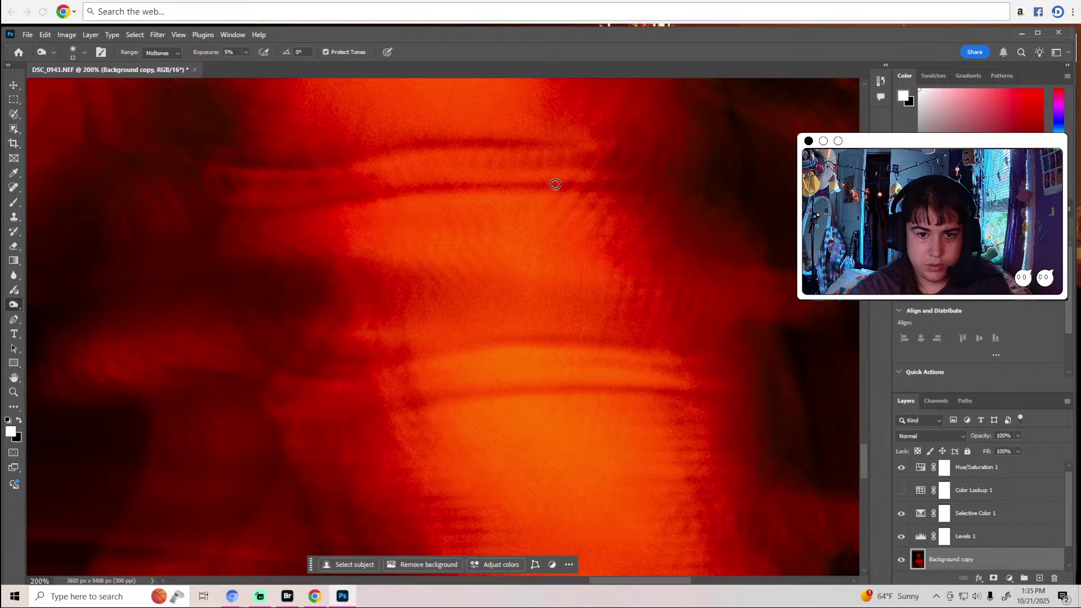
scroll(116, 203, up, 2)
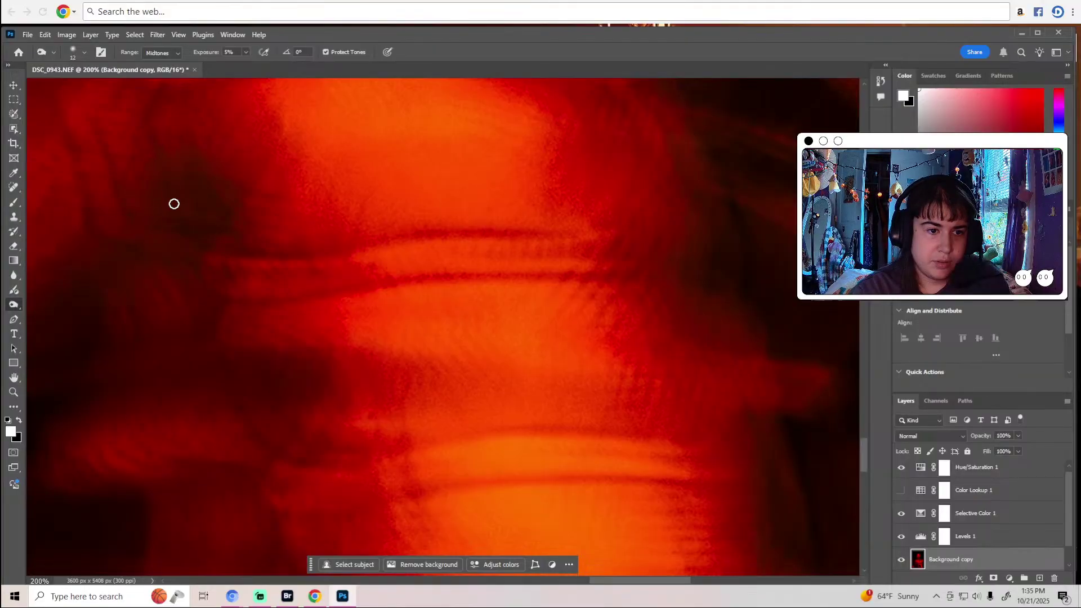
scroll(225, 223, up, 3)
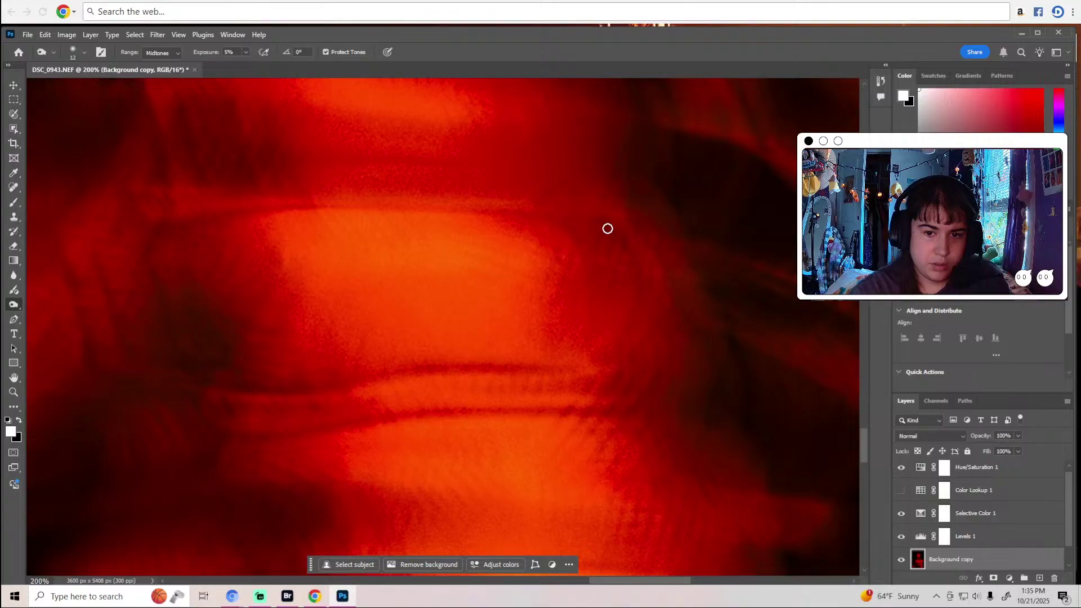
scroll(639, 266, up, 2)
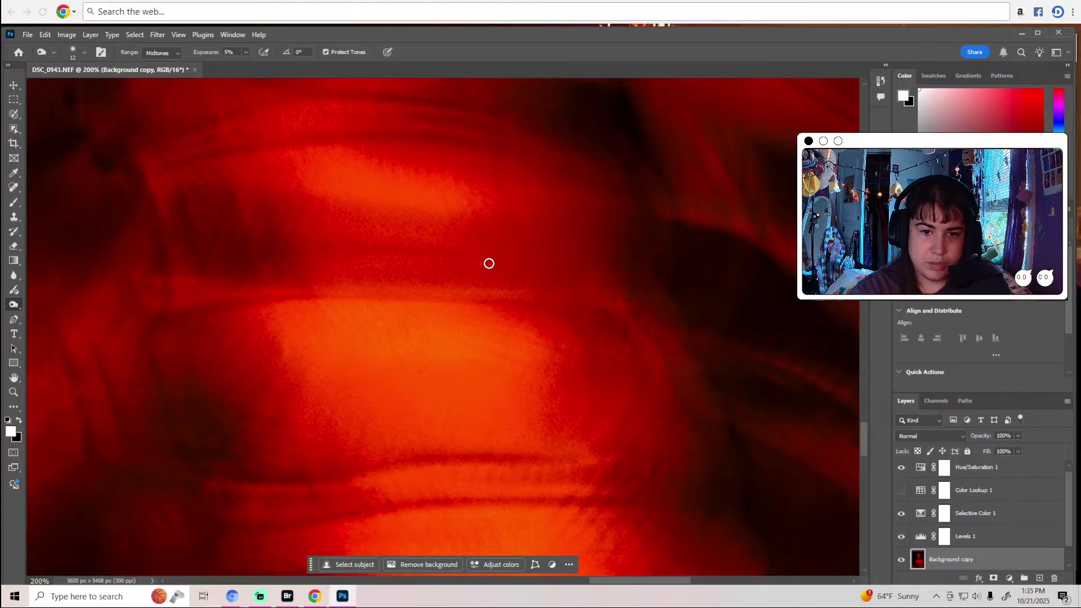
scroll(489, 264, up, 2)
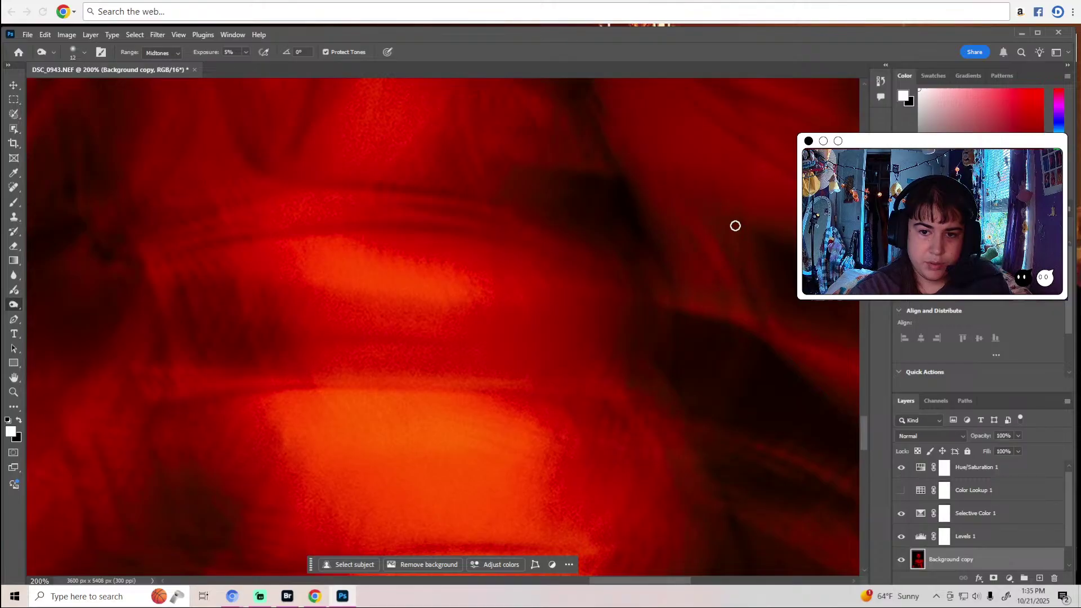
scroll(728, 357, up, 3)
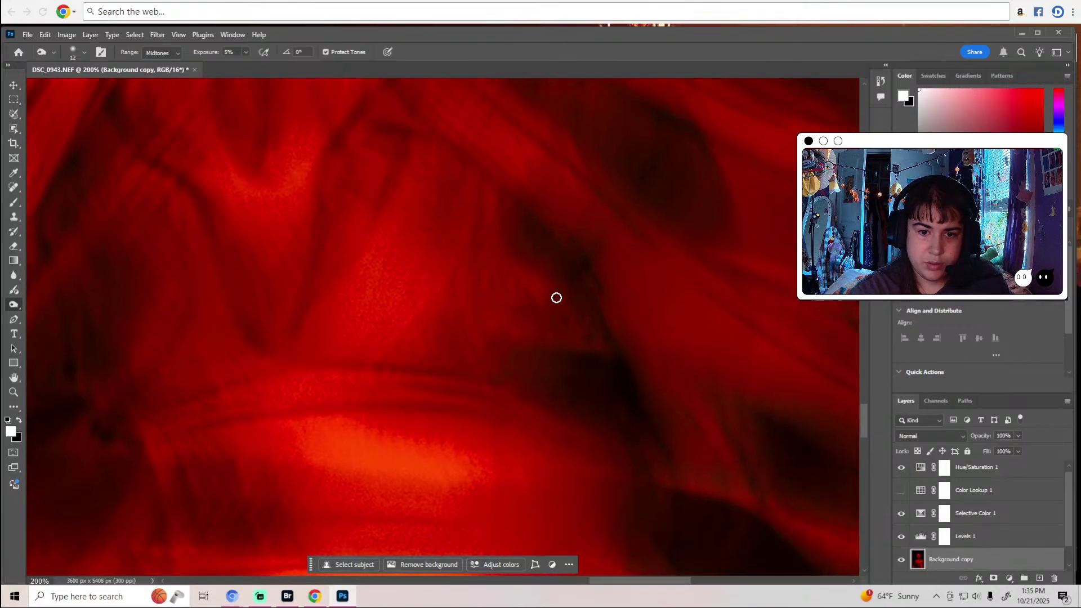
scroll(535, 321, up, 3)
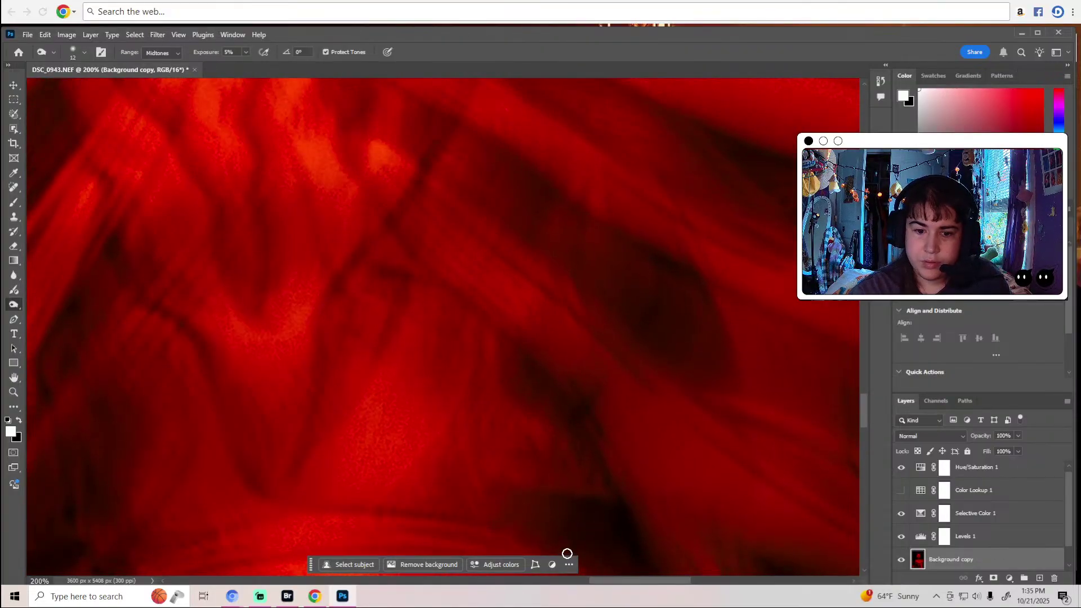
Examine the dark red ribs between the spine and the image's right edge, from the sternum's base downwards.
drag(598, 582, 653, 581)
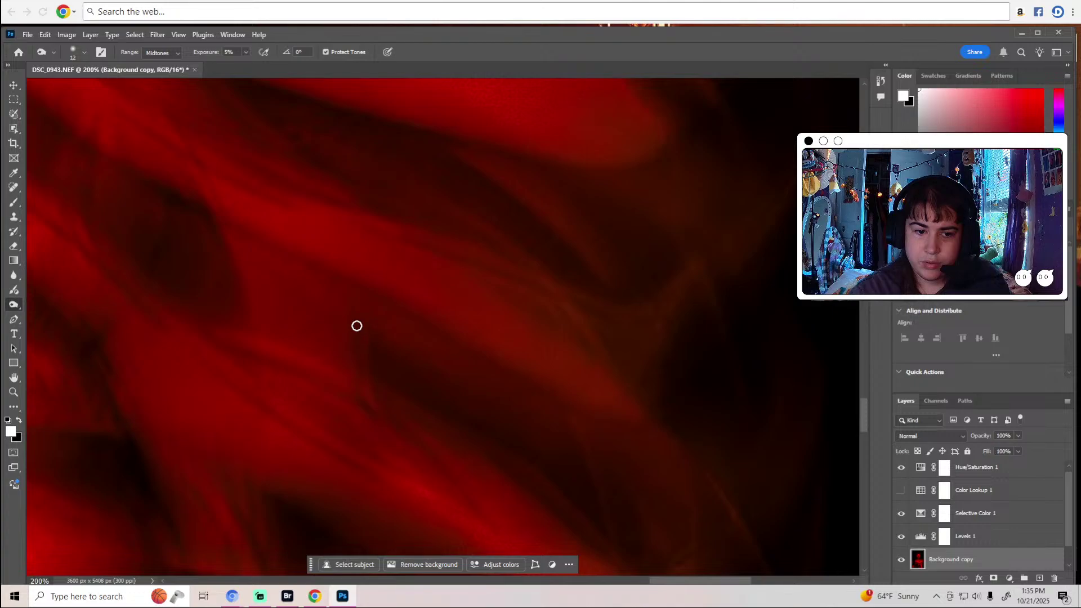
scroll(462, 421, down, 3)
scroll(585, 410, up, 3)
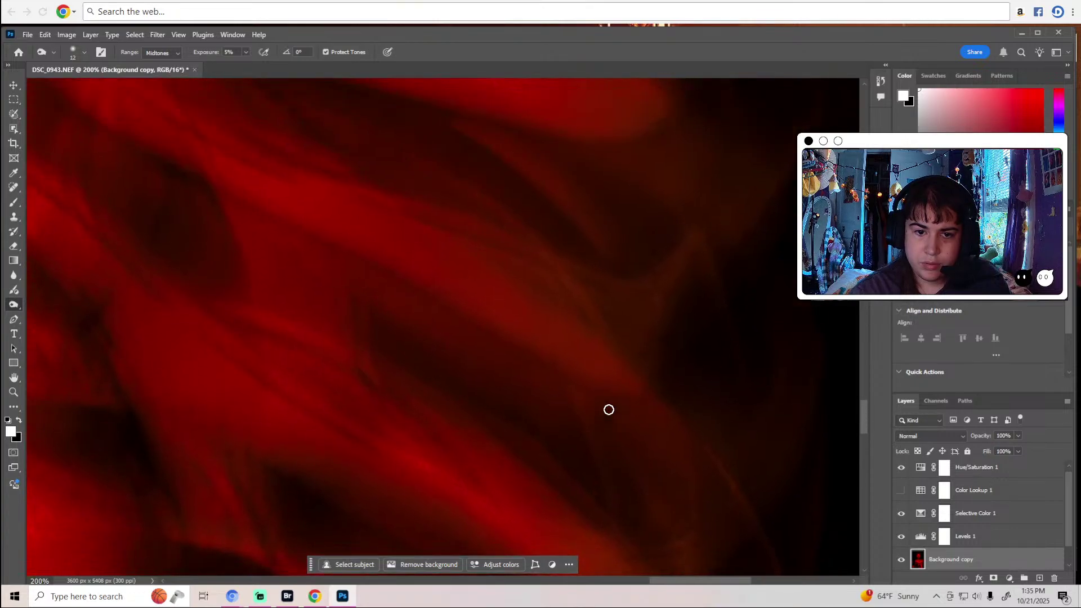
scroll(542, 389, down, 2)
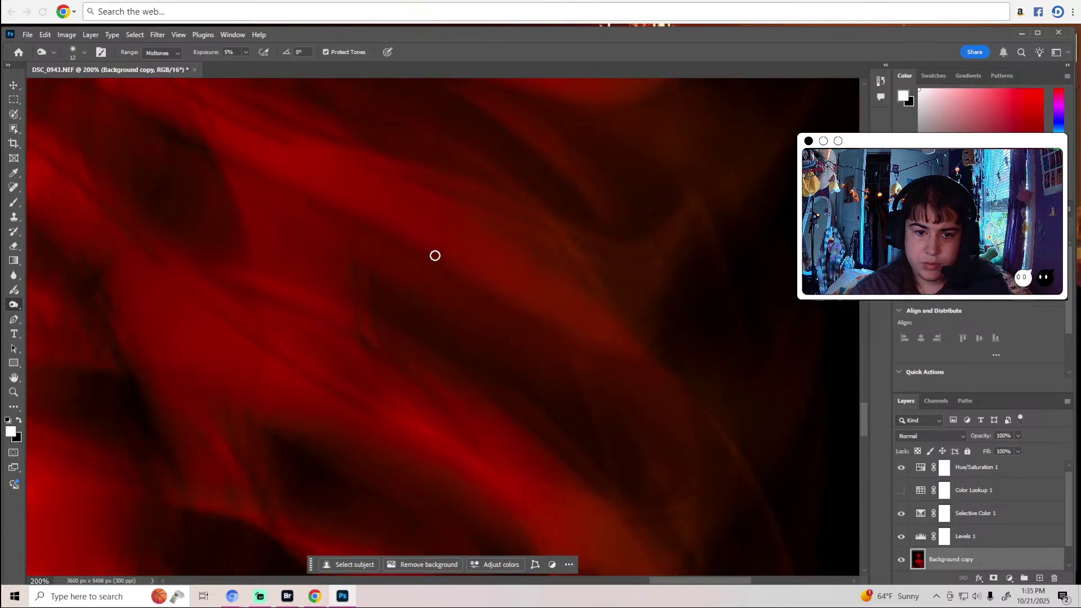
scroll(592, 344, down, 5)
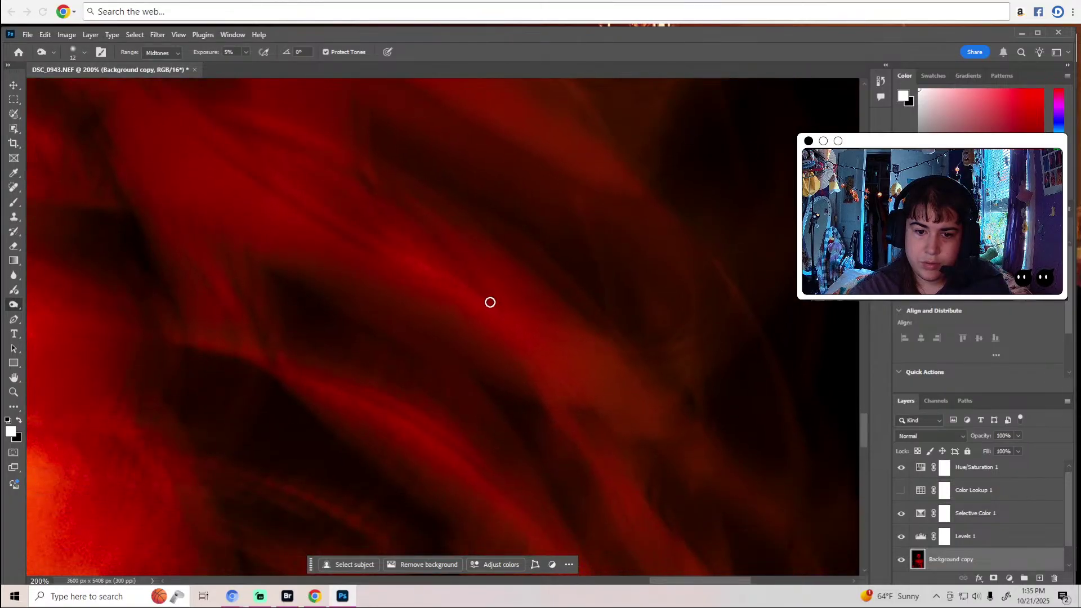
scroll(558, 319, down, 3)
scroll(588, 336, down, 3)
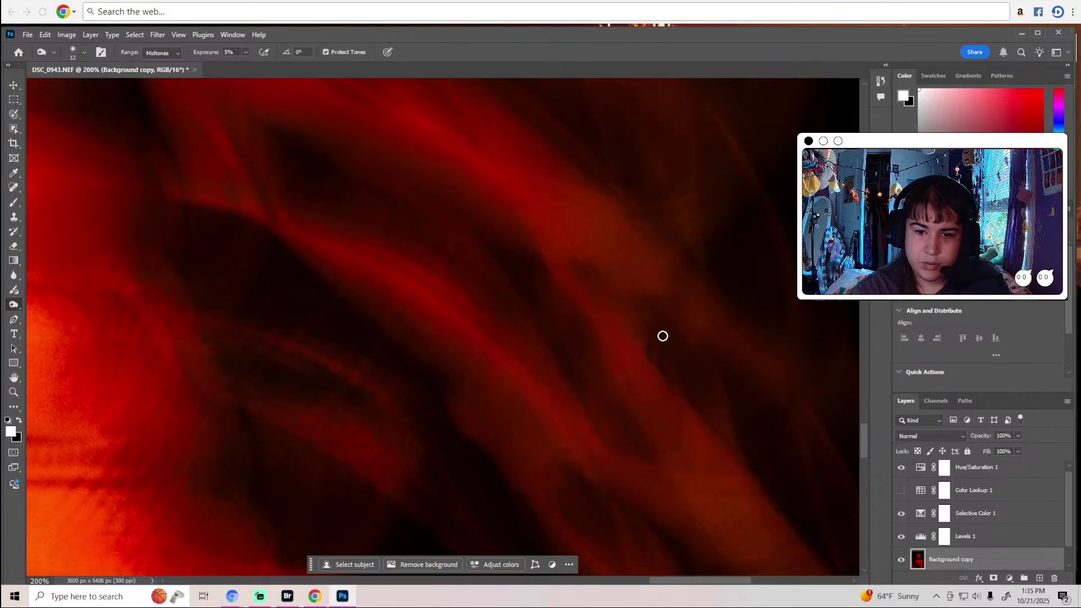
scroll(670, 384, down, 5)
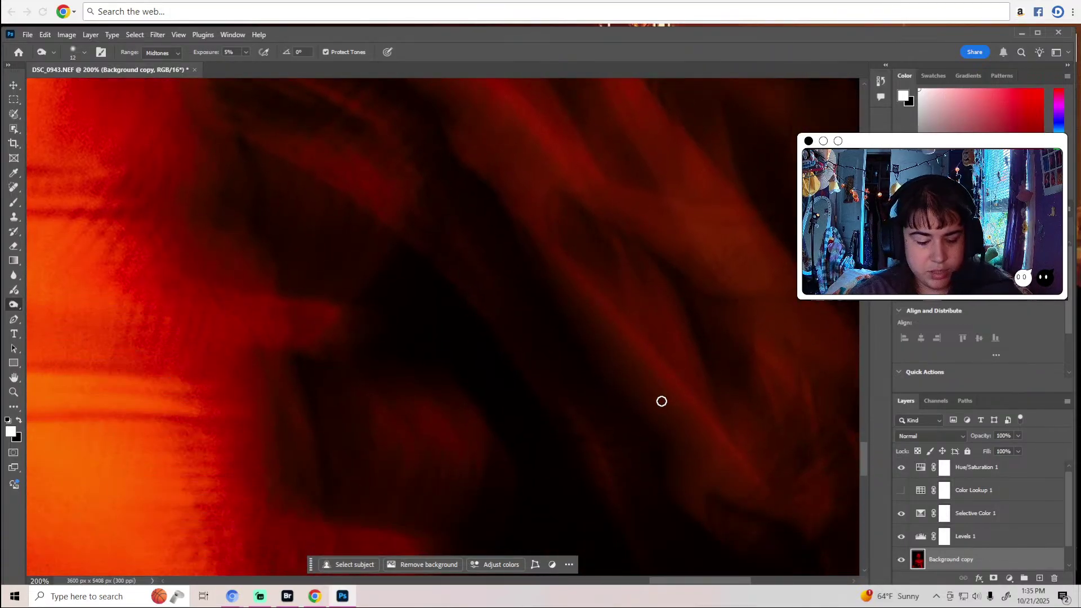
Frame the ribs left of the sternum at 100% zoom, ready for local tone retouching.
key(z)
alt+click(649, 402)
alt+click(649, 402)
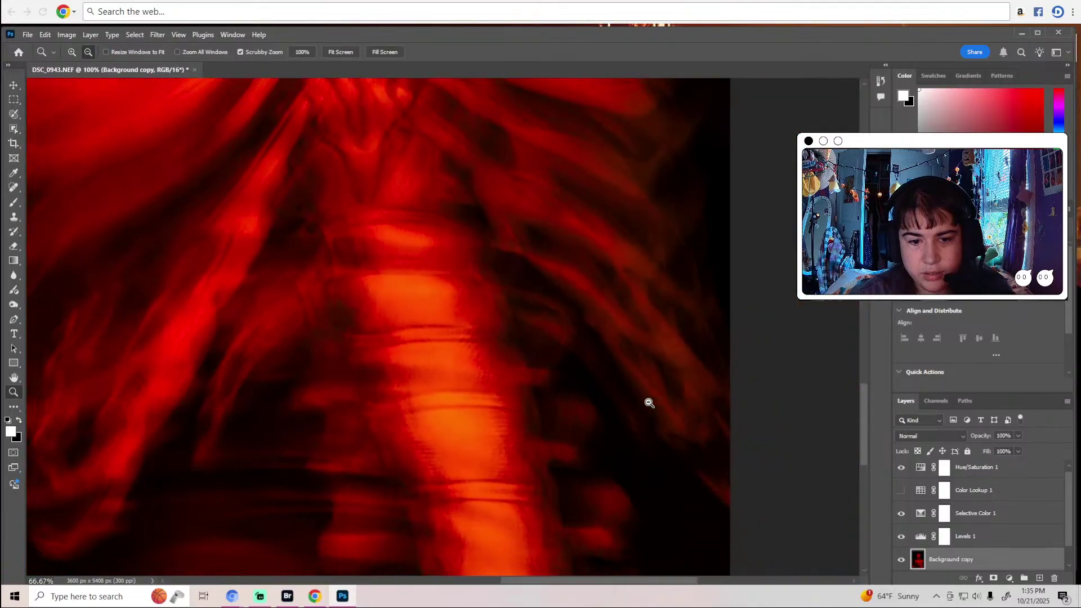
alt+click(650, 402)
alt+click(649, 402)
alt+click(649, 402)
click(473, 262)
click(473, 262)
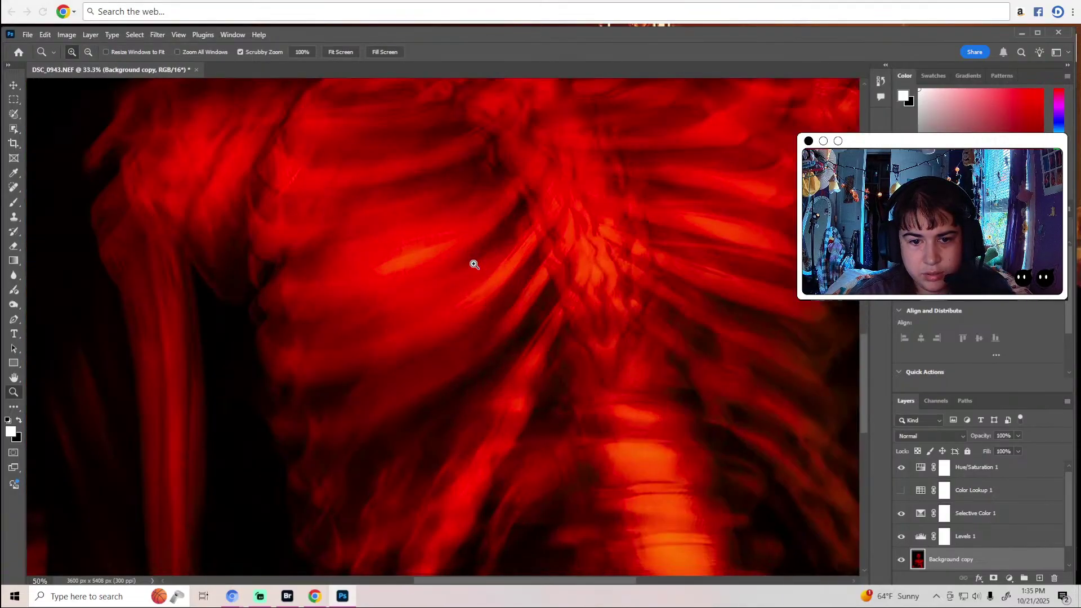
click(474, 264)
click(474, 264)
scroll(519, 242, up, 1)
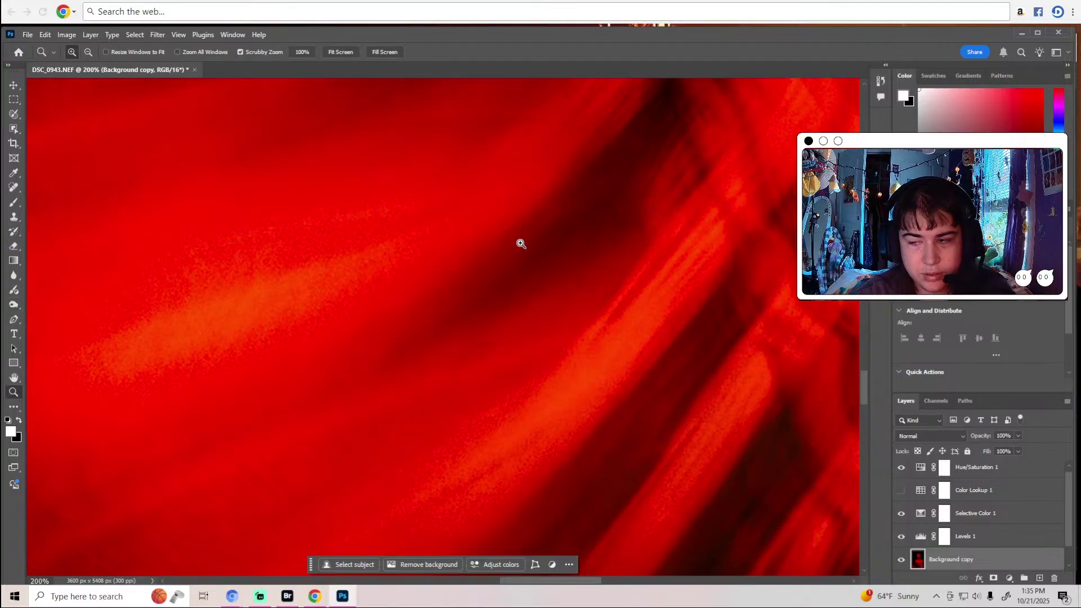
click(584, 278)
key(o)
key(z)
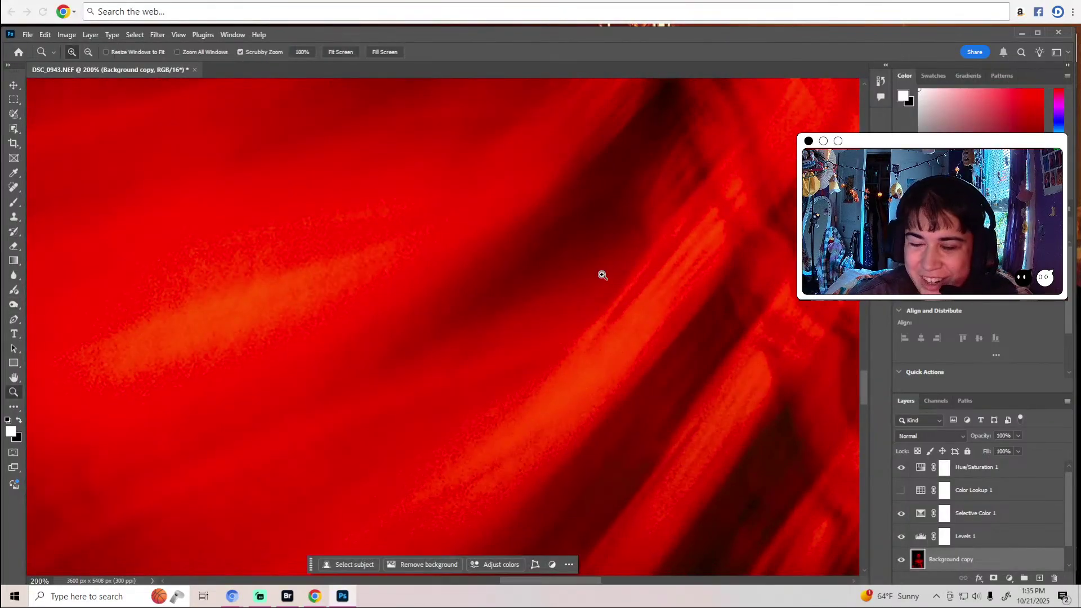
alt+click(603, 275)
key(o)
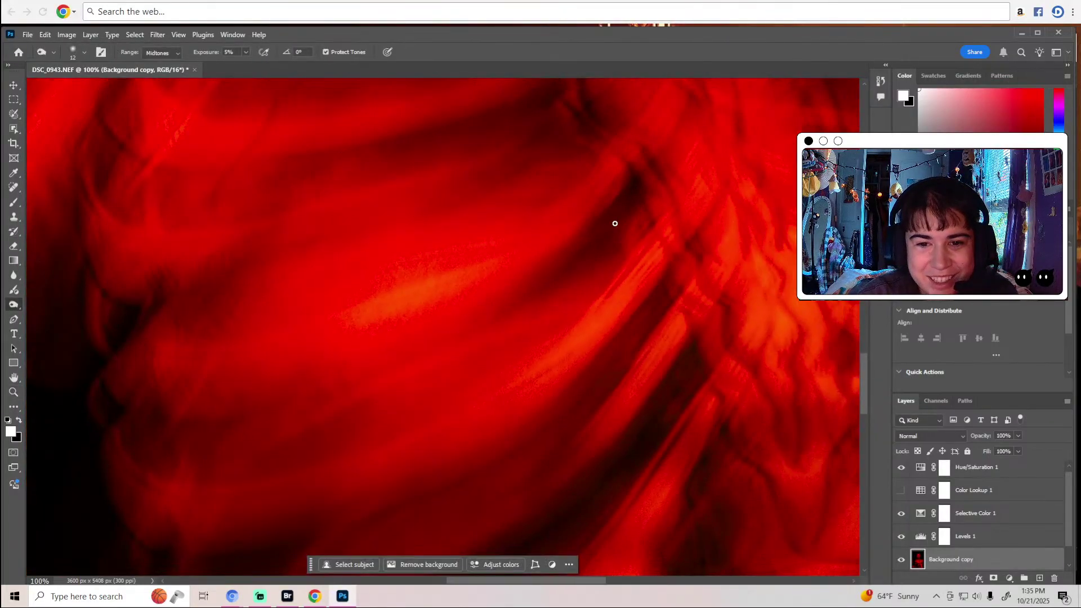
Enlarge the brush of the current midtone toning tool.
click(84, 53)
drag(75, 85, 81, 88)
click(301, 35)
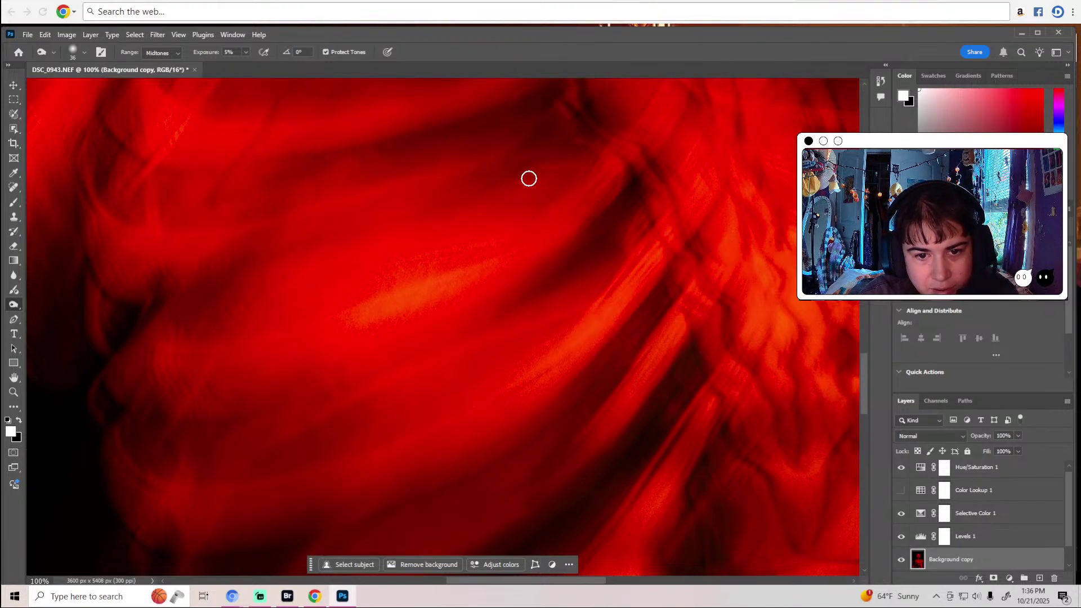
Examine the inner rib ends and the sternum at 100%, continuing down to the top of the spine.
scroll(594, 169, up, 2)
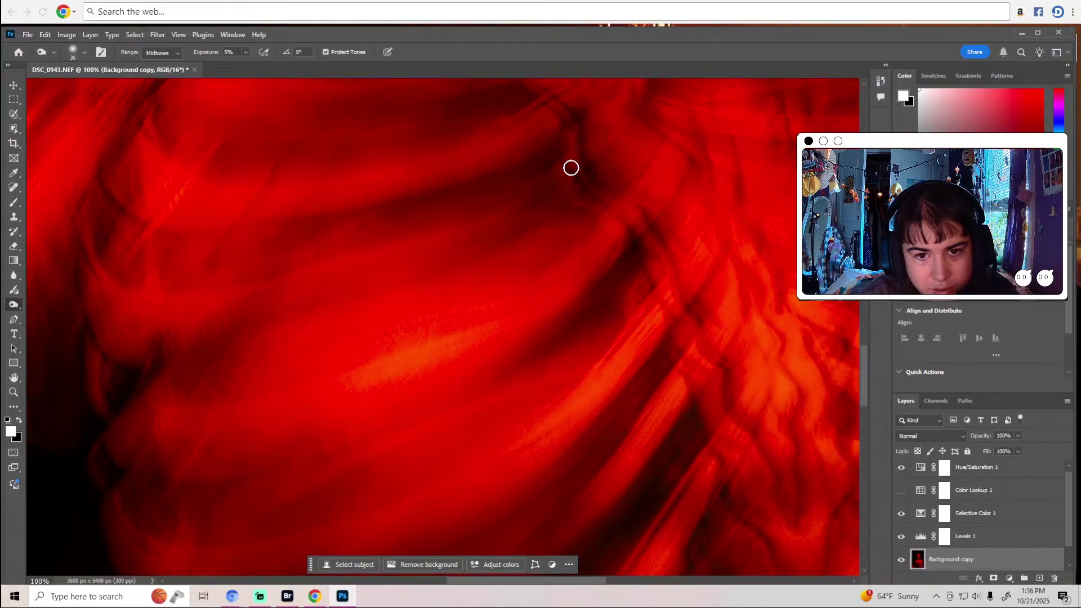
scroll(652, 175, up, 2)
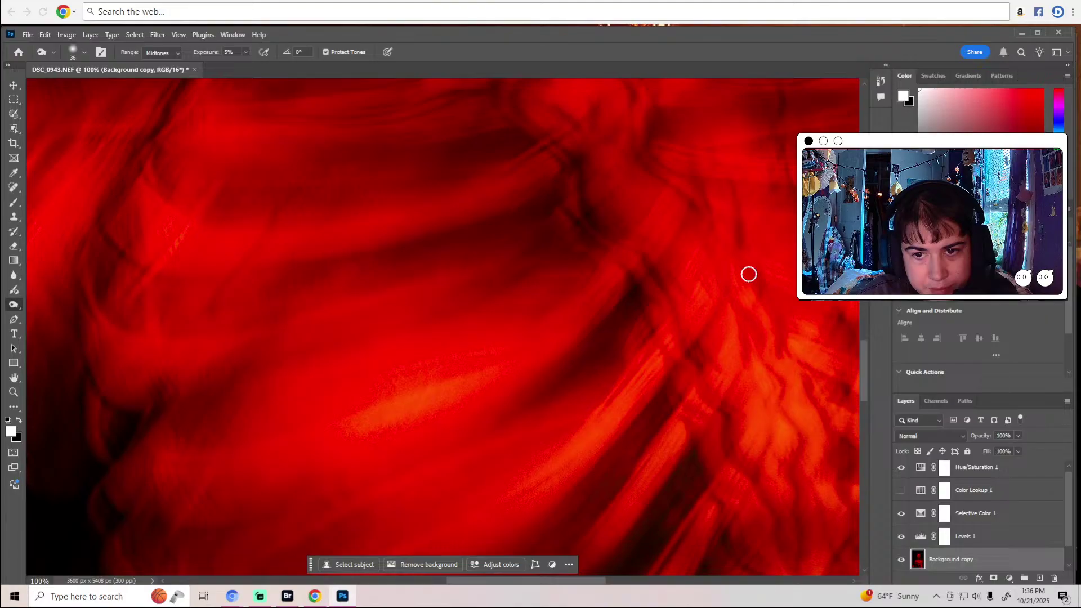
drag(588, 579, 640, 582)
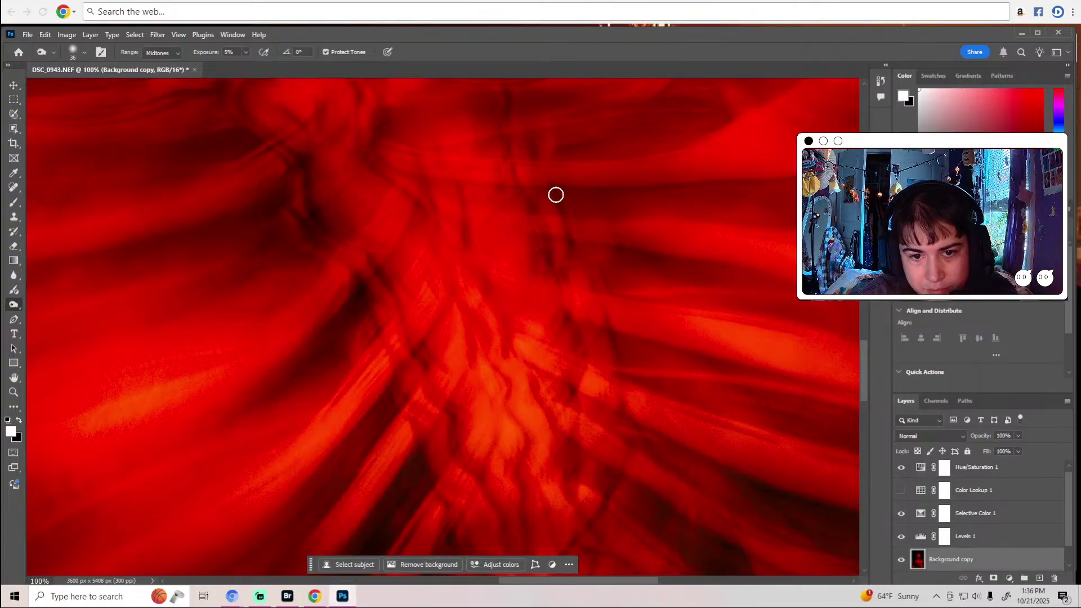
scroll(594, 363, down, 3)
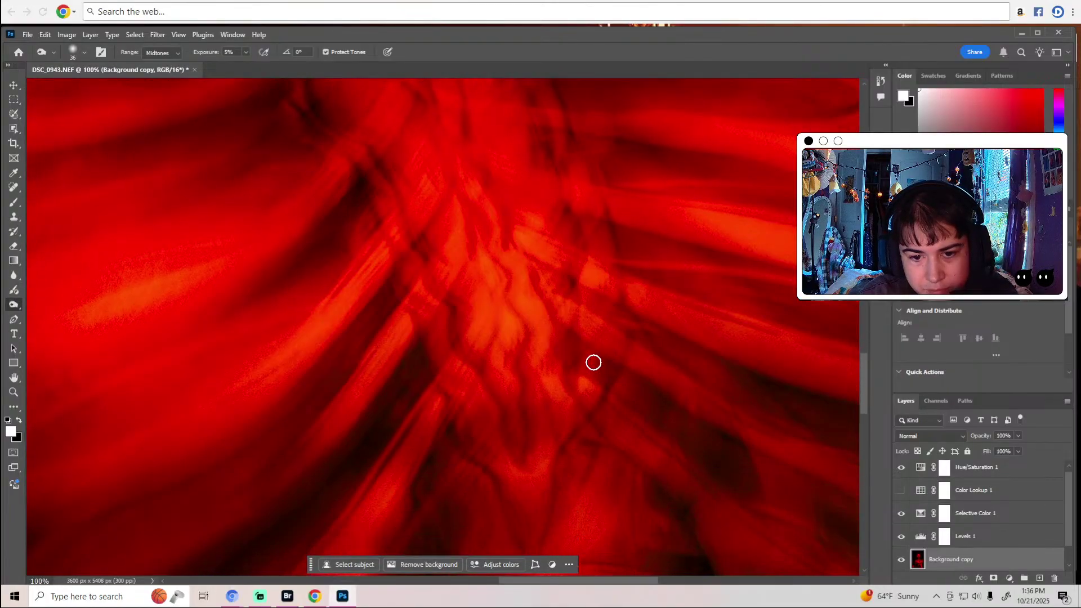
scroll(531, 393, down, 3)
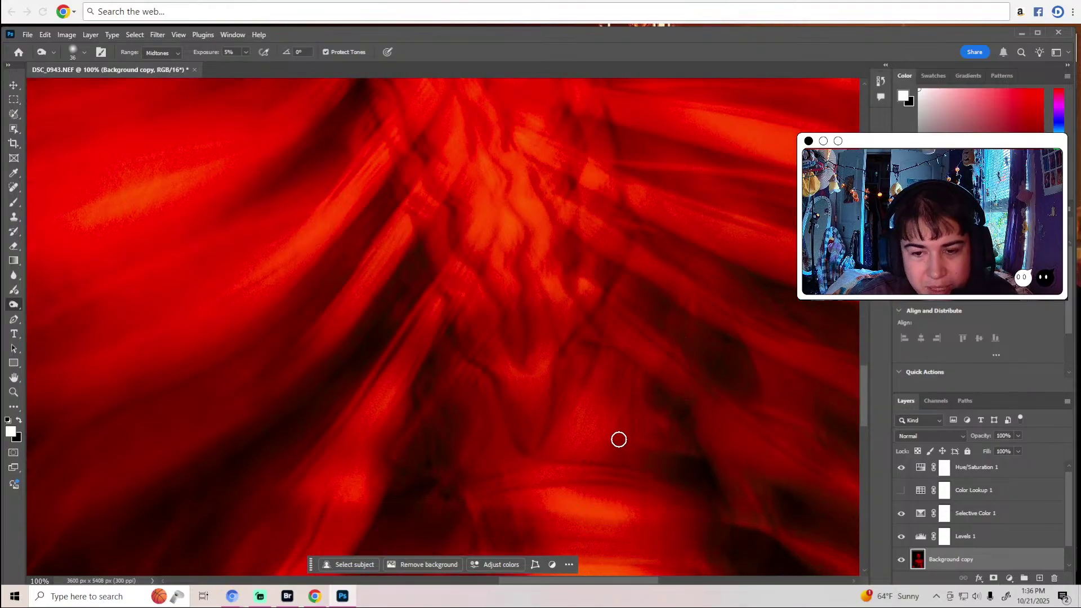
Examine the ribs right of the sternum at 100%, working upwards to the collarbone and shoulder.
scroll(583, 563, right, 5)
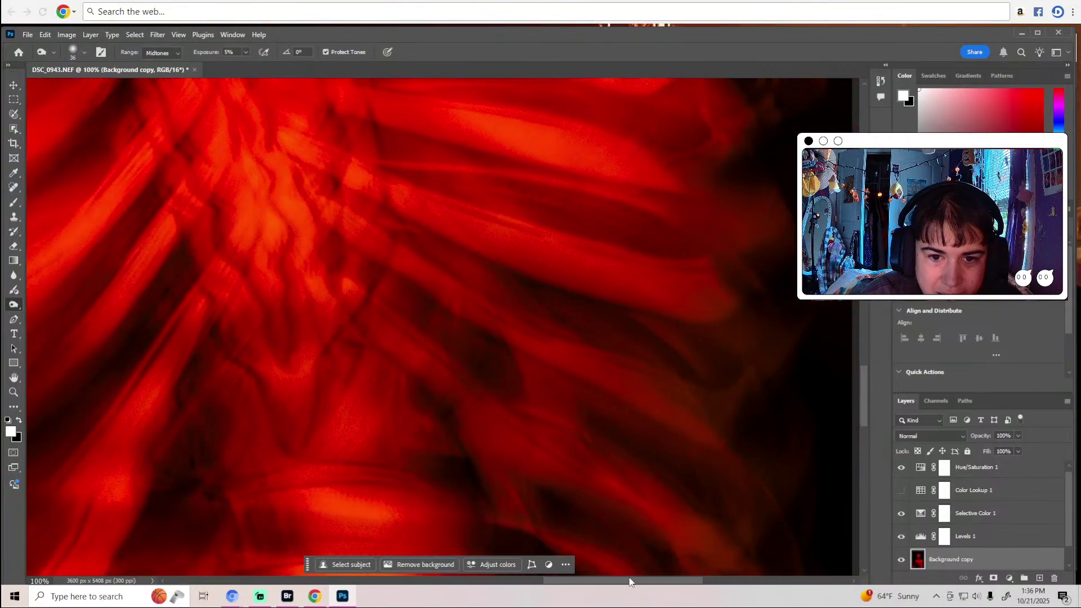
scroll(507, 316, up, 3)
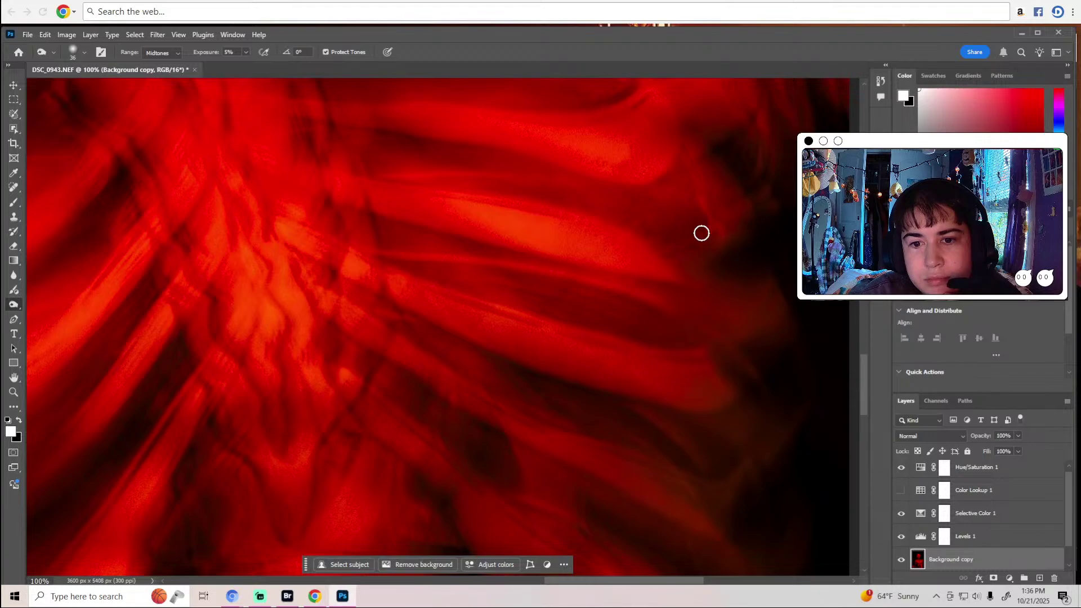
scroll(674, 234, up, 4)
scroll(665, 234, up, 1)
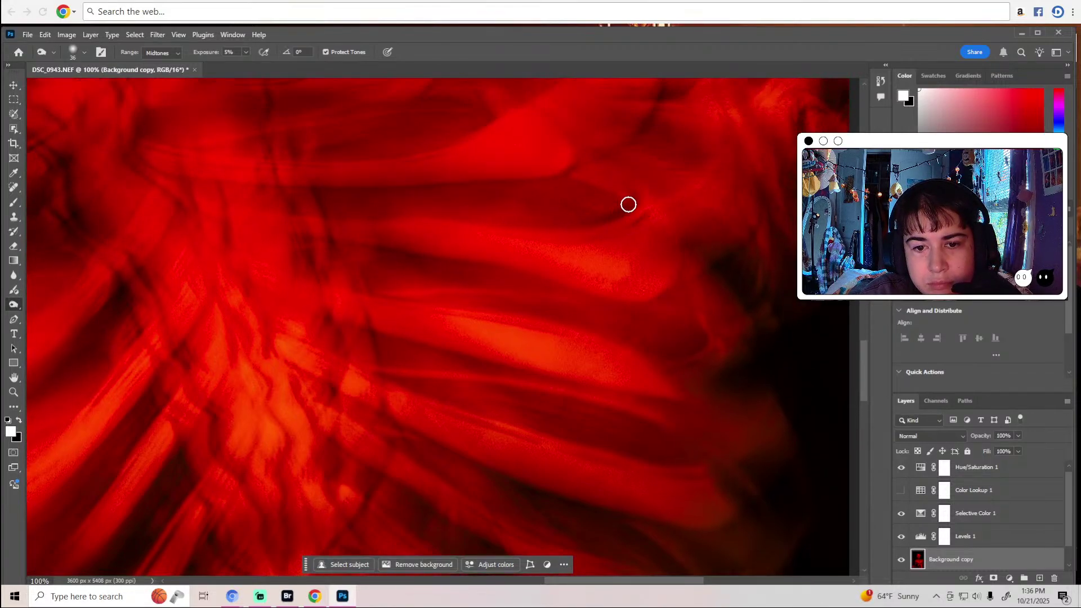
scroll(563, 204, up, 1)
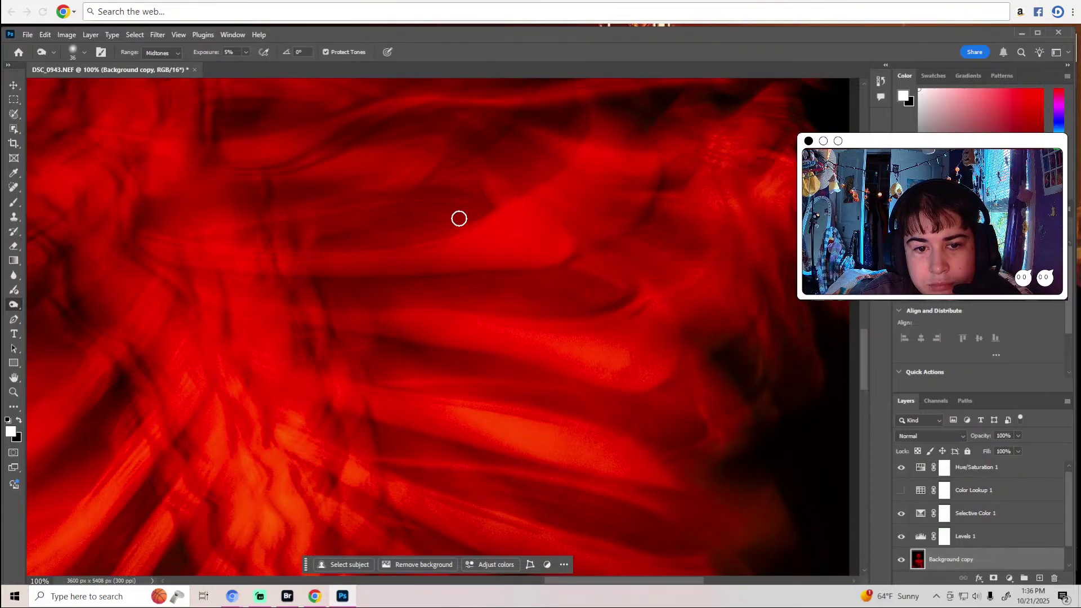
scroll(459, 205, up, 1)
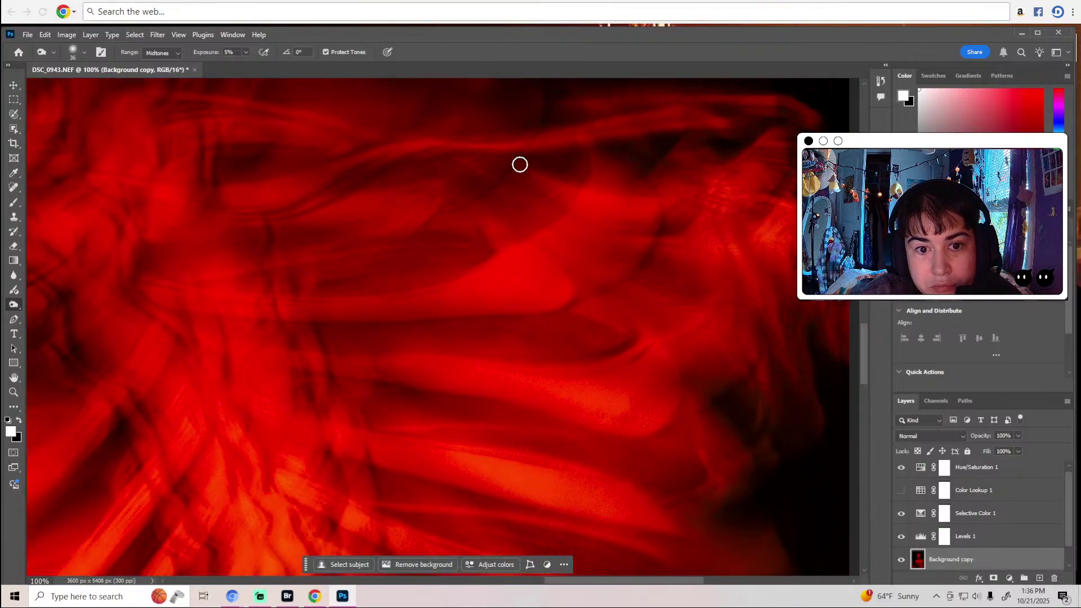
scroll(550, 248, up, 1)
scroll(549, 248, up, 1)
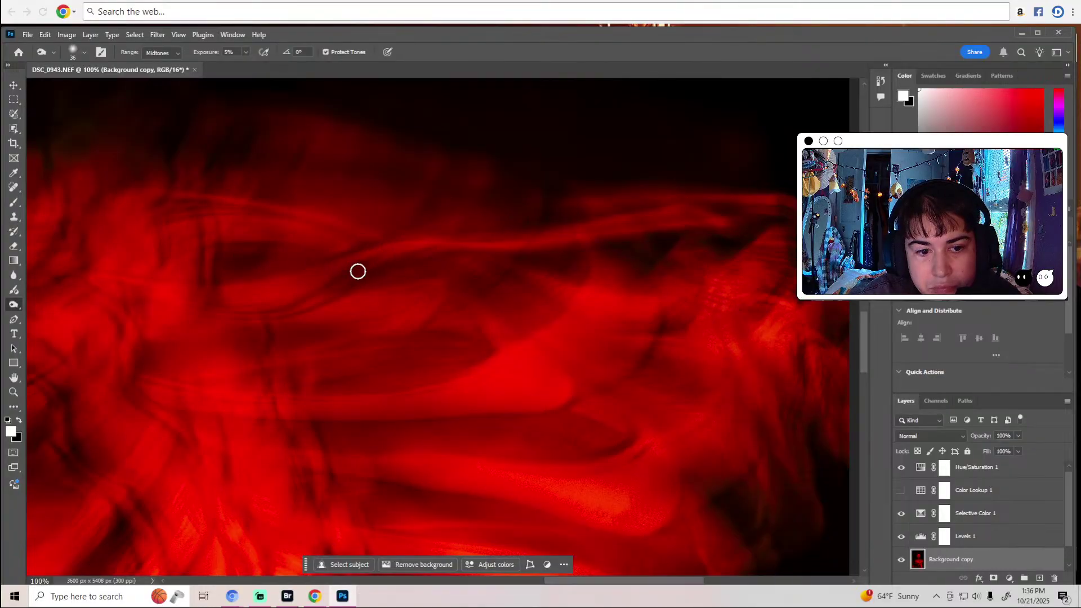
scroll(312, 289, up, 1)
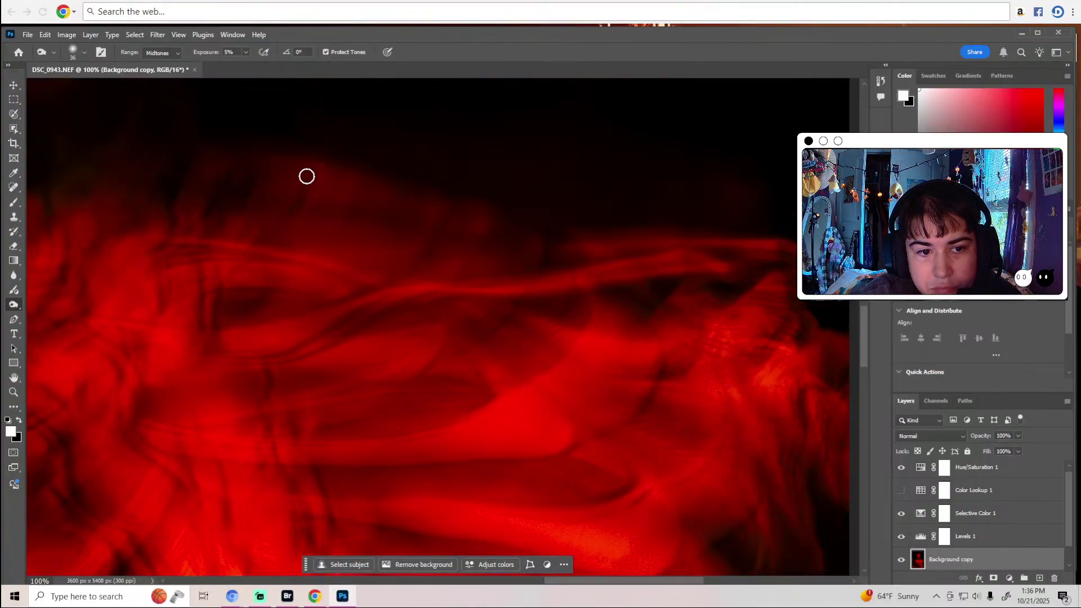
Zoom out to 12.5% to review the skeleton figure as a whole.
key(z)
alt+click(503, 236)
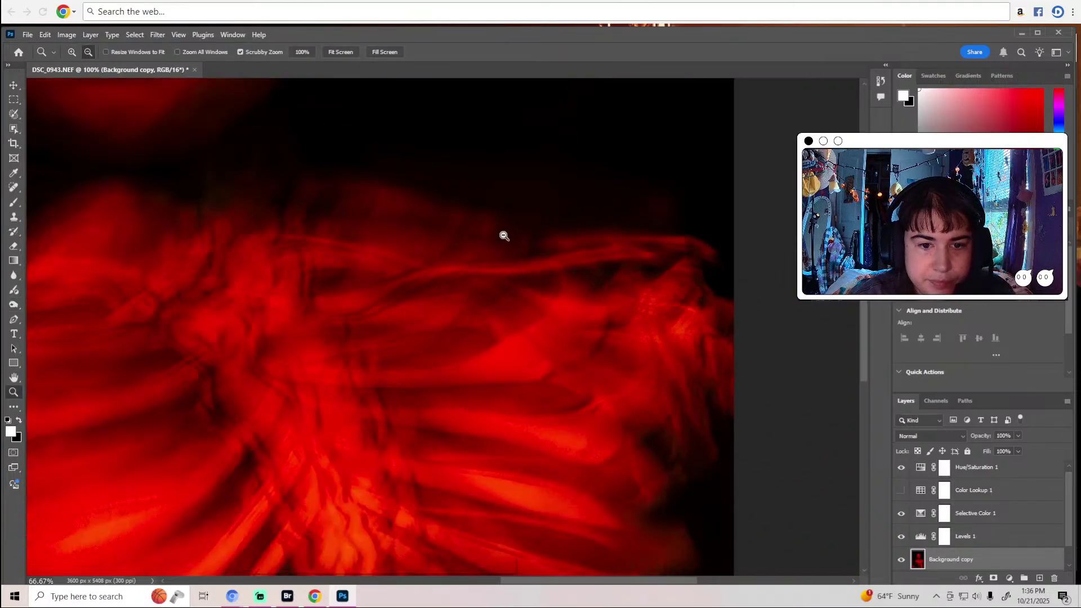
alt+click(503, 238)
alt+click(504, 237)
click(503, 237)
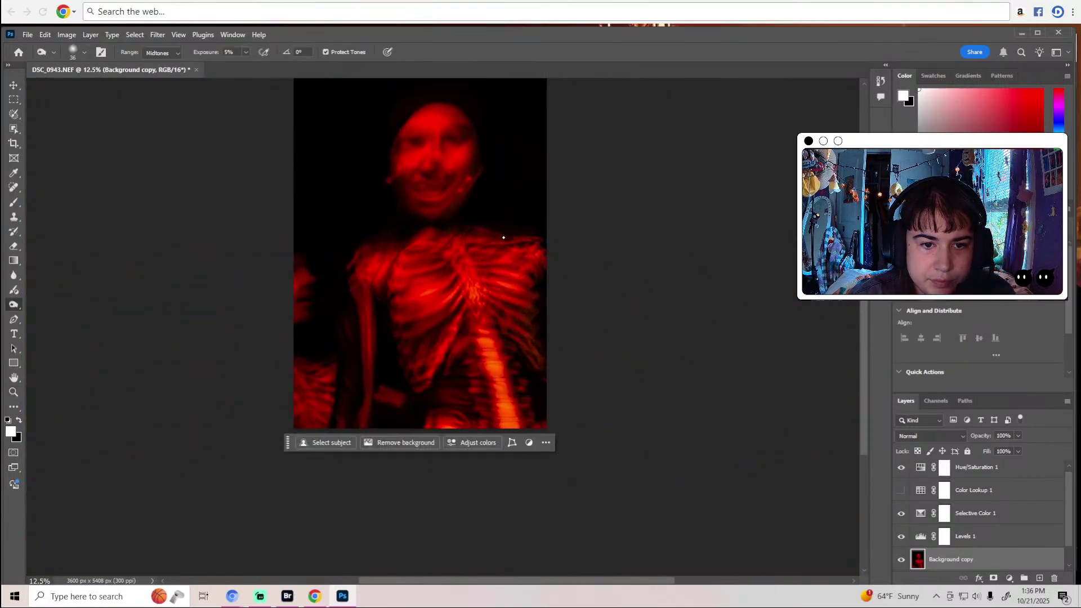
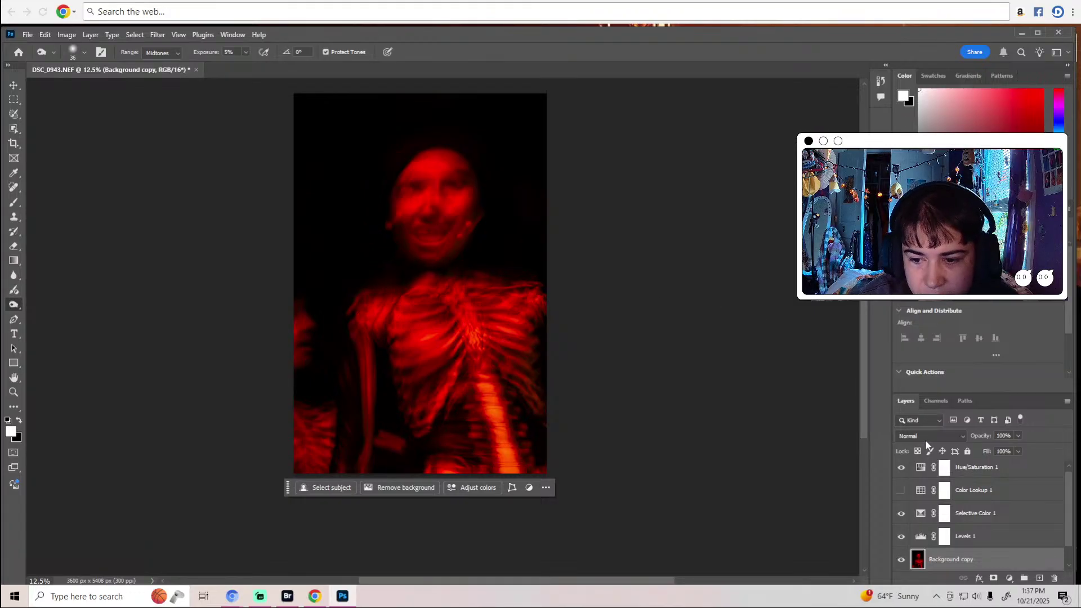
Raise the saturation to +20 in the current colour range of the Hue/Saturation 1 layer, then slightly adjust the hue of another range.
click(929, 472)
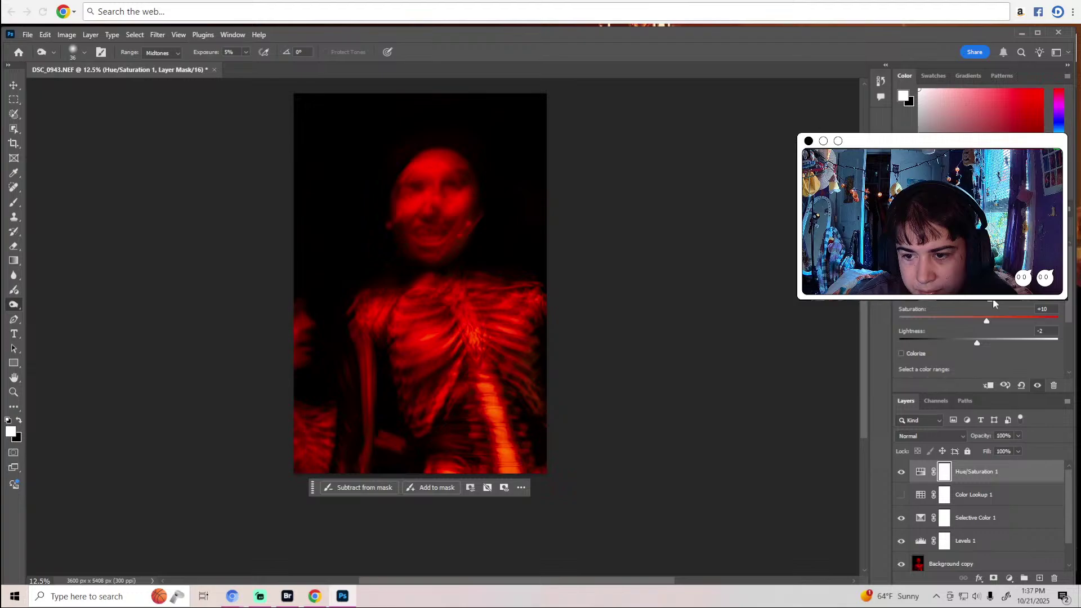
mouse_move(991, 301)
mouse_down()
mouse_move(981, 302)
mouse_move(995, 302)
mouse_up()
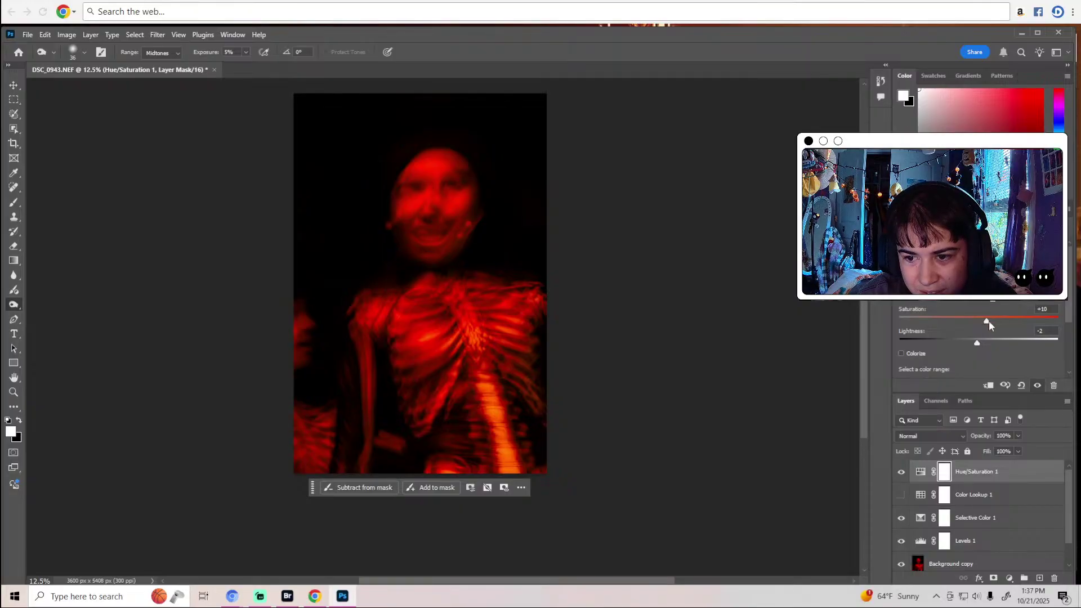
mouse_move(987, 319)
mouse_down()
mouse_move(964, 319)
mouse_move(994, 318)
mouse_up()
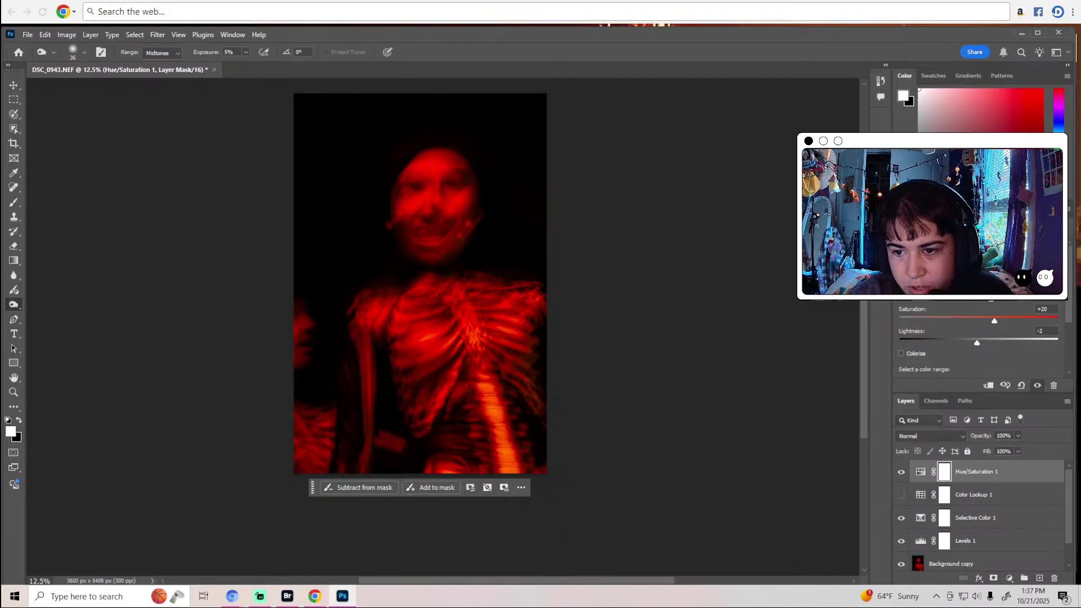
click(968, 274)
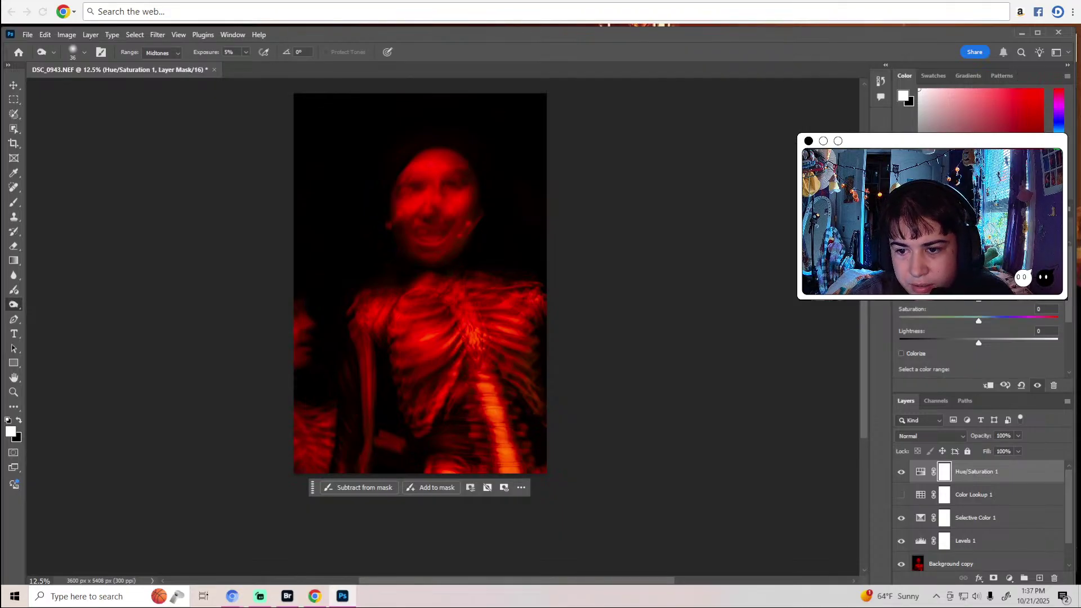
drag(967, 300, 980, 304)
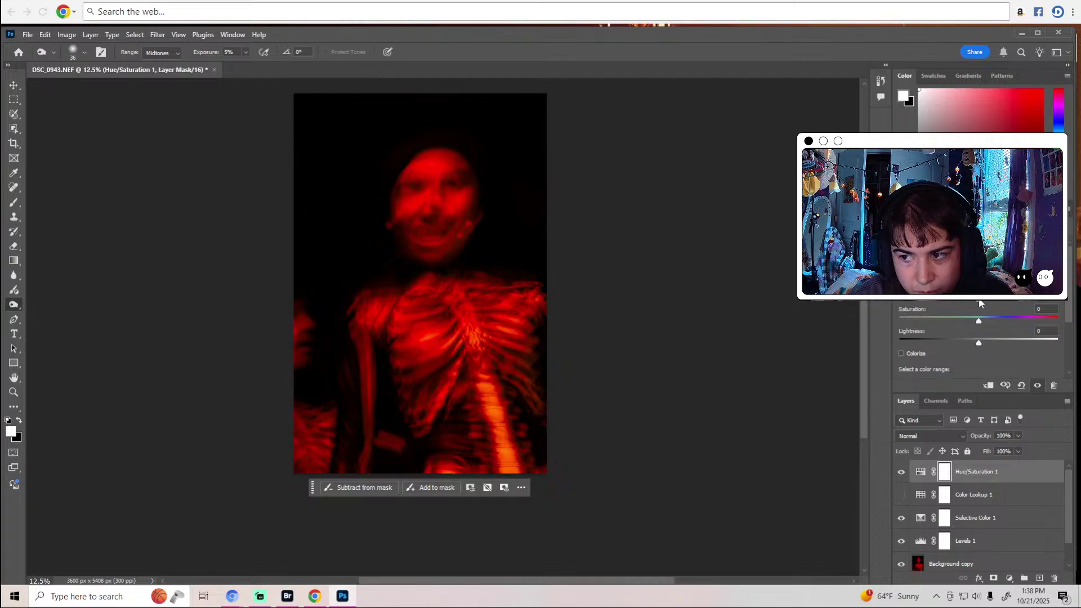
In the Selective Color 1 adjustment, switch the colour range and set yellow to +11% and black to -1%.
click(947, 516)
click(979, 254)
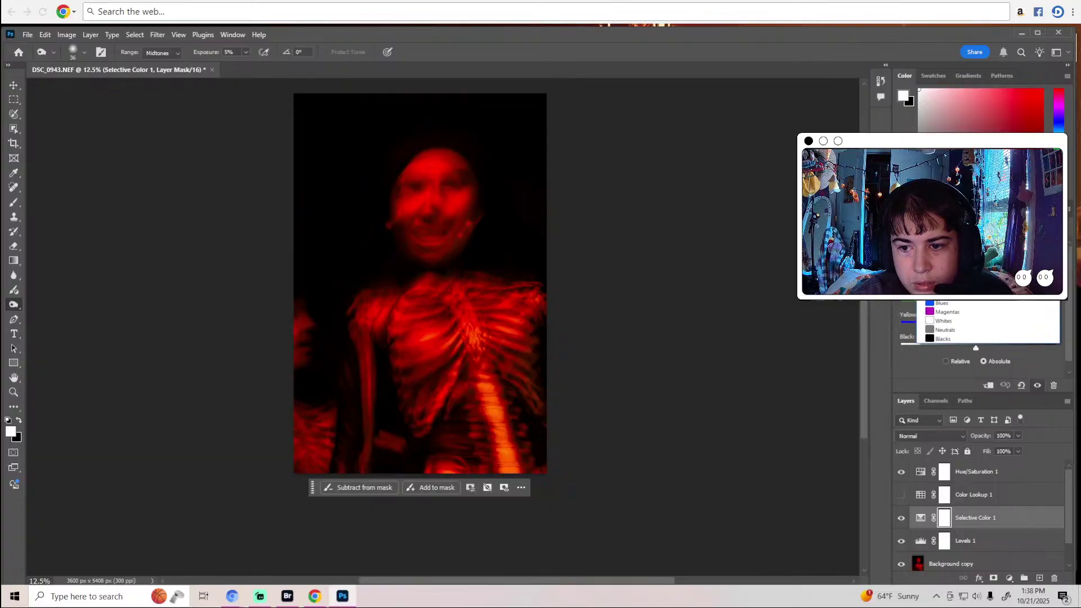
click(980, 274)
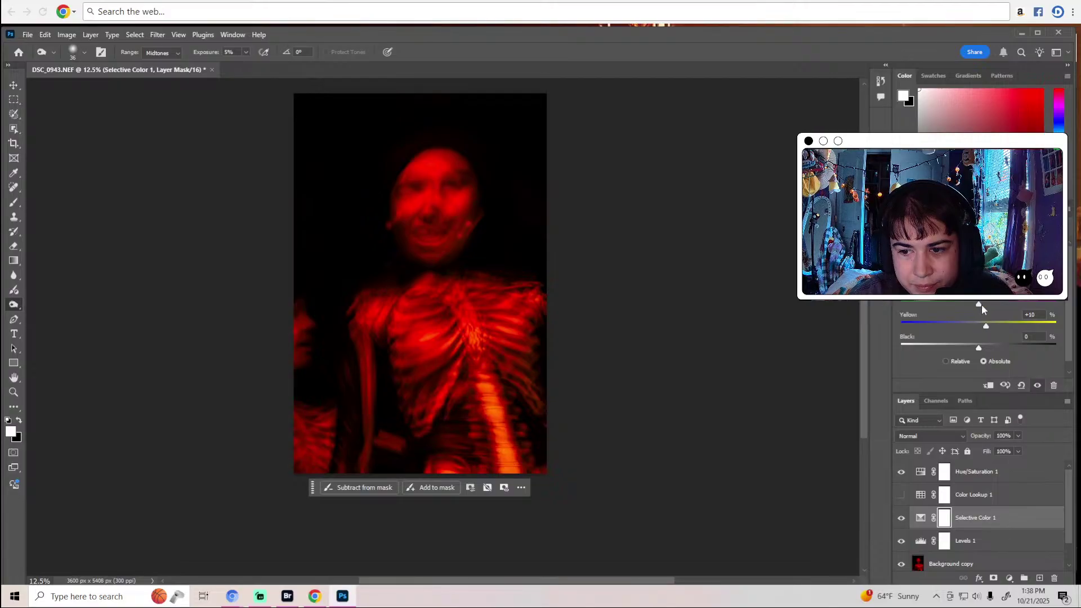
drag(981, 303, 987, 323)
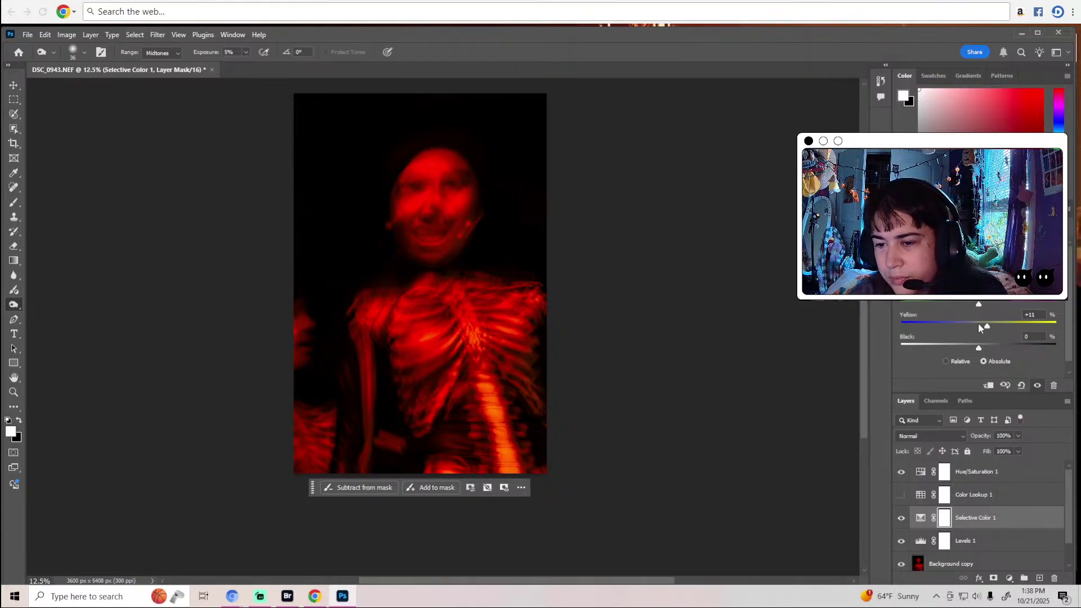
drag(979, 348, 980, 350)
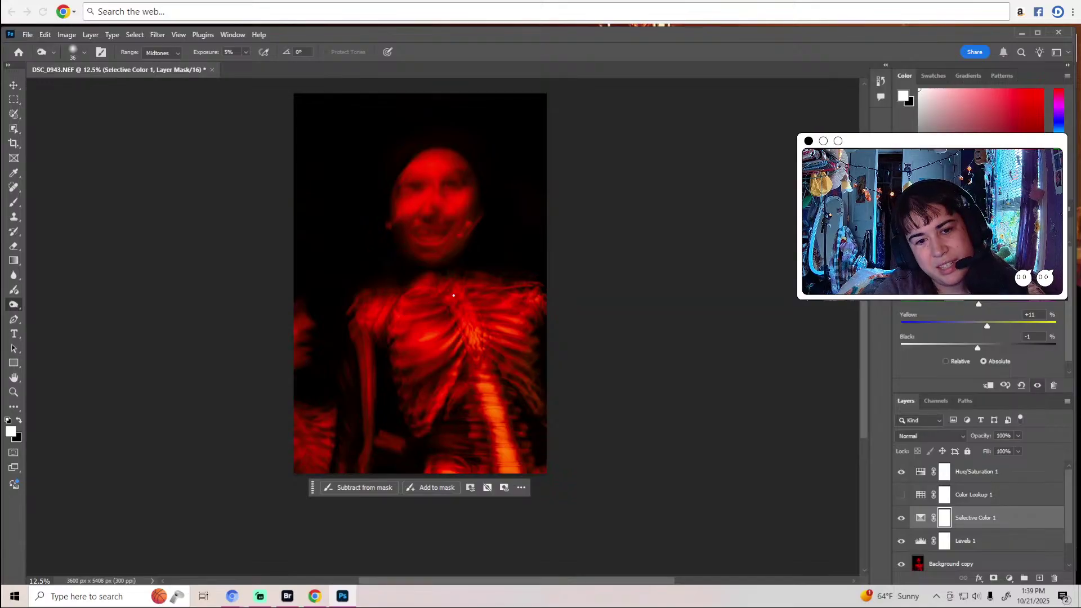
Brush a selection over the face on the Background copy layer and add a Hue/Saturation adjustment masked to it.
click(950, 564)
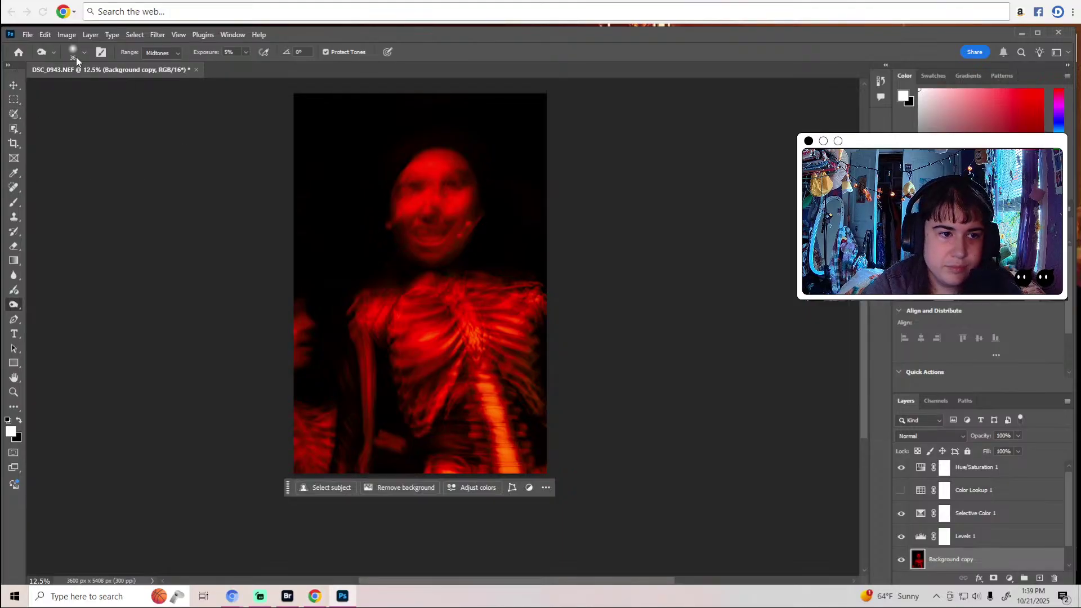
click(16, 113)
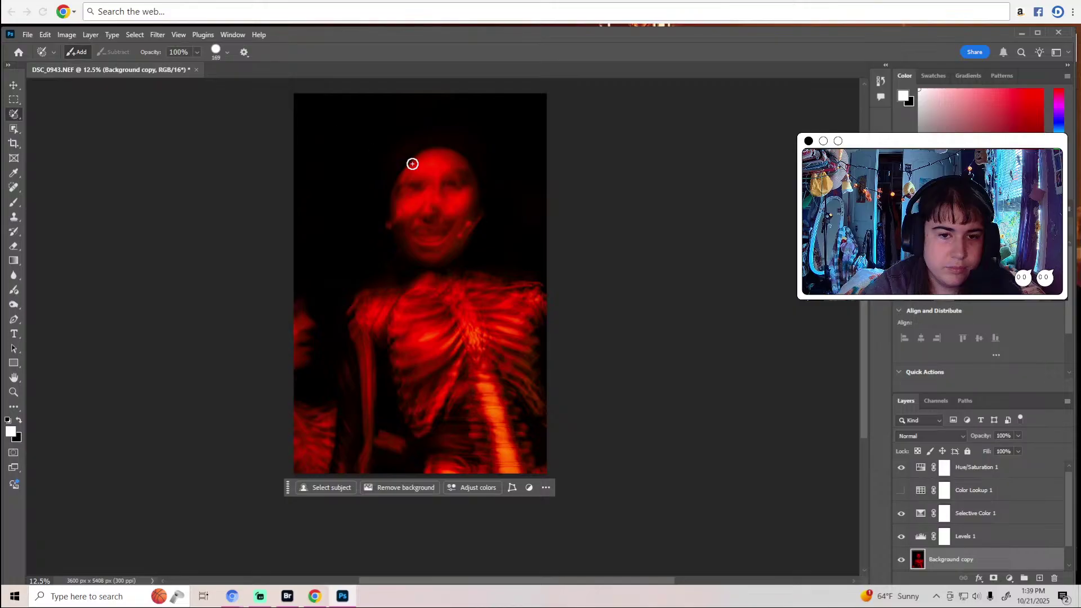
mouse_move(448, 153)
mouse_down()
mouse_move(408, 169)
mouse_move(400, 218)
mouse_move(426, 257)
mouse_move(466, 241)
mouse_move(474, 197)
mouse_move(464, 170)
mouse_move(441, 161)
mouse_move(412, 171)
mouse_move(407, 198)
mouse_move(439, 253)
mouse_move(461, 236)
mouse_move(466, 200)
mouse_move(453, 174)
mouse_move(431, 171)
mouse_move(409, 188)
mouse_move(423, 238)
mouse_move(453, 246)
mouse_move(455, 183)
mouse_move(425, 178)
mouse_move(423, 221)
mouse_move(446, 236)
mouse_move(447, 180)
mouse_move(424, 225)
mouse_move(451, 216)
mouse_move(431, 207)
mouse_move(439, 195)
mouse_move(437, 248)
mouse_move(432, 226)
mouse_move(462, 198)
mouse_move(457, 171)
mouse_move(430, 161)
mouse_move(448, 157)
mouse_move(462, 194)
mouse_move(442, 235)
mouse_move(407, 245)
mouse_move(395, 212)
mouse_move(404, 196)
mouse_move(457, 204)
mouse_move(444, 231)
mouse_up()
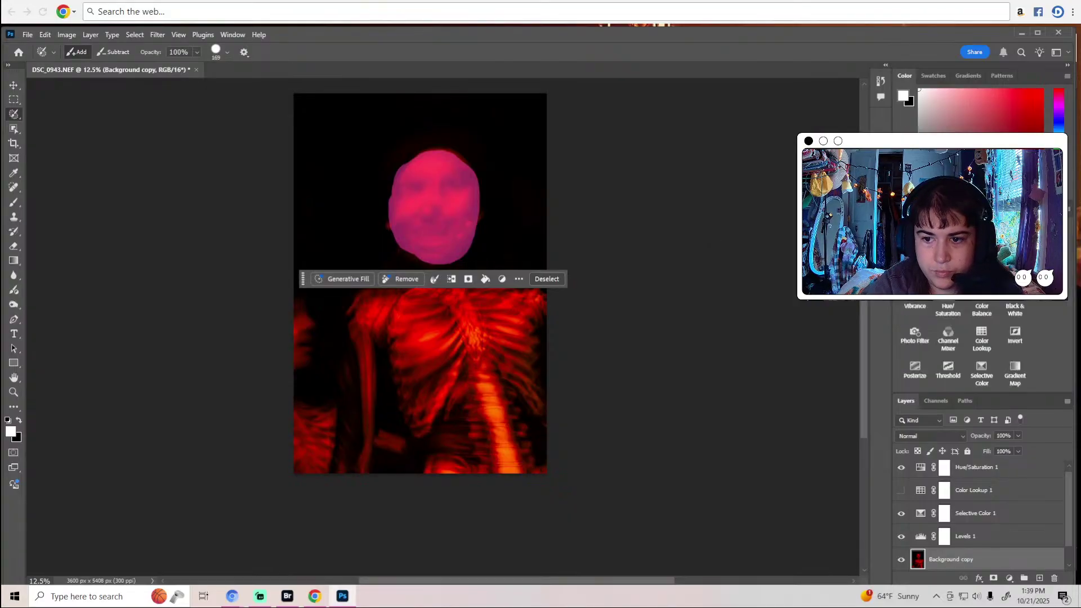
click(948, 309)
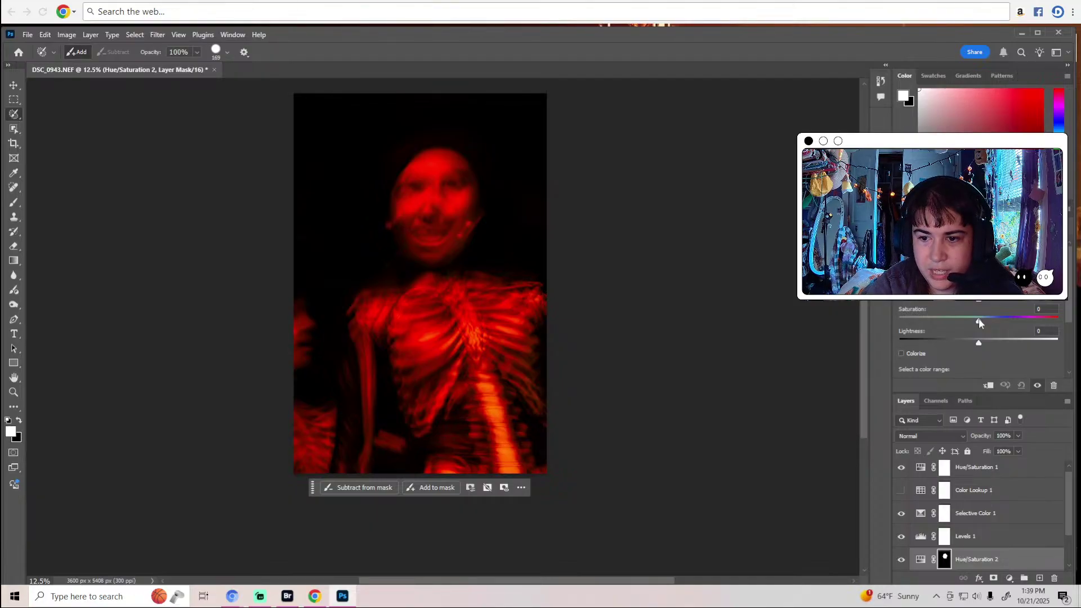
Set the face adjustment's saturation to +5 with a slight hue shift, and compare the image with it off and on.
drag(979, 320, 1037, 320)
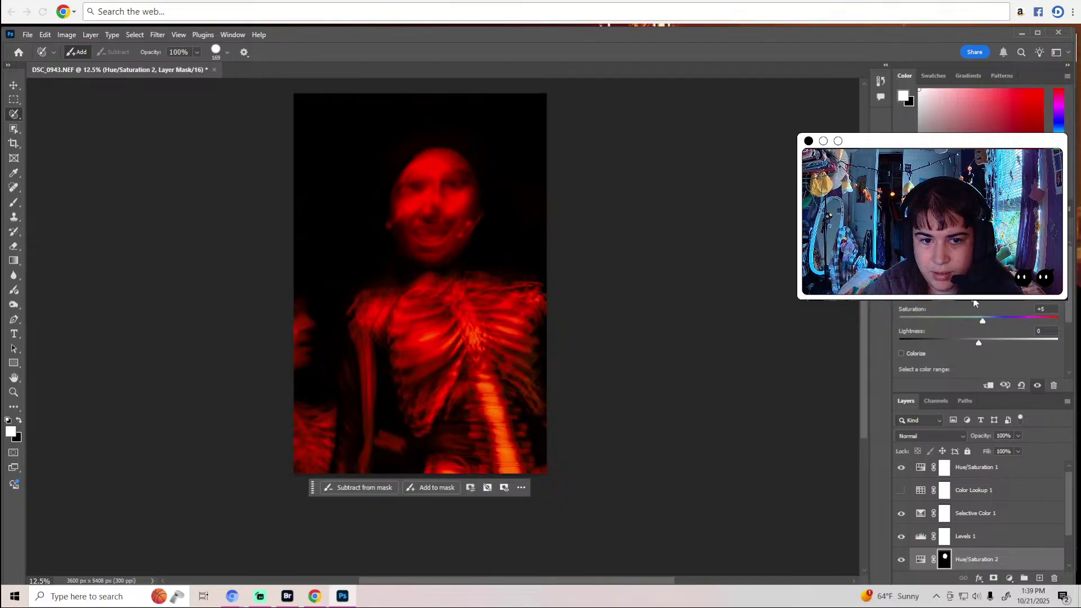
drag(977, 303, 977, 303)
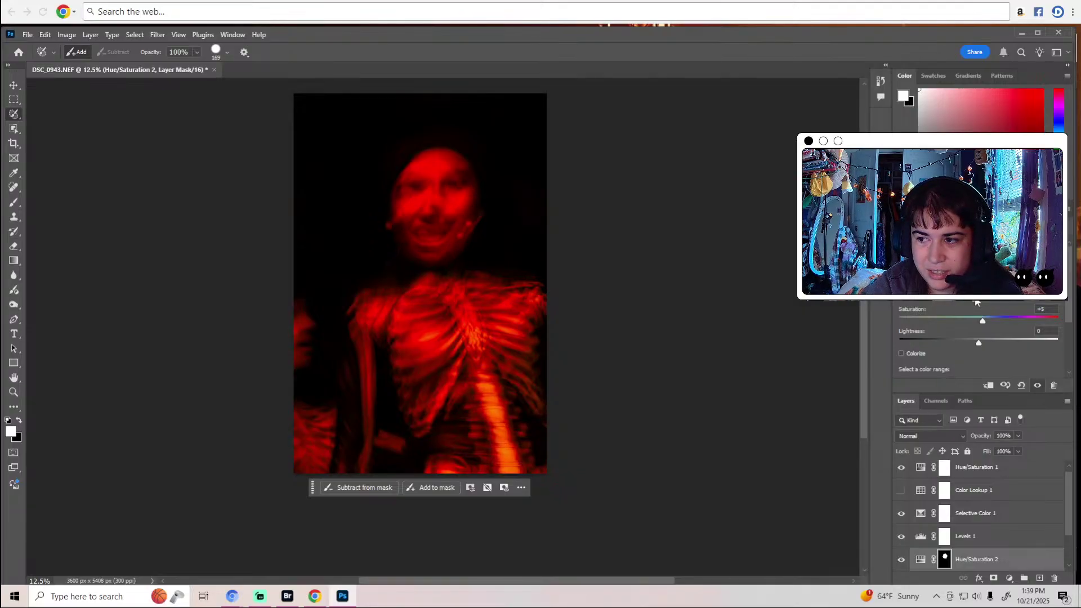
click(901, 560)
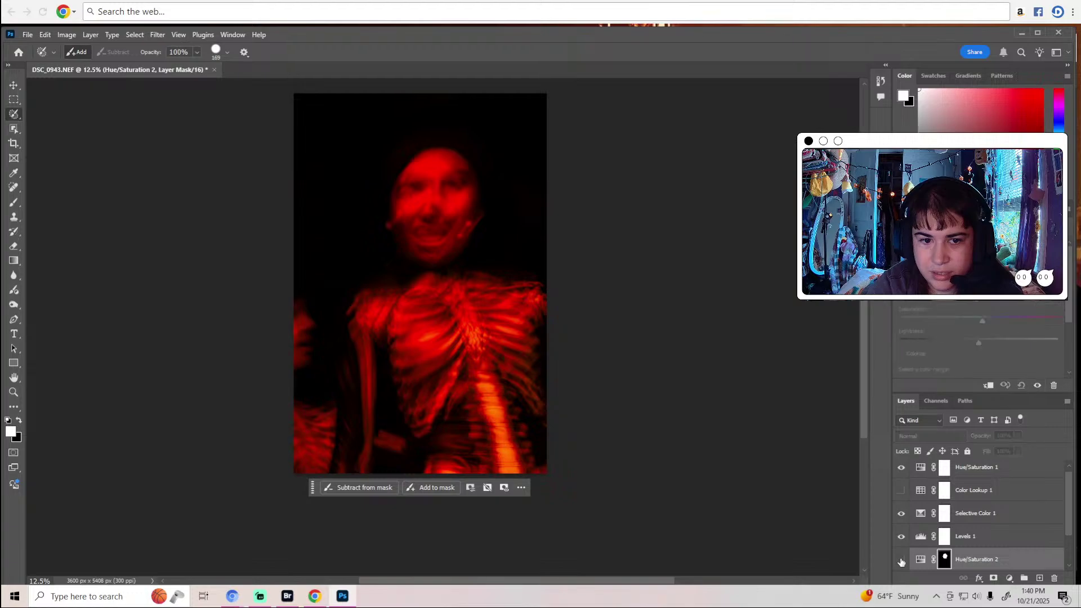
click(901, 560)
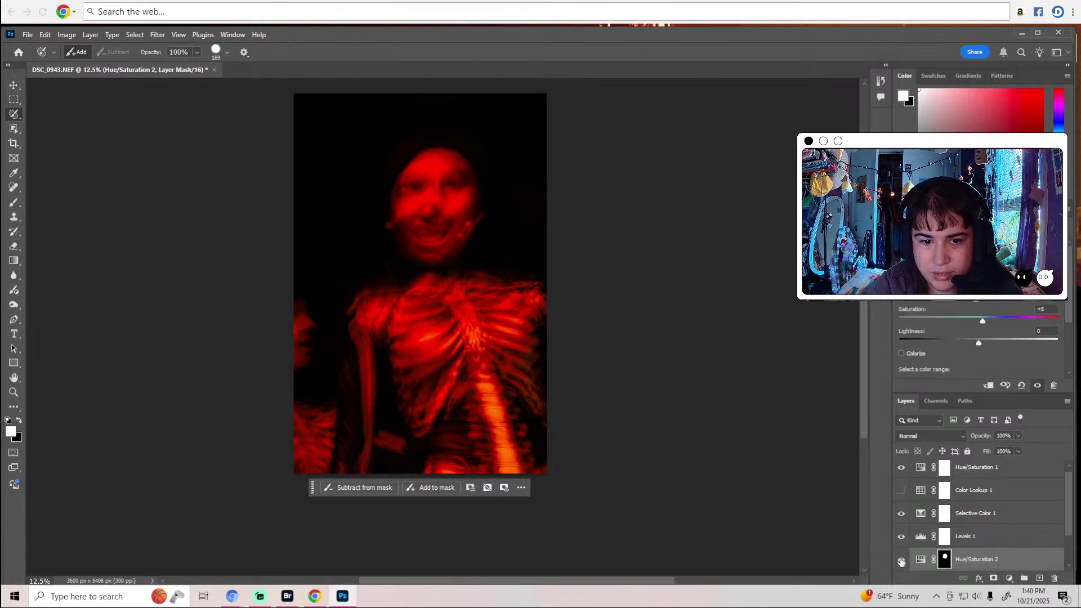
click(901, 560)
click(901, 560)
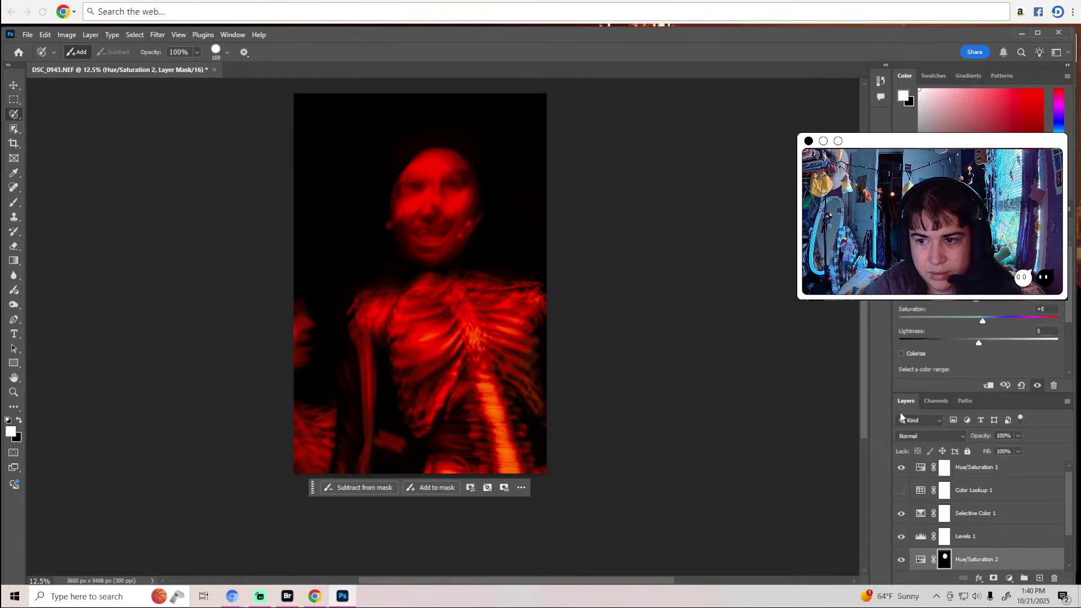
Fine-tune the reds of the face's Hue/Saturation adjustment with saturation at +5, and compare the face without and with it.
mouse_move(983, 320)
mouse_down()
mouse_move(973, 325)
mouse_move(998, 323)
mouse_move(722, 333)
mouse_move(1009, 320)
mouse_move(982, 318)
mouse_up()
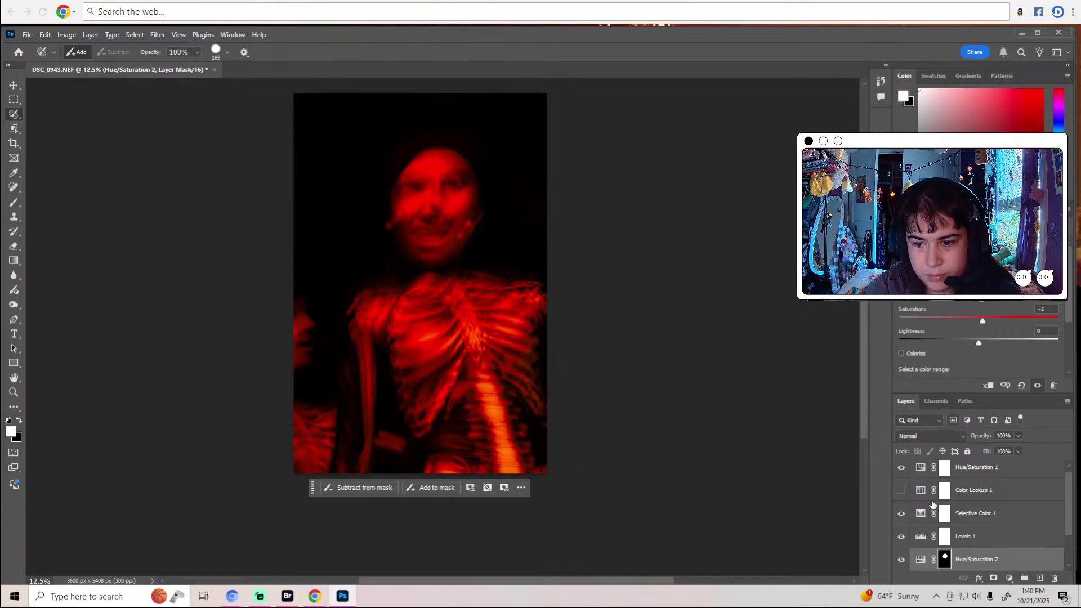
click(902, 559)
click(902, 560)
click(901, 560)
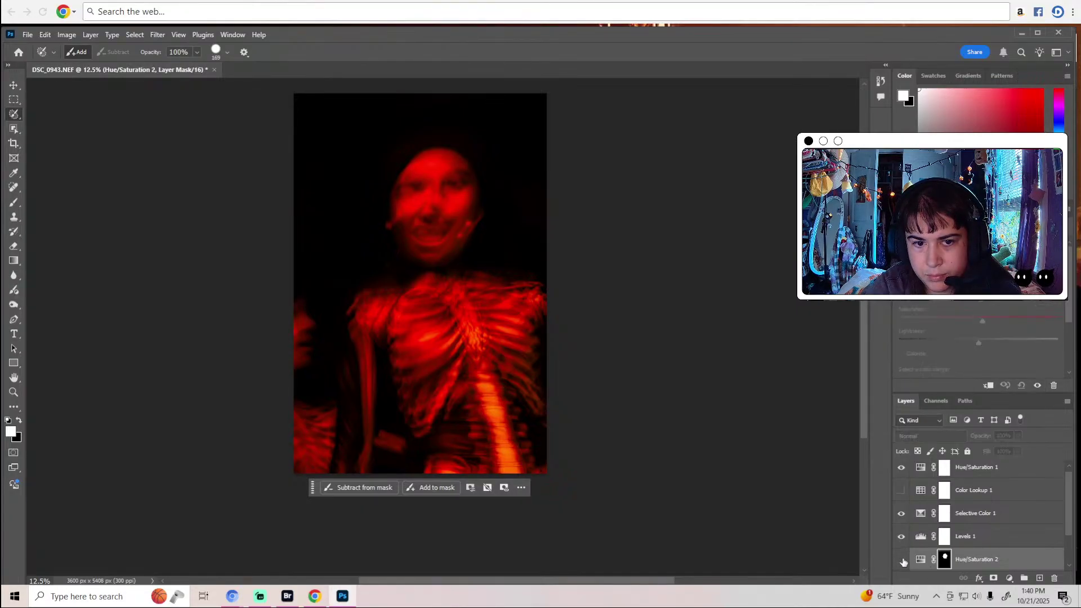
click(901, 559)
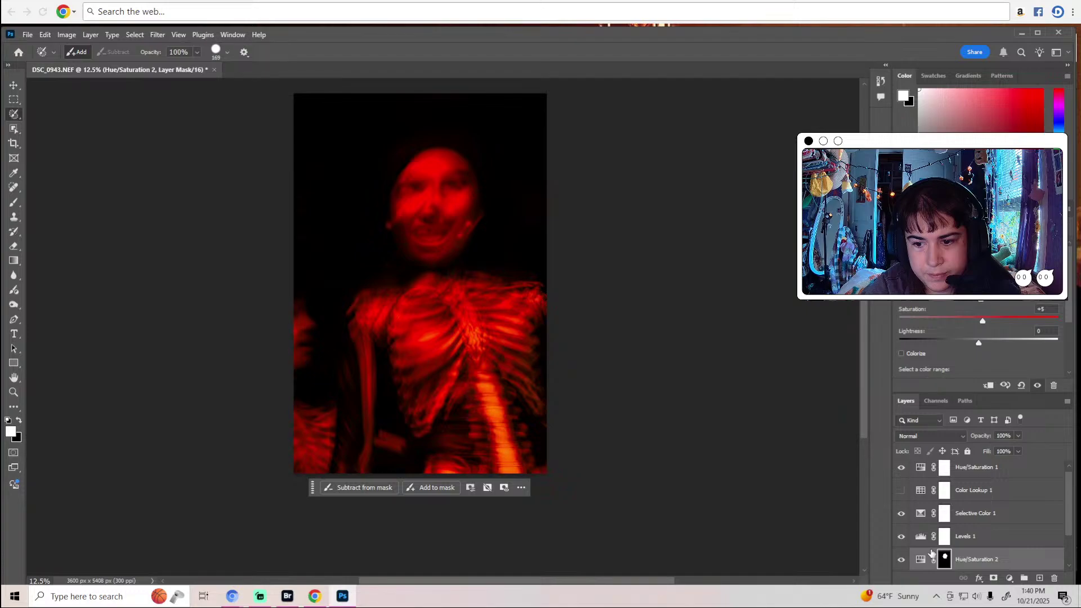
Return to the Background copy layer, enlarge the face to 100% and reactivate the midtone toning tool.
scroll(932, 554, down, 2)
click(946, 536)
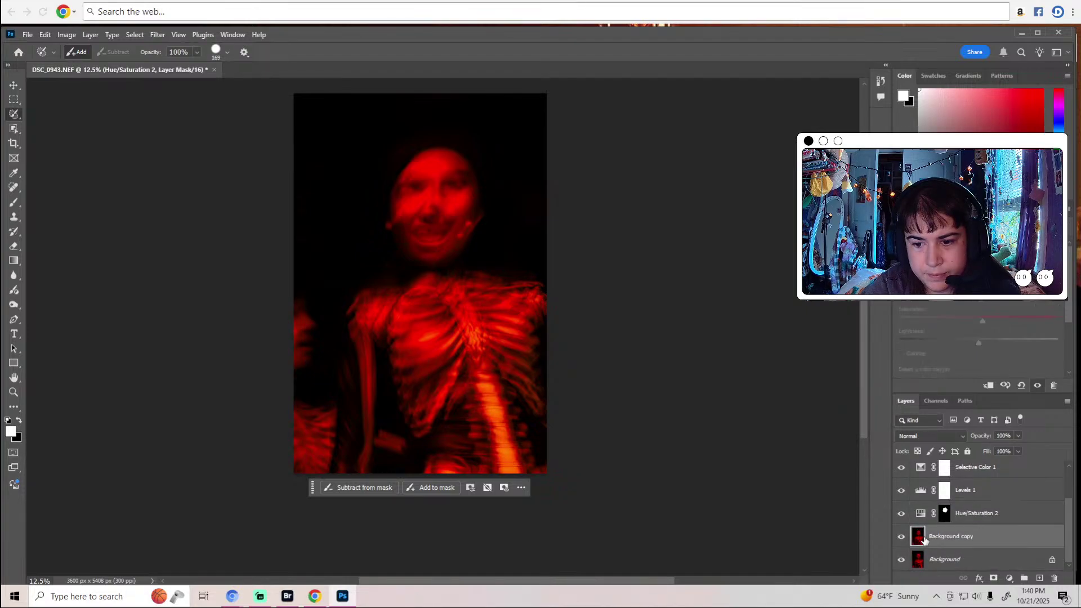
key(z)
click(443, 188)
click(445, 189)
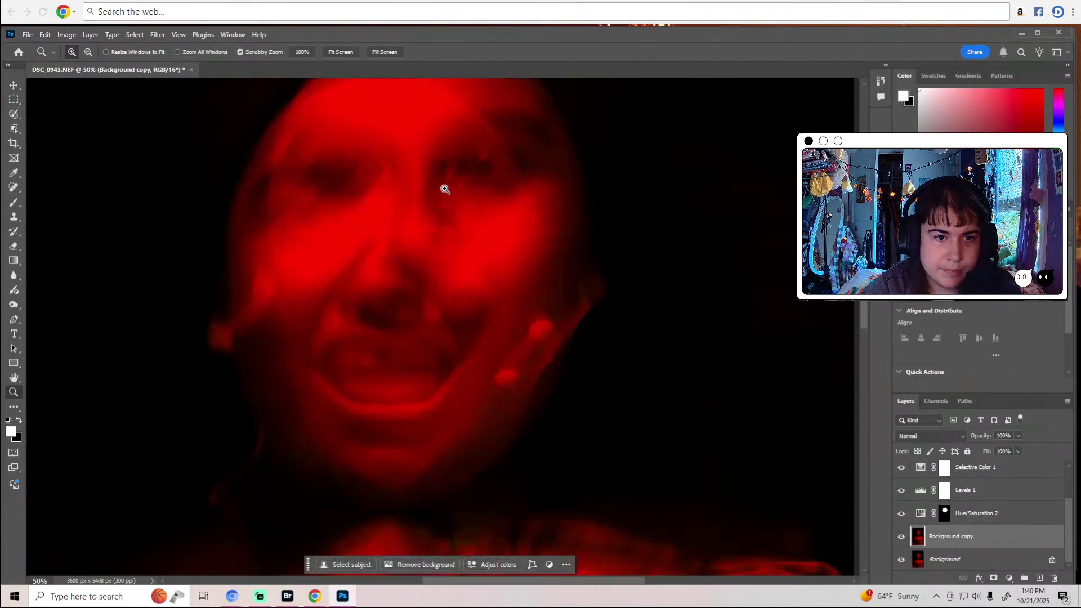
click(445, 189)
key(w)
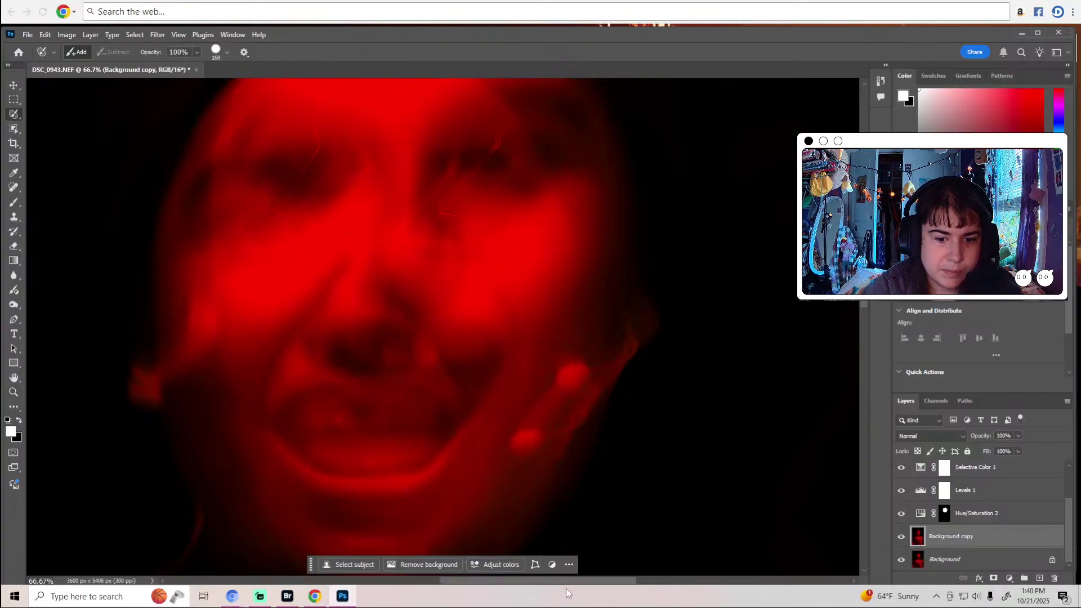
drag(567, 582, 516, 565)
key(z)
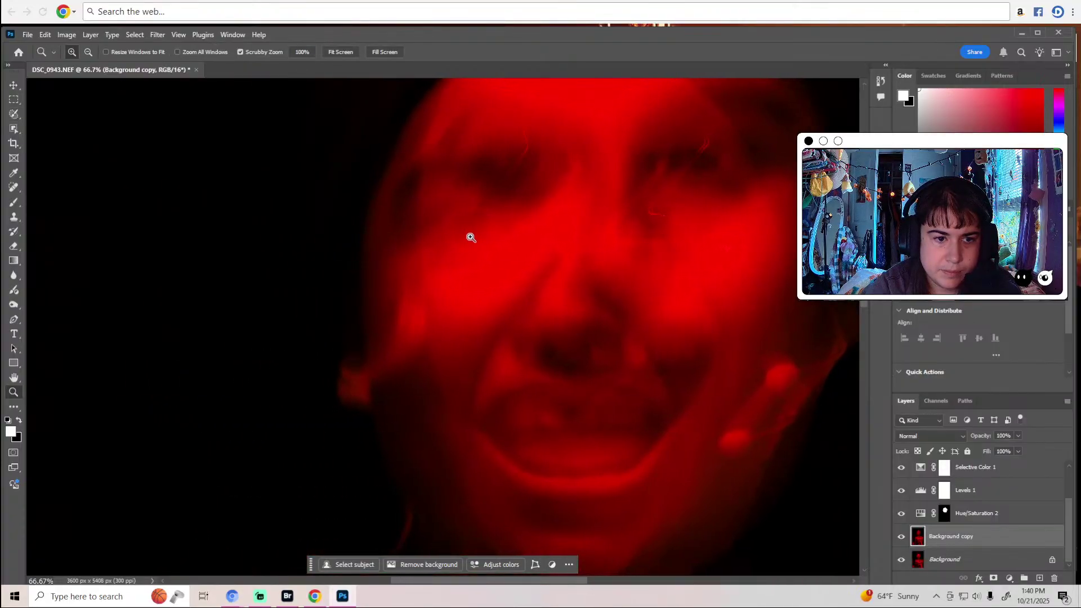
click(50, 249)
key(o)
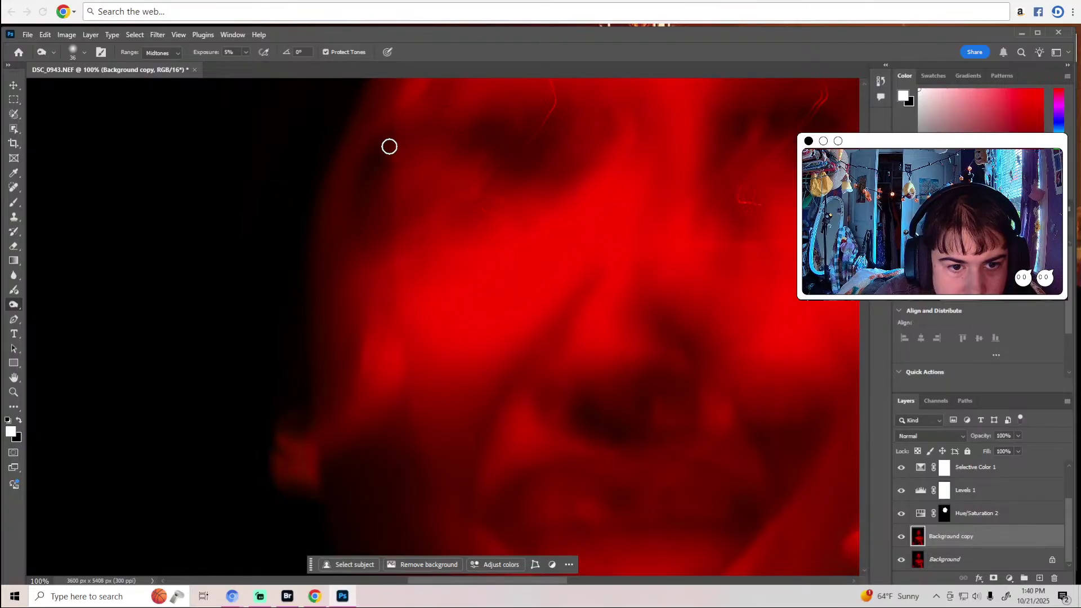
Examine the face at 100%, from the eyes and cheeks down to the mouth and back up to the forehead.
scroll(550, 206, up, 3)
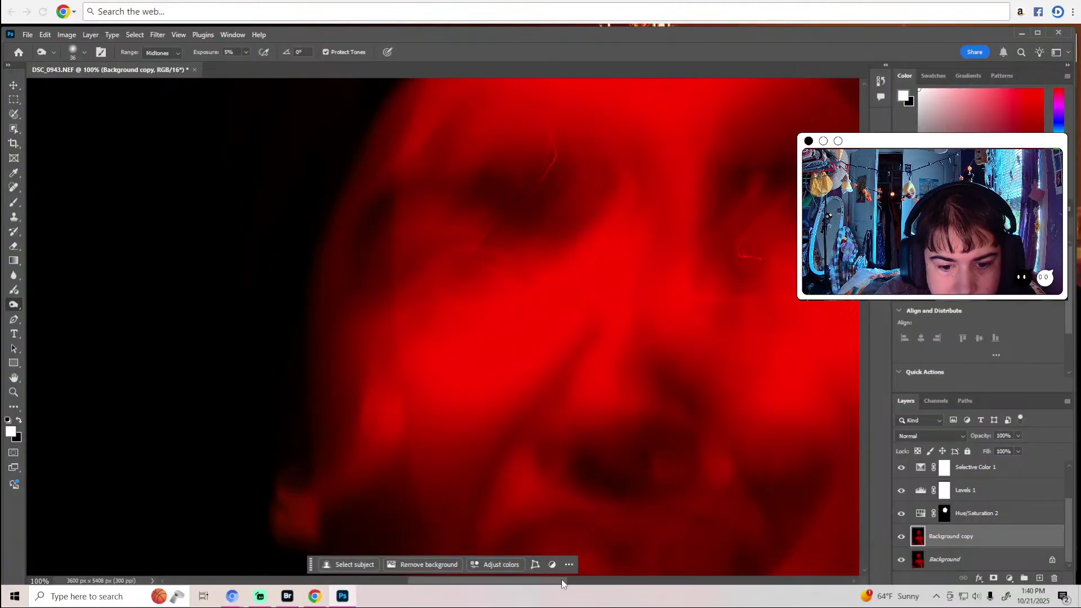
drag(562, 581, 610, 580)
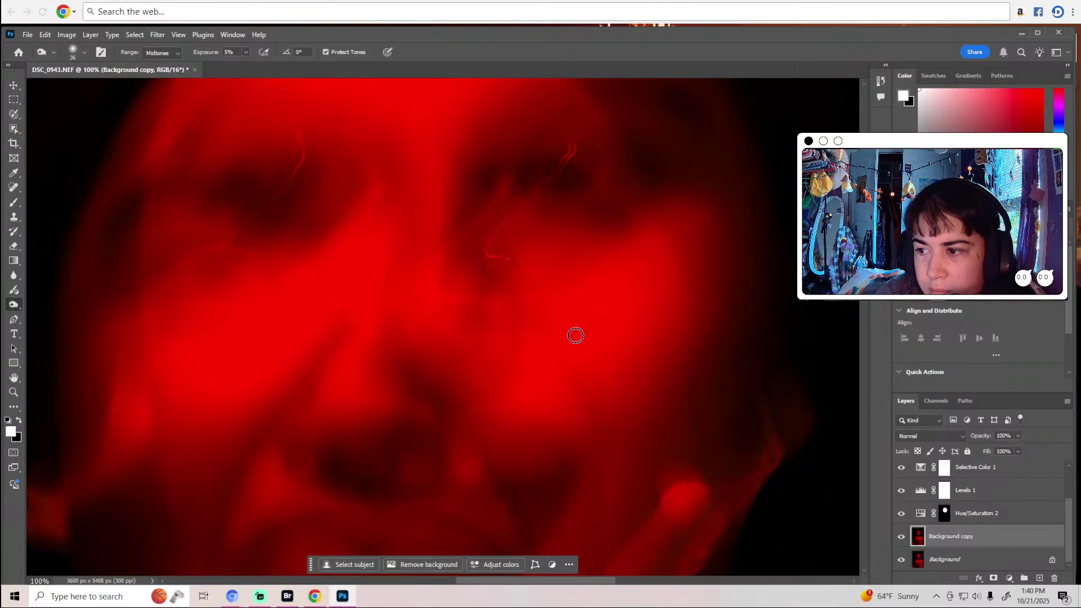
scroll(582, 234, up, 3)
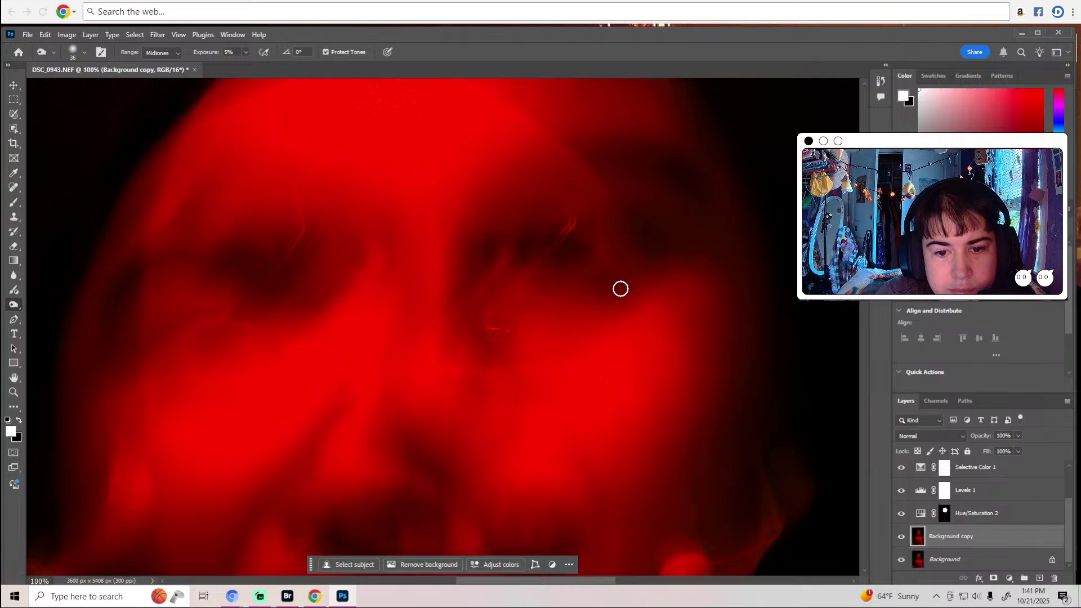
scroll(516, 307, down, 2)
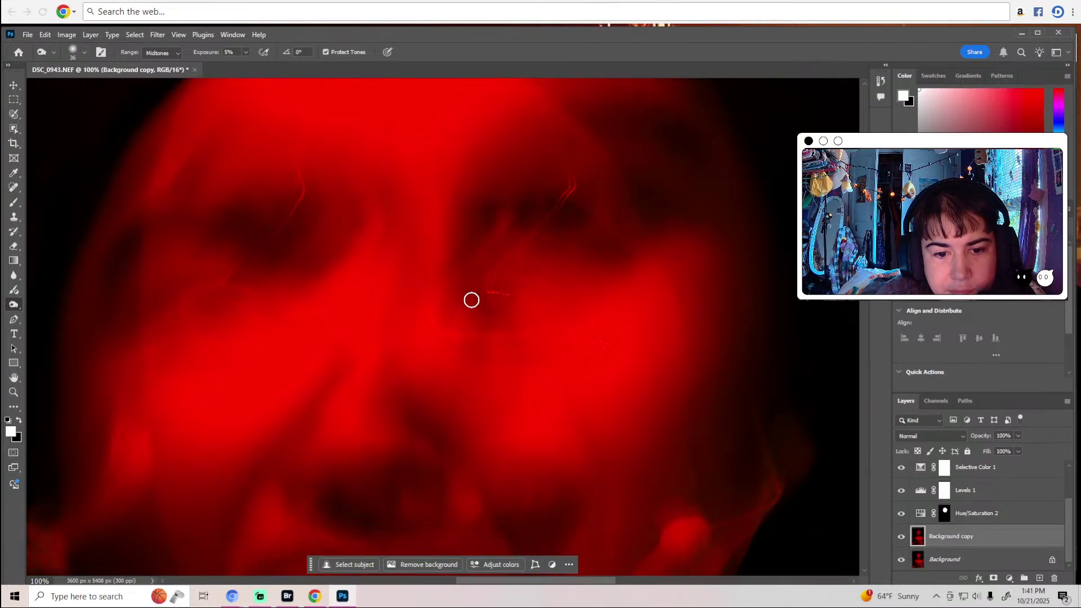
scroll(491, 307, down, 8)
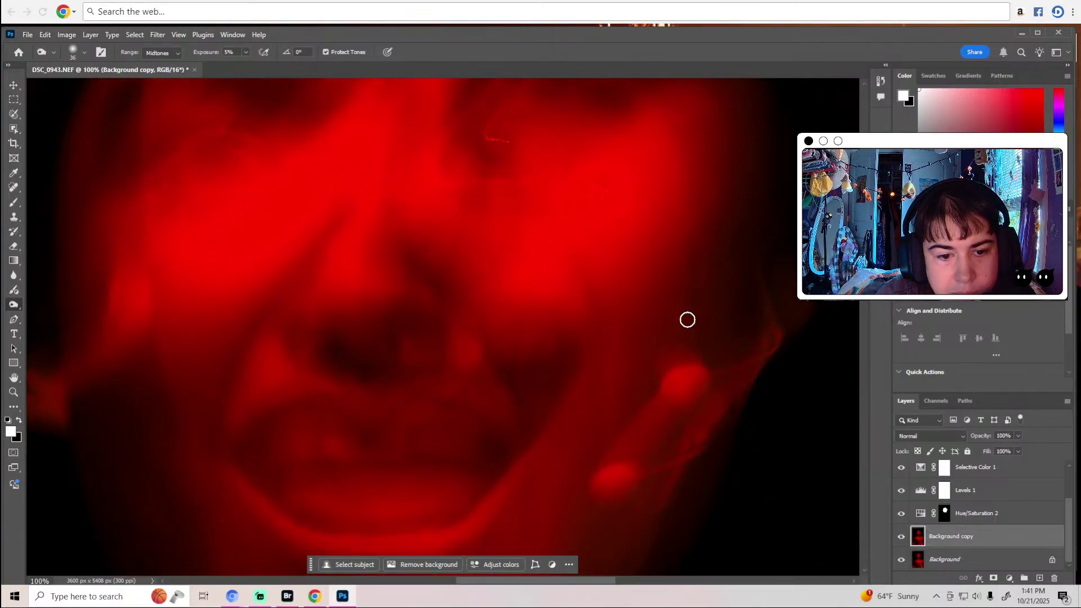
scroll(688, 319, down, 4)
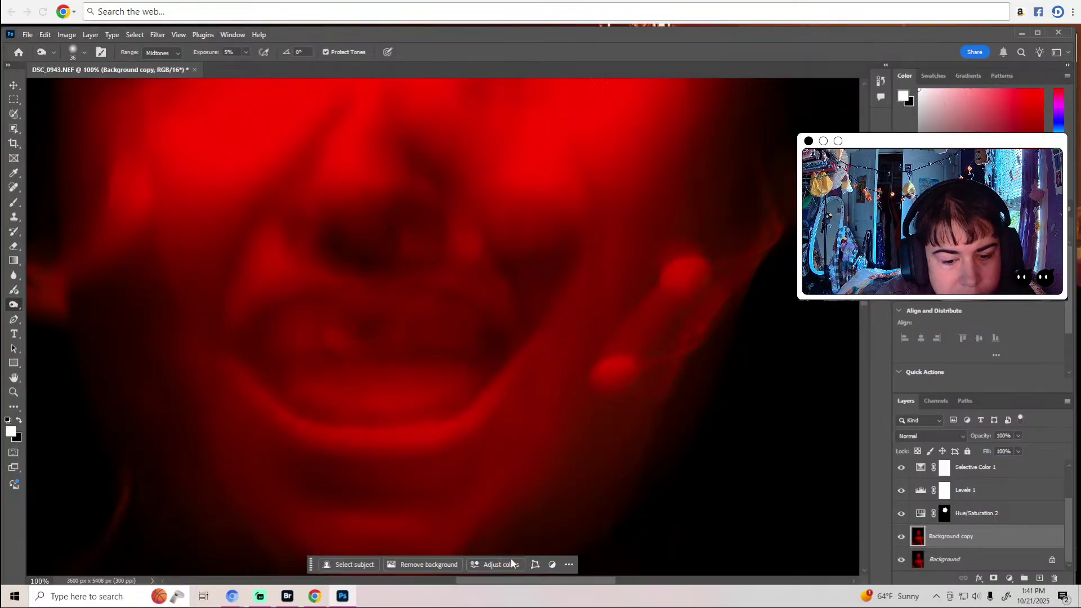
drag(530, 582, 498, 572)
scroll(383, 322, up, 6)
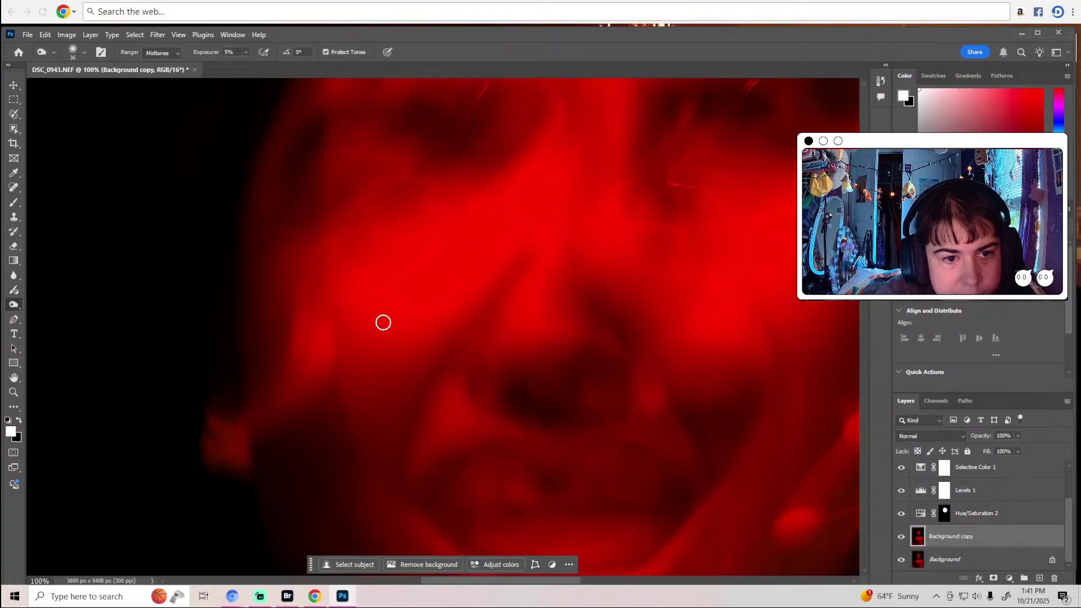
scroll(383, 323, up, 6)
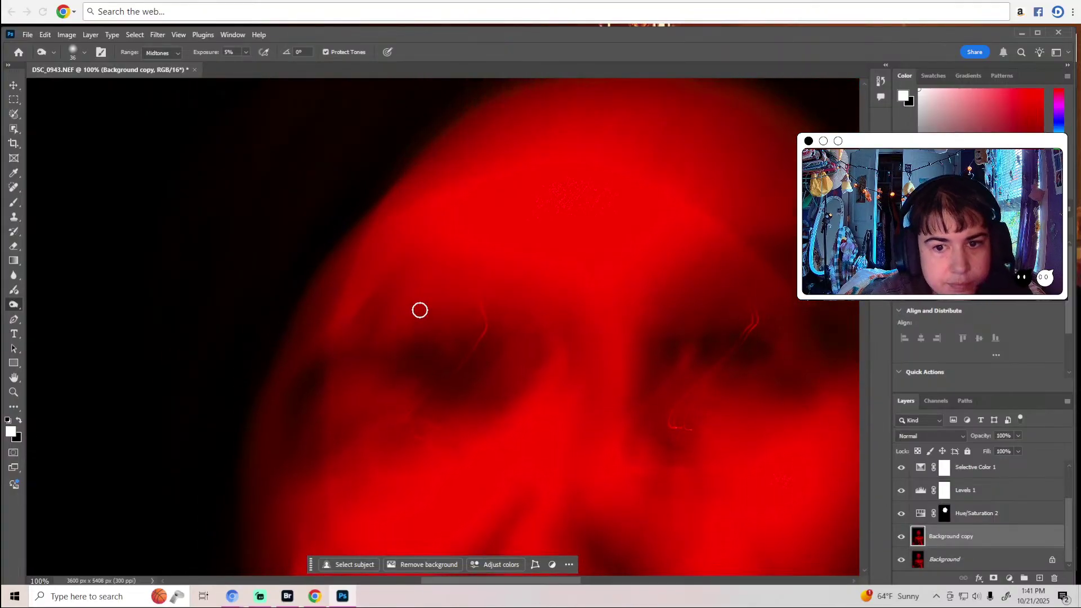
key(z)
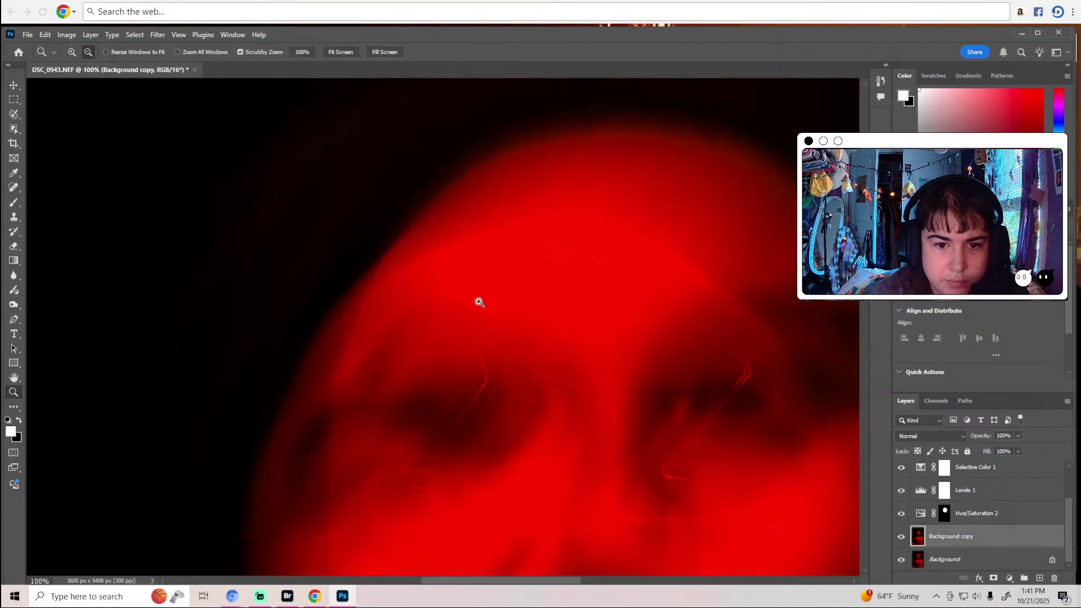
Inspect the face between 12.5% and 100% magnification, checking it up close and within the whole image.
alt+click(479, 302)
alt+click(479, 302)
alt+click(479, 302)
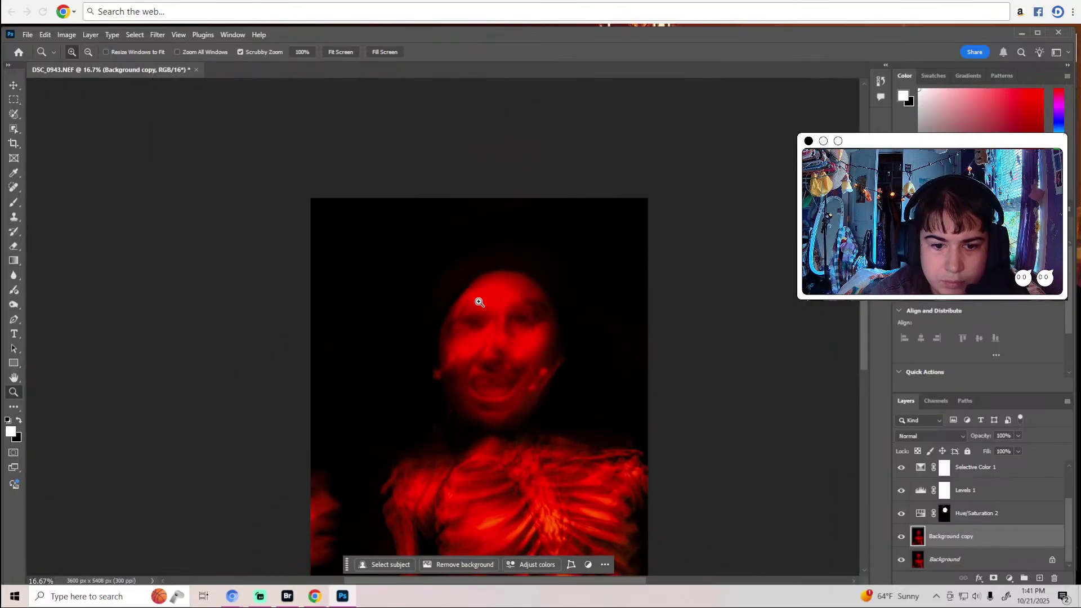
click(529, 271)
click(529, 271)
click(529, 271)
click(530, 271)
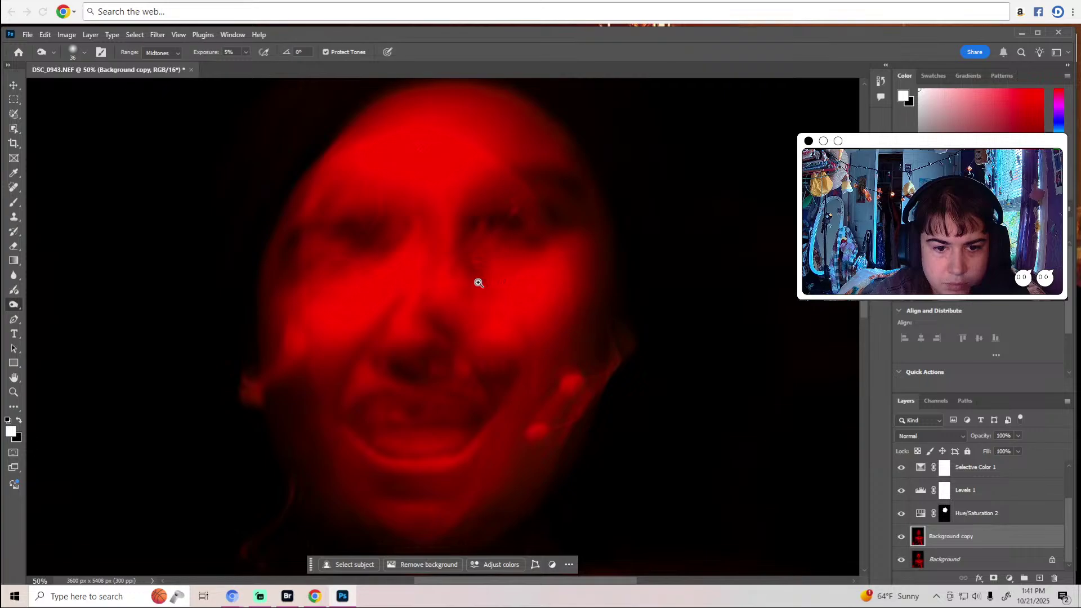
click(470, 279)
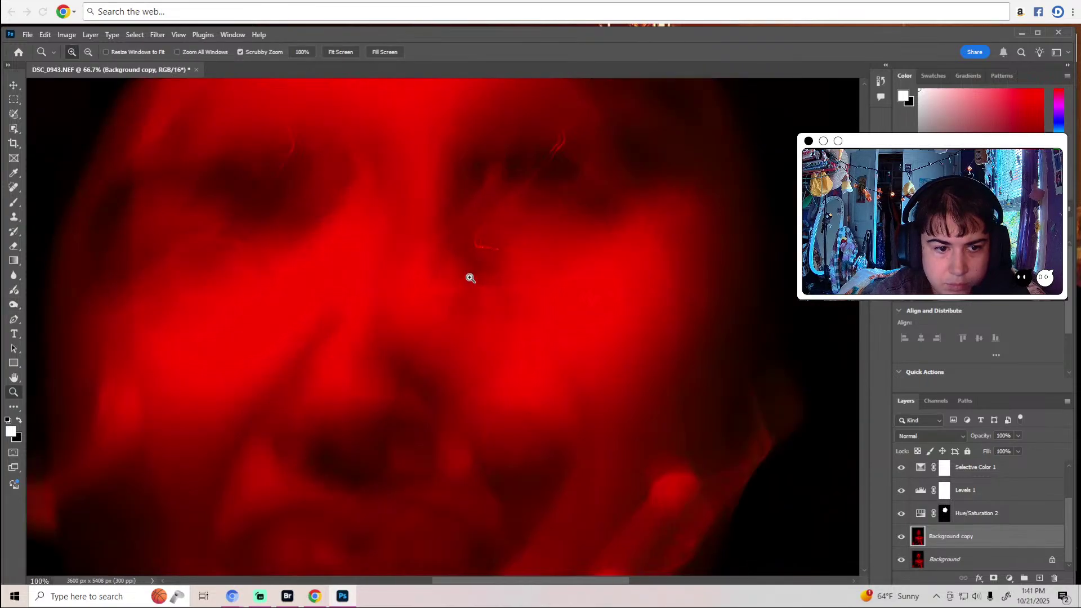
key(o)
key(z)
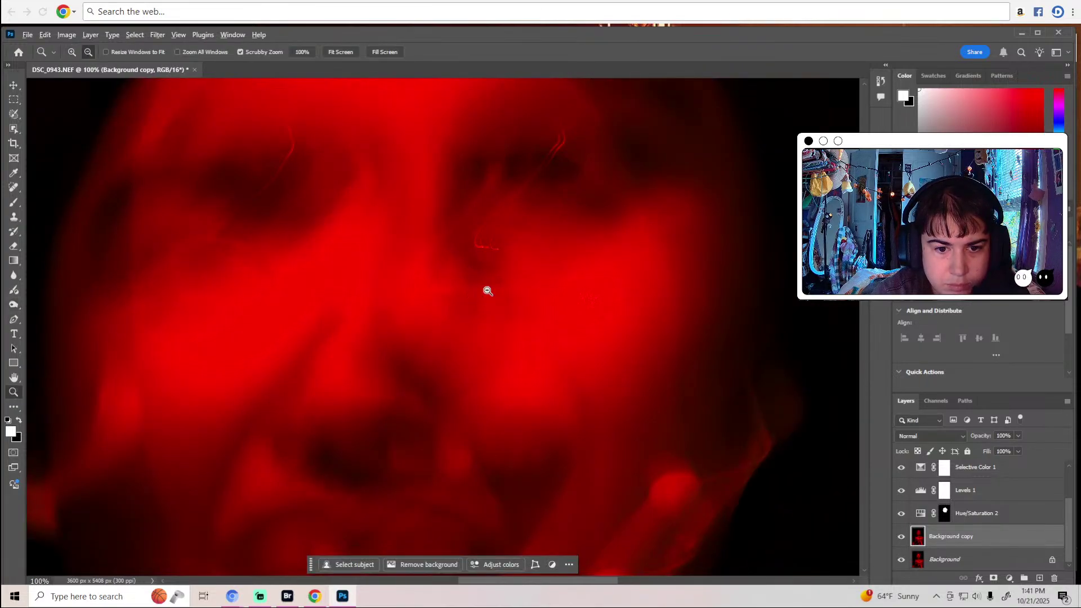
scroll(487, 290, down, 5)
scroll(487, 291, down, 2)
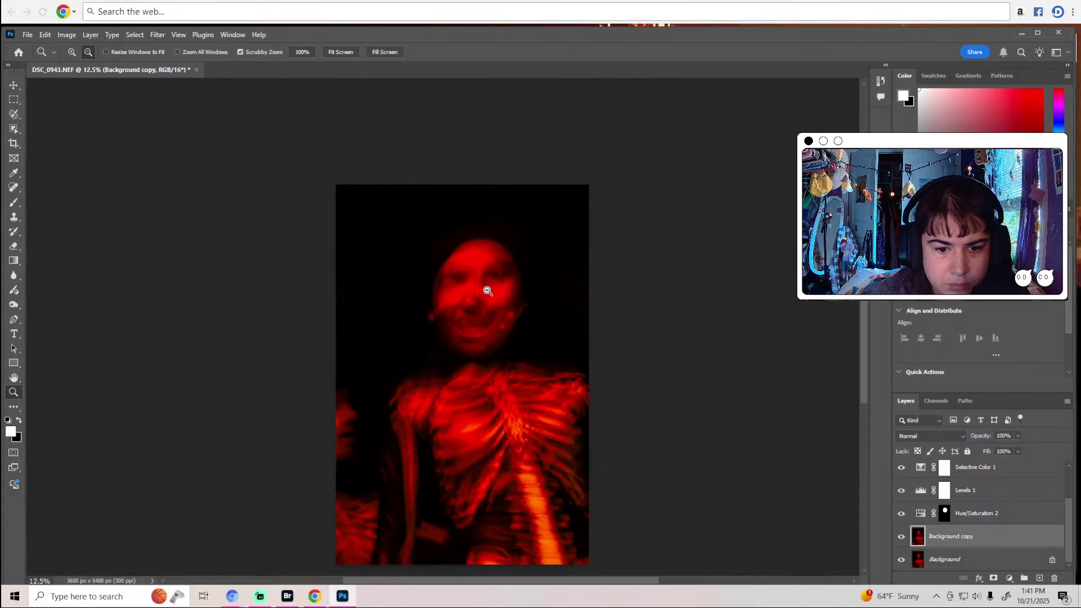
scroll(556, 305, up, 1)
key(o)
scroll(555, 305, down, 1)
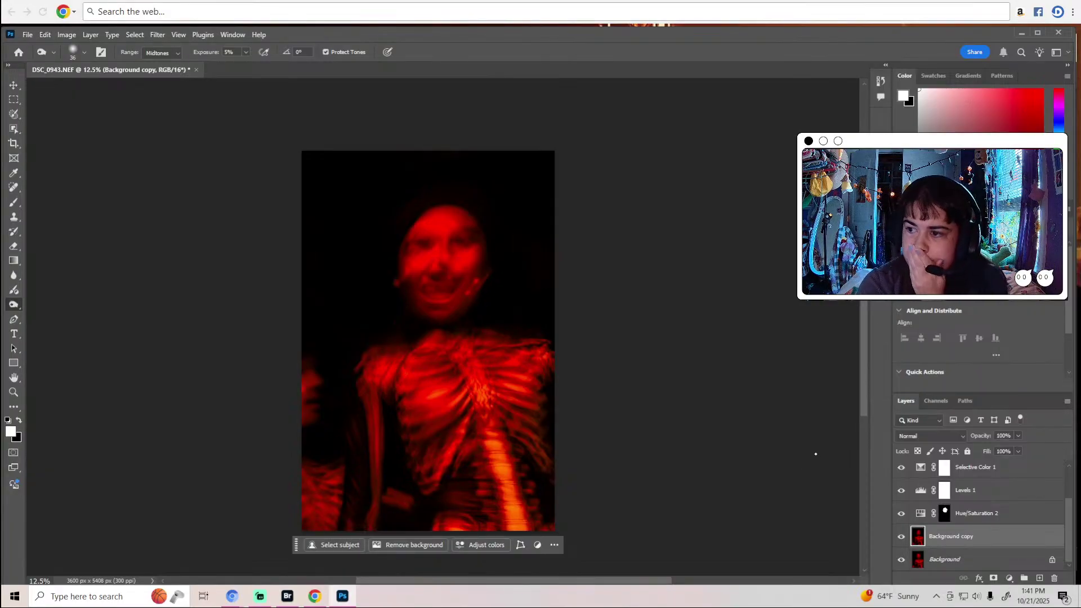
Examine the rib cage at 66.7% with the midtone Burn tool, from the collarbones down to the lower ribs and spine.
key(z)
drag(449, 411, 448, 406)
click(405, 367)
key(o)
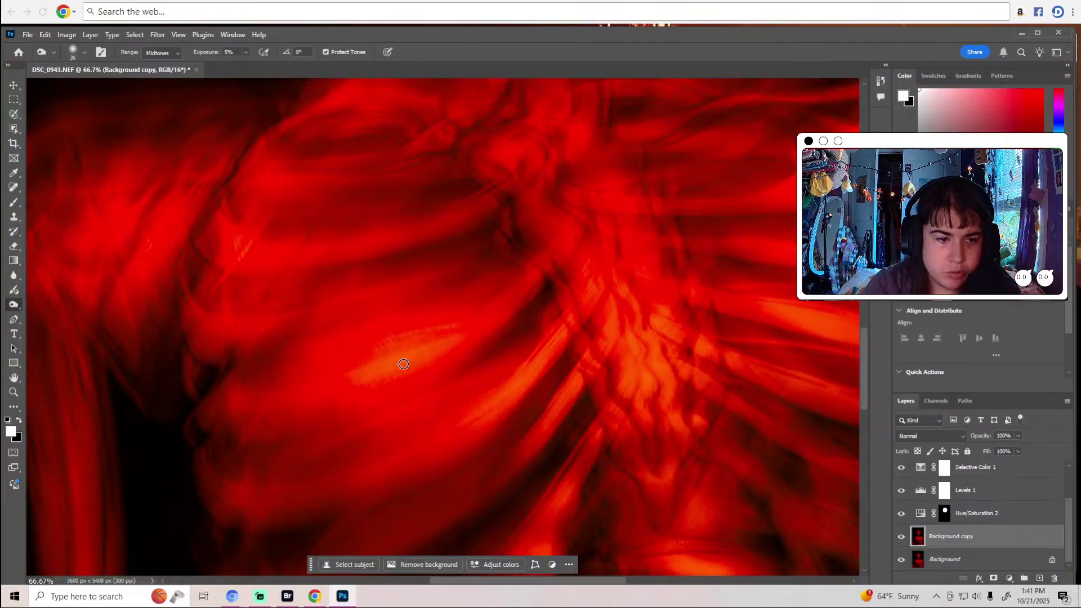
scroll(404, 360, up, 3)
scroll(403, 362, down, 2)
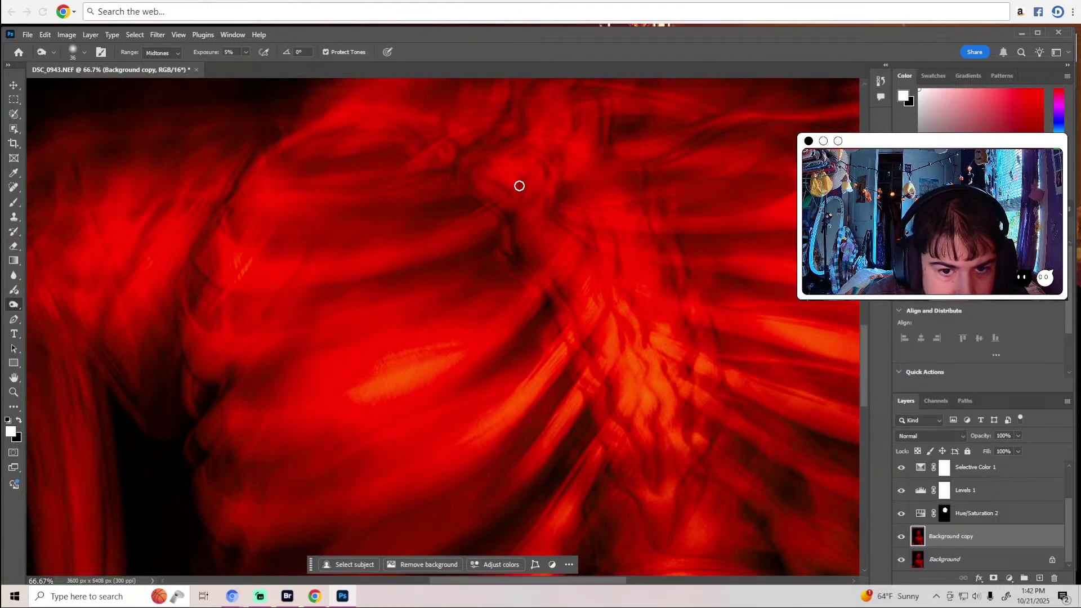
scroll(573, 284, down, 2)
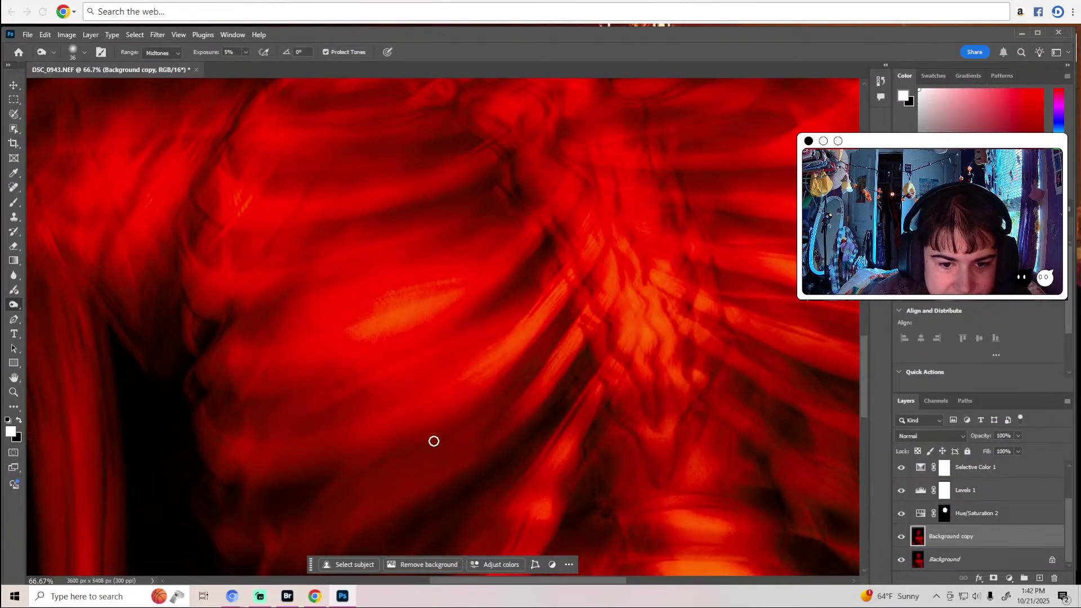
scroll(513, 409, down, 5)
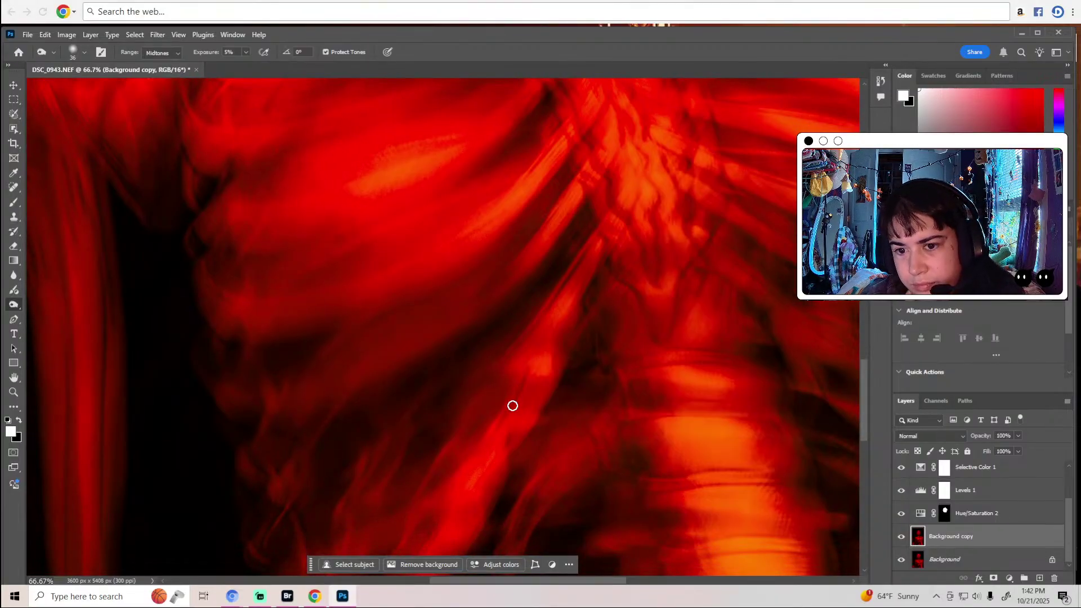
scroll(512, 405, down, 5)
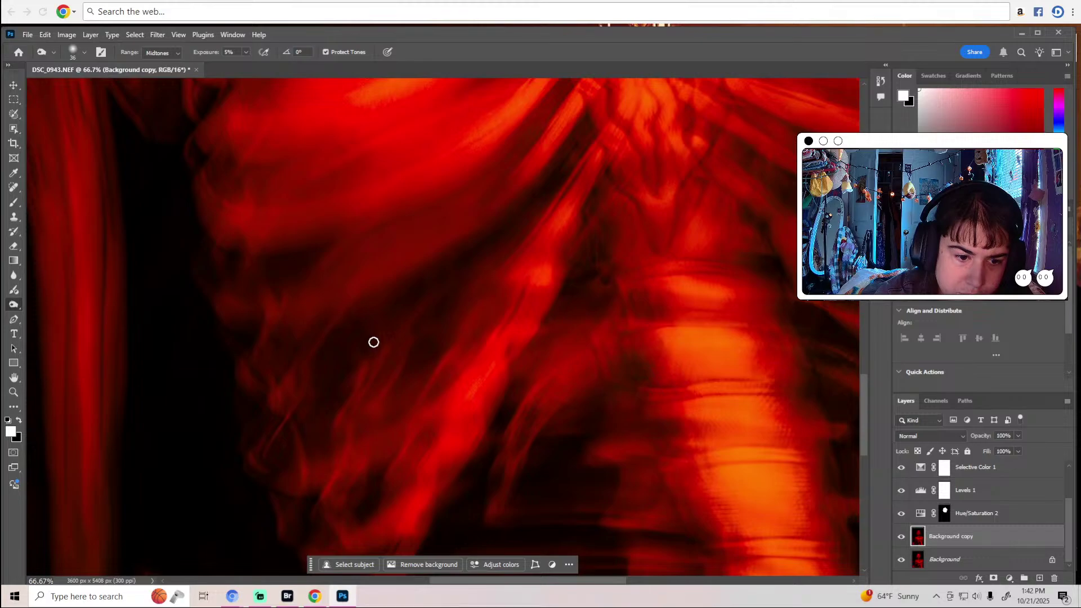
scroll(374, 343, down, 1)
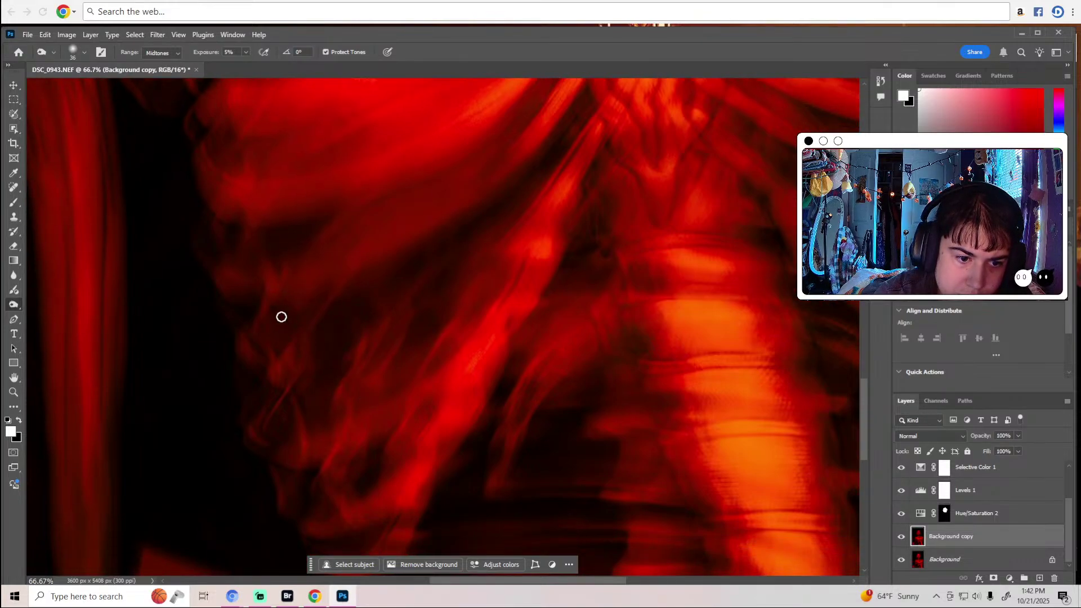
scroll(281, 328, down, 2)
scroll(220, 272, up, 2)
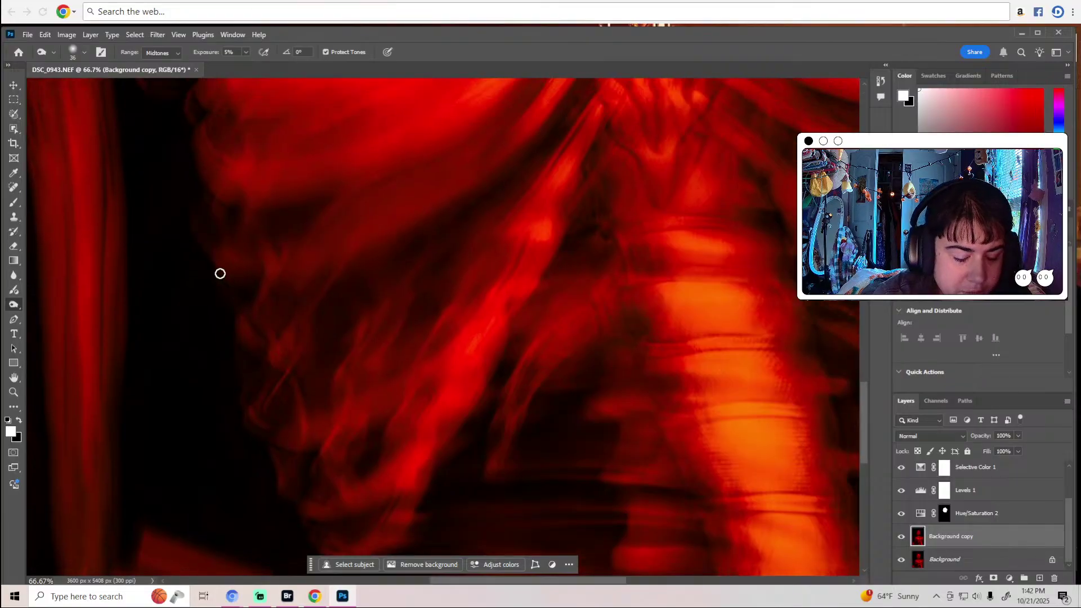
Remove the tiny red speck at the rib cage's outer edge with the content-aware Spot Healing Brush, enlarged to 300%.
key(z)
click(190, 249)
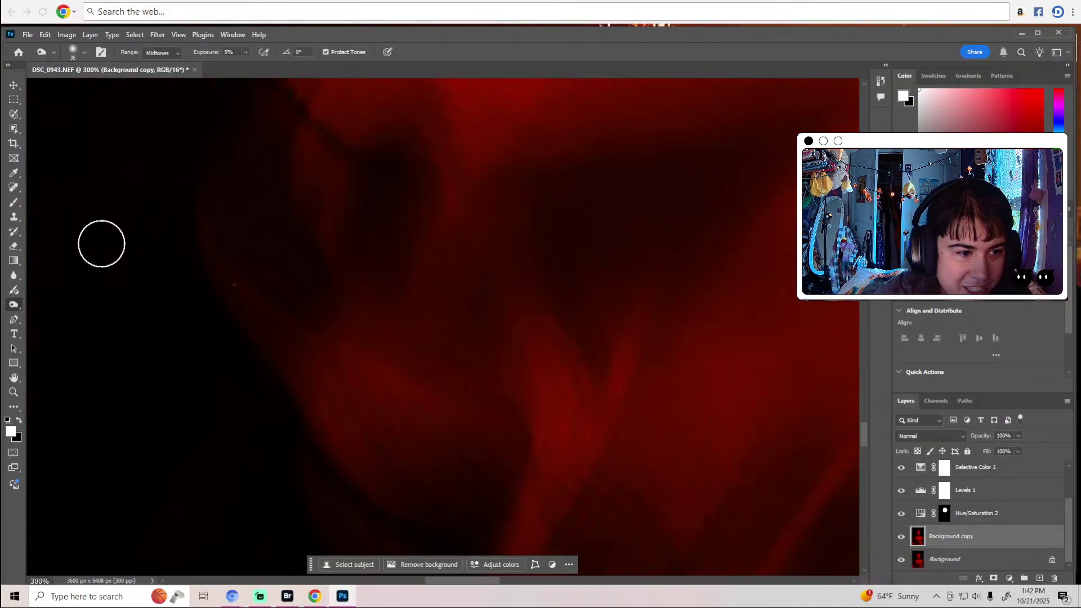
click(14, 187)
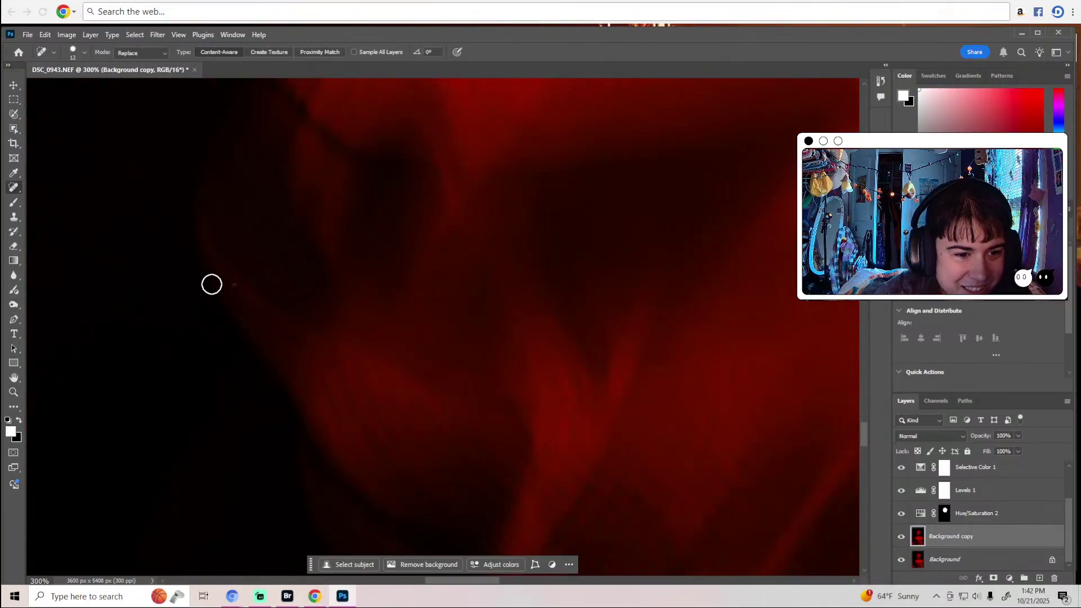
key(z)
alt+click(357, 340)
alt+click(358, 346)
alt+click(358, 345)
alt+click(358, 345)
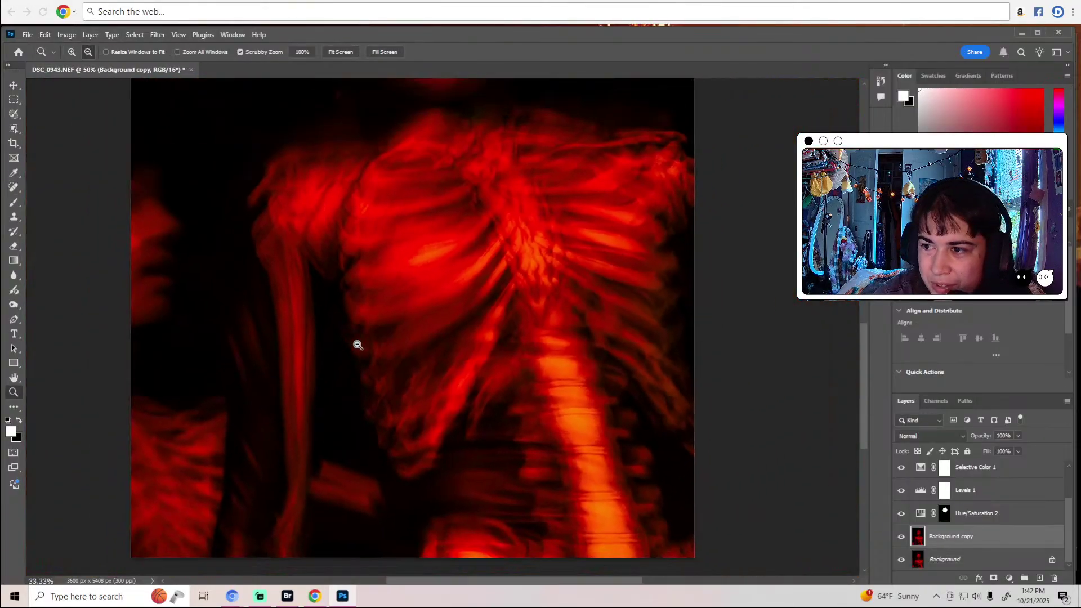
alt+click(358, 346)
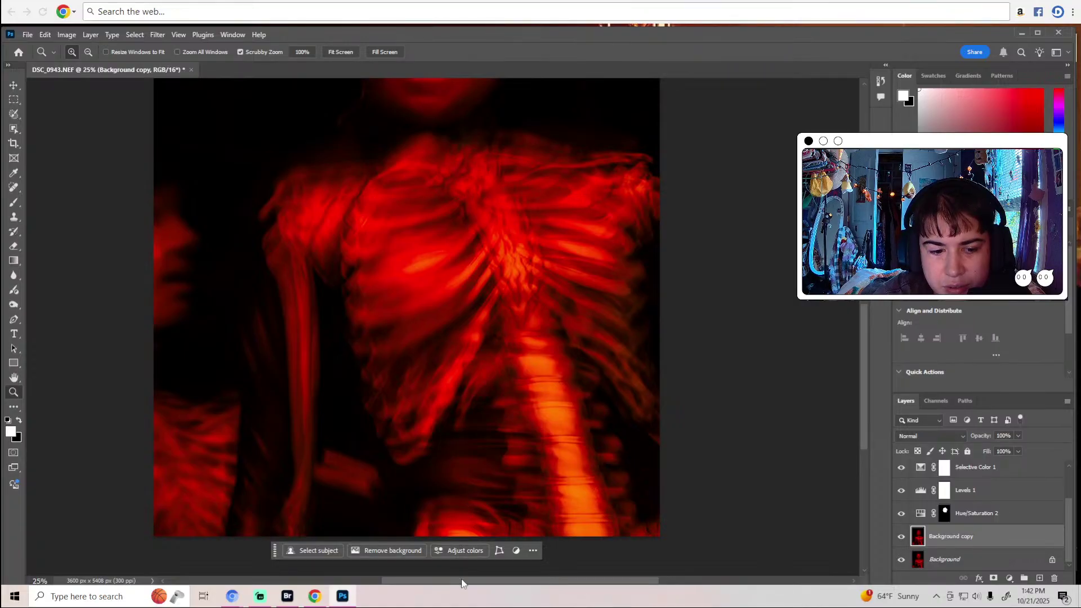
Enlarge the partial figure at the image's edge to 66.7% and reactivate the midtone Burn tool.
scroll(462, 583, left, 5)
click(336, 446)
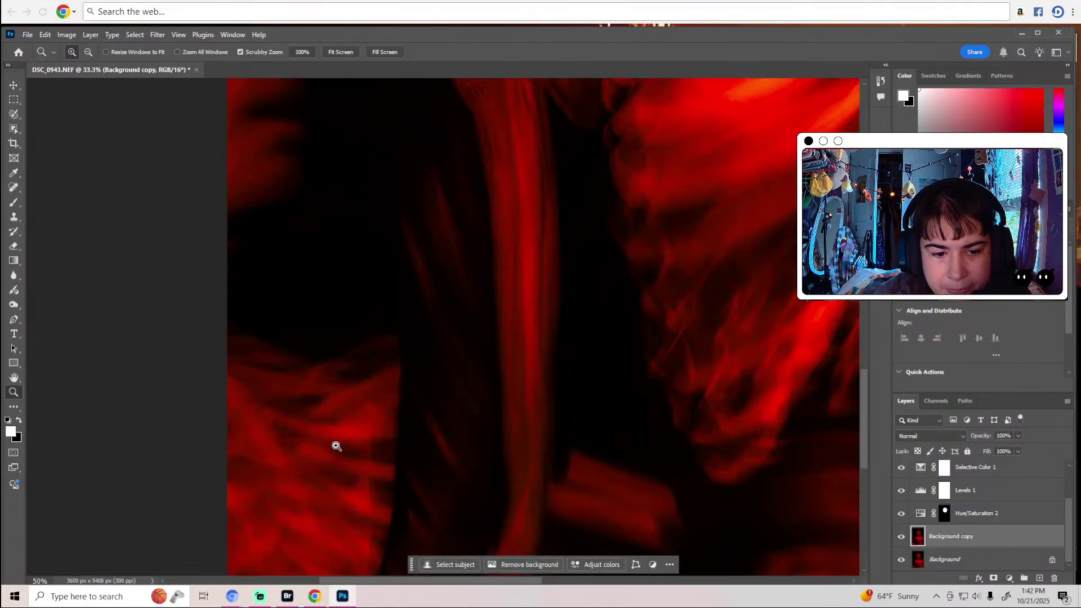
click(345, 442)
key(j)
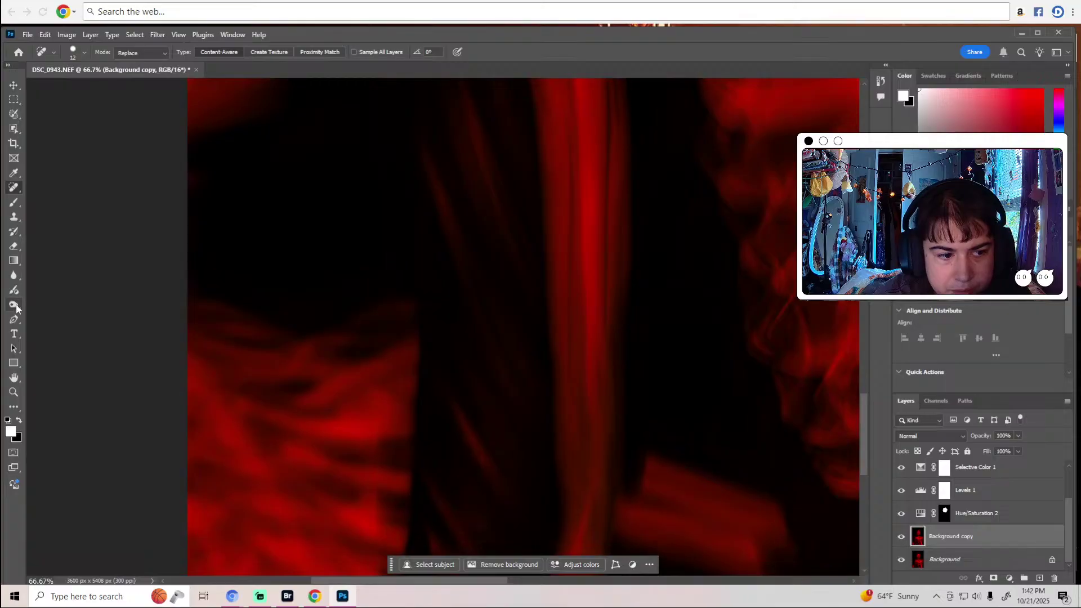
click(14, 304)
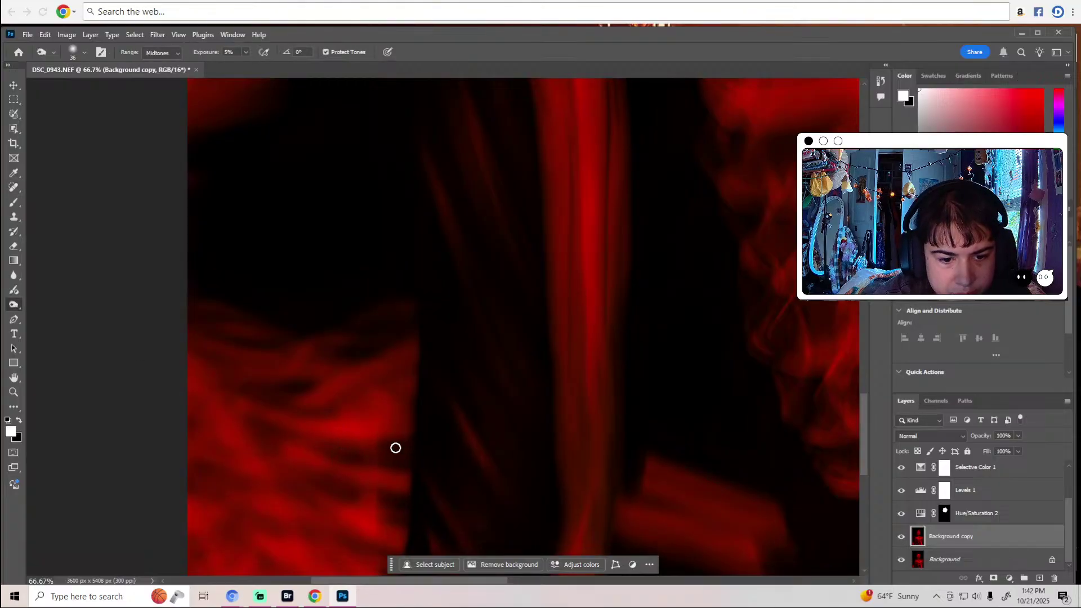
Examine the partial figure's ribs down to the image's lower edge, its face profile and the neighbouring arm bones.
scroll(286, 327, down, 3)
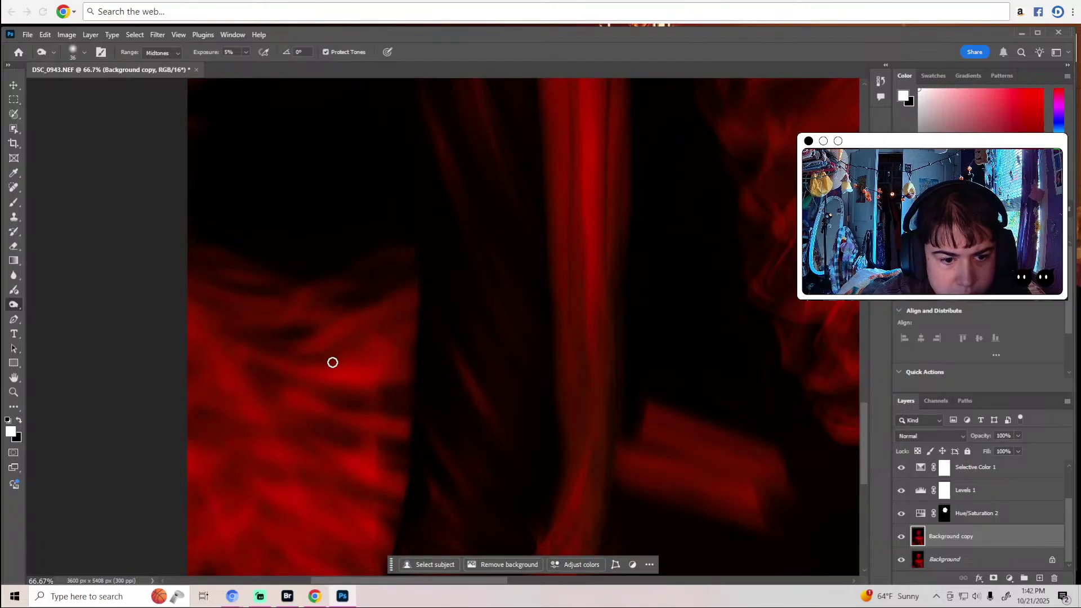
scroll(332, 363, down, 2)
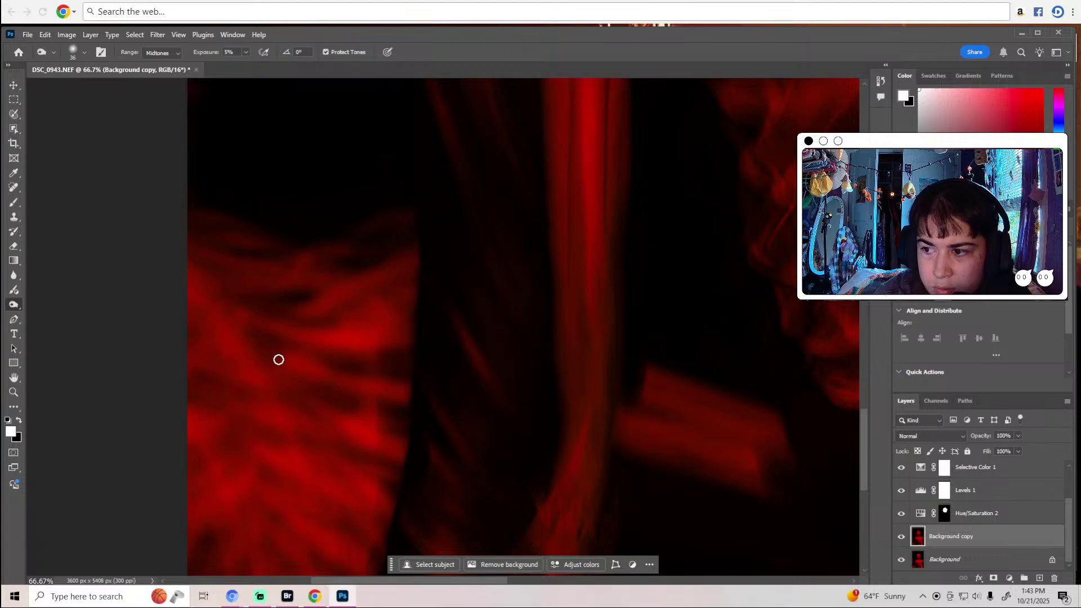
scroll(279, 358, down, 2)
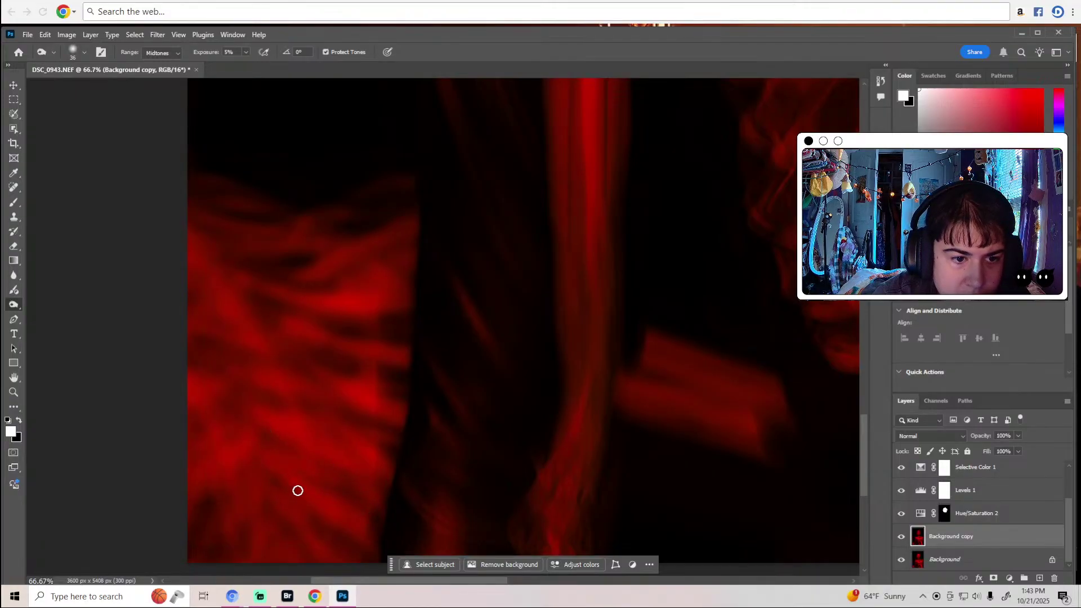
scroll(298, 490, up, 2)
scroll(298, 490, down, 6)
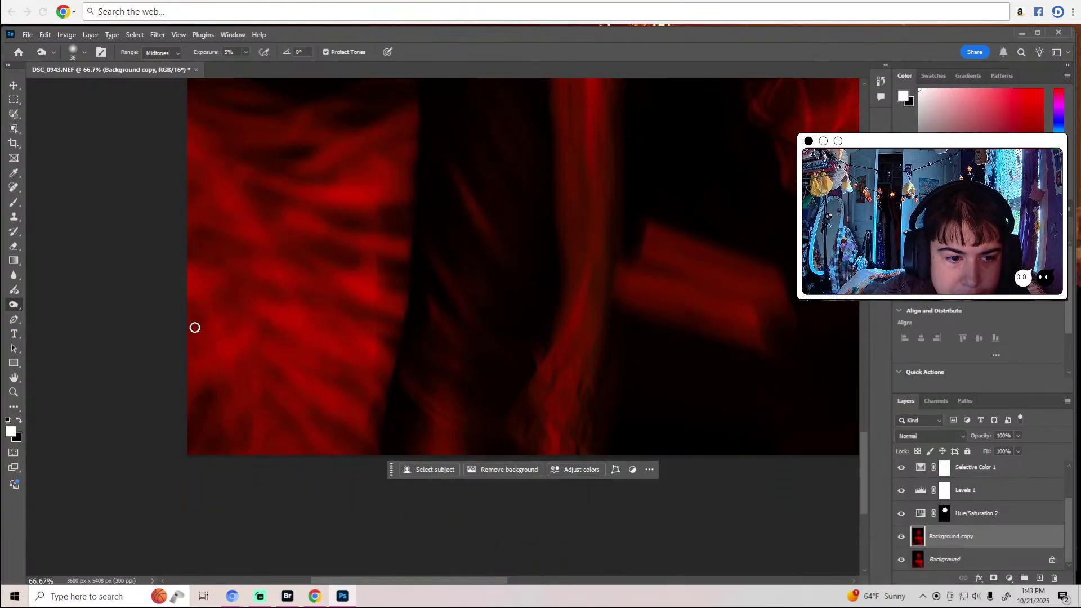
scroll(206, 322, up, 8)
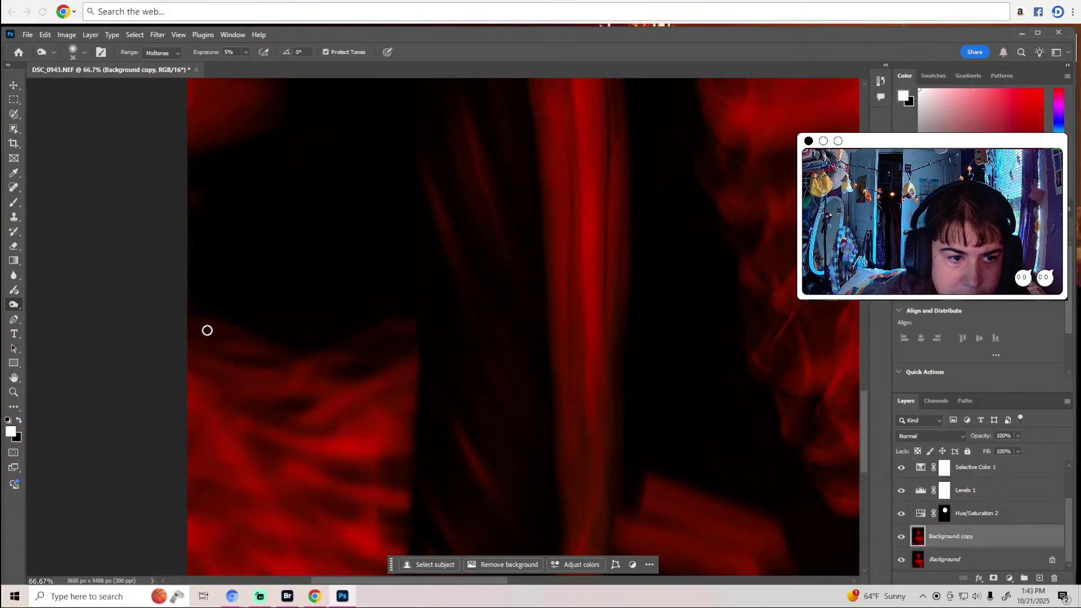
scroll(235, 350, up, 10)
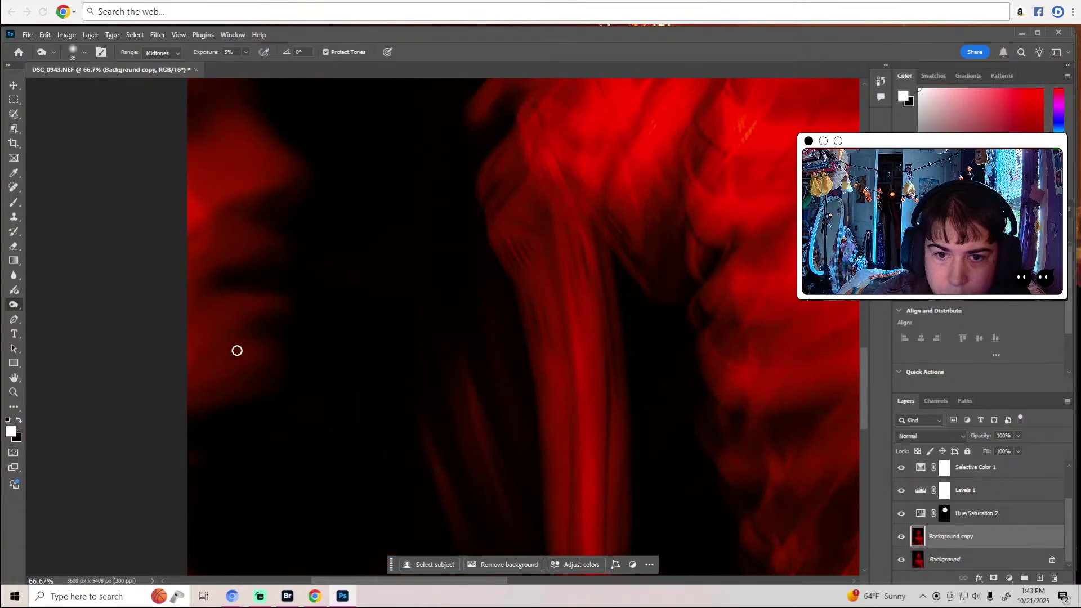
scroll(276, 387, down, 2)
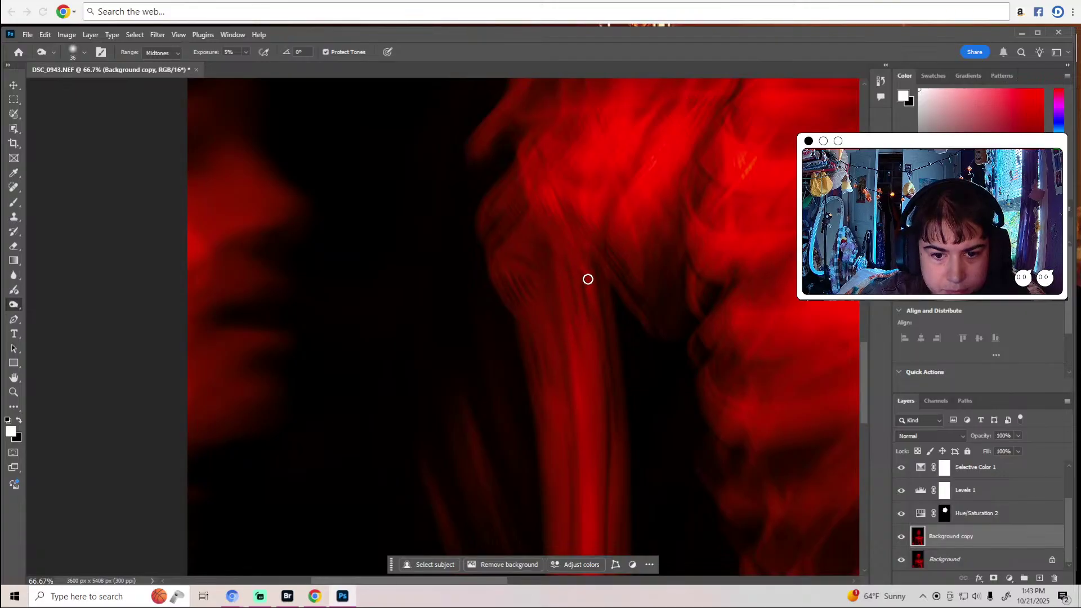
scroll(598, 325, down, 5)
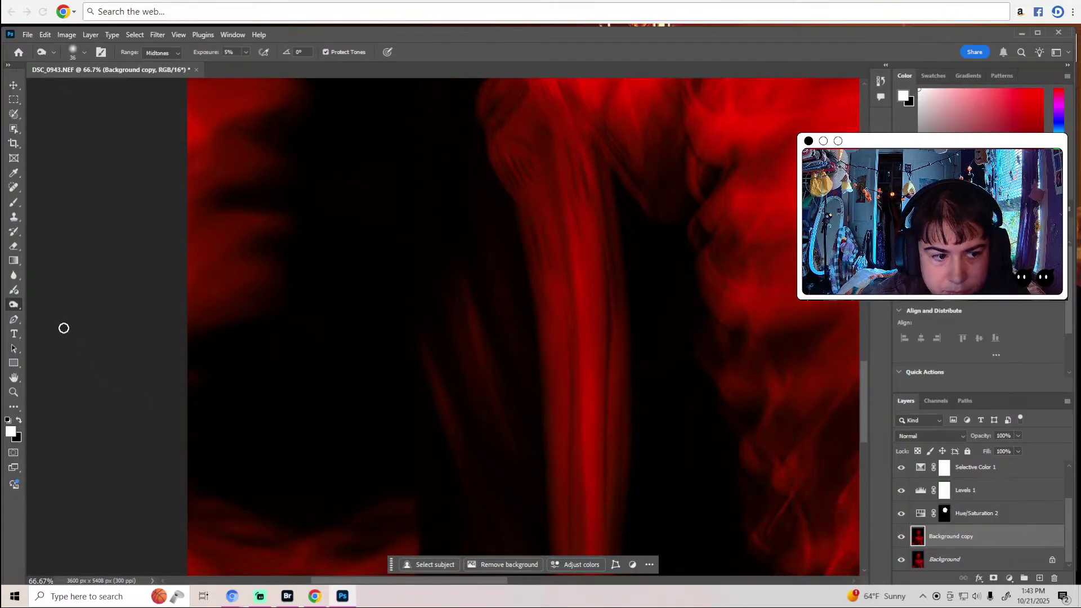
Switch to the Dodge tool and set its brush size to 32 px for the faint streaks beside the arm bones.
right_click(14, 304)
click(55, 307)
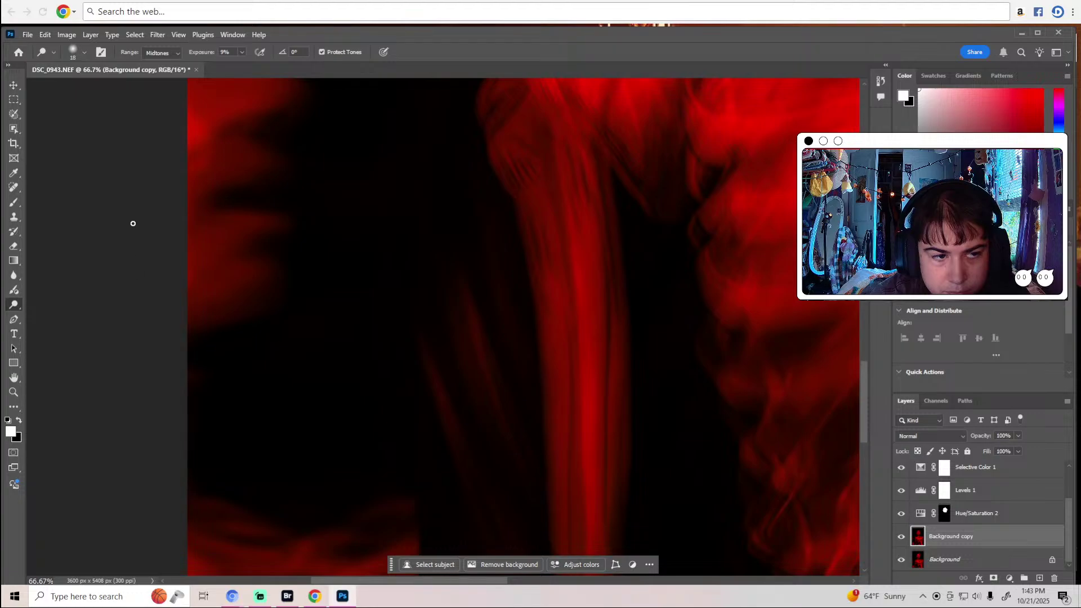
click(85, 52)
drag(79, 80, 84, 80)
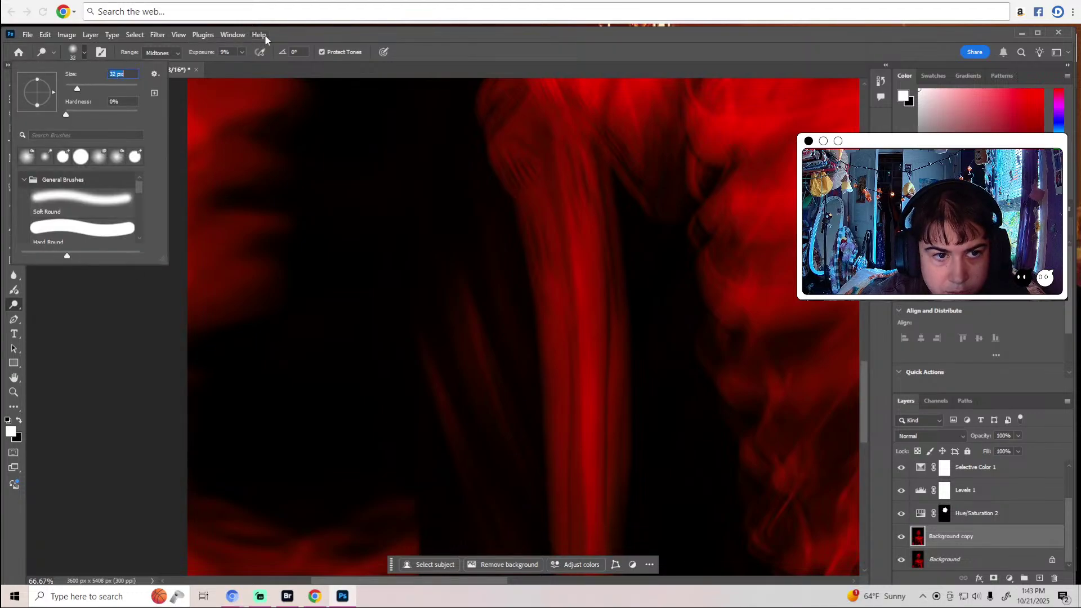
click(475, 376)
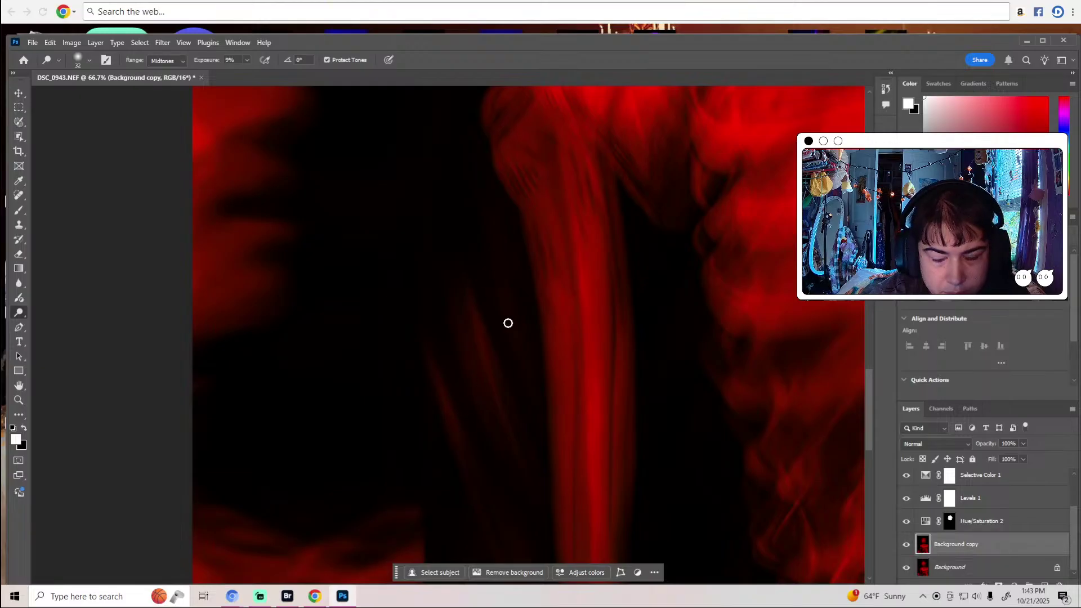
double_click(657, 50)
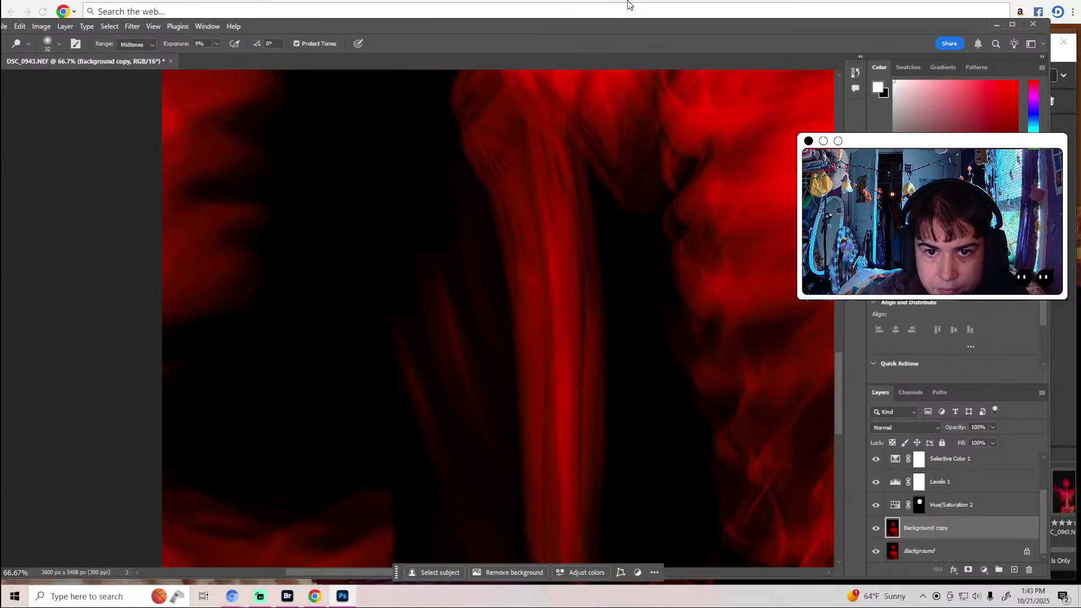
Examine the arm bones down to the image's lower edge, the spine and the lower ribs on its far side.
scroll(656, 451, down, 6)
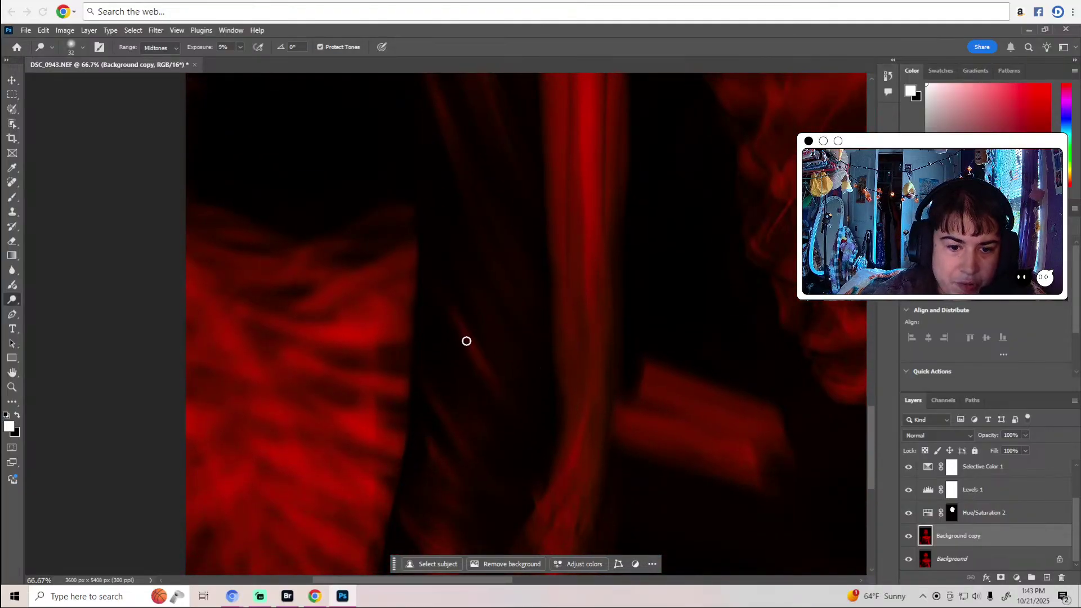
scroll(500, 469, down, 3)
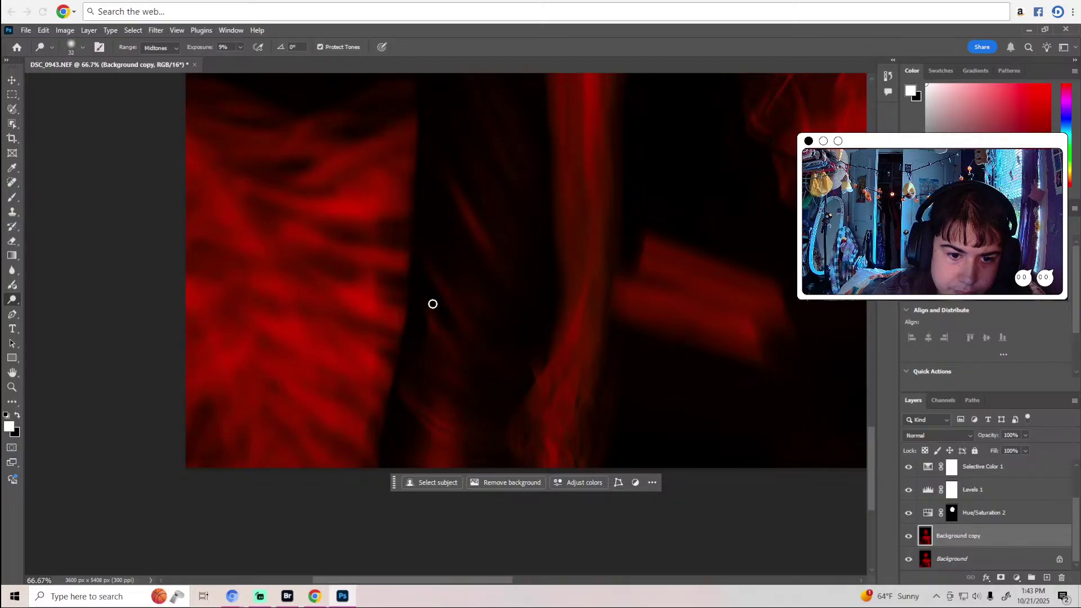
drag(507, 582, 612, 572)
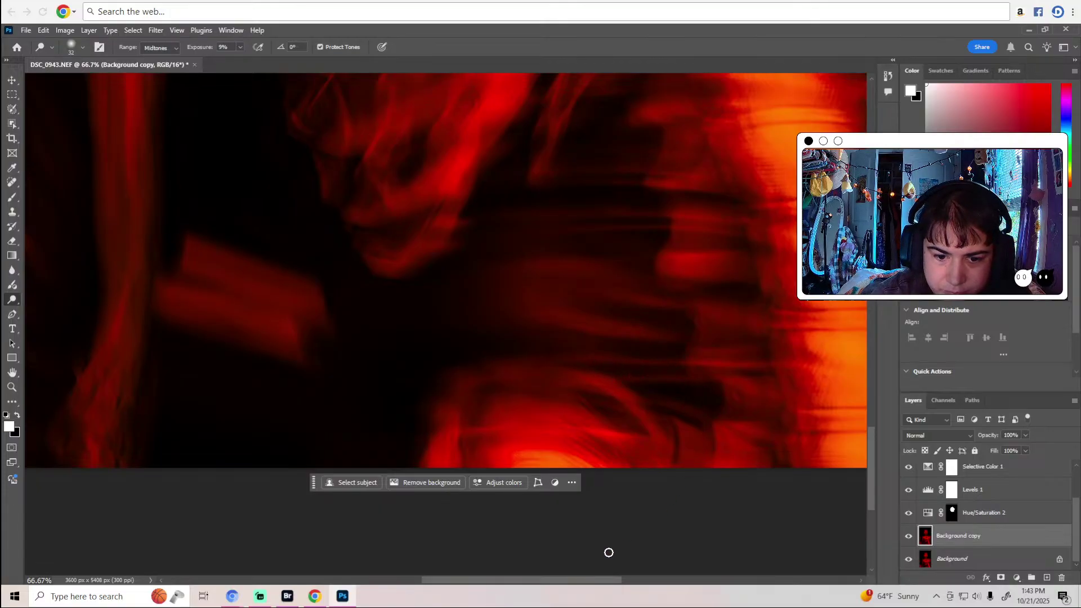
drag(599, 584, 676, 585)
scroll(536, 424, up, 5)
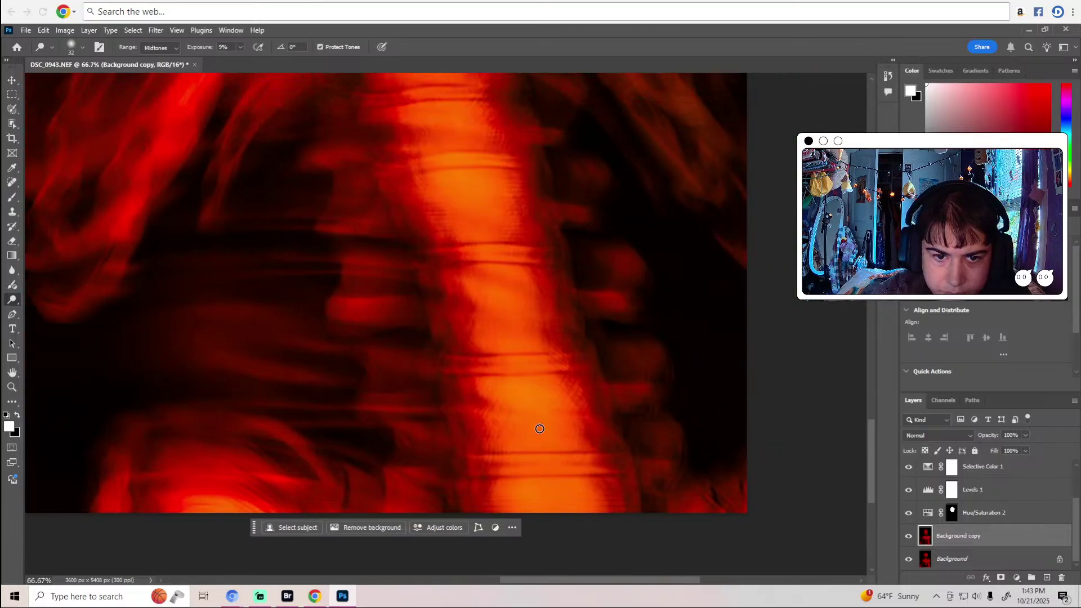
scroll(536, 424, up, 8)
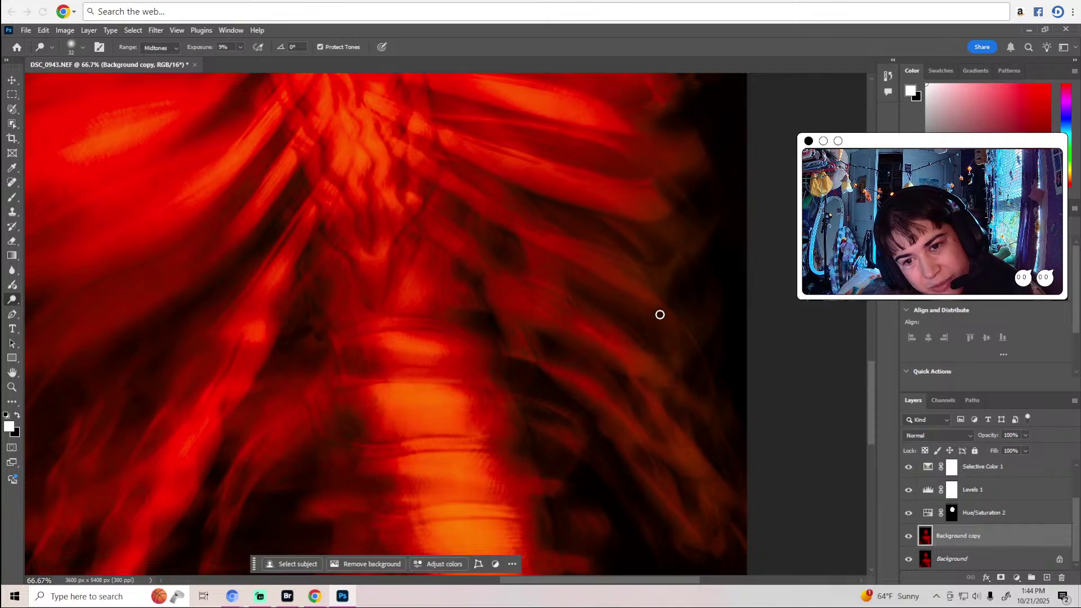
Compare the whole image at 12.5% with and without the Selective Color 1 adjustment by repeatedly toggling its visibility.
click(913, 468)
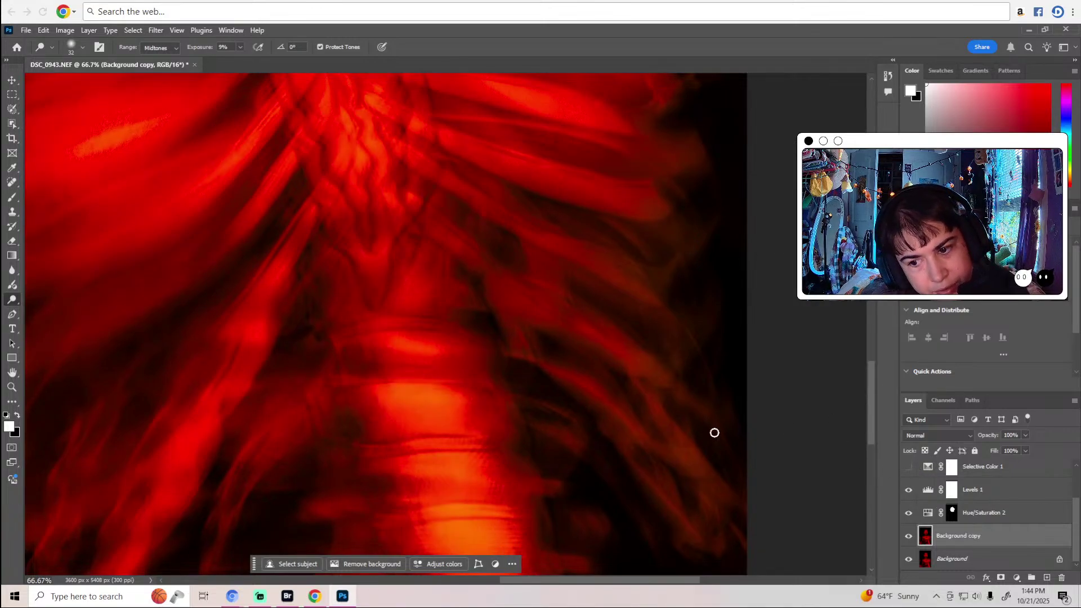
key(z)
alt+click(587, 364)
alt+click(587, 365)
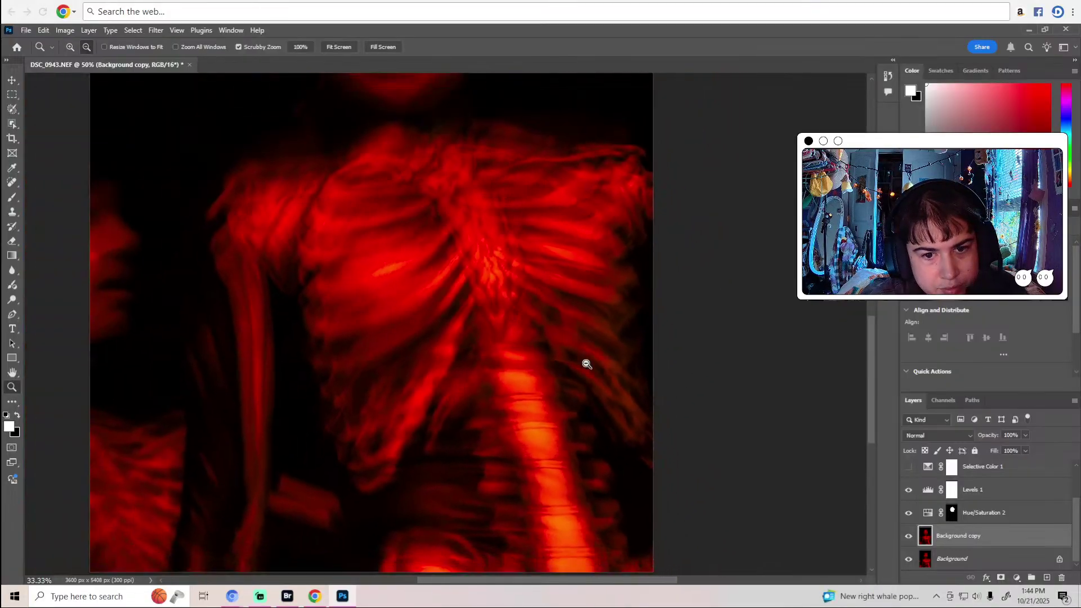
alt+click(586, 364)
alt+click(587, 364)
alt+click(586, 363)
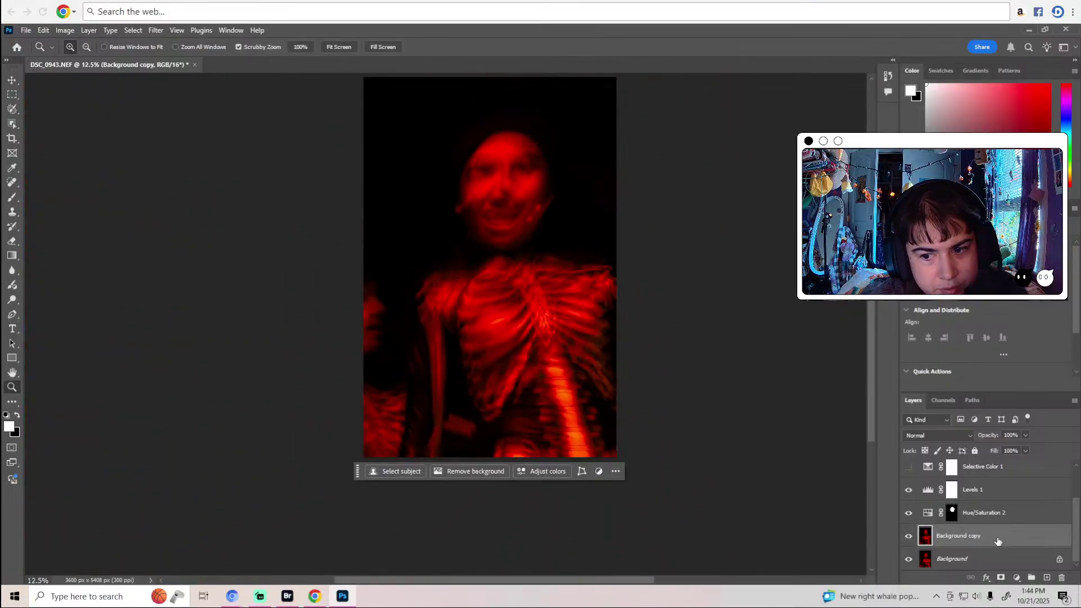
click(906, 470)
click(906, 470)
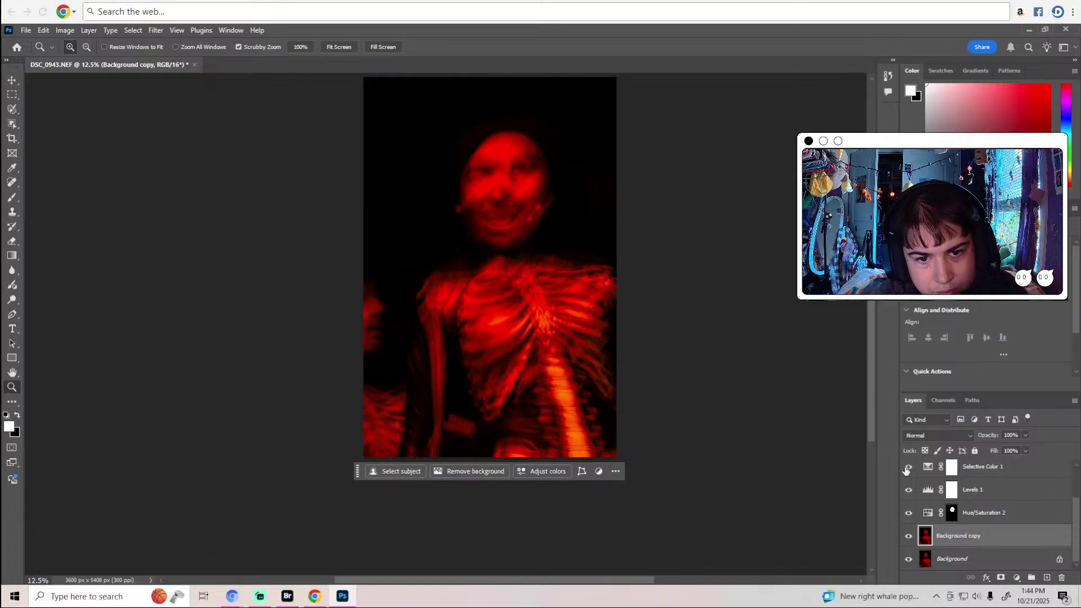
click(906, 470)
click(906, 470)
click(906, 471)
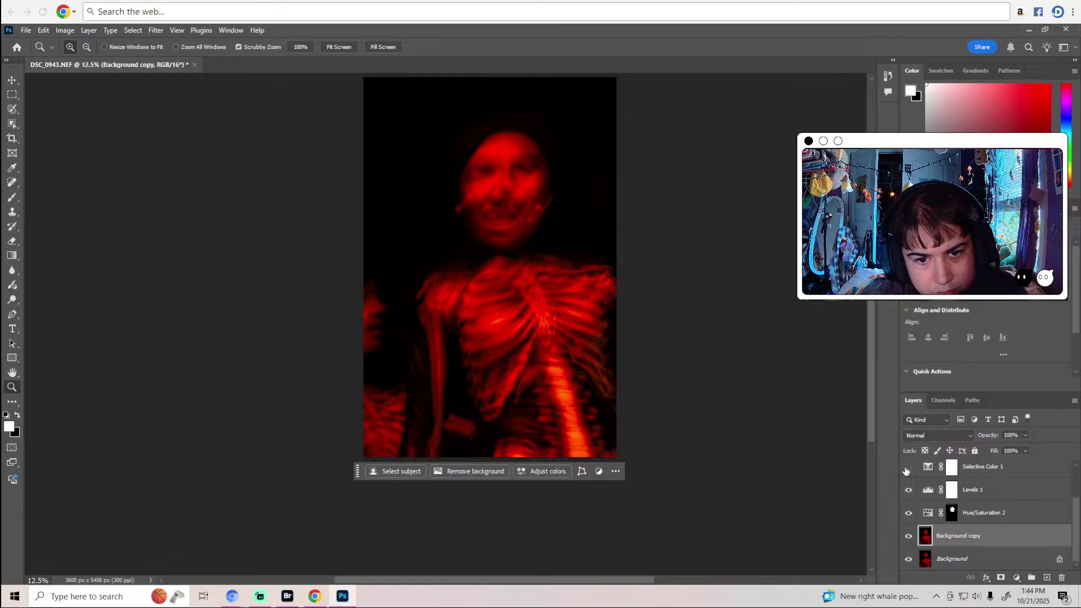
click(906, 470)
click(906, 471)
click(906, 470)
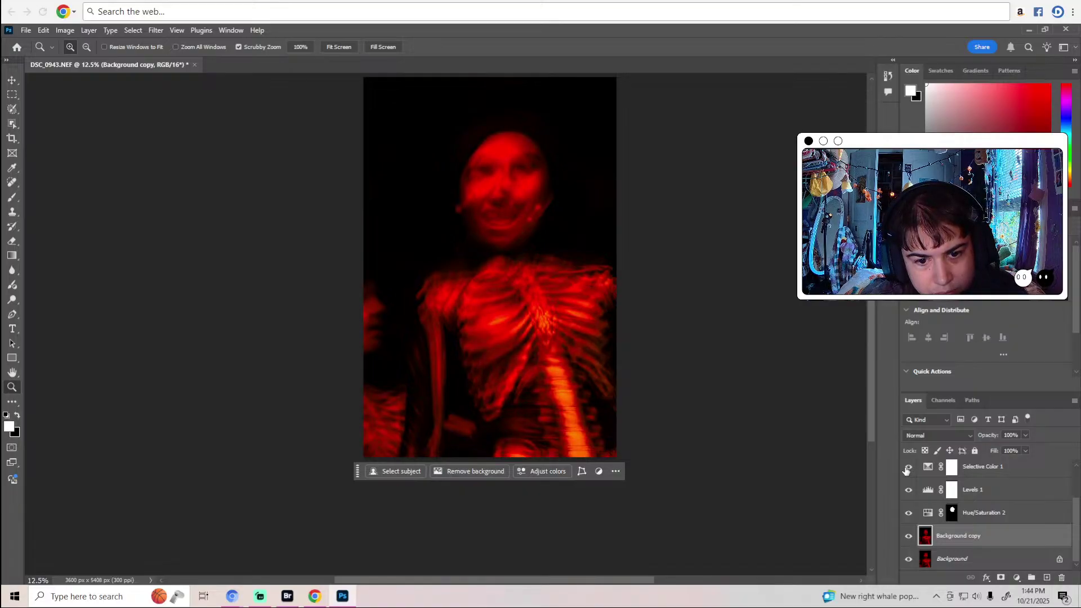
click(906, 471)
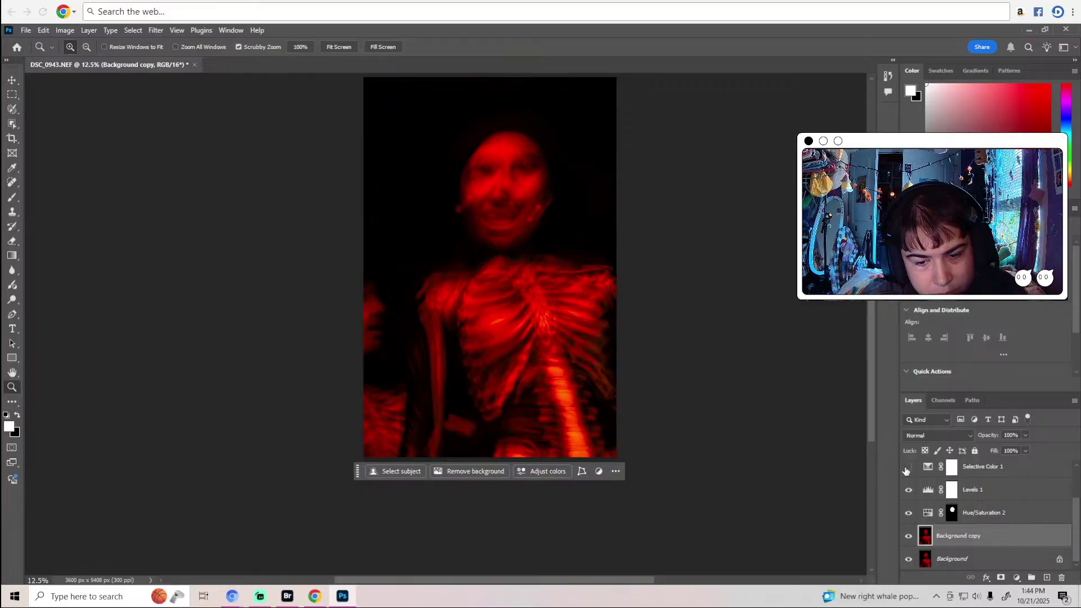
Inspect the outer ribs at 66.7% with Selective Color 1 hidden and shown, finishing with the whole figure in view at 16.7%.
drag(638, 580, 665, 580)
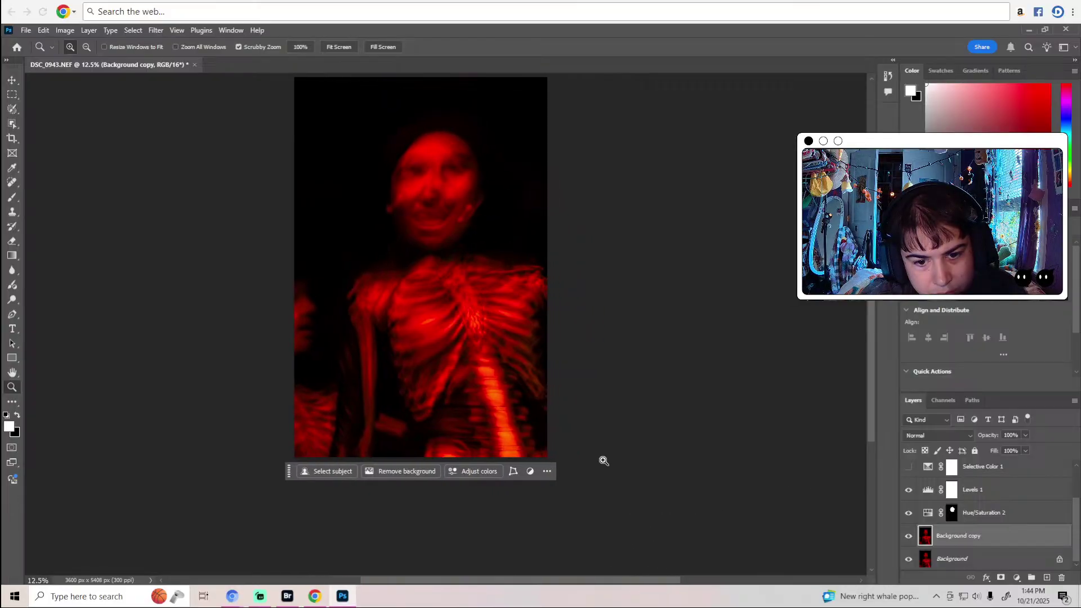
click(531, 343)
key(o)
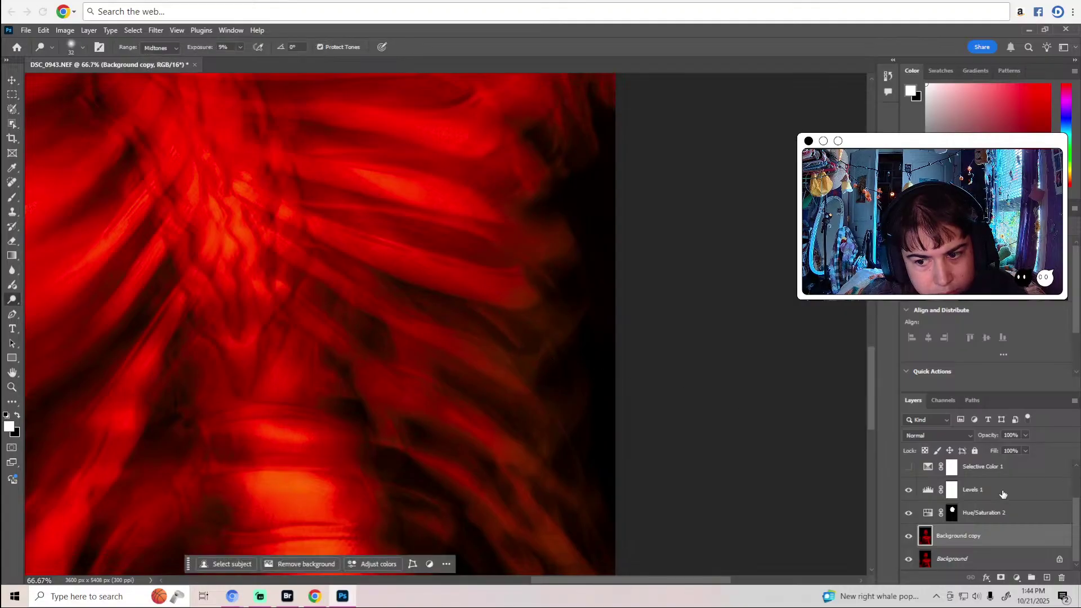
key(z)
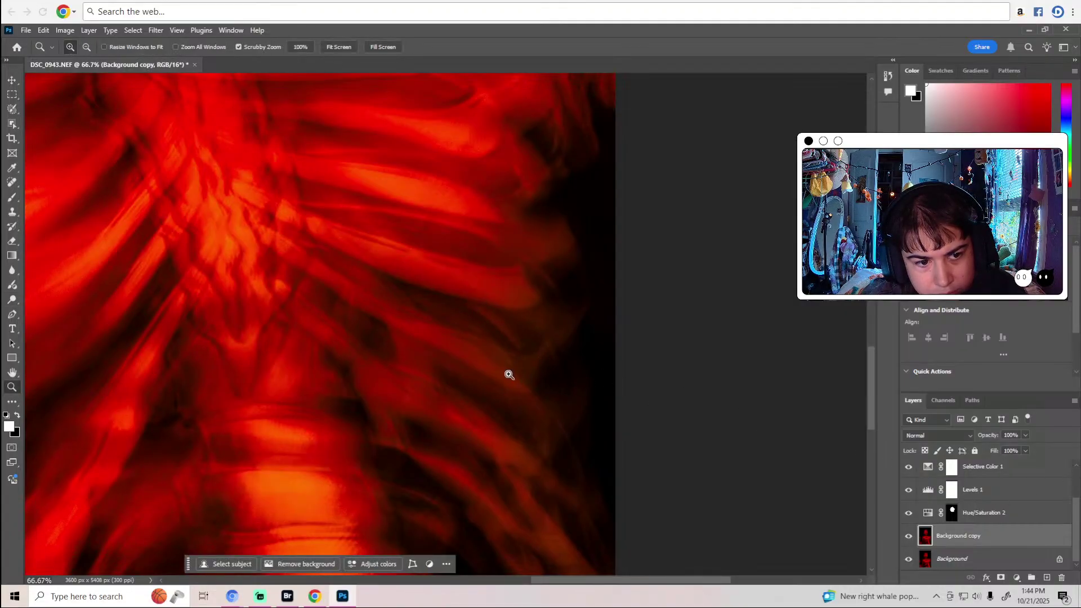
alt+click(507, 374)
alt+click(509, 375)
alt+click(510, 375)
alt+click(510, 374)
click(509, 375)
key(o)
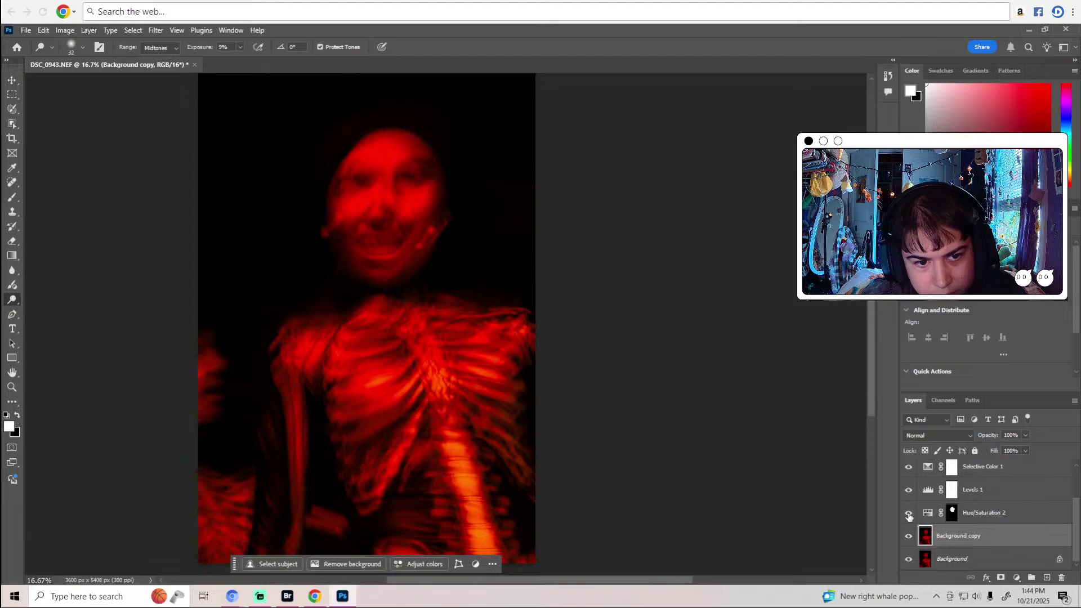
Darken the outer rib end below the shoulder near the image's edge with the midtone Burn tool at 5% exposure, enlarged to 100%.
key(z)
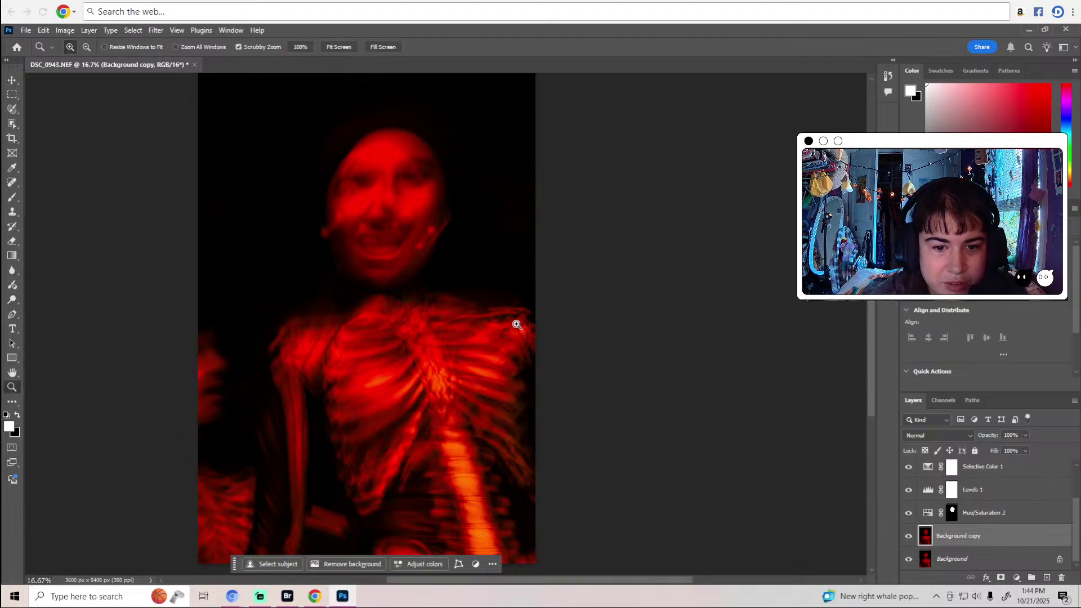
drag(517, 325, 516, 329)
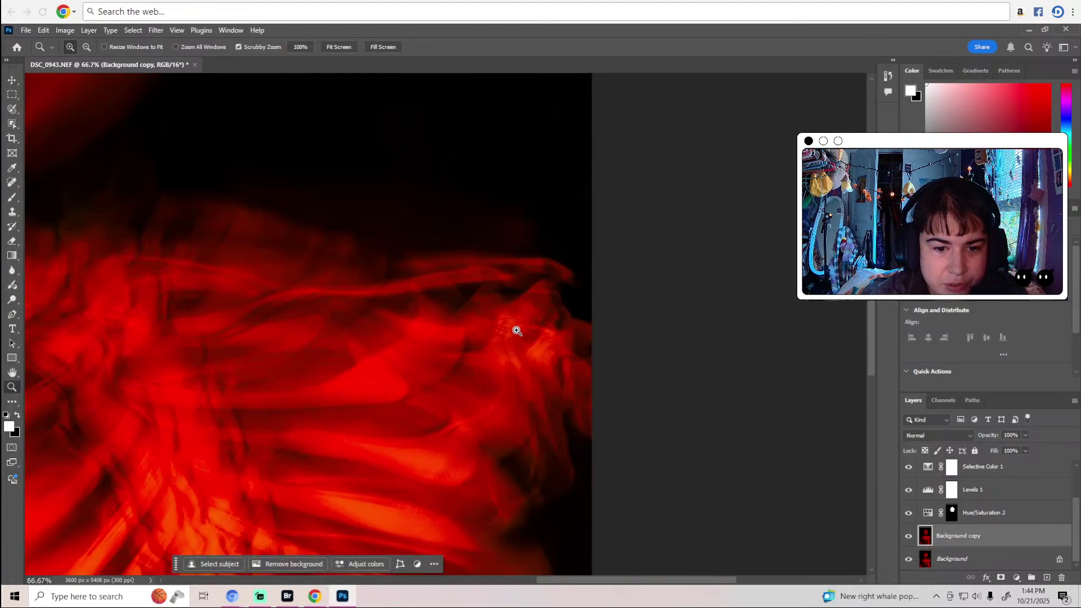
click(485, 342)
click(13, 300)
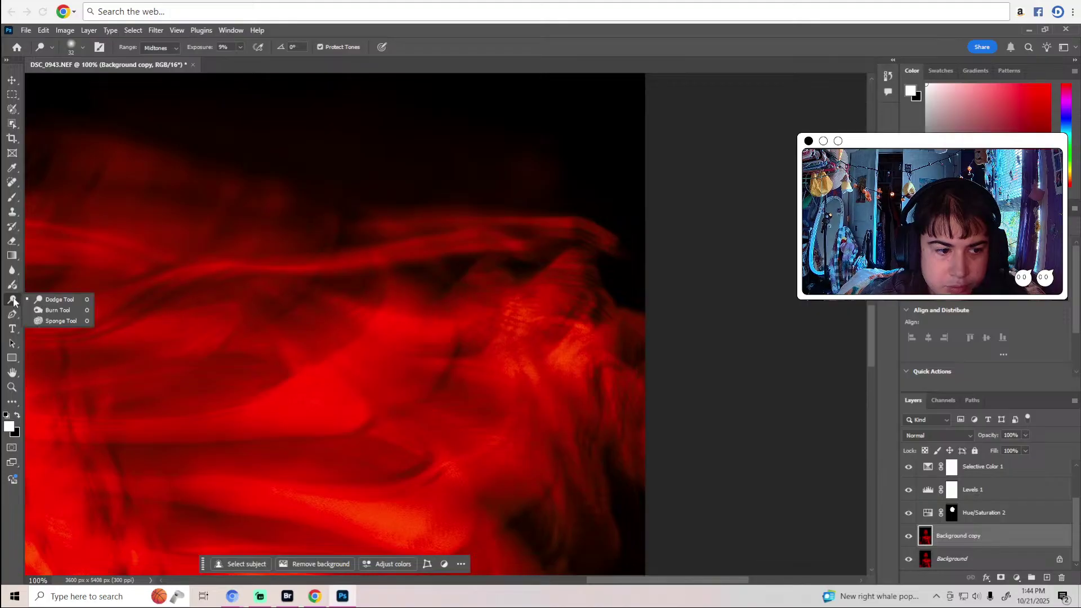
click(58, 311)
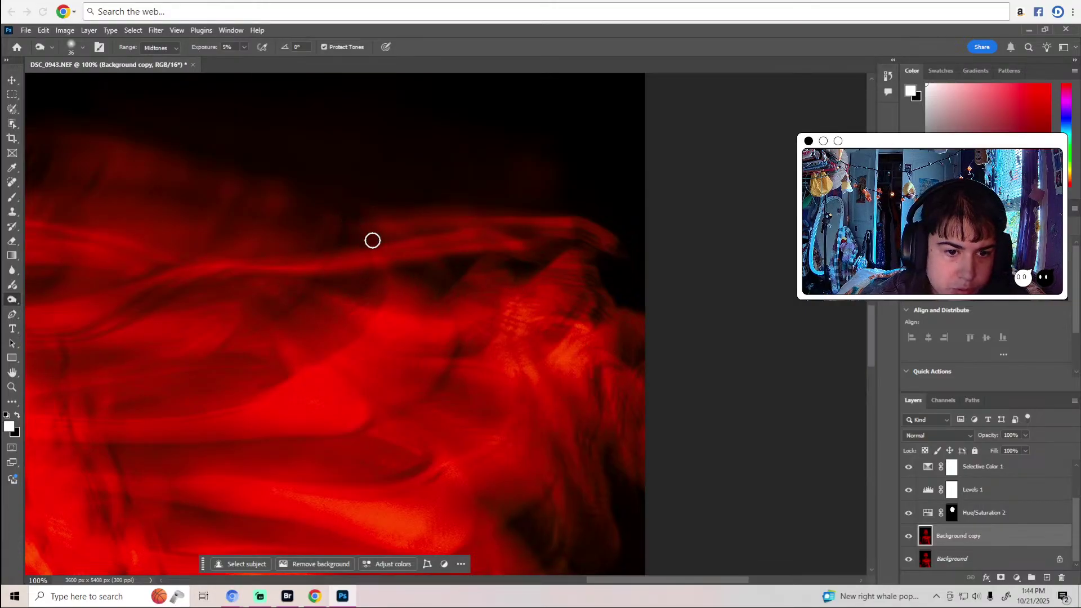
scroll(485, 361, down, 2)
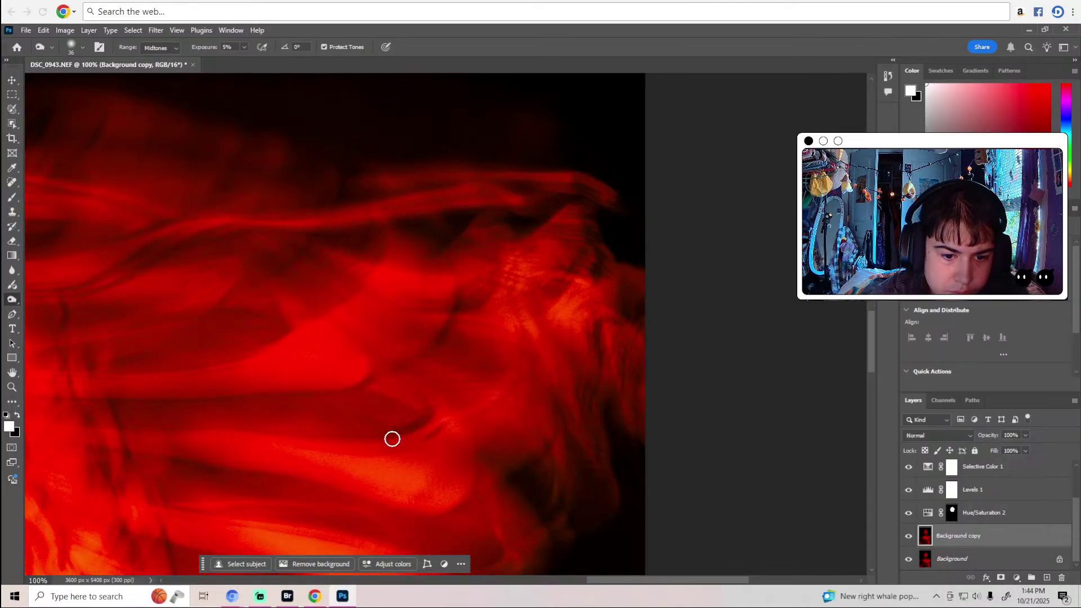
scroll(524, 381, down, 4)
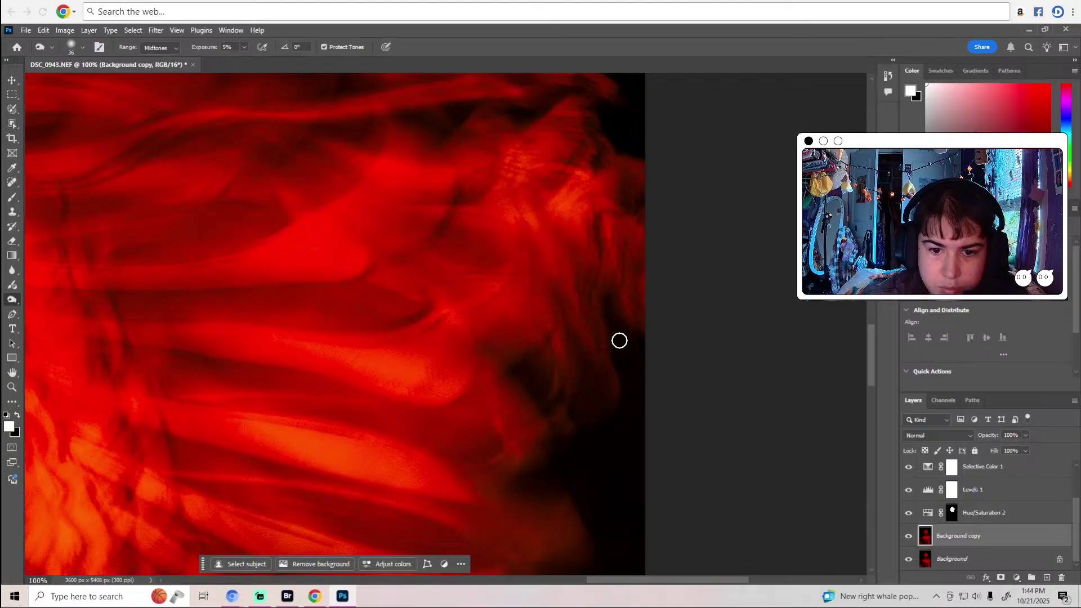
scroll(581, 424, down, 2)
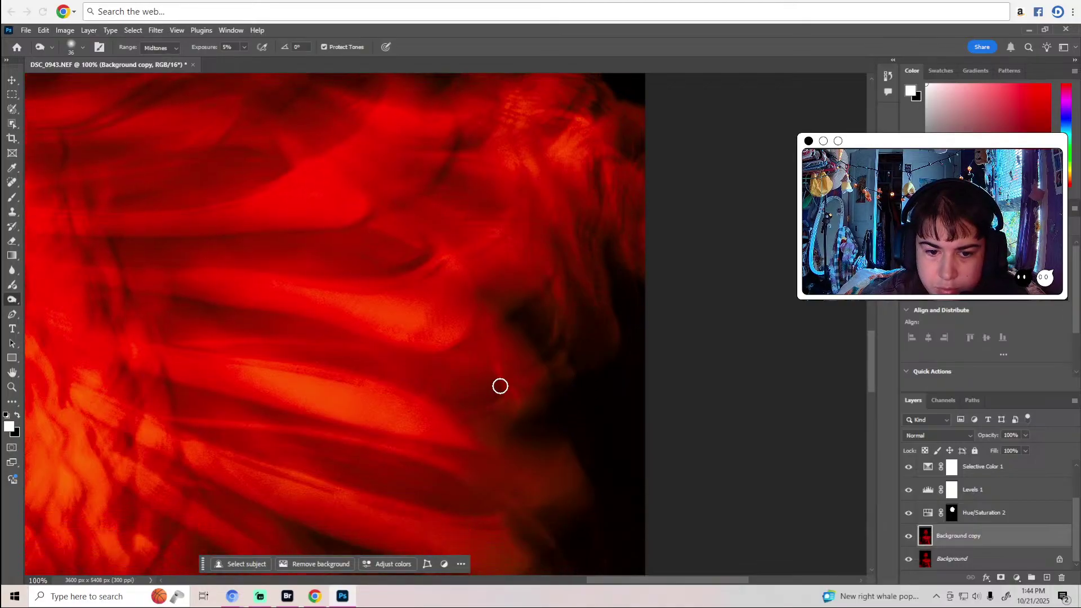
mouse_move(500, 386)
mouse_down()
mouse_move(486, 368)
mouse_move(494, 396)
mouse_move(461, 409)
mouse_move(520, 429)
mouse_up()
Examine the sternum, the adjoining ribs and the faint lower ribs beside the spine for areas that need burning.
scroll(523, 428, down, 6)
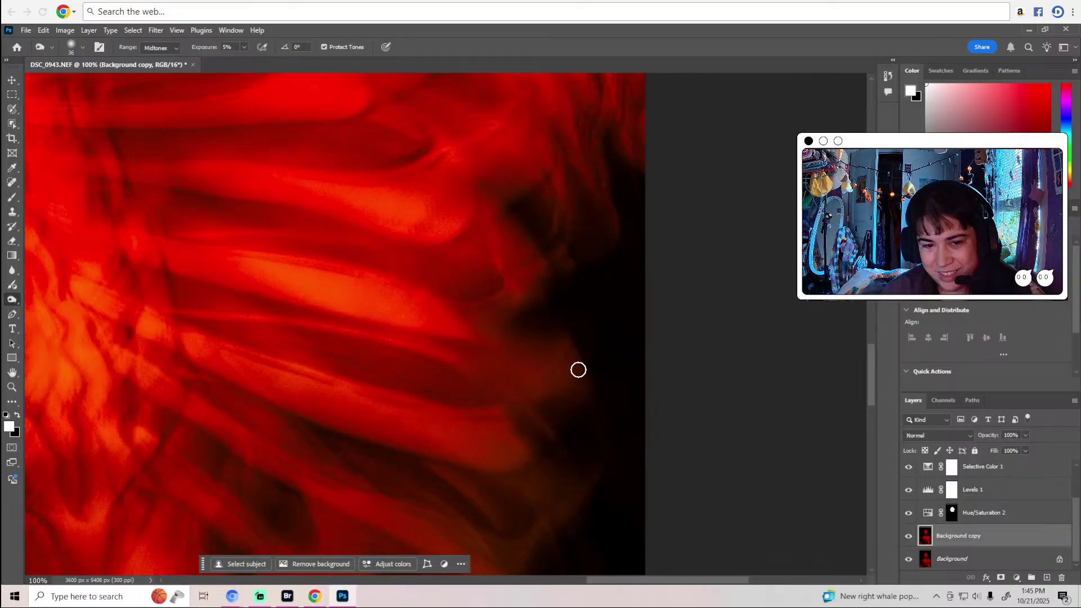
drag(623, 581, 566, 580)
scroll(456, 303, up, 5)
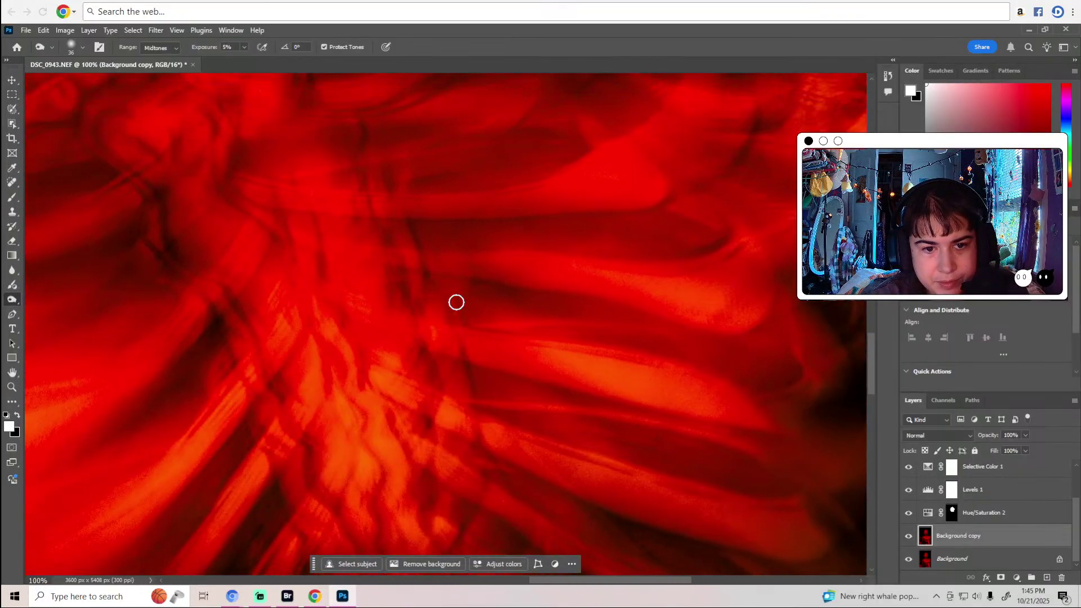
scroll(456, 303, down, 4)
scroll(456, 302, down, 6)
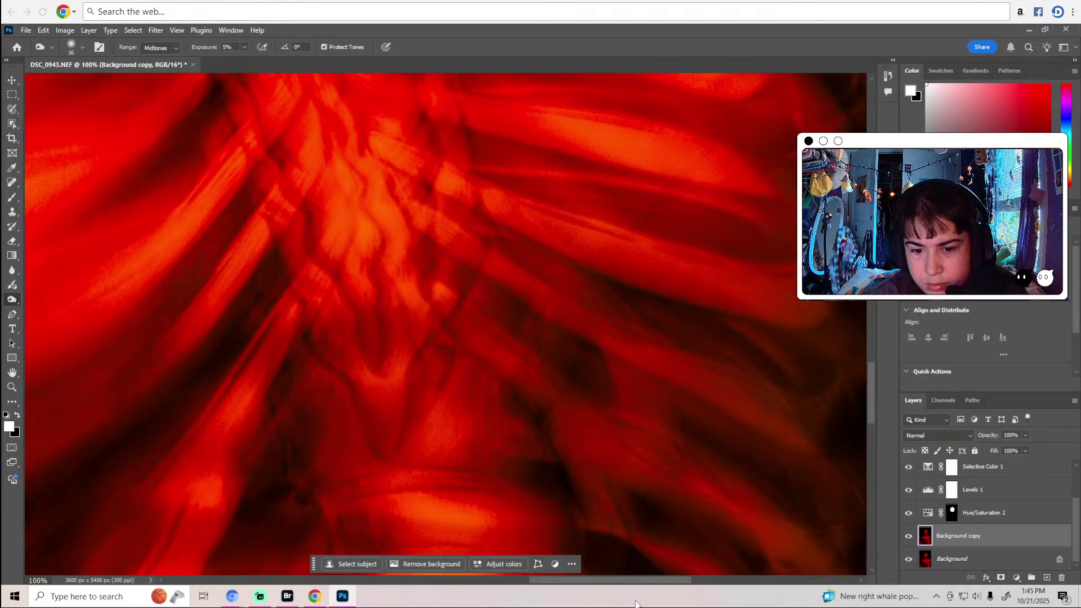
drag(641, 585, 678, 574)
scroll(659, 458, down, 3)
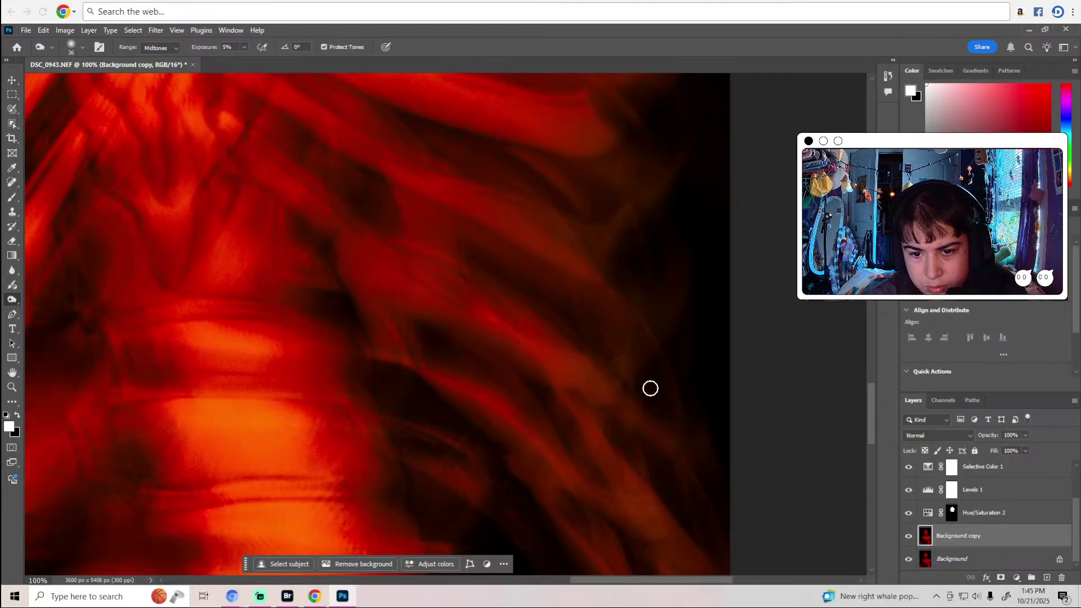
scroll(667, 391, down, 2)
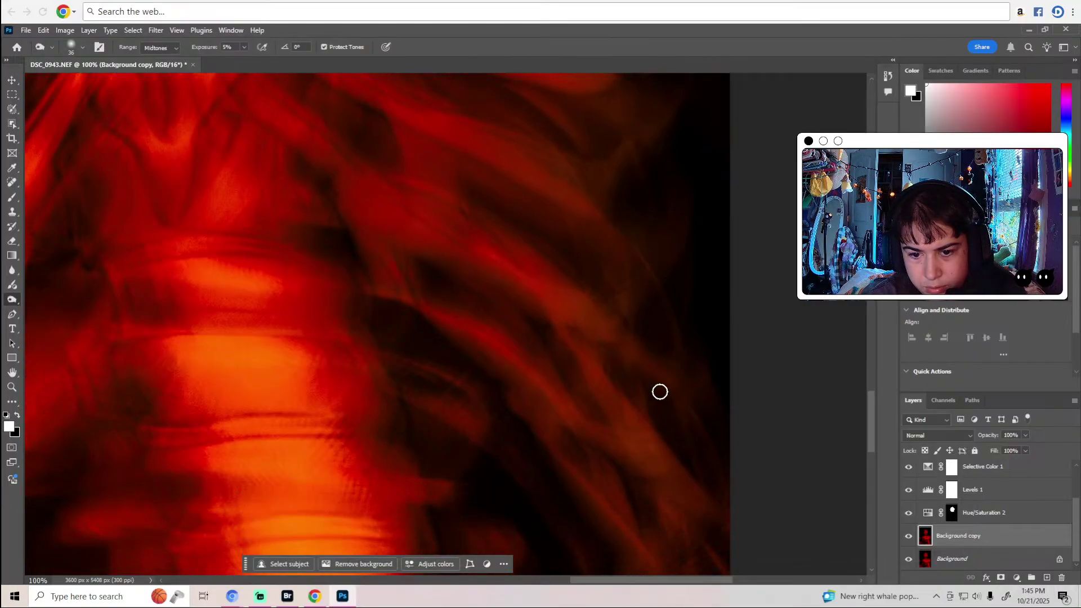
scroll(664, 457, down, 1)
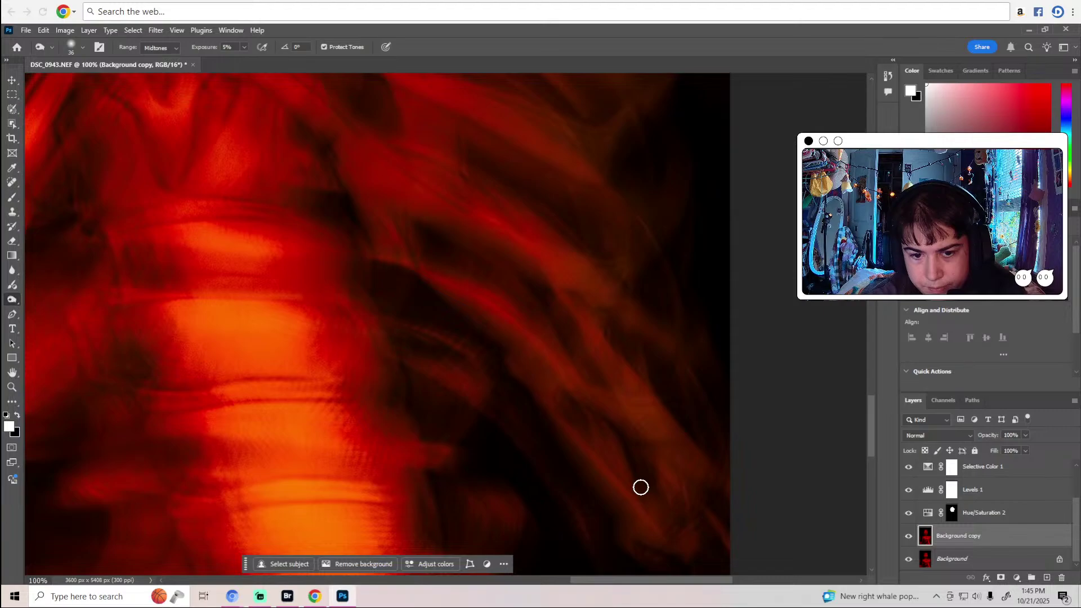
scroll(629, 407, down, 3)
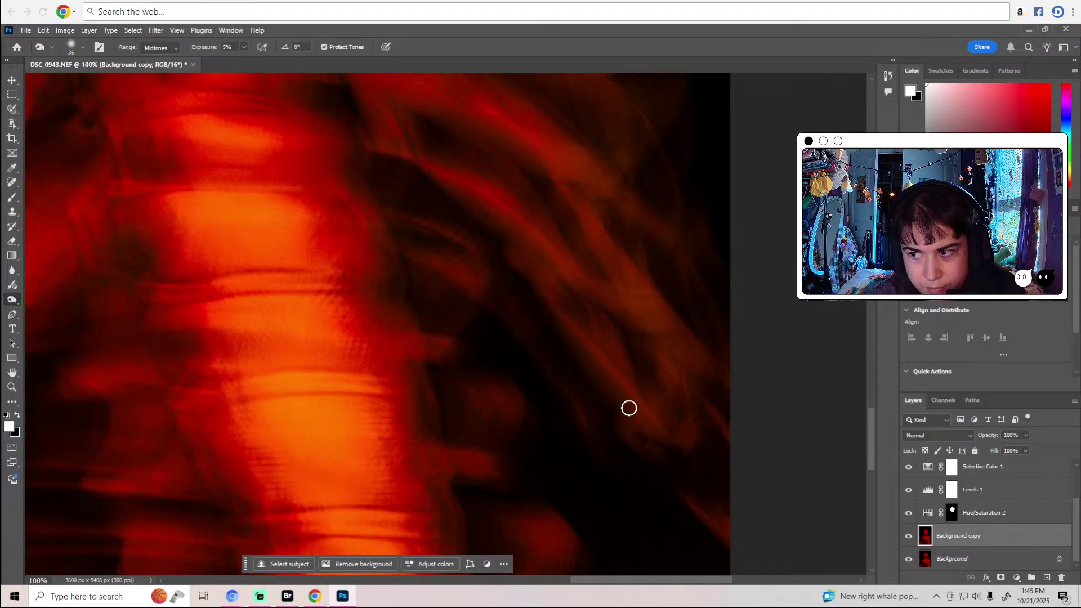
Reselect the midtone Burn tool and examine the spine and its side processes down to the image's lower edge.
right_click(11, 304)
click(56, 311)
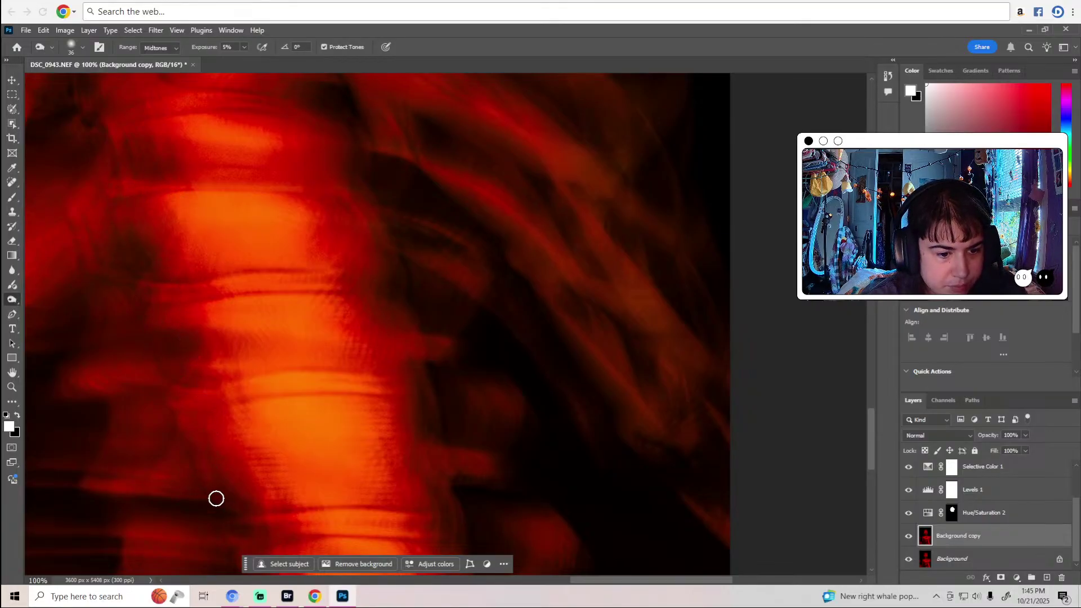
scroll(263, 490, down, 3)
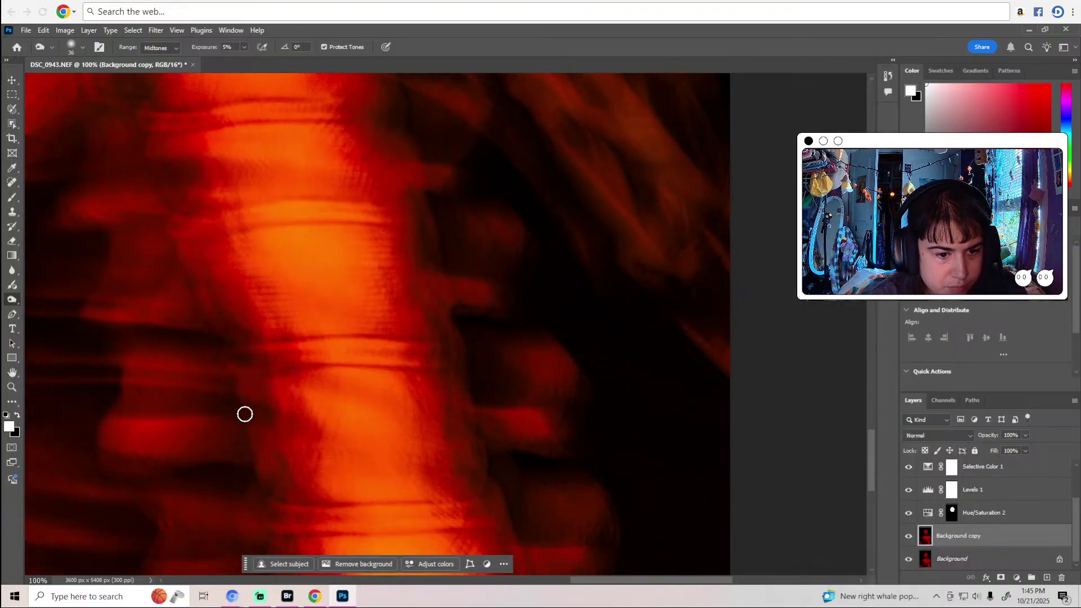
scroll(282, 479, down, 5)
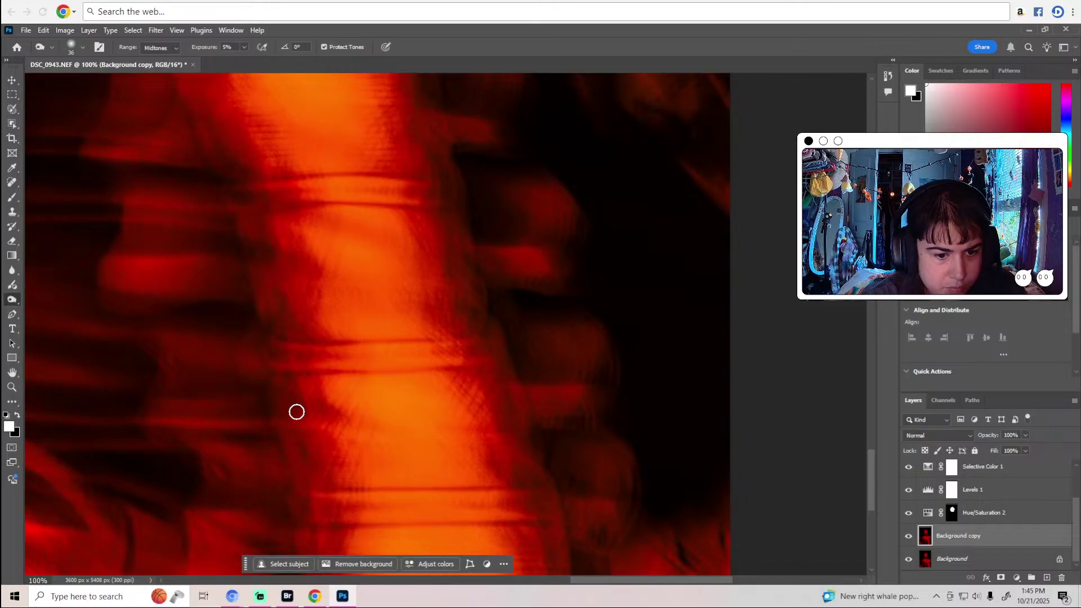
scroll(296, 411, down, 4)
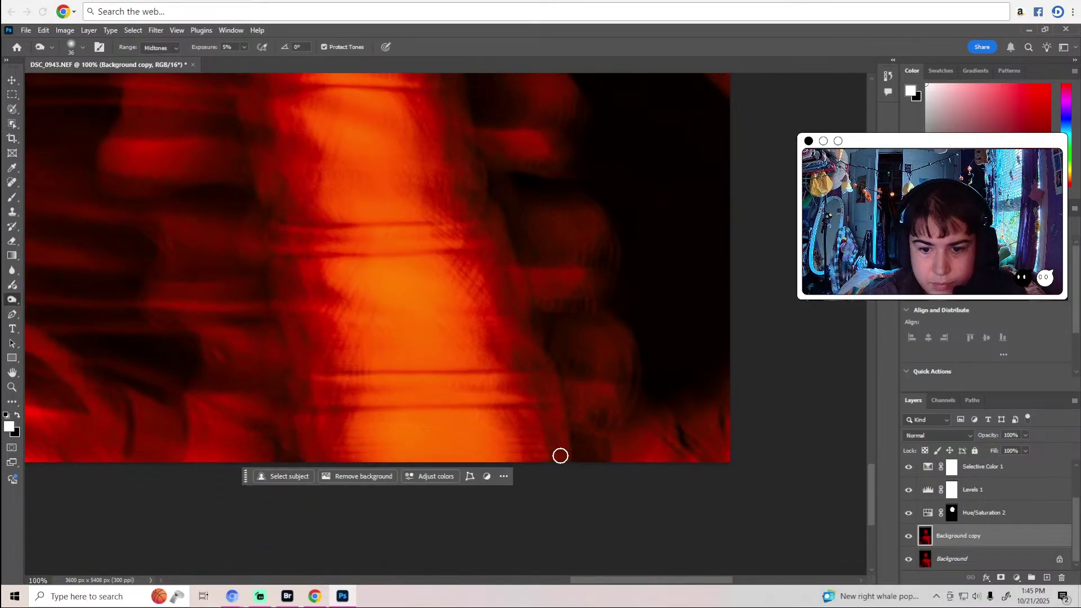
scroll(561, 456, up, 4)
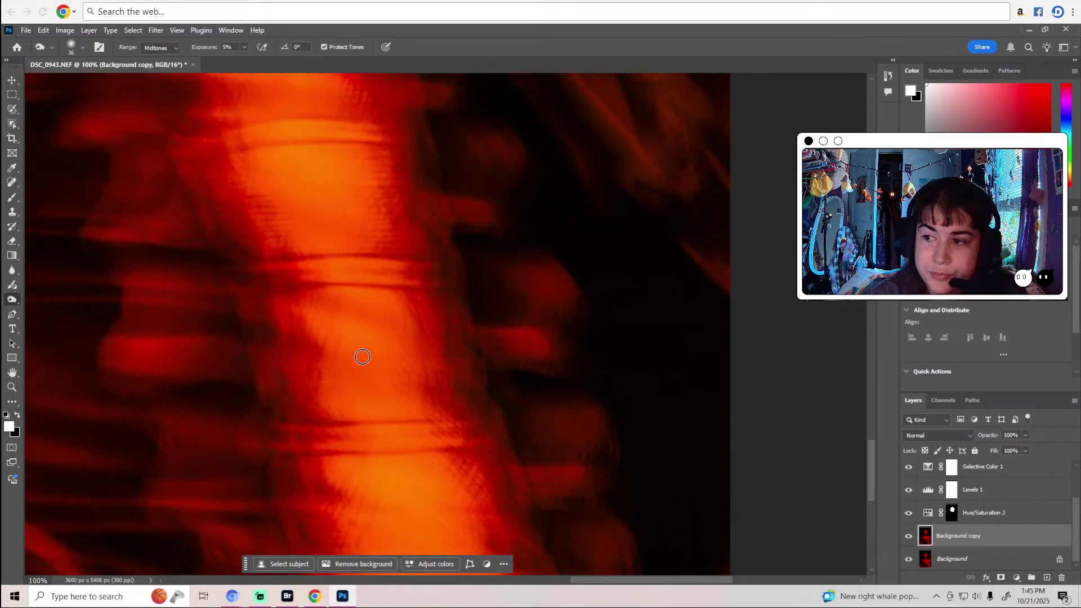
Examine the upper spine, the lower ribs beside it and the sternum, finishing with the whole figure in view at 12.5%.
scroll(355, 364, up, 6)
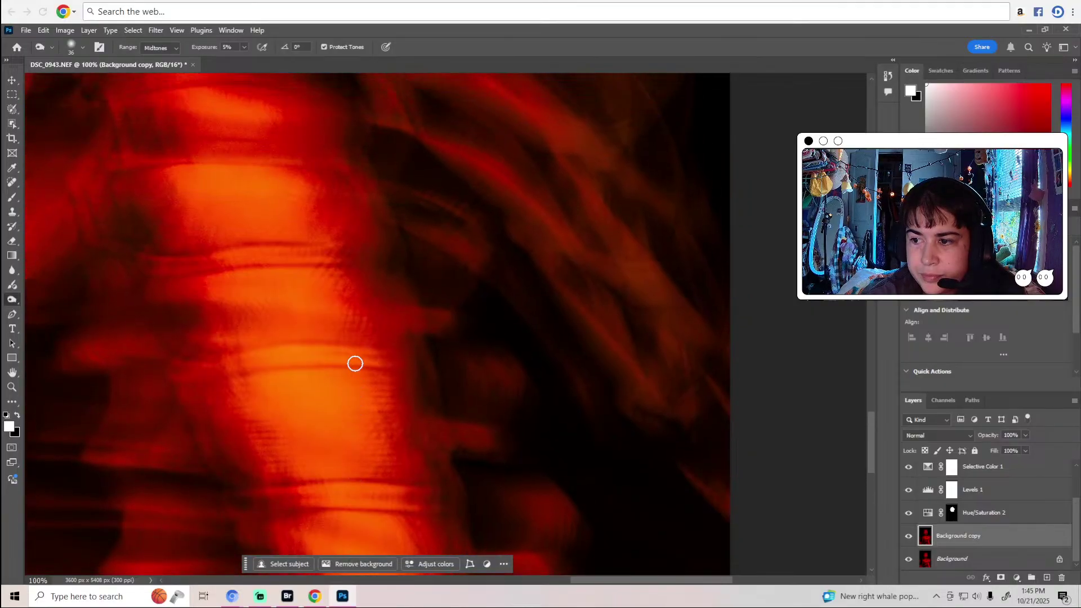
scroll(355, 364, up, 2)
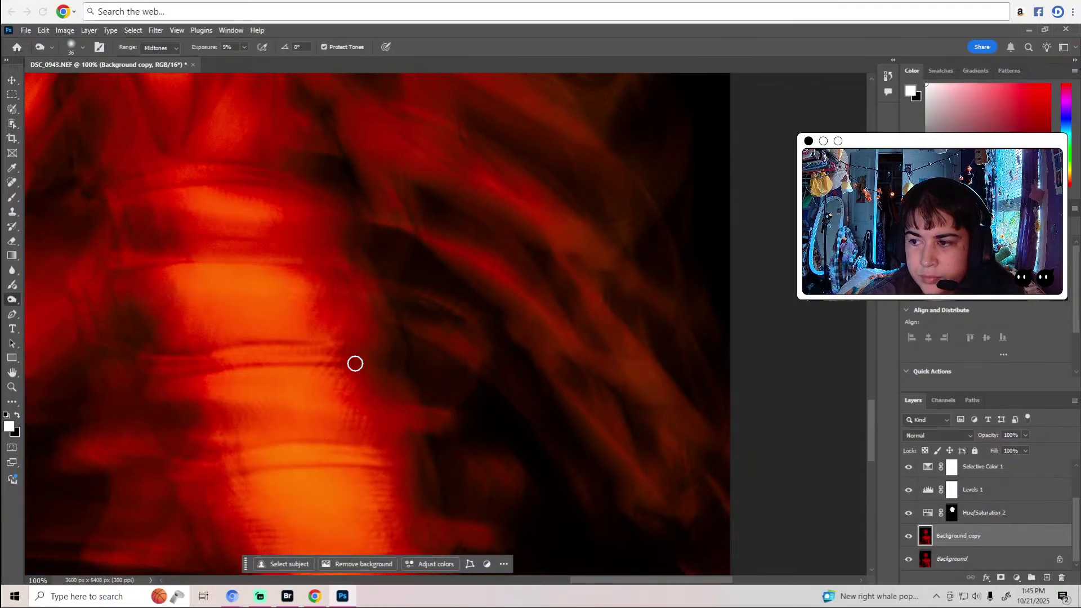
scroll(355, 364, up, 6)
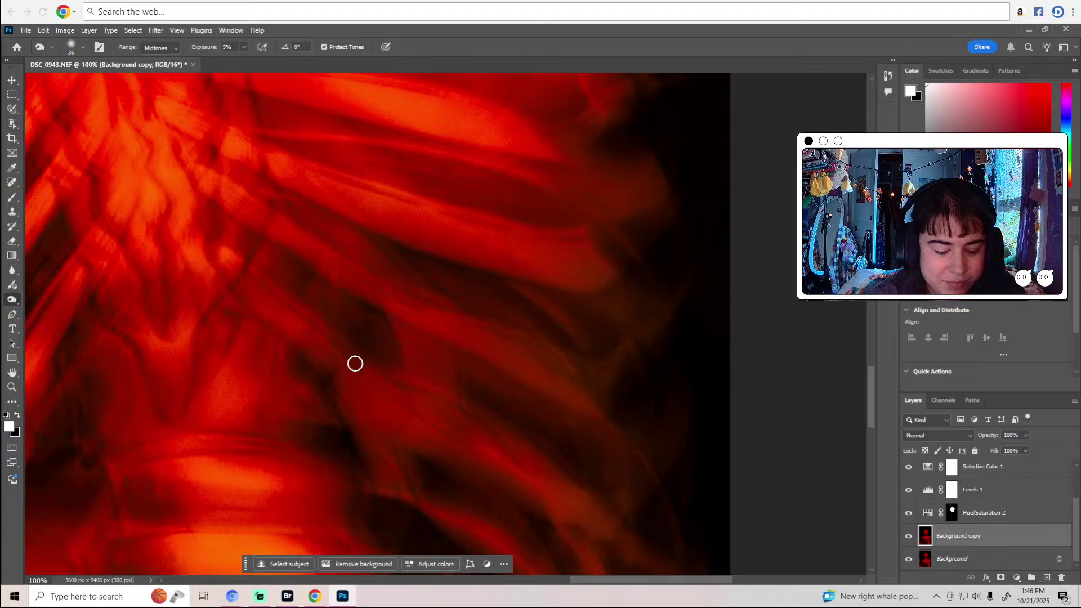
key(z)
alt+click(355, 364)
alt+click(355, 364)
alt+click(356, 364)
alt+click(356, 363)
alt+click(355, 364)
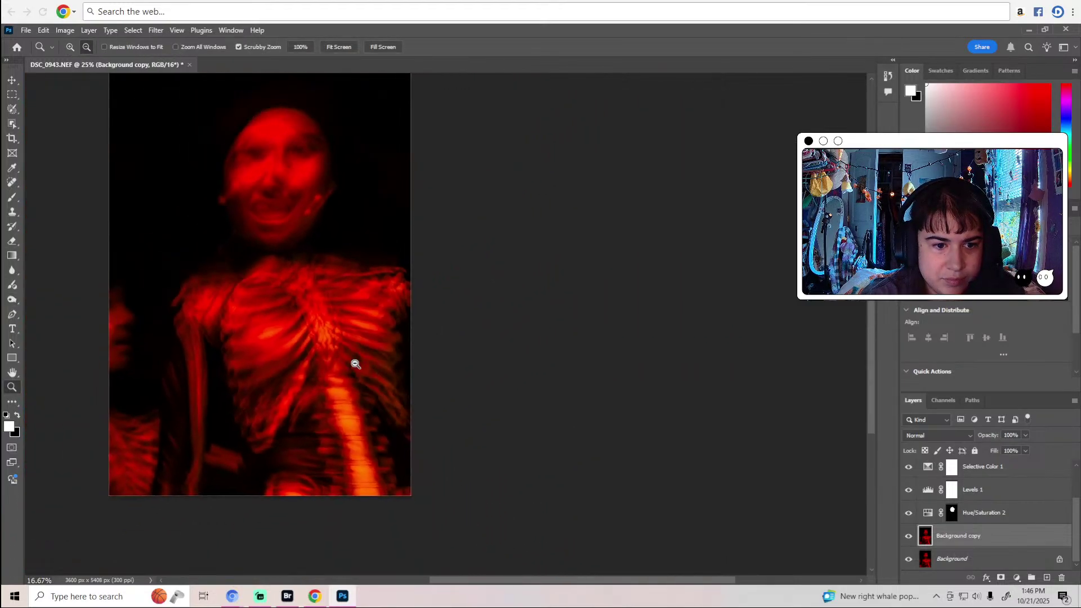
key(o)
key(z)
alt+click(330, 273)
key(o)
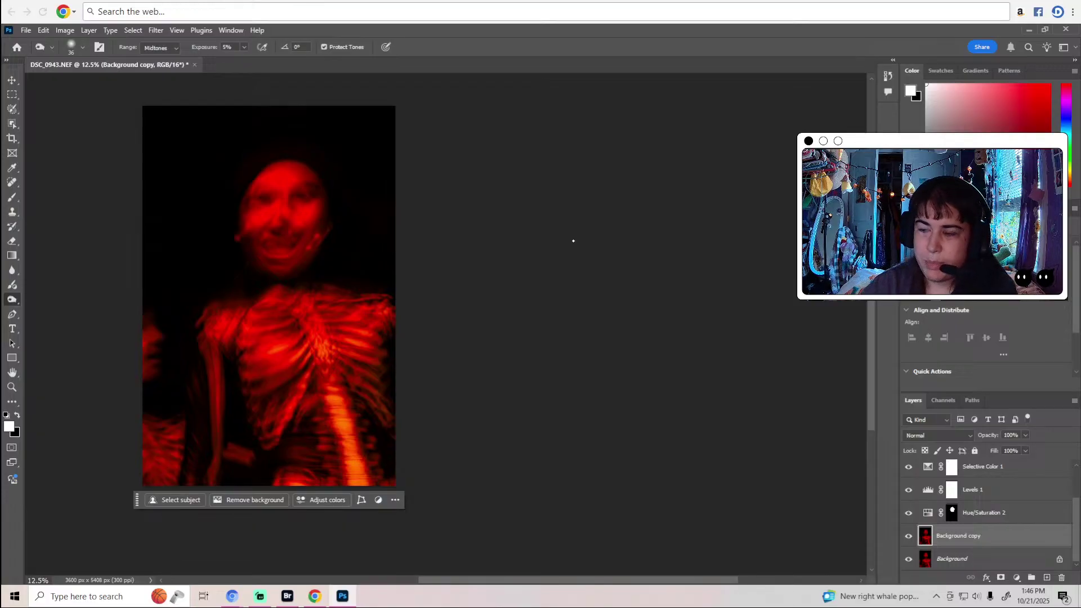
Examine the neck, collarbones and upper sternum at 100%, switching to the Dodge tool and back to the midtone Burn tool.
key(z)
click(281, 240)
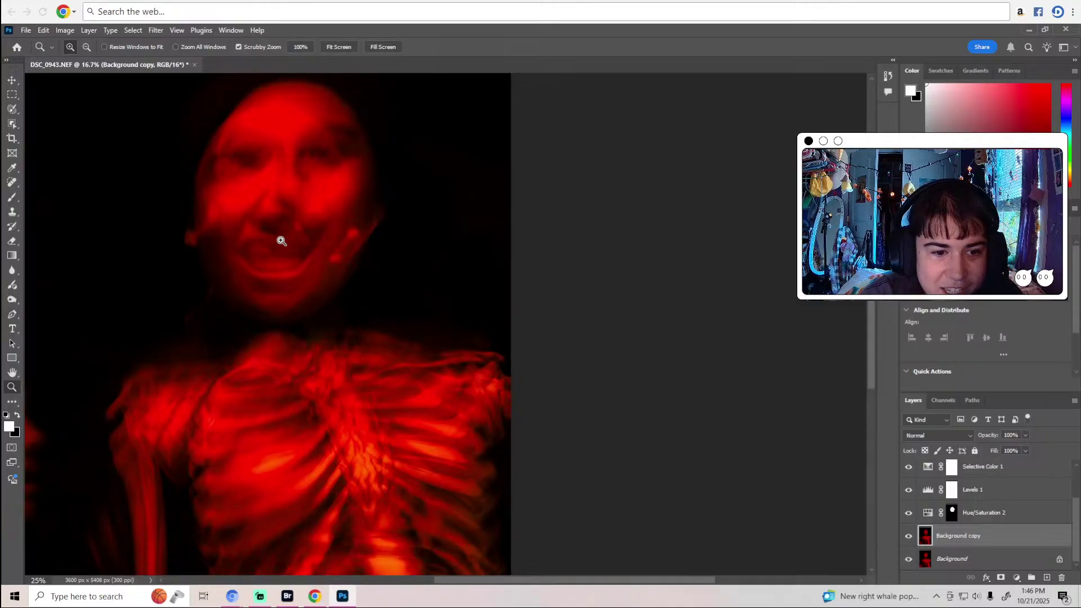
scroll(307, 266, down, 6)
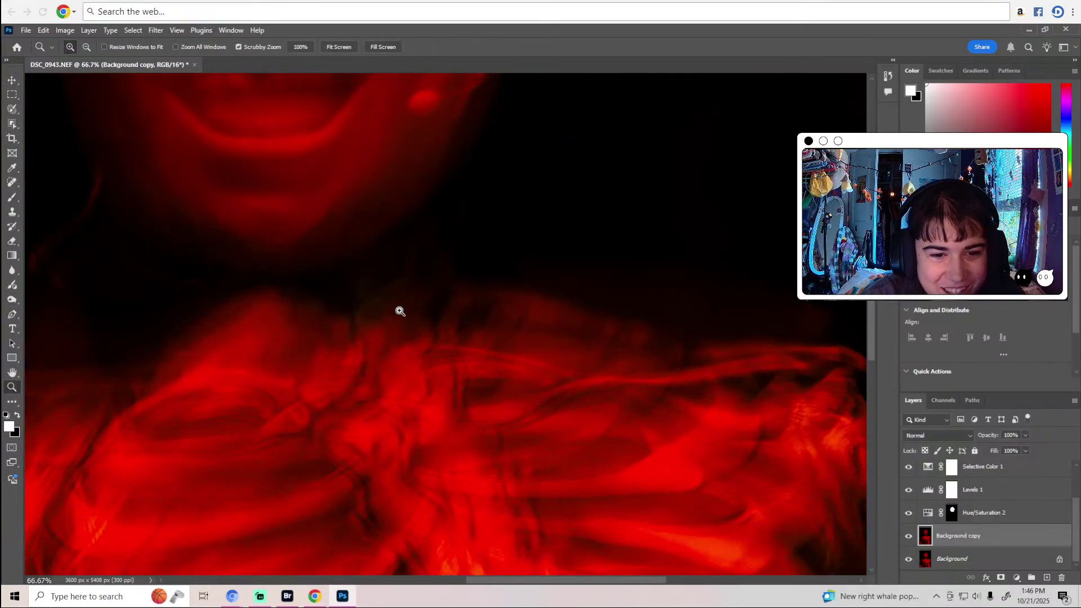
click(398, 309)
click(12, 299)
right_click(12, 305)
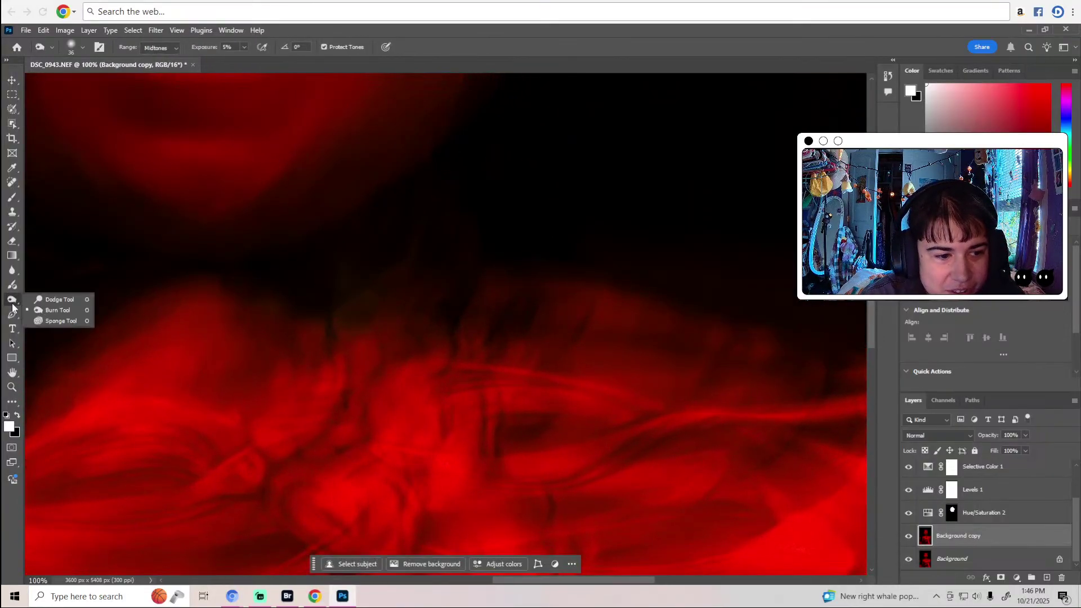
click(51, 308)
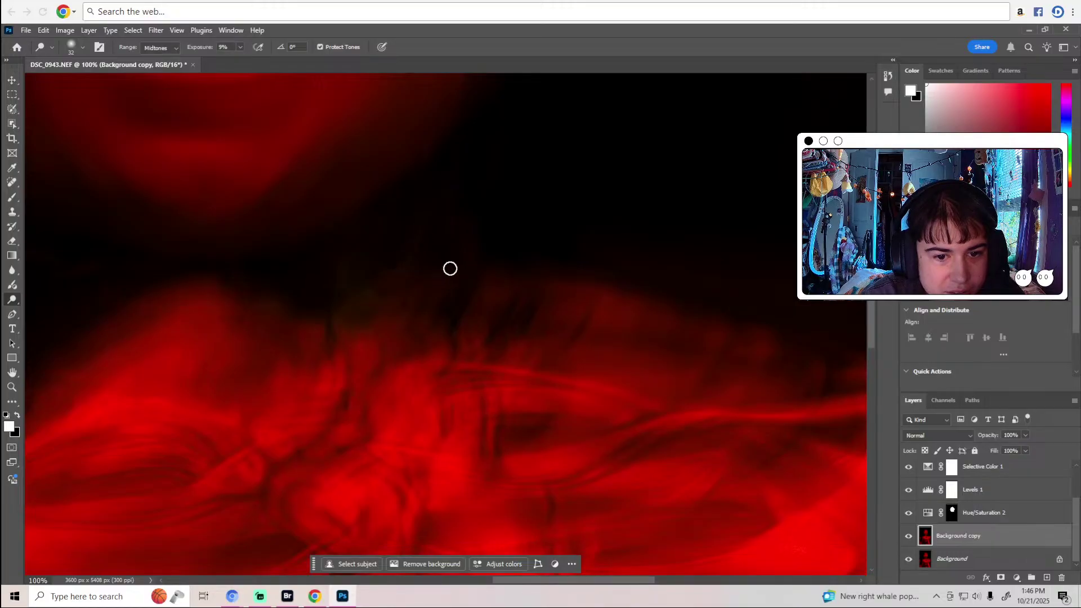
scroll(454, 268, down, 3)
scroll(452, 267, down, 2)
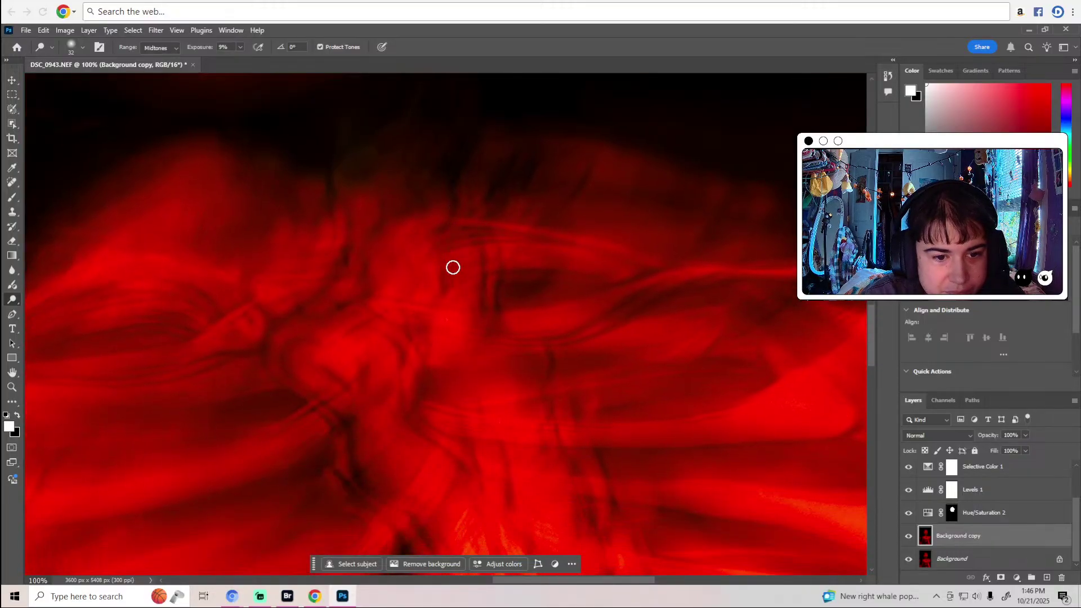
right_click(11, 299)
click(54, 309)
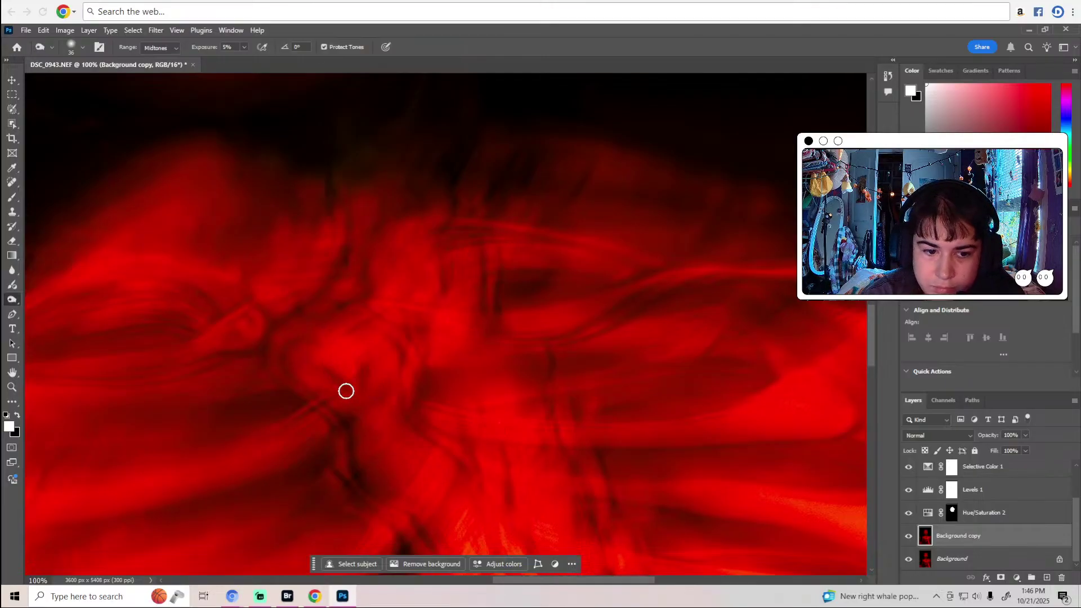
Inspect the sternum, the ribs joining it and the upper spine at 100%, finishing with the whole image at 12.5%.
scroll(372, 396, down, 3)
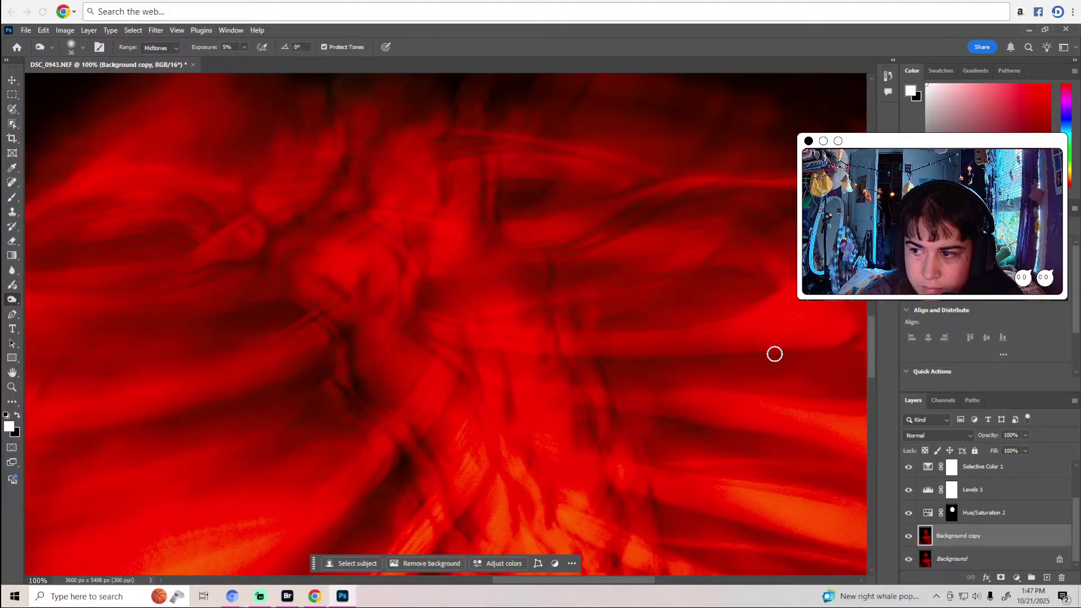
scroll(775, 354, down, 6)
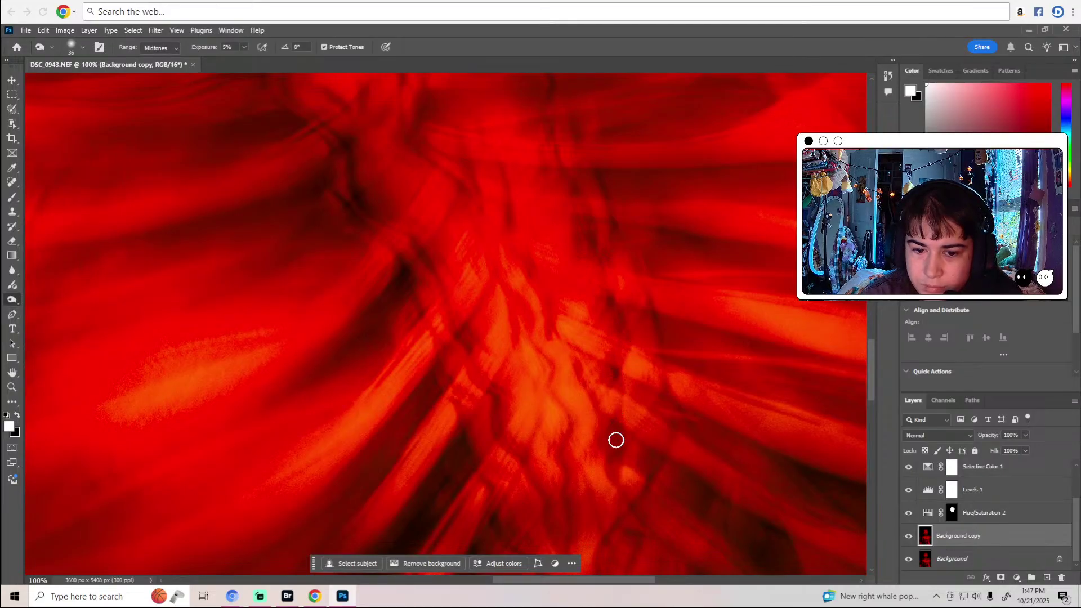
scroll(615, 439, down, 5)
scroll(557, 420, down, 2)
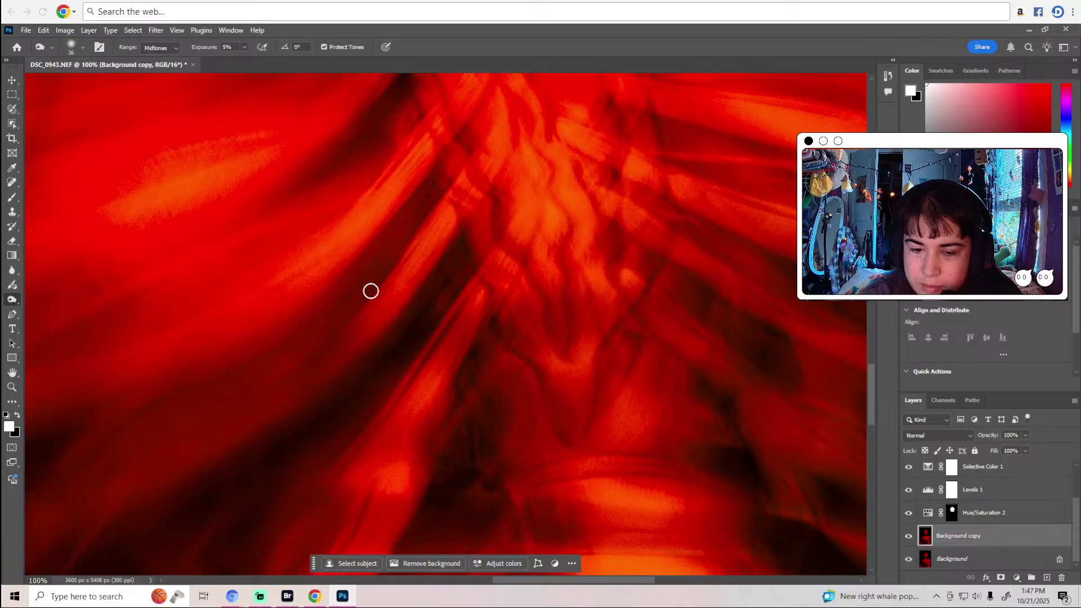
scroll(414, 290, down, 4)
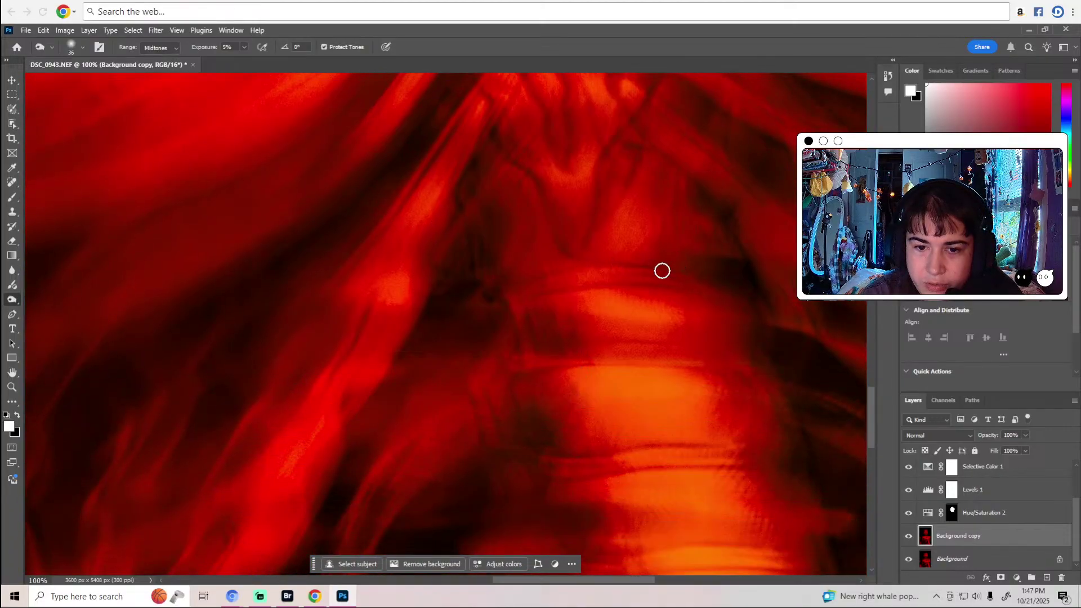
scroll(690, 282, down, 3)
key(z)
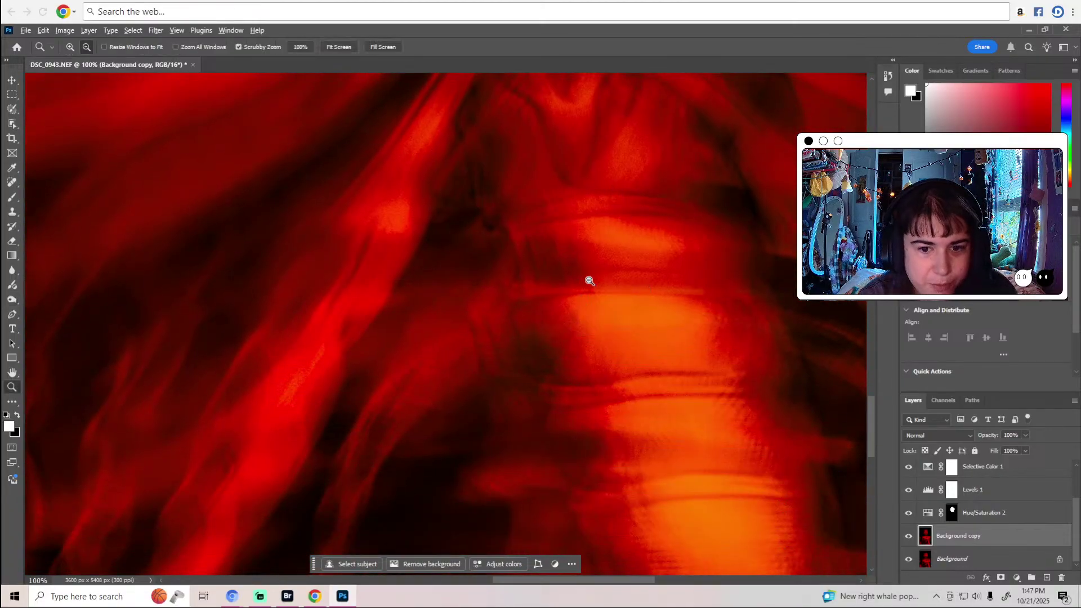
alt+click(589, 280)
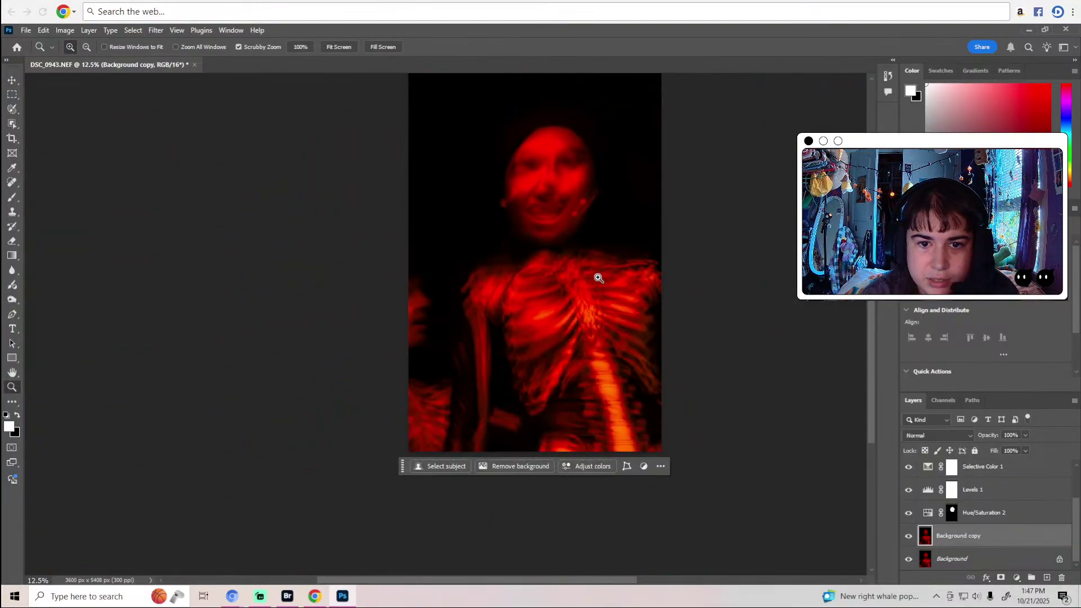
scroll(598, 276, up, 1)
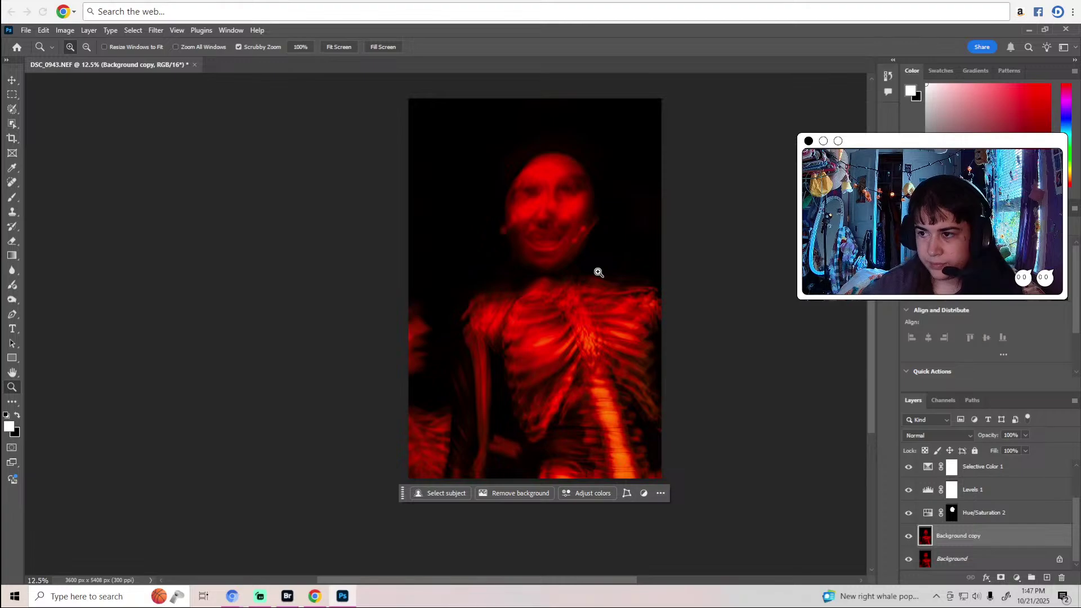
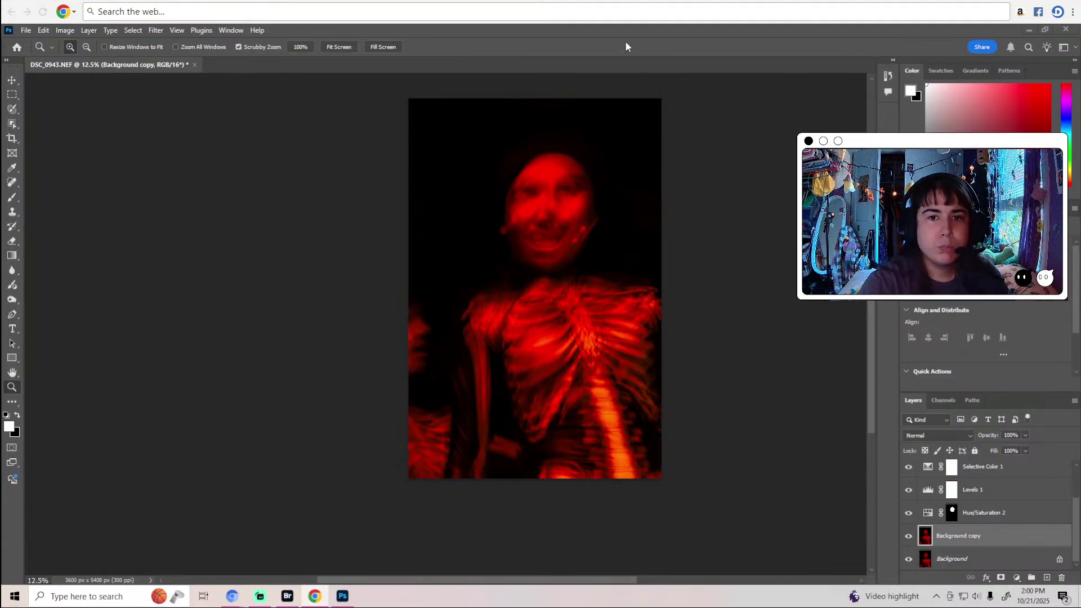
Start saving a copy of the image with JPEG as the file type.
click(26, 30)
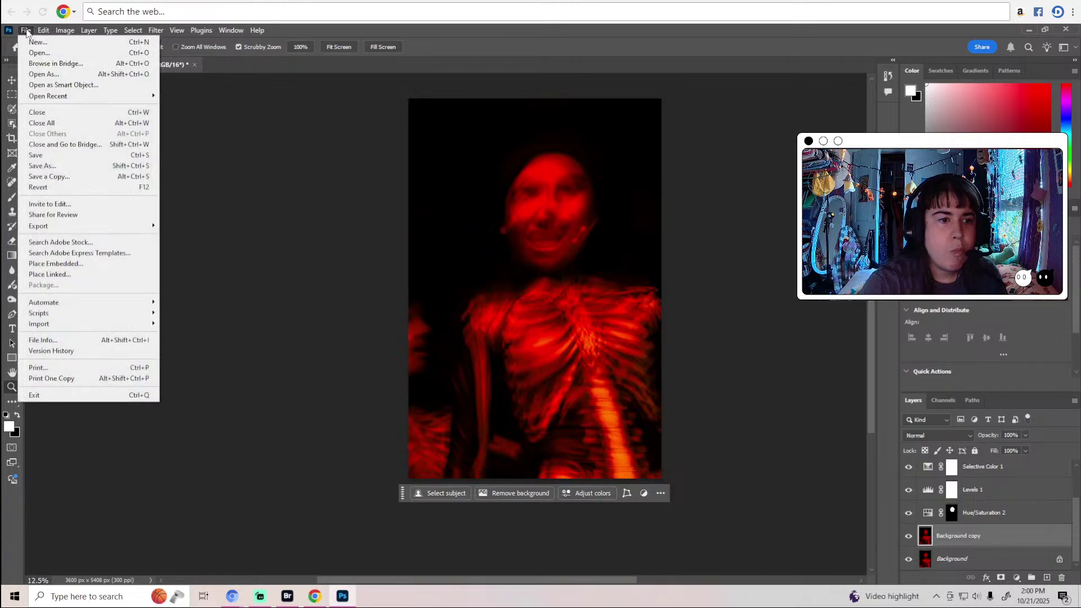
click(70, 178)
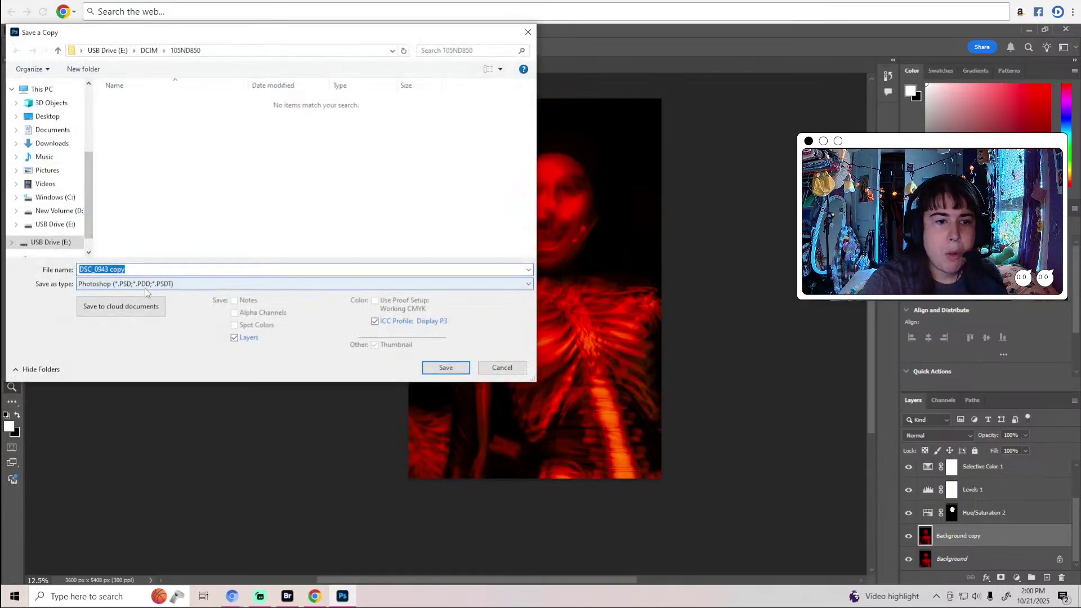
click(145, 284)
click(132, 346)
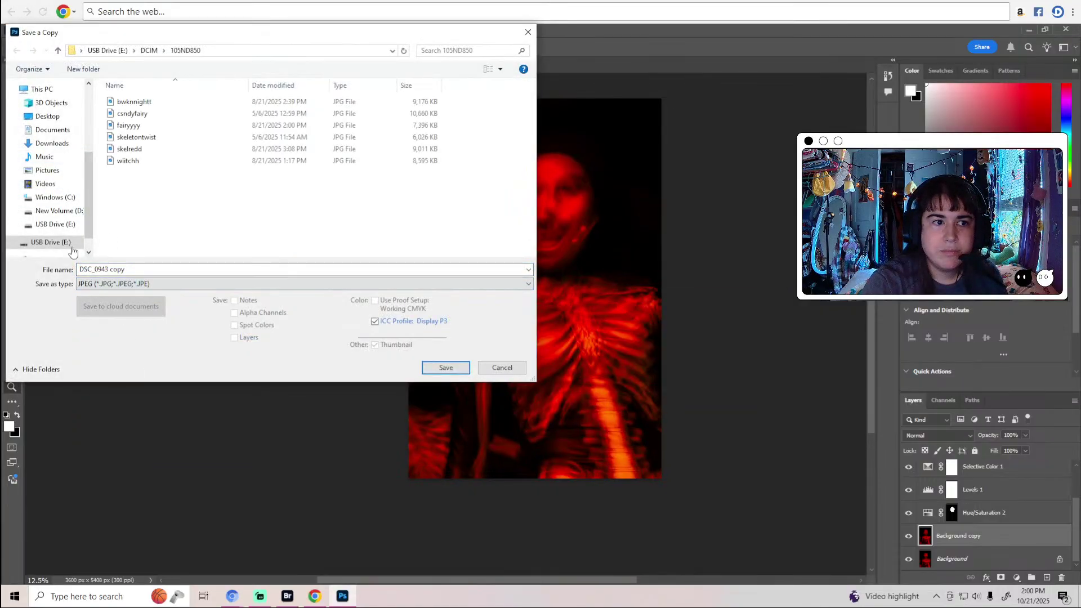
Save the JPEG copy to the Desktop under the file name skeltoinh, accepting the JPEG options.
click(47, 116)
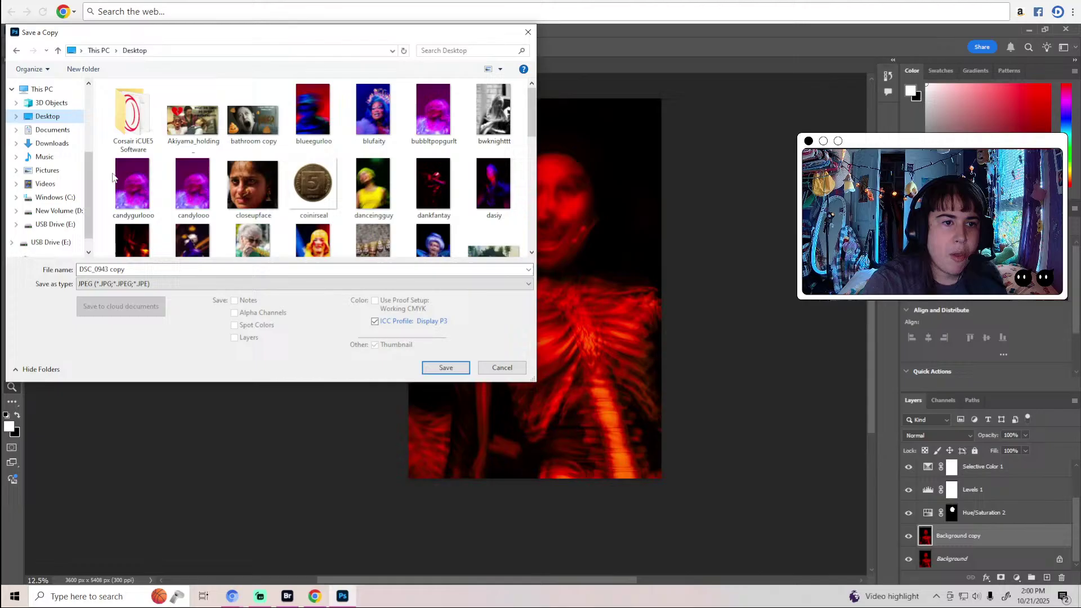
click(150, 267)
key(BackSpace)
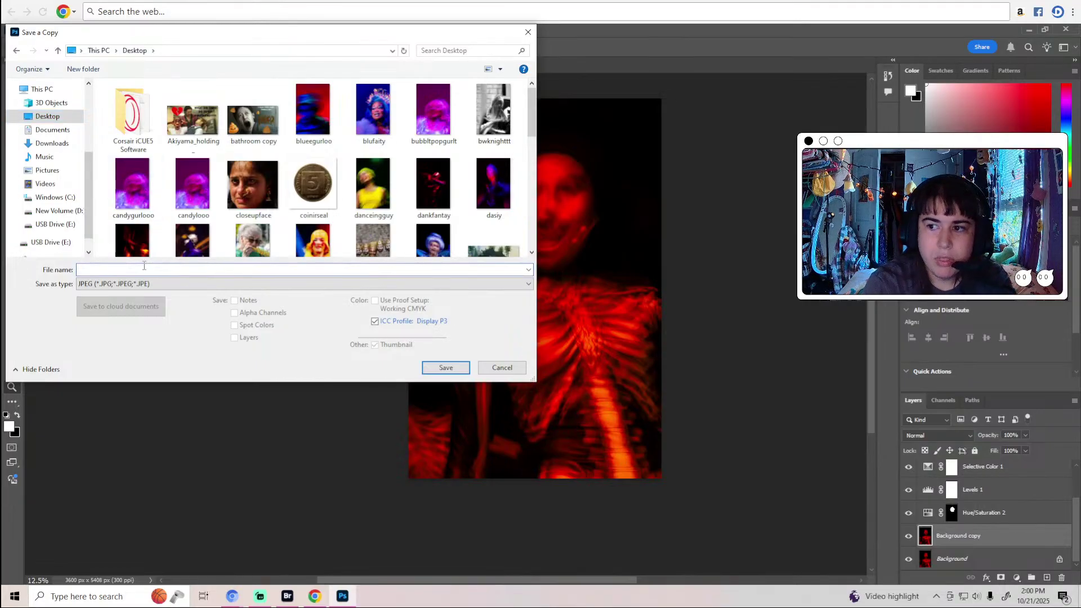
text(skeltoin)
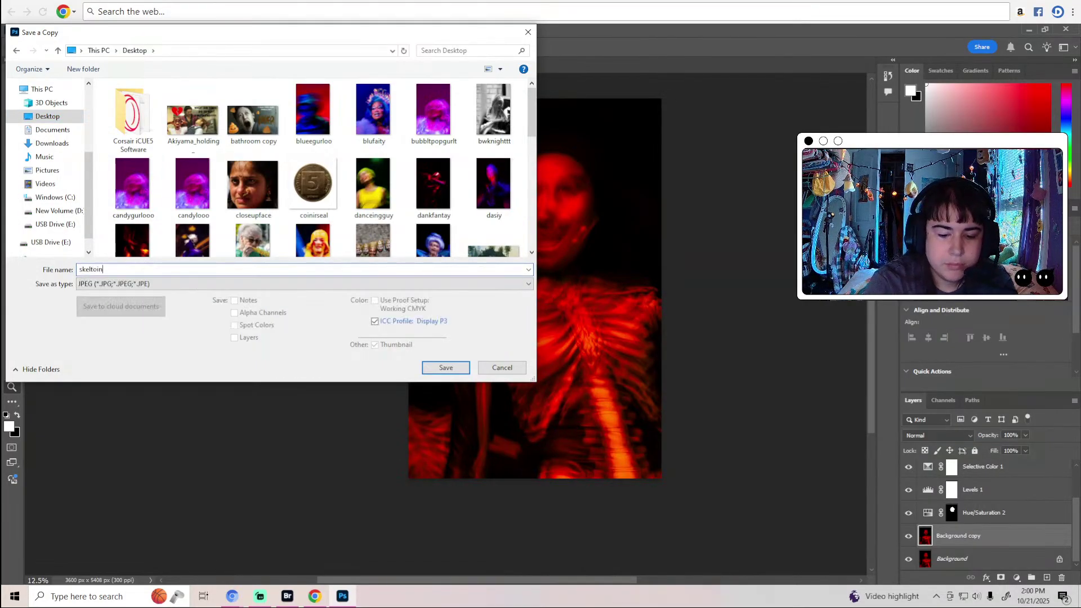
text(h)
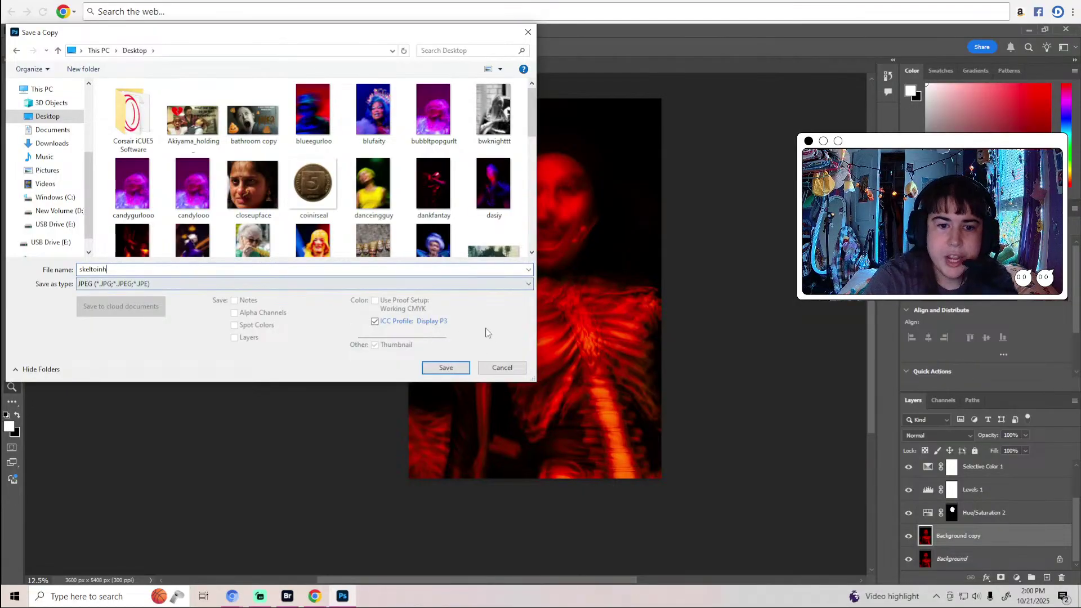
click(450, 369)
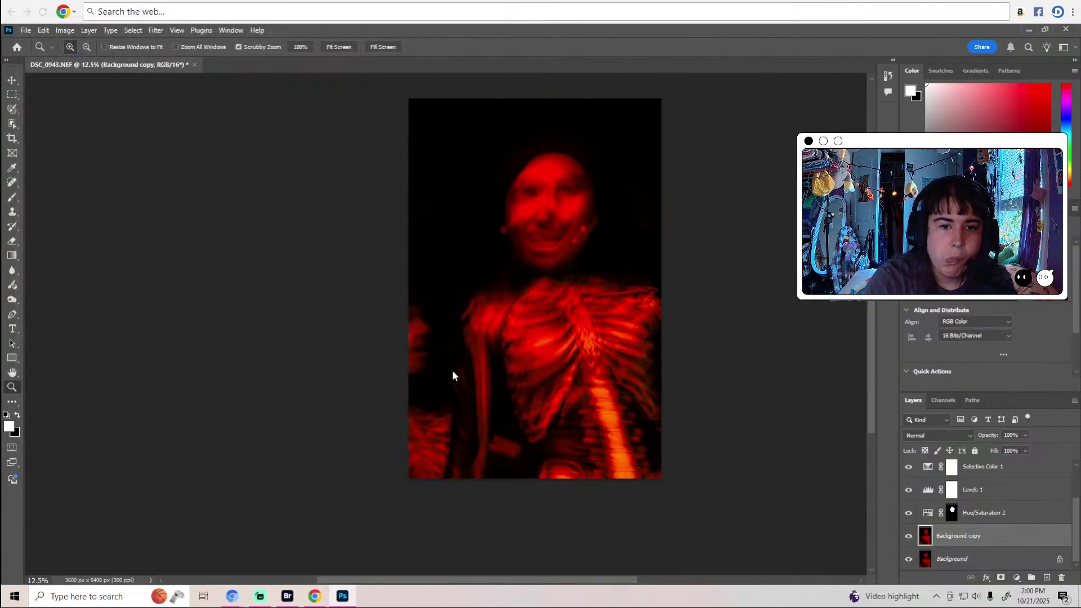
click(612, 162)
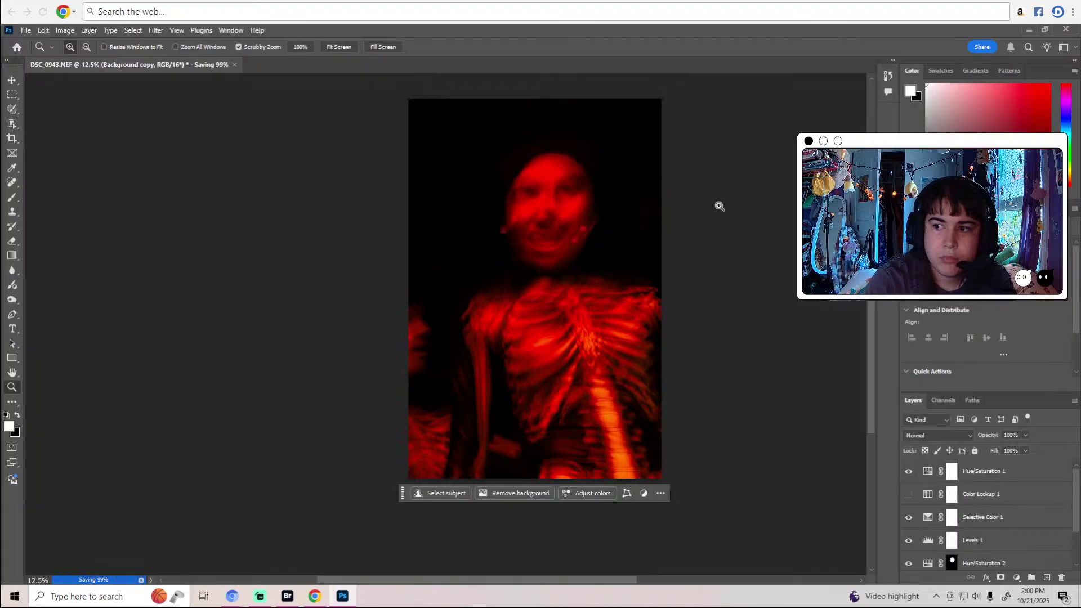
Minimise the open windows to look over the desktop's saved images, and return to Adobe Bridge.
click(1029, 32)
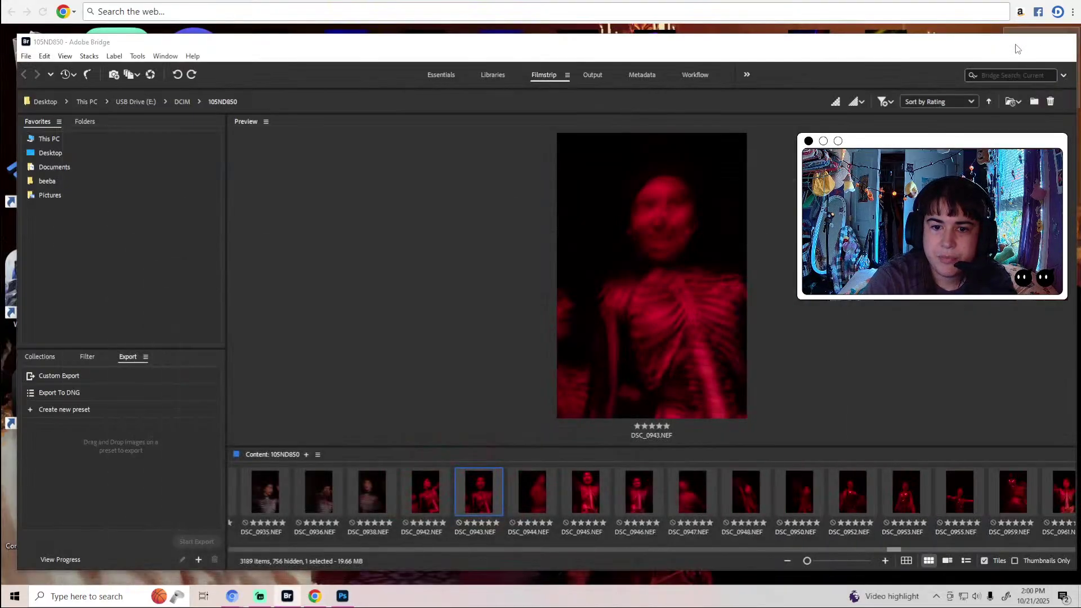
click(1029, 32)
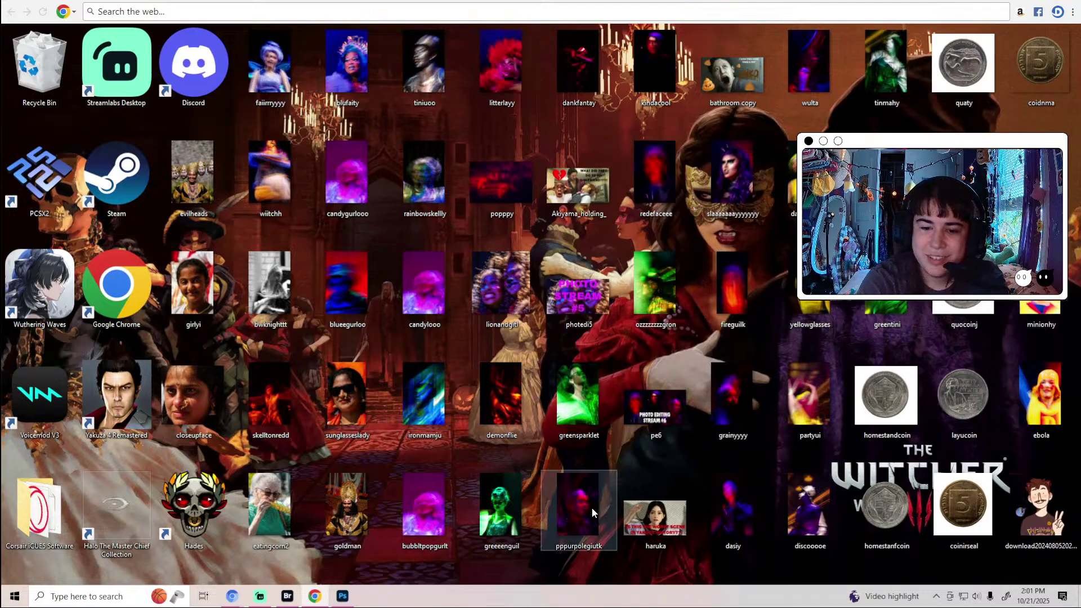
mouse_move(309, 594)
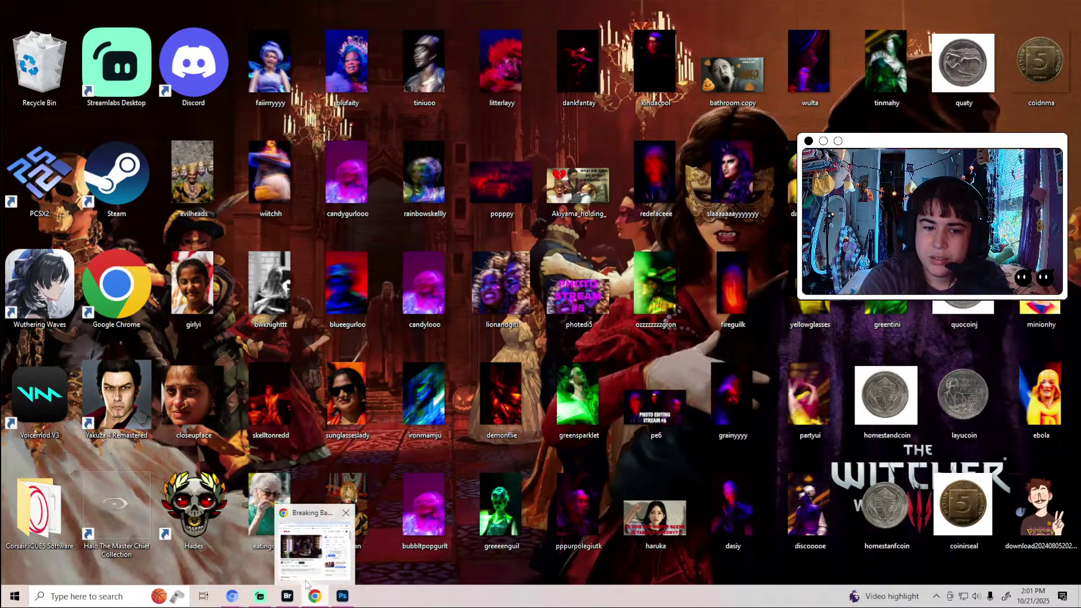
click(288, 599)
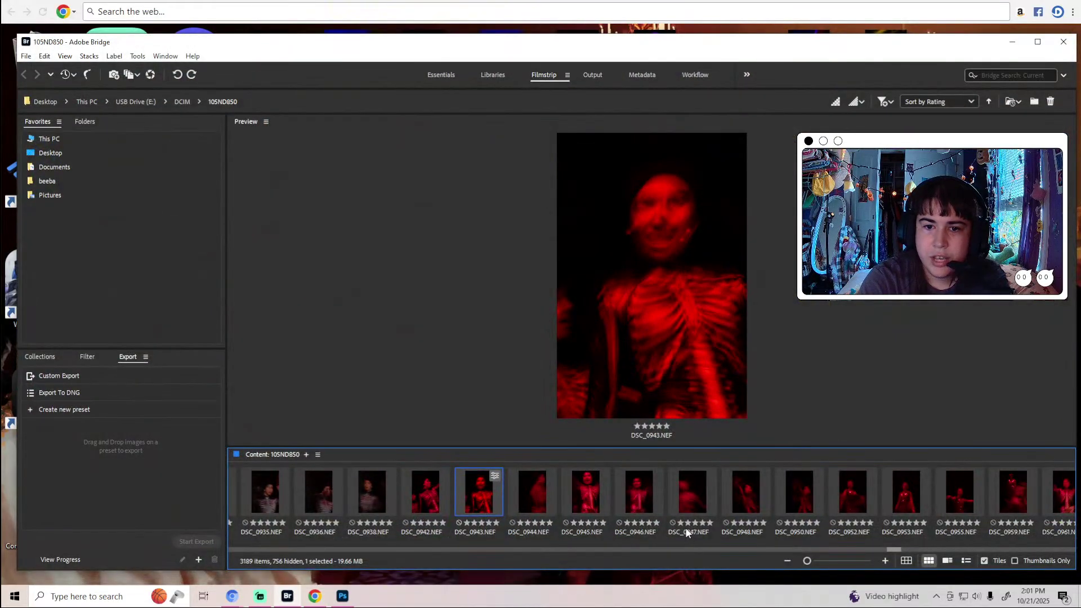
Preview the photos DSC_0944.NEF, DSC_0945.NEF and DSC_0946.NEF in turn as candidates for editing.
click(533, 498)
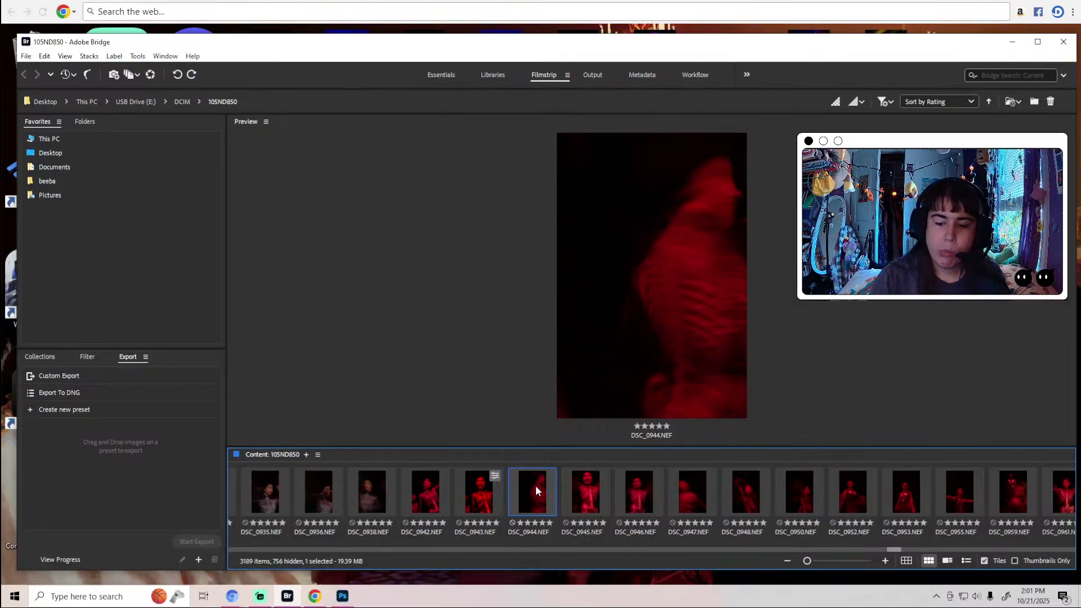
key(Right)
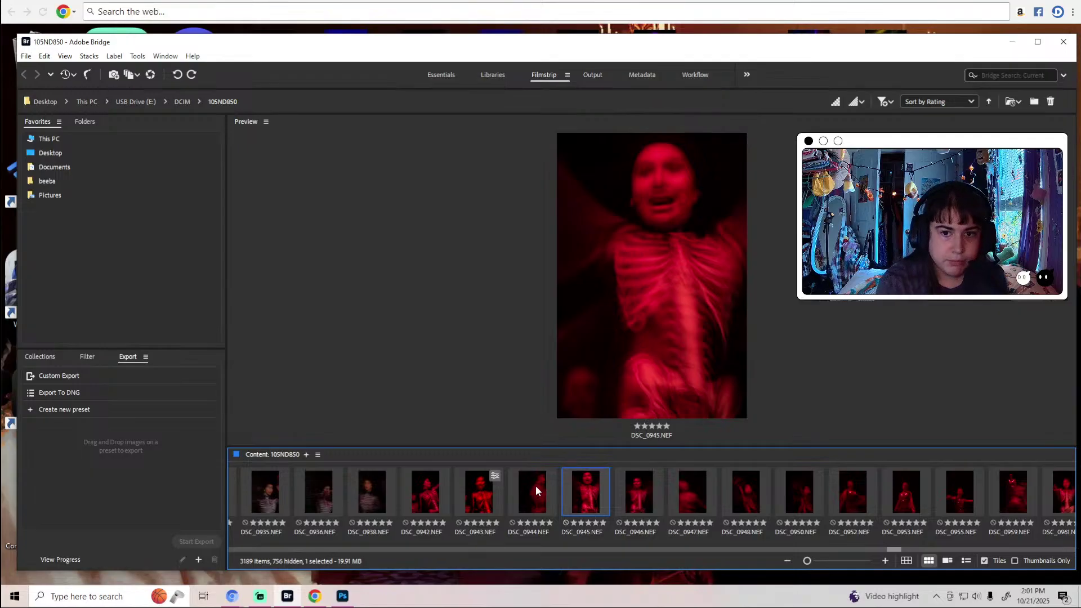
key(Right)
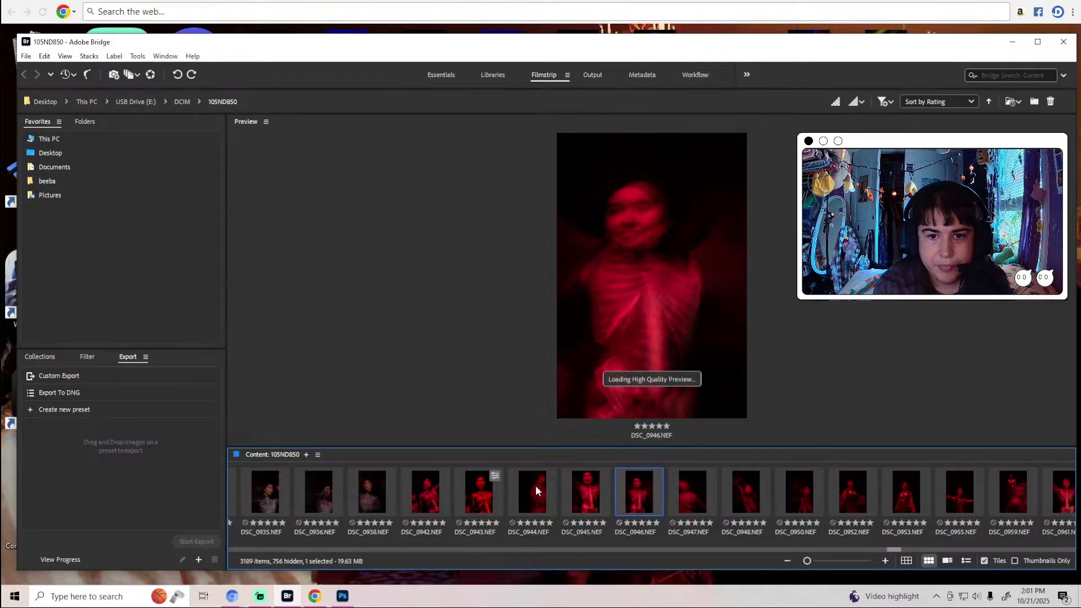
Preview the red-lit photos from DSC_0947.NEF to DSC_0959.NEF, and go back through them to DSC_0946.NEF.
key(Right)
key(Right)
key(Right)
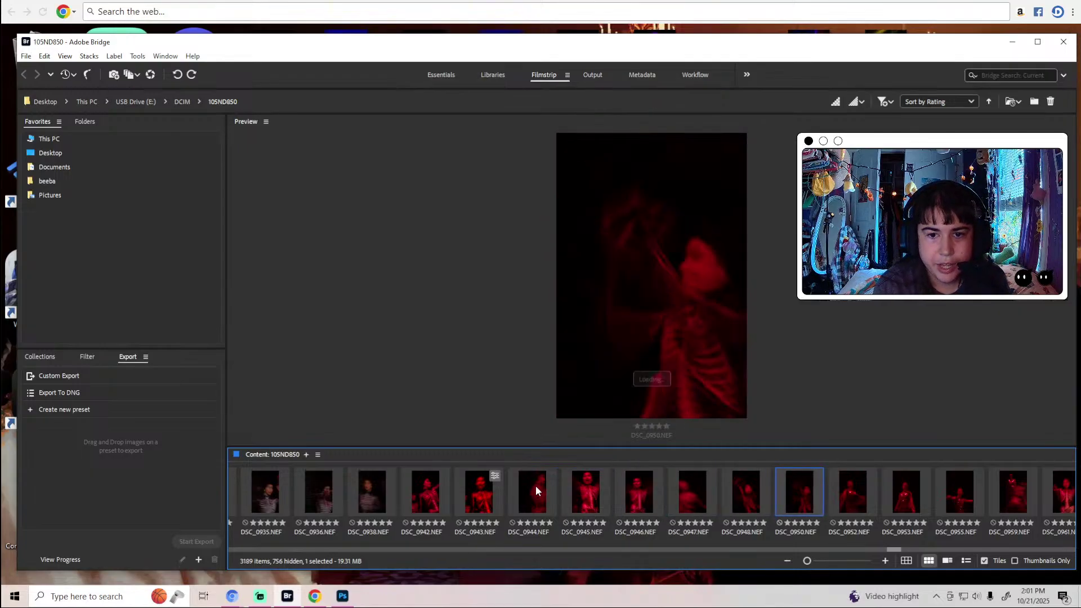
key(Right)
key(Right)
key(Right)
key(Right)
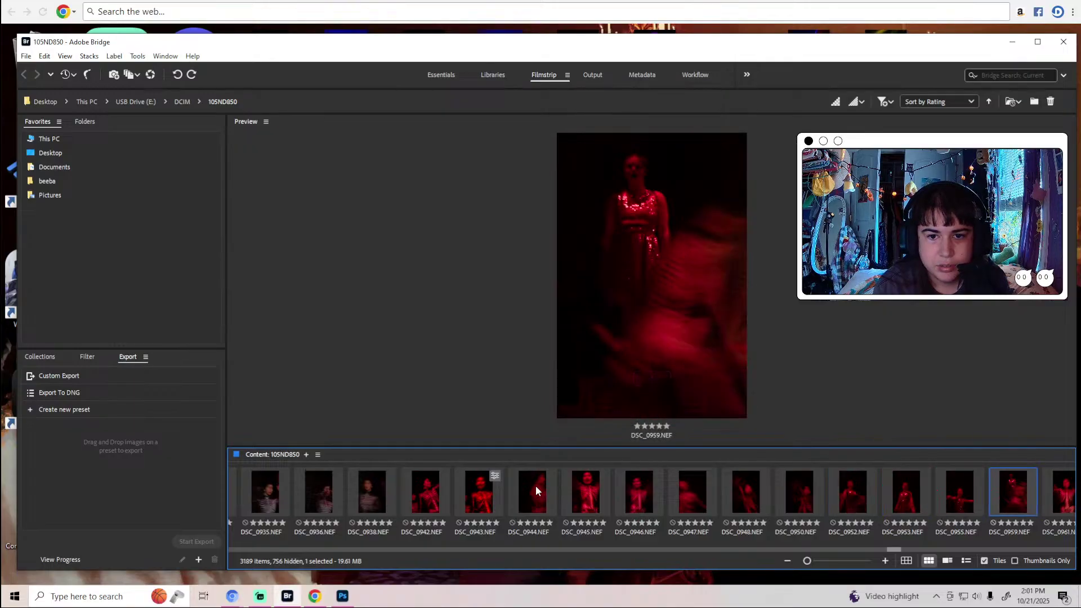
key(Left)
key(Left)
key(Left)
key(Left)
key(Left)
key(Left)
key(Left)
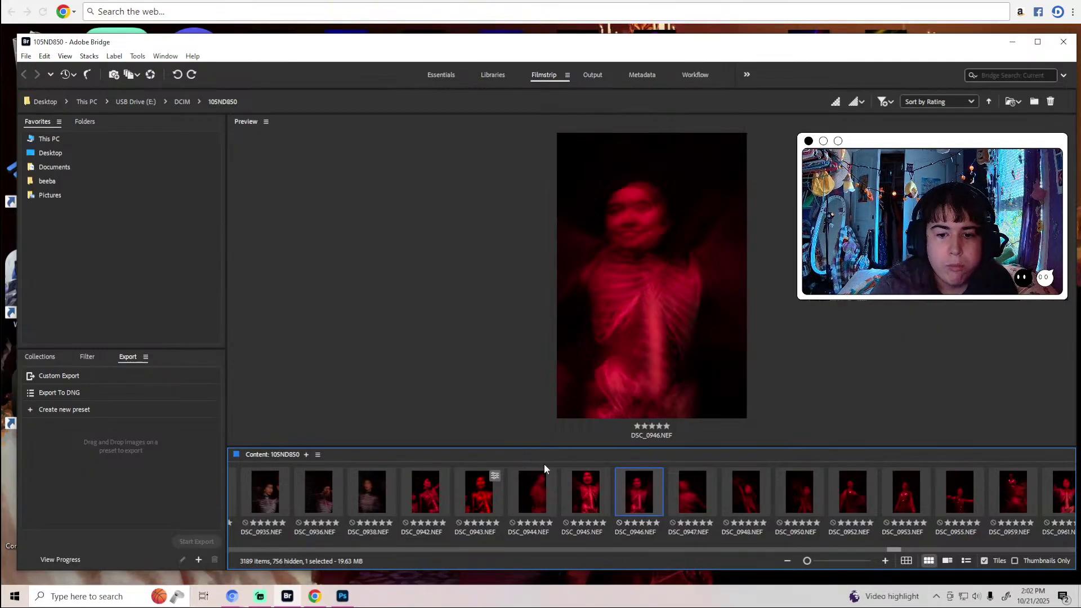
Review the photos following DSC_0946.NEF again, up to the skeleton shot DSC_0961.NEF.
key(Right)
key(Right)
key(Right)
key(Right)
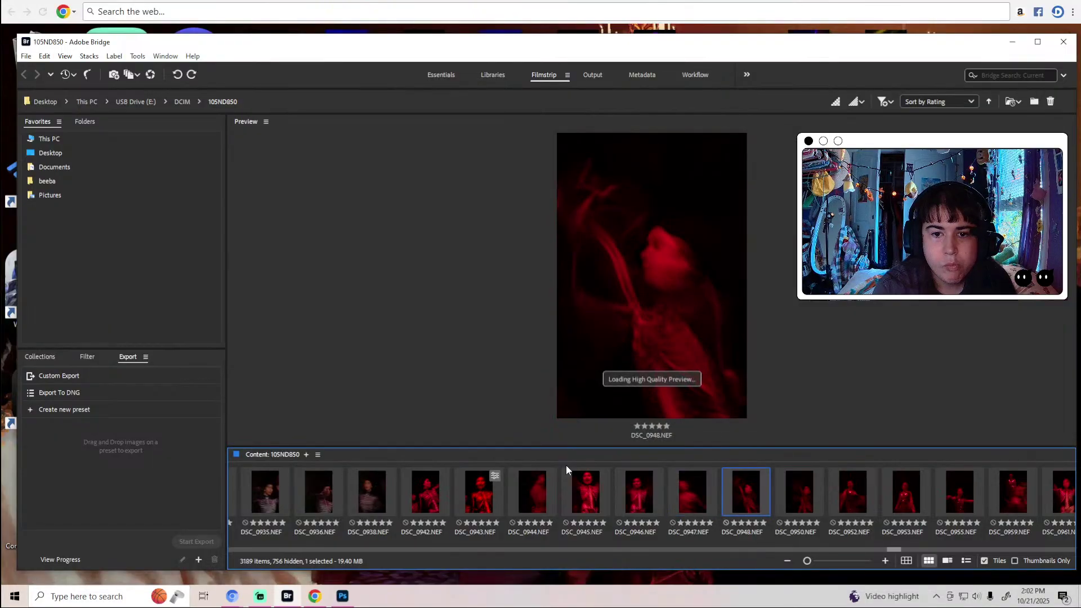
key(Right)
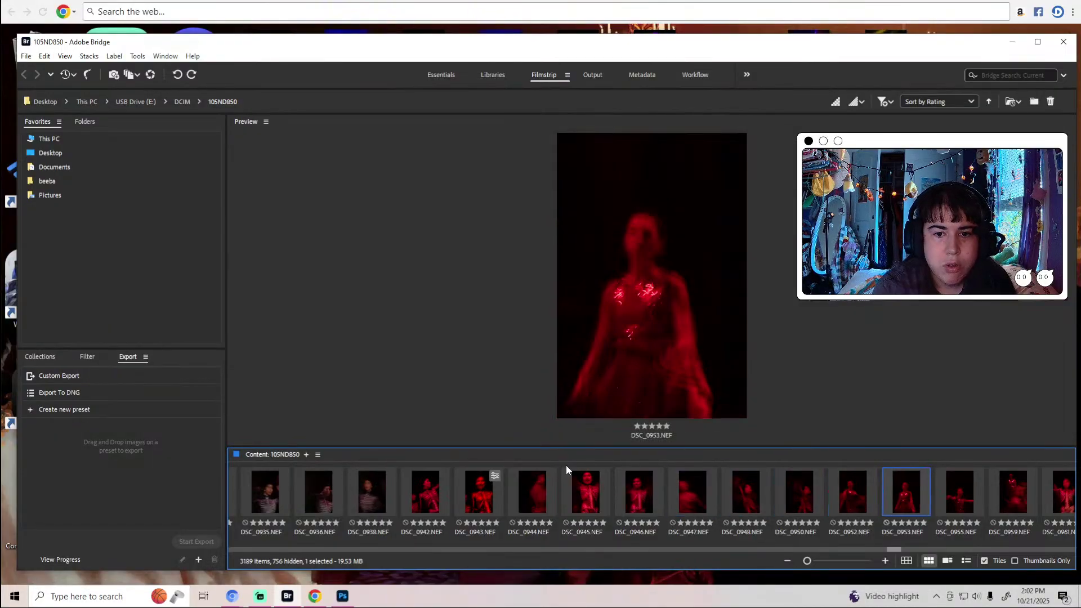
key(Right)
key(Right)
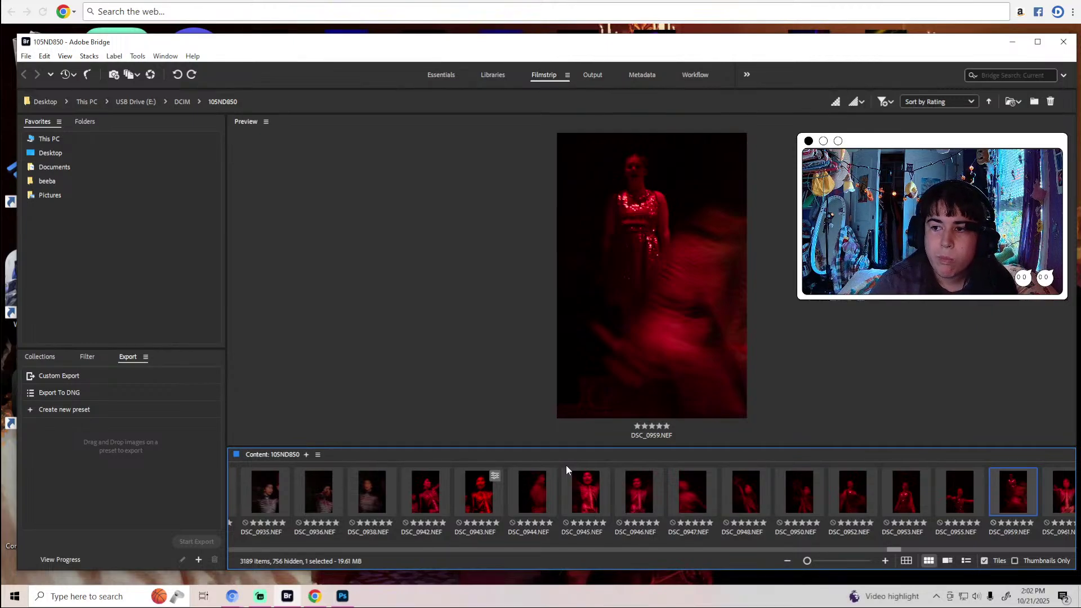
key(Right)
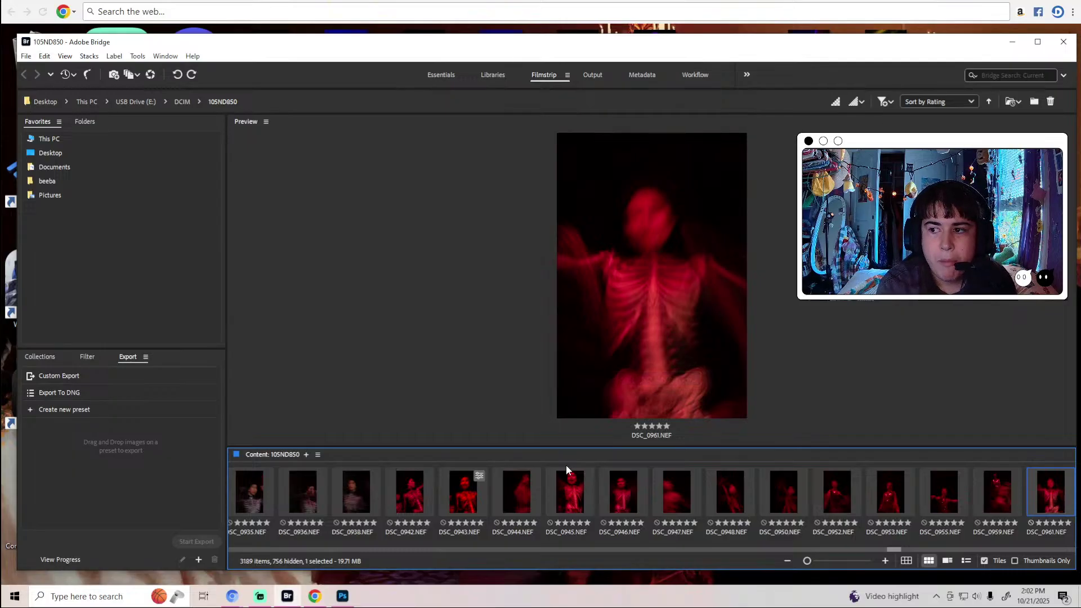
Preview the photos from DSC_0962.NEF to DSC_1010.NEF, and step back to DSC_1009.NEF.
key(Right)
key(Right)
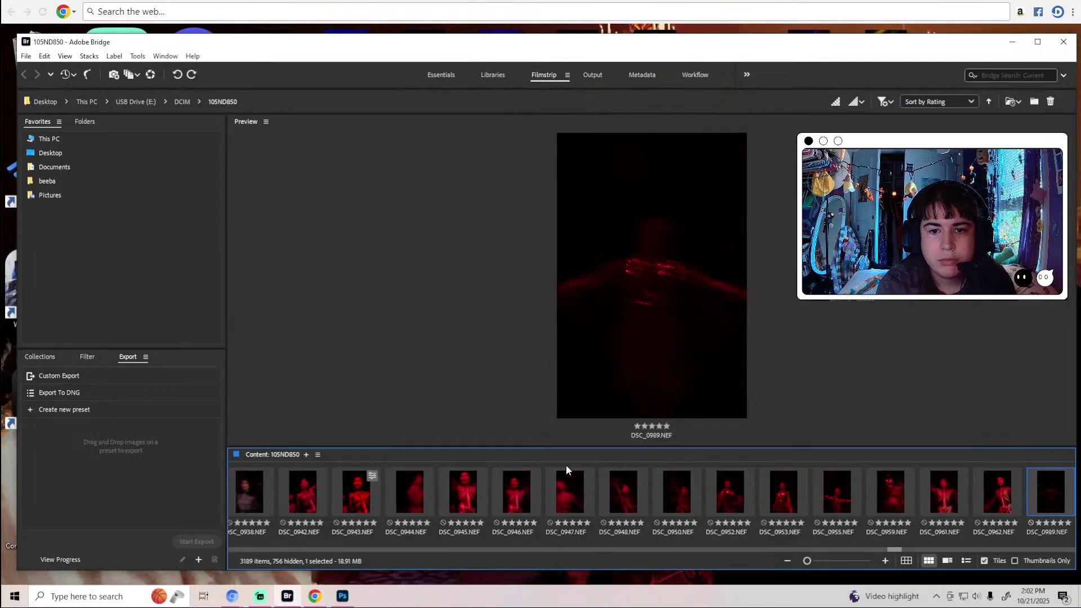
key(Right)
key(Right)
key(Right)
key(Right)
key(Right)
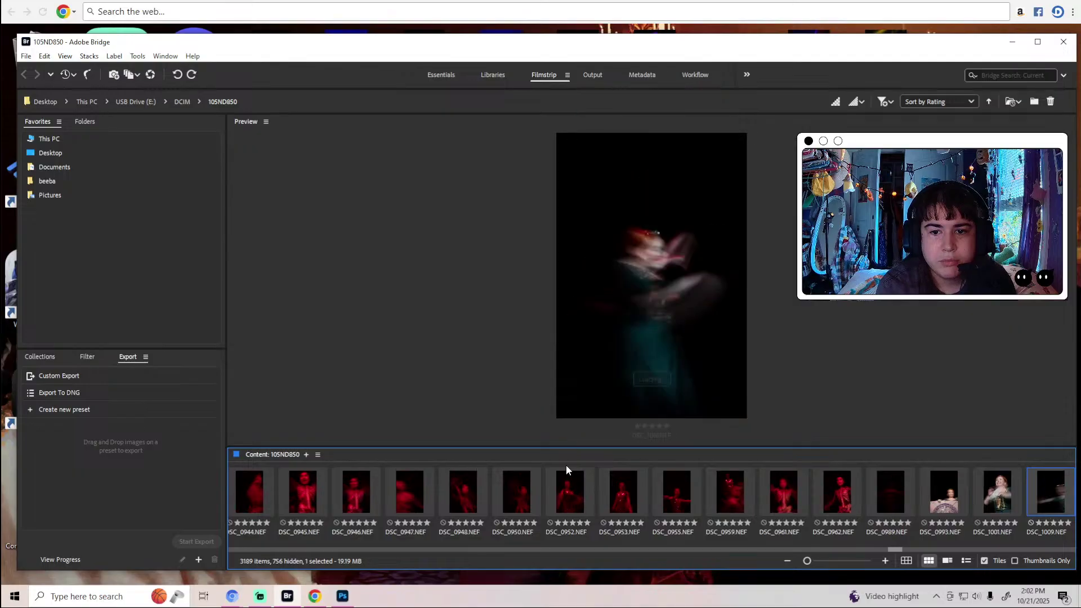
key(Left)
key(Left)
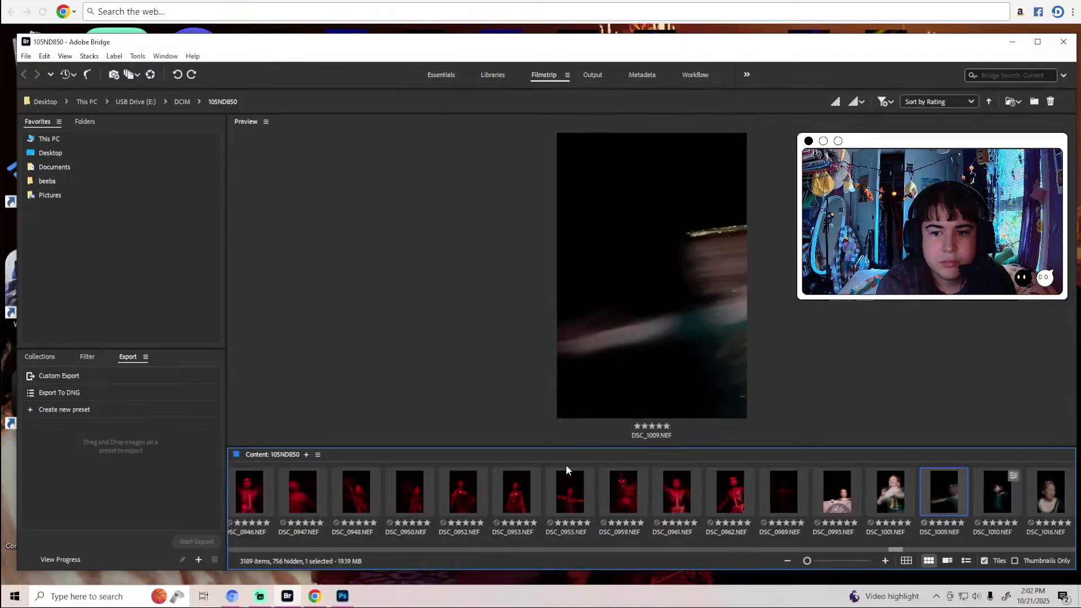
Compare DSC_1009.NEF with DSC_1010.NEF and preview the following photos up to DSC_1020.NEF.
key(Right)
key(Right)
key(Left)
key(Right)
key(Right)
key(Right)
key(Right)
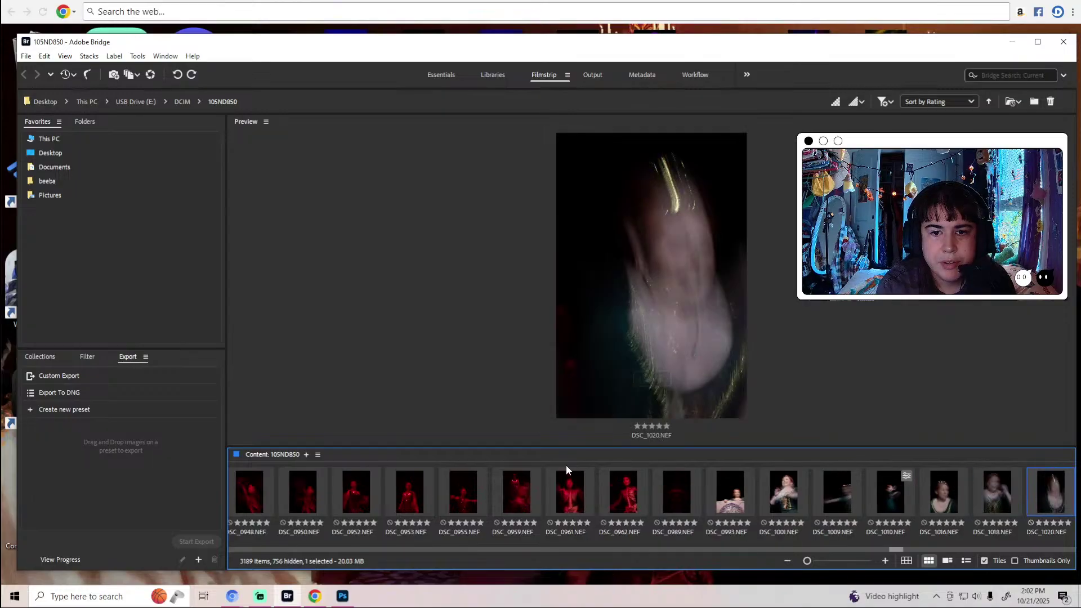
Preview the red-lit dancer photos from DSC_1023.NEF to DSC_1035.NEF.
key(Right)
key(Right)
key(Right)
key(Right)
key(Right)
key(Right)
key(Right)
key(Right)
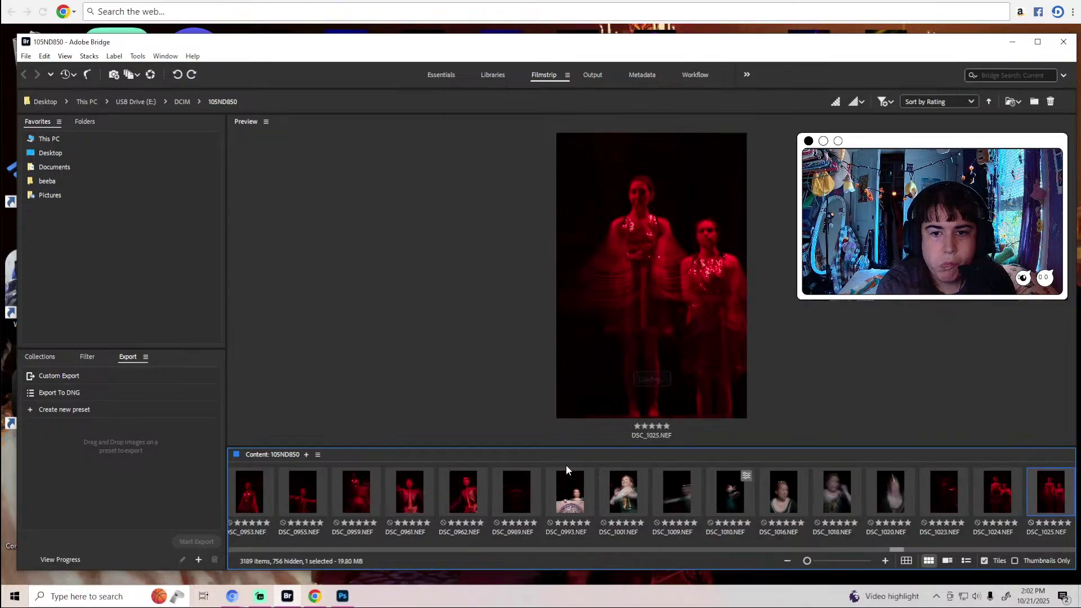
key(Right)
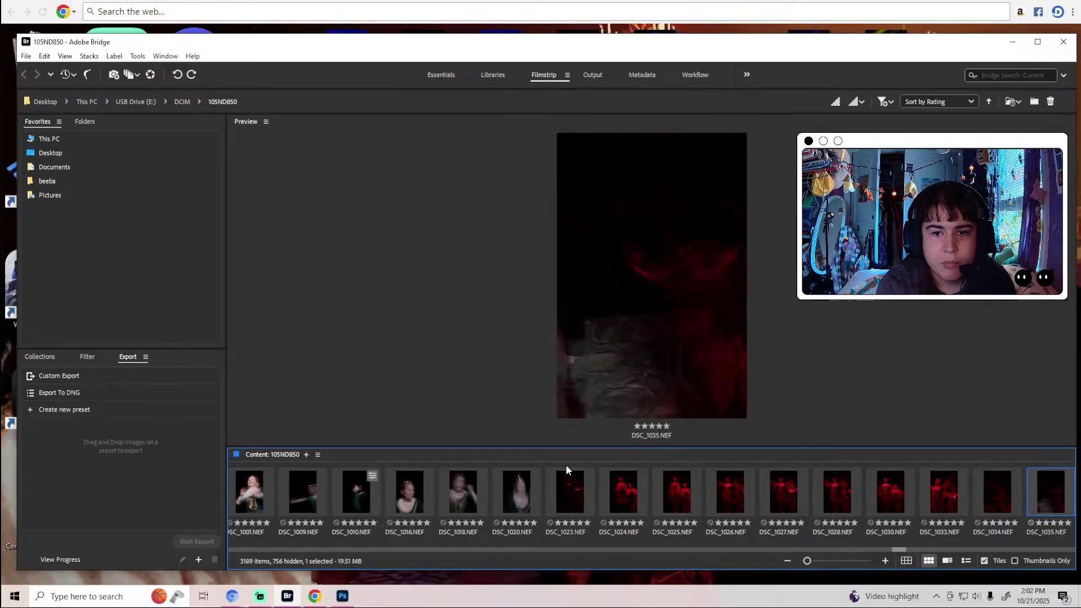
Go back through the dancer photos from DSC_1034.NEF to DSC_1023.NEF to compare them.
key(Left)
key(Left)
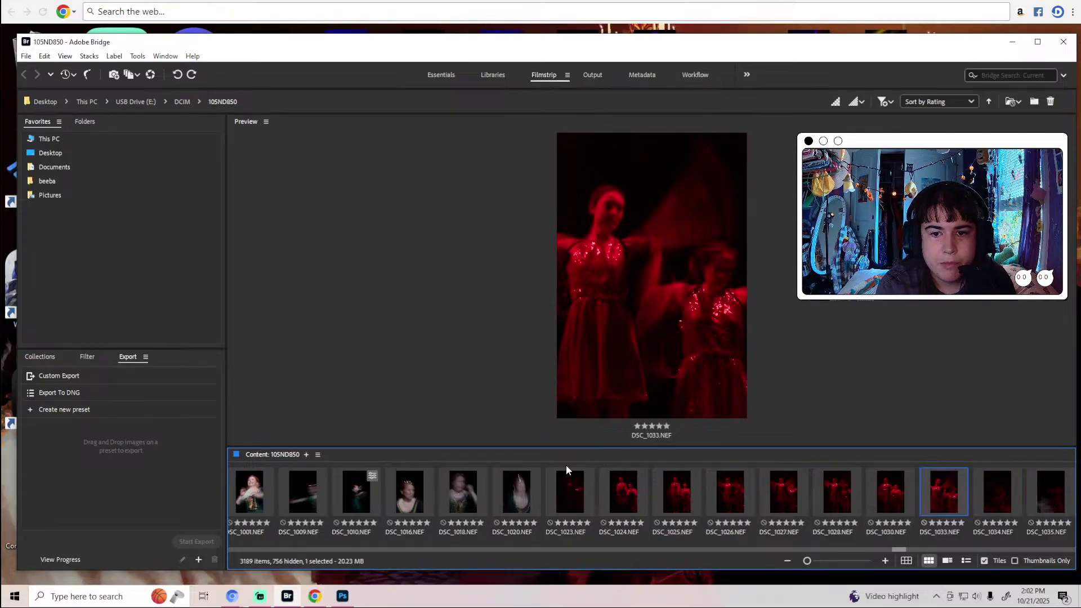
key(Left)
key(Left)
key(Left)
key(Left)
key(Left)
key(Left)
key(Left)
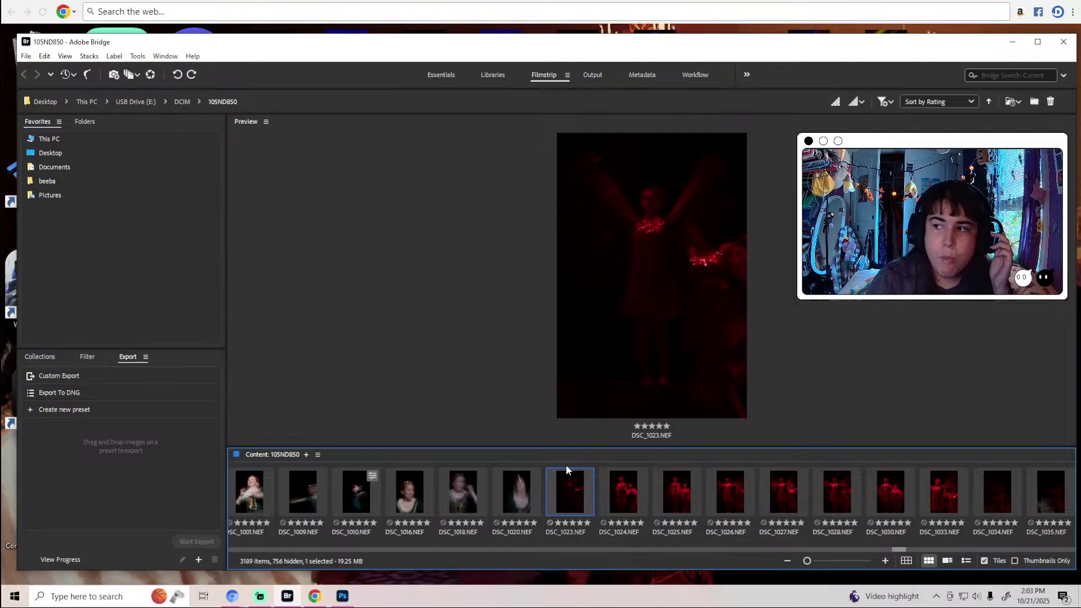
Examine the photos of the two dancers one by one from DSC_1024.NEF to DSC_1033.NEF.
key(Right)
key(Right)
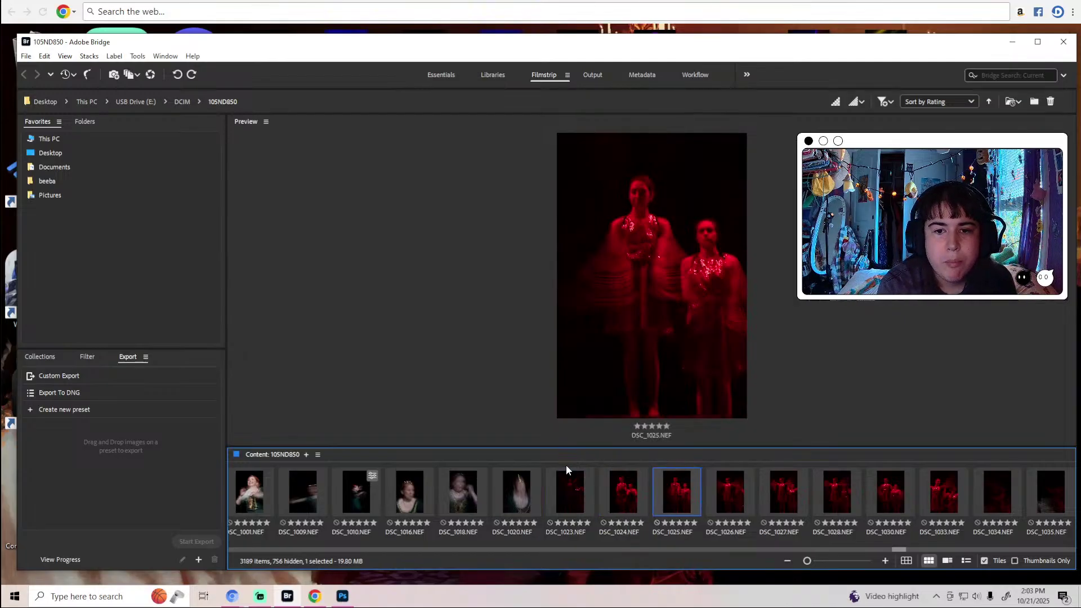
key(Right)
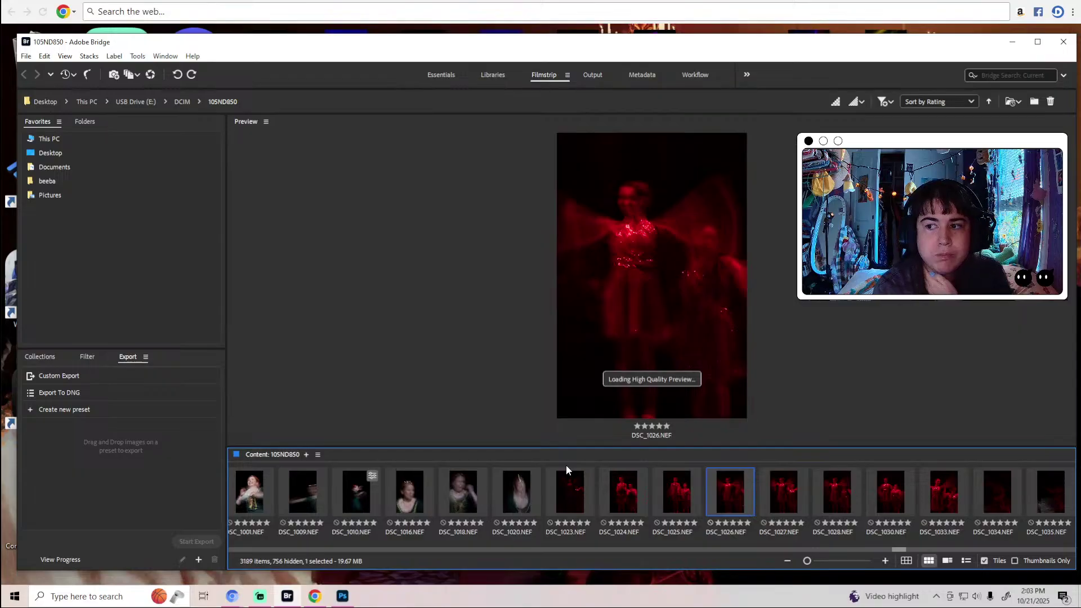
key(Right)
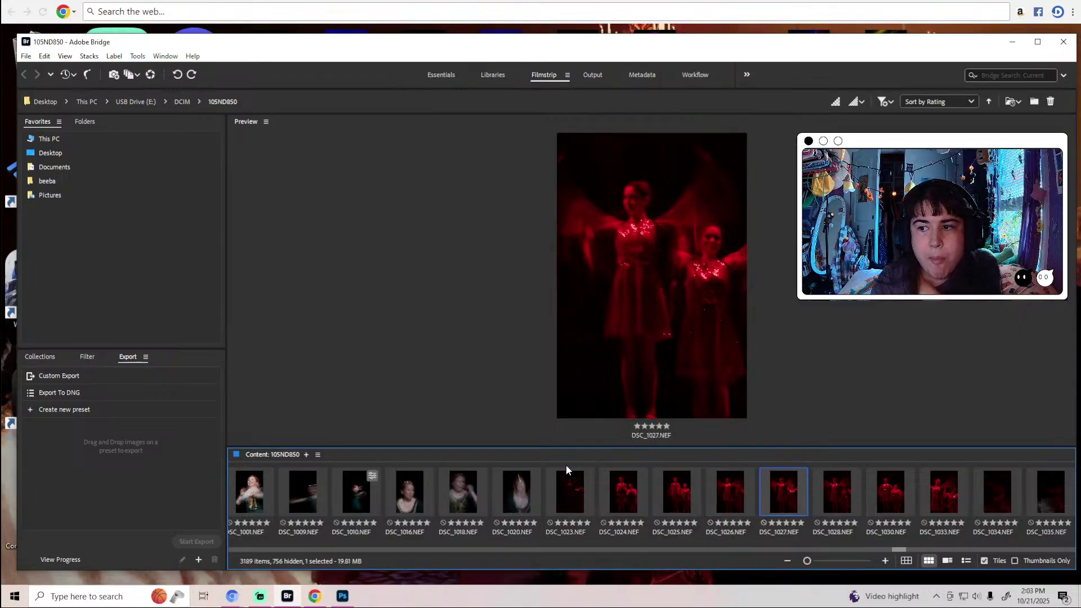
key(Right)
key(Right)
key(Right)
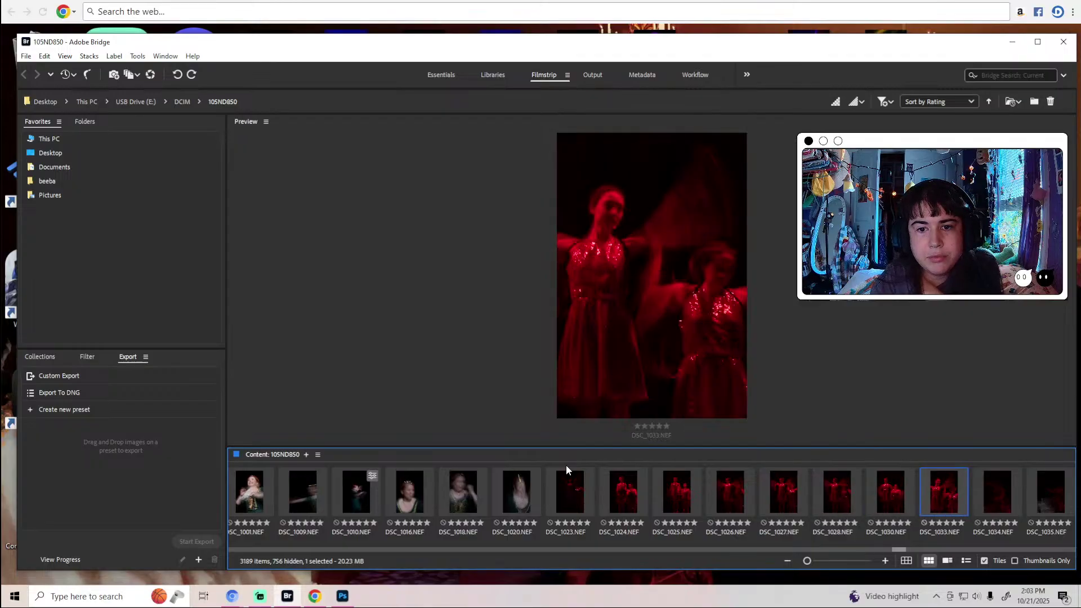
Preview the photos from DSC_1034.NEF to DSC_1045.NEF and compare DSC_1045.NEF with the next shots.
key(Right)
key(Right)
key(Right)
key(Right)
key(Right)
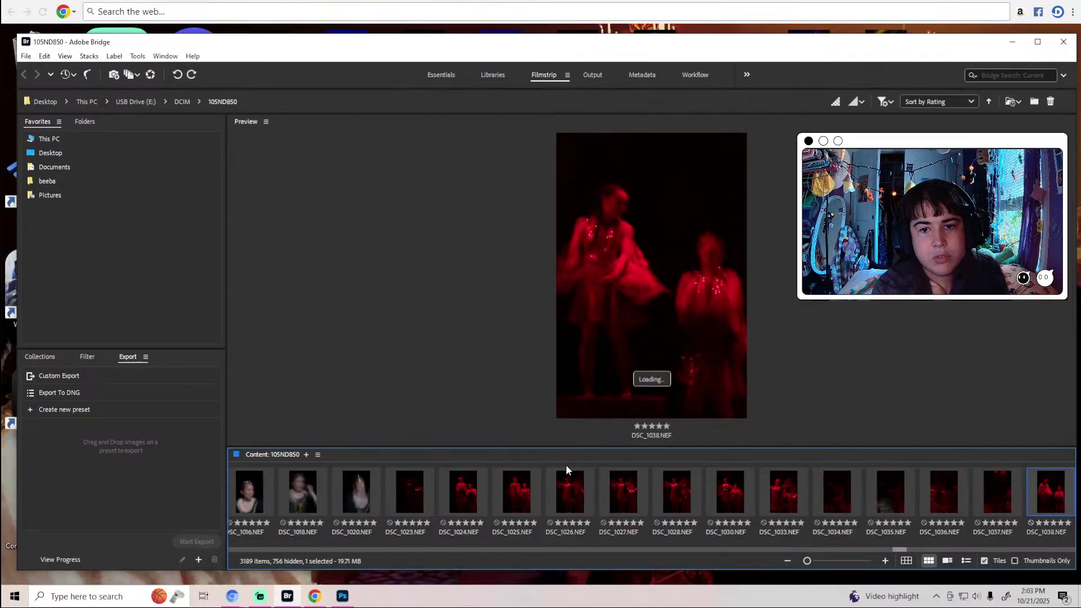
key(Right)
key(Right)
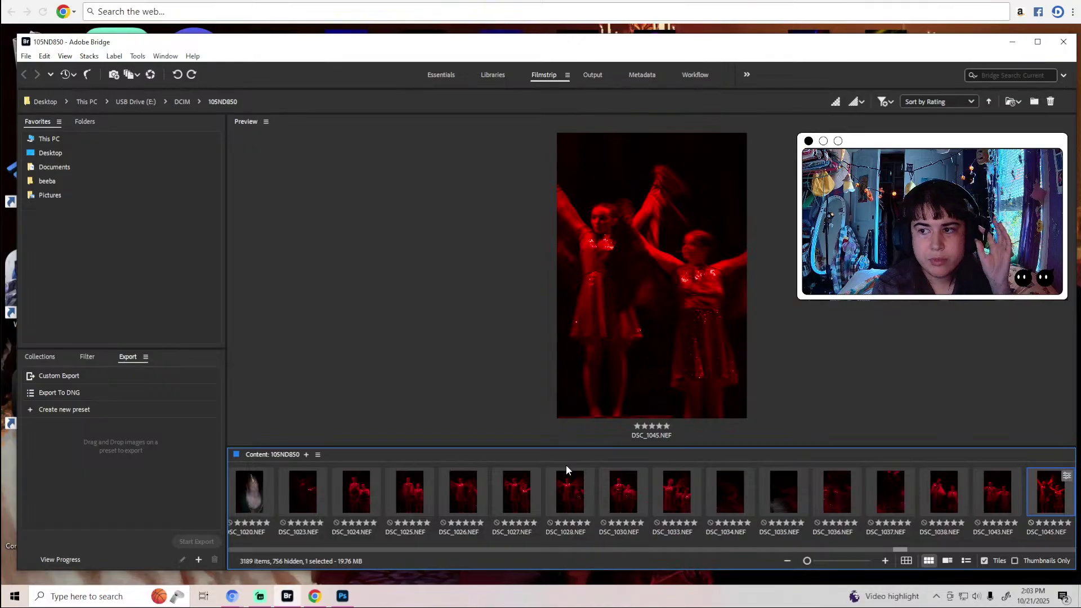
key(Right)
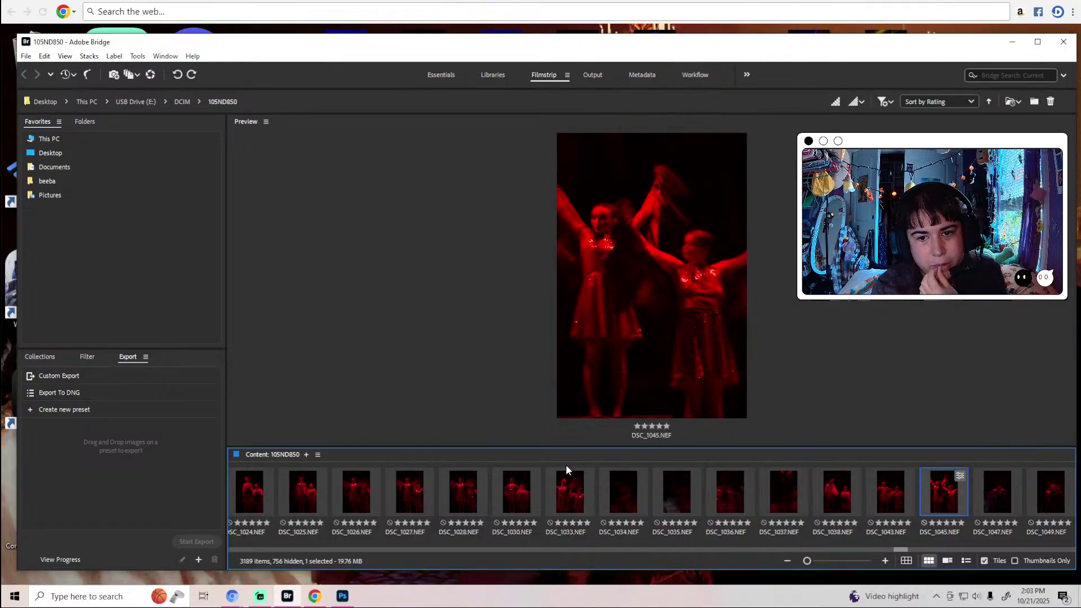
Recheck DSC_1045.NEF and preview the following photos from DSC_1047.NEF to DSC_1094.NEF.
key(Left)
key(Right)
key(Right)
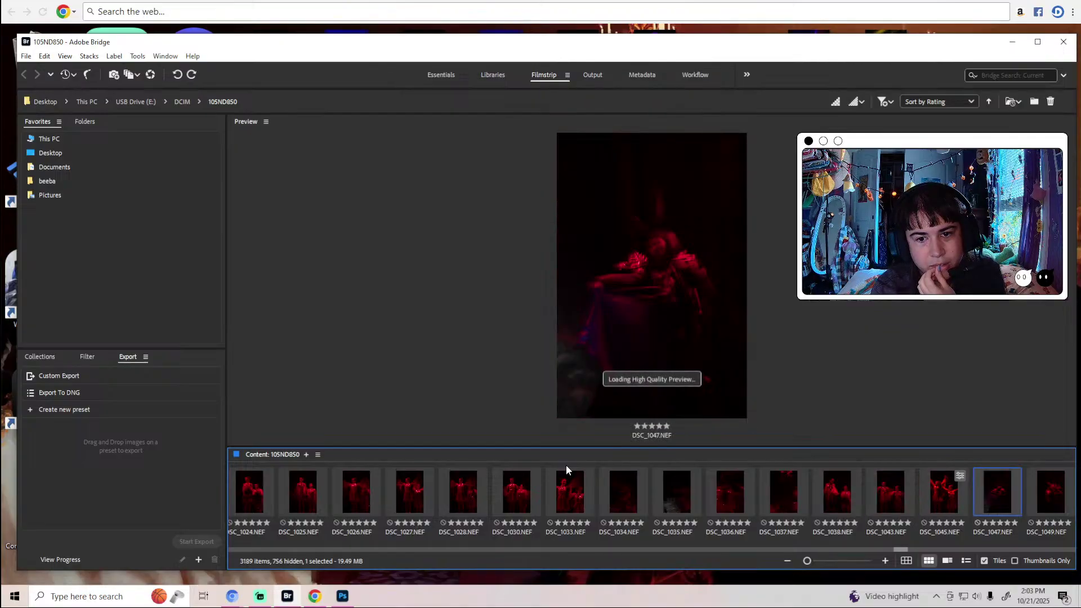
key(Right)
key(Right)
key(Right)
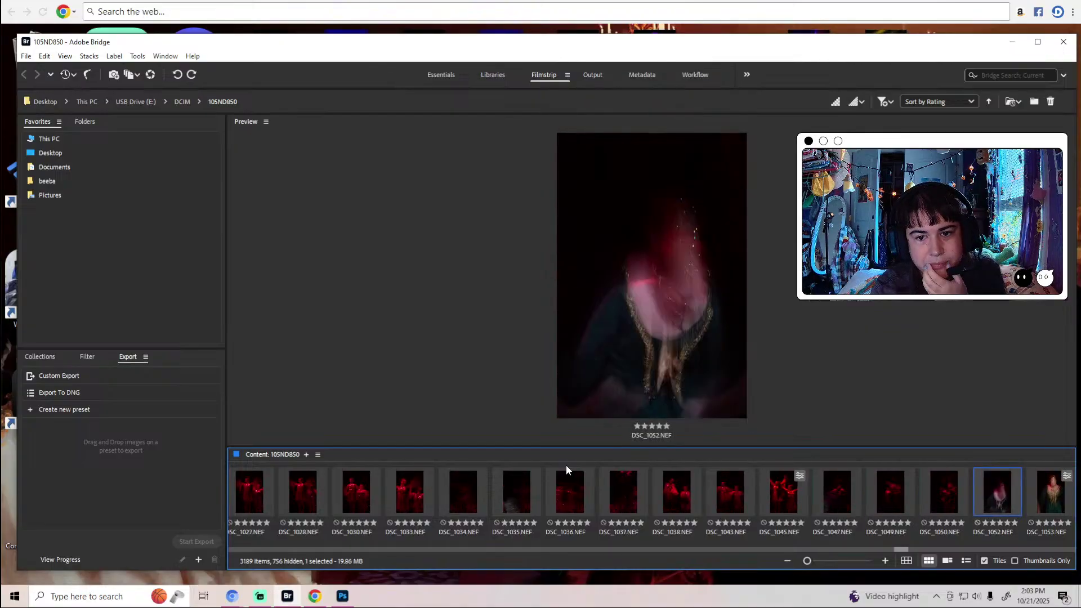
key(Right)
key(Right)
key(Right)
key(Right)
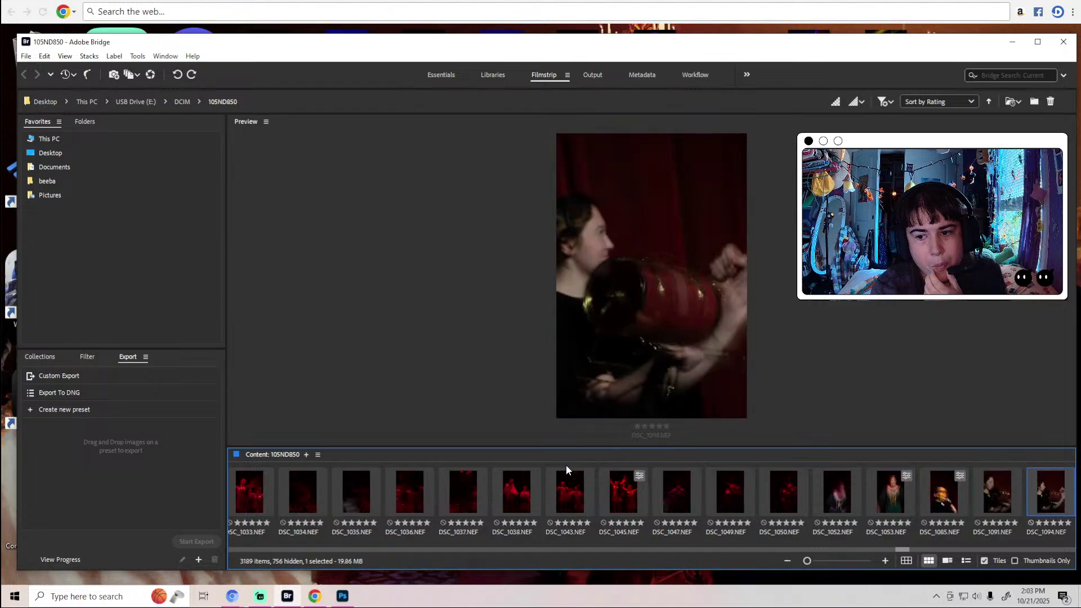
Compare DSC_1094.NEF with DSC_1109.NEF, preview the photos up to DSC_1126.NEF, and return to DSC_1109.NEF.
key(Right)
key(Left)
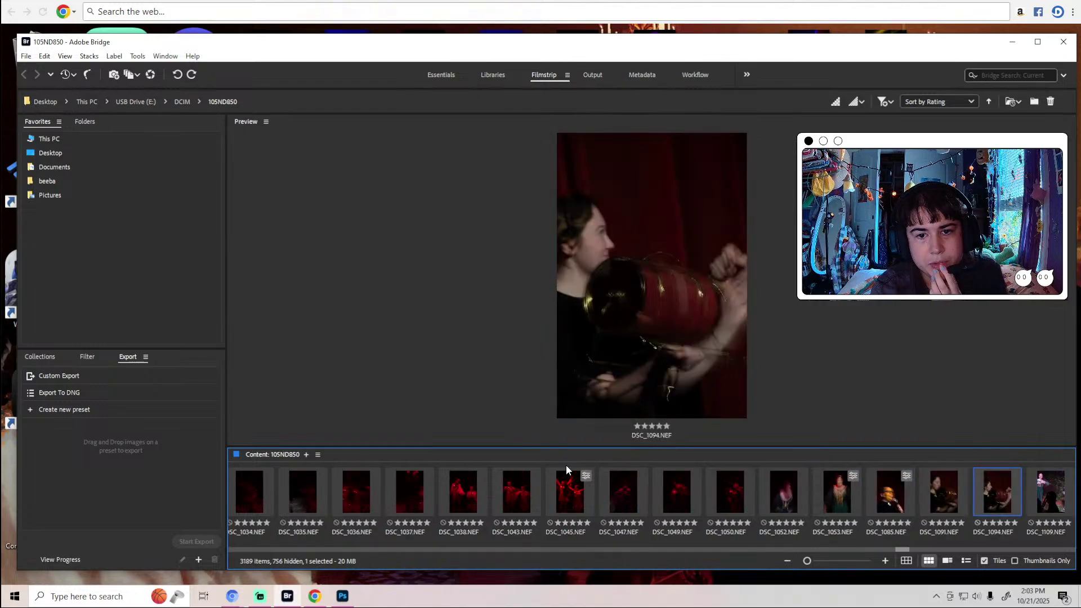
key(Right)
key(Right)
key(Left)
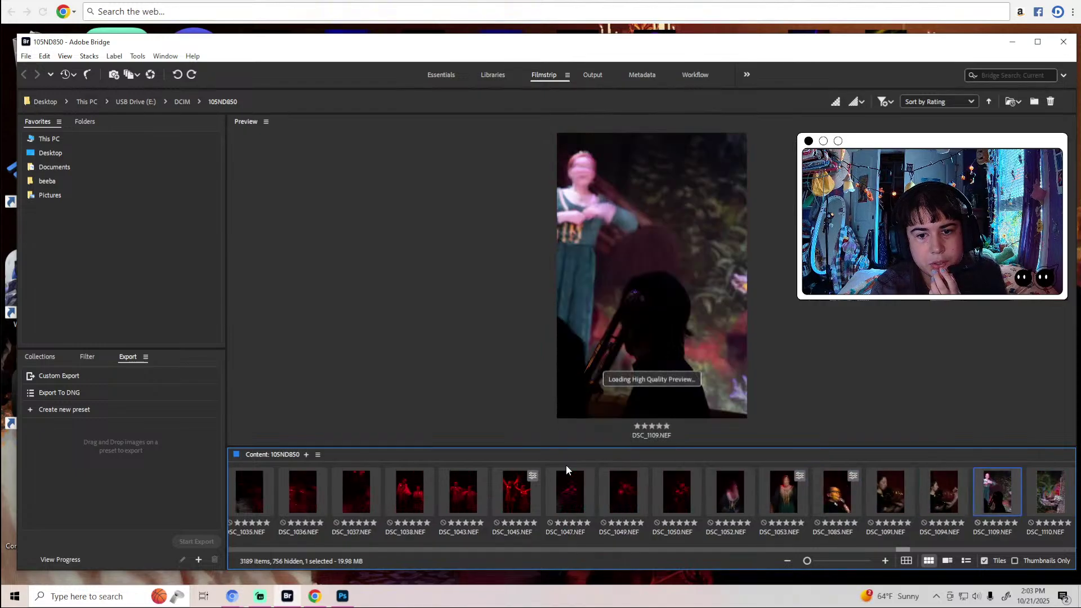
key(Right)
key(Right)
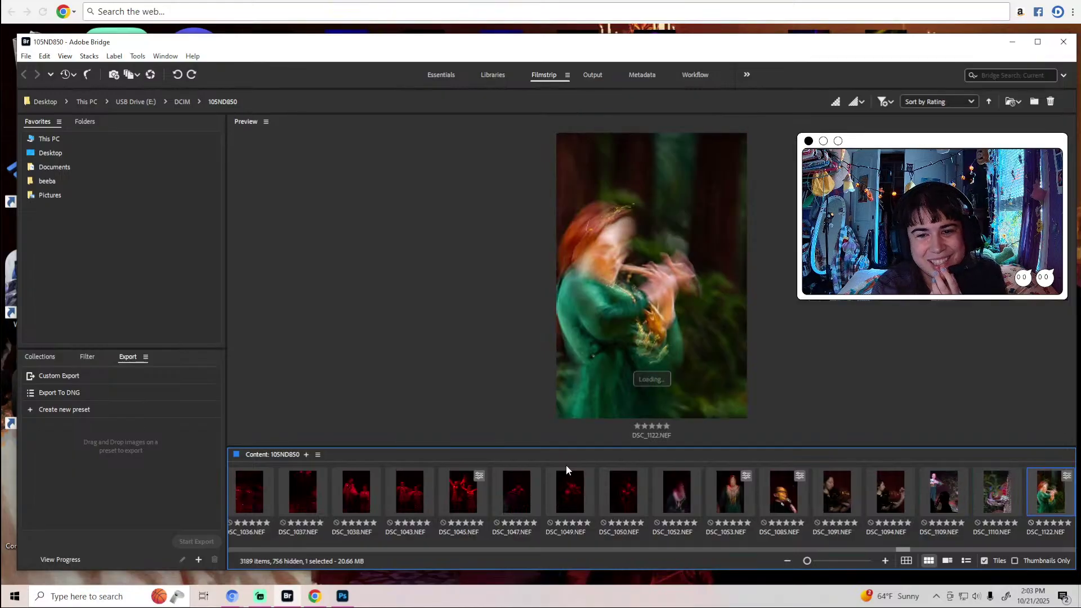
key(Right)
key(Left)
key(Left)
key(Left)
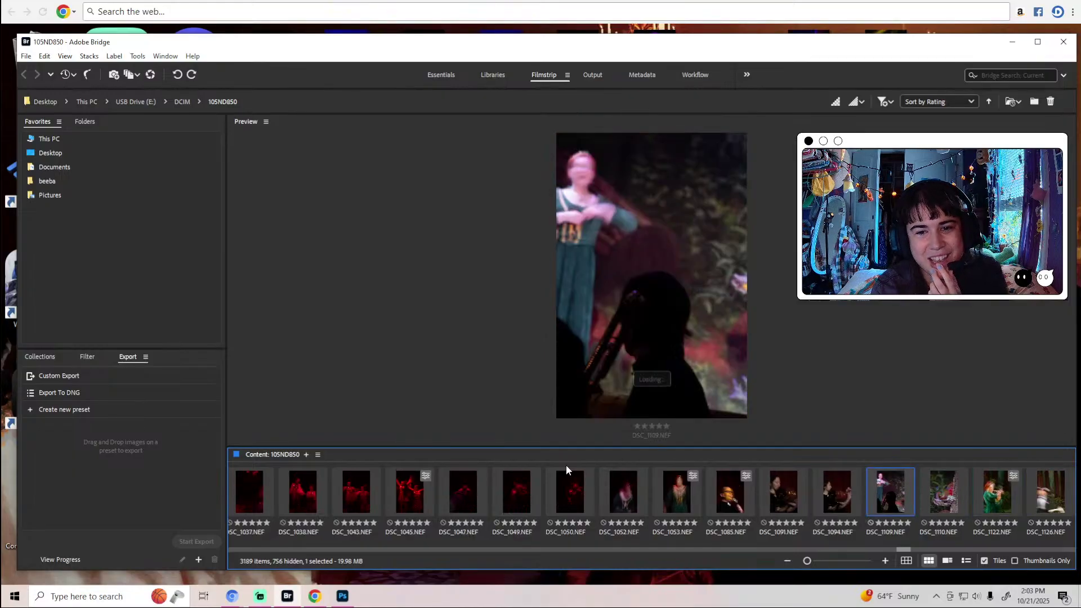
Go back through the photos from DSC_1094.NEF to the dancer shot DSC_1045.NEF.
key(Left)
key(Left)
key(Left)
key(Left)
key(Left)
key(Left)
key(Left)
key(Left)
key(Left)
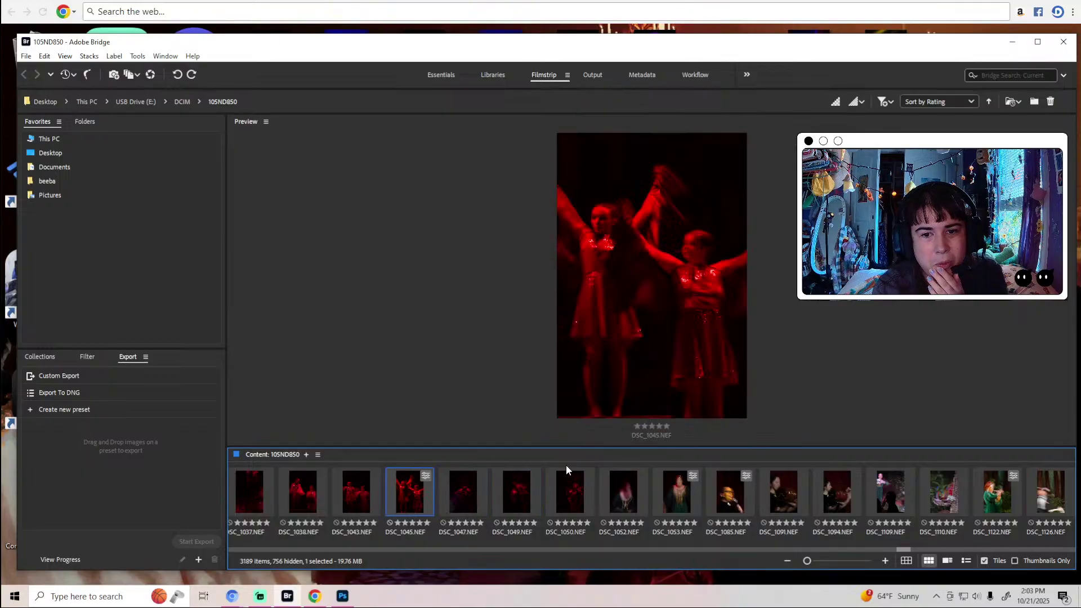
Review the earlier dancer photos in reverse order from DSC_1043.NEF to DSC_1026.NEF.
key(Left)
key(Left)
key(Left)
key(Left)
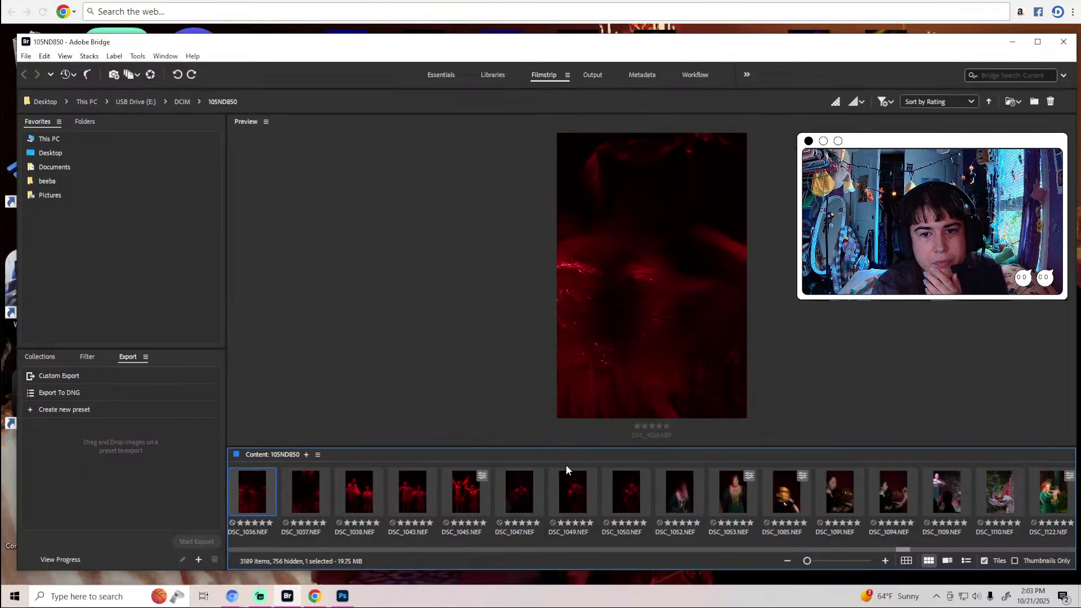
key(Left)
key(Left)
key(Left)
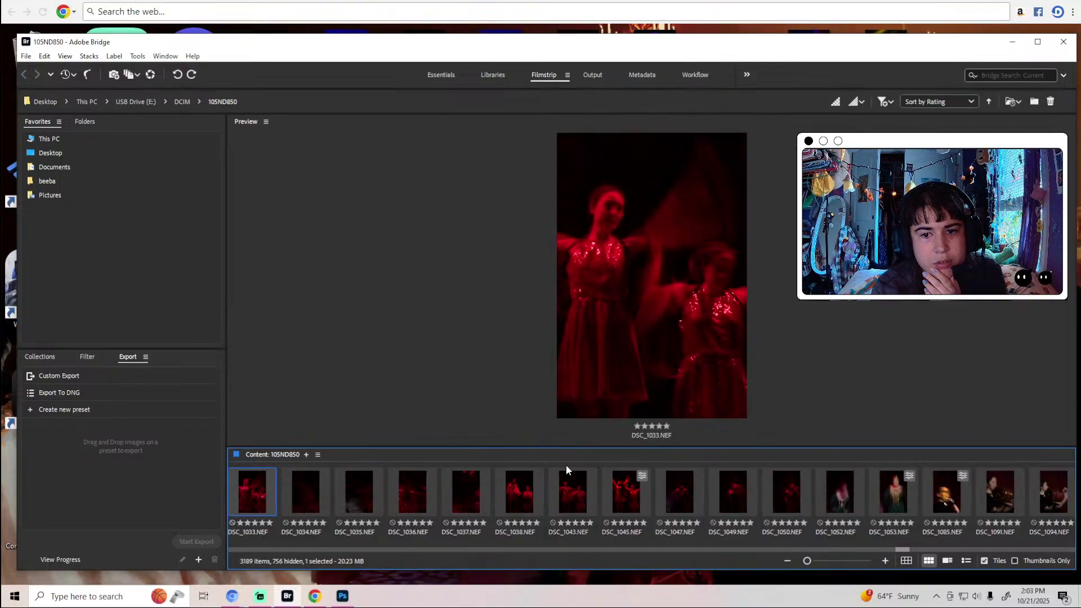
key(Left)
key(Left)
key(Left)
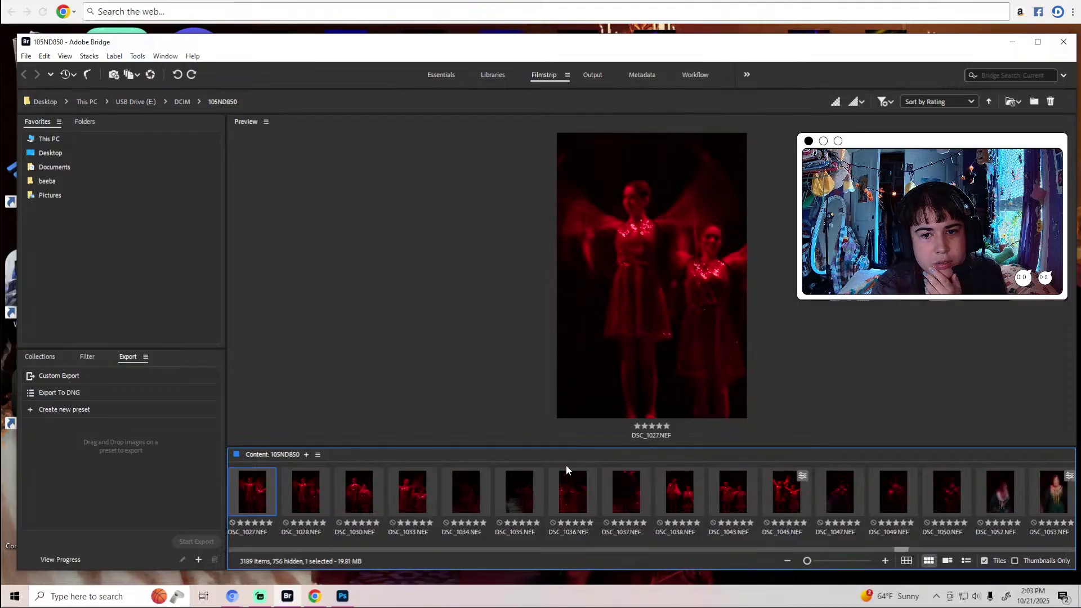
key(Left)
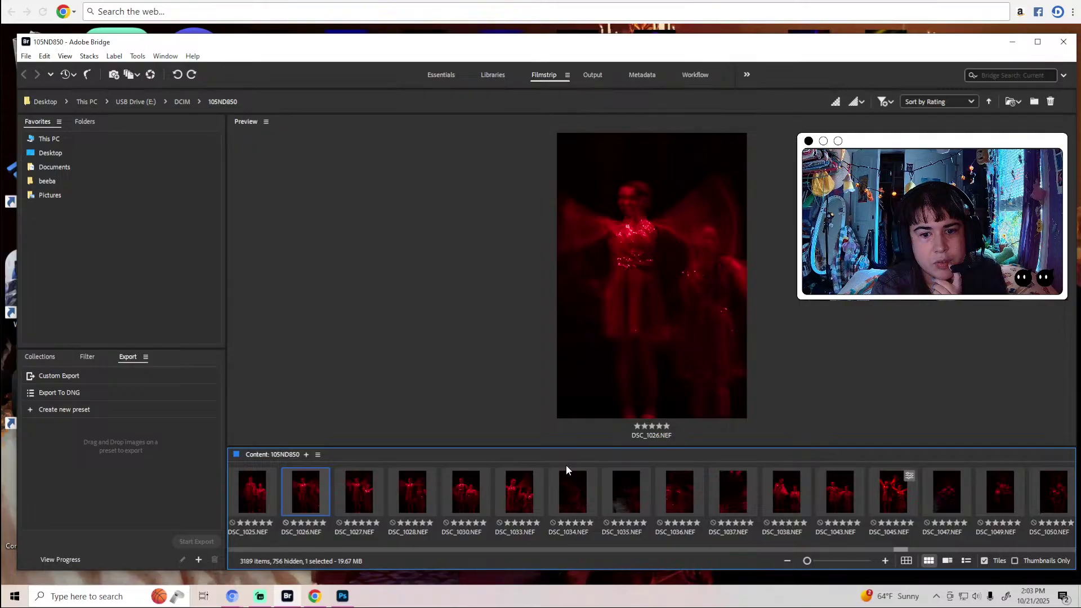
Compare the two-dancer photos from DSC_1026.NEF forward, and stop on DSC_1030.NEF.
key(Right)
key(Right)
key(Right)
key(Right)
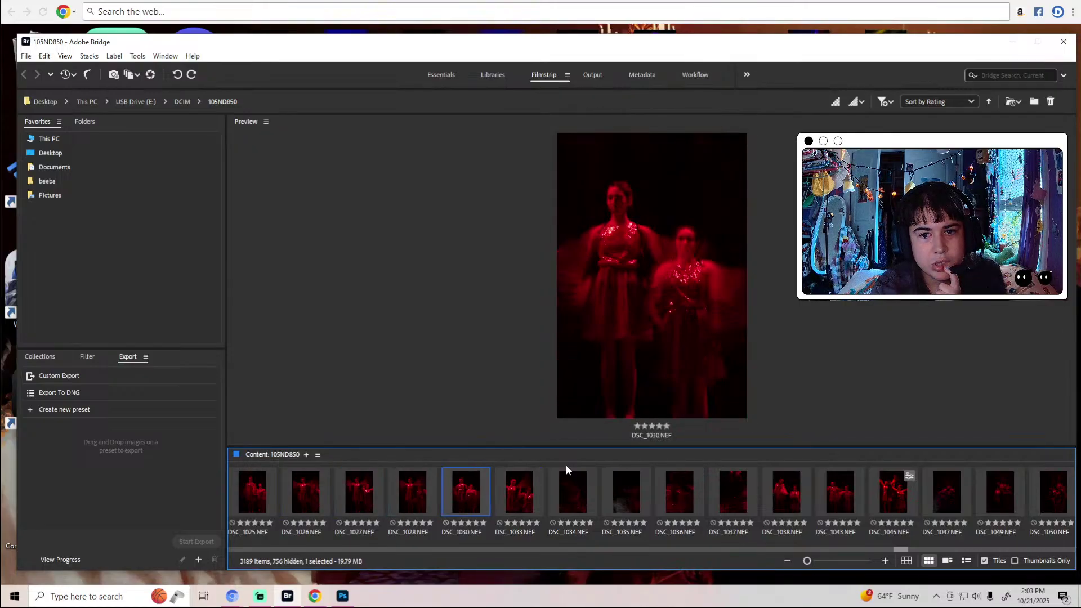
Compare the two-dancer photos between DSC_1026.NEF and DSC_1033.NEF, and stop on DSC_1033.NEF.
key(Right)
key(Right)
key(Left)
key(Left)
key(Left)
key(Left)
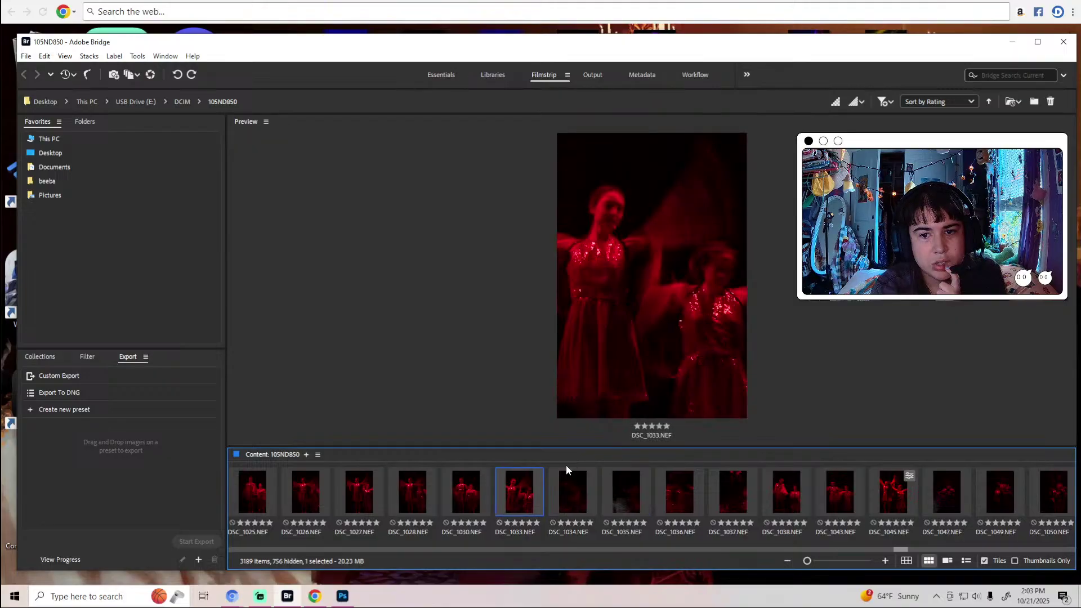
key(Left)
key(Left)
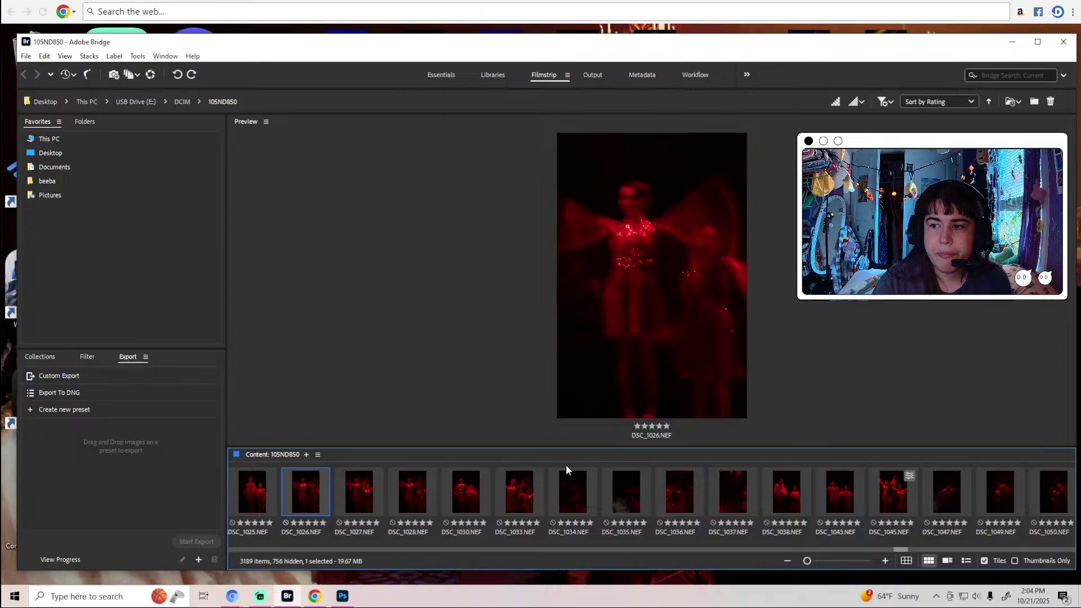
key(Right)
key(Right)
key(Right)
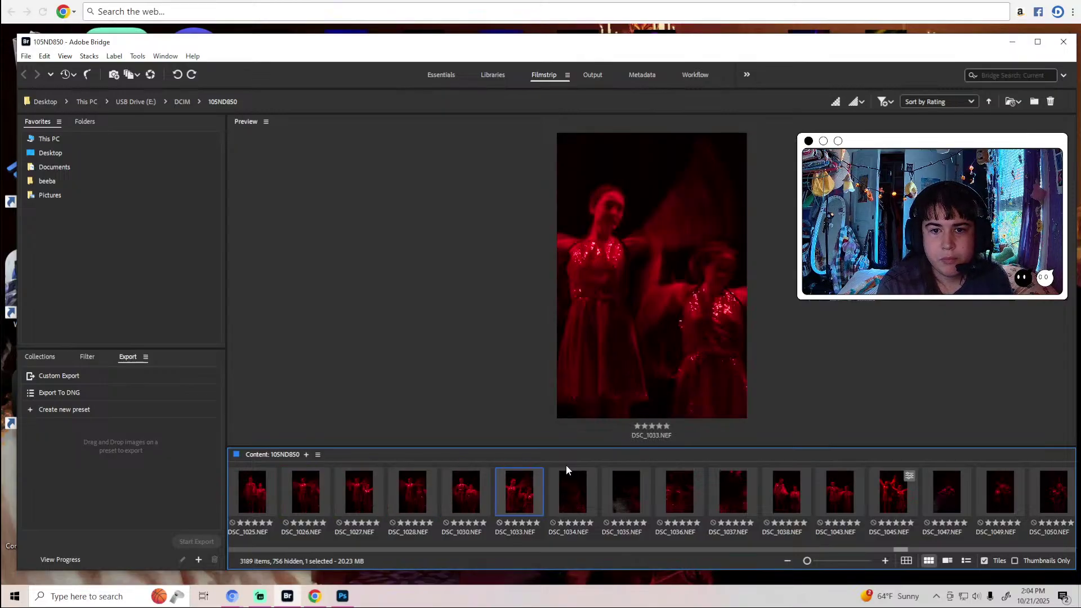
Inspect the area beside the taller dancer's head in DSC_1033.NEF with the preview loupe, and close the loupe.
key(Right)
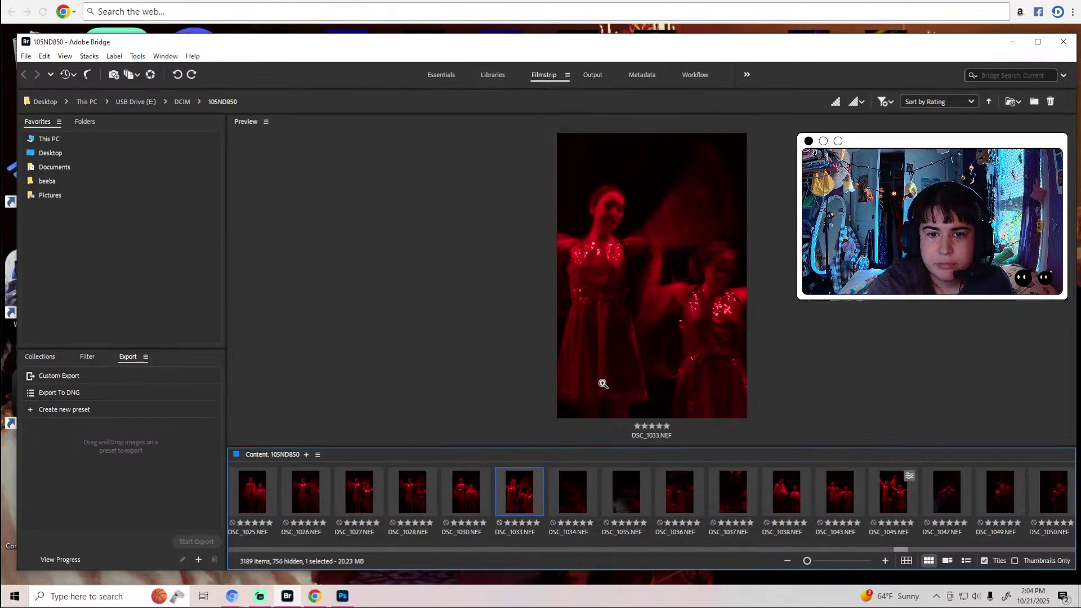
click(616, 211)
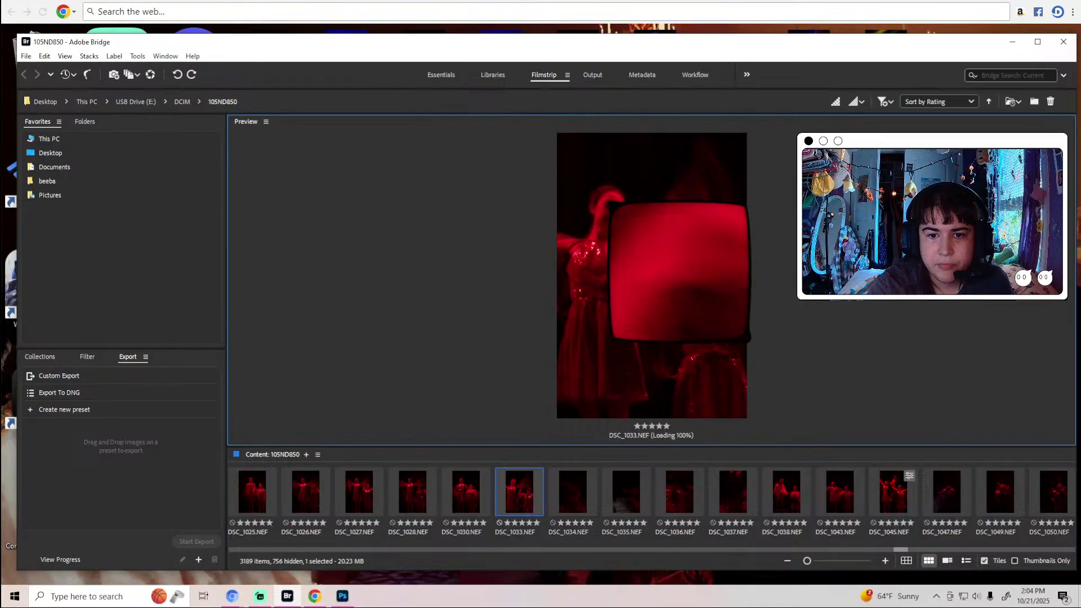
click(743, 345)
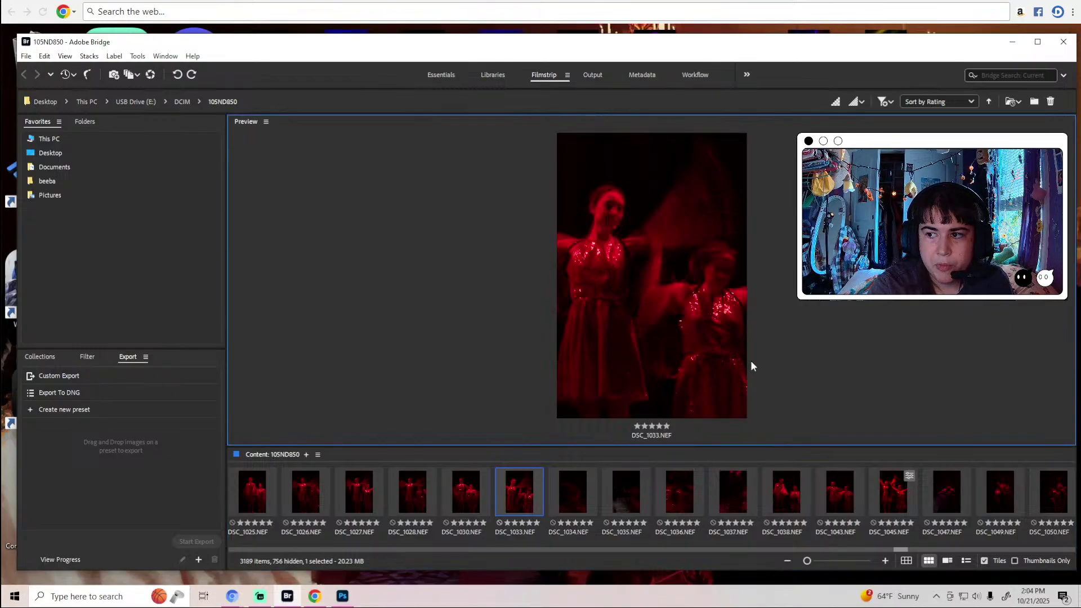
Preview the photos from the dark red shot DSC_1047.NEF forward to DSC_1110.NEF.
click(937, 498)
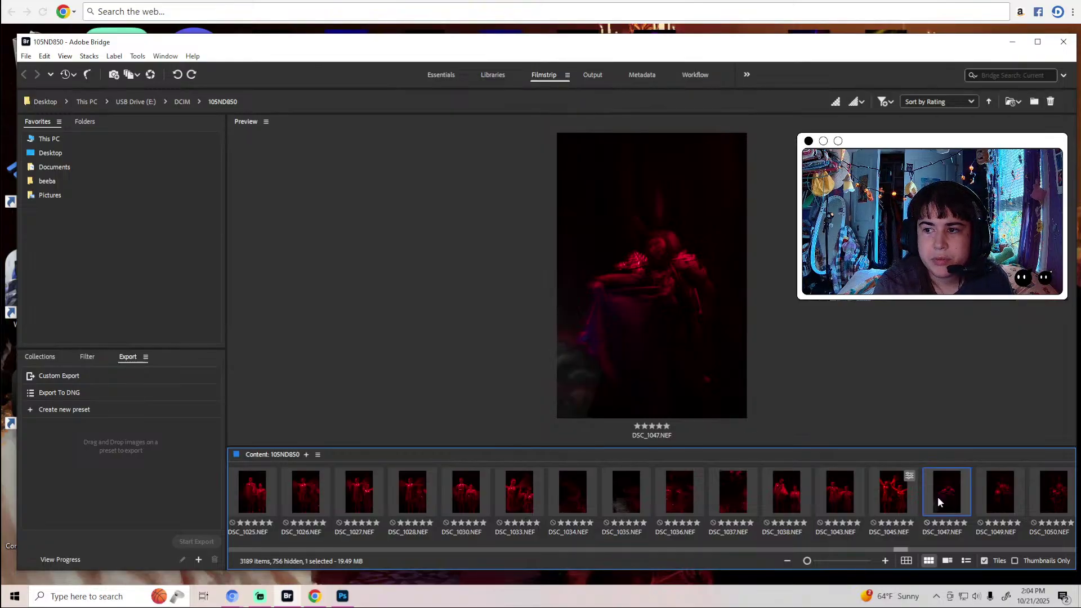
key(Right)
key(Right)
key(Right)
key(Right)
key(Right)
key(Right)
key(Right)
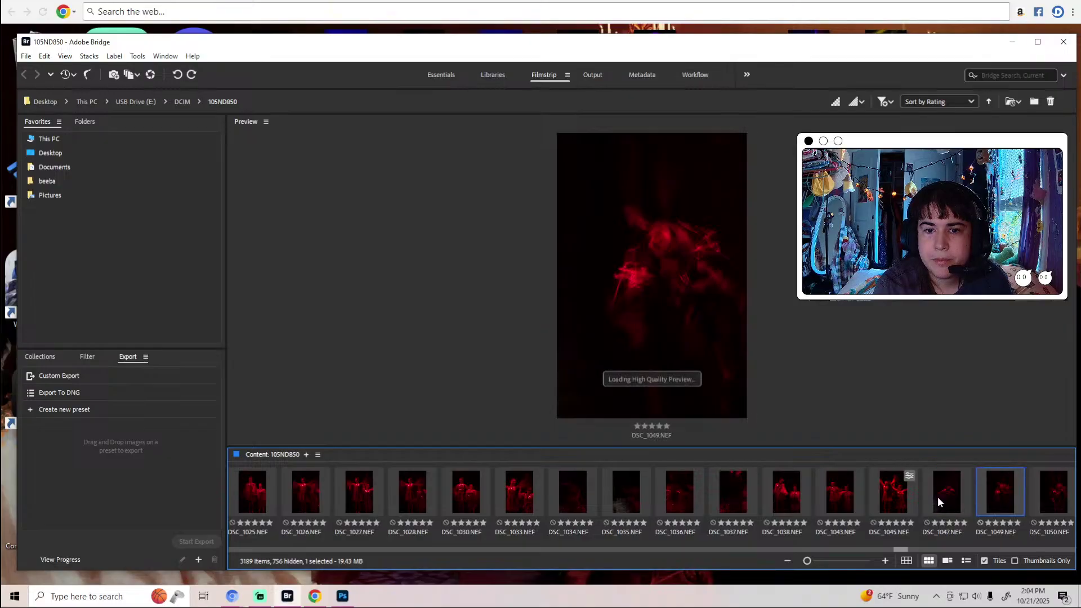
key(Right)
key(Right)
key(Right)
key(Right)
key(Right)
key(Right)
key(Right)
key(Right)
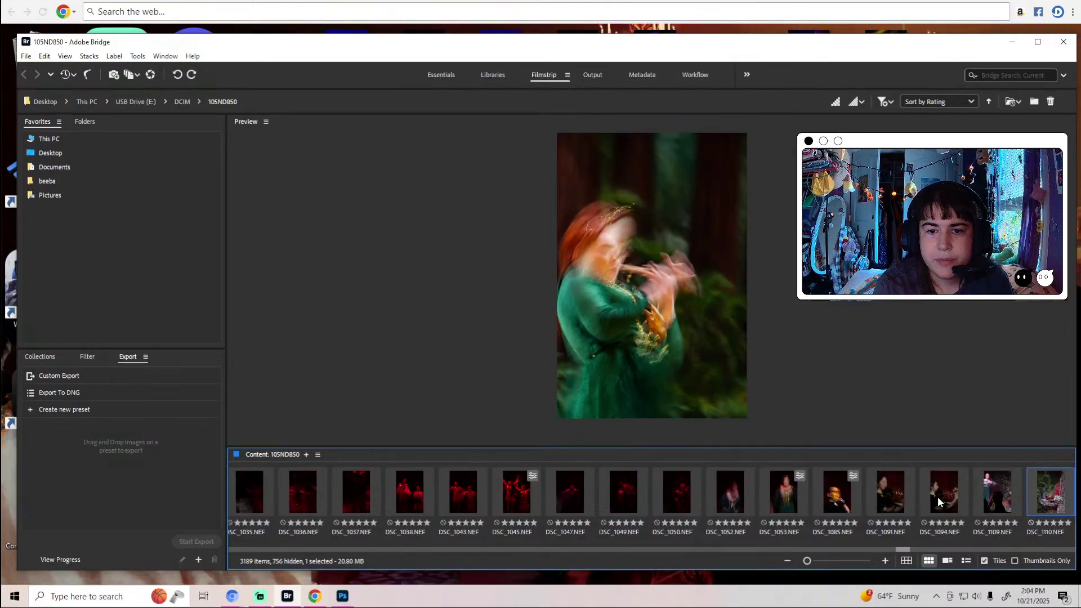
Preview the forest stage photos after DSC_1110.NEF up to the dancer in the gold skirt, DSC_1179.NEF.
key(Right)
key(Right)
key(Right)
key(Right)
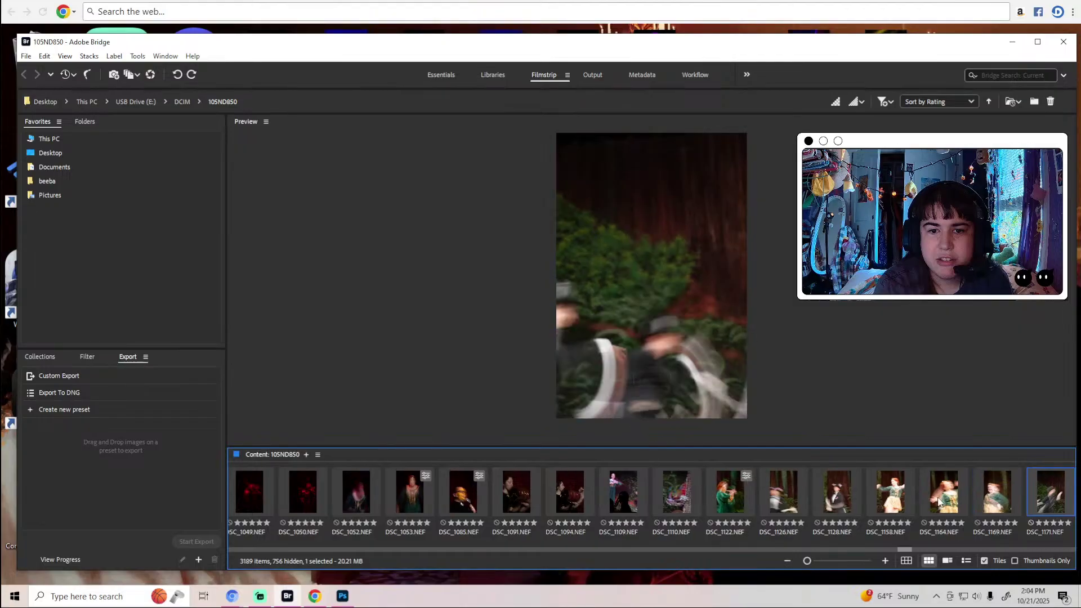
key(Right)
key(Right)
key(Right)
key(Right)
key(Right)
key(Right)
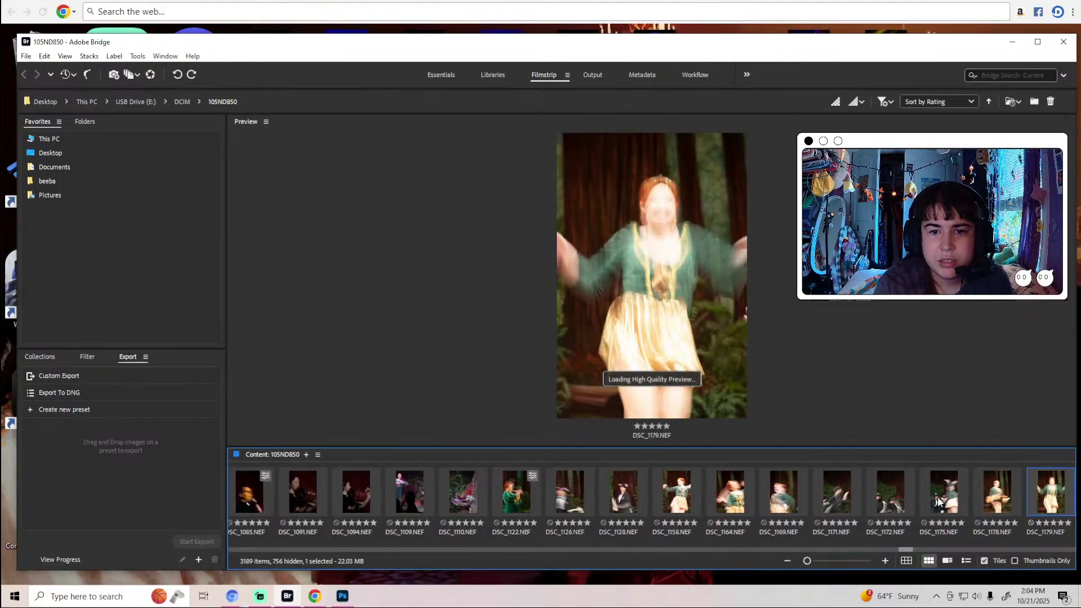
Continue previewing the performance photos after DSC_1179.NEF, through DSC_1206.NEF, up to the green-lit profile DSC_1241.NEF.
key(Right)
key(Right)
key(Right)
key(Right)
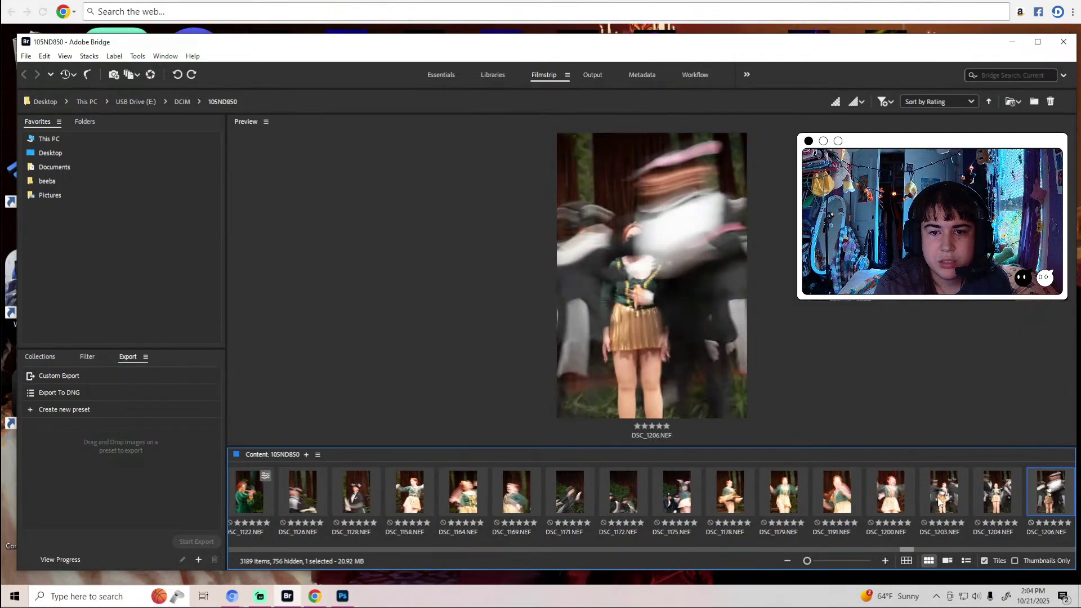
key(Right)
key(Right)
key(Right)
key(Right)
key(Right)
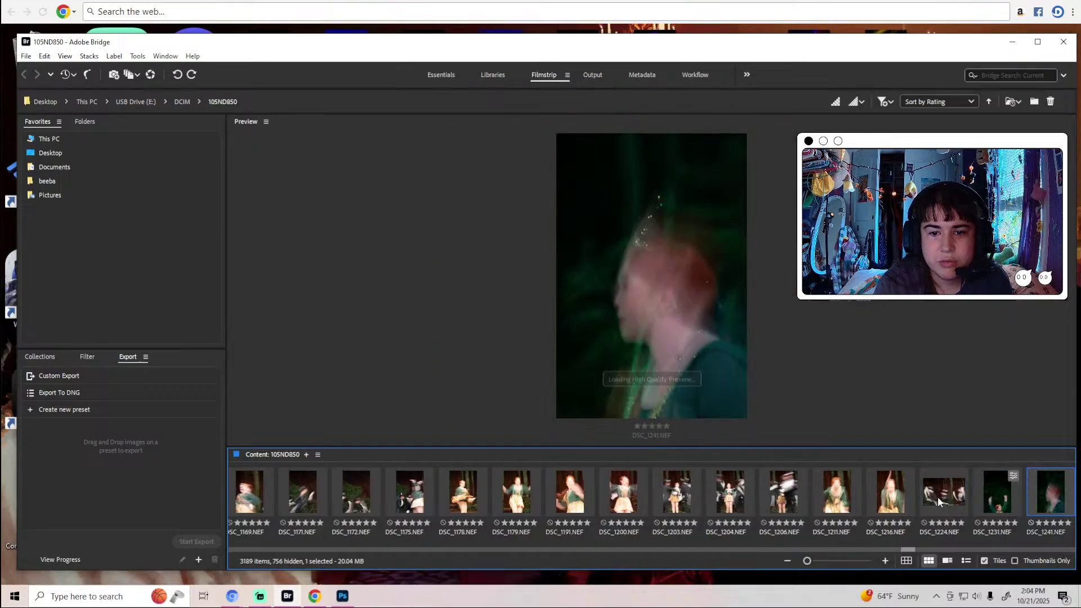
Preview the blue-lit performer photos after DSC_1241.NEF and continue to the rabbit-eared figure DSC_1280.NEF.
key(Right)
key(Right)
key(Right)
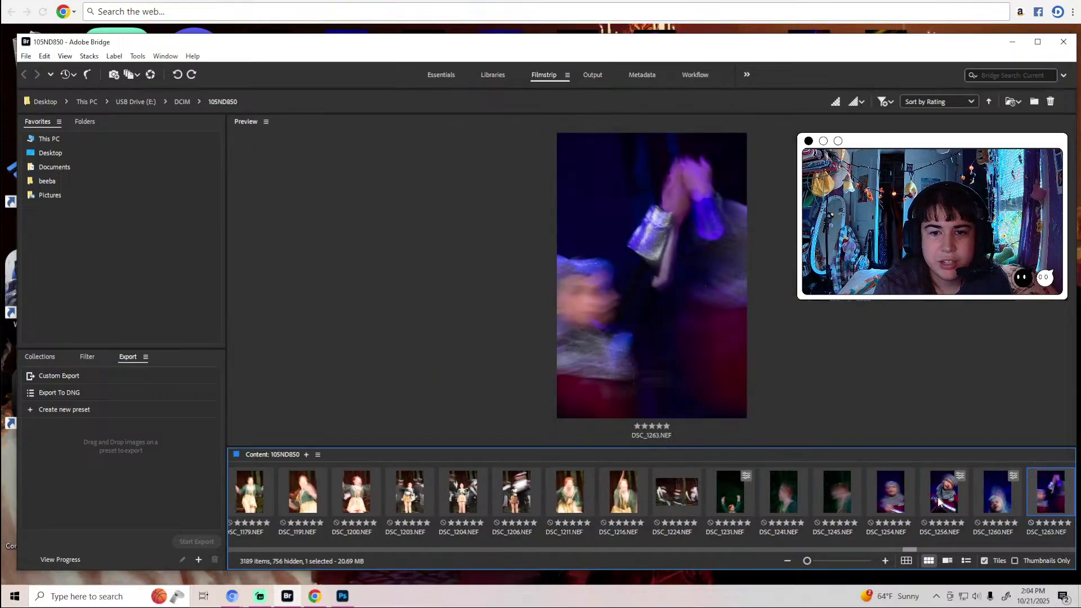
key(Right)
key(Right)
key(Right)
key(Right)
key(Right)
key(Right)
key(Right)
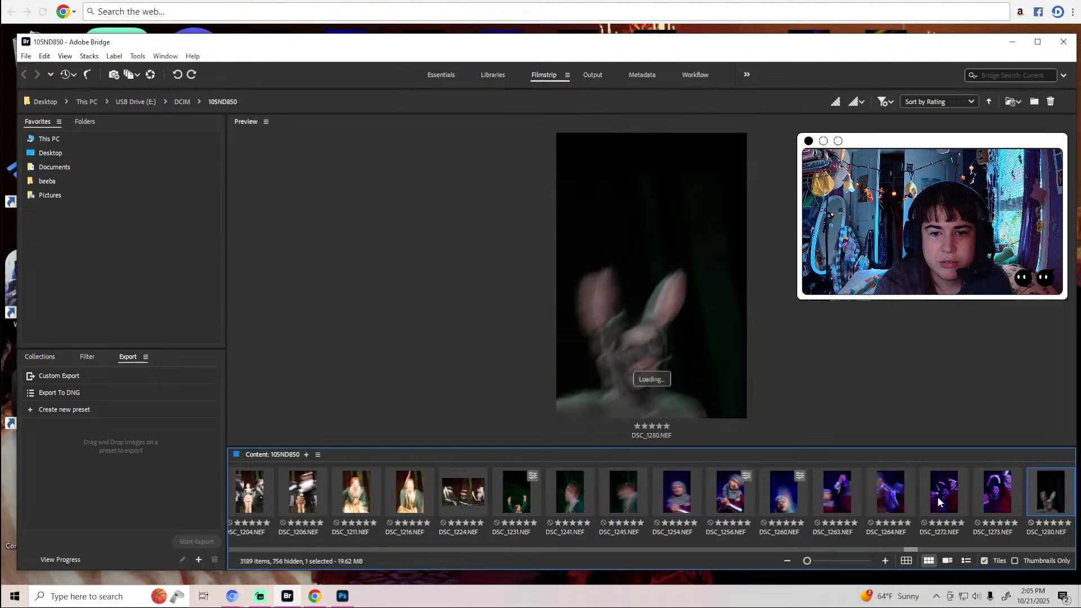
Review the motion-blur photos after DSC_1280.NEF and stop on the witch portrait DSC_1338.NEF.
key(Left)
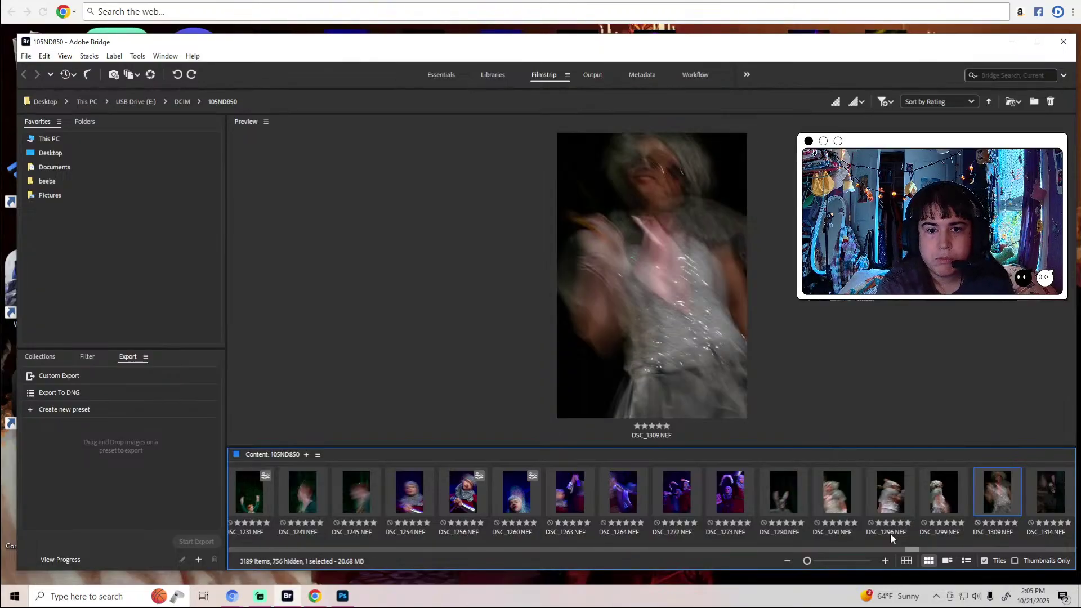
key(Right)
key(Right)
key(Right)
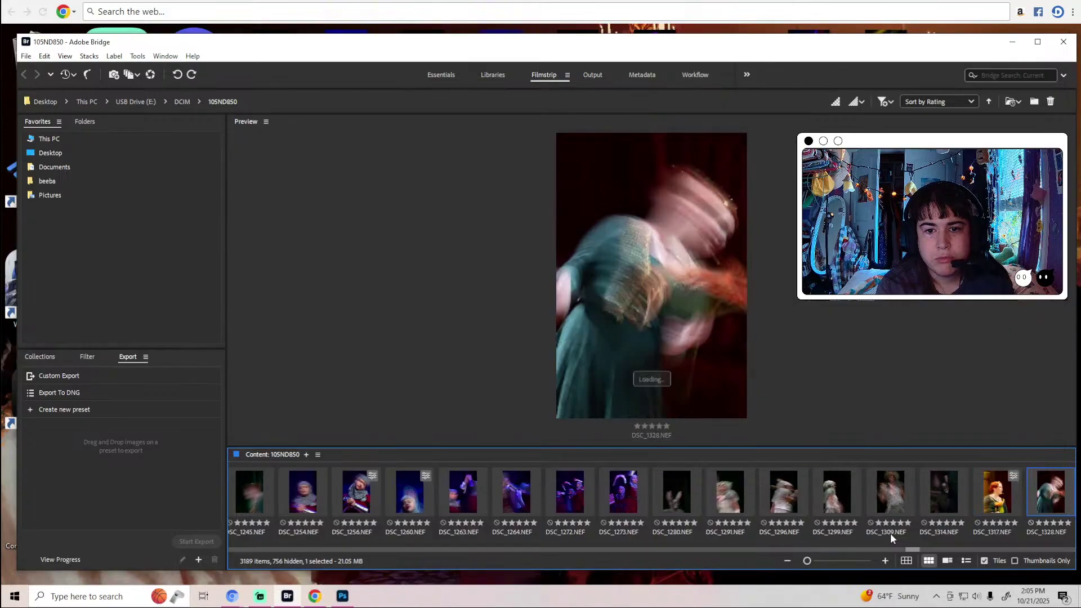
key(Right)
key(Right)
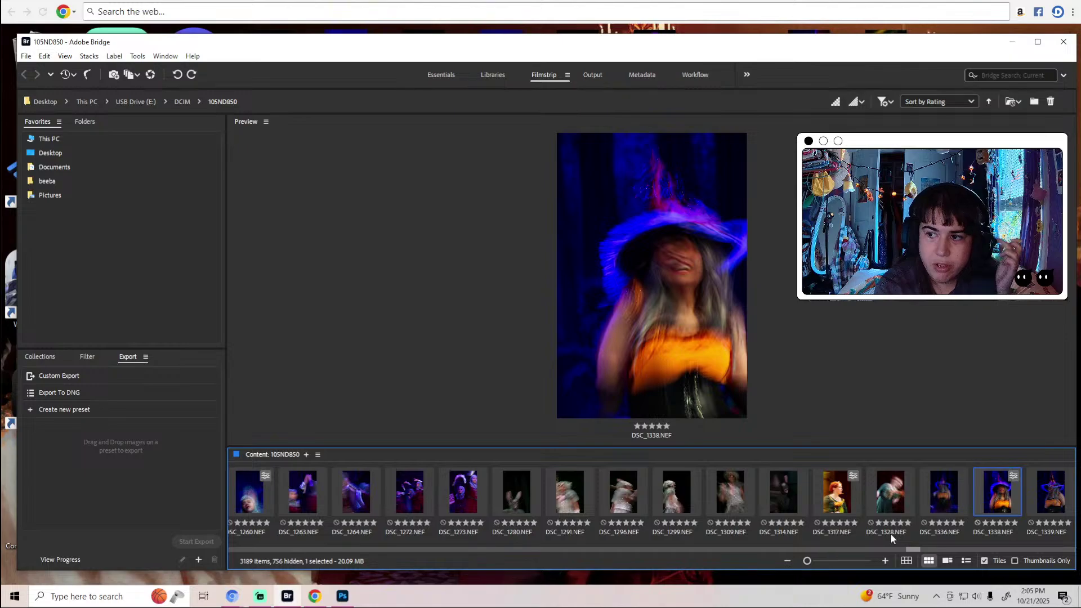
Compare the blue-lit witch photos after DSC_1338.NEF up to DSC_1366.NEF.
key(Right)
key(Right)
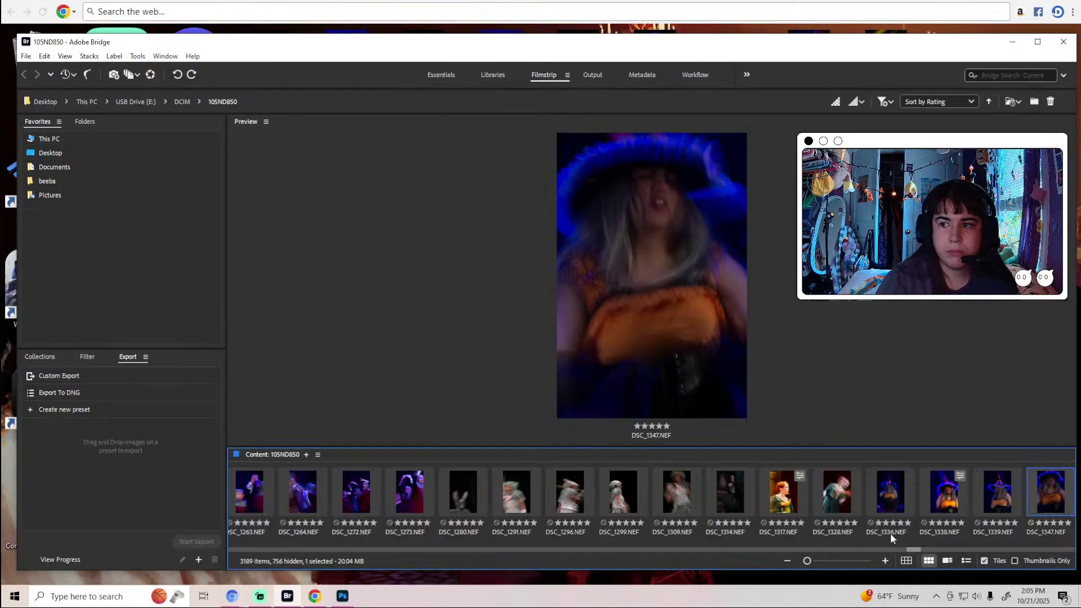
key(Right)
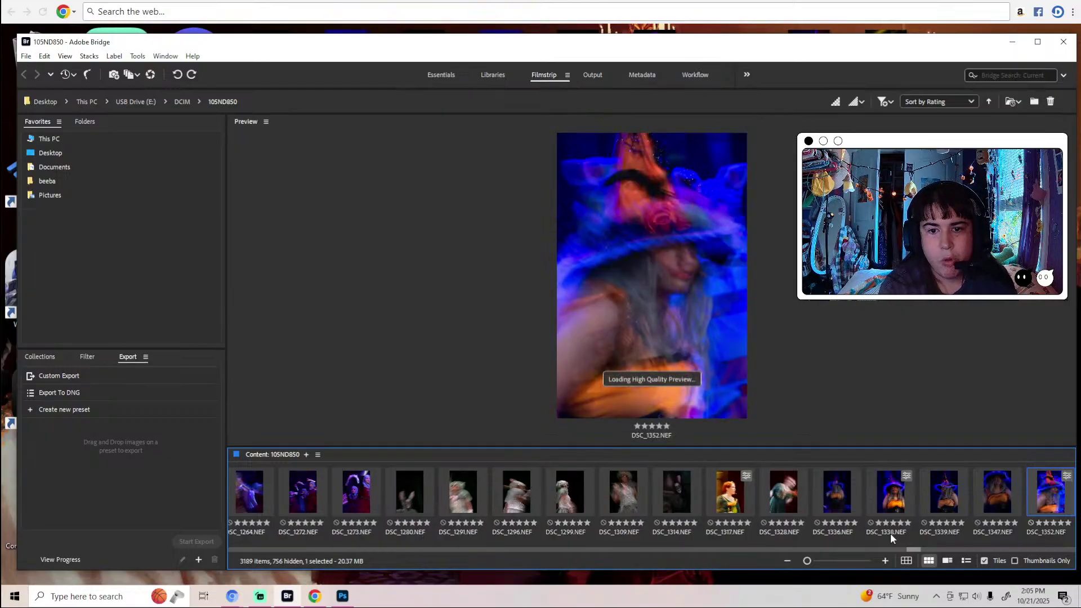
key(Right)
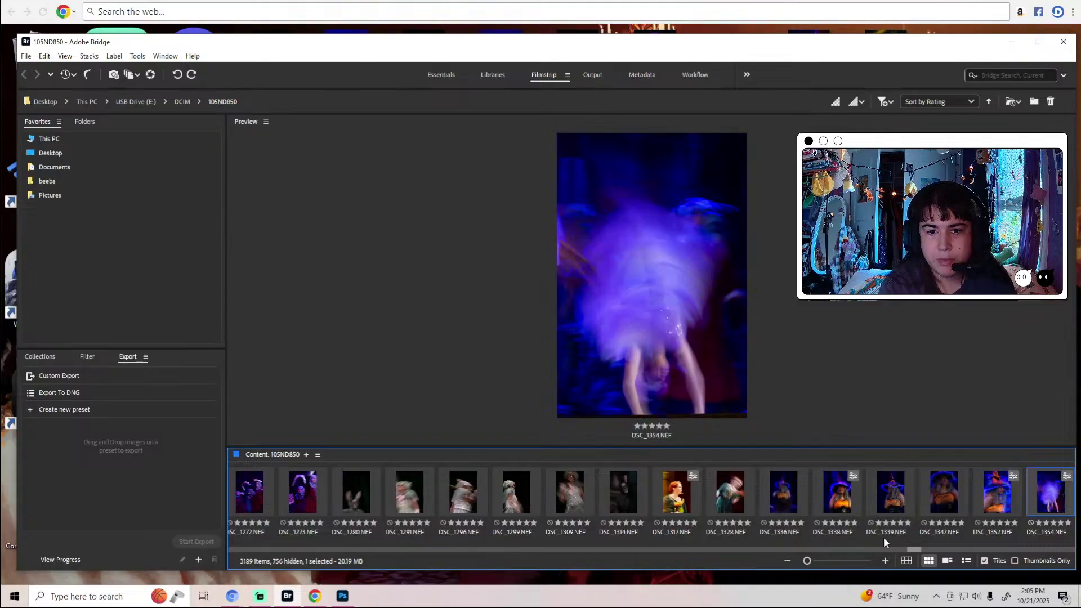
key(Right)
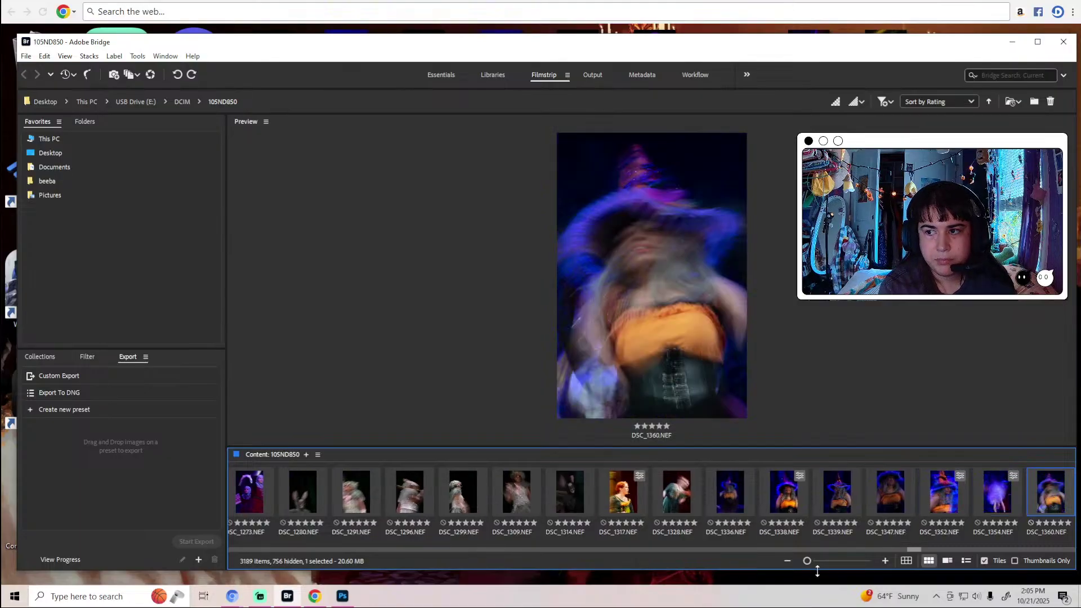
key(Right)
key(Right)
key(Right)
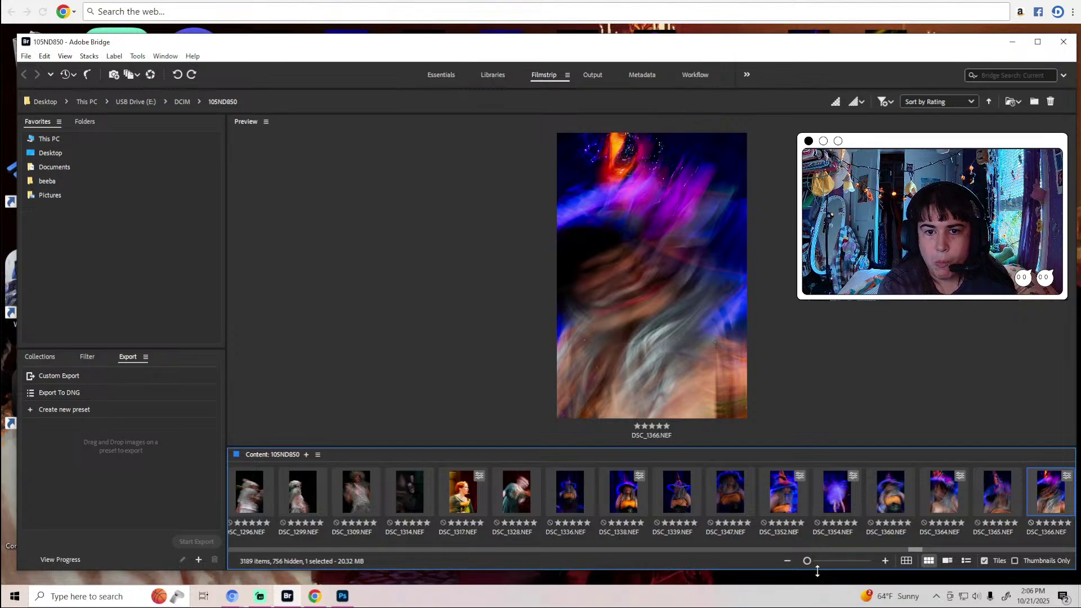
Preview the photos after DSC_1366.NEF up to DSC_1440.NEF, and return to the witch photo DSC_1428.NEF.
key(Right)
key(Right)
key(Right)
key(Right)
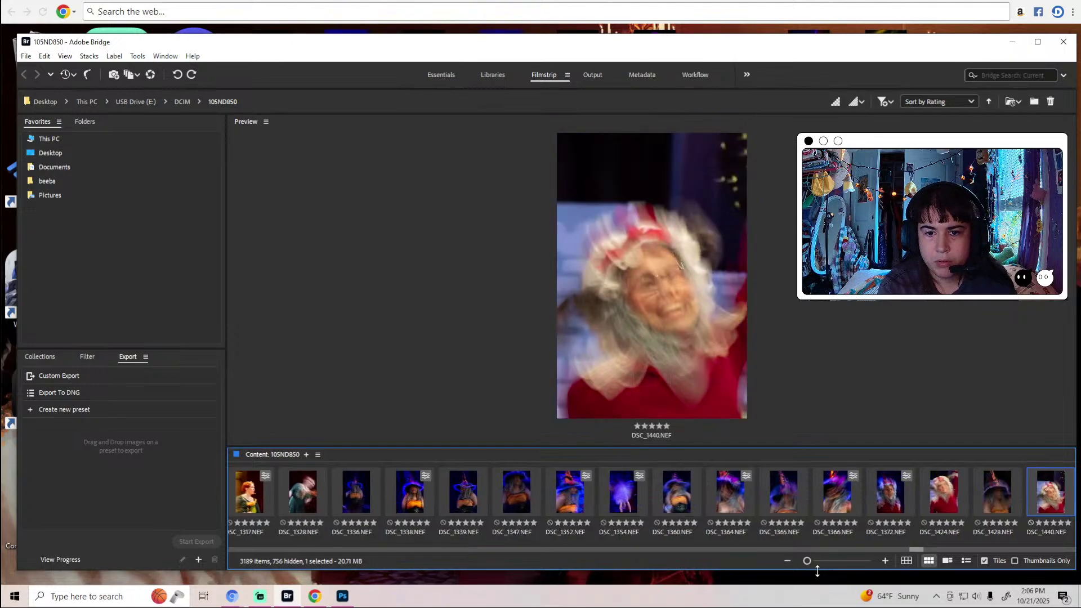
key(Left)
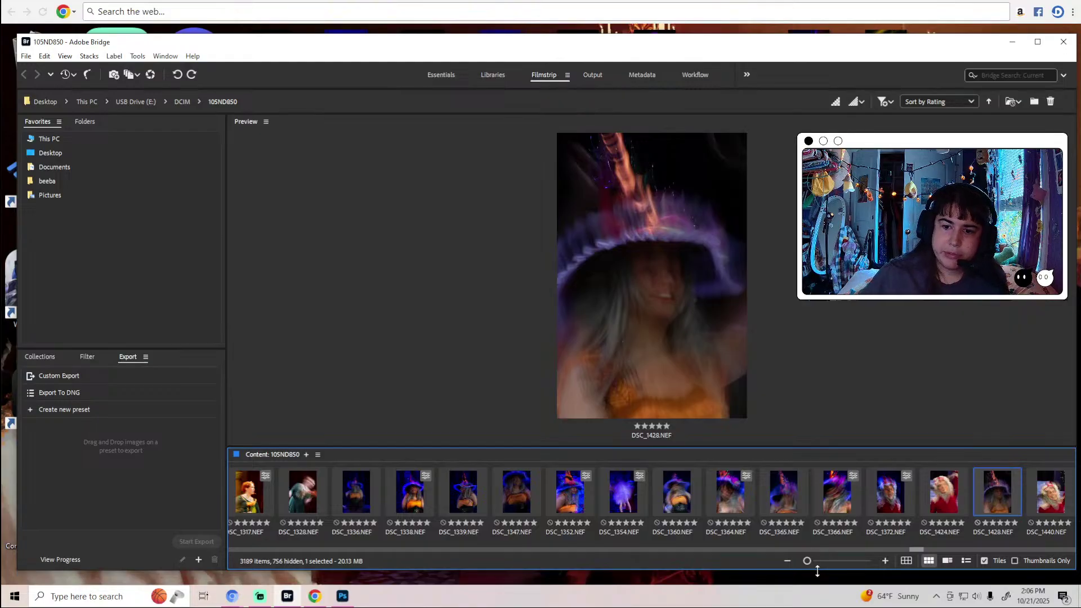
Preview the photos after DSC_1428.NEF, past the pink fairy portraits, to the boy on the bench, DSC_2374.NEF.
key(Right)
key(Right)
key(Right)
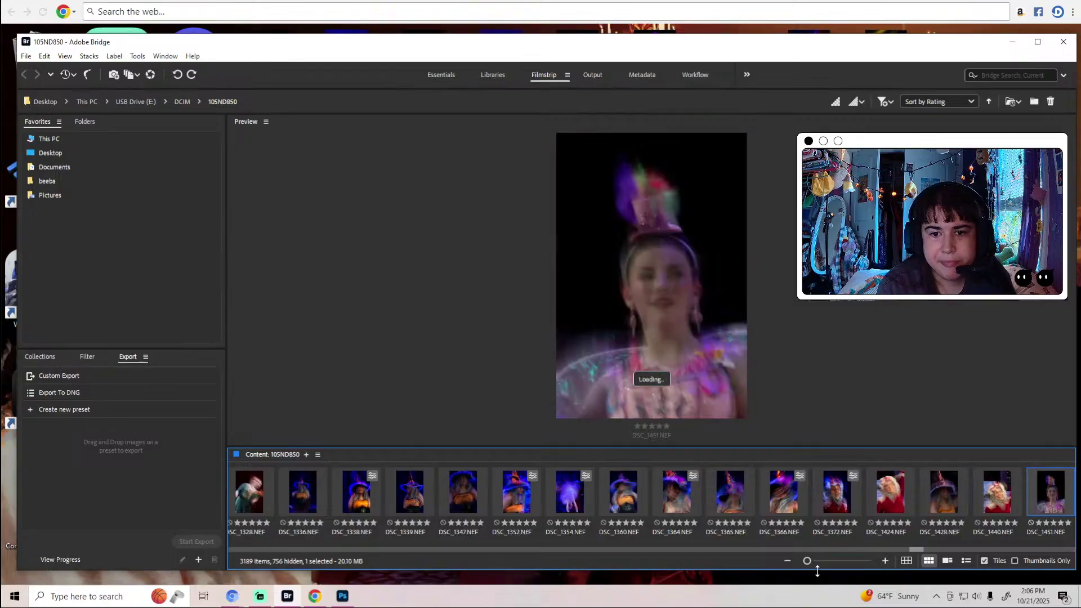
key(Right)
key(Right)
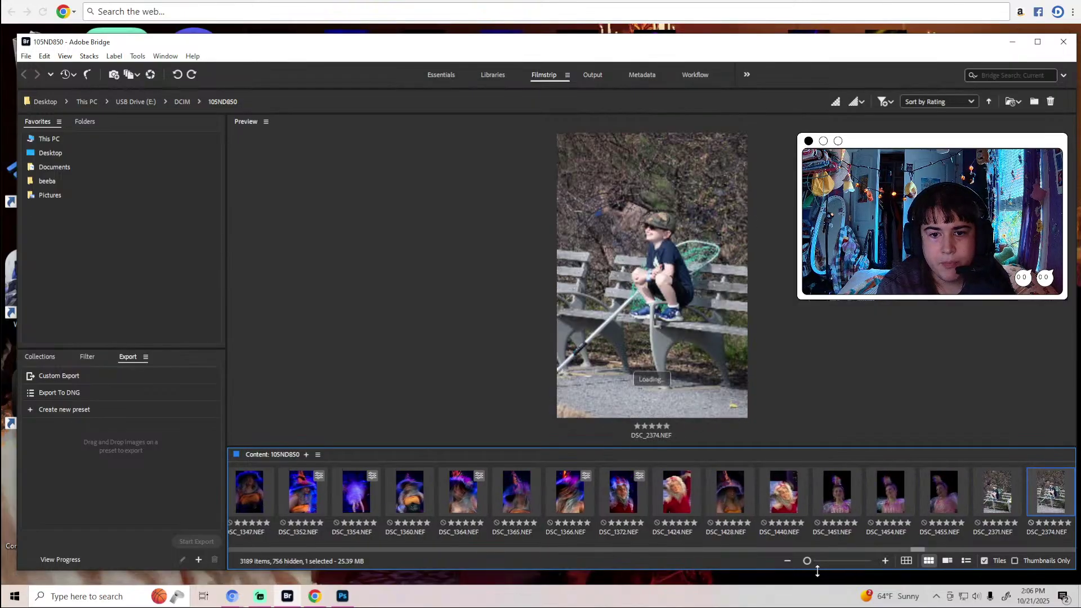
Go back through the fairy and witch photos from DSC_2374.NEF to the red-capped figure DSC_1372.NEF.
key(Left)
key(Left)
key(Left)
key(Left)
key(Left)
key(Left)
key(Left)
key(Left)
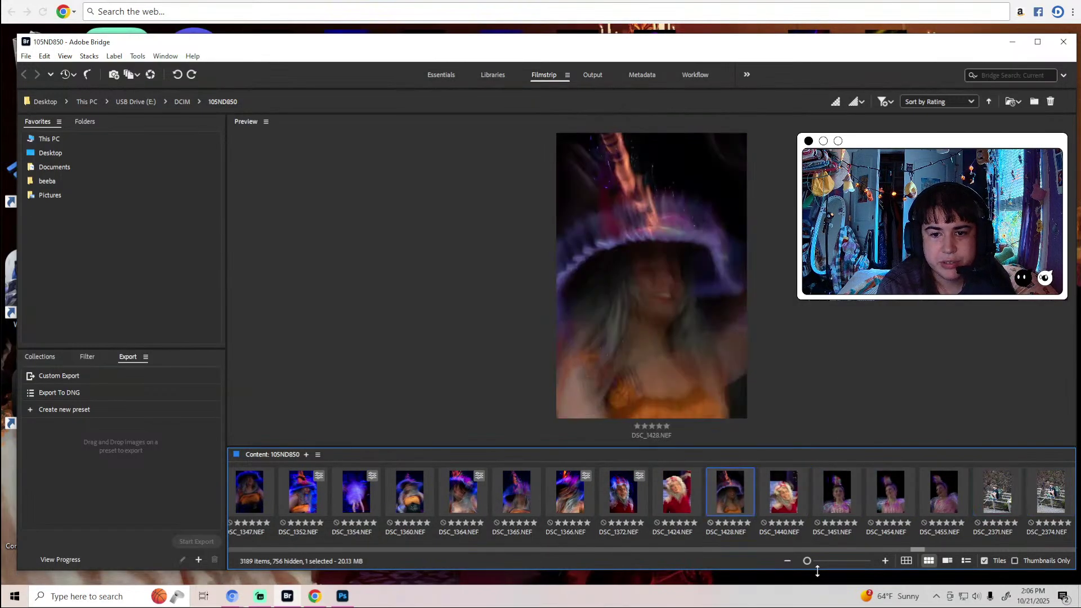
key(Right)
key(Right)
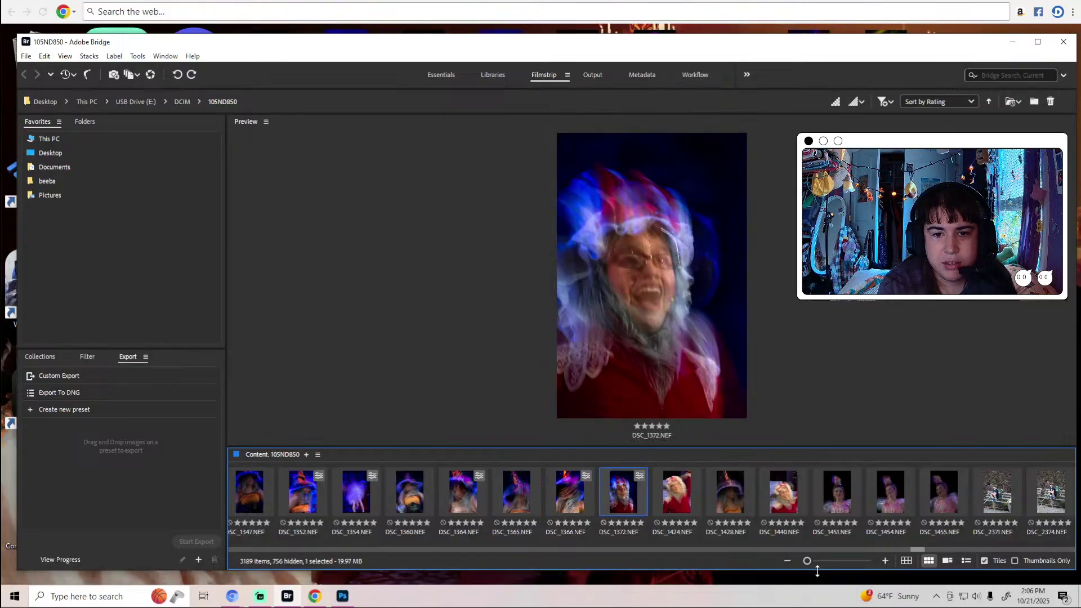
Preview the photos forward from DSC_1372.NEF to the dog running through water, DSC_2392.NEF.
key(Right)
key(Right)
key(Right)
key(Right)
key(Right)
key(Right)
key(Right)
key(Right)
key(Right)
key(Right)
key(Right)
key(Right)
key(Right)
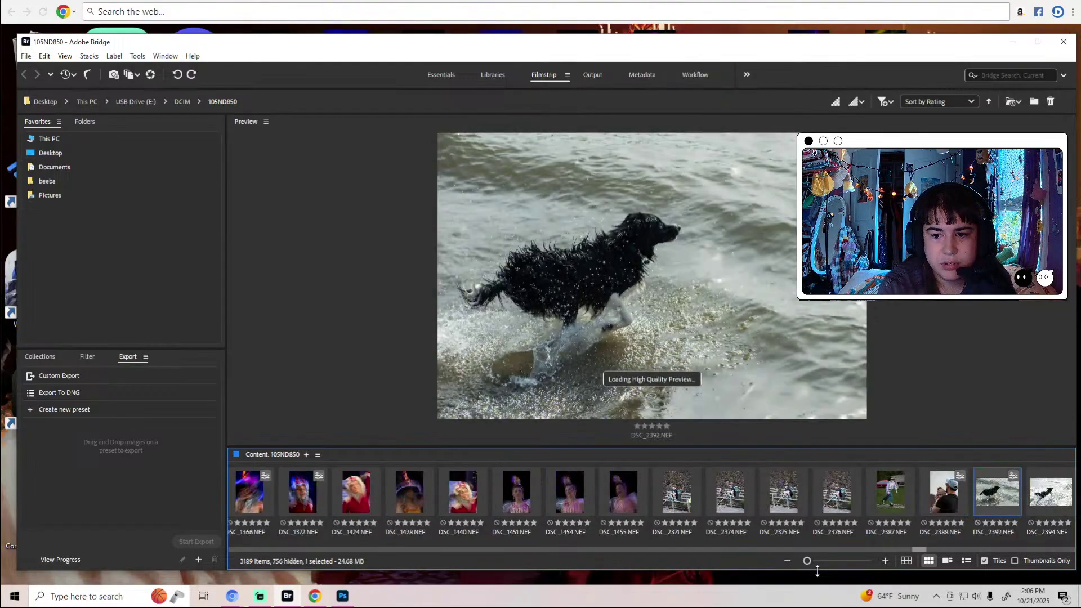
Go back from DSC_2392.NEF past the roller skater DSC_2387.NEF to the first bench photo, DSC_2371.NEF.
key(Left)
key(Left)
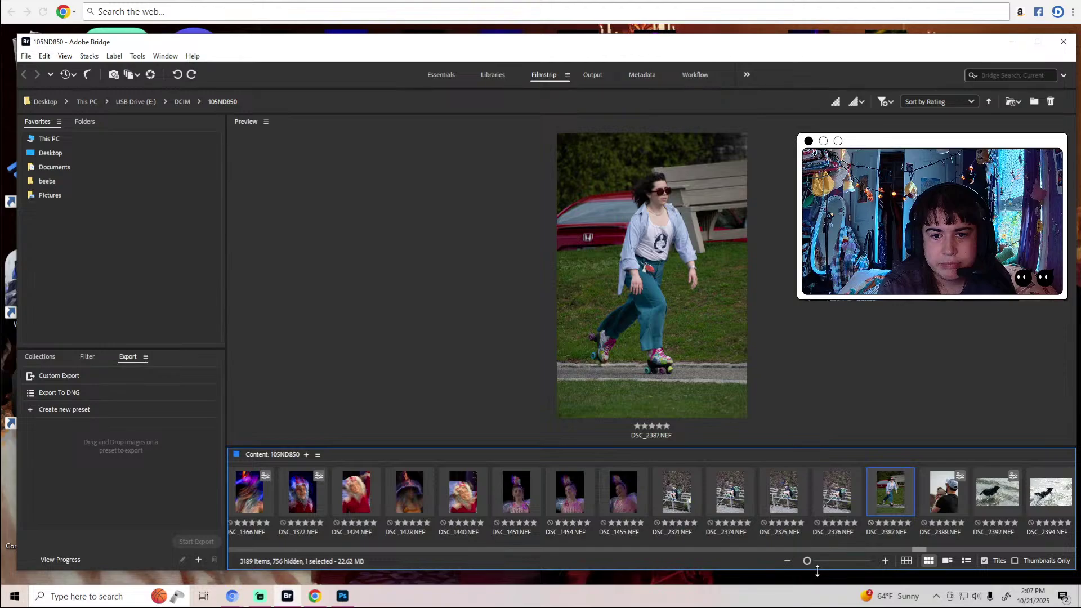
key(Left)
key(Left)
key(Left)
key(Left)
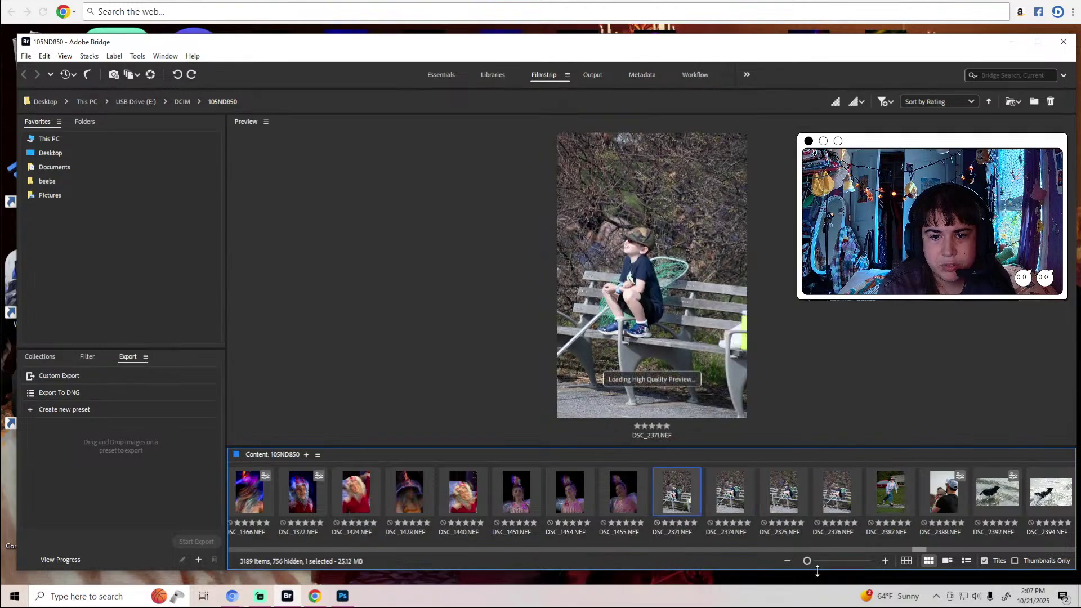
Compare the photos of the boy on the bench from DSC_2371.NEF to DSC_2376.NEF, and stop on DSC_2374.NEF.
key(Right)
key(Right)
key(Right)
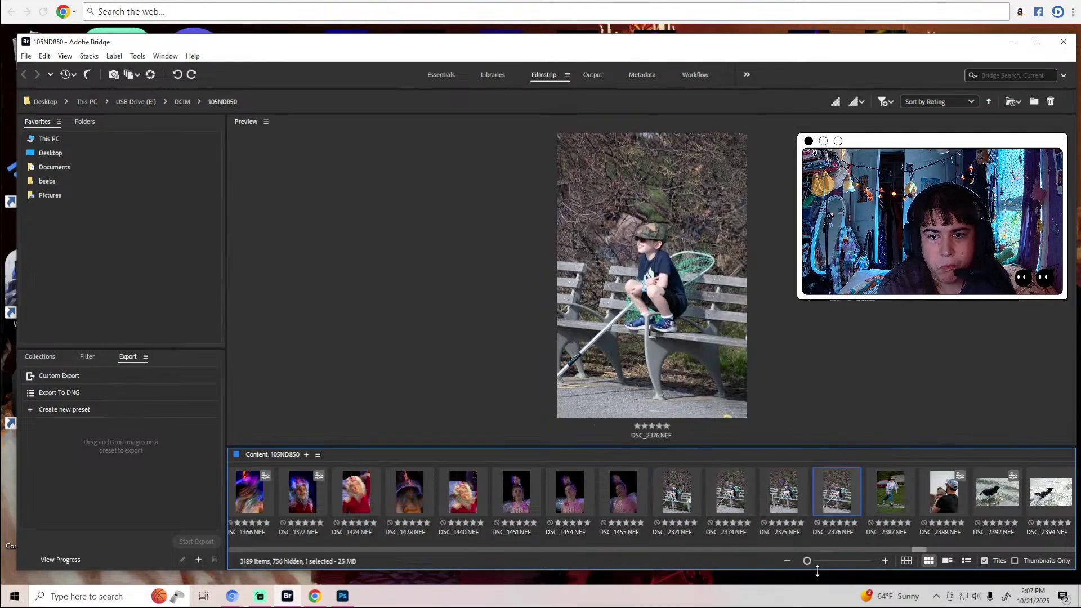
key(Left)
key(Right)
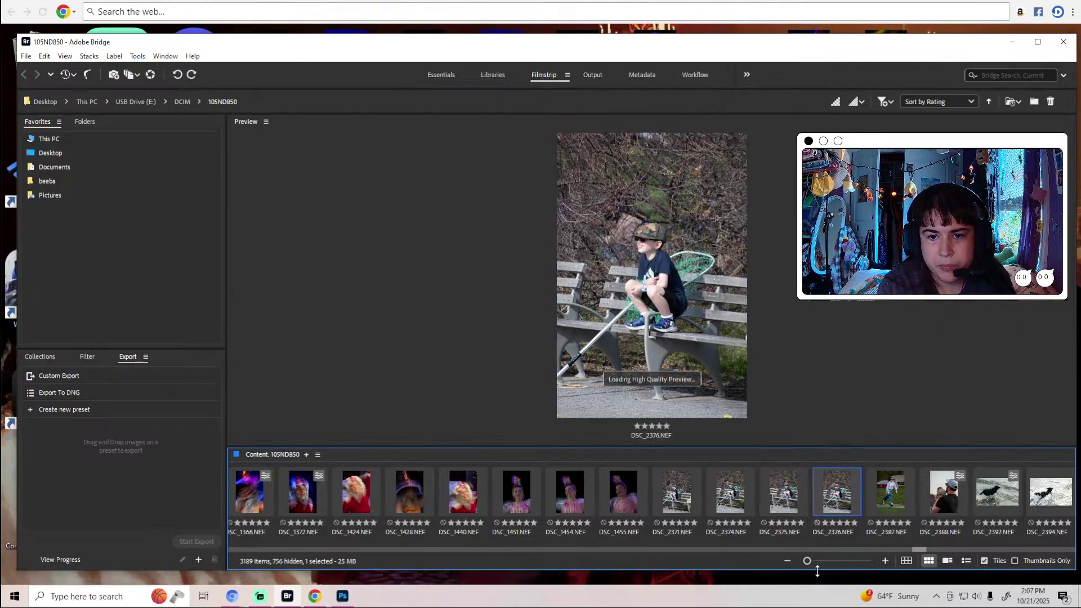
key(Left)
key(Left)
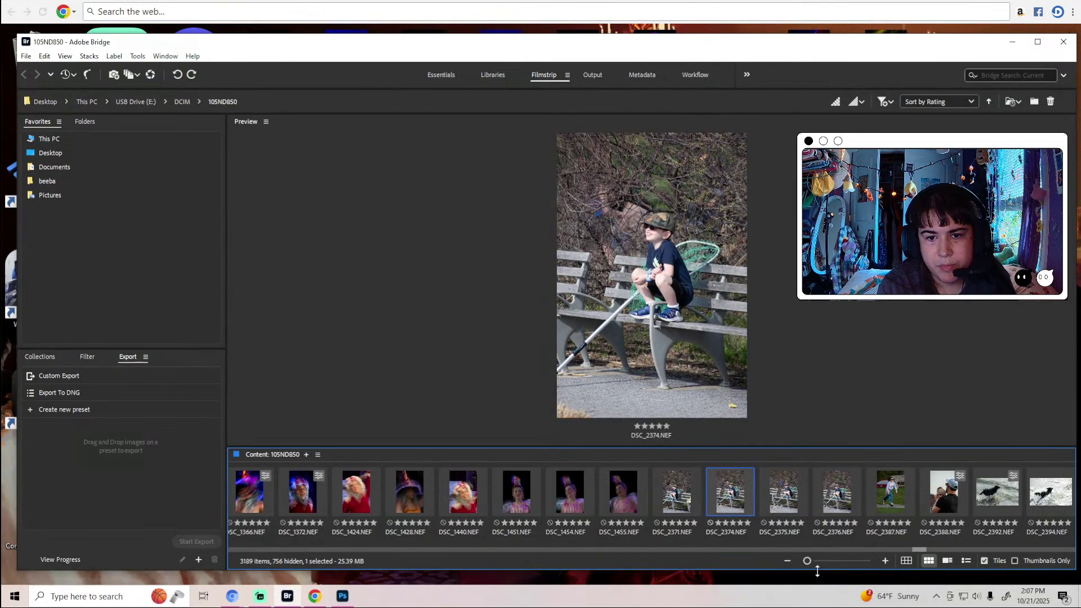
Preview the photos forward from DSC_2374.NEF through the dog in the water to the girl on the sand, DSC_2403.NEF.
key(Right)
key(Right)
key(Right)
key(Right)
key(Right)
key(Right)
key(Right)
key(Right)
key(Right)
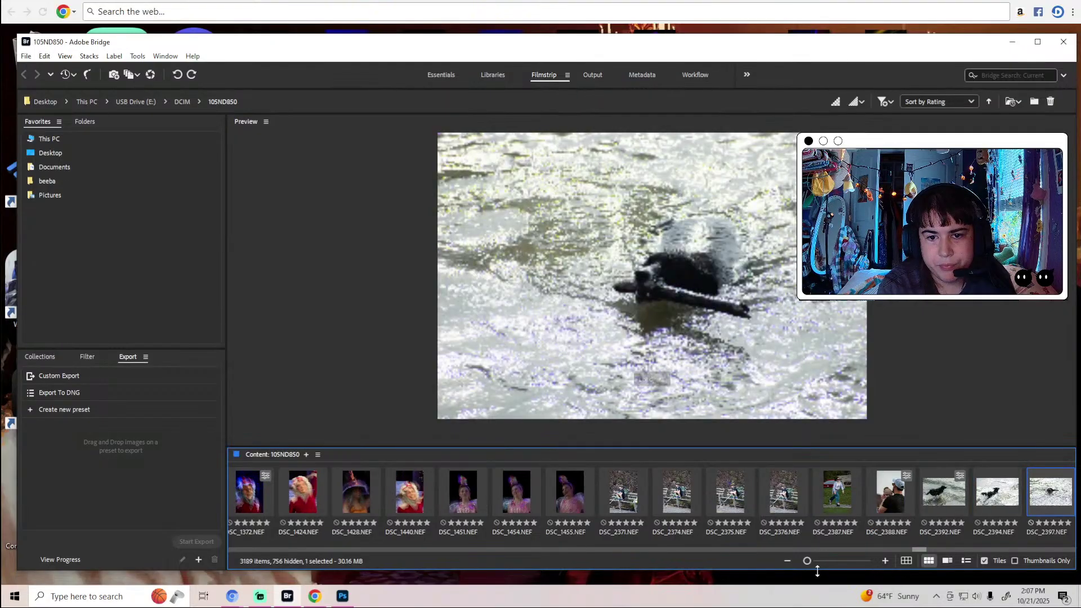
key(Right)
key(Right)
key(Right)
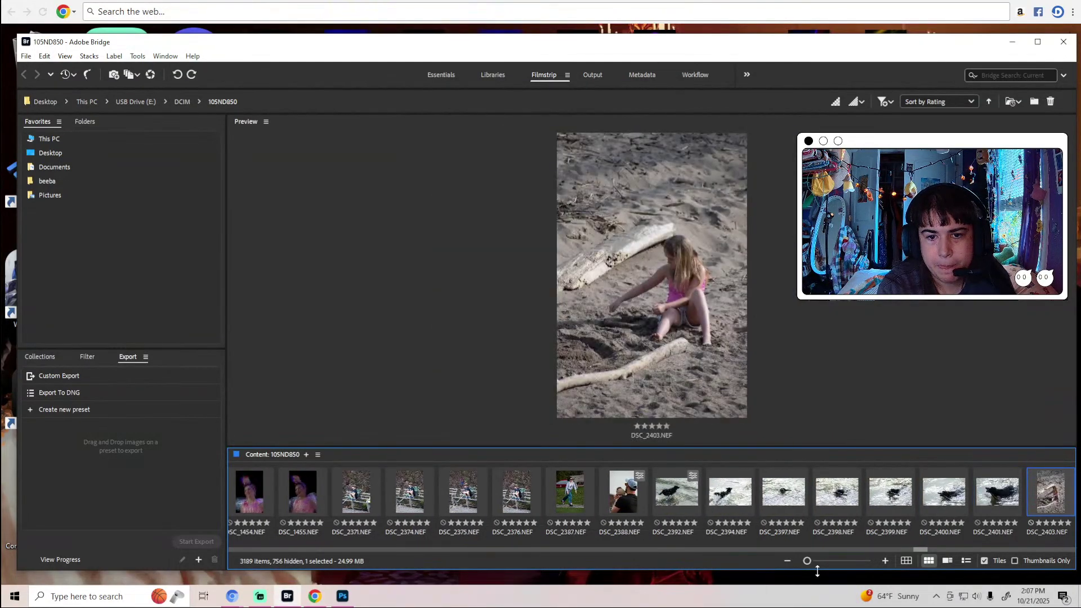
Go back from DSC_2403.NEF through the dog photos to the dog splashing through the water, DSC_2394.NEF.
key(Left)
key(Left)
key(Left)
key(Left)
key(Left)
key(Left)
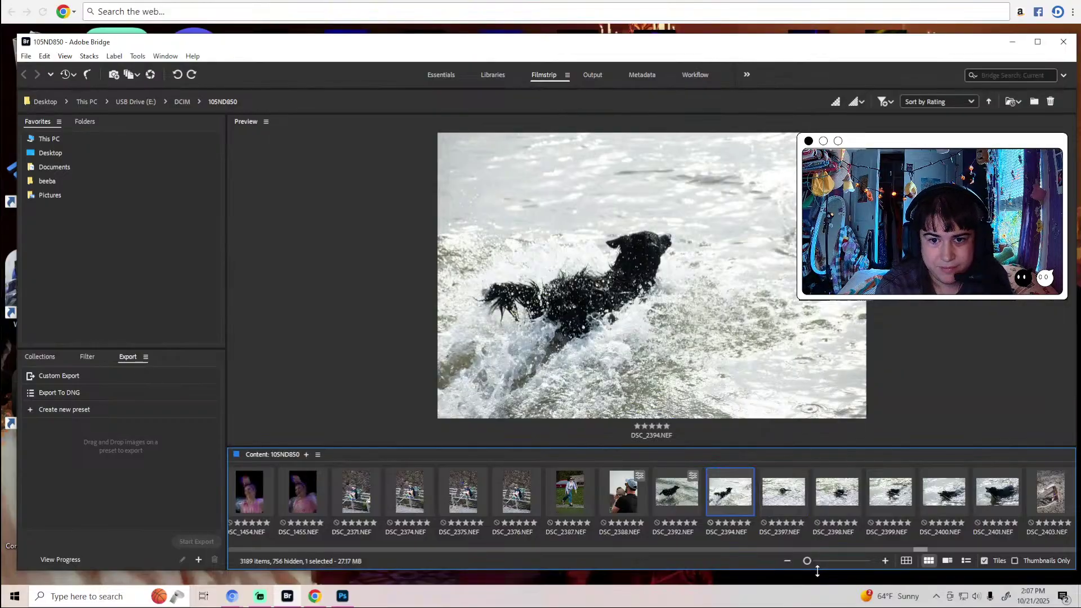
Compare the photos of the swimming dog with the stick up to DSC_2400.NEF, and magnify the dog's face in DSC_2399.NEF to check its focus.
key(Right)
key(Right)
key(Right)
key(Right)
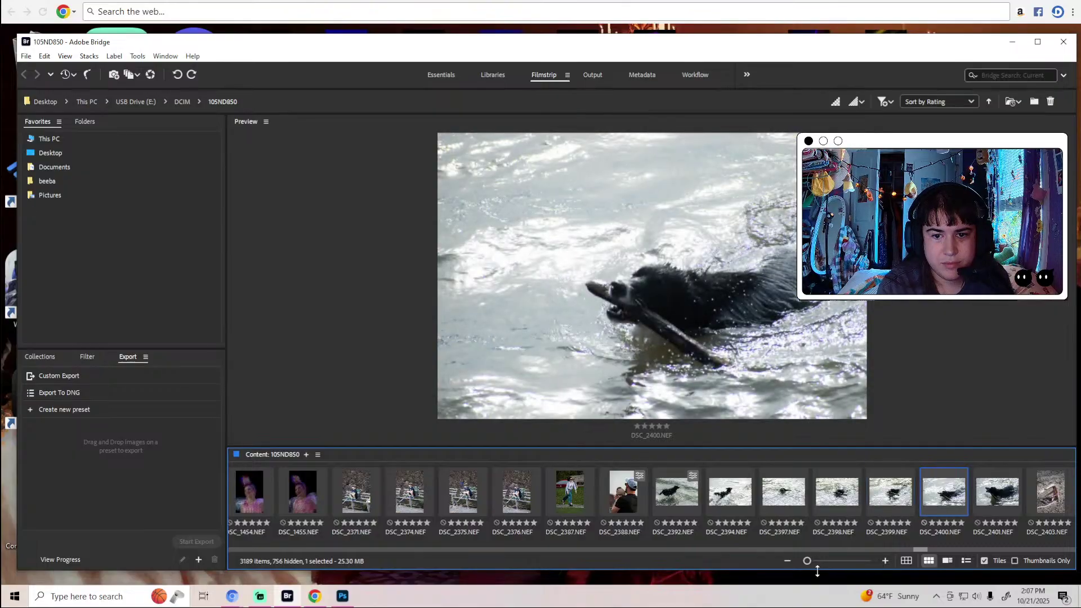
key(Left)
key(Left)
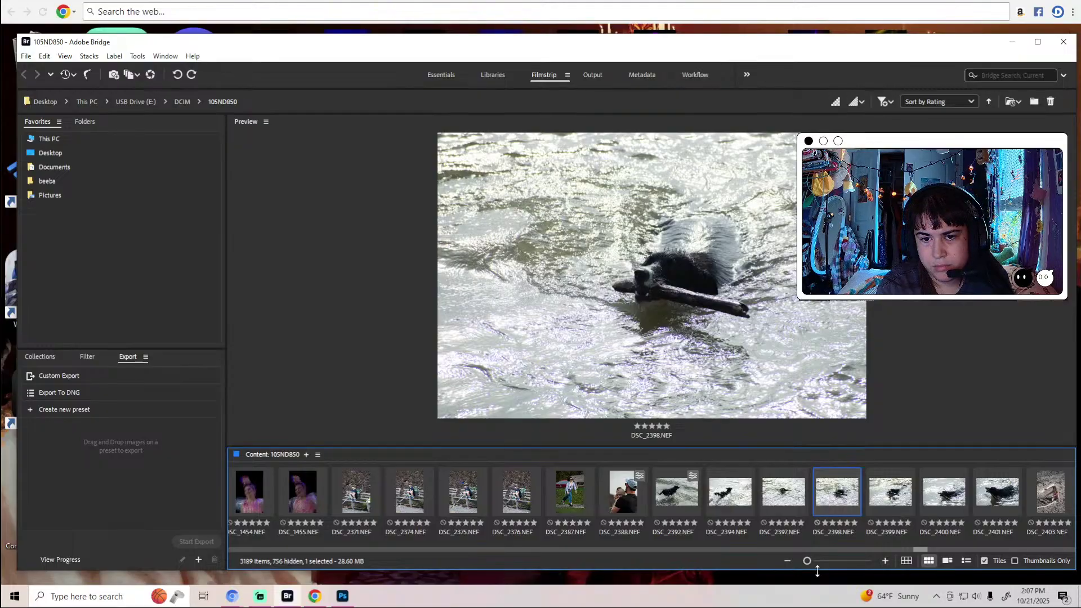
key(Right)
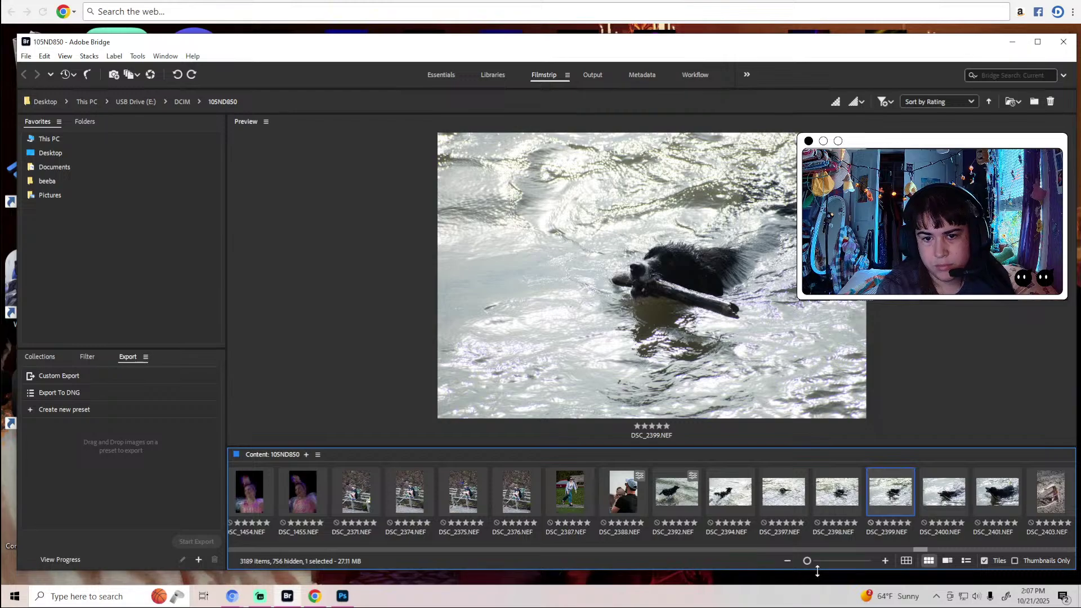
click(645, 268)
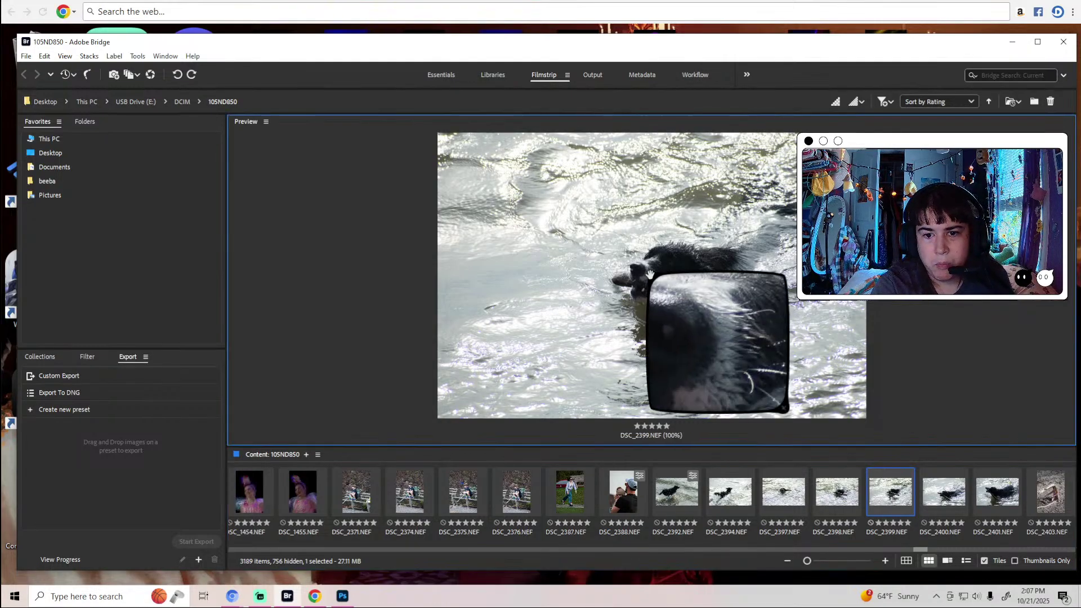
click(783, 410)
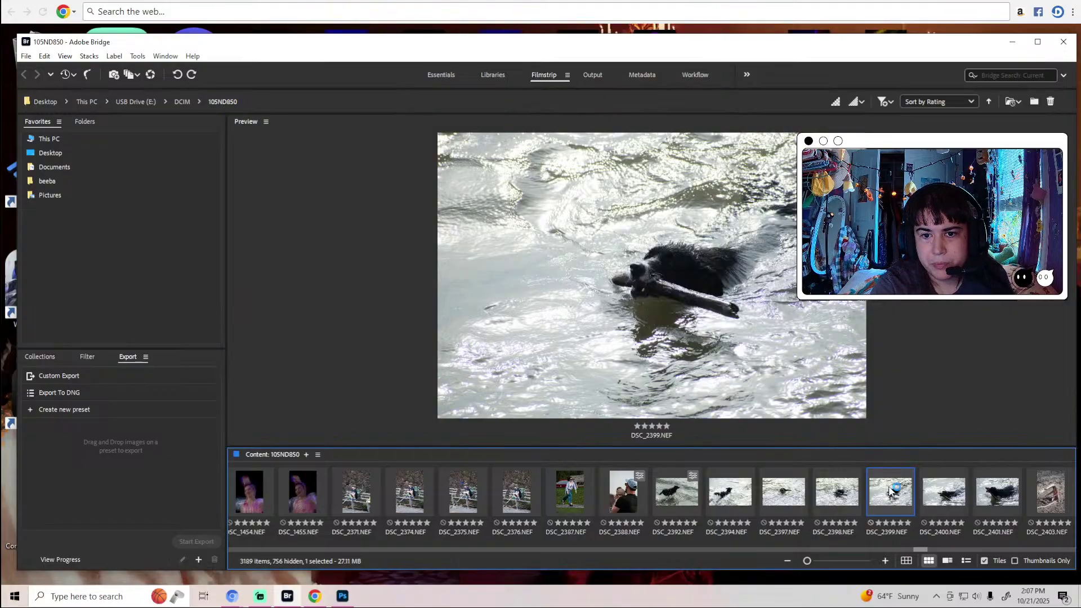
Open DSC_2399.NEF in Camera Raw and set its white balance to temperature 5600 and tint -7.
key(alt+Tab)
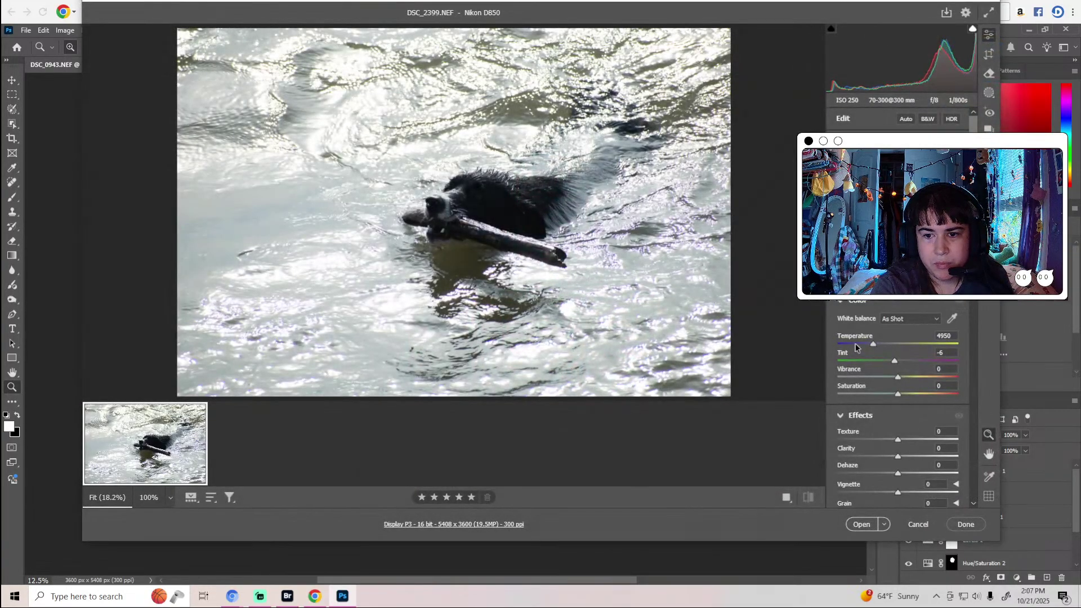
scroll(847, 419, down, 5)
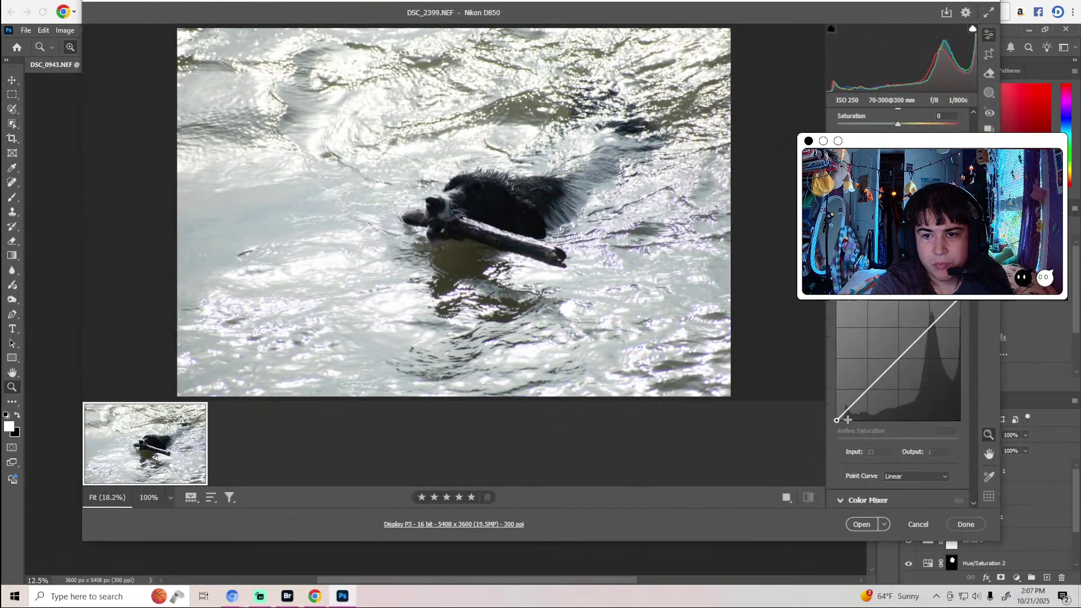
scroll(848, 419, down, 5)
scroll(849, 421, up, 8)
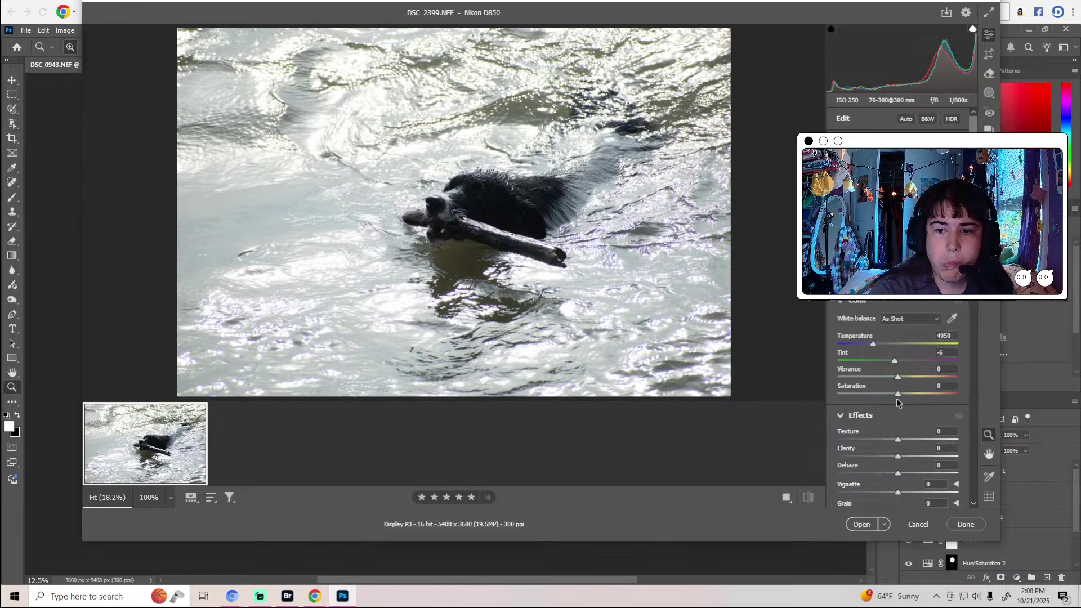
drag(874, 346, 896, 366)
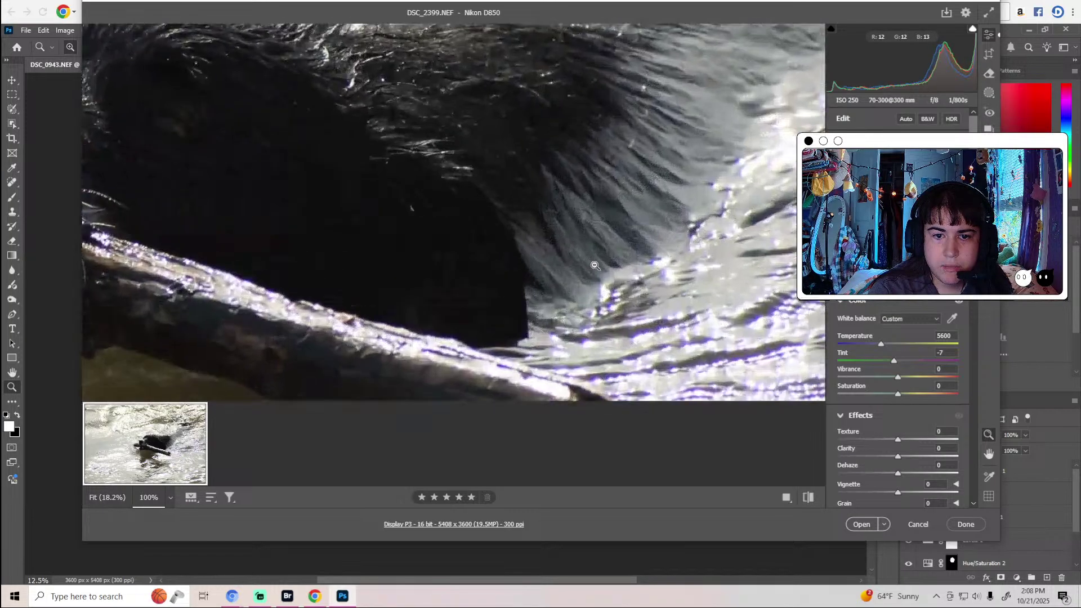
Inspect the dog's fur and the end of the stick at 100%, and dismiss Camera Raw, discarding all changes.
click(531, 206)
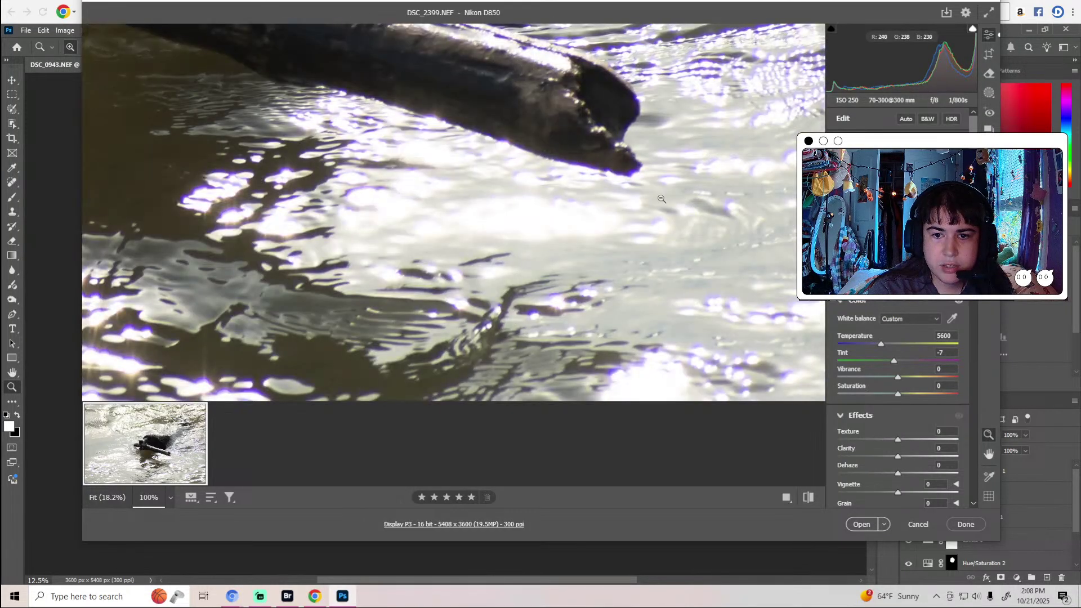
scroll(603, 140, up, 3)
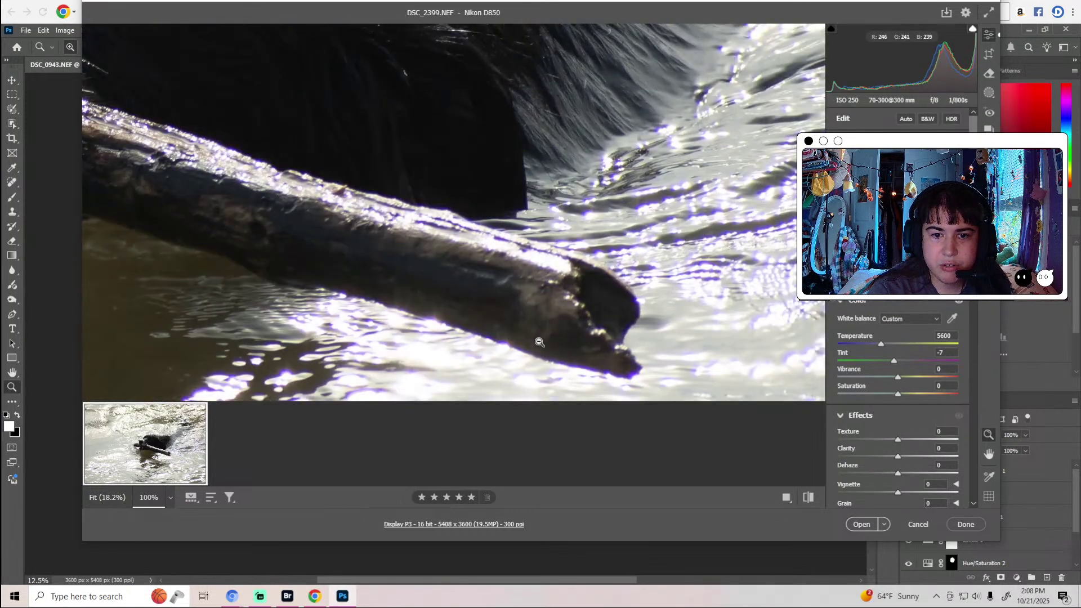
click(918, 525)
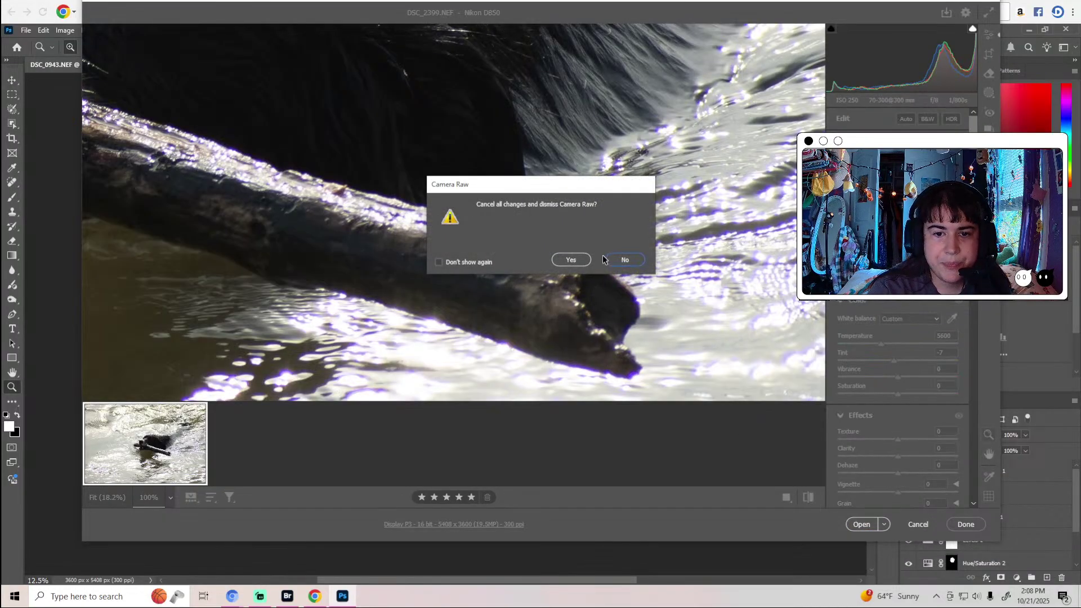
click(625, 260)
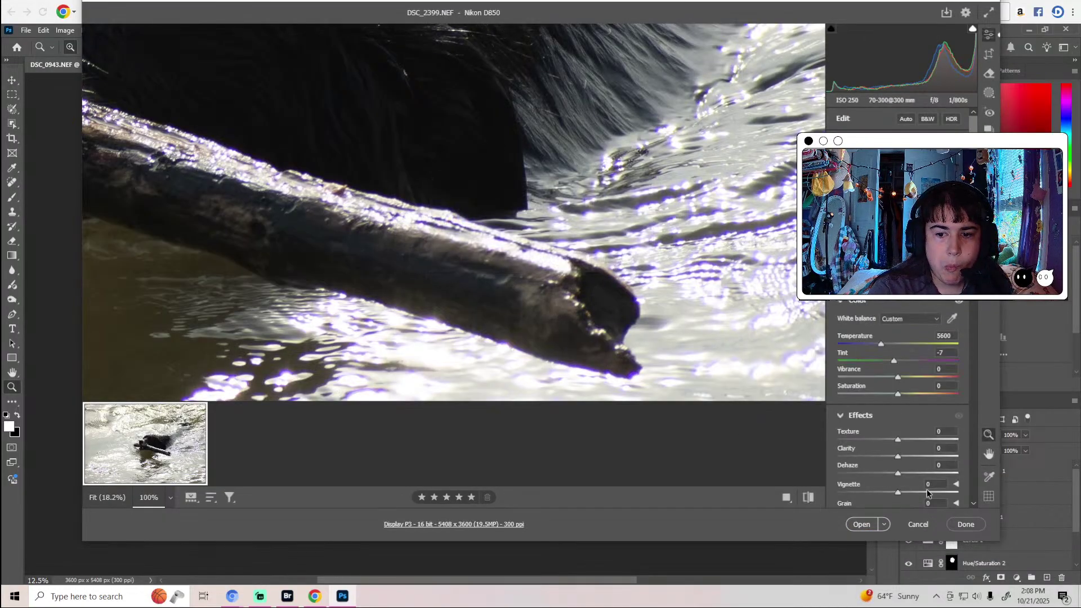
click(918, 524)
click(571, 260)
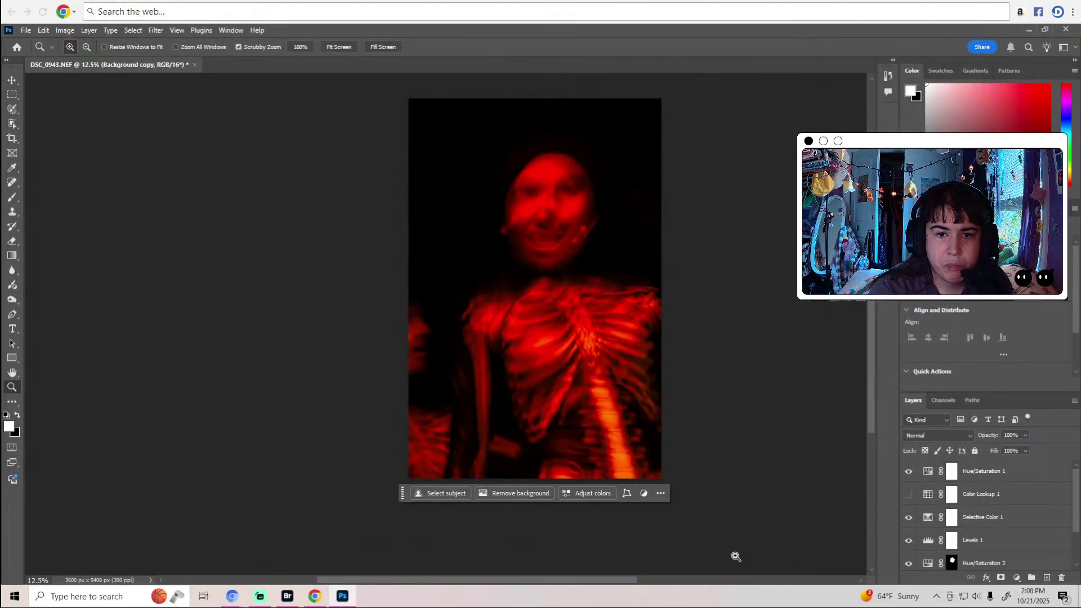
Close the DSC_0943.NEF document without saving its changes, and switch to Bridge.
click(194, 64)
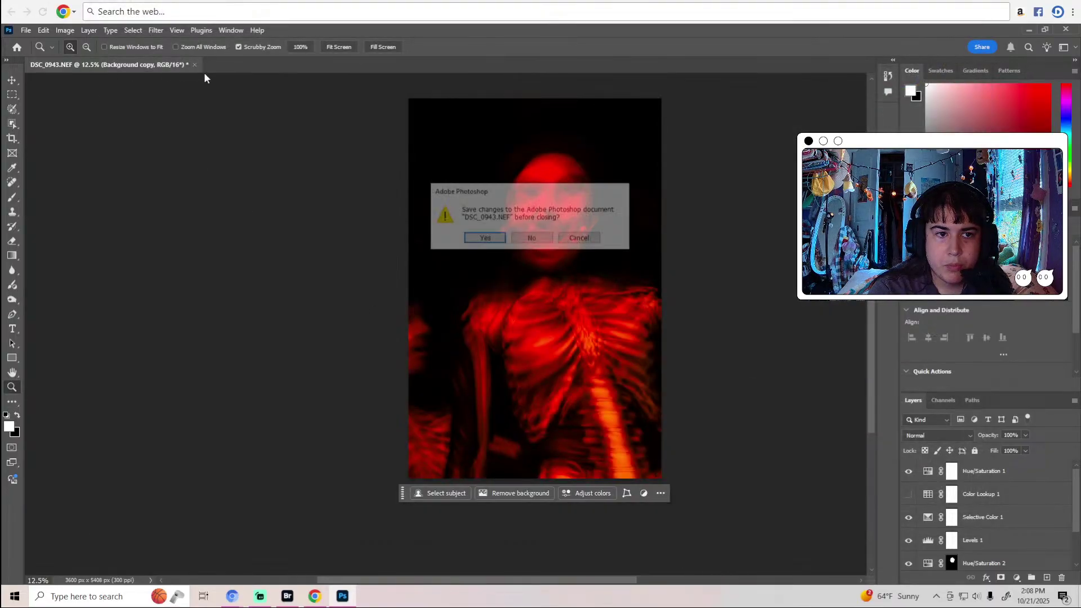
click(534, 237)
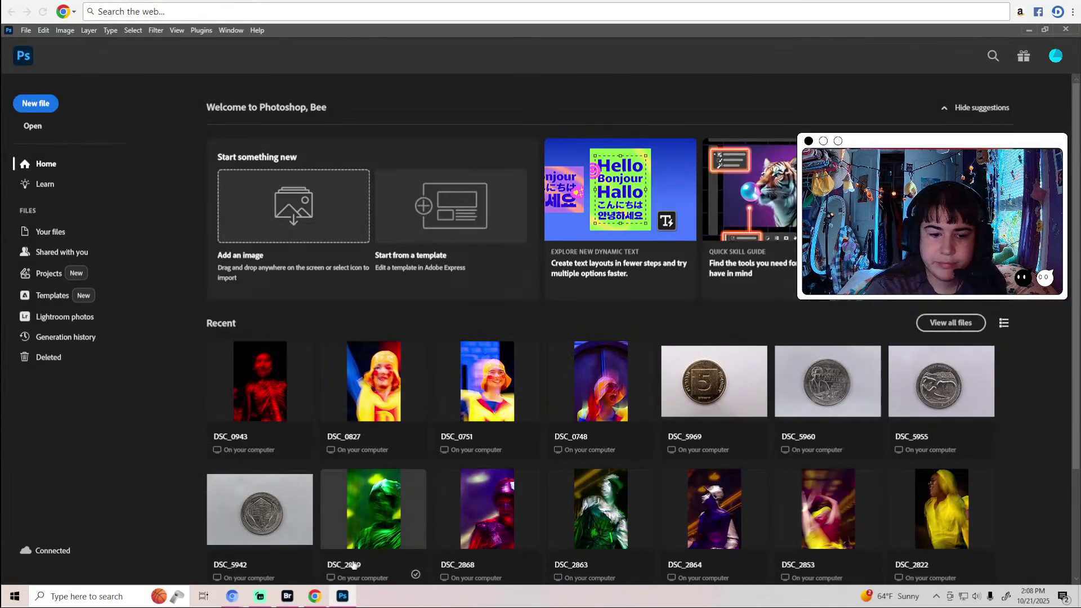
click(287, 596)
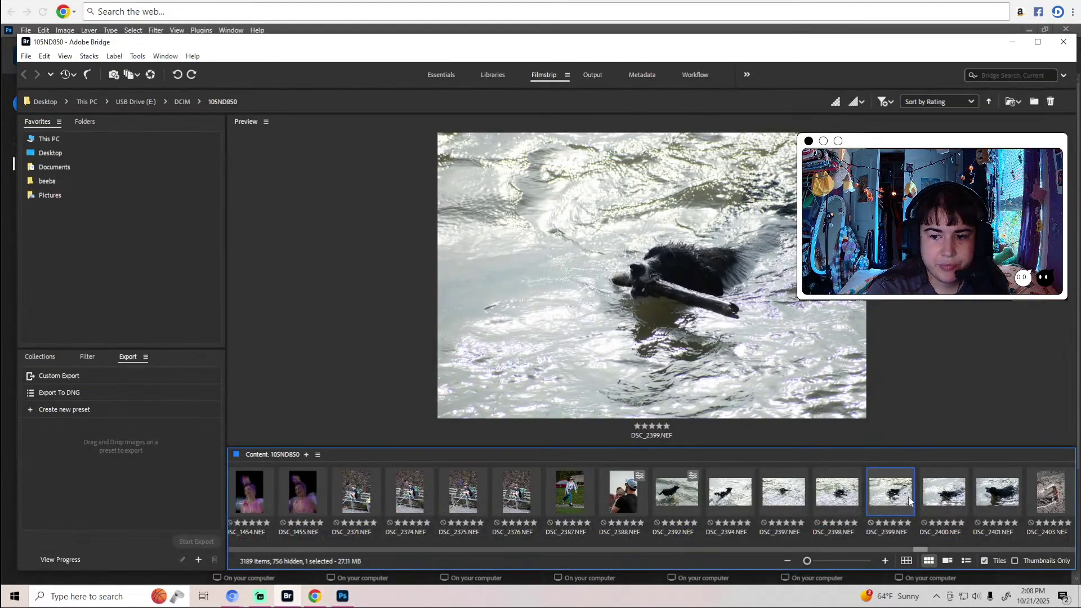
Check the close dog photo DSC_2401.NEF and go back through the stick photos to DSC_2397.NEF.
click(930, 497)
key(Right)
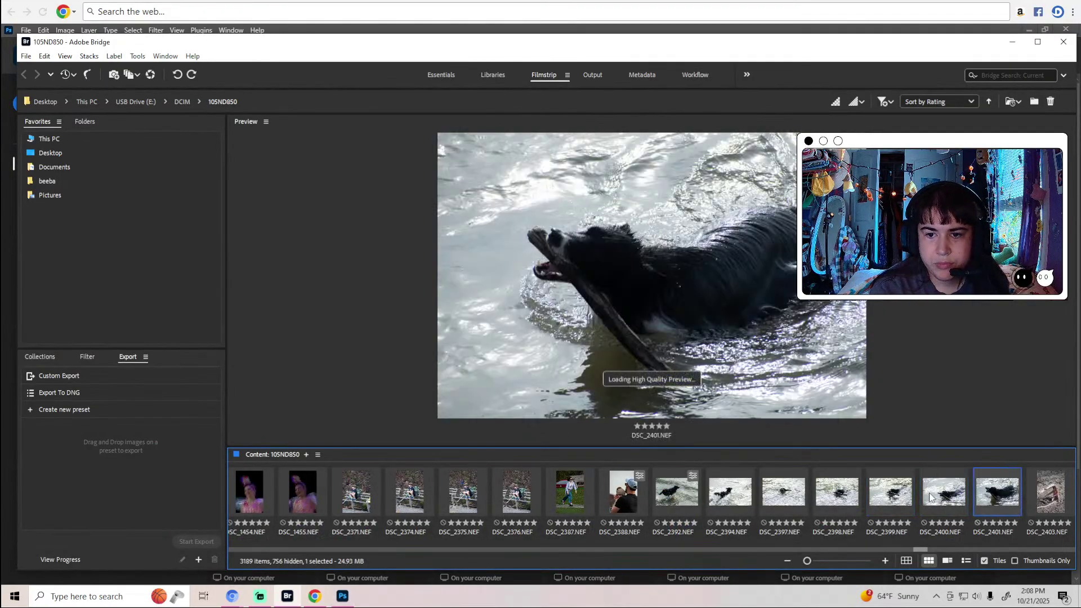
key(Left)
key(Left)
key(Left)
key(Left)
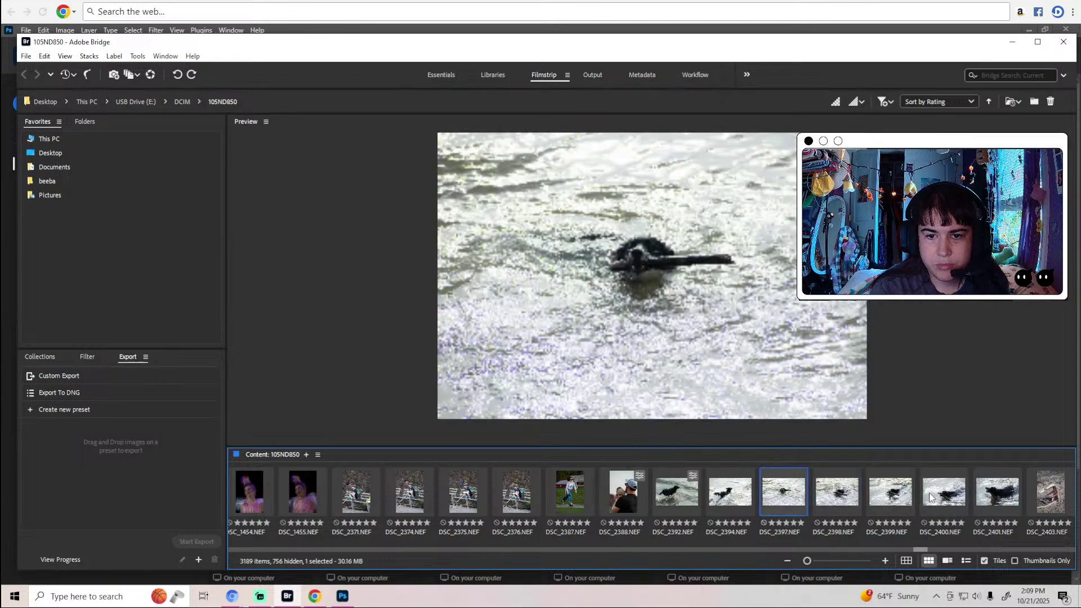
Preview the photos forward from DSC_2397.NEF past the girl on the sand to the dog in brown water, DSC_2411.NEF.
key(Right)
key(Right)
key(Right)
key(Right)
key(Right)
key(Right)
key(Right)
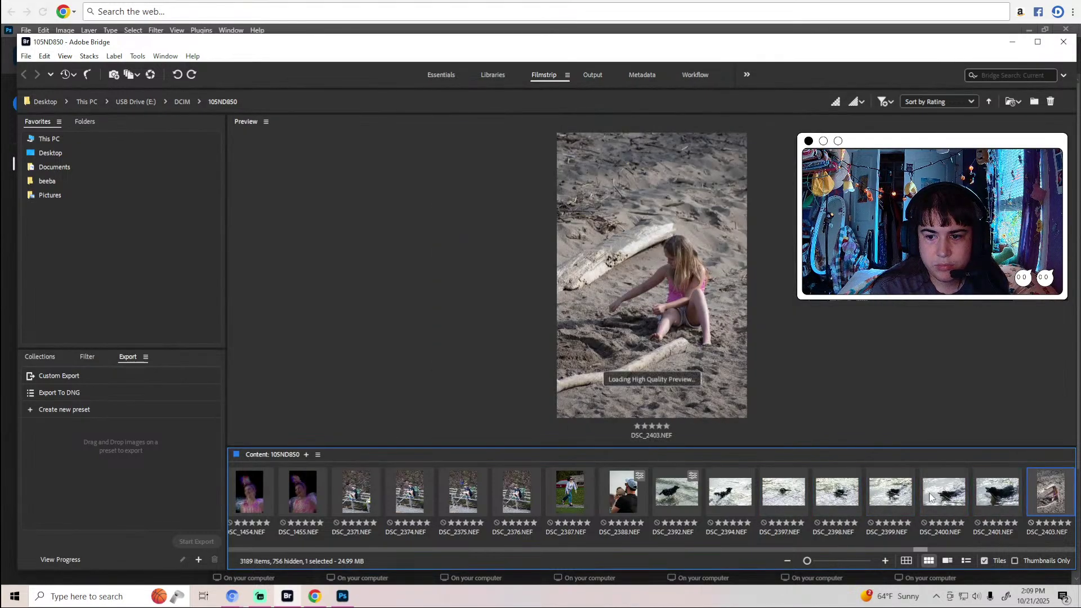
key(Right)
key(Left)
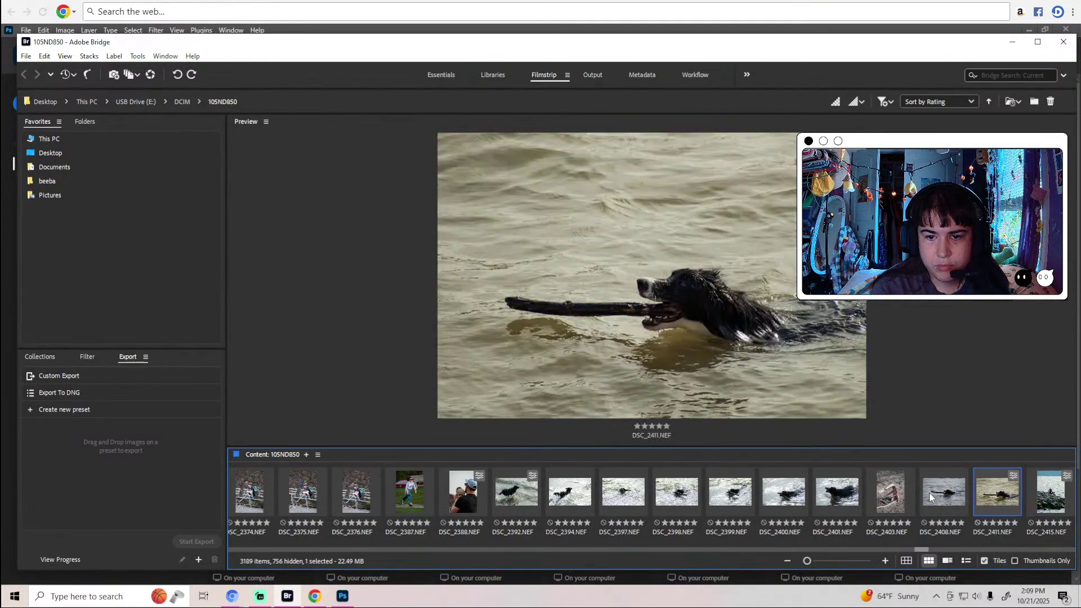
Preview the photos forward from DSC_2411.NEF past the seated girl DSC_2425.NEF to the crowned performer DSC_2475.NEF.
key(Right)
key(Right)
key(Right)
key(Right)
key(Right)
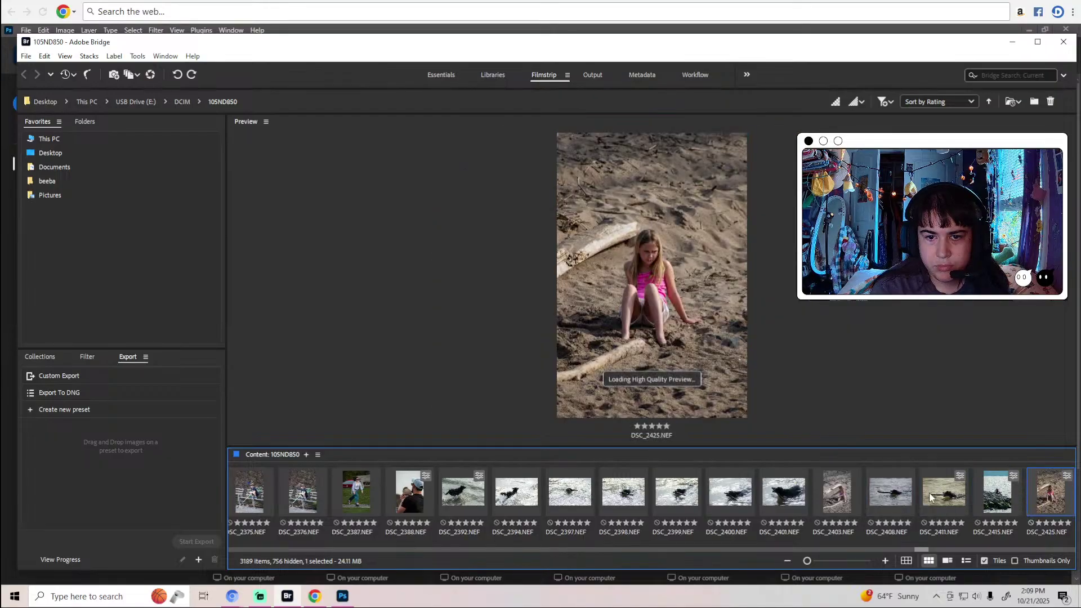
key(Right)
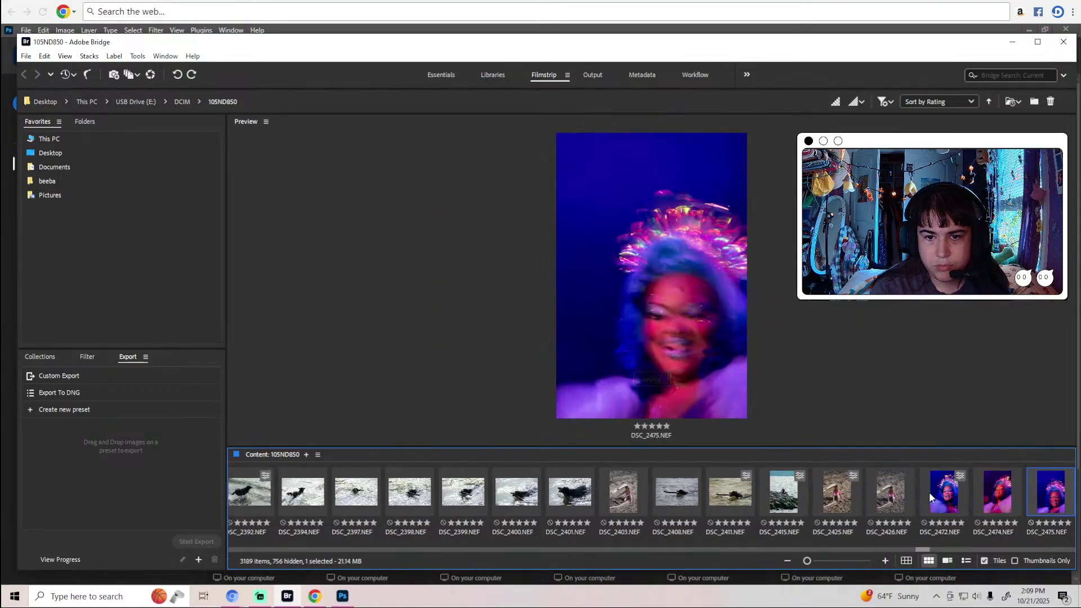
Jump ahead to the DSC_2889.NEF to DSC_2957.NEF stage photos and preview DSC_2899.NEF, DSC_2907.NEF and the red-lit DSC_2915.NEF.
drag(924, 549, 959, 553)
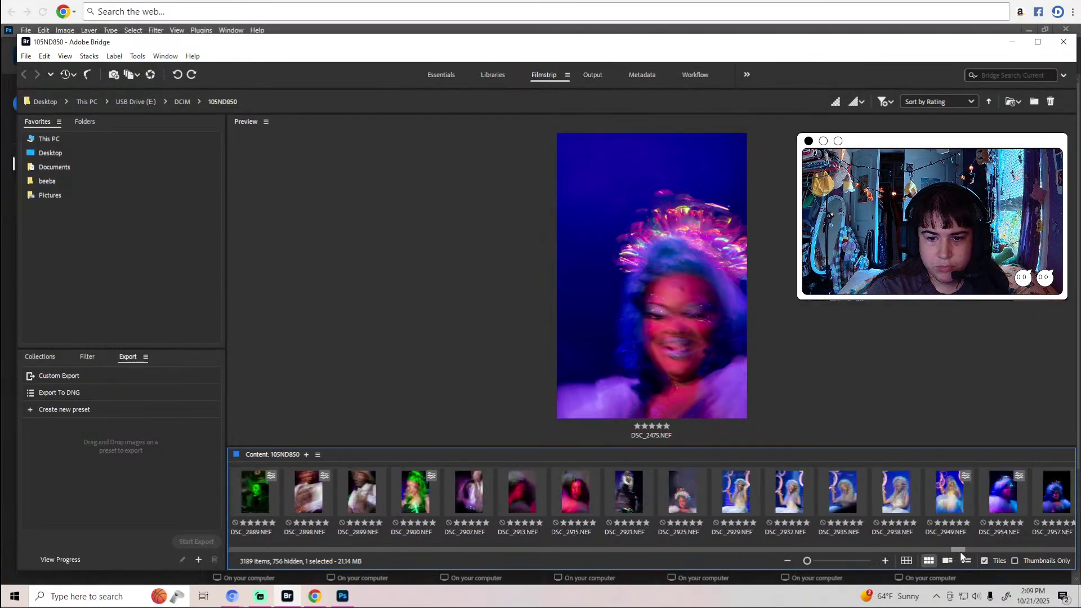
click(357, 494)
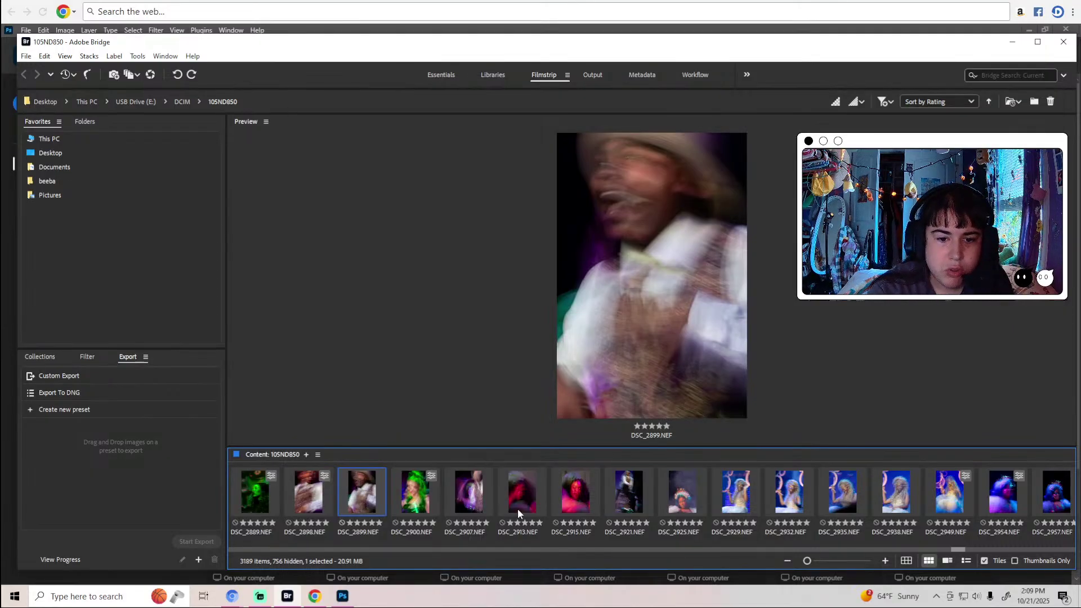
click(473, 500)
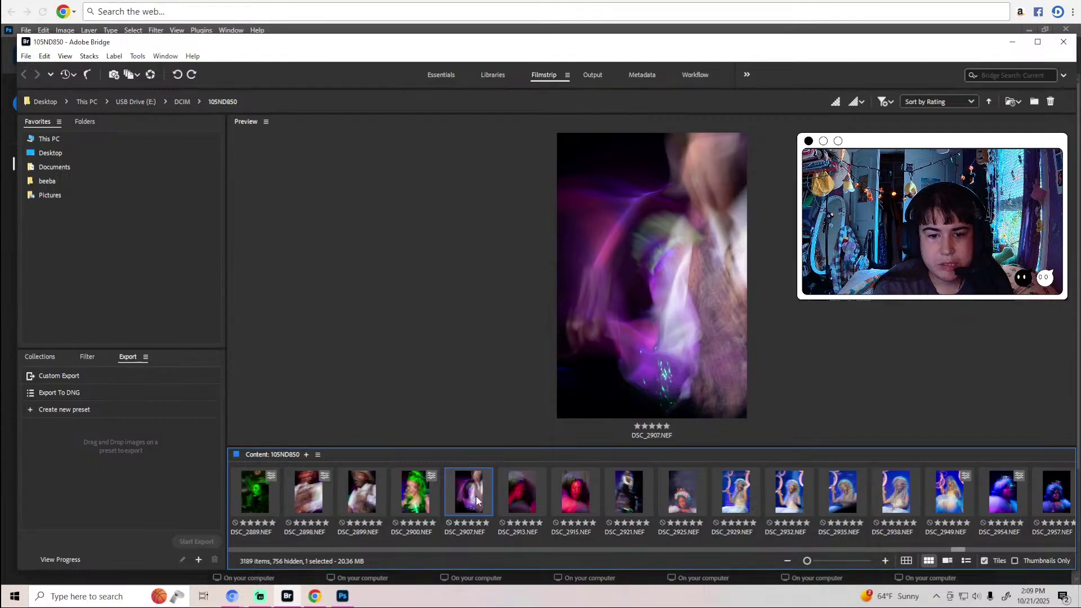
key(Right)
key(Right)
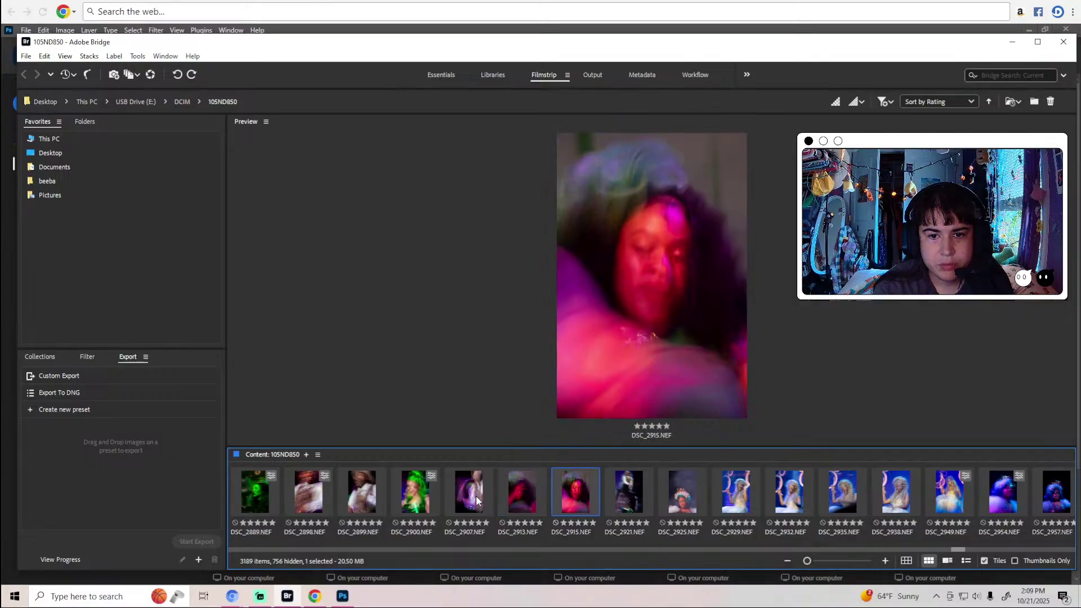
Go back from DSC_2915.NEF past the green-haired performer DSC_2900.NEF, and return forward to the red-lit DSC_2913.NEF.
key(Left)
key(Left)
key(Left)
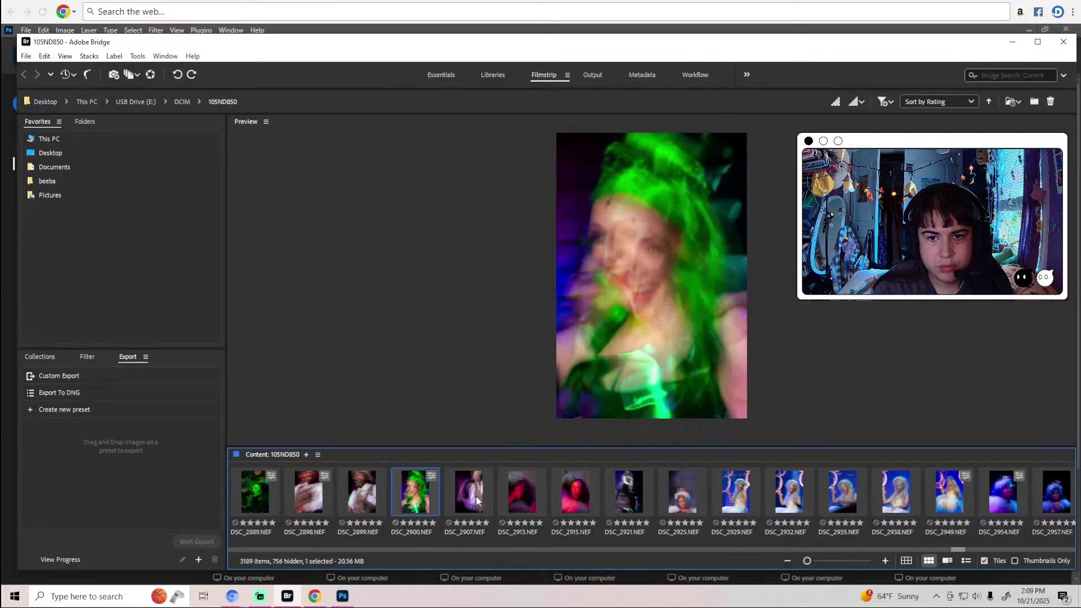
key(Left)
key(Right)
key(Right)
key(Right)
key(Right)
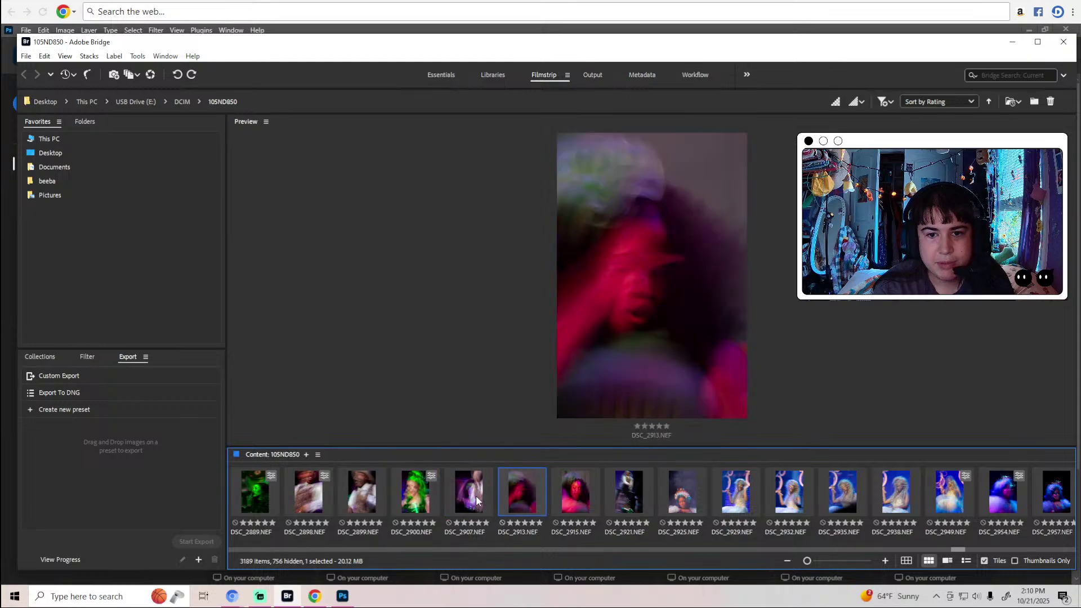
Compare the red-lit portraits DSC_2913.NEF and DSC_2915.NEF, and move forward to the crowned performer DSC_2925.NEF.
key(Right)
key(Left)
key(Left)
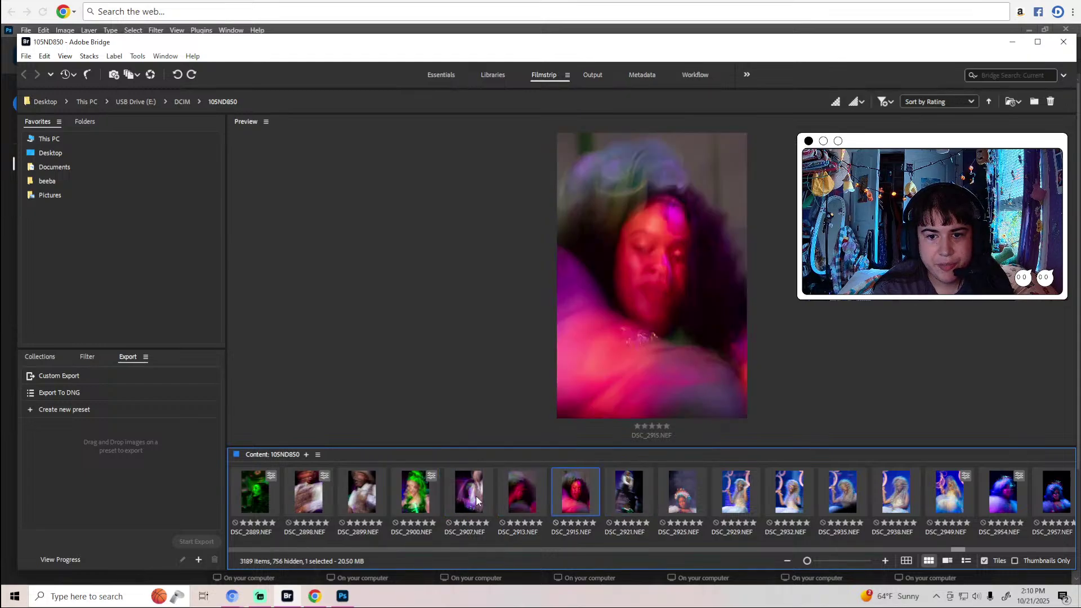
key(Right)
key(Right)
key(Left)
key(Left)
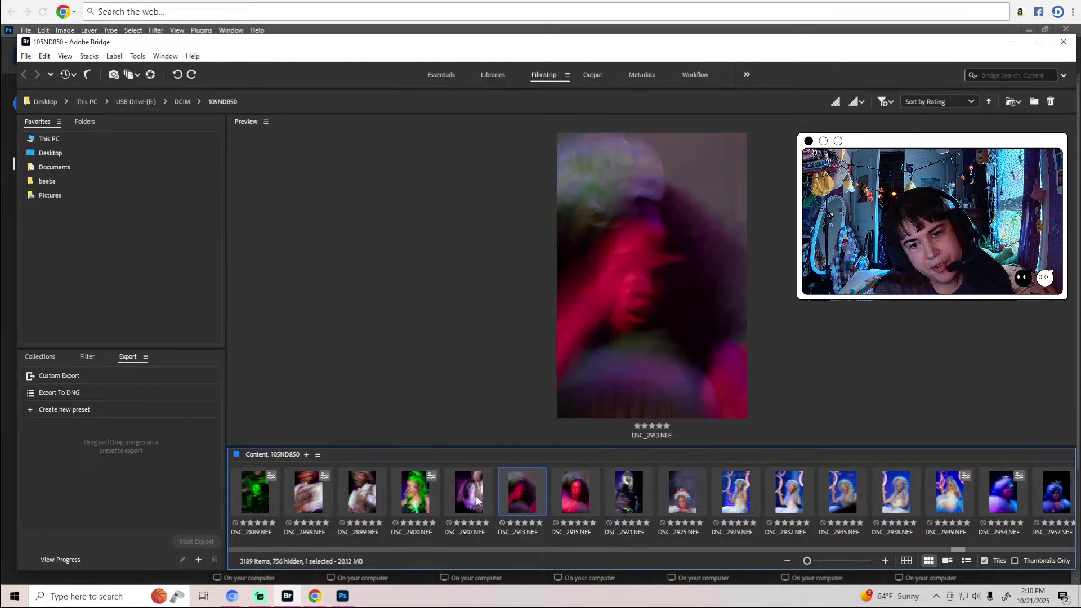
key(Right)
key(Right)
key(Right)
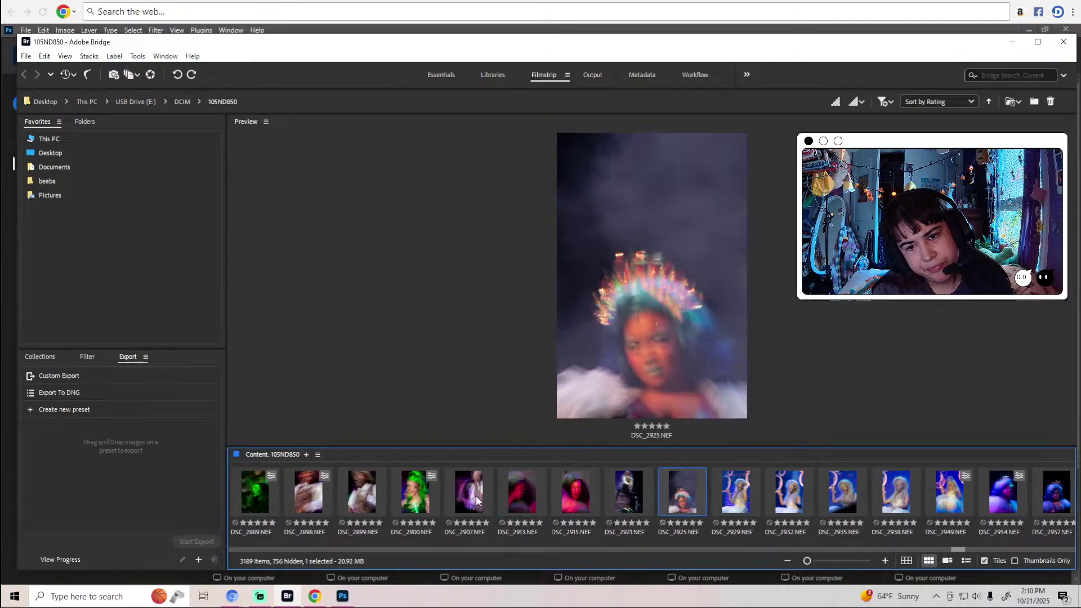
Preview the photos forward from DSC_2925.NEF past the curly-haired performer DSC_2932.NEF to the blue-and-pink-lit DSC_2954.NEF.
key(Right)
key(Right)
key(Right)
key(Right)
key(Right)
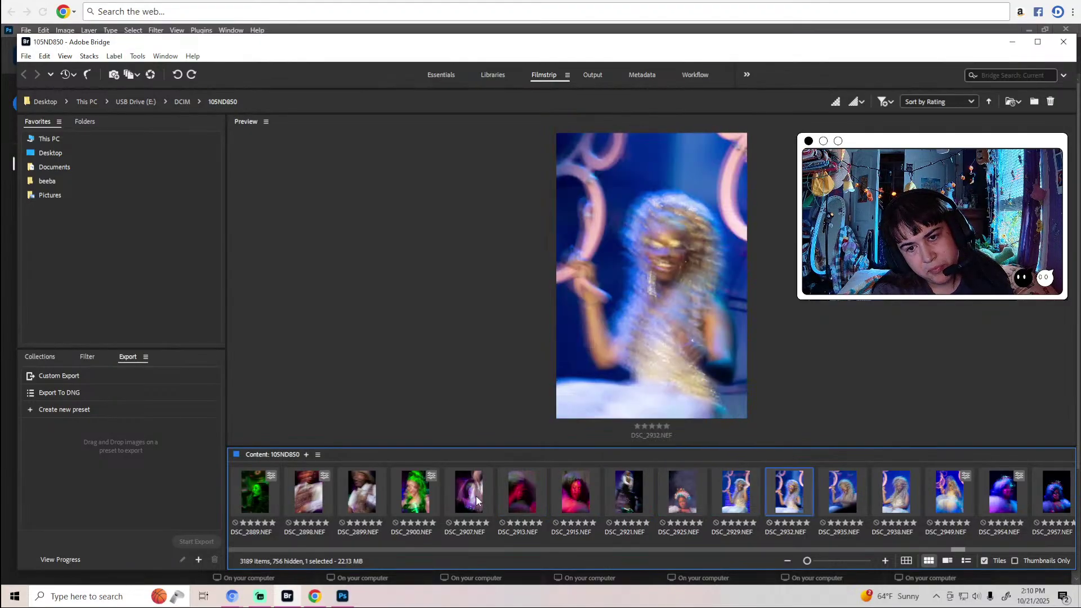
key(Right)
key(Right)
key(Right)
key(Right)
key(Right)
key(Right)
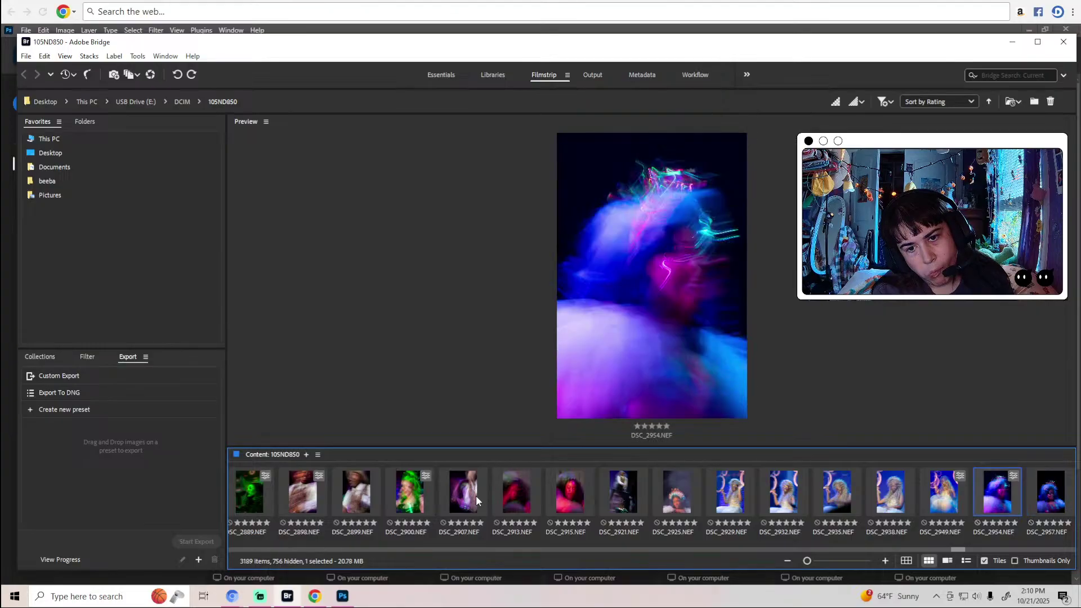
Continue previewing the stage photos from DSC_2954.NEF forward to the purple-lit performer DSC_2979.NEF.
key(Right)
key(Right)
key(Right)
key(Right)
key(Right)
key(Right)
key(Right)
key(Right)
key(Right)
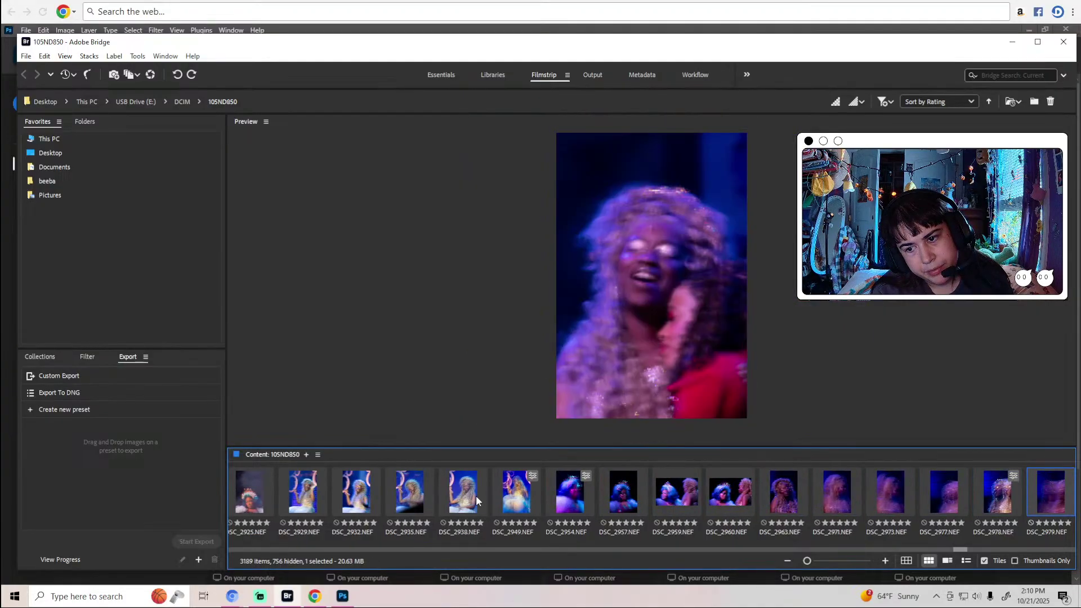
Preview the photos from DSC_2979.NEF forward to the smiling performer in red, DSC_3003.NEF.
key(Right)
key(Right)
key(Right)
key(Right)
key(Right)
key(Right)
key(Right)
key(Right)
key(Right)
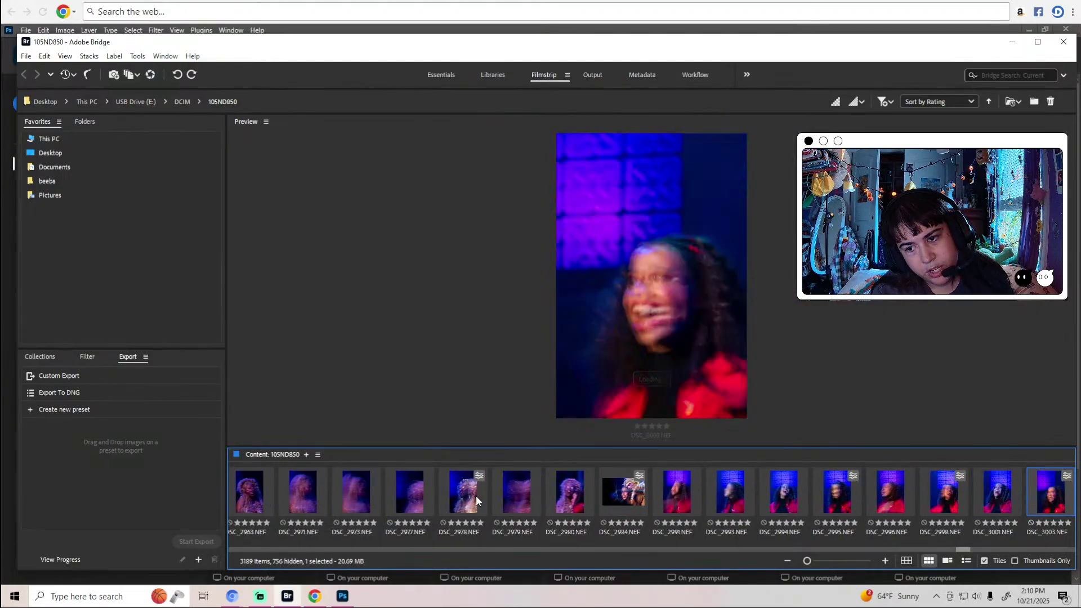
Preview forward to the blue-haired performer DSC_3036.NEF, and go back past DSC_3032.NEF to the performer in the hat, DSC_3031.NEF.
key(Right)
key(Right)
key(Right)
key(Right)
key(Right)
key(Right)
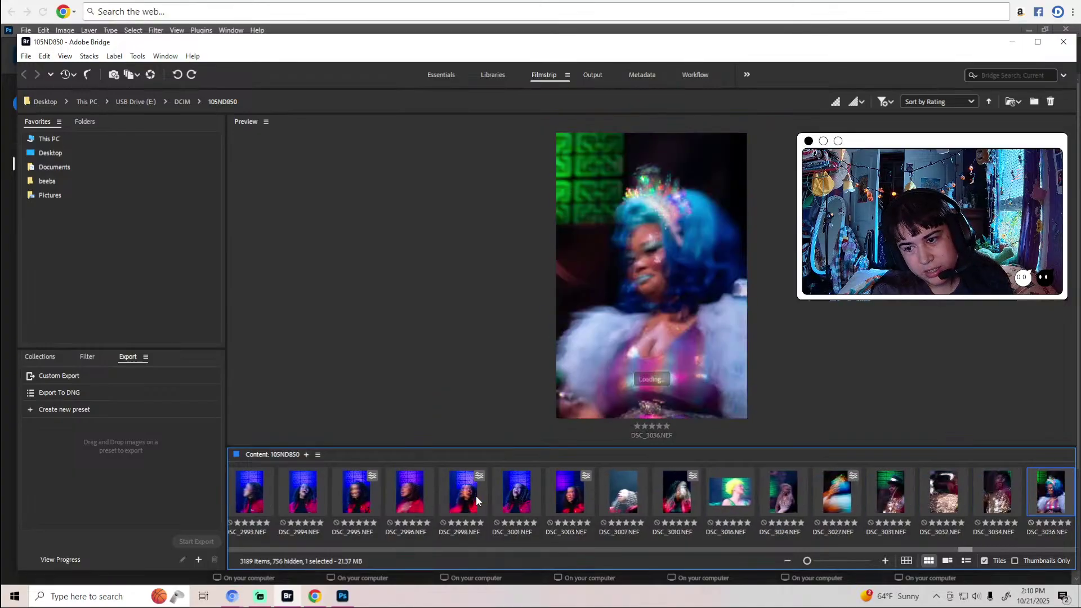
key(Left)
key(Left)
key(Left)
key(Left)
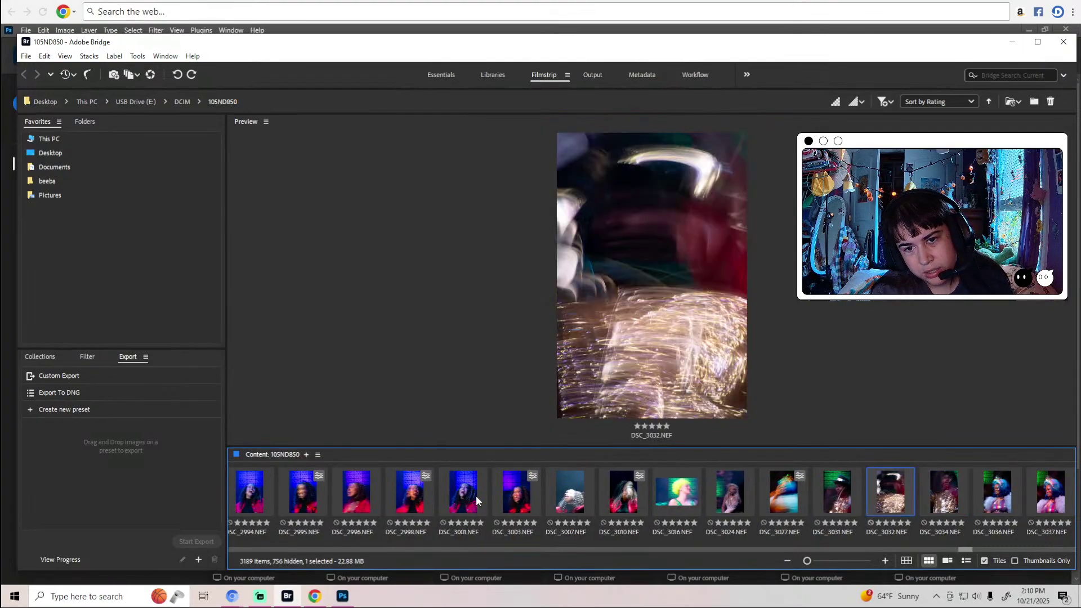
key(Left)
Move forward from DSC_3031.NEF through the crowned, blue-haired portraits to DSC_3040.NEF.
key(Right)
key(Right)
key(Right)
key(Right)
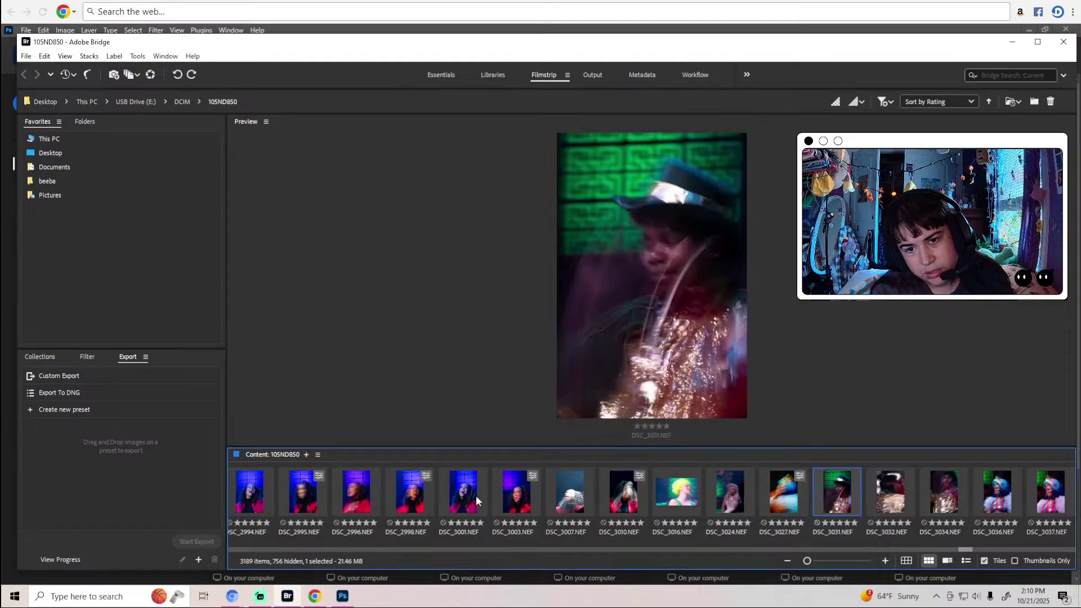
key(Right)
key(Right)
key(Right)
key(Right)
key(Right)
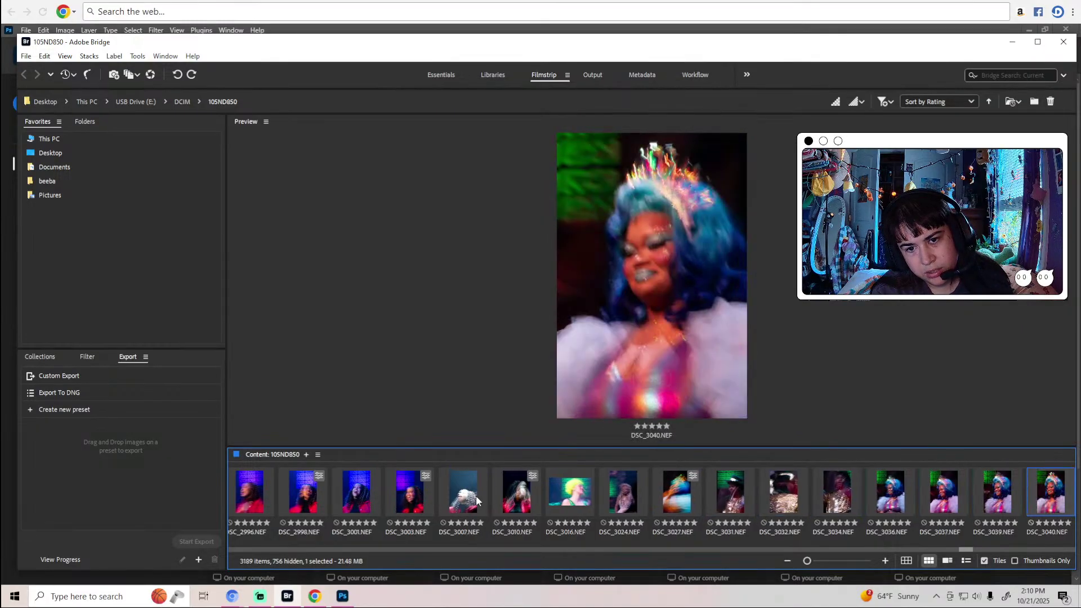
Compare the crowned portraits DSC_3043.NEF and DSC_3045.NEF, look ahead to DSC_3053.NEF, and return to DSC_3048.NEF.
key(Left)
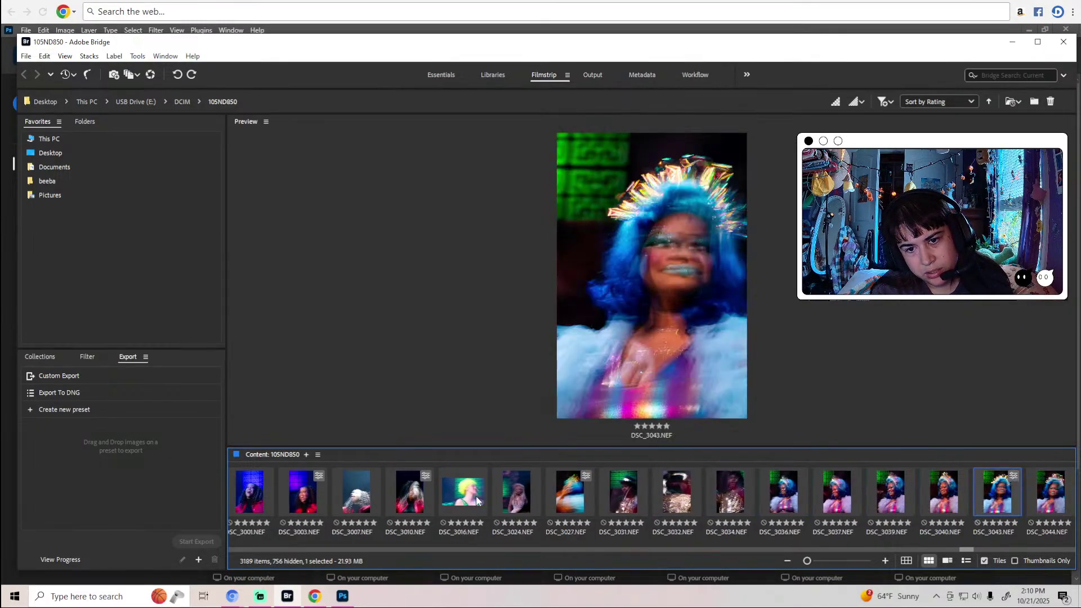
key(Right)
key(Right)
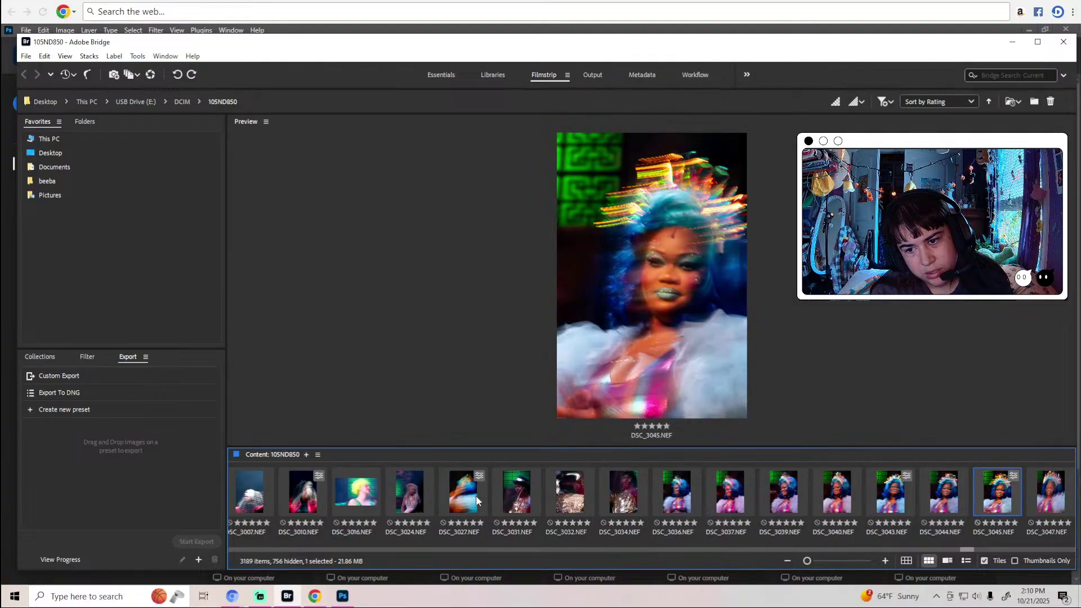
key(Right)
key(Right)
key(Right)
key(Right)
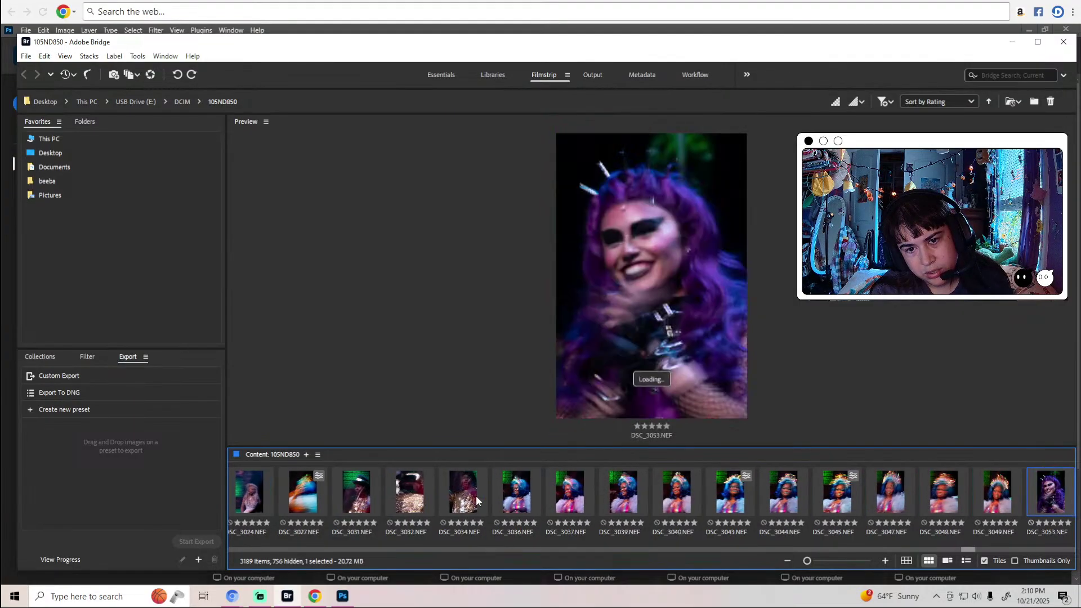
key(Left)
key(Left)
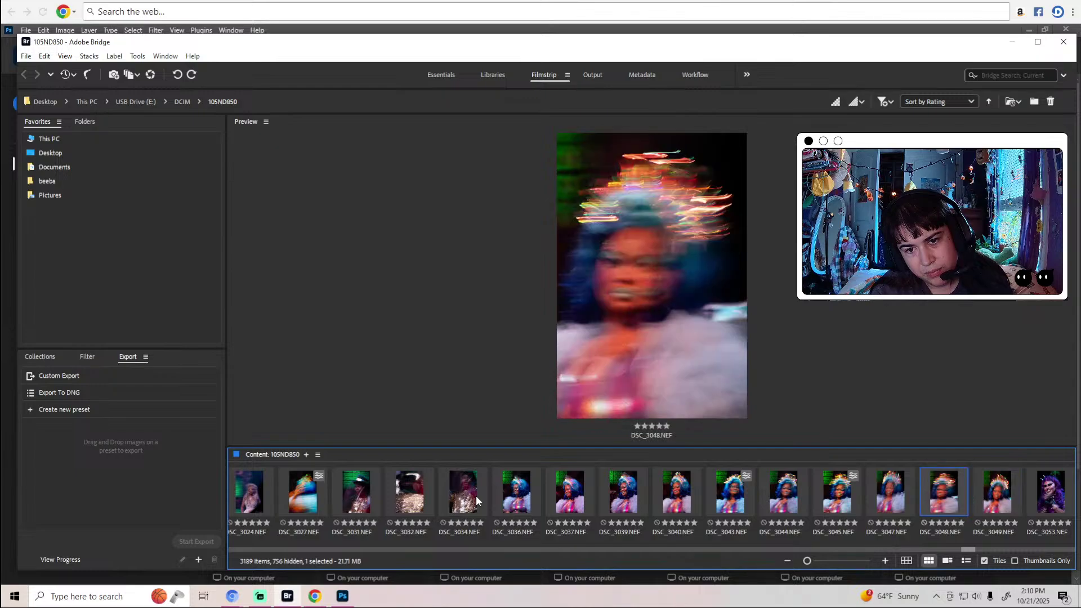
Preview the photos from DSC_3048.NEF past the purple-haired performer DSC_3056.NEF to the crowned portrait DSC_3060.NEF.
key(Right)
key(Right)
key(Right)
key(Right)
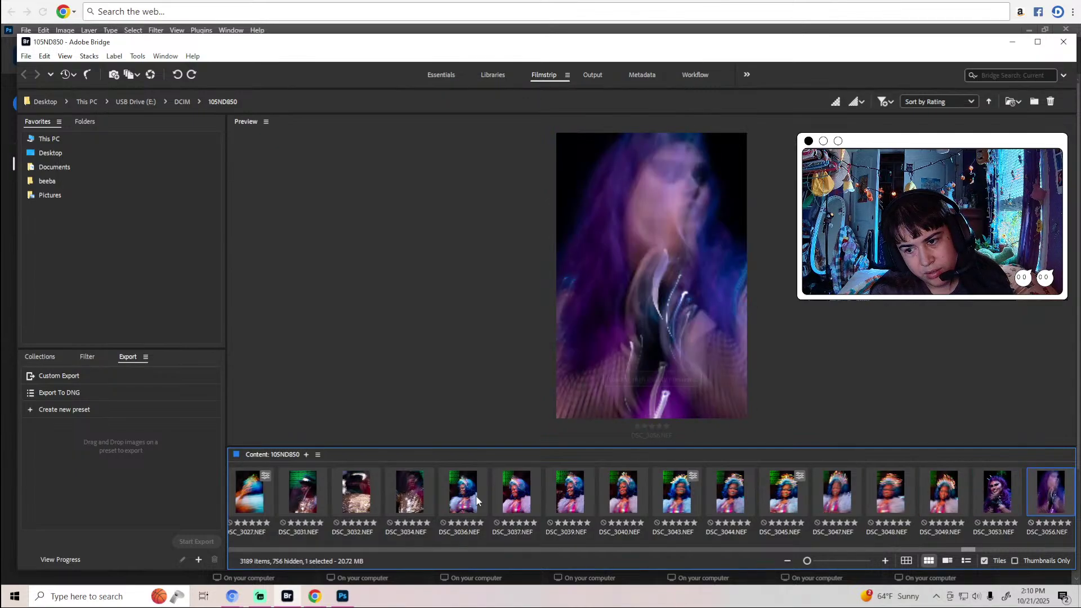
key(Right)
key(Right)
key(Right)
key(Right)
key(Right)
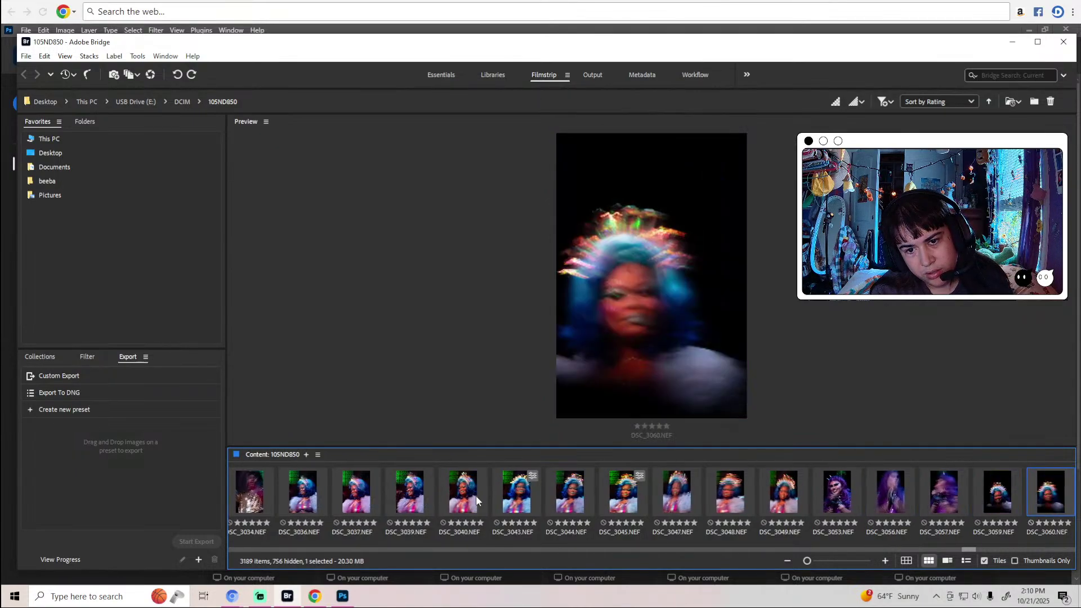
Choose the crowned performer with the raised hand, DSC_3066.NEF, and open it in Camera Raw.
key(Left)
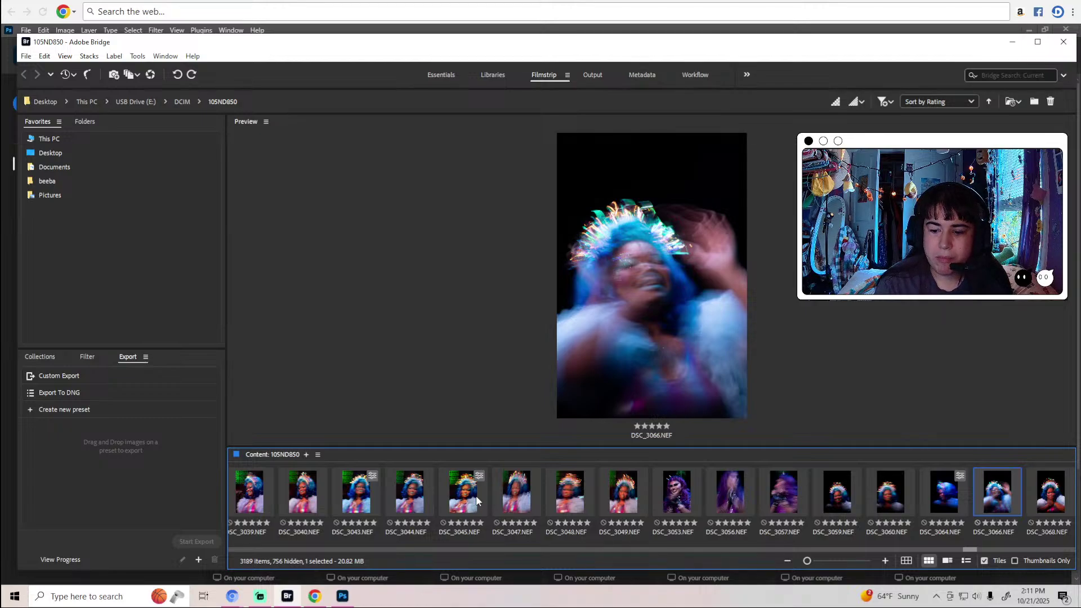
scroll(484, 492, up, 3)
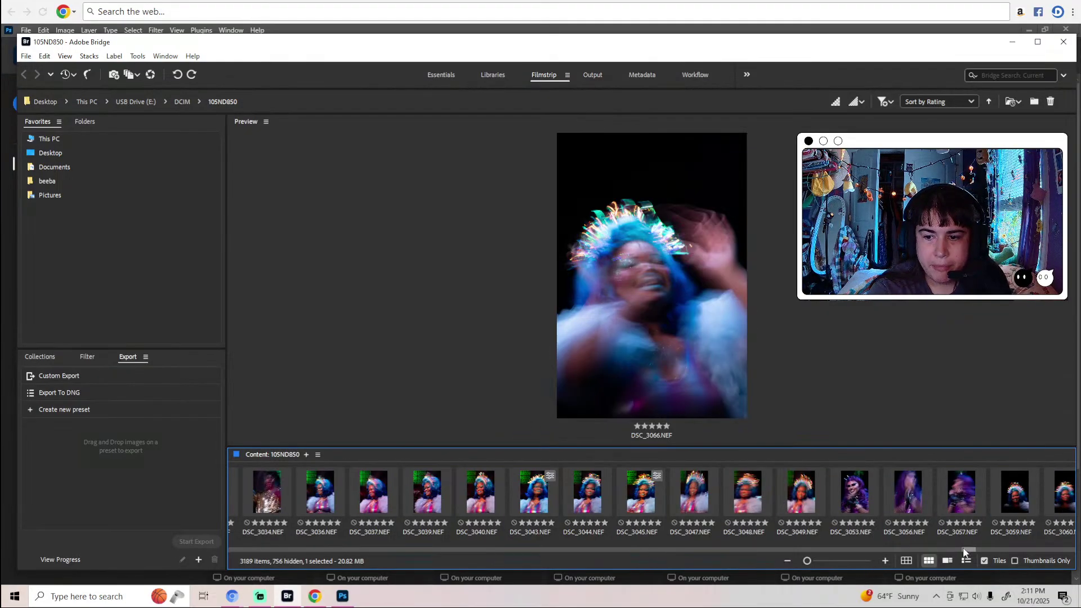
drag(963, 548, 968, 547)
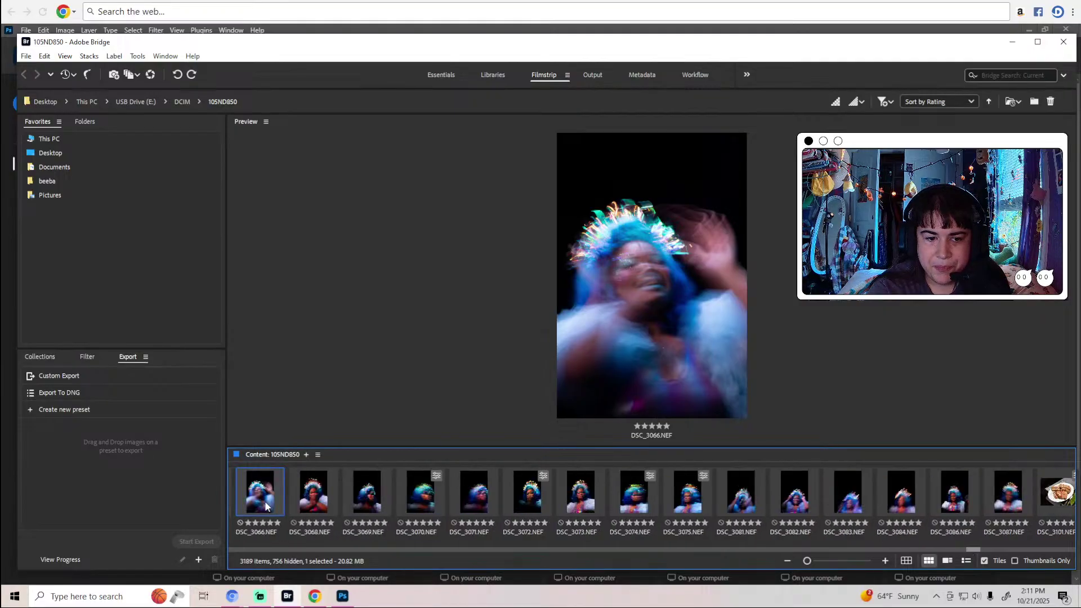
key(alt+Tab)
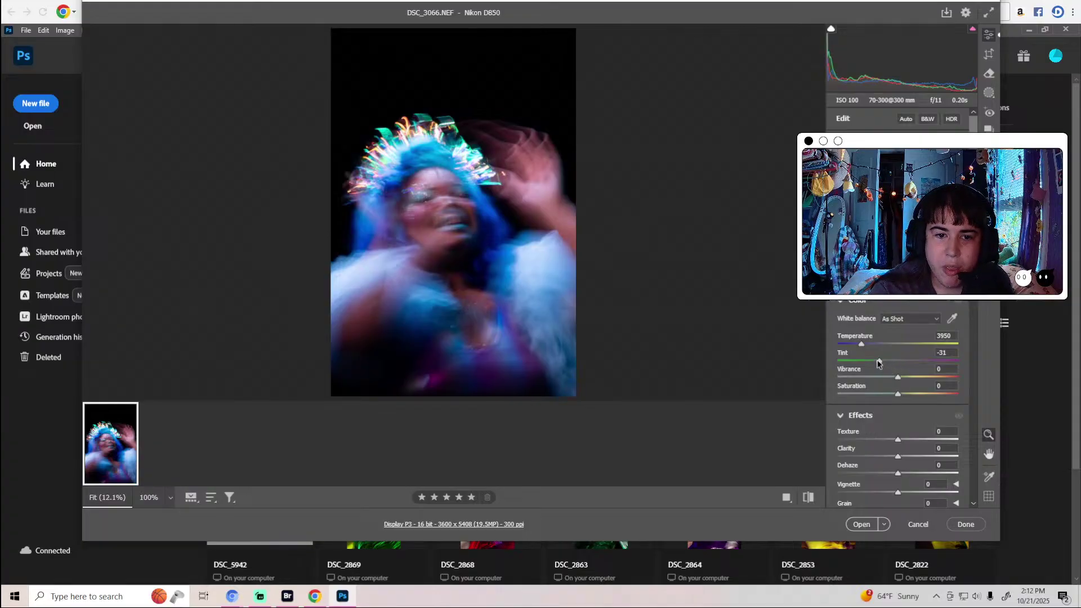
Set the photo's Tint to -24, Vibrance to +5 and Saturation to +6.
mouse_move(880, 363)
mouse_down()
mouse_move(896, 364)
mouse_move(882, 363)
mouse_up()
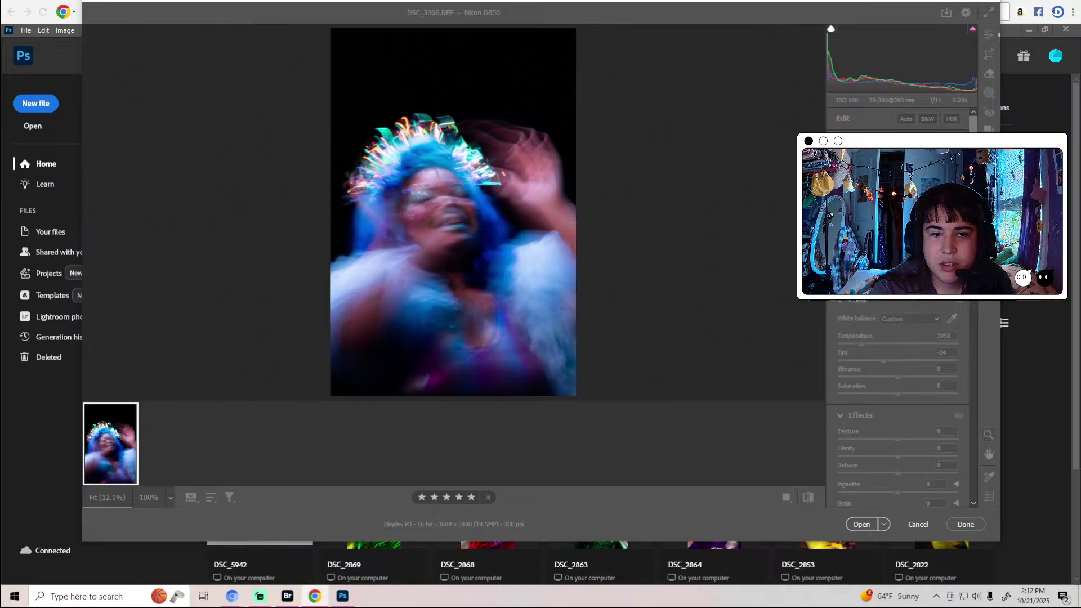
click(828, 304)
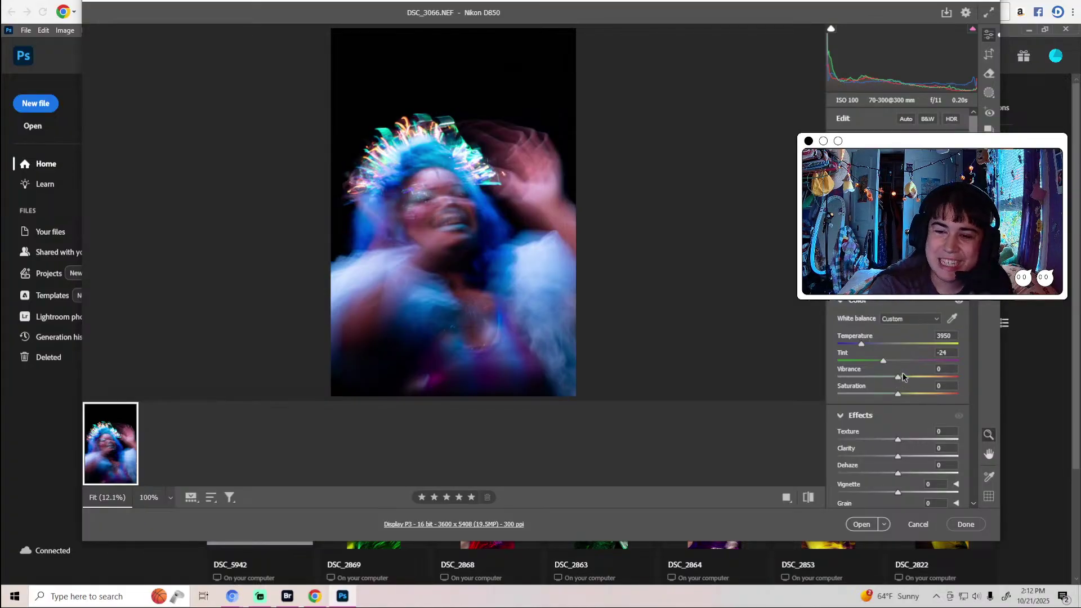
click(902, 378)
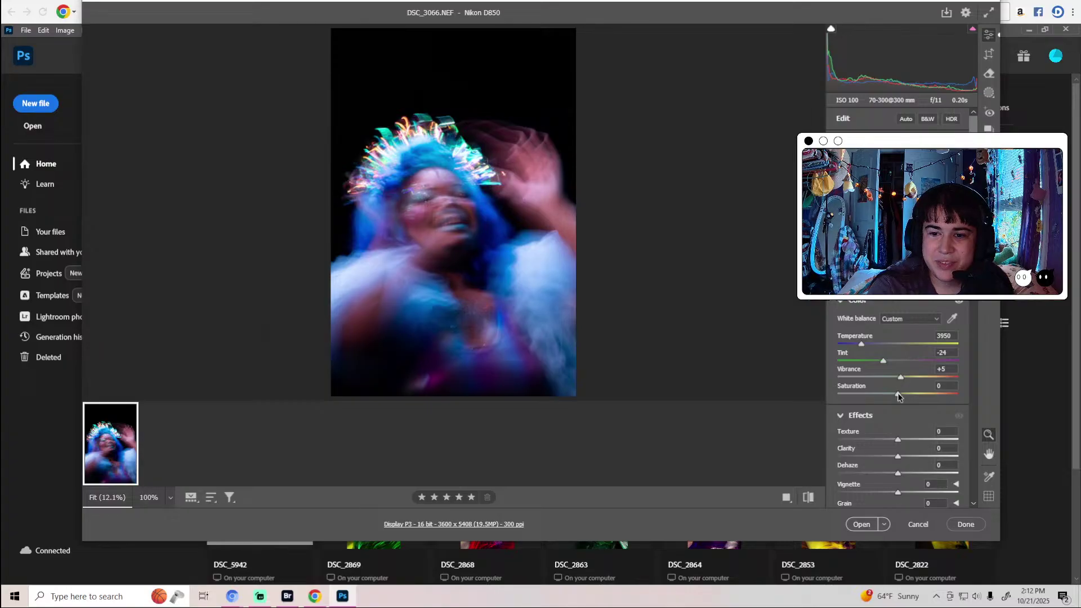
click(900, 394)
click(900, 394)
scroll(902, 397, down, 2)
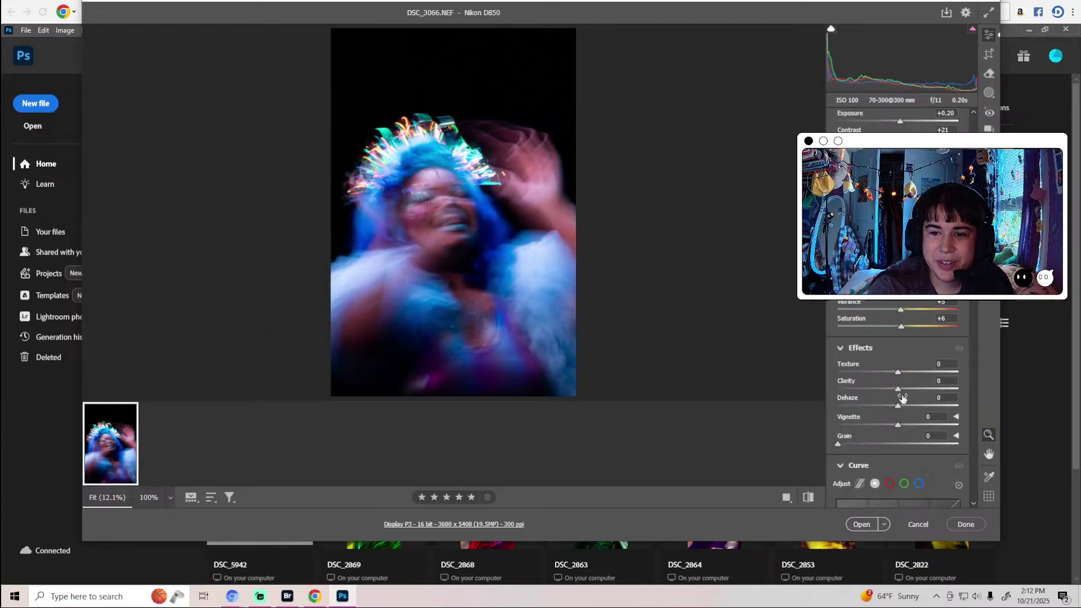
Set the Texture, Clarity and Dehaze effects to +5 each.
click(901, 373)
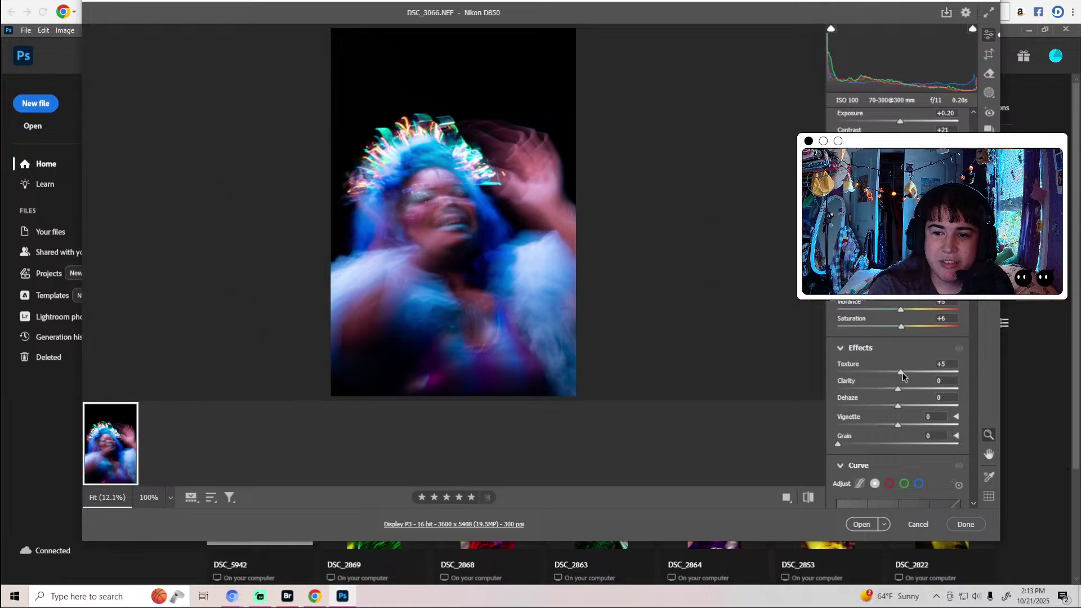
mouse_move(900, 390)
mouse_down()
mouse_move(889, 393)
mouse_move(902, 390)
mouse_up()
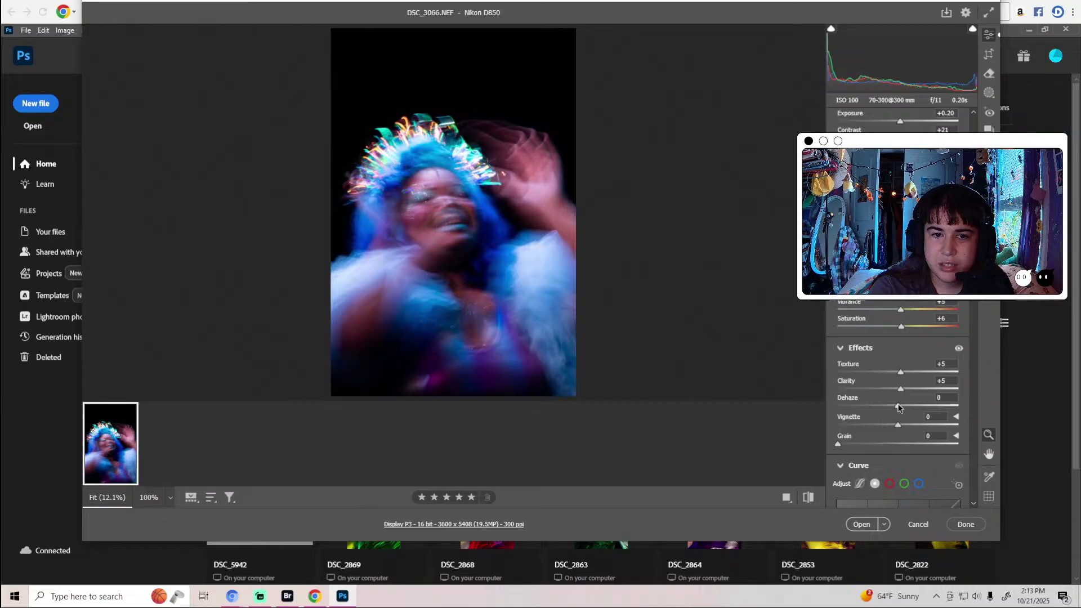
mouse_move(898, 406)
mouse_down()
mouse_move(874, 406)
mouse_move(901, 407)
mouse_up()
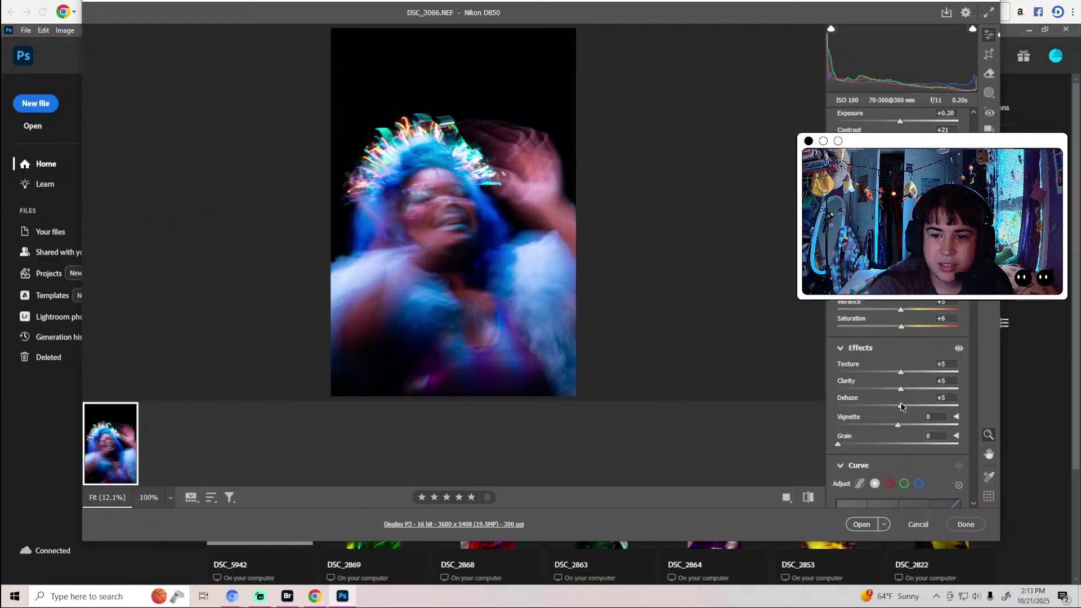
In the color mixer, set Aquas +7, Blues +5, Purples +16, Magentas +9, Reds +5, Oranges +3 and Yellows +7.
scroll(901, 405, down, 3)
scroll(901, 404, down, 6)
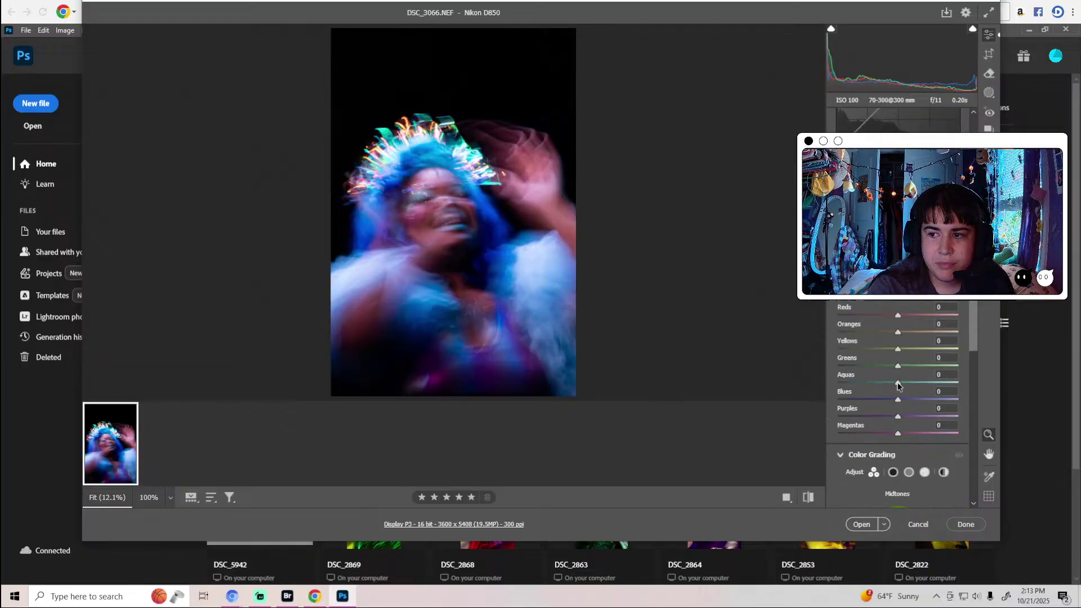
drag(898, 384, 907, 417)
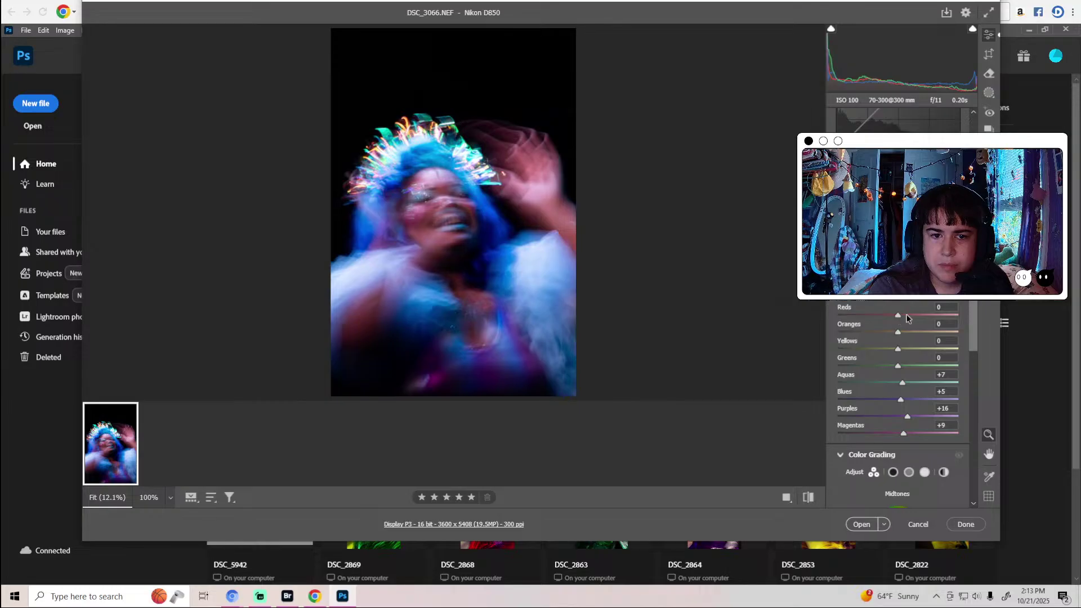
drag(906, 316, 901, 351)
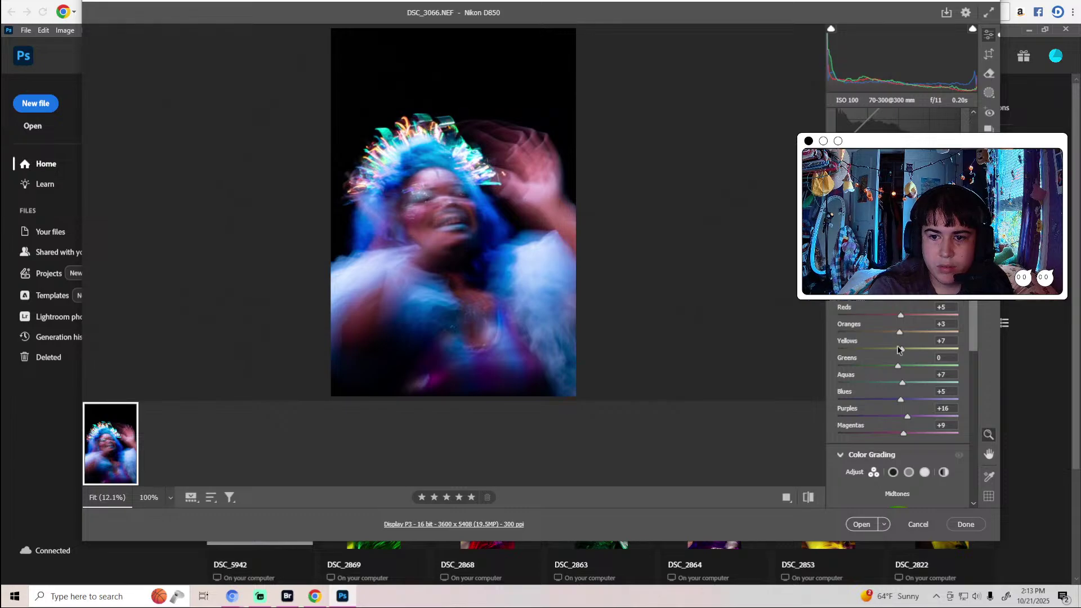
Adjust the white balance to a Tint of -56 and a Temperature of 4700.
scroll(898, 350, up, 15)
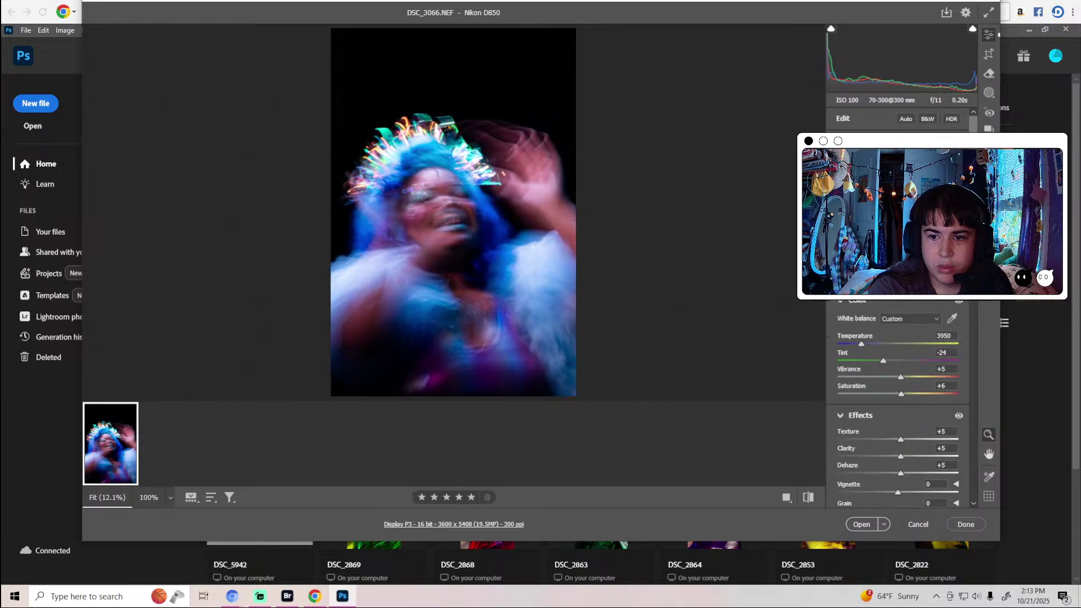
drag(883, 361, 861, 369)
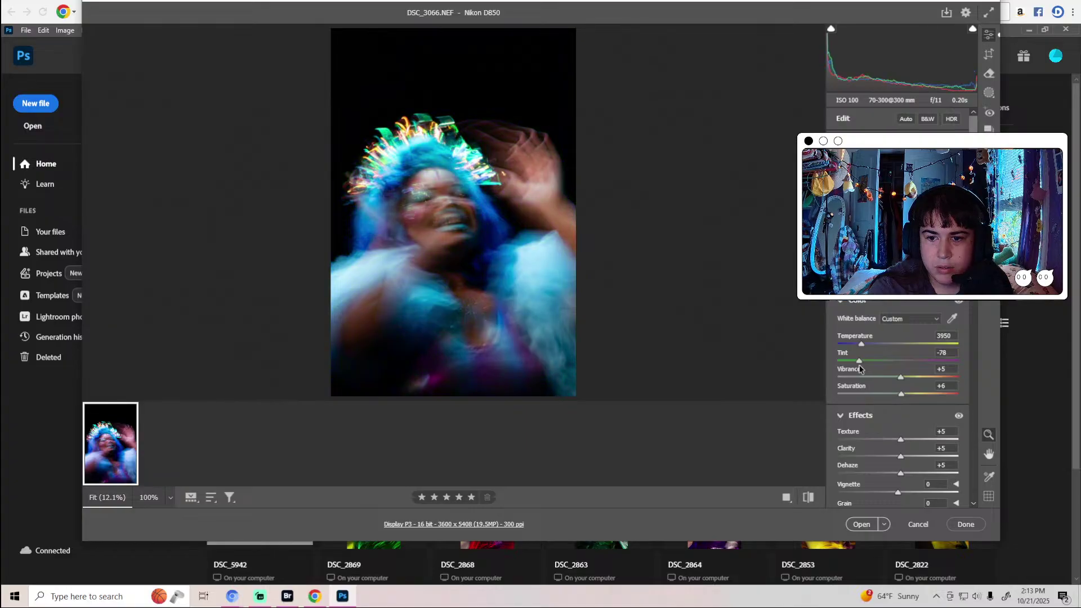
drag(860, 369, 867, 365)
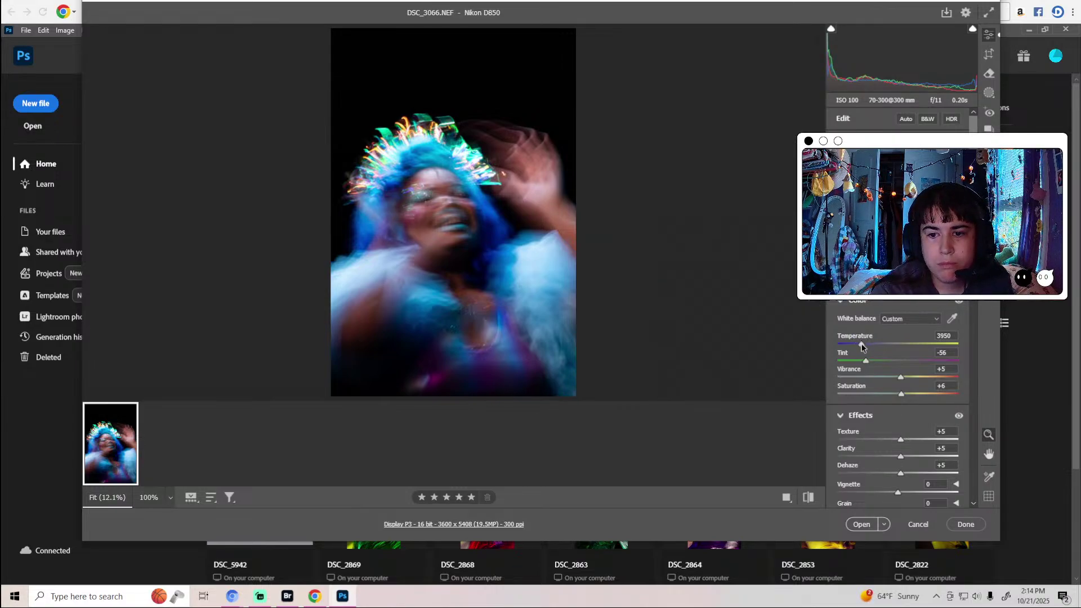
drag(862, 344, 961, 345)
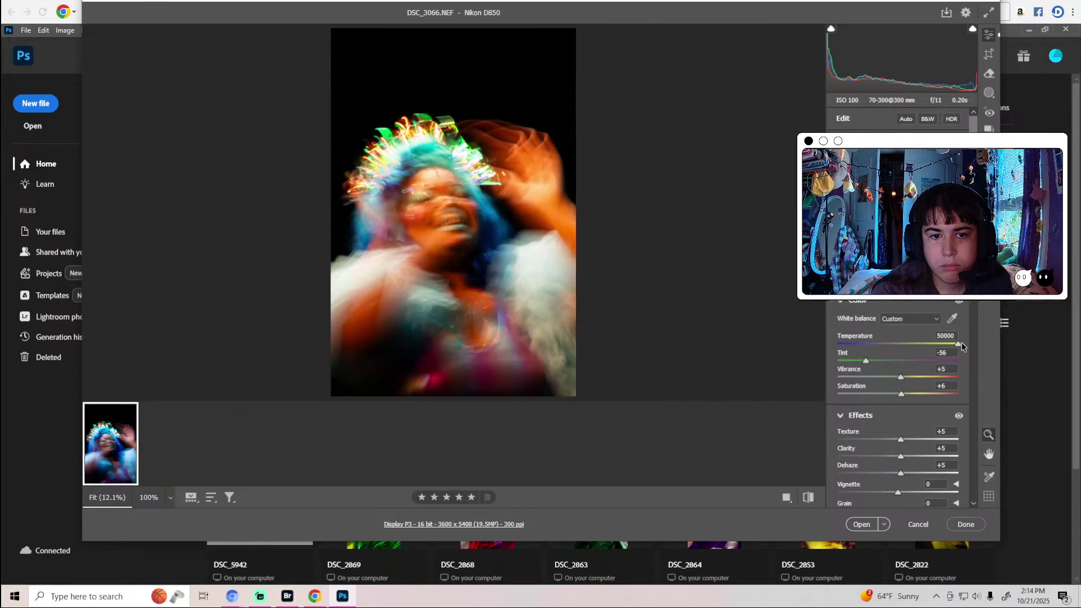
drag(961, 344, 870, 345)
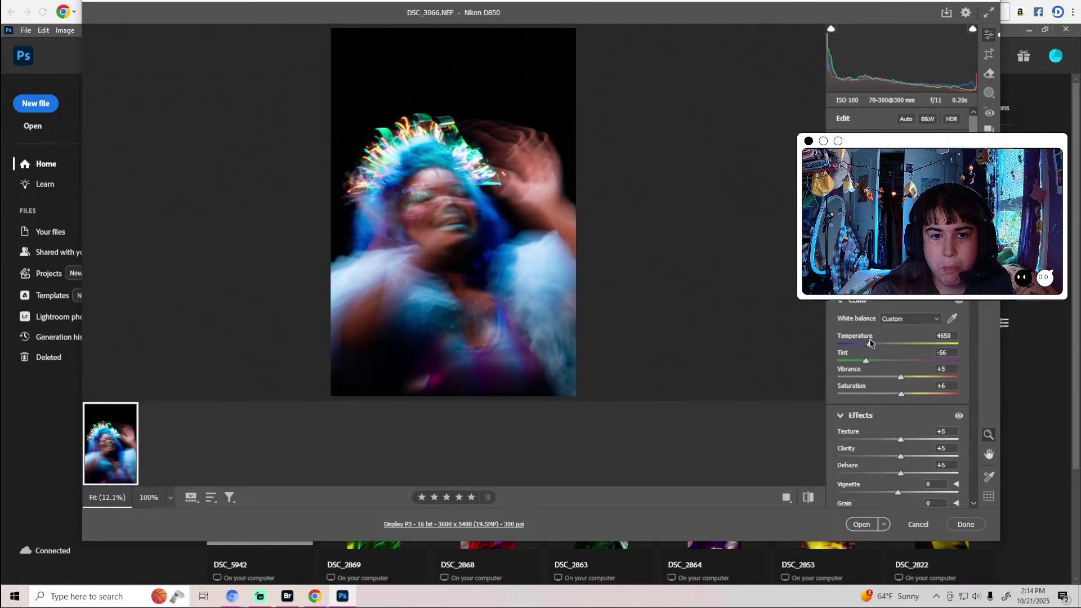
mouse_move(870, 343)
mouse_down()
mouse_move(889, 341)
mouse_move(873, 341)
mouse_up()
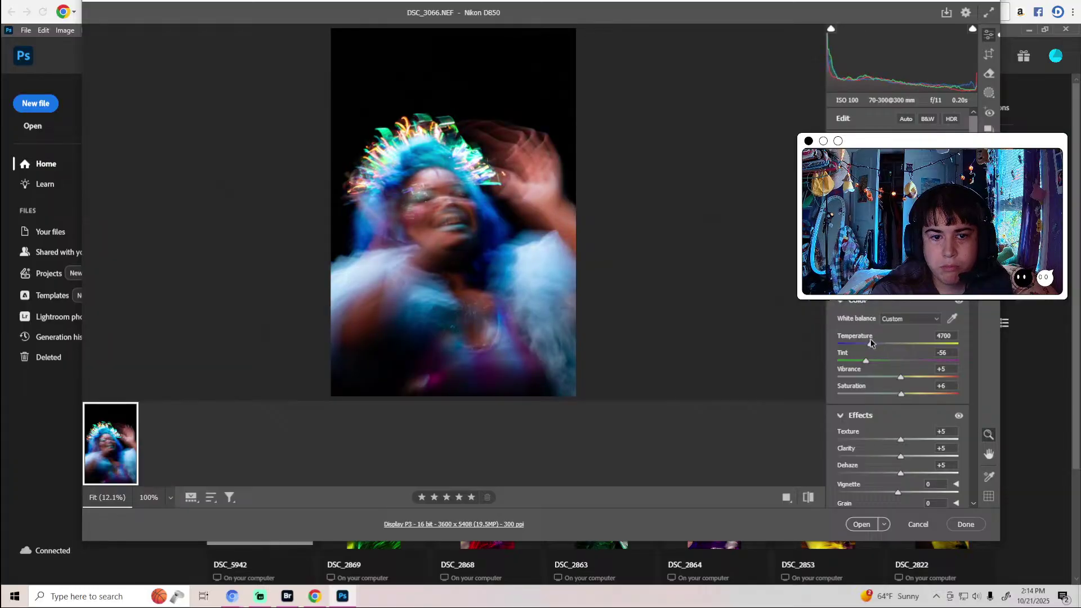
In color grading, tint the midtones slightly toward yellow and raise their luminance a little.
scroll(924, 431, down, 5)
scroll(923, 431, down, 5)
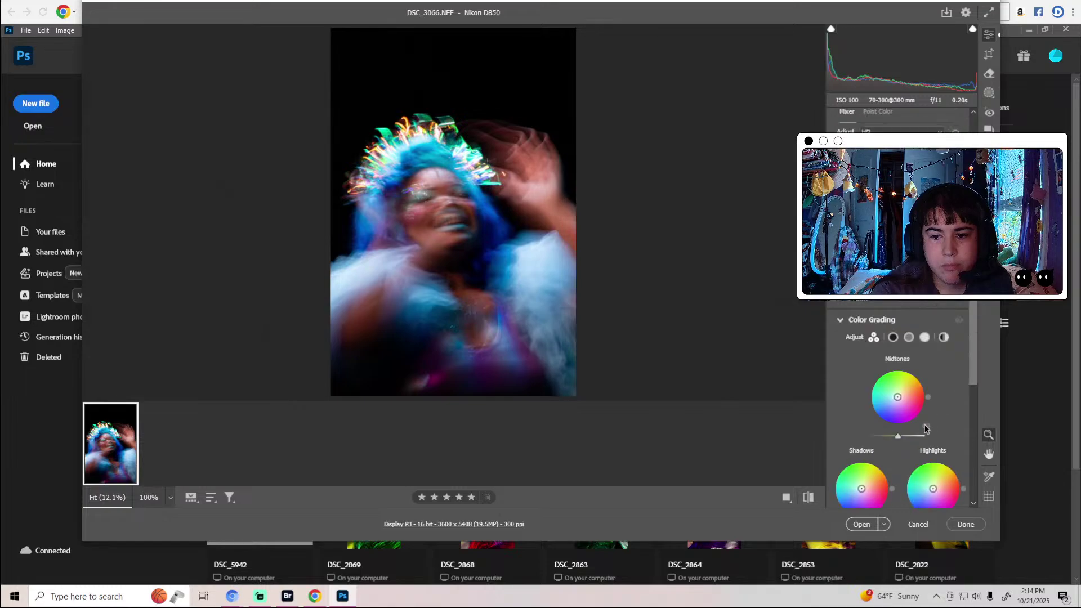
scroll(924, 431, down, 5)
scroll(926, 429, up, 4)
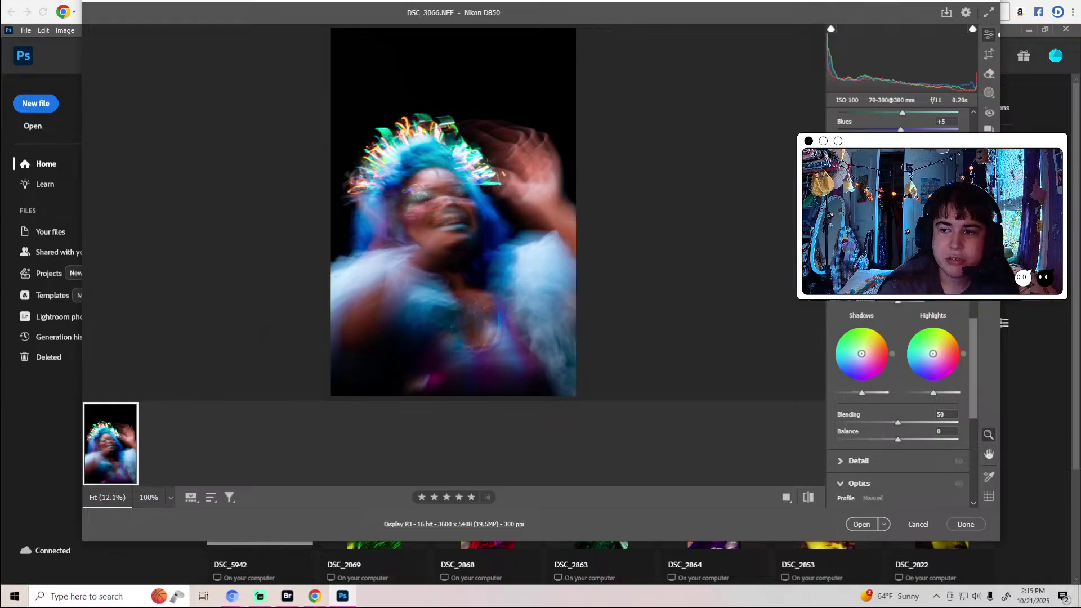
scroll(898, 366, up, 2)
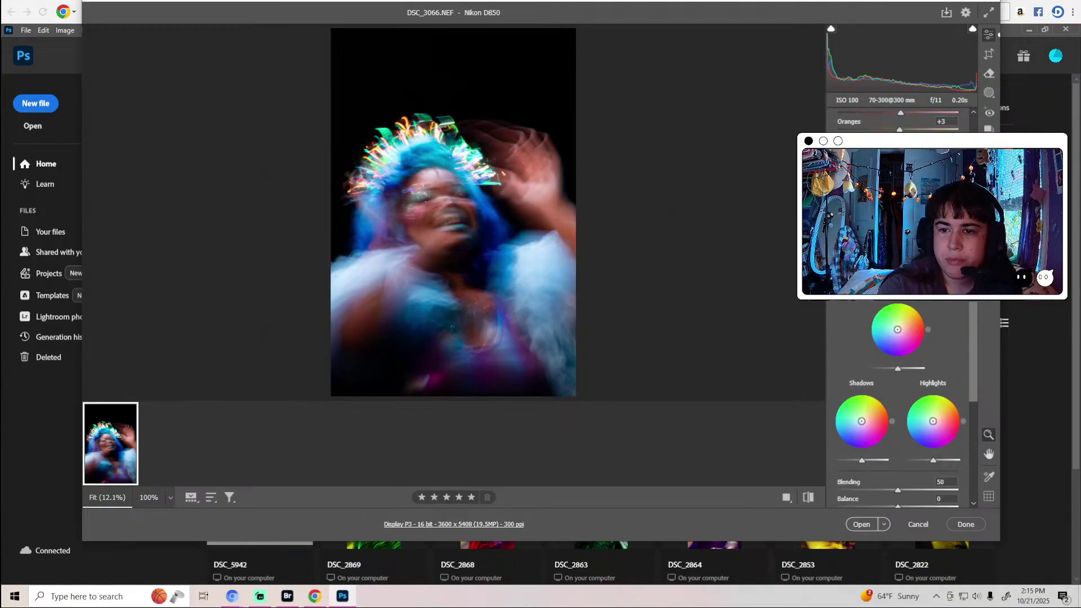
mouse_move(899, 334)
mouse_down()
mouse_move(869, 335)
mouse_move(904, 335)
mouse_move(891, 323)
mouse_move(914, 345)
mouse_move(905, 319)
mouse_move(899, 328)
mouse_up()
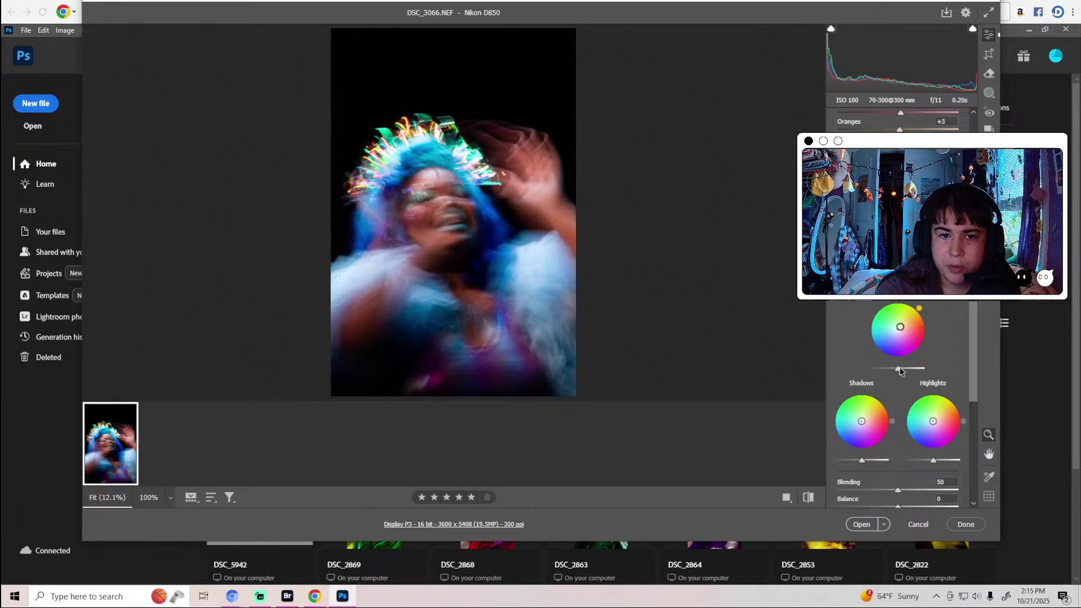
mouse_move(900, 371)
mouse_down()
mouse_move(914, 369)
mouse_move(902, 369)
mouse_up()
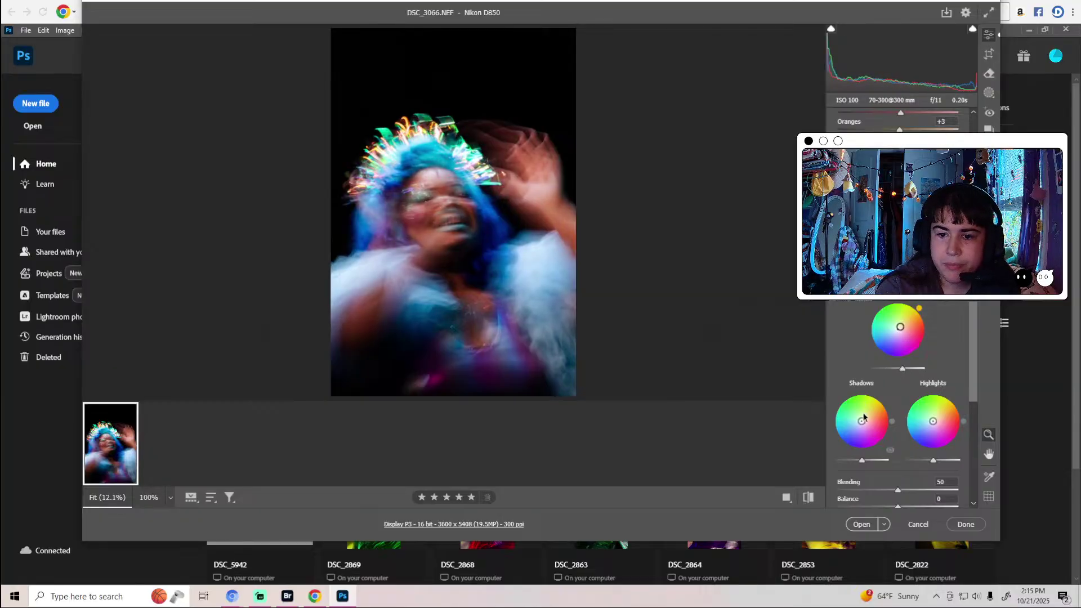
Grade the shadows a lightly saturated cyan with hue 180 and luminance -12, and soften the midtones' yellow tint.
mouse_move(864, 418)
mouse_down()
mouse_move(855, 410)
mouse_move(859, 424)
mouse_move(850, 421)
mouse_up()
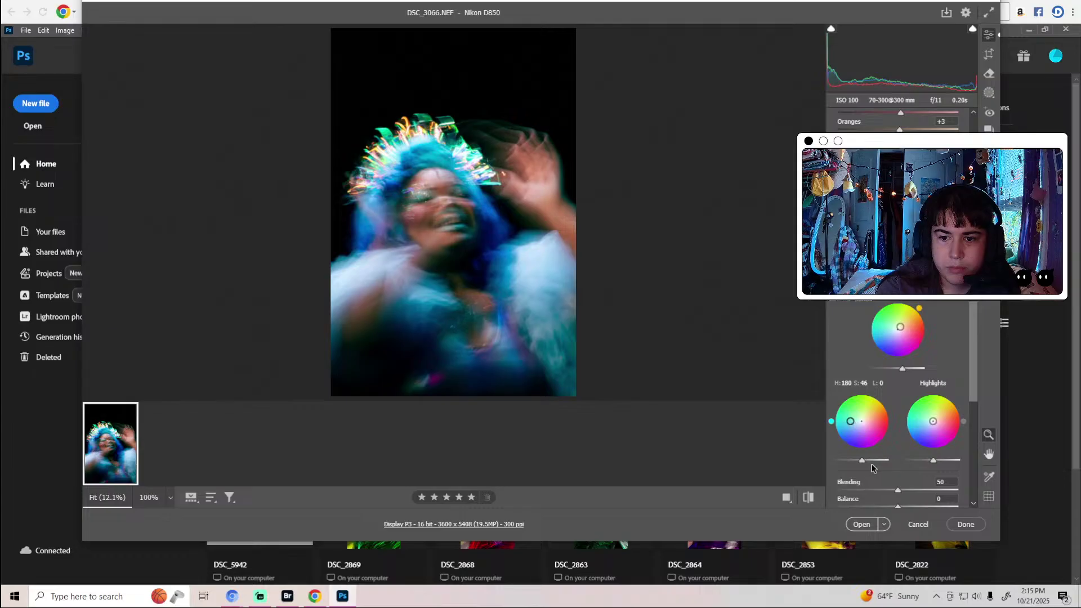
drag(862, 461, 859, 465)
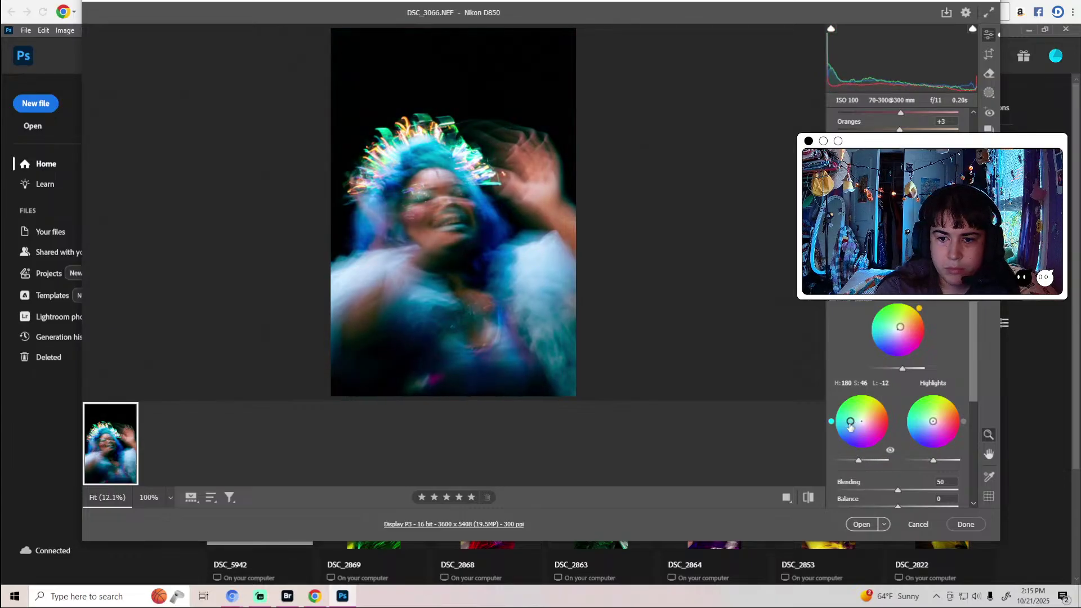
drag(850, 421, 856, 423)
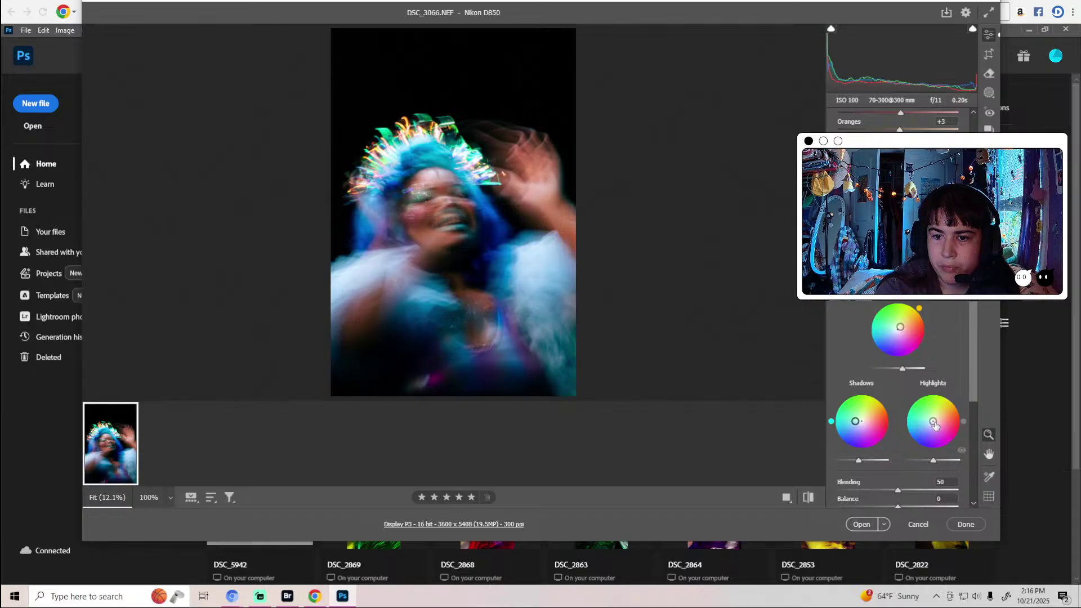
drag(901, 332, 899, 328)
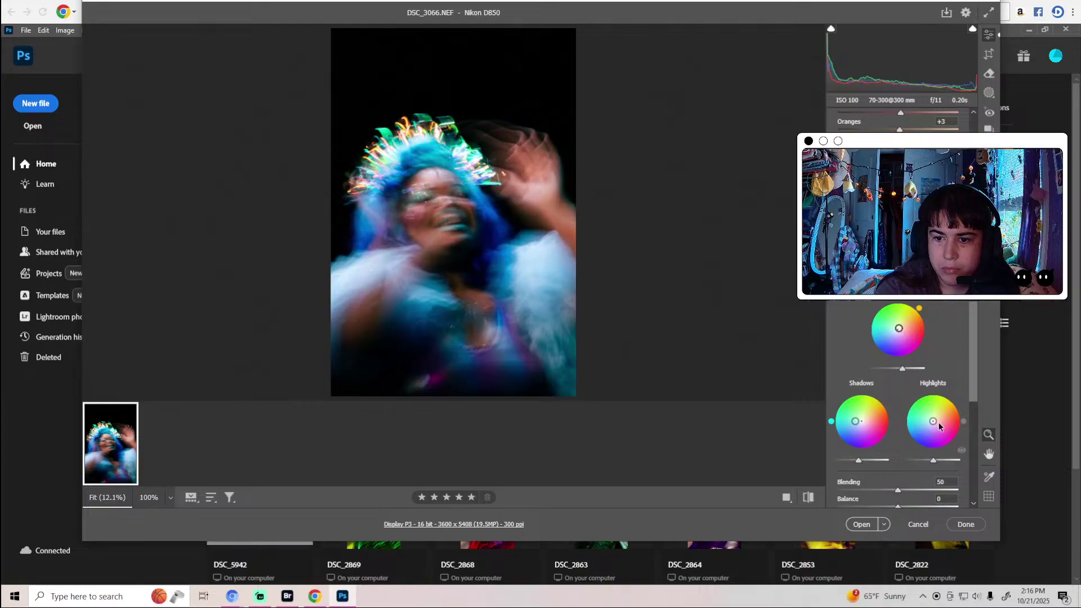
Grade the highlights to hue 180, saturation 11 with slightly lower luminance, then set Blending to 59 and raise Balance slightly.
mouse_move(933, 421)
mouse_down()
mouse_move(940, 406)
mouse_move(951, 419)
mouse_move(922, 399)
mouse_move(930, 433)
mouse_move(931, 421)
mouse_up()
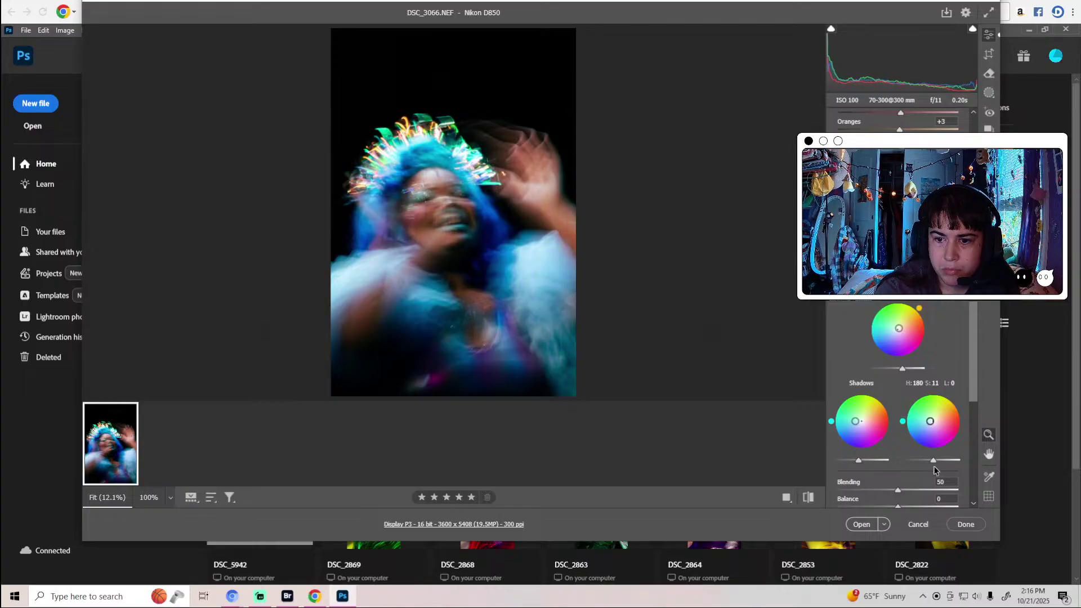
drag(934, 463, 931, 459)
scroll(893, 454, down, 3)
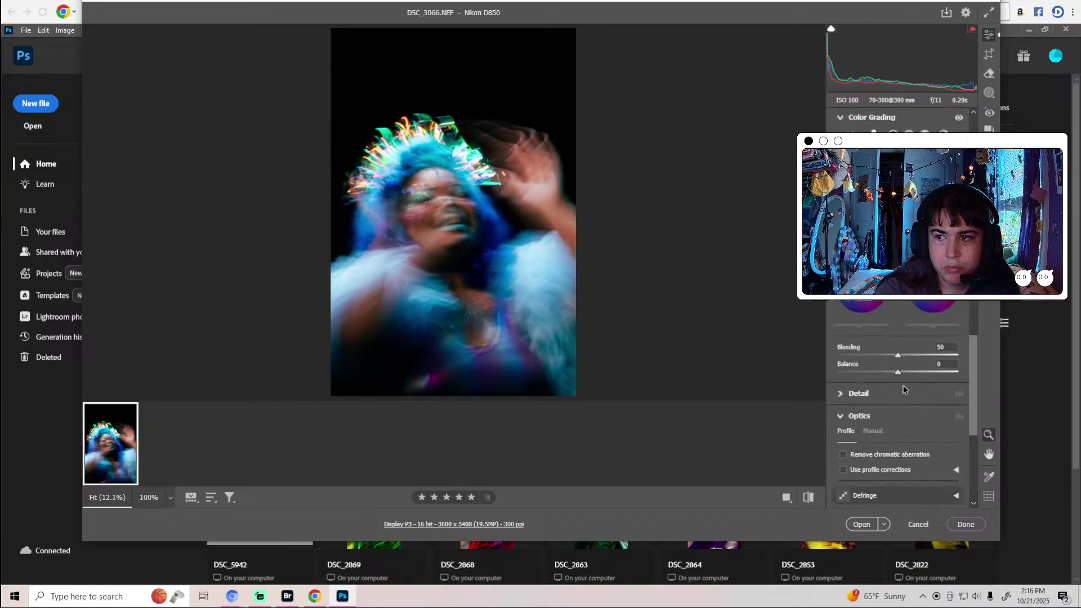
drag(907, 356, 912, 382)
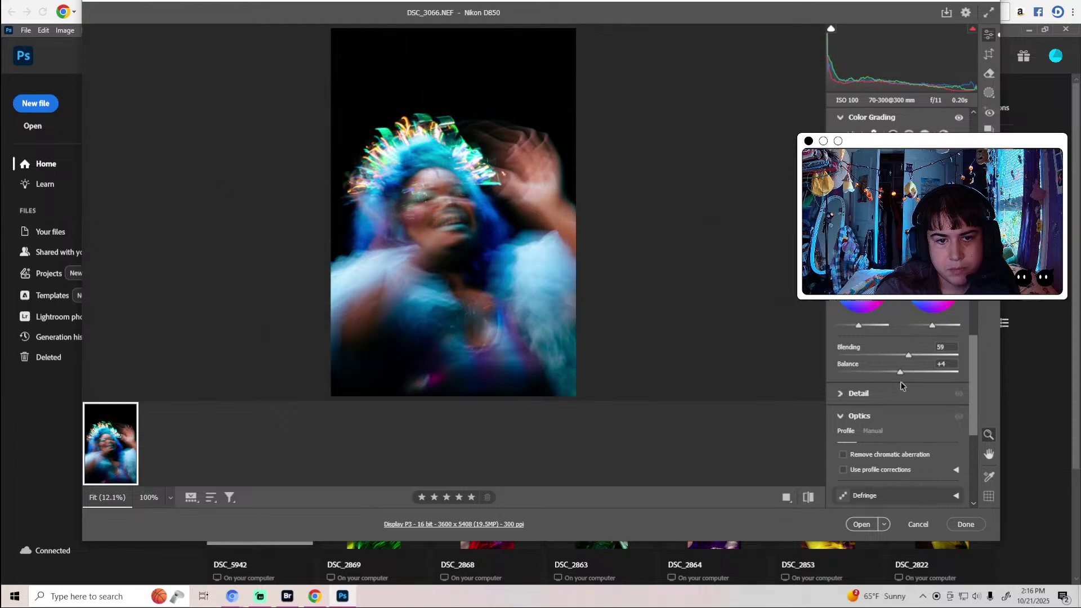
Enable chromatic aberration removal and lens profile corrections for the photo.
scroll(906, 385, down, 2)
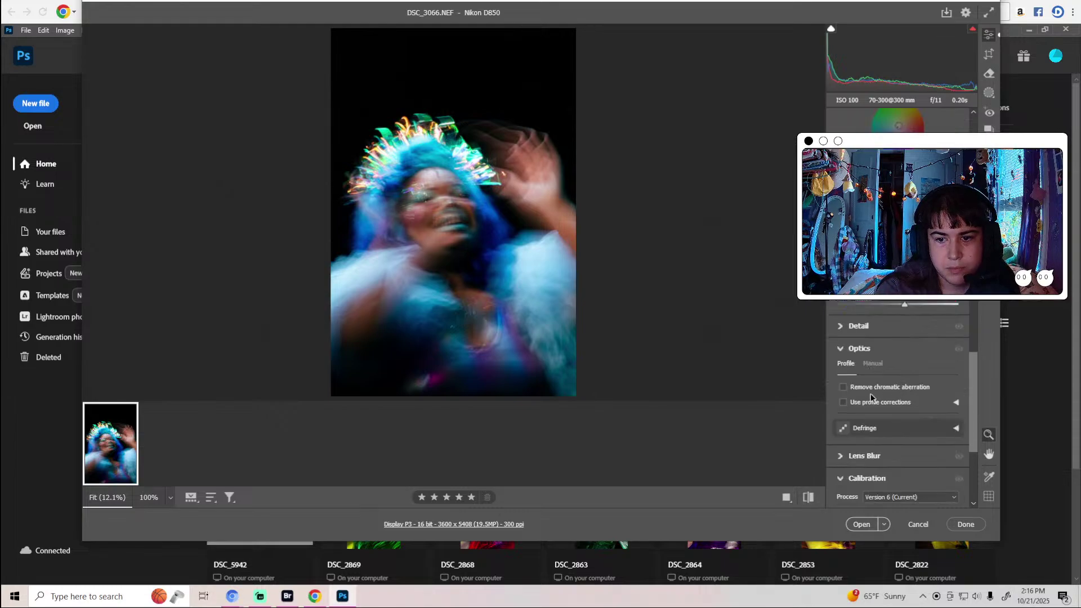
click(843, 403)
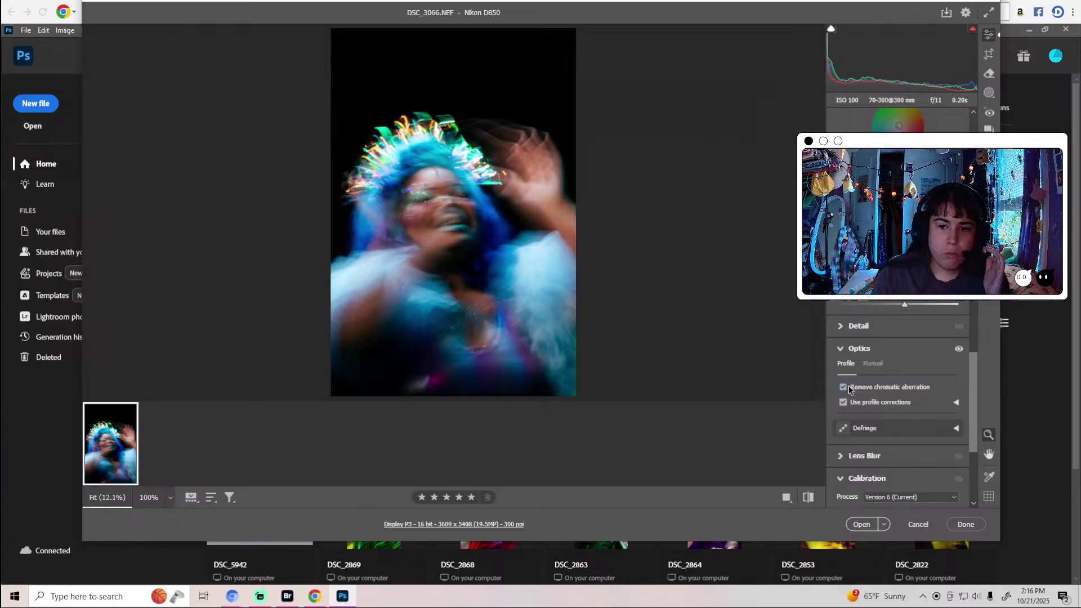
Calibrate the photo with Shadows Tint +4, Red Saturation +6, Green Hue +6, Green Saturation +7 and Blue Saturation +7.
scroll(850, 389, down, 3)
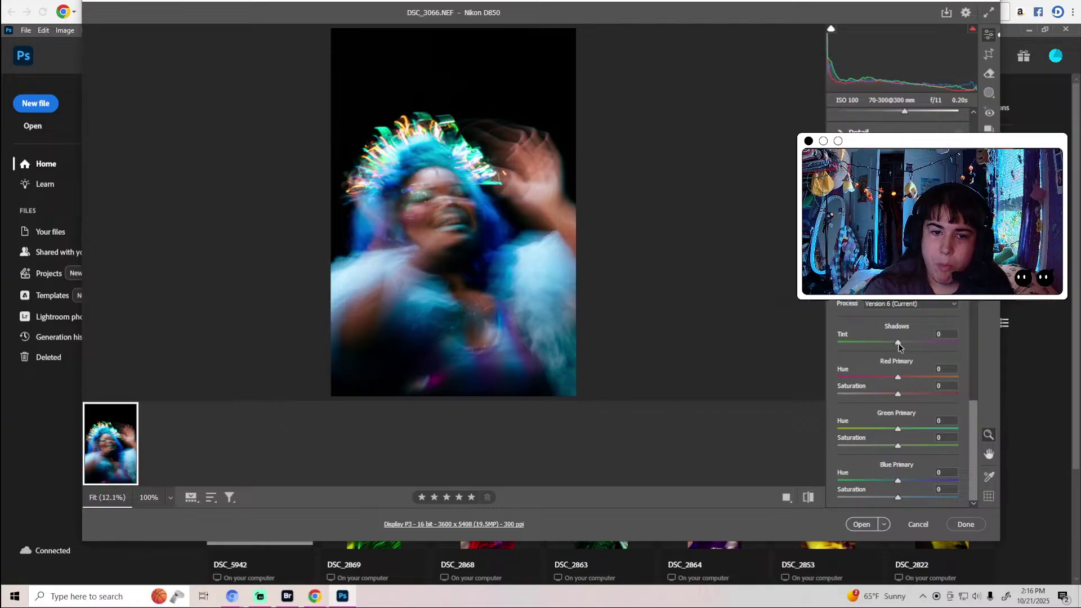
drag(944, 348, 895, 349)
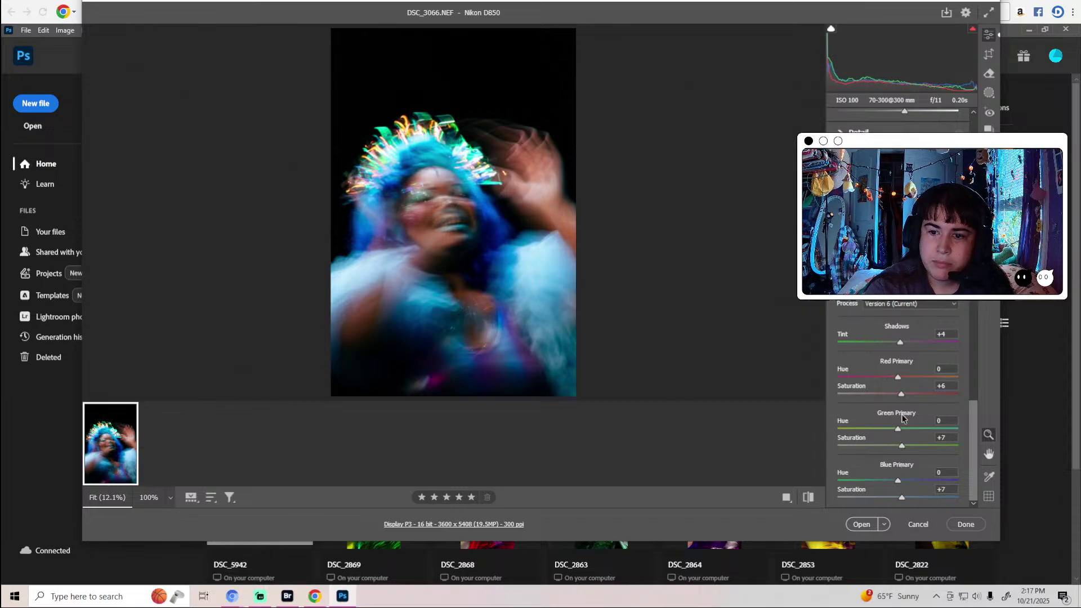
mouse_move(900, 382)
mouse_down()
mouse_move(866, 381)
mouse_move(919, 380)
mouse_up()
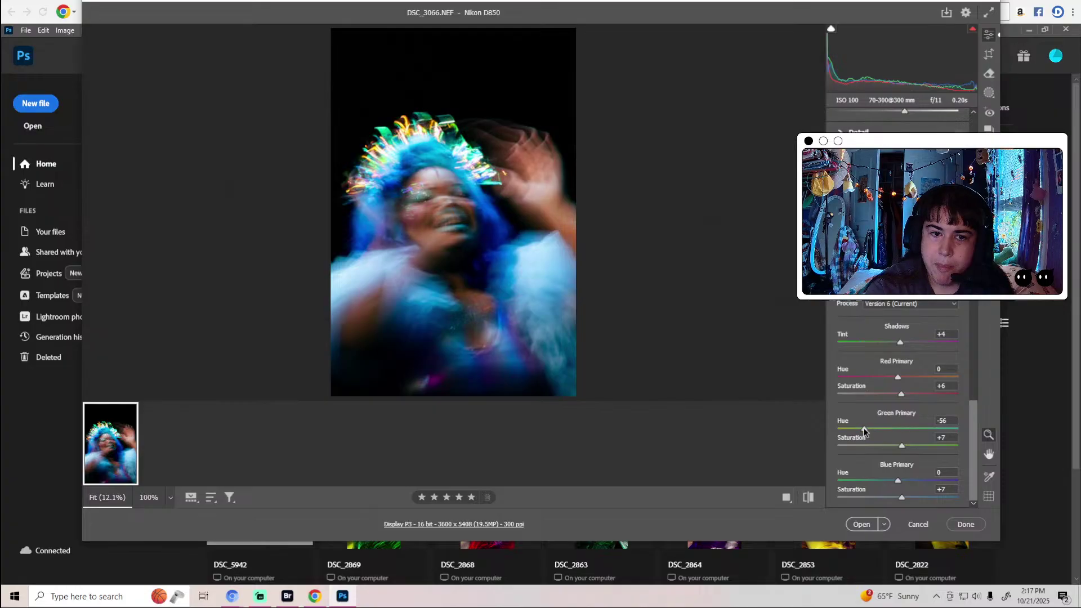
drag(897, 430, 893, 423)
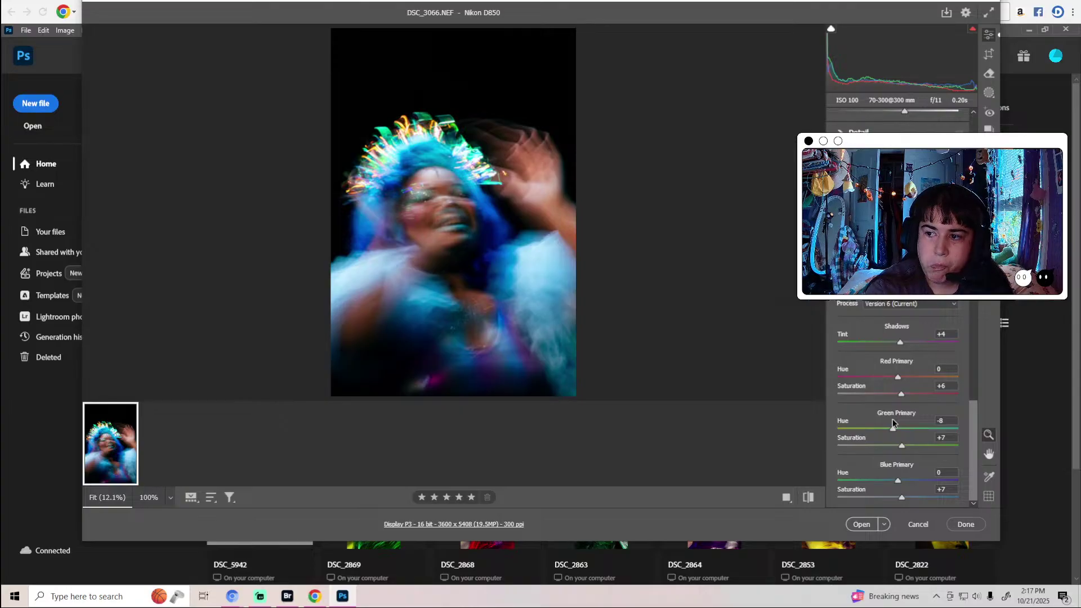
drag(906, 420, 896, 424)
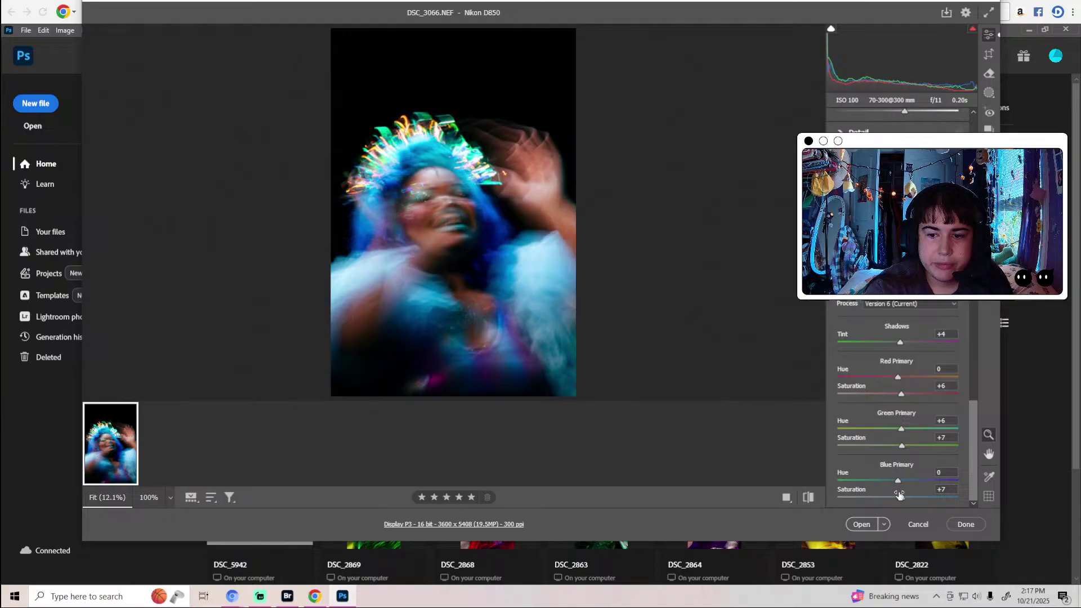
drag(899, 483, 900, 483)
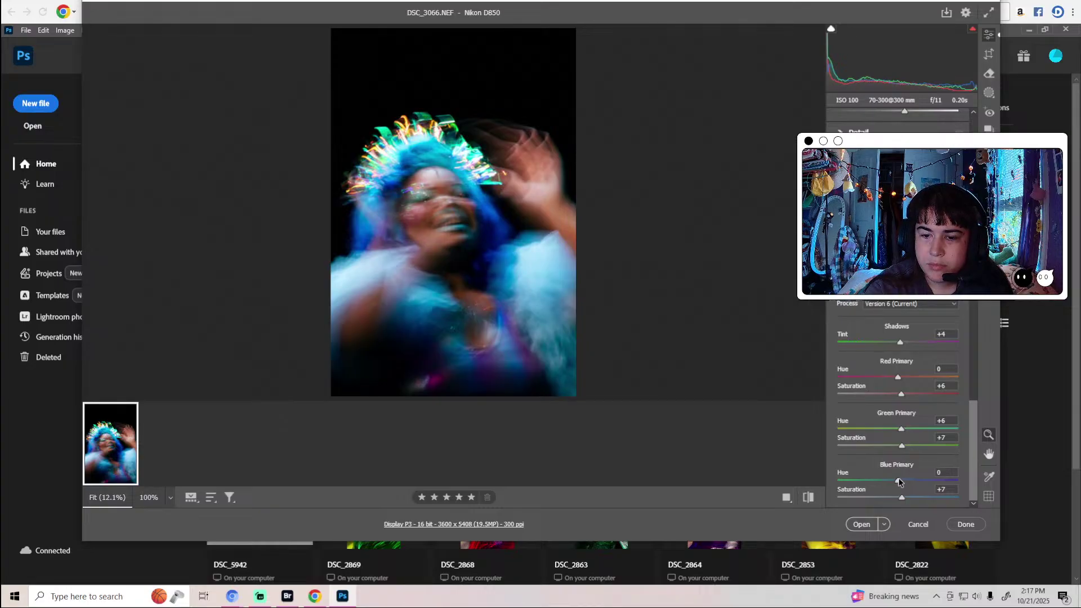
Open the edited photo in Photoshop and add a Levels adjustment layer above the background.
click(861, 524)
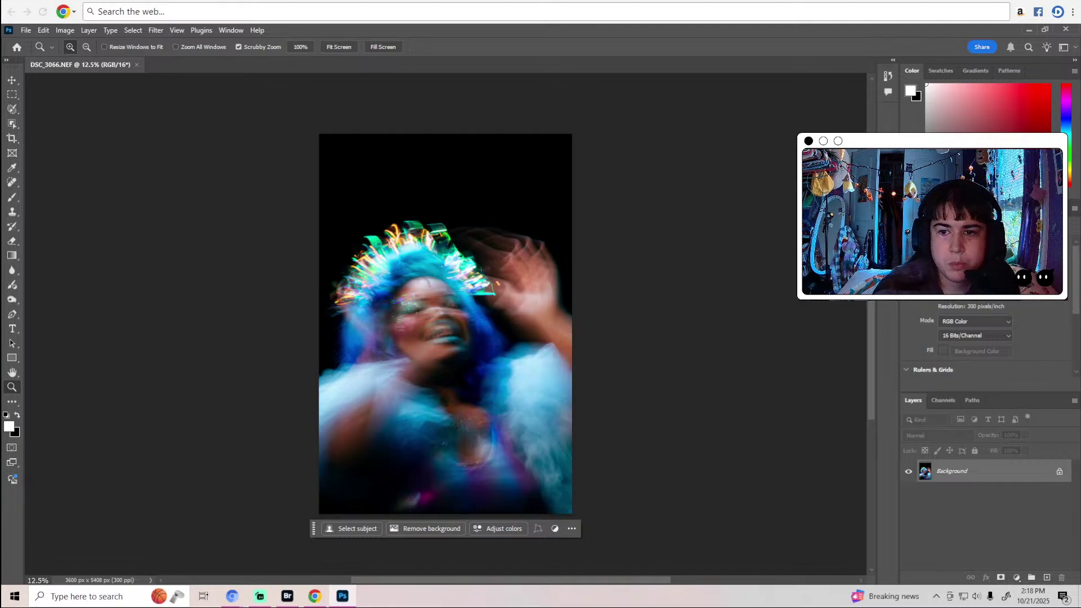
click(958, 208)
click(955, 262)
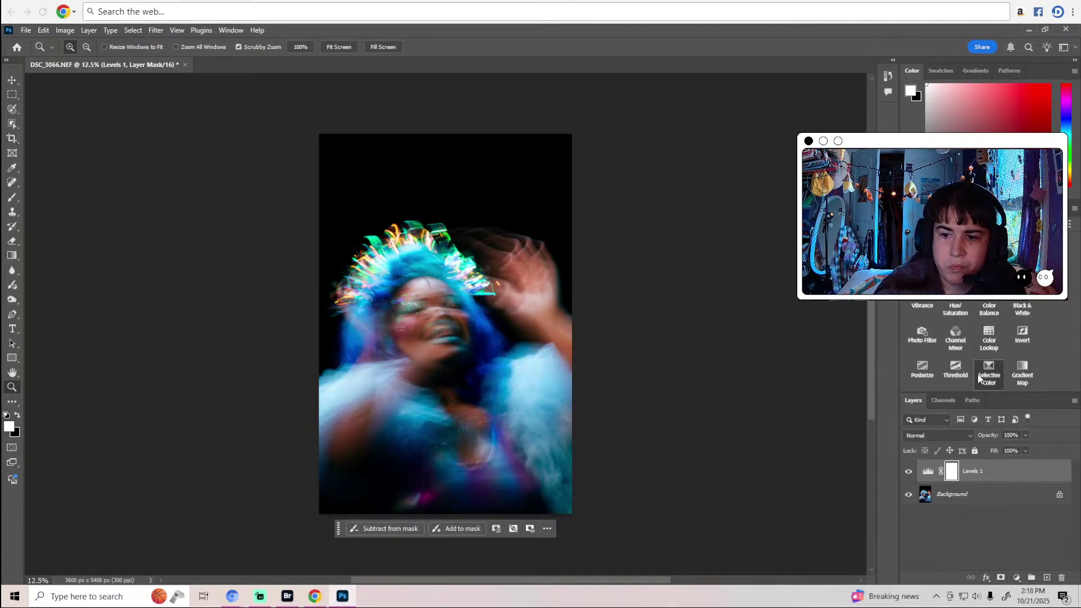
Add a Selective Color adjustment layer, raising Black slightly for Neutrals and setting it to +2% for Blacks and -5% for Whites.
click(989, 370)
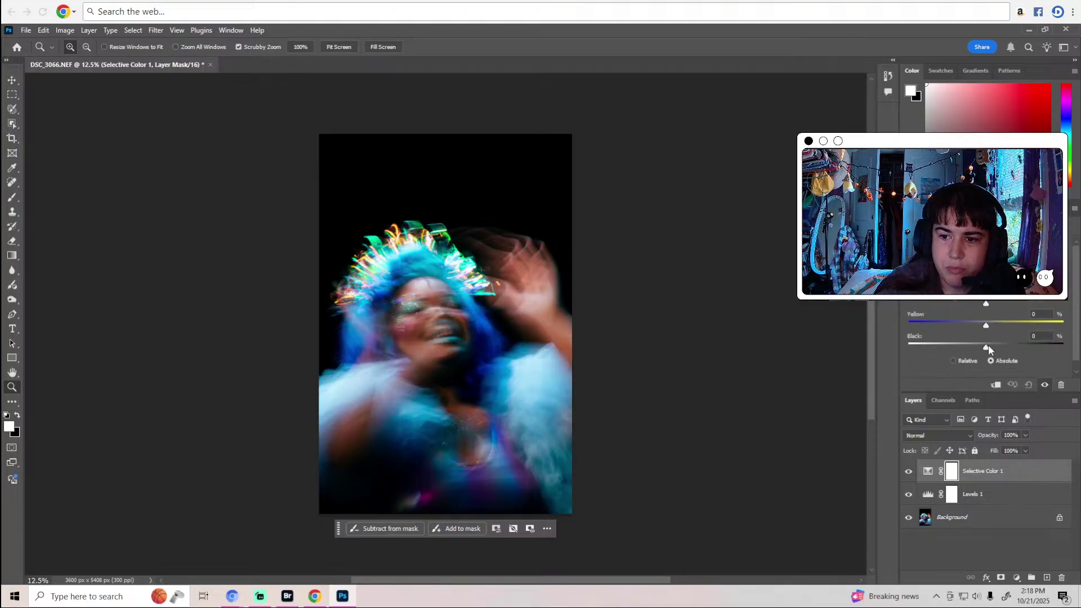
drag(989, 344, 991, 351)
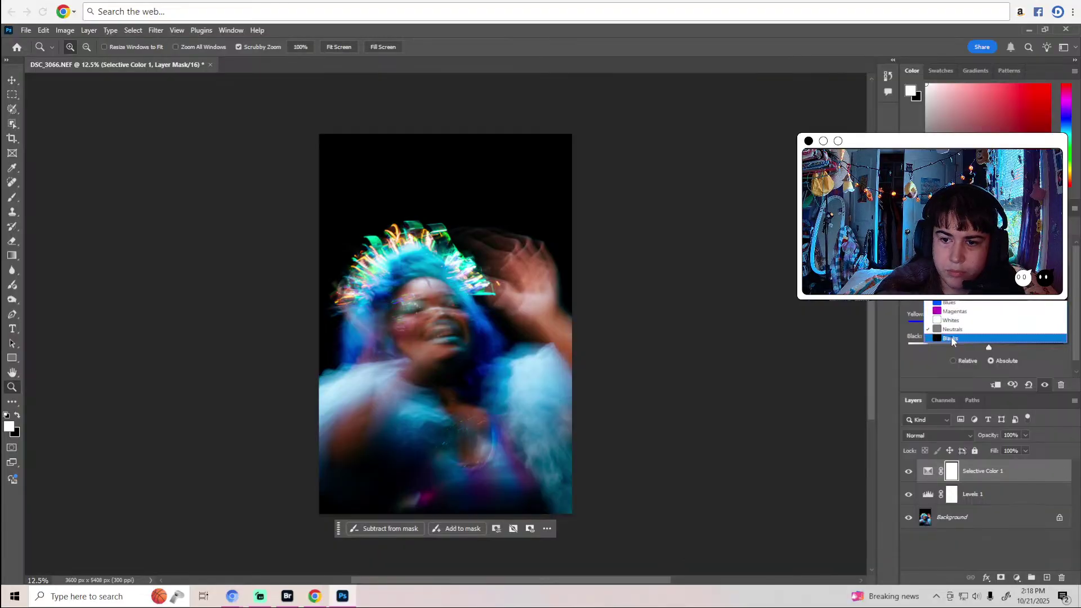
drag(988, 347, 984, 351)
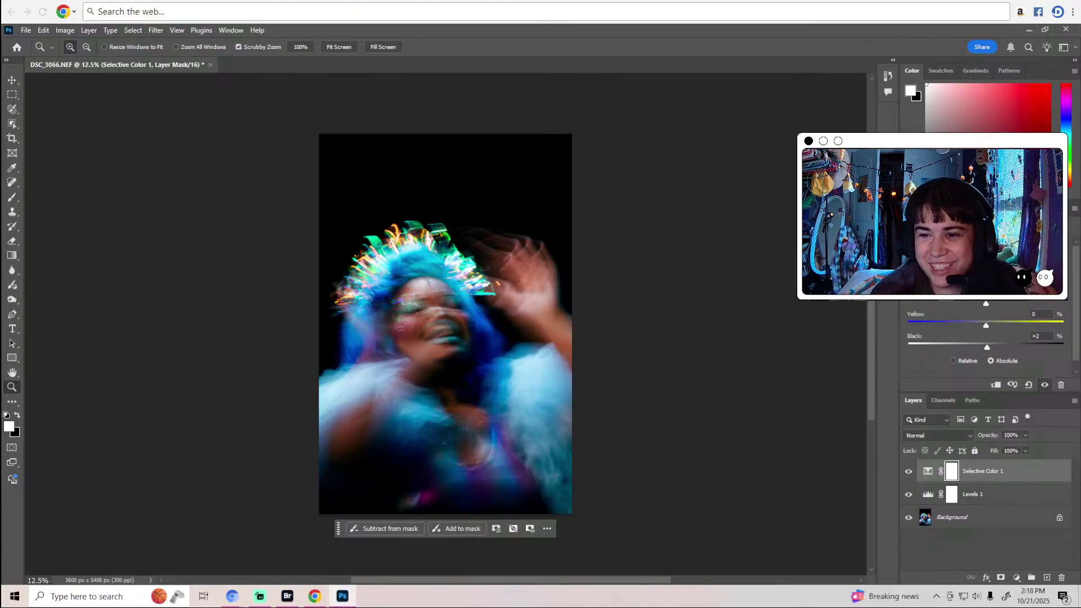
click(952, 248)
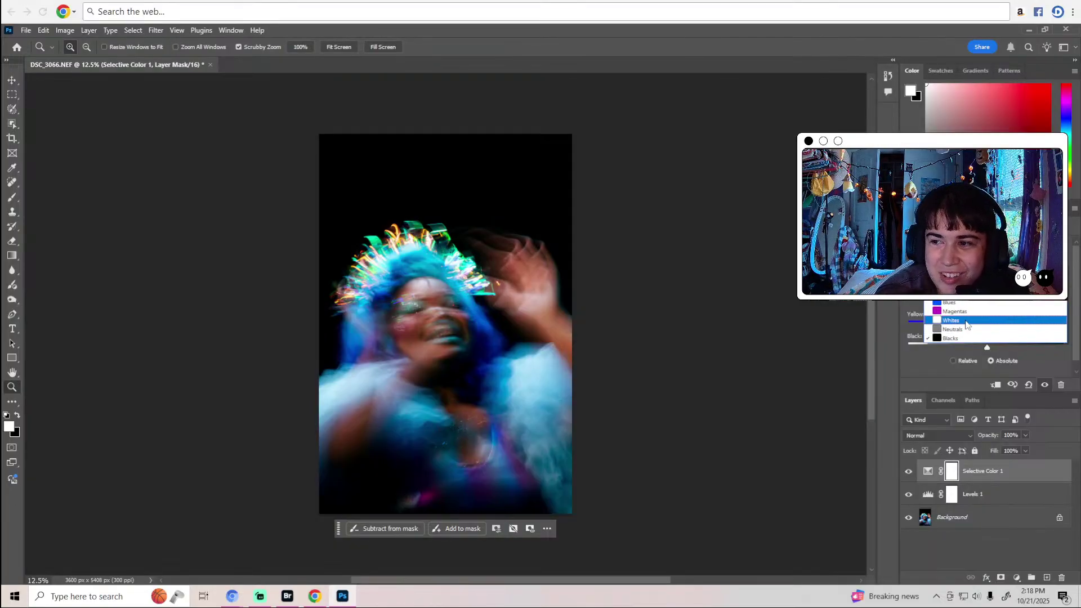
click(961, 334)
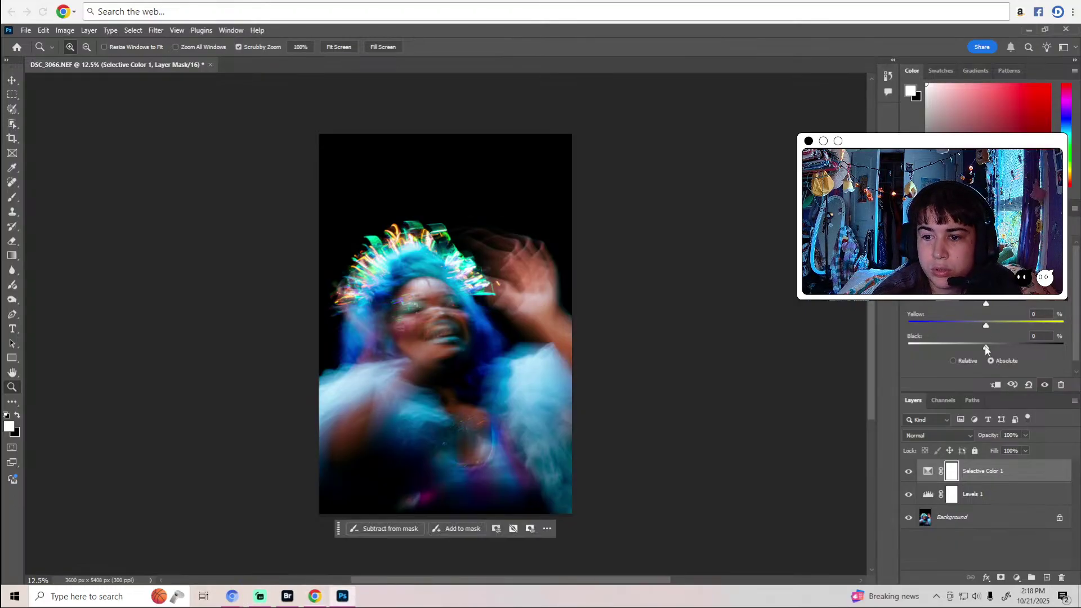
drag(984, 345, 982, 346)
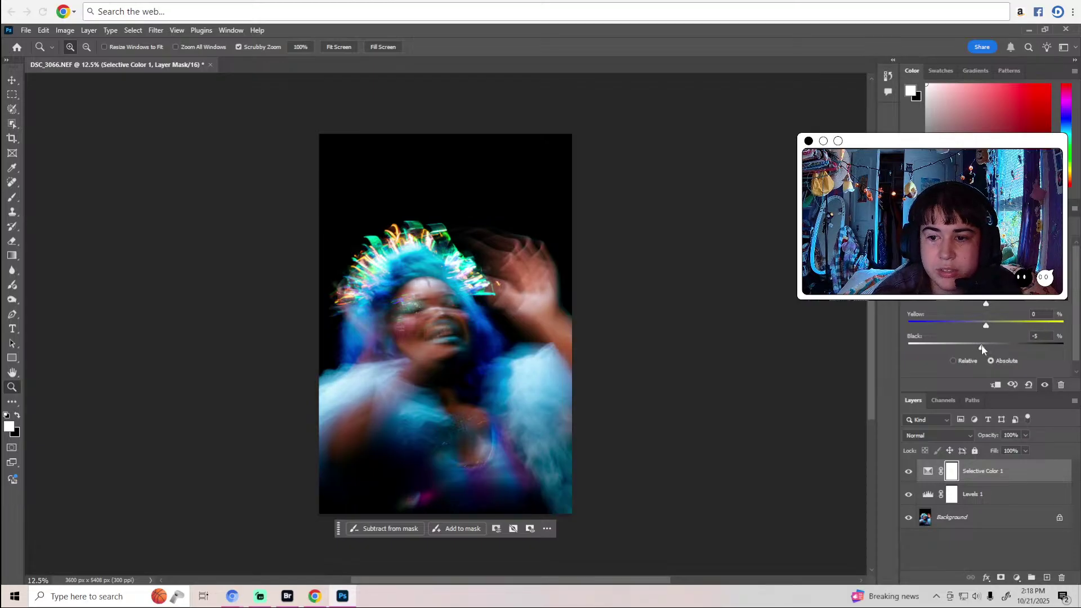
Reopen the Selective Color adjustment and set another color range's Black to +8% and Yellow to +5%.
scroll(985, 340, up, 5)
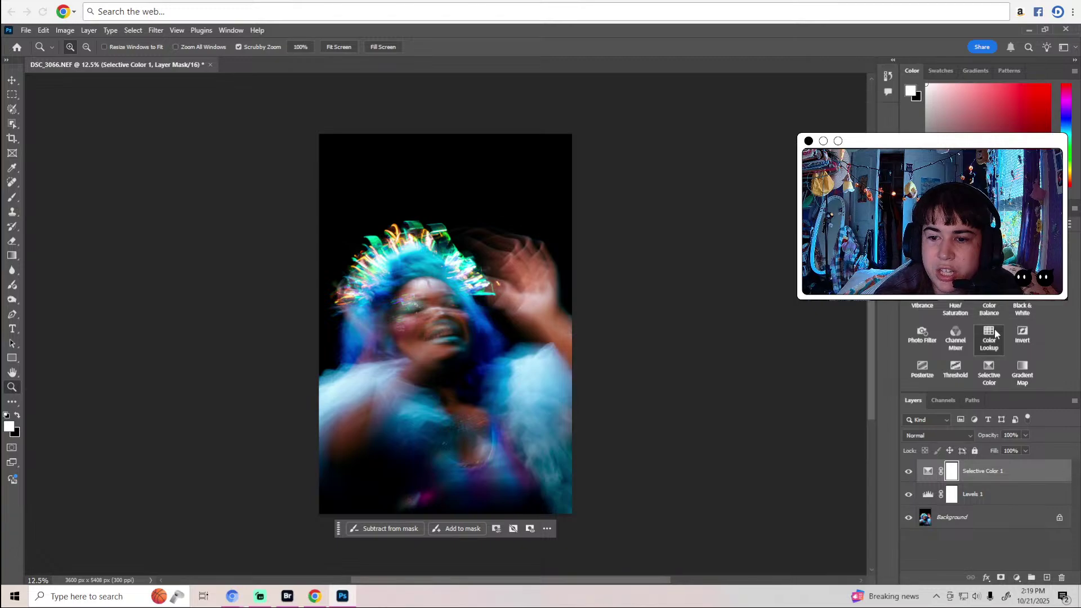
click(926, 474)
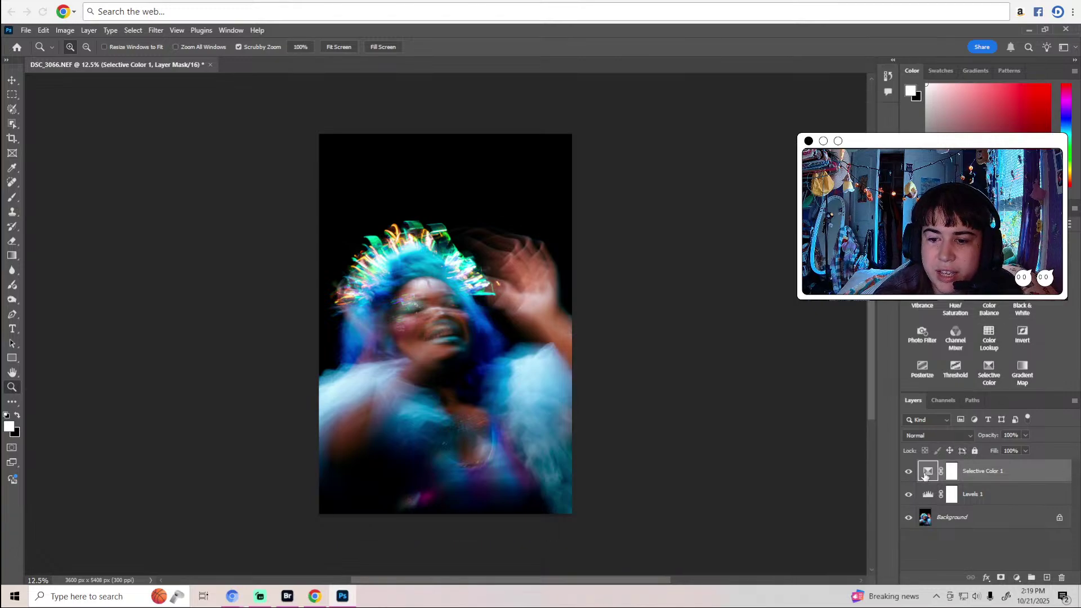
click(949, 472)
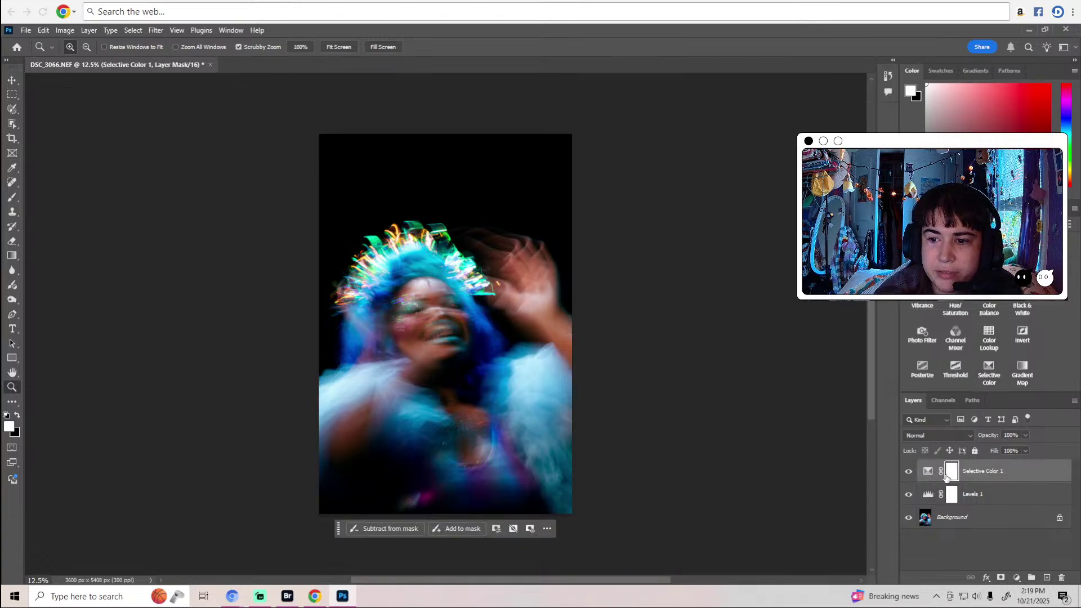
click(928, 471)
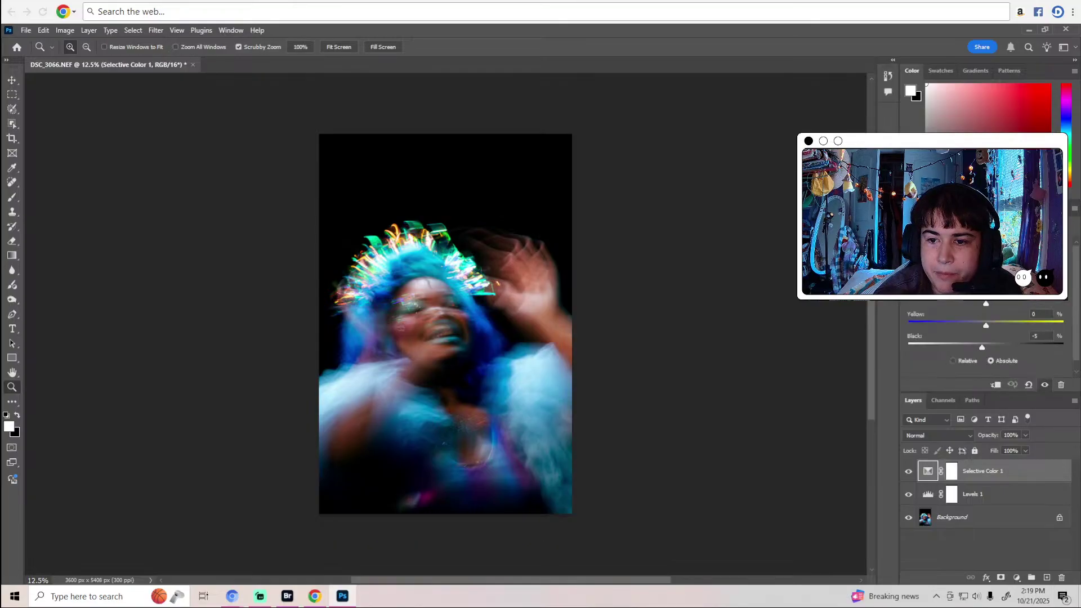
click(994, 257)
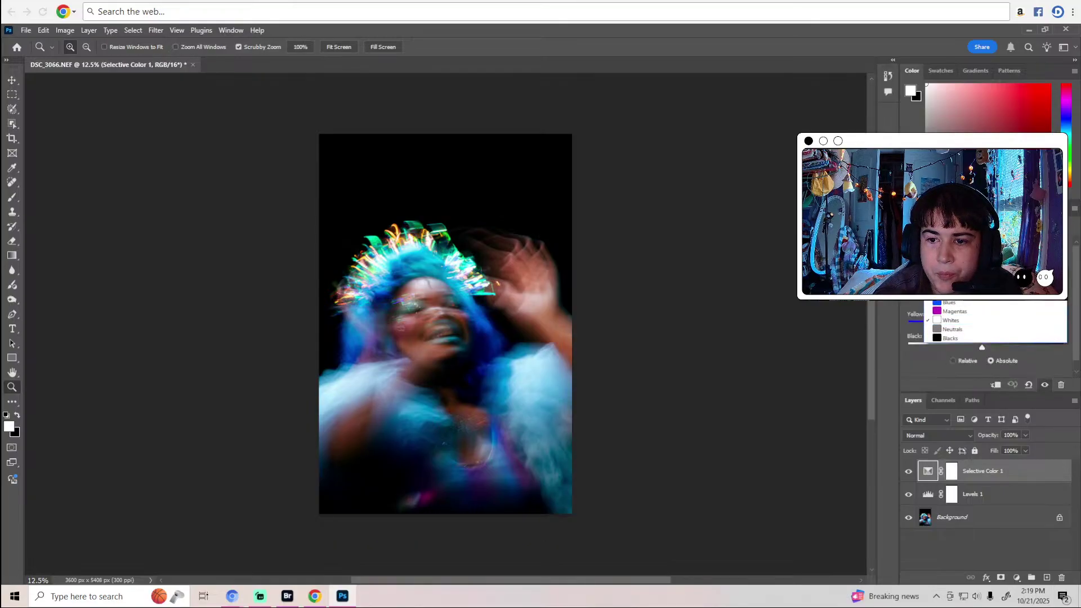
click(988, 275)
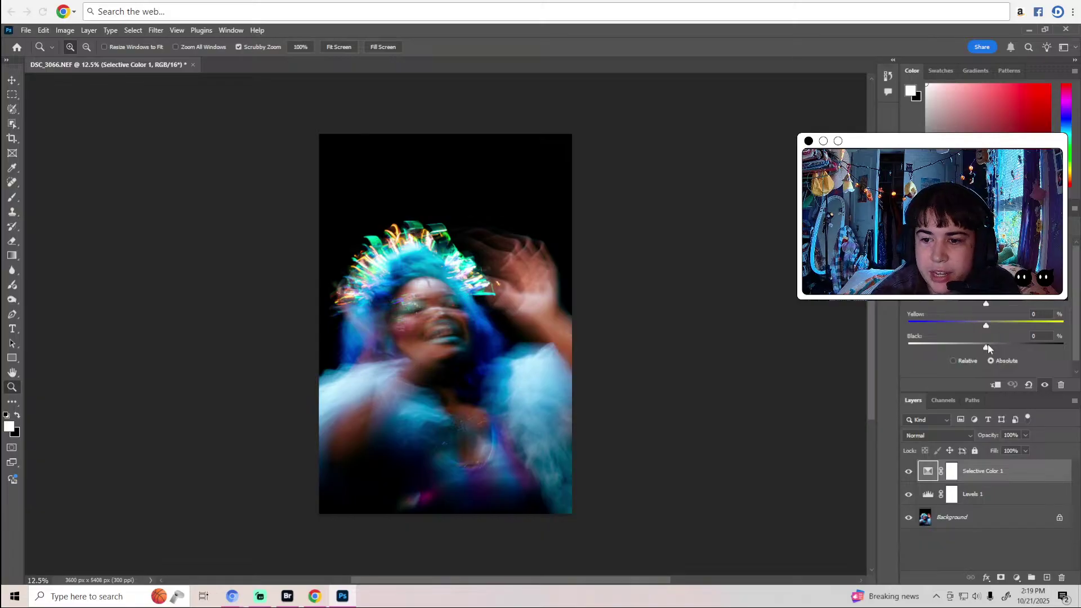
drag(987, 347, 990, 327)
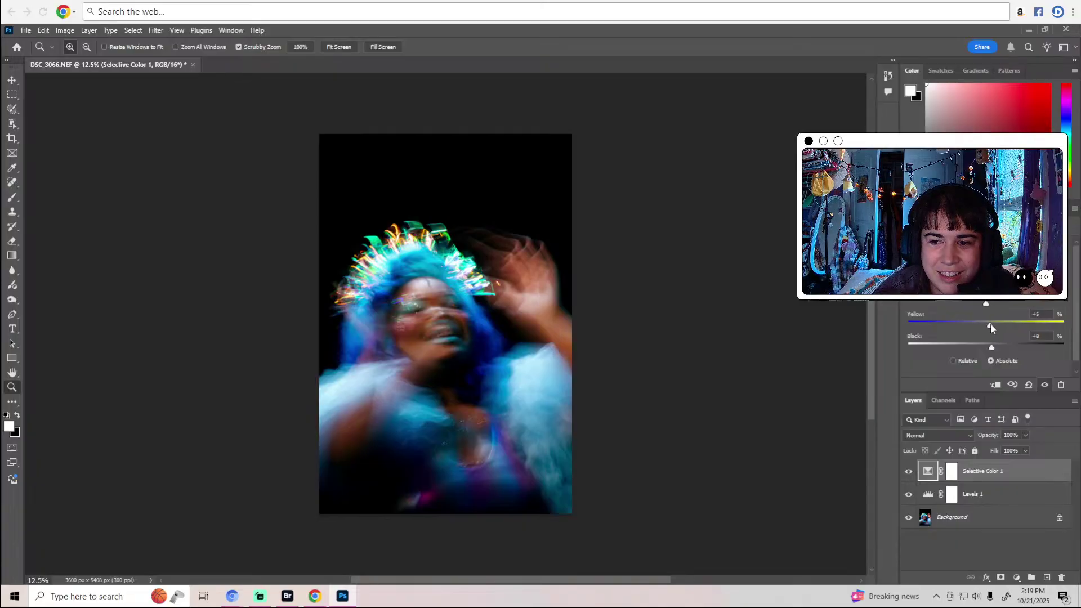
click(994, 255)
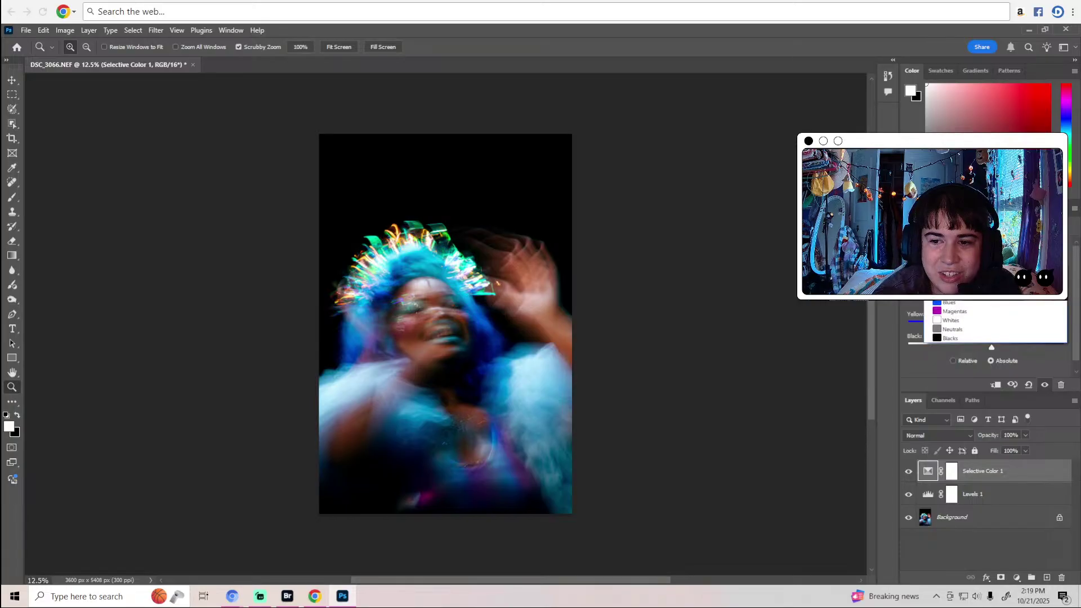
In the Selective Color adjustment, set Yellow to +7 for one color range and Black to -1 for another.
click(988, 274)
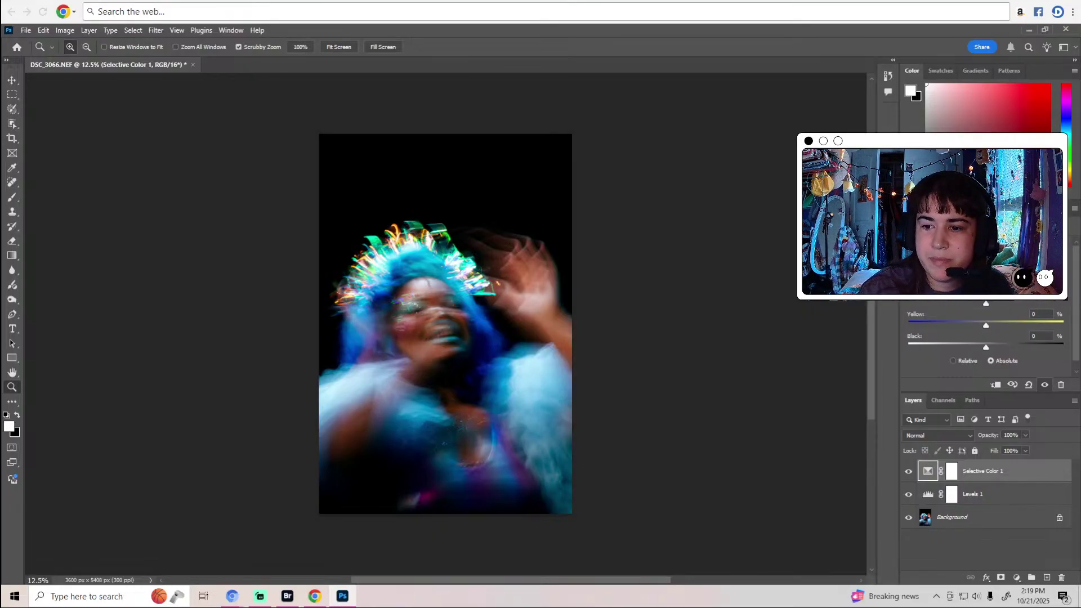
mouse_move(988, 326)
mouse_down()
mouse_move(1003, 322)
mouse_move(991, 323)
mouse_up()
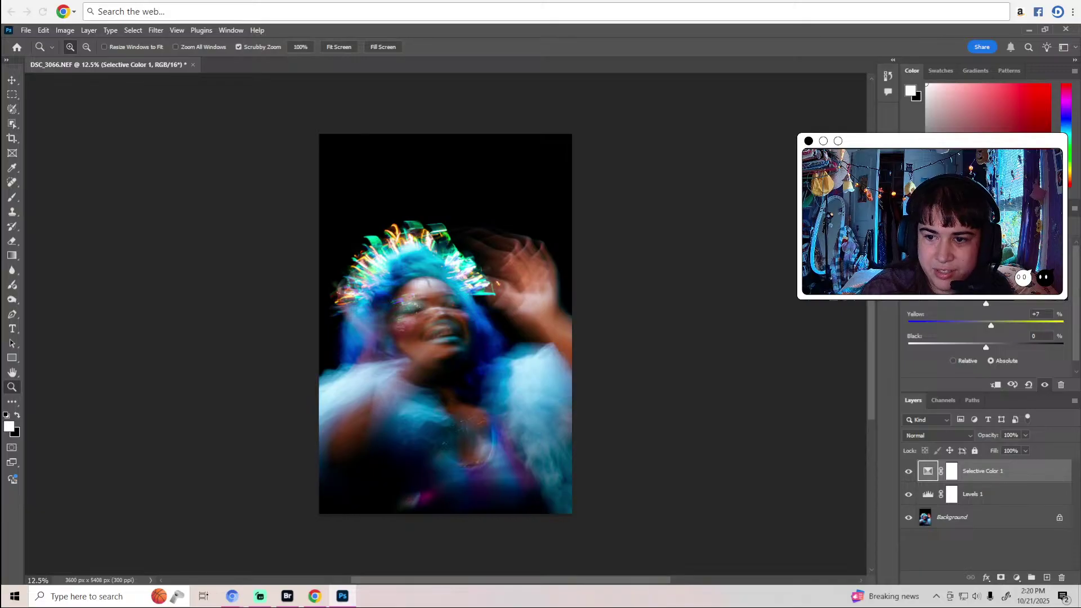
click(994, 253)
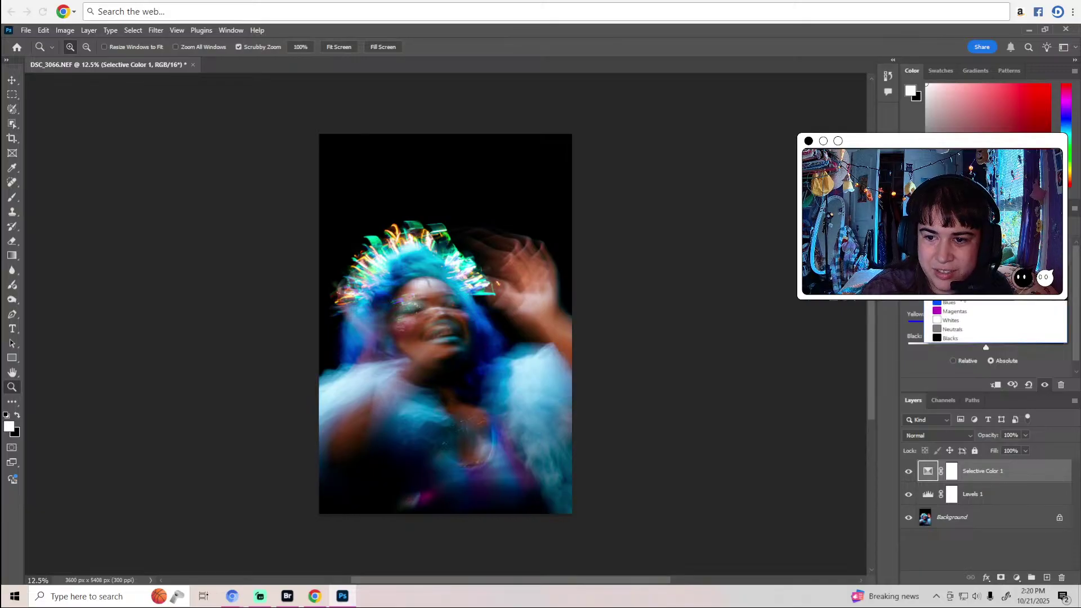
click(957, 324)
drag(984, 349, 984, 347)
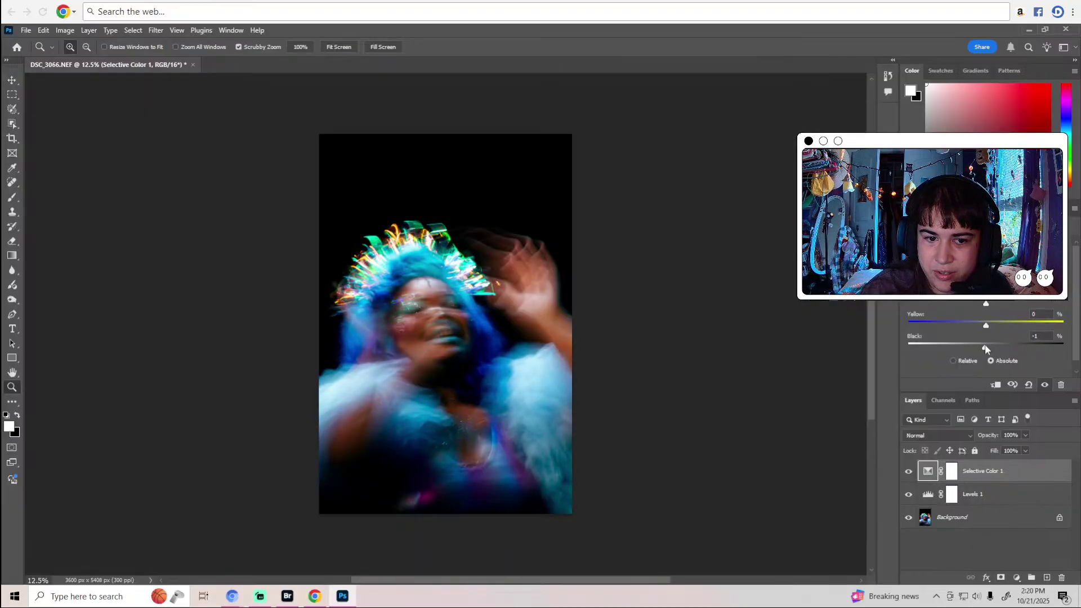
For the Blues in the Selective Color adjustment, set Yellow to -5 and Black to +10.
click(958, 248)
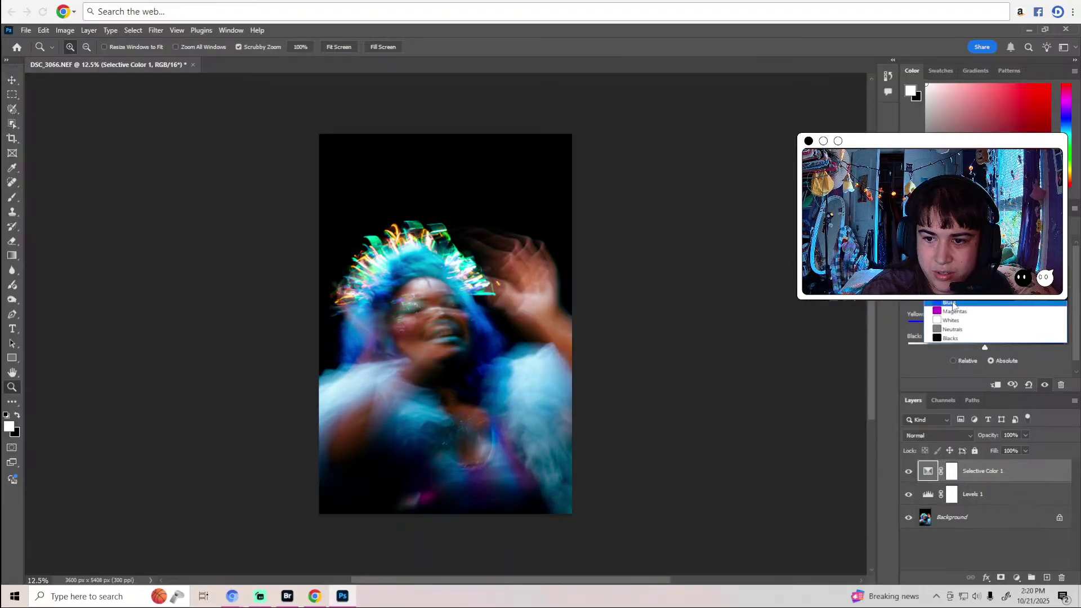
click(952, 303)
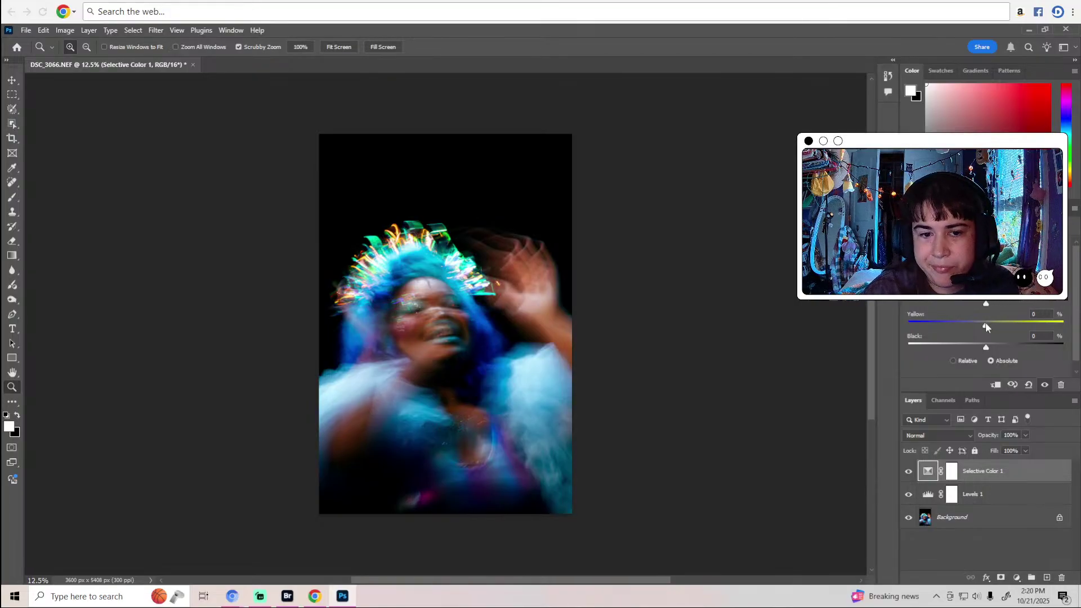
drag(987, 326, 993, 350)
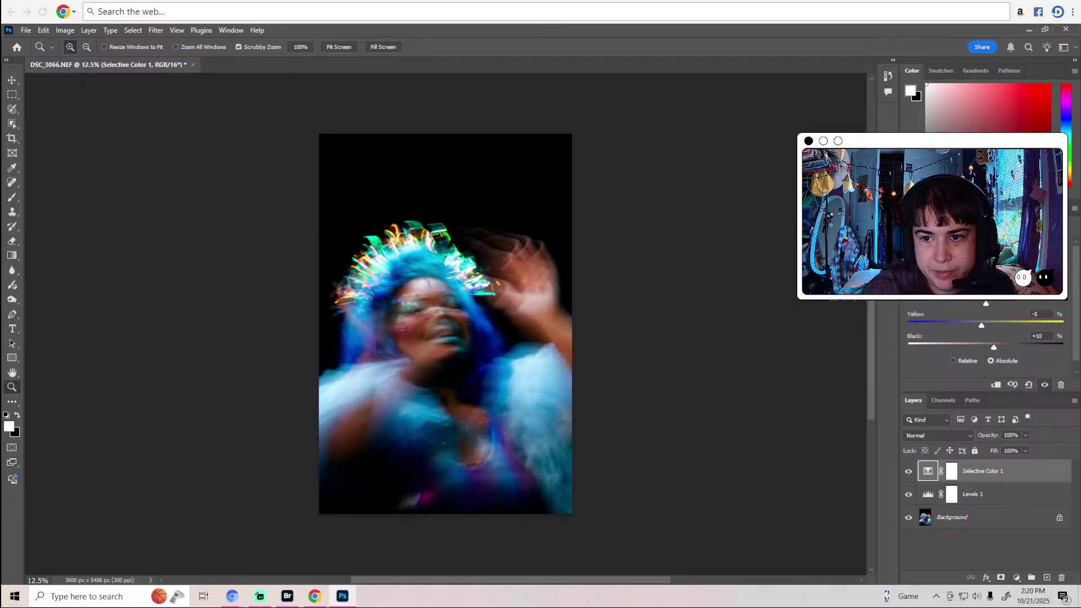
Set Yellow to +3 and Black to -1 for another color range, and Black to +3 for the Magentas.
click(979, 256)
click(955, 292)
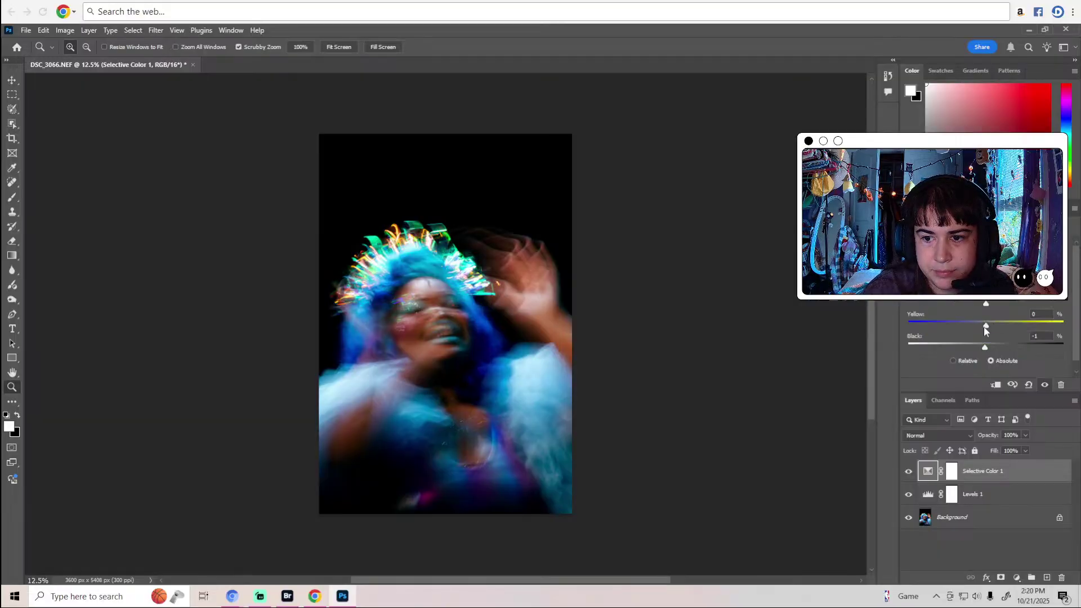
mouse_move(986, 326)
mouse_down()
mouse_move(996, 327)
mouse_move(986, 330)
mouse_up()
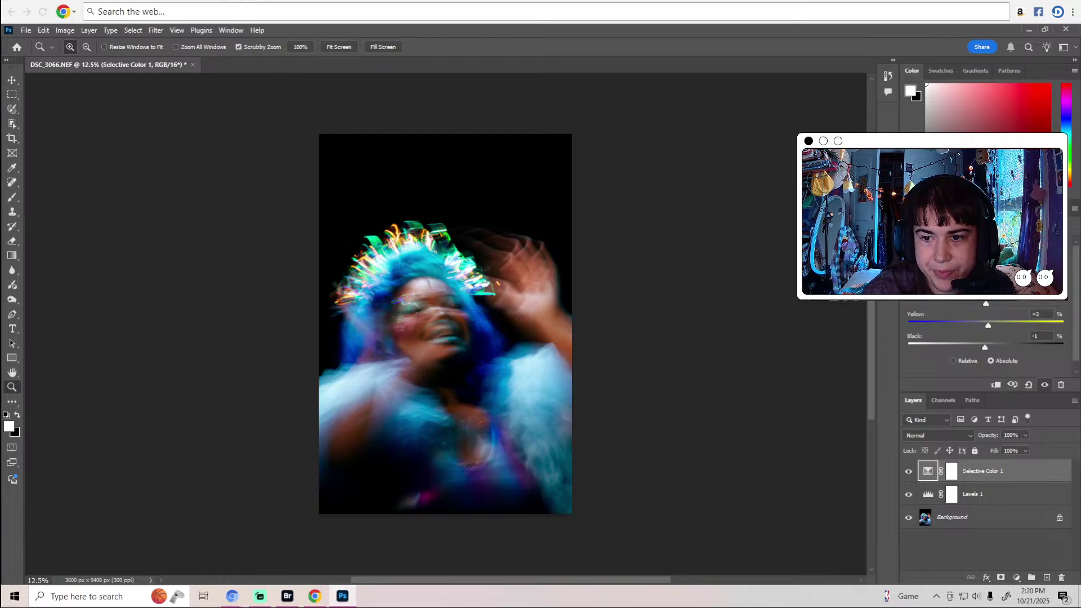
click(980, 256)
click(979, 310)
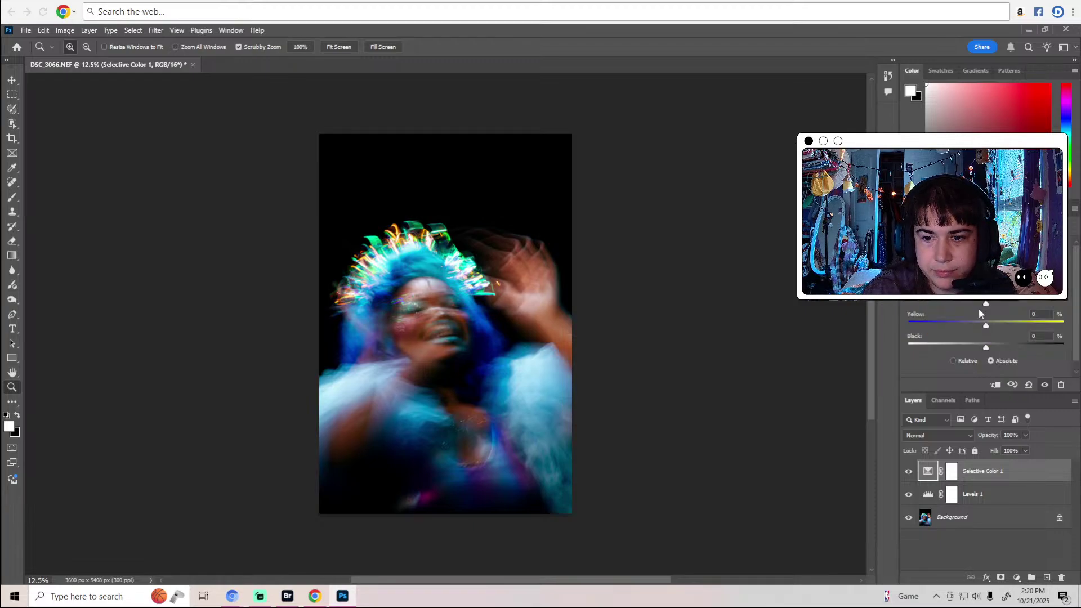
drag(977, 349, 987, 346)
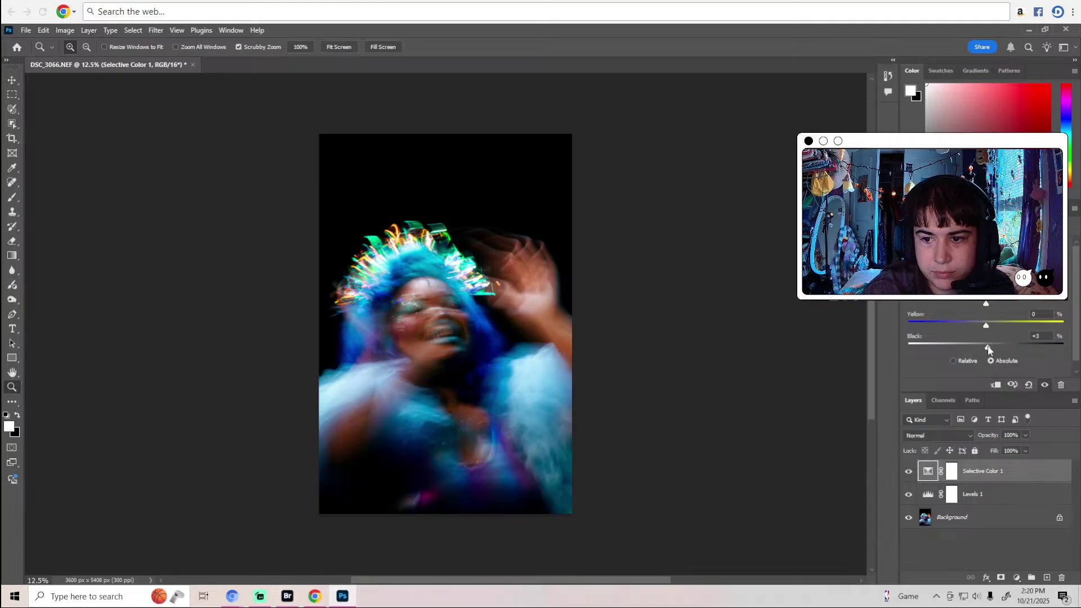
Try adjusting the Black amount of the Whites range in the Selective Color adjustment.
click(980, 256)
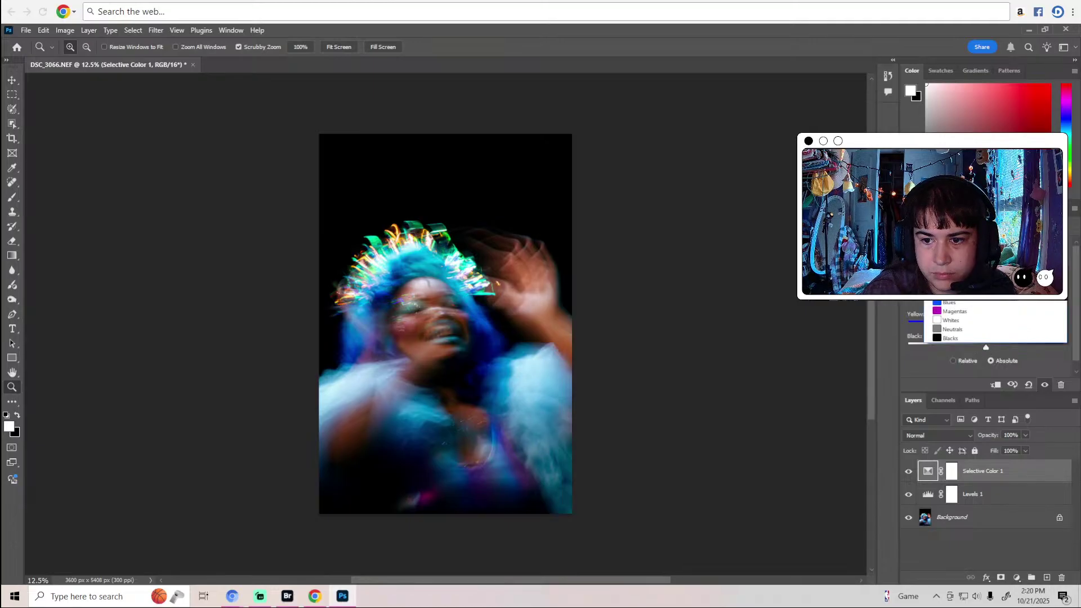
click(960, 316)
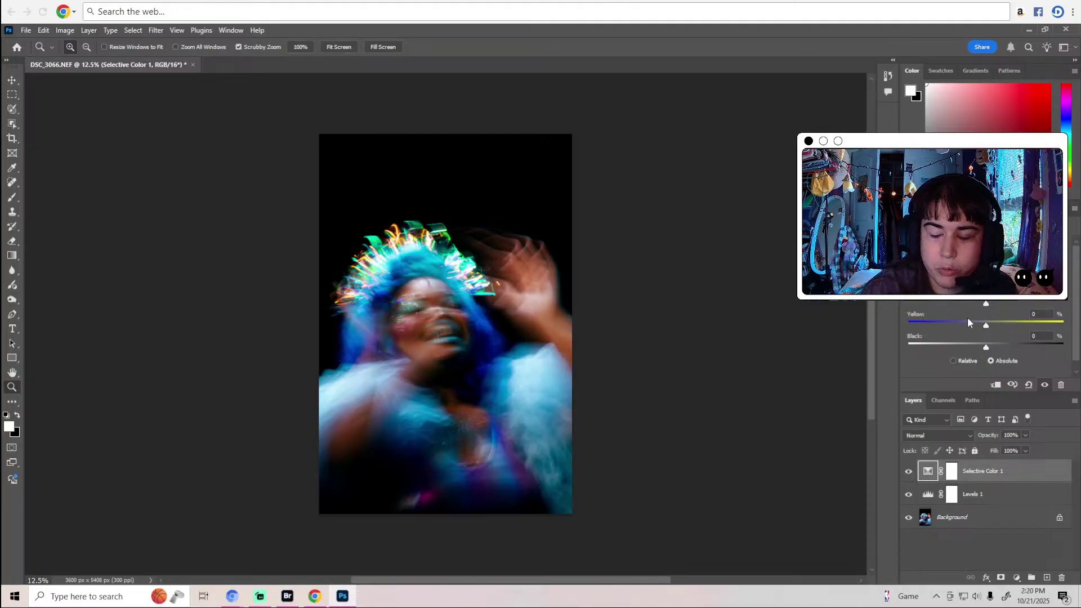
mouse_move(985, 345)
mouse_down()
mouse_move(975, 349)
mouse_move(985, 348)
mouse_up()
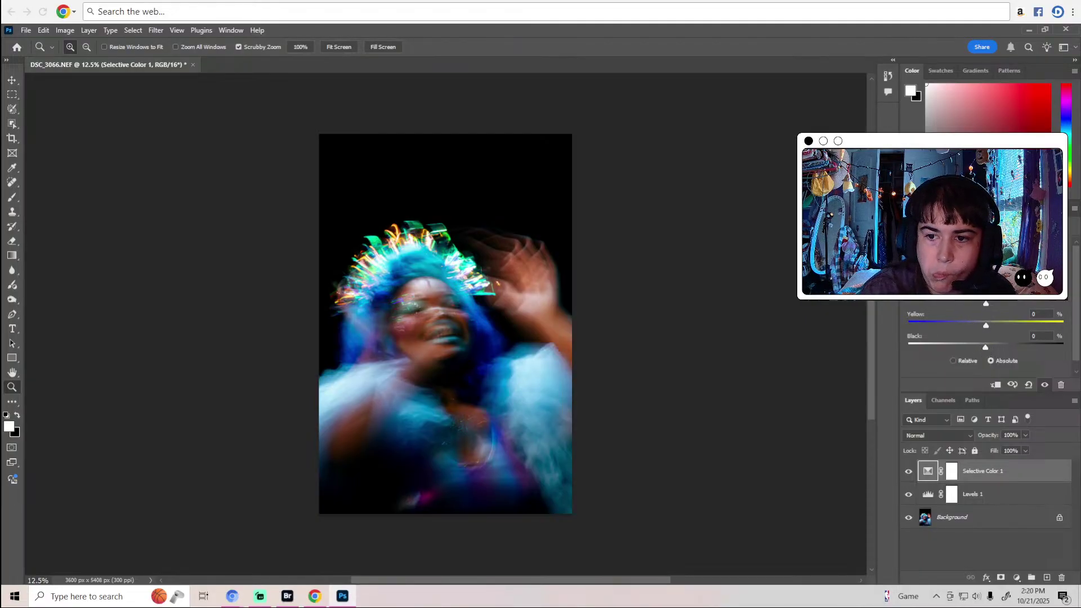
Rework the Yellow and Black amounts of further Selective Color ranges, ending with Yellow at +7 and Black at +3.
click(980, 256)
click(957, 284)
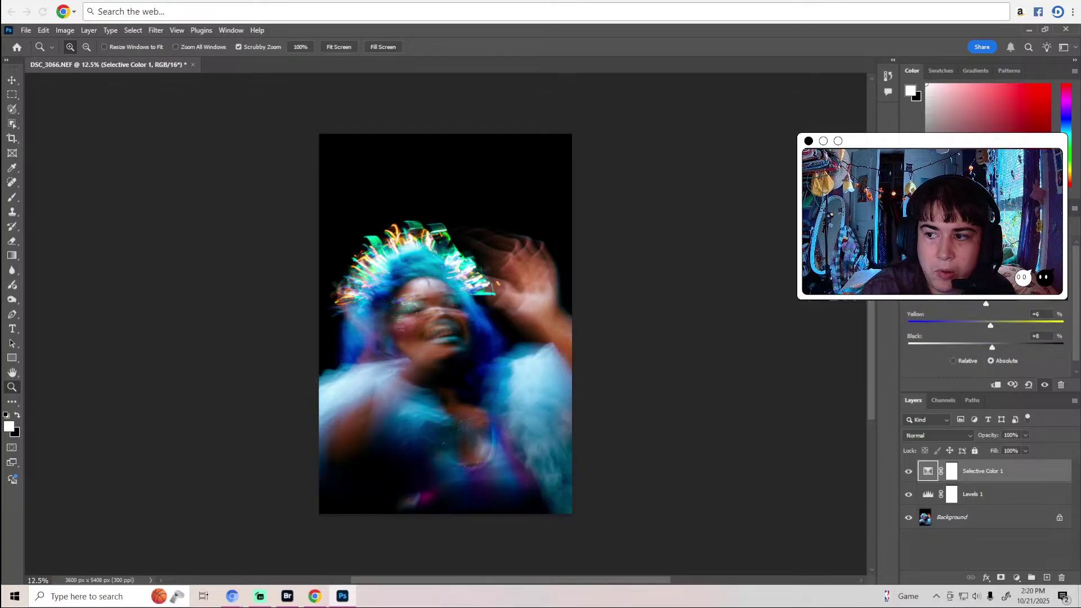
drag(993, 347, 986, 348)
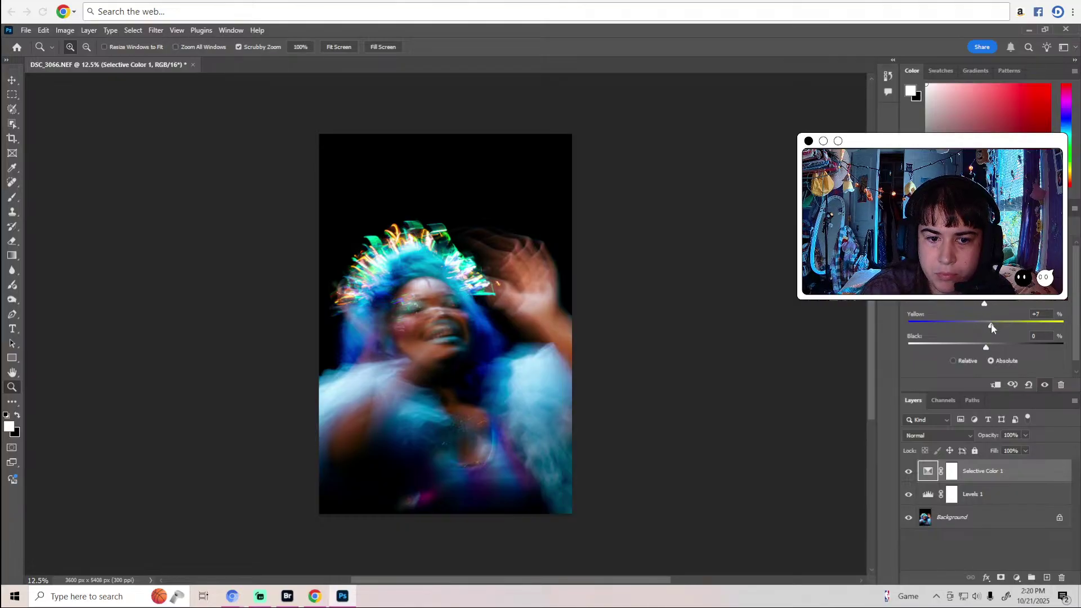
drag(990, 325, 987, 327)
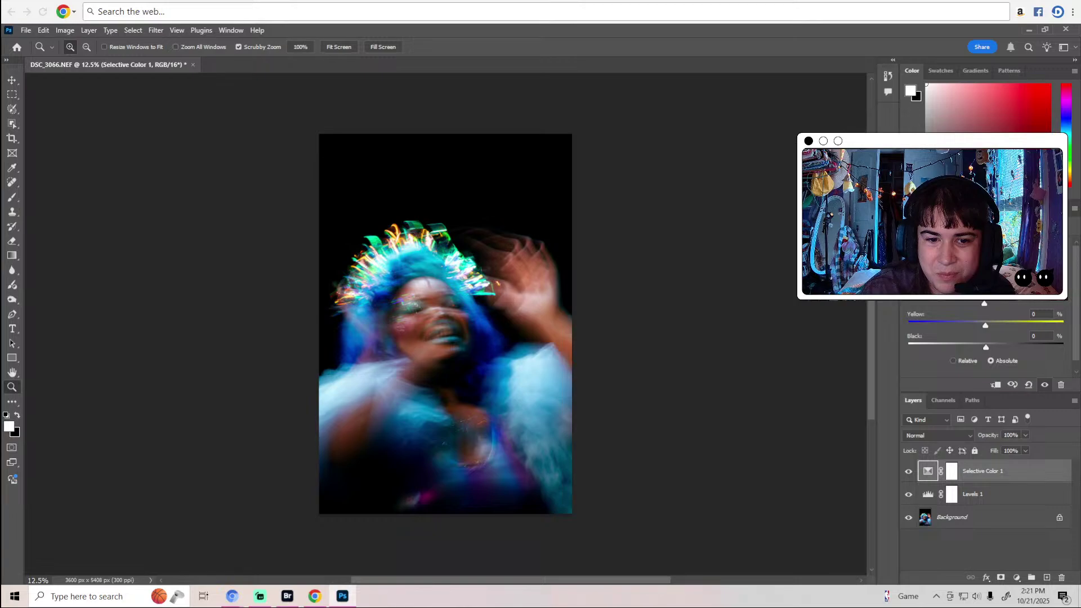
drag(986, 325, 987, 350)
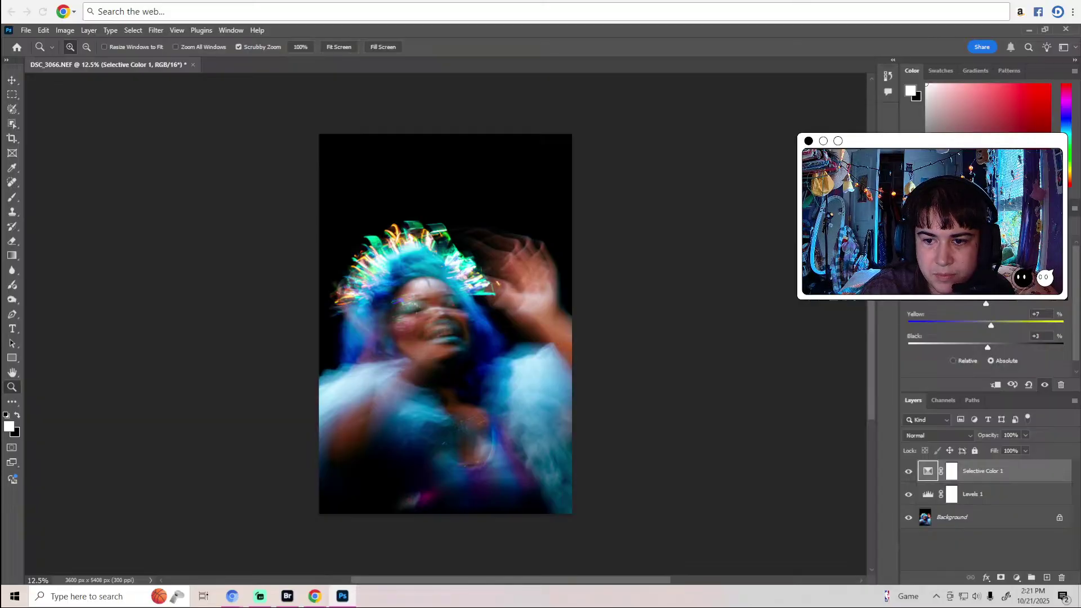
Add a Color Lookup adjustment directly above the Background layer and apply a lookup preset to it.
click(984, 519)
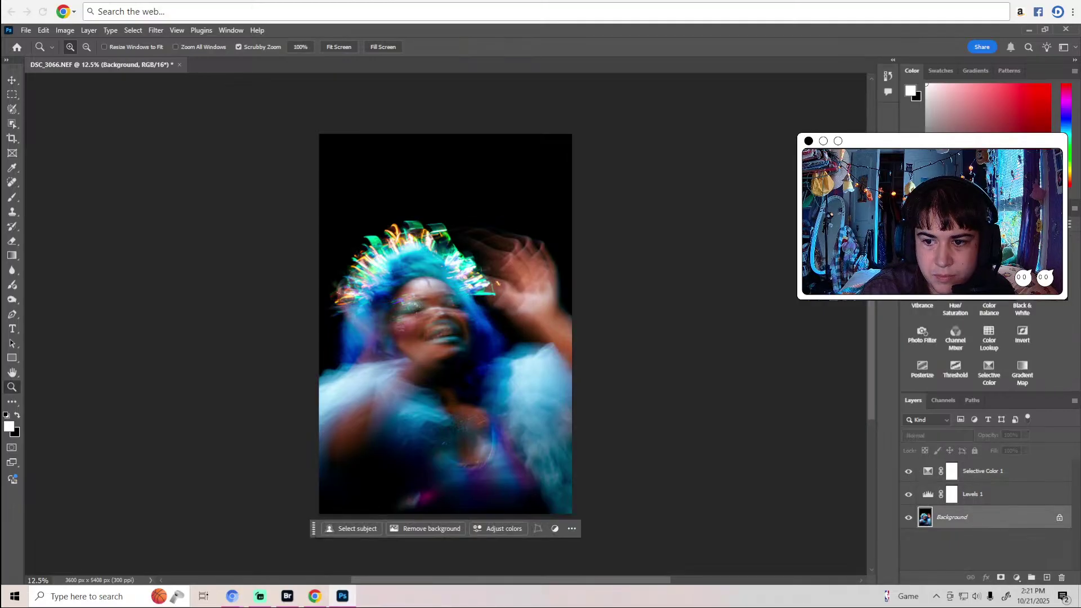
click(989, 337)
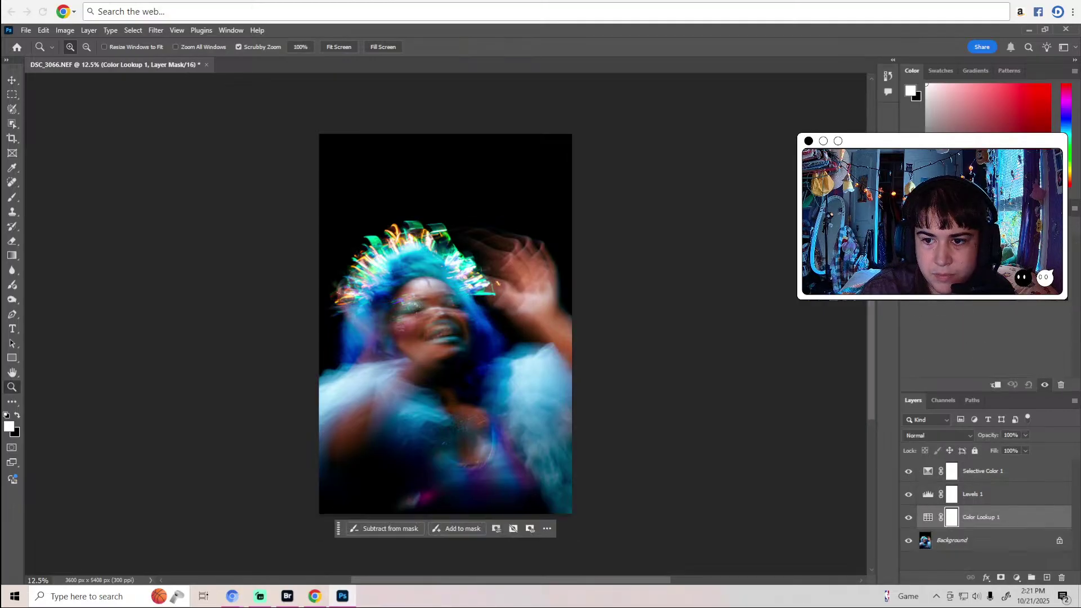
click(997, 228)
click(1012, 496)
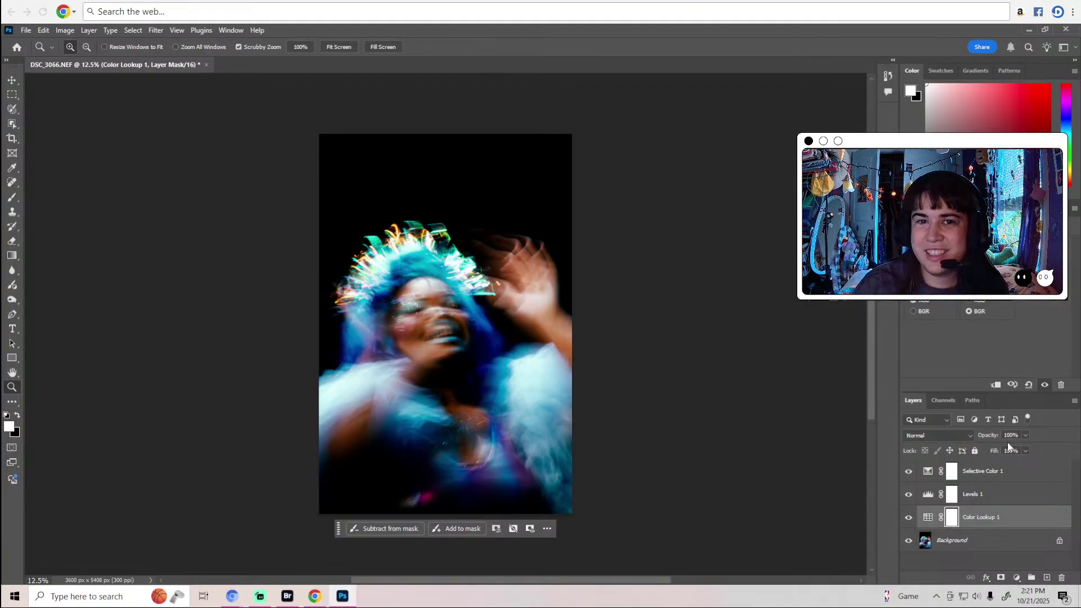
Reduce the Color Lookup layer's opacity to 51% and its fill to 50%.
click(1026, 435)
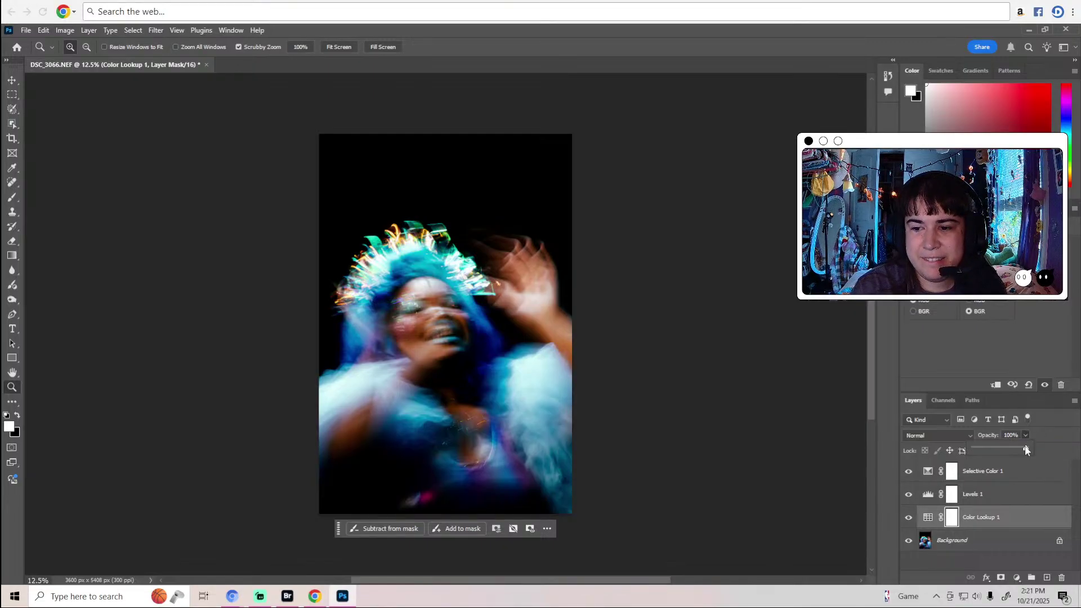
drag(1003, 454, 1001, 454)
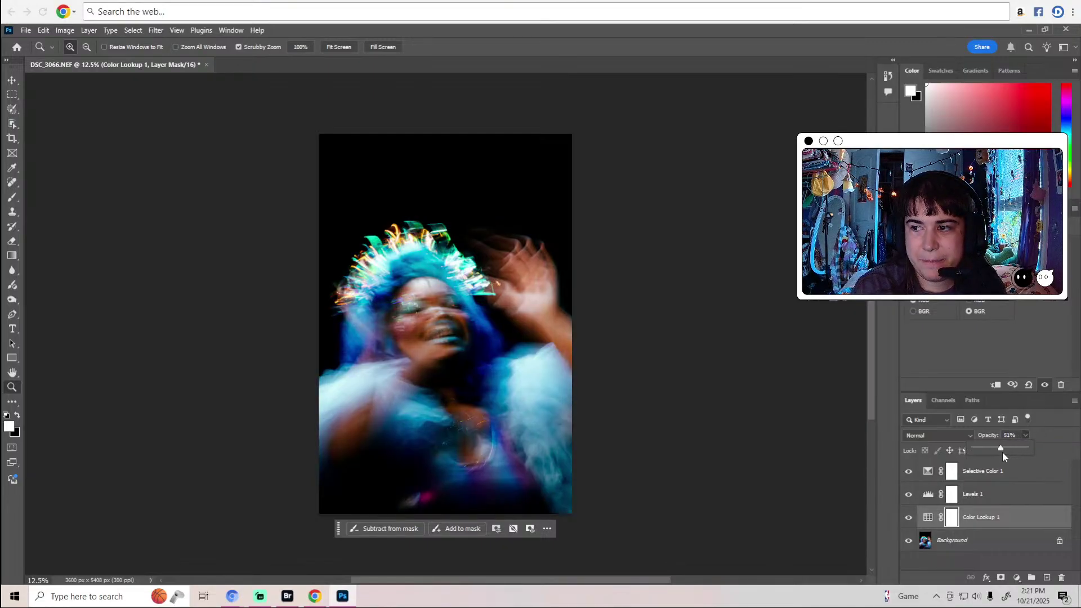
click(1043, 445)
click(1027, 451)
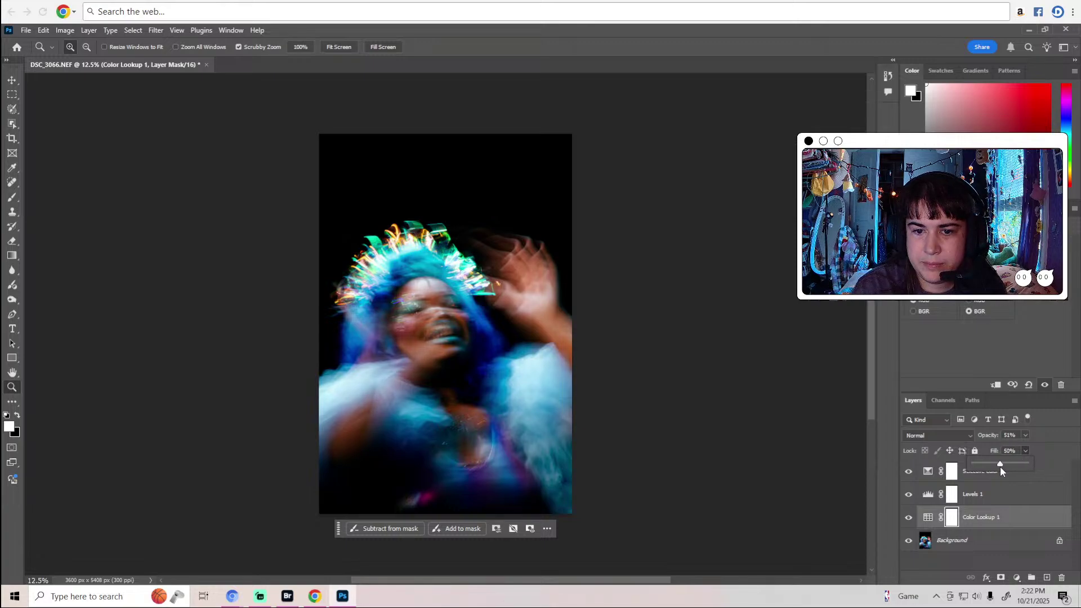
key(Return)
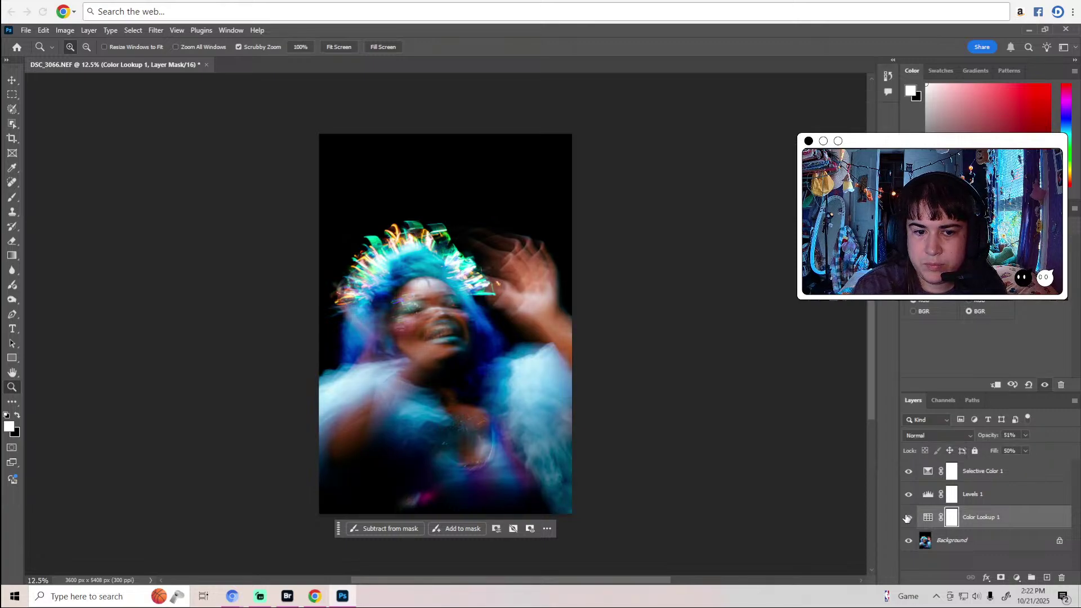
Select the Background layer and set up the Burn tool with a 26 px brush for retouching the face at 100% zoom.
click(931, 539)
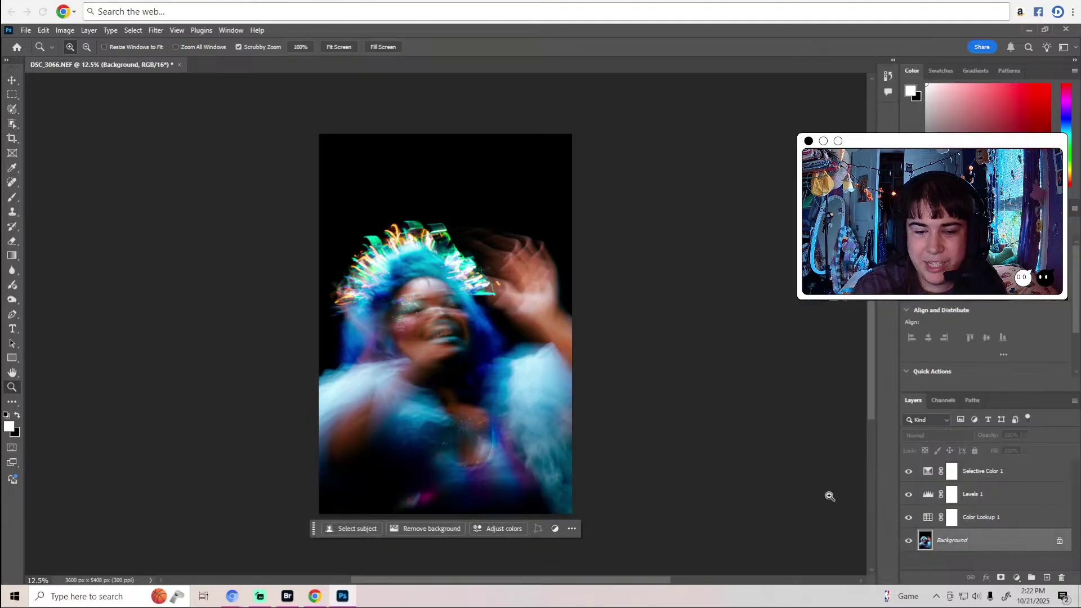
click(511, 311)
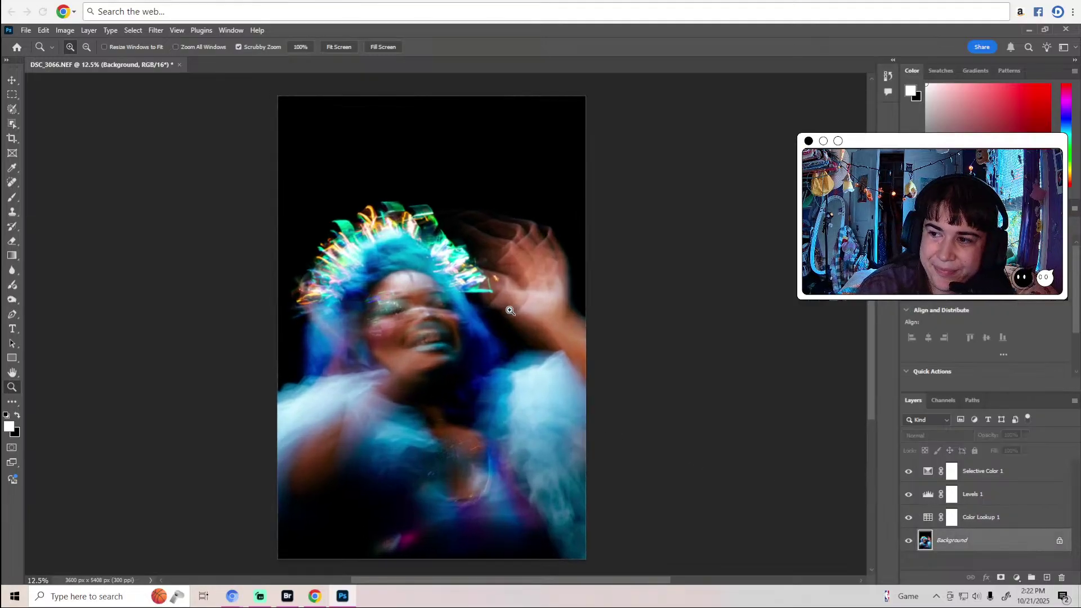
drag(510, 311, 508, 316)
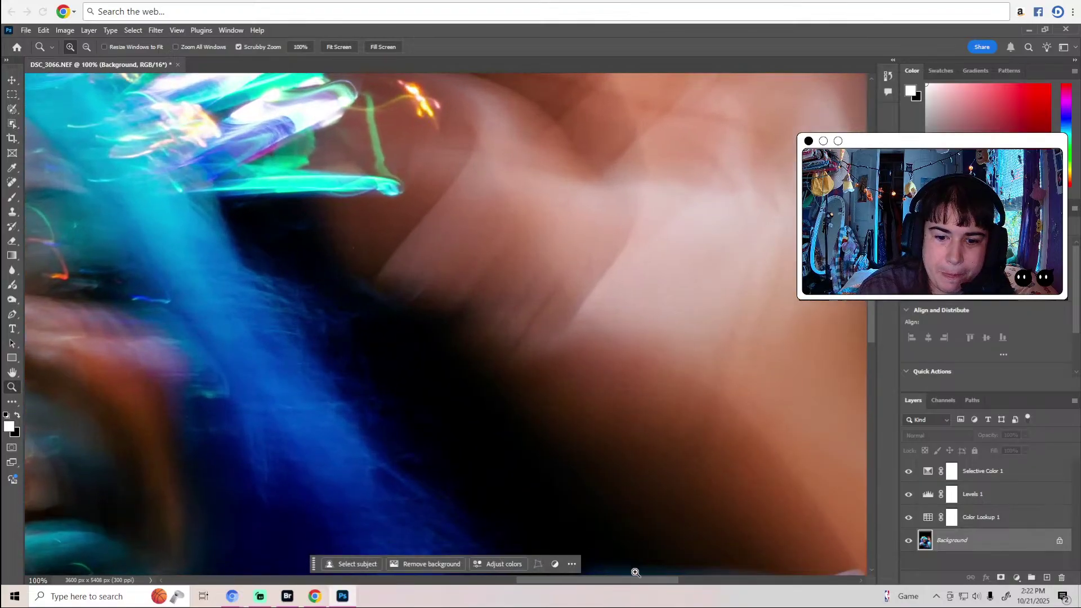
drag(638, 589, 531, 568)
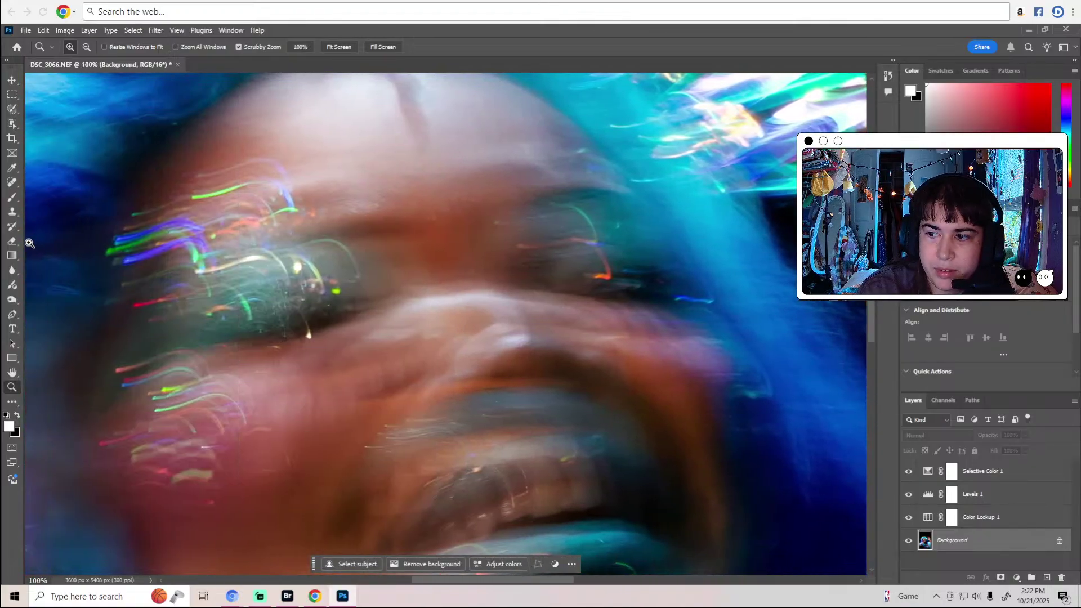
click(11, 299)
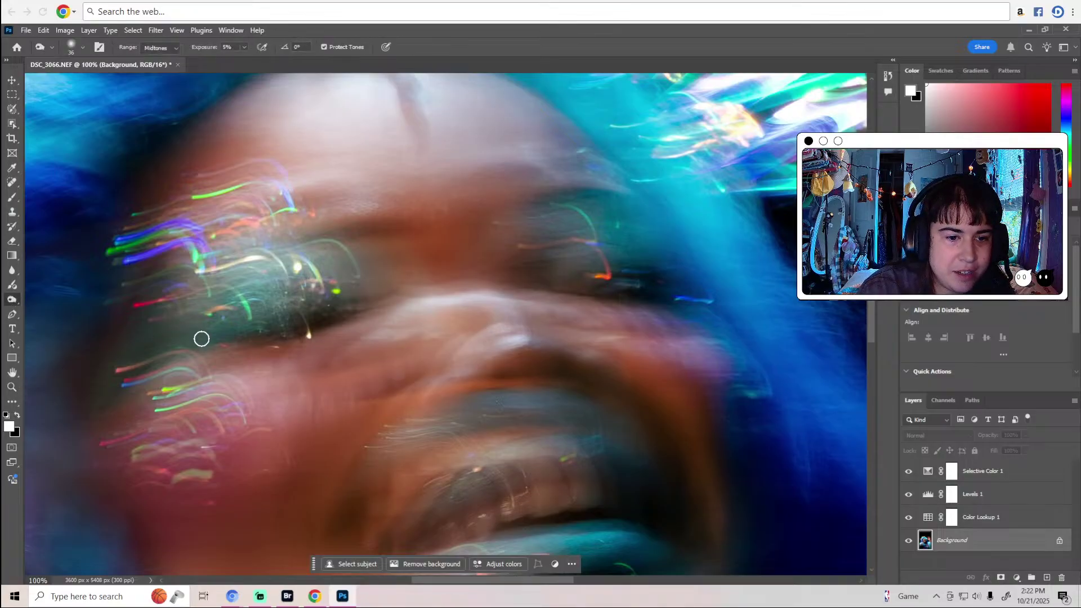
click(82, 48)
drag(76, 84, 73, 85)
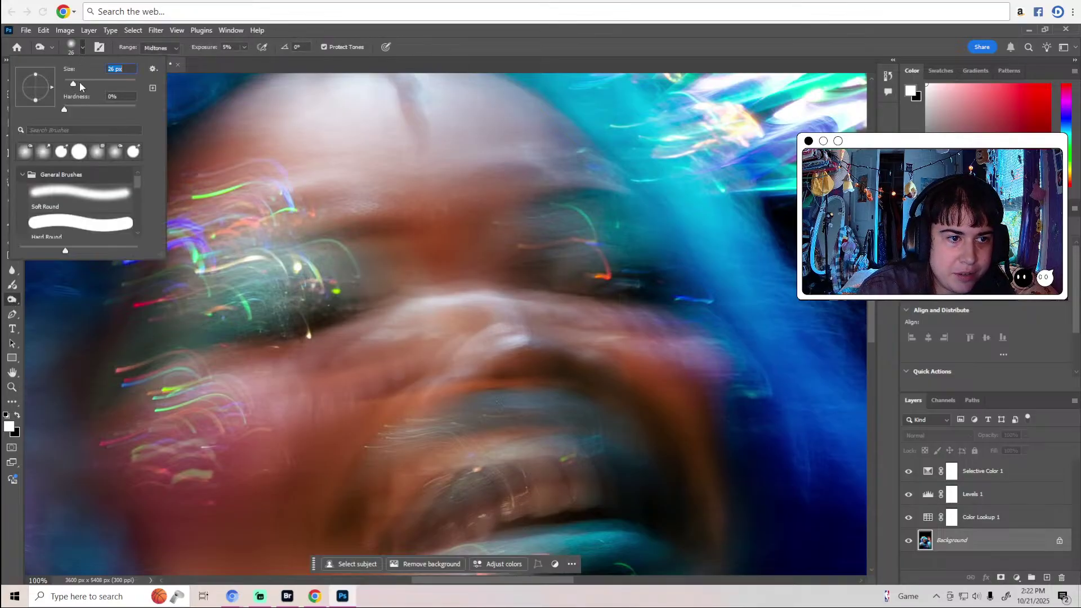
click(286, 29)
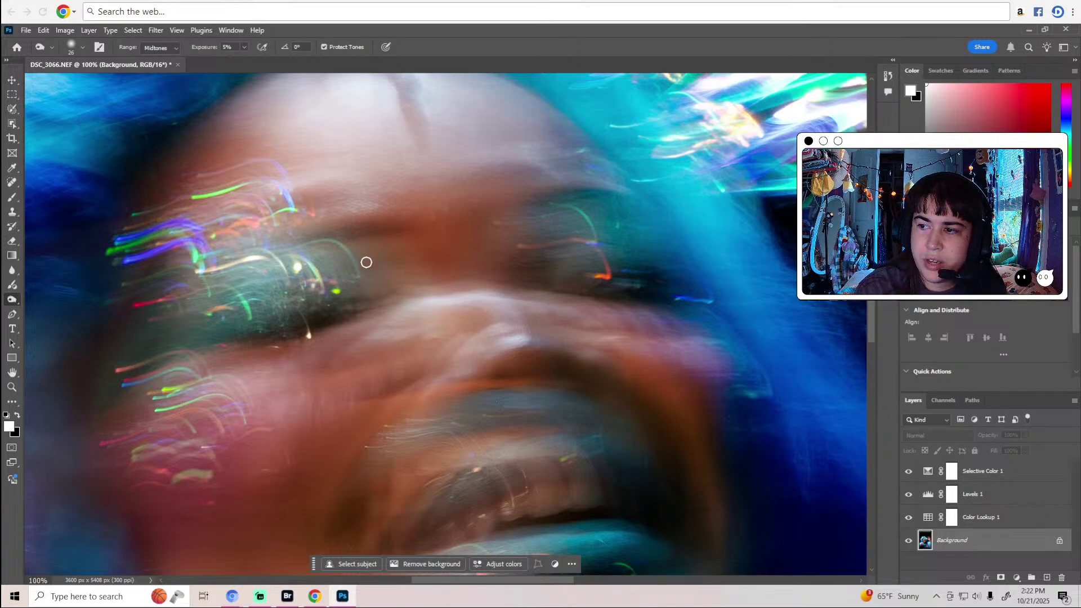
scroll(367, 261, down, 3)
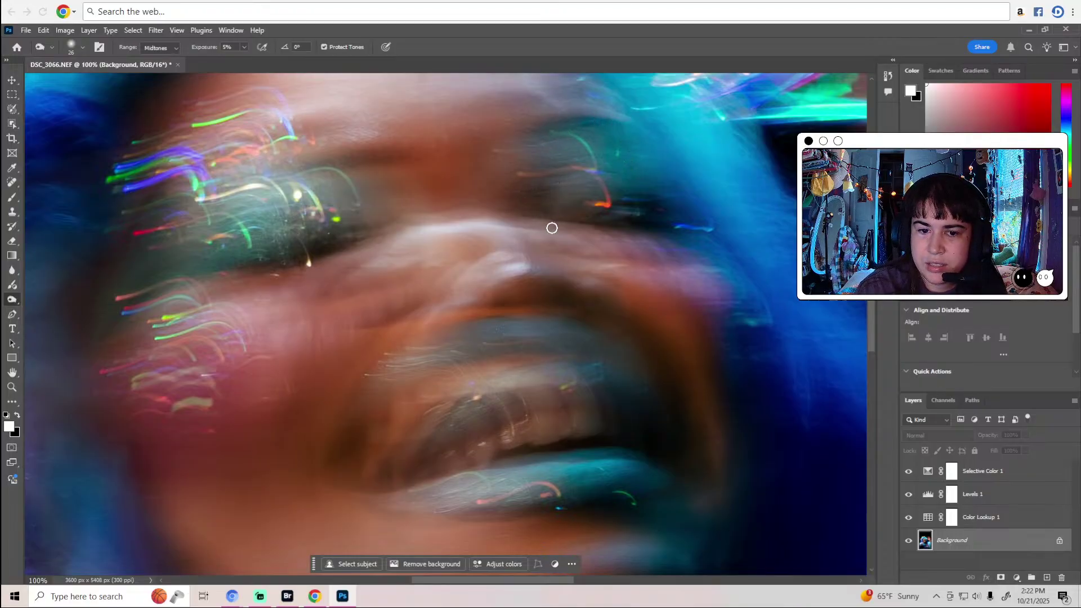
scroll(552, 228, down, 1)
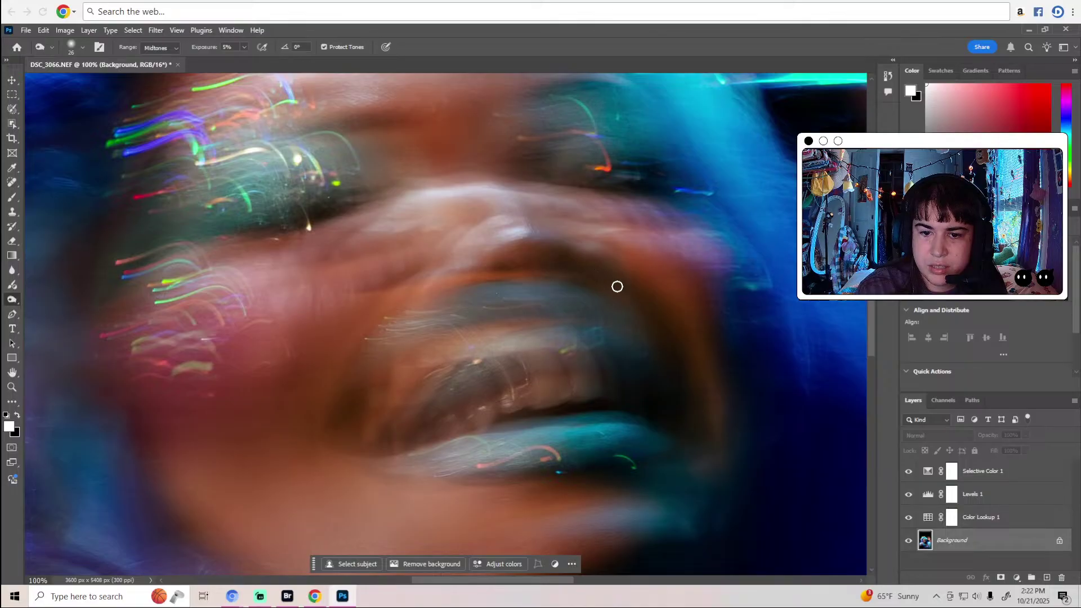
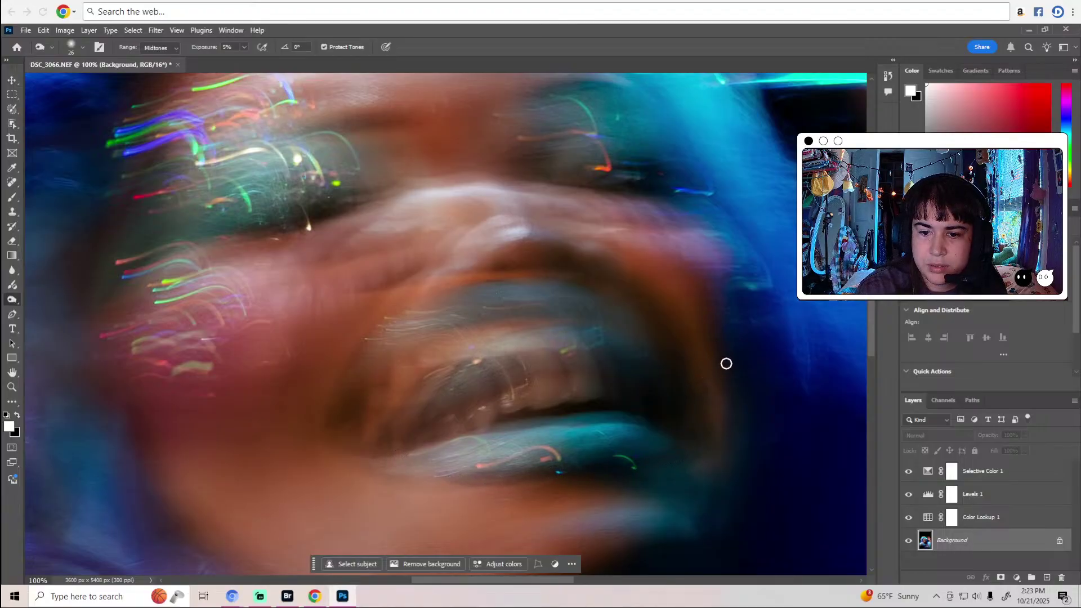
Examine the forehead, the turquoise hair and the light streaks above the head at 100% for tones to retouch.
scroll(732, 421, up, 5)
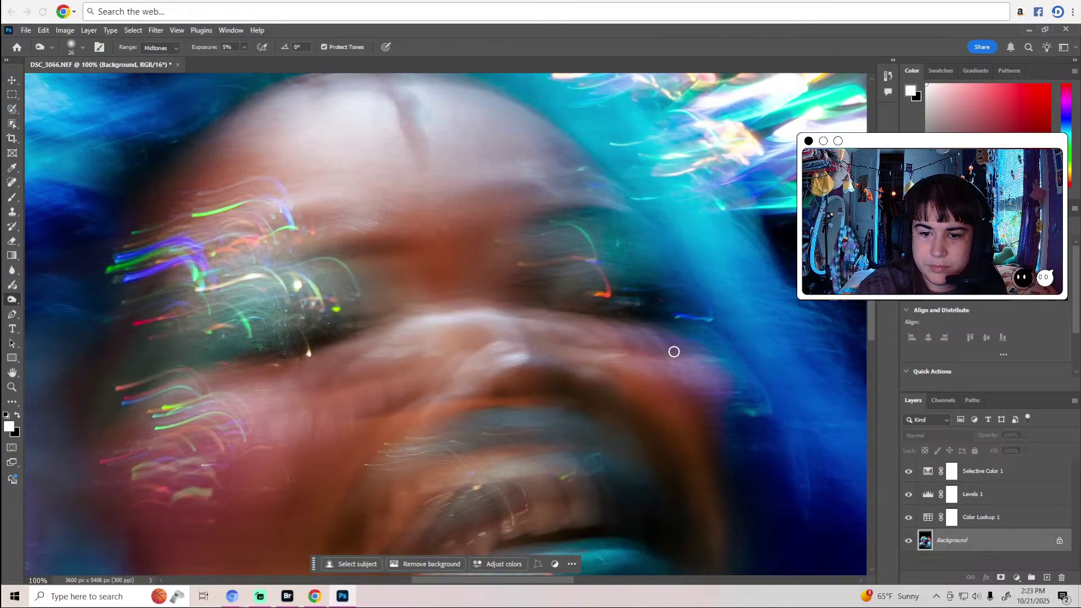
scroll(425, 362, up, 4)
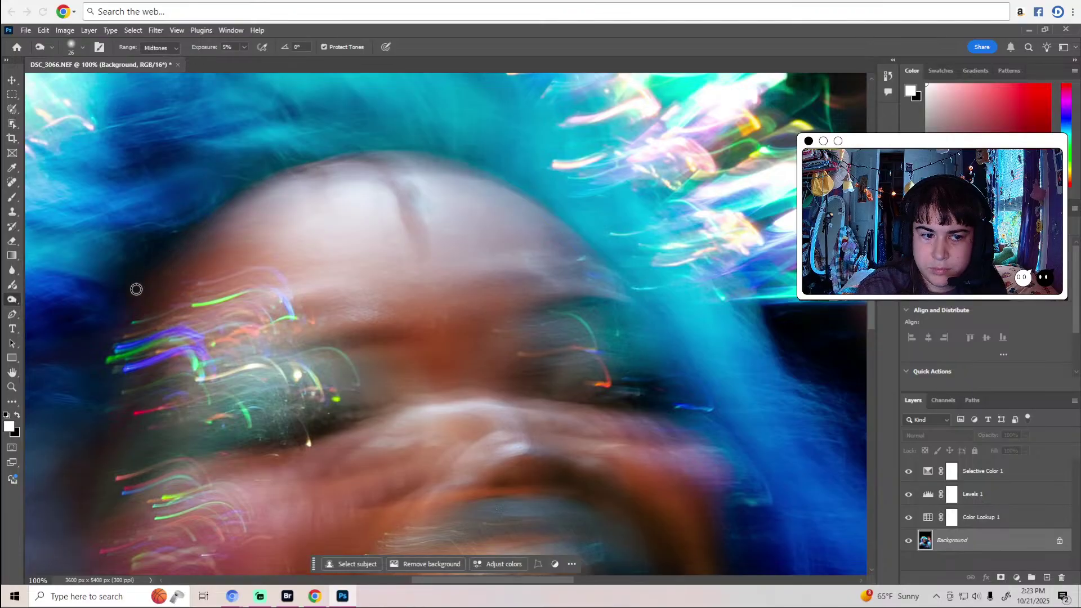
scroll(133, 297, up, 3)
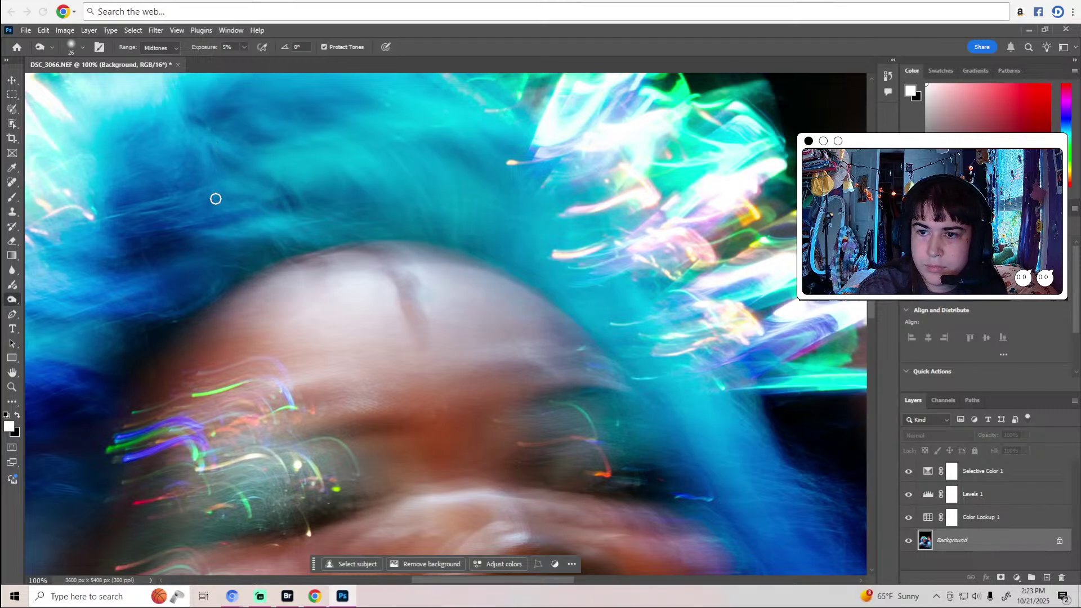
scroll(216, 199, up, 2)
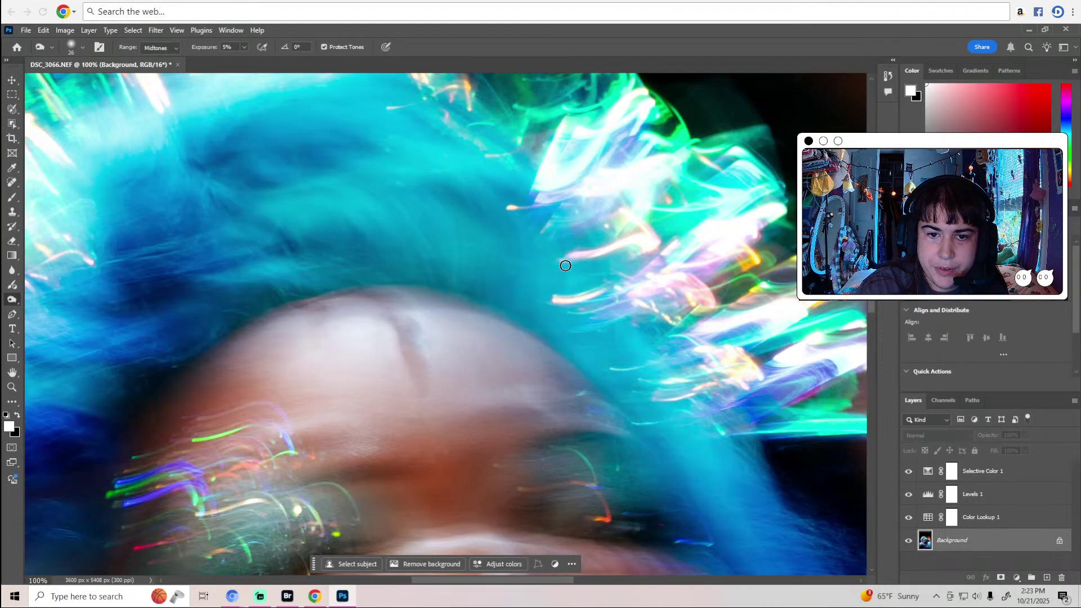
scroll(565, 265, up, 3)
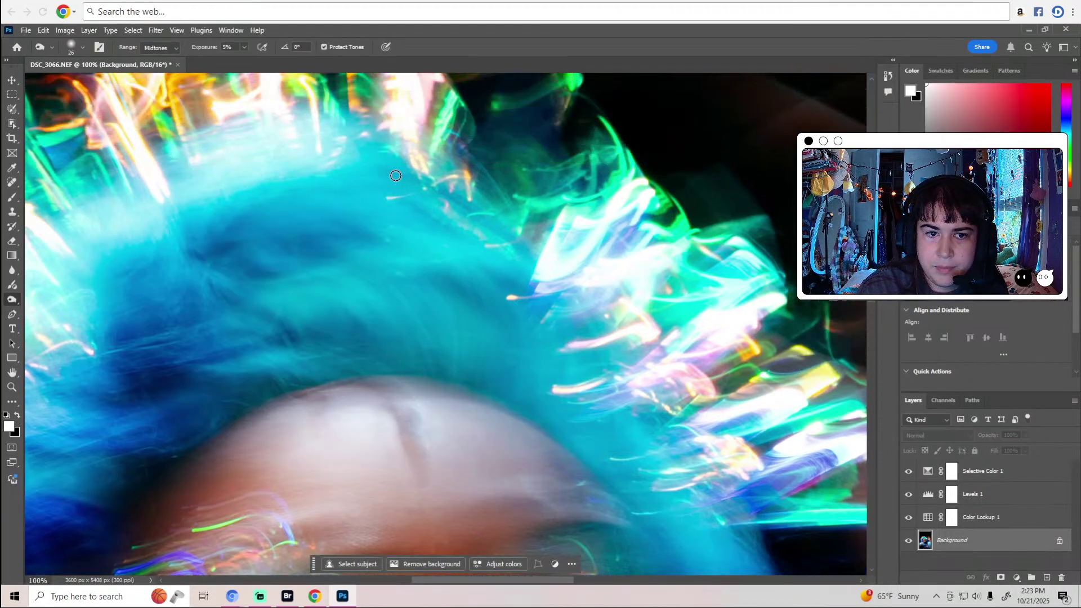
scroll(484, 288, up, 3)
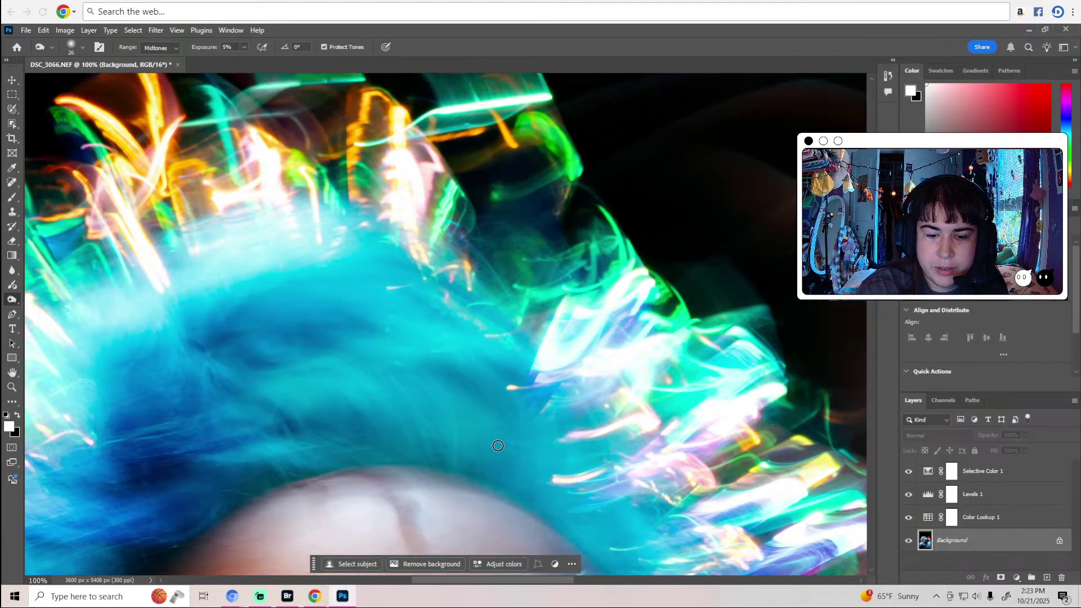
scroll(441, 452, down, 5)
scroll(441, 452, left, 5)
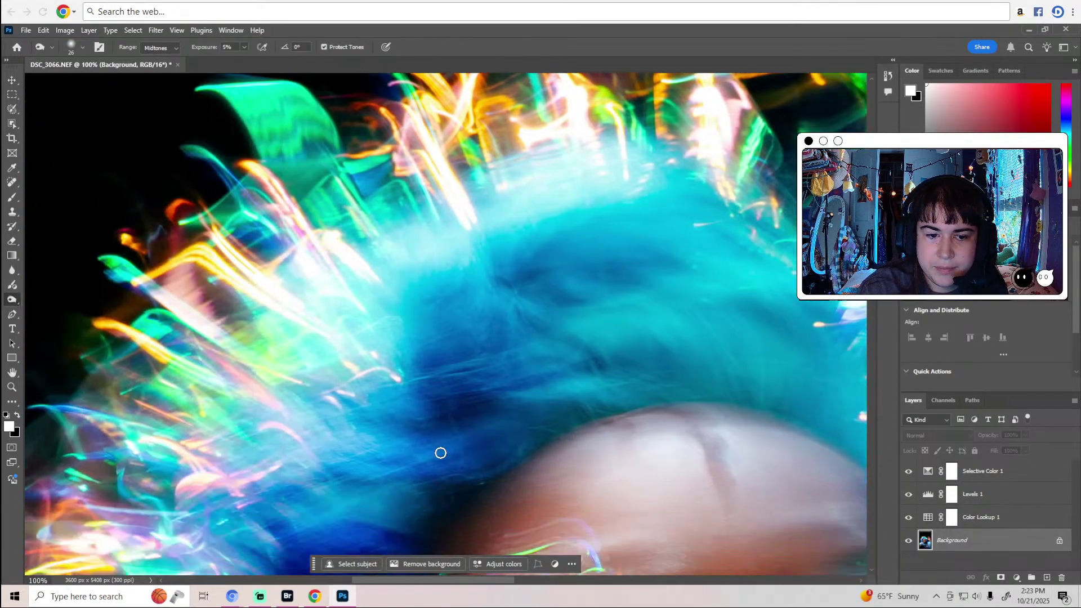
Inspect the blue hair and streaked cheek along the face's edge, down to the jaw and pale fabric.
scroll(441, 451, down, 3)
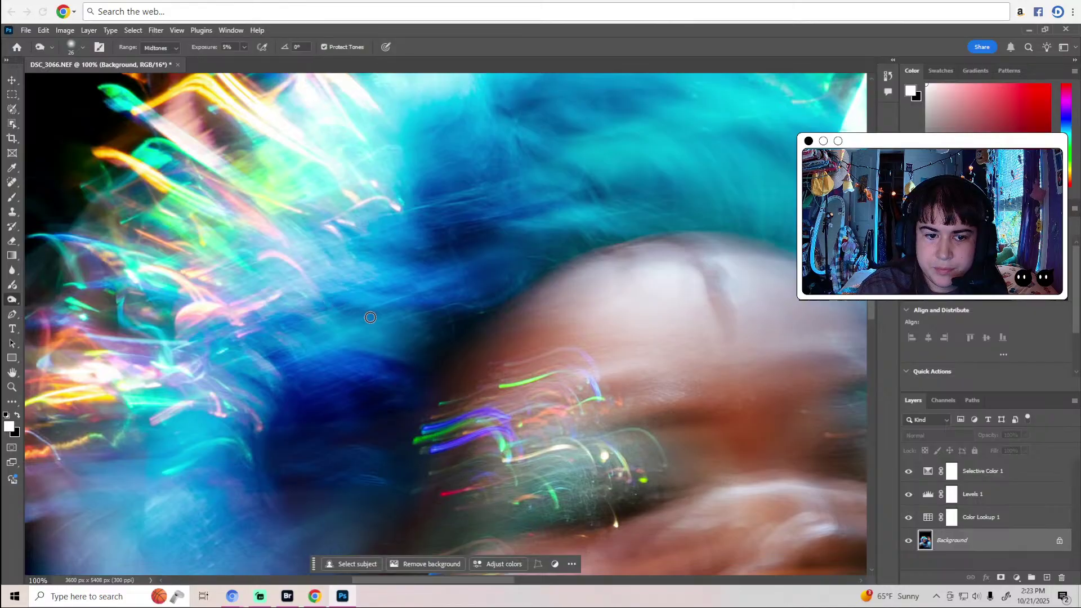
scroll(361, 288, down, 1)
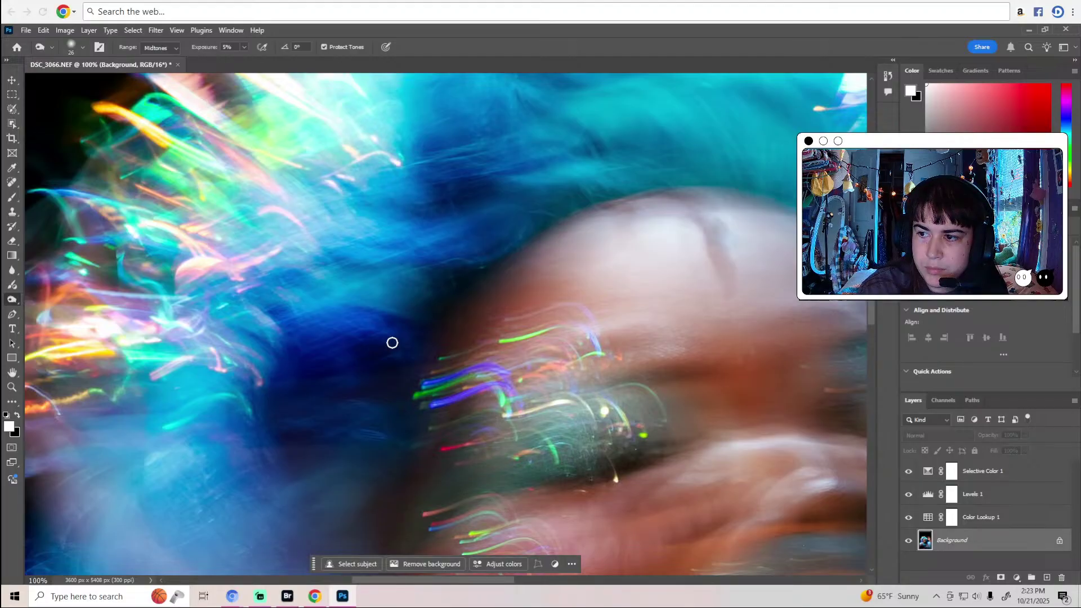
scroll(391, 342, down, 2)
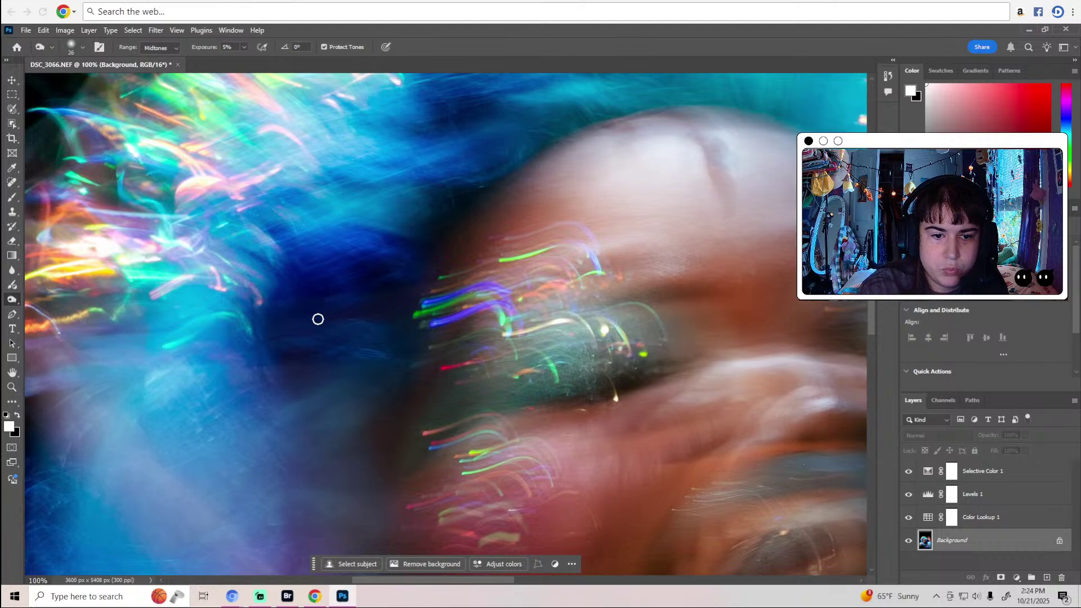
scroll(344, 363, down, 1)
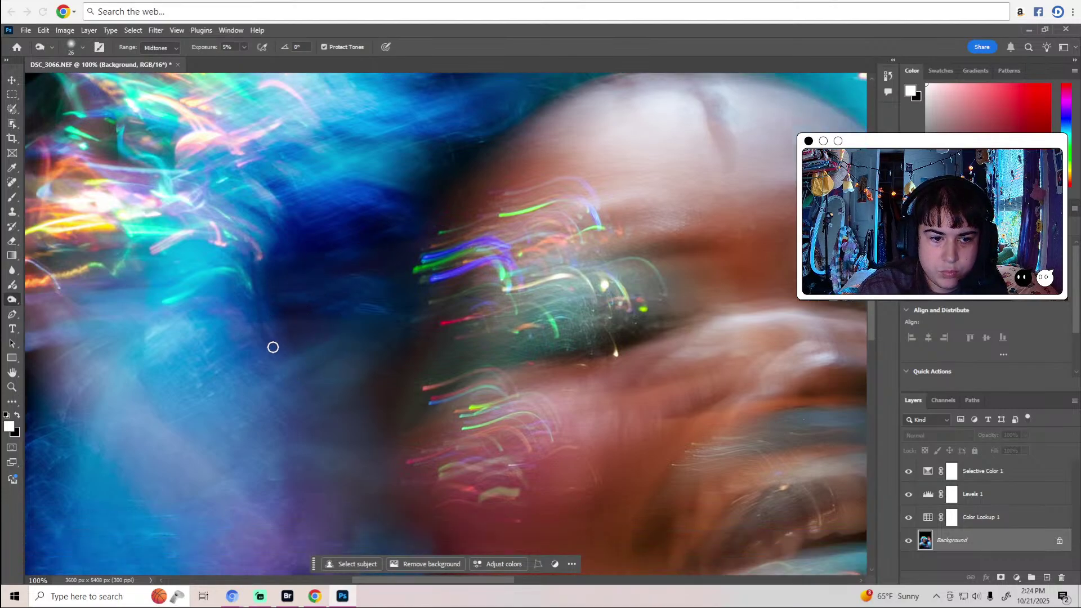
scroll(281, 352, down, 2)
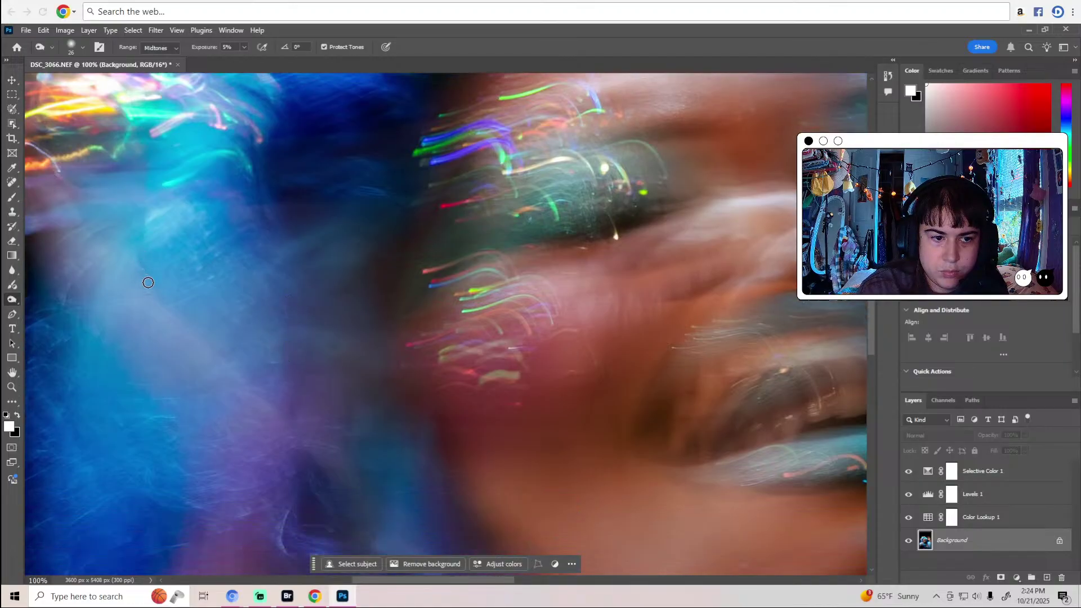
scroll(271, 384, down, 3)
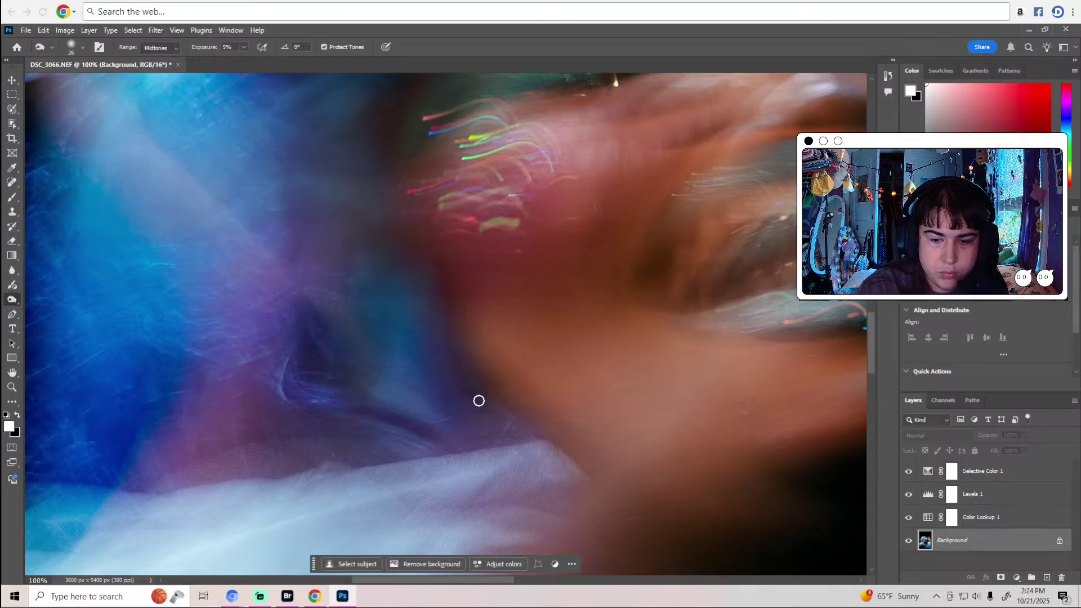
scroll(478, 401, down, 1)
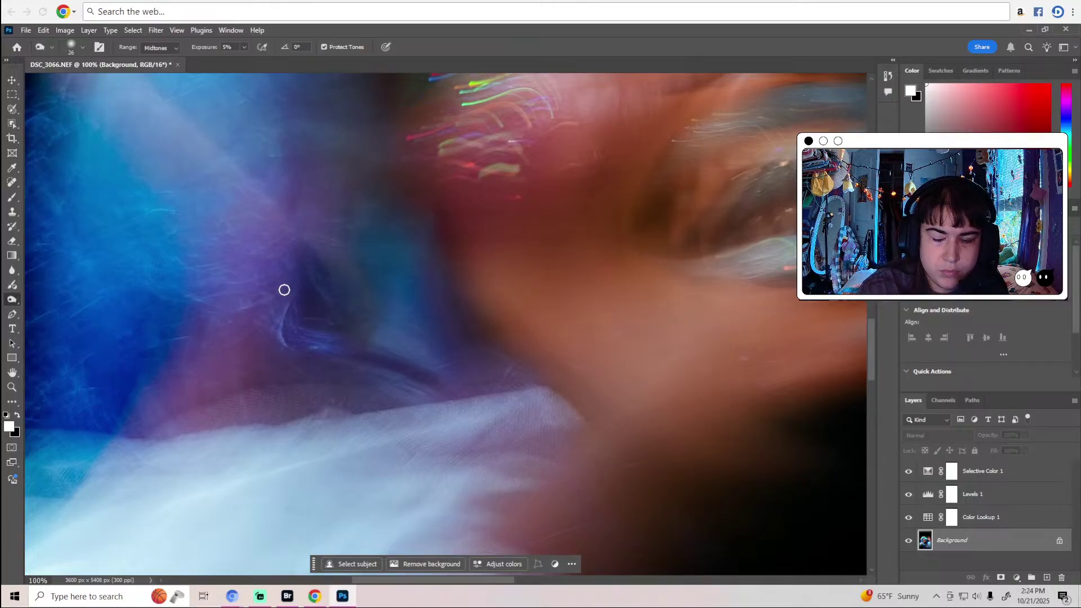
scroll(291, 312, down, 3)
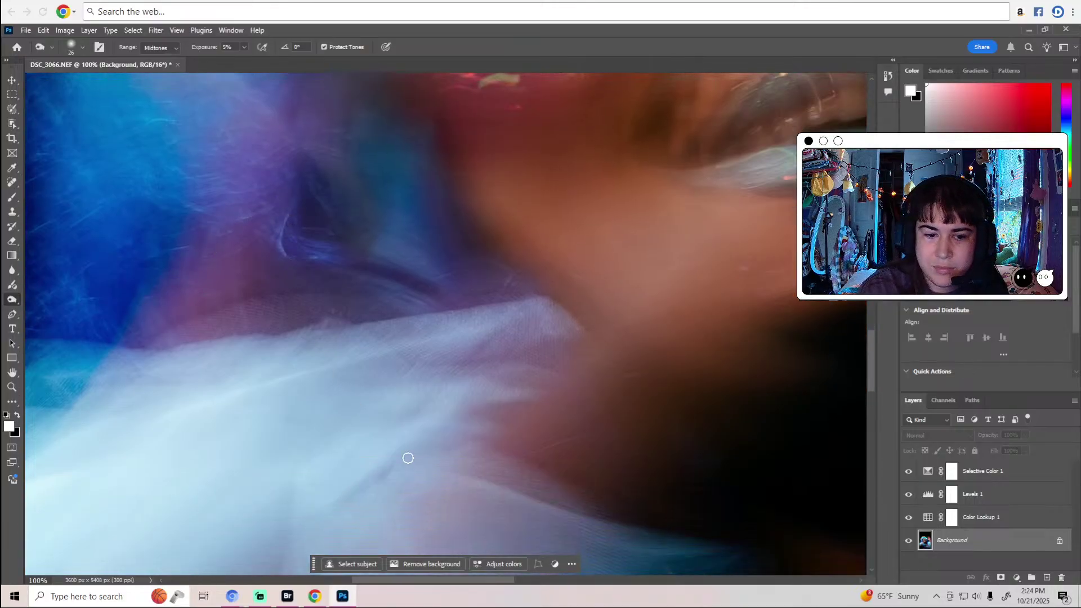
Inspect the pale and turquoise fabric below the chin and the dark lower part of the photo down to its bottom edge.
mouse_move(481, 585)
mouse_down()
mouse_move(459, 586)
mouse_move(472, 590)
mouse_up()
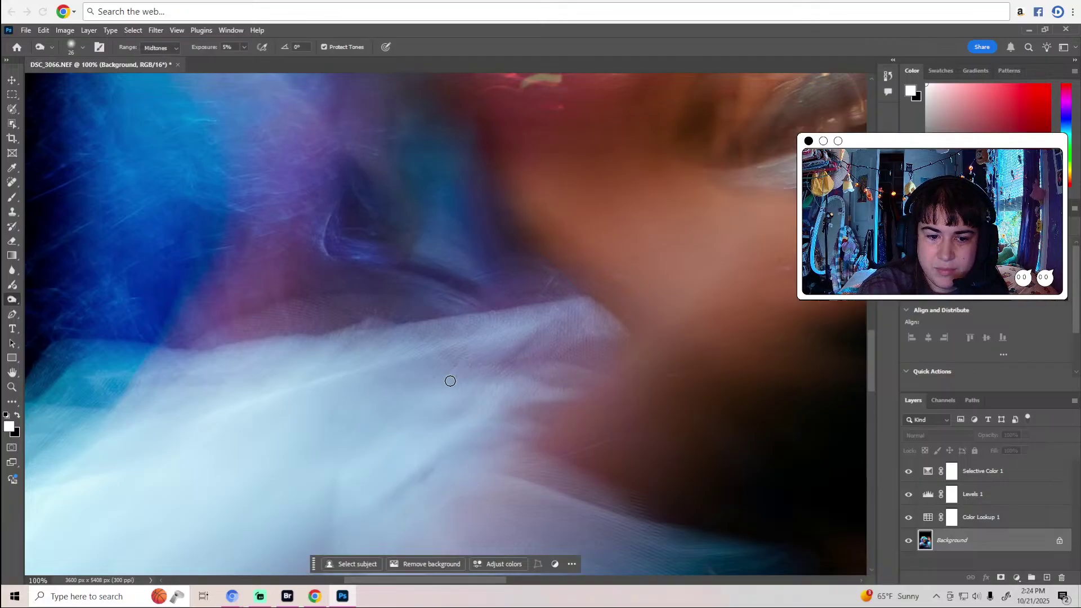
scroll(443, 409, down, 2)
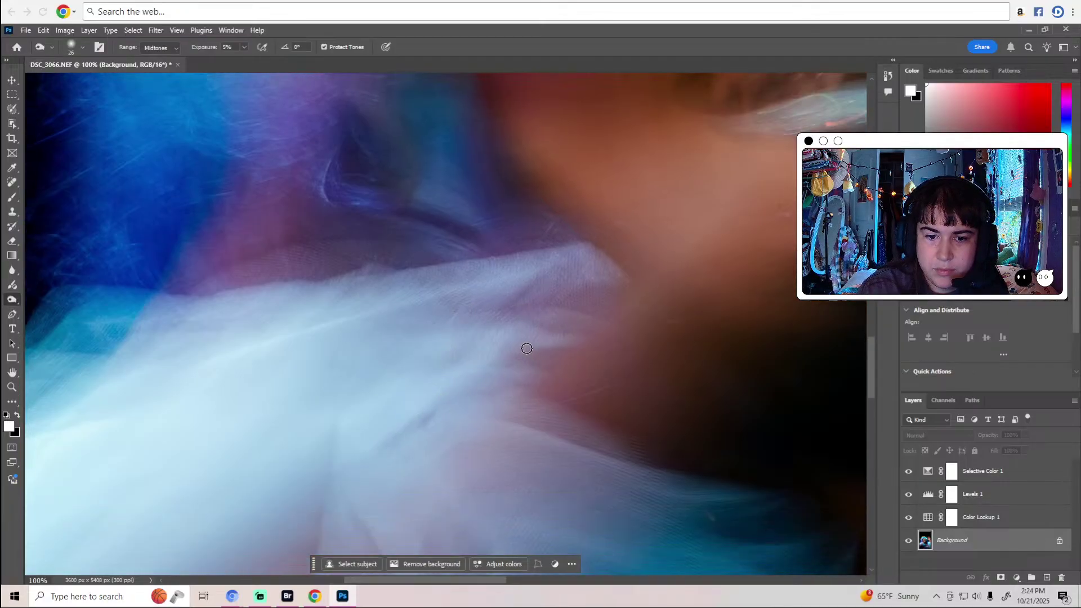
scroll(519, 372, down, 2)
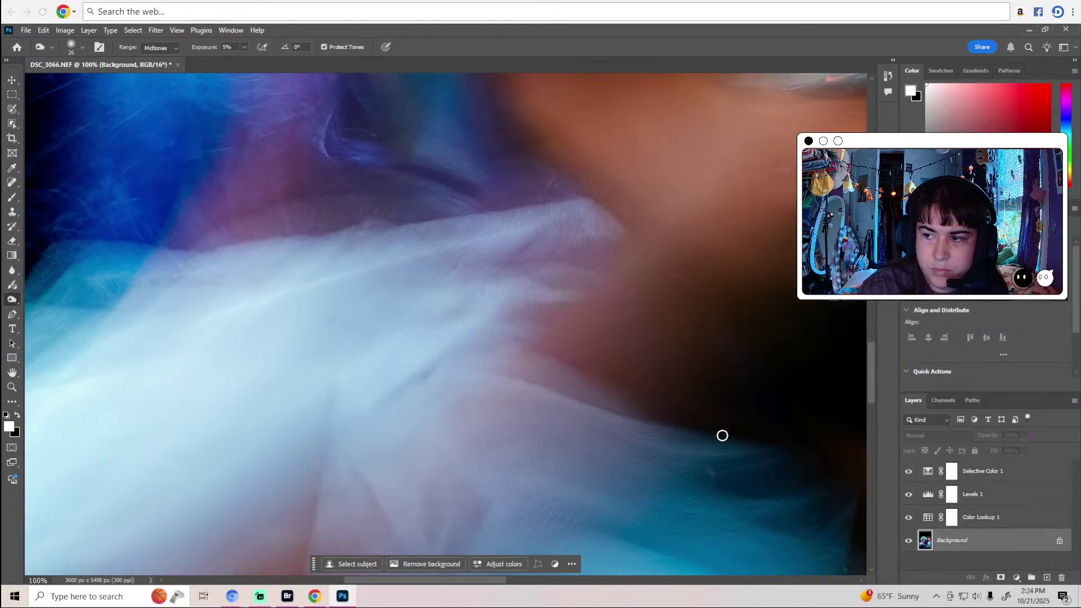
scroll(587, 429, down, 4)
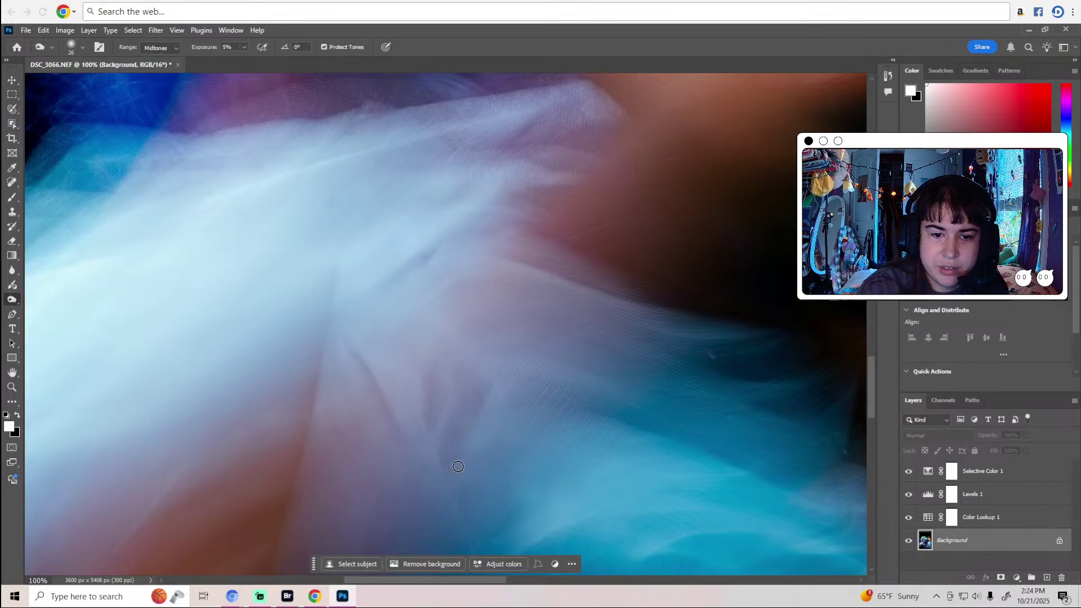
scroll(458, 458, down, 5)
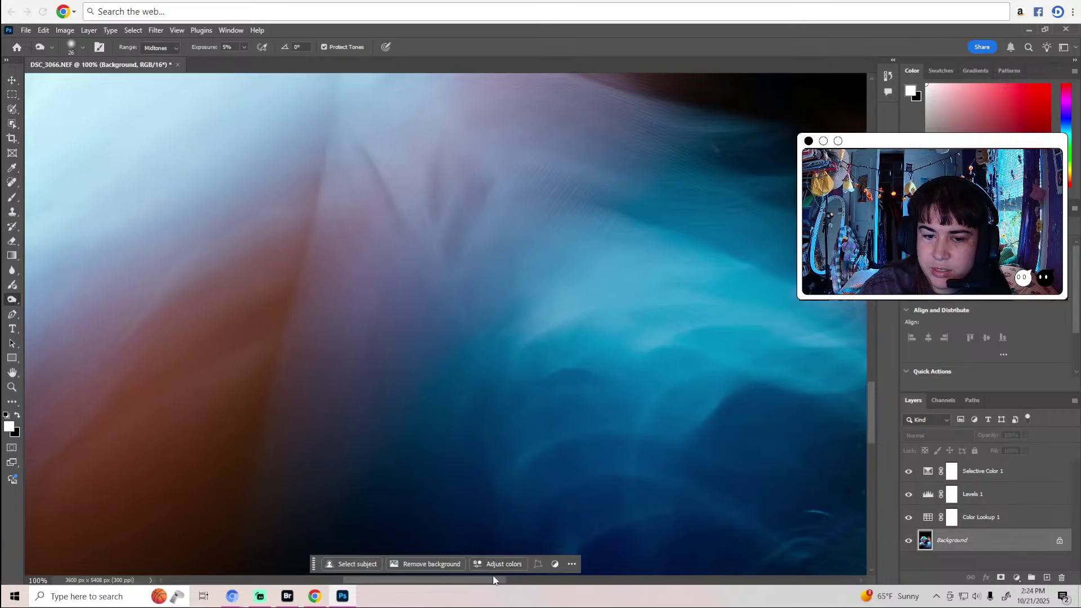
drag(495, 580, 536, 588)
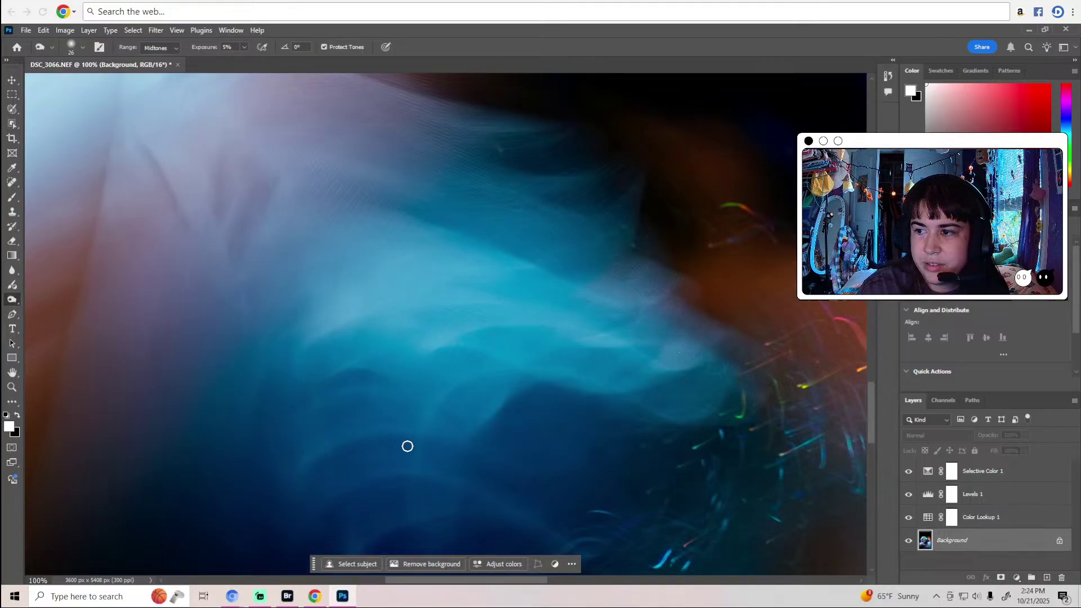
scroll(407, 446, down, 3)
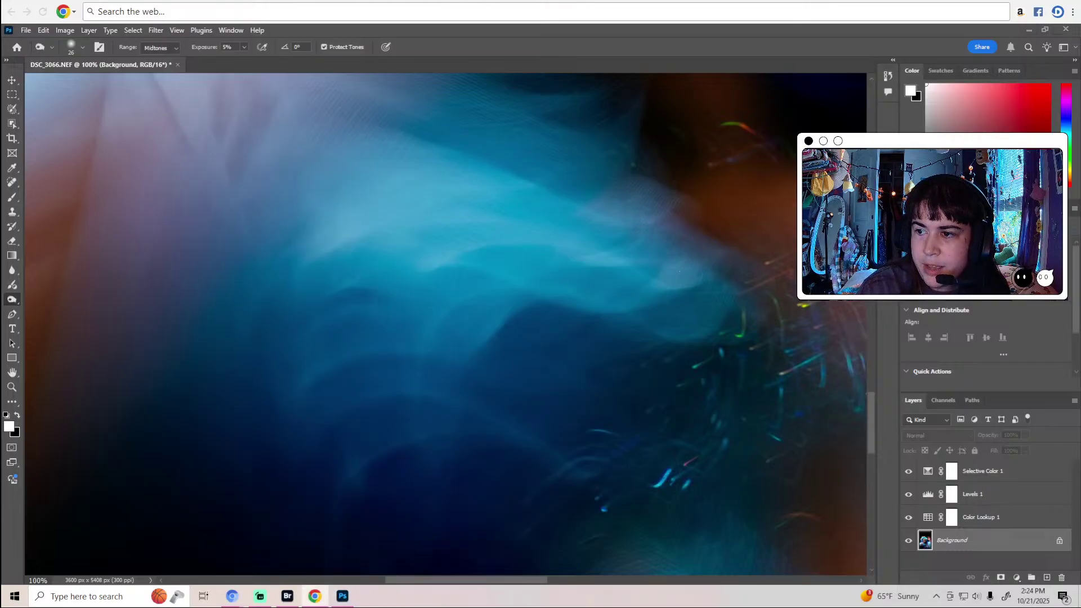
scroll(644, 355, down, 1)
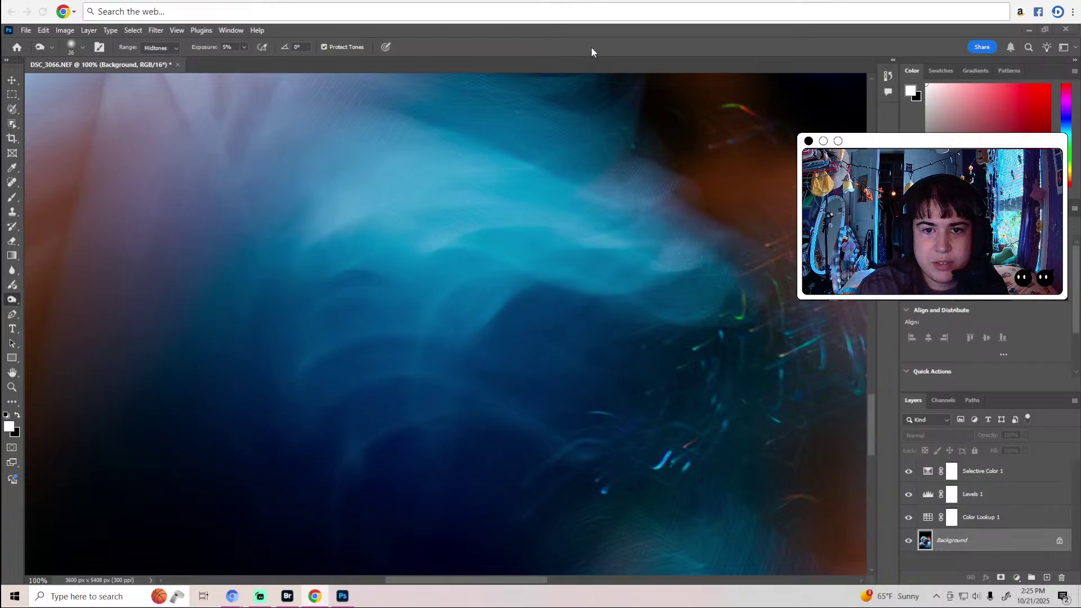
scroll(562, 369, down, 3)
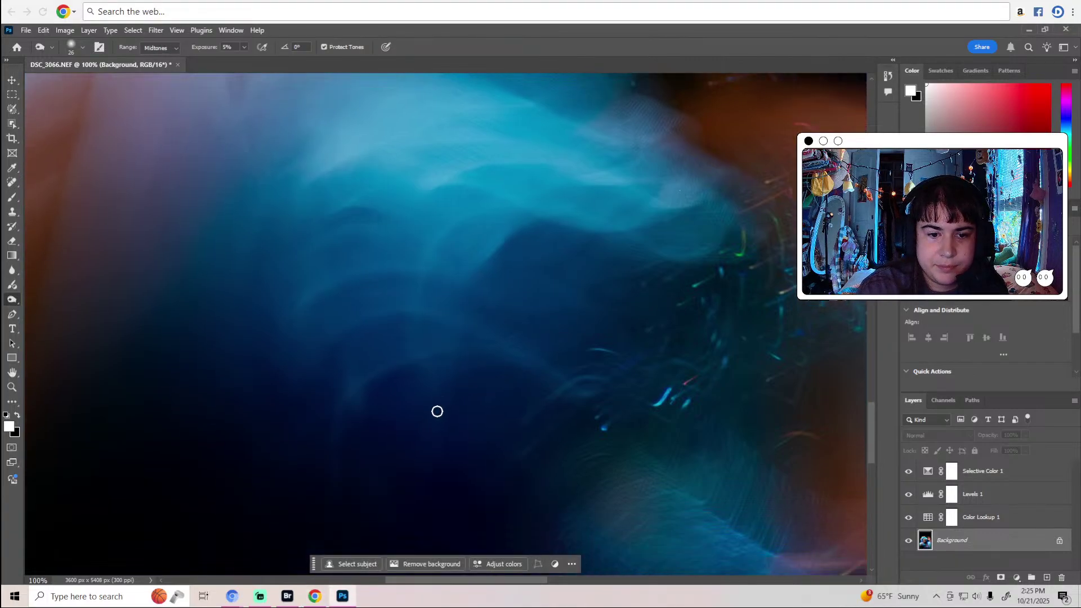
scroll(379, 403, down, 6)
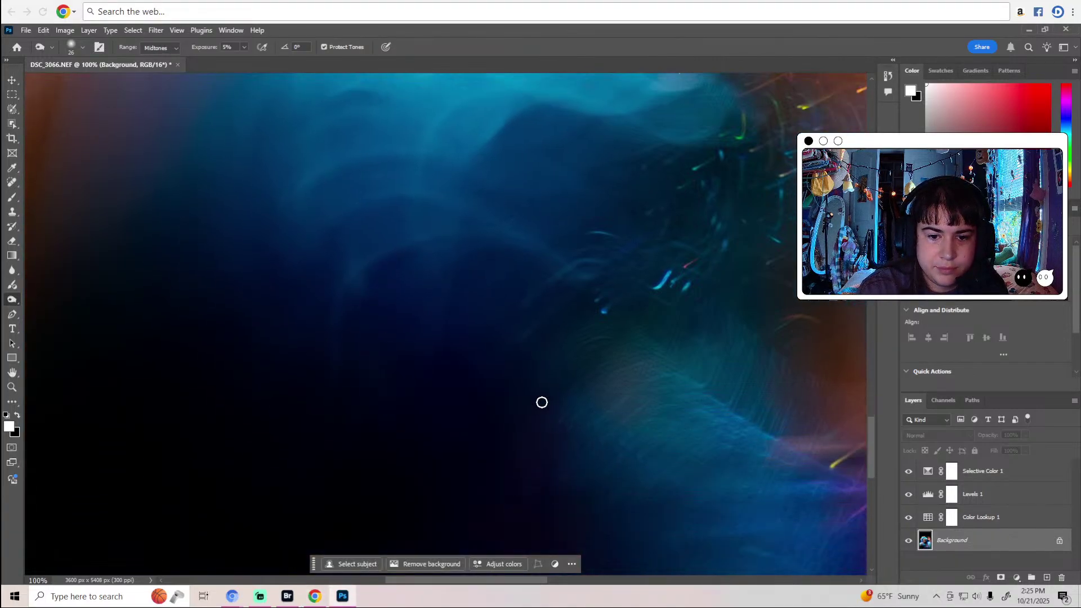
scroll(670, 355, down, 4)
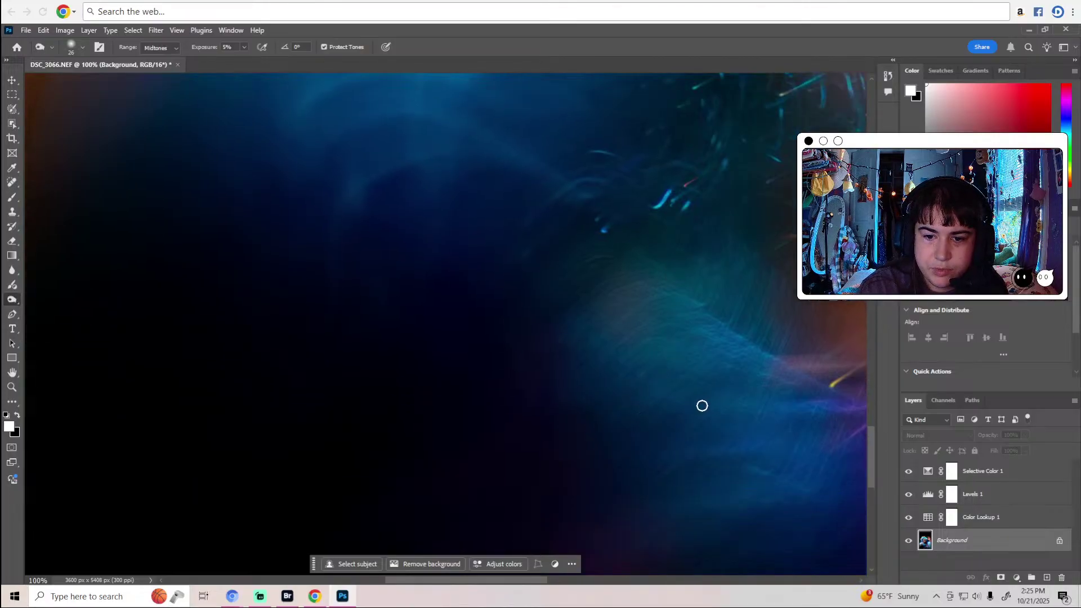
scroll(738, 386, down, 3)
scroll(670, 377, down, 4)
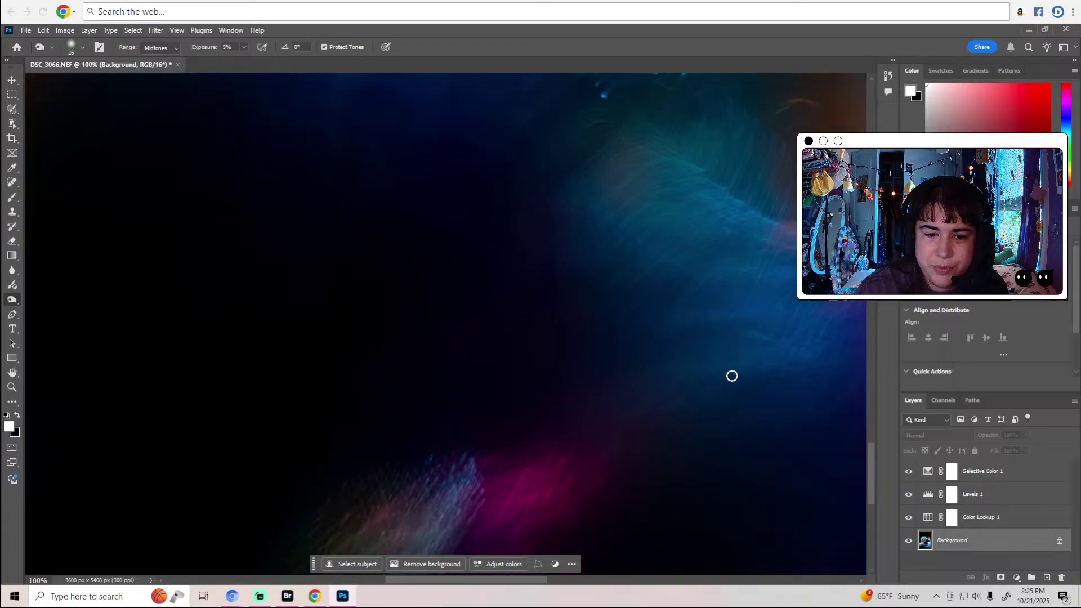
scroll(507, 324, right, 5)
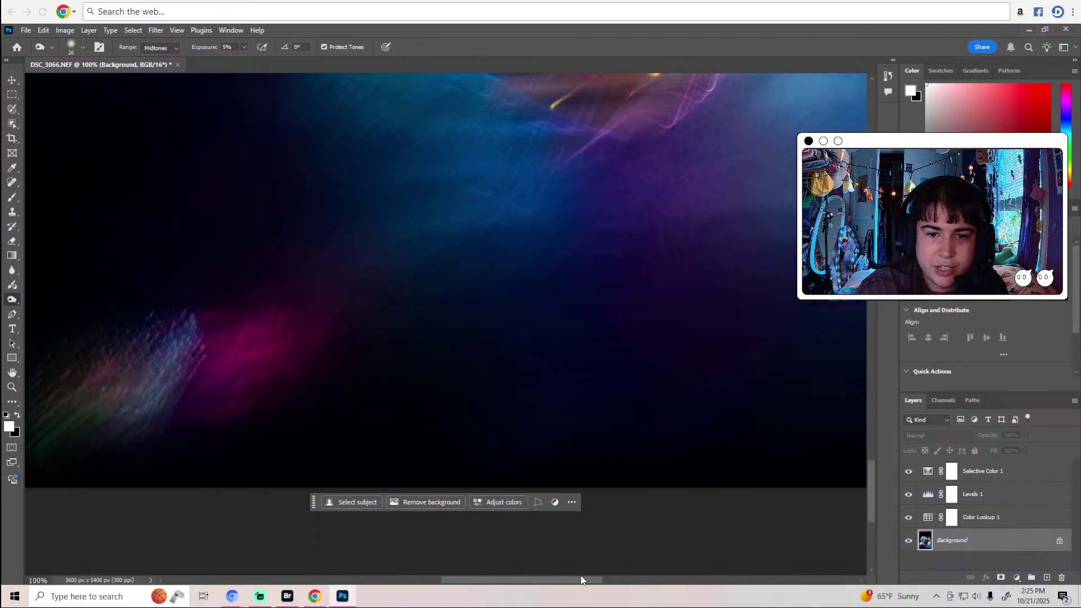
Check the orange area with curved light trails, the bright fabric beside it and the blue hair up to the mouth.
scroll(493, 321, up, 4)
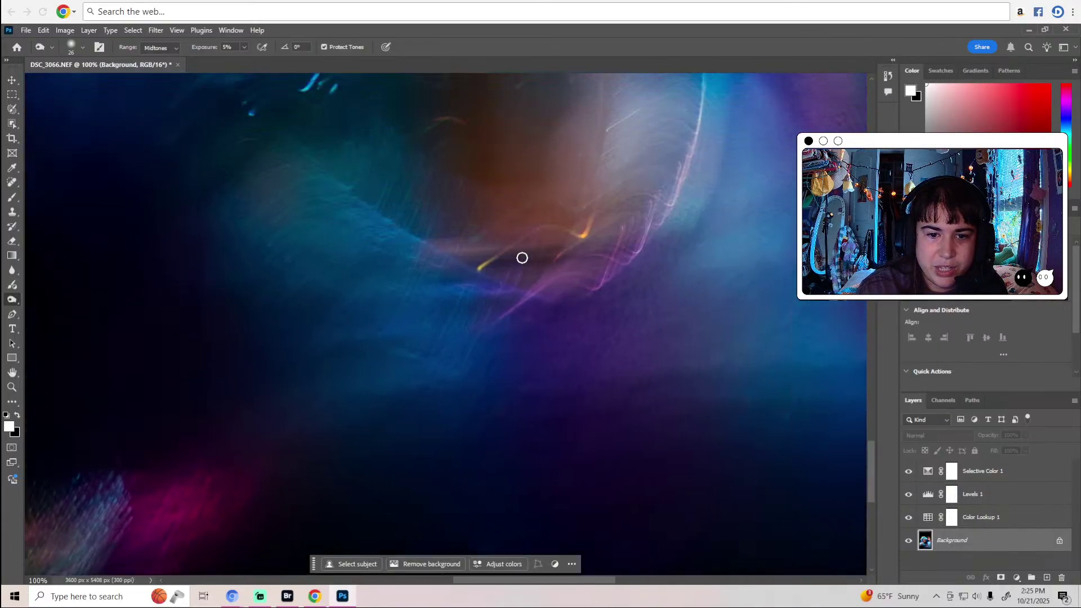
scroll(522, 258, up, 4)
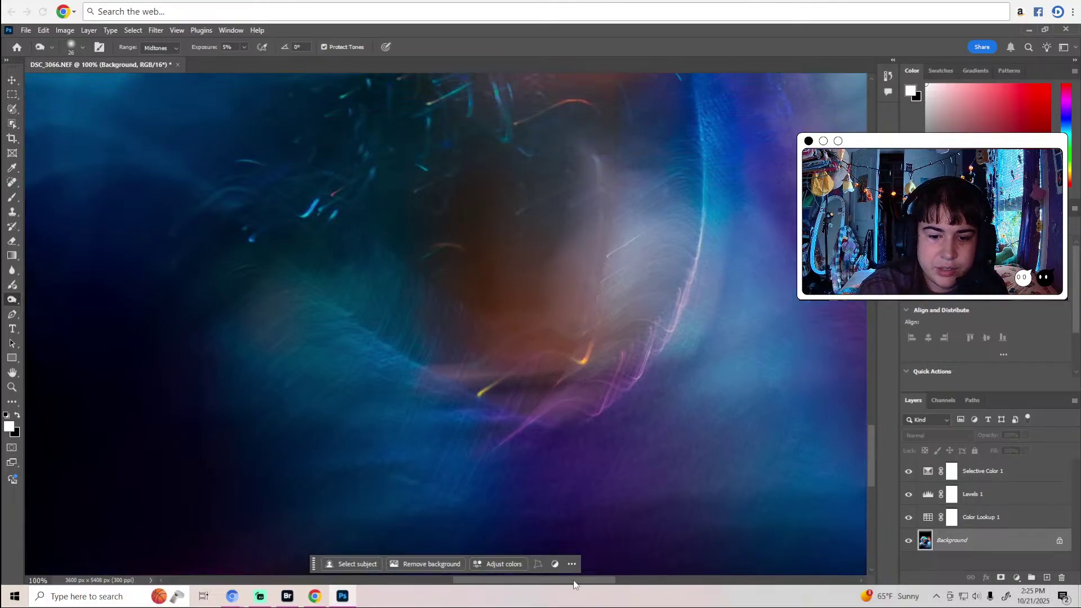
scroll(574, 585, right, 3)
scroll(579, 446, up, 2)
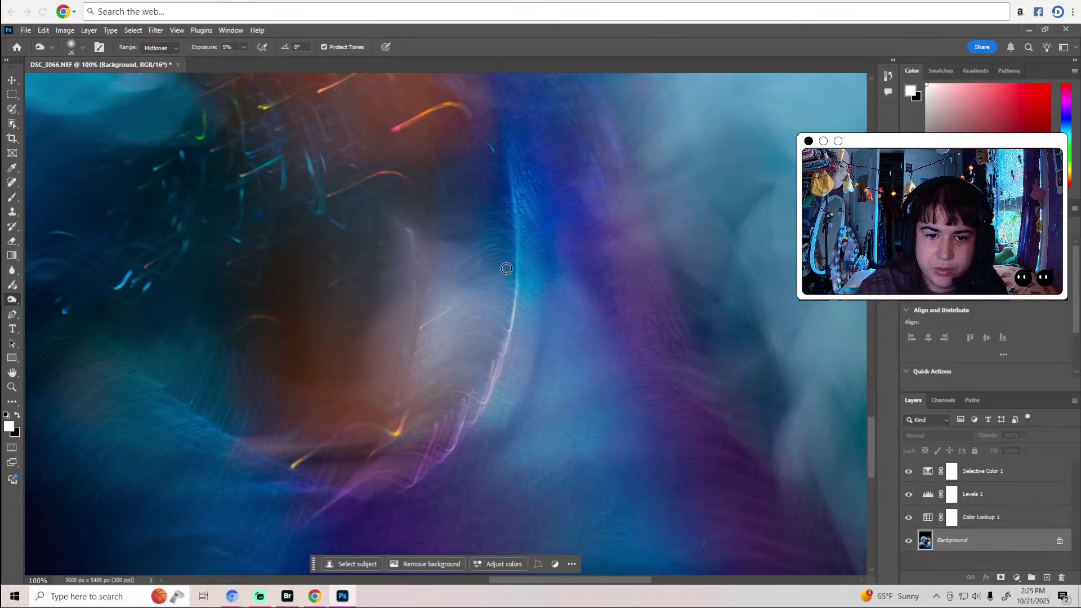
scroll(453, 204, up, 3)
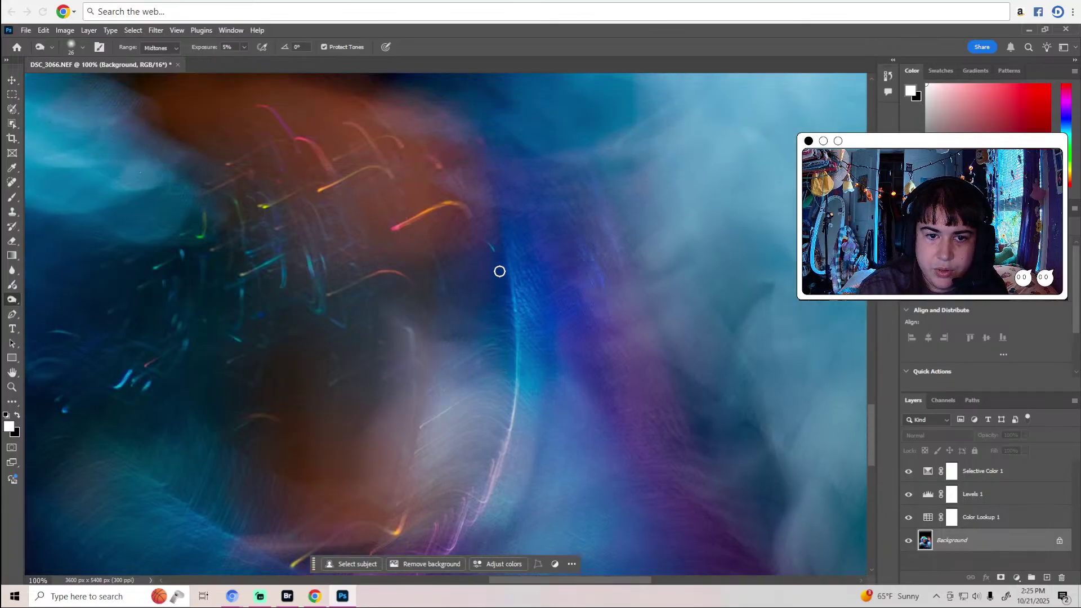
scroll(531, 312, up, 4)
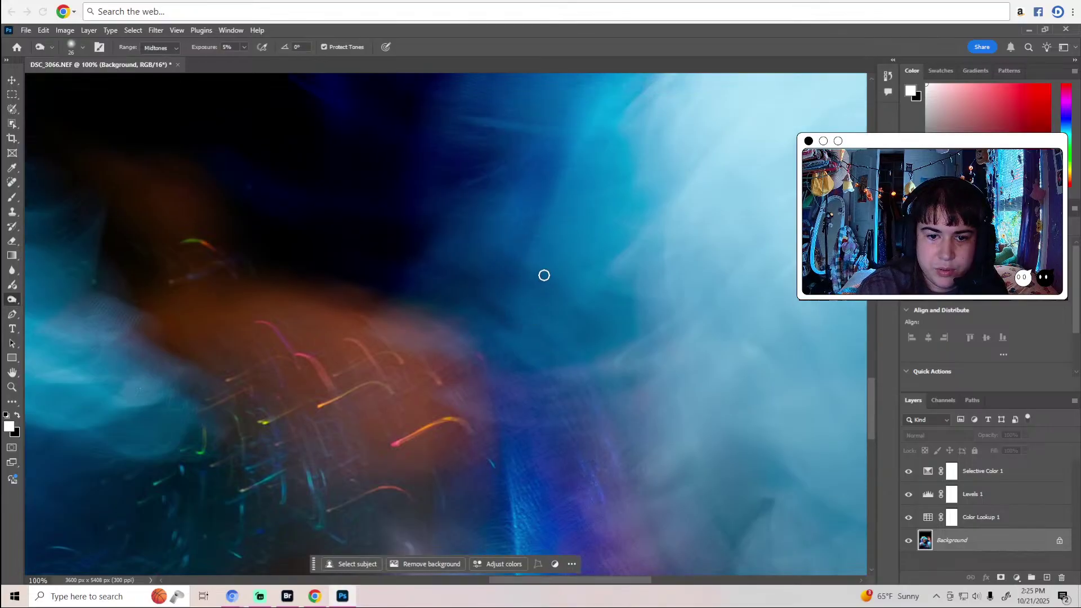
scroll(700, 427, up, 4)
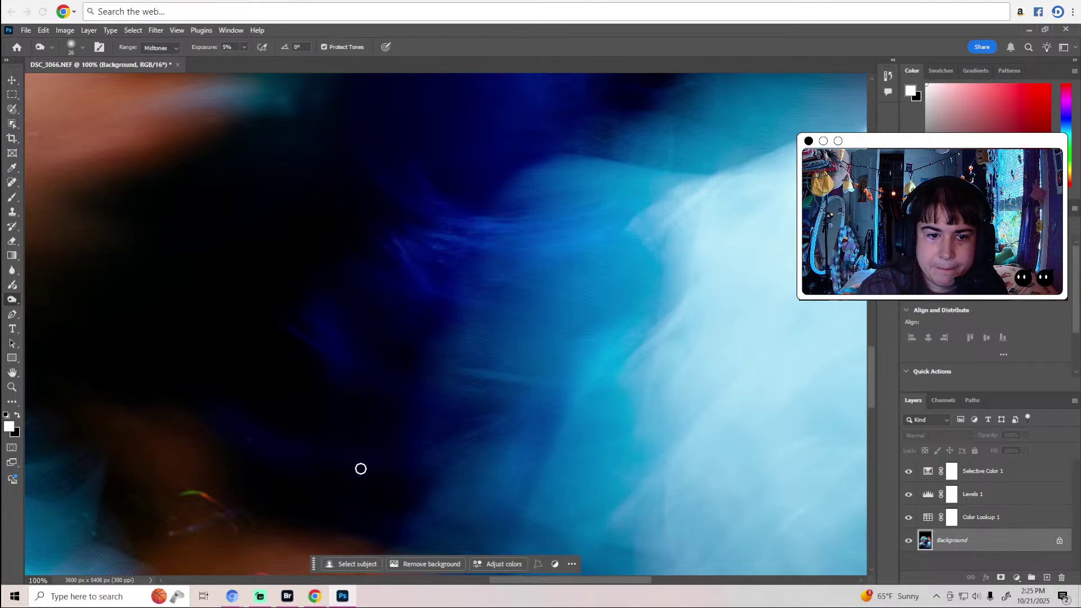
scroll(399, 343, up, 4)
scroll(399, 343, up, 4)
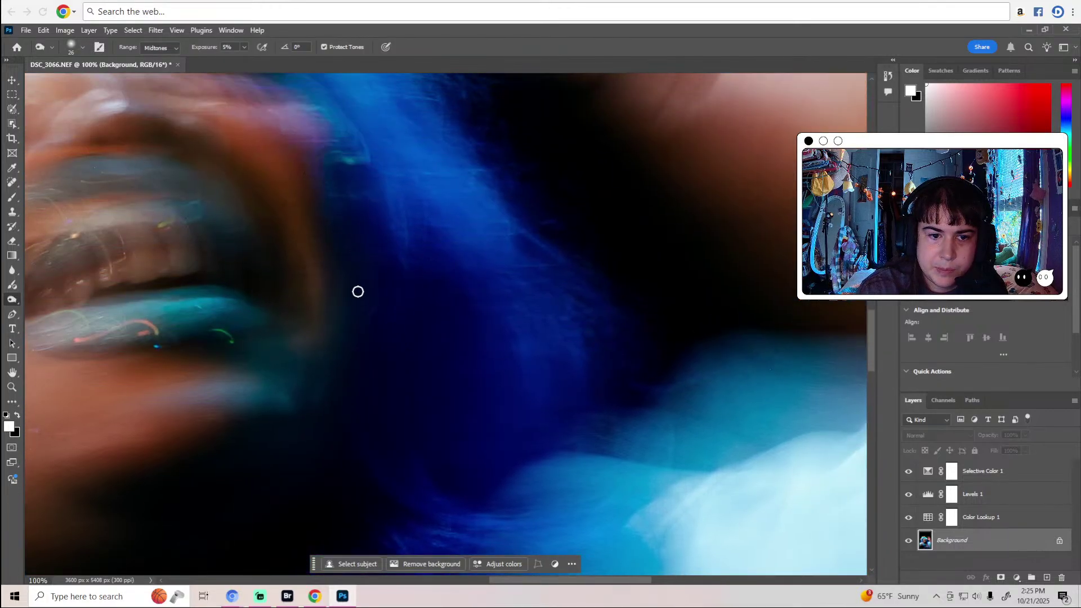
Burn the midtones at 5% exposure in the dark gap between the blue hair and the wrist, stepping back to an earlier burn state.
scroll(433, 305, up, 1)
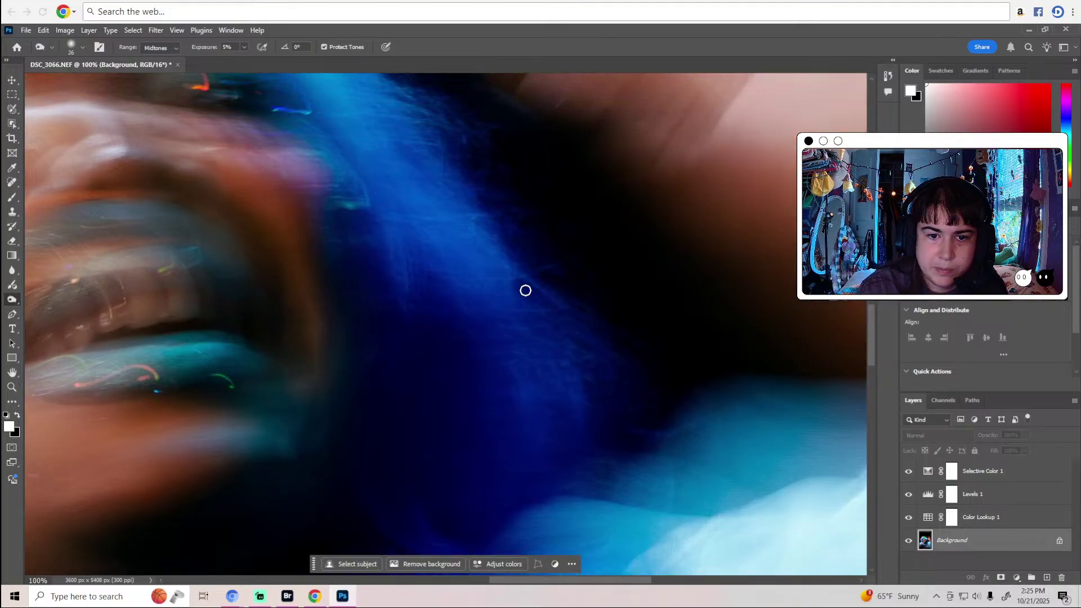
scroll(605, 358, up, 4)
scroll(538, 366, up, 2)
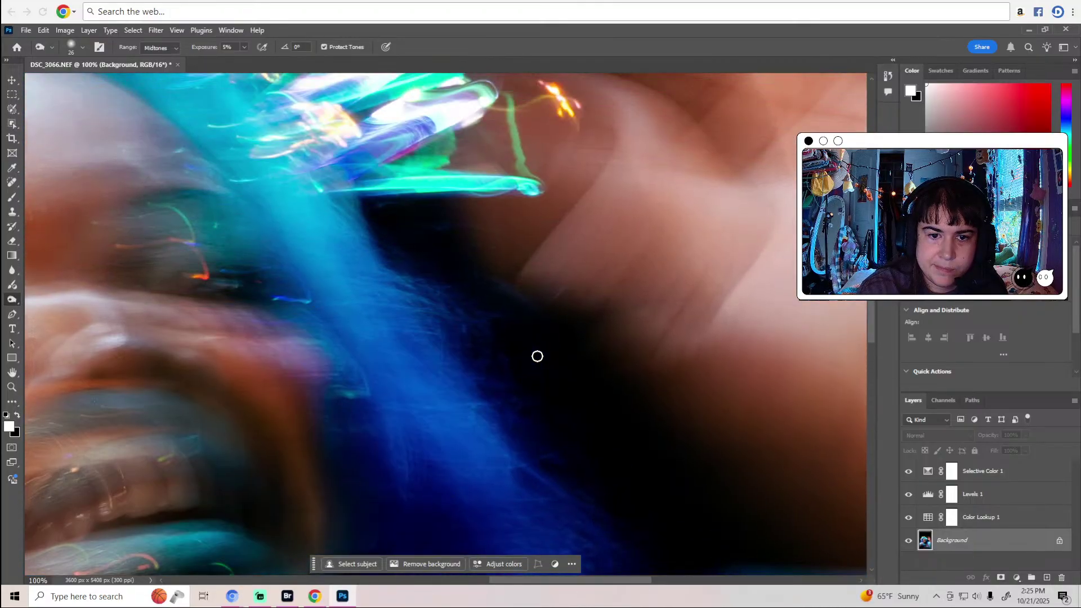
click(11, 182)
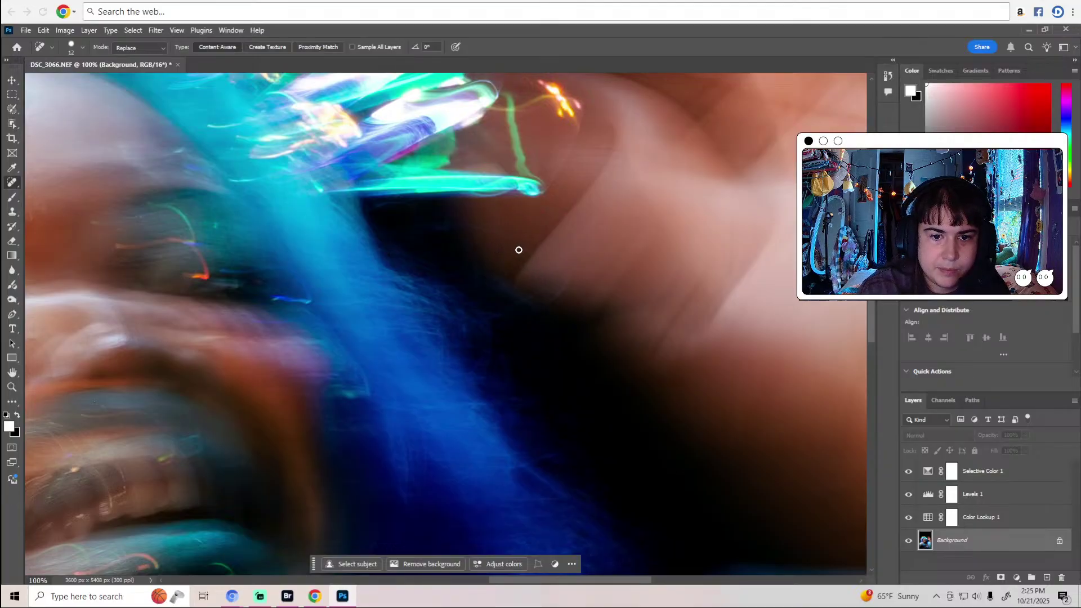
key(o)
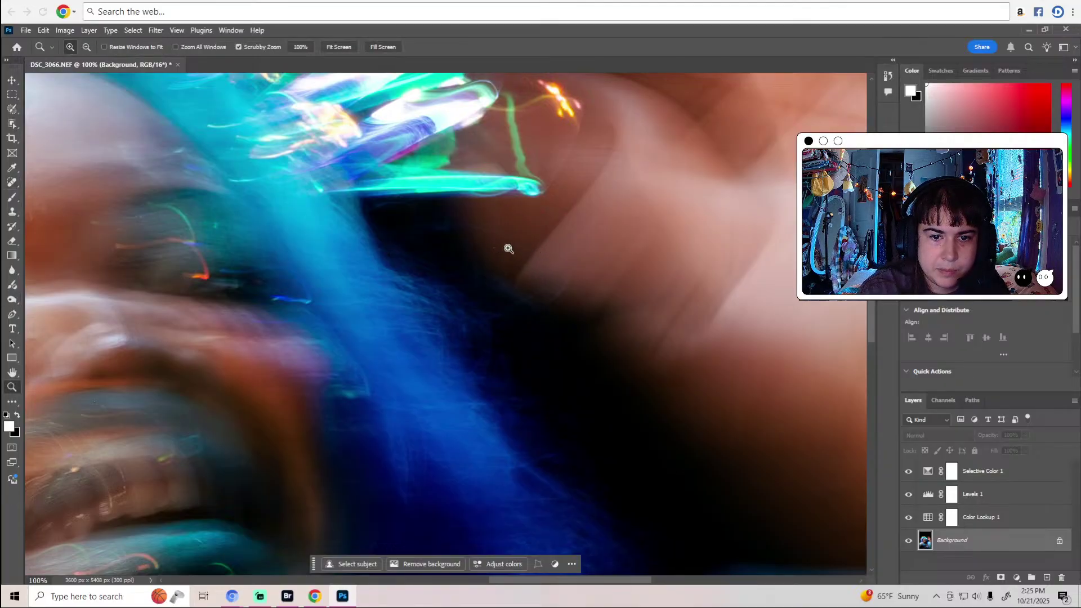
scroll(510, 245, up, 2)
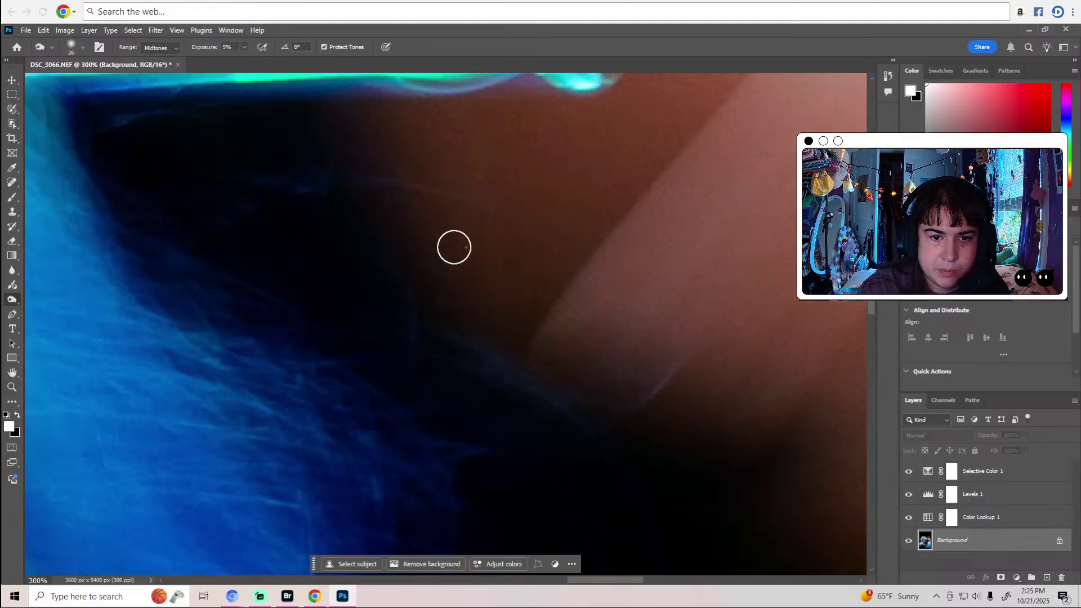
click(887, 76)
click(806, 94)
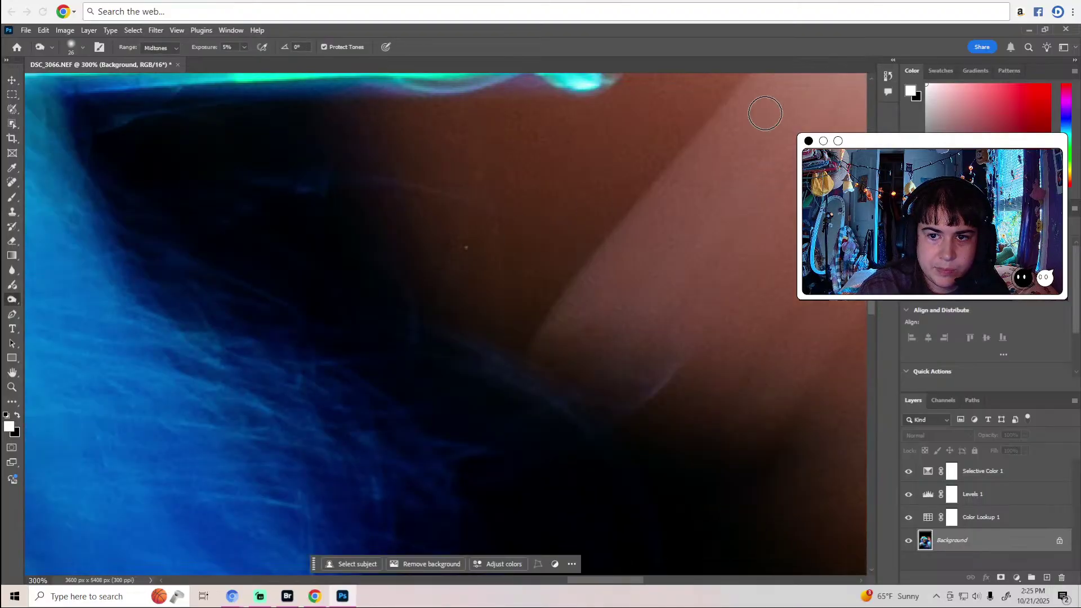
click(857, 71)
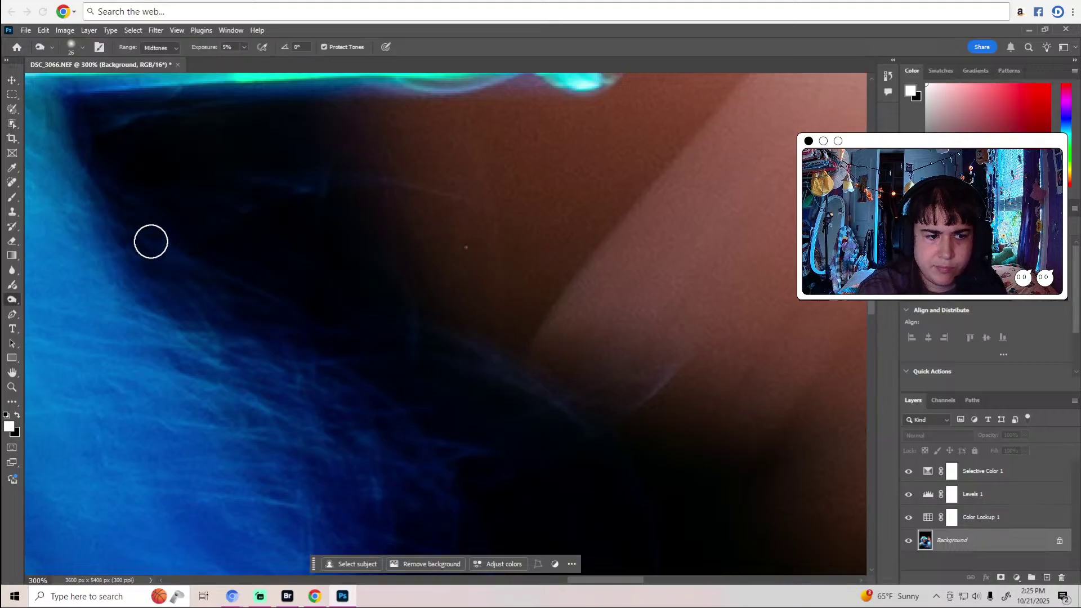
click(888, 76)
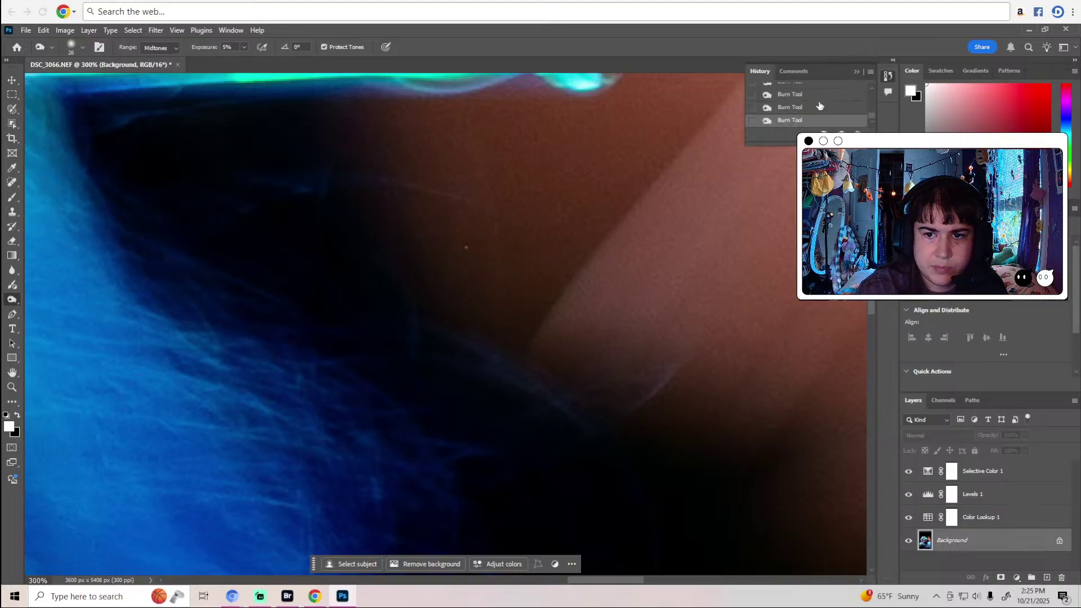
click(812, 95)
click(855, 72)
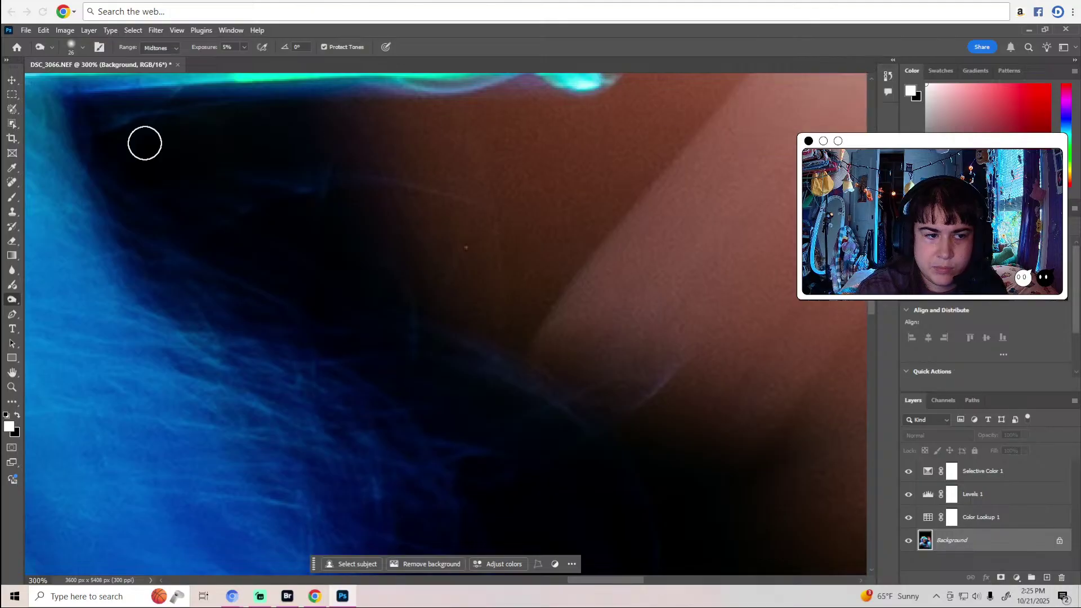
Remove the small bright speck on the brown skin below the green light streak with Content-Aware spot healing.
click(11, 182)
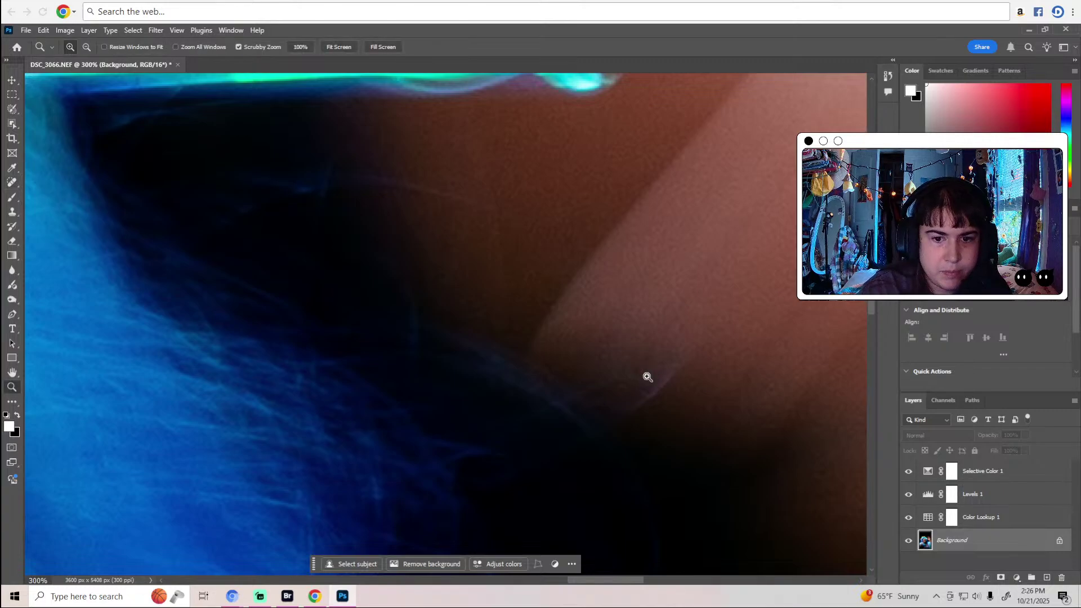
scroll(647, 376, down, 4)
scroll(647, 376, up, 5)
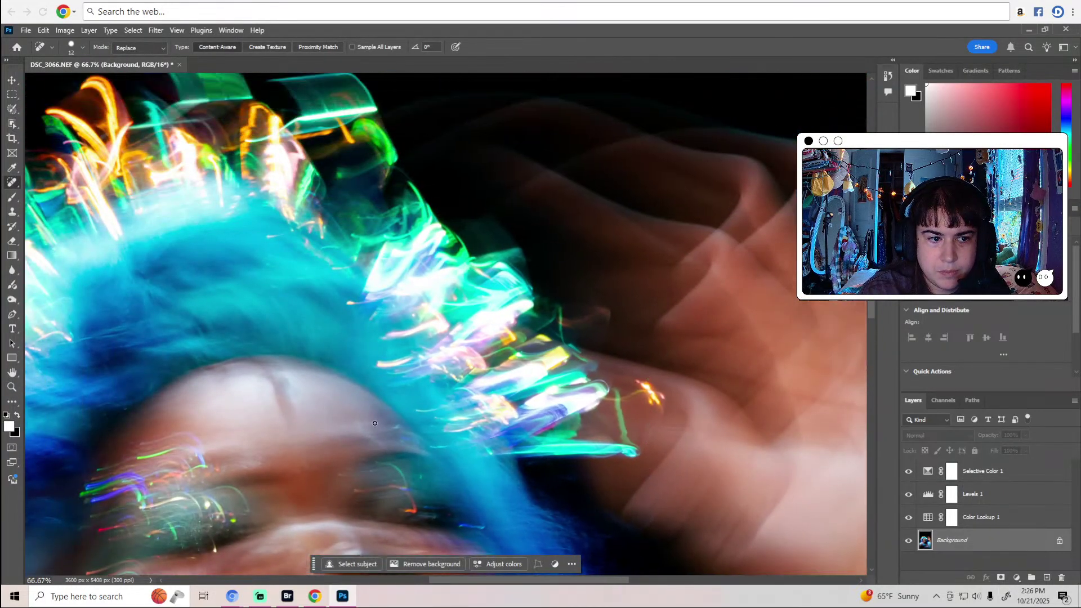
Inspect the face, blue hair and raised hand at 66.67% for tones to burn.
click(12, 299)
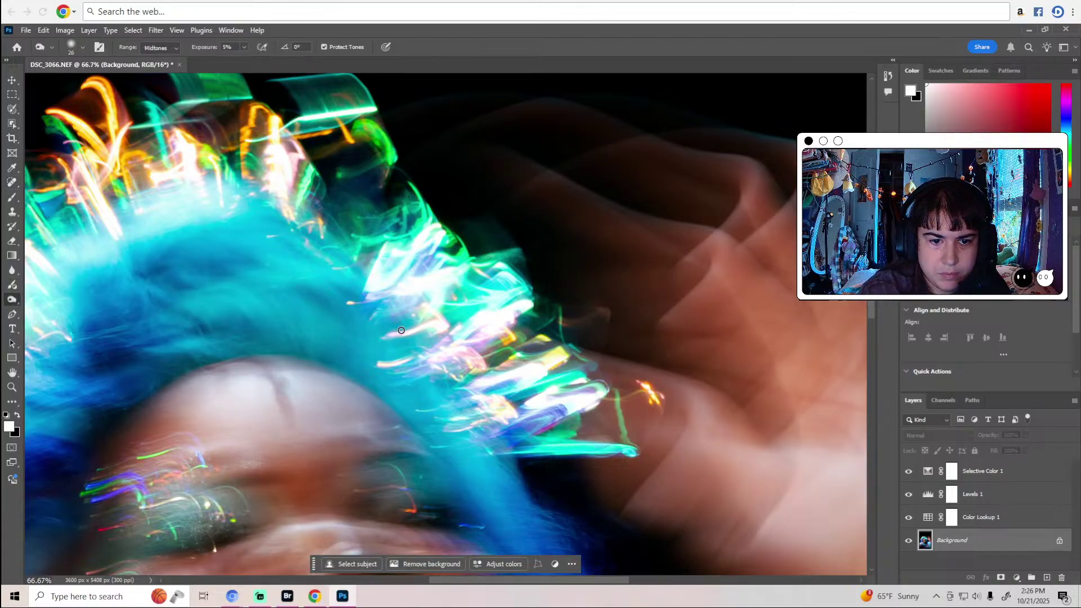
scroll(452, 367, down, 3)
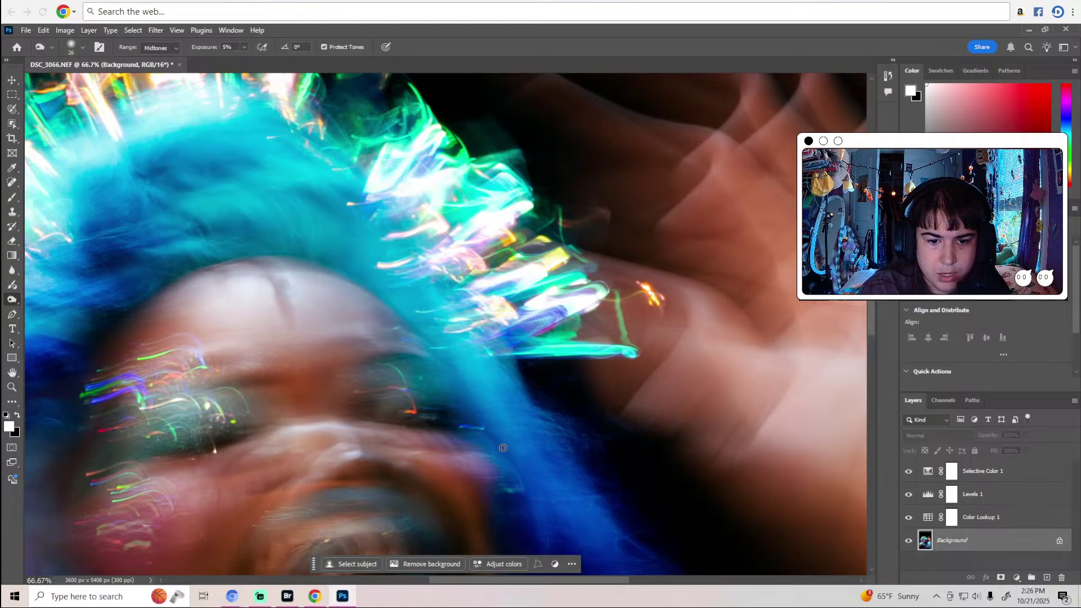
scroll(515, 450, down, 4)
scroll(518, 440, down, 3)
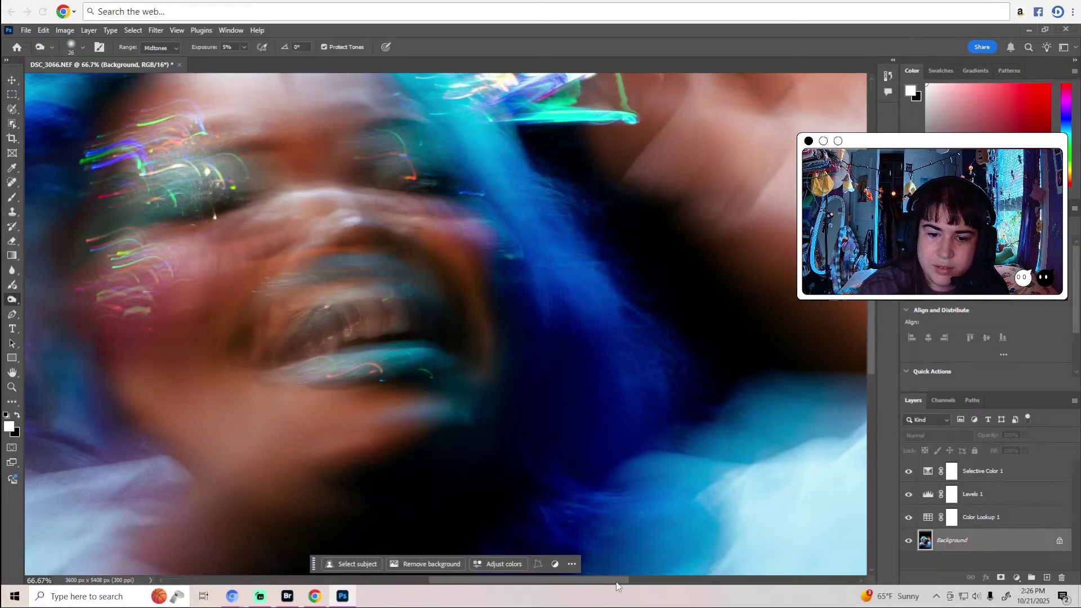
drag(616, 583, 701, 575)
scroll(694, 560, up, 3)
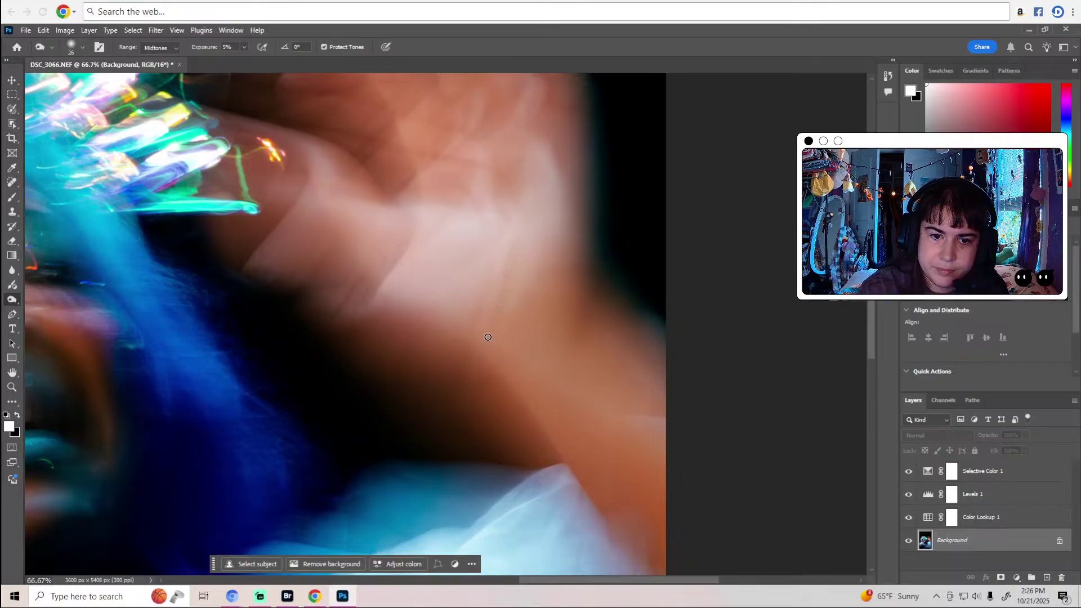
scroll(459, 390, up, 5)
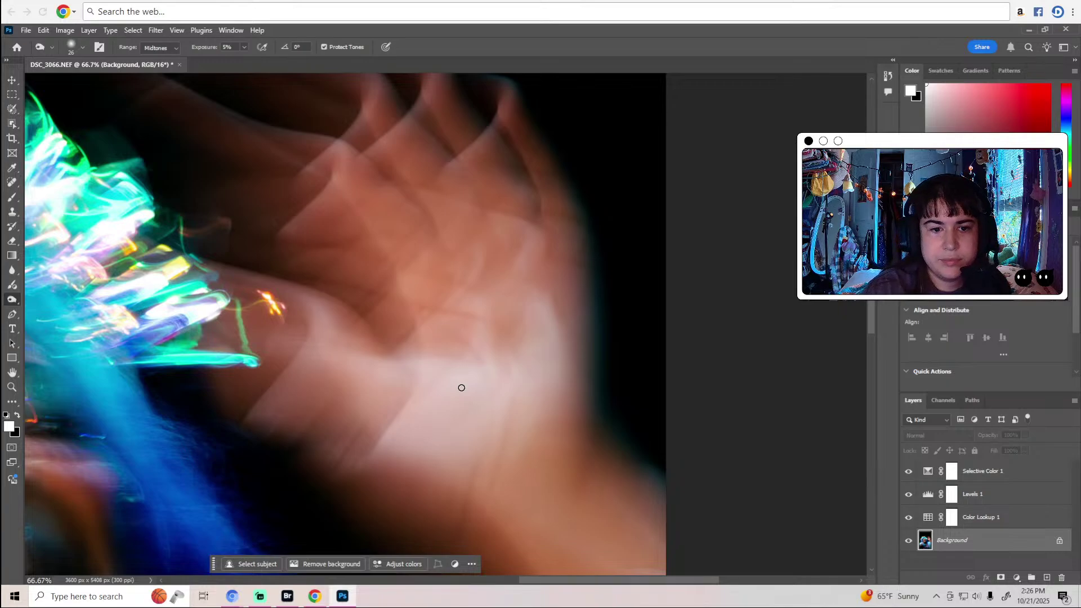
Examine the motion-blurred hand at 100%, from the palm up to the overlapping fingertips against the black background.
alt+scroll(465, 302, up, 1)
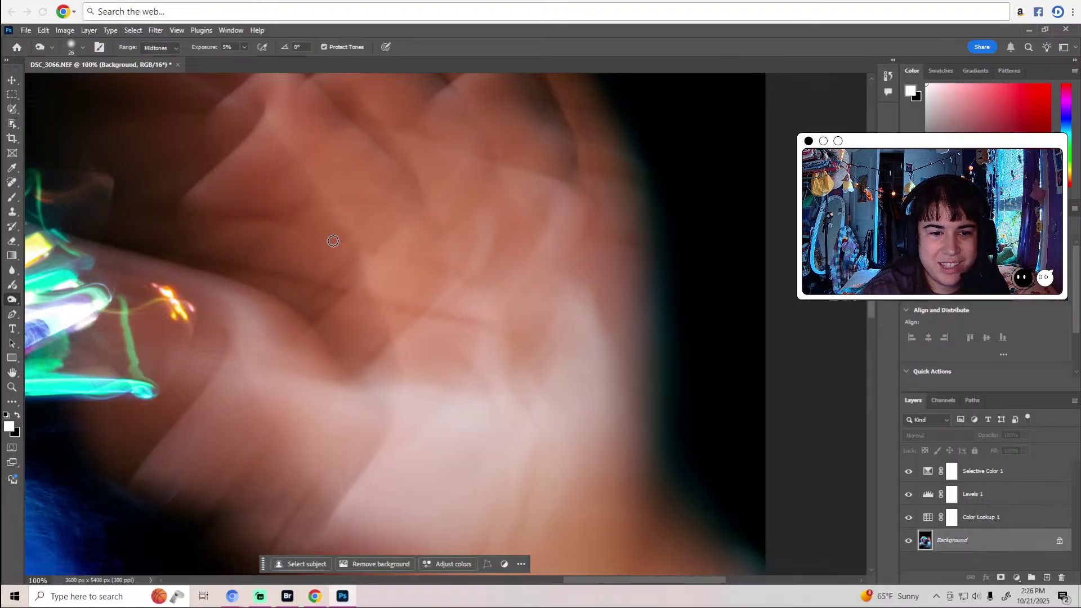
scroll(394, 202, up, 2)
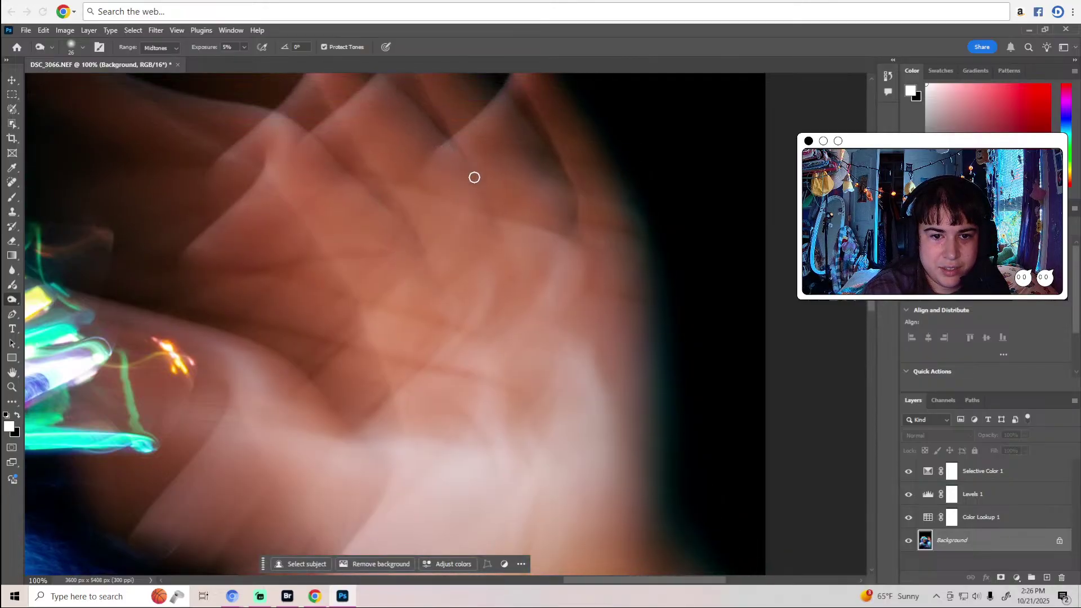
scroll(485, 204, up, 4)
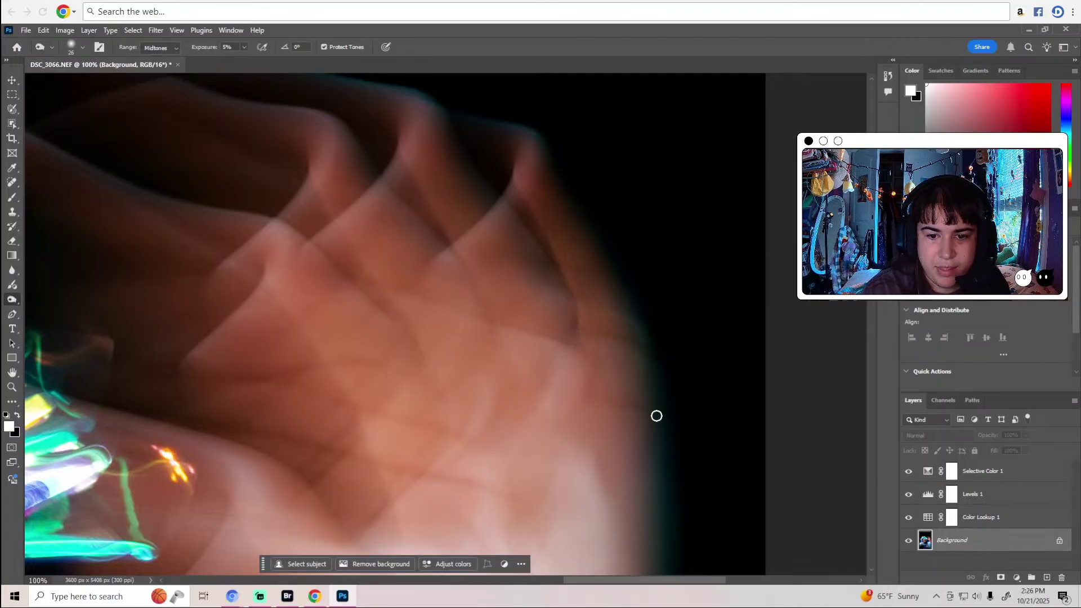
scroll(510, 321, up, 3)
scroll(493, 366, up, 2)
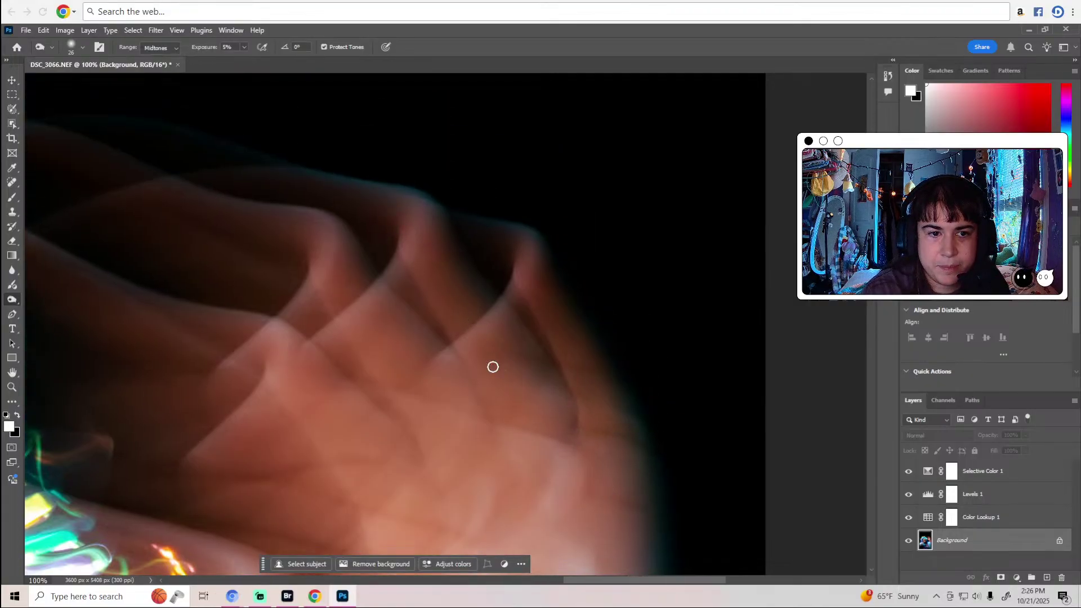
drag(640, 583, 600, 580)
scroll(486, 215, up, 2)
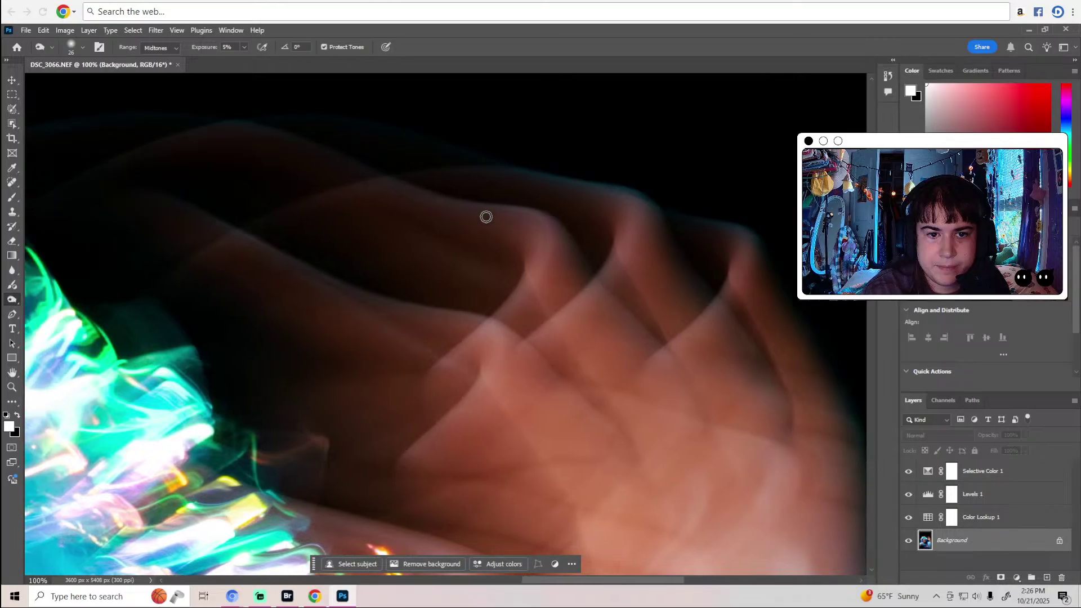
Heal the faint speck in the dark area above the blurred fingers with Content-Aware spot healing.
scroll(445, 217, up, 3)
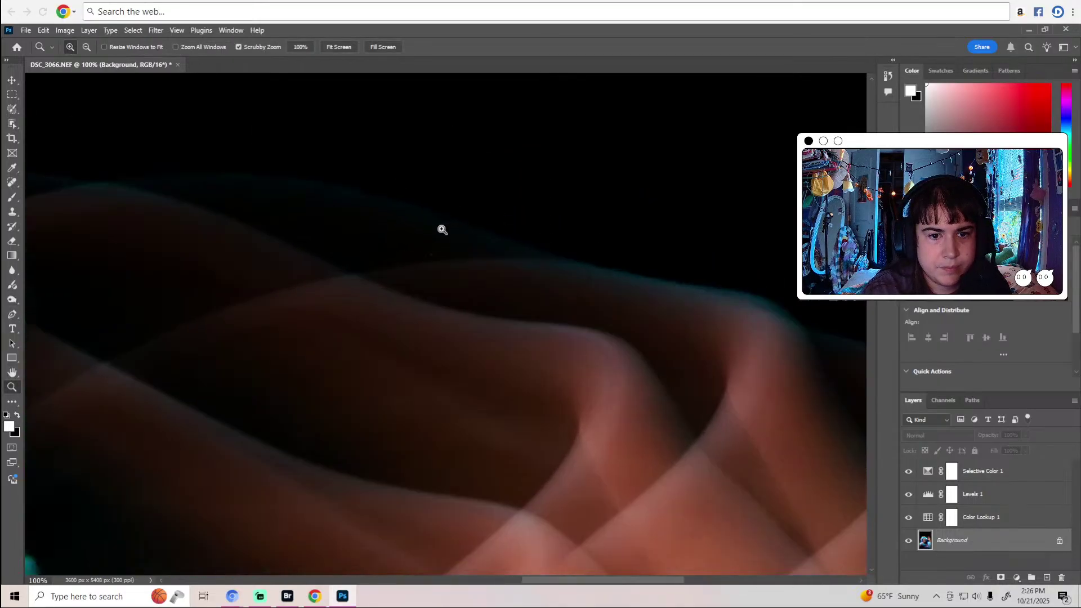
click(12, 185)
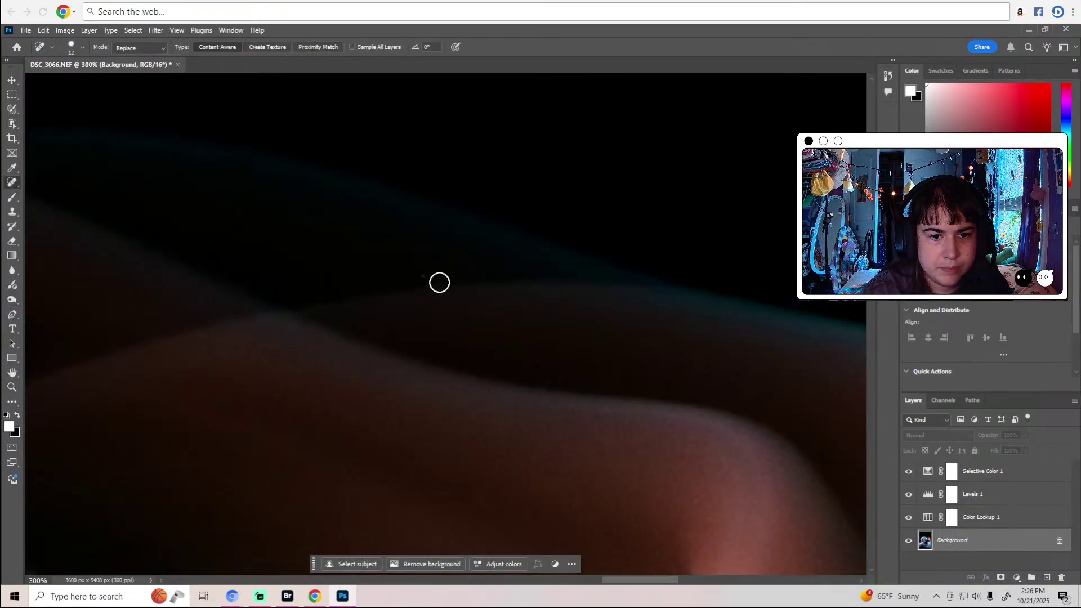
key(z)
scroll(636, 286, down, 5)
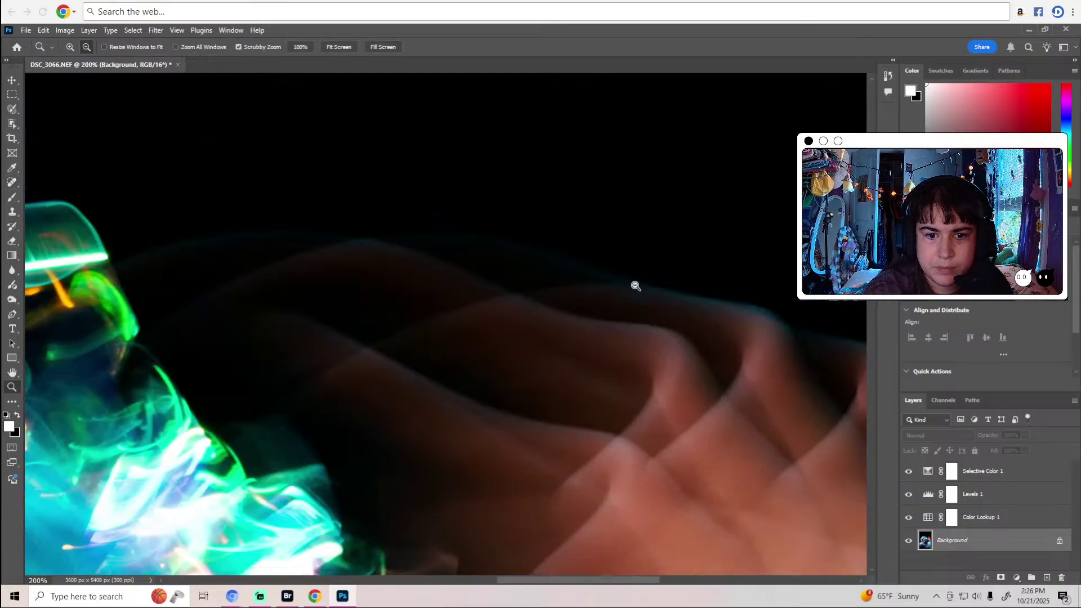
key(j)
scroll(384, 311, down, 10)
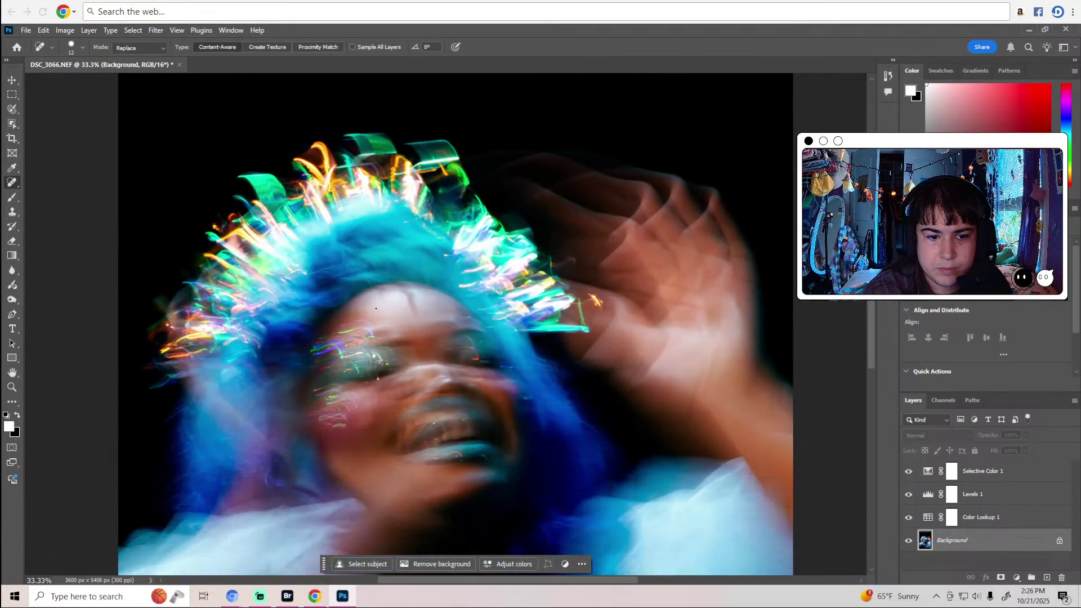
Examine the orange area and its curved light trails at 200%, down to the purple and blue fabric below.
scroll(373, 303, down, 6)
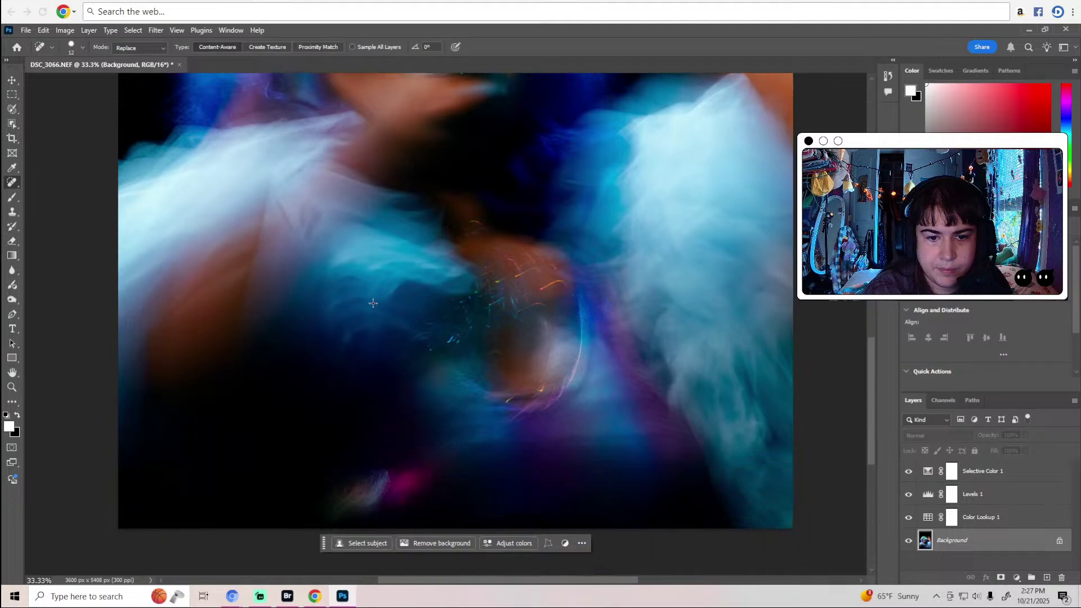
scroll(519, 277, up, 3)
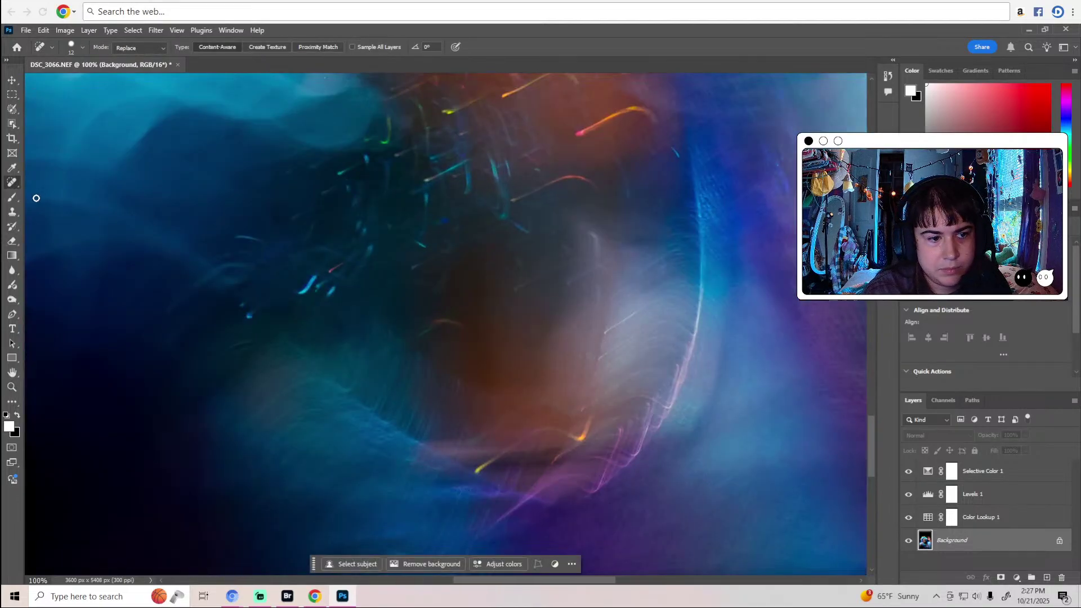
click(12, 285)
key(z)
click(396, 299)
key(o)
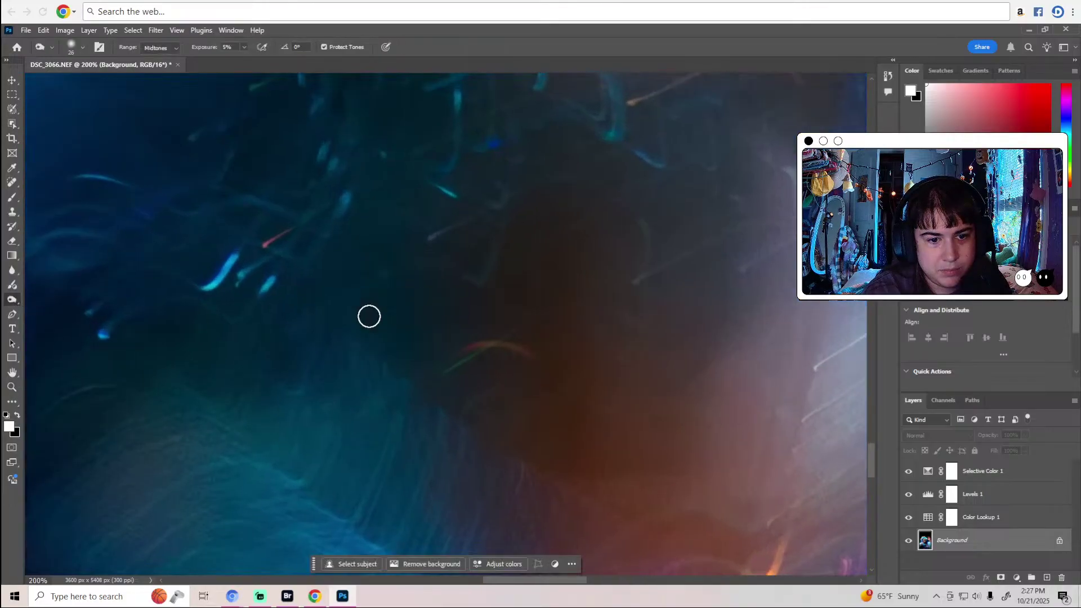
scroll(504, 426, down, 5)
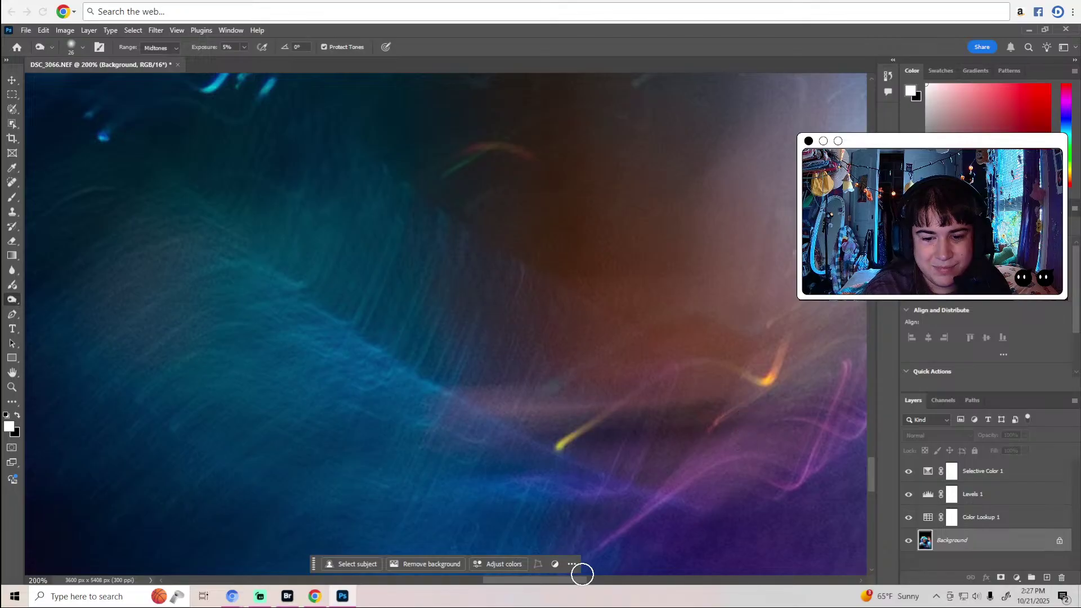
drag(575, 583, 632, 583)
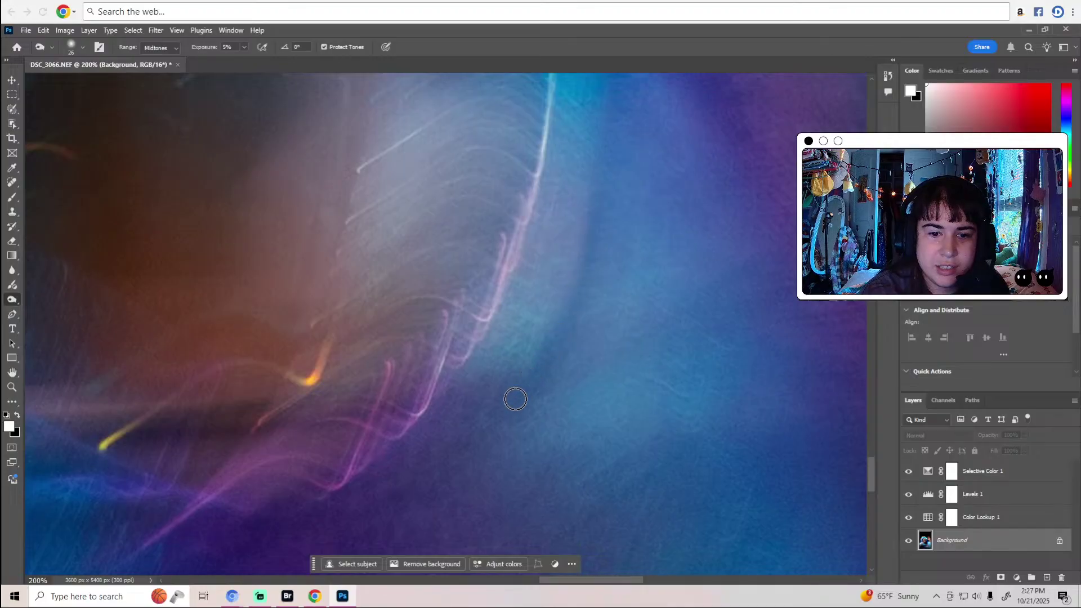
scroll(626, 367, down, 2)
scroll(626, 365, down, 4)
Check the photo's lower part at 50%, and inspect the teal fabric along its right edge at 100%.
key(z)
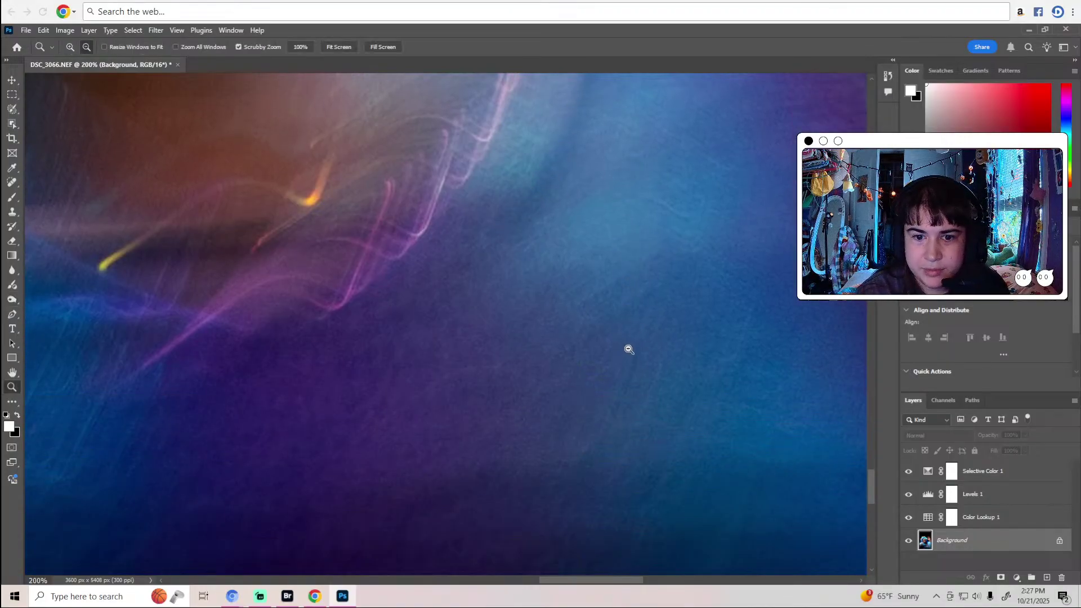
alt+click(628, 349)
alt+click(629, 350)
key(o)
scroll(629, 349, down, 1)
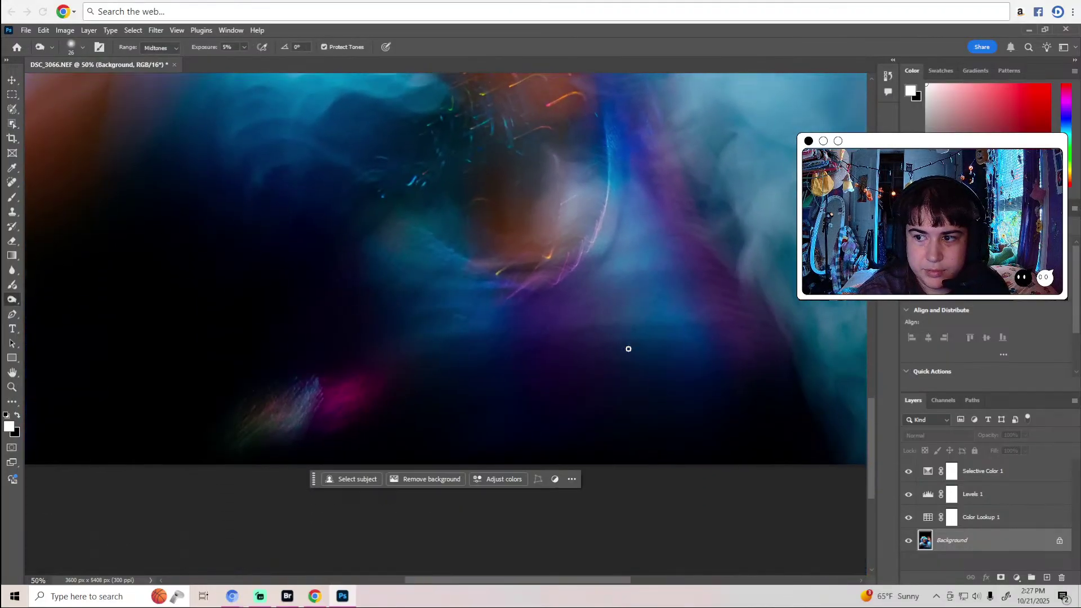
scroll(629, 349, up, 3)
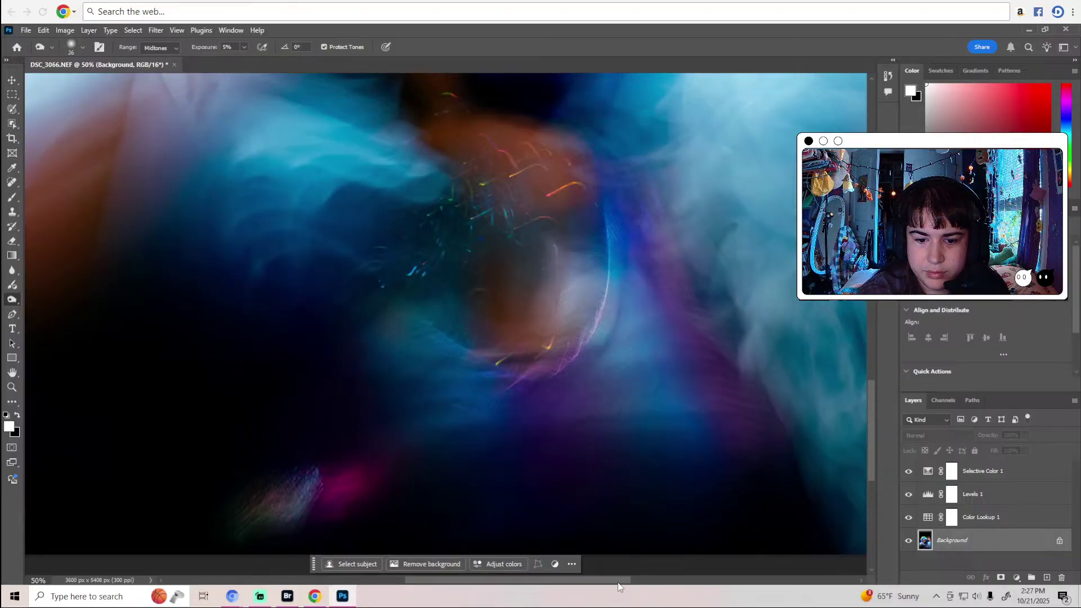
drag(619, 583, 683, 583)
key(z)
click(576, 442)
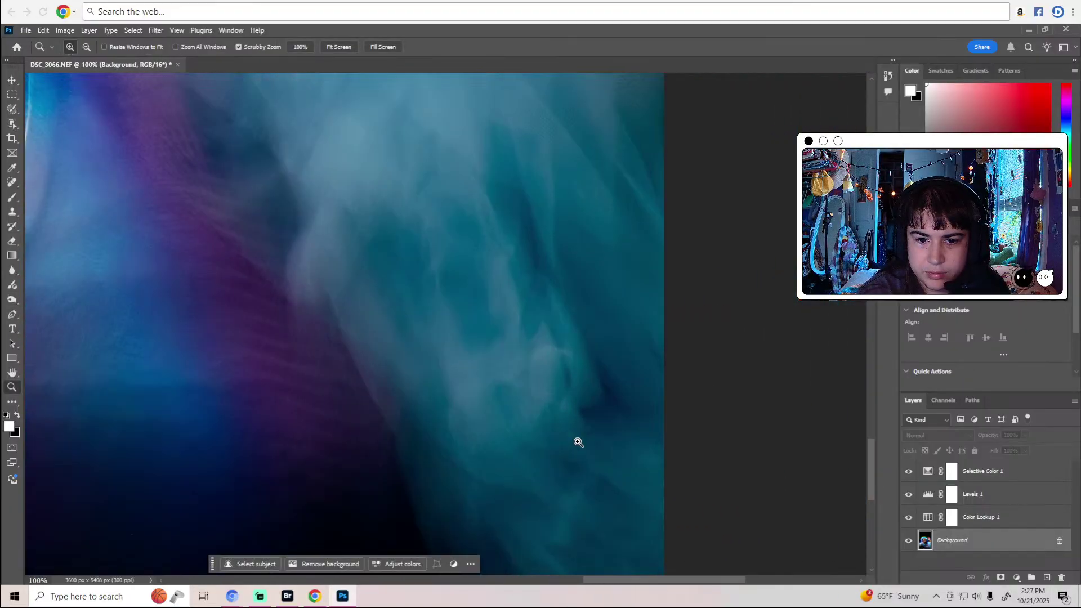
key(o)
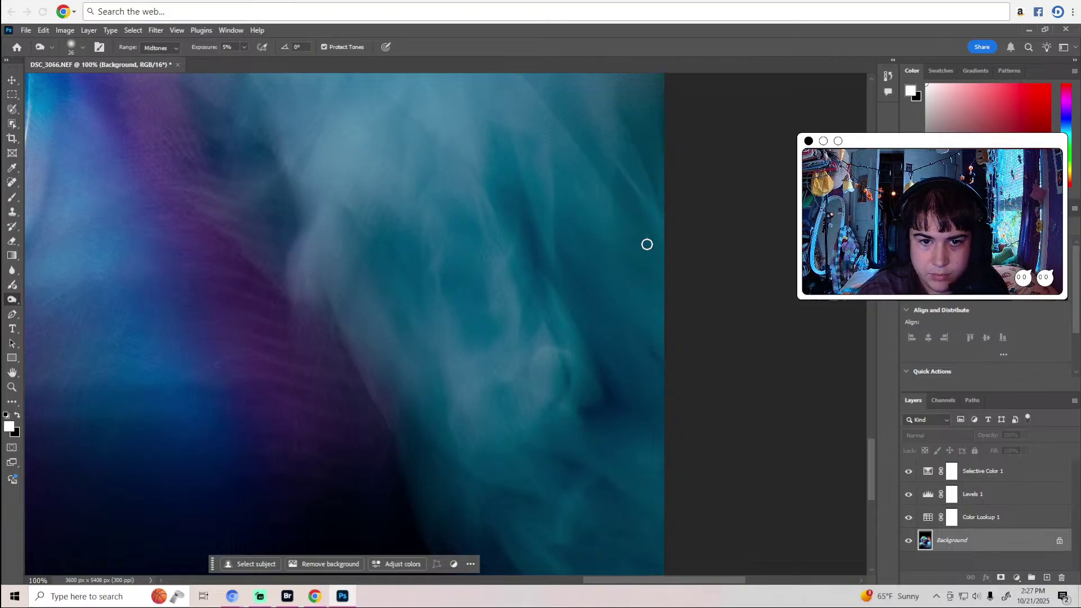
Inspect the right edge of the photo at 100%, from the teal fabric up to the white fabric's peak against the orange skin.
scroll(644, 244, up, 3)
scroll(472, 302, up, 2)
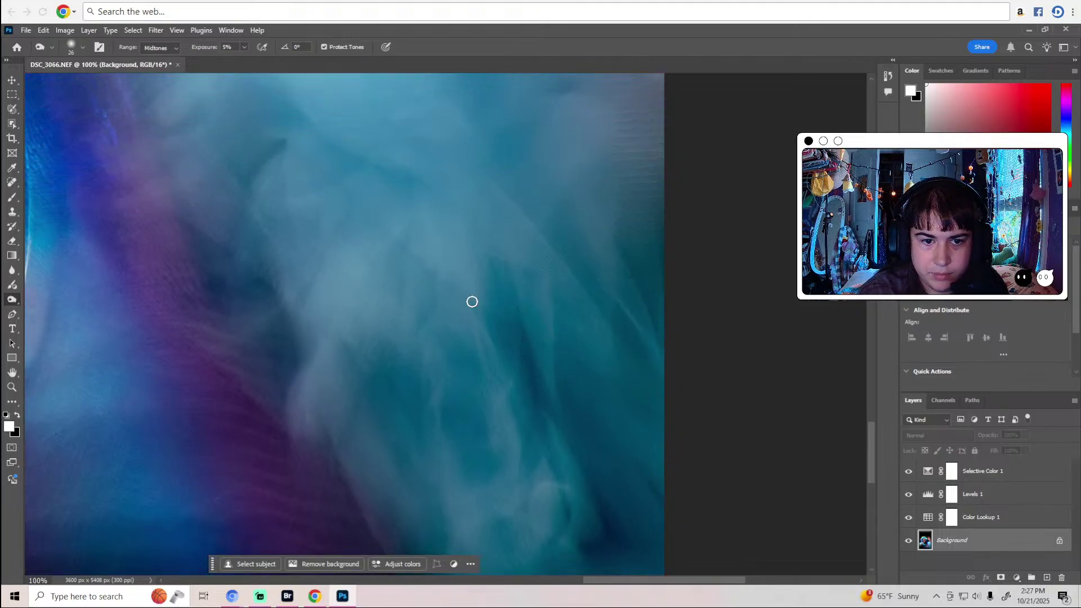
scroll(312, 265, up, 3)
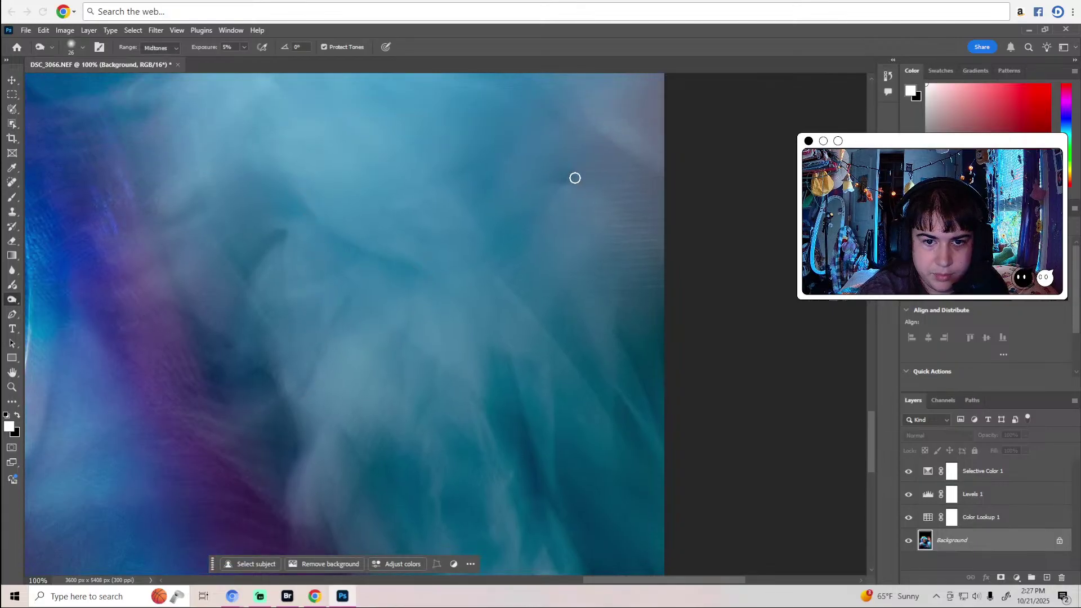
scroll(516, 235, up, 5)
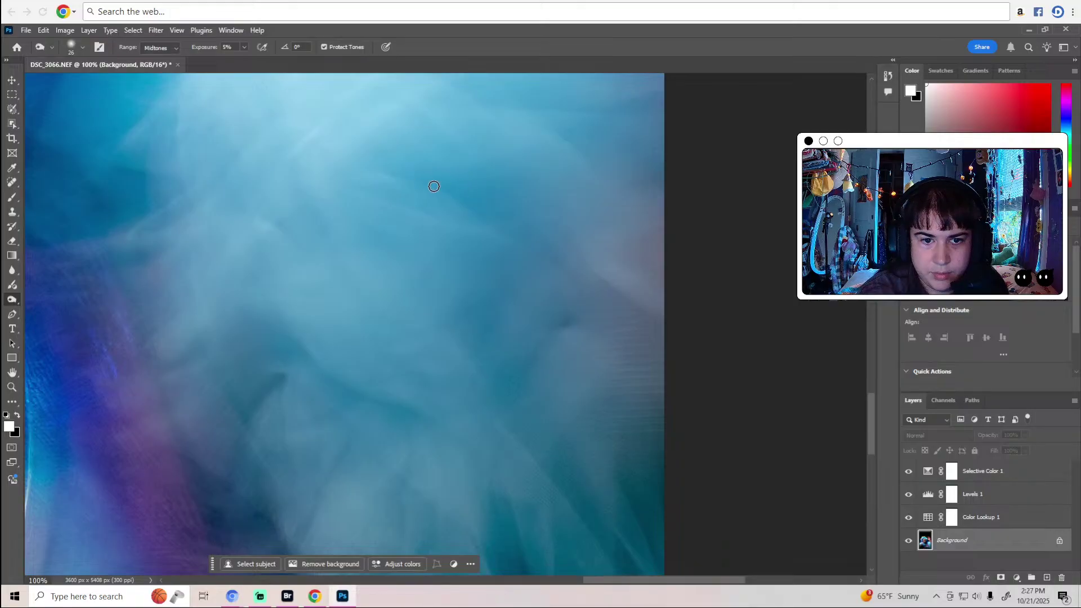
scroll(642, 307, up, 3)
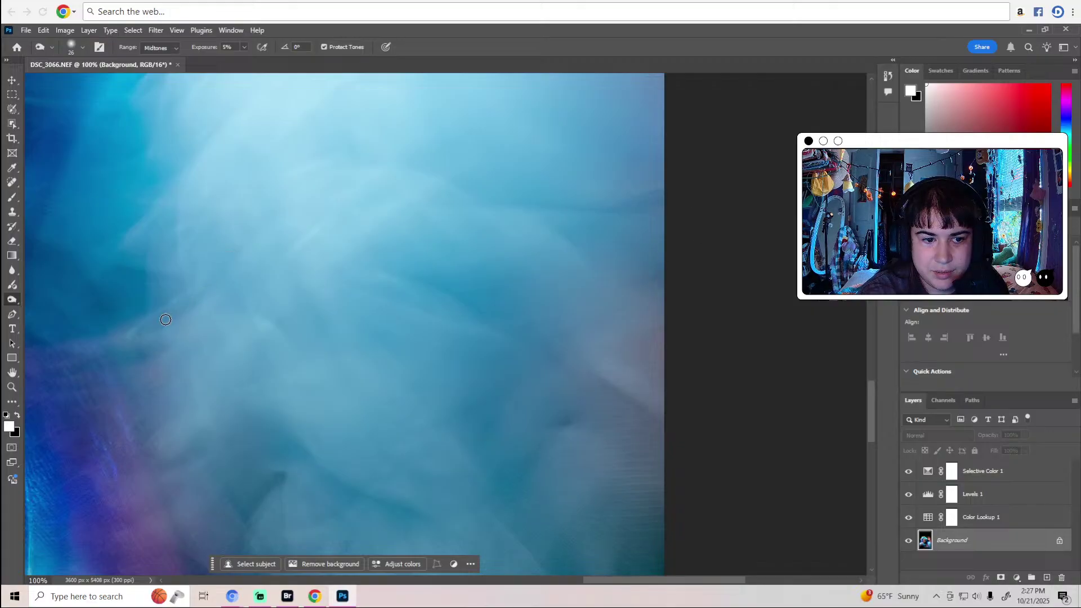
scroll(186, 282, up, 3)
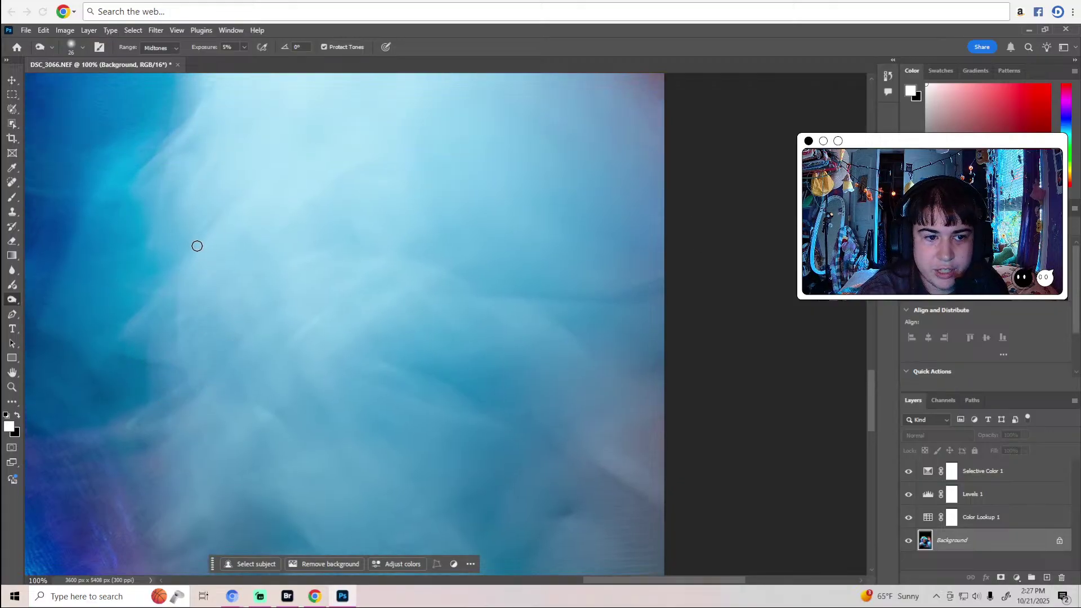
scroll(287, 247, up, 5)
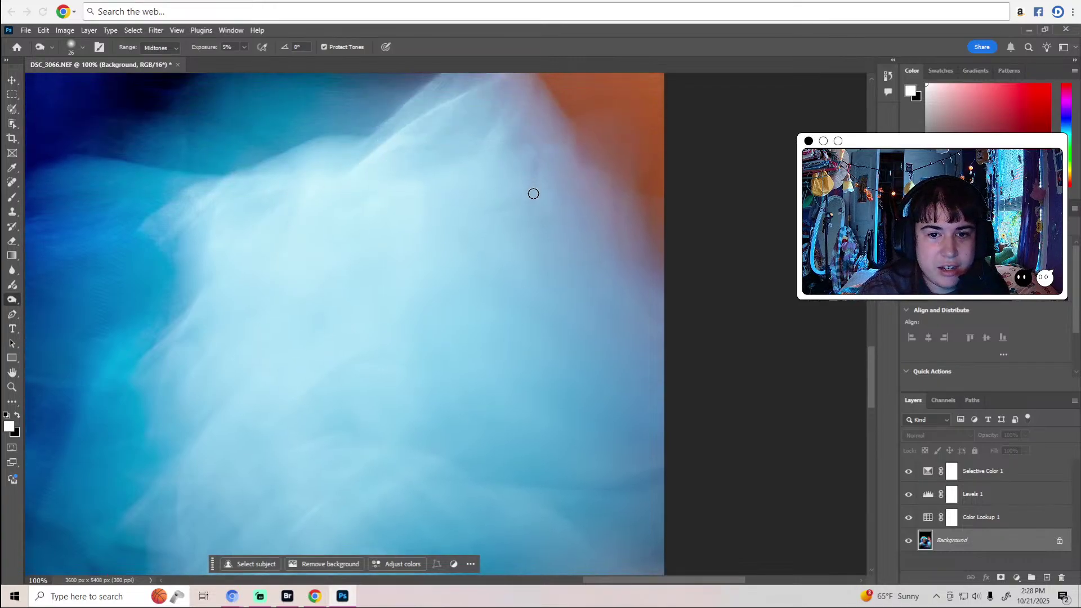
scroll(355, 220, up, 2)
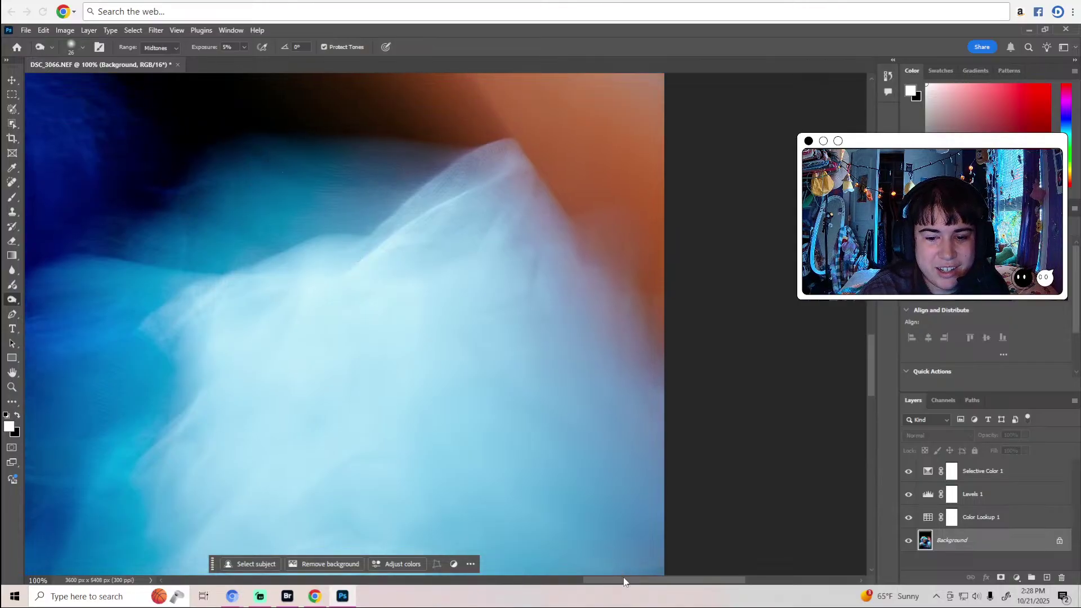
Examine the strip beside the white fabric at 100%, from the dark blue shadows past the light trails to the black bottom edge.
click(578, 585)
scroll(464, 316, down, 3)
scroll(464, 316, down, 2)
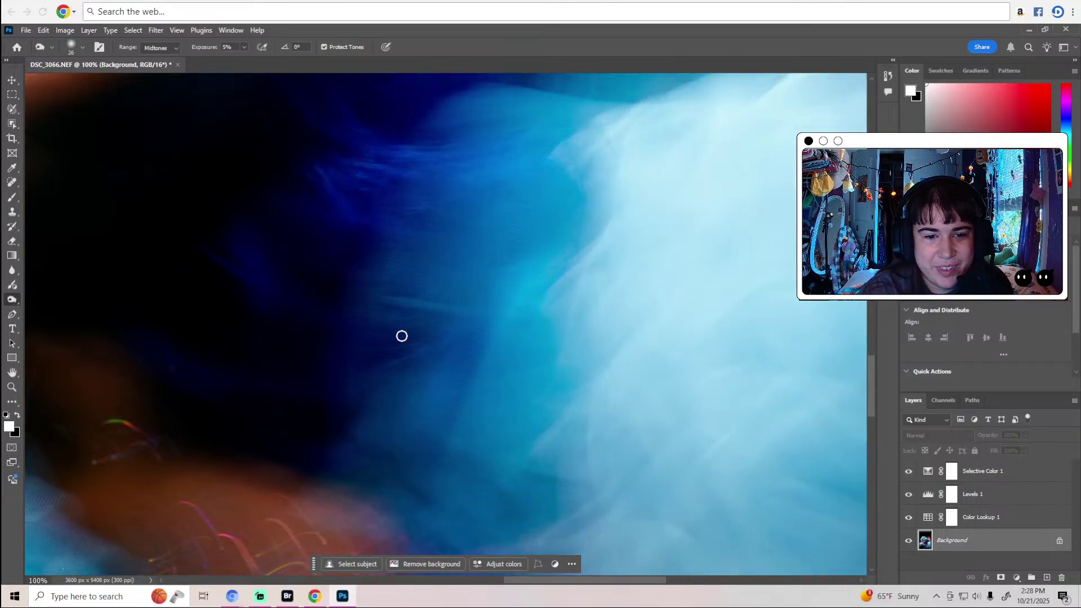
scroll(470, 338, down, 10)
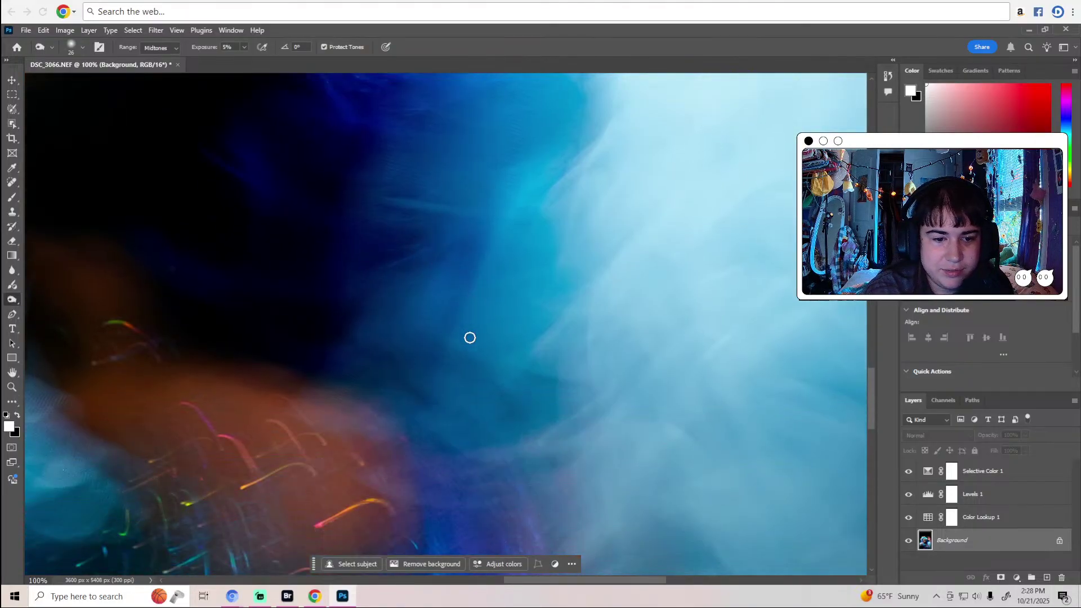
scroll(460, 342, down, 2)
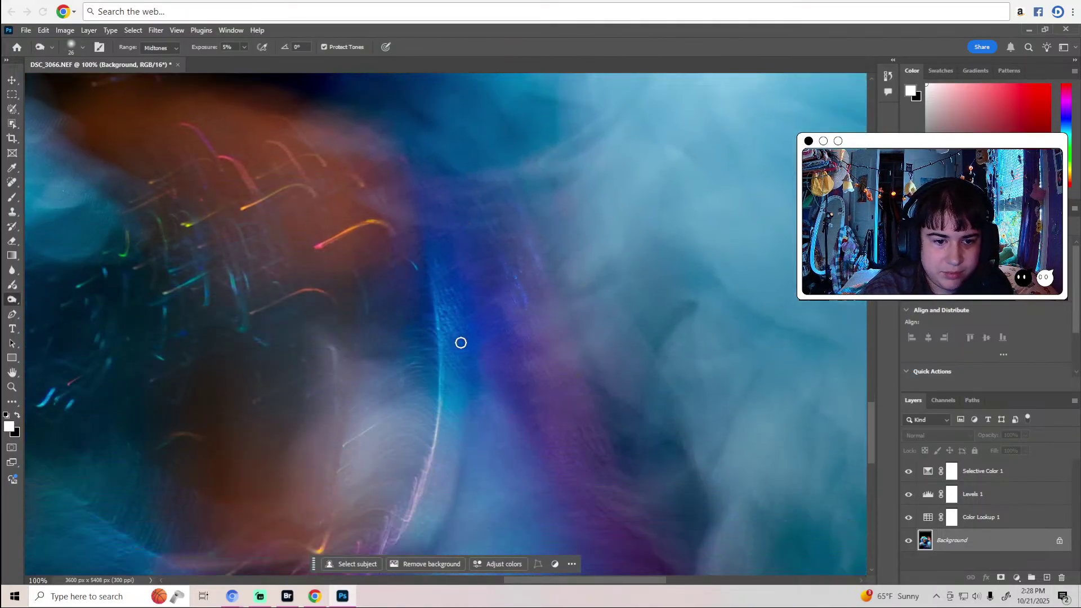
scroll(425, 415, down, 7)
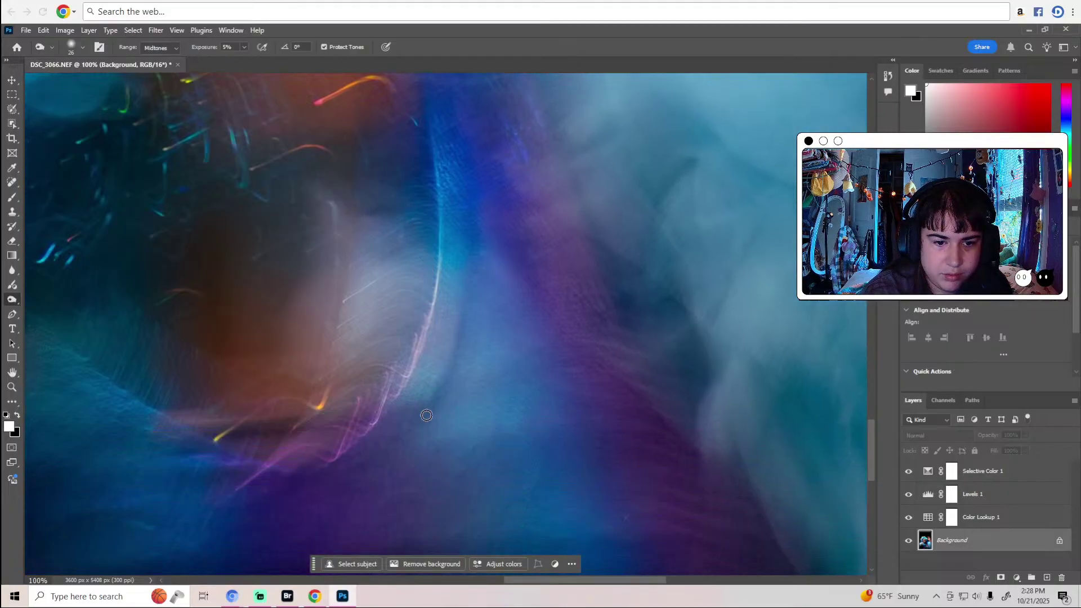
scroll(377, 327, down, 8)
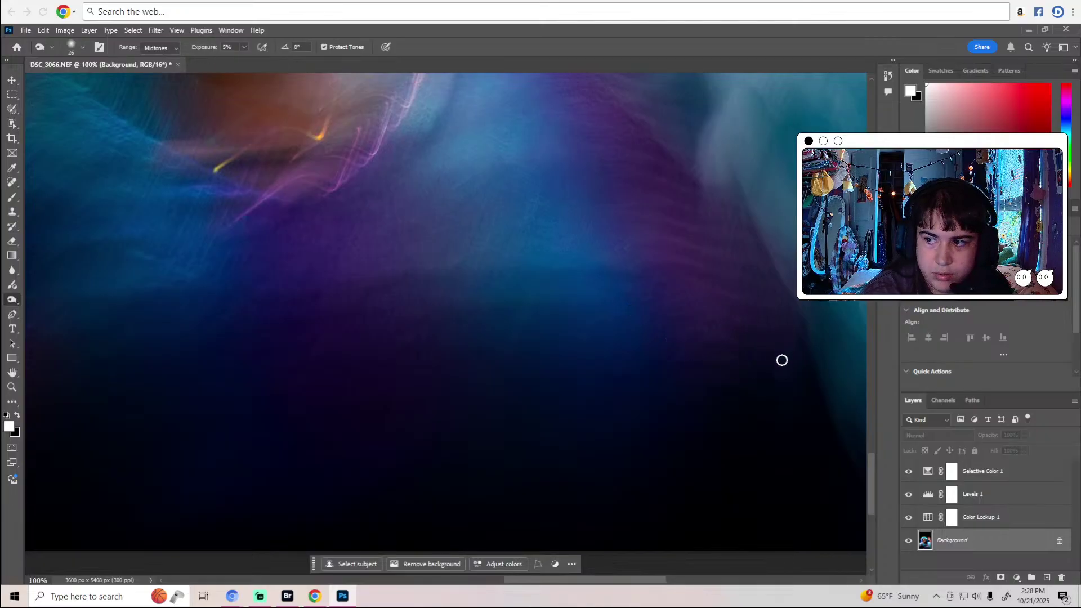
Inspect the area from the magenta patch near the bottom up through the cyan swirls to the dark gap below the shoulder.
scroll(507, 450, up, 10)
scroll(507, 451, left, 5)
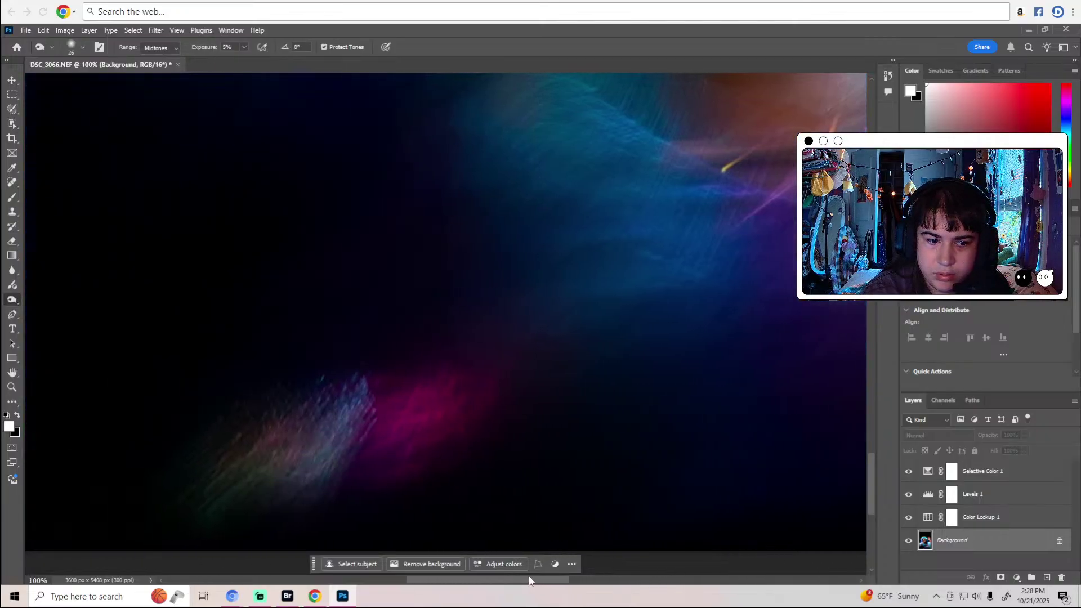
scroll(466, 455, up, 10)
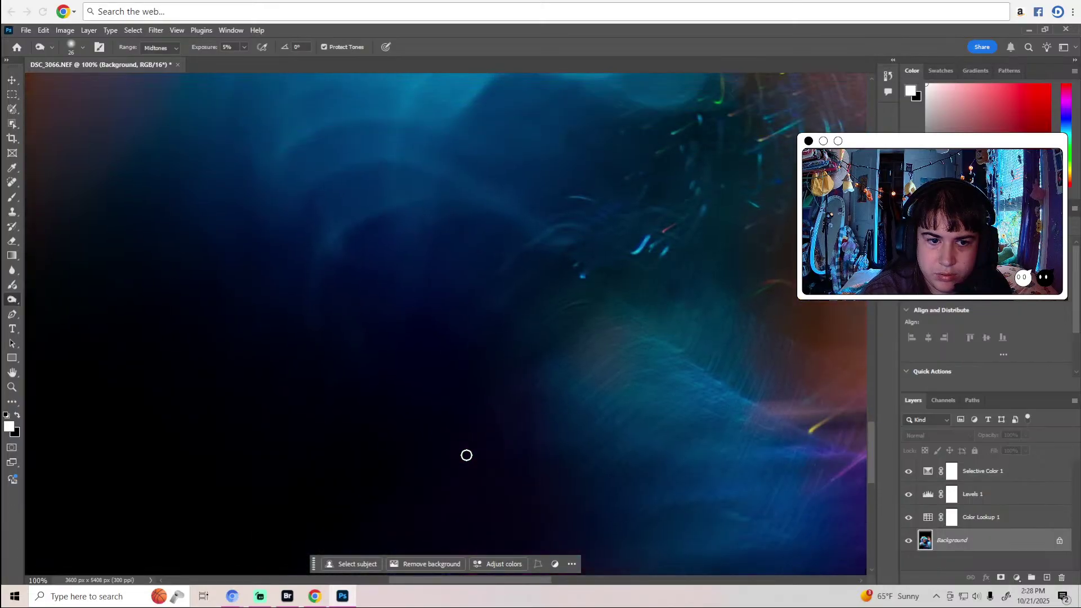
scroll(465, 449, up, 9)
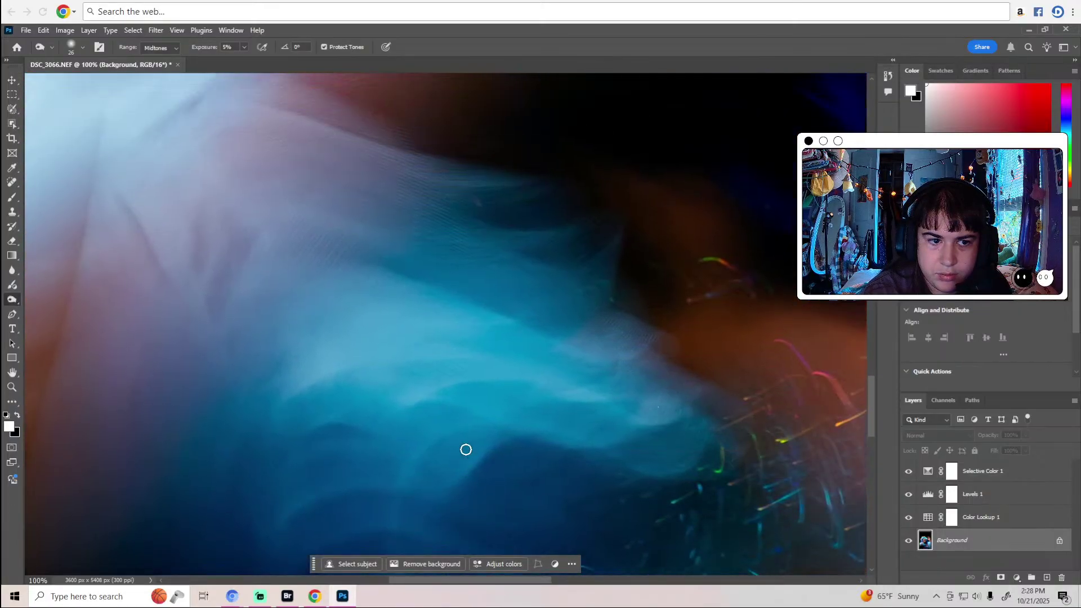
scroll(467, 449, up, 2)
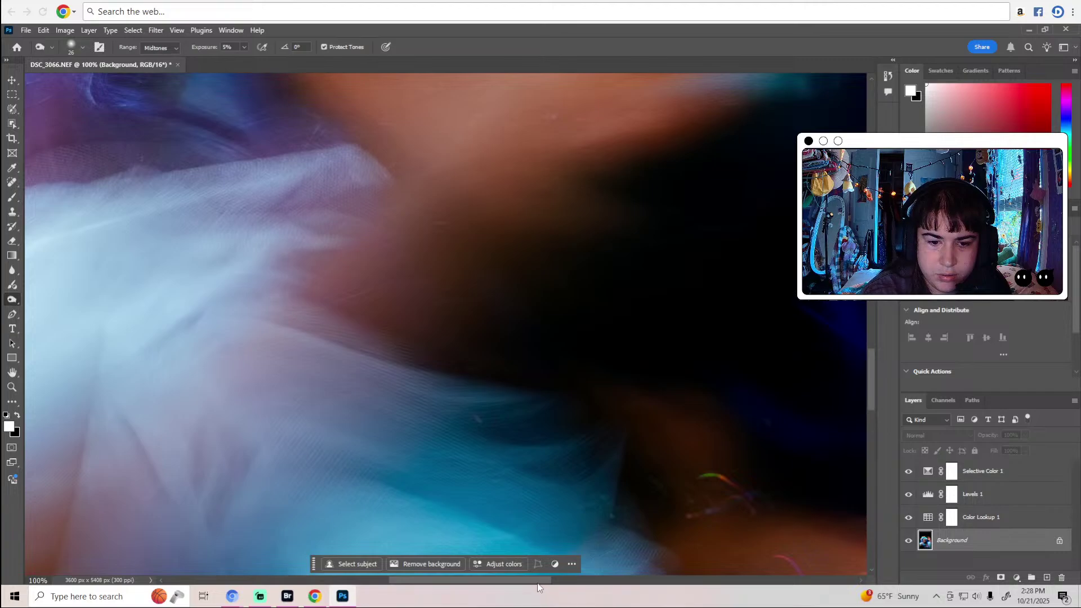
Check the pale fabric along the photo's left edge and the orange-brown fold beneath it at 100%.
drag(537, 588, 456, 583)
scroll(419, 491, down, 3)
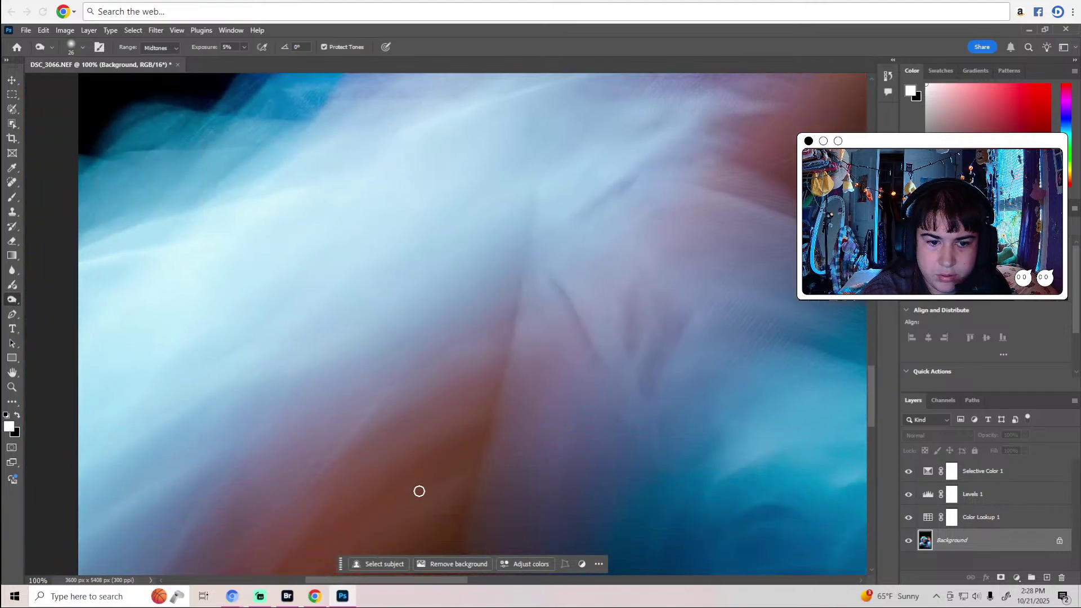
scroll(417, 489, down, 4)
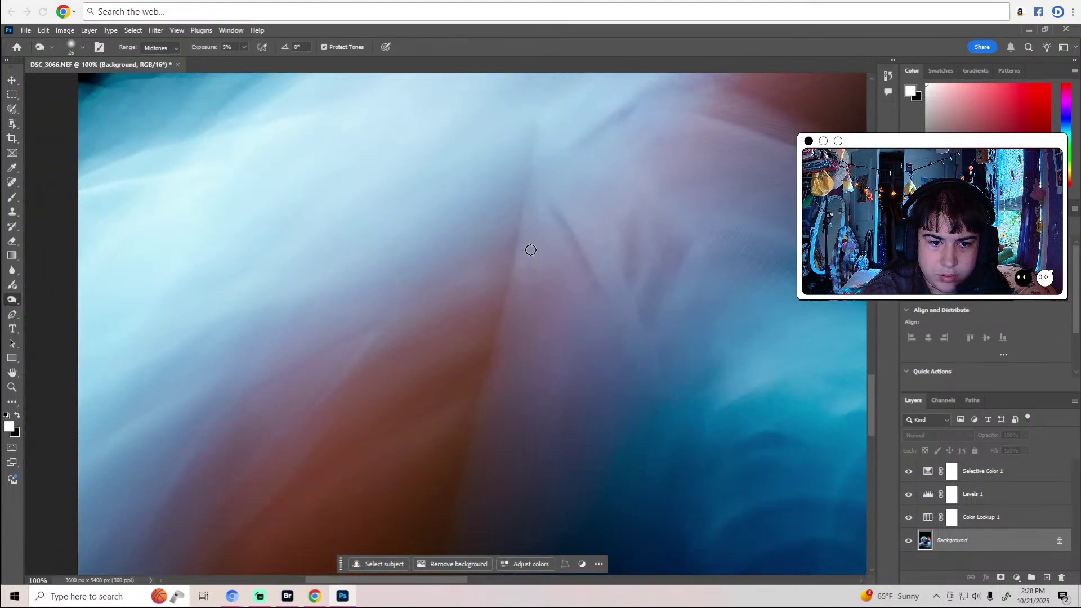
scroll(464, 333, down, 2)
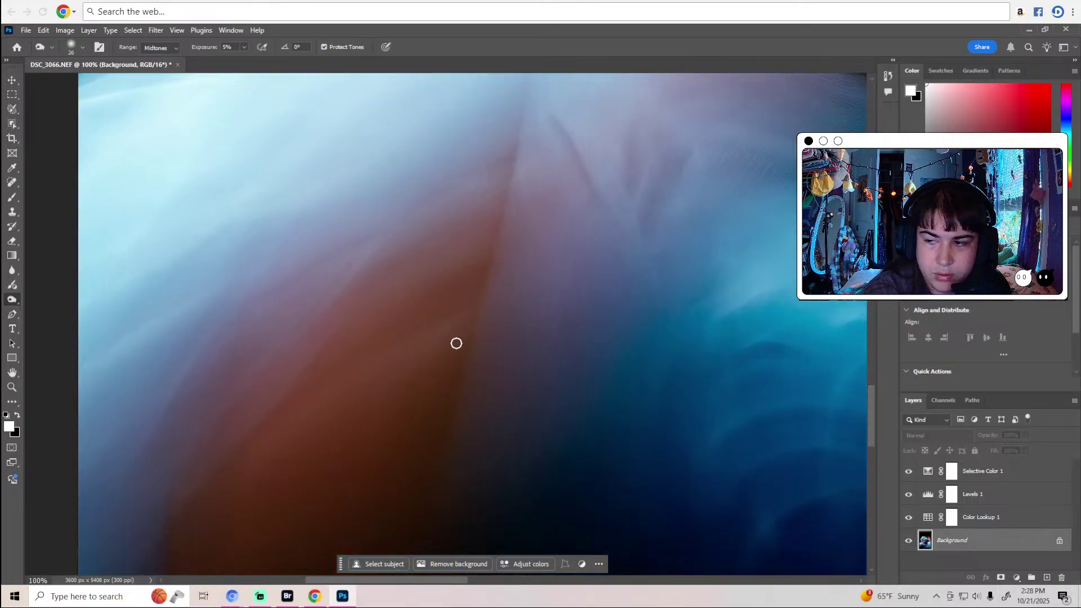
scroll(456, 343, up, 6)
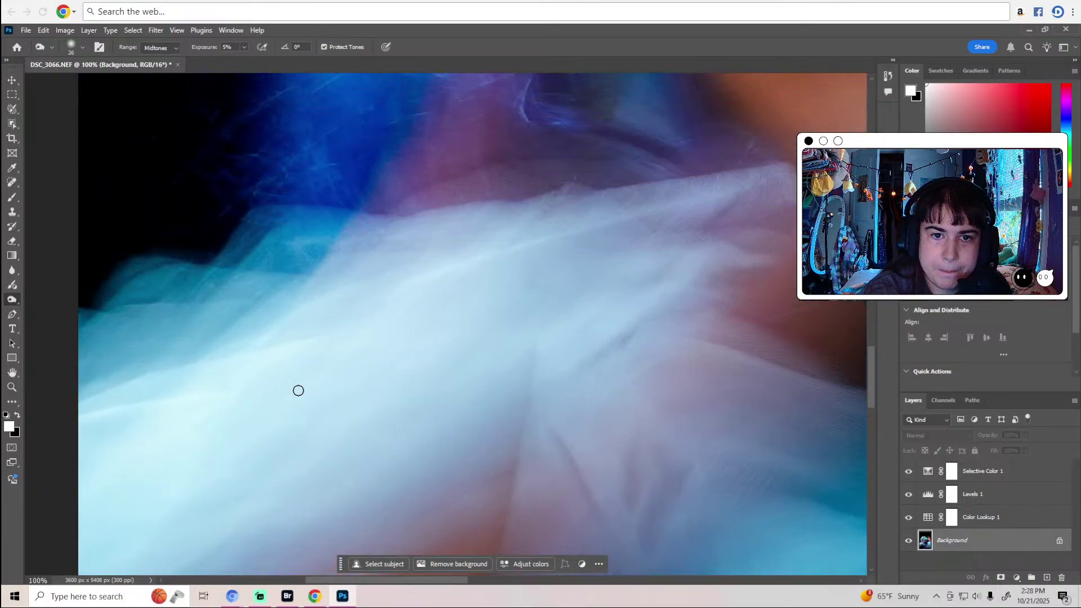
Examine the blurred profile with its colored light streaks, from the blue neck area up to the headdress's left side.
scroll(298, 391, up, 10)
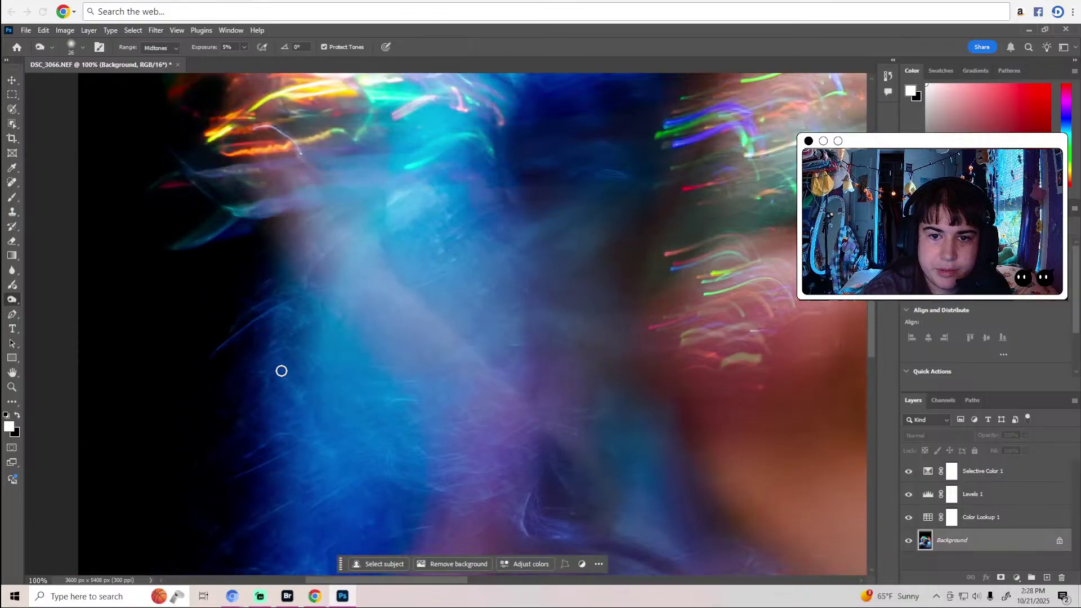
scroll(282, 371, up, 6)
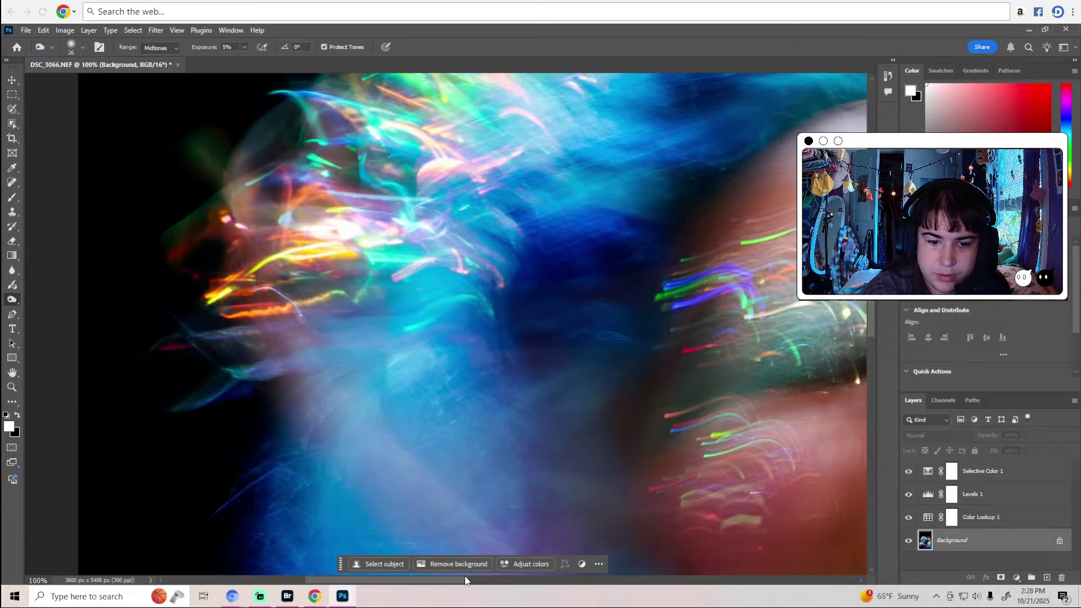
scroll(468, 581, right, 3)
scroll(407, 442, up, 4)
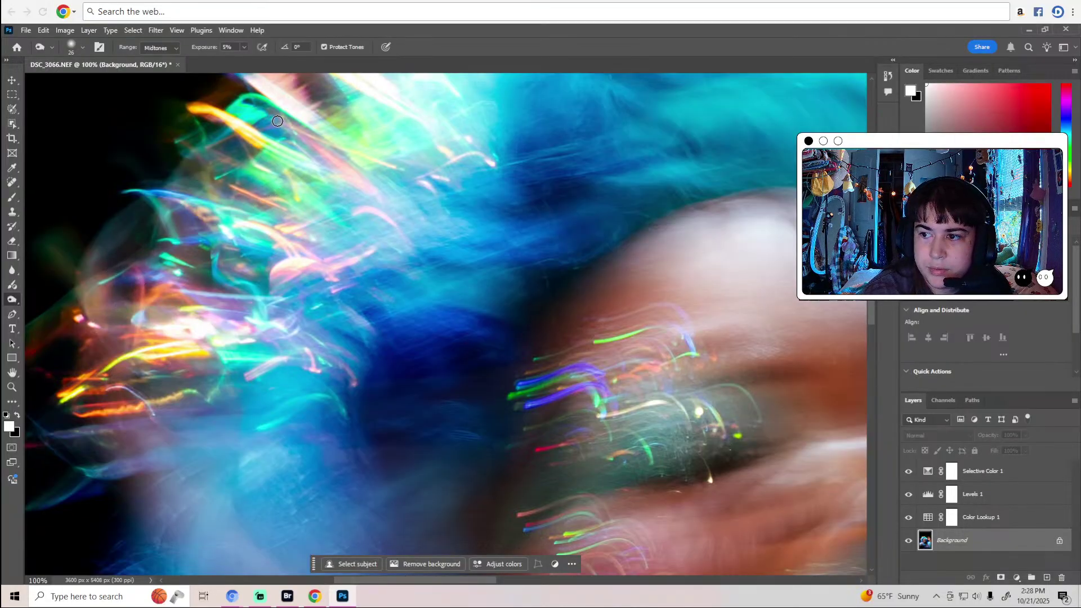
scroll(349, 175, up, 3)
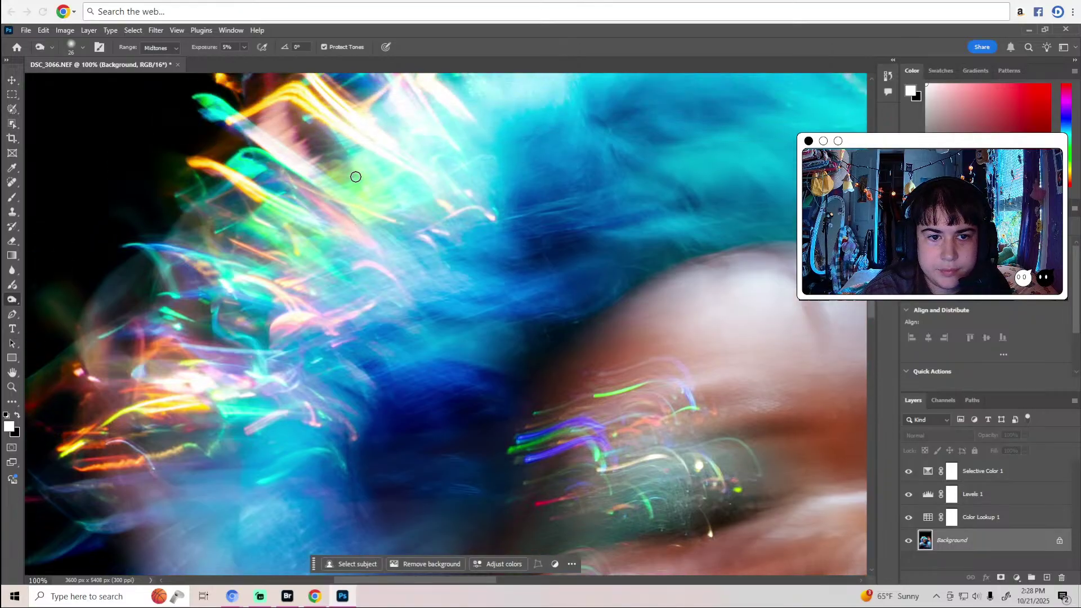
scroll(296, 147, up, 3)
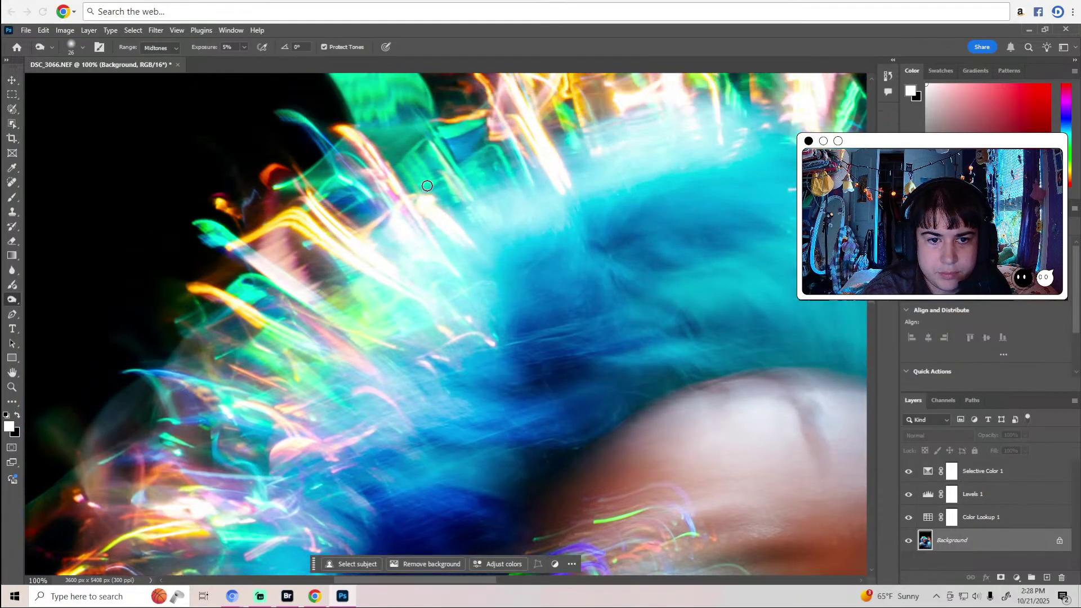
scroll(420, 193, up, 2)
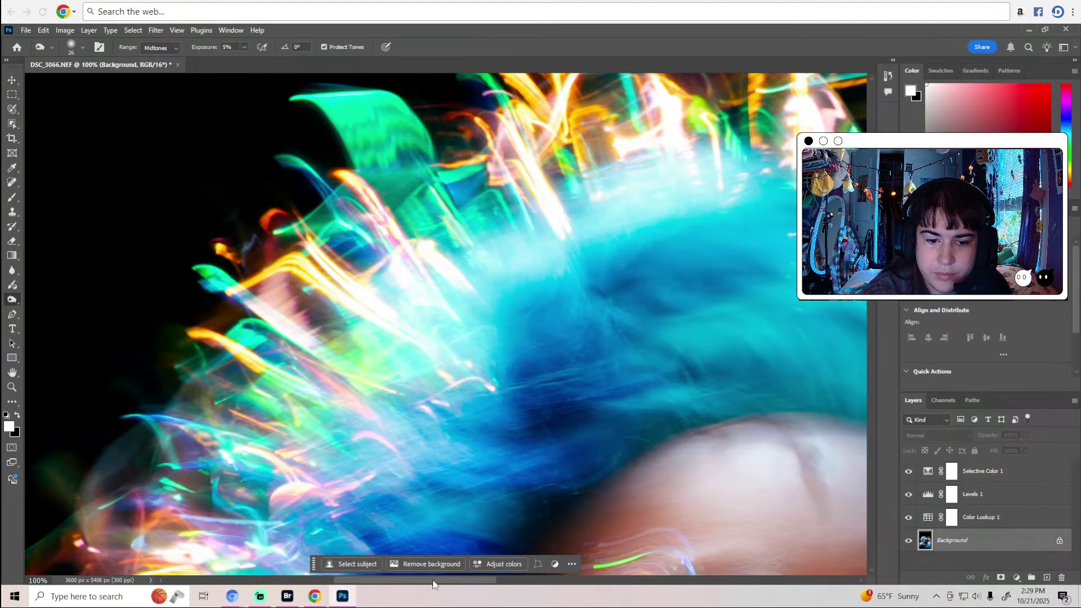
Inspect the turquoise hair and the glowing headdress at 100%, from its crown down to the blurred hand on its right.
drag(434, 583, 494, 584)
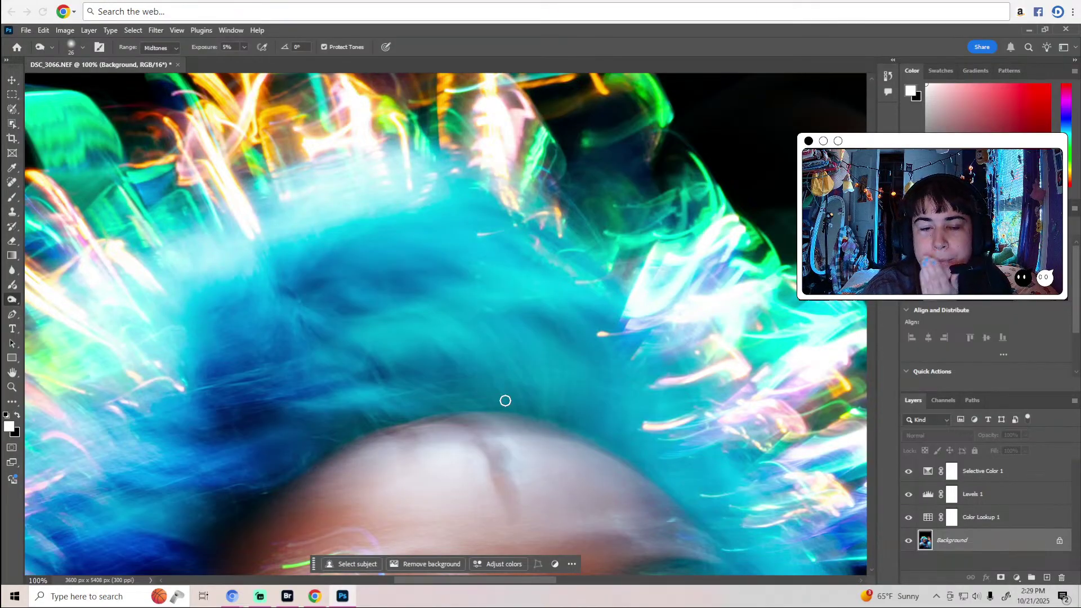
scroll(505, 400, up, 2)
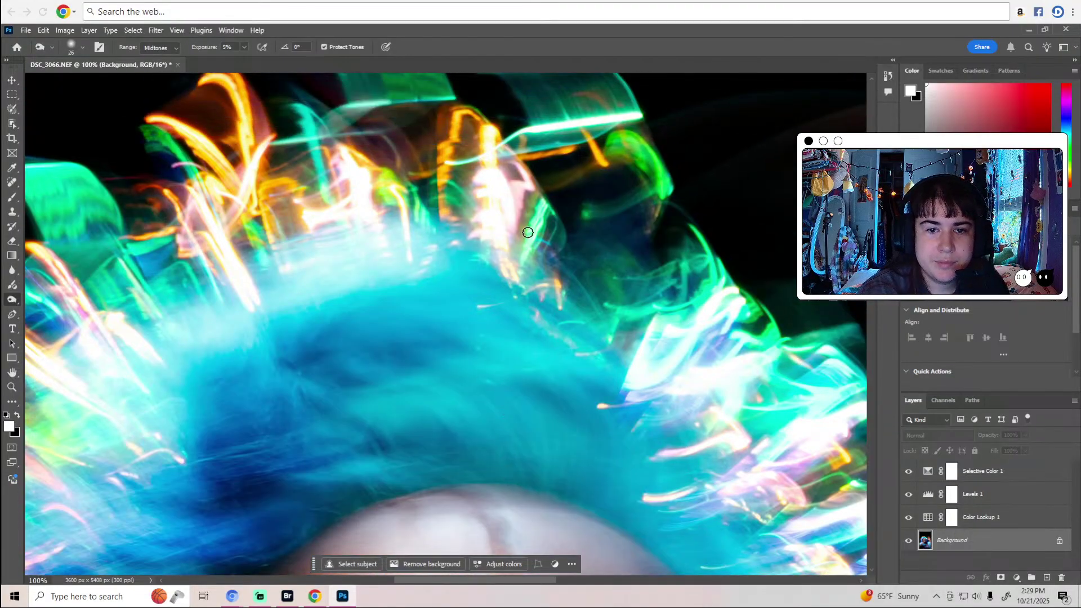
scroll(522, 236, up, 3)
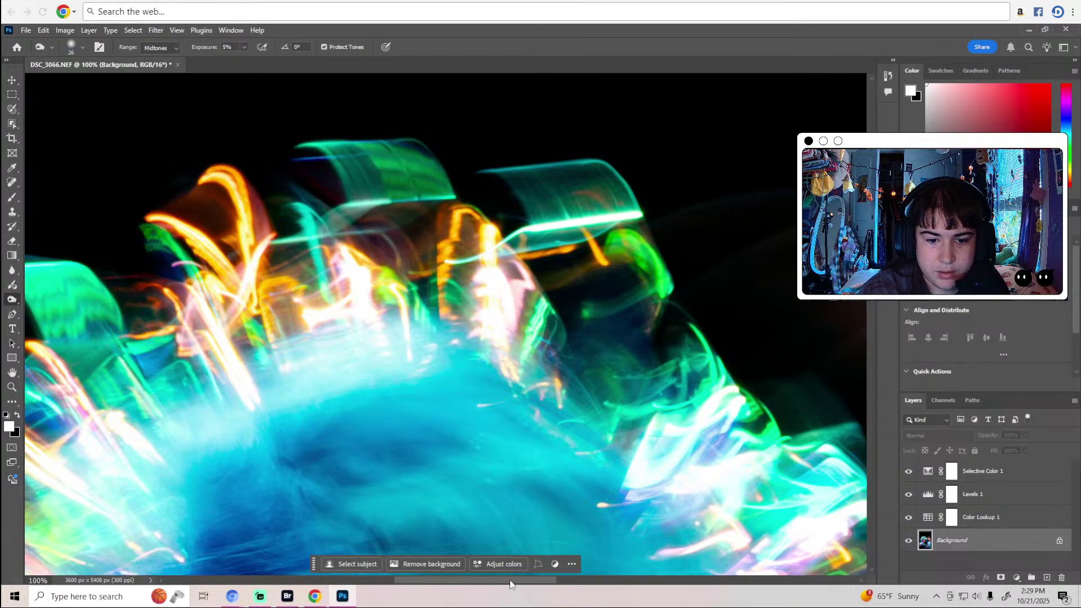
drag(511, 581, 541, 581)
scroll(524, 454, down, 2)
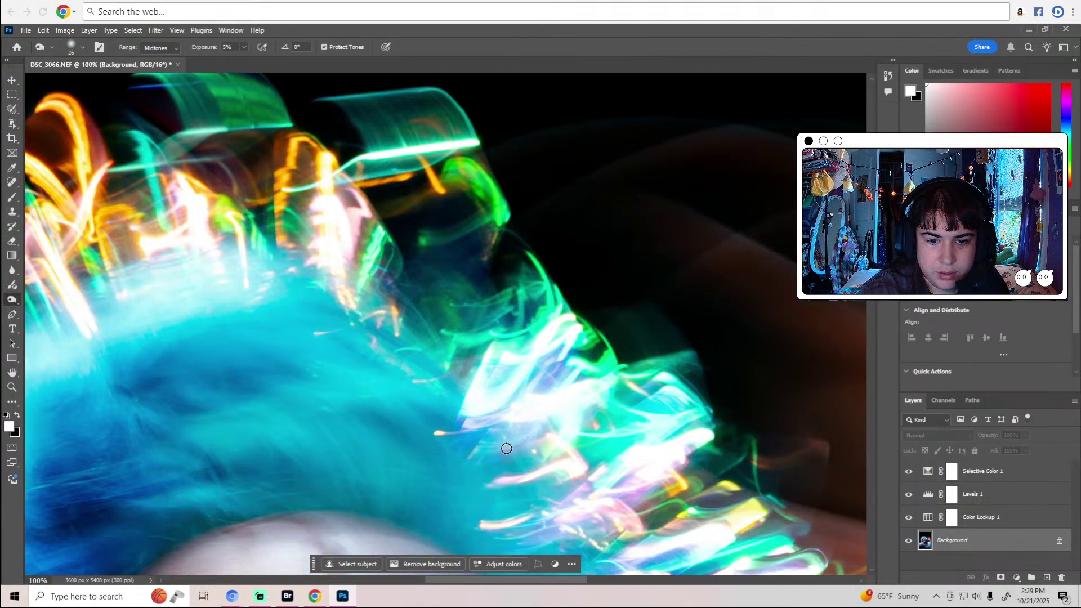
scroll(647, 438, down, 3)
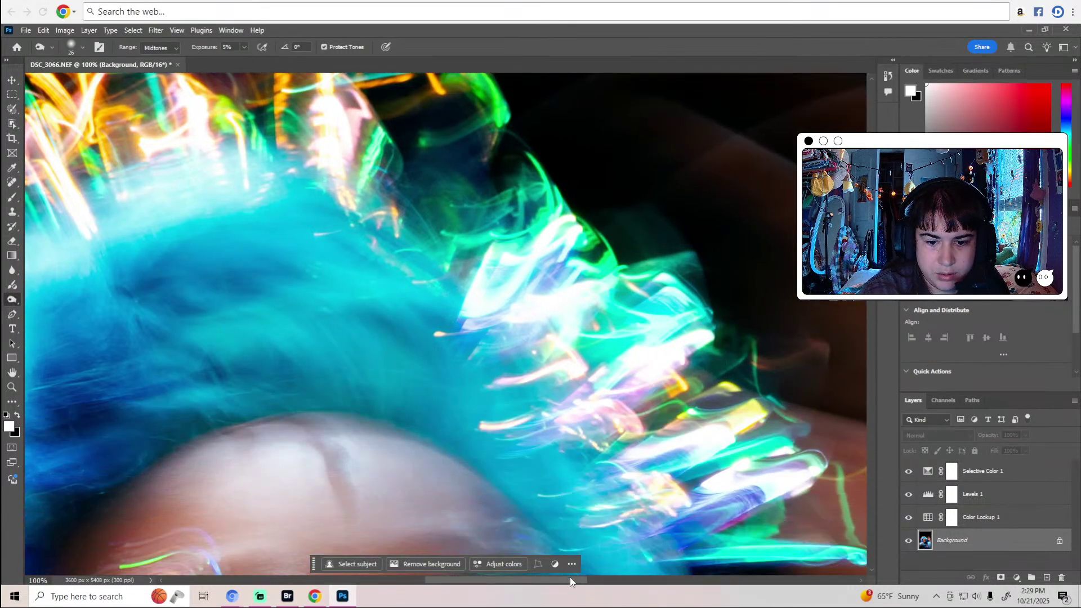
drag(570, 582, 617, 581)
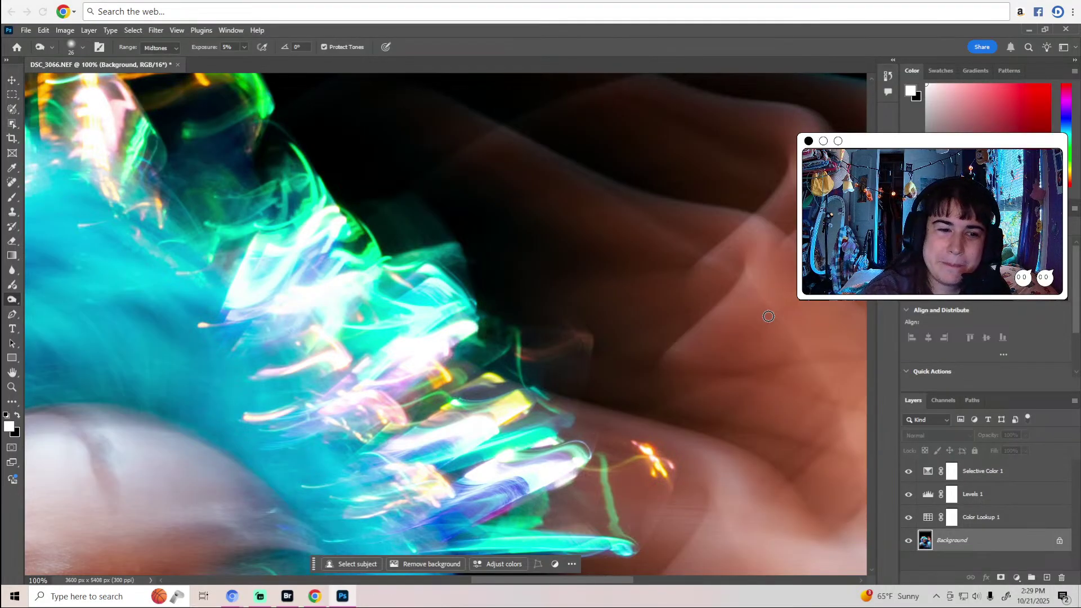
Switch to the Dodge tool and inspect the blurred hand from its fingertips down to the wrist at 100%.
right_click(12, 304)
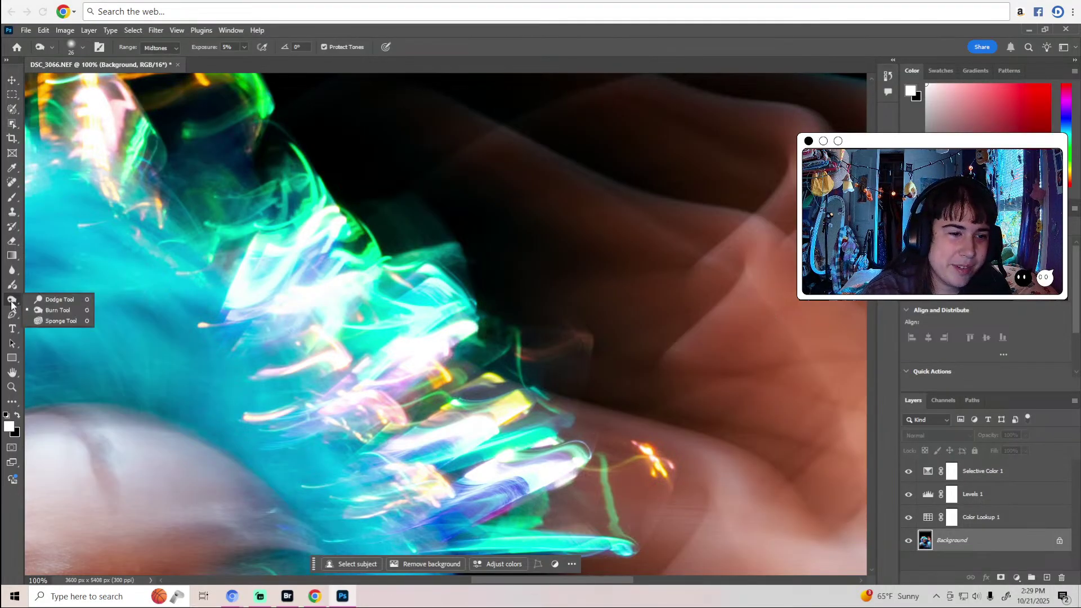
click(45, 310)
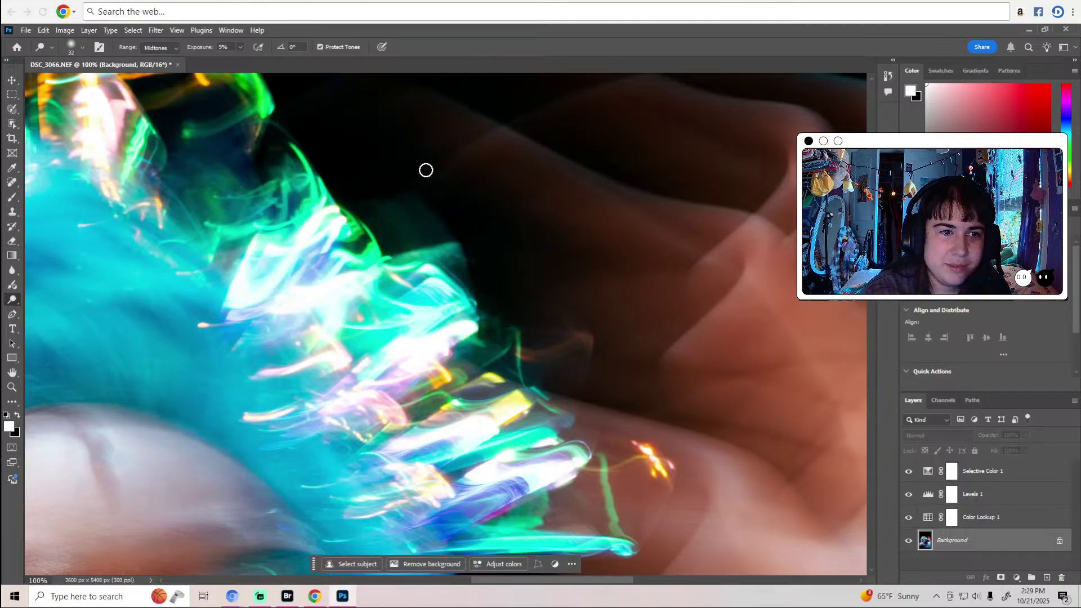
scroll(425, 170, up, 5)
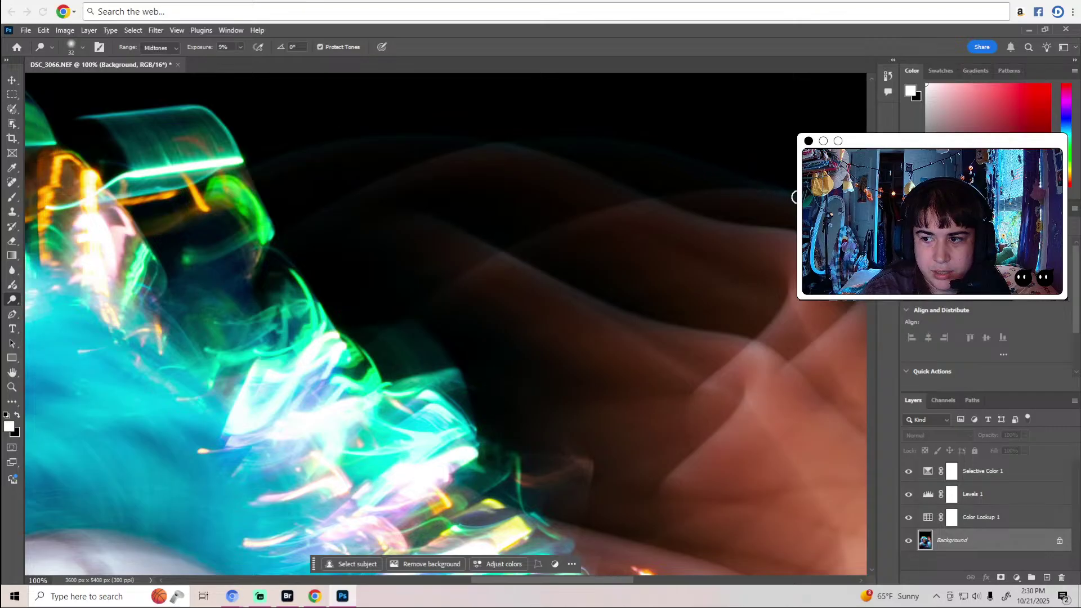
drag(583, 581, 654, 581)
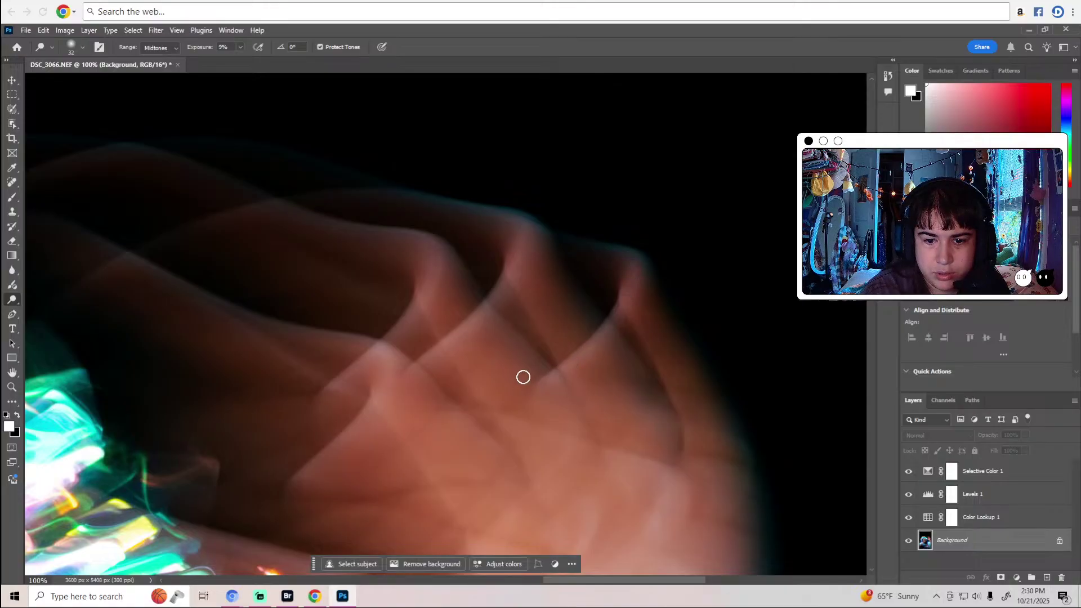
scroll(538, 370, down, 3)
scroll(540, 368, down, 3)
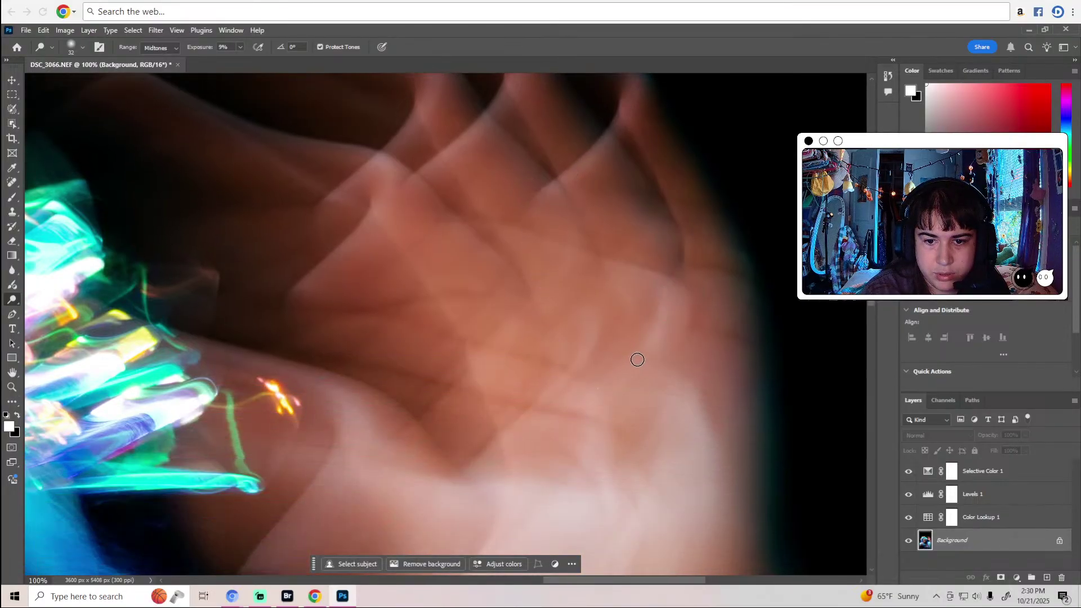
scroll(524, 403, down, 4)
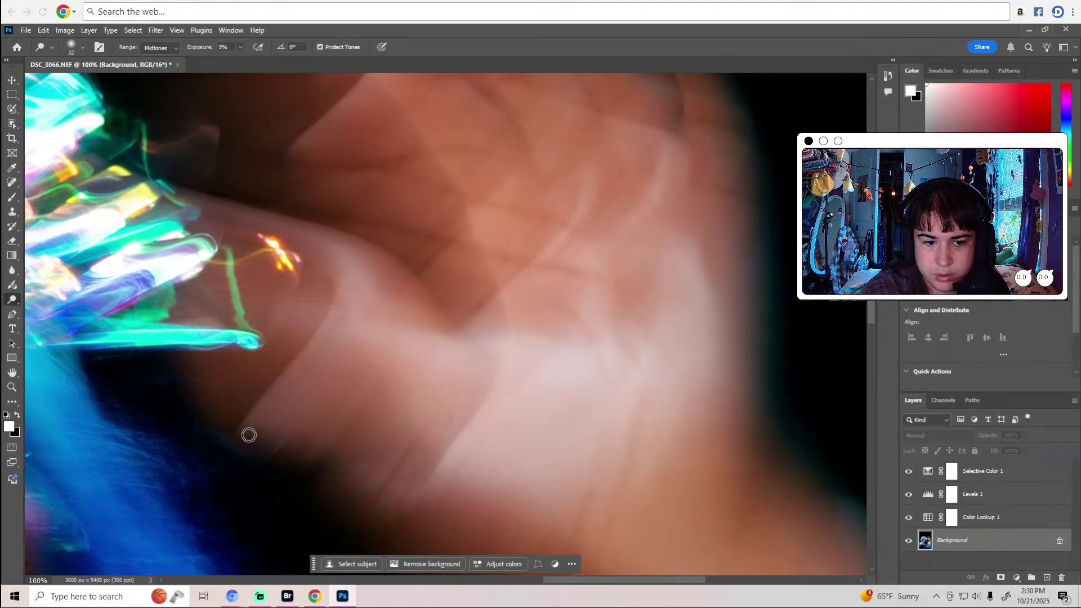
scroll(450, 444, down, 7)
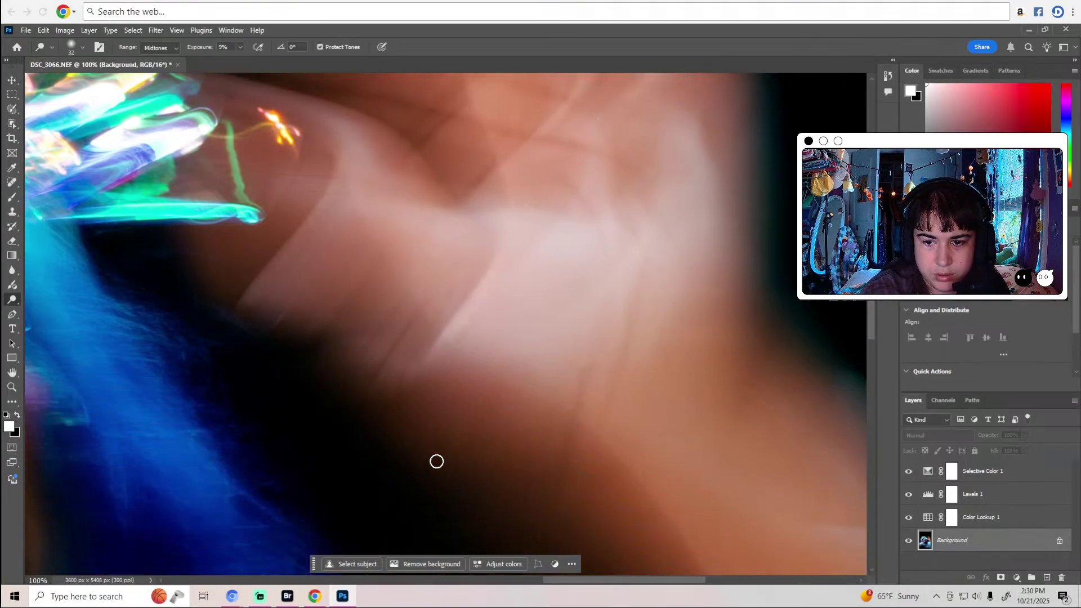
Check the orange forearm at the photo's right edge and the peak of pale blue fabric with the deep blue hair beside it.
scroll(712, 579, right, 5)
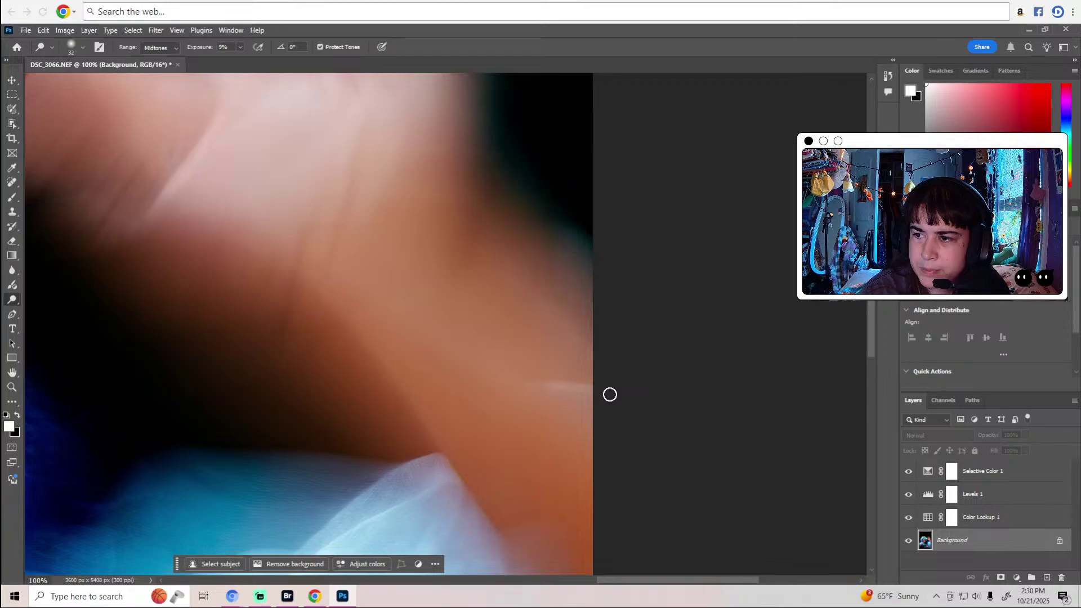
scroll(609, 393, down, 2)
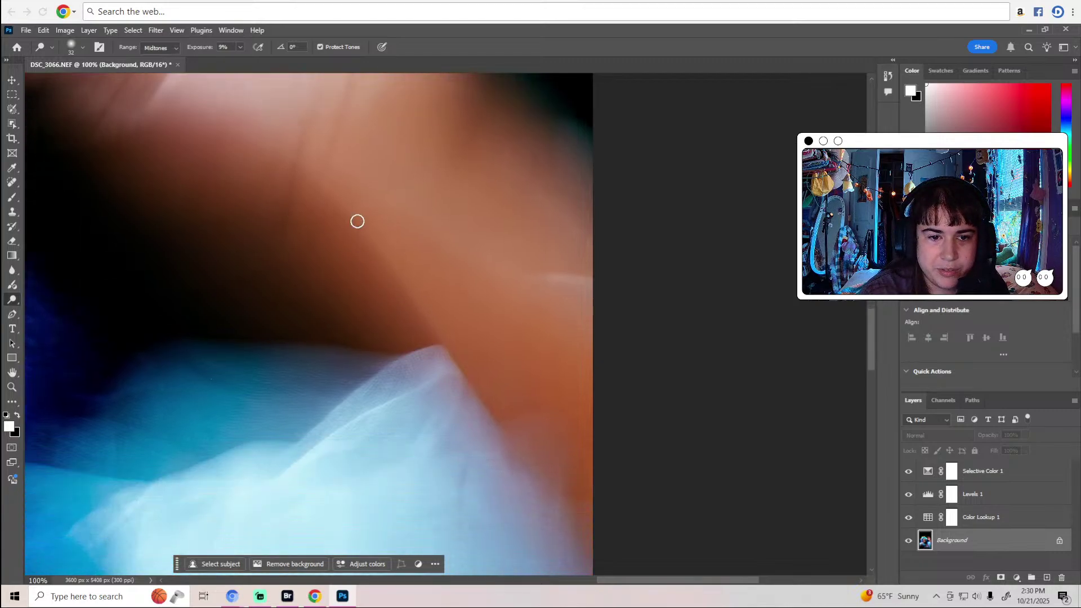
scroll(432, 339, down, 2)
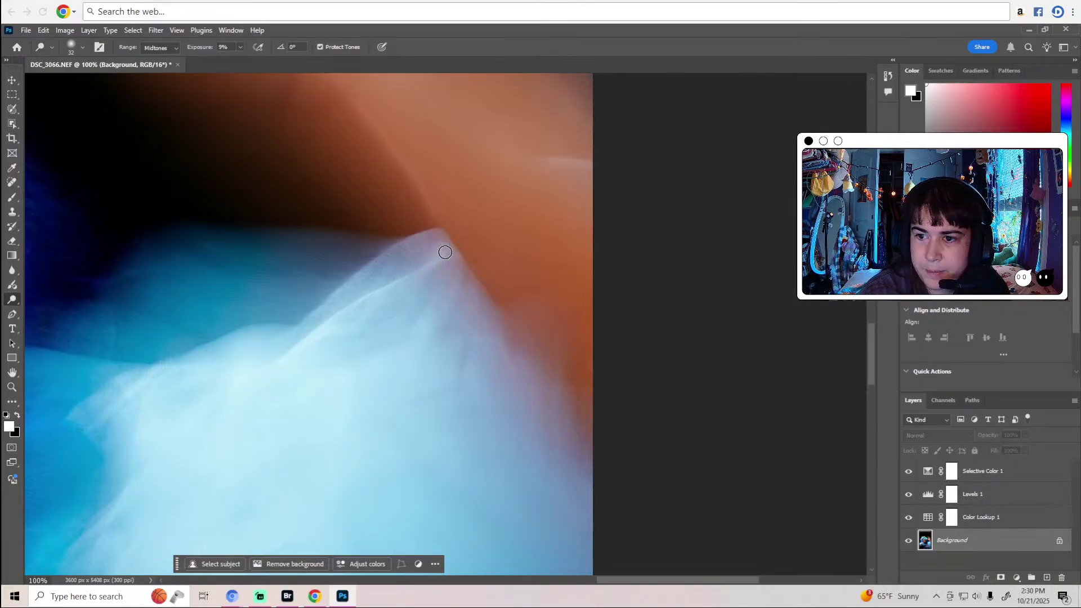
scroll(509, 330, down, 2)
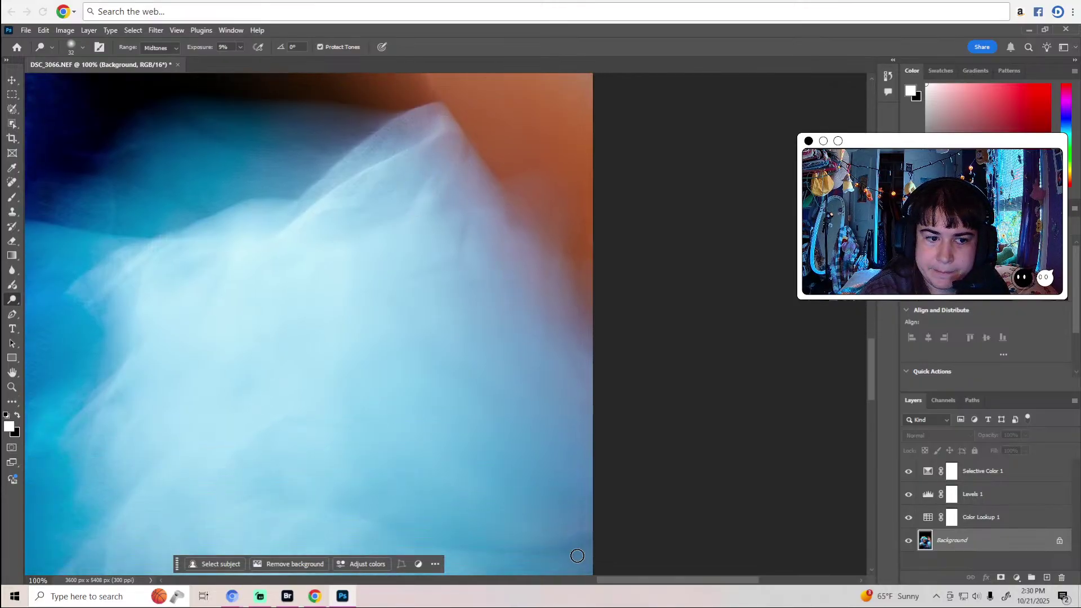
drag(629, 585, 565, 584)
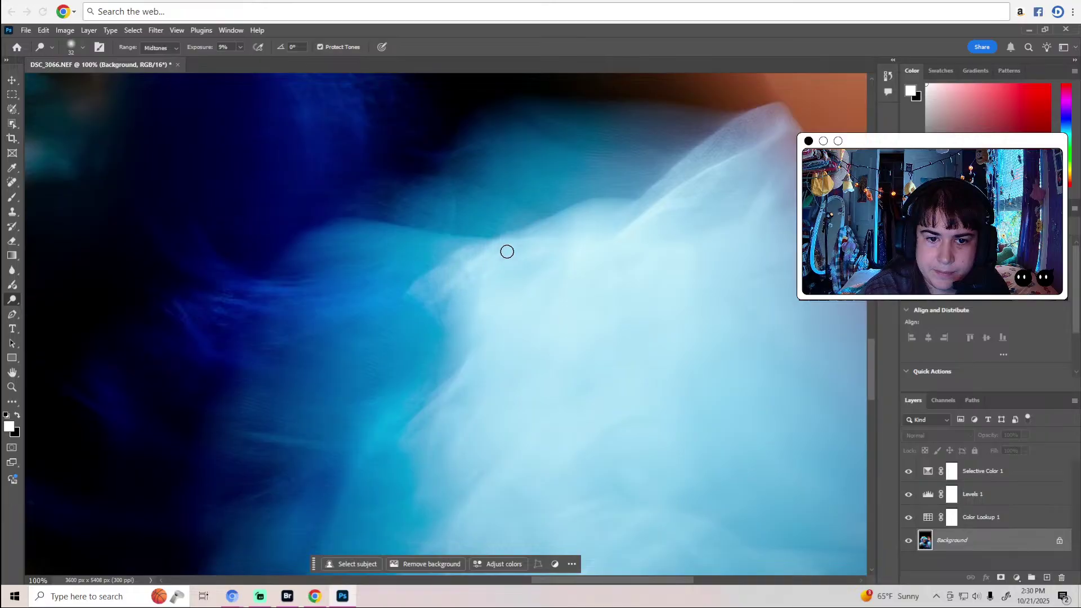
scroll(433, 403, down, 1)
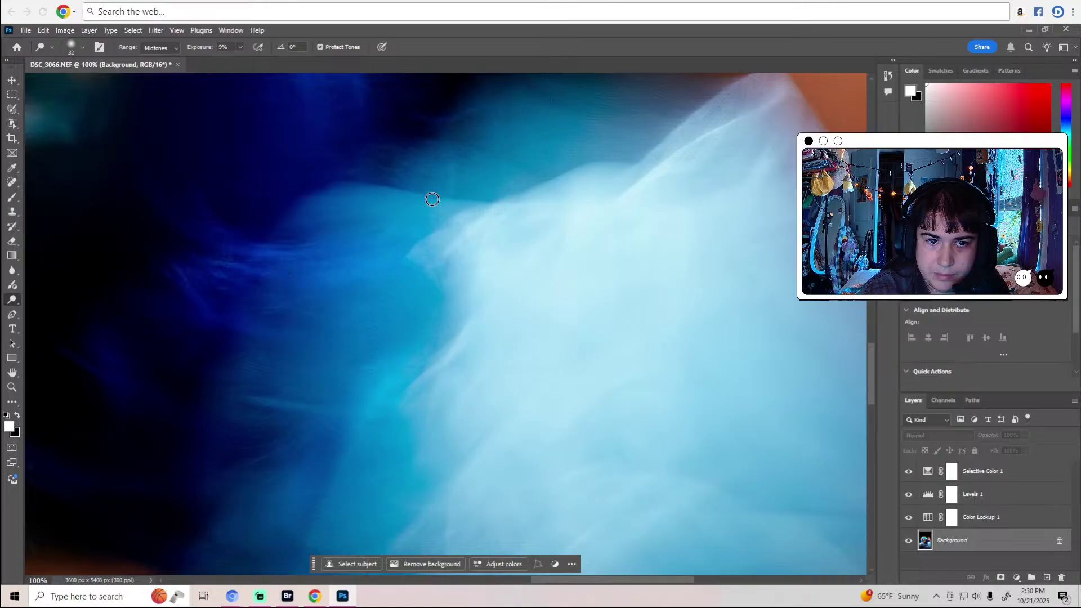
scroll(391, 216, up, 2)
scroll(390, 215, up, 1)
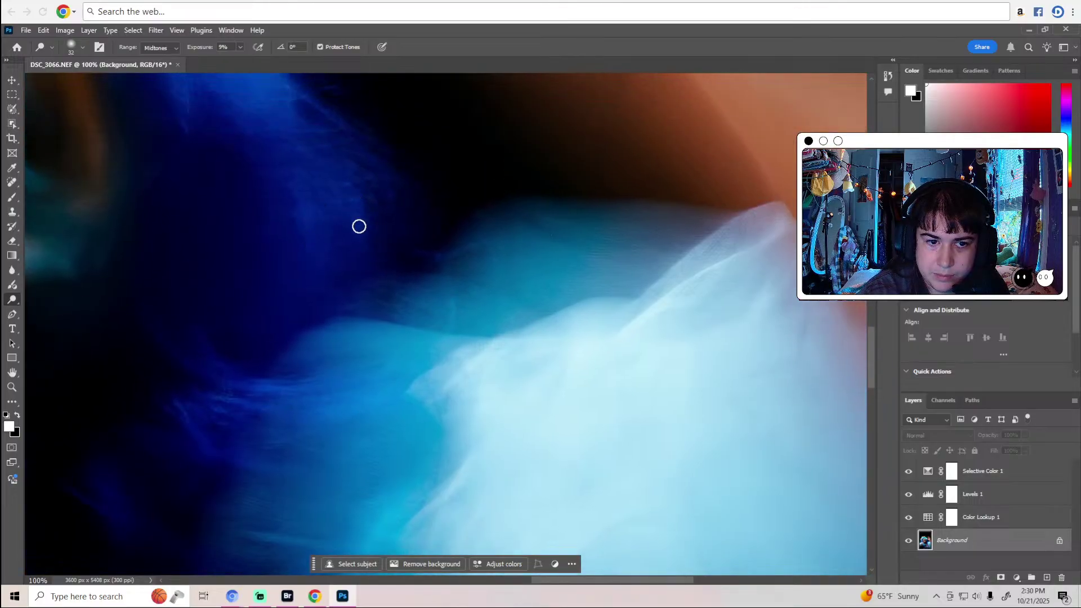
Examine the pale blue fabric downward through its teal folds to the photo's bottom-right corner.
scroll(339, 269, down, 5)
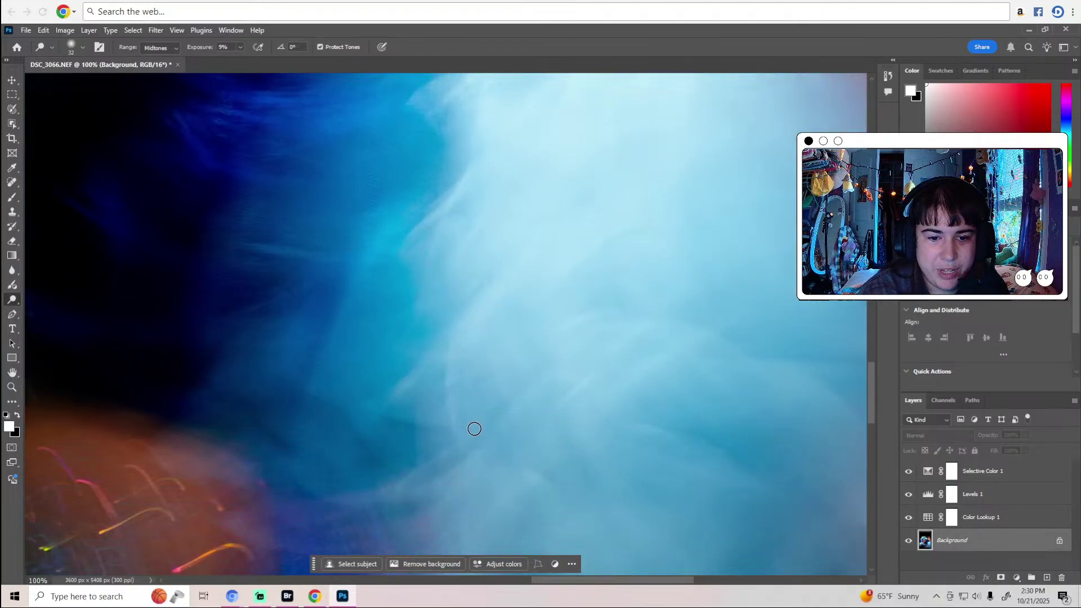
scroll(484, 417, down, 2)
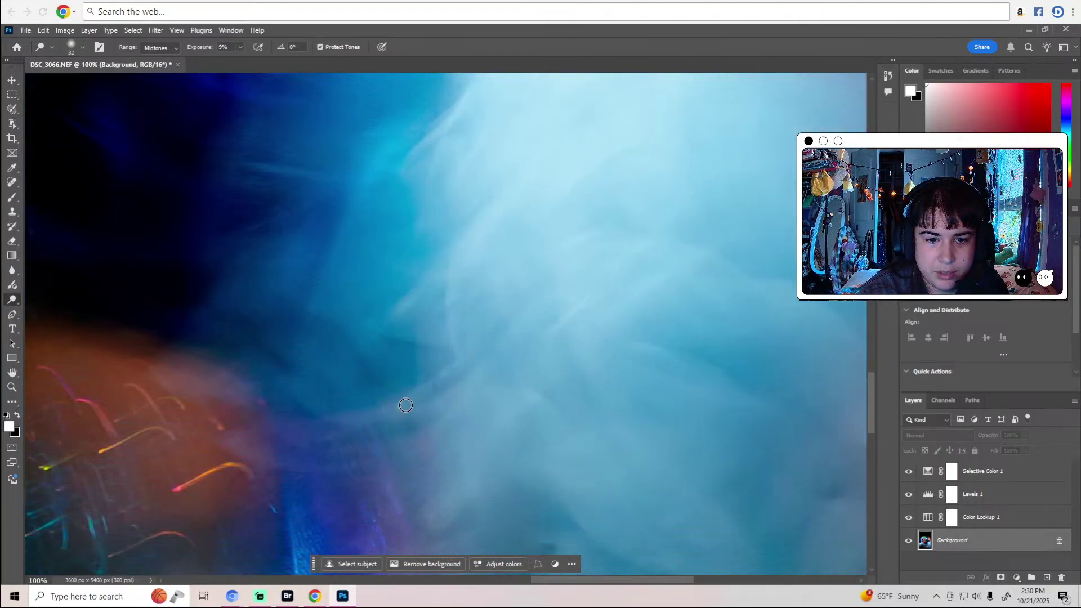
scroll(540, 411, down, 2)
scroll(555, 416, down, 2)
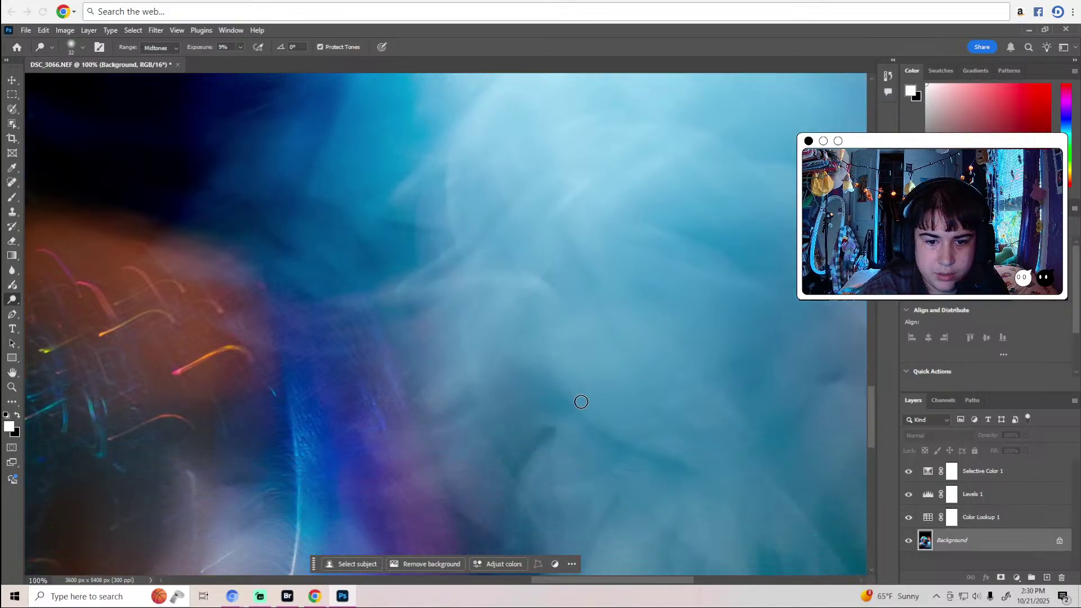
scroll(559, 440, down, 5)
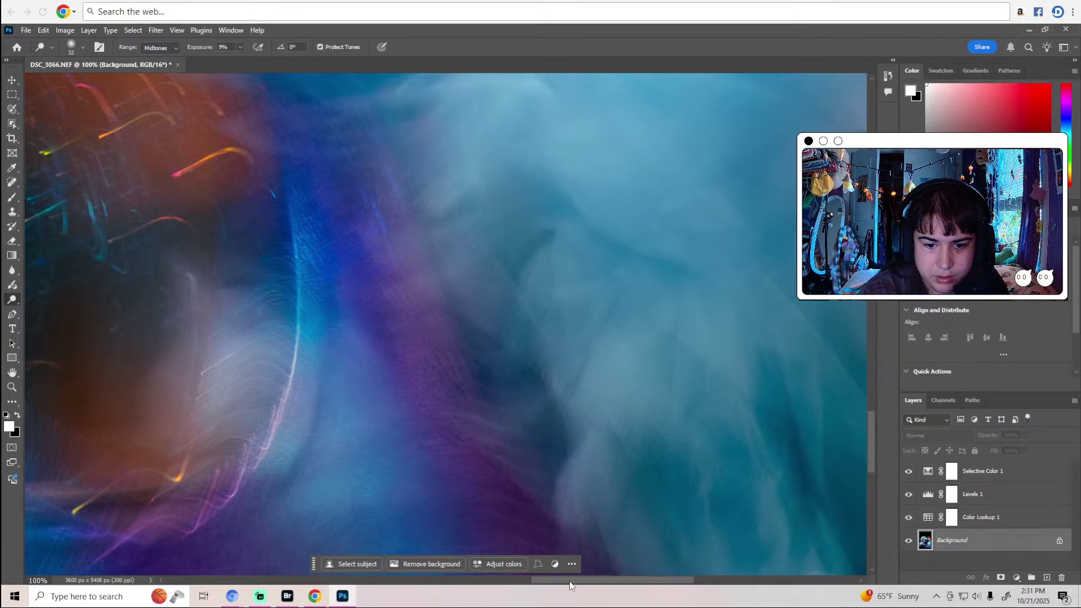
scroll(565, 478, right, 5)
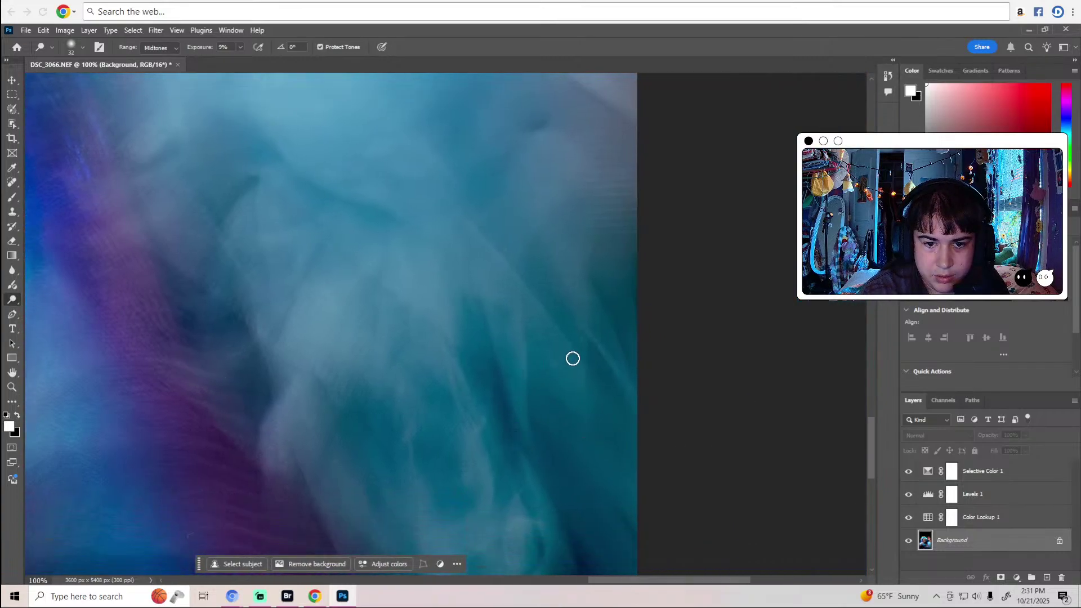
scroll(633, 401, down, 3)
scroll(634, 399, down, 2)
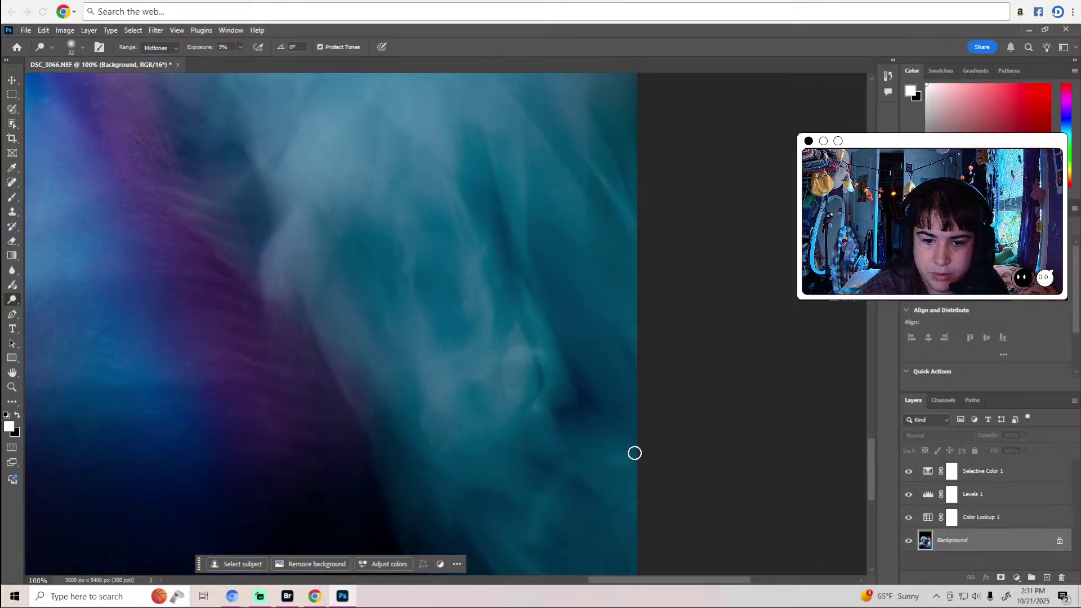
scroll(457, 462, down, 6)
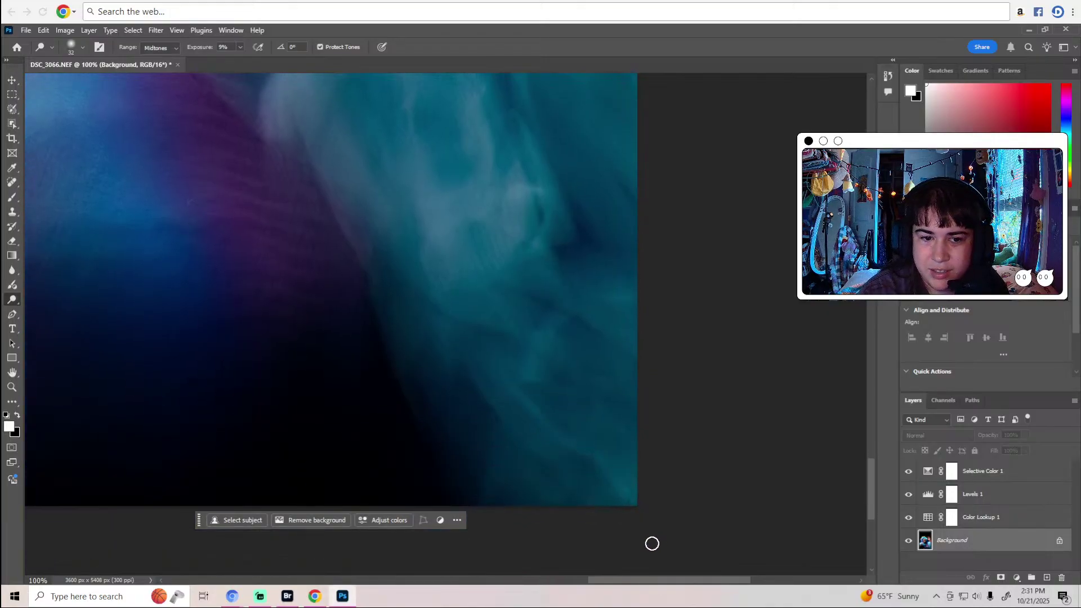
Set the Dodge brush size to 20 px for the purple and teal area near the photo's bottom edge.
drag(614, 585, 573, 579)
scroll(584, 366, up, 2)
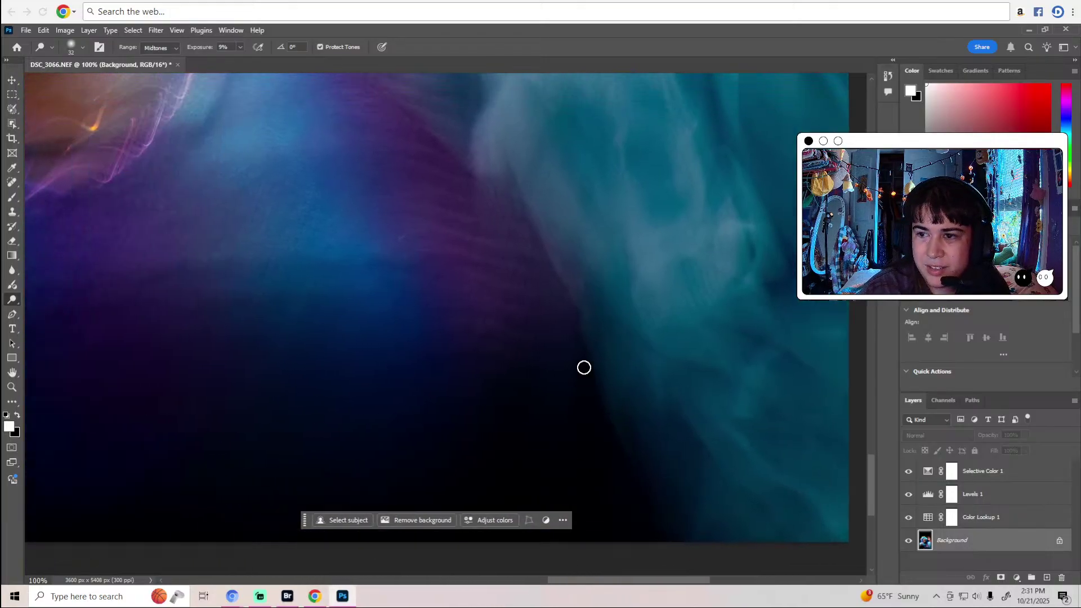
click(82, 49)
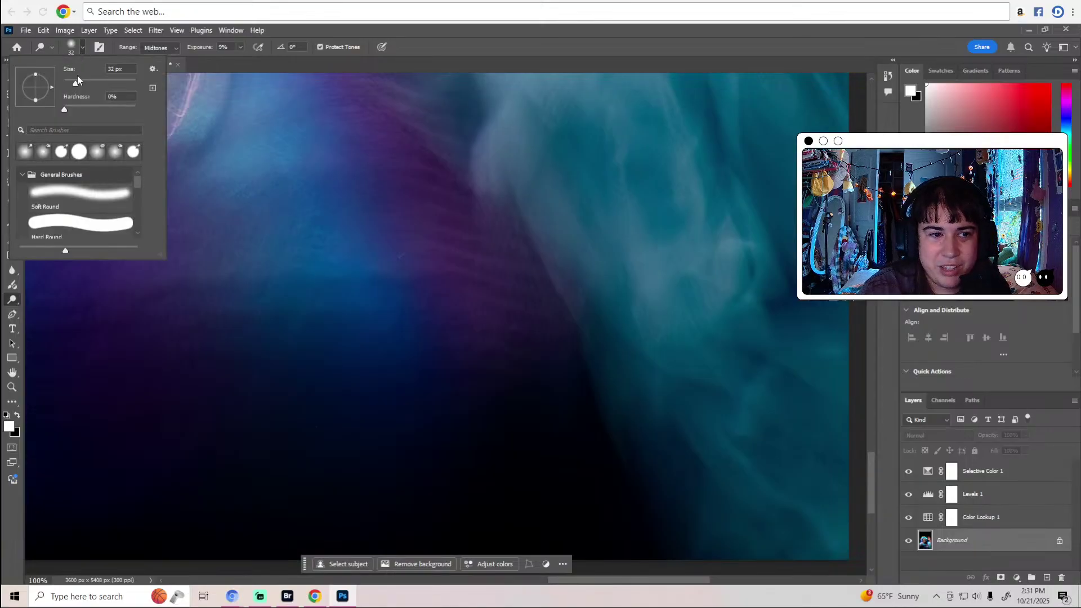
drag(71, 86, 72, 85)
click(281, 31)
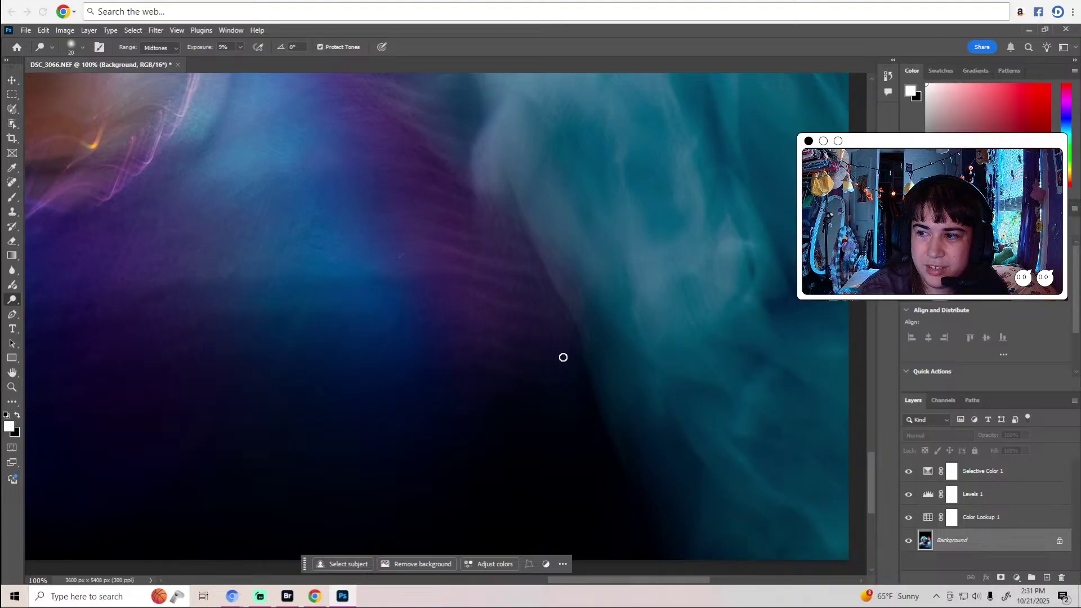
Inspect the purple band and the curved light streaks around the orange-brown patch in the lower part of the photo.
scroll(524, 329, up, 2)
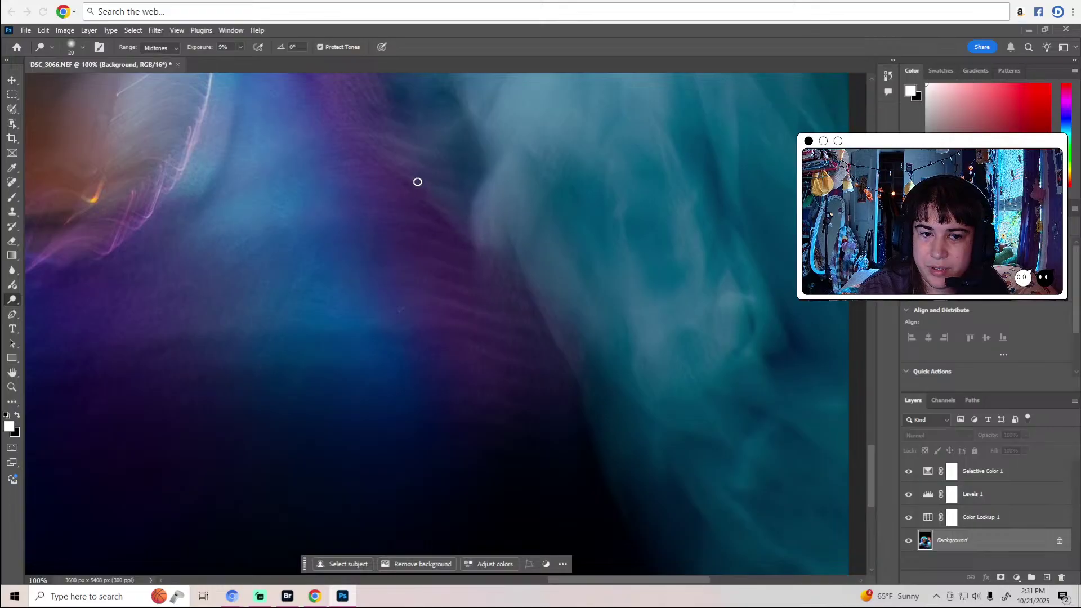
scroll(458, 186, up, 3)
drag(575, 582, 507, 573)
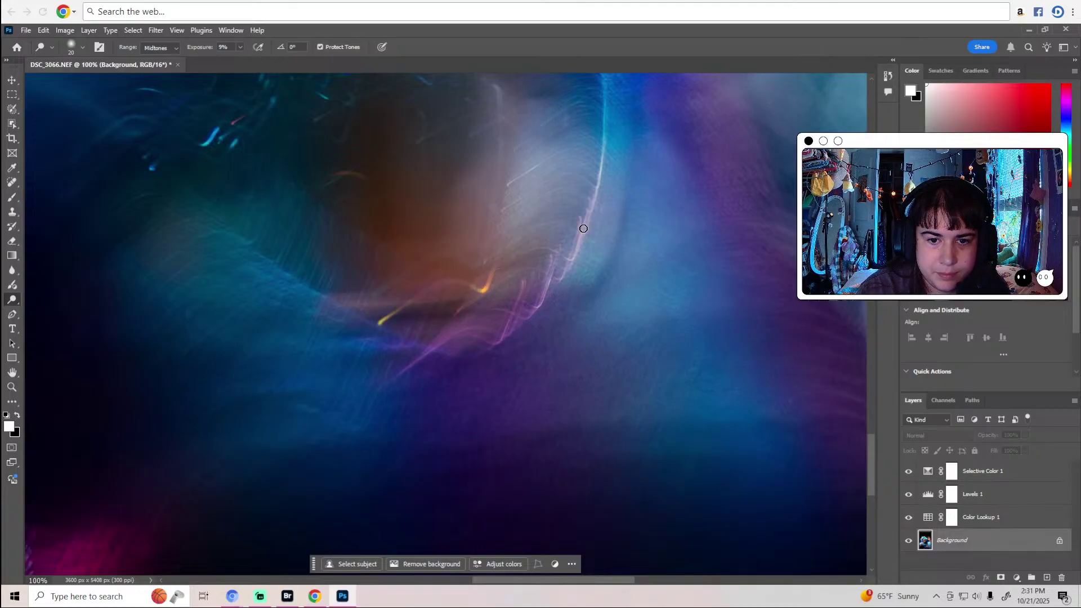
scroll(528, 212, up, 2)
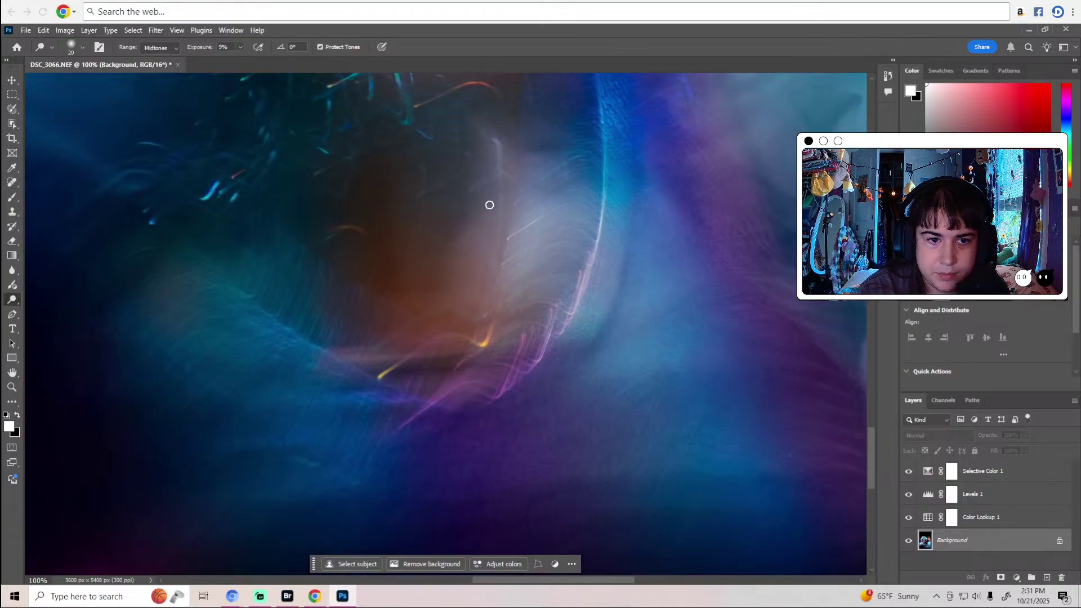
scroll(489, 205, up, 2)
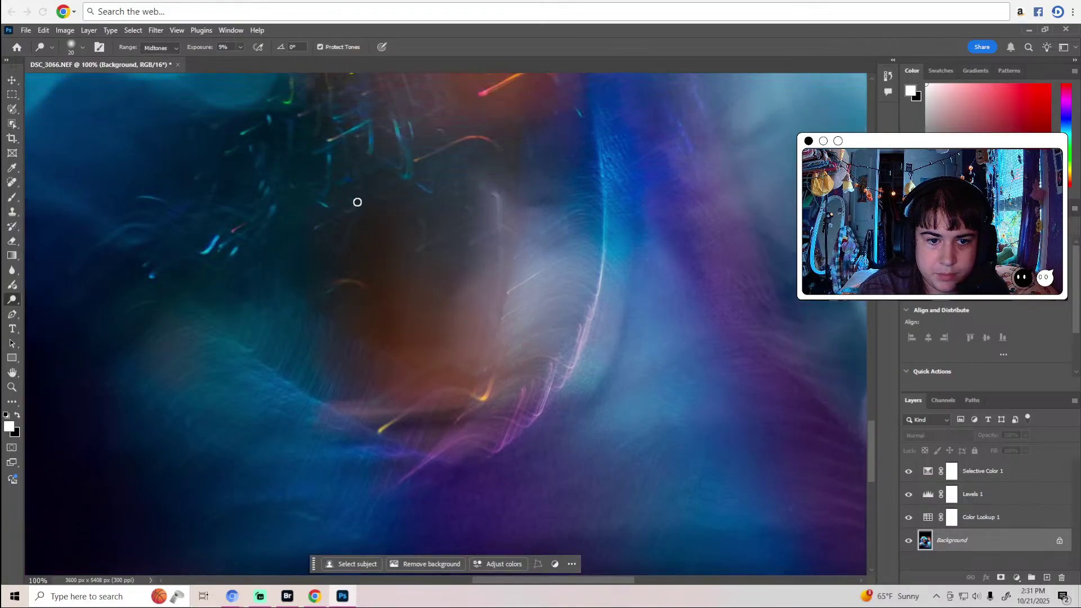
scroll(357, 227, up, 2)
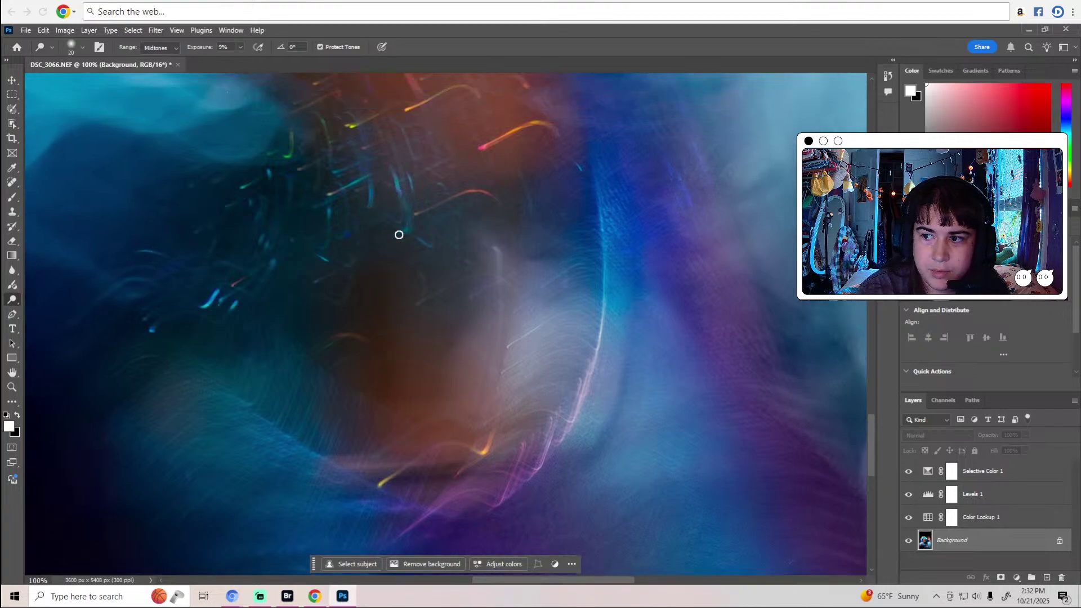
scroll(398, 236, up, 2)
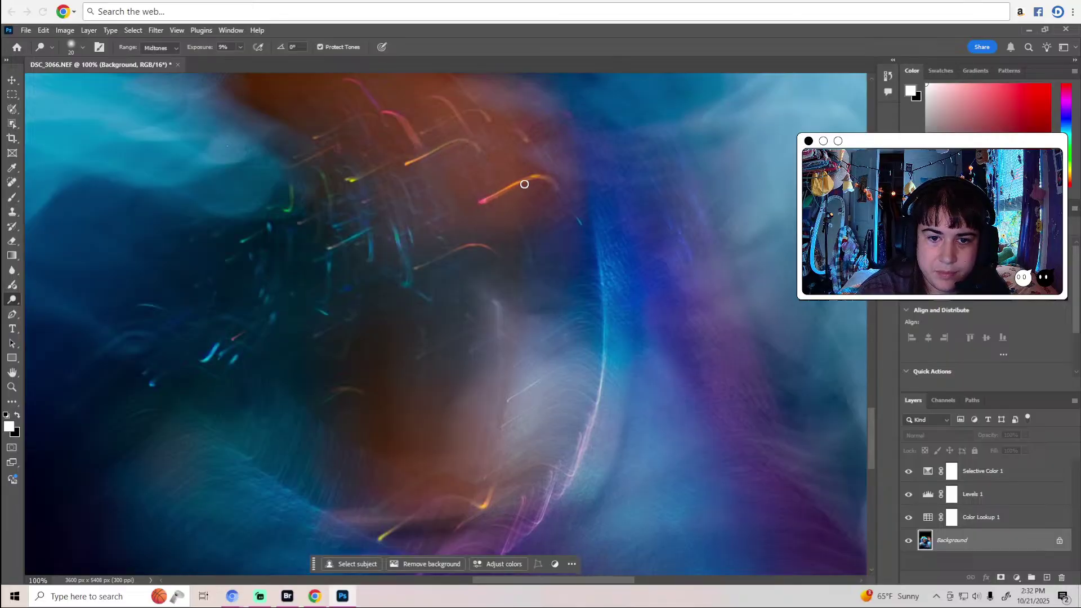
scroll(548, 182, up, 2)
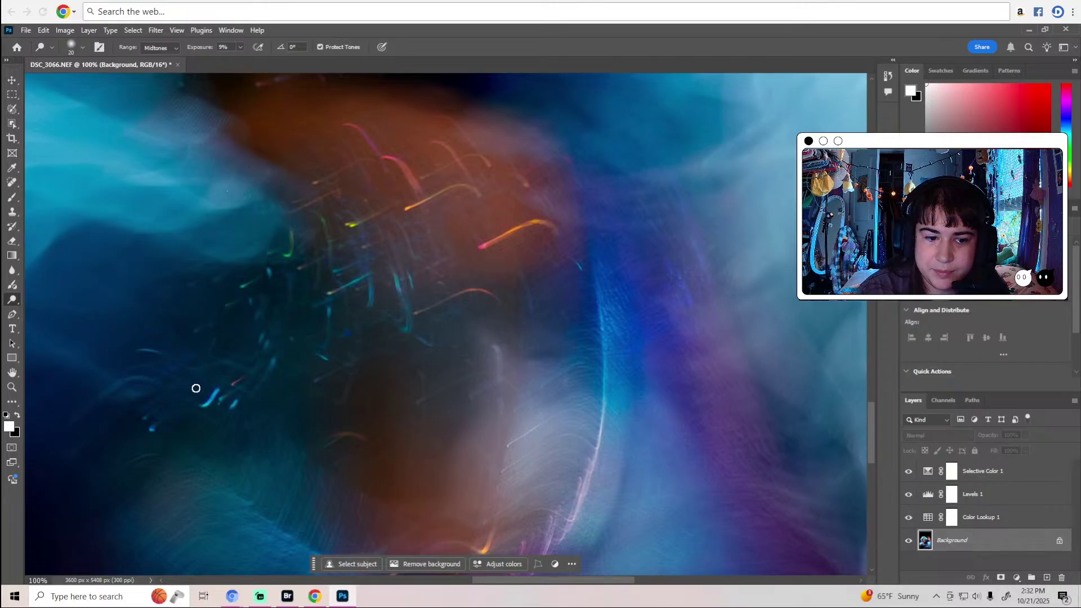
scroll(196, 388, down, 4)
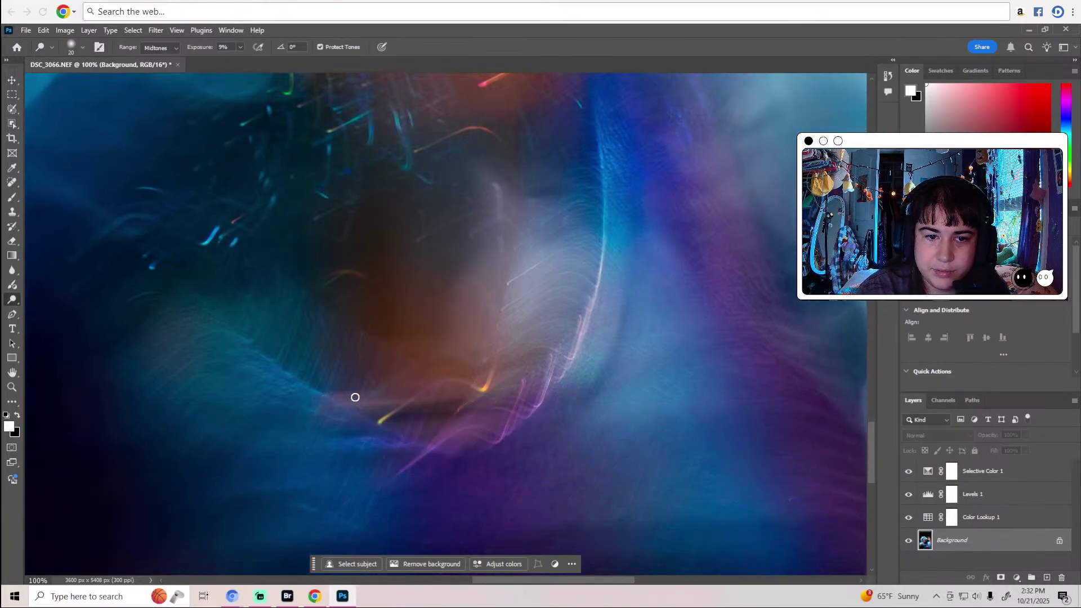
Check the dark gap above the colored streaks, up to the deep blue wisps beside the pale fabric.
scroll(374, 397, up, 6)
scroll(375, 399, up, 5)
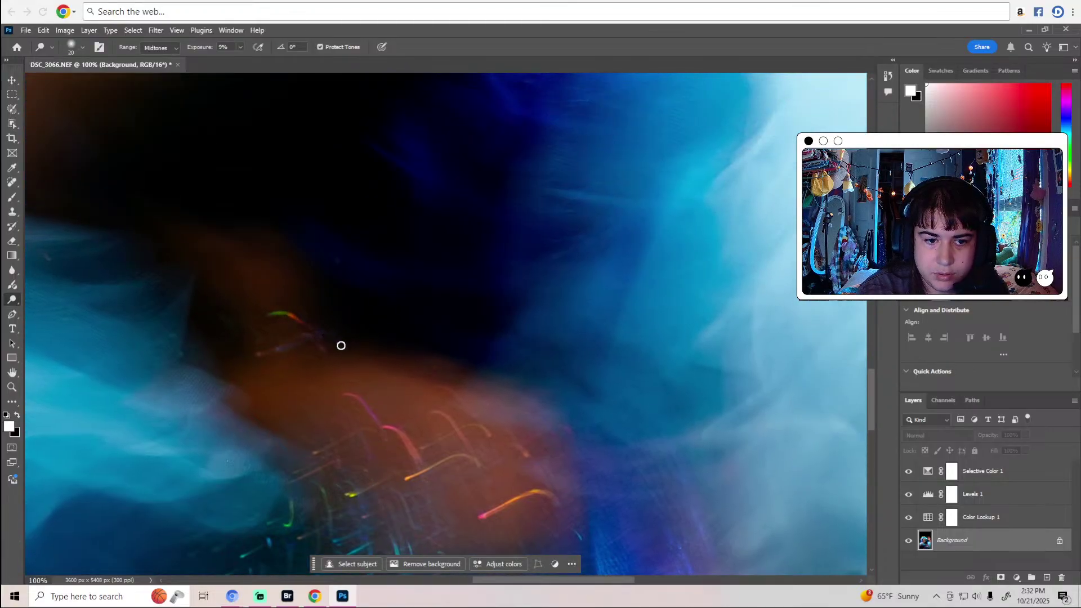
scroll(346, 346, up, 2)
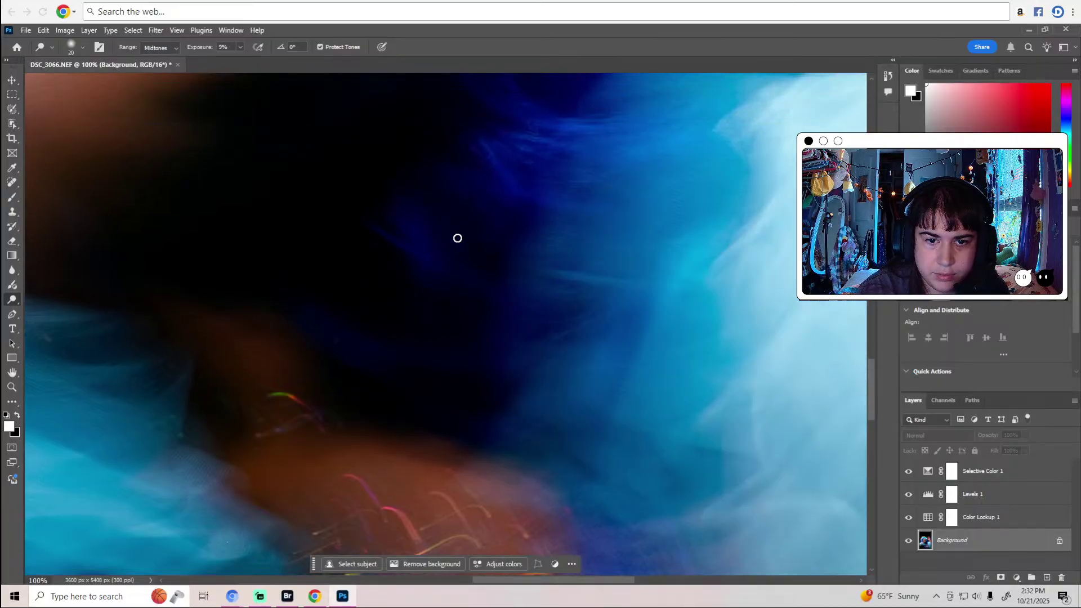
scroll(529, 197, up, 4)
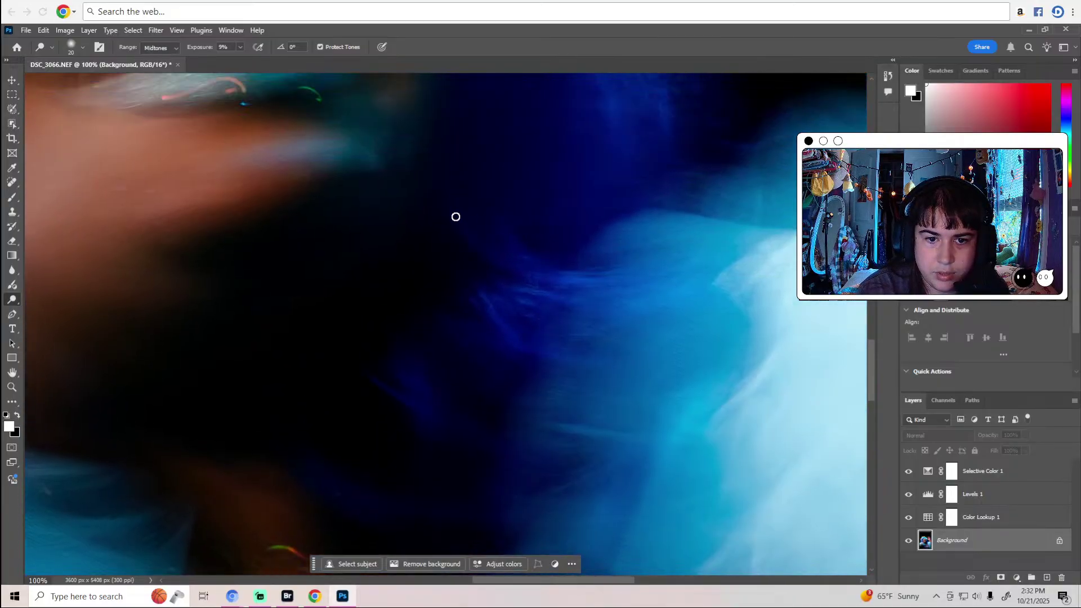
Examine the face from the dark area below the chin through the mouth, glittered cheek and eyes up to the forehead.
scroll(556, 279, up, 4)
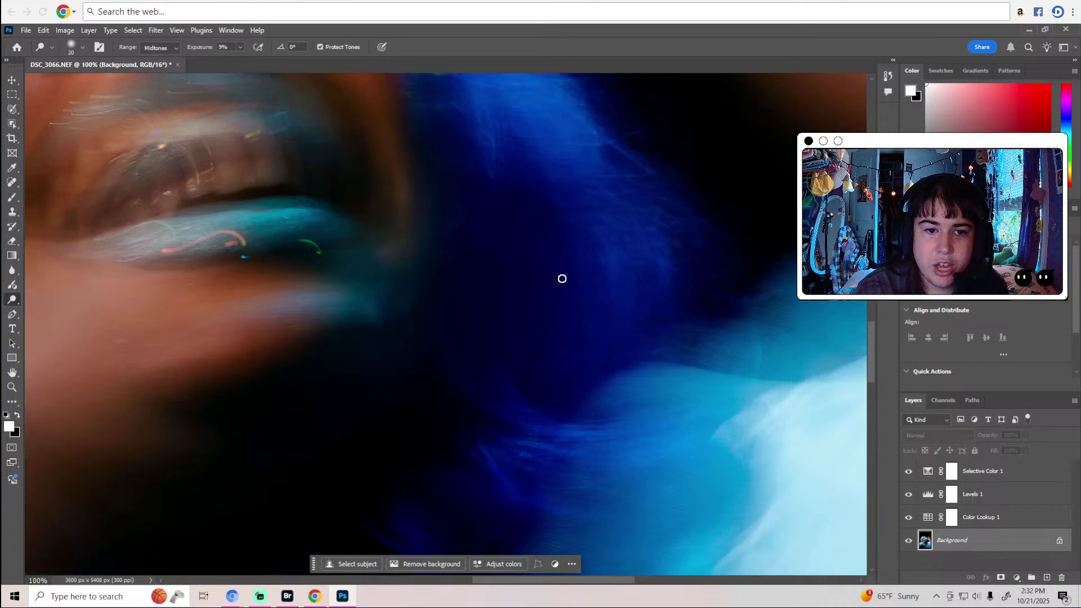
scroll(502, 447, left, 7)
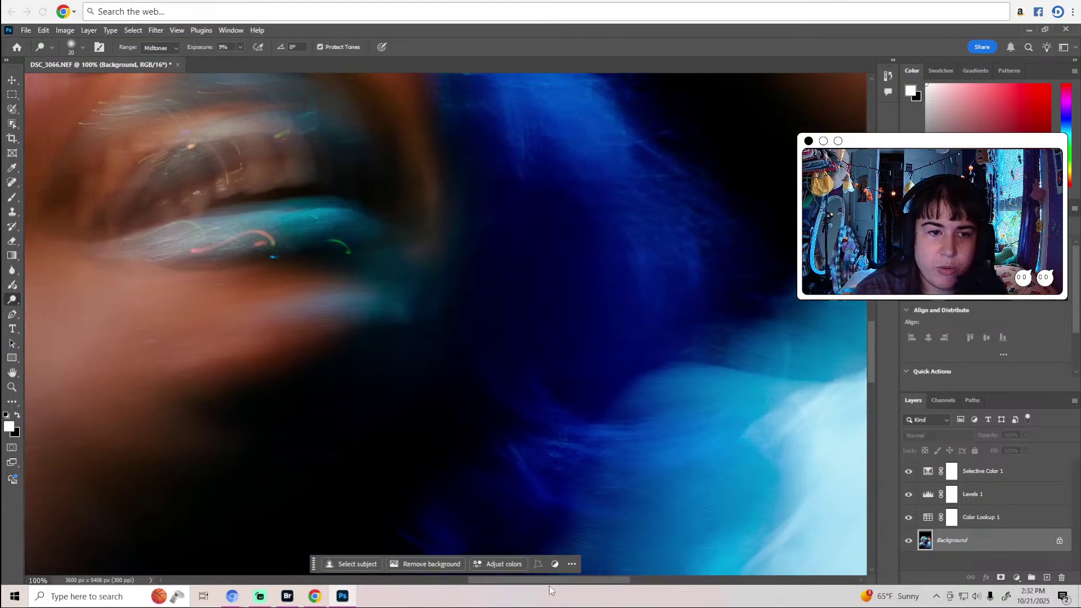
scroll(423, 302, up, 2)
scroll(423, 301, up, 1)
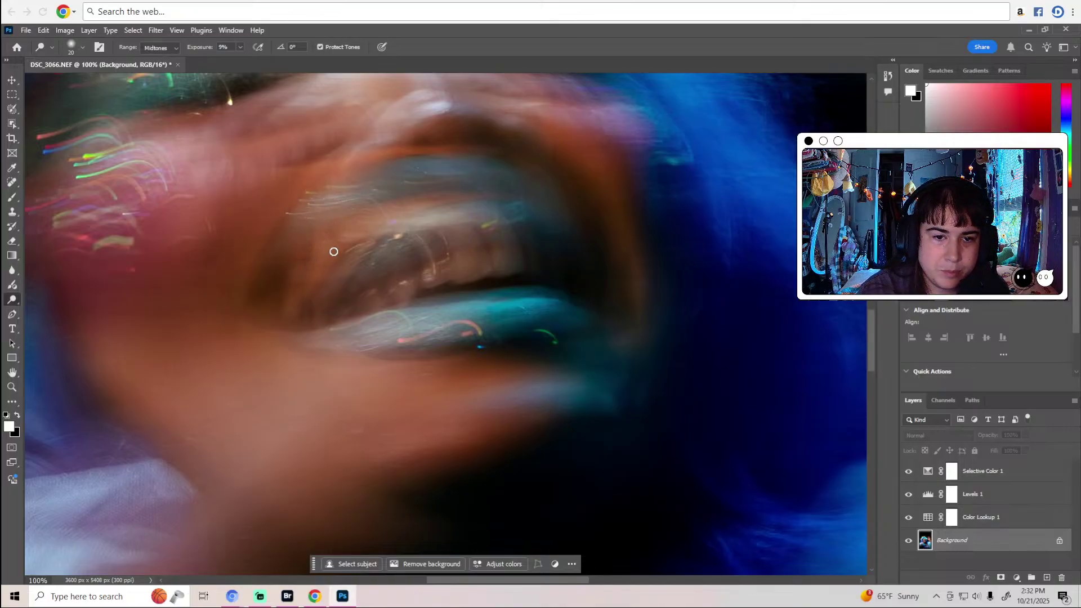
scroll(408, 167, up, 2)
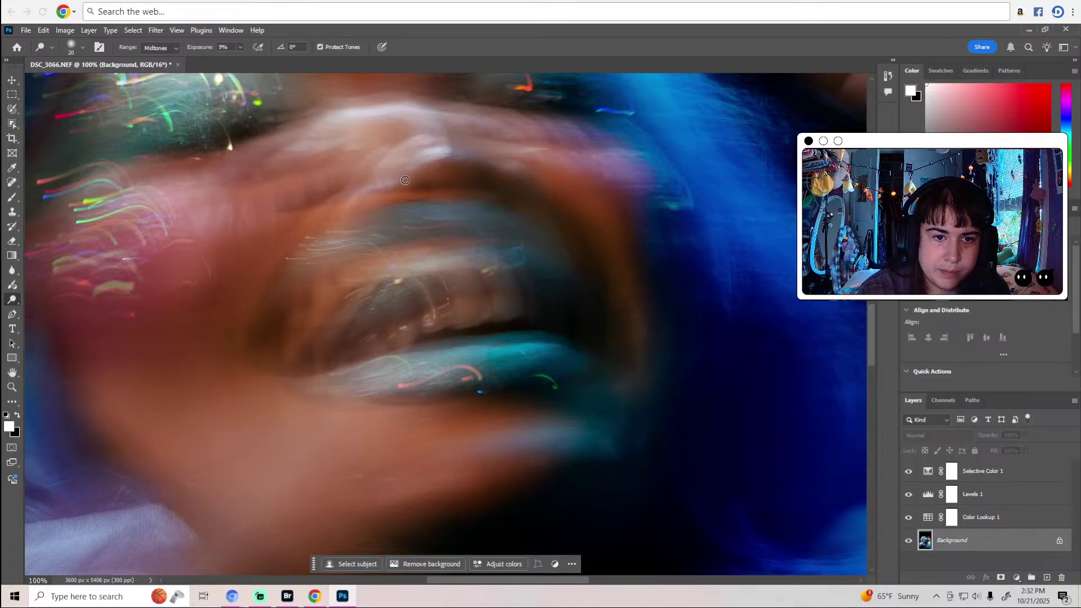
scroll(405, 181, up, 2)
scroll(326, 360, left, 8)
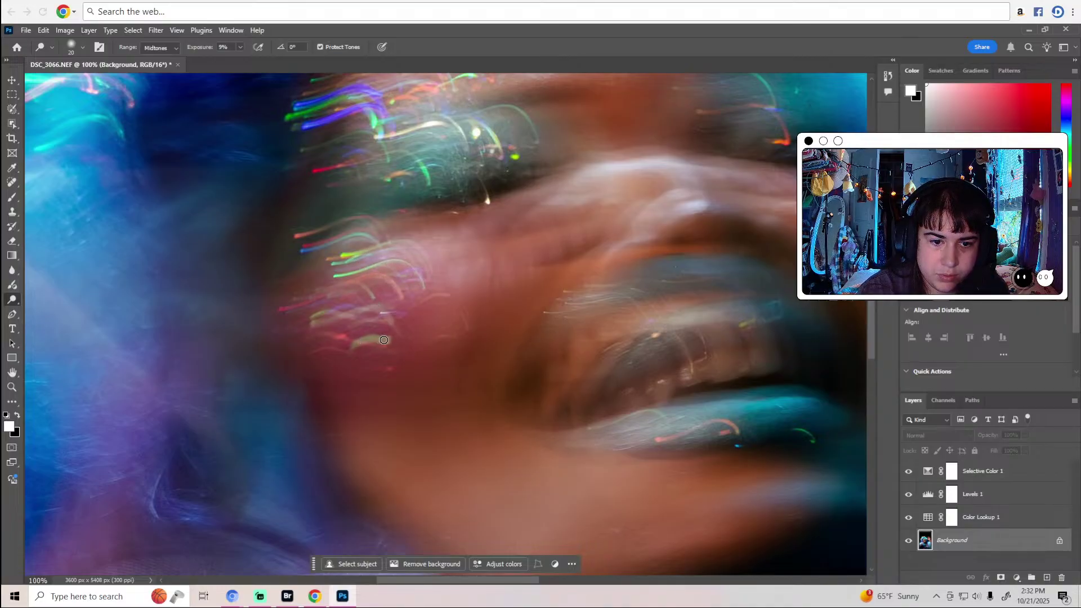
scroll(331, 293, up, 3)
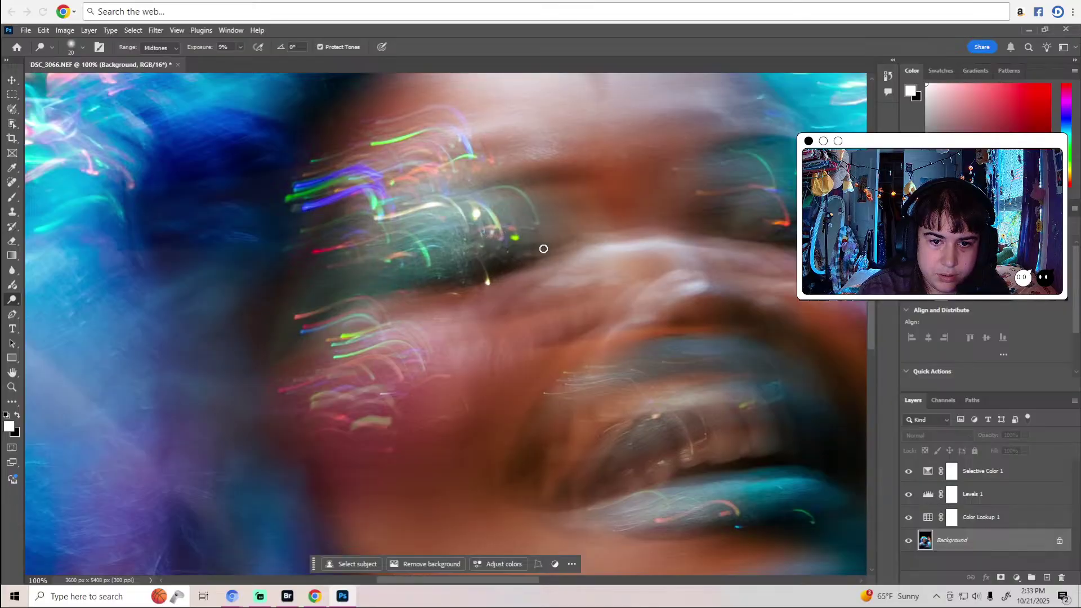
scroll(343, 218, up, 2)
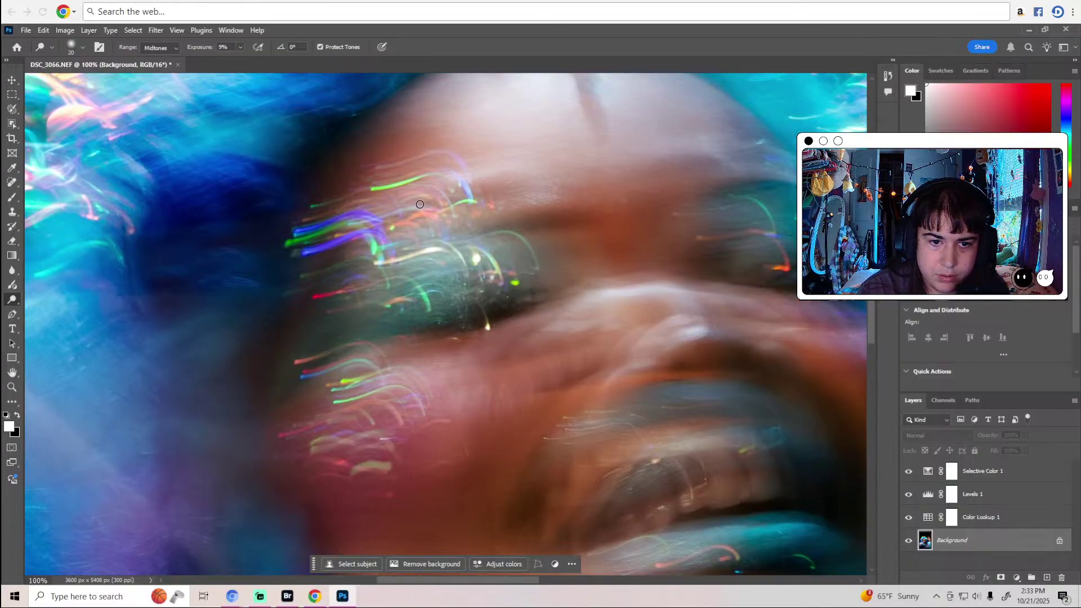
scroll(507, 244, up, 2)
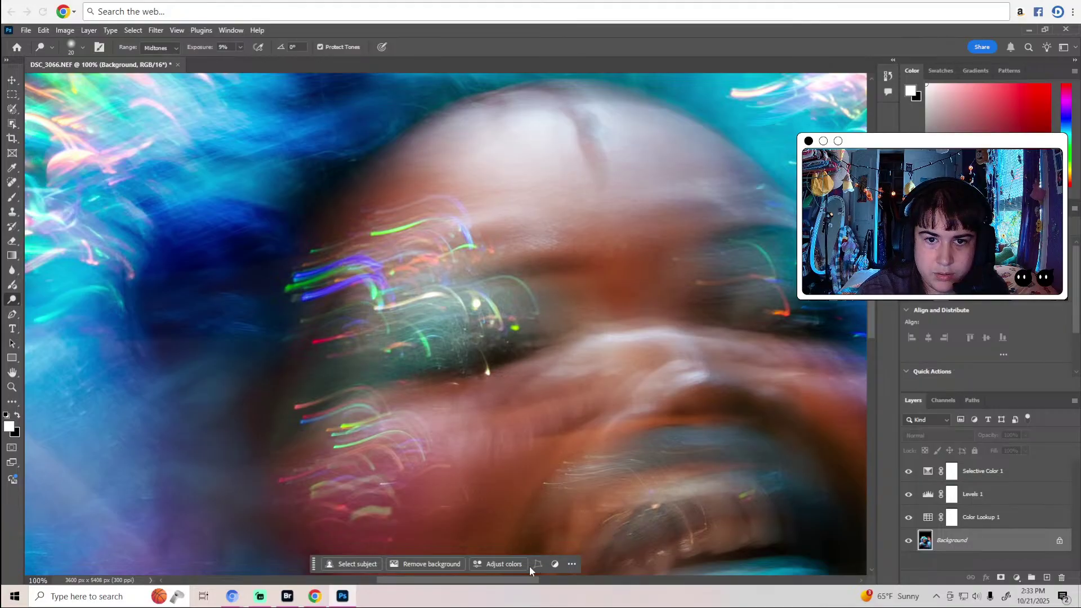
scroll(548, 460, up, 2)
drag(507, 580, 538, 574)
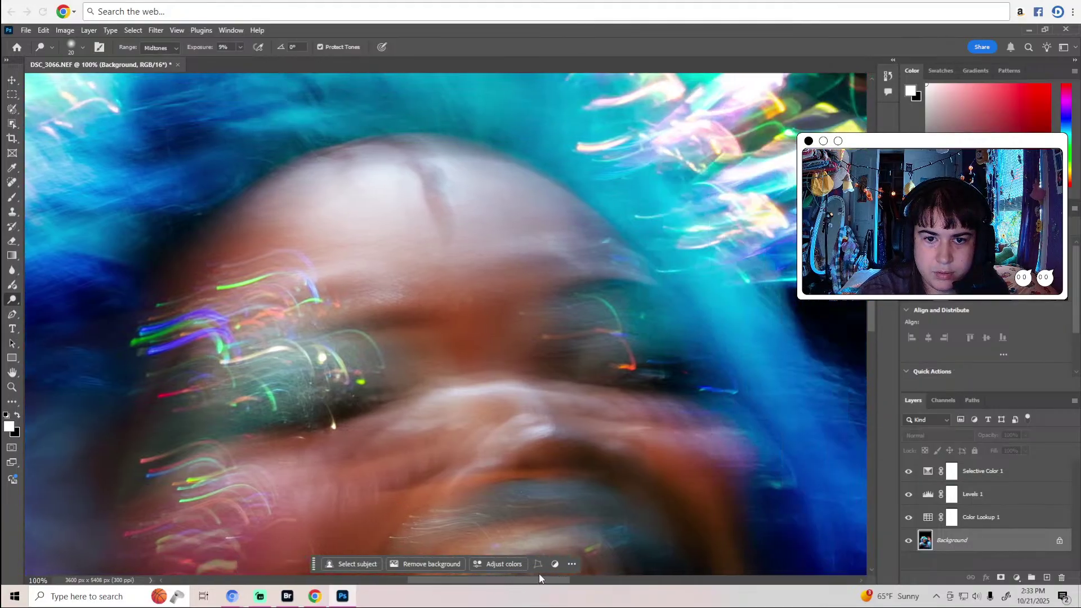
Try to remove the dark vertical streak on the forehead with a 71 px Spot Healing Brush, and revert the healing.
click(12, 183)
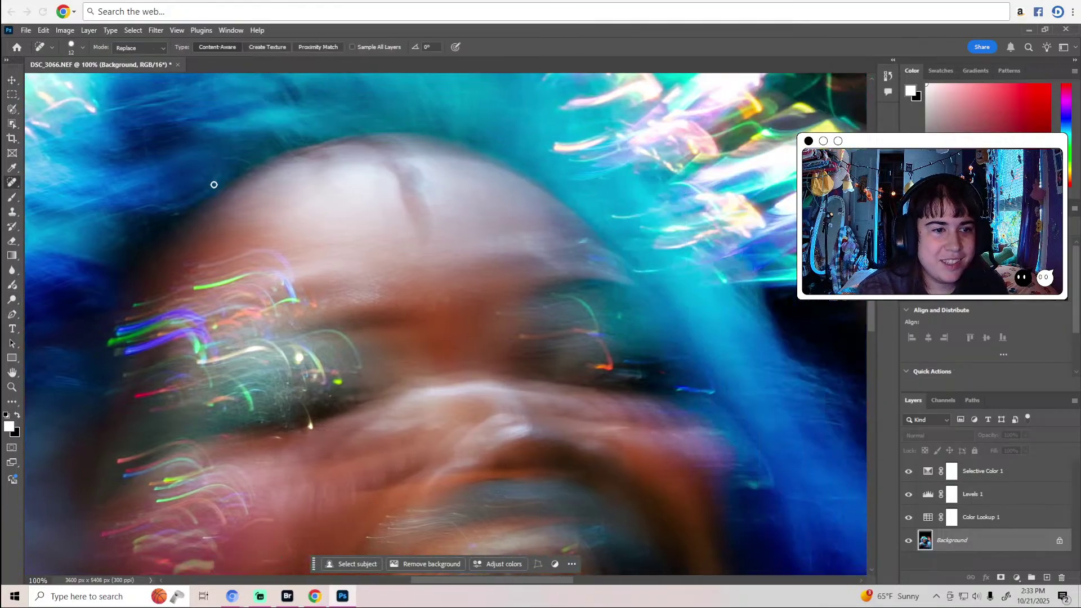
click(83, 48)
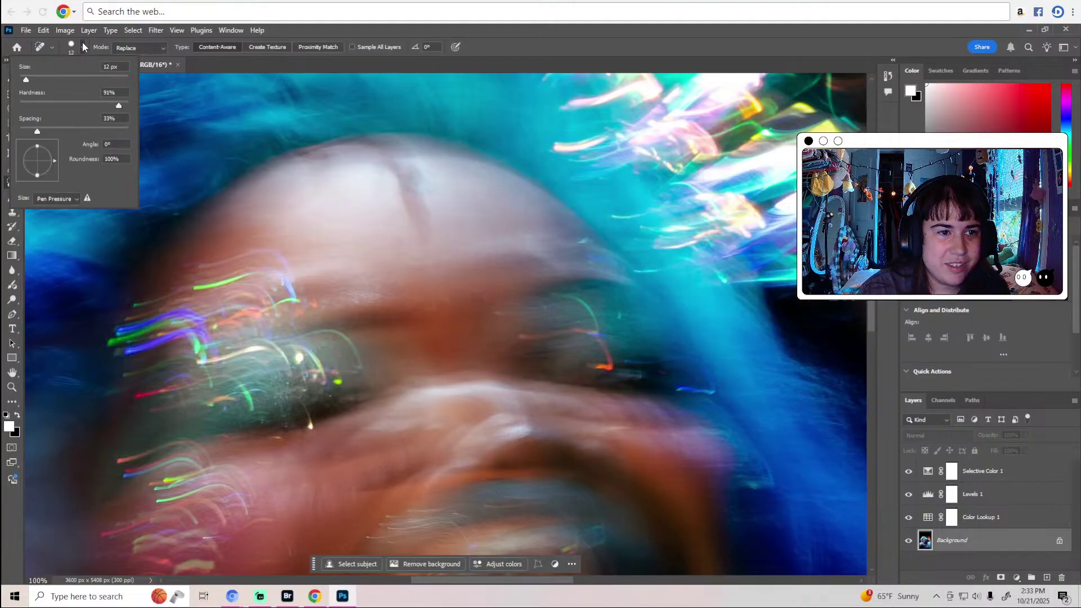
click(59, 79)
drag(297, 28, 298, 33)
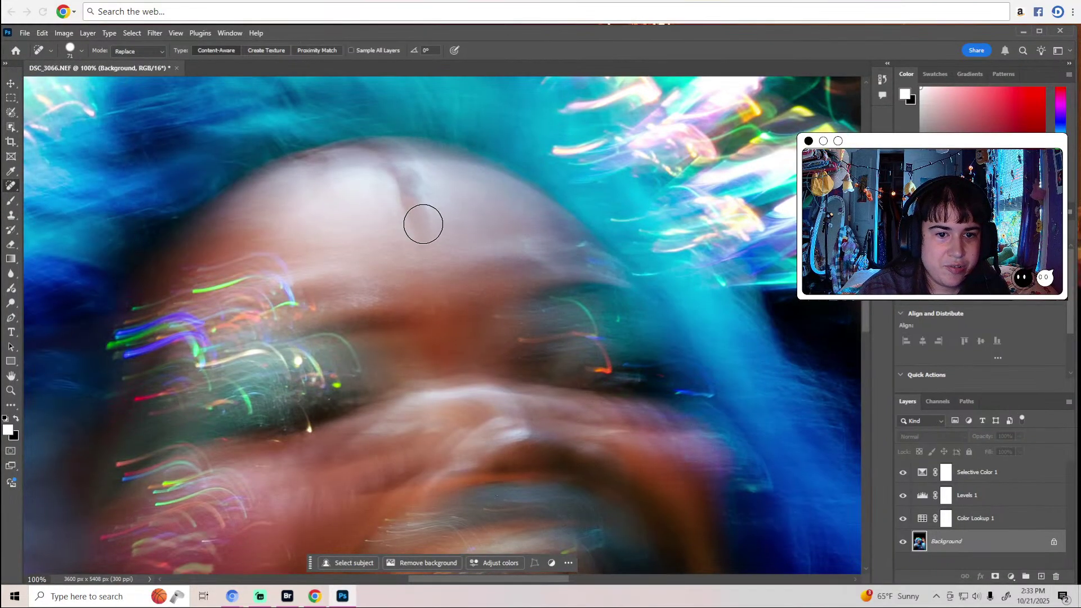
mouse_move(422, 237)
mouse_down()
mouse_move(396, 174)
mouse_move(460, 246)
mouse_up()
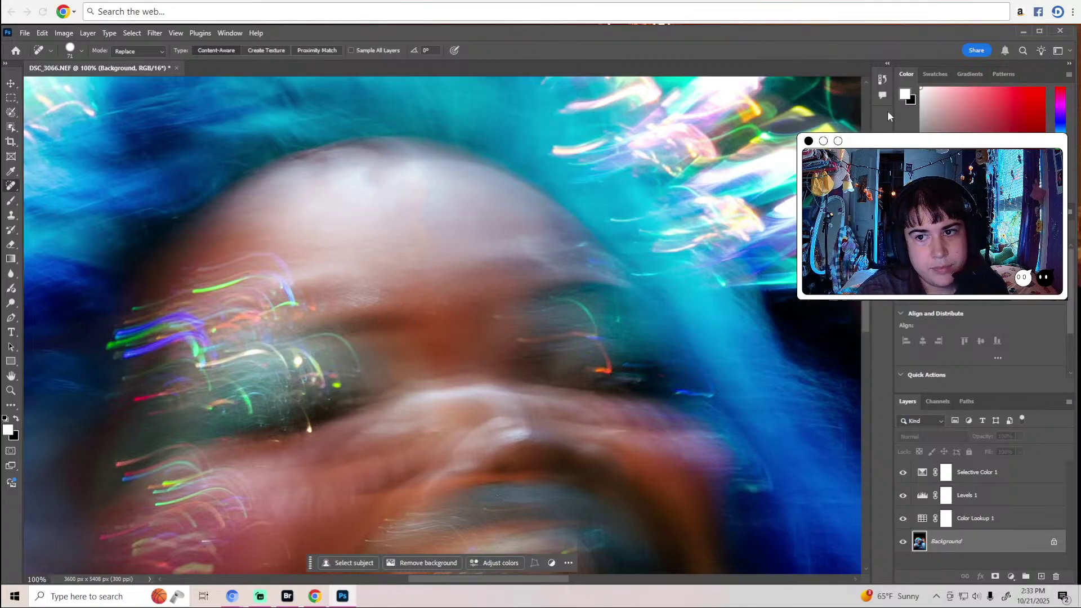
click(882, 81)
click(814, 115)
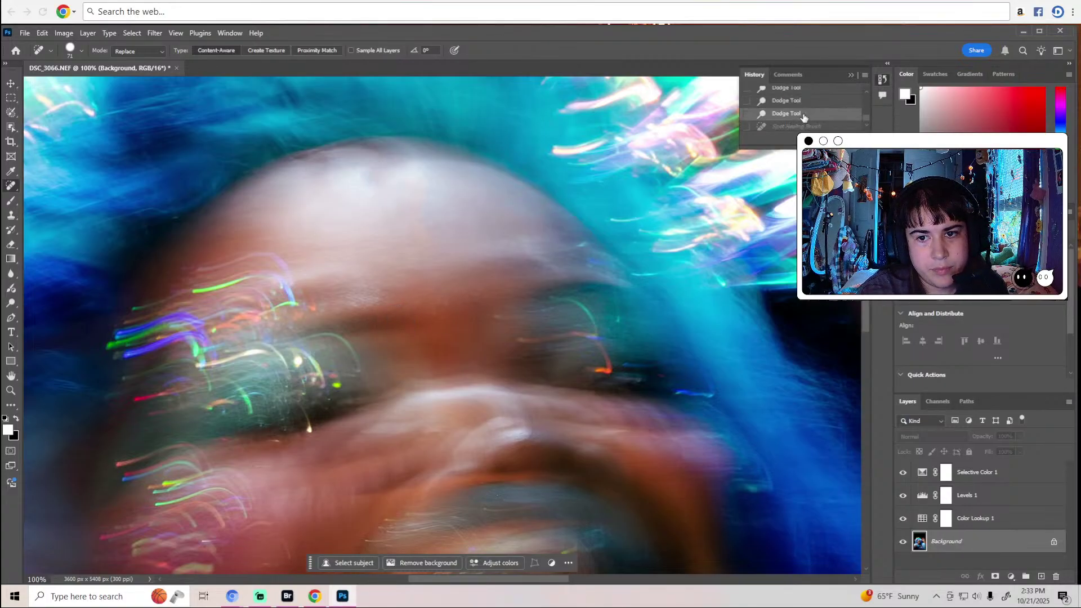
click(856, 77)
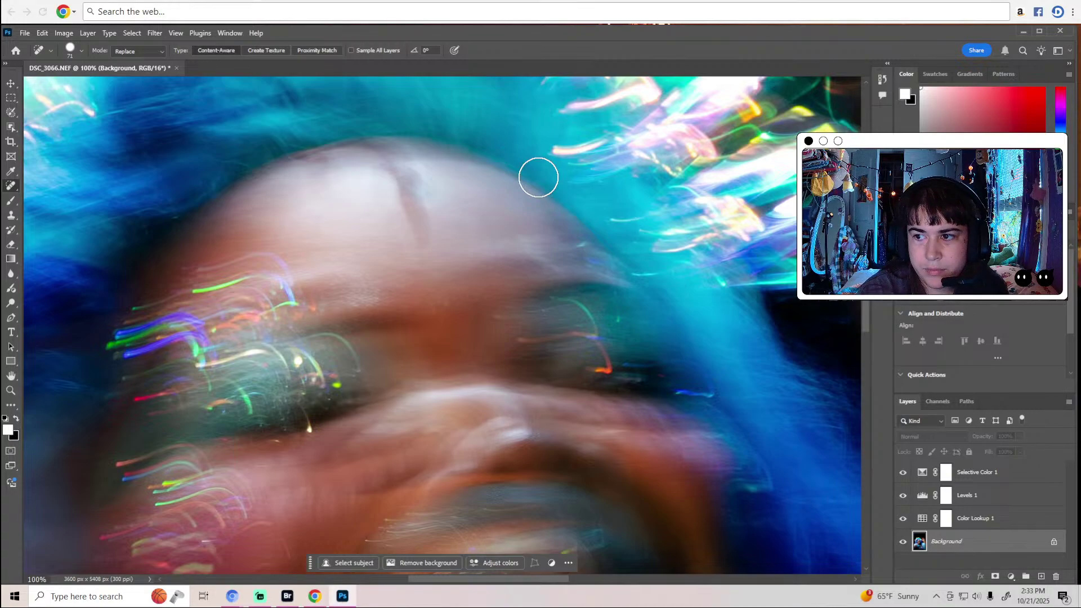
Try healing the forehead streak again with a stroke from its lower end upward, and restore the earlier history state.
drag(421, 233, 401, 182)
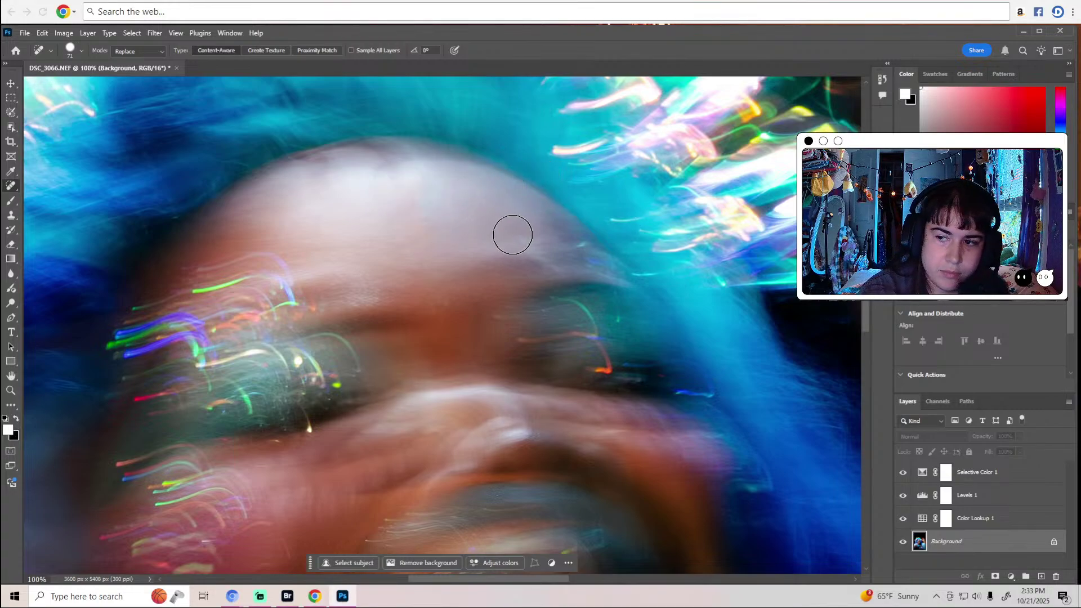
click(882, 80)
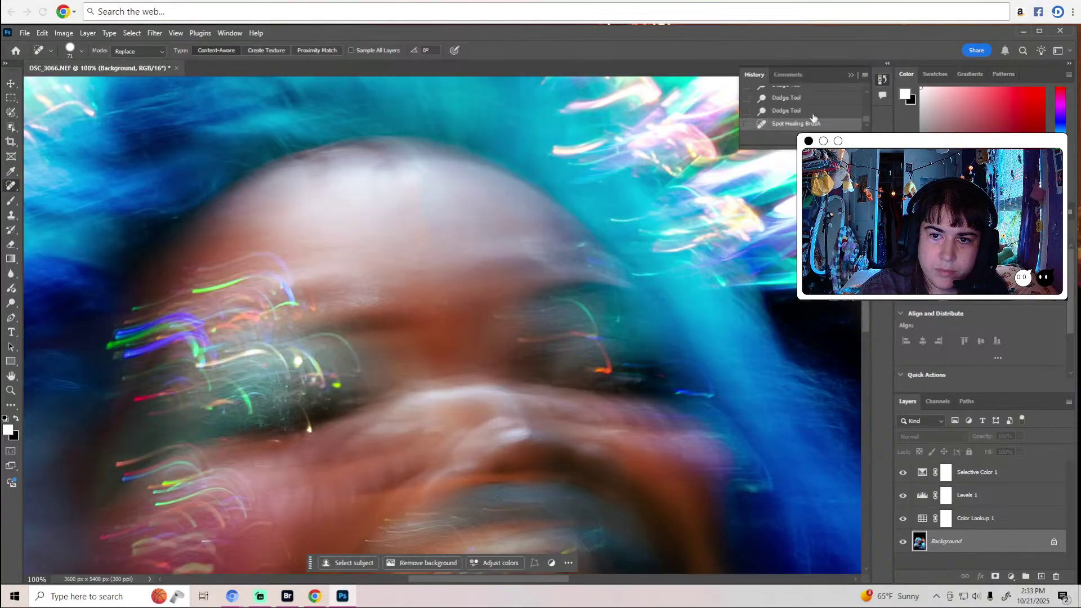
click(812, 114)
click(850, 75)
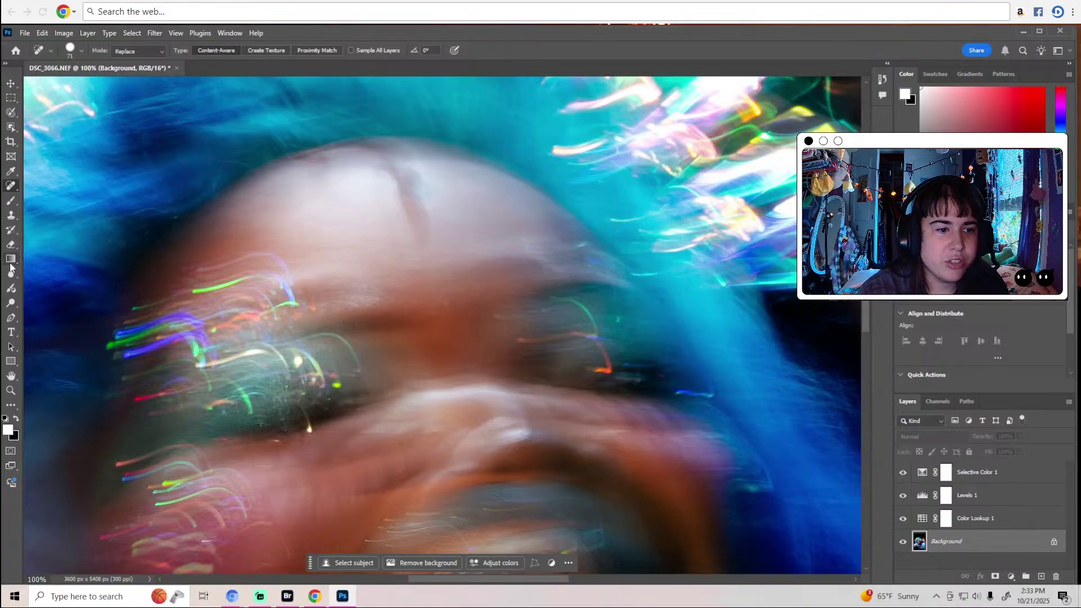
With the Dodge tool active, check the glowing headpiece, forehead, mouth and neck down to the teal fabric and light streaks.
click(14, 309)
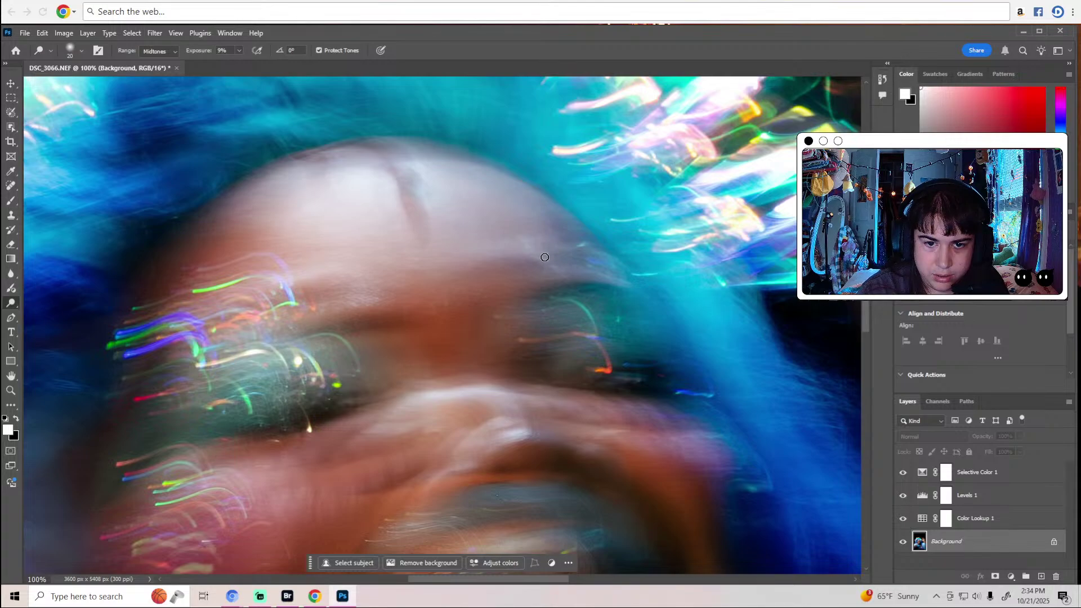
scroll(607, 272, up, 5)
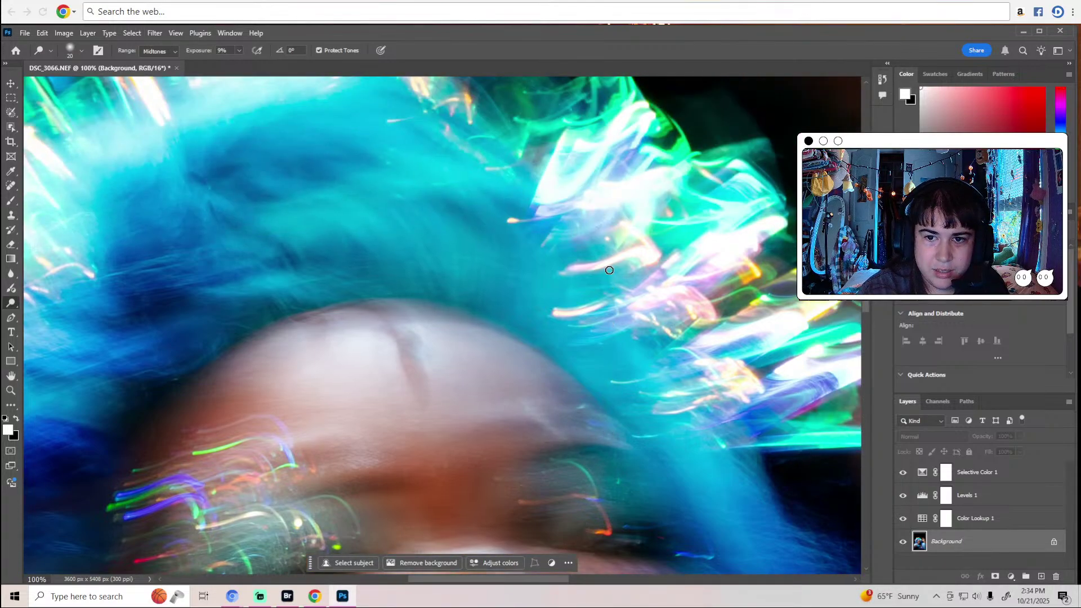
scroll(610, 270, up, 5)
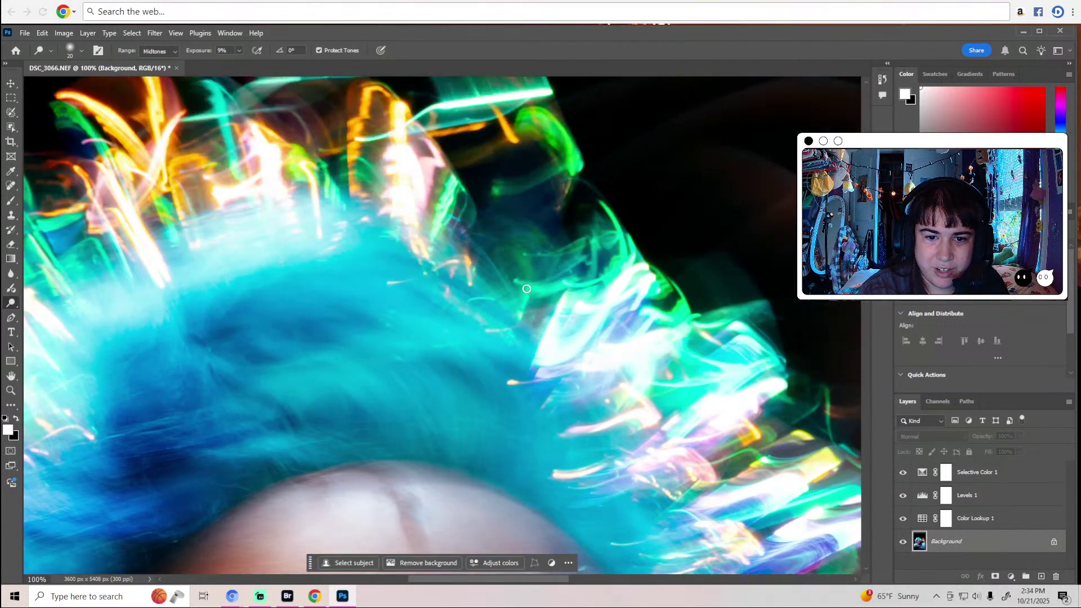
scroll(523, 293, up, 3)
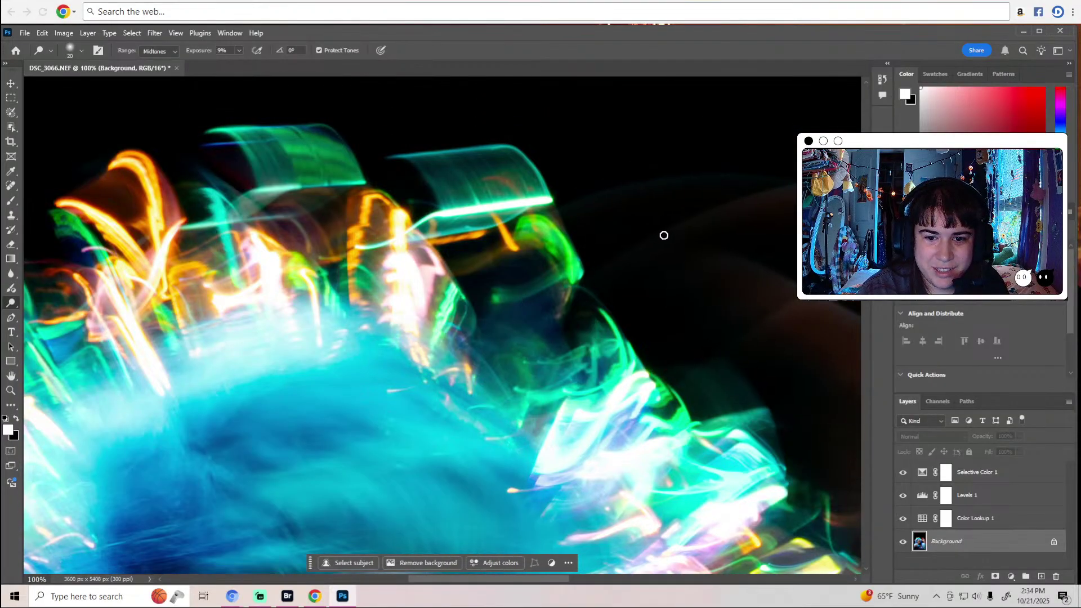
scroll(663, 236, down, 15)
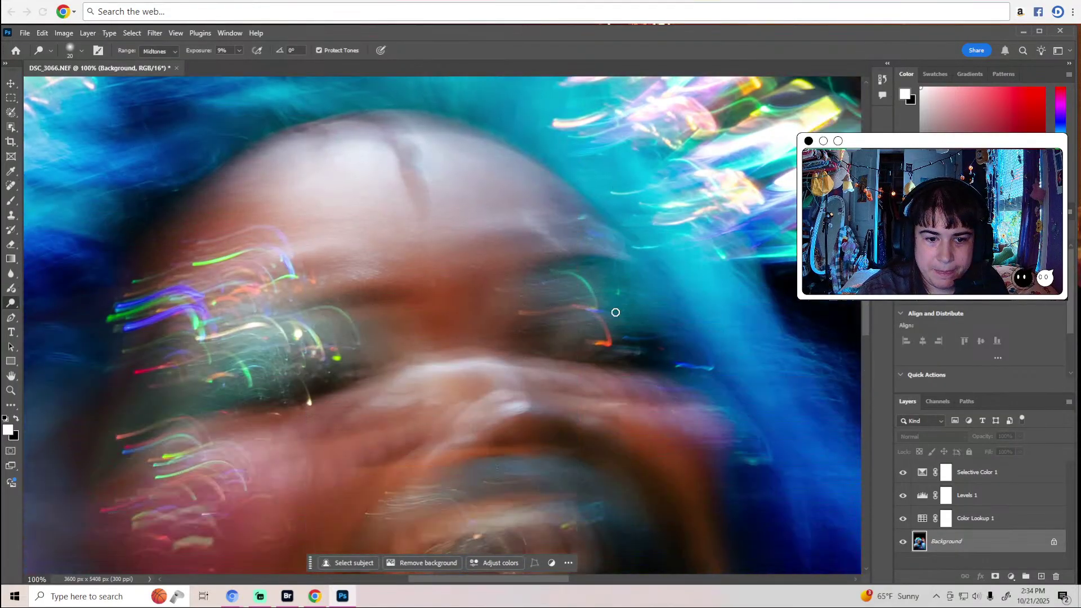
scroll(618, 311, down, 5)
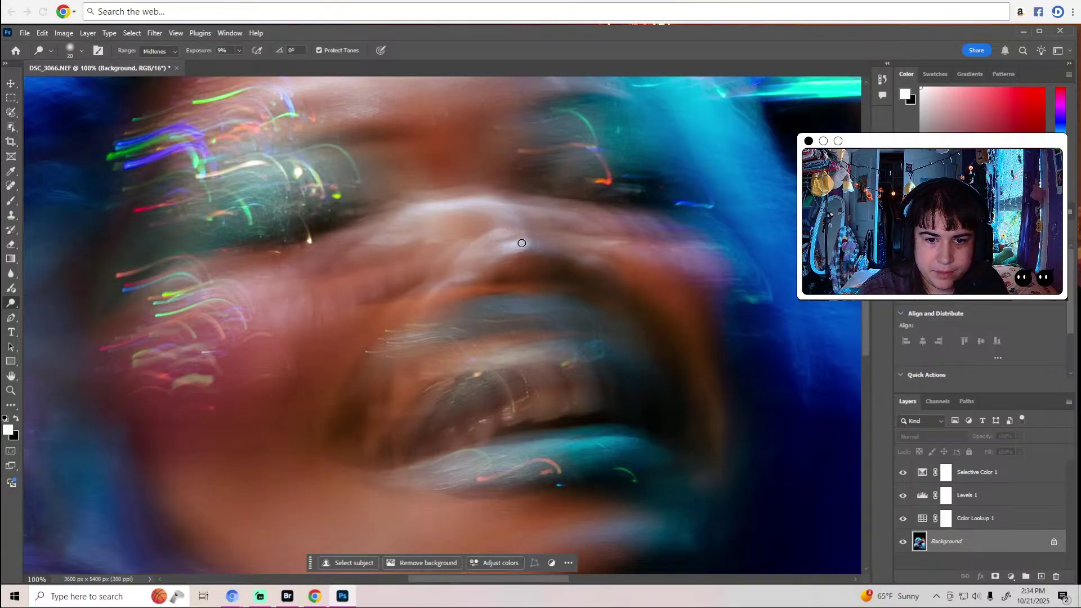
scroll(543, 220, up, 6)
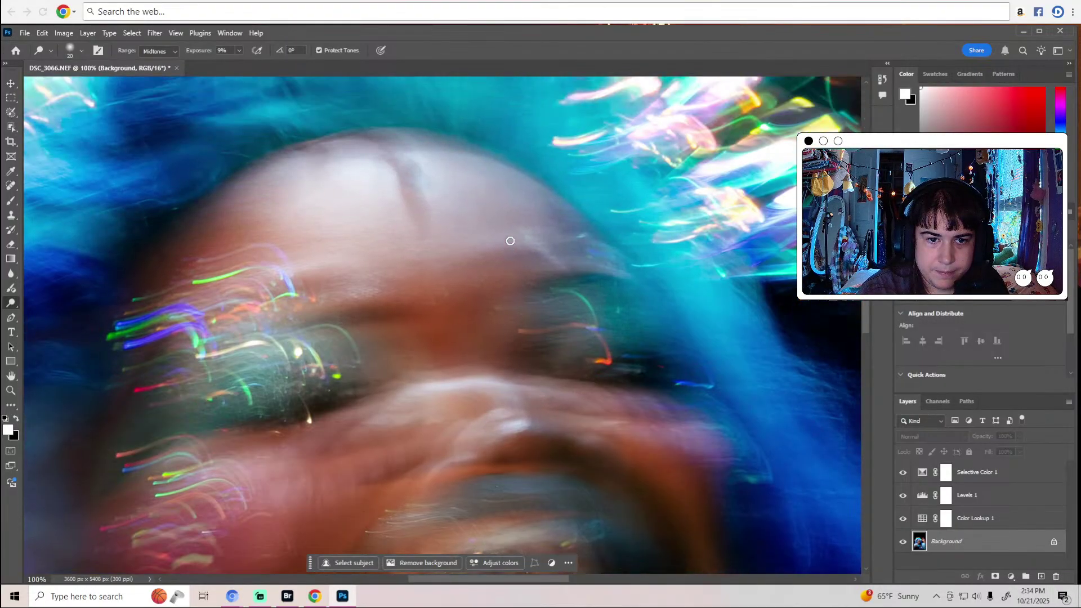
scroll(510, 241, down, 8)
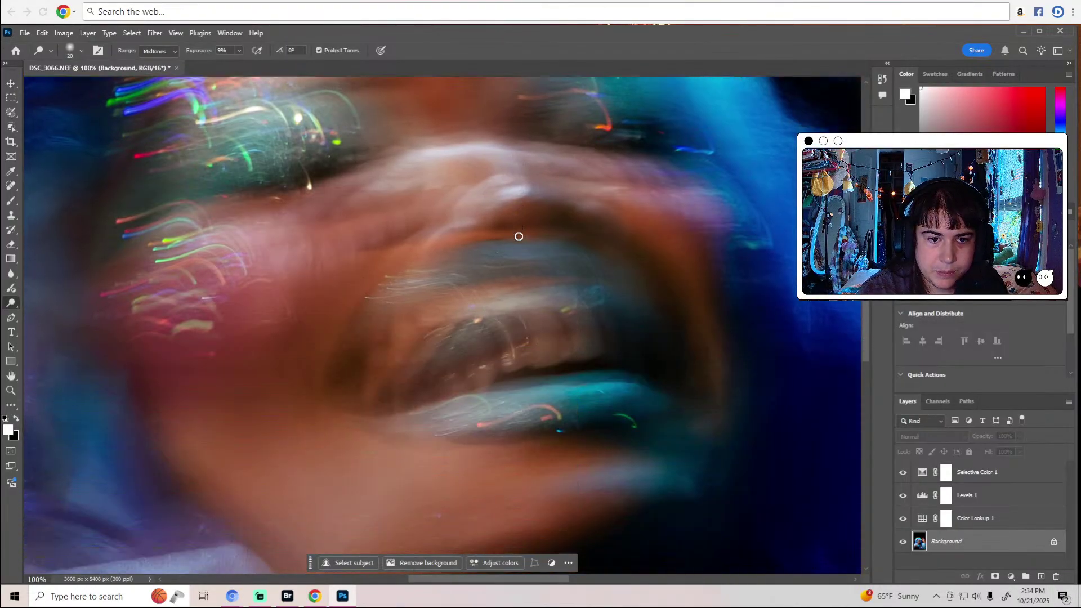
scroll(520, 237, down, 10)
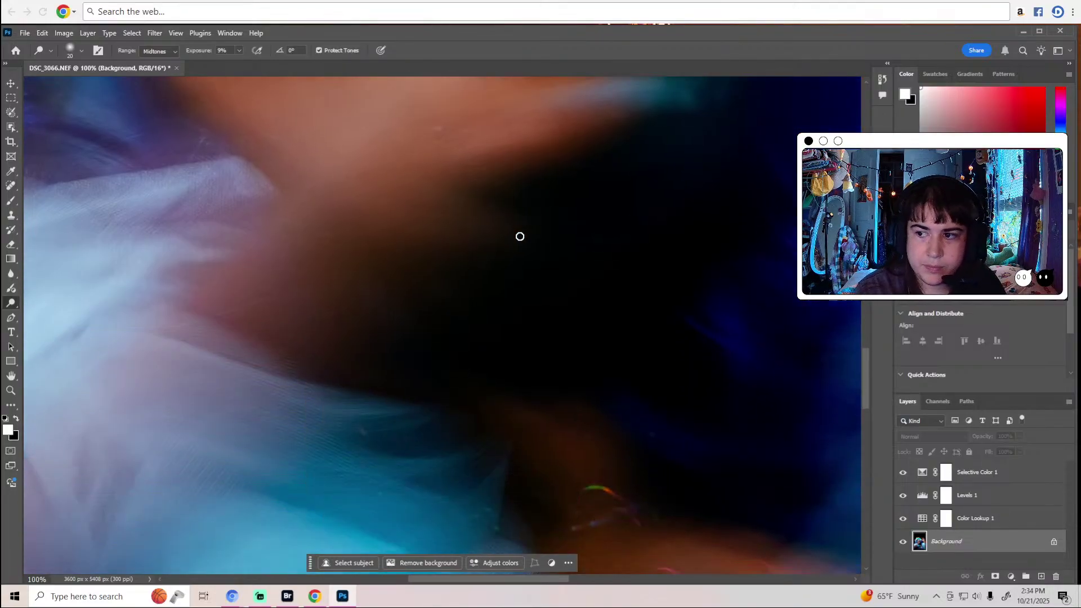
scroll(519, 236, down, 3)
View the whole portrait at 16.67% to judge the overall result.
key(z)
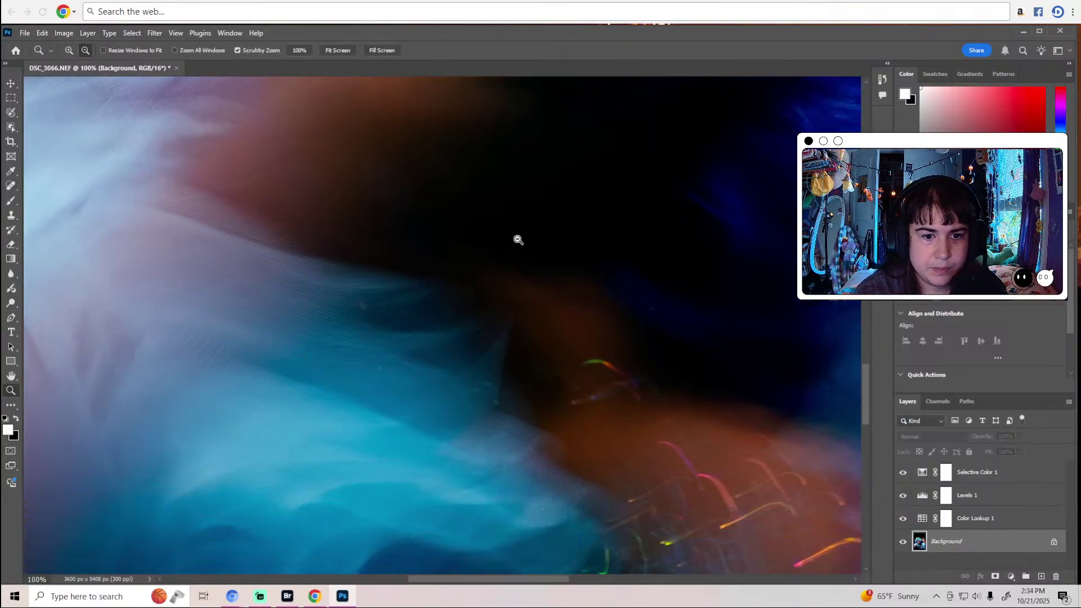
alt+click(518, 238)
alt+click(518, 239)
alt+click(518, 239)
key(o)
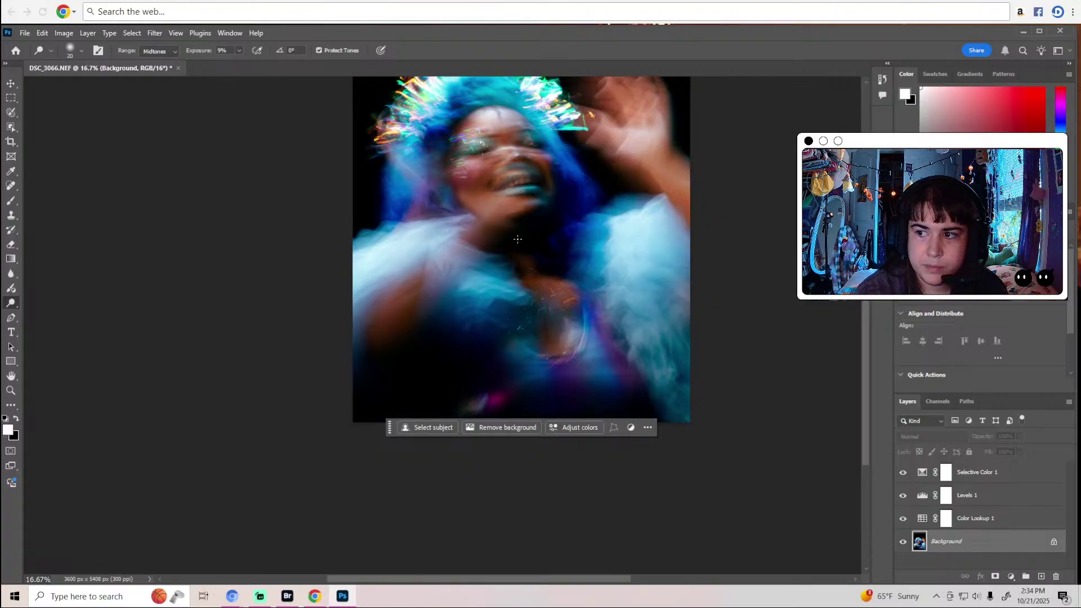
scroll(517, 239, up, 3)
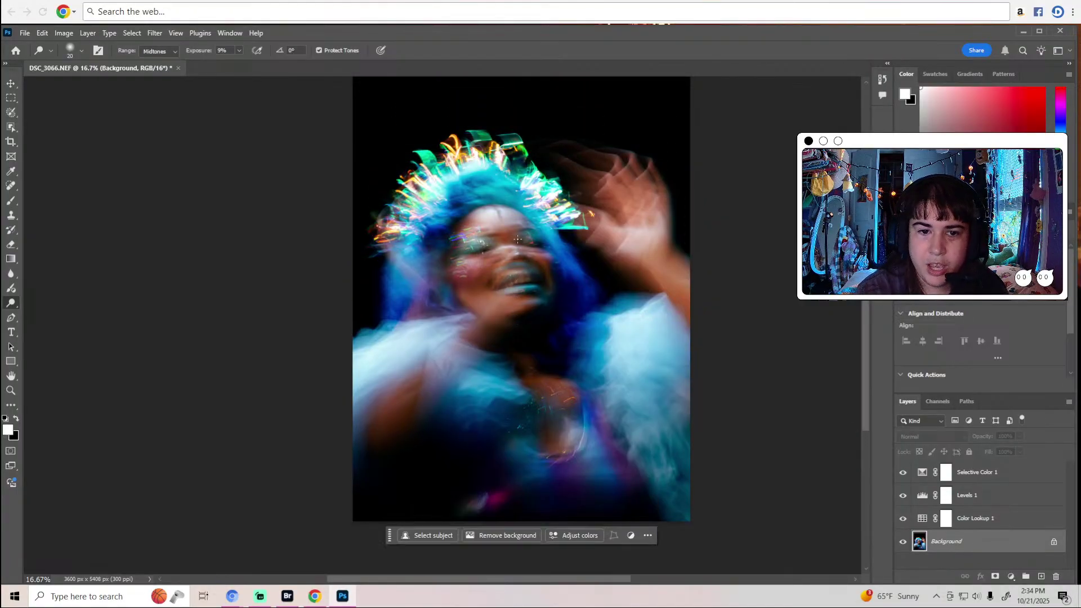
scroll(518, 239, up, 1)
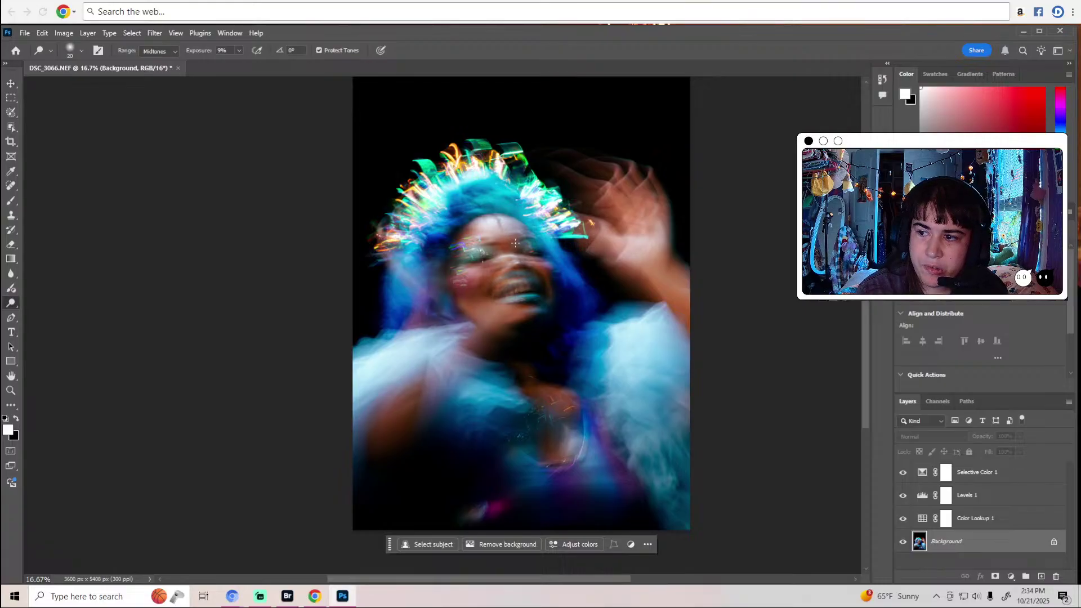
Activate the Burn tool and check the hair ends and the white shoulder fabric at 100%.
scroll(427, 302, up, 4)
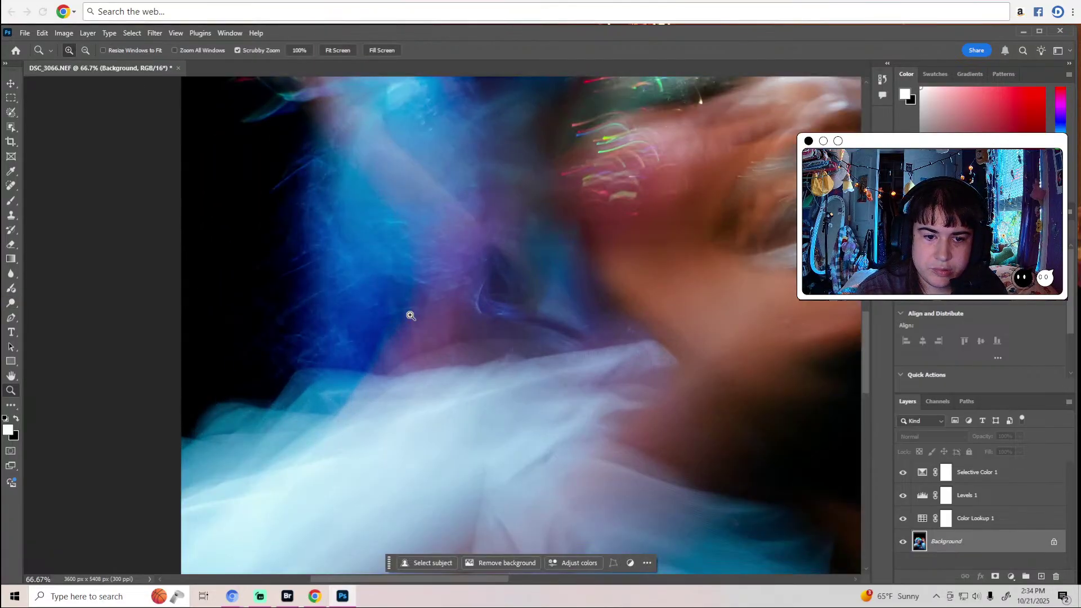
scroll(528, 325, up, 1)
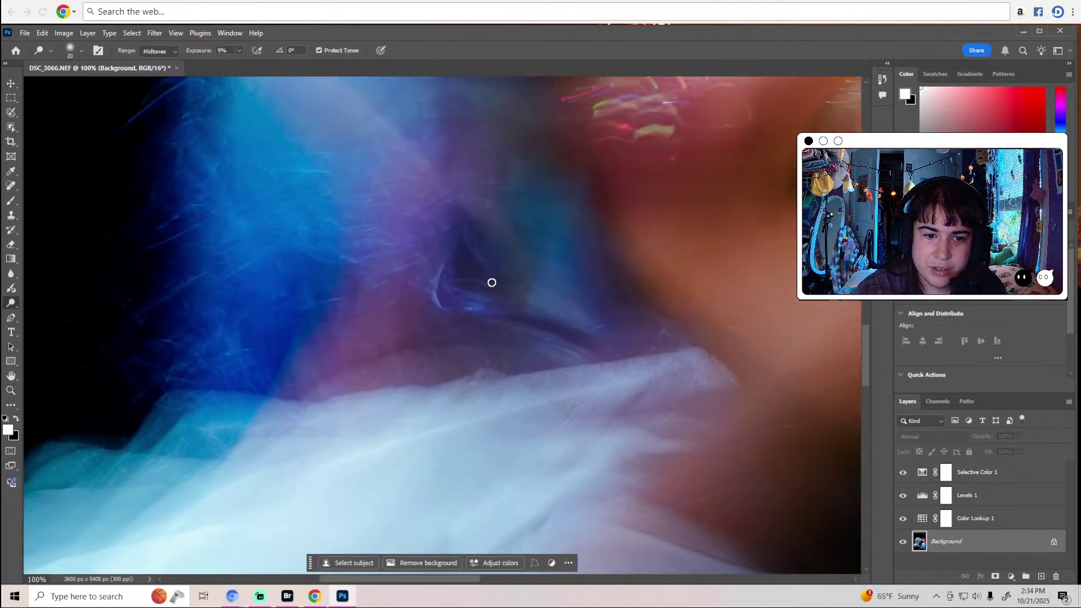
right_click(8, 304)
click(56, 313)
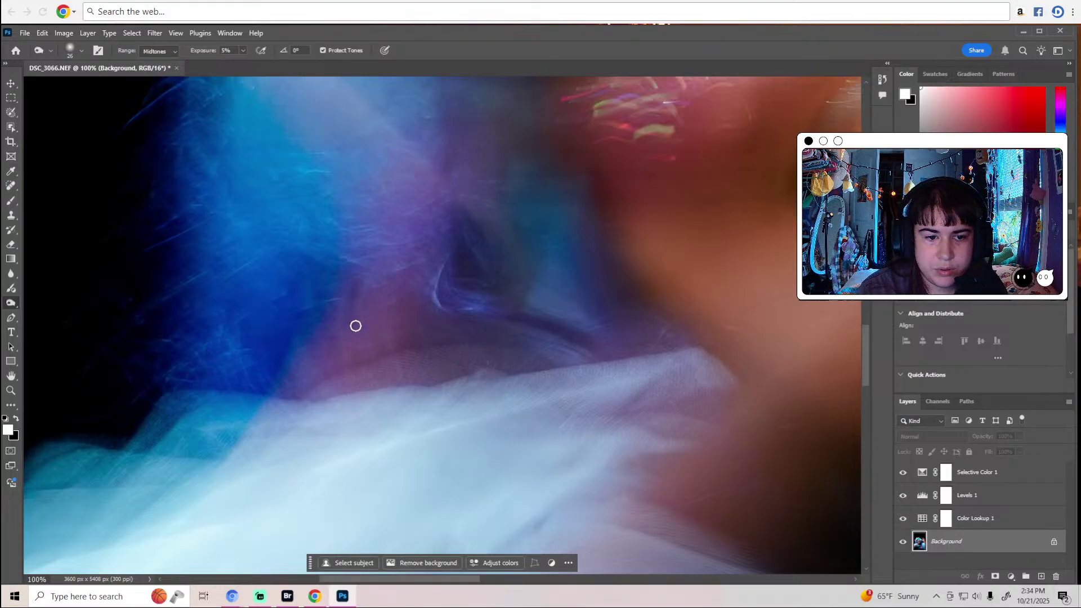
scroll(388, 423, down, 2)
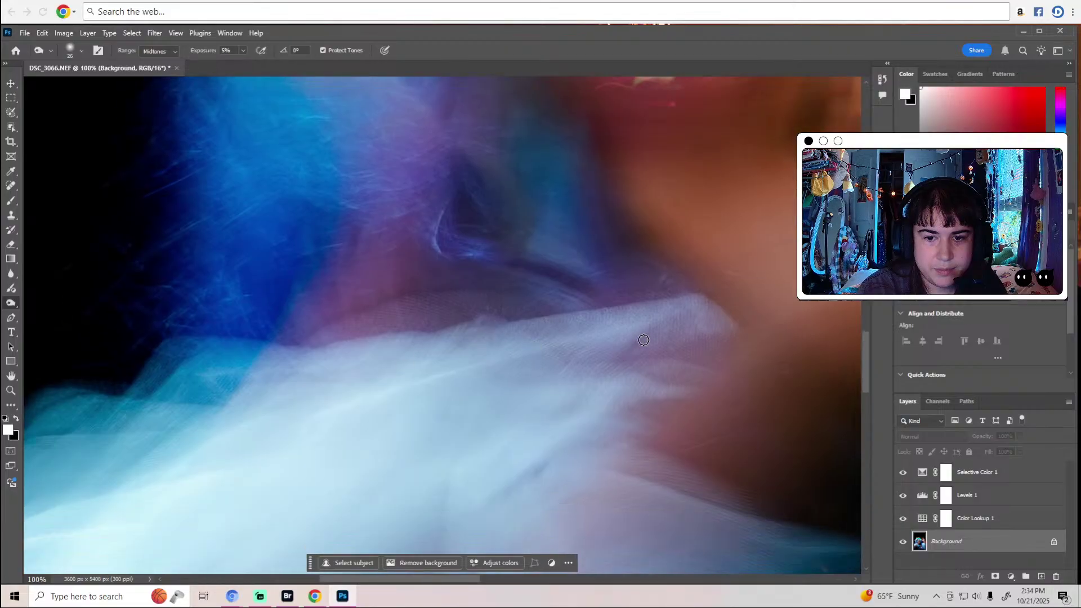
scroll(681, 383, down, 3)
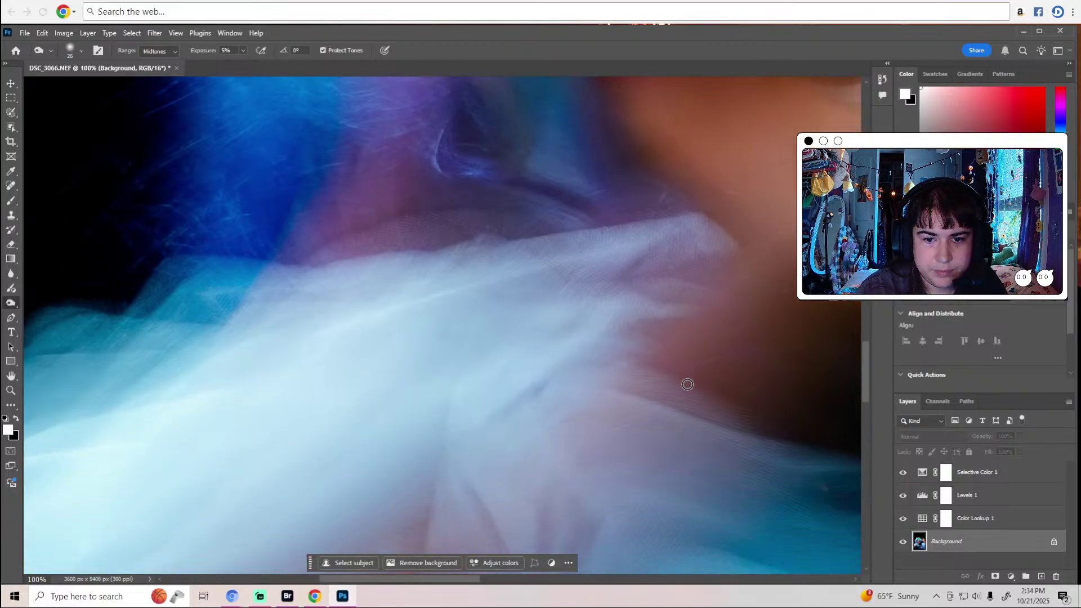
scroll(679, 345, down, 3)
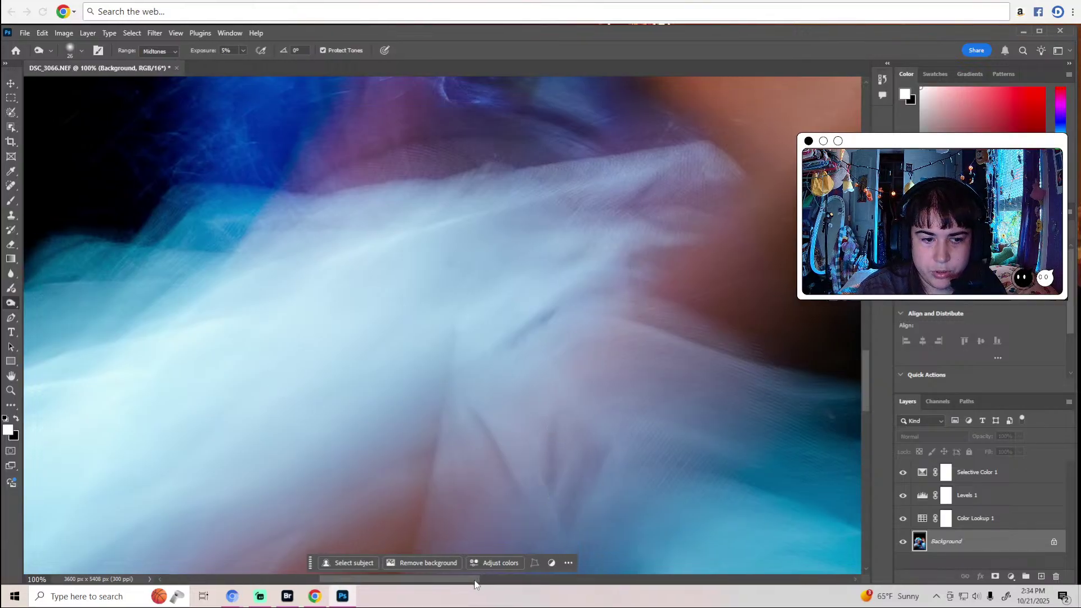
Examine the shoulder, blue hair, headpiece light streaks, mouth, neck and chest down to the purple fabric at 100%.
scroll(494, 566, up, 3)
scroll(260, 300, right, 3)
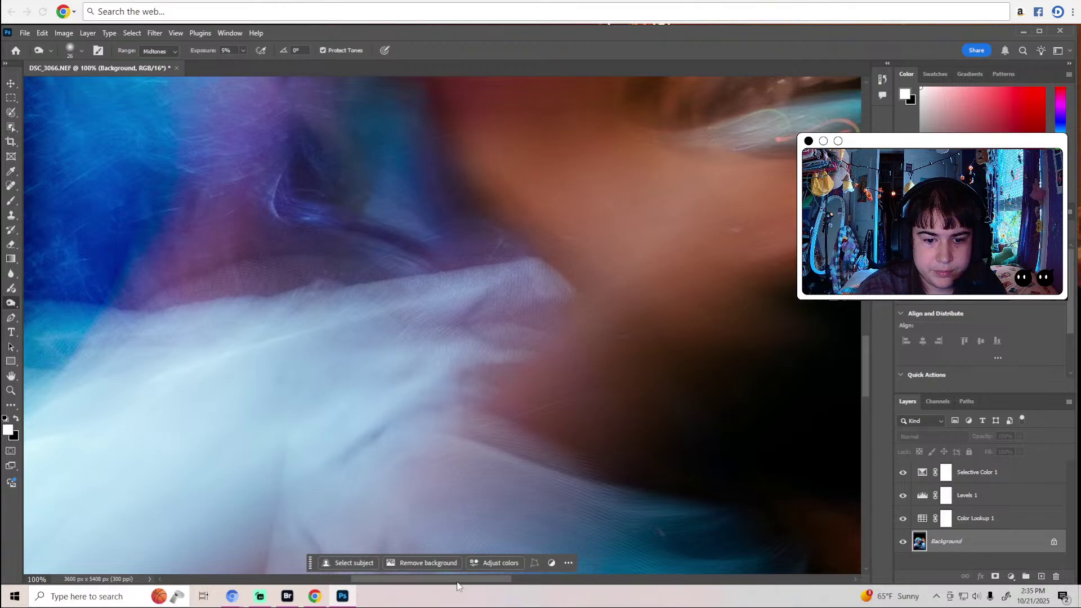
scroll(422, 569, up, 5)
scroll(415, 481, left, 3)
scroll(399, 458, up, 5)
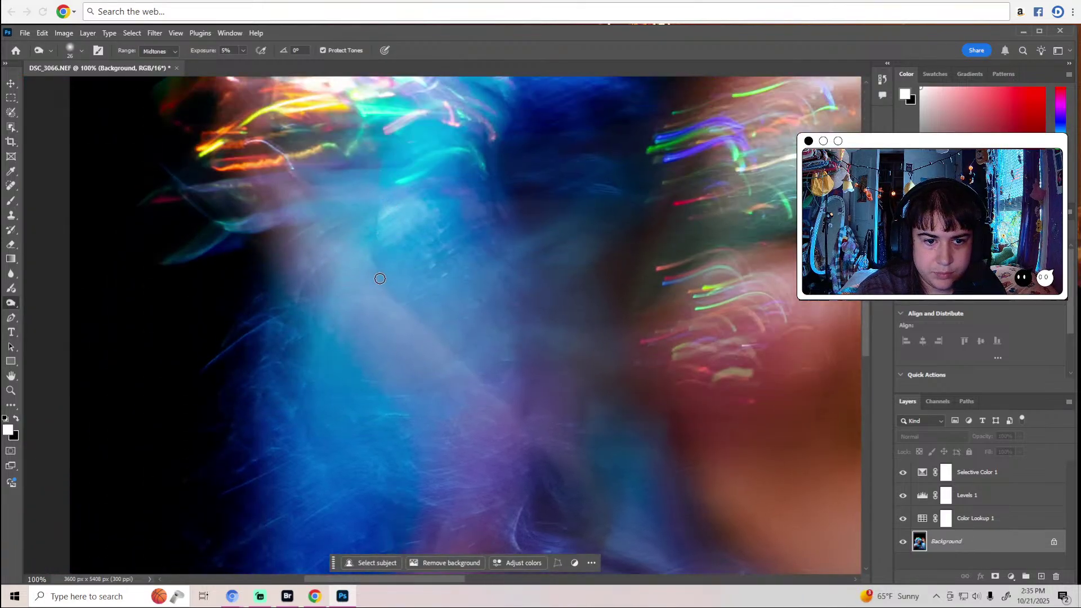
scroll(379, 276, up, 3)
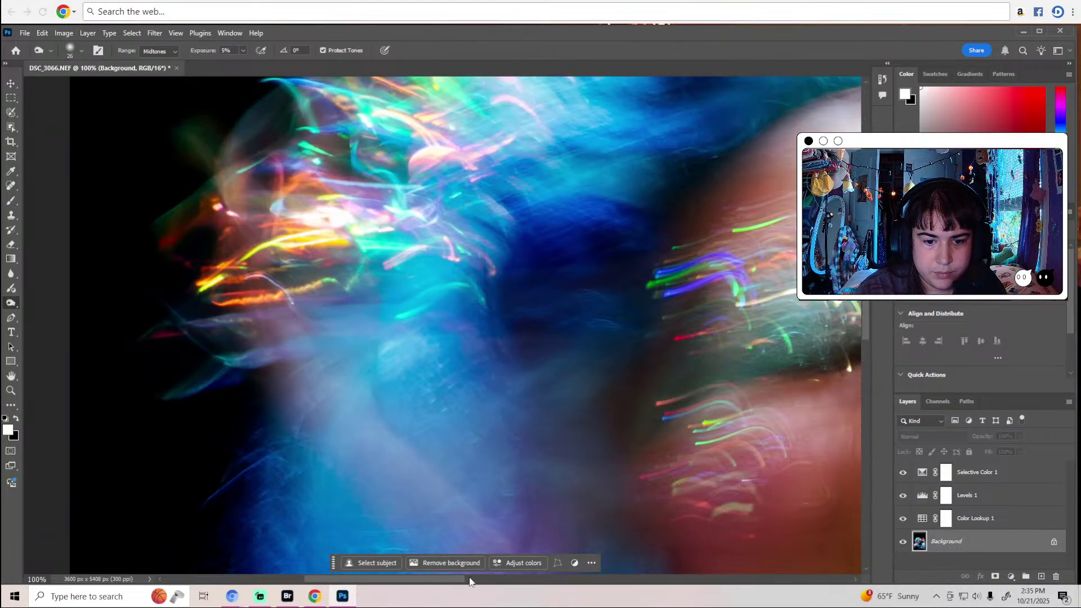
drag(470, 582, 581, 585)
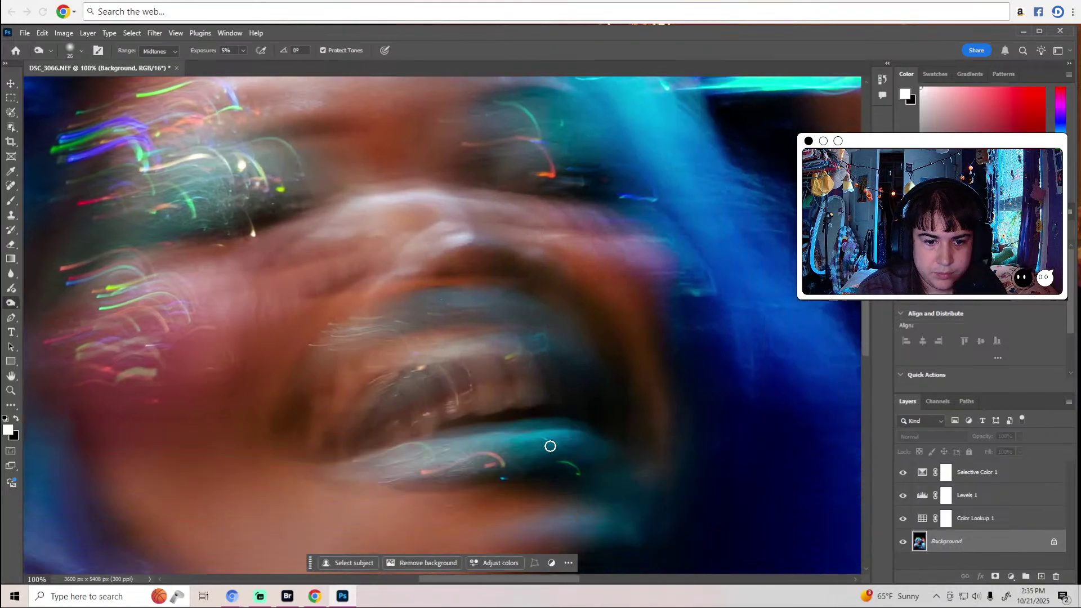
scroll(536, 367, down, 3)
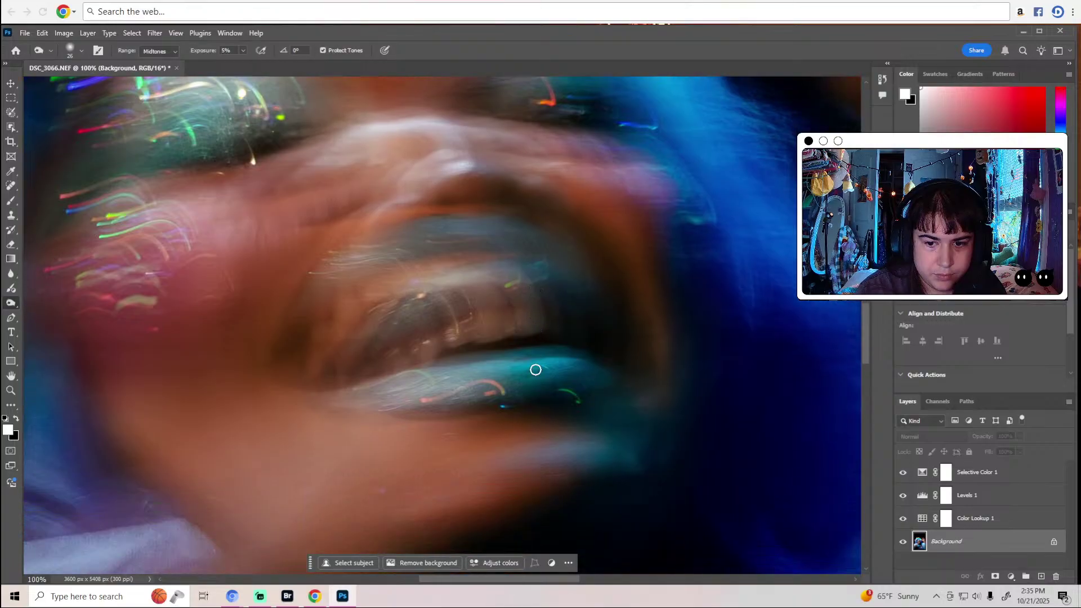
scroll(537, 376, down, 1)
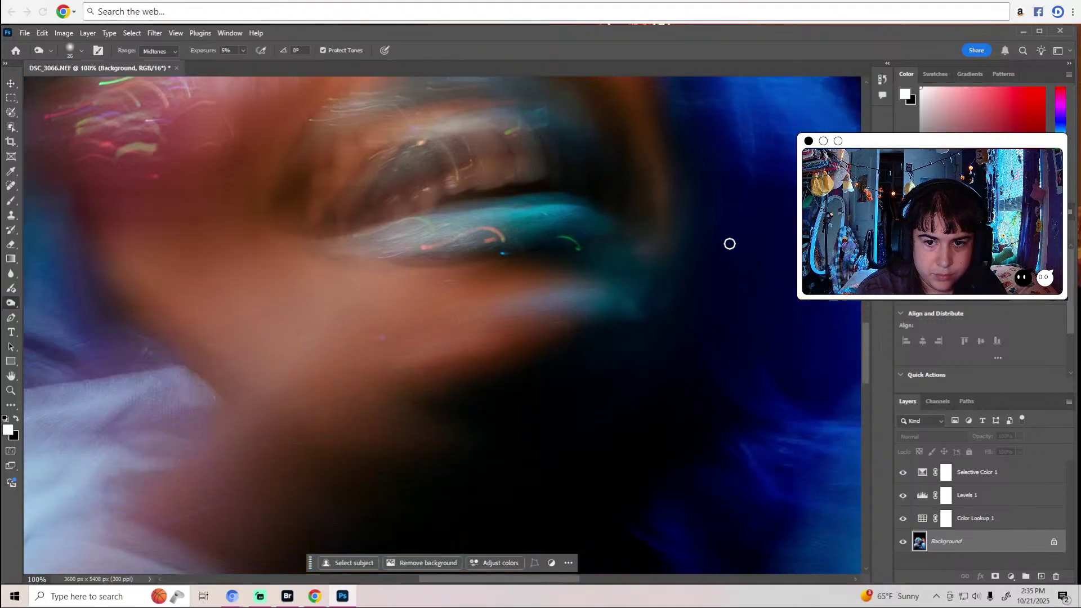
scroll(715, 270, down, 3)
scroll(701, 308, down, 6)
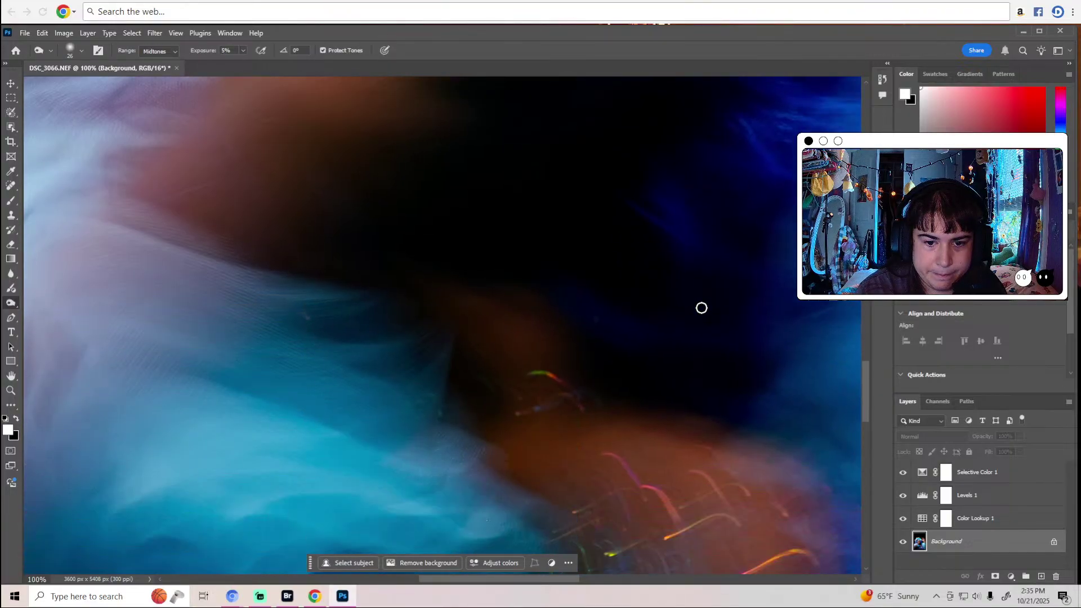
scroll(702, 310, down, 4)
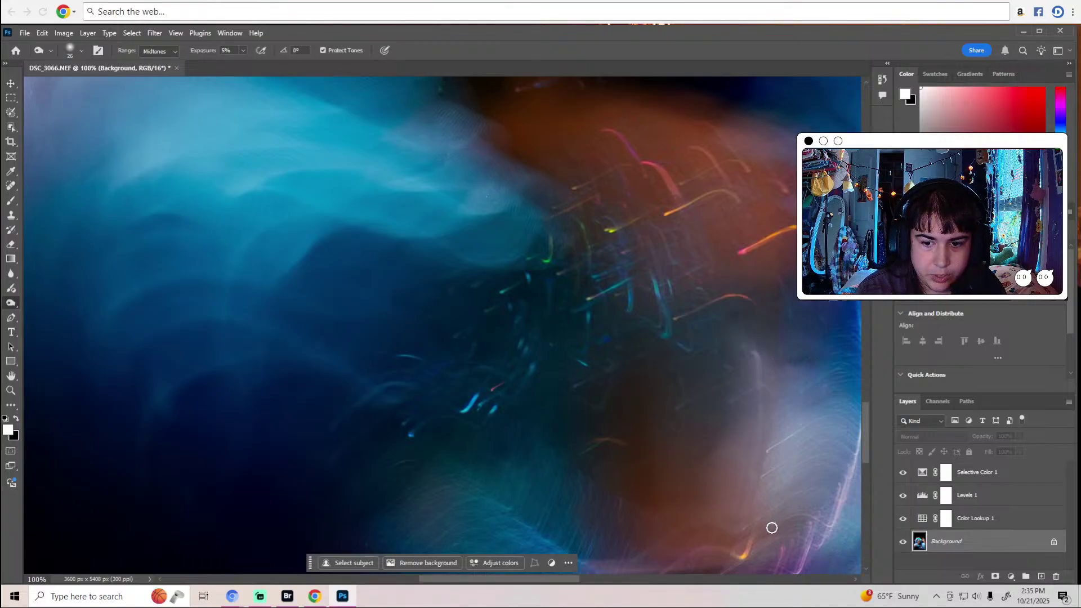
scroll(754, 527, down, 3)
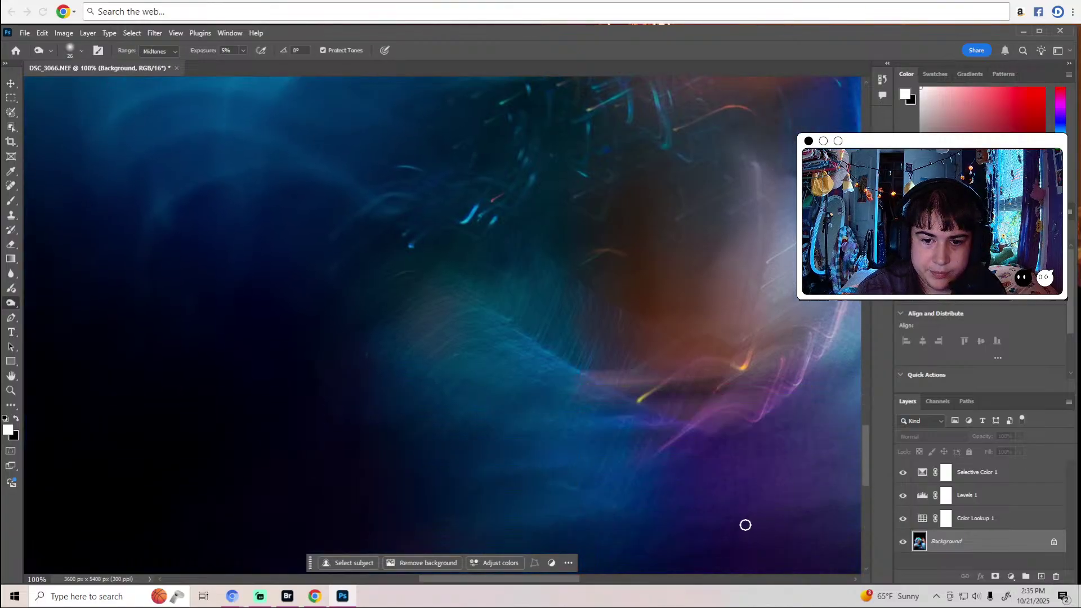
scroll(727, 549, down, 1)
Switch to the Dodge tool with a 61 px brush at the sequined and pink patch near the portrait's lower edge.
key(z)
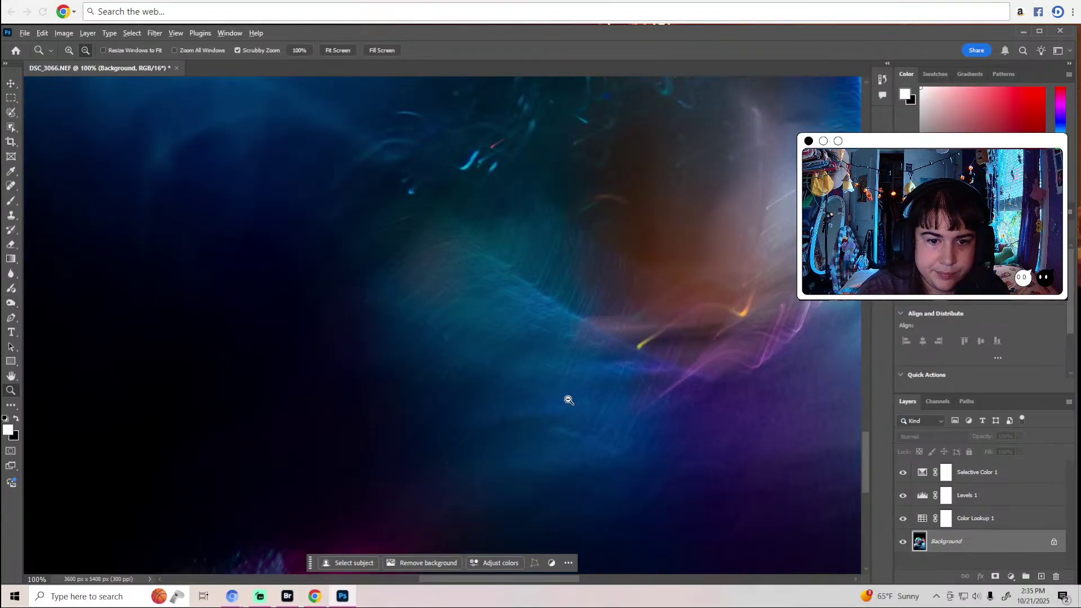
alt+click(568, 400)
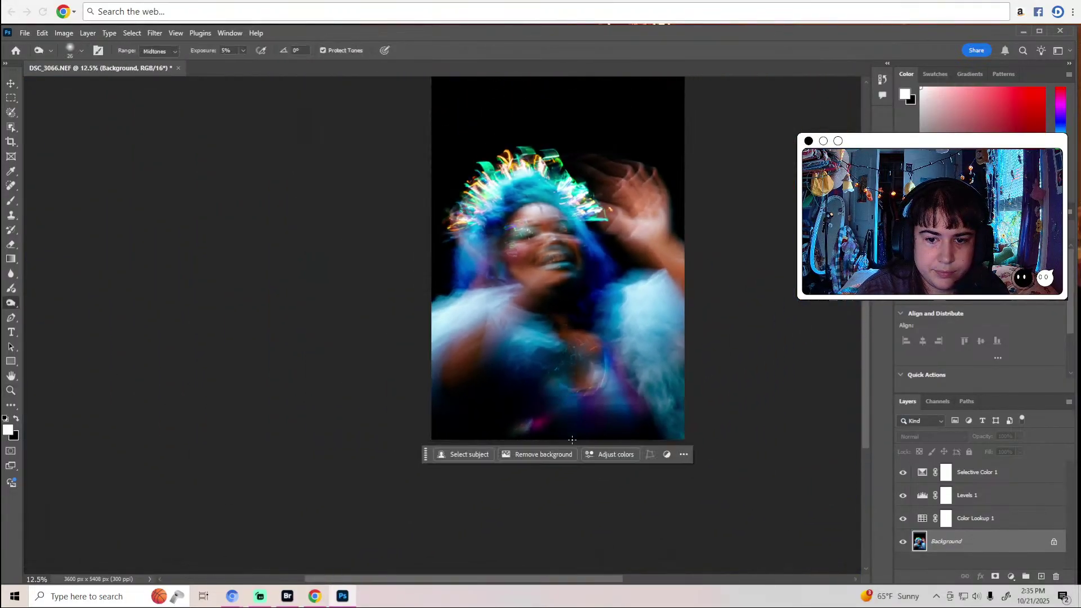
key(z)
click(573, 440)
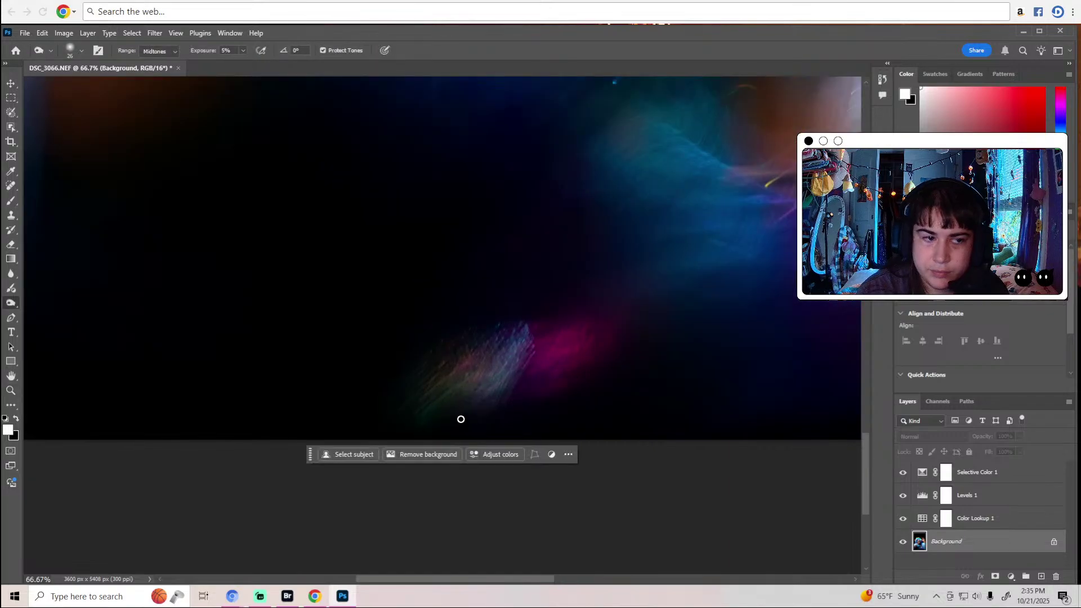
right_click(10, 303)
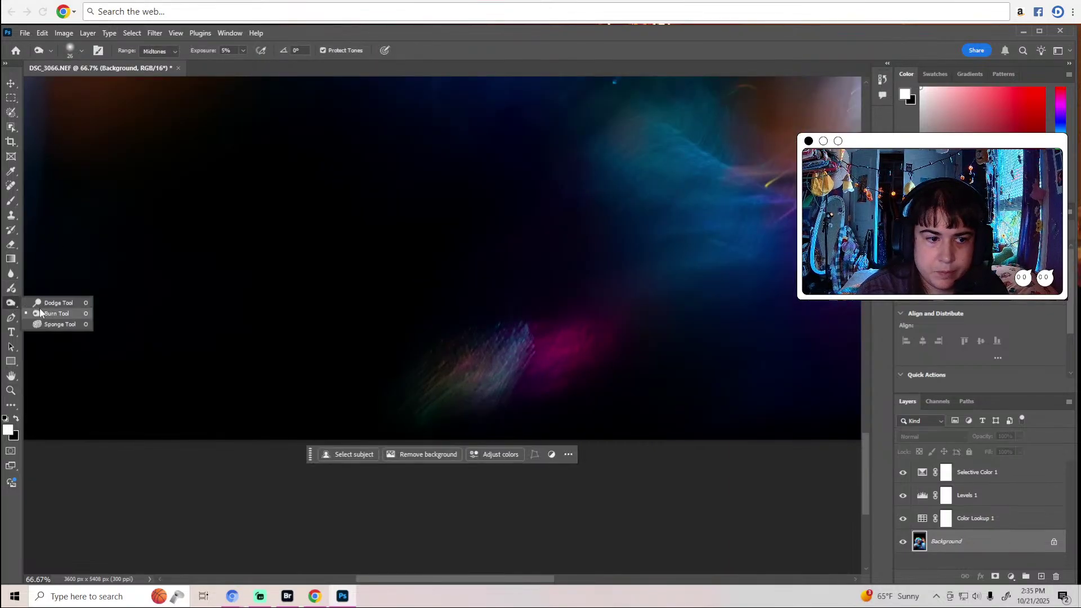
click(40, 313)
right_click(11, 305)
click(33, 303)
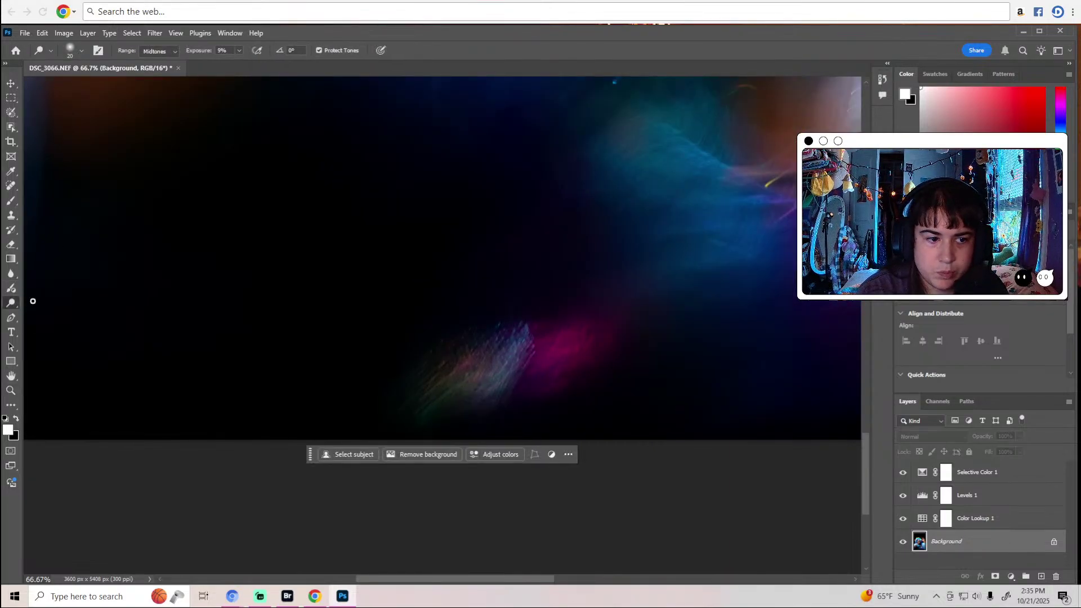
ctrl+click(509, 395)
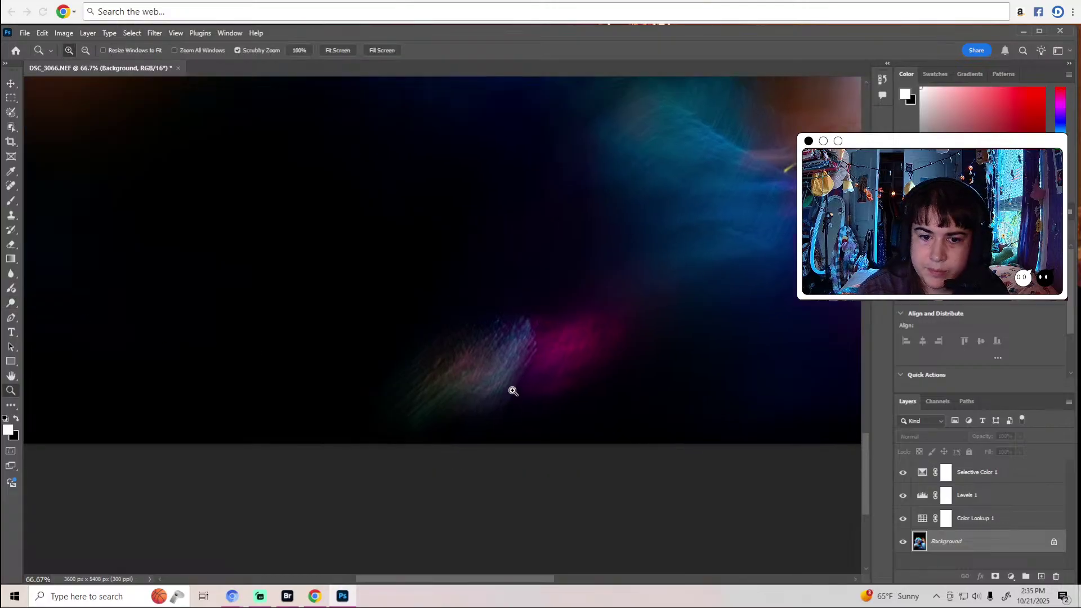
click(81, 50)
click(84, 84)
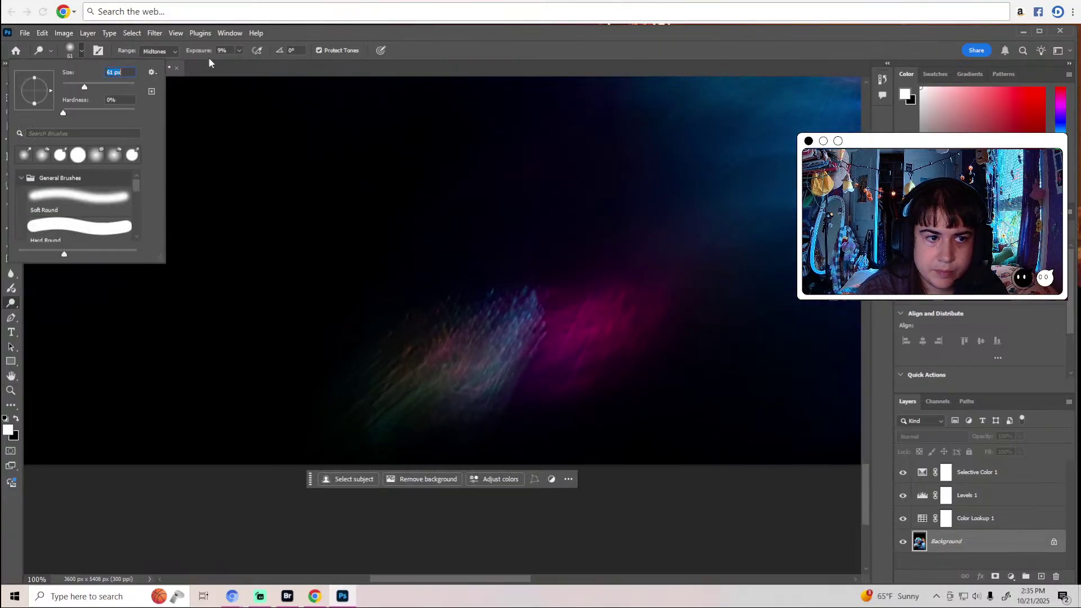
click(350, 32)
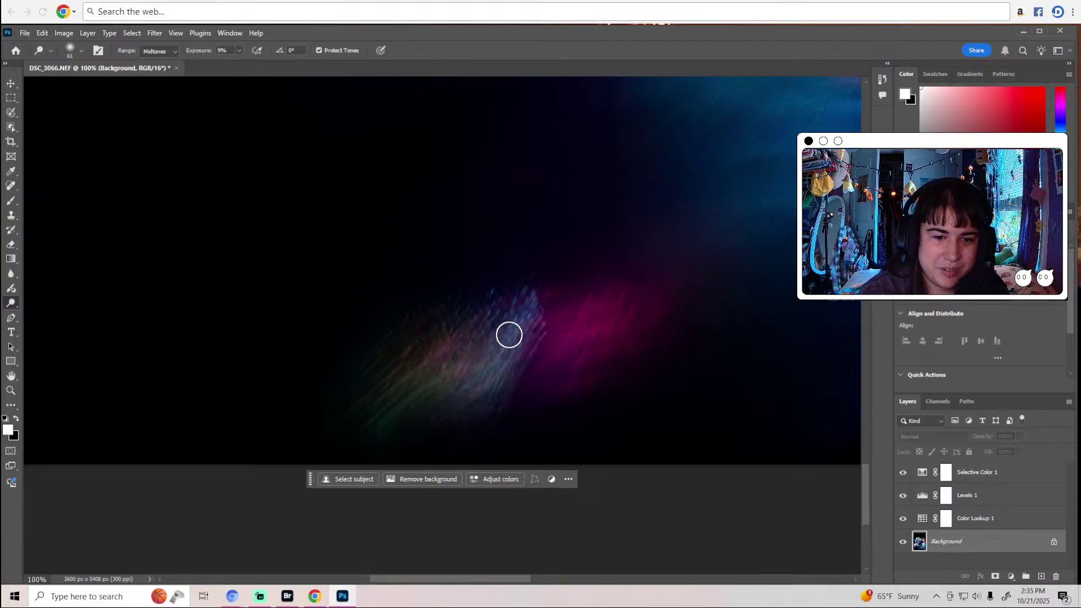
View the whole portrait centred at 12.5% to judge the overall tones.
scroll(612, 352, up, 3)
key(z)
alt+click(607, 349)
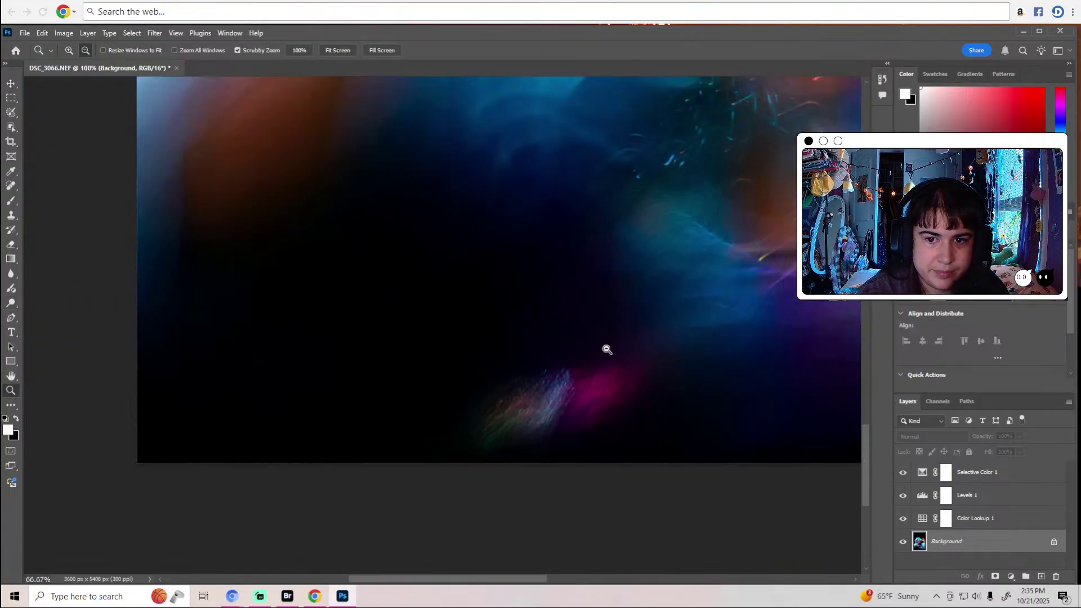
alt+click(606, 349)
alt+click(607, 348)
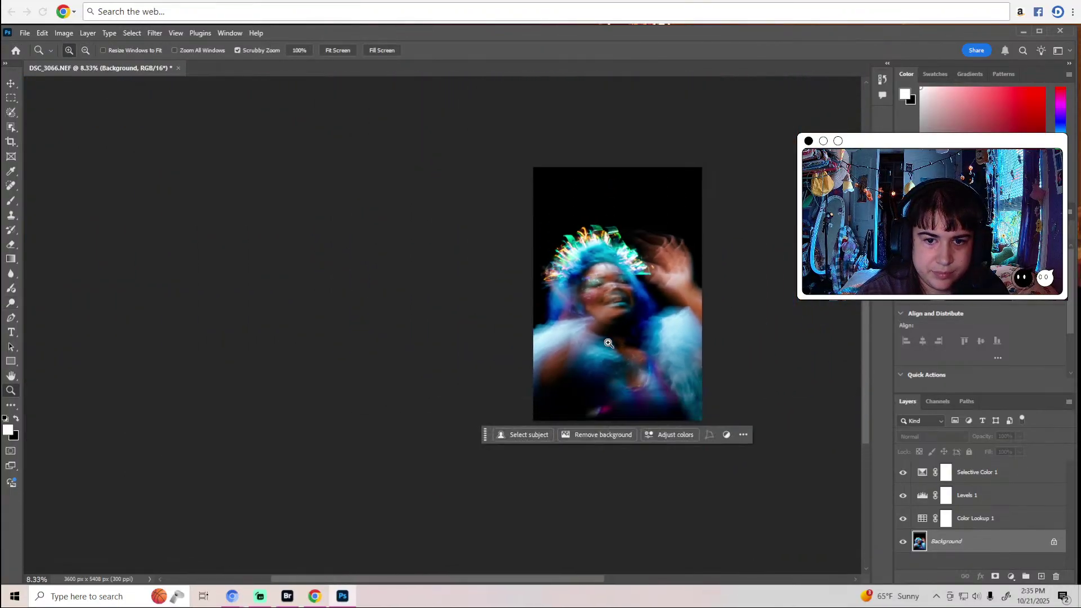
click(609, 343)
key(o)
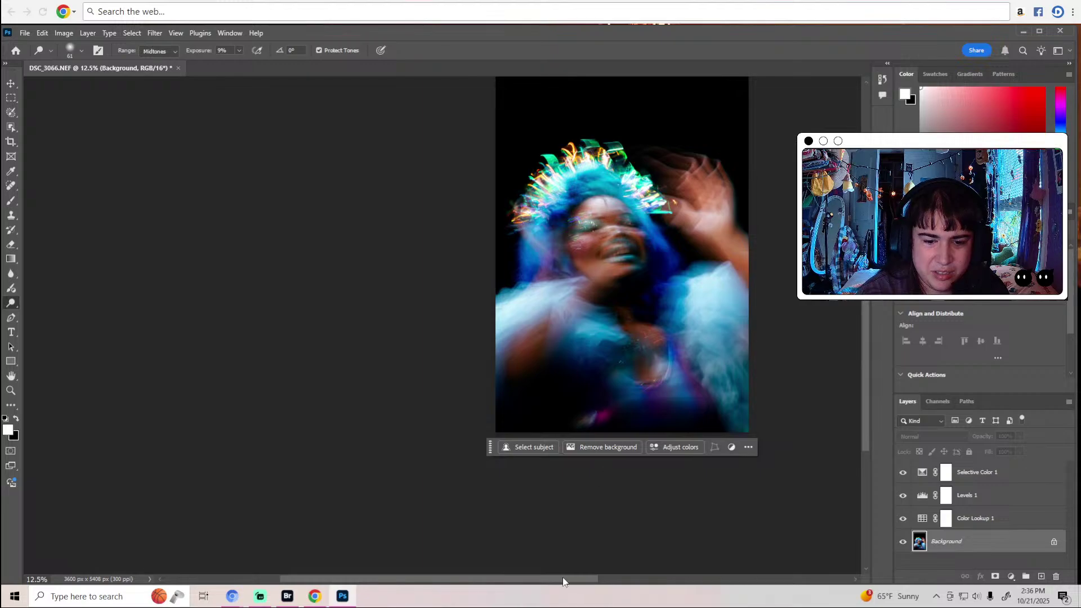
drag(563, 581, 593, 581)
scroll(591, 451, up, 2)
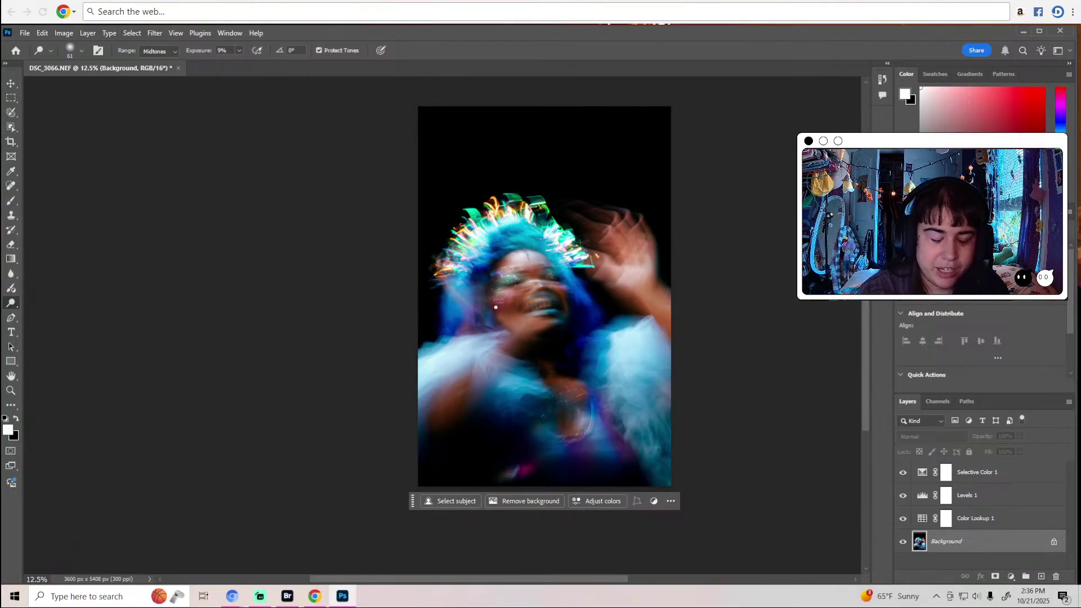
Switch to the Burn tool and enlarge its brush to 55 px over the shoulder and upper arm at 50%.
key(ctrl+space)
drag(513, 311, 513, 311)
scroll(513, 311, down, 5)
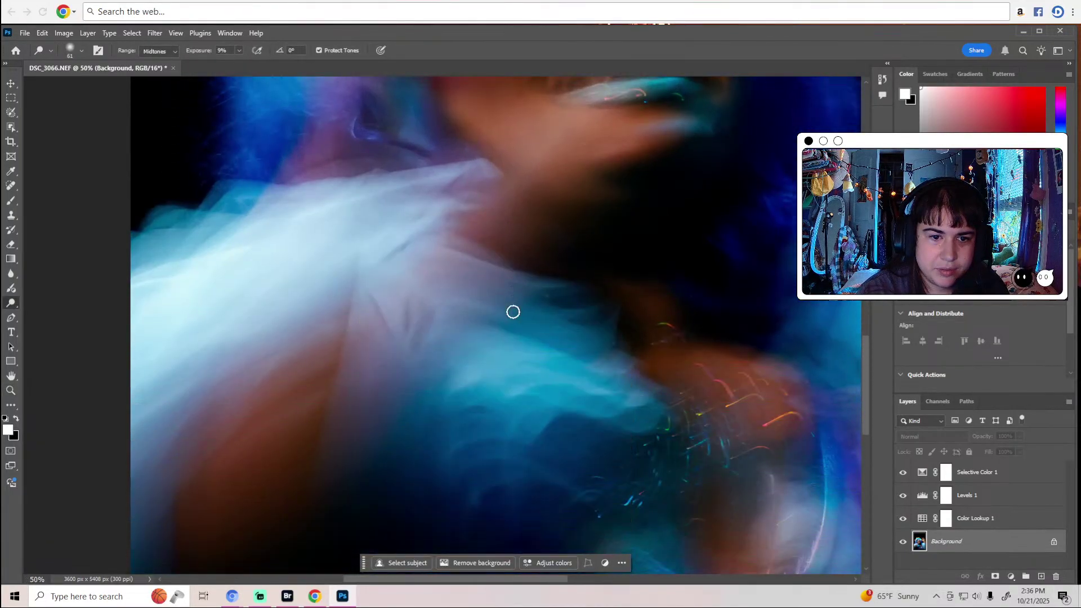
right_click(11, 305)
click(42, 313)
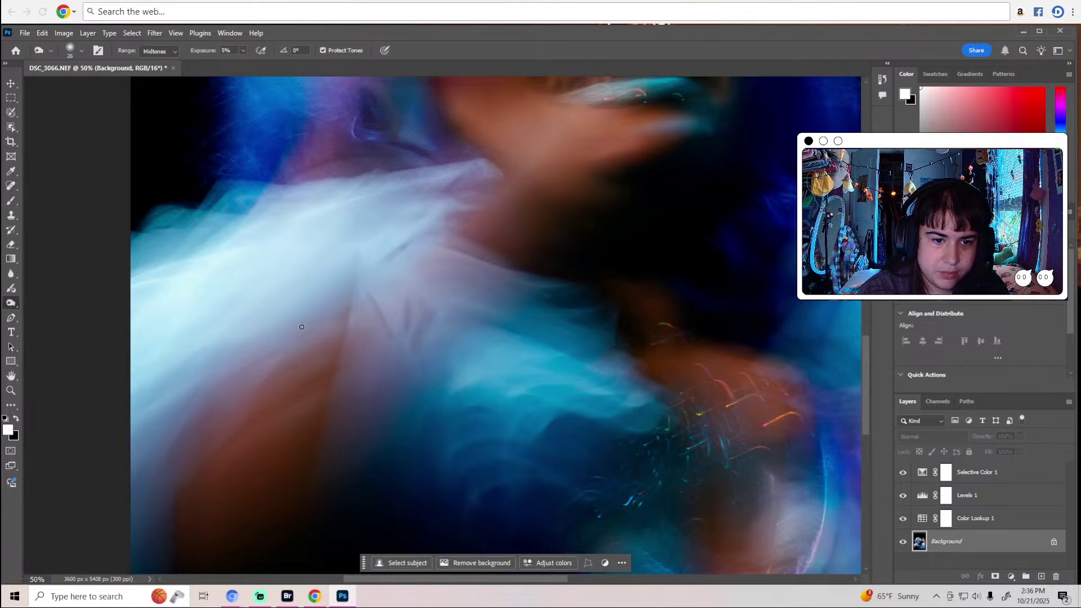
click(82, 51)
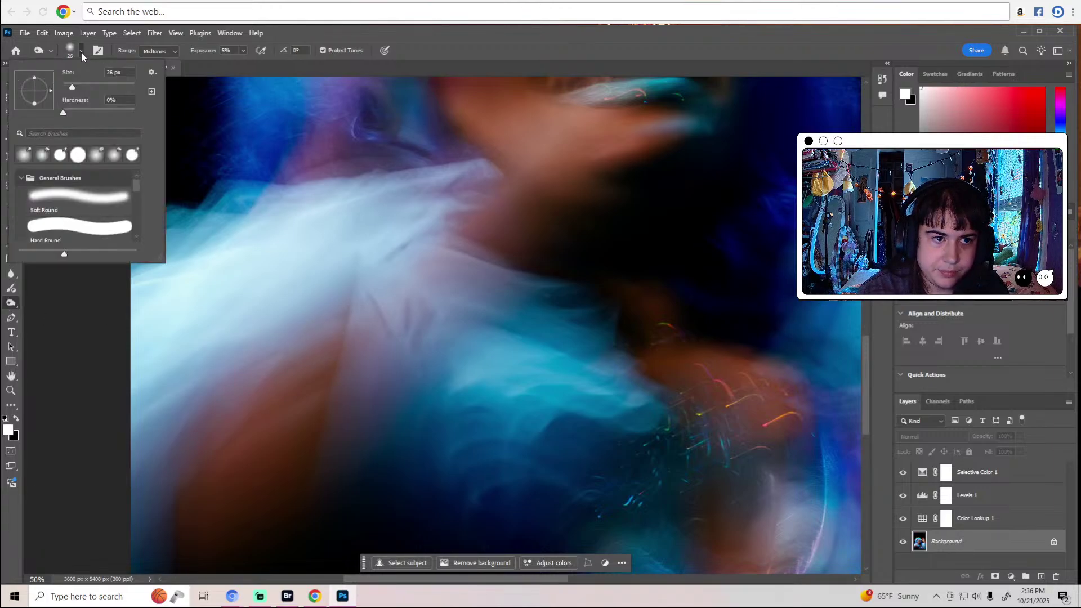
click(82, 84)
click(294, 37)
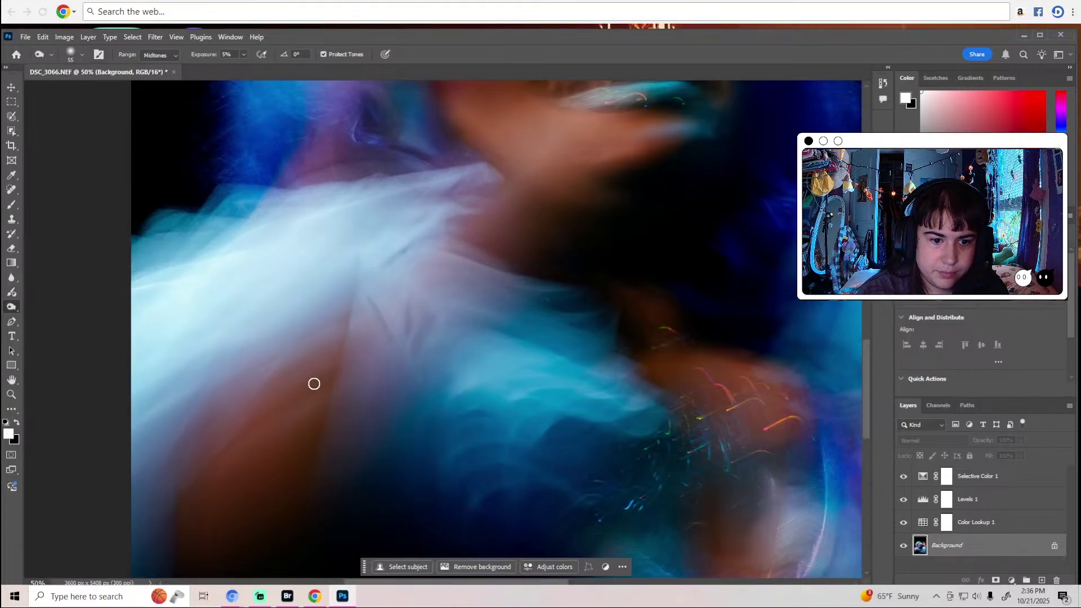
Return to the whole portrait at 16.67% and review the complete image.
scroll(464, 387, down, 3)
key(z)
alt+click(463, 387)
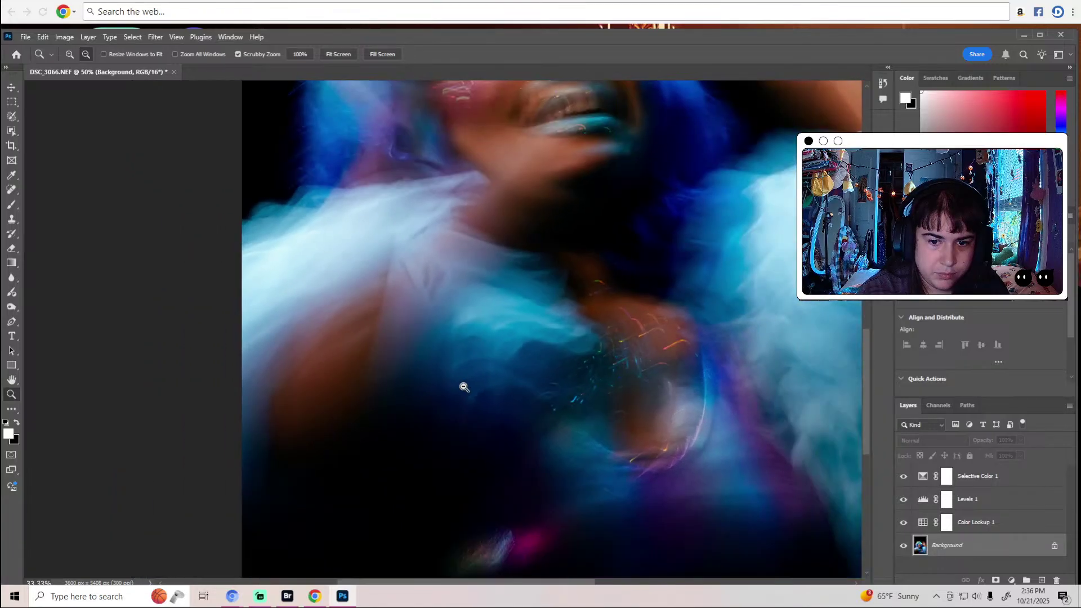
alt+click(464, 387)
scroll(463, 387, up, 1)
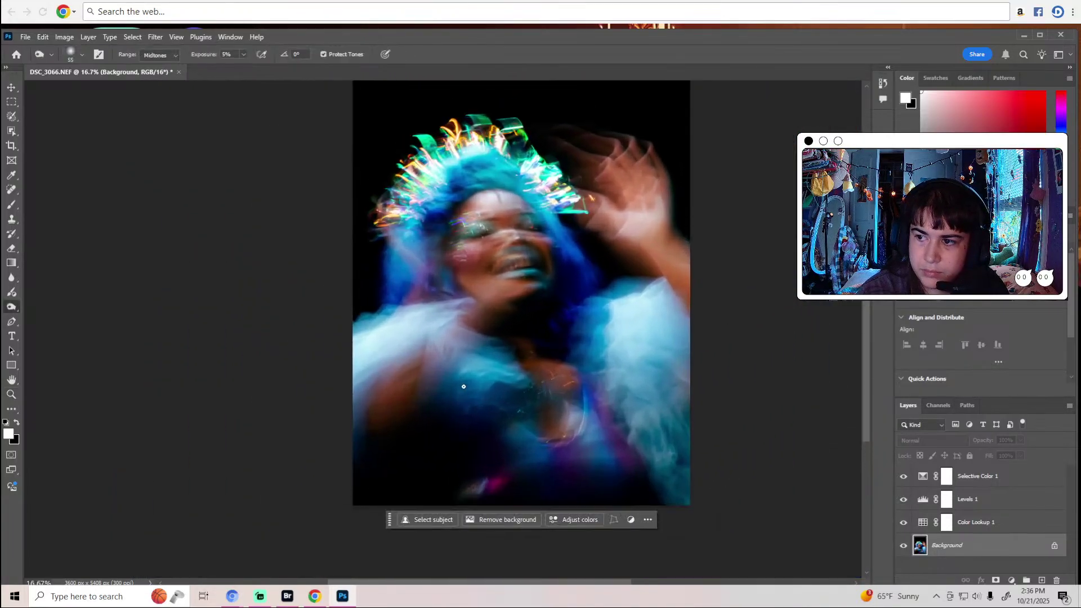
drag(566, 581, 586, 580)
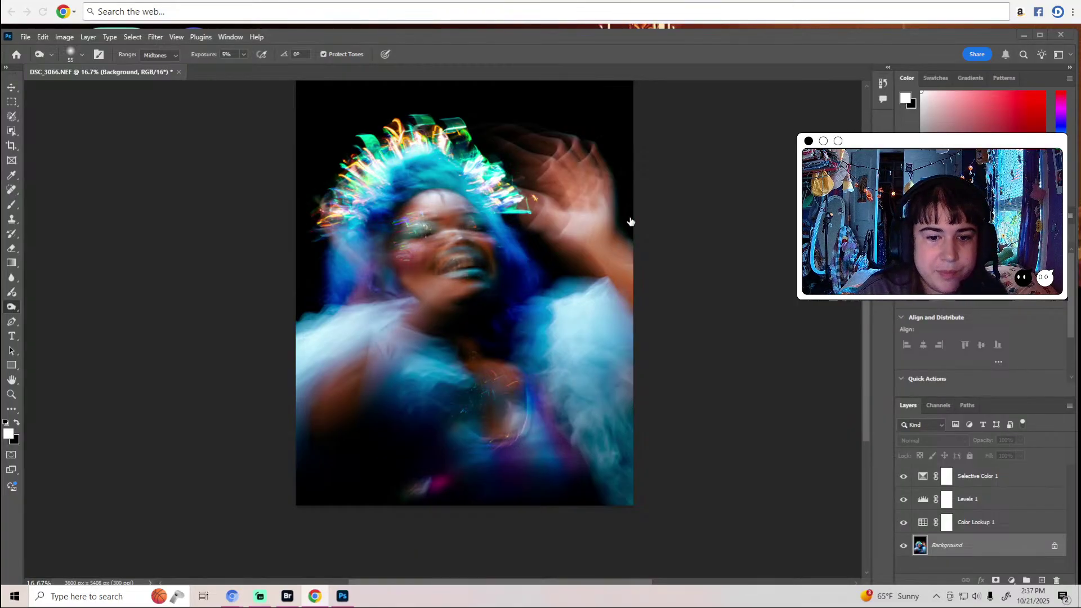
scroll(631, 221, up, 3)
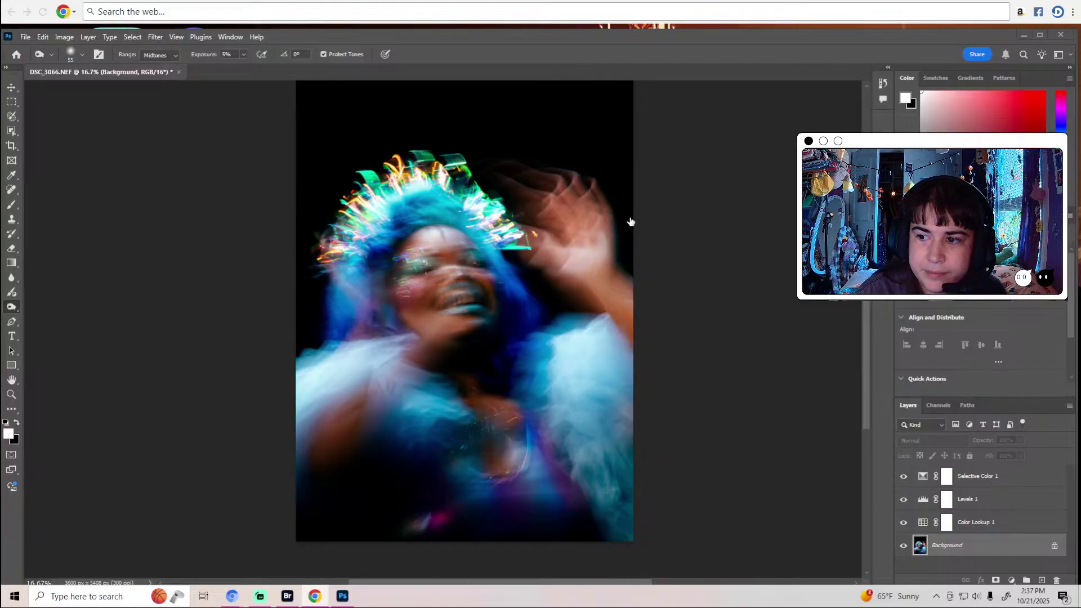
Try to remove the dark streak on the forehead with a 102 px Spot Healing Brush, then revert the stroke.
scroll(631, 222, up, 4)
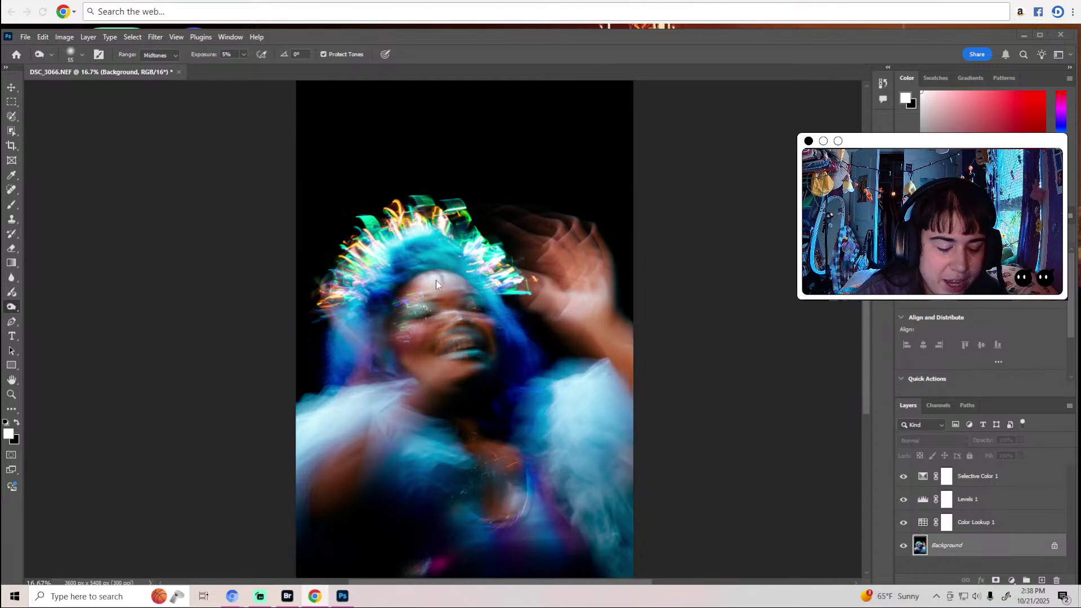
key(ctrl+plus)
key(ctrl+plus)
key(ctrl+plus)
key(ctrl+plus)
key(ctrl+plus)
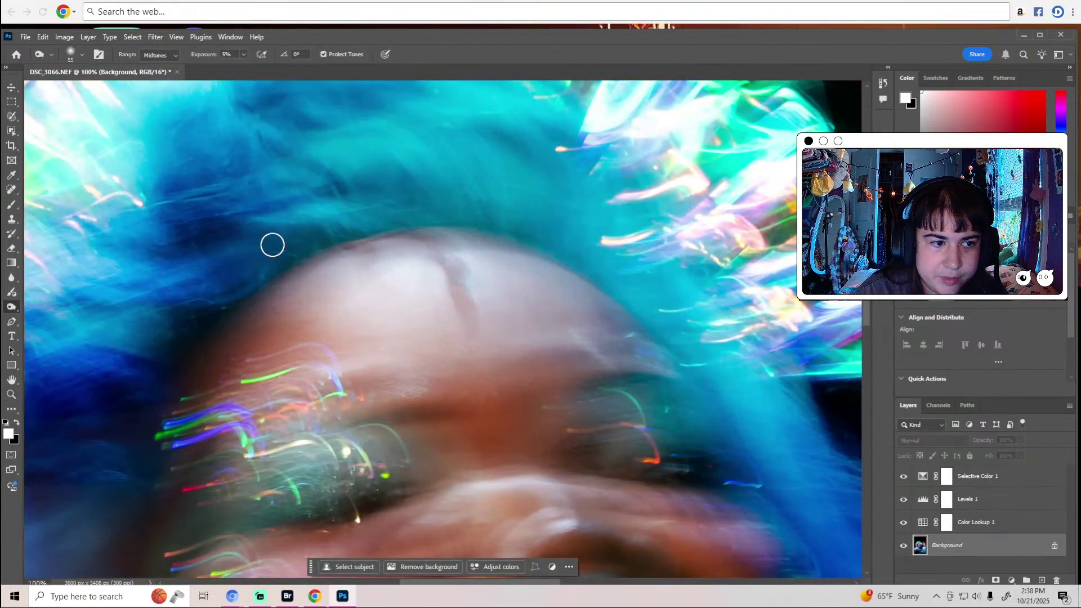
click(11, 190)
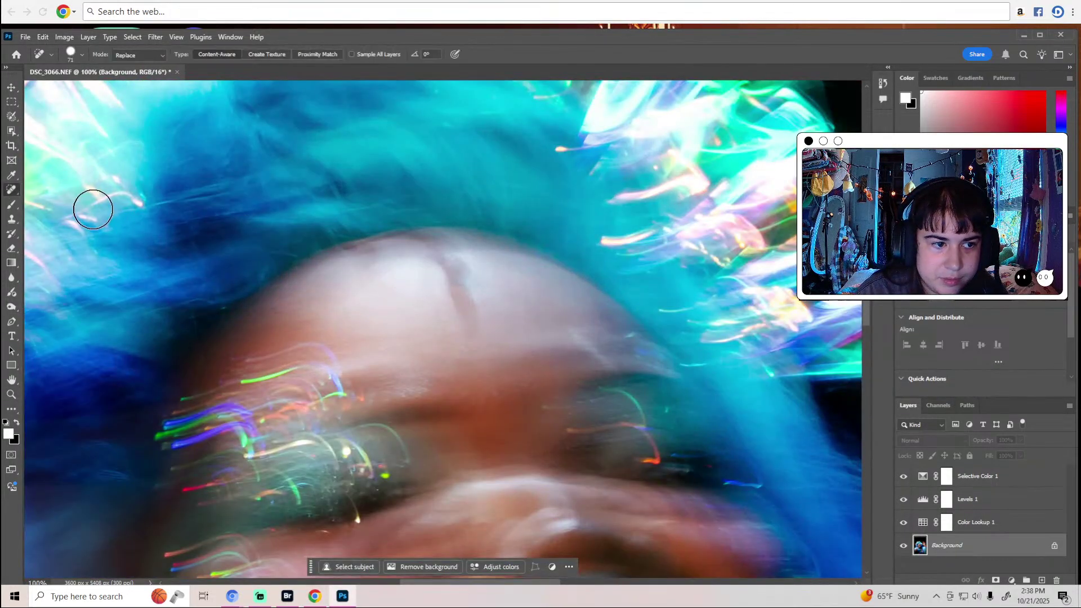
click(70, 54)
click(76, 85)
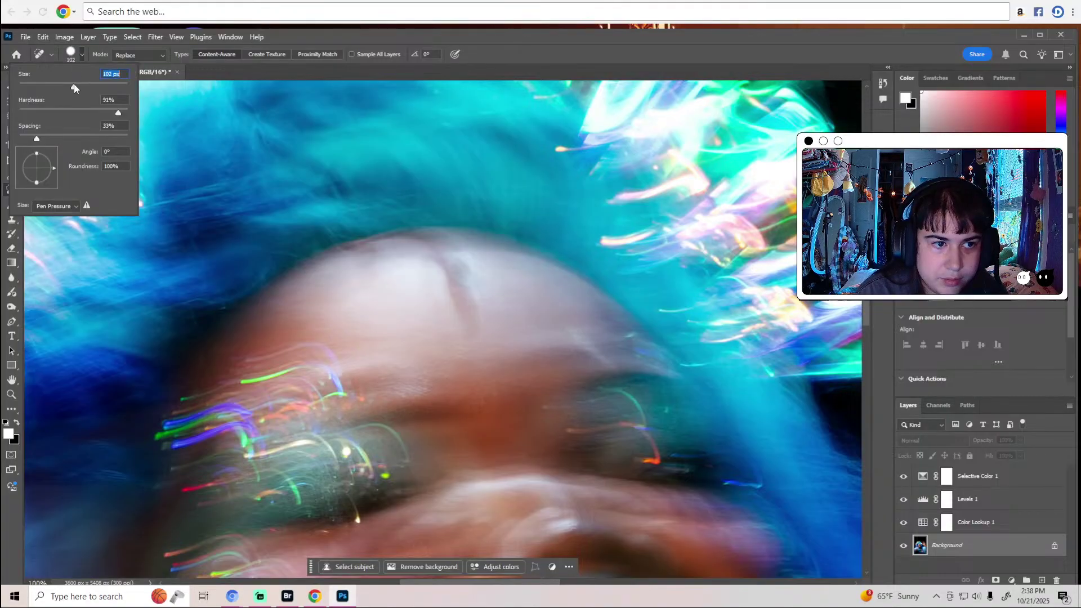
click(256, 51)
drag(436, 271, 473, 311)
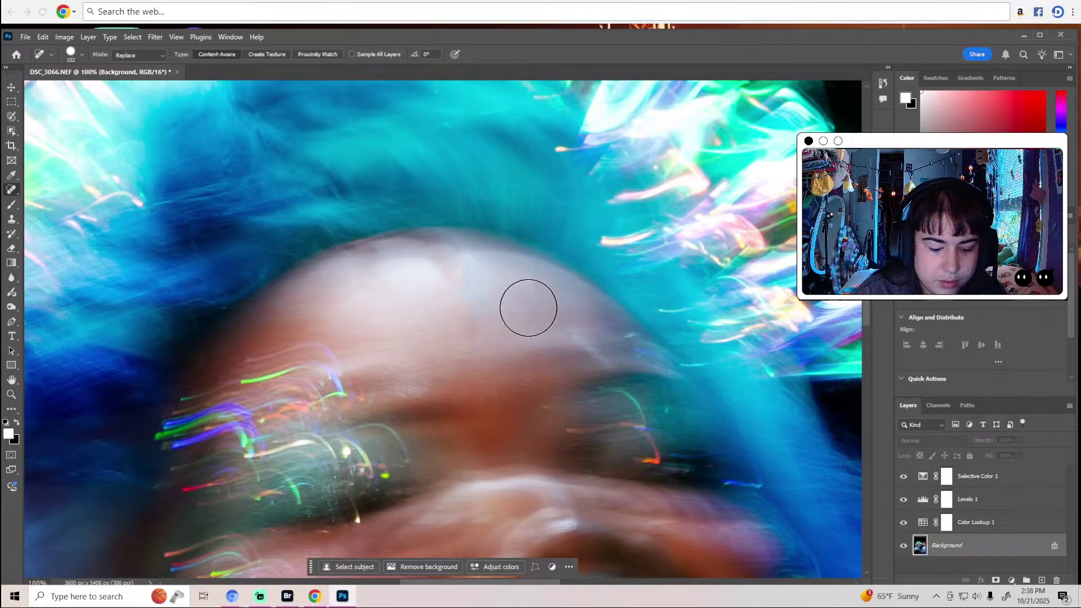
click(882, 83)
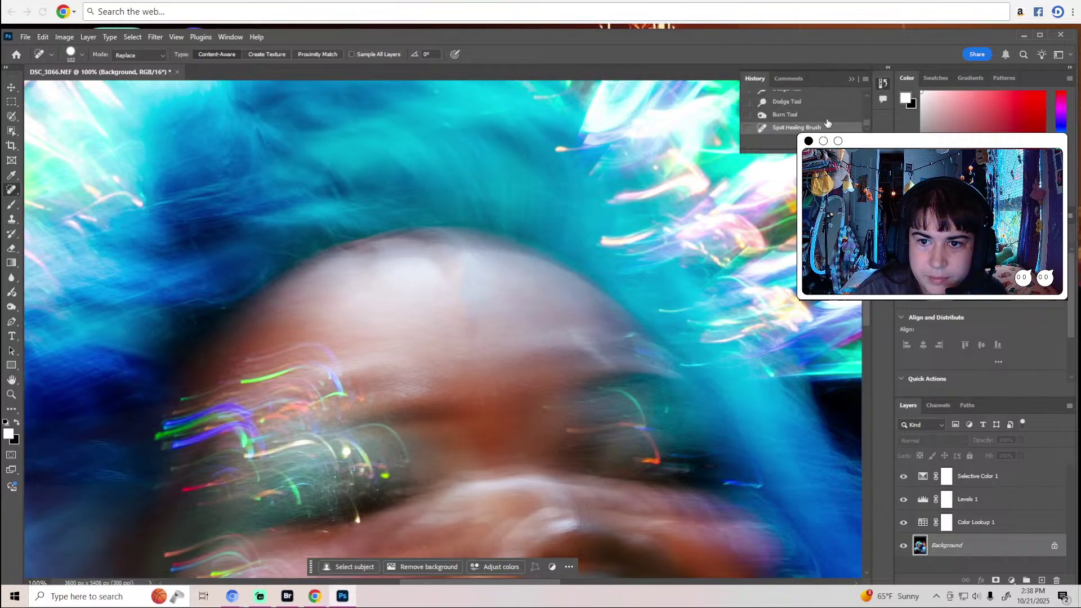
click(851, 79)
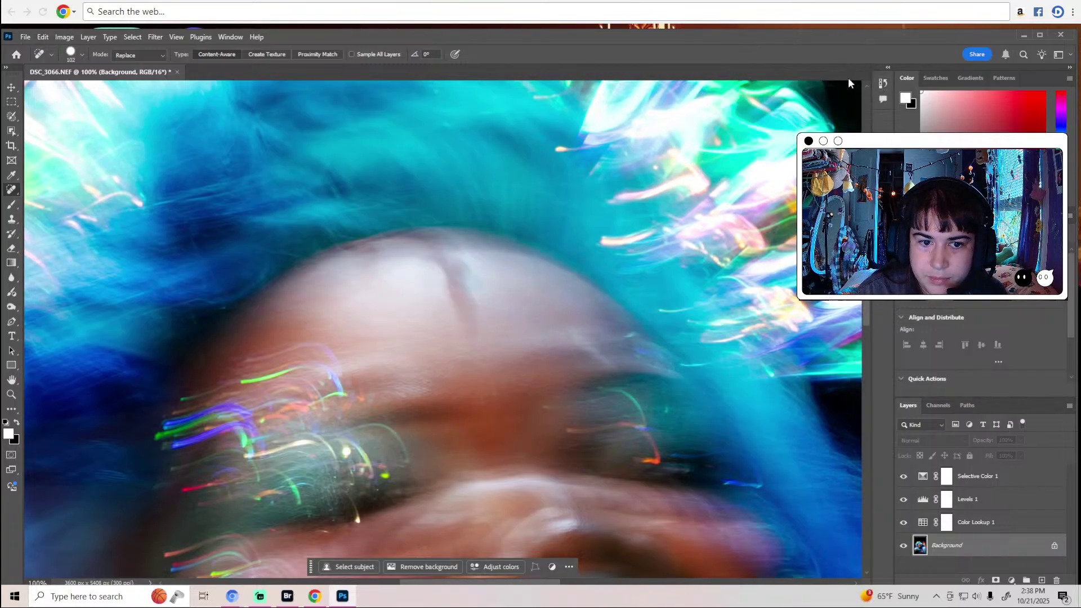
Try the Healing Brush on the forehead streak, sampling the bright skin beside it, and revert to the Burn Tool history state.
right_click(17, 191)
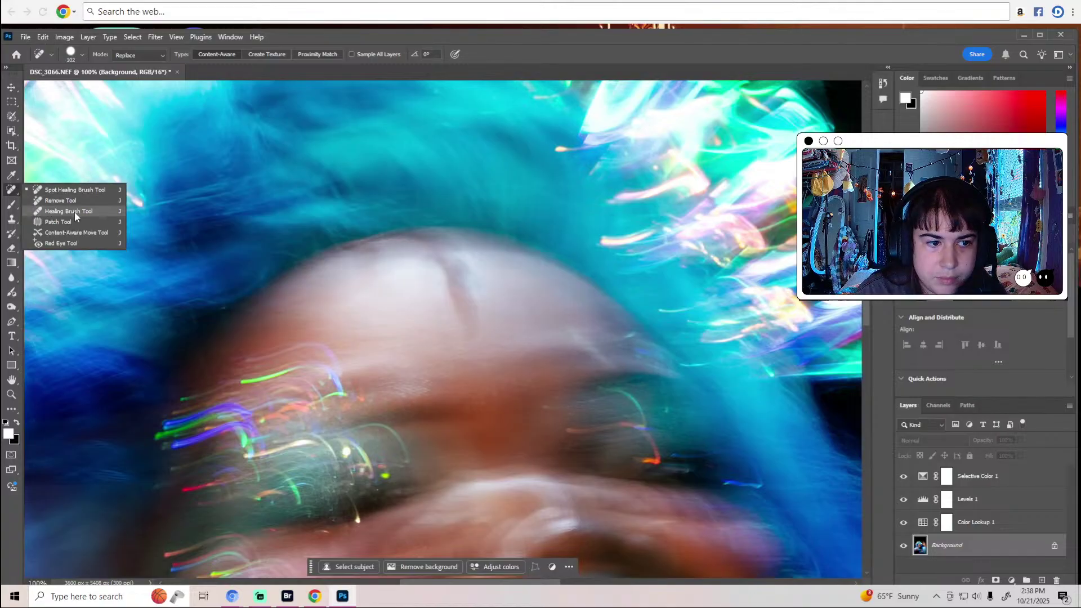
click(62, 211)
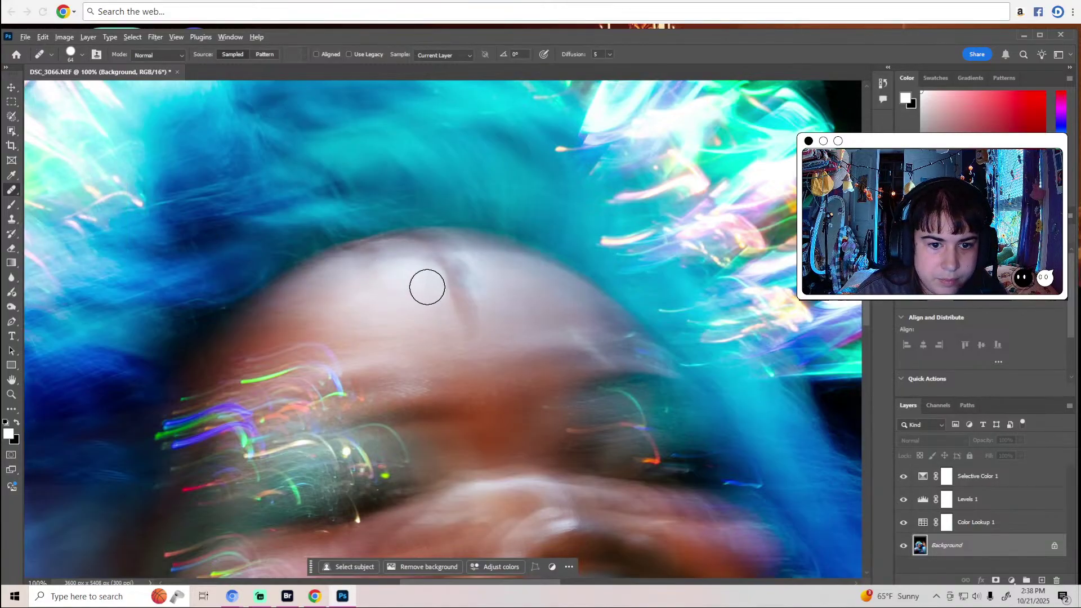
alt+click(426, 287)
mouse_move(444, 270)
mouse_down()
mouse_move(464, 304)
mouse_move(472, 294)
mouse_move(444, 263)
mouse_up()
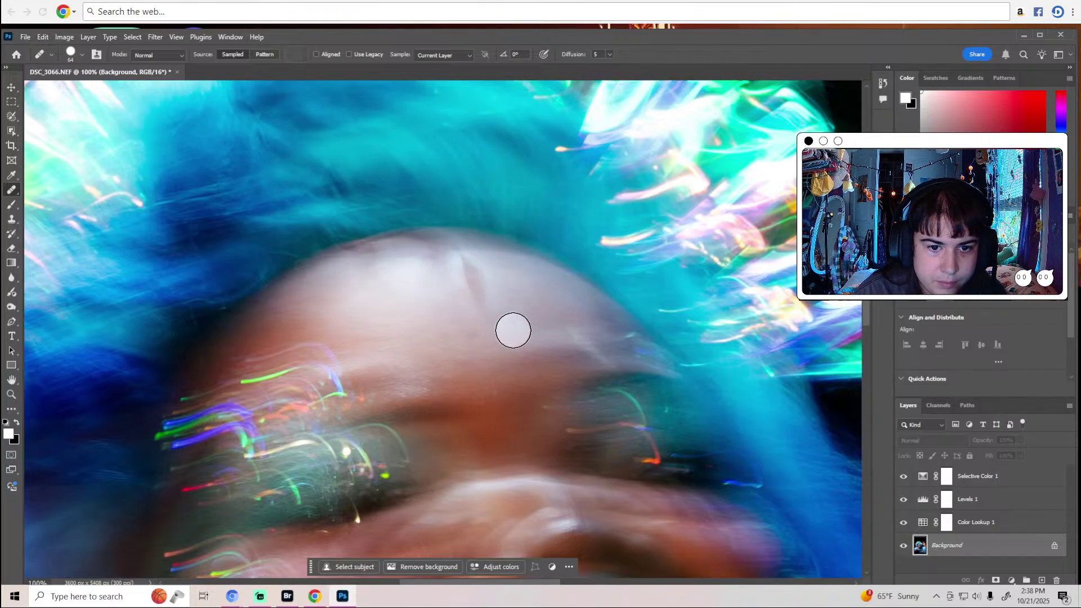
click(883, 84)
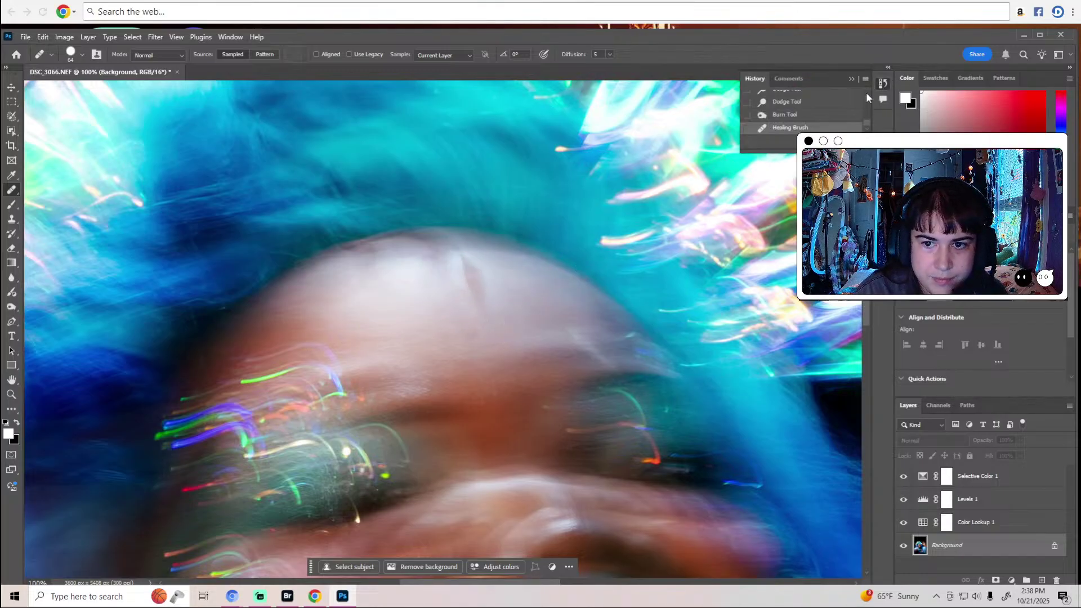
click(796, 115)
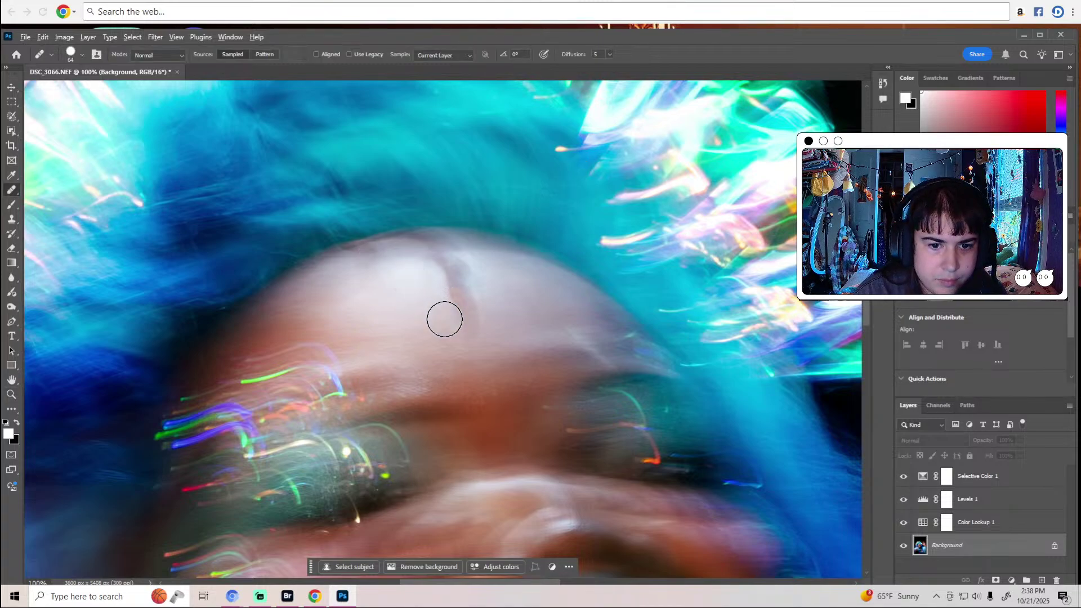
Try again to blend away the forehead streak with several Healing Brush strokes over the bright skin.
click(445, 319)
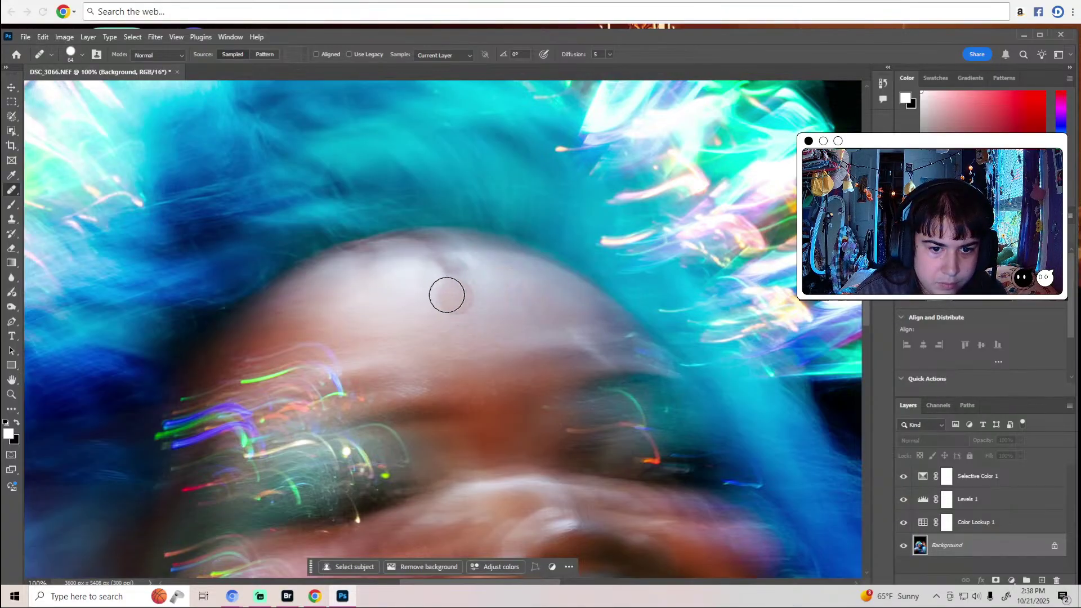
mouse_move(447, 292)
mouse_down()
mouse_move(459, 287)
mouse_move(454, 273)
mouse_move(395, 277)
mouse_move(403, 287)
mouse_up()
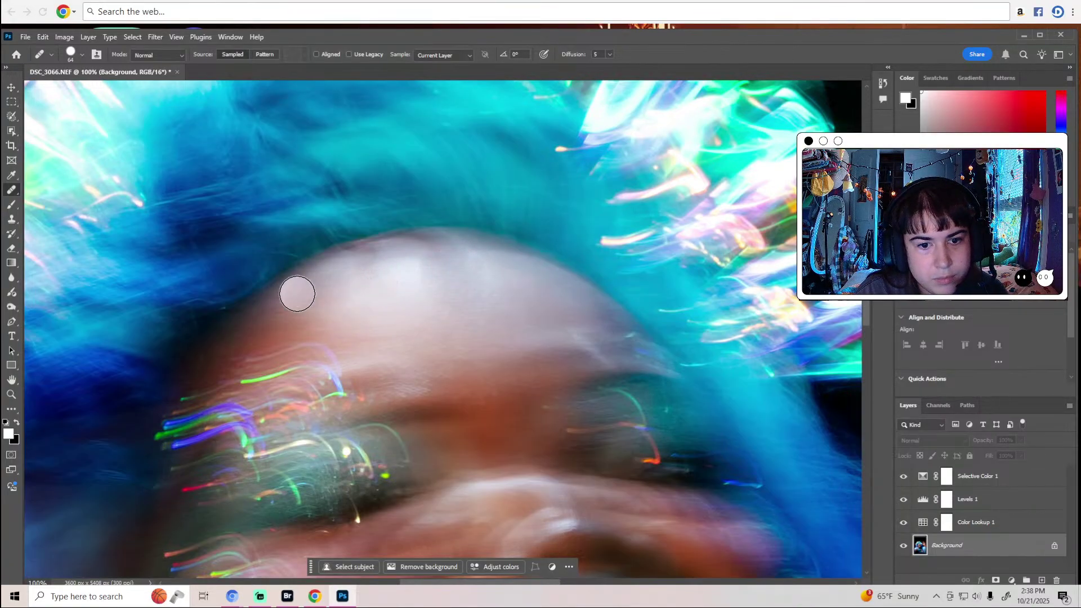
click(418, 268)
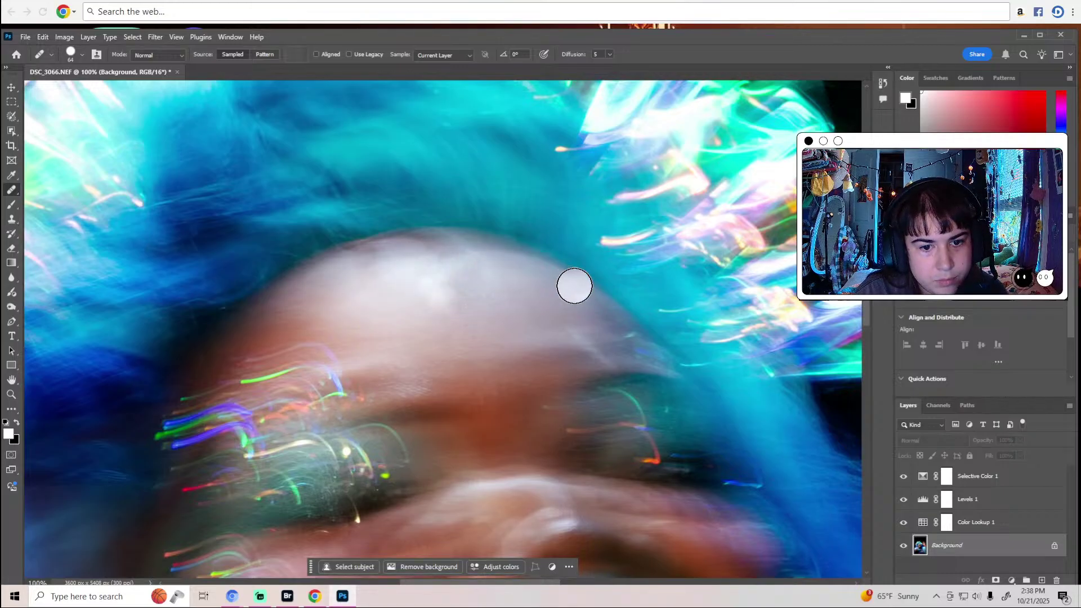
Compare earlier history states and undo the forehead Healing Brush strokes by reverting to the Burn Tool state.
click(883, 84)
scroll(782, 112, up, 5)
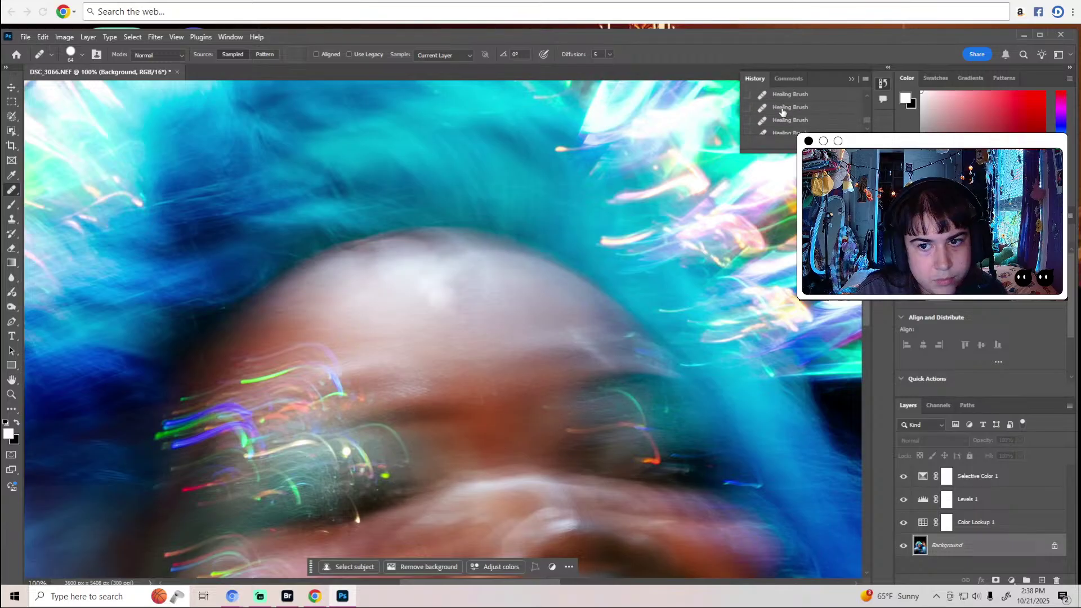
scroll(782, 111, up, 3)
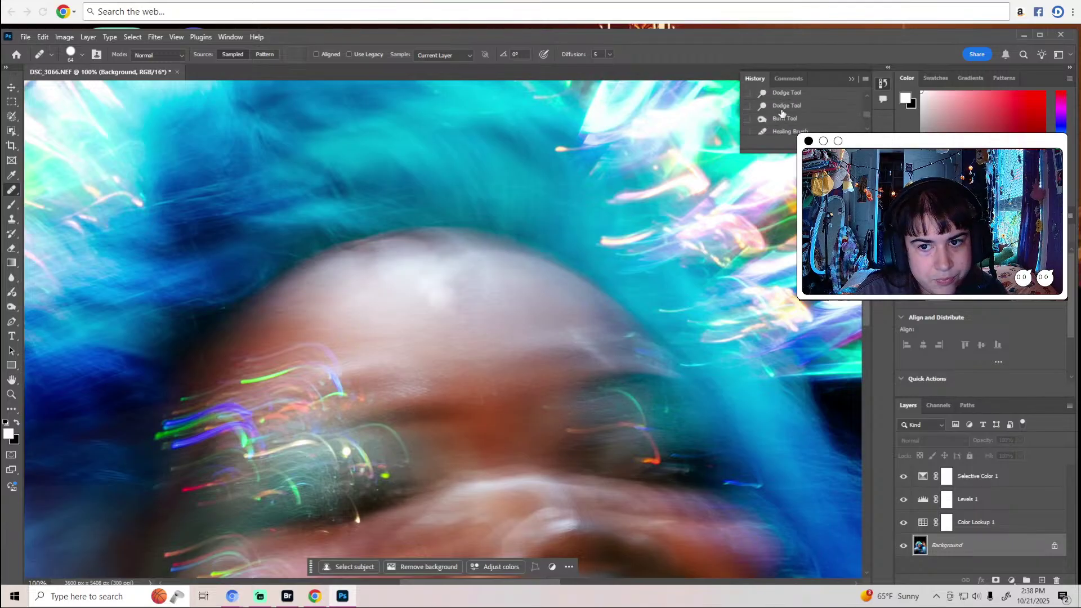
click(782, 107)
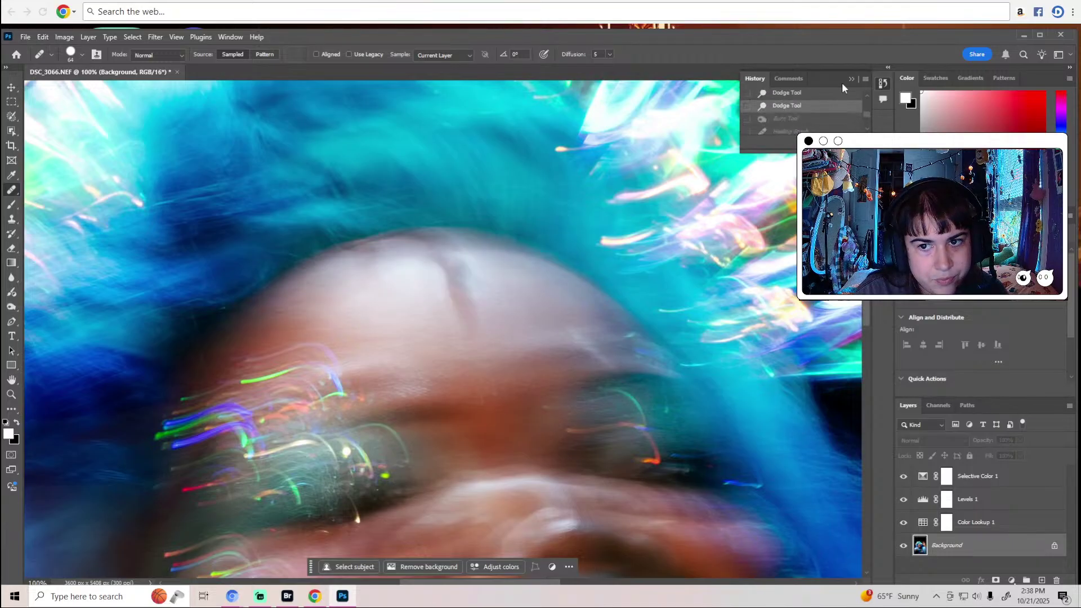
click(803, 120)
scroll(803, 120, down, 1)
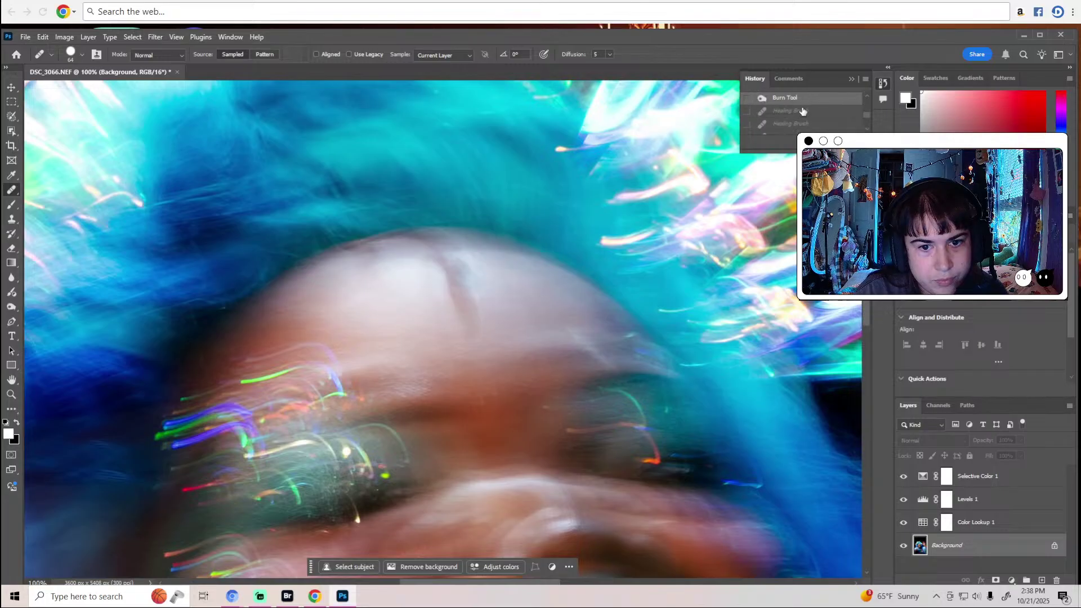
click(803, 111)
click(840, 96)
click(852, 79)
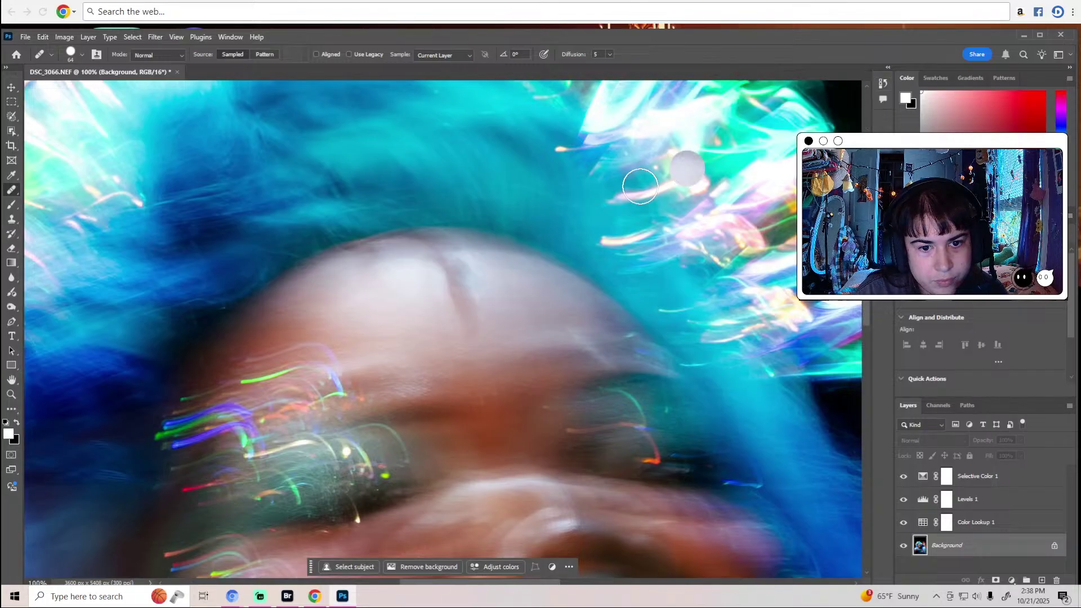
View the whole portrait at 12.5% to judge the forehead and overall tones.
key(z)
alt+click(529, 226)
alt+click(529, 225)
alt+click(529, 226)
alt+click(528, 225)
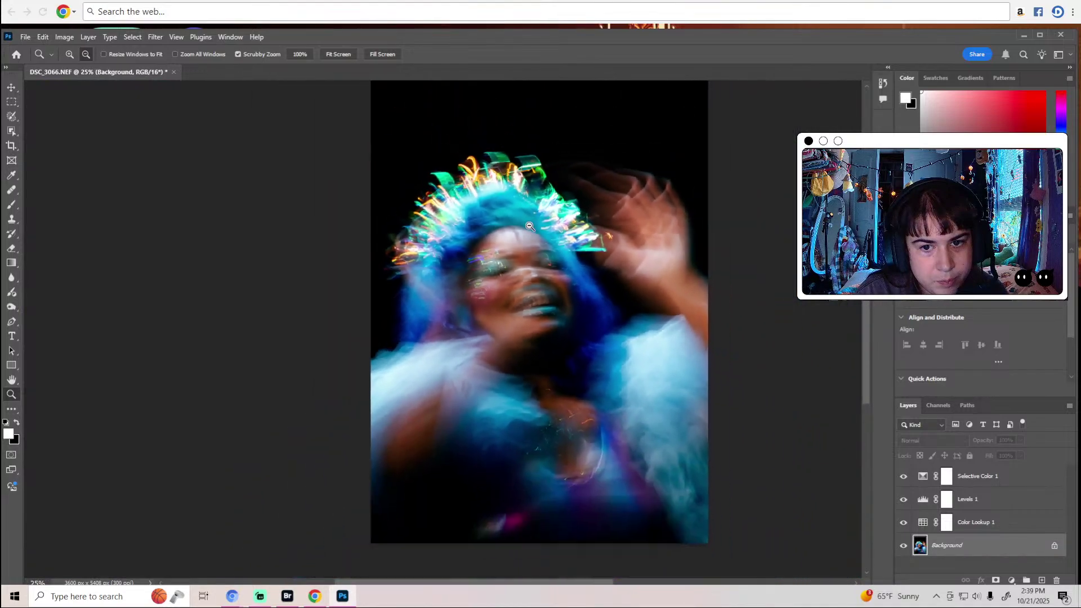
alt+click(528, 225)
key(j)
scroll(529, 225, up, 4)
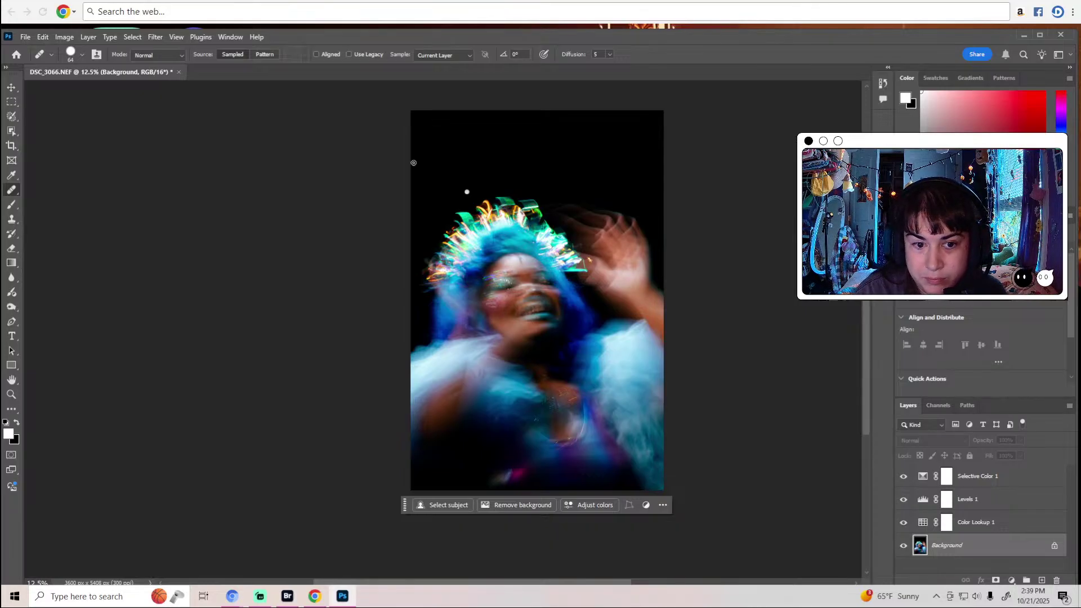
Switch to the Dodge tool with a 26 px brush over the necklace light trails at 100%.
key(z)
drag(579, 454, 575, 454)
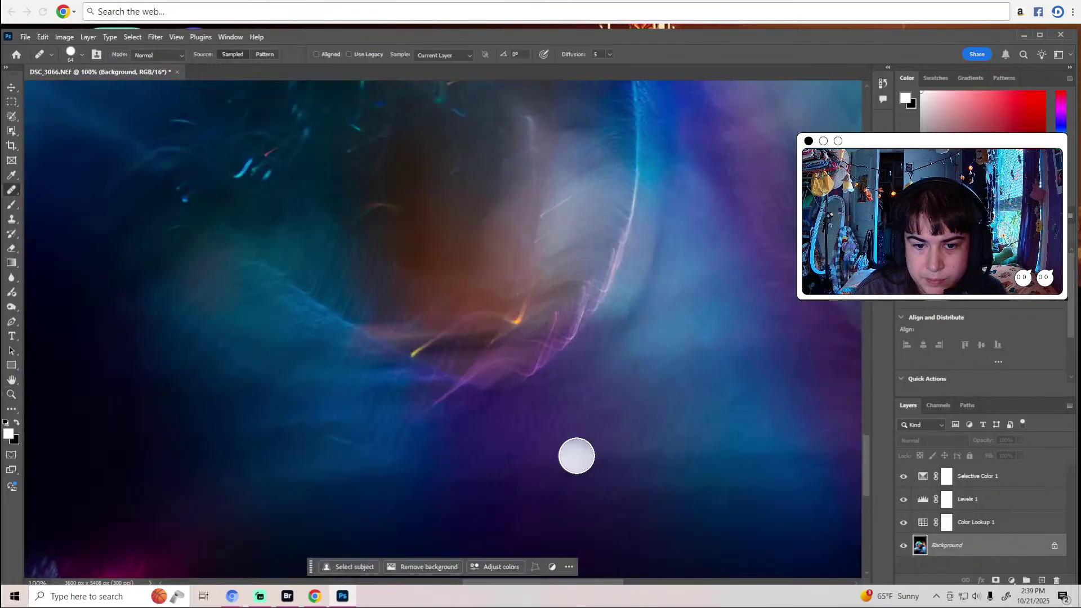
click(12, 307)
click(54, 318)
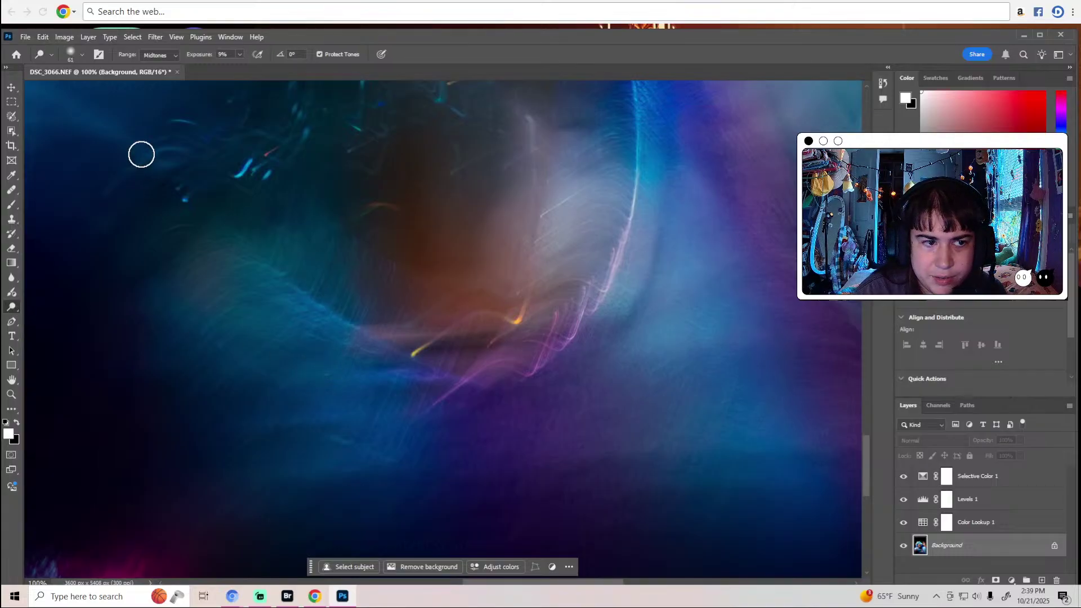
click(81, 54)
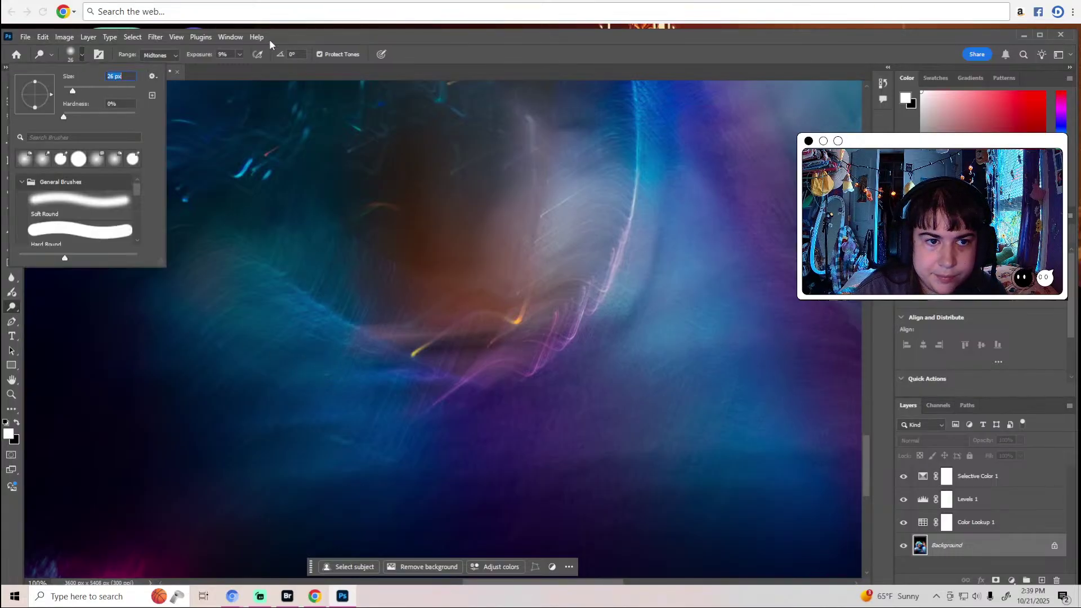
click(505, 427)
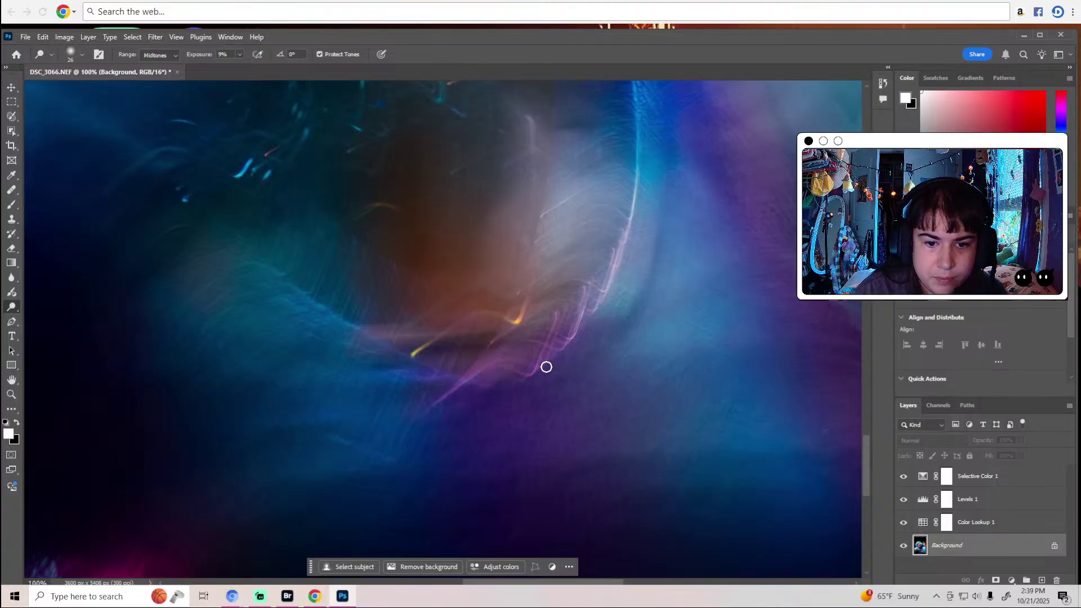
Examine the necklace light trails, the dark lower edge and the coloured glints across the chest at 100%.
scroll(546, 354, down, 2)
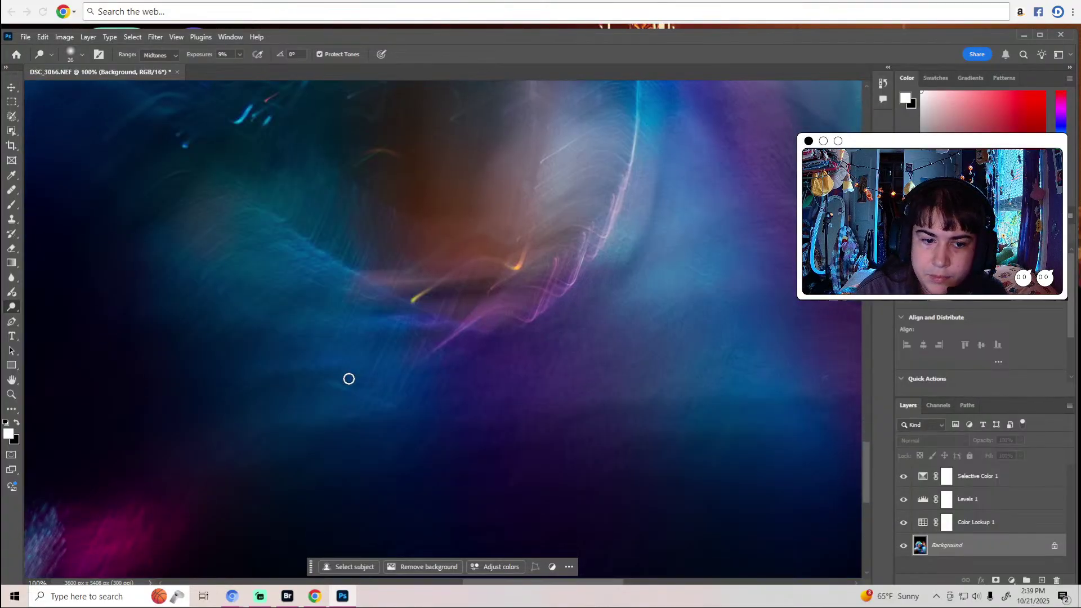
scroll(472, 423, up, 2)
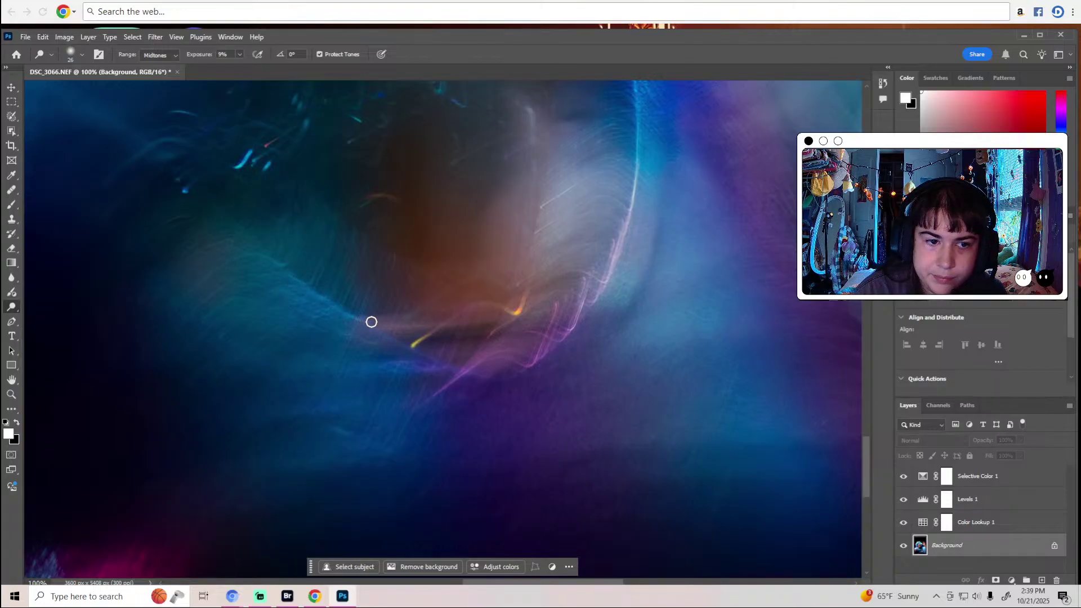
scroll(370, 321, up, 2)
scroll(601, 290, up, 2)
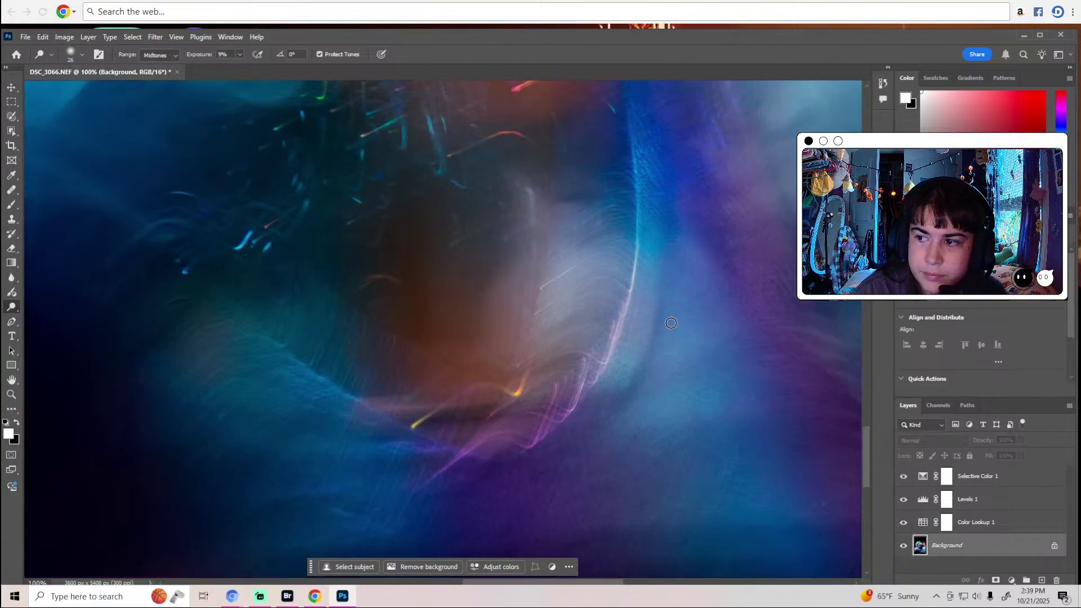
scroll(672, 322, down, 10)
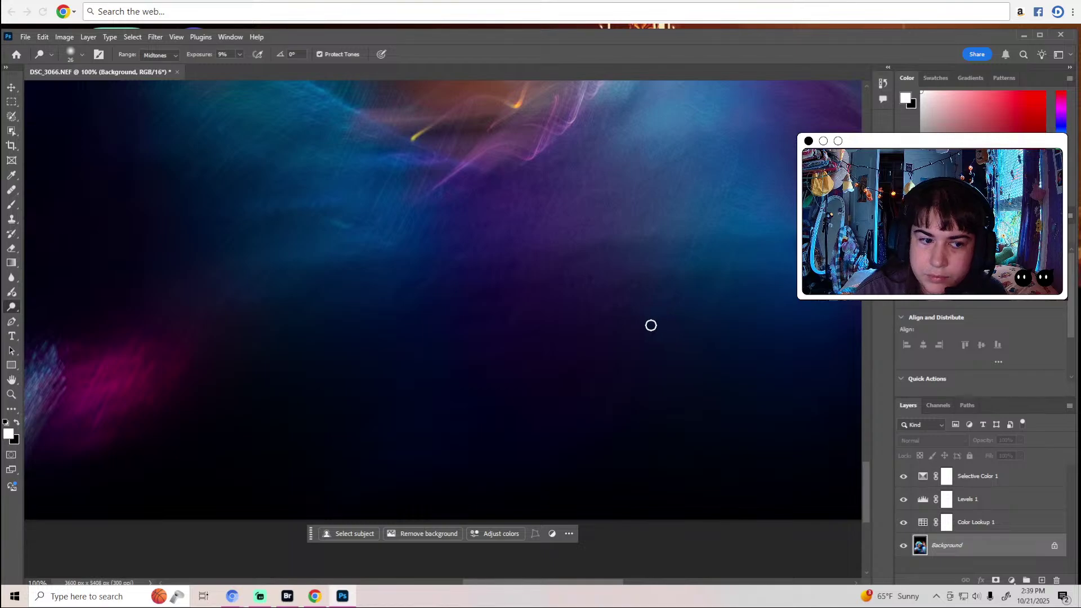
scroll(650, 324, up, 10)
scroll(650, 326, up, 3)
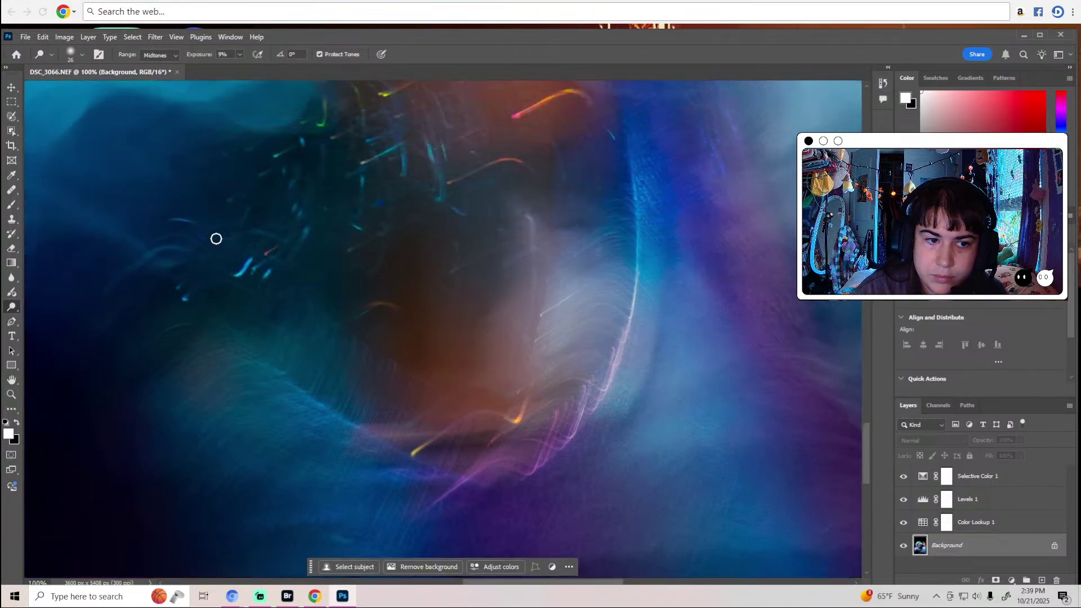
scroll(256, 251, up, 3)
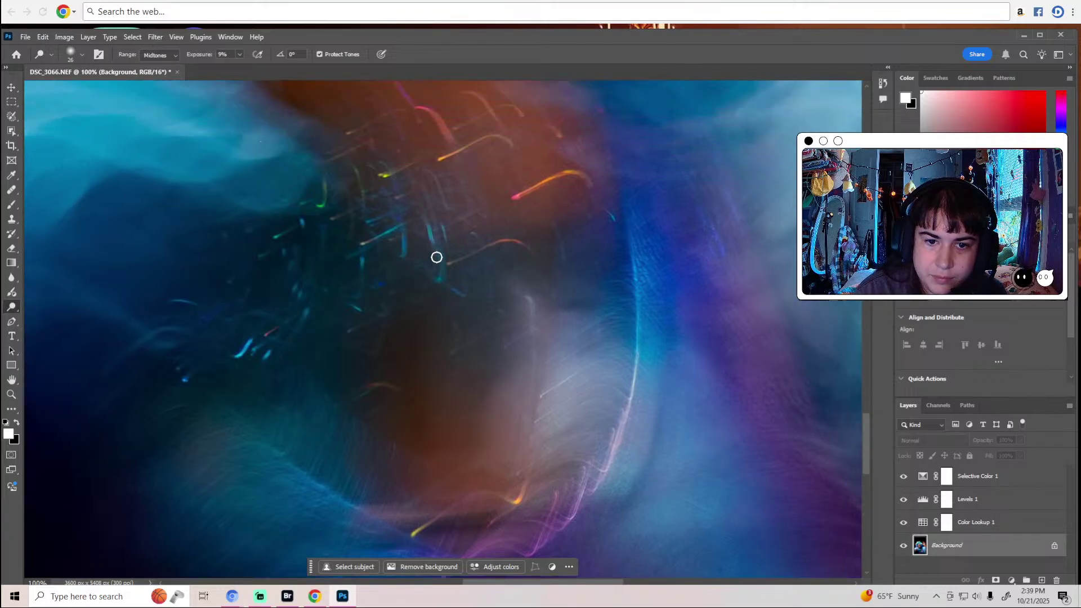
scroll(437, 255, up, 2)
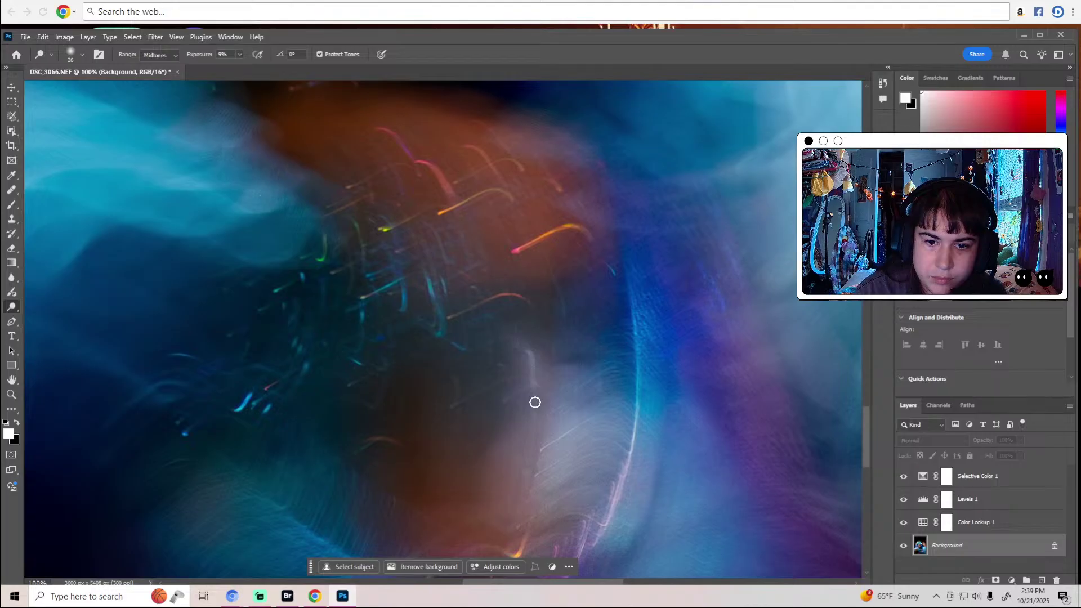
scroll(534, 398, up, 4)
Return to the whole portrait at 16.67% with the Dodge tool active and review the image.
key(z)
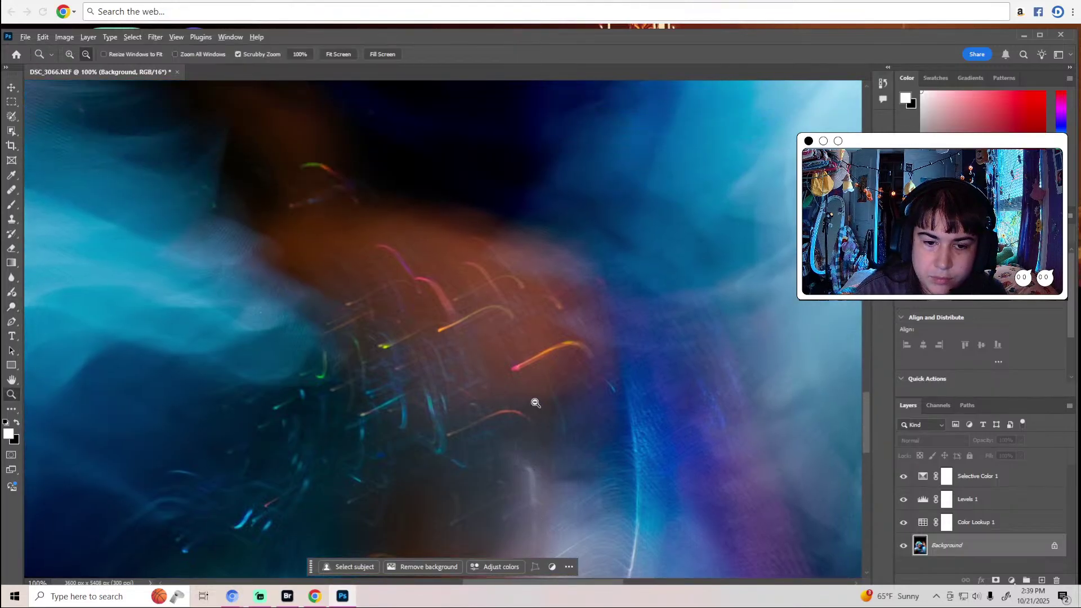
alt+click(535, 403)
alt+click(535, 403)
alt+click(535, 403)
alt+click(535, 403)
alt+click(536, 403)
key(o)
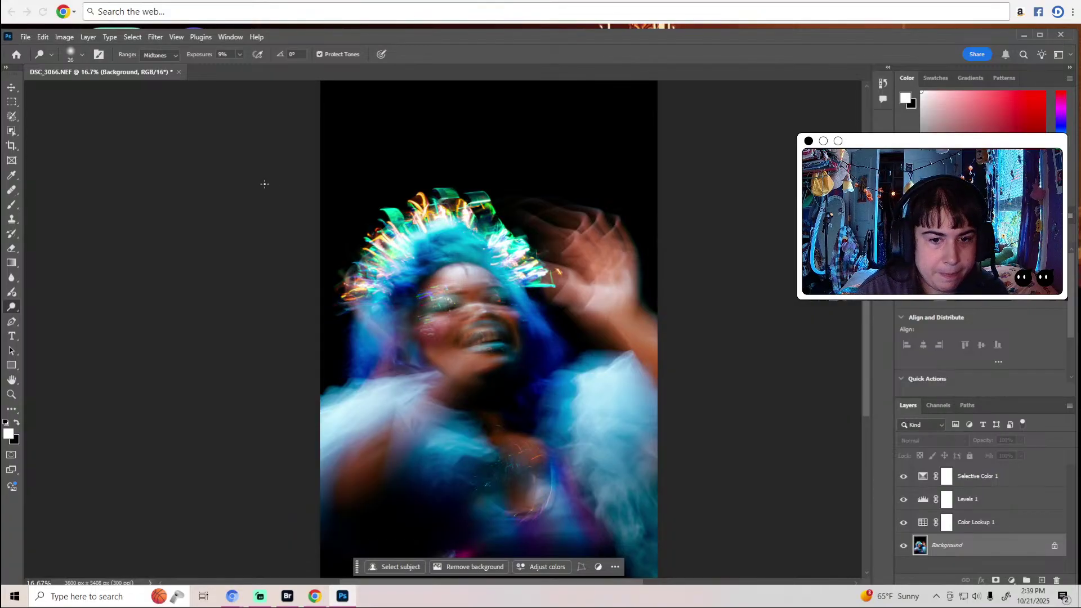
Heal the lower end of the dark streak on the forehead using the Healing Brush with a 64 px tip.
scroll(463, 265, up, 5)
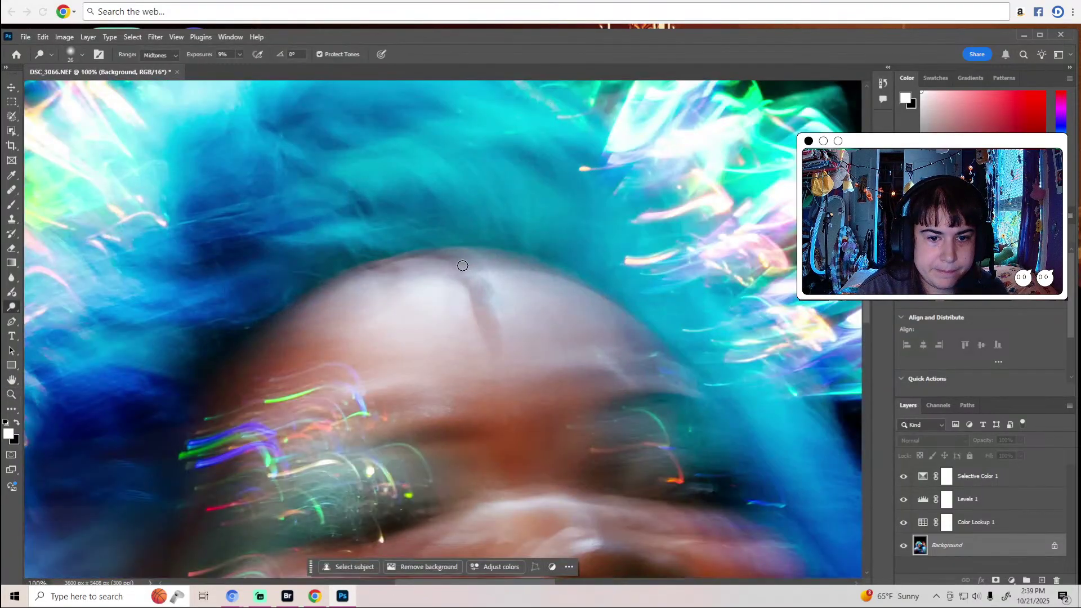
click(11, 189)
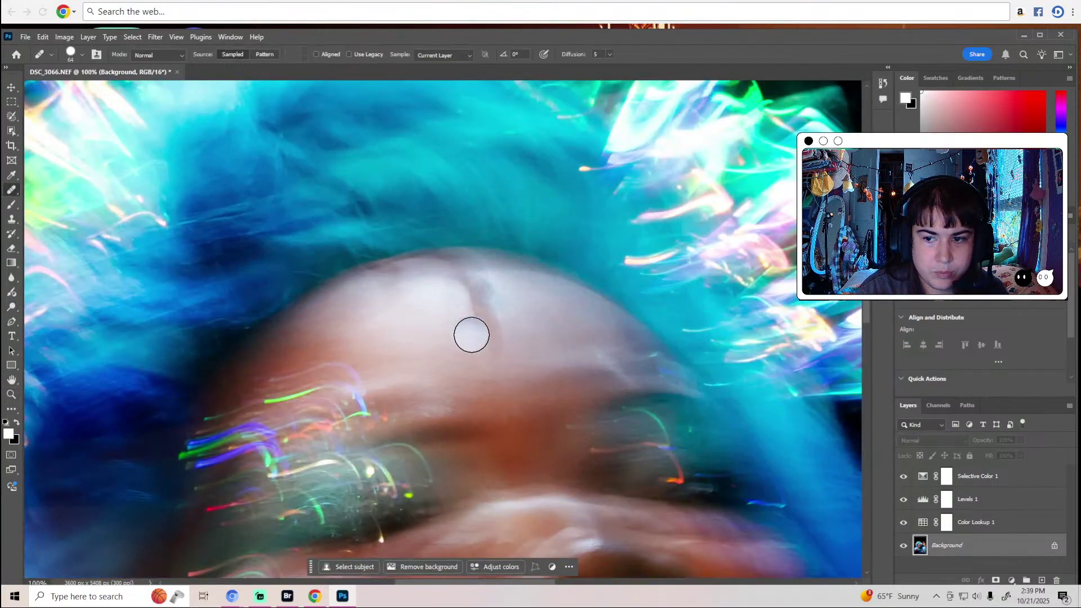
click(472, 341)
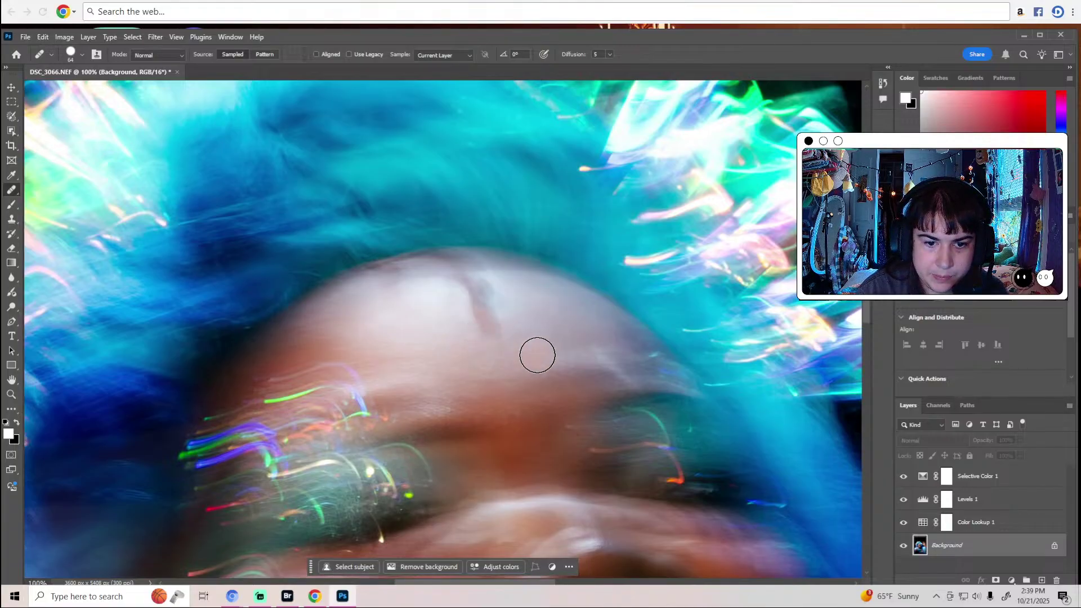
click(476, 331)
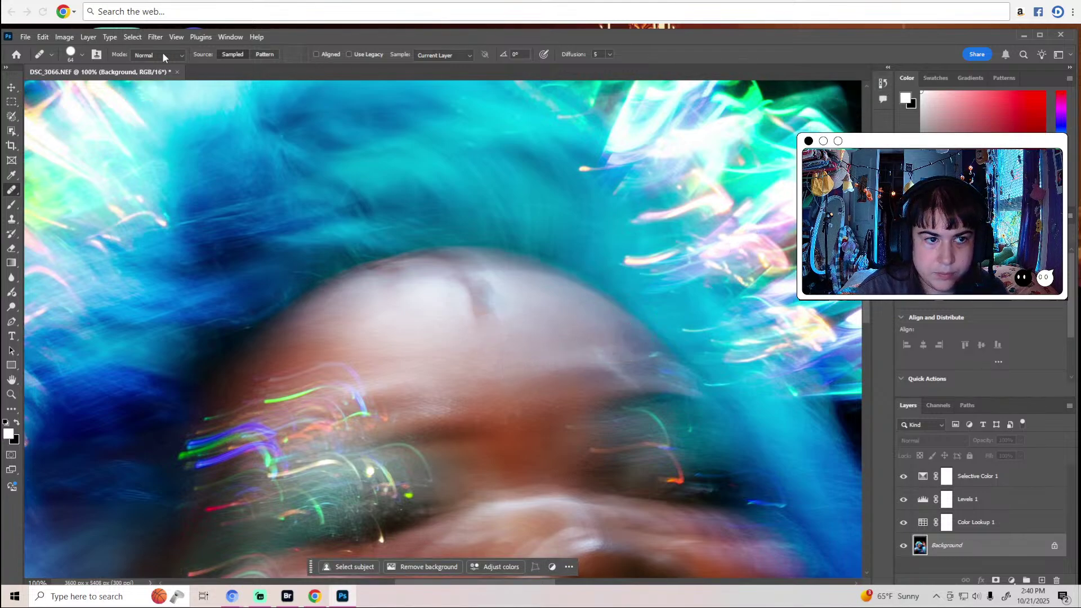
Set the Healing Brush to 39 px and heal the rest of the dark forehead streak and the uneven skin beside it.
click(82, 56)
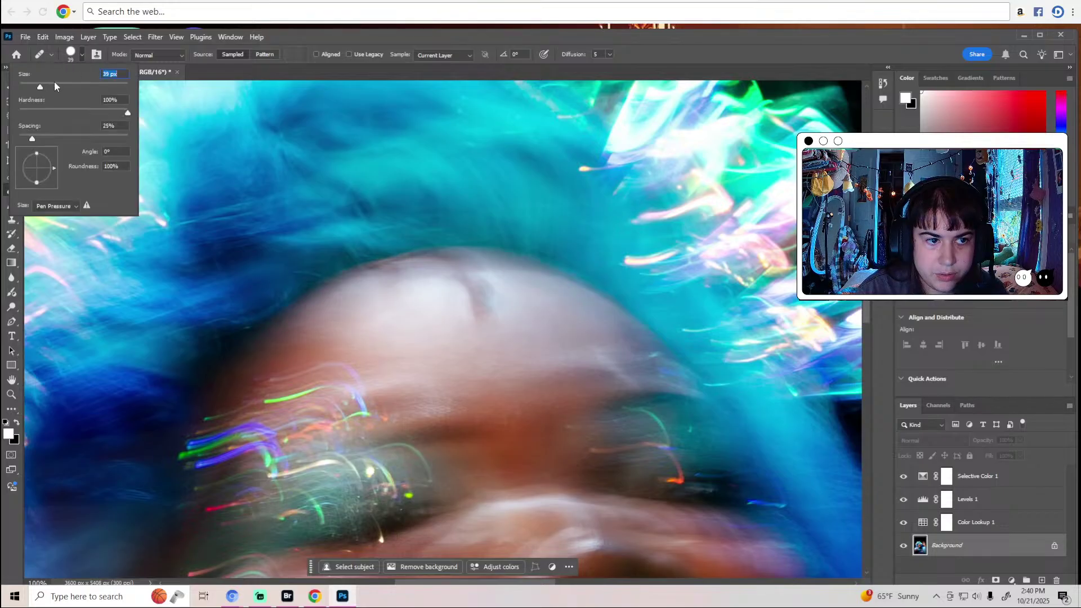
drag(305, 38, 309, 44)
alt+click(463, 318)
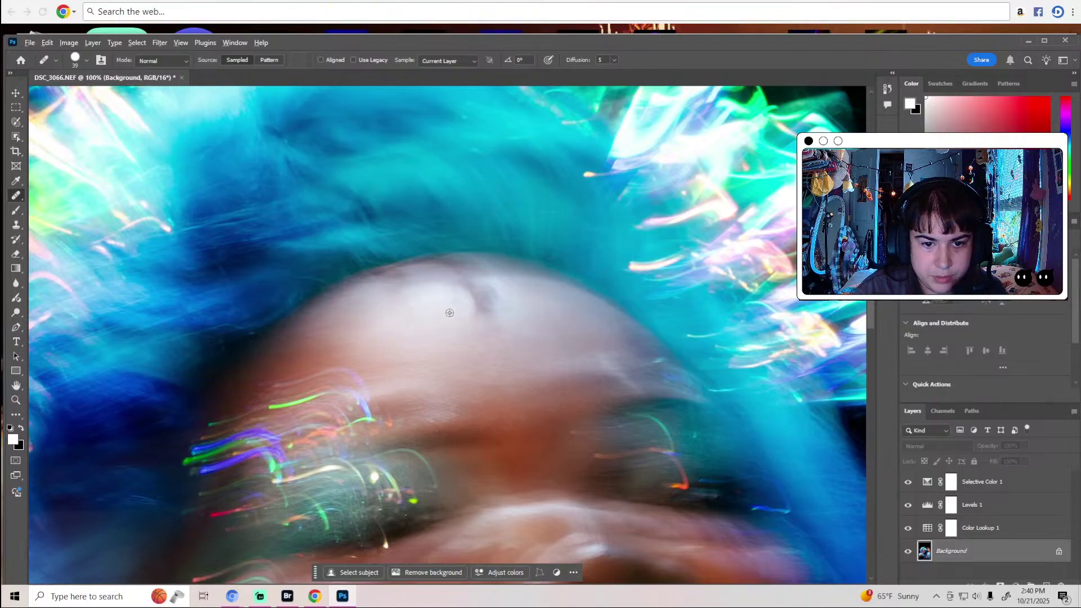
drag(458, 309, 500, 308)
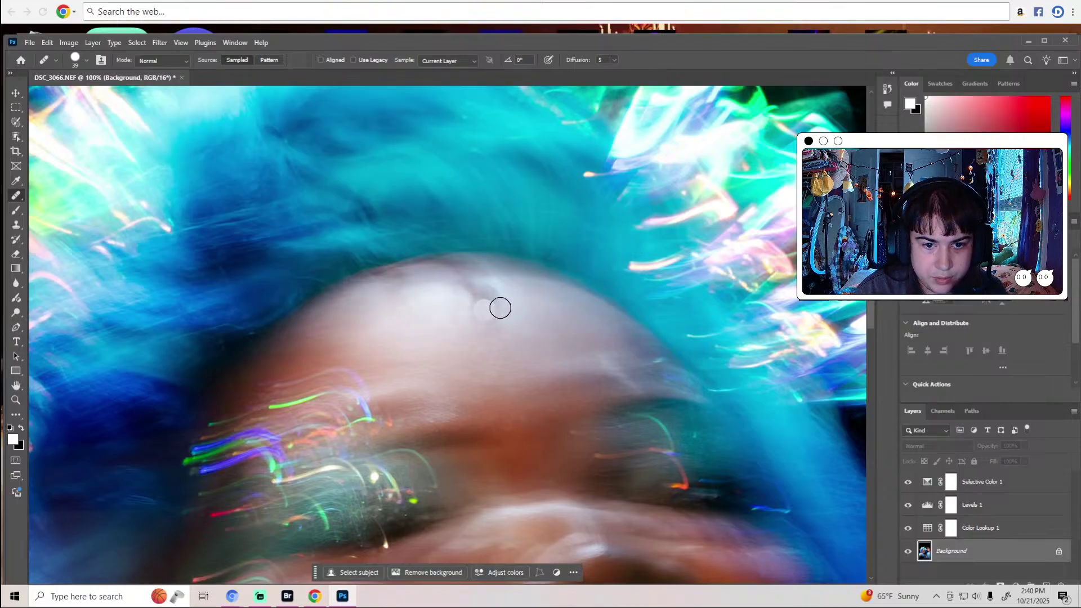
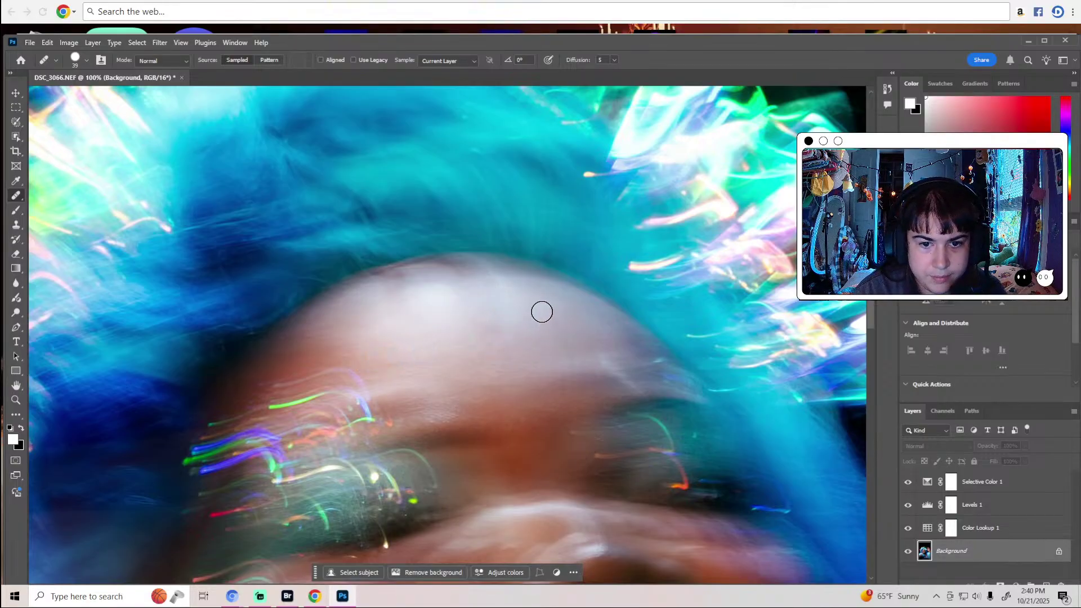
alt+click(513, 287)
drag(496, 292, 495, 292)
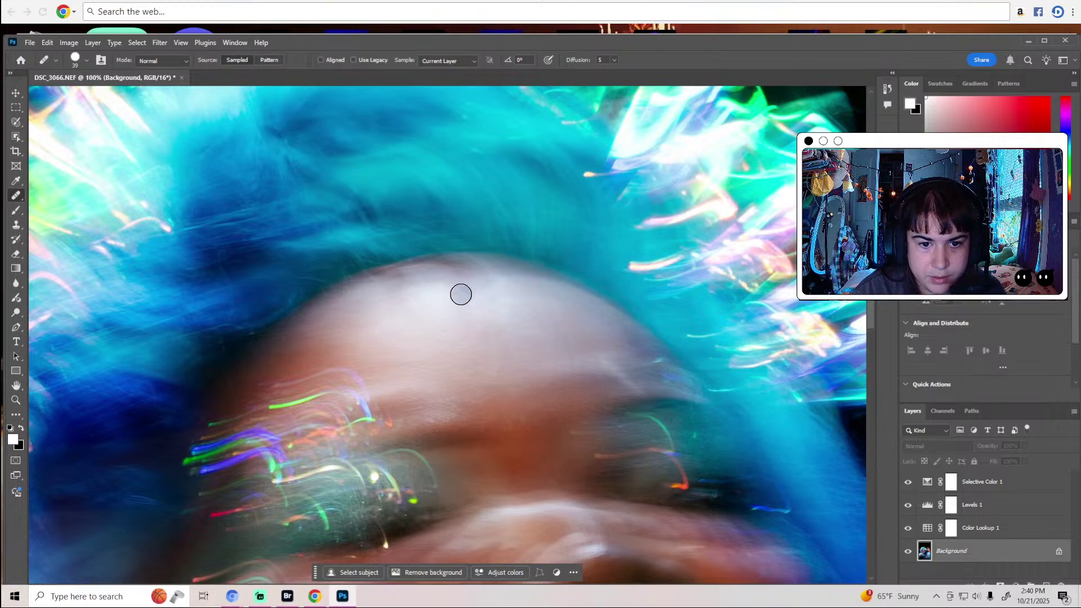
drag(437, 329, 459, 325)
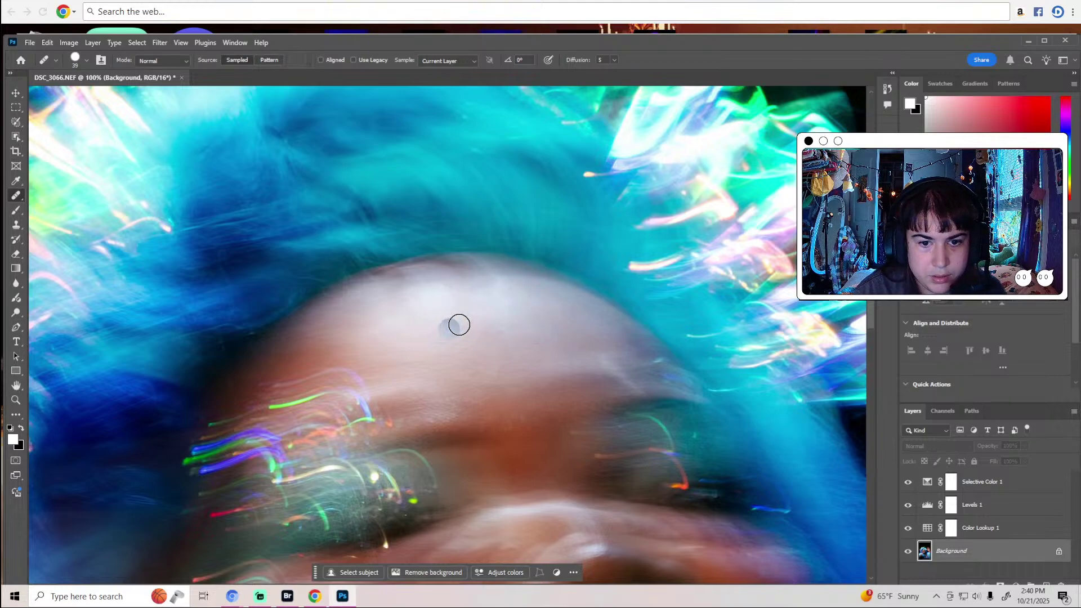
Examine the healed forehead from a wider view of the head and raised hand.
key(z)
alt+click(572, 338)
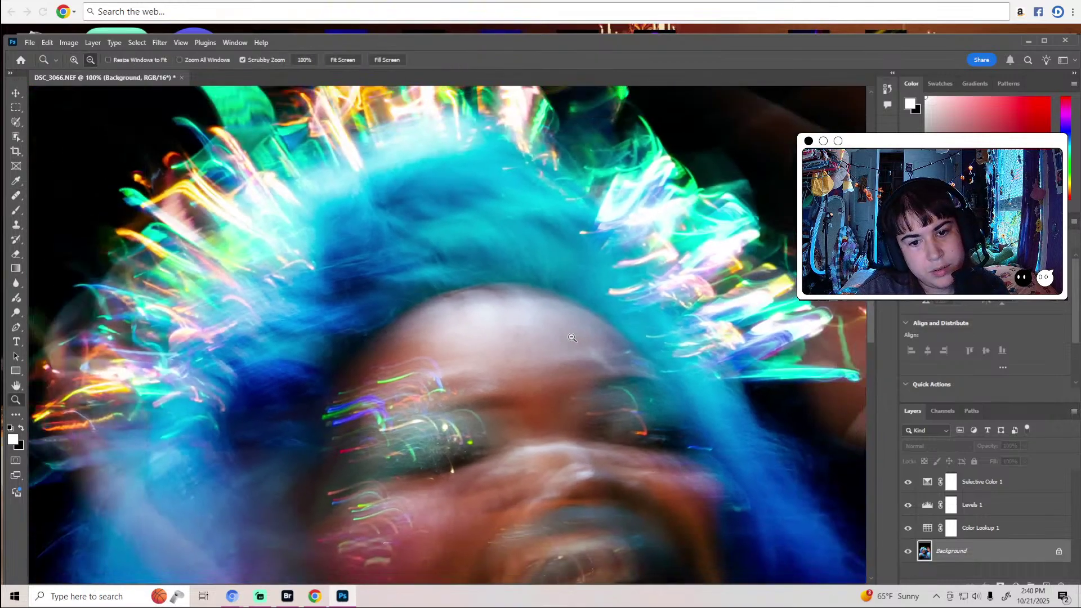
alt+click(572, 338)
key(j)
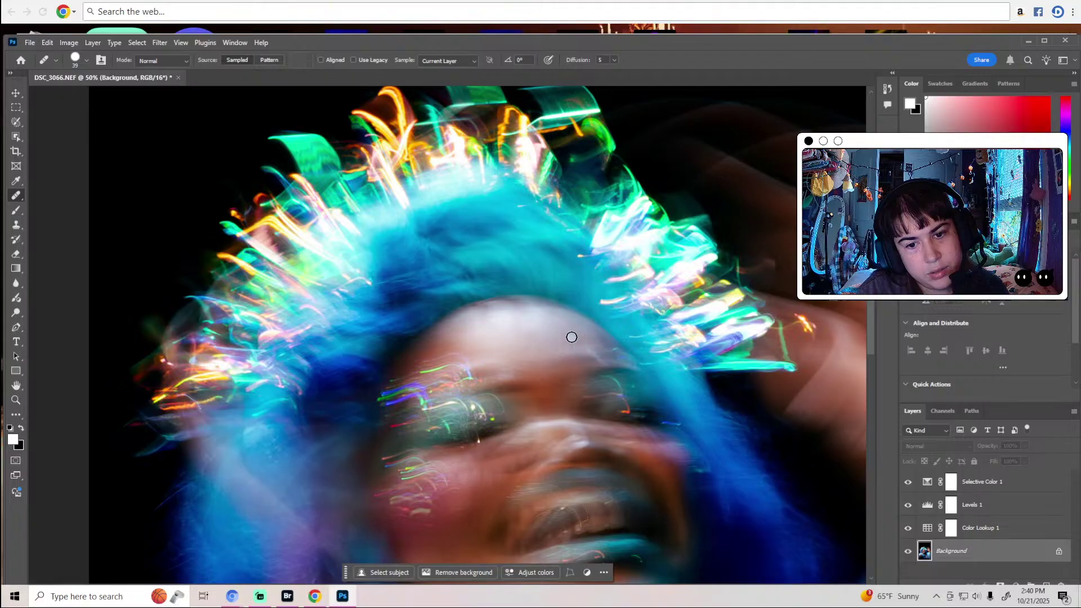
scroll(572, 337, down, 2)
key(z)
alt+click(571, 338)
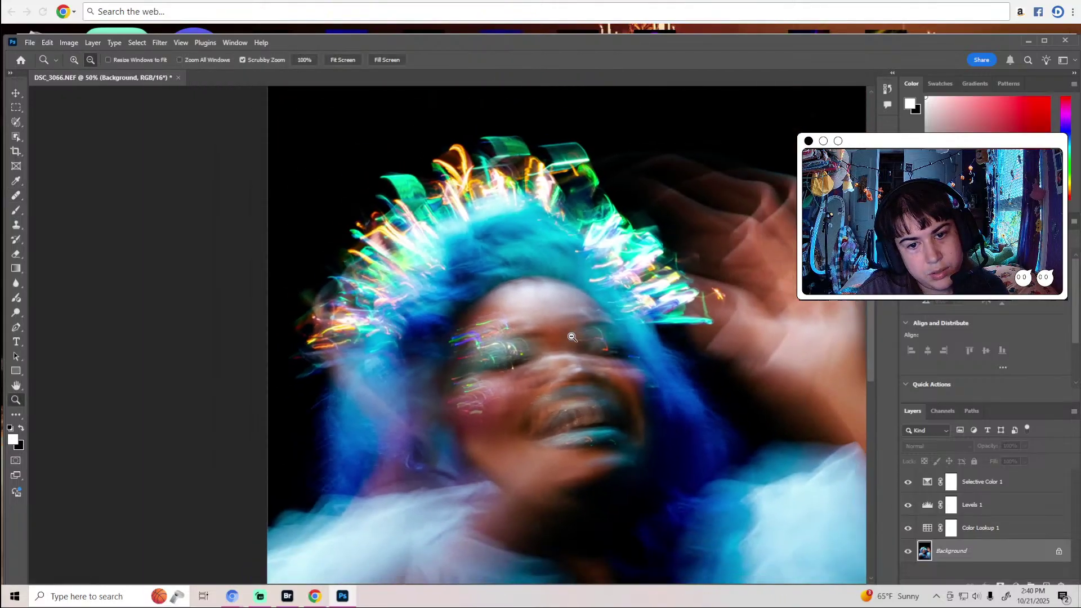
key(j)
Heal the edge of the bright forehead highlight at 200% with nearby sampled skin.
key(z)
drag(540, 306, 565, 316)
key(j)
alt+click(424, 350)
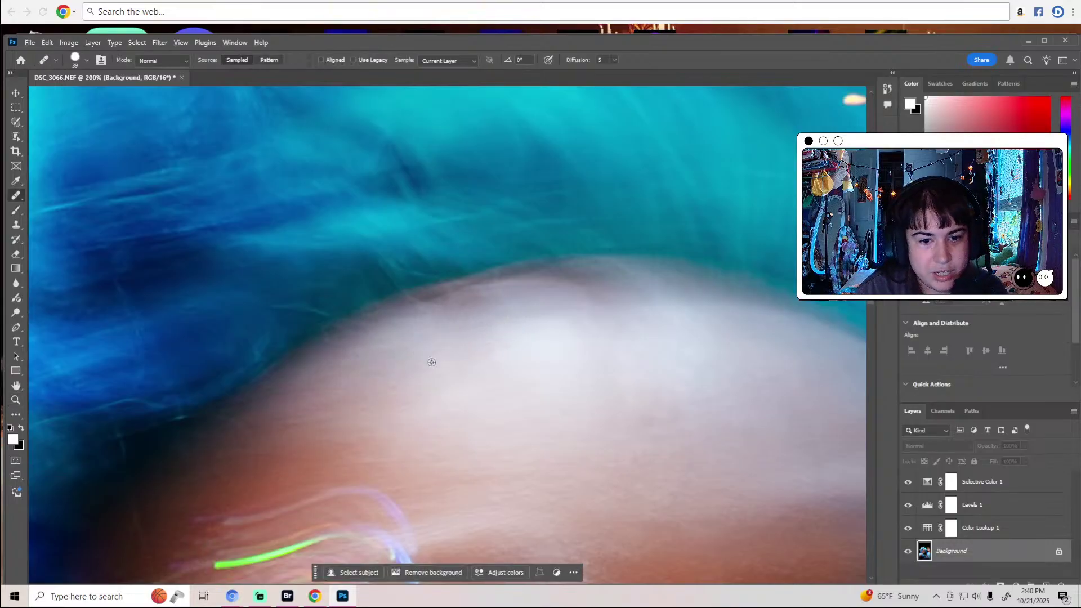
alt+click(519, 349)
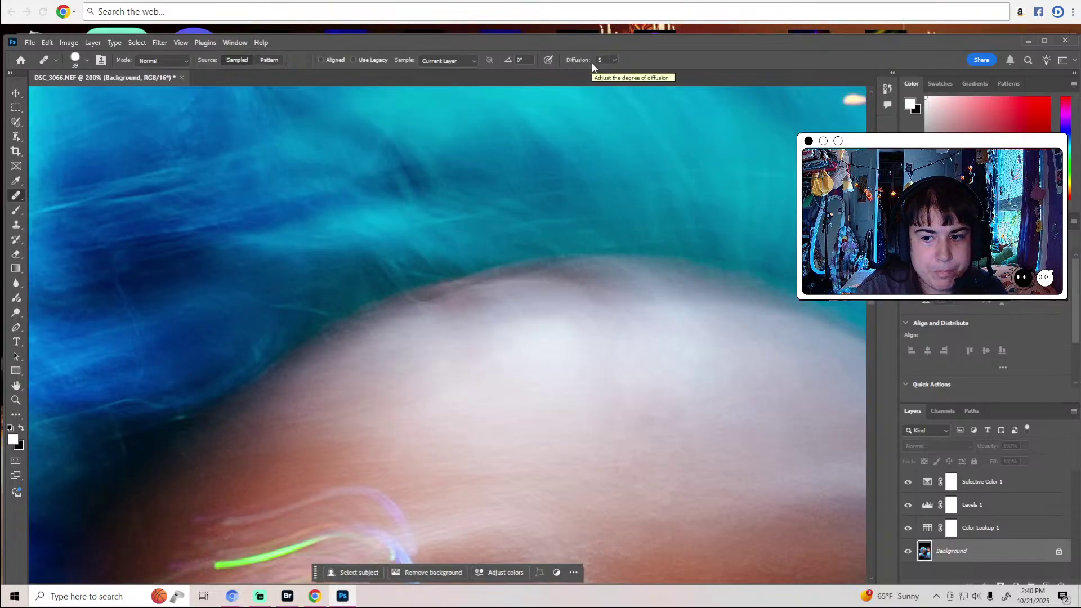
click(445, 331)
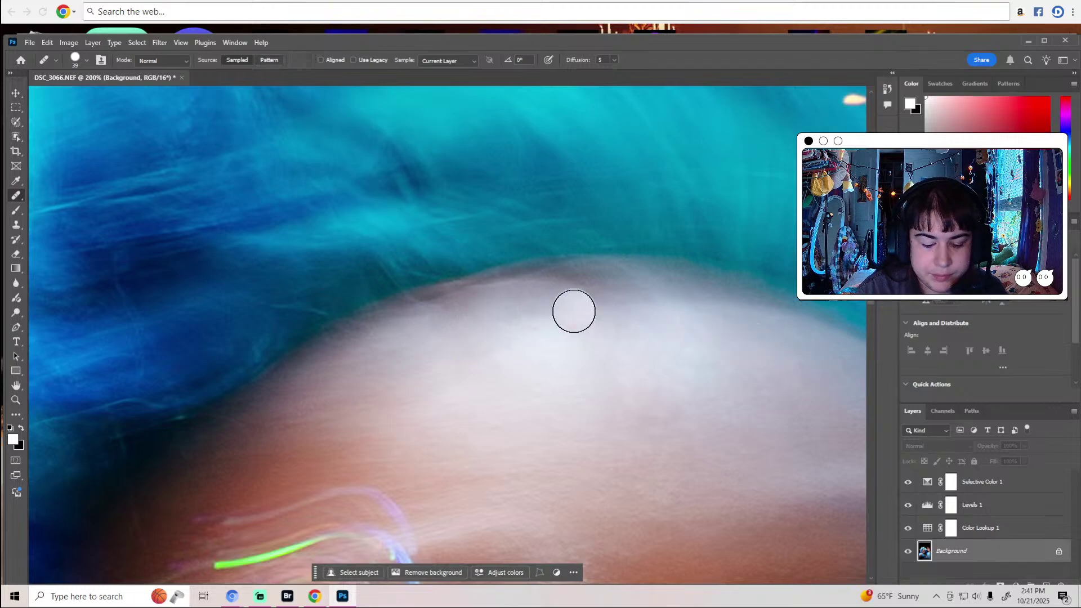
Heal the dark patch below the hairline at the top of the forehead with sampled forehead skin.
key(alt)
alt+click(577, 306)
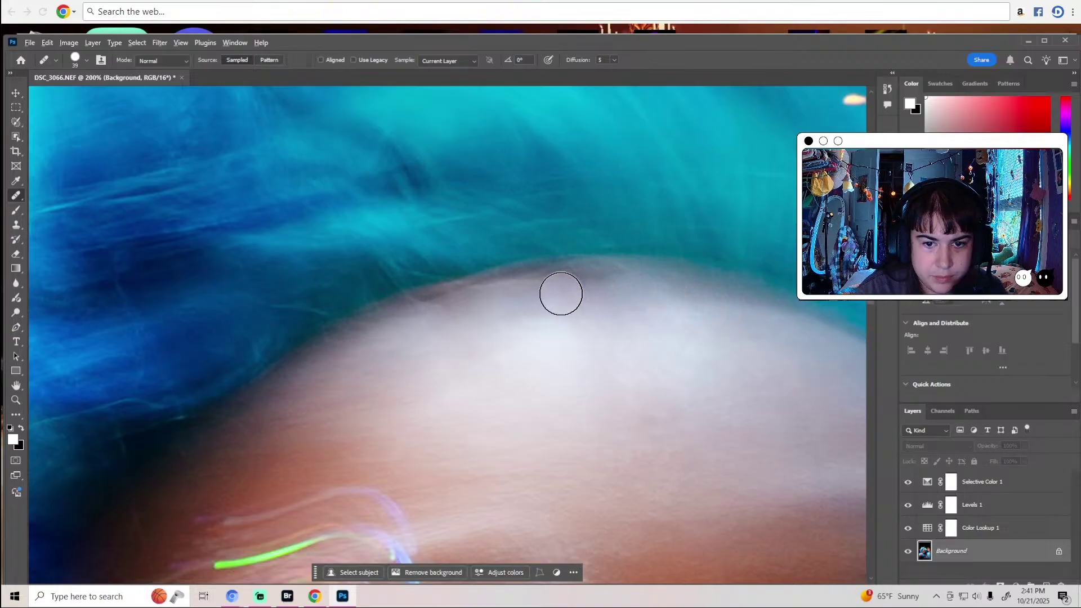
alt+click(559, 293)
drag(585, 286, 641, 280)
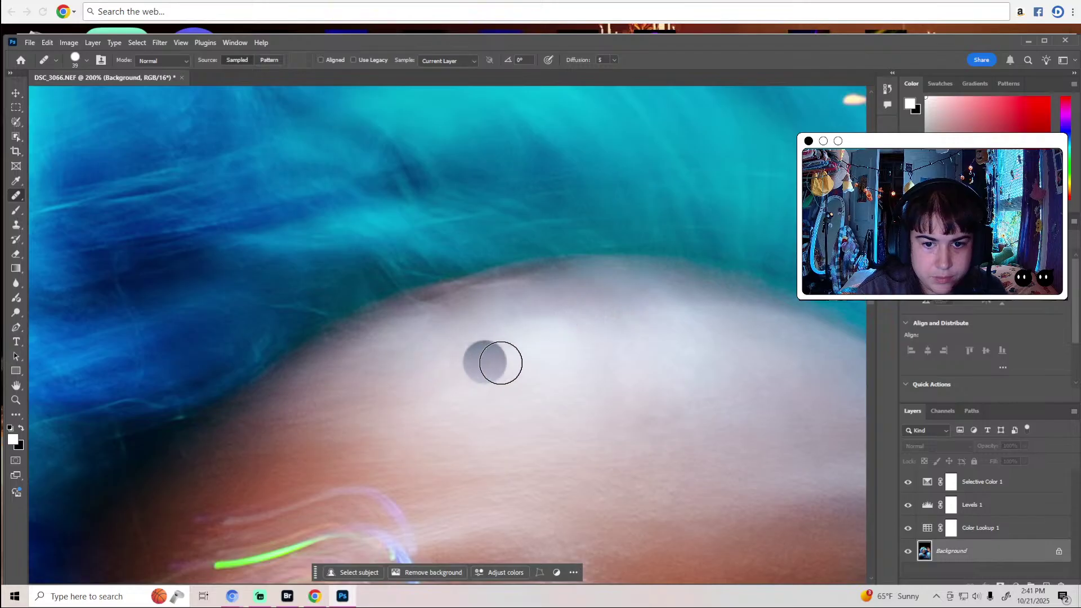
Compare the retouched forehead in the 25% overview and up close at 100%.
key(z)
alt+click(551, 355)
alt+click(557, 355)
alt+click(557, 355)
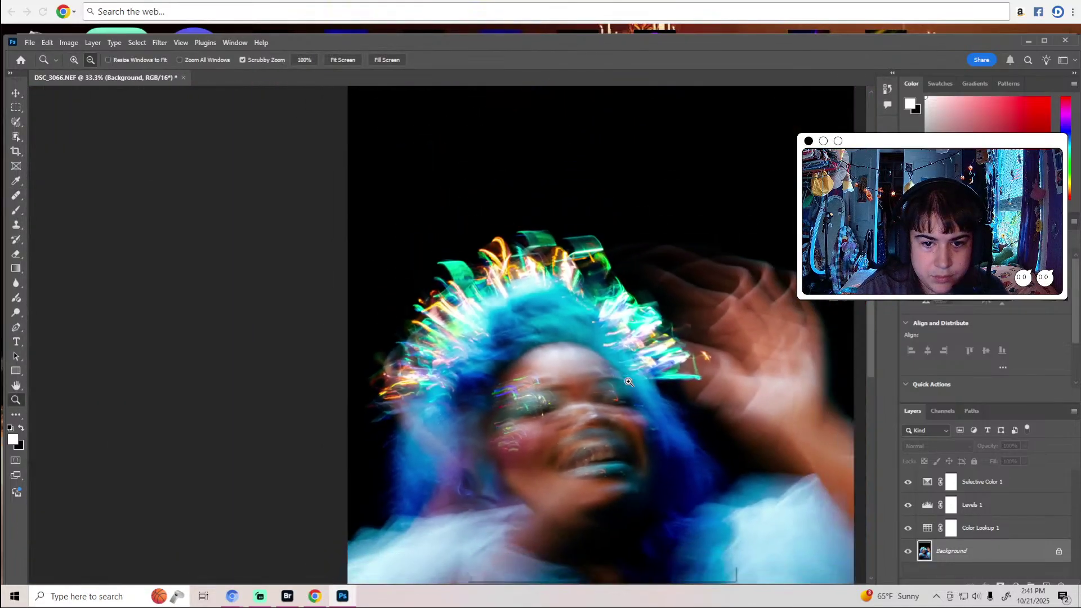
scroll(614, 318, down, 2)
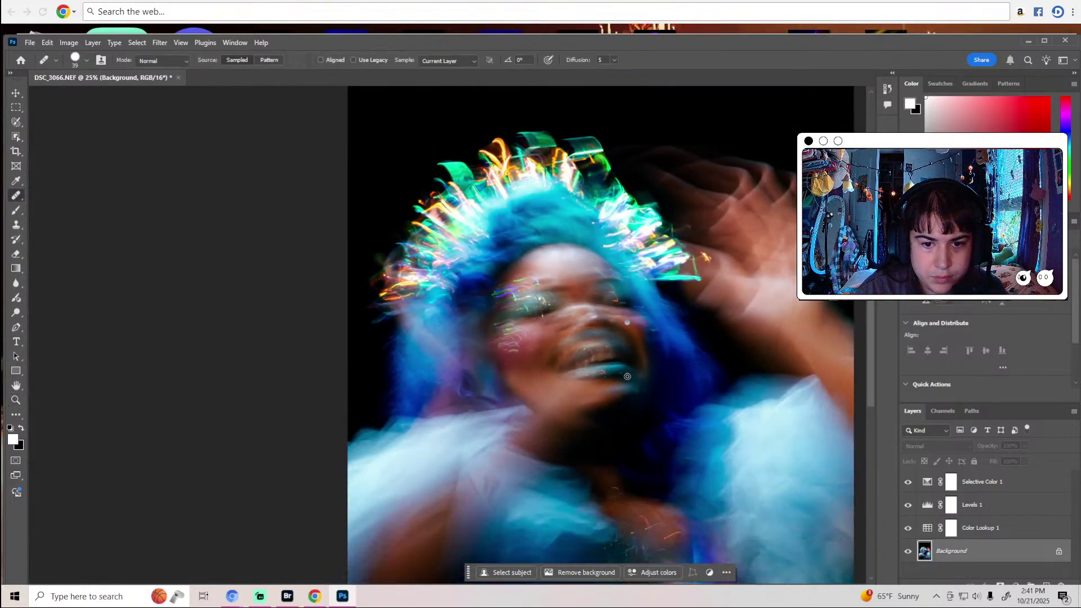
alt+click(575, 266)
click(575, 267)
click(575, 266)
click(575, 266)
click(575, 266)
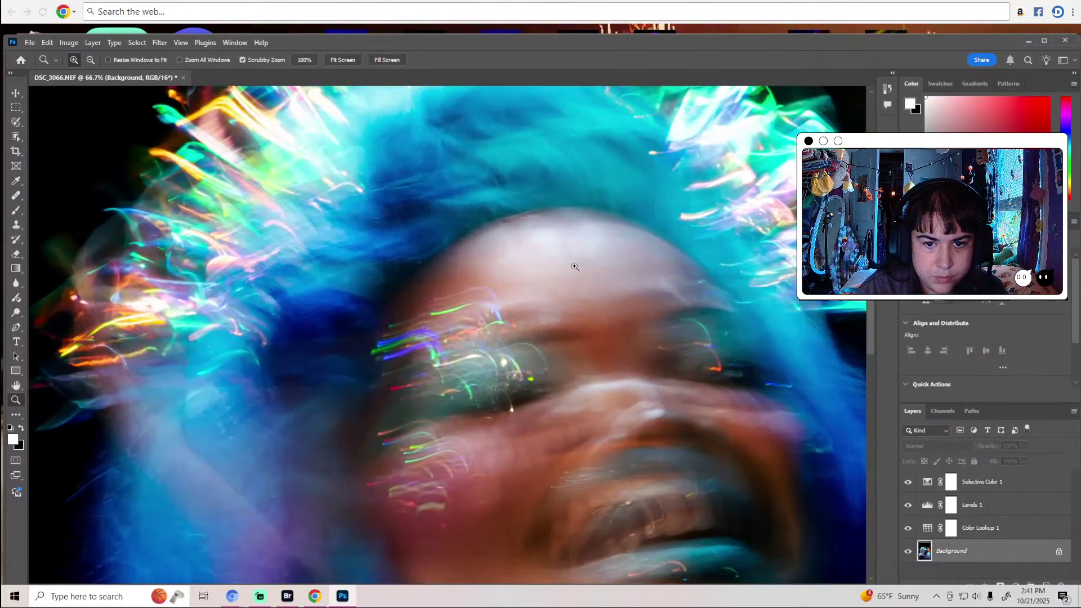
click(575, 266)
key(j)
scroll(610, 264, up, 1)
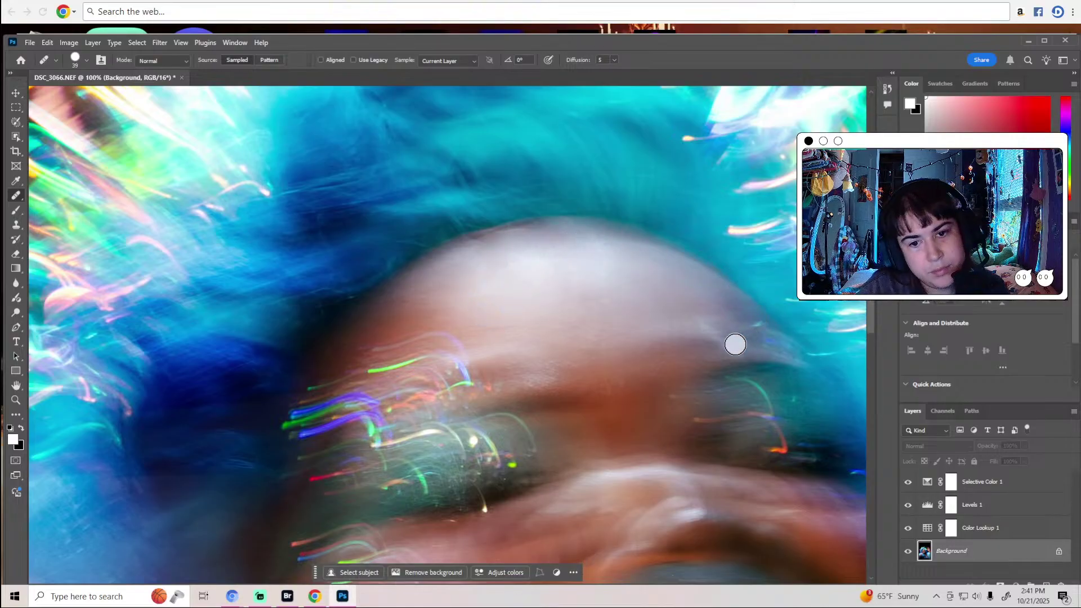
Heal the dark marks along the upper-left forehead near the hairline at 200% with sampled skin.
key(z)
alt+click(663, 295)
mouse_move(662, 295)
mouse_down()
mouse_move(624, 288)
mouse_move(634, 277)
mouse_up()
key(j)
alt+click(637, 275)
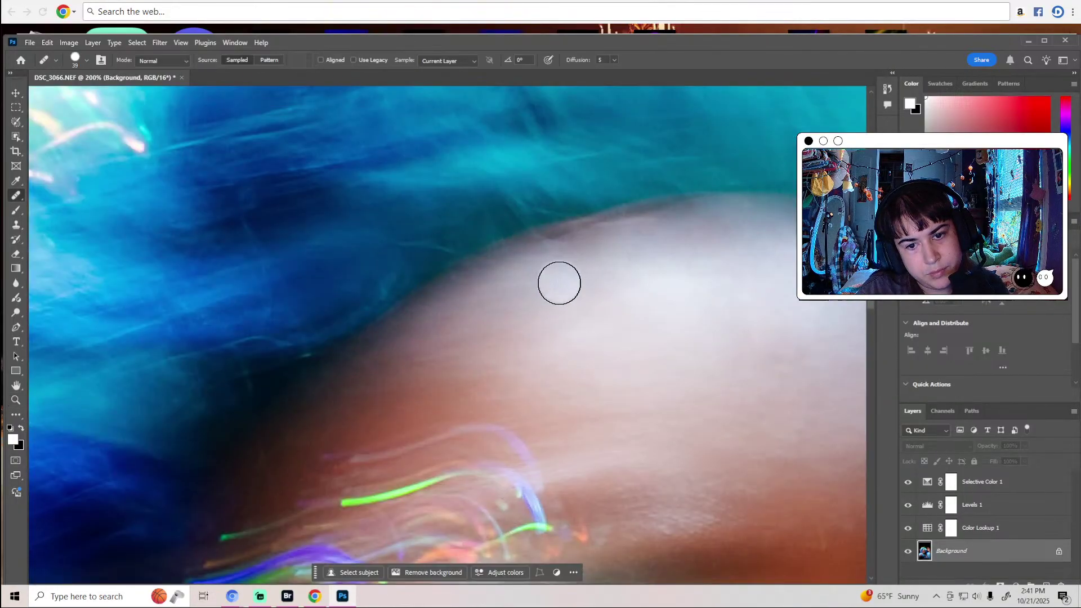
drag(531, 271, 516, 273)
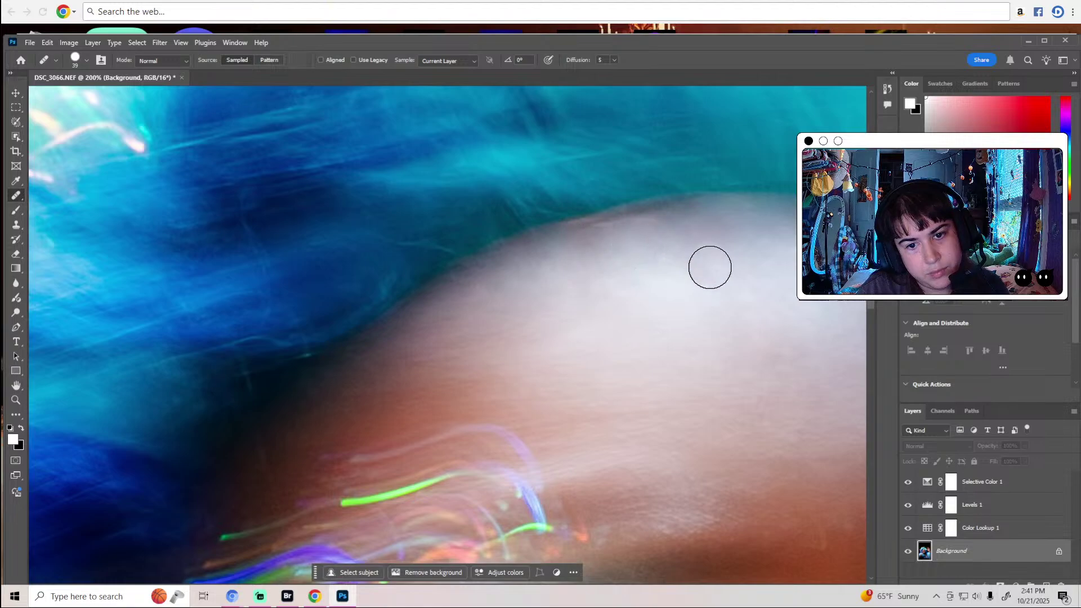
Review the head at 33.33% in the maximized window, with the face and raised hand in view.
key(z)
alt+click(695, 288)
alt+click(696, 287)
alt+click(695, 287)
alt+click(695, 287)
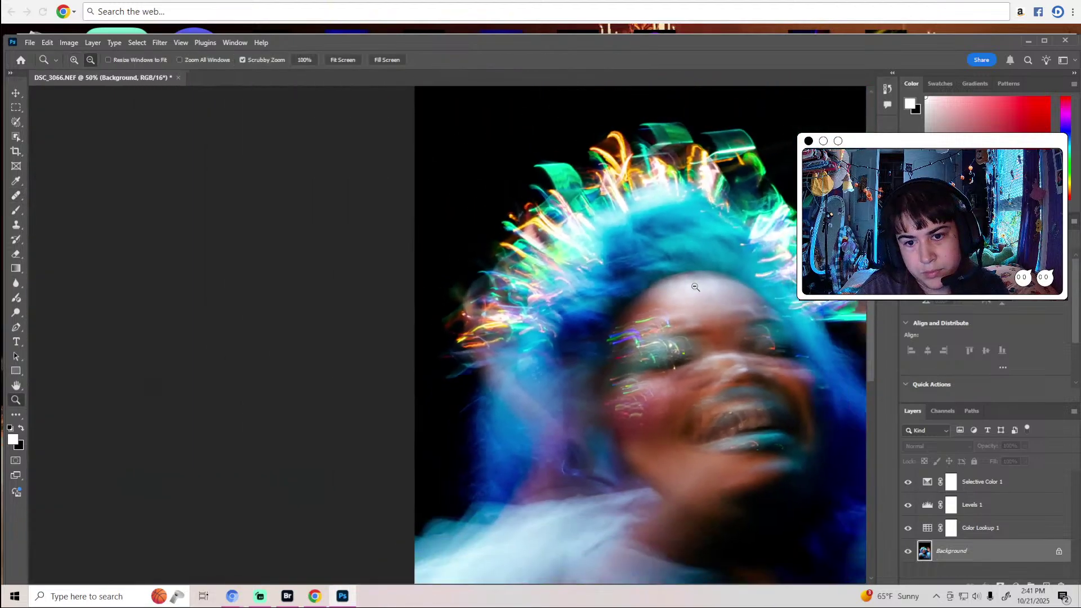
key(j)
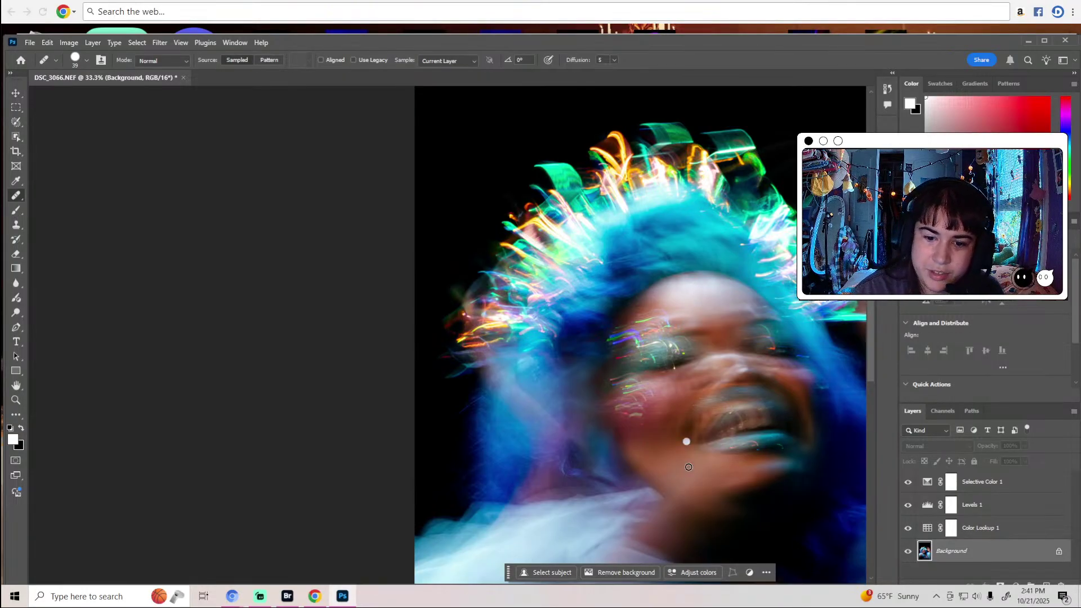
double_click(713, 37)
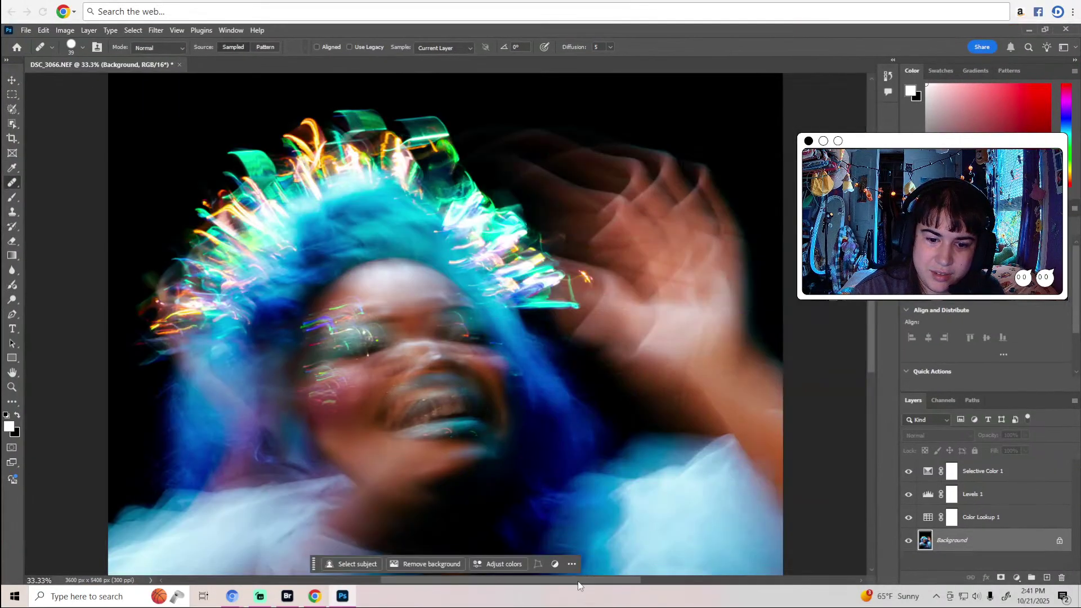
drag(578, 581, 541, 574)
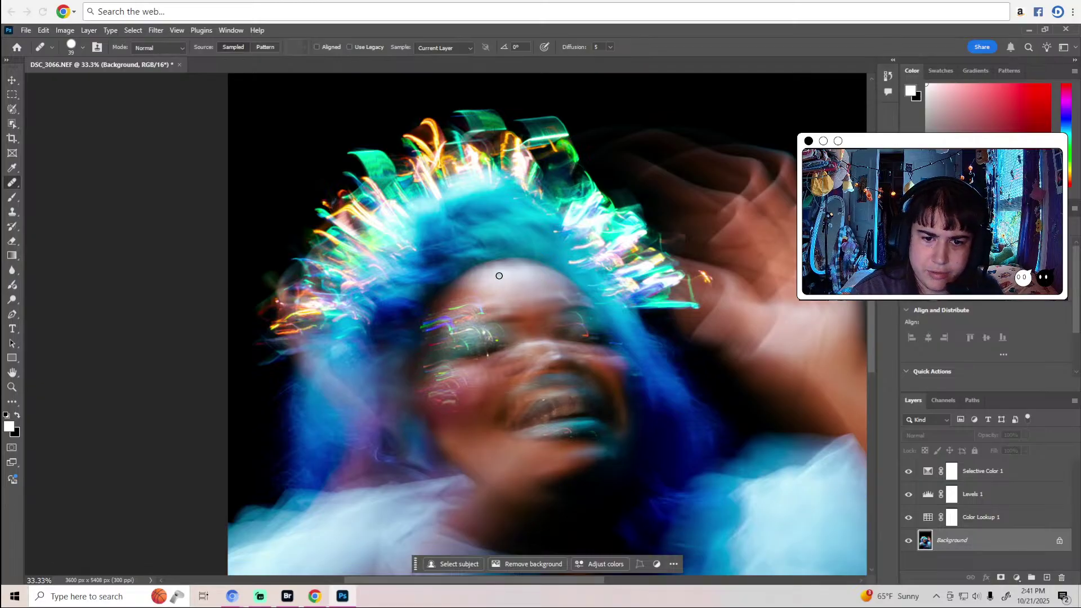
Inspect the forehead at 200%, switch to the 26 px Dodge tool, and review the whole portrait at 16.67%.
scroll(500, 270, up, 4)
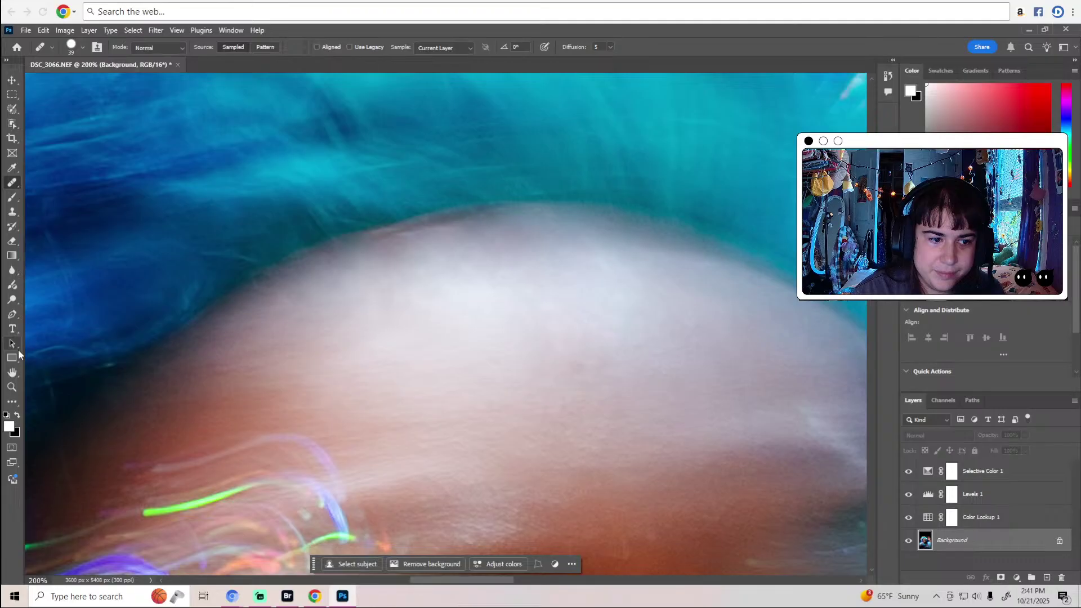
click(12, 300)
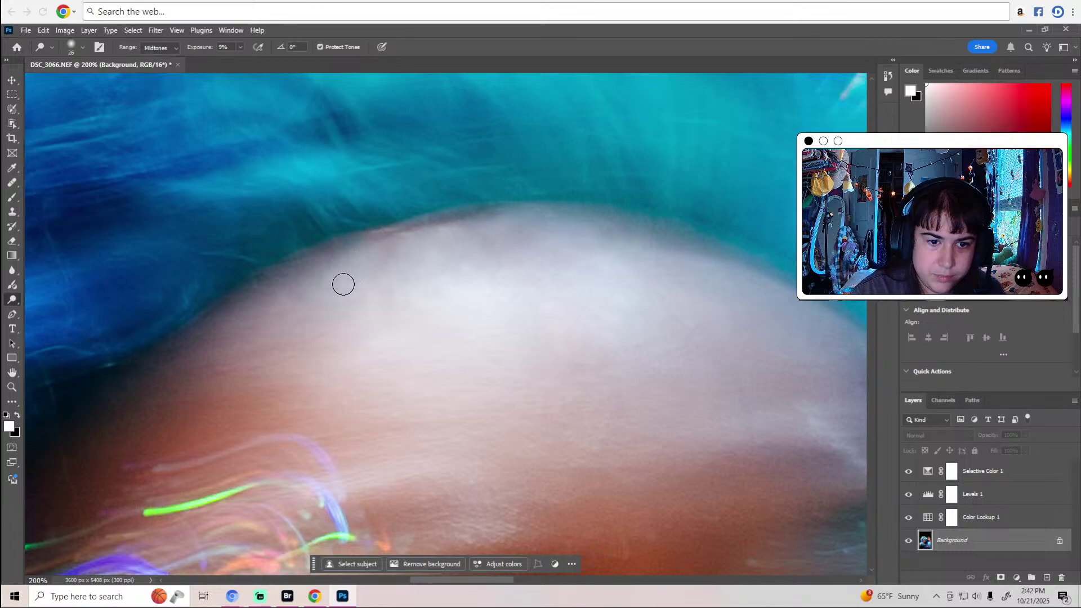
key(z)
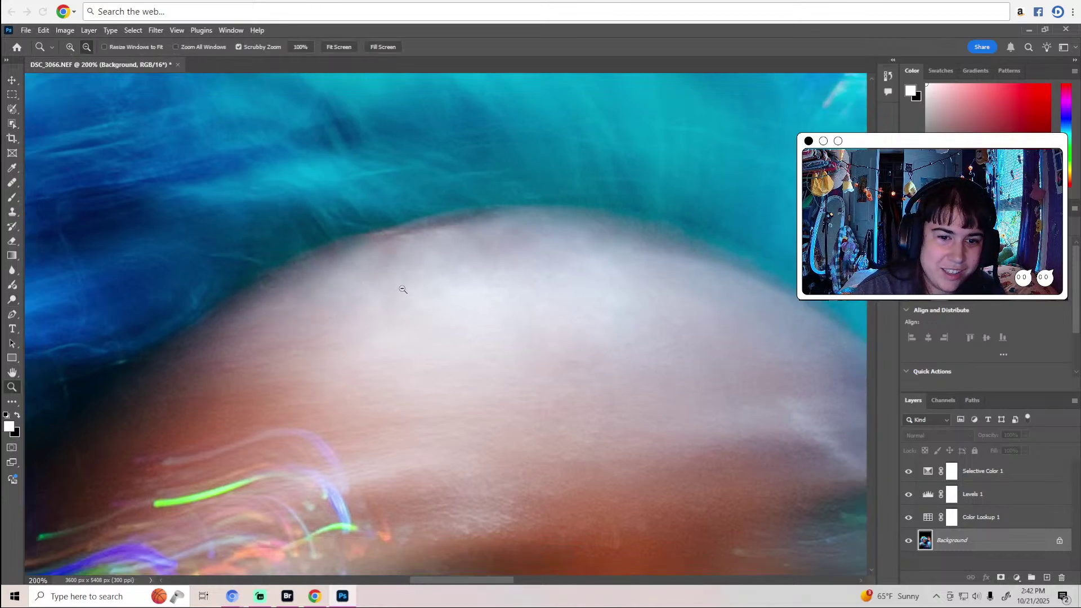
alt+click(402, 289)
alt+click(403, 289)
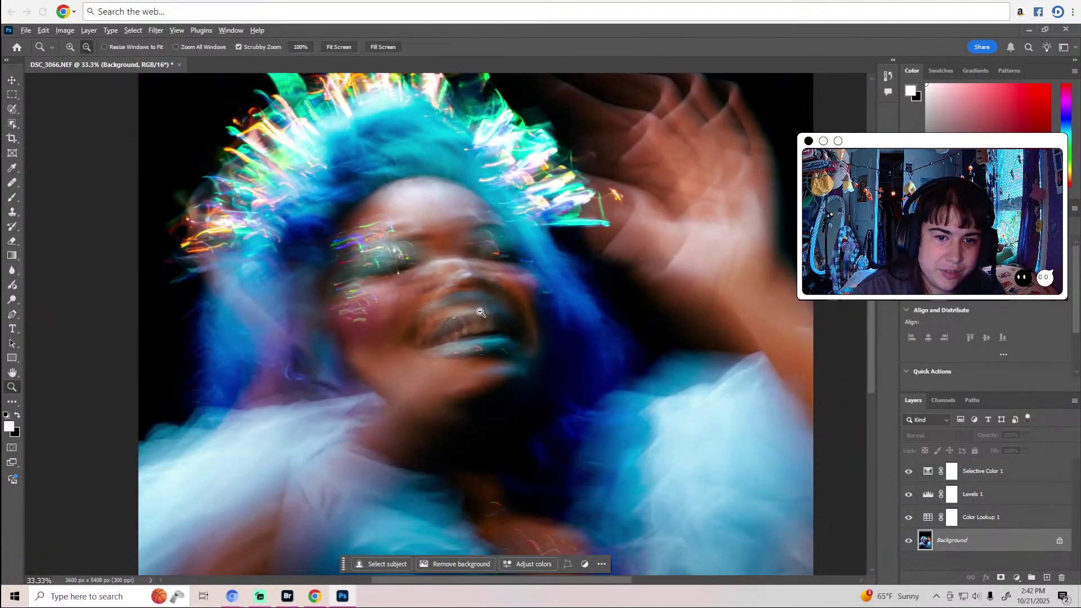
alt+click(481, 312)
alt+click(480, 312)
click(565, 289)
key(o)
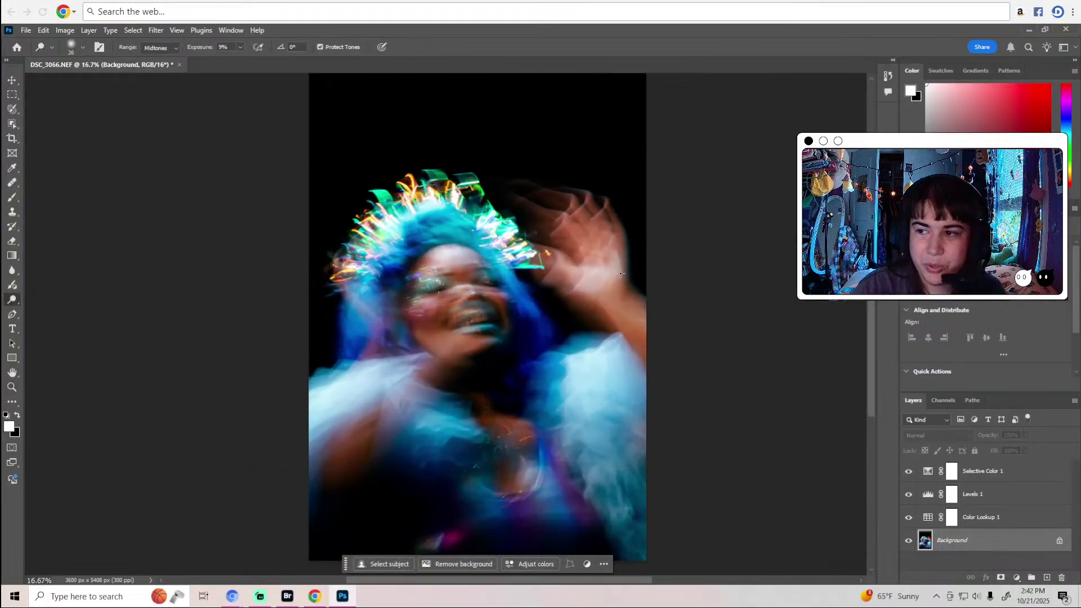
Compare the first Healing Brush state in the document history with the latest Dodge Tool state across the whole portrait.
click(883, 75)
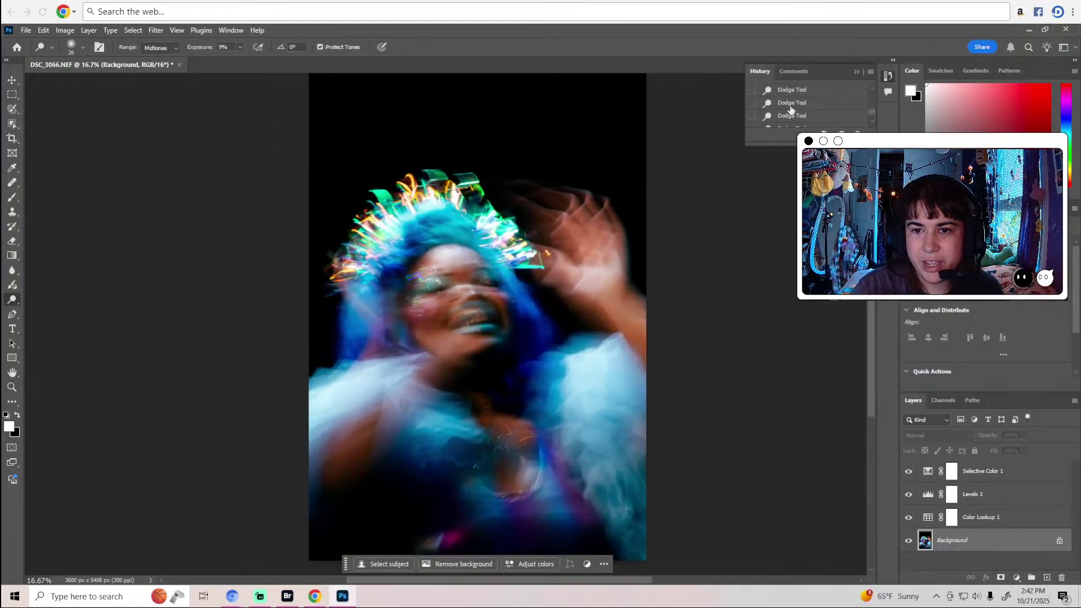
scroll(791, 110, up, 5)
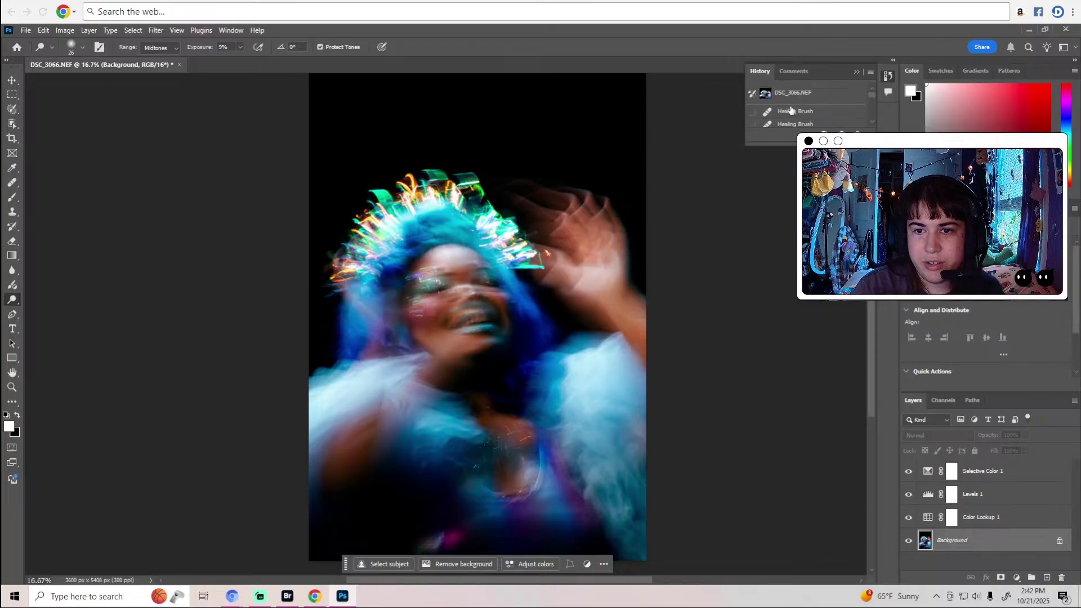
click(803, 113)
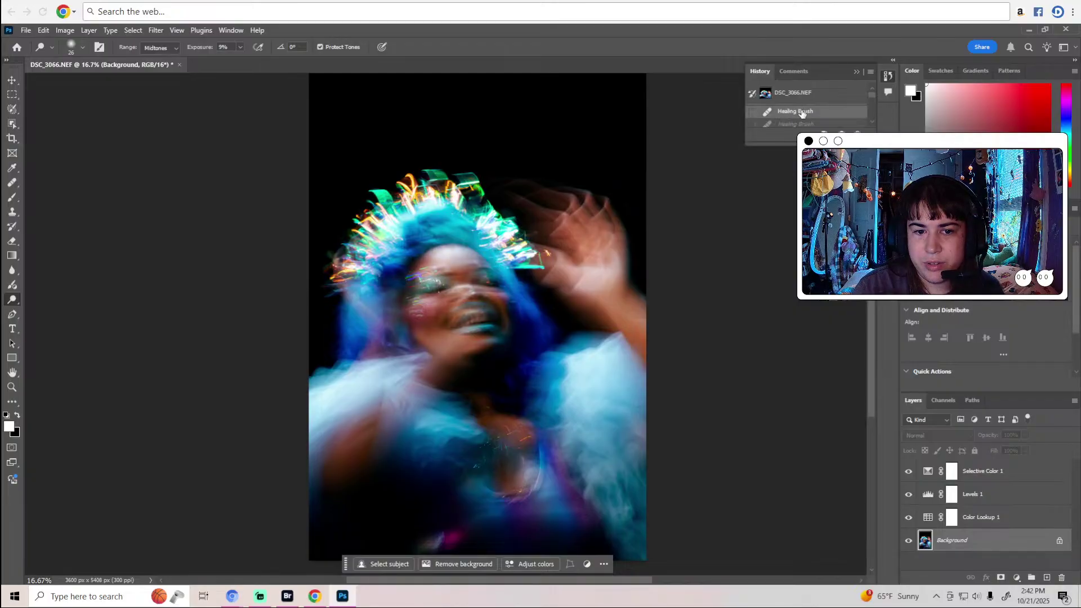
scroll(803, 113, down, 10)
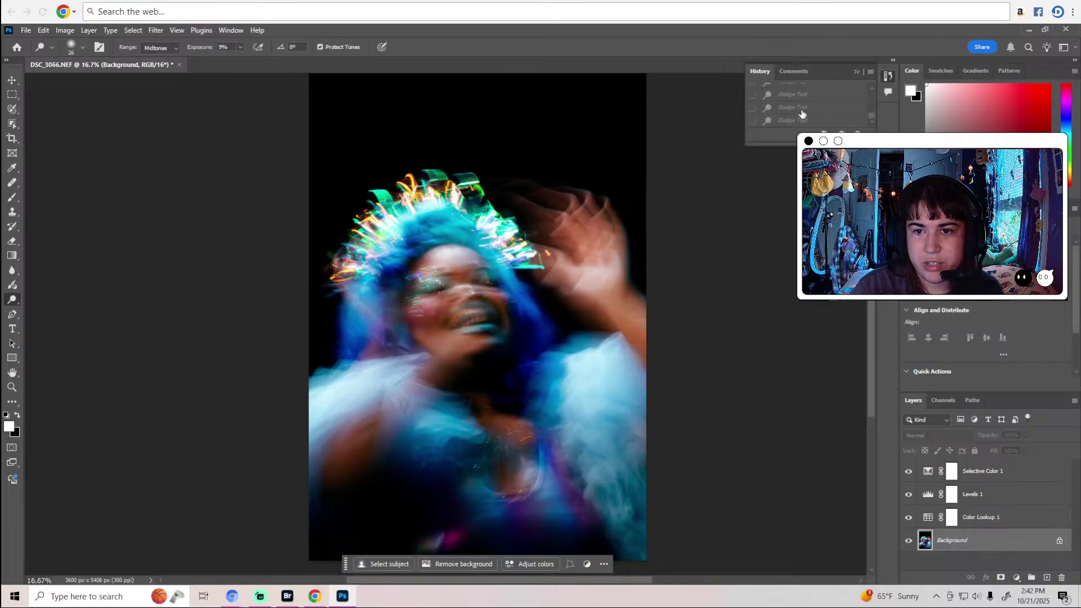
click(801, 121)
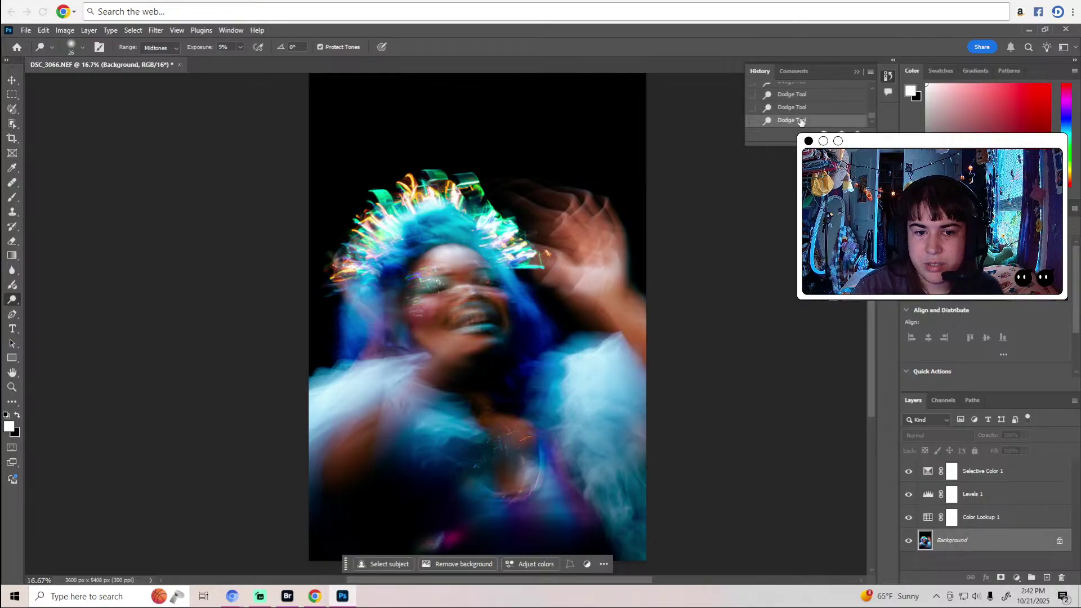
click(856, 74)
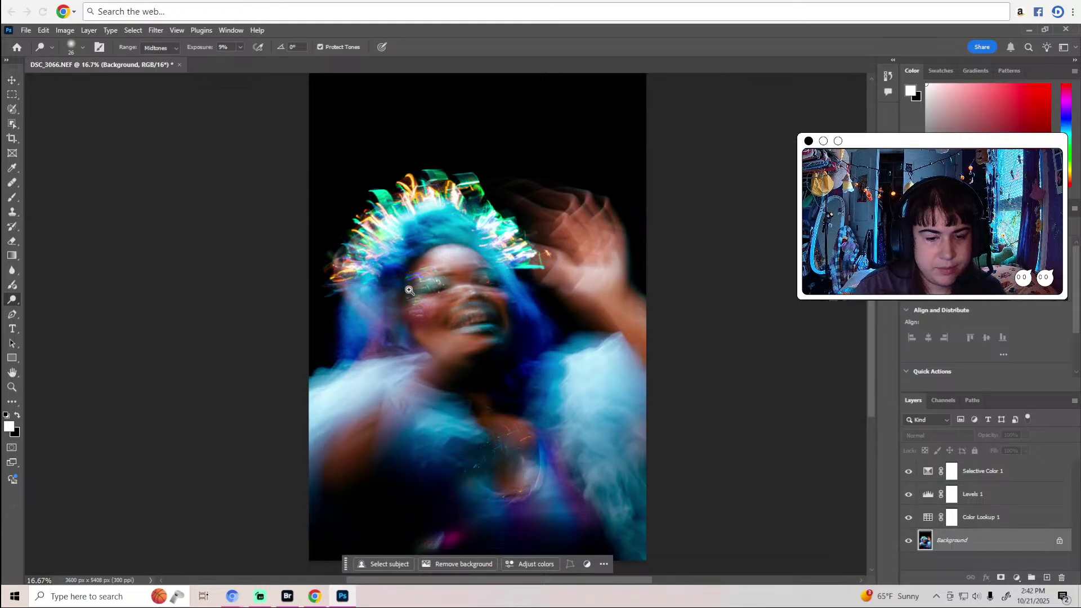
Switch to the Burn tool and set its brush size to 17 px, with the glittery eye in view at 200%.
key(z)
drag(438, 307, 439, 309)
key(o)
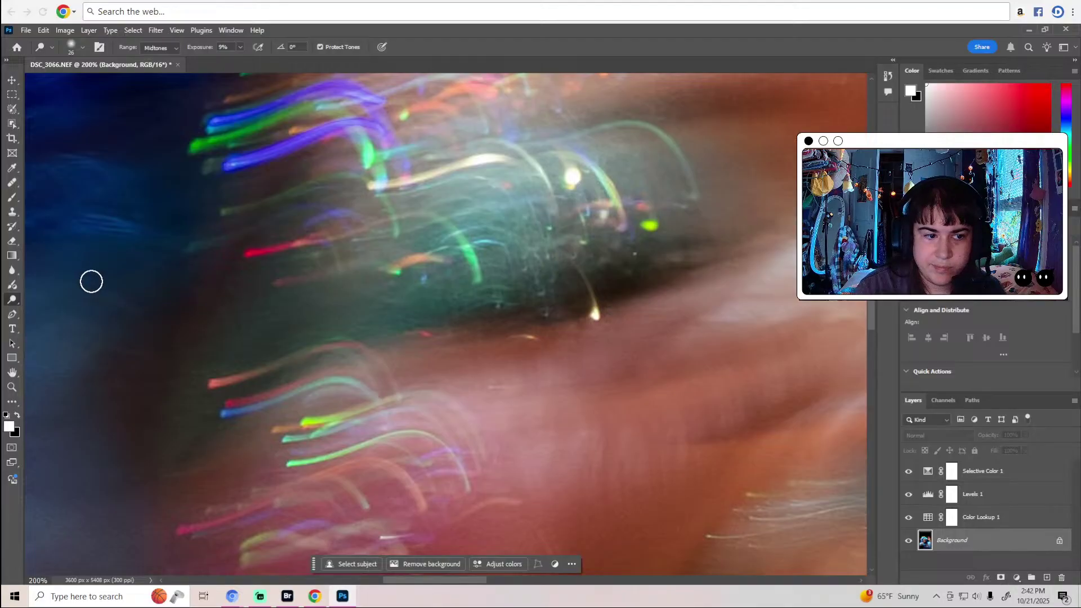
right_click(12, 299)
click(47, 311)
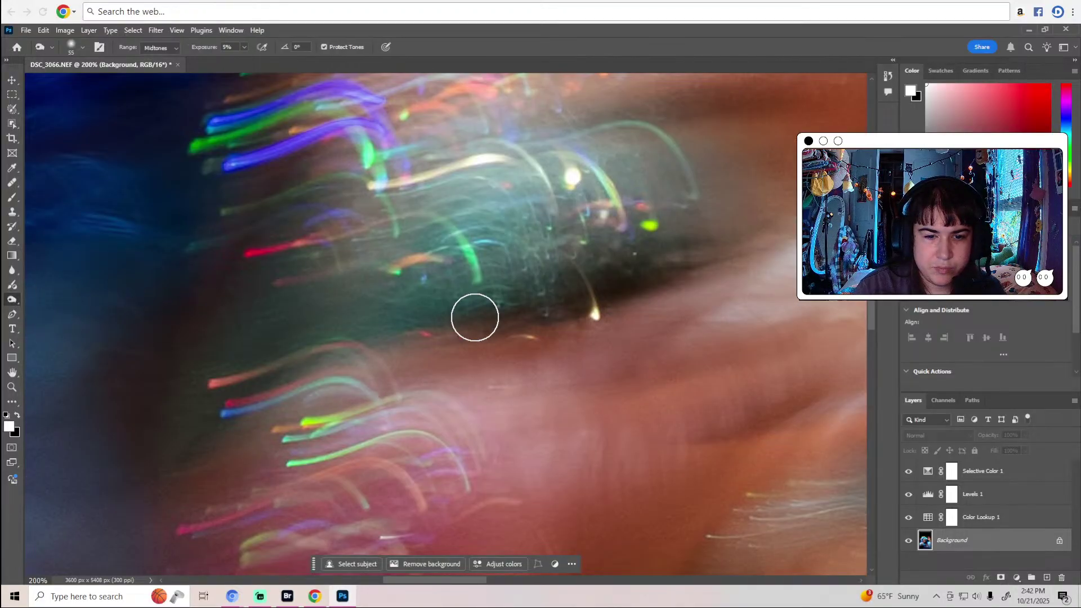
click(83, 48)
click(76, 80)
click(306, 29)
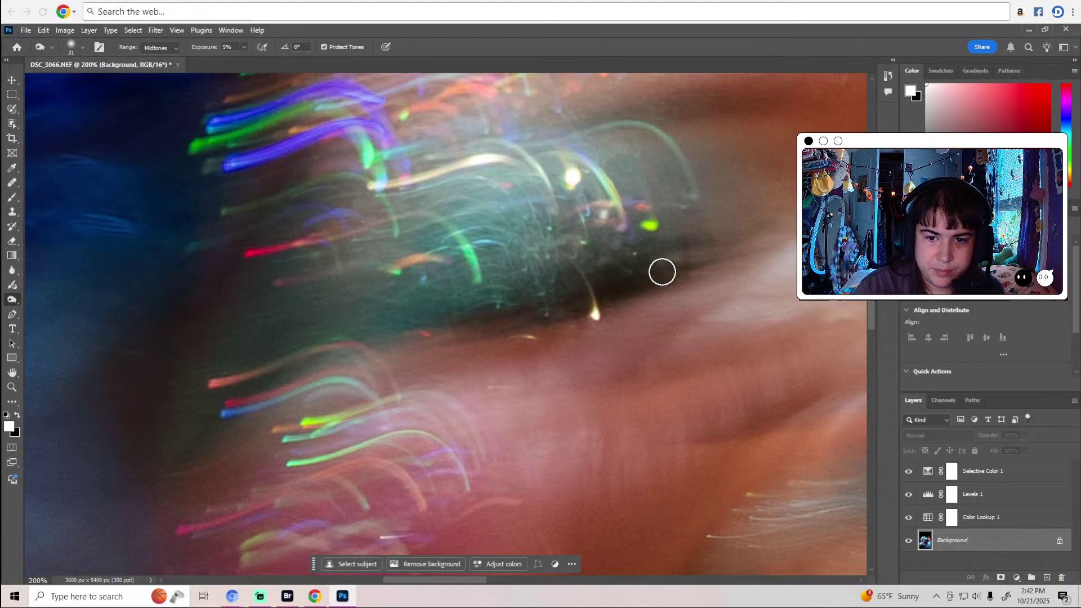
scroll(598, 275, up, 2)
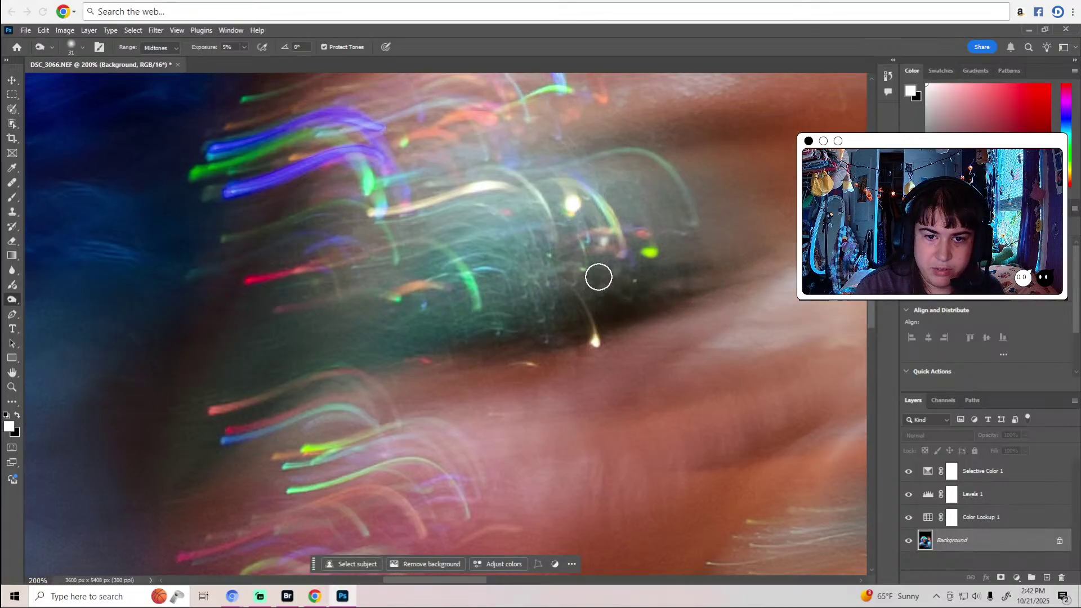
click(83, 48)
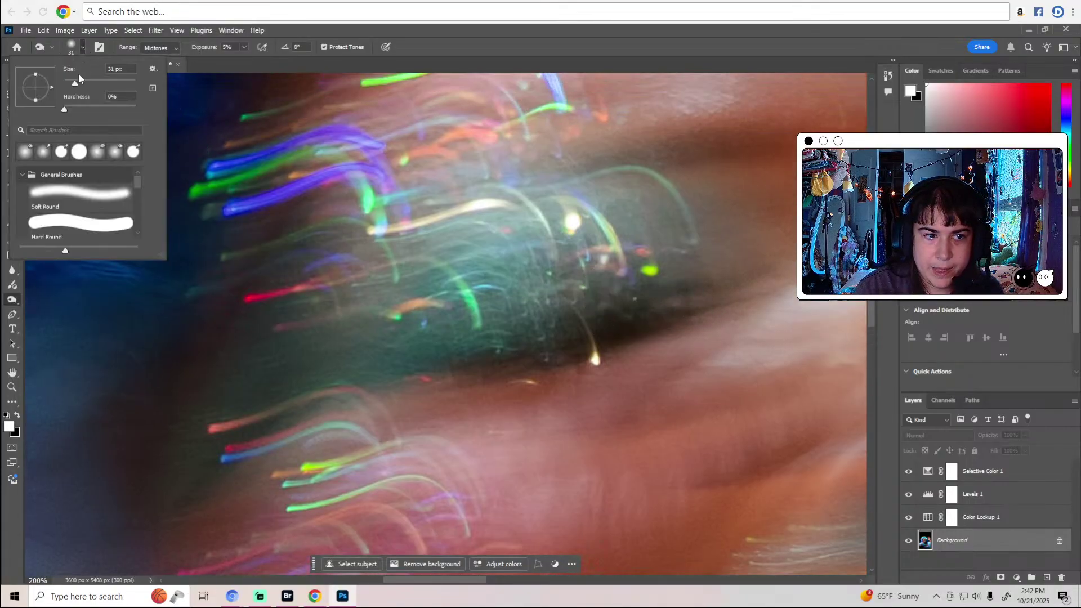
key(Return)
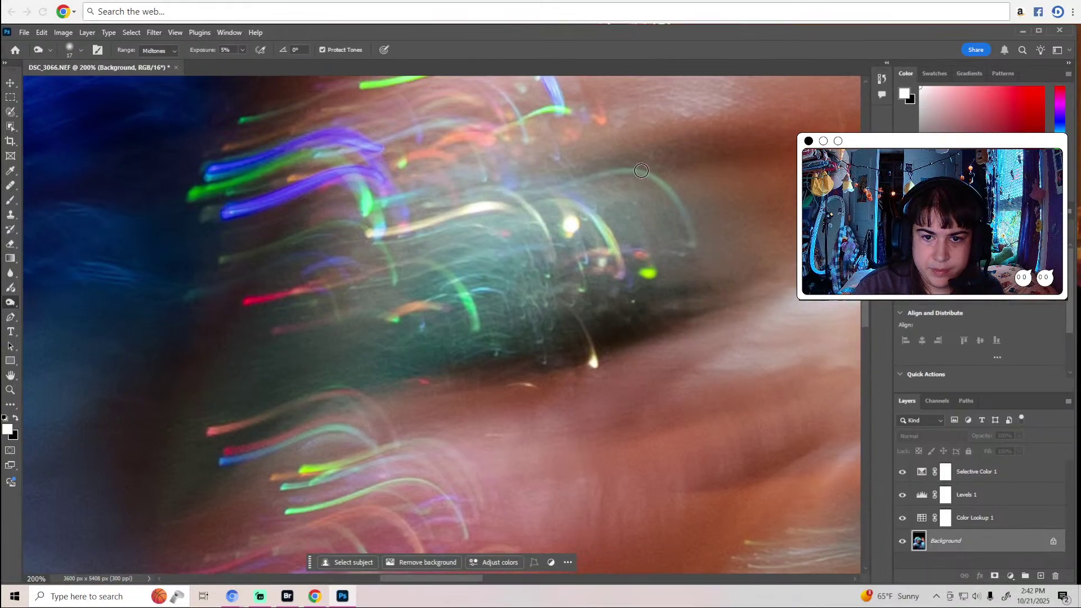
Examine the glittery cheek, nose, mouth and chin at 200% for areas that need burning.
scroll(548, 316, down, 6)
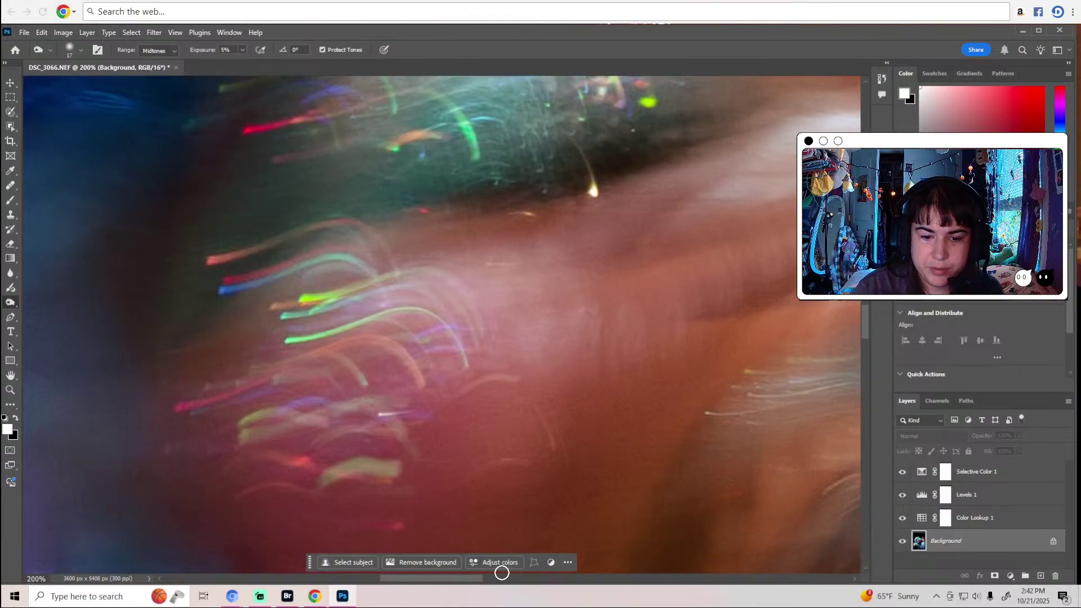
drag(470, 582, 529, 582)
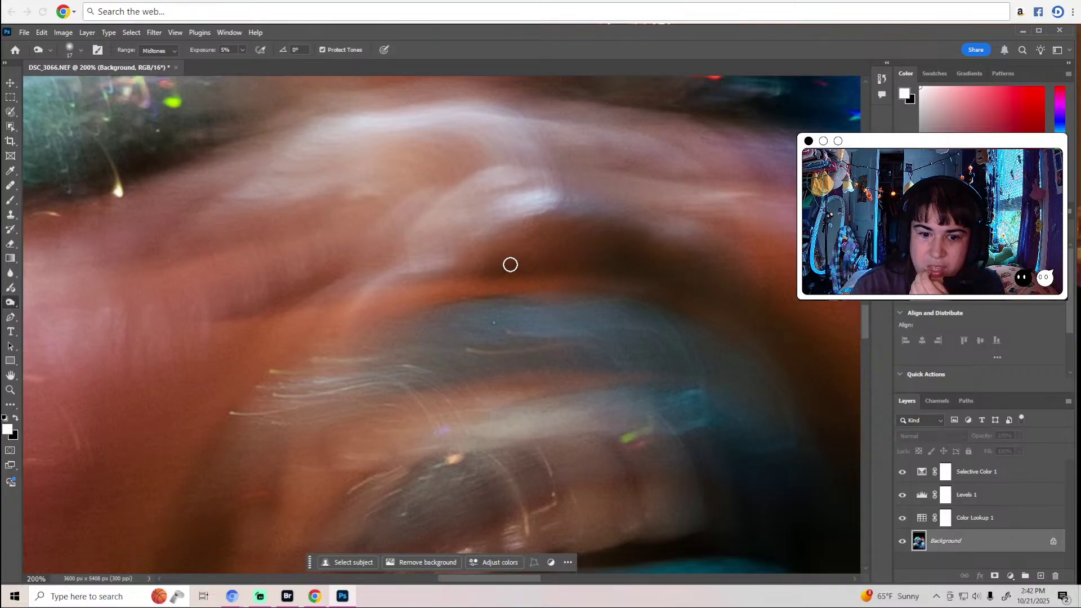
scroll(510, 264, down, 5)
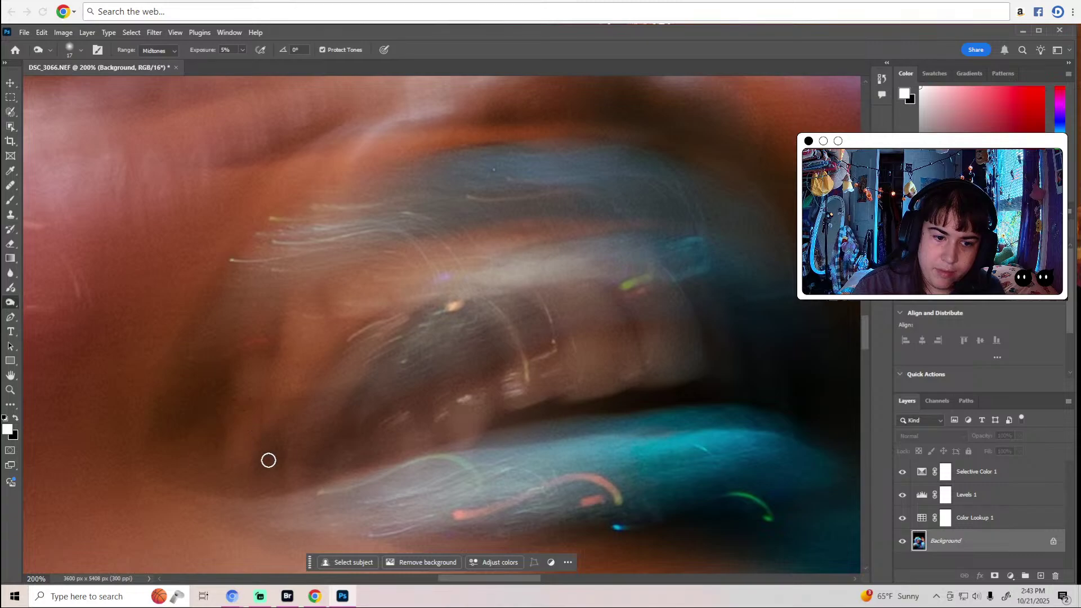
scroll(516, 428, down, 2)
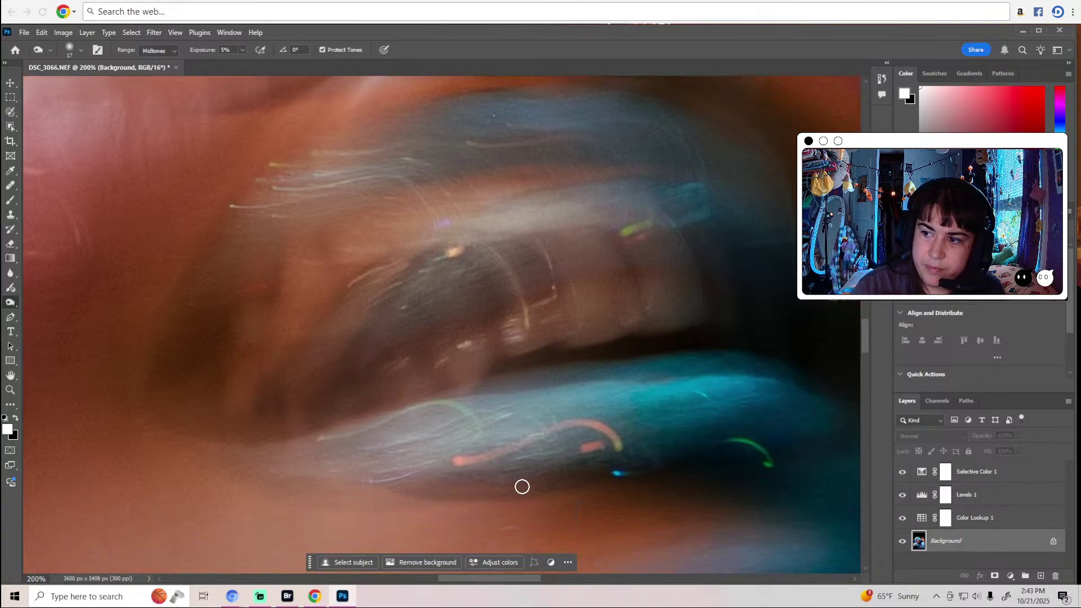
drag(536, 586, 569, 582)
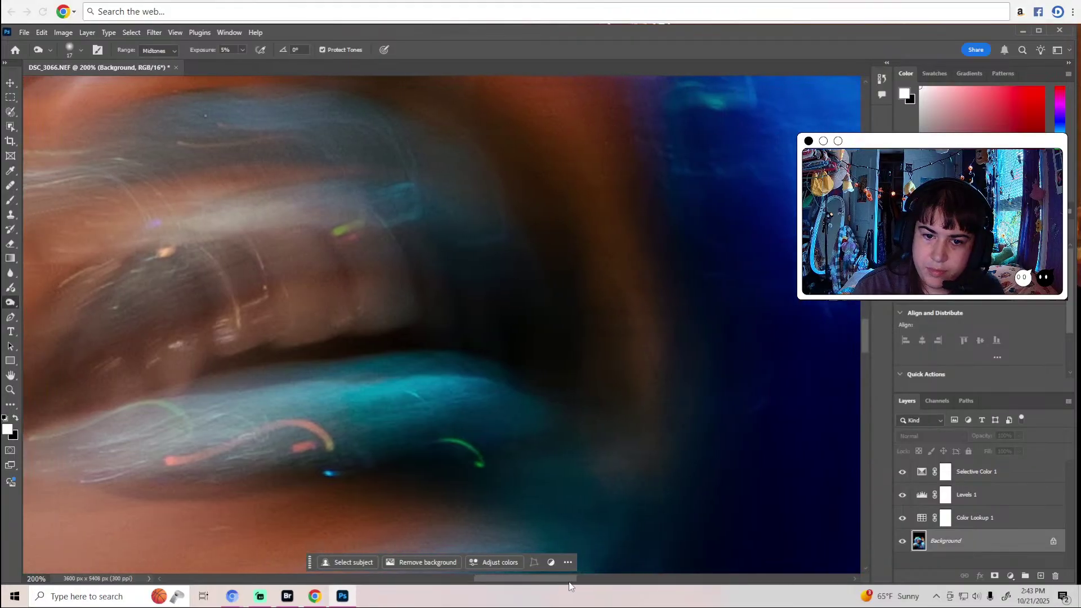
scroll(633, 517, down, 2)
scroll(634, 517, down, 2)
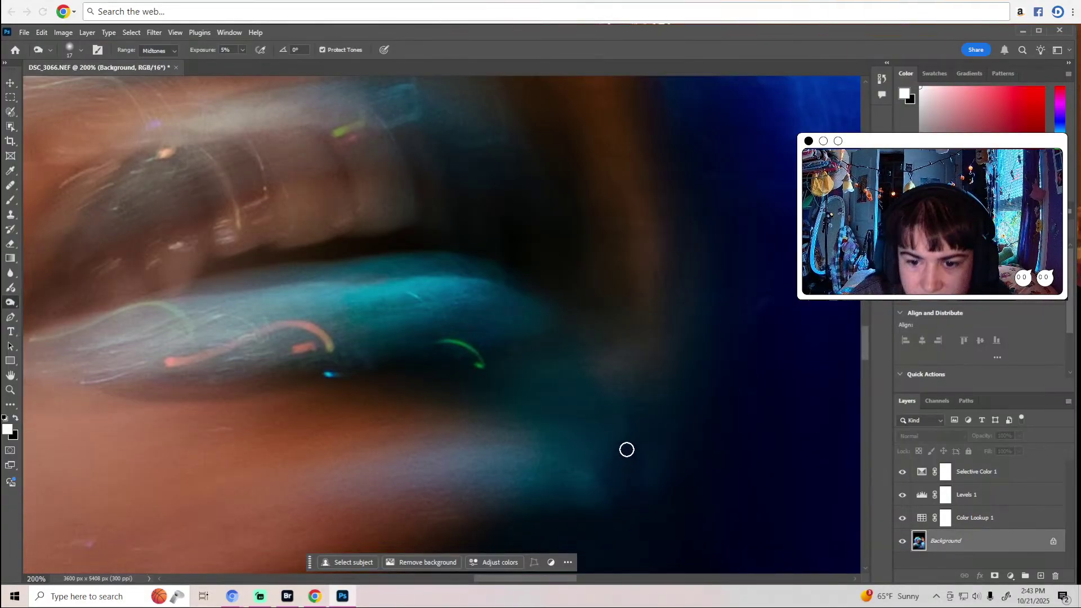
Inspect the blue hair beside the face, the glowing headdress and the forehead at 200%.
drag(560, 579, 618, 588)
scroll(584, 550, up, 5)
scroll(584, 551, left, 1)
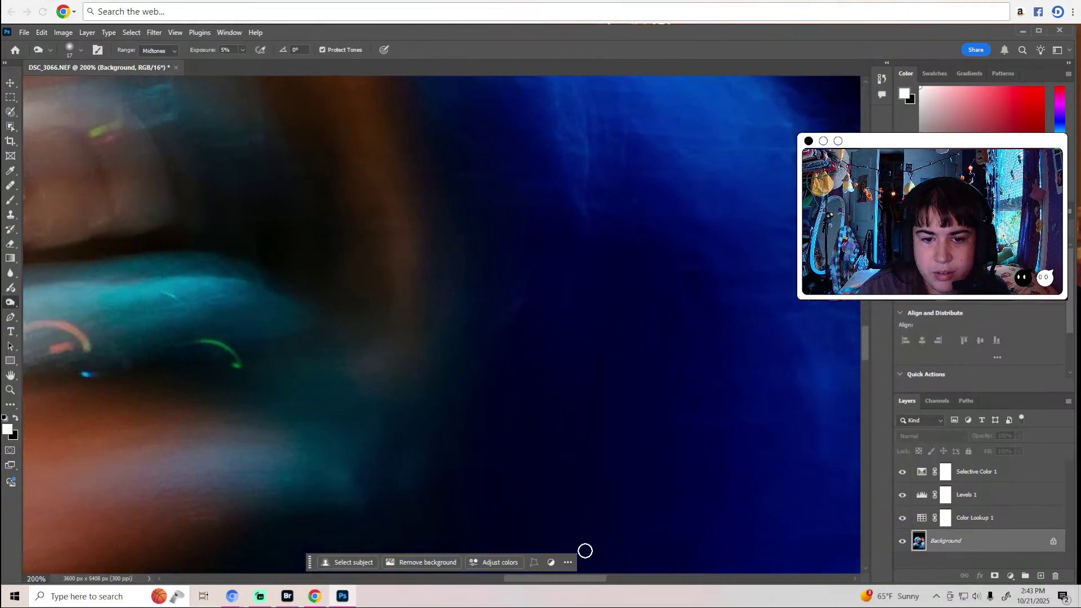
scroll(479, 291, up, 2)
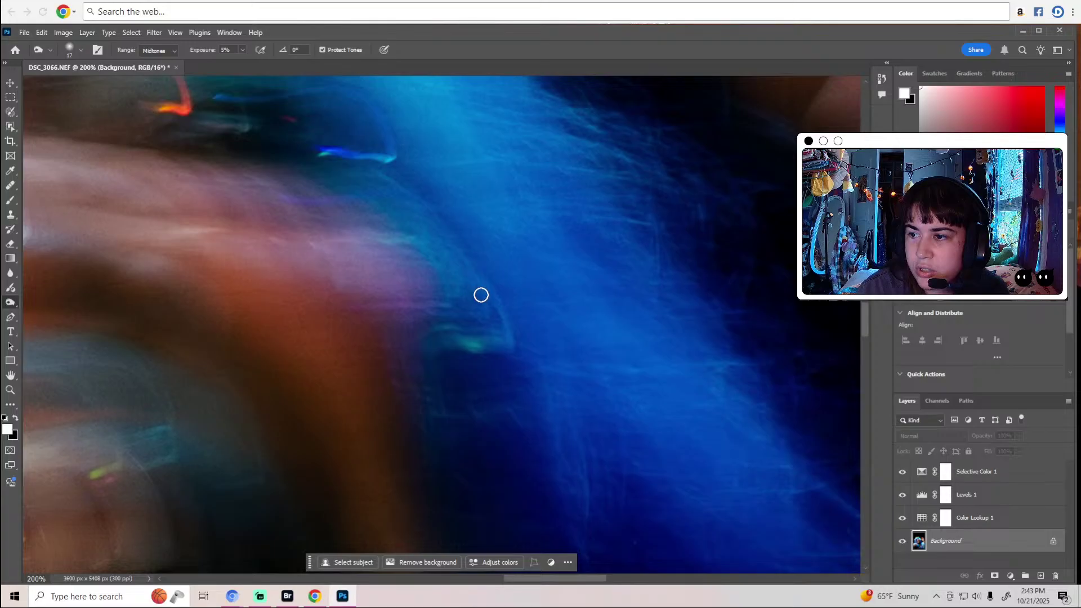
scroll(493, 349, up, 2)
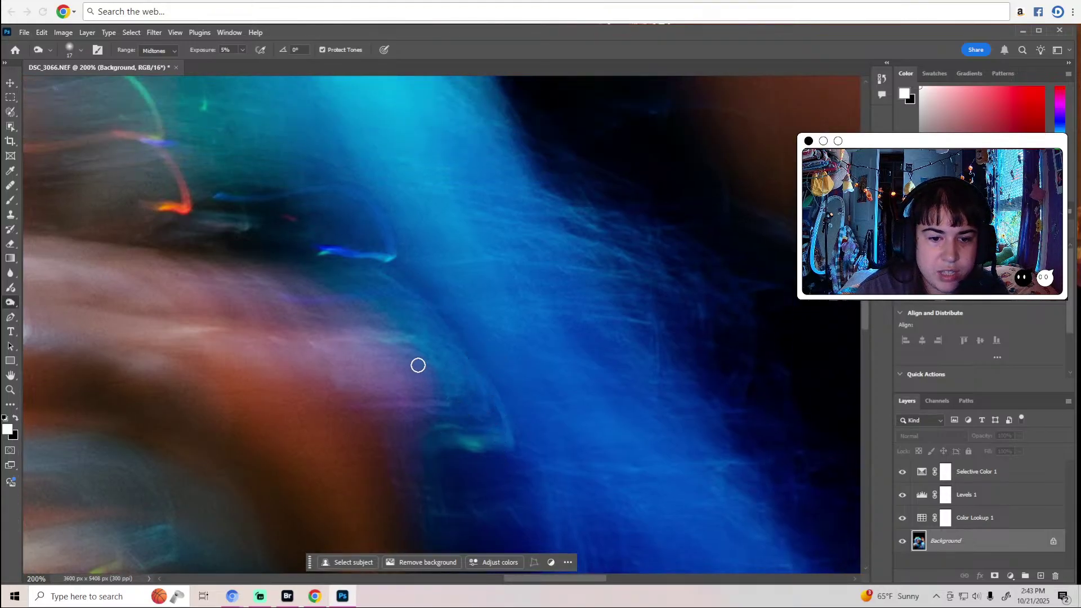
scroll(445, 383, up, 2)
scroll(445, 382, up, 5)
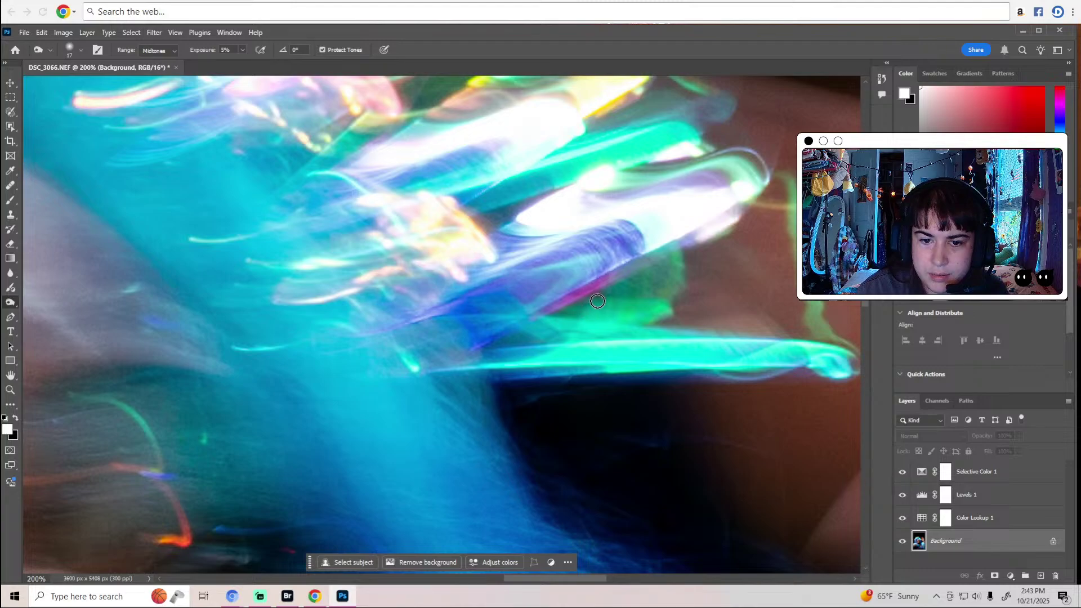
scroll(601, 298, up, 2)
scroll(602, 299, up, 1)
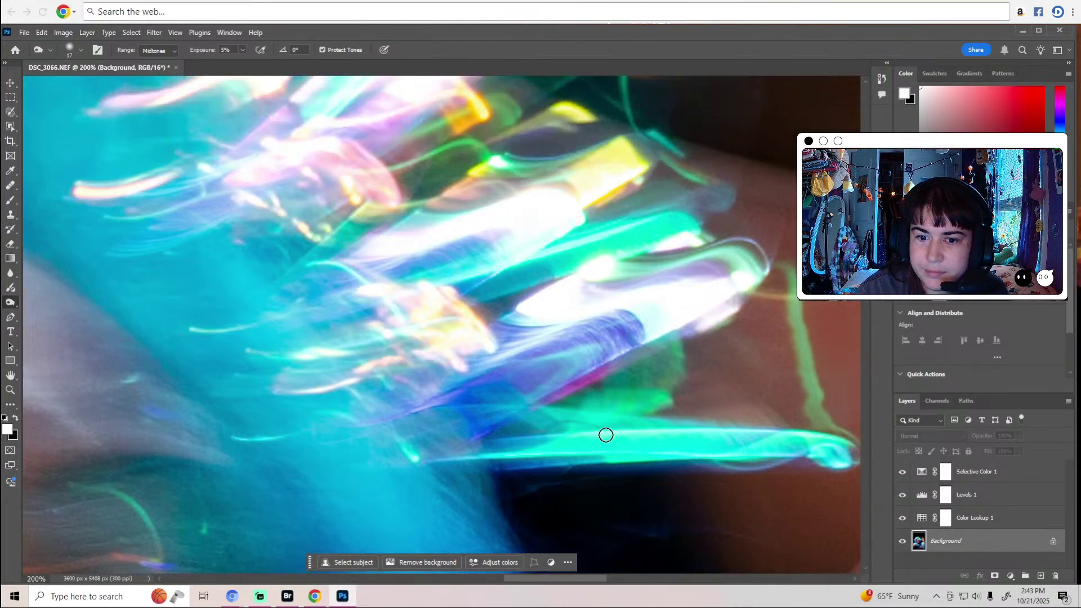
drag(583, 575, 487, 571)
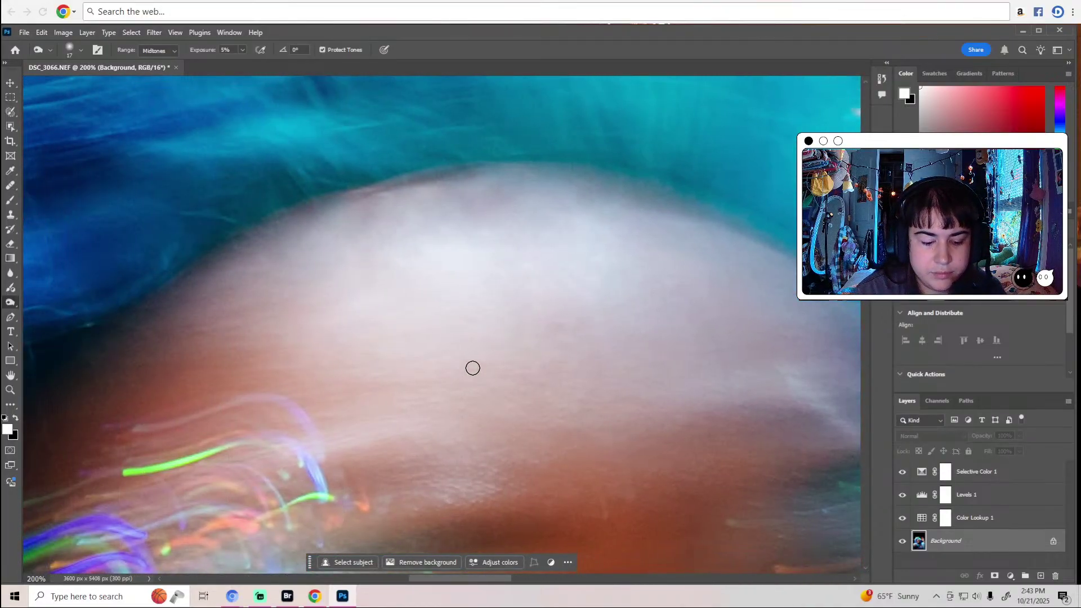
Review the whole portrait at 12.5%.
key(z)
alt+click(491, 361)
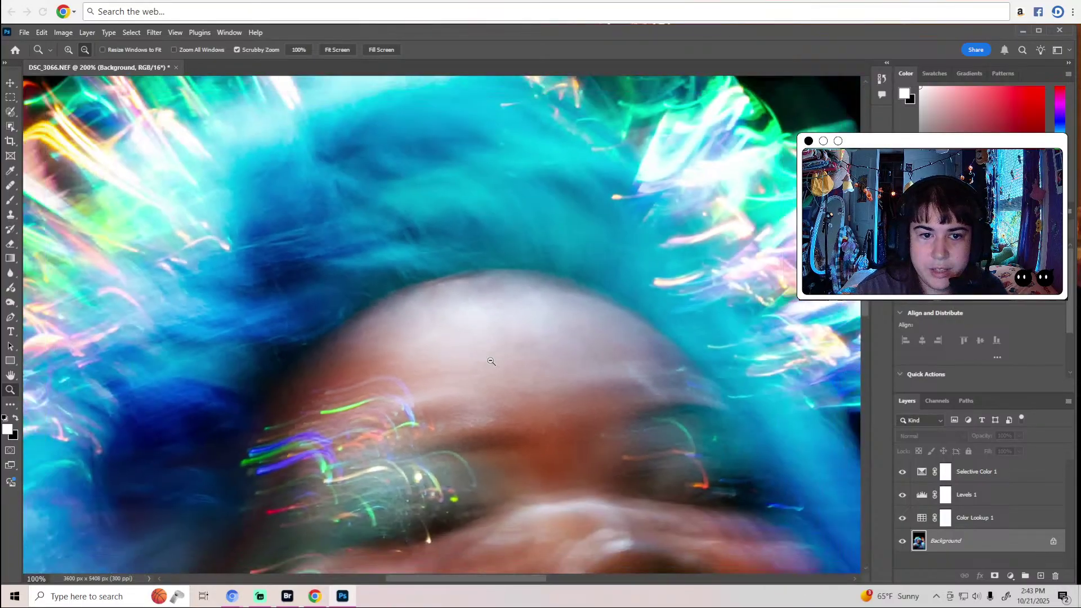
alt+click(491, 361)
alt+click(491, 361)
alt+click(491, 361)
alt+click(491, 361)
alt+click(491, 361)
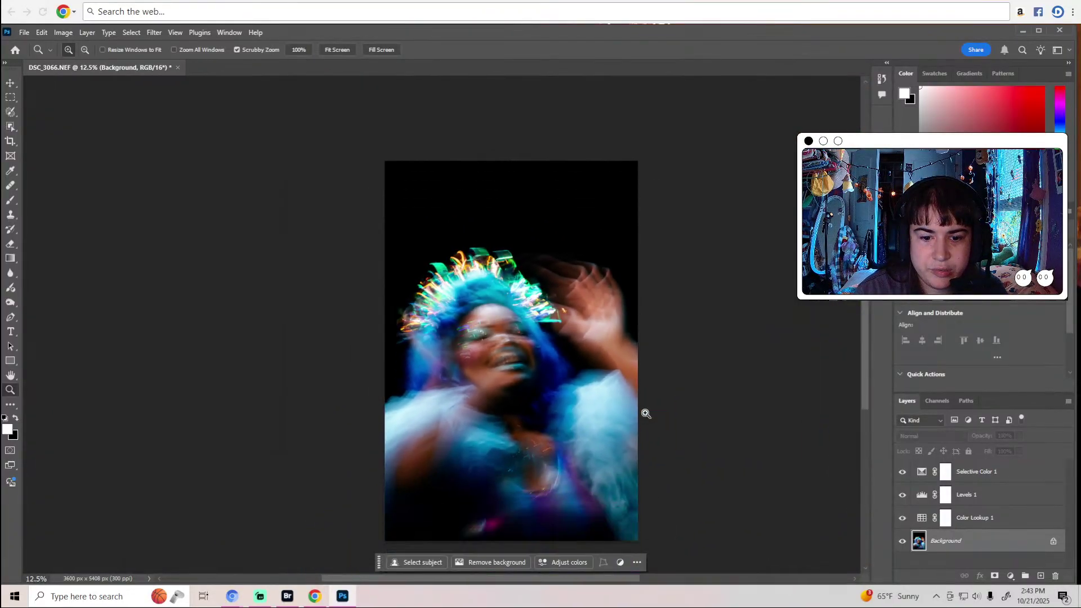
Examine the chest, necklace light trails and lower dress up close at 100%.
click(509, 474)
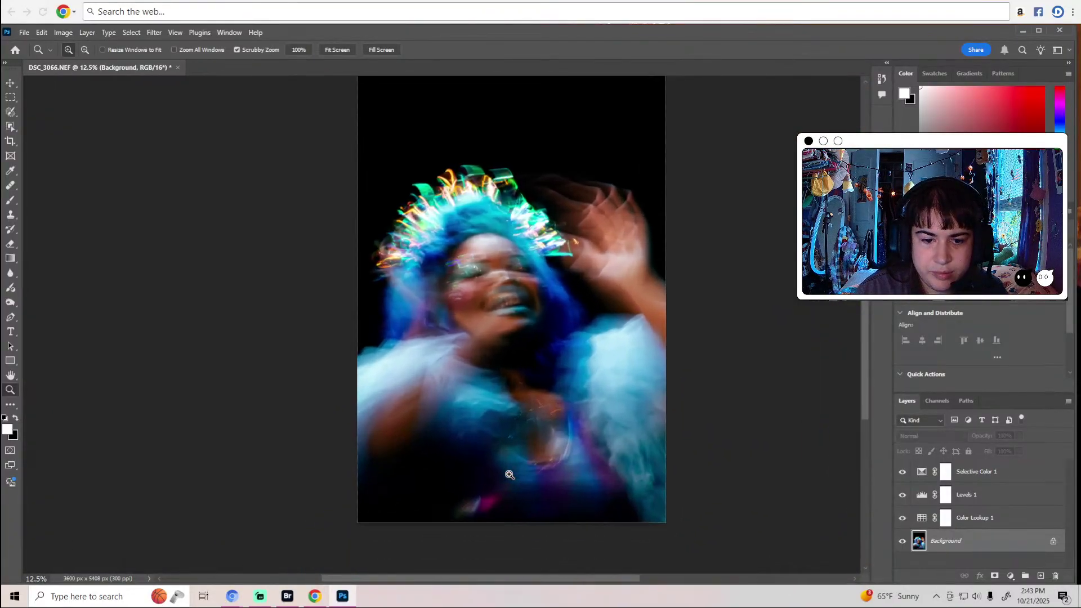
click(509, 474)
click(509, 474)
click(509, 474)
click(509, 474)
key(o)
alt+scroll(399, 302, up, 1)
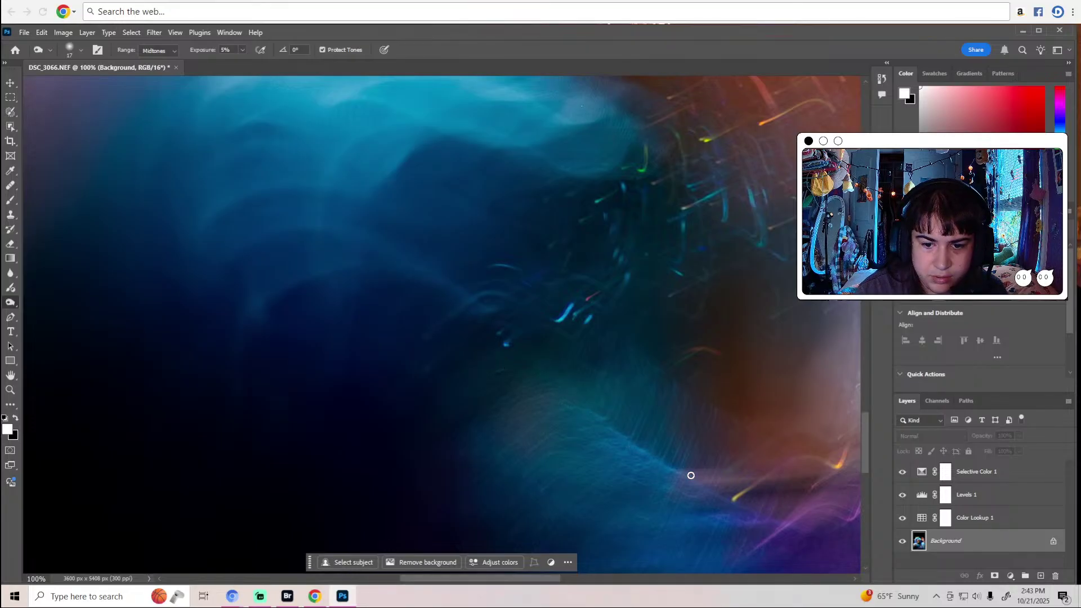
scroll(584, 430, down, 2)
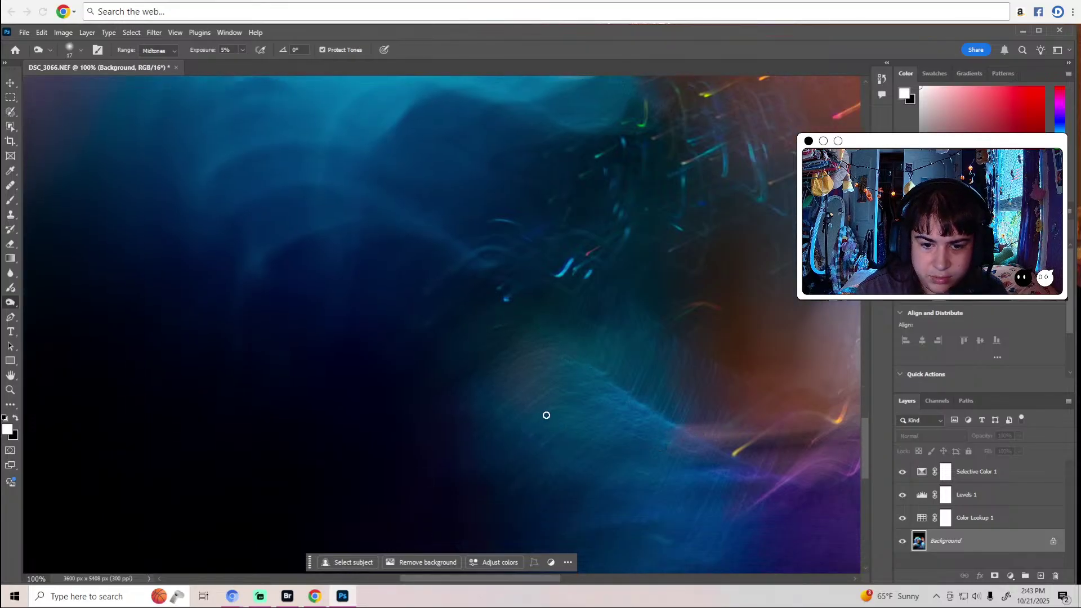
scroll(555, 431, down, 5)
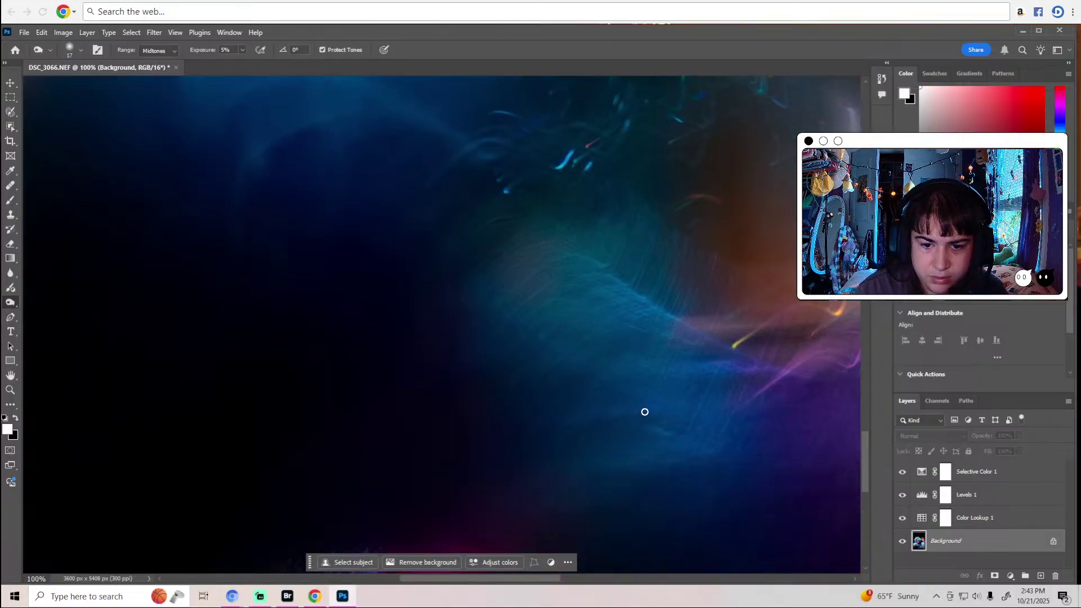
scroll(580, 579, right, 10)
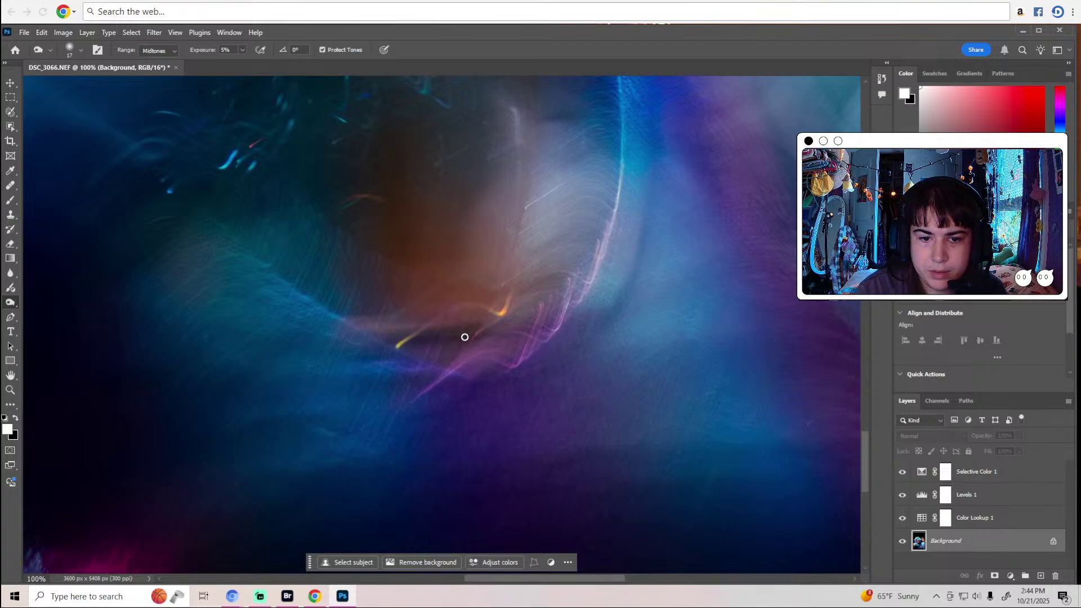
scroll(478, 231, up, 2)
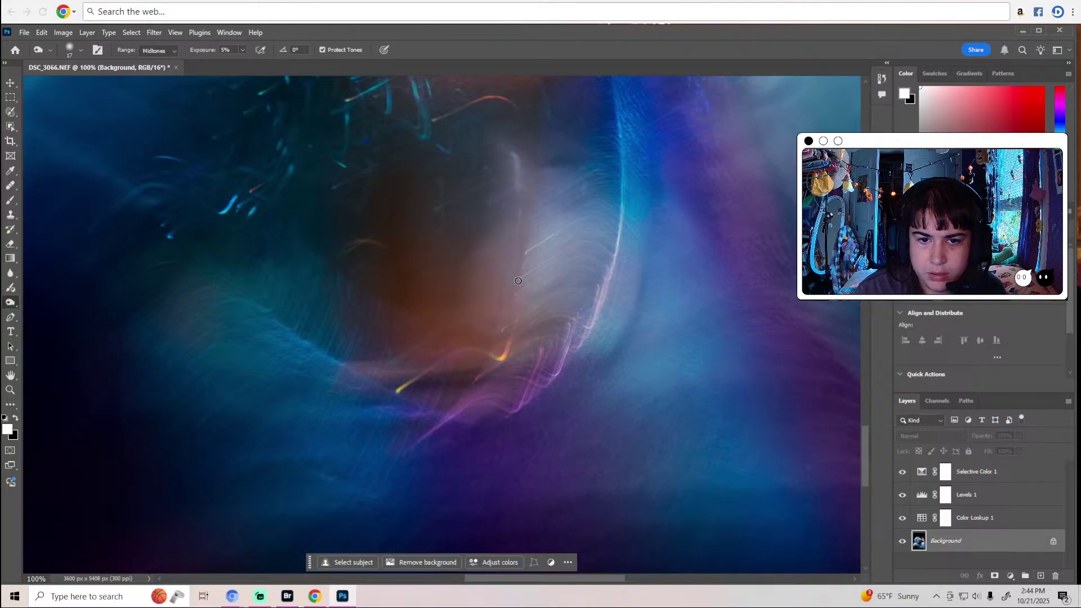
scroll(639, 304, down, 10)
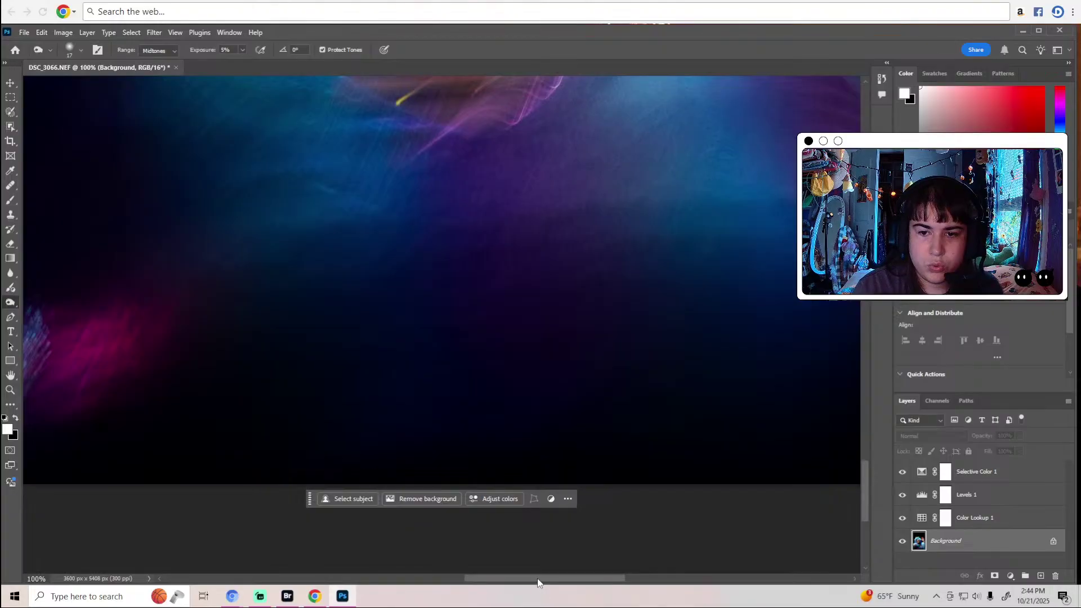
Switch to the Spot Healing Brush for the lower dress area and set its brush size to 14 px.
scroll(538, 582, right, 5)
scroll(495, 367, up, 4)
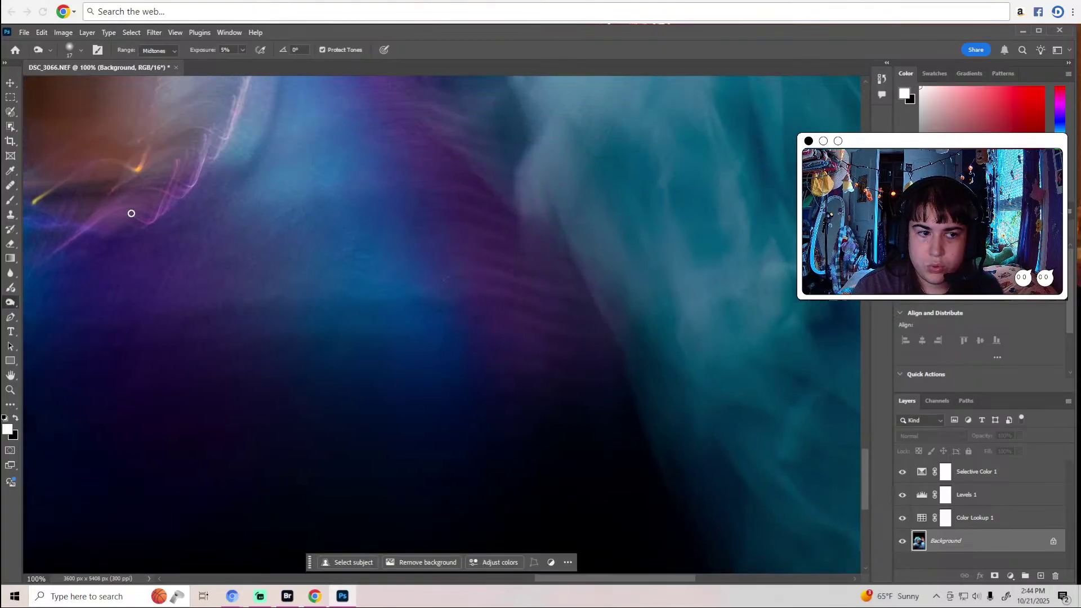
click(13, 187)
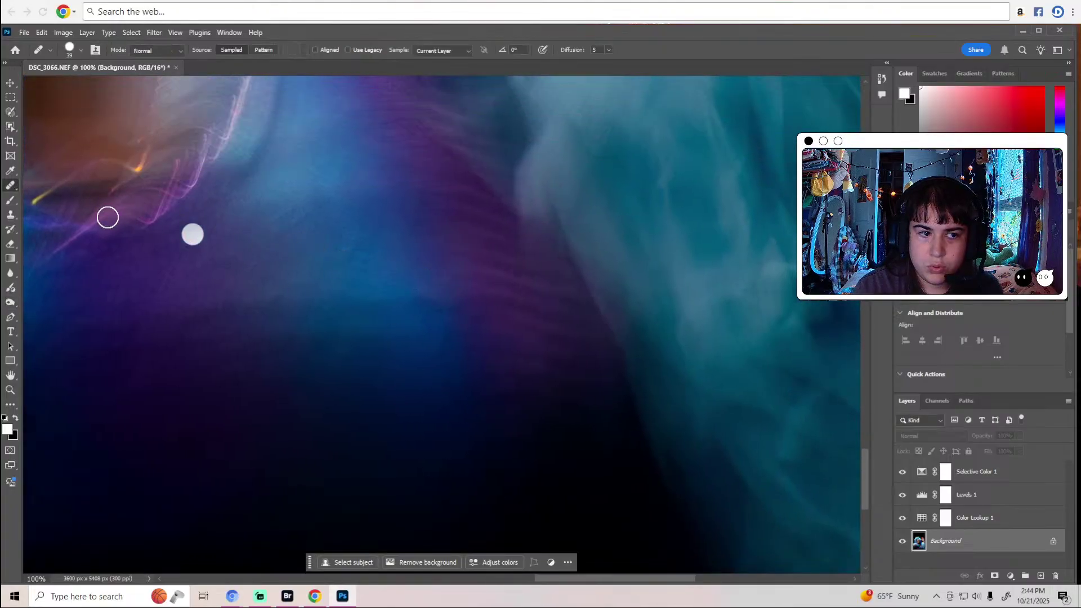
right_click(9, 187)
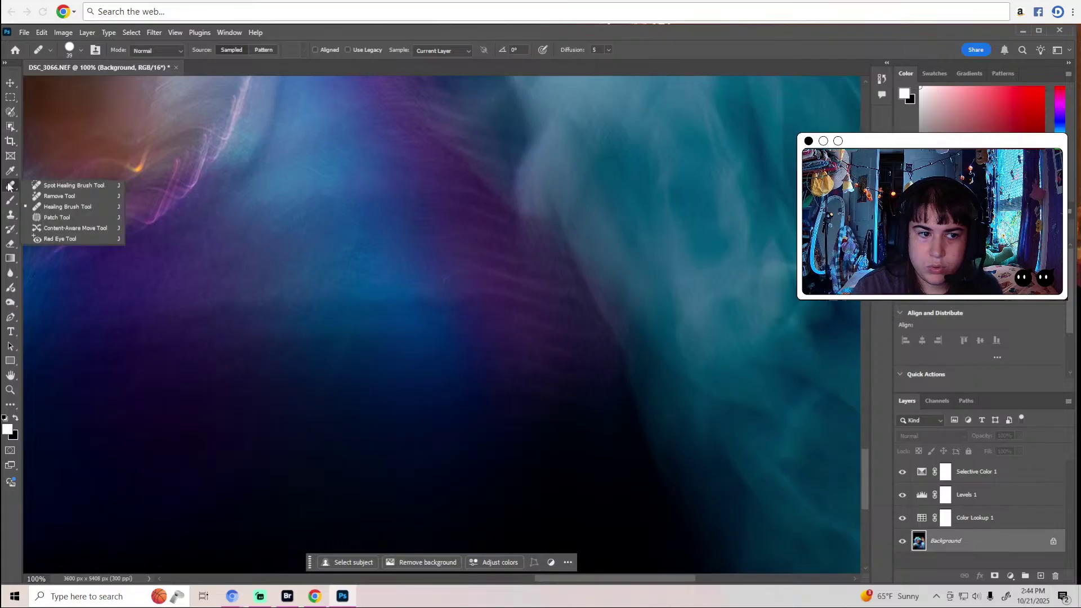
click(64, 192)
click(70, 51)
drag(42, 82, 25, 85)
drag(298, 33, 304, 42)
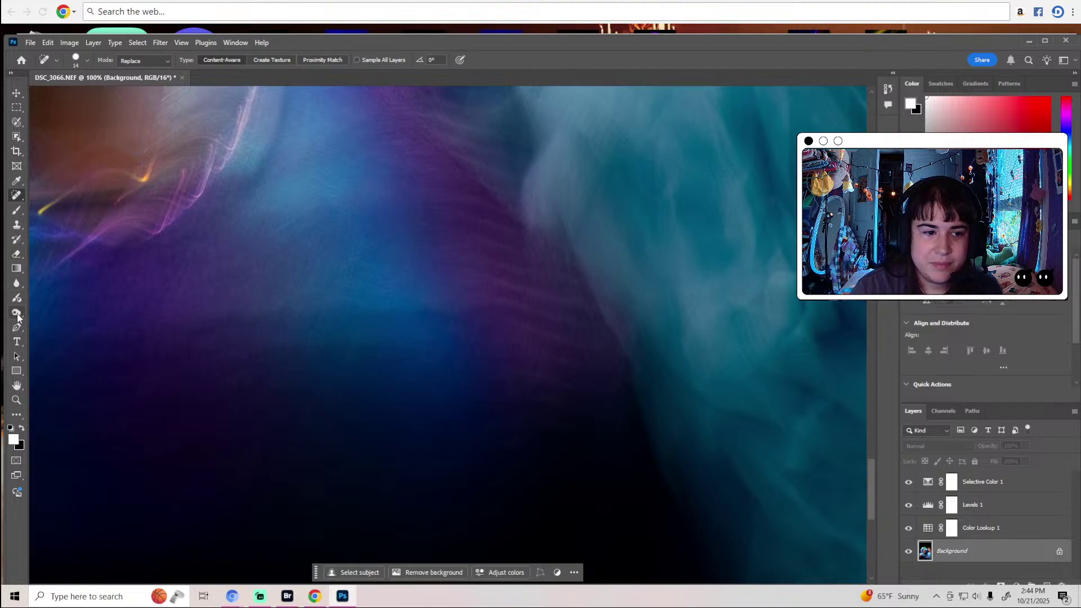
Activate the Dodge tool with a 17 px brush and move the application window back up.
drag(17, 312, 56, 313)
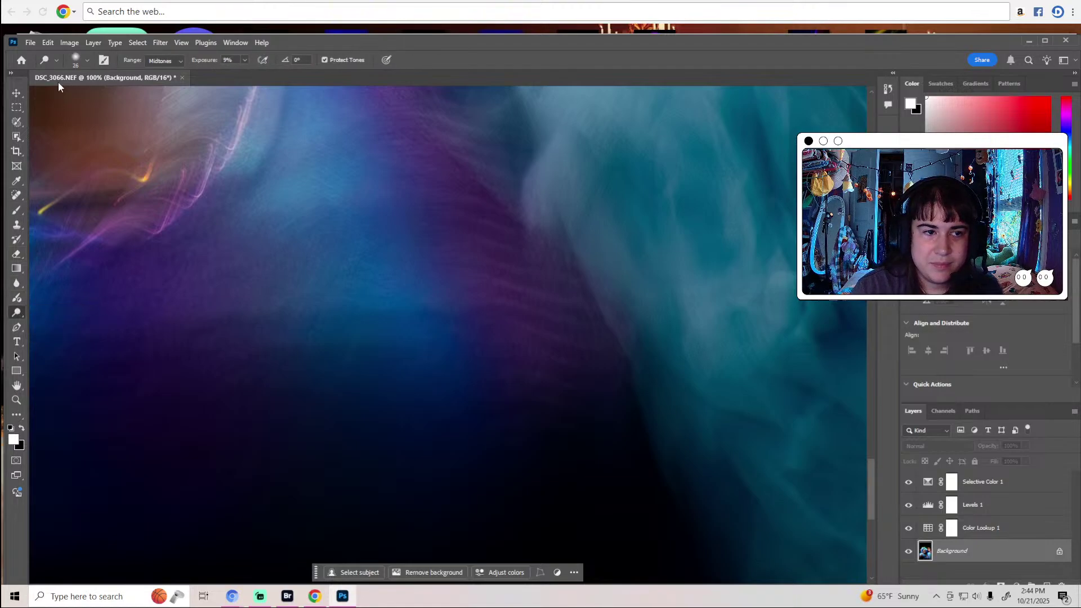
click(80, 59)
drag(80, 99, 74, 97)
click(303, 43)
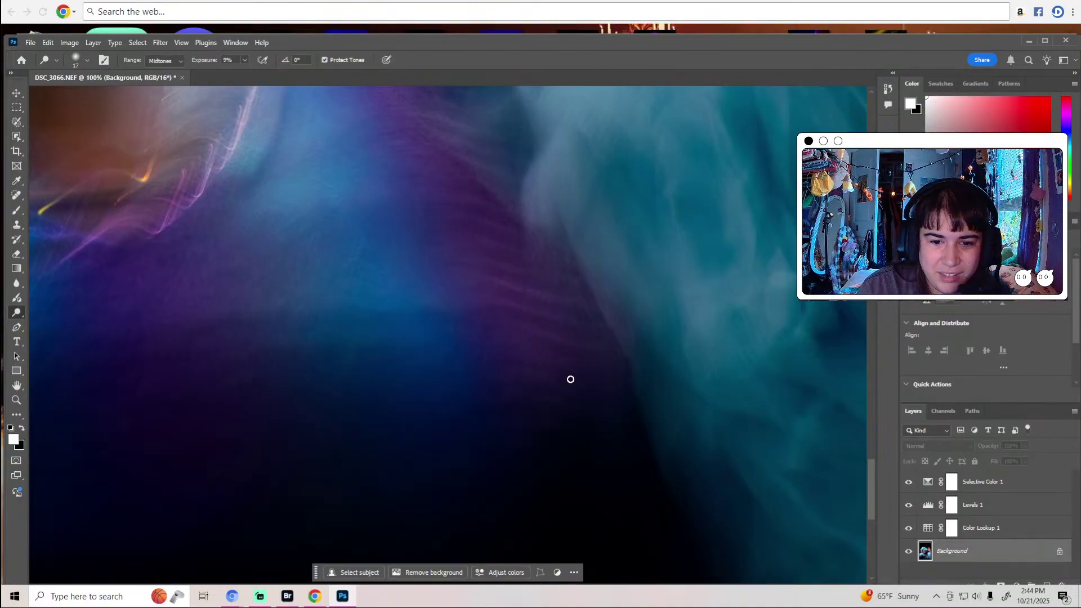
scroll(602, 418, down, 3)
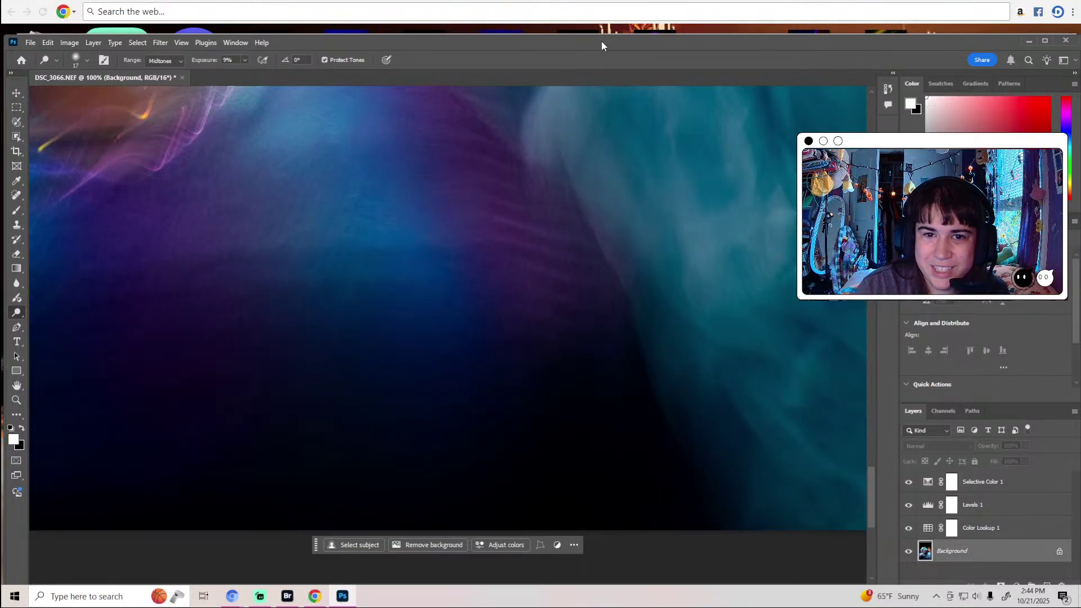
drag(601, 42, 597, 3)
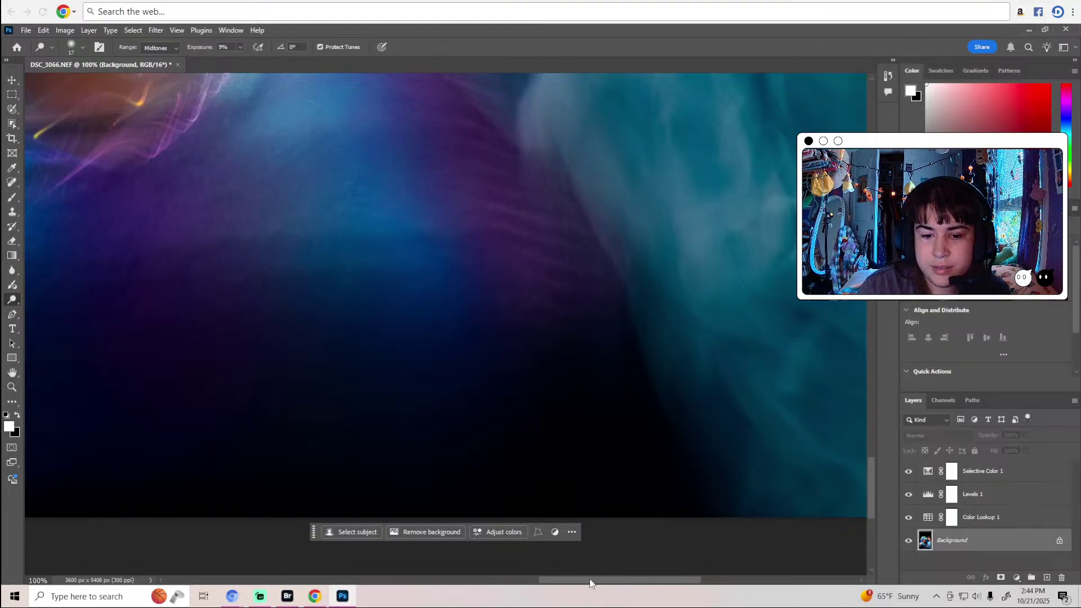
Inspect the photo at 100% from its lower edge up to the headpiece, finishing with a view of the whole image.
drag(589, 583, 626, 586)
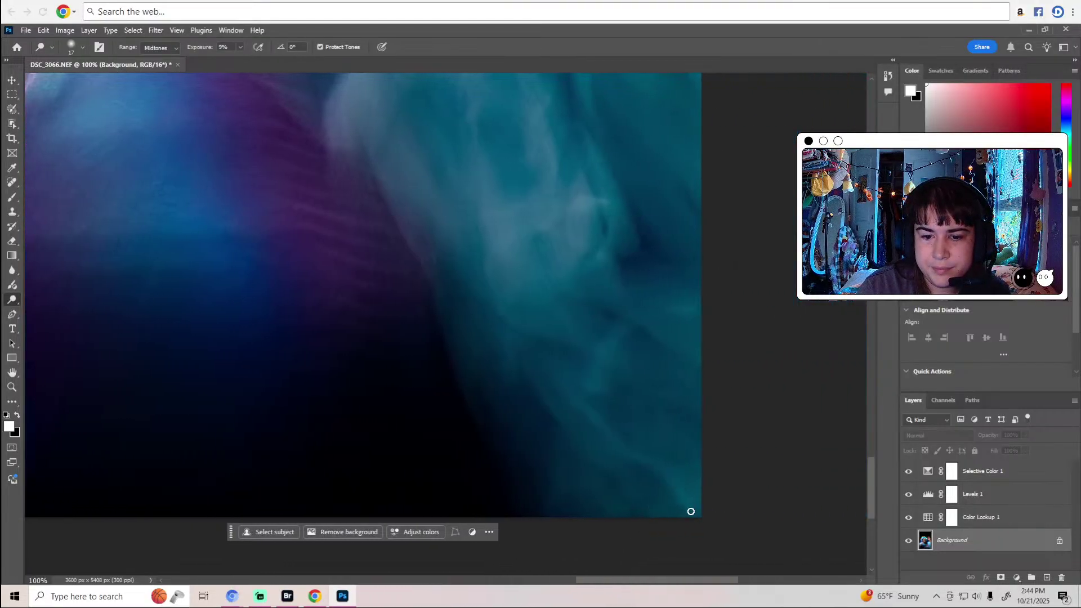
scroll(686, 501, up, 10)
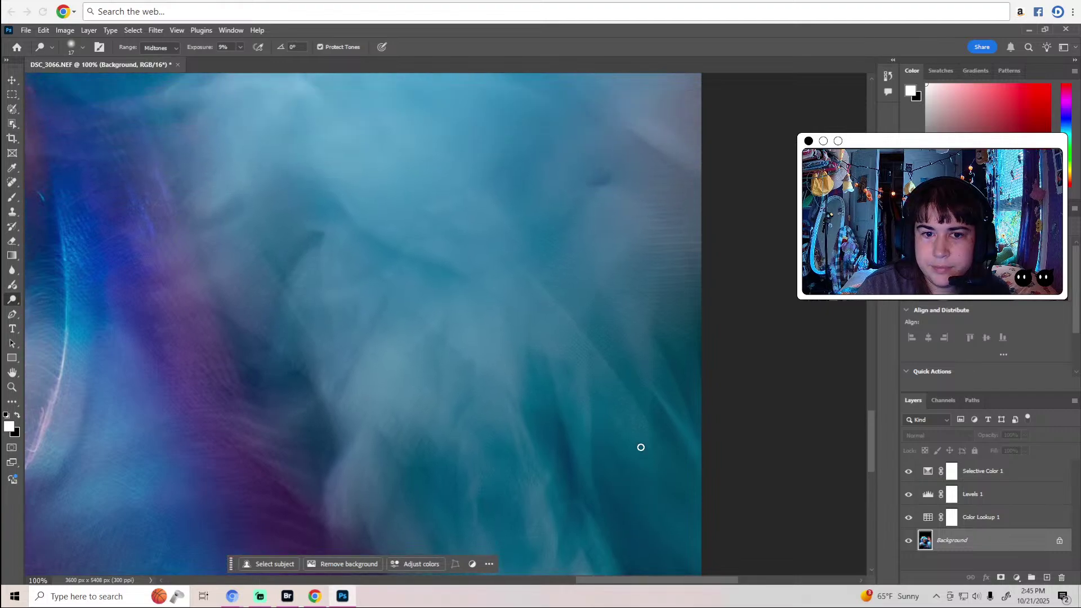
scroll(641, 448, up, 8)
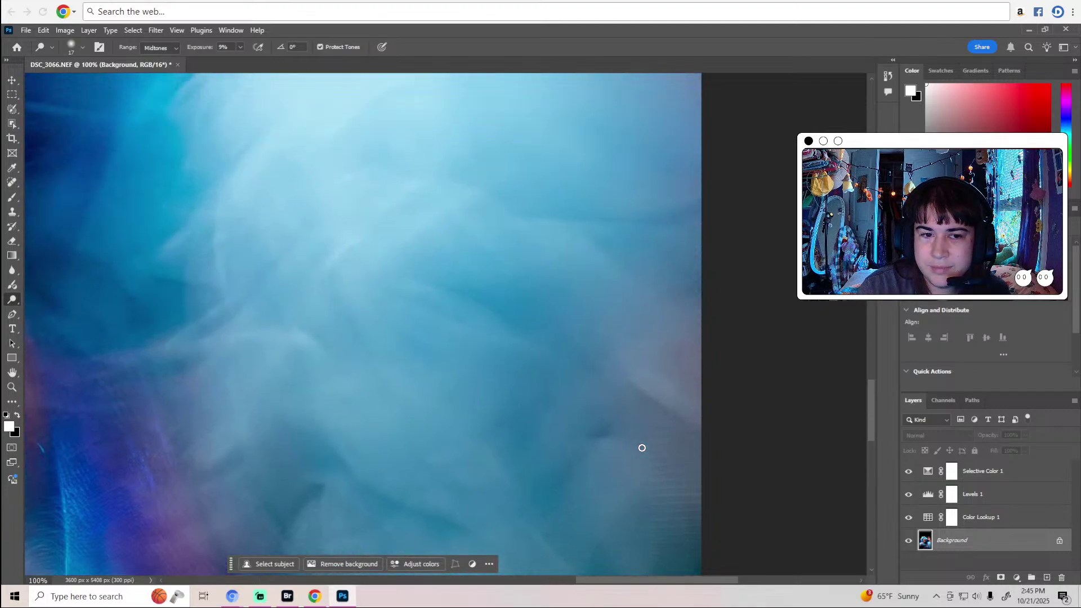
scroll(642, 448, up, 3)
drag(635, 581, 544, 563)
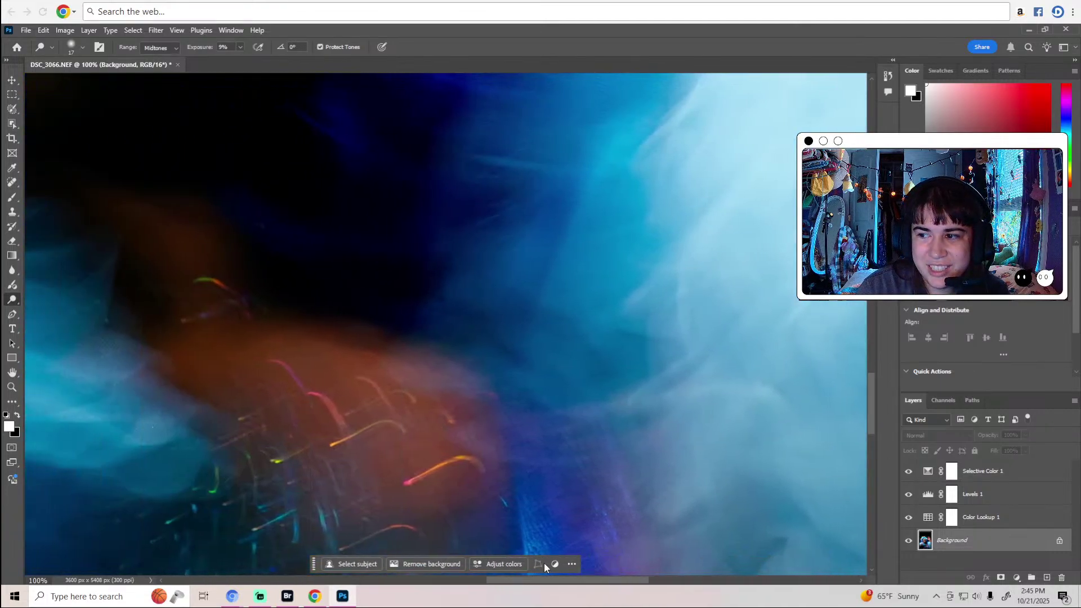
scroll(524, 470, up, 1)
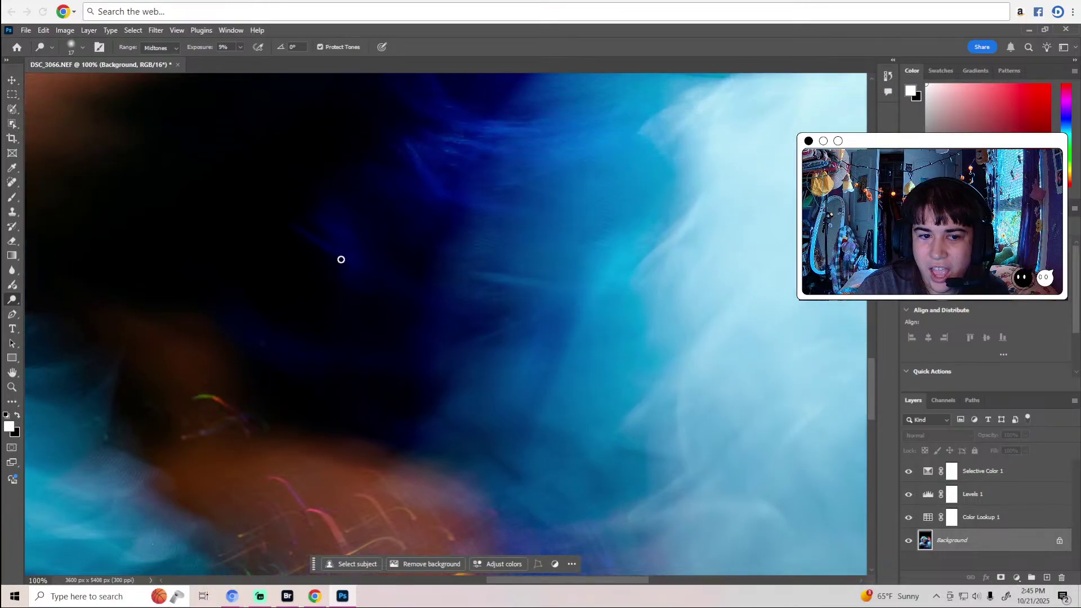
scroll(411, 242, up, 10)
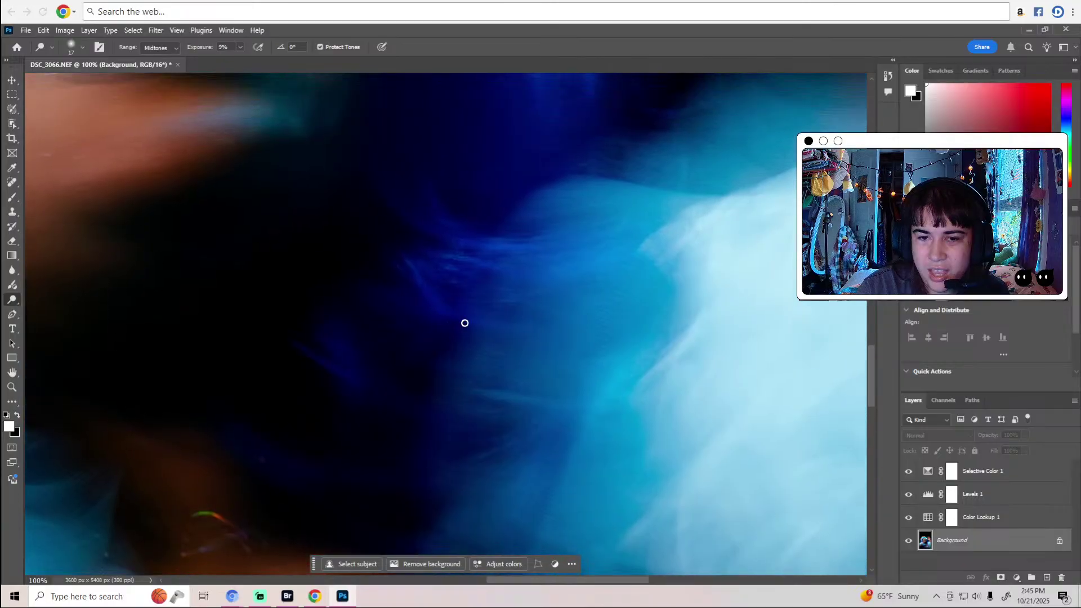
scroll(446, 308, up, 8)
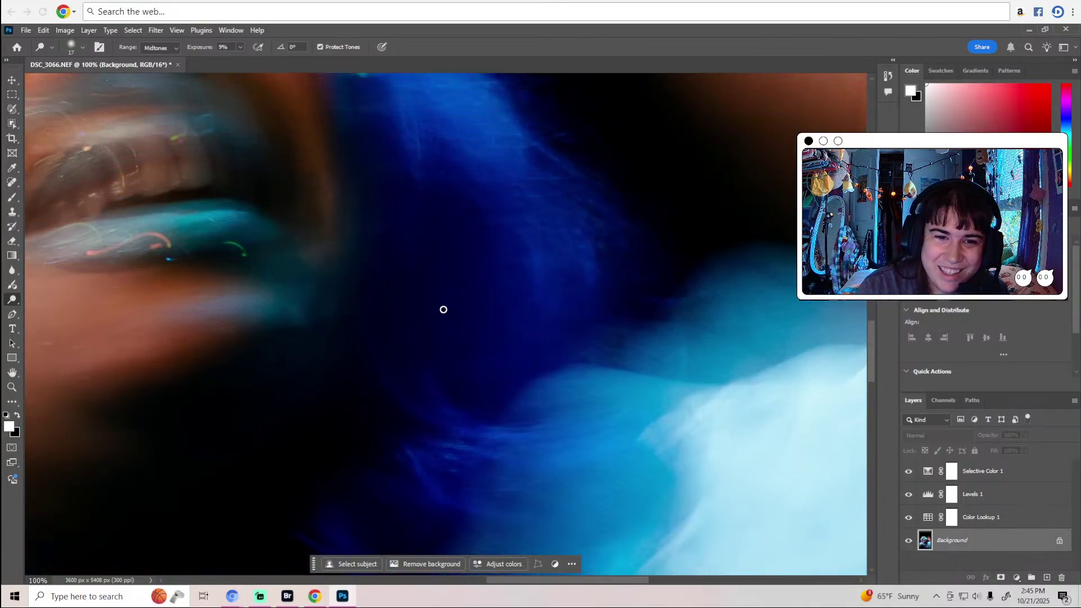
scroll(446, 309, up, 1)
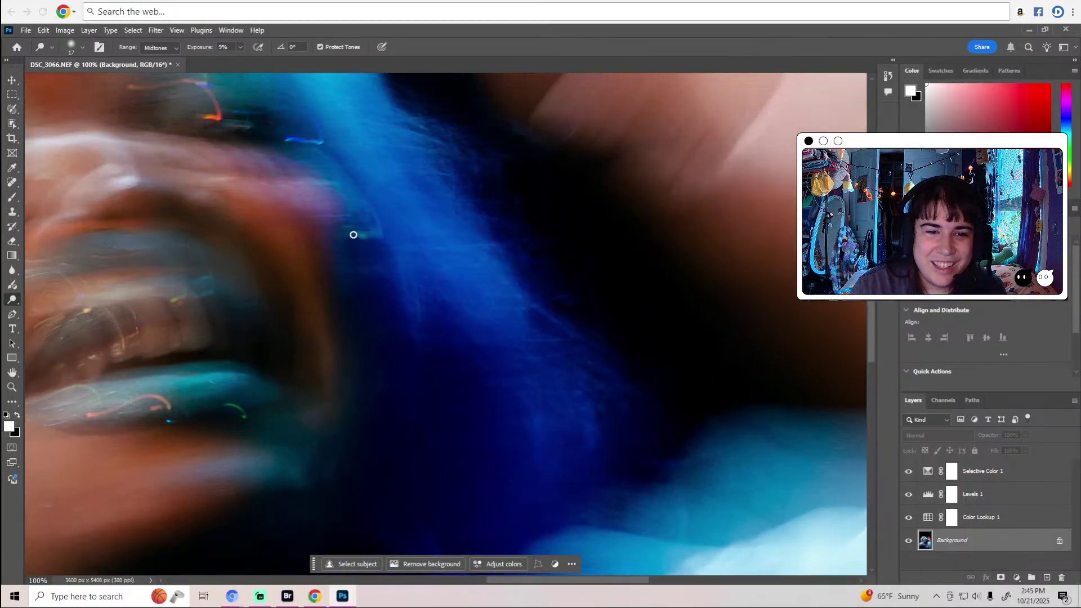
scroll(401, 238, up, 9)
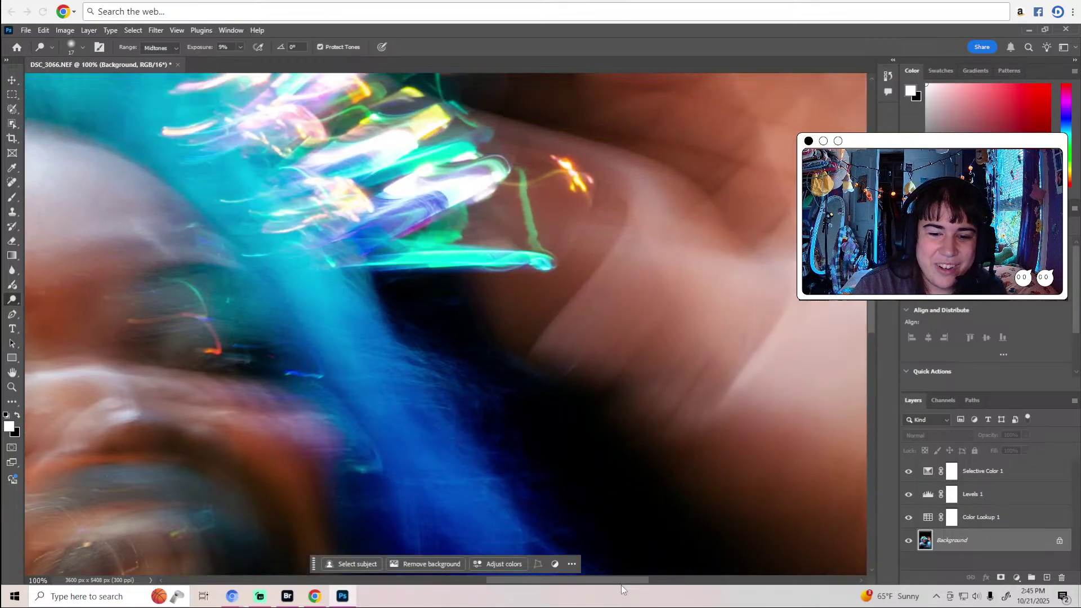
drag(620, 580, 523, 578)
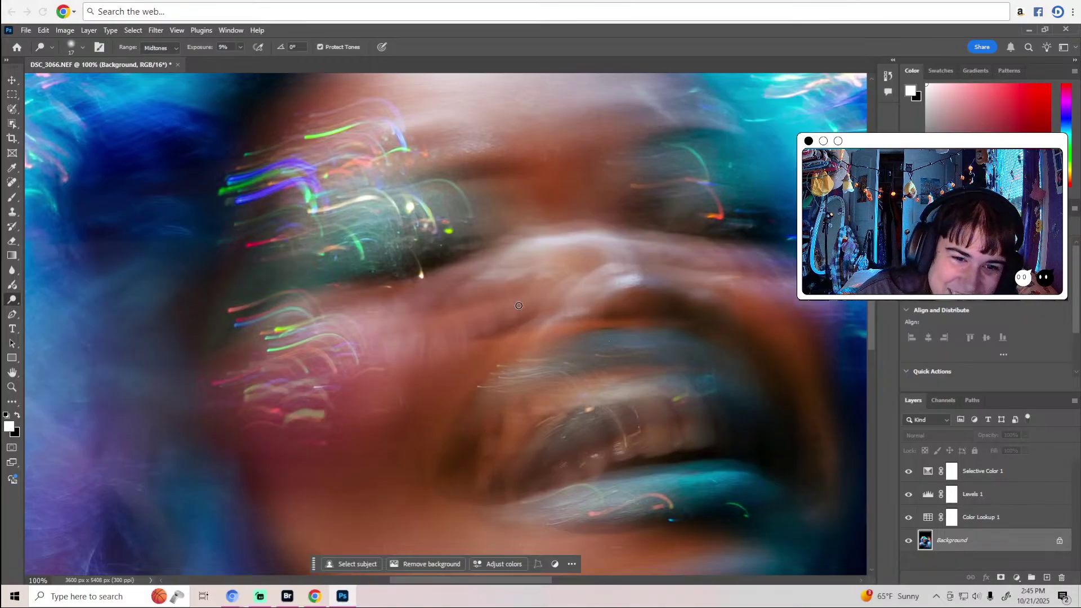
scroll(443, 182, up, 5)
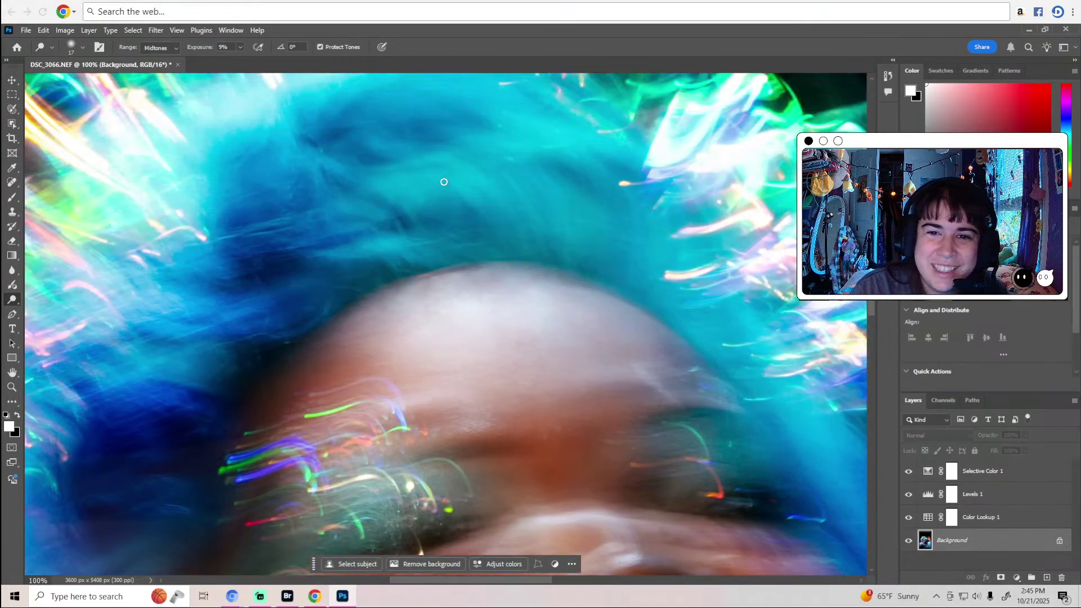
scroll(444, 182, up, 5)
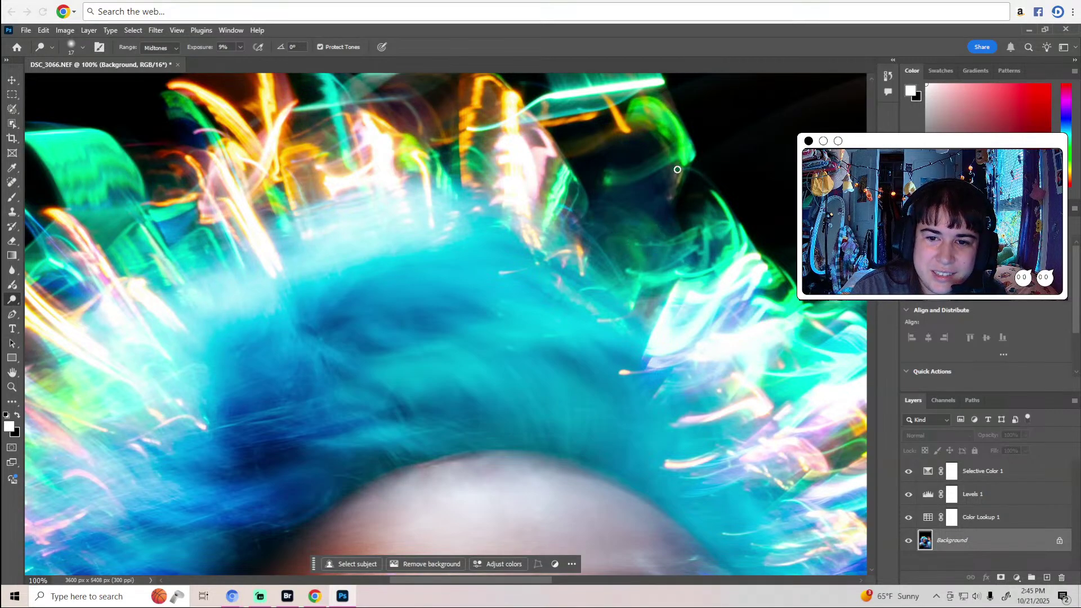
scroll(678, 192, up, 3)
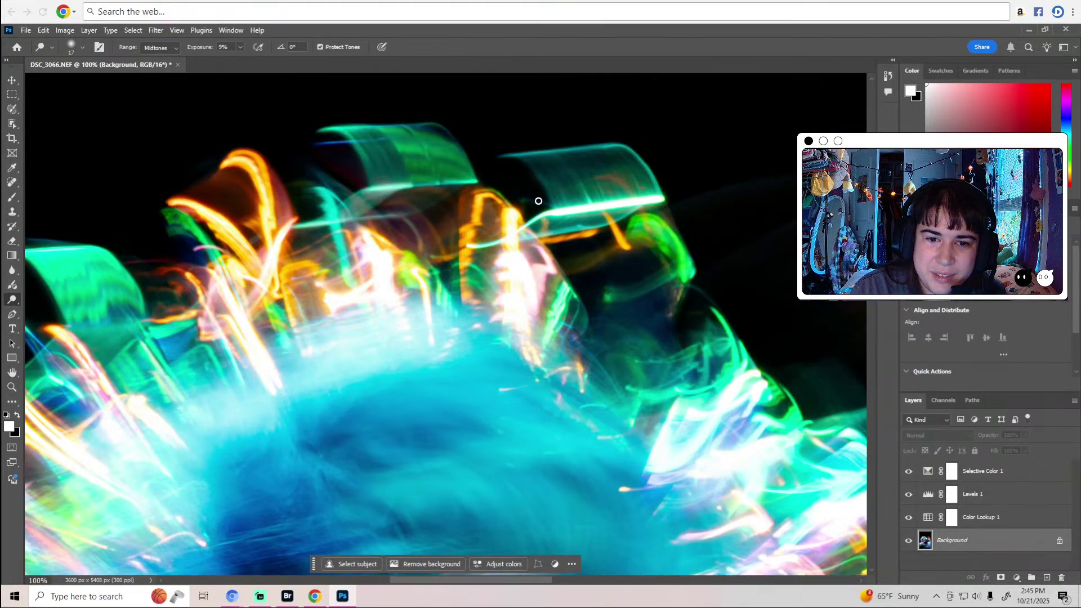
scroll(517, 257, down, 1)
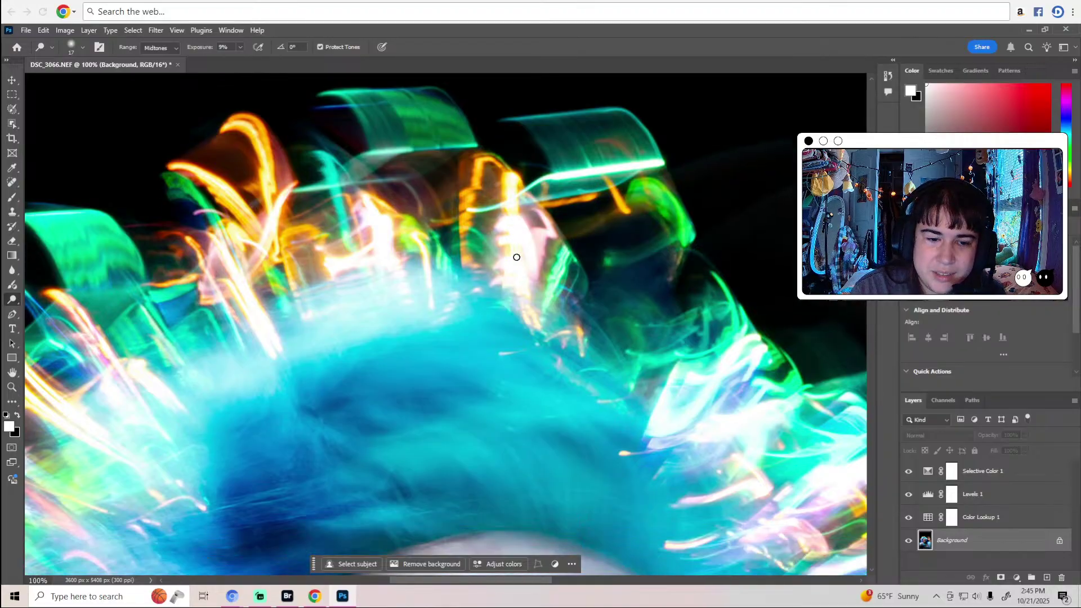
key(z)
alt+click(516, 256)
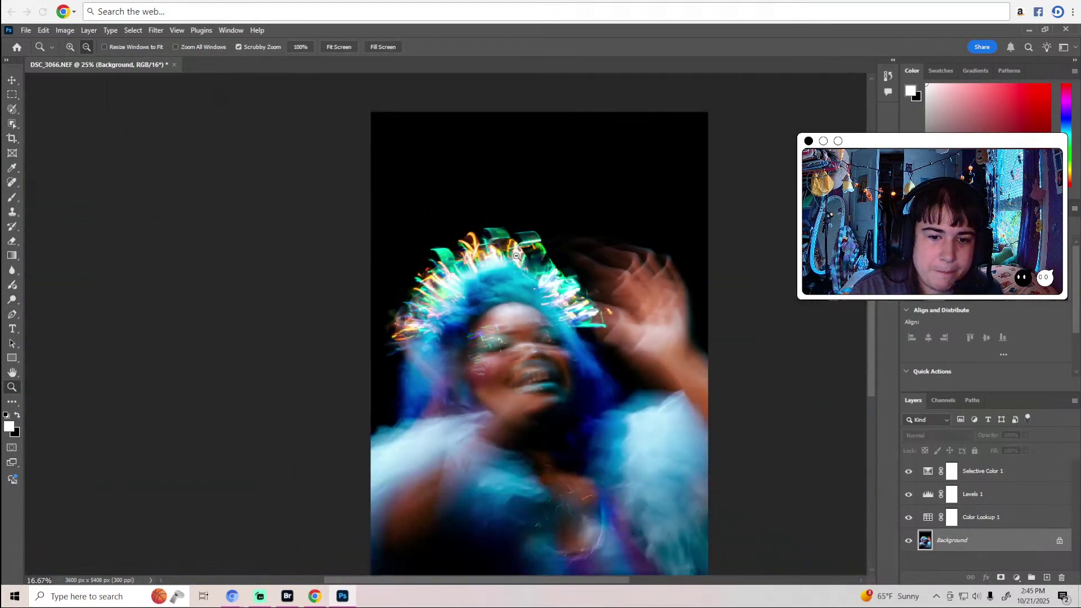
alt+click(517, 256)
key(o)
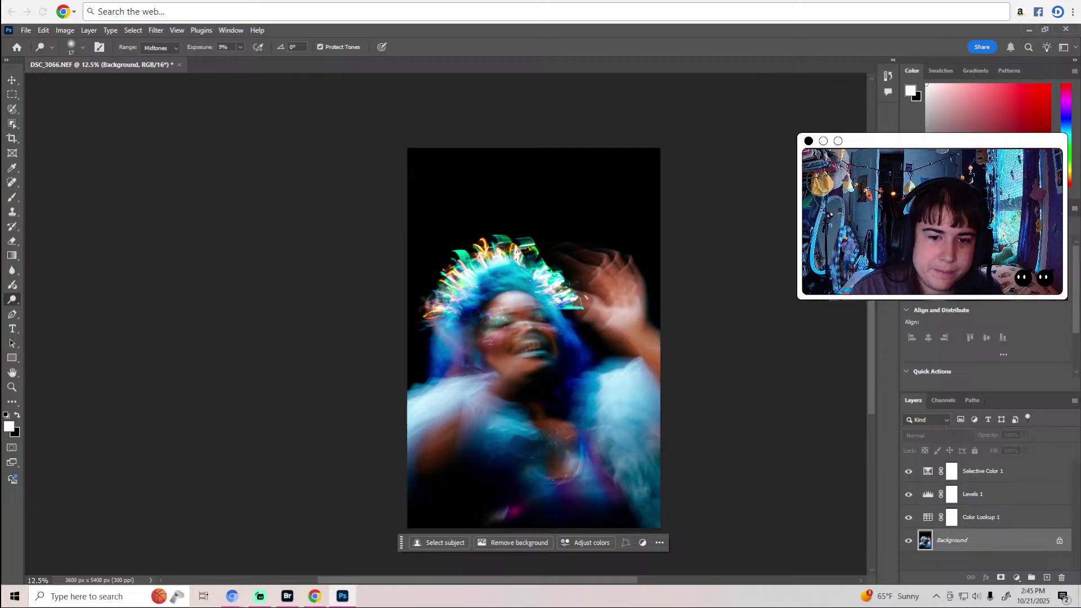
Start saving a copy of the edited photo, with JPEG as the file format.
click(26, 29)
click(48, 176)
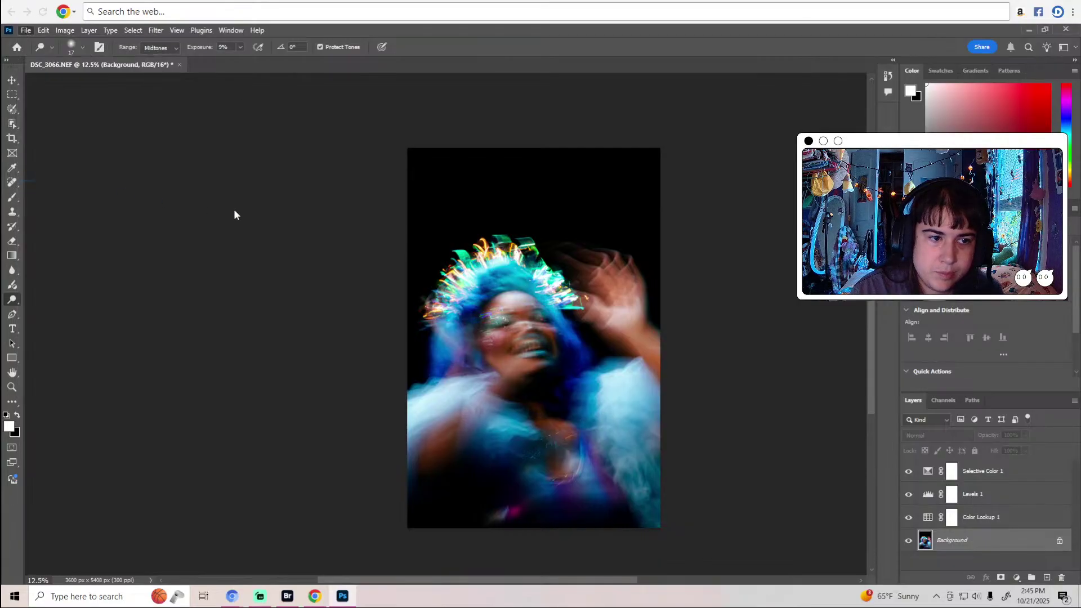
click(200, 284)
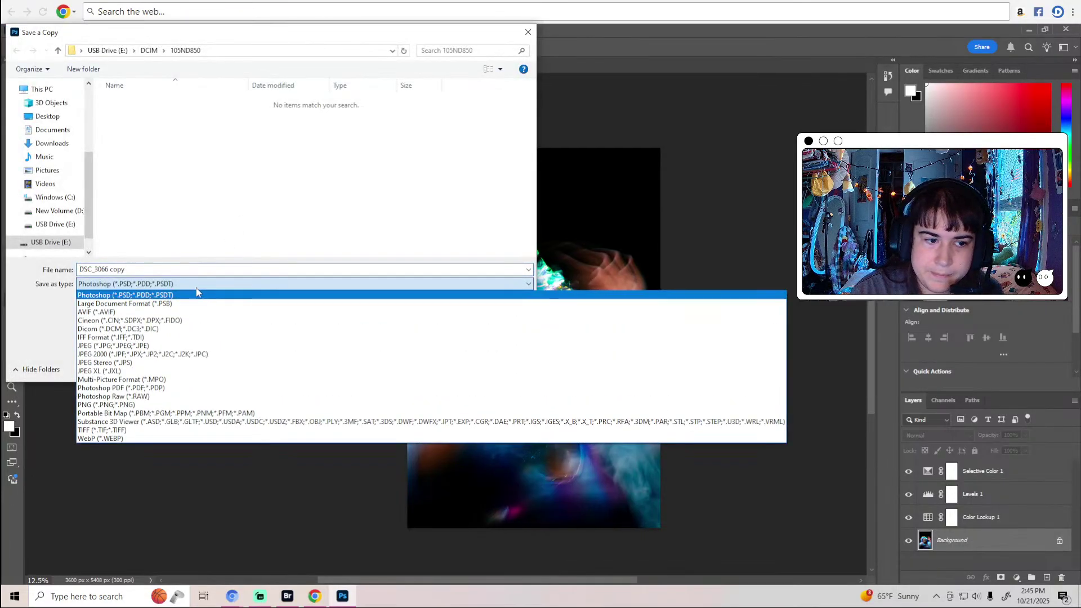
click(174, 337)
click(165, 285)
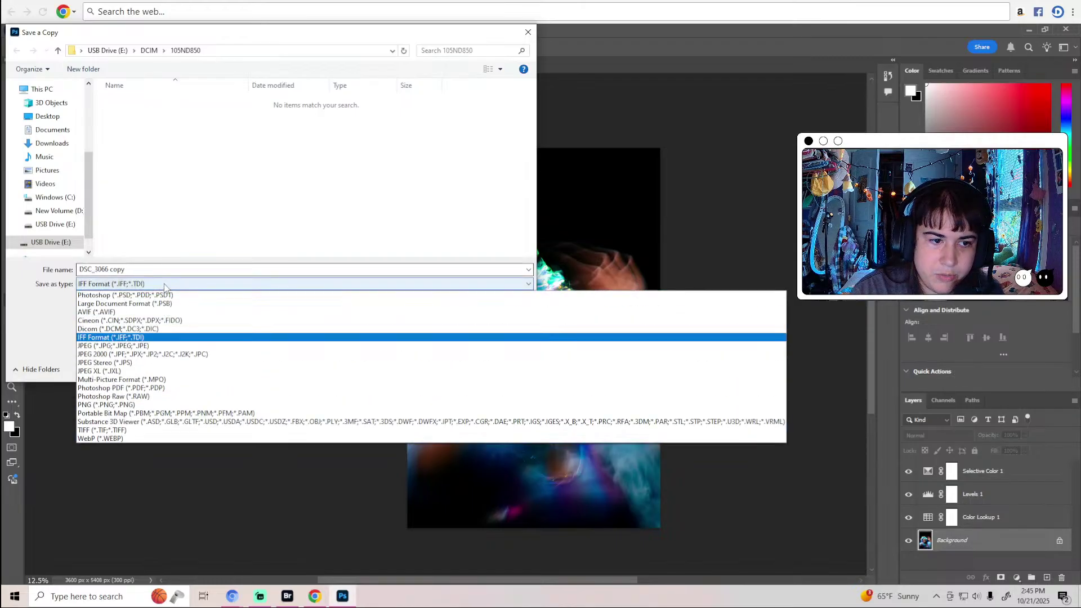
click(148, 345)
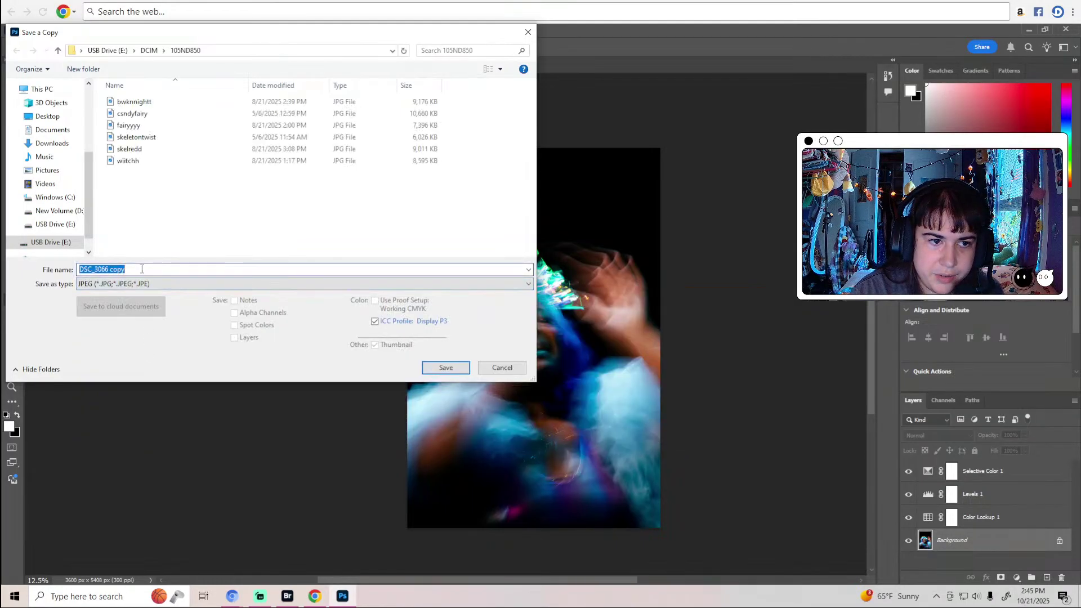
Name the copy bluefaiuty and save it to the Desktop, accepting the JPEG options.
key(BackSpace)
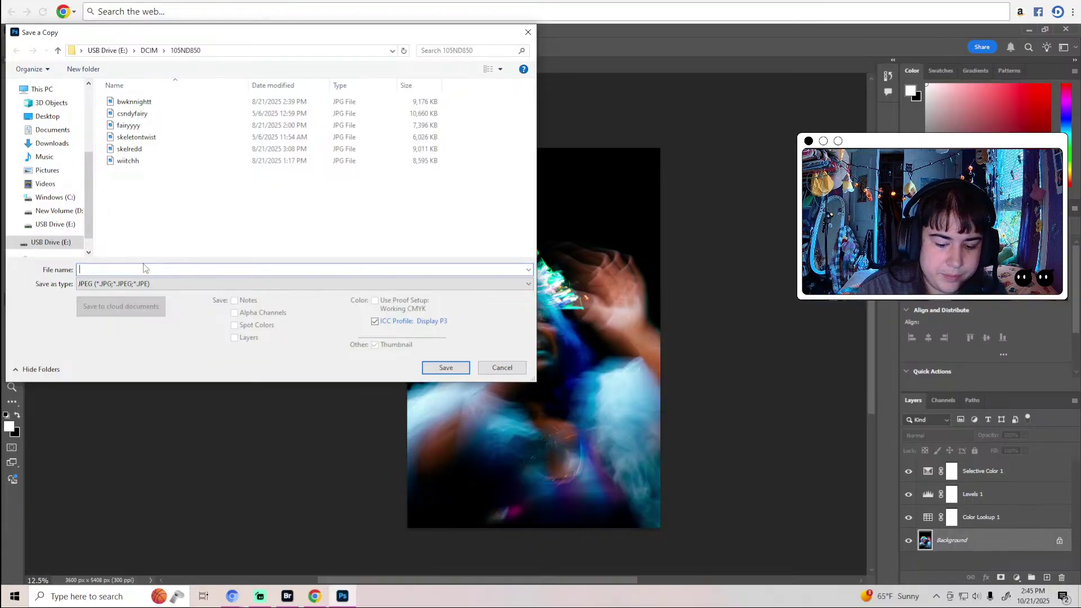
text(bluefaiuty)
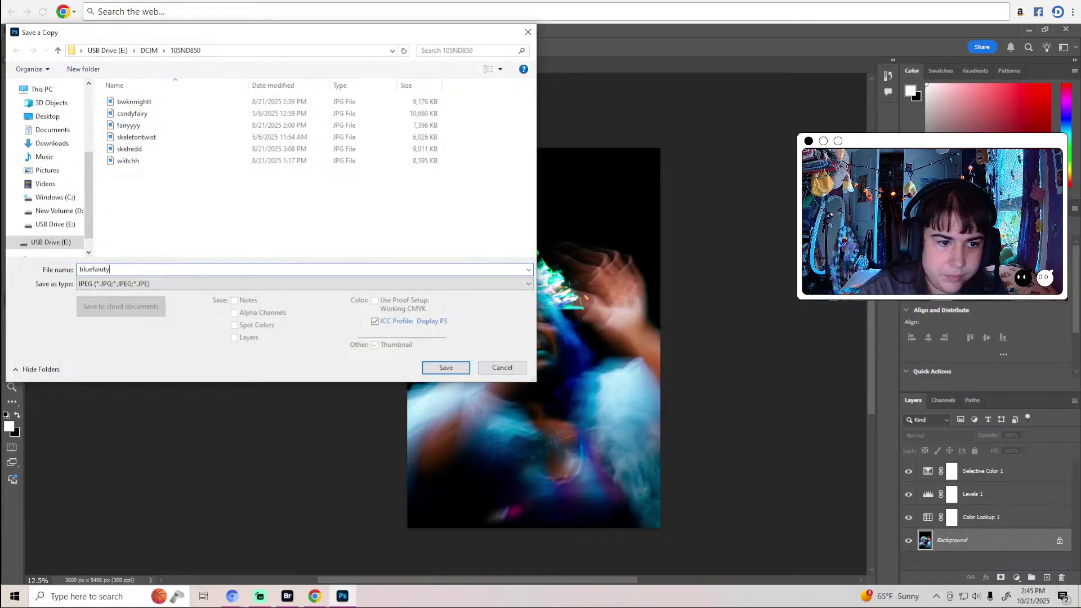
click(48, 116)
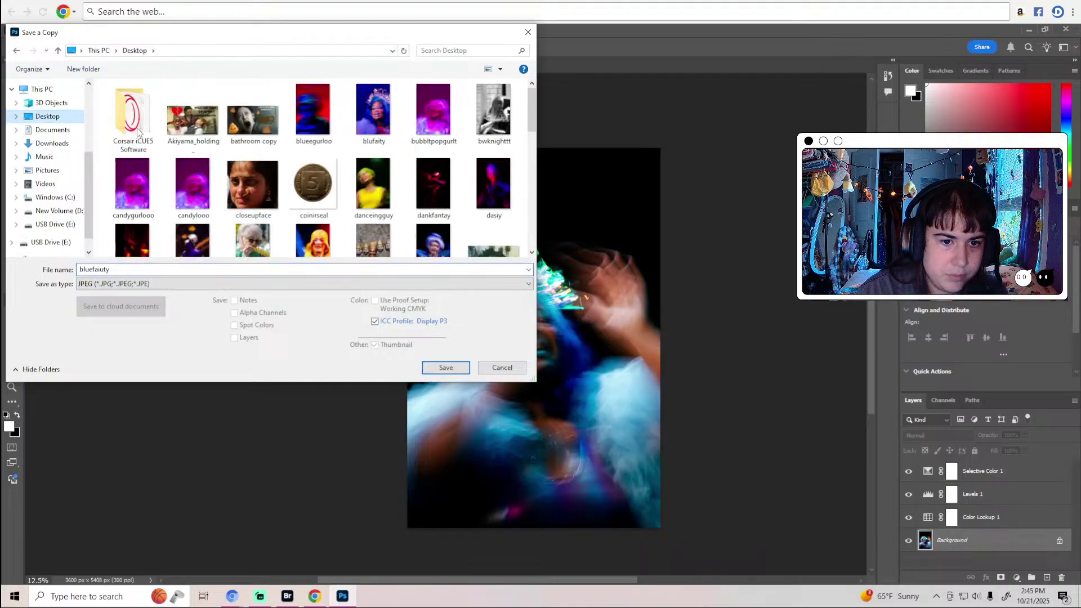
click(445, 367)
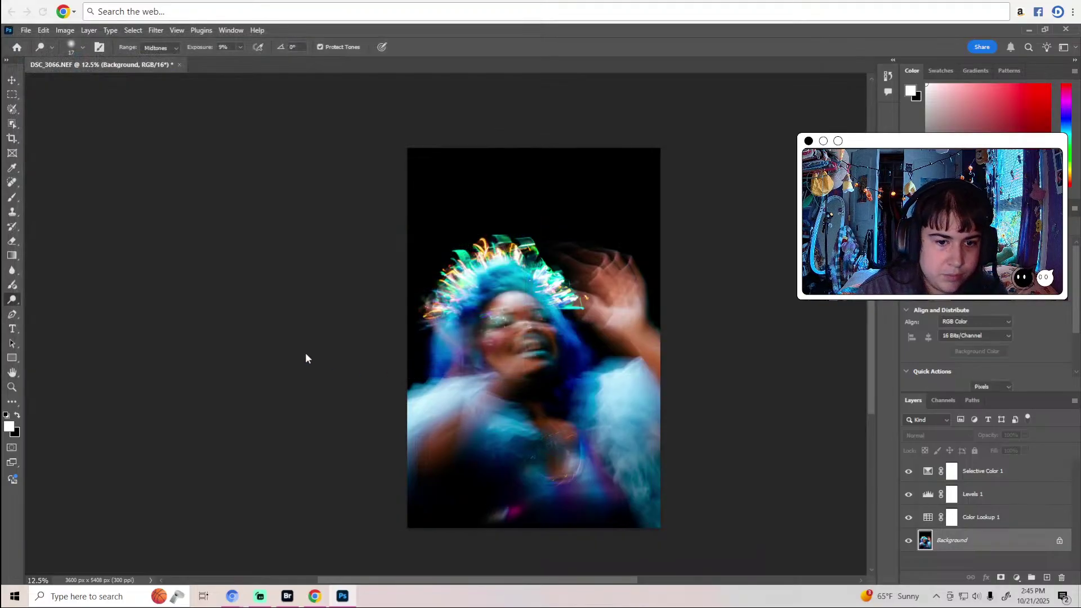
click(605, 164)
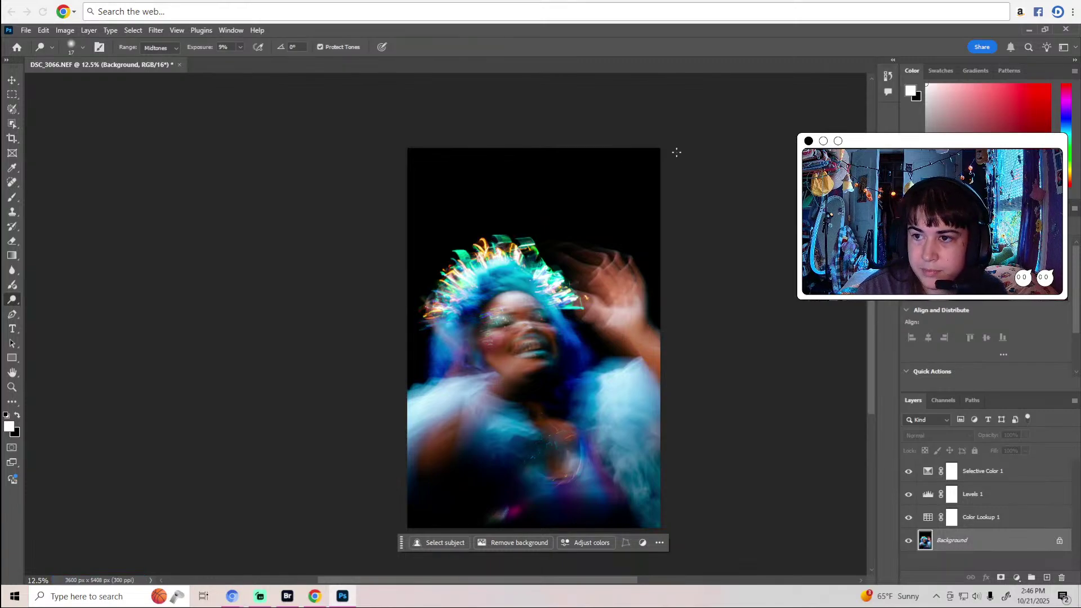
Minimise Photoshop and Bridge to look over the images on the desktop, and return to Photoshop.
click(1026, 30)
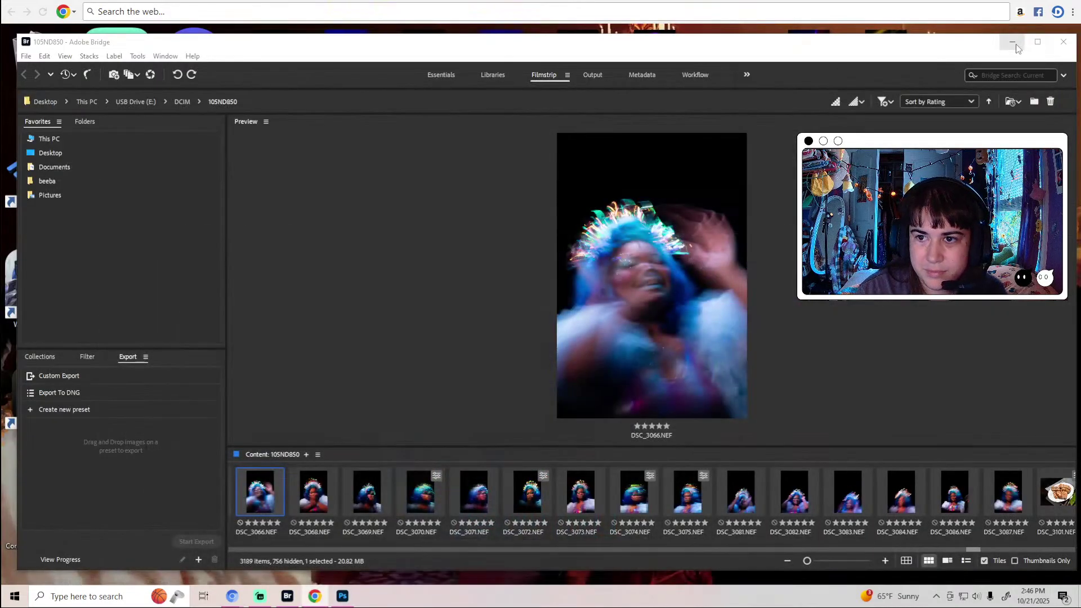
click(1016, 42)
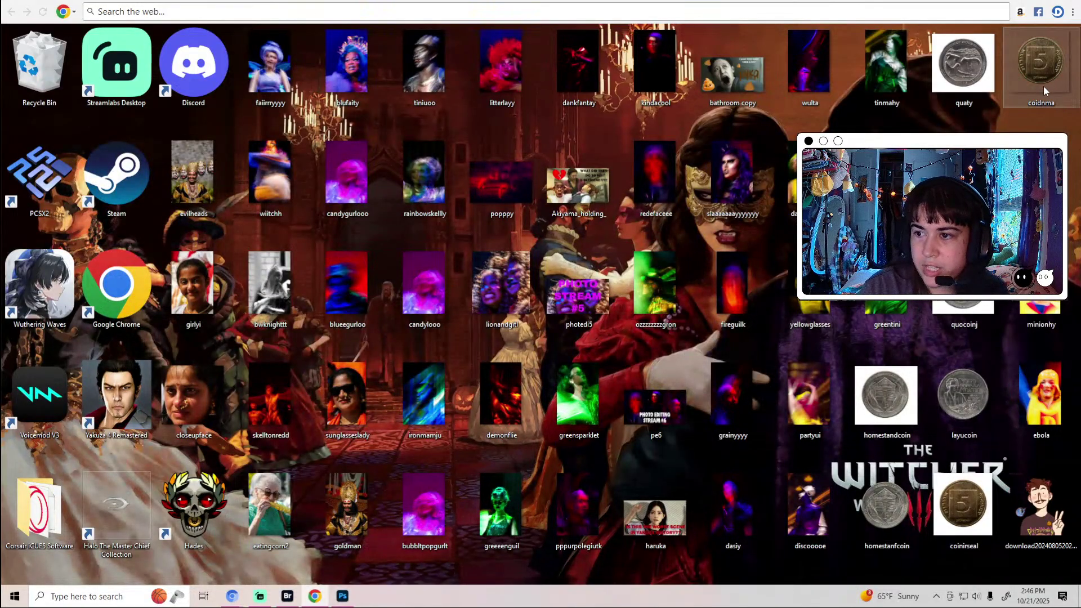
click(343, 596)
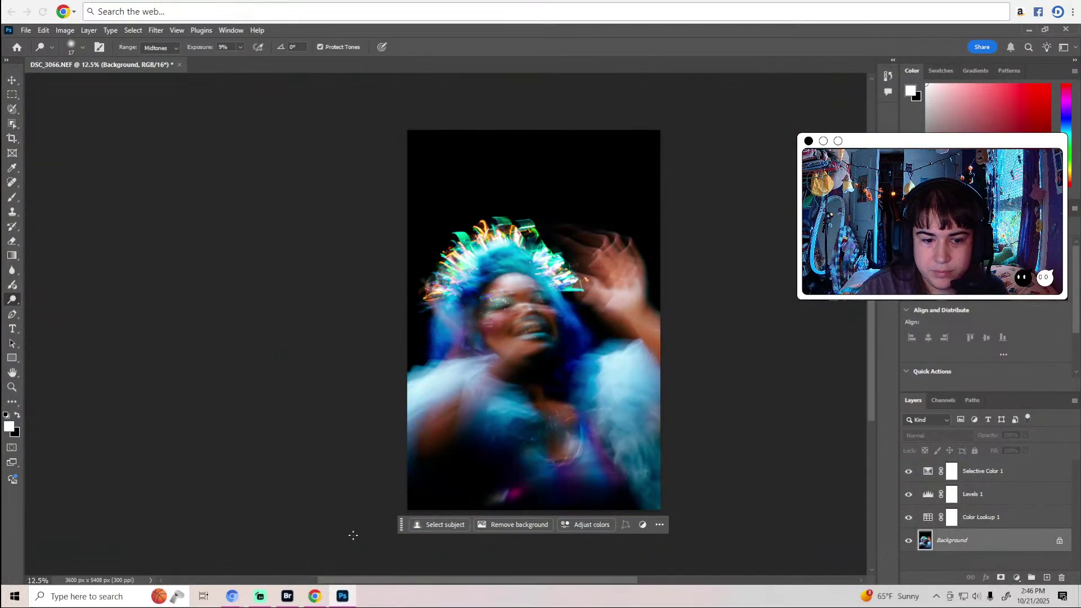
Switch to Adobe Bridge and compare the blue-haired performer's shots from DSC_3068.NEF through DSC_3075.NEF.
click(288, 596)
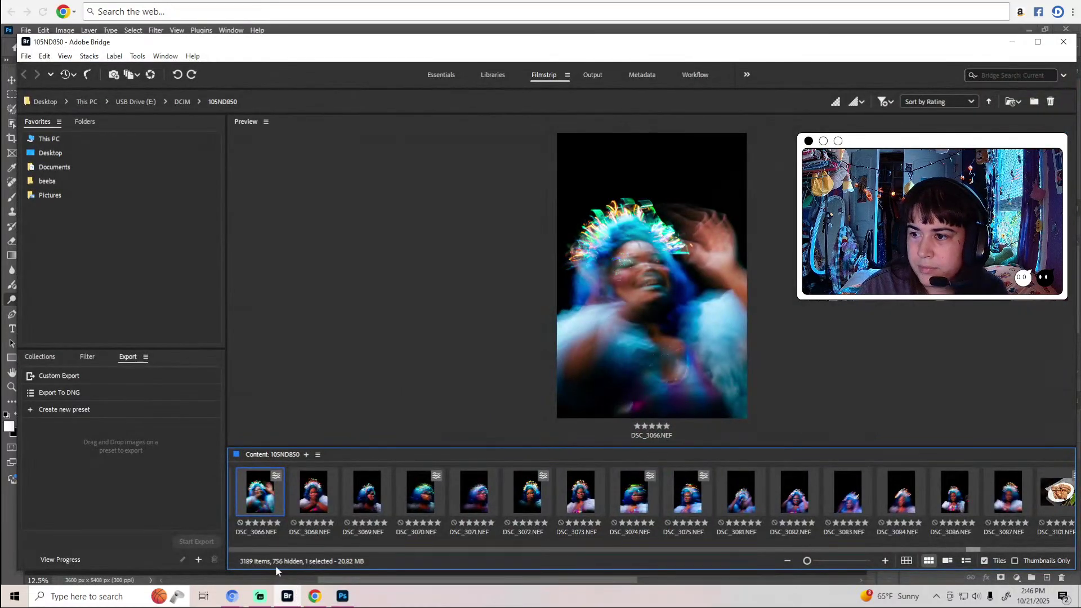
click(314, 494)
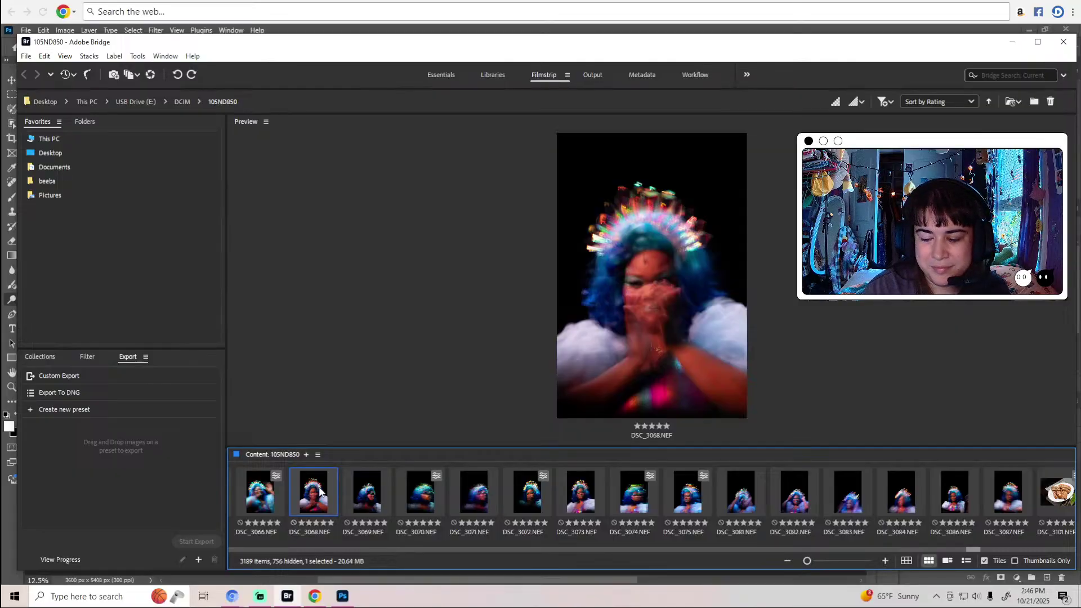
key(Right)
key(Right)
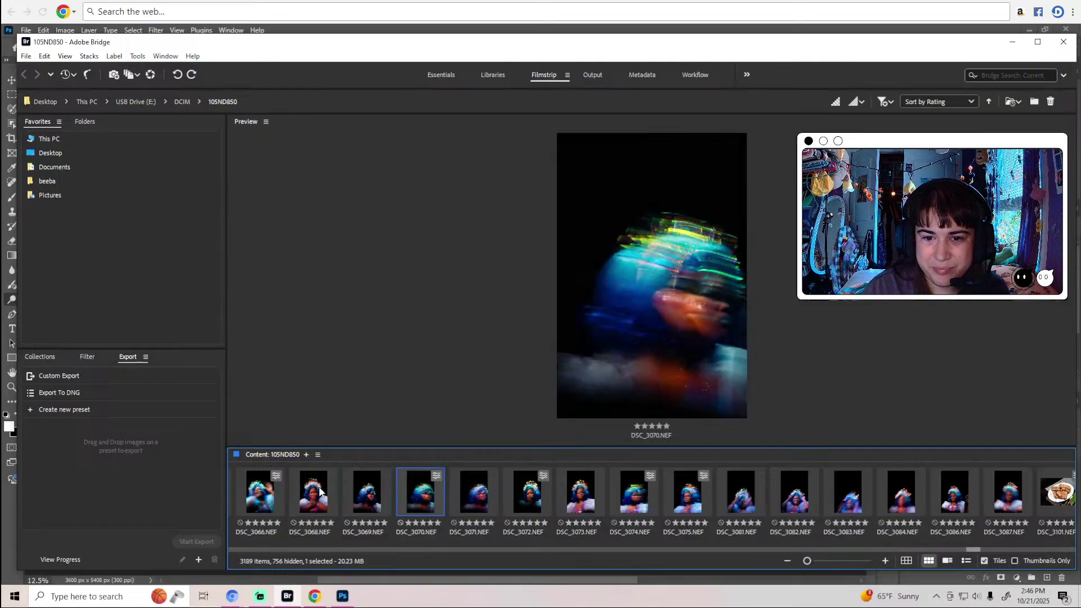
key(Right)
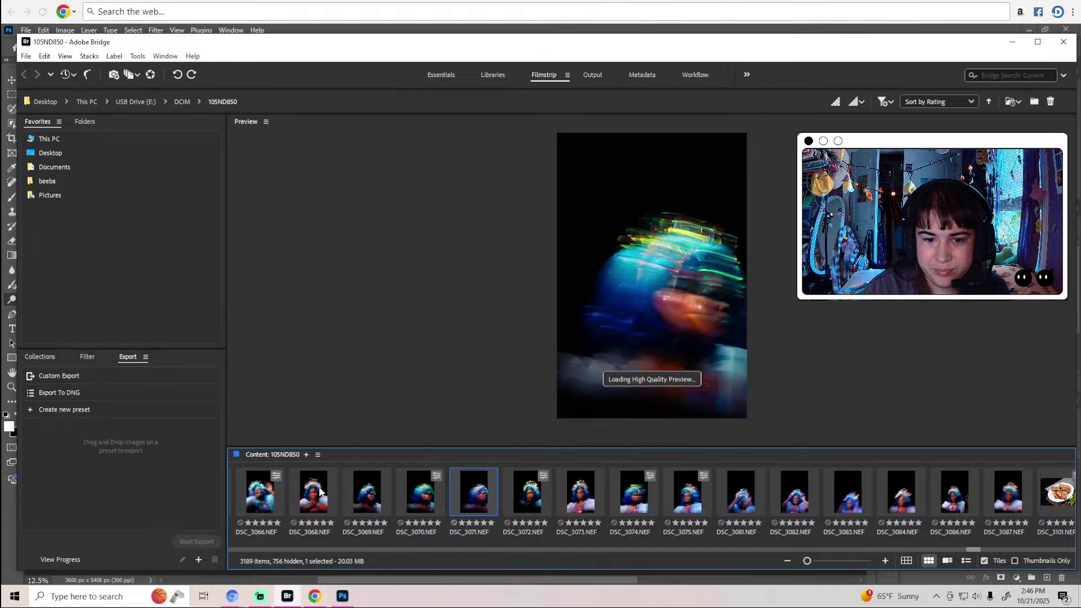
key(Left)
key(Right)
key(Right)
key(Left)
key(Left)
key(Left)
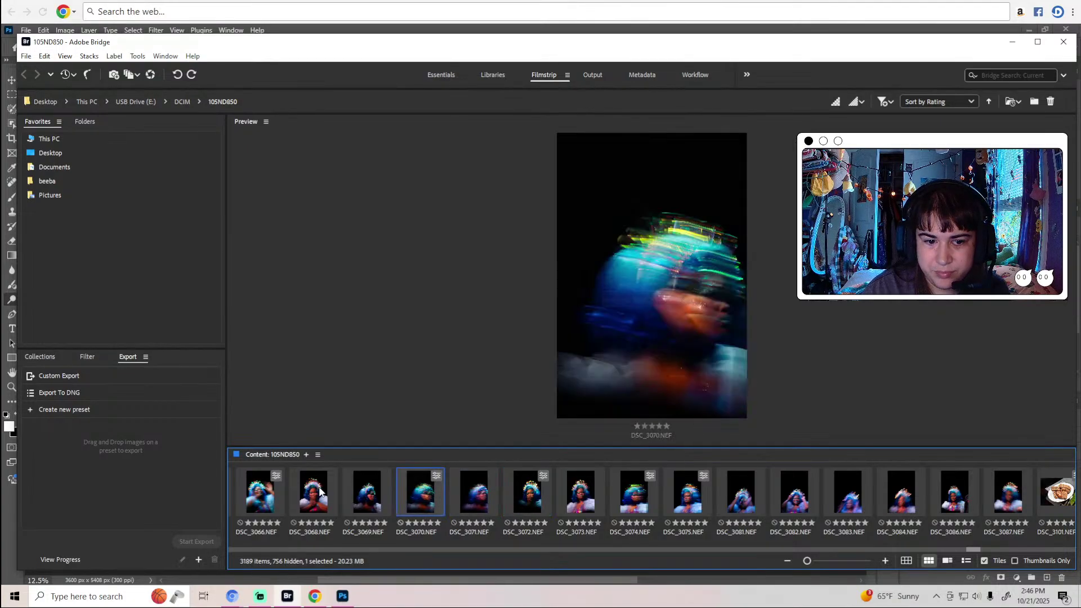
key(Right)
key(Left)
key(Right)
key(Right)
key(Right)
key(Right)
key(Right)
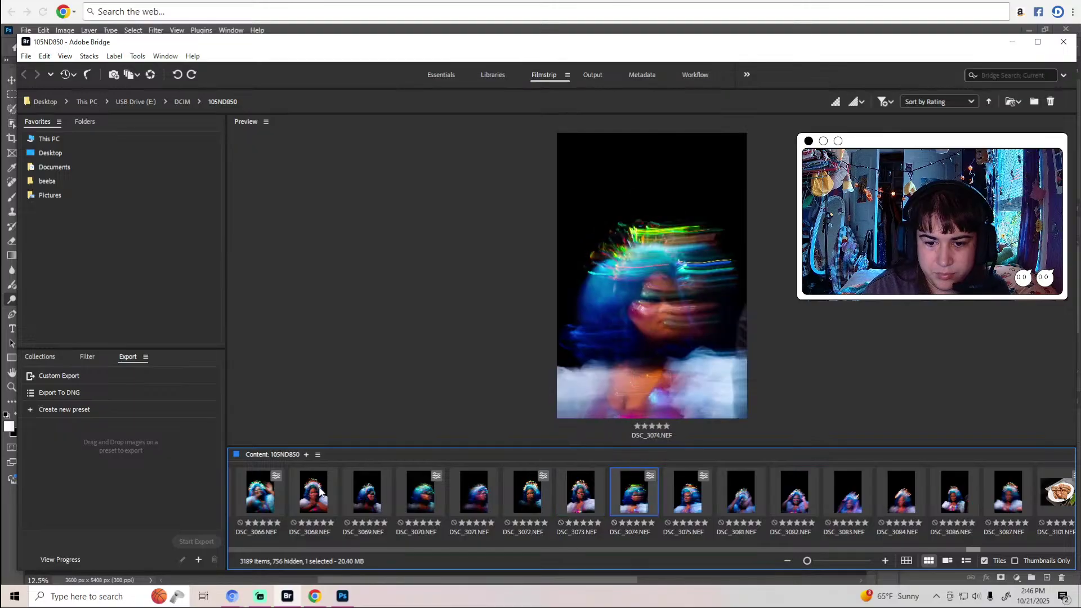
key(Right)
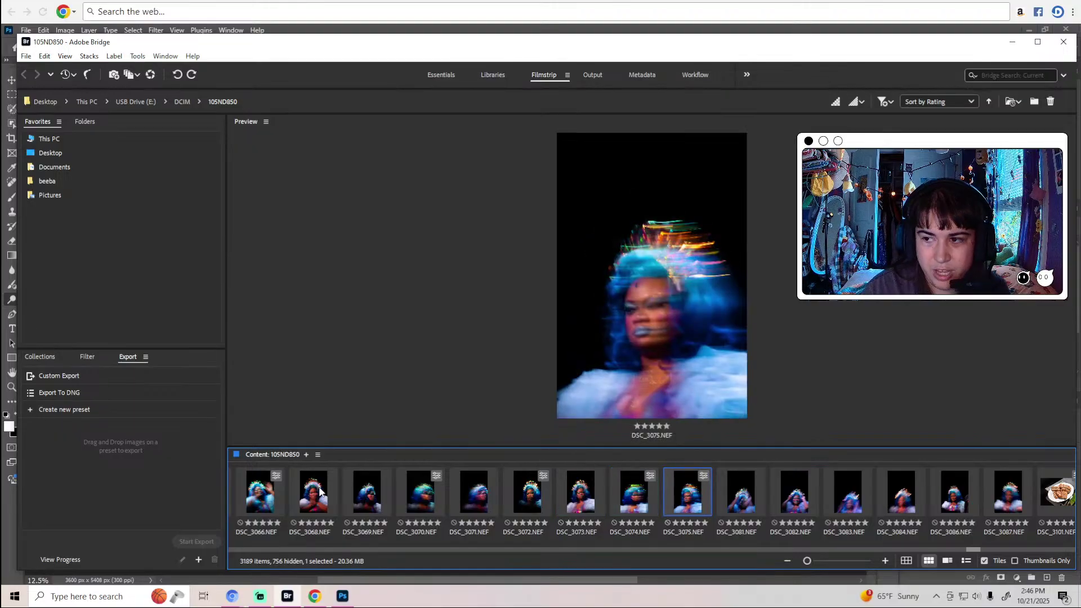
Look through the remaining blue-haired performer shots and the food photos as far as DSC_3113.NEF.
key(Right)
key(Right)
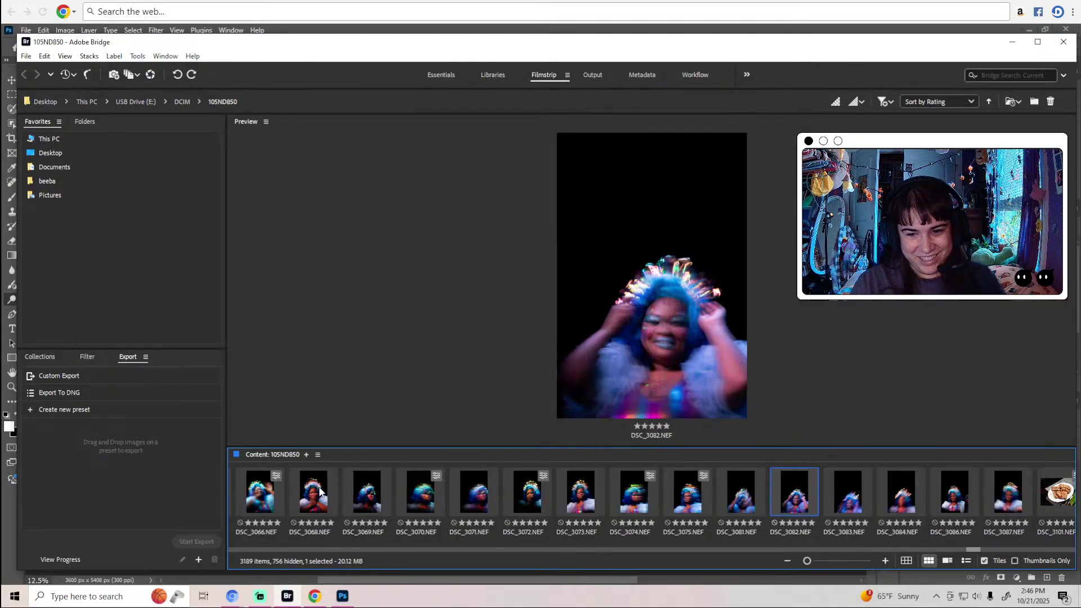
key(Right)
key(Right)
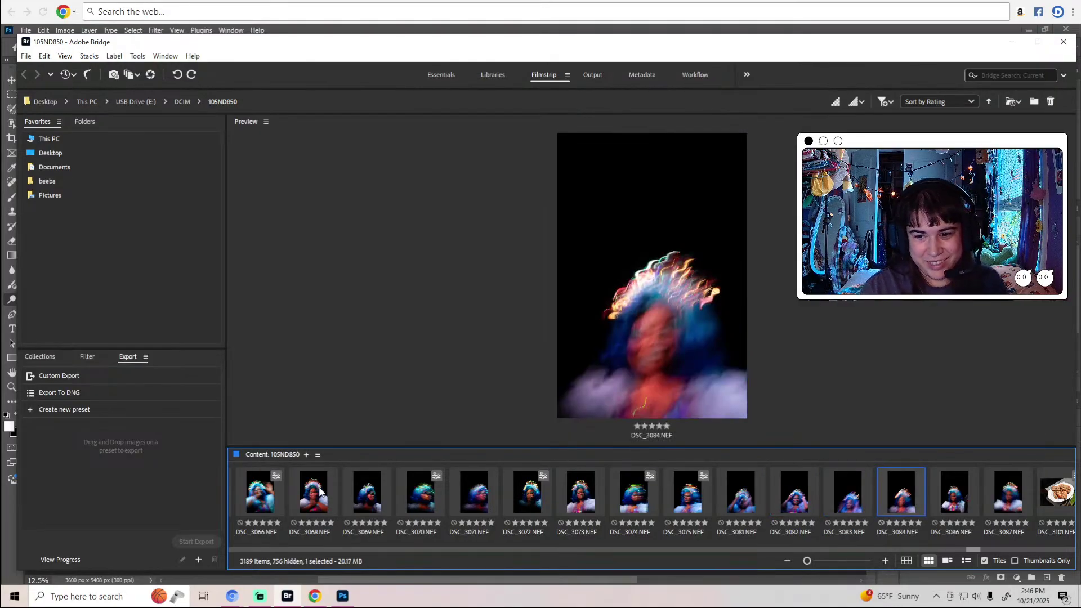
key(Right)
key(Right)
key(Right)
key(Right)
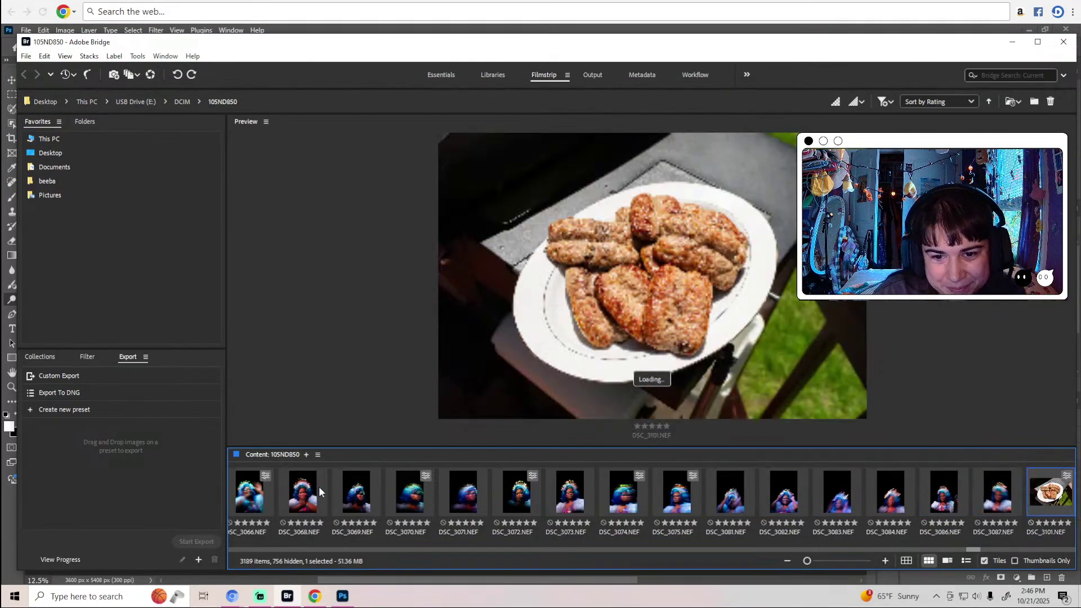
key(Right)
key(Right)
key(Right)
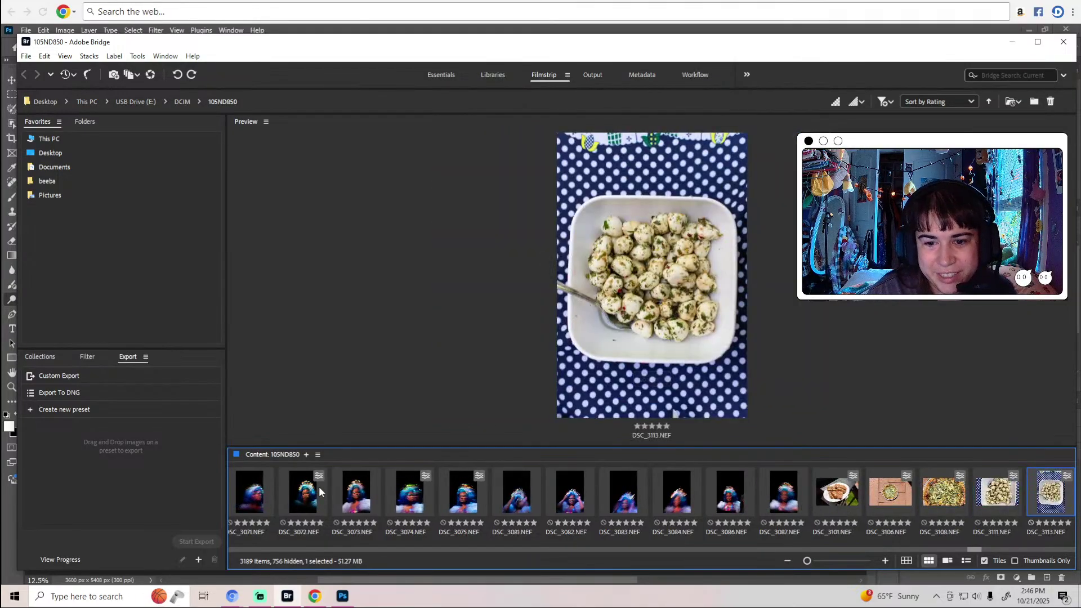
Preview DSC_3199.NEF further along the folder and check the tea drinker's face with the loupe.
click(971, 545)
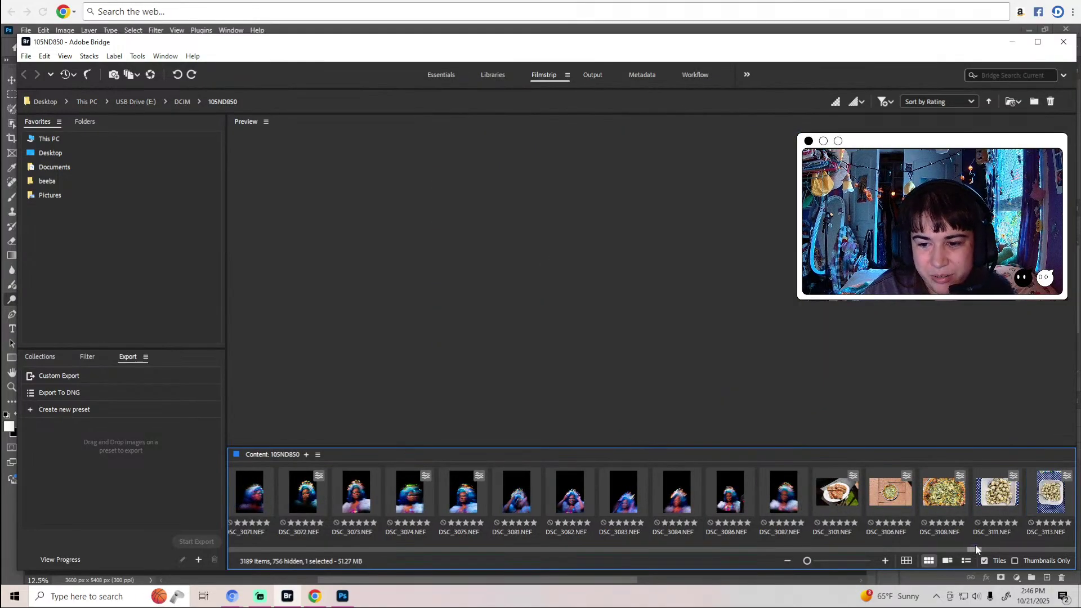
drag(977, 550, 984, 553)
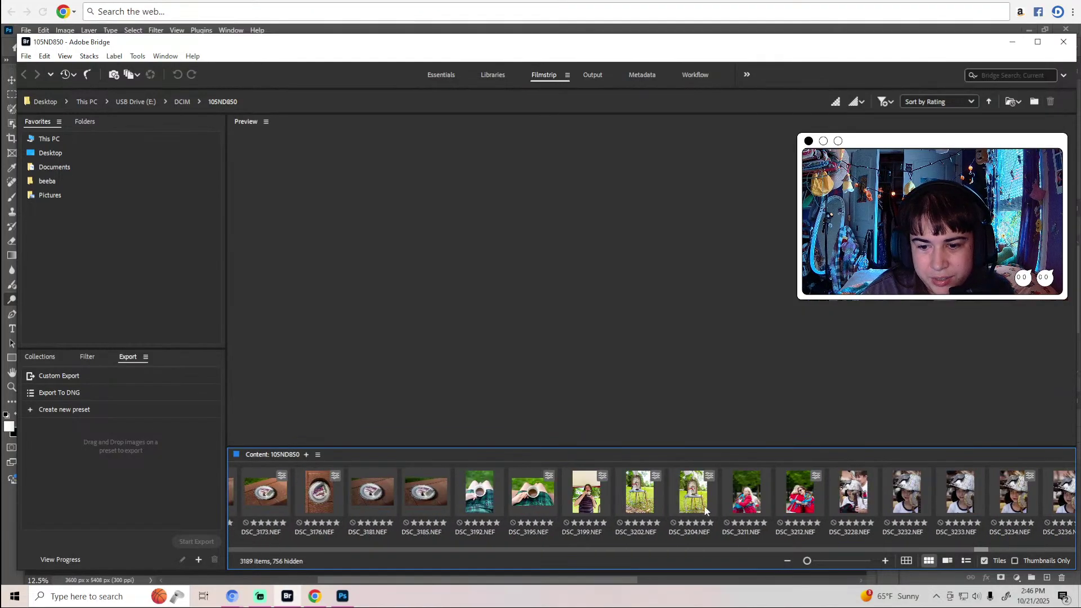
click(588, 512)
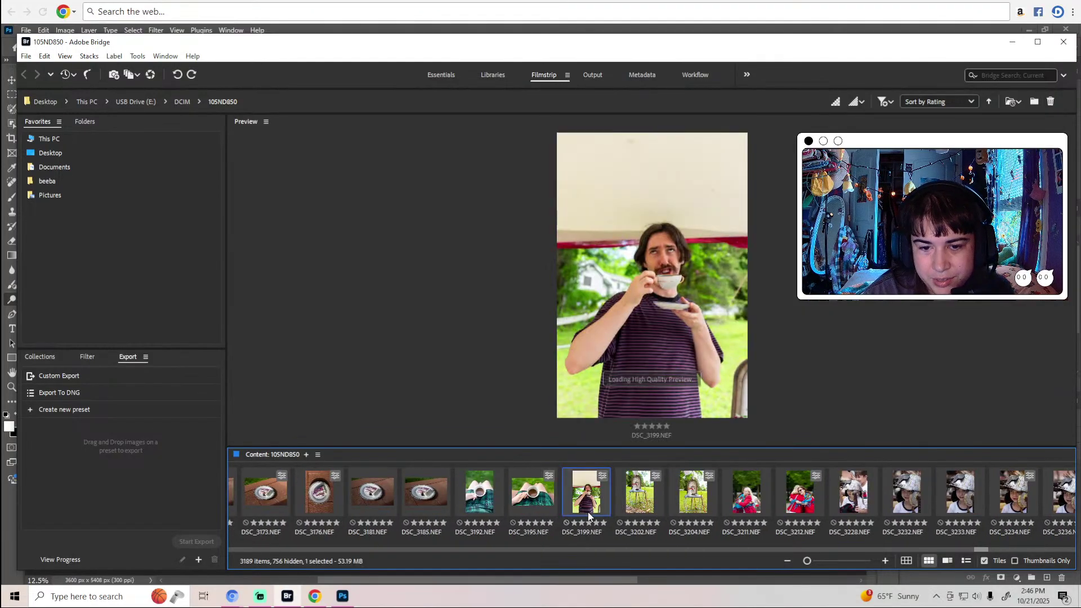
click(671, 254)
mouse_move(671, 255)
mouse_down()
mouse_move(654, 266)
mouse_move(665, 263)
mouse_up()
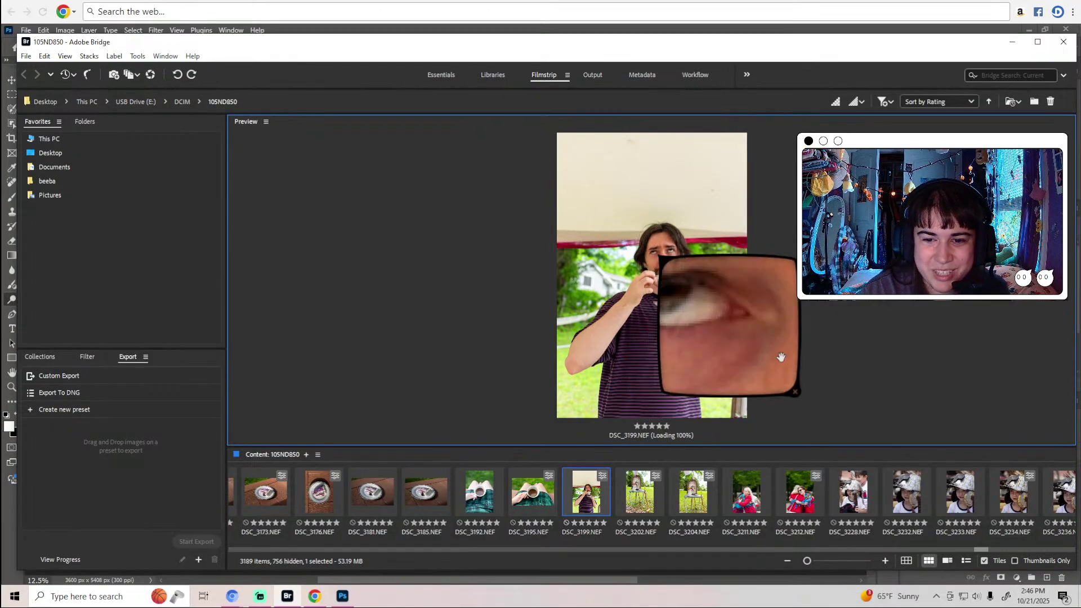
scroll(798, 394, down, 2)
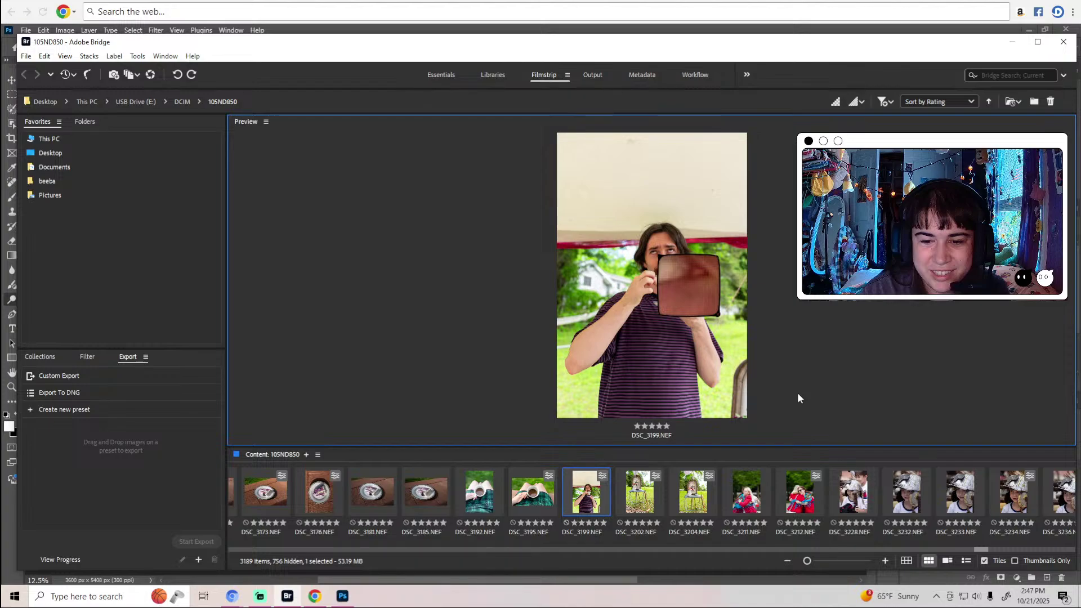
Browse the park photos from DSC_3211.NEF through DSC_3247.NEF, and return to the yellow-shirt toddler in DSC_3241.NEF.
click(746, 491)
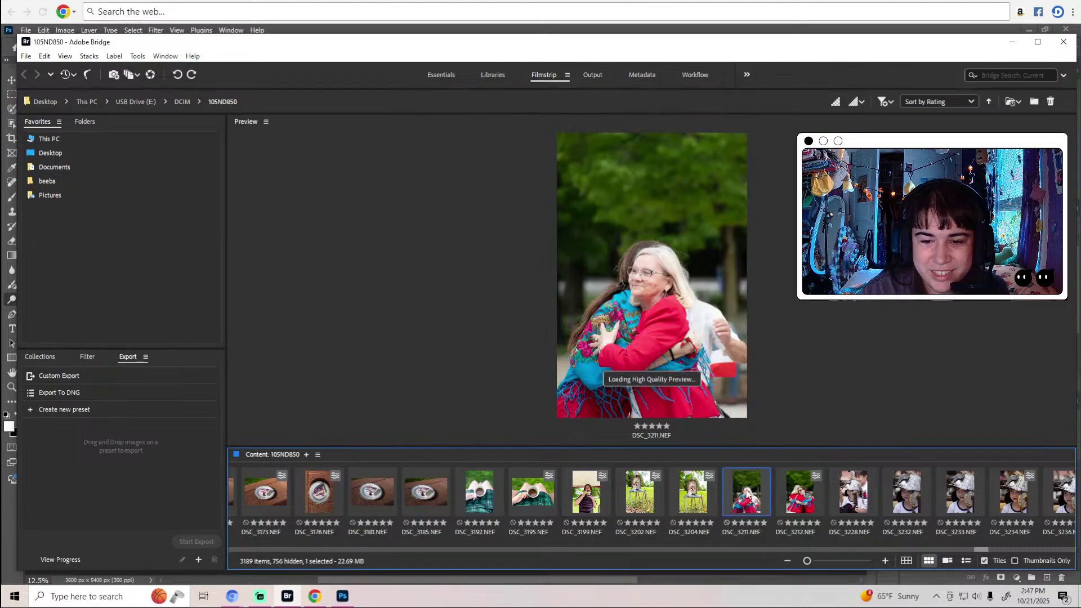
key(Right)
key(Right)
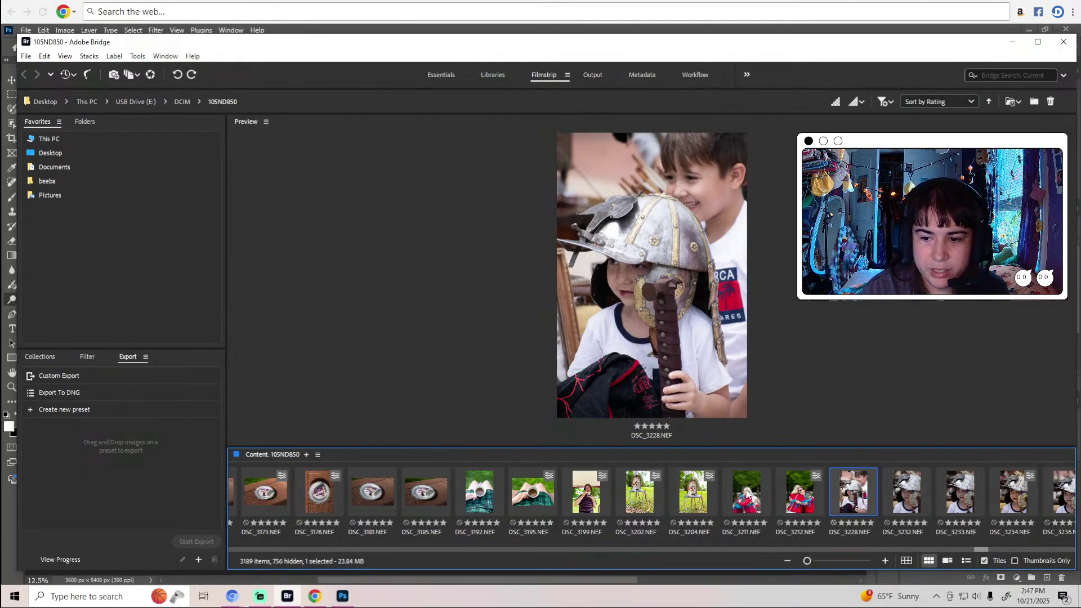
key(Right)
key(Right)
key(Right)
key(Right)
key(Right)
key(Right)
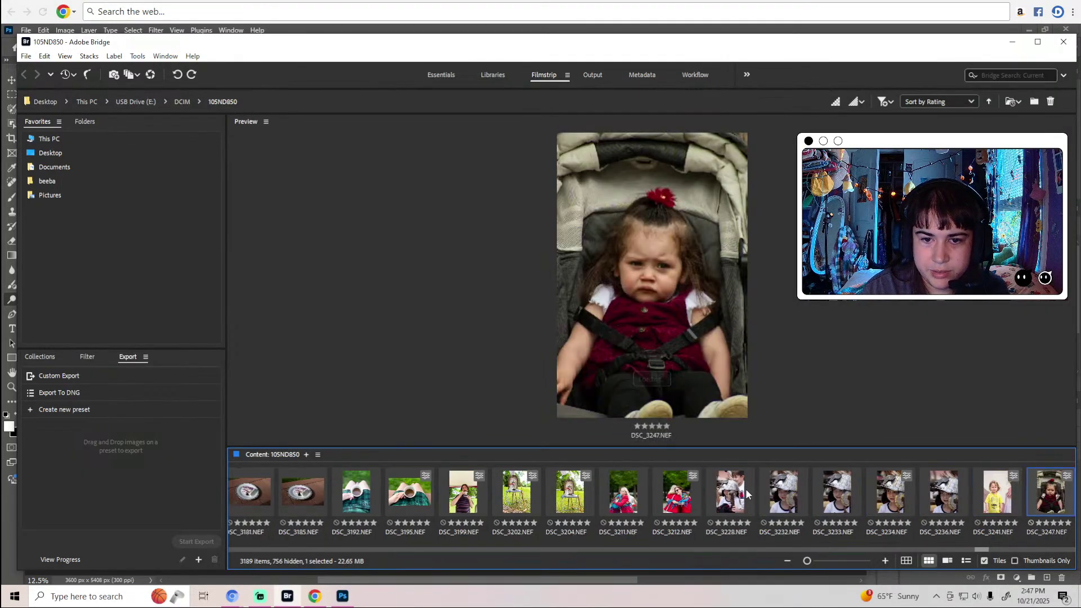
key(Left)
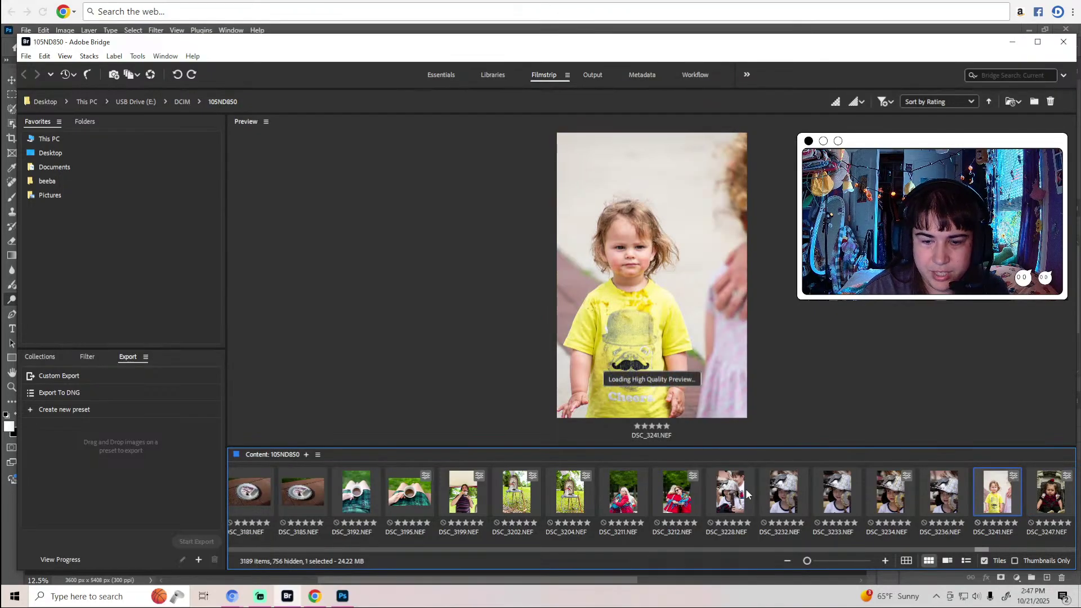
Continue through the children's photos up to the scooter shot, DSC_3291.NEF.
key(Right)
key(Right)
key(Right)
key(Right)
key(Right)
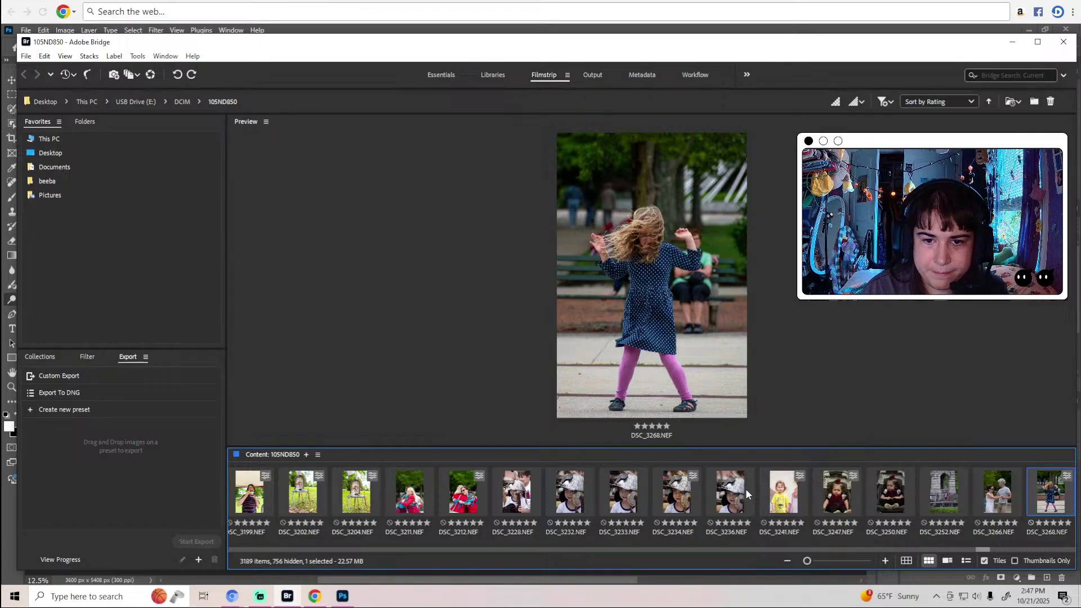
key(Right)
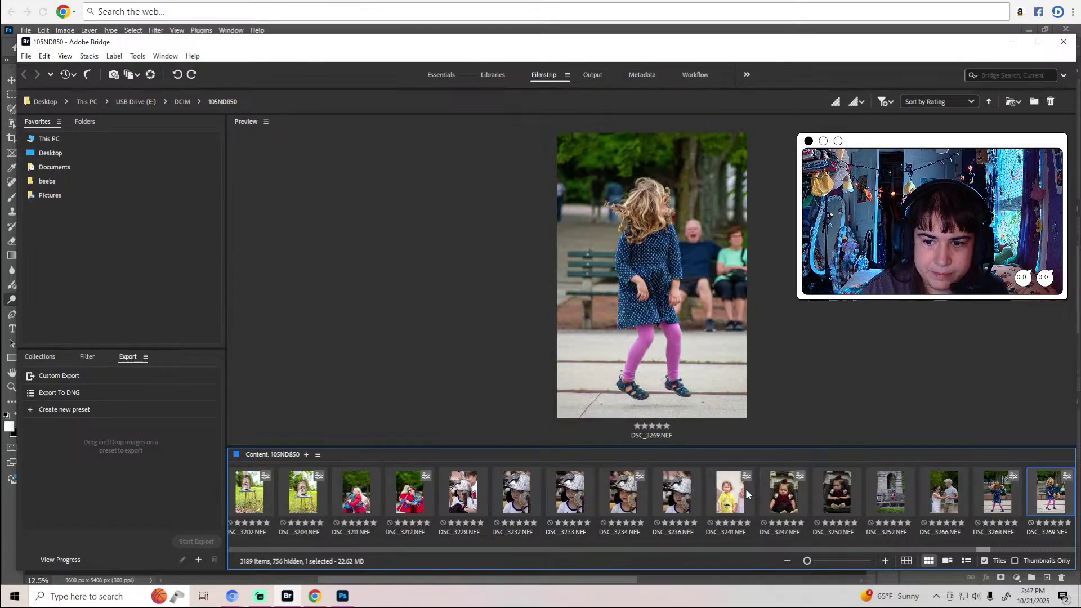
key(Right)
key(Right)
key(Right)
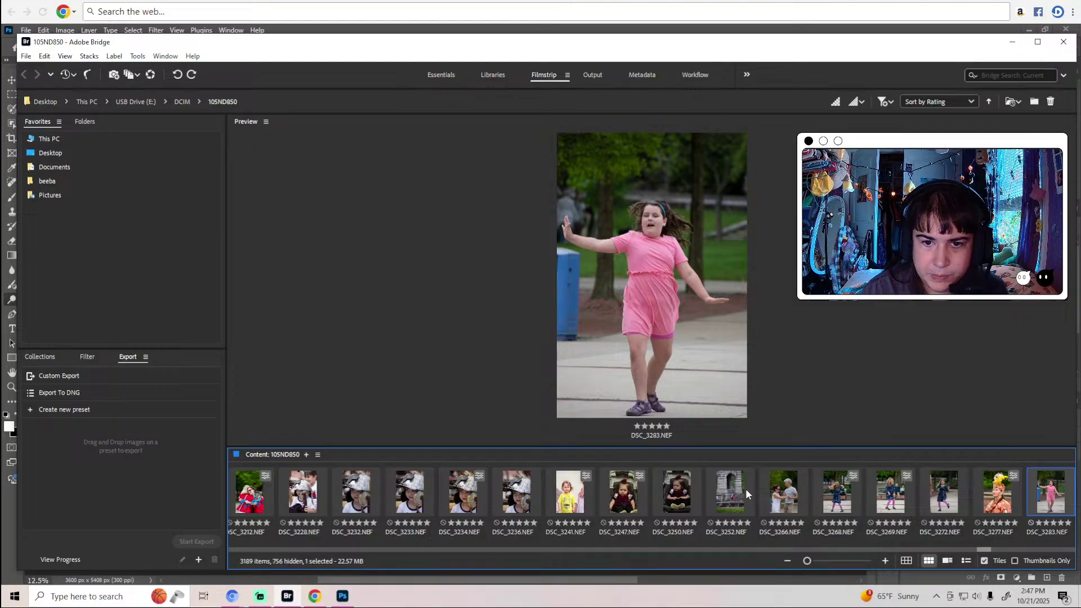
key(Right)
key(Right)
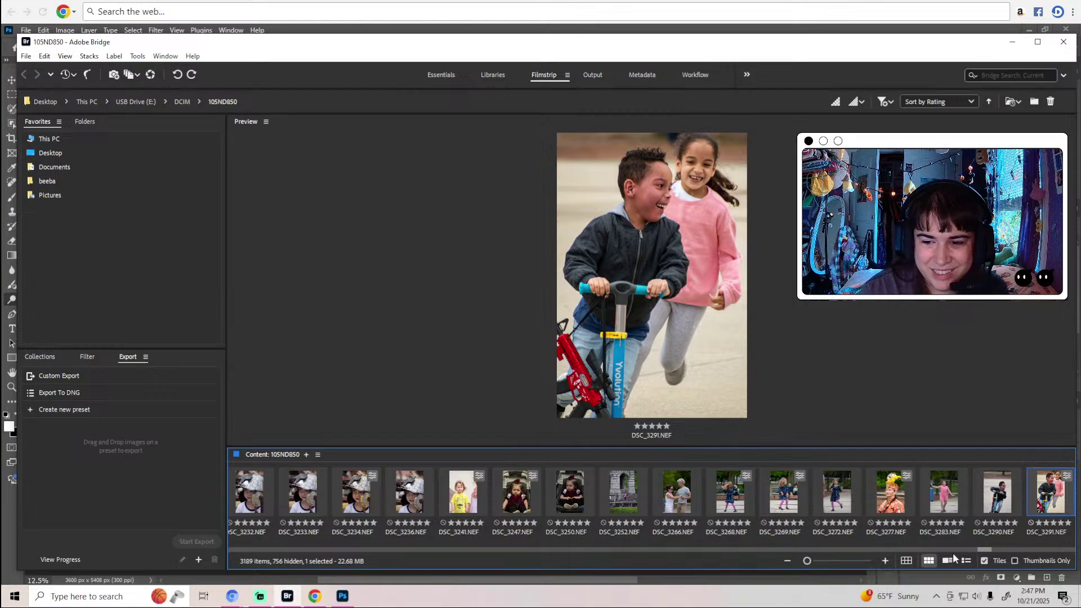
Skip ahead to the dark carousel photos and preview DSC_3539.NEF, DSC_3527.NEF and DSC_3515.NEF.
scroll(988, 553, down, 4)
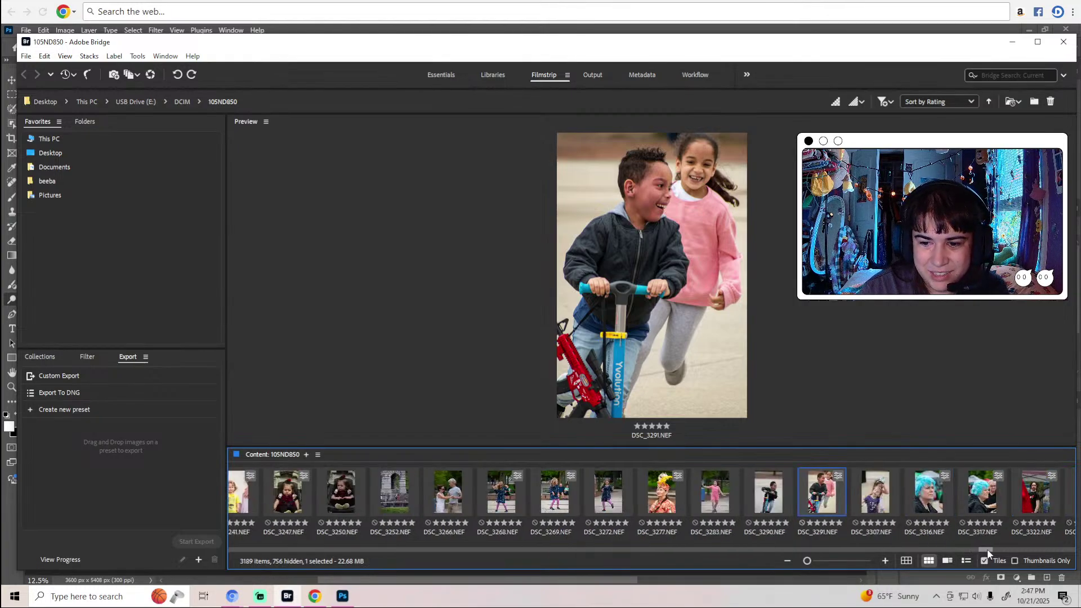
scroll(996, 554, down, 5)
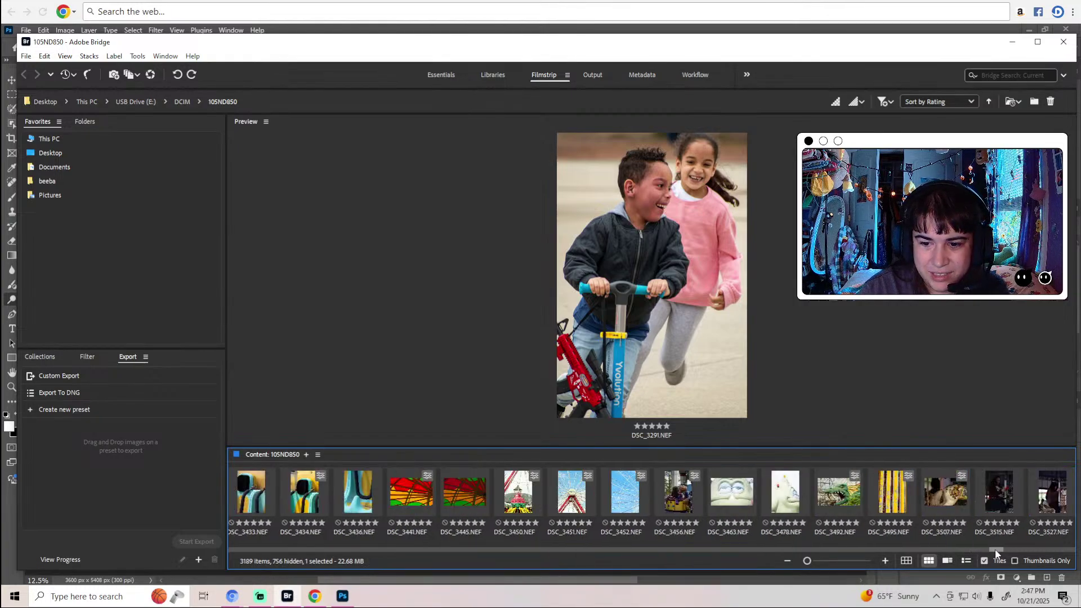
scroll(996, 554, down, 5)
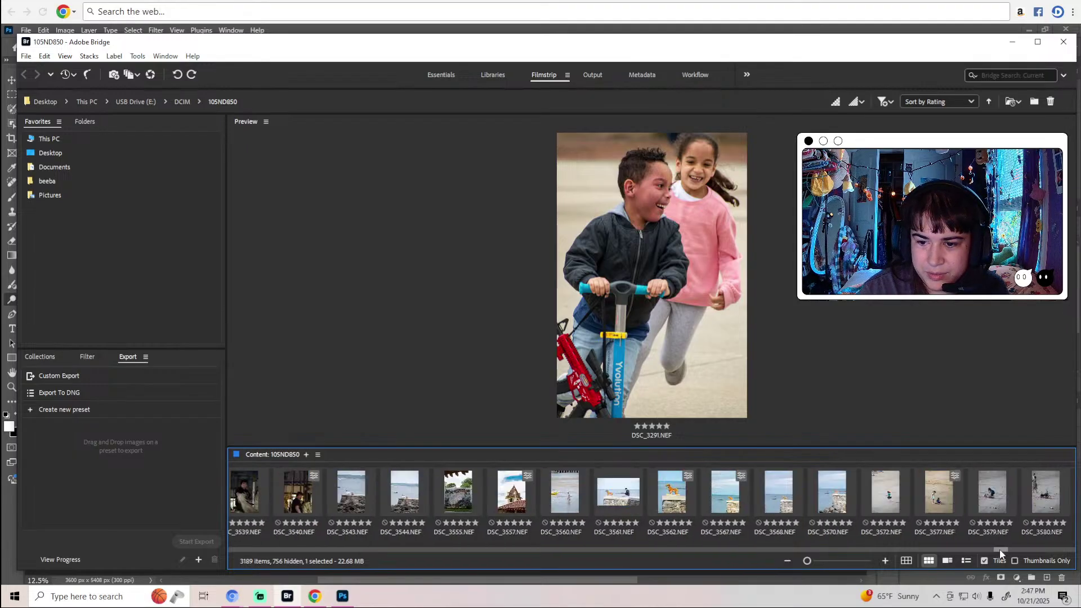
scroll(861, 527, up, 3)
click(703, 500)
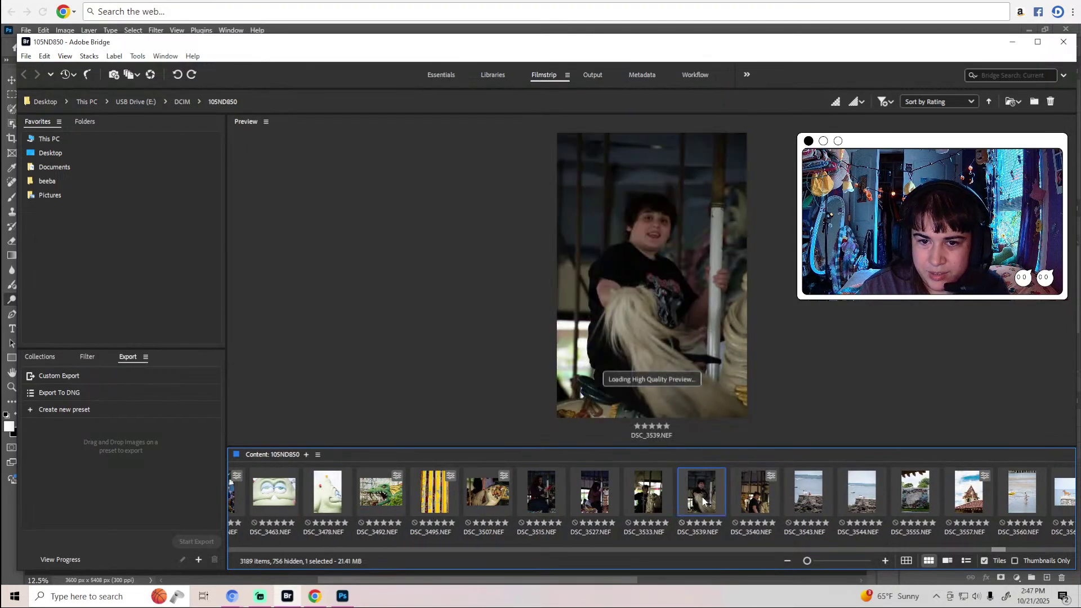
click(731, 492)
click(718, 496)
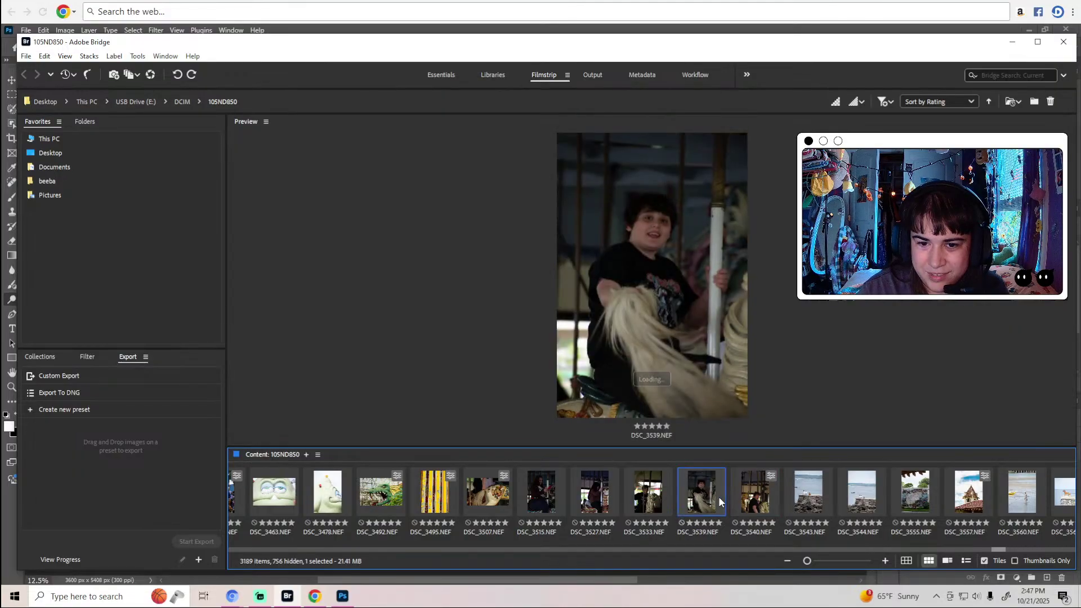
click(628, 493)
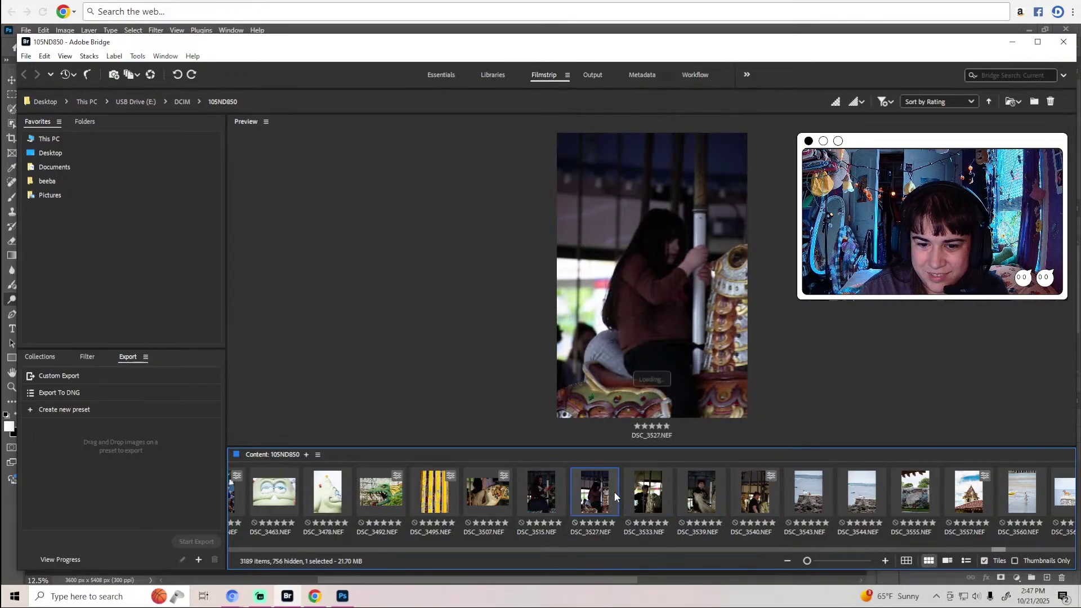
click(545, 496)
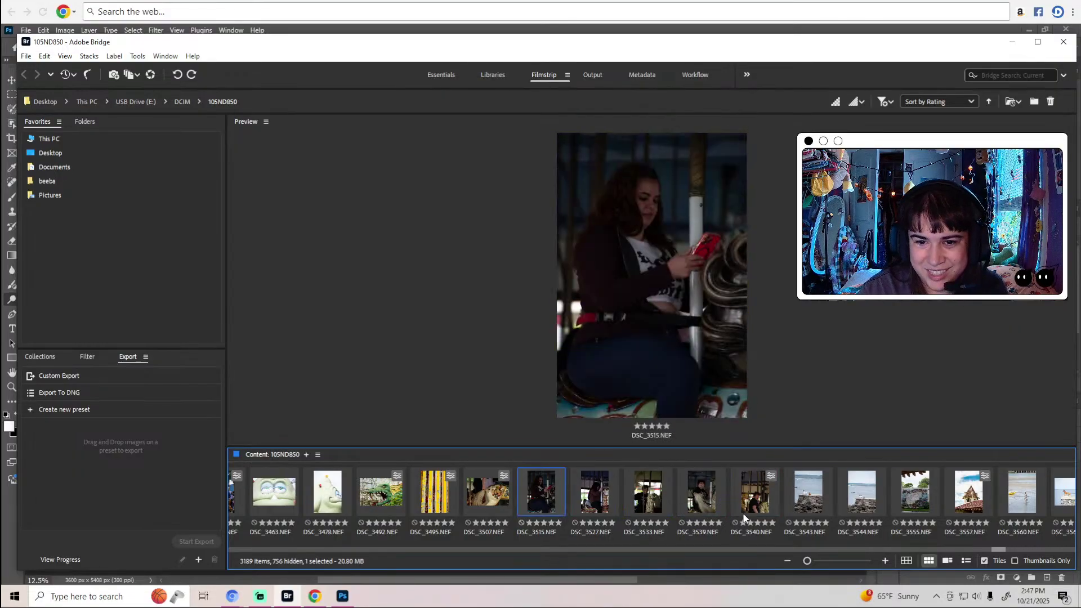
Look through the photos from DSC_3543.NEF onward, and open the mural wall shot DSC_3555.NEF in Camera Raw.
click(804, 493)
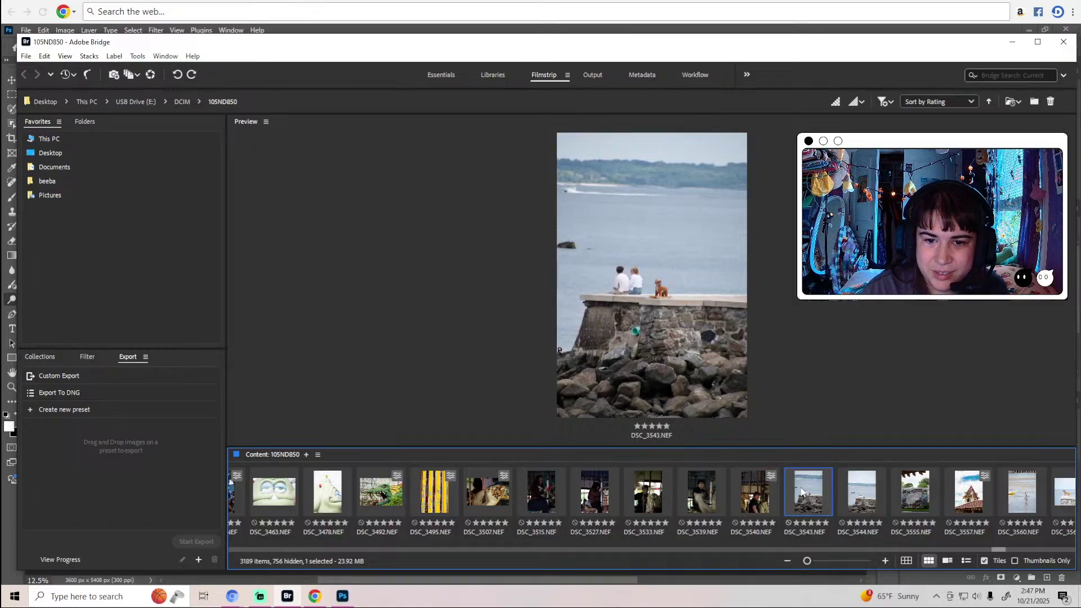
key(Right)
key(Right)
key(Right)
key(Left)
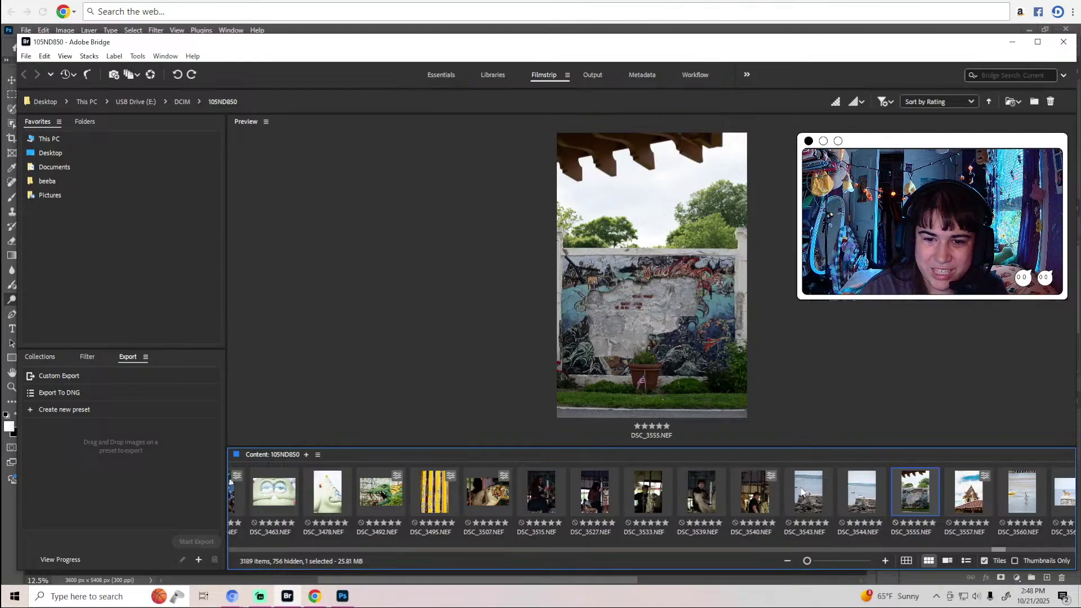
double_click(922, 490)
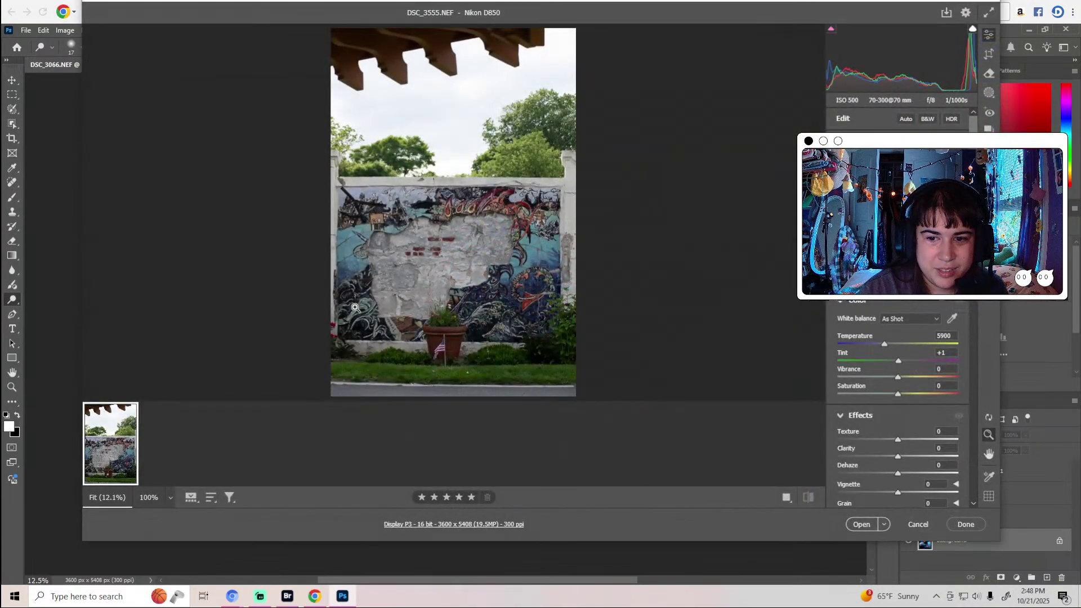
Enable lens profile corrections for the mural photo.
scroll(875, 383, down, 10)
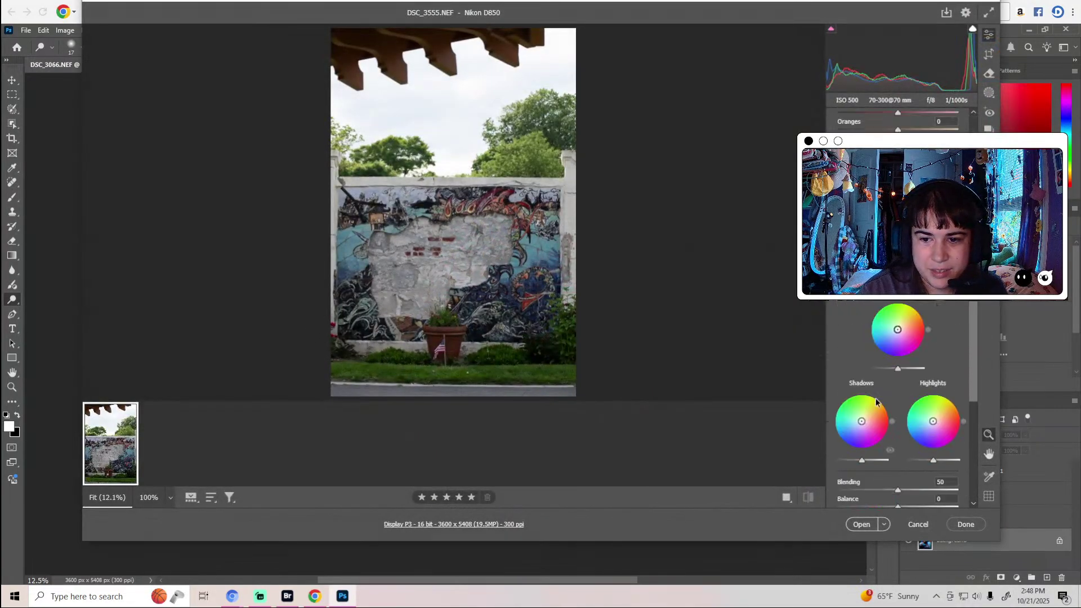
scroll(876, 401, down, 2)
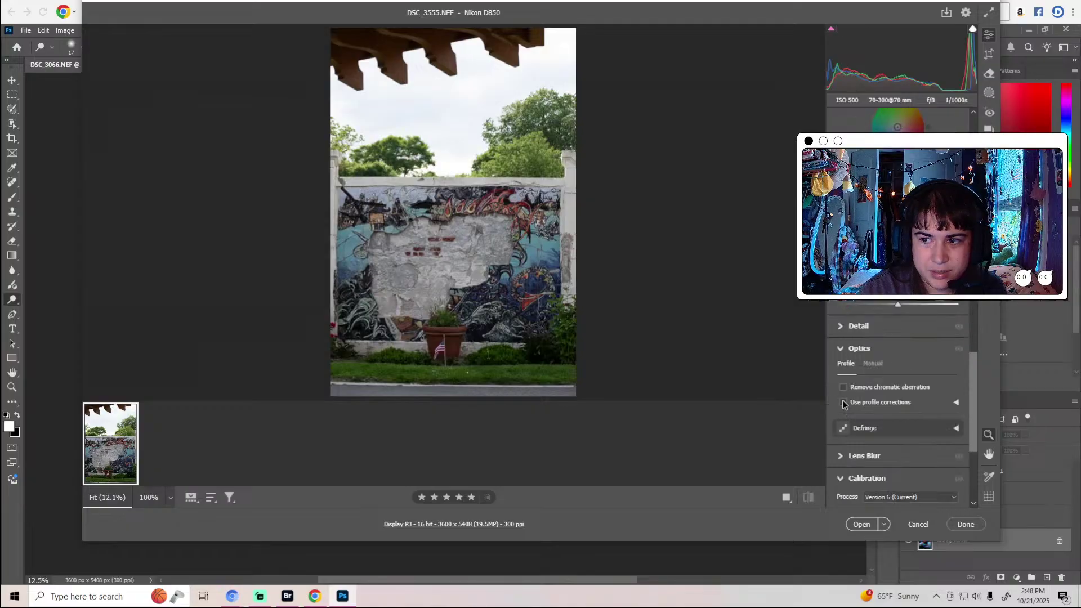
click(843, 403)
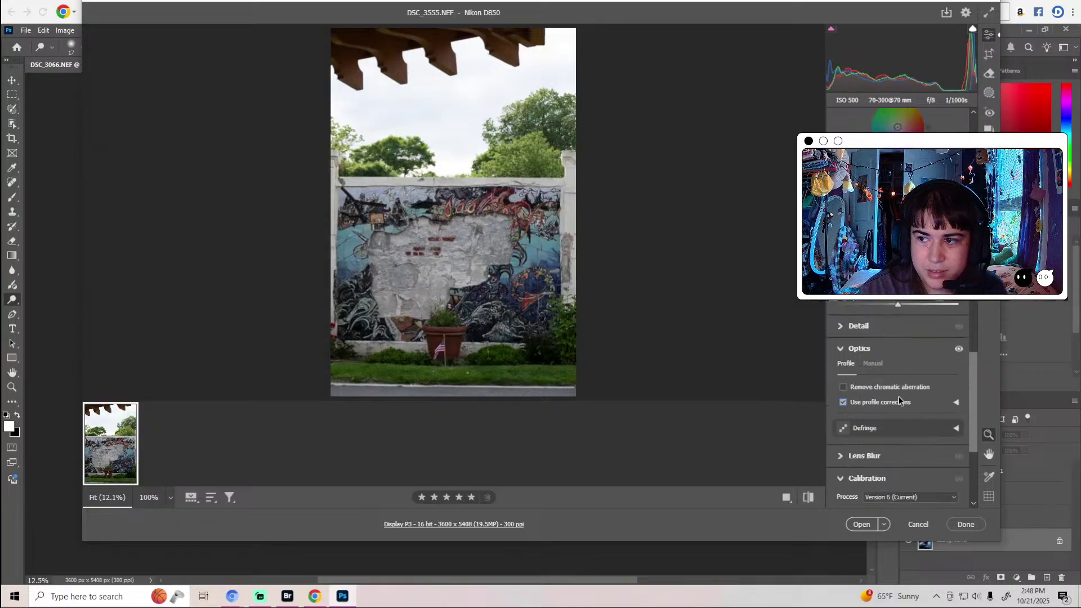
scroll(899, 401, up, 2)
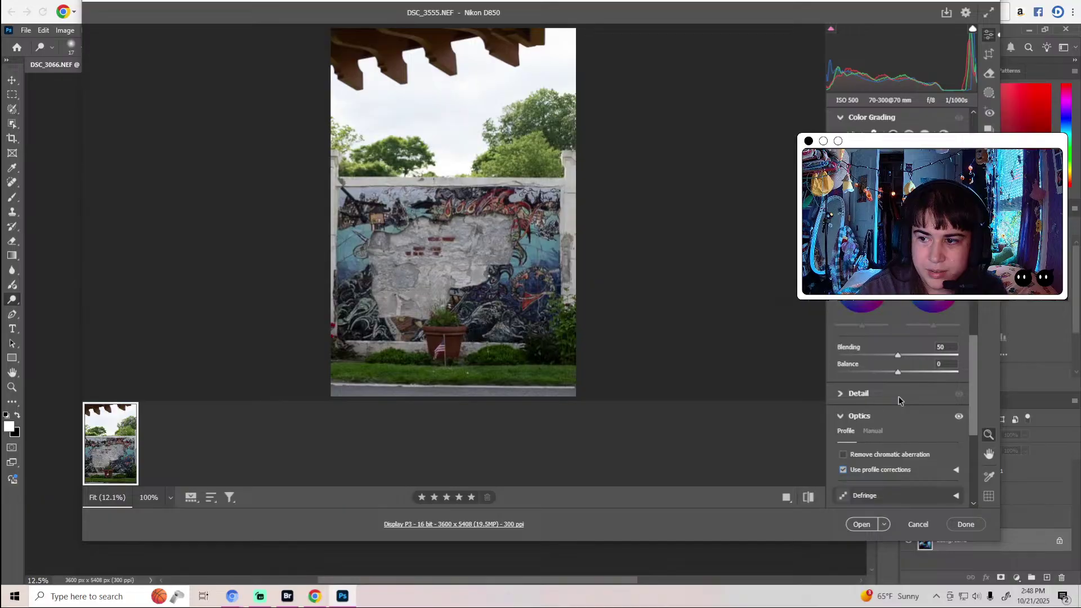
scroll(899, 401, up, 8)
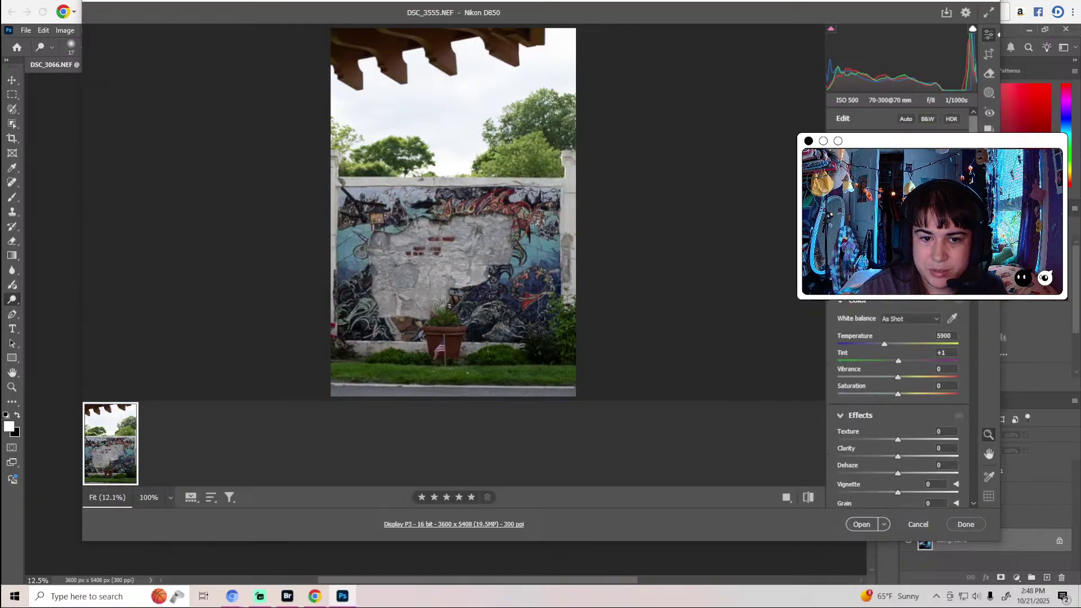
Inspect the mural's painted detail at 100%, and return to the full photo to look over its Optics and Calibration settings.
click(461, 213)
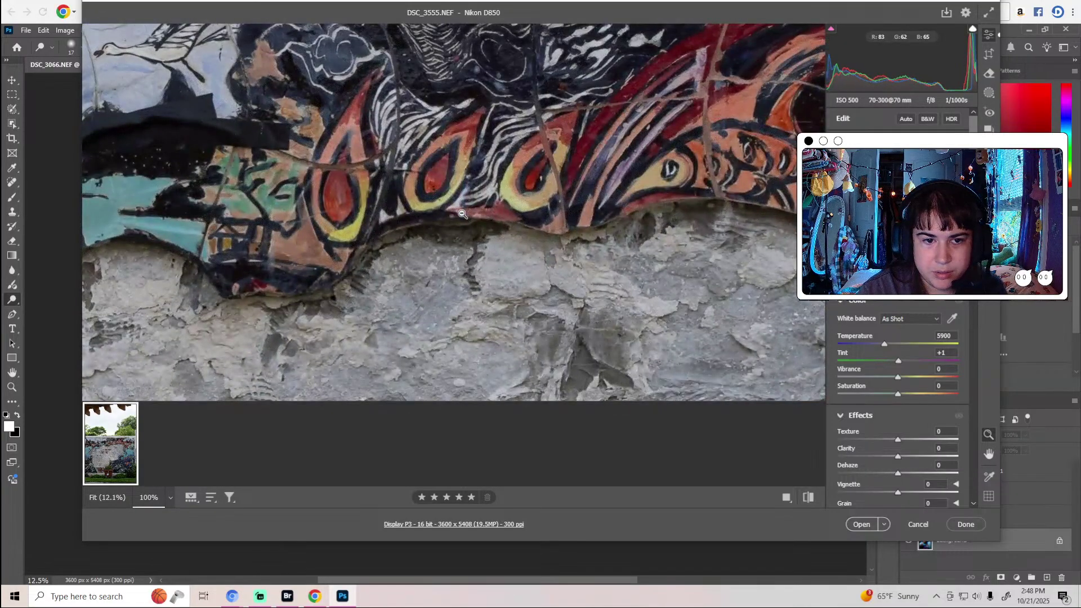
click(461, 214)
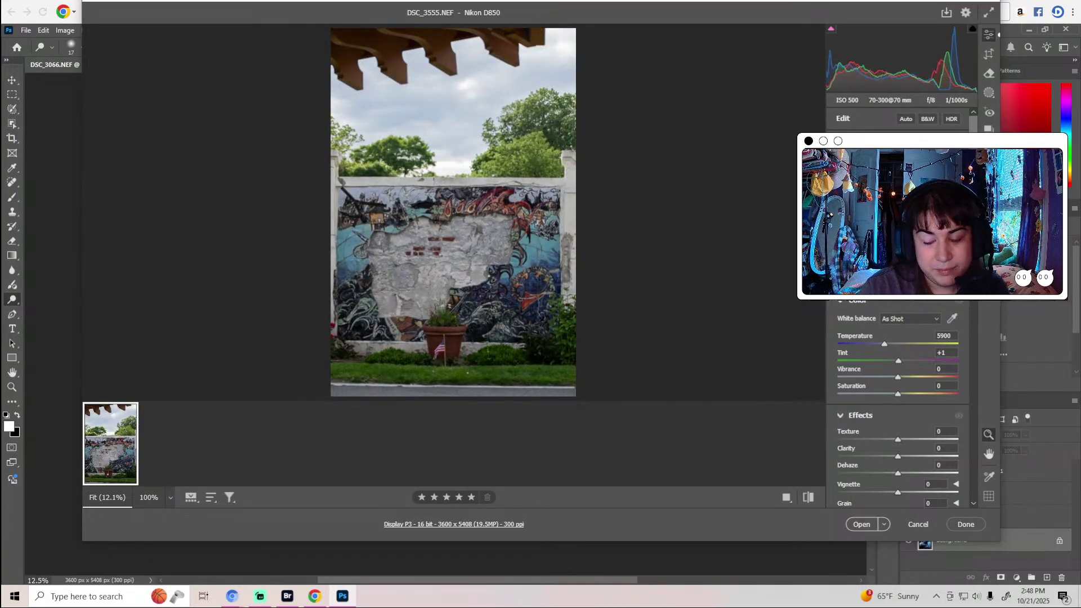
scroll(886, 342, down, 15)
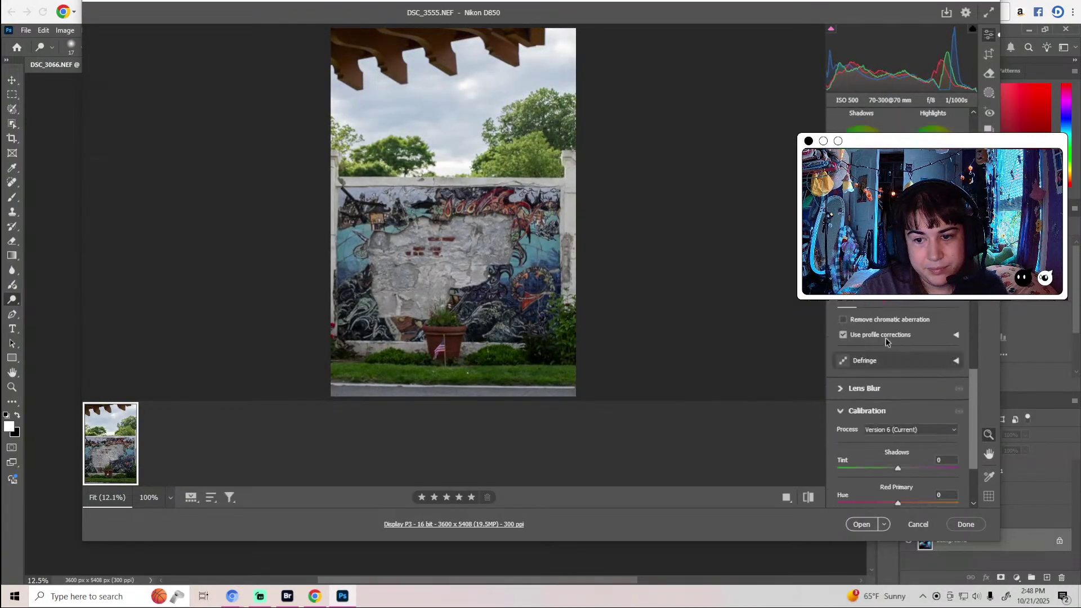
Set the mural photo's temperature to 5950, vibrance to +4 and saturation to +5.
scroll(886, 341, up, 15)
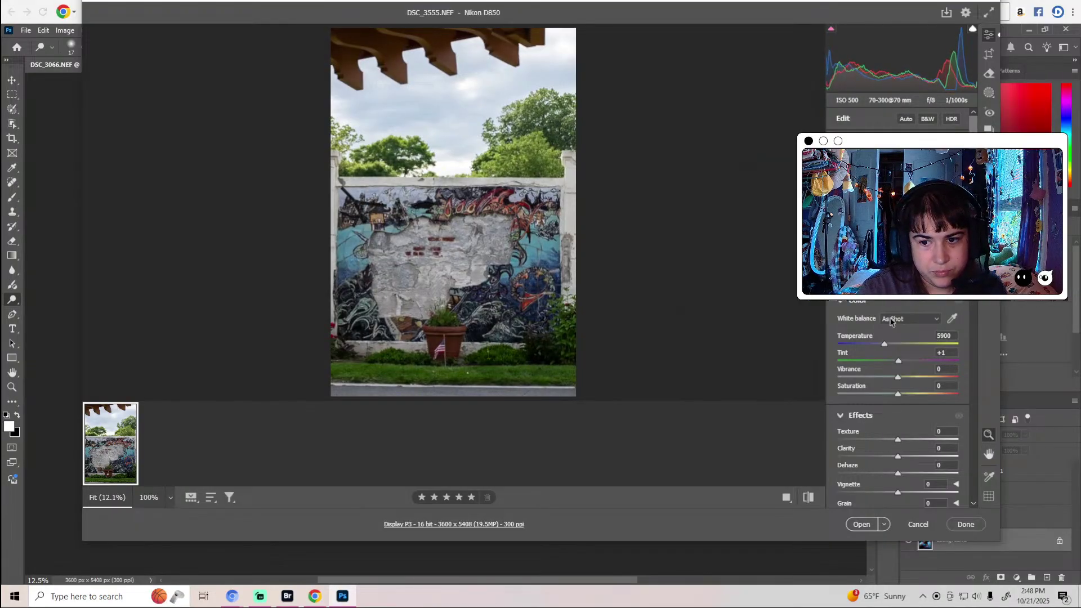
drag(884, 344, 885, 346)
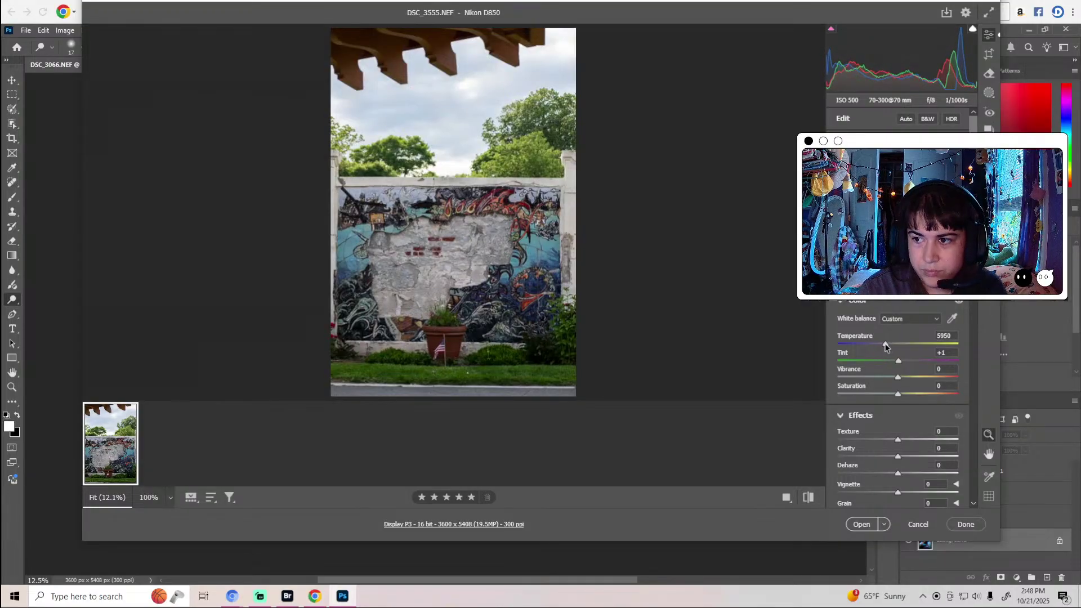
drag(898, 377, 902, 396)
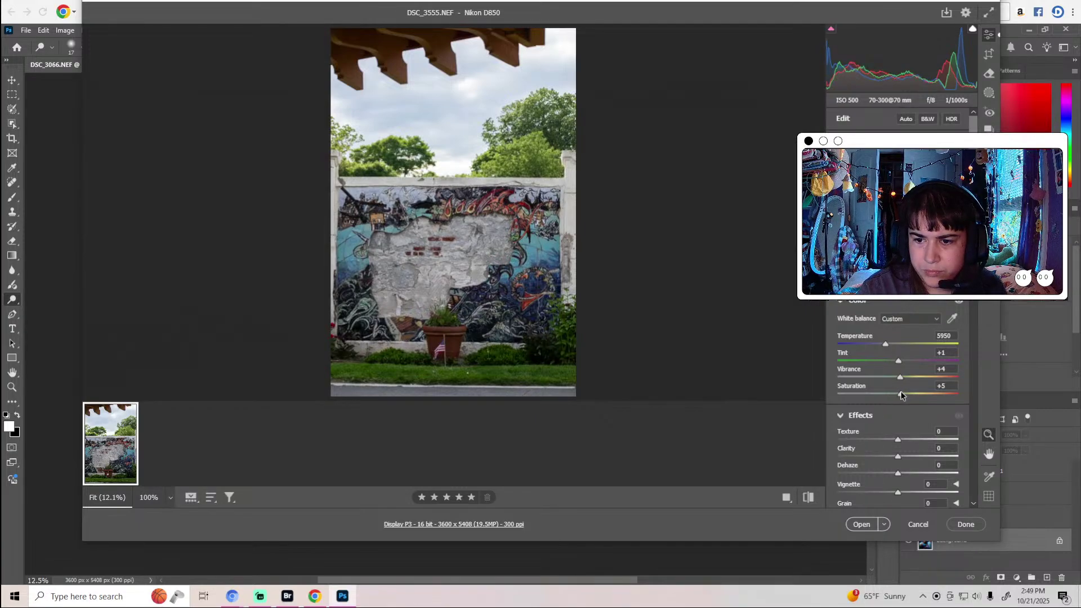
Raise texture, clarity and dehaze slightly, and nudge up the blues and purples in the Color Mixer.
scroll(901, 396, down, 3)
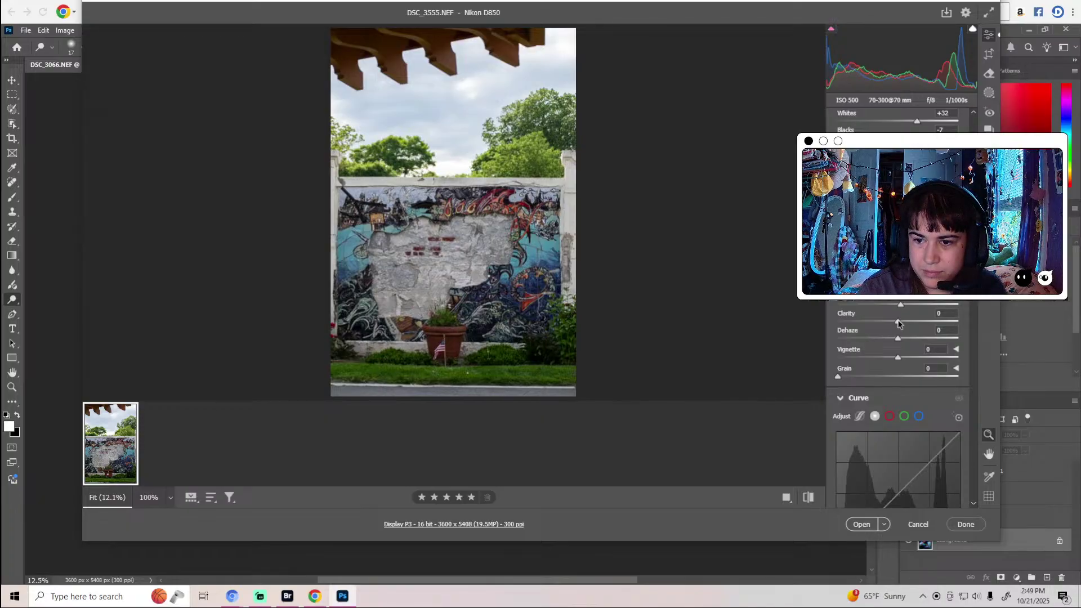
drag(898, 323, 900, 338)
scroll(896, 327, down, 10)
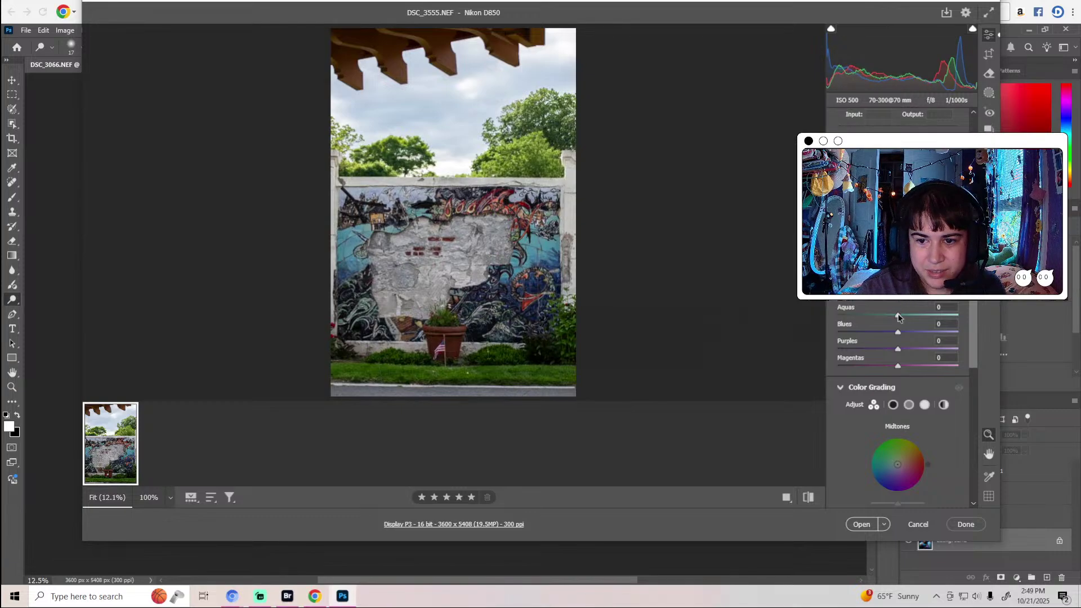
mouse_move(899, 332)
mouse_down()
mouse_move(914, 334)
mouse_move(915, 351)
mouse_move(906, 351)
mouse_up()
Set the Calibration saturation to +5 for red and green and +7 for blue, and open the photo in Photoshop.
scroll(896, 383, down, 10)
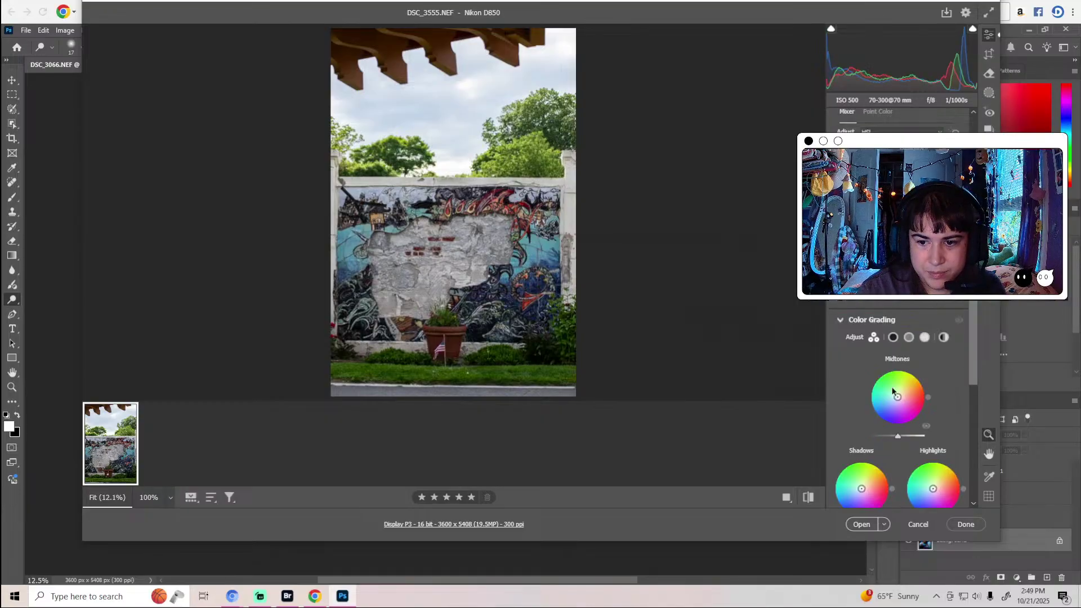
drag(895, 392, 899, 395)
drag(898, 446, 901, 446)
drag(898, 498, 902, 498)
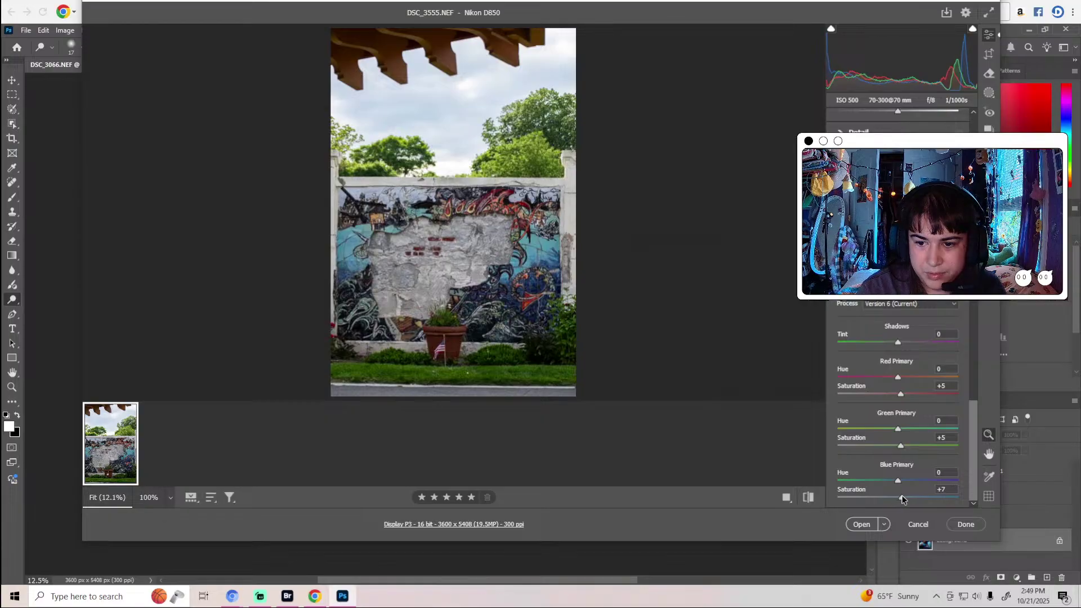
click(862, 525)
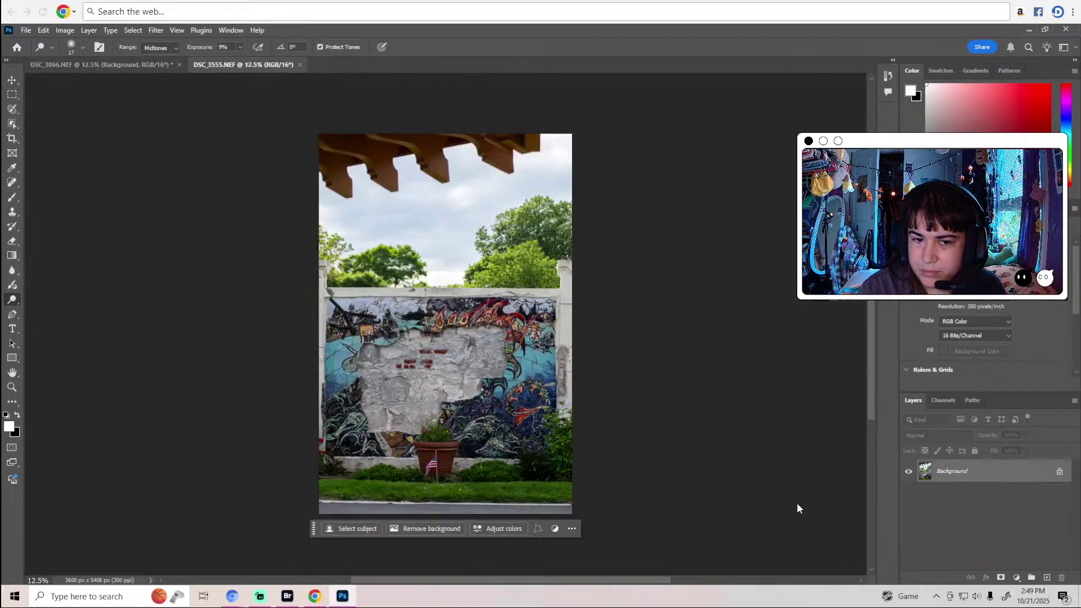
Straighten the mural photo slightly and crop the wooden roof beams off its upper edge, leaving about 3642 x 4329 px.
click(13, 139)
click(593, 127)
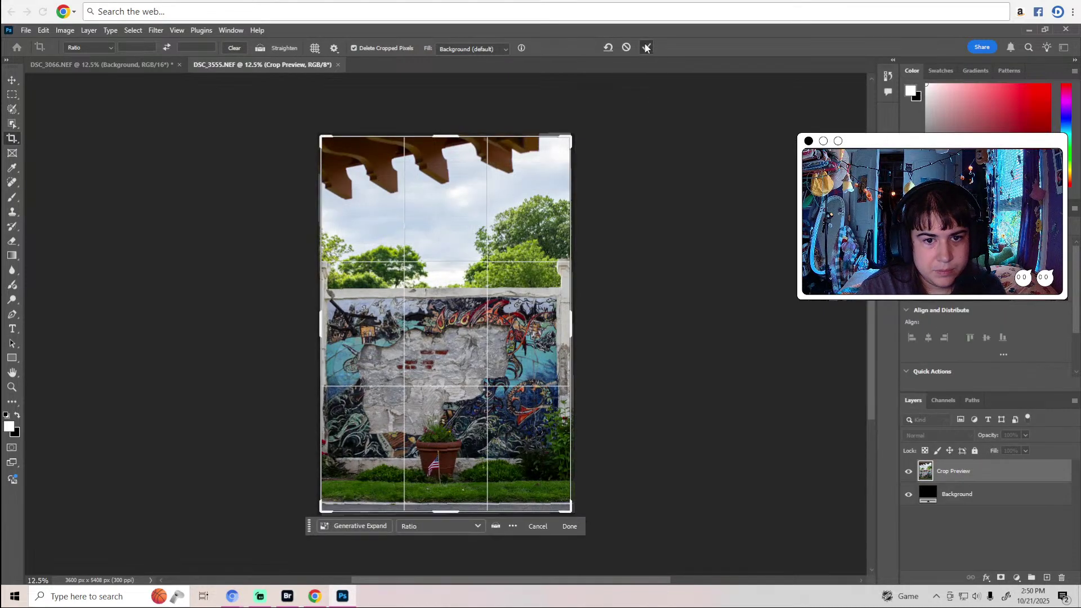
click(646, 48)
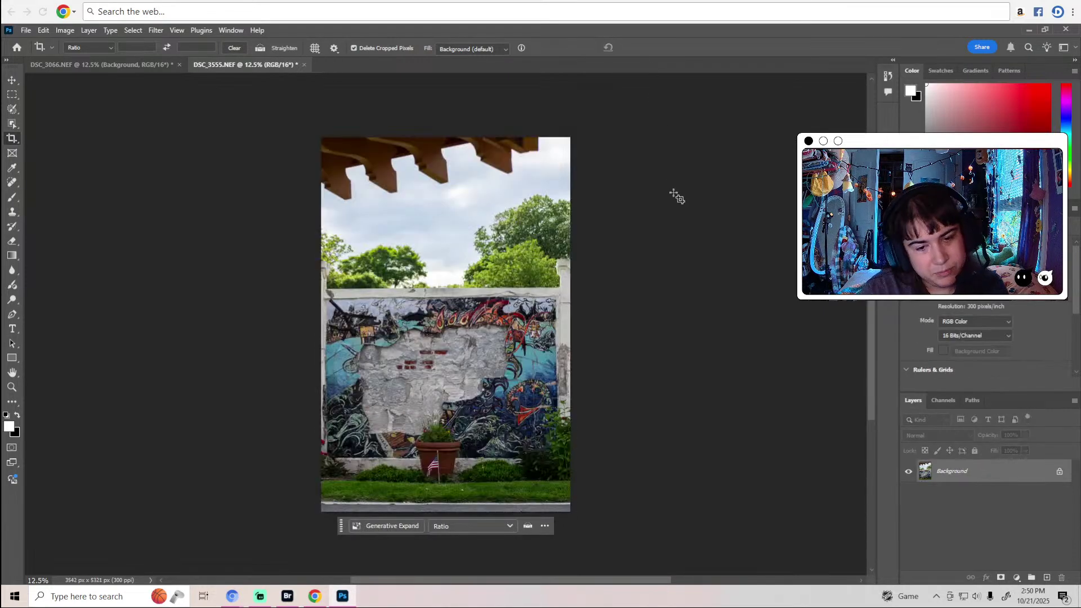
drag(446, 137, 446, 172)
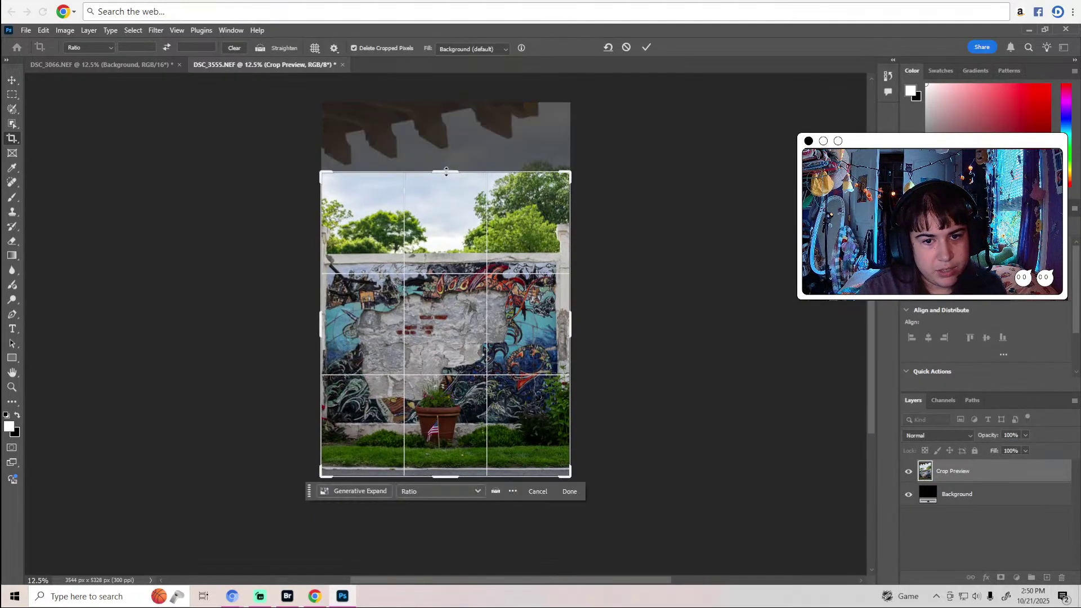
click(646, 49)
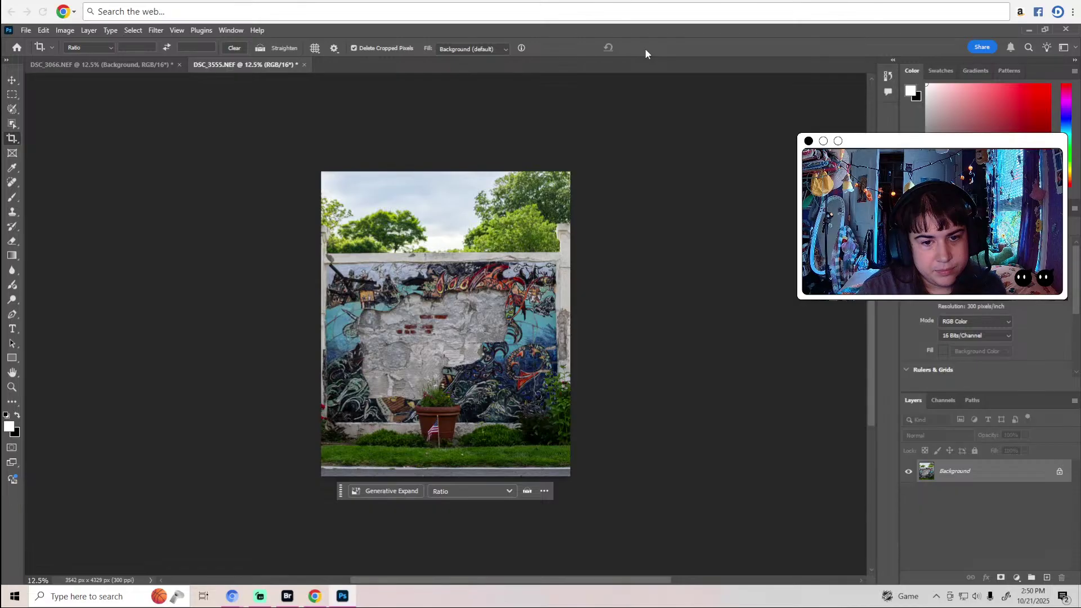
click(543, 193)
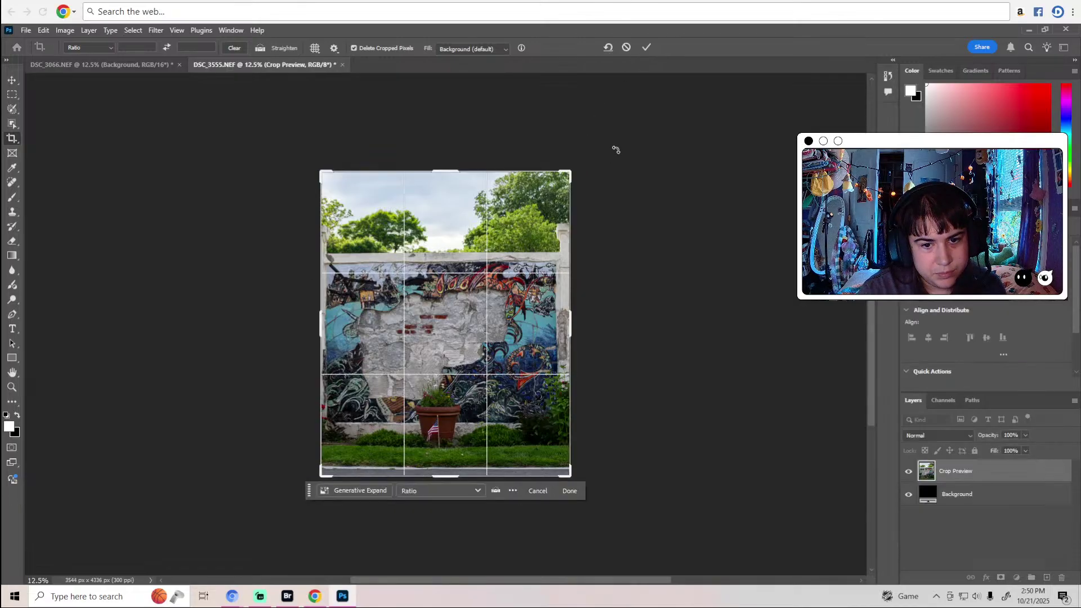
click(627, 48)
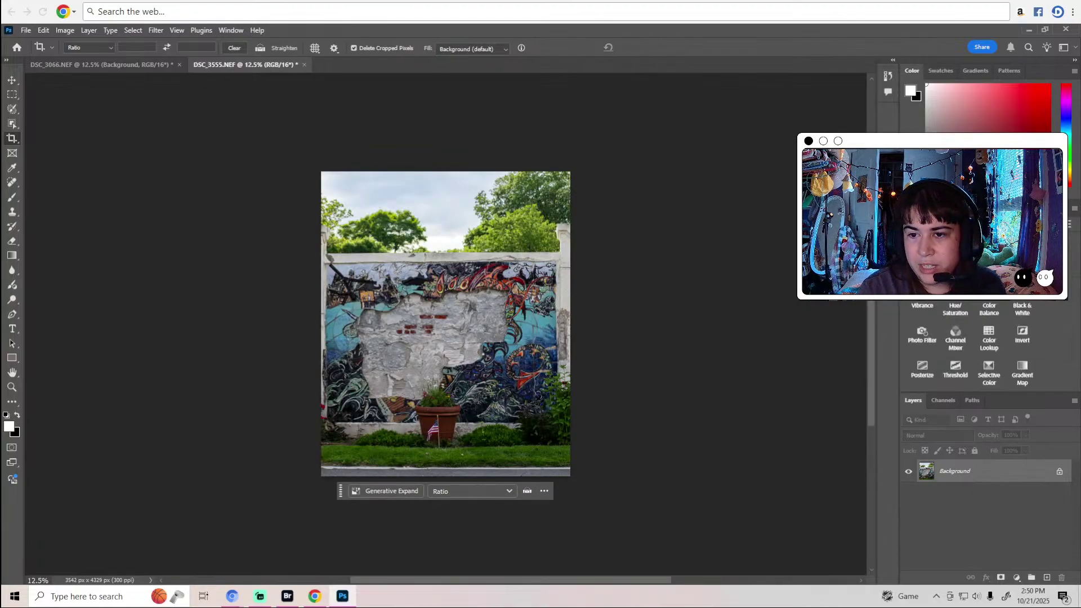
Add Levels and Selective Color adjustment layers, and set Black to +3% for a chosen color range.
click(956, 261)
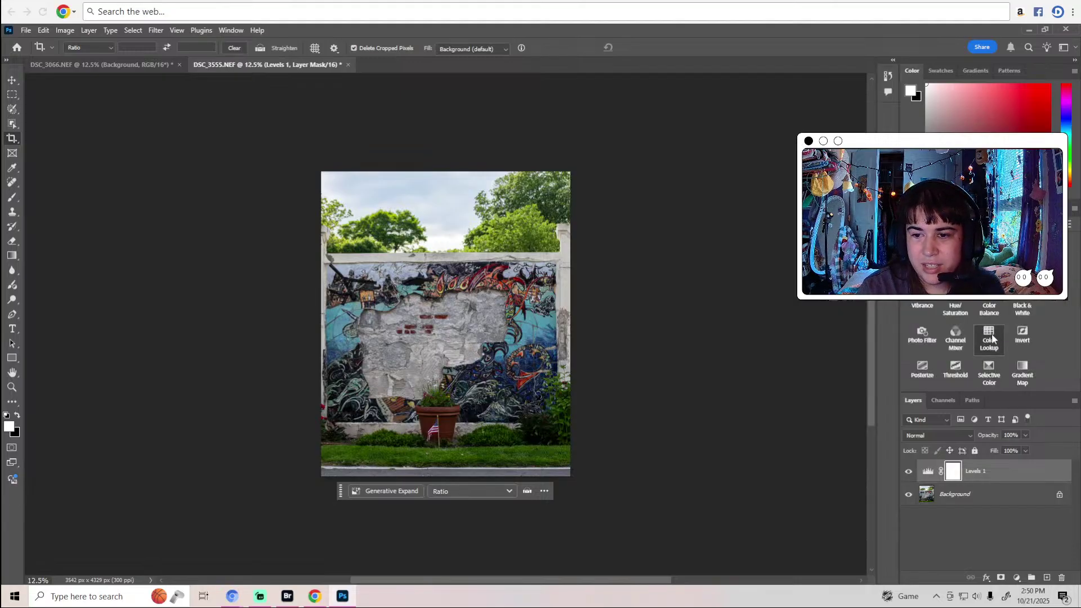
click(988, 366)
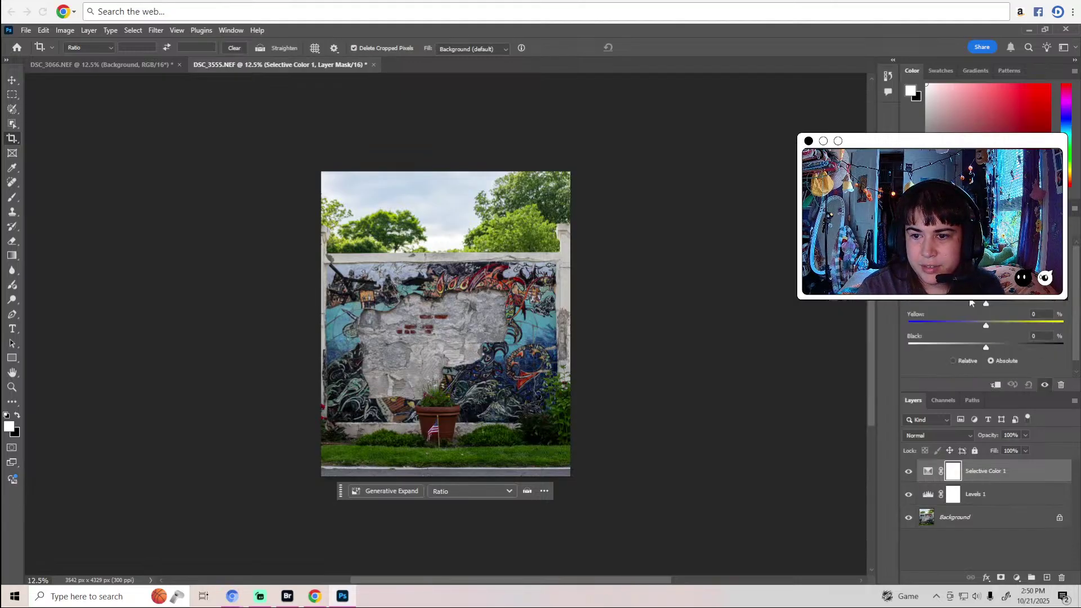
click(974, 267)
click(961, 330)
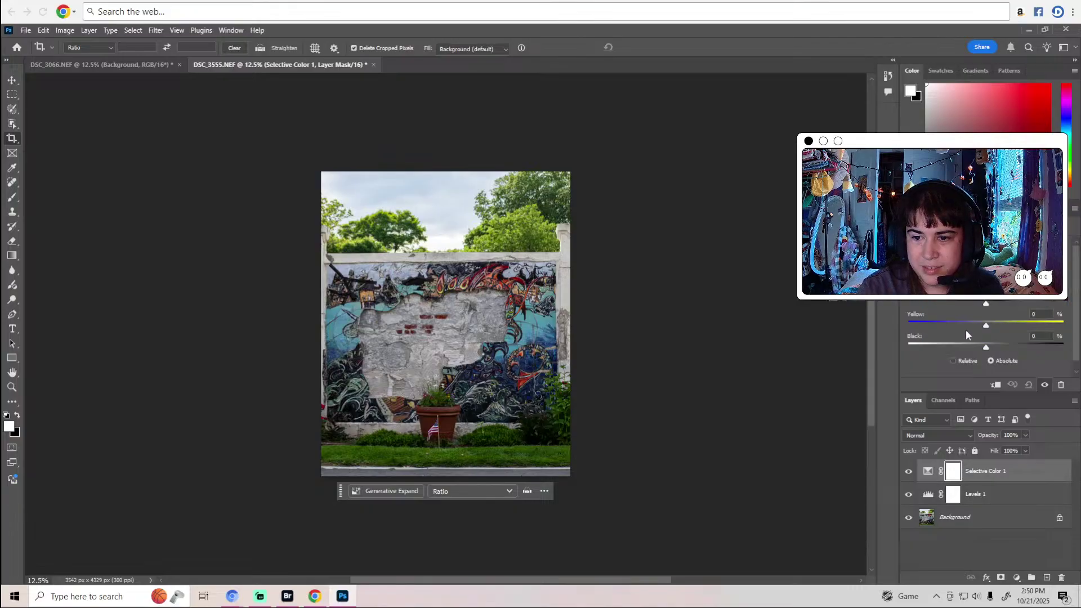
drag(986, 350, 989, 350)
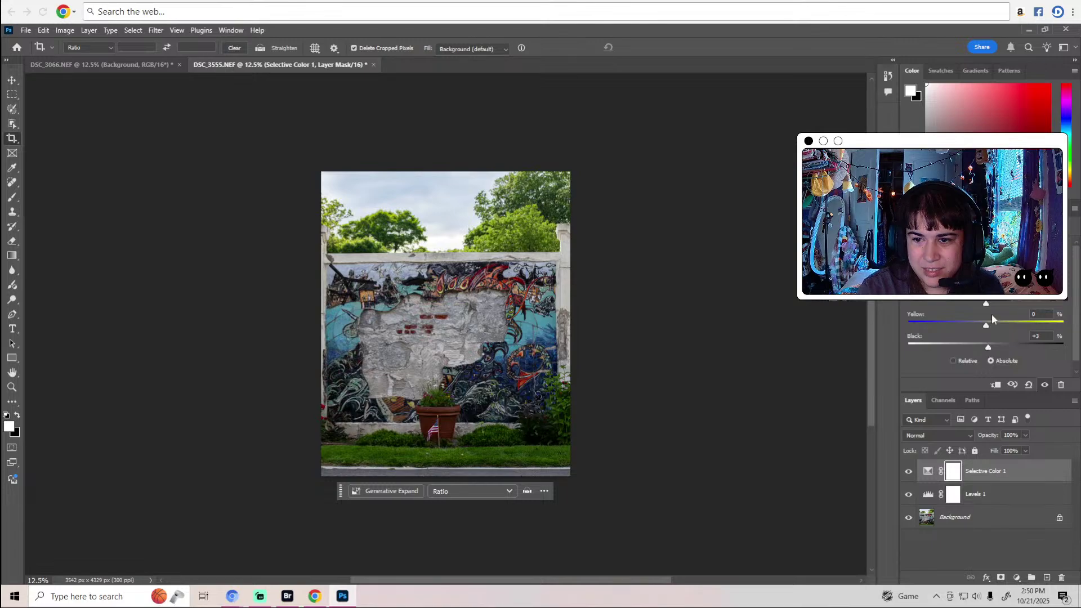
Raise Black slightly for the Whites in the Selective Color layer, and set it to +2% for the Blacks.
click(974, 267)
click(976, 337)
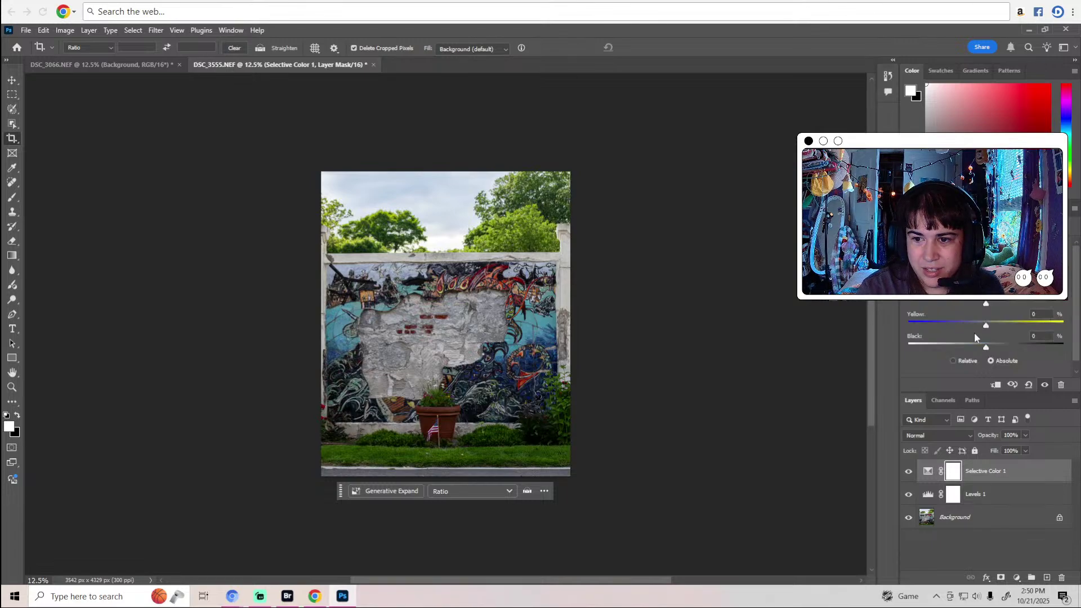
drag(987, 350, 987, 346)
click(974, 266)
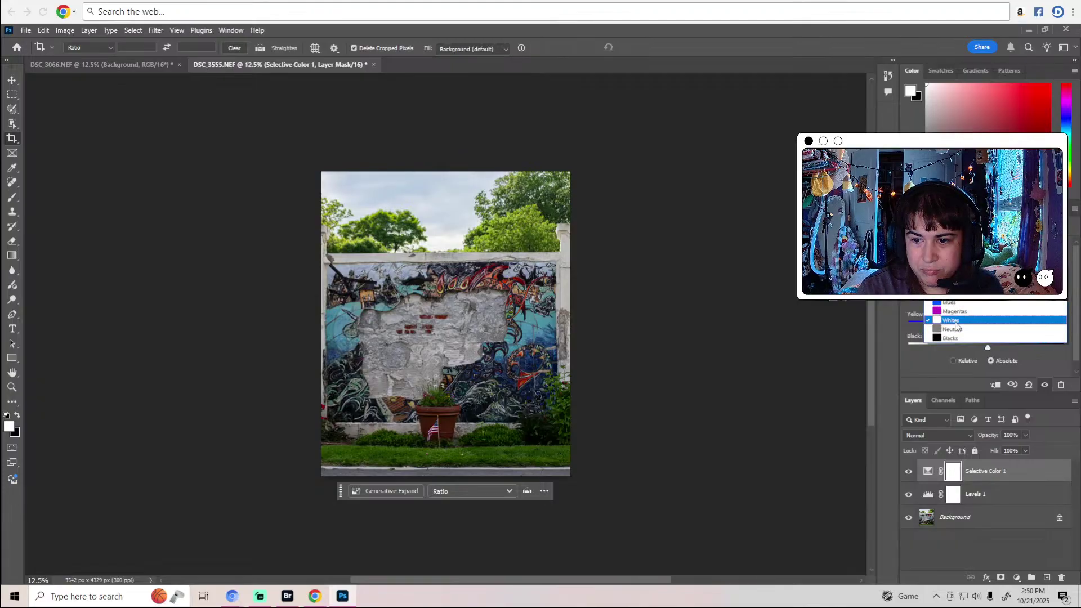
click(952, 340)
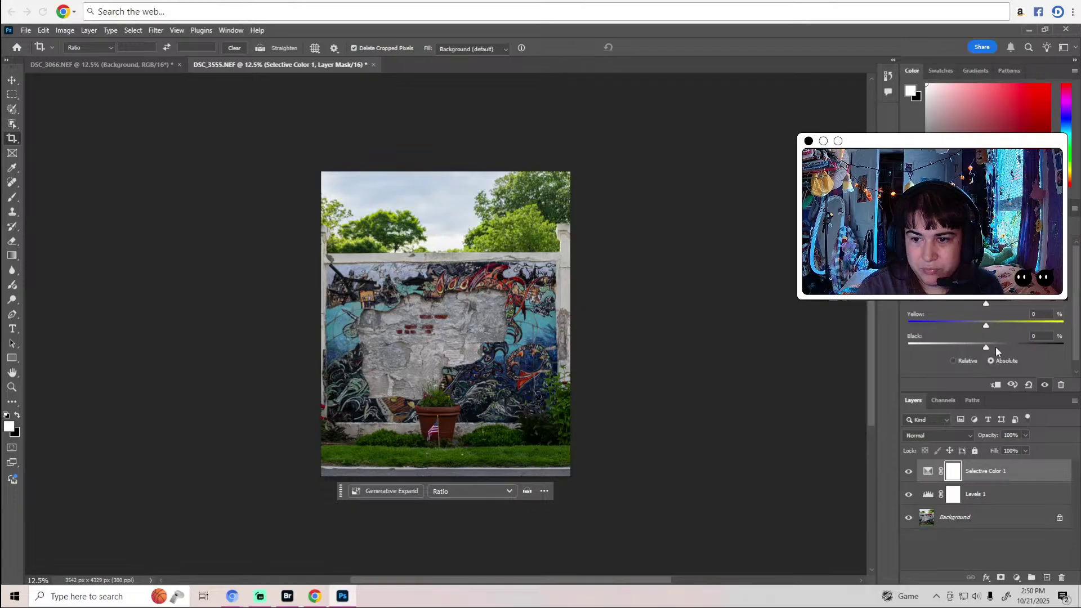
drag(990, 350, 986, 350)
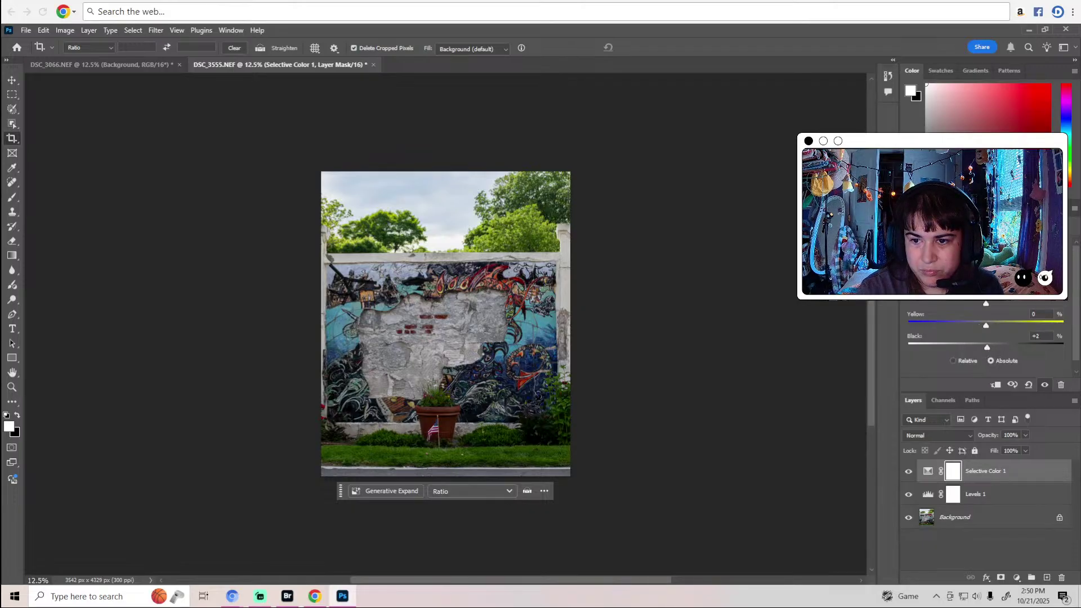
Fine-tune the Selective Color adjustment further, bringing Black down to -5%.
click(975, 267)
click(974, 266)
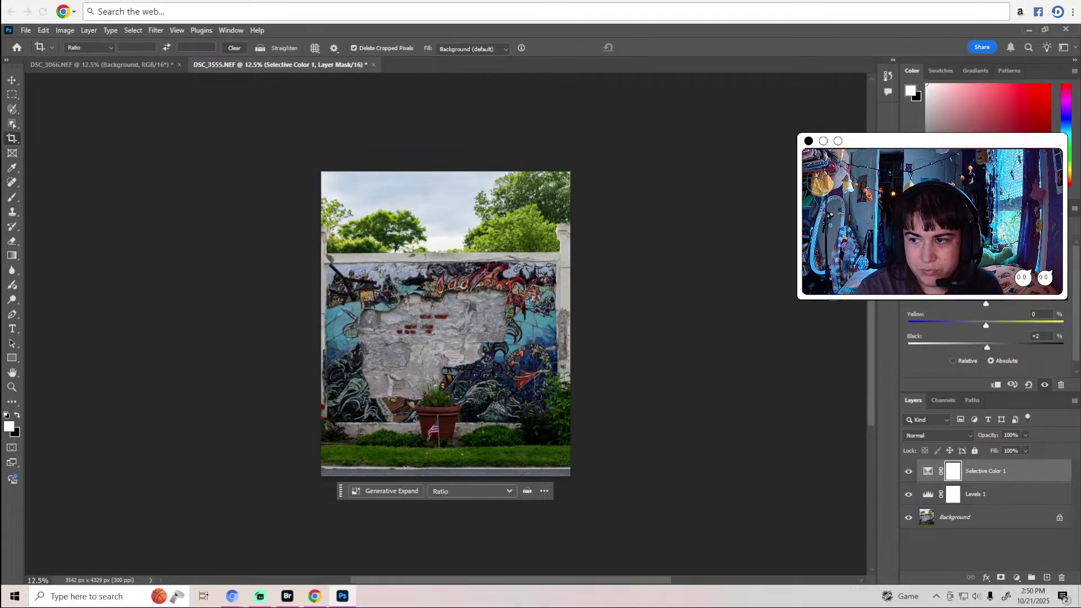
click(989, 348)
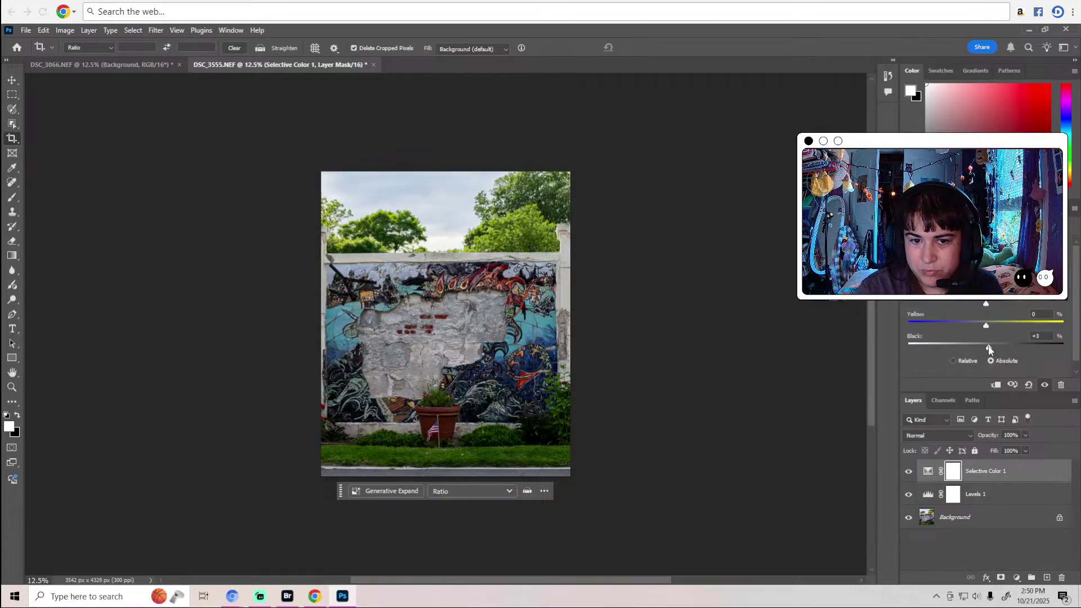
drag(1004, 348, 986, 349)
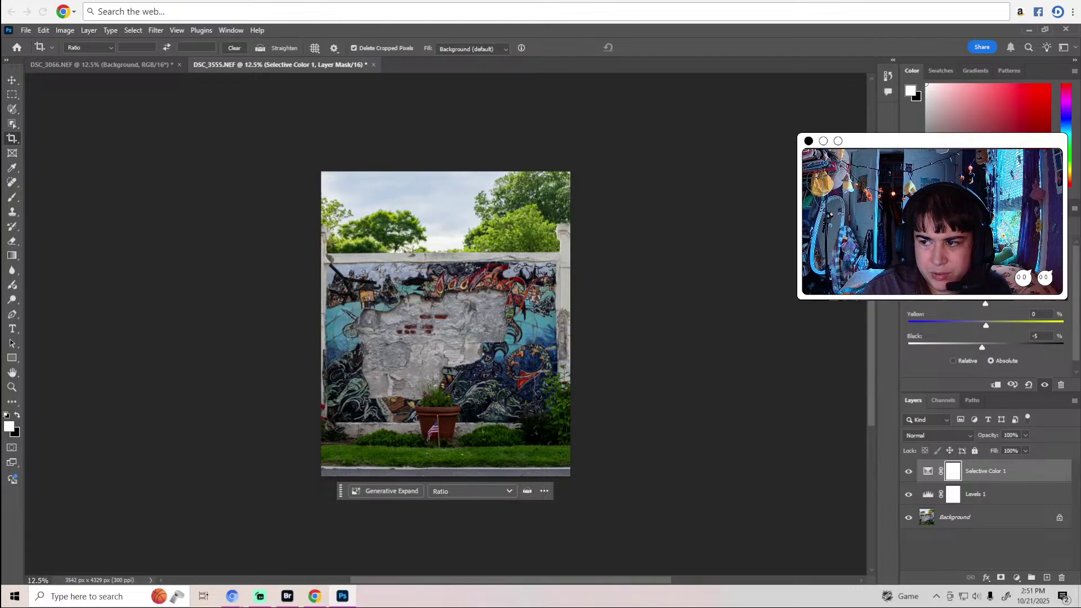
Add a Color Lookup adjustment layer using the Kodak 5218 Kodak 2383 (by Adobe).cube film look.
click(957, 209)
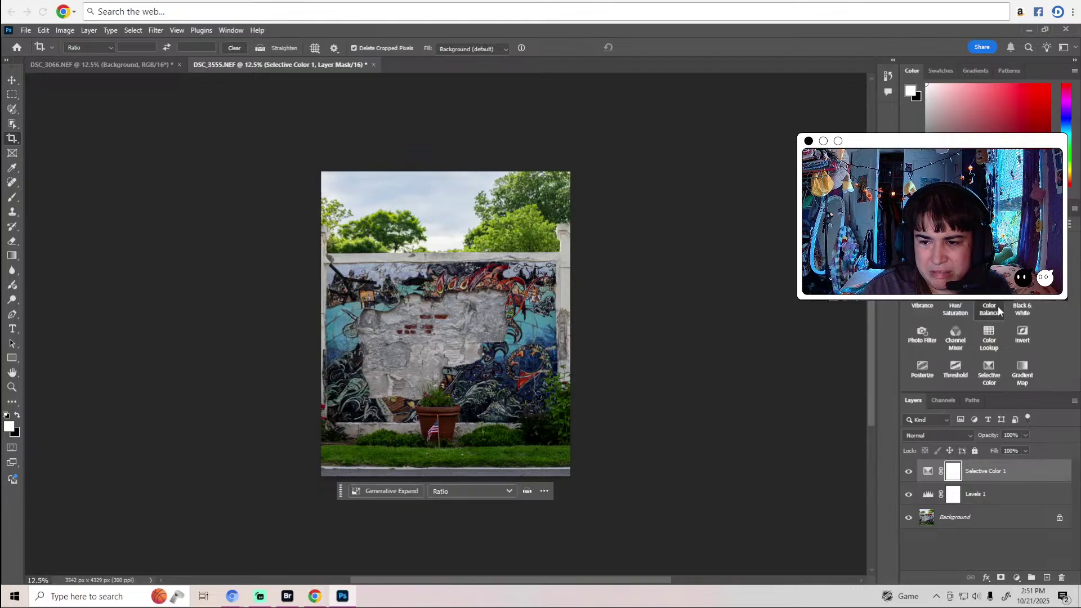
click(989, 336)
click(991, 282)
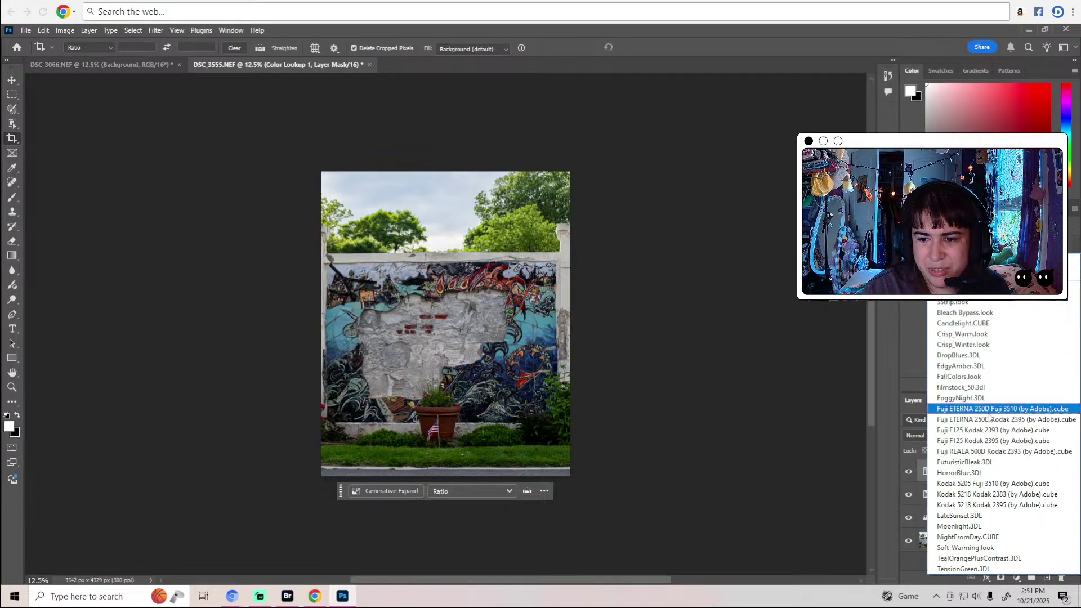
click(1007, 494)
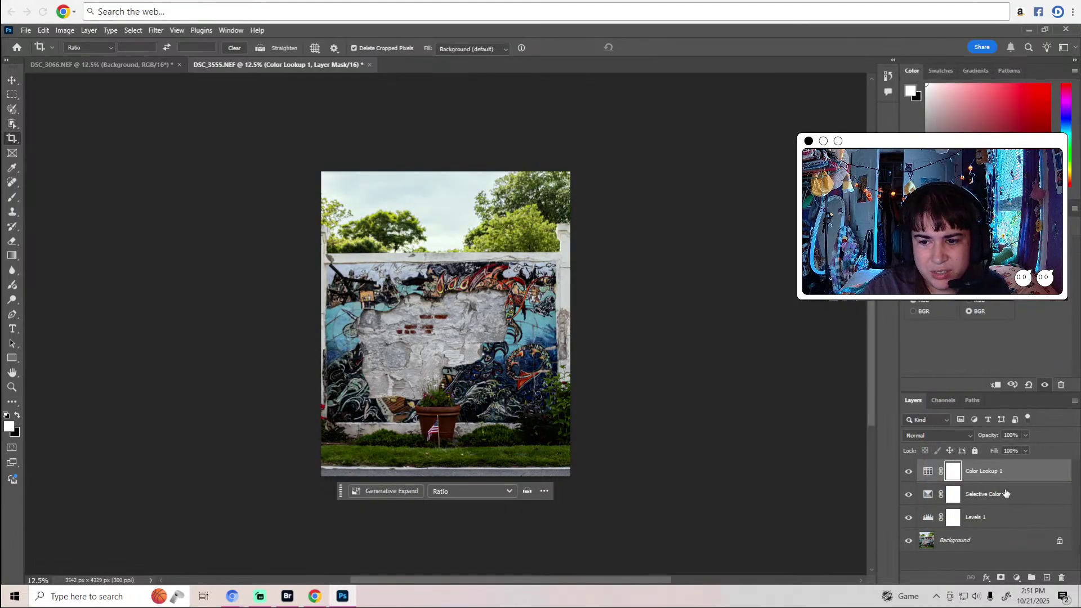
Reduce the Color Lookup layer's opacity and fill to 47% each.
click(1025, 435)
drag(1025, 446, 1000, 449)
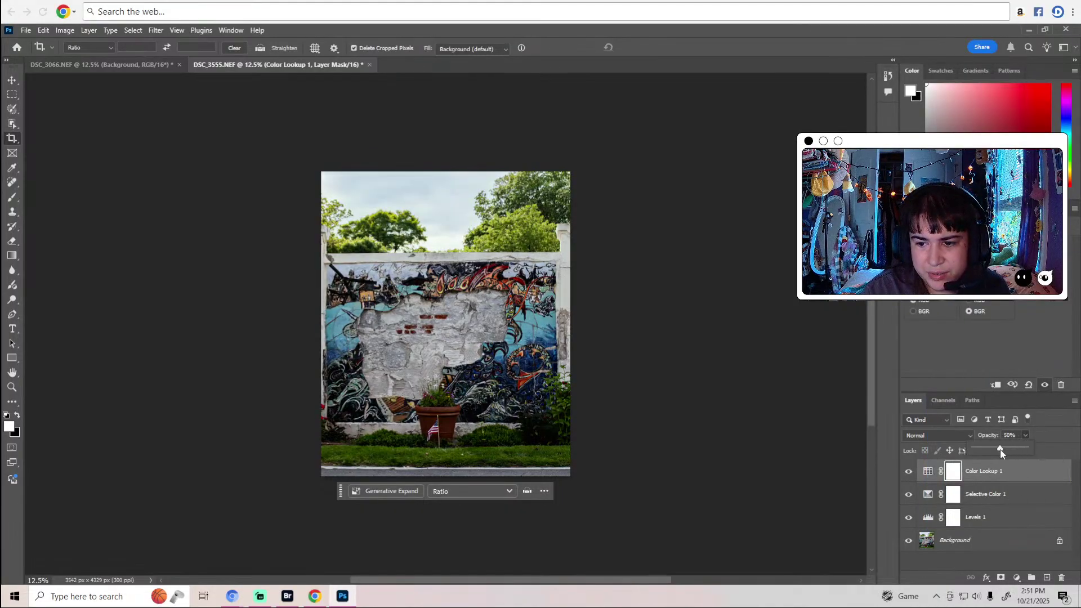
click(1025, 451)
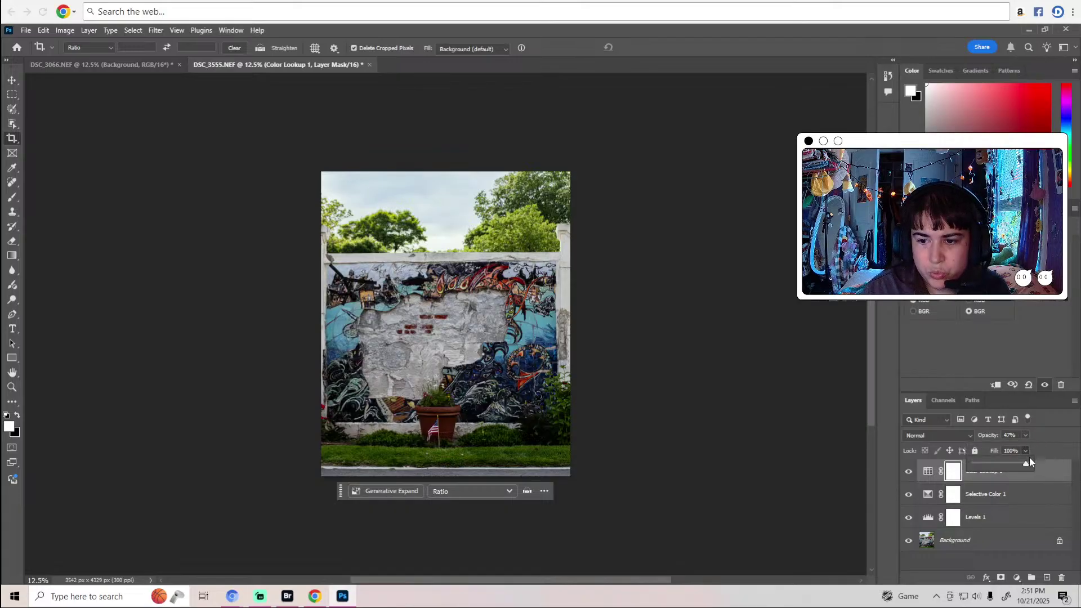
drag(1020, 463, 999, 469)
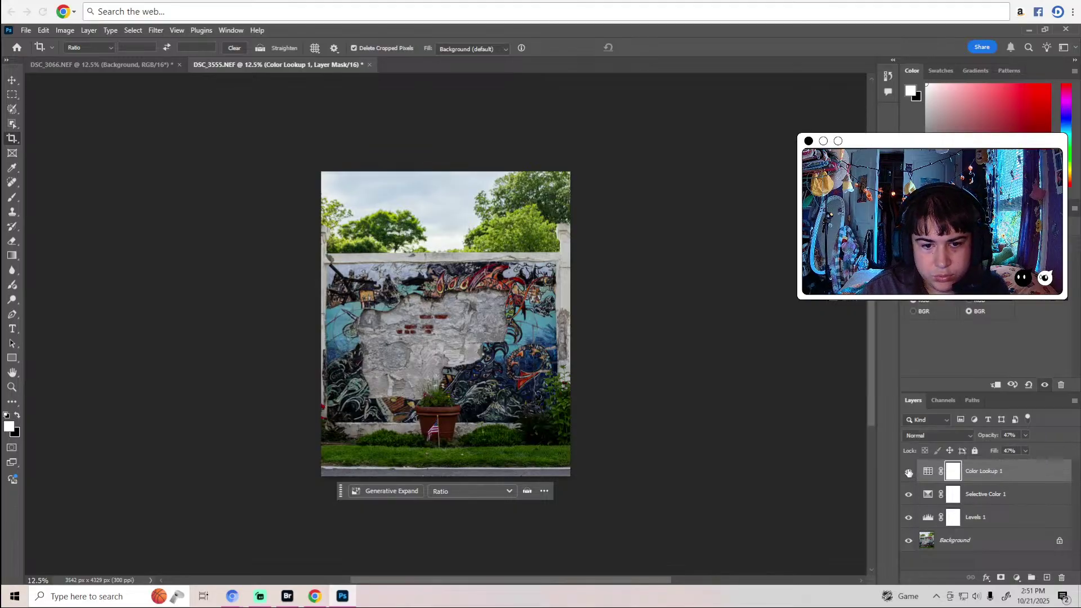
Duplicate the Background layer beneath the adjustment layers and make the duplicate the active layer.
click(944, 540)
right_click(946, 538)
click(1002, 412)
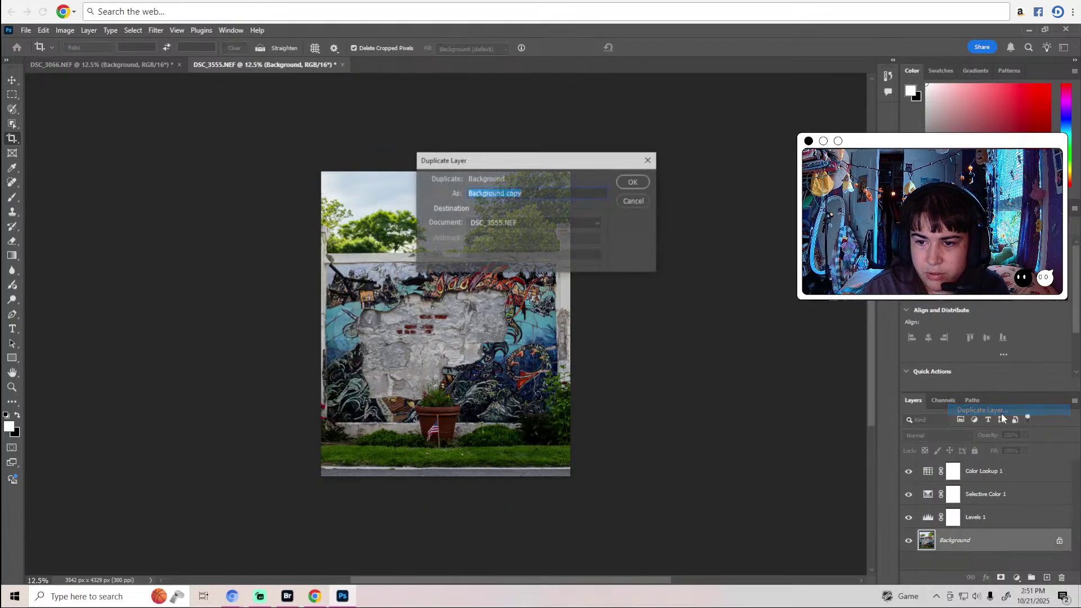
click(635, 182)
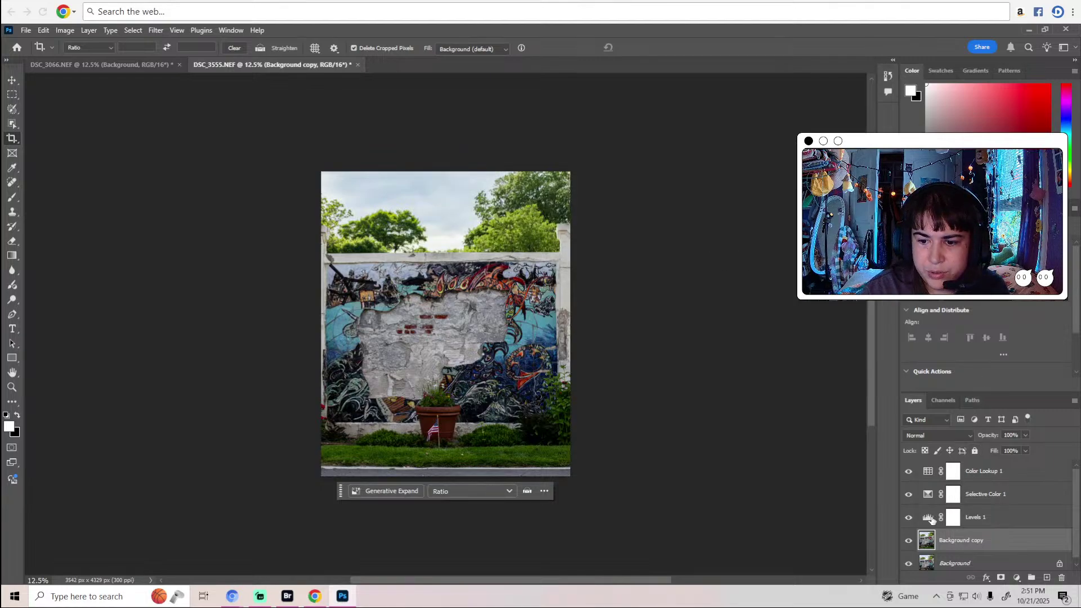
click(931, 518)
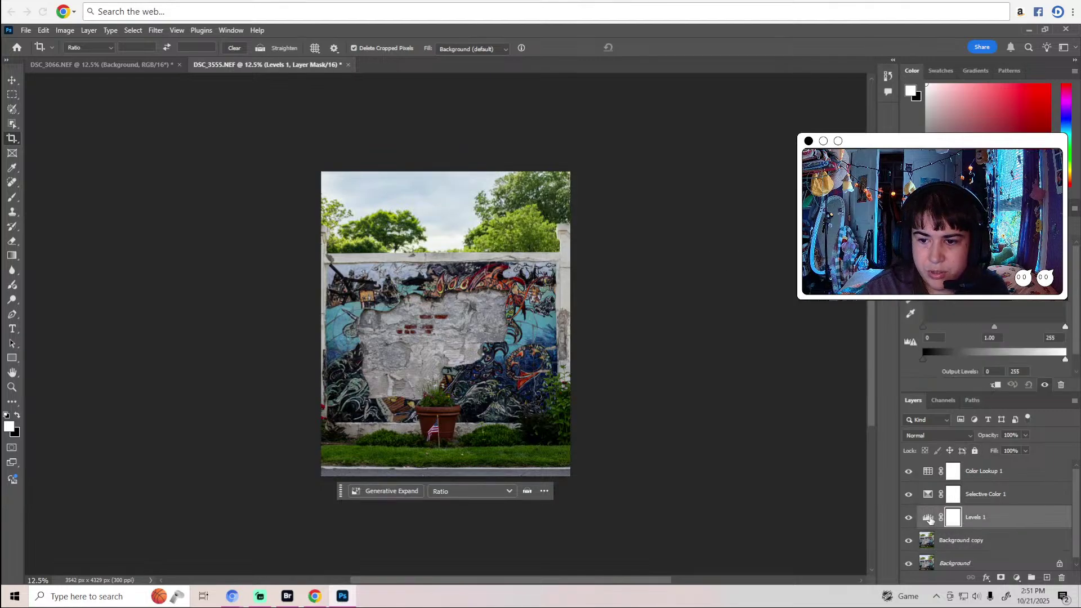
click(930, 547)
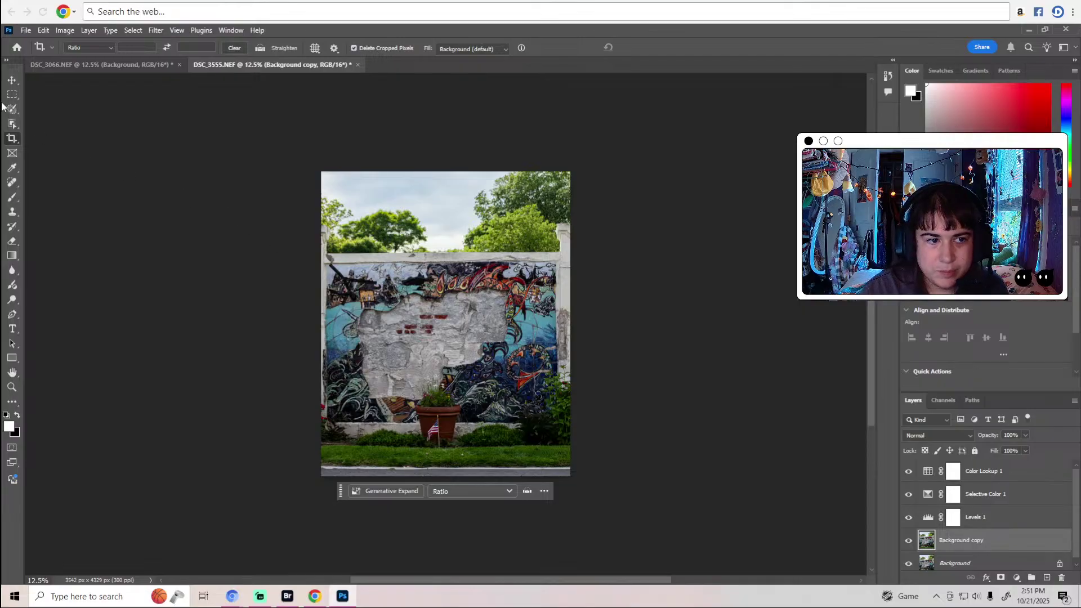
Paint a selection over the mural wall and flower pot with the Selection Brush at 327 px size.
click(11, 110)
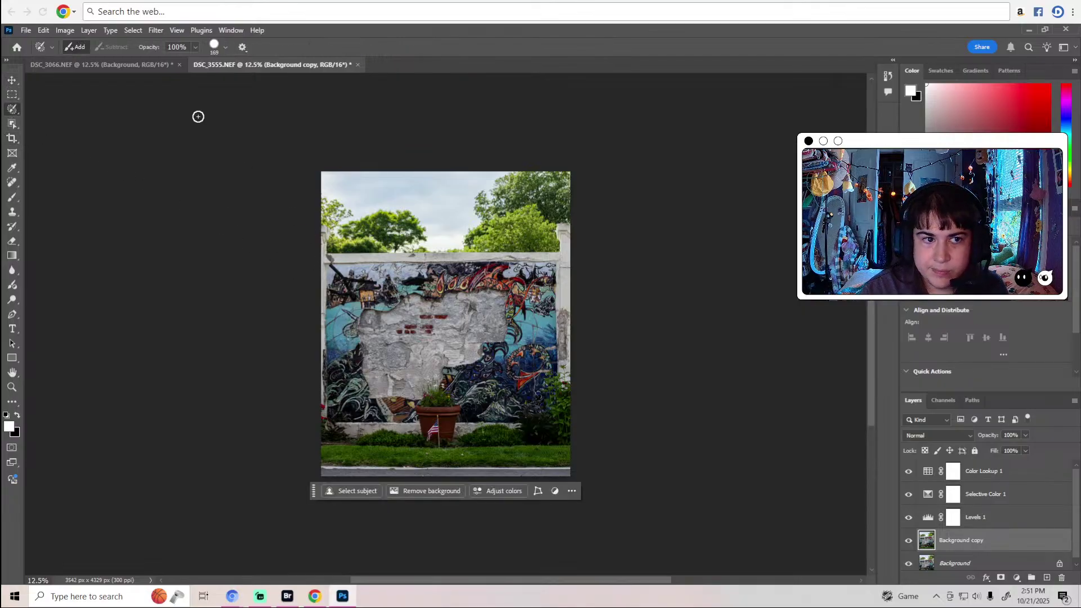
click(213, 48)
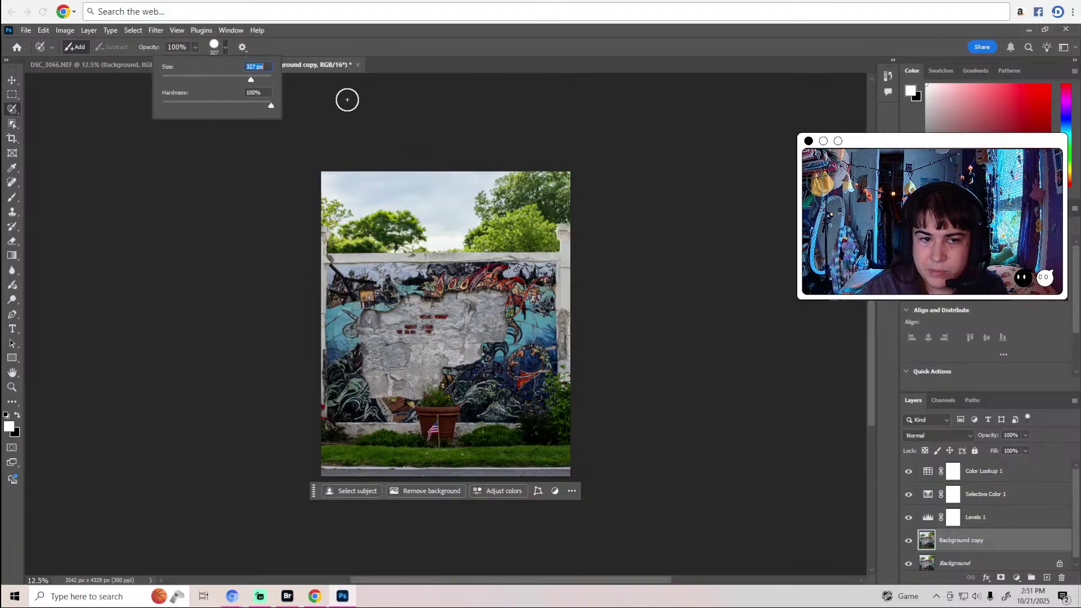
mouse_move(333, 271)
mouse_down()
mouse_move(551, 267)
mouse_move(562, 355)
mouse_move(510, 410)
mouse_move(445, 428)
mouse_move(365, 426)
mouse_move(326, 400)
mouse_move(333, 281)
mouse_move(538, 284)
mouse_move(547, 317)
mouse_move(543, 359)
mouse_move(440, 408)
mouse_move(507, 393)
mouse_move(501, 403)
mouse_move(430, 423)
mouse_move(385, 413)
mouse_move(447, 402)
mouse_move(369, 413)
mouse_move(342, 401)
mouse_move(343, 312)
mouse_move(514, 298)
mouse_move(531, 317)
mouse_move(534, 356)
mouse_move(498, 364)
mouse_move(470, 395)
mouse_move(376, 400)
mouse_move(357, 381)
mouse_move(369, 316)
mouse_move(511, 316)
mouse_move(515, 345)
mouse_move(489, 356)
mouse_move(487, 339)
mouse_move(495, 328)
mouse_move(502, 335)
mouse_move(480, 327)
mouse_move(468, 386)
mouse_move(456, 339)
mouse_move(447, 388)
mouse_move(440, 310)
mouse_move(440, 386)
mouse_move(428, 325)
mouse_move(424, 368)
mouse_move(415, 321)
mouse_move(394, 389)
mouse_move(389, 335)
mouse_move(377, 392)
mouse_move(375, 324)
mouse_up()
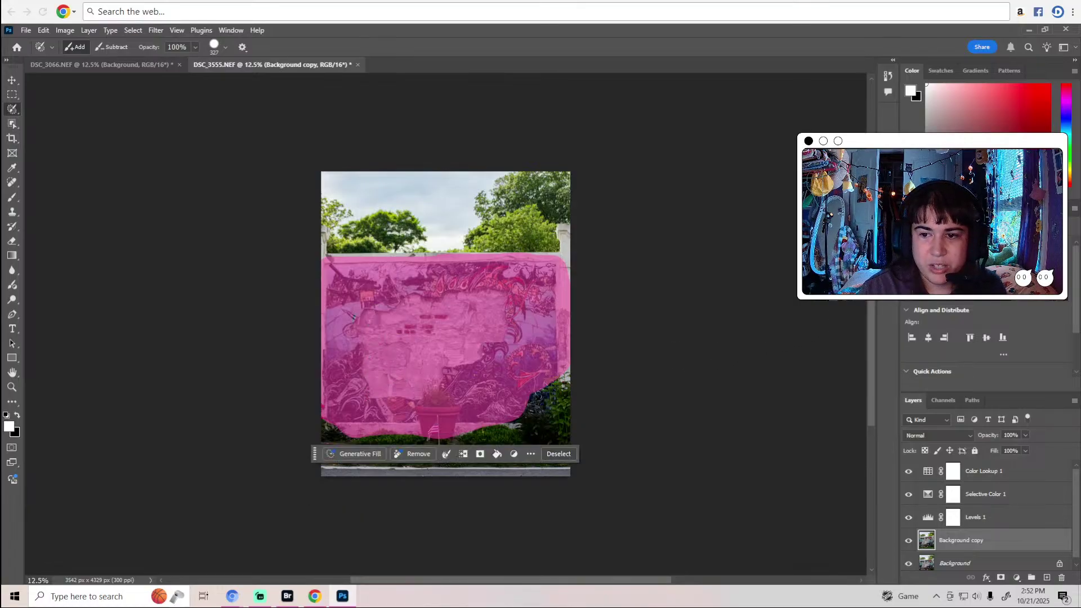
Add a Brightness/Contrast adjustment layer masked to the selected wall, brighten the area, and compare it with the layer hidden.
scroll(991, 344, up, 3)
click(923, 264)
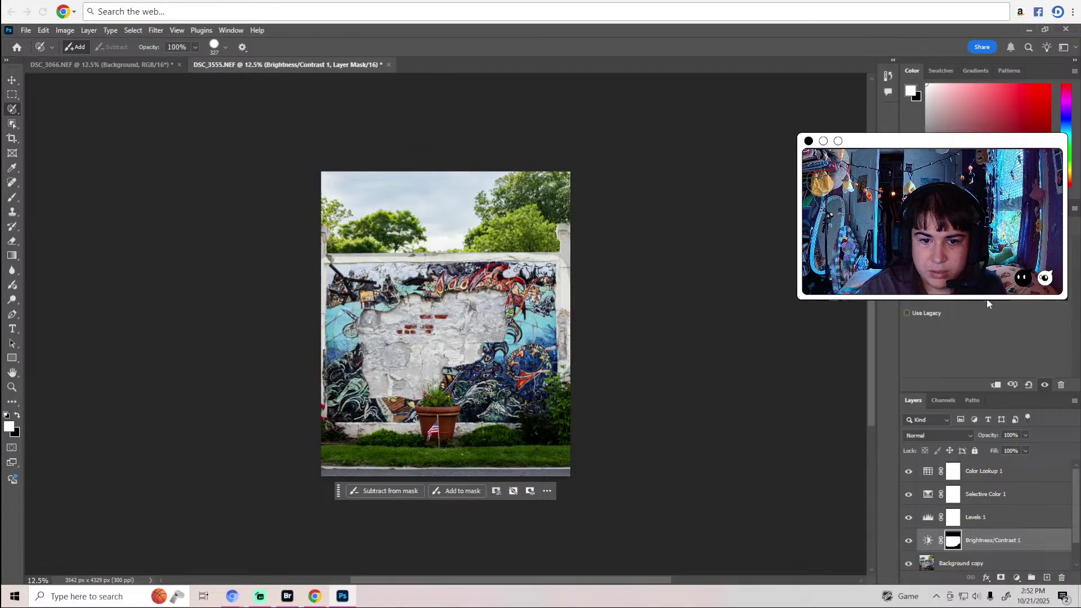
mouse_move(982, 300)
mouse_down()
mouse_move(1025, 300)
mouse_move(975, 301)
mouse_up()
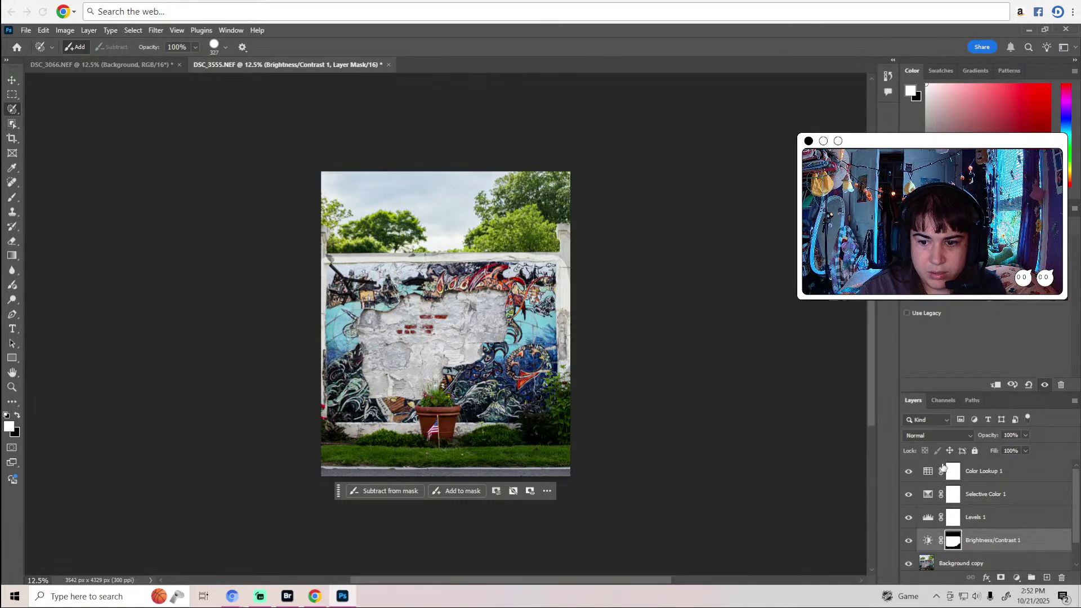
click(908, 544)
click(908, 544)
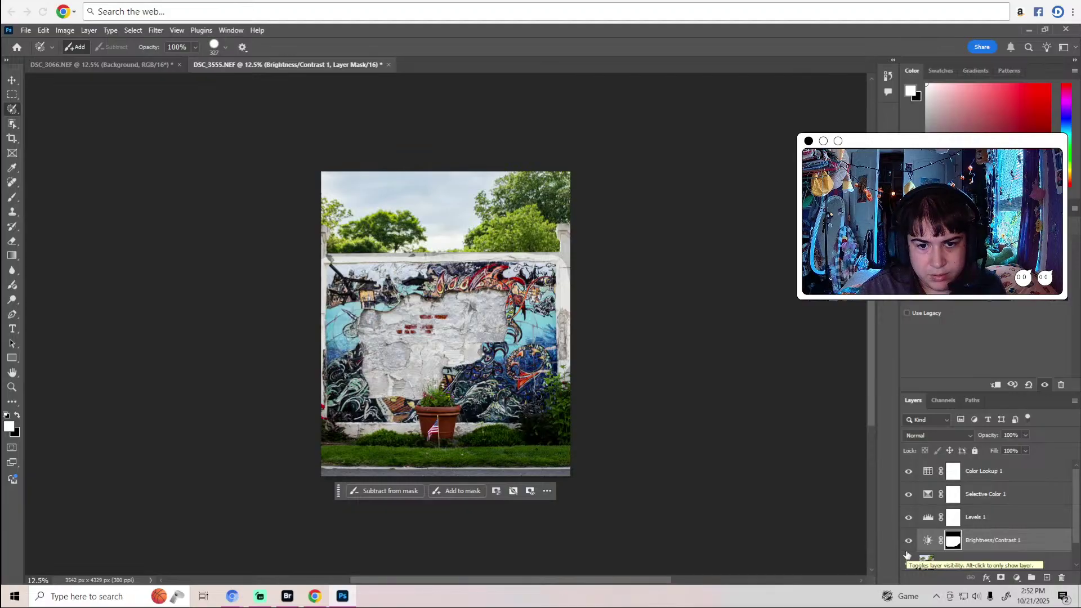
Feather the Brightness/Contrast layer's mask by 107.5 px and make the Background copy layer active.
click(953, 540)
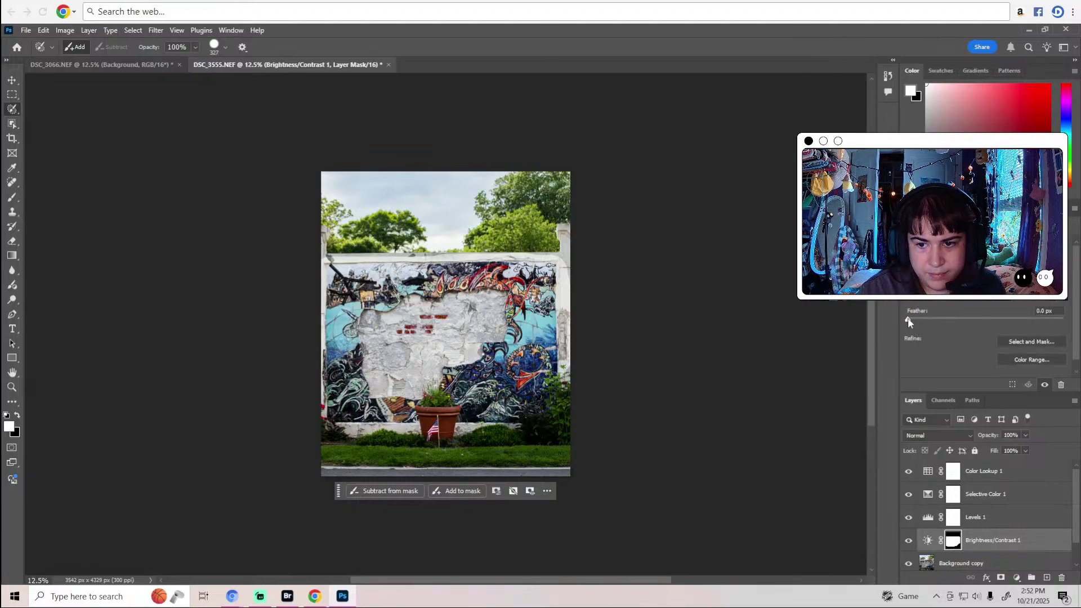
drag(907, 319, 1010, 319)
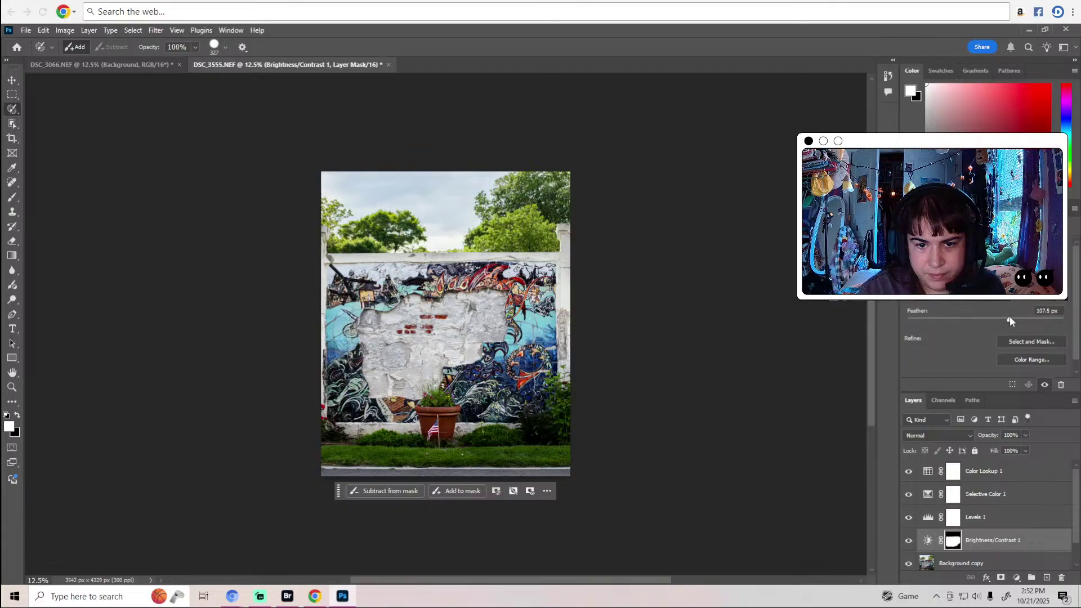
click(909, 541)
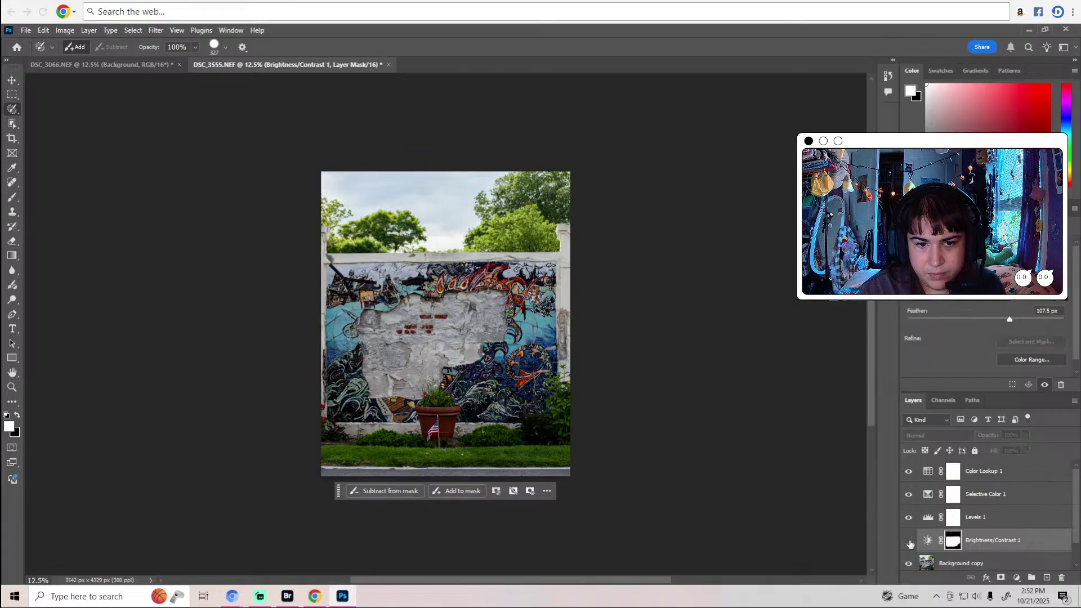
click(909, 541)
click(927, 556)
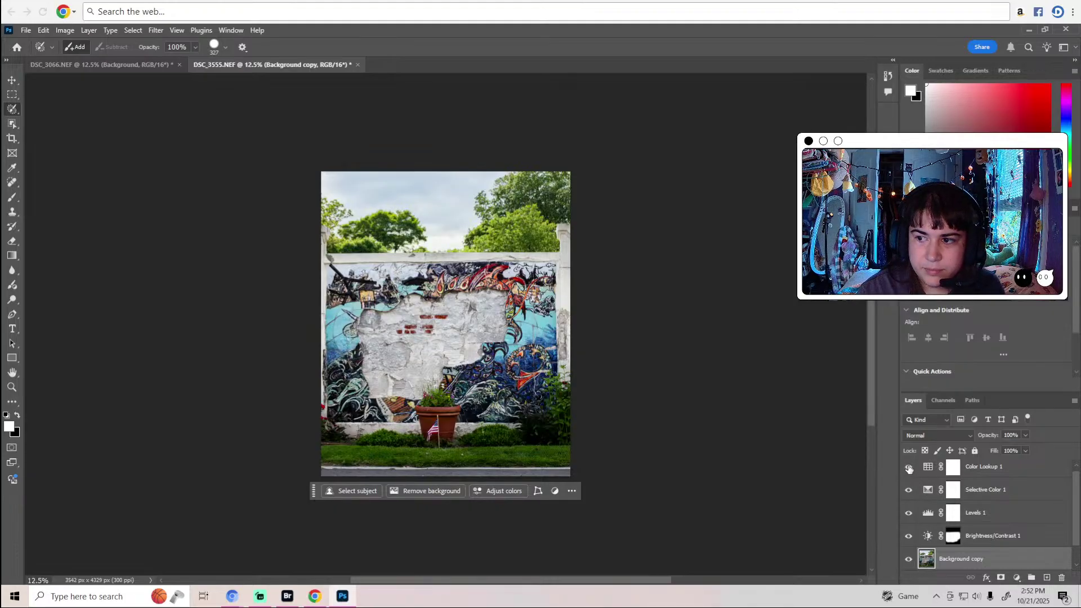
Save a JPEG copy named grafftioppopopo to the Desktop at Maximum quality 12 in Progressive format.
click(11, 138)
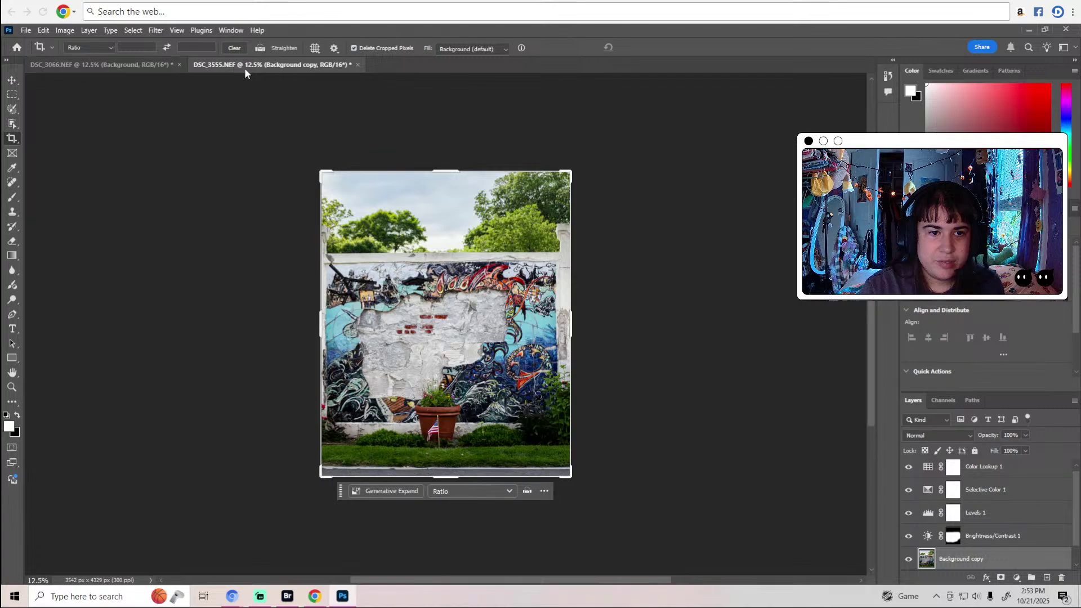
click(12, 82)
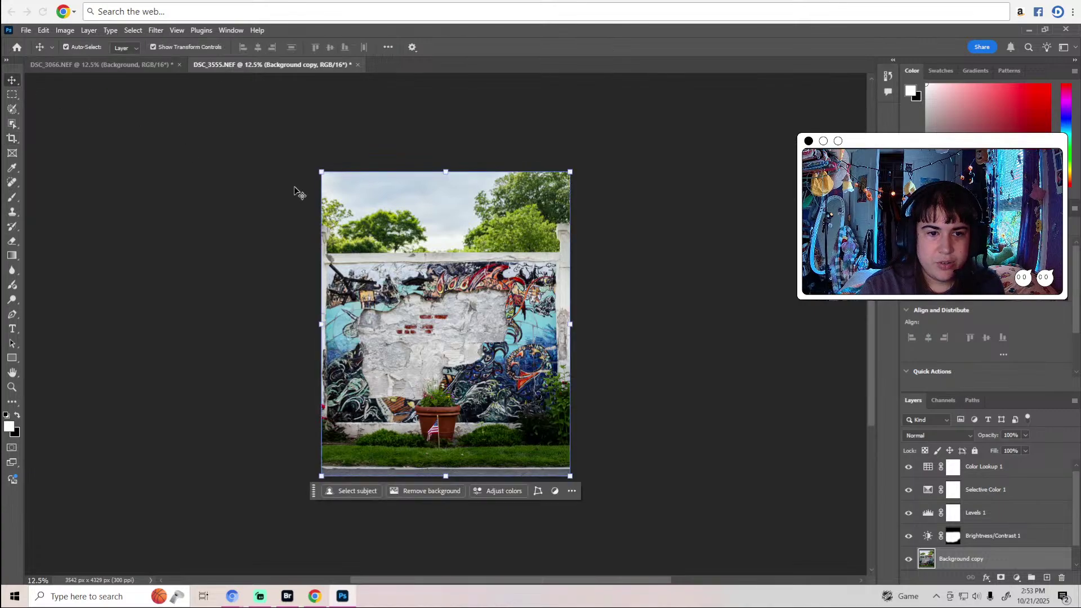
click(26, 29)
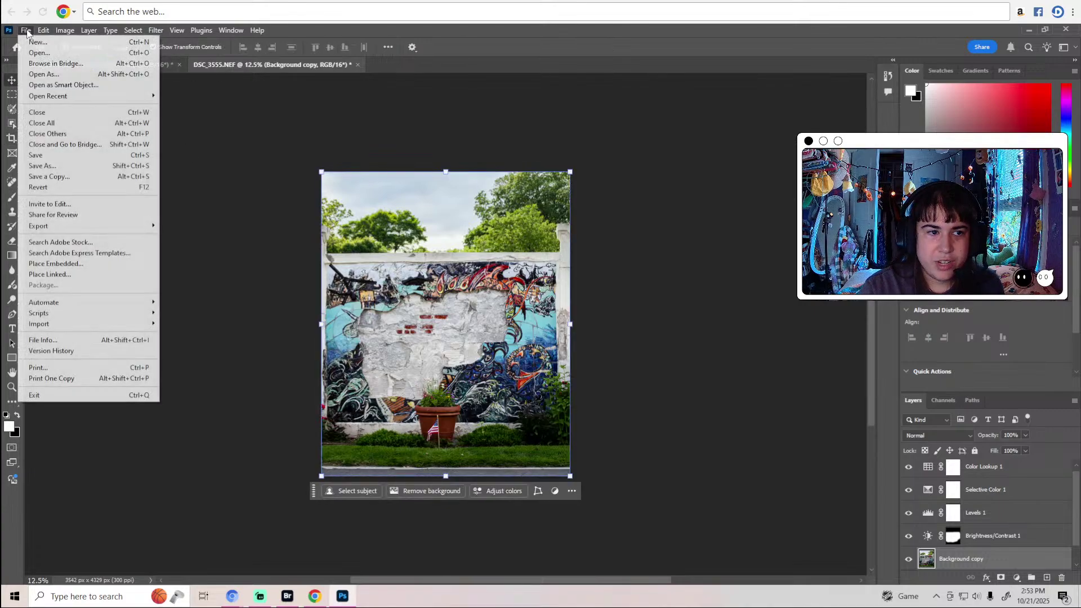
click(68, 176)
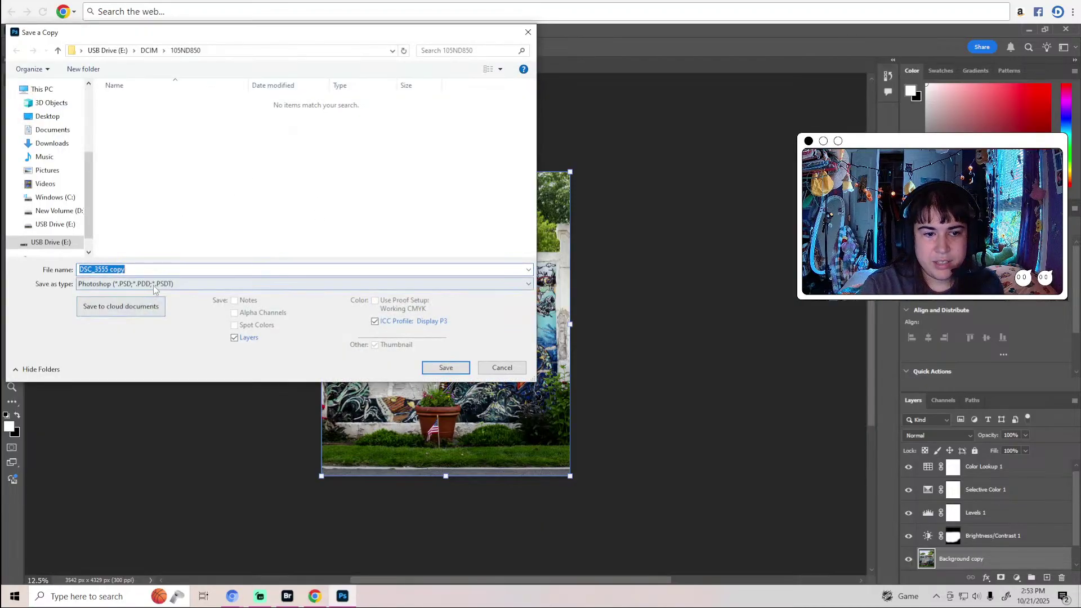
click(155, 287)
click(154, 352)
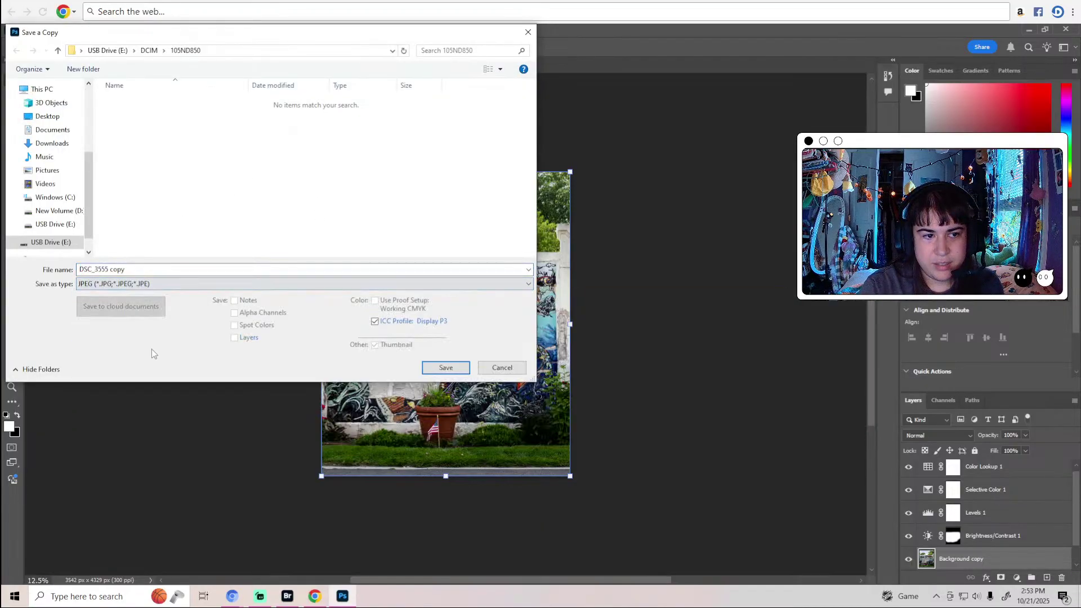
click(55, 120)
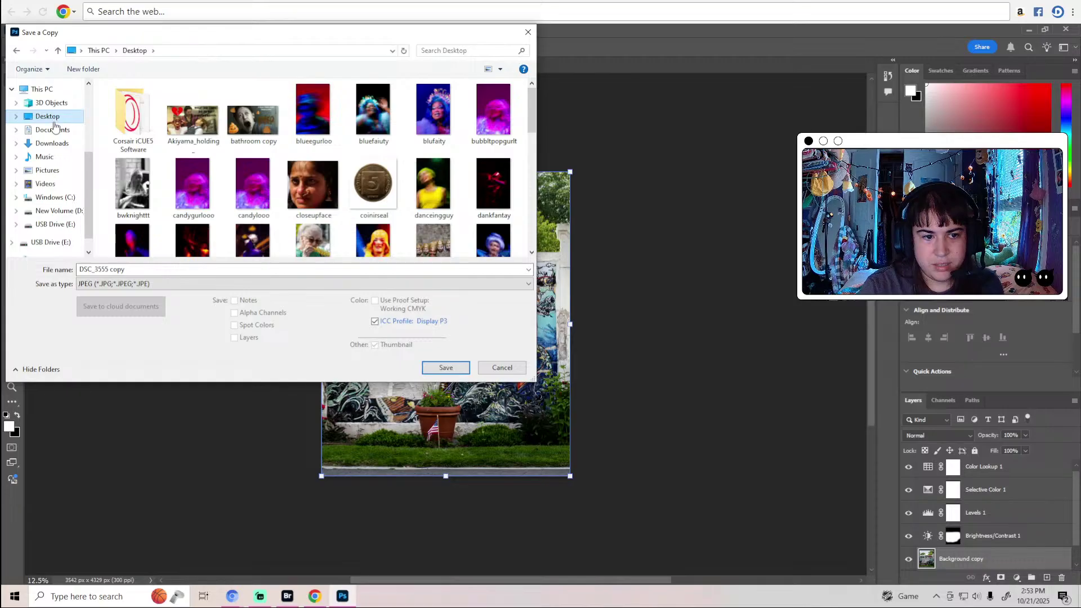
click(134, 270)
key(BackSpace)
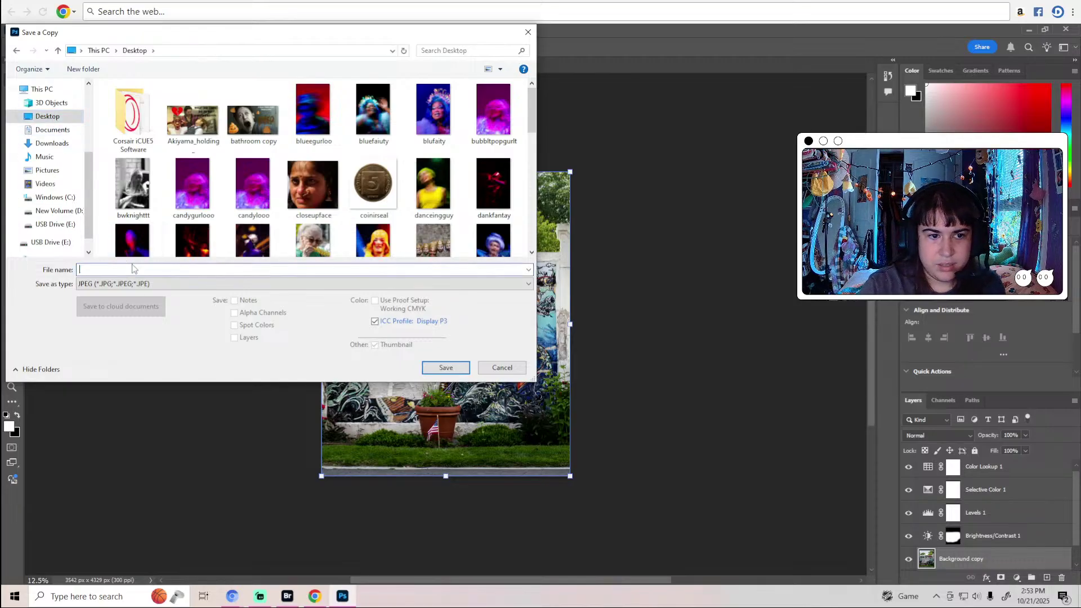
text(grafftioppopopo)
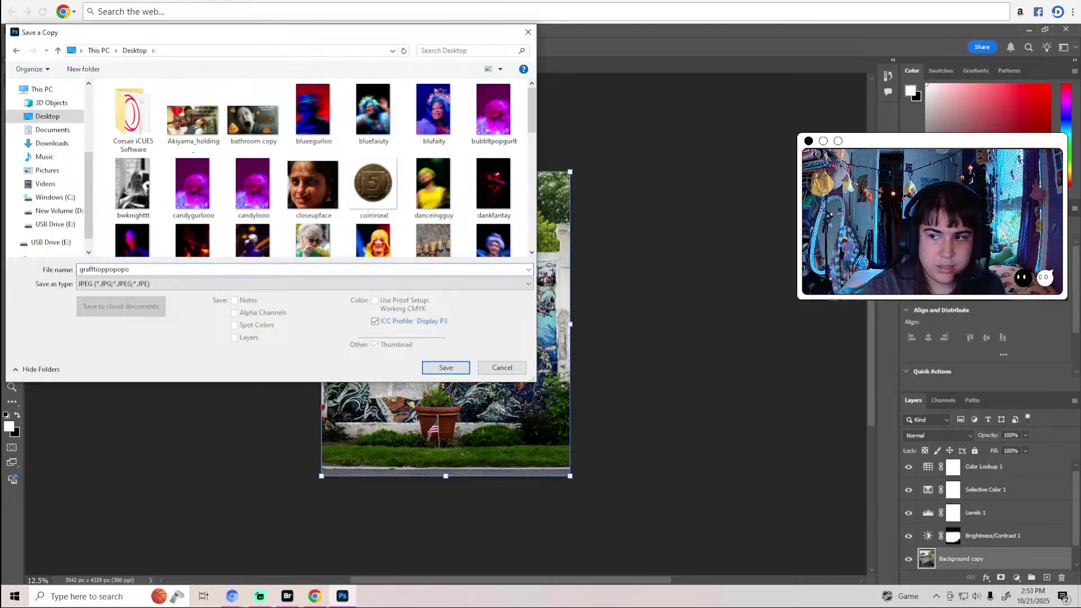
click(453, 368)
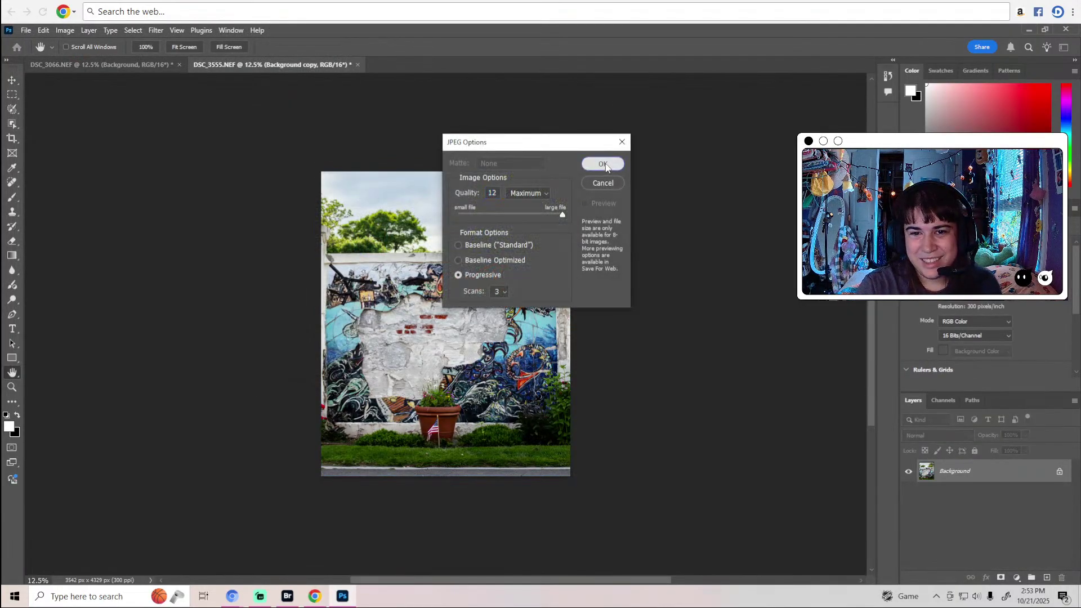
click(603, 164)
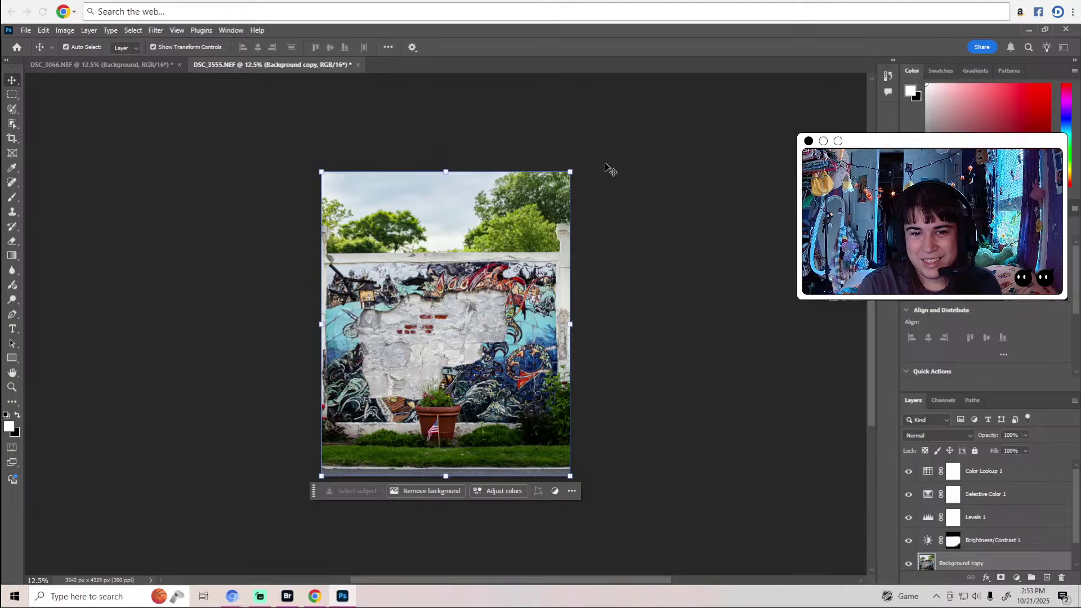
Look over the image files on the Windows desktop and return to Photoshop.
click(1029, 30)
click(1026, 31)
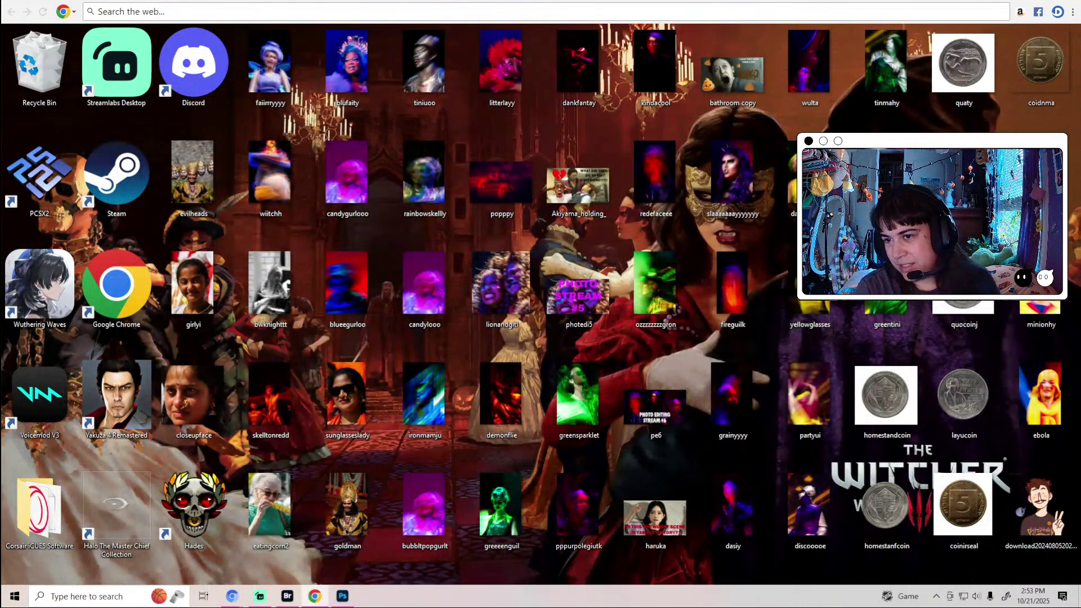
click(342, 595)
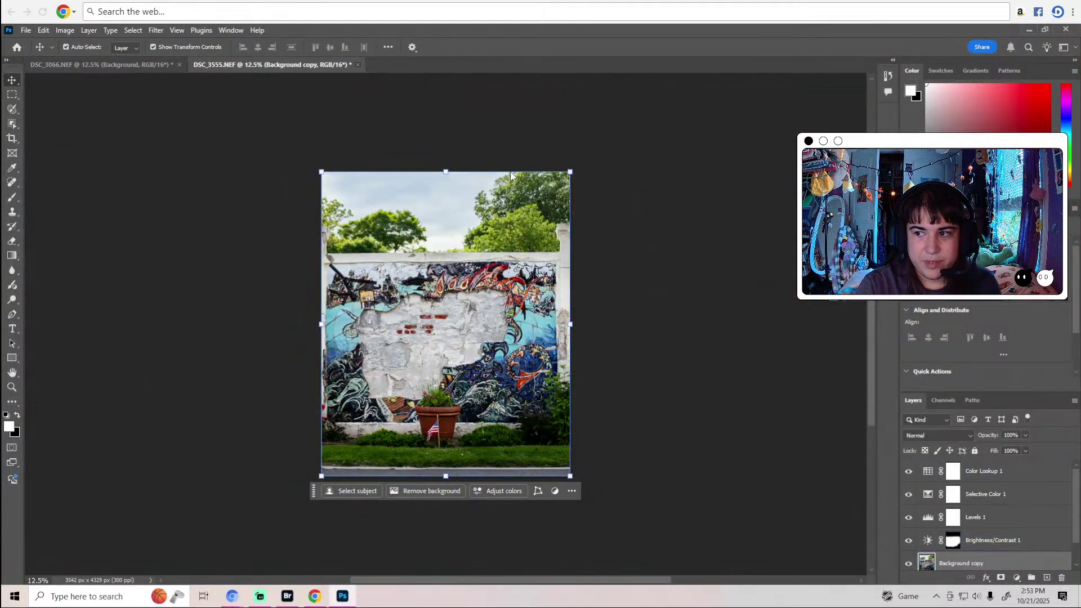
Close the DSC_3555.NEF document, and close DSC_3066.NEF without saving its changes.
key(ctrl+w)
click(484, 238)
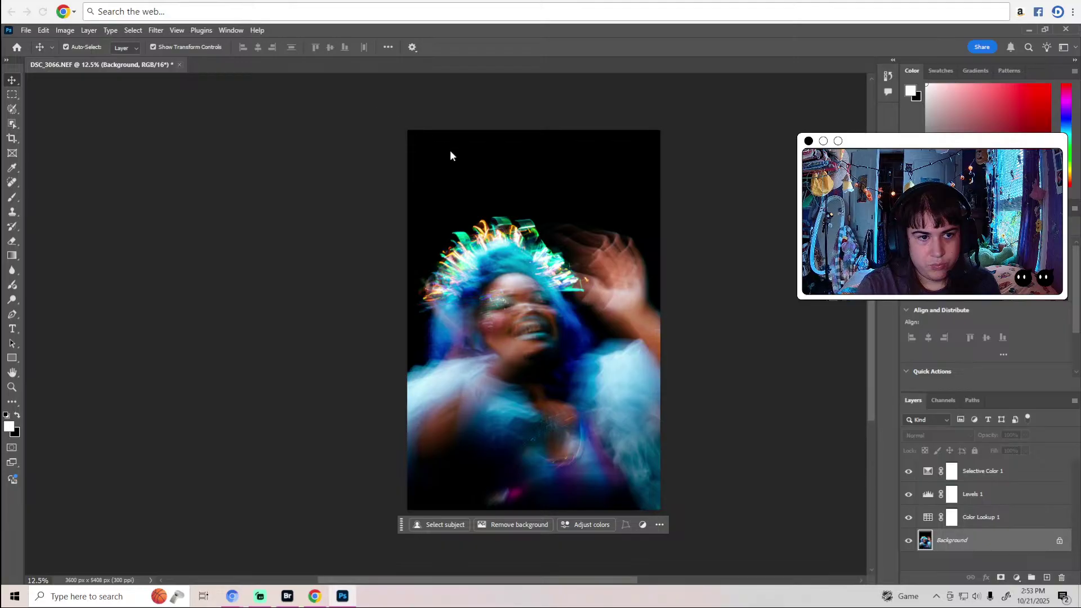
click(179, 64)
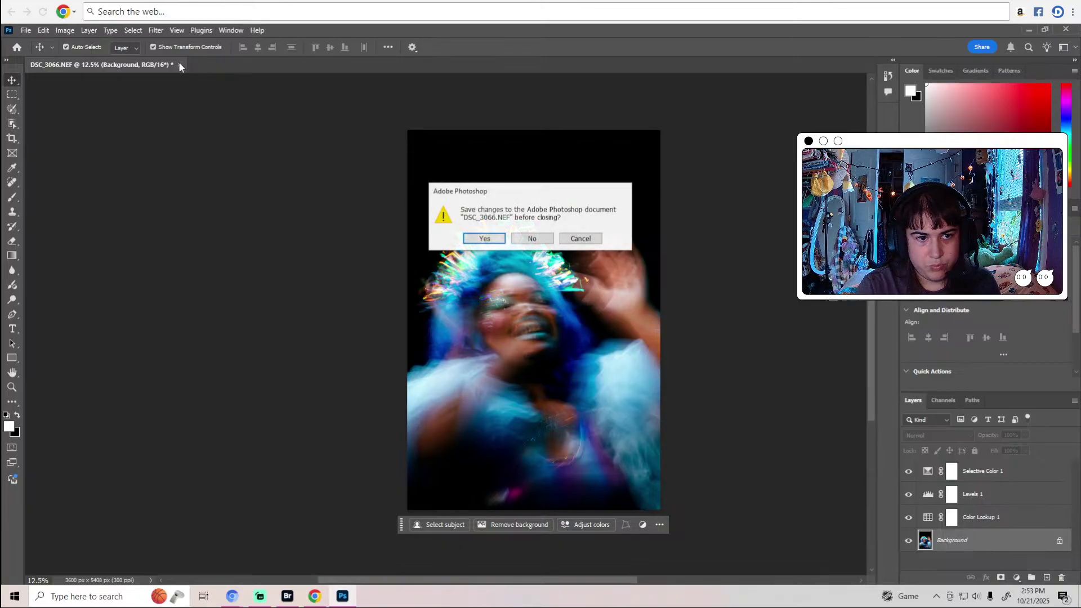
click(522, 241)
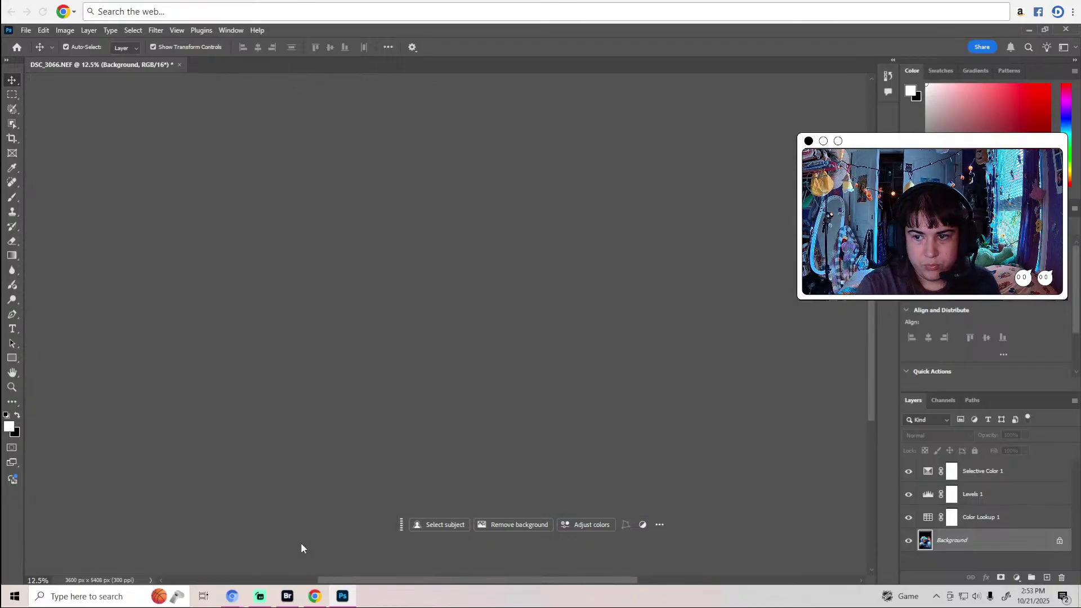
Try to bring up the Adobe Bridge window showing the 105ND850 folder, minimizing Photoshop out of the way.
click(287, 596)
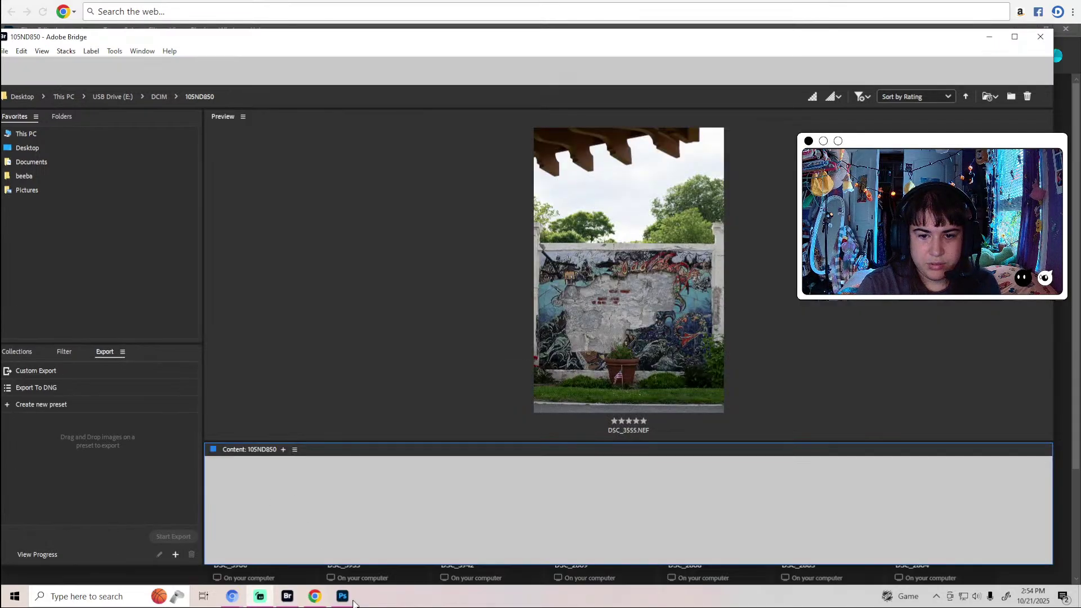
click(353, 601)
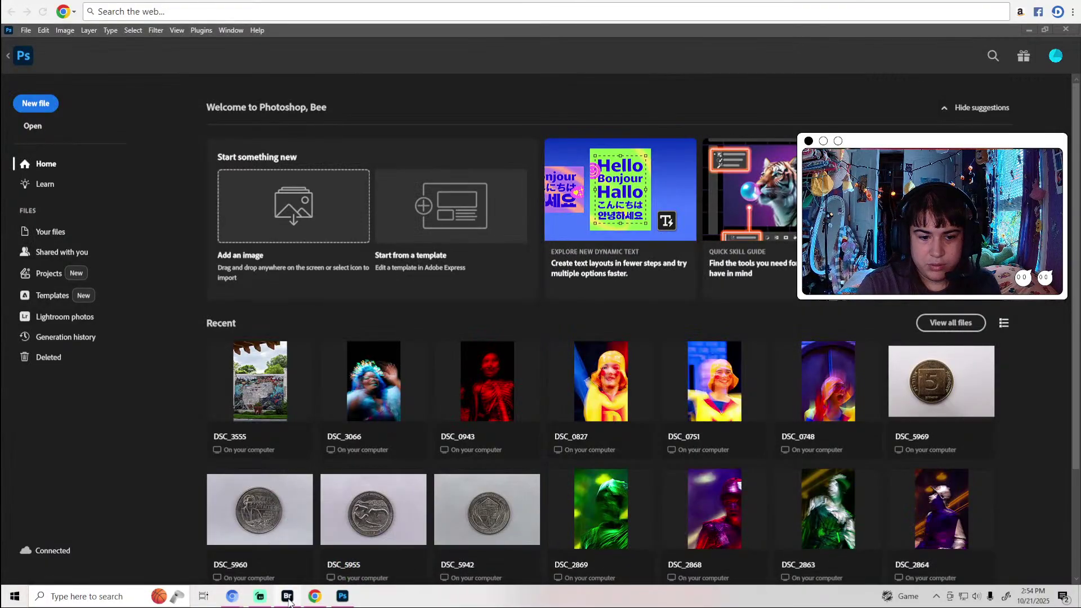
mouse_move(288, 601)
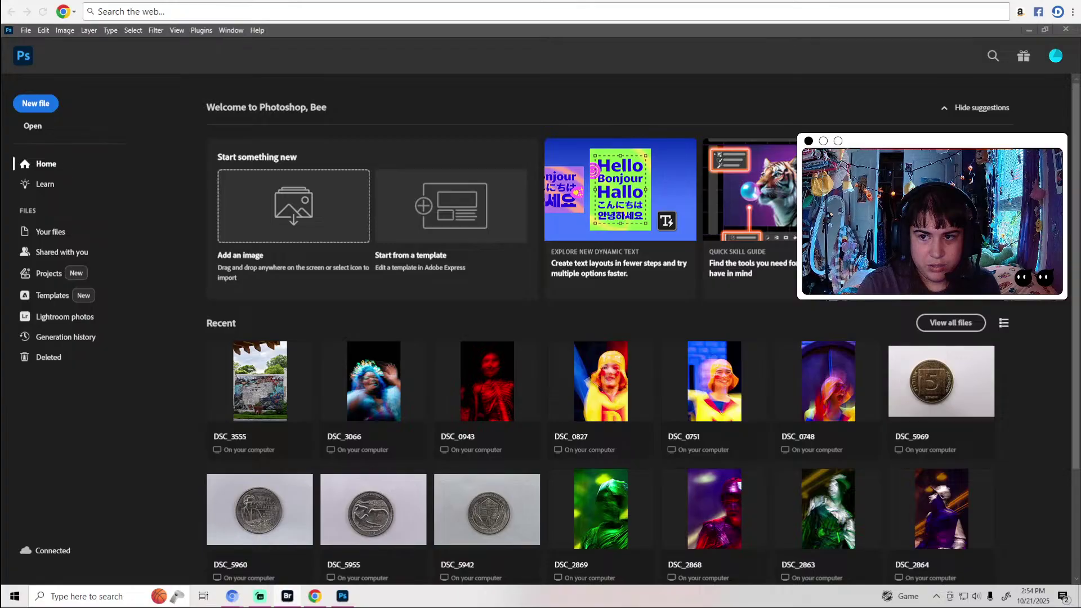
click(1029, 30)
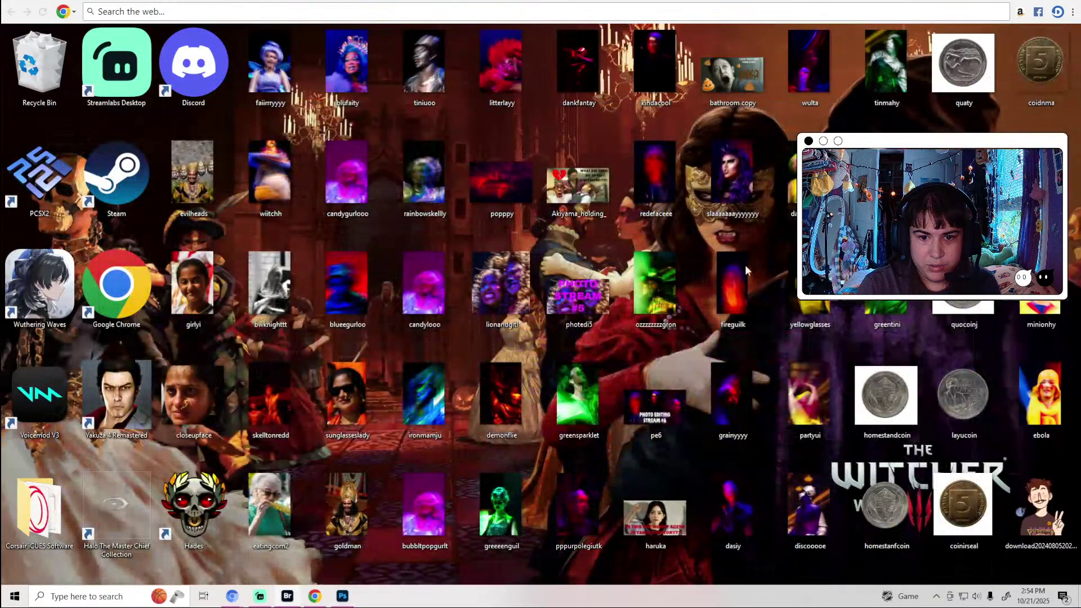
click(291, 601)
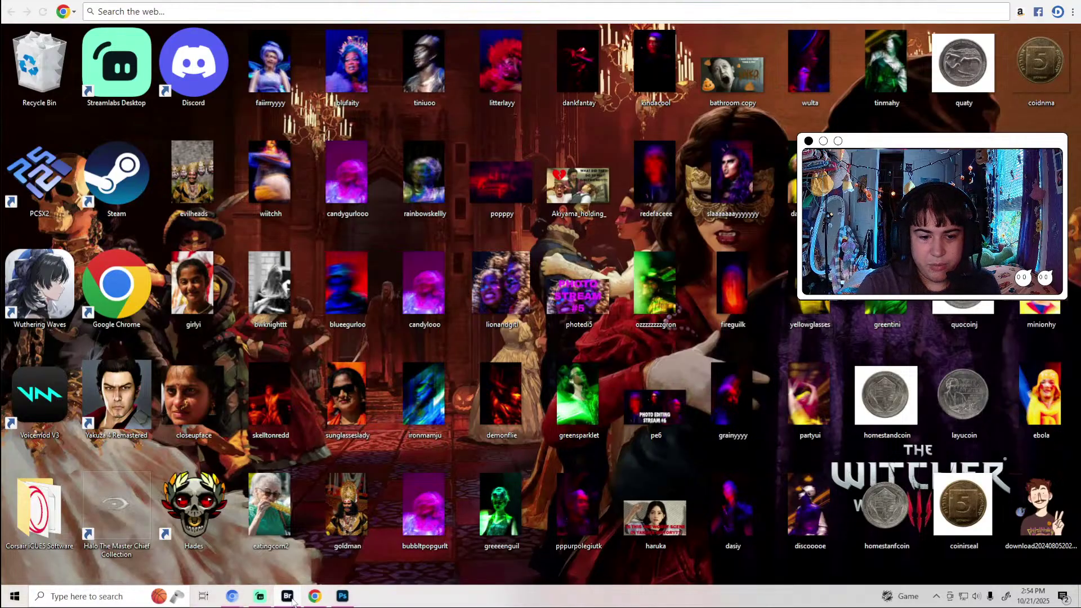
right_click(292, 602)
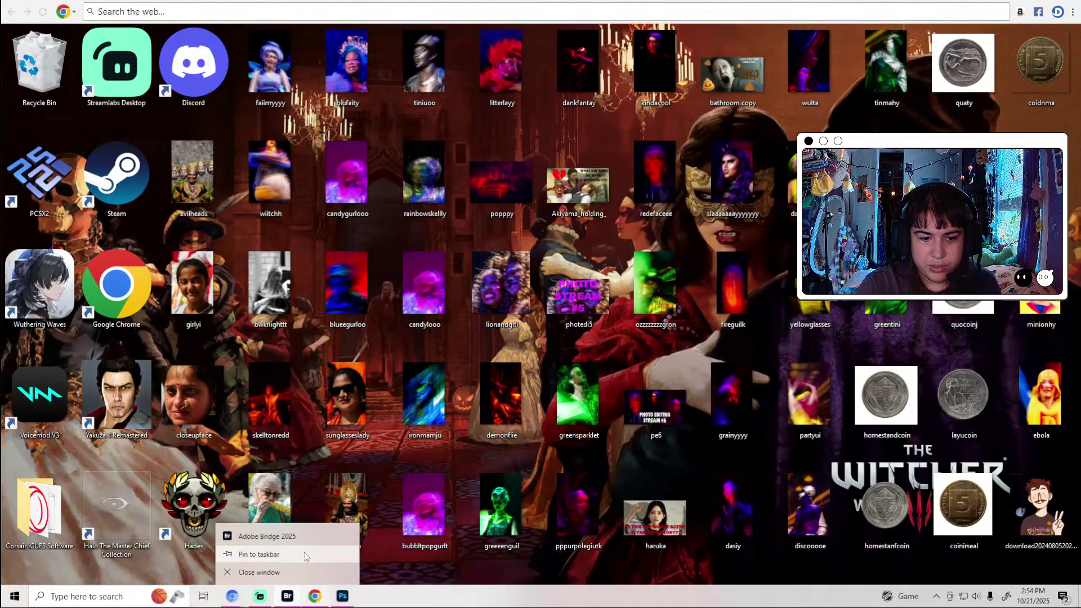
click(295, 538)
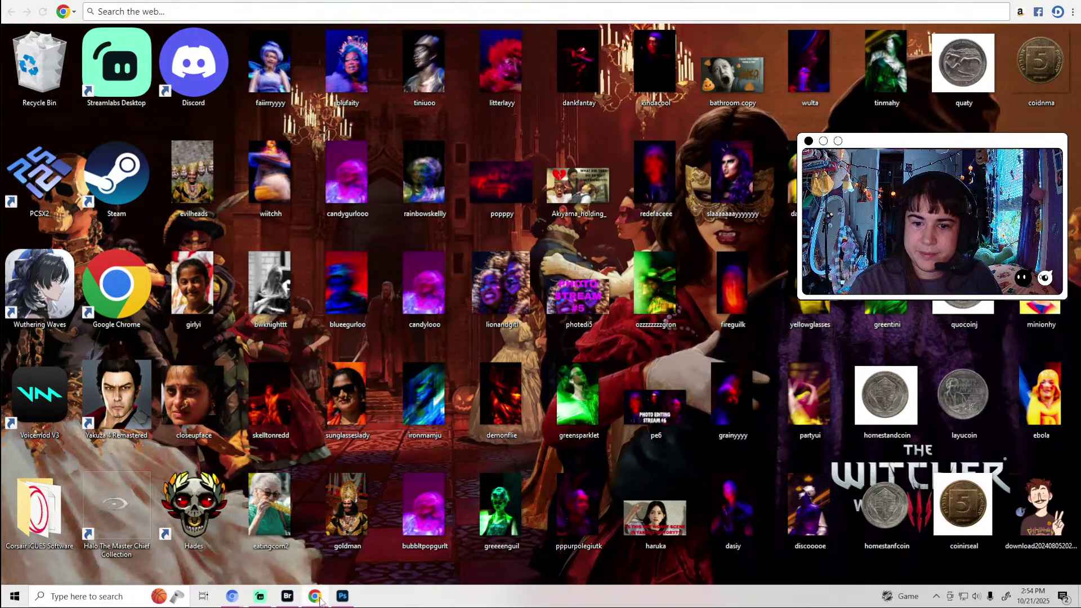
Close the Adobe Bridge window.
right_click(289, 599)
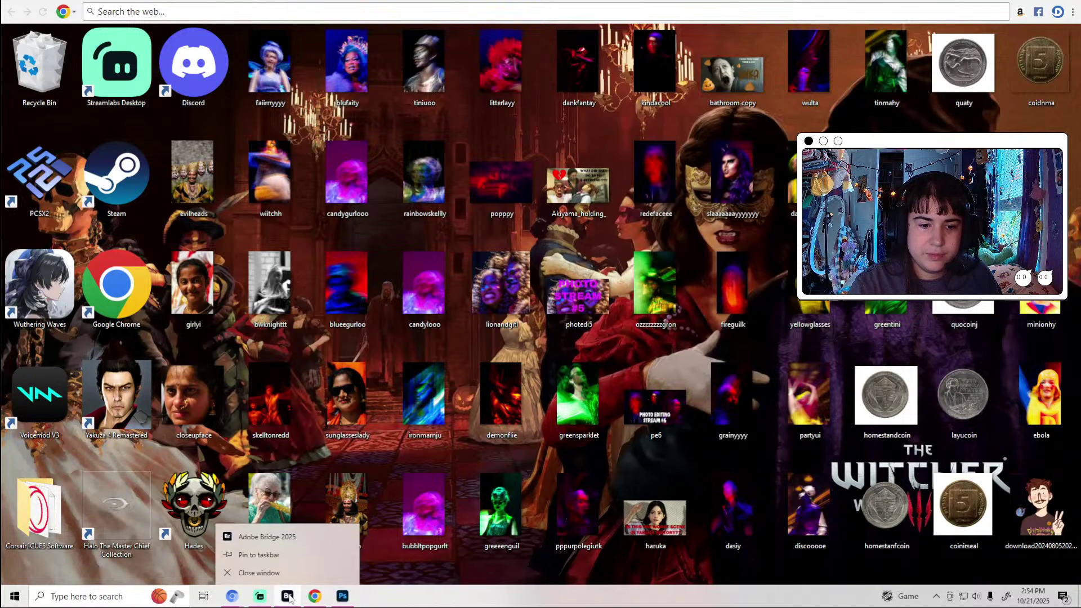
click(264, 580)
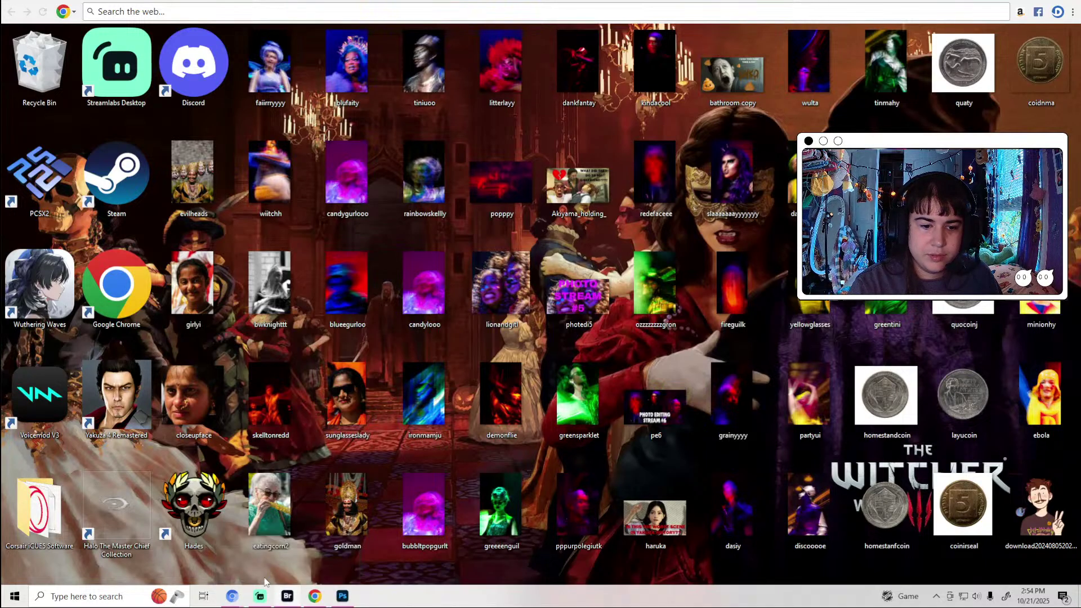
click(15, 596)
click(120, 365)
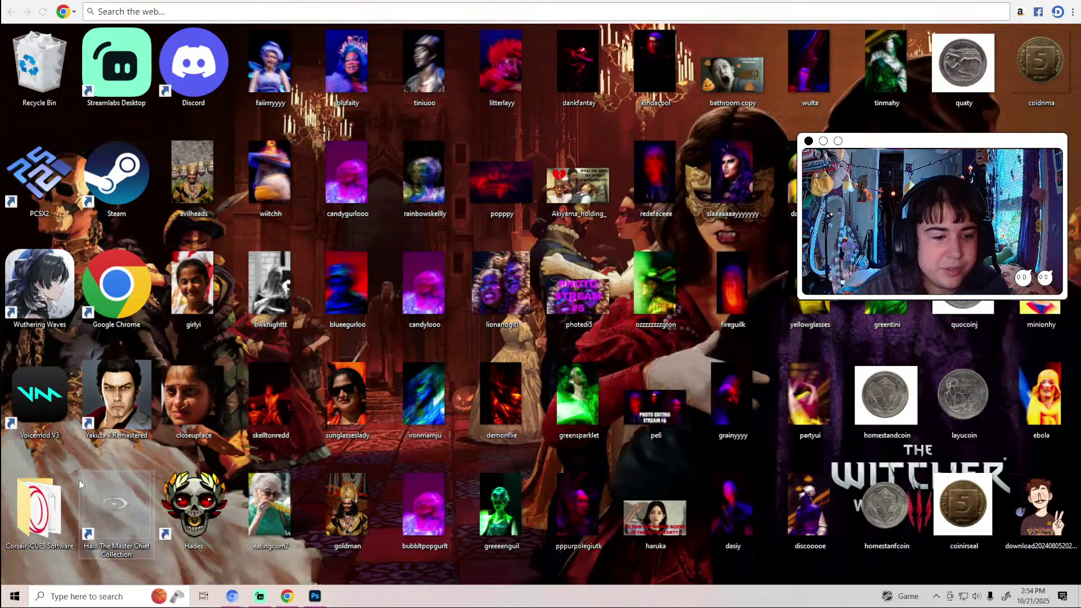
Launch Adobe Bridge 2025 and bring the 105ND850 thumbnails around DSC_3326.NEF into view.
click(14, 596)
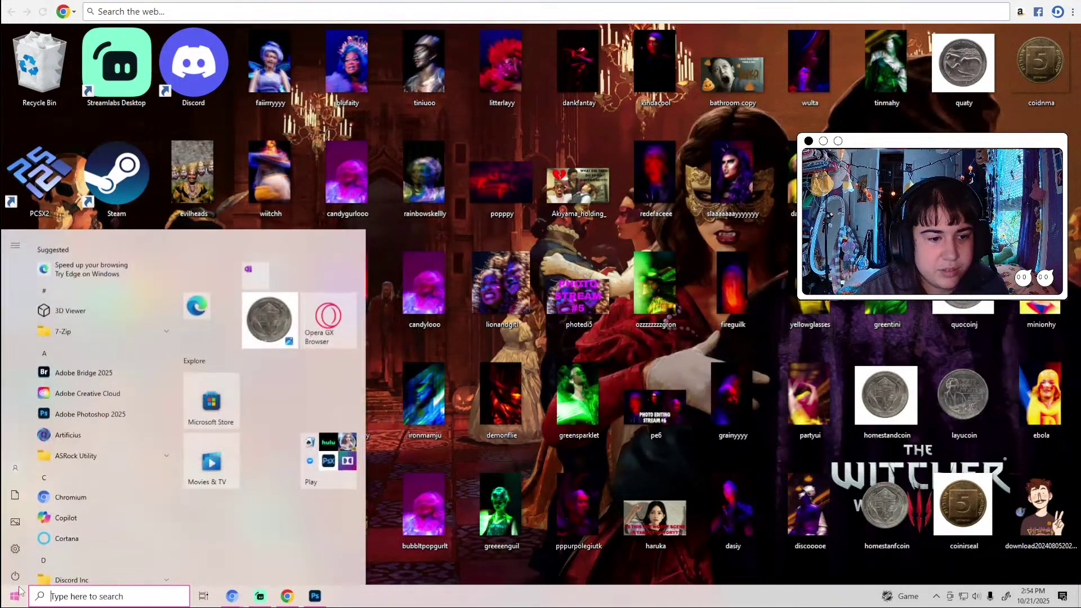
click(74, 369)
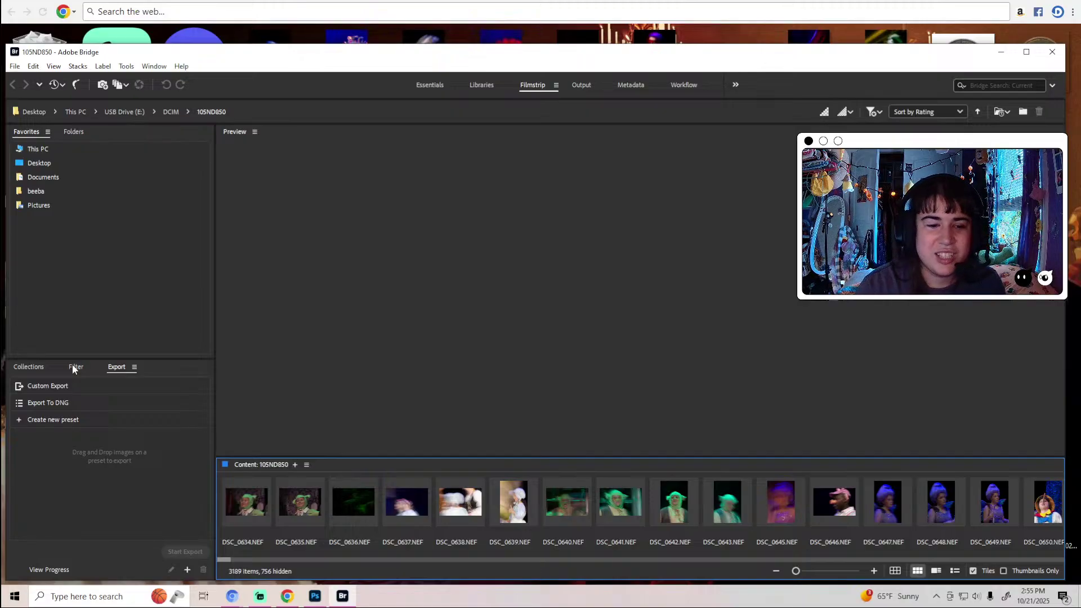
drag(229, 558, 979, 567)
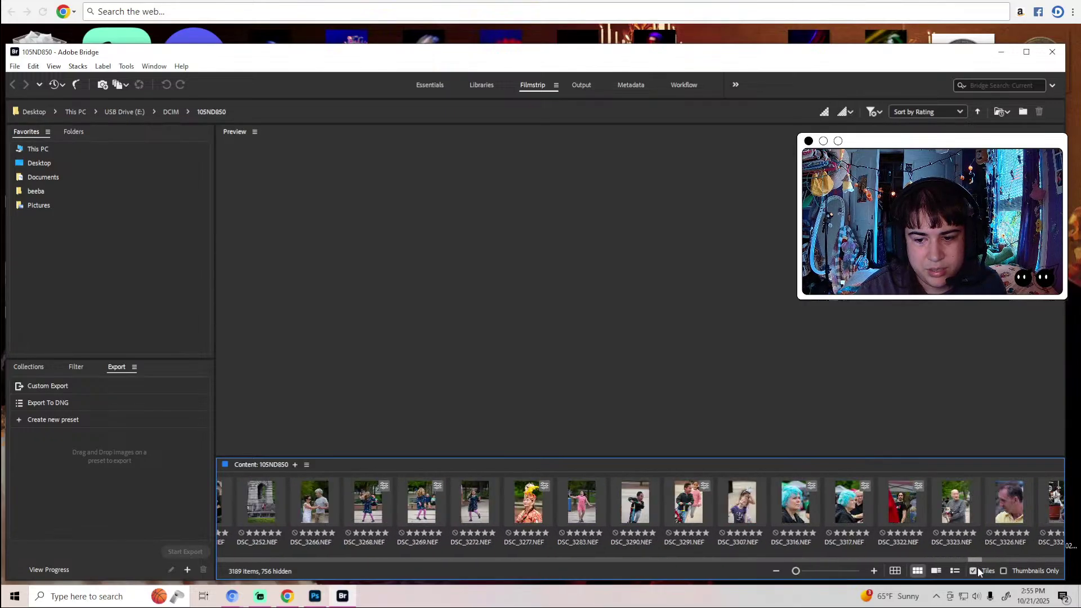
Preview the street festival photos one by one from DSC_3323.NEF to DSC_3374.NEF, comparing the skateboarders with the playing children.
click(972, 511)
key(Right)
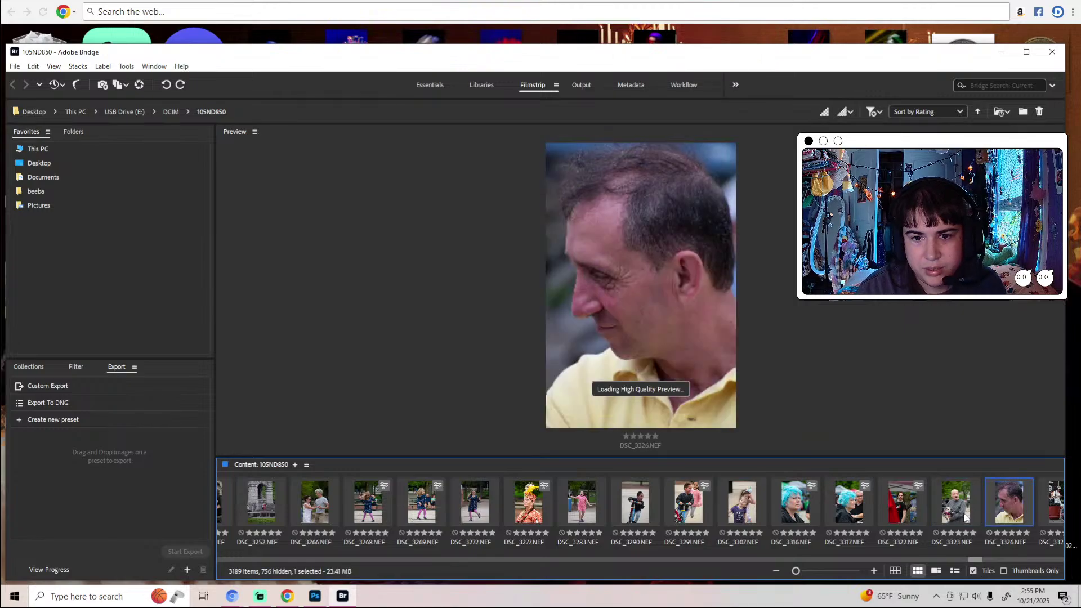
key(Right)
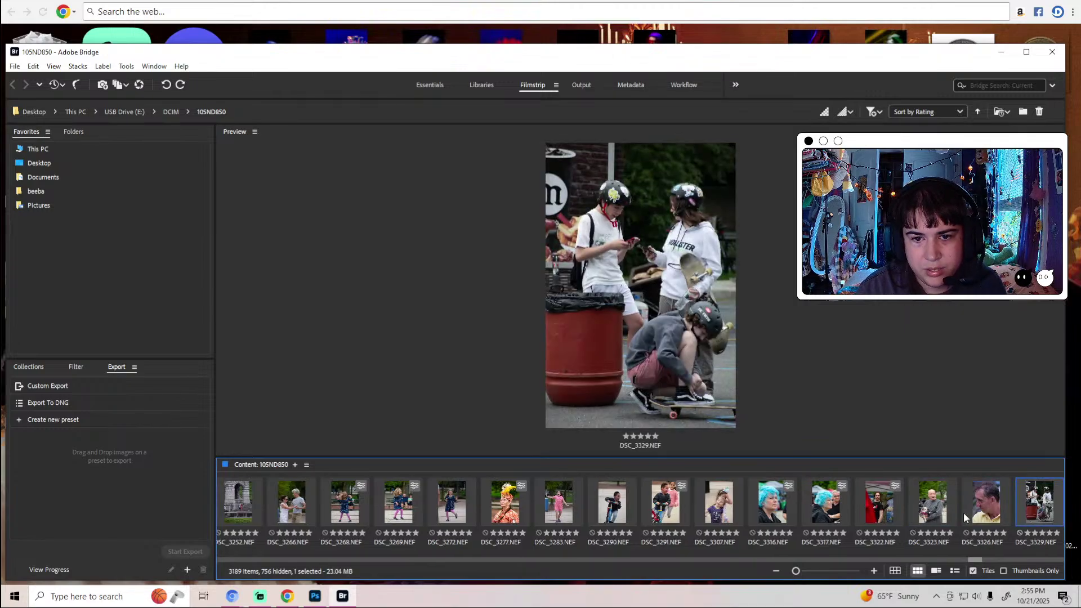
key(Right)
key(Right)
key(Left)
key(Left)
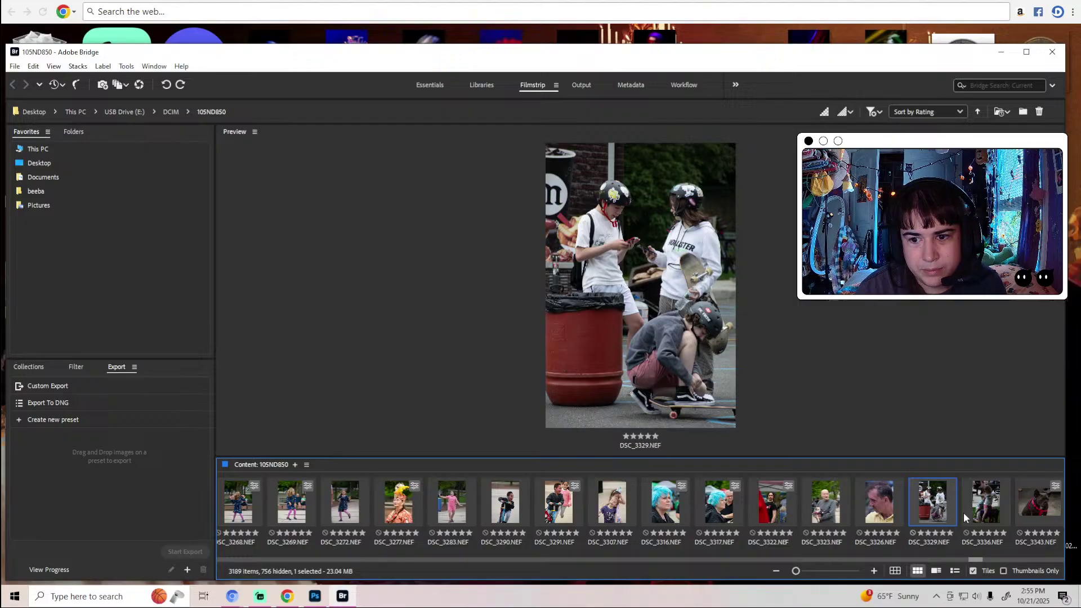
key(Right)
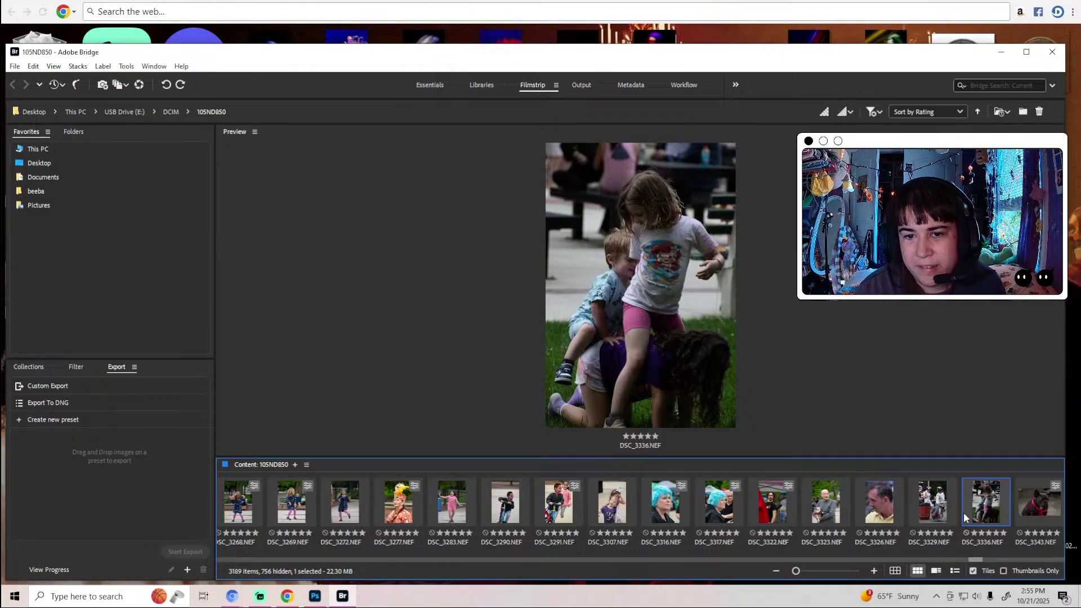
key(Right)
key(Right)
key(Right)
key(Right)
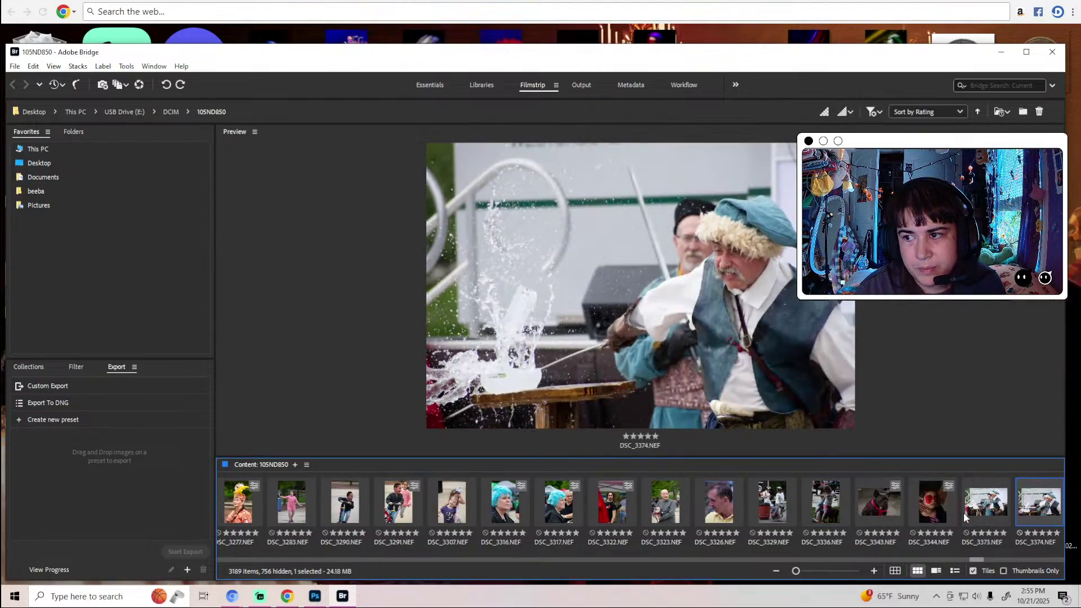
Compare the sword and water-splash shots DSC_3373.NEF and DSC_3374.NEF, and continue through the performer photos to DSC_3412.NEF.
key(Left)
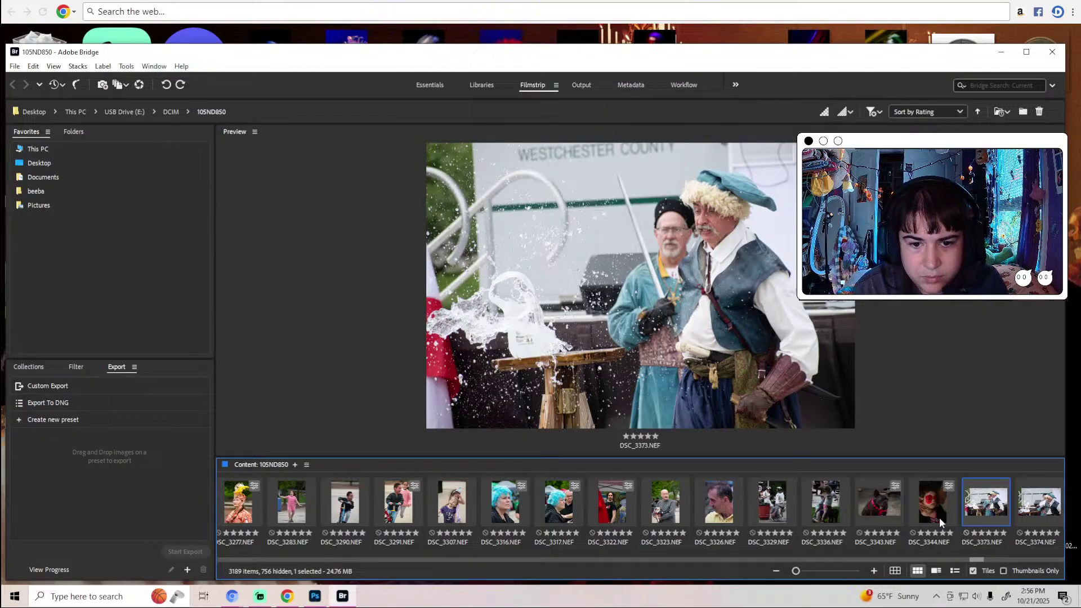
key(Right)
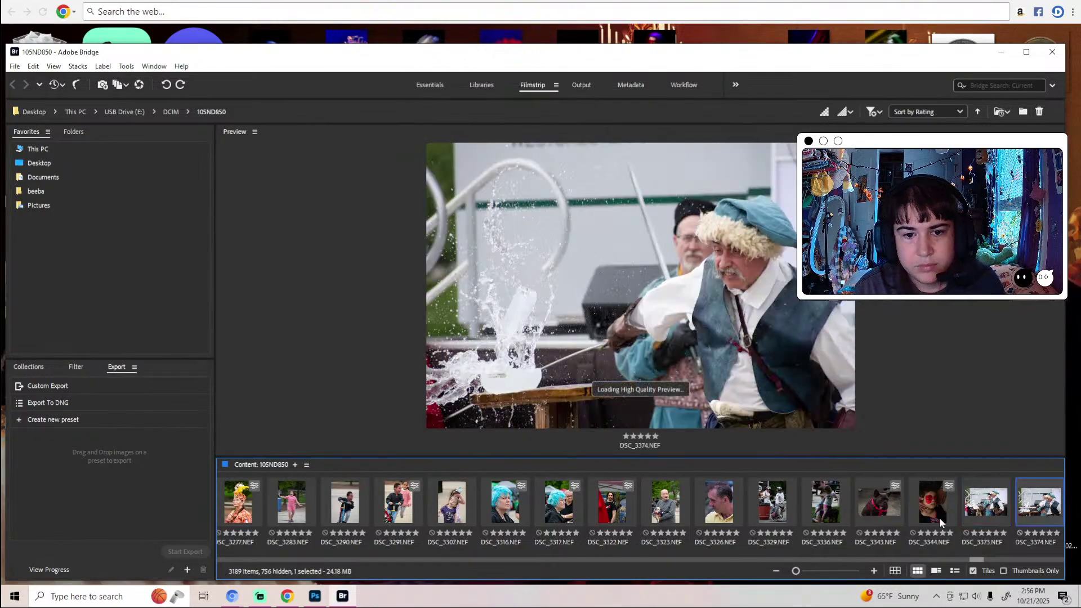
key(Right)
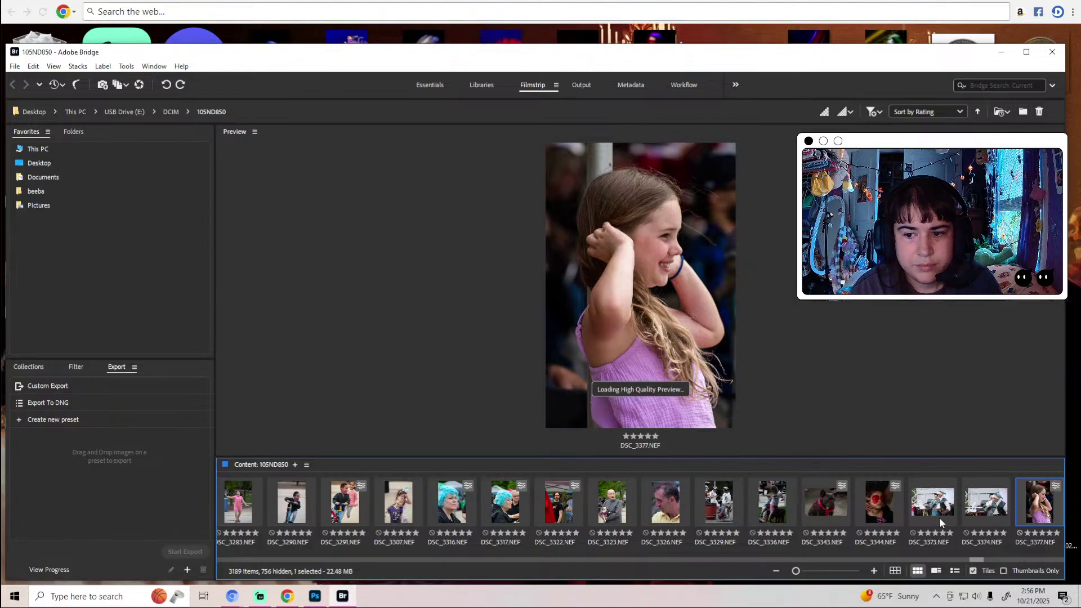
key(Right)
key(Right)
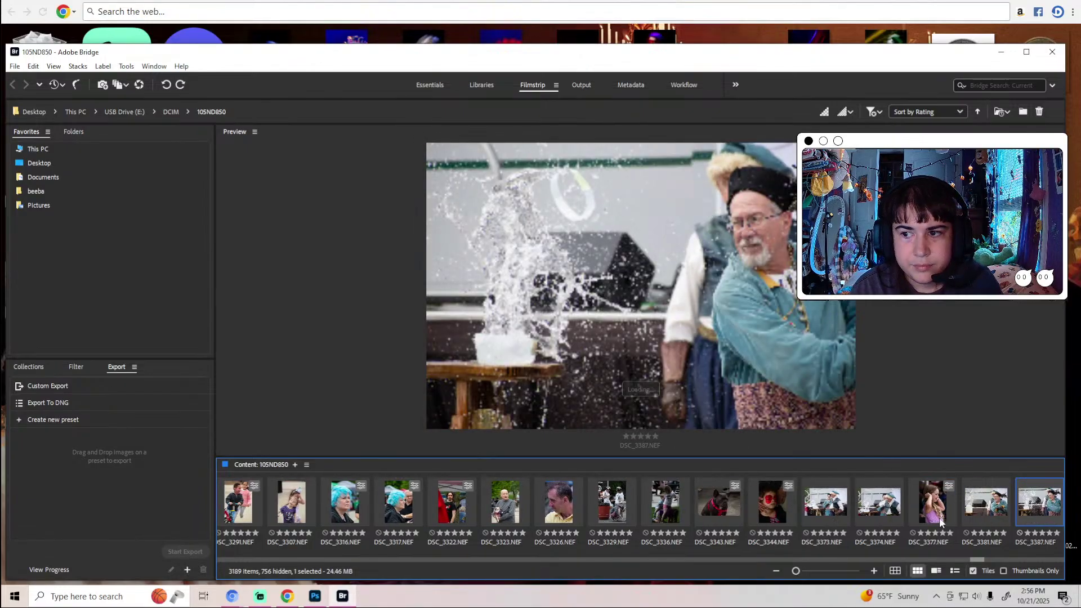
key(Right)
key(Right)
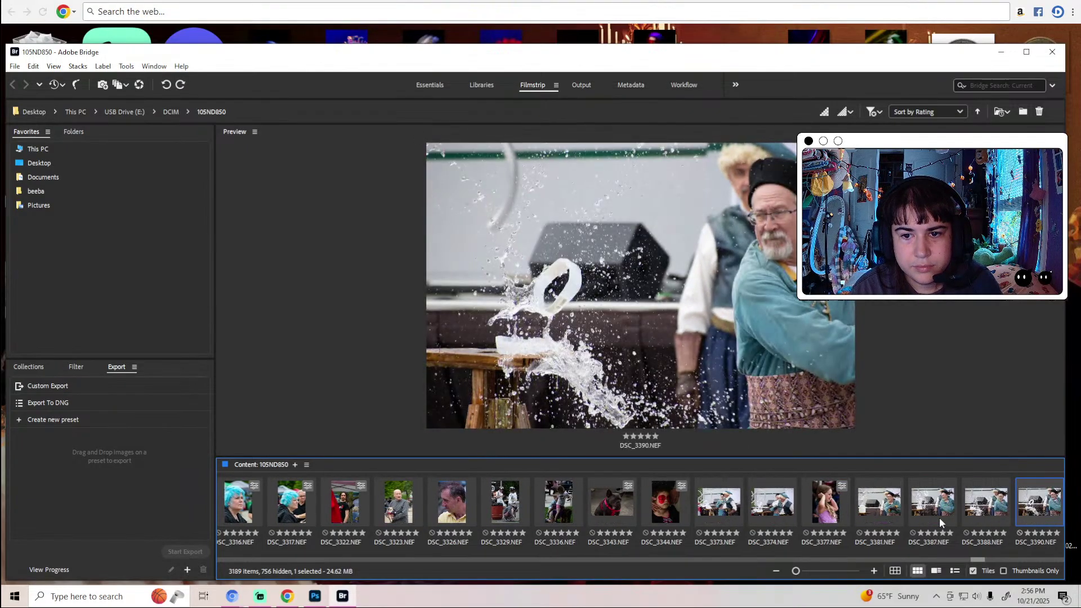
key(Right)
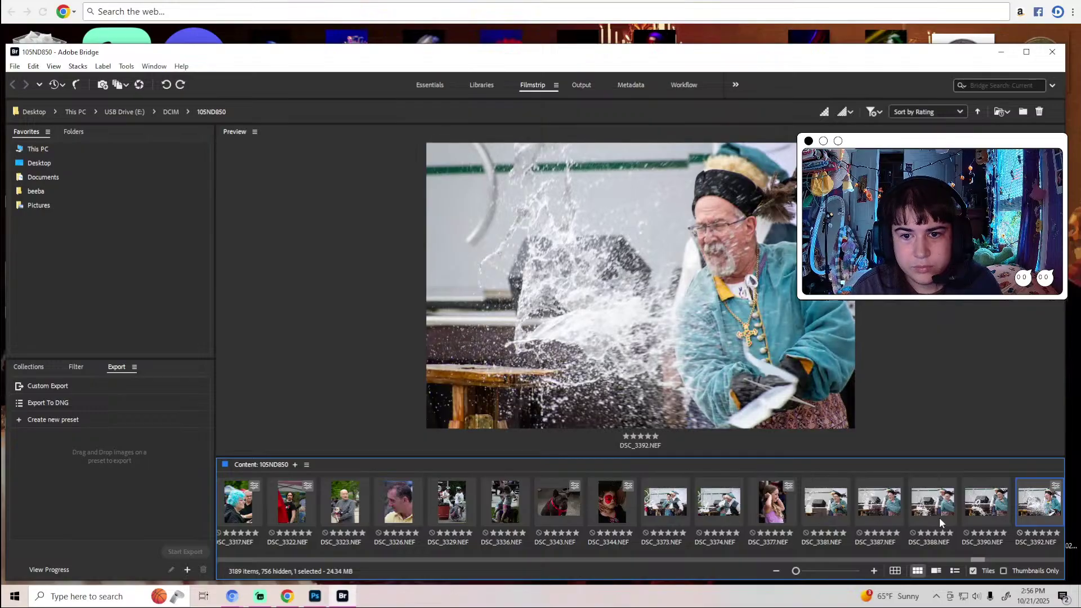
key(Right)
key(Right)
key(Right)
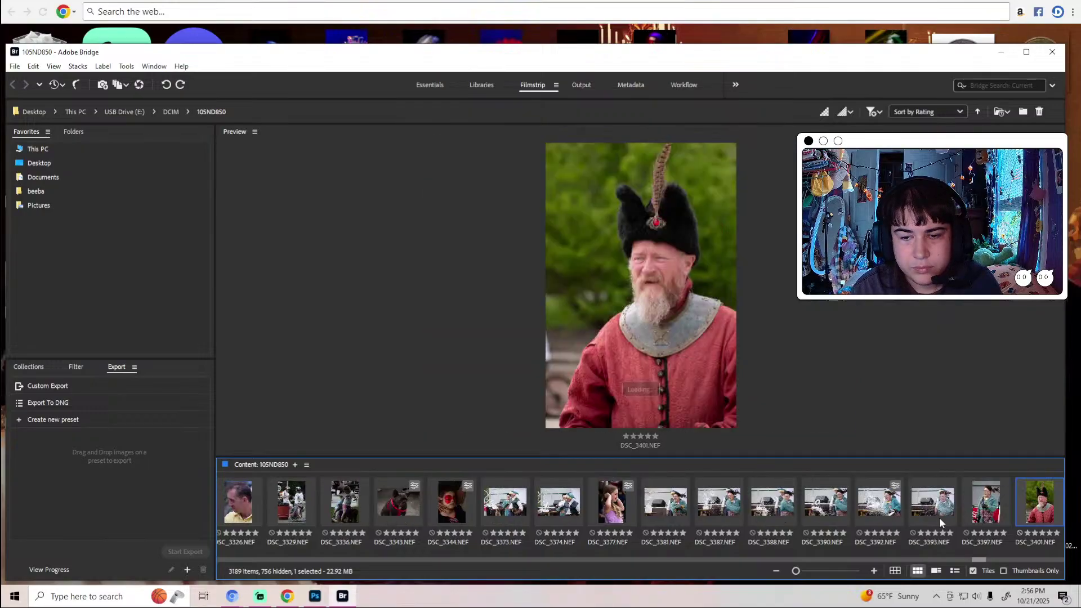
key(Right)
key(Right)
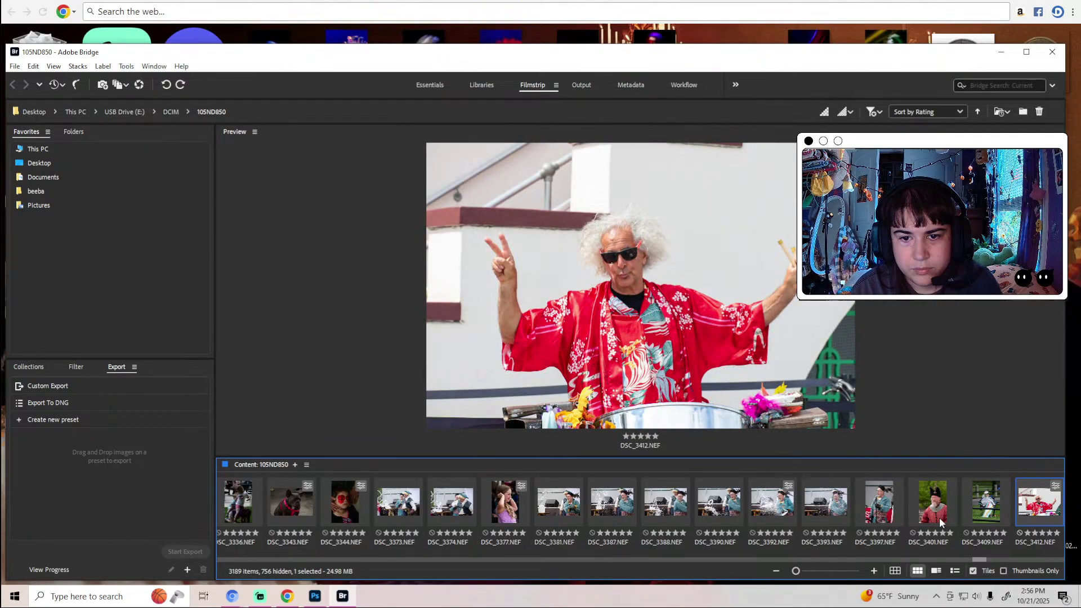
Preview the portraits, amusement rides and carousel photos from DSC_3415.NEF to DSC_3539.NEF.
key(Right)
key(Right)
key(Right)
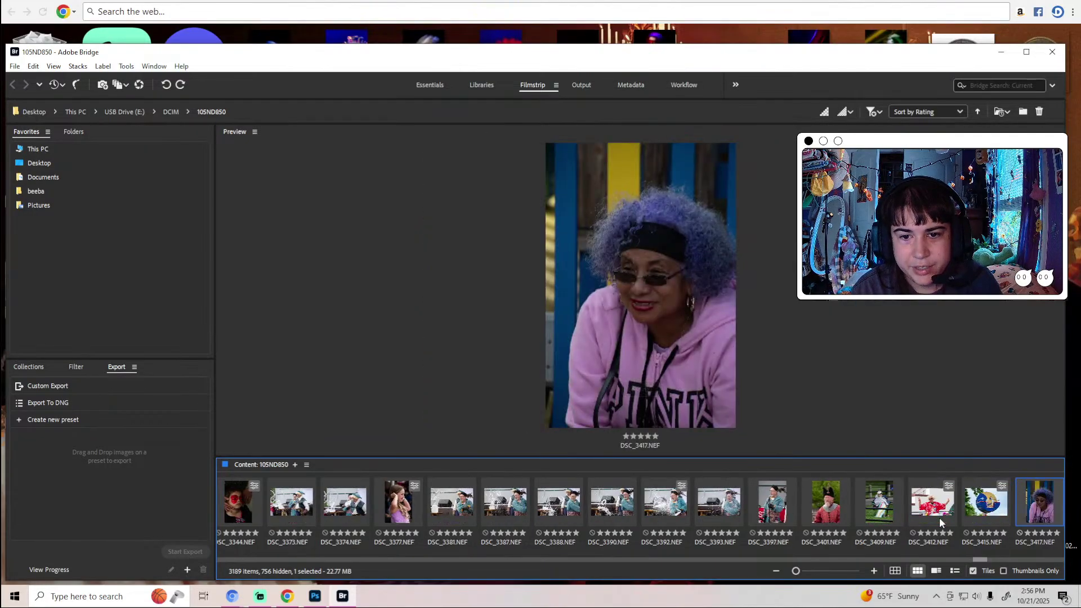
key(Right)
key(Right)
key(Right)
key(Right)
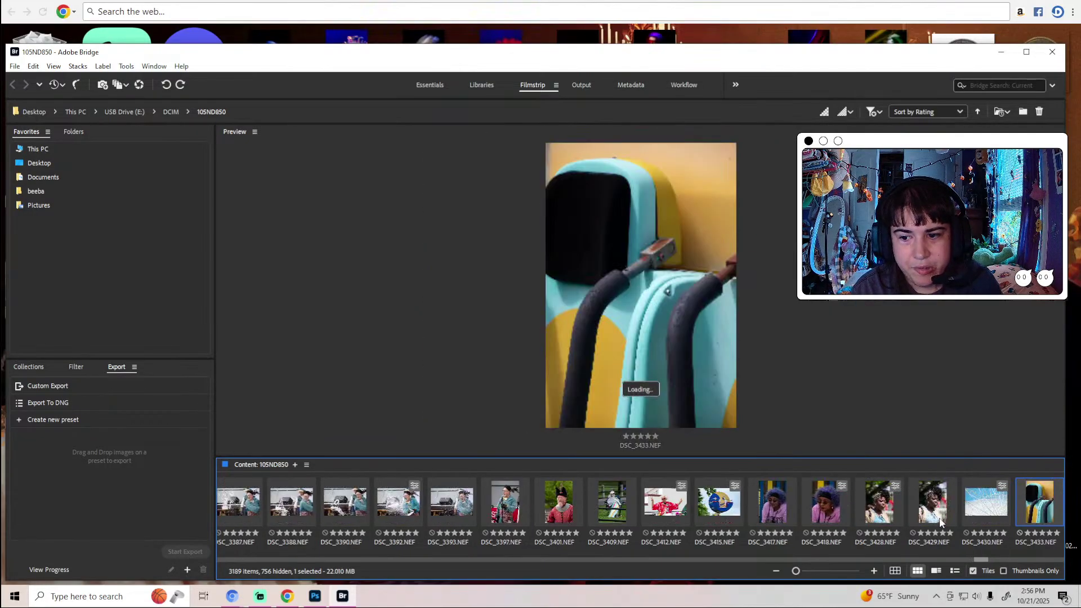
key(Right)
key(Right)
key(Right)
key(Right)
key(Right)
key(Right)
key(Right)
key(Right)
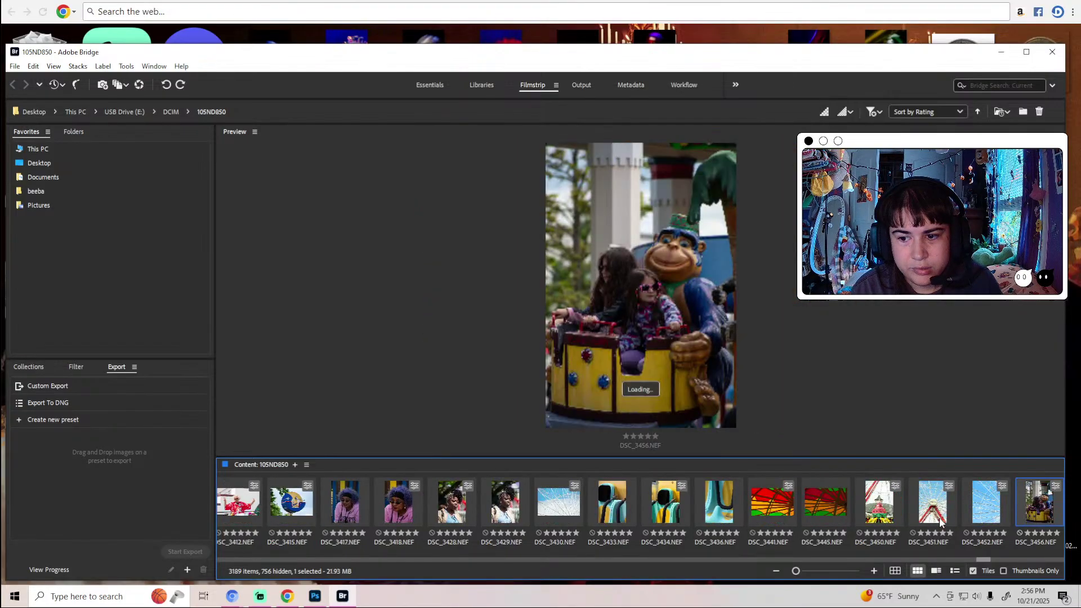
key(Right)
key(Right)
key(Right)
key(Right)
key(Right)
key(Right)
key(Right)
key(Right)
key(Right)
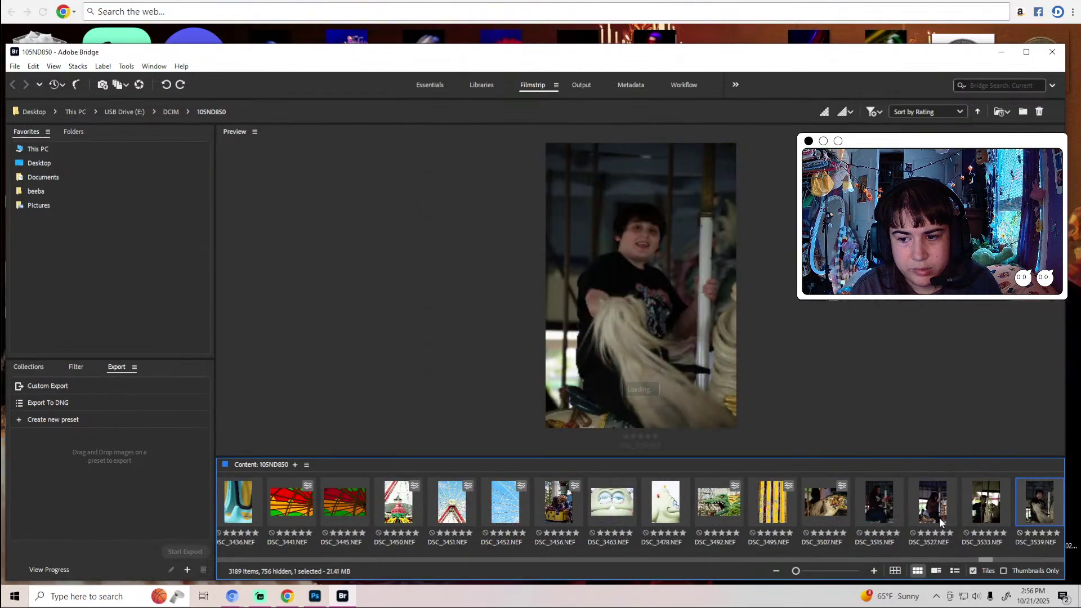
Preview the photos from DSC_3540.NEF through the shoreline shots to the toy tiger in DSC_3562.NEF.
key(Right)
key(Right)
key(Right)
key(Right)
key(Right)
key(Right)
key(Right)
key(Right)
key(Right)
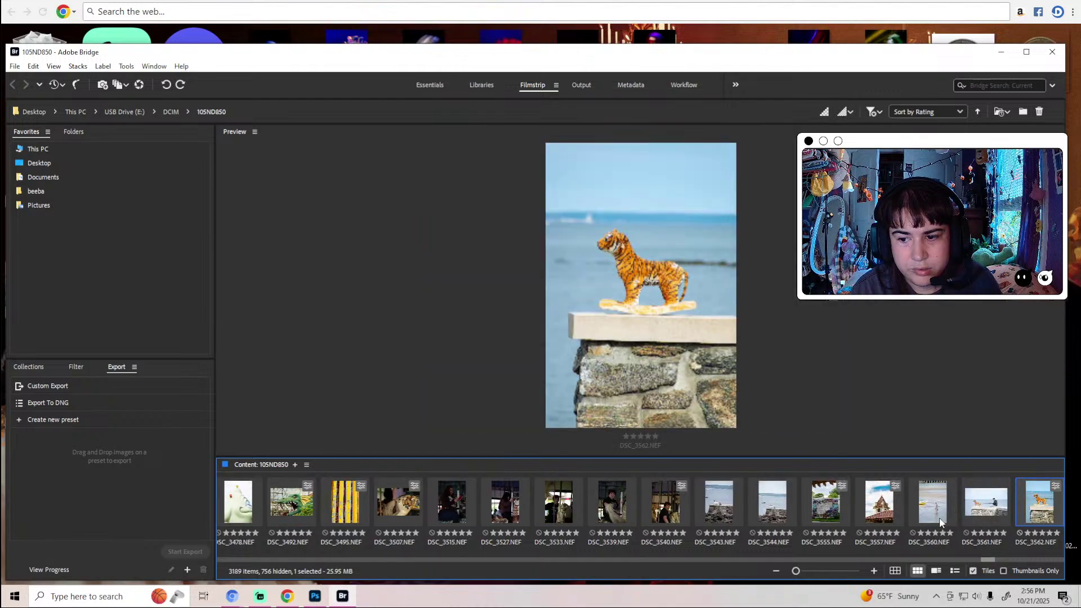
Compare the seaside shots DSC_3560.NEF to DSC_3562.NEF, and continue through the beach photos to DSC_3595.NEF.
key(Left)
key(Left)
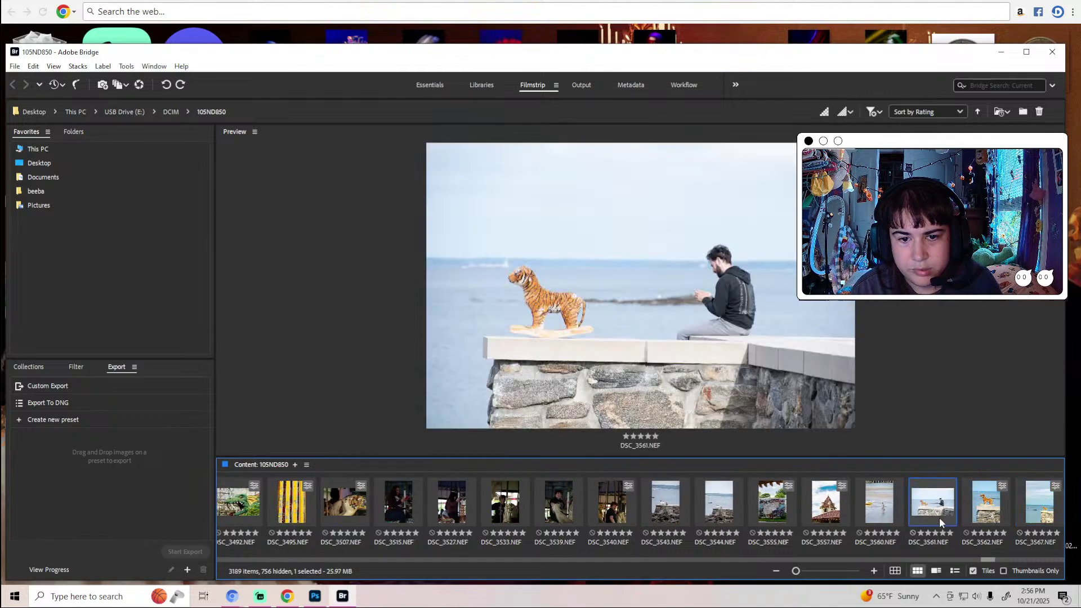
key(Left)
key(Right)
key(Right)
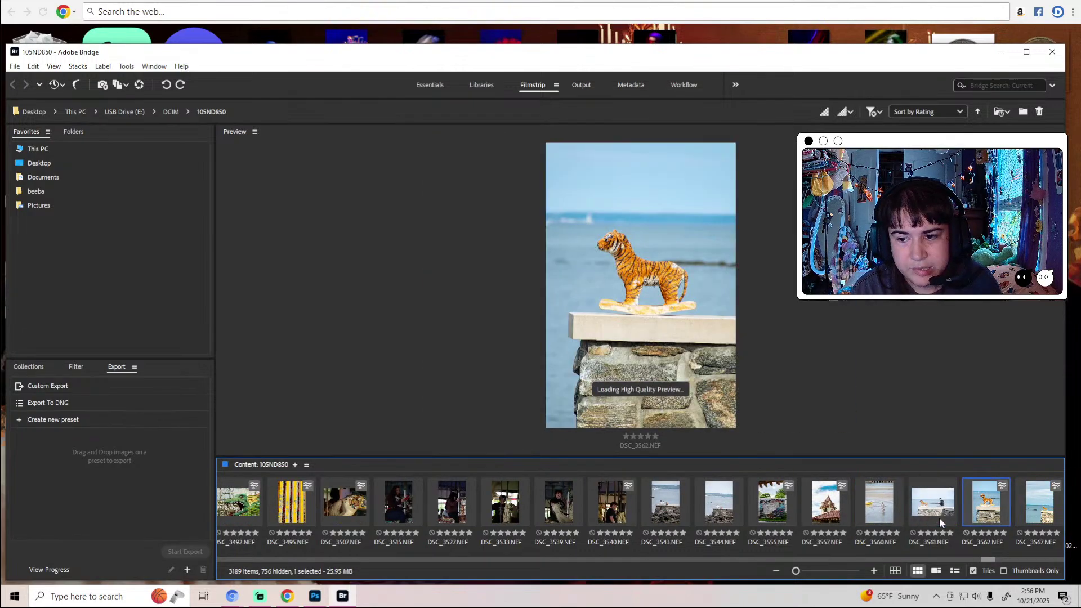
key(Right)
key(Right)
key(Right)
key(Right)
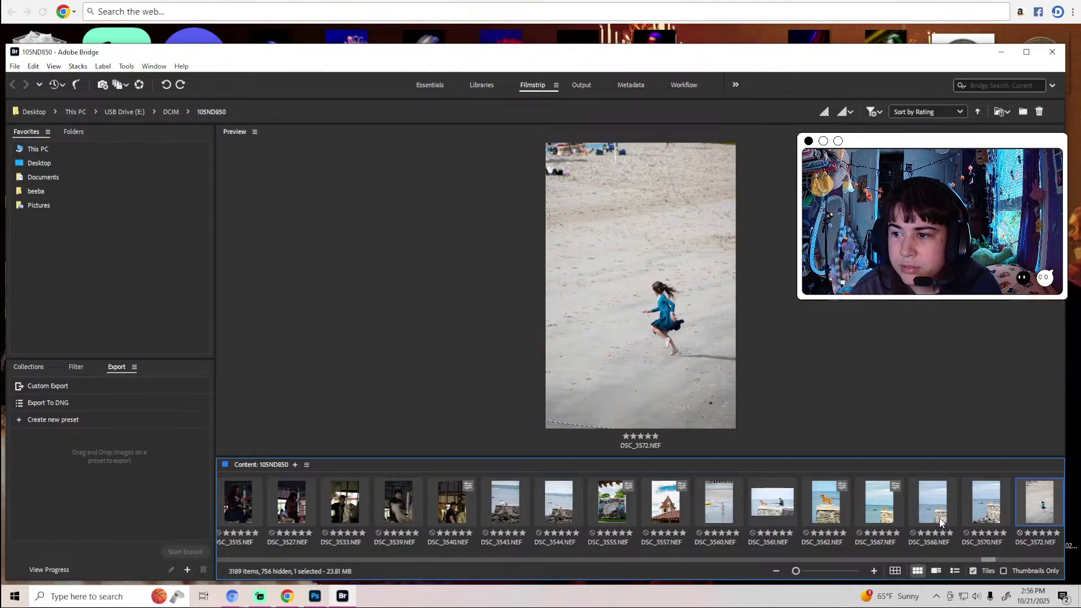
key(Right)
key(Right)
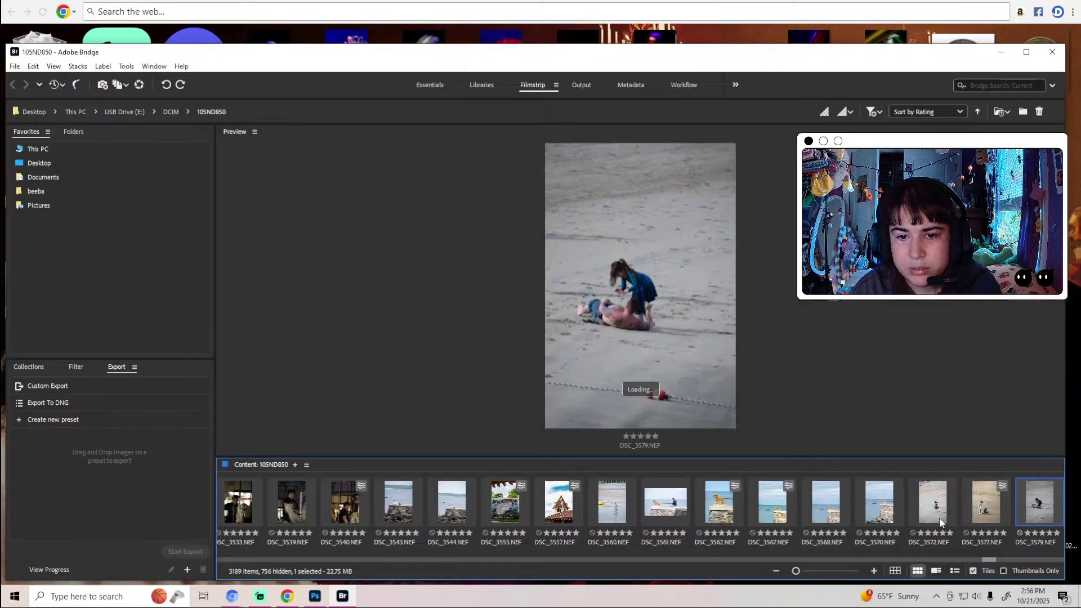
key(Right)
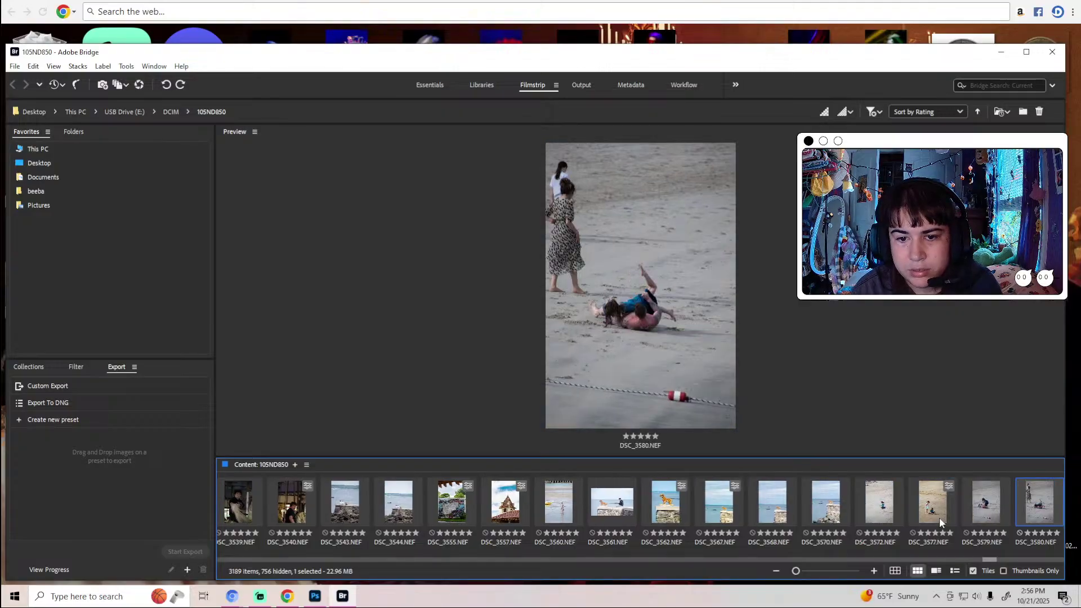
key(Right)
key(Right)
key(Right)
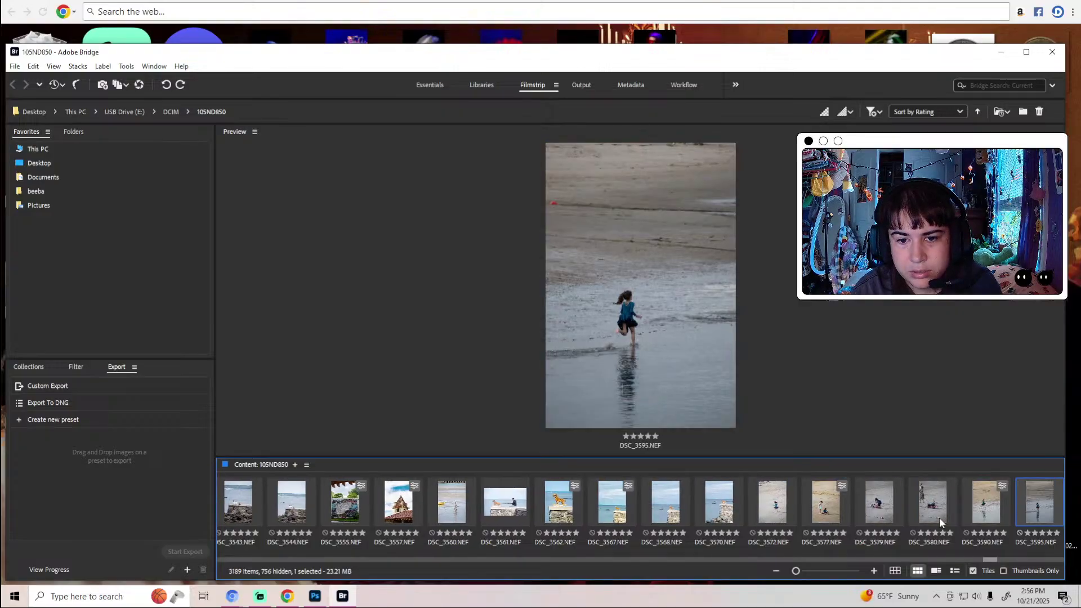
Preview the food, skewer and grill photos up to DSC_3654.NEF.
key(Right)
key(Right)
key(Right)
key(Right)
key(Right)
key(Right)
key(Right)
key(Right)
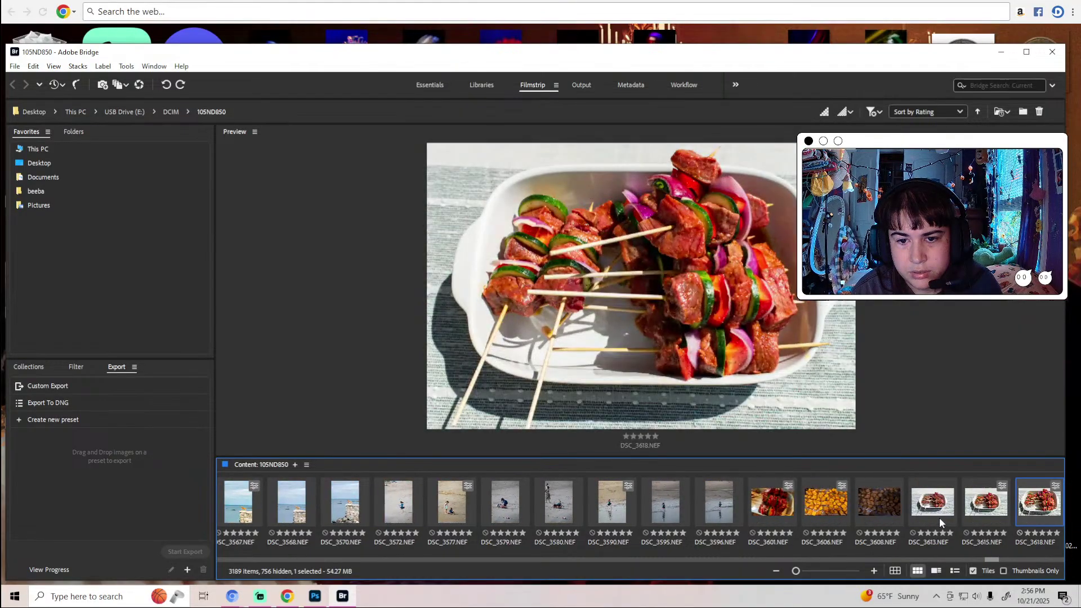
key(Right)
key(Right)
key(Right)
key(Right)
key(Right)
key(Right)
key(Right)
key(Right)
key(Right)
key(Right)
key(Right)
key(Right)
key(Right)
key(Right)
key(Right)
key(Right)
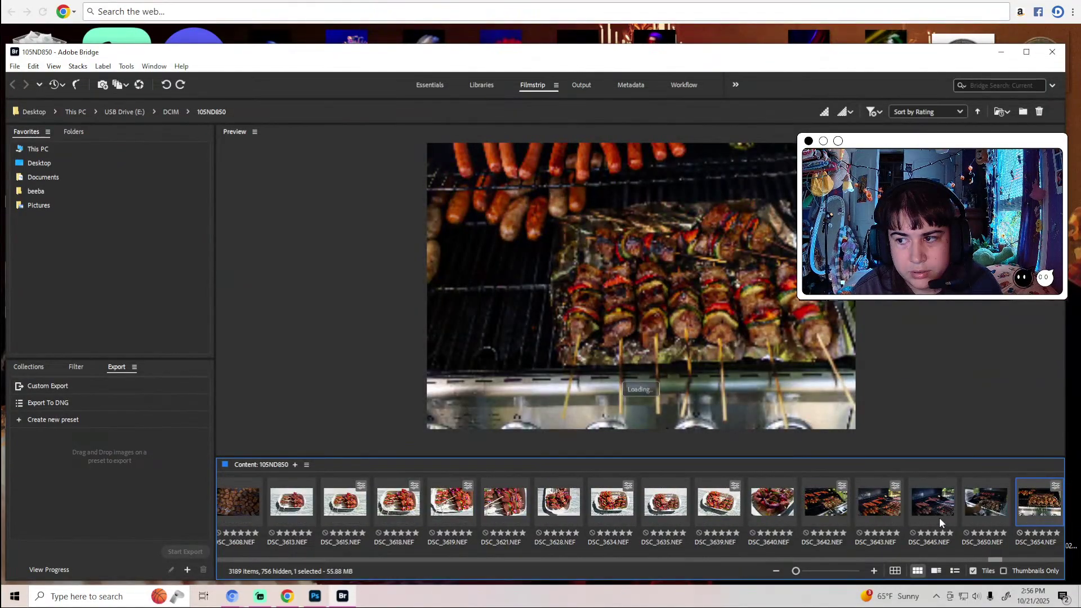
Preview the remaining food and tabletop photos up to the roasting marshmallow in DSC_3724.NEF.
key(Right)
key(Right)
key(Right)
key(Right)
key(Right)
key(Right)
key(Right)
key(Right)
key(Right)
key(Right)
key(Right)
key(Right)
key(Right)
key(Right)
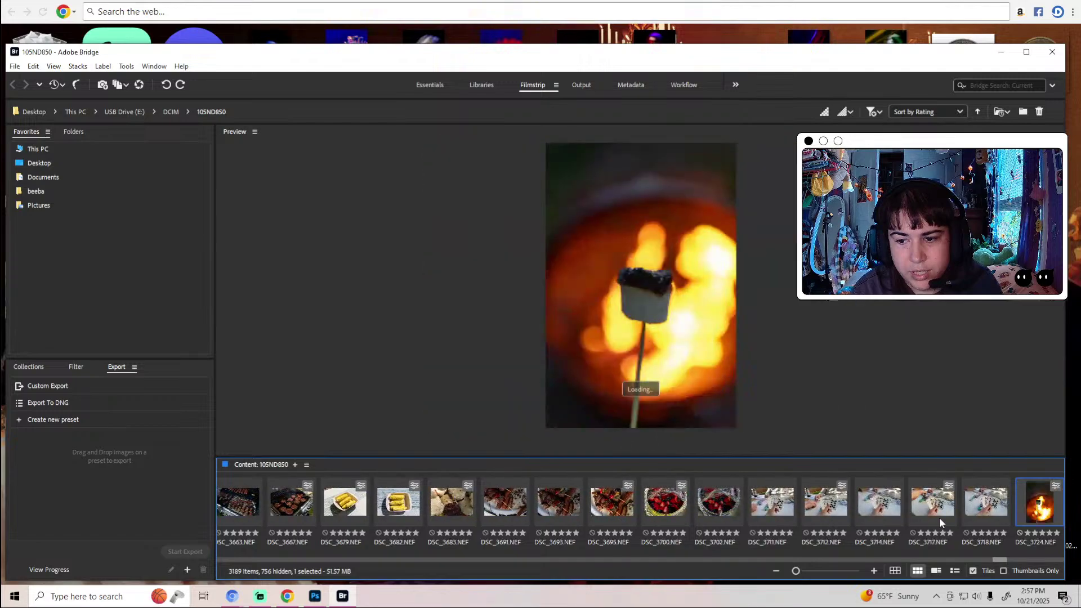
Preview the fire photos from DSC_3727.NEF and compare the dark night shots up to DSC_3749.NEF.
key(Right)
key(Right)
key(Right)
key(Right)
key(Right)
key(Right)
key(Right)
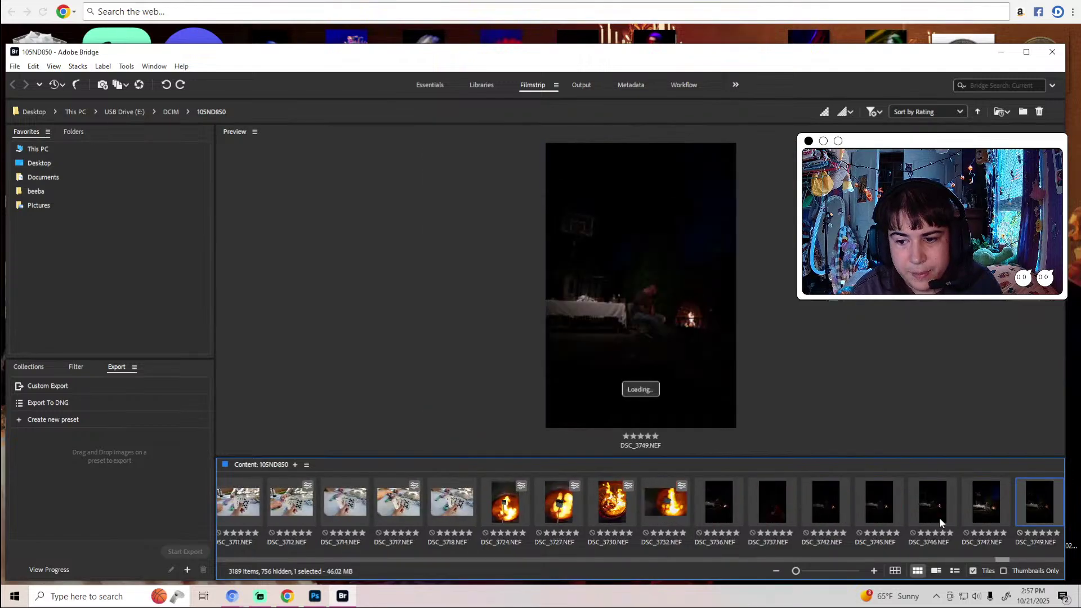
key(Left)
key(Left)
key(Left)
key(Right)
key(Right)
key(Right)
key(Right)
key(Right)
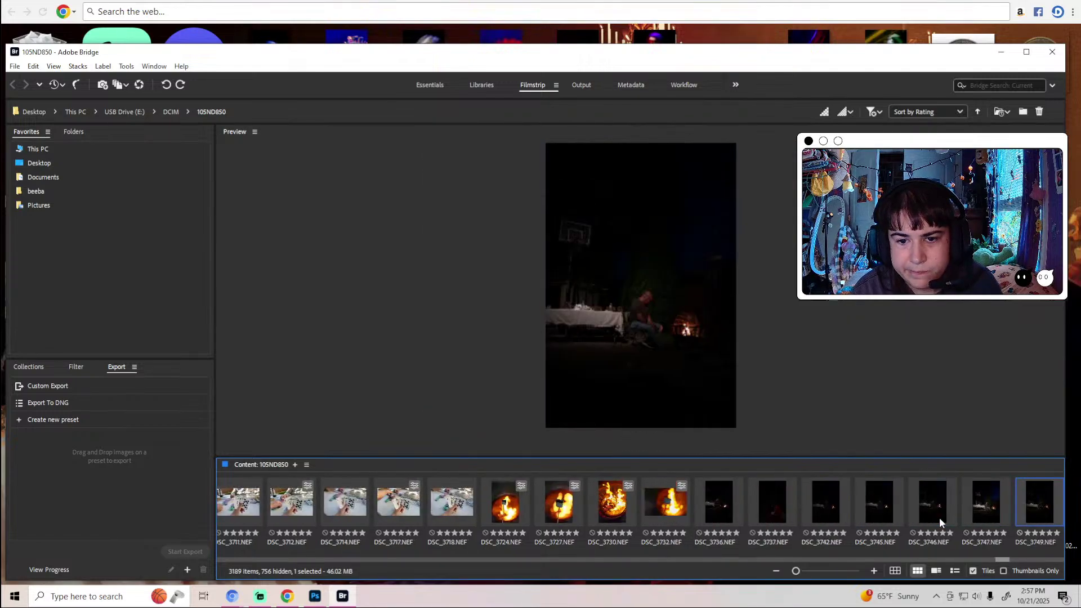
Preview the photos from DSC_3756.NEF through the park and sunflower shots to the blue-jacket portrait DSC_3782.NEF.
key(Right)
key(Right)
key(Right)
key(Right)
key(Right)
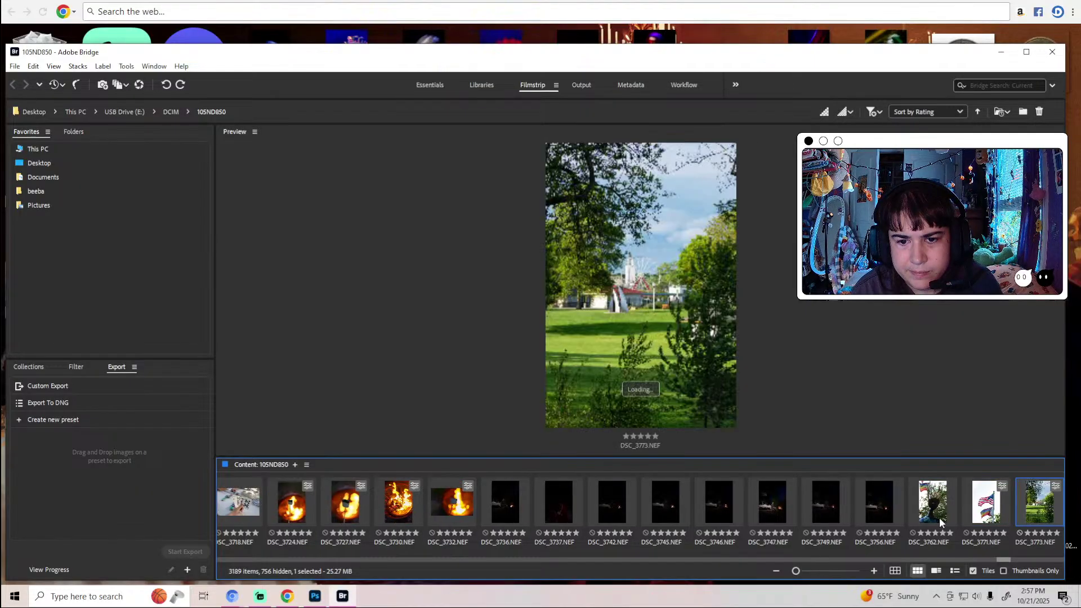
key(Right)
key(Right)
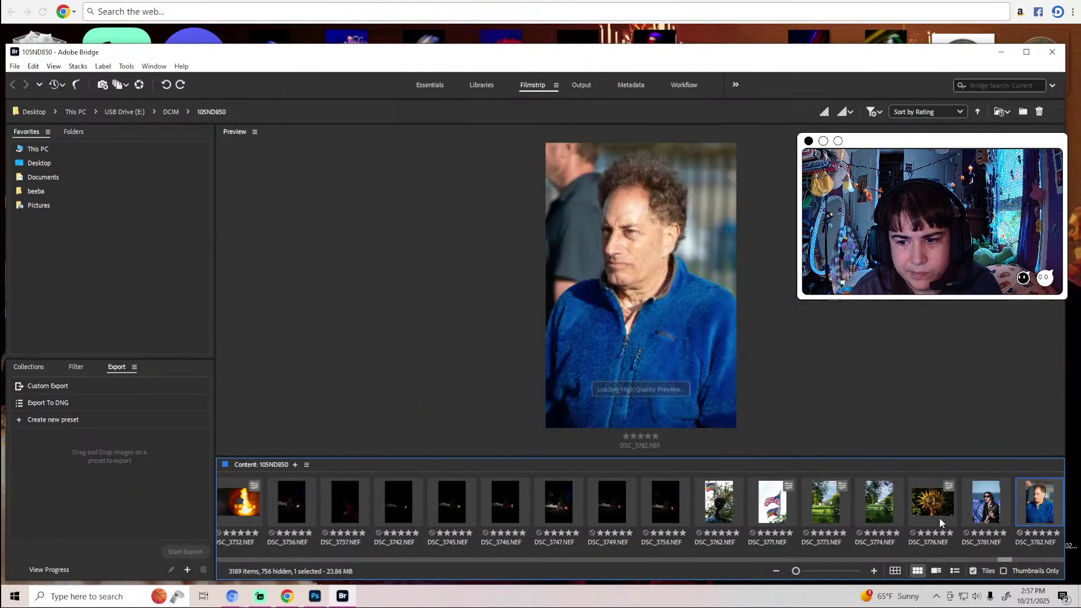
Compare the rainbow-shawl portraits DSC_3791.NEF and DSC_3793.NEF, and continue to the dog photo DSC_3795.NEF.
key(Right)
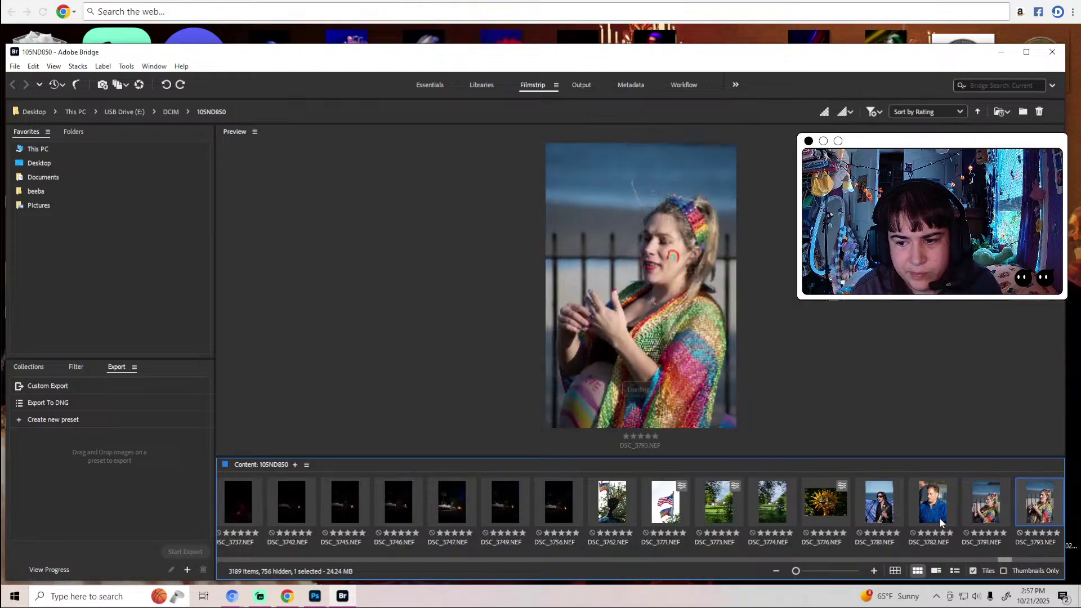
key(Left)
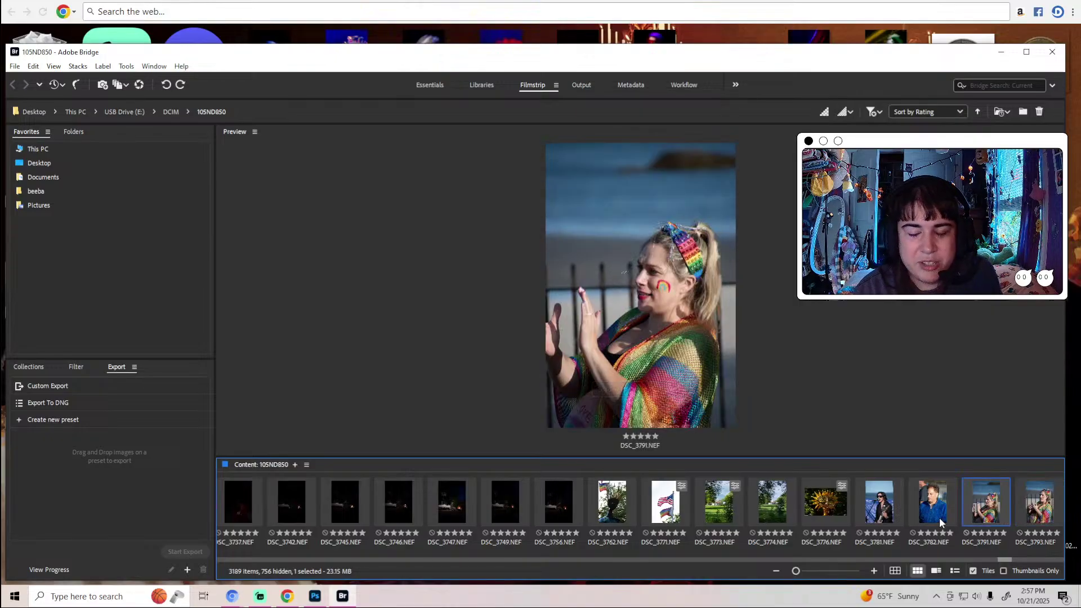
key(Right)
key(Right)
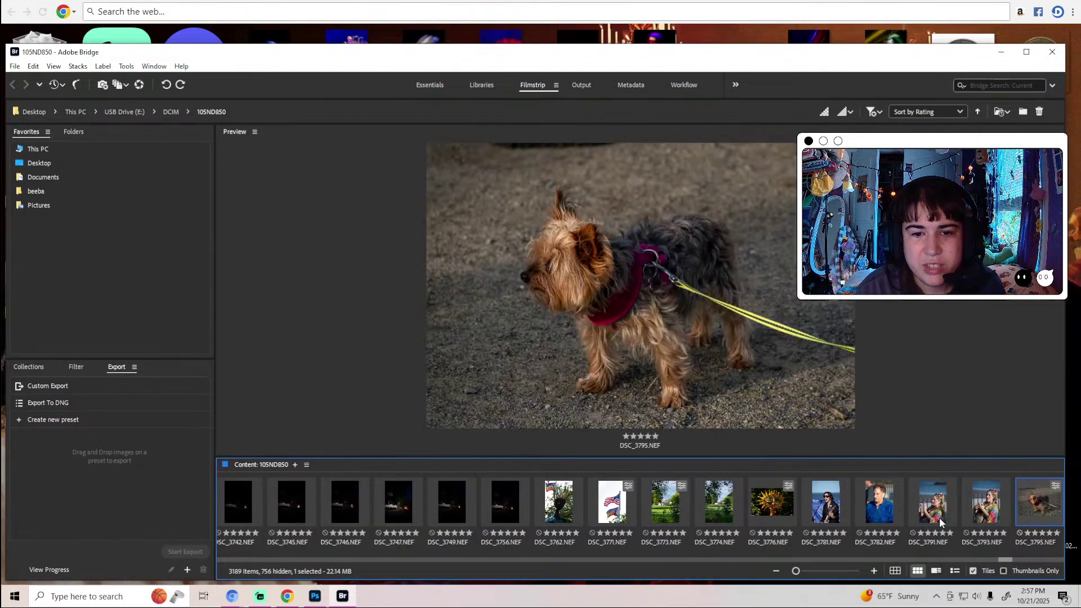
Preview the portraits up to DSC_3809.NEF and inspect the faces of the man and child at 100% with the loupe.
key(Right)
key(Right)
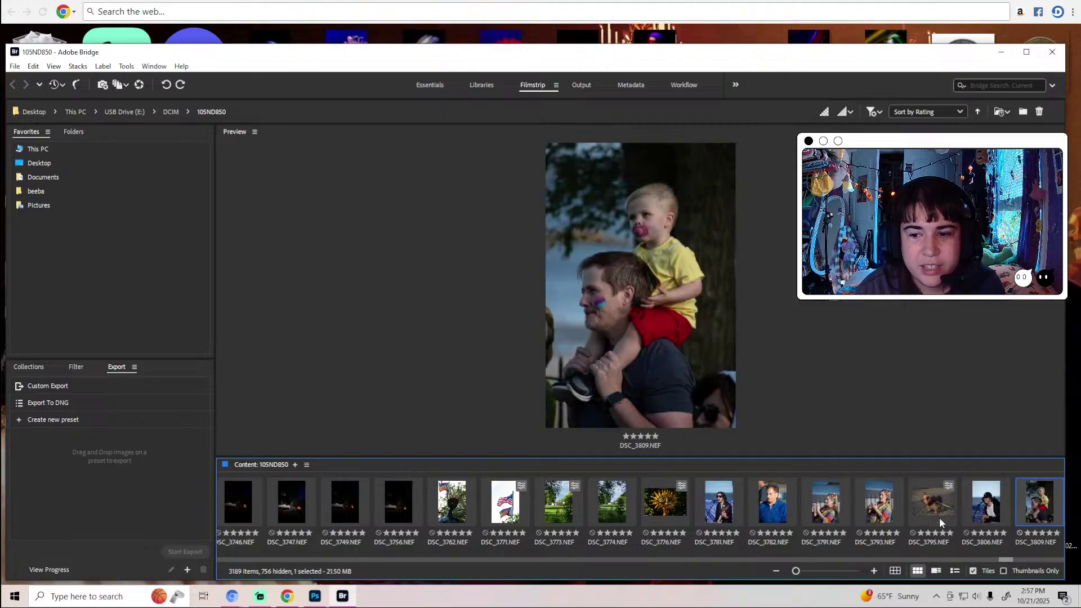
key(Right)
key(Left)
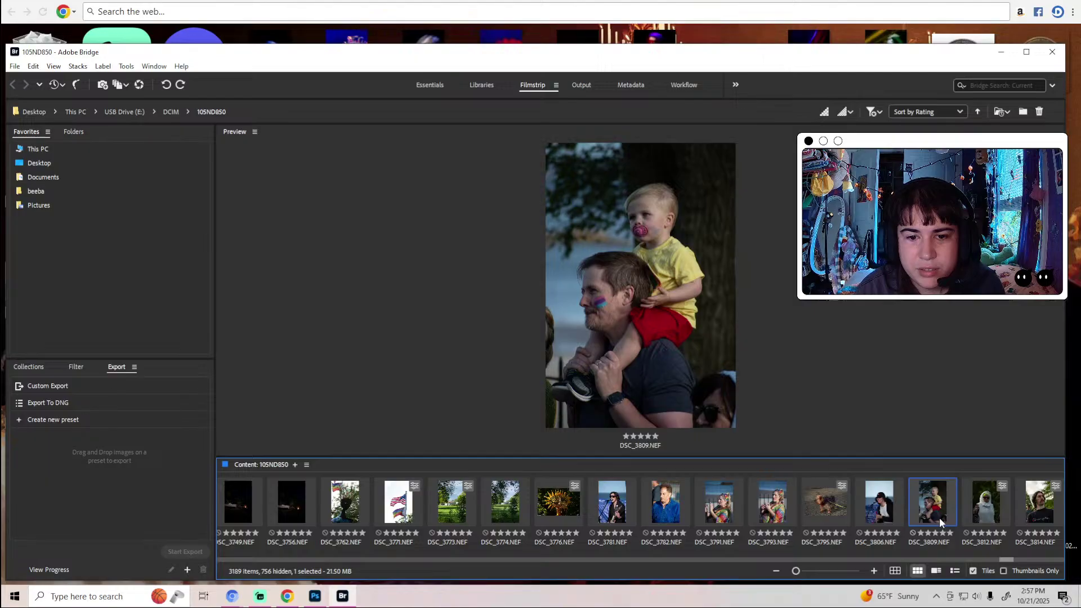
click(666, 231)
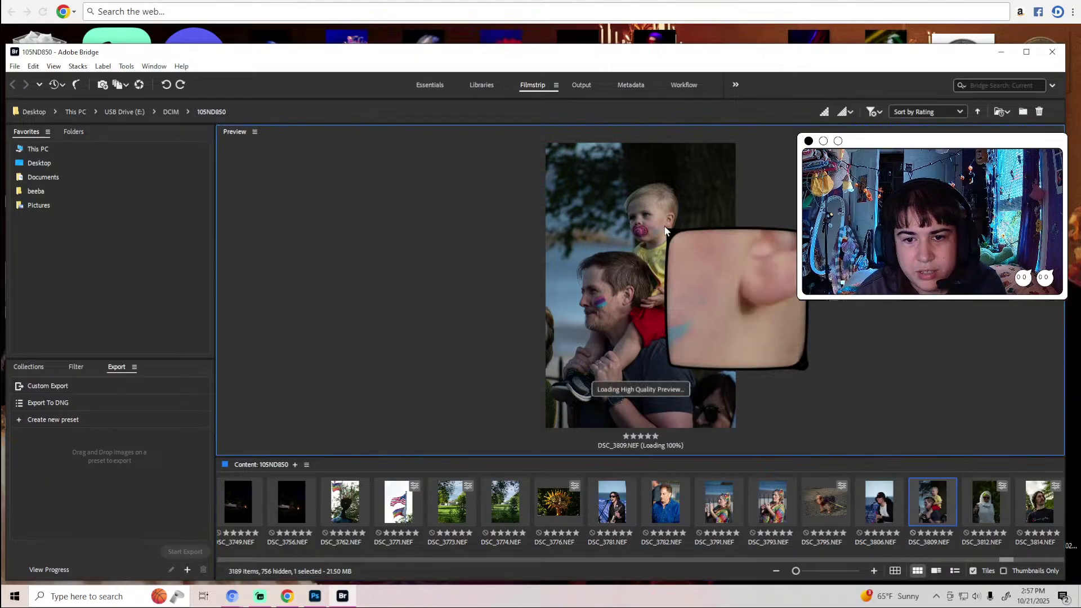
drag(677, 228, 738, 433)
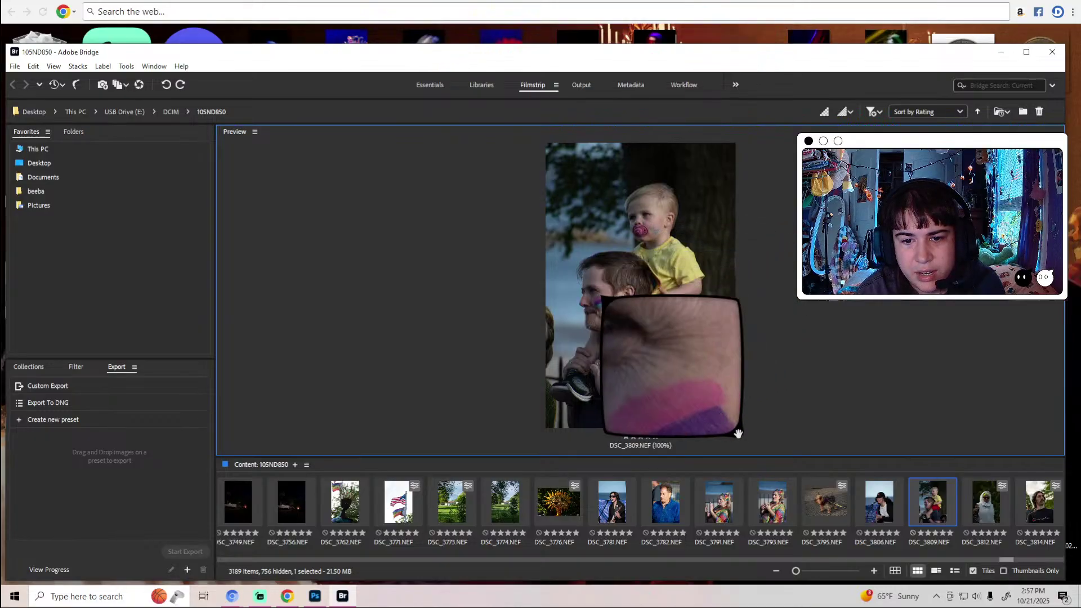
click(738, 434)
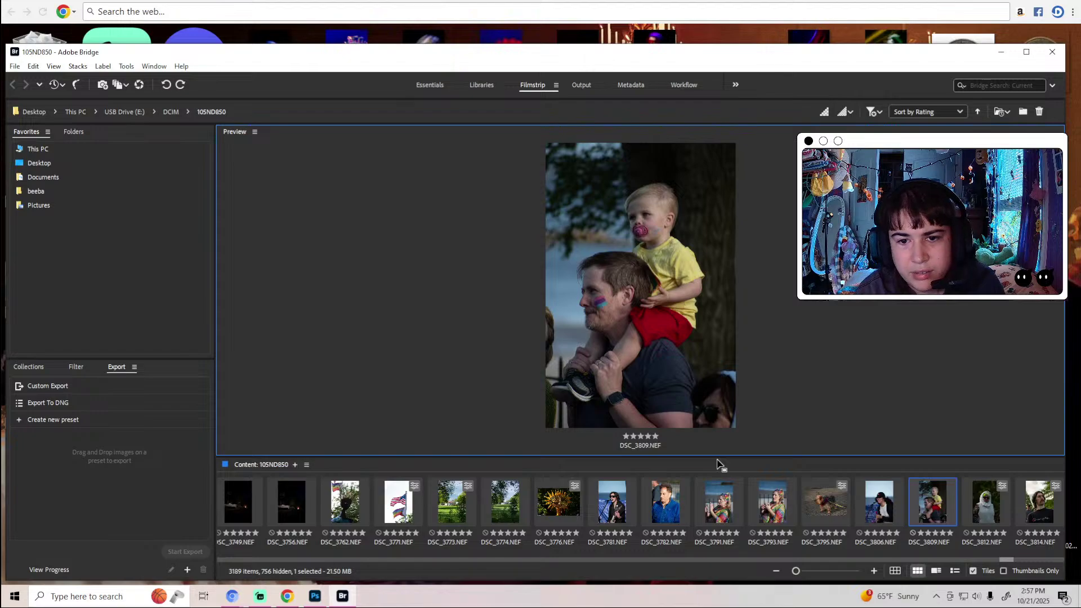
Preview the portraits from DSC_3812.NEF to DSC_3815.NEF and compare the Pride flag shots DSC_3820.NEF and DSC_3821.NEF.
key(Right)
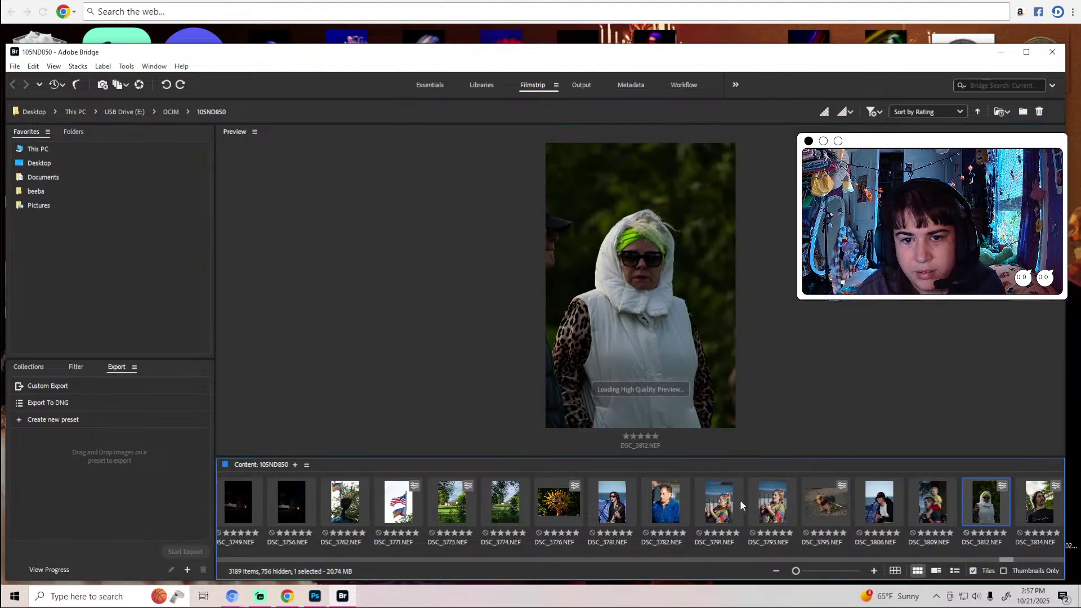
key(Right)
key(Right)
key(Right)
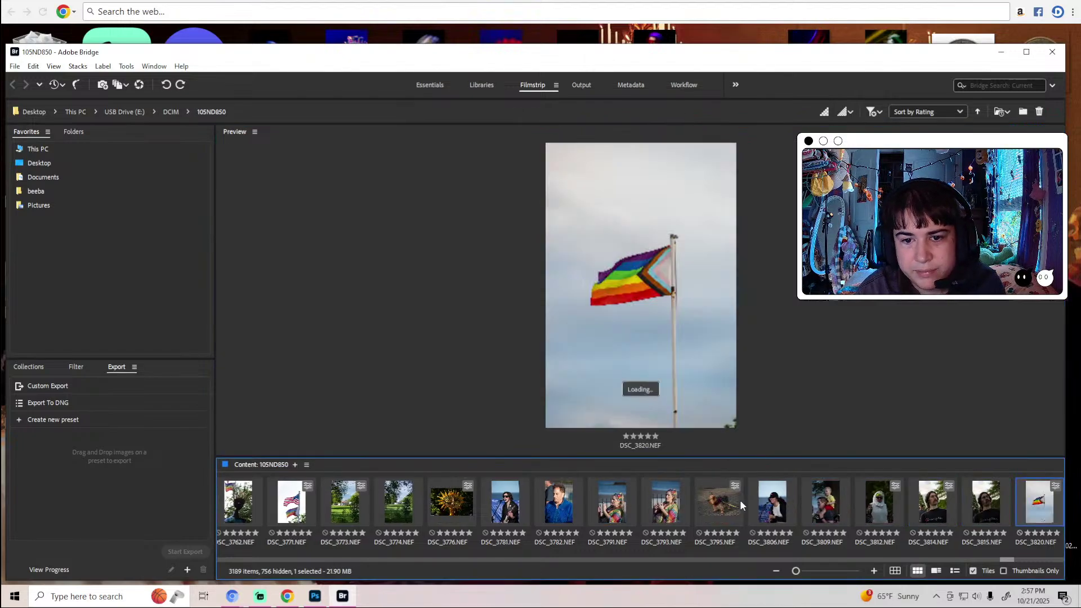
key(Left)
key(Right)
key(Right)
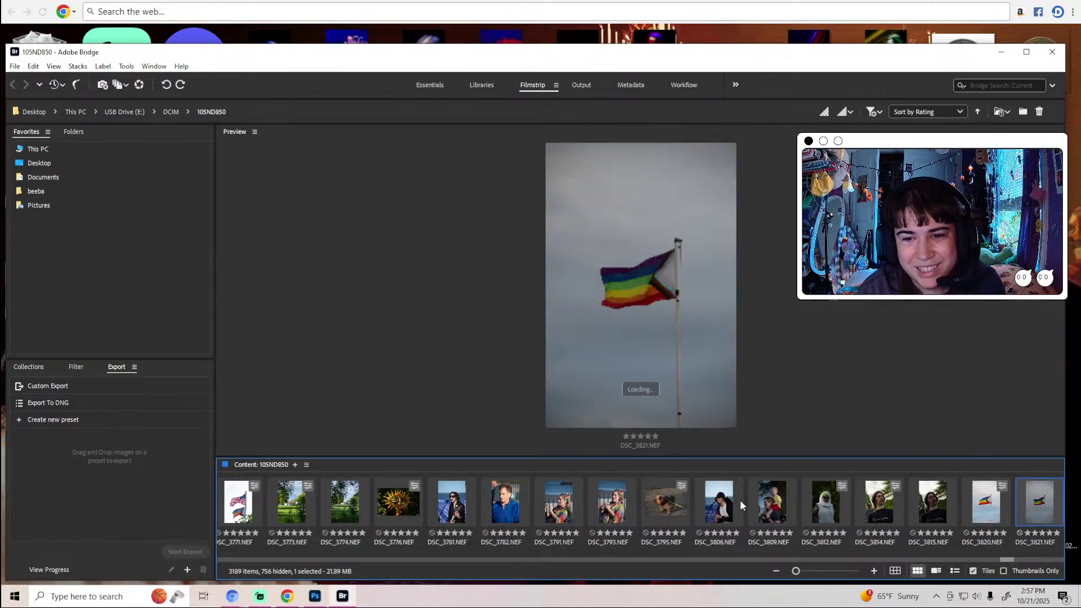
Preview the buoy, beach and fence flag photos from DSC_3823.NEF up to the long-haired portrait DSC_3856.NEF.
key(Right)
key(Right)
key(Right)
key(Right)
key(Right)
key(Right)
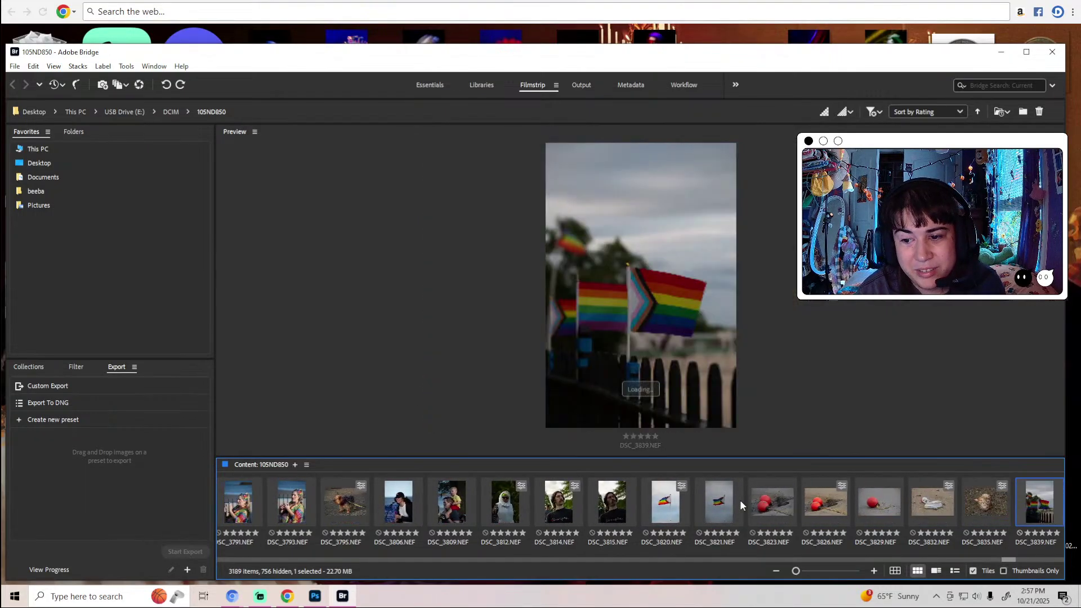
key(Right)
key(Right)
key(Right)
key(Right)
key(Right)
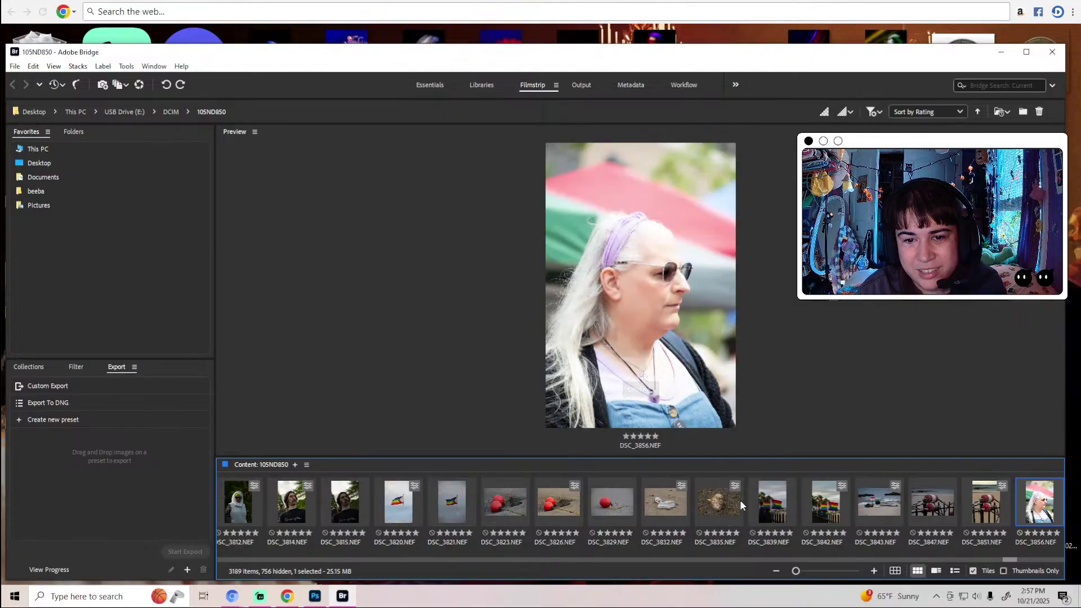
Preview the performer portraits from DSC_3857.NEF up to the tie-dye shirt shot DSC_3892.NEF.
key(Right)
key(Right)
key(Right)
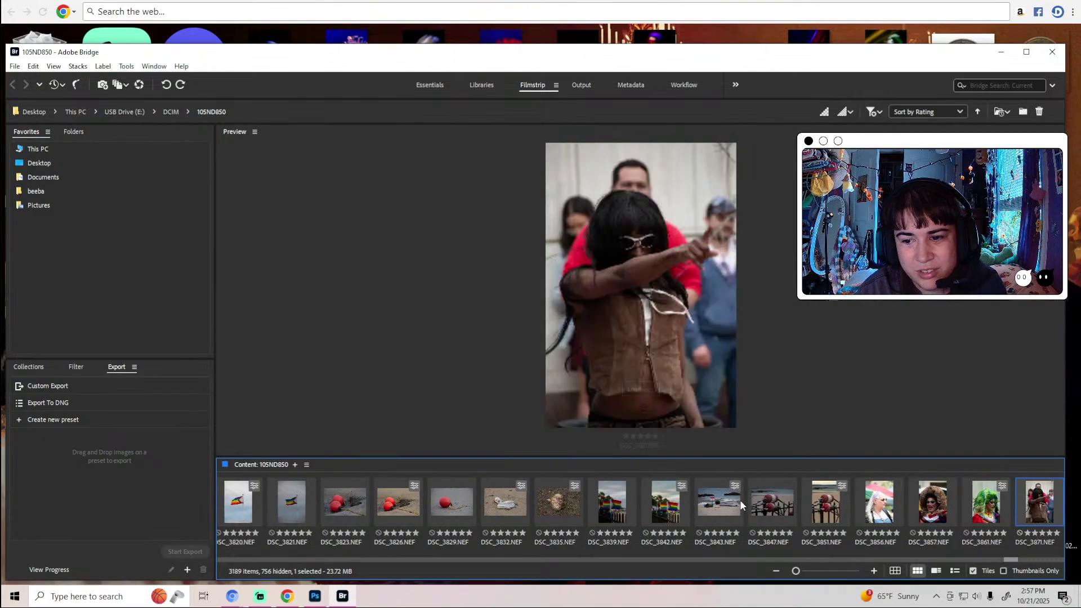
key(Right)
key(Right)
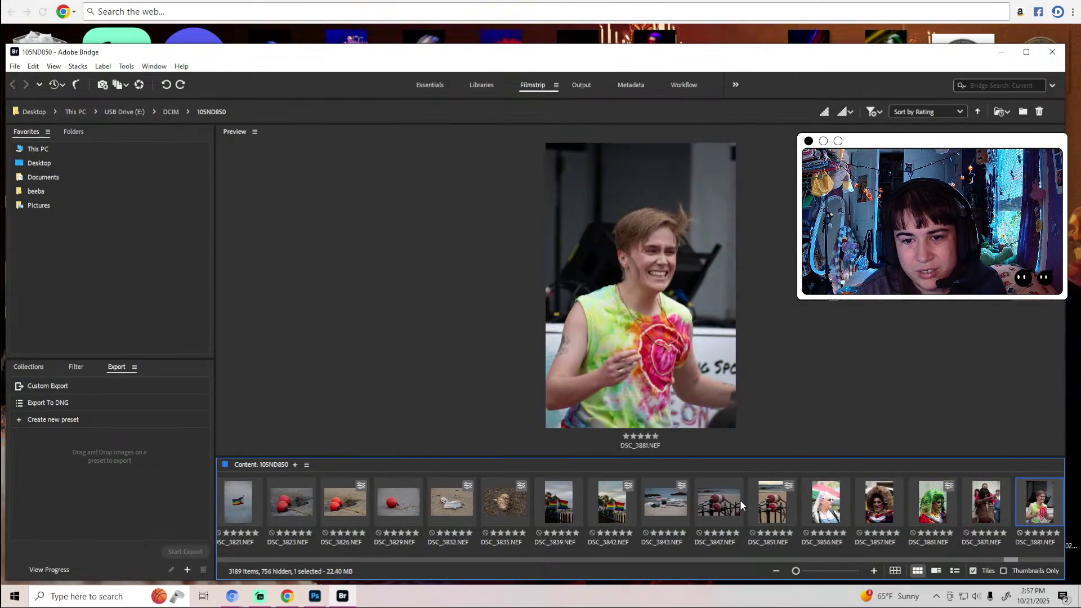
key(Right)
key(Right)
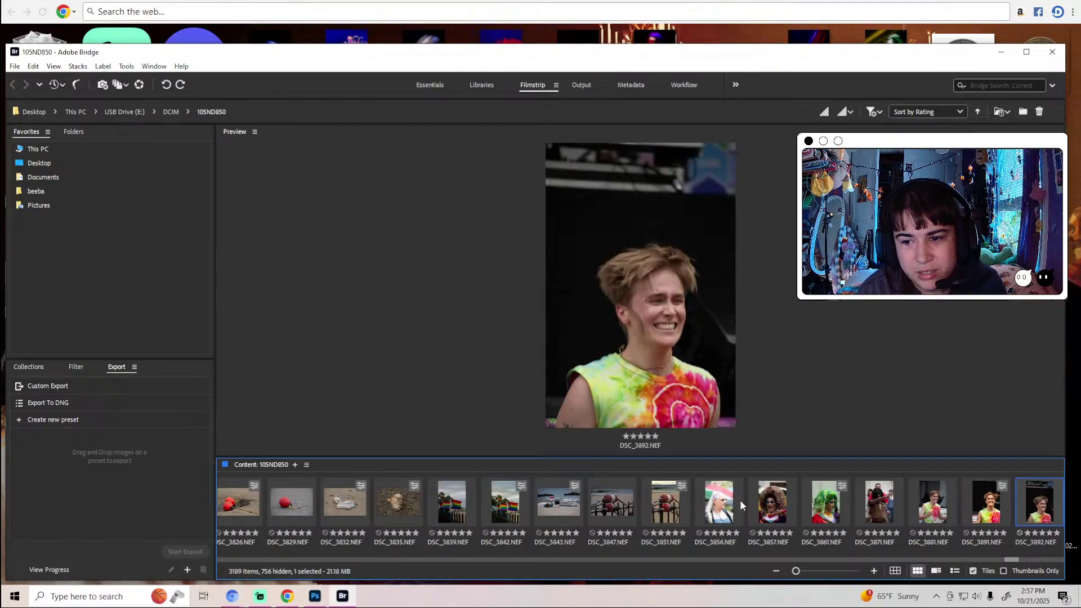
Preview the photos from DSC_3896.NEF up to the performer in front of the schedule board in DSC_3908.NEF.
key(Right)
key(Right)
key(Right)
key(Right)
key(Right)
key(Right)
key(Right)
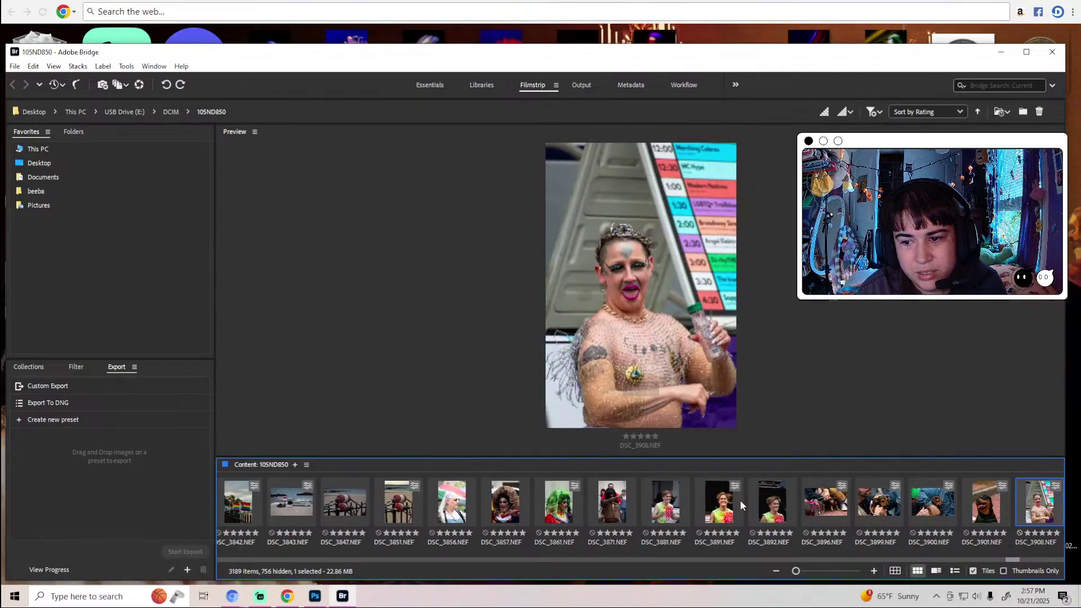
Preview the festival portraits after DSC_3908.NEF and compare the sunglasses shots DSC_3917.NEF and DSC_3923.NEF.
key(Right)
key(Left)
key(Left)
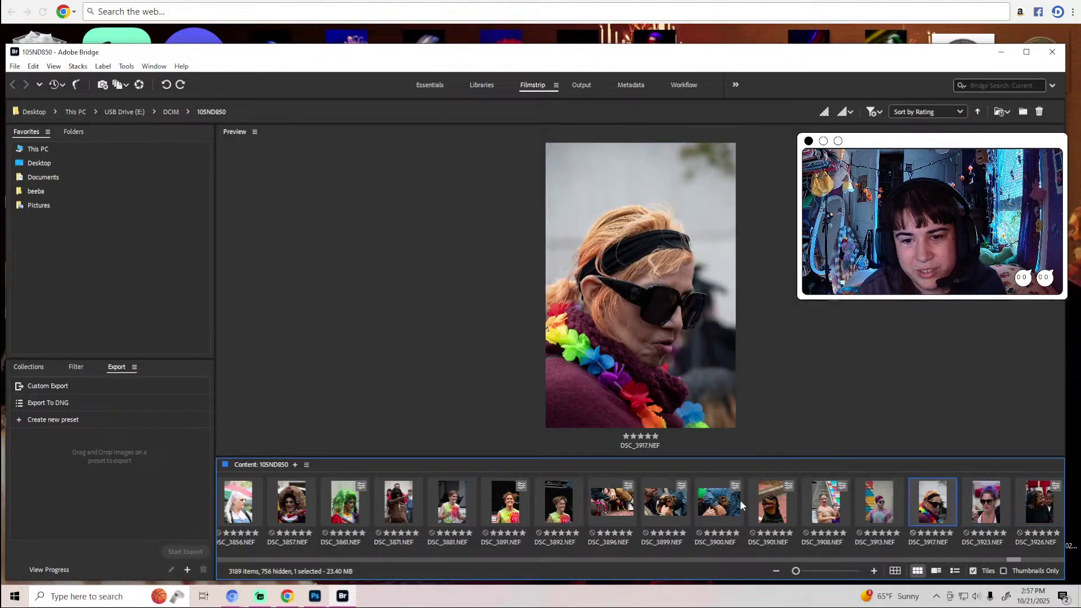
key(Right)
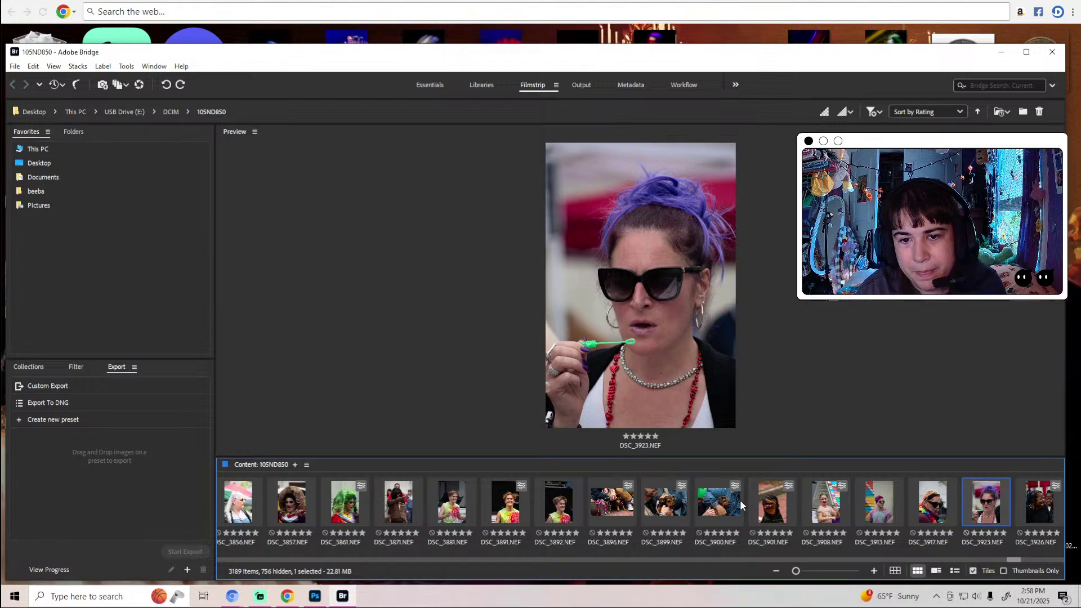
Compare the drag queen portraits DSC_3928.NEF to DSC_3933.NEF, and continue to the face-paint portrait DSC_3939.NEF.
key(Right)
key(Right)
key(Right)
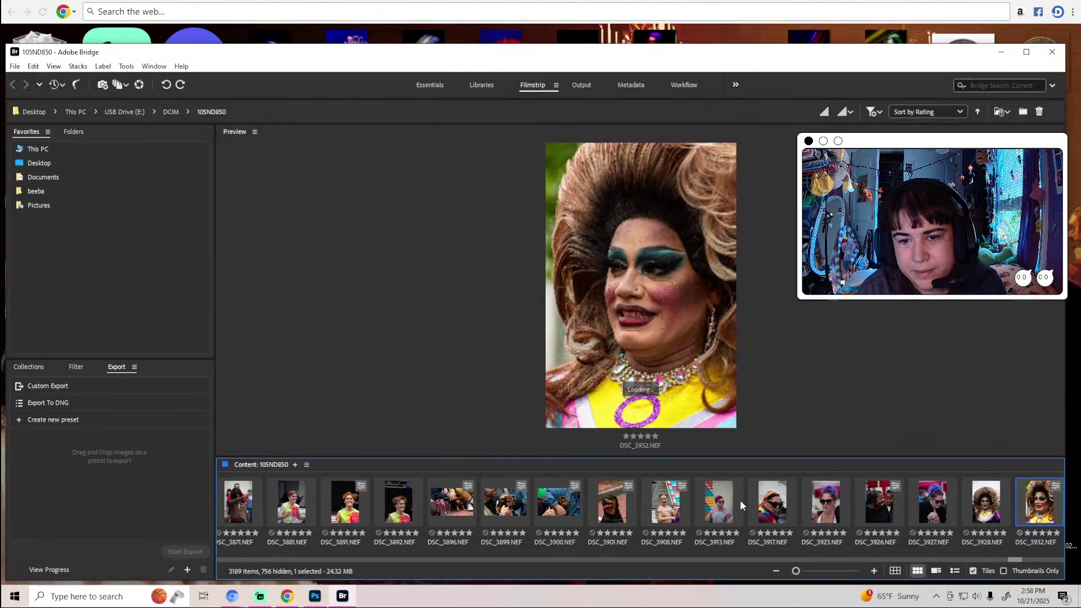
key(Right)
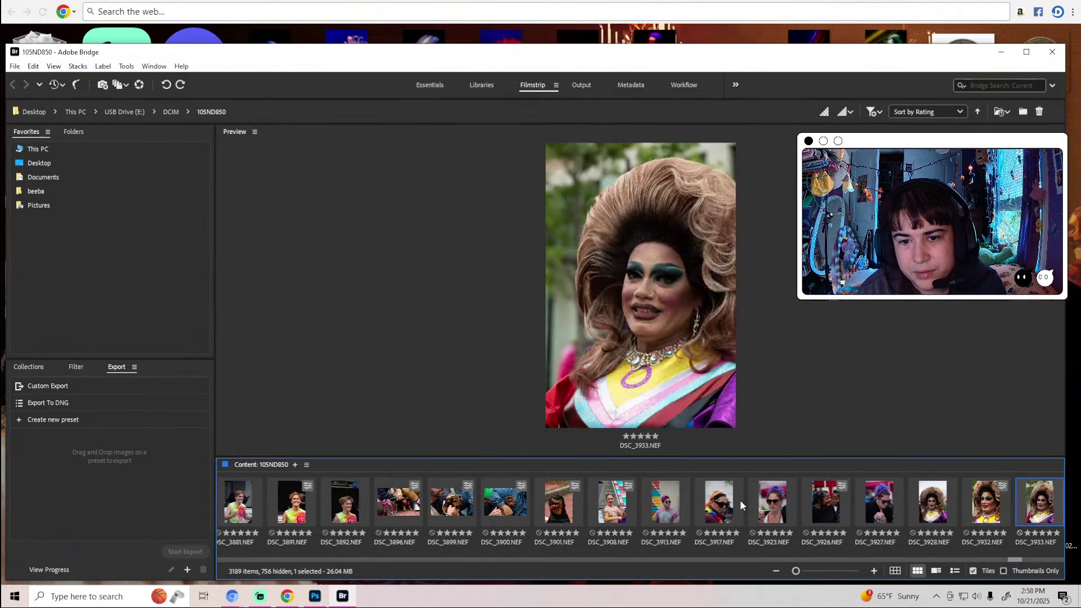
key(Left)
key(Left)
key(Right)
key(Right)
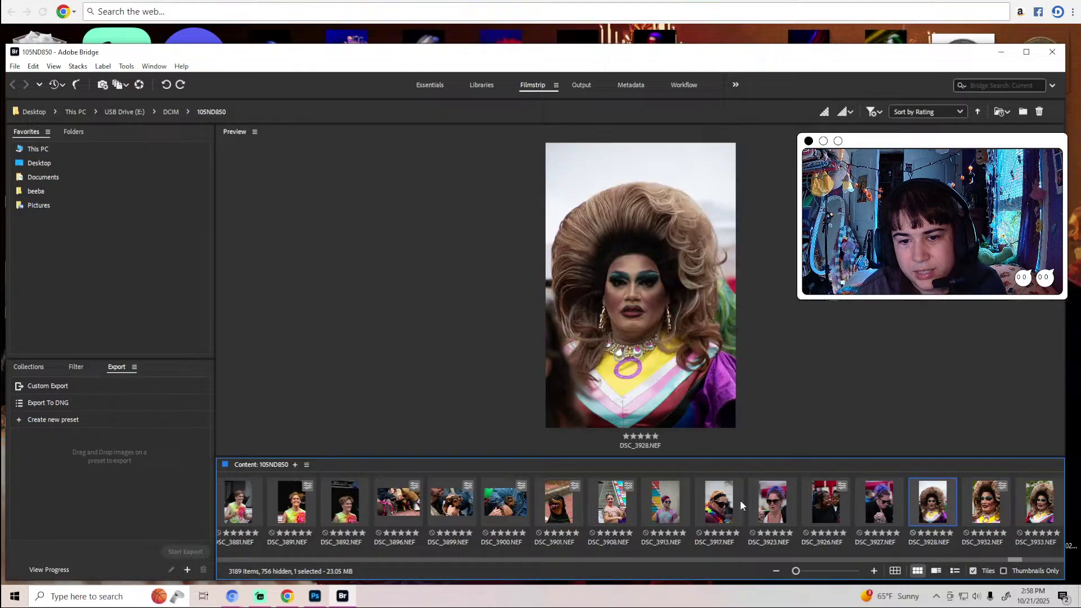
key(Right)
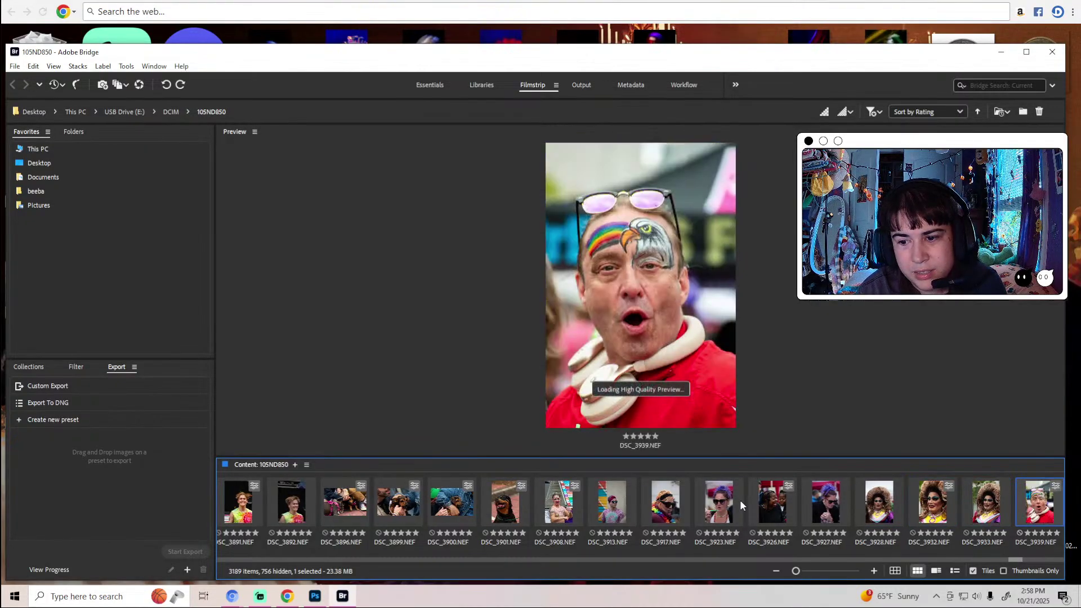
Preview the portraits and dancer photos from DSC_3942.NEF up to DSC_3974.NEF.
key(Right)
key(Right)
key(Right)
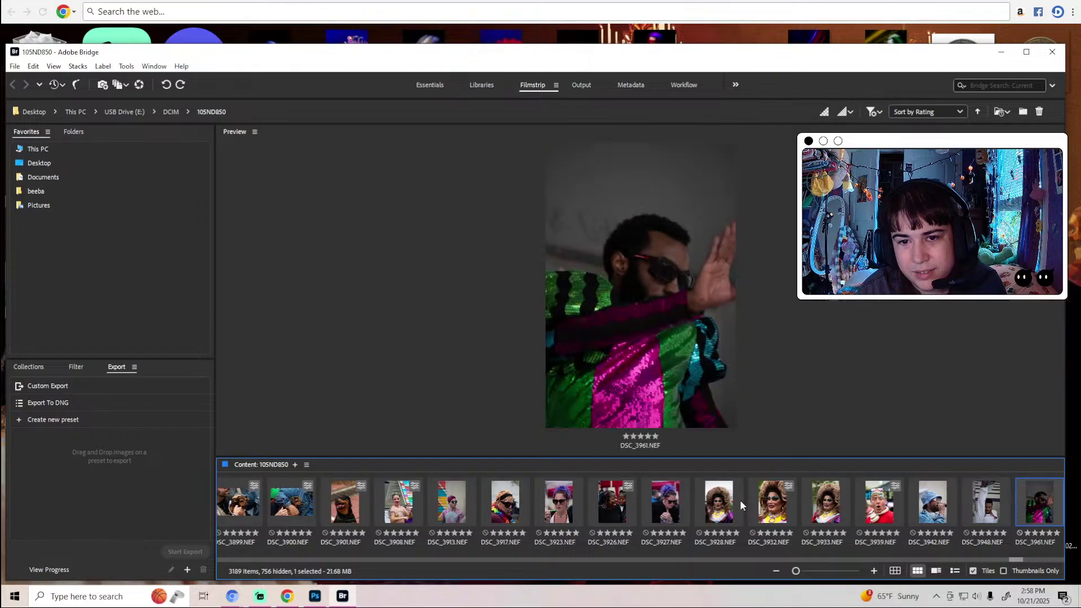
key(Right)
key(Right)
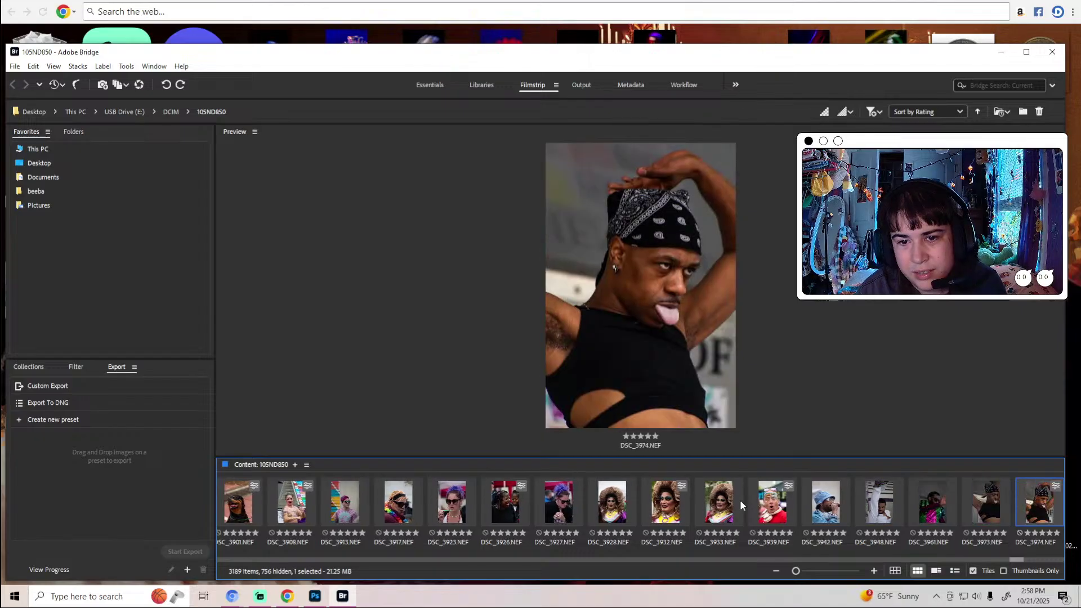
Compare the bandana dancer shots between DSC_3974.NEF and DSC_3985.NEF, checking DSC_3992.NEF as well.
key(Right)
key(Right)
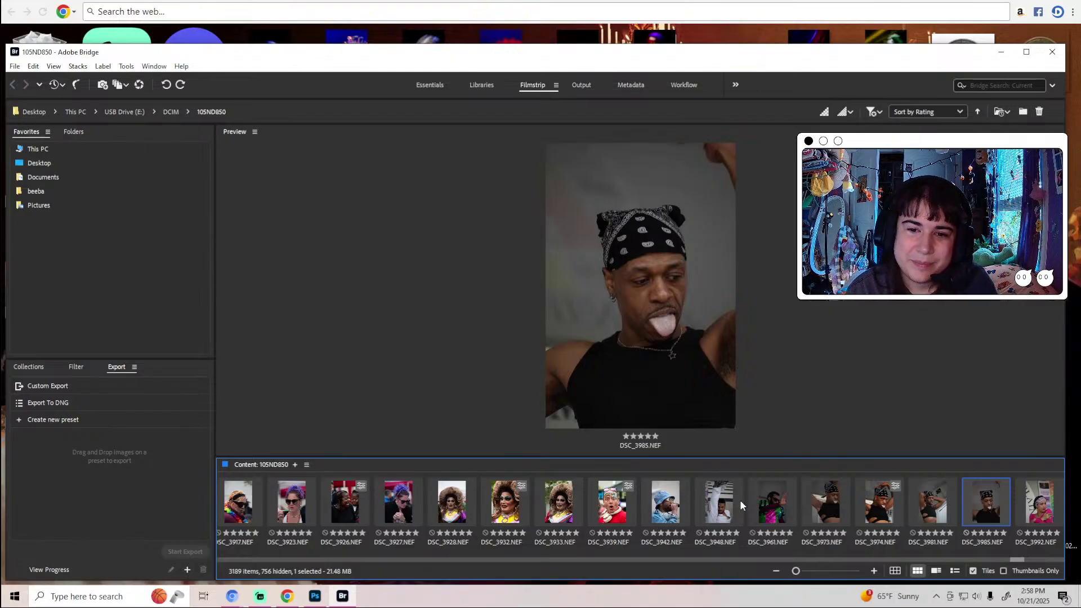
key(Right)
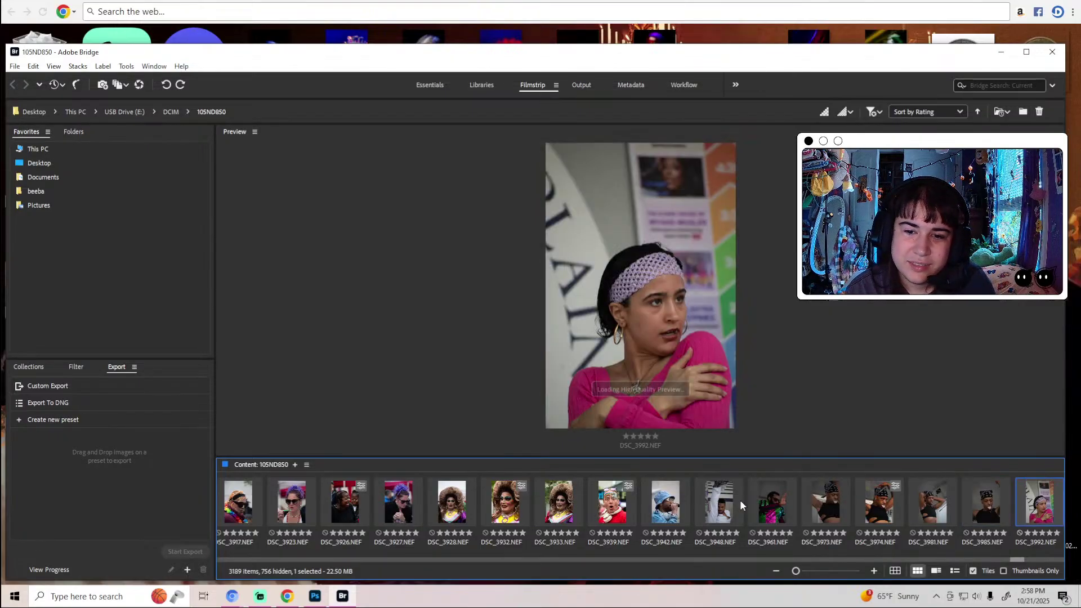
key(Left)
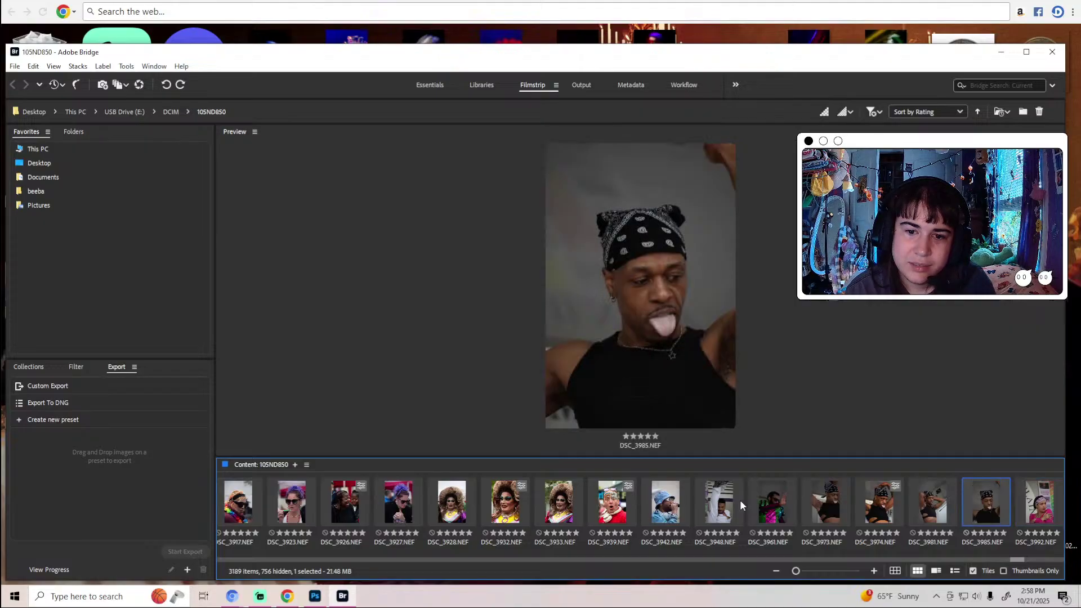
key(Left)
key(Left)
key(Left)
key(Right)
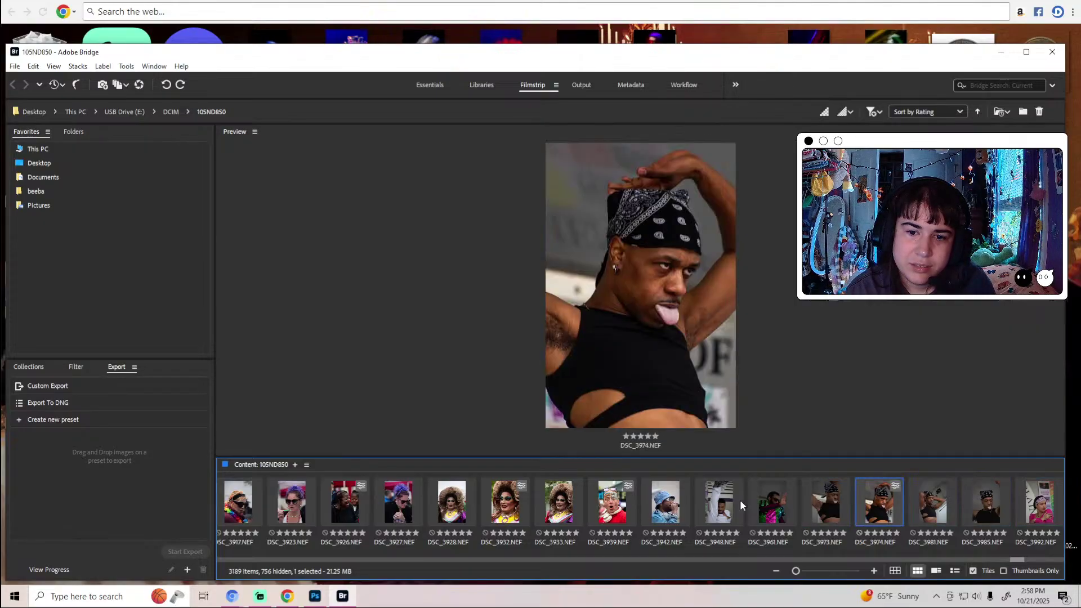
Preview the photos after DSC_3974.NEF, including the pink-top dancer shots DSC_3992.NEF to DSC_4013.NEF.
key(Right)
key(Right)
key(Right)
key(Right)
key(Right)
key(Right)
key(Right)
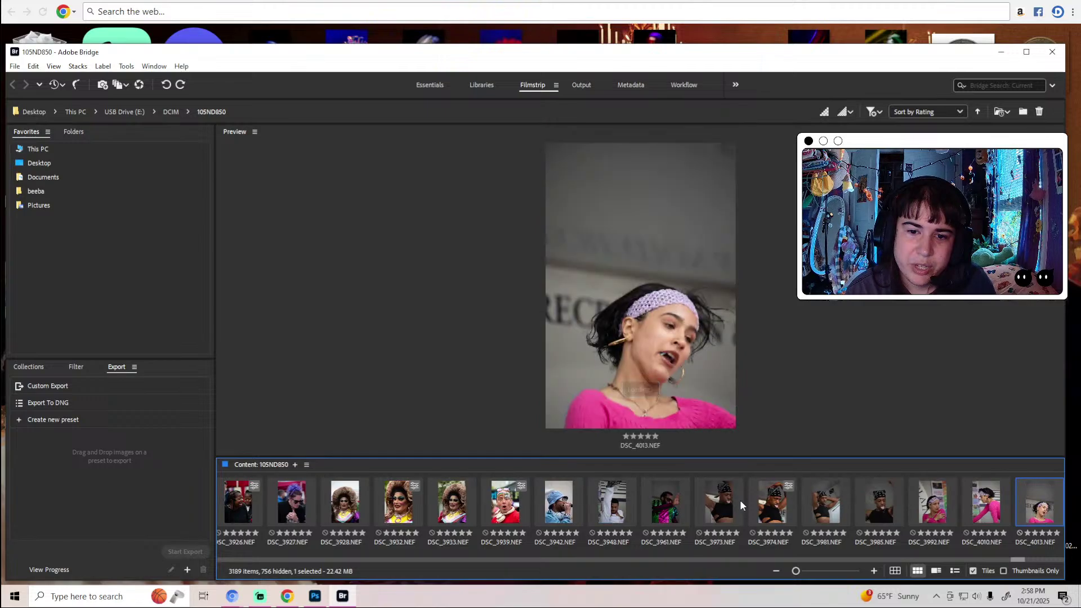
Compare the photos of the singer in mirrored sunglasses from DSC_4027.NEF to DSC_4034.NEF.
key(Right)
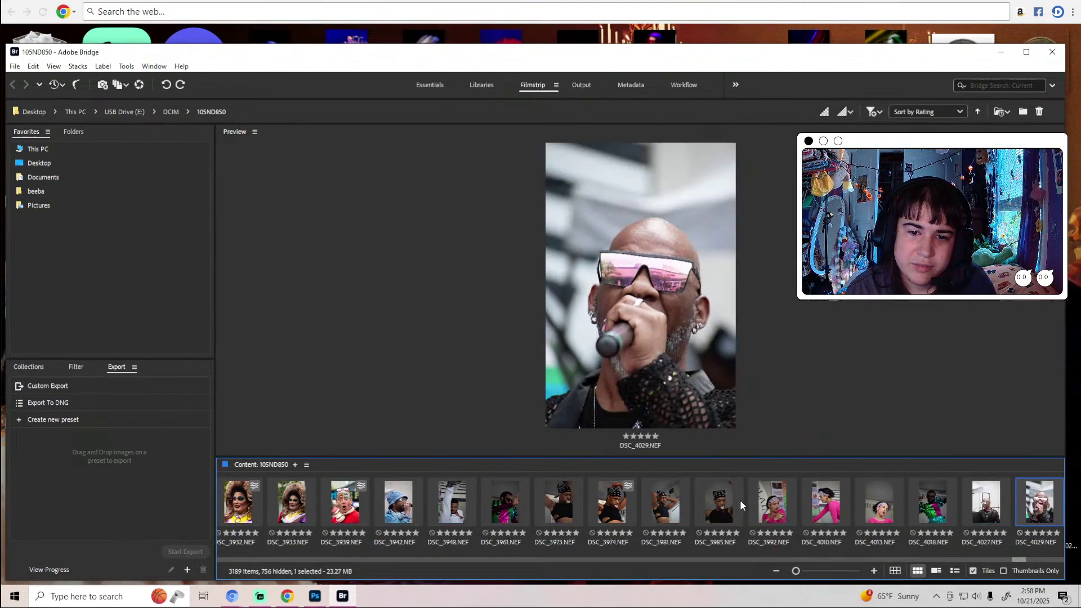
key(Left)
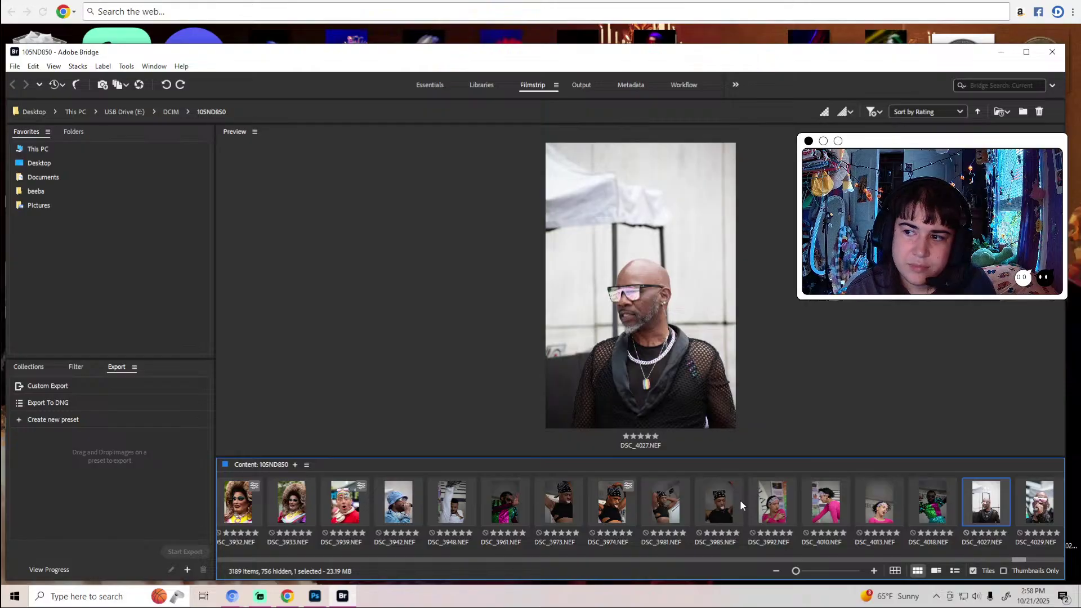
key(Right)
key(Right)
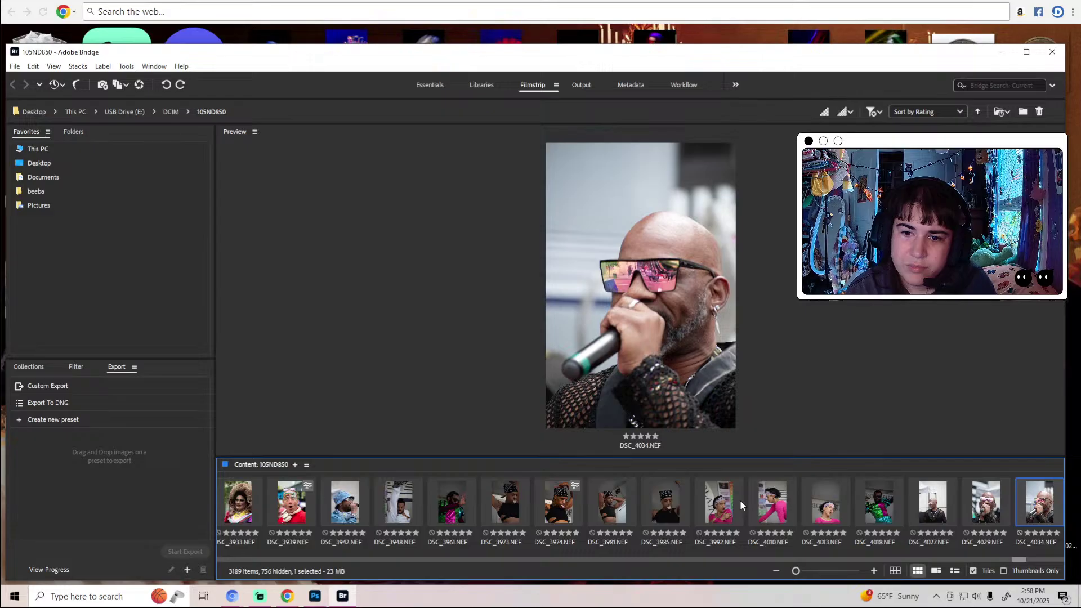
Examine the reflection in the singer's sunglasses in DSC_4034.NEF at 100% and preview DSC_4035.NEF.
click(660, 275)
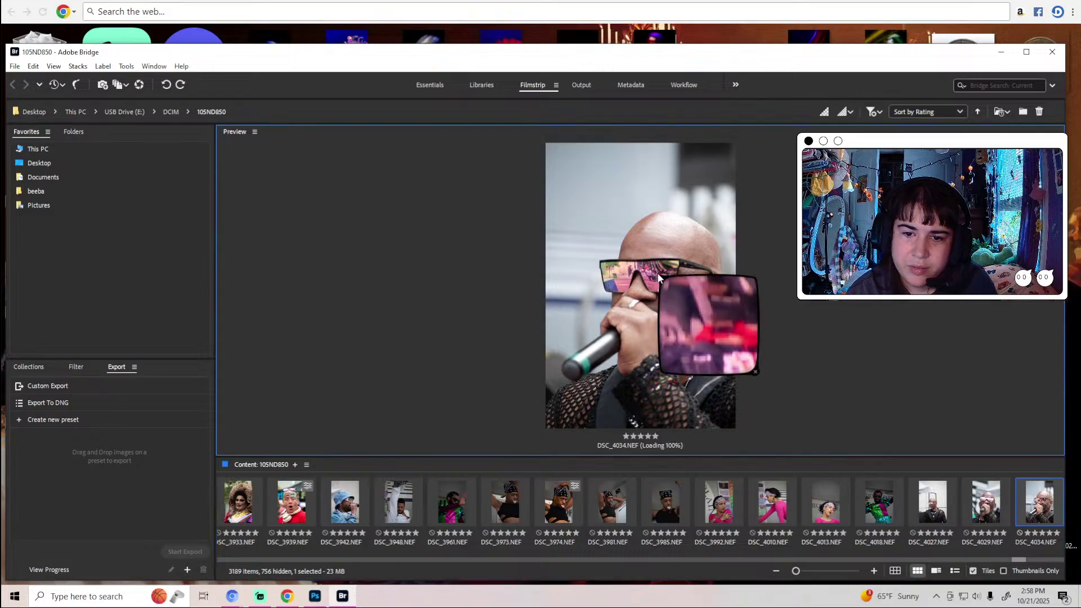
drag(665, 280, 627, 280)
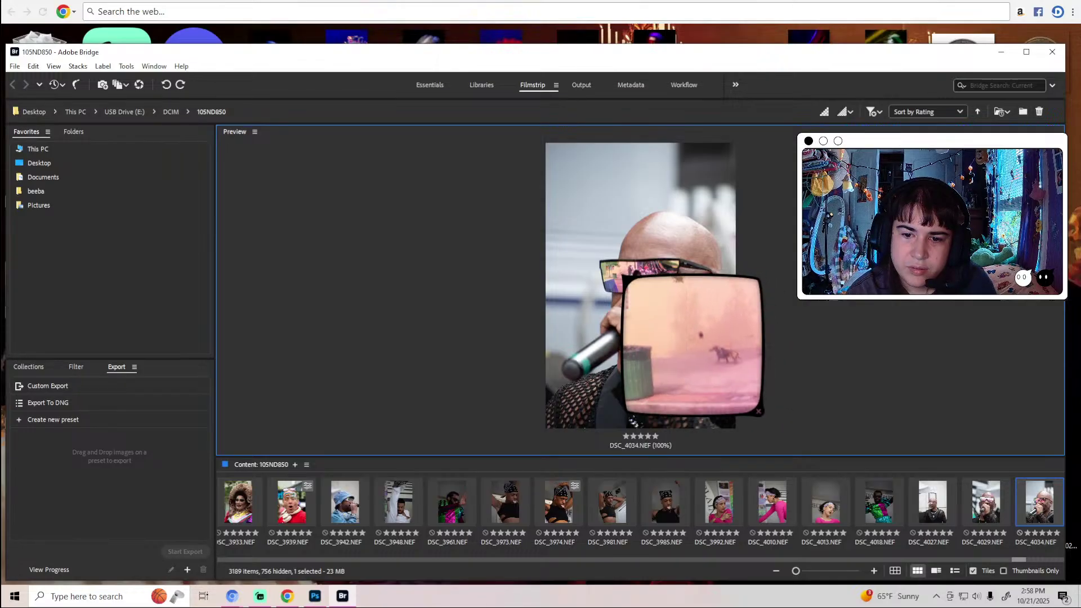
click(757, 413)
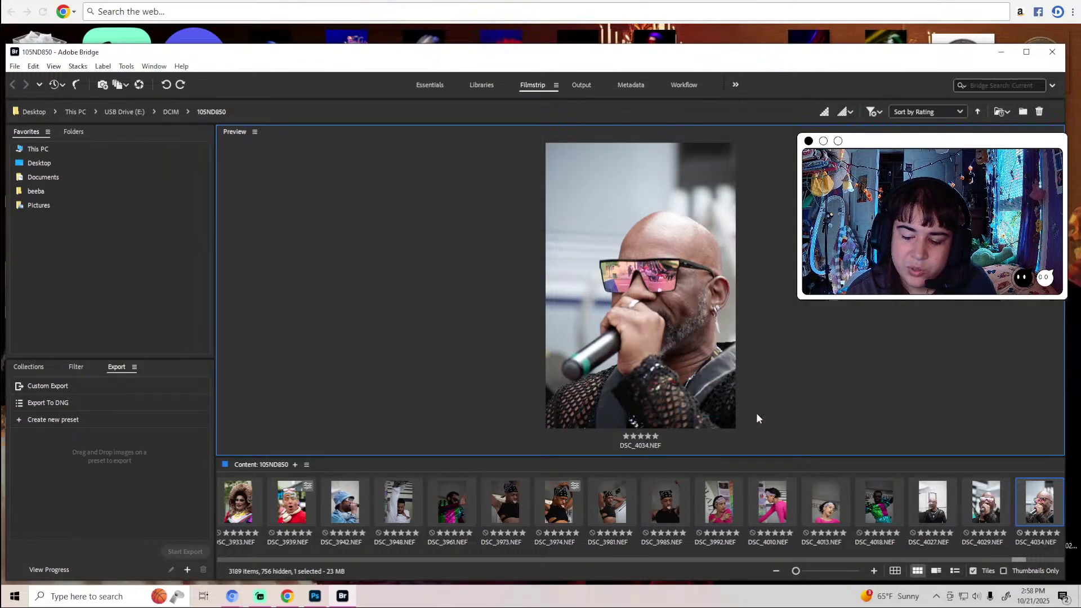
key(Right)
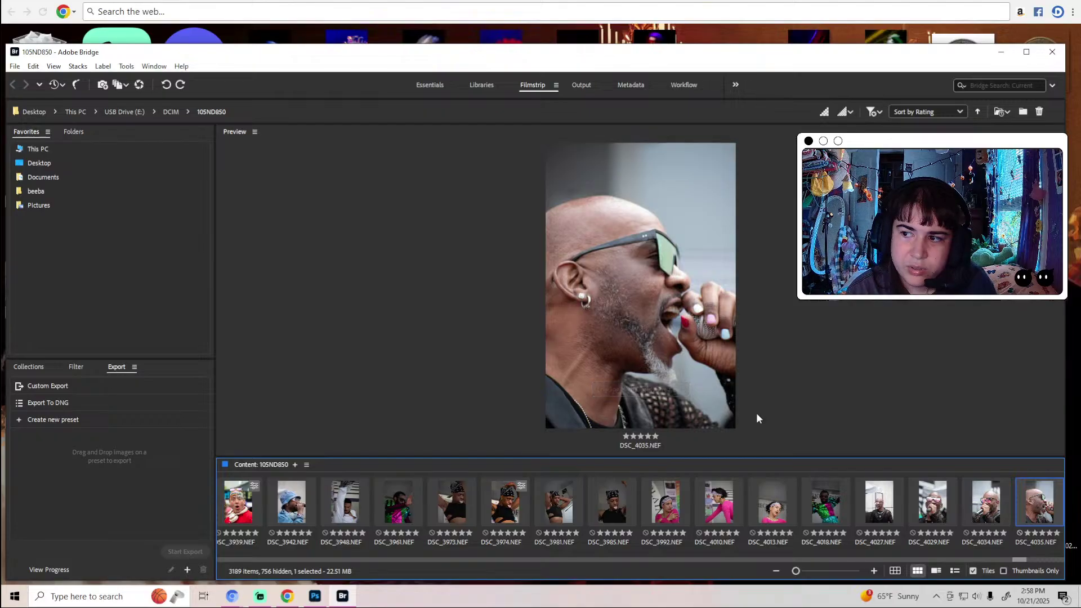
Check the face paint in DSC_4038.NEF at 100% and open that photo for raw editing.
key(Right)
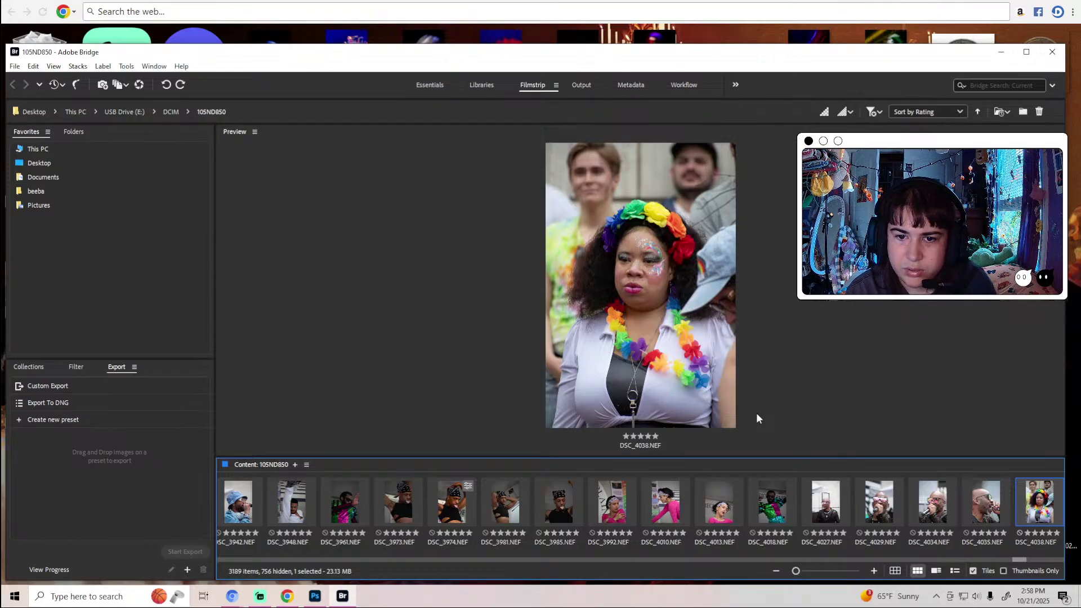
click(657, 262)
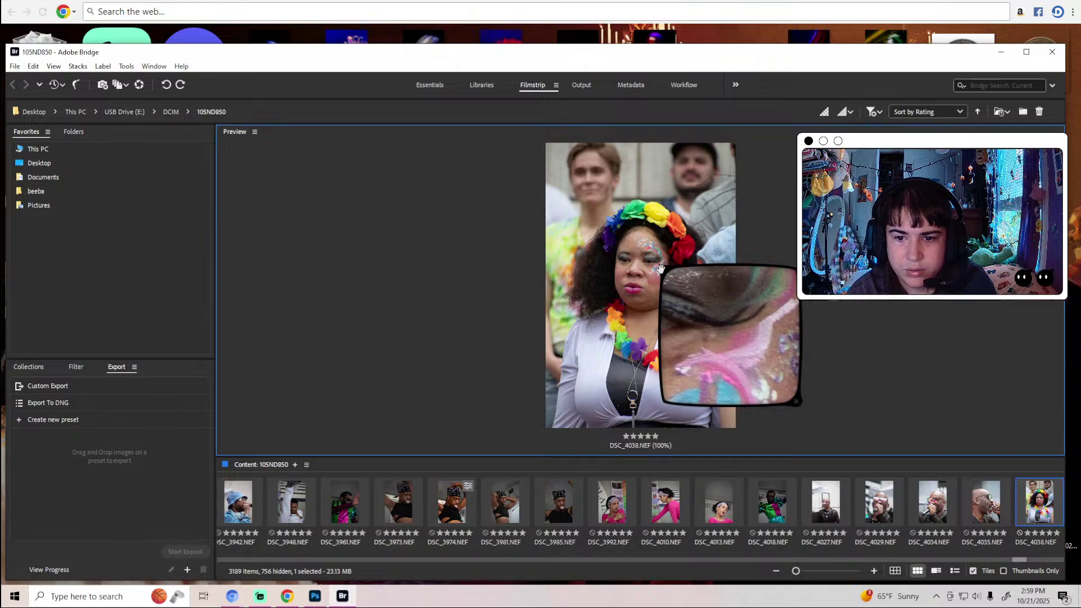
mouse_move(660, 269)
mouse_down()
mouse_move(635, 275)
mouse_move(648, 263)
mouse_move(663, 271)
mouse_up()
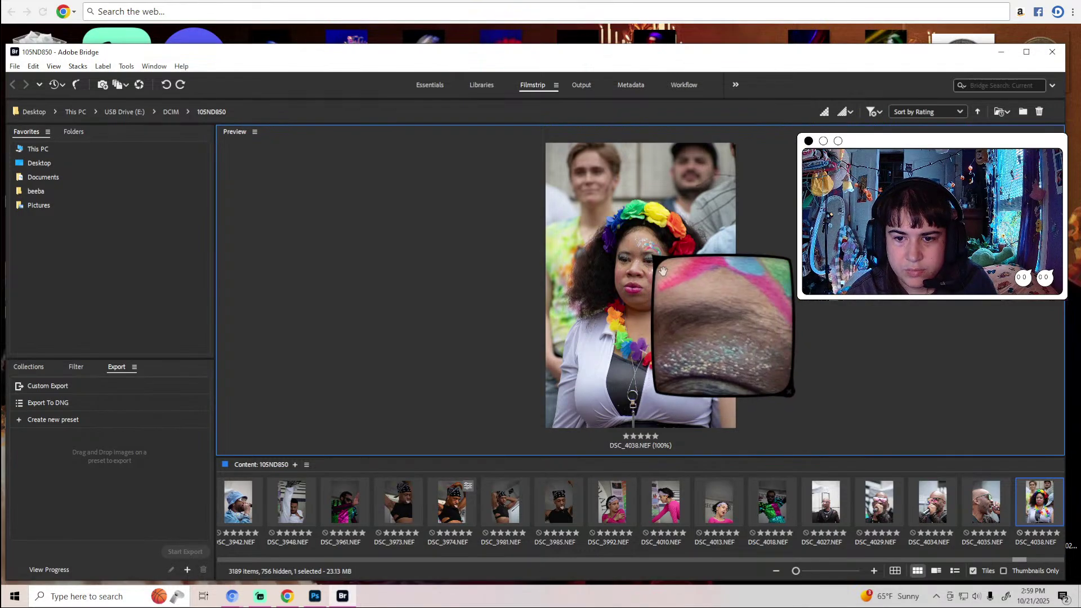
click(792, 393)
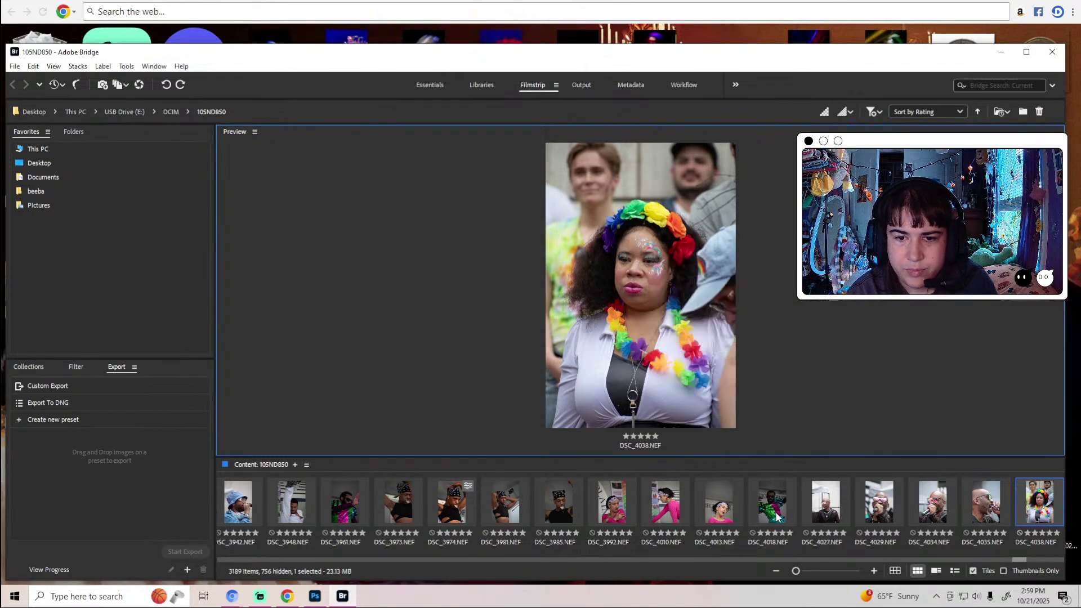
key(Right)
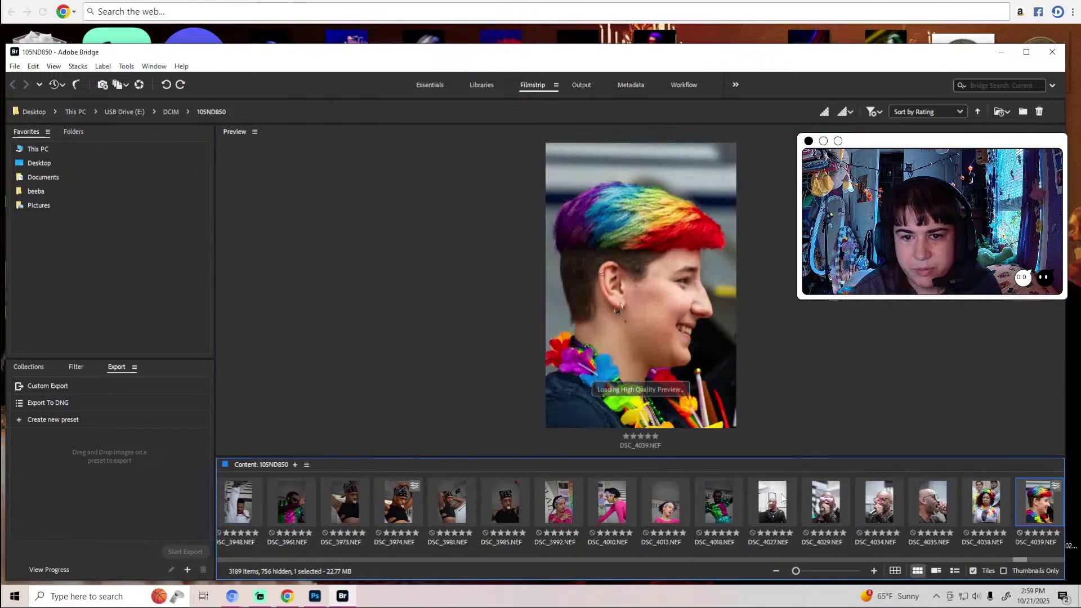
key(Left)
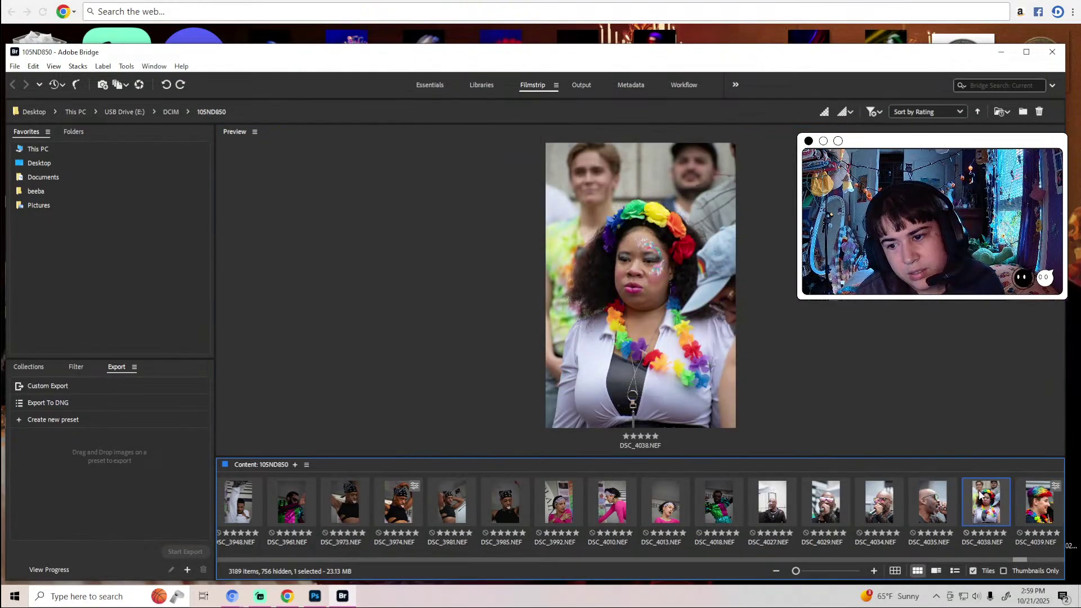
key(Return)
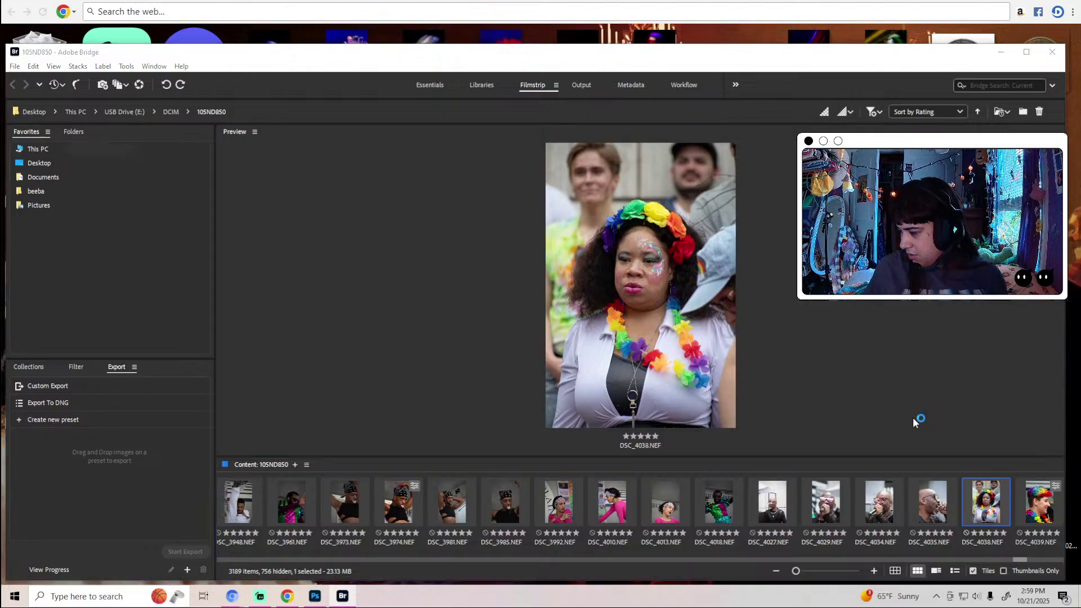
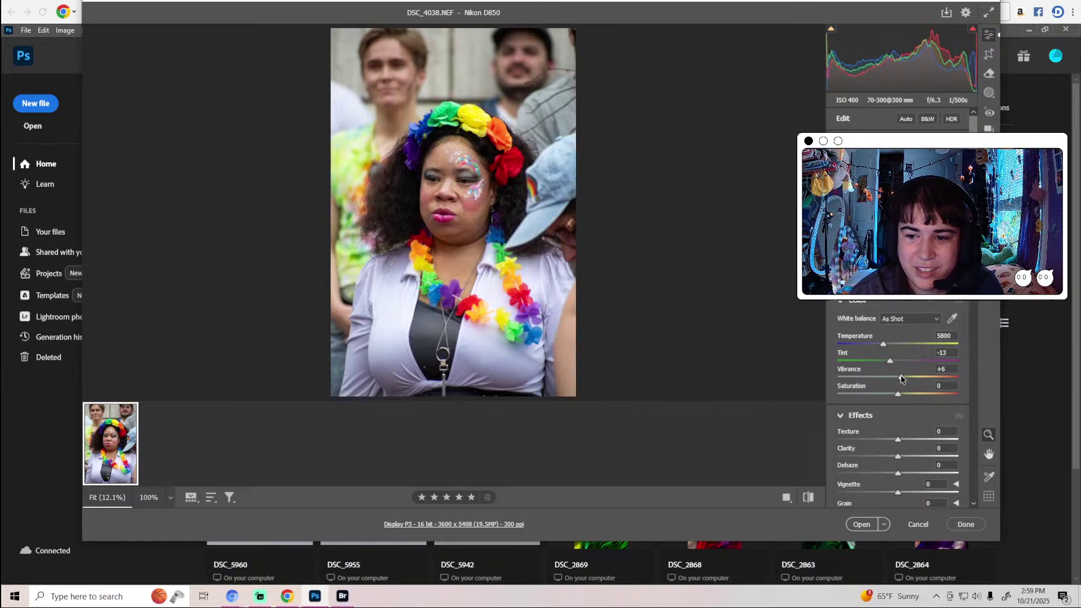
Set the vibrance to +6 and the color mixer's Reds to +3, Oranges to +7, Yellows to +4 and Greens to +5.
drag(898, 379, 902, 408)
scroll(898, 374, down, 2)
scroll(899, 402, down, 10)
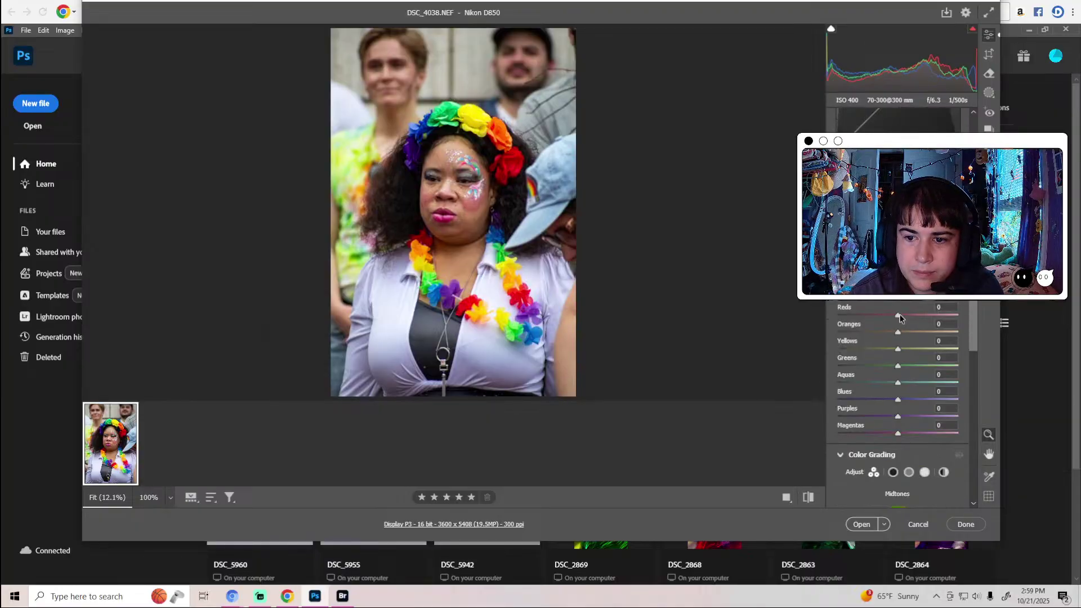
drag(898, 316, 902, 319)
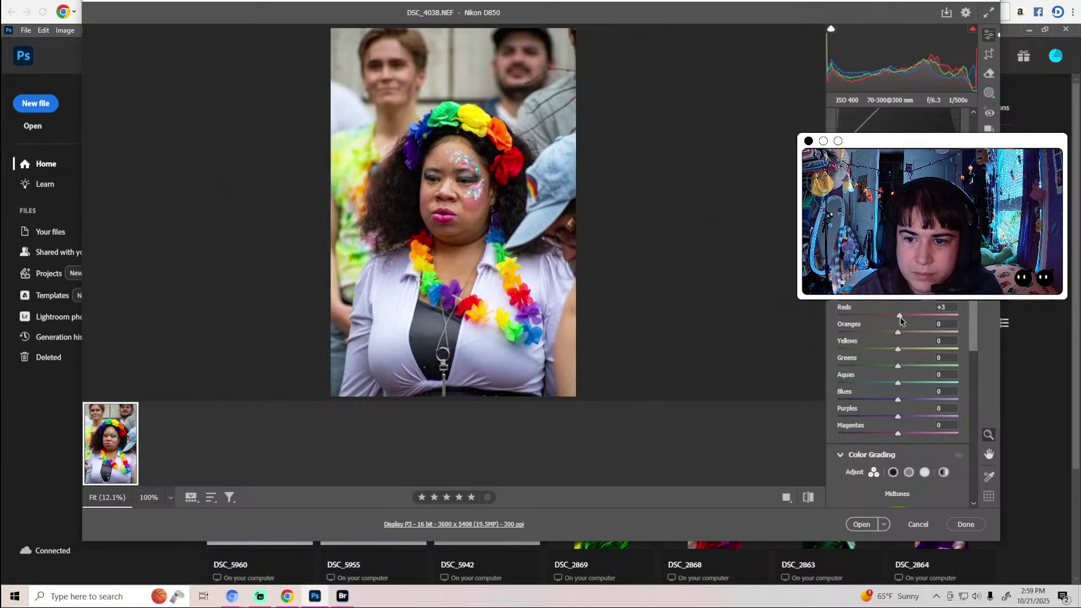
drag(898, 332, 903, 353)
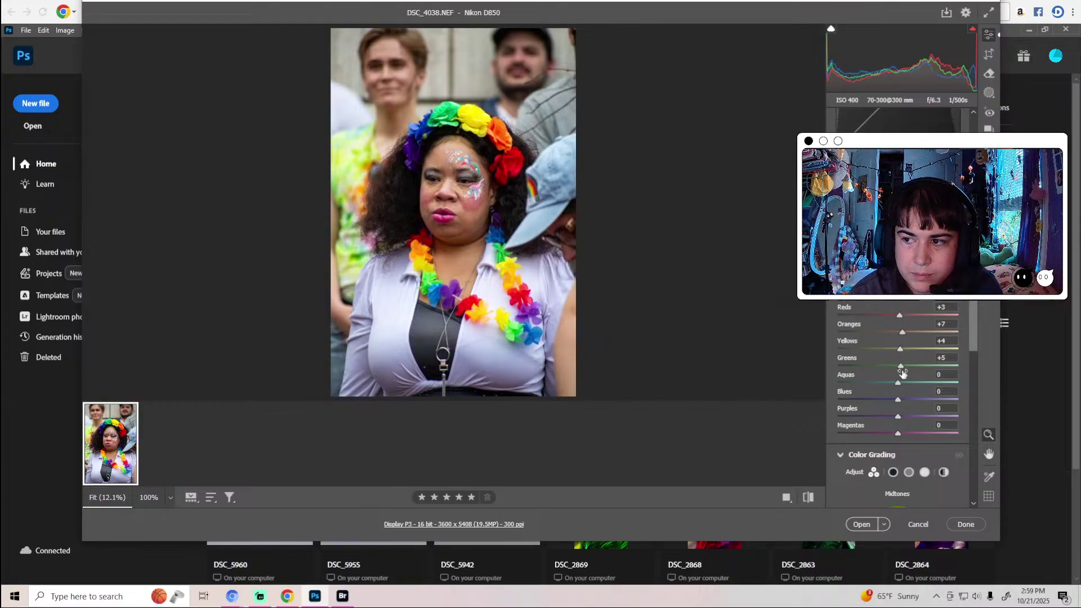
Set the color mixer's Aquas and Blues to +8, Purples and Magentas to +12, and nudge the midtones color grading slightly off center.
drag(900, 386, 903, 399)
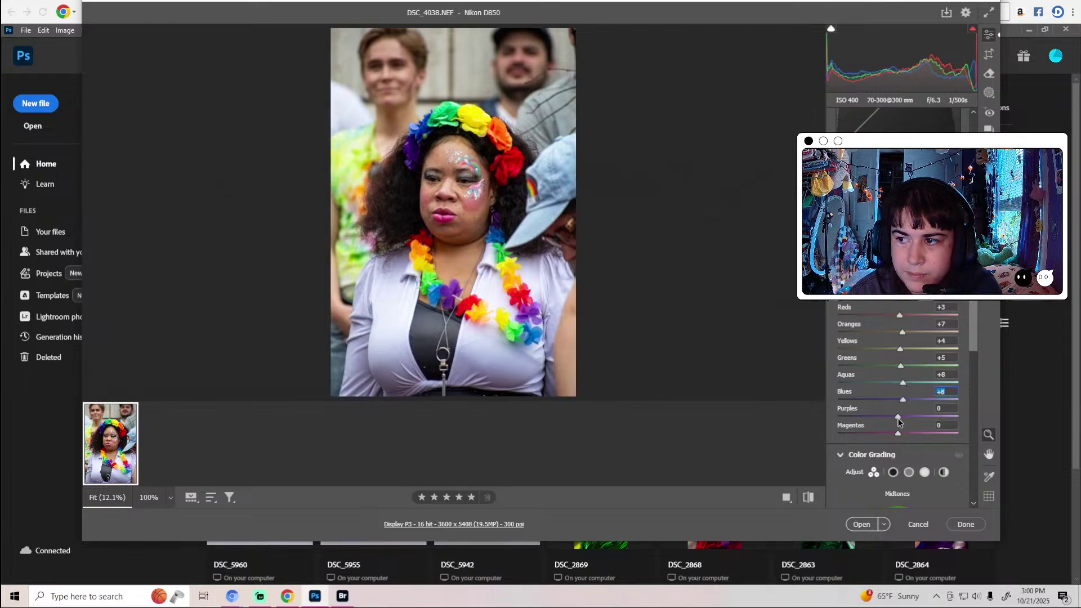
mouse_move(897, 421)
mouse_down()
mouse_move(908, 417)
mouse_move(904, 435)
mouse_up()
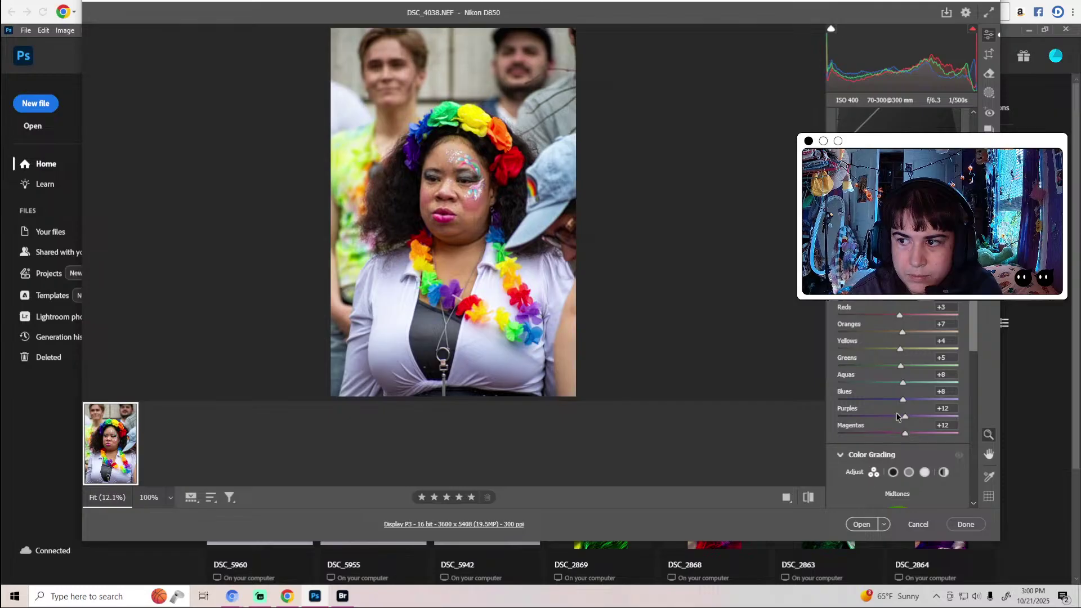
scroll(898, 417, down, 5)
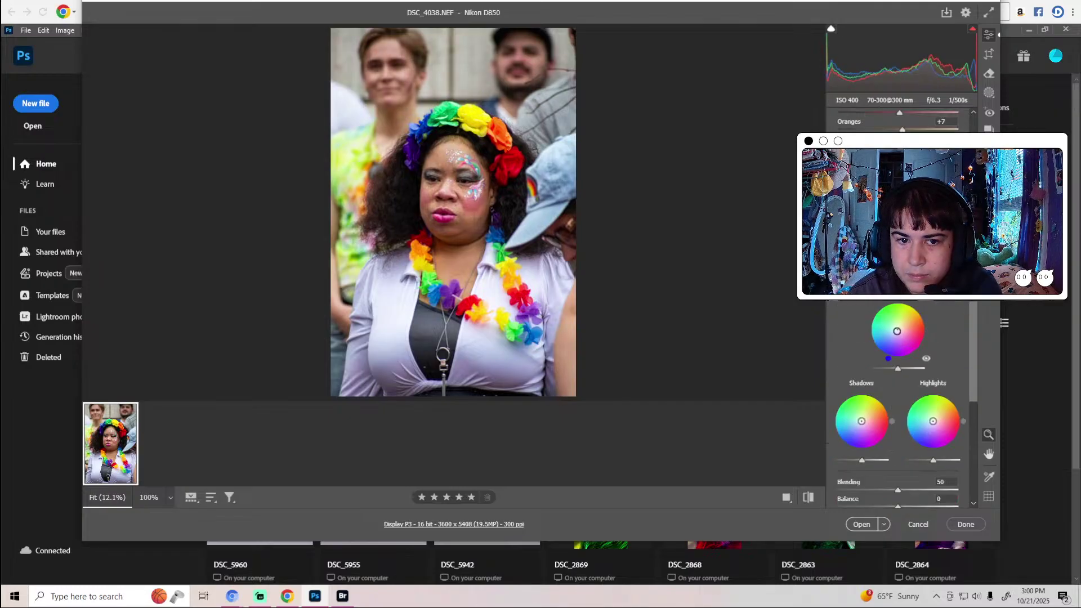
mouse_move(897, 331)
mouse_down()
mouse_move(892, 347)
mouse_move(898, 330)
mouse_up()
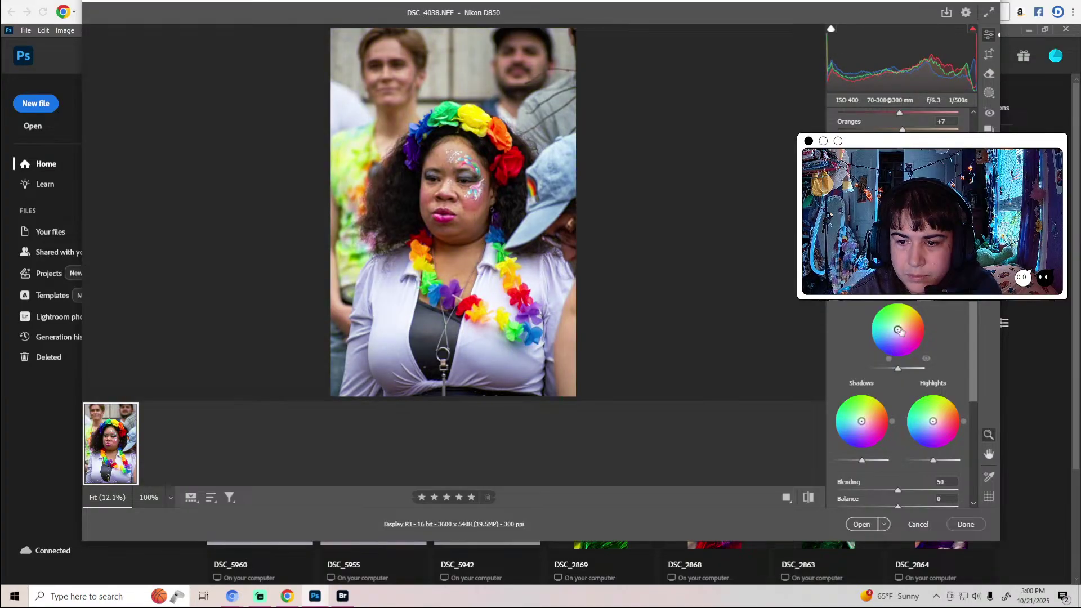
Enable profile corrections and calibrate the primaries, setting the red primary saturation to +5 and adjusting the green primary saturation.
scroll(901, 331, down, 6)
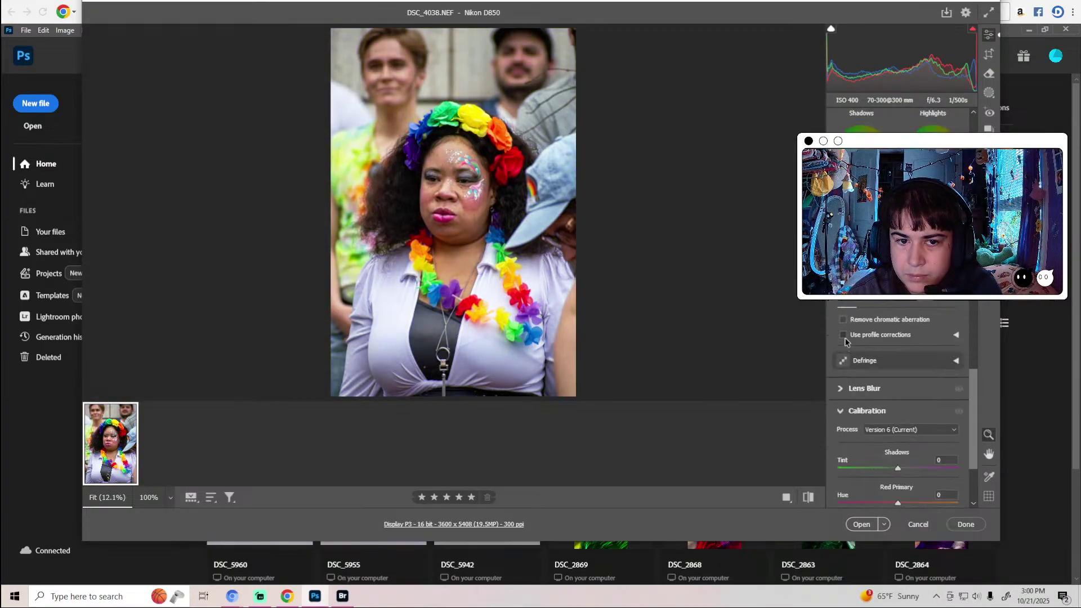
click(843, 336)
scroll(872, 362, down, 3)
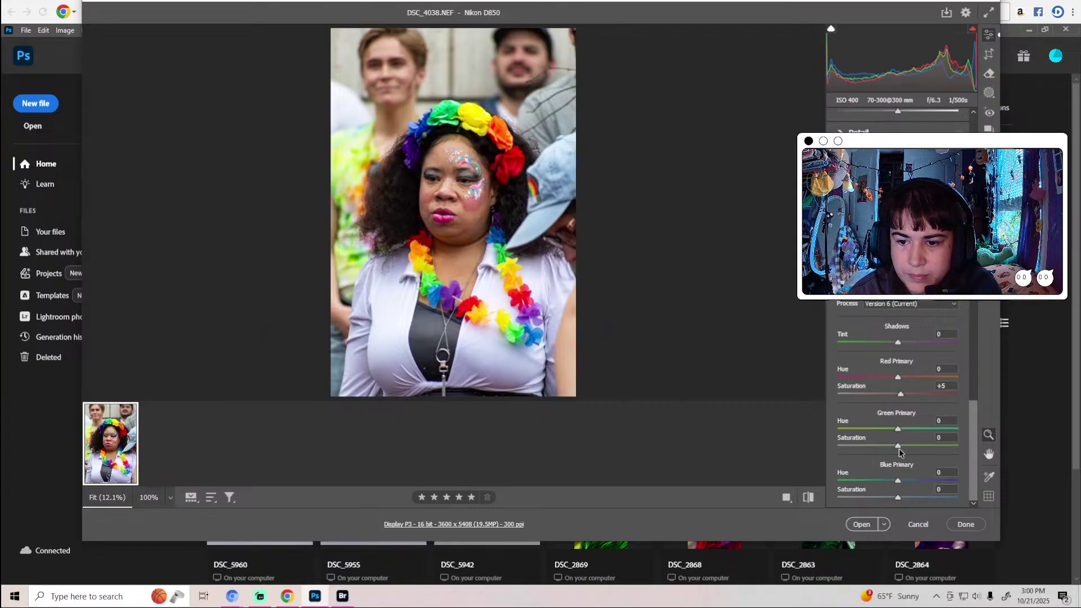
drag(900, 448, 901, 448)
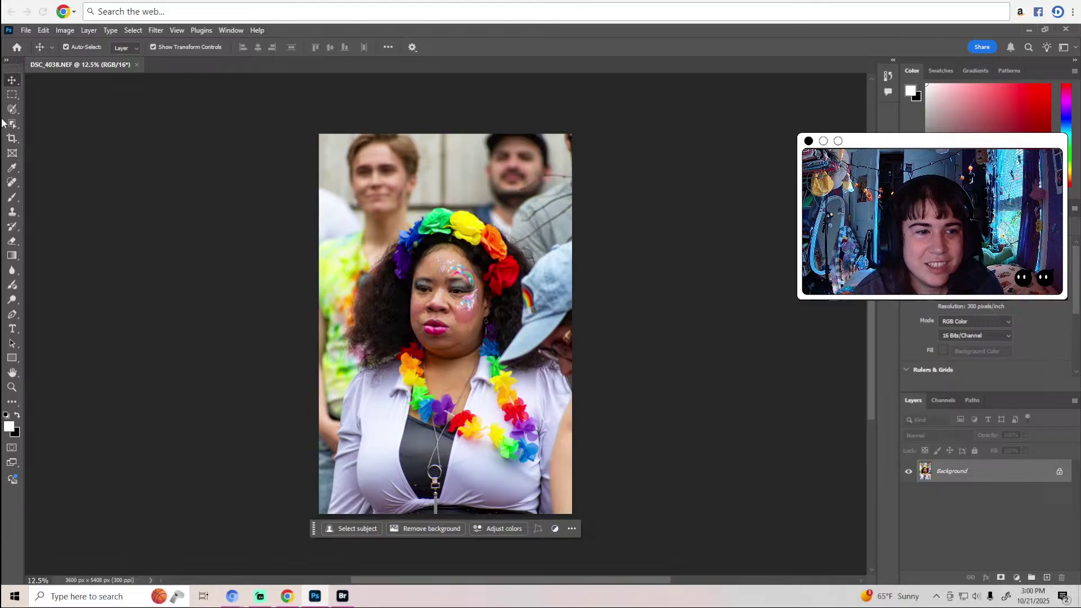
Crop the photo tightly around the woman's face and part of the flower crown, to about 1328 by 1890 px.
click(13, 139)
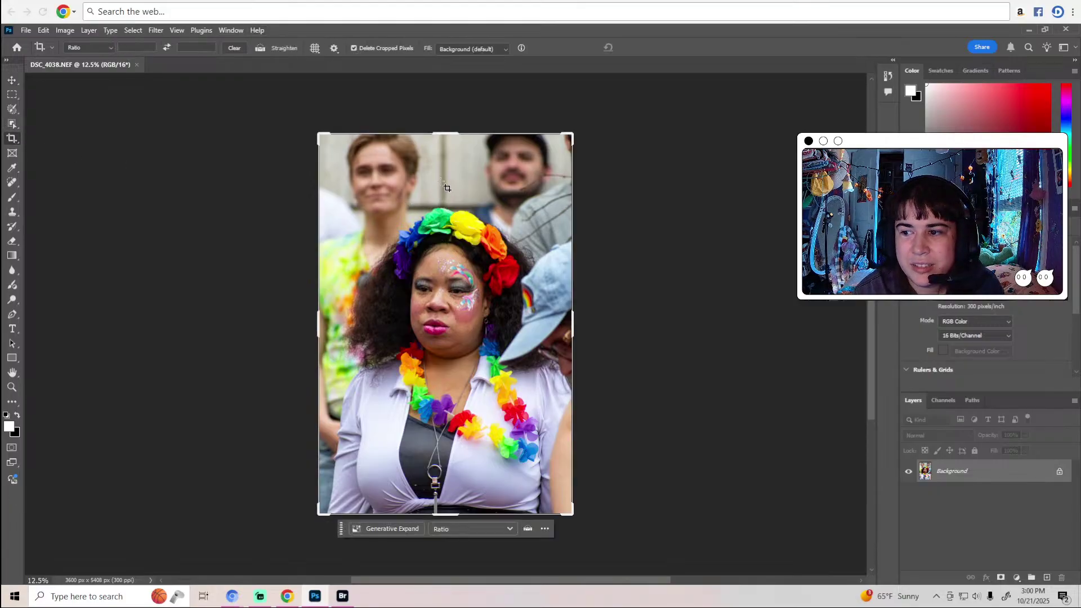
drag(447, 145, 445, 180)
drag(573, 322, 536, 322)
drag(348, 312, 401, 316)
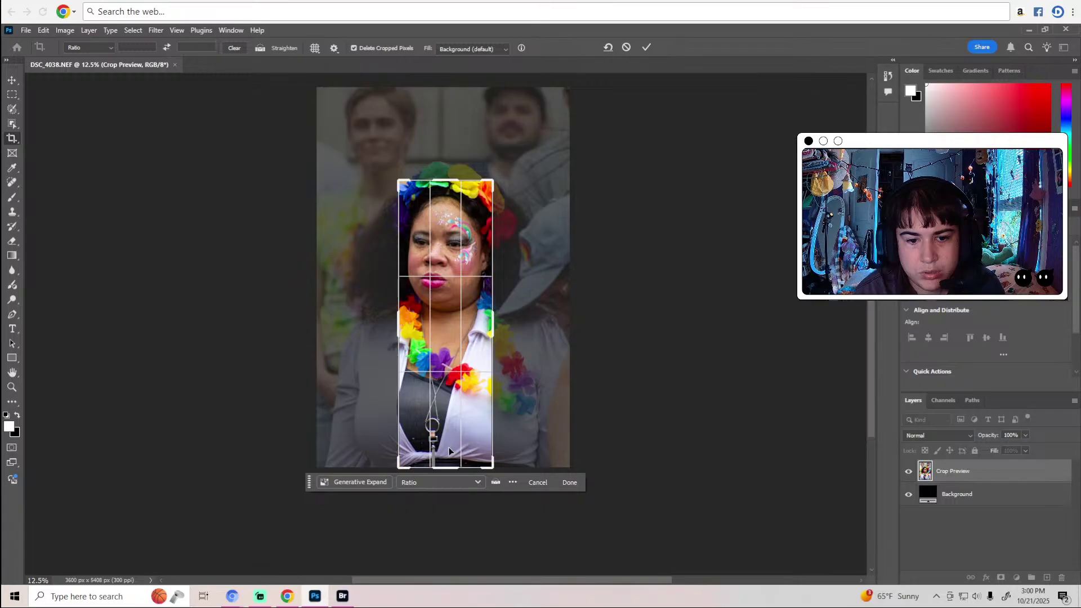
drag(443, 468, 490, 393)
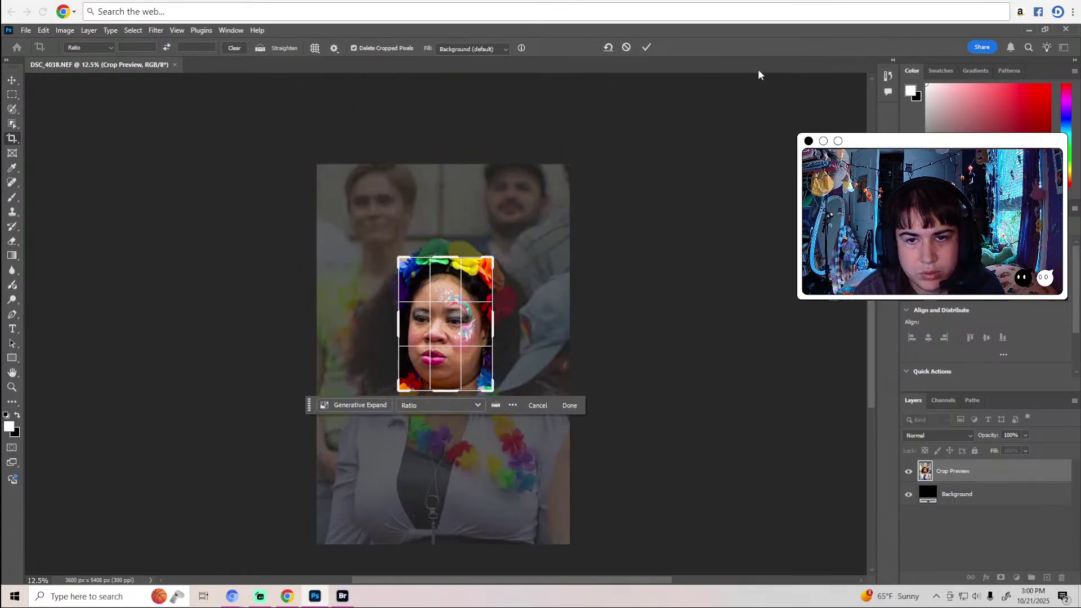
click(642, 47)
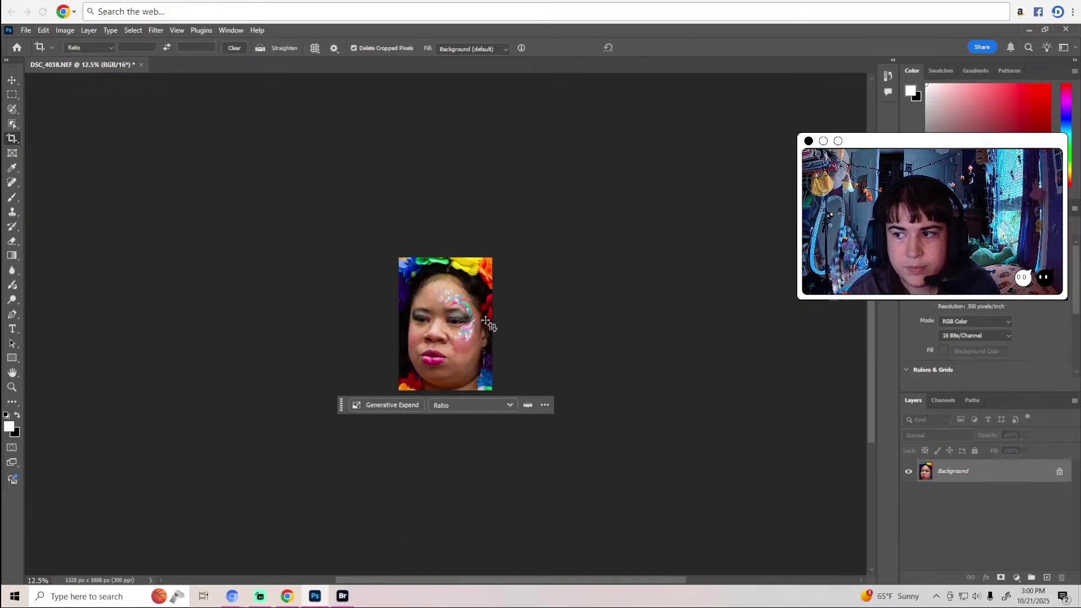
Crop the portrait again, trimming below the chin and along the edges to about 1260 by 1600 px.
key(z)
click(478, 303)
click(478, 304)
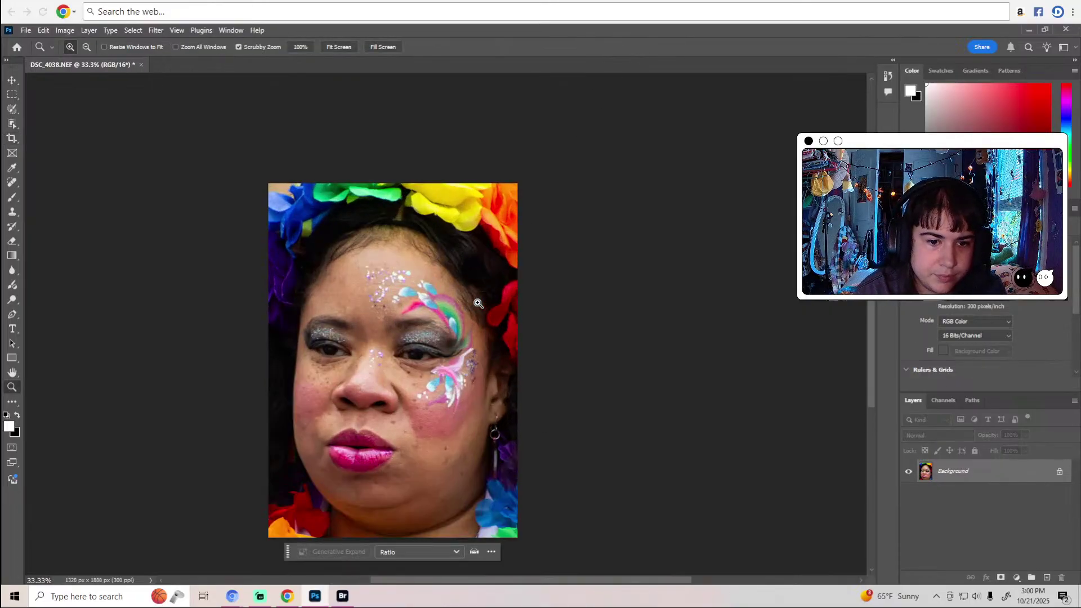
click(478, 304)
key(c)
scroll(602, 532, down, 3)
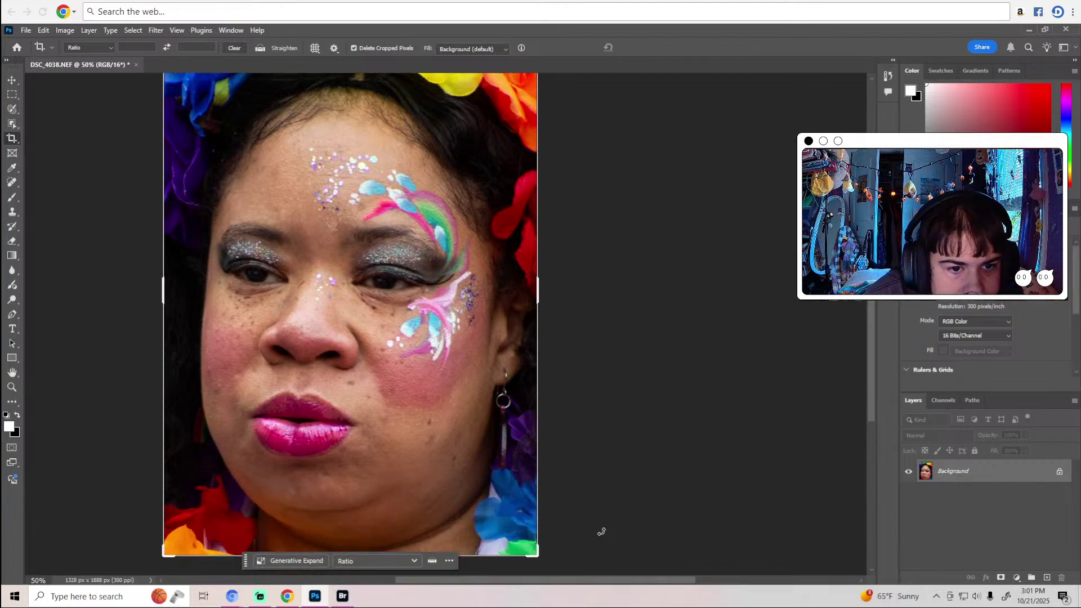
drag(460, 583, 440, 585)
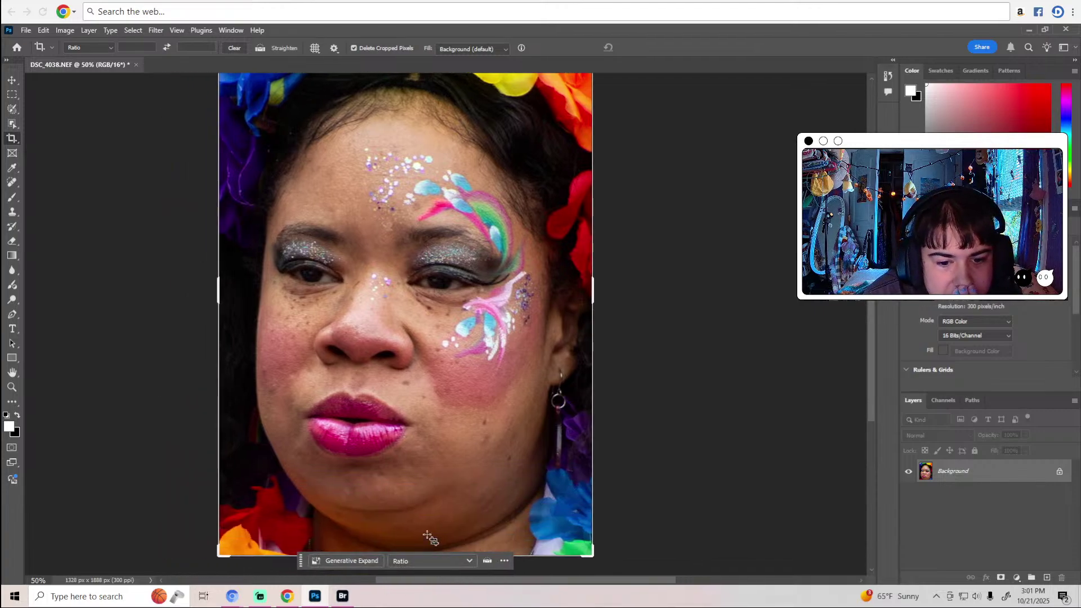
click(416, 507)
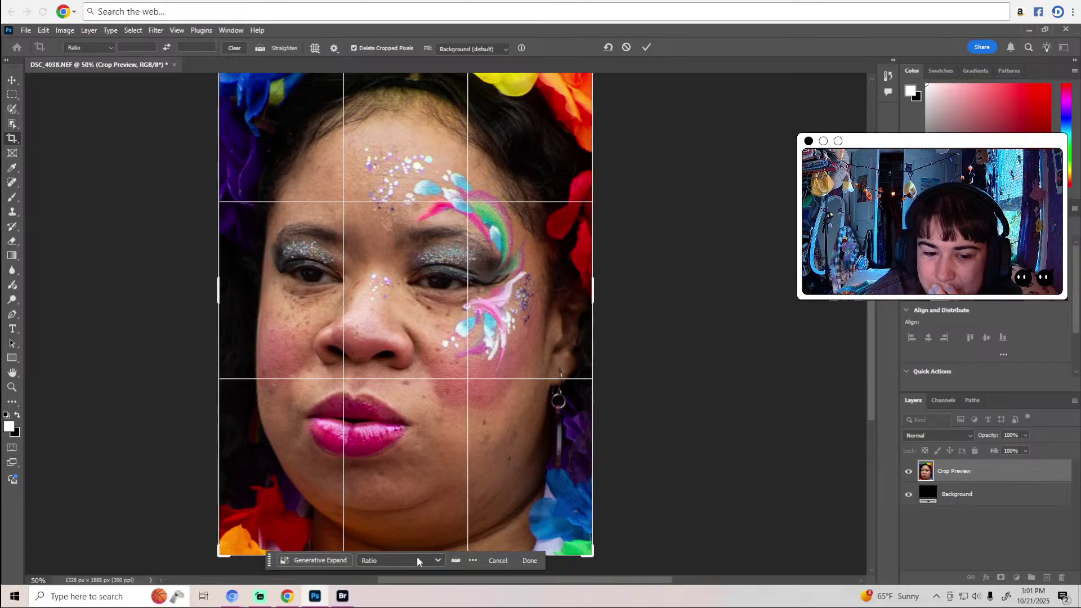
drag(417, 555, 411, 498)
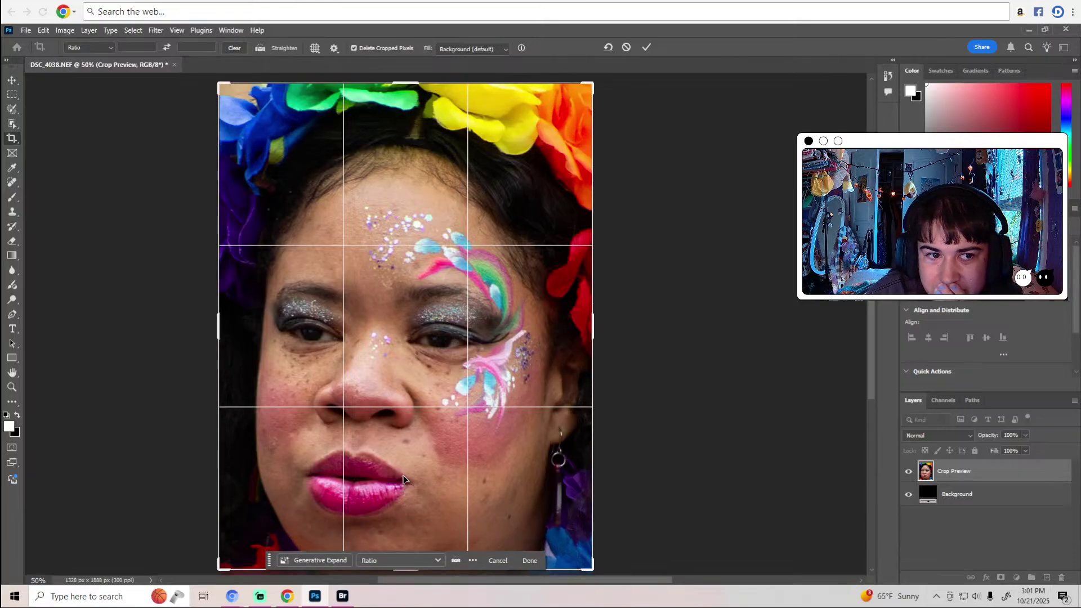
mouse_move(216, 80)
mouse_down()
mouse_move(232, 90)
mouse_move(224, 98)
mouse_up()
click(645, 48)
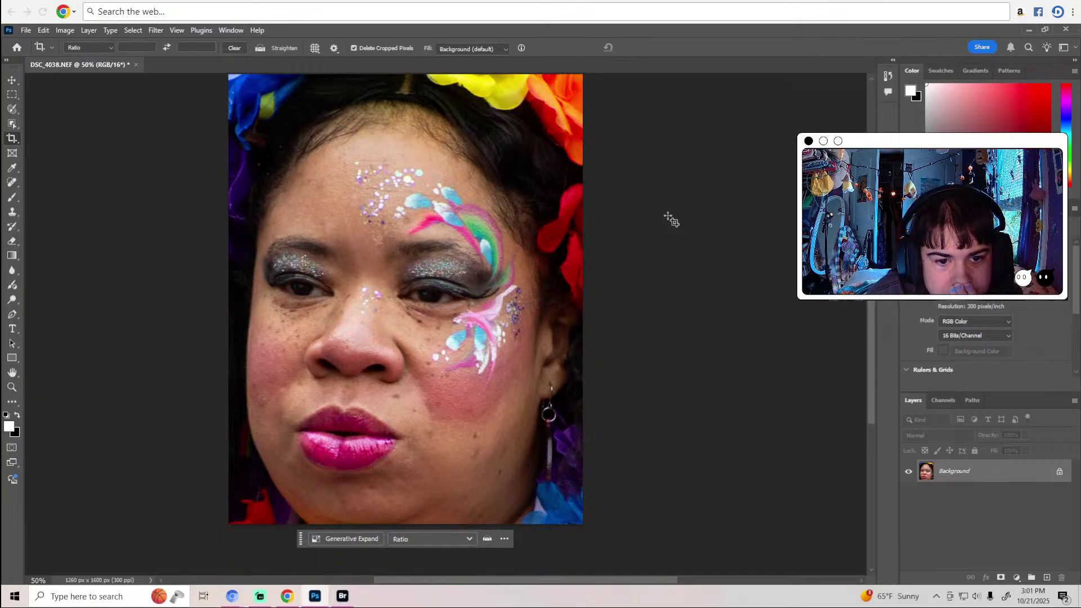
Examine the glitter eyeshadow and face paint around the eye at up to 300% magnification.
key(z)
click(450, 261)
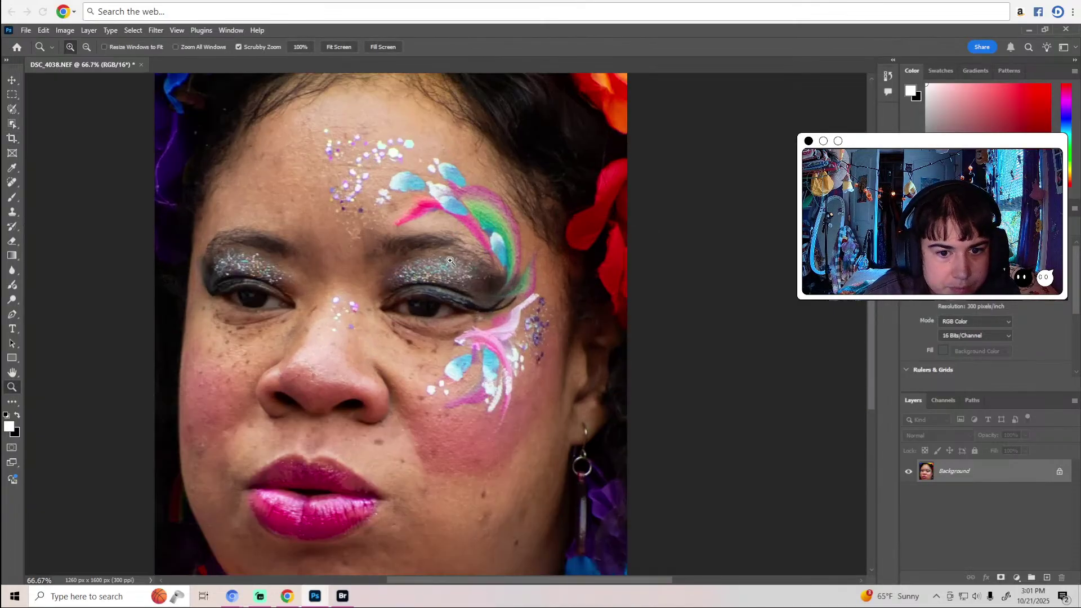
click(451, 261)
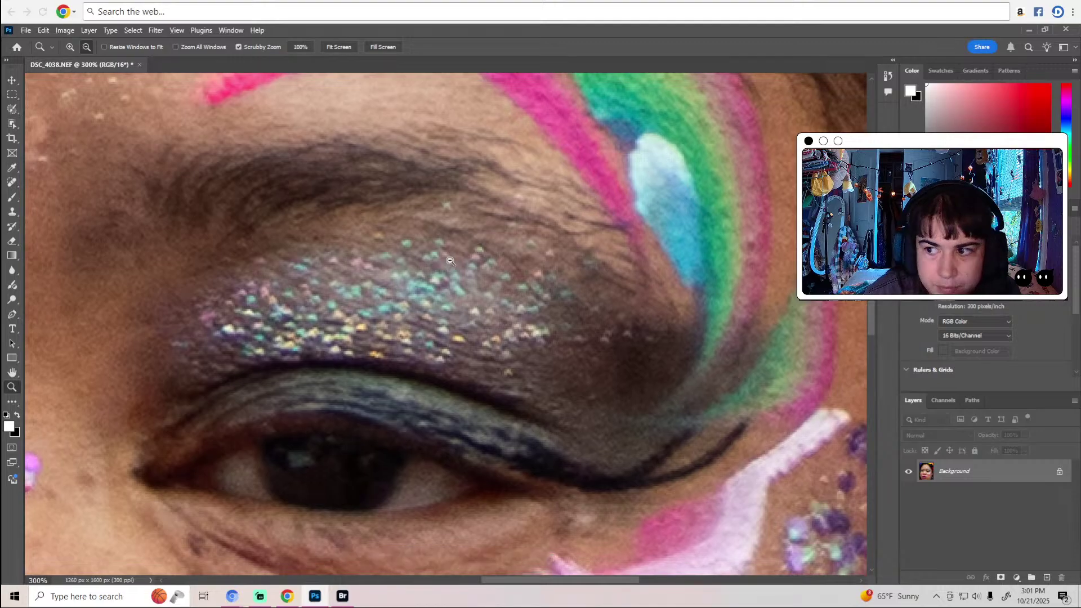
alt+click(450, 261)
alt+click(450, 260)
alt+click(450, 260)
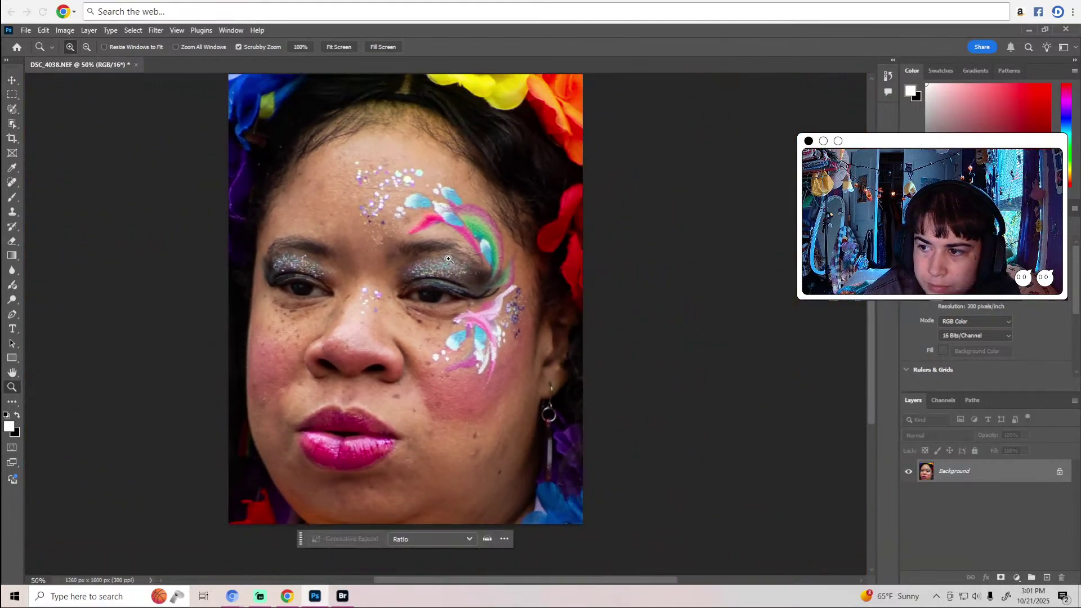
Add a Levels adjustment layer to the portrait and lower the white input level to about 242.
click(364, 372)
click(364, 378)
alt+click(364, 378)
alt+click(364, 378)
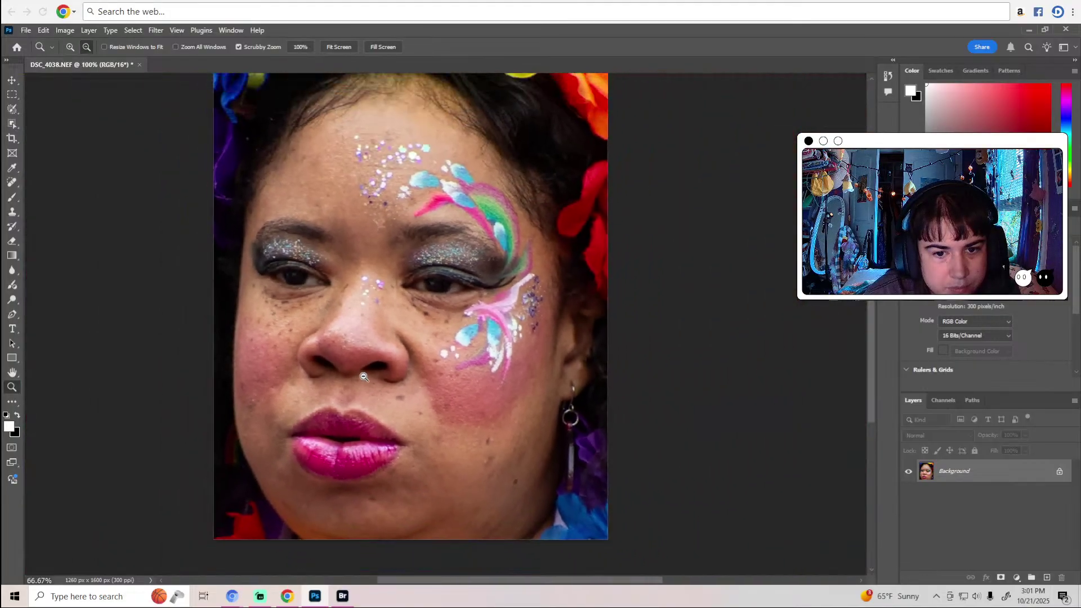
alt+click(364, 377)
alt+click(364, 377)
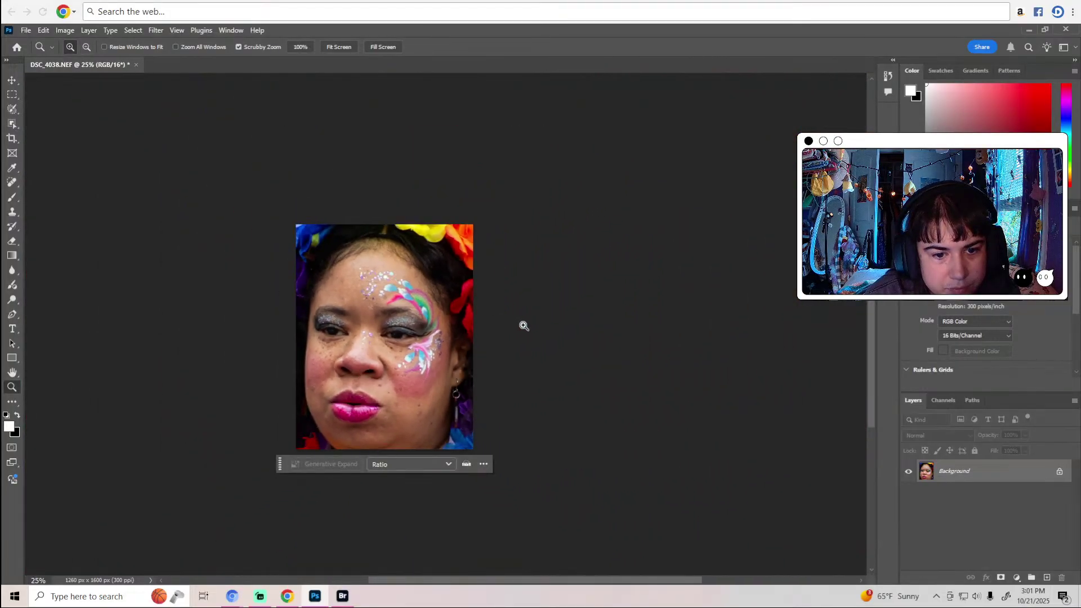
click(956, 261)
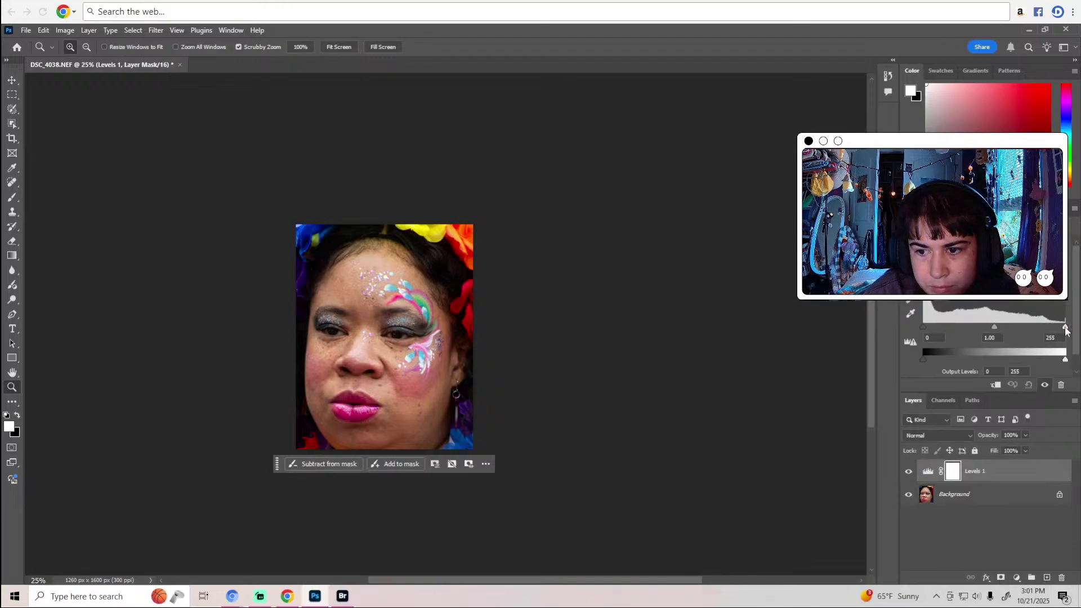
drag(1065, 328, 1056, 332)
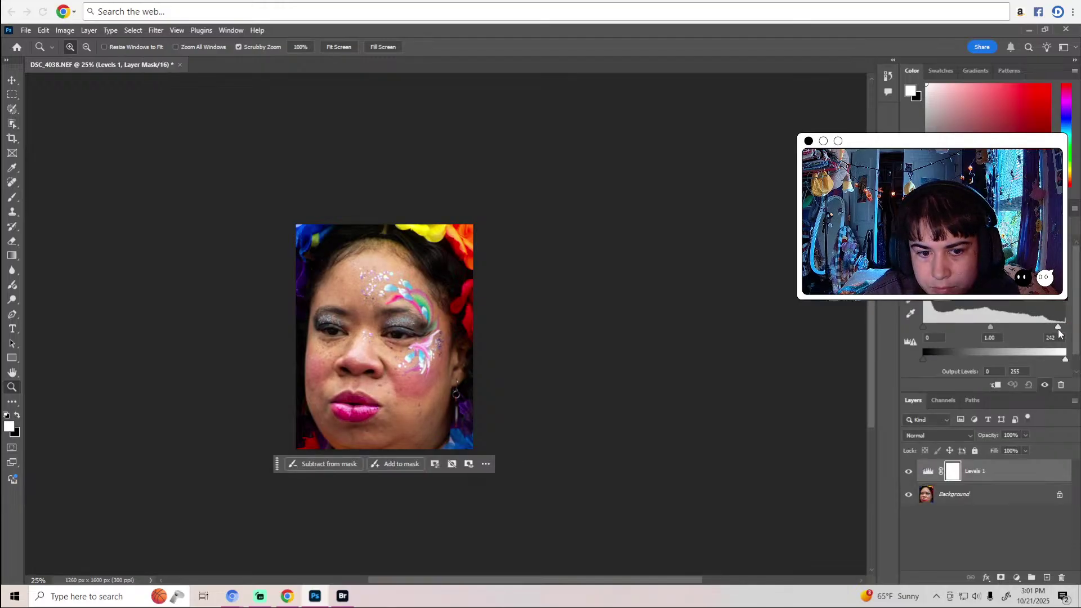
Add a Selective Color adjustment layer and set the black amount of the magentas to +3%.
click(946, 208)
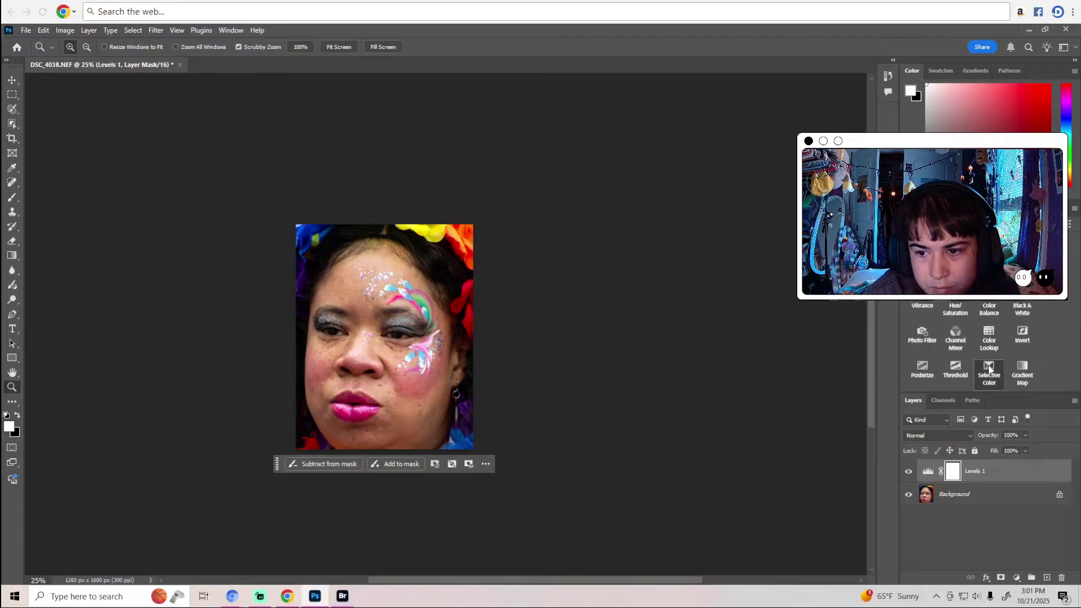
click(990, 369)
click(974, 258)
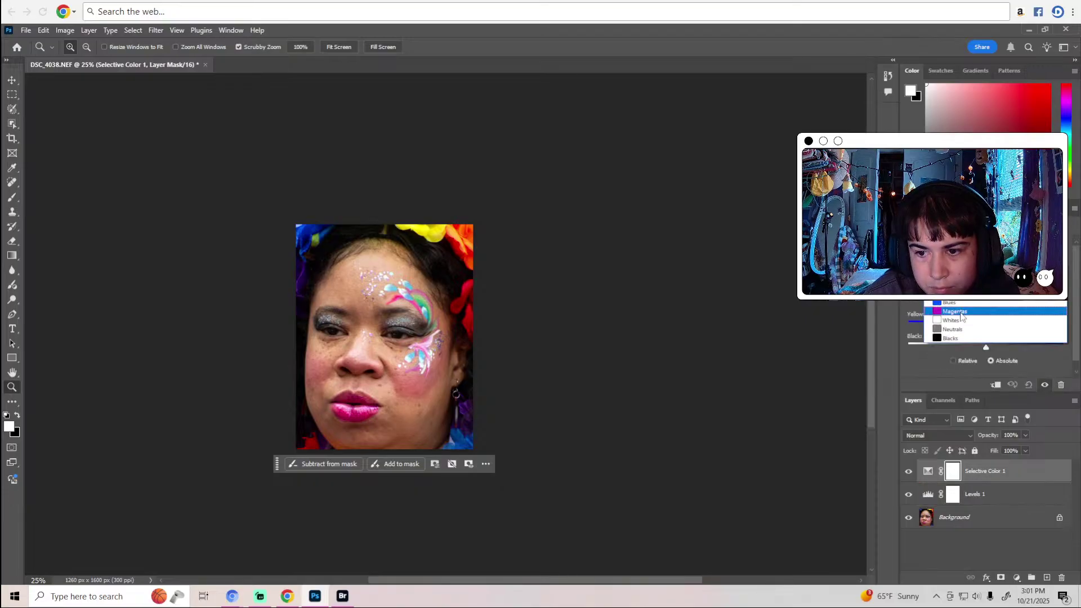
click(961, 312)
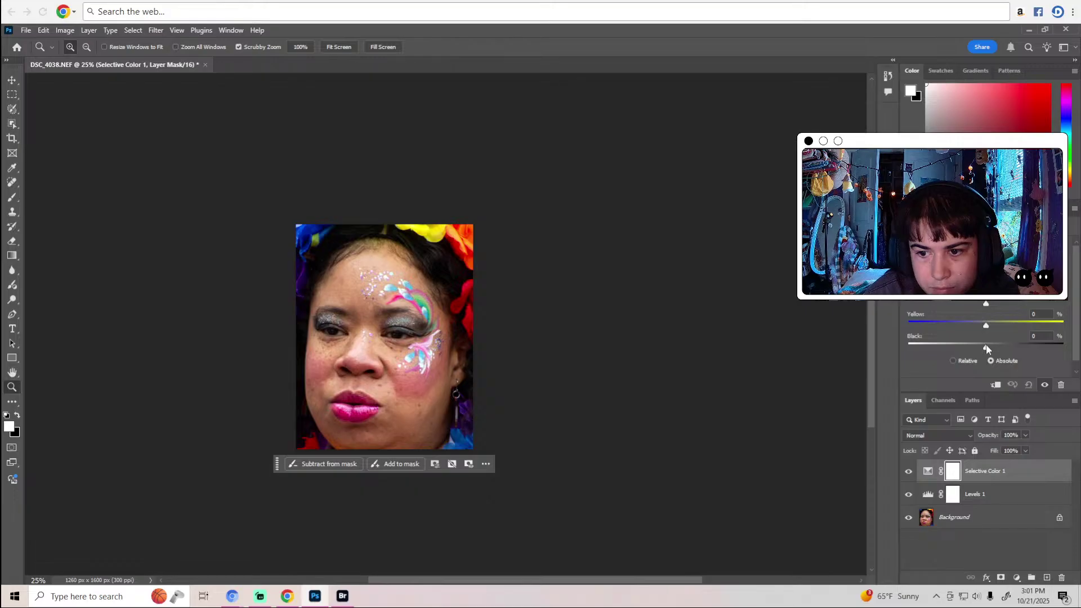
drag(985, 343, 988, 345)
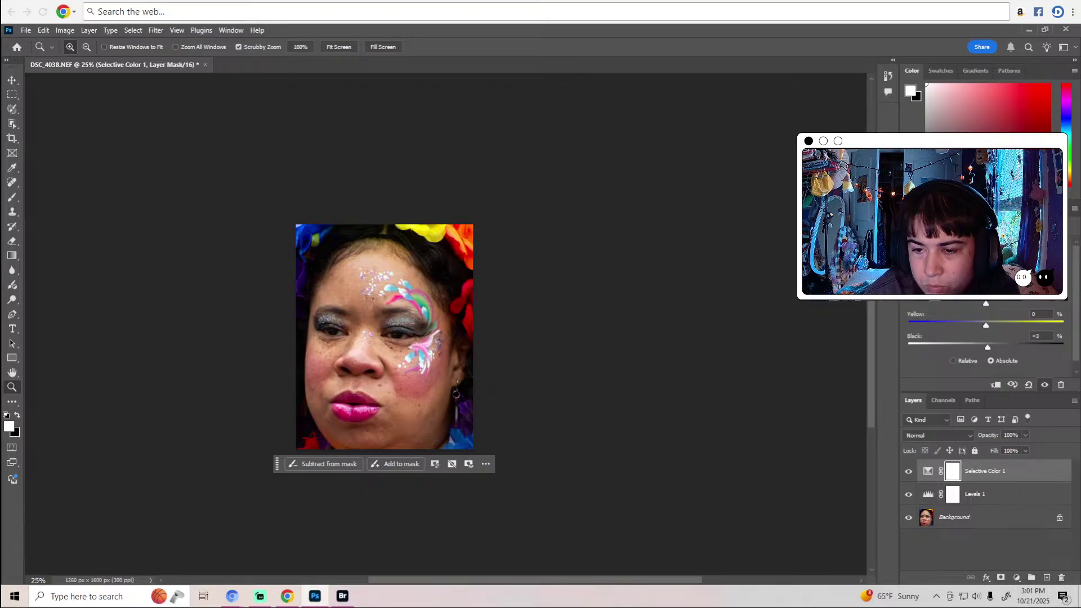
Fine-tune the black amounts in Selective Color, slightly lowering the whites and setting the blacks to +3%.
click(958, 252)
click(955, 321)
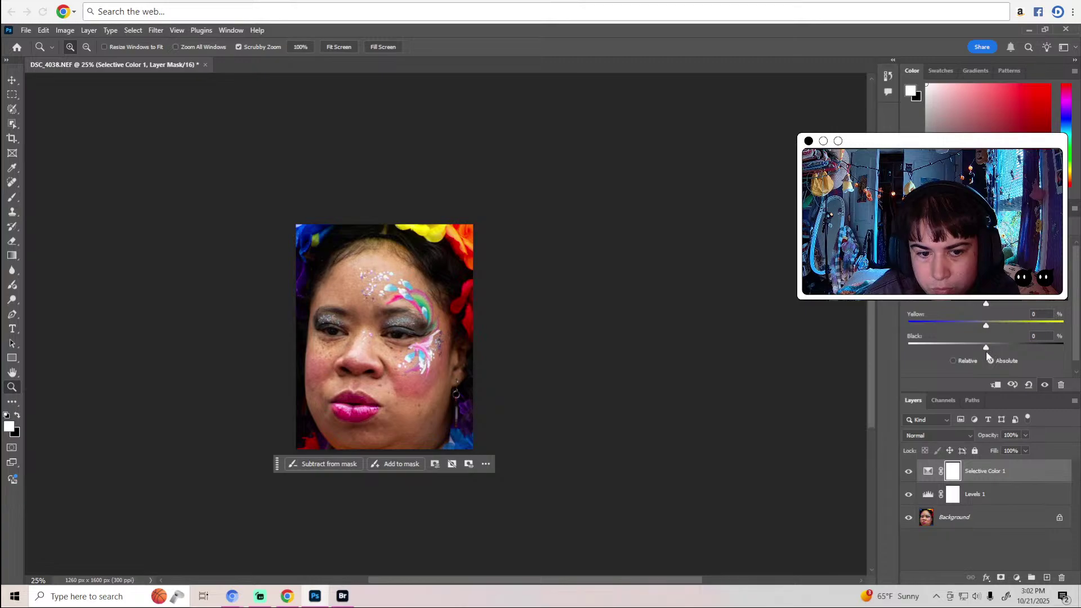
click(958, 252)
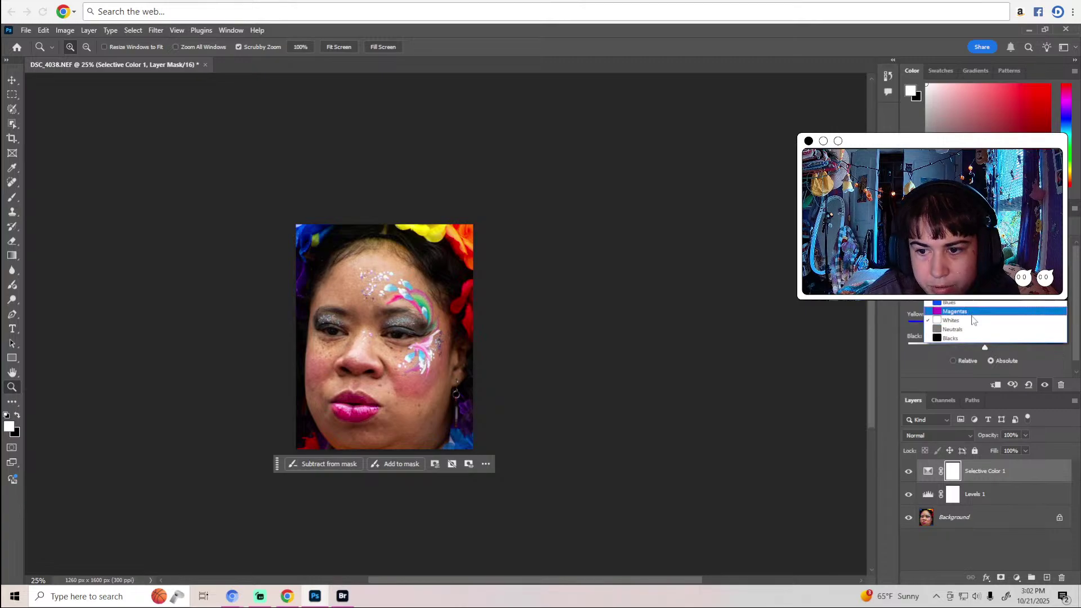
click(967, 336)
drag(985, 349, 986, 349)
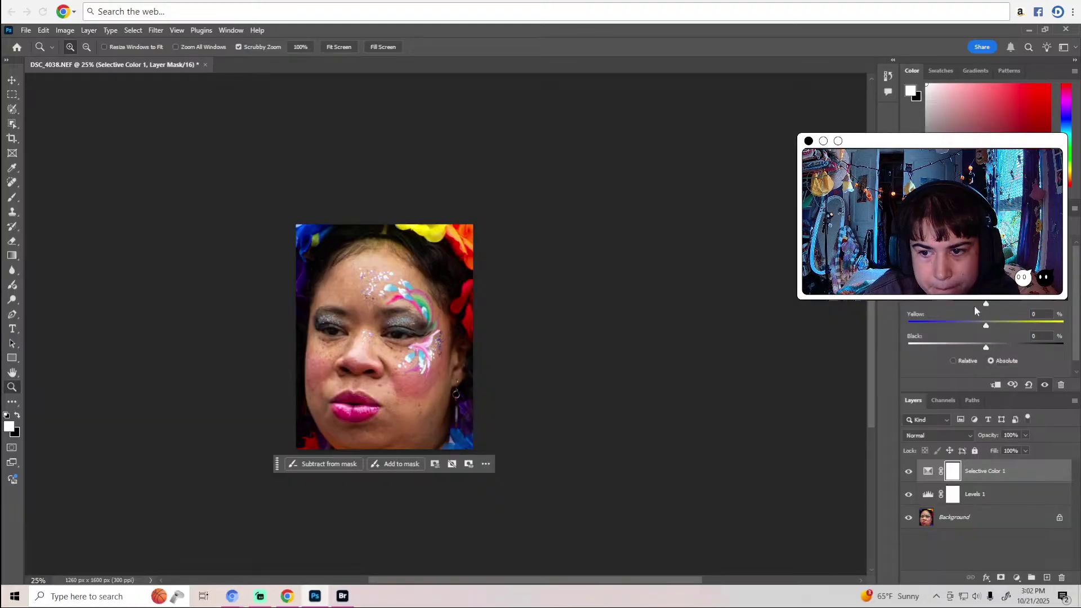
click(957, 253)
click(957, 337)
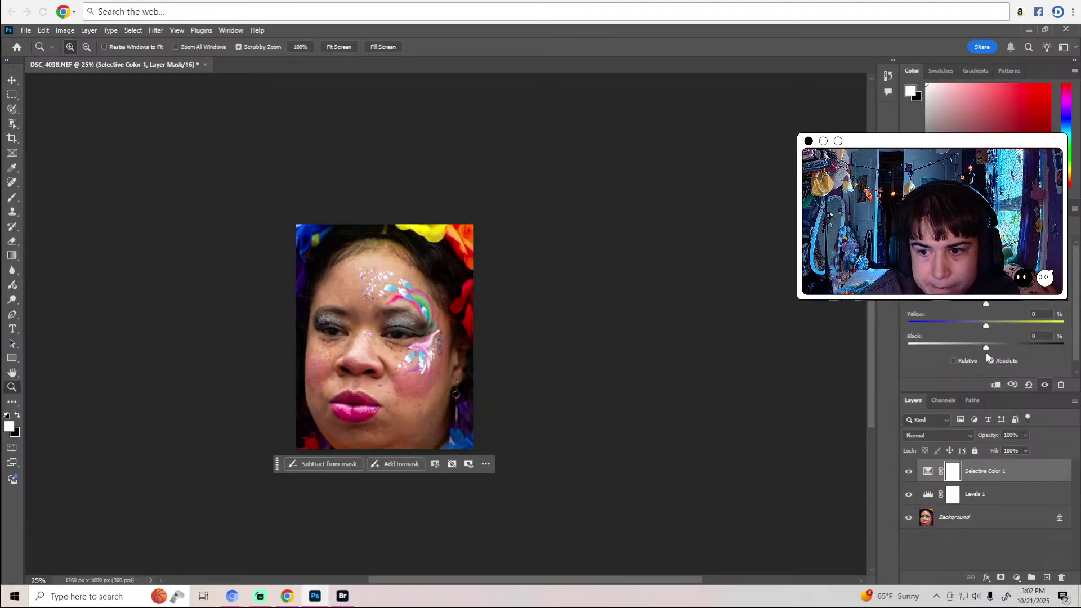
drag(987, 346, 988, 347)
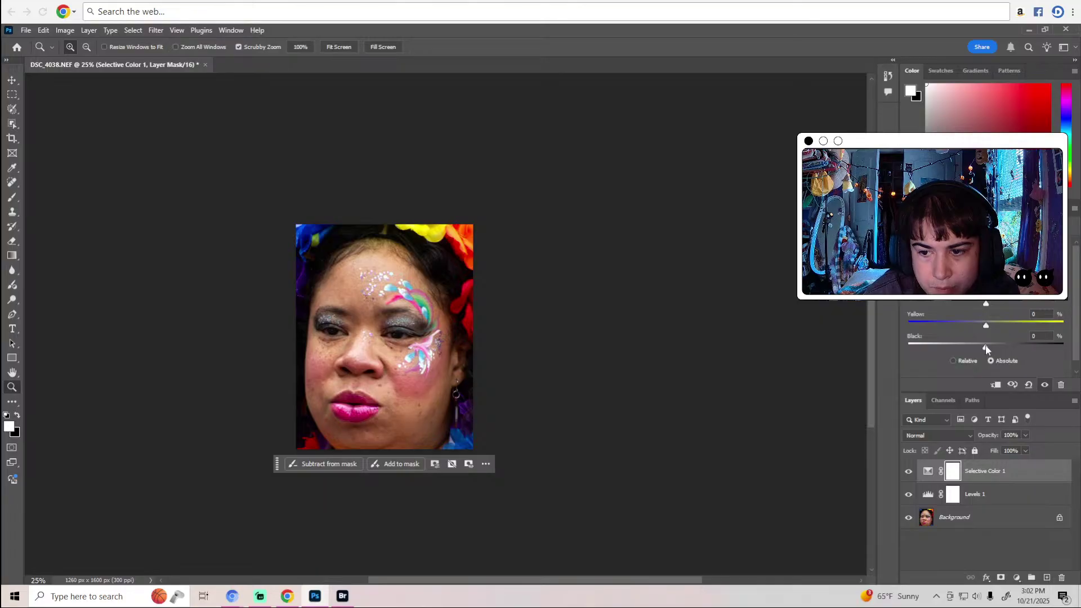
Lower the black amount of one more Selective Color range and fine-tune the black amount of the neutrals.
click(964, 253)
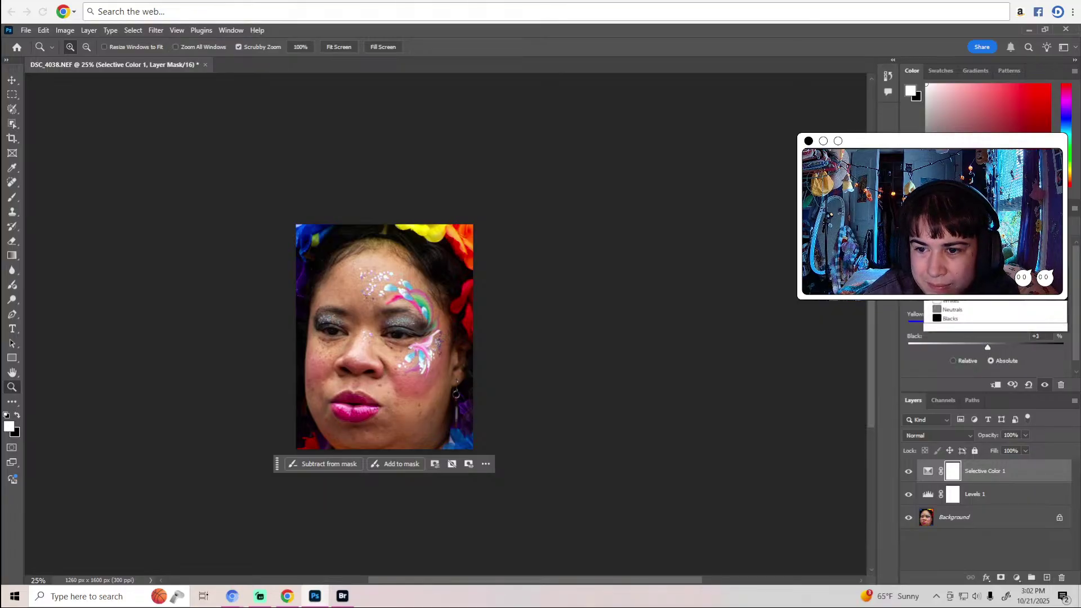
click(968, 301)
drag(986, 345, 980, 347)
click(964, 253)
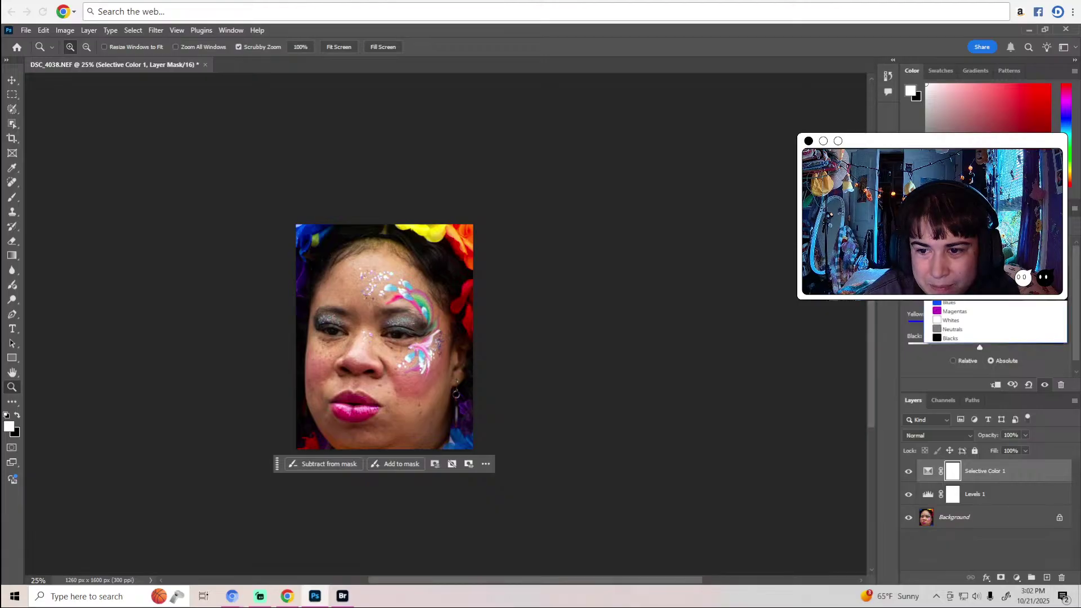
click(980, 328)
mouse_move(988, 347)
mouse_down()
mouse_move(975, 348)
mouse_move(985, 346)
mouse_up()
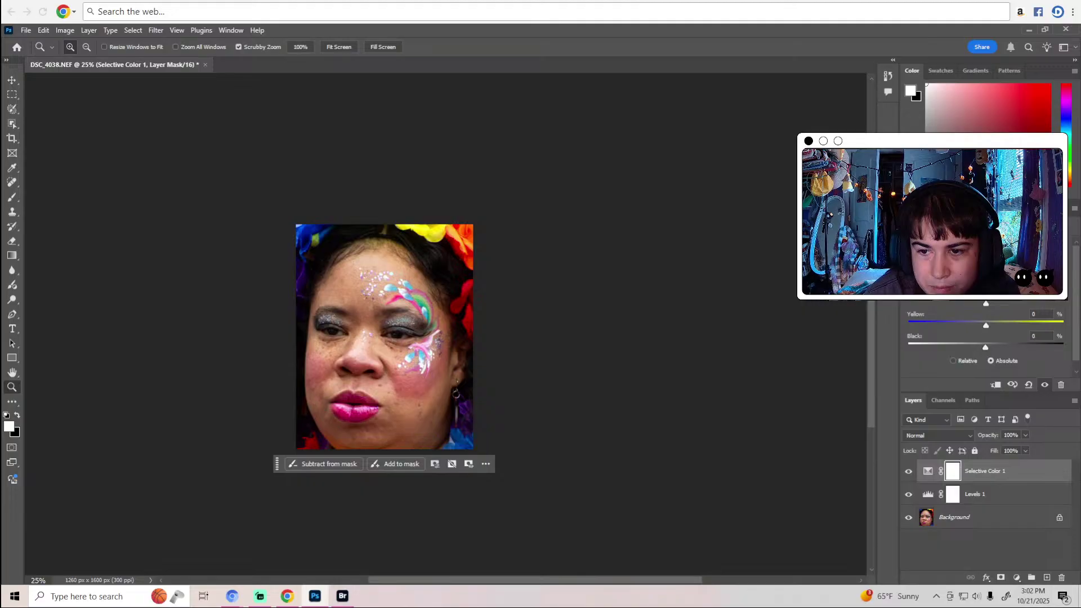
Add a Color Lookup adjustment layer using the Kodak 5205 Fuji 3510 (by Adobe).cube 3D LUT.
click(956, 208)
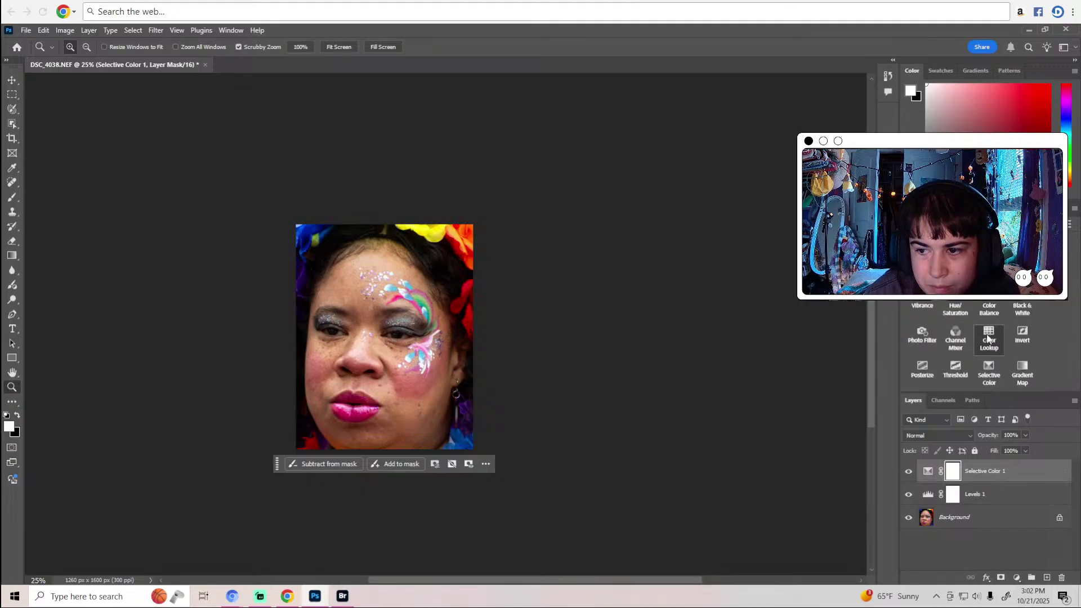
click(987, 338)
click(991, 292)
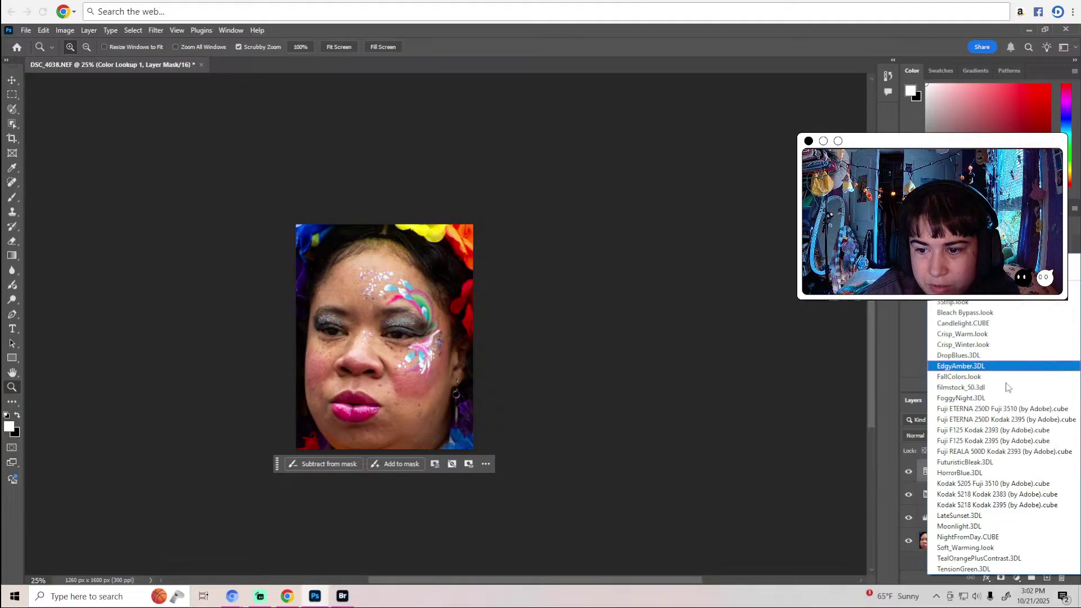
click(1010, 485)
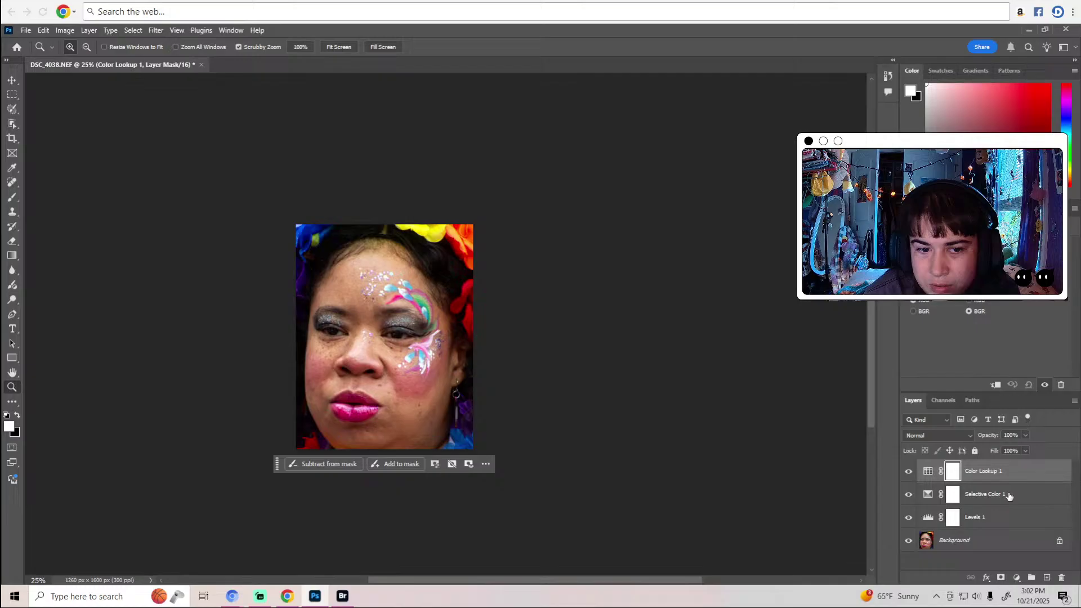
Reduce the Color Lookup layer's opacity to 47% and its fill to 48%.
click(1026, 435)
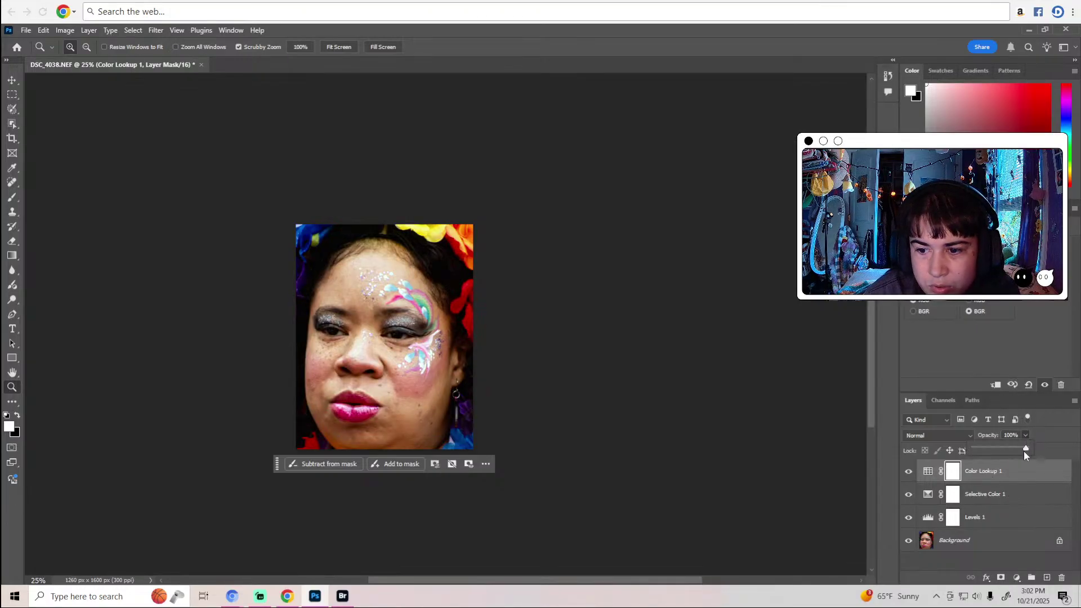
drag(1024, 451, 999, 451)
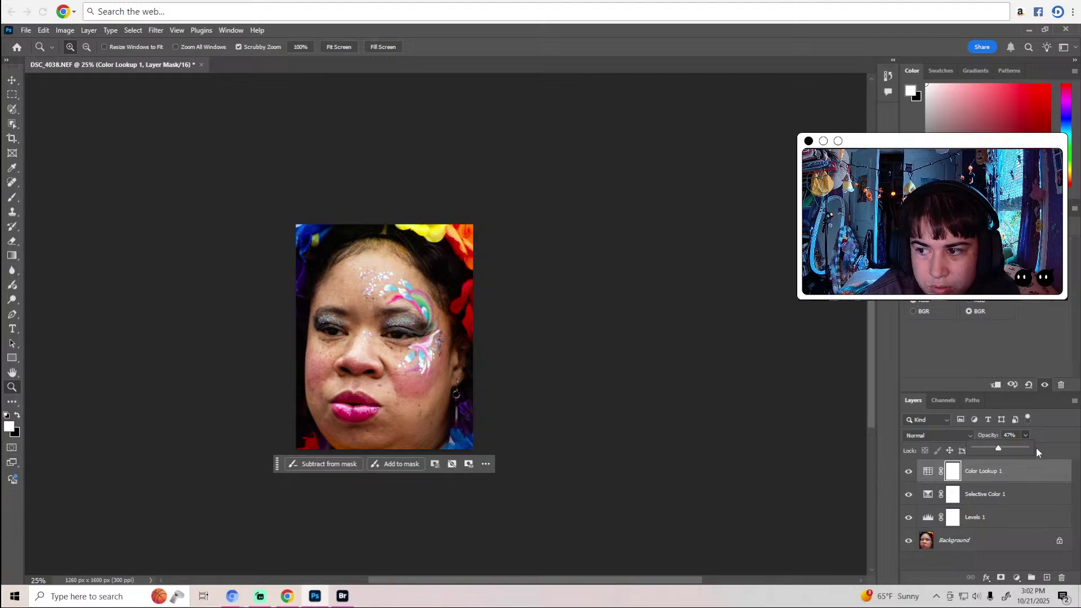
click(1026, 450)
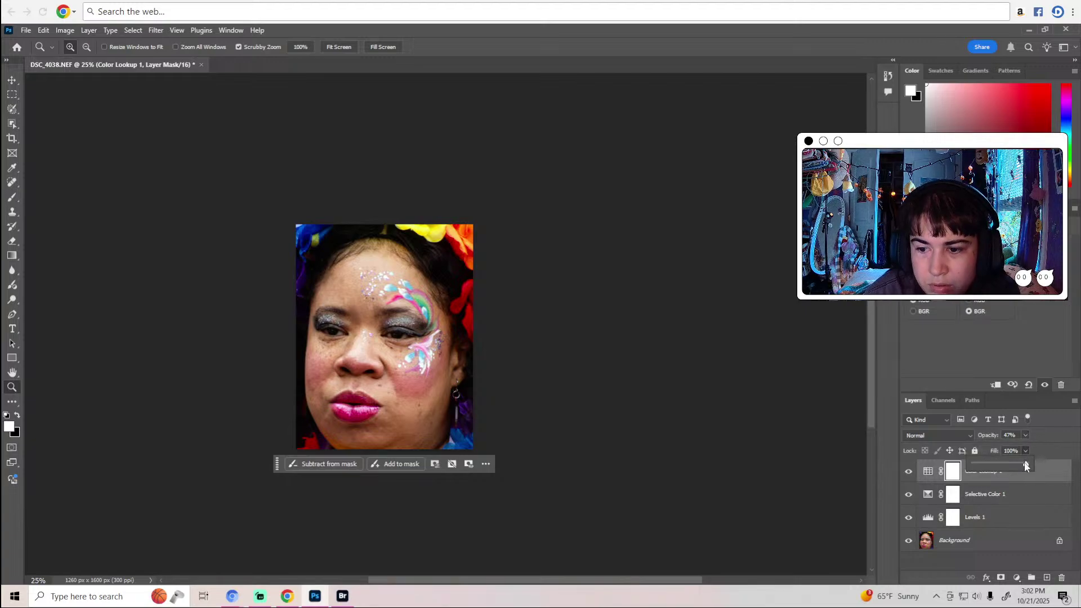
drag(1004, 467, 1000, 468)
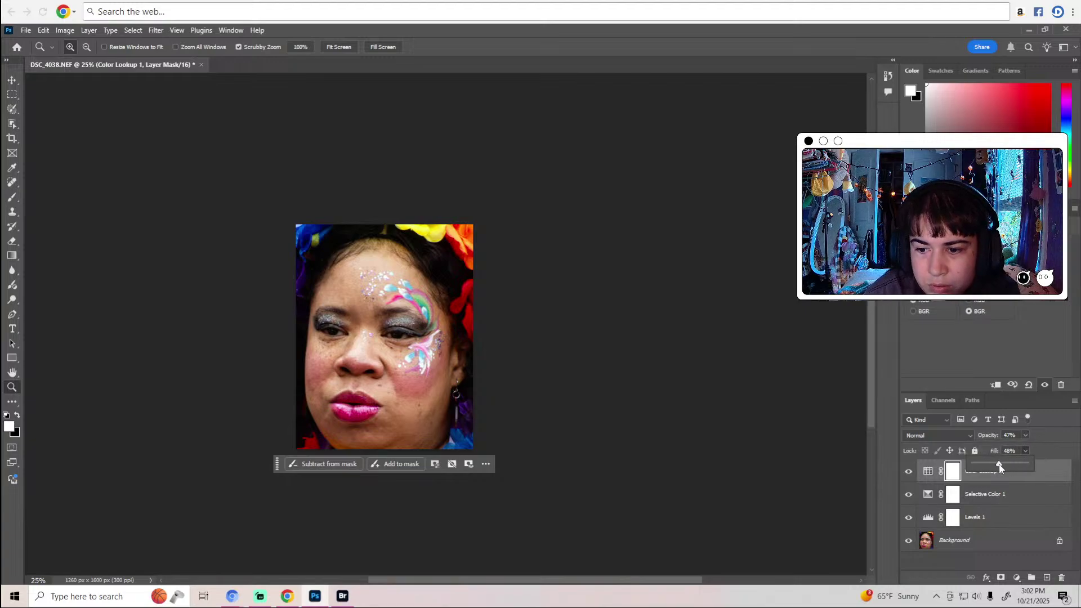
click(1040, 431)
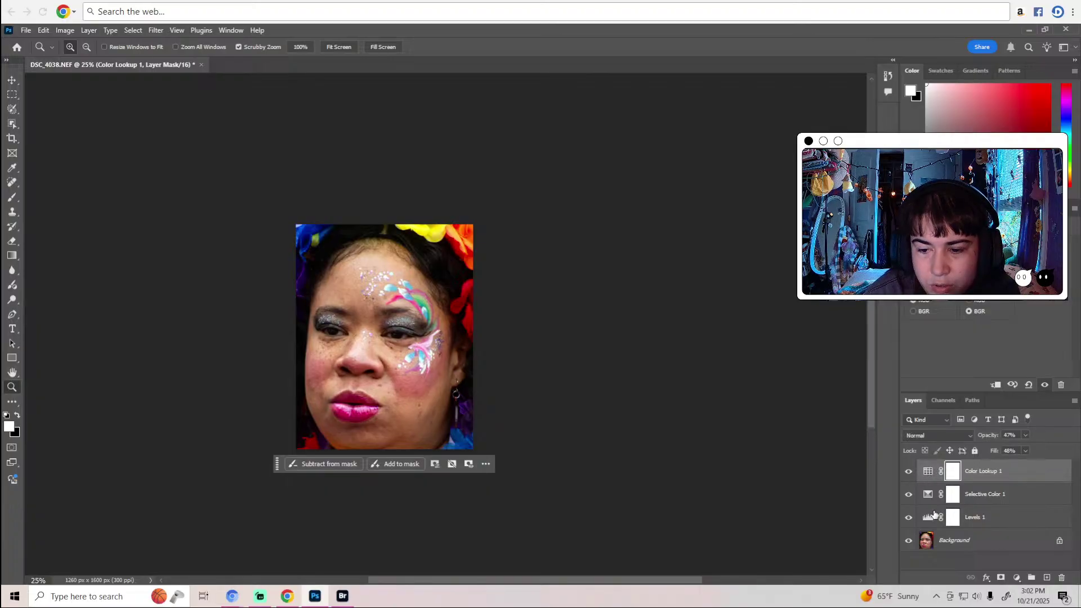
Select the Background layer and examine the face paint and skin at up to 200% and the whole portrait at 33.3%.
click(926, 542)
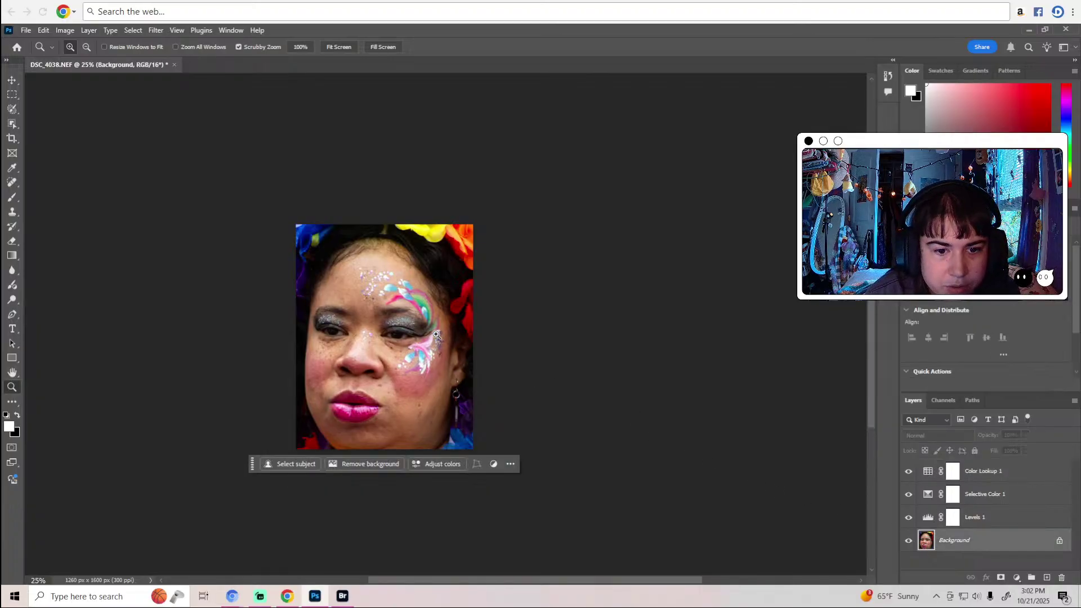
drag(399, 327, 397, 327)
scroll(398, 327, down, 5)
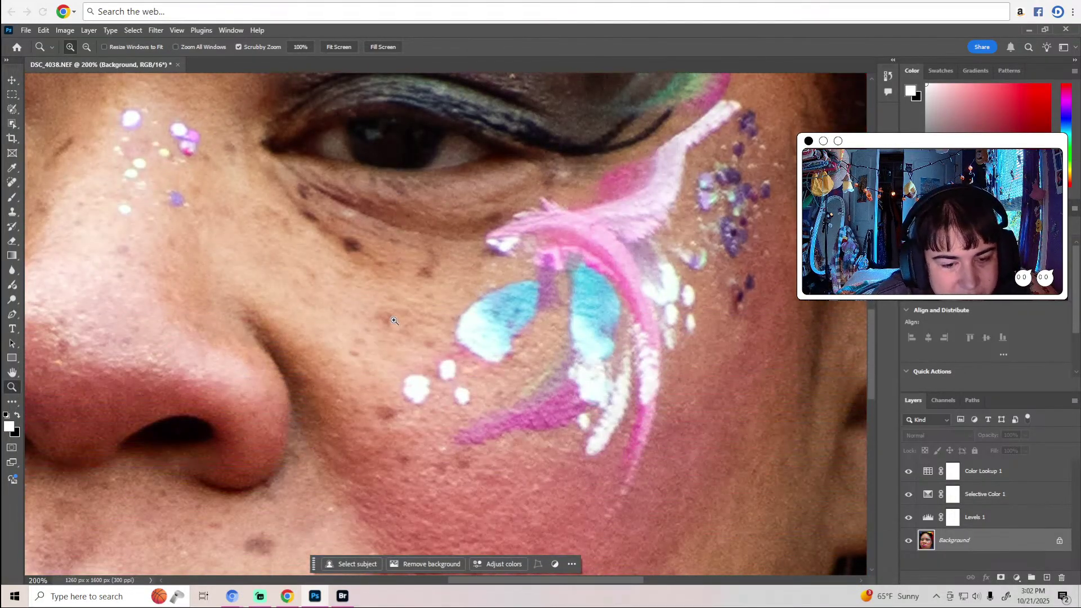
alt+click(394, 321)
alt+click(394, 320)
alt+click(394, 320)
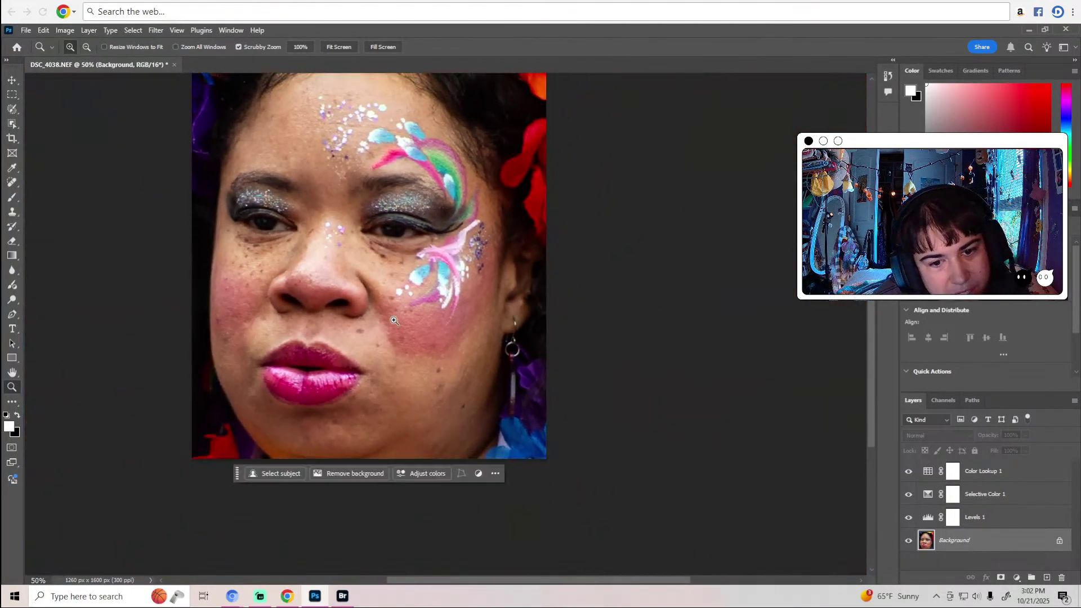
scroll(394, 320, up, 2)
scroll(394, 321, down, 1)
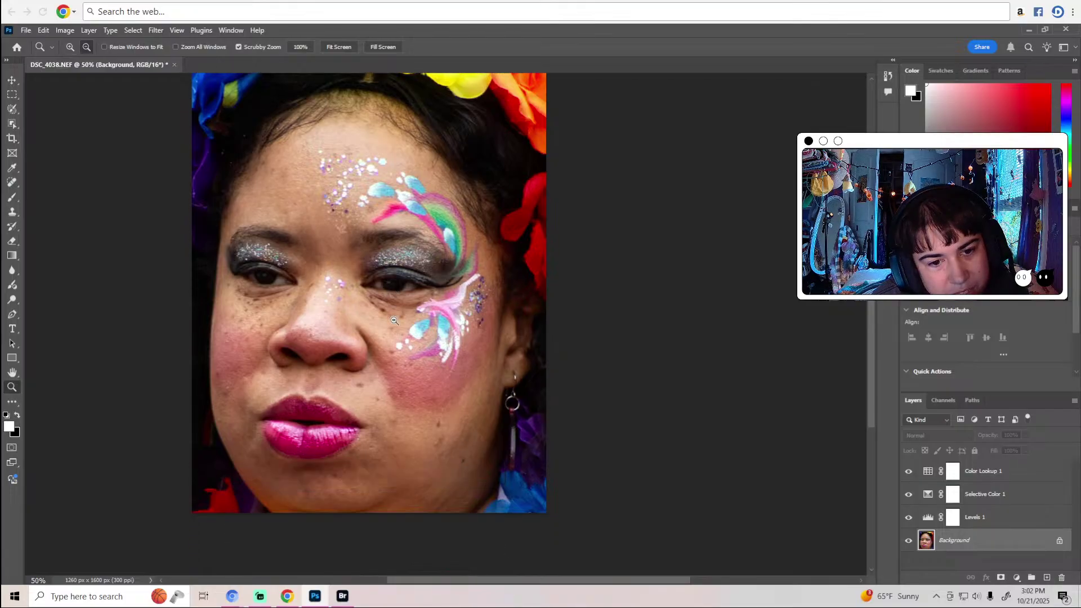
alt+click(394, 321)
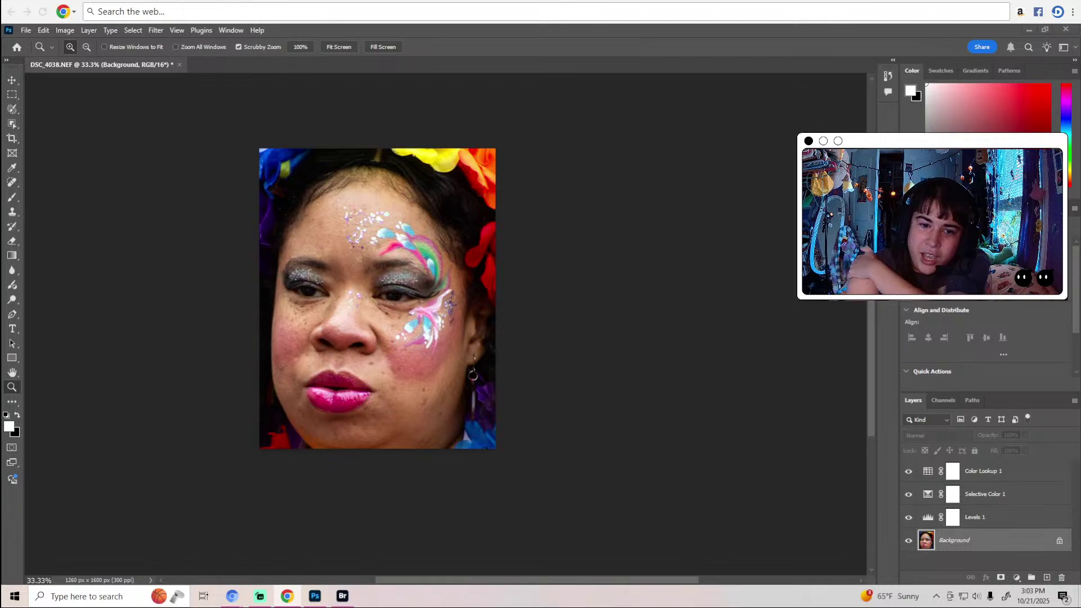
Switch to Adobe Bridge and preview the photos following DSC_4038.NEF in the 105ND850 folder, up to DSC_4146.NEF.
click(342, 595)
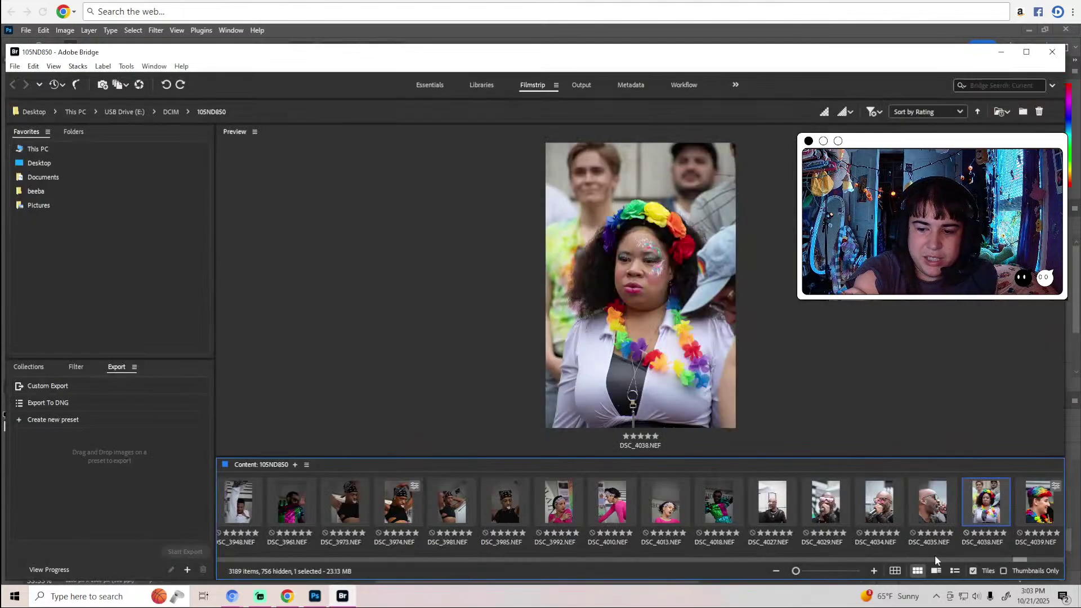
key(Right)
key(Right)
key(Right)
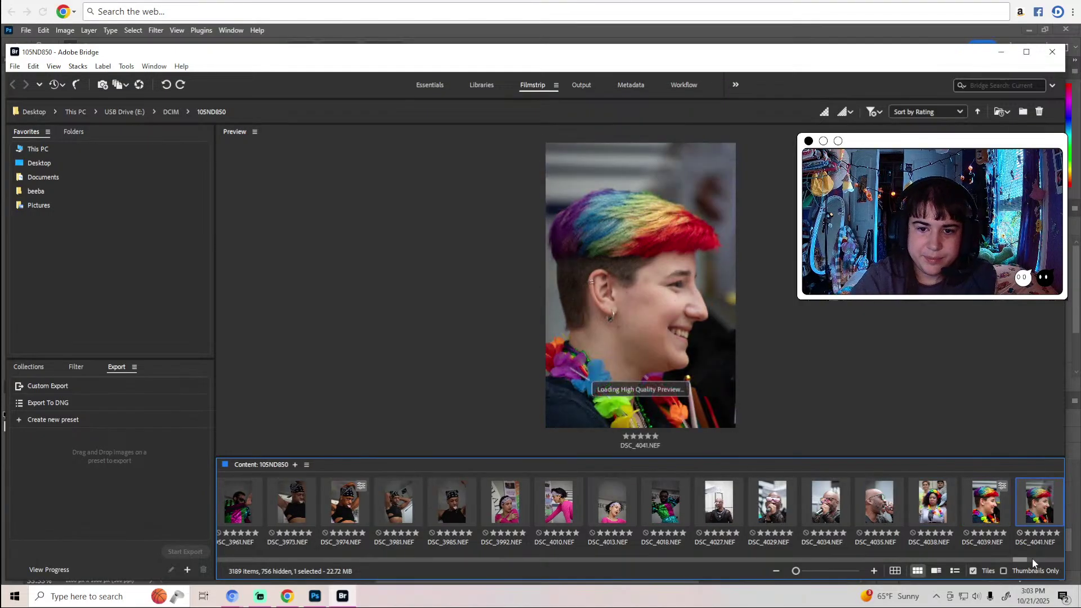
key(Right)
key(Left)
key(Left)
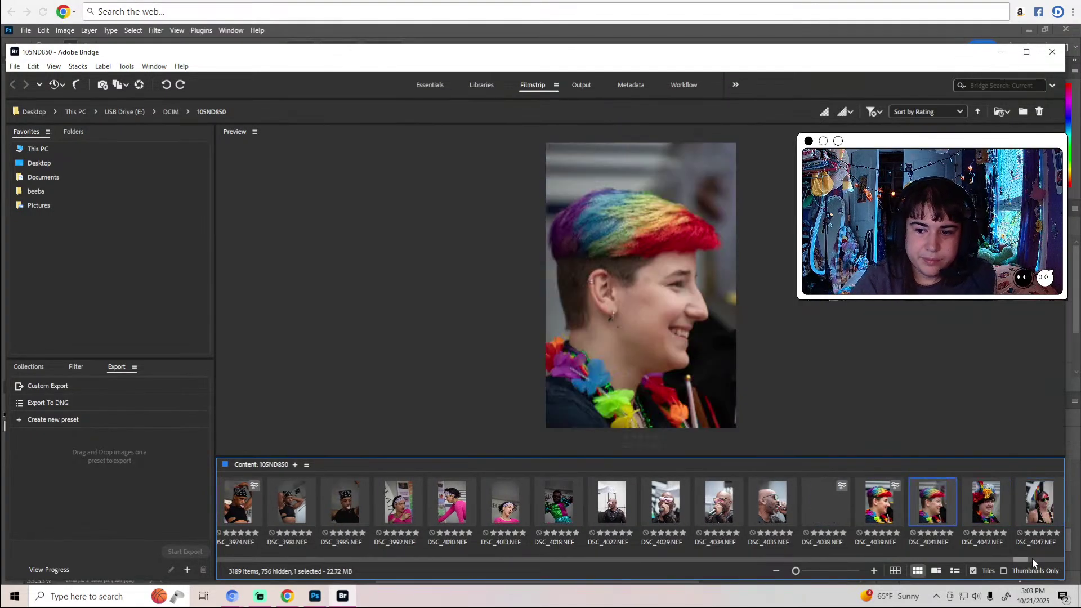
key(Right)
key(Right)
key(Left)
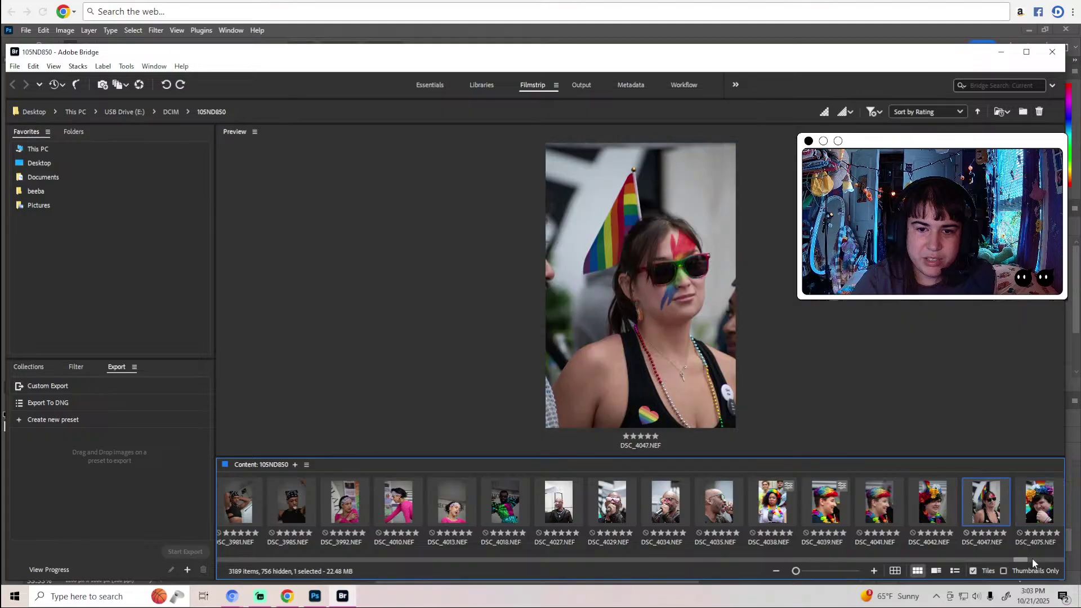
key(Right)
key(Right)
key(Right)
key(Right)
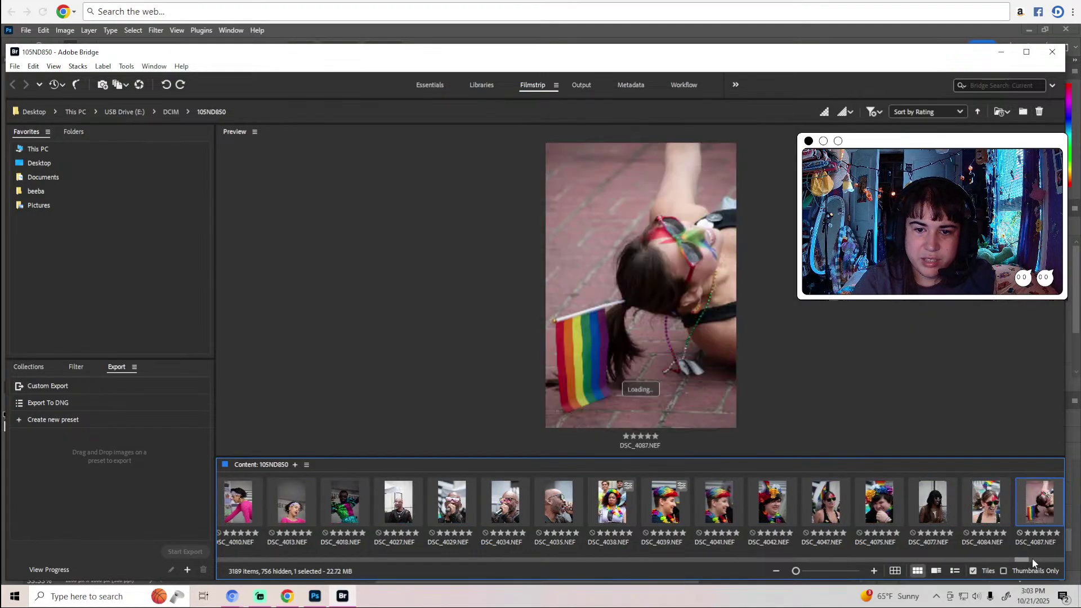
key(Right)
key(Left)
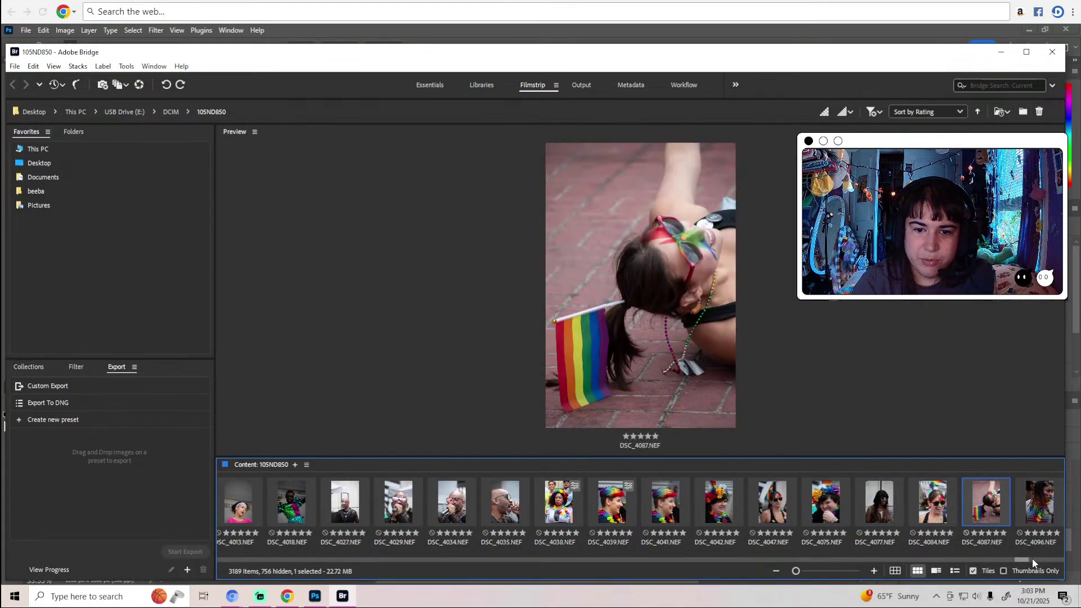
key(Left)
key(Left)
key(Left)
key(Left)
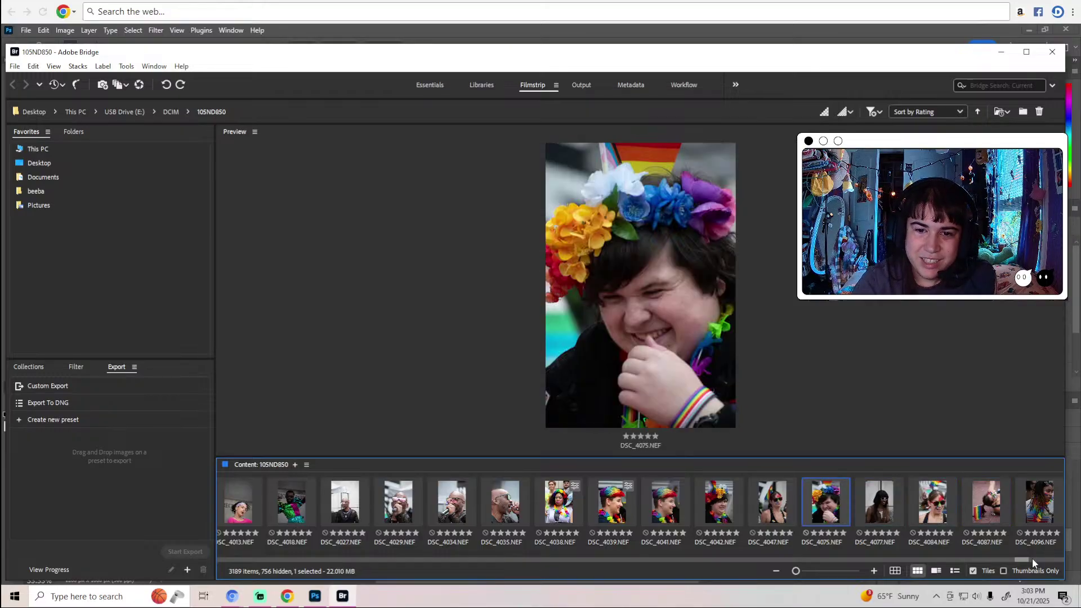
key(Right)
key(Right)
key(Right)
key(Right)
key(Right)
key(Right)
key(Right)
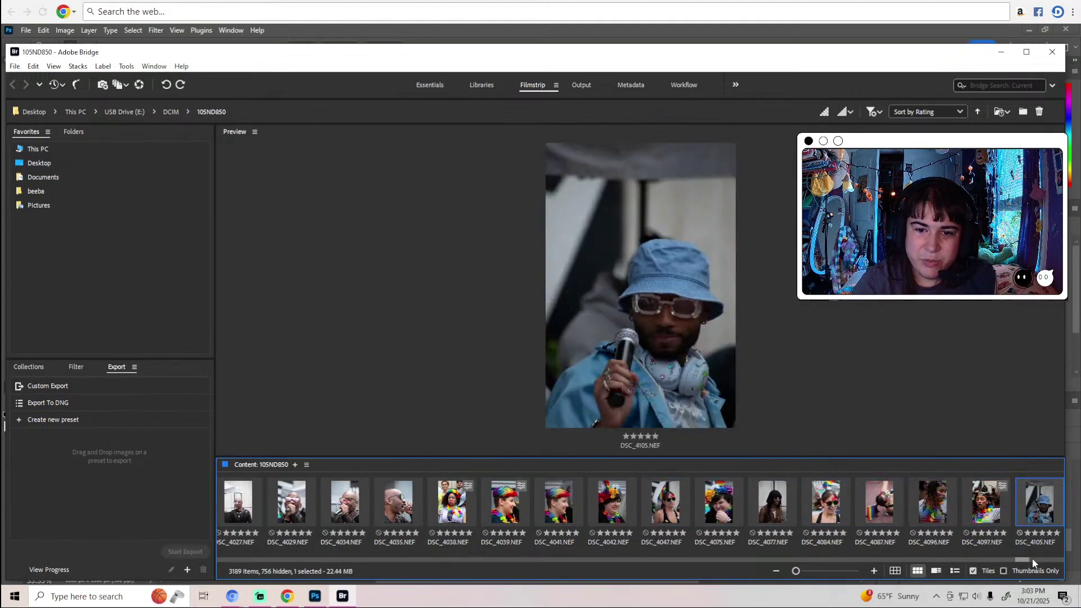
key(Left)
key(Right)
key(Right)
key(Right)
key(Right)
key(Right)
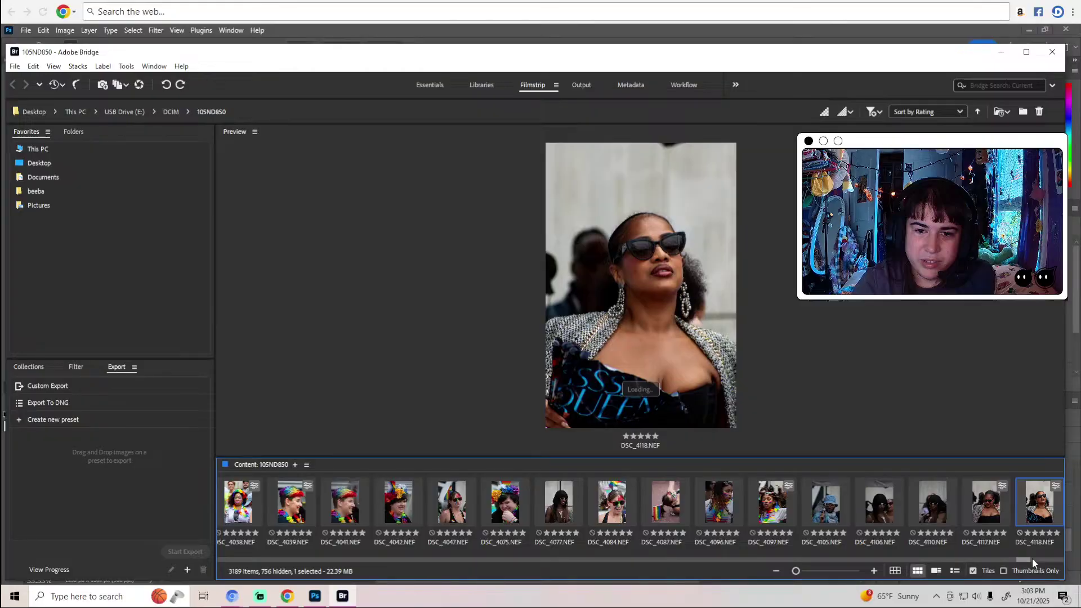
key(Right)
key(Right)
key(Right)
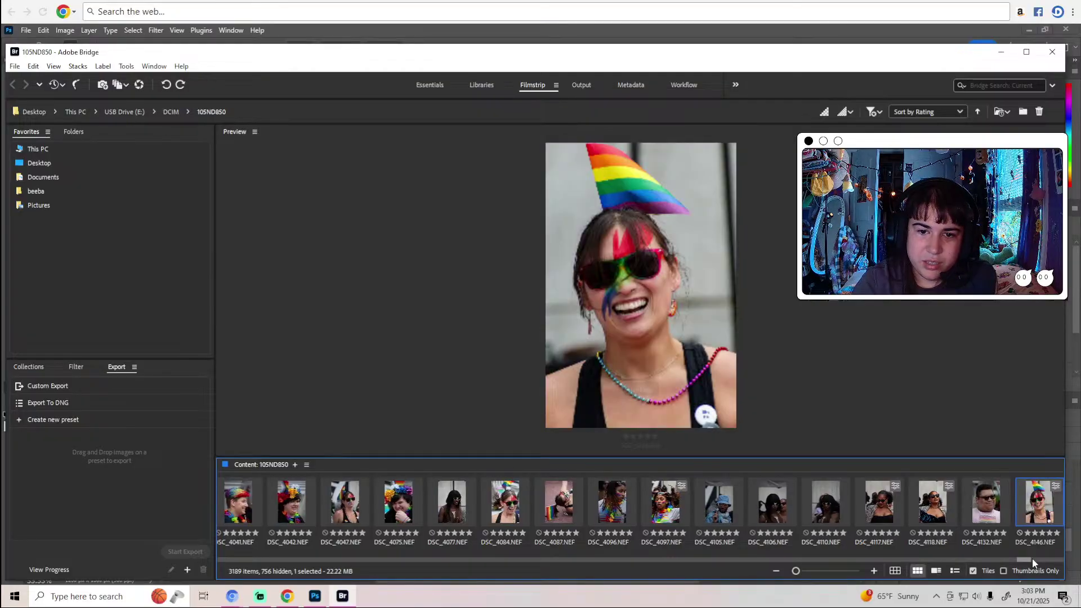
key(Left)
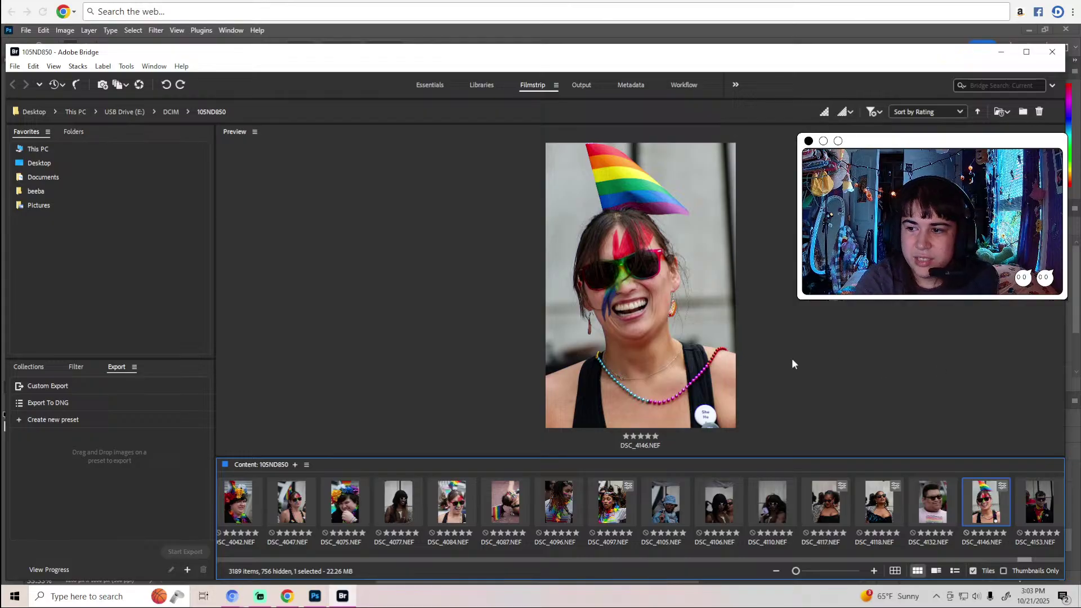
Preview the photos from DSC_4153.NEF through DSC_4229.NEF to look for the next one to edit.
key(Right)
key(Right)
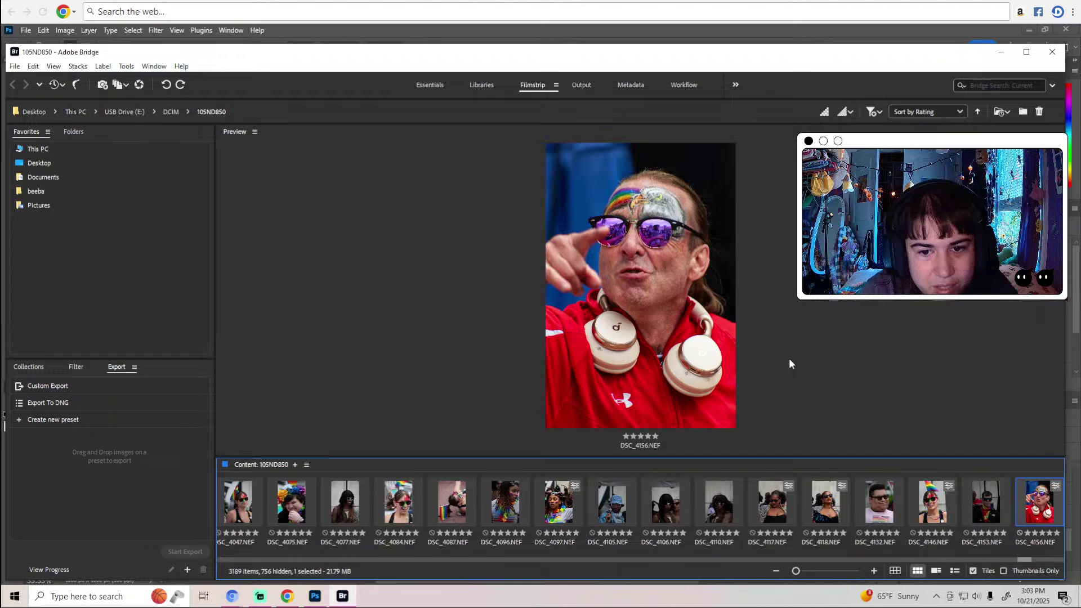
key(Right)
key(Right)
key(Right)
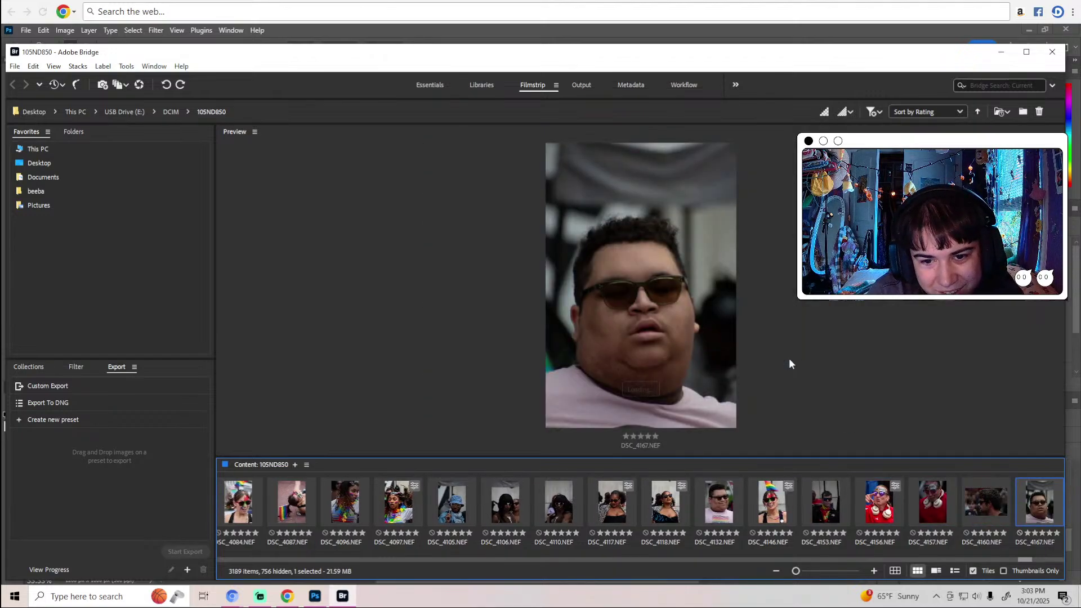
key(Right)
key(Left)
key(Left)
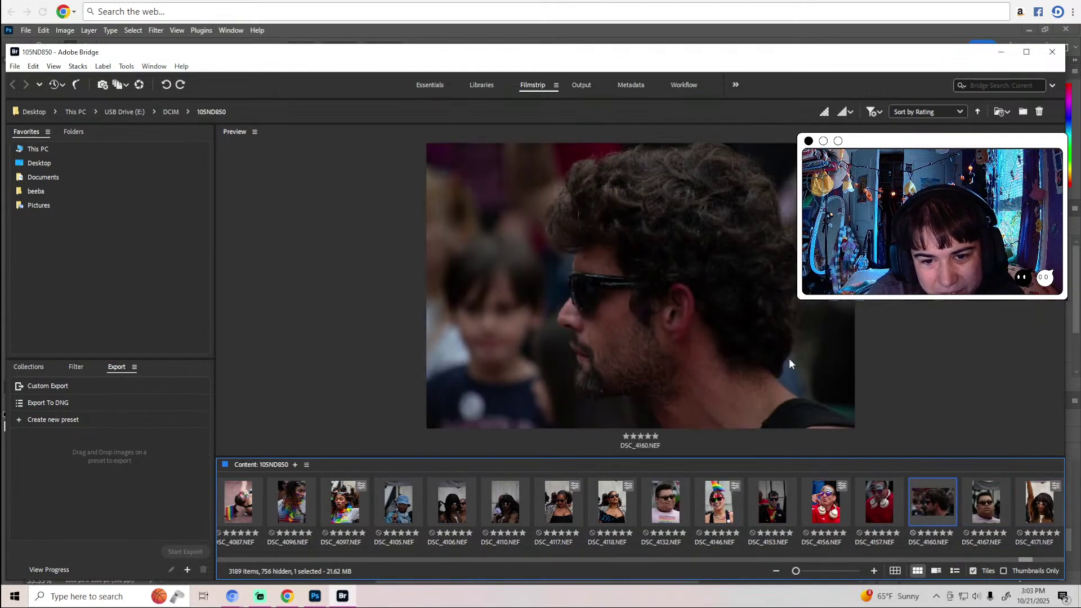
key(Right)
key(Right)
key(Right)
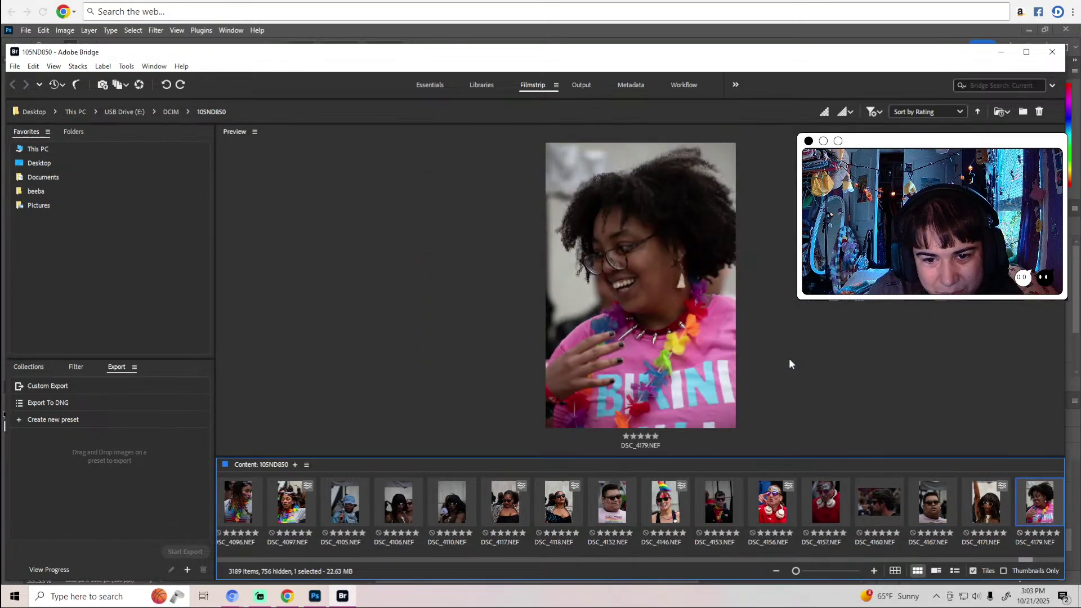
key(Right)
key(Right)
key(Right)
key(Right)
key(Right)
key(Right)
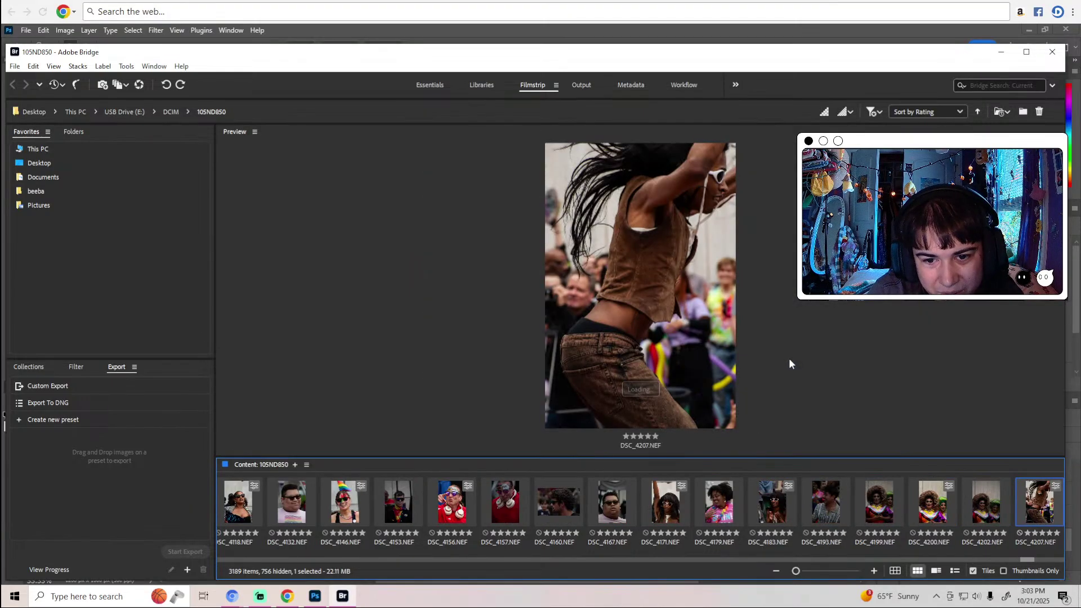
key(Right)
key(Right)
key(Right)
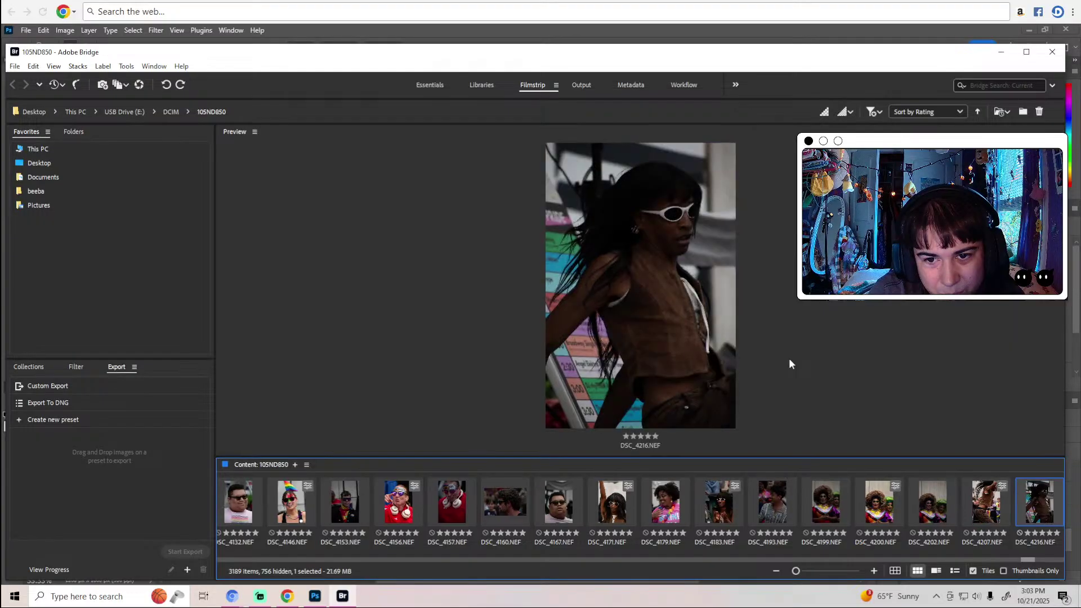
key(Right)
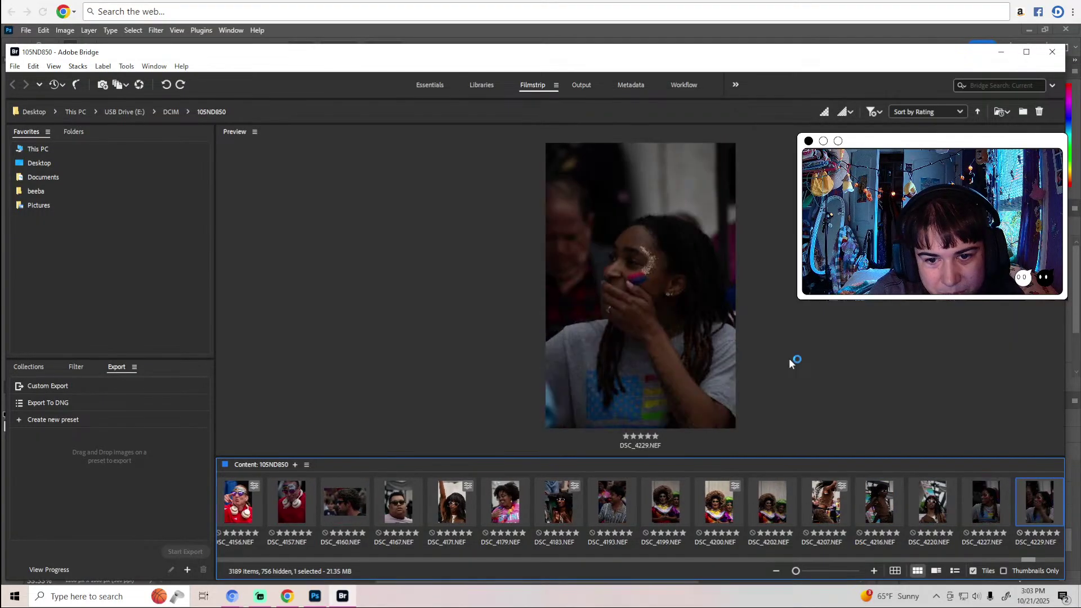
Compare the similar face-paint shots DSC_4227.NEF, DSC_4229.NEF and DSC_4230.NEF.
key(Left)
key(Right)
key(Left)
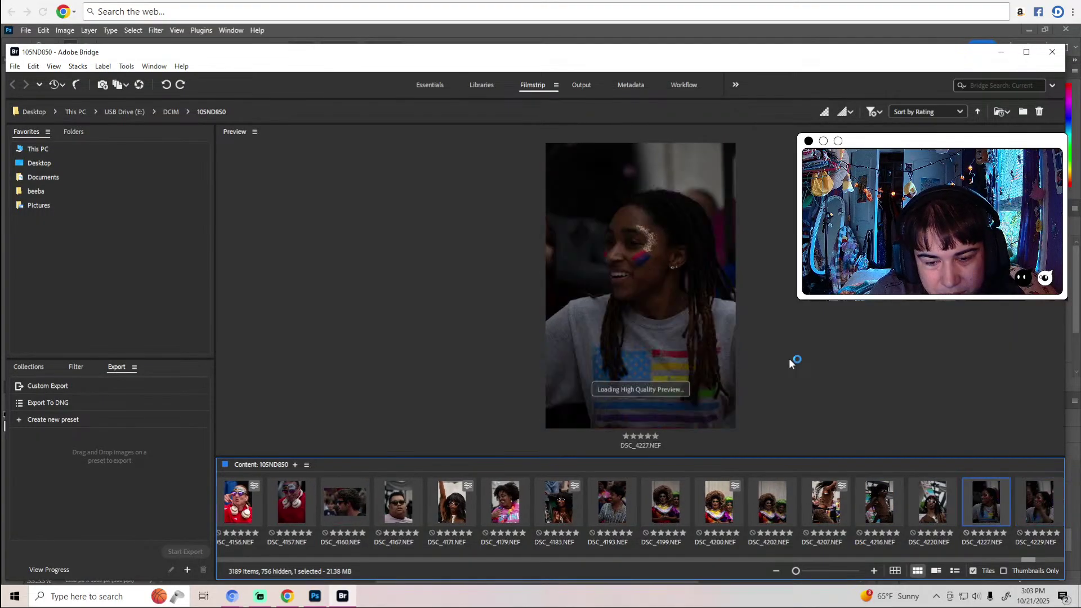
key(Right)
key(Left)
key(Right)
key(Right)
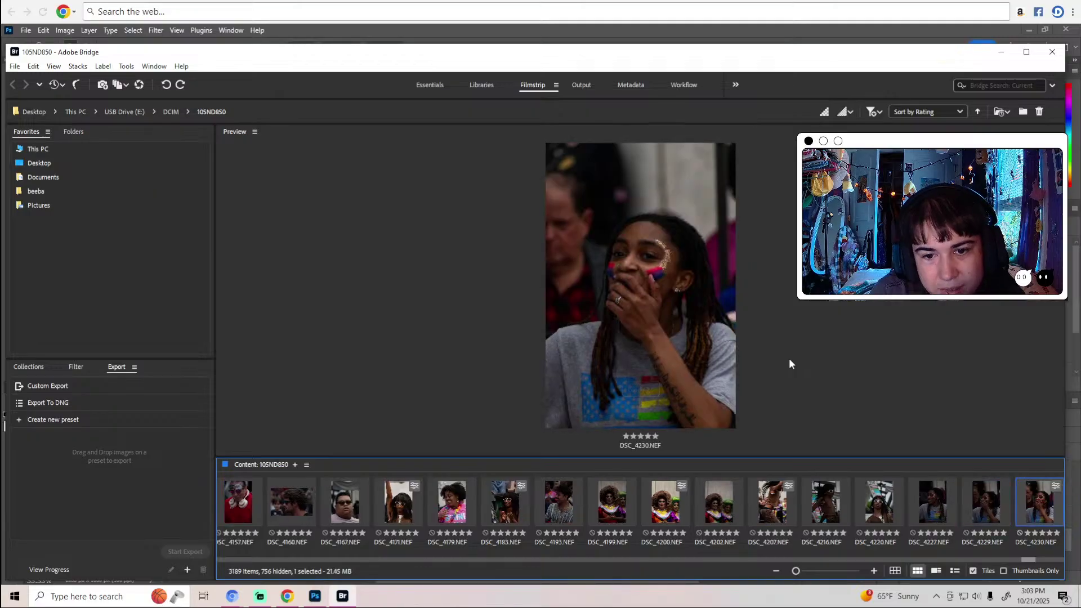
Preview the remaining candidates from DSC_4231.NEF onward and stop at DSC_4369.NEF, the child leaning on a railing.
key(Right)
key(Right)
key(Right)
key(Right)
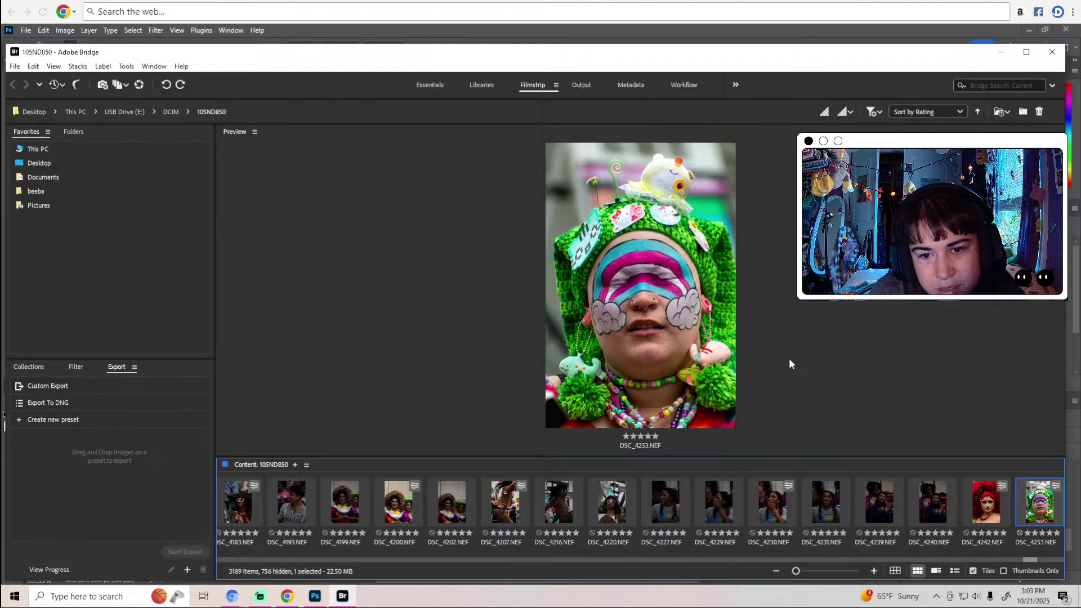
key(Right)
key(Right)
key(Right)
key(Right)
key(Right)
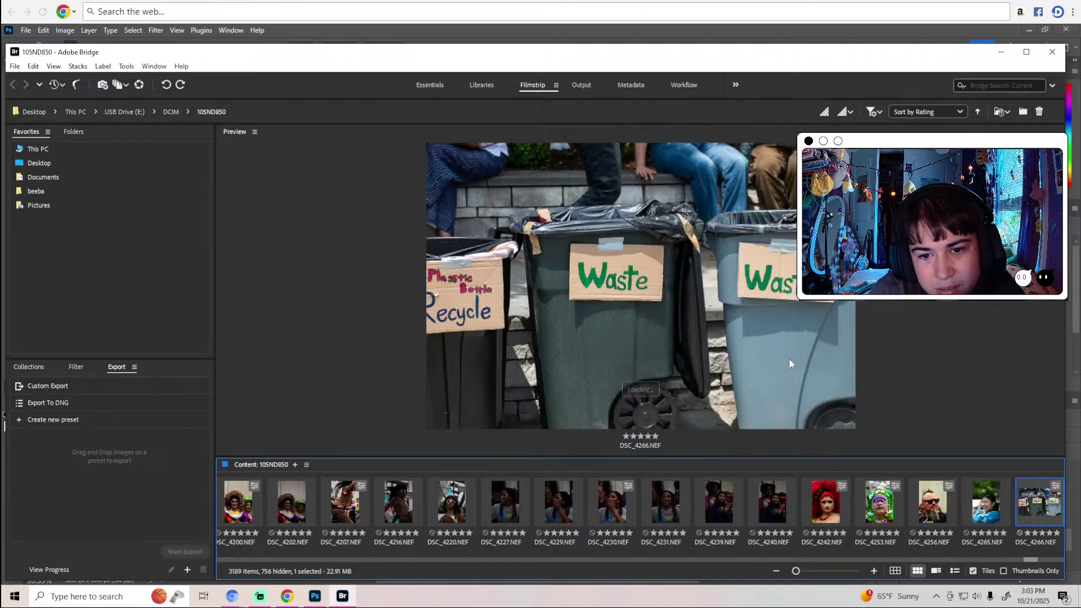
key(Right)
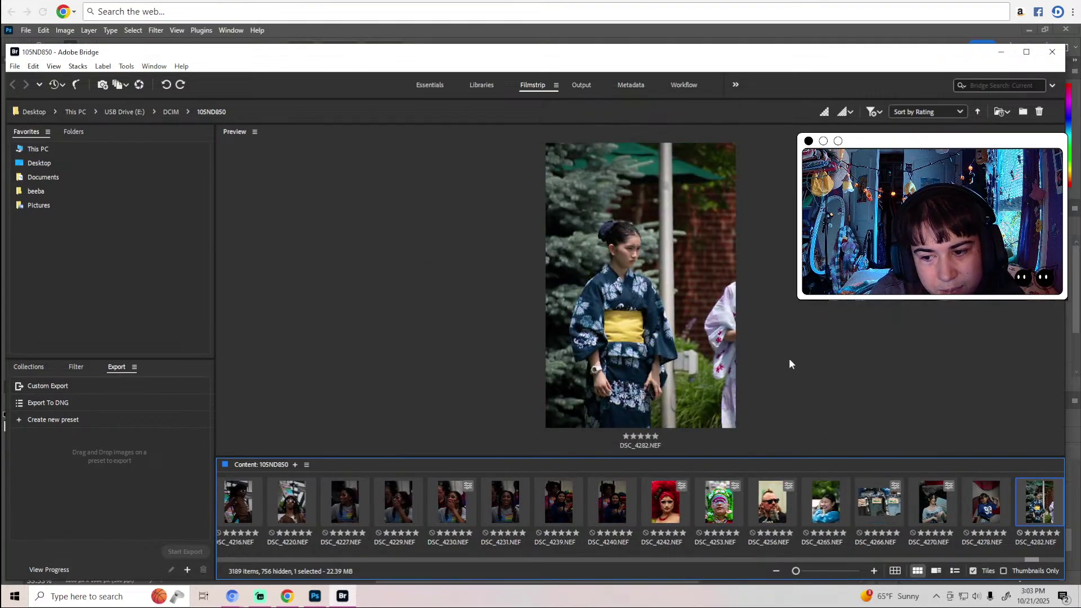
key(Left)
key(Right)
key(Right)
key(Right)
key(Right)
key(Right)
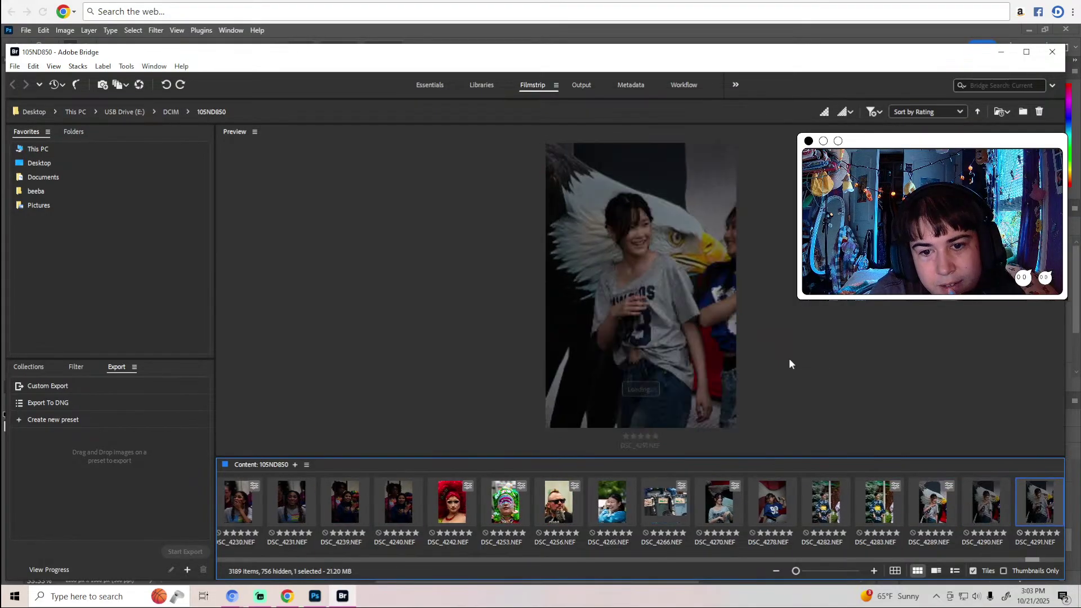
key(Right)
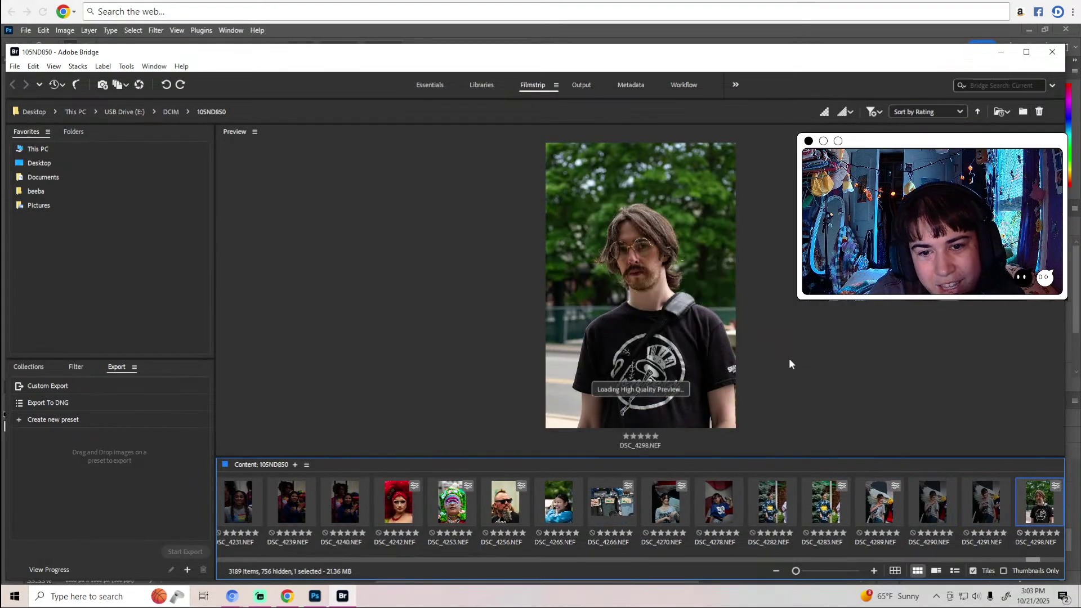
key(Right)
key(Right)
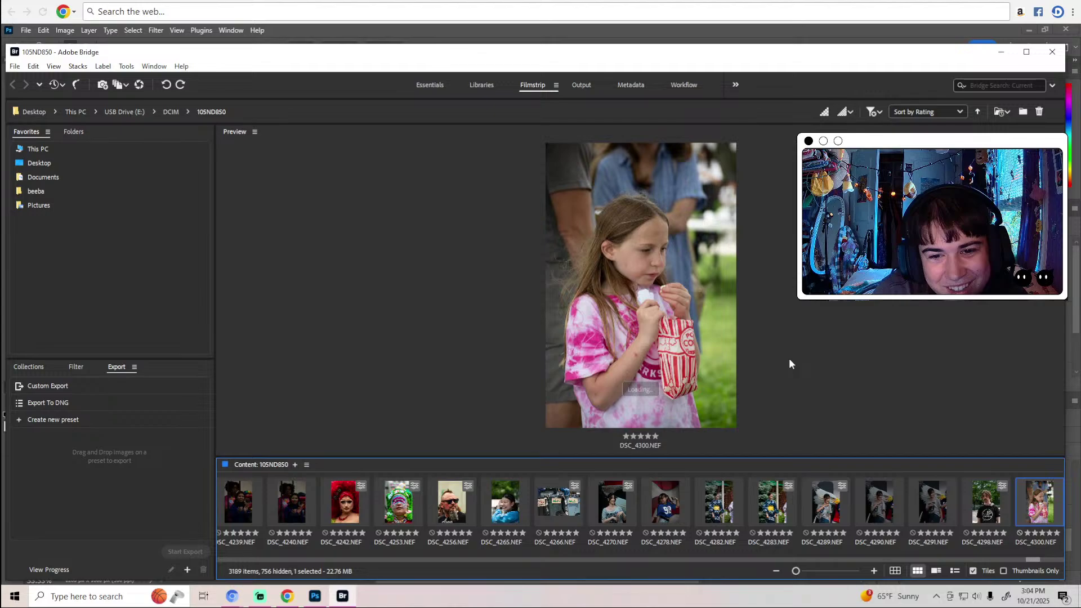
key(Left)
key(Right)
key(Right)
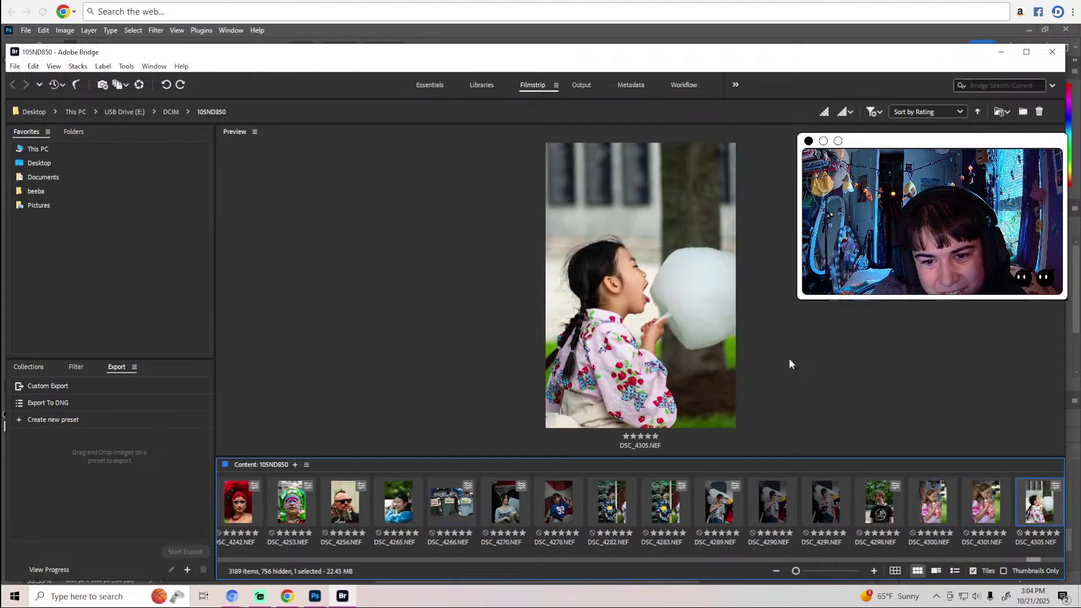
key(Right)
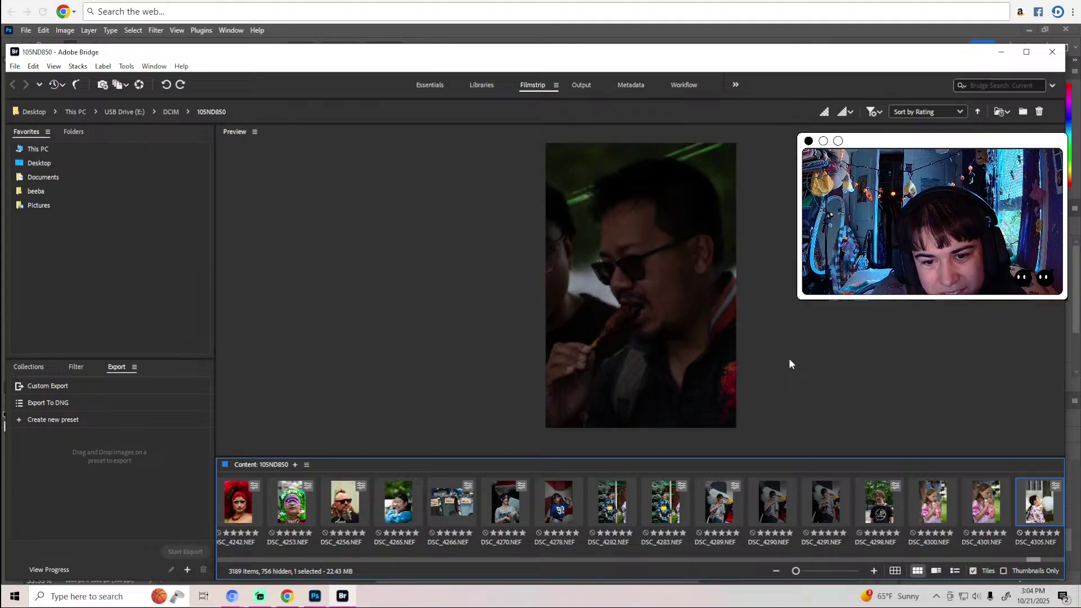
key(Right)
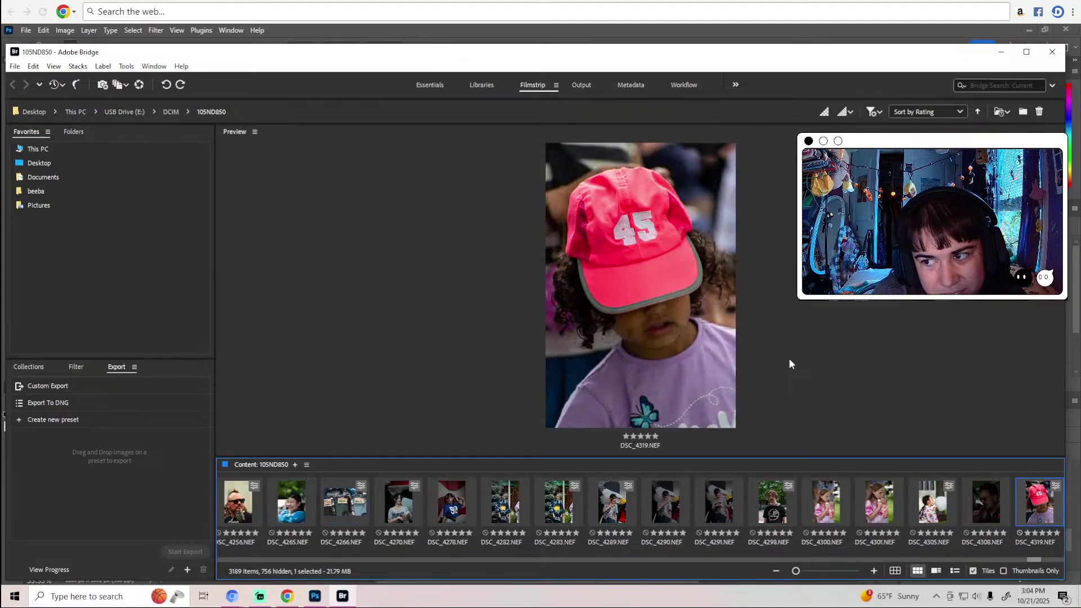
key(Right)
key(Right)
key(Right)
key(Right)
key(Right)
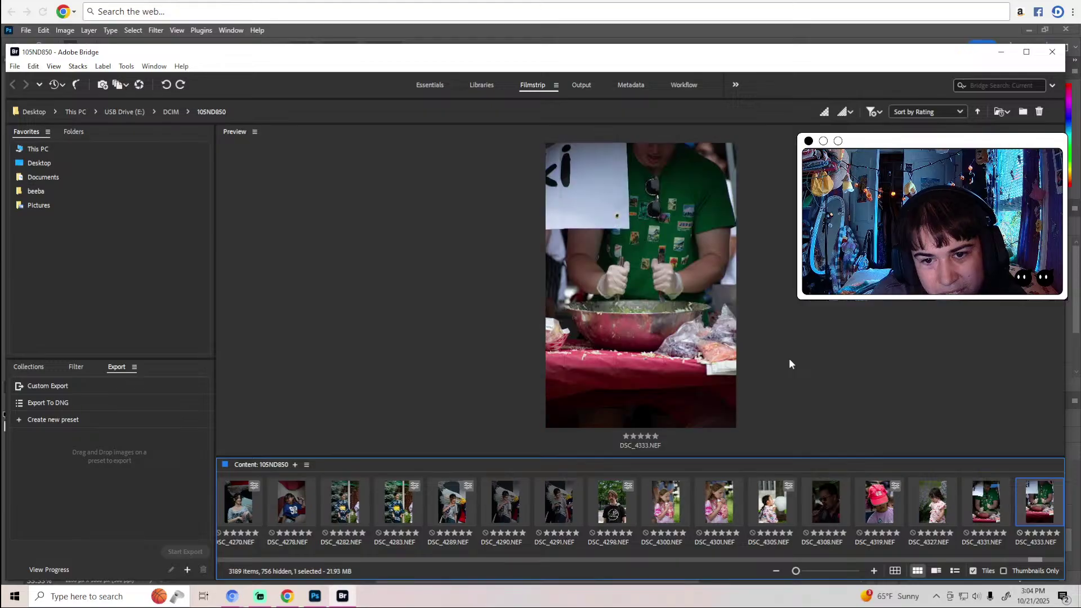
key(Right)
key(Right)
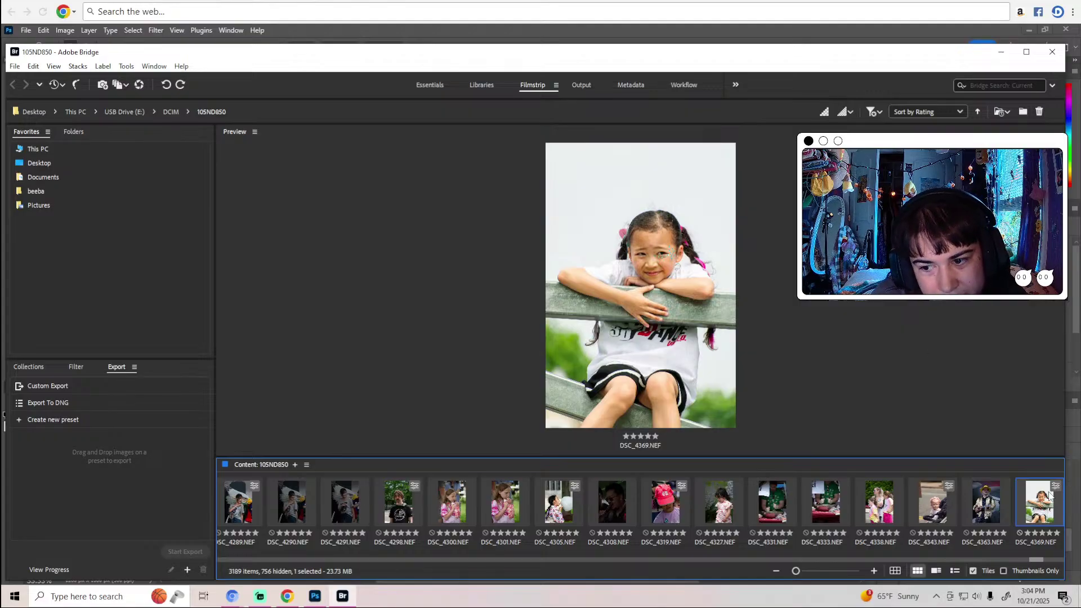
Open DSC_4369.NEF in Camera Raw, compare its edits with the default settings, and close it discarding any changes.
key(alt+Tab)
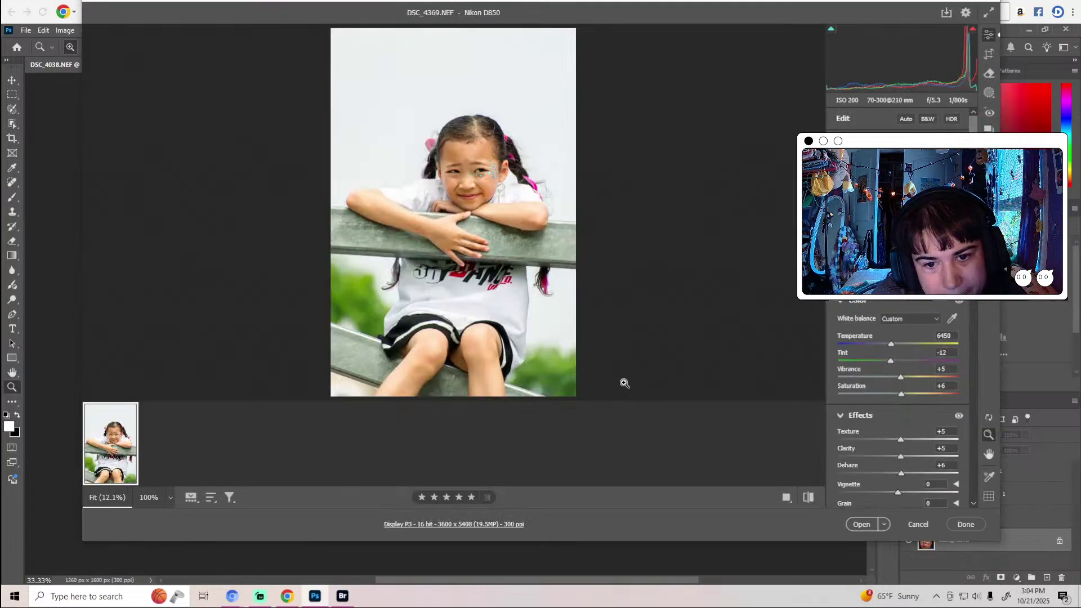
click(808, 497)
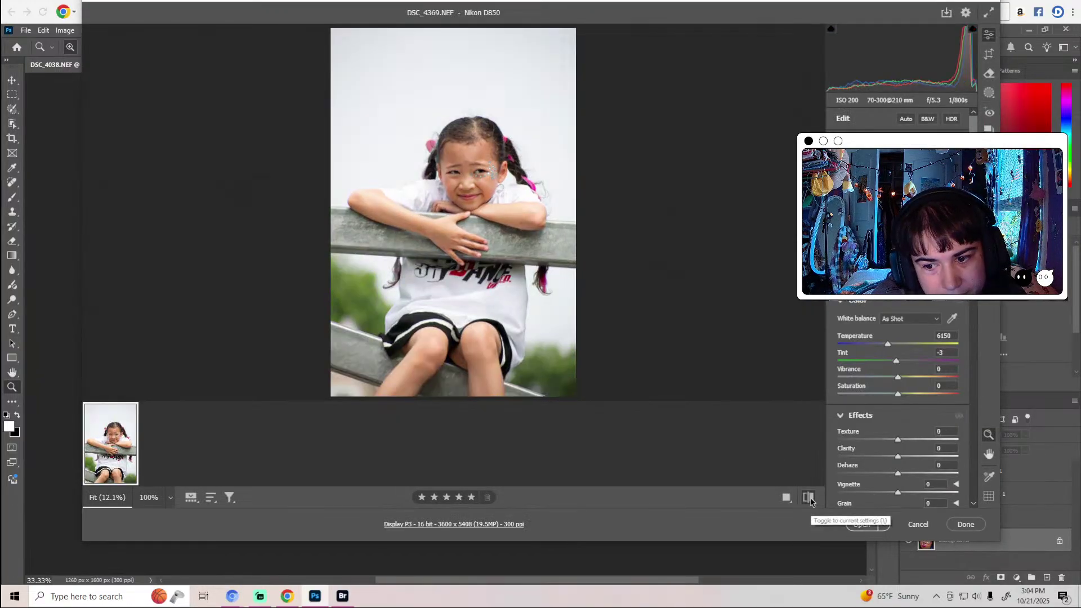
click(918, 524)
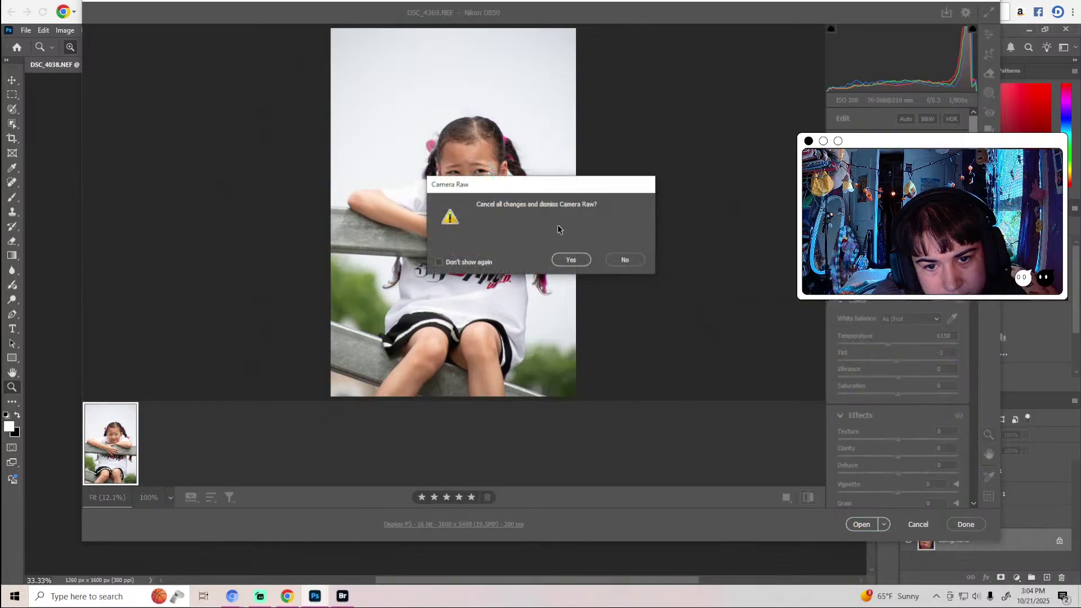
click(572, 260)
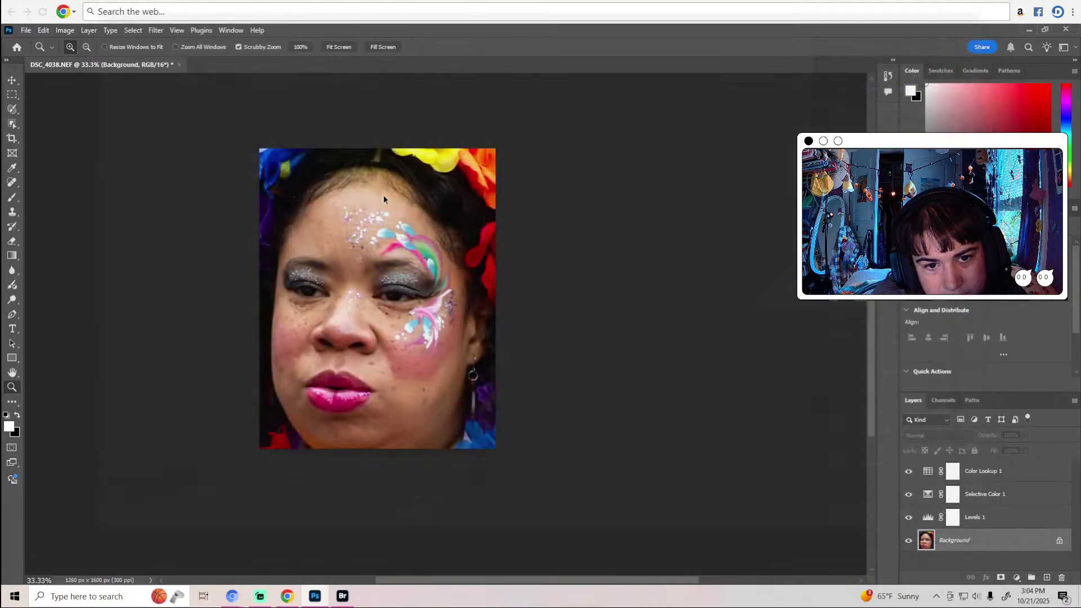
Close the DSC_4038.NEF portrait without saving it and switch to Bridge.
click(179, 65)
click(533, 236)
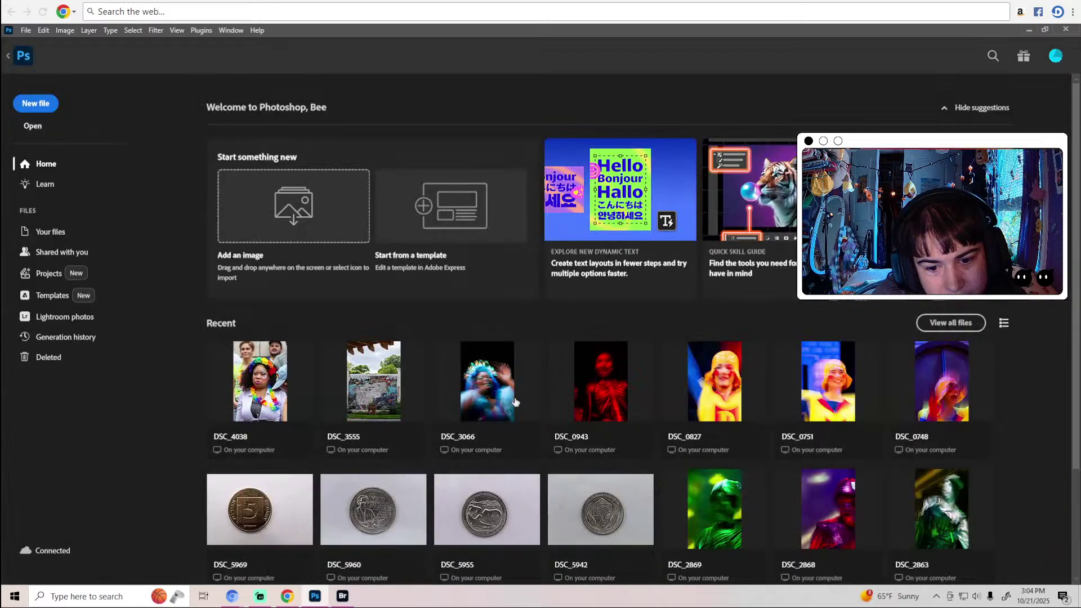
click(343, 596)
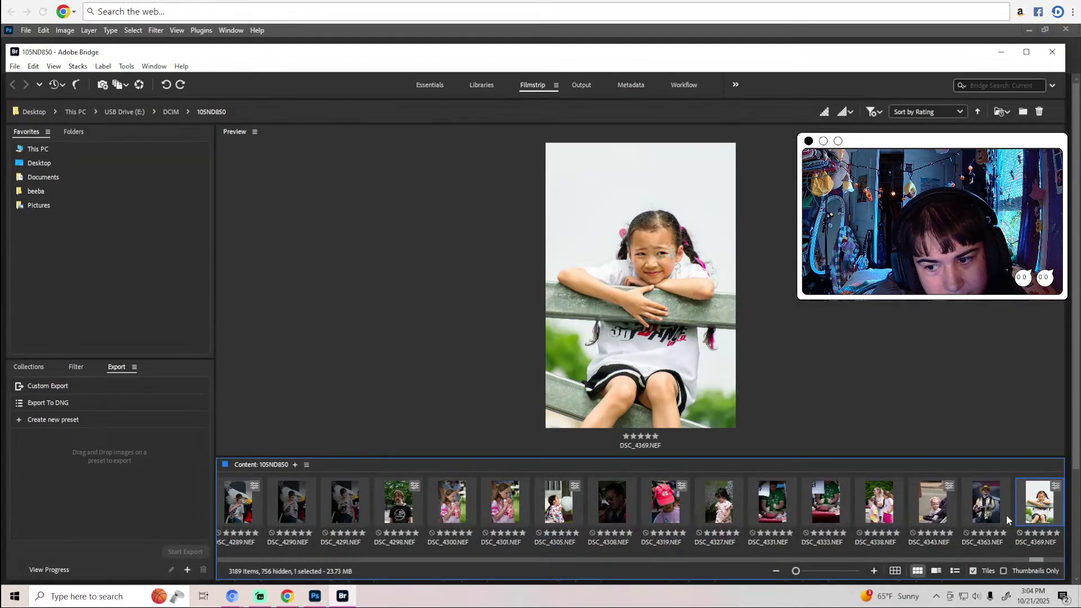
Preview the photos from DSC_4370.NEF to DSC_4380.NEF, comparing them with the railing portrait DSC_4369.NEF.
key(Right)
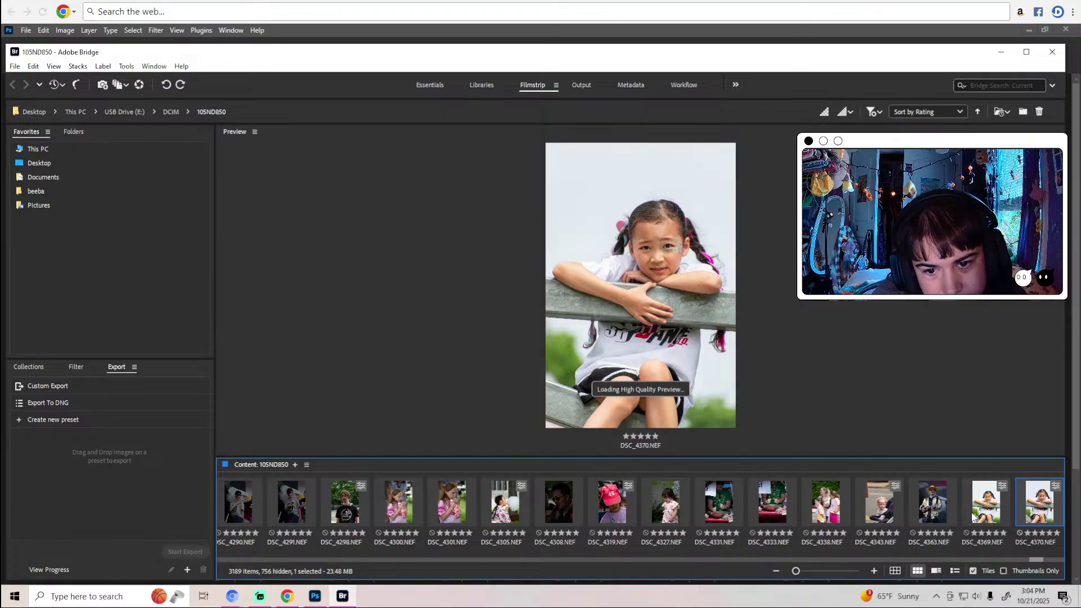
key(Right)
key(Right)
key(Right)
key(Right)
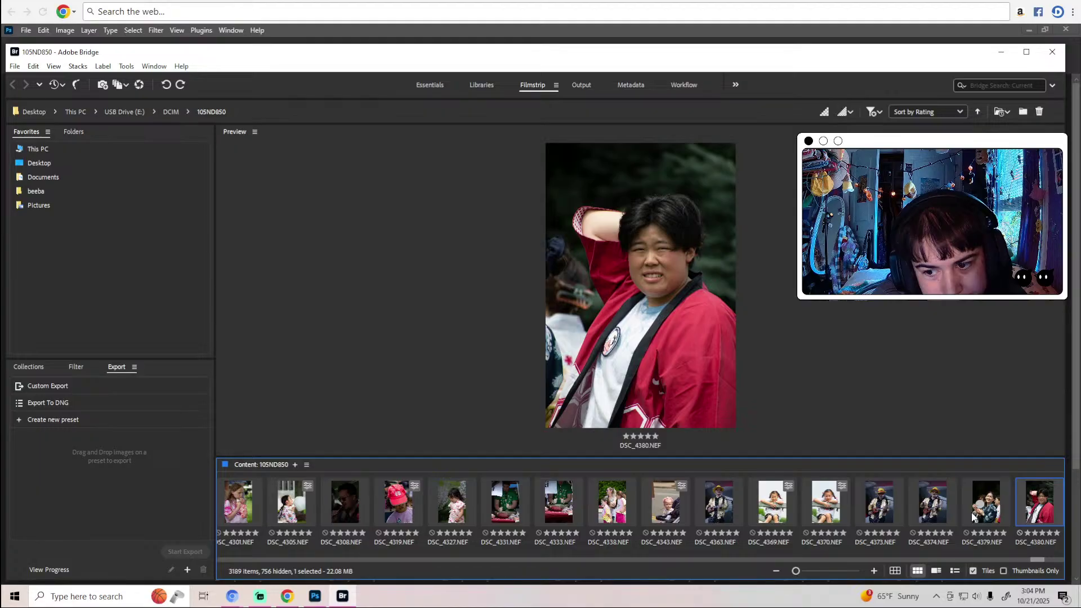
key(Left)
key(Left)
key(Left)
key(Left)
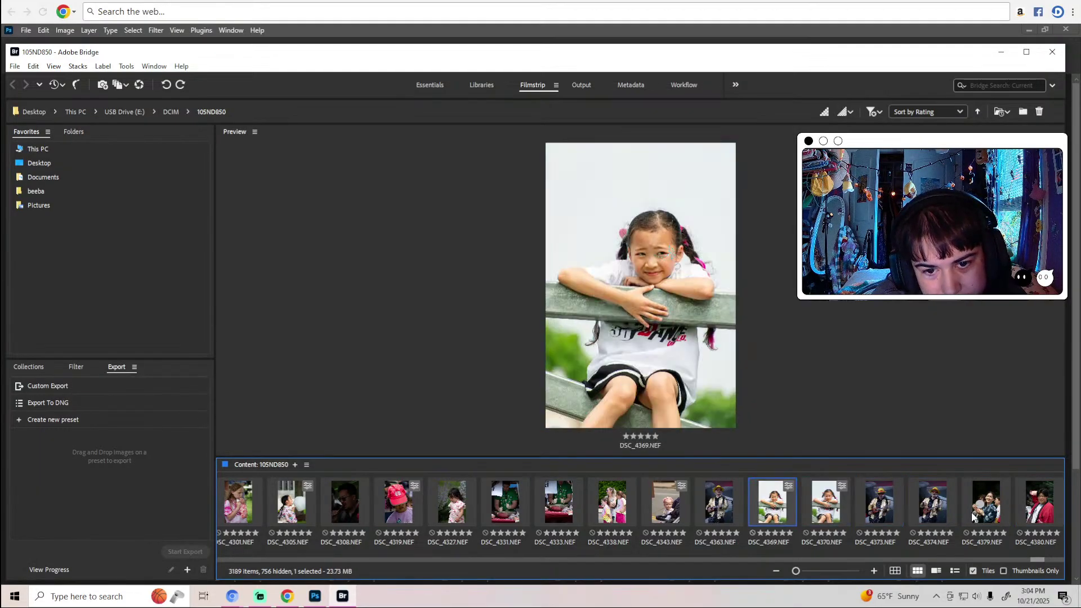
key(Right)
key(Right)
key(Right)
key(Right)
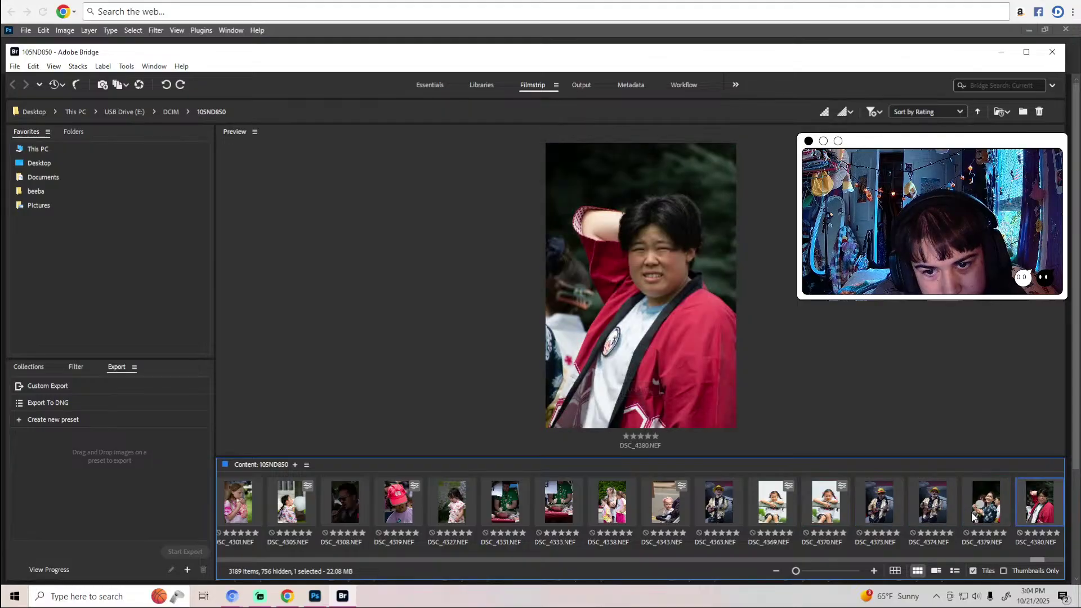
Preview the photos from DSC_4384.NEF through DSC_4489.NEF to look for the next one to edit.
key(Right)
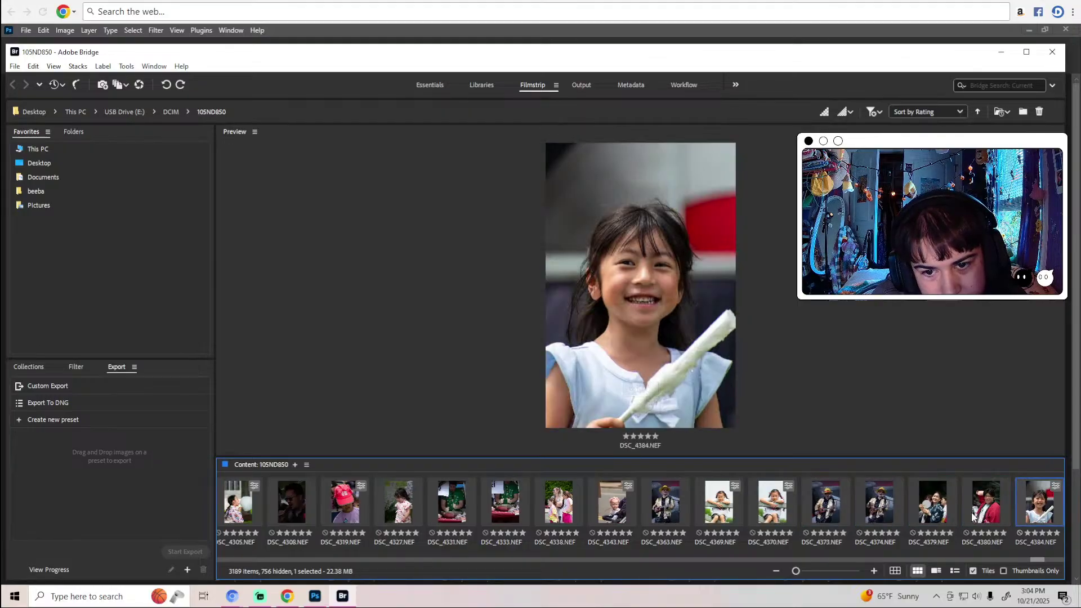
key(Right)
key(Right)
key(Right)
key(Right)
key(Right)
key(Right)
key(Right)
key(Right)
key(Right)
key(Right)
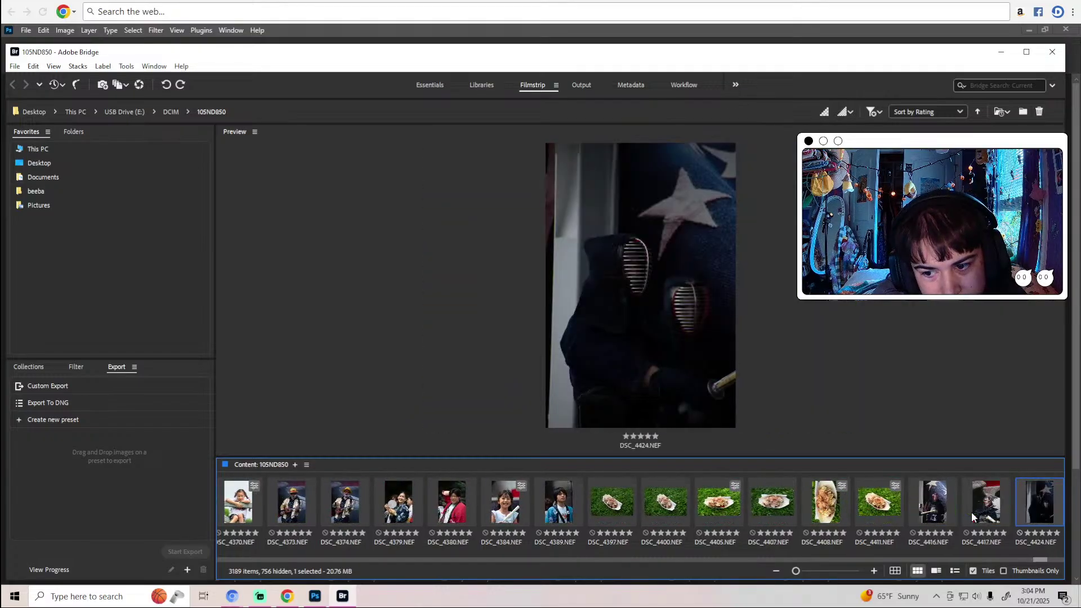
key(Right)
key(Right)
key(Right)
key(Right)
key(Right)
key(Right)
key(Right)
key(Right)
key(Right)
key(Right)
key(Right)
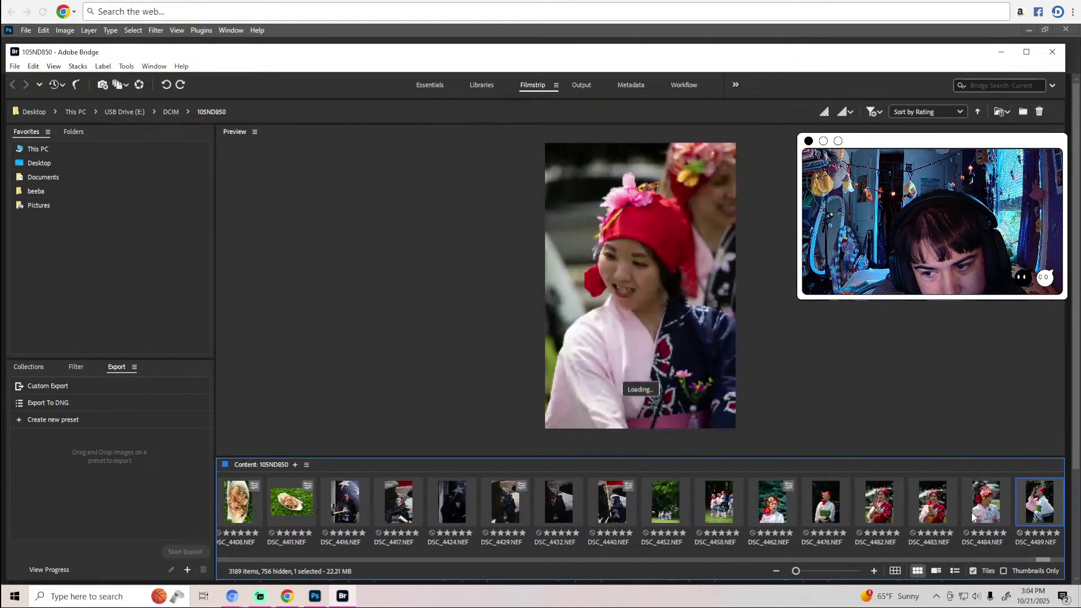
Skim the red-headscarf dancer photos up to DSC_4543.NEF and return to DSC_4484.NEF.
key(Right)
key(Right)
key(Right)
key(Right)
key(Right)
key(Right)
key(Right)
key(Right)
key(Right)
key(Left)
key(Left)
key(Left)
key(Left)
key(Left)
key(Left)
key(Left)
key(Left)
key(Left)
key(Left)
key(Left)
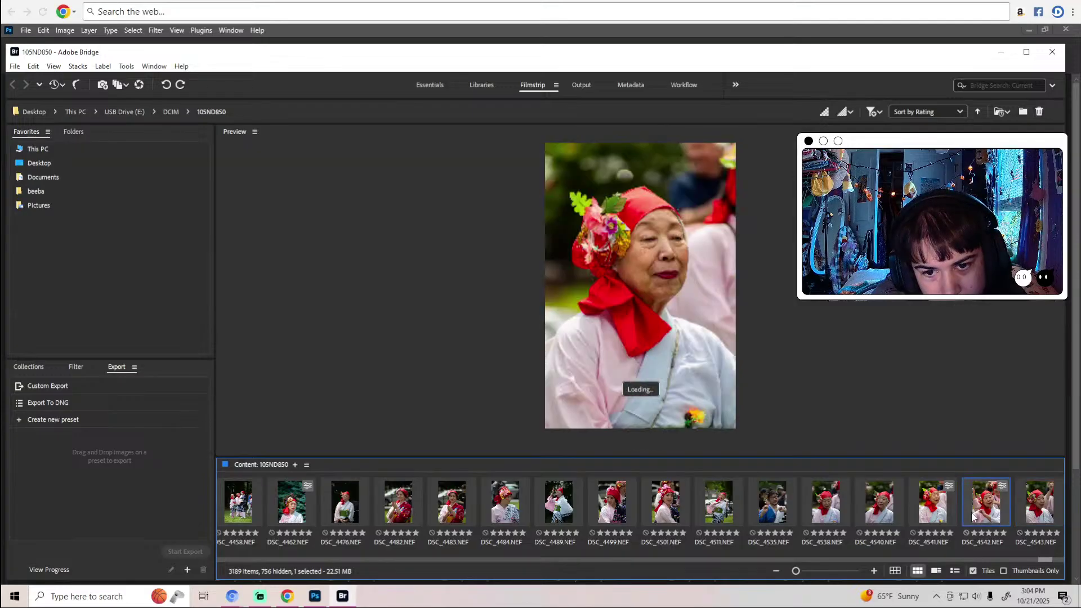
key(Right)
key(Right)
key(Right)
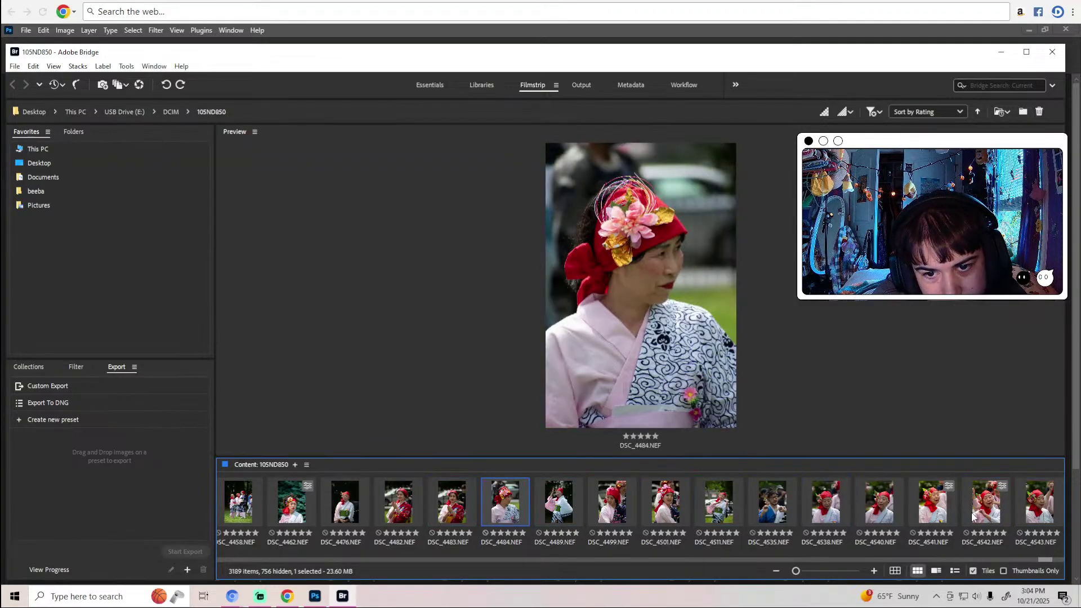
Compare the dancer portraits from DSC_4499.NEF to DSC_4543.NEF, including the neighbouring shots of the elderly dancer.
key(Right)
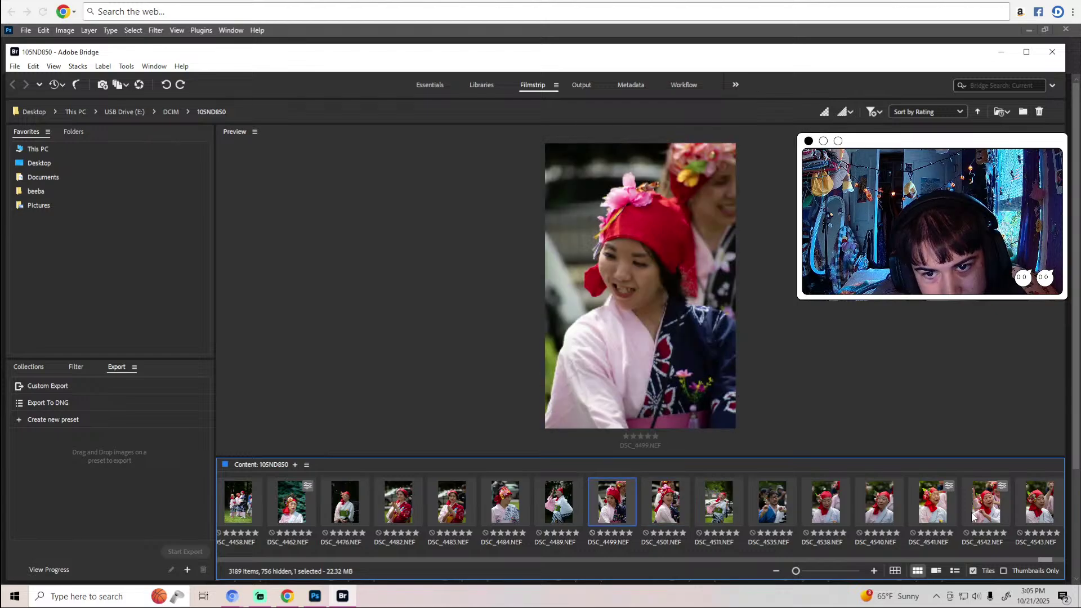
key(Right)
key(Right)
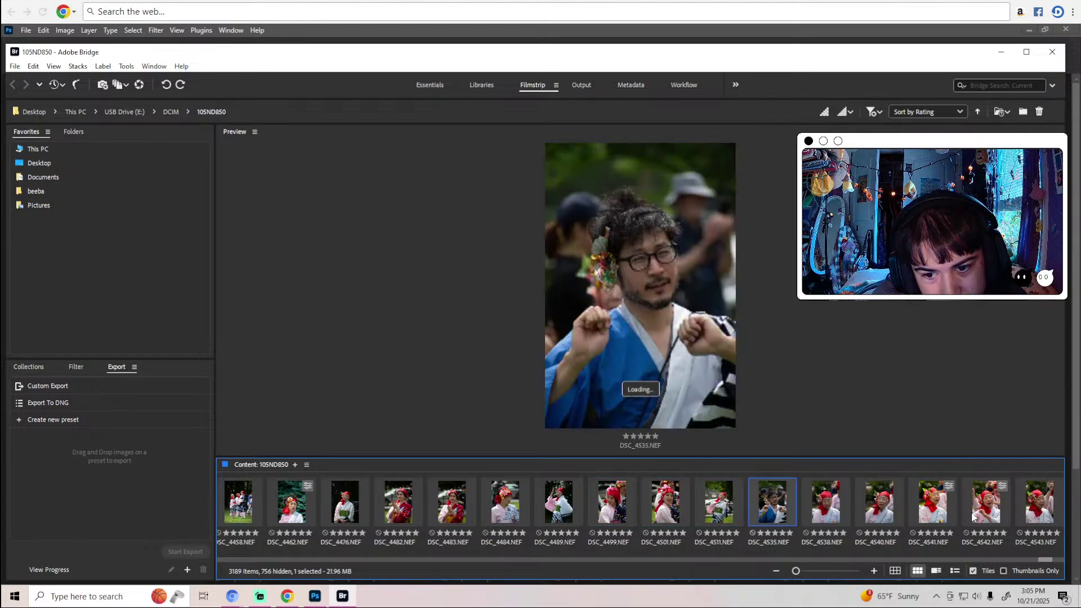
key(Right)
key(Right)
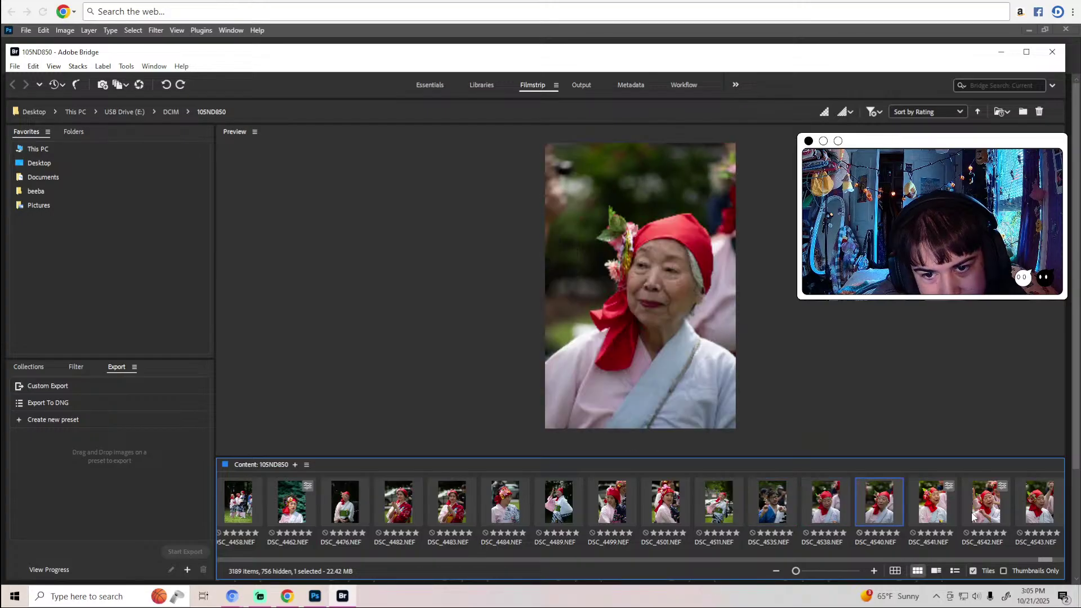
key(Right)
key(Right)
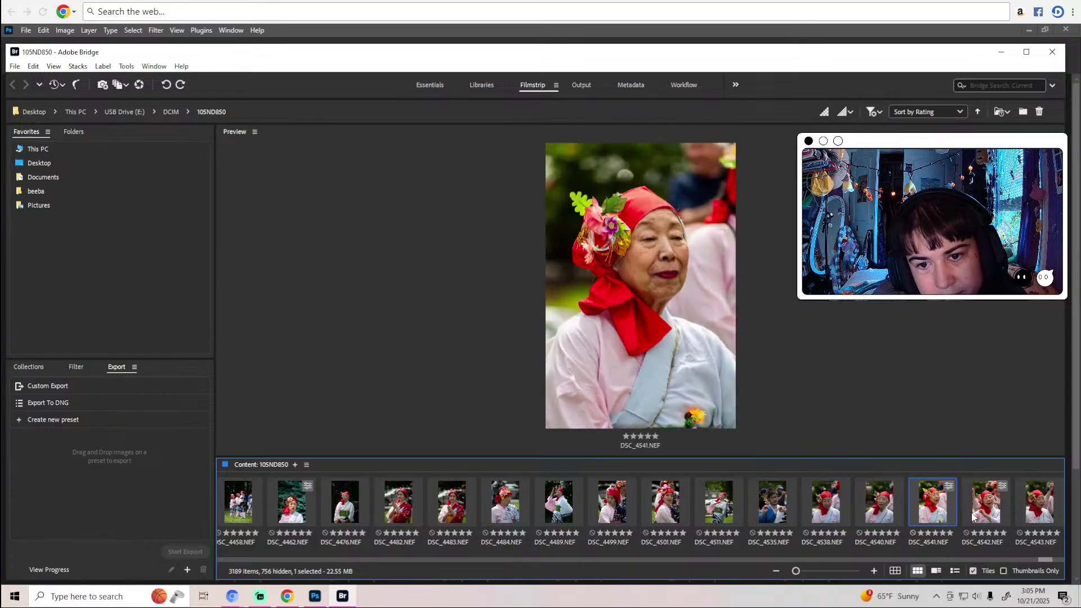
key(Left)
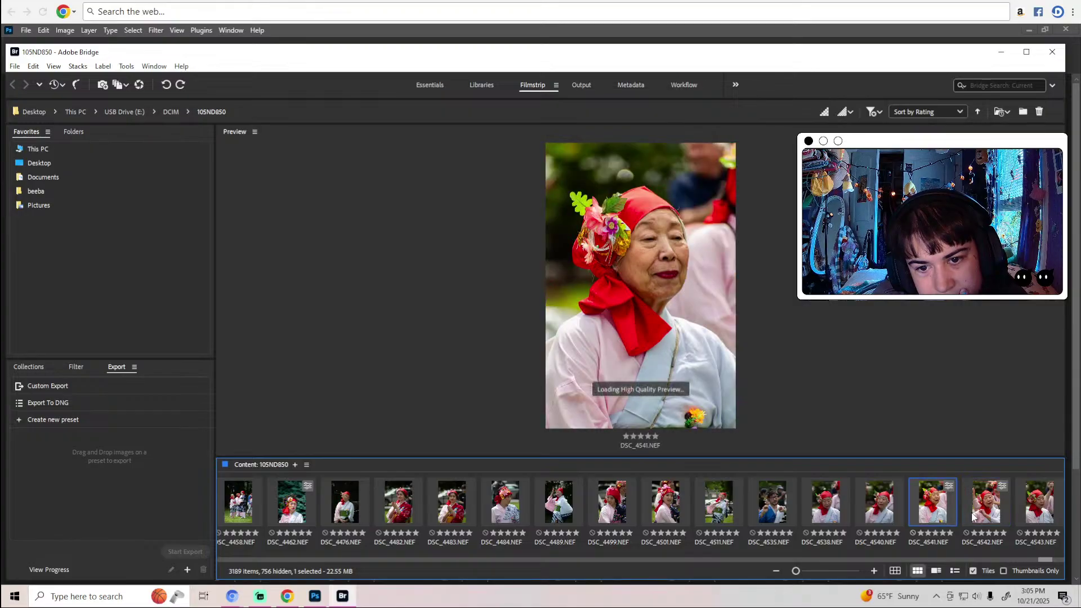
key(Left)
key(Right)
key(Right)
key(Right)
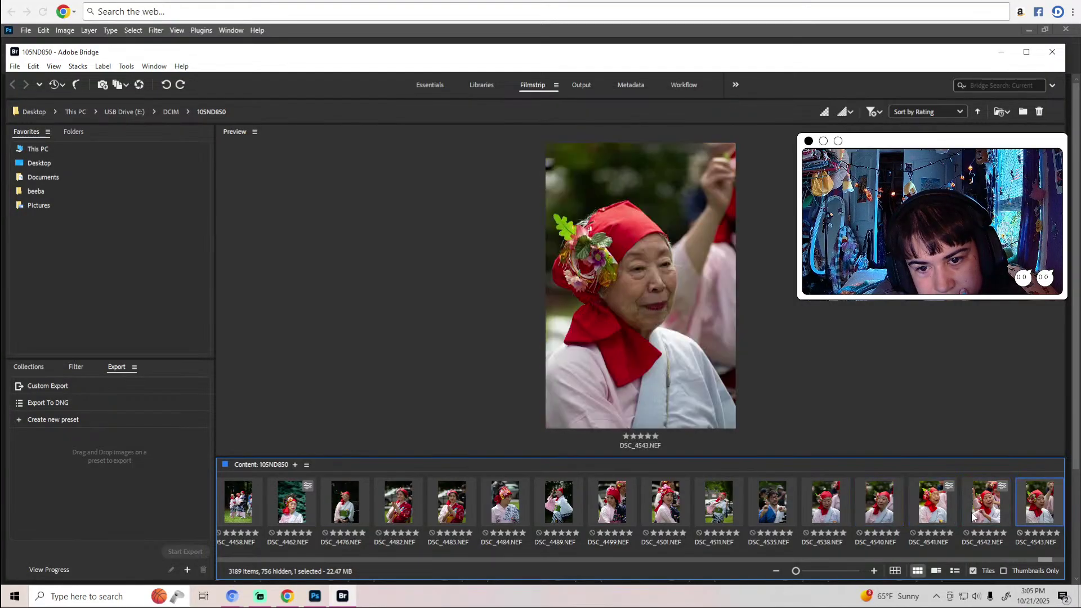
Preview the photos from DSC_4552.NEF to DSC_4584.NEF, checking the elderly spectators in DSC_4571.NEF and DSC_4572.NEF.
key(Right)
key(Right)
key(Right)
key(Right)
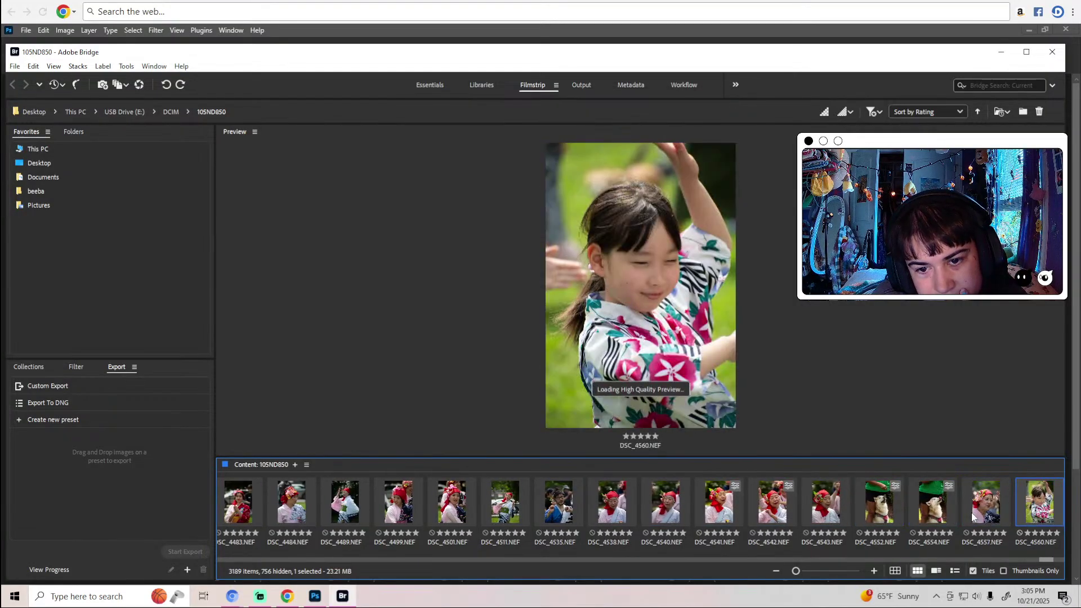
key(Right)
key(Right)
key(Right)
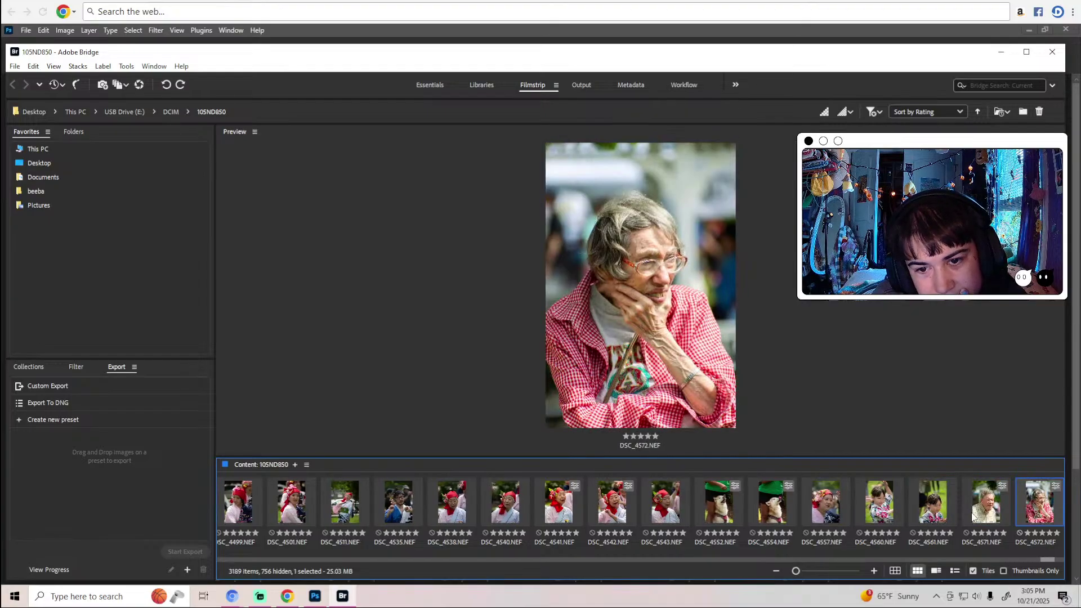
key(Left)
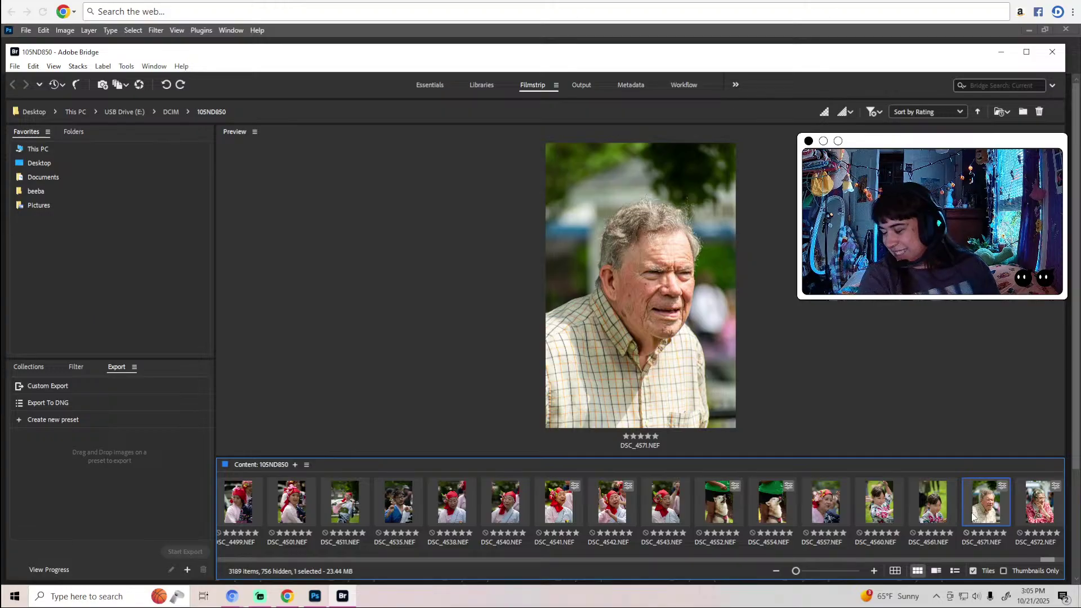
key(Right)
key(Right)
key(Right)
key(Right)
key(Right)
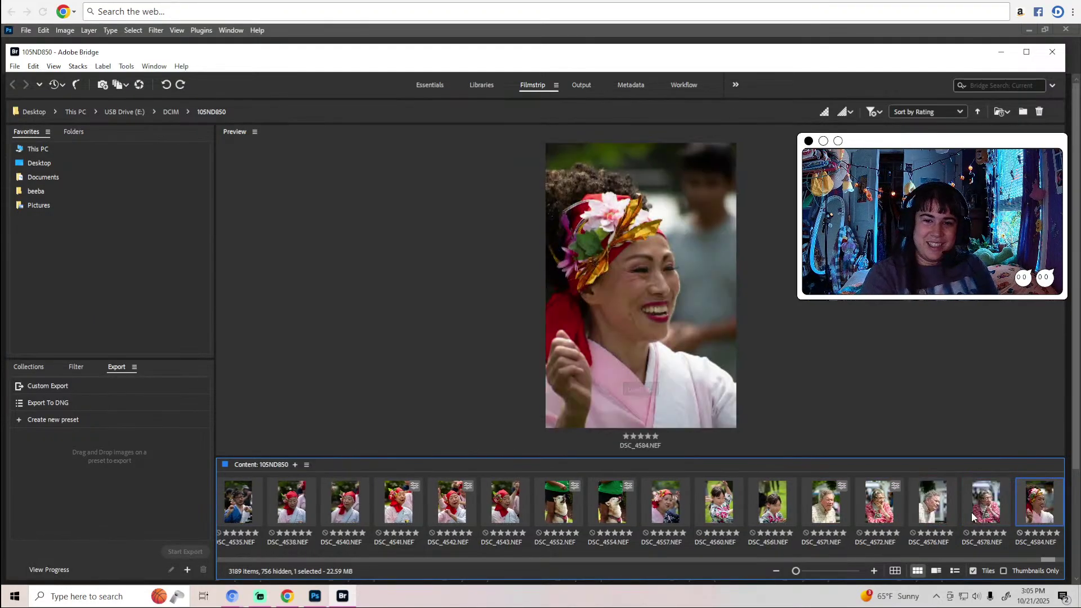
Preview the photos from DSC_4589.NEF through DSC_4649.NEF for an editing candidate.
key(Right)
key(Right)
key(Right)
key(Right)
key(Right)
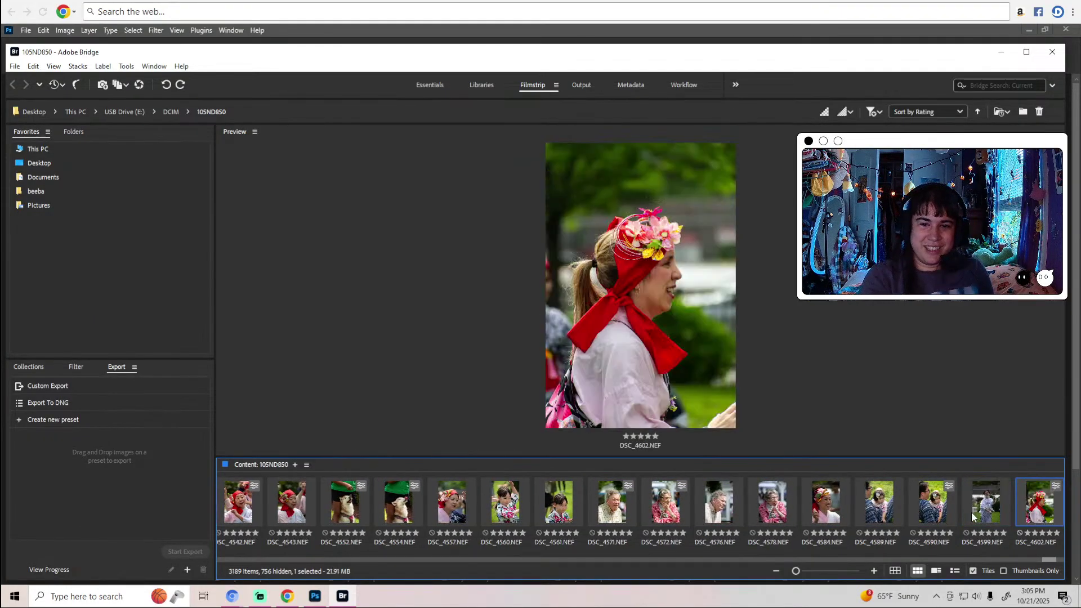
key(Right)
key(Left)
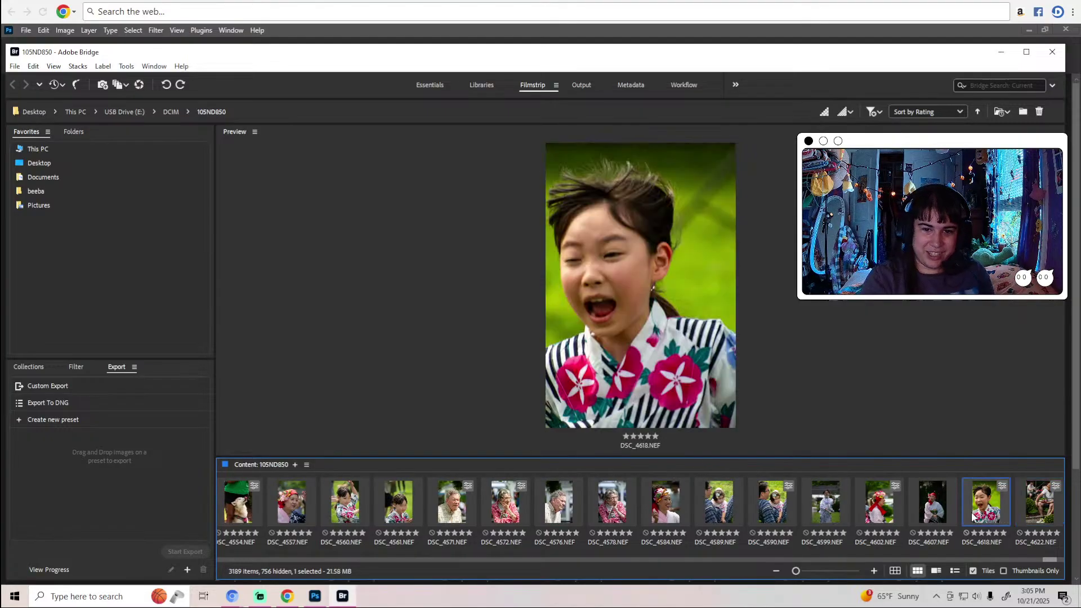
key(Right)
key(Right)
key(Right)
key(Right)
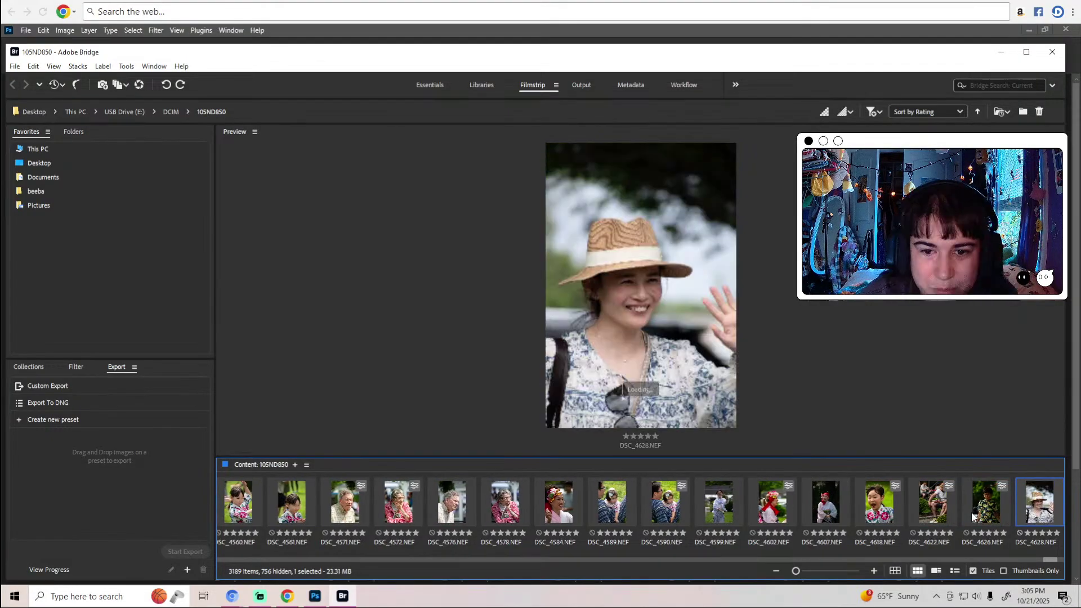
key(Right)
key(Right)
key(Right)
key(Right)
key(Right)
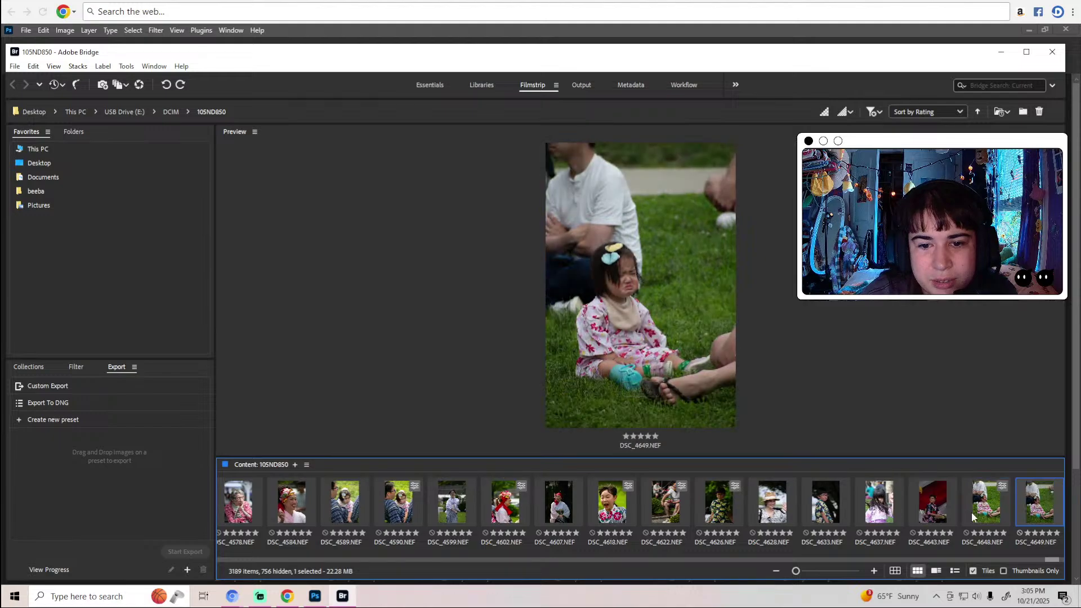
Preview the photos from DSC_4660.NEF onward to the coin shots, stopping at DSC_5969.NEF.
key(Right)
key(Right)
key(Right)
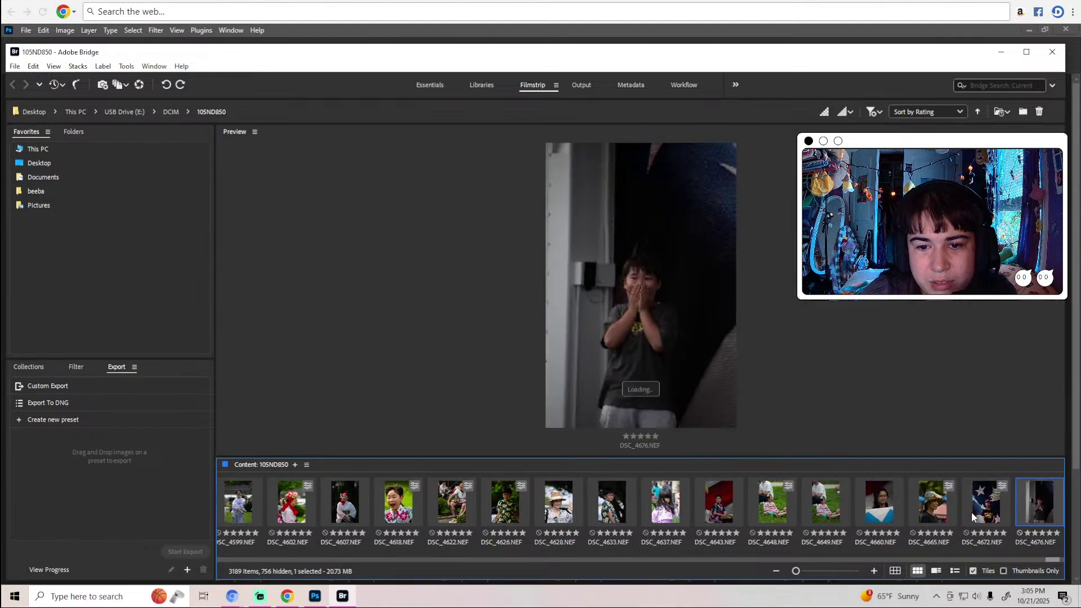
key(Left)
key(Right)
key(Right)
key(Right)
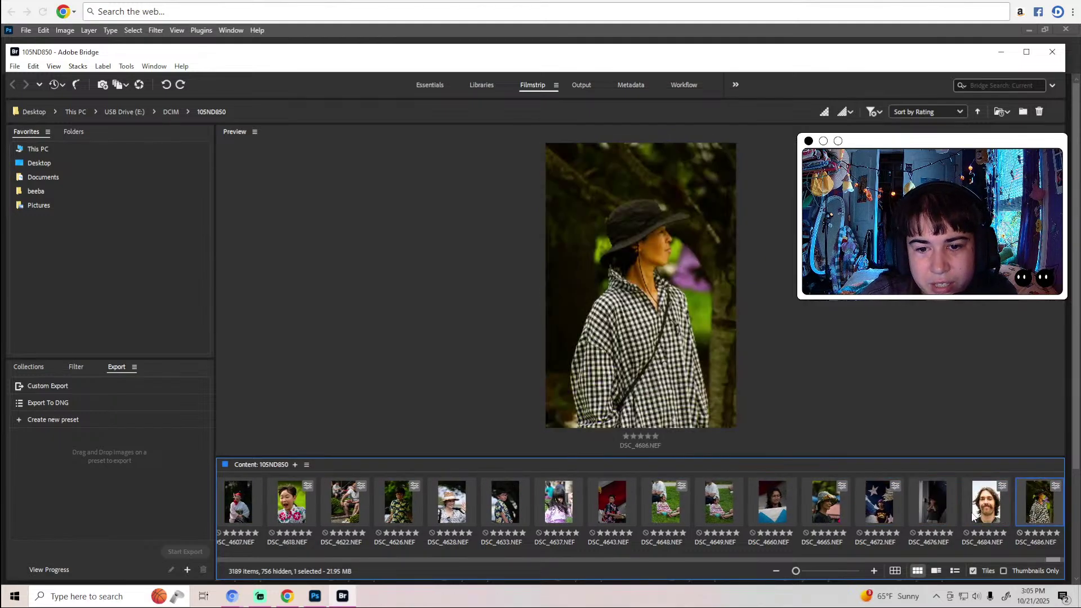
key(Left)
key(Right)
key(Right)
key(Right)
key(Right)
key(Right)
key(Right)
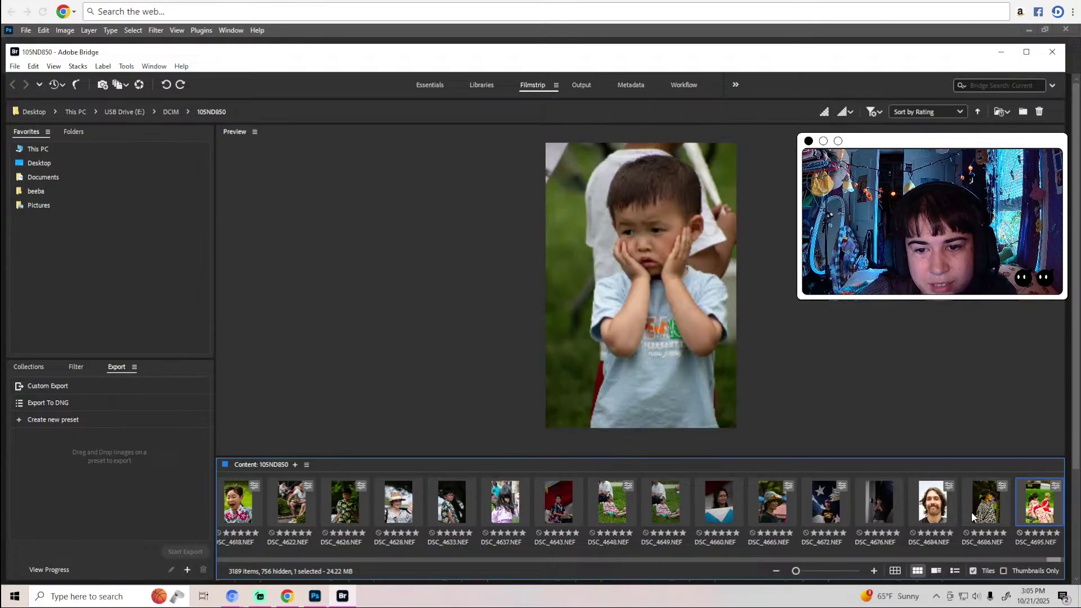
key(Right)
key(Right)
key(Right)
key(Right)
key(Right)
key(Right)
key(Right)
key(Right)
key(Right)
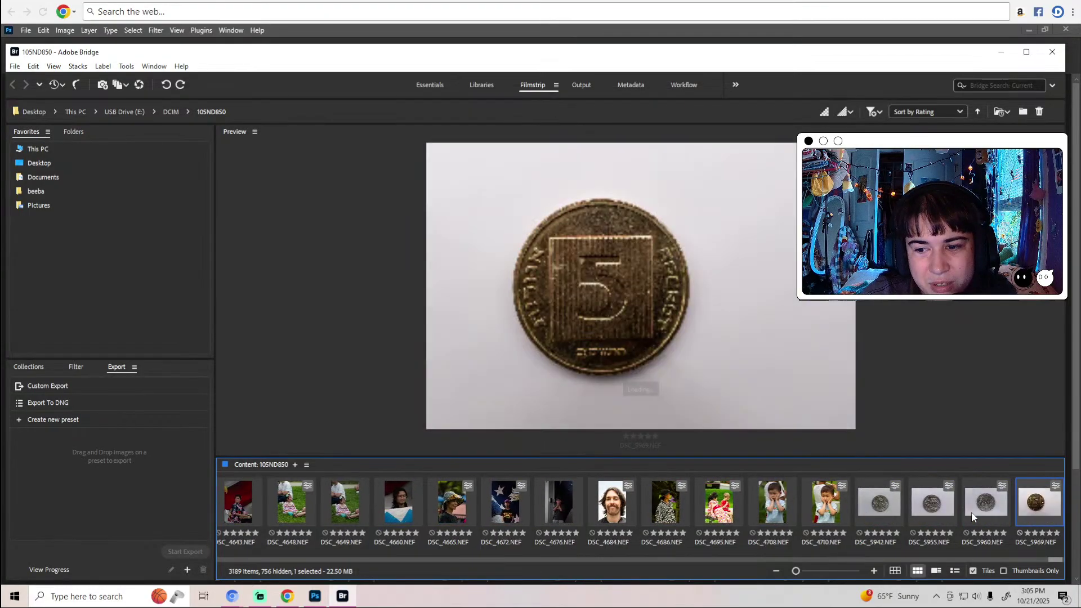
Check the last files of the folder around skelredd.jpg and browse back to DSC_4628.NEF, the woman in a straw hat.
key(Left)
key(Left)
key(Left)
key(Left)
key(Left)
key(Left)
key(Left)
key(Left)
key(Left)
key(Left)
key(Left)
key(Left)
key(Left)
key(Left)
key(Left)
key(Left)
key(Left)
key(Left)
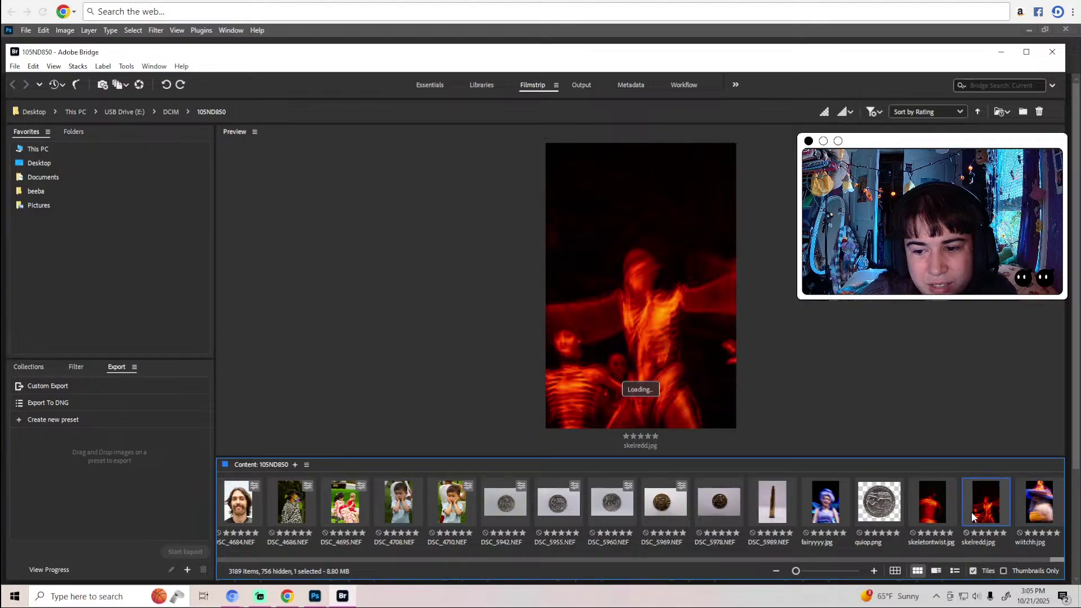
key(Left)
key(Left)
key(Left)
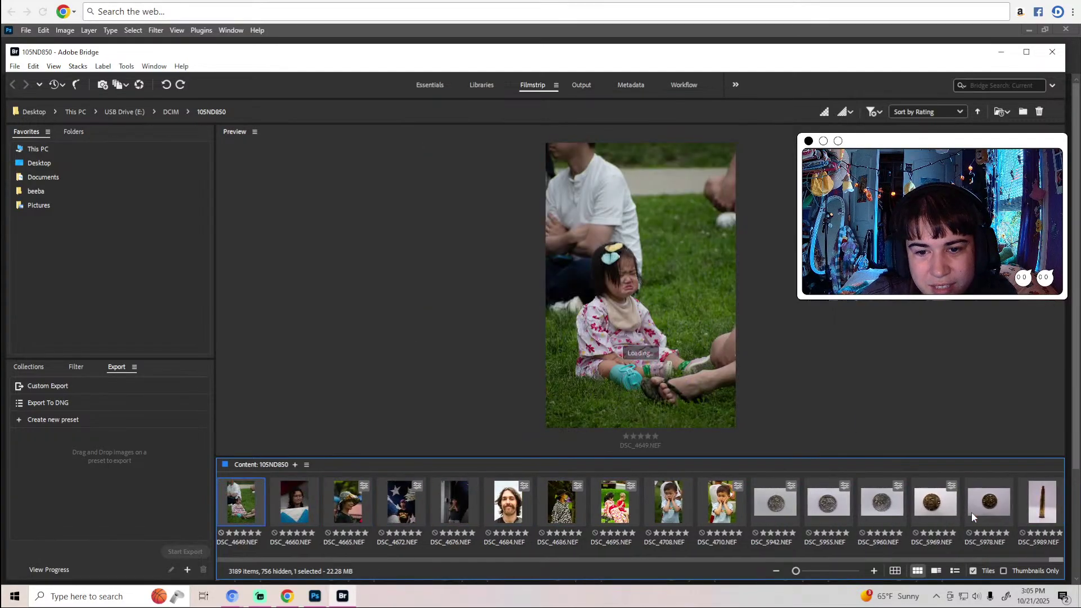
key(Left)
key(Left)
key(Left)
key(Left)
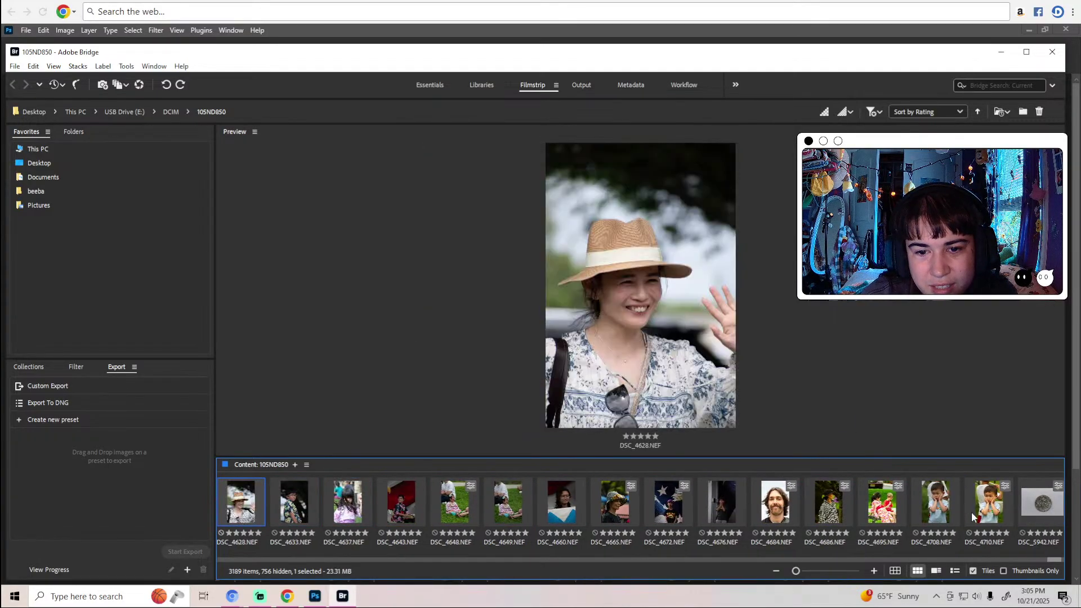
Preview the five-star photos backwards from DSC_4628.NEF to the kendo fighters in DSC_4424.NEF.
key(Right)
key(Right)
key(Left)
key(Left)
key(Left)
key(Left)
key(Left)
key(Left)
key(Left)
key(Left)
key(Left)
key(Left)
key(Left)
key(Left)
key(Left)
key(Left)
key(Left)
key(Left)
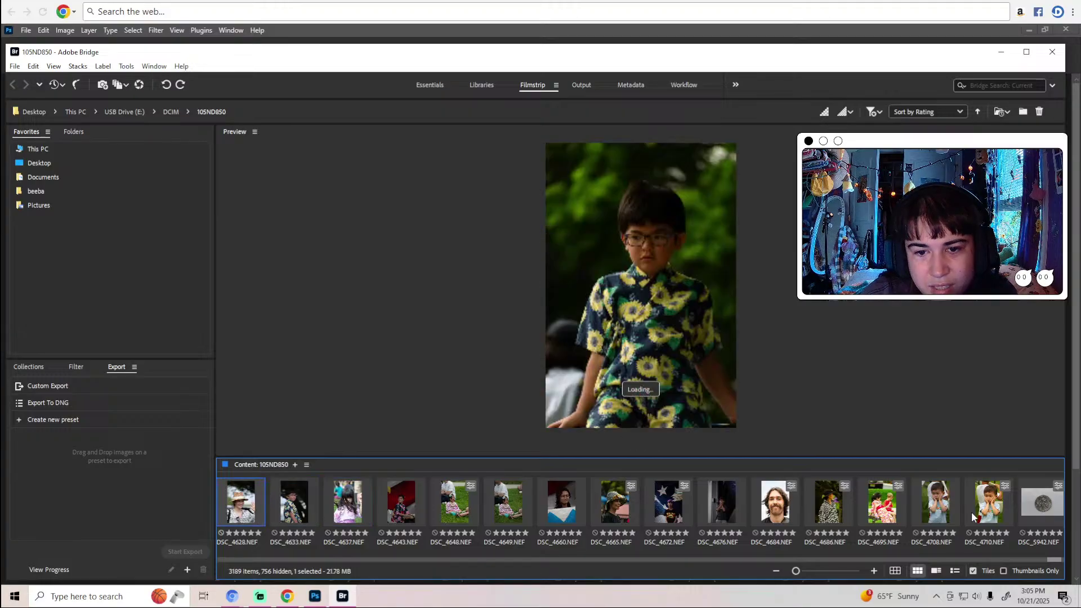
key(Left)
key(Left)
key(Left)
key(Left)
key(Left)
key(Left)
key(Left)
key(Left)
key(Left)
key(Left)
key(Left)
key(Left)
key(Left)
key(Left)
key(Left)
key(Left)
key(Left)
key(Left)
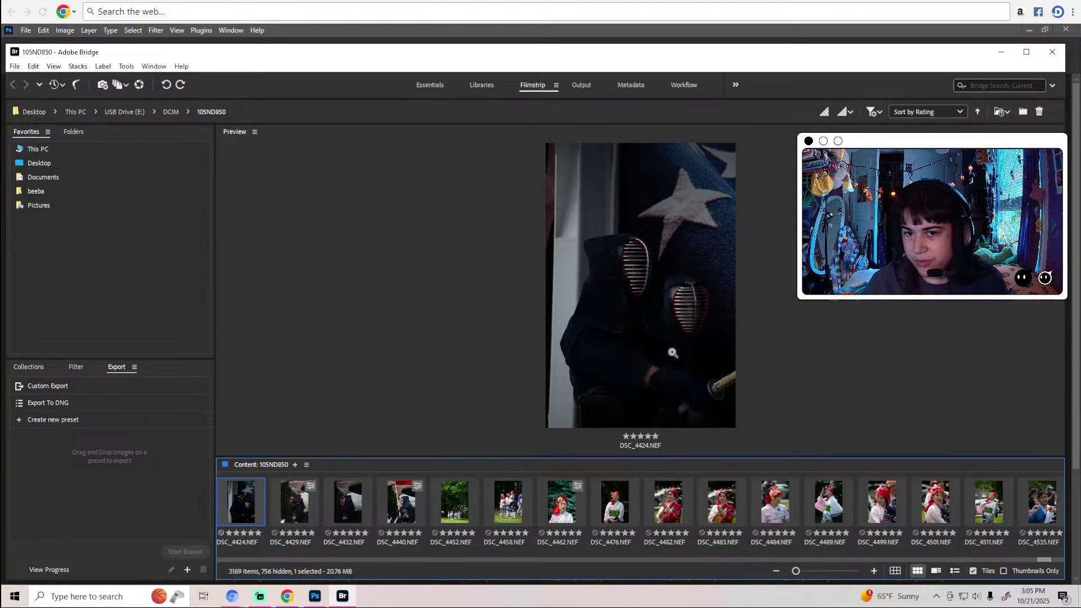
Preview the earlier photos from DSC_4424.NEF back to the drag performers in DSC_4200.NEF.
key(Left)
key(Left)
key(Left)
key(Left)
key(Left)
key(Left)
key(Left)
key(Left)
key(Left)
key(Left)
key(Left)
key(Left)
key(Left)
key(Left)
key(Left)
key(Left)
key(Left)
key(Left)
key(Left)
key(Left)
key(Left)
key(Left)
key(Left)
key(Left)
key(Left)
key(Left)
key(Left)
key(Left)
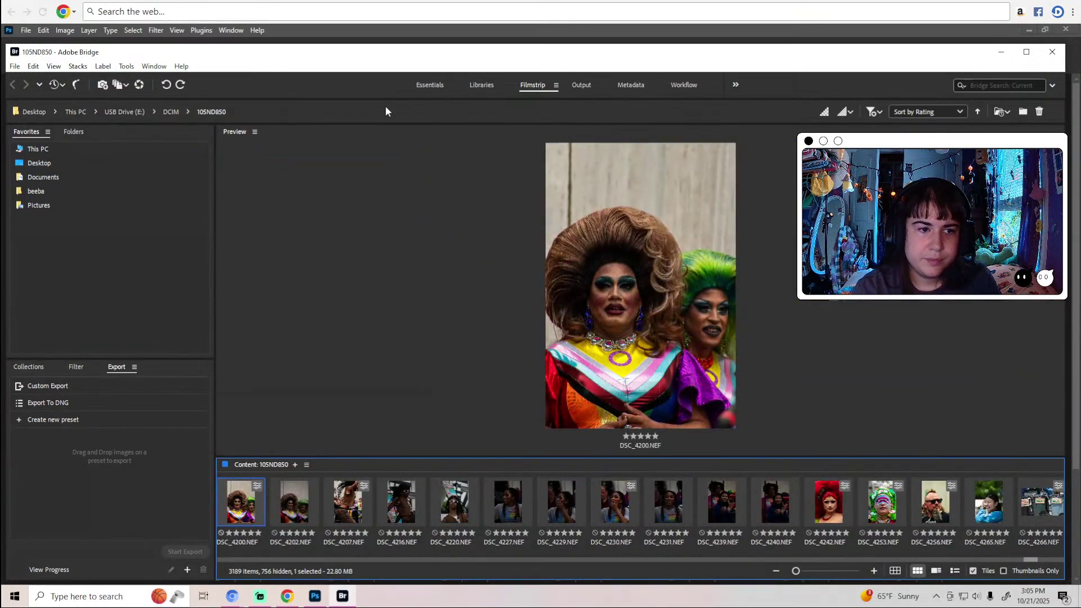
Go up to the DCIM folder, open the 104ND850 folder and show its last photos.
click(172, 114)
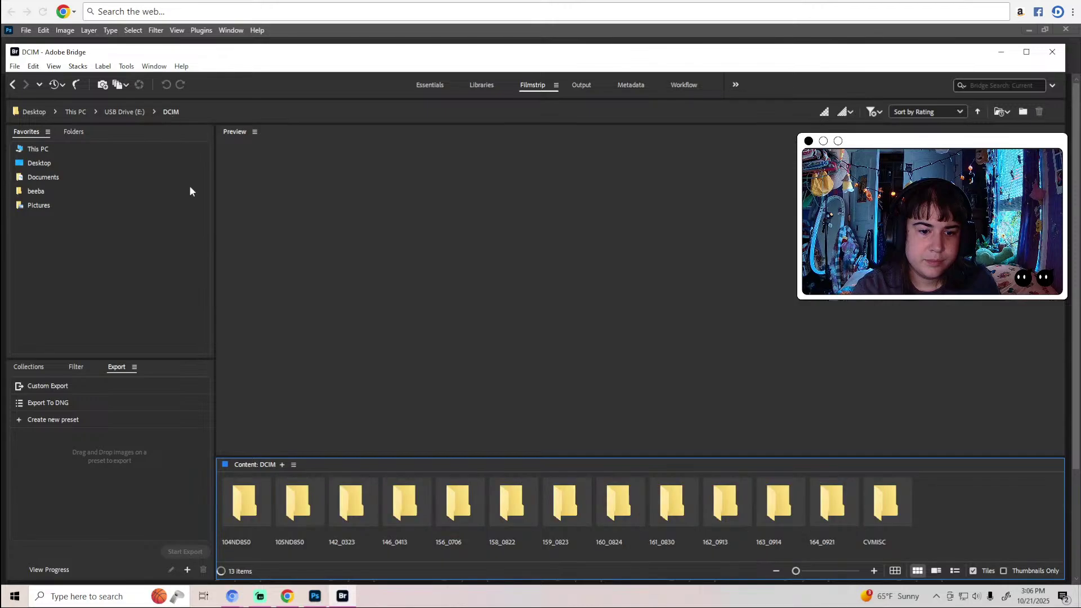
double_click(245, 502)
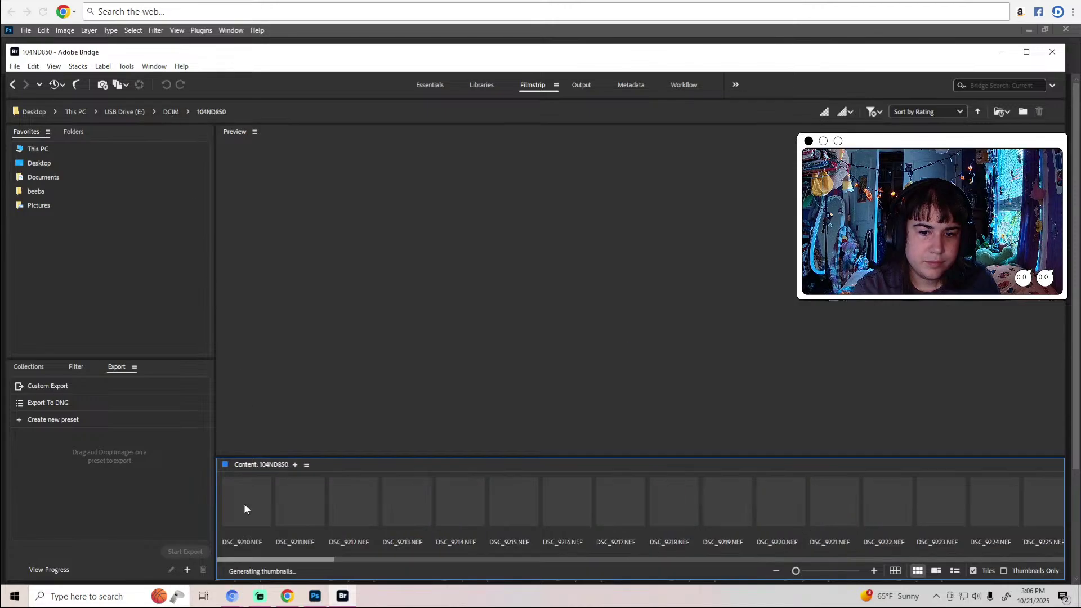
drag(244, 560, 1049, 561)
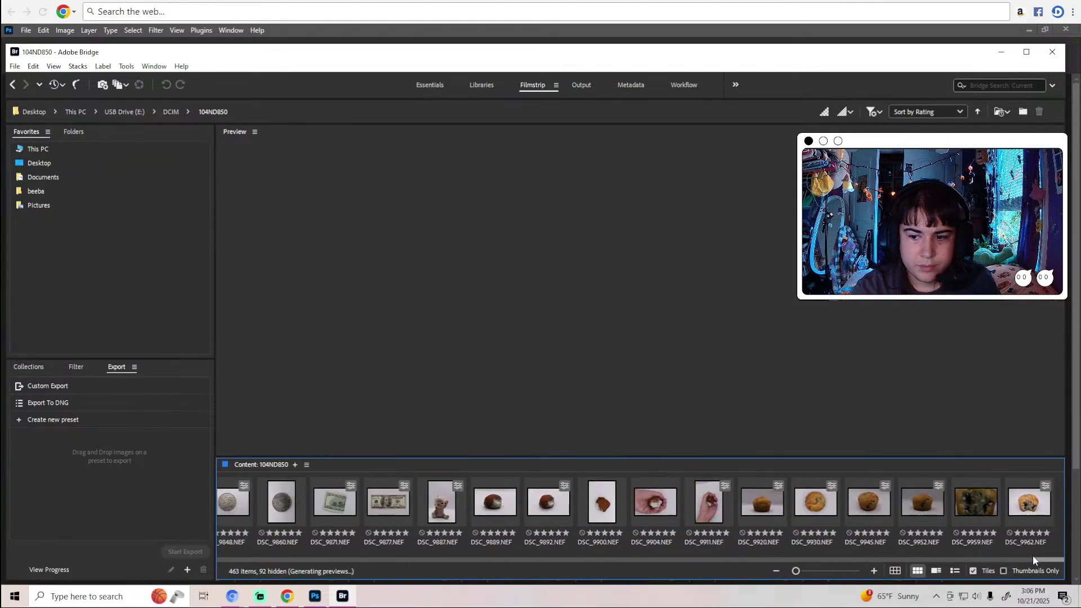
Preview the portraits with the star headband and camera, DSC_9784.NEF and DSC_9783.NEF, and return to the folder's last photos.
drag(1037, 561, 650, 539)
click(482, 503)
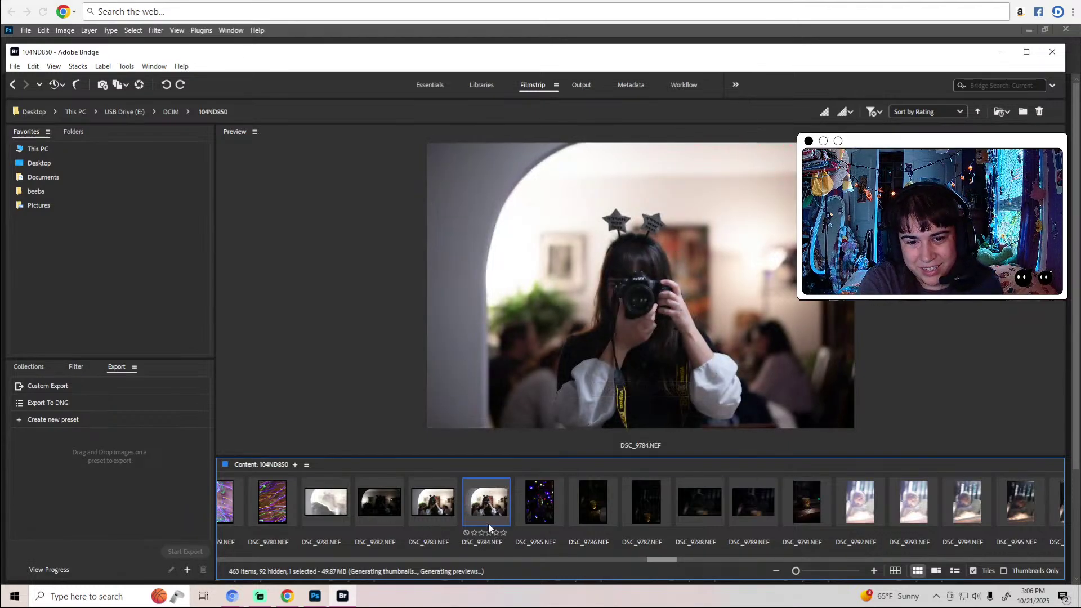
click(449, 510)
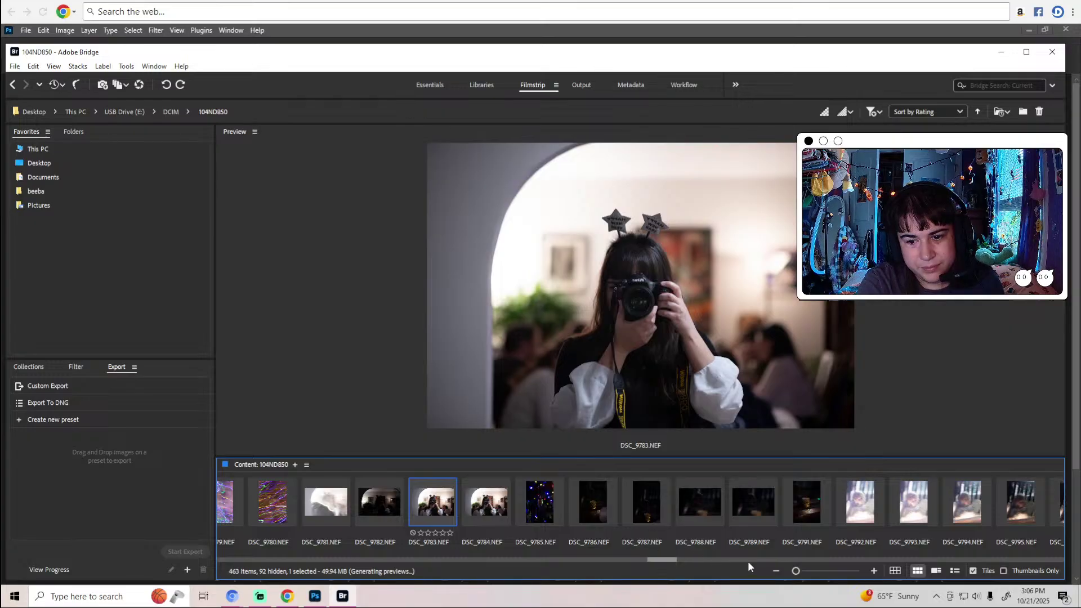
drag(673, 564, 1062, 562)
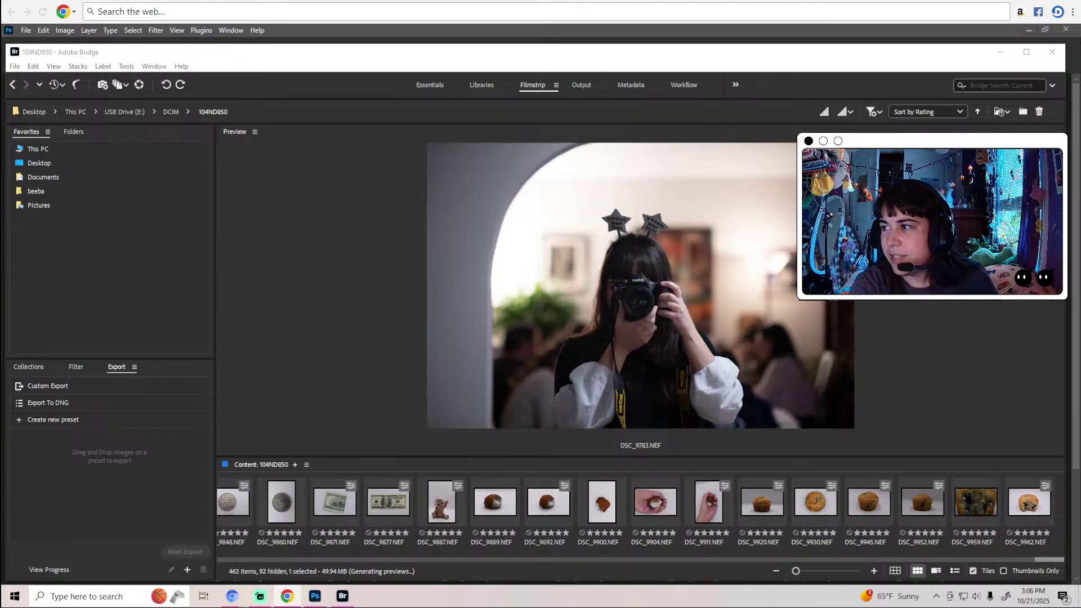